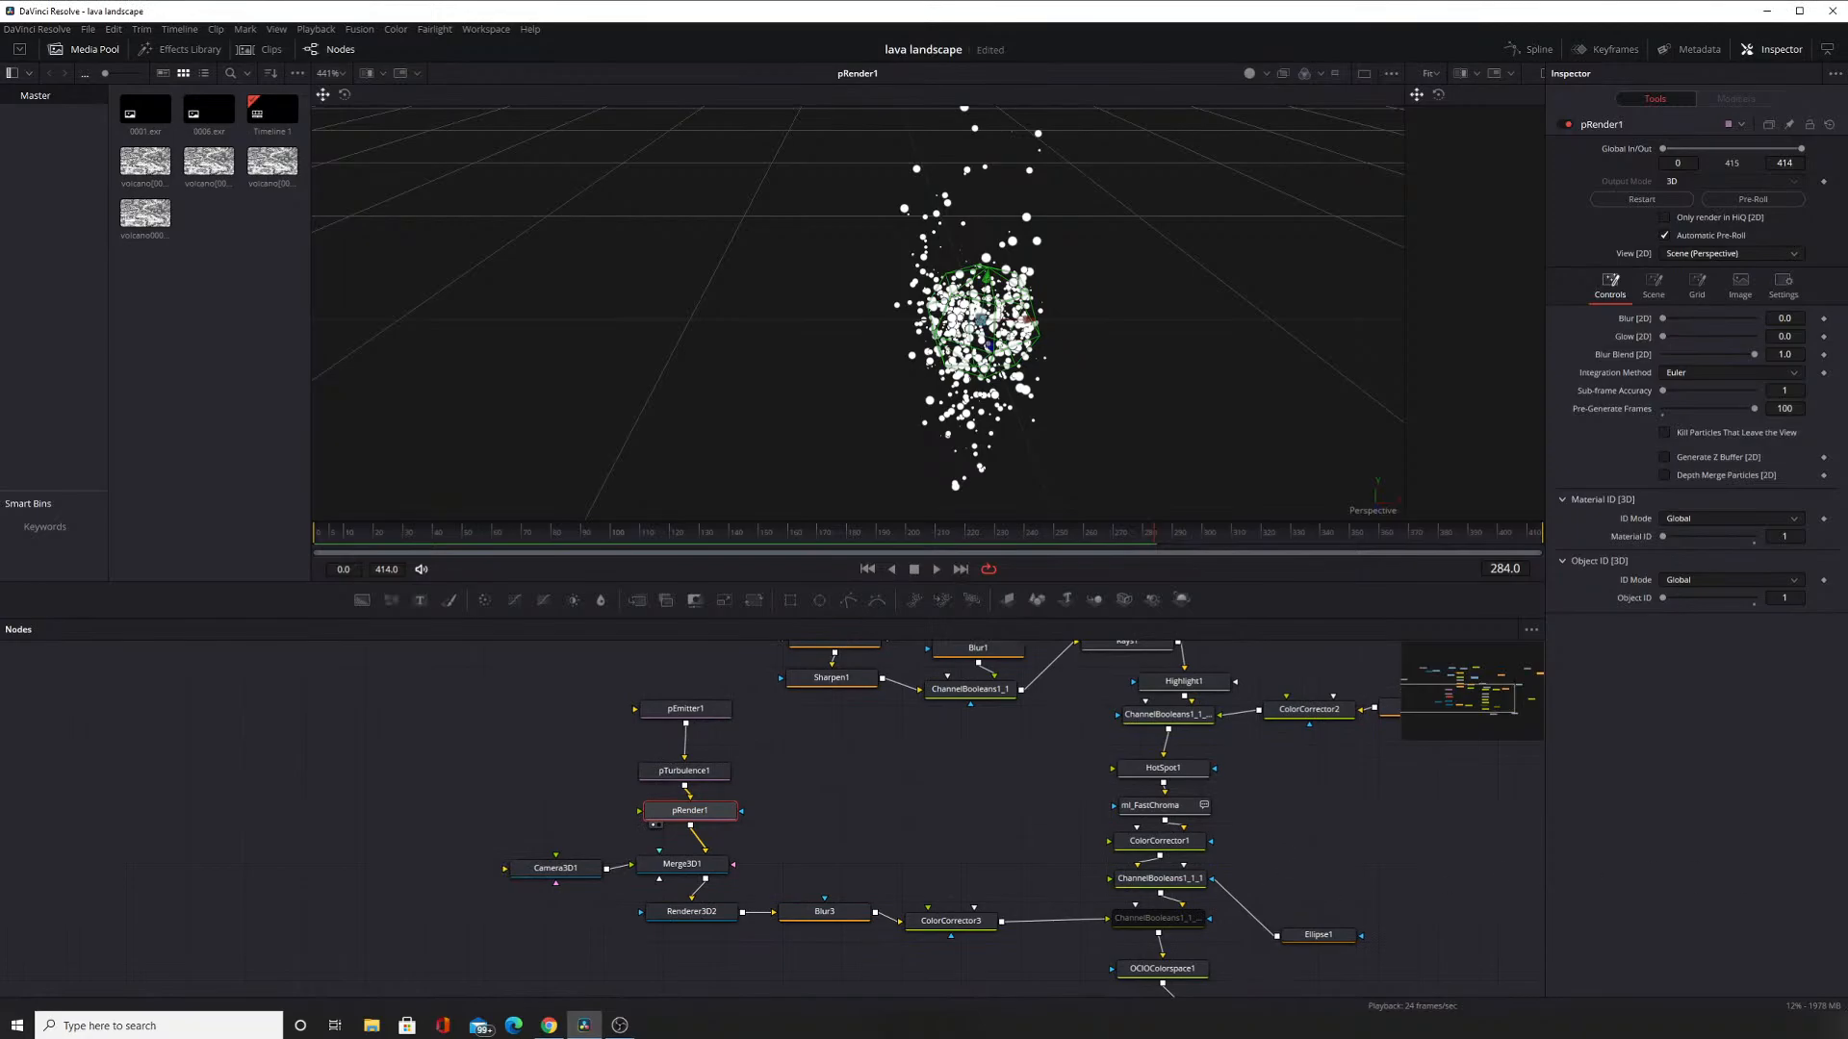
key("alt+Tab")
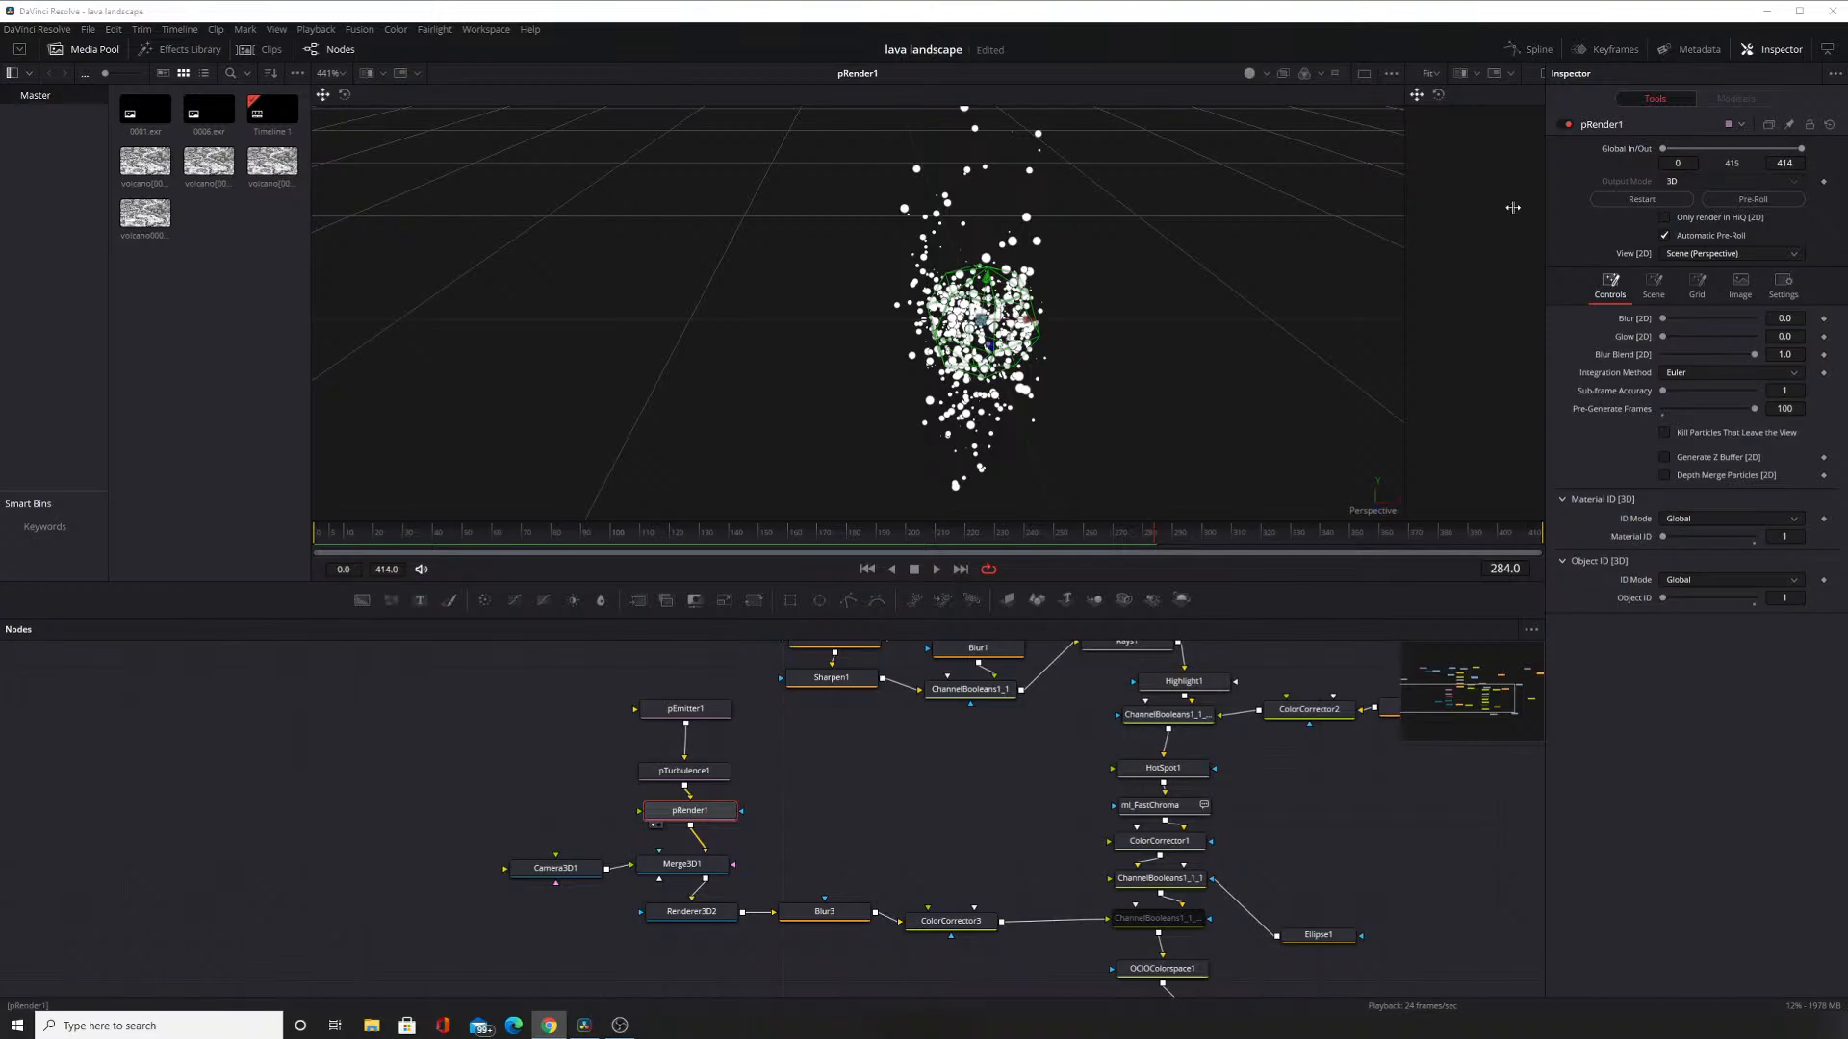
left_click_drag(782, 795, 848, 773)
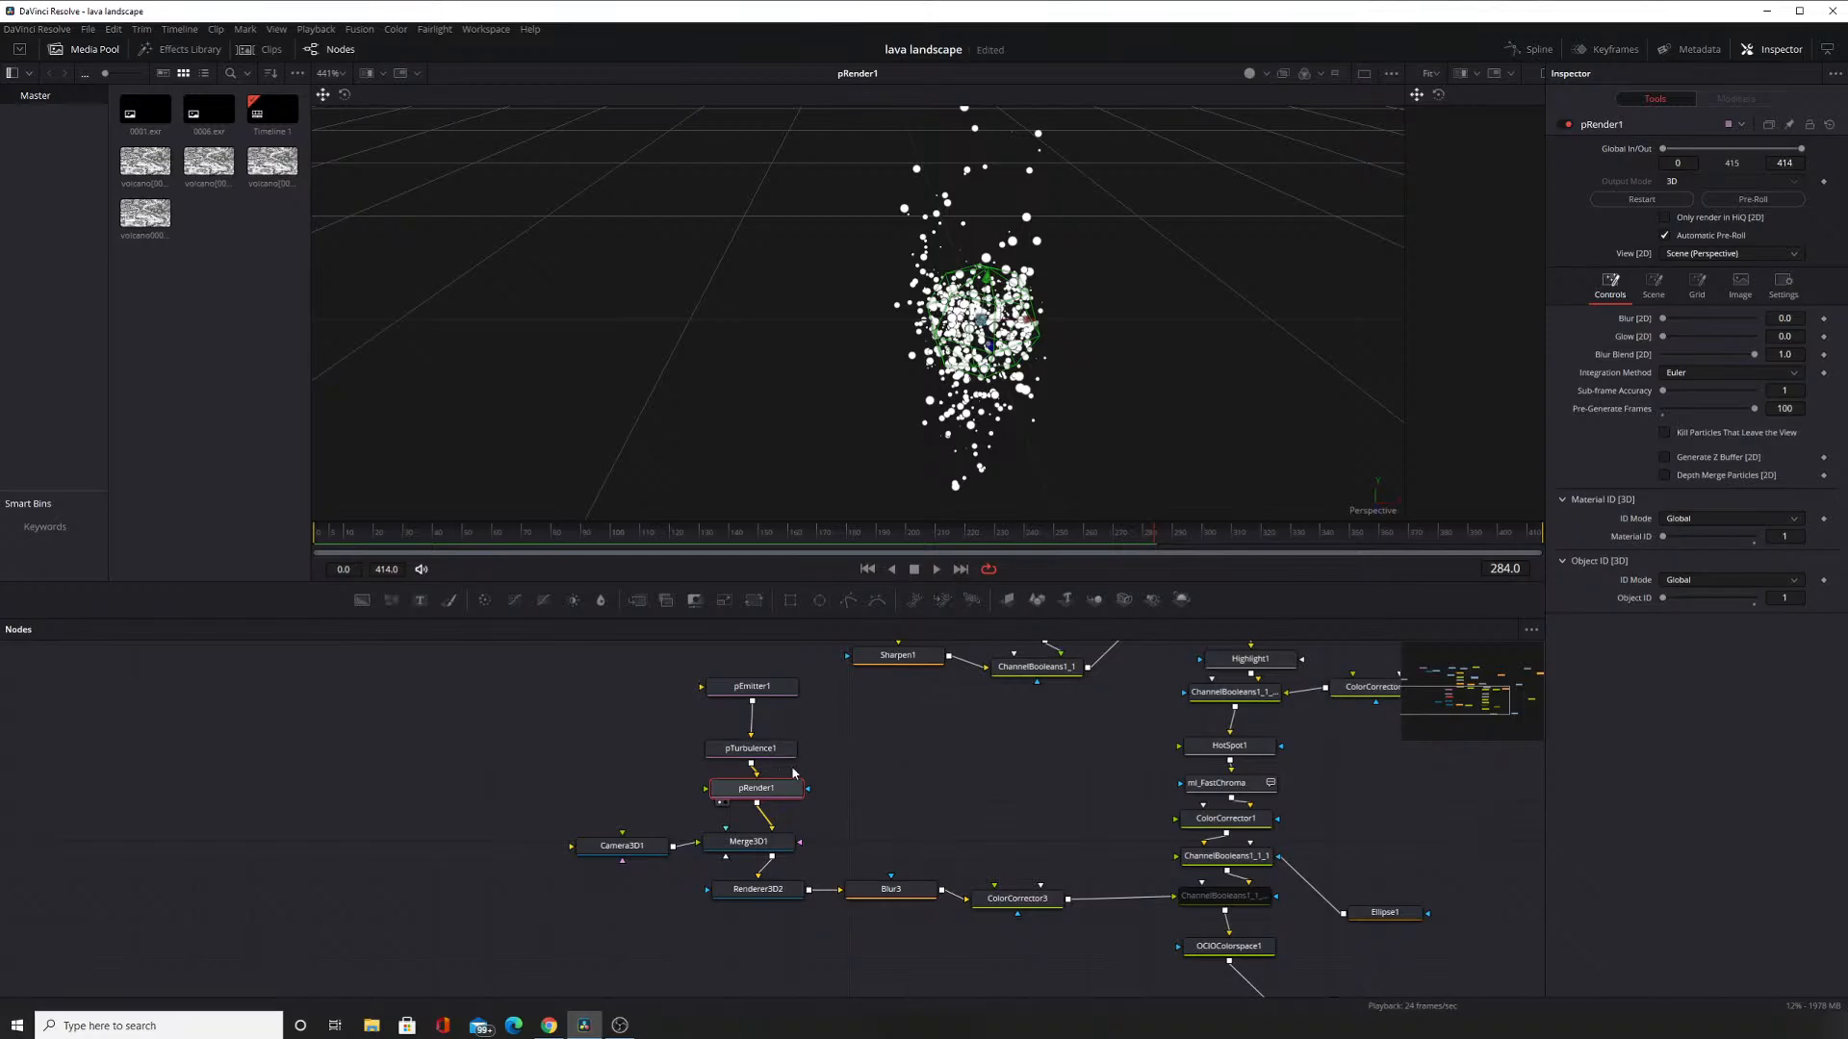
left_click_drag(868, 772, 685, 792)
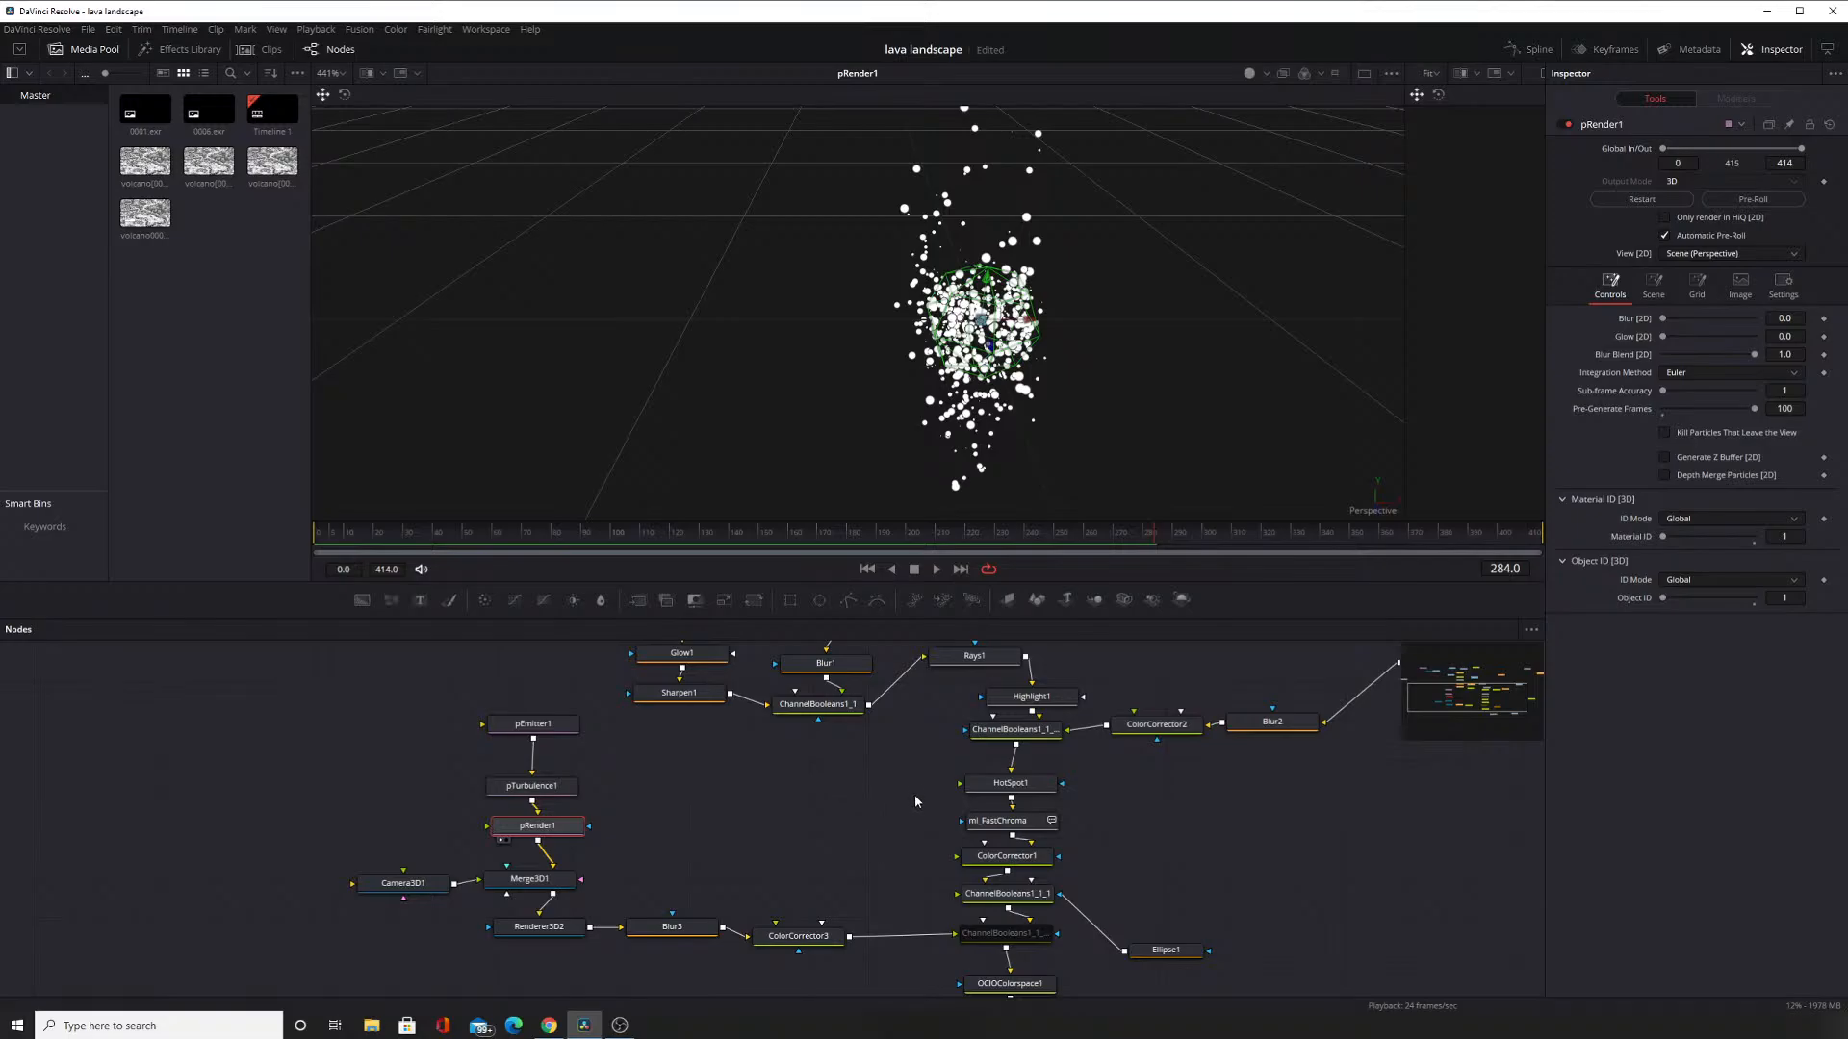
left_click_drag(914, 794, 999, 798)
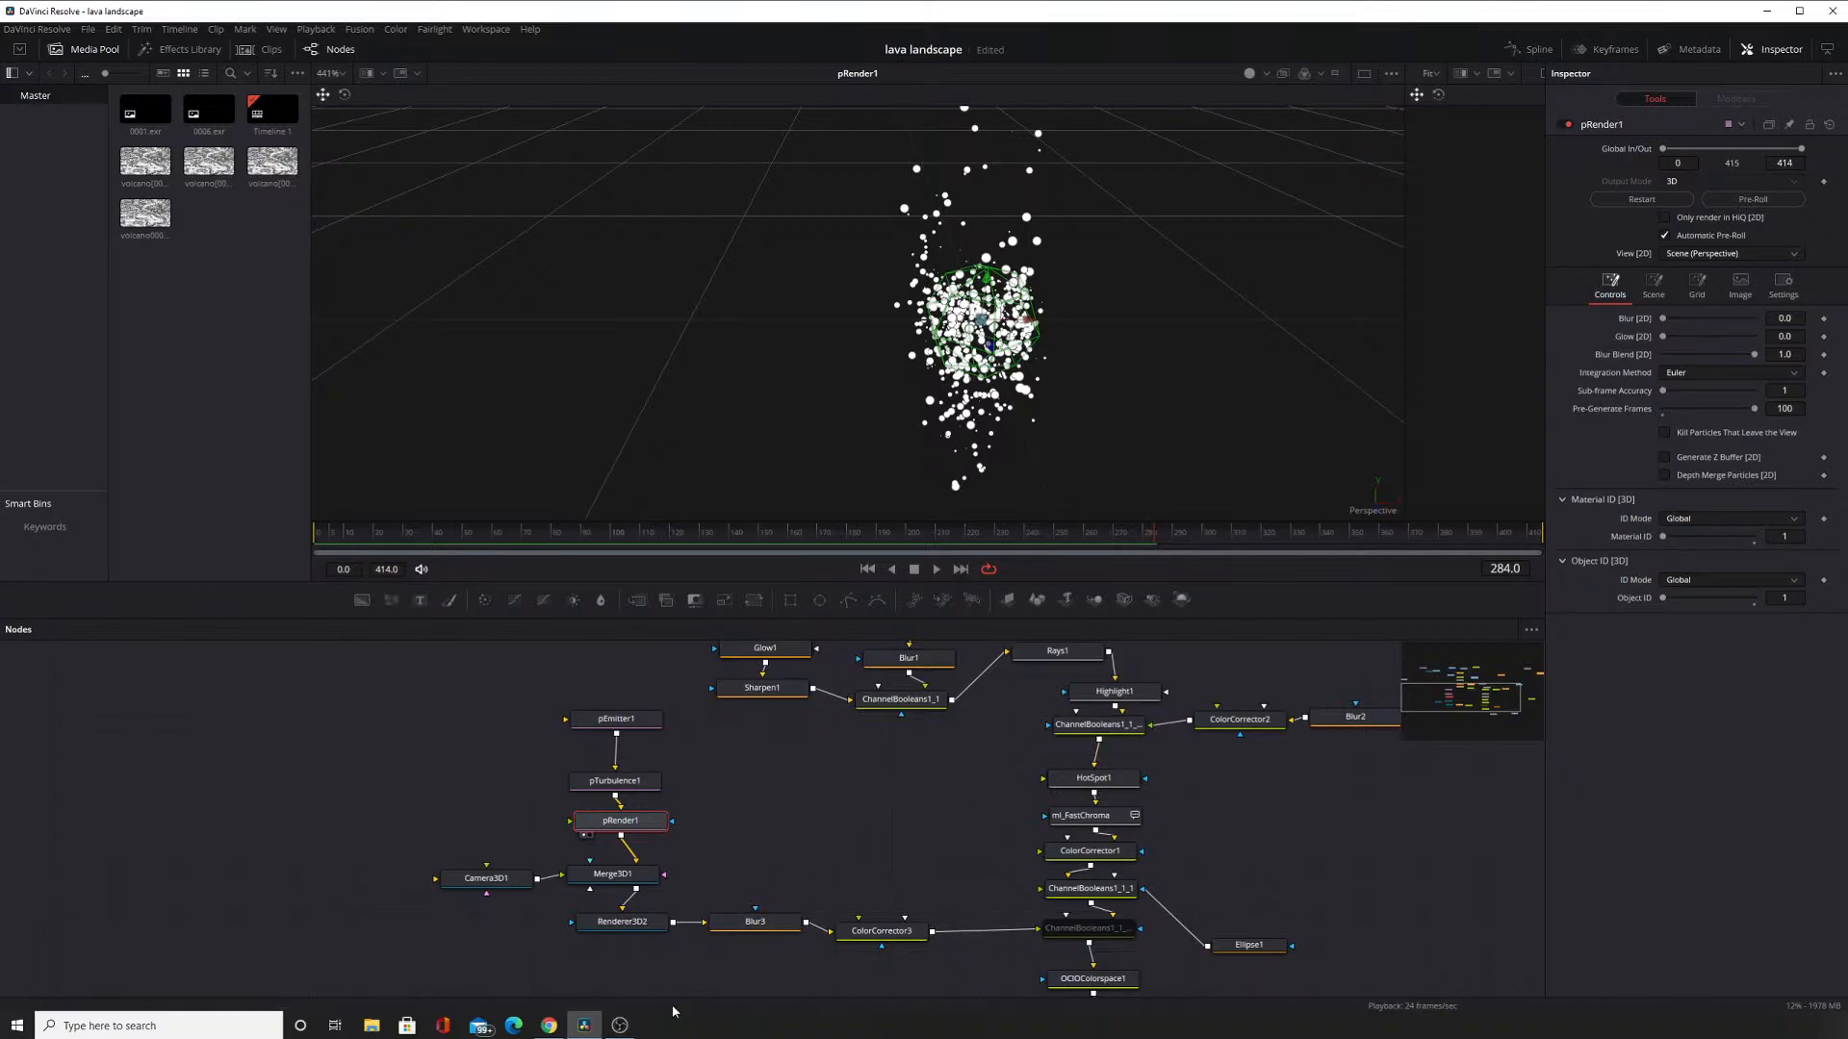
left_click(623, 1027)
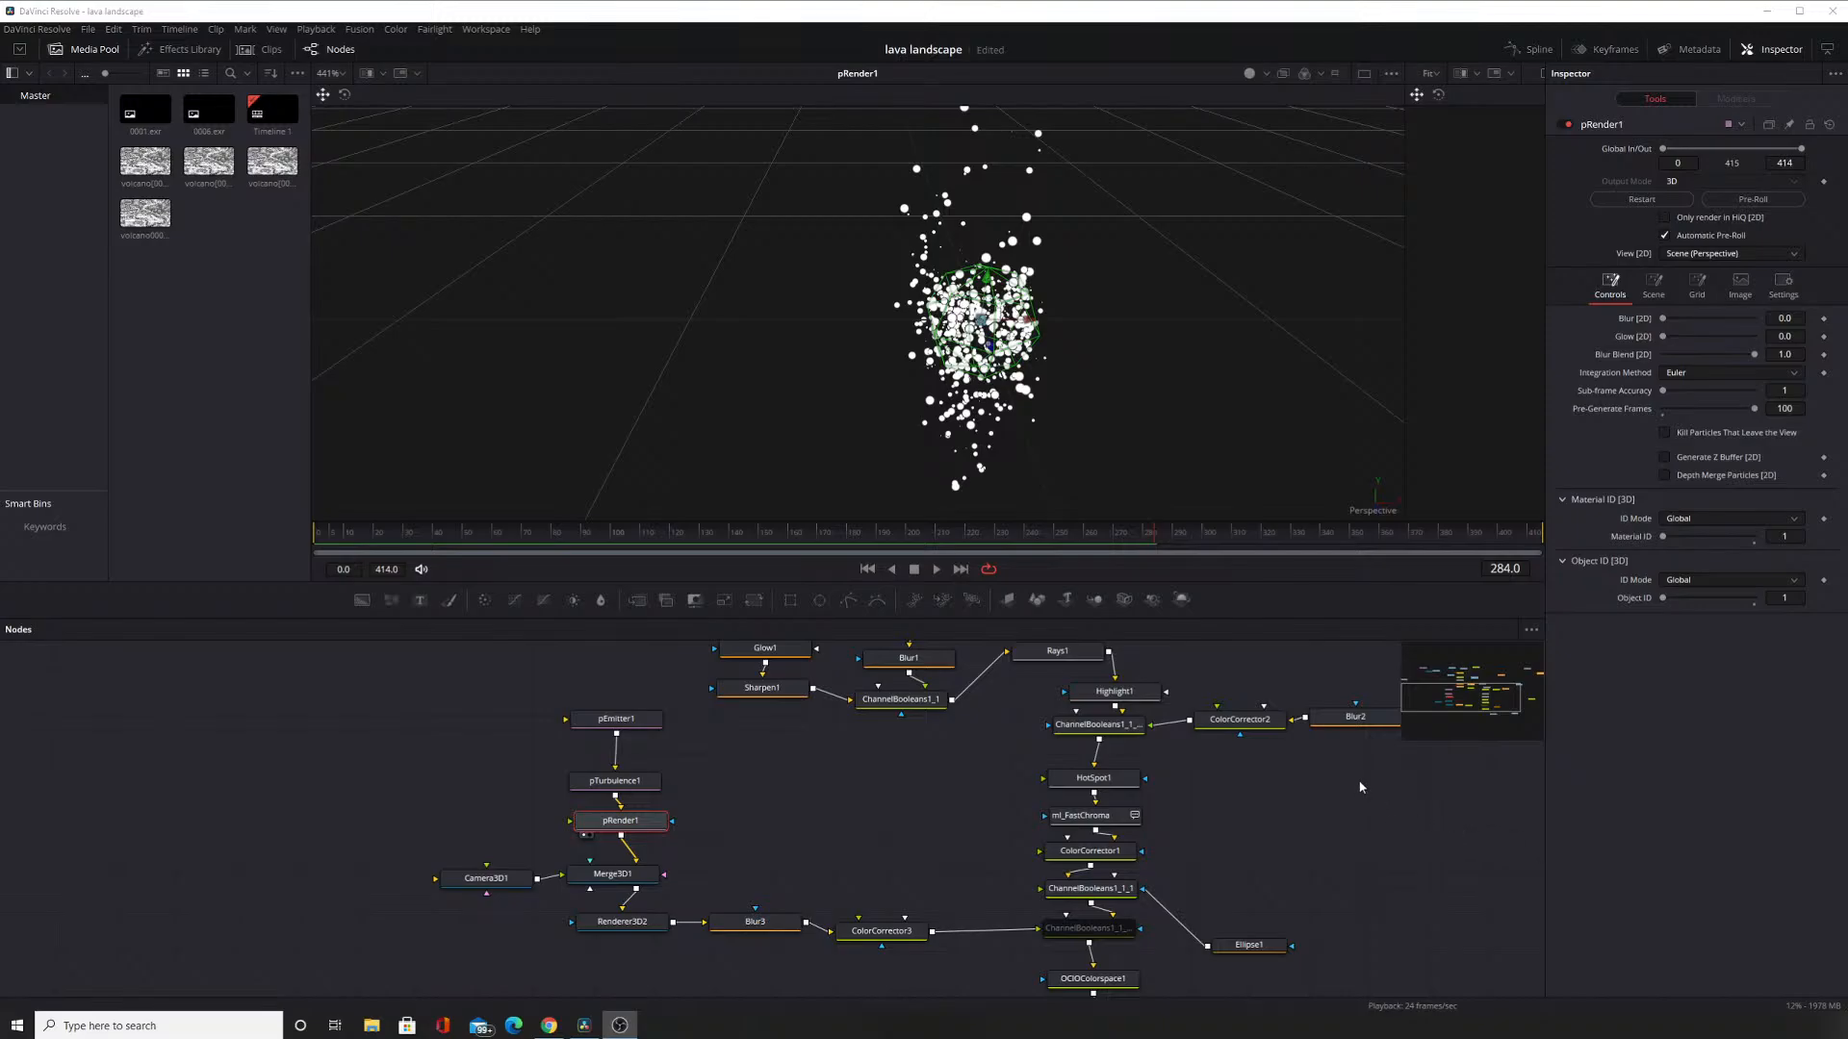
left_click_drag(1243, 774, 1100, 783)
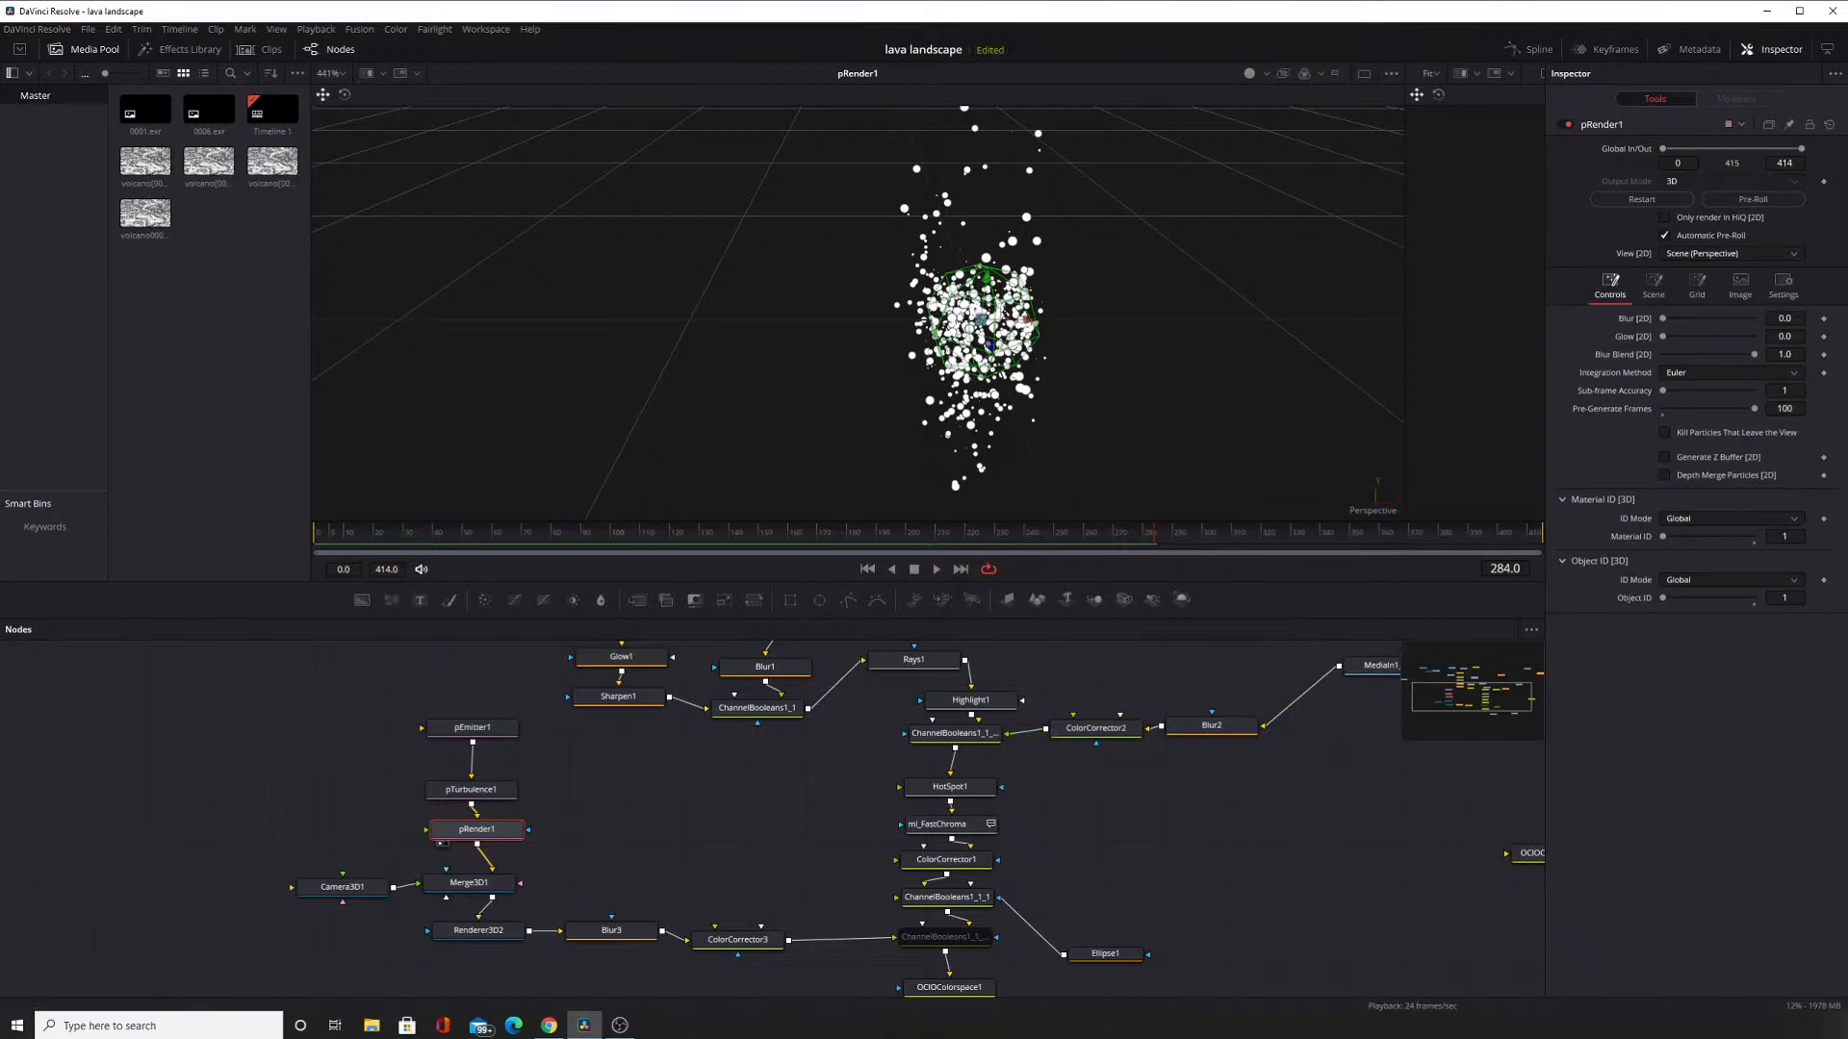
left_click_drag(1192, 814, 1120, 772)
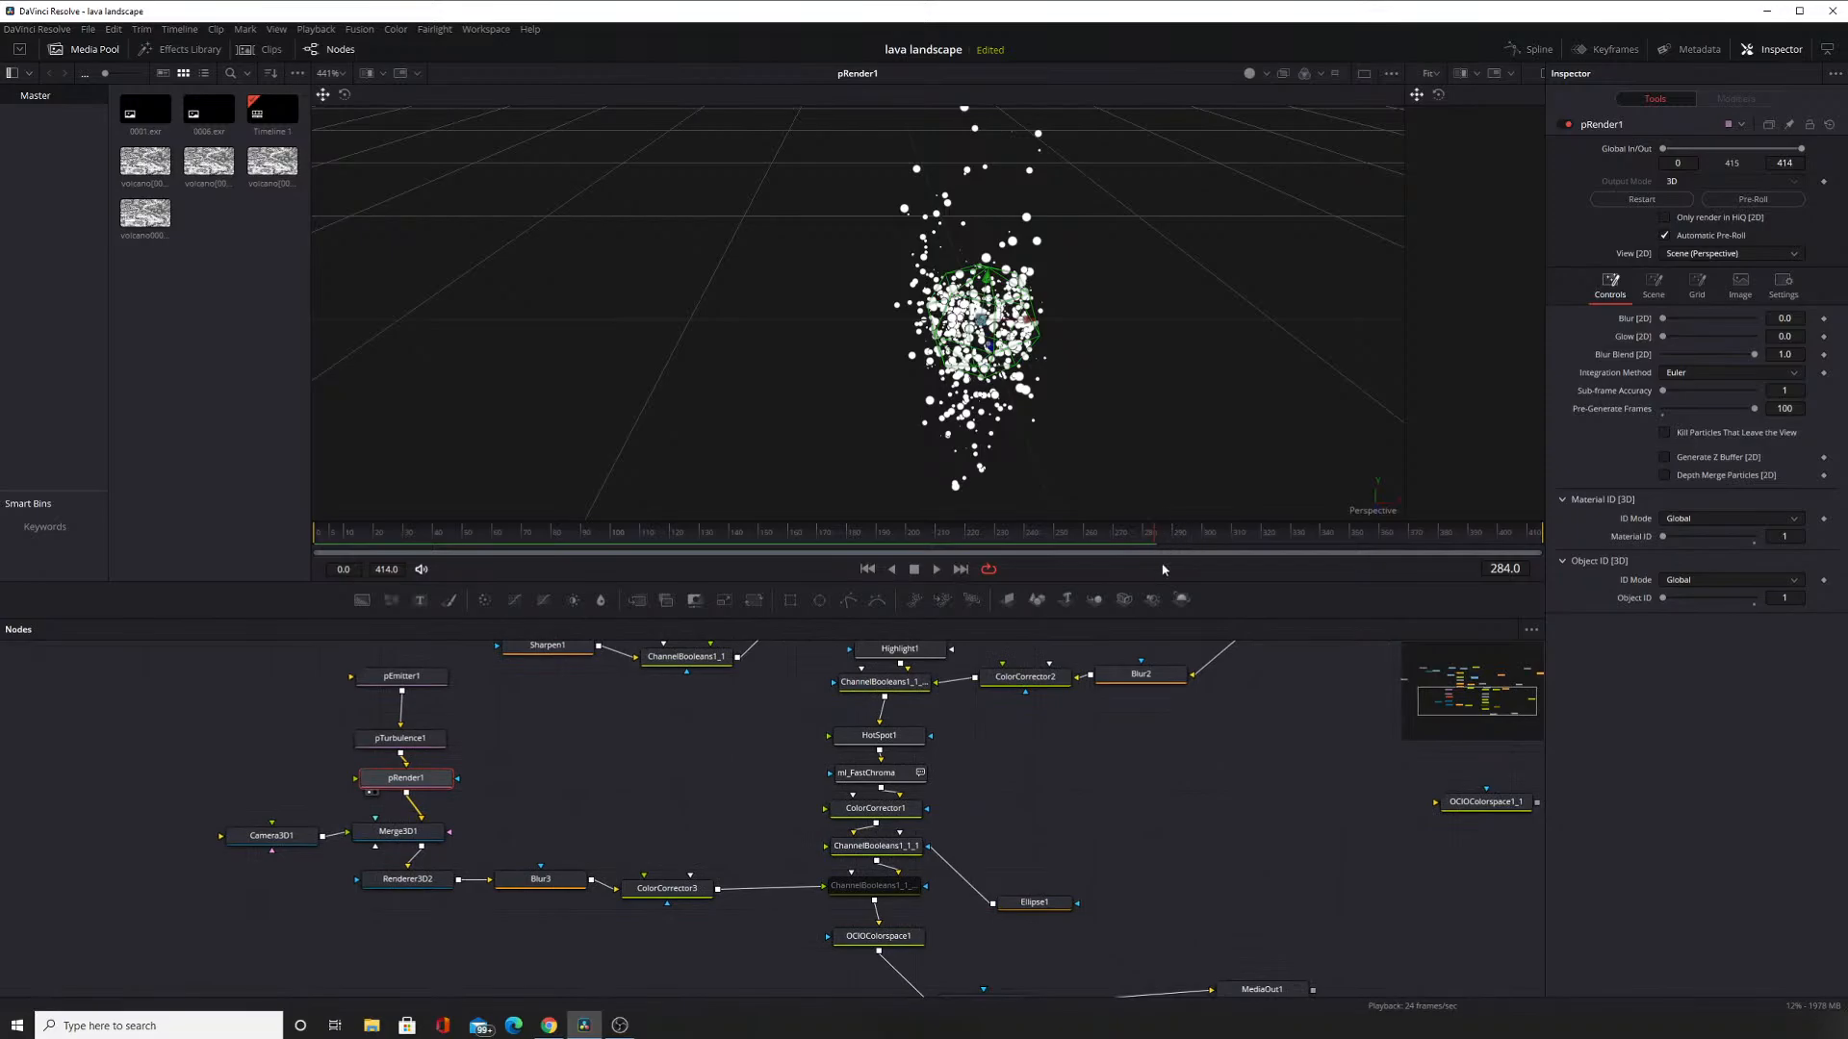
Show the MediaIn1 node's image in the first viewer and enlarge the viewer area to examine the raw lava render.
scroll(750, 725, "up", 5)
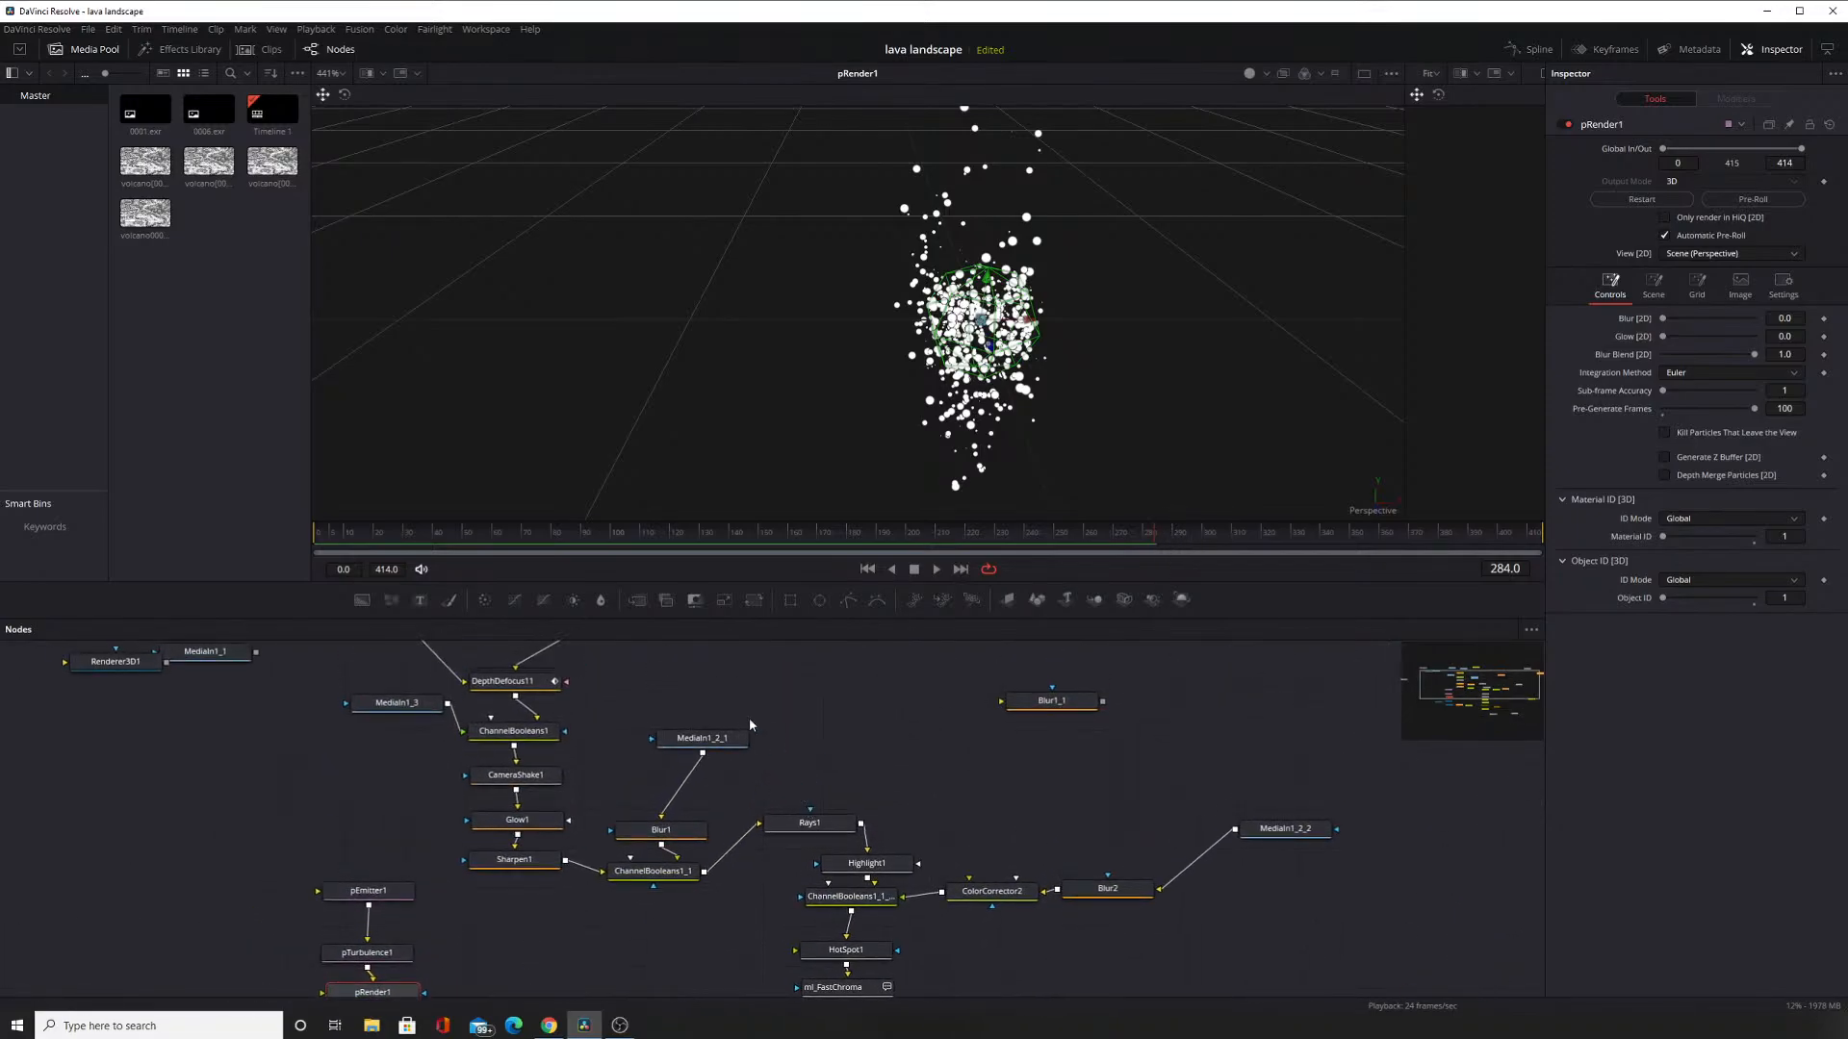
scroll(751, 724, "up", 4)
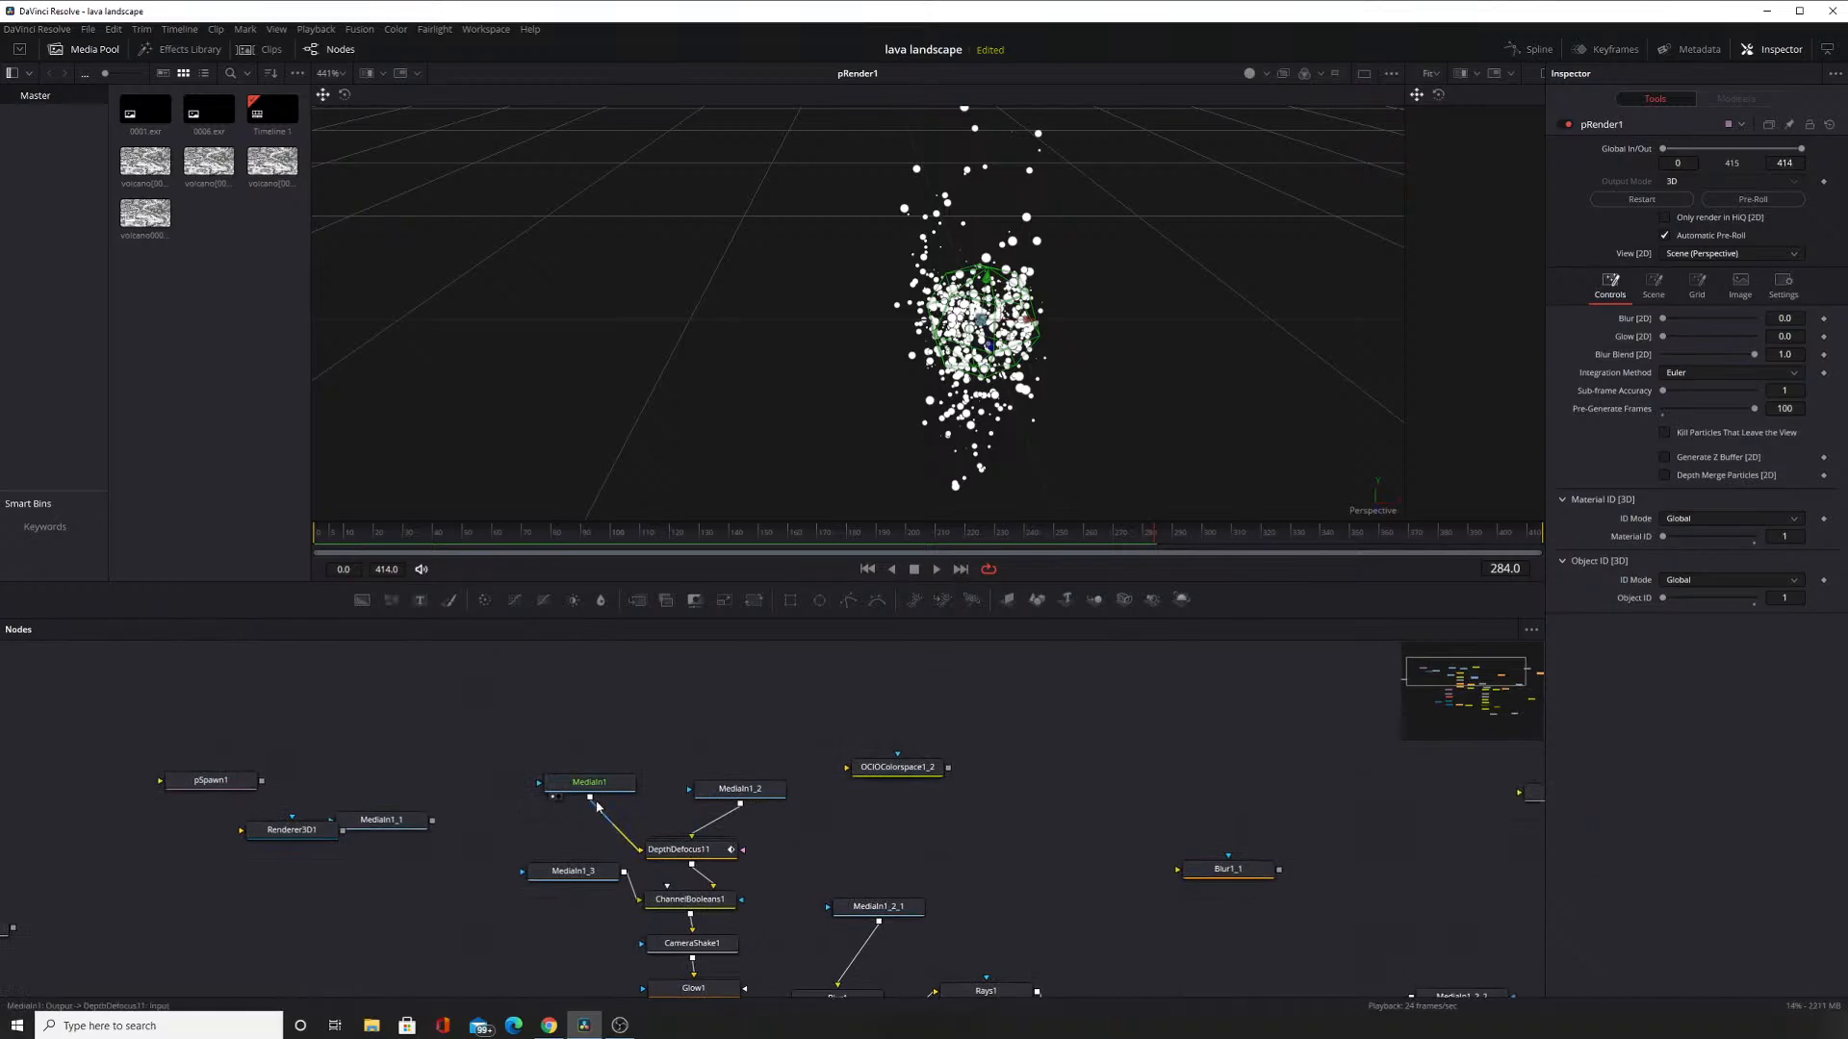
key("1")
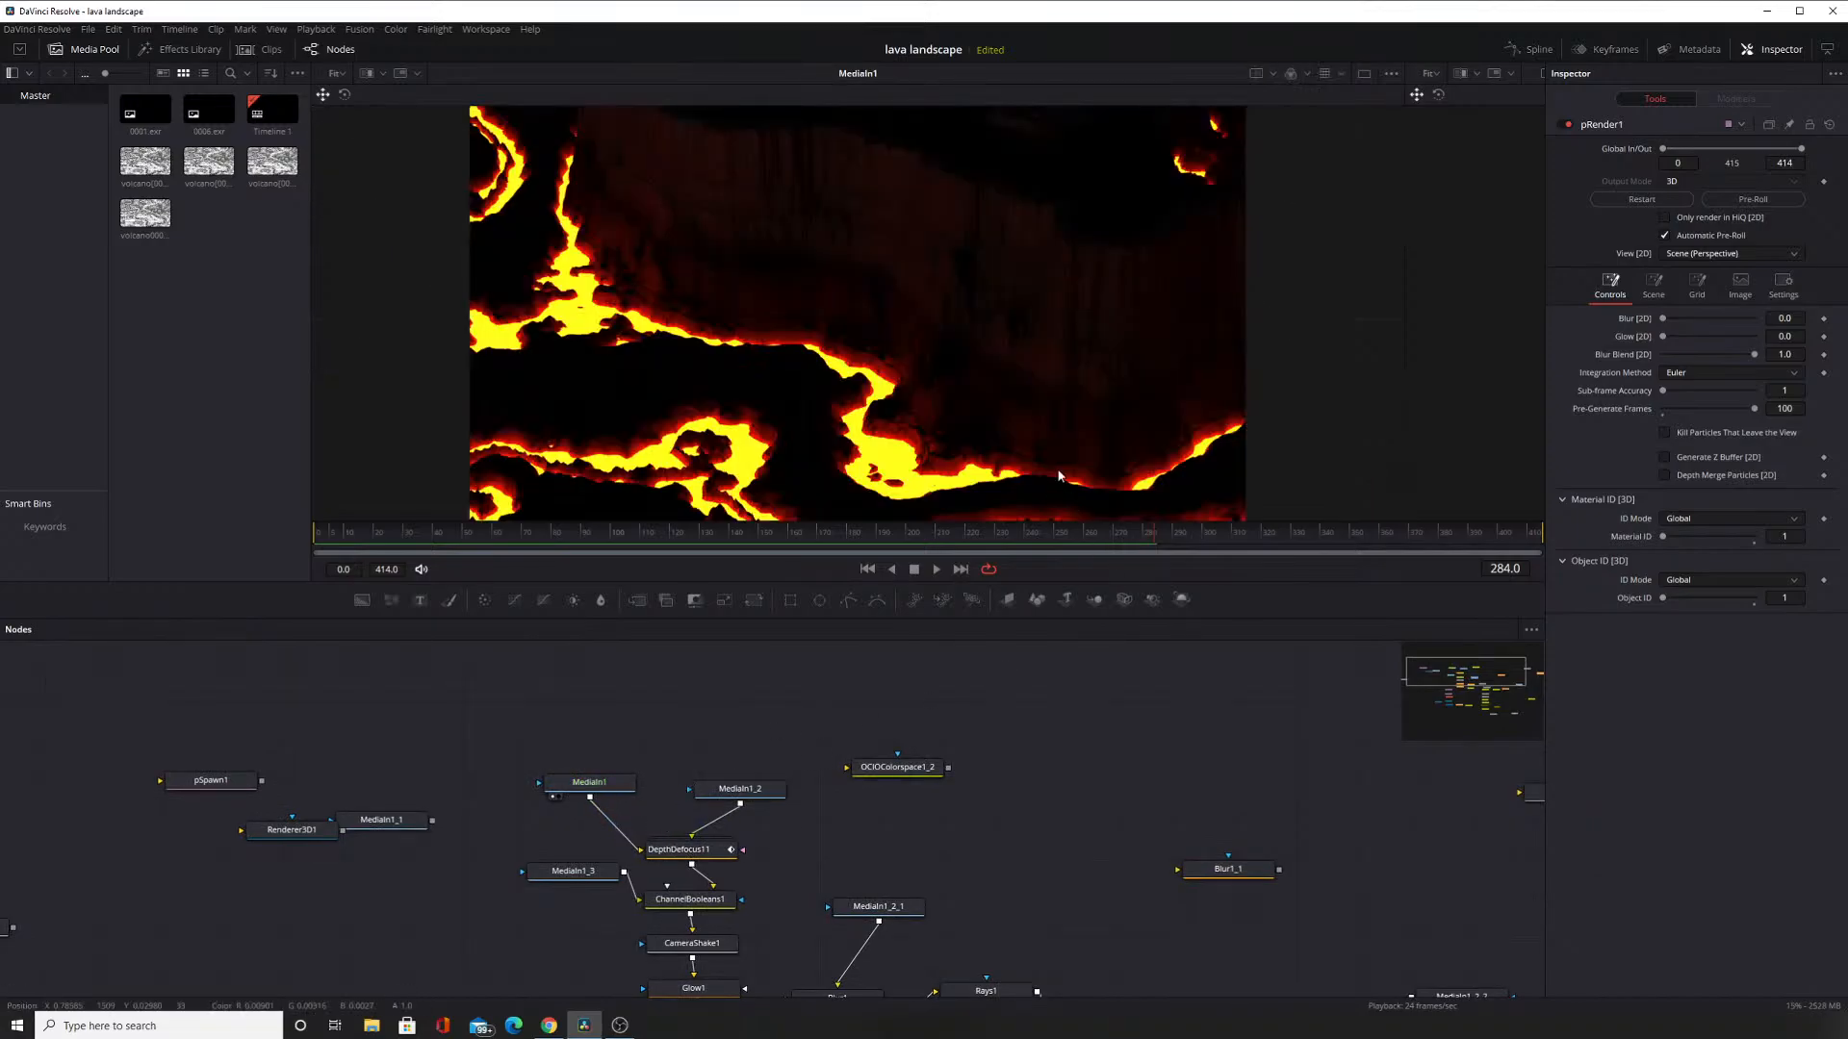
left_click_drag(1059, 523, 1041, 617)
scroll(982, 471, "up", 3)
scroll(980, 465, "down", 2)
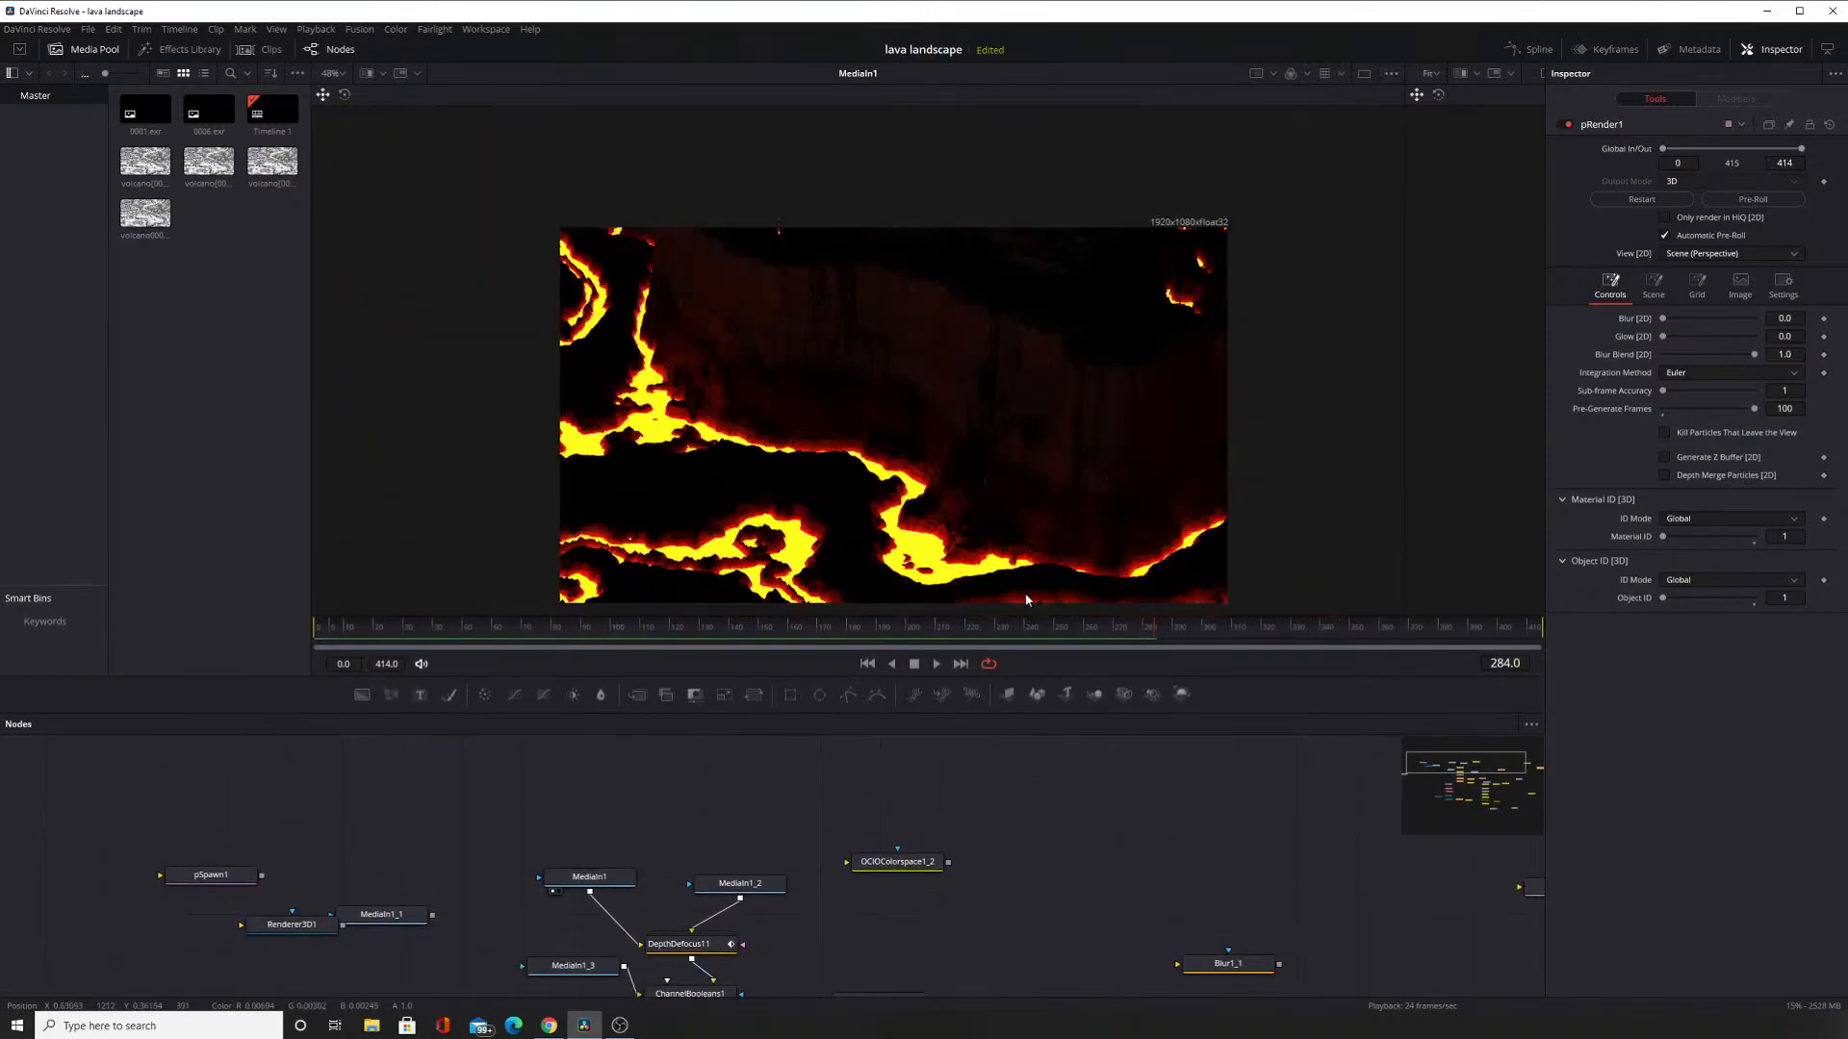
Duplicate the OCIOColorspace1 node that feeds FilmGrain2 and place the copy just above MediaIn1.
scroll(1005, 838, "down", 8)
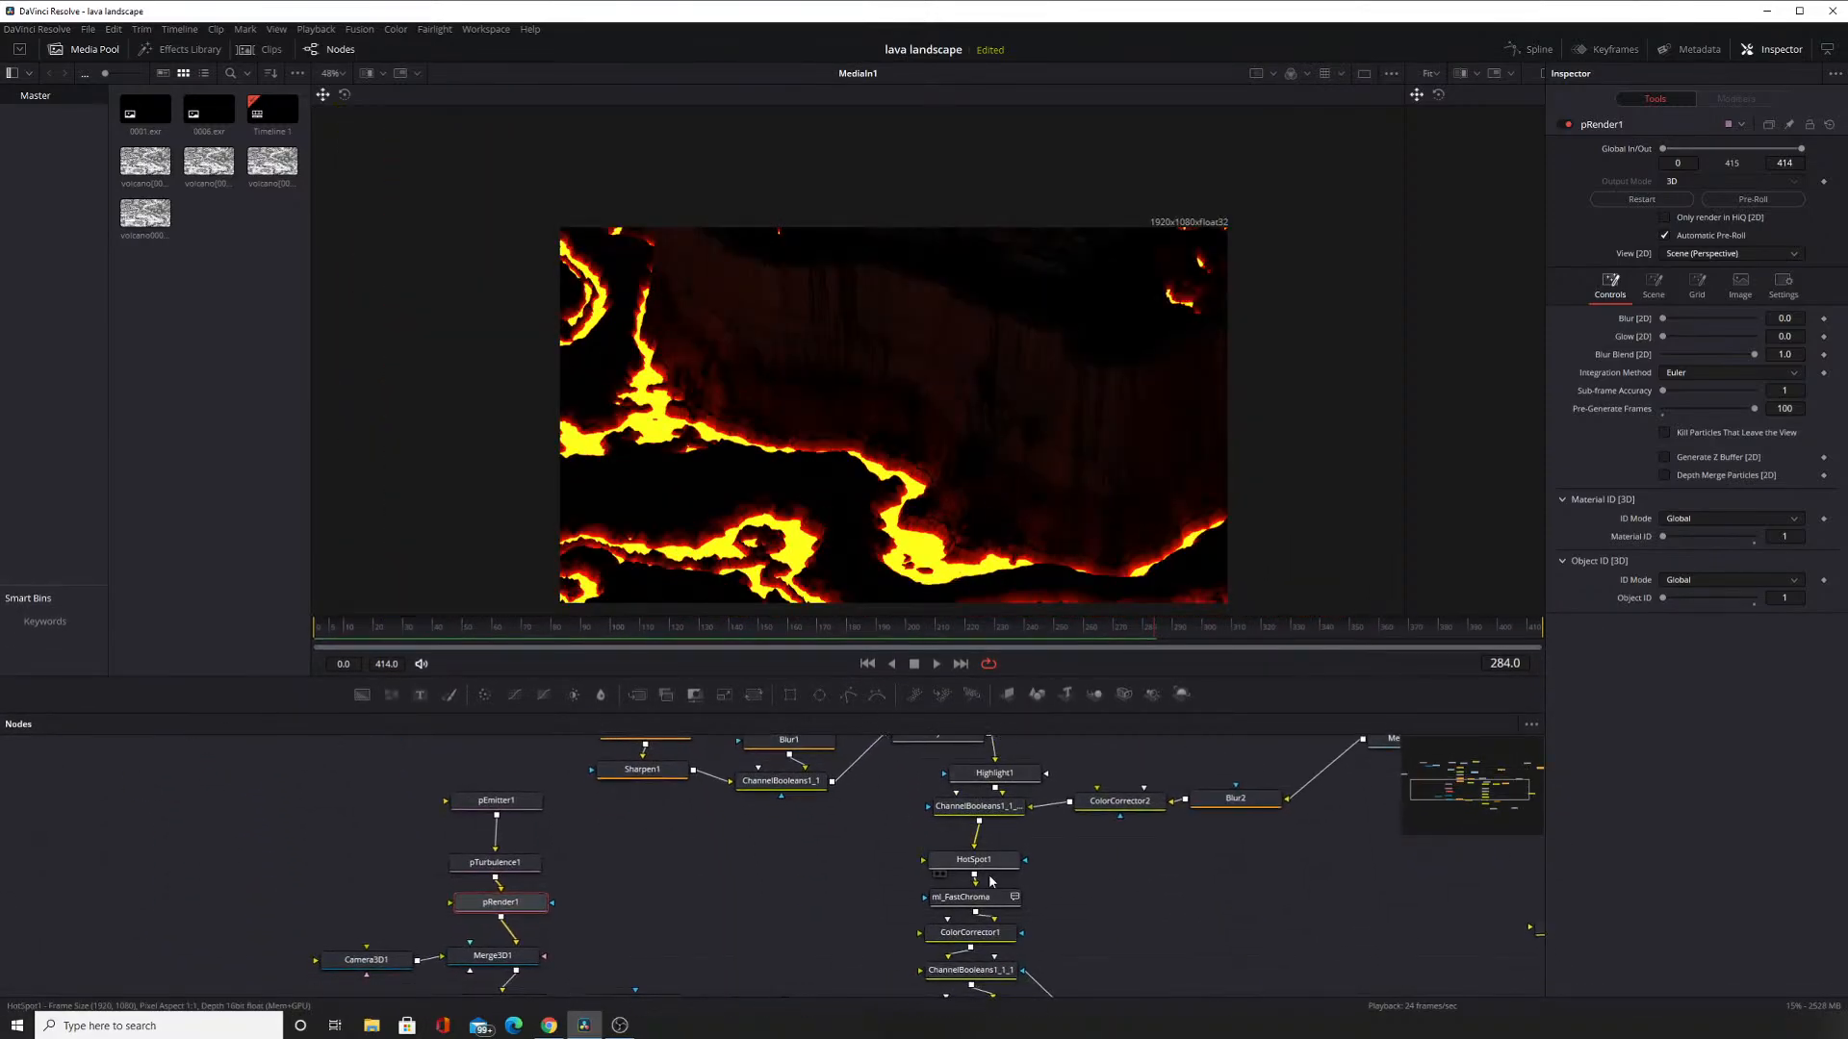
left_click_drag(974, 864, 901, 759)
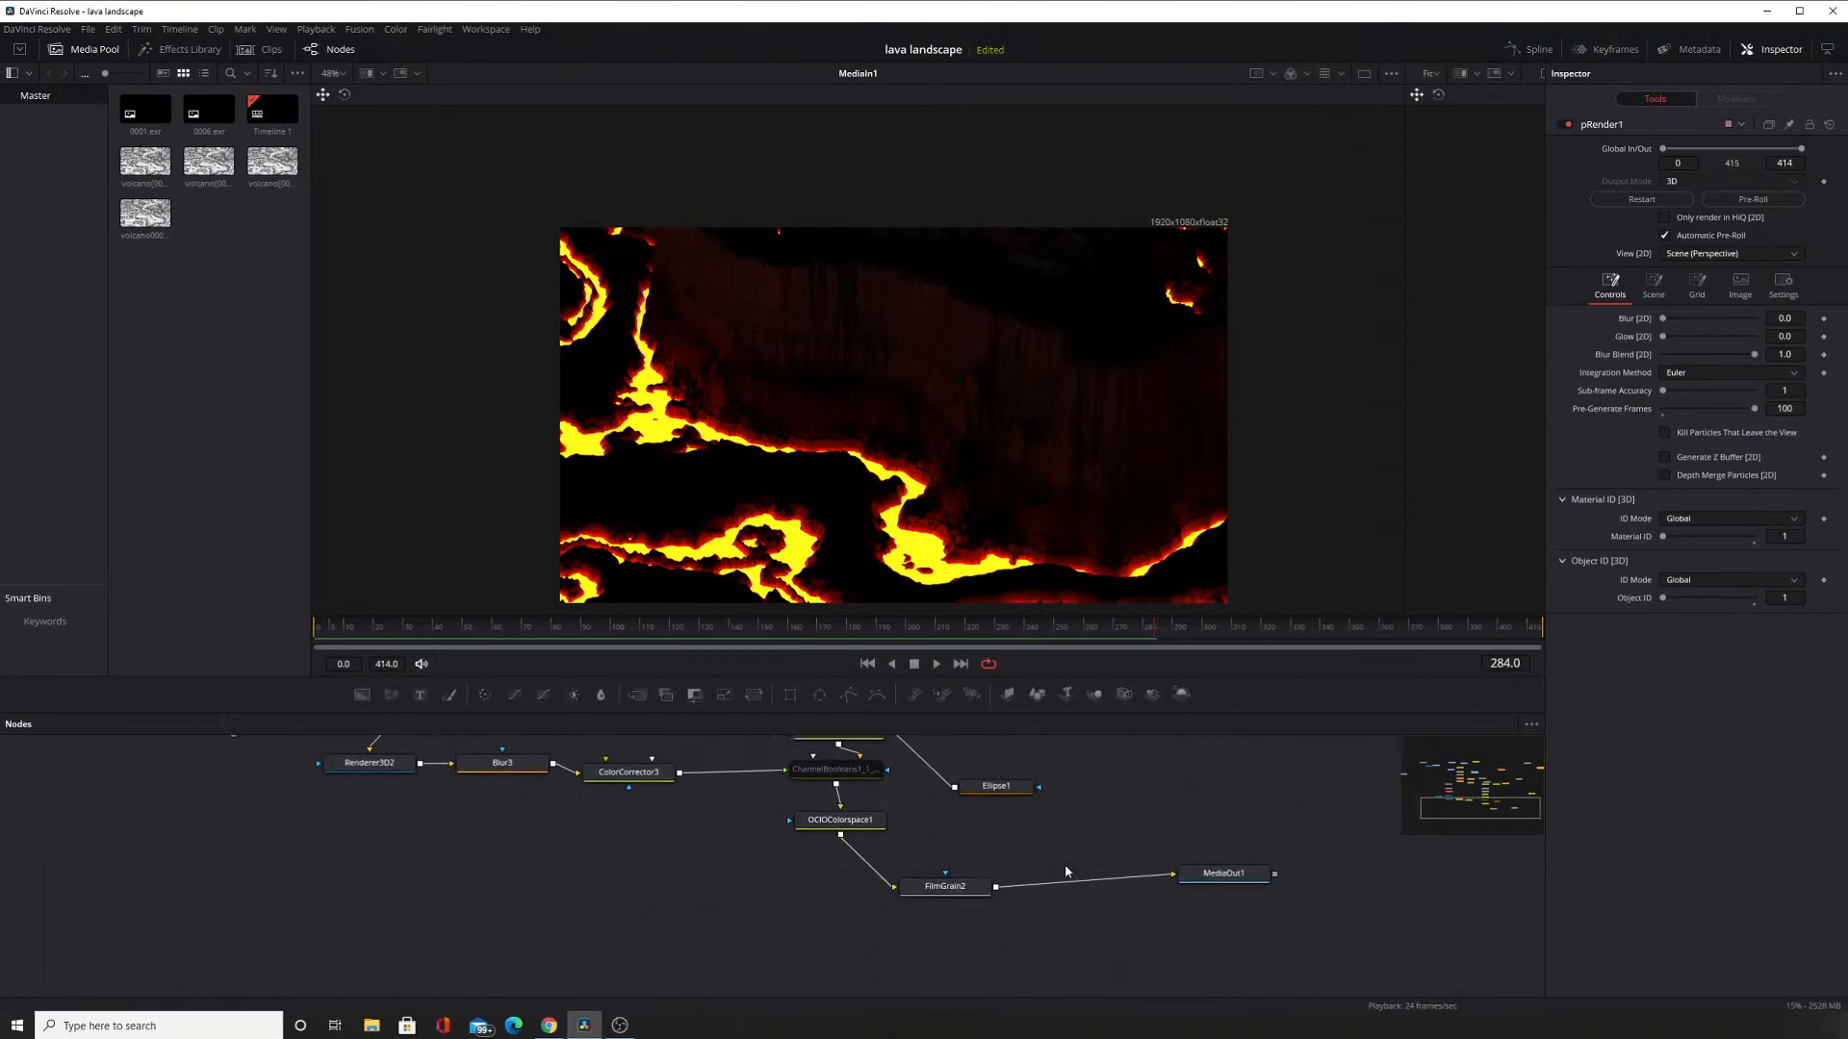
left_click_drag(1083, 895, 1101, 969)
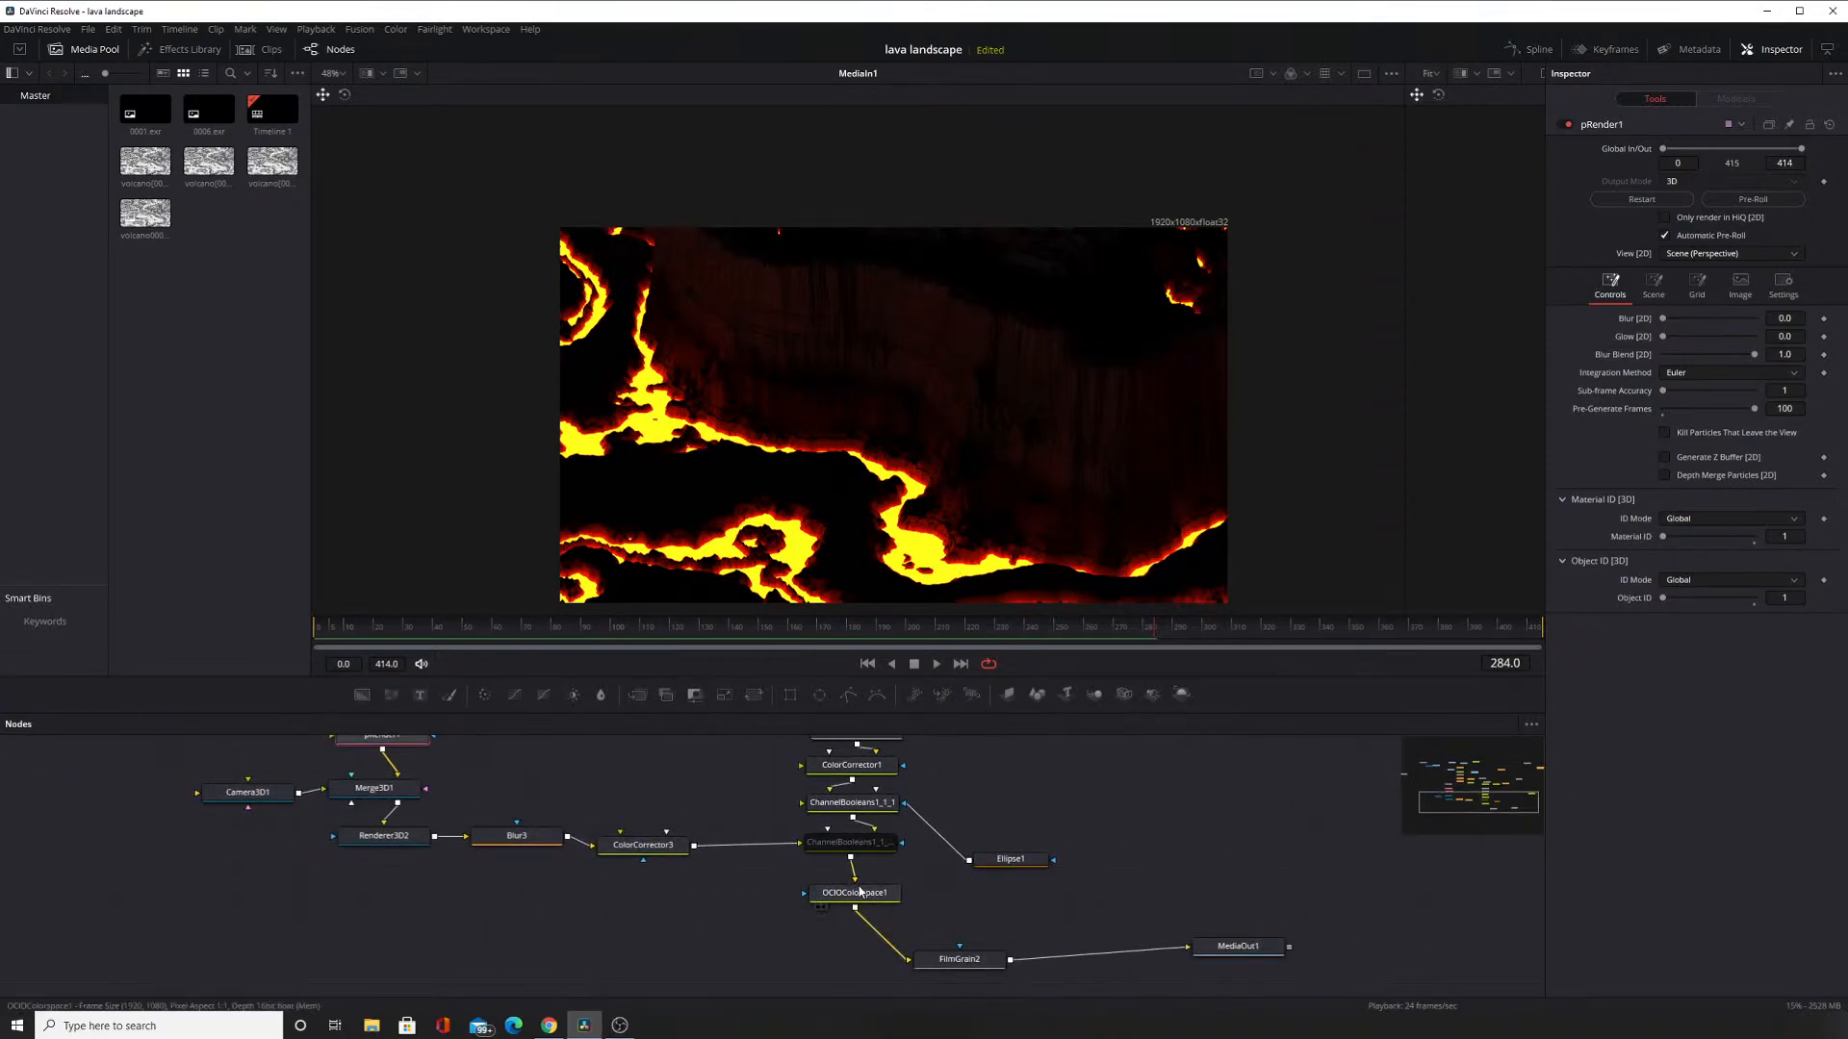
left_click(861, 895)
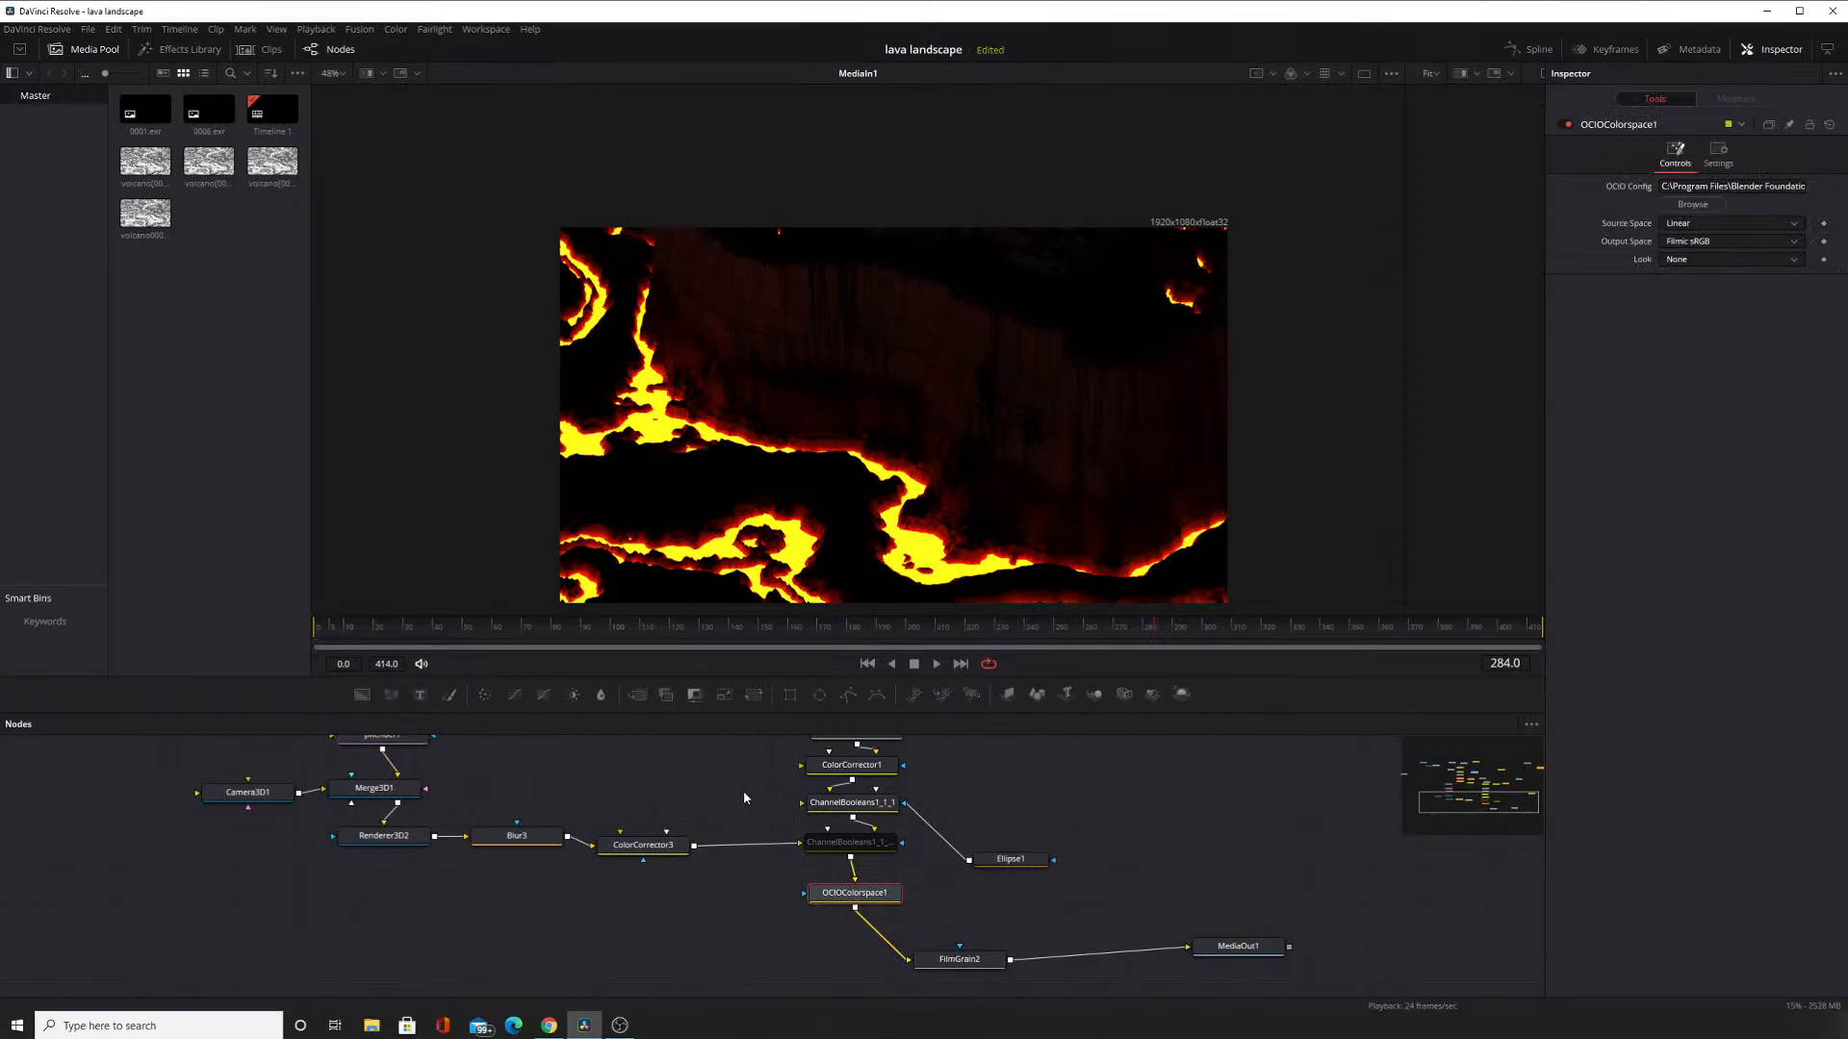
scroll(747, 796, "up", 1)
scroll(808, 866, "down", 1)
left_click_drag(756, 828, 845, 917)
scroll(832, 948, "up", 1)
left_click_drag(691, 814, 821, 940)
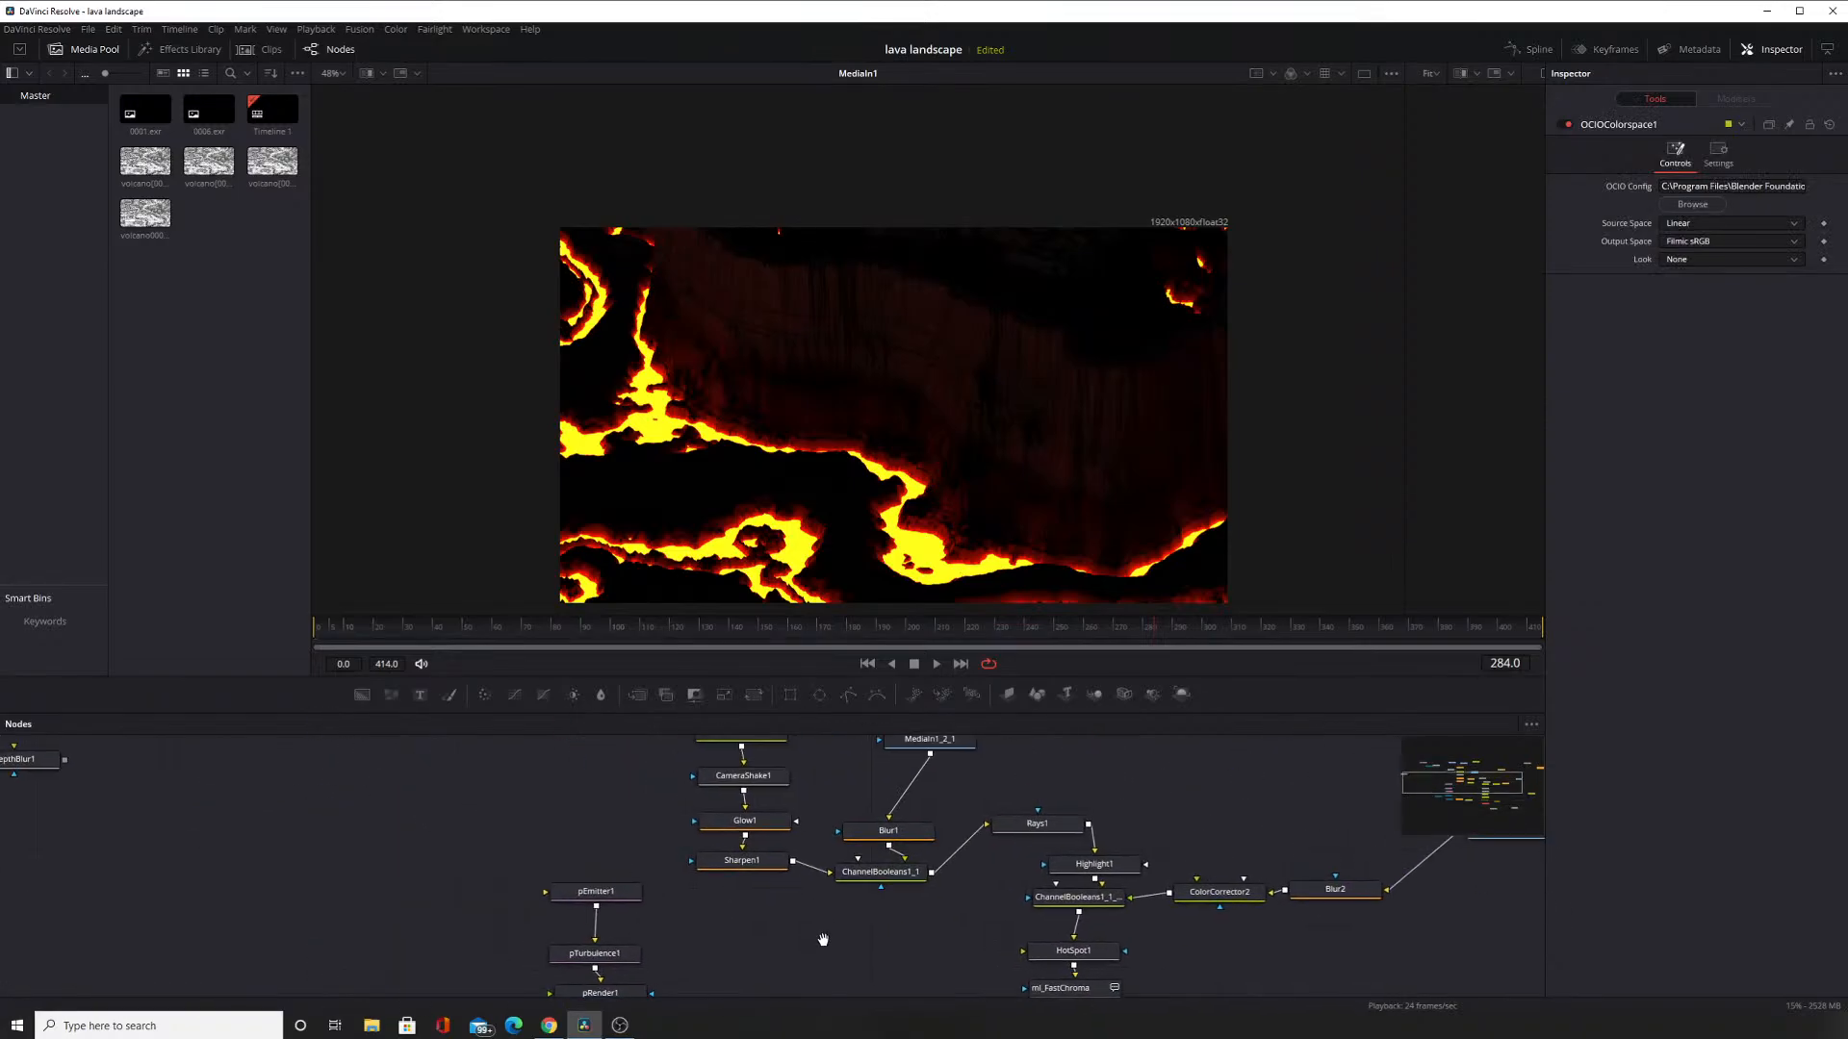
left_click_drag(709, 781, 738, 928)
left_click_drag(670, 858, 691, 836)
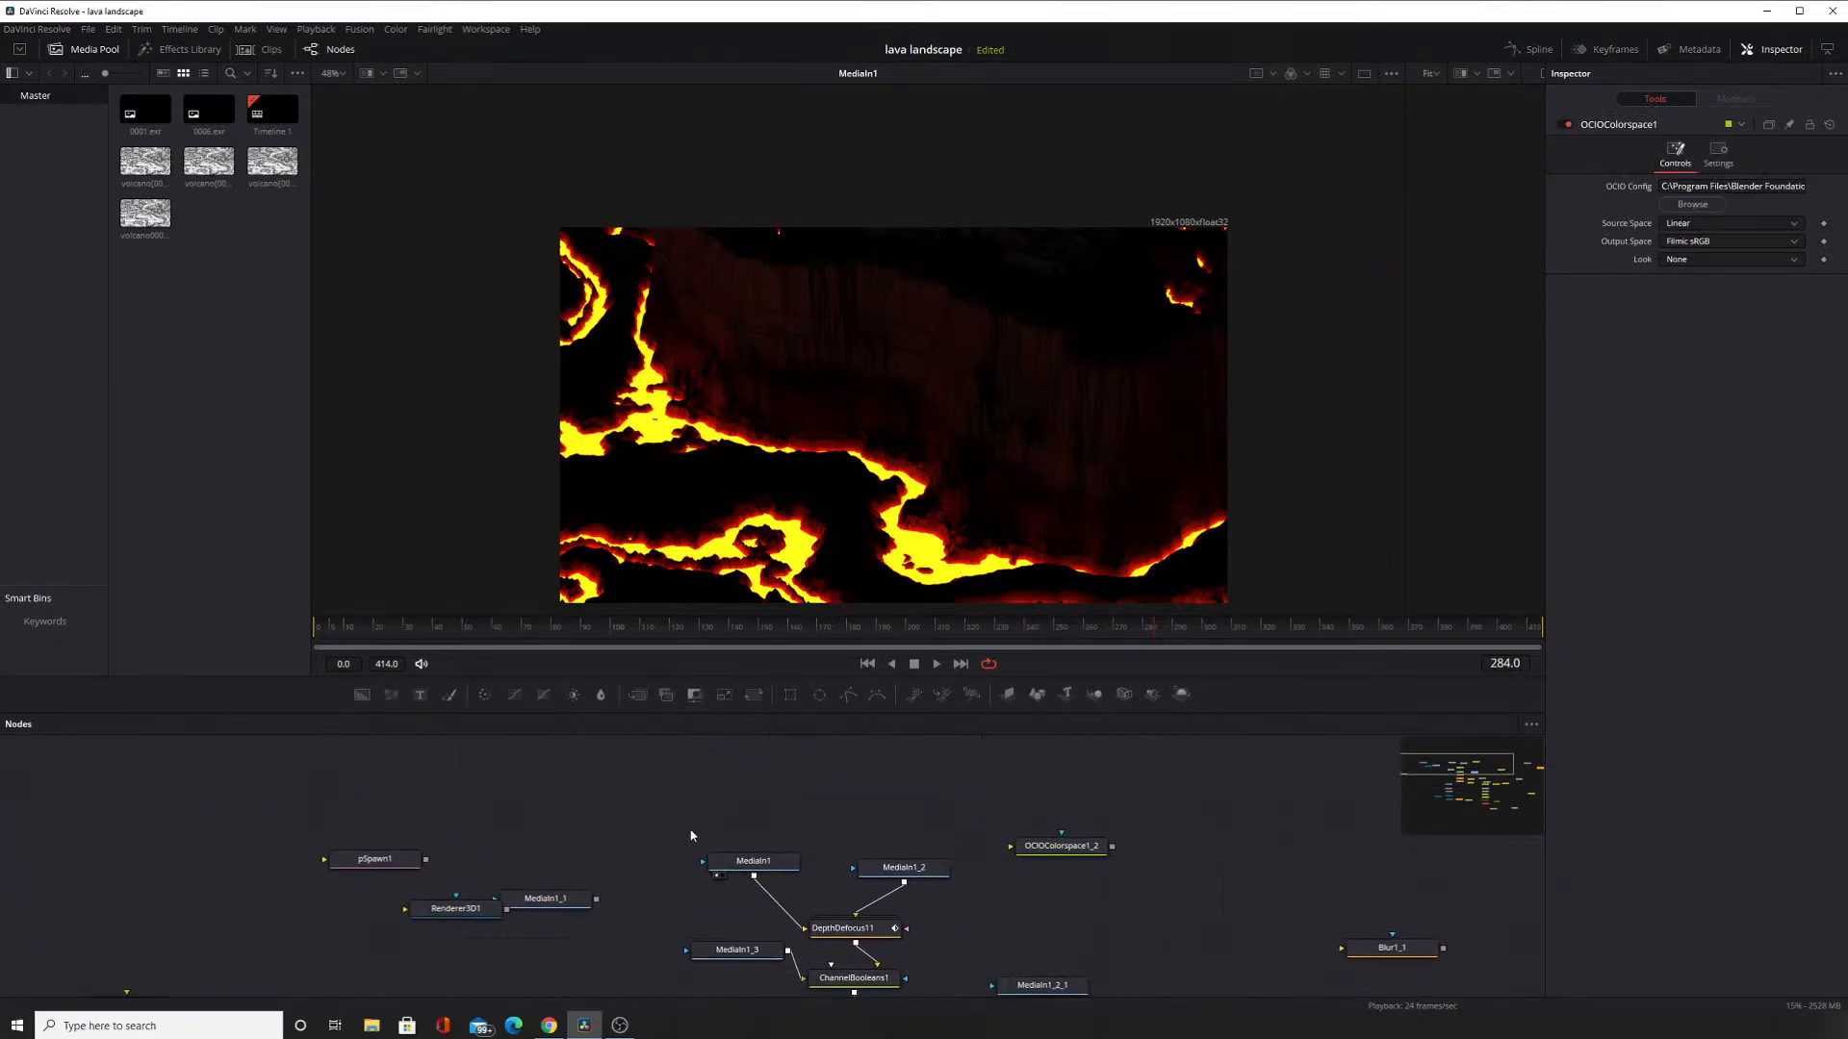
key("ctrl+v")
left_click_drag(1078, 914, 540, 793)
left_click(1071, 868)
left_click_drag(658, 782, 631, 911)
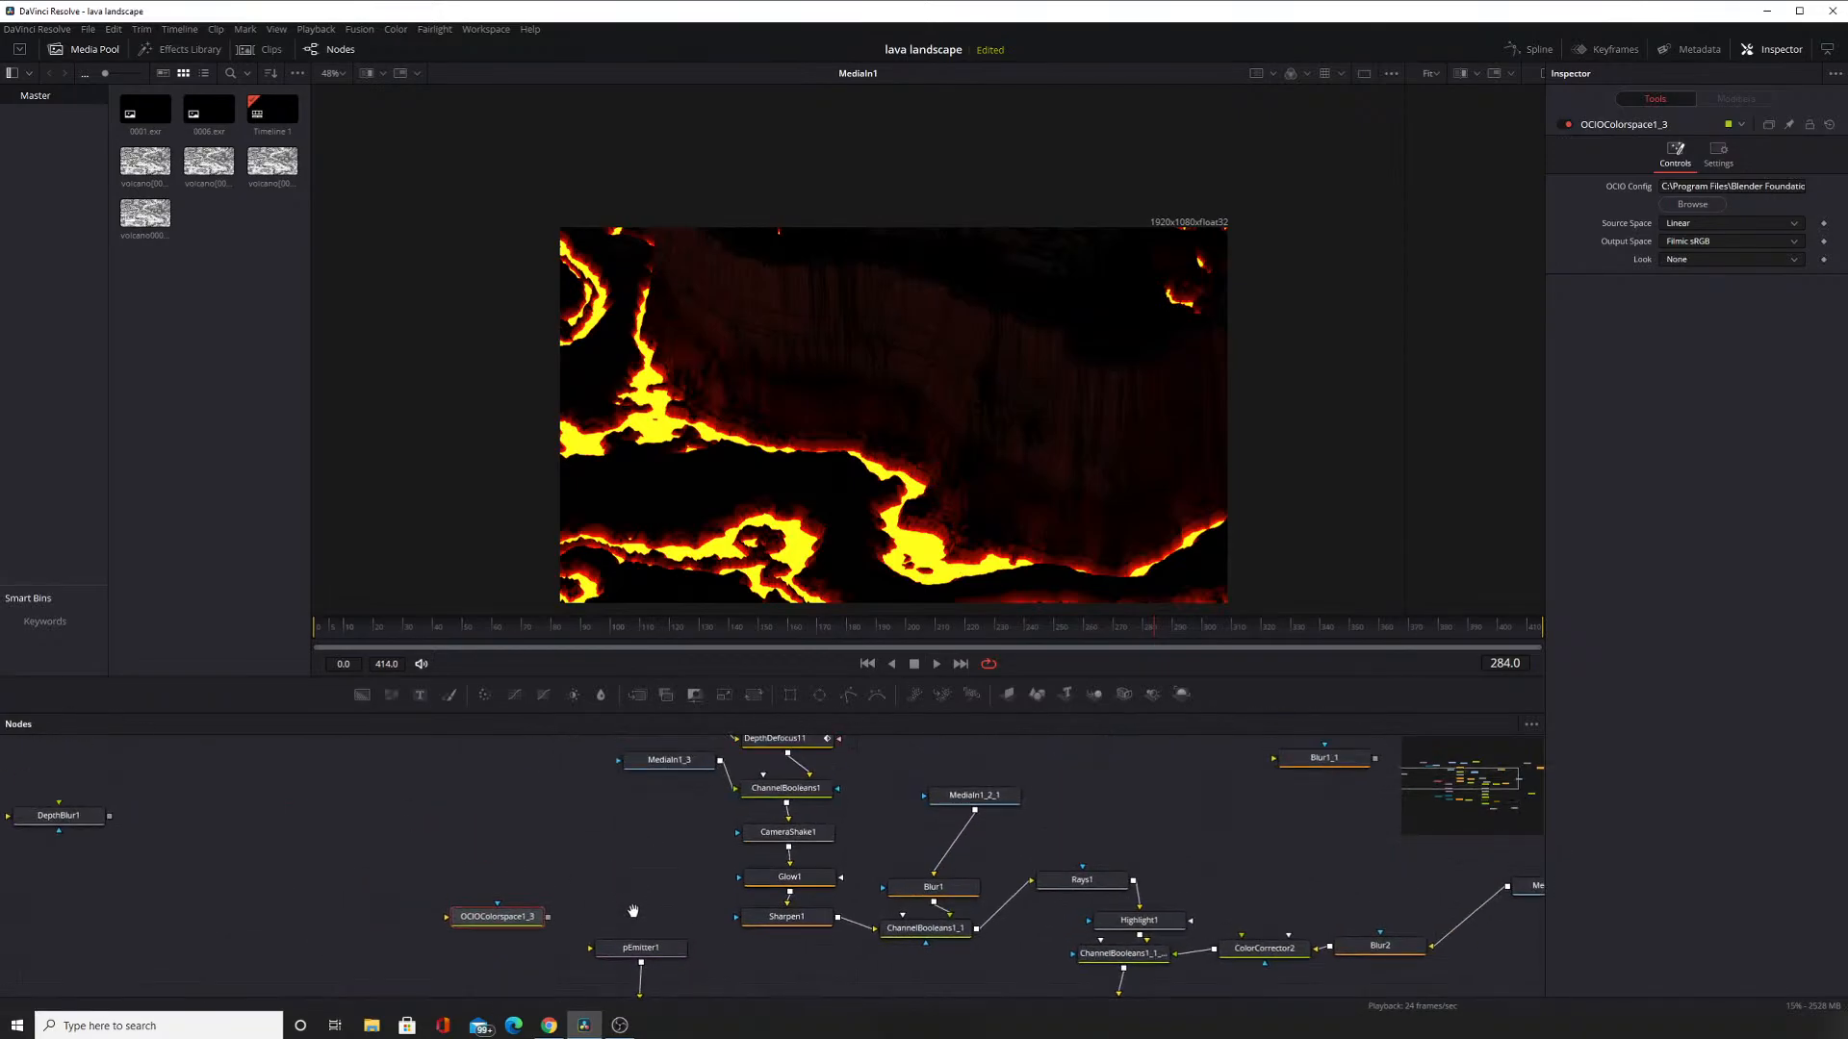
left_click_drag(492, 927, 607, 779)
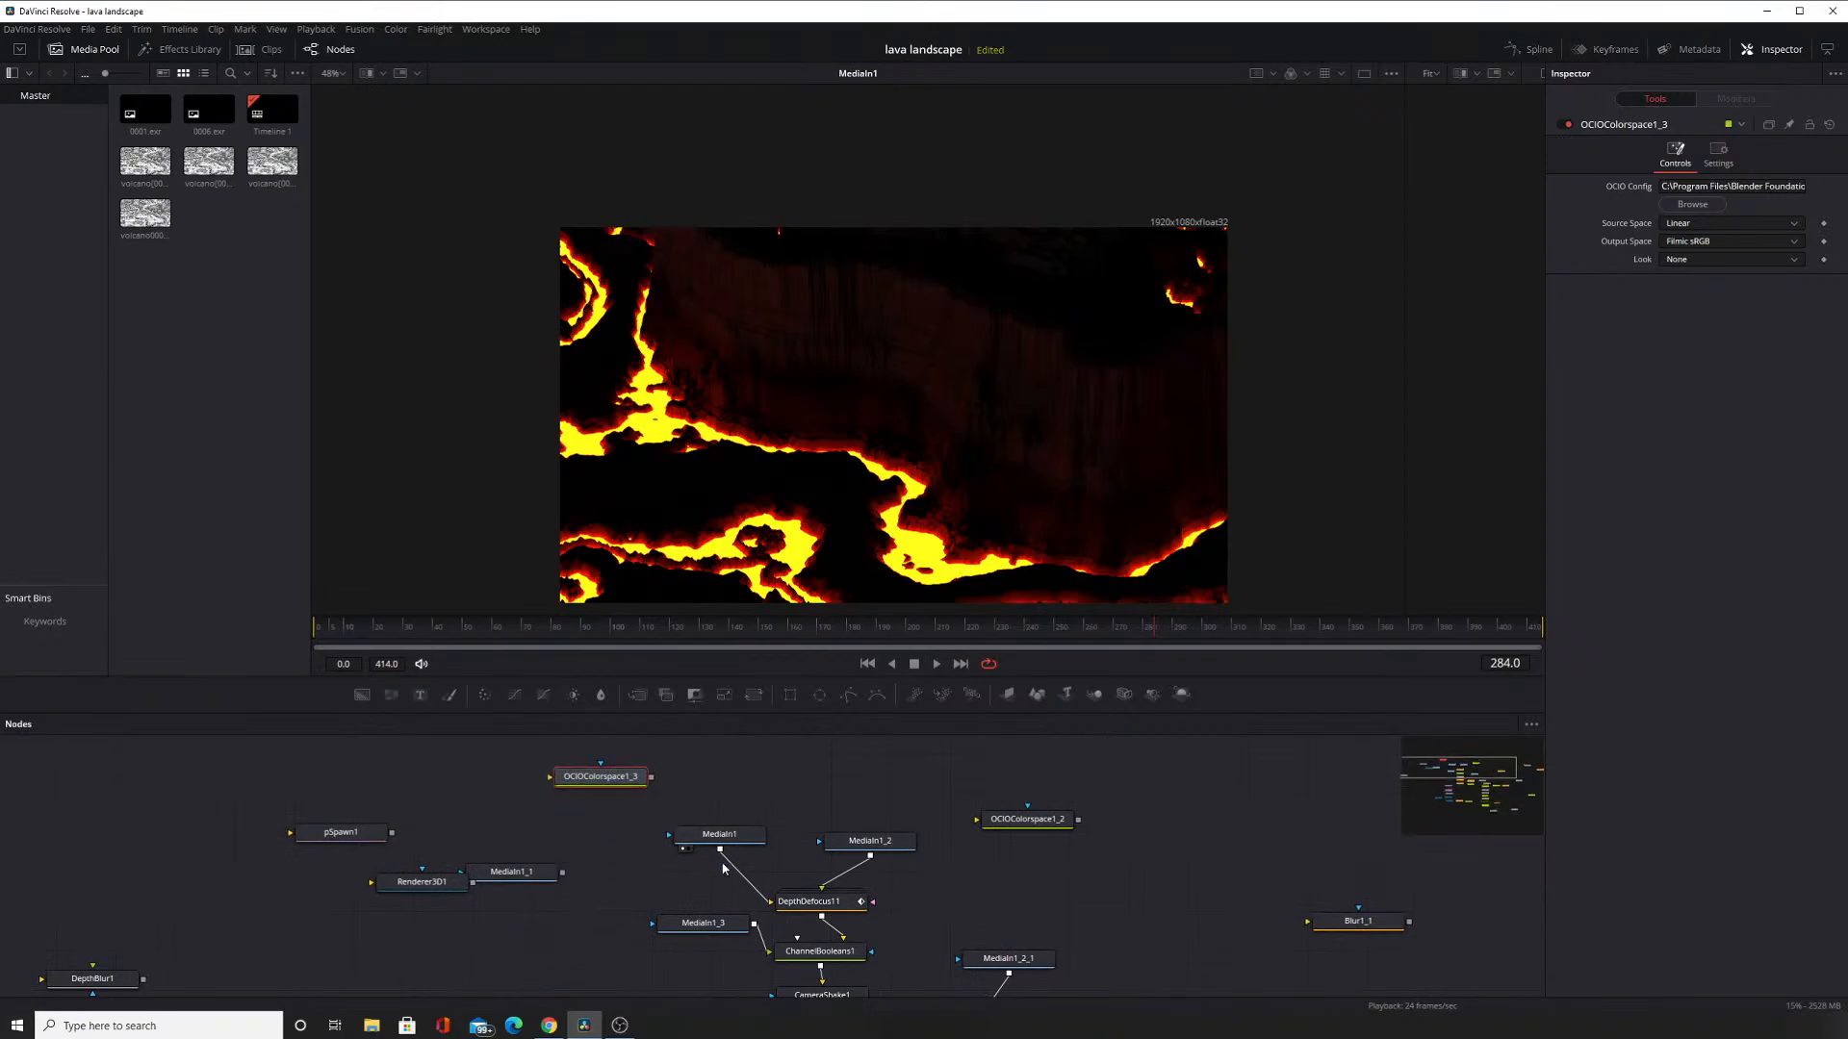
Connect MediaIn1's output to the copied OCIOColorspace node and show the colour-converted render in the first viewer.
left_click_drag(720, 849, 620, 778)
left_click(567, 791)
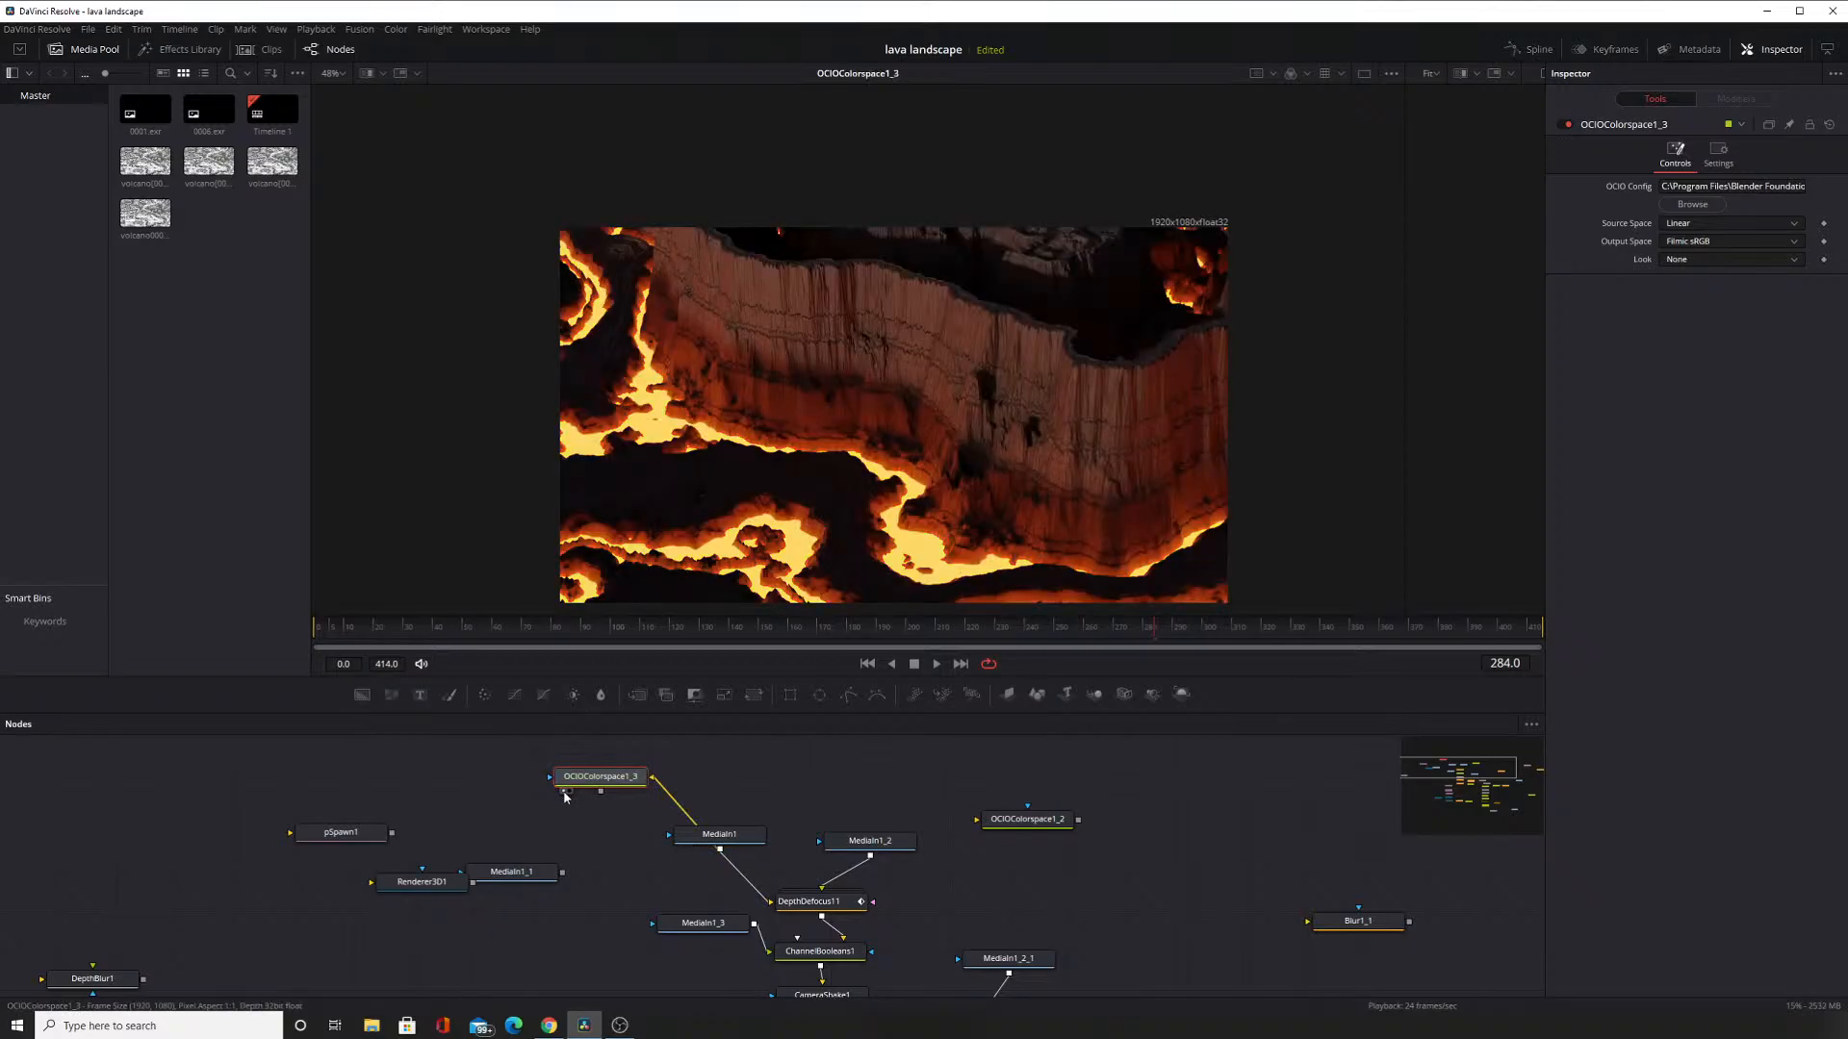
scroll(1163, 246, "down", 1)
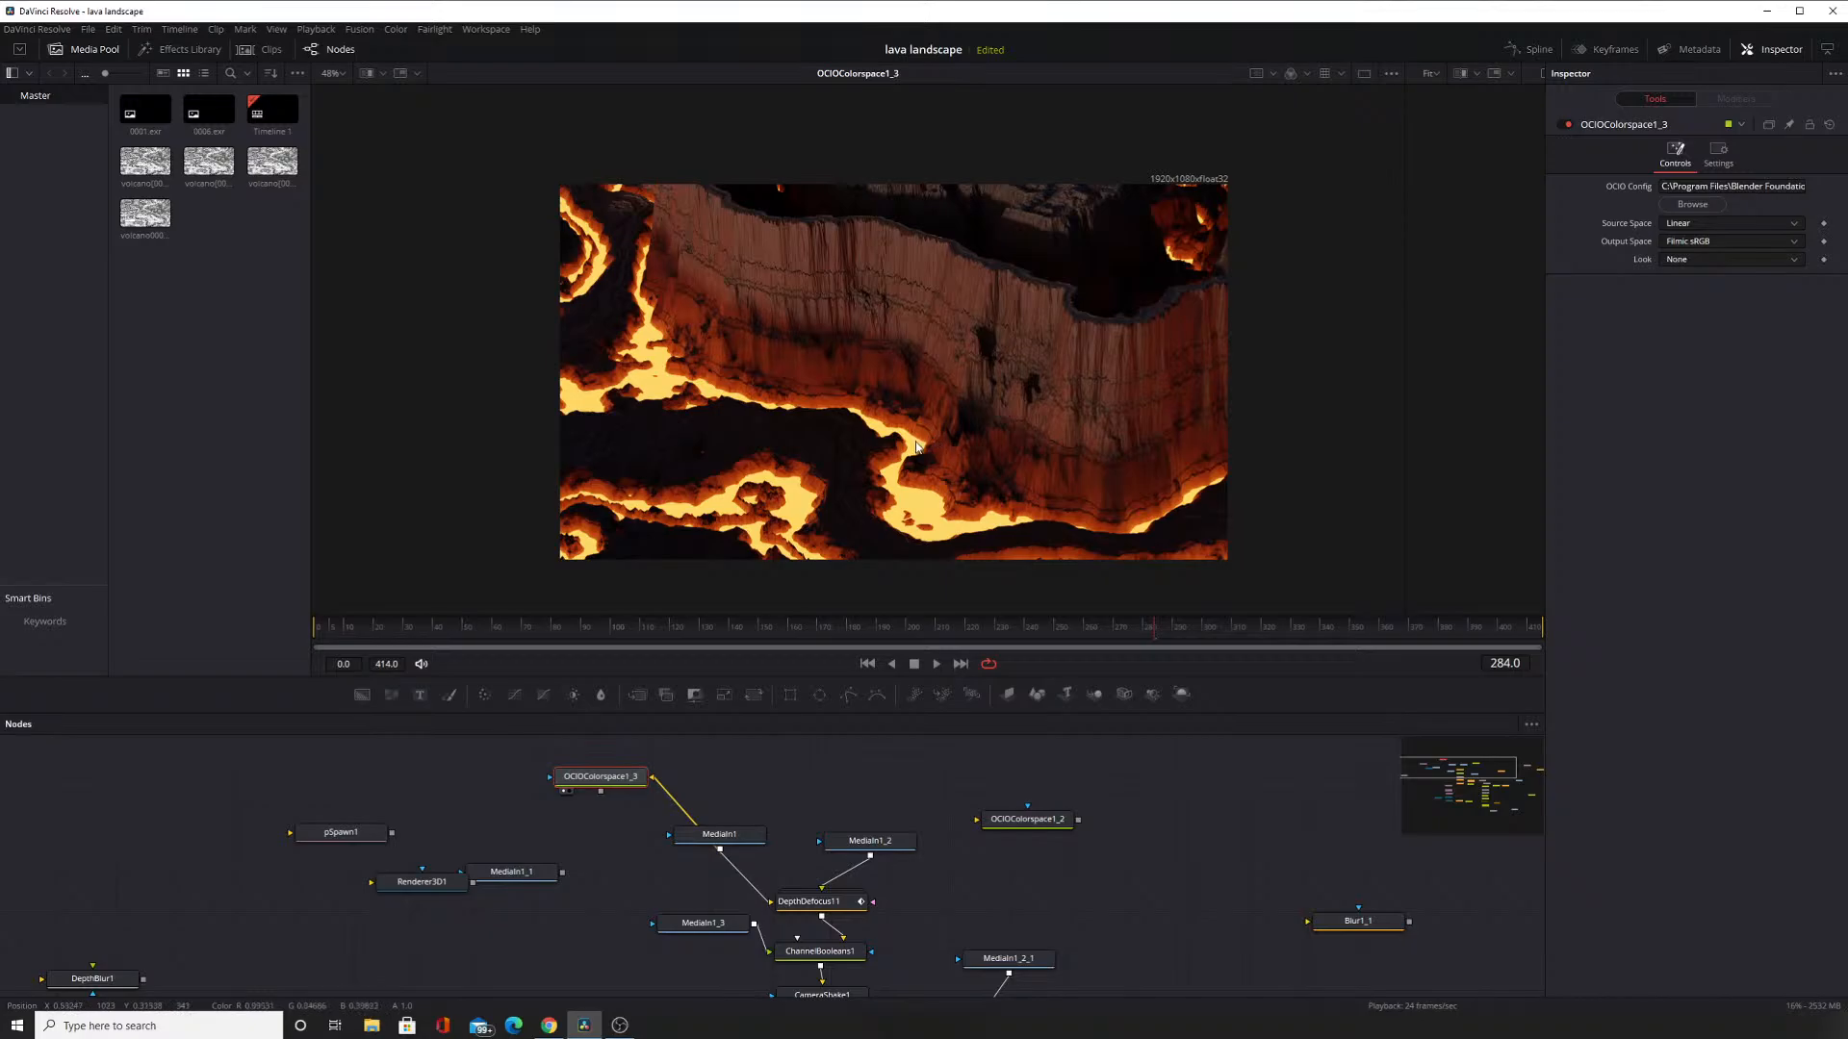
scroll(916, 446, "up", 1)
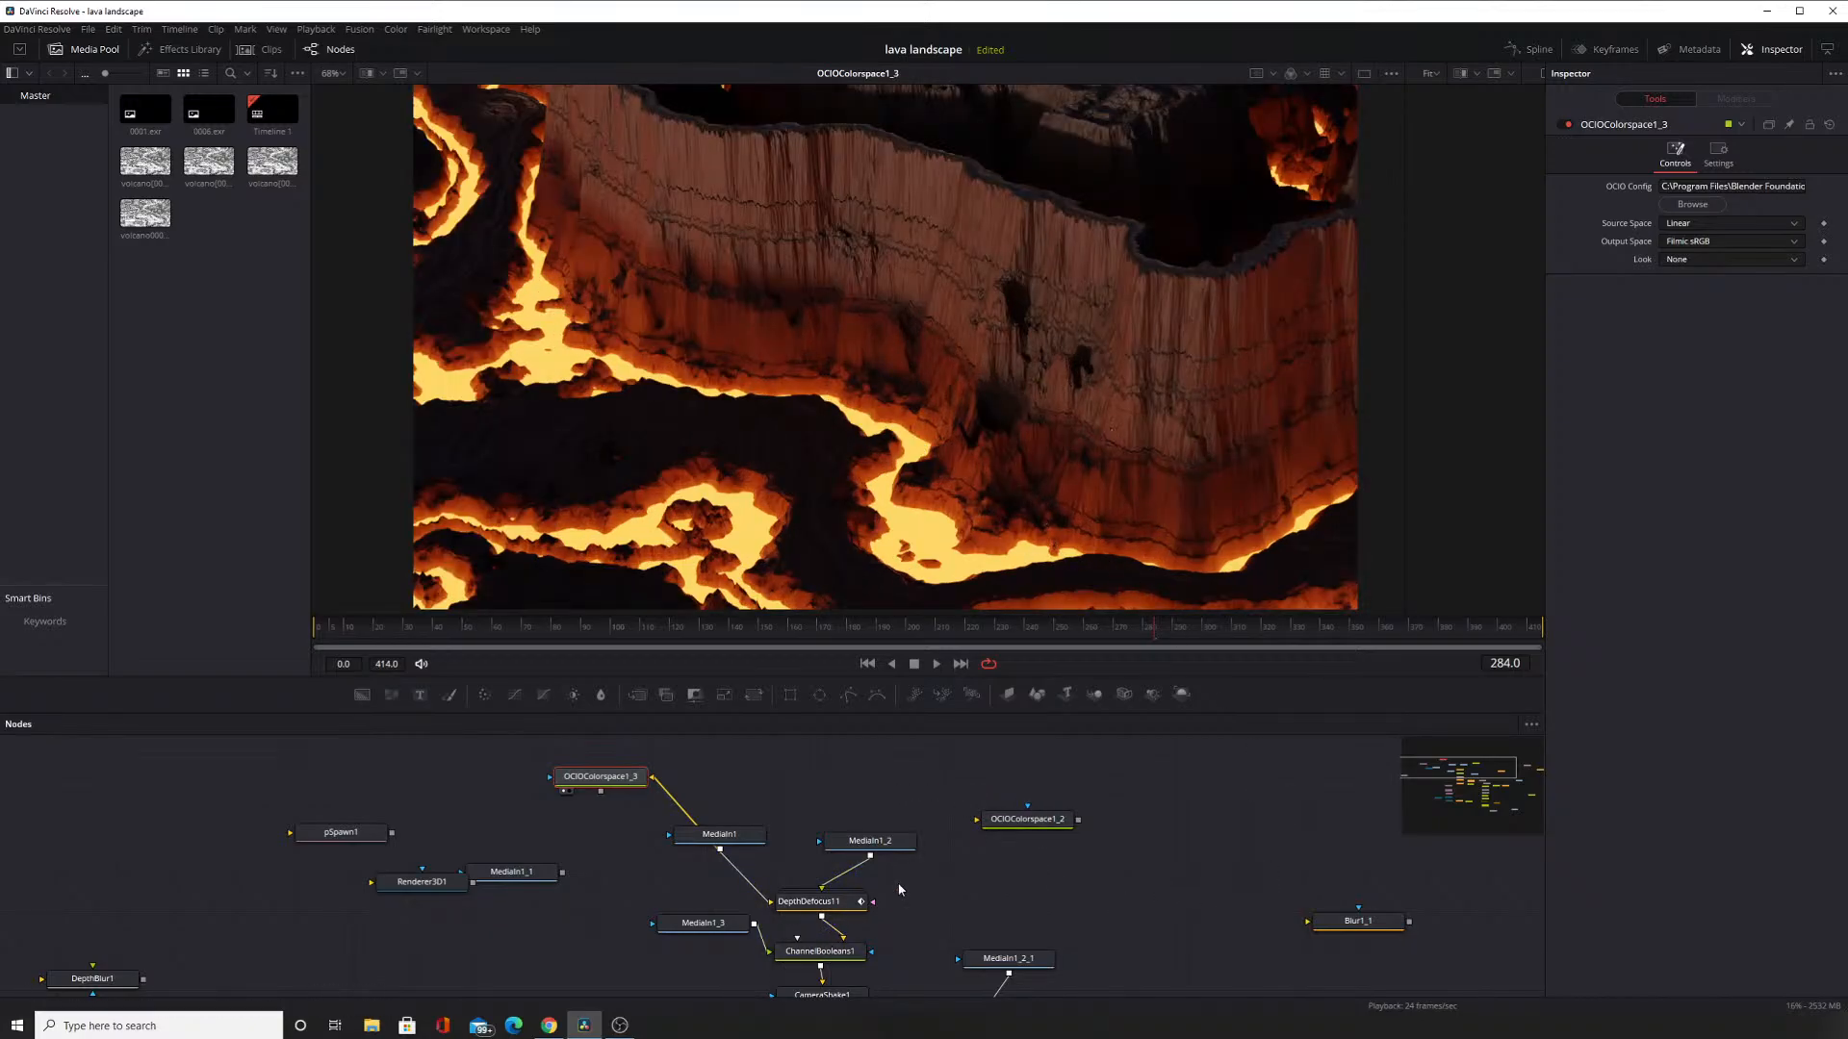
Enable the disabled ChannelBooleans node between ColorCorrector3 and OCIOColorspace1 so the particle branch is added to the composite.
scroll(903, 884, "down", 3)
scroll(903, 883, "down", 2)
scroll(1140, 858, "down", 3)
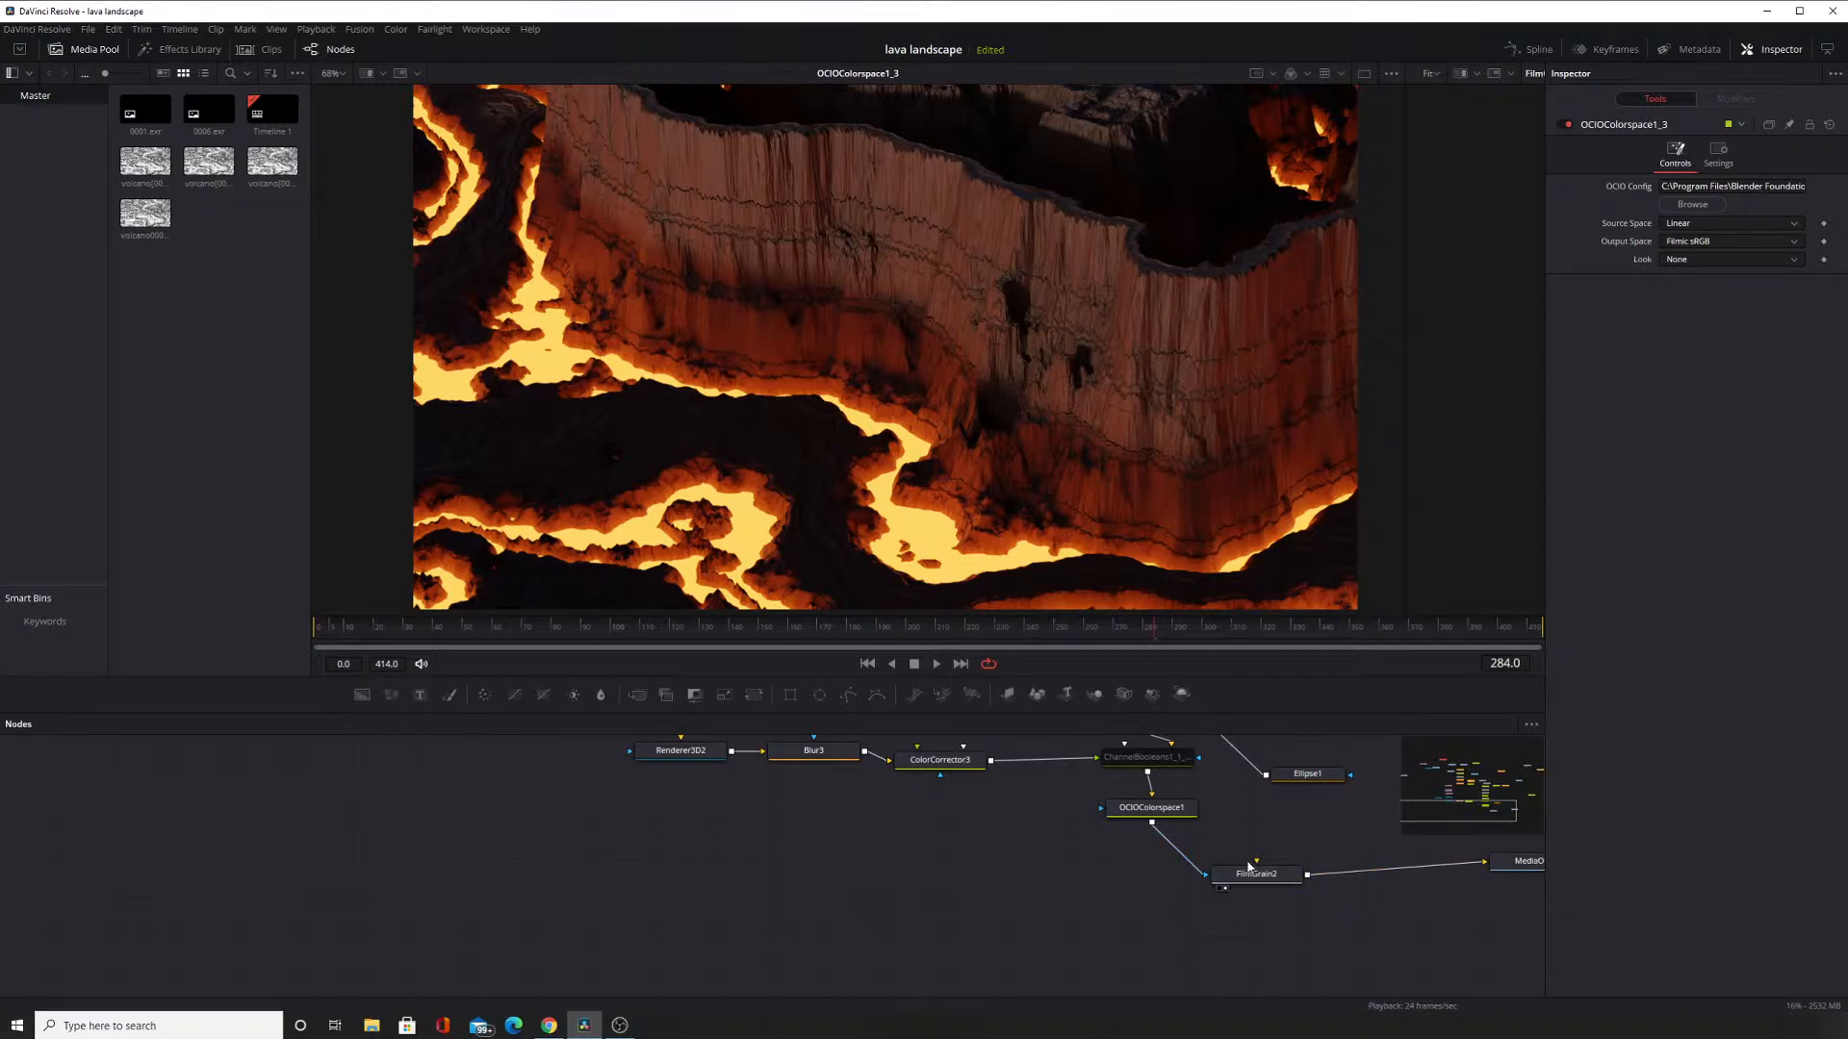
left_click_drag(1357, 869, 1106, 866)
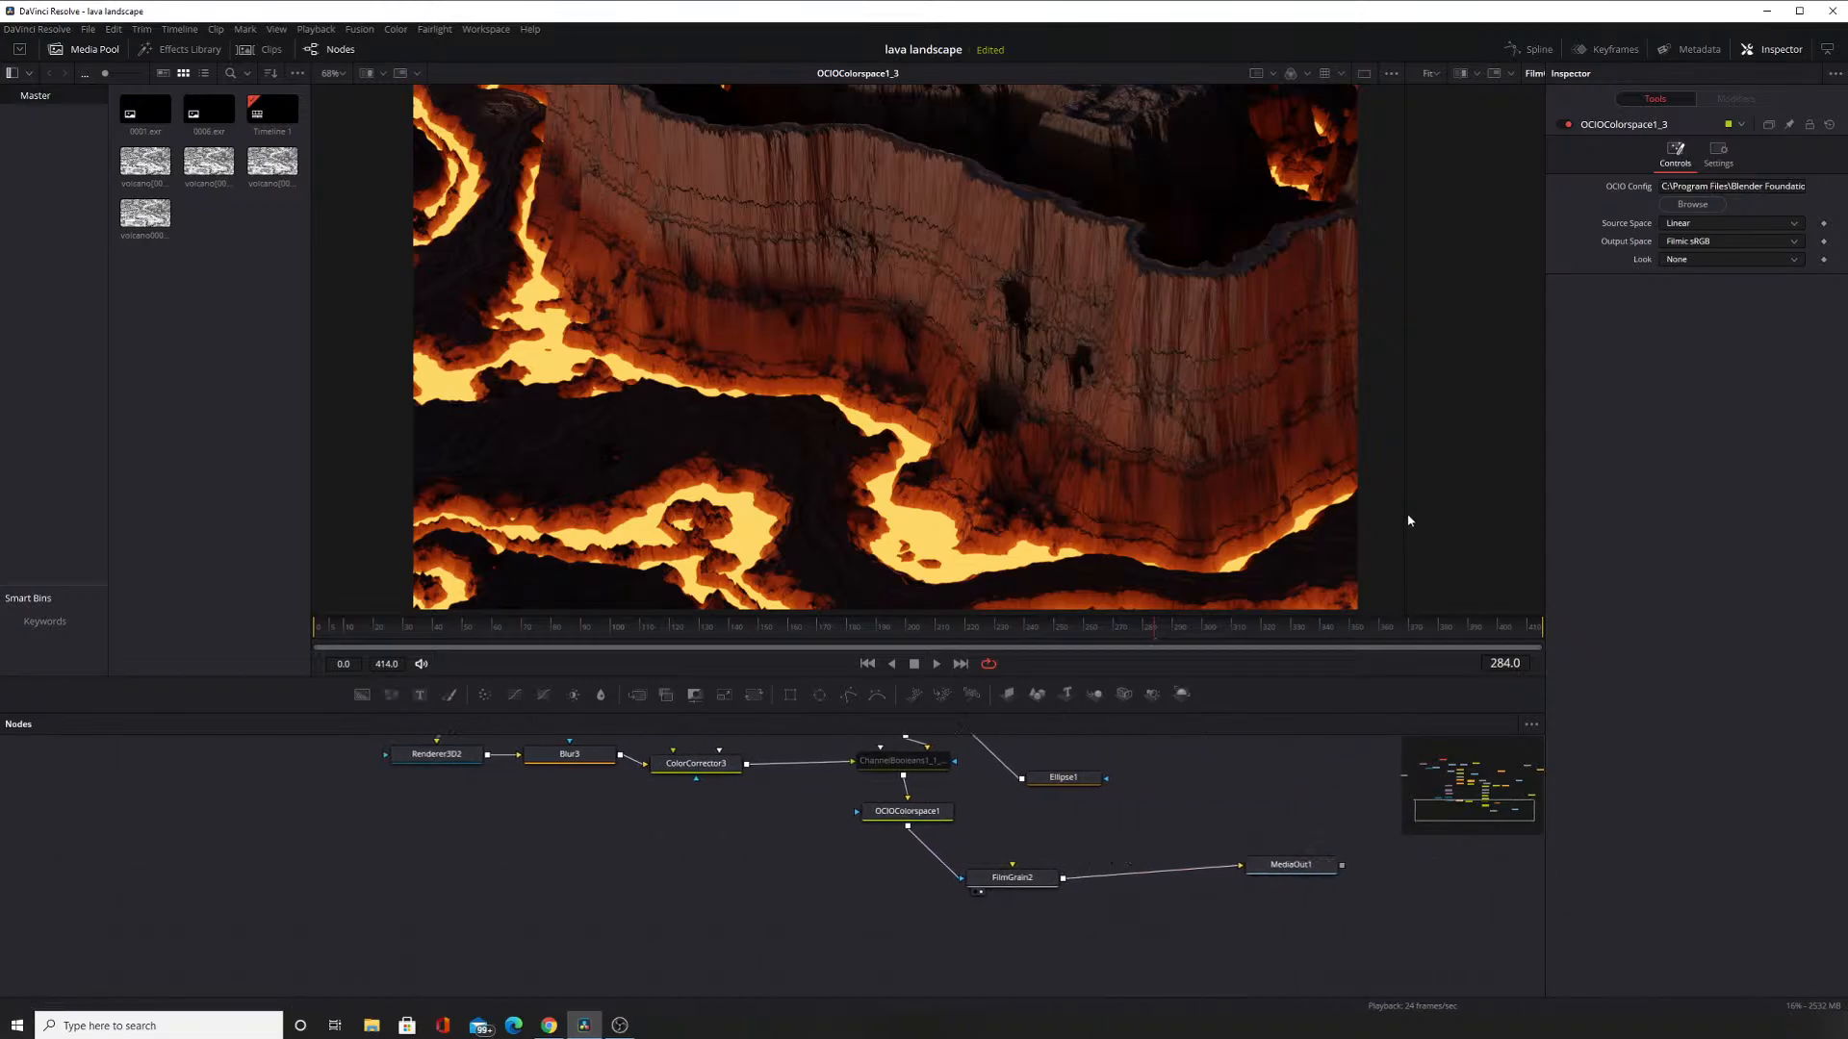
mouse_move(1404, 514)
left_mouse_down()
mouse_move(991, 519)
mouse_move(1433, 517)
left_mouse_up()
left_click_drag(1167, 403, 975, 427)
scroll(911, 383, "down", 2)
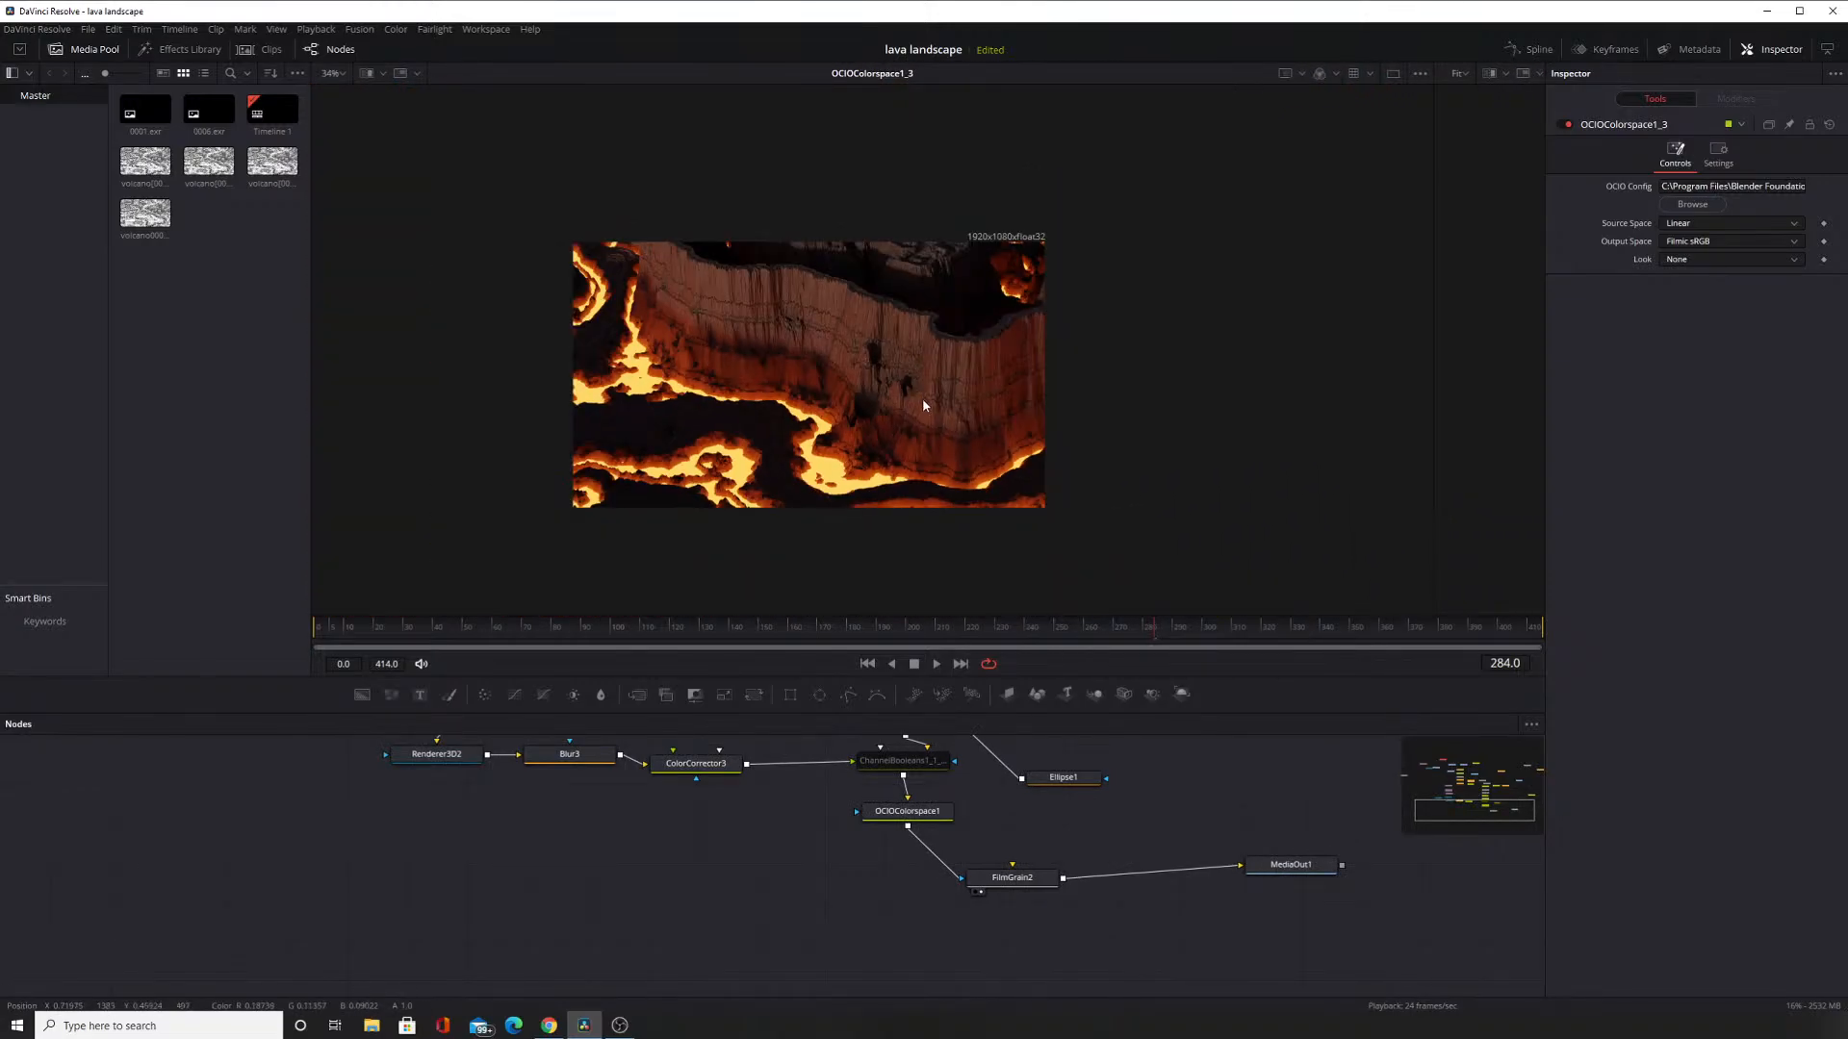
left_click(1263, 866)
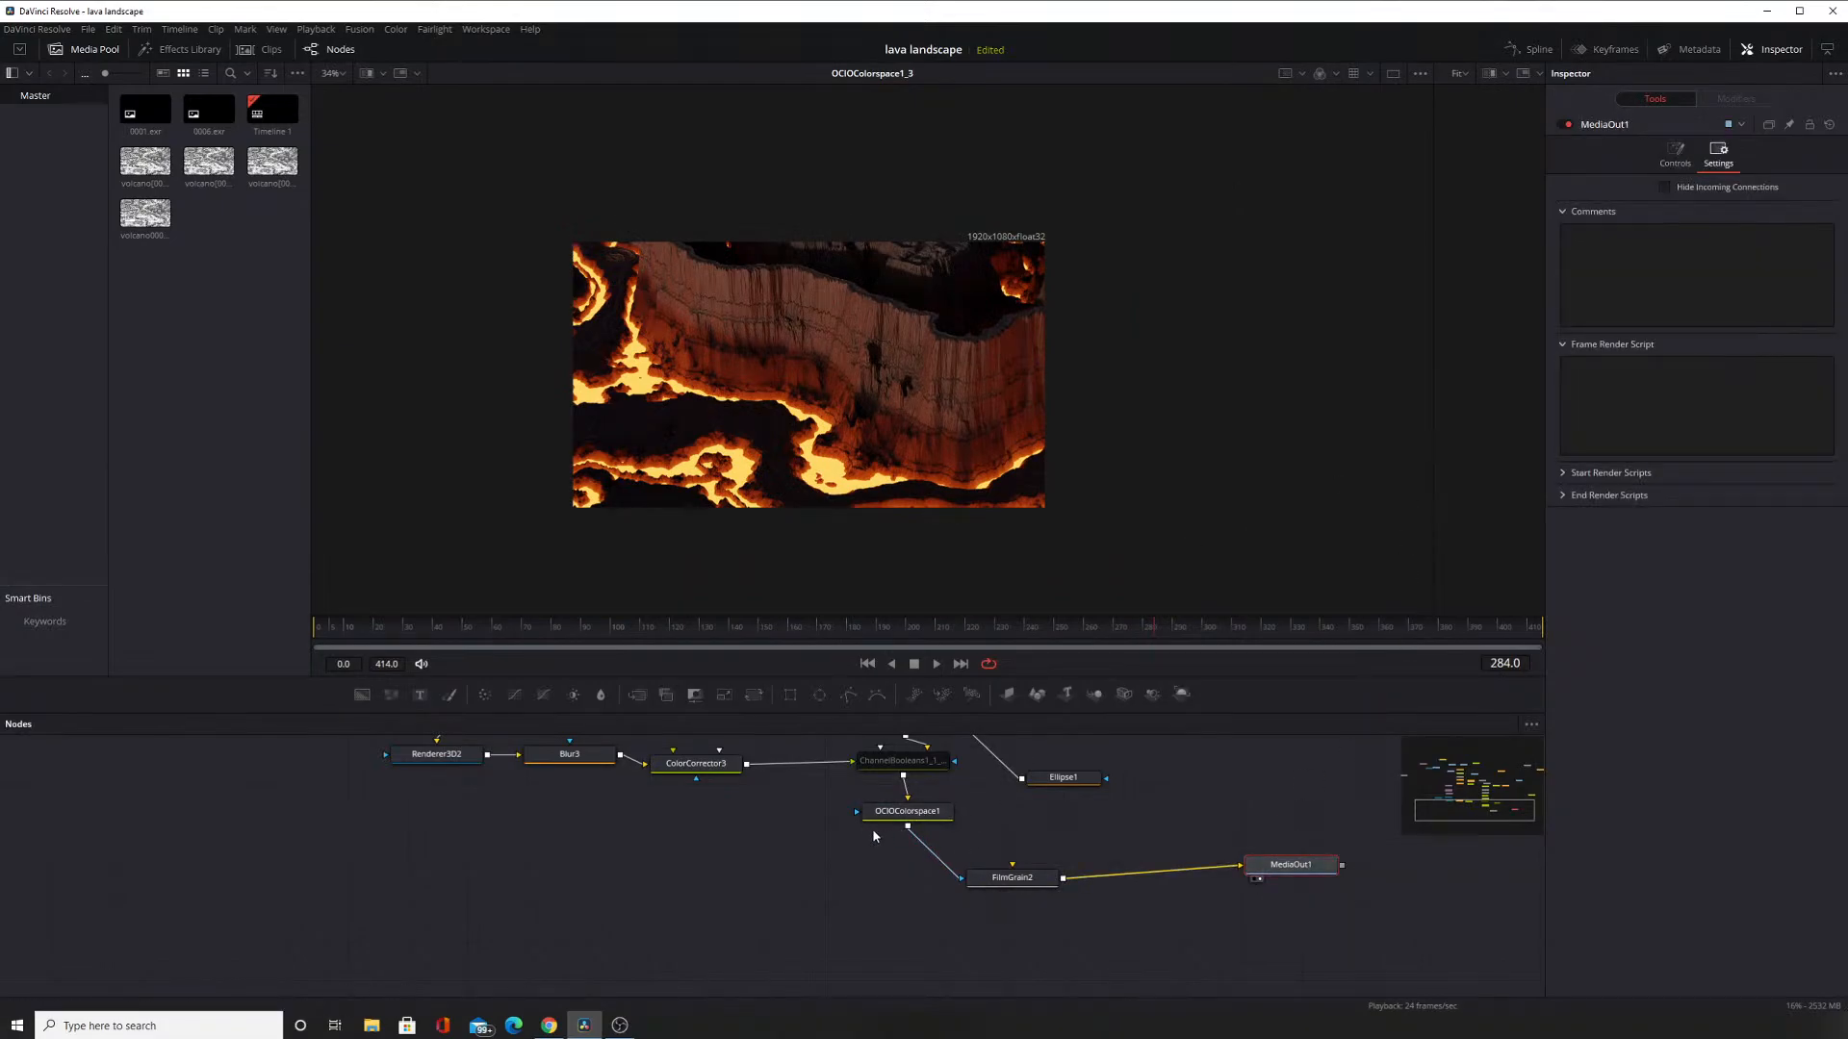
left_click_drag(905, 776, 928, 873)
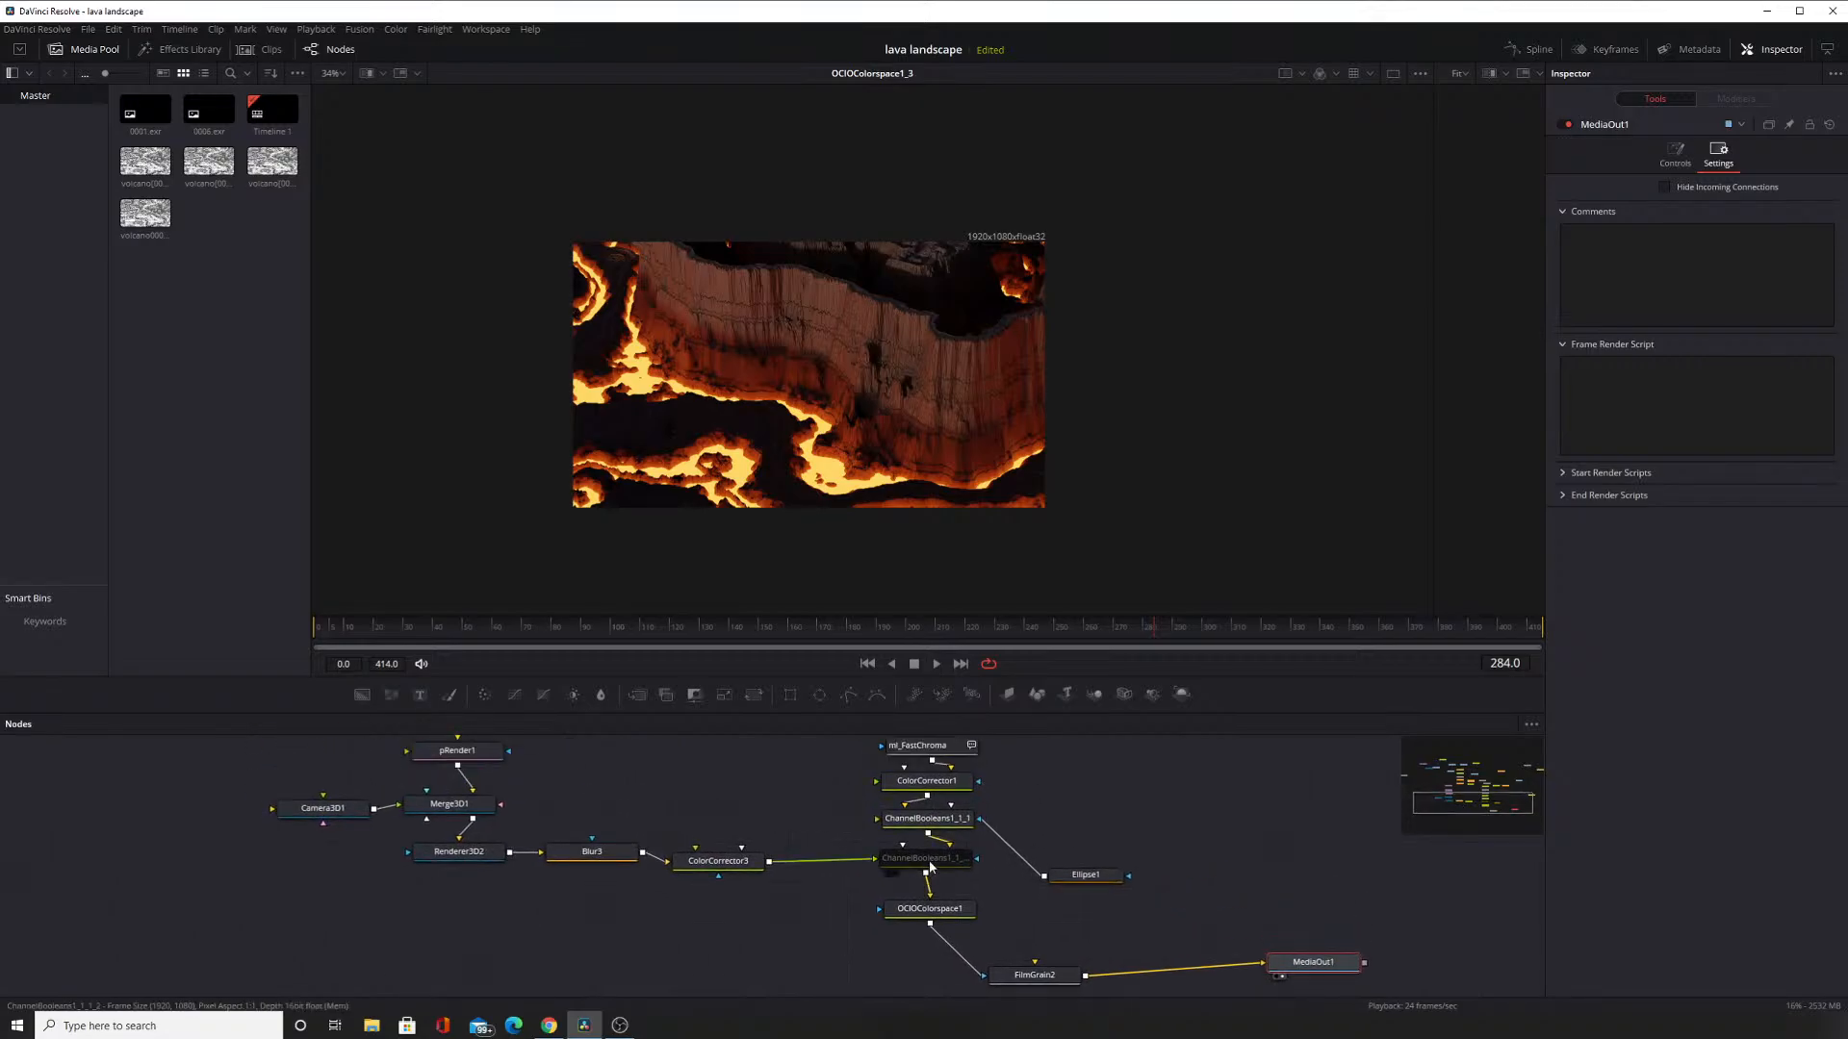
left_click(929, 864)
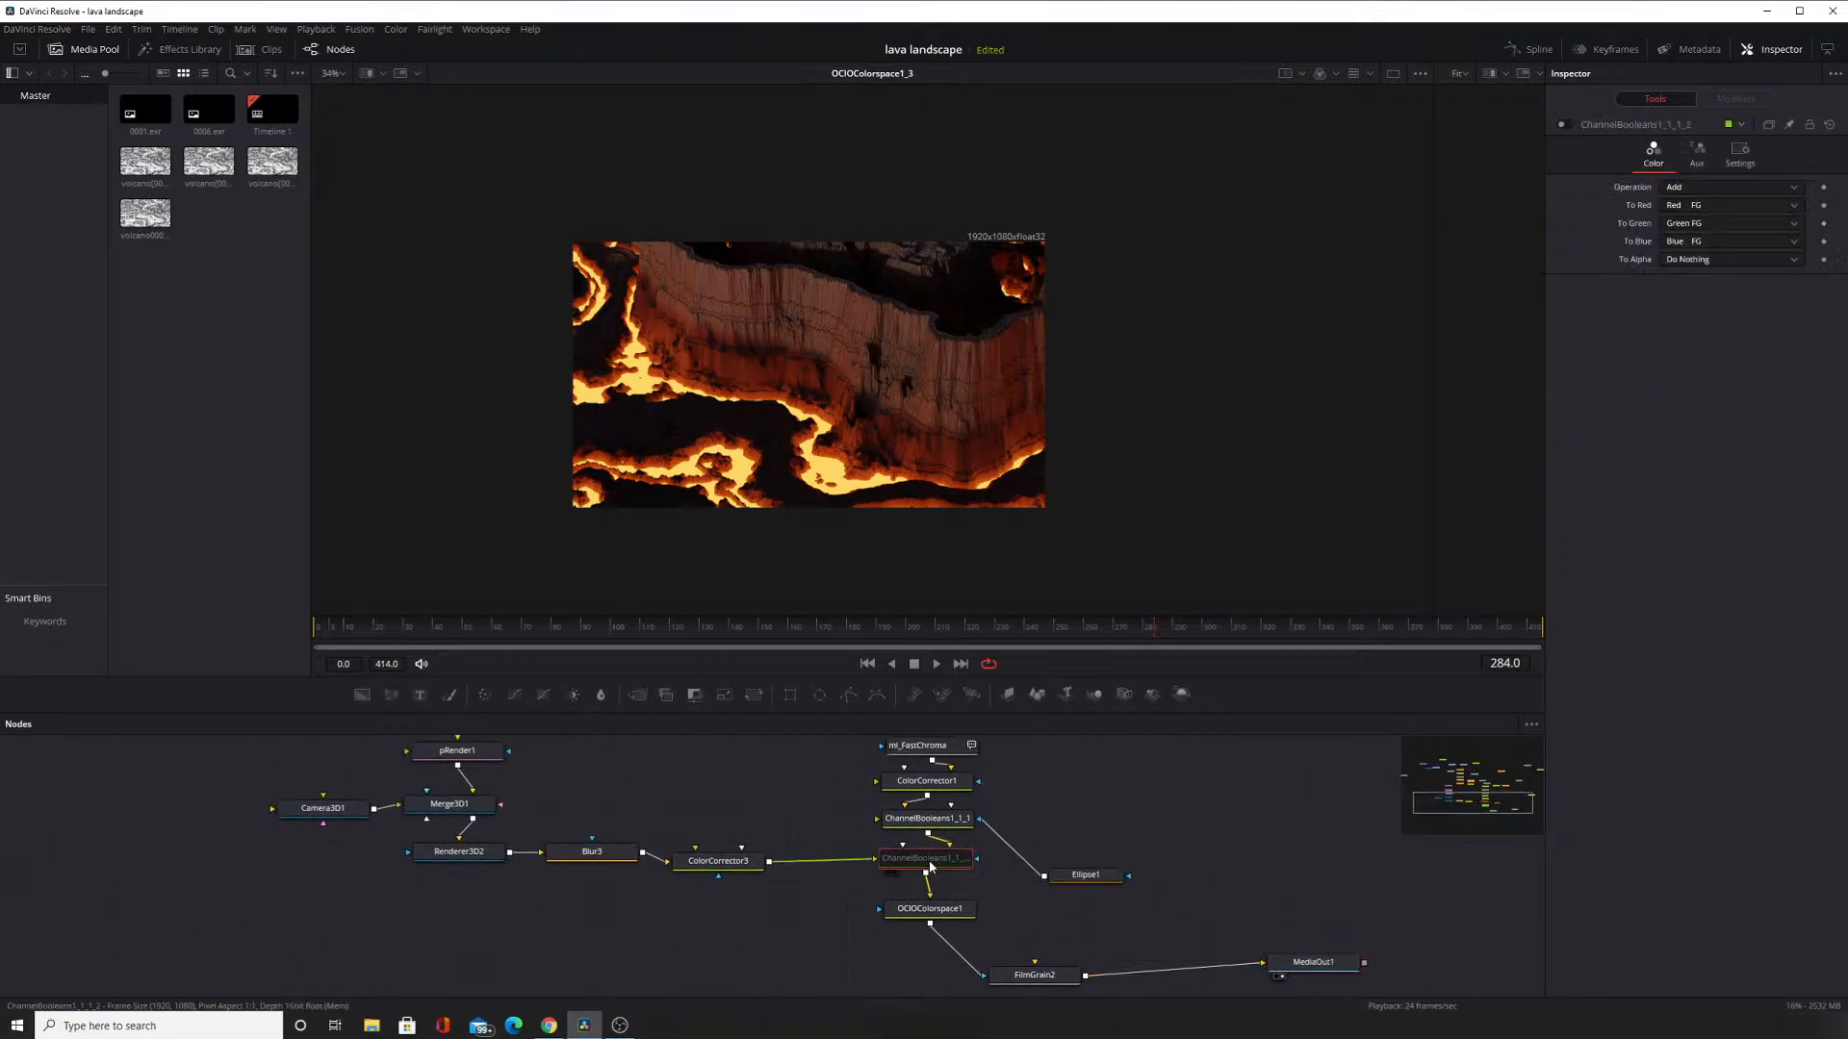
left_click(1563, 125)
Compare both stages side by side in equally wide viewers, with OCIOColorspace1_3 in the first and OCIOColorspace1 in the second.
left_click_drag(986, 908, 1011, 805)
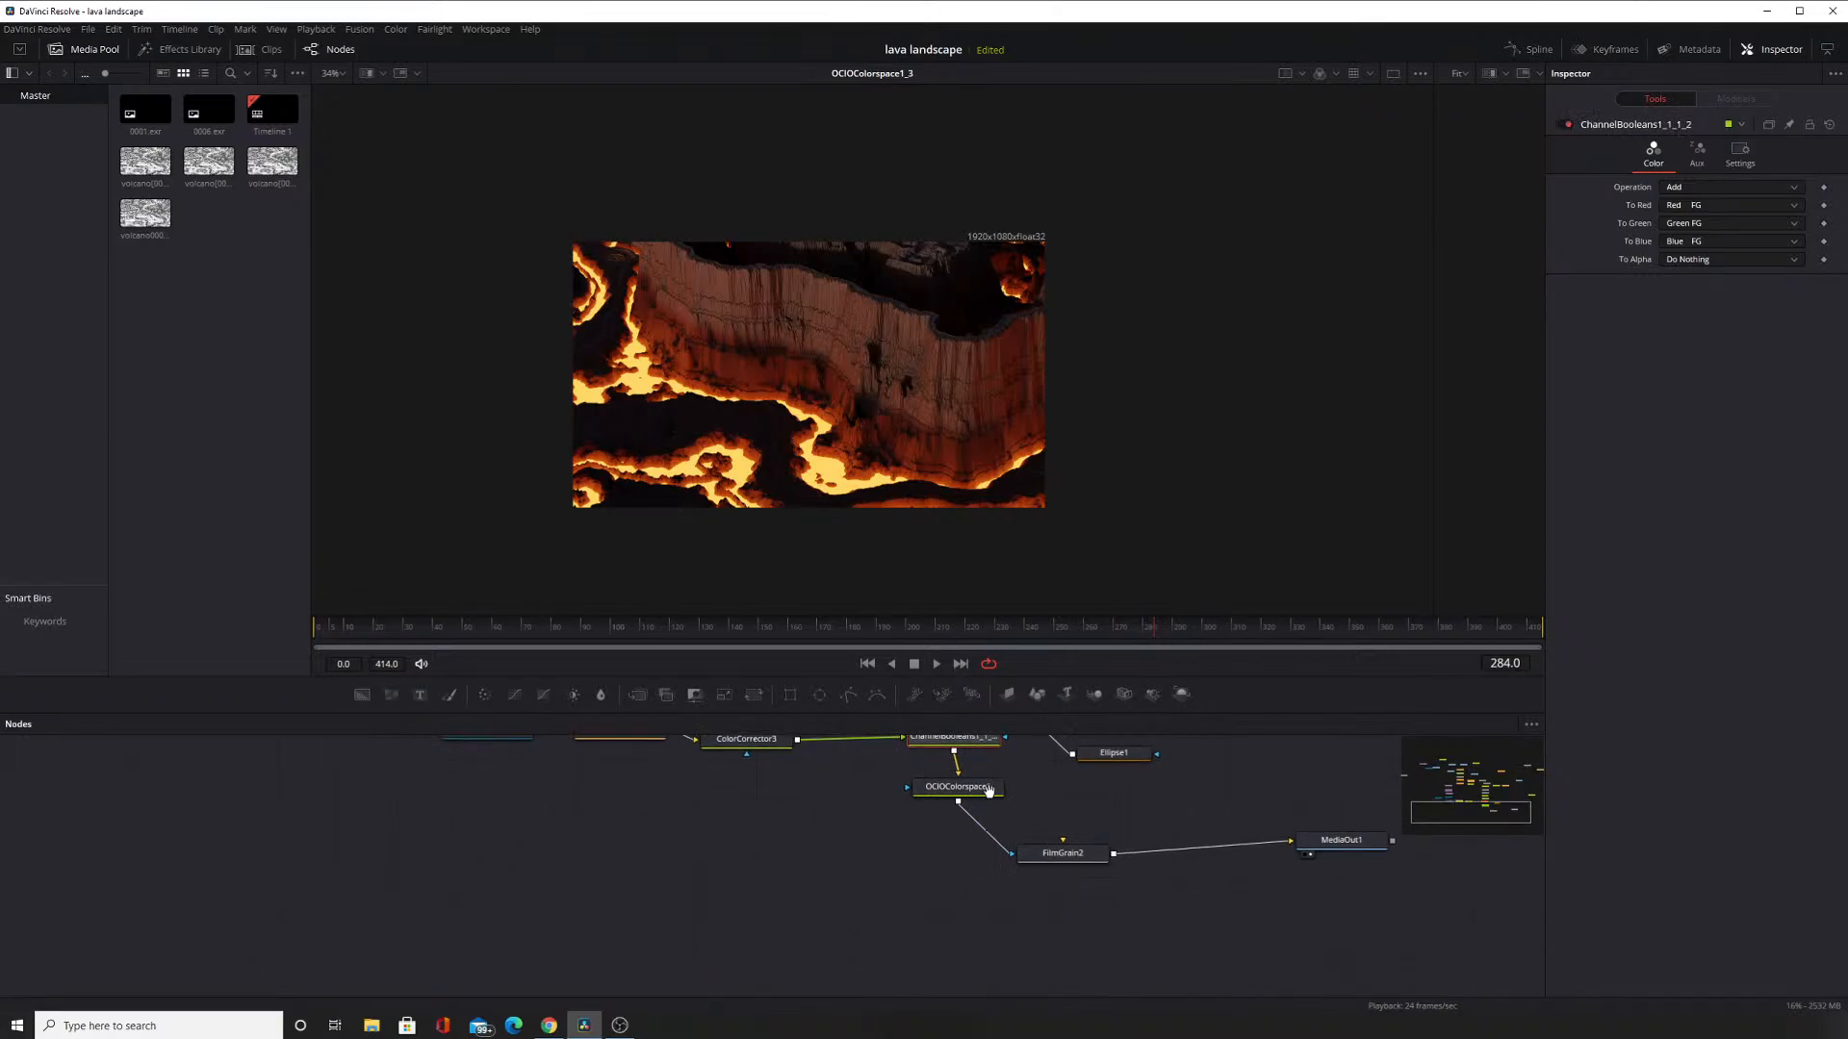
left_click(920, 822)
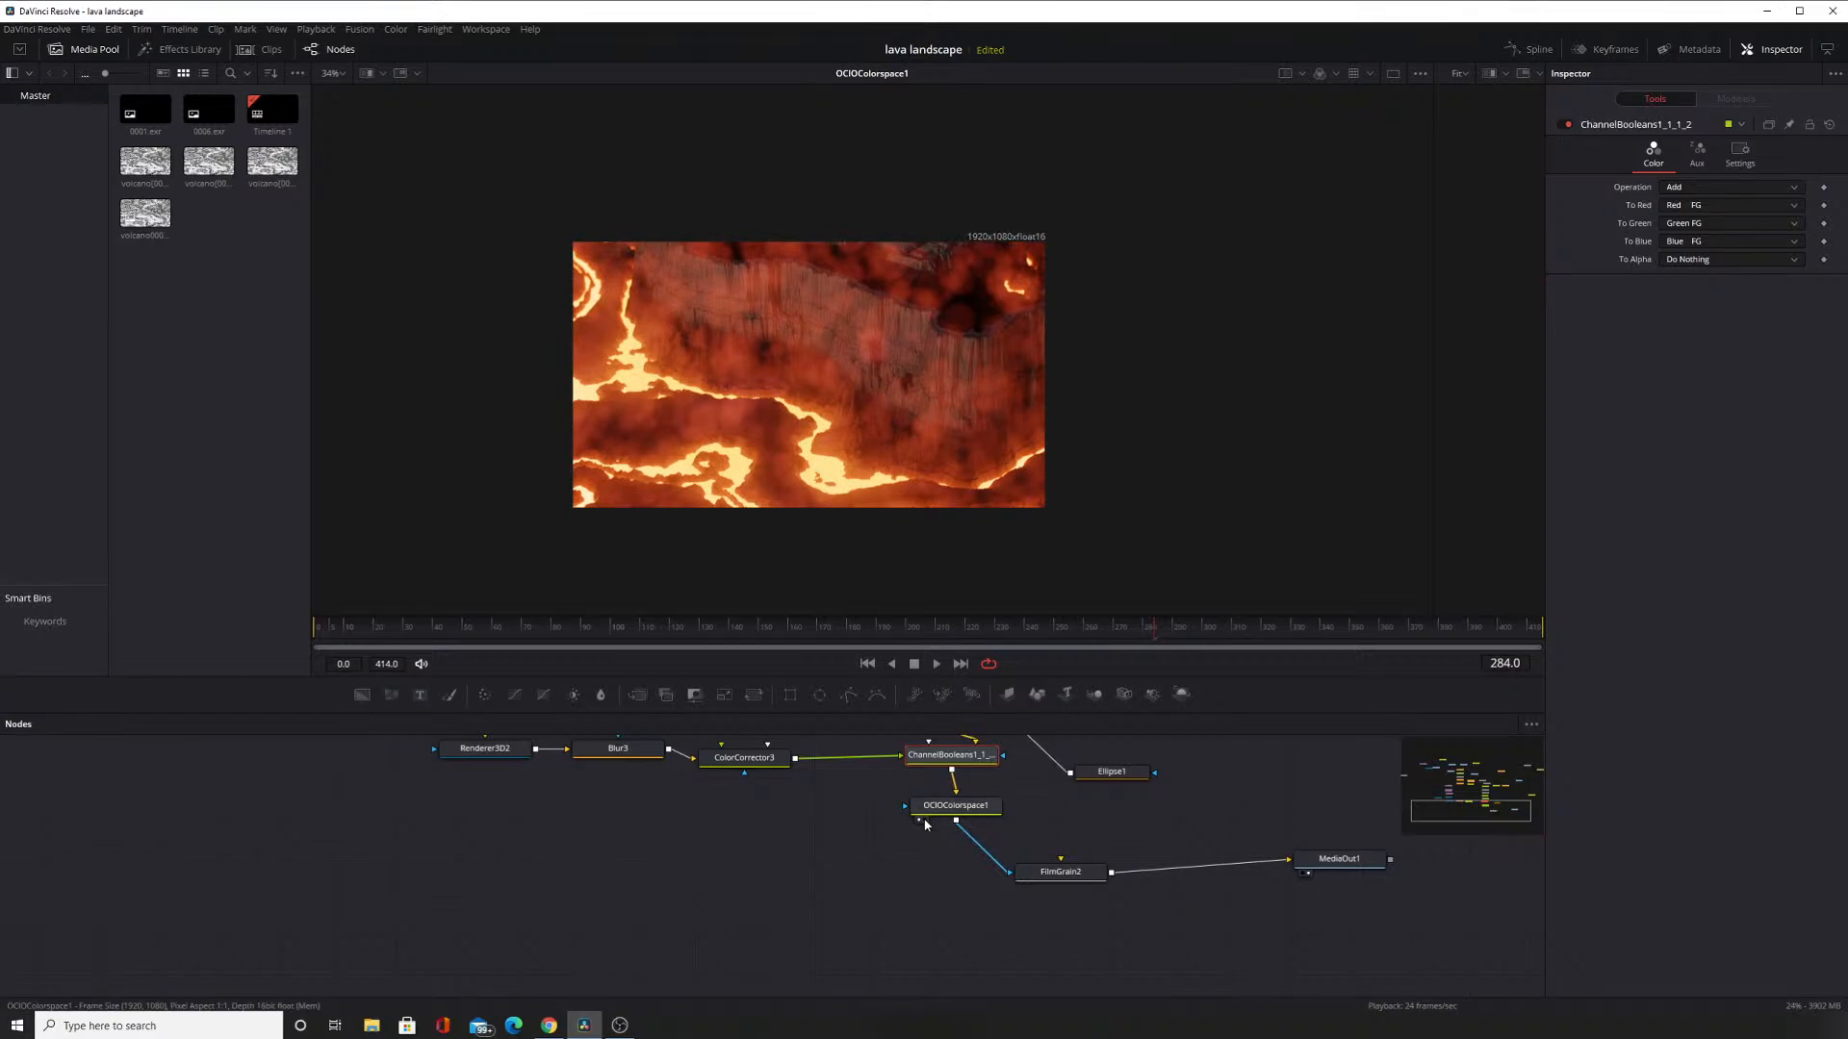
left_click(925, 821)
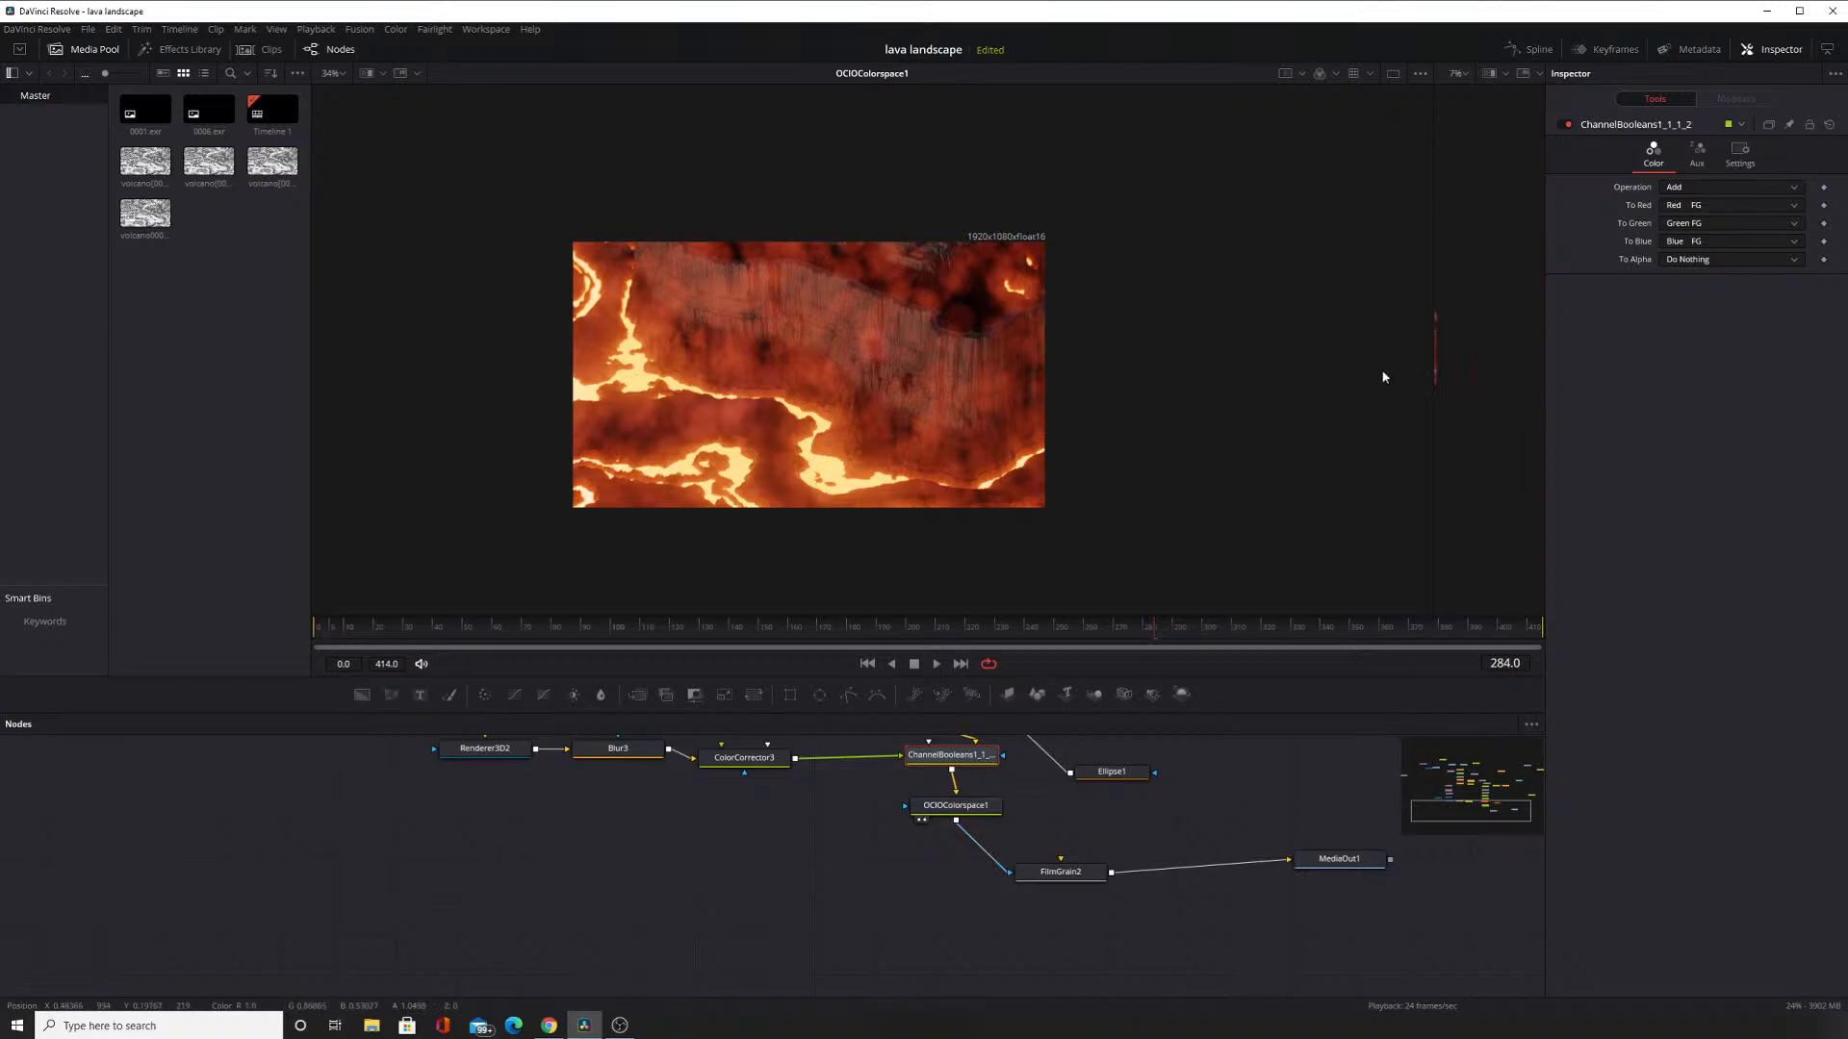
left_click_drag(1436, 392, 861, 412)
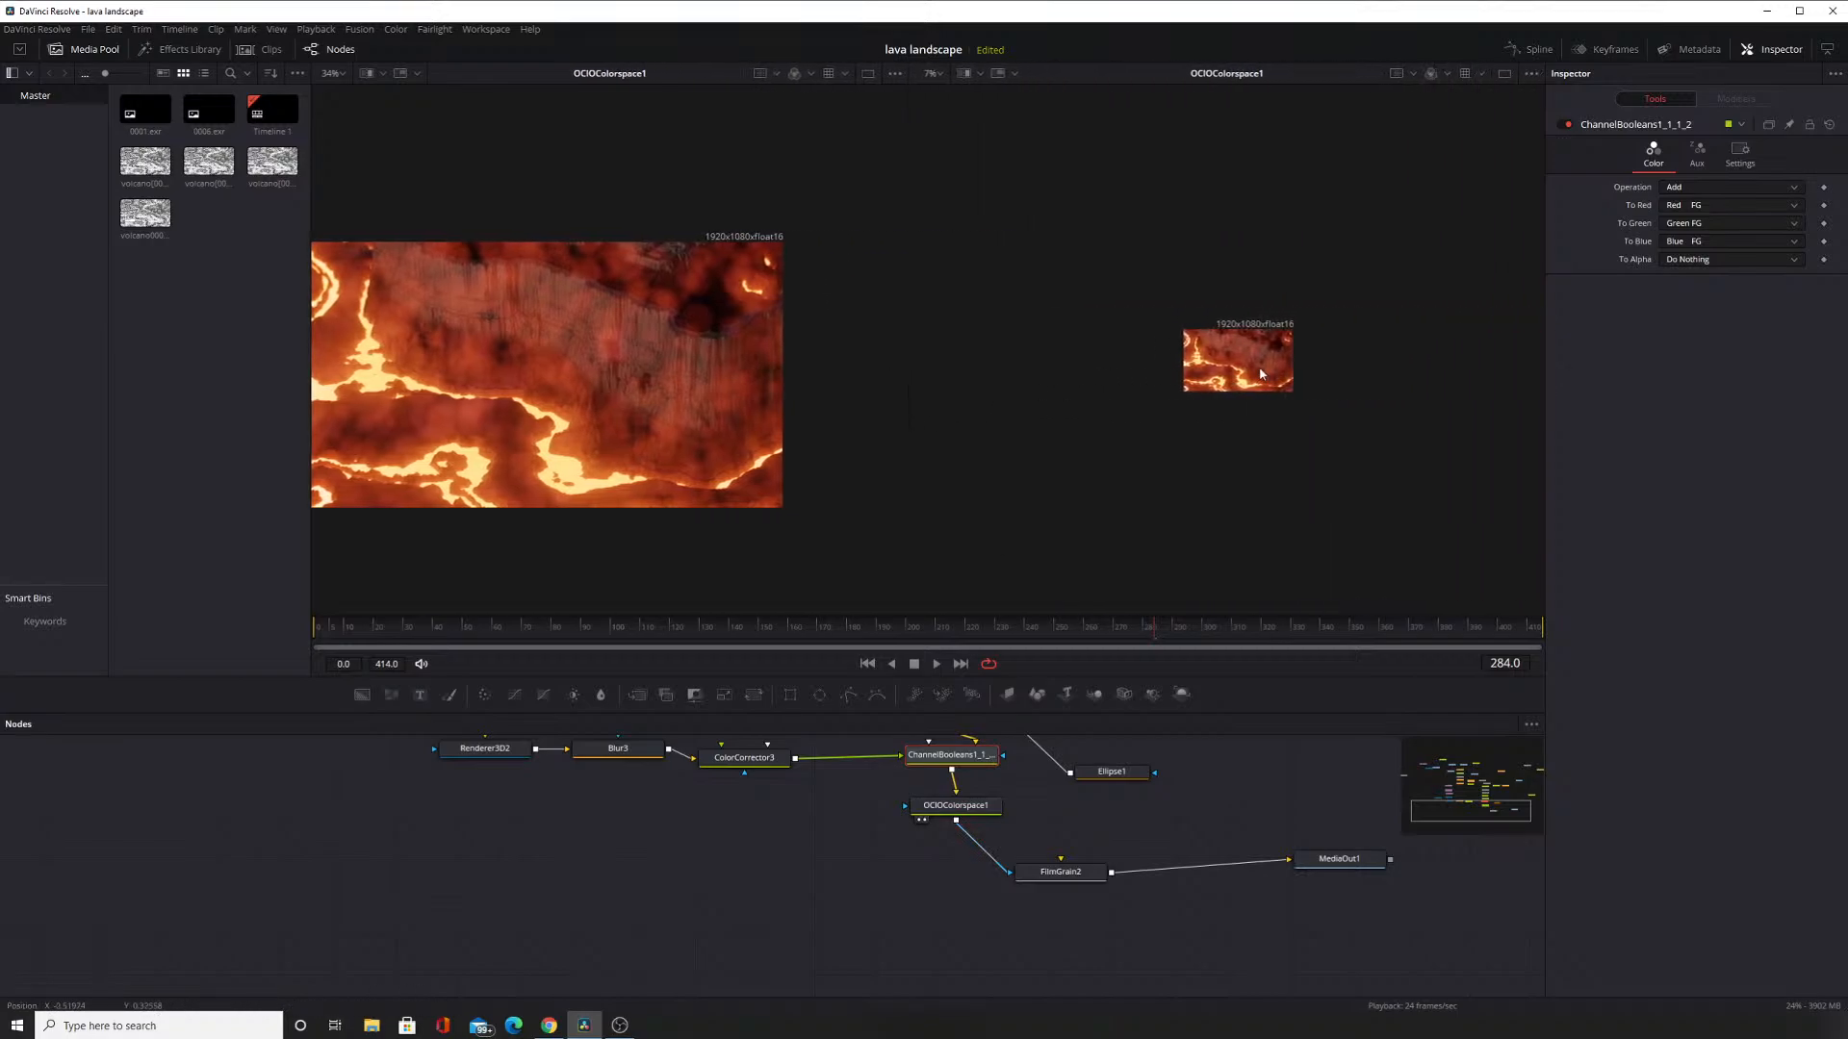
scroll(1258, 425, "up", 5)
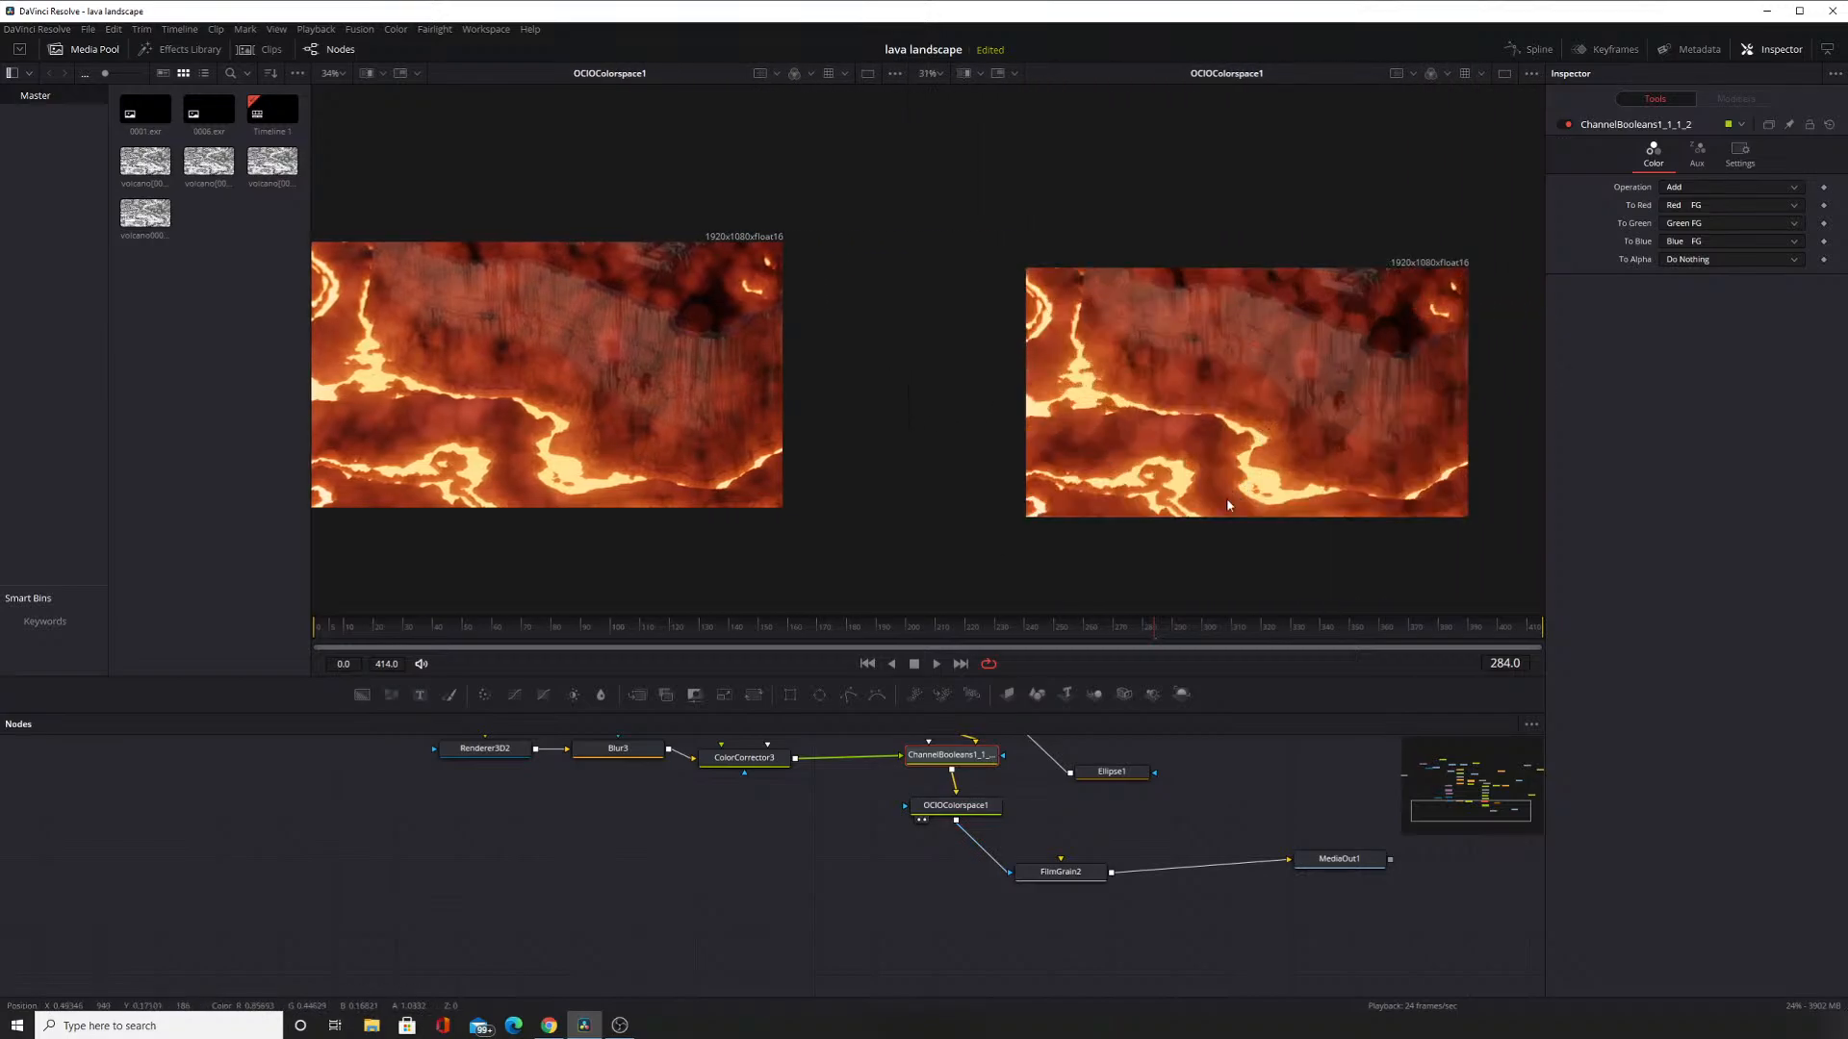
left_click_drag(798, 796, 723, 900)
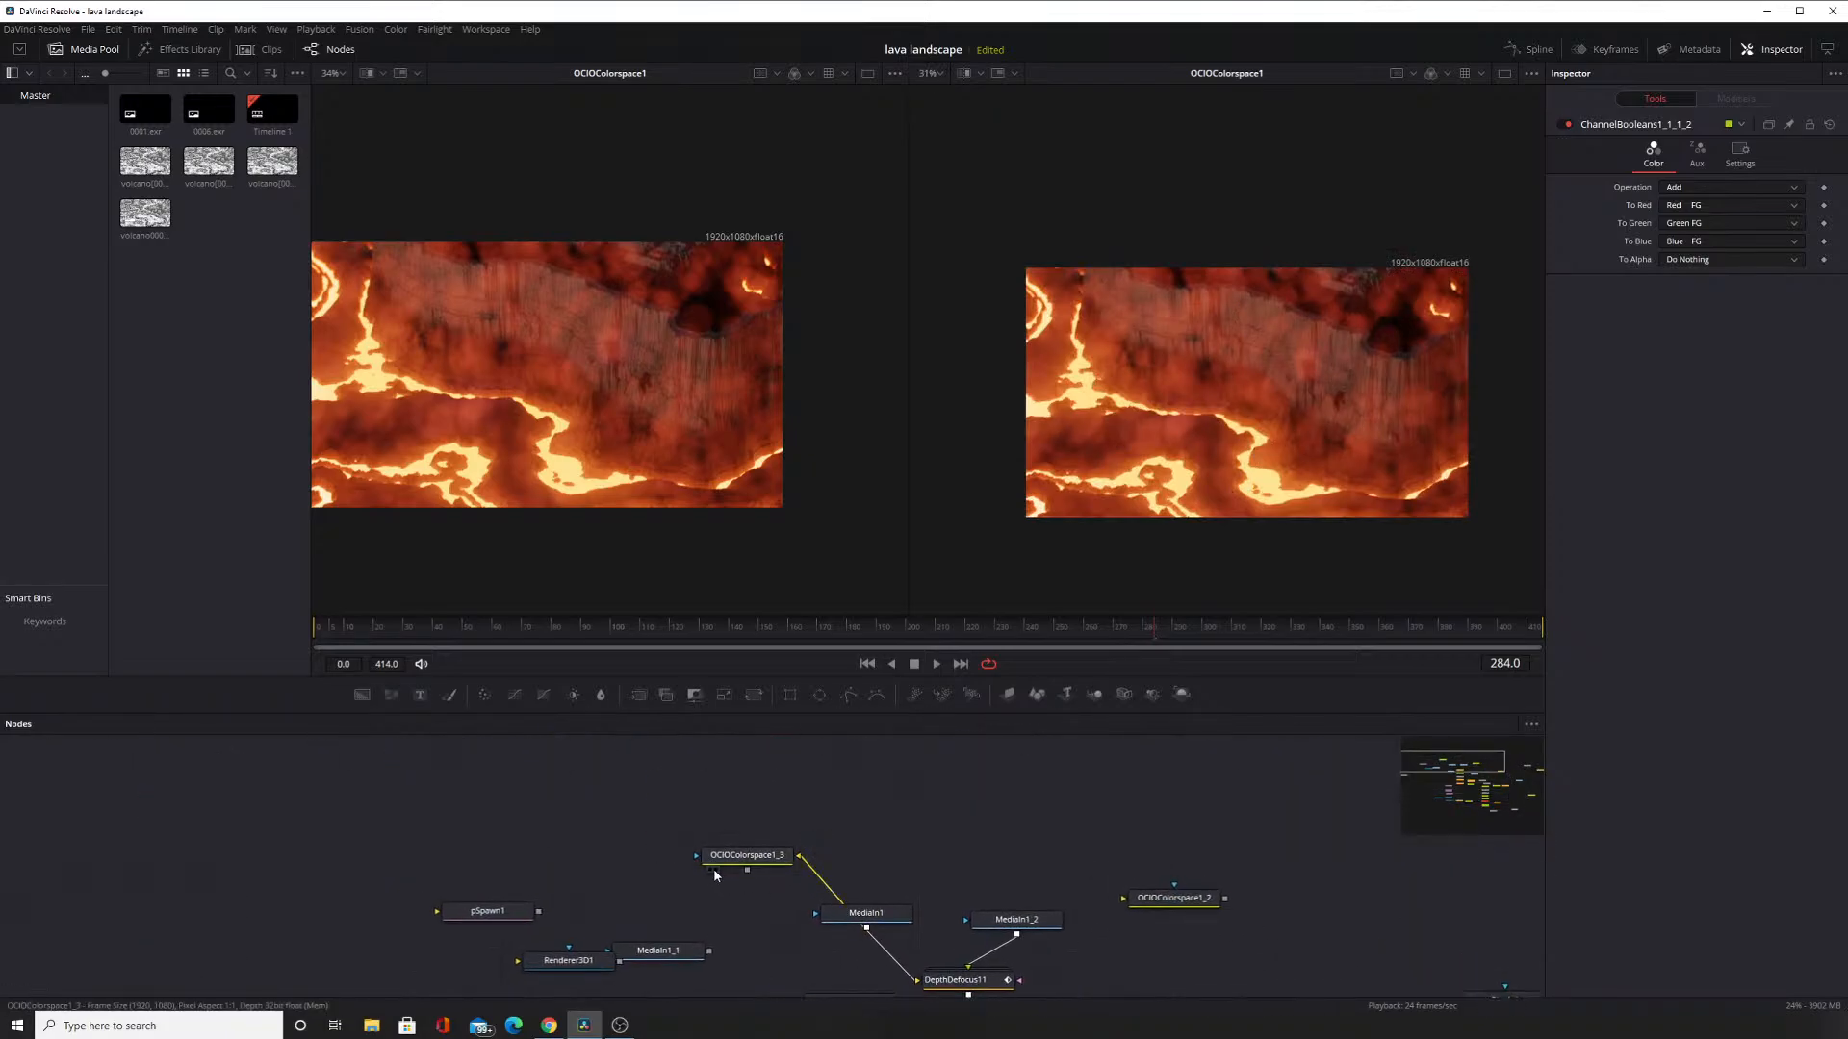
left_click(711, 870)
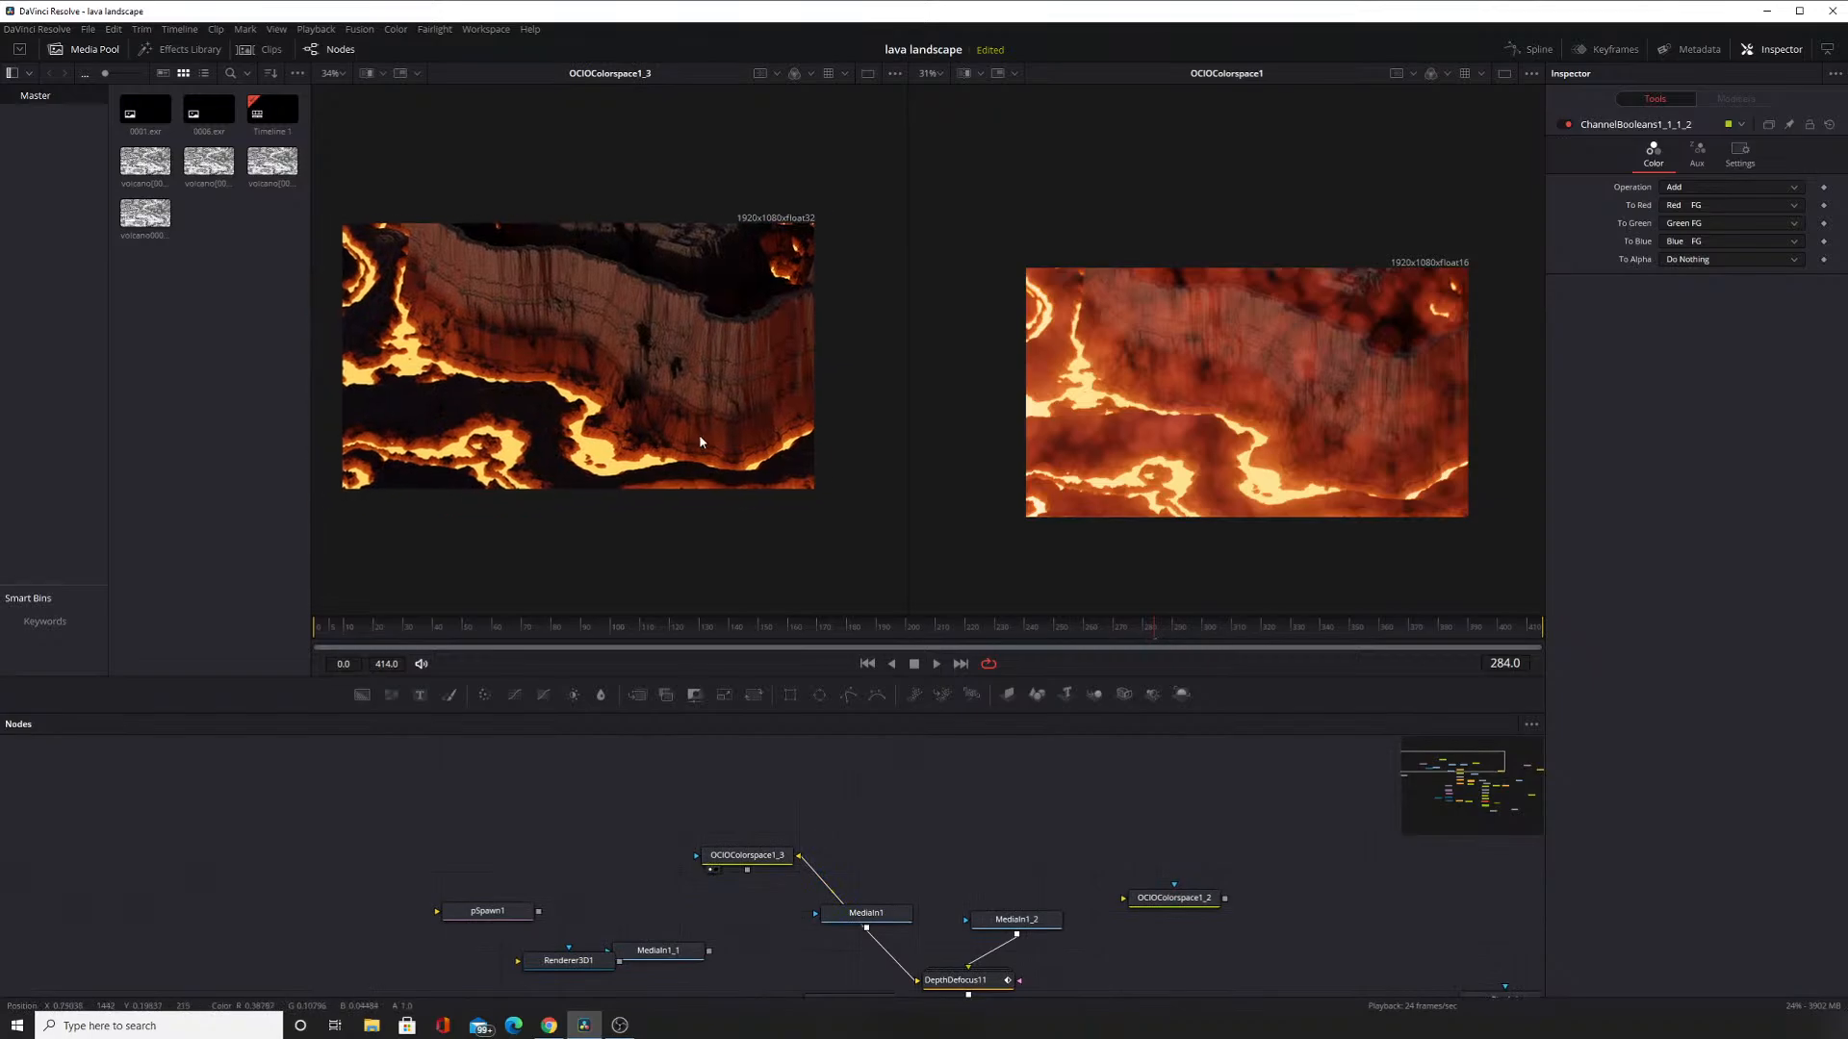
Disable the ChannelBooleans1_1_1_2 node between ColorCorrector3 and OCIOColorspace1 to take the particle branch out of the composite.
scroll(1150, 414, "up", 3)
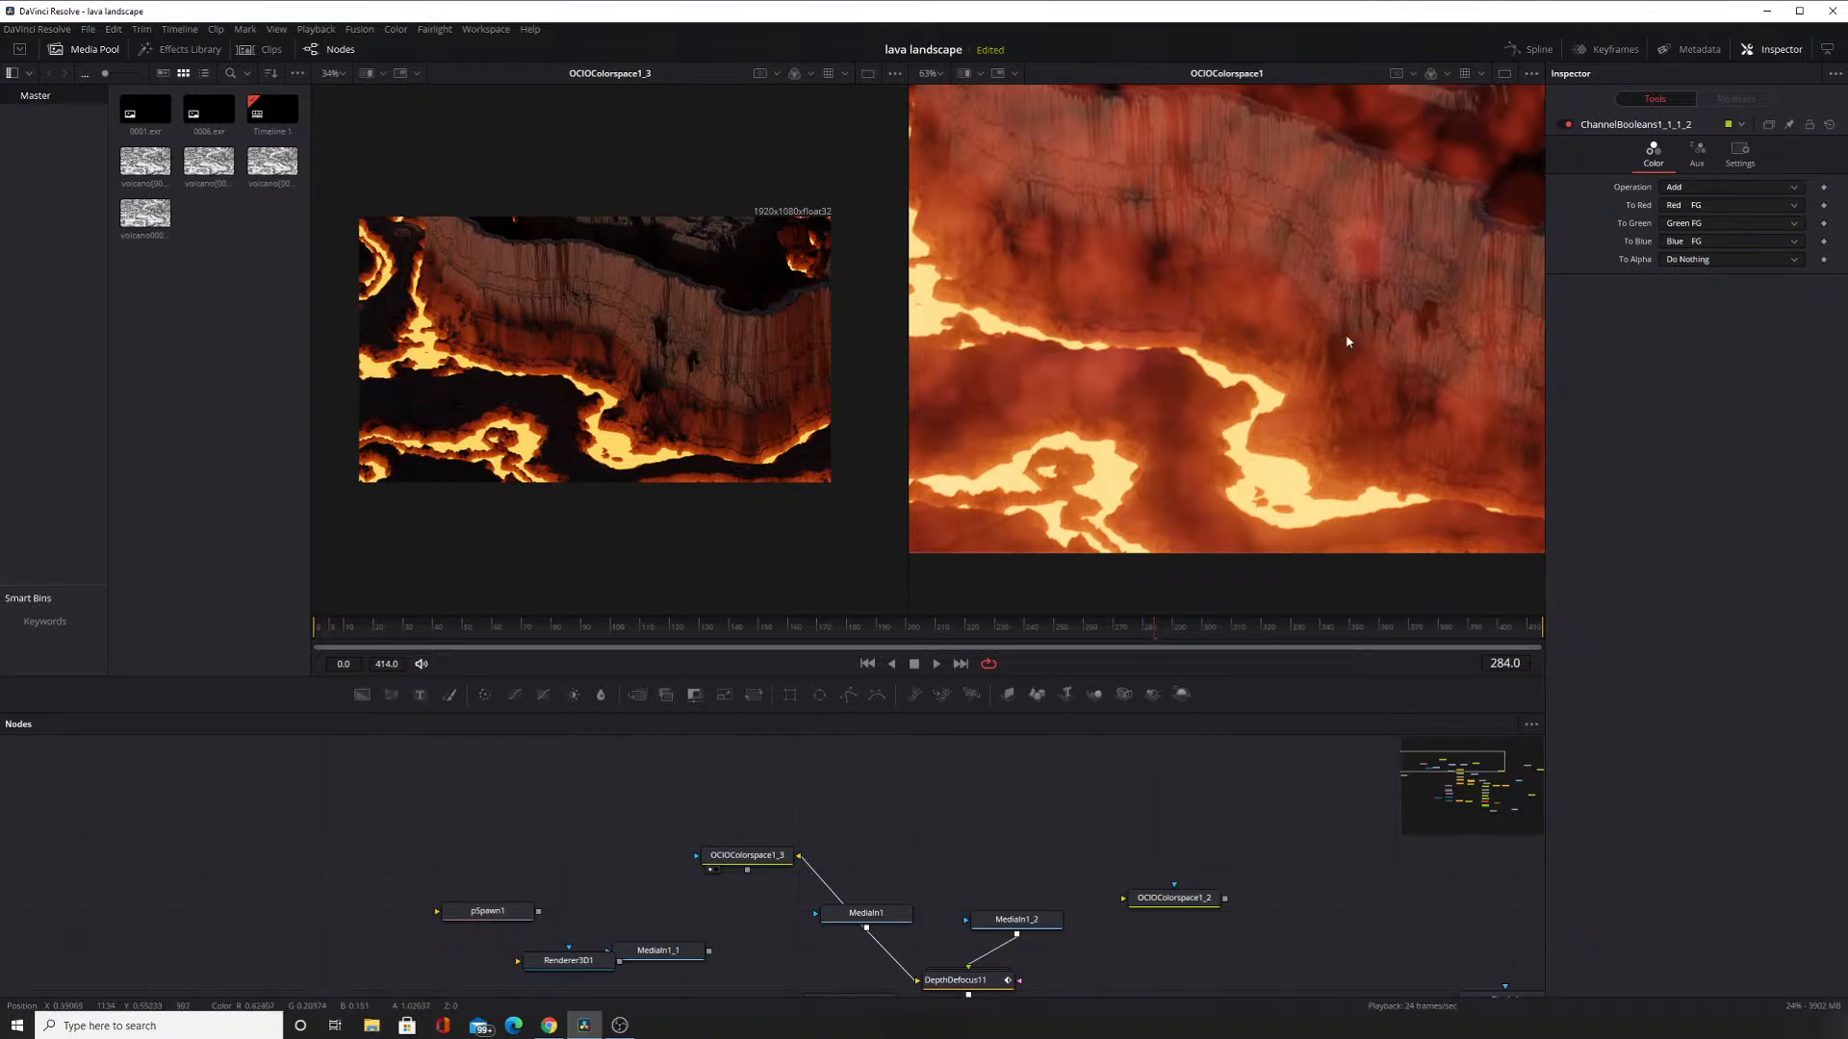
left_click_drag(1198, 245, 1320, 298)
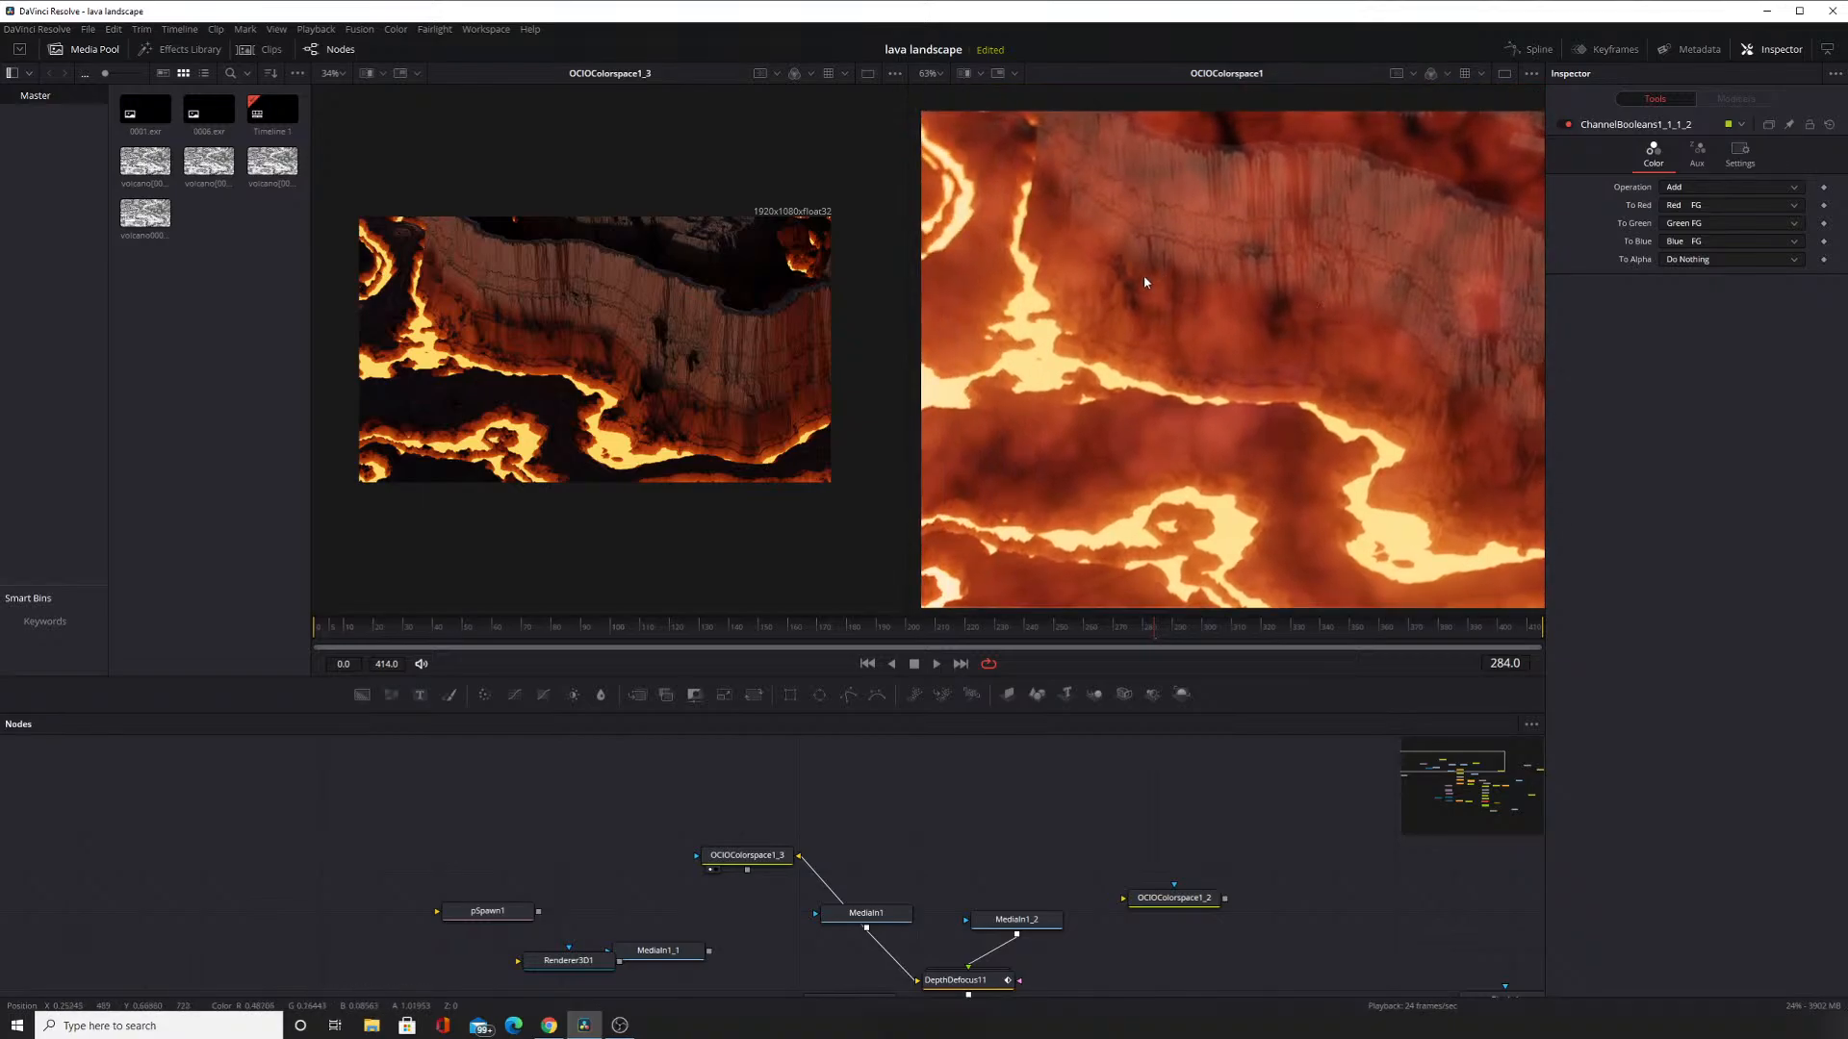
mouse_move(1163, 338)
left_mouse_down()
mouse_move(1193, 345)
mouse_move(1146, 311)
left_mouse_up()
left_click_drag(1045, 840, 838, 171)
left_click_drag(1135, 802, 1118, 843)
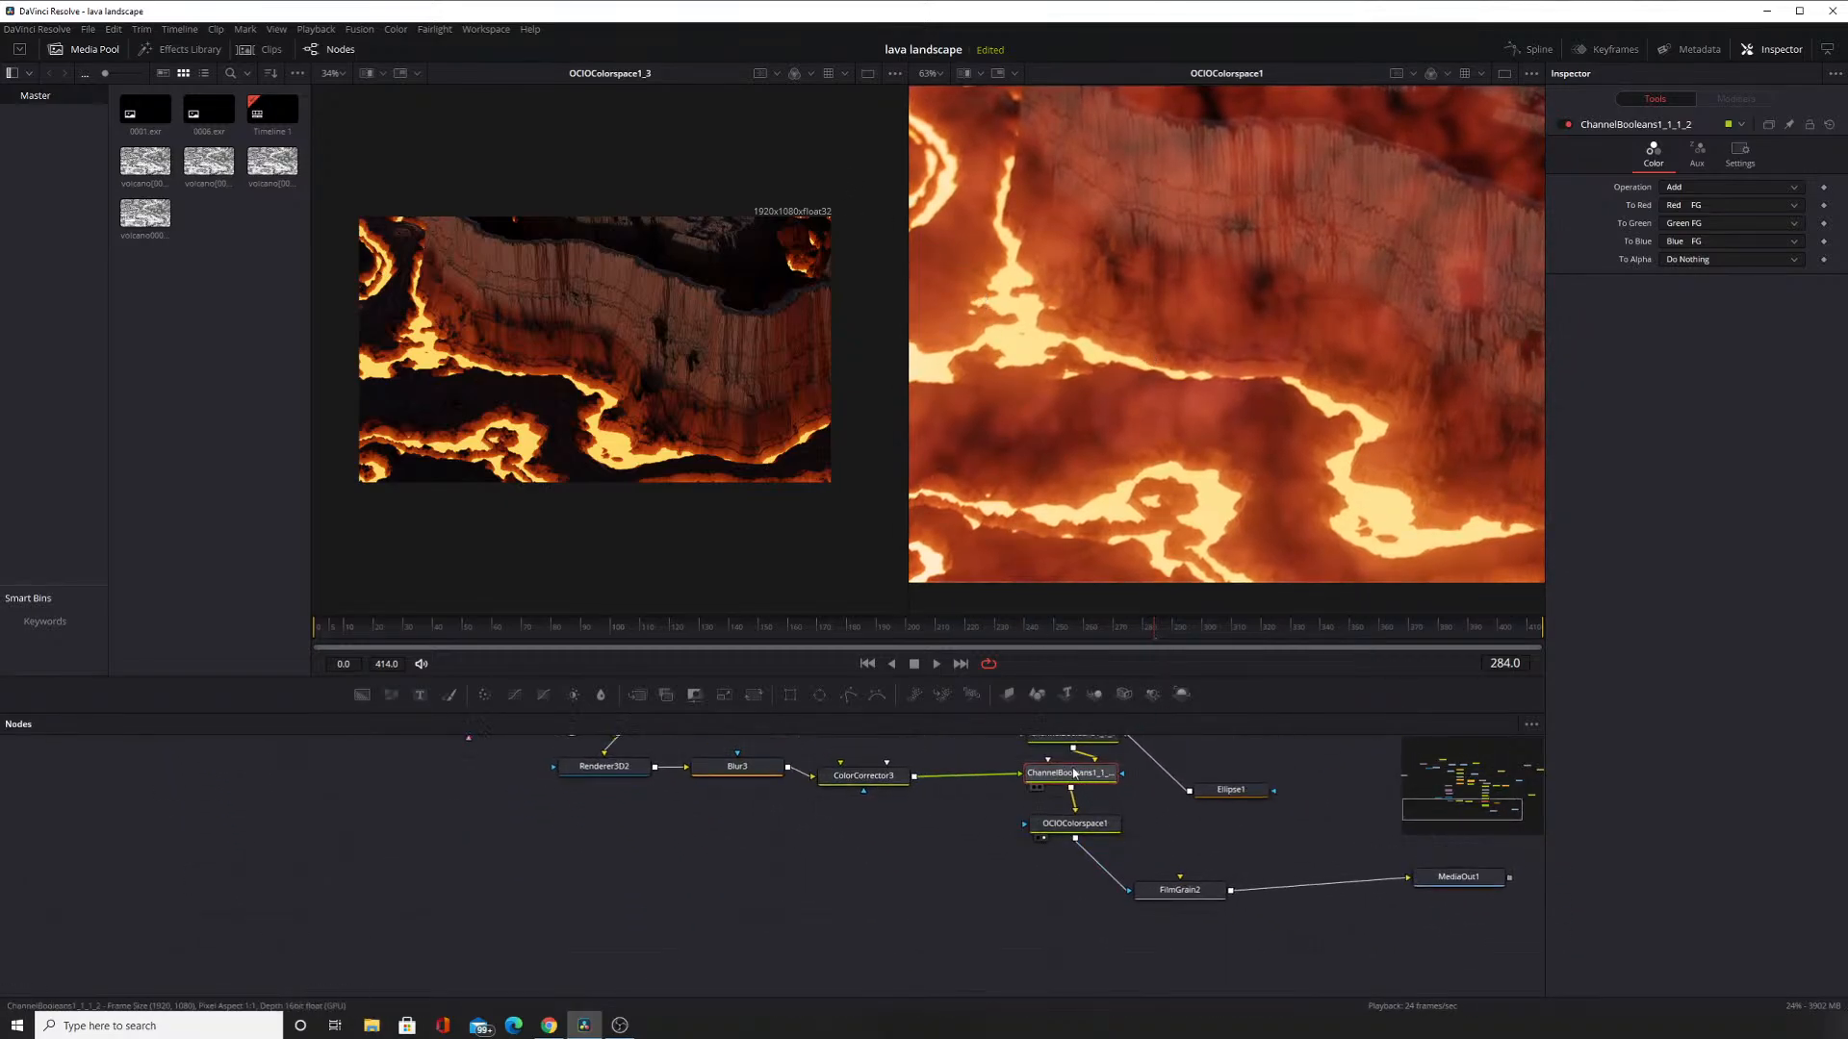
left_click(1567, 126)
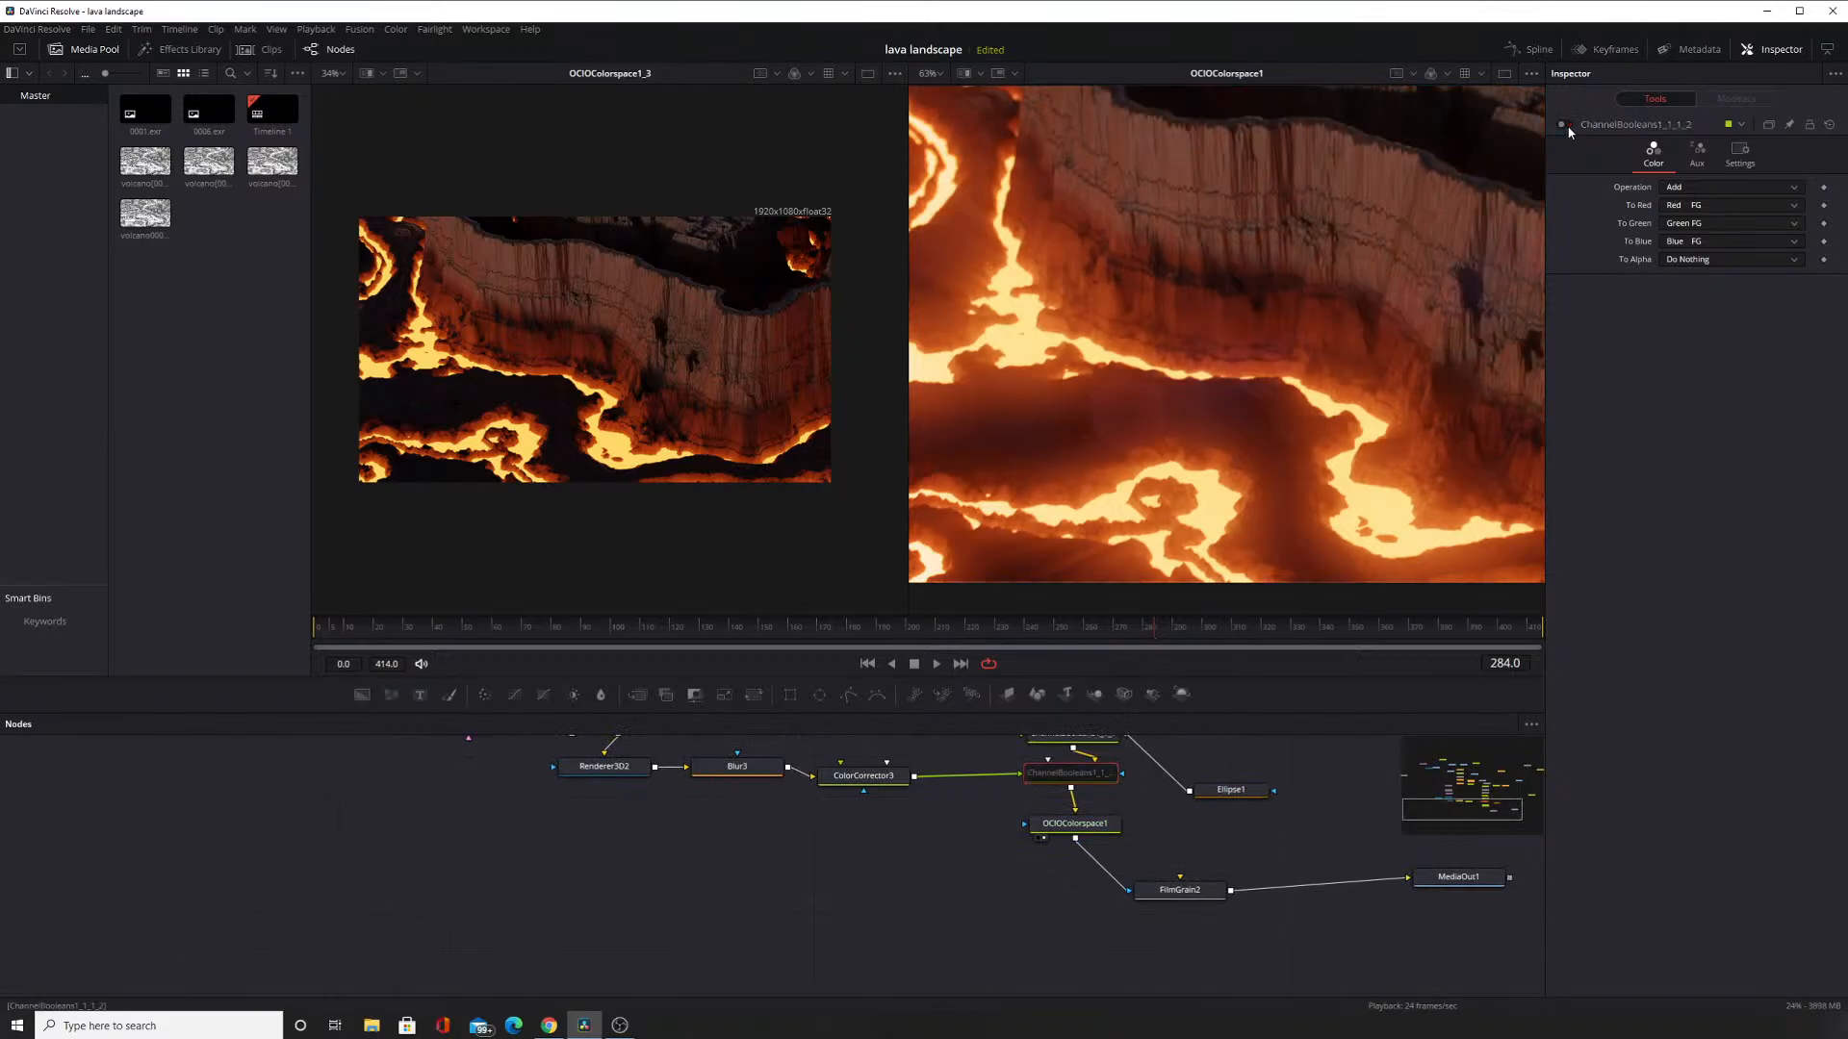
Widen the OCIOColorspace1 viewer and narrow the media pool to give both viewers more room.
left_click_drag(1113, 446, 1175, 437)
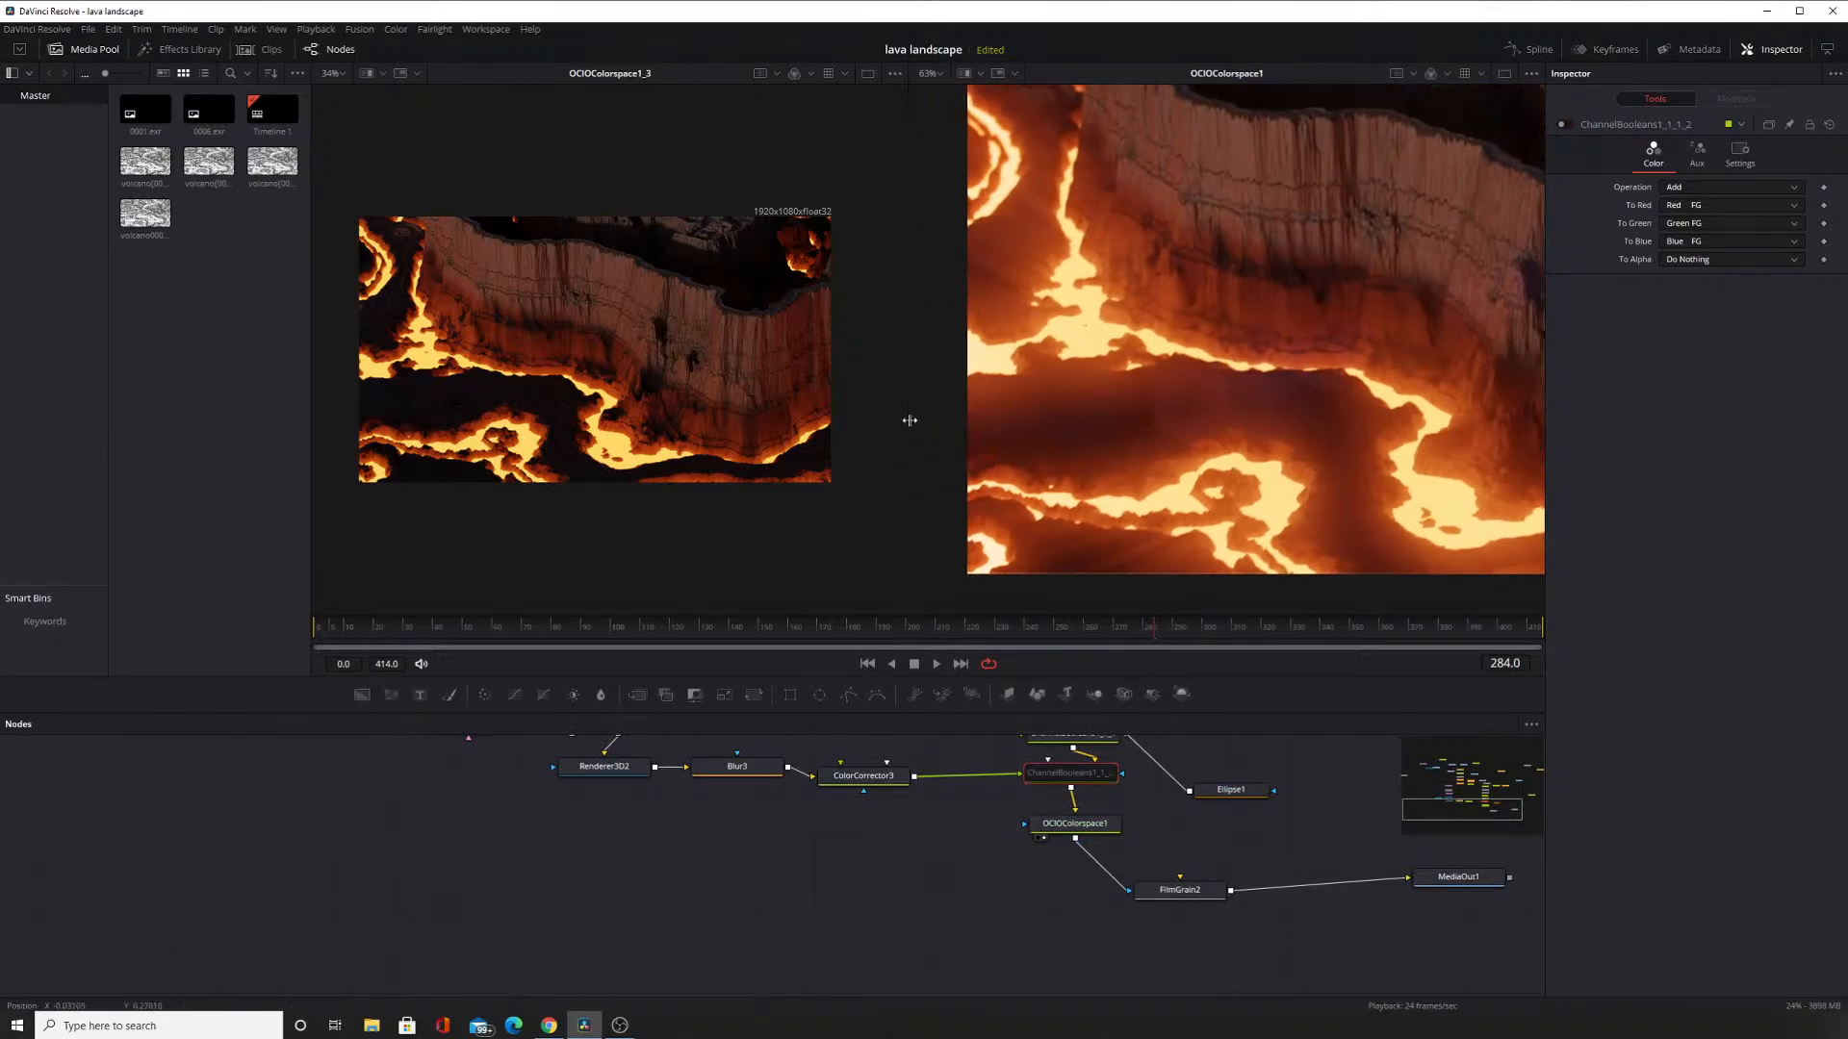
left_click_drag(909, 419, 813, 405)
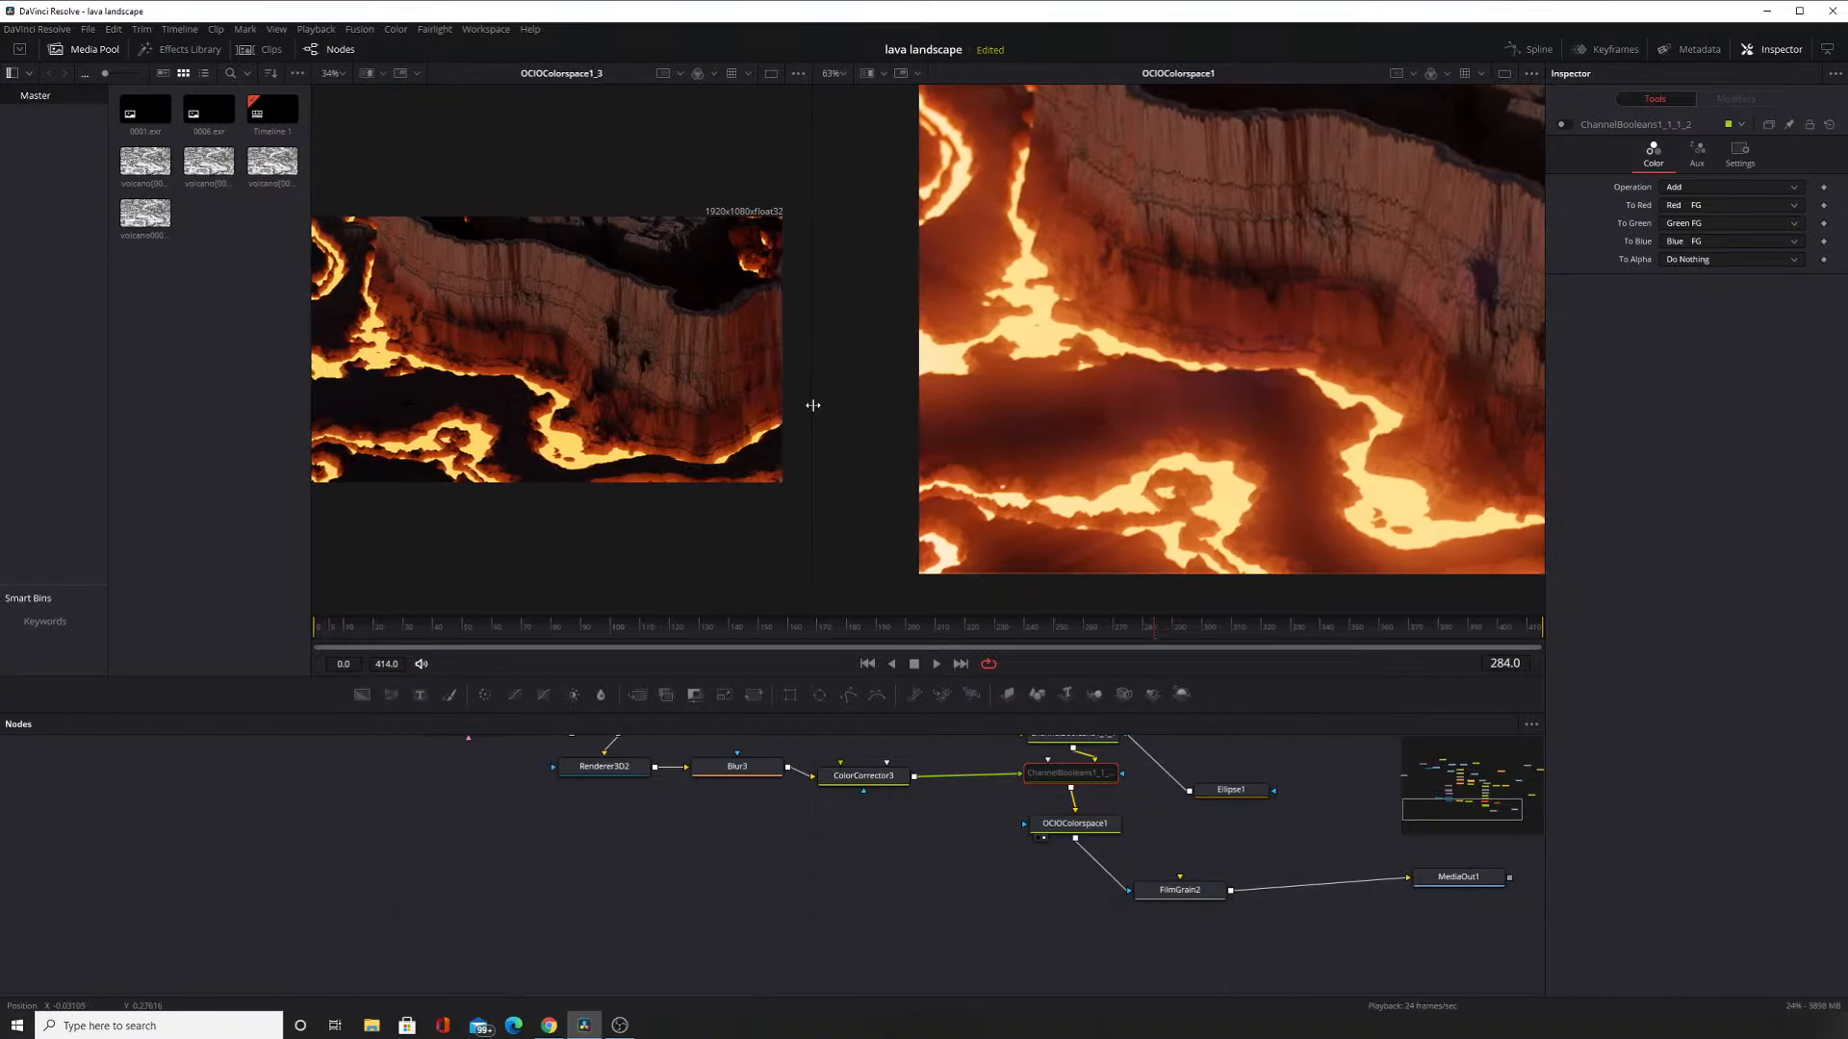
left_click_drag(627, 414, 650, 395)
scroll(601, 362, "up", 2)
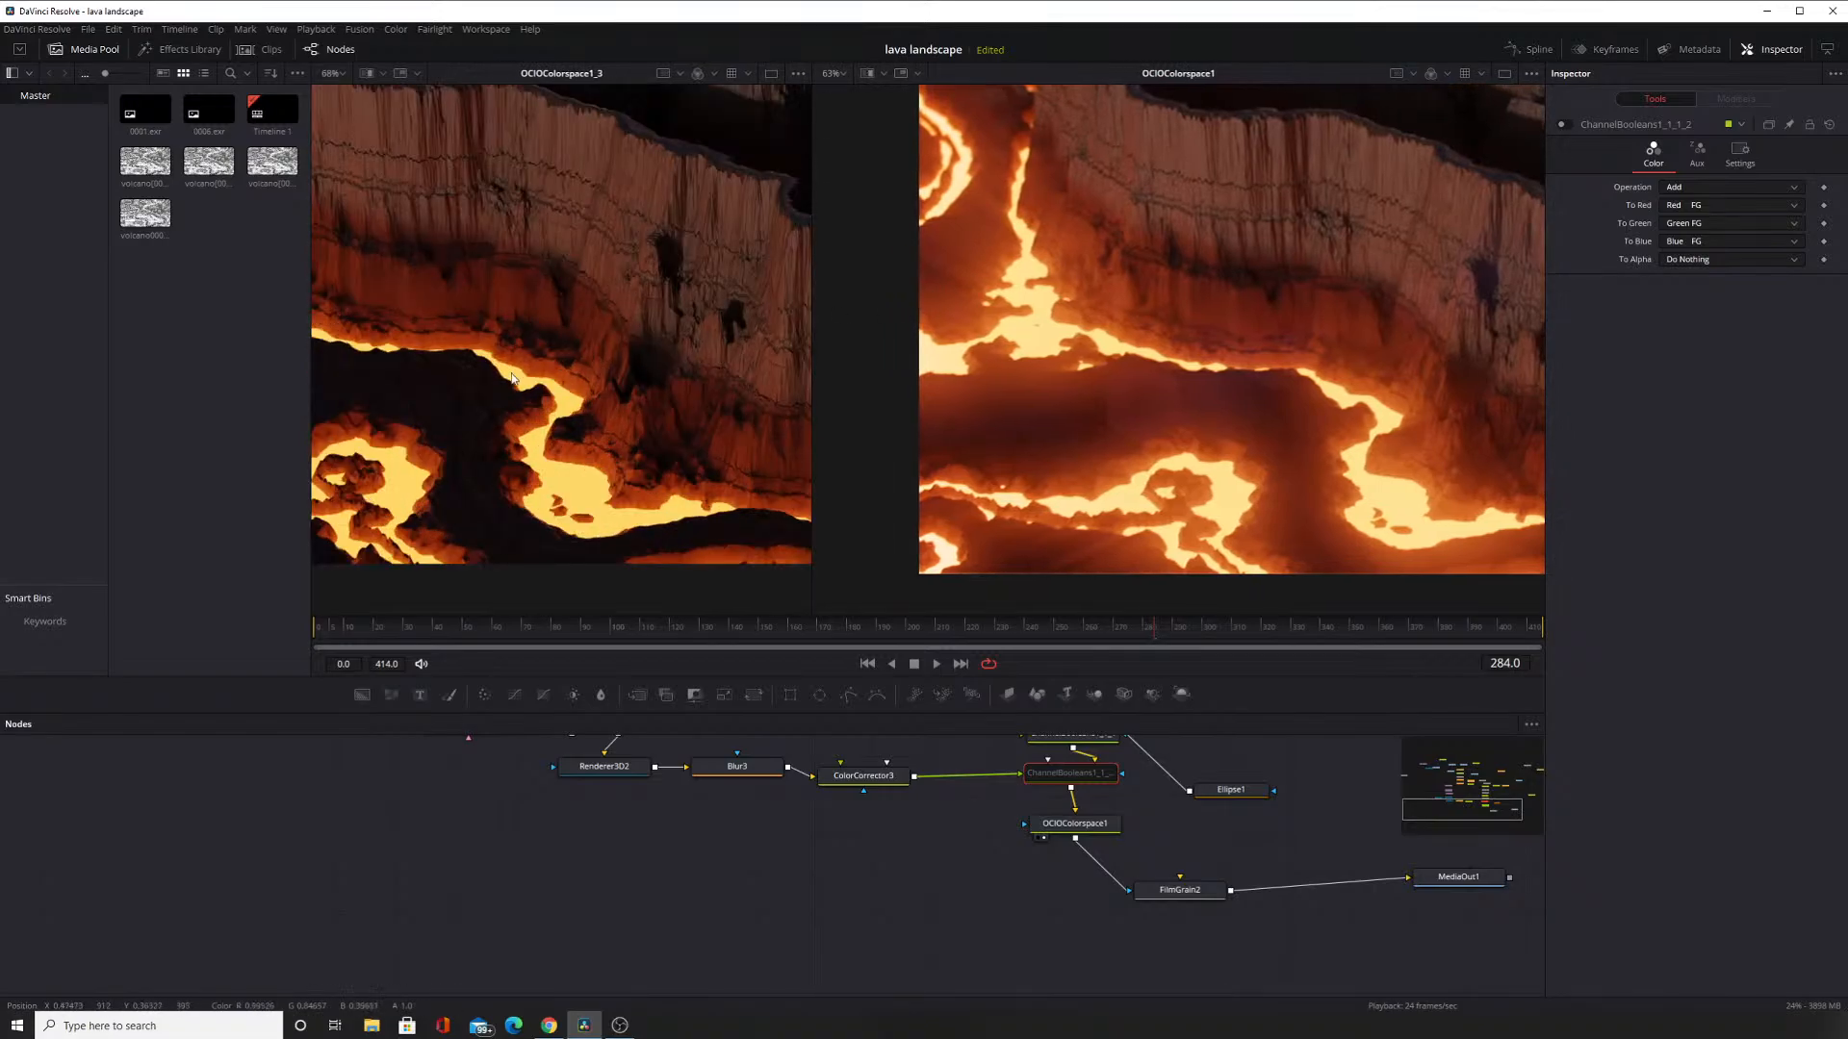
left_click_drag(313, 332, 63, 324)
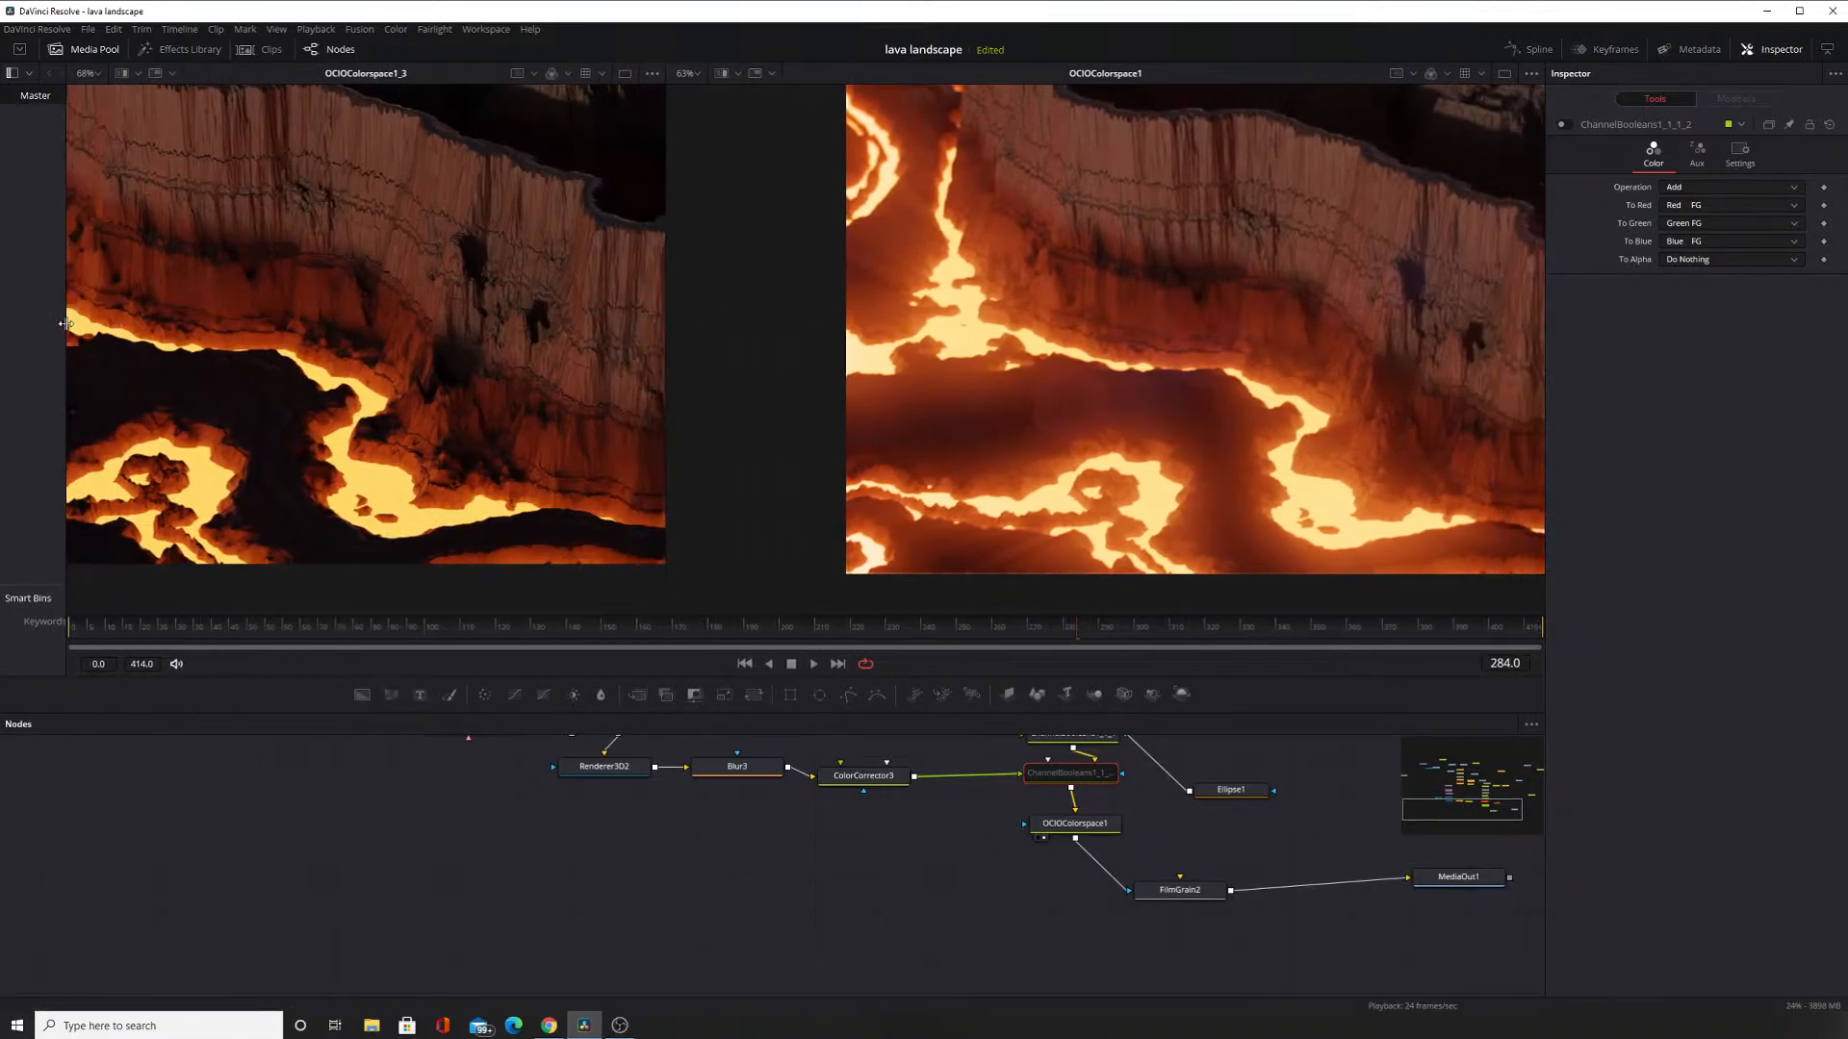
Compare the lava and cliff areas of the raw render with the particle-free composite in the two viewers.
scroll(379, 304, "down", 2)
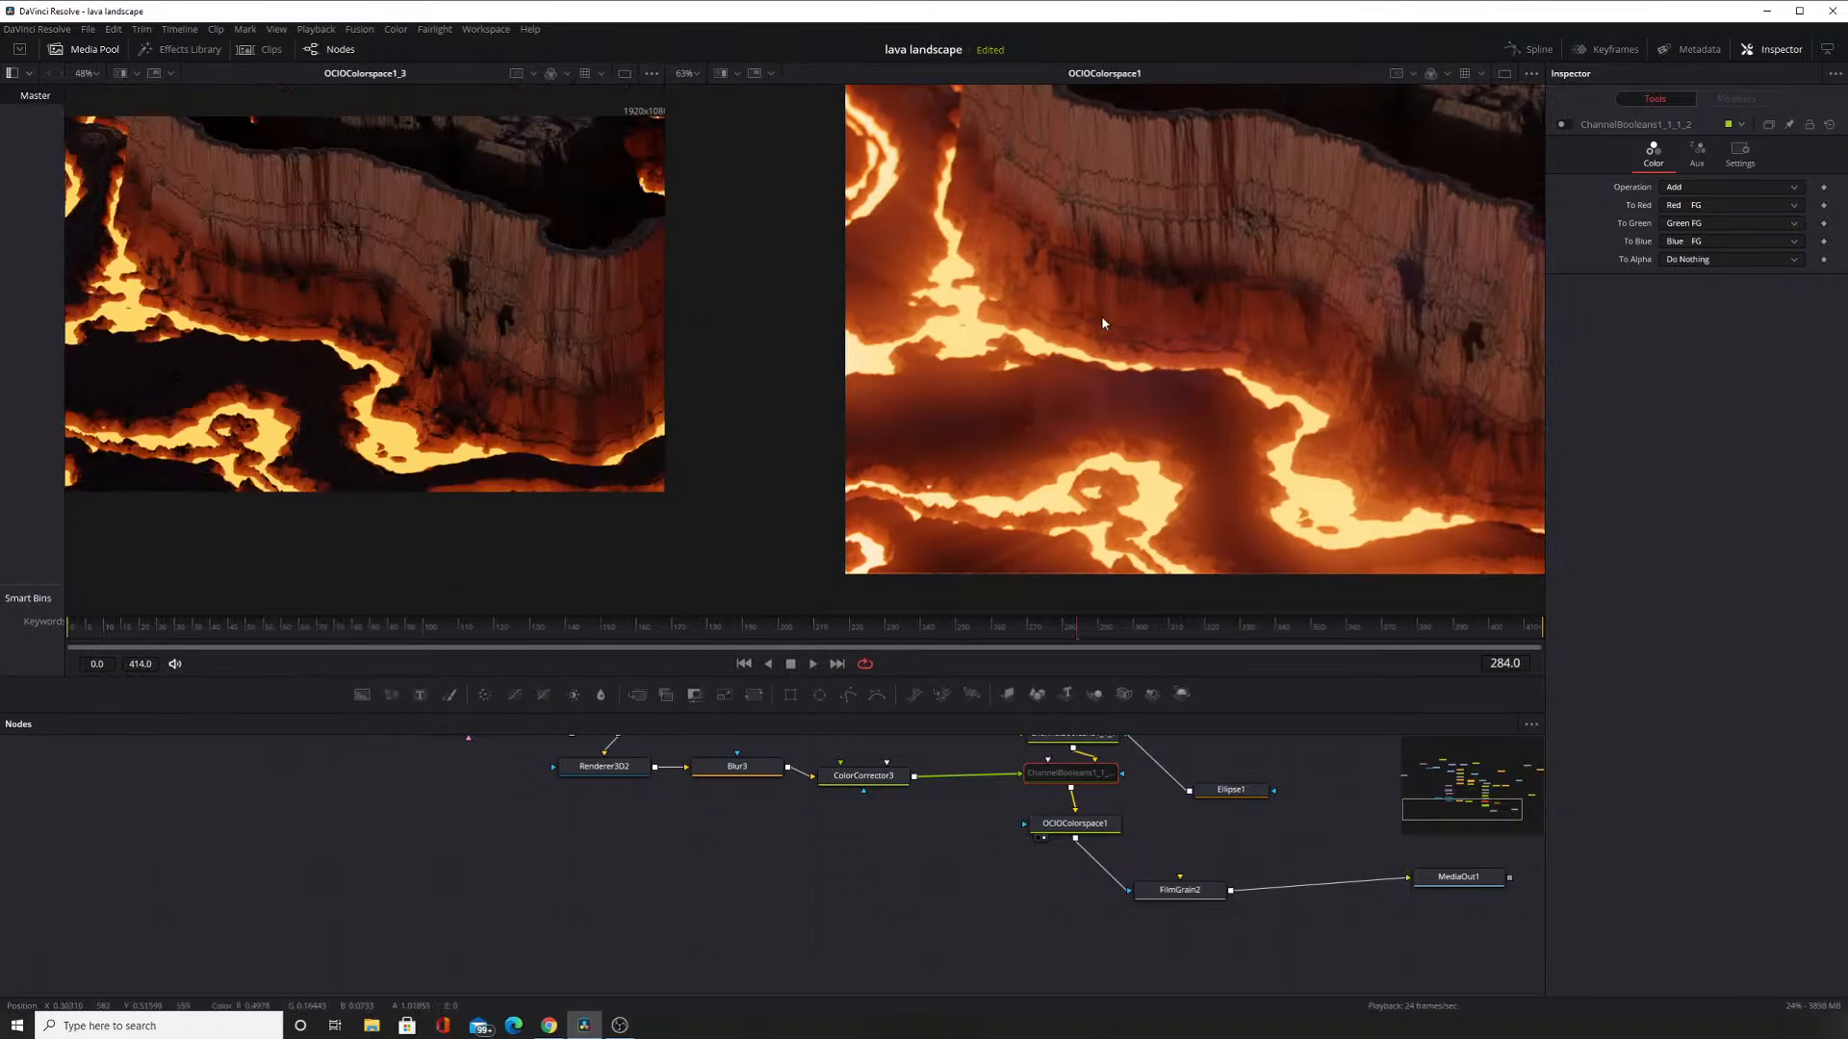
scroll(1049, 312, "down", 3)
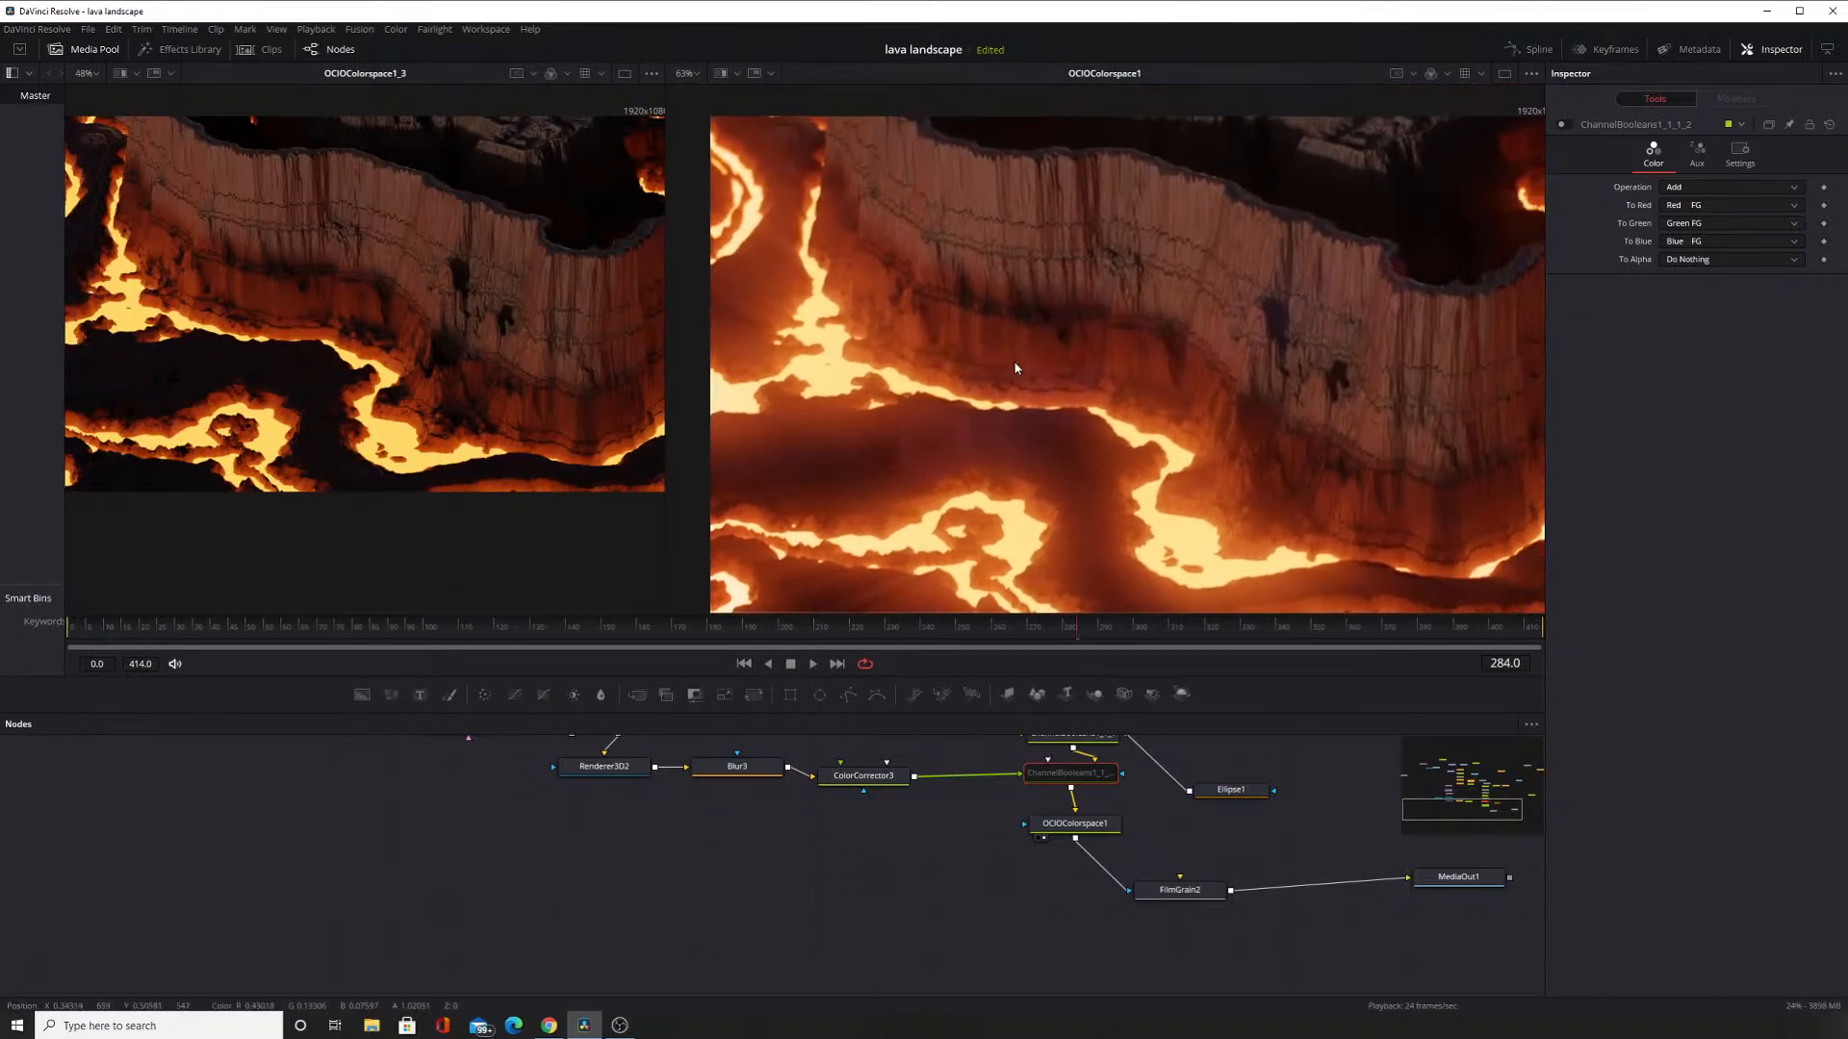
left_click_drag(1197, 412, 1186, 405)
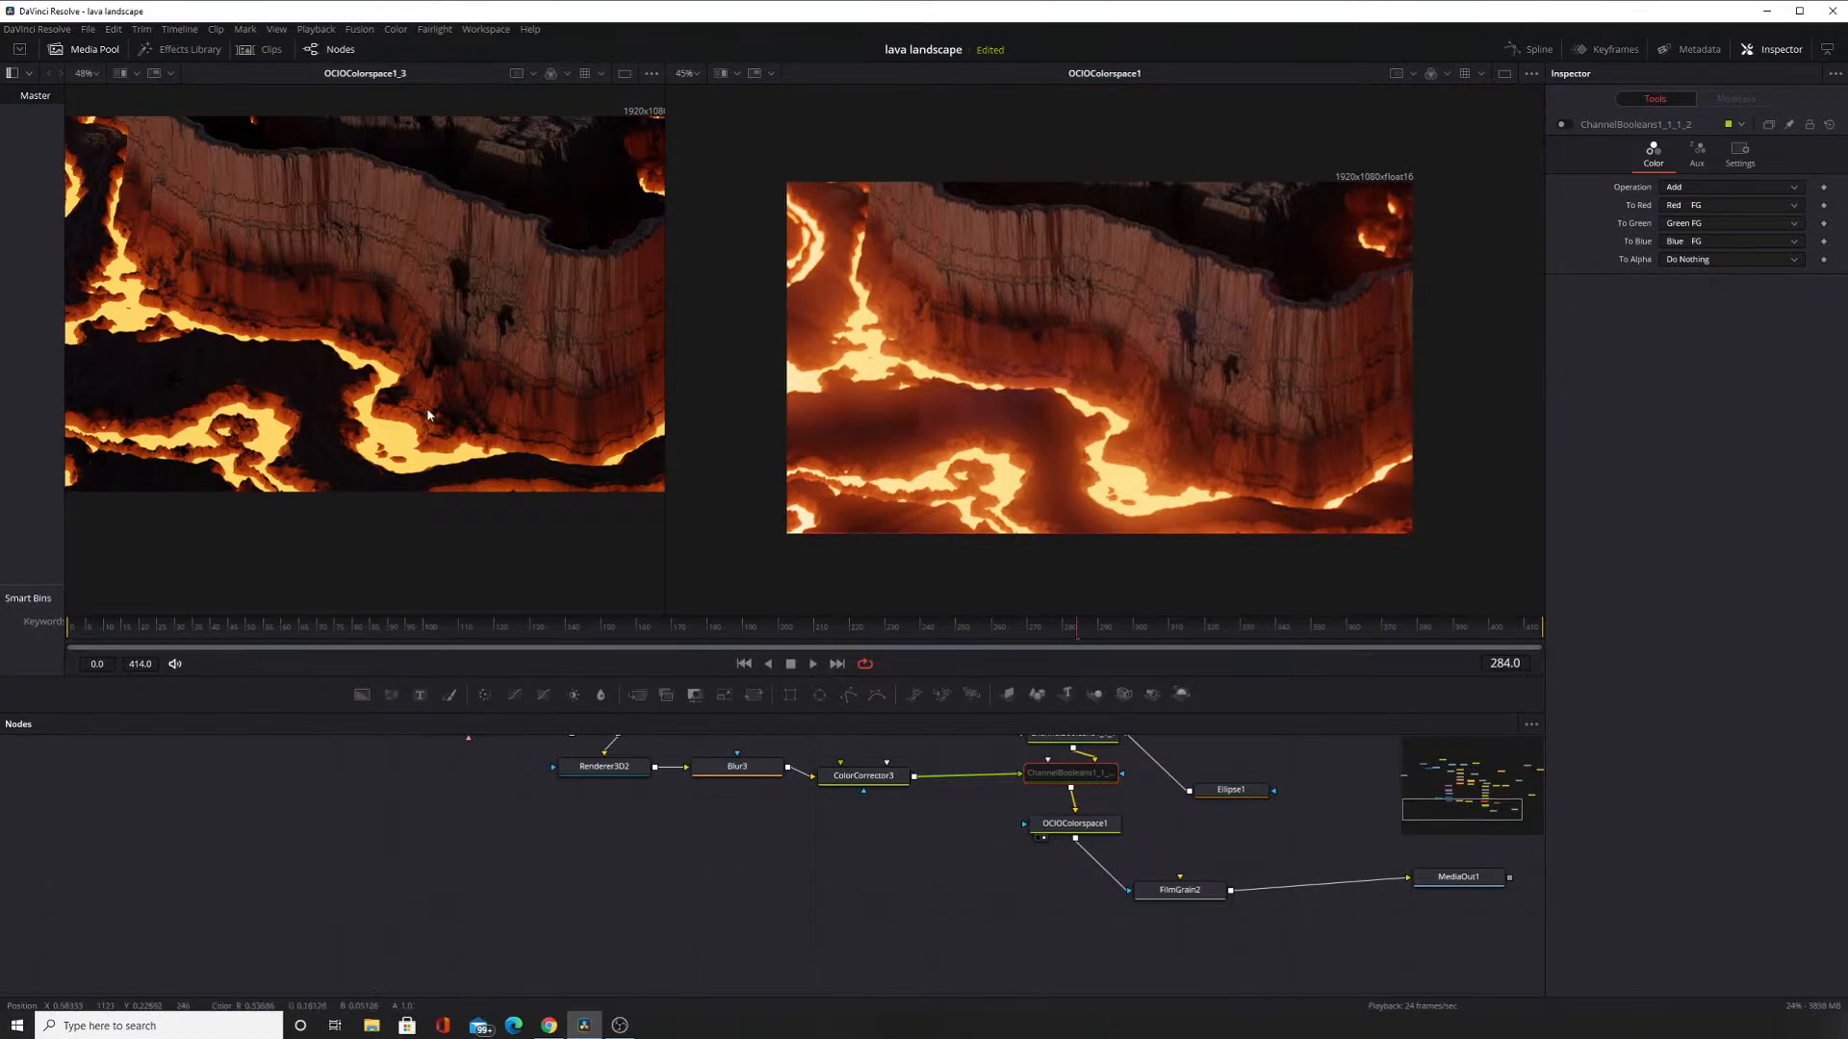
mouse_move(461, 431)
left_mouse_down()
mouse_move(403, 428)
mouse_move(429, 437)
left_mouse_up()
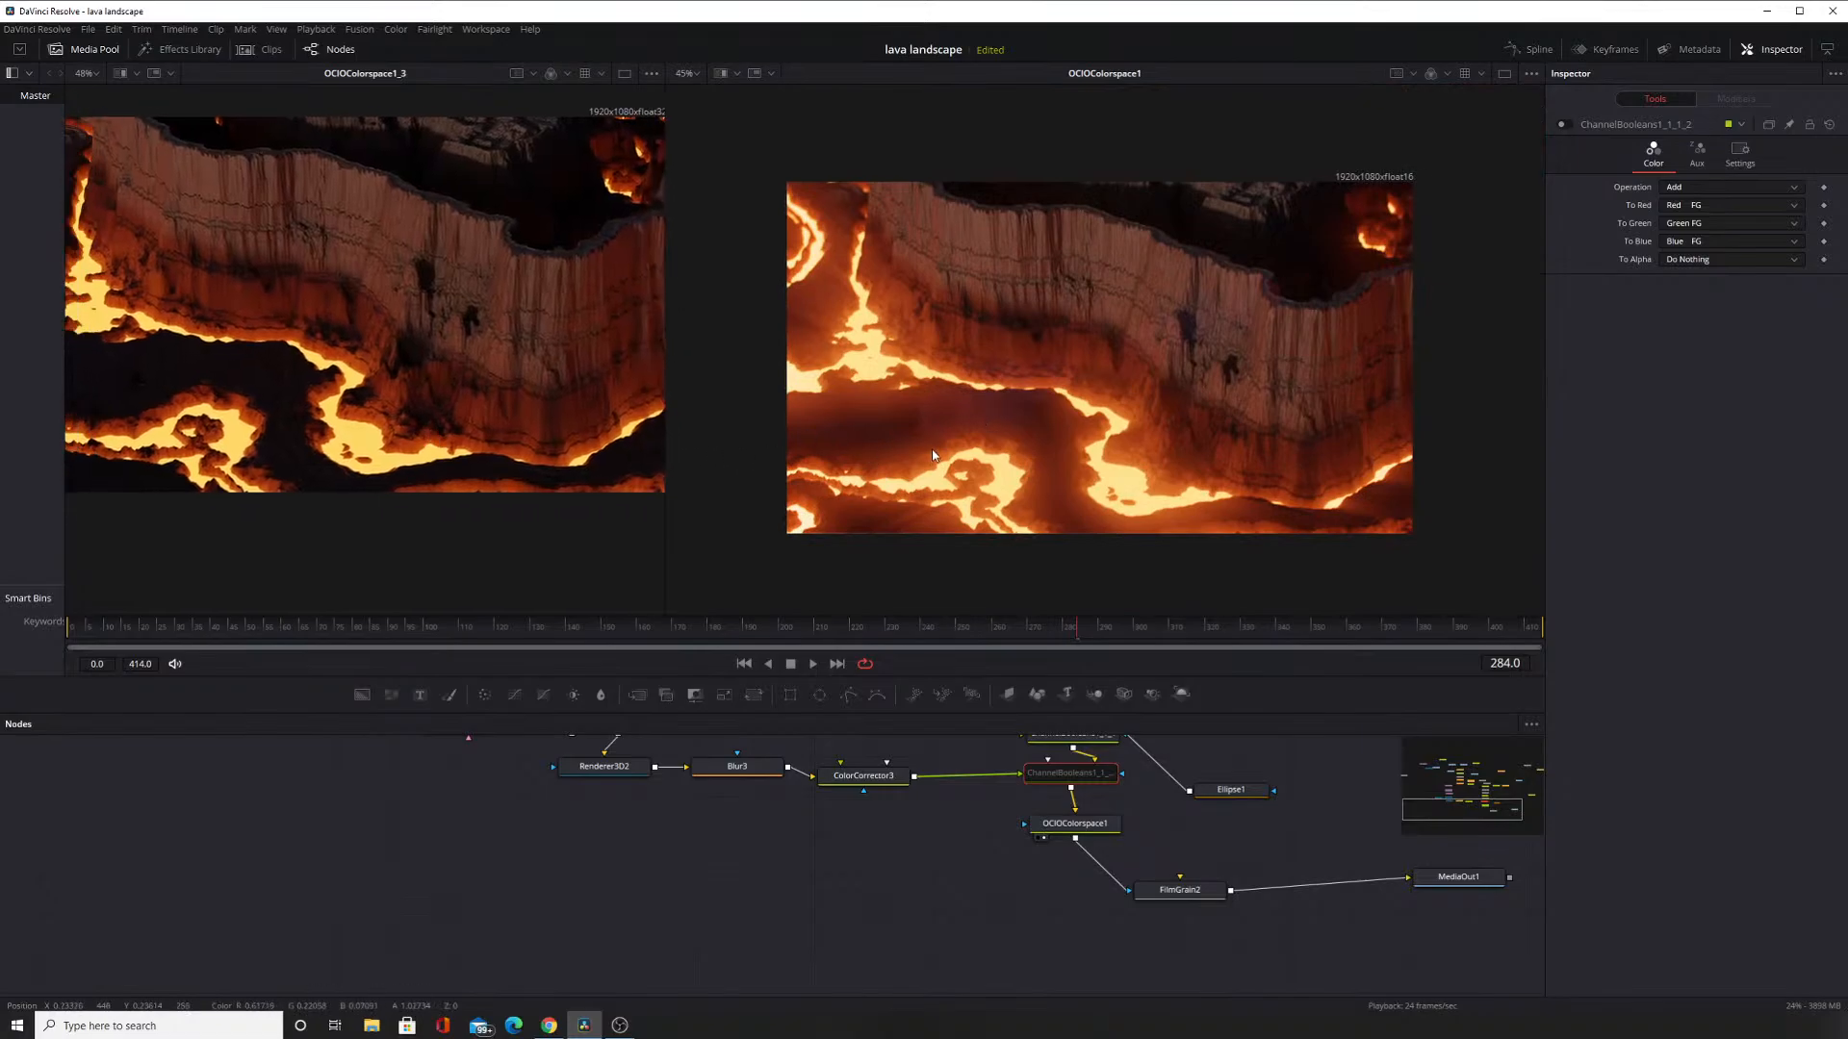
scroll(960, 385, "up", 5)
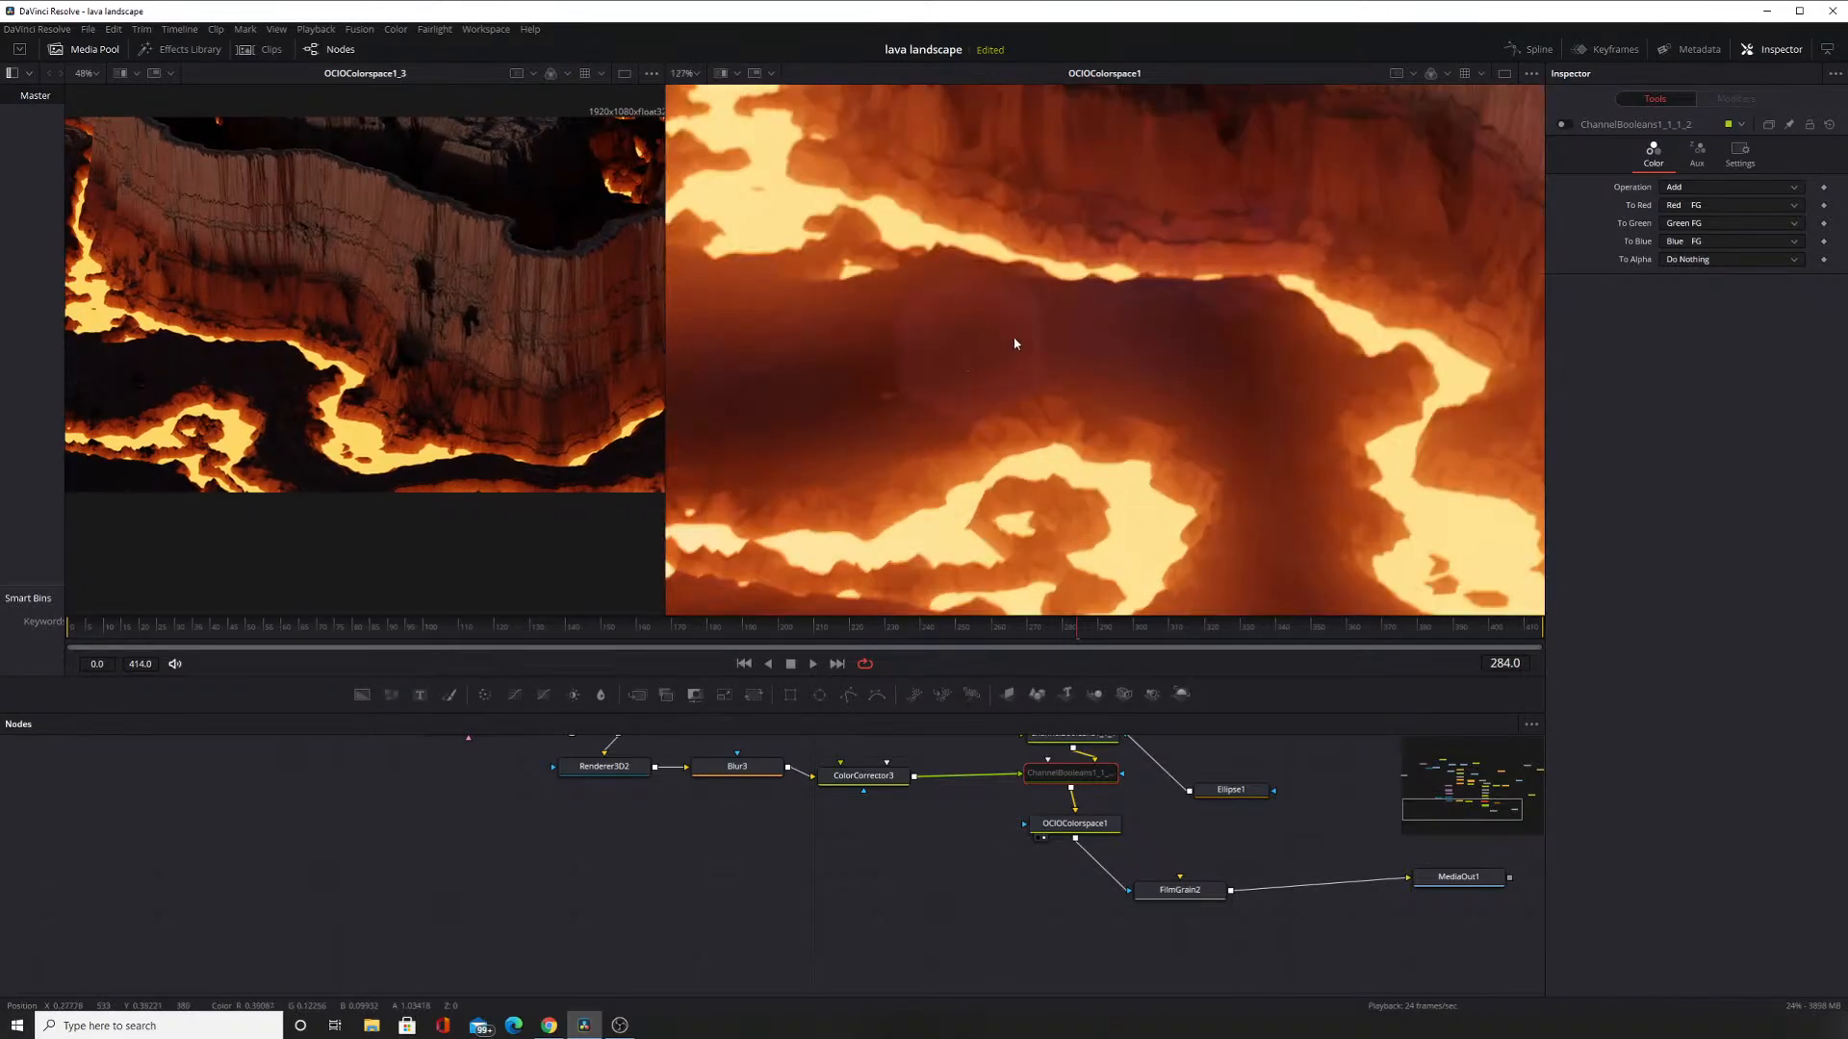
scroll(1015, 343, "down", 3)
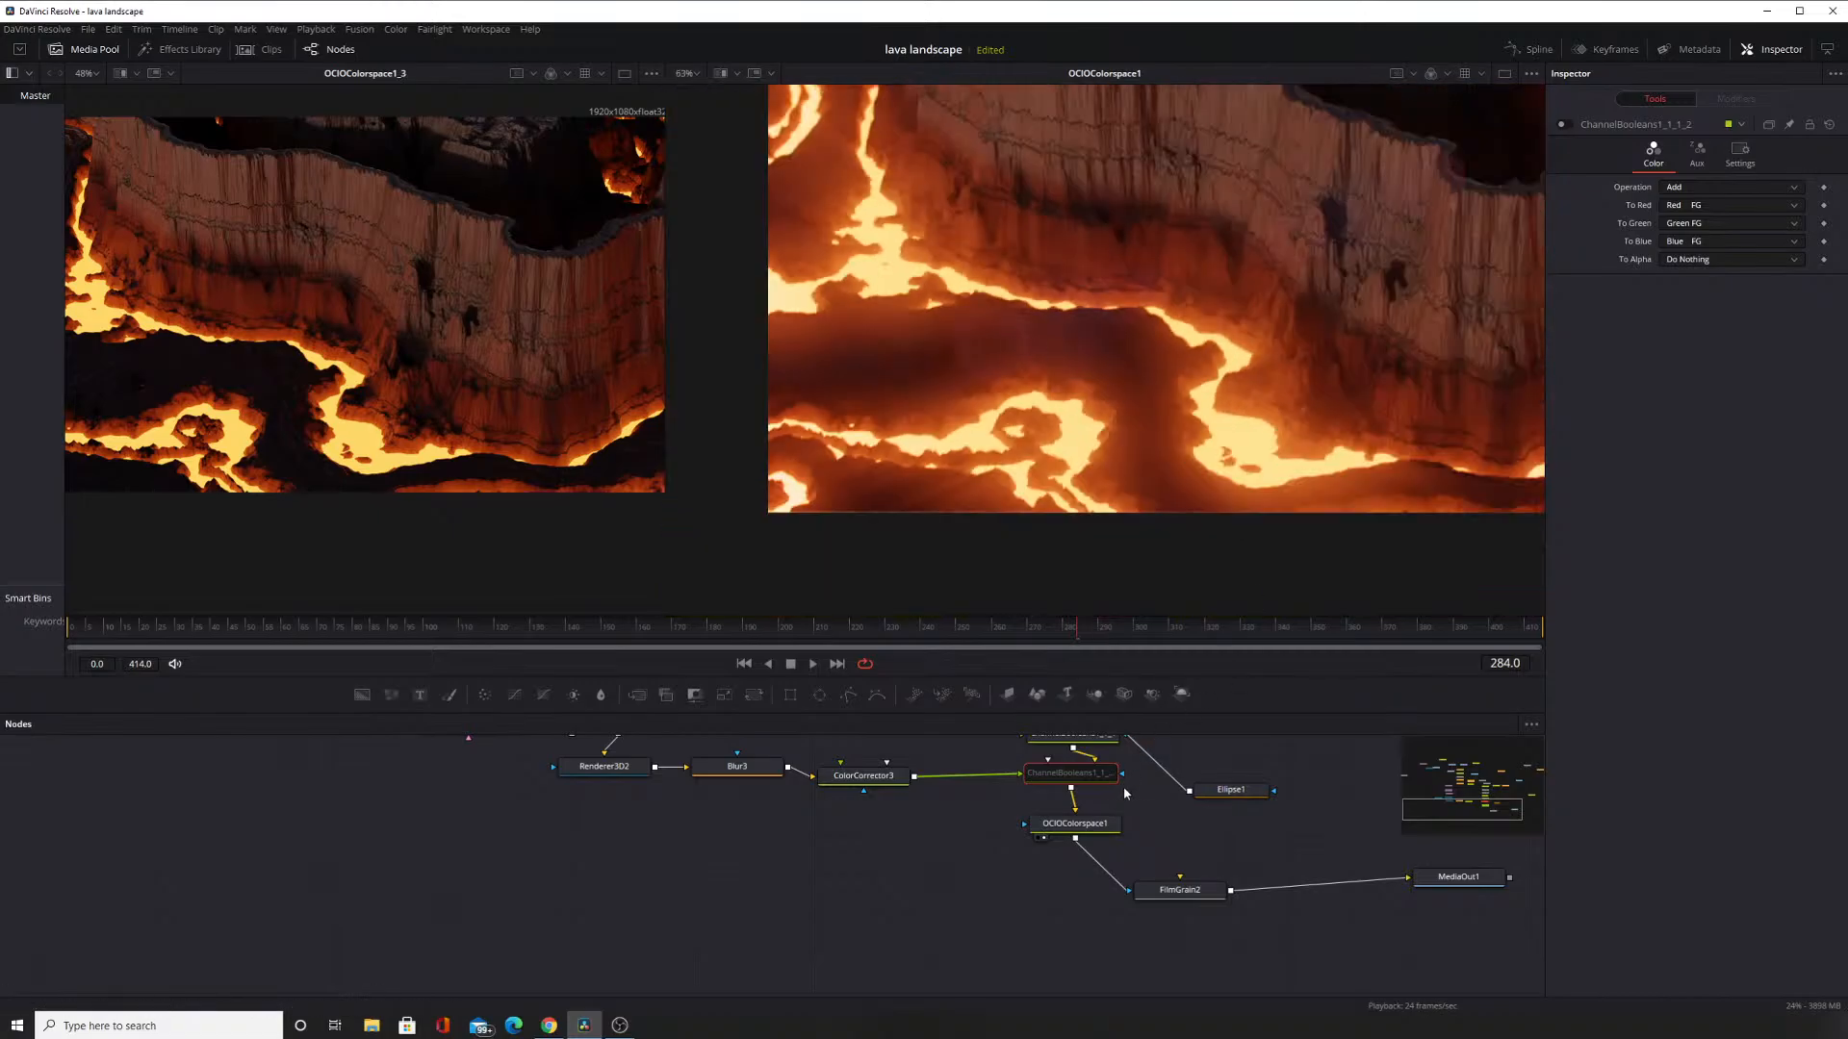
Switch the Highlight1 node off and back on to check its contribution to the composite.
left_click_drag(1123, 787, 1005, 921)
left_click_drag(1175, 804, 1144, 846)
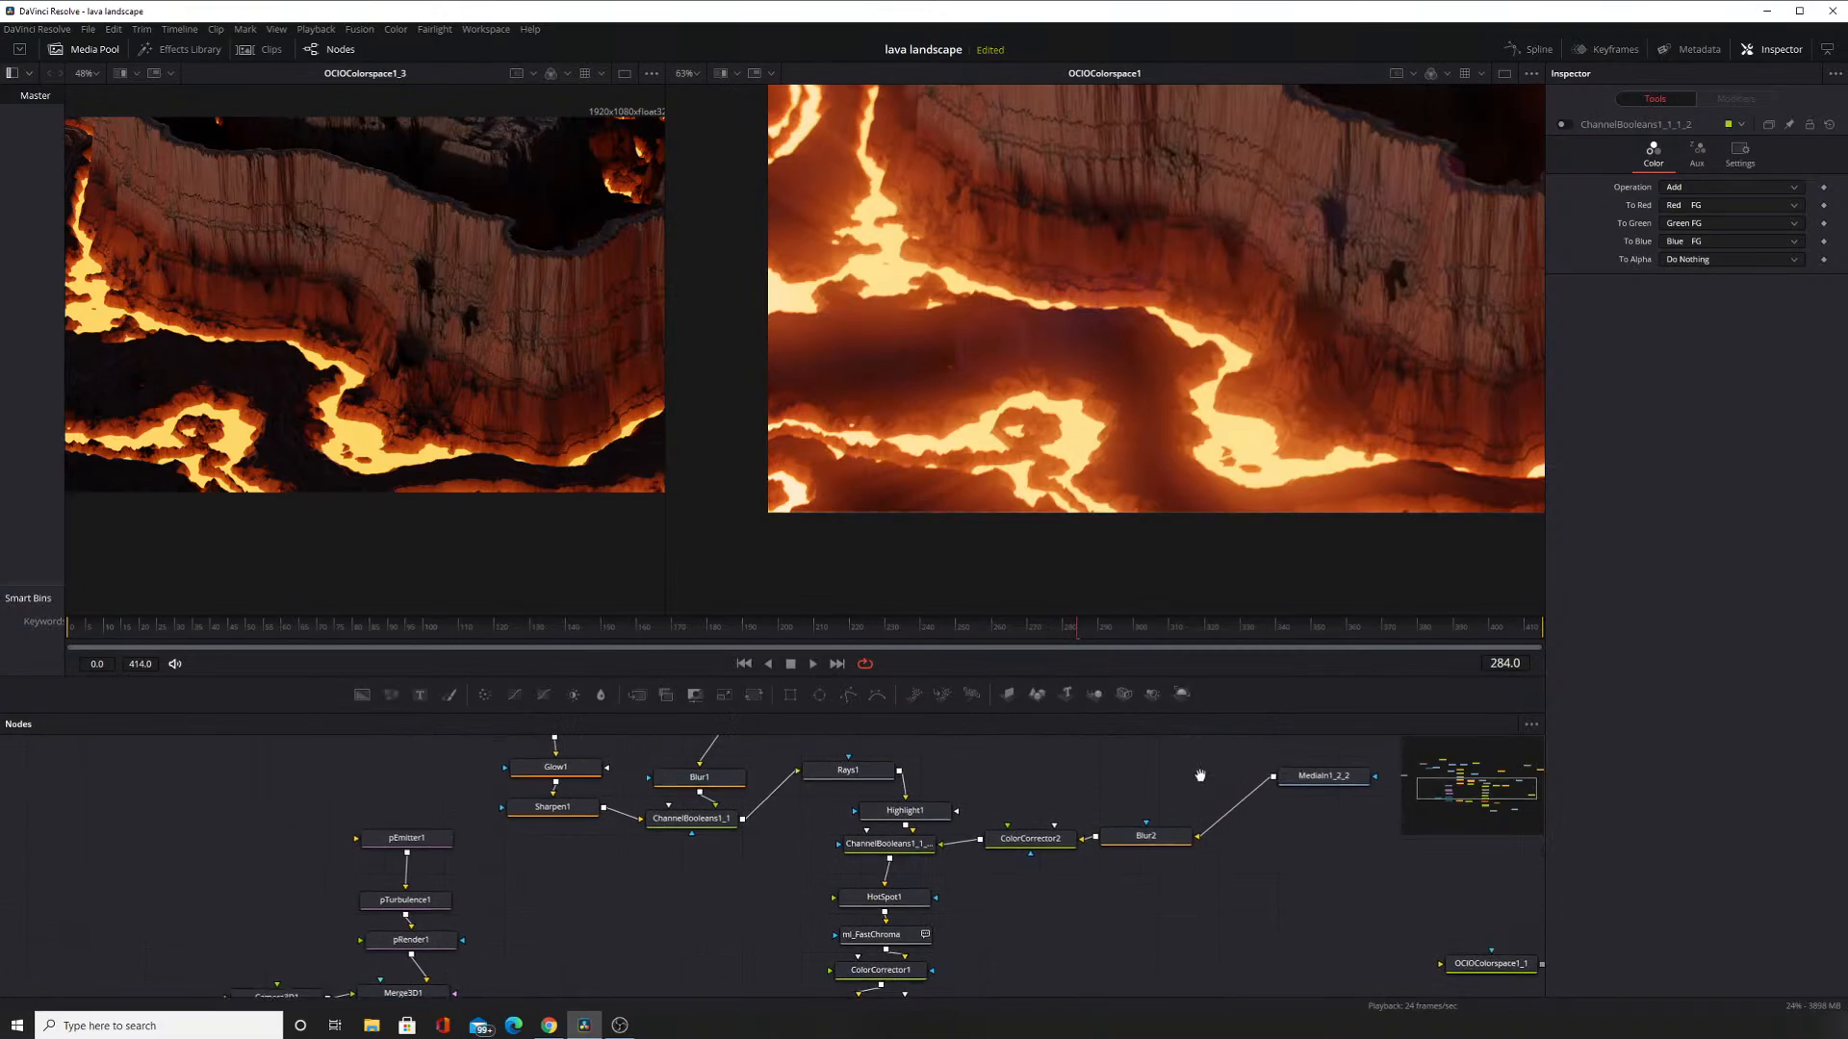
mouse_move(906, 817)
left_mouse_down()
mouse_move(942, 802)
mouse_move(883, 820)
mouse_move(909, 798)
left_mouse_up()
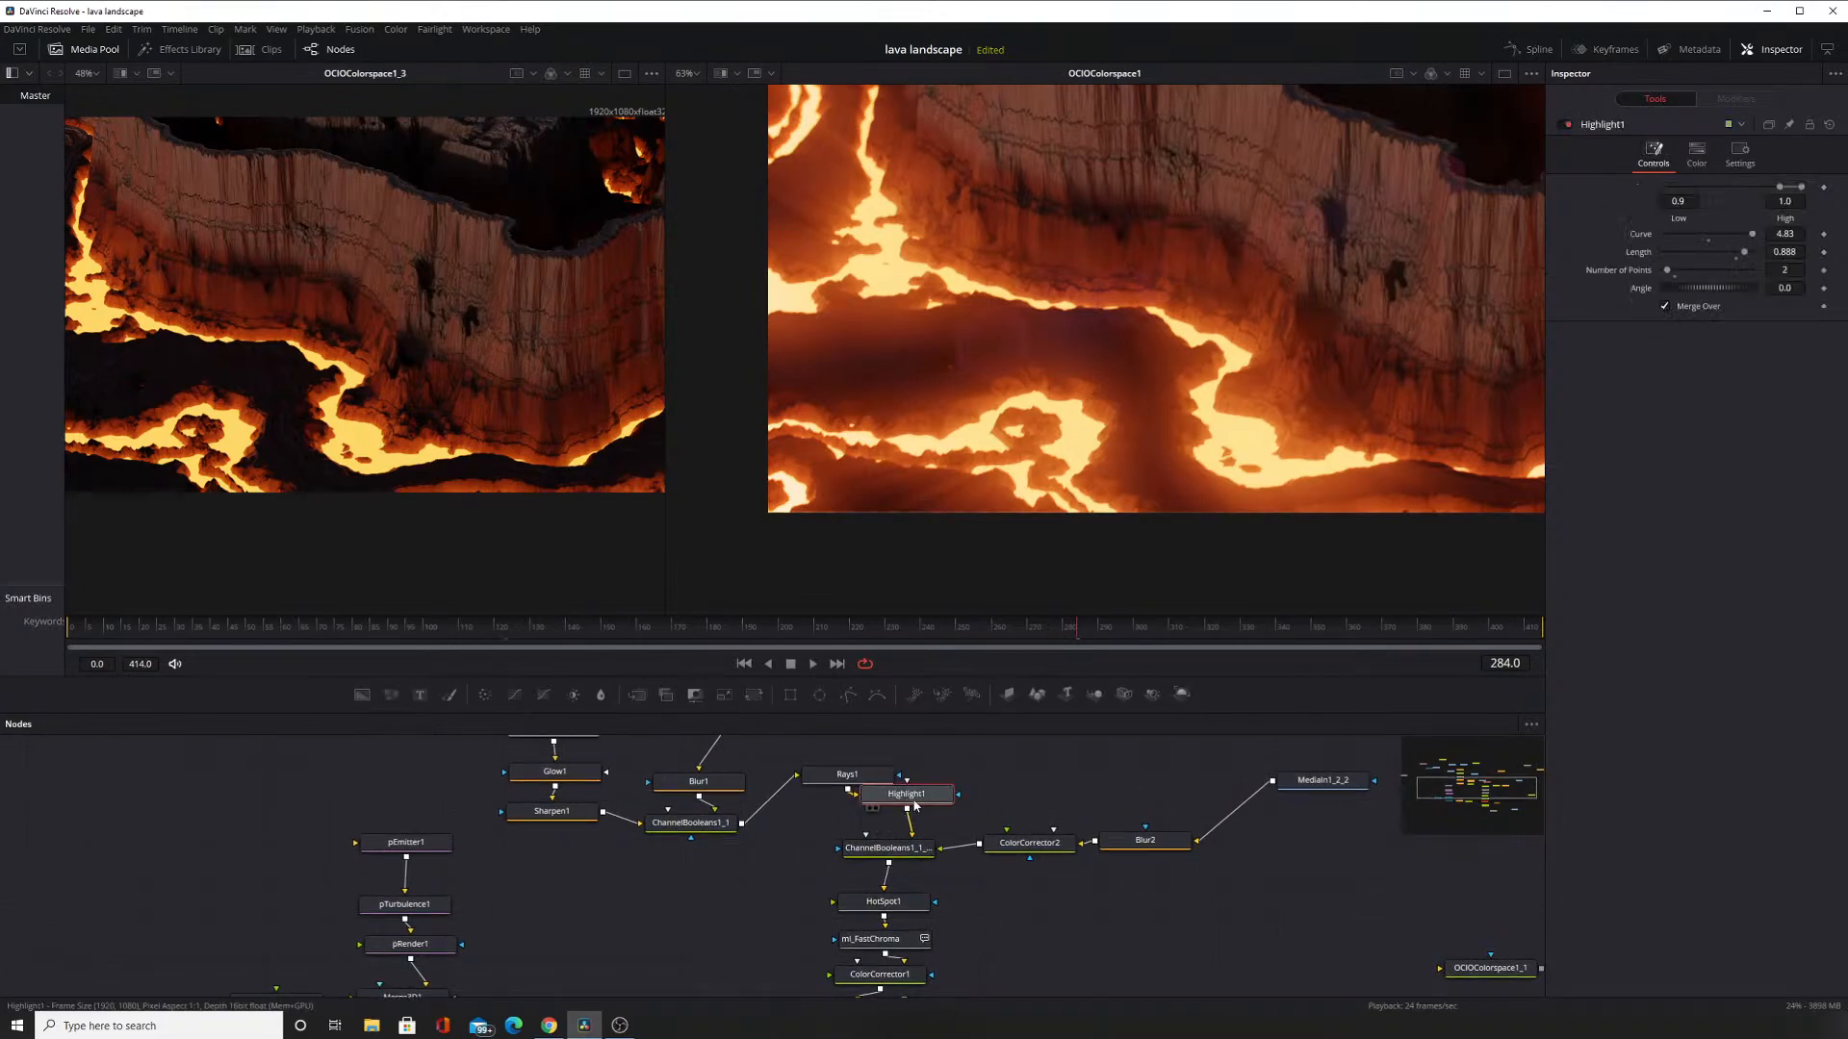
left_click(1566, 126)
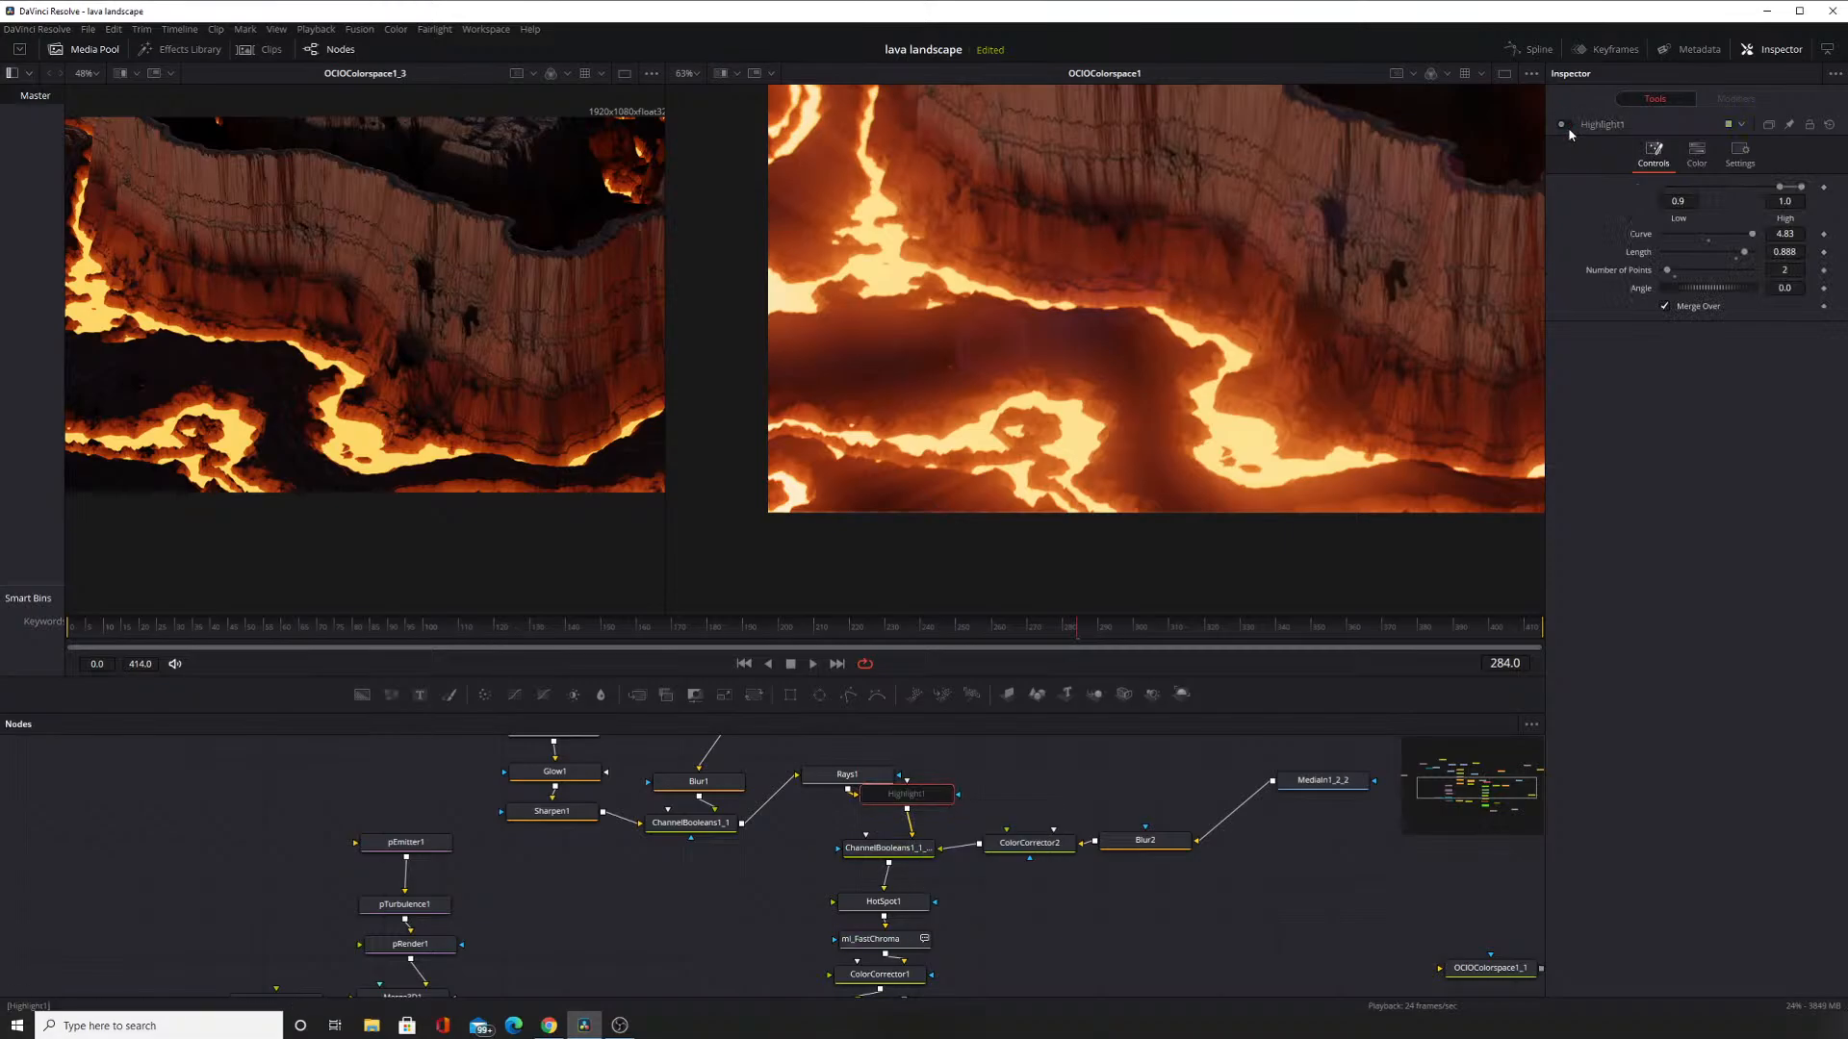
left_click(1566, 126)
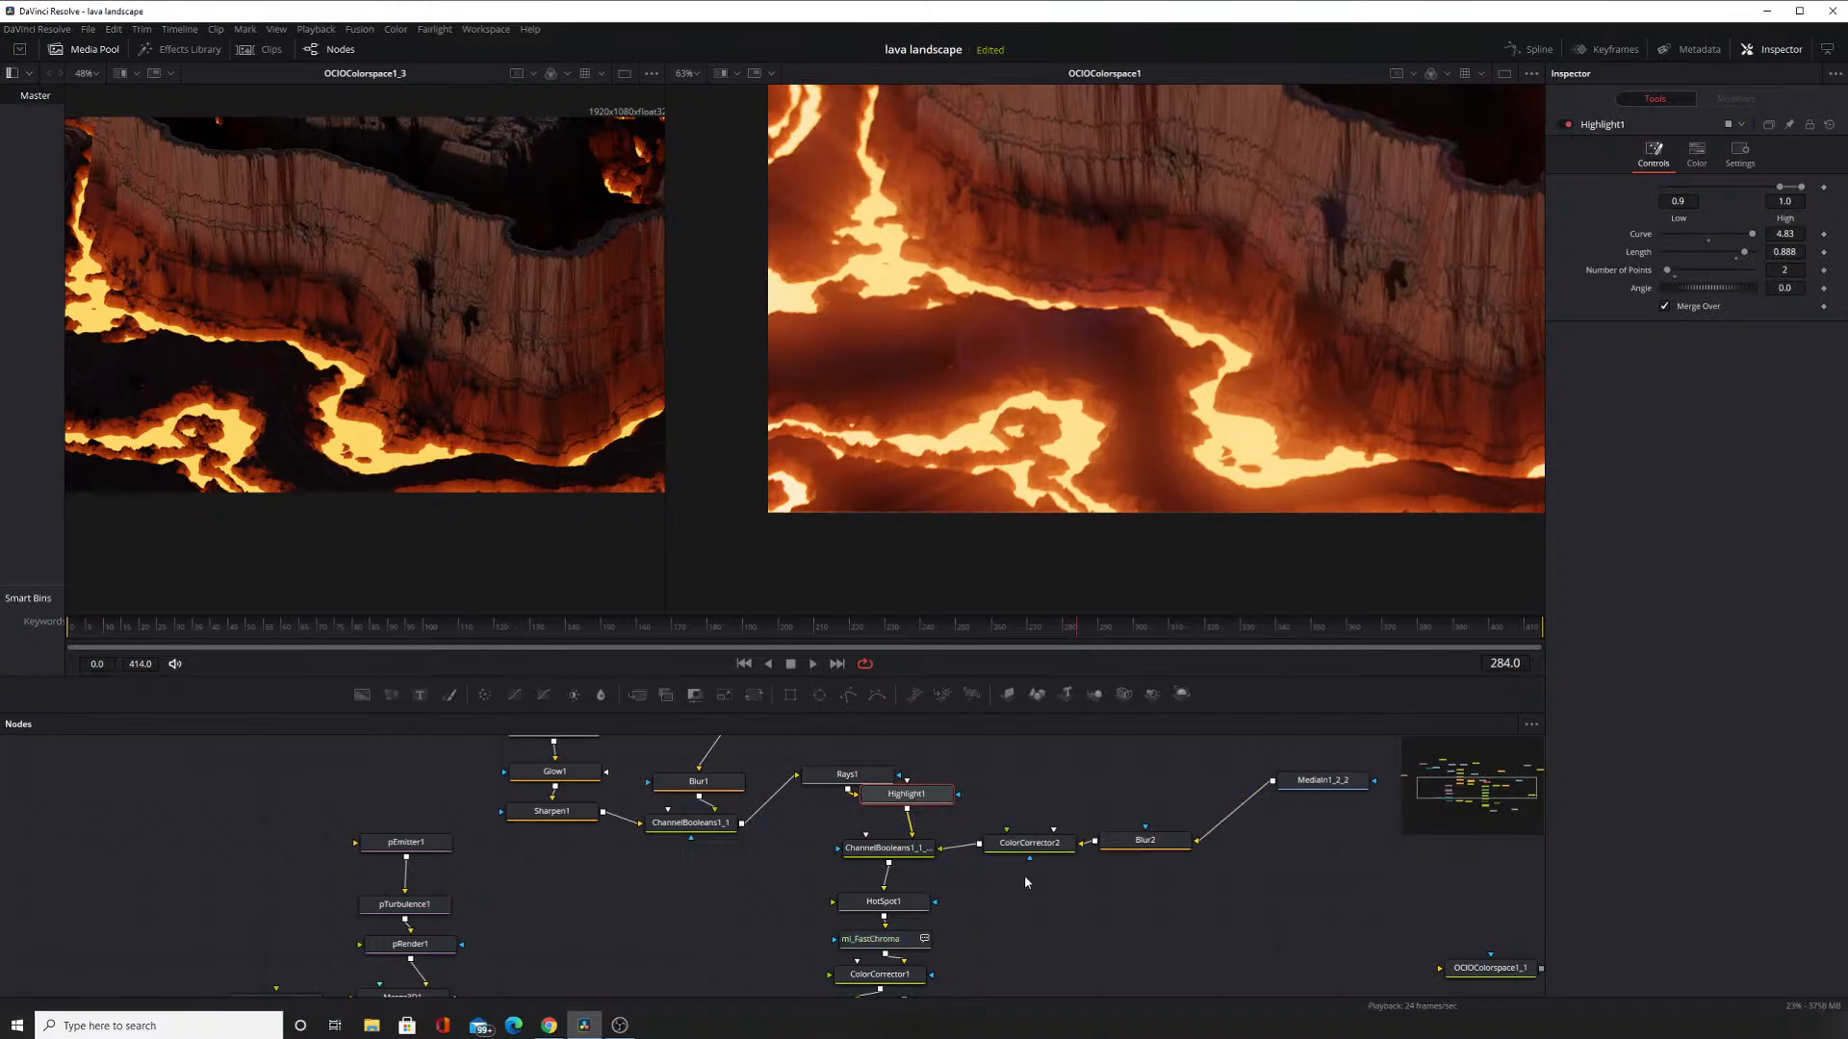
Disable the HotSpot1 node and examine the composite without it in the second viewer.
scroll(1025, 879, "down", 2)
left_click(882, 825)
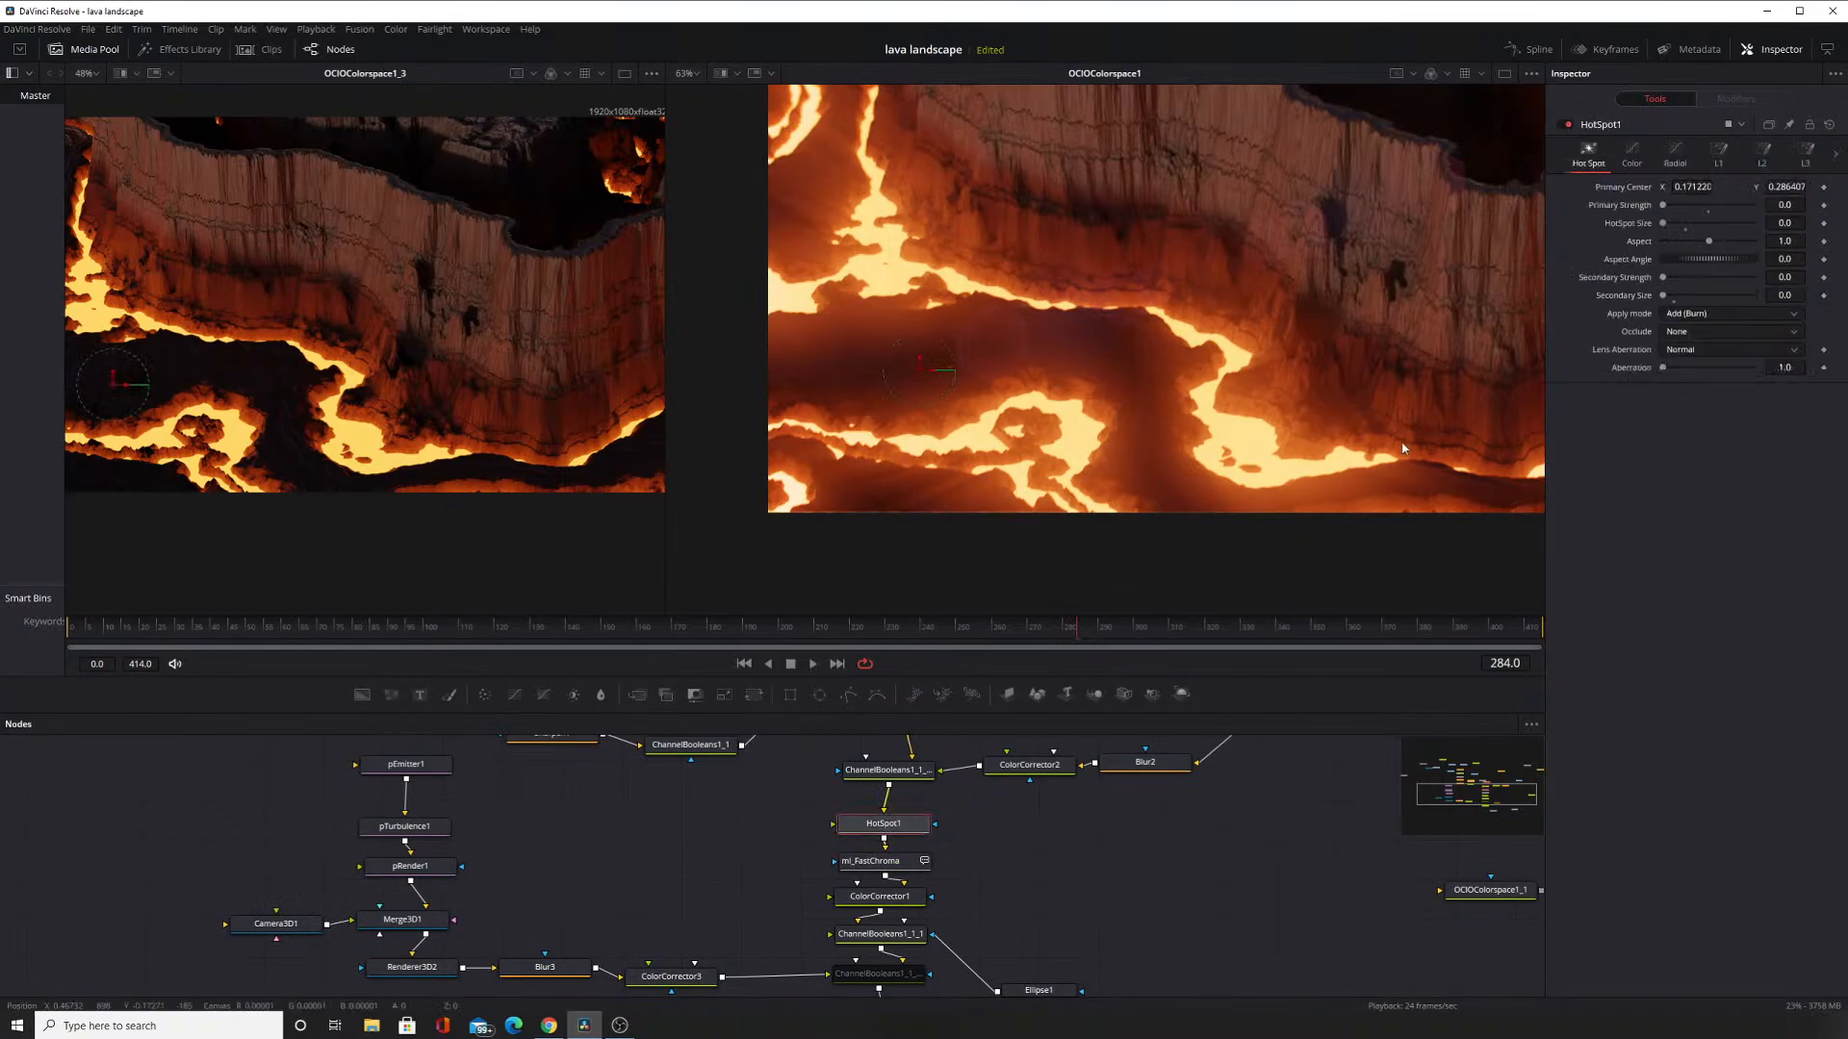
left_click(1567, 125)
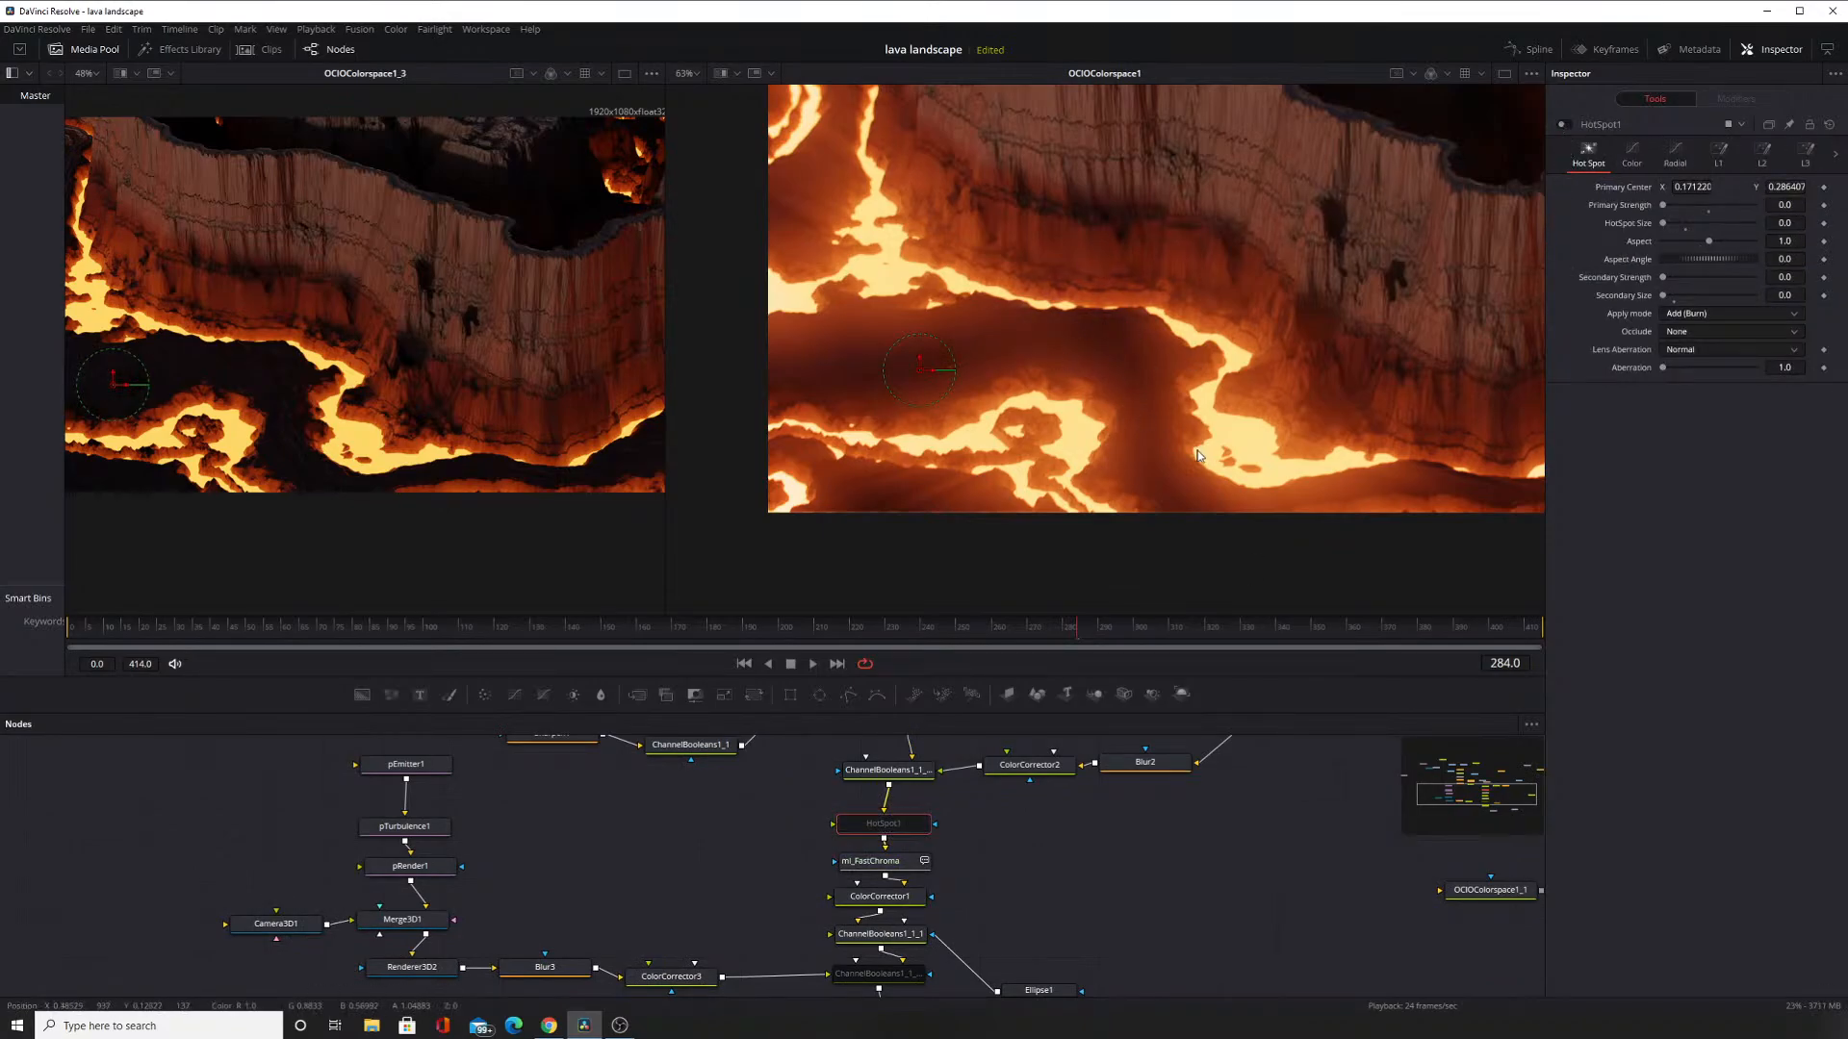
left_click_drag(1043, 897, 1005, 807)
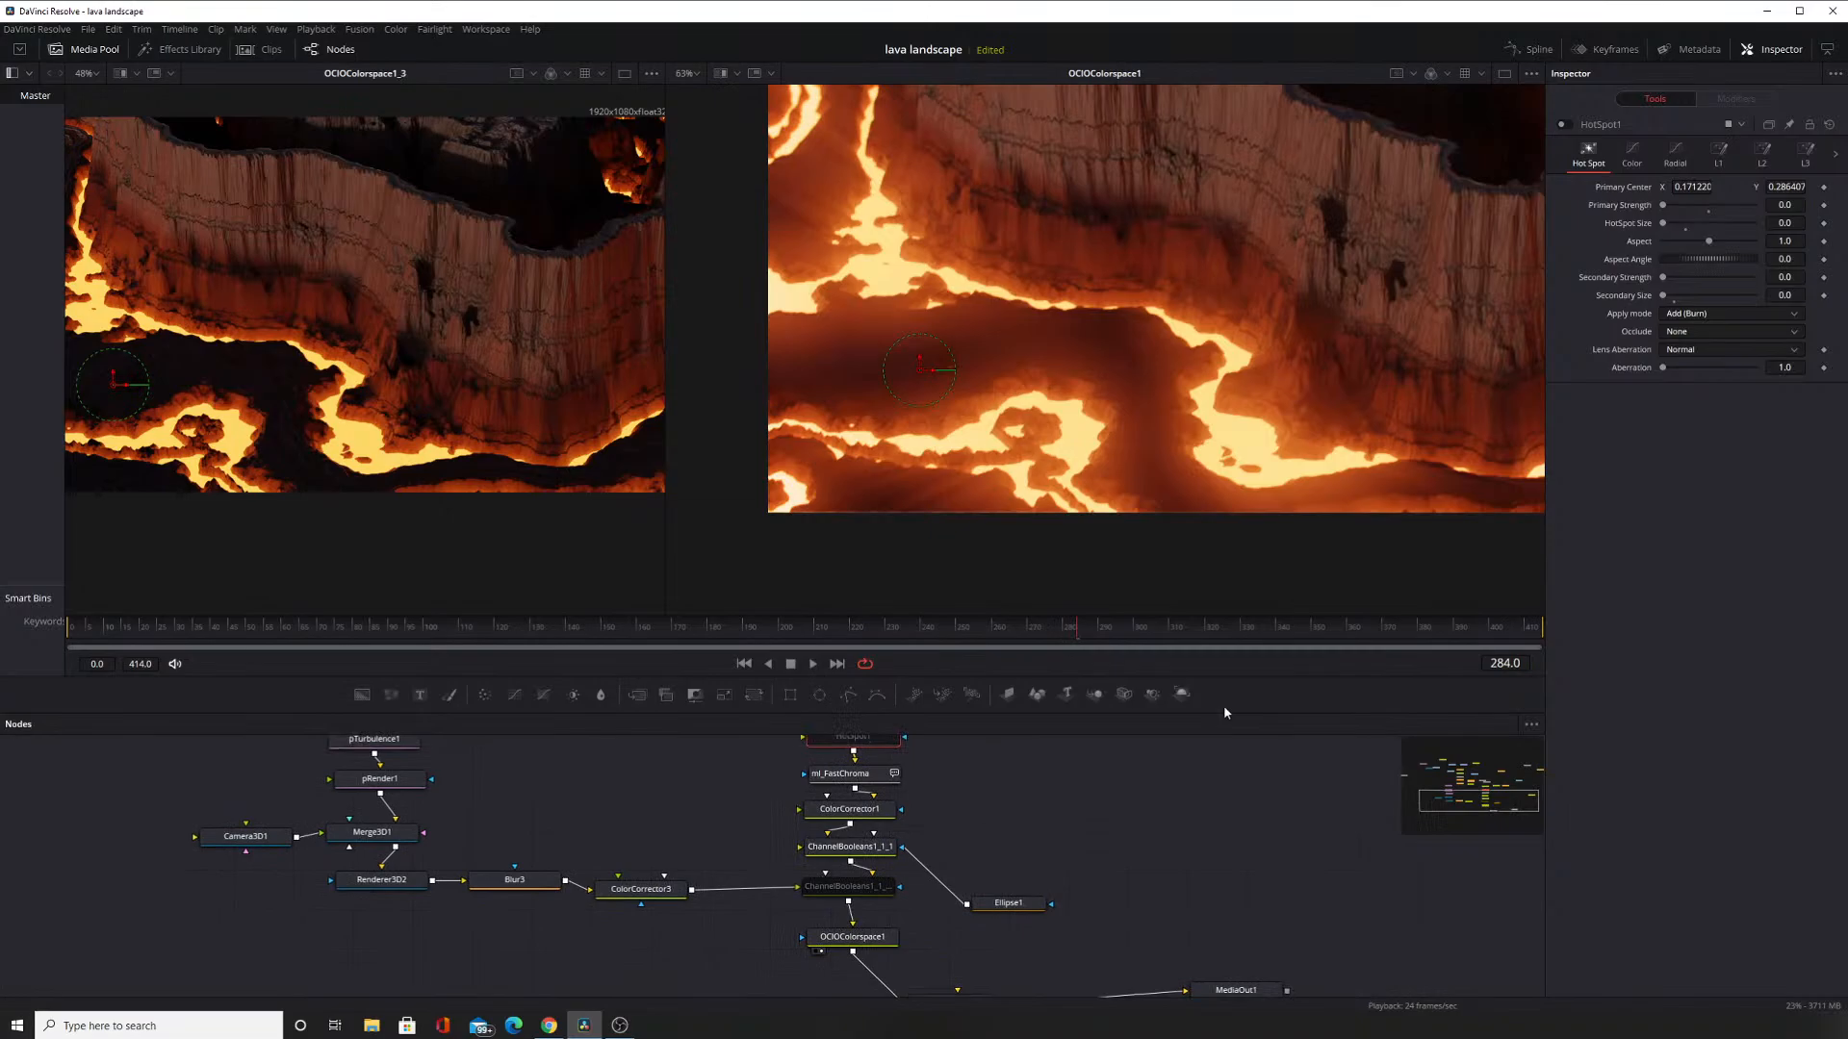
scroll(1226, 479, "down", 3)
scroll(1229, 433, "up", 6)
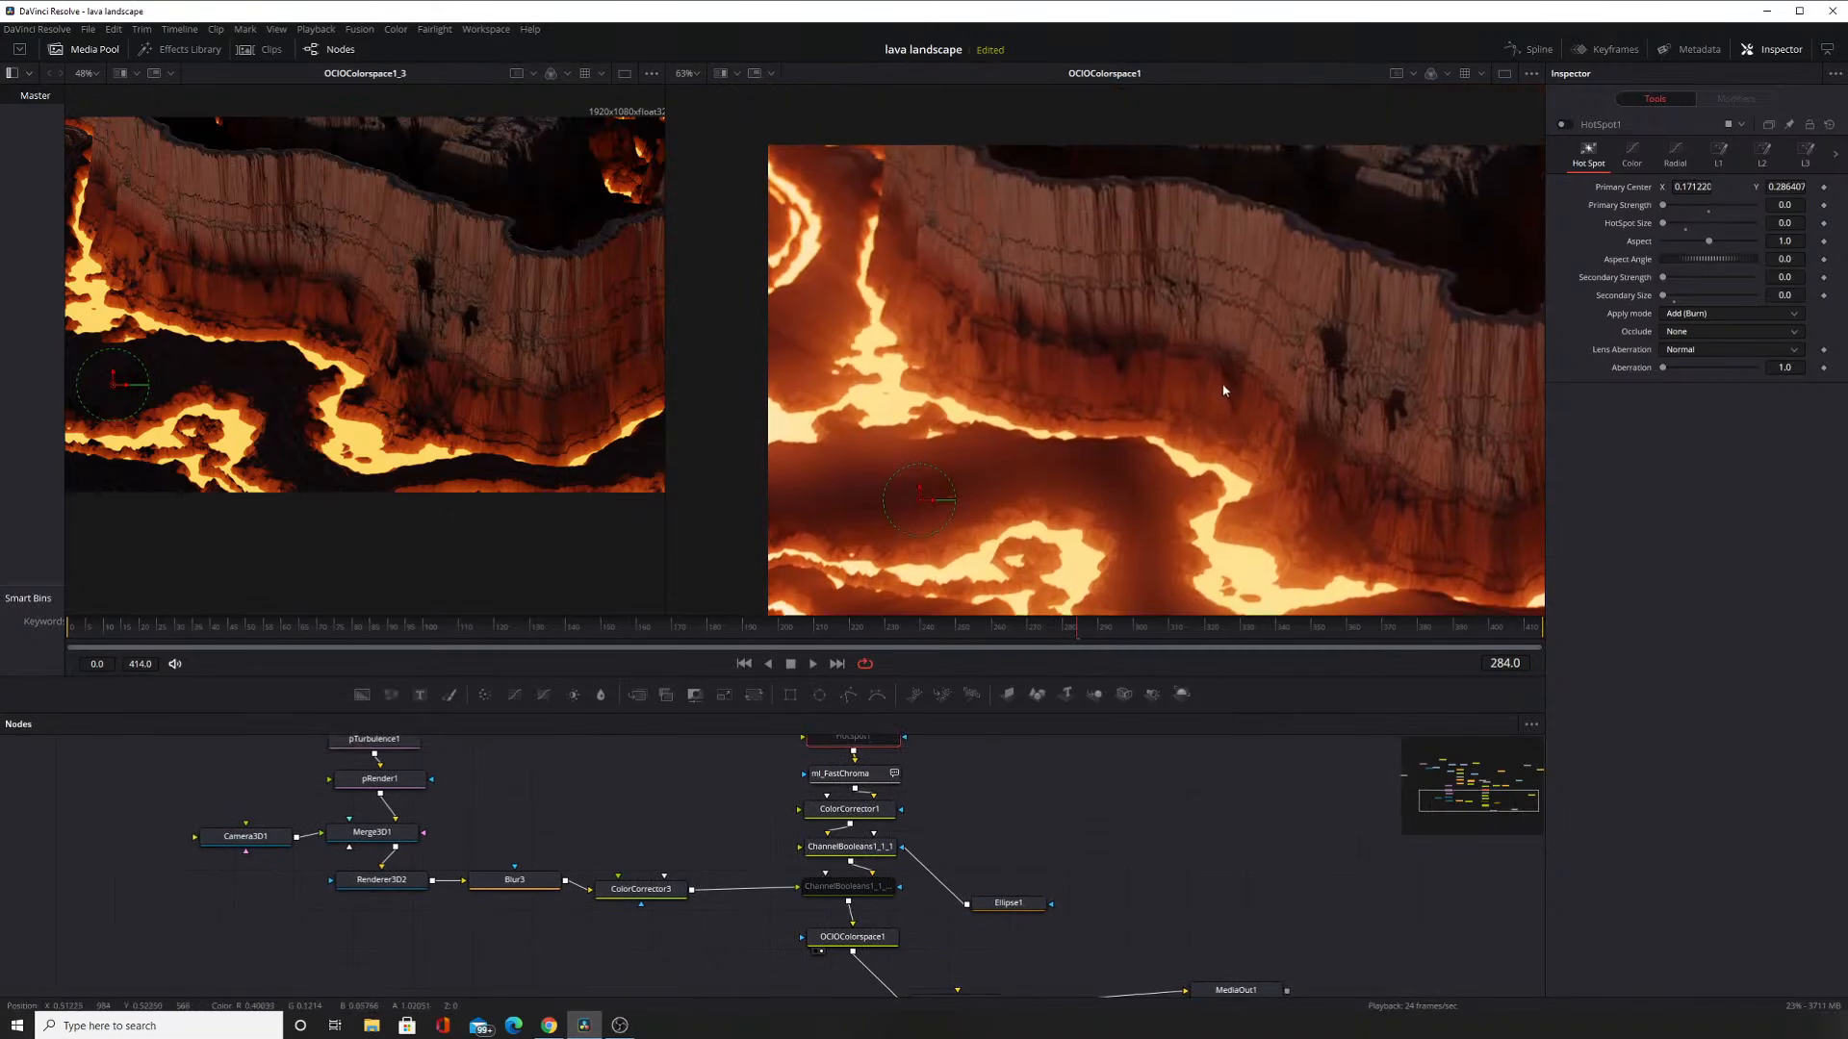
scroll(1227, 383, "down", 3)
left_click_drag(1347, 416, 1275, 477)
scroll(866, 845, "down", 3)
Show Merge3D1 in the first viewer and examine the 3D particle cloud with its camera.
left_click_drag(580, 812, 690, 944)
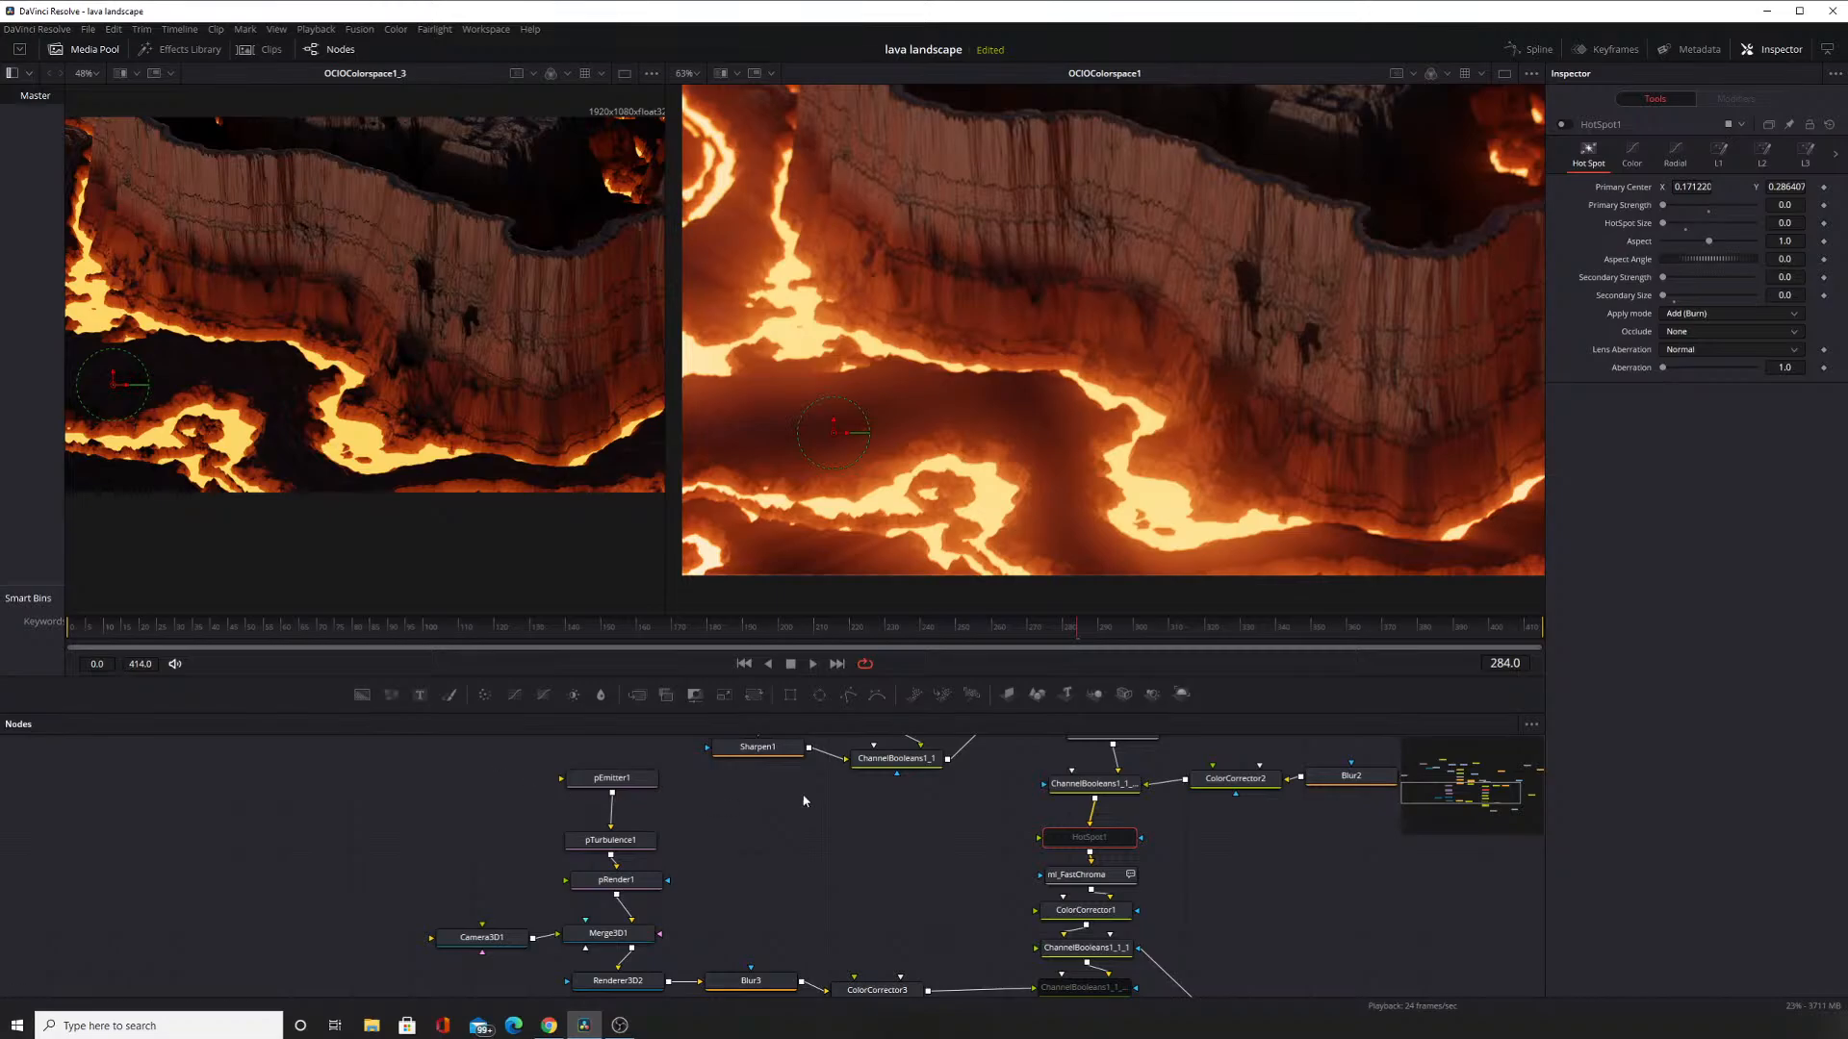
key("alt+Tab")
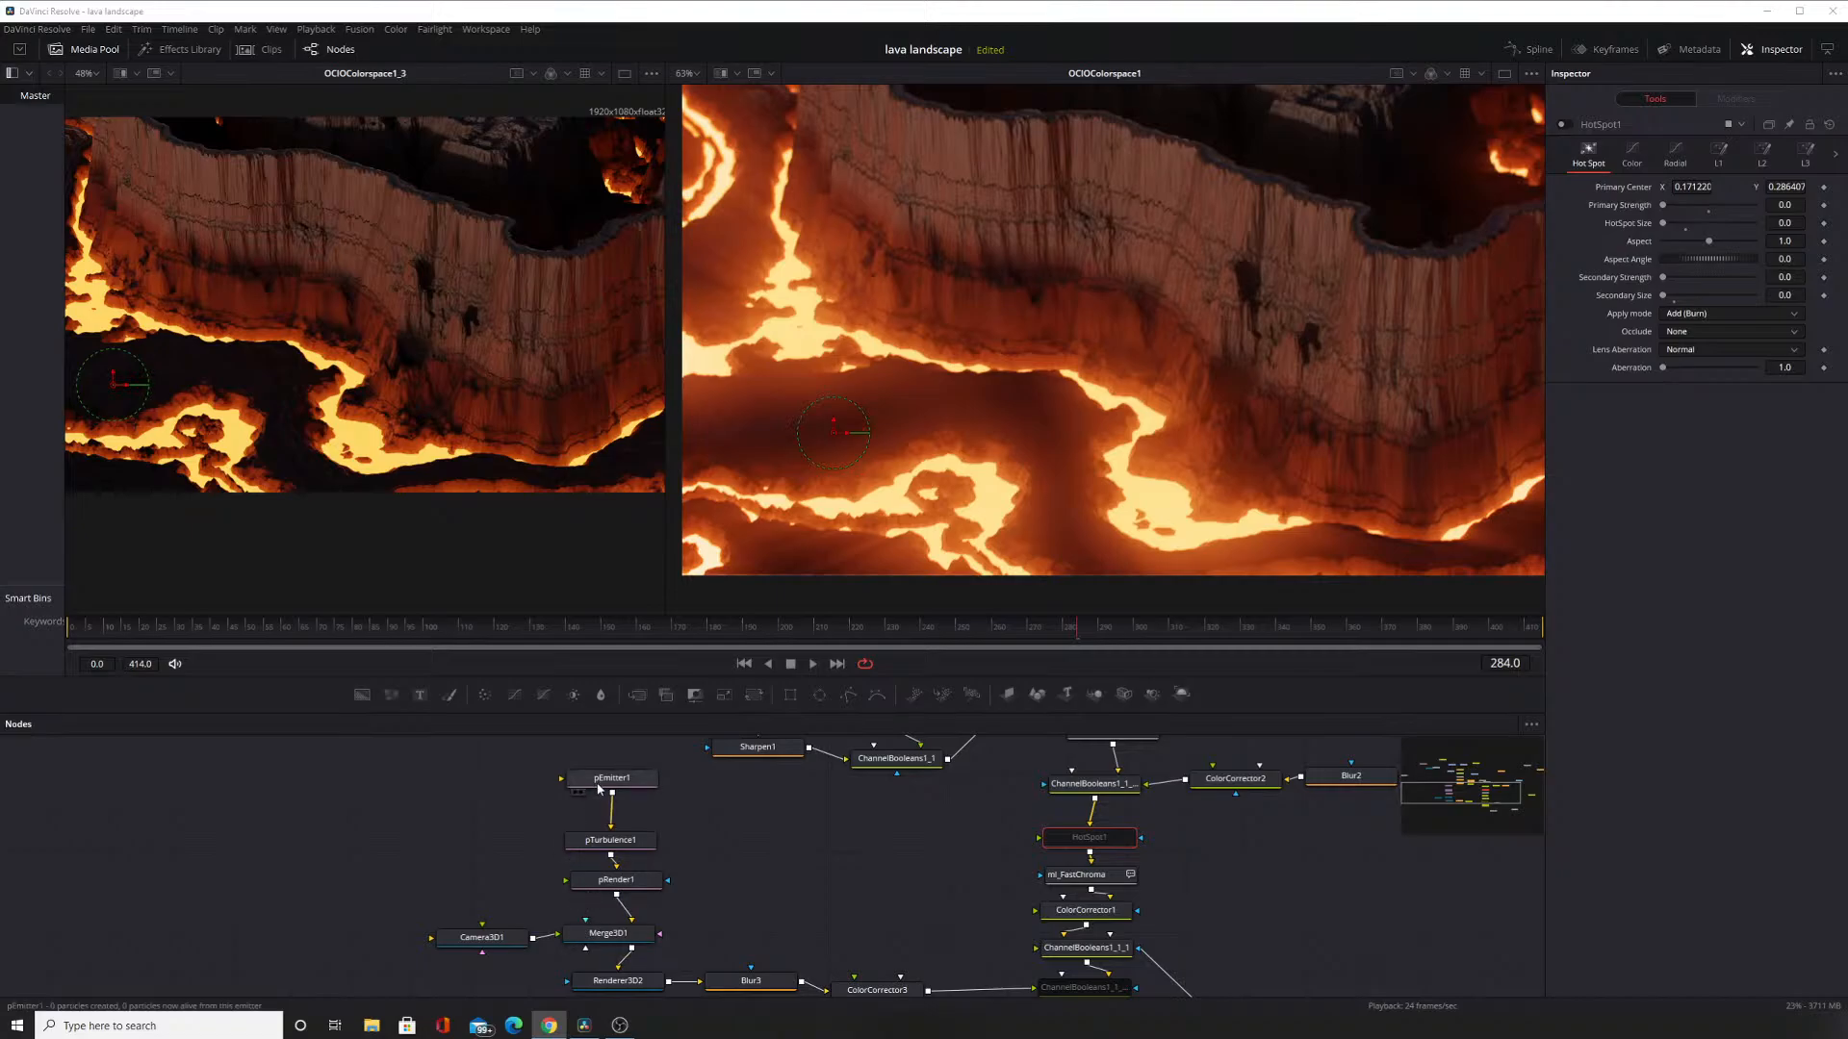
scroll(617, 892, "down", 1)
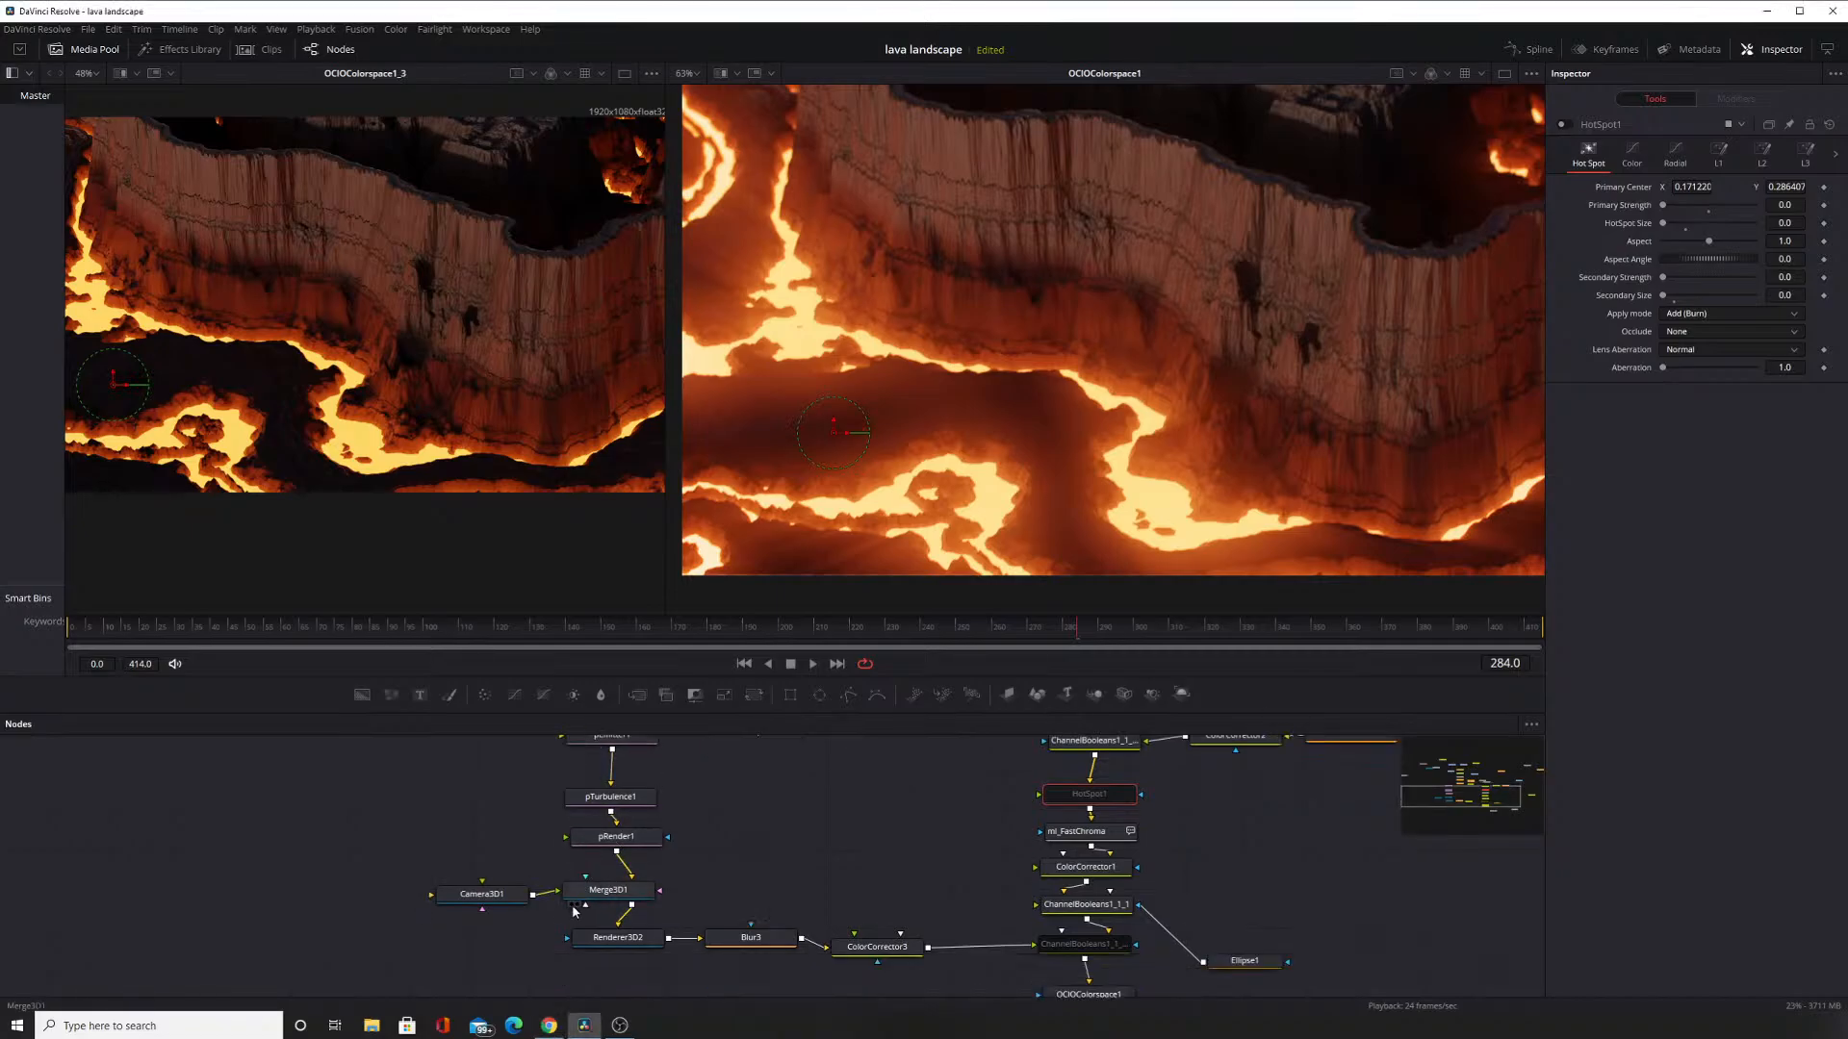
left_click(573, 907)
scroll(568, 416, "down", 2)
scroll(569, 417, "up", 2)
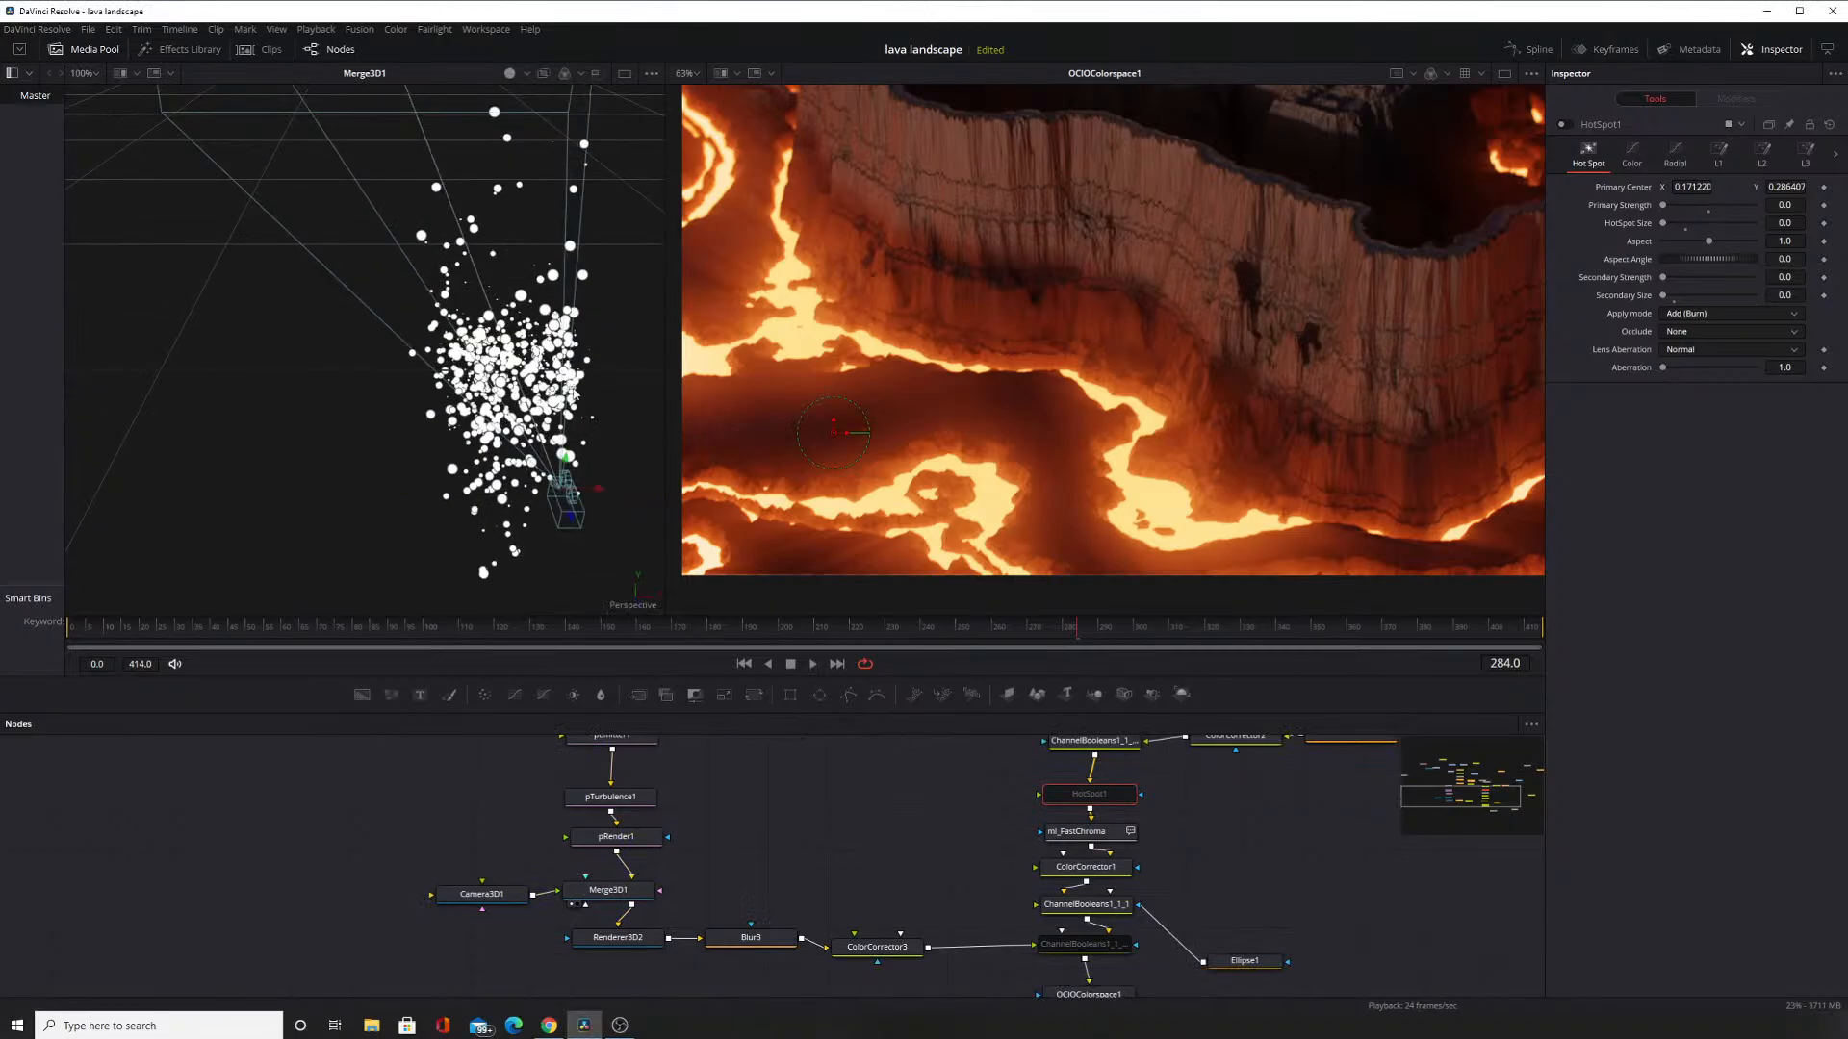
scroll(568, 417, "down", 2)
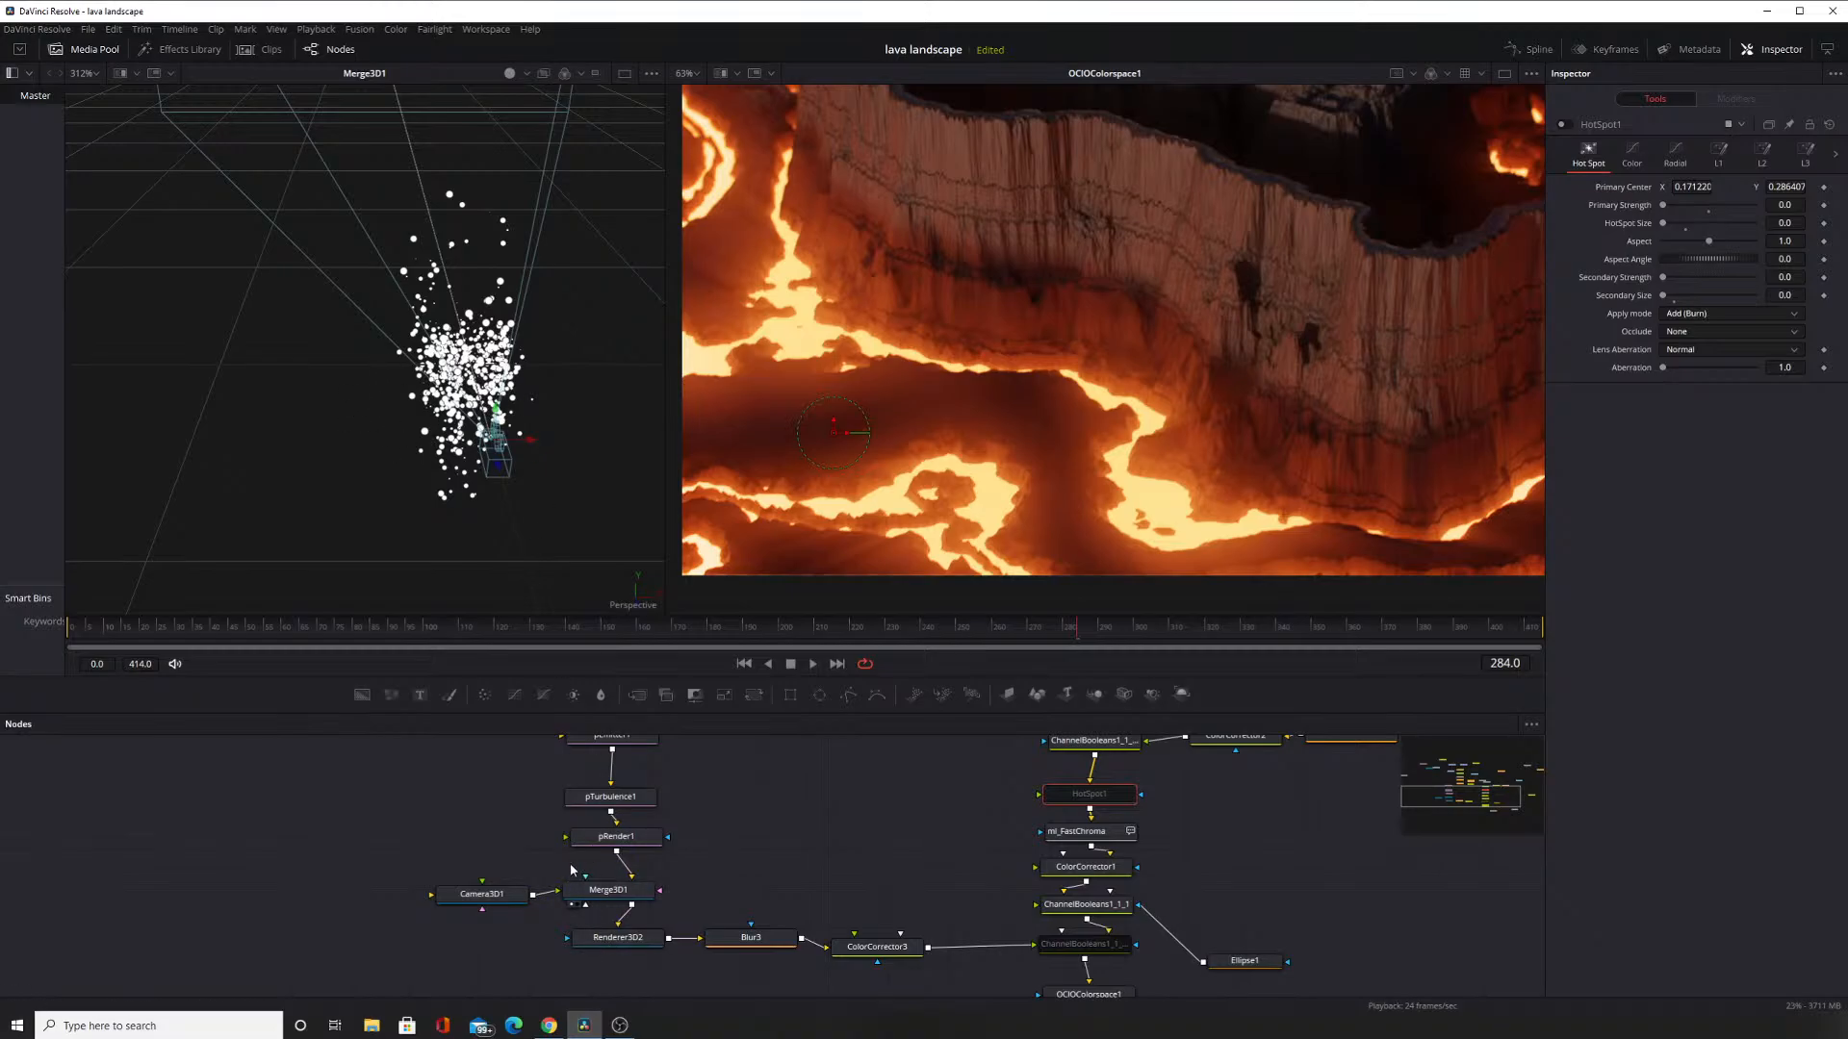
View Renderer3D2, Blur3 and ColorCorrector3 one after another in the first viewer, and bring up ColorCorrector3's settings.
left_click(580, 953)
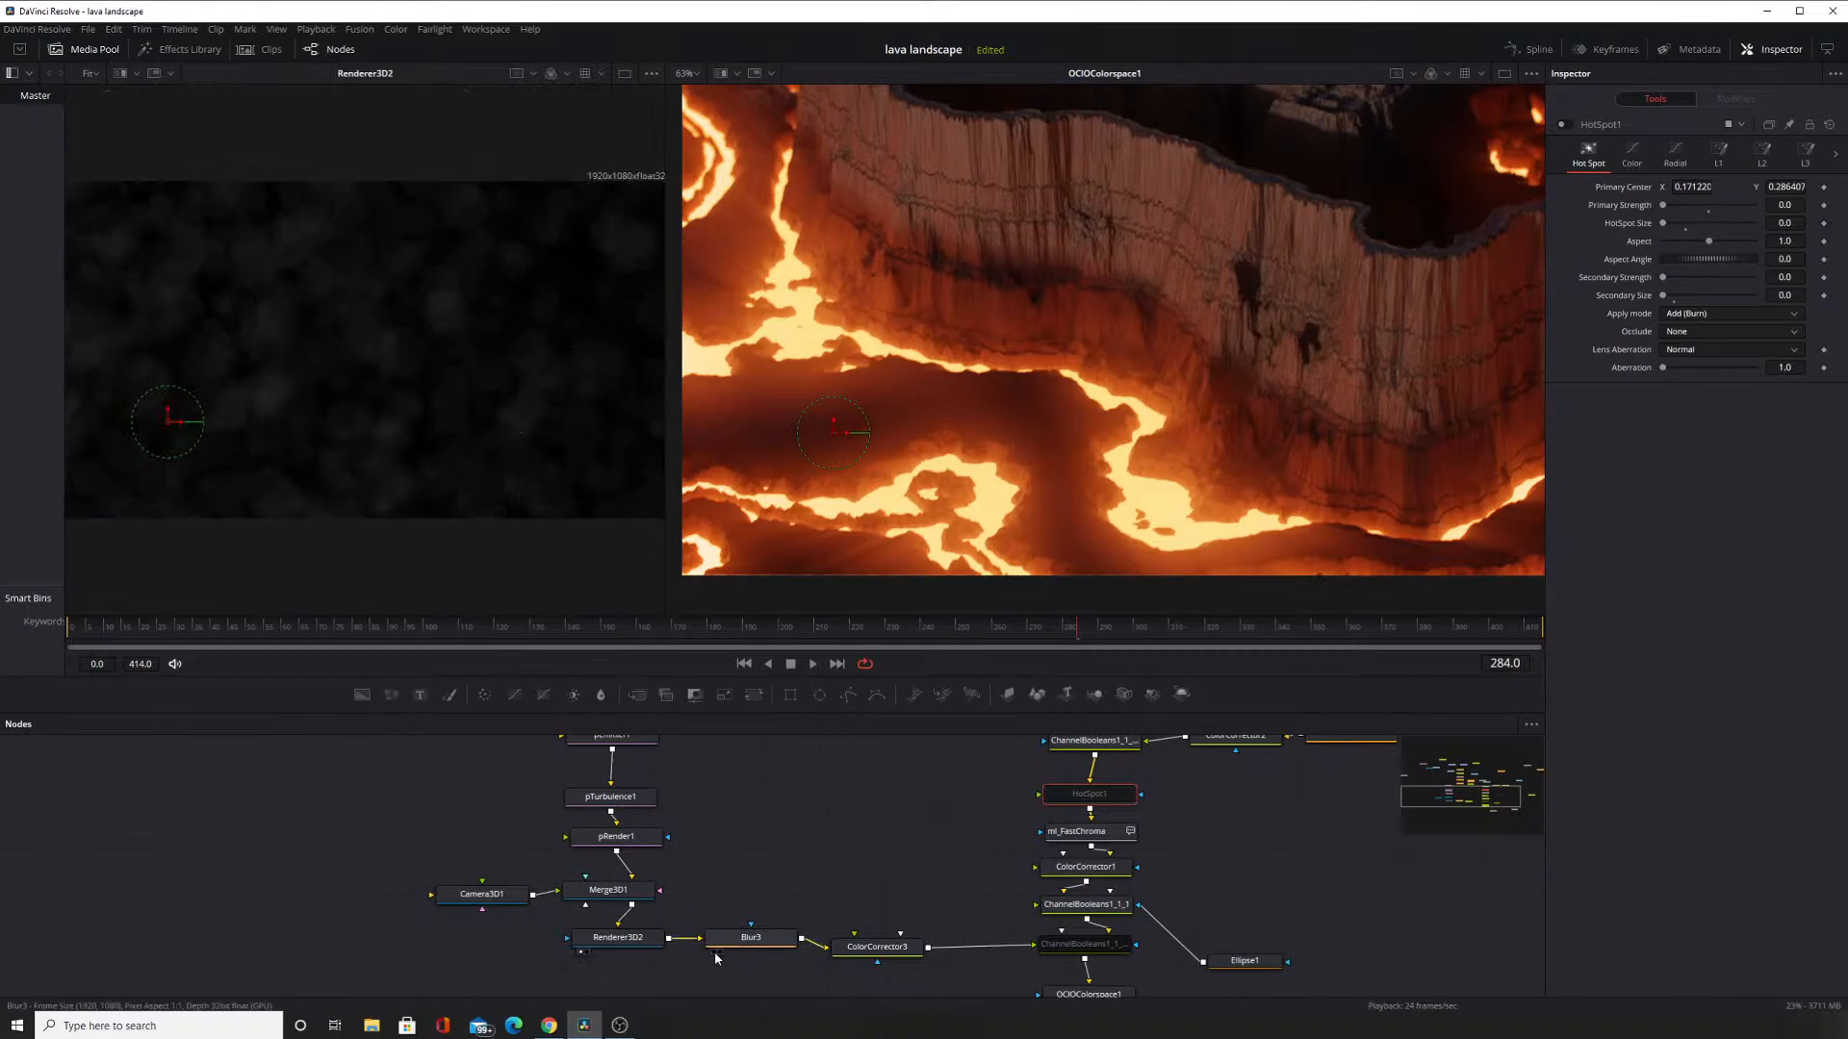
left_click(714, 950)
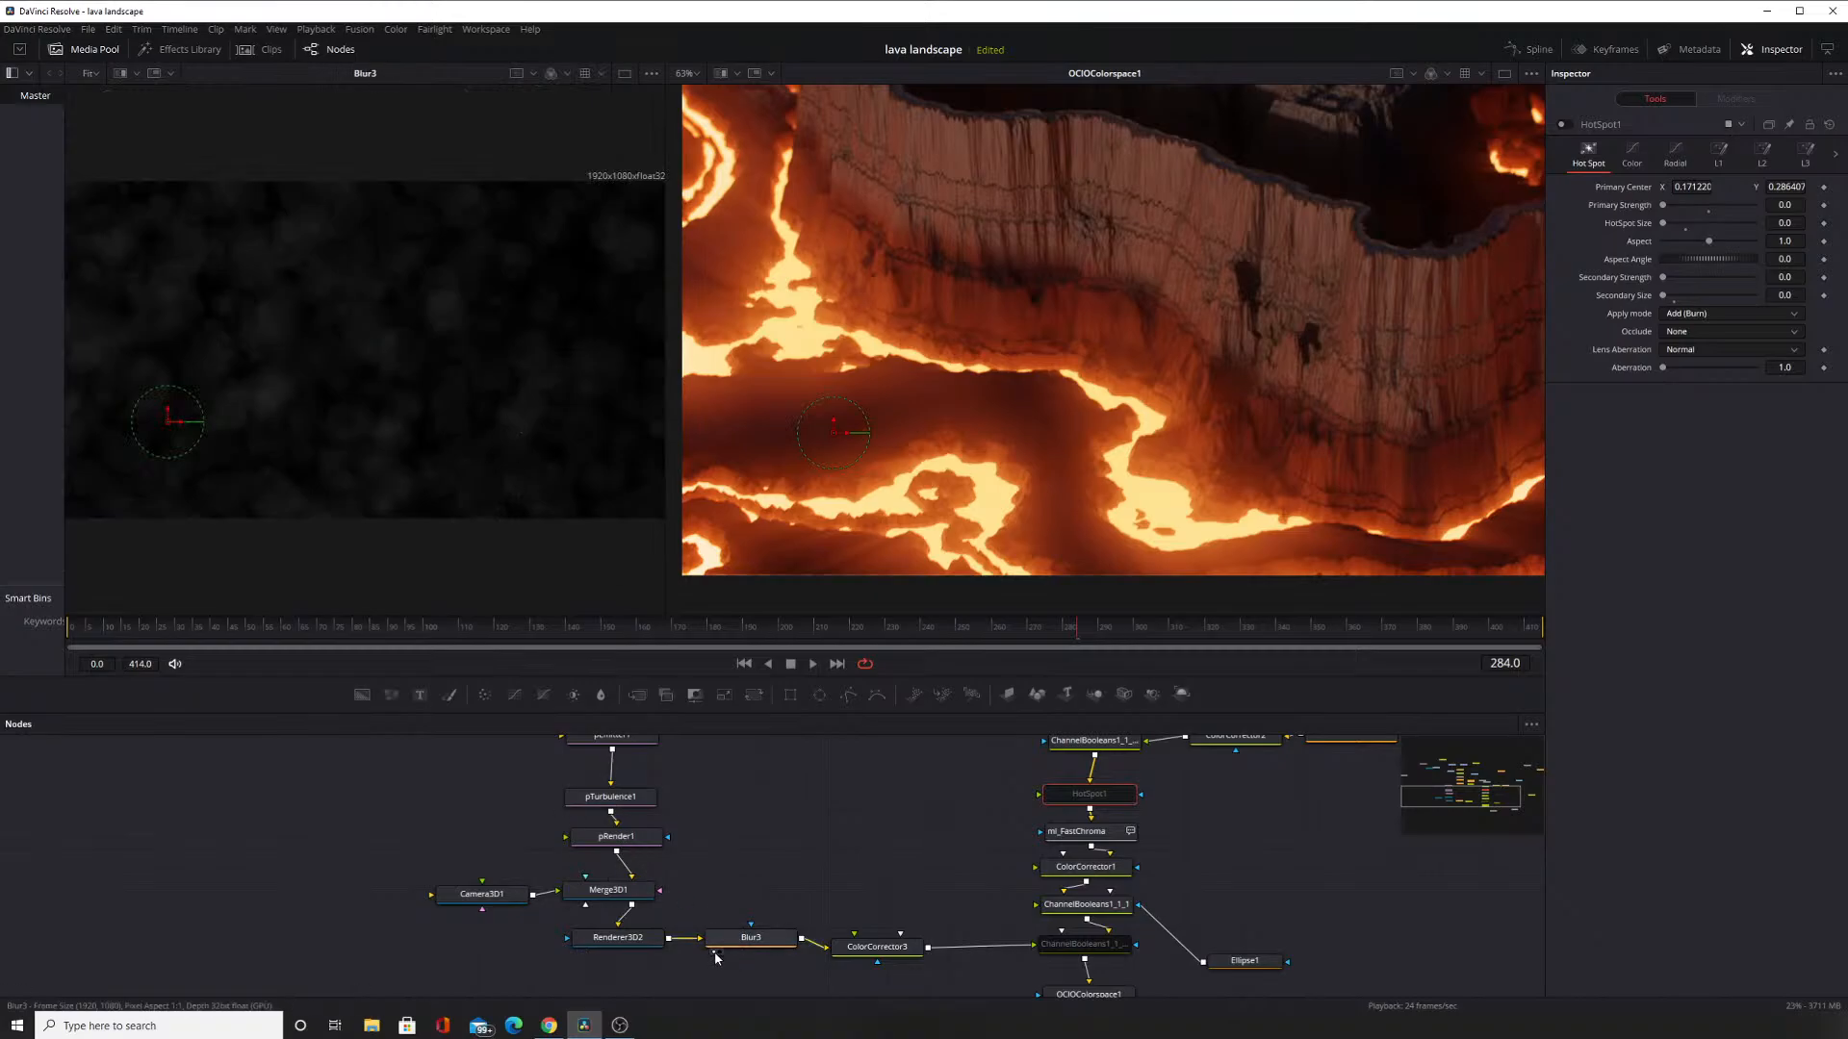
left_click(840, 964)
left_click(840, 960)
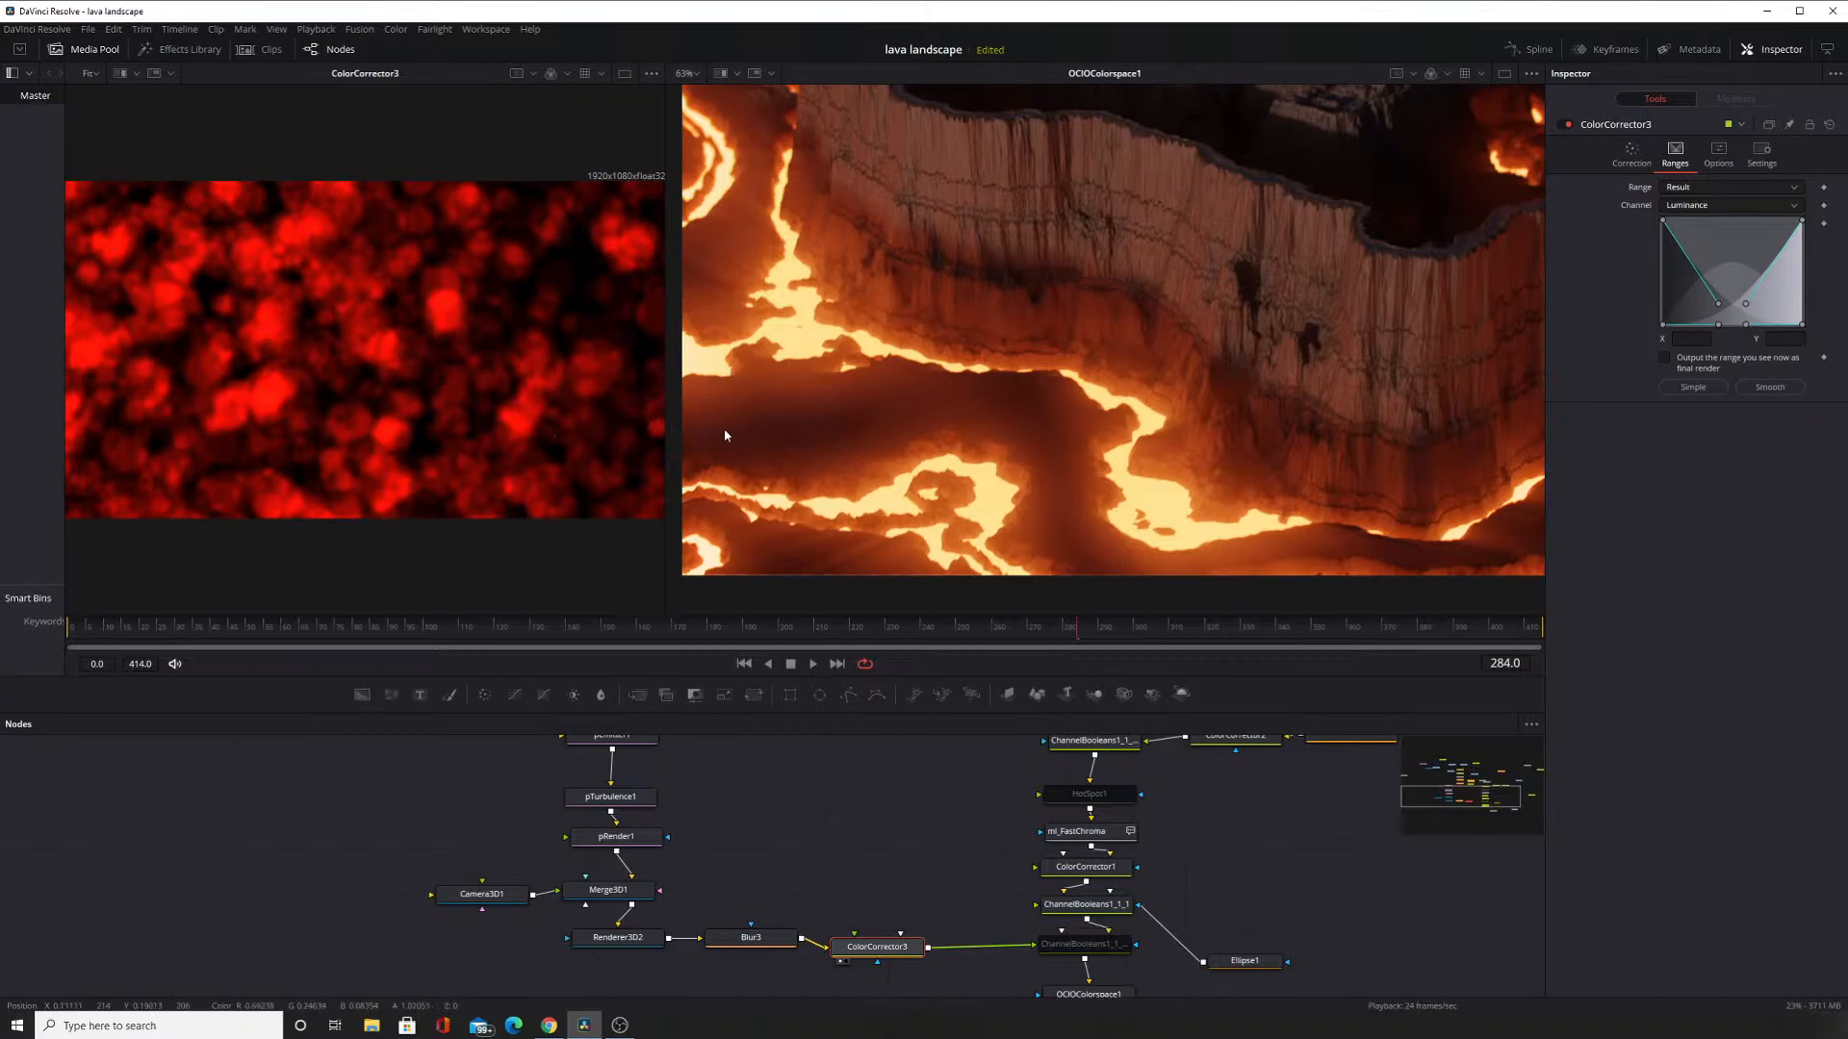
Re-enable ChannelBooleans1_1_1_2 to add the red particles back and examine them over the cliff in the second viewer.
left_click_drag(978, 947, 855, 893)
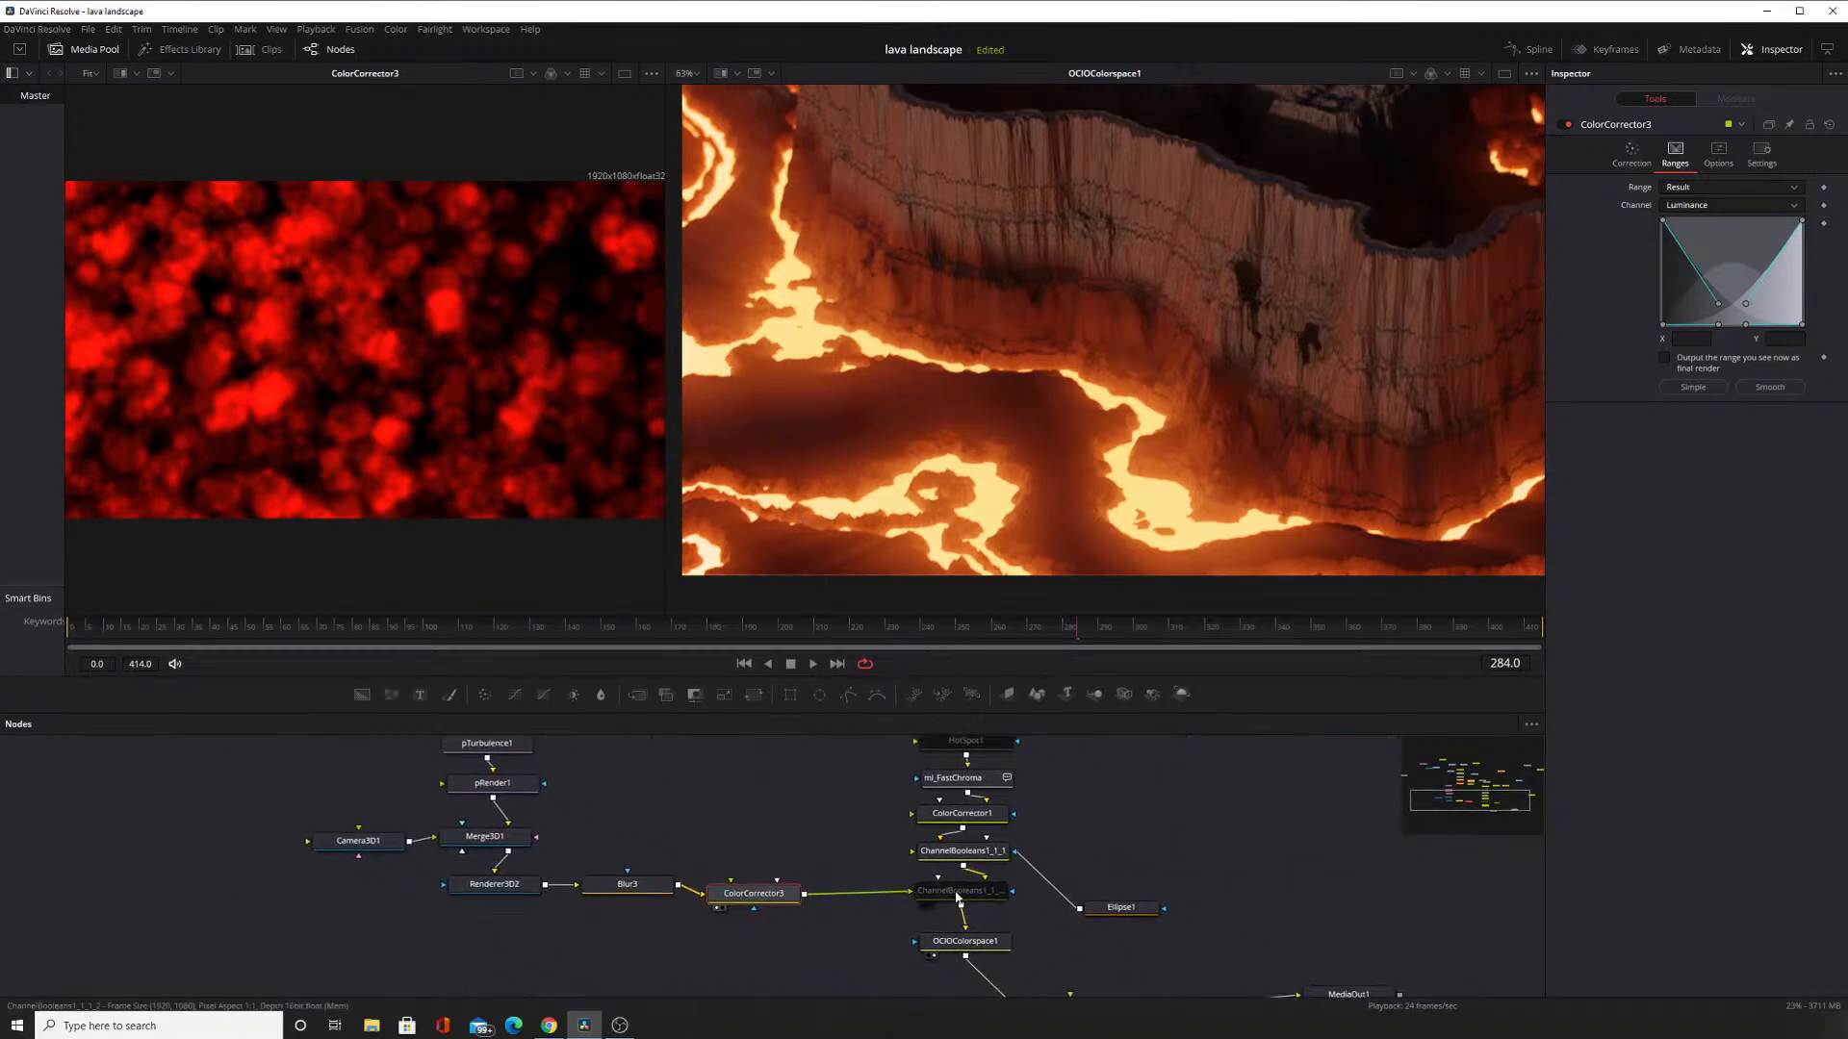
left_click(967, 900)
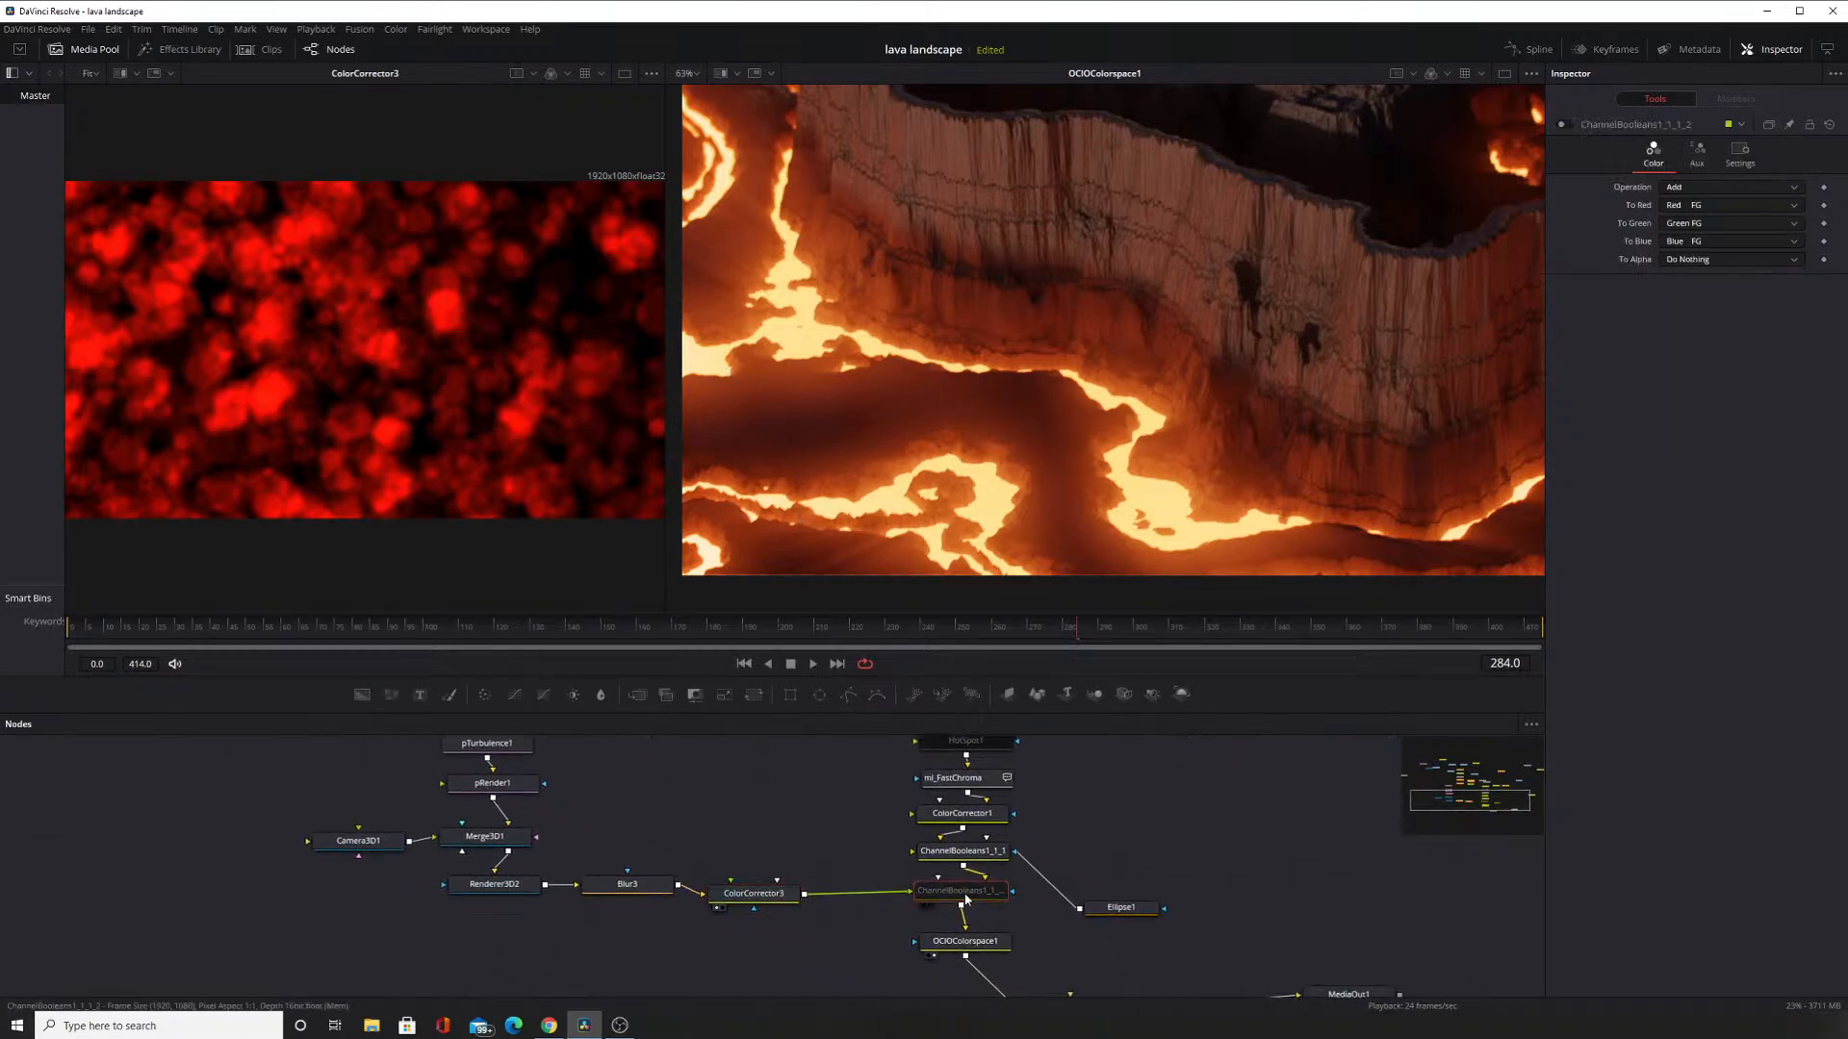
left_click(1564, 124)
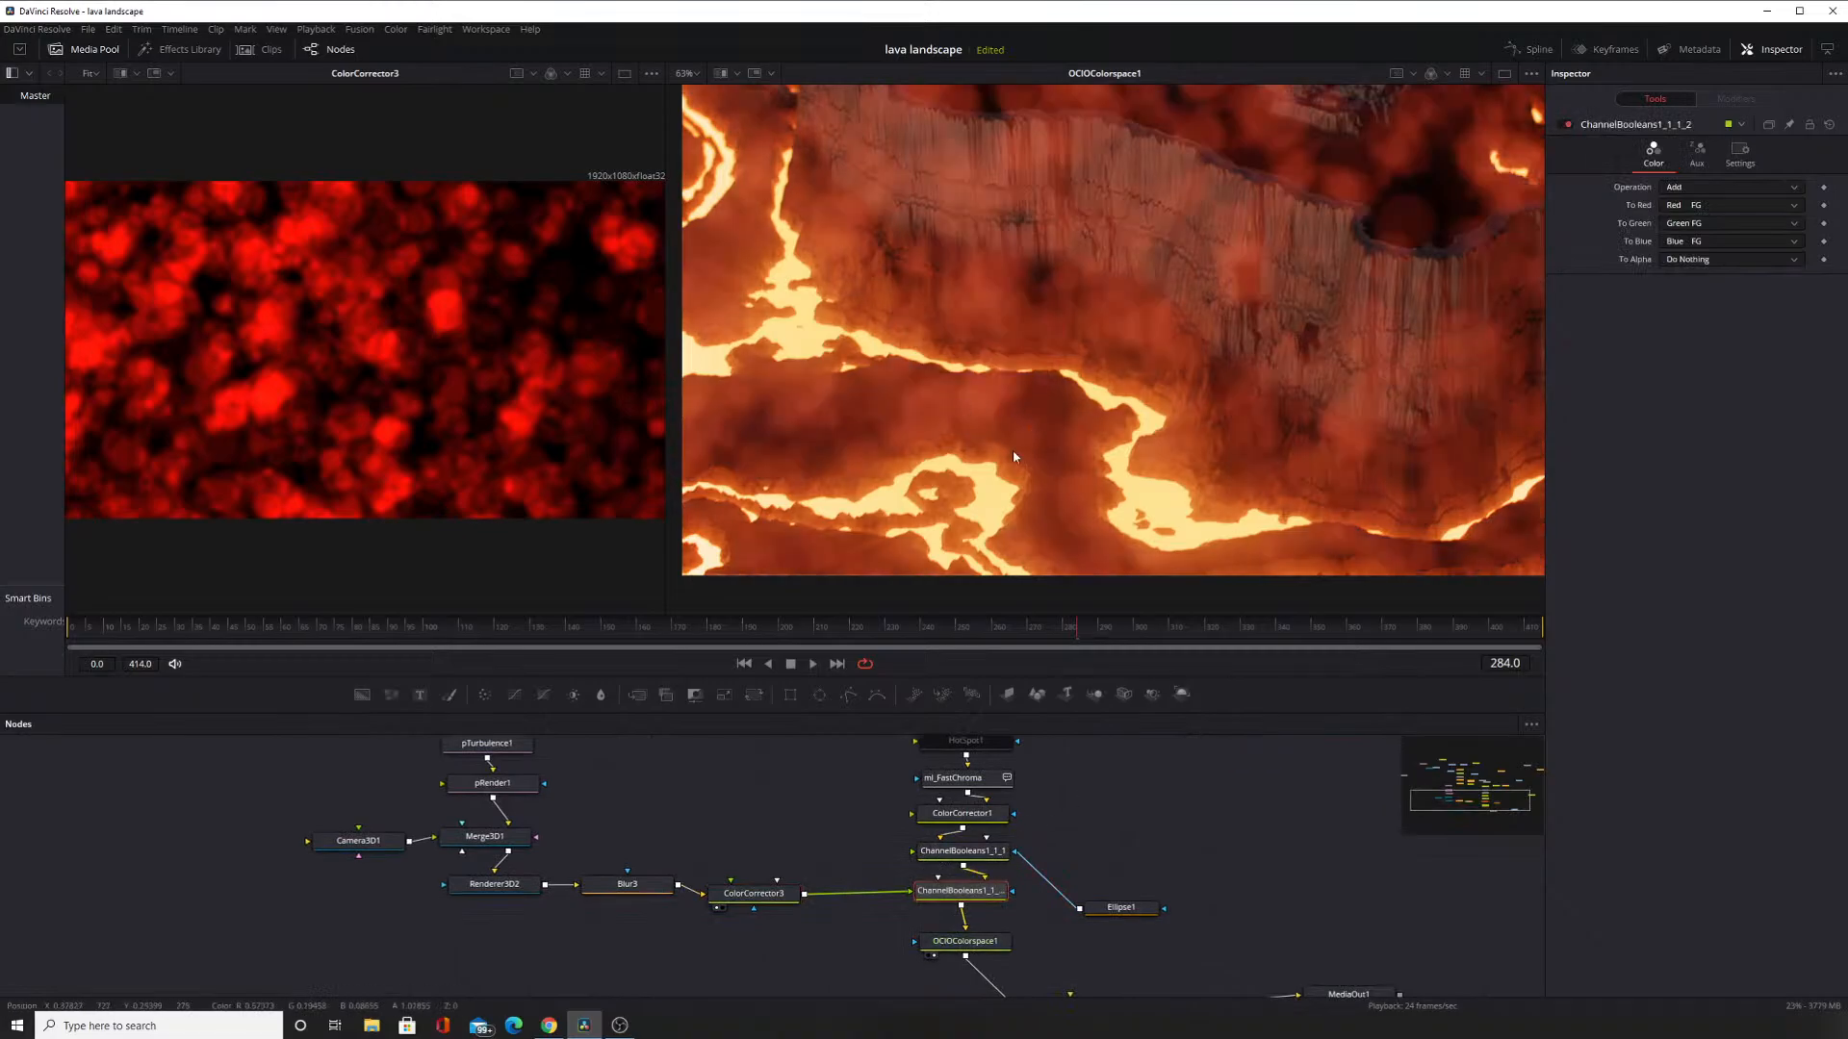
scroll(1186, 233, "up", 2)
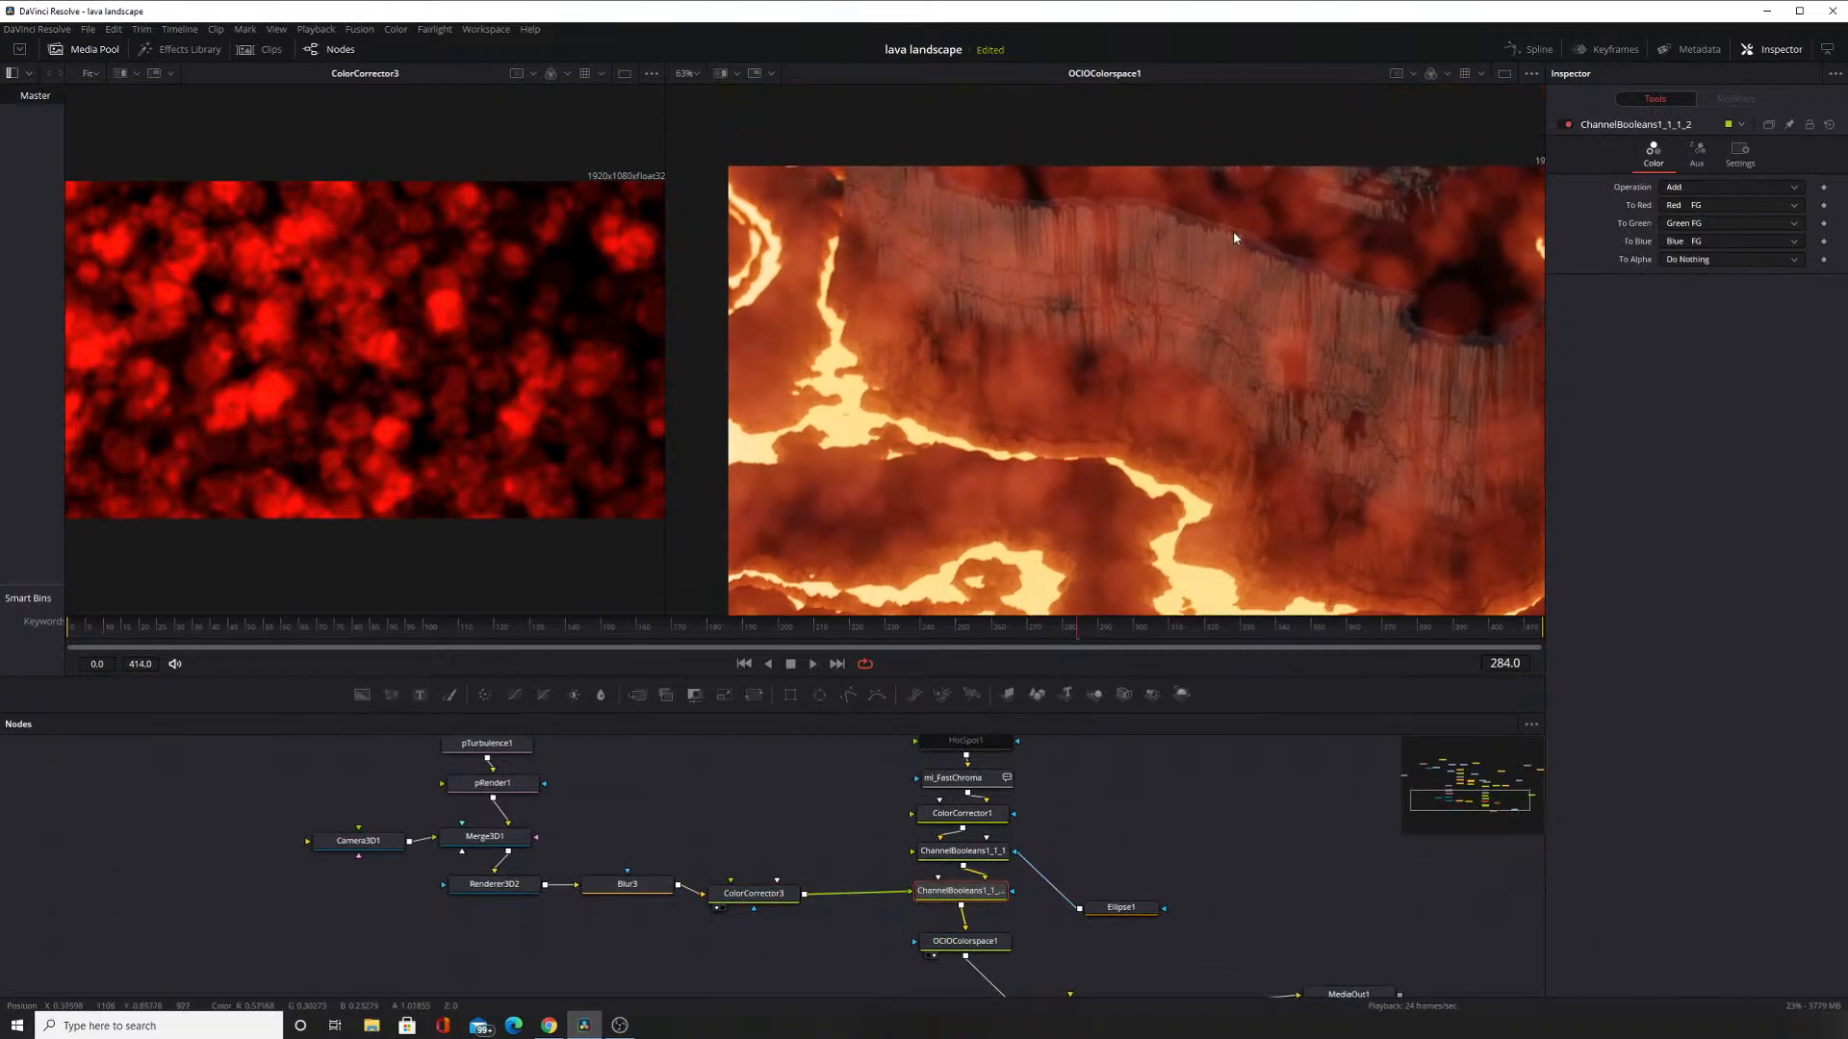
scroll(1143, 523, "up", 1)
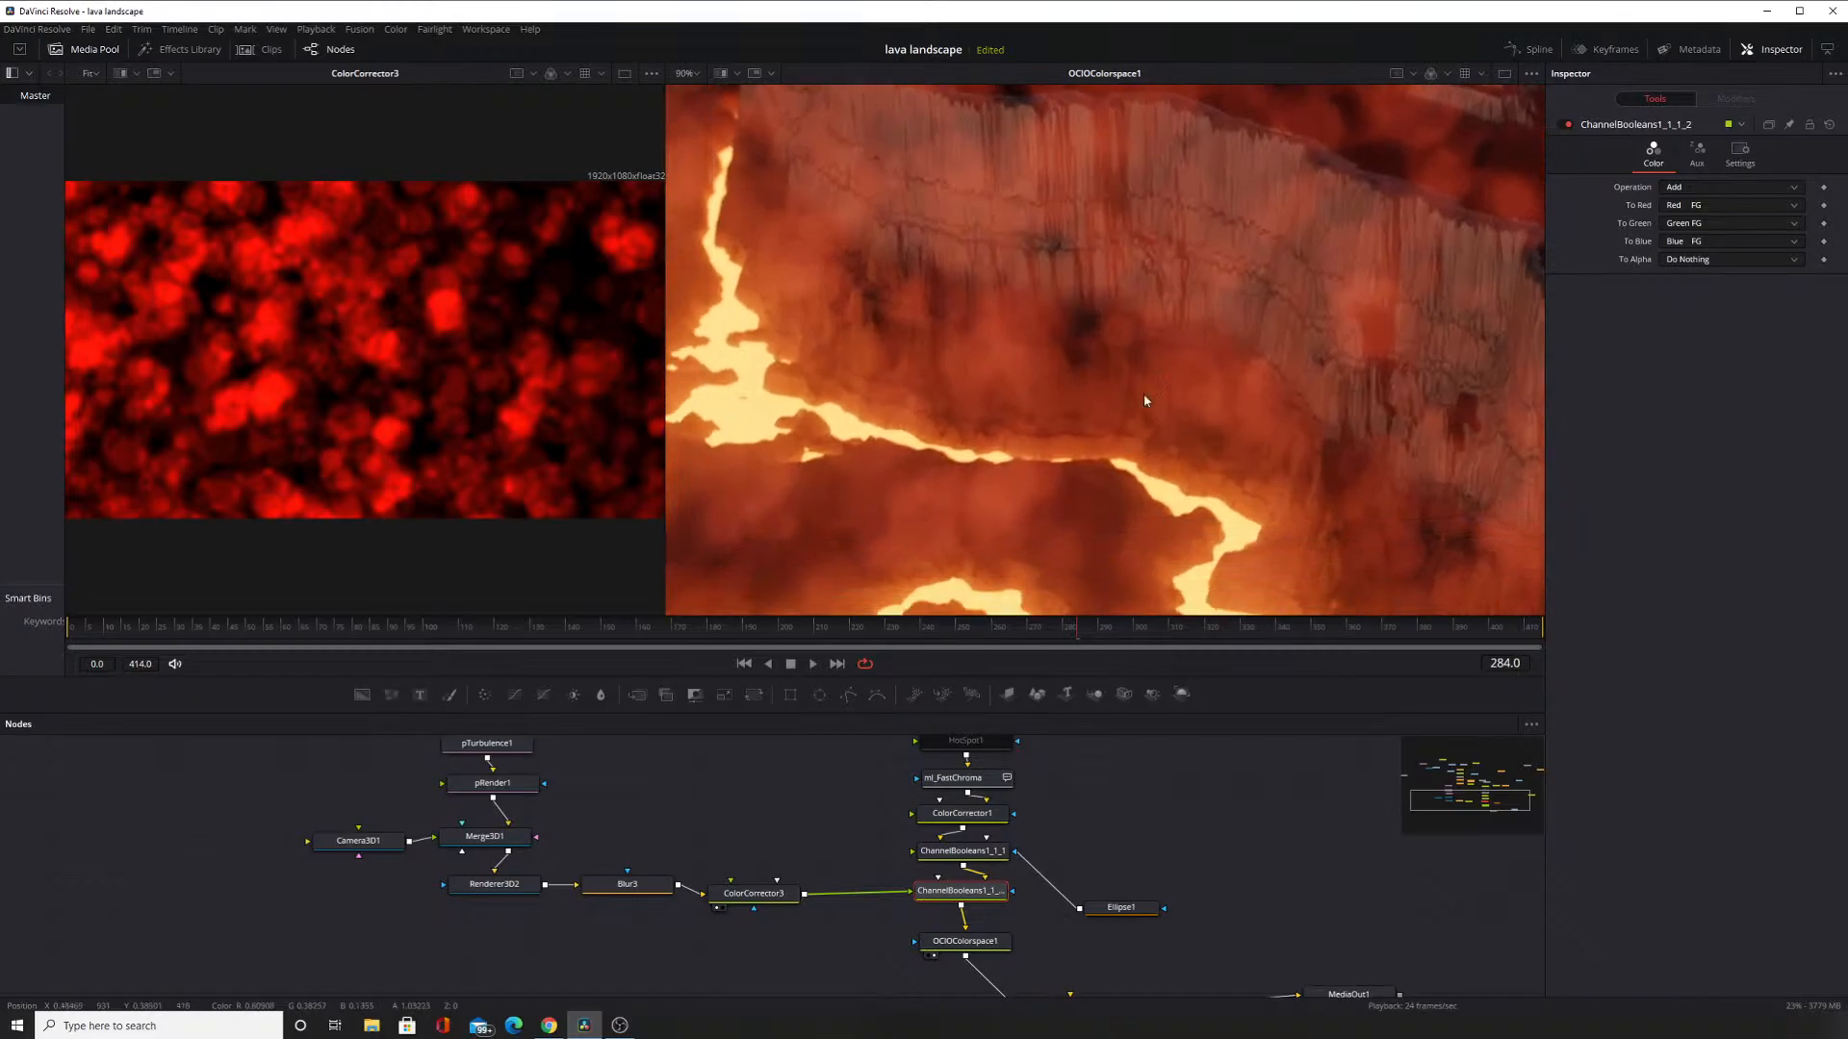
Examine the cliff and lava in the second viewer, and bring up the settings of MediaIn1_2_2, the clip feeding Blur2.
mouse_move(911, 339)
left_mouse_down()
mouse_move(1089, 465)
mouse_move(1150, 481)
mouse_move(1079, 449)
left_mouse_up()
left_click_drag(1128, 525, 1054, 444)
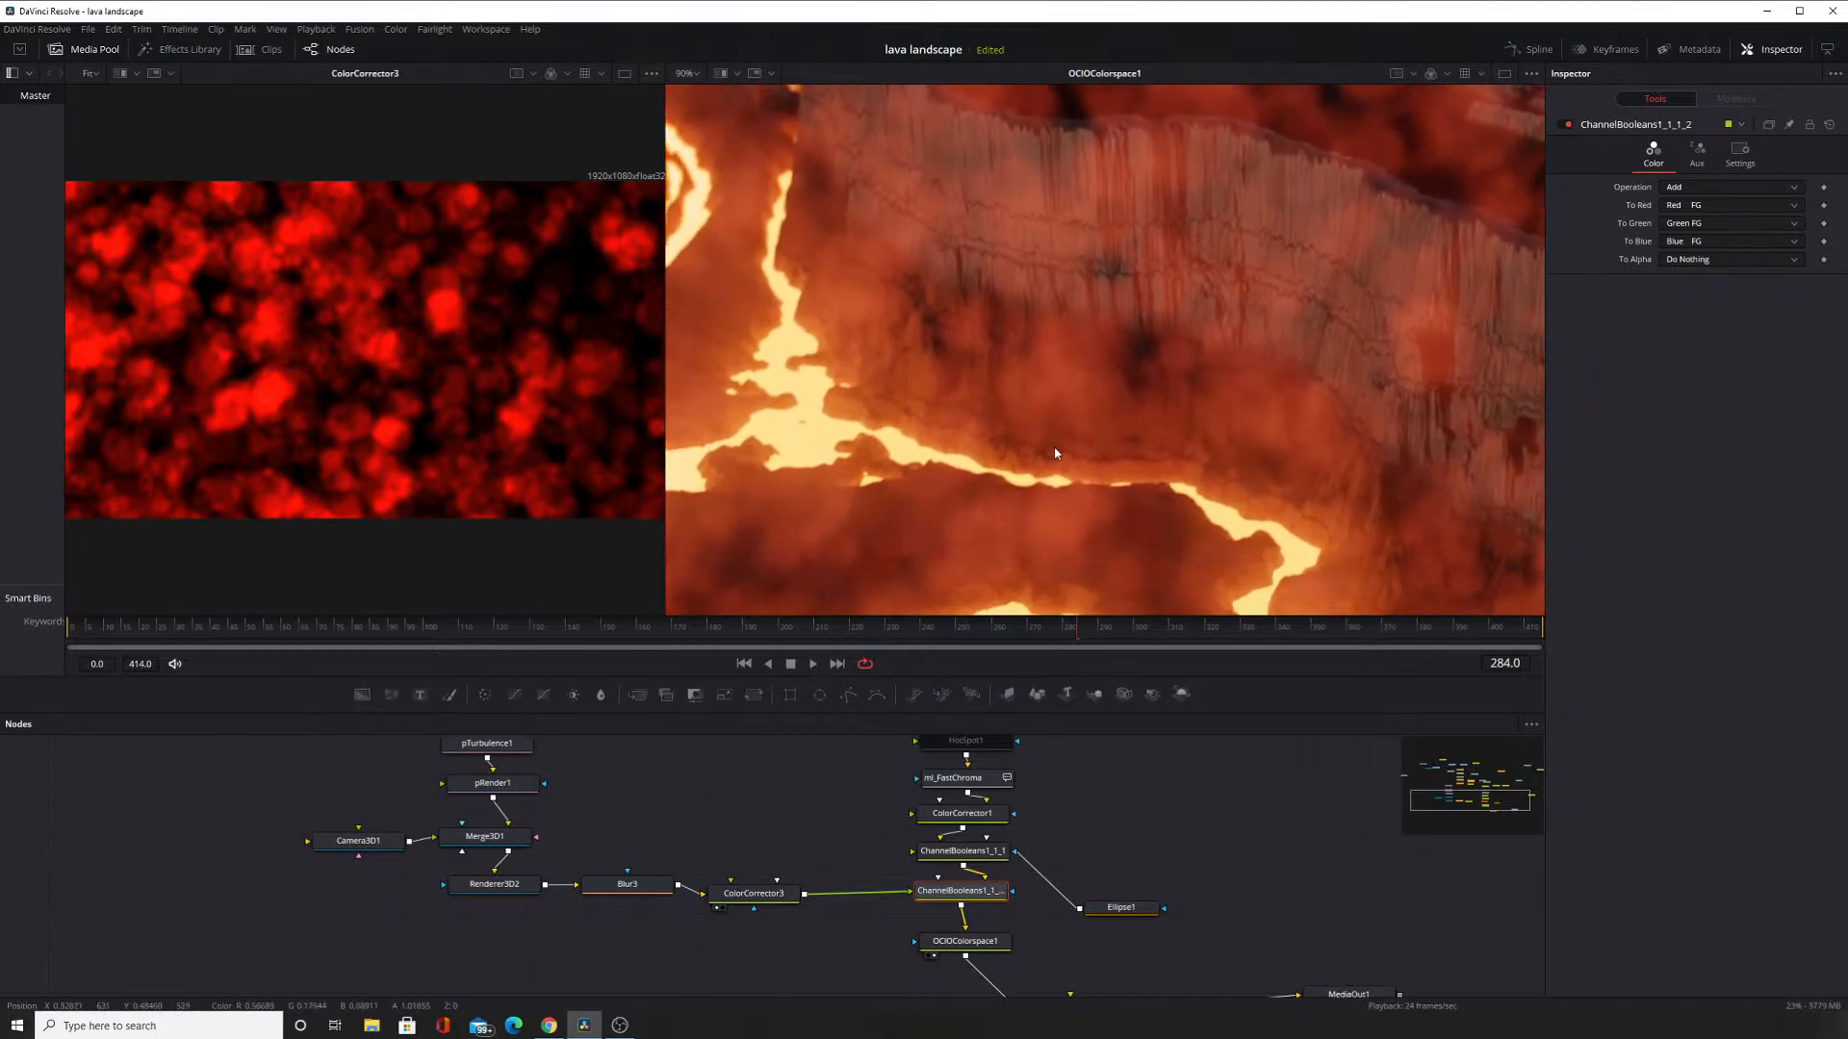
scroll(957, 817, "down", 6)
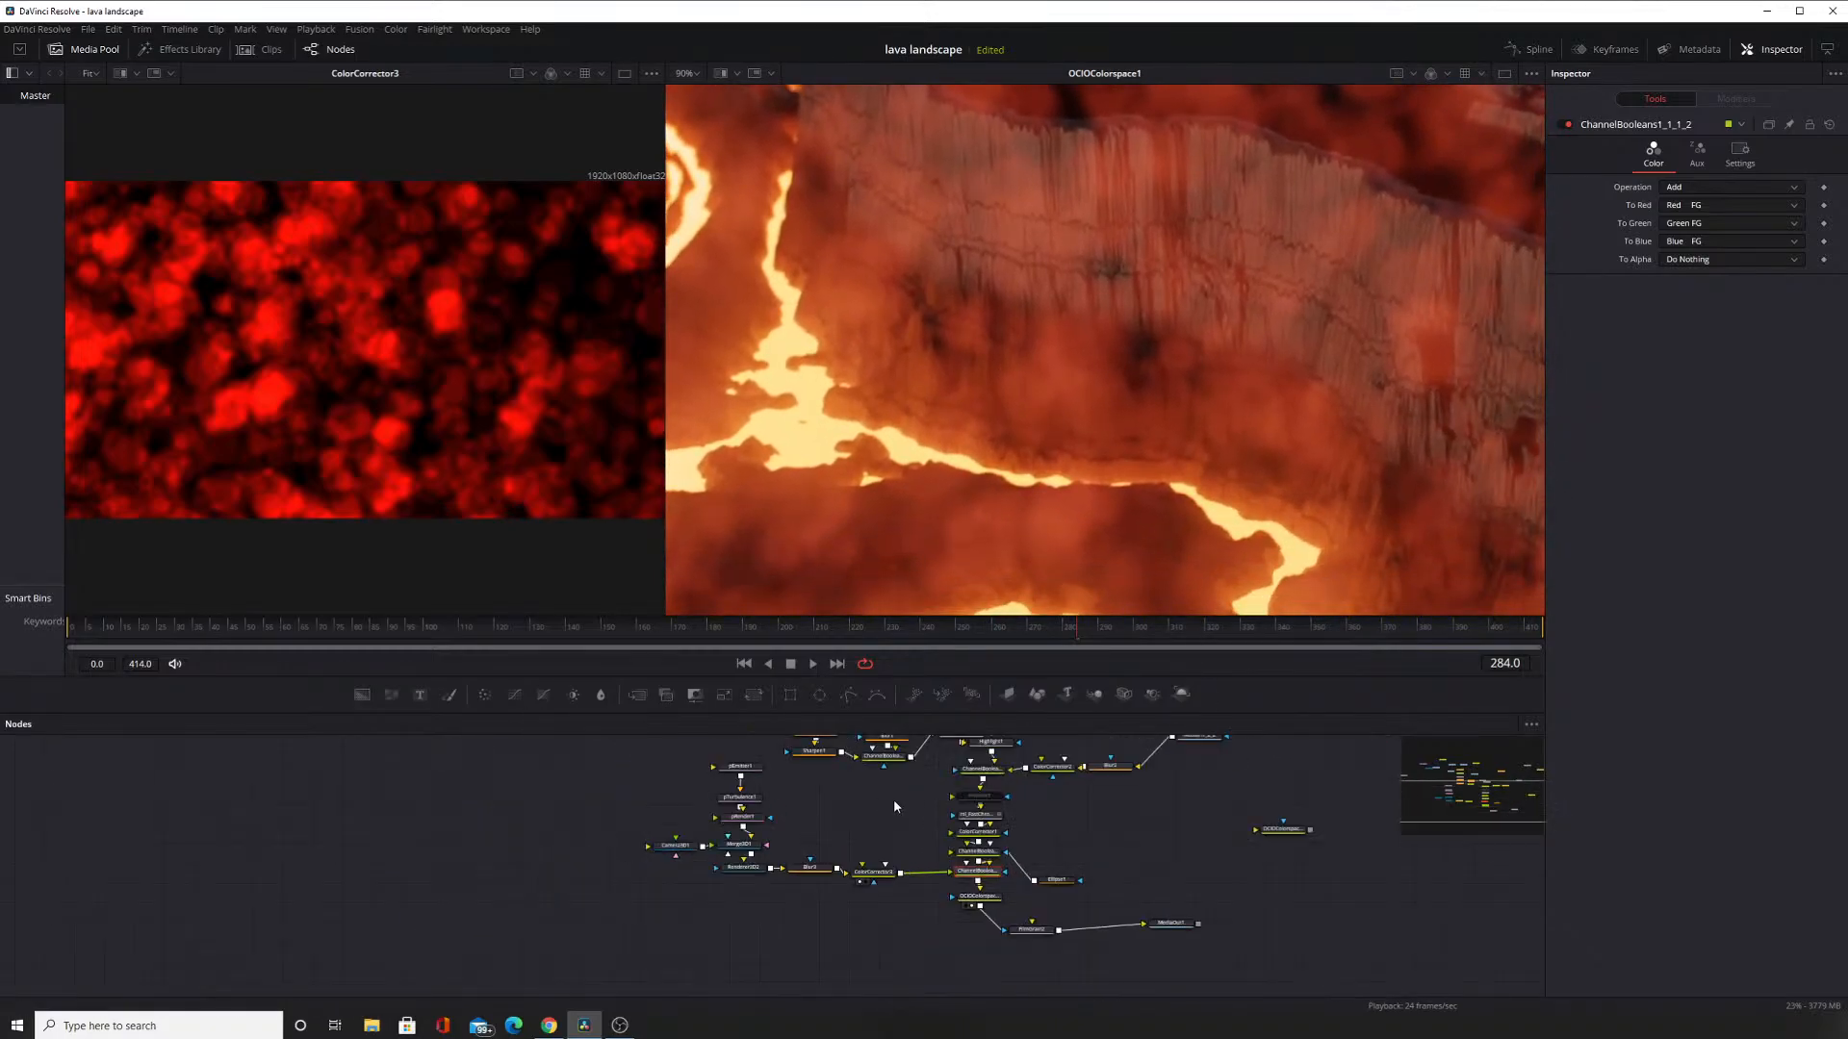
left_click_drag(1046, 792, 982, 883)
left_click_drag(1049, 795, 1060, 841)
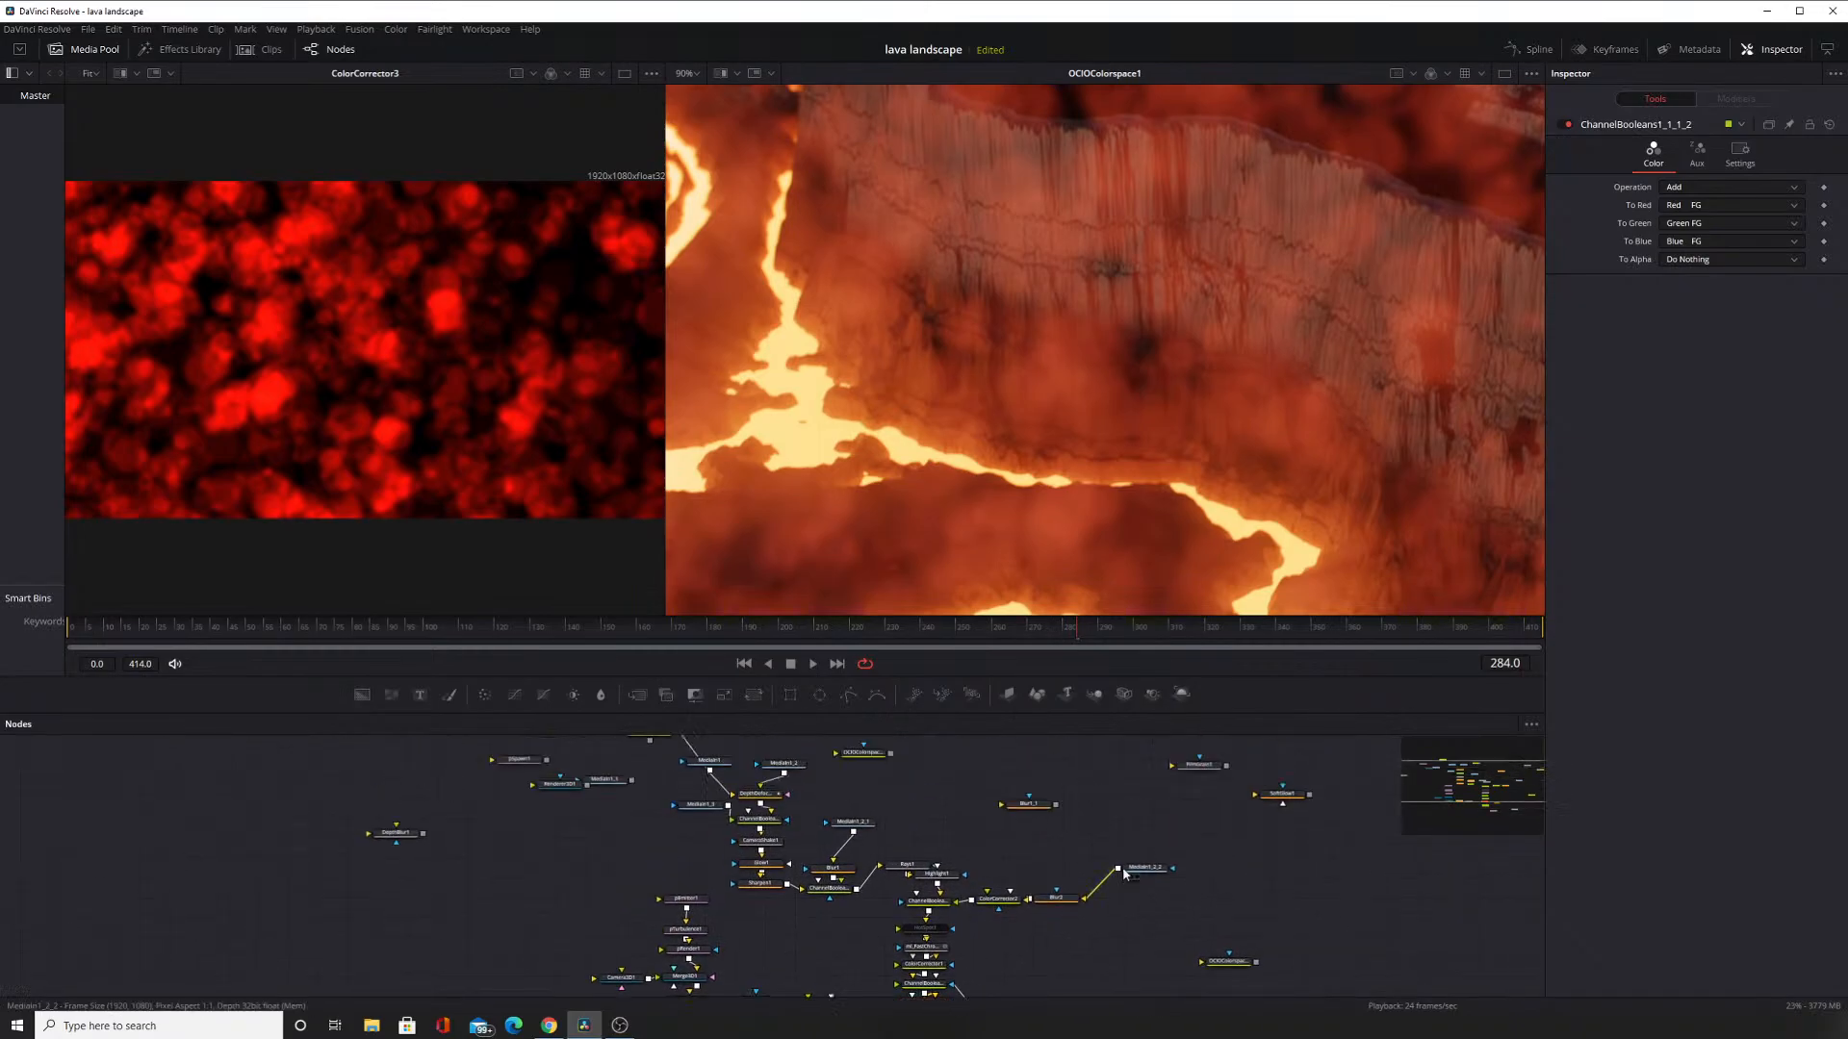
scroll(1145, 930, "up", 4)
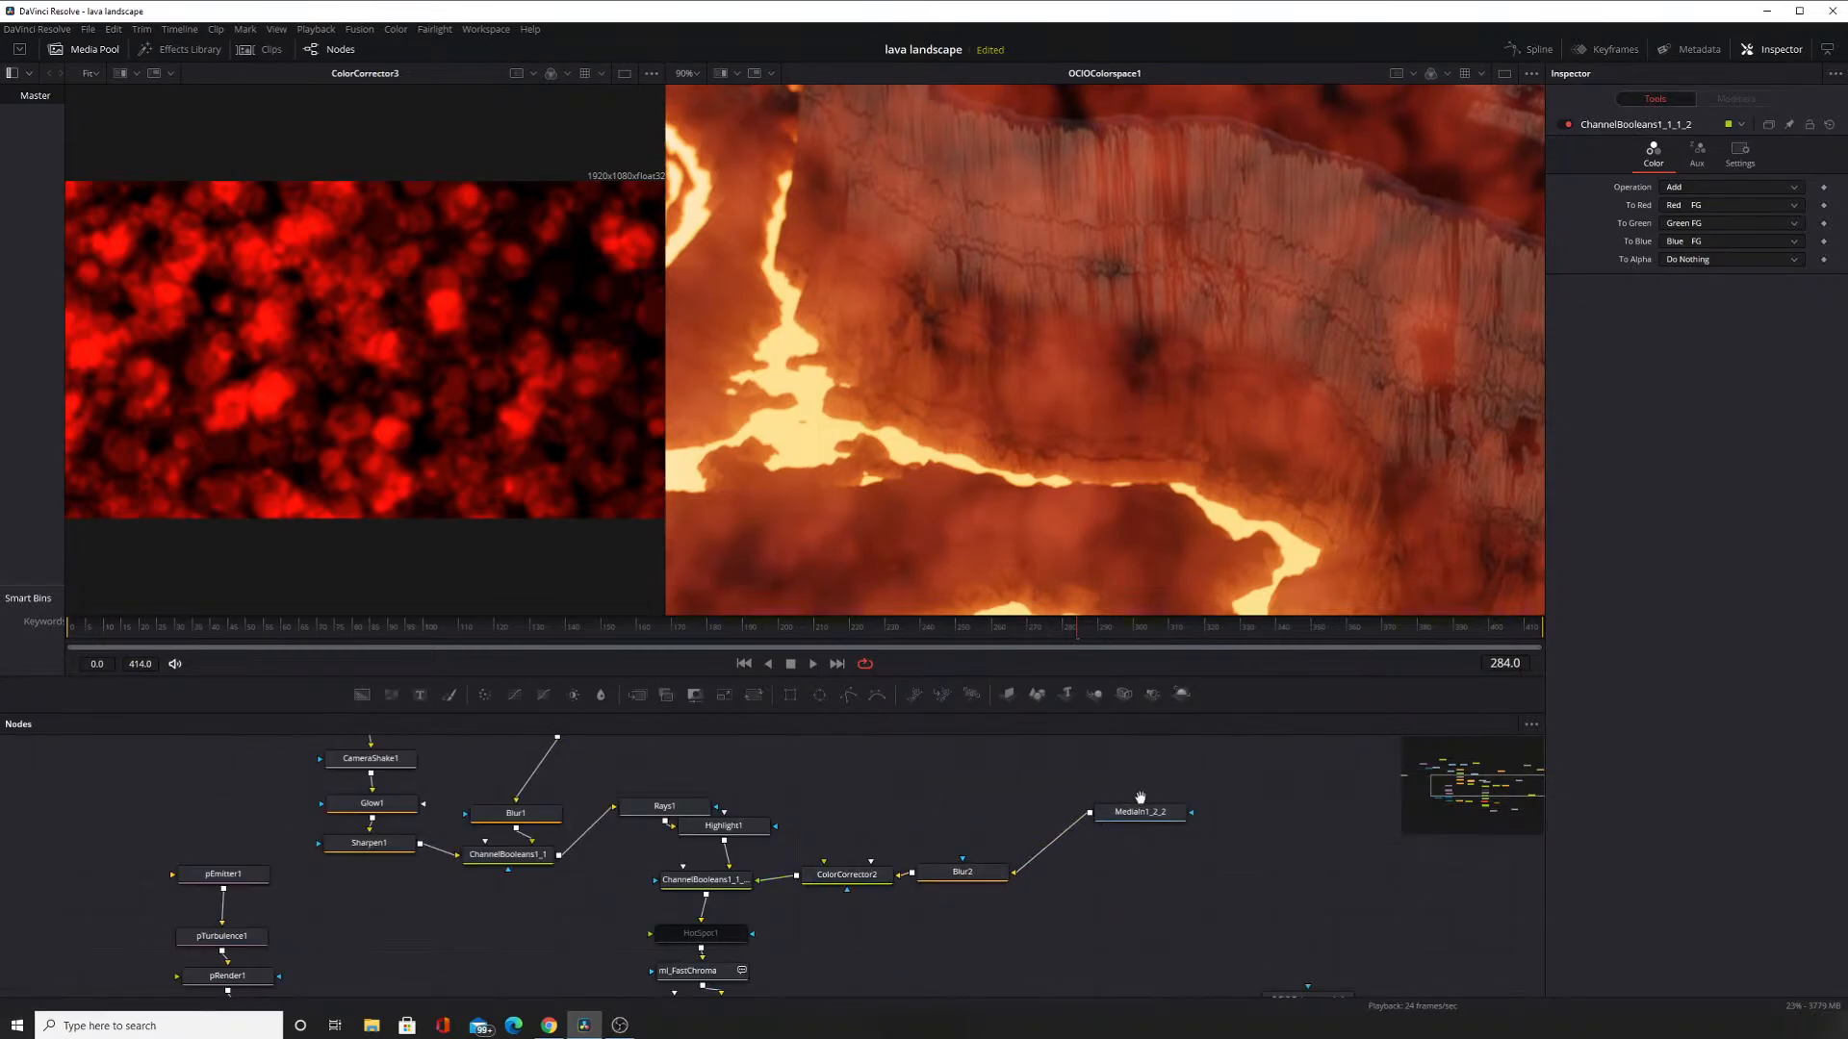
left_click_drag(1139, 798, 1137, 810)
left_click(1140, 831)
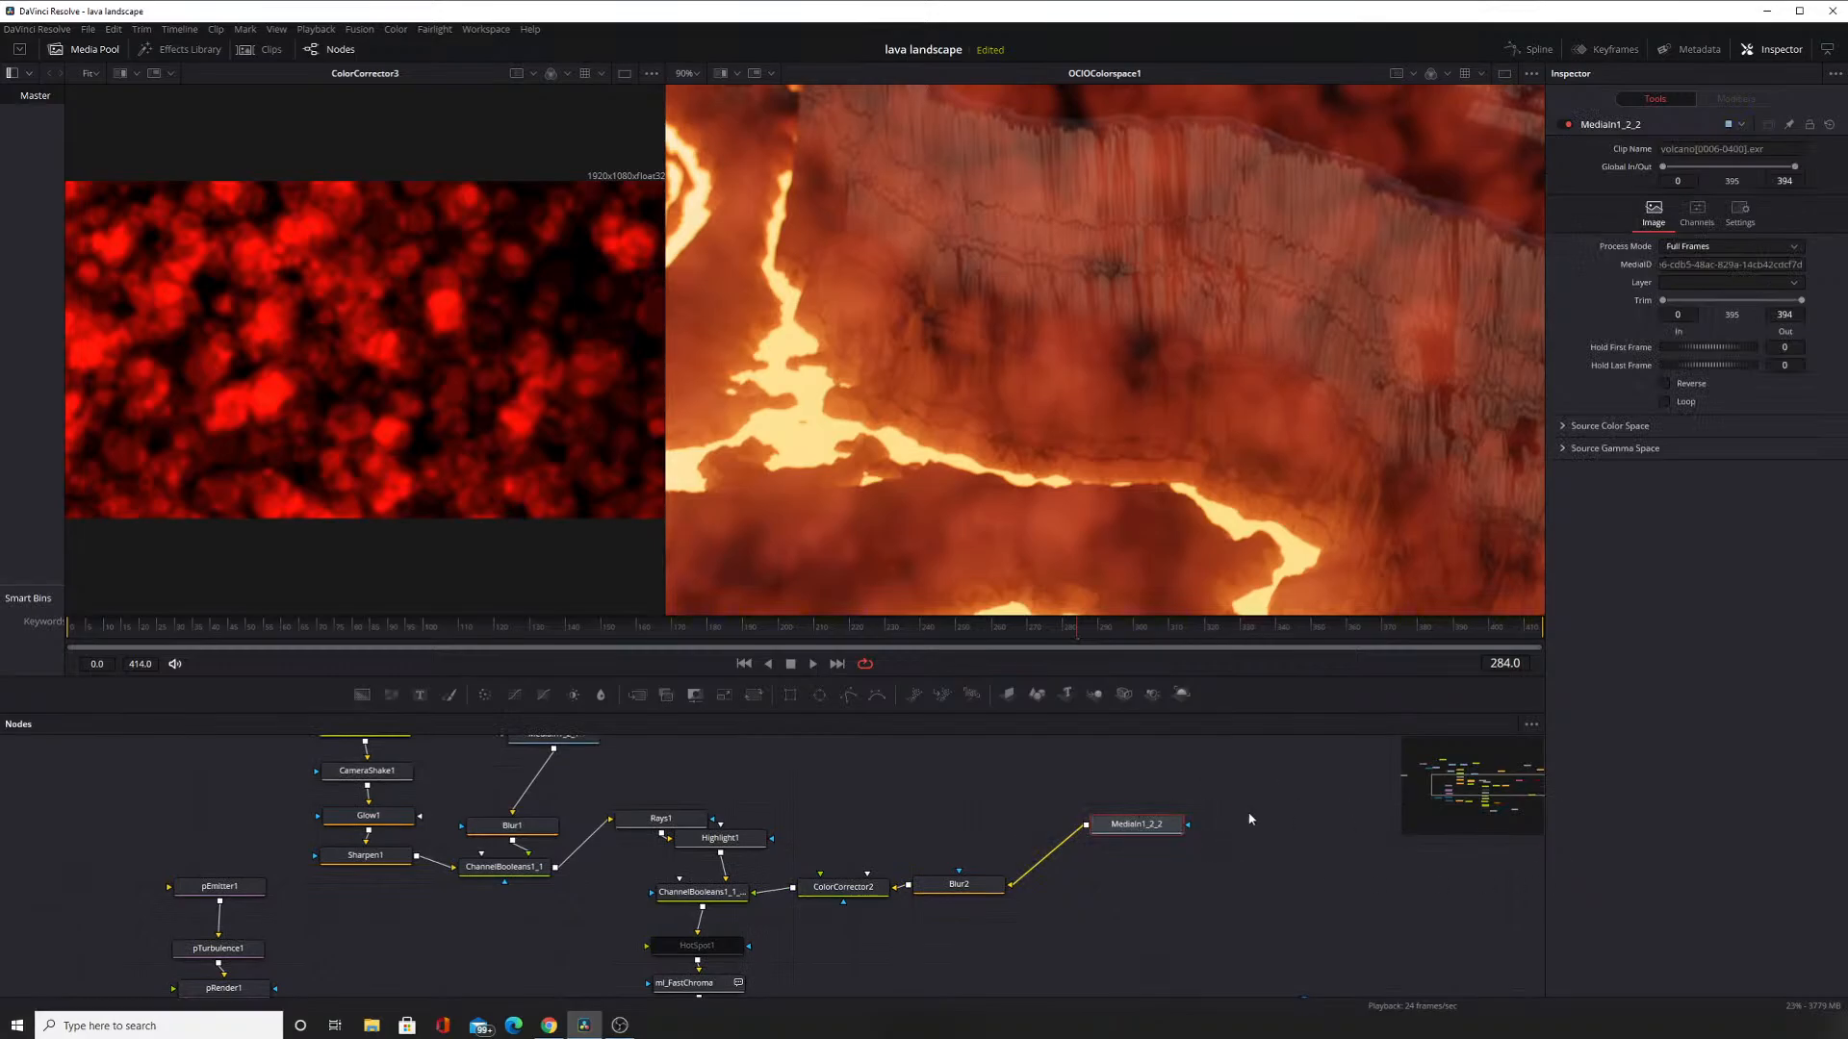
left_click_drag(1186, 866, 1345, 726)
left_click_drag(1069, 977, 1068, 767)
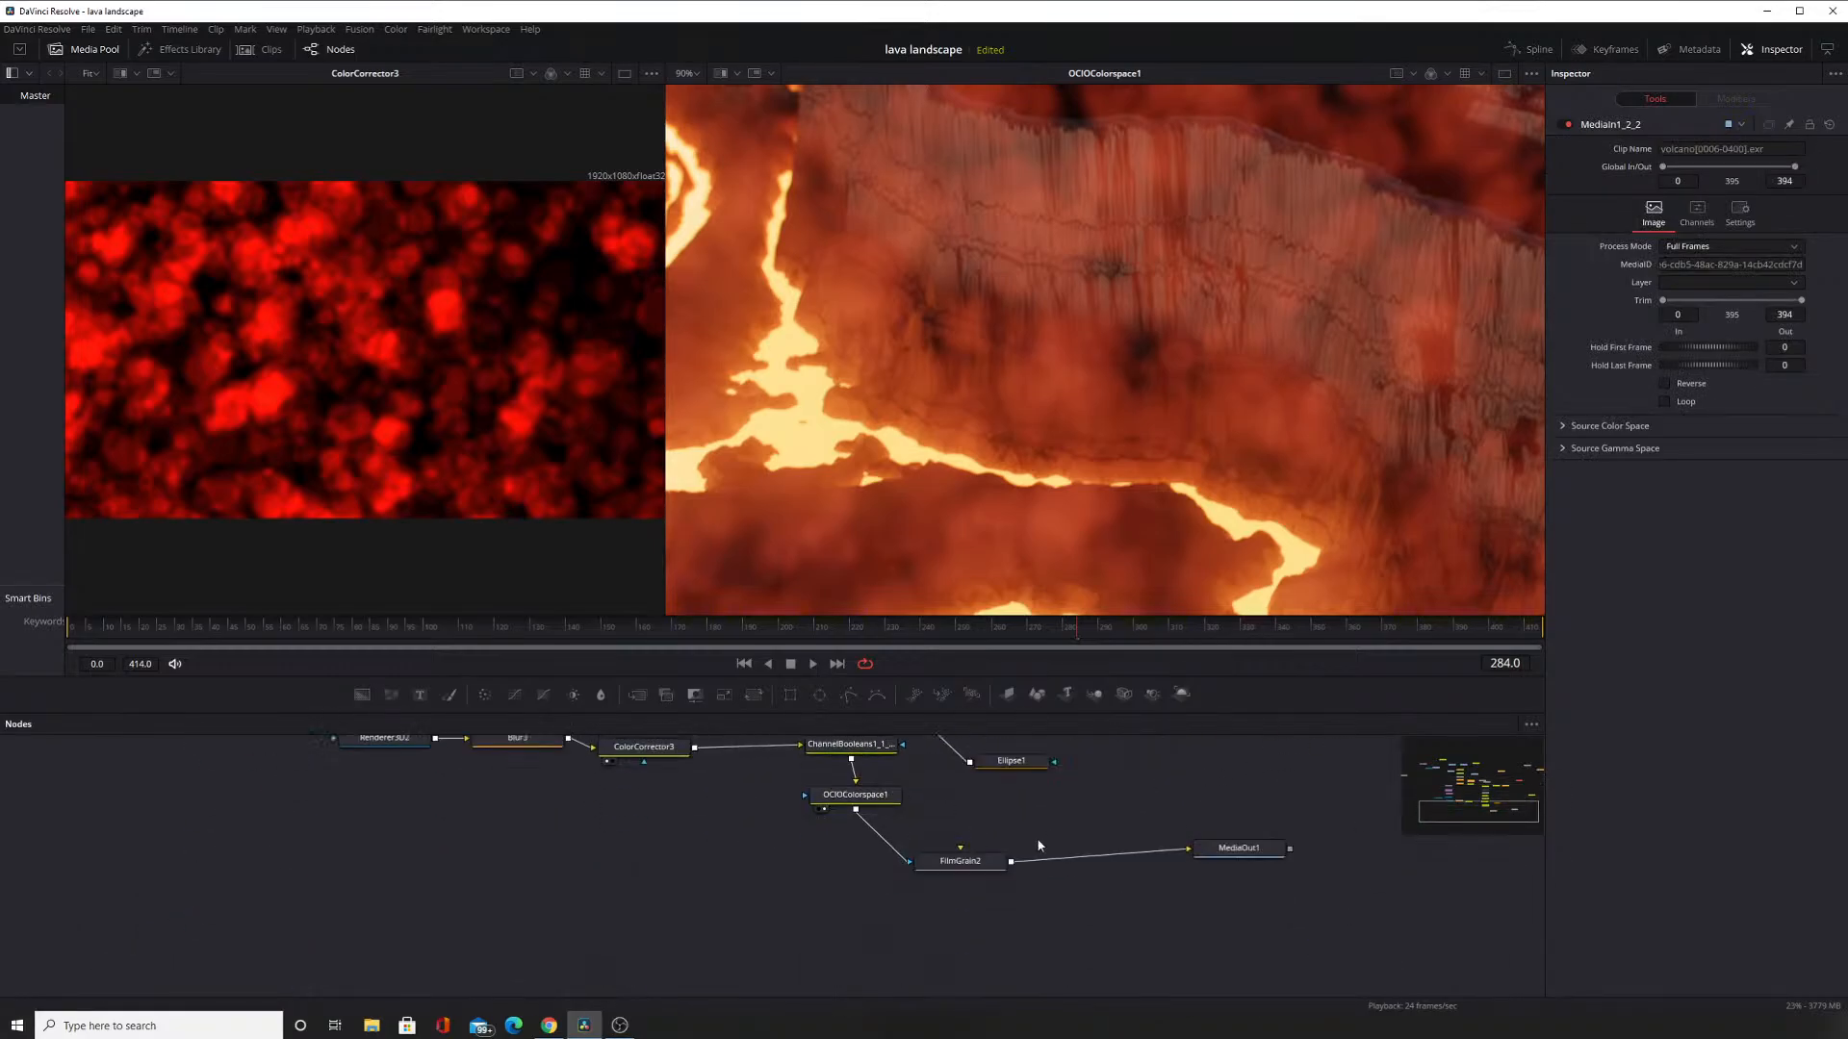
left_click_drag(784, 827, 1091, 841)
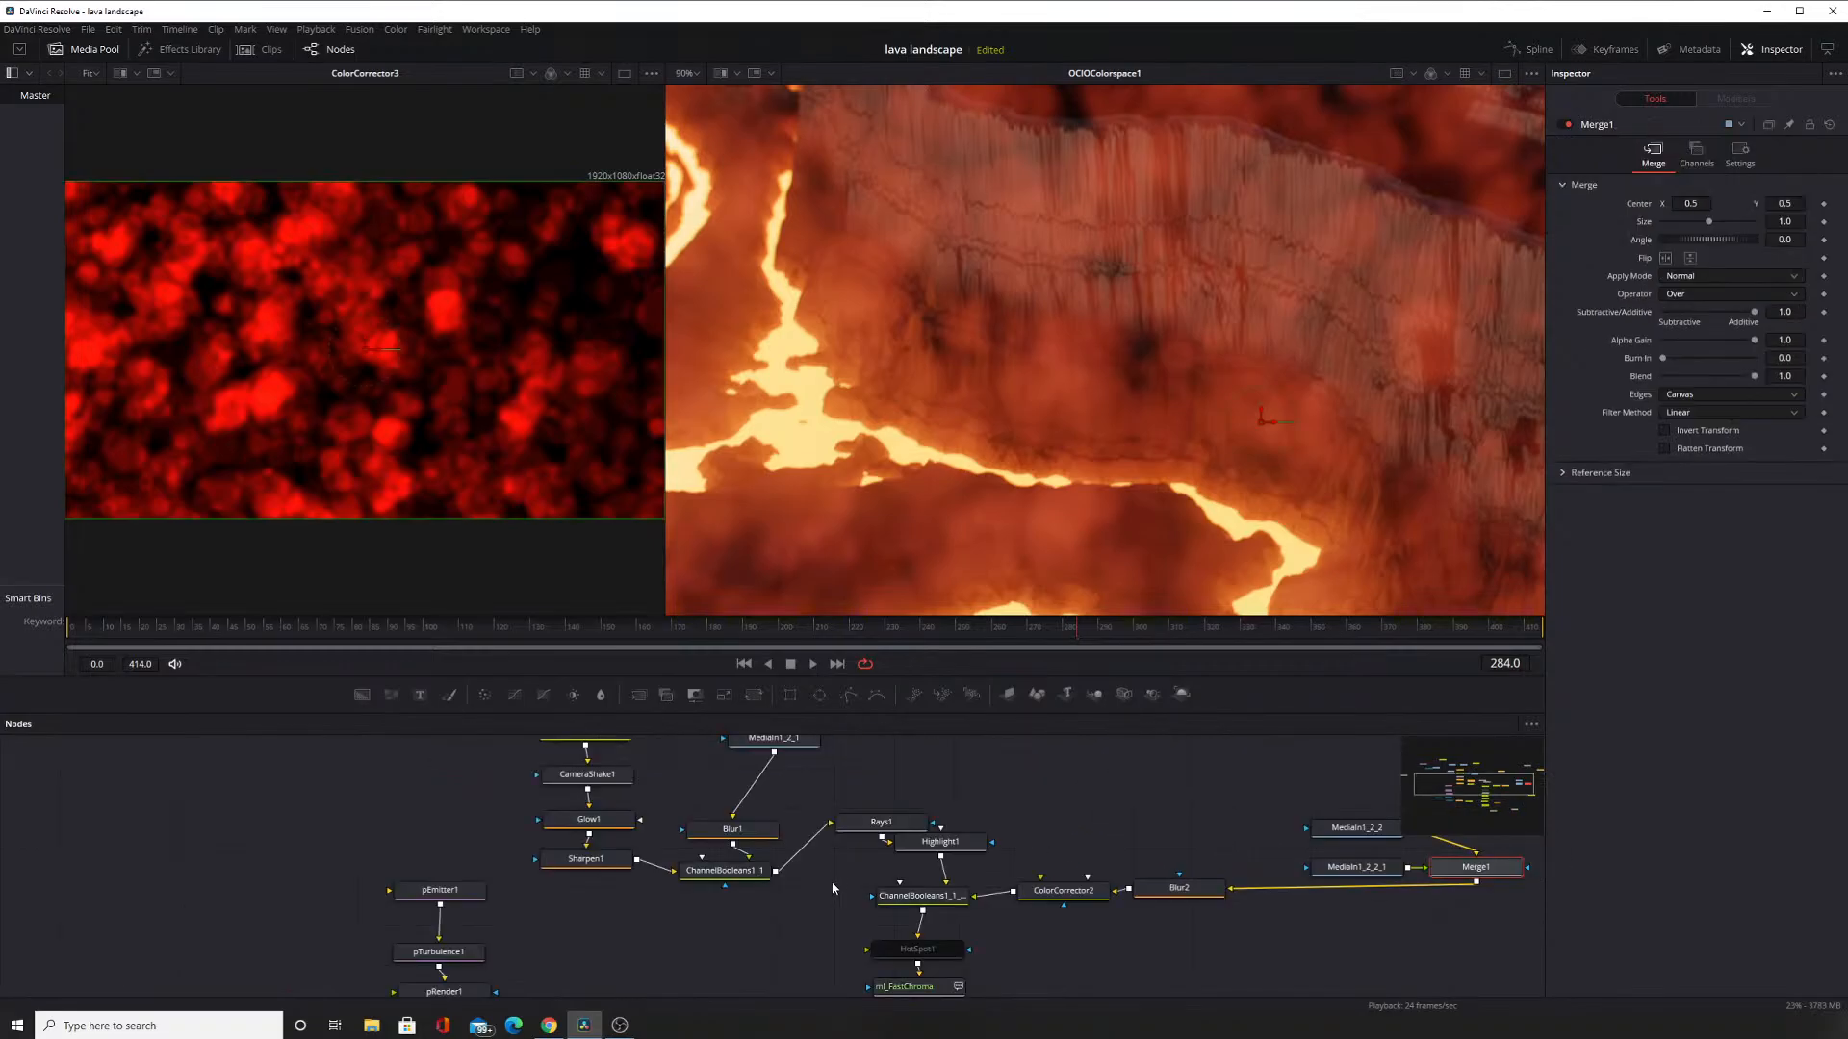
left_click_drag(1107, 914, 1066, 772)
left_click_drag(1074, 840, 1062, 741)
left_click_drag(1077, 816, 1036, 894)
left_click(1107, 826)
left_click_drag(1023, 797, 1031, 902)
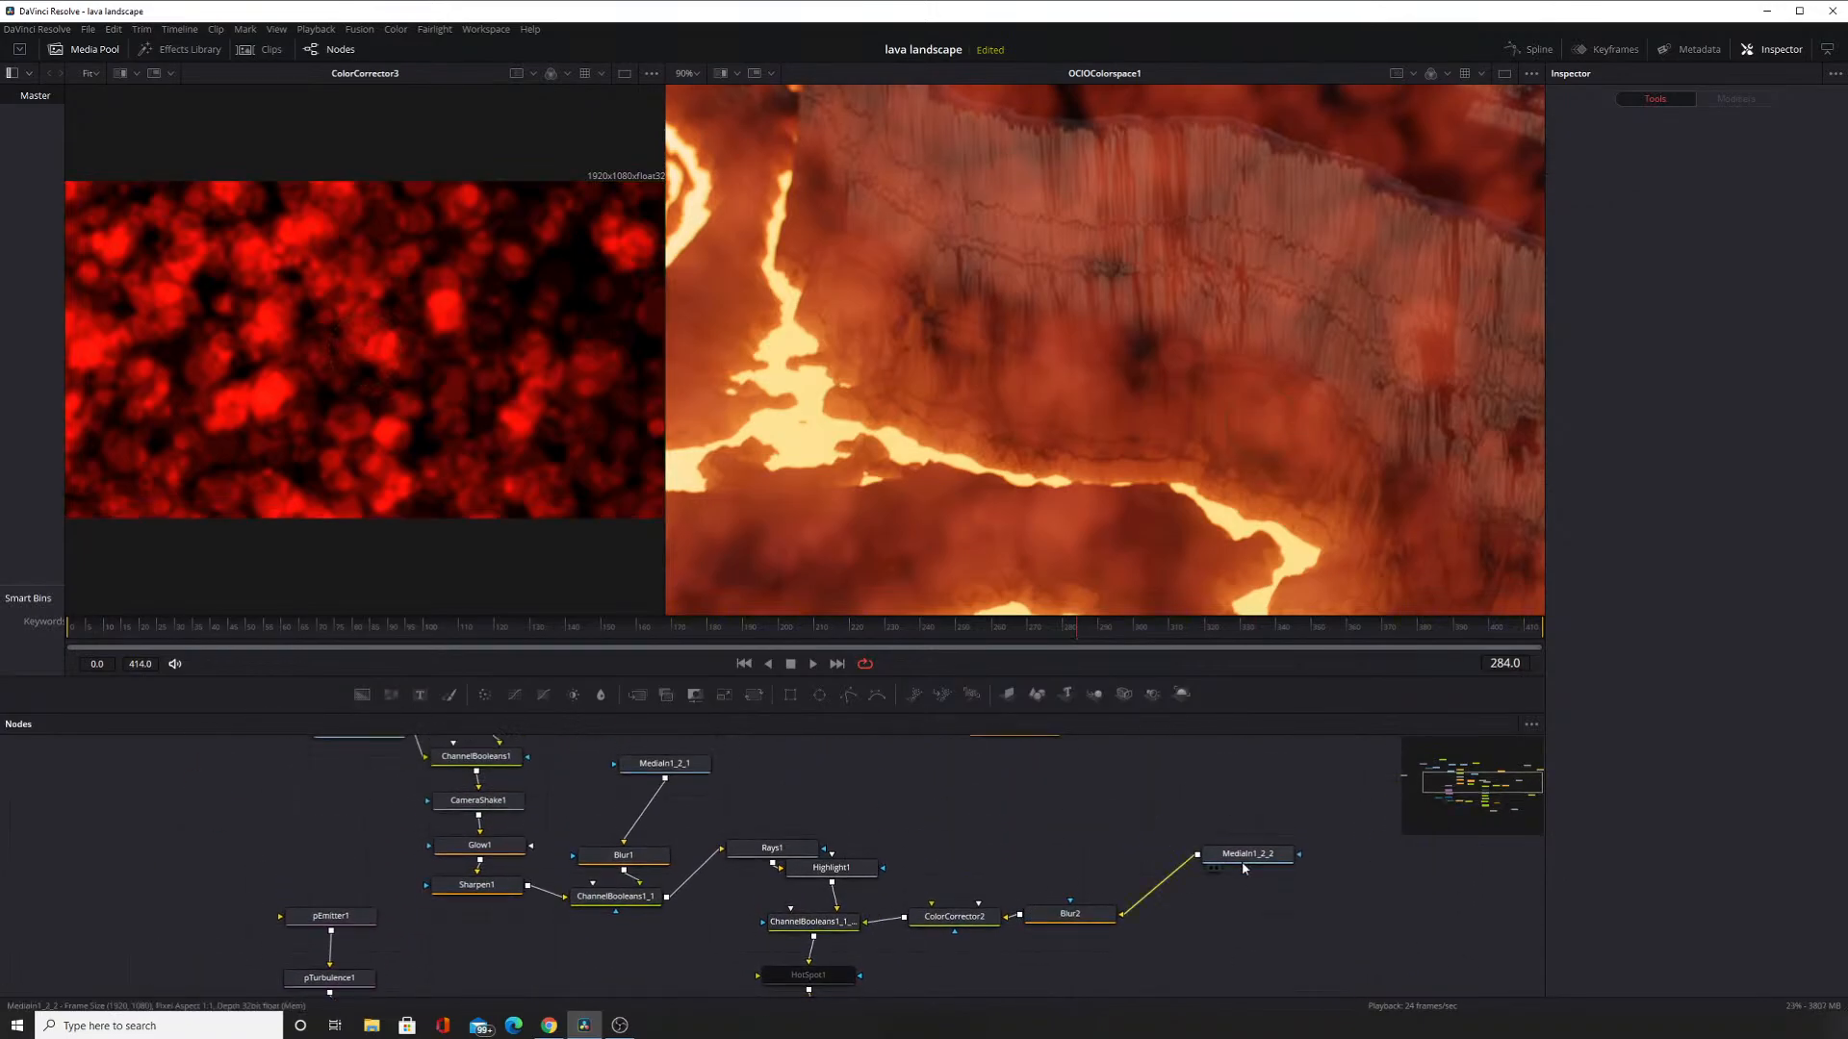
Duplicate the MediaIn1_2_2 node as a separate, unconnected node and place the copy just above ColorCorrector3.
left_click(1246, 859)
left_click_drag(1245, 859, 970, 819)
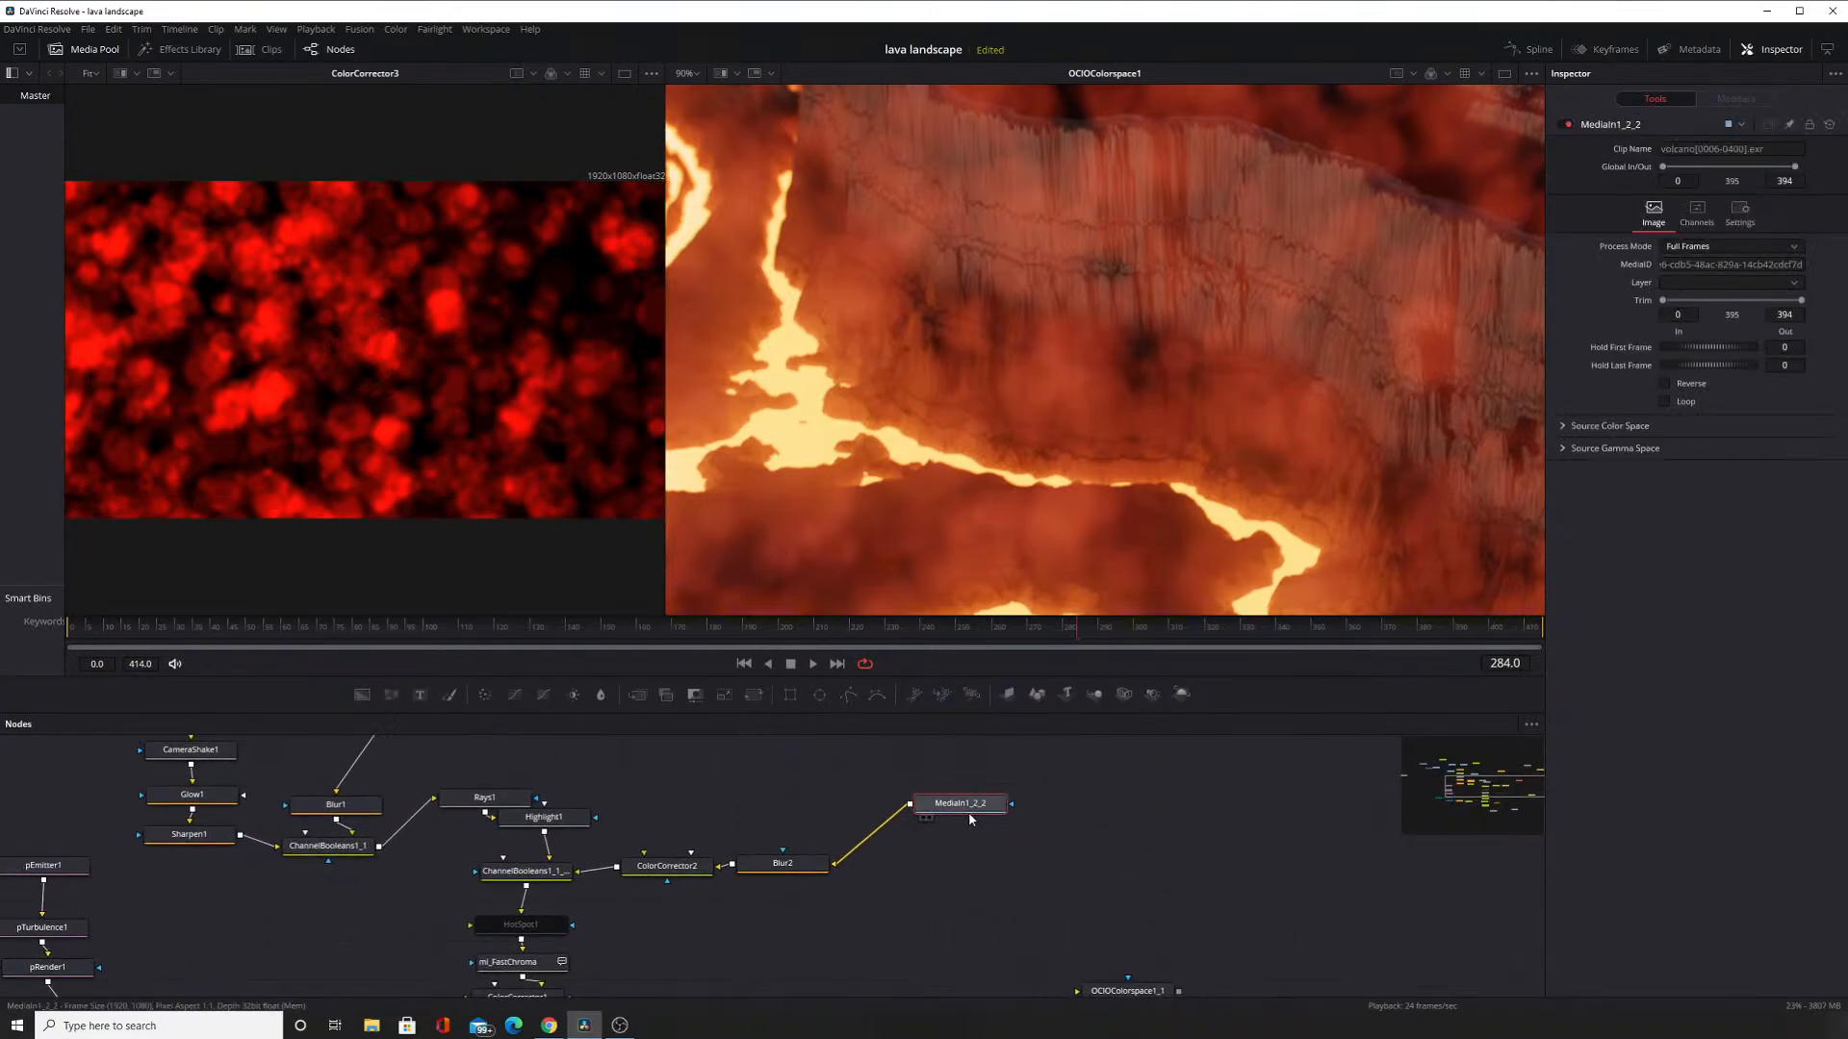
key("ctrl+c")
key("ctrl+v")
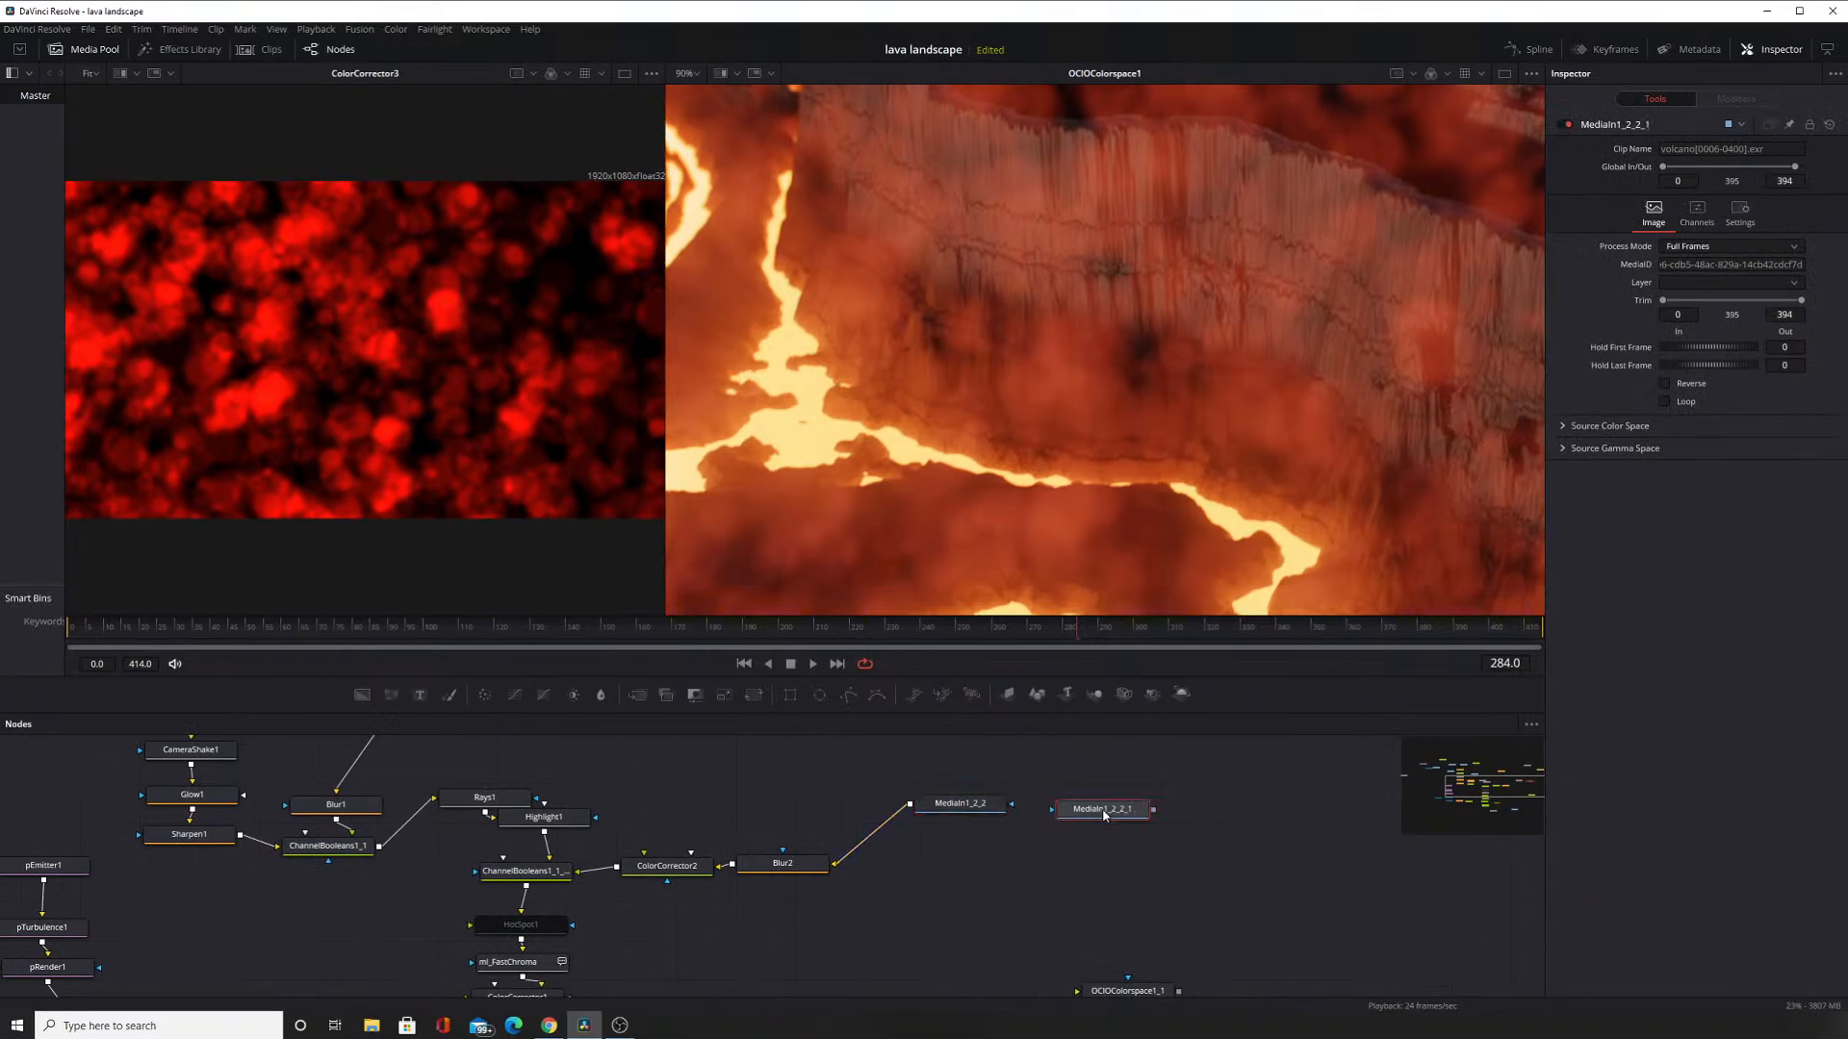
left_click_drag(1113, 808, 873, 797)
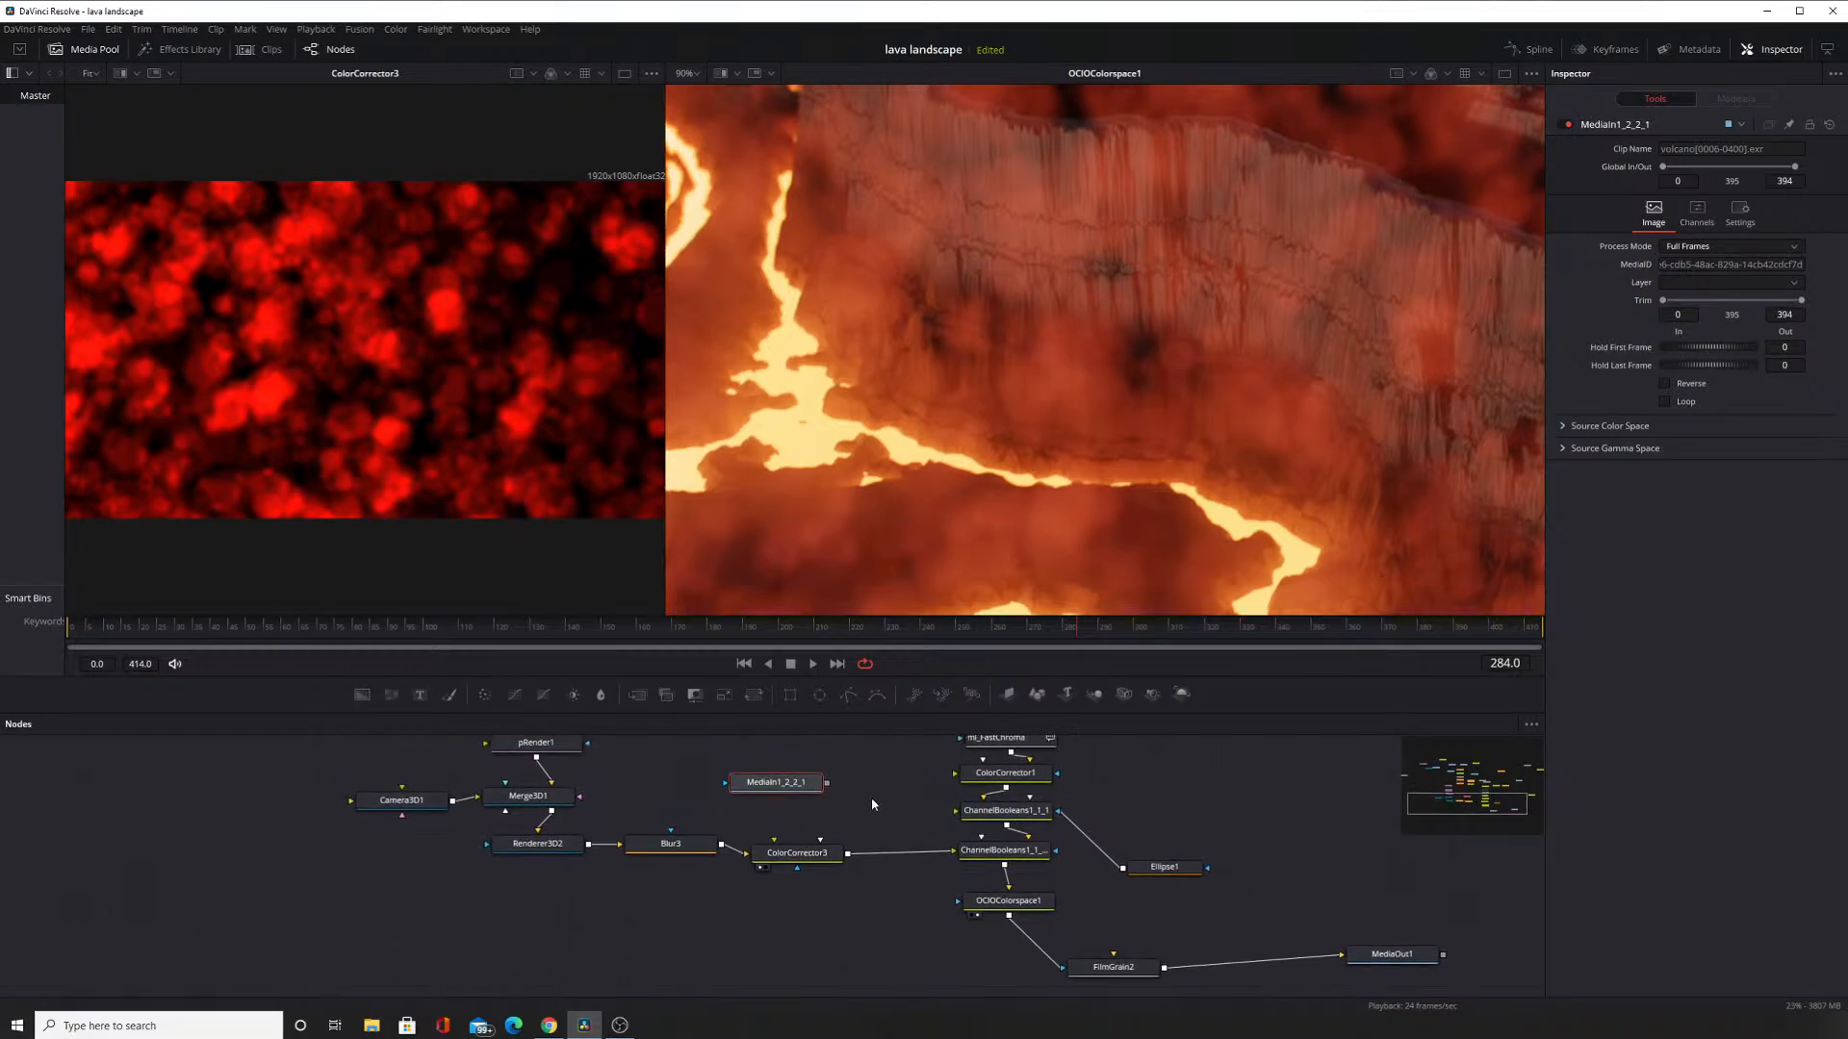
Set the Red, Green and Blue channels of the copied MediaIn1_2_2_1 node to None.
left_click(806, 865)
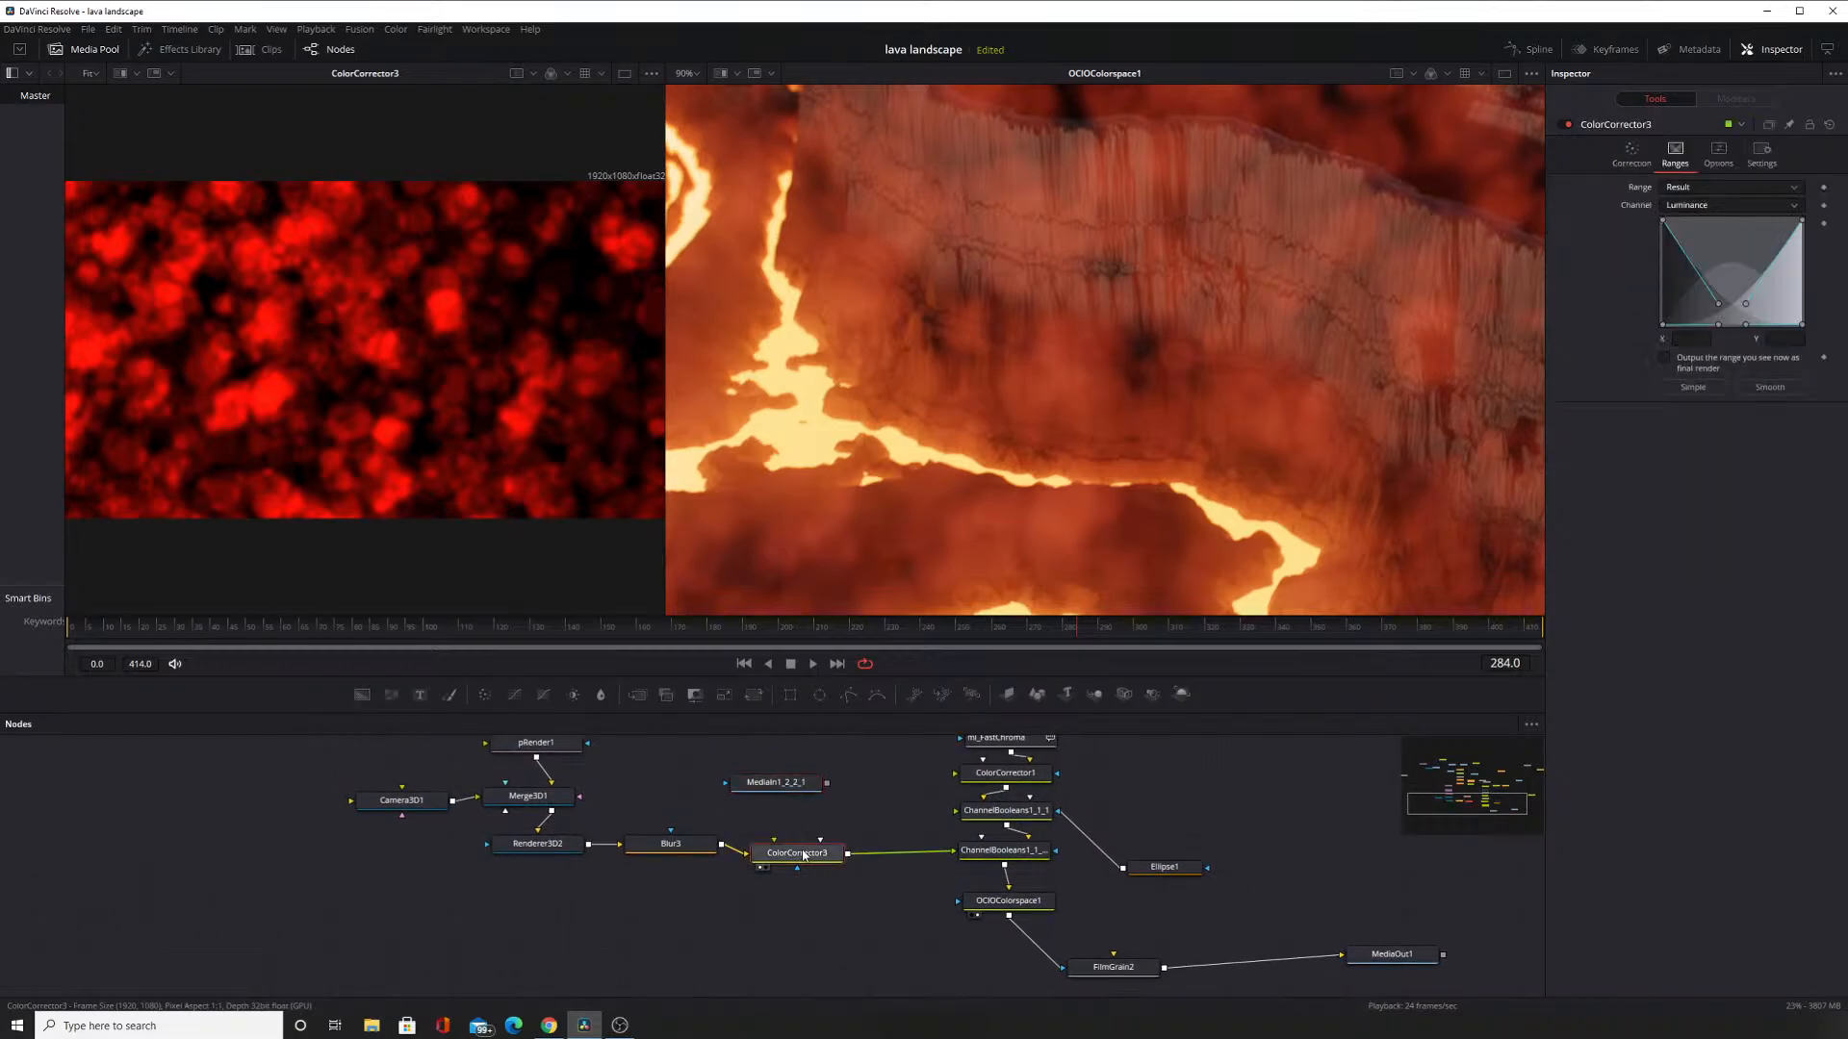
left_click(767, 786)
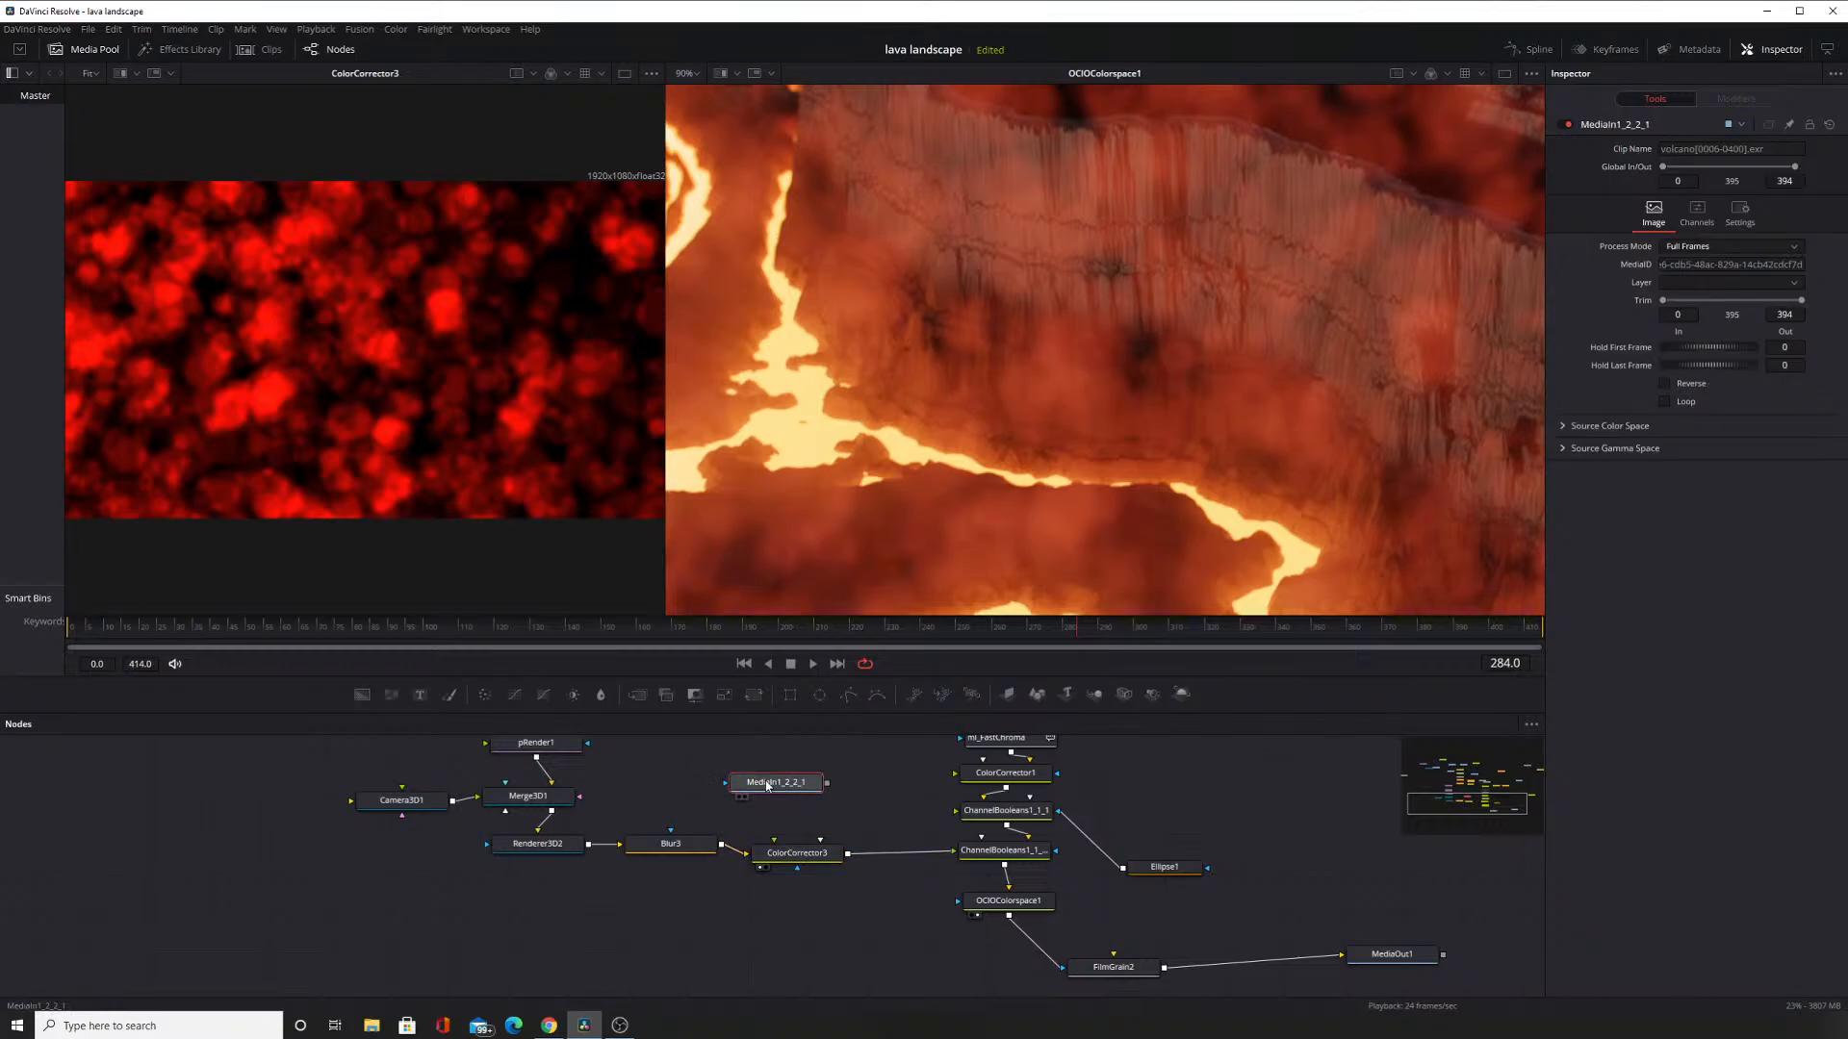
left_click(1692, 222)
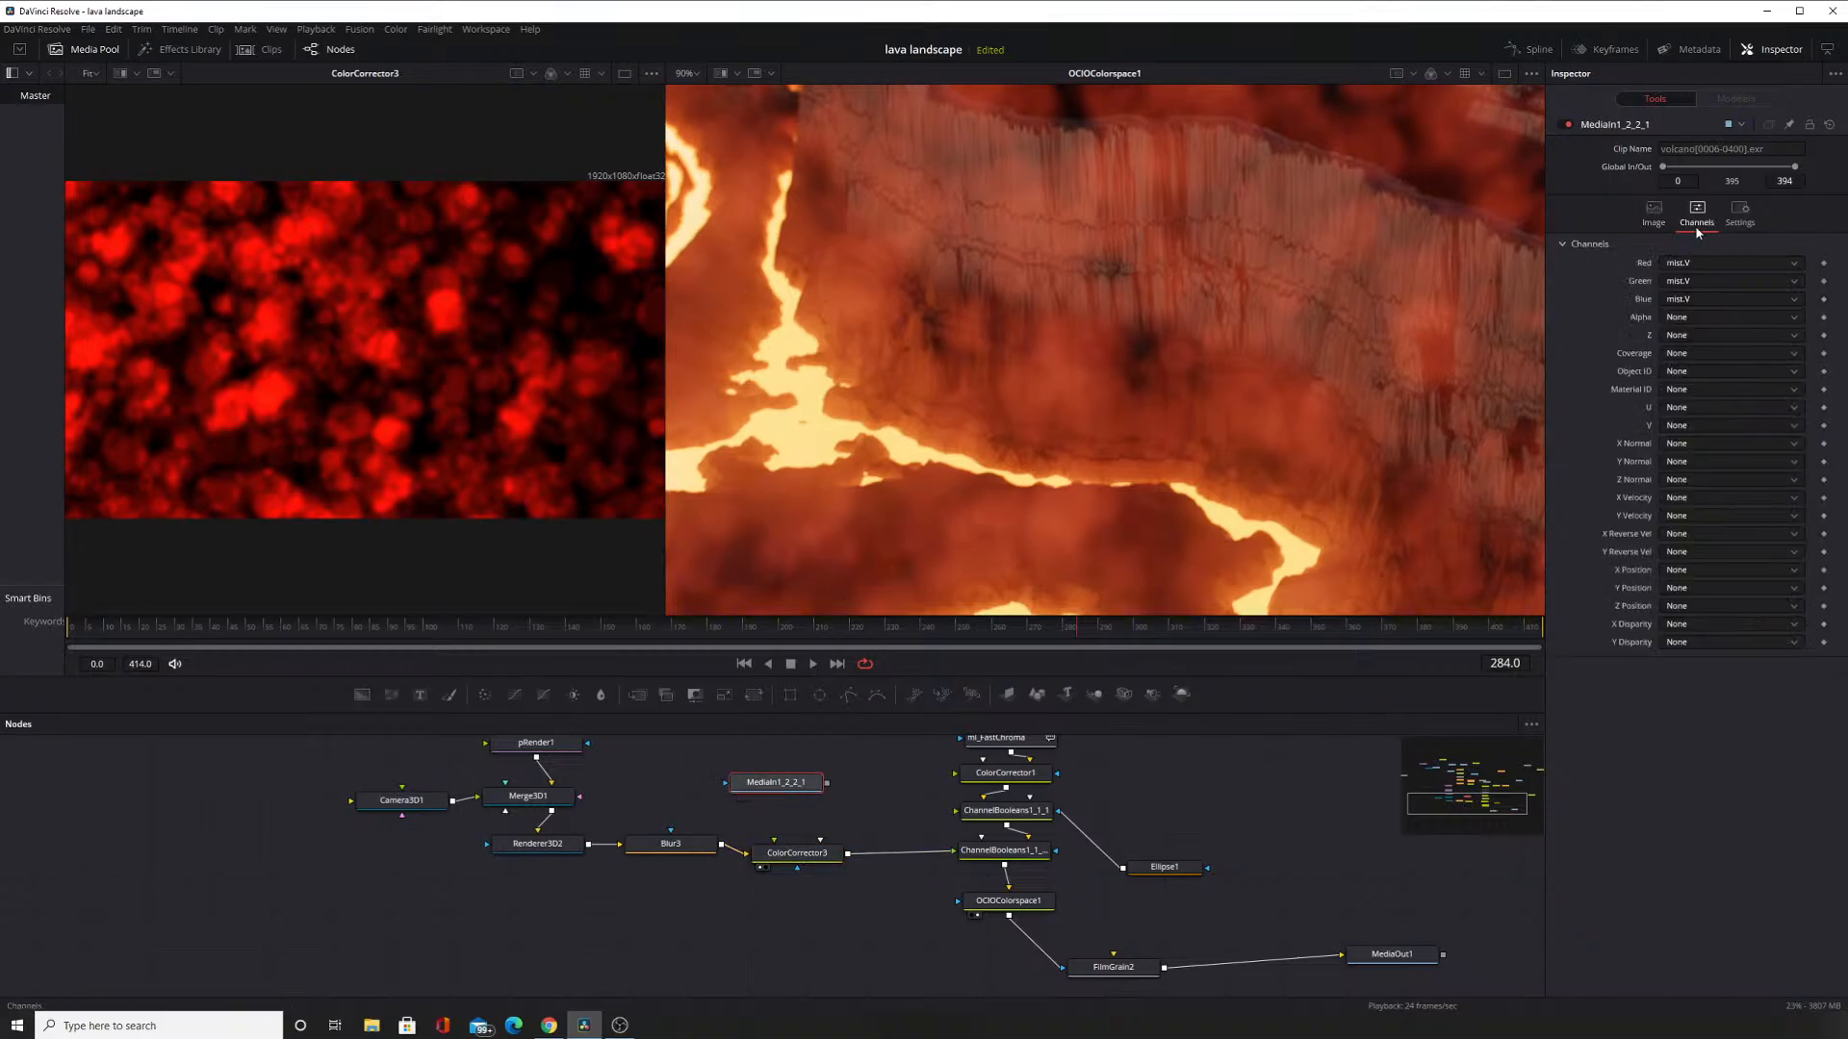
left_click(1700, 264)
left_click(1694, 325)
left_click(1704, 264)
left_click(1692, 293)
left_click(1690, 287)
left_click(1685, 310)
left_click(1685, 302)
left_click(1684, 325)
left_click(1658, 220)
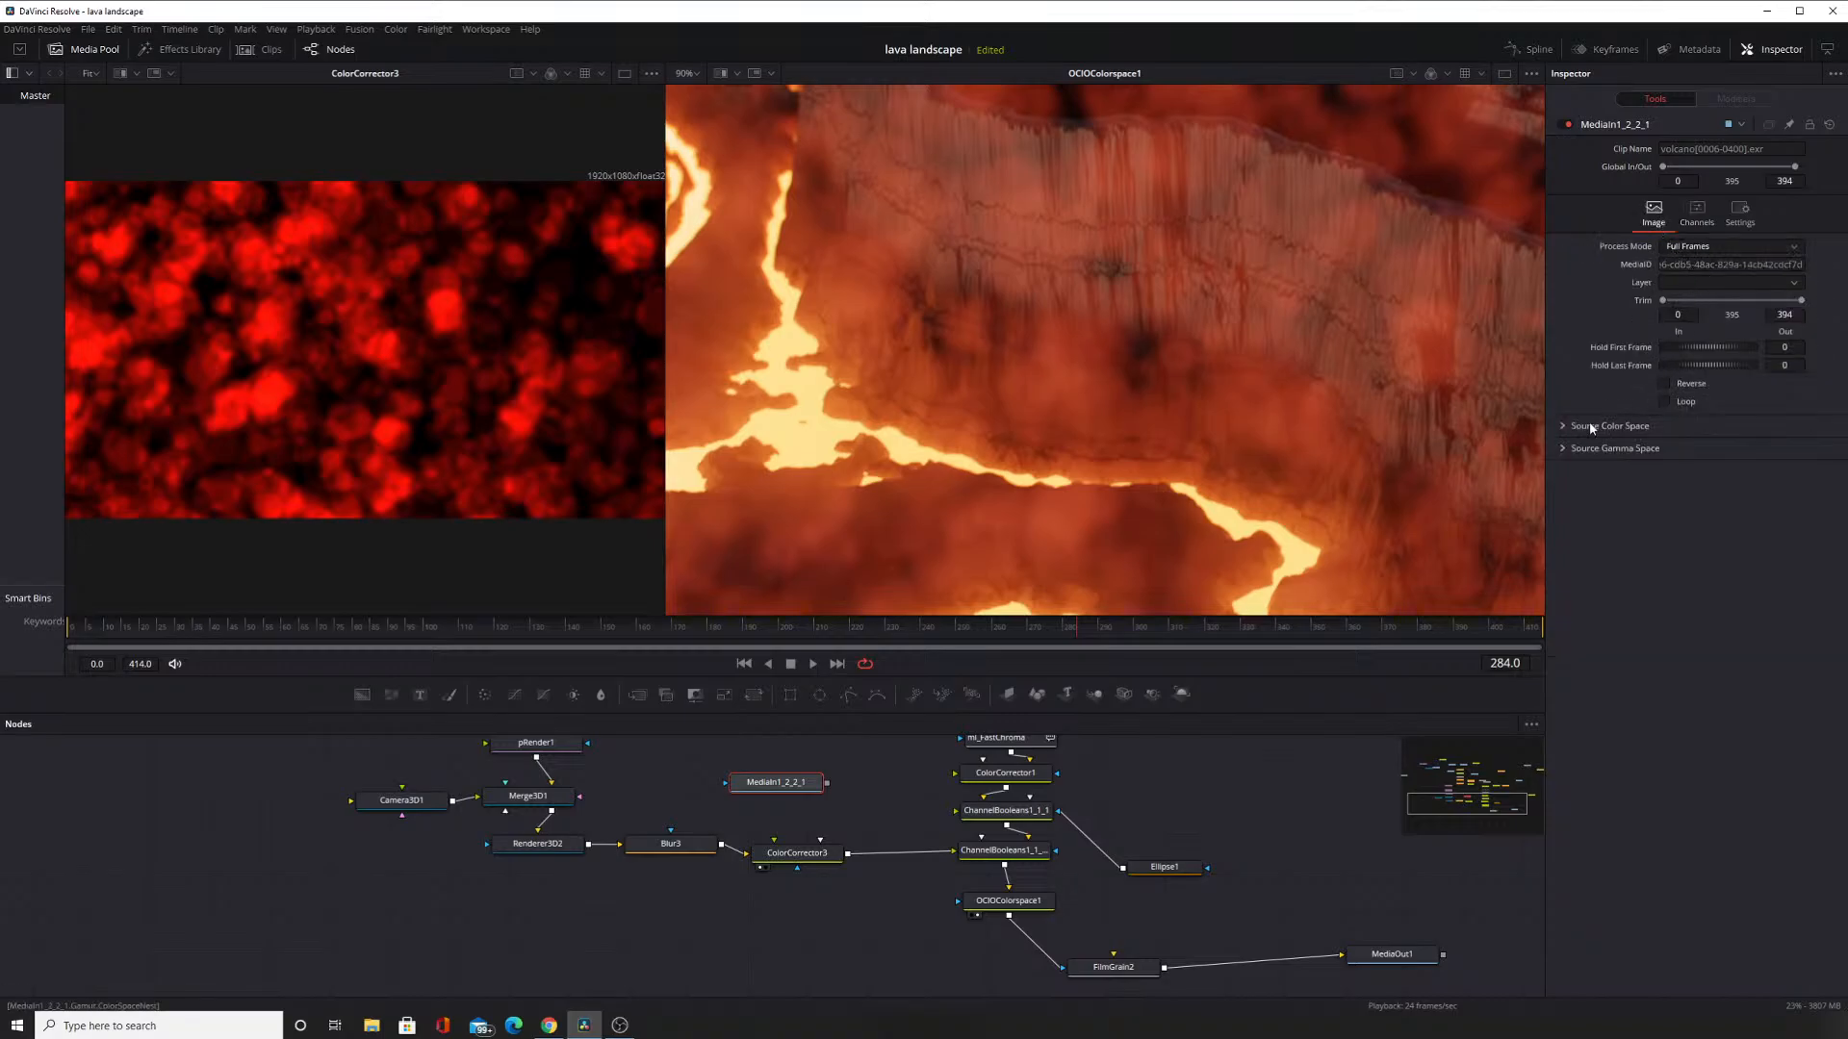
left_click(1699, 213)
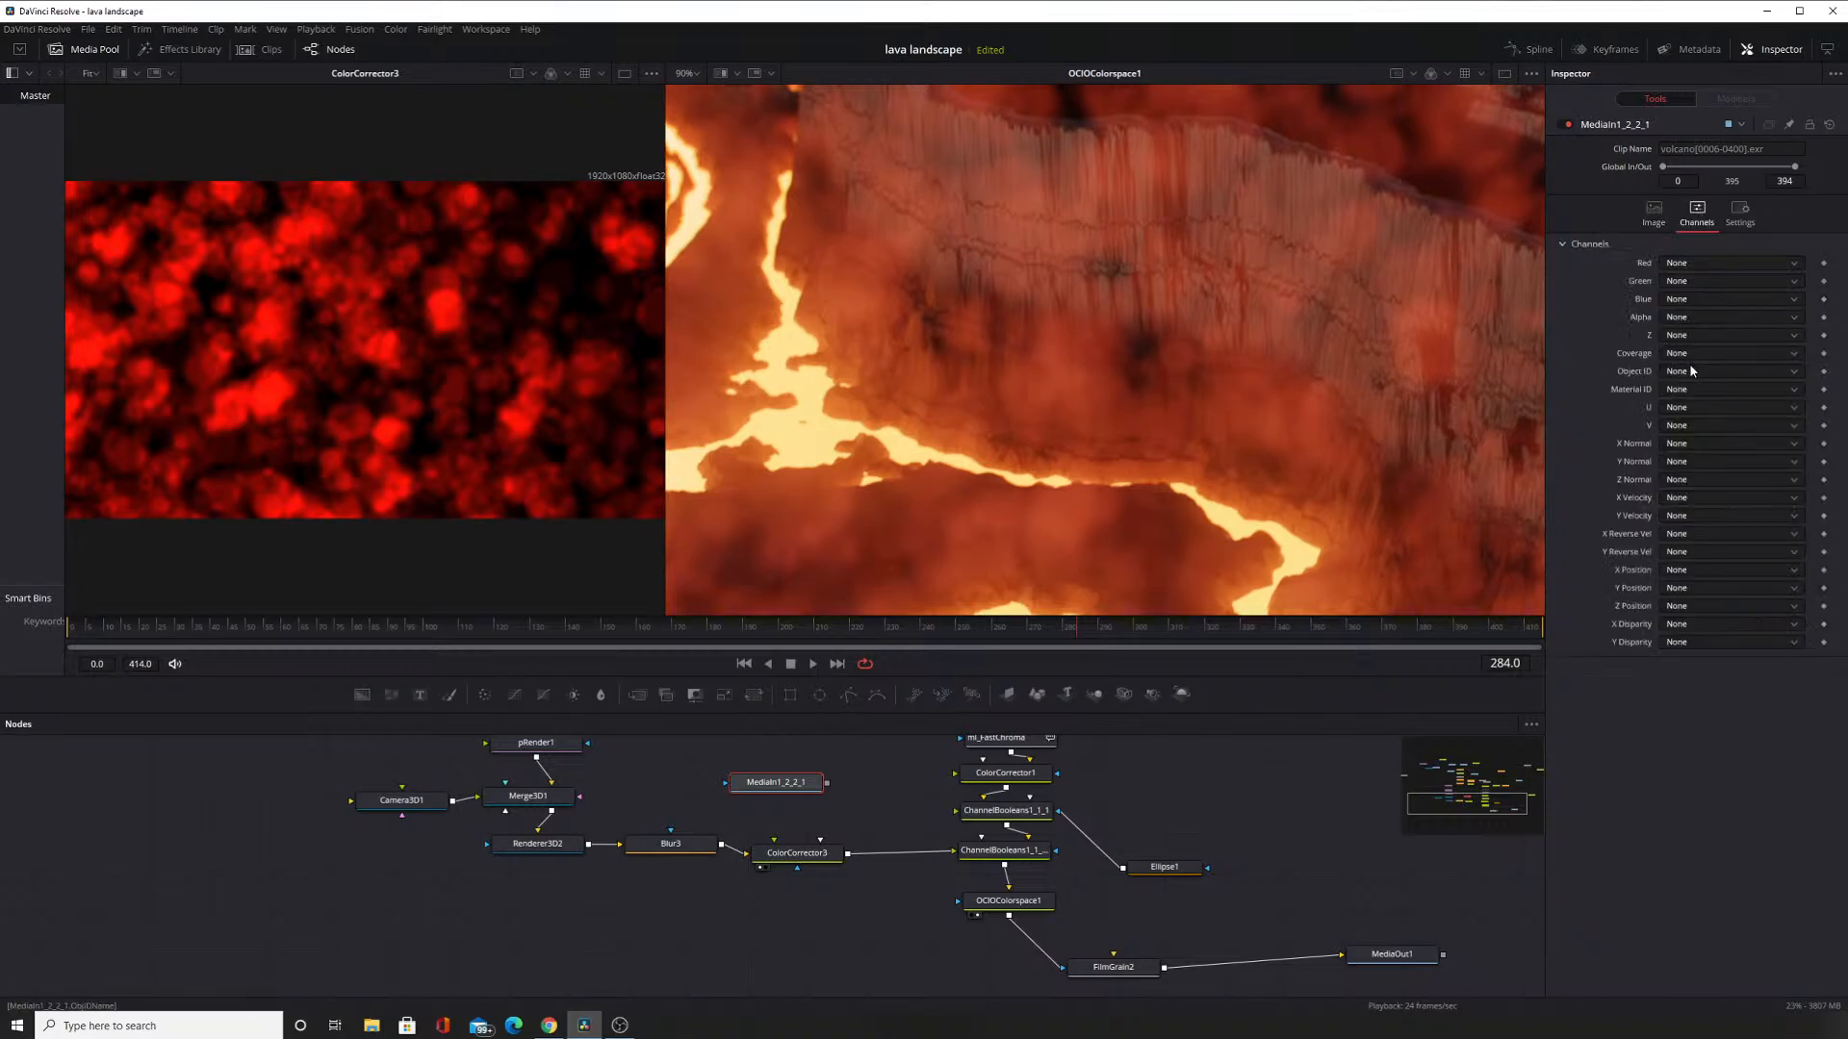
Map MediaIn1_2_2_1's Red channel to env.R, Green to emit.G and Blue to emit.B, and show the node in the first viewer.
left_click(1723, 264)
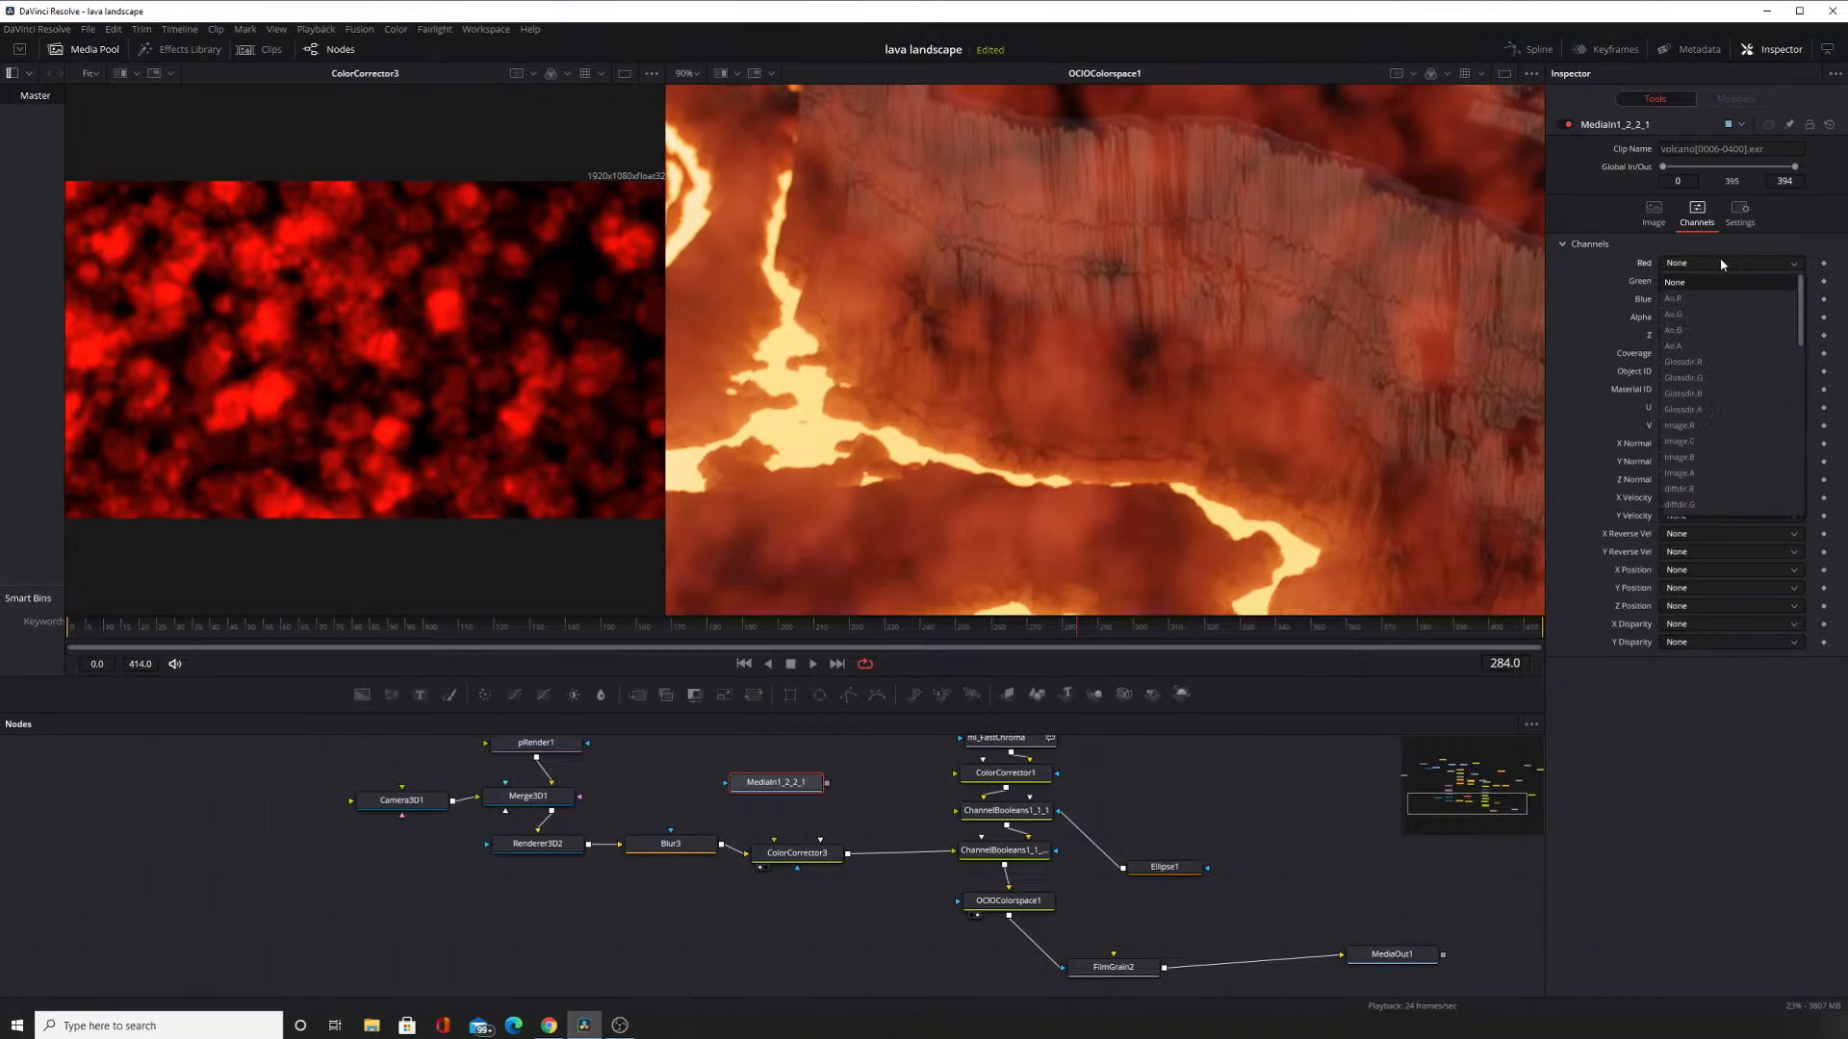
scroll(1713, 385, "down", 6)
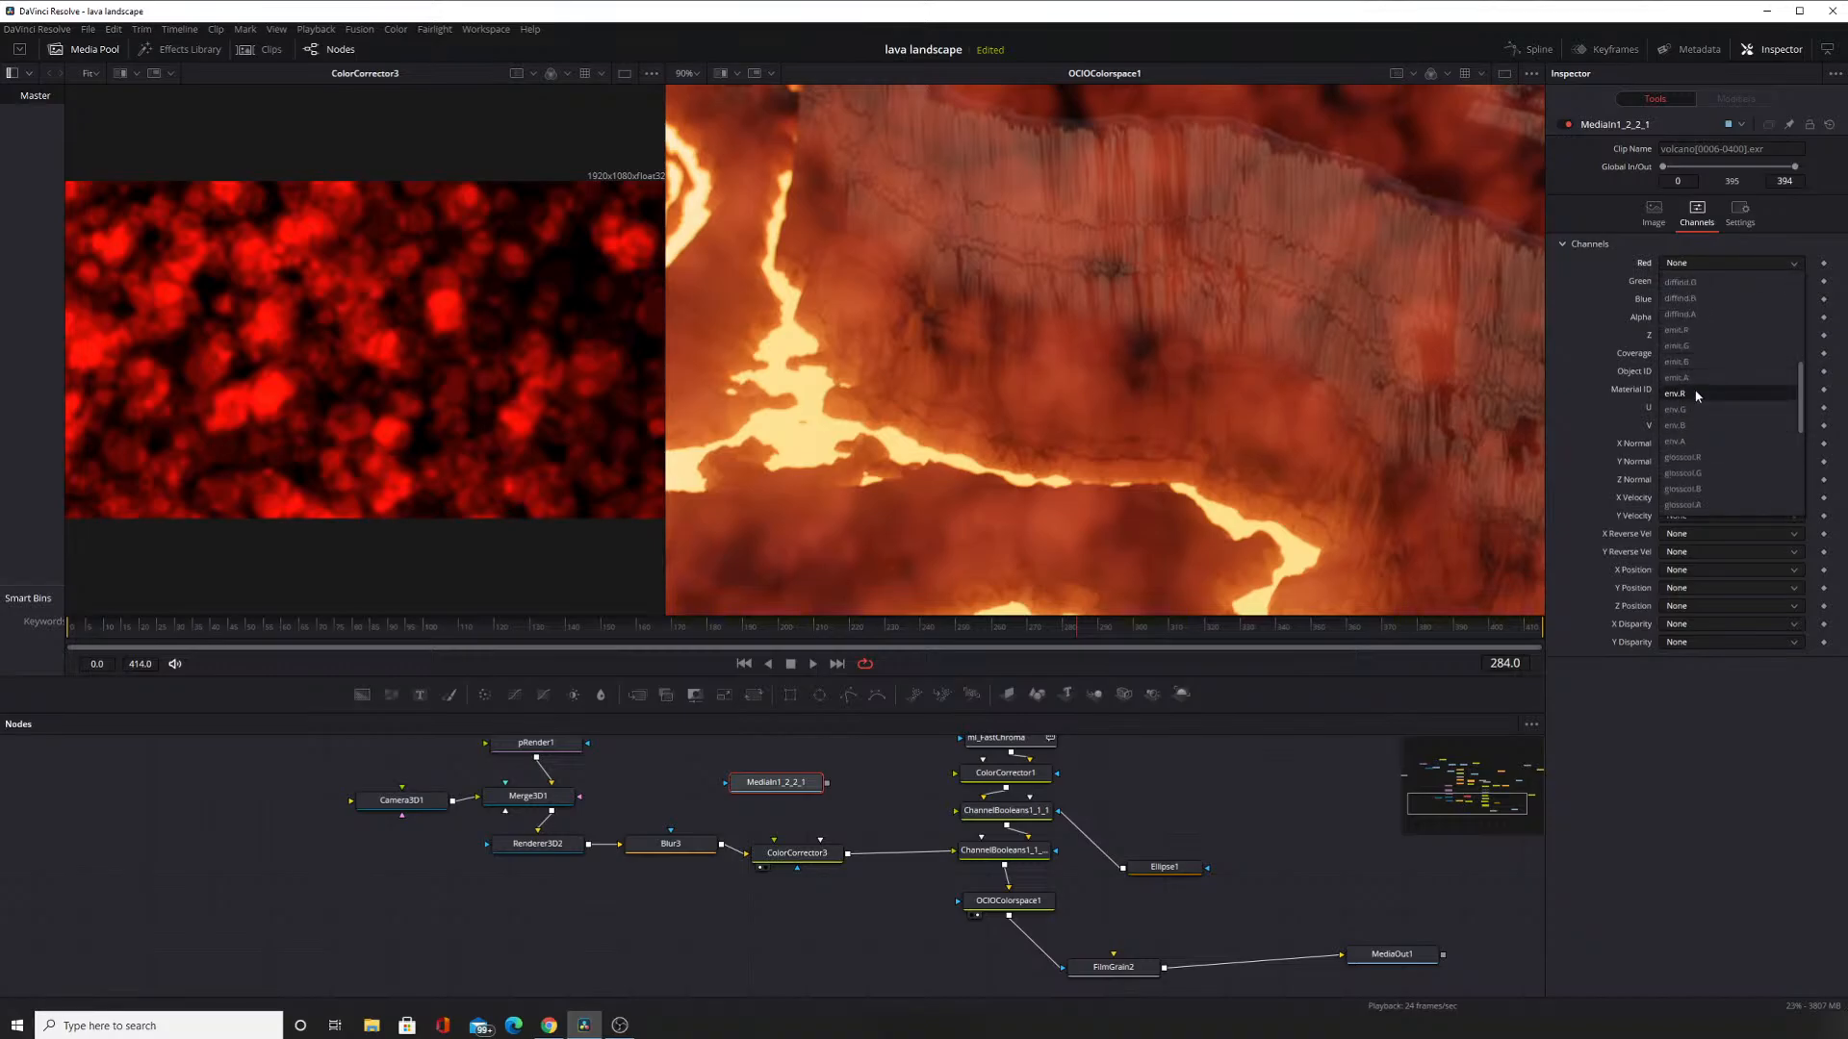
left_click(1692, 393)
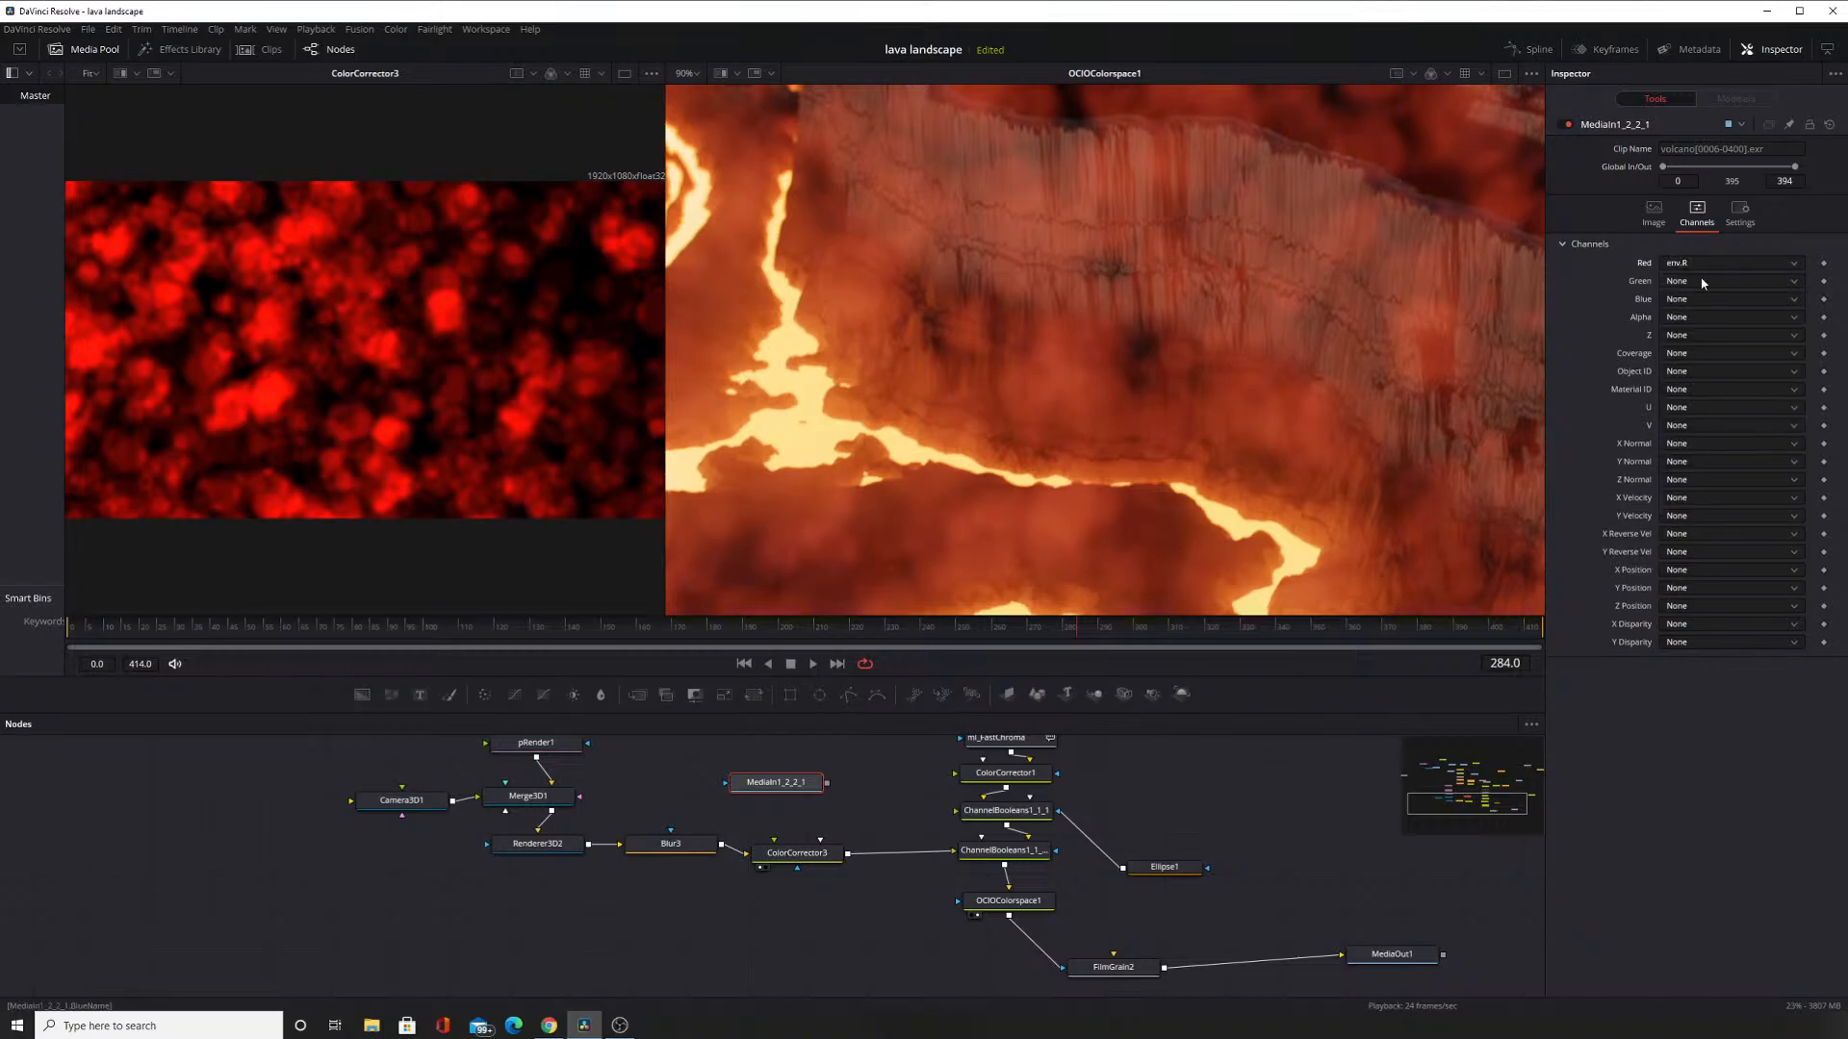
left_click(1722, 281)
scroll(1699, 443, "down", 2)
scroll(1716, 422, "down", 2)
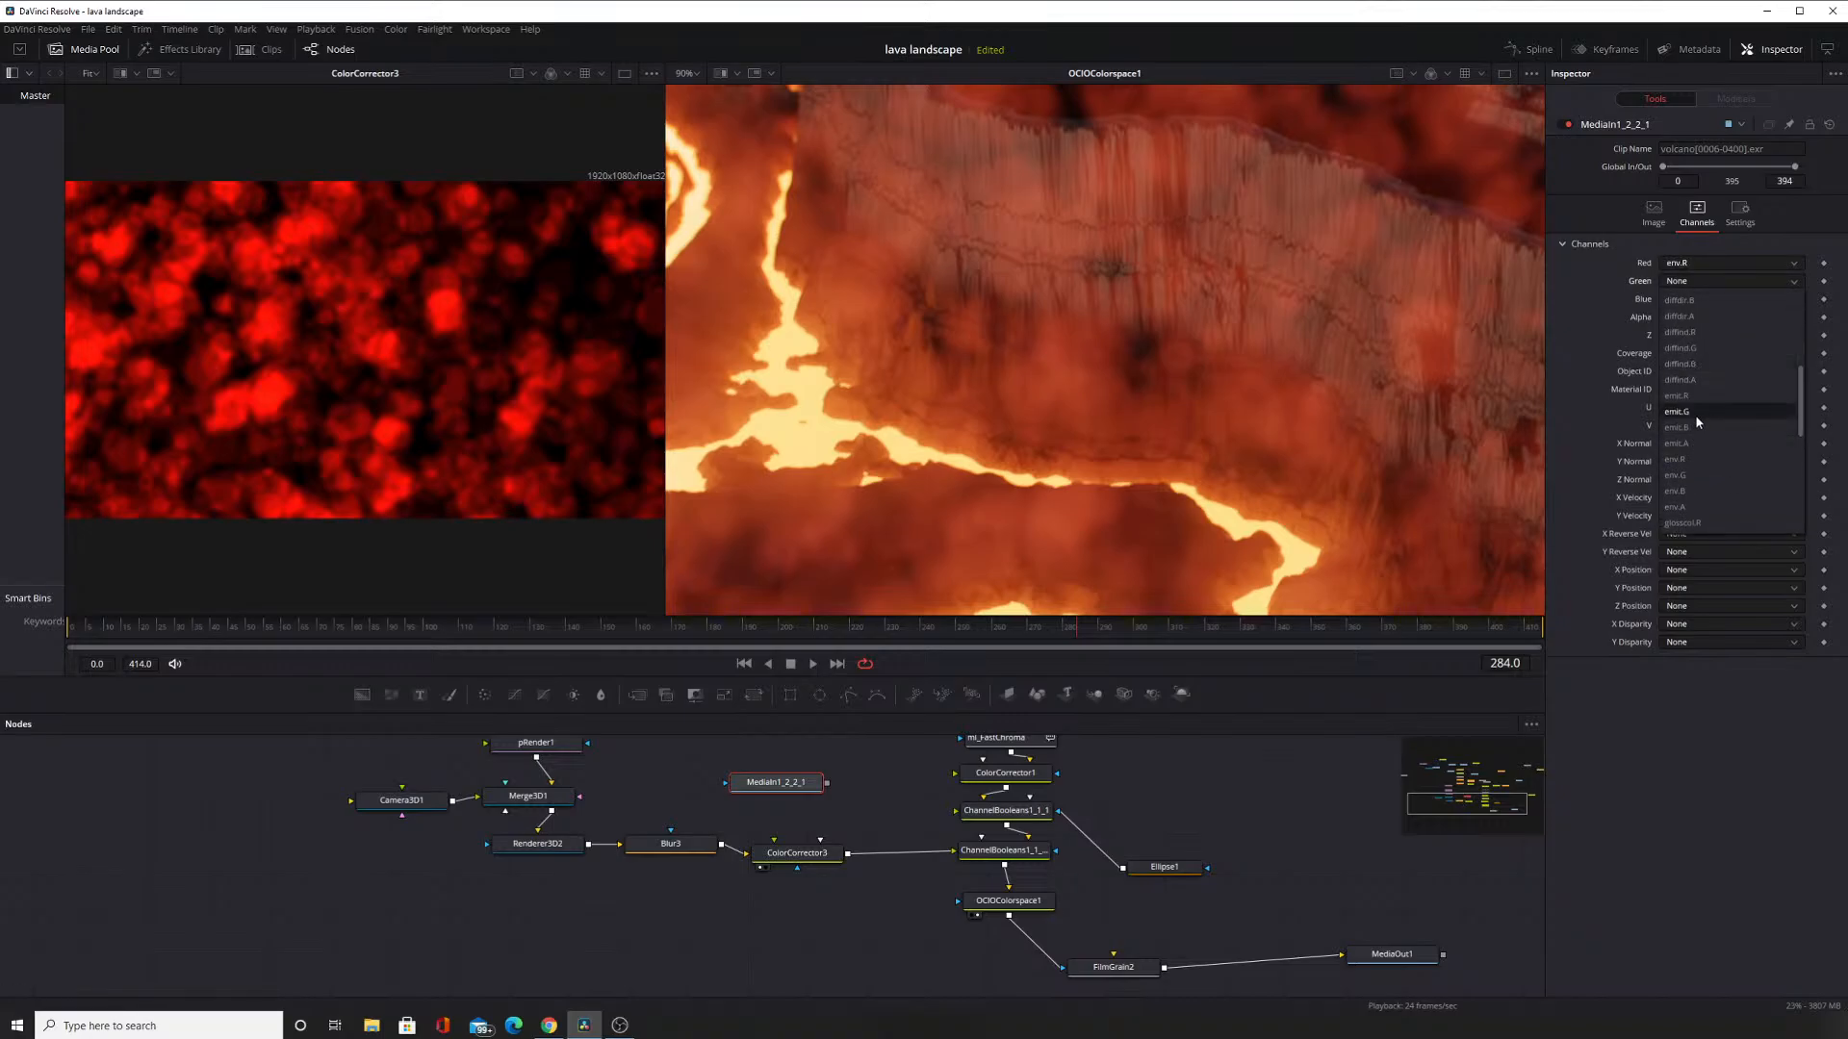
left_click(1697, 421)
left_click(1718, 299)
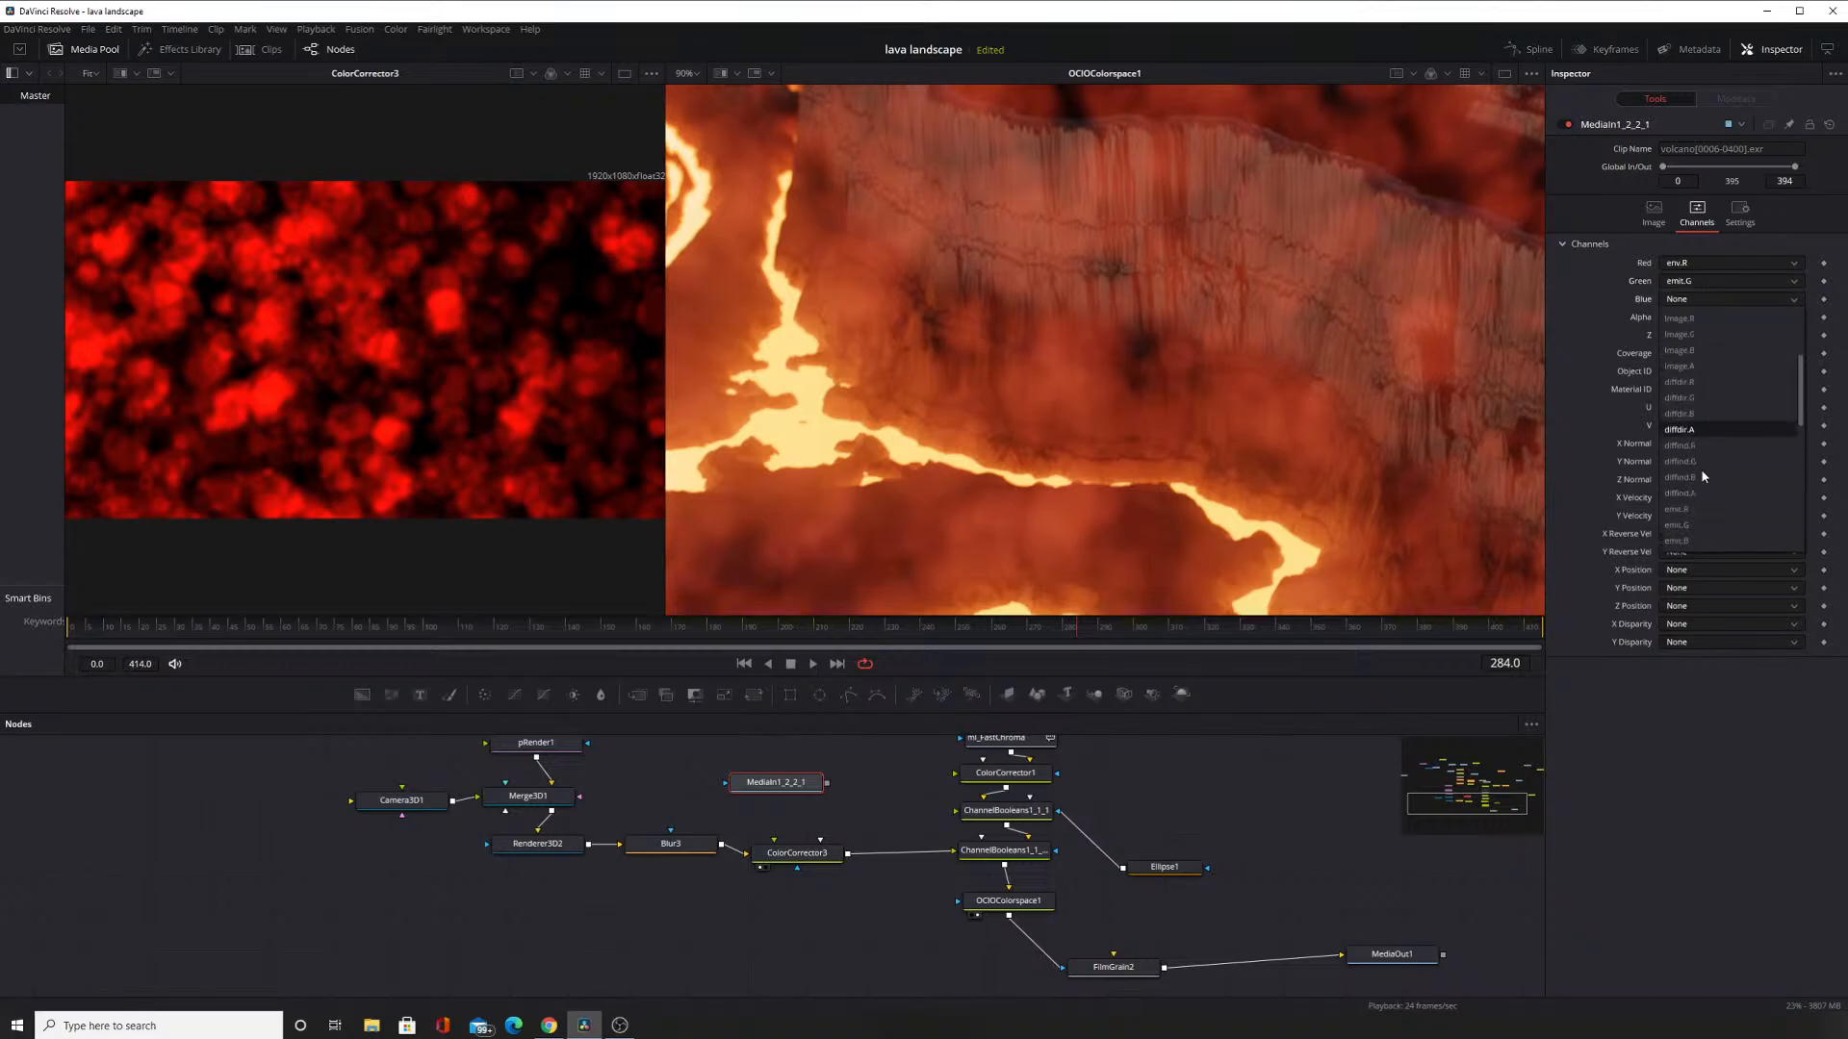
scroll(1707, 429, "down", 1)
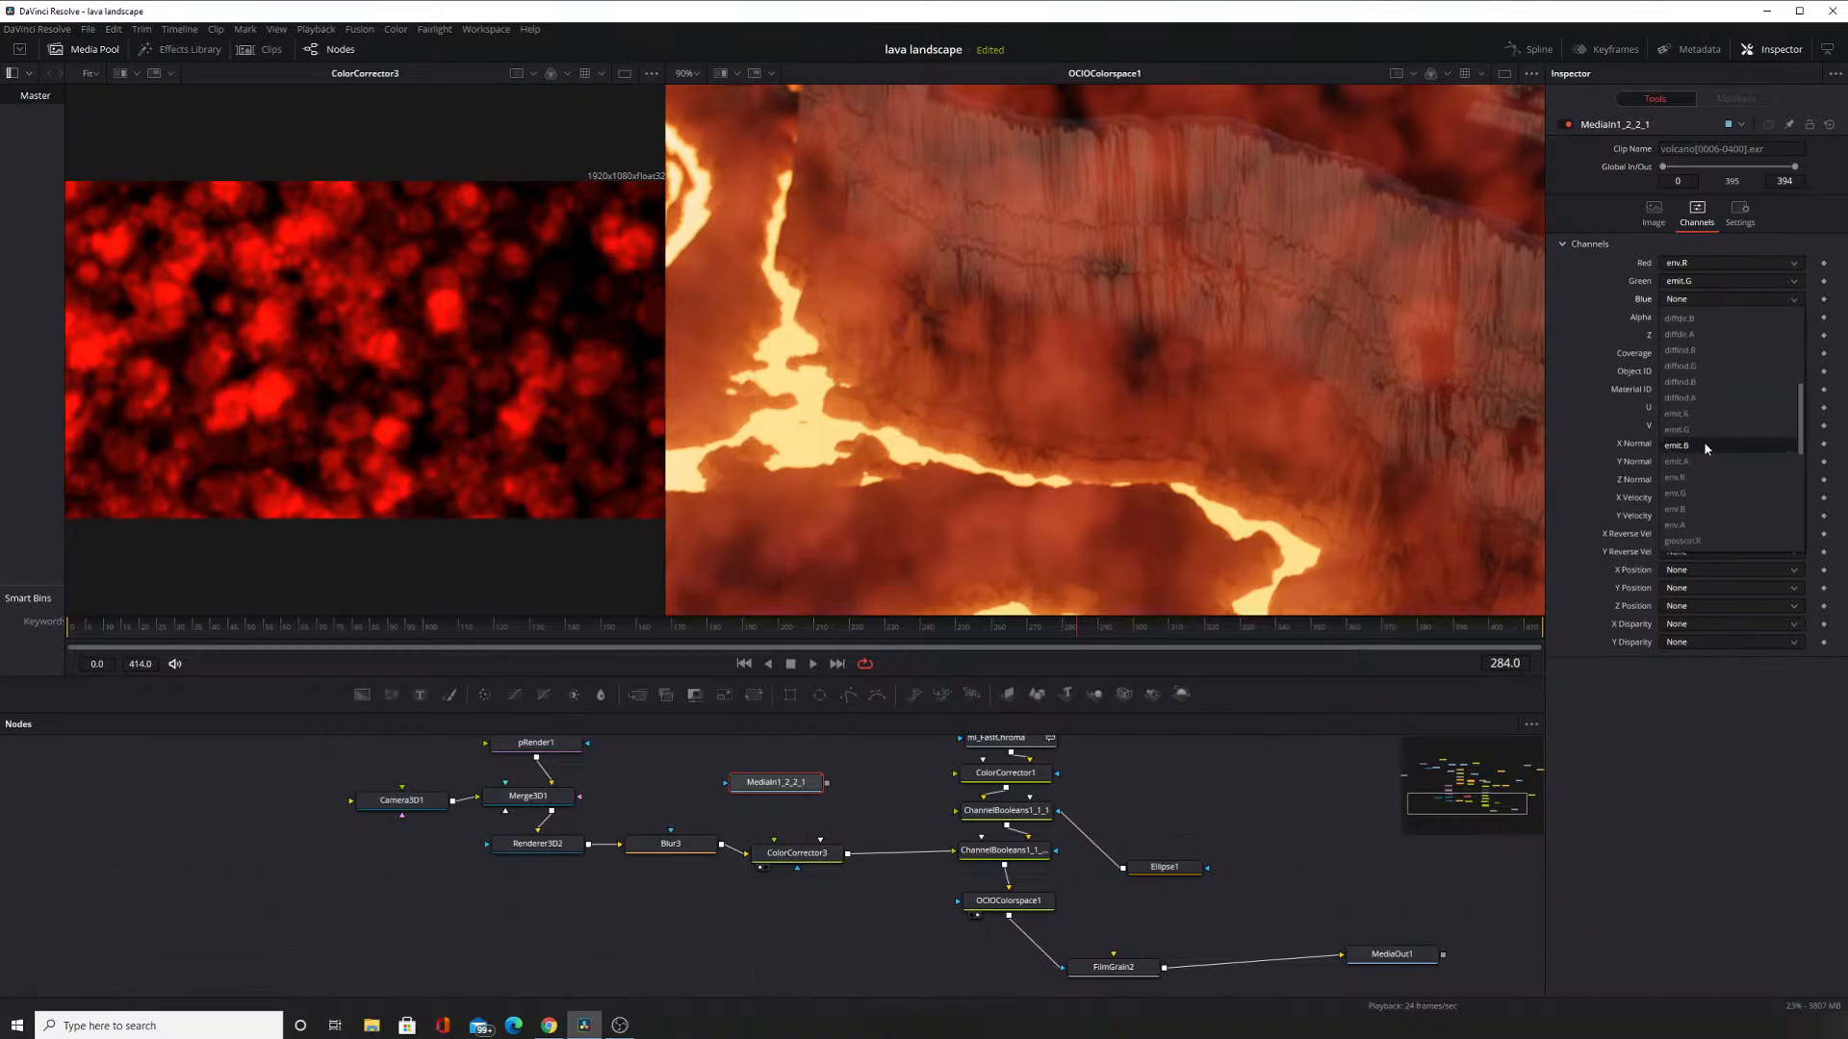
left_click(1698, 446)
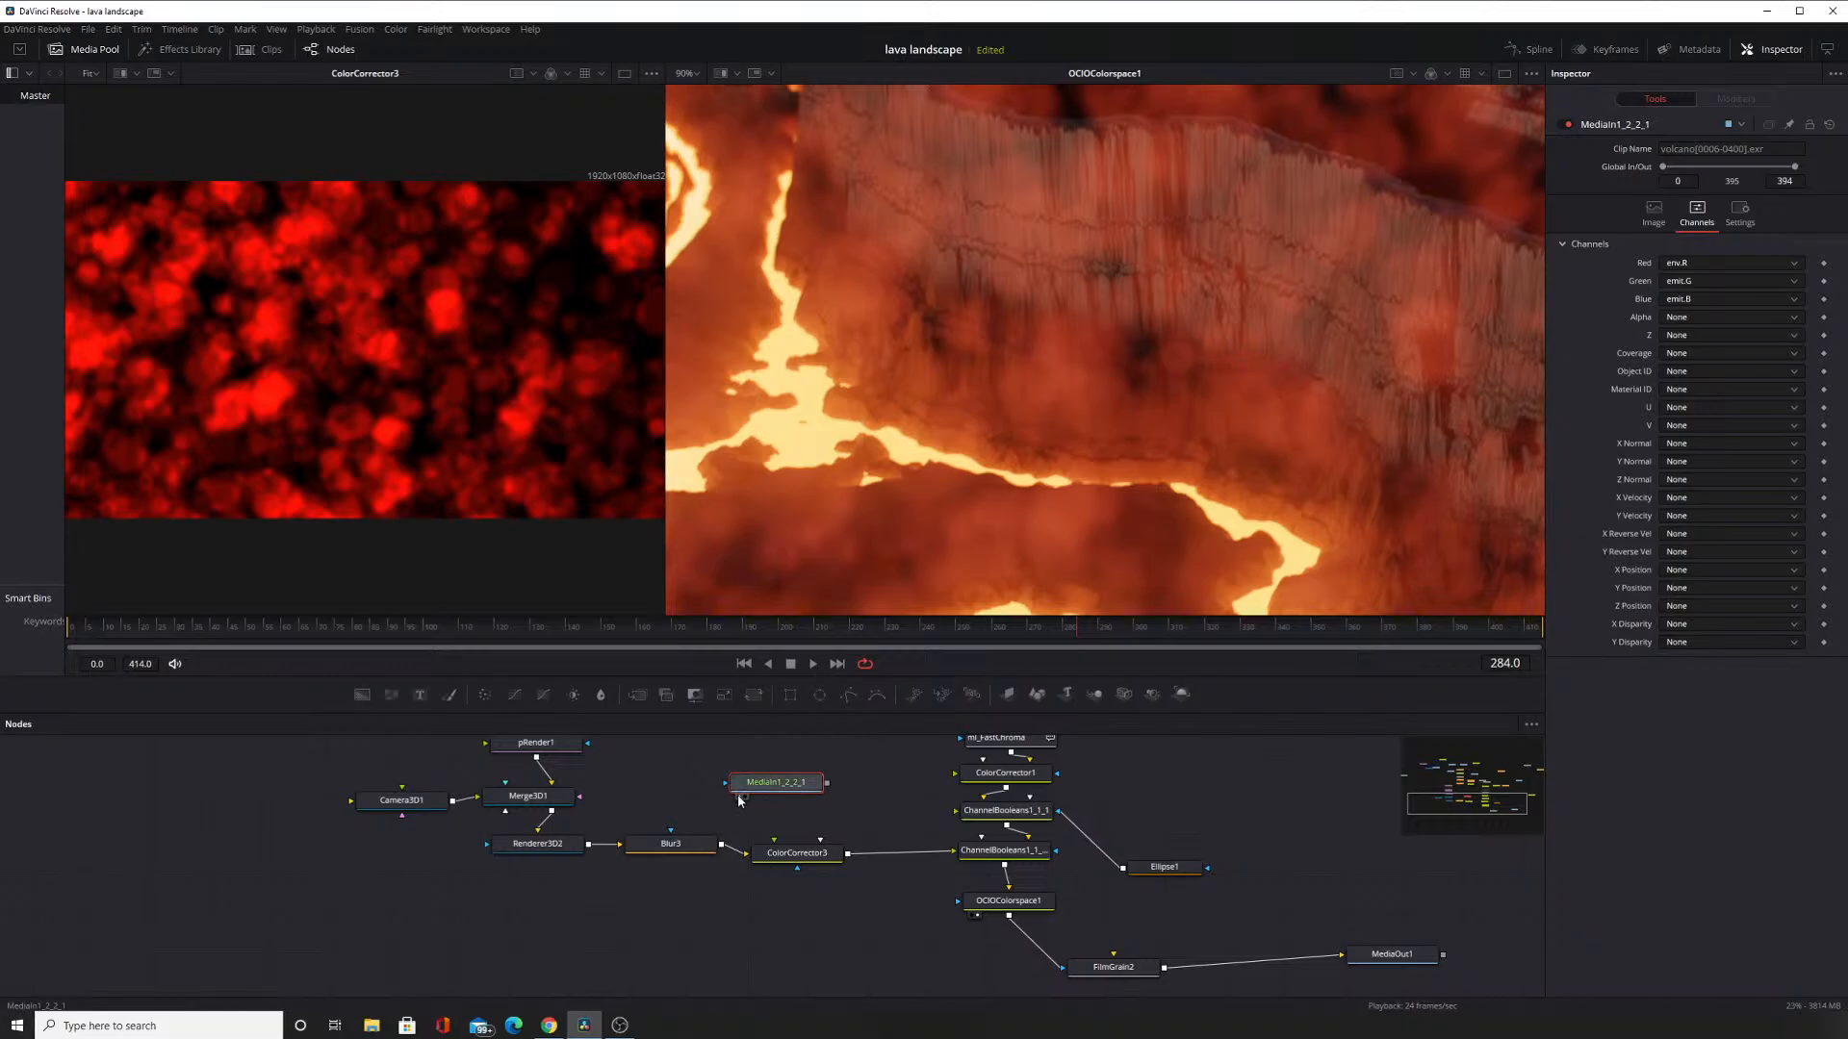
key("1")
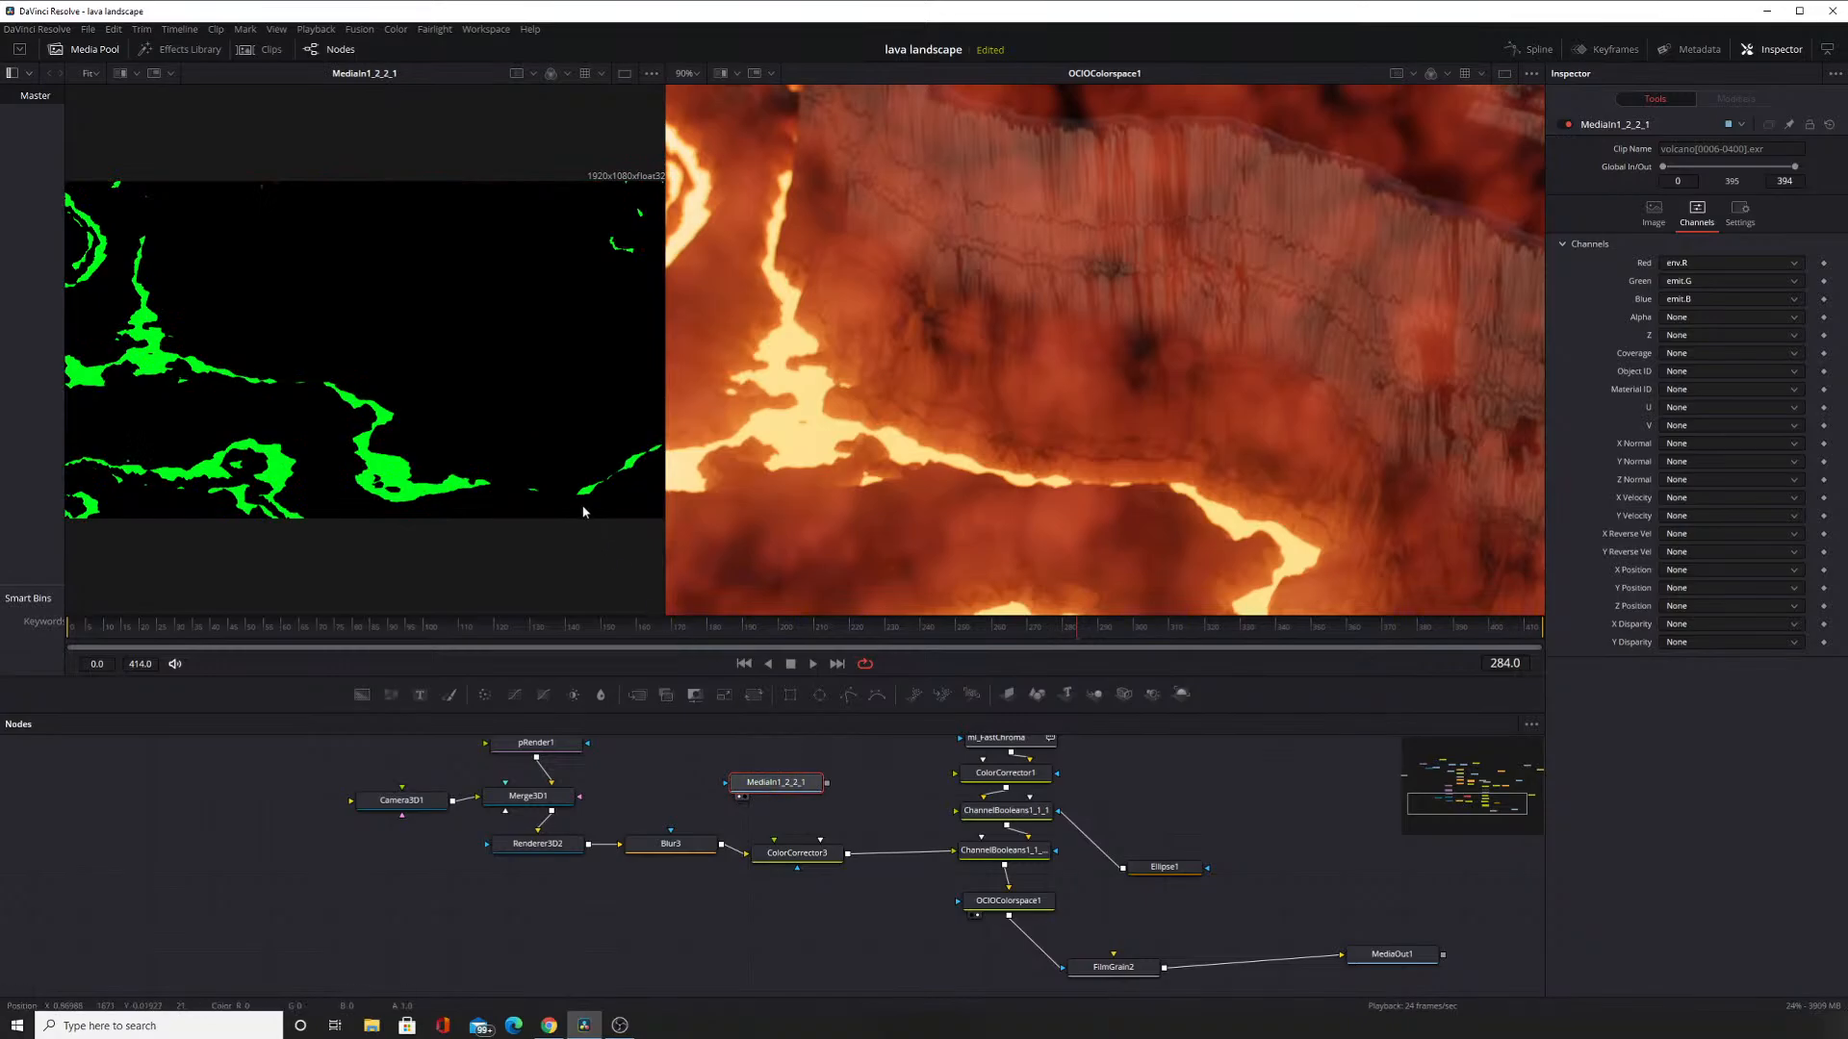
scroll(467, 380, "up", 2)
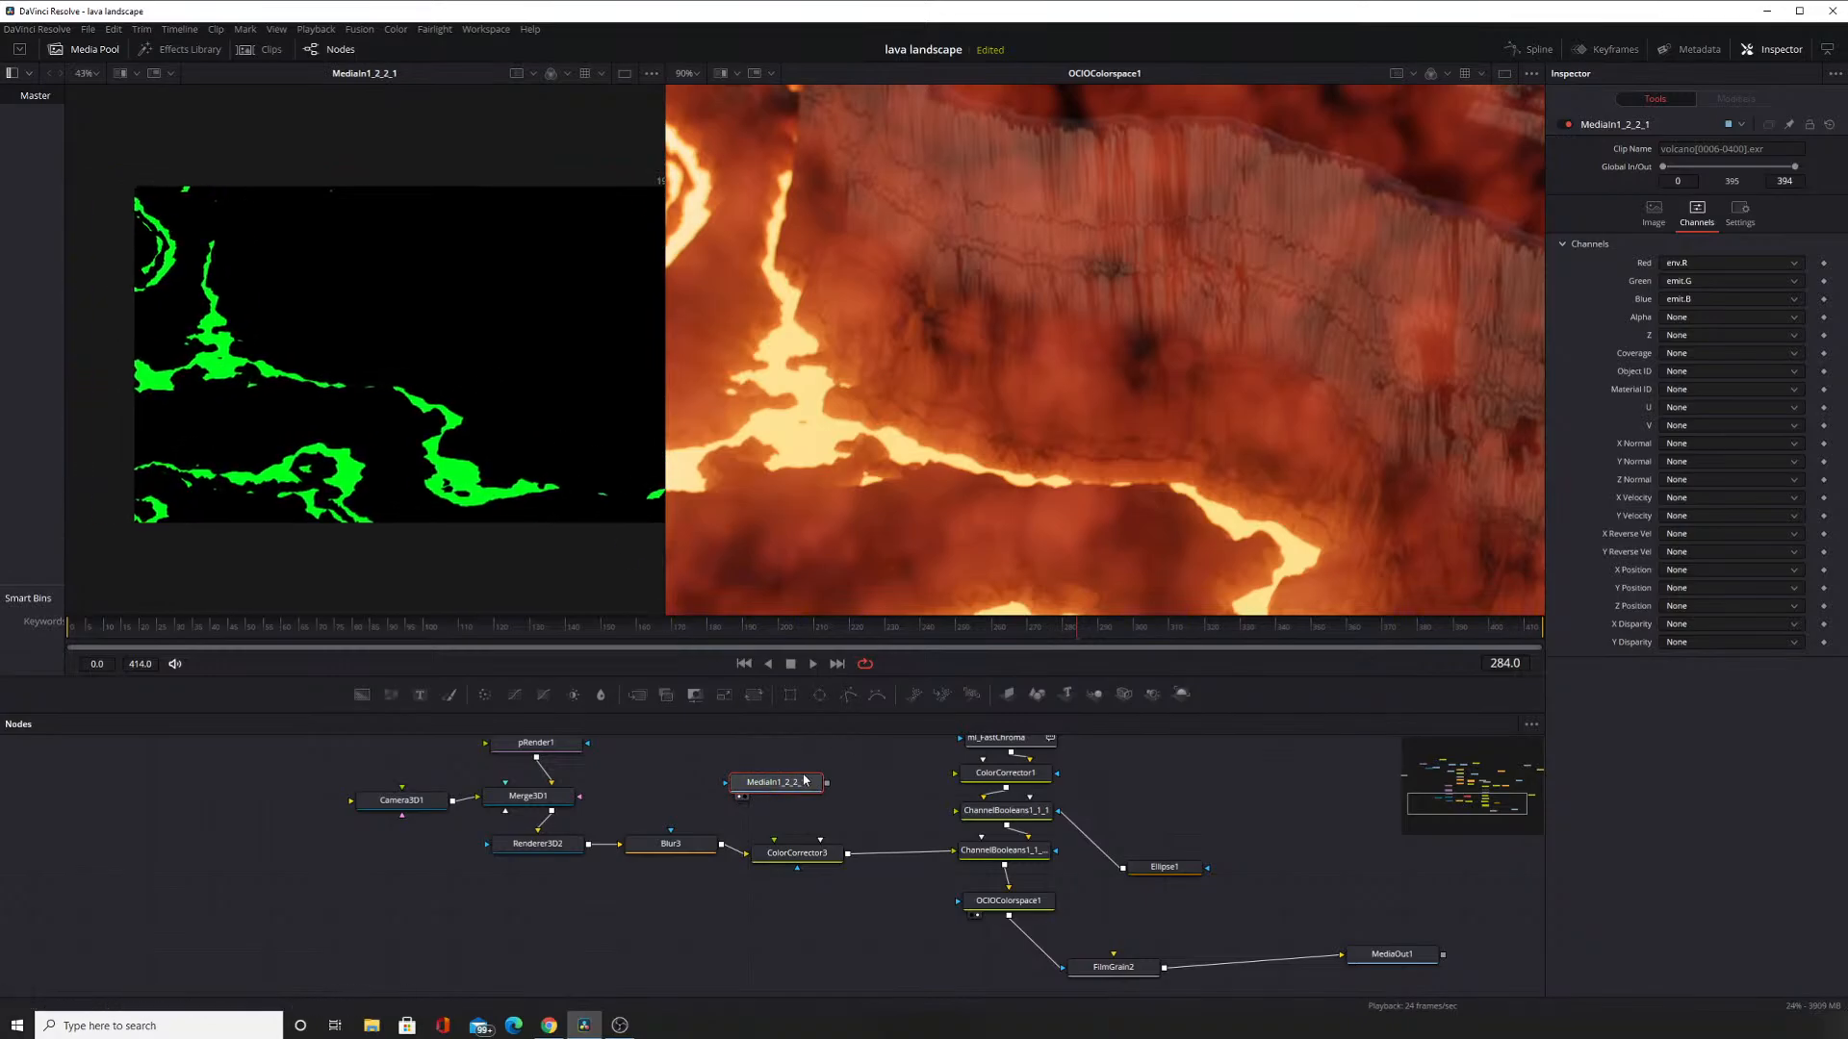
Try MediaIn1_2_2_1 with emit.B as Green, emit.G as Blue and env.G as Red.
left_click(1698, 282)
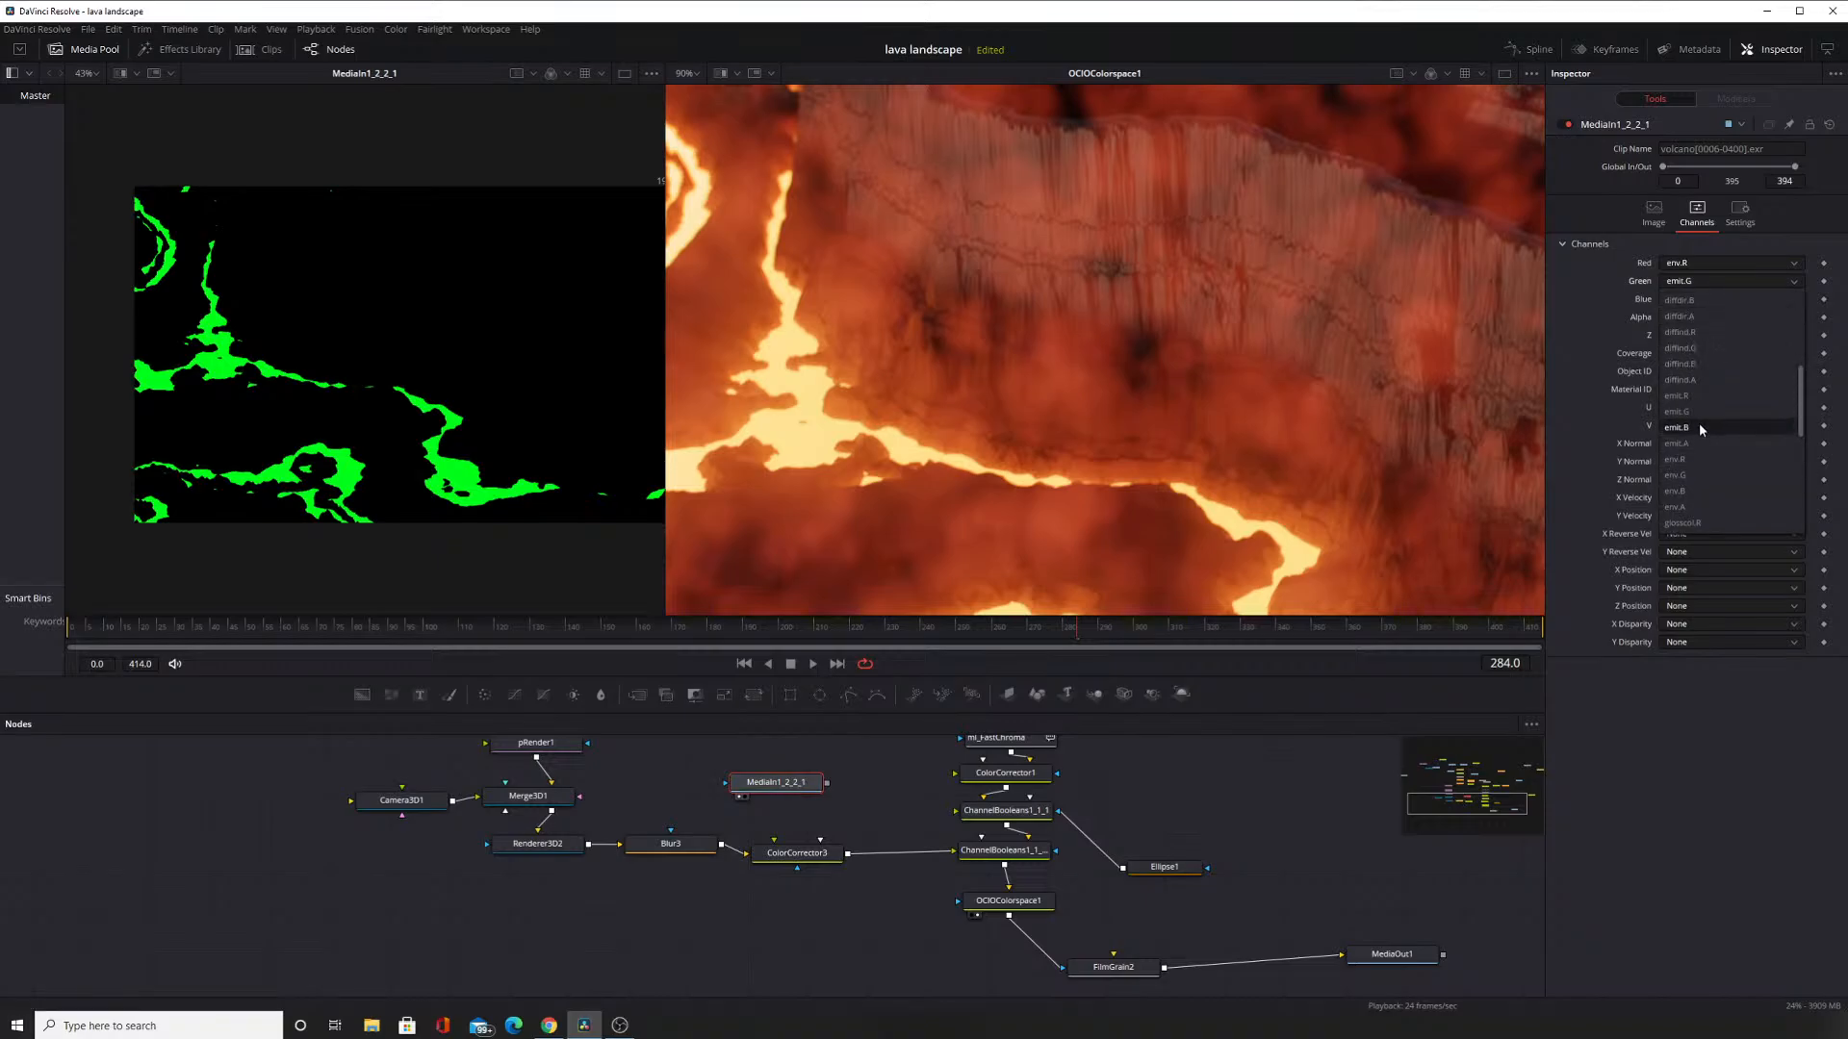
left_click(1699, 426)
left_click(1699, 300)
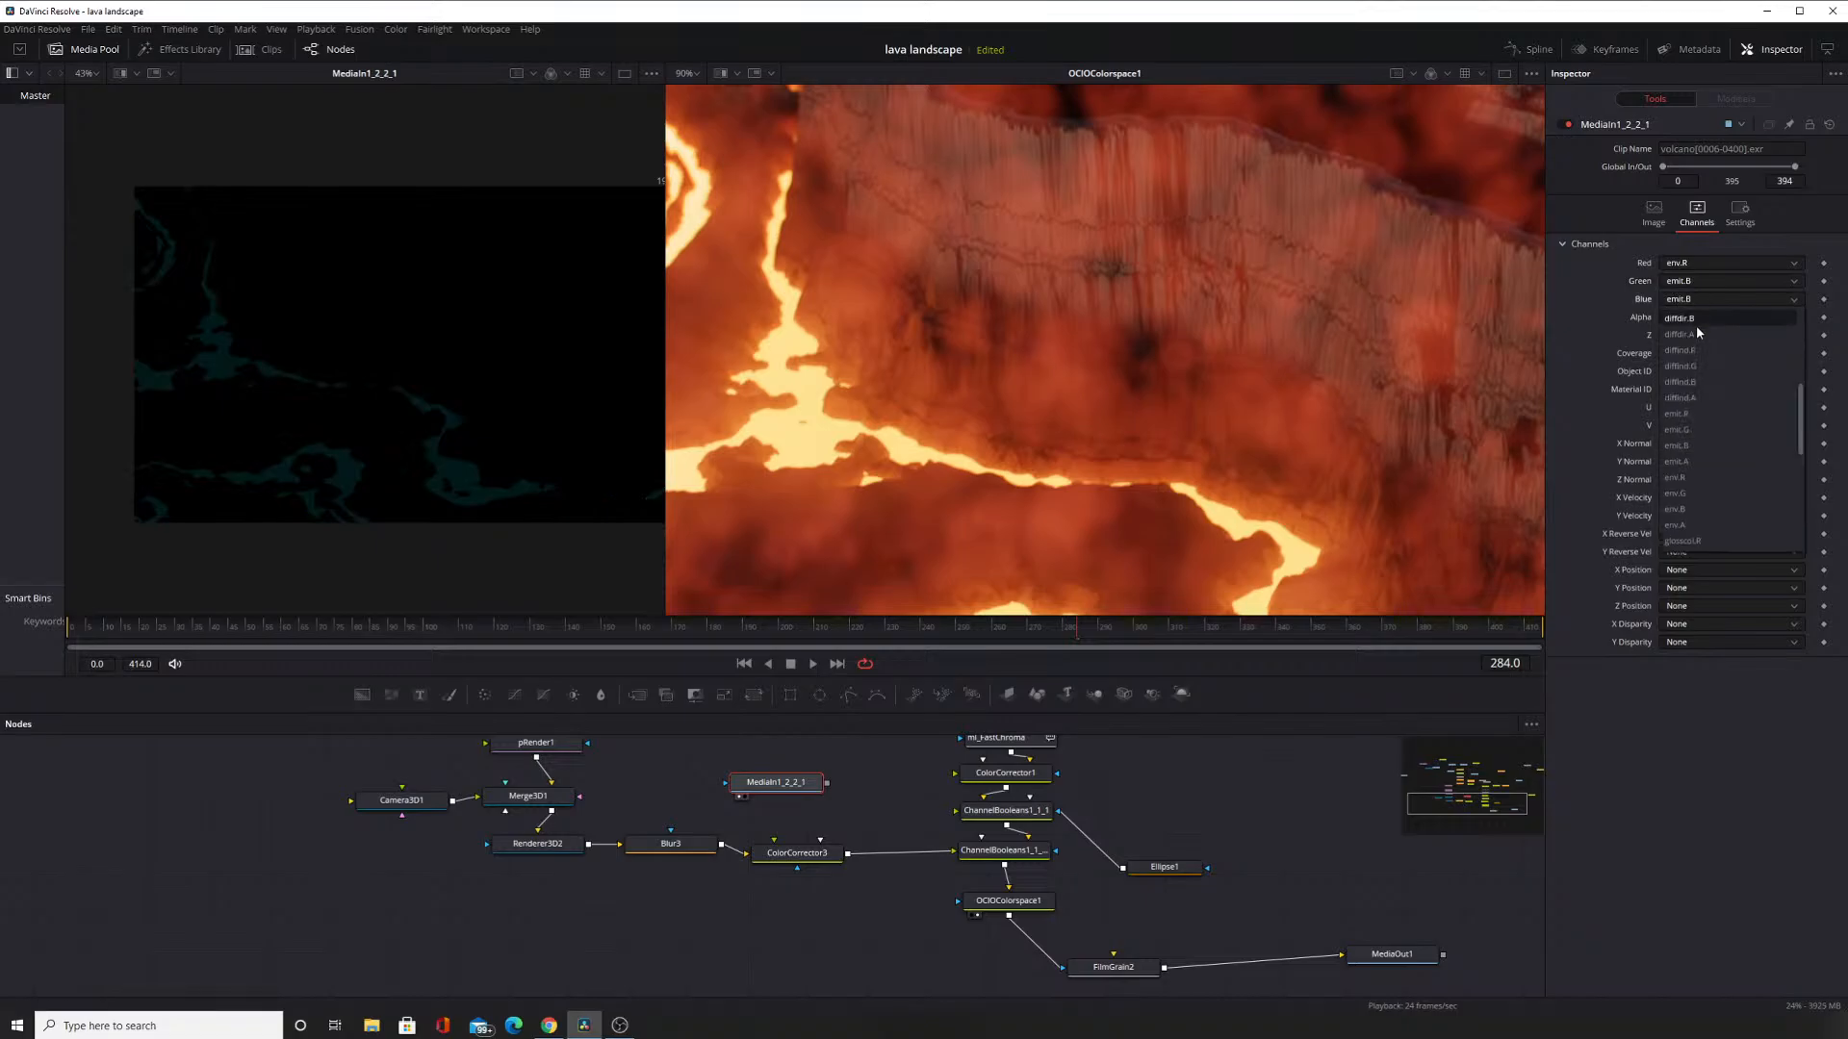
left_click(1695, 437)
left_click(1680, 282)
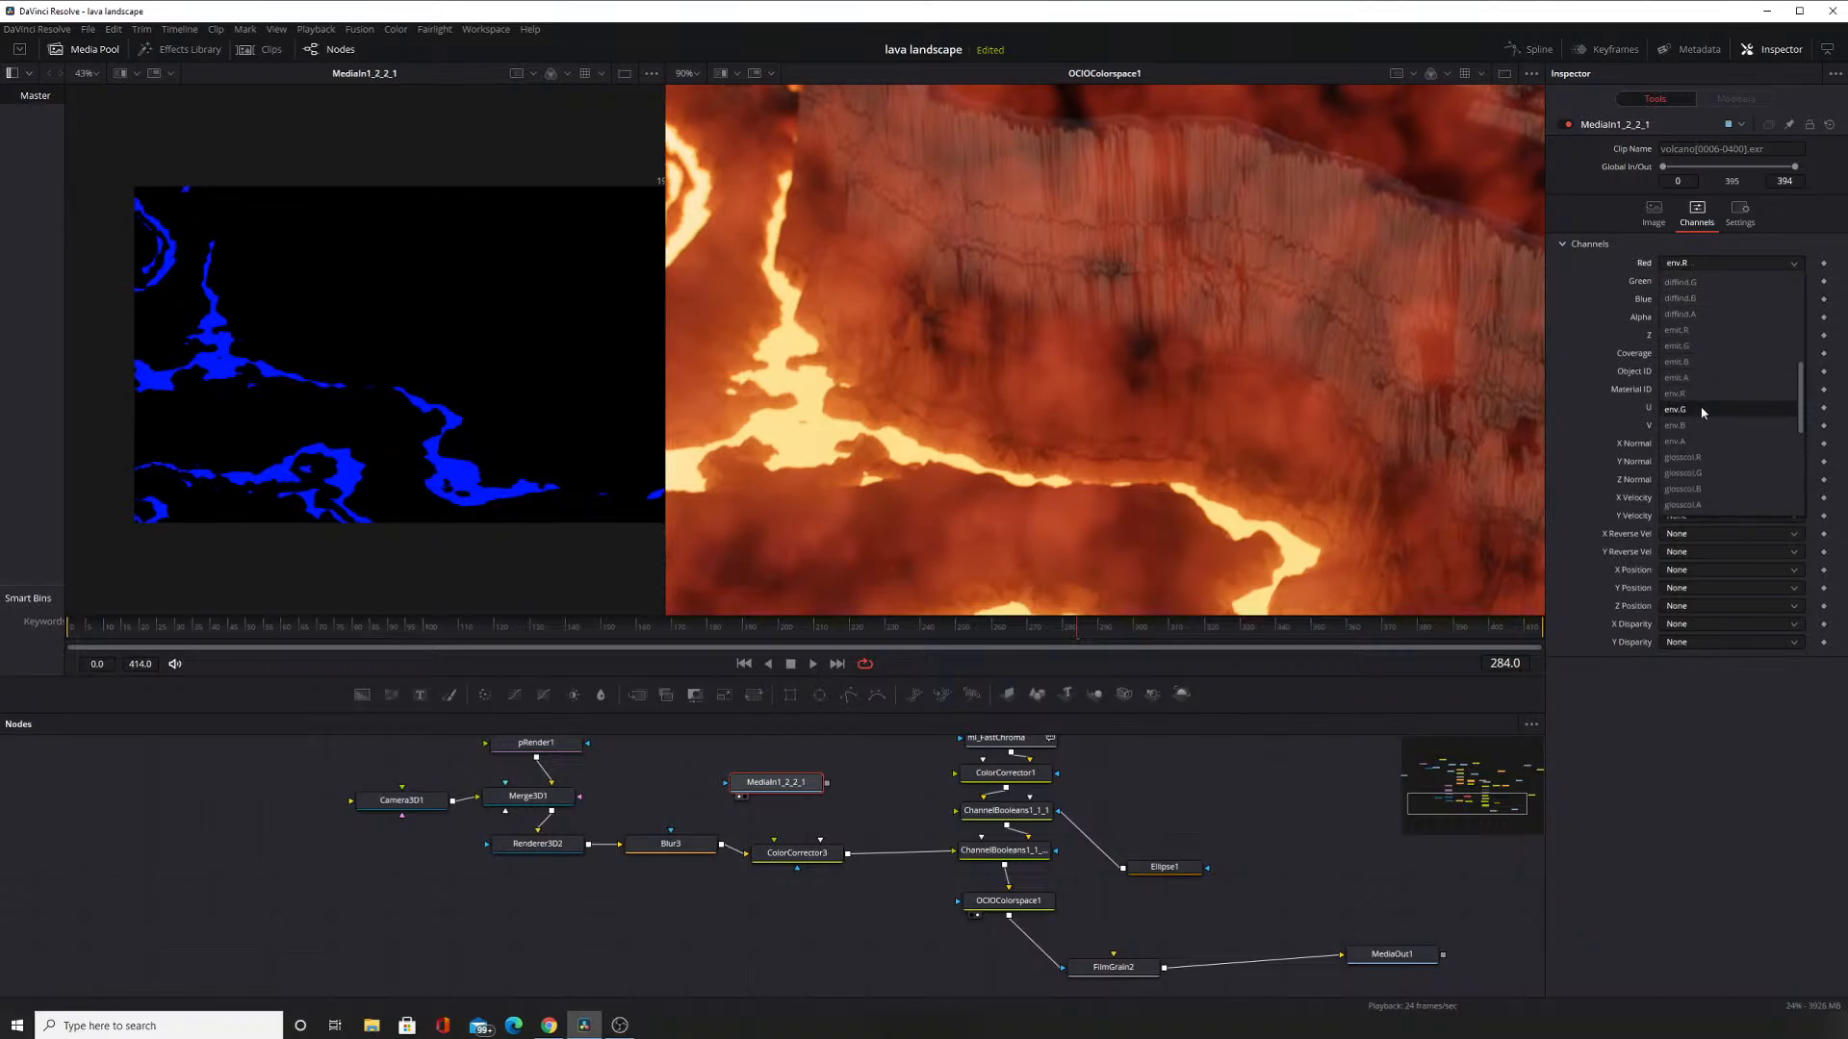
left_click(1701, 409)
Set MediaIn1_2_2_1's channels back to env.R for Red, emit.G for Green and emit.B for Blue.
left_click(1696, 265)
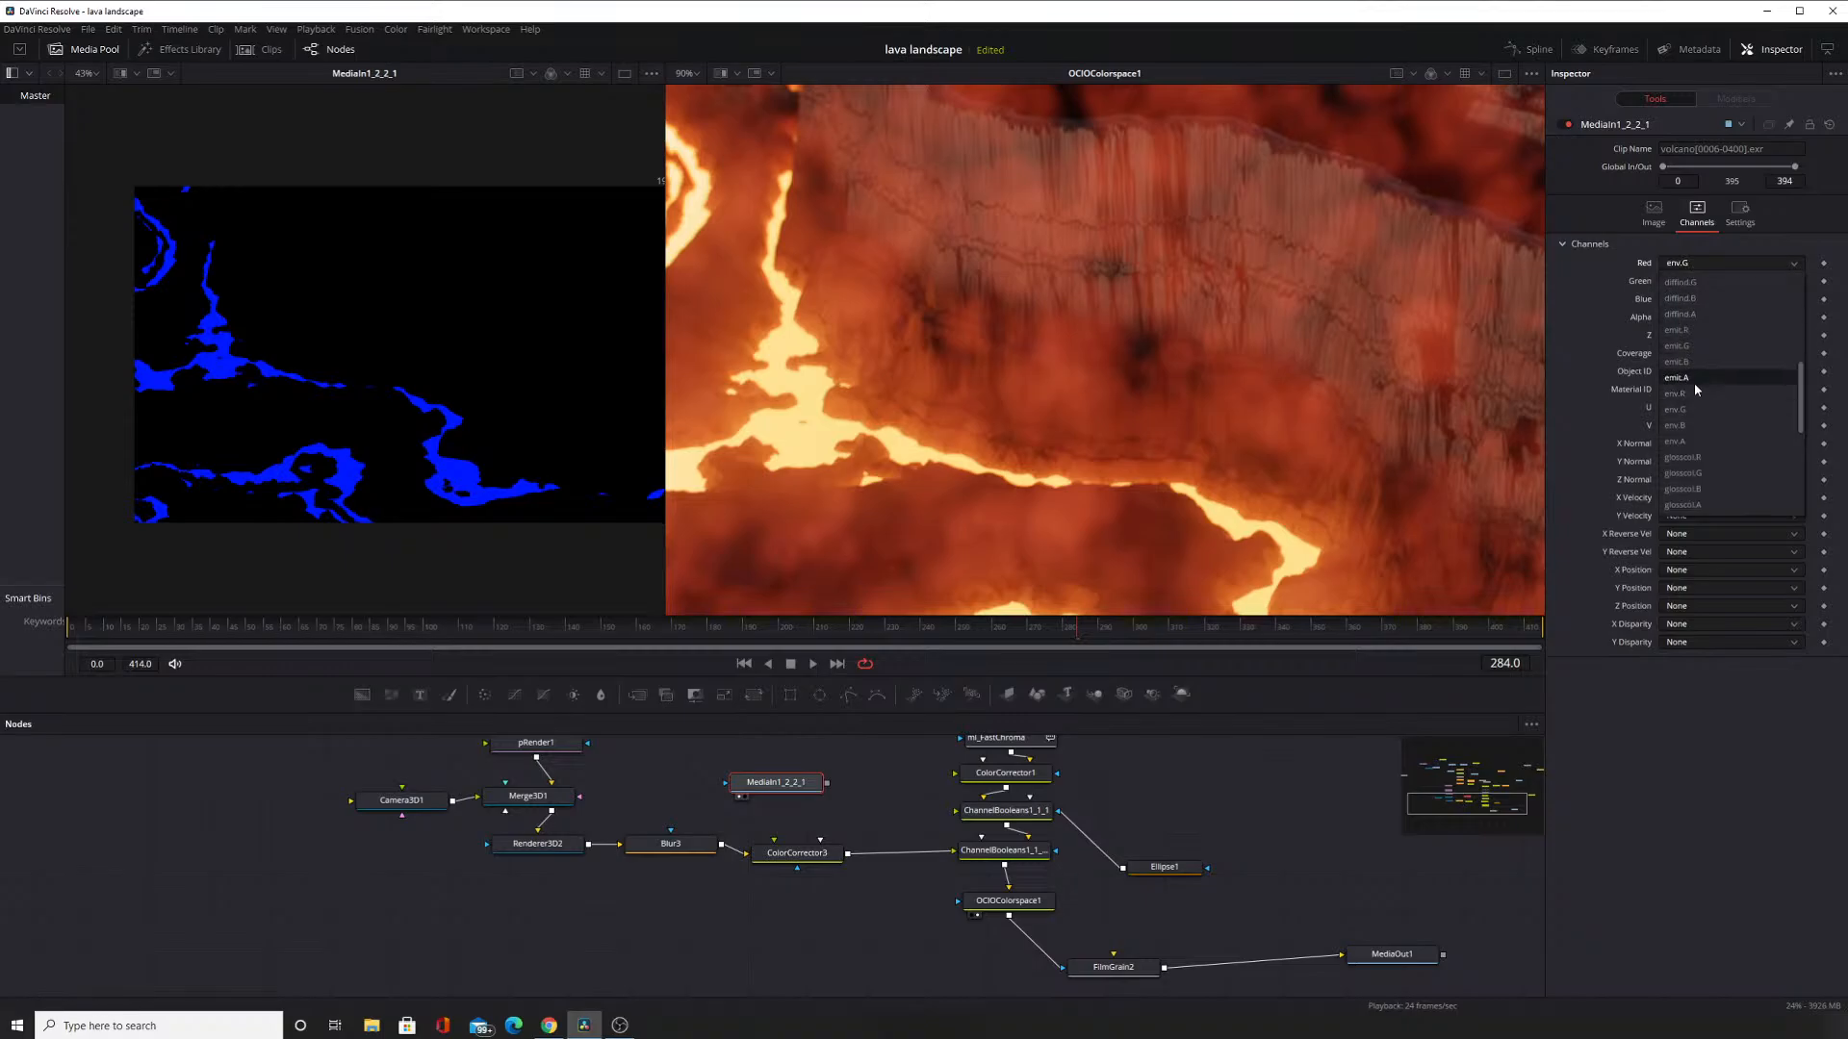
left_click(1694, 389)
left_click(1696, 298)
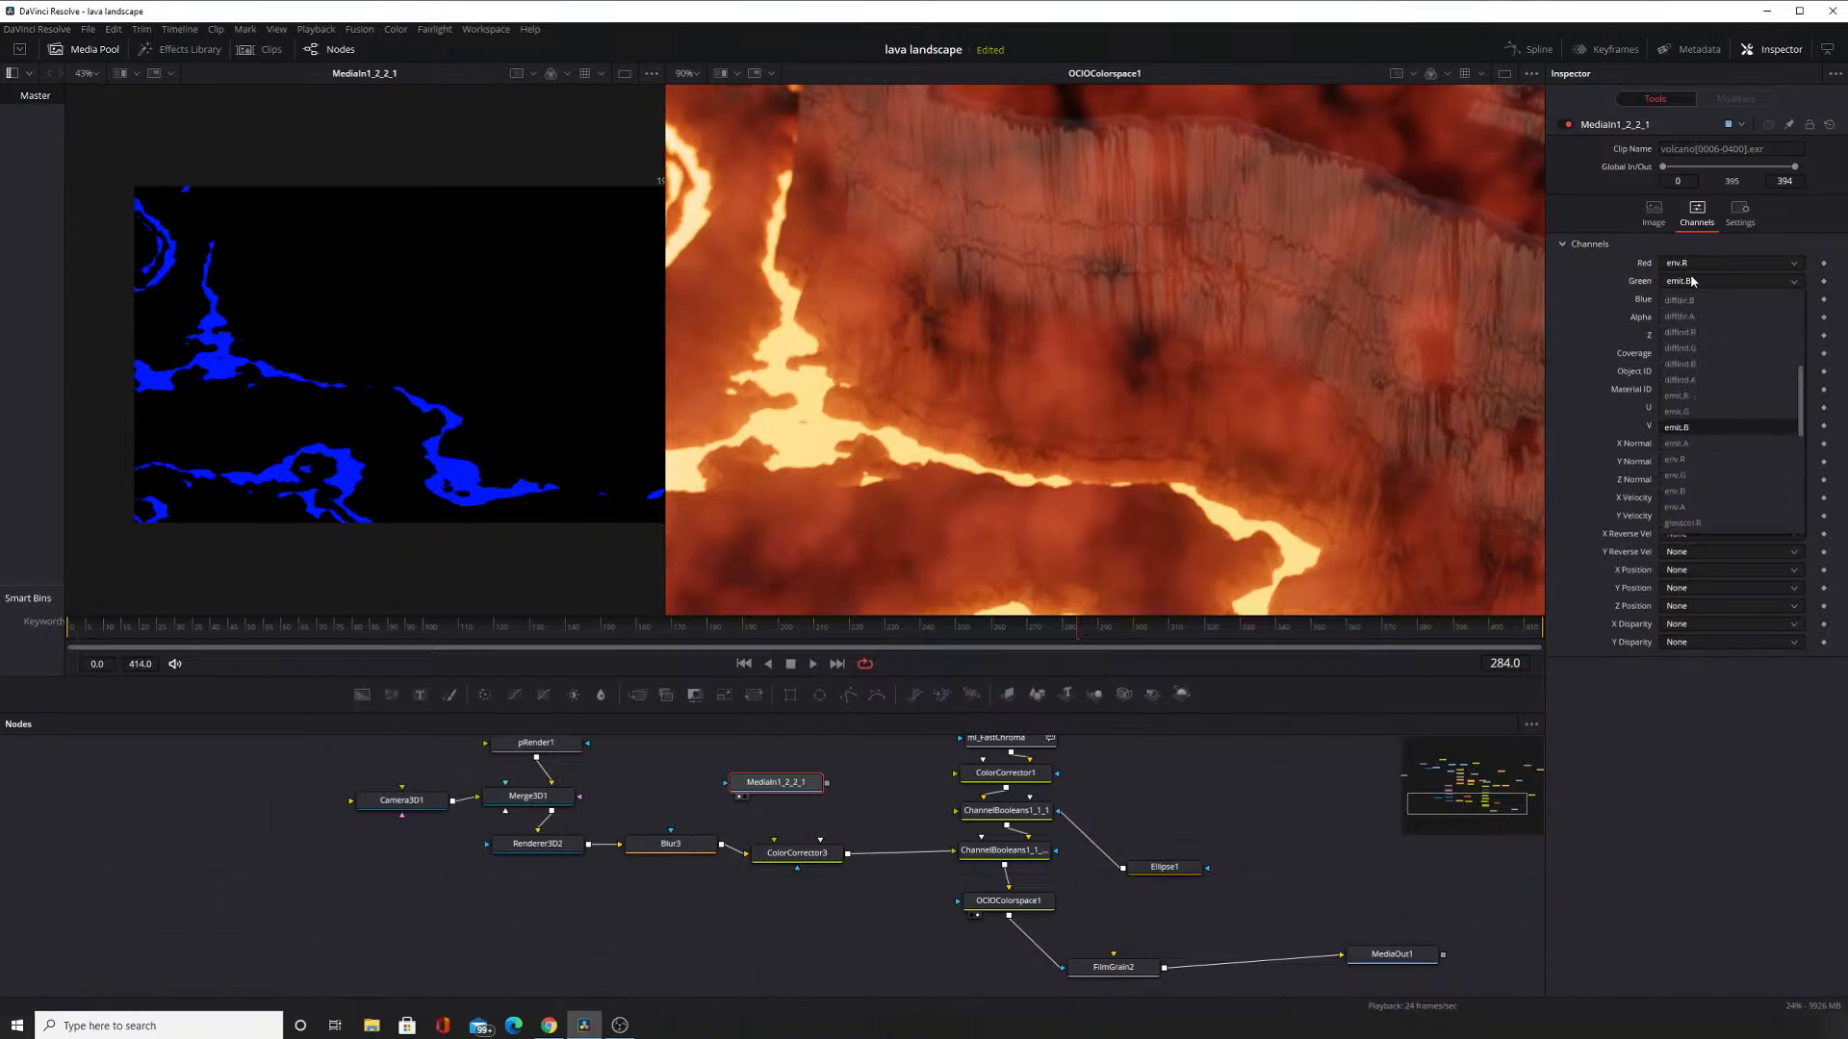
left_click(1701, 408)
left_click(1710, 298)
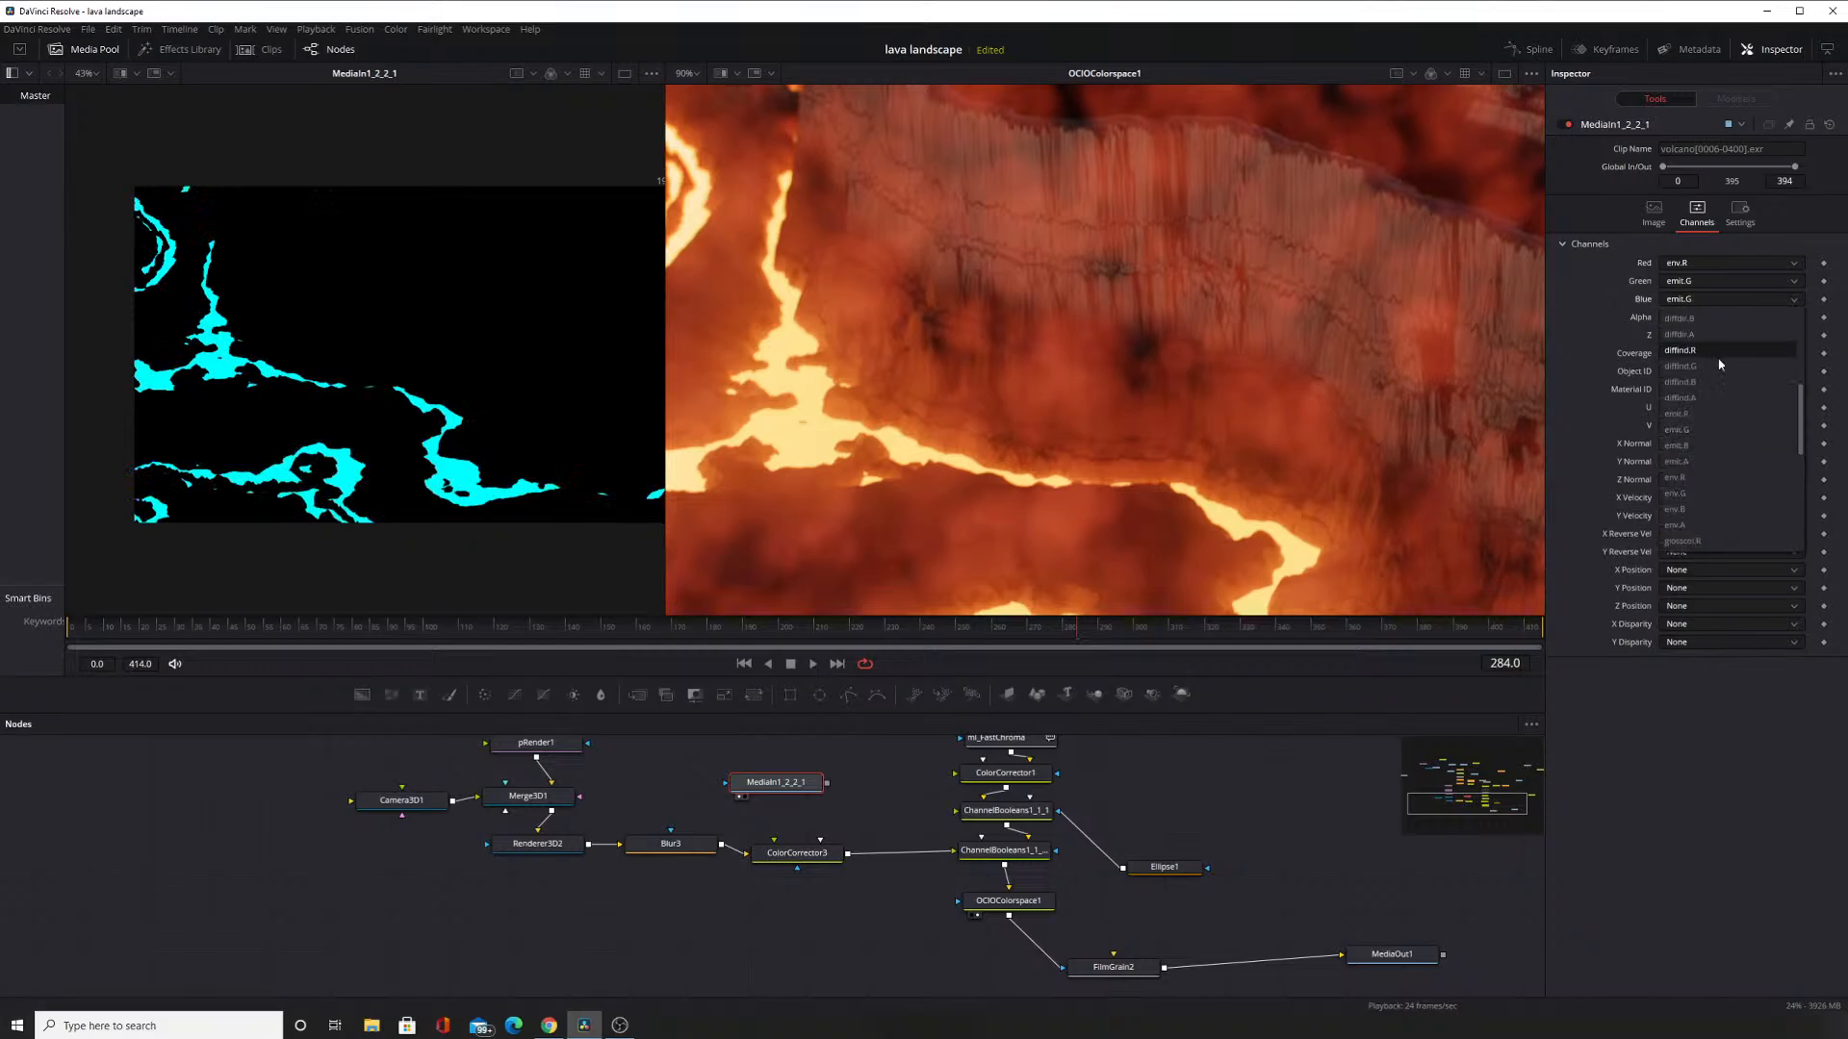
left_click(1713, 437)
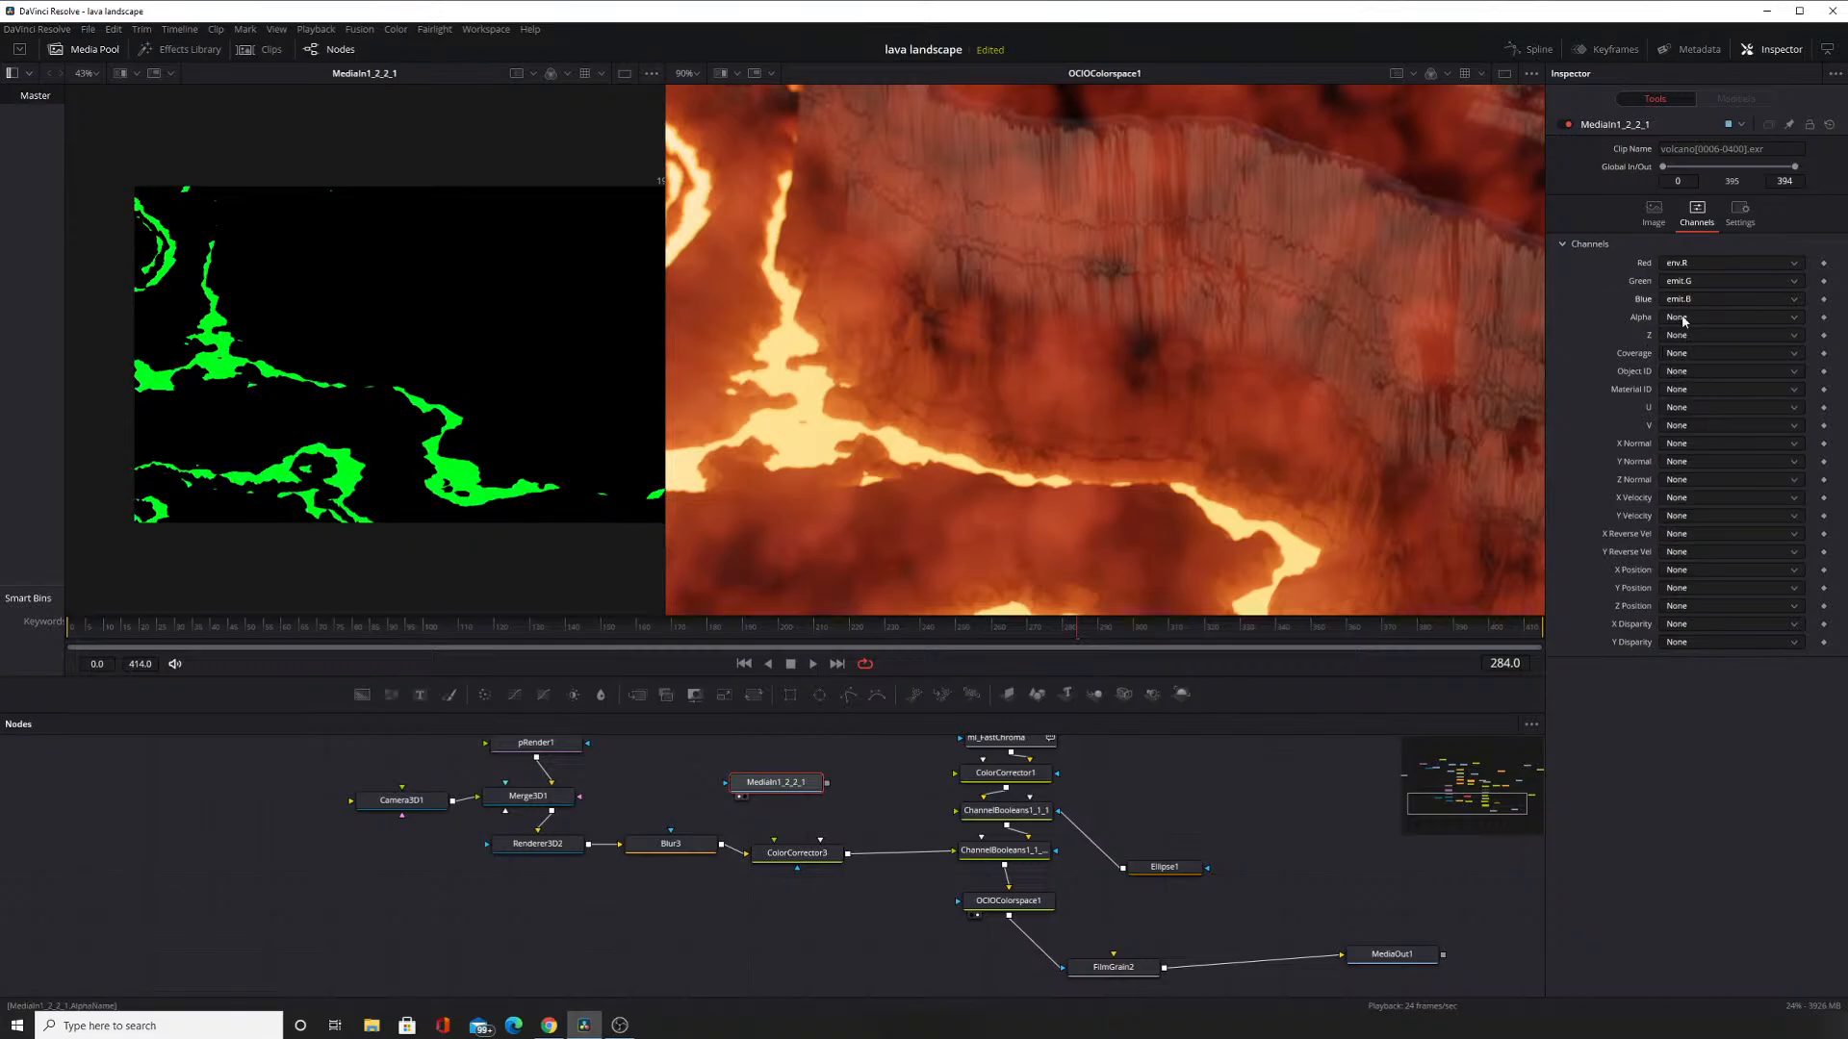
Check MediaIn1_2_2_1's source color space settings, trying the Space type and returning it to Auto.
left_click(1654, 210)
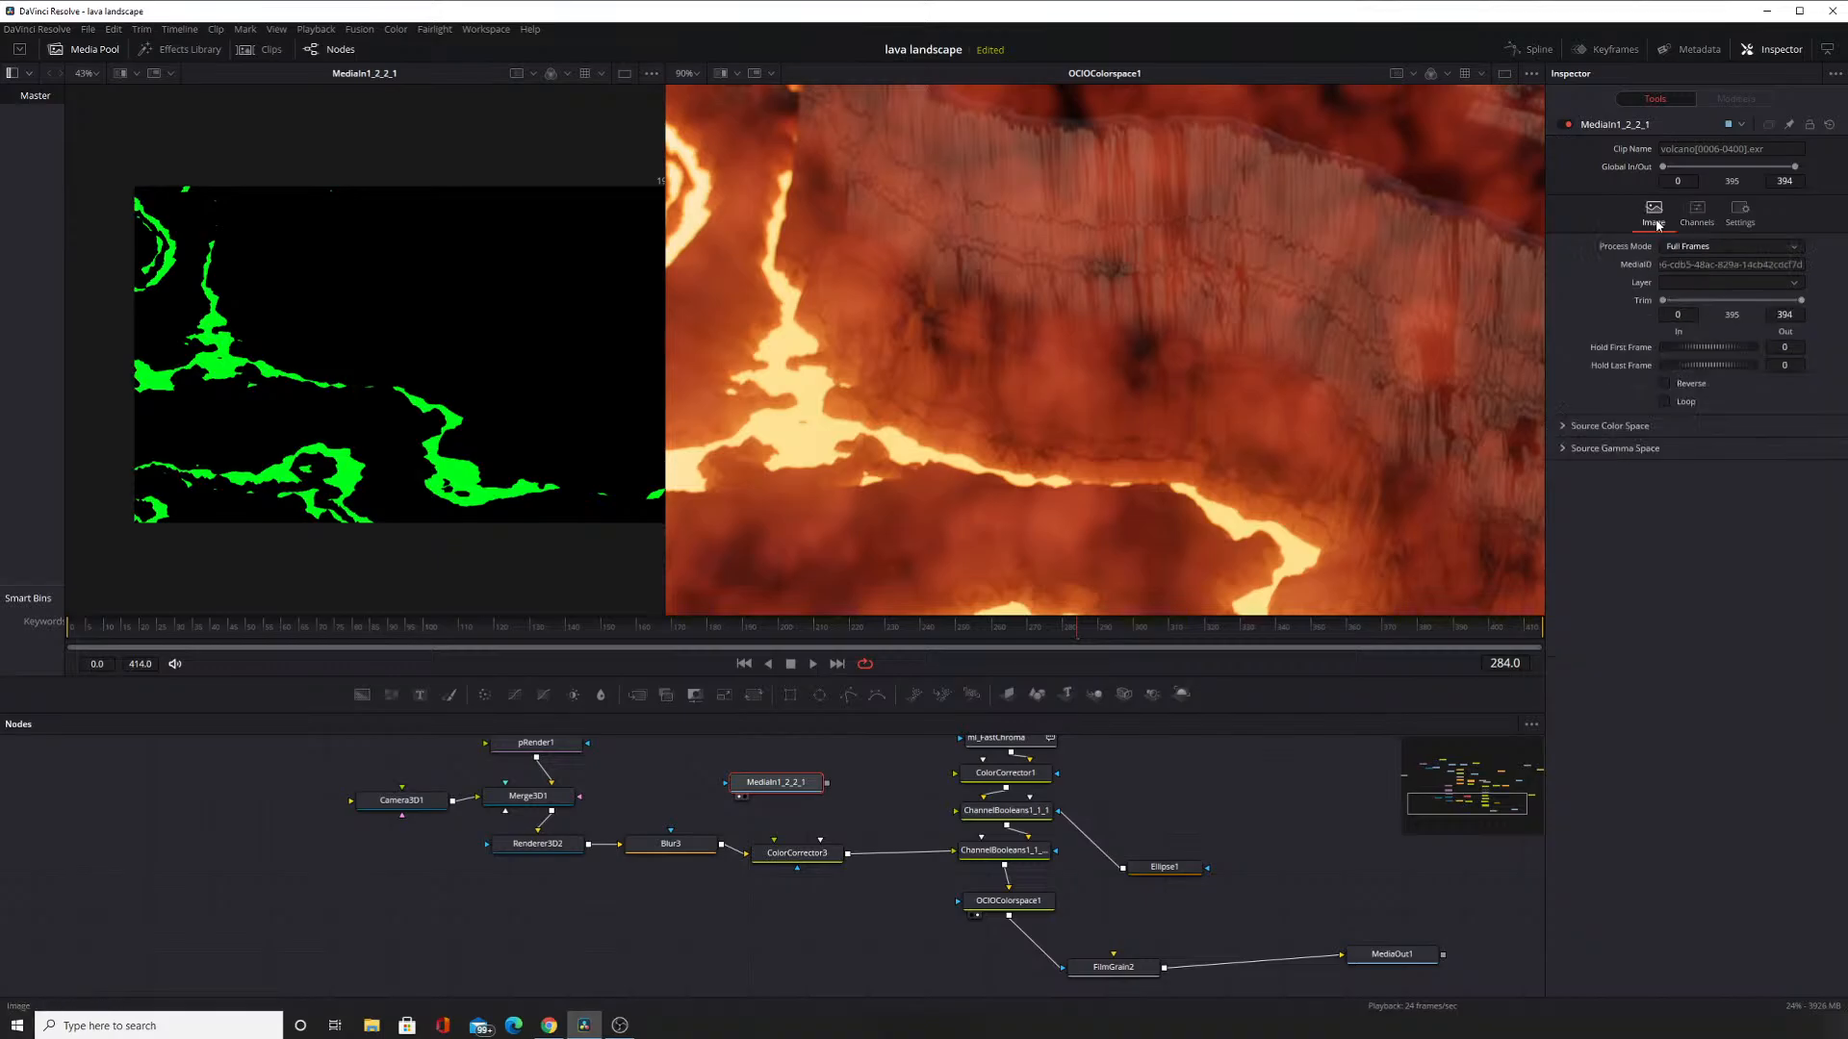
left_click(1603, 426)
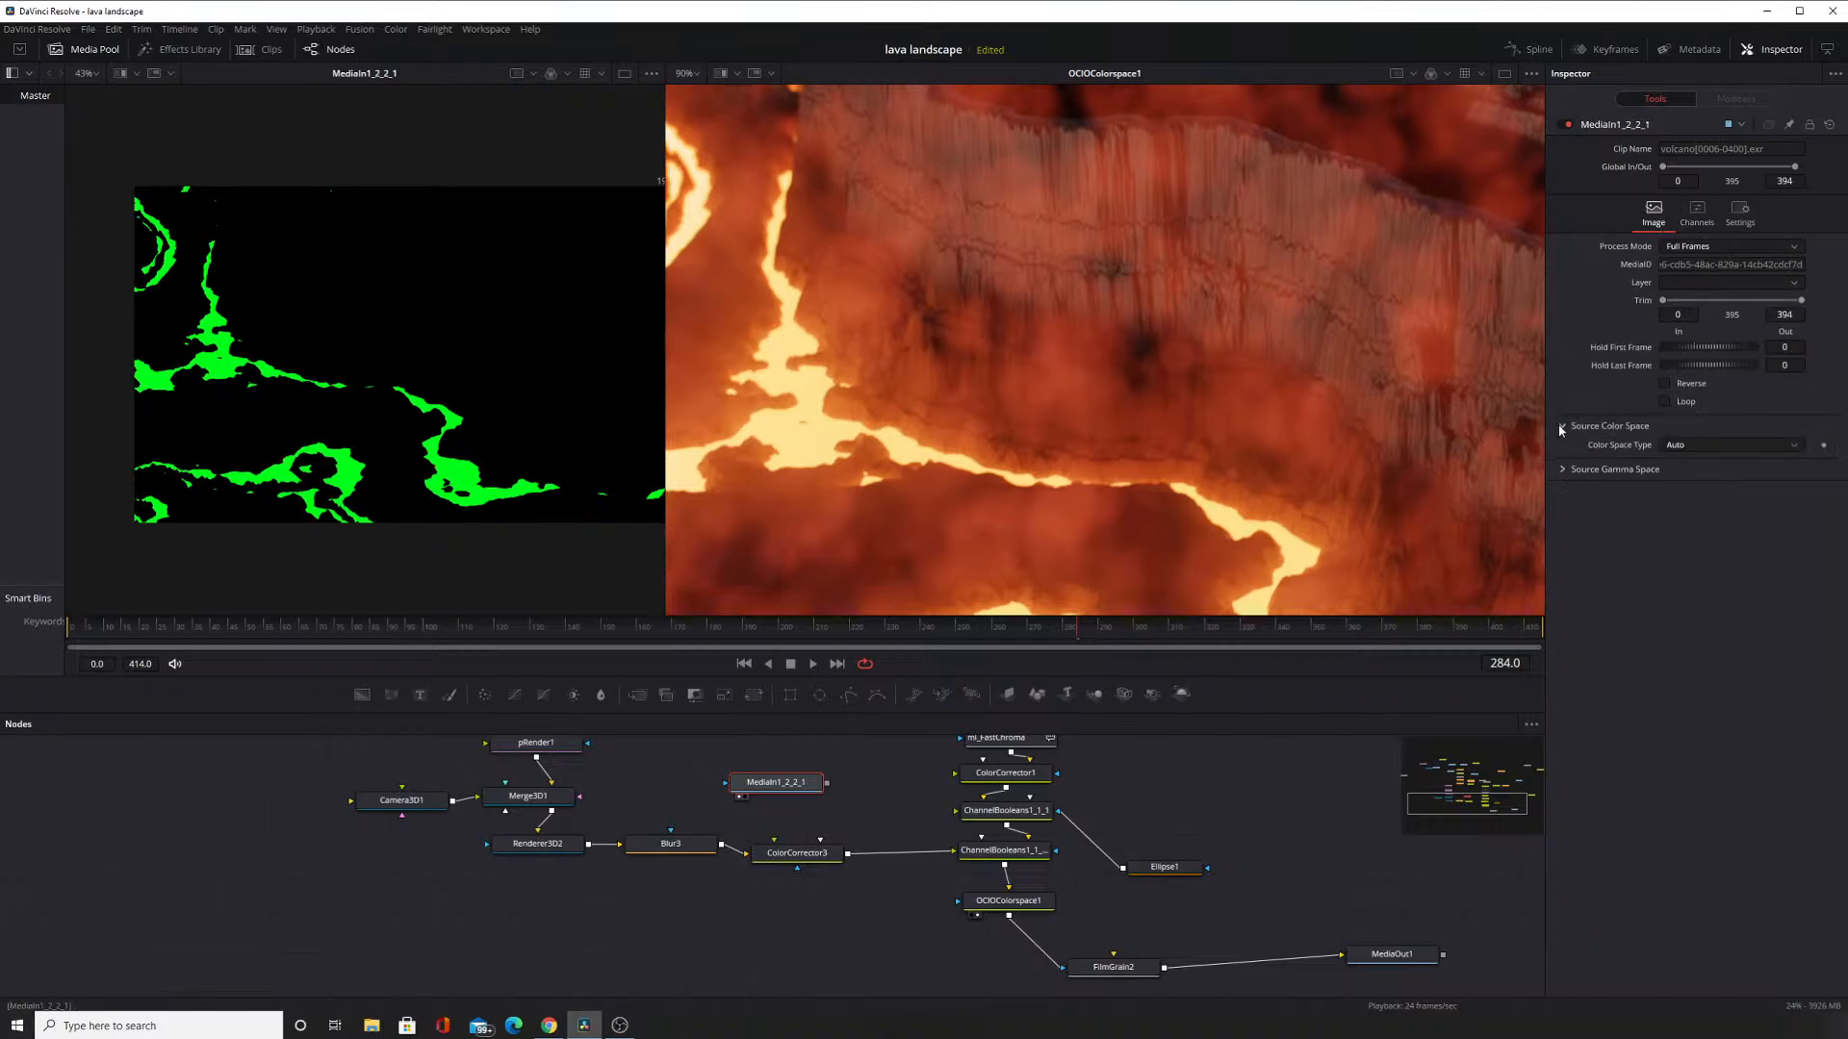
left_click(1661, 446)
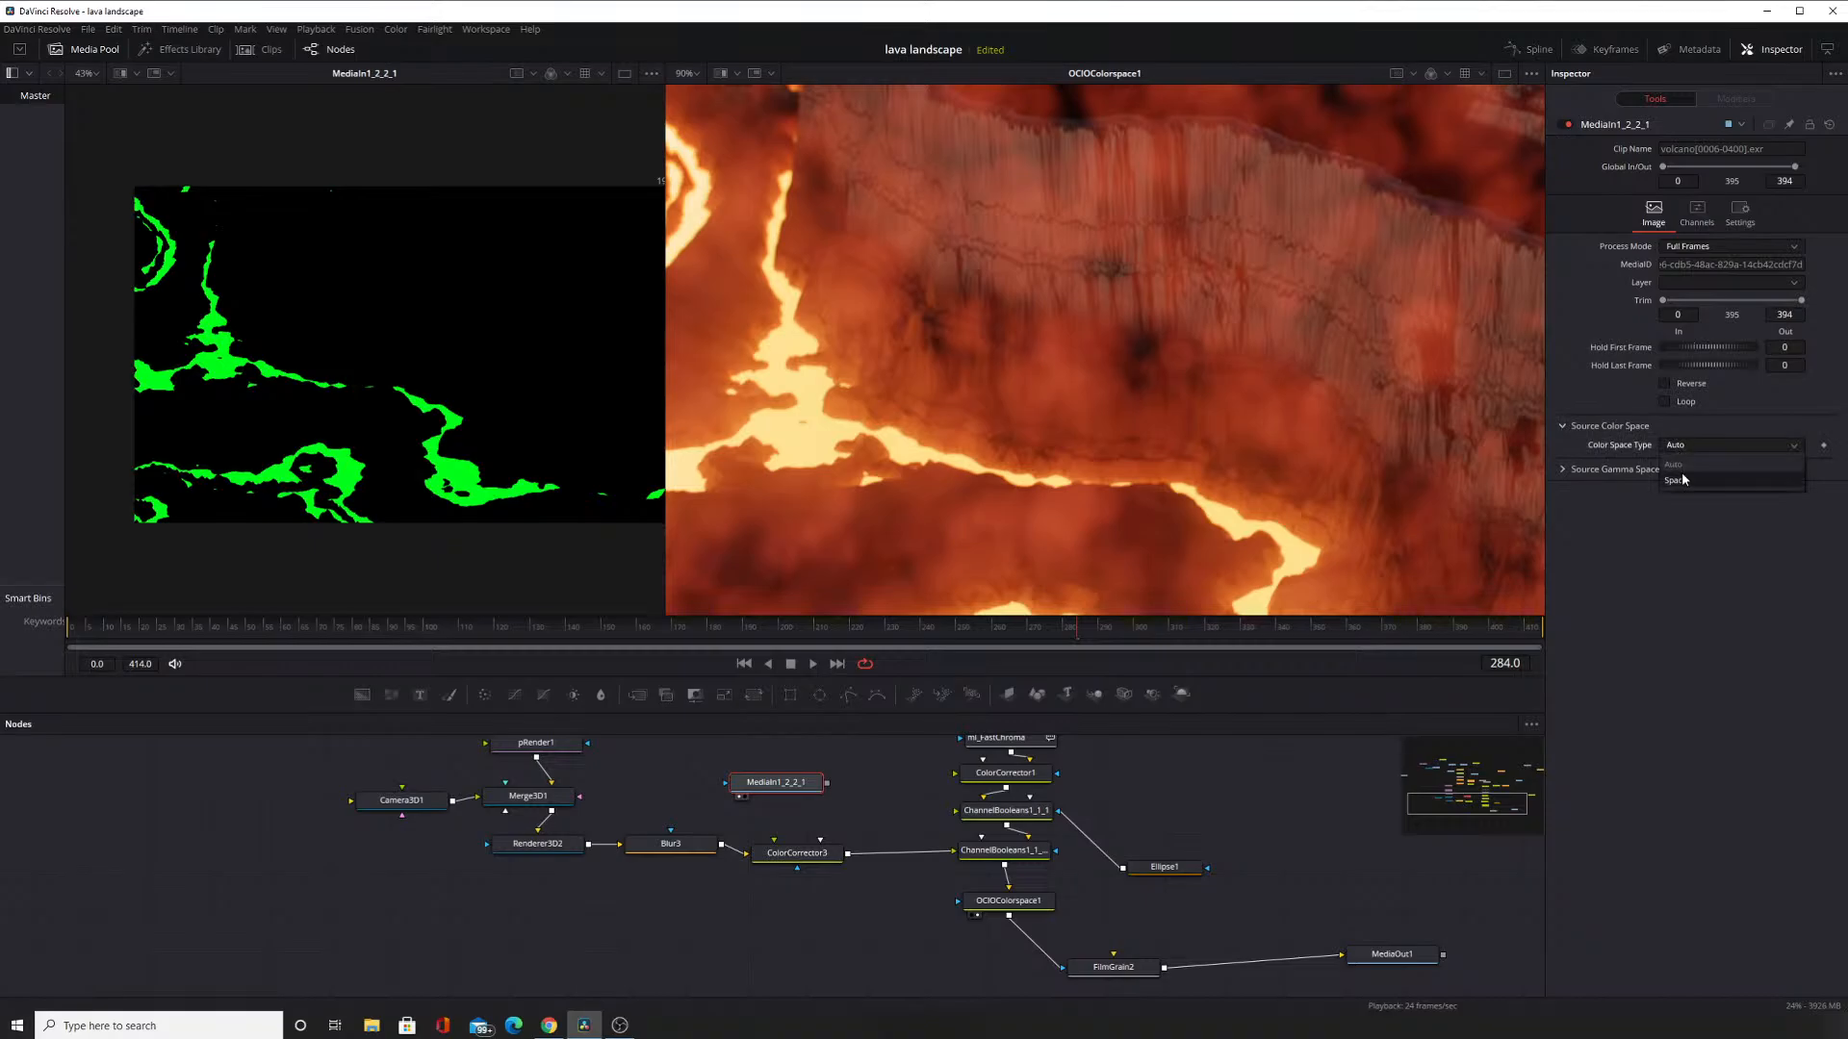
left_click(1685, 479)
left_click(1689, 446)
left_click(1674, 464)
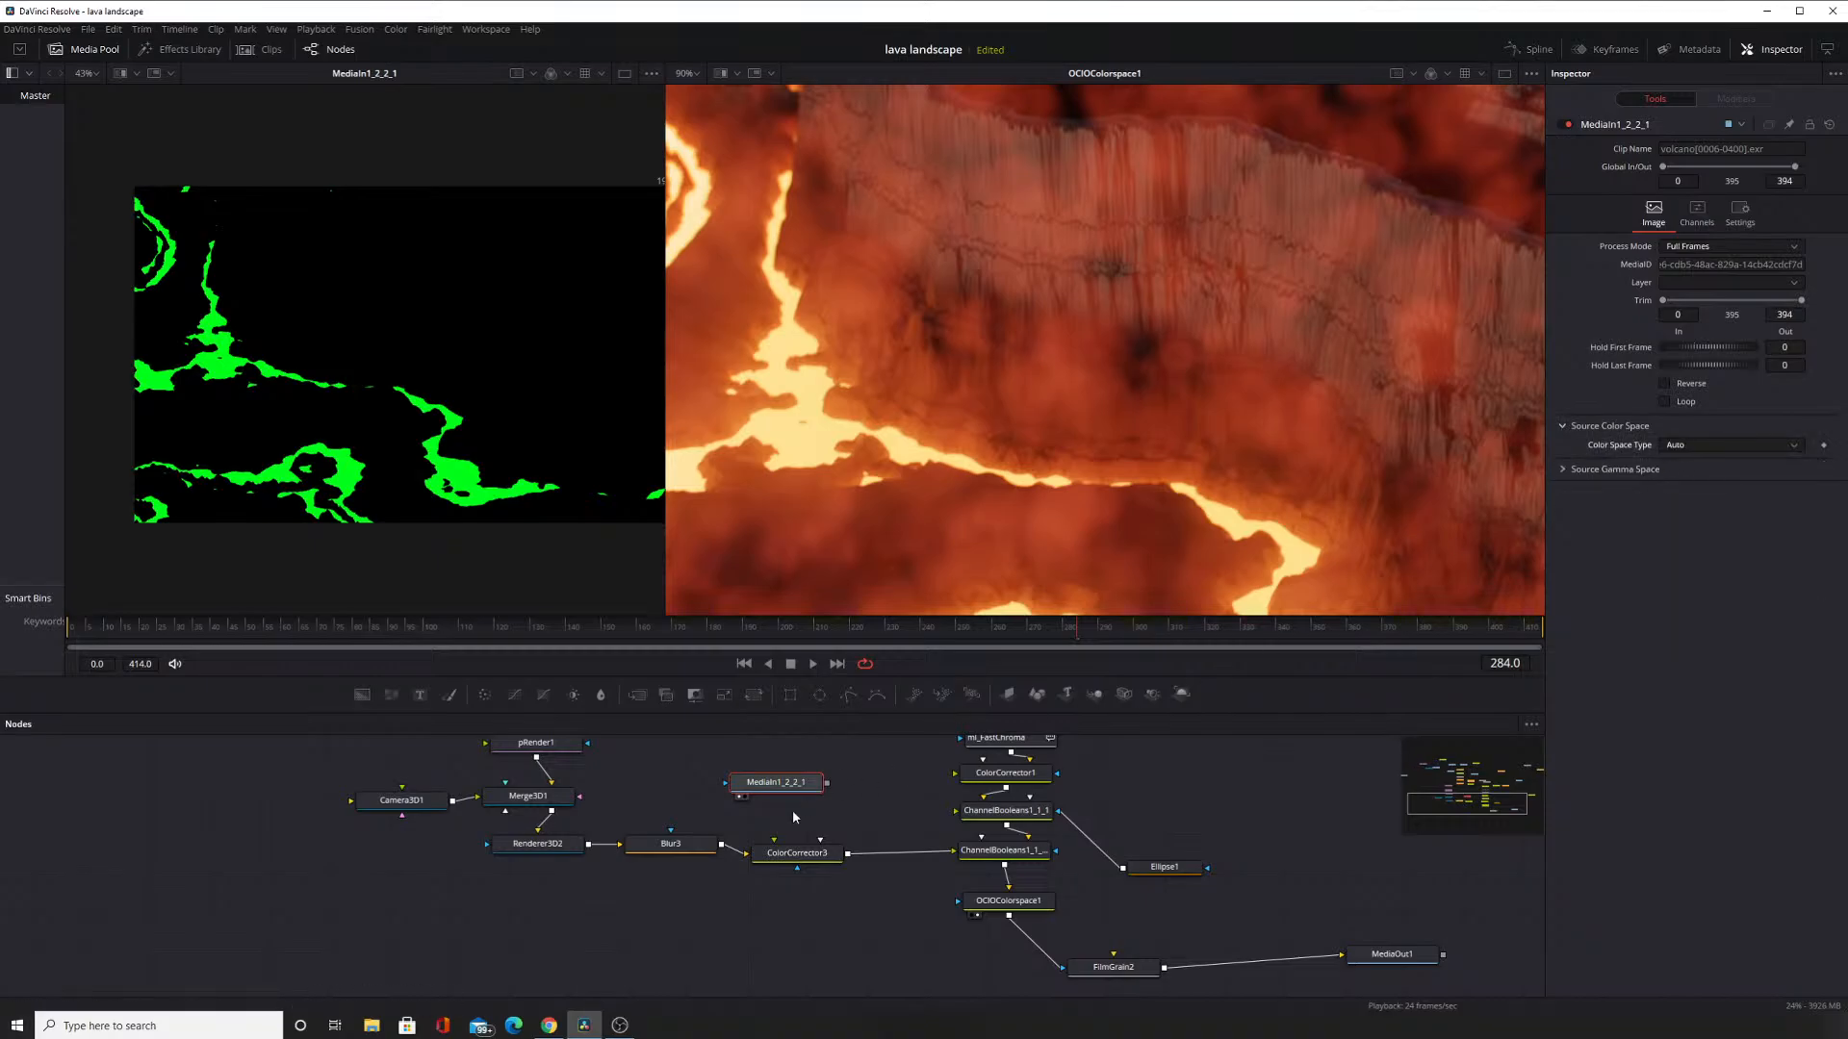
Duplicate the OCIOColorspace1 node into the empty area below ColorCorrector3.
left_click_drag(756, 792, 859, 832)
scroll(808, 803, "down", 2)
scroll(843, 819, "down", 1)
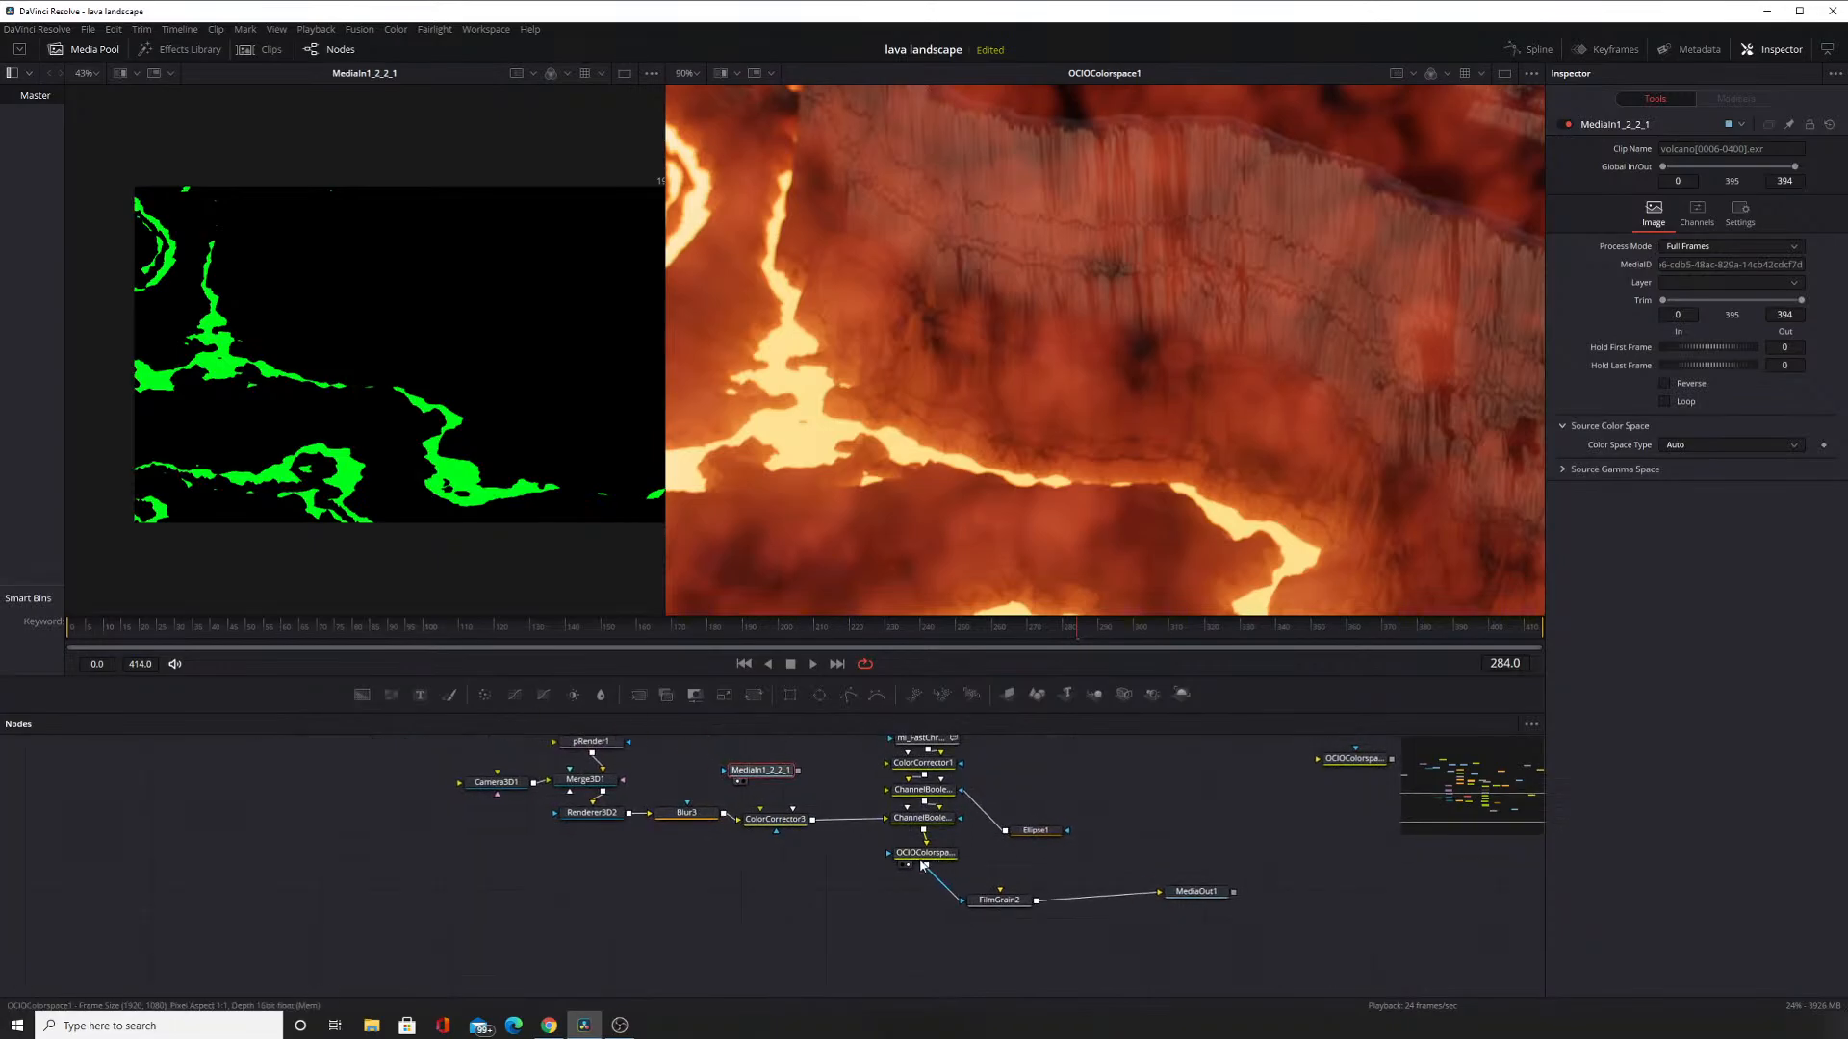
left_click(910, 856)
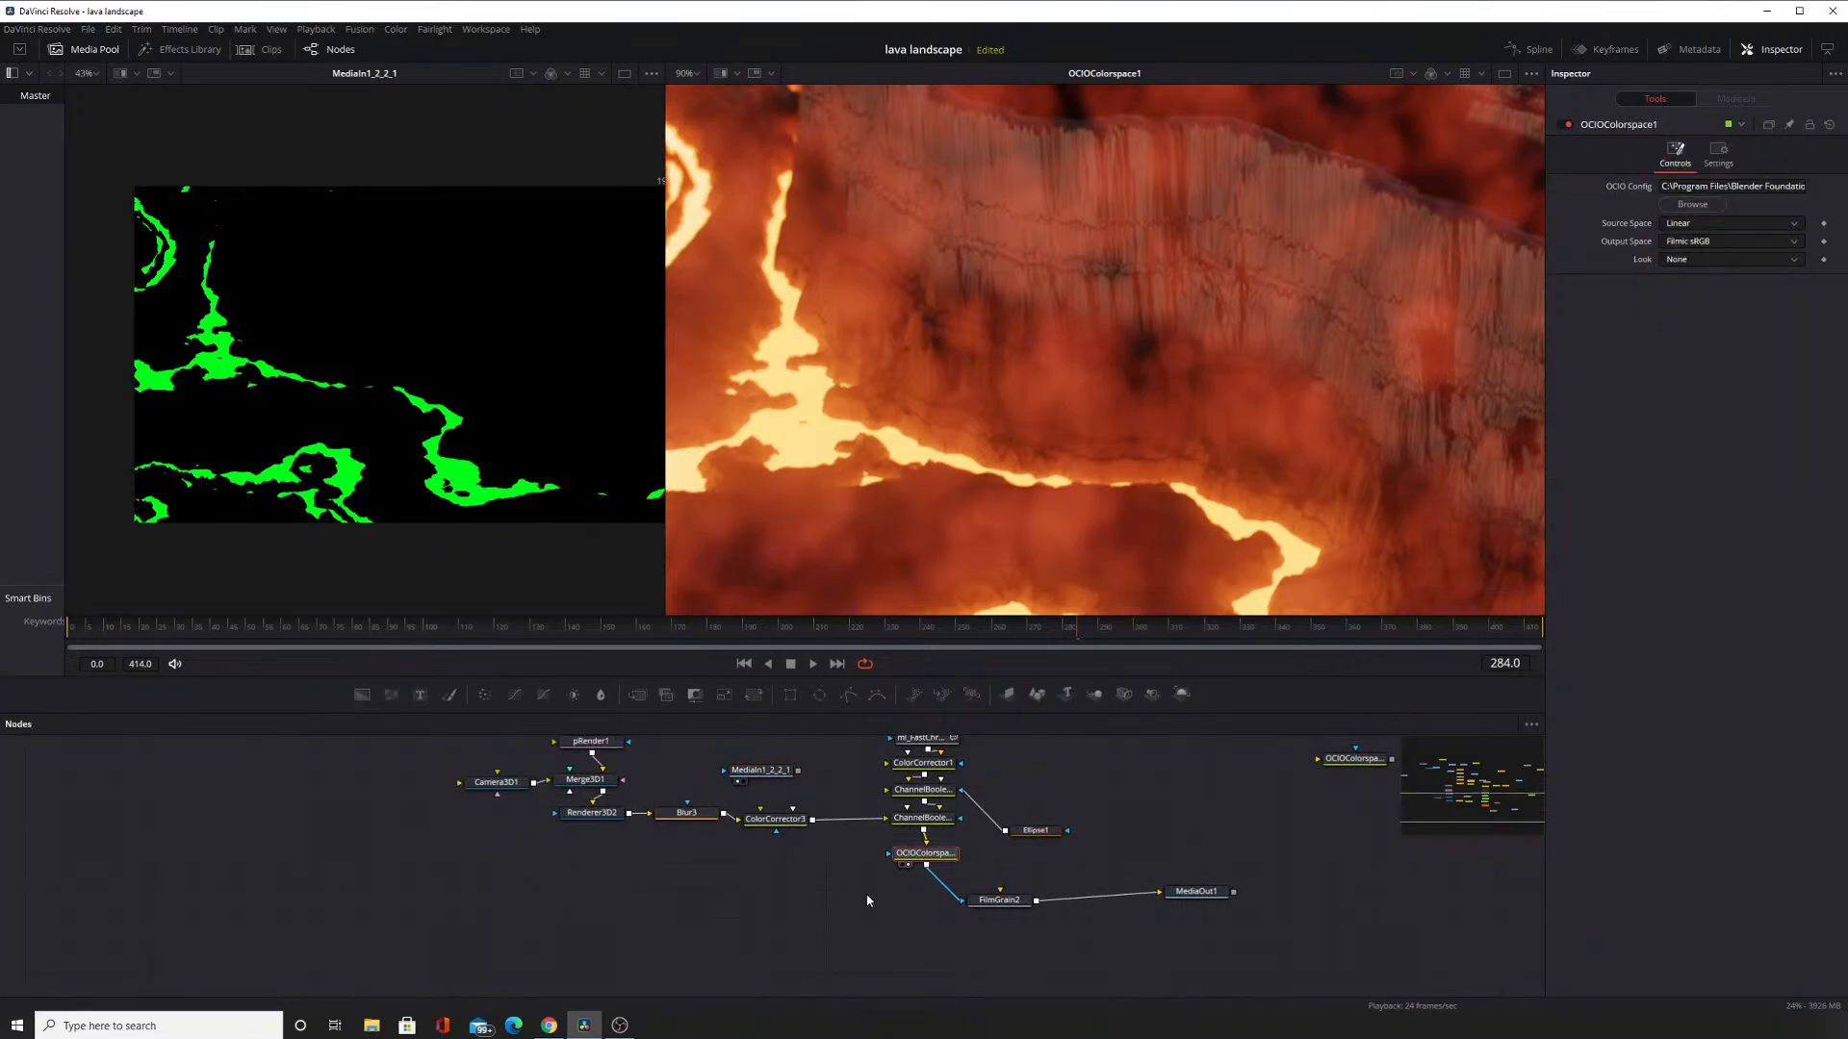
key("ctrl+v")
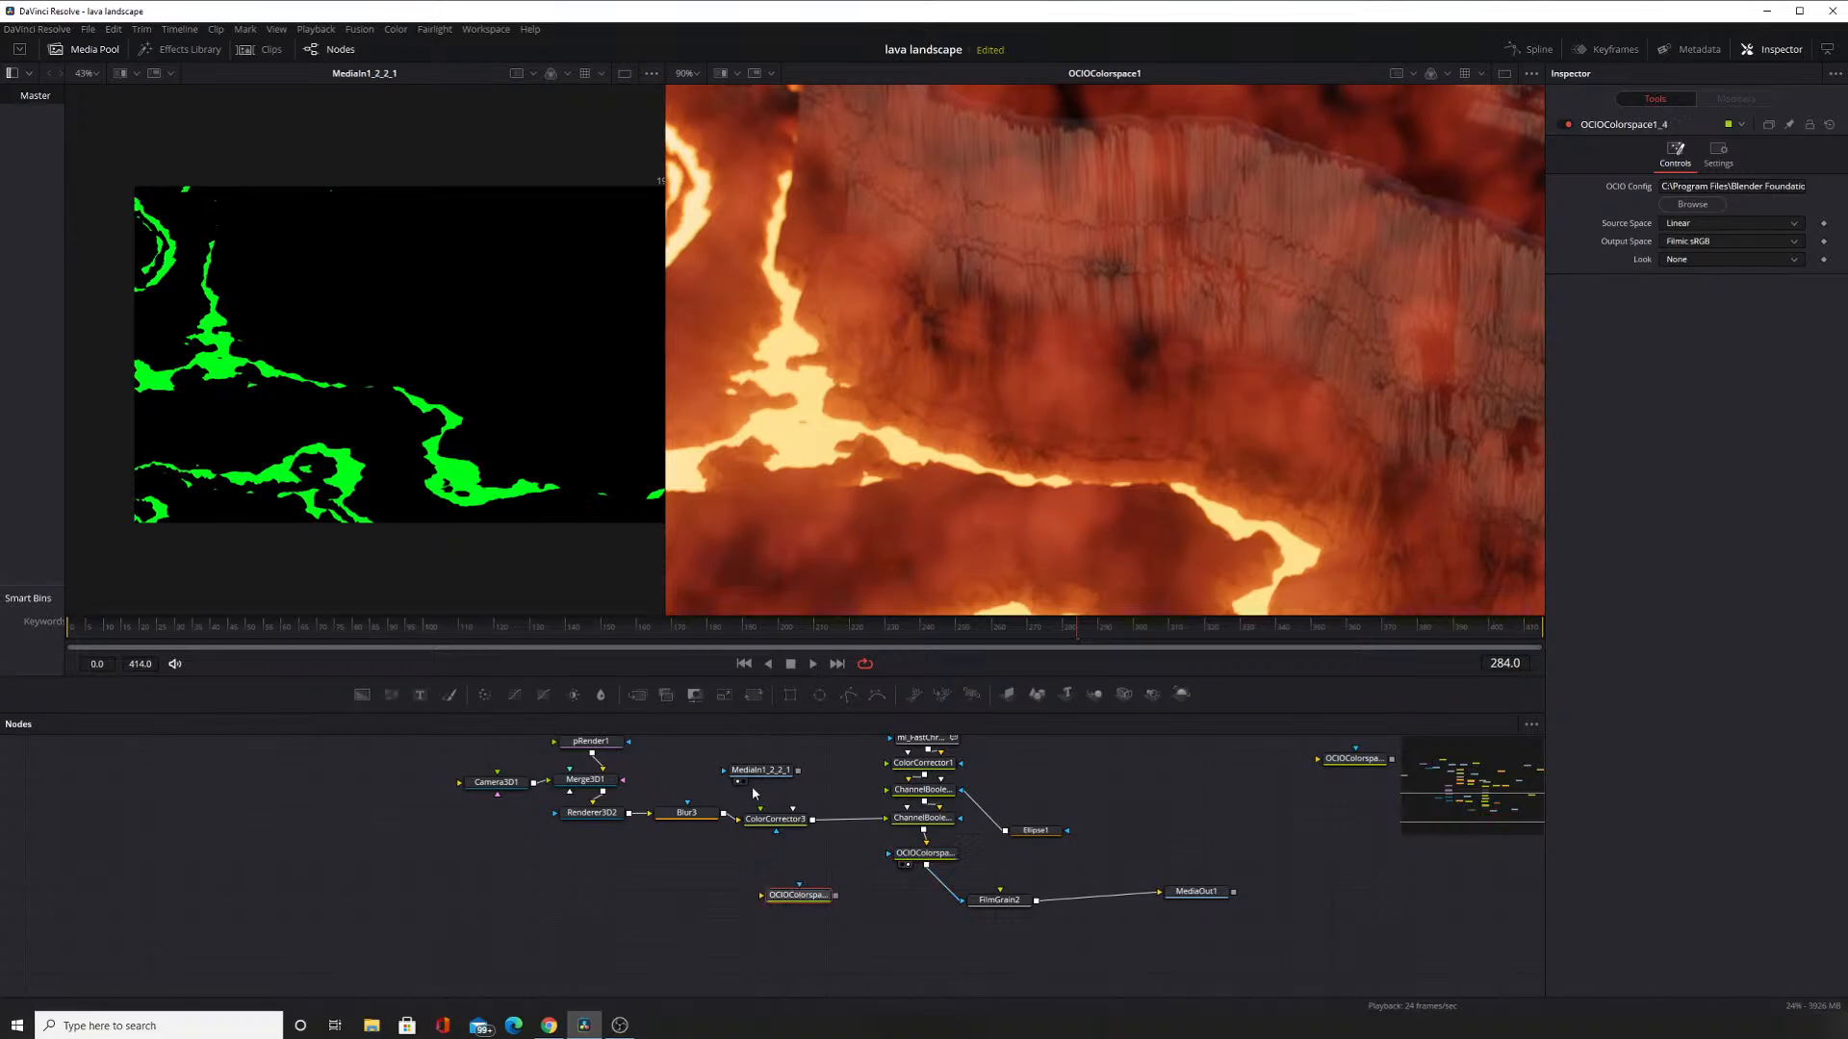
Connect MediaIn1_2_2_1's output to the copied OCIOColorspace node and show that copy in the first viewer.
left_click_drag(799, 776, 794, 904)
left_click(776, 905)
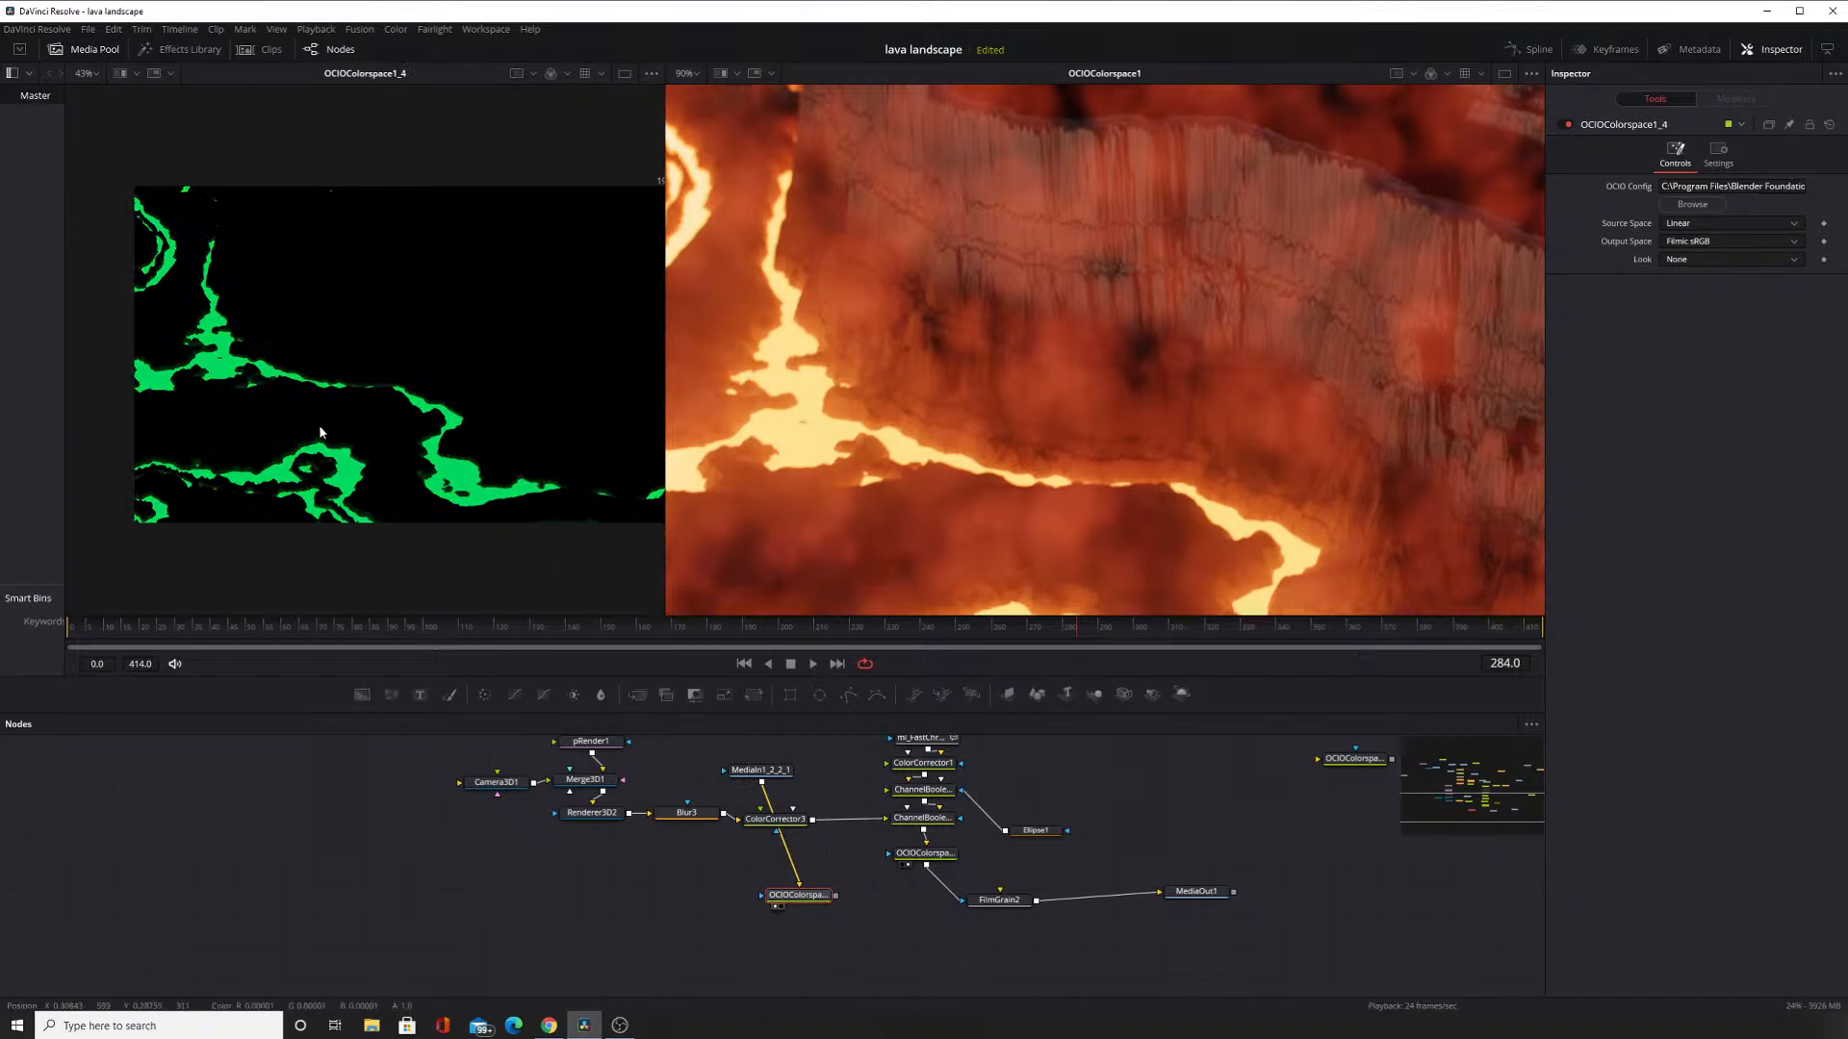
scroll(320, 426, "up", 3)
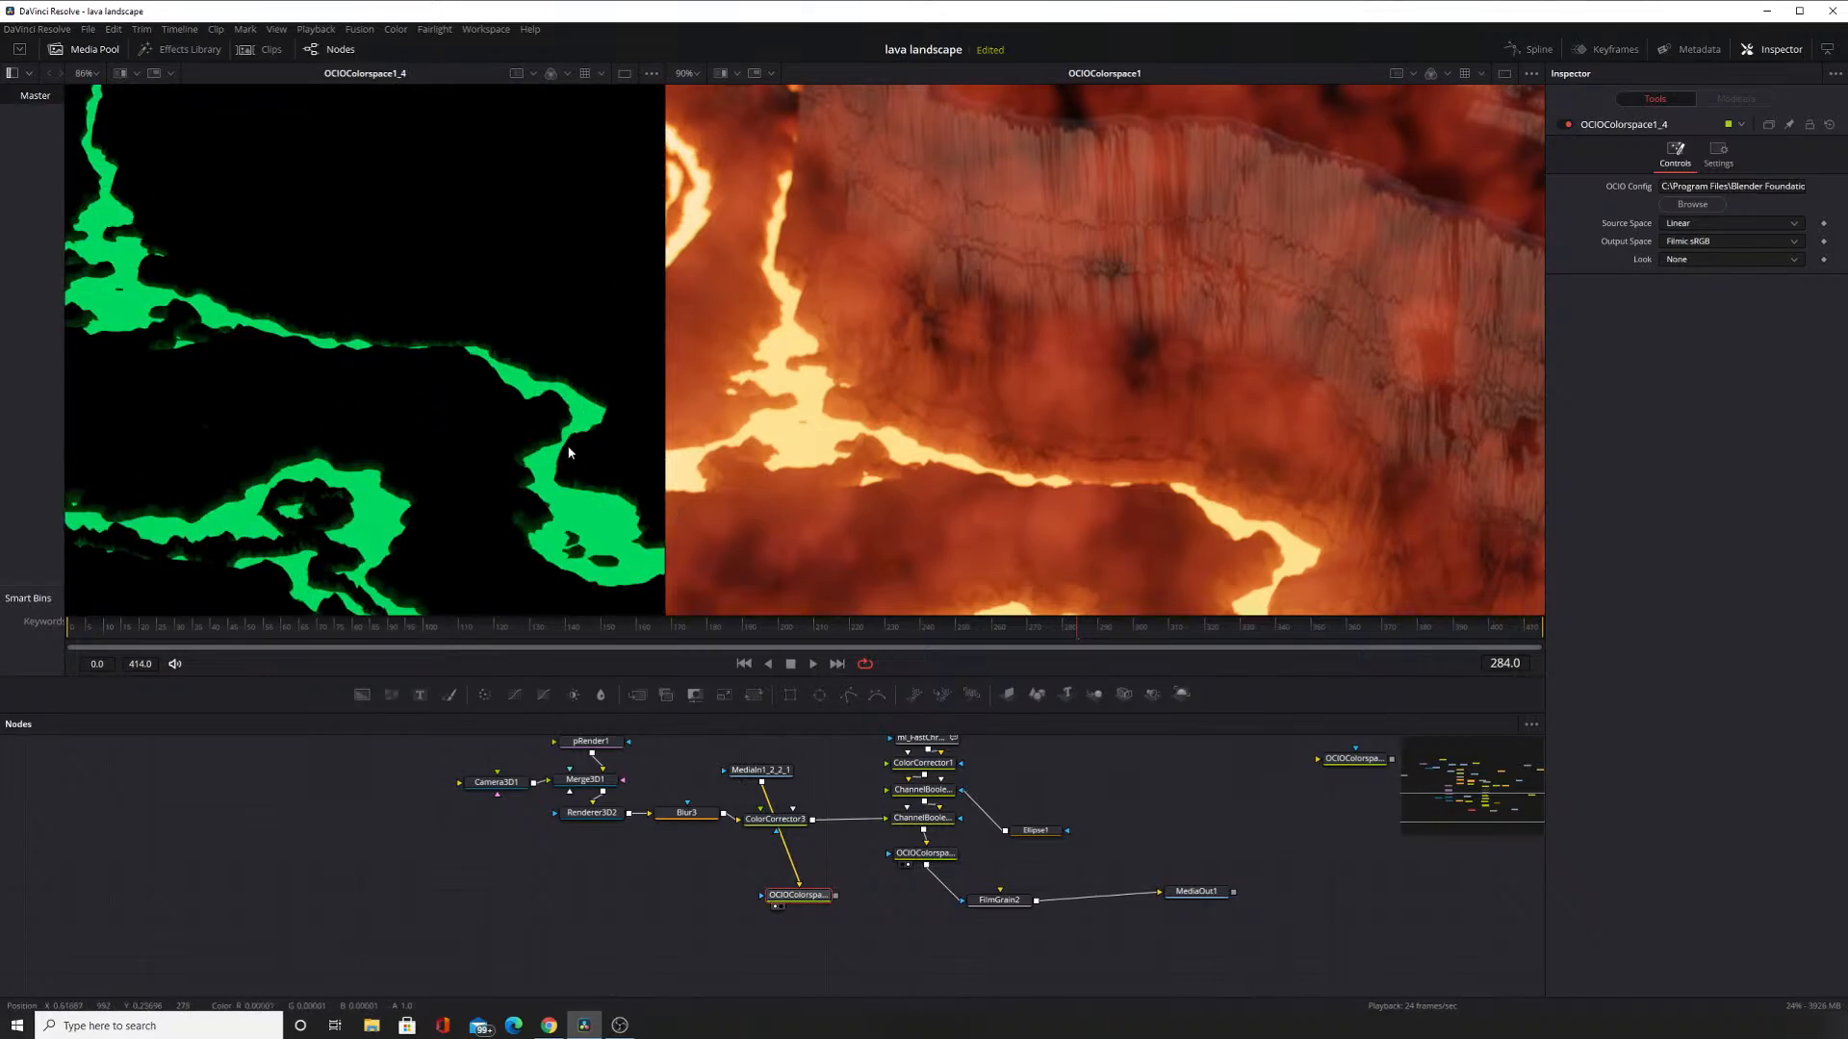
Set MediaIn1_2_2_1's Red channel to emit.R.
left_click(767, 783)
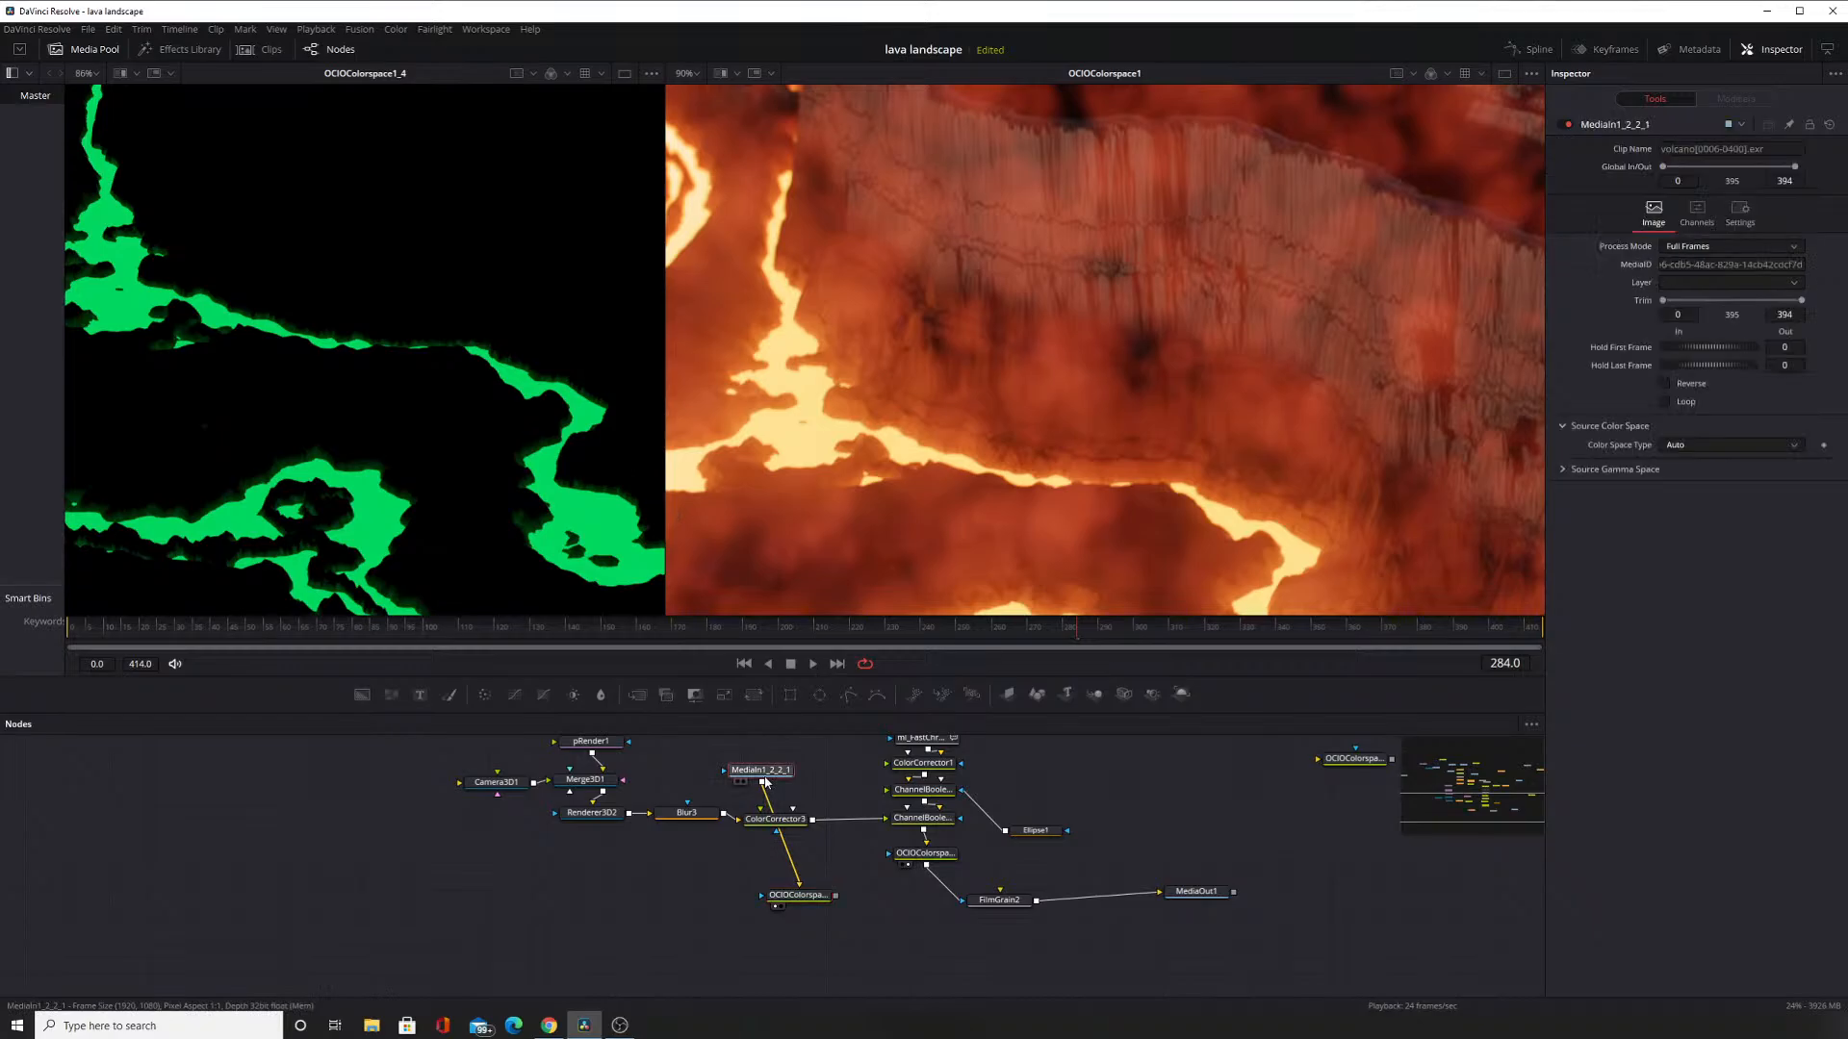
left_click(1697, 212)
left_click(1701, 263)
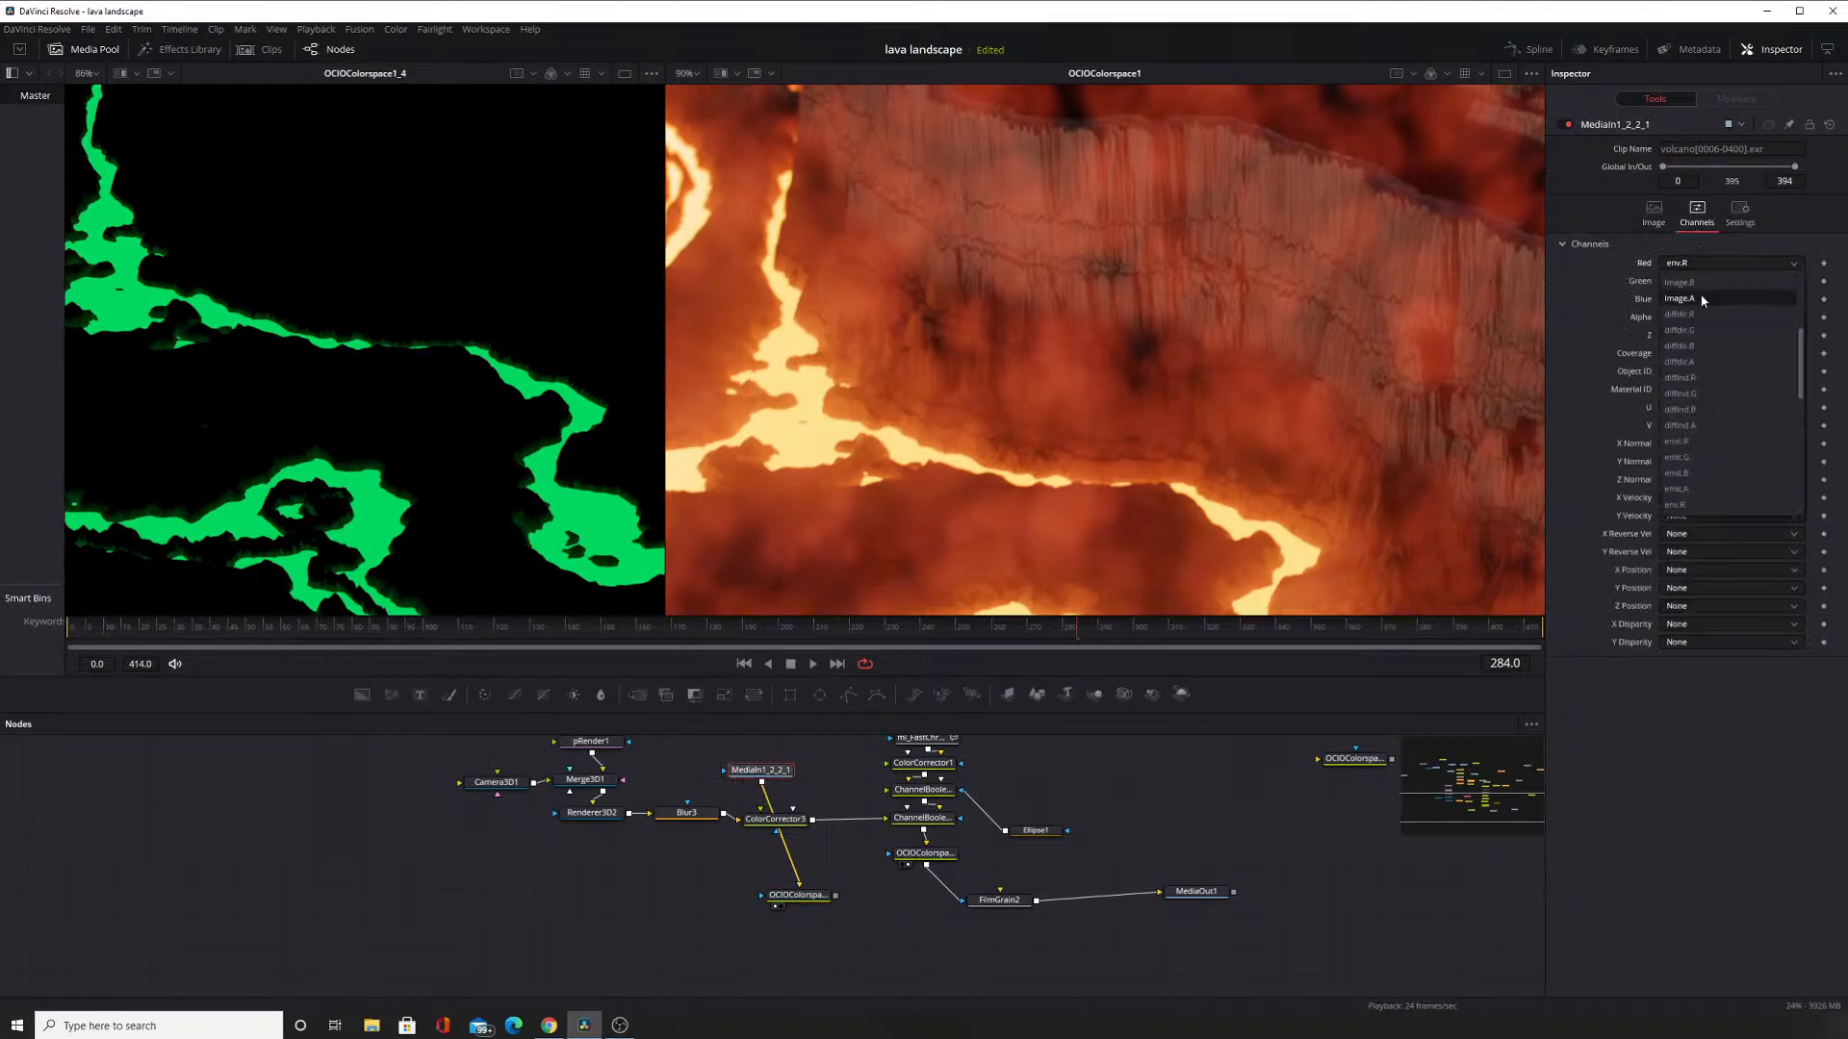
left_click(1696, 279)
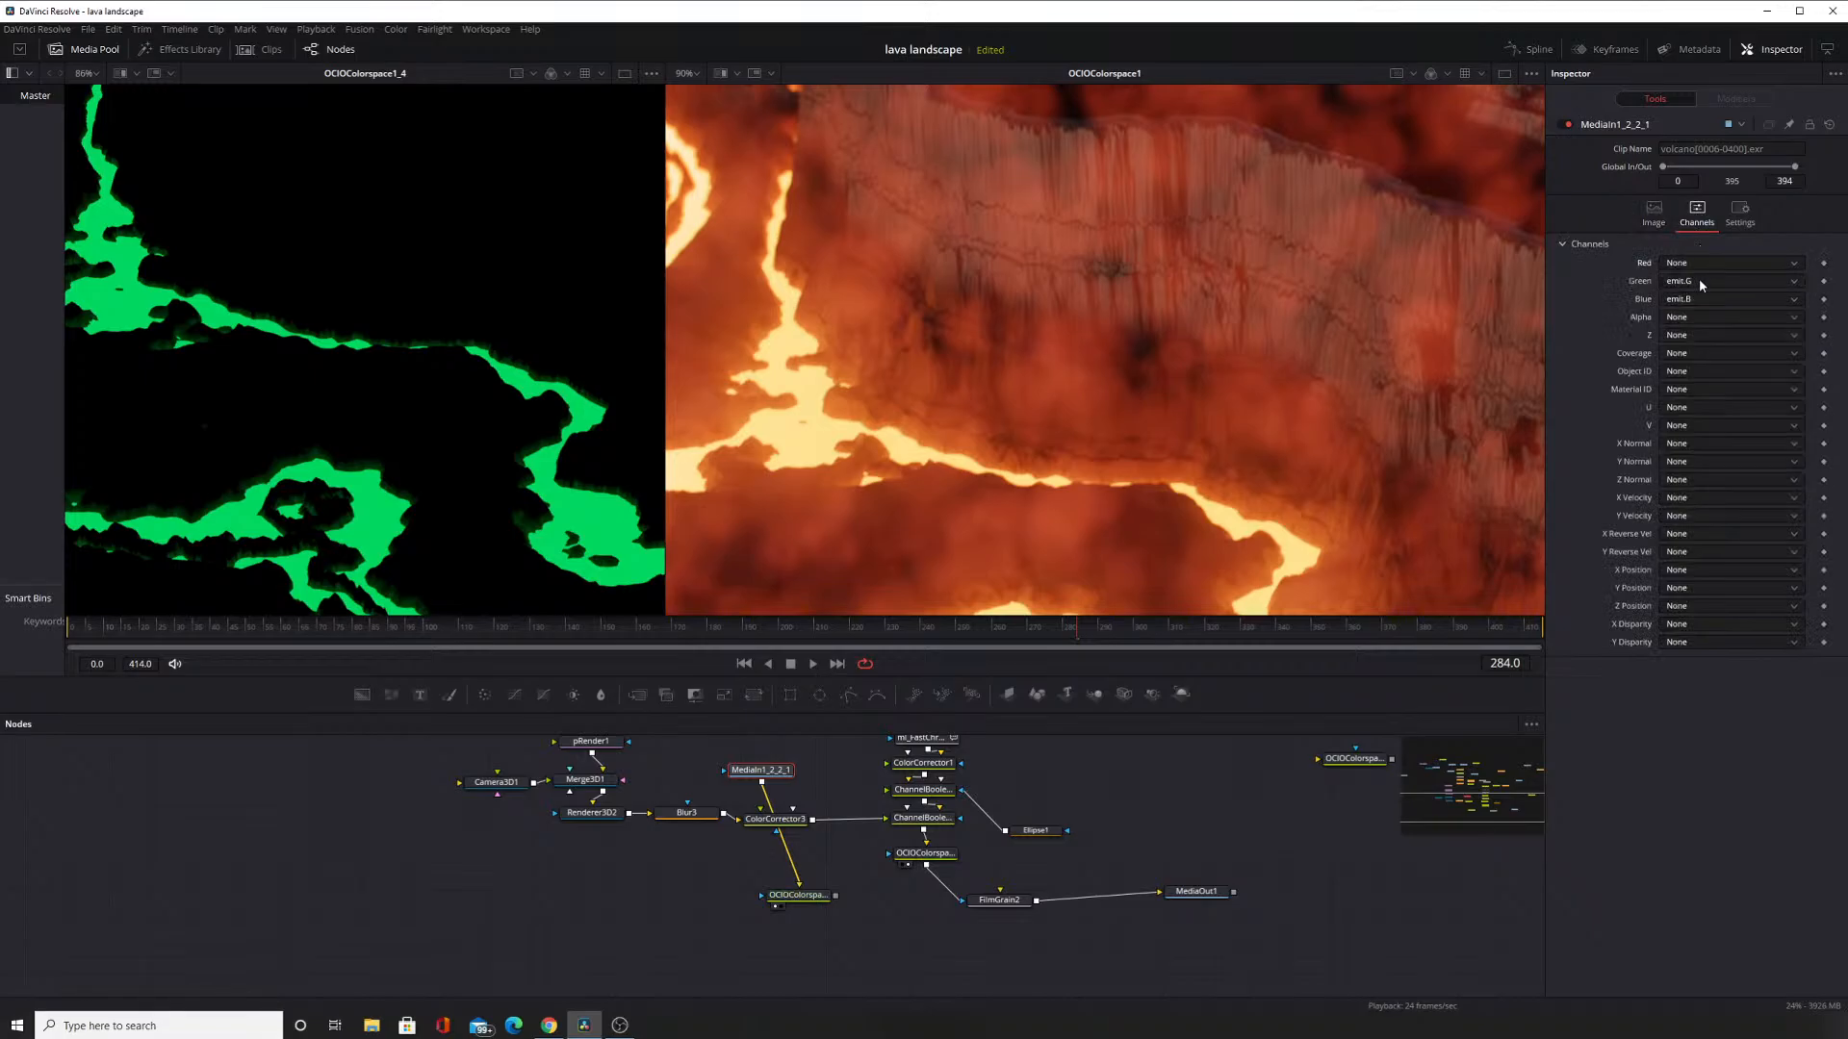
left_click(1699, 263)
scroll(1698, 358, "down", 6)
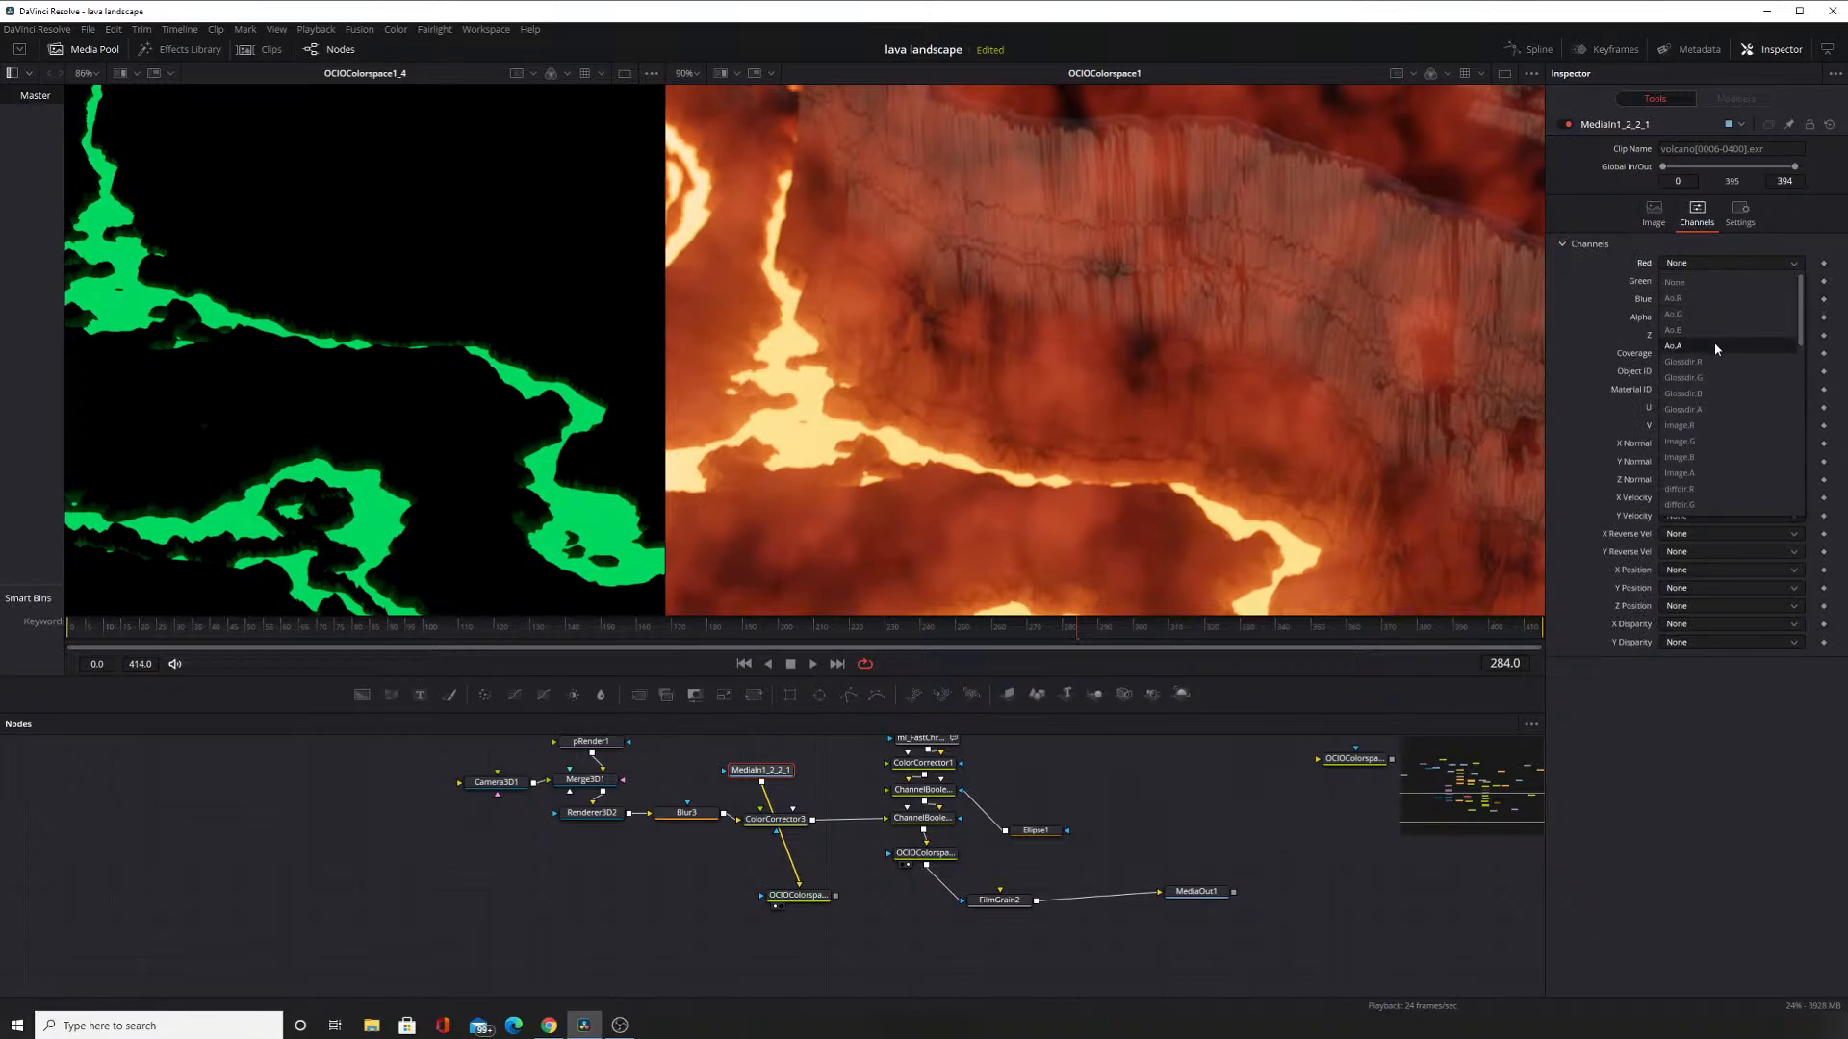
scroll(1700, 377, "down", 3)
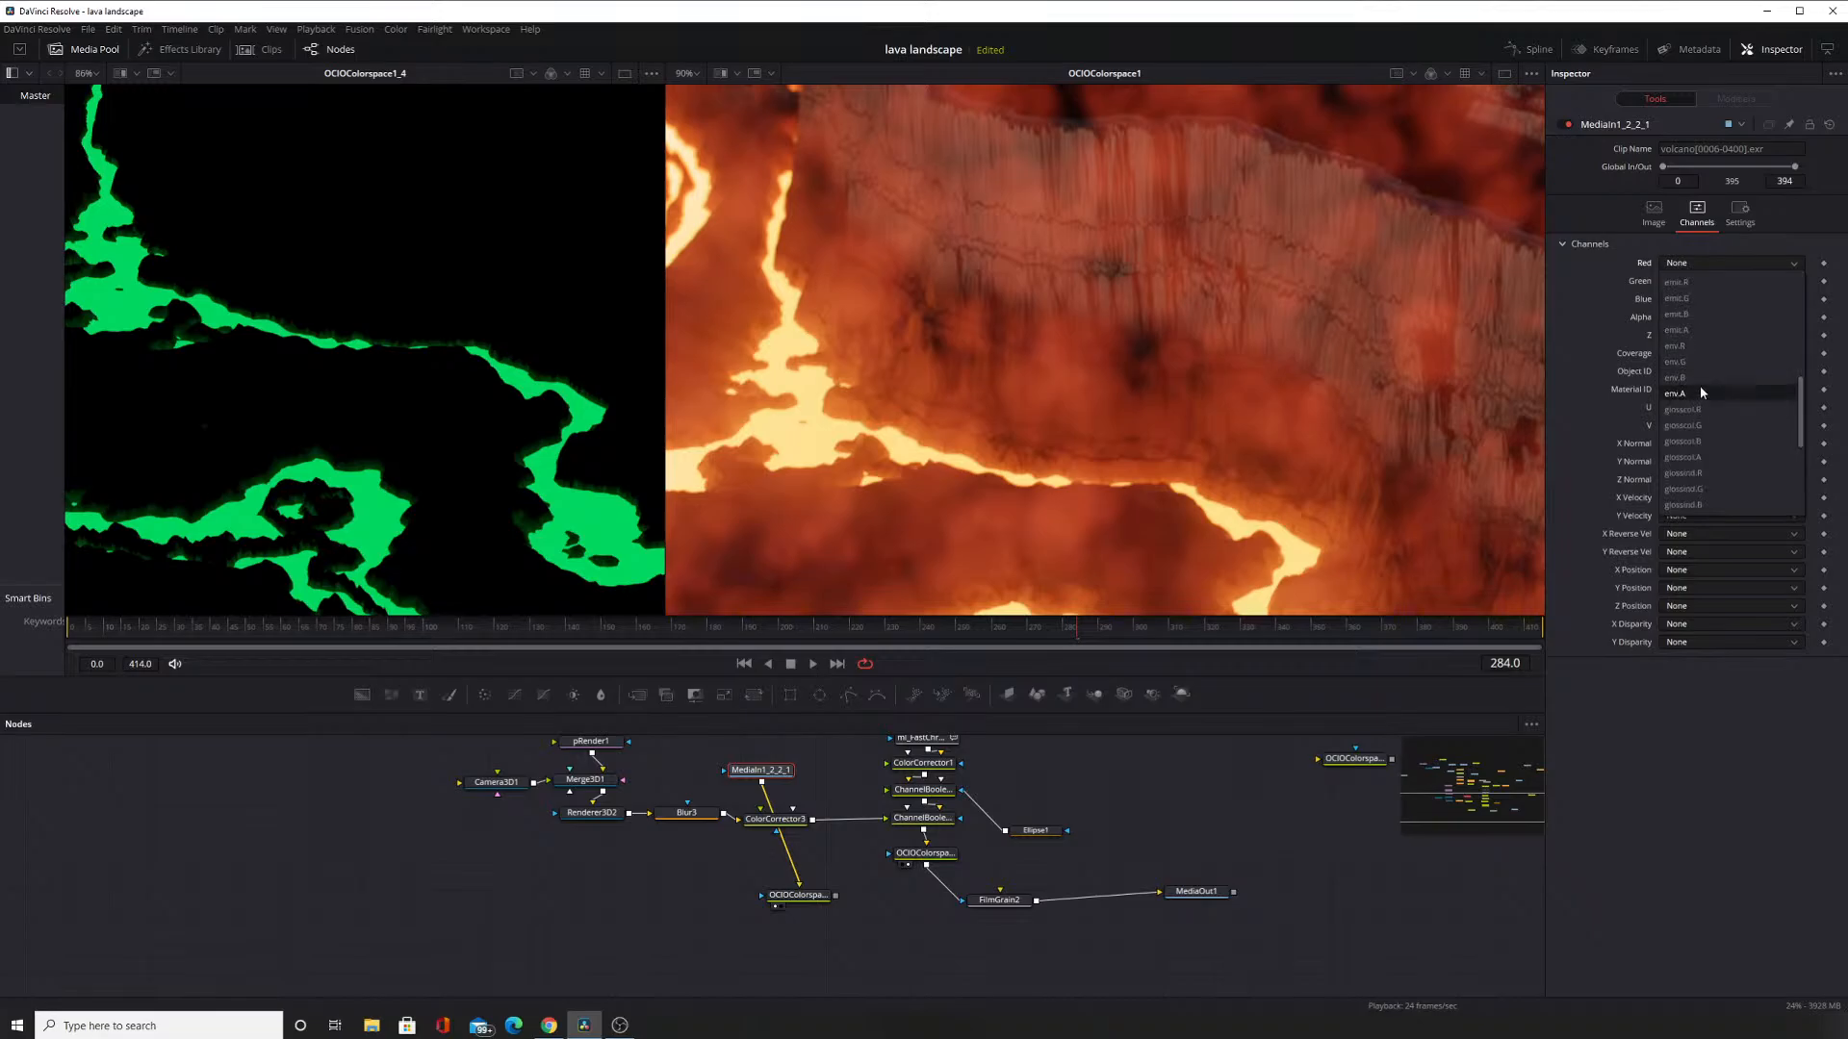
scroll(1699, 377, "down", 13)
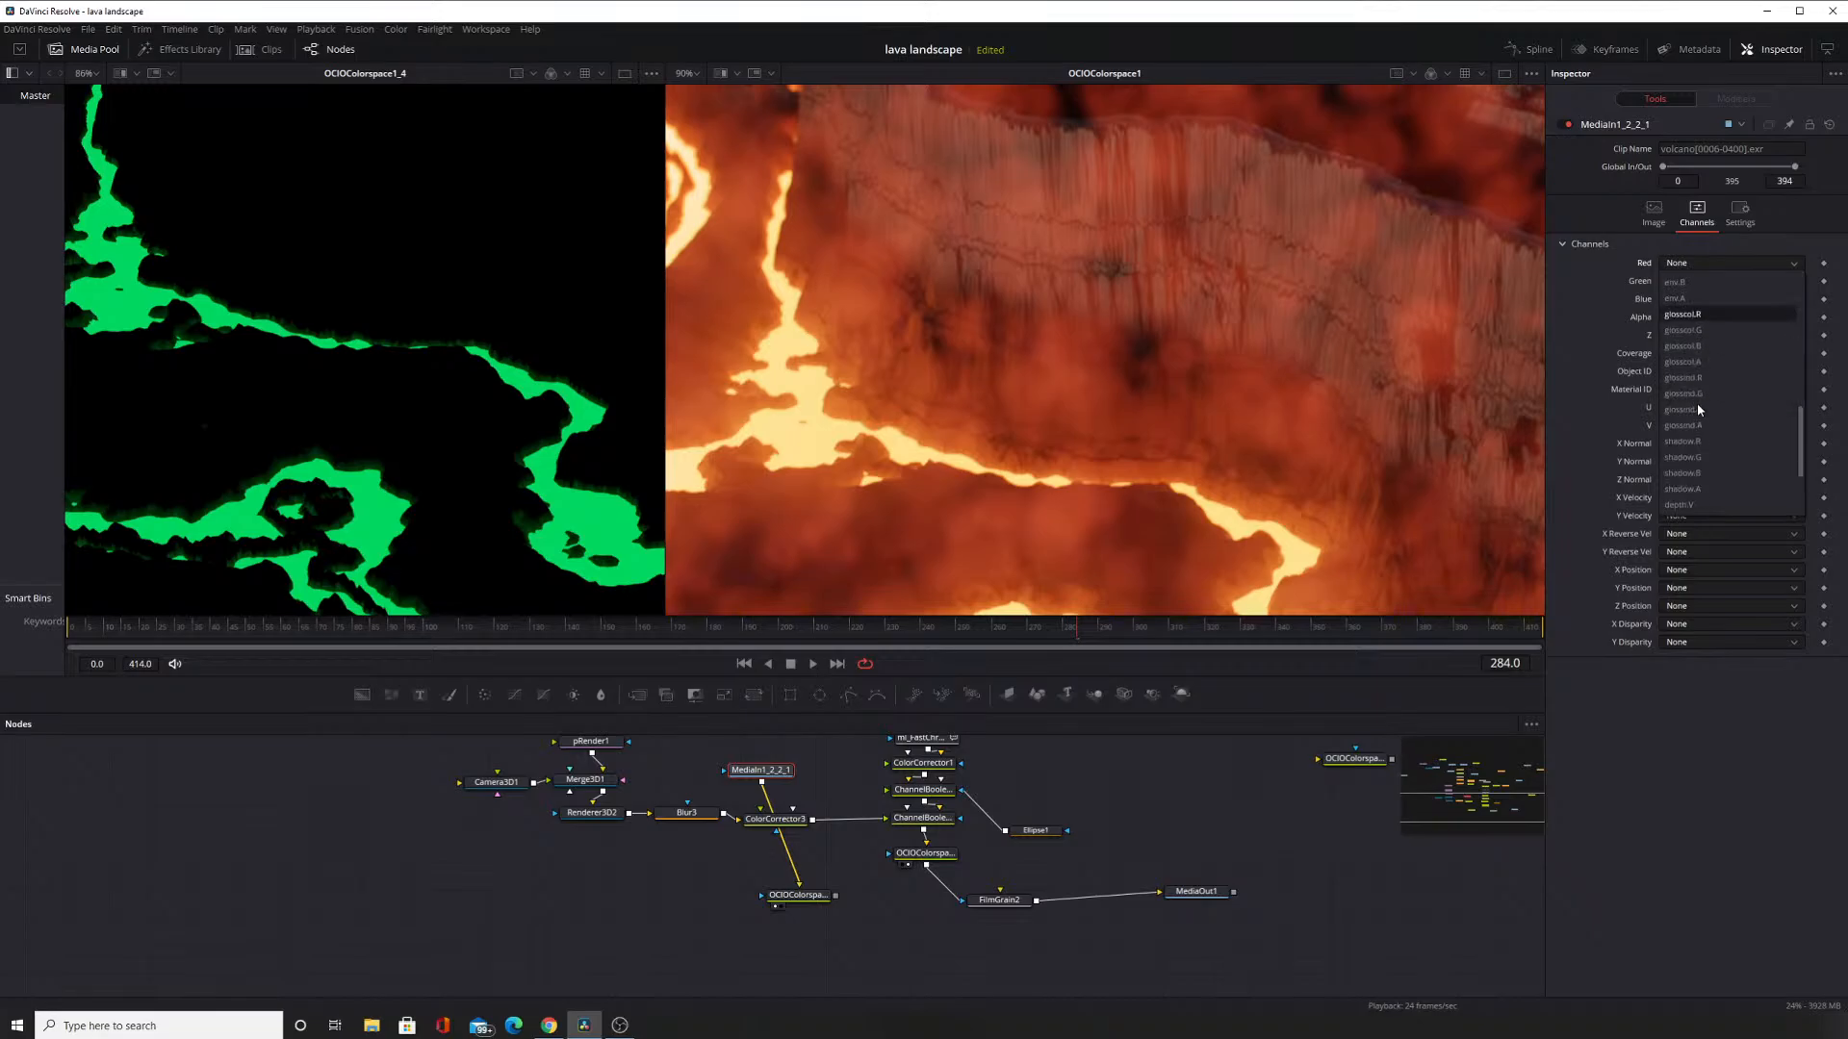
scroll(1706, 371, "up", 15)
left_click(1708, 315)
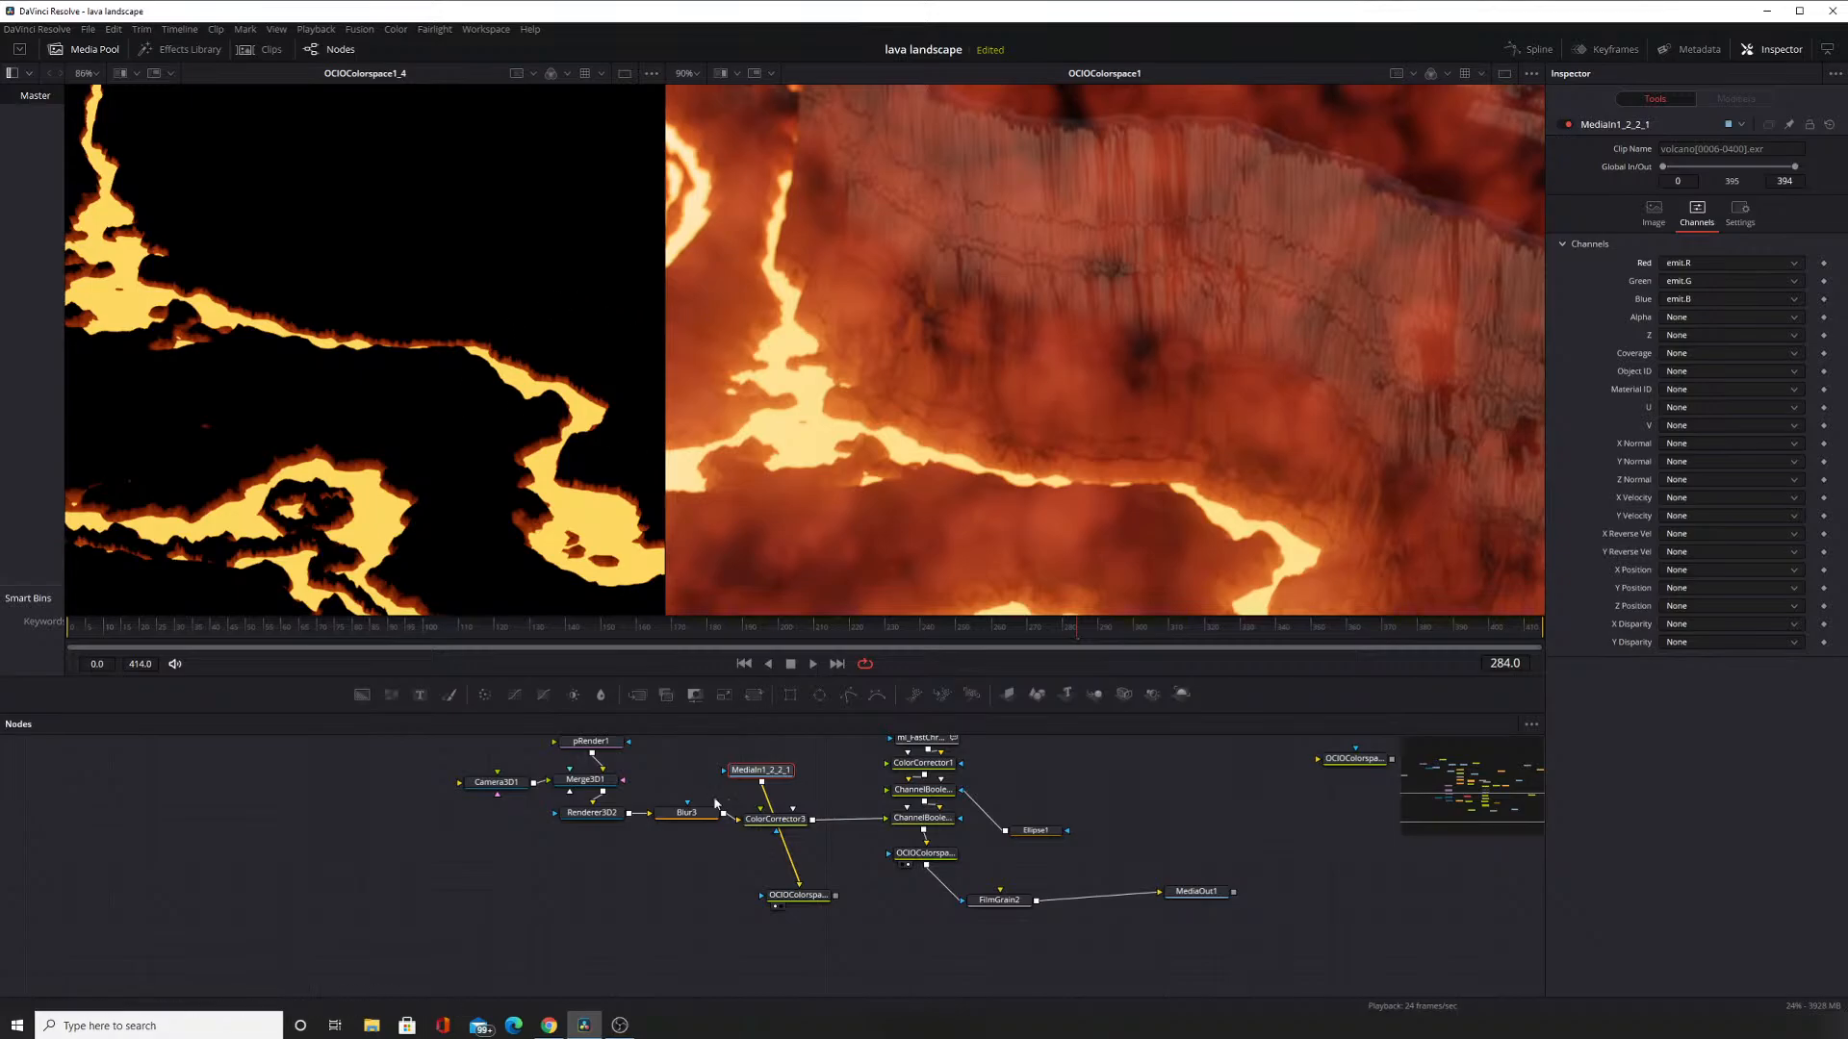
Add a Blur node in the empty area of the node graph below Renderer3D2.
left_click_drag(372, 372, 472, 286)
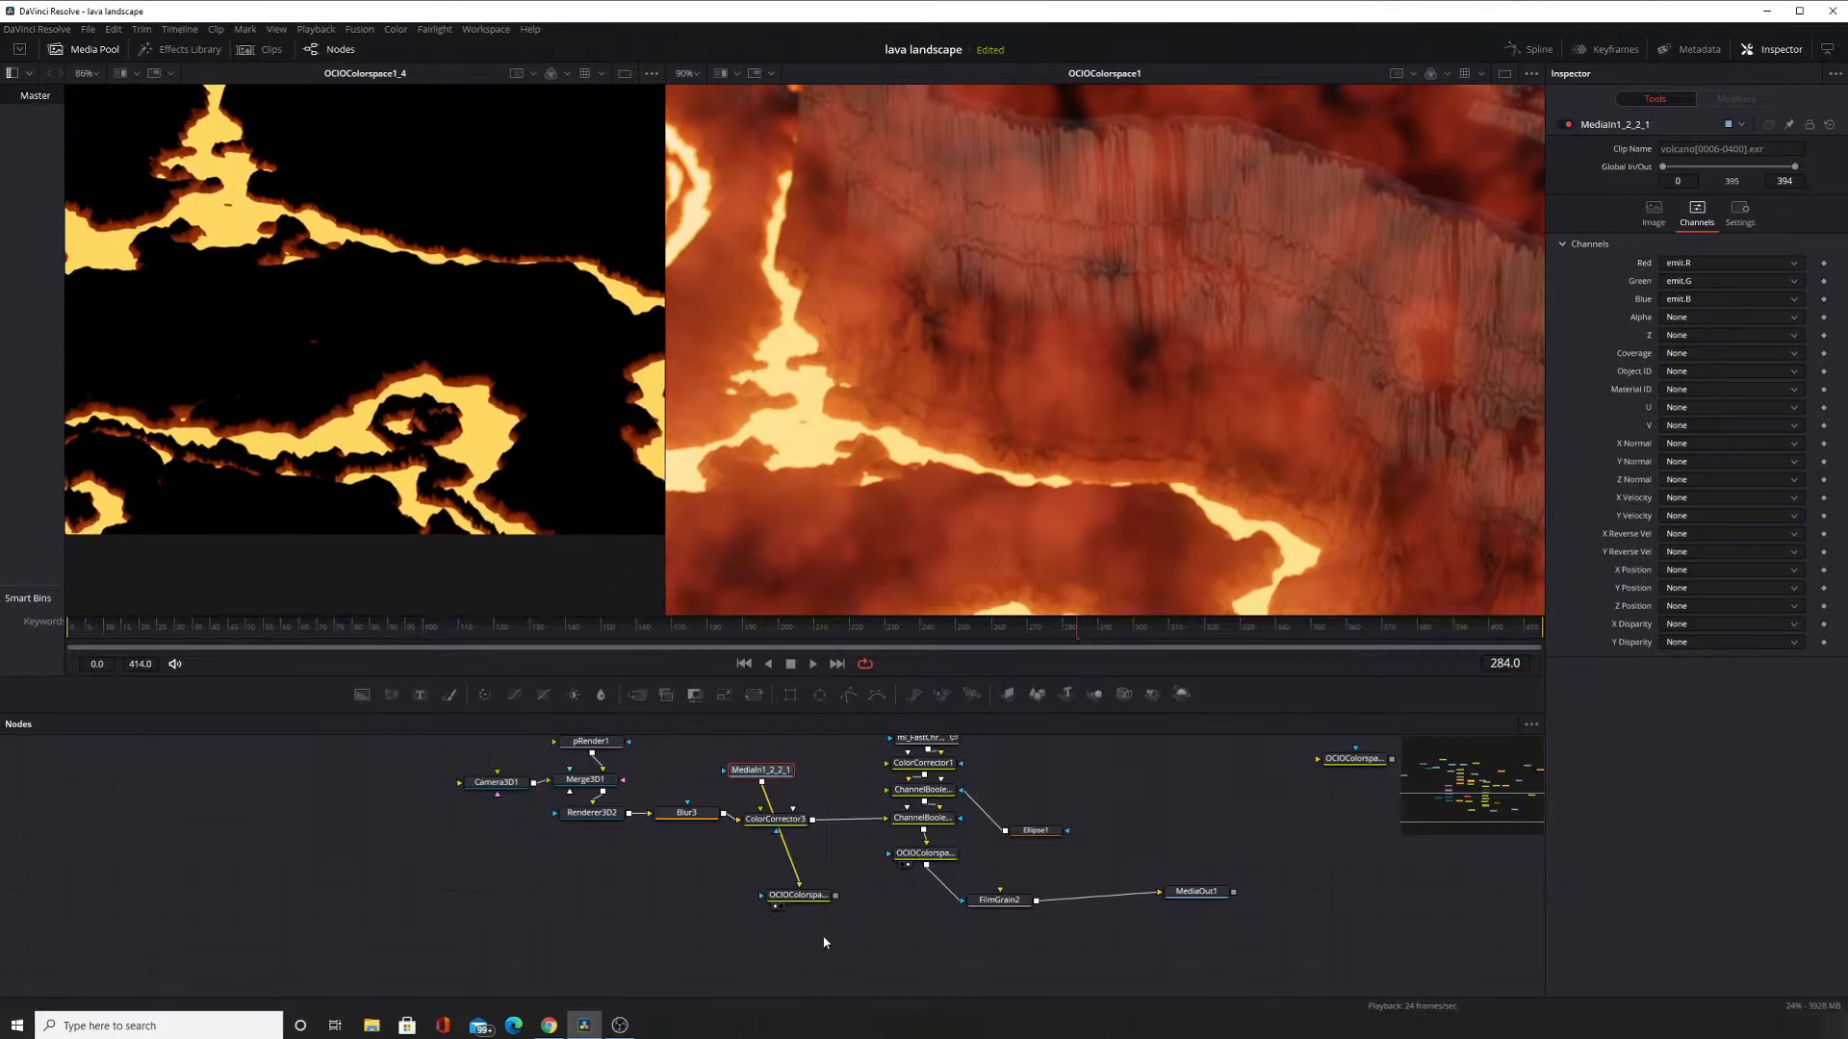
left_click_drag(375, 361, 364, 537)
left_click_drag(391, 367, 368, 342)
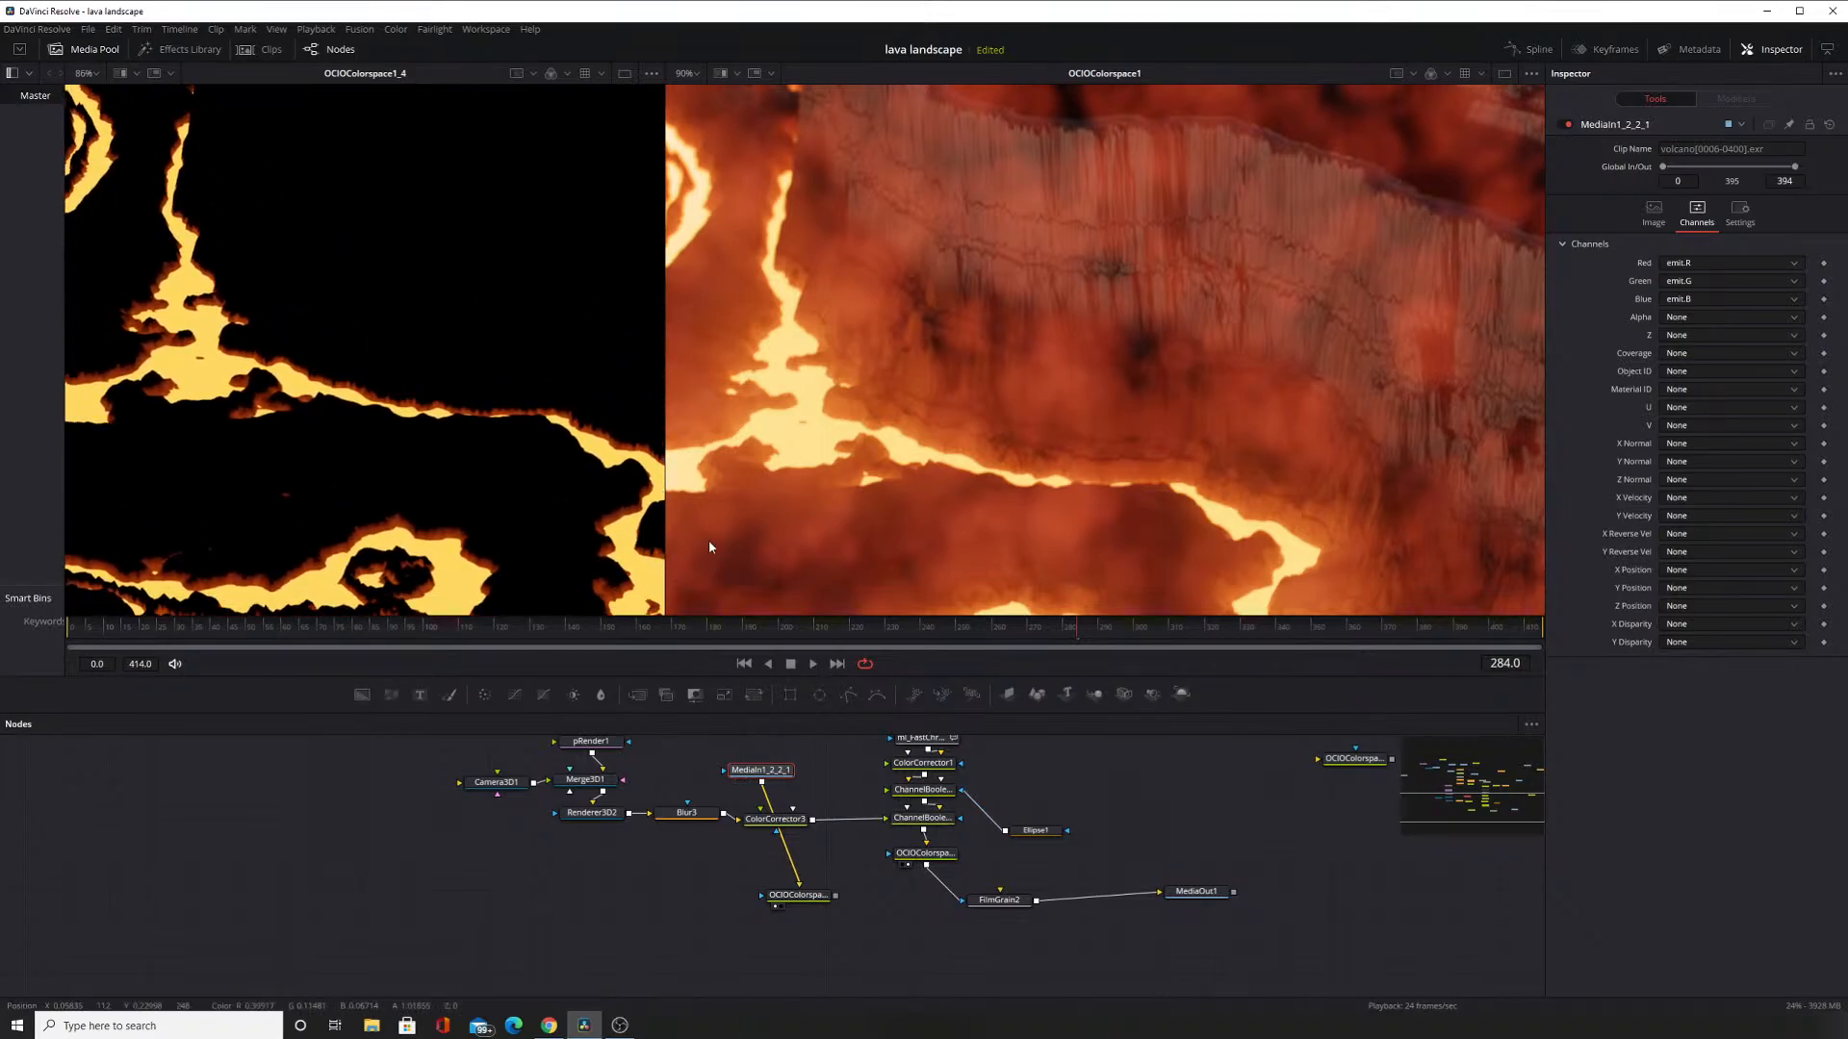
right_click(407, 922)
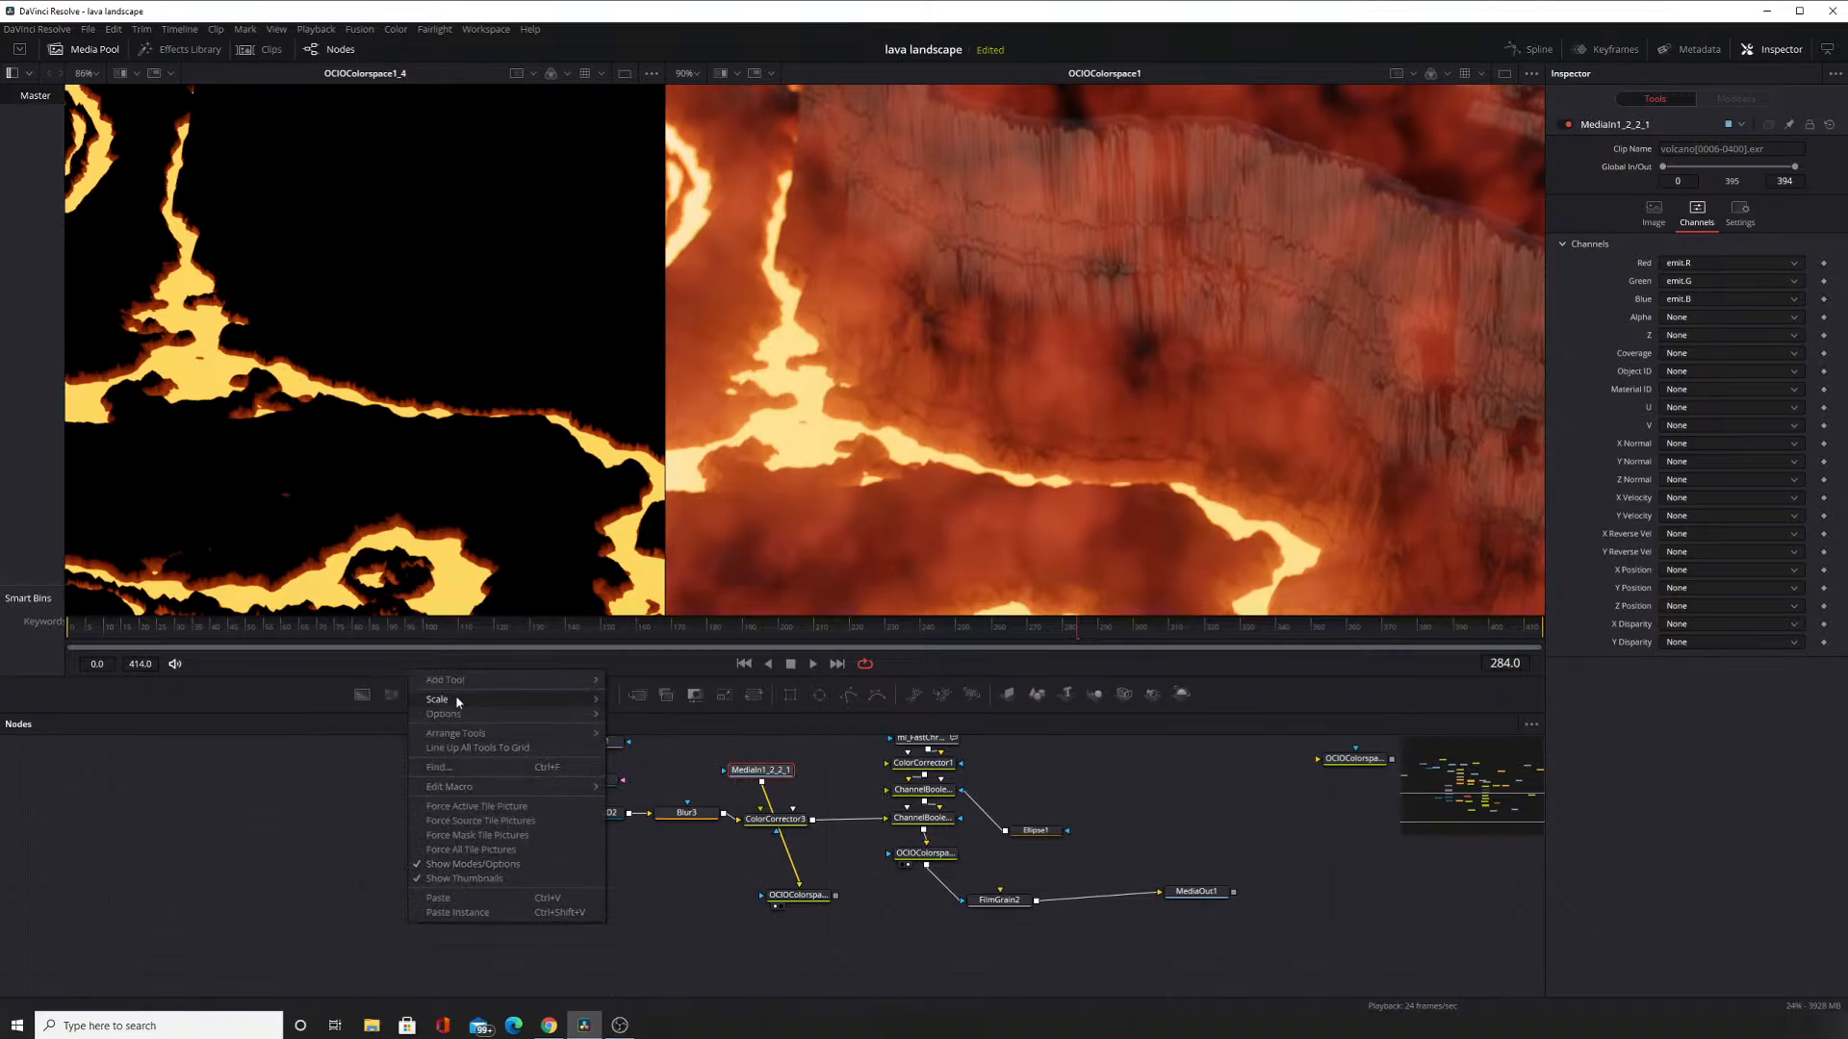
mouse_move(539, 679)
mouse_move(654, 495)
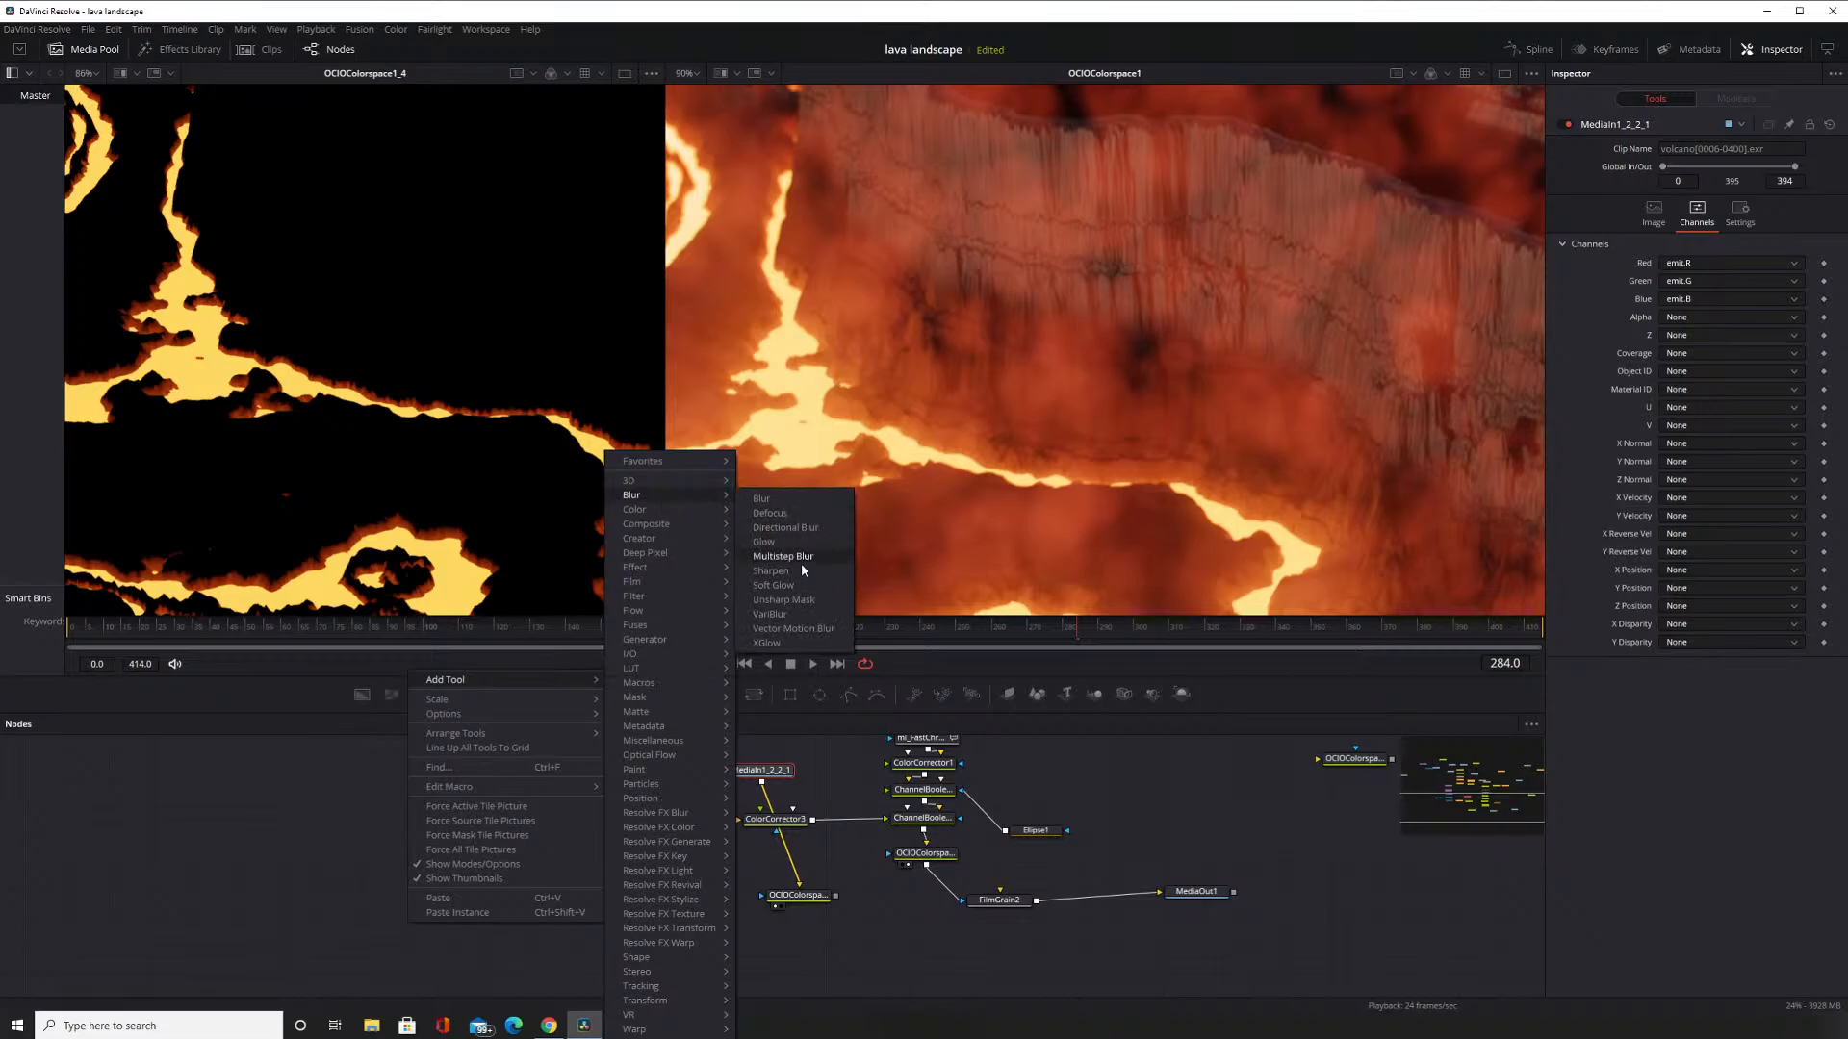
left_click(785, 501)
left_click_drag(412, 925, 550, 915)
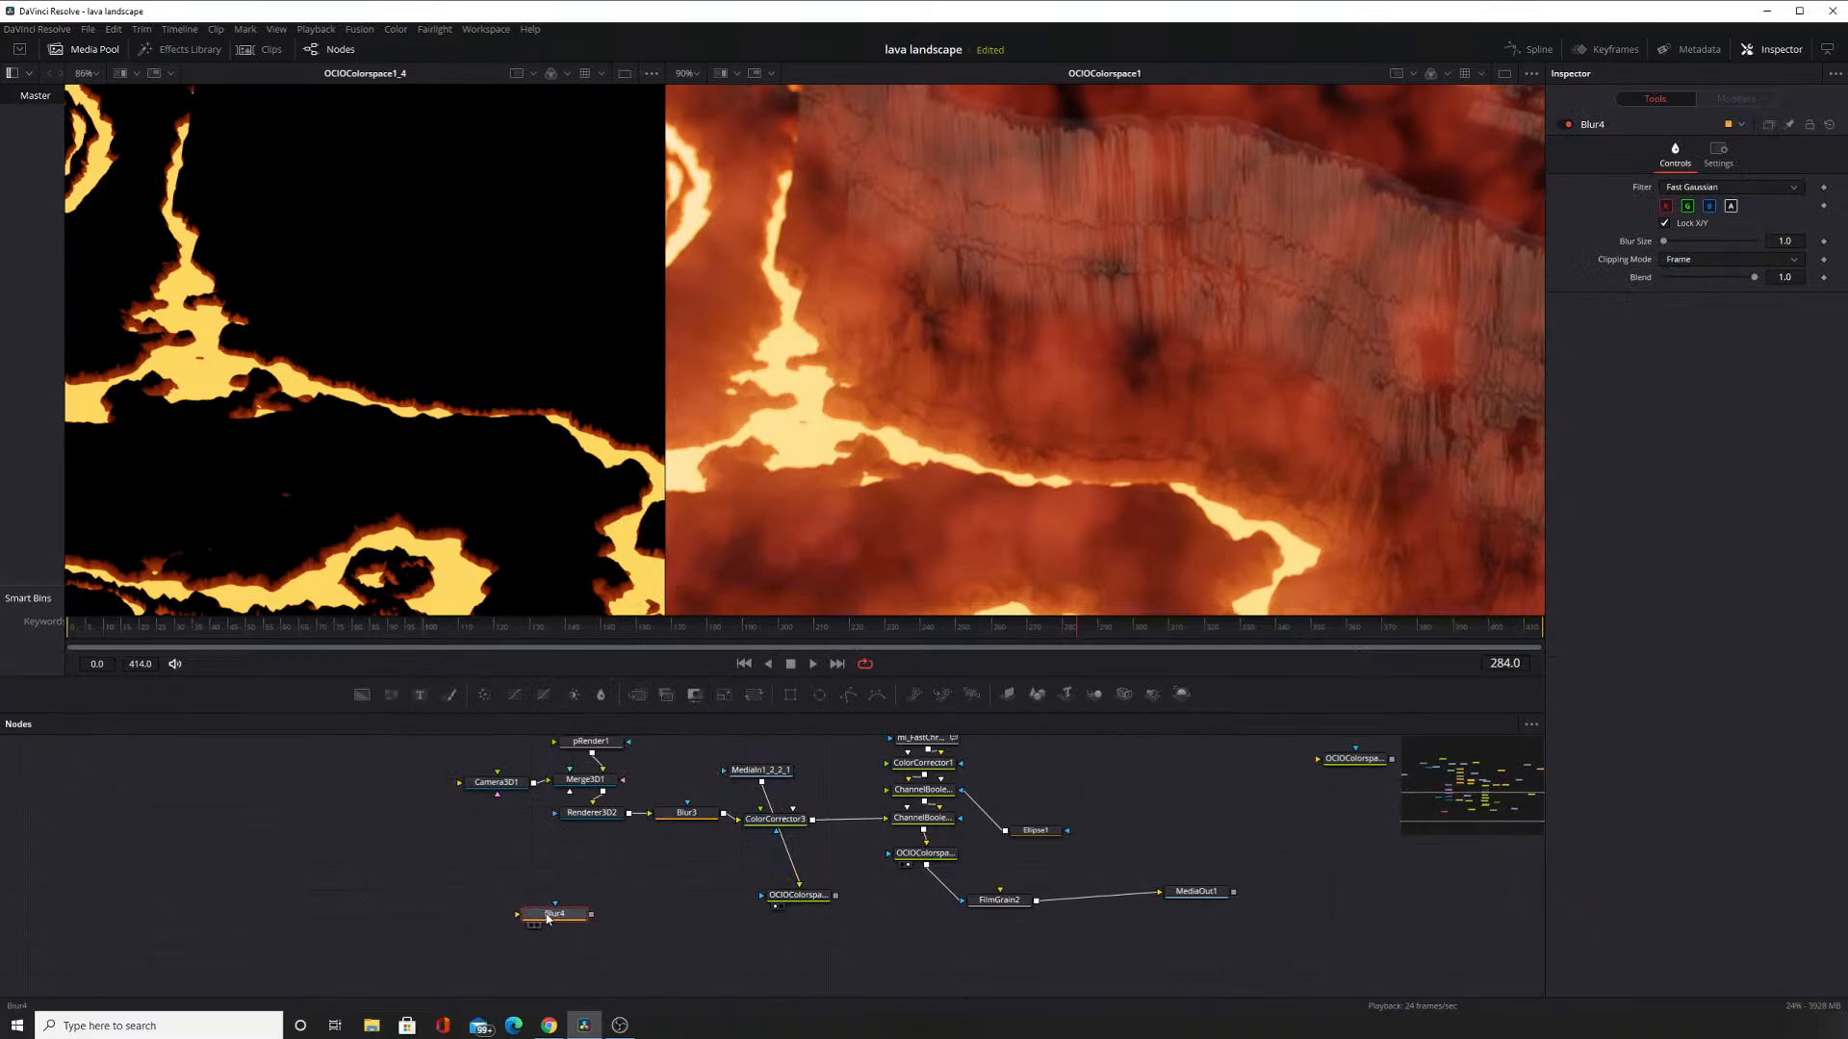
Move MediaIn1_2_2_1 and the copied OCIOColorspace node clear of ColorCorrector3, and insert Blur4 on the connection between them.
mouse_move(774, 876)
left_mouse_down()
mouse_move(756, 950)
mouse_move(763, 903)
left_mouse_up()
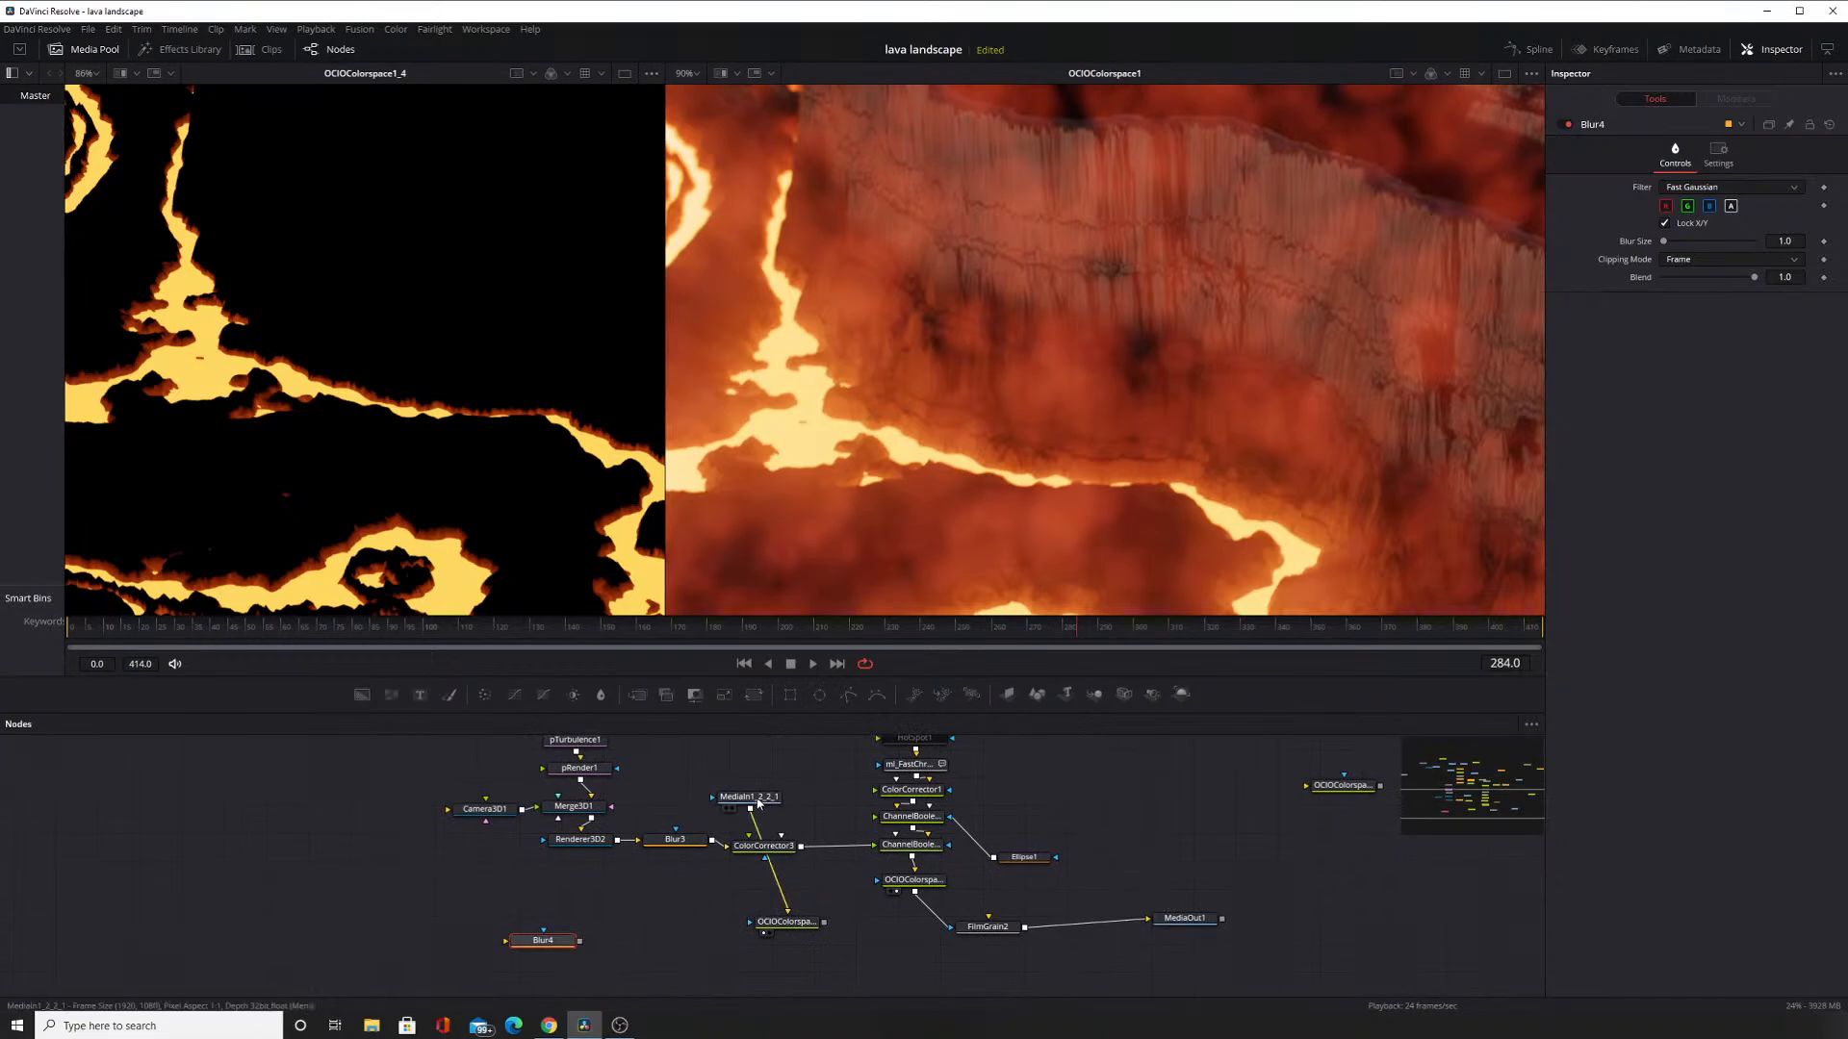
mouse_move(756, 802)
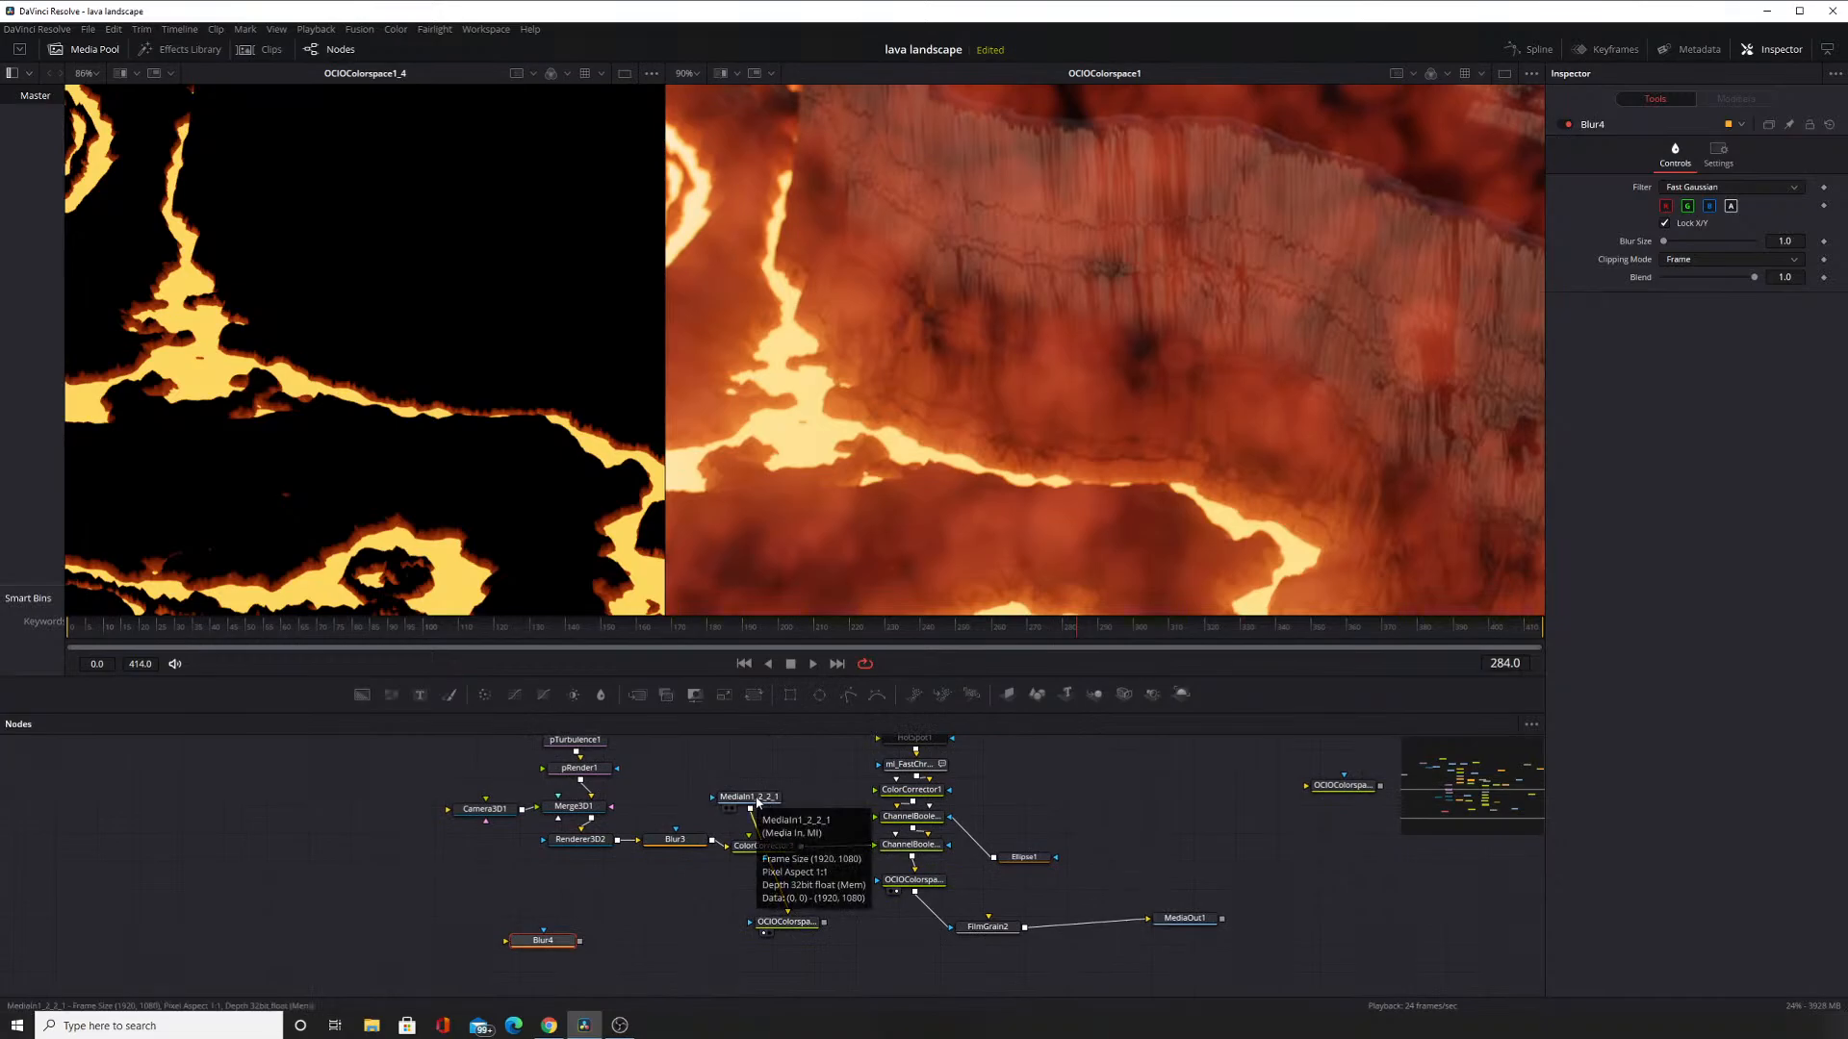
left_click_drag(760, 808, 840, 942)
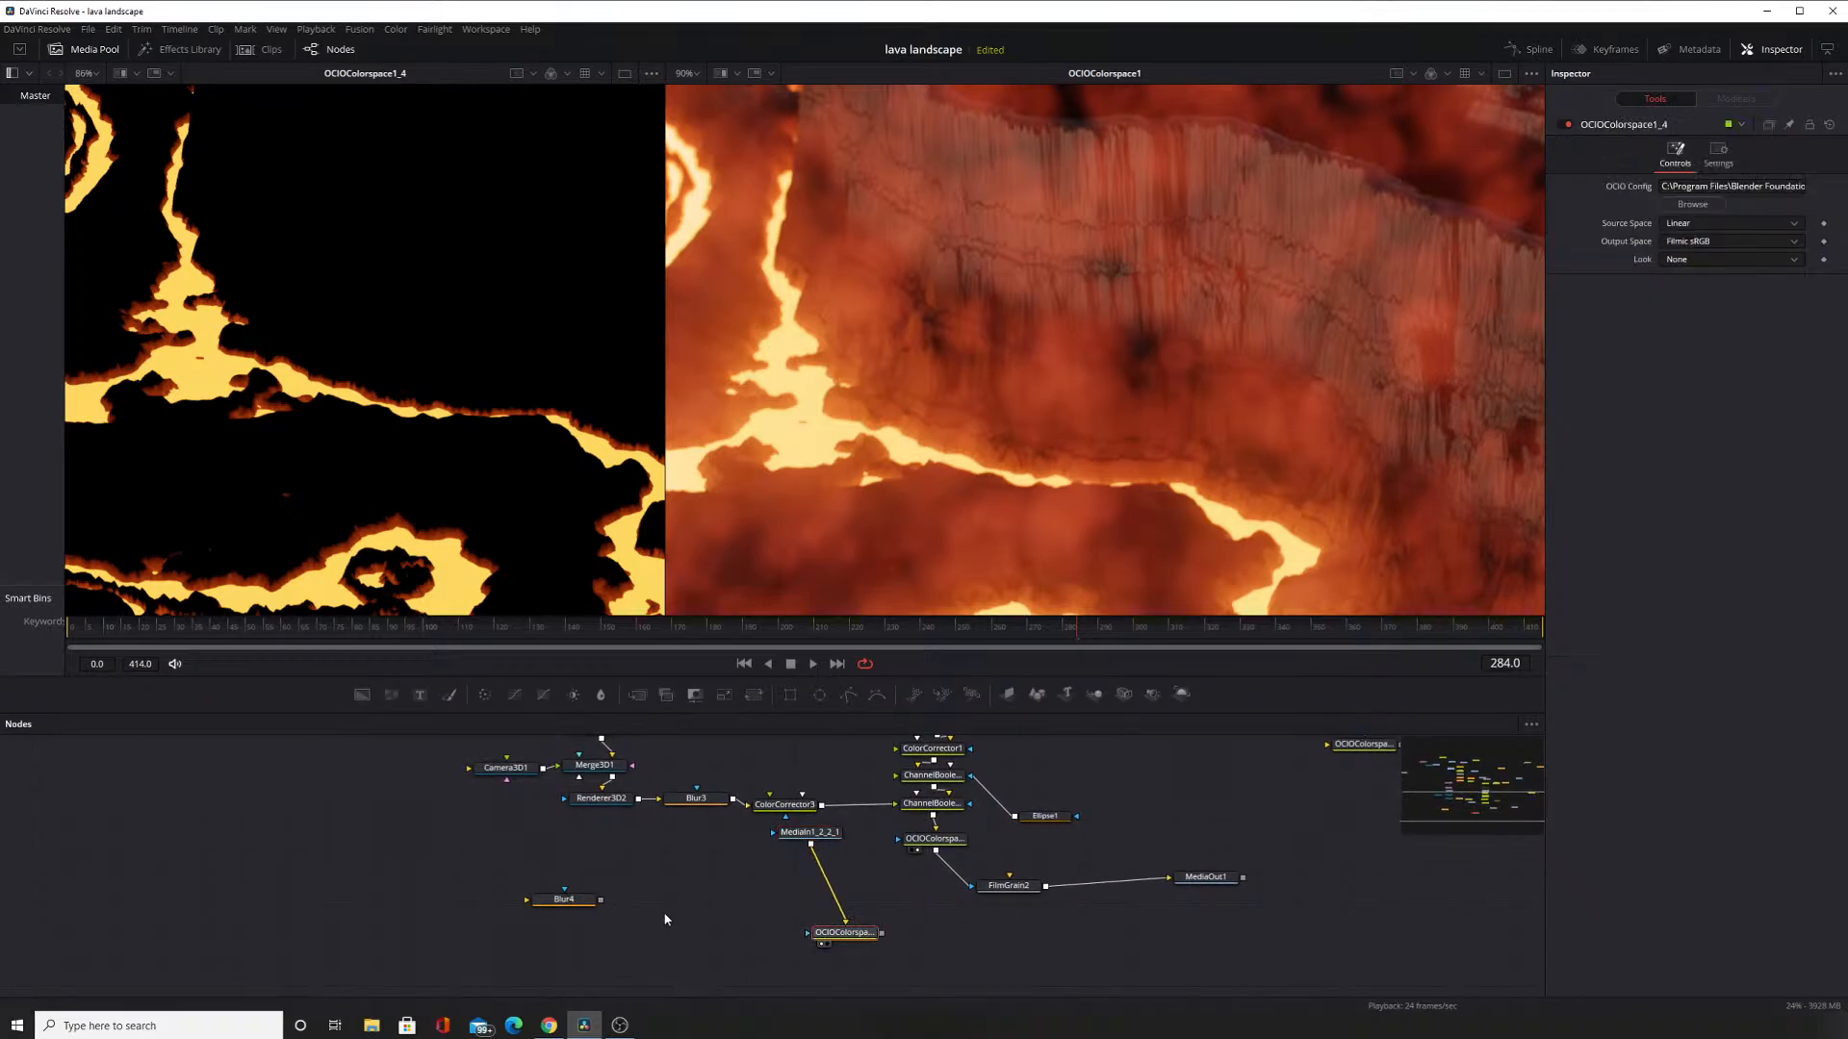
left_click_drag(568, 903, 859, 921)
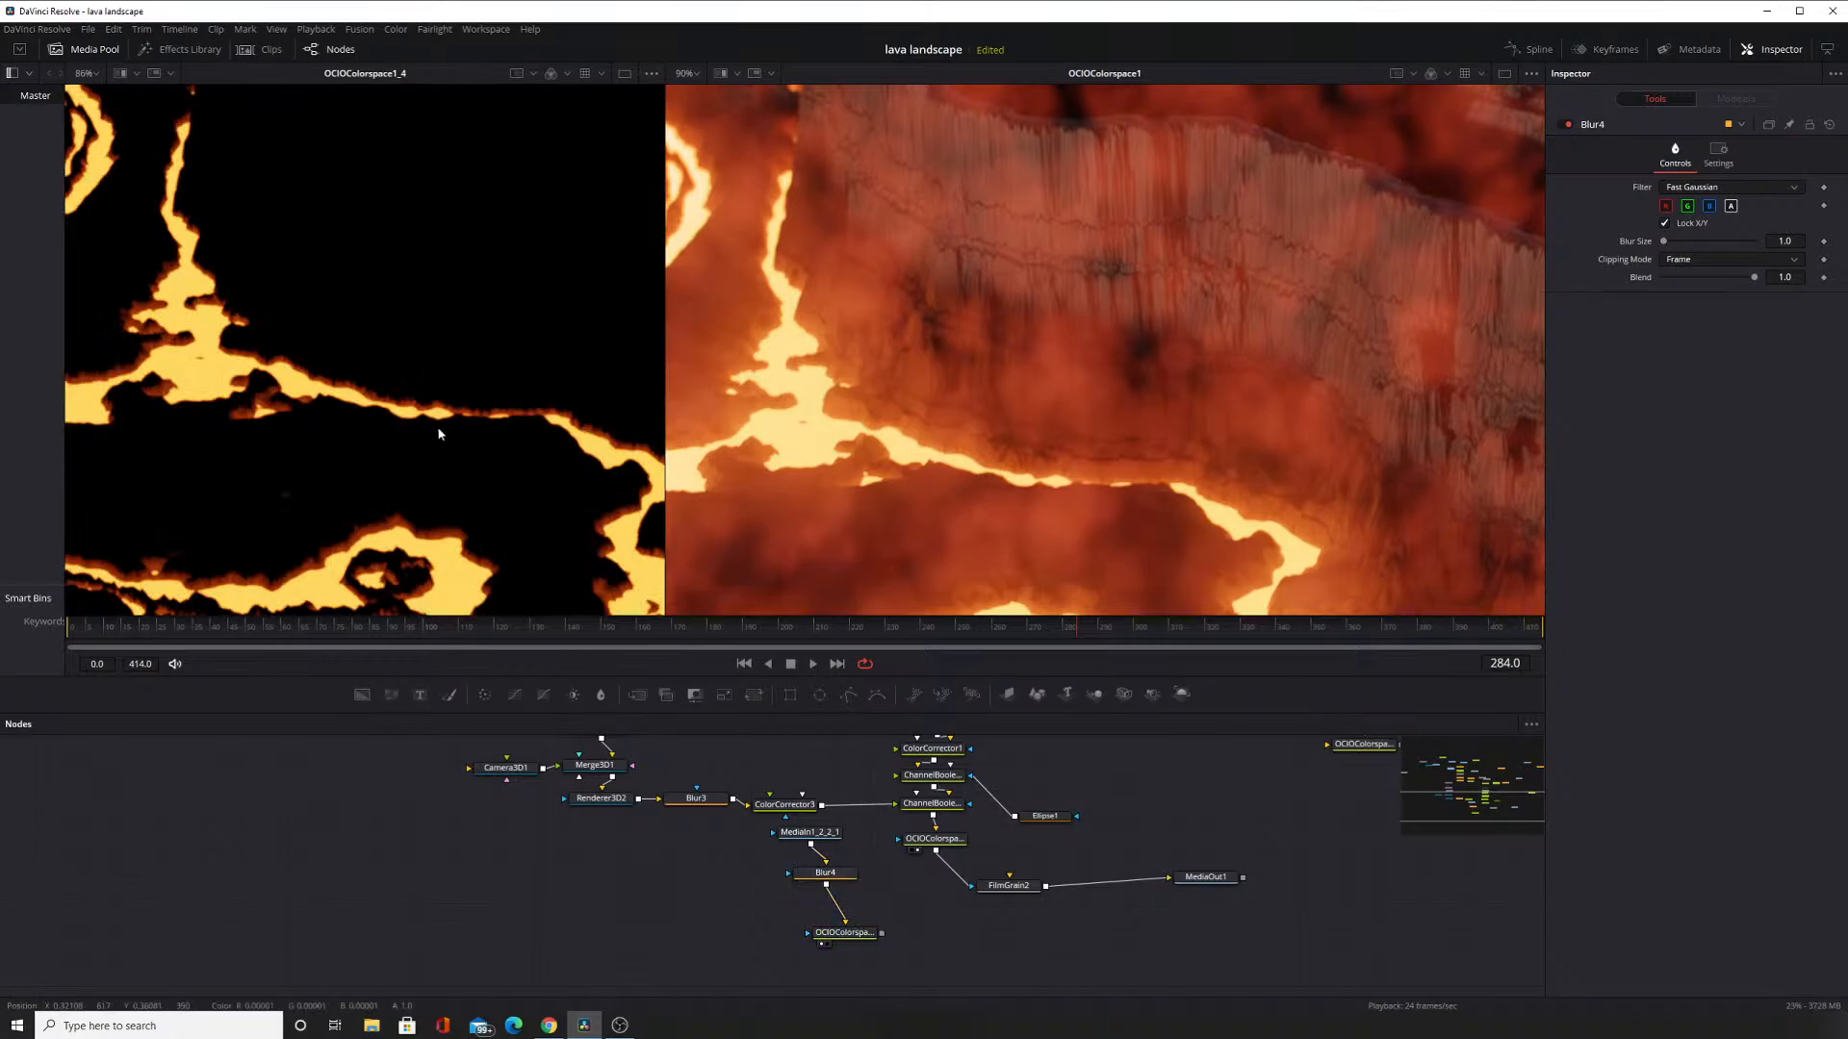
Try raising Blur4's Blur Size to 81.1 and its Blend beyond 1.0.
scroll(440, 424, "down", 2)
left_click_drag(526, 485, 391, 468)
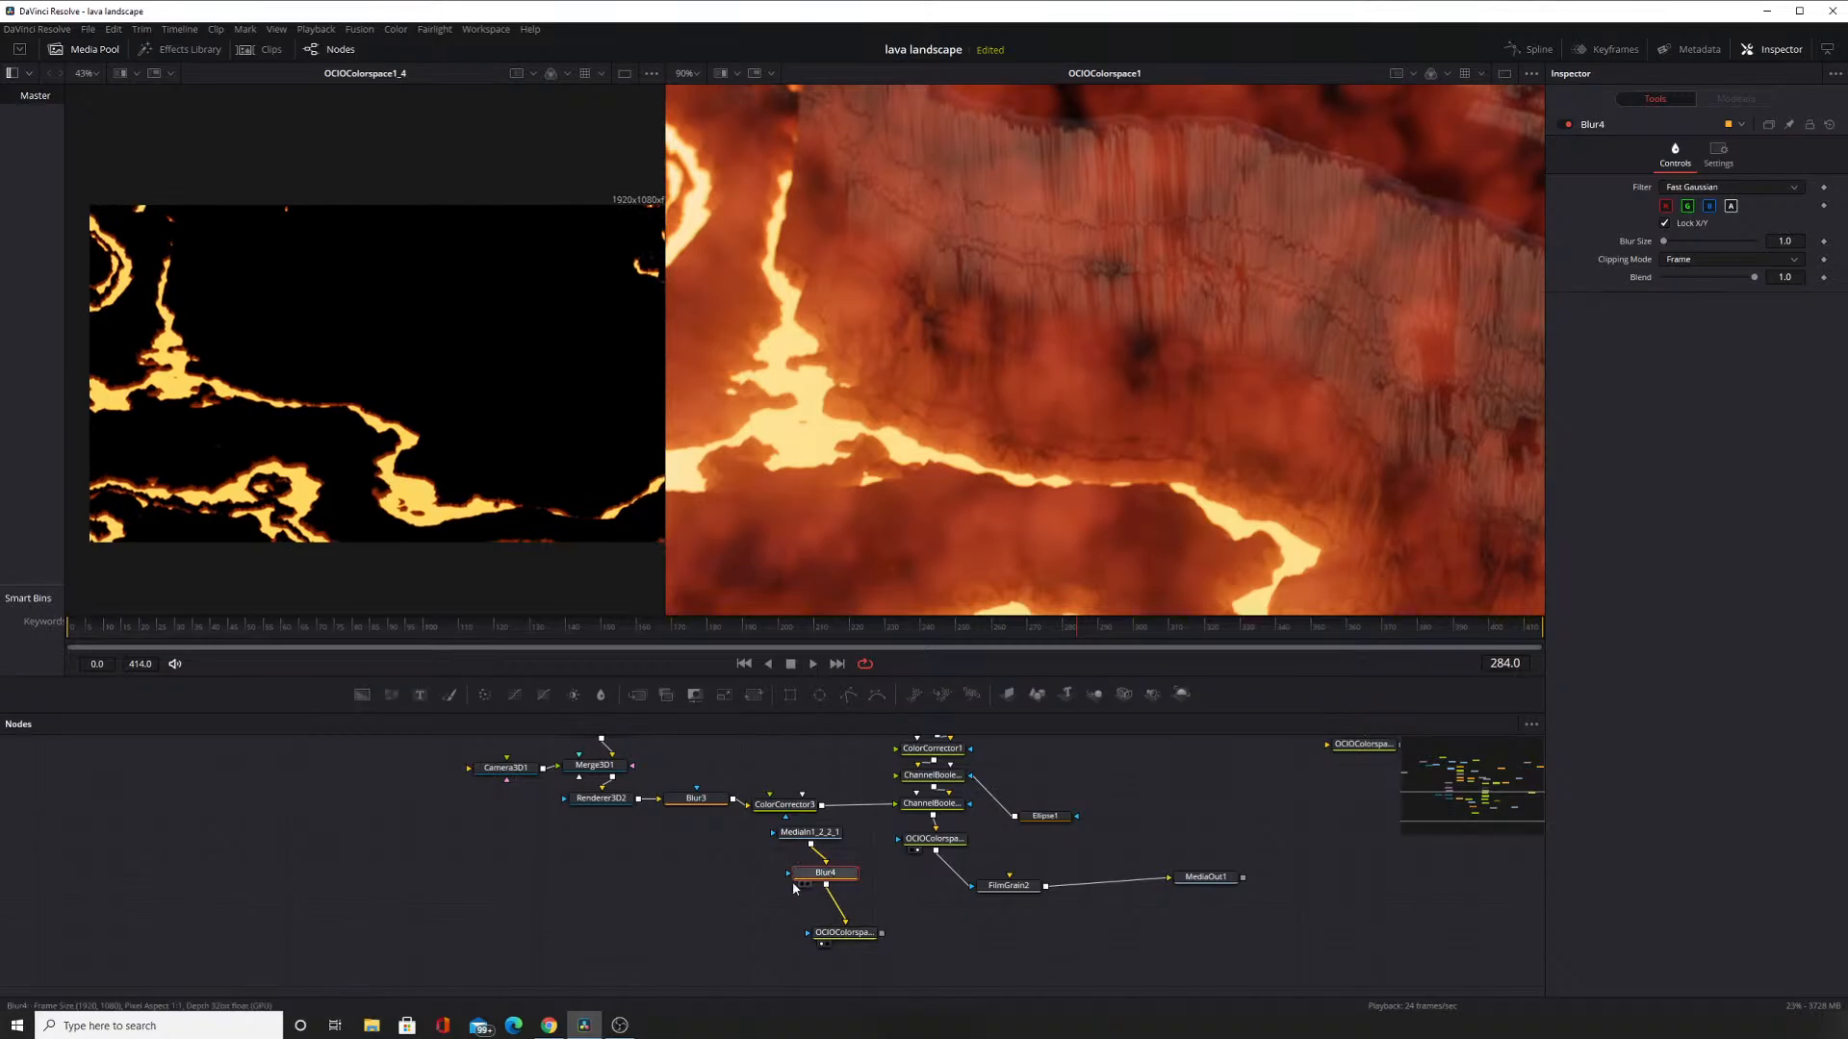
scroll(837, 938, "up", 2)
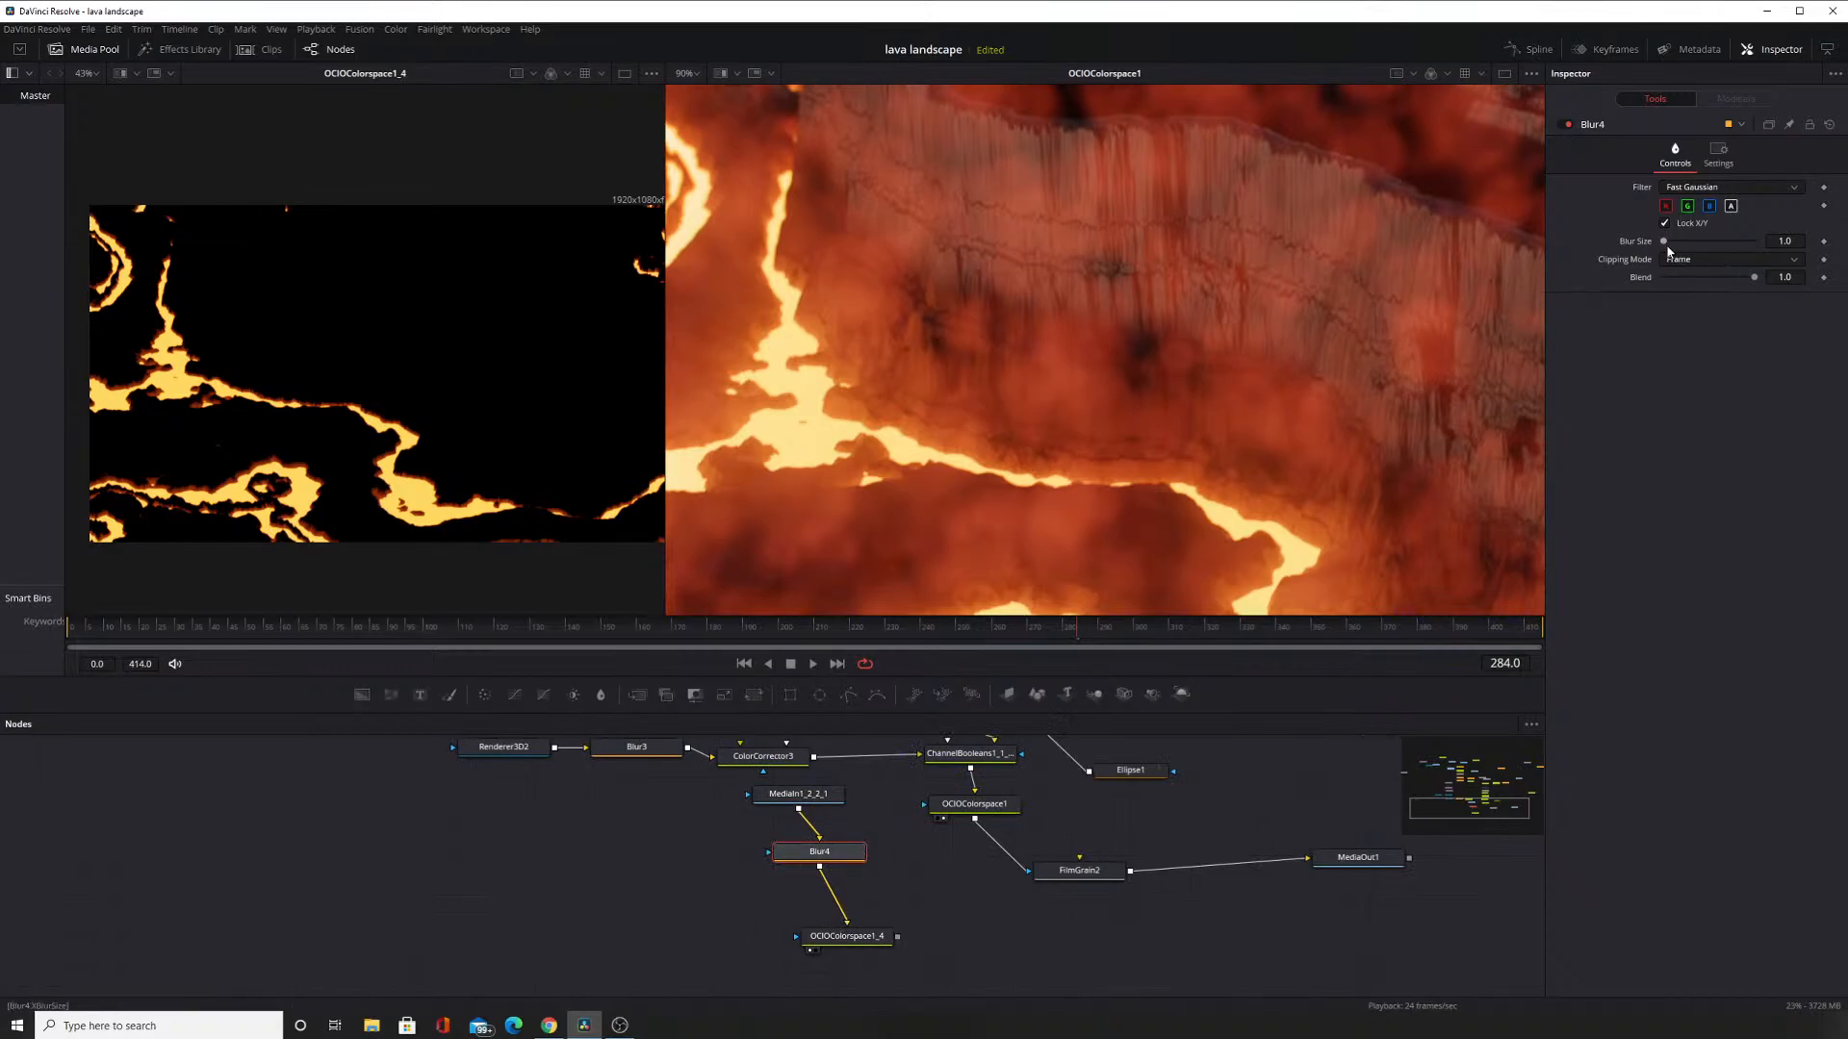
left_click_drag(1668, 248, 1679, 246)
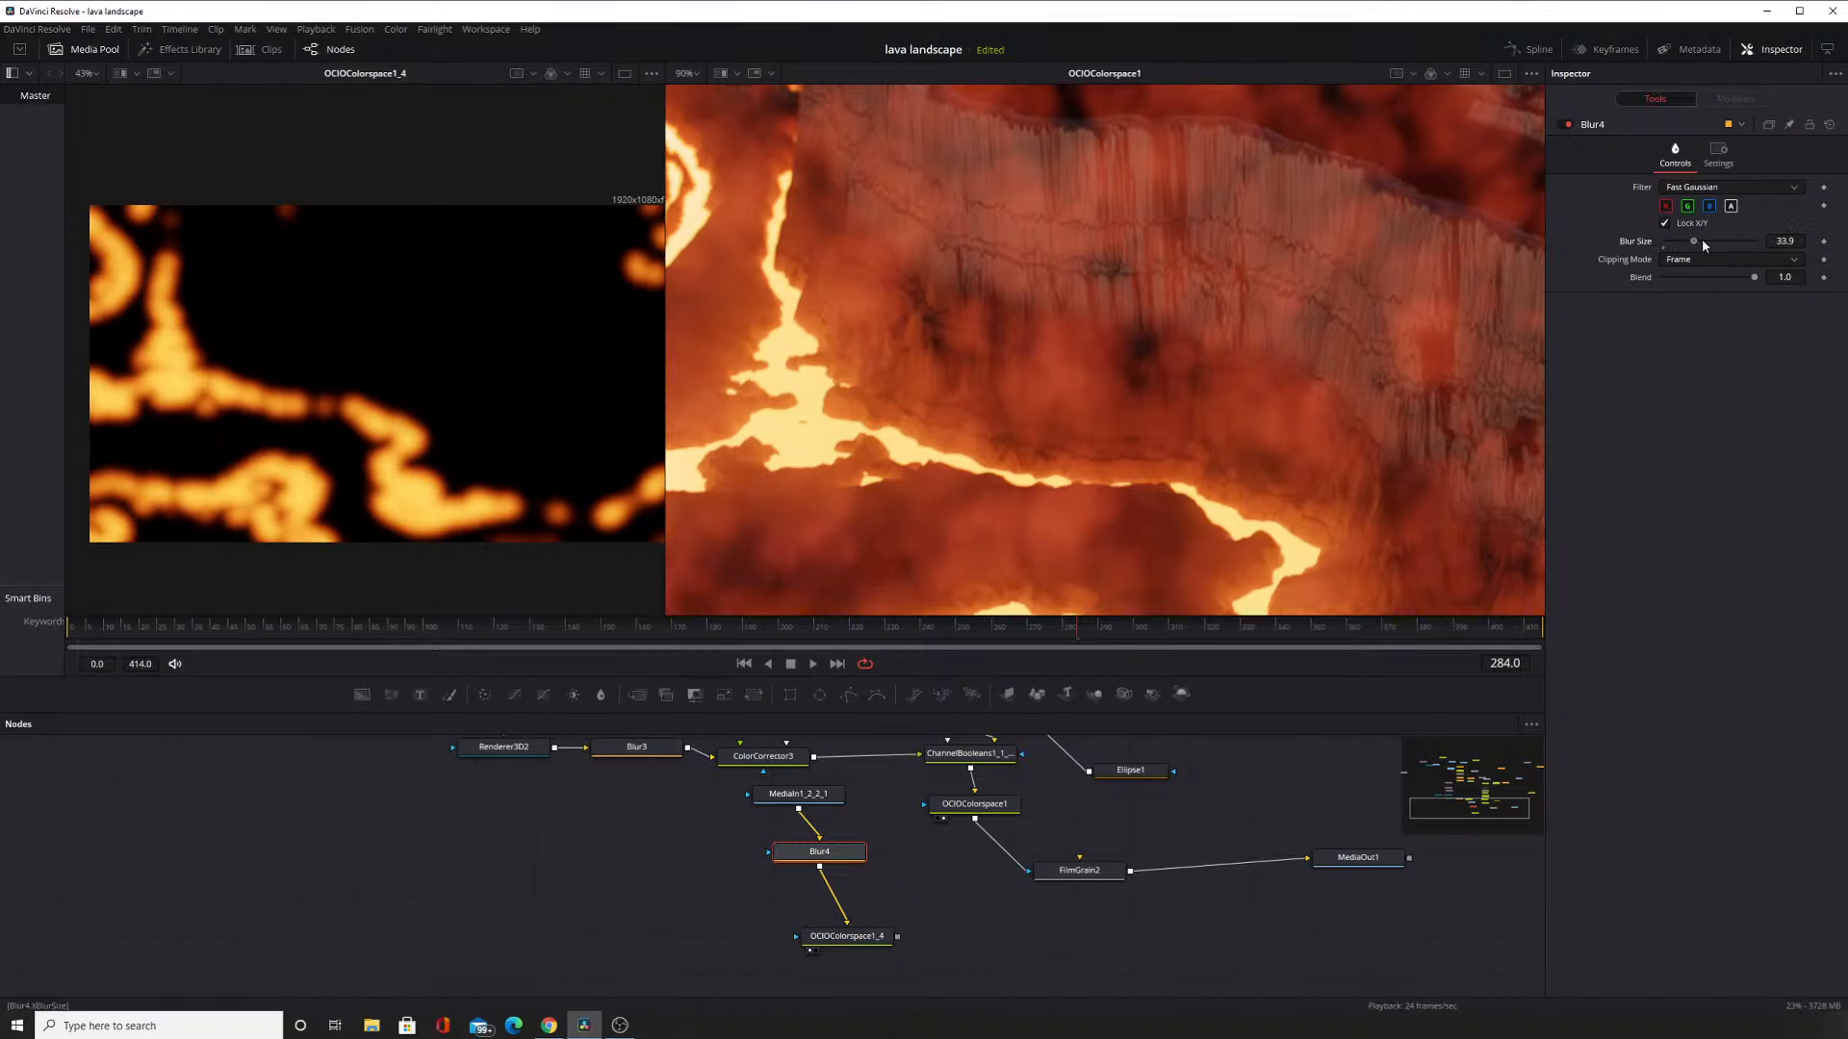
left_click_drag(1702, 238, 1749, 247)
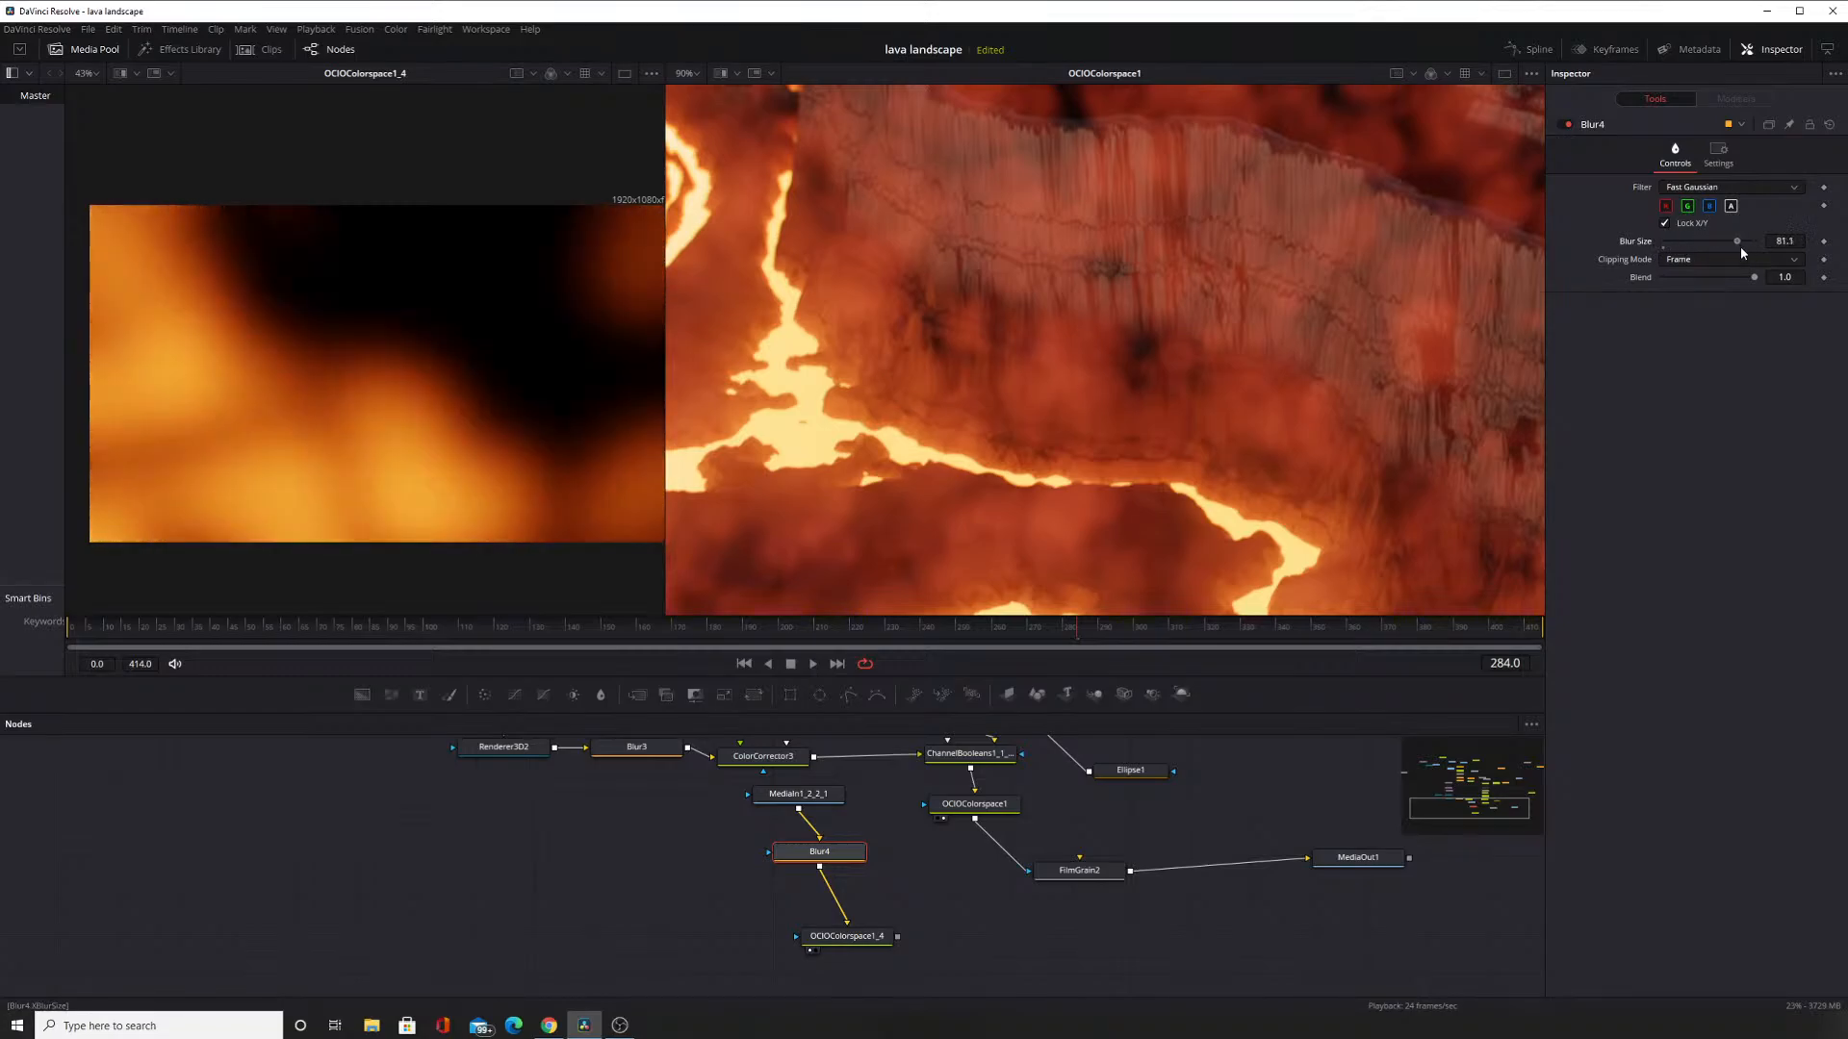
left_click(1717, 153)
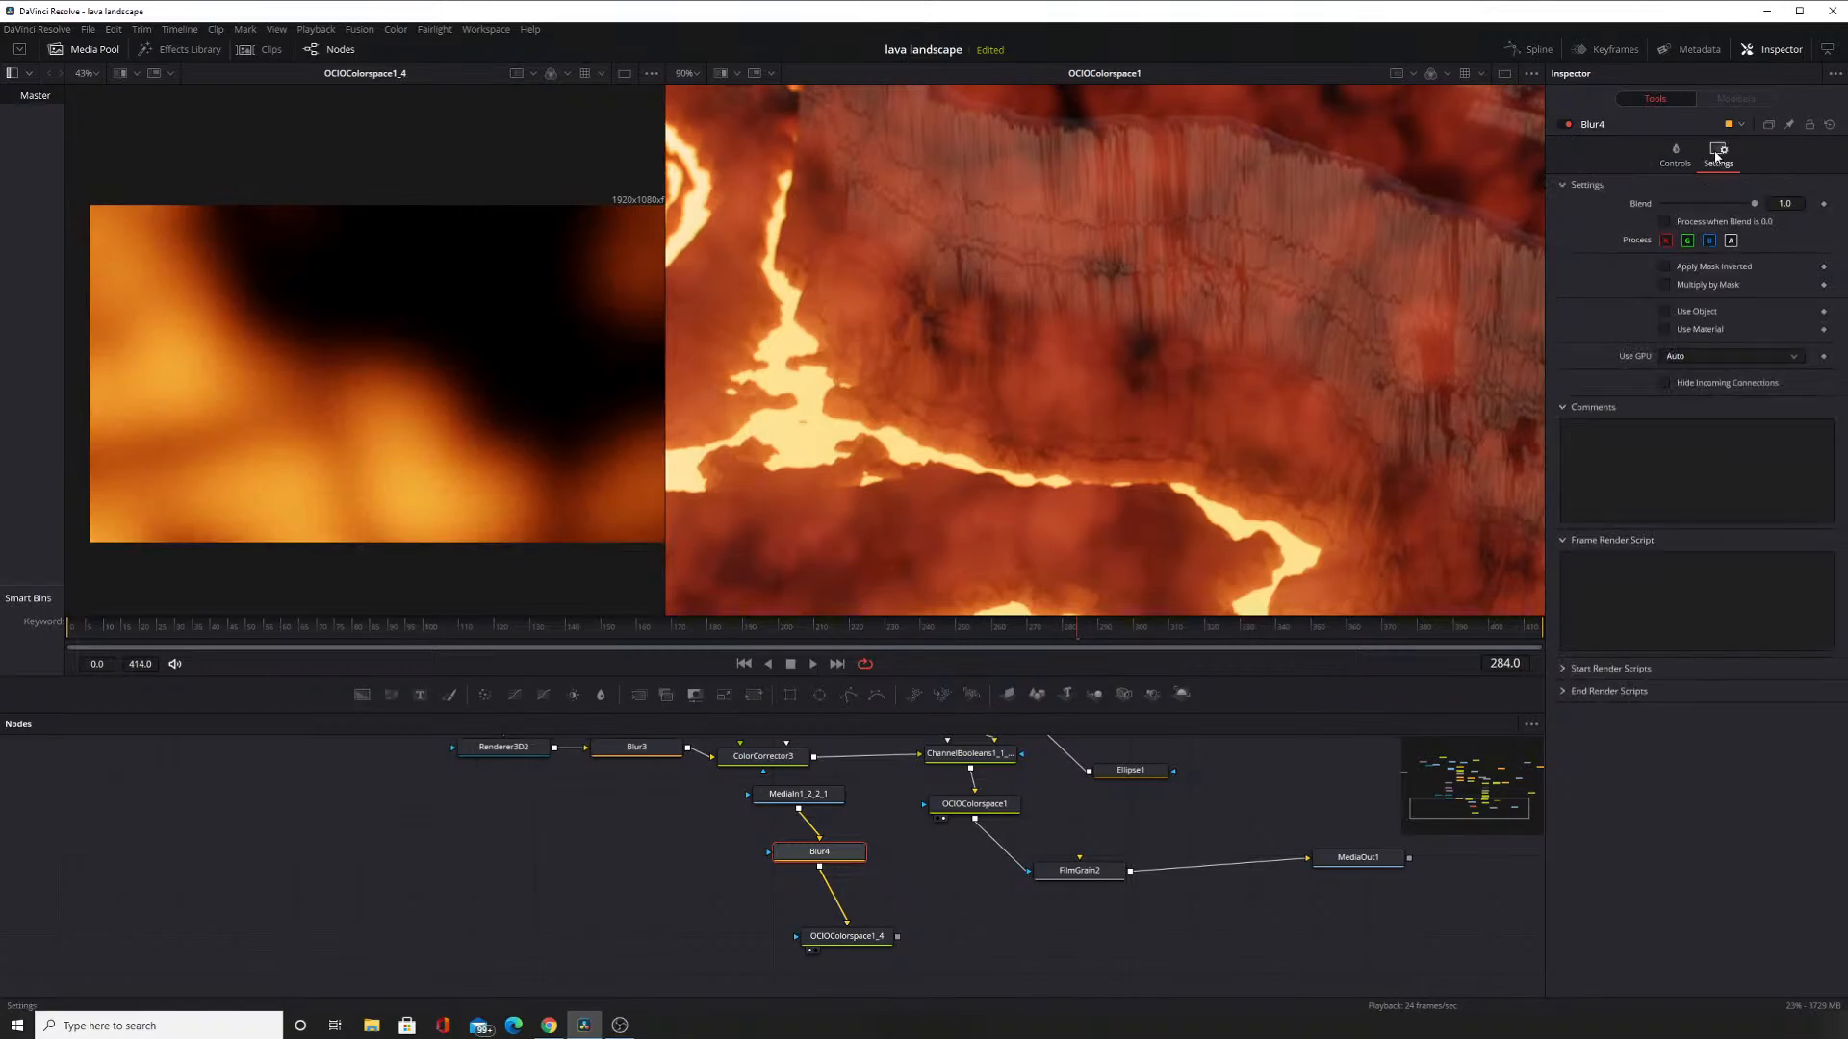
left_click_drag(1753, 203, 1847, 210)
Move the MediaIn1_2_2_1 node beside Blur4 on its input side and examine the lava composite.
left_click_drag(804, 807, 675, 861)
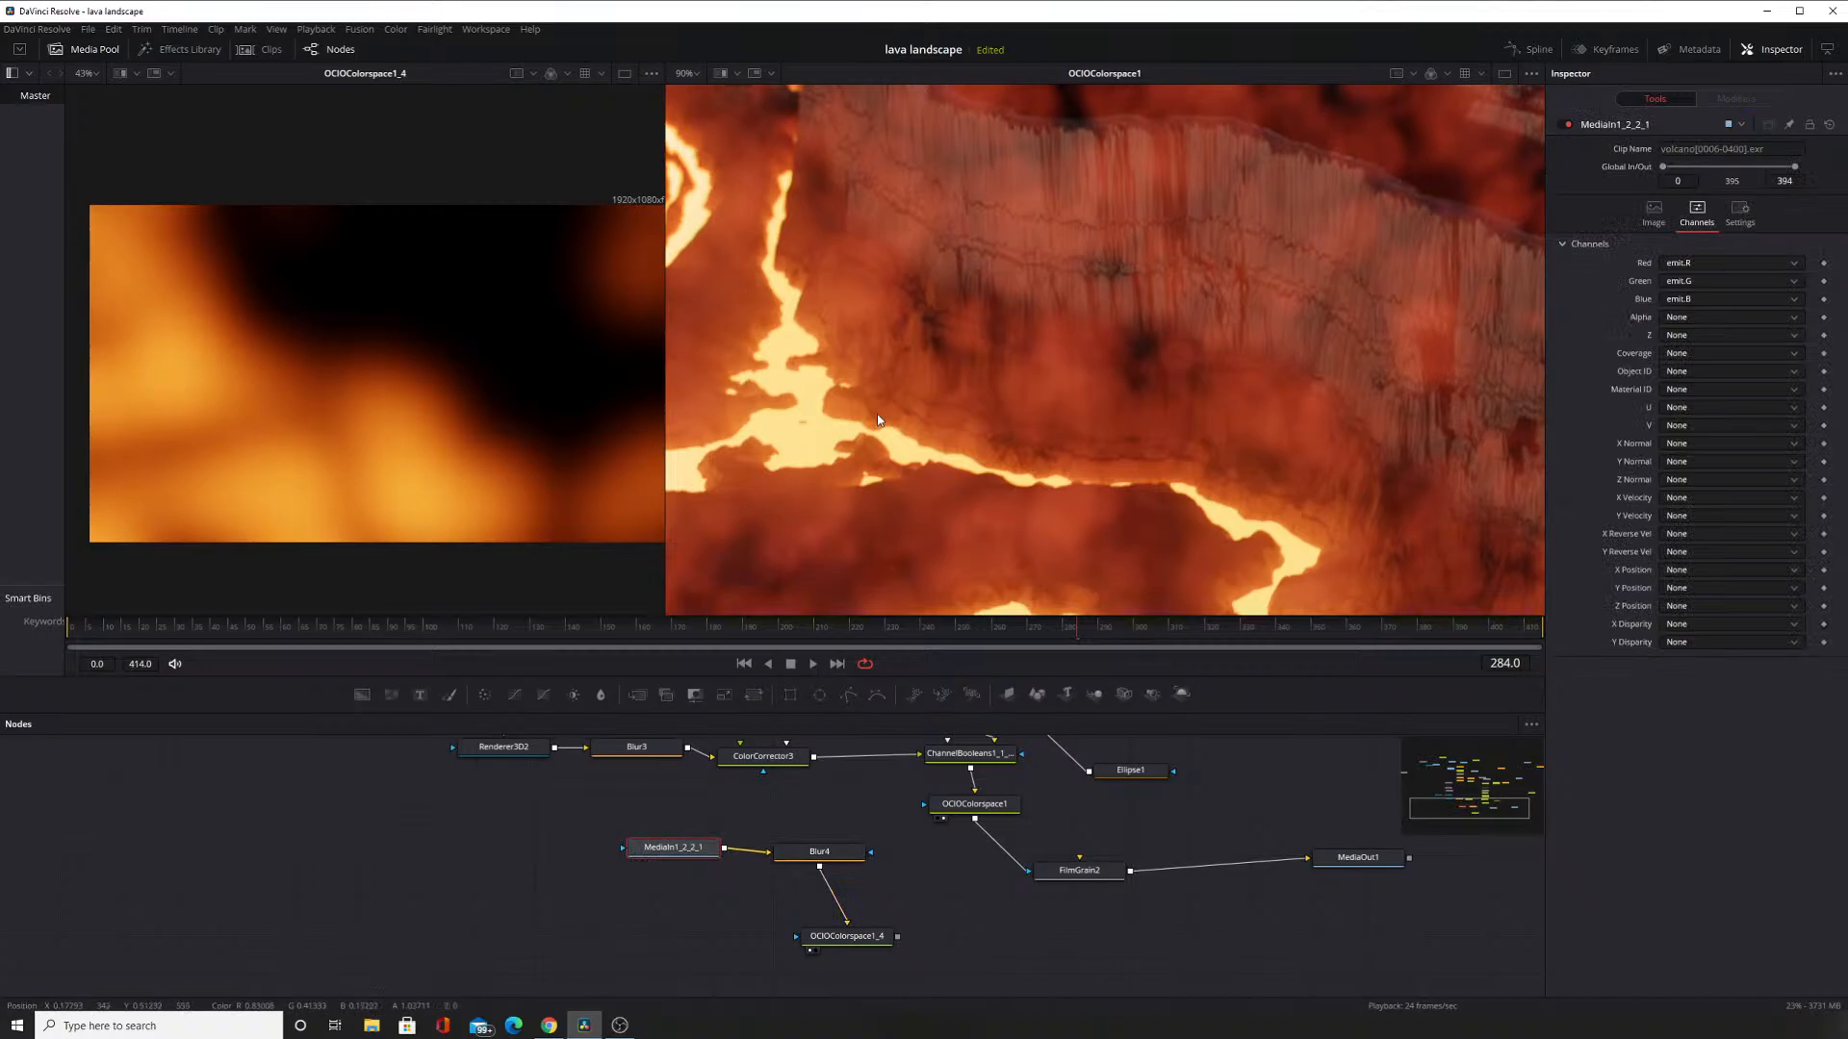
scroll(1171, 357, "up", 2)
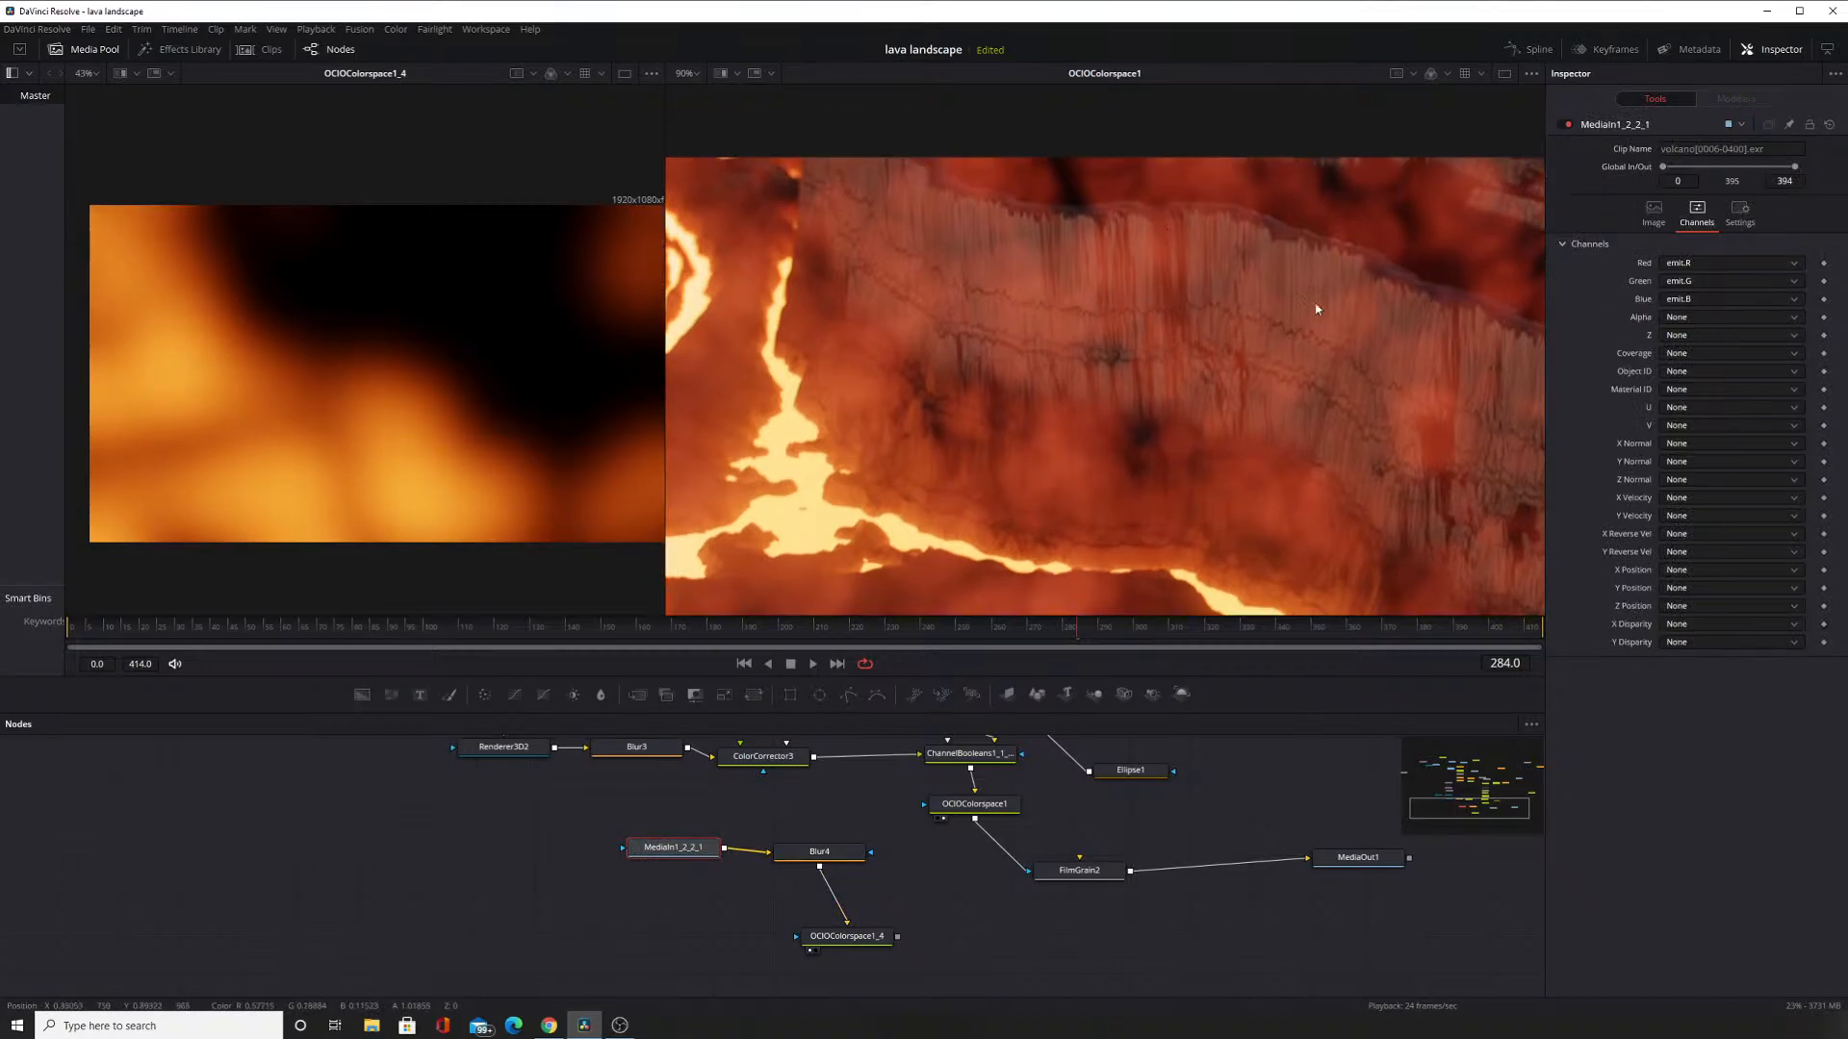
scroll(1070, 479, "down", 3)
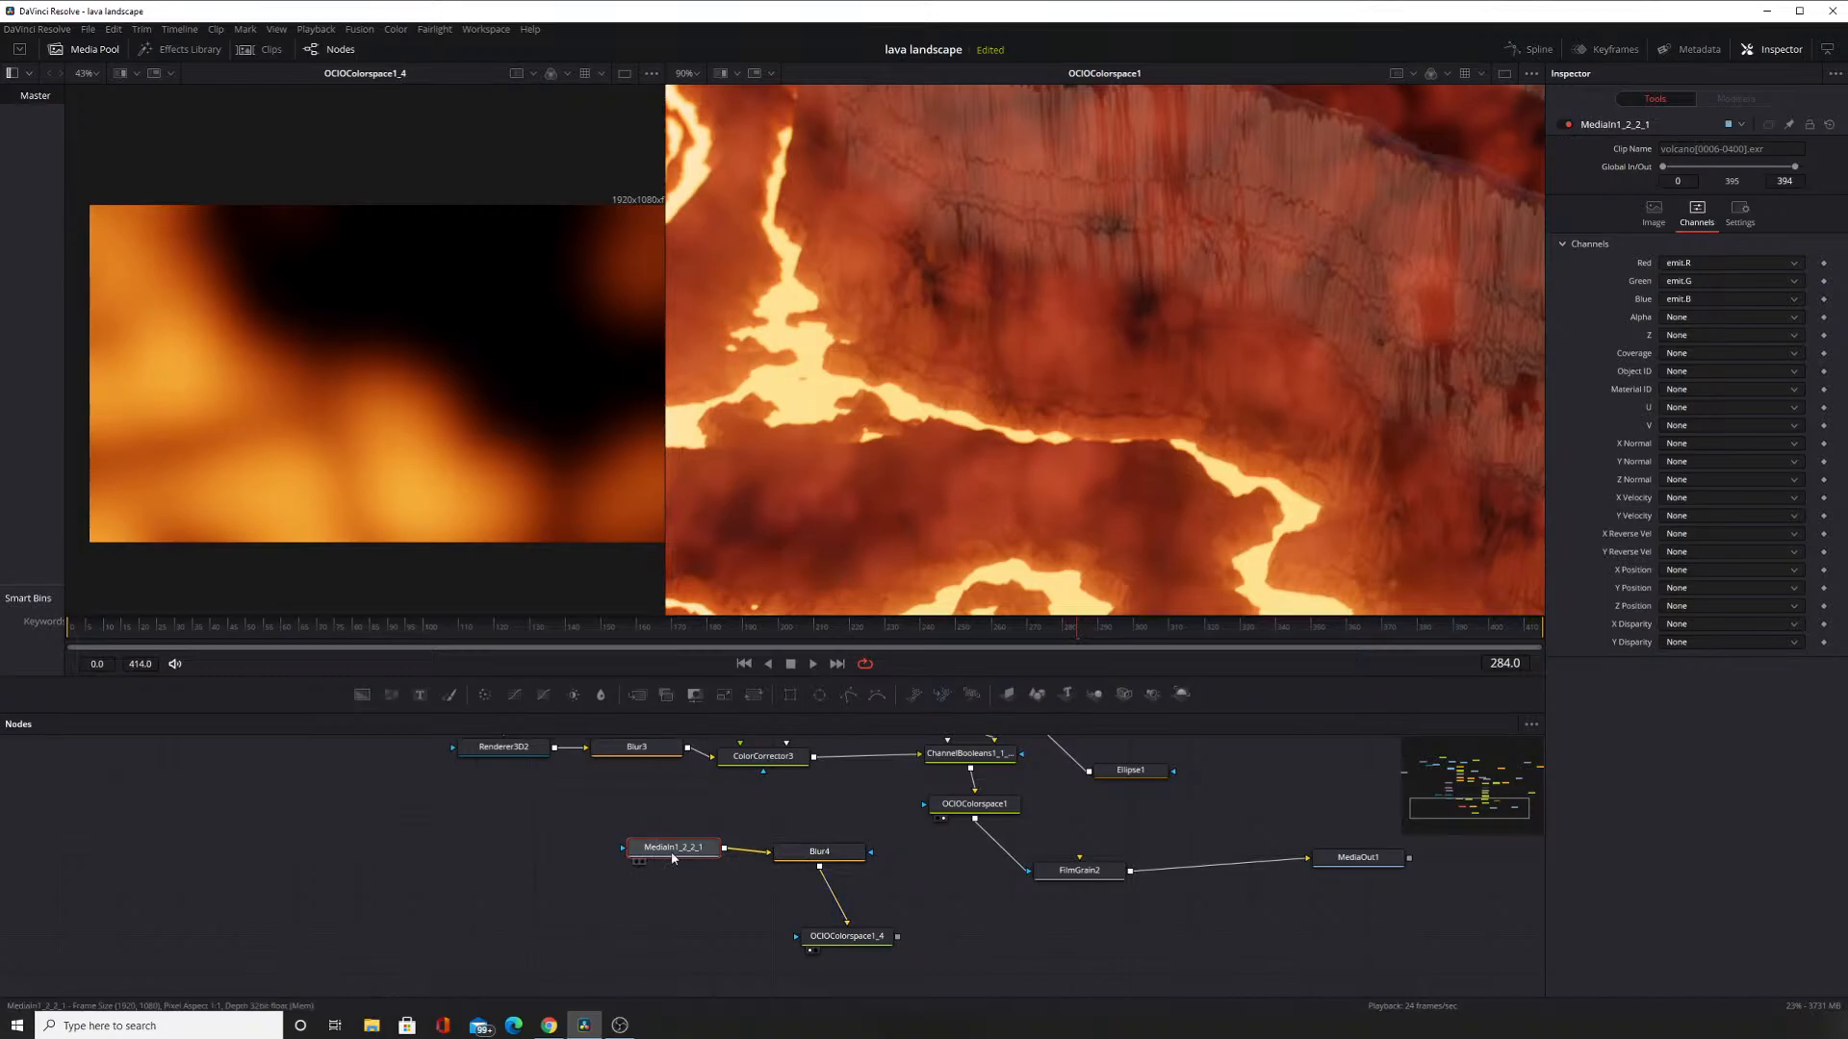
Set Blur4's Blur Size to 52.0.
left_click(826, 851)
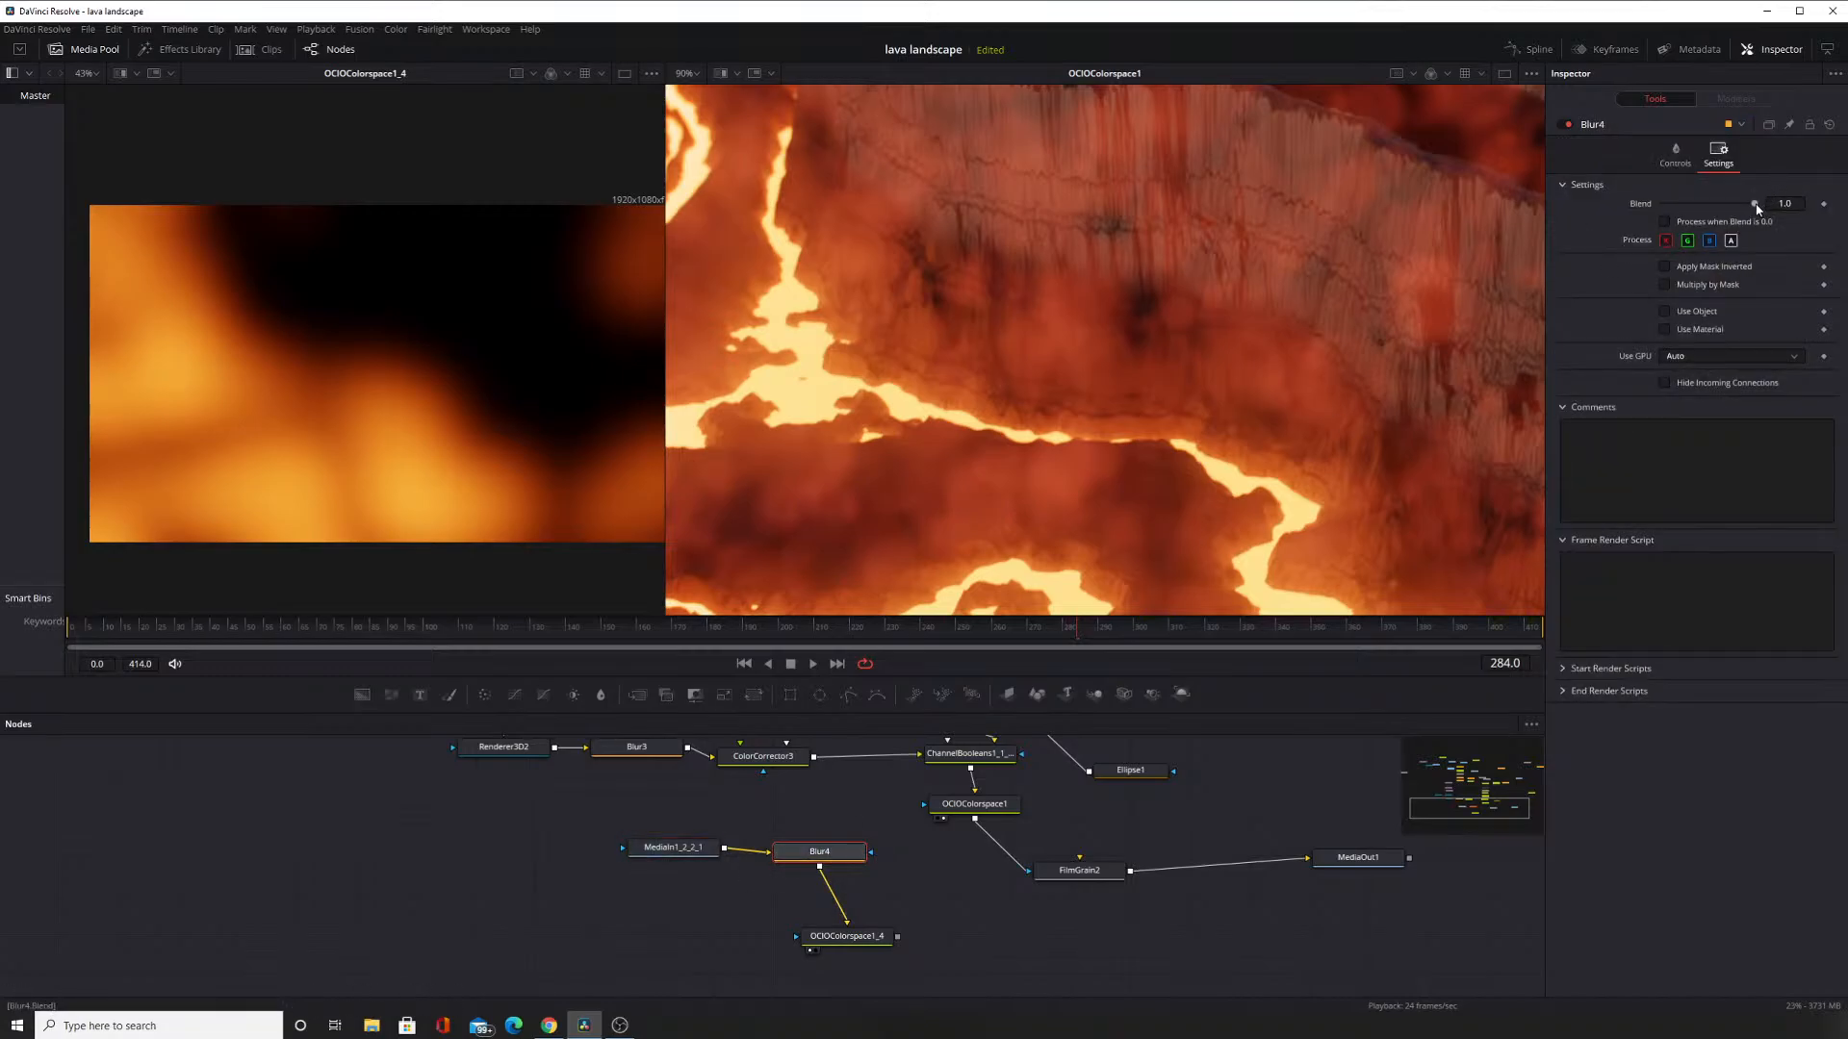
left_click(1675, 154)
mouse_move(1740, 241)
left_mouse_down()
mouse_move(1689, 239)
mouse_move(1710, 241)
left_mouse_up()
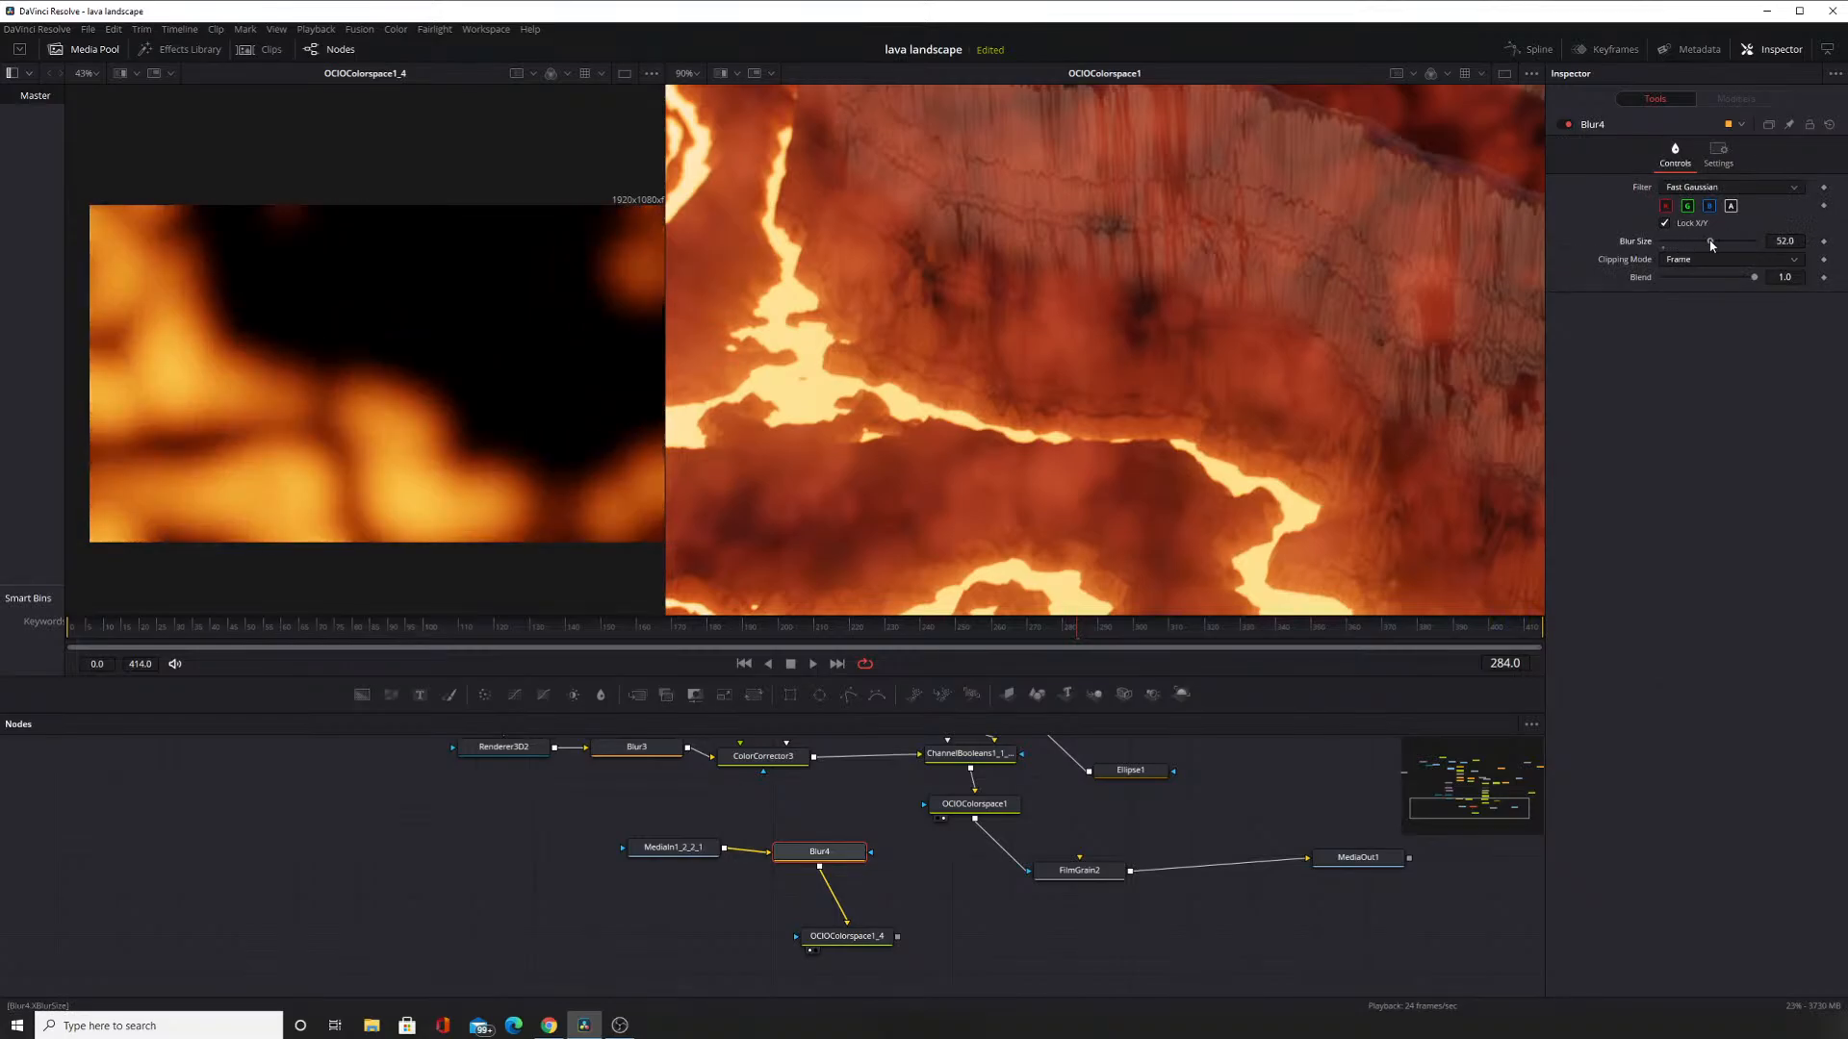
Spread out the lower node chain by repositioning OCIOColorspace1_4, Blur4 and MediaIn1_2_2_1 with clear space between them.
left_click_drag(851, 939, 1052, 970)
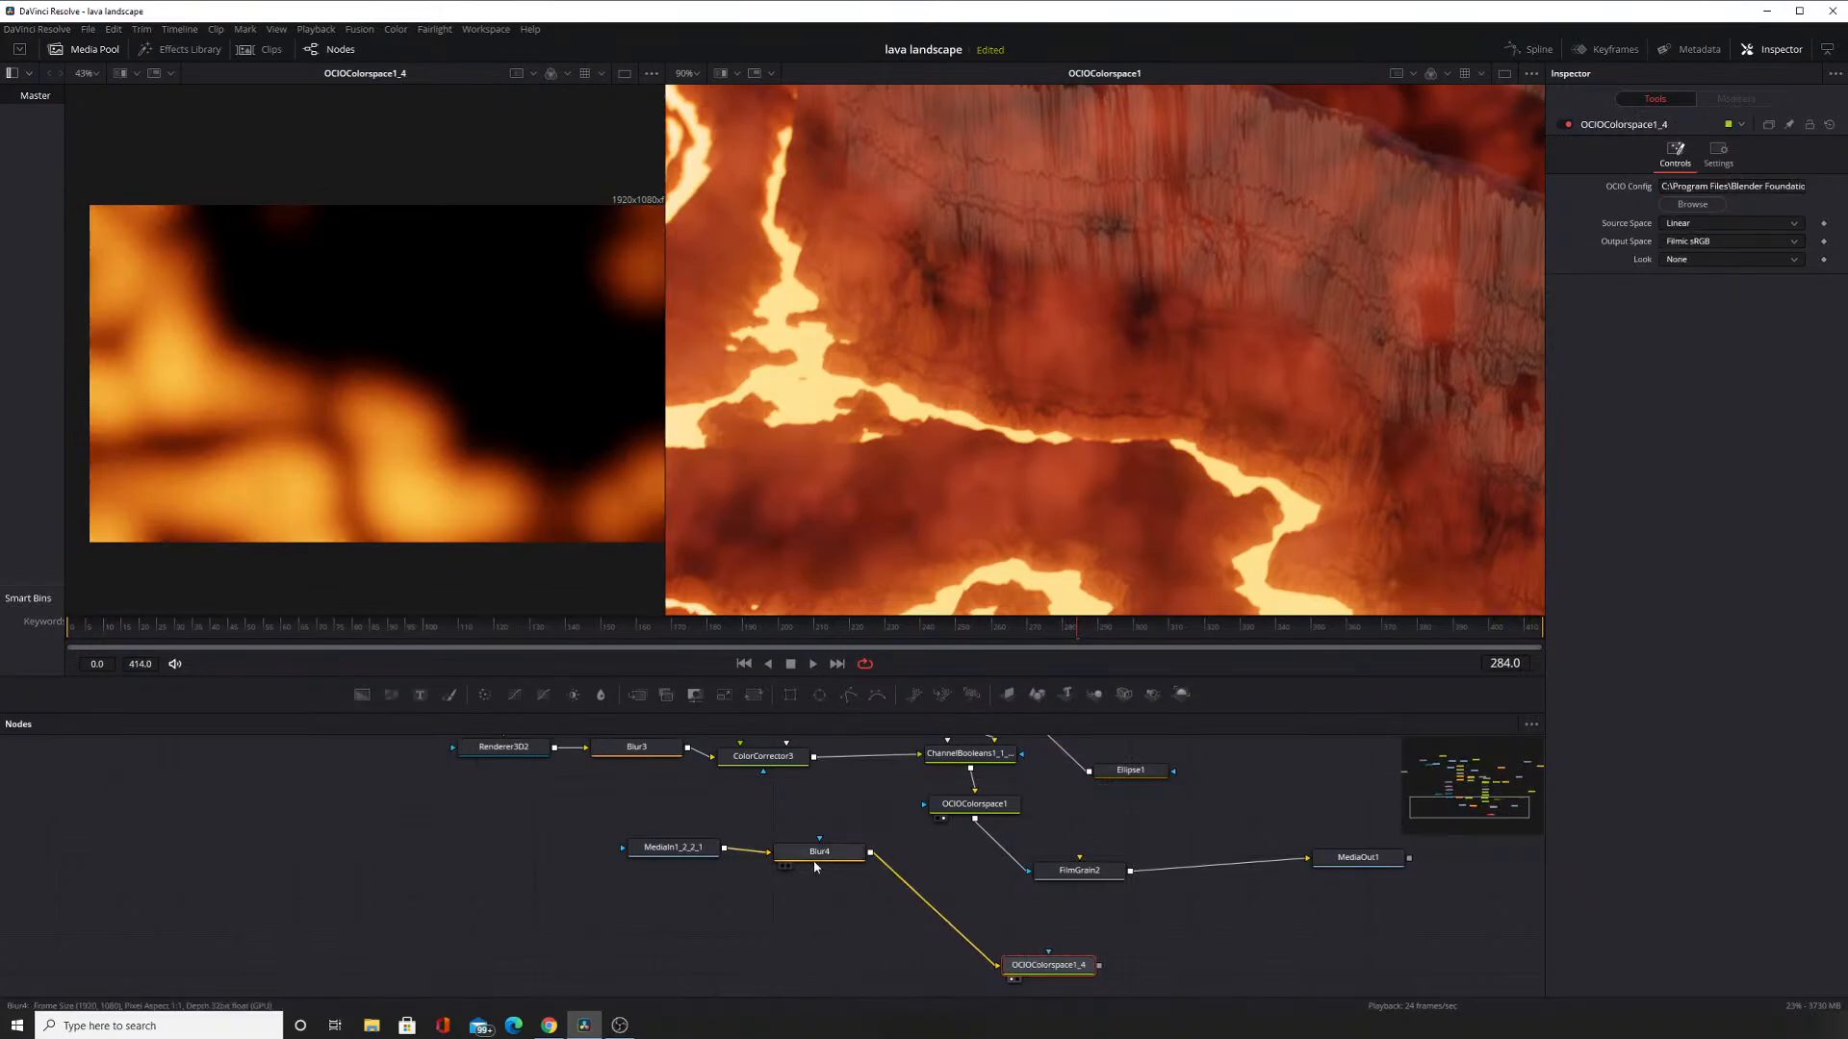
left_click_drag(819, 852, 817, 869)
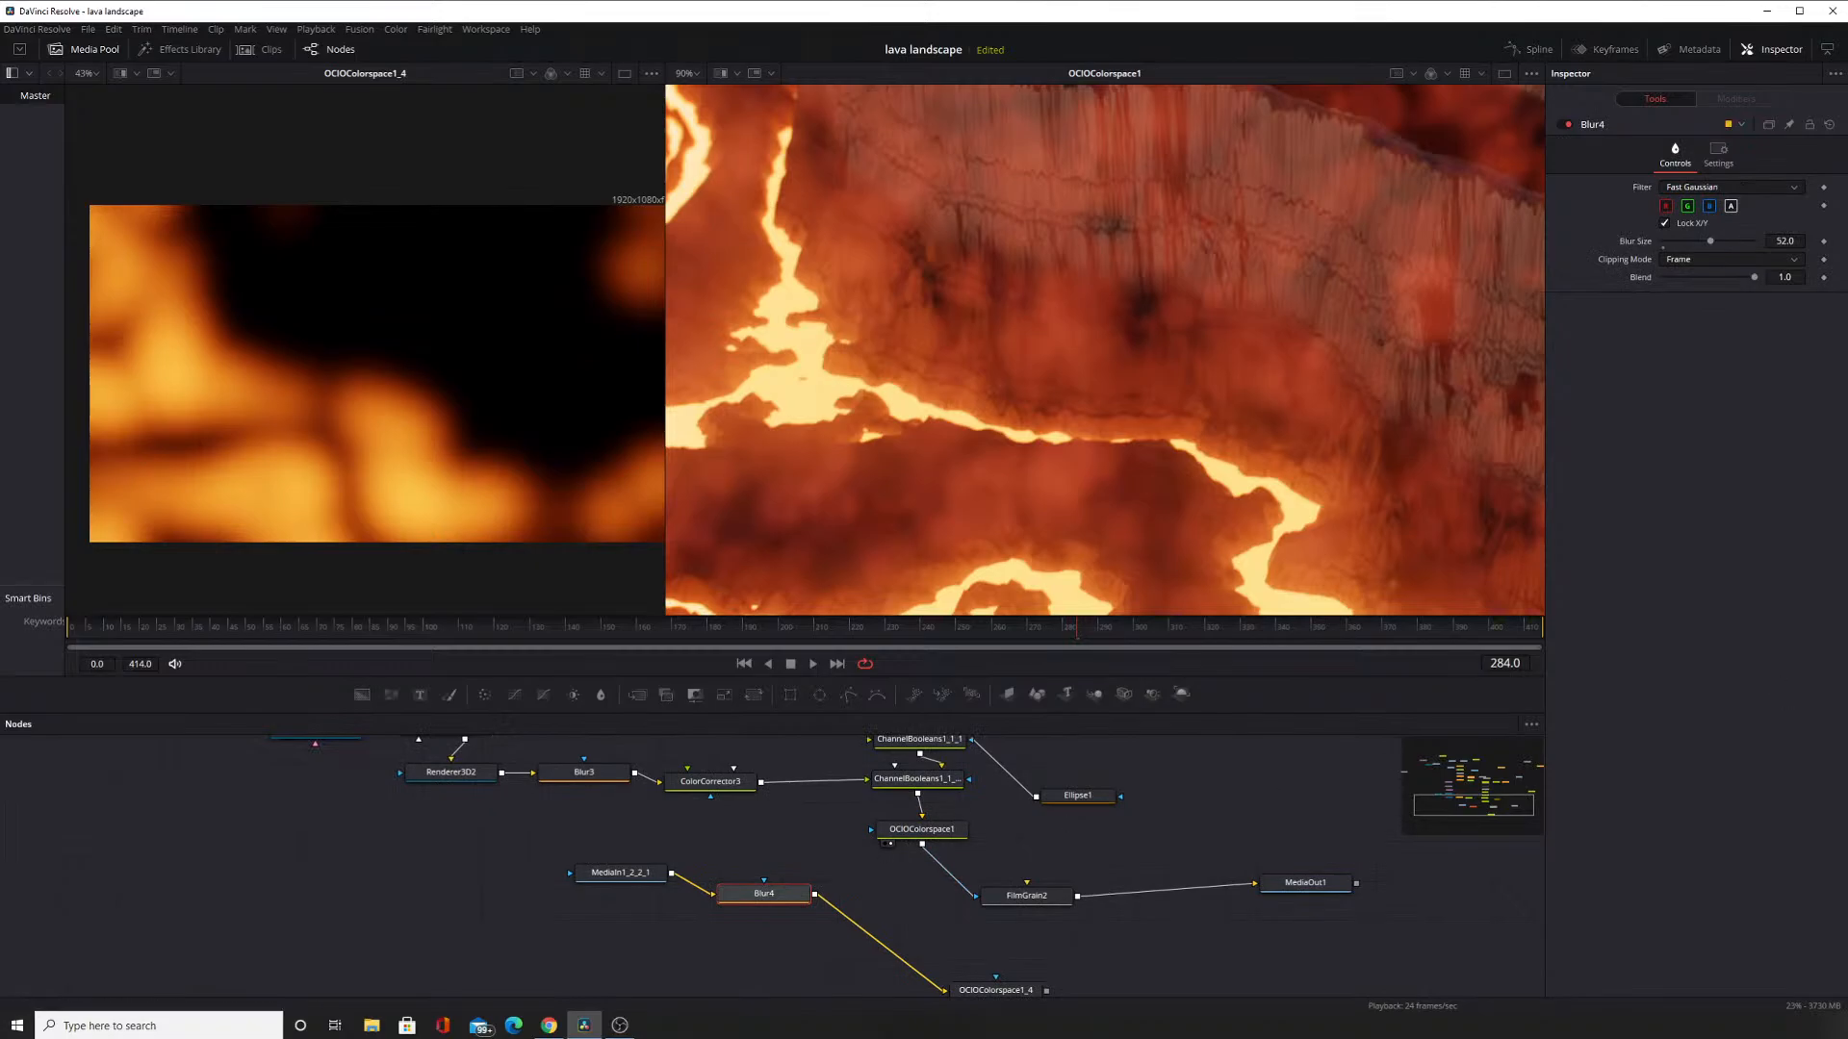
left_click_drag(789, 903, 777, 876)
left_click_drag(654, 872, 619, 859)
View the ChannelBooleans1_1_1_2 output, clear that viewer, and move OCIOColorspace1 farther below the node.
left_click(917, 781)
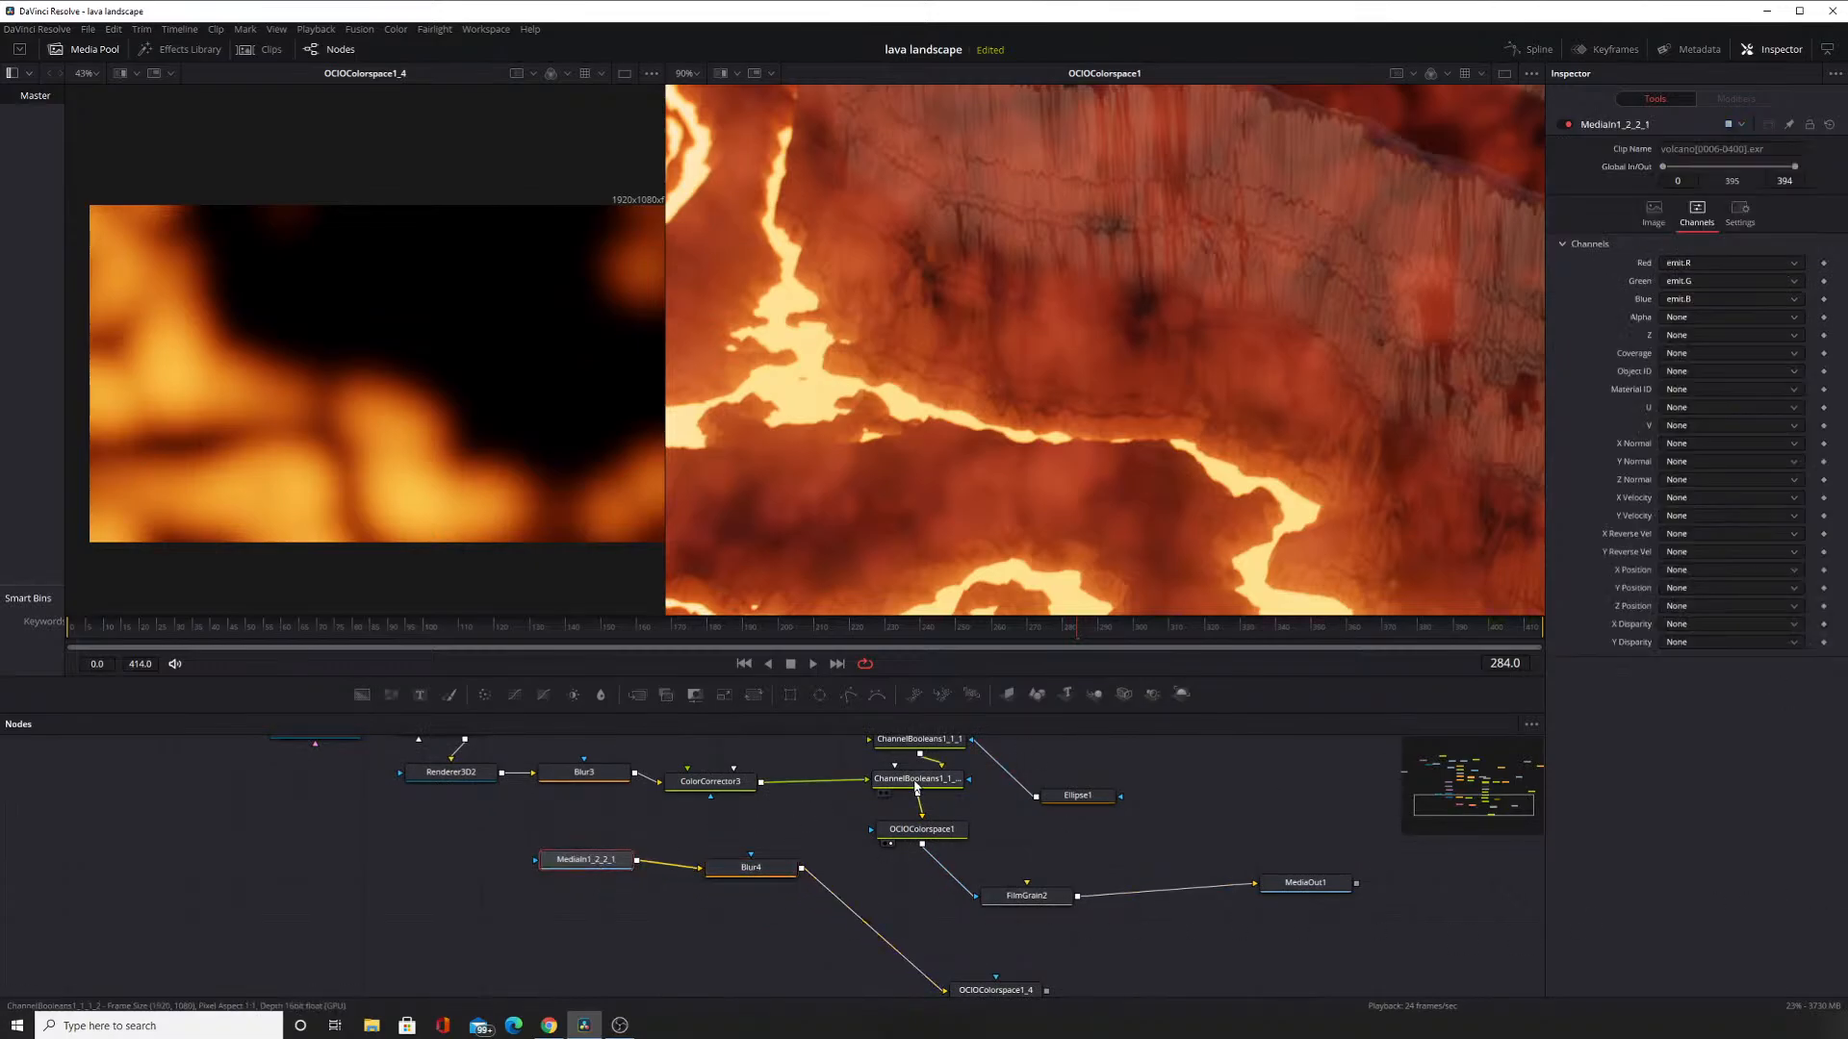
left_click(883, 796)
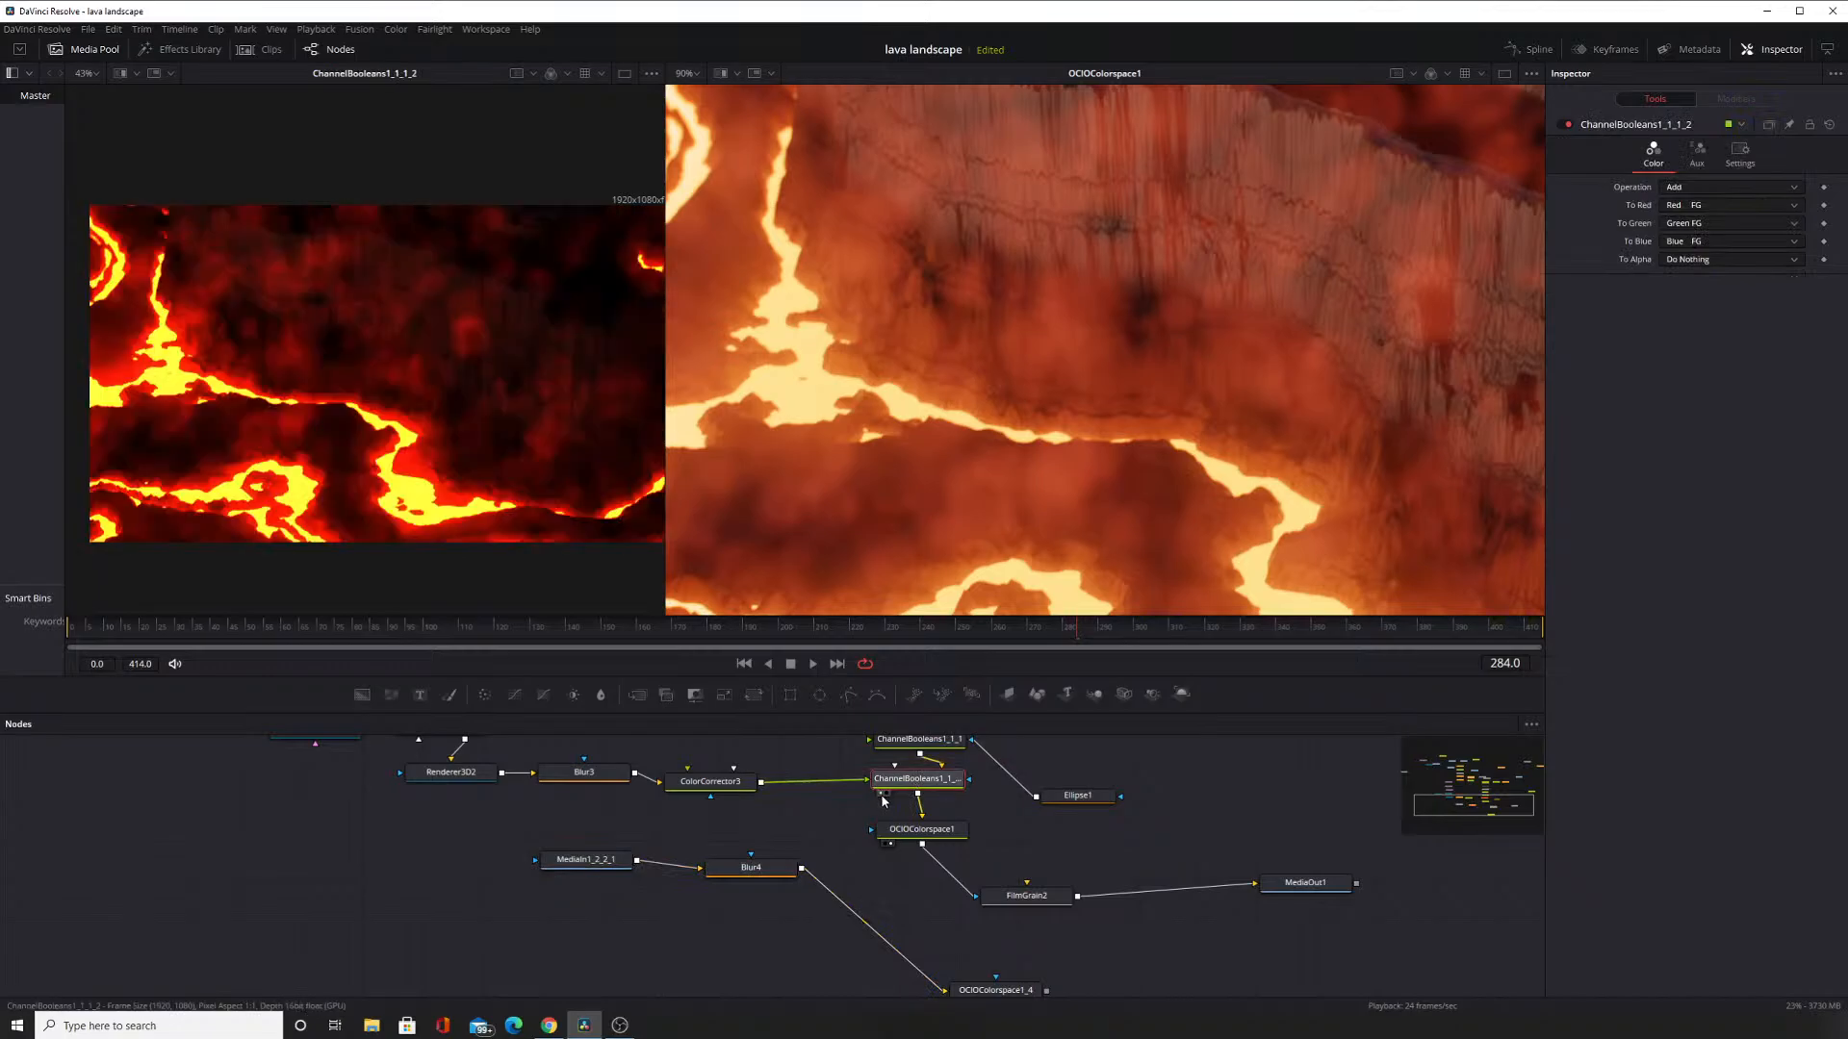
left_click(882, 795)
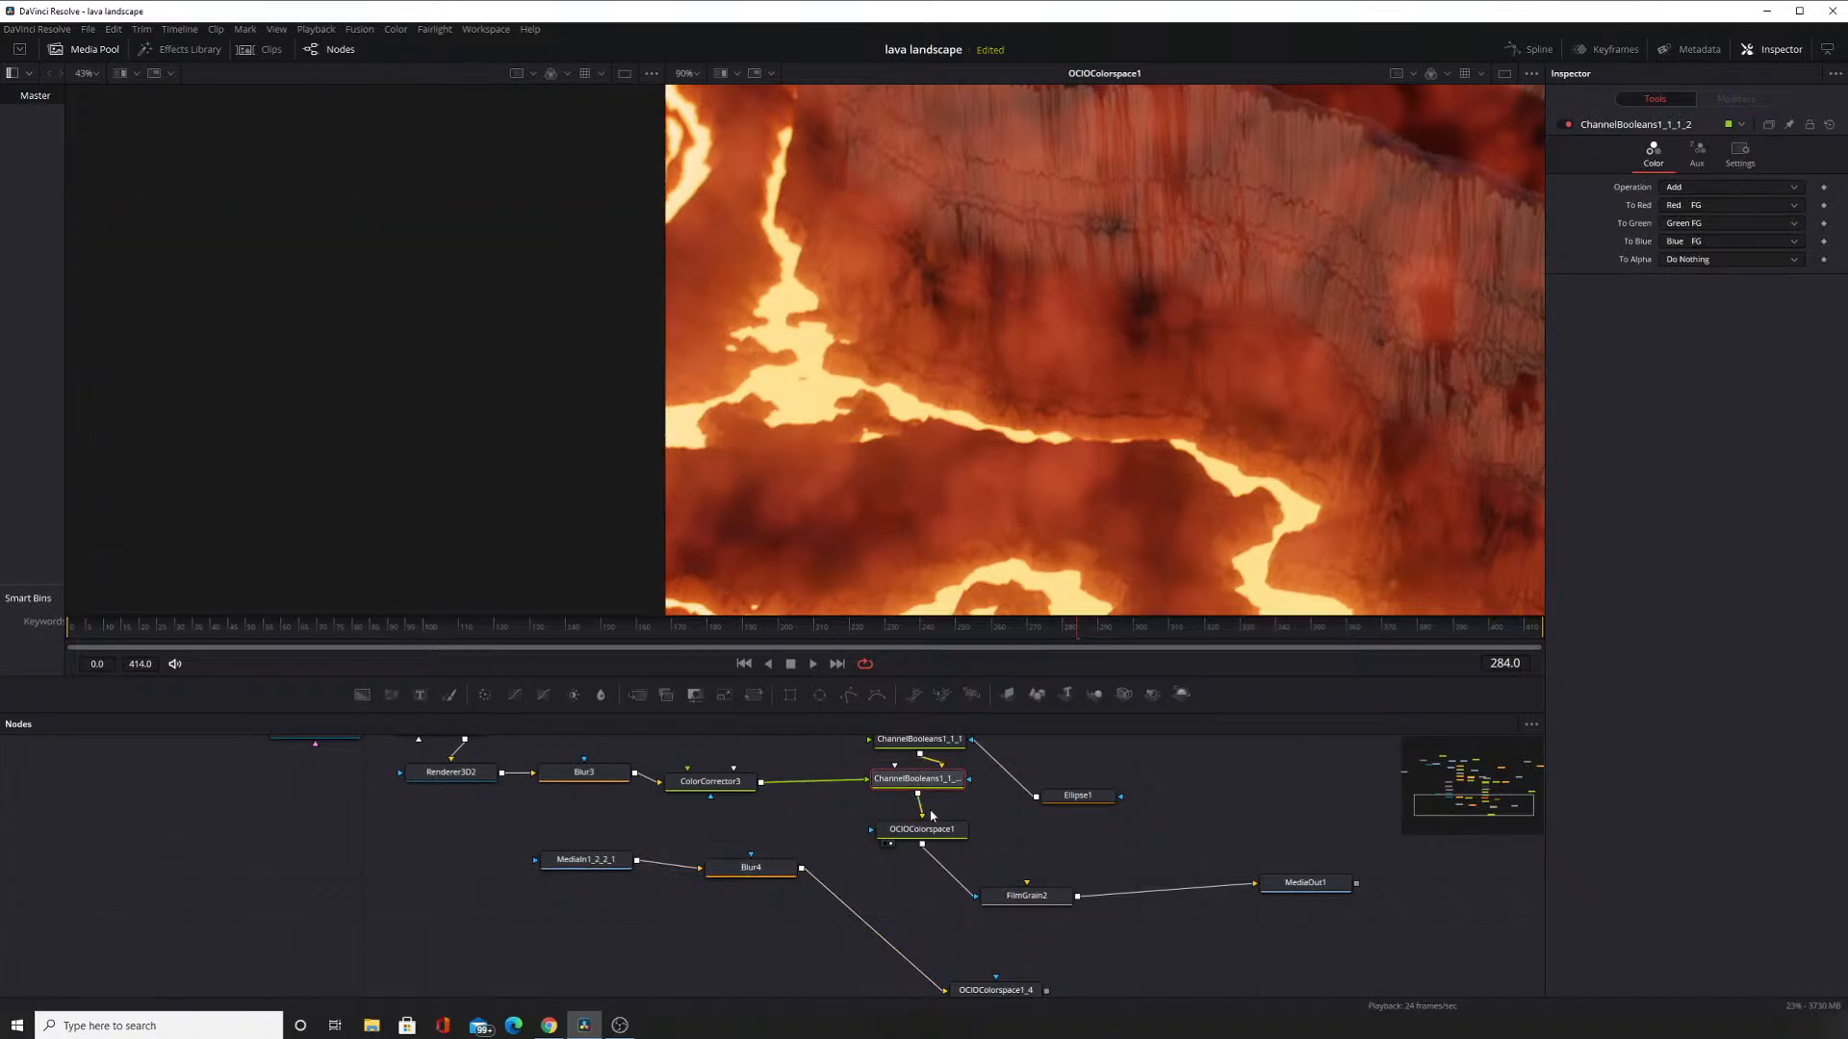
left_click_drag(920, 833, 929, 870)
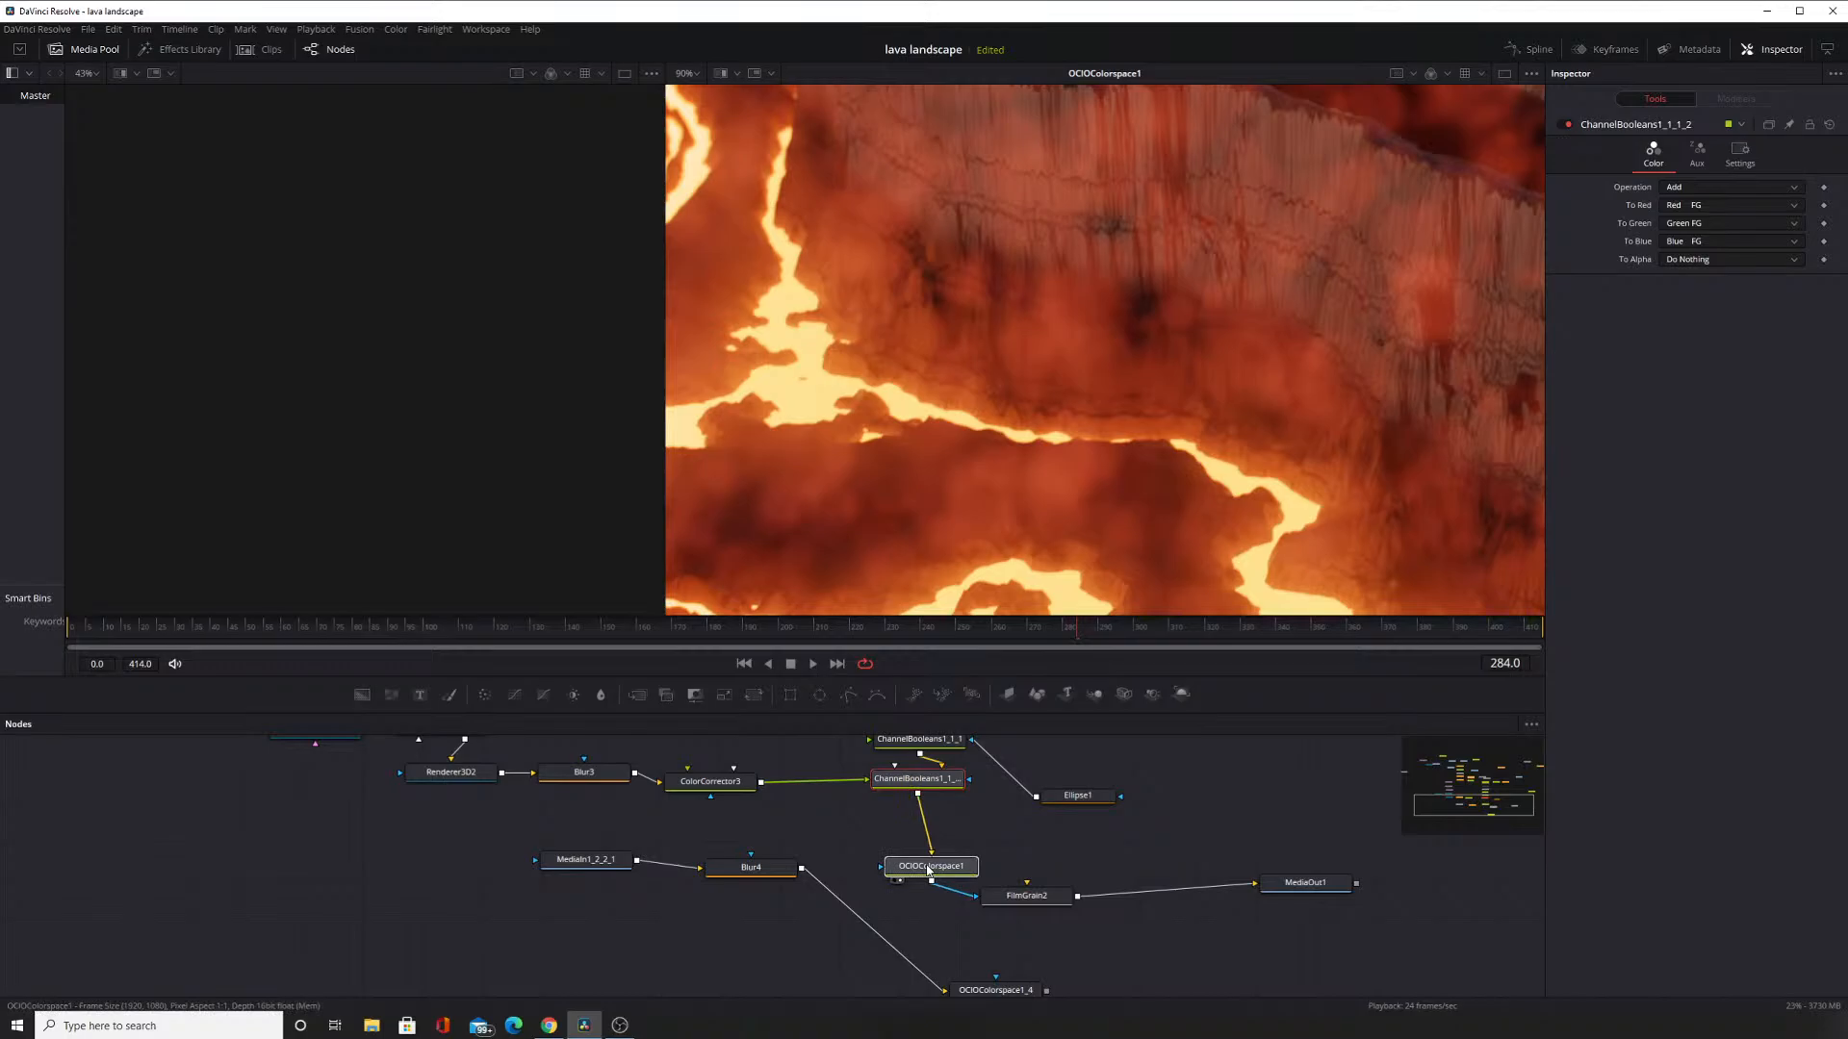
left_click(929, 870)
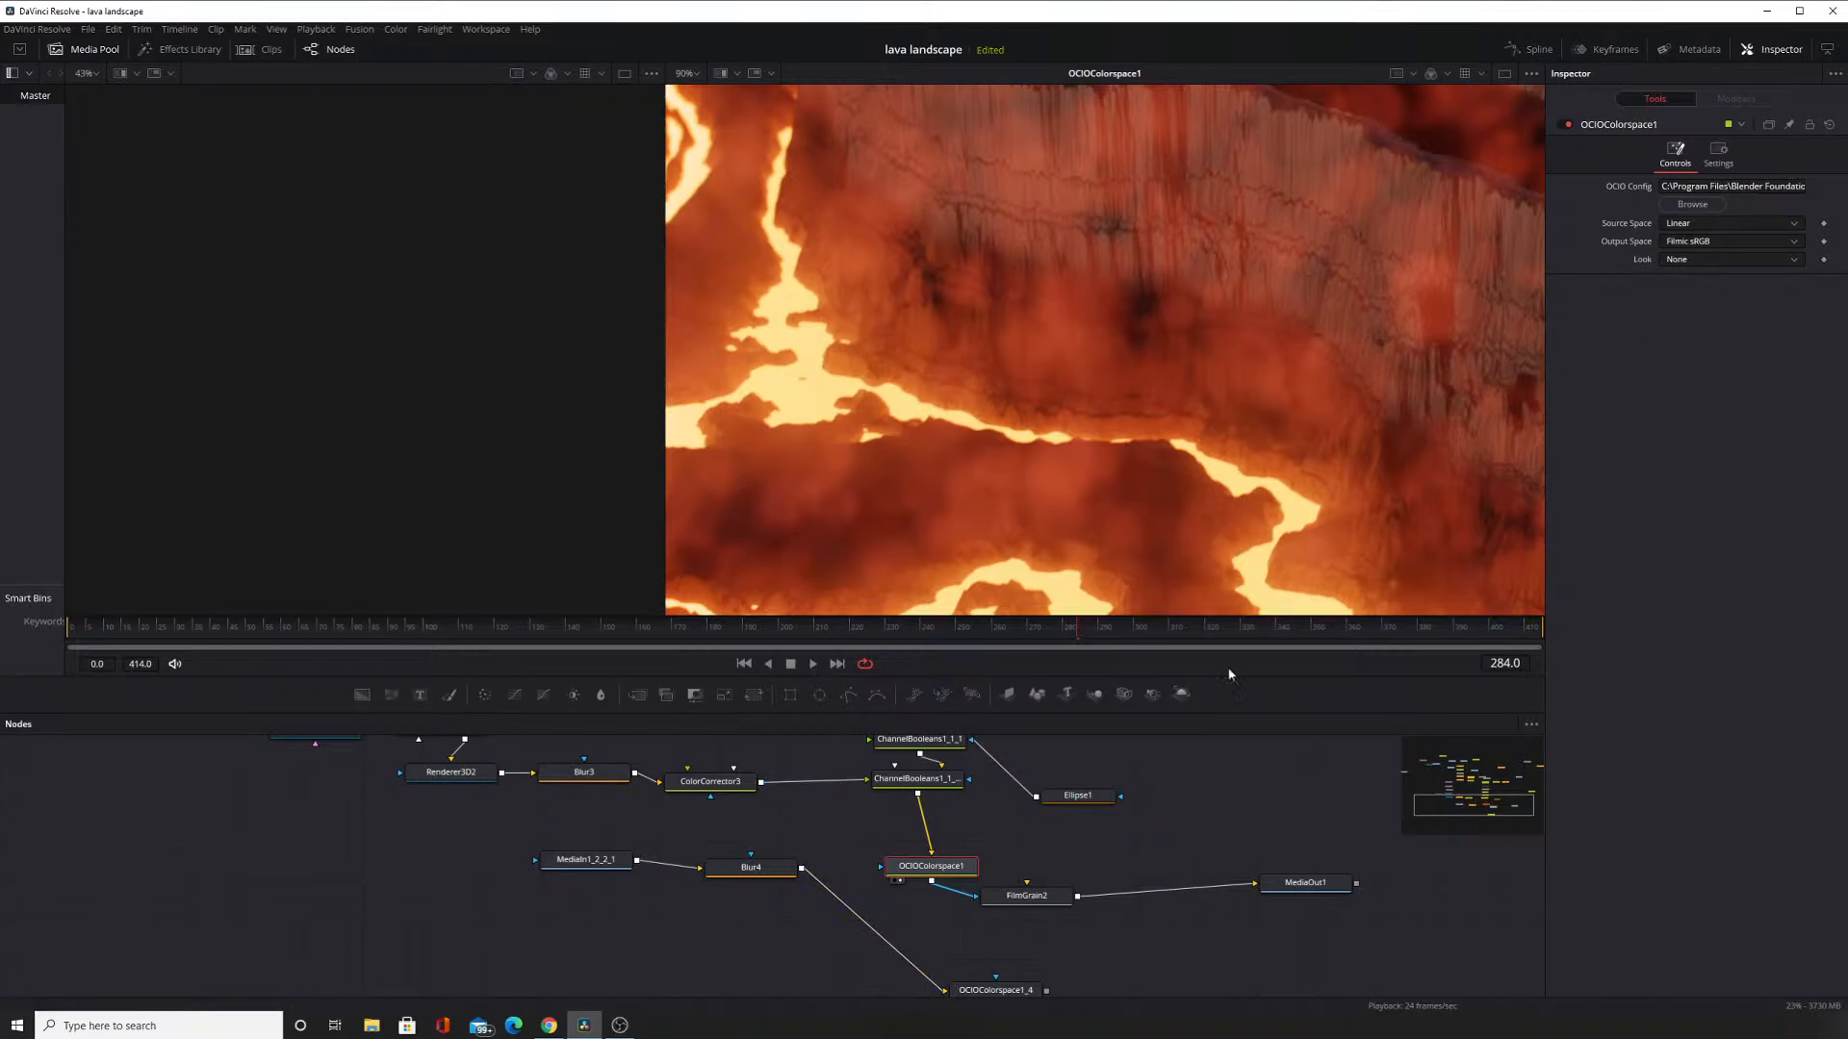
Paste a copy of ChannelBooleans1_1_1_2 and set its Operation to Multiply with To Red kept at Red FG.
left_click(910, 790)
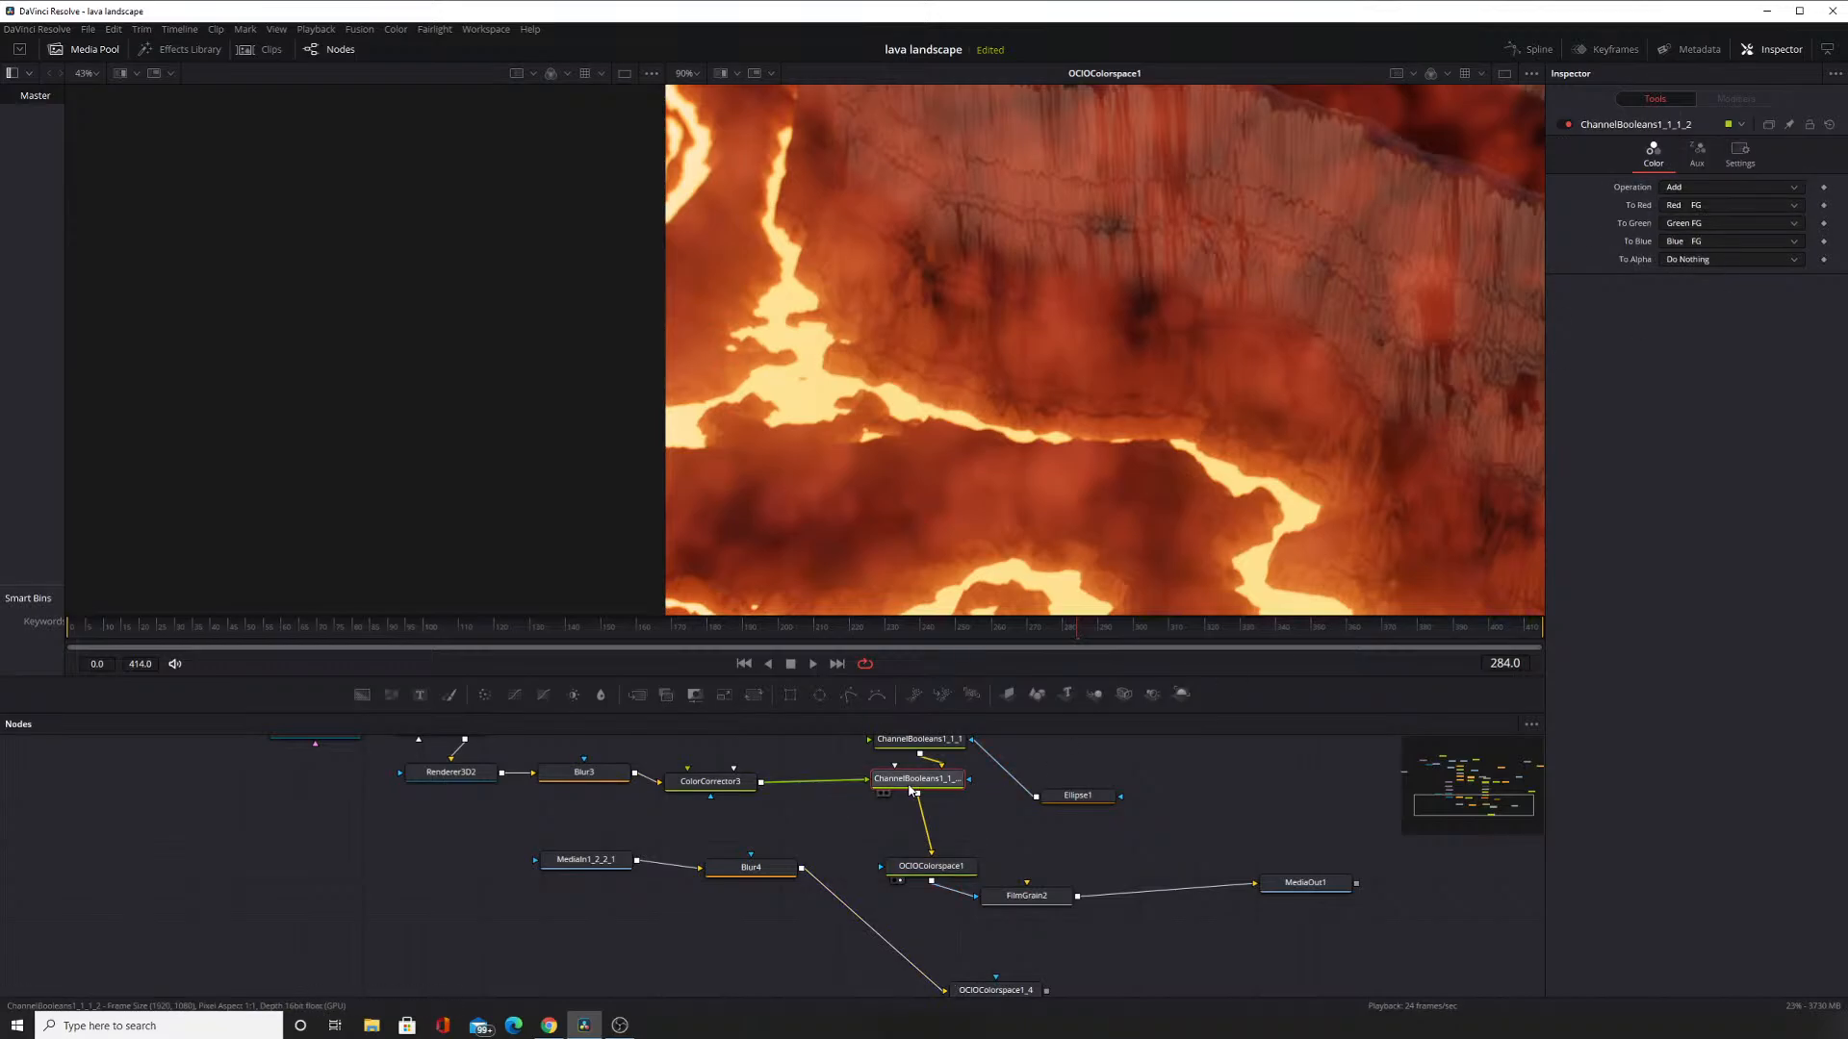
key("ctrl+v")
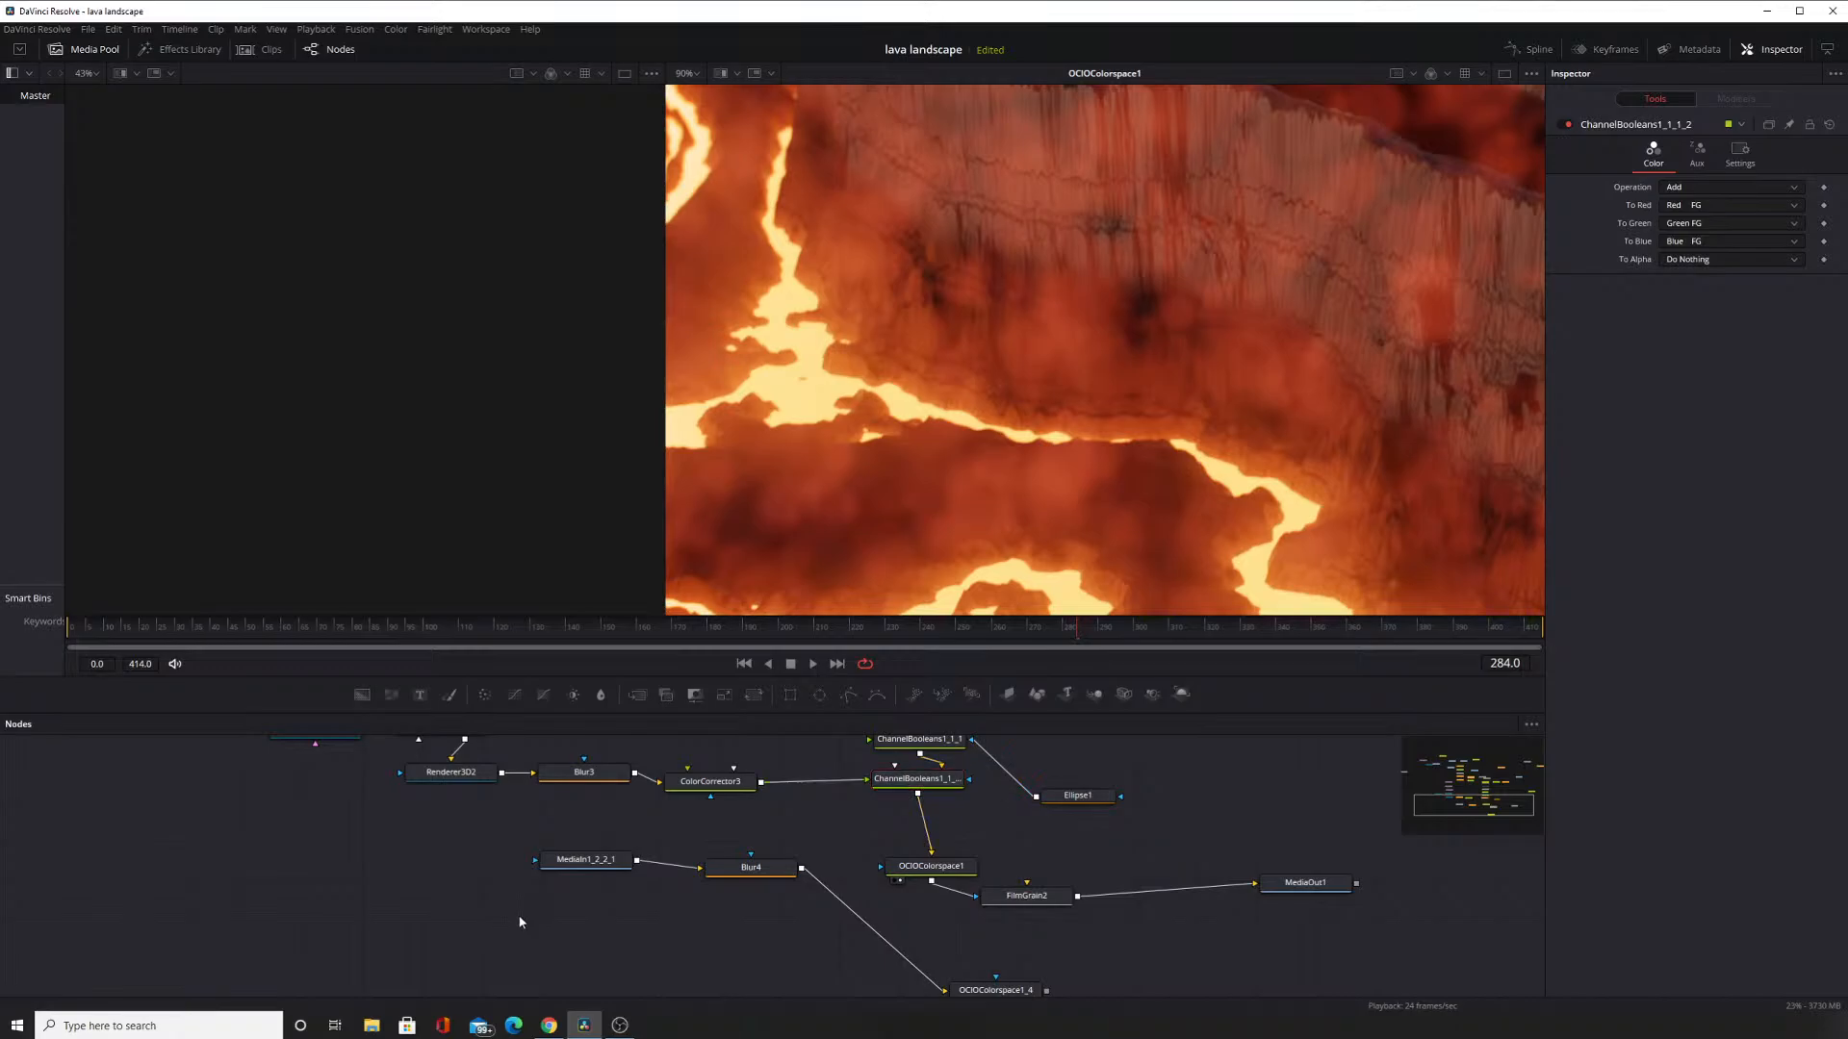
left_click(1696, 190)
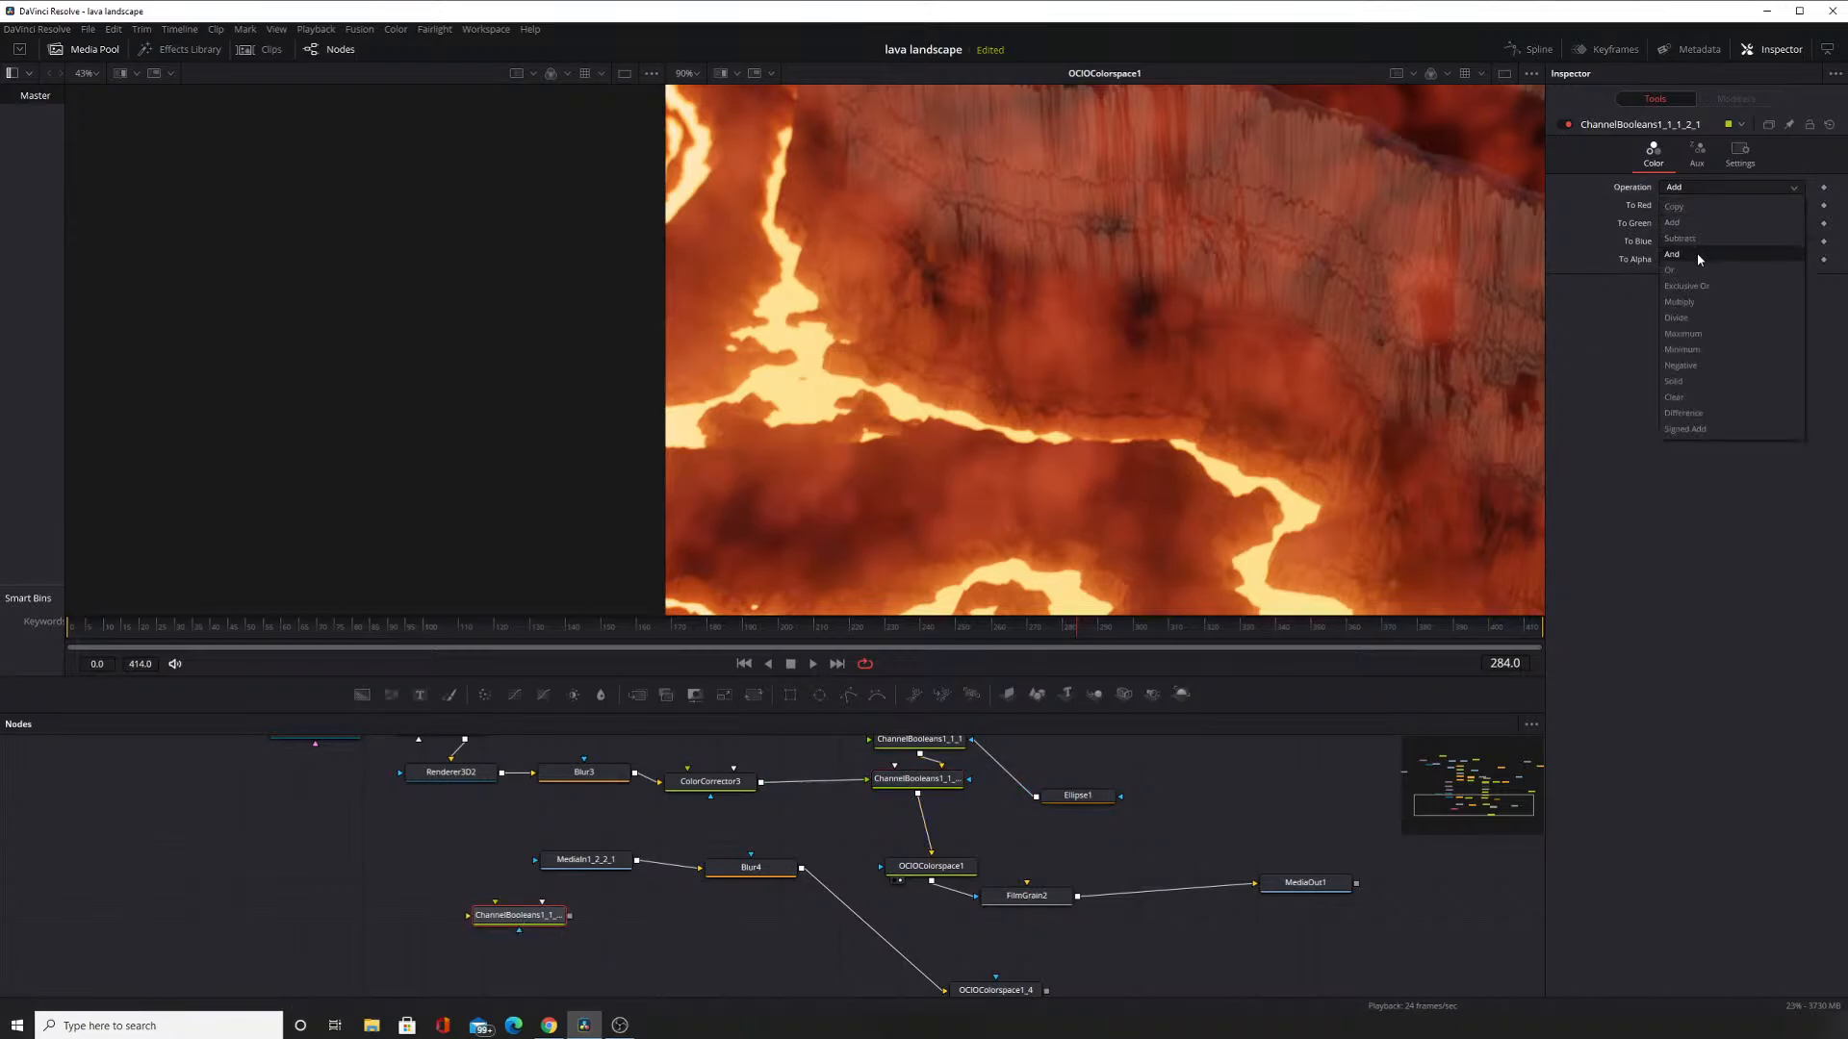
left_click(1692, 302)
left_click(1706, 206)
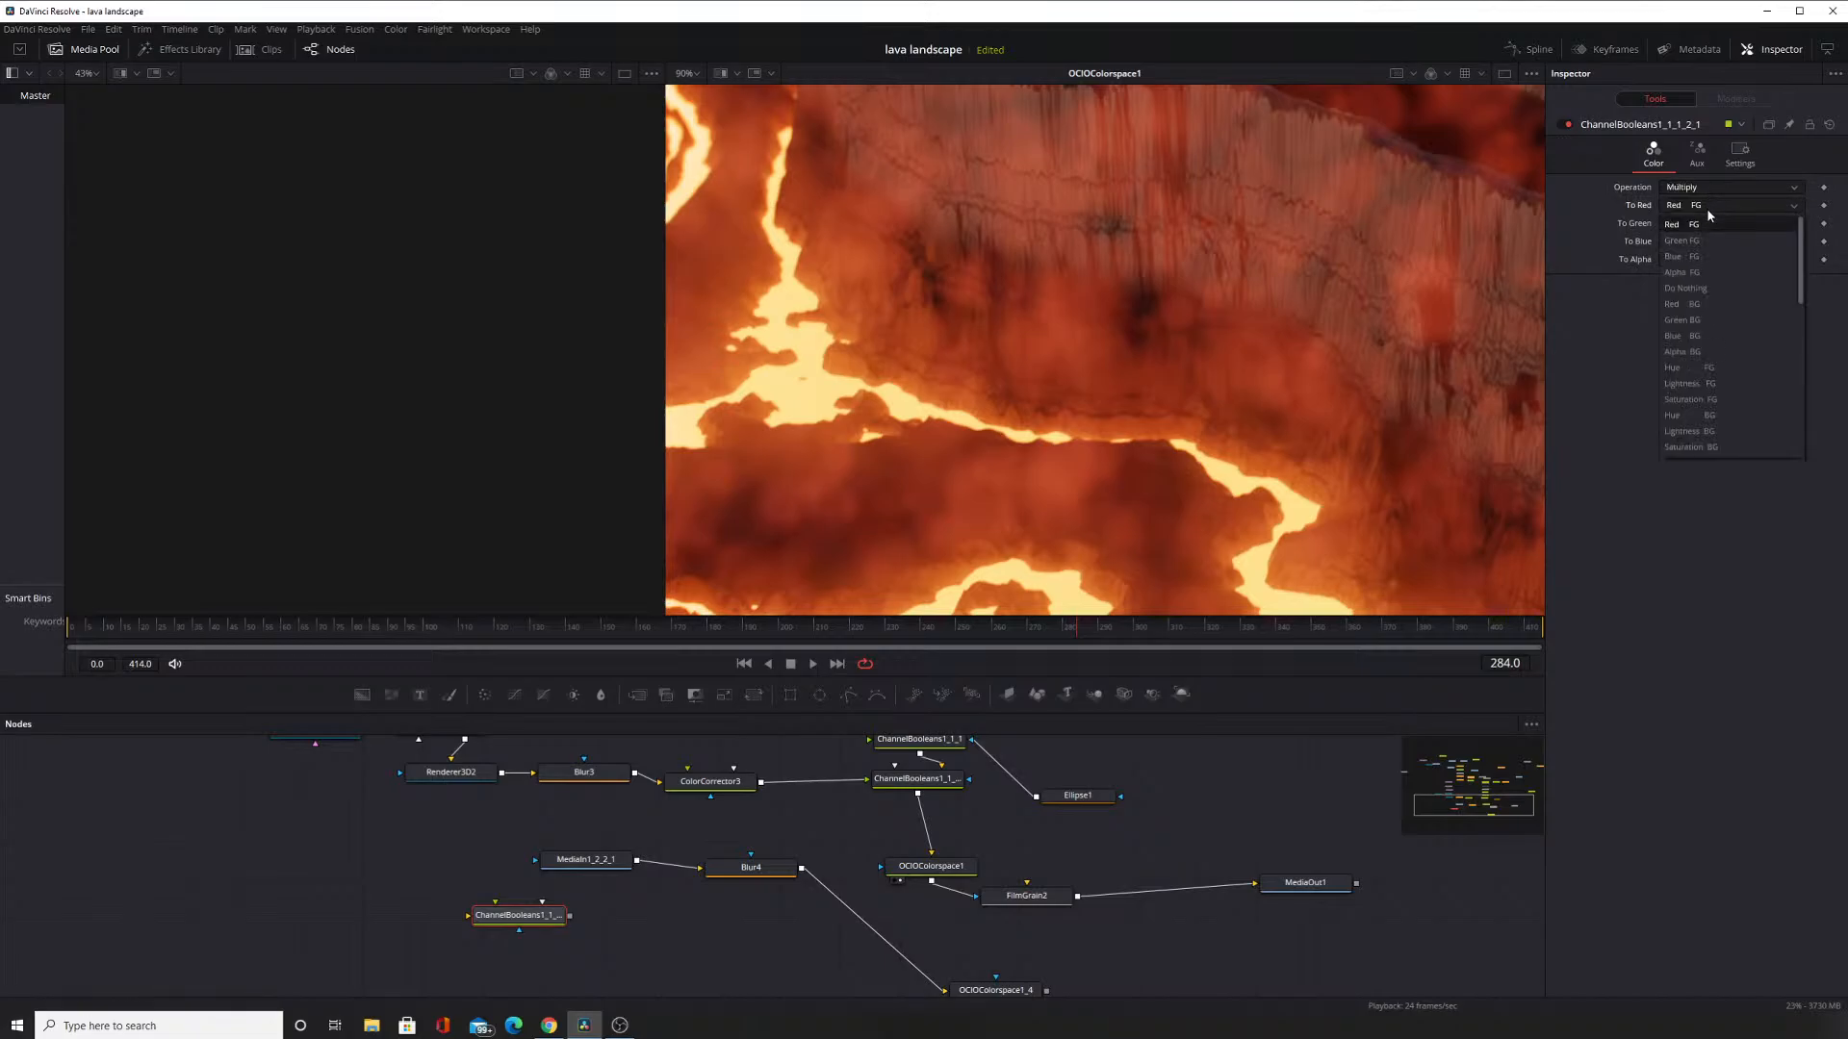
left_click(1707, 208)
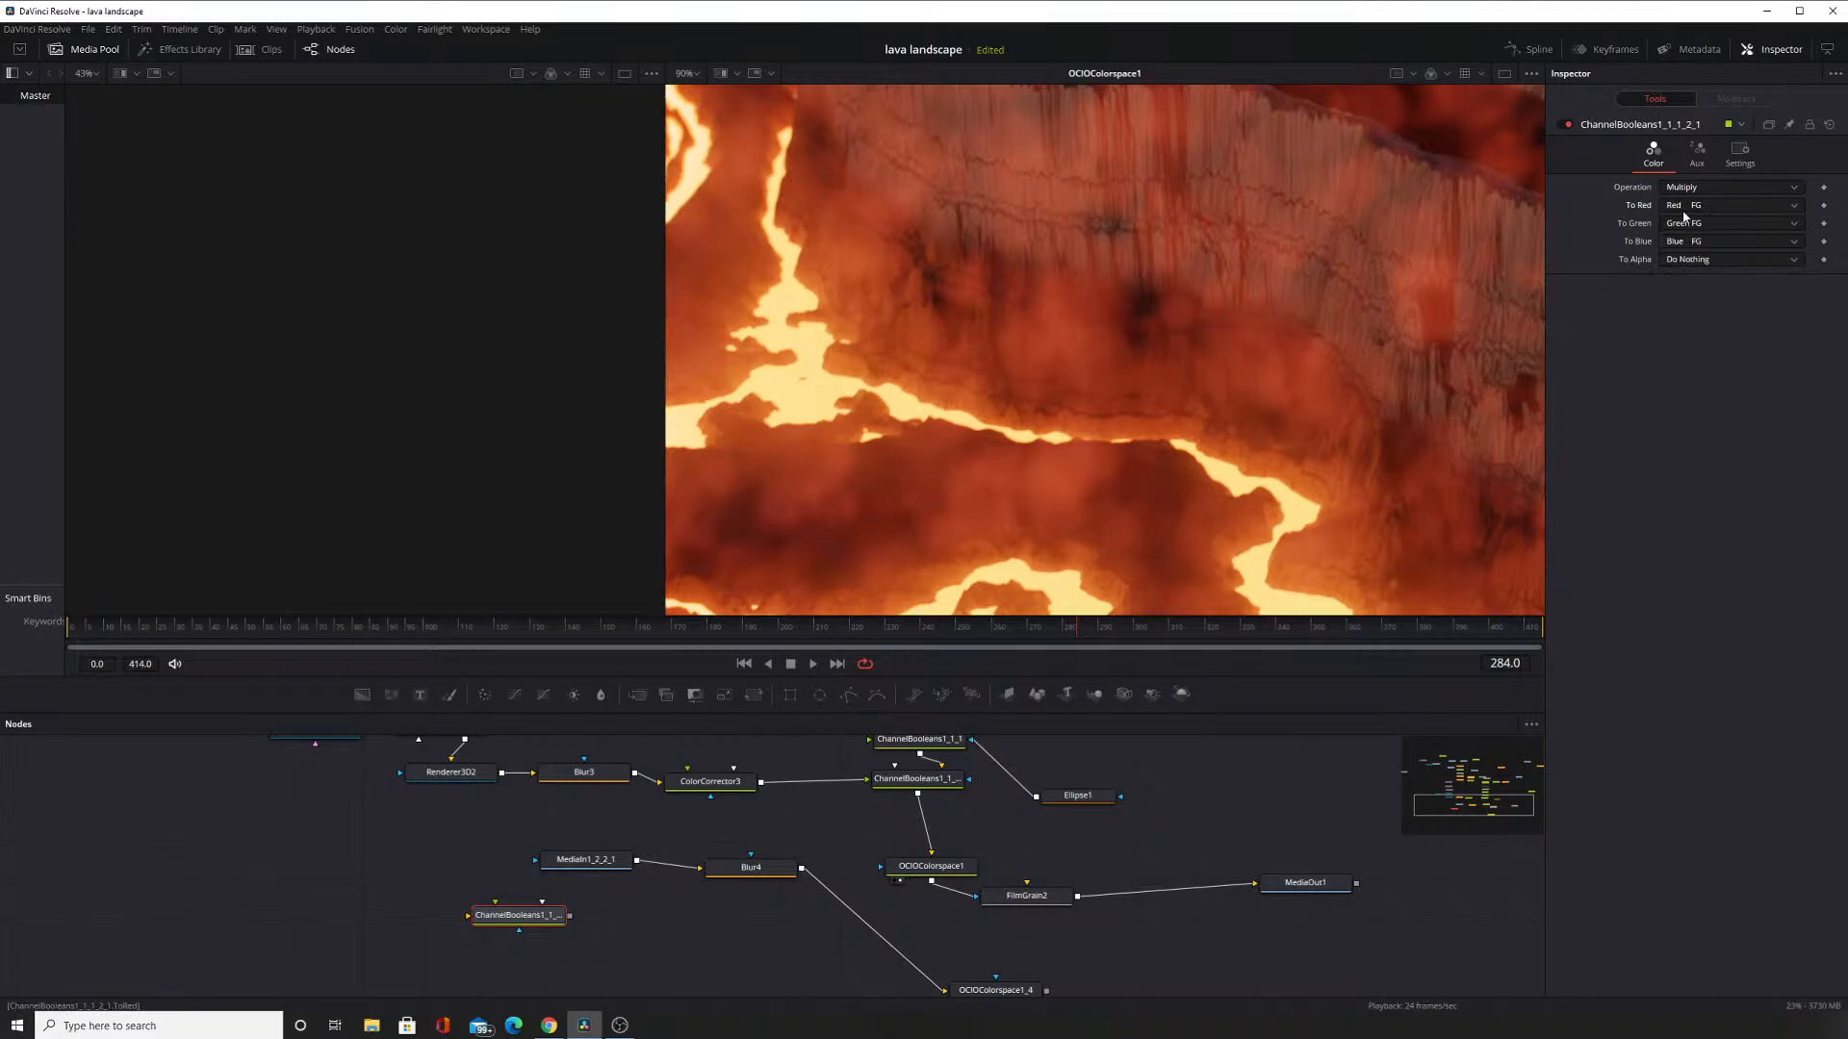
left_click(1680, 209)
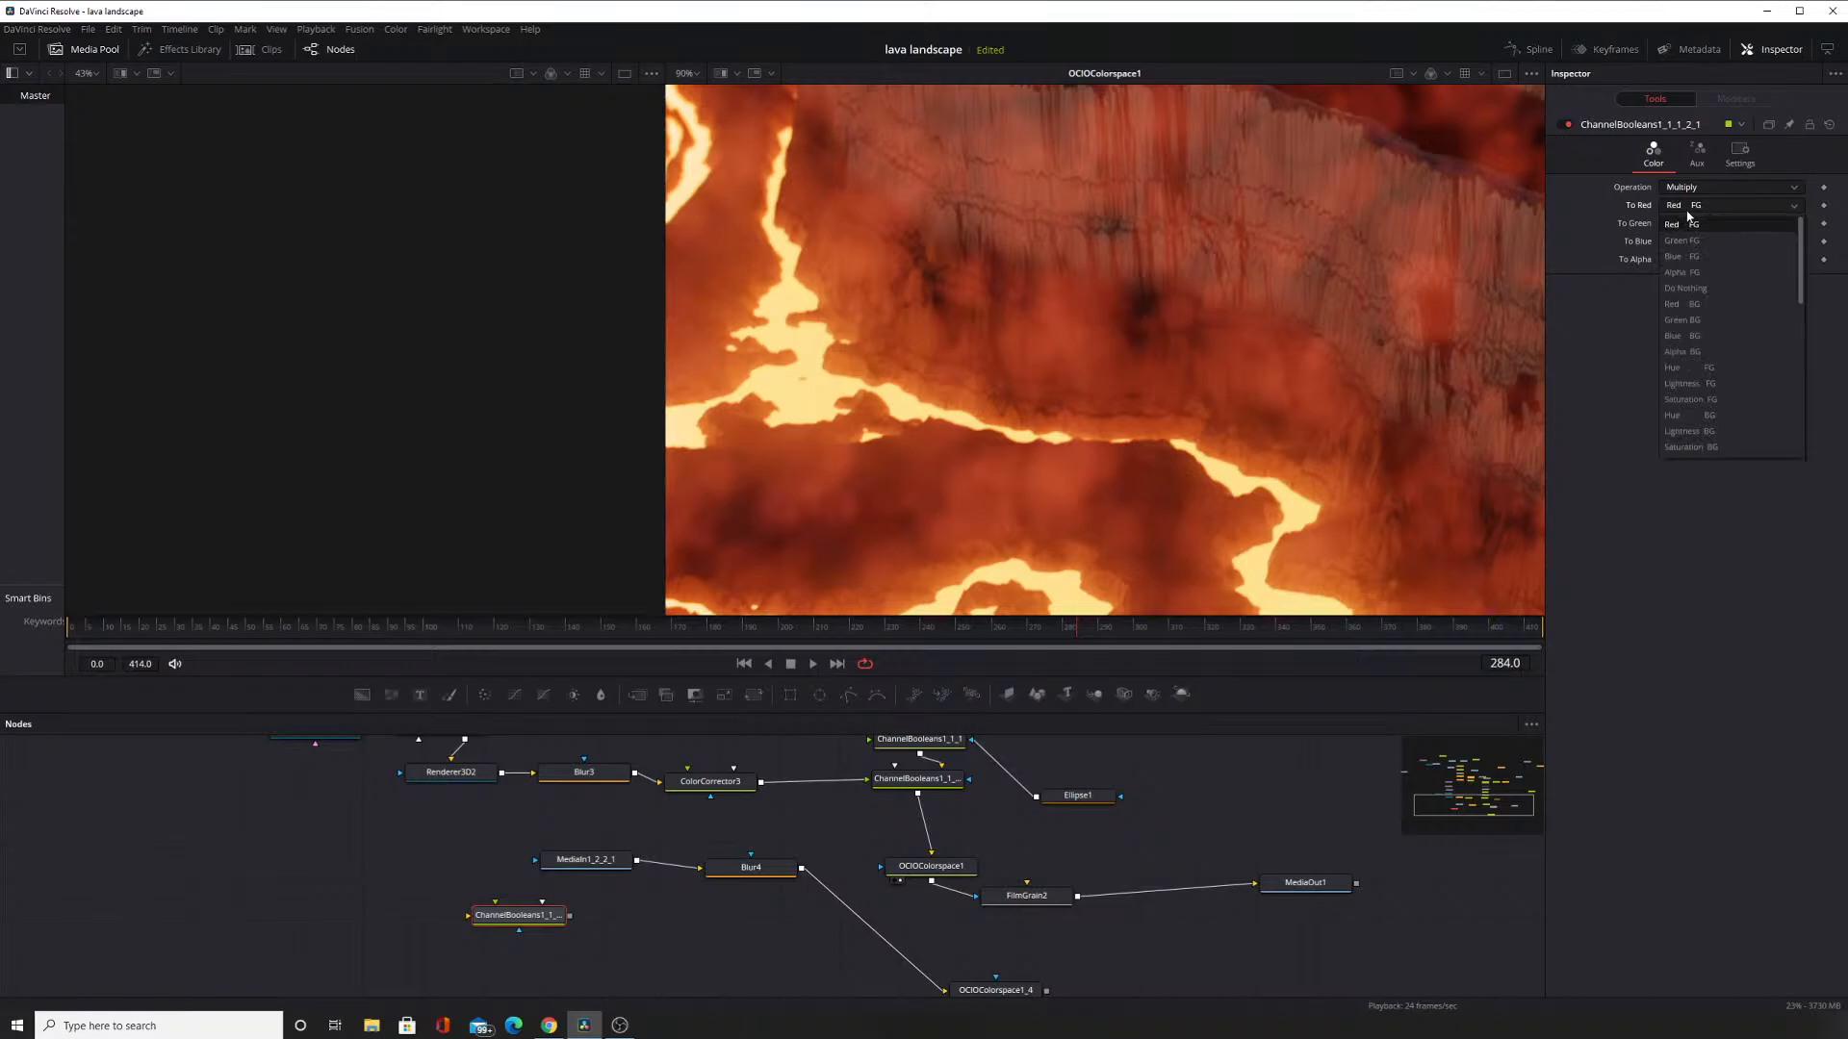
left_click(1698, 222)
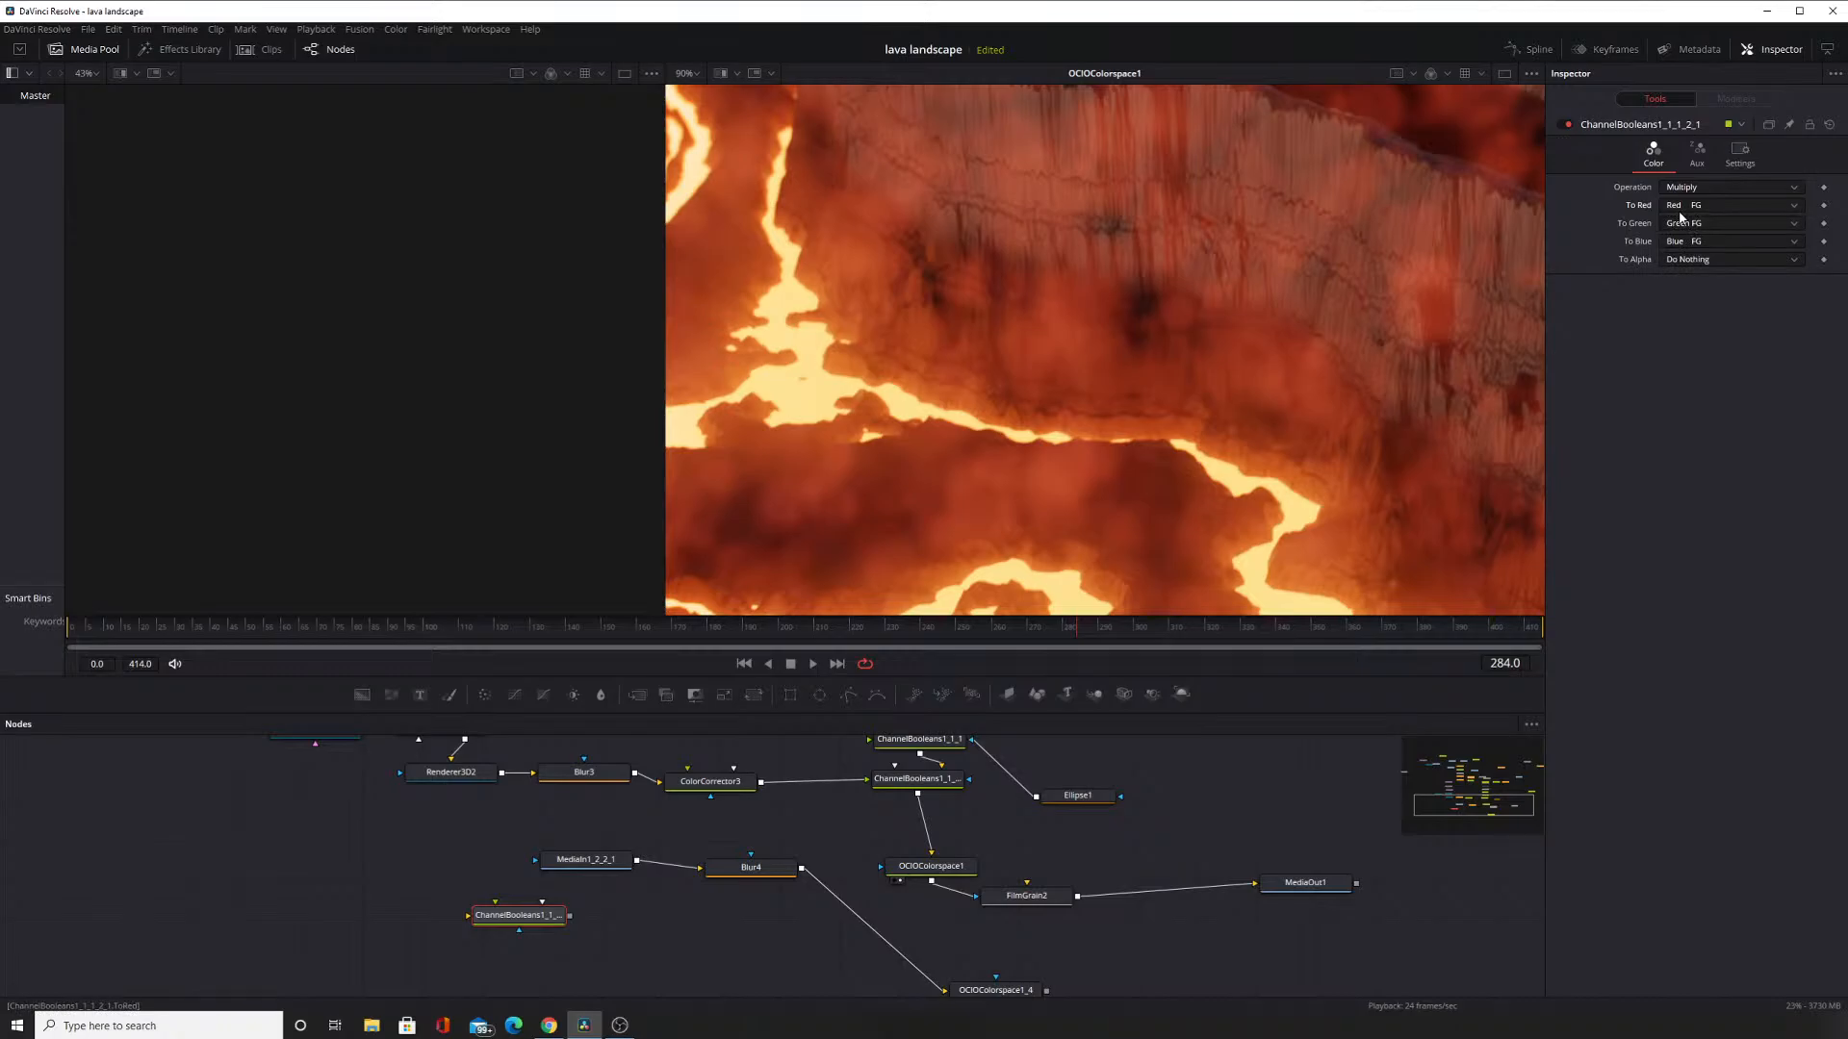
Connect ColorCorrector3 and Blur4 to the copied Multiply node, view its output, and place it right beside ColorCorrector3.
left_click_drag(531, 905, 845, 818)
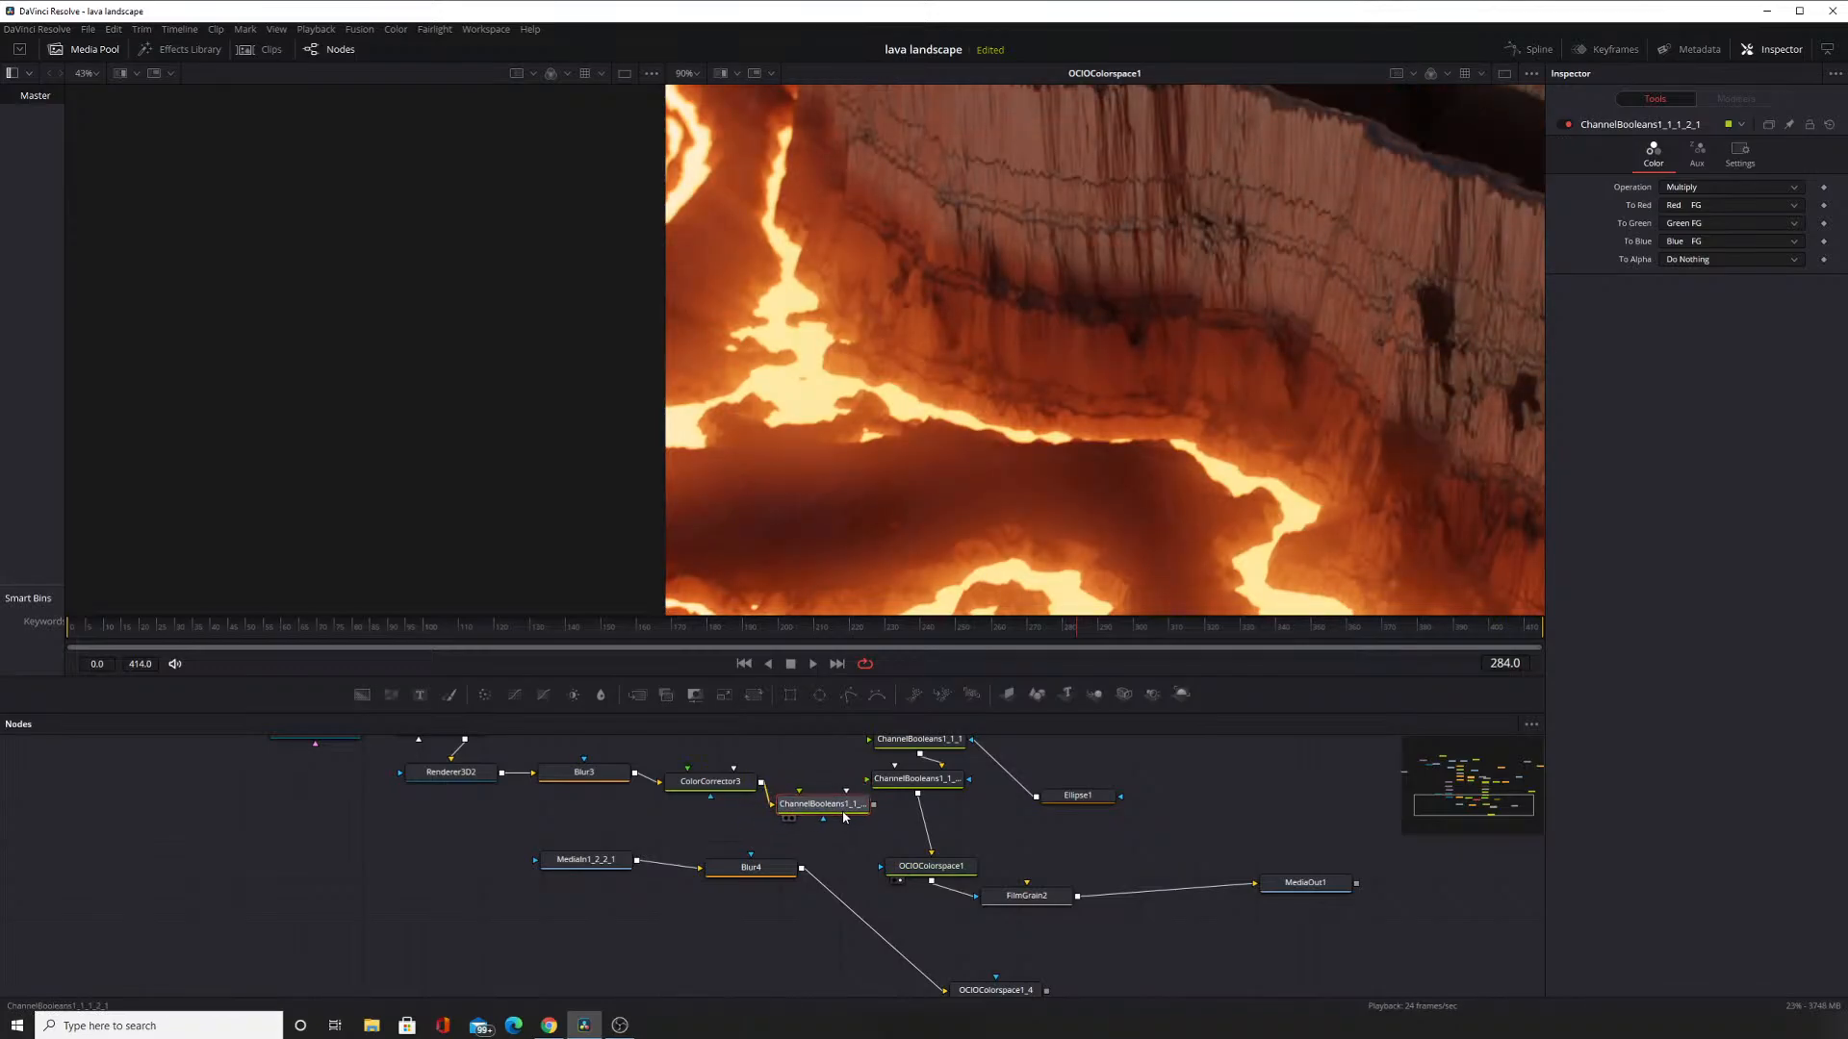
left_click_drag(835, 896, 844, 812)
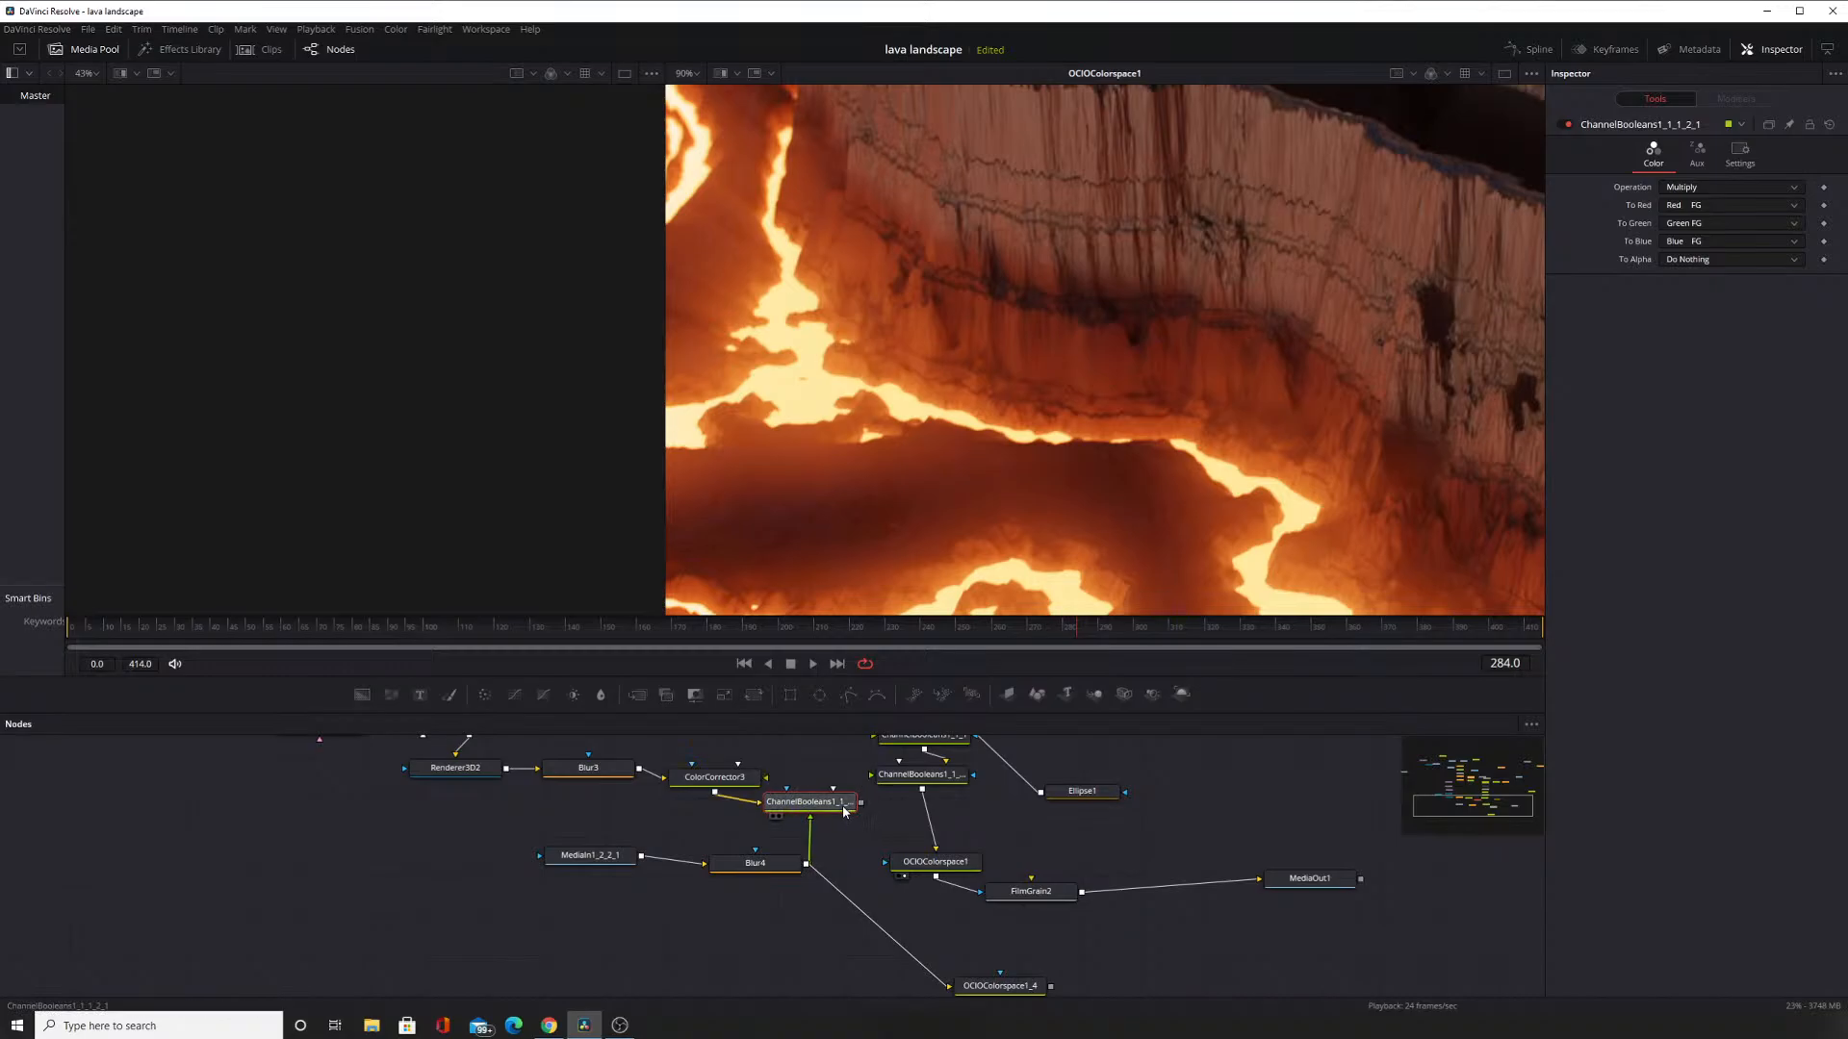
left_click(775, 817)
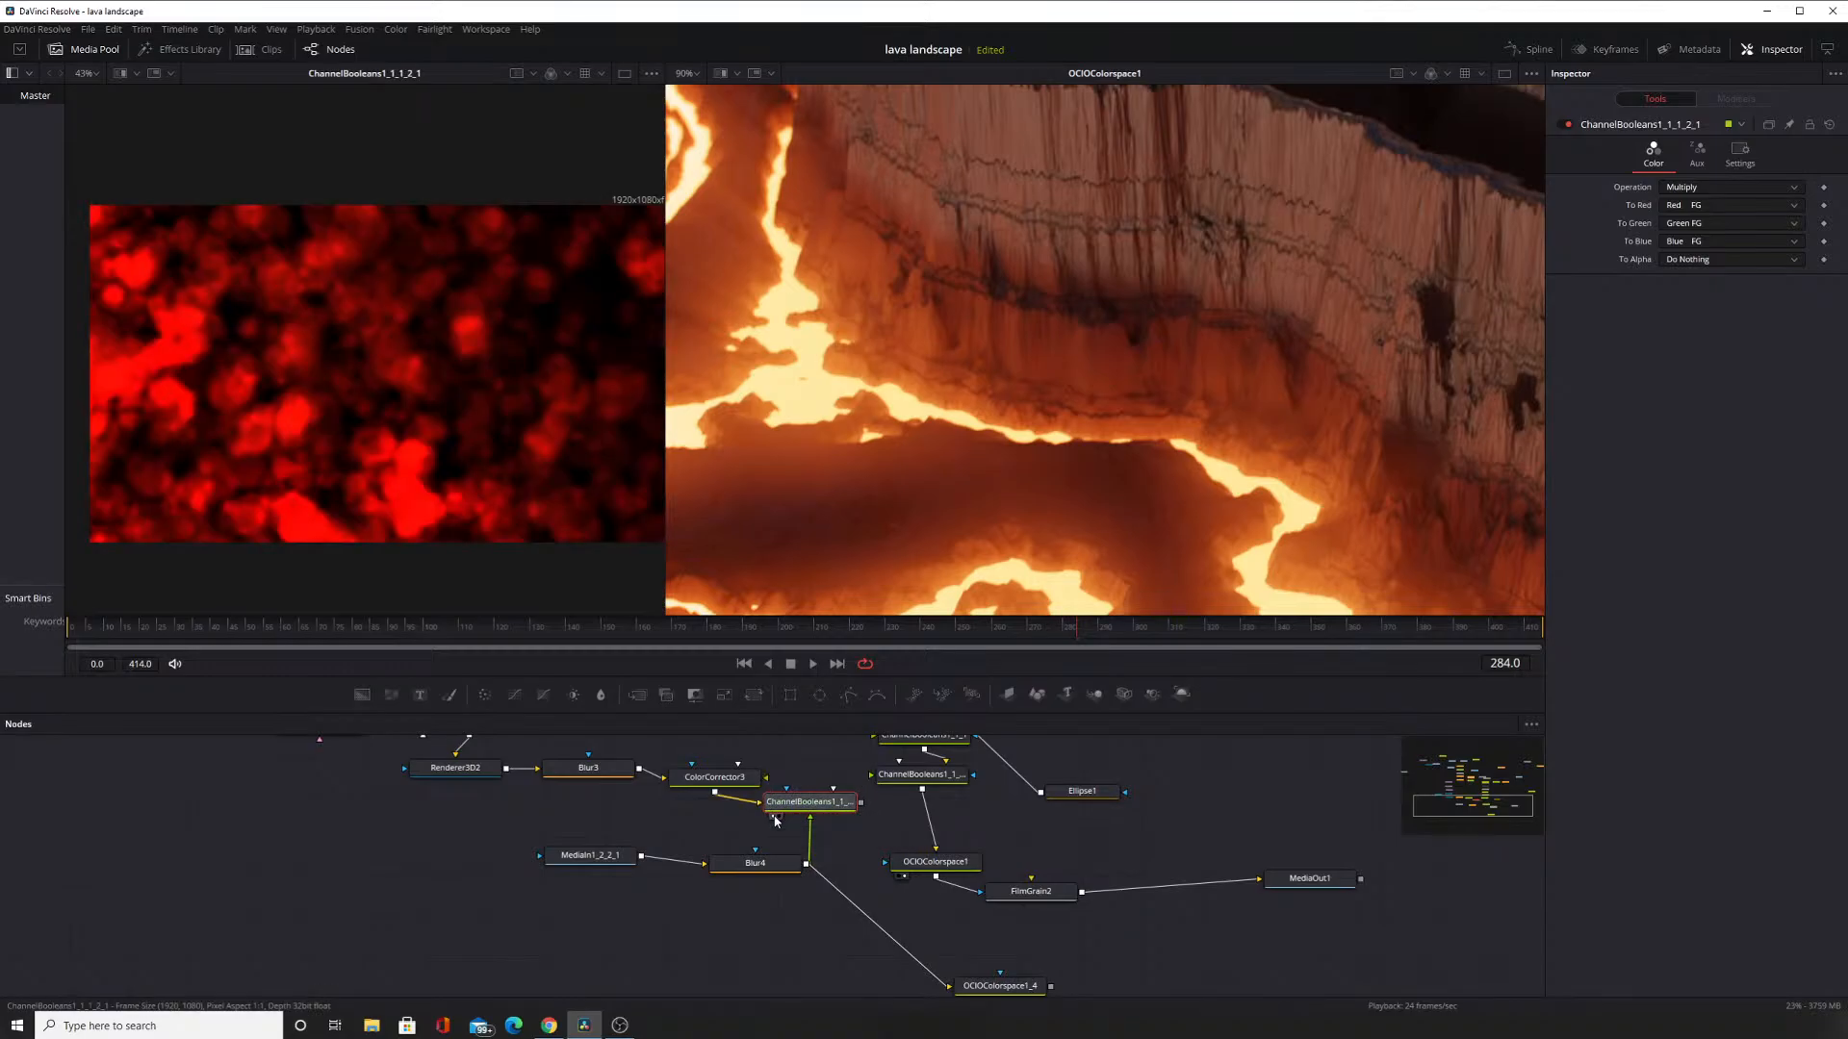
left_click(771, 871)
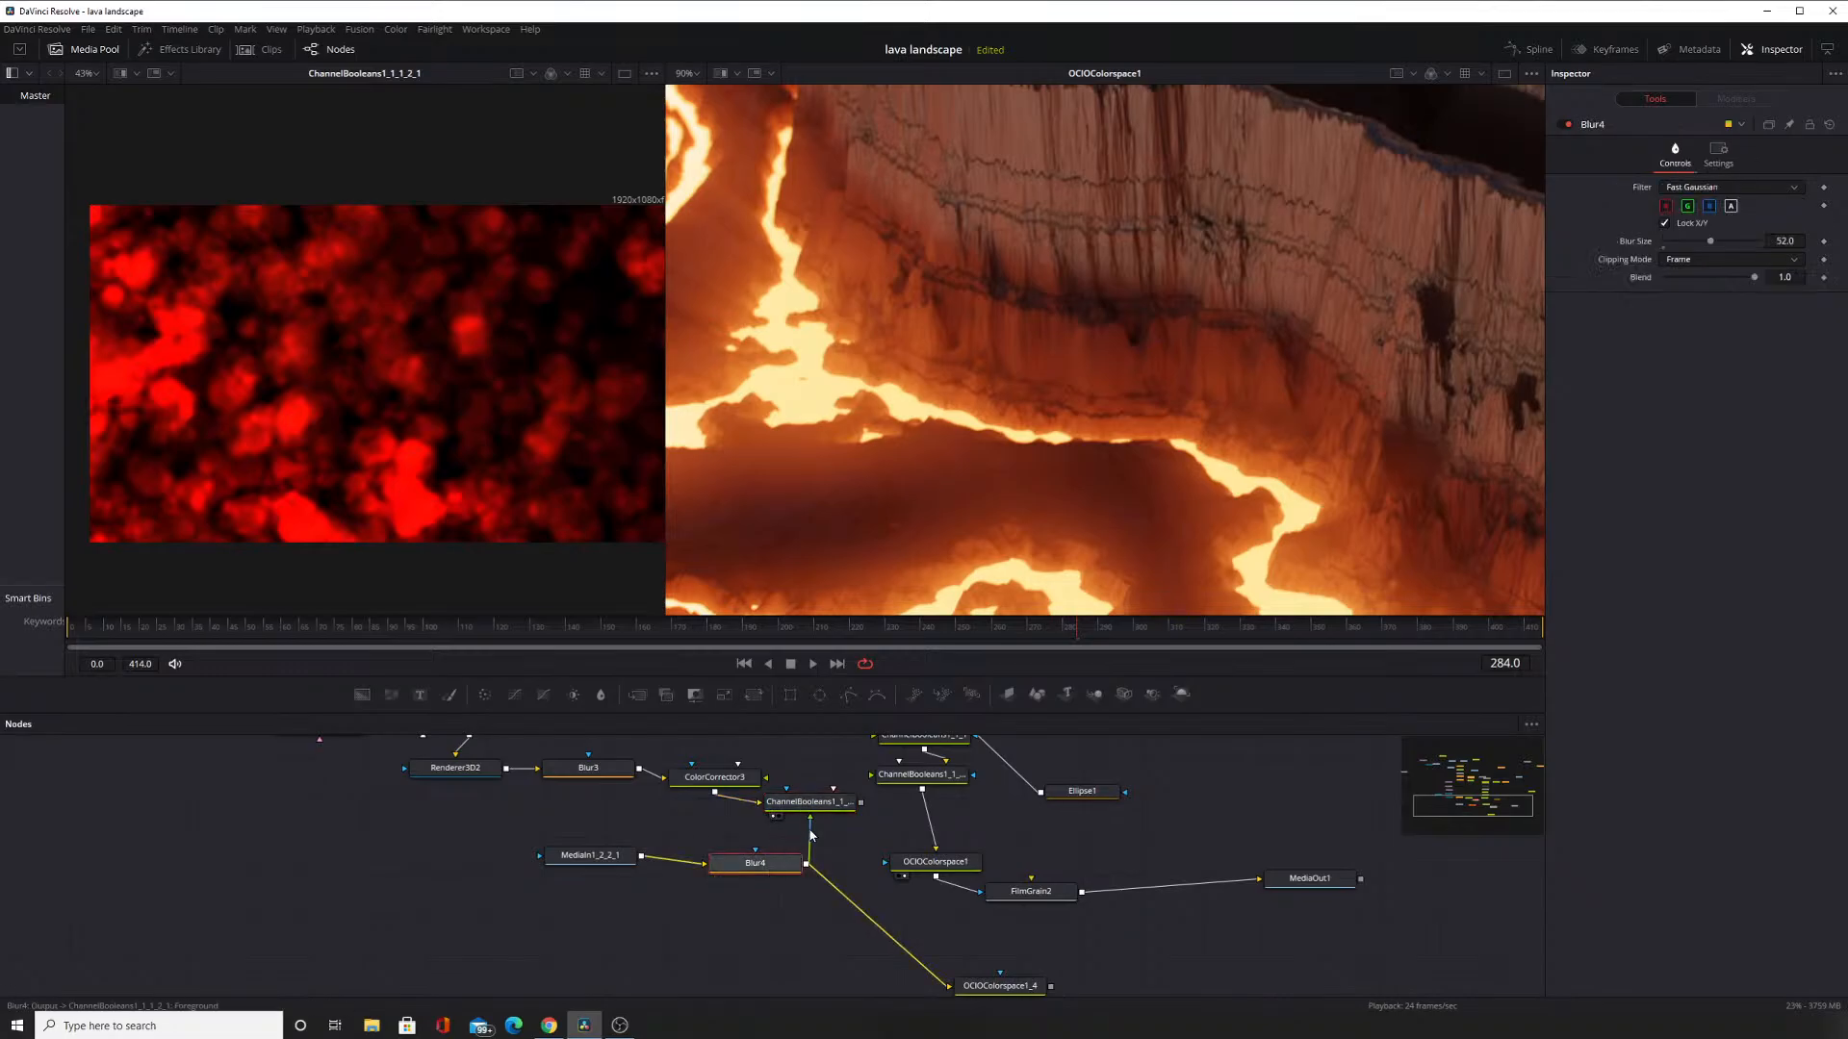
left_click_drag(811, 817, 828, 775)
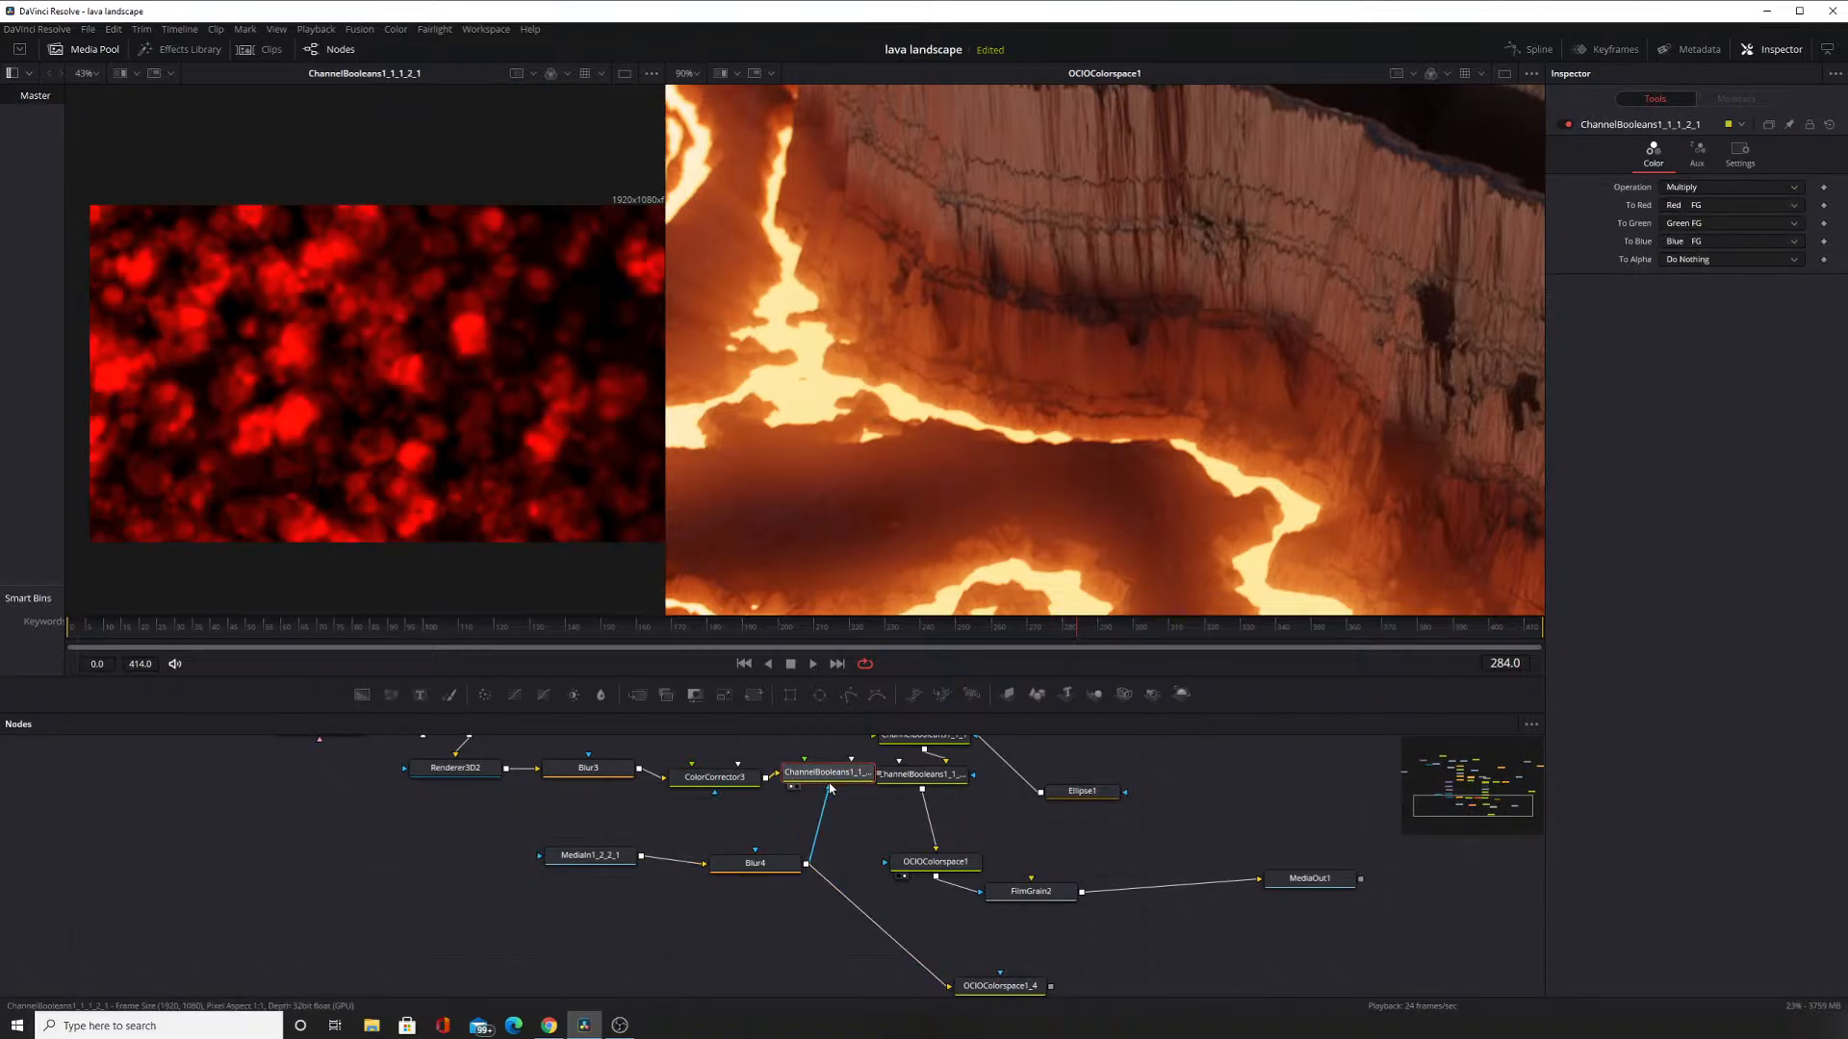
mouse_move(828, 781)
left_mouse_down()
mouse_move(823, 824)
mouse_move(807, 790)
left_mouse_up()
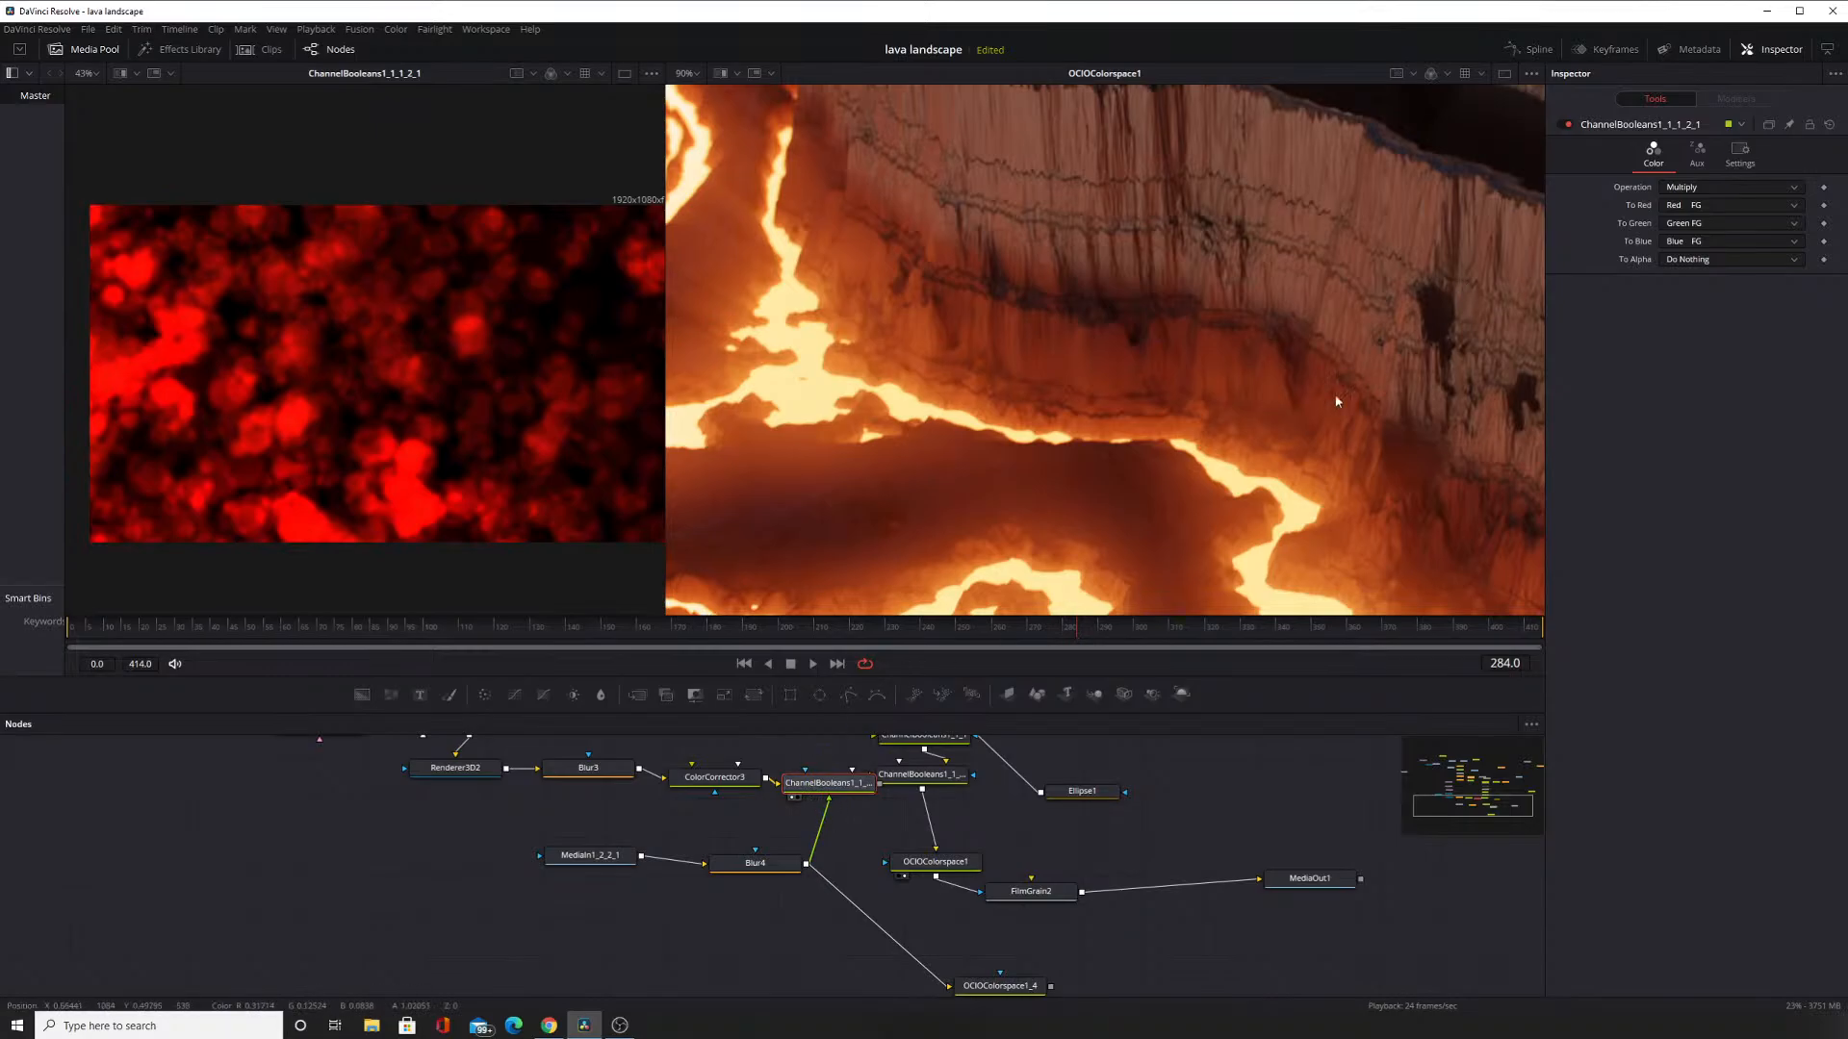
Toggle the Multiply ChannelBooleans node off and on to compare its effect.
left_click(1568, 125)
left_click(1567, 125)
left_click(1568, 126)
left_click(1568, 125)
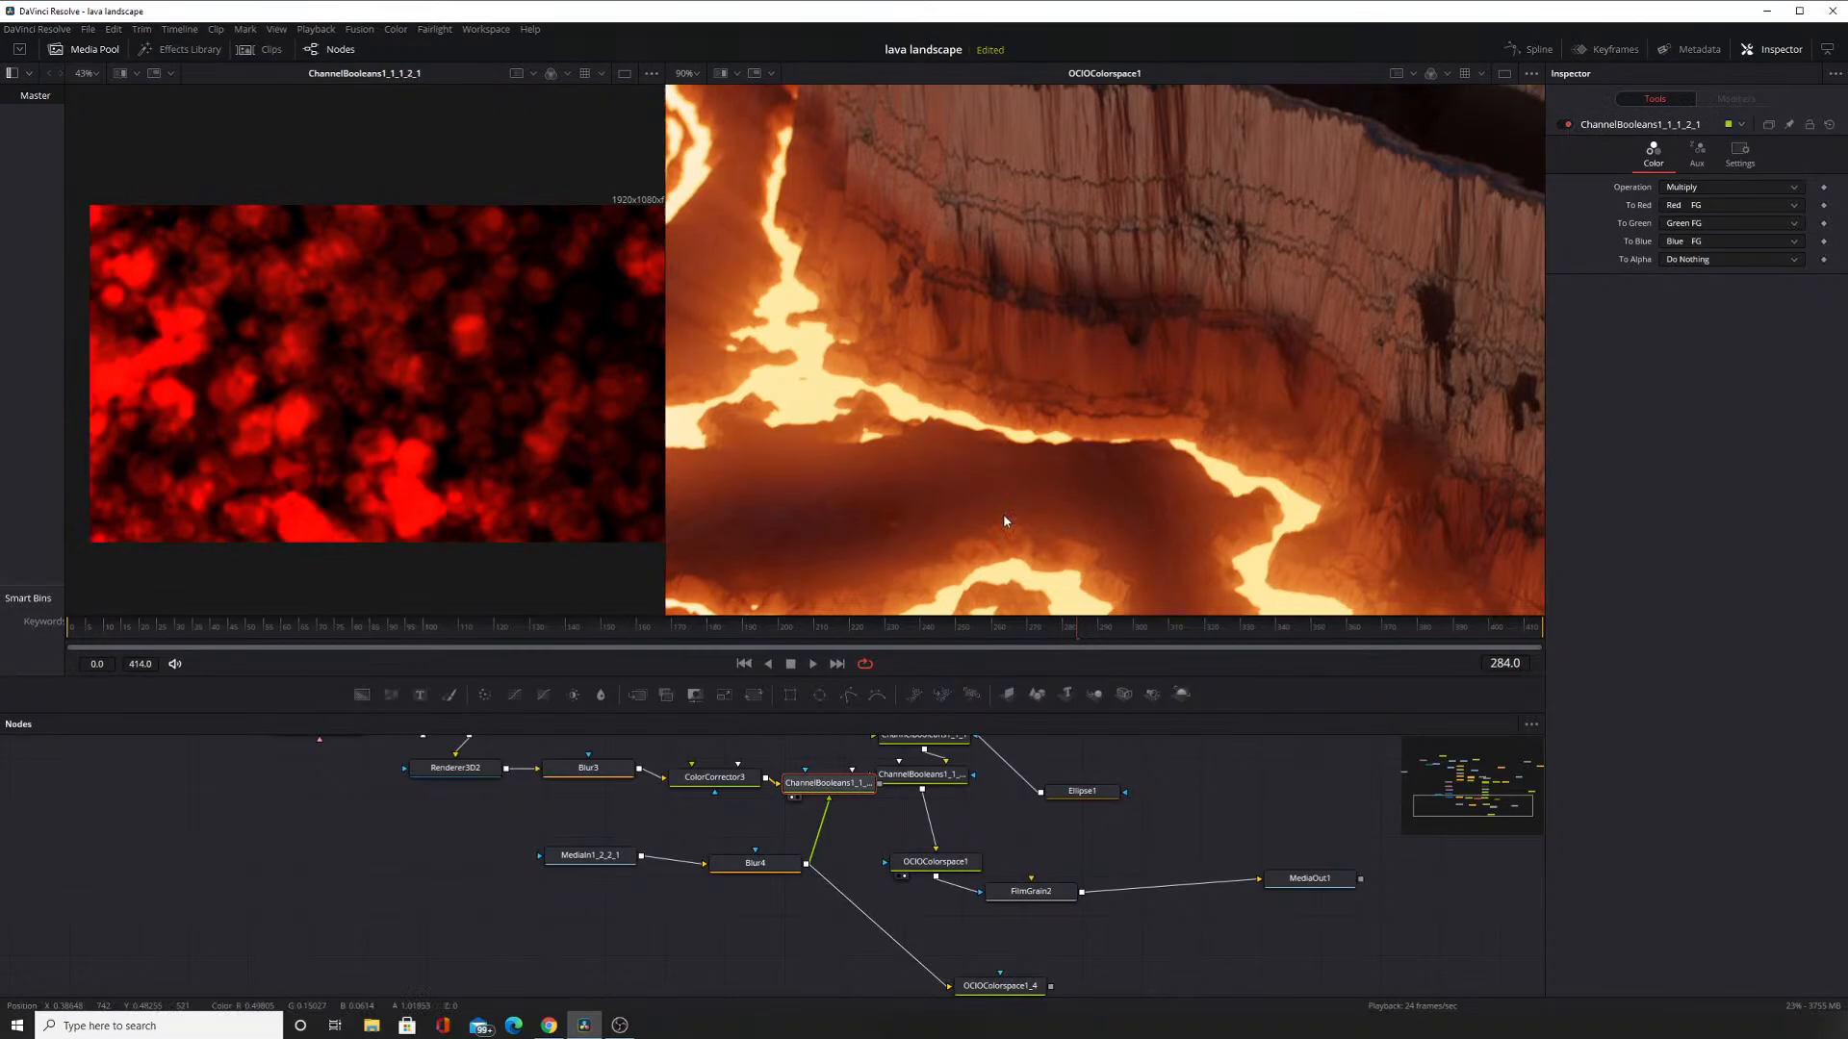
View the outputs of ColorCorrector3 and Blur4 in turn to compare the two sources of the Multiply node.
left_click(741, 782)
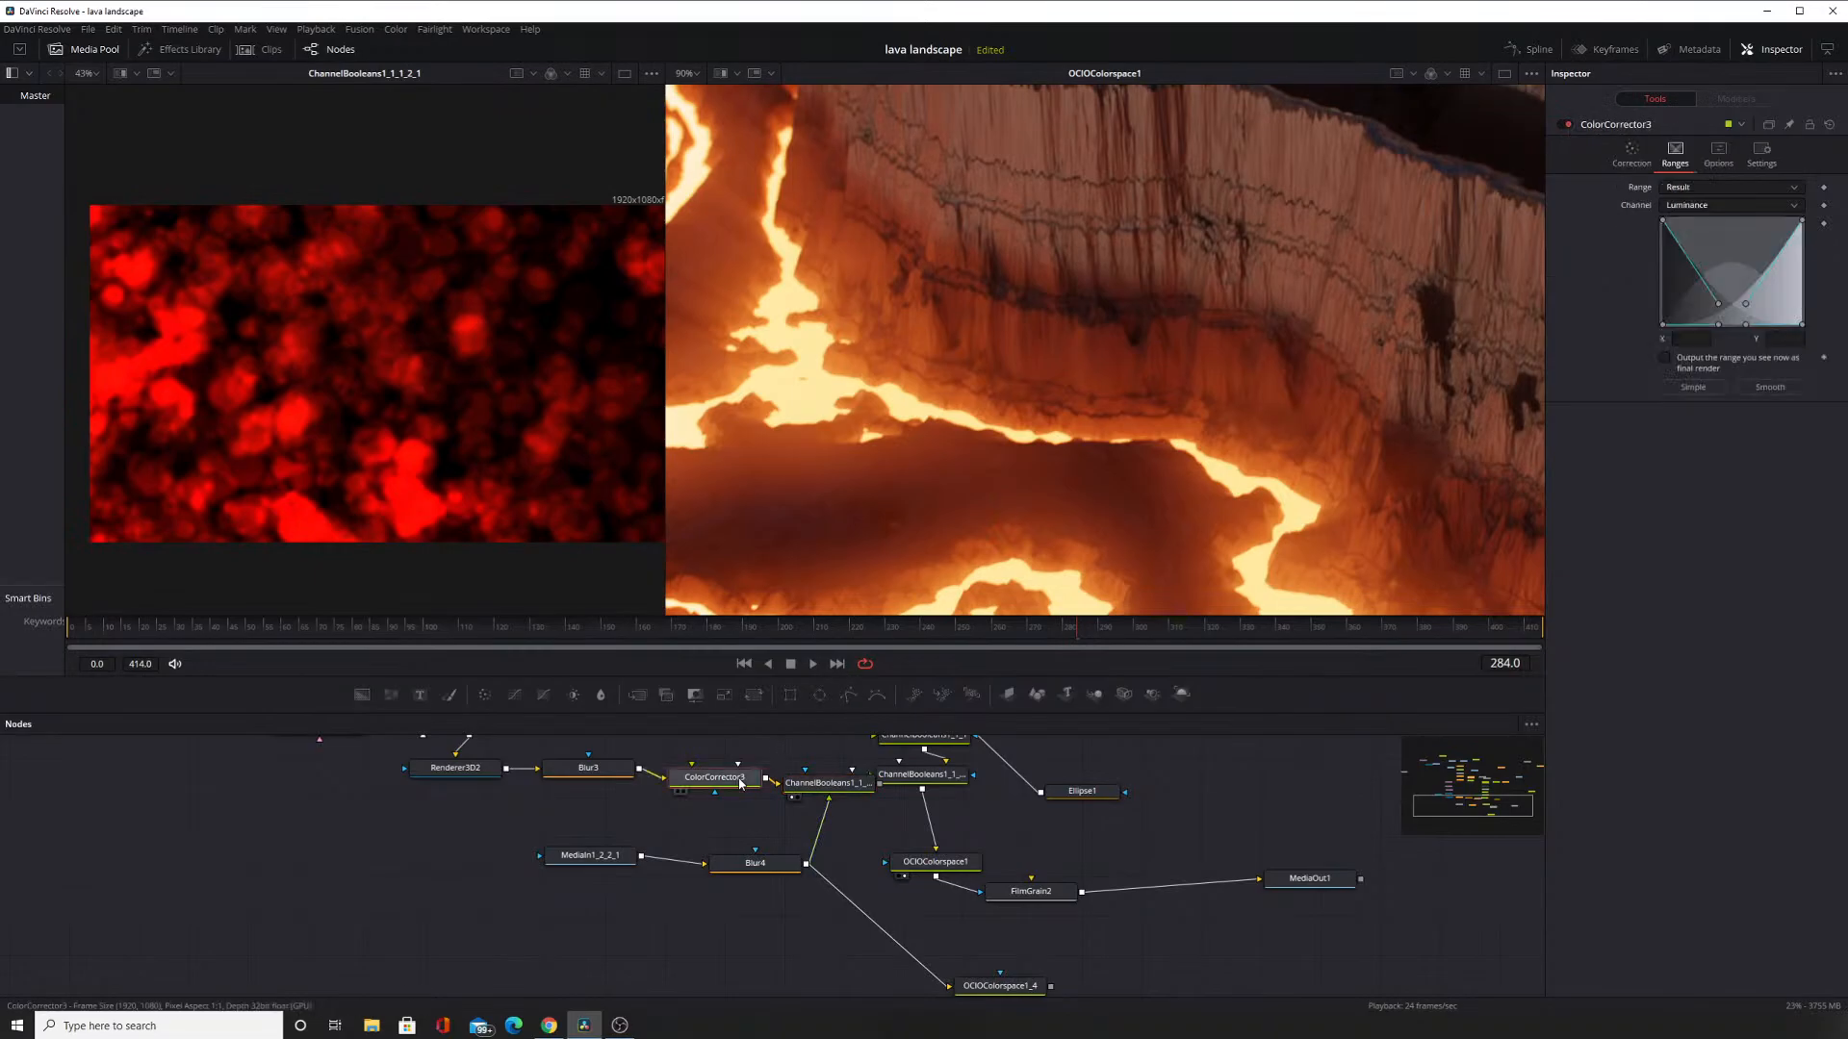
left_click(677, 795)
left_click(677, 795)
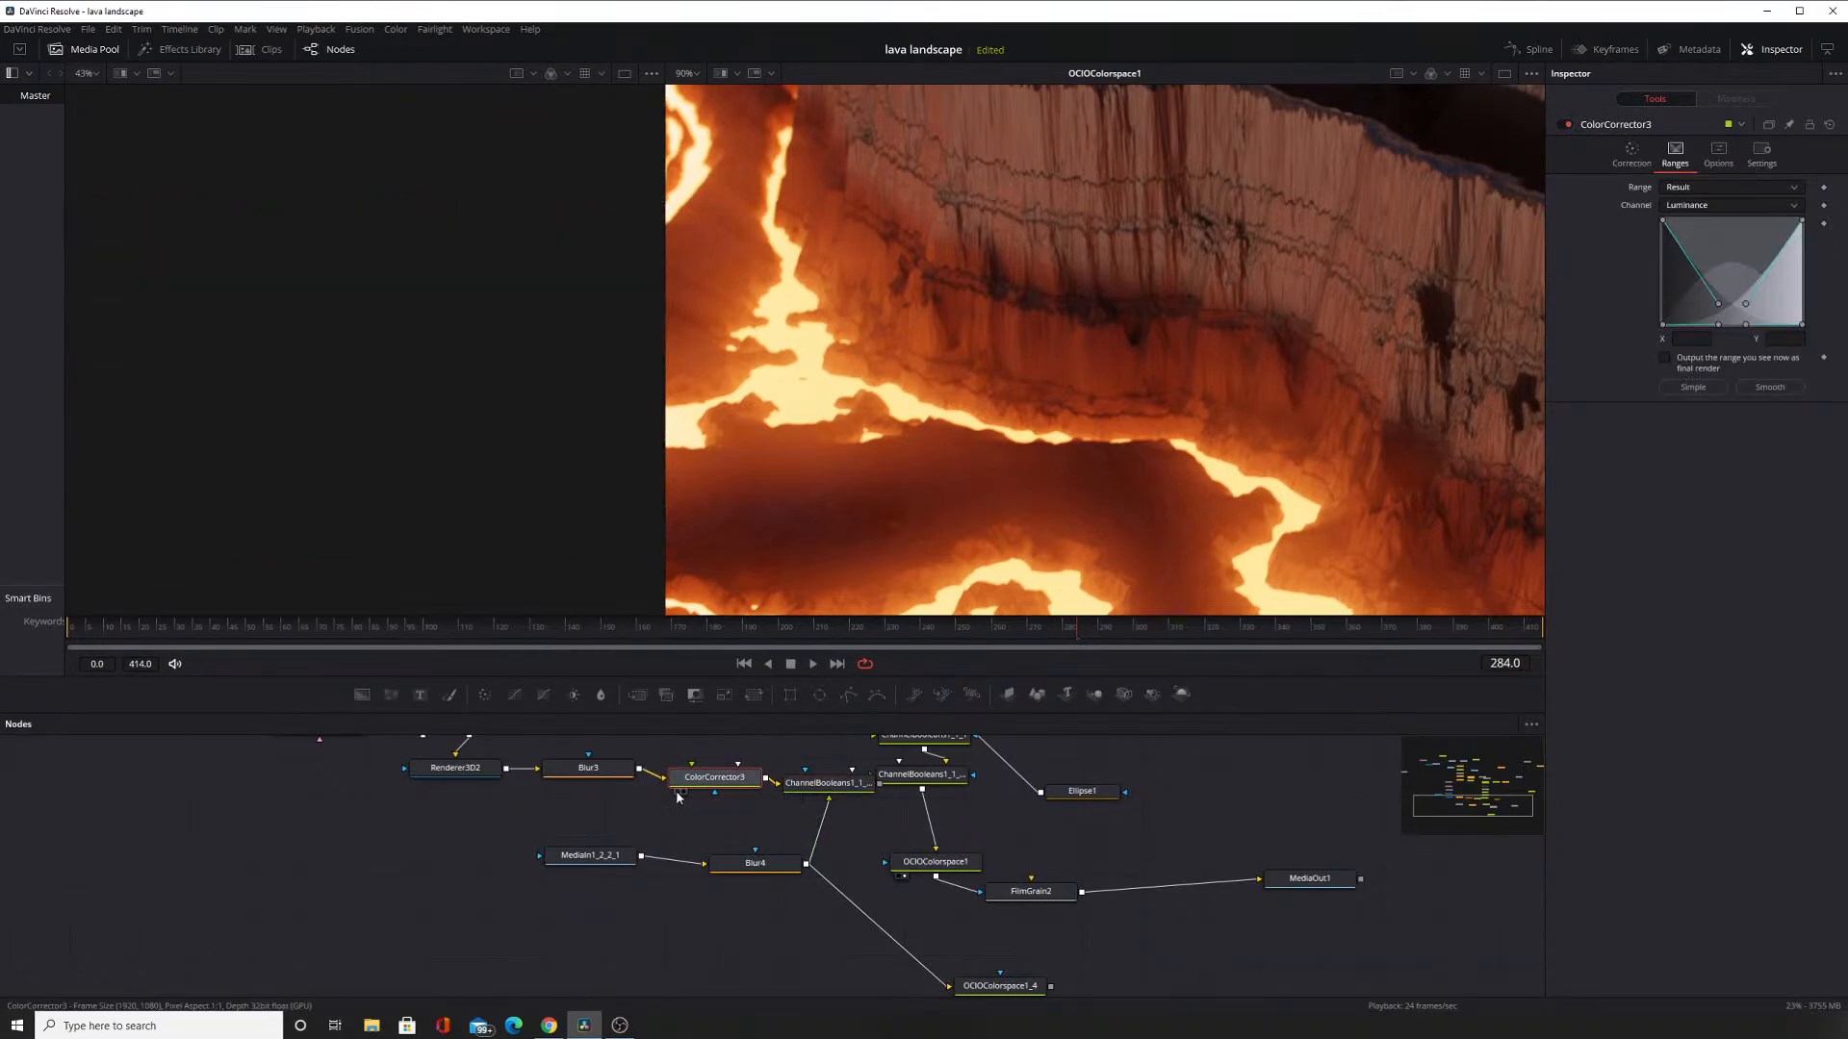
left_click(677, 795)
left_click(839, 785)
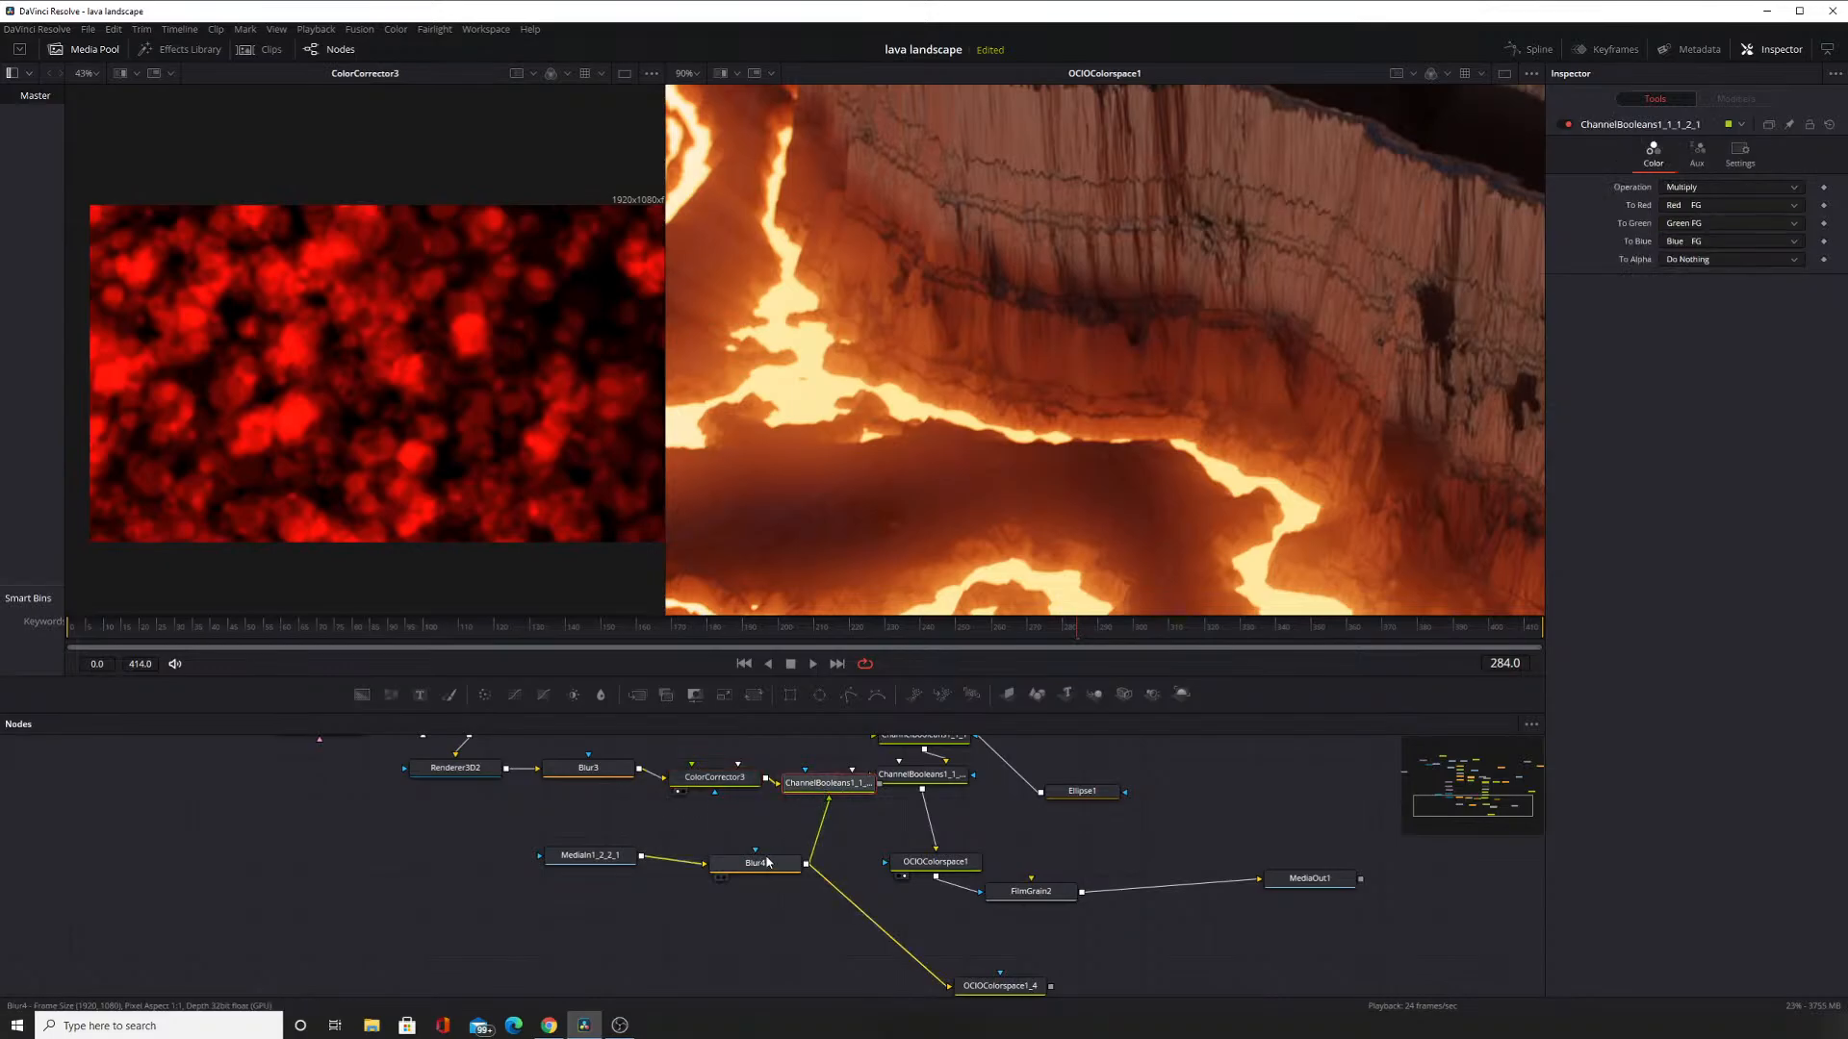
left_click(717, 877)
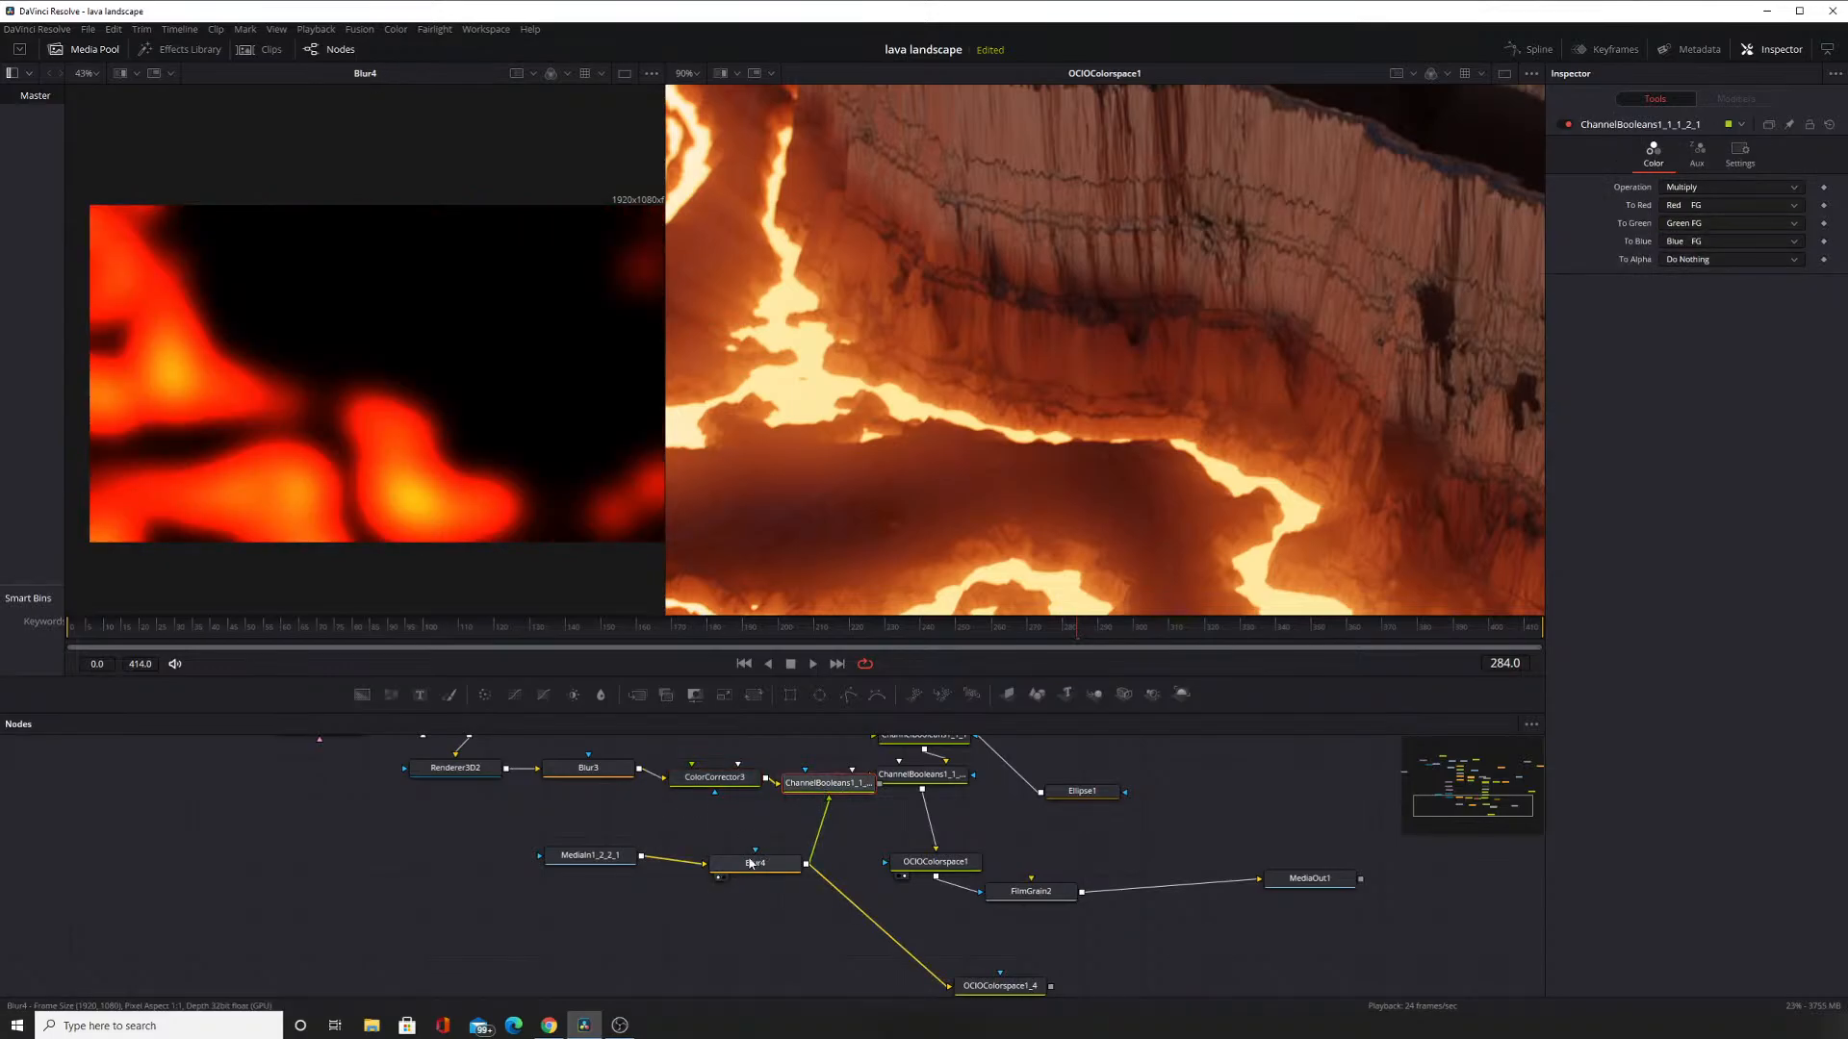
Set Blur4's Blur Size to 0.0 and examine the Multiply node's output, removing it from the larger viewer.
left_click(748, 864)
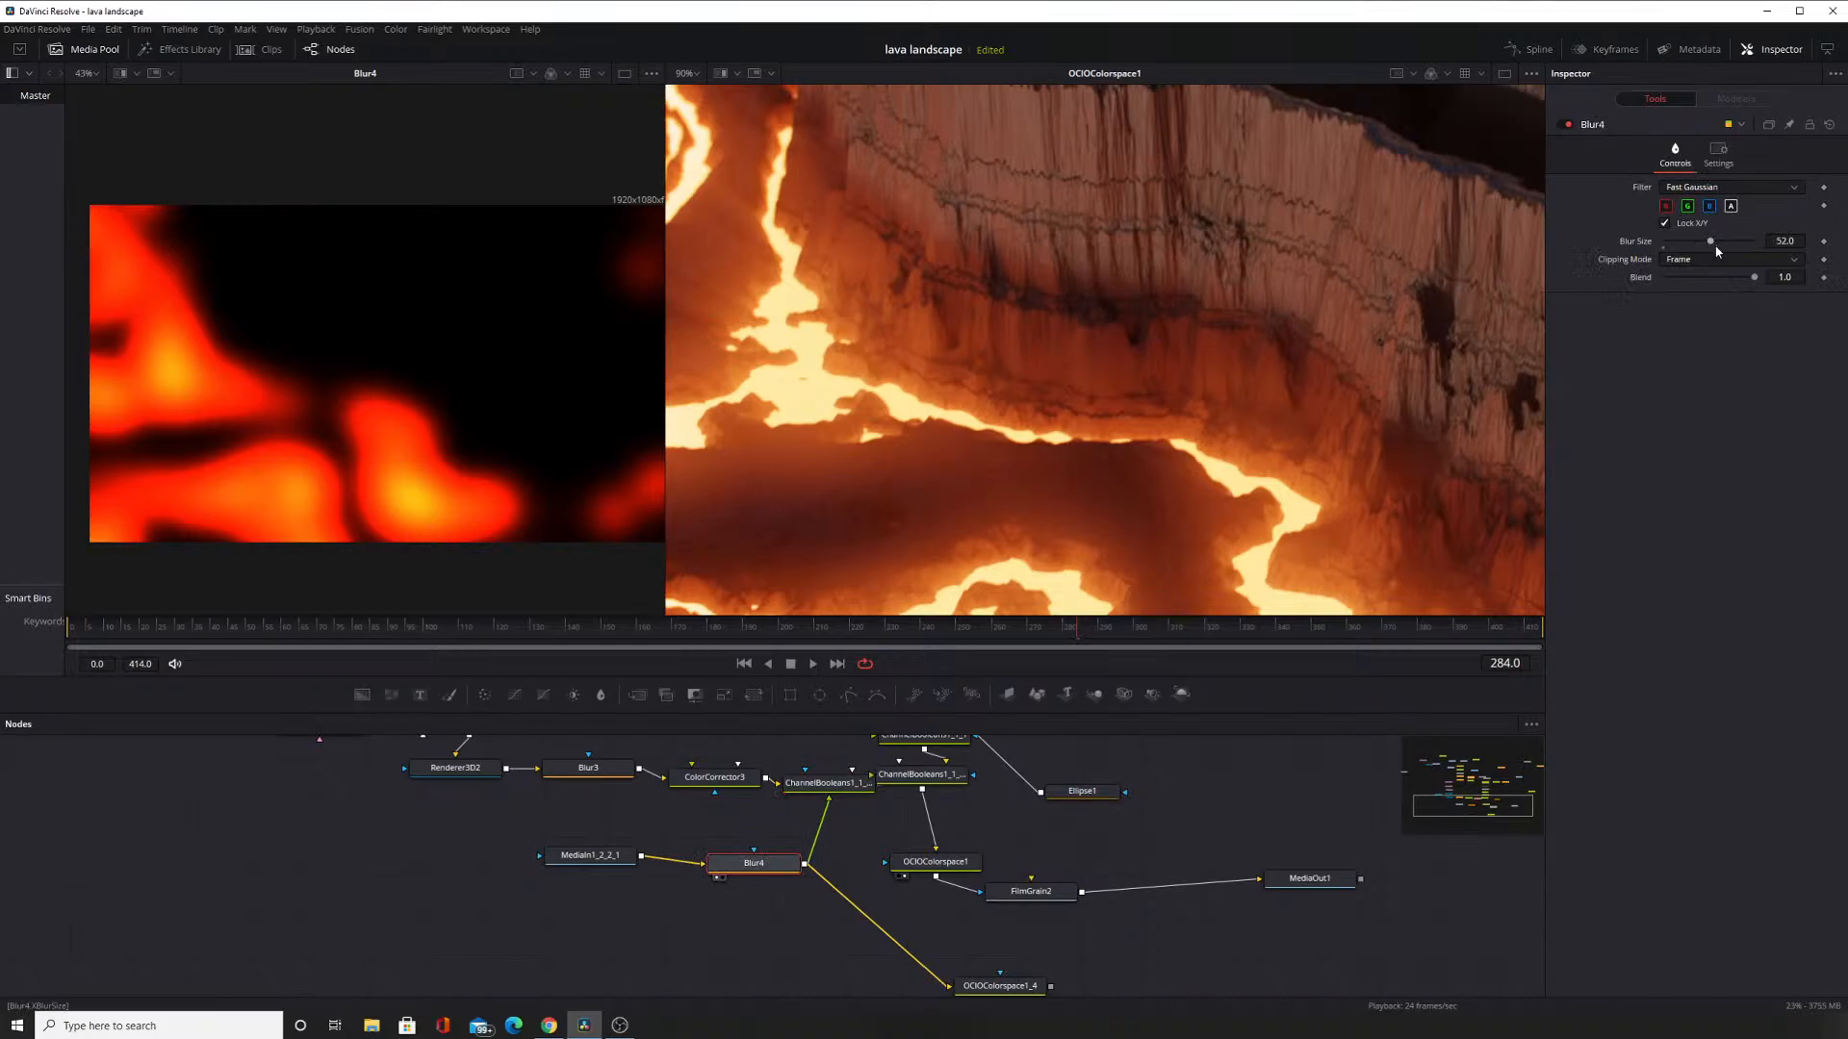
left_click_drag(1717, 251, 1613, 262)
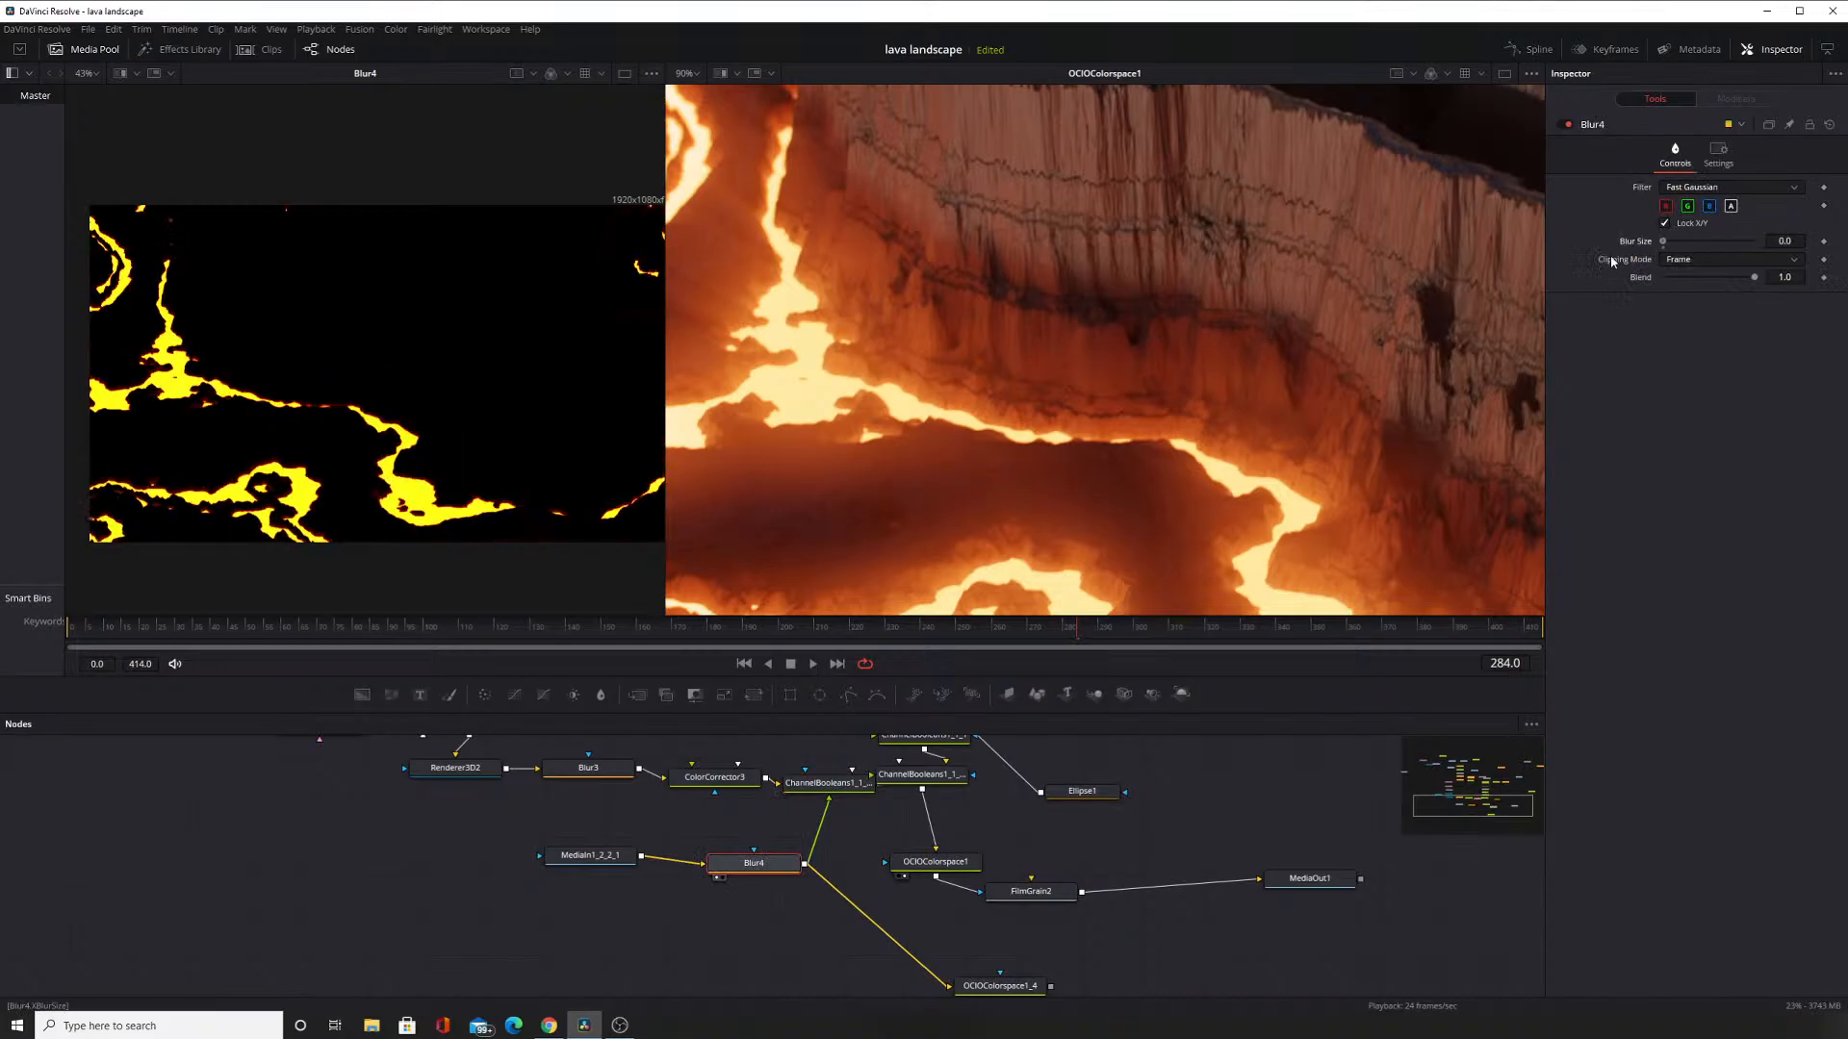
left_click(811, 786)
key("2")
key("1")
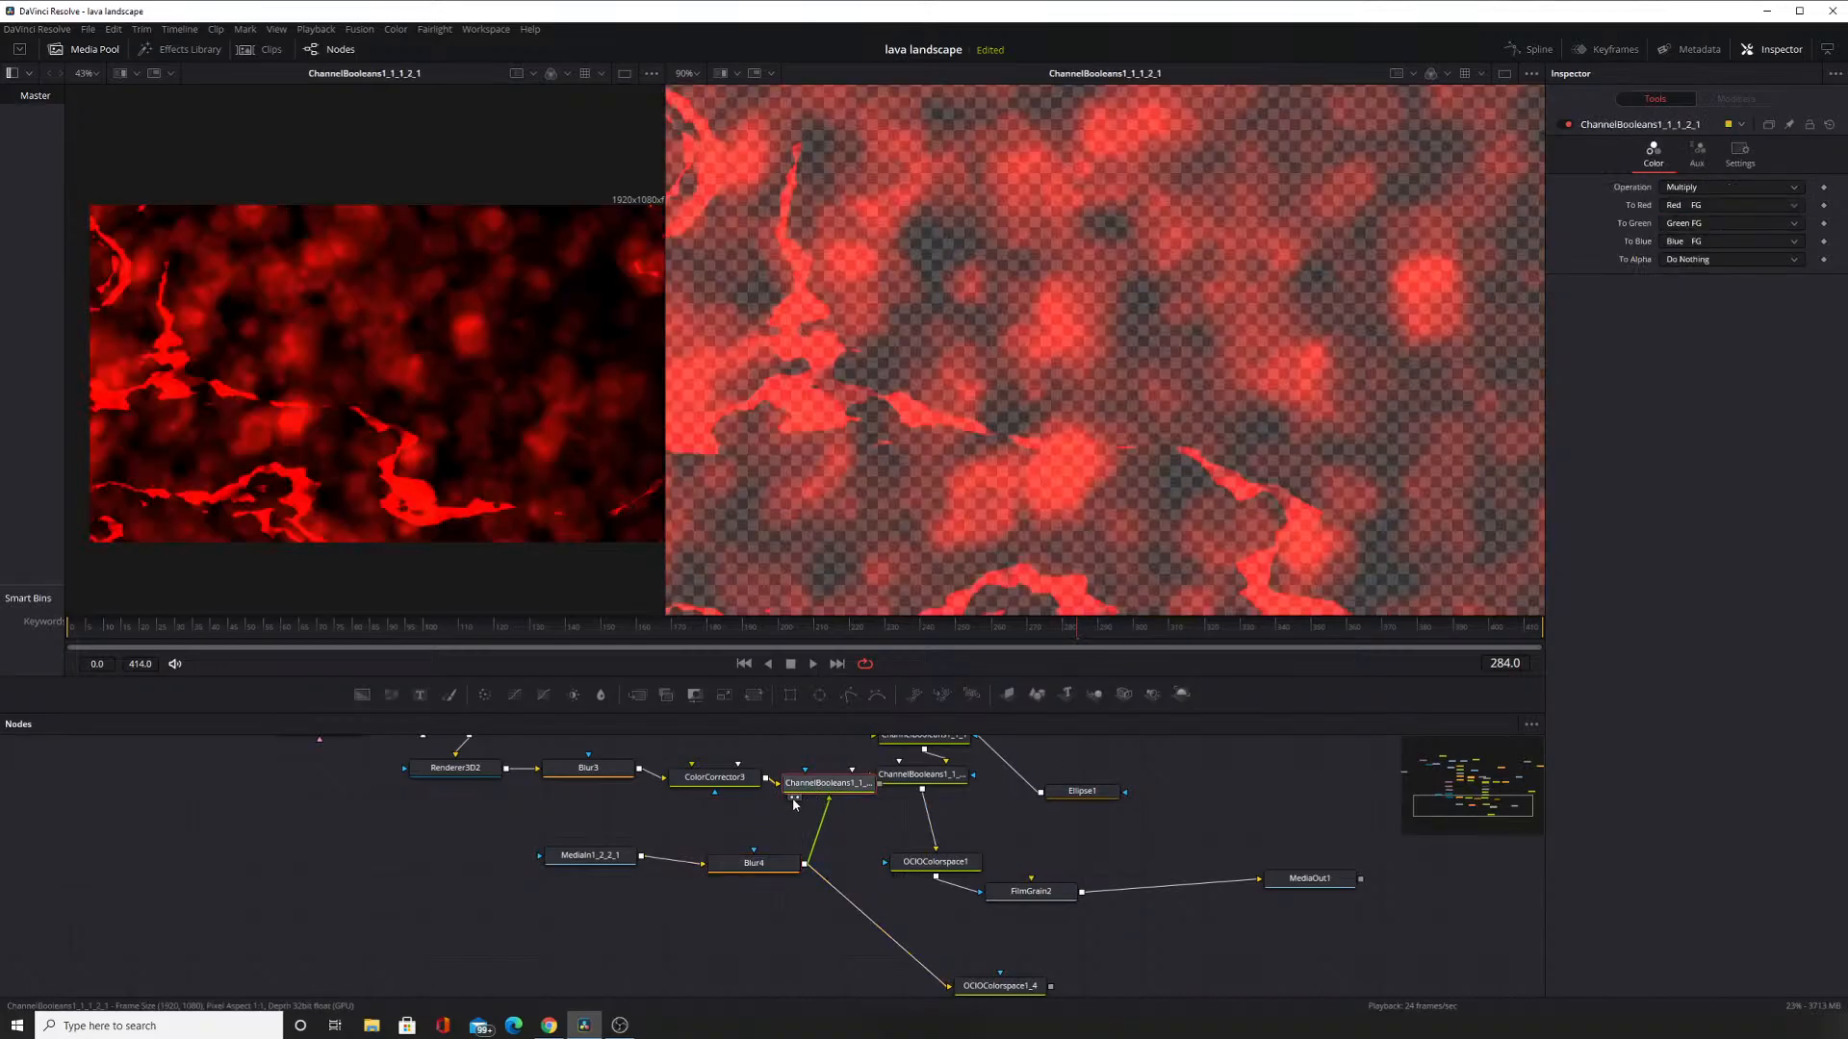
key("2")
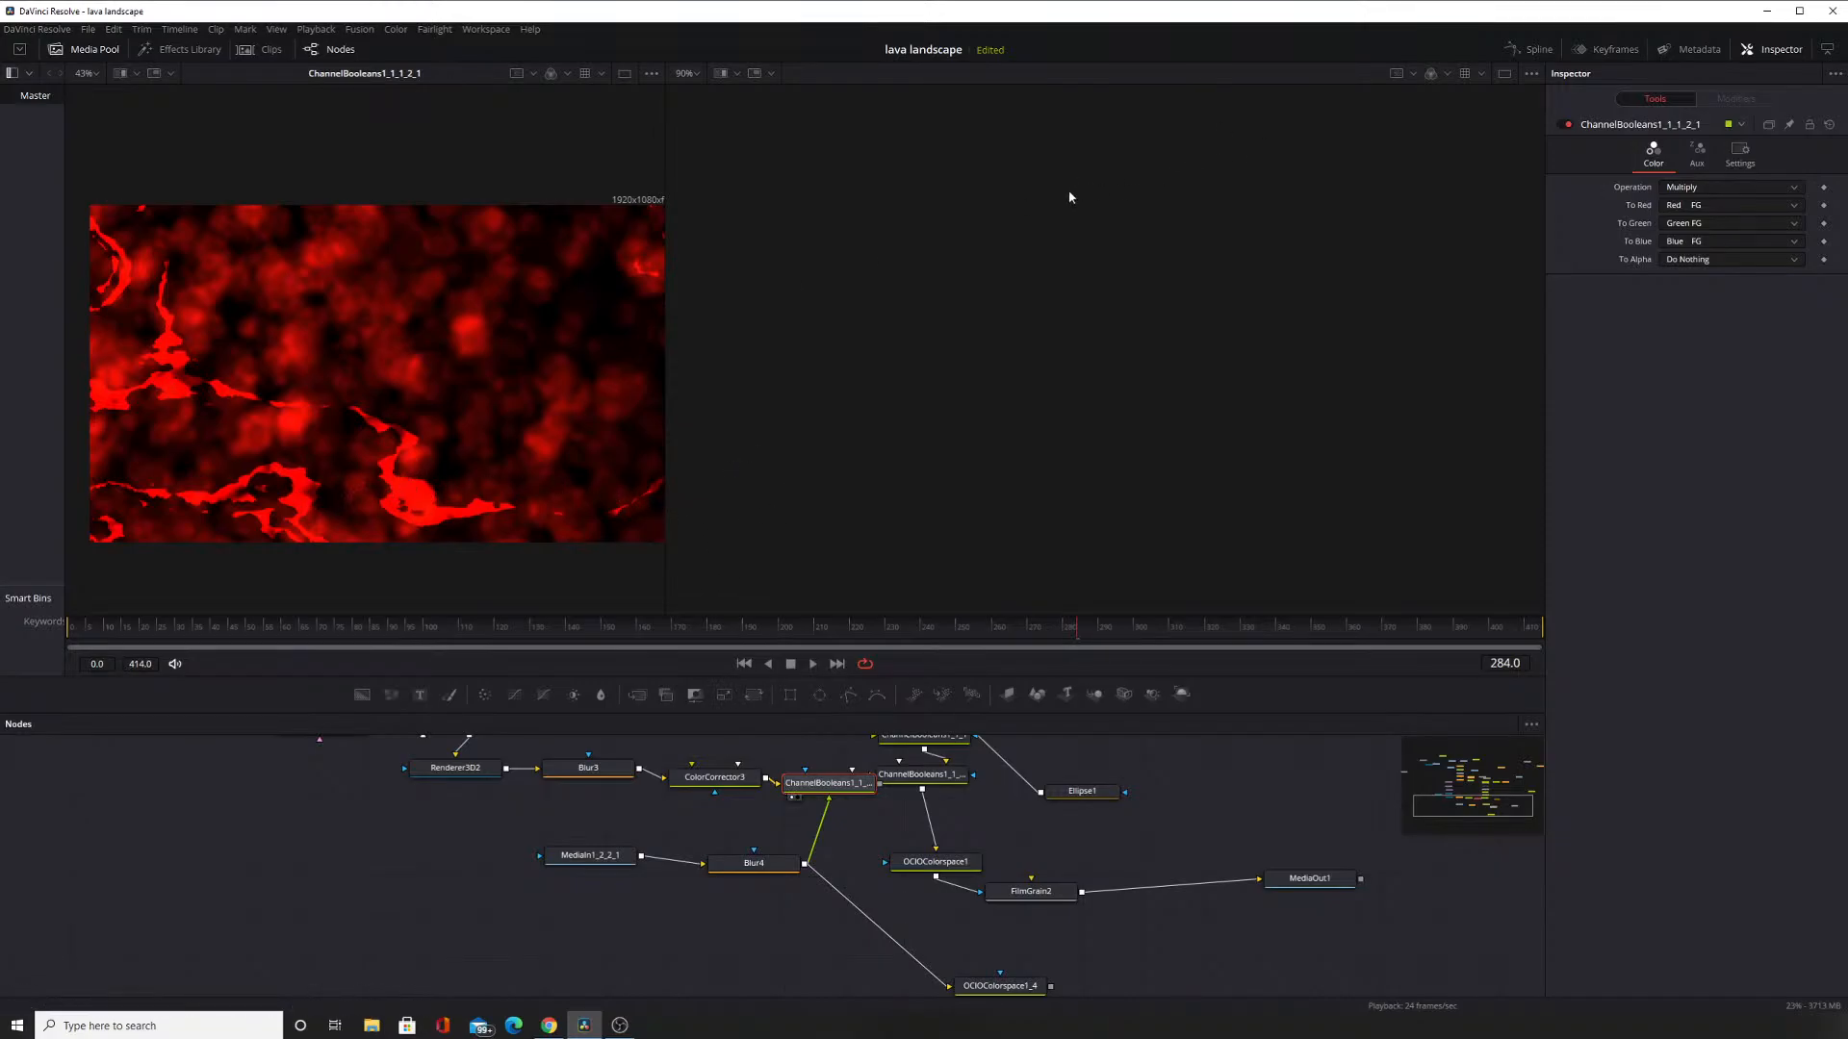
Review the Multiply node's list of operations and its auxiliary channel settings.
left_click(1705, 192)
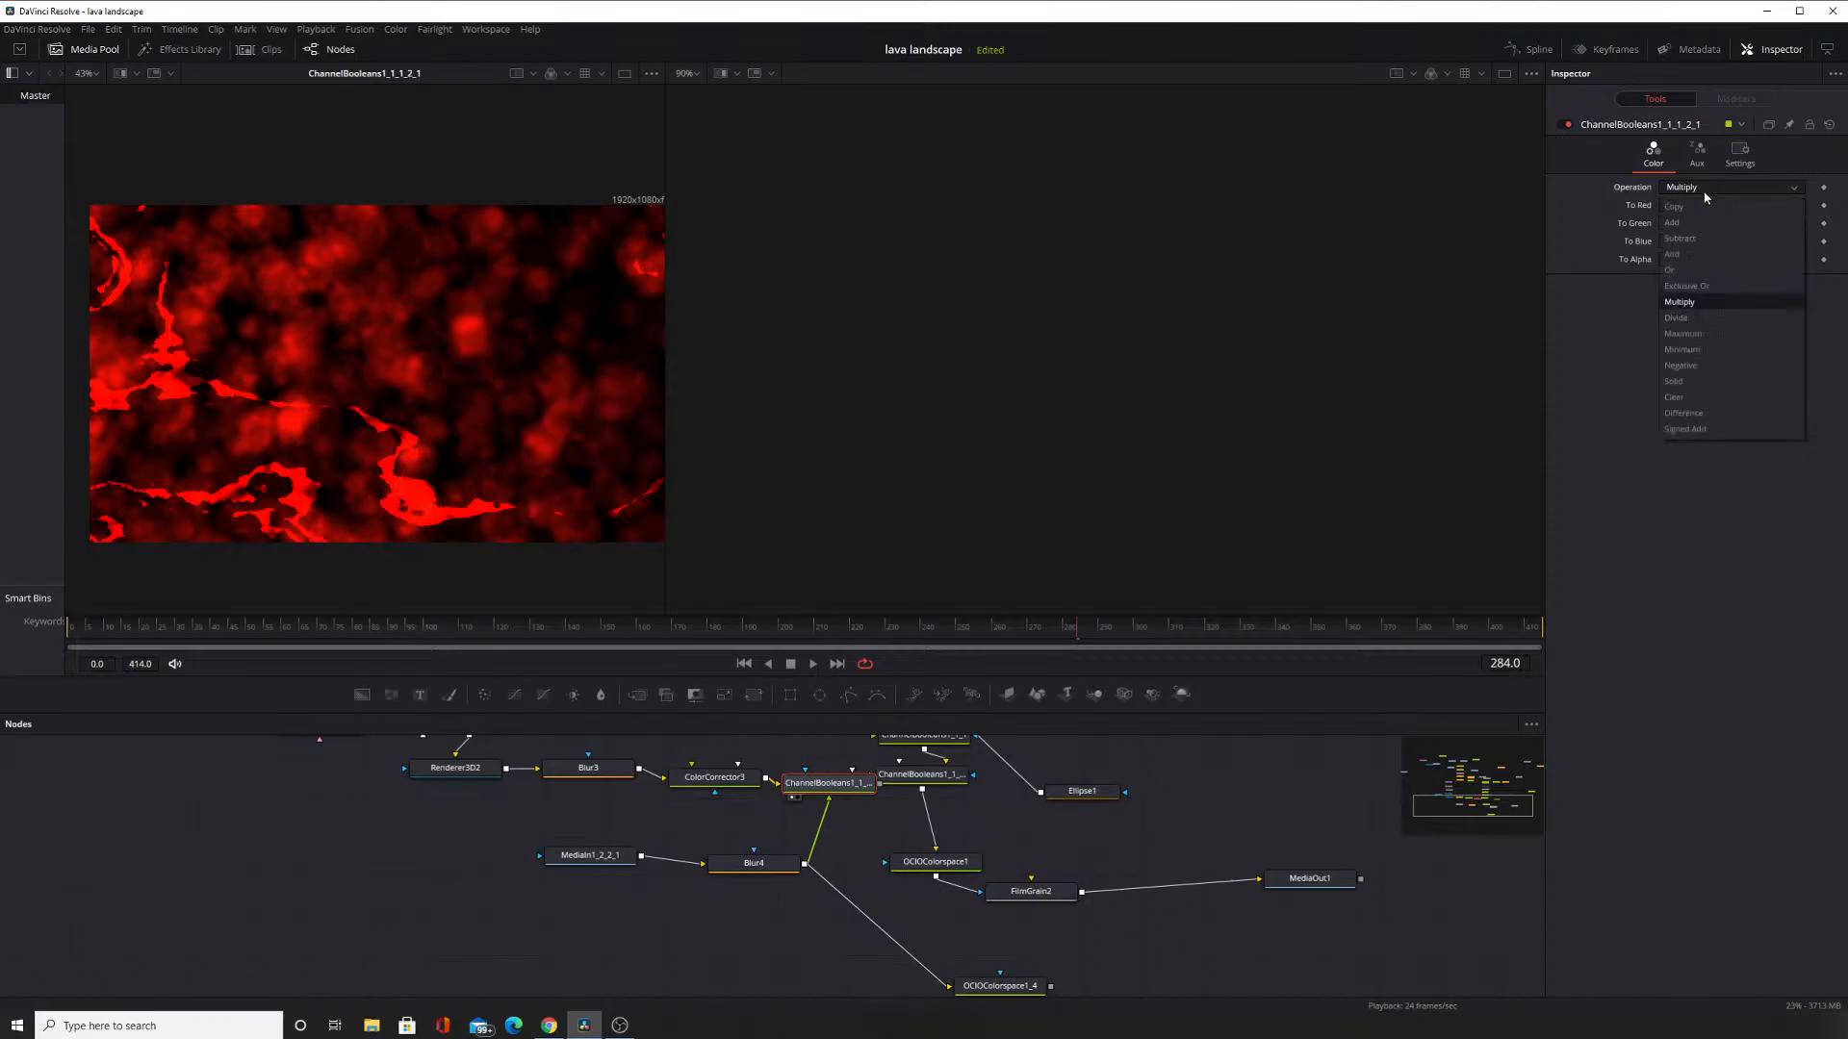
left_click(1706, 193)
left_click(1696, 152)
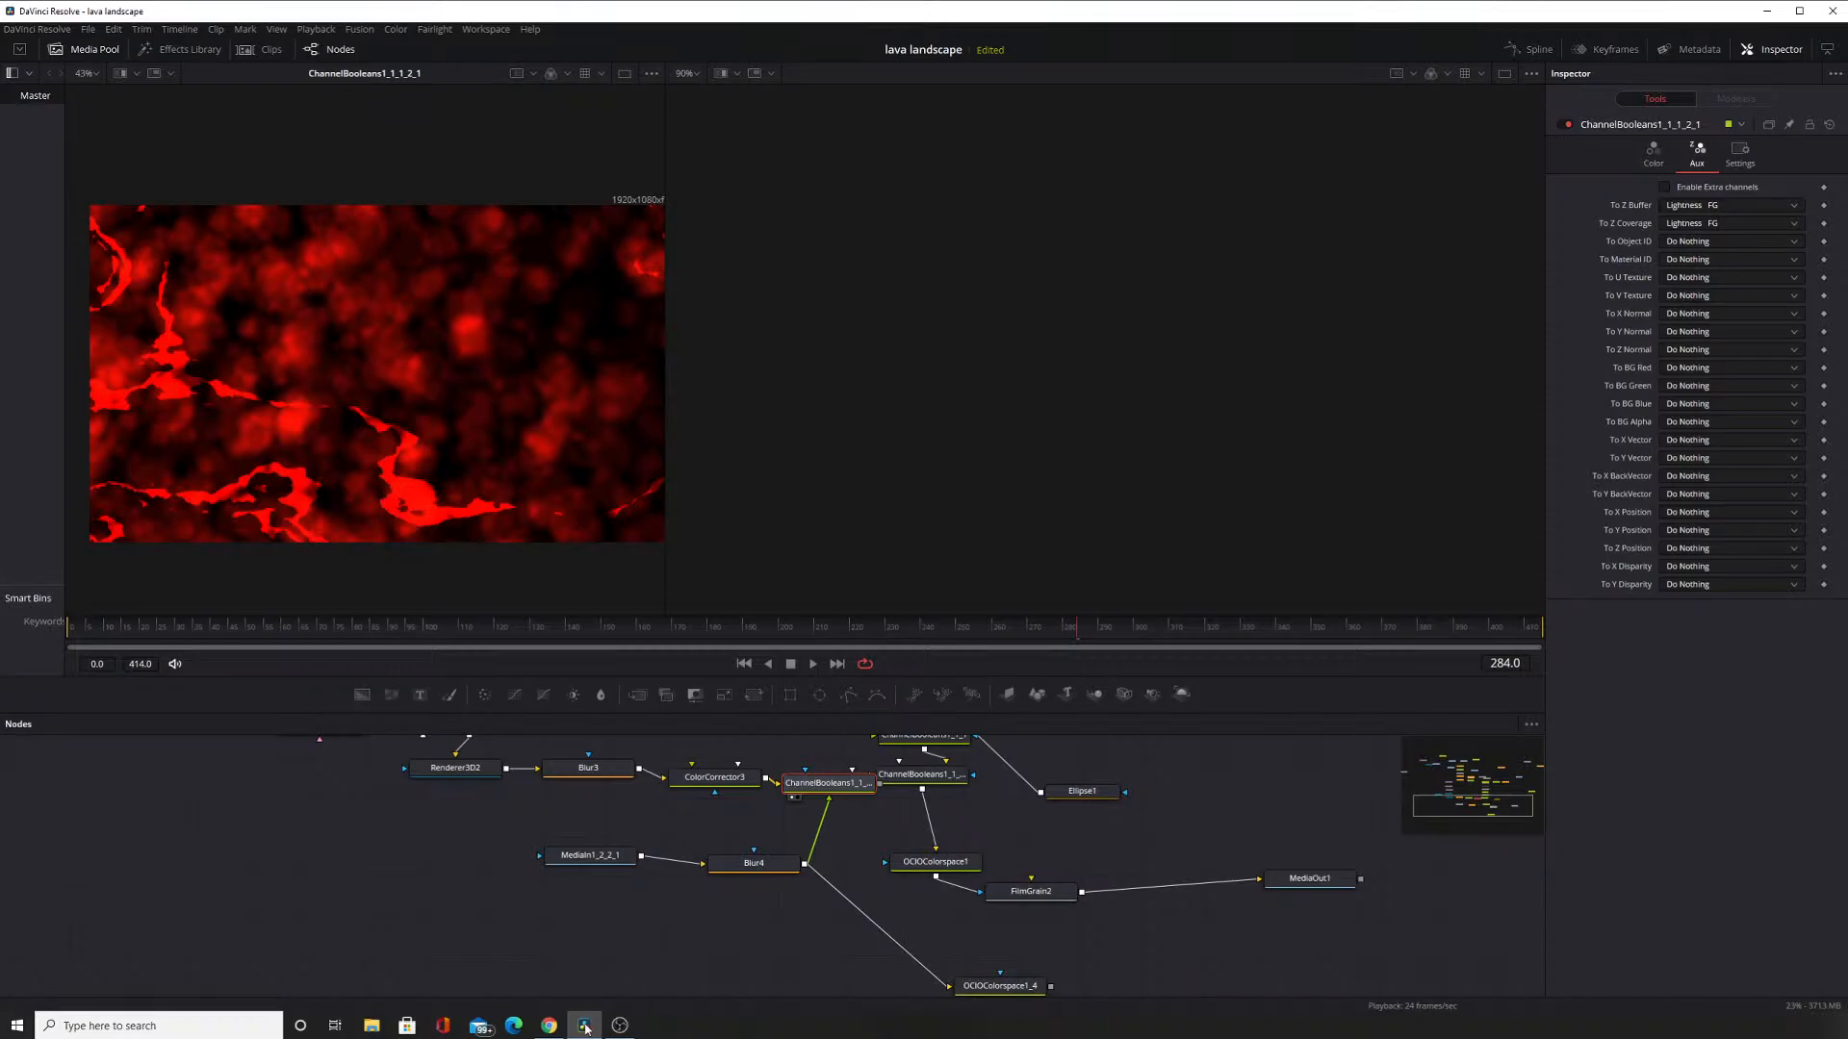
left_click(620, 1033)
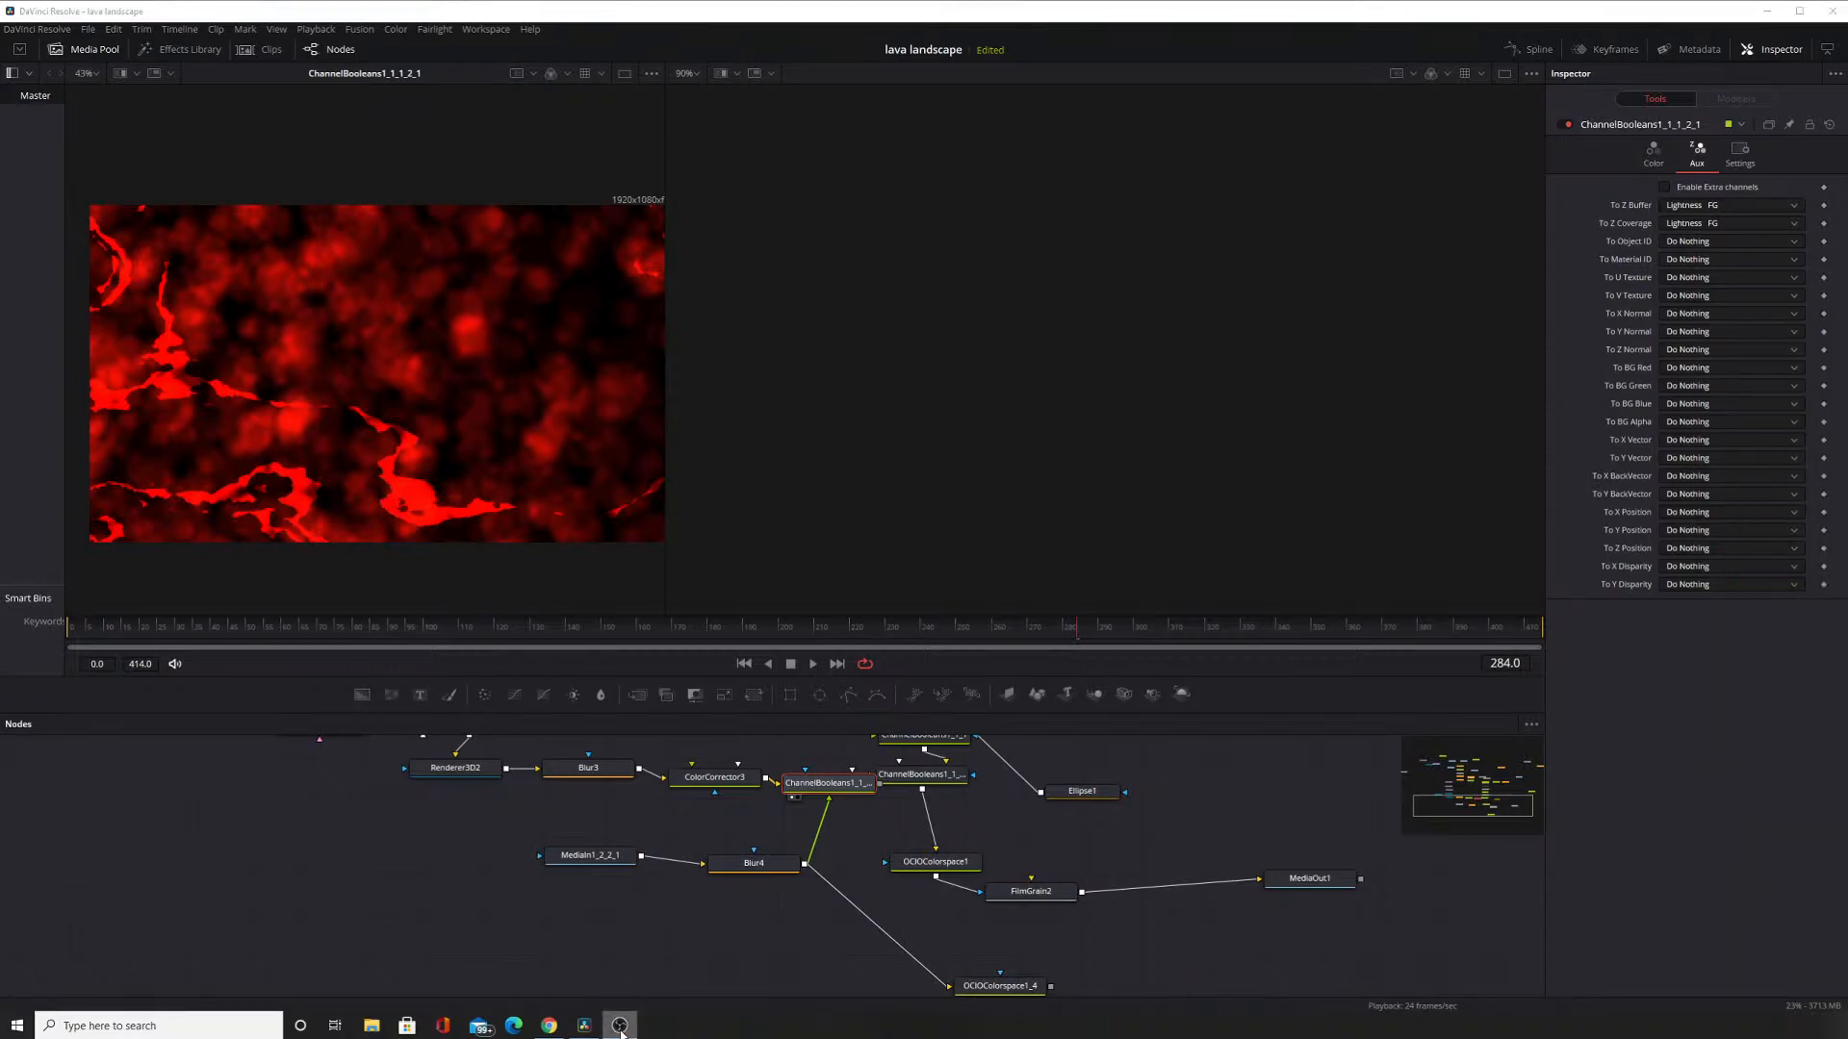
left_click(619, 1033)
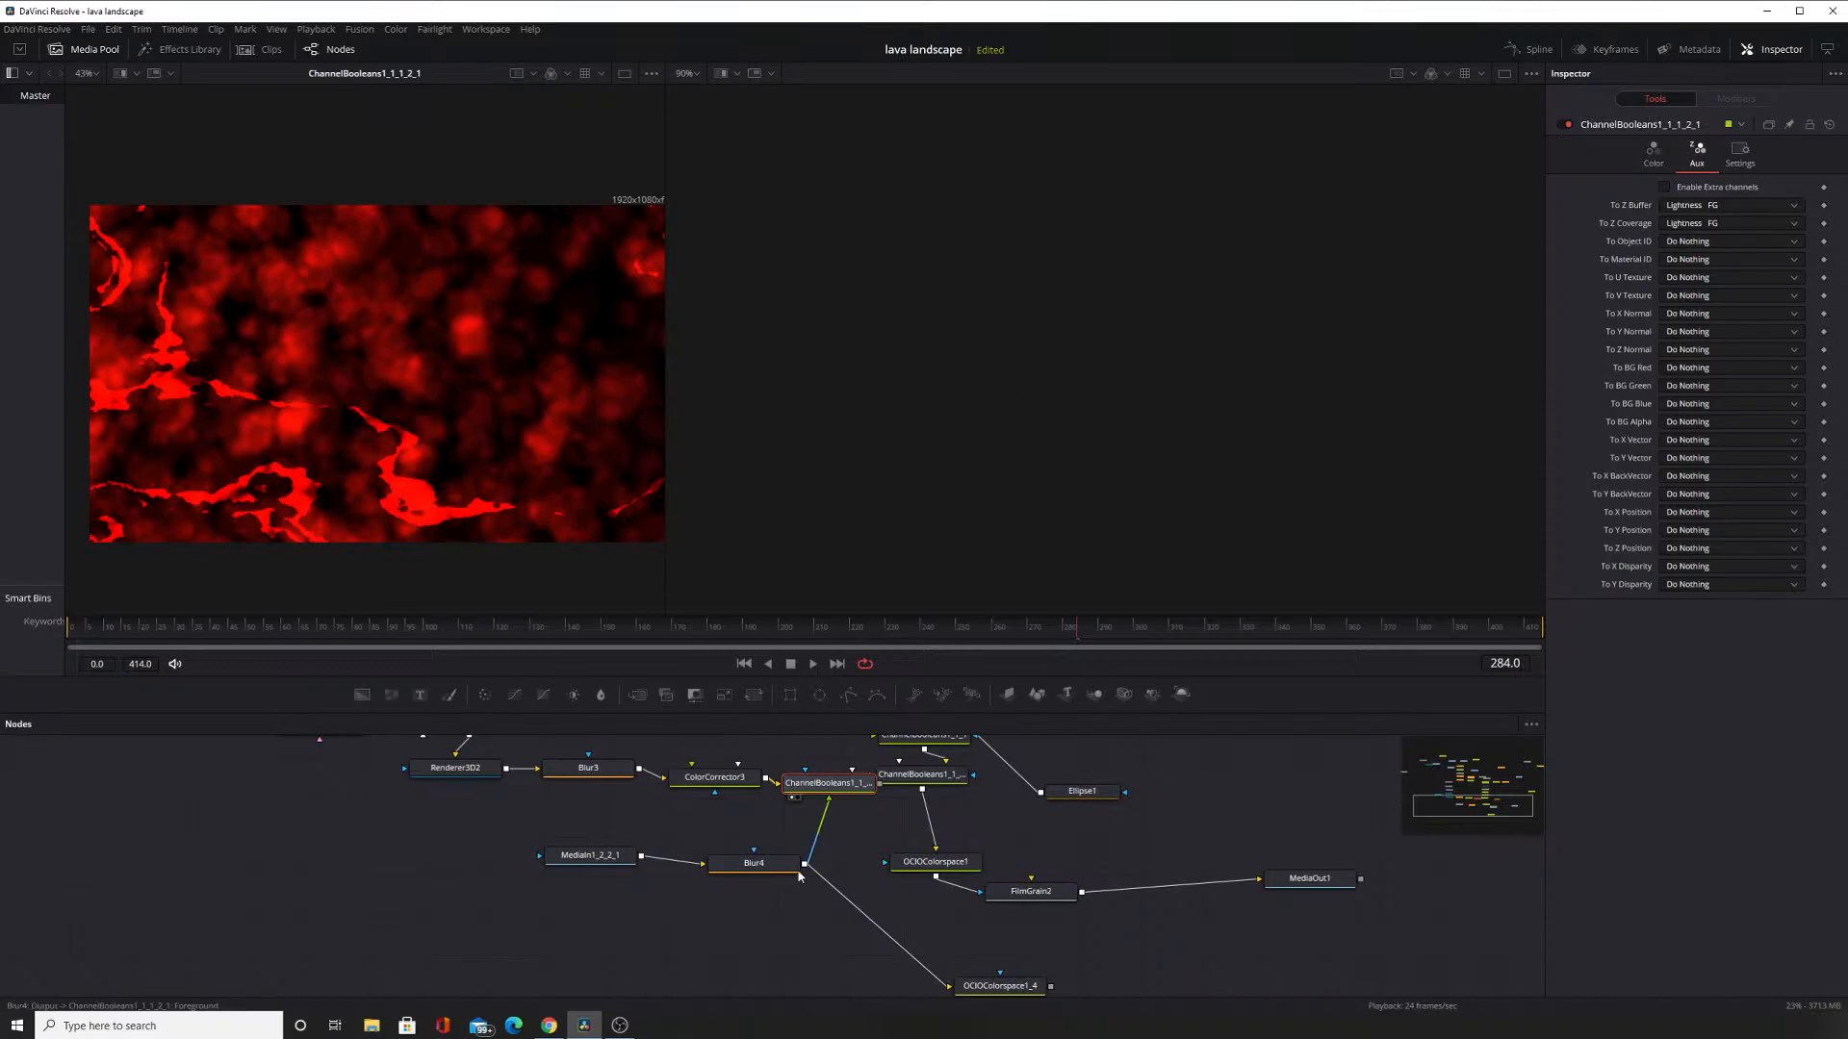
Align Blur4 level with MediaIn1_2_2_1 and show the channel assignments of MediaIn1_2_2_1.
left_click_drag(764, 875, 751, 867)
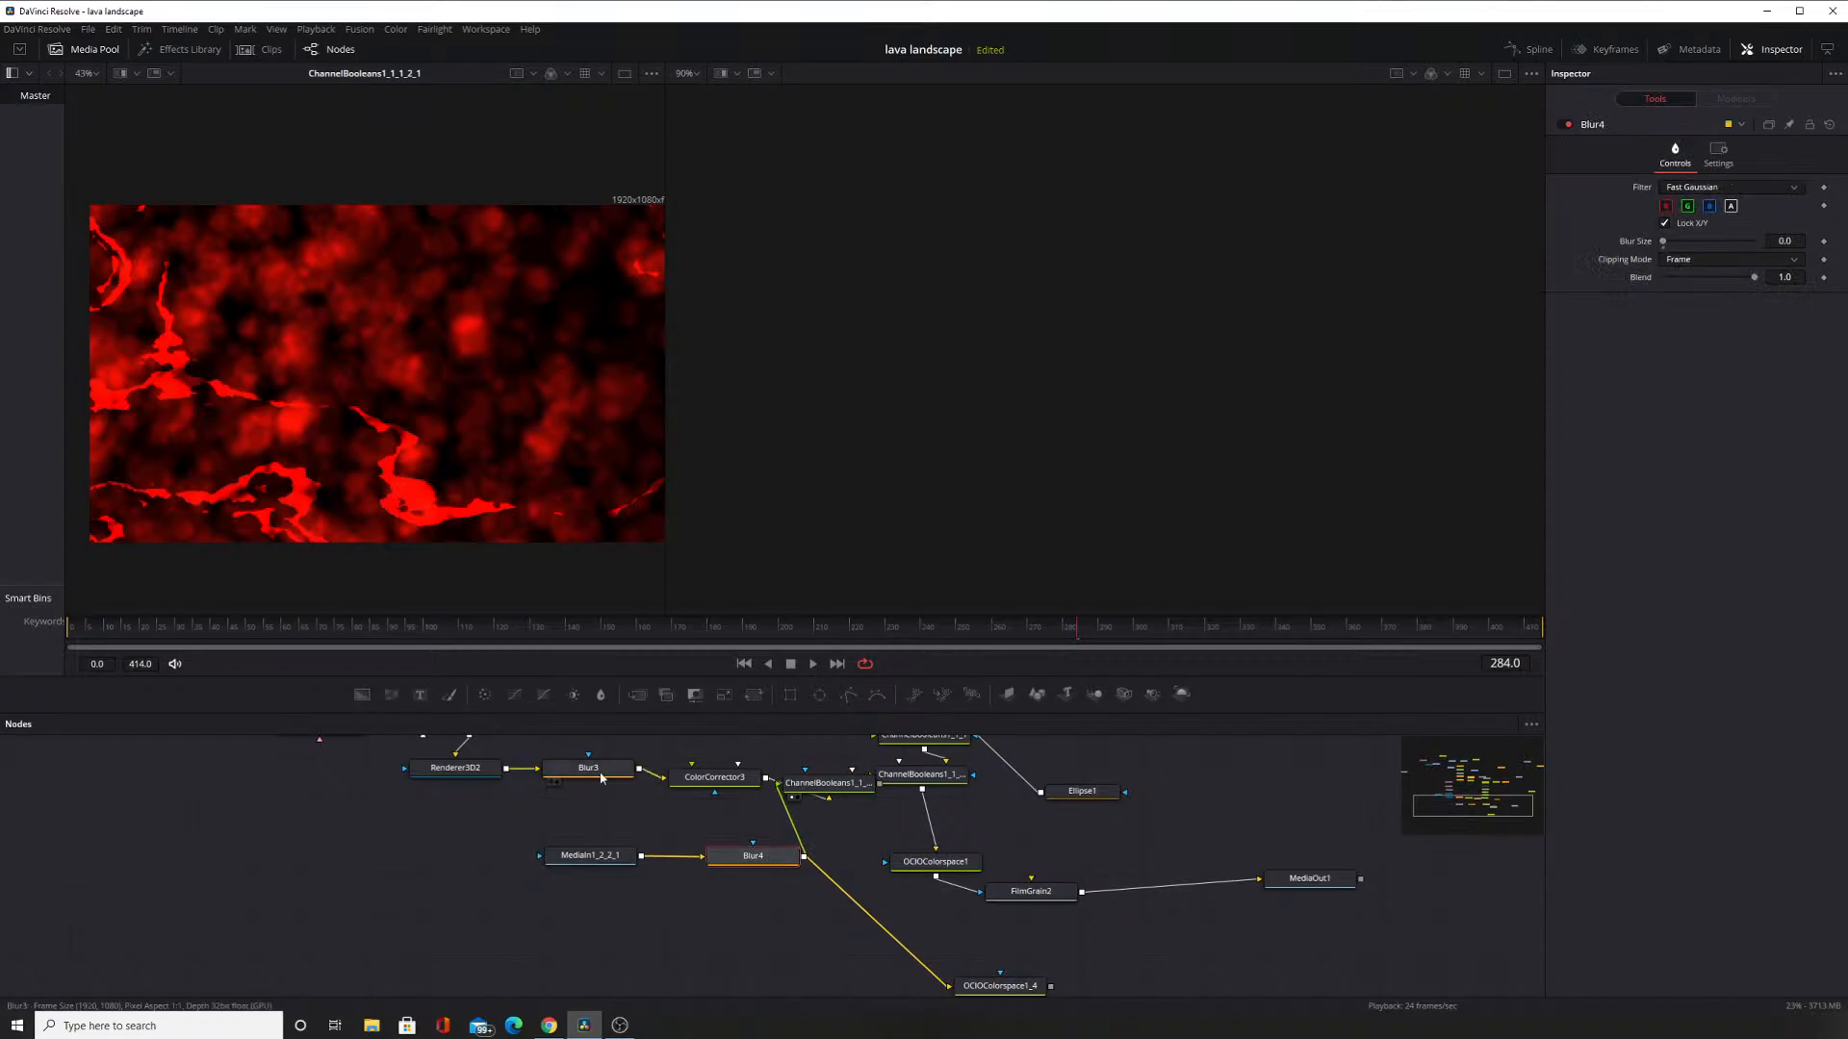
left_click(578, 864)
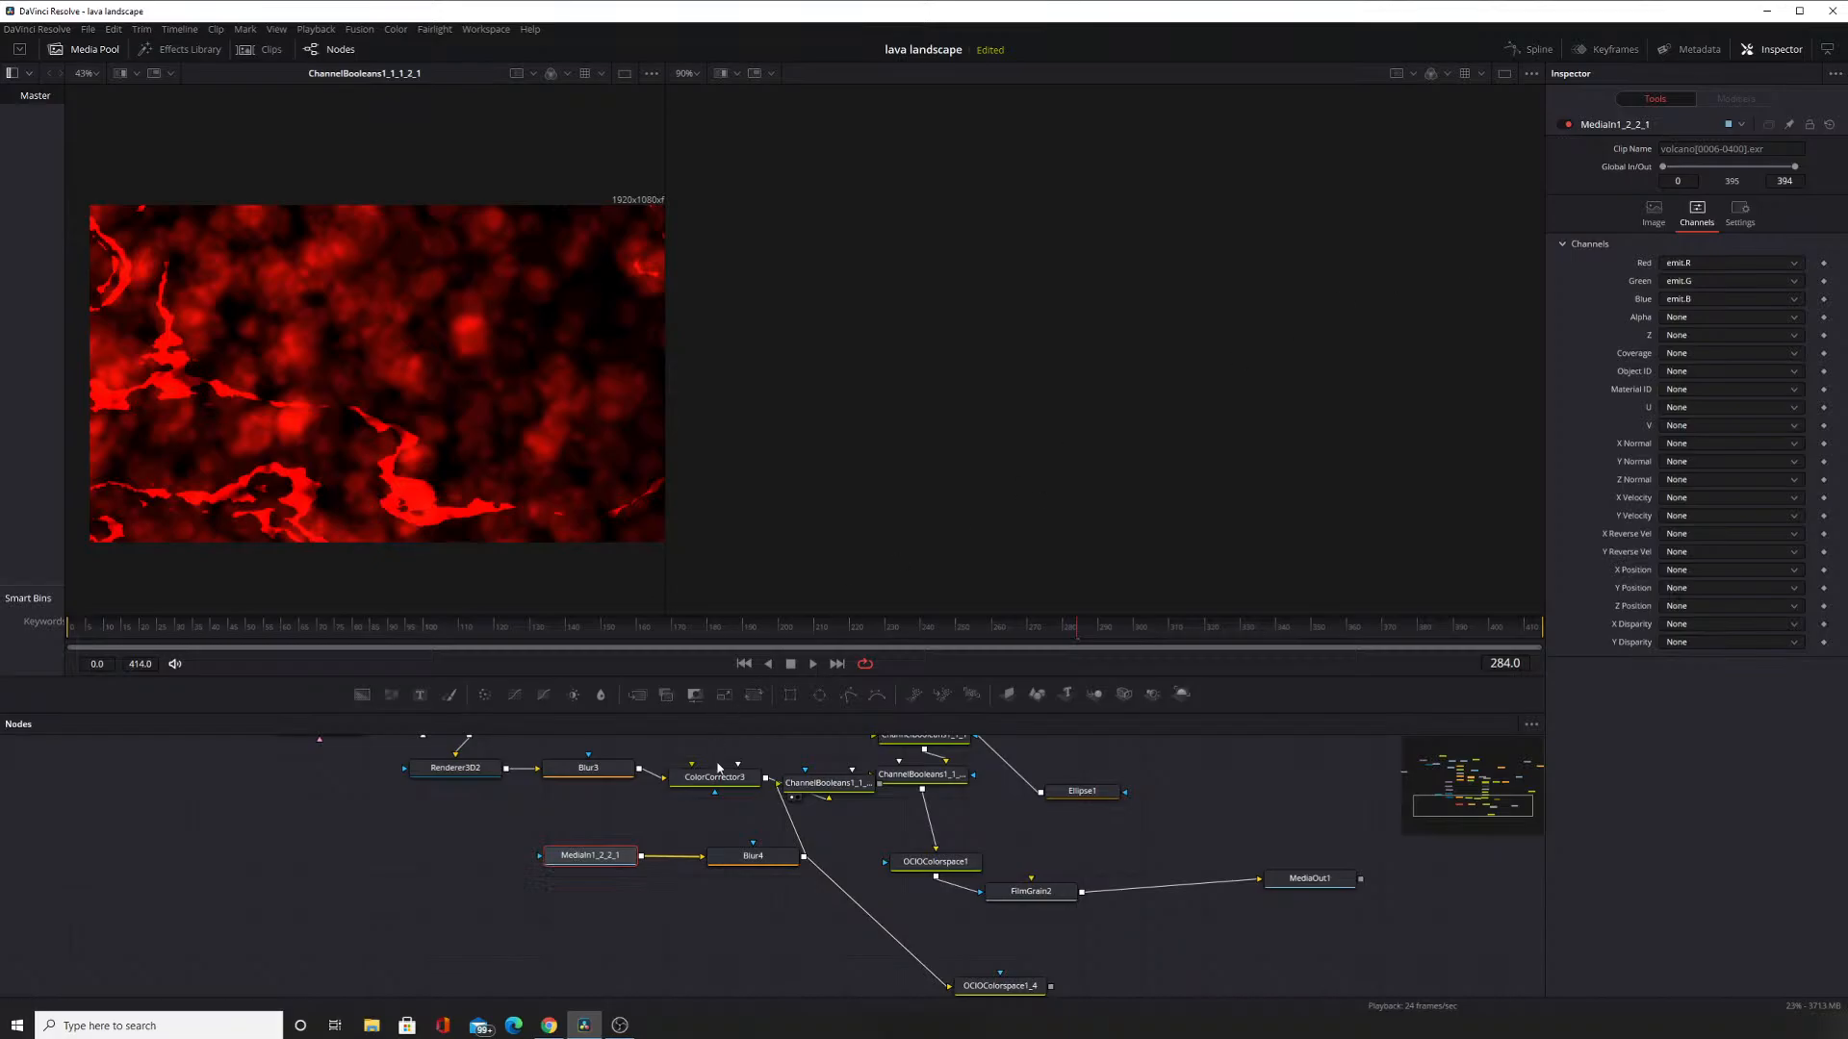
Line up ColorCorrector3 with the Multiply node and reconnect ColorCorrector3 as its background and Blur4 as its foreground.
left_click(760, 859)
left_click_drag(807, 790, 710, 772)
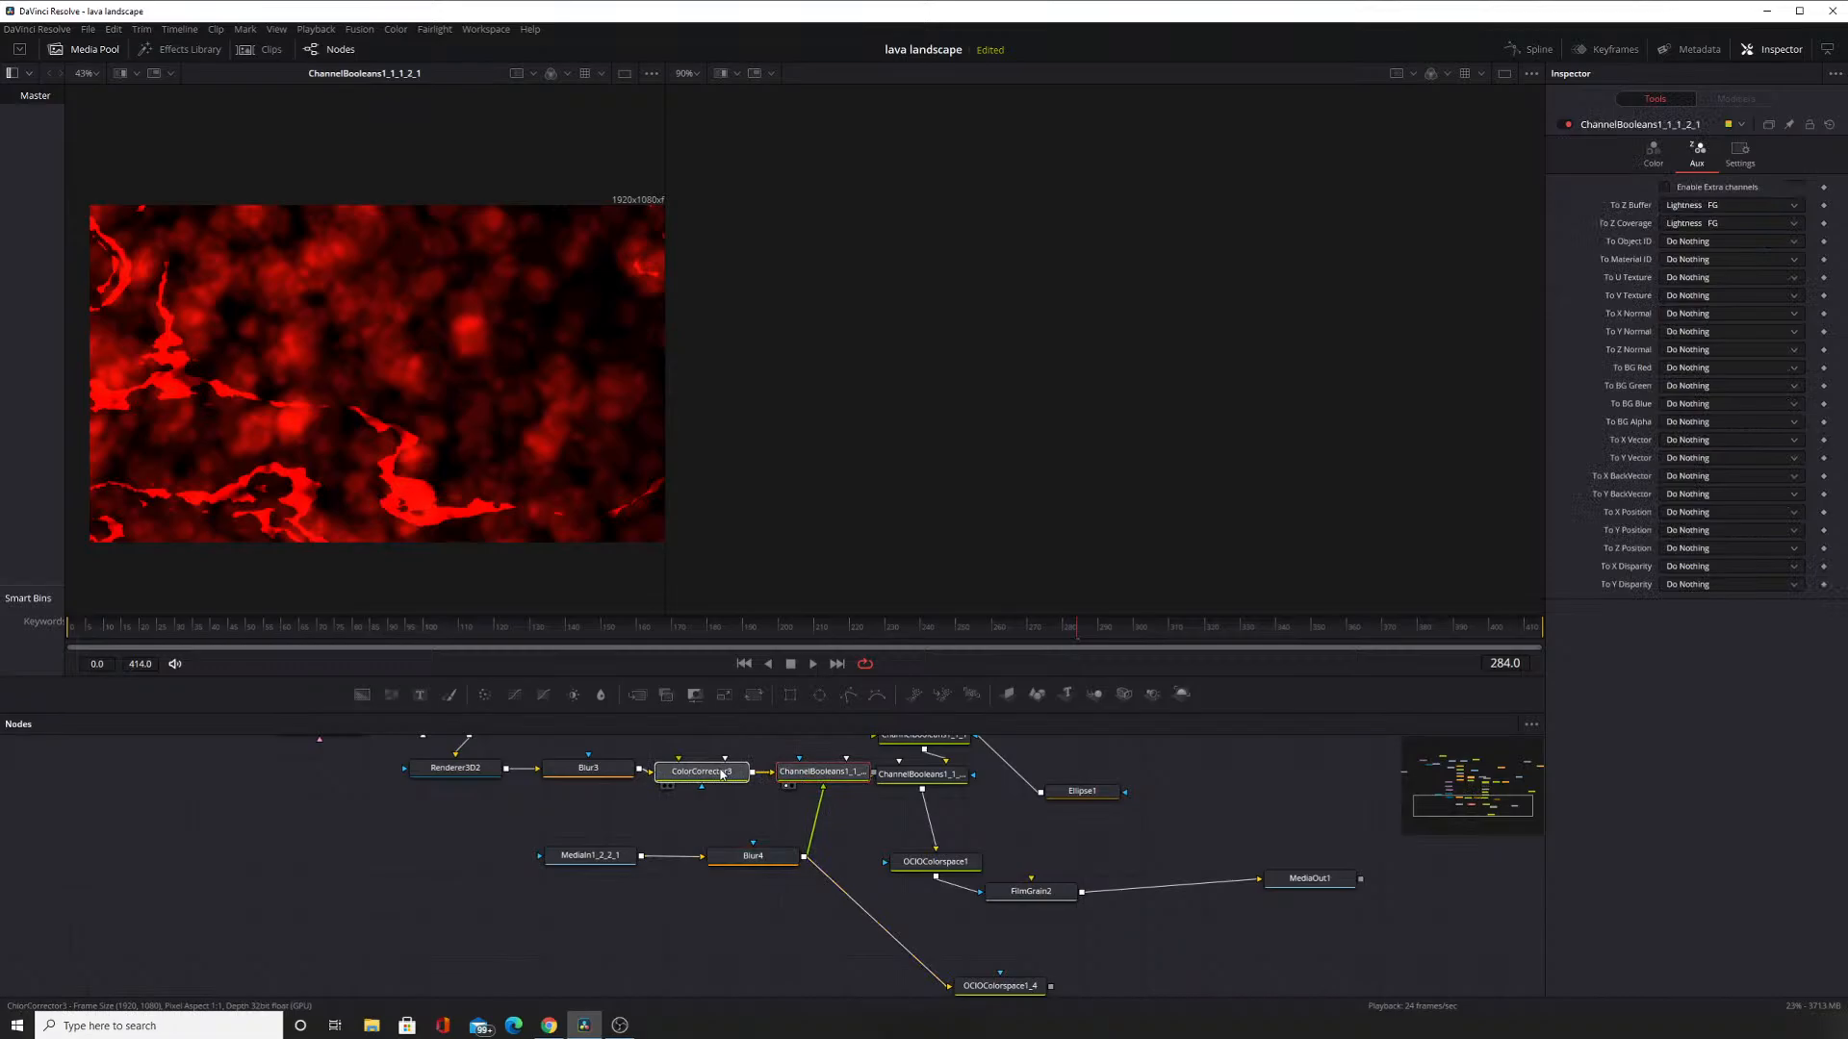
left_click(824, 805)
mouse_move(766, 786)
left_mouse_down()
mouse_move(823, 786)
mouse_move(785, 794)
mouse_move(811, 814)
mouse_move(816, 791)
mouse_move(770, 753)
mouse_move(795, 771)
left_mouse_up()
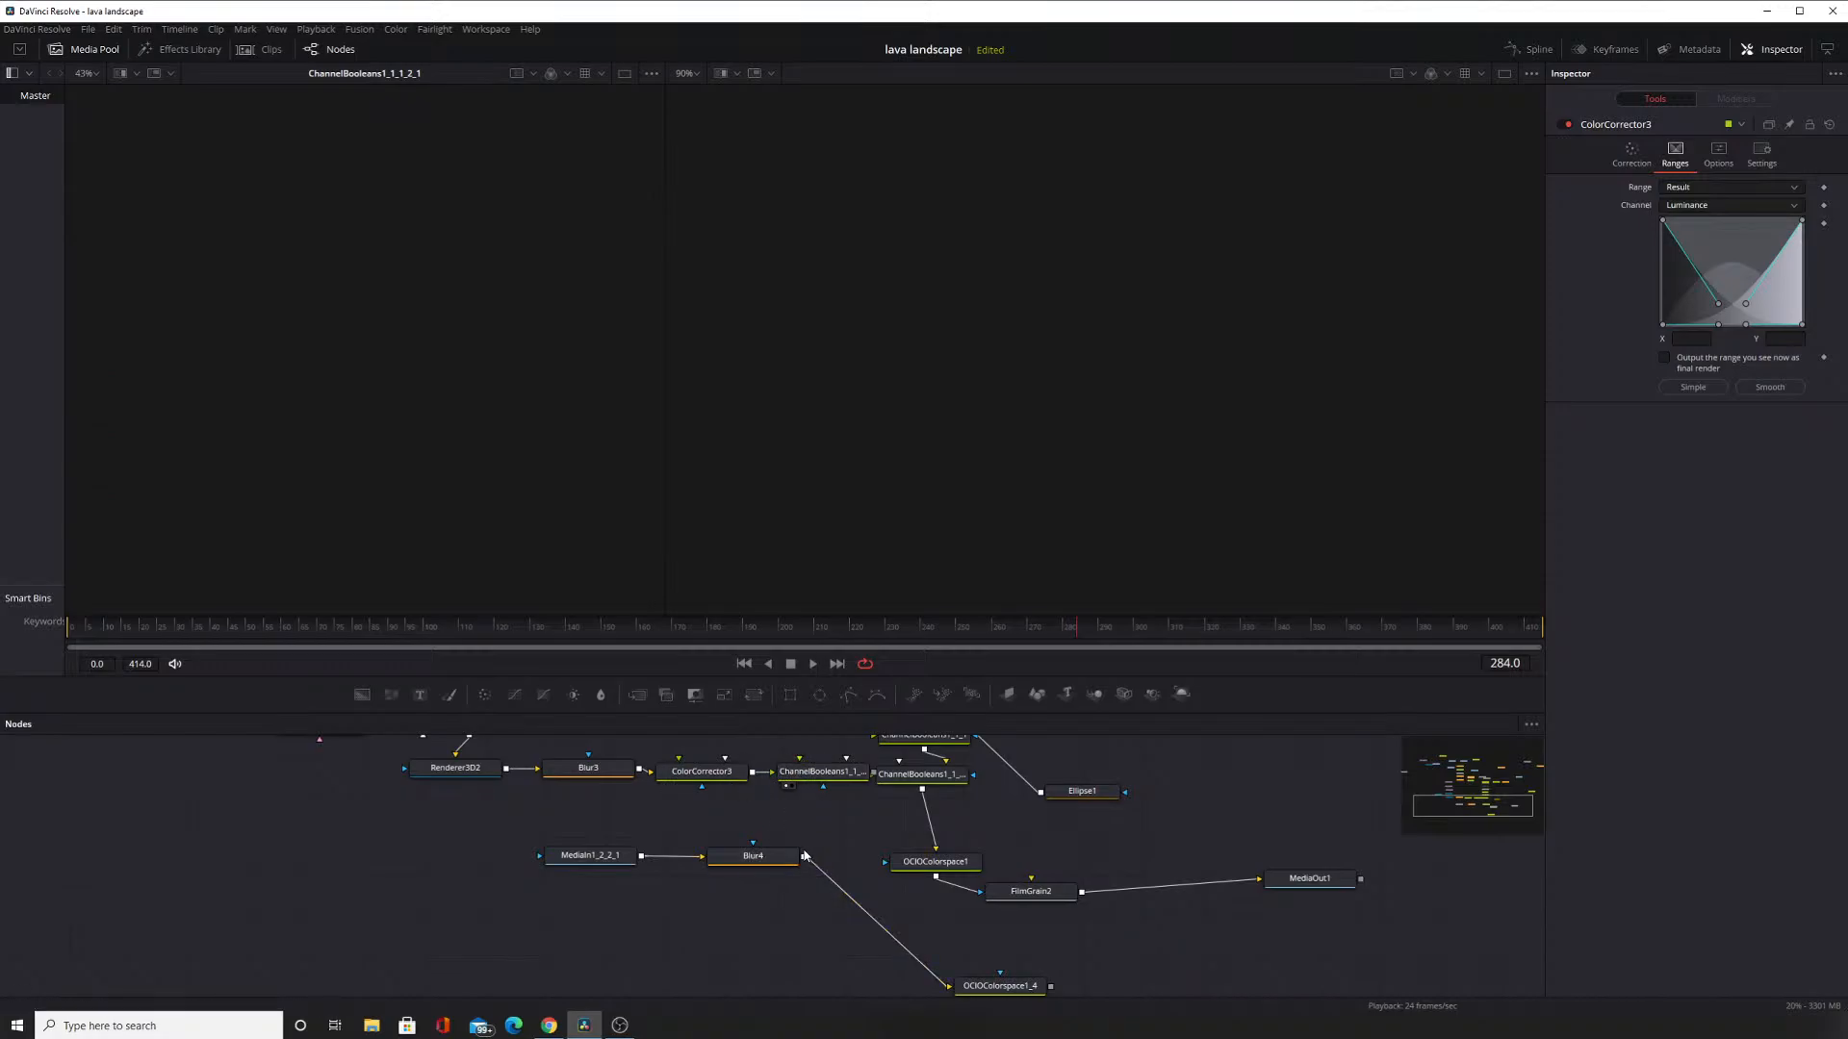
left_click_drag(804, 859, 823, 786)
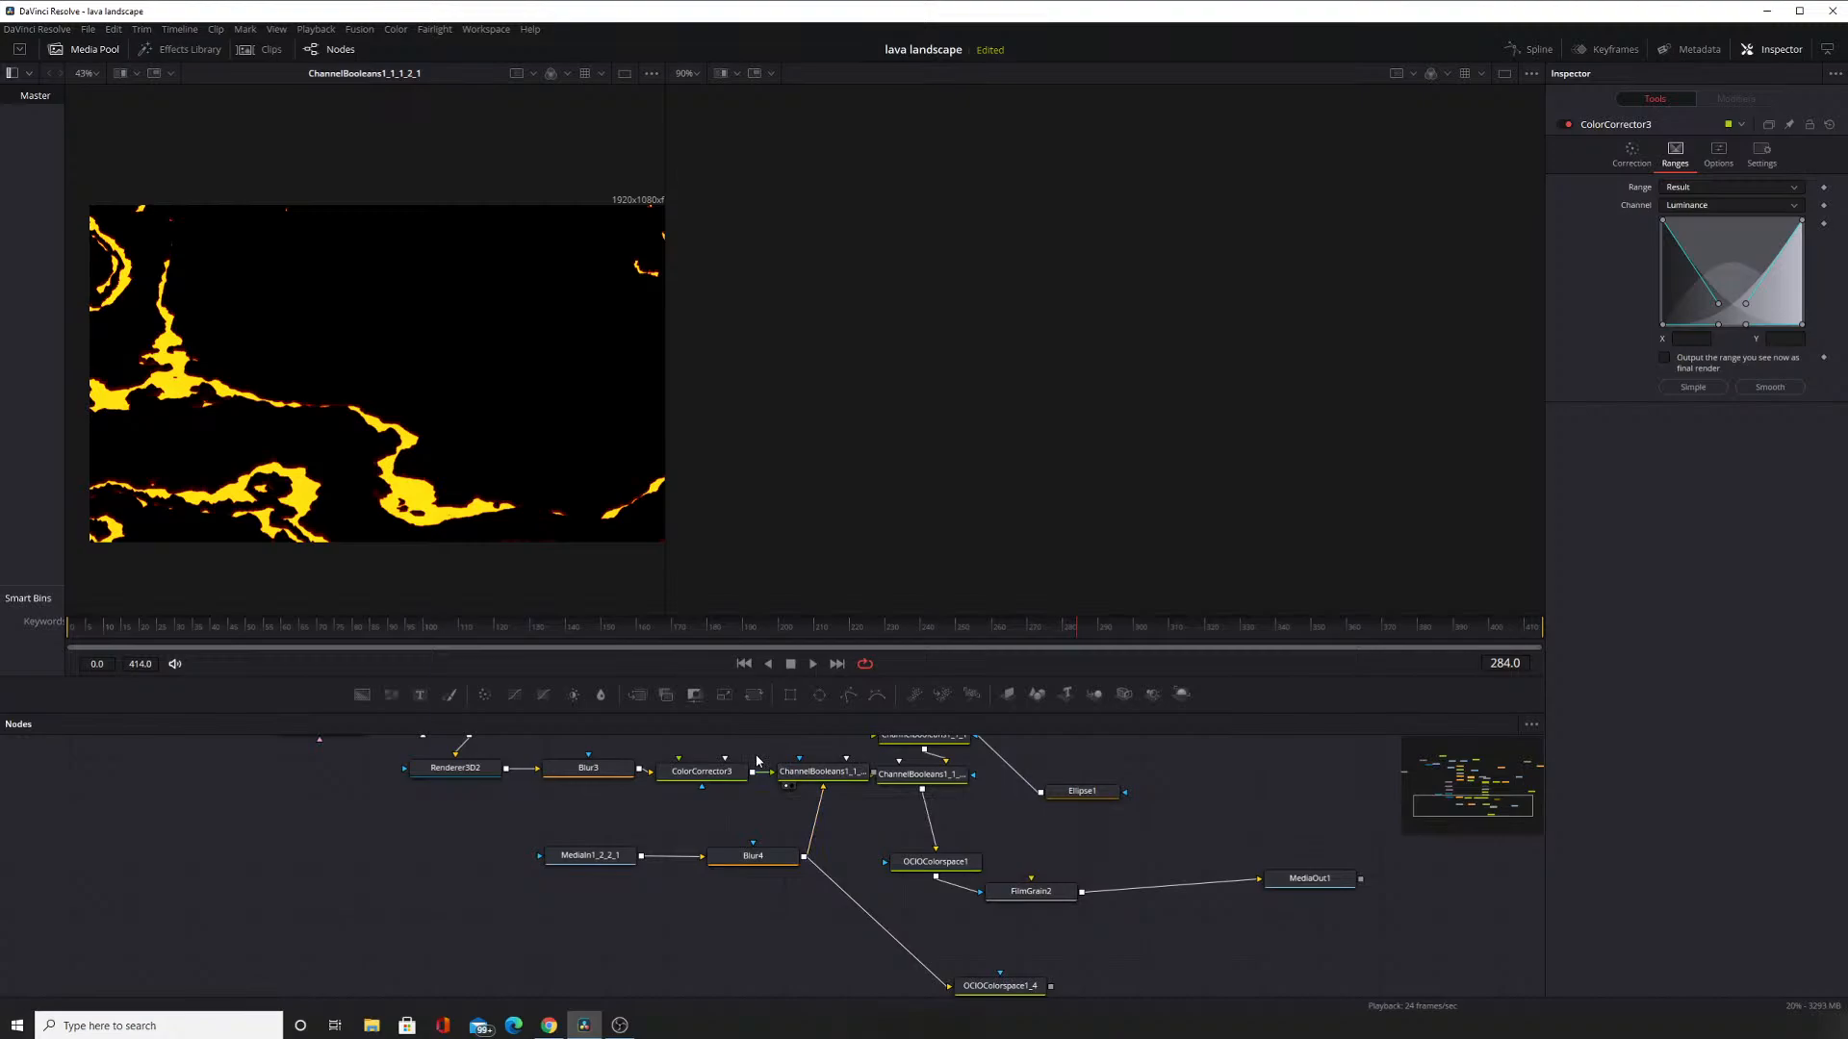
Review ColorCorrector3's correction, range and option settings.
left_click(1631, 150)
left_click(1674, 151)
left_click(1718, 151)
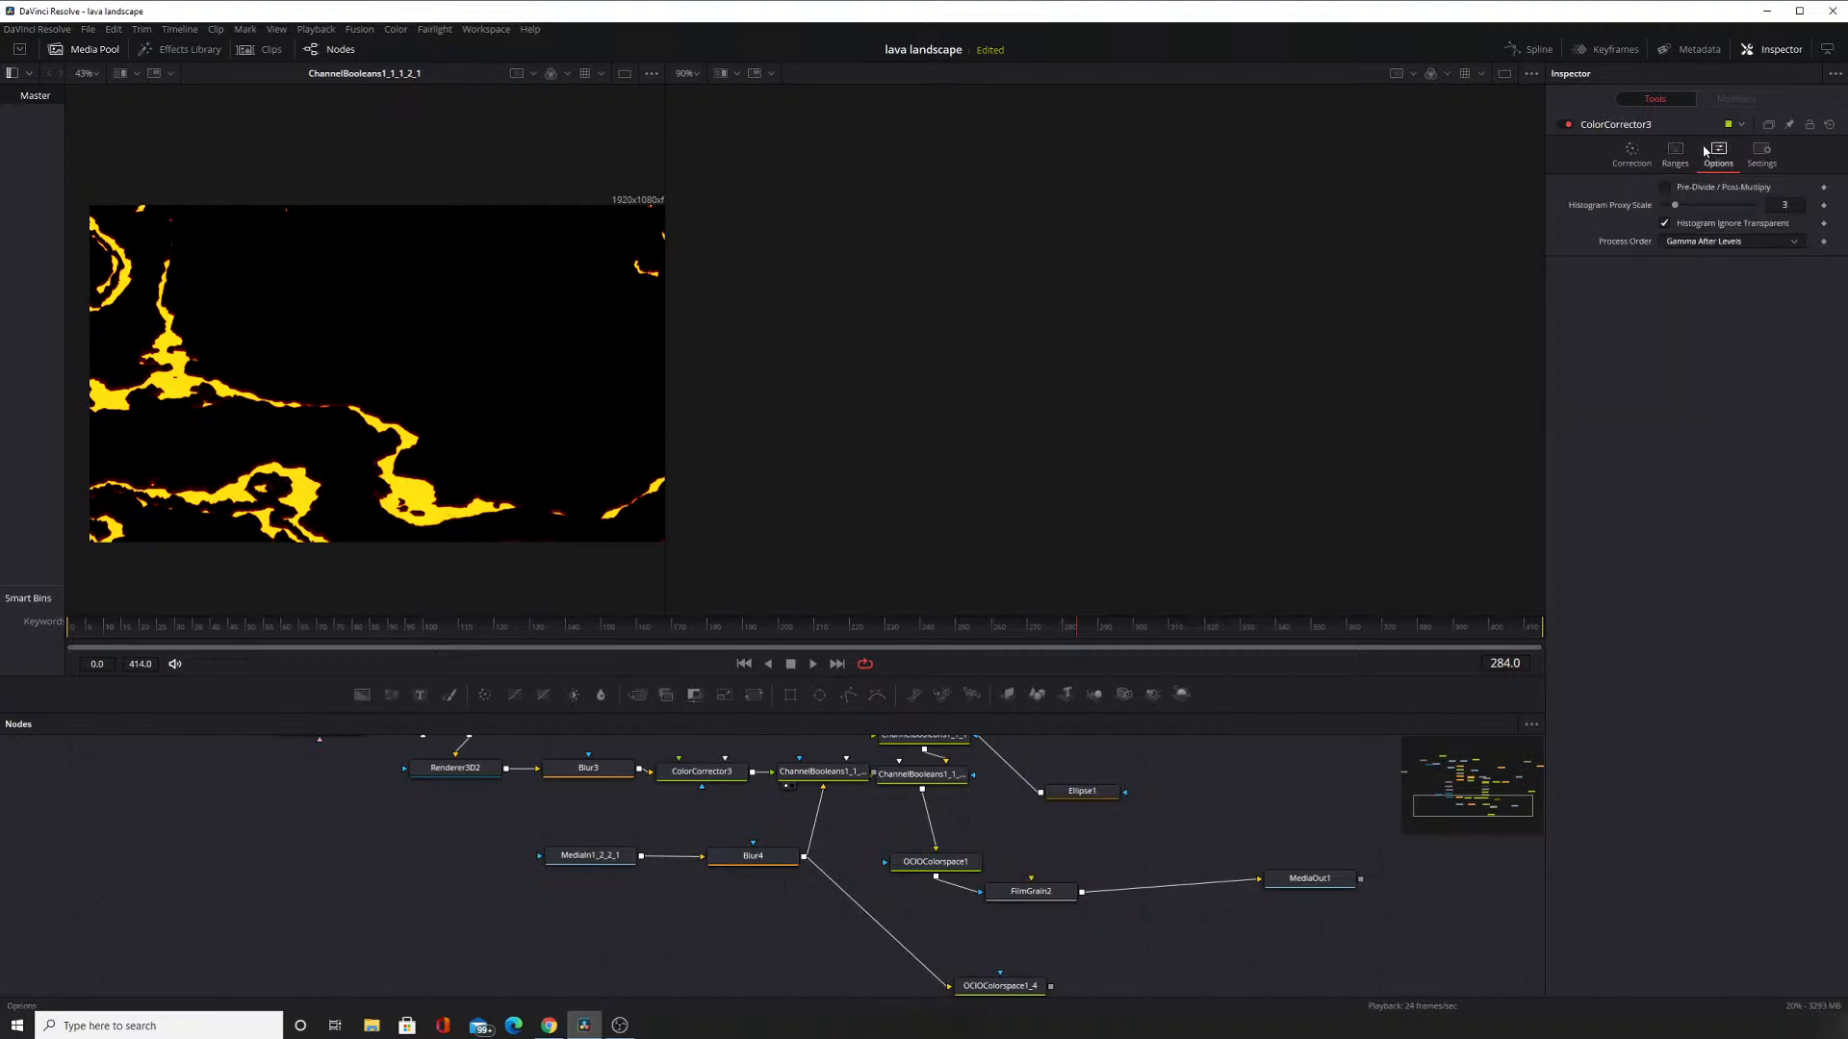
Raise Blur4's Blur Size to 89.8.
left_click(751, 856)
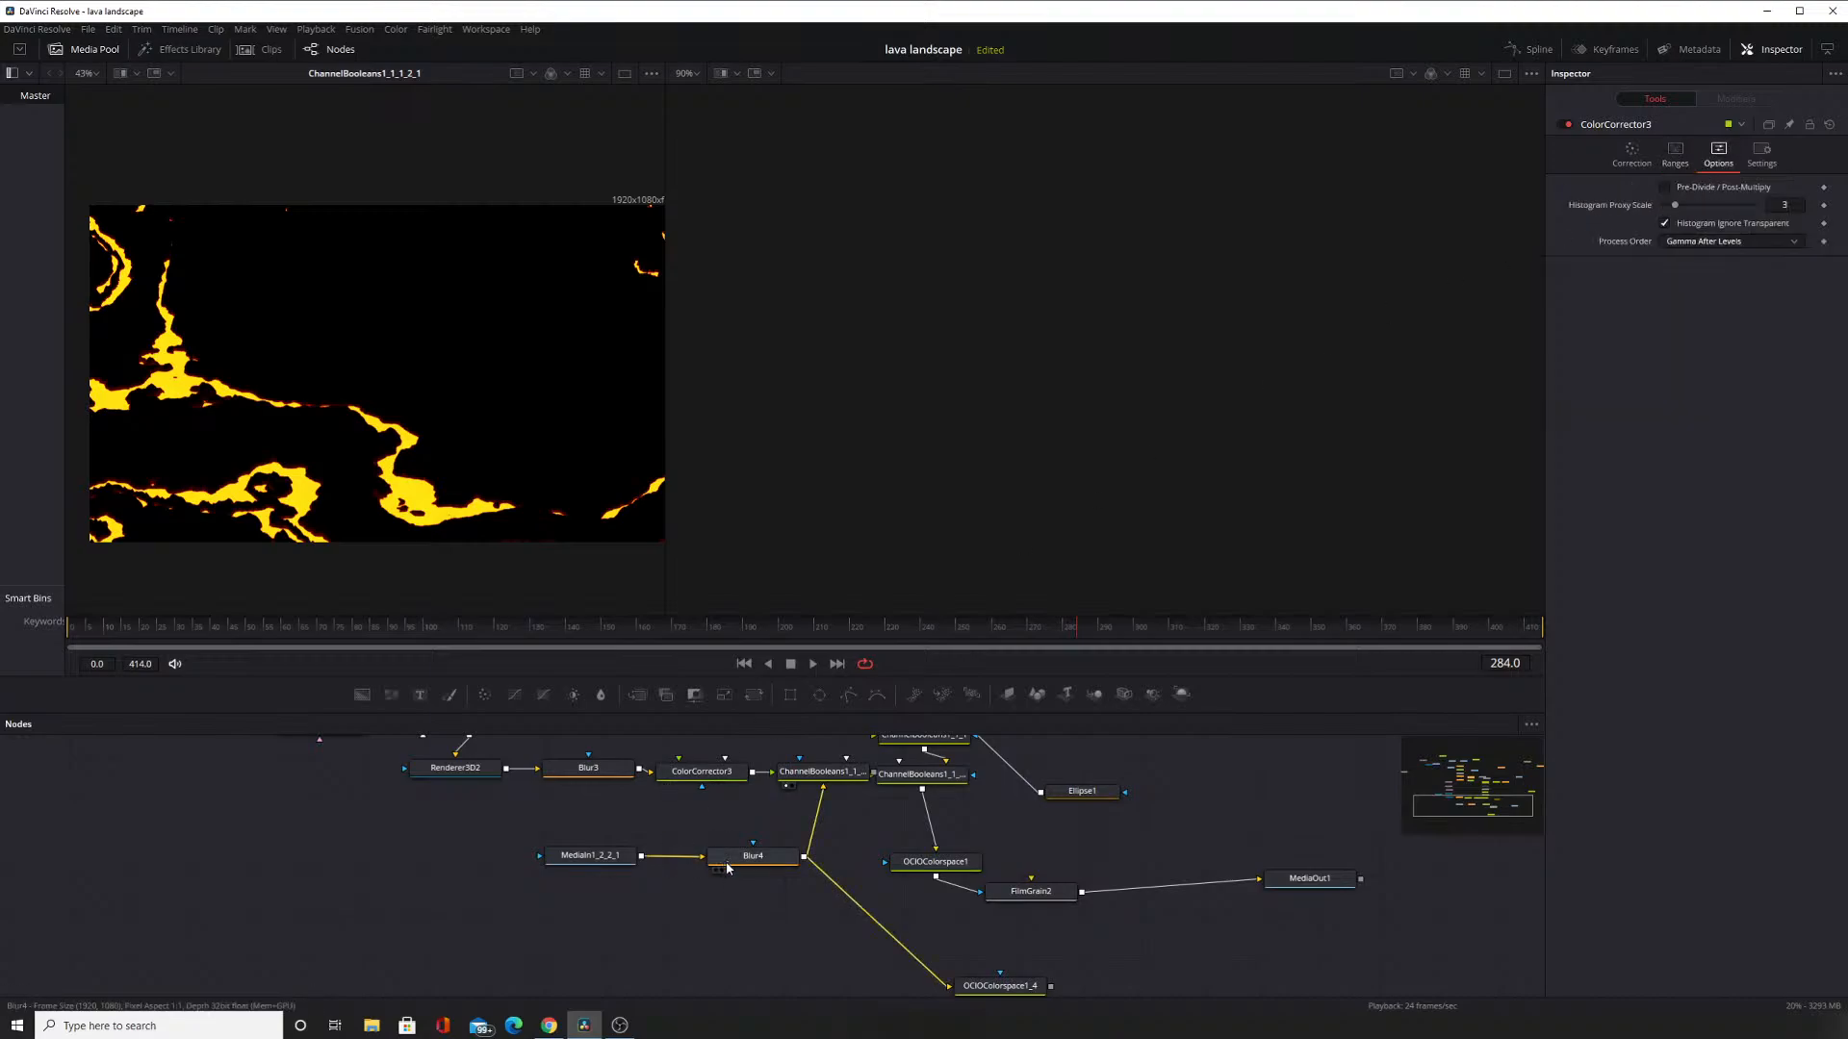
left_click_drag(1665, 242, 1776, 248)
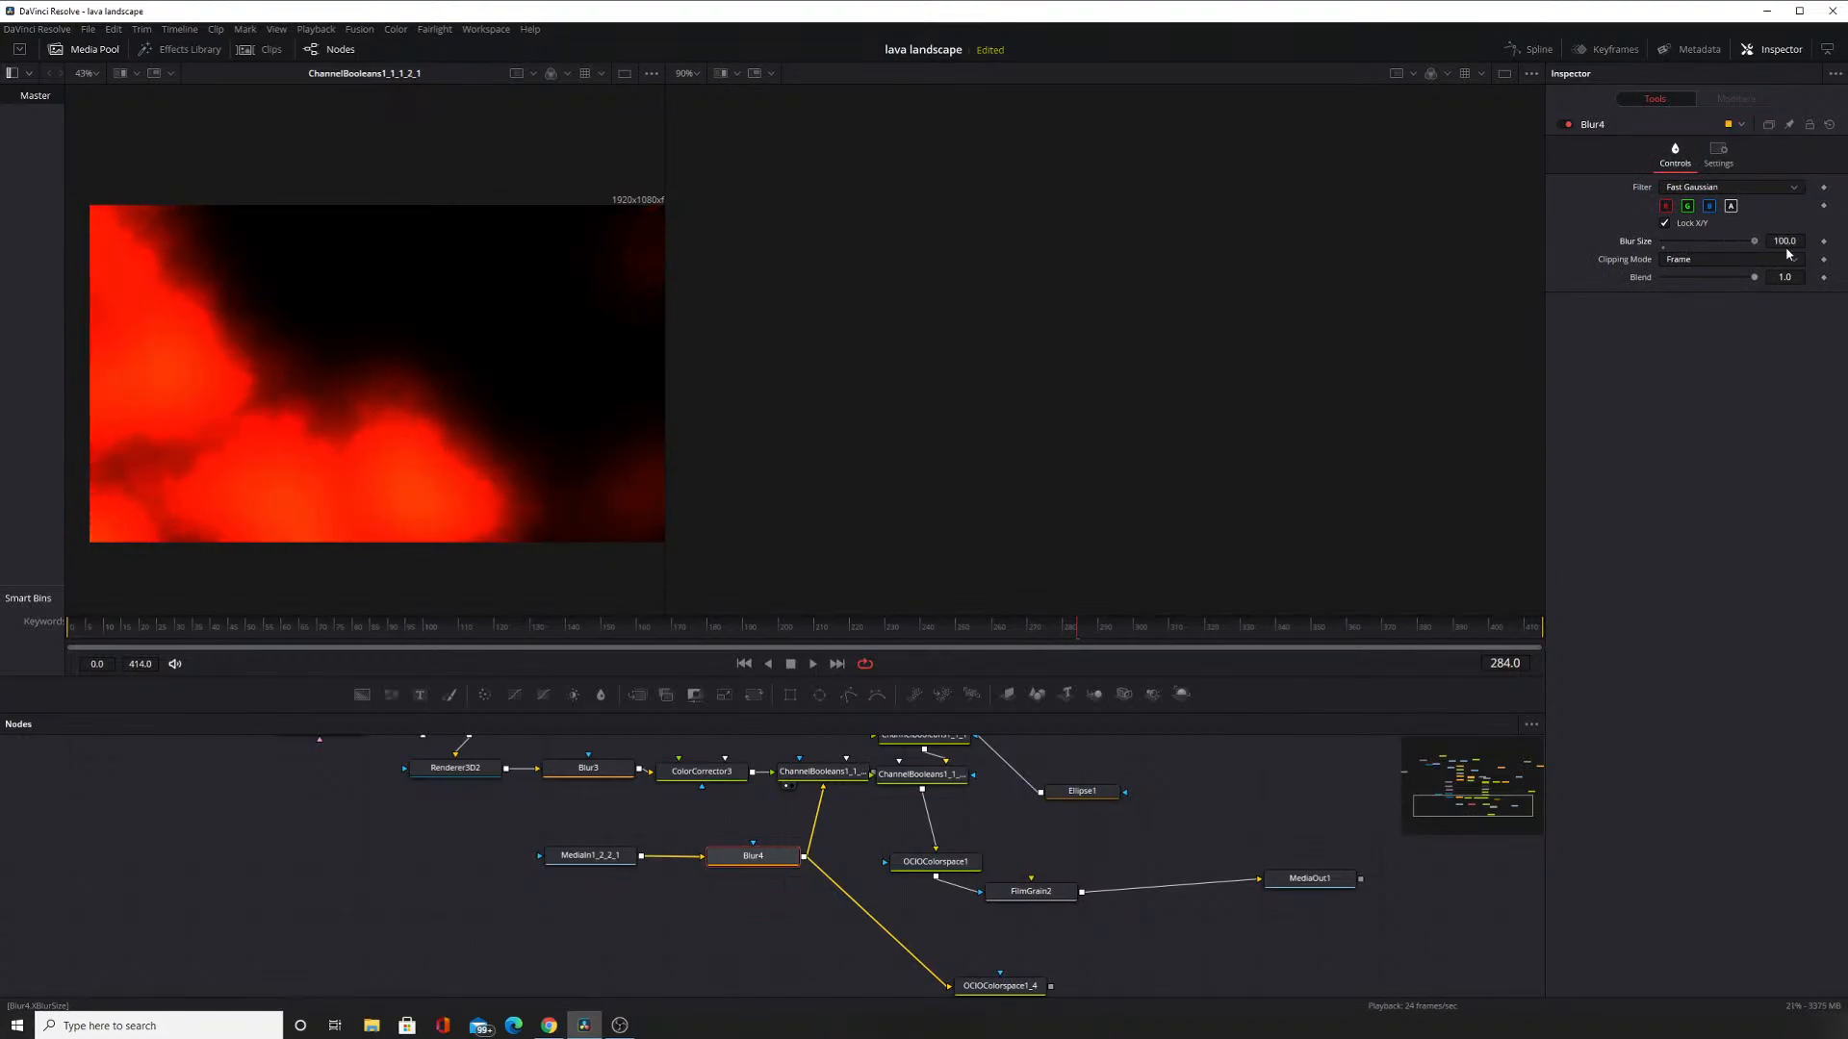
left_click_drag(1751, 256, 1704, 379)
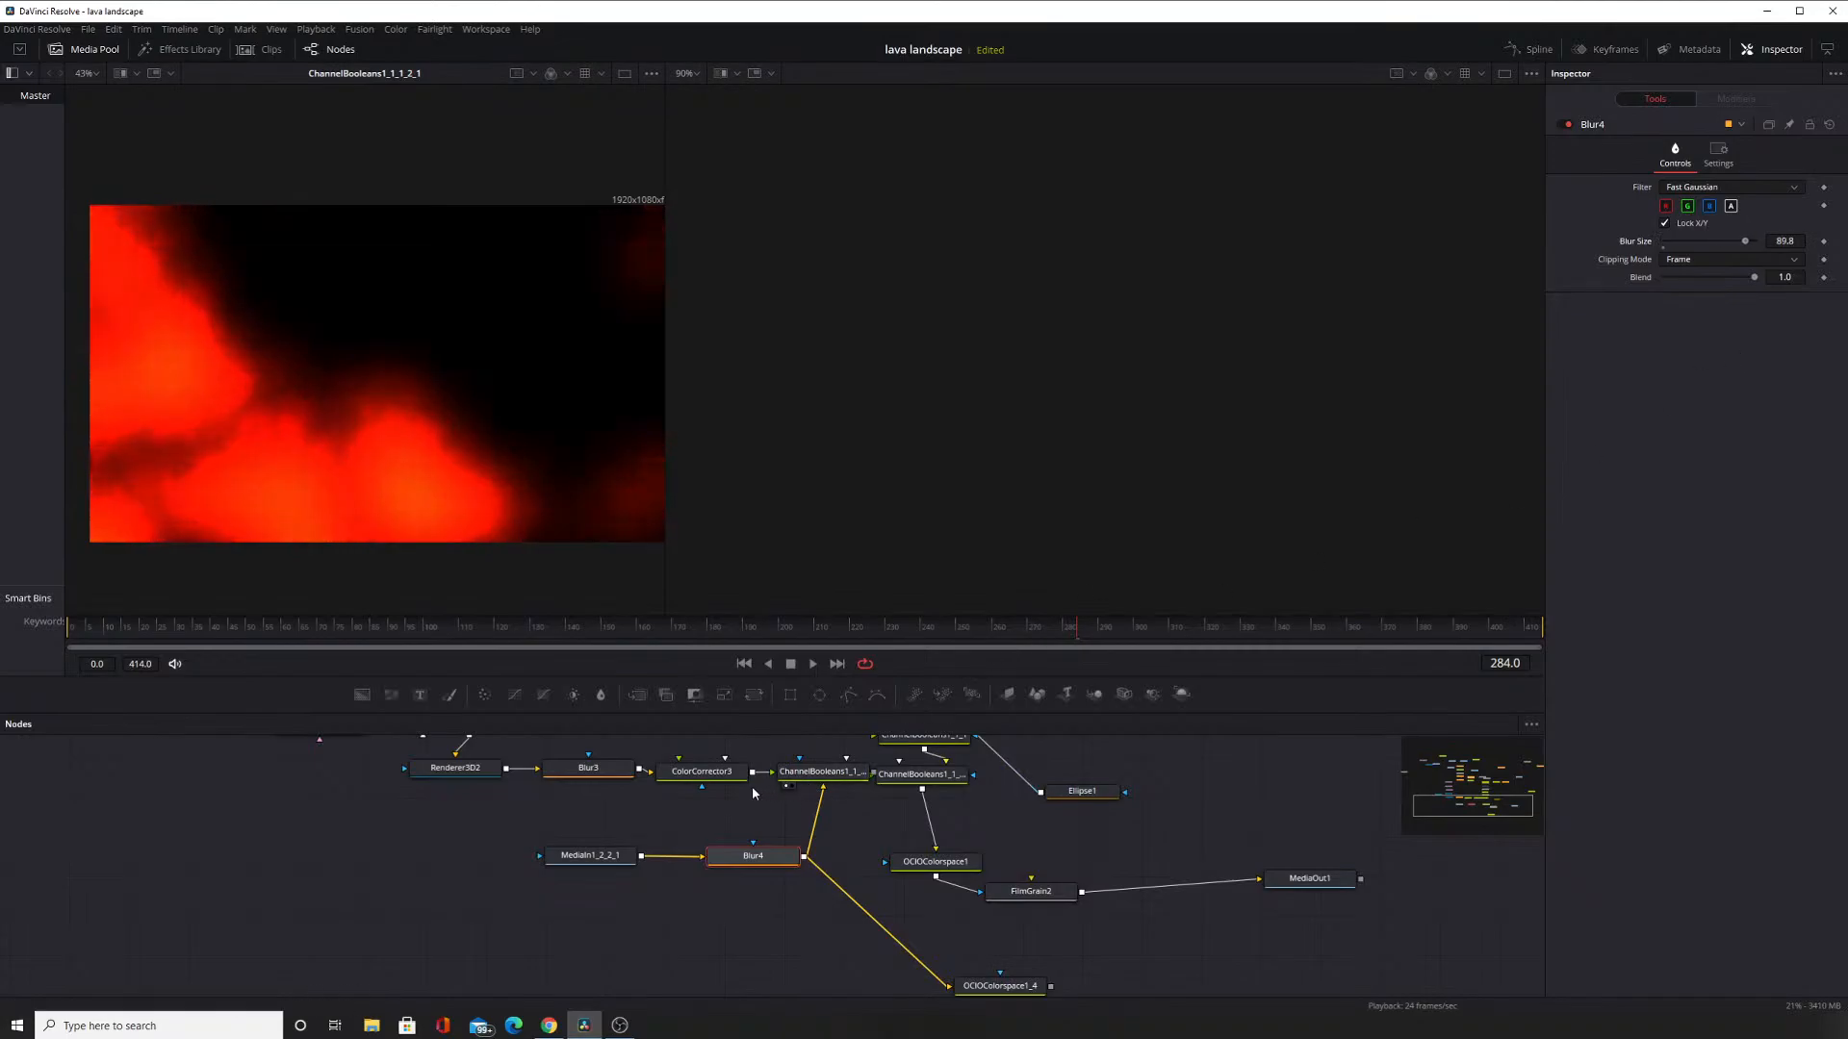
Compare the outputs of ColorCorrector3 and the Multiply node, and check their settings and the channel assignments of MediaIn1_2_2_1.
left_click(665, 788)
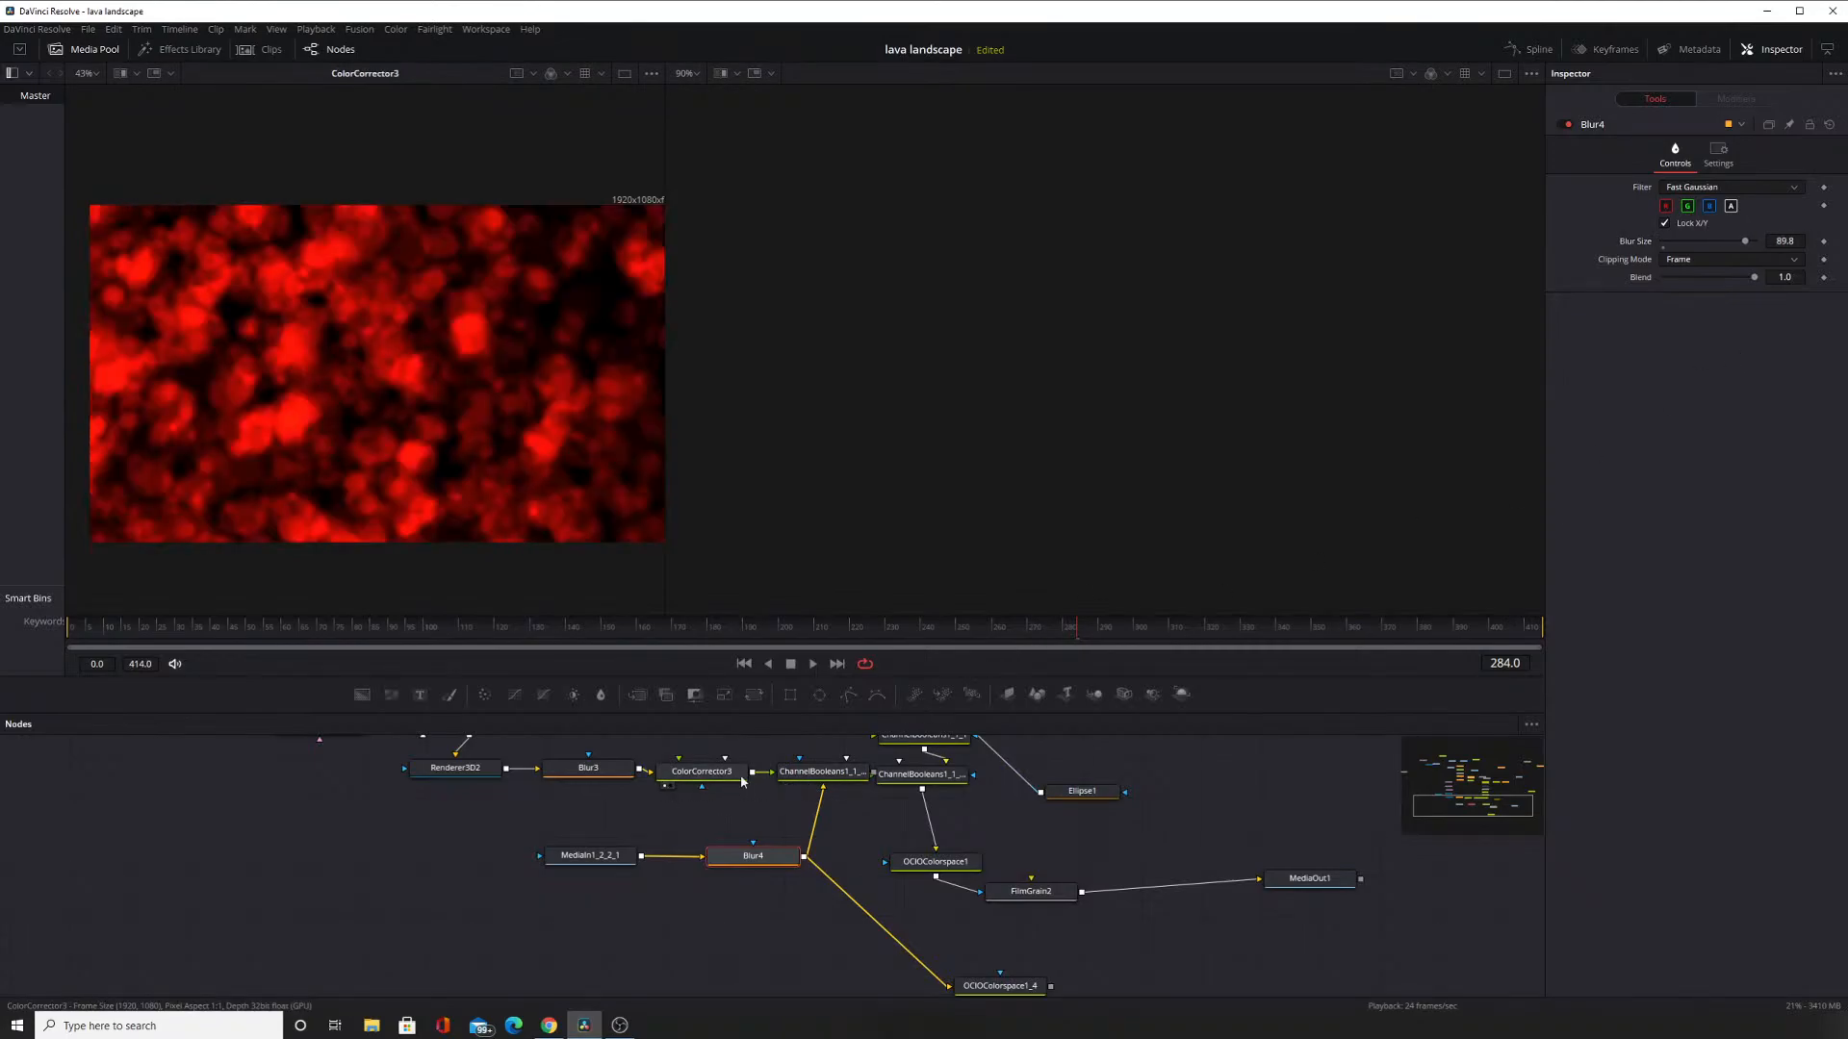
left_click(787, 788)
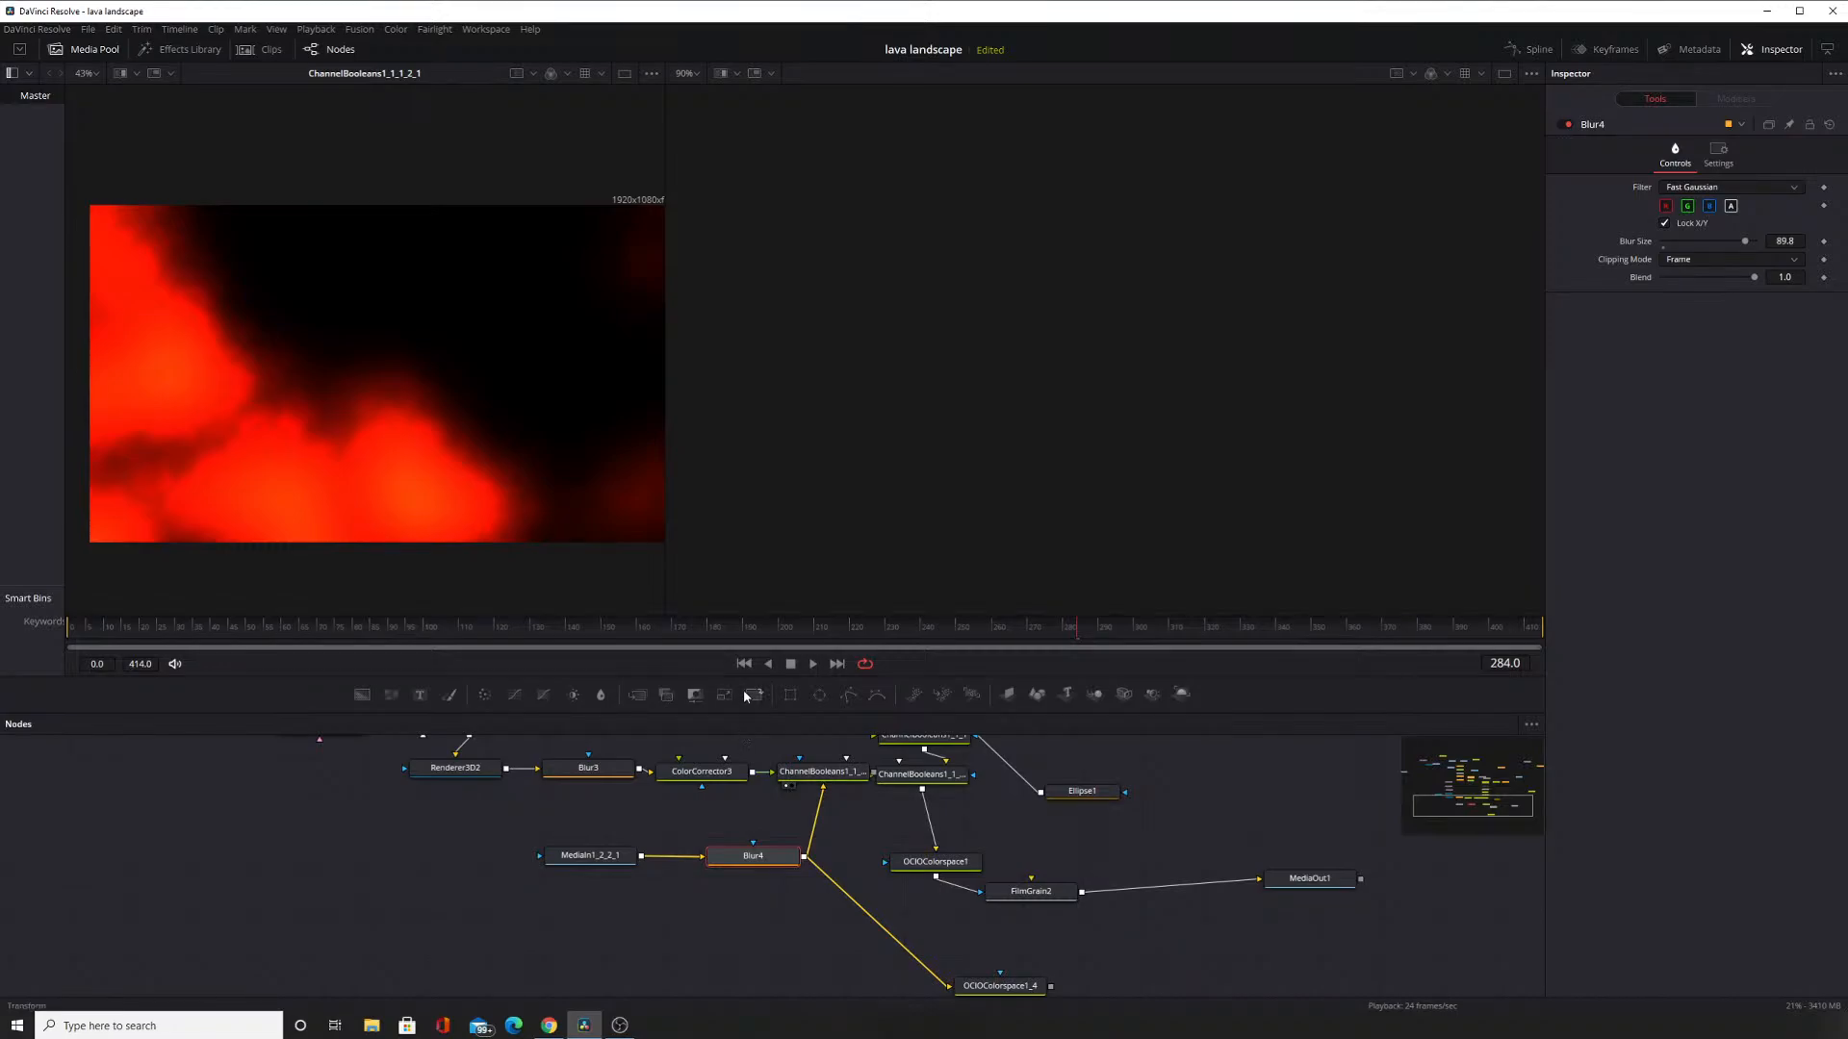
left_click(791, 784)
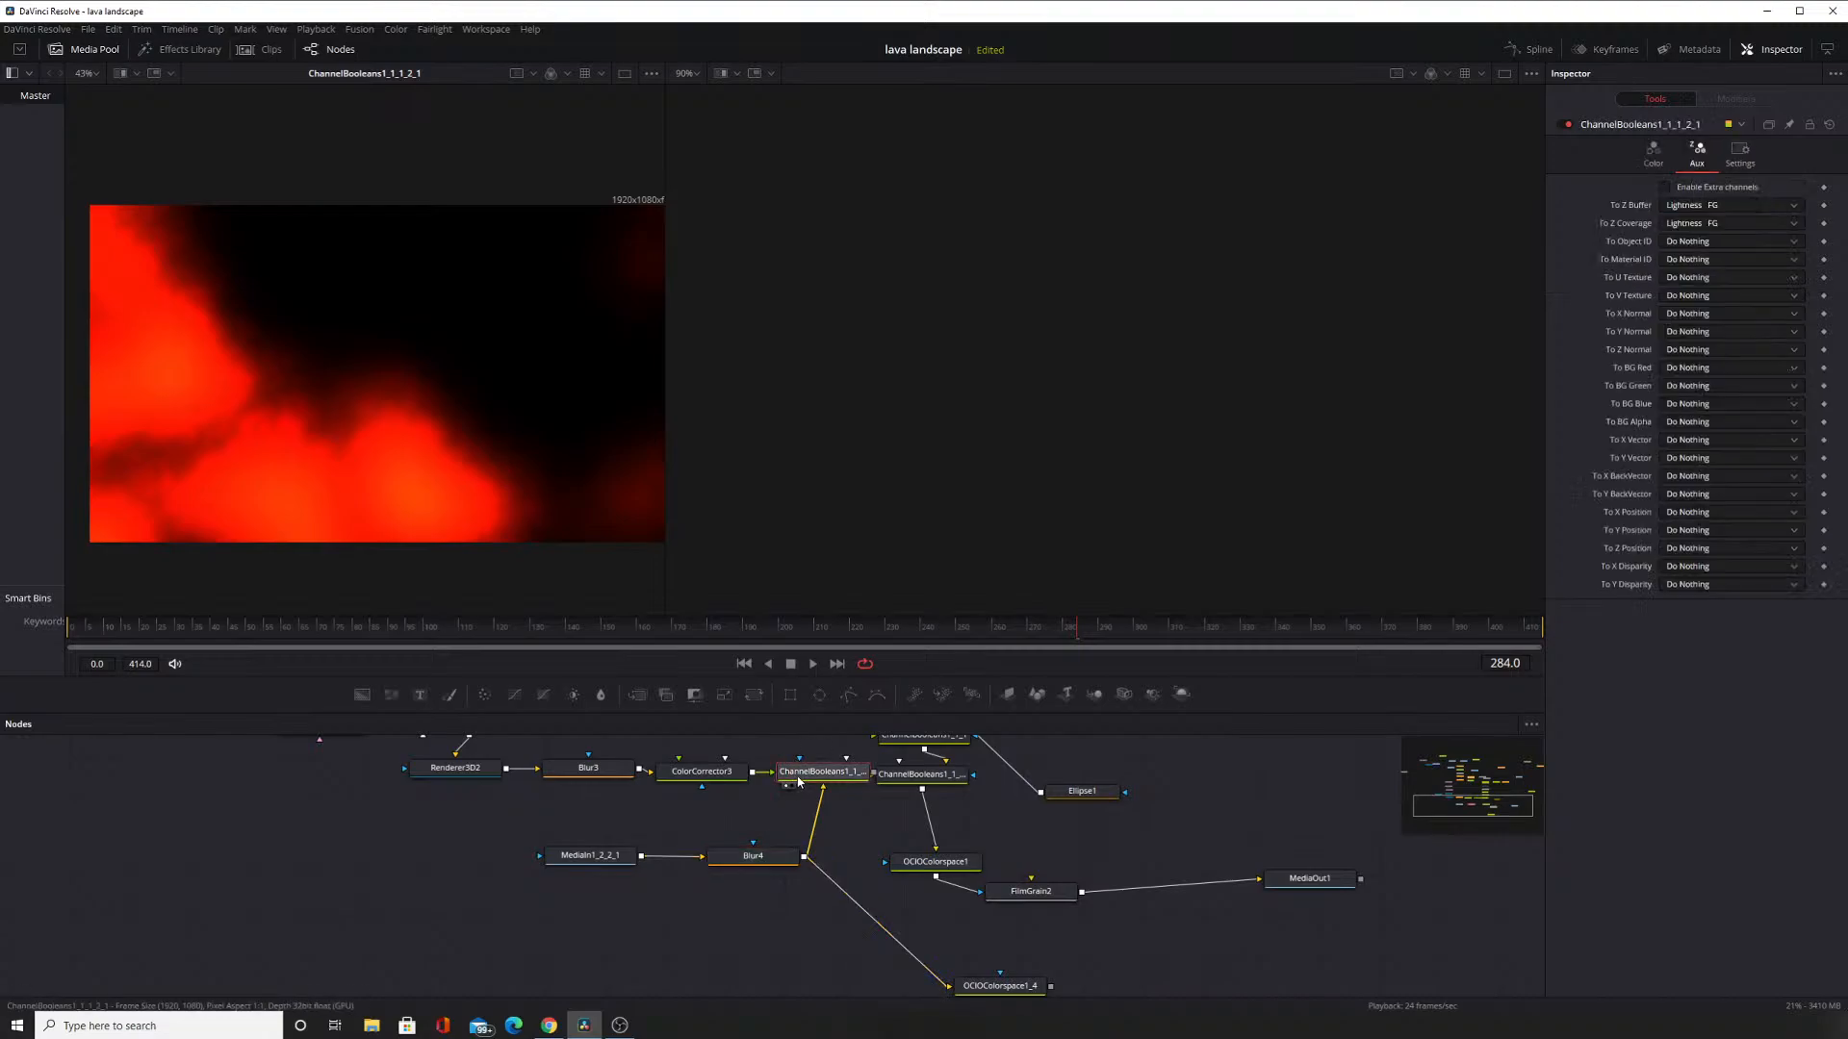
left_click(716, 774)
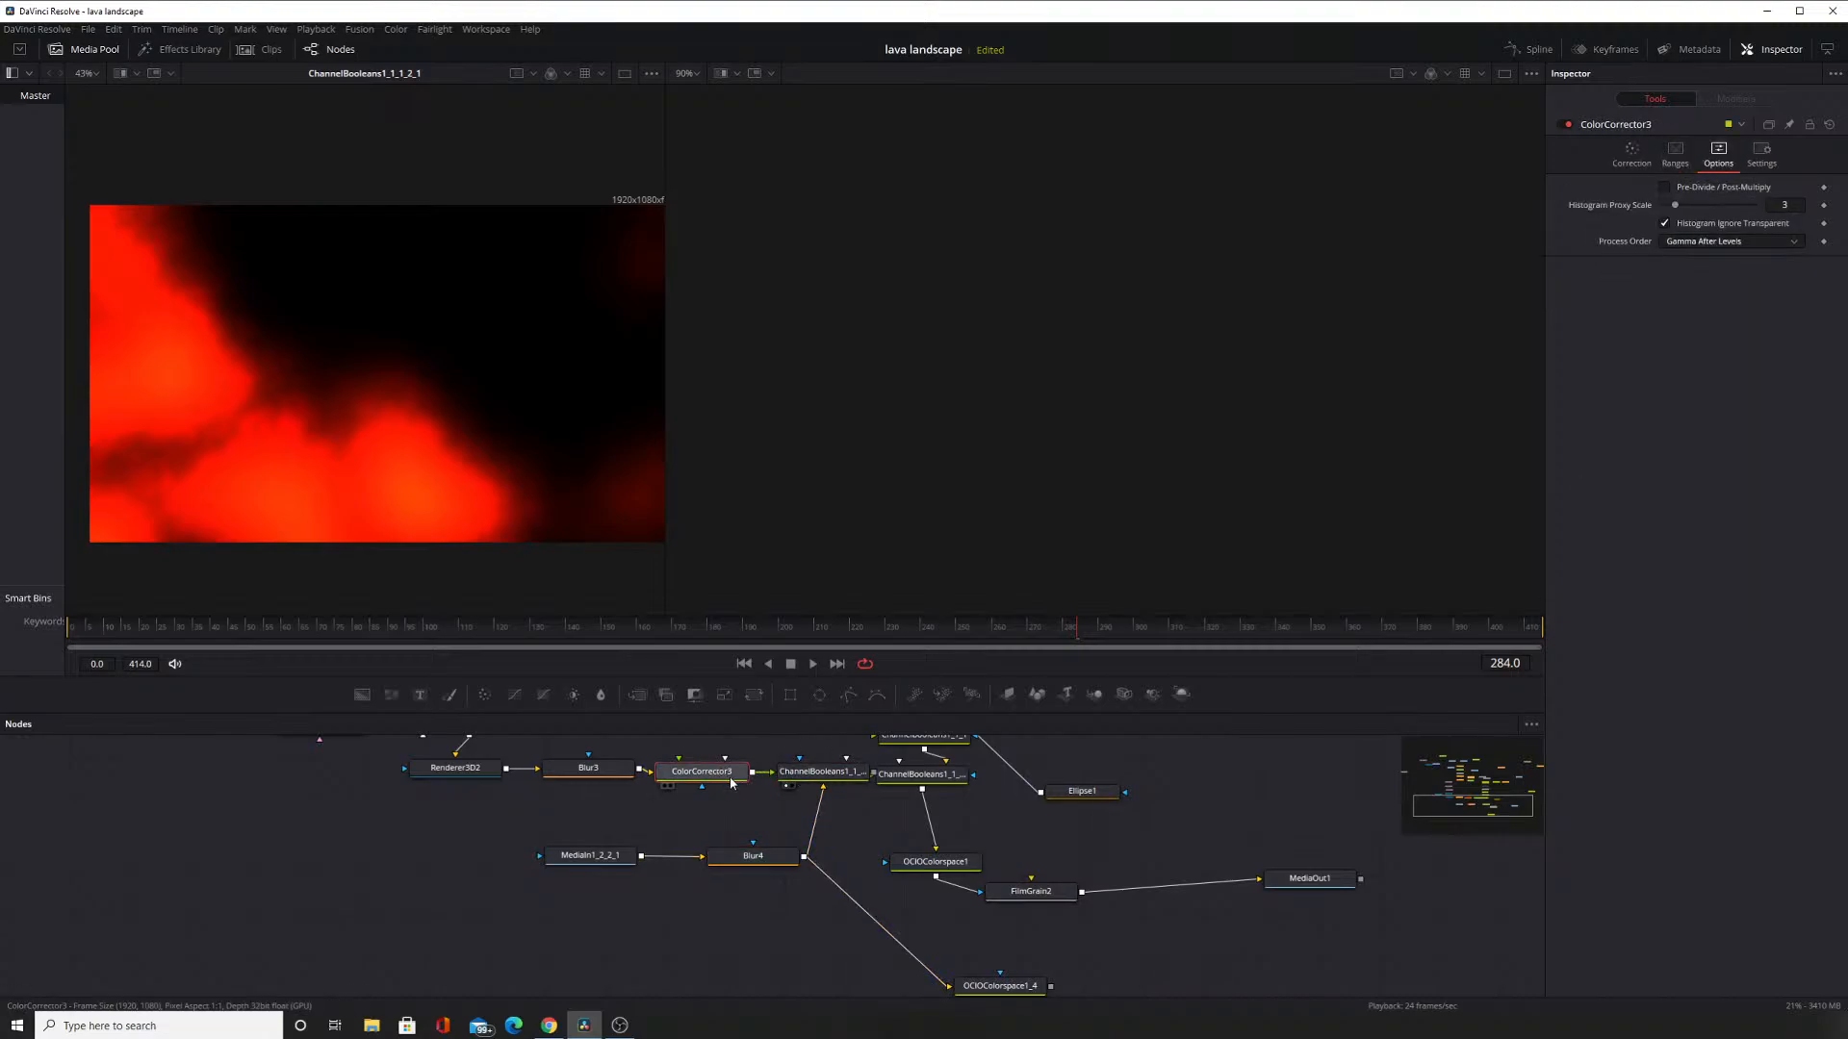
left_click(804, 771)
left_click(591, 851)
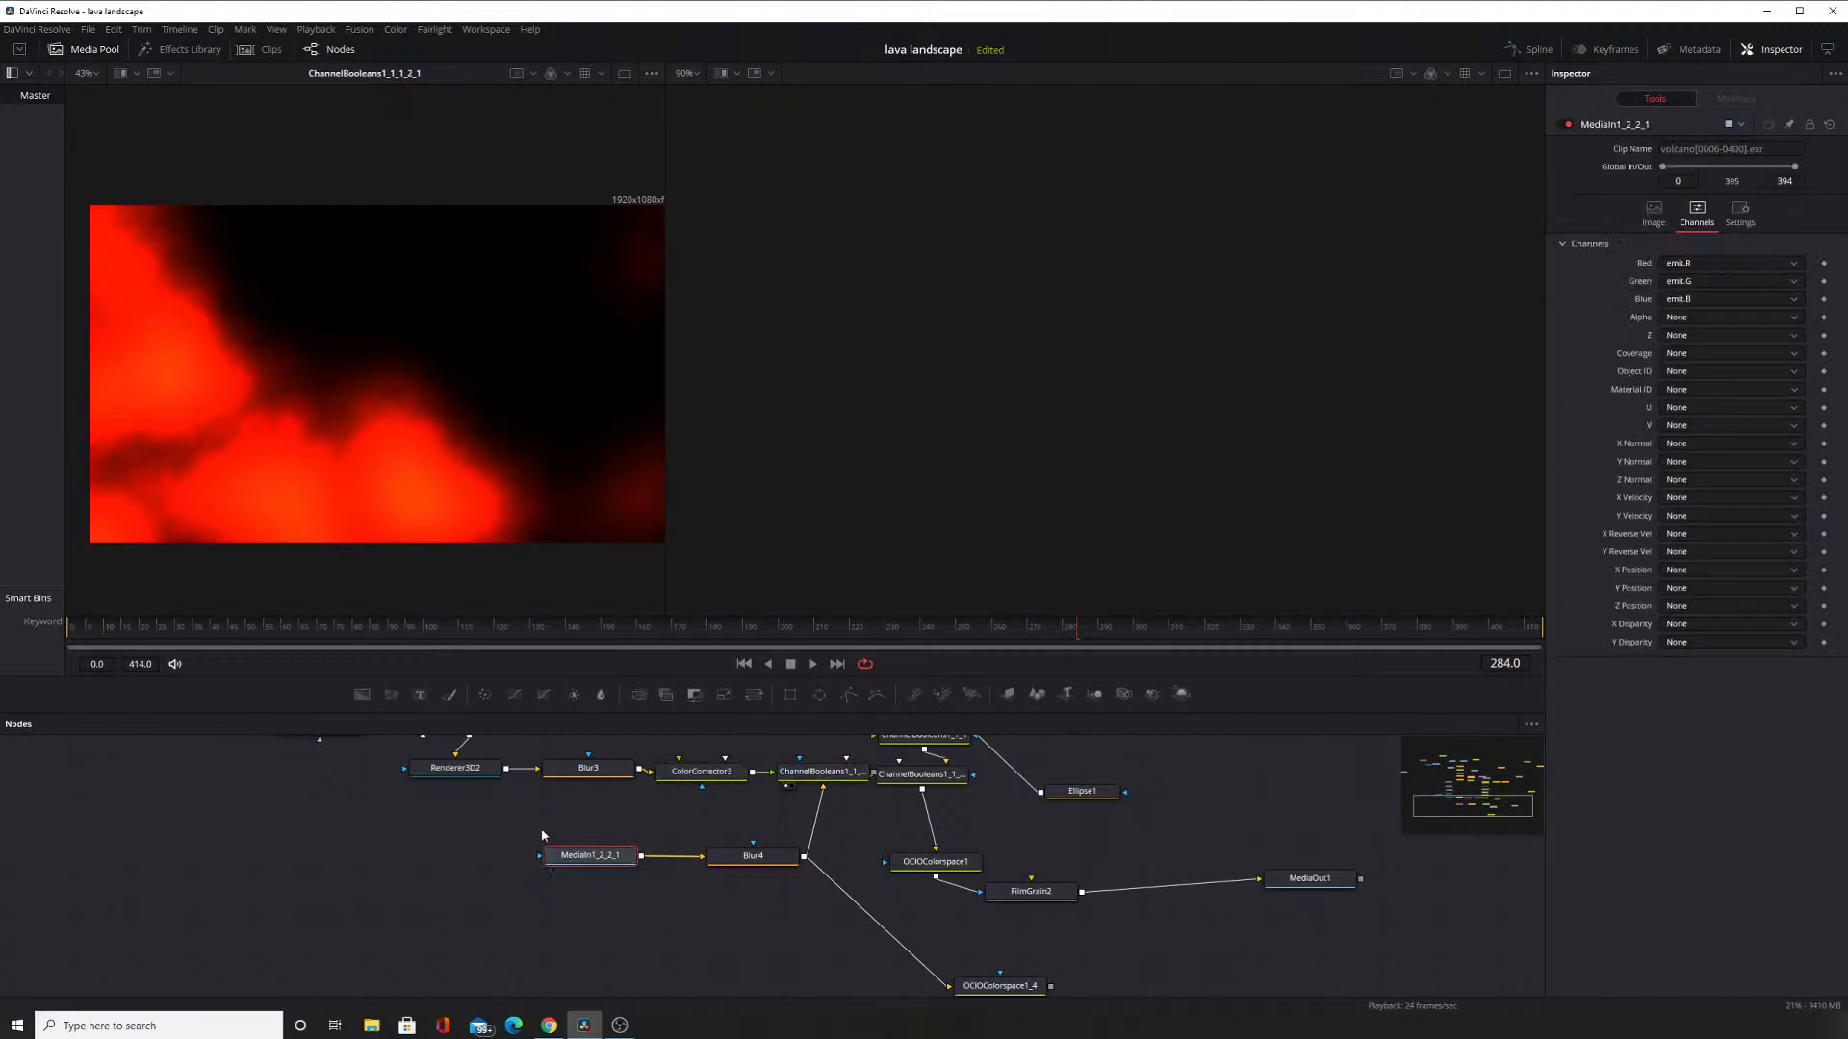
Add a Color Corrector node and place it below the link between MediaIn1_2_2_1 and Blur4.
right_click(429, 864)
left_click(343, 828)
right_click(343, 833)
mouse_move(534, 590)
mouse_move(612, 500)
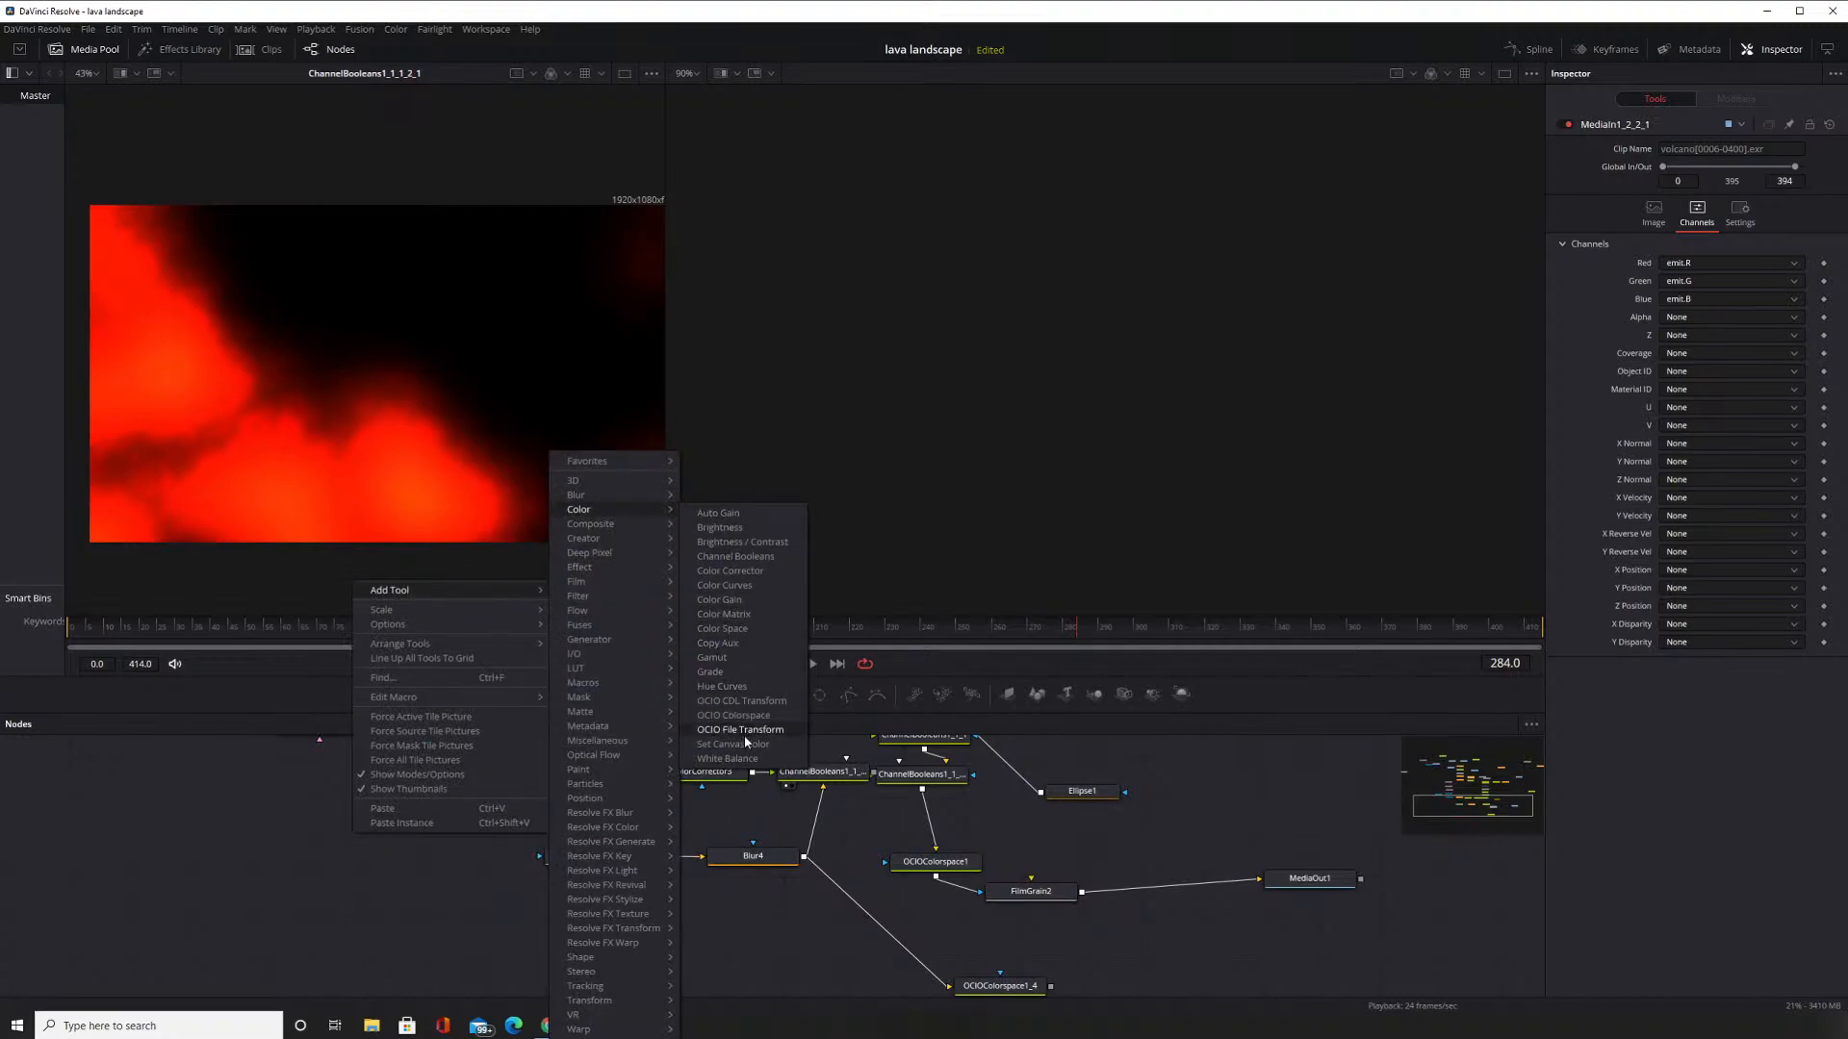
left_click(755, 574)
left_click_drag(354, 840, 677, 906)
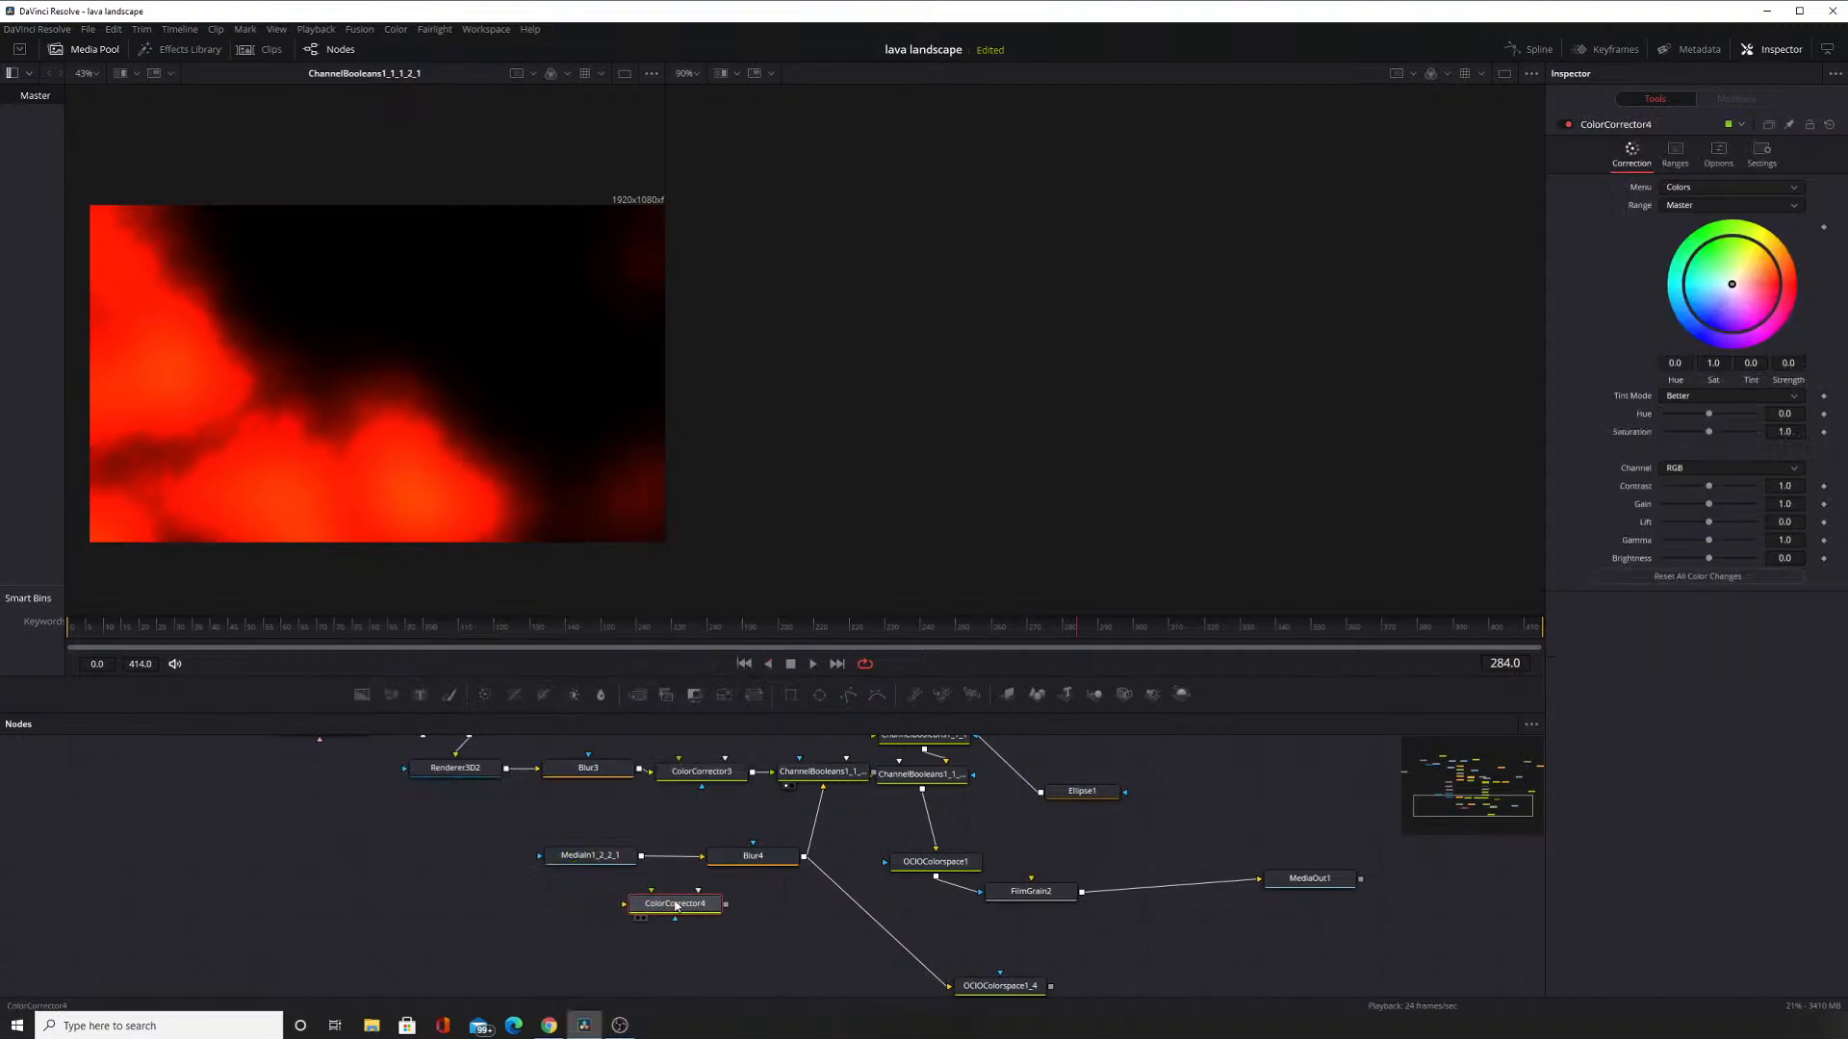
Move MediaIn1_2_2_1 away from Blur4 to make room and insert ColorCorrector4 into the connection between them.
left_click_drag(590, 855, 405, 852)
left_click_drag(674, 904, 588, 900)
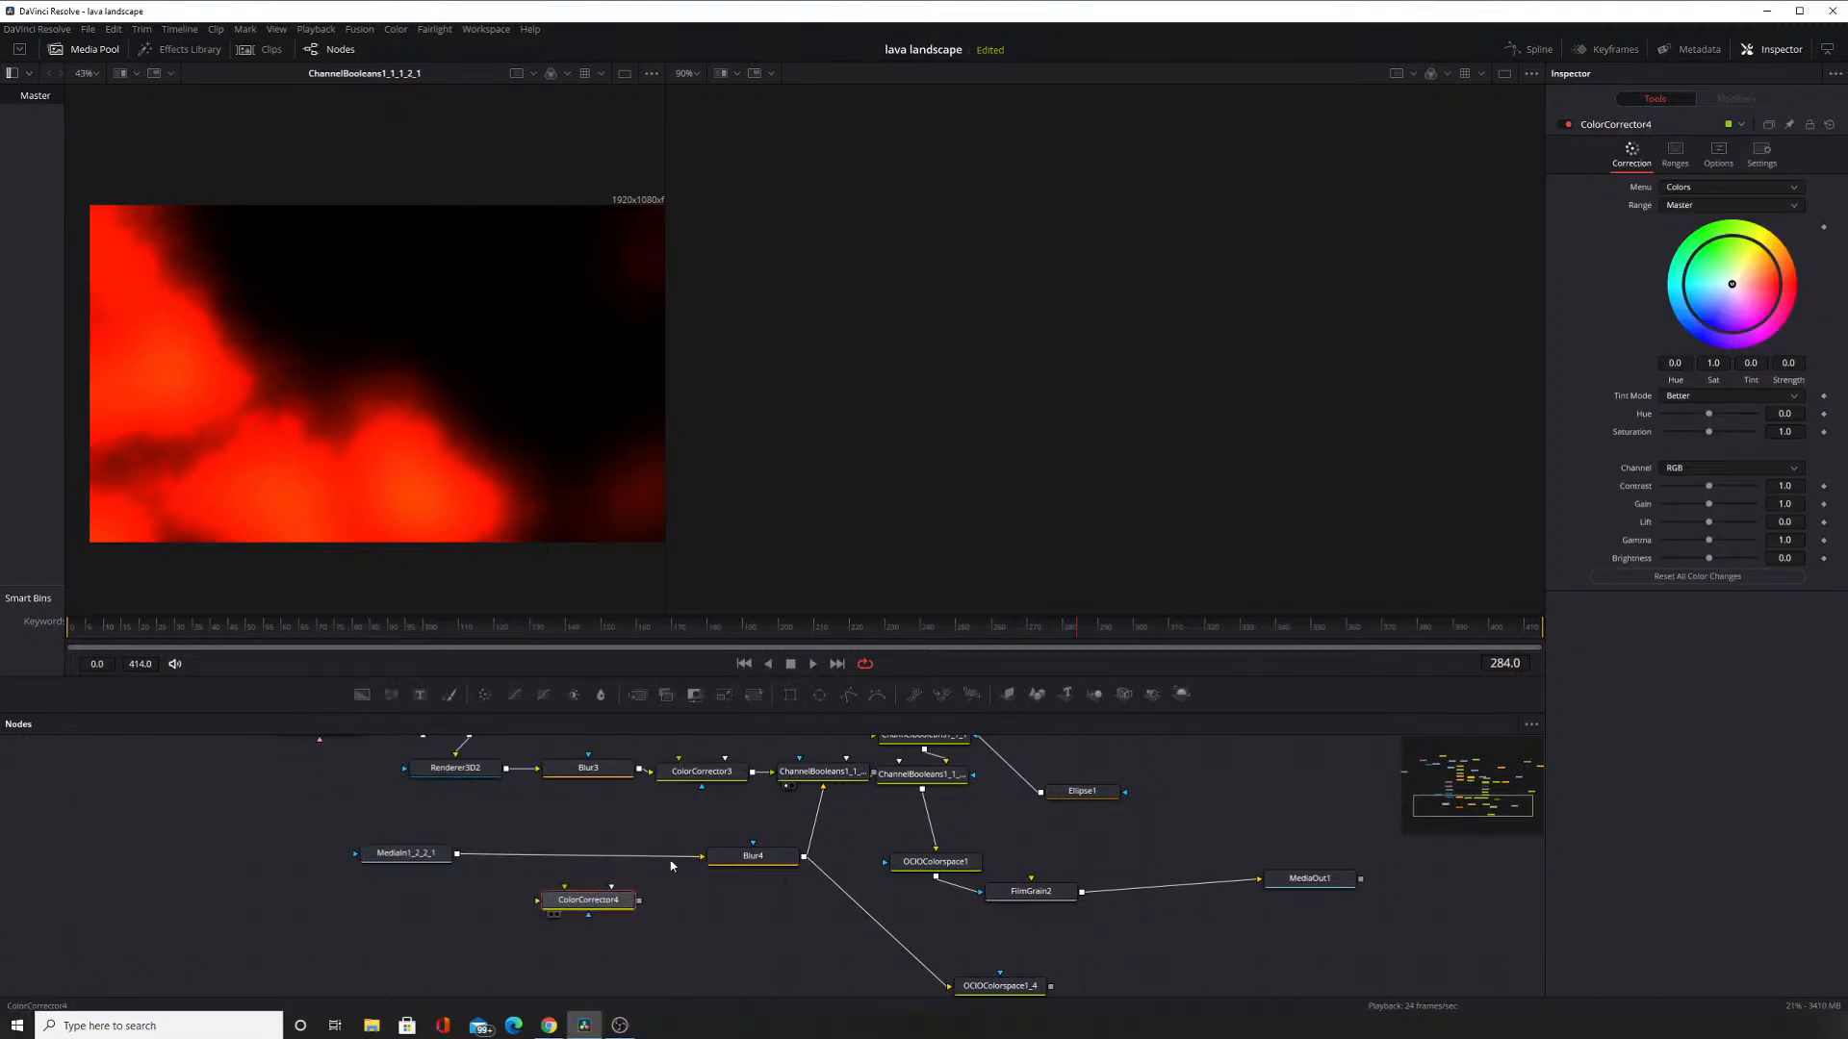
mouse_move(691, 855)
left_mouse_down()
mouse_move(537, 900)
mouse_move(678, 890)
mouse_move(703, 855)
left_mouse_up()
left_click_drag(588, 899, 604, 846)
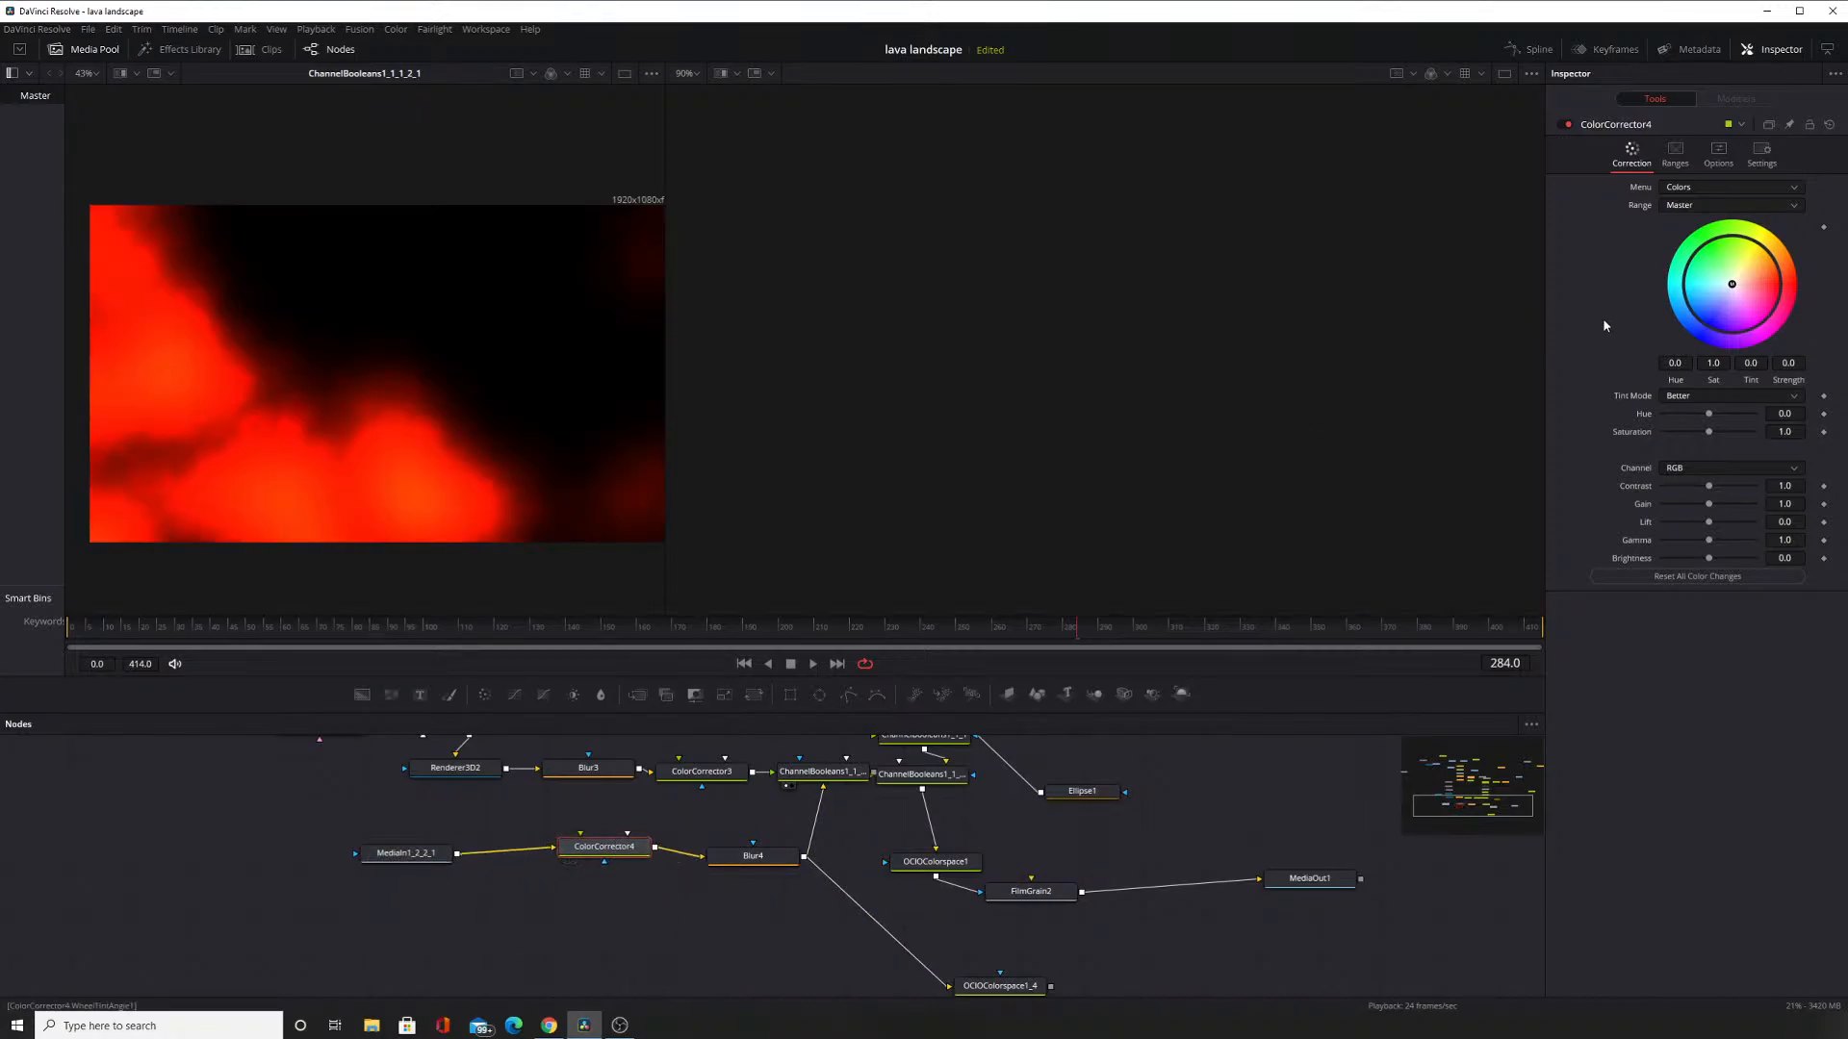
Try a lower Contrast on ColorCorrector4, reset it to 1.0, and reduce the Gain to 0.14.
mouse_move(1709, 492)
left_mouse_down()
mouse_move(1674, 502)
mouse_move(1710, 497)
left_mouse_up()
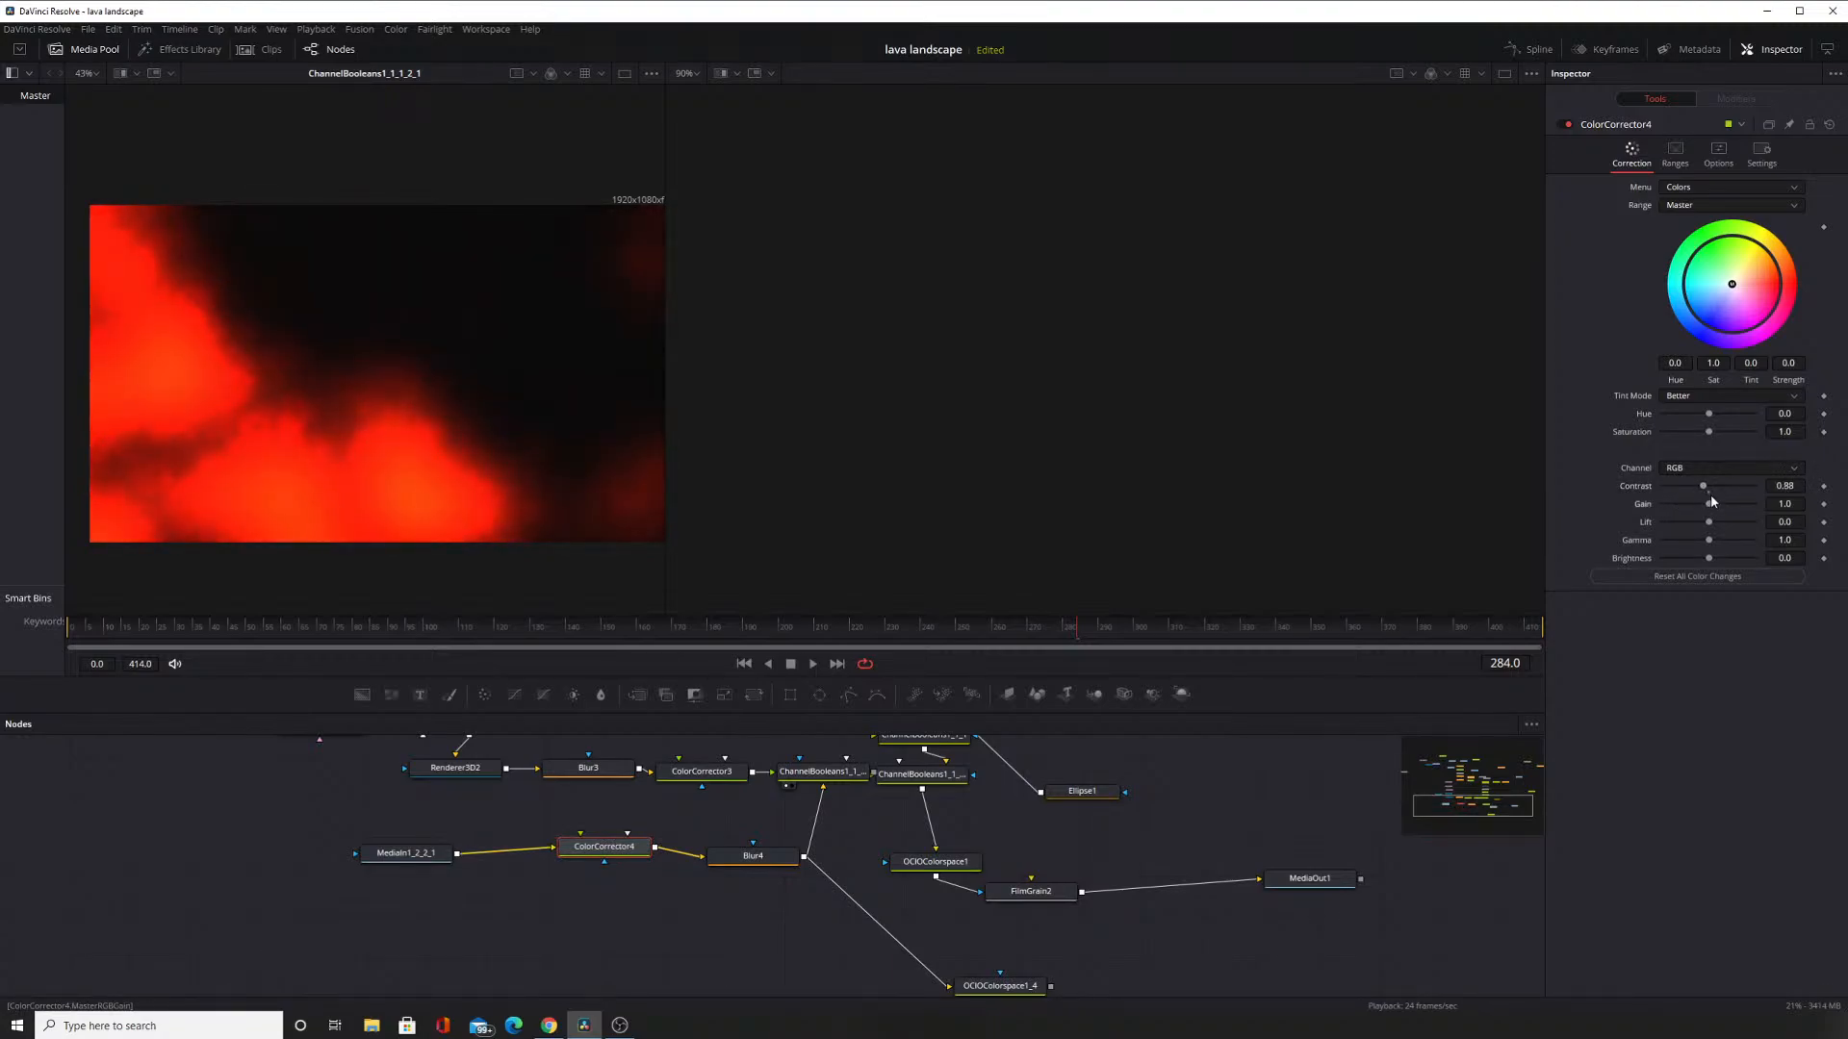
left_click(1709, 493)
left_click_drag(1709, 506, 1679, 513)
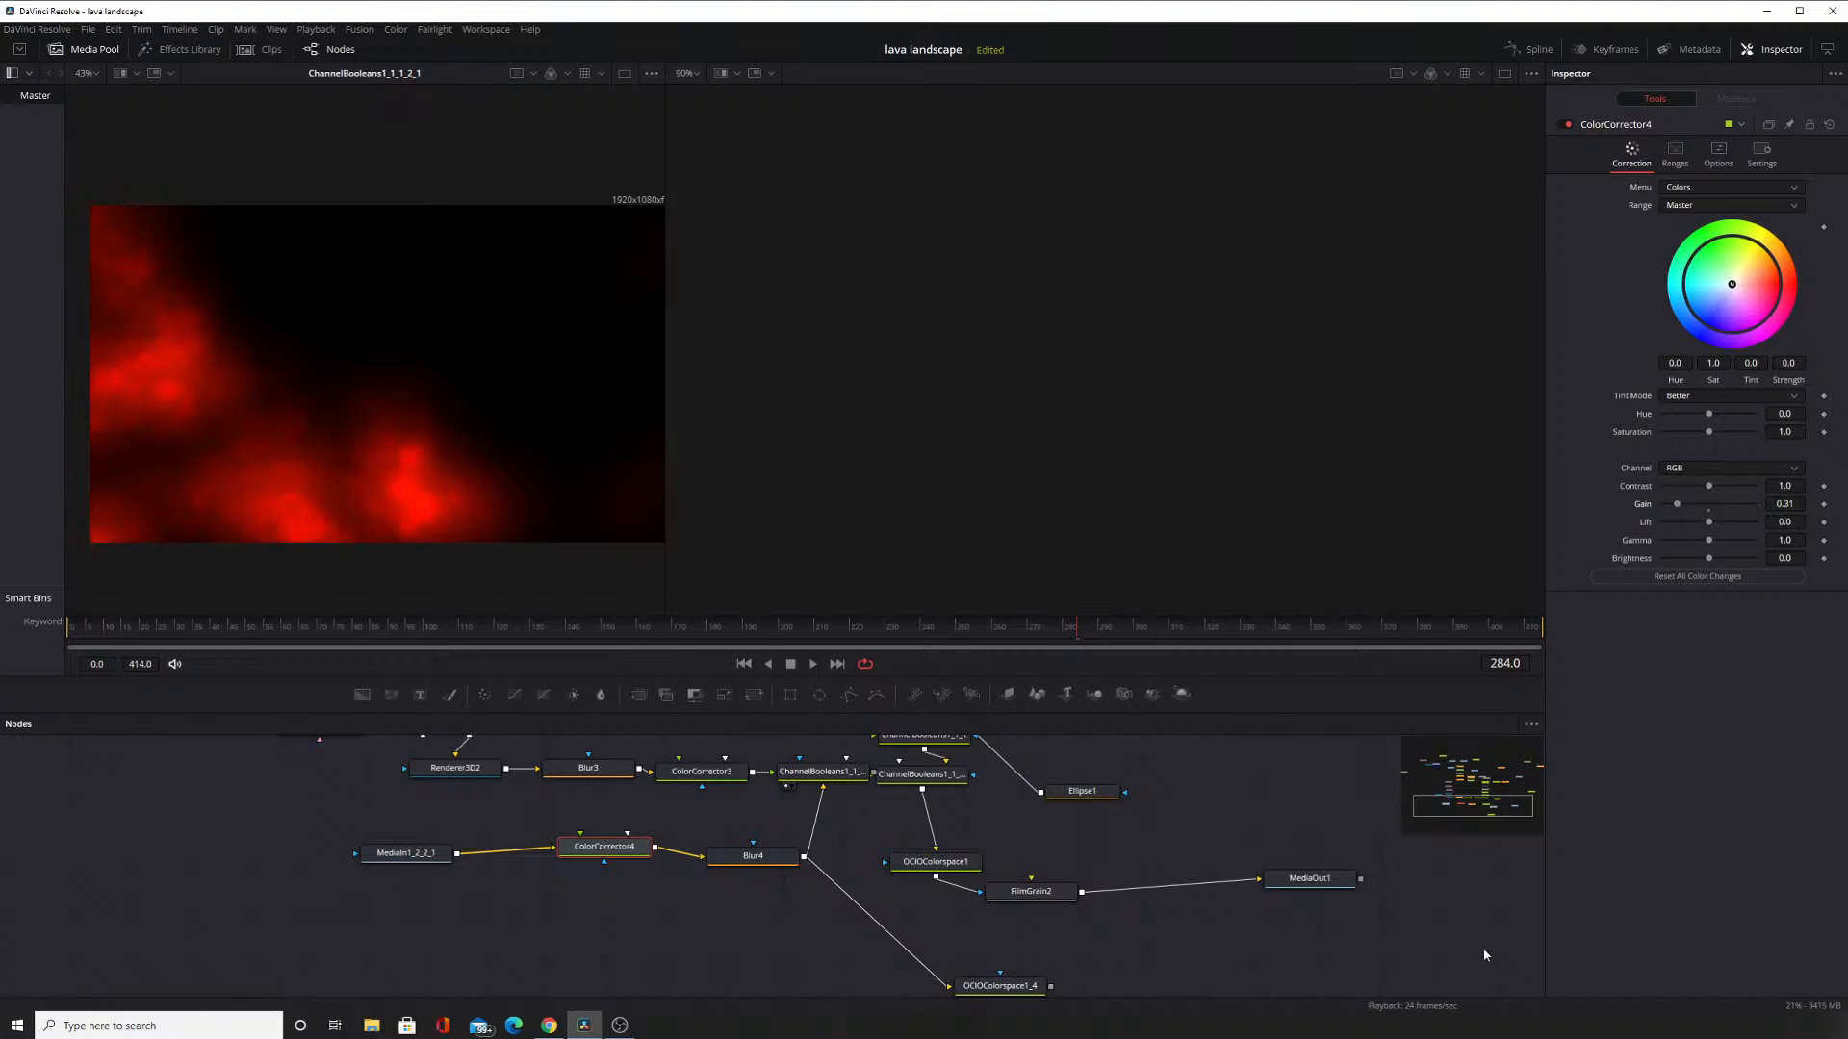
left_click(620, 1025)
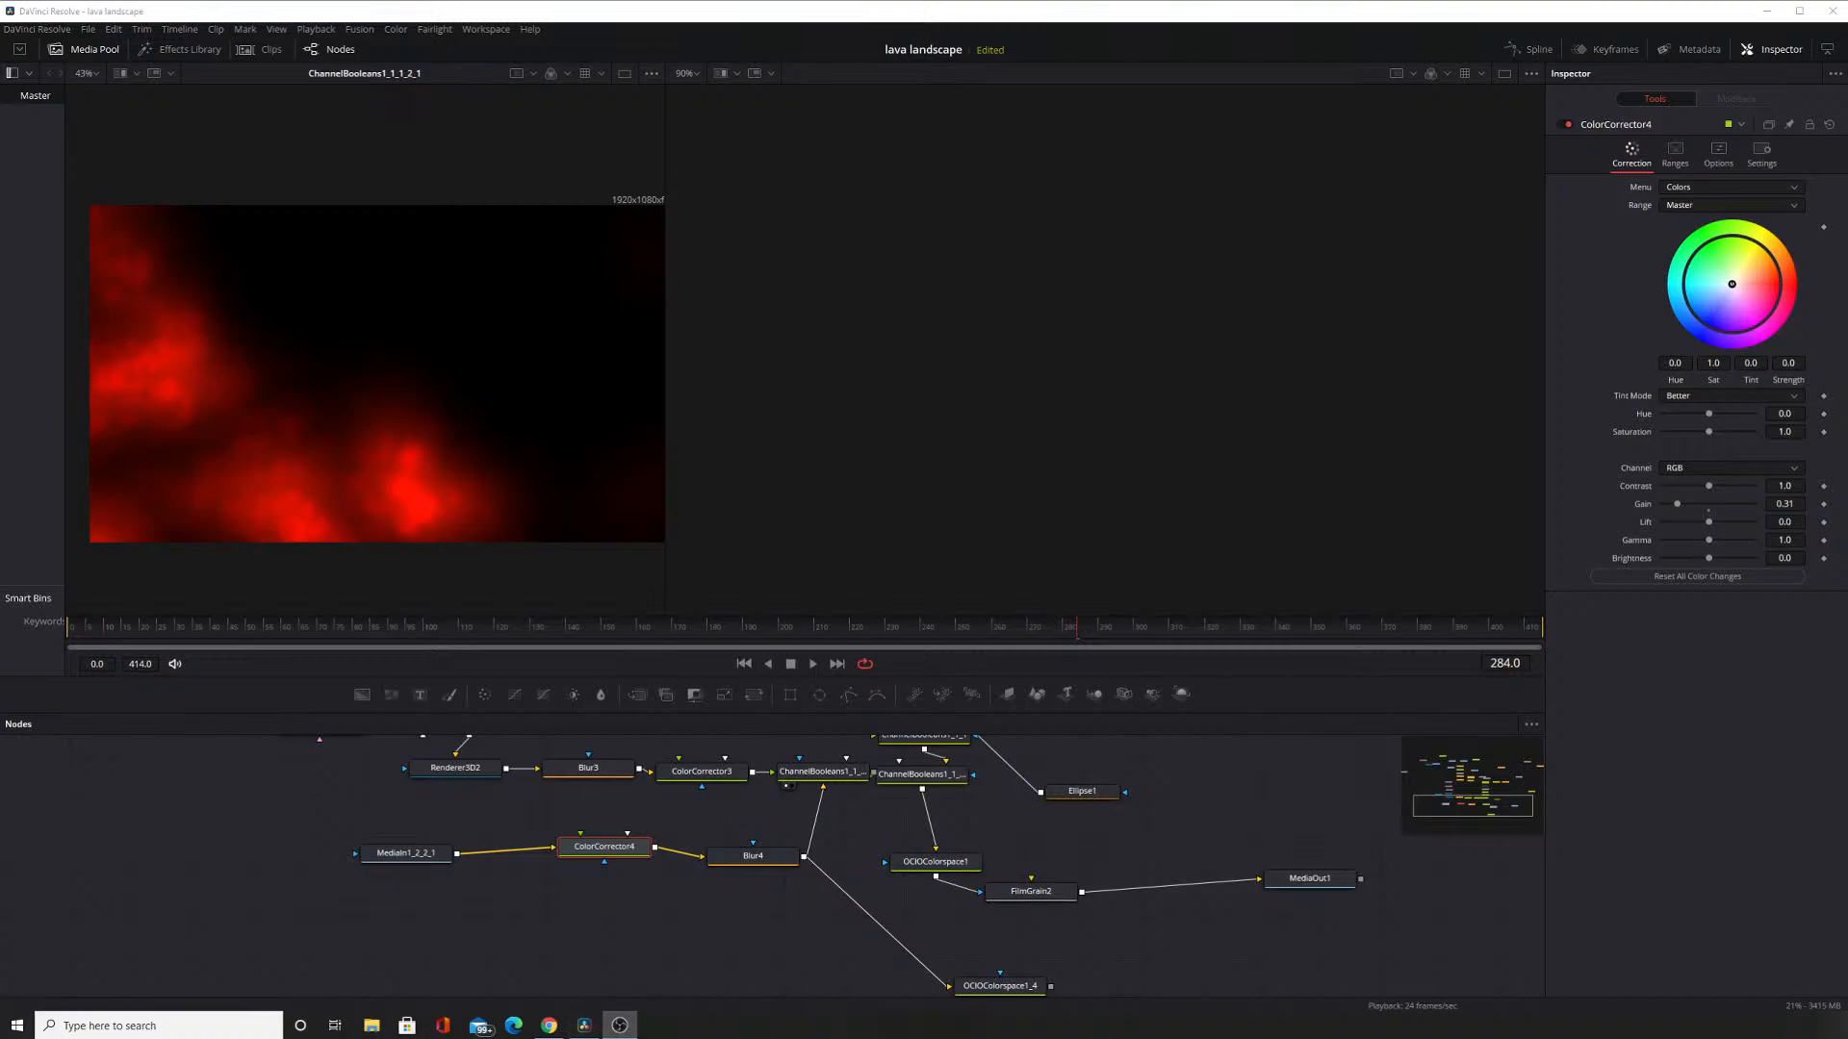
key("alt+Tab")
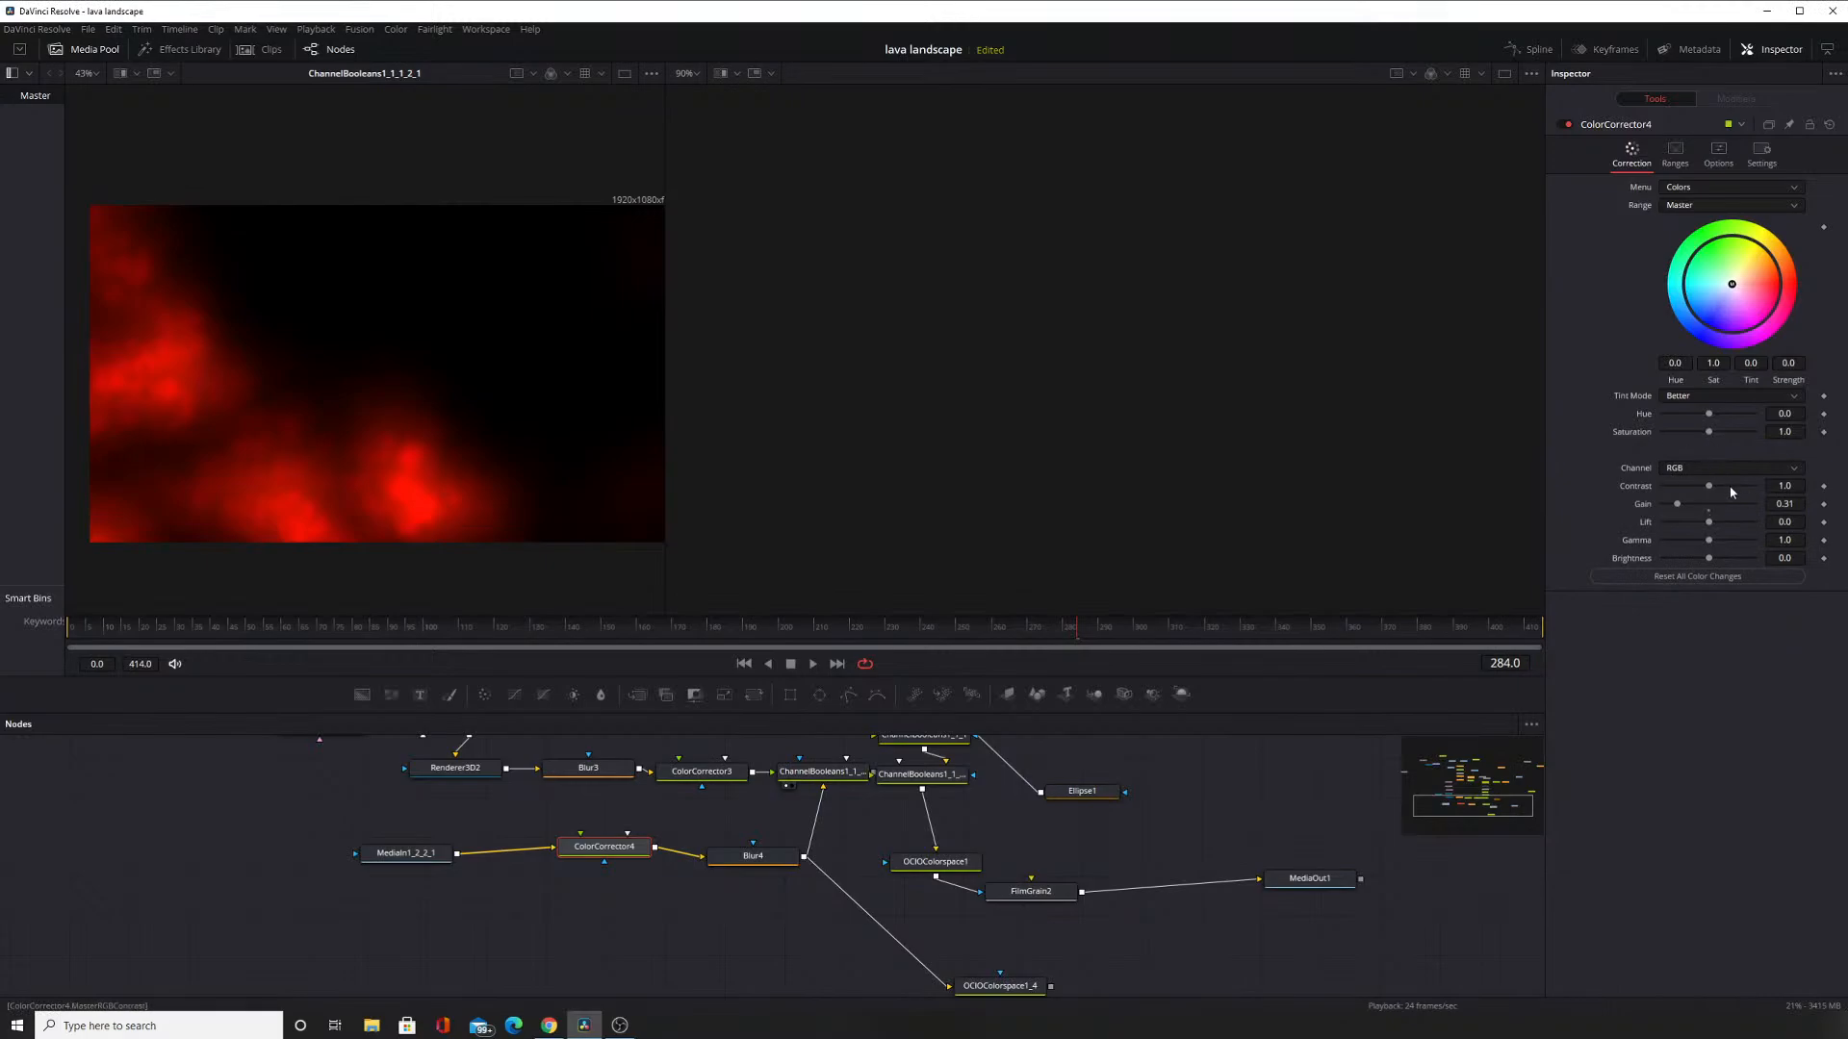
left_click_drag(1681, 509, 1673, 510)
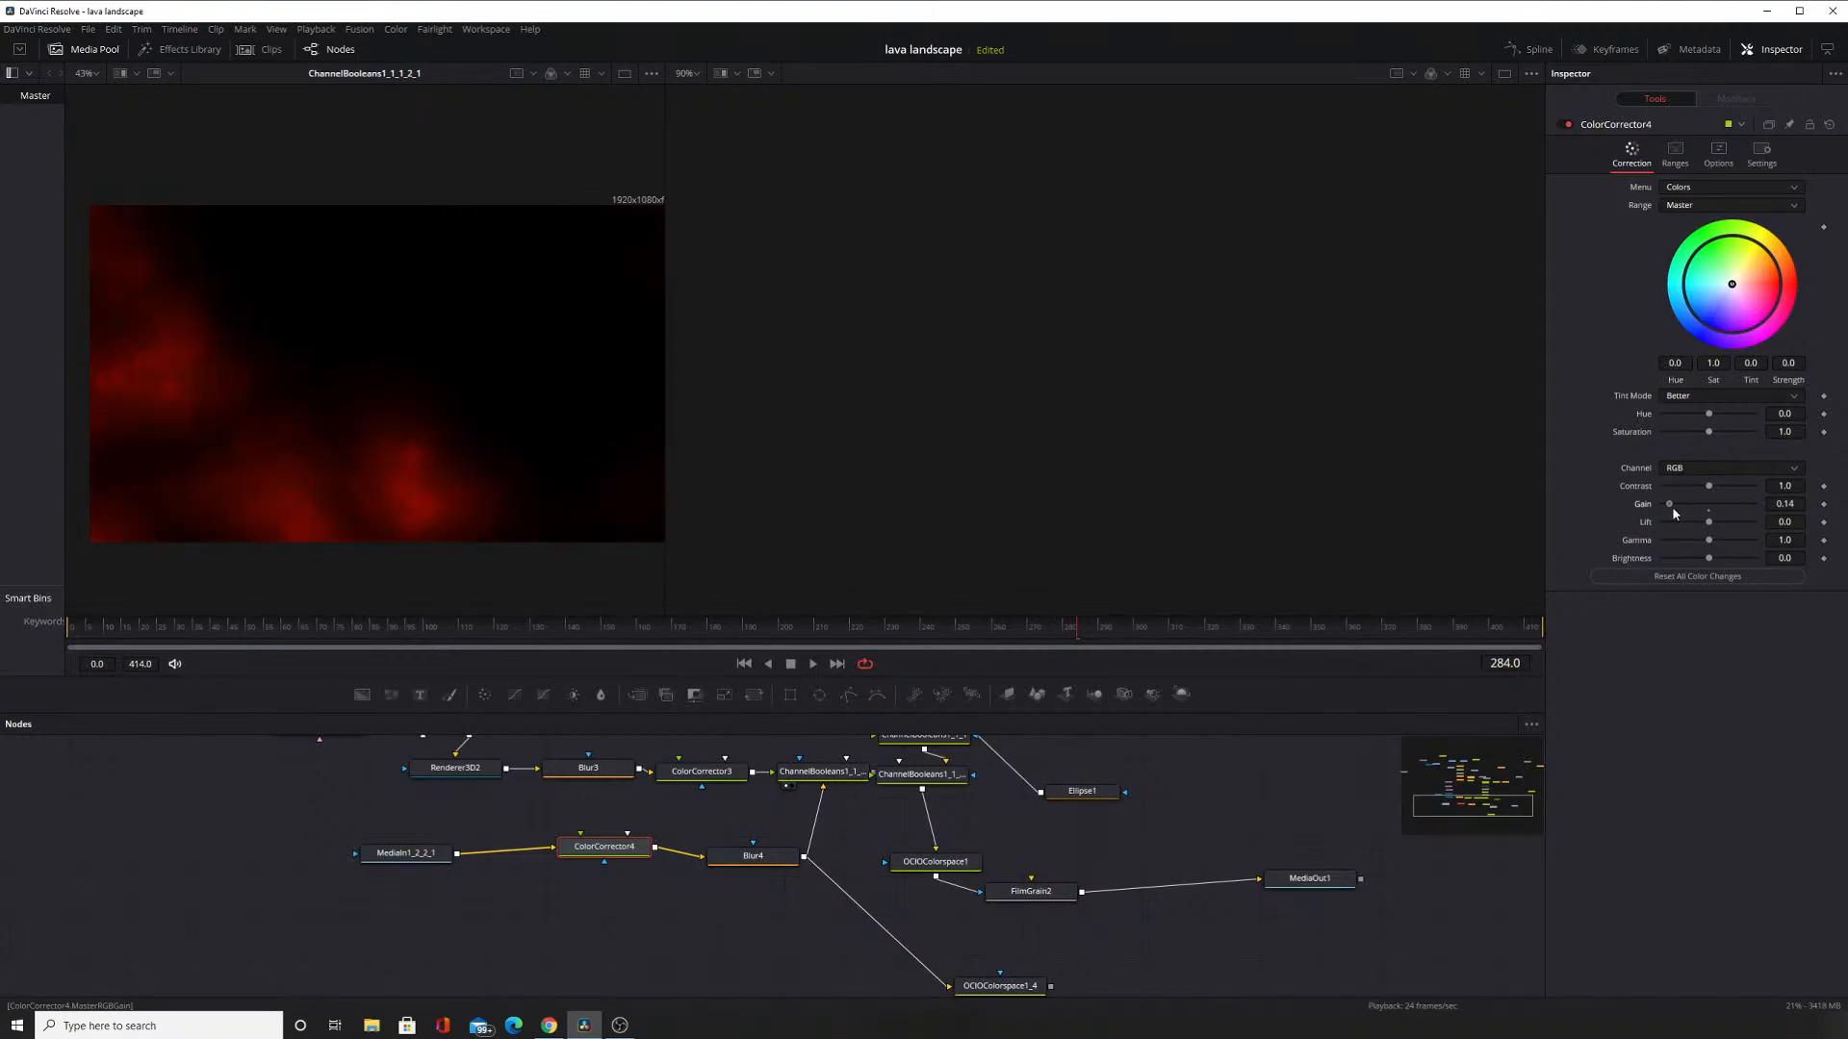
View the output of OCIOColorspace1 and examine the glow around the lava streams up close.
left_click_drag(966, 927, 820, 865)
left_click(869, 931)
scroll(818, 847, "up", 2)
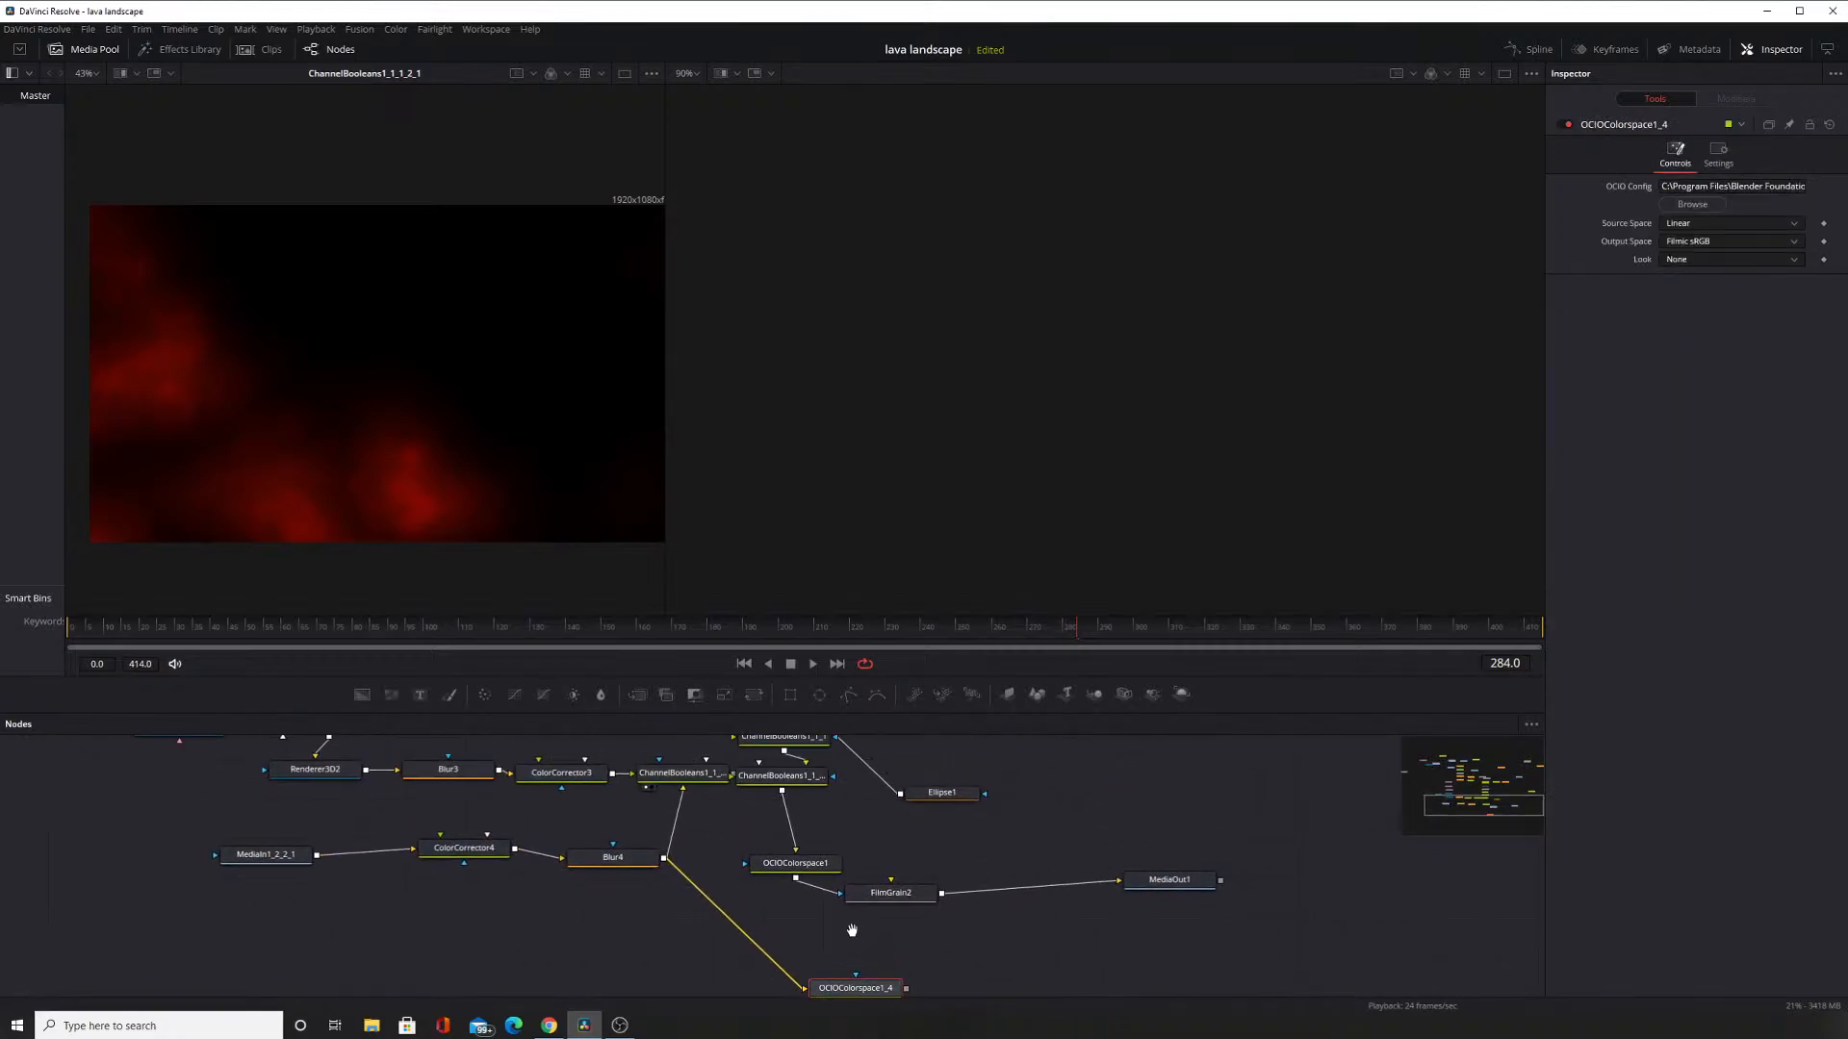
left_click(711, 805)
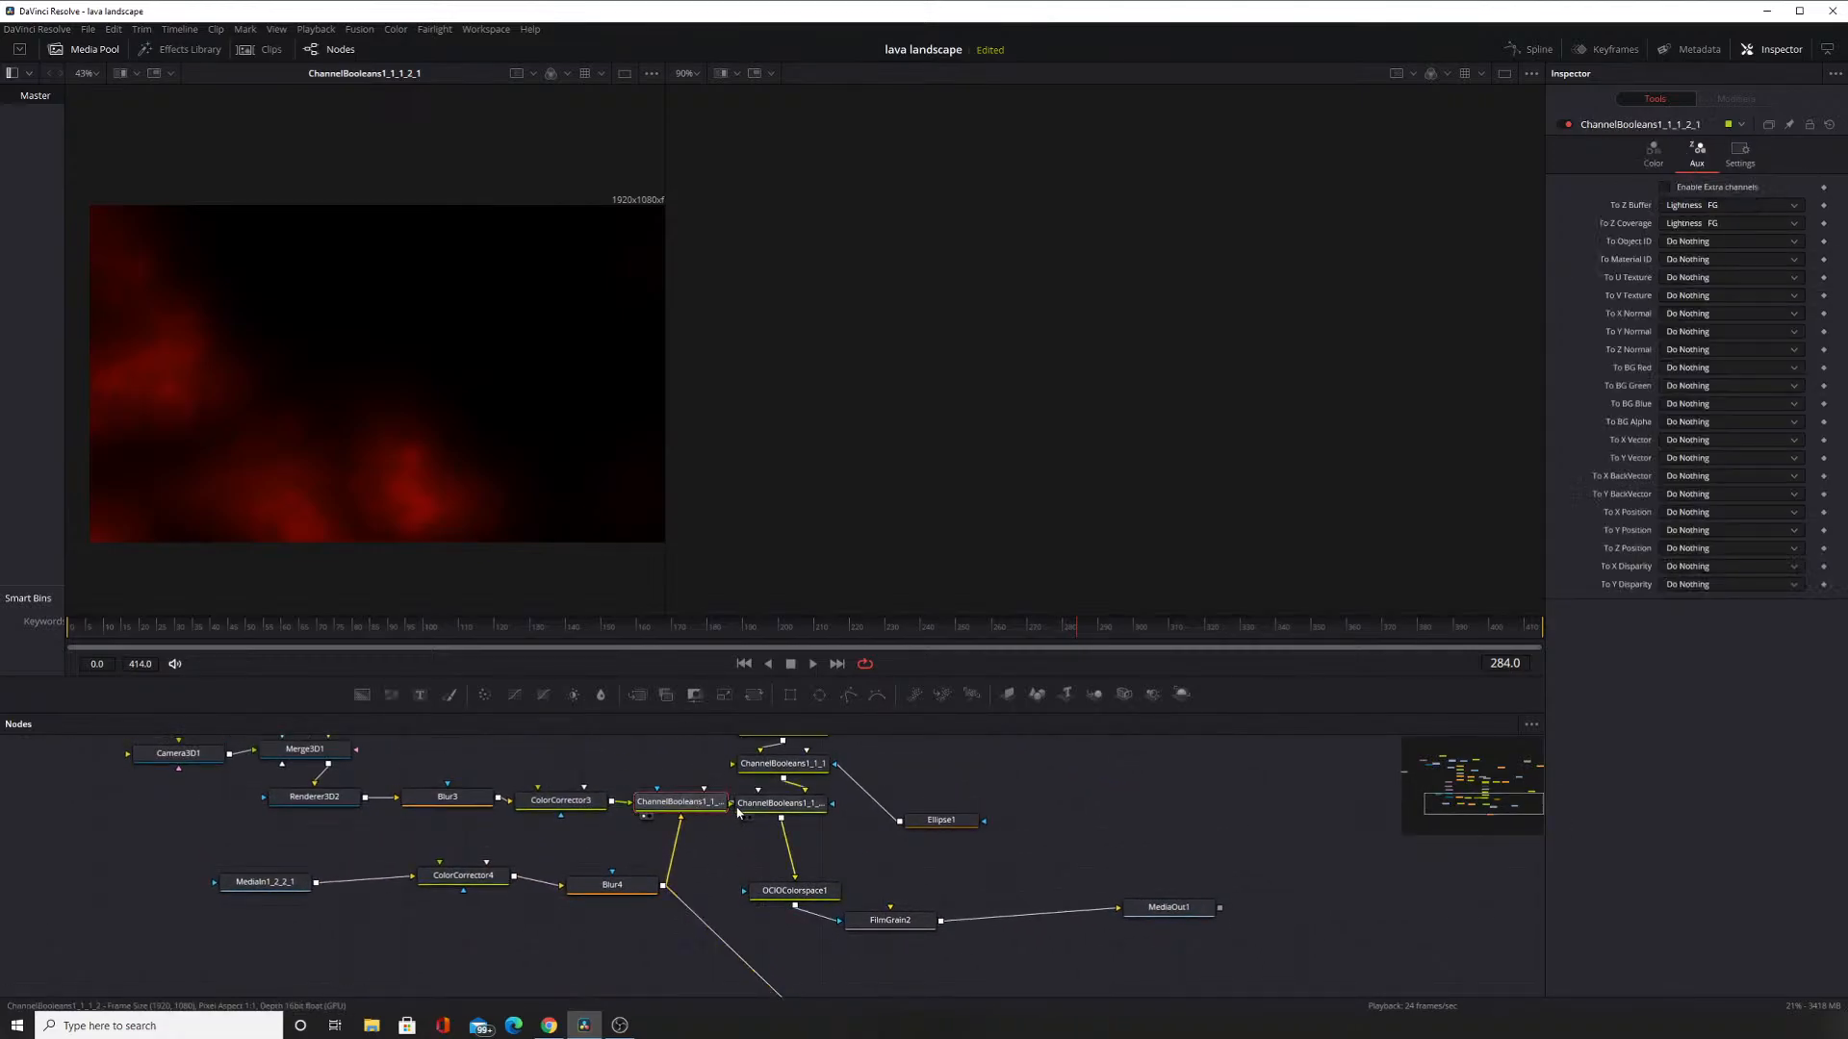
left_click(758, 908)
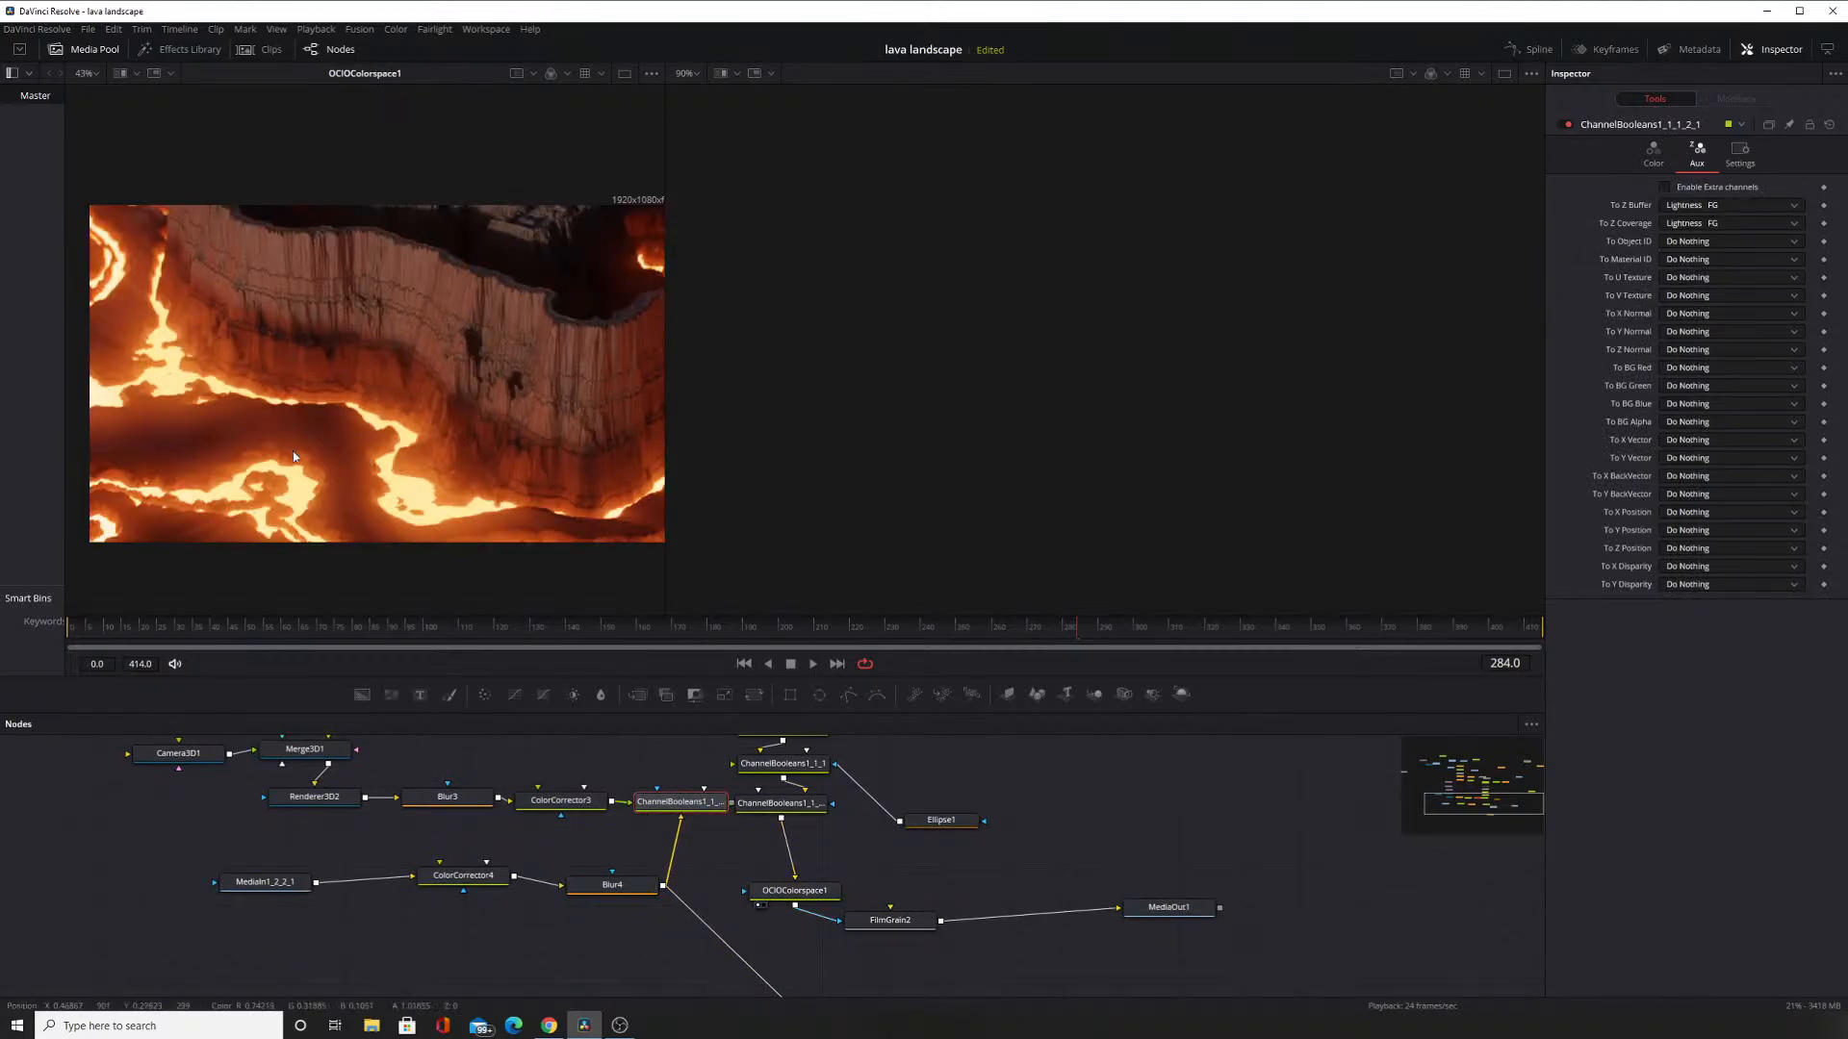
scroll(180, 473, "up", 2)
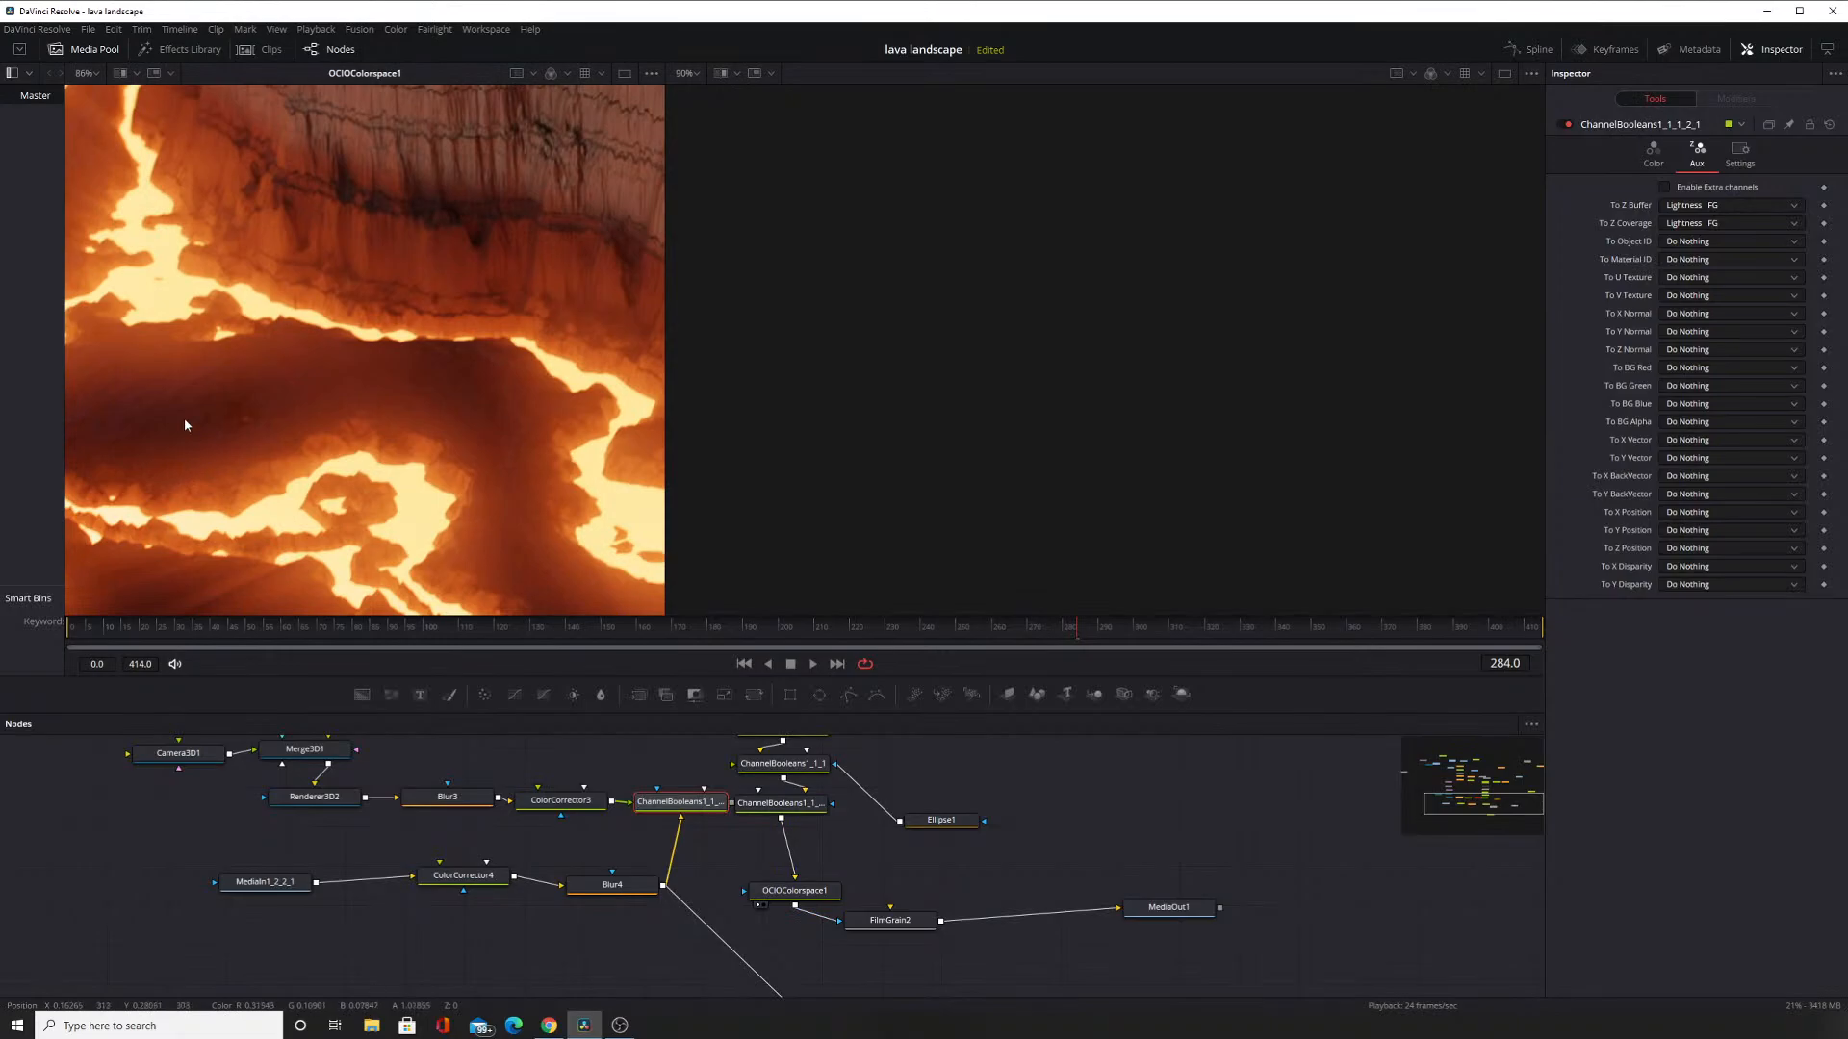
left_click_drag(186, 424, 362, 511)
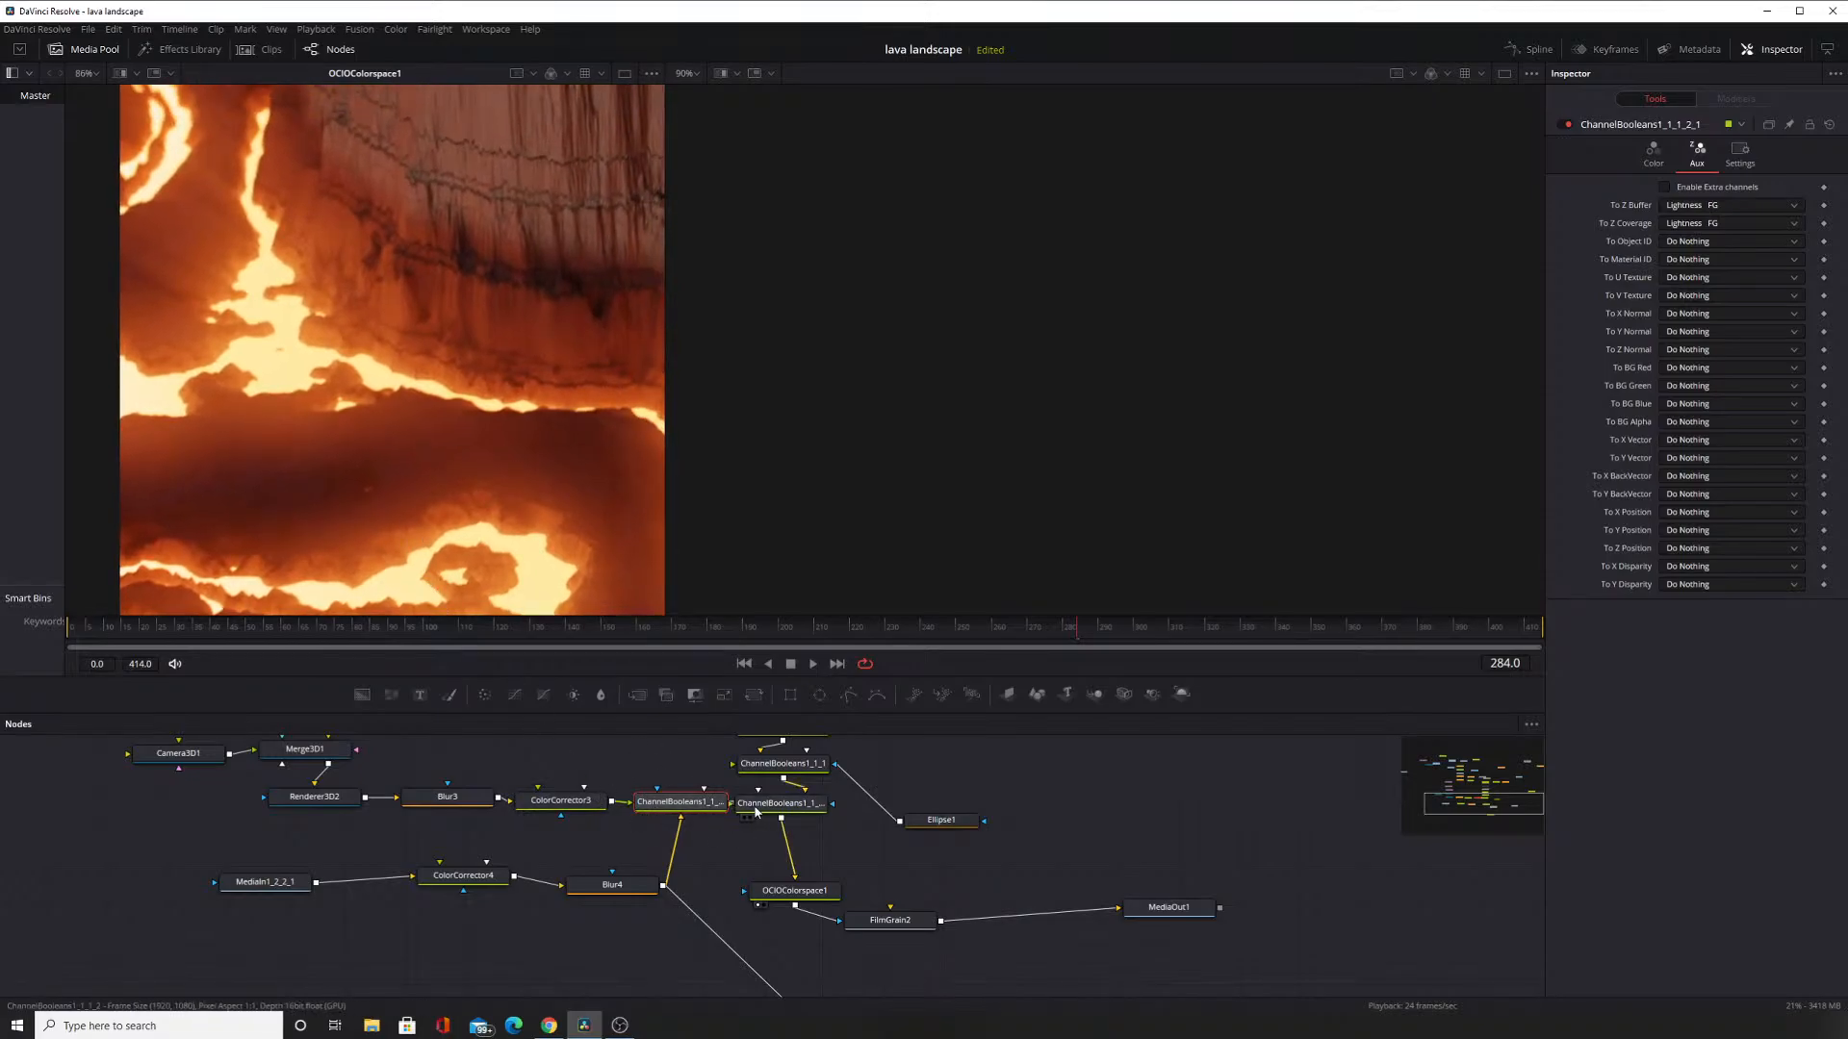
Shift the Add Channel Booleans node clear of the Multiply node and view its output around the lava streams.
mouse_move(768, 805)
left_mouse_down()
mouse_move(789, 806)
mouse_move(759, 817)
left_mouse_up()
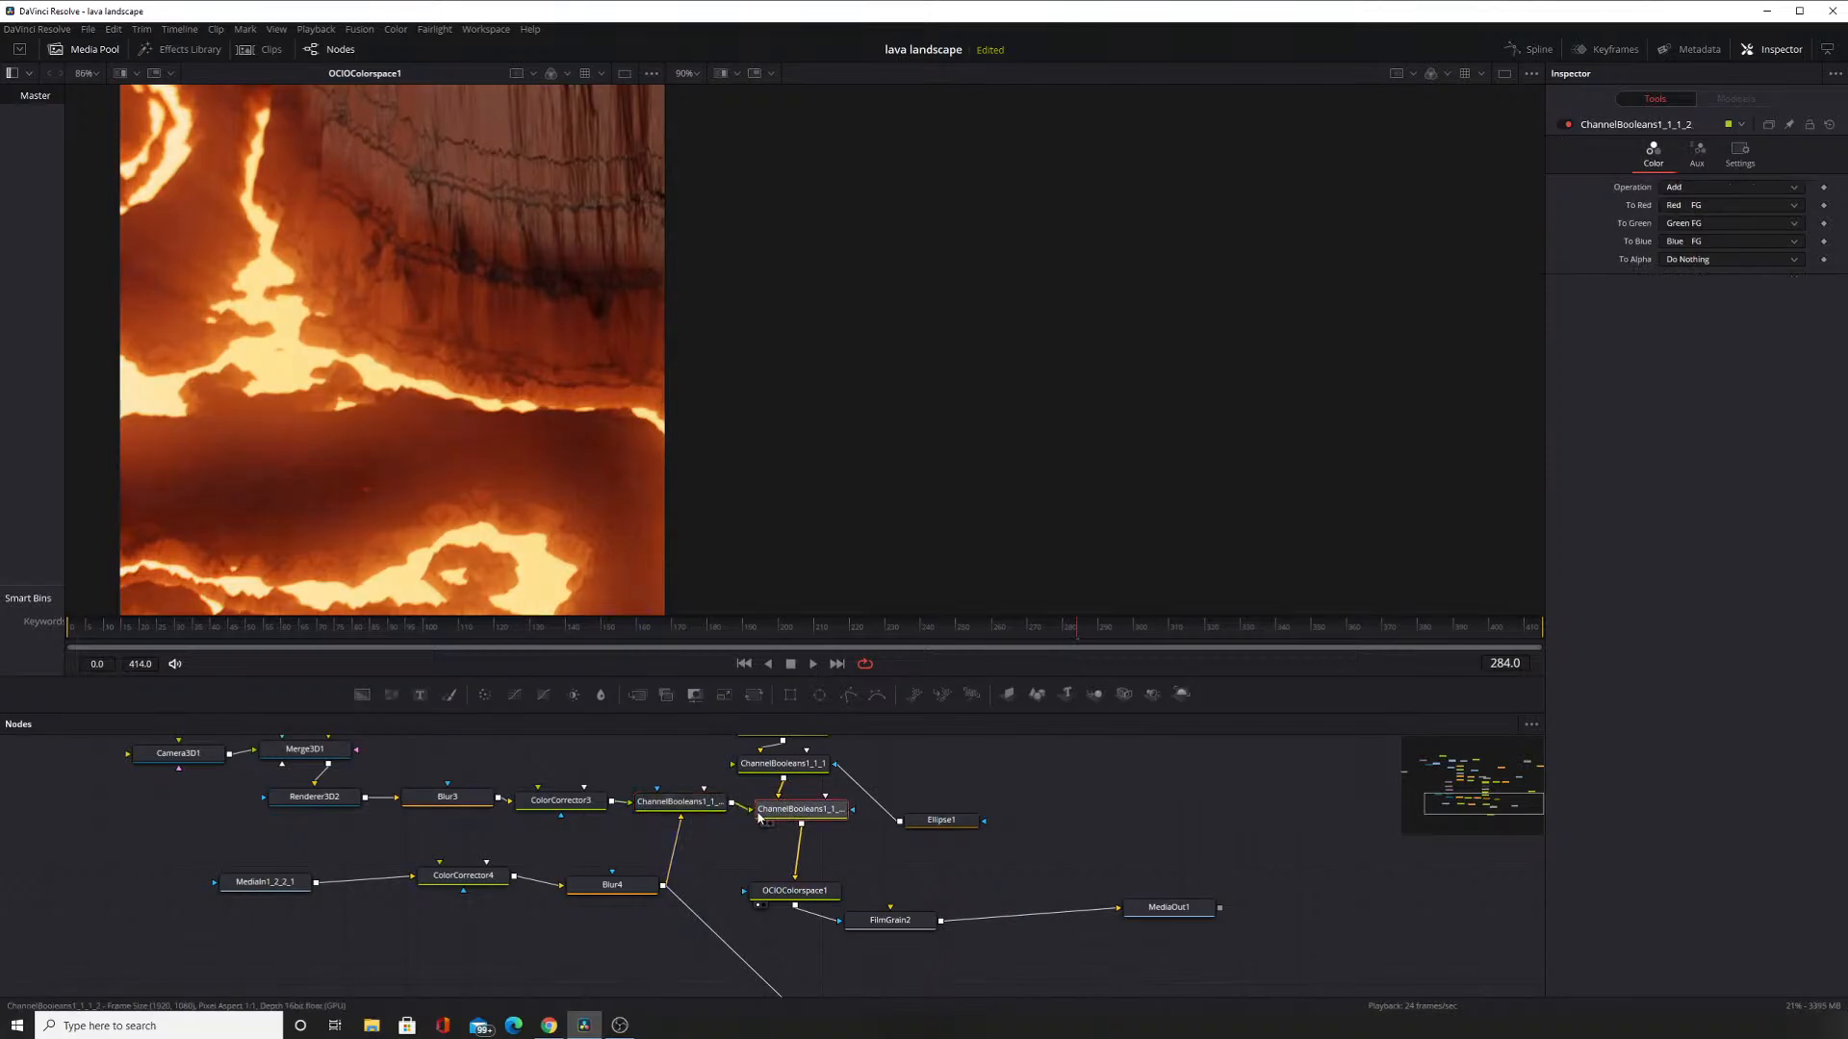
left_click_drag(516, 481, 631, 414)
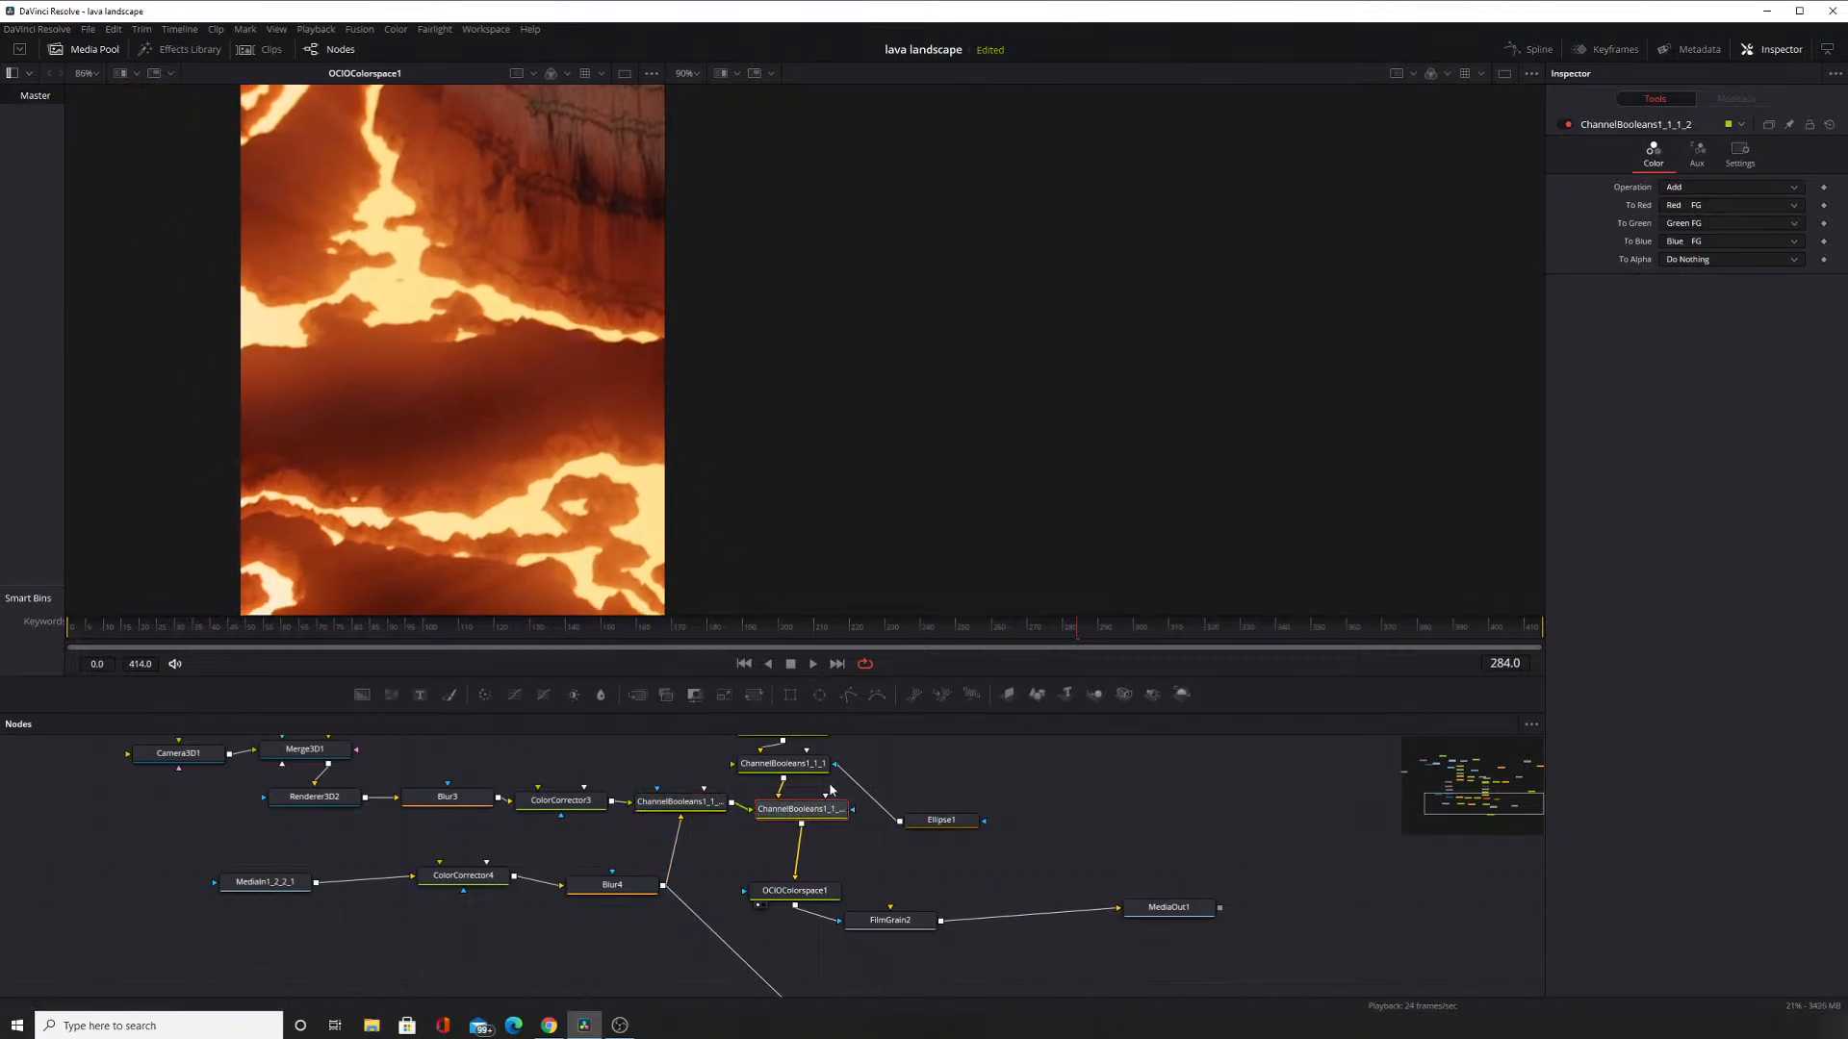
left_click(767, 826)
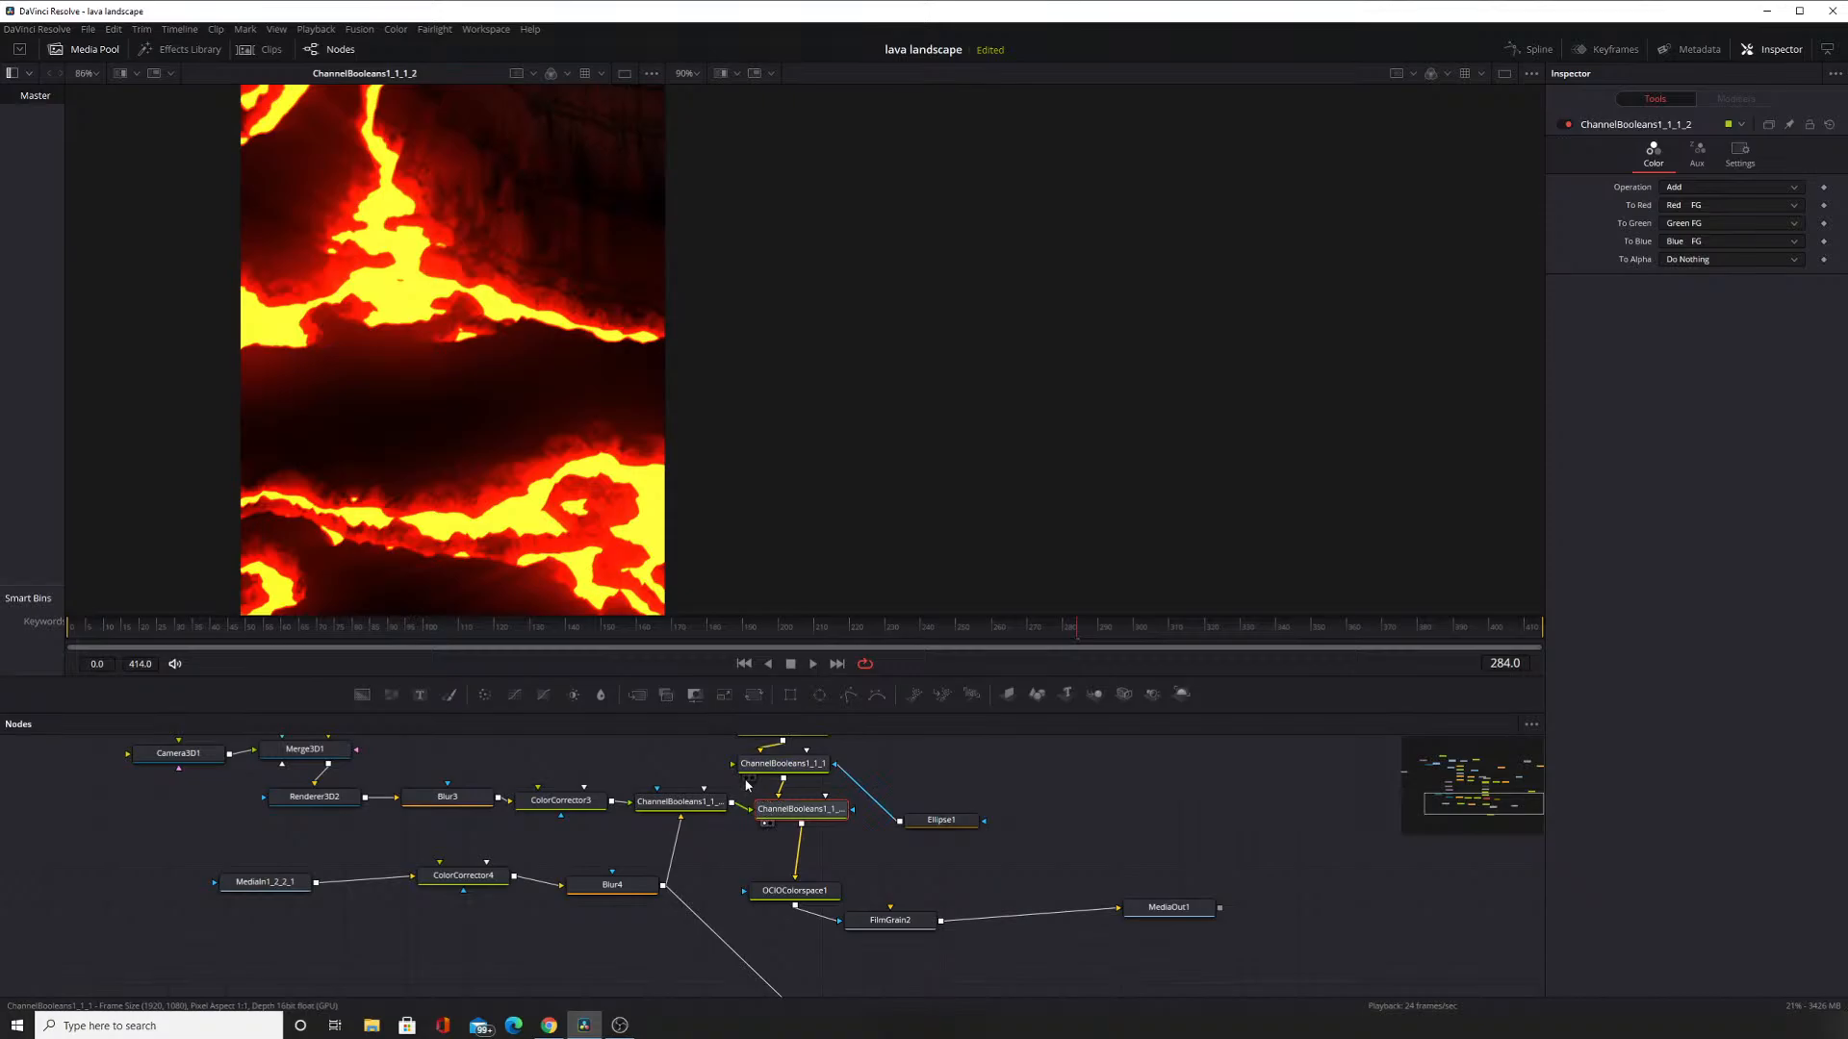
left_click(747, 782)
left_click(768, 826)
left_click(693, 804)
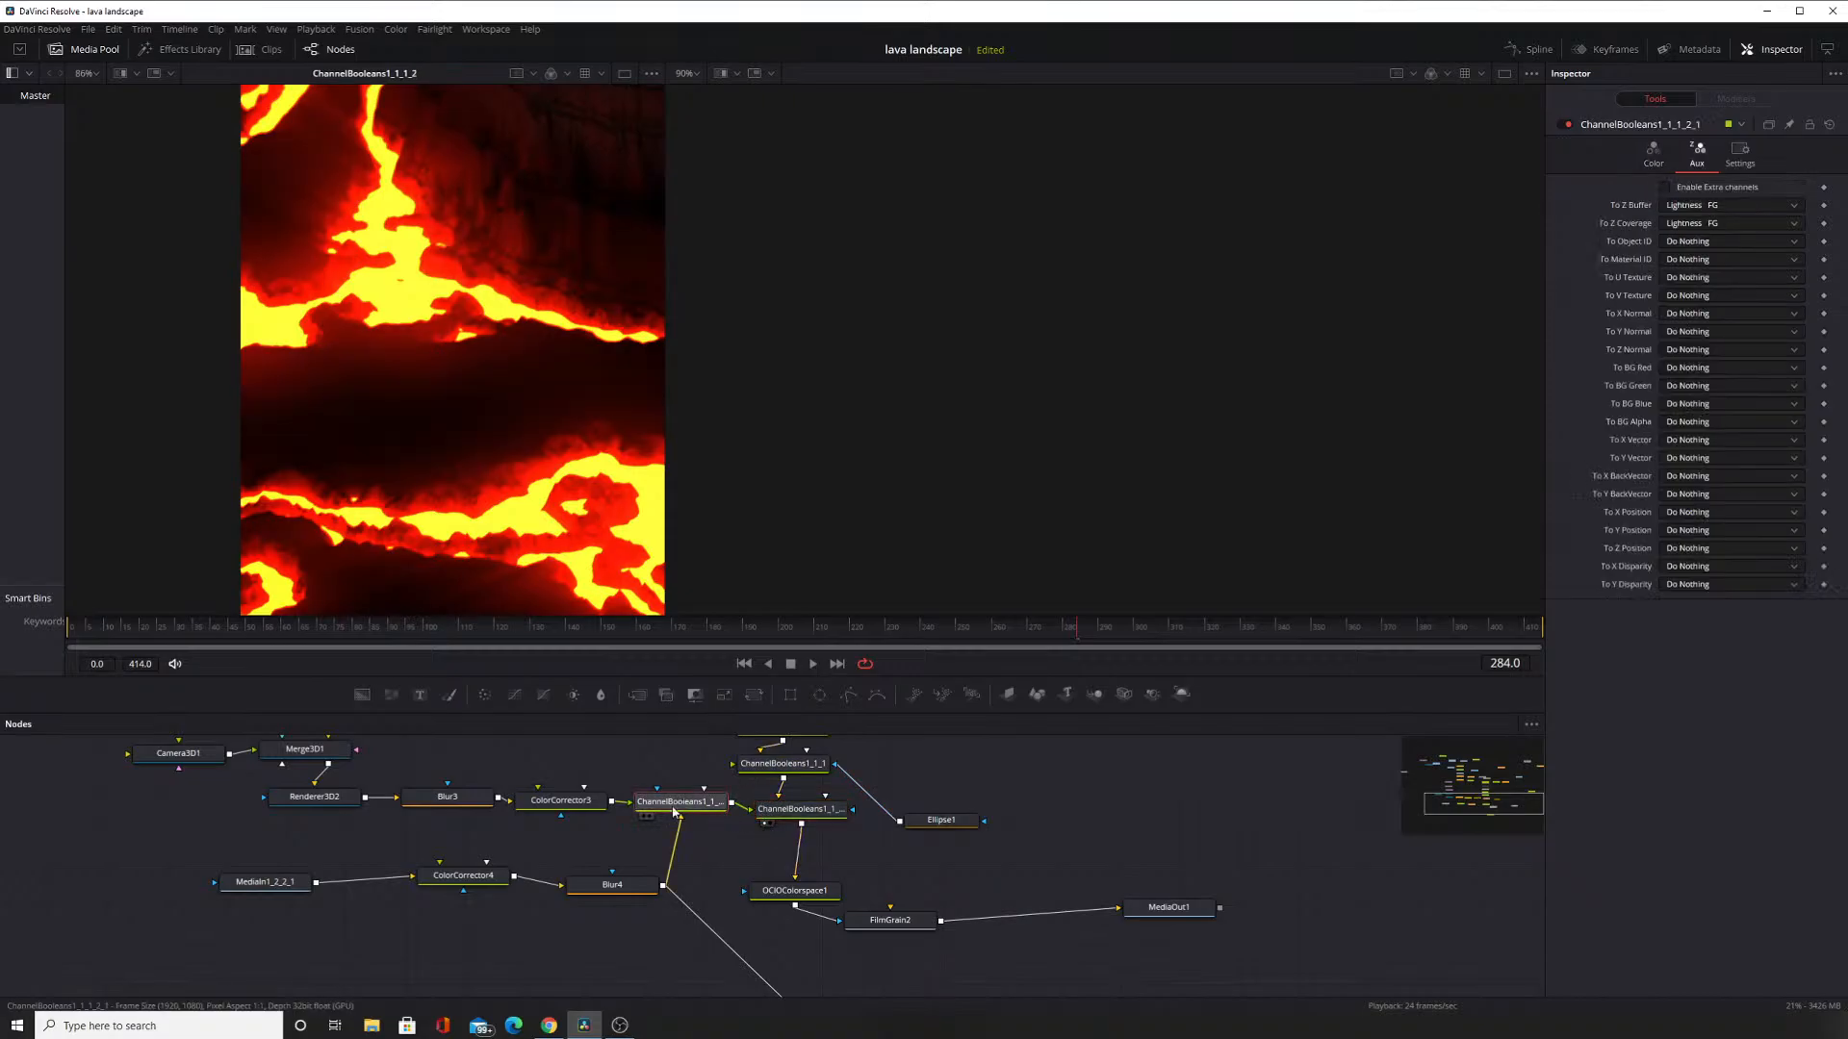
Set ColorCorrector4's Gain to 0.73 and view the output of MediaOut1.
left_click(463, 874)
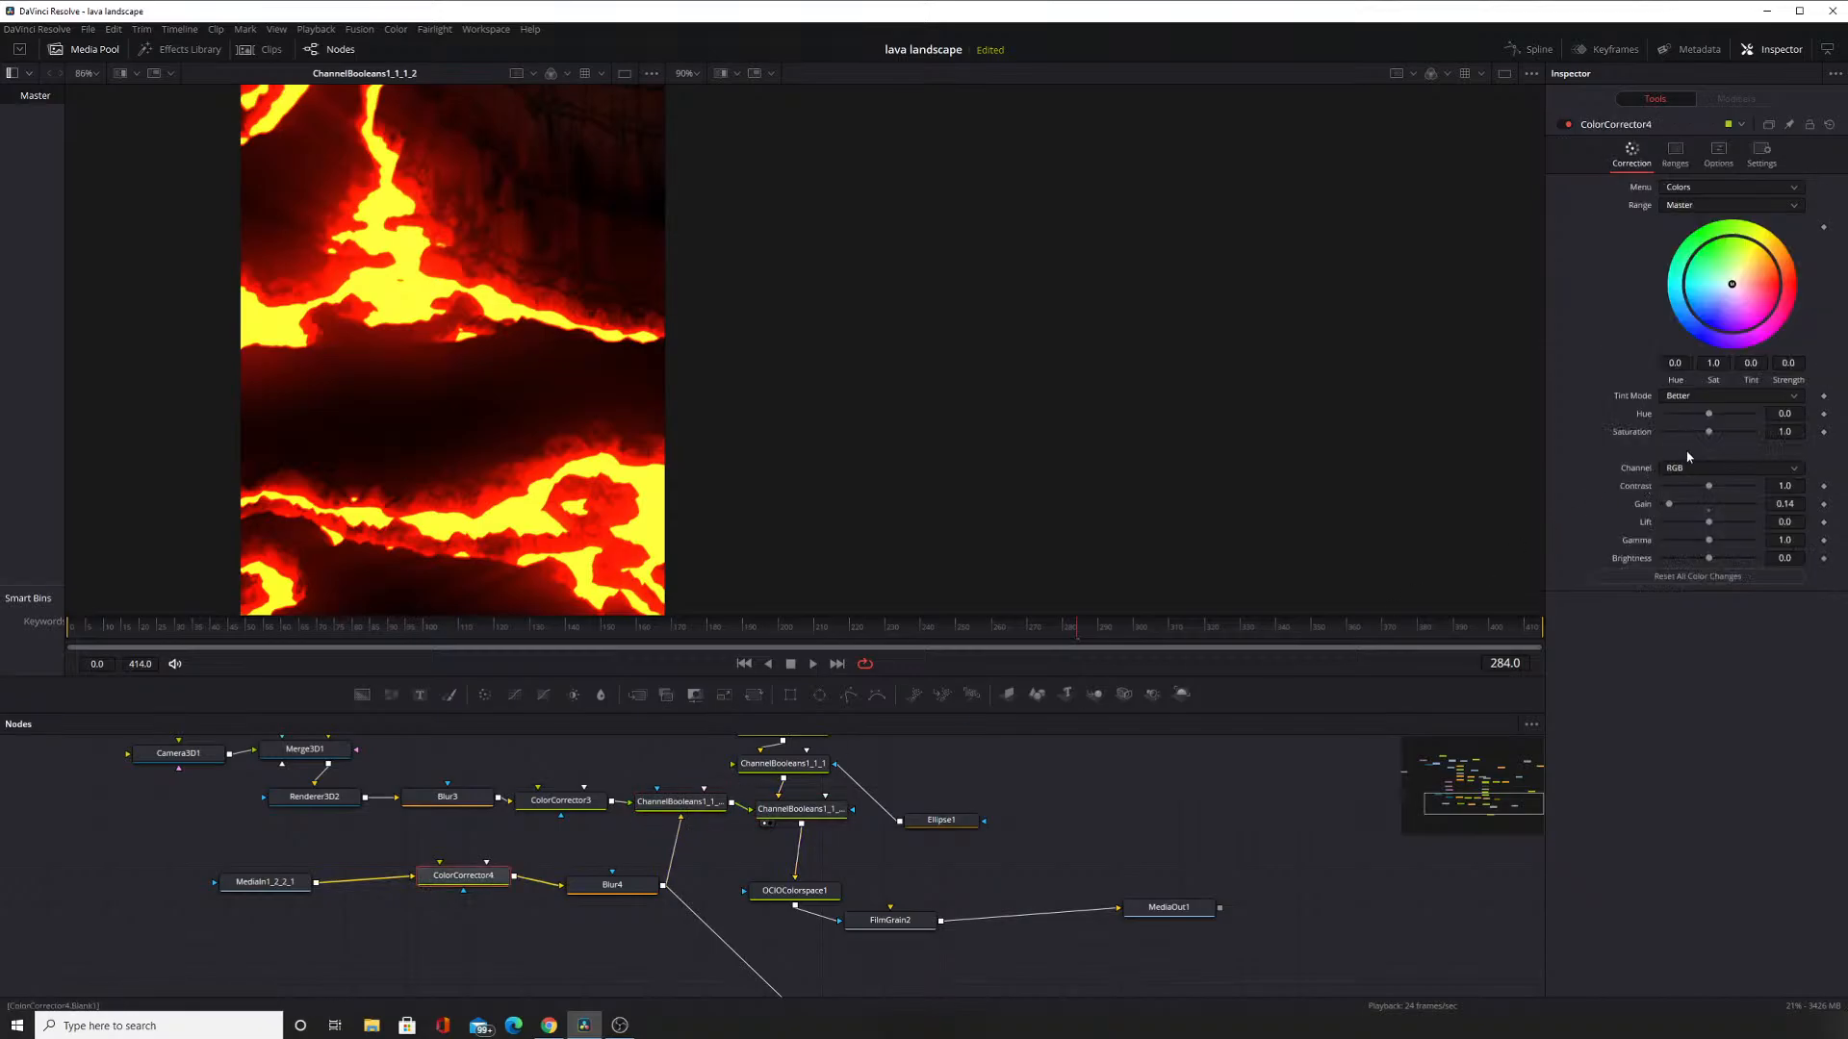
left_click_drag(1671, 505, 1699, 505)
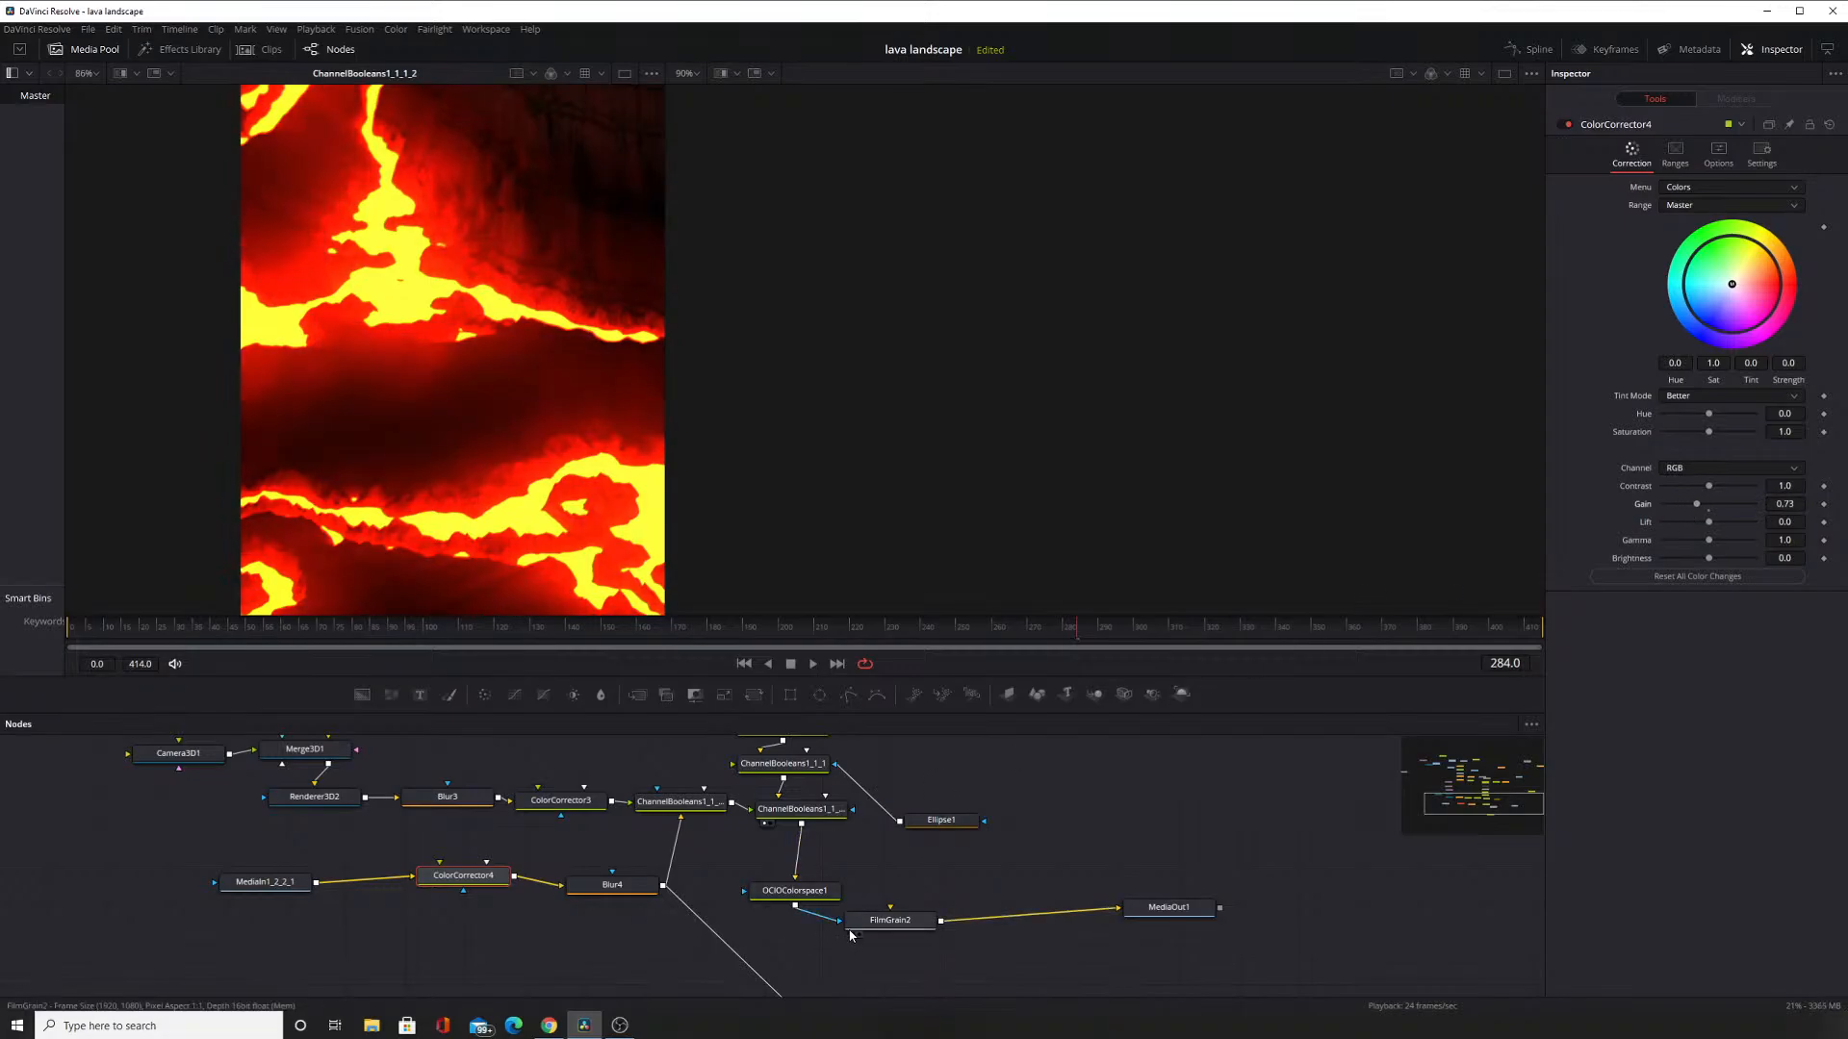
scroll(850, 936, "down", 3)
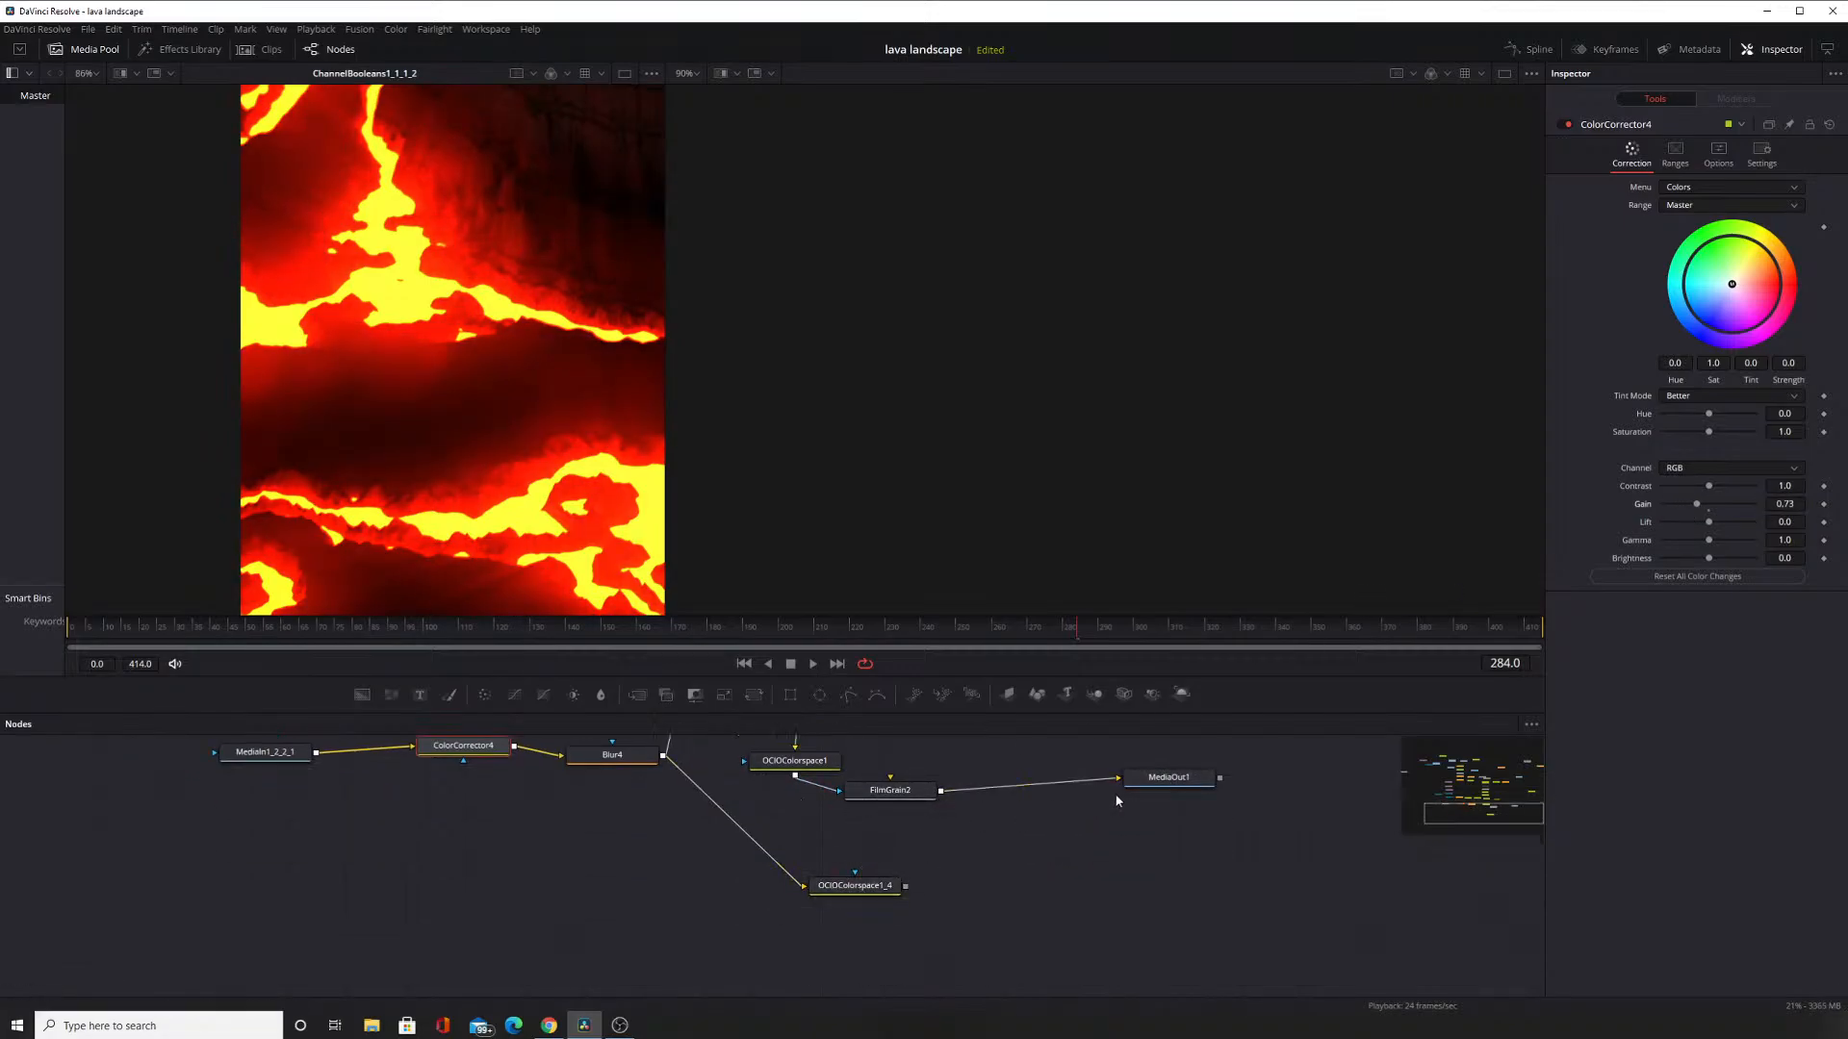
scroll(1117, 800, "up", 2)
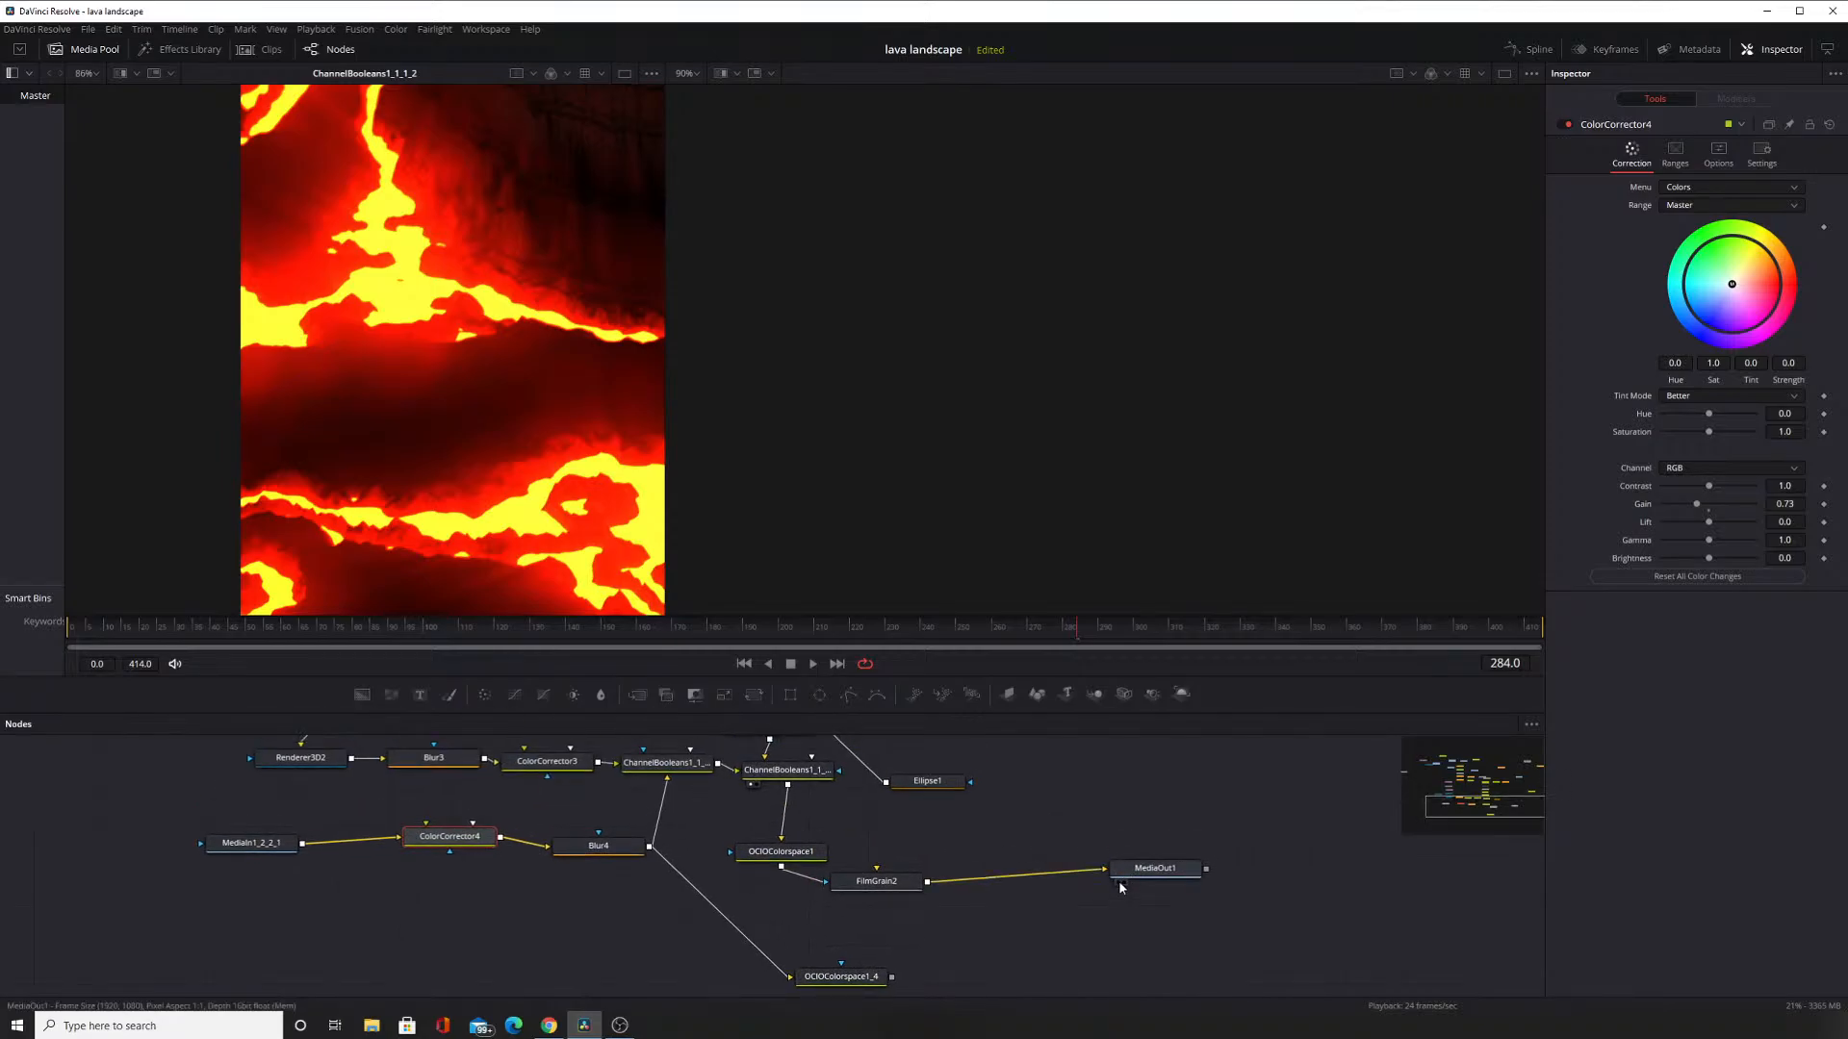
left_click(1120, 883)
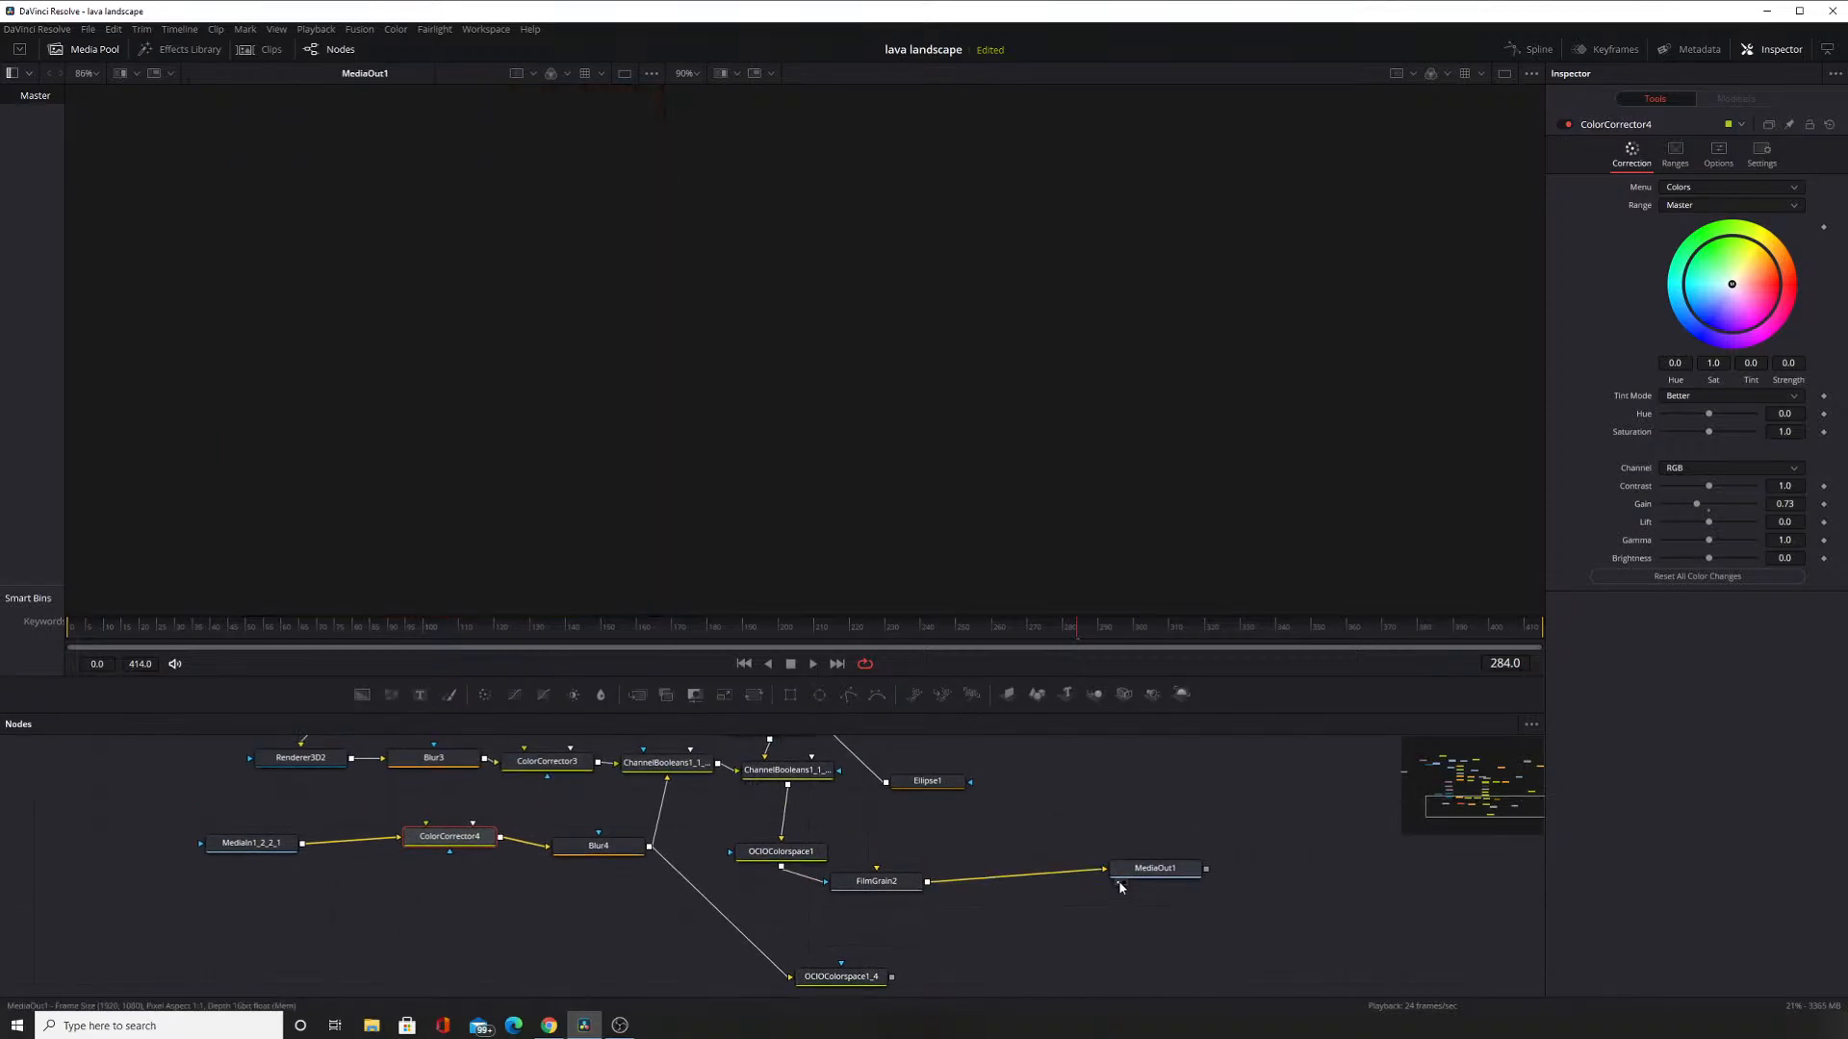
View the outputs of FilmGrain2 and OCIOColorspace1, and examine the glow between the lava streams up close.
left_click(840, 896)
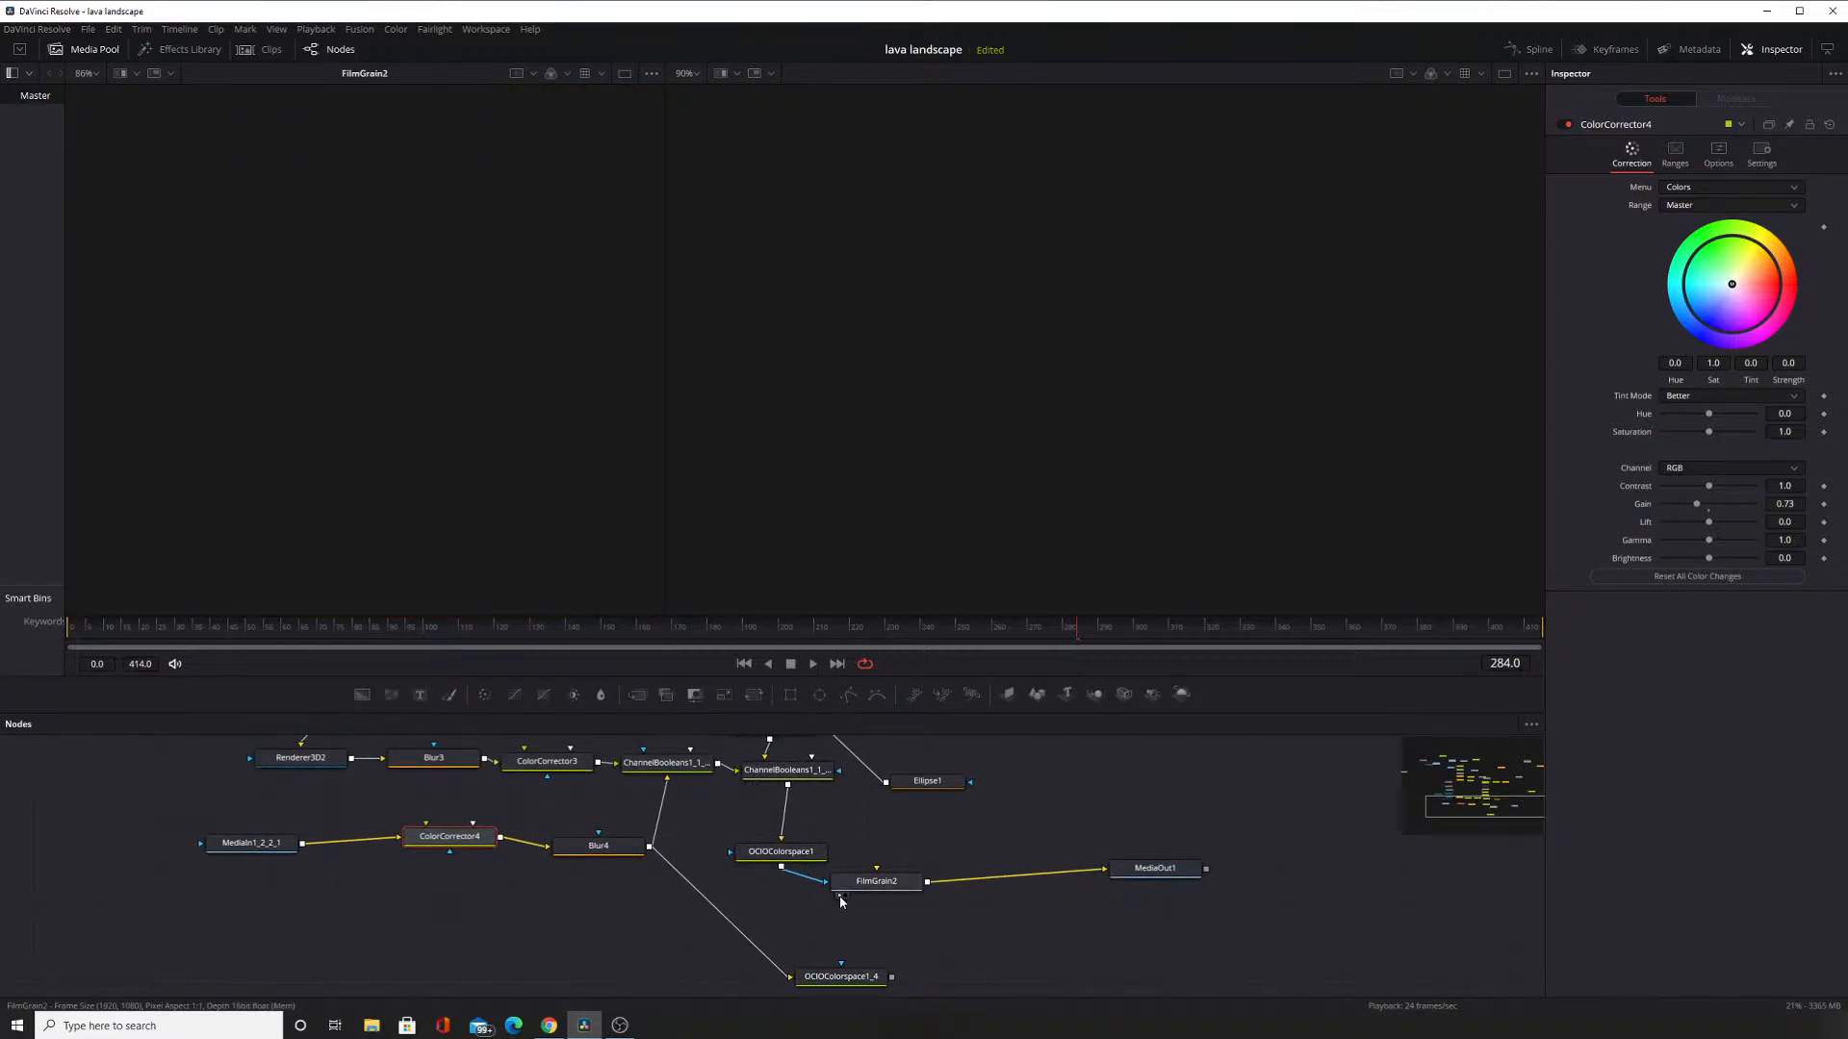
left_click(746, 866)
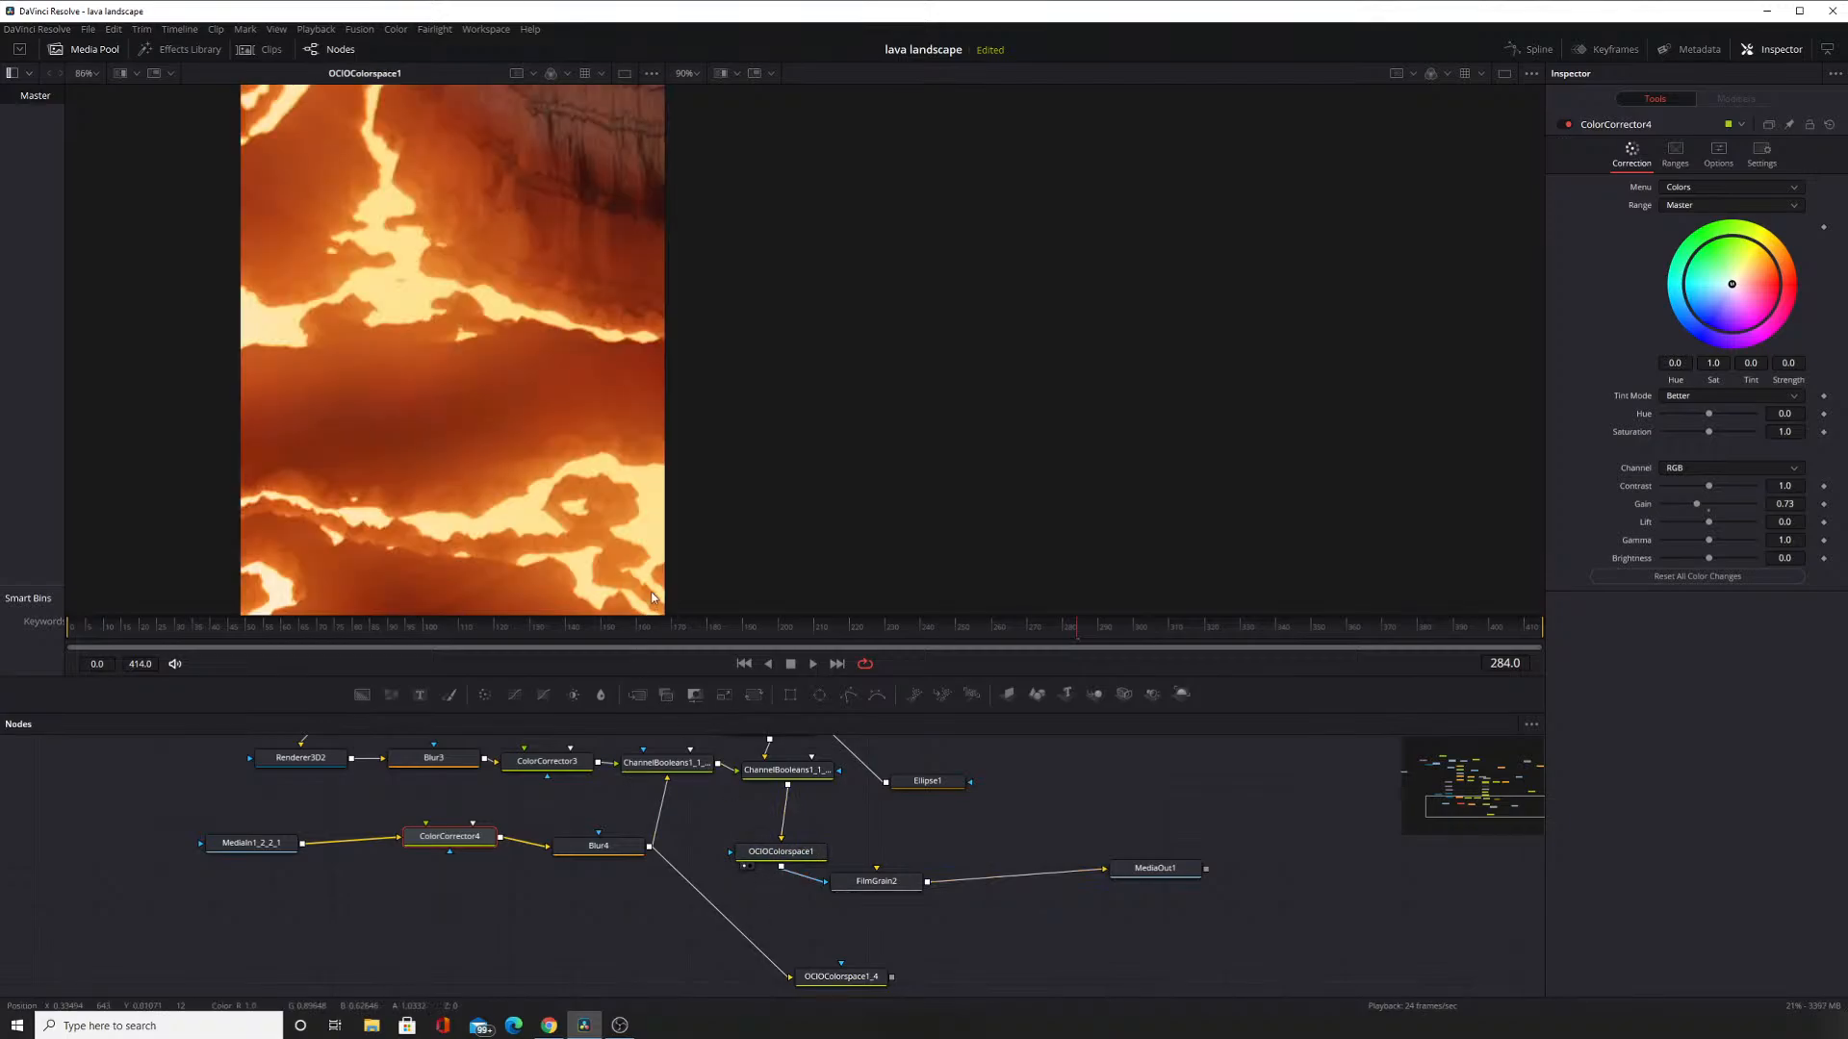
scroll(472, 400, "up", 2)
scroll(472, 400, "up", 1)
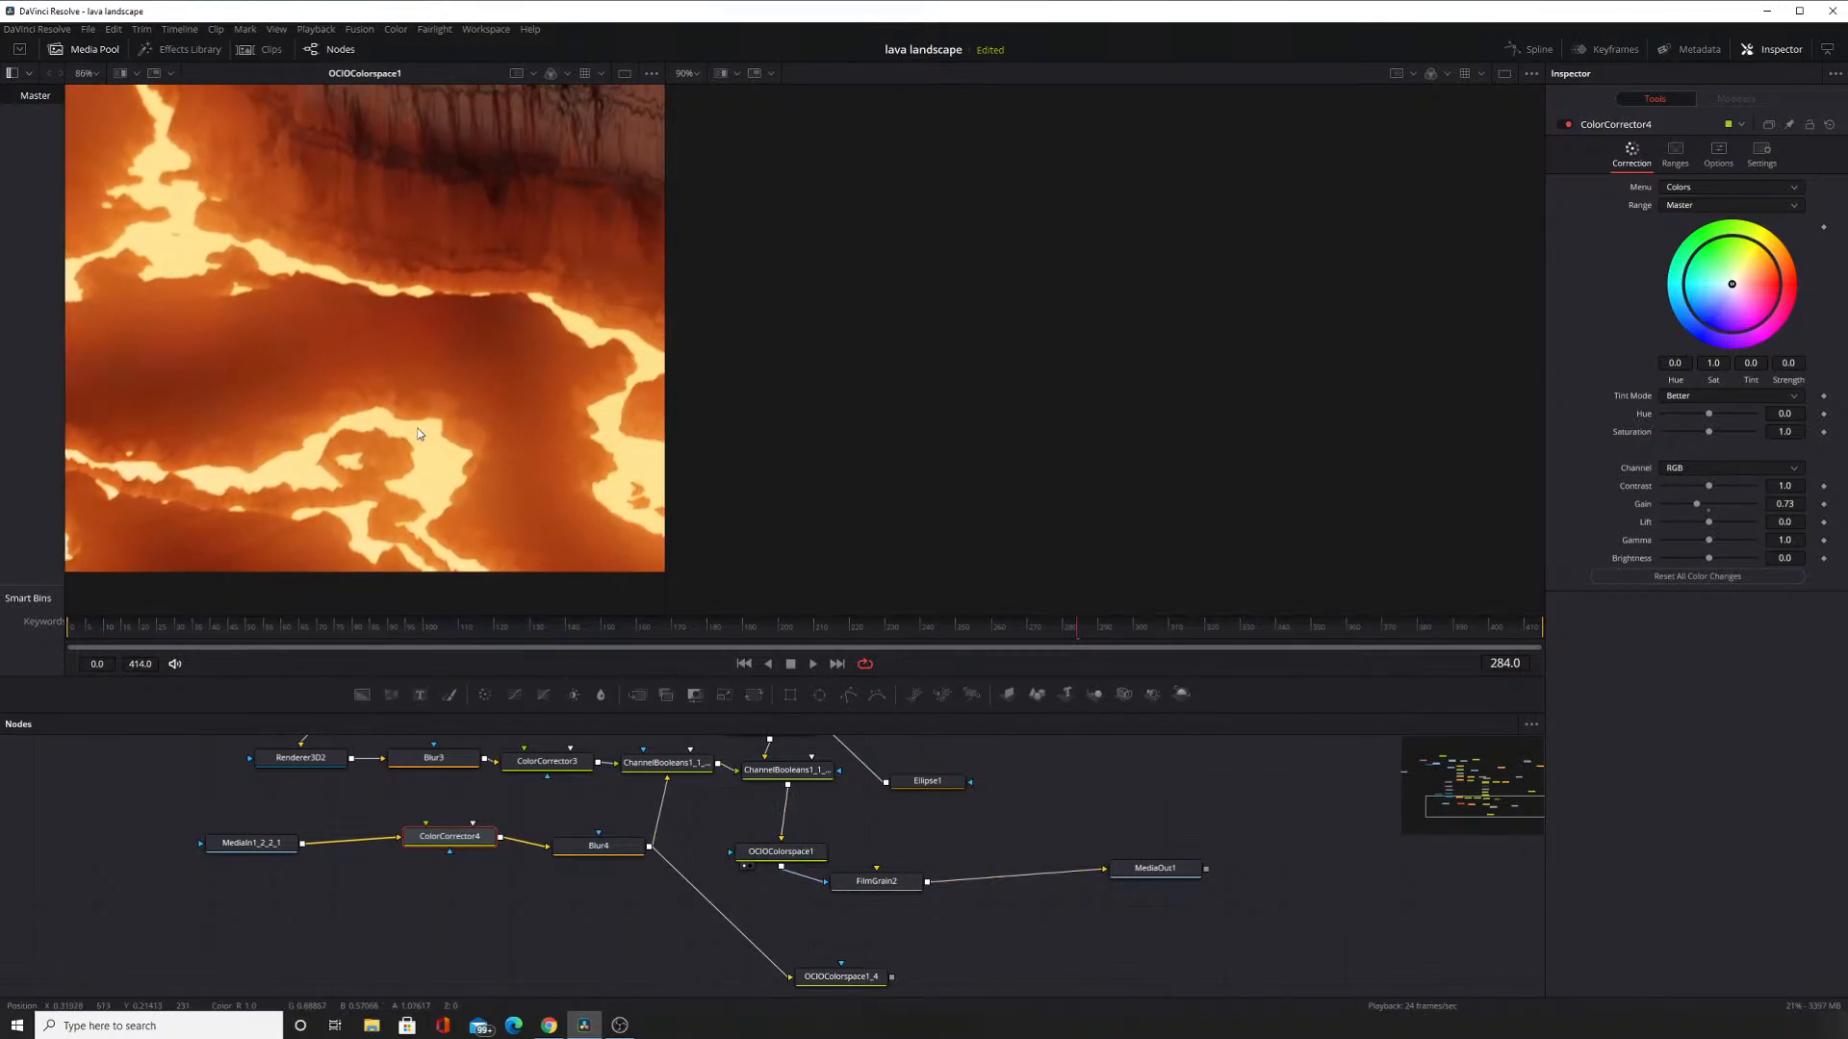
scroll(327, 356, "up", 2)
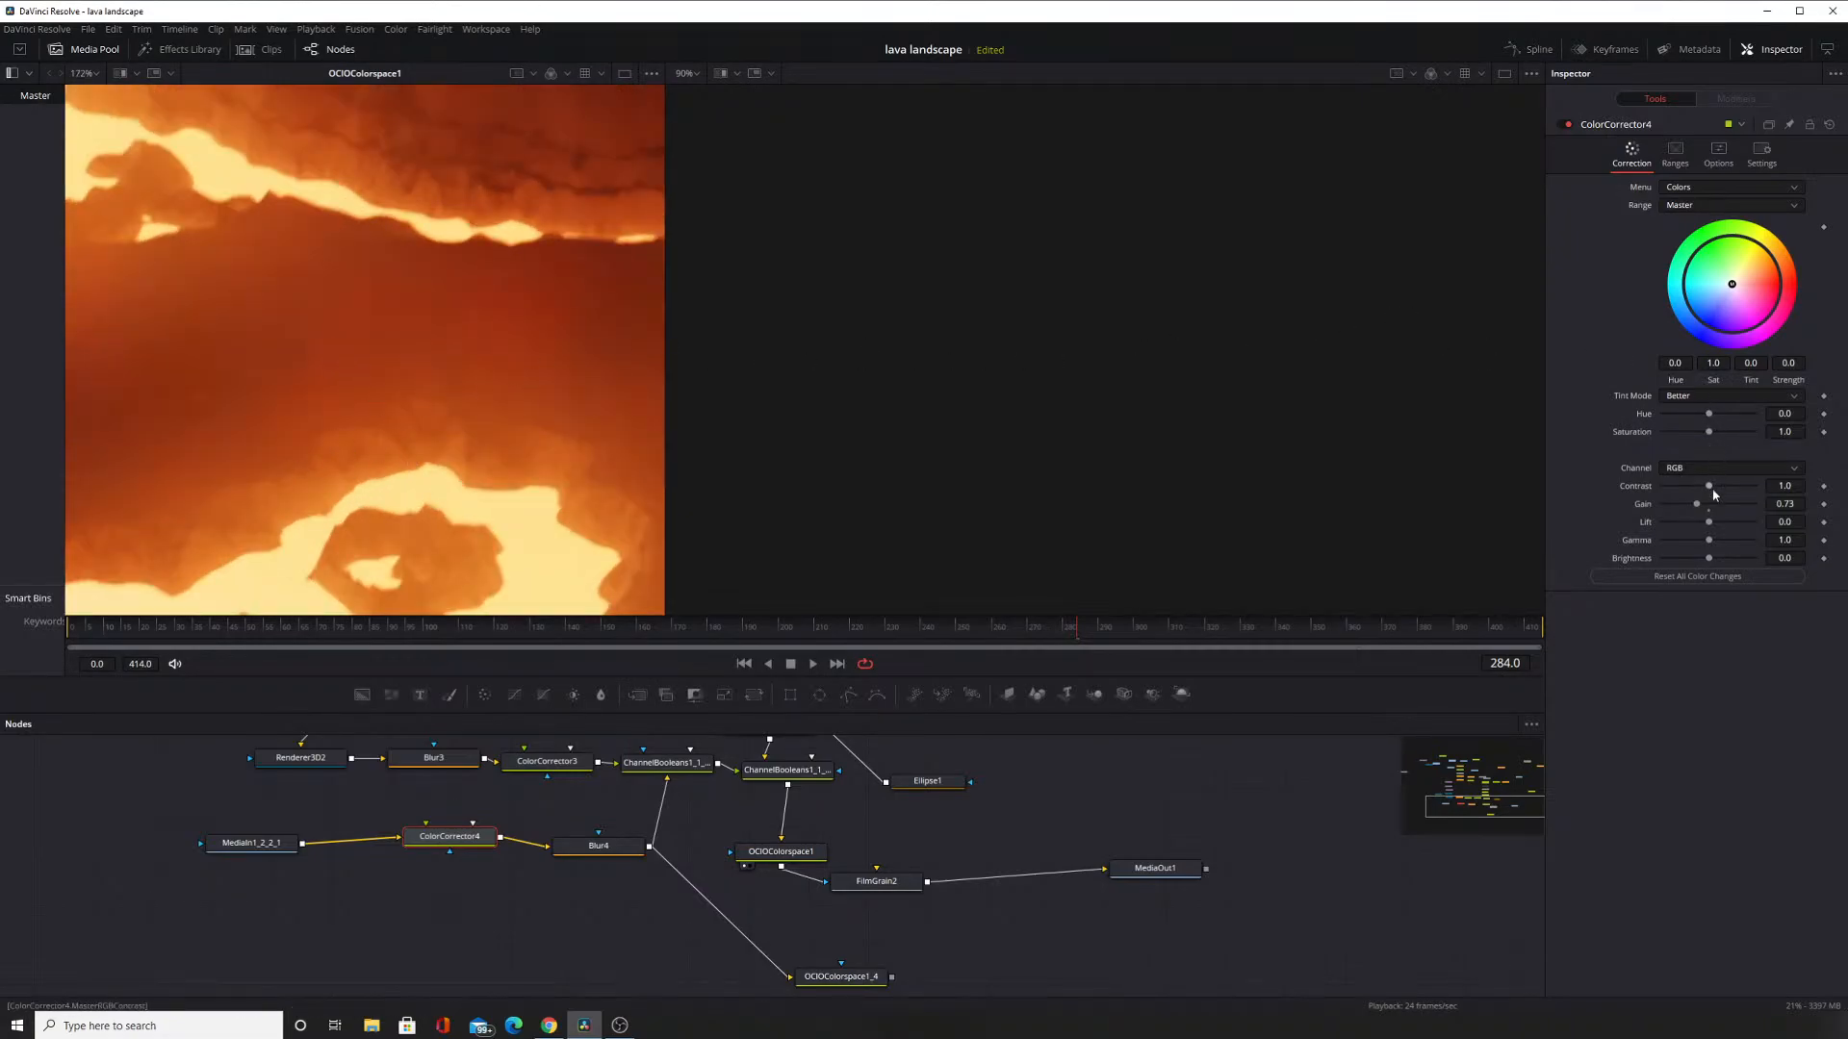
Try a Gain of 1.51 on ColorCorrector4 and check the glow around the lava streams and cliff base.
left_click_drag(1675, 510, 1720, 511)
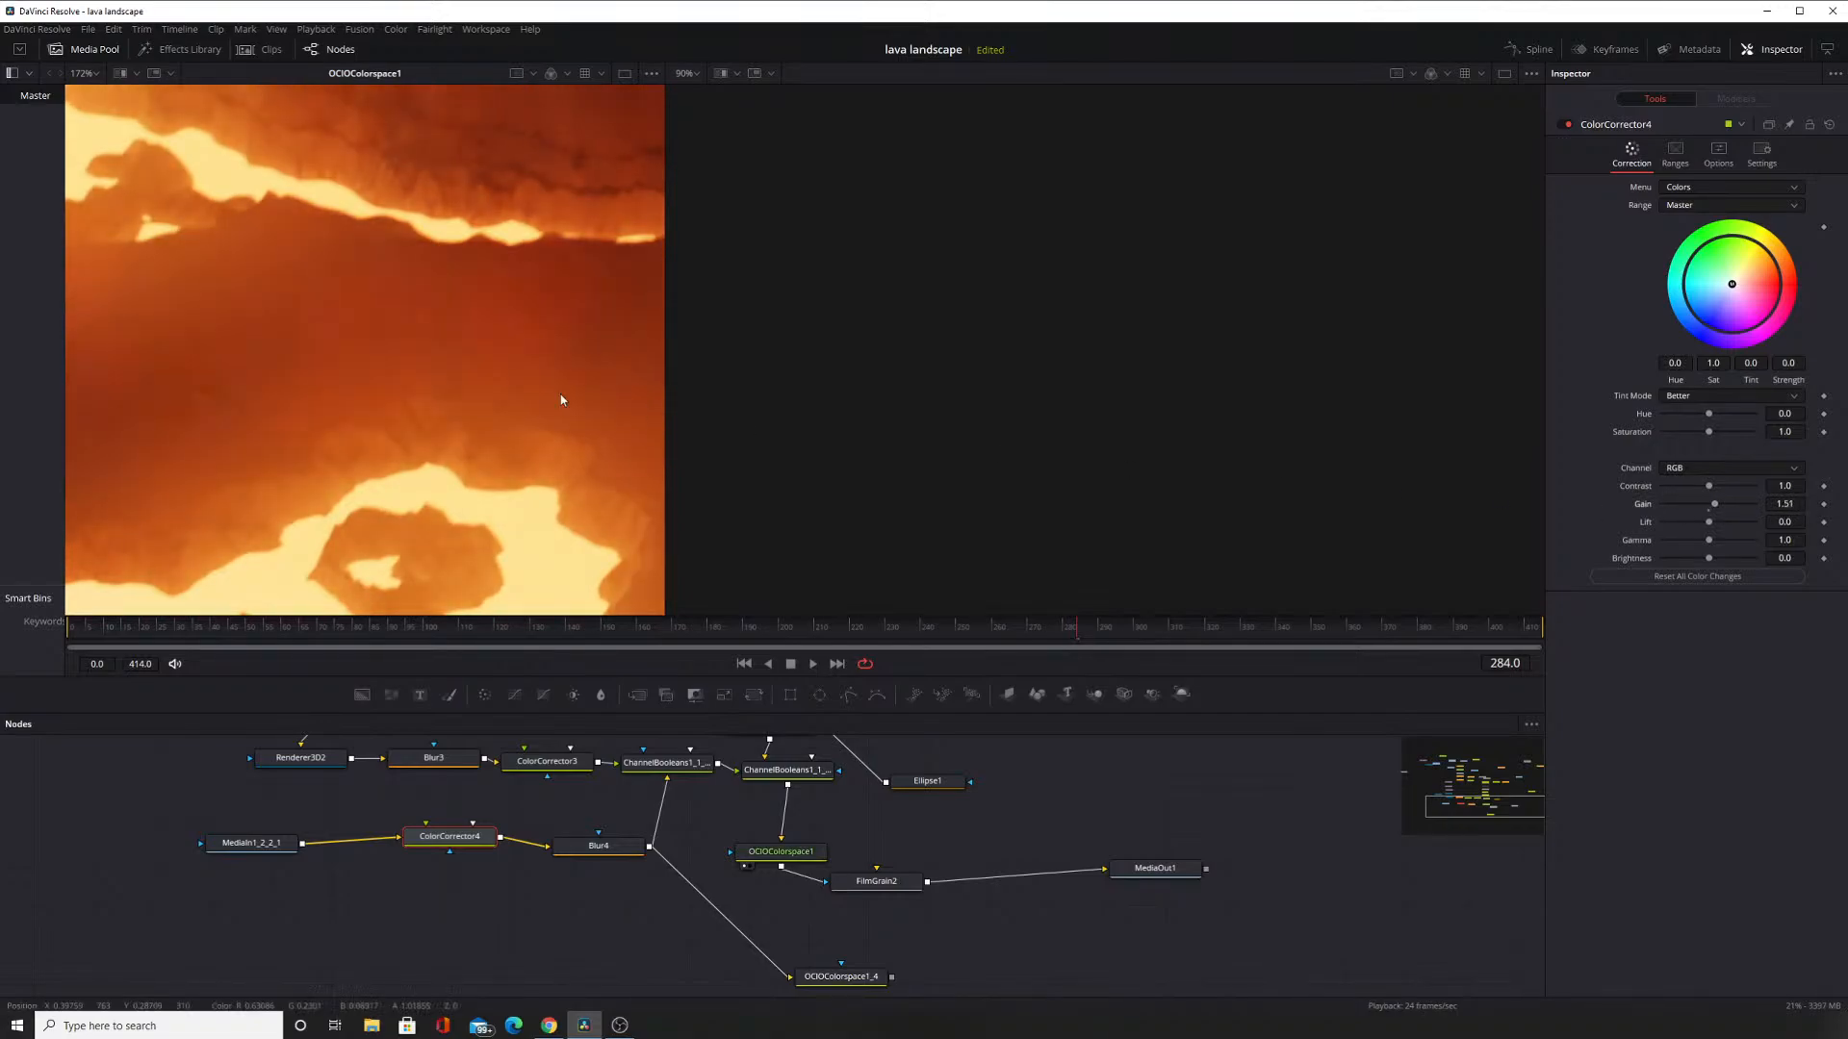
scroll(466, 343, "down", 8)
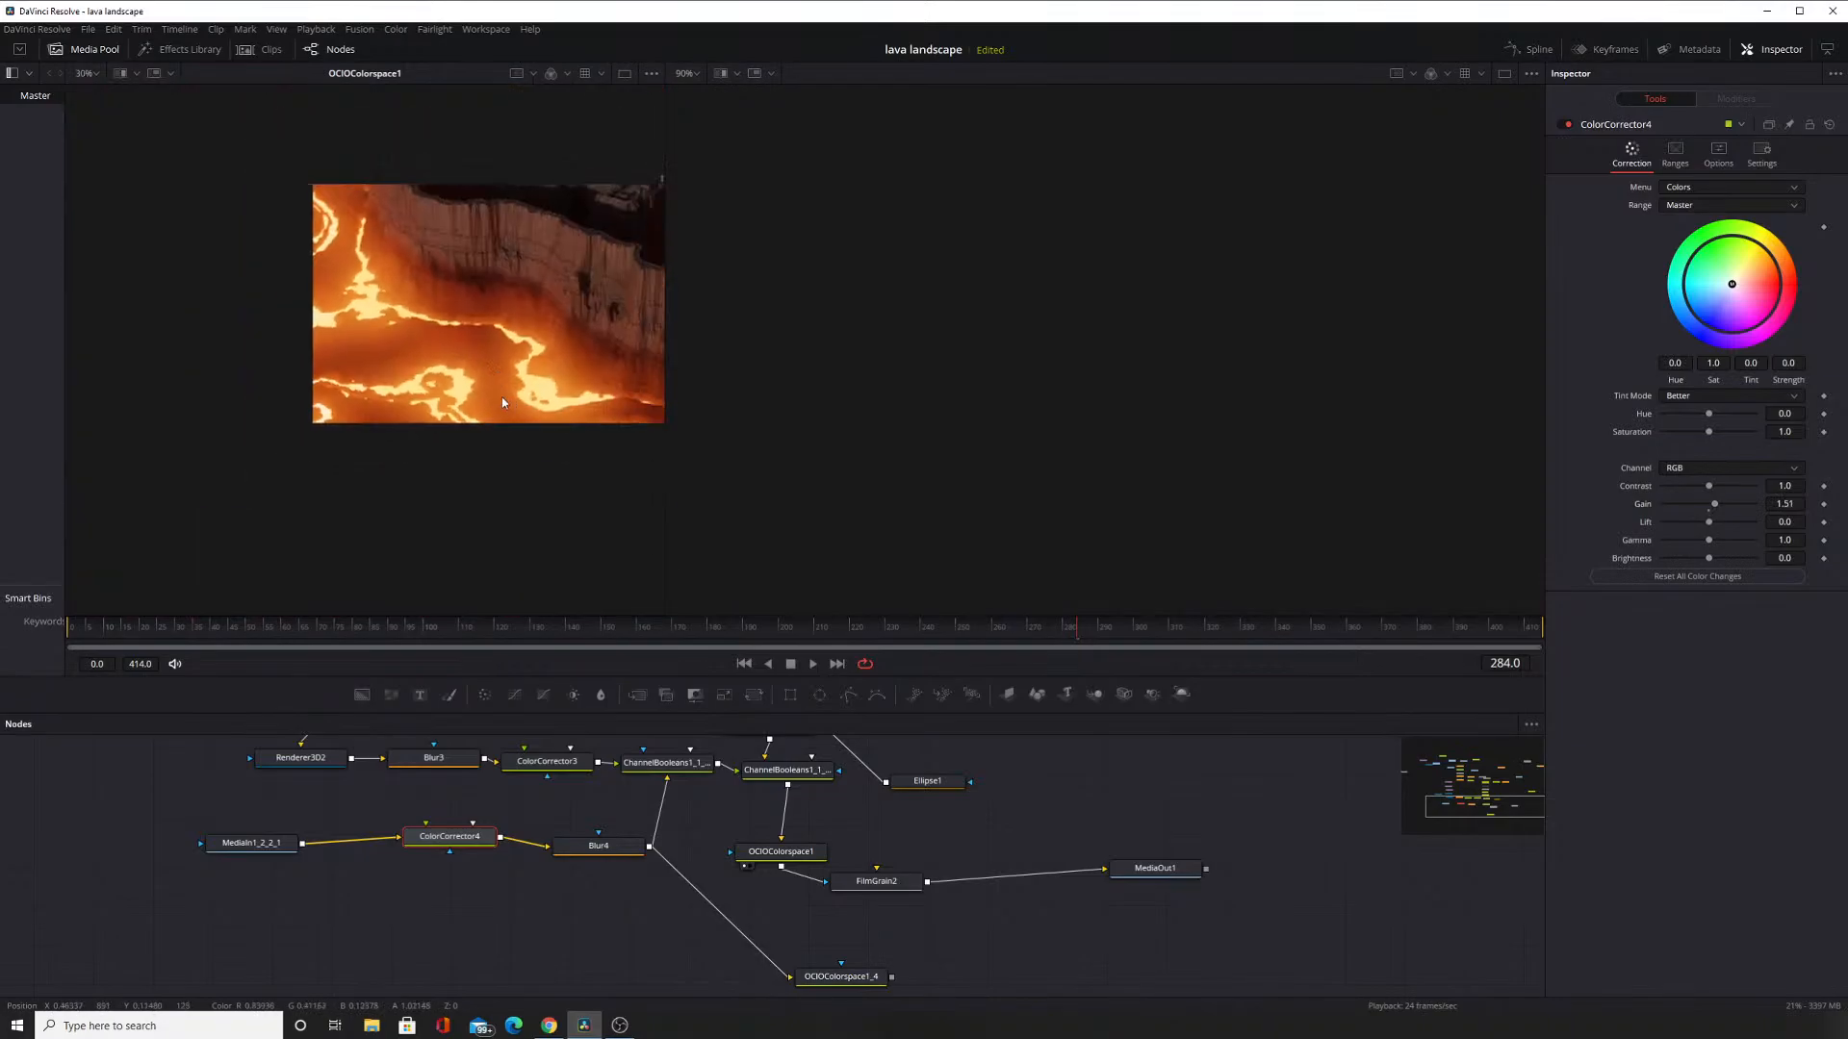
scroll(500, 396, "up", 5)
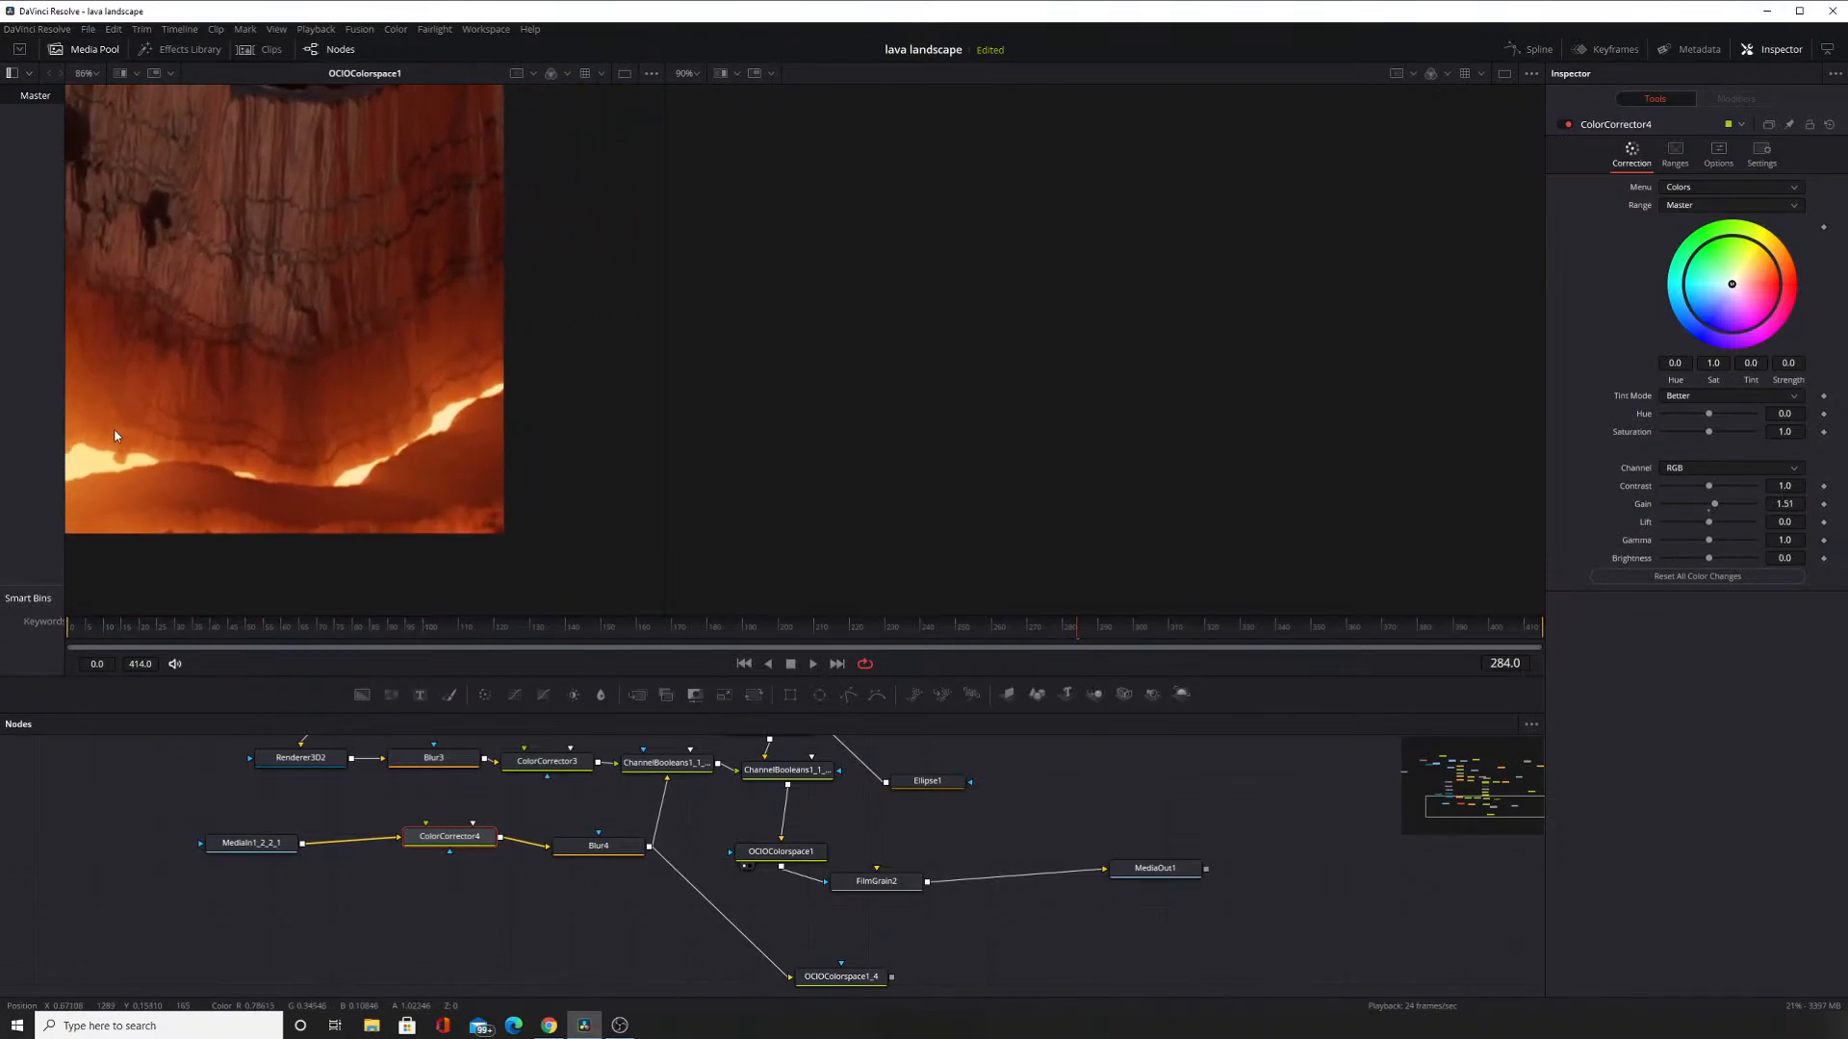
left_click_drag(115, 431, 901, 450)
scroll(545, 326, "up", 2)
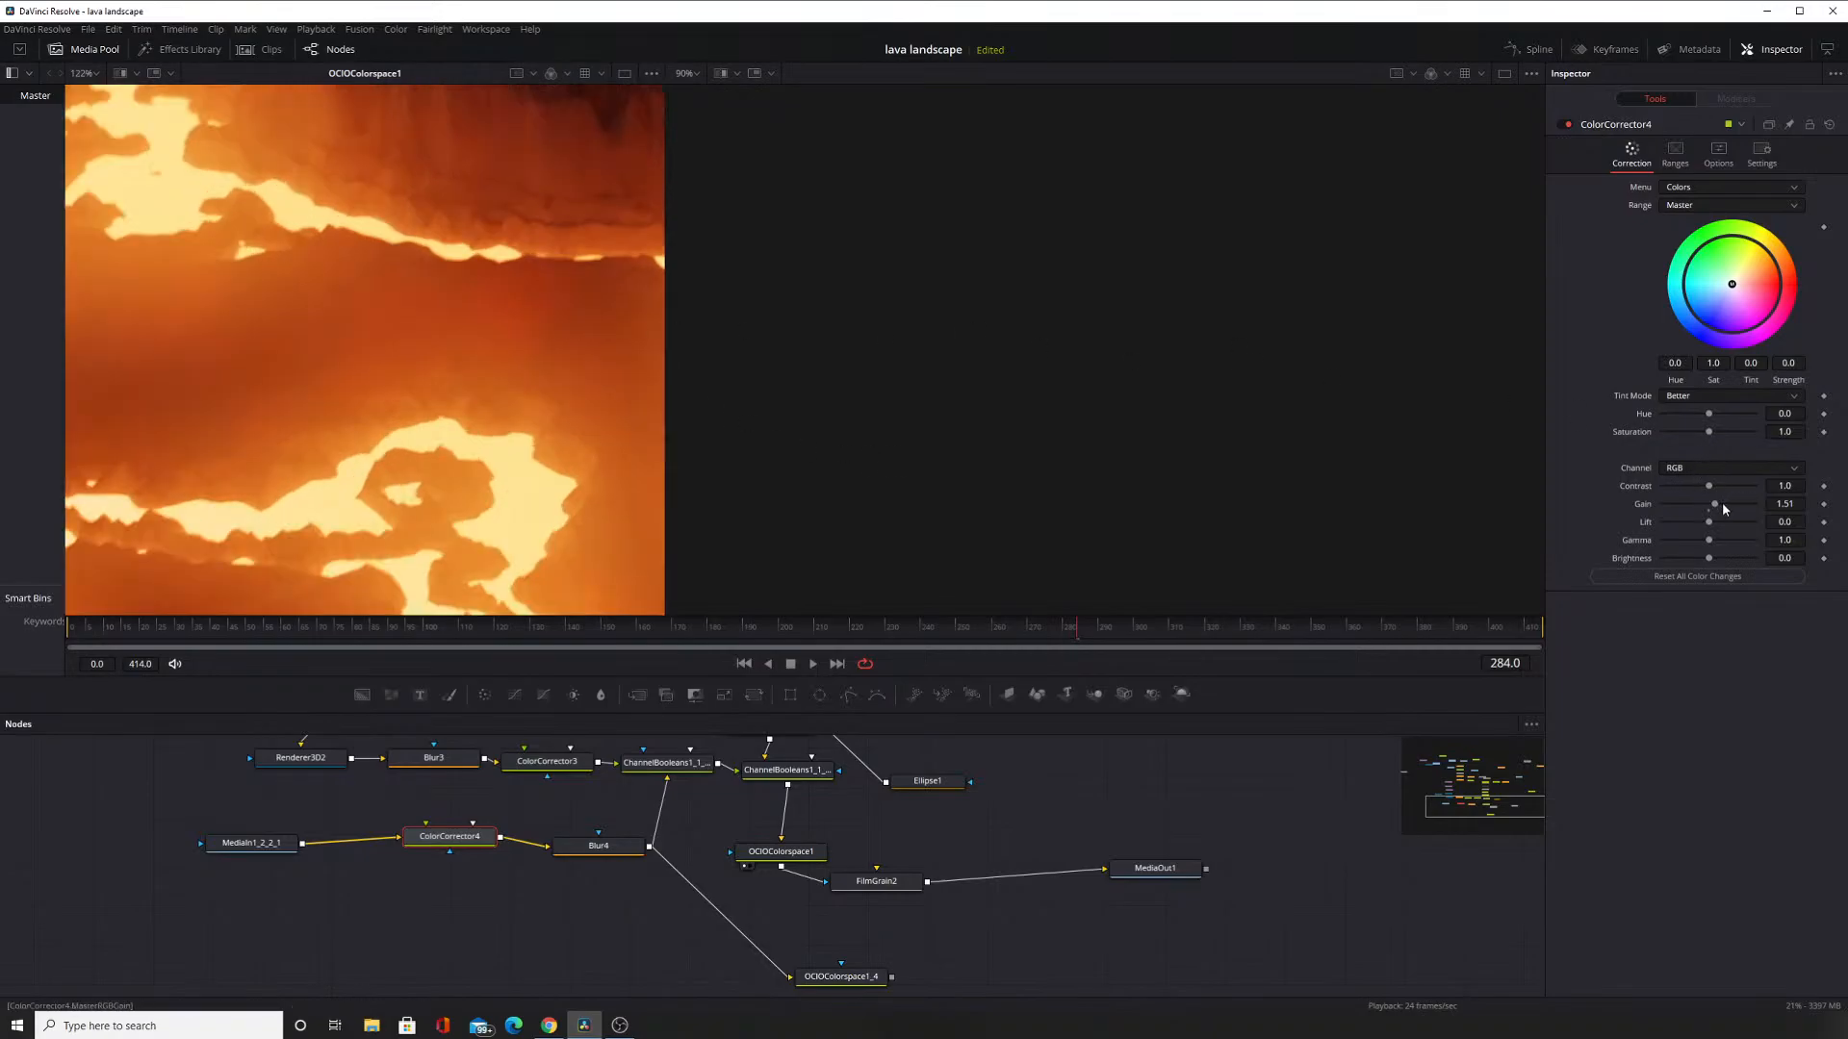
Try a Gain of 0.89 on ColorCorrector4 and compare the glow up close and across the wider landscape.
mouse_move(1724, 509)
left_mouse_down()
mouse_move(1646, 504)
mouse_move(1659, 525)
mouse_move(1760, 535)
mouse_move(1706, 541)
left_mouse_up()
scroll(468, 276, "up", 3)
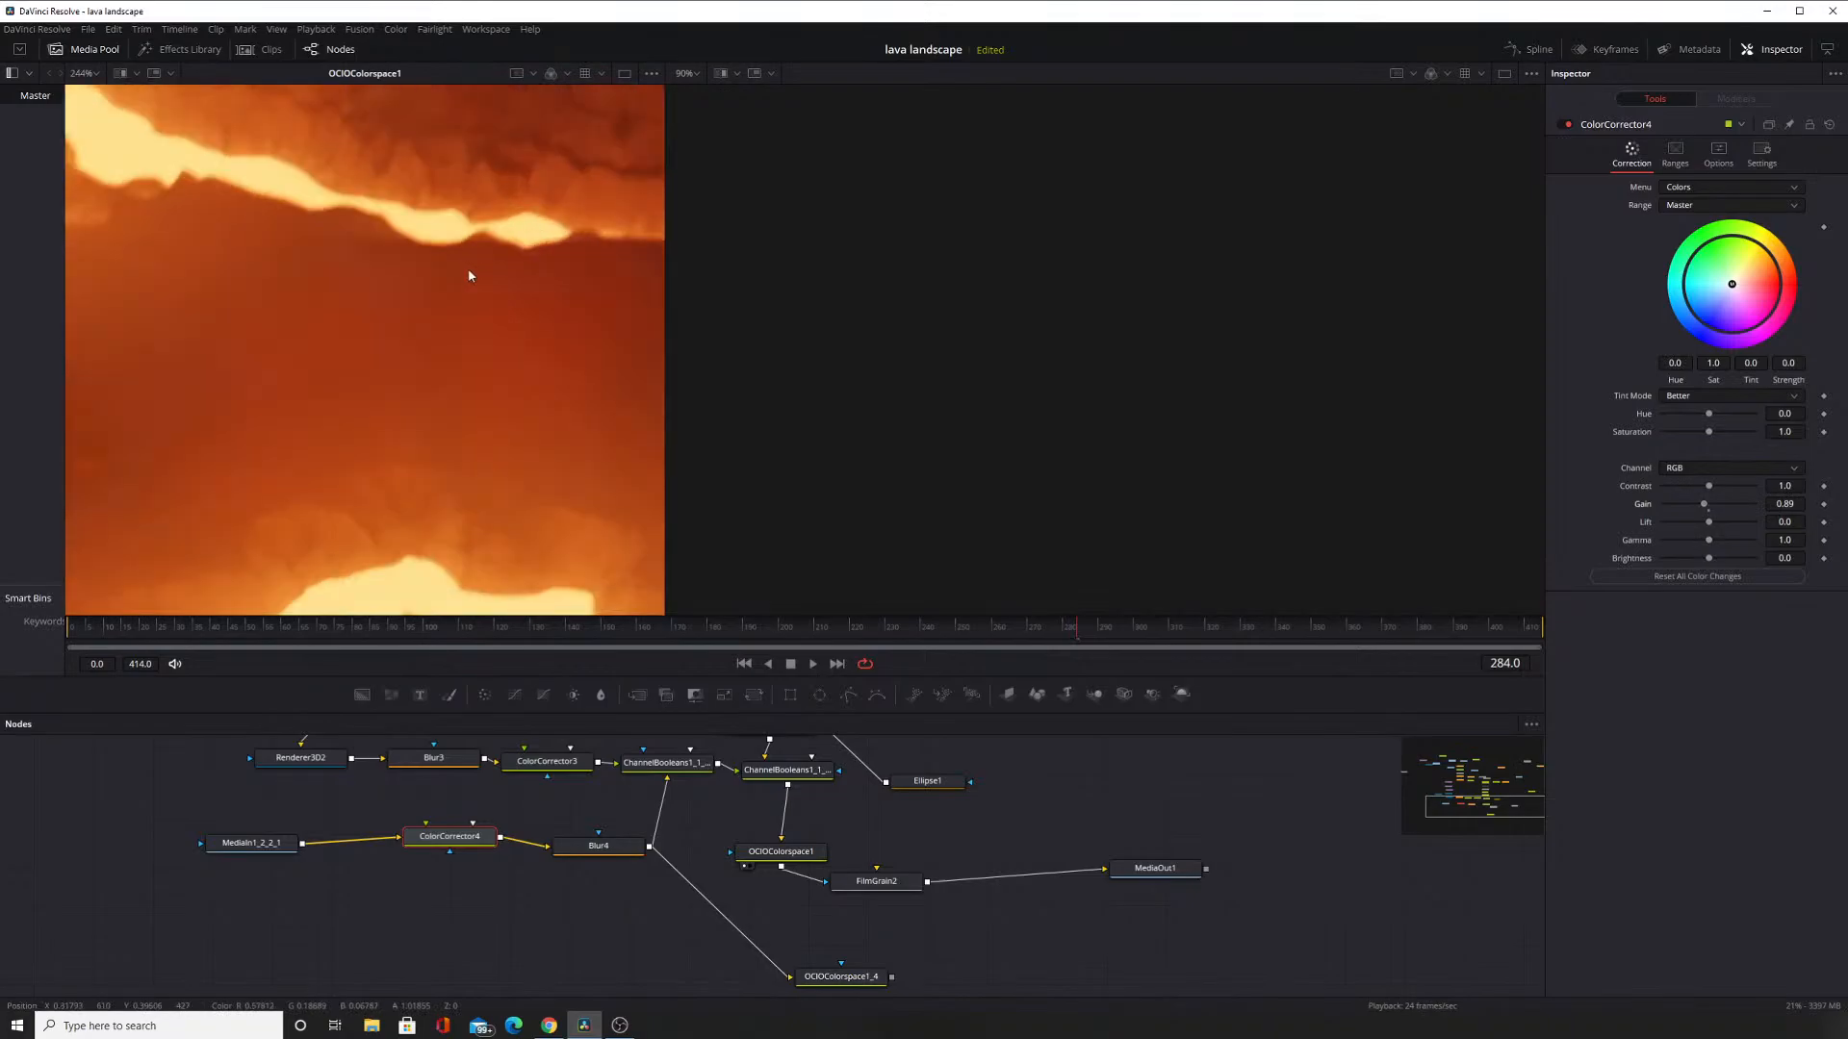
scroll(306, 318, "down", 5)
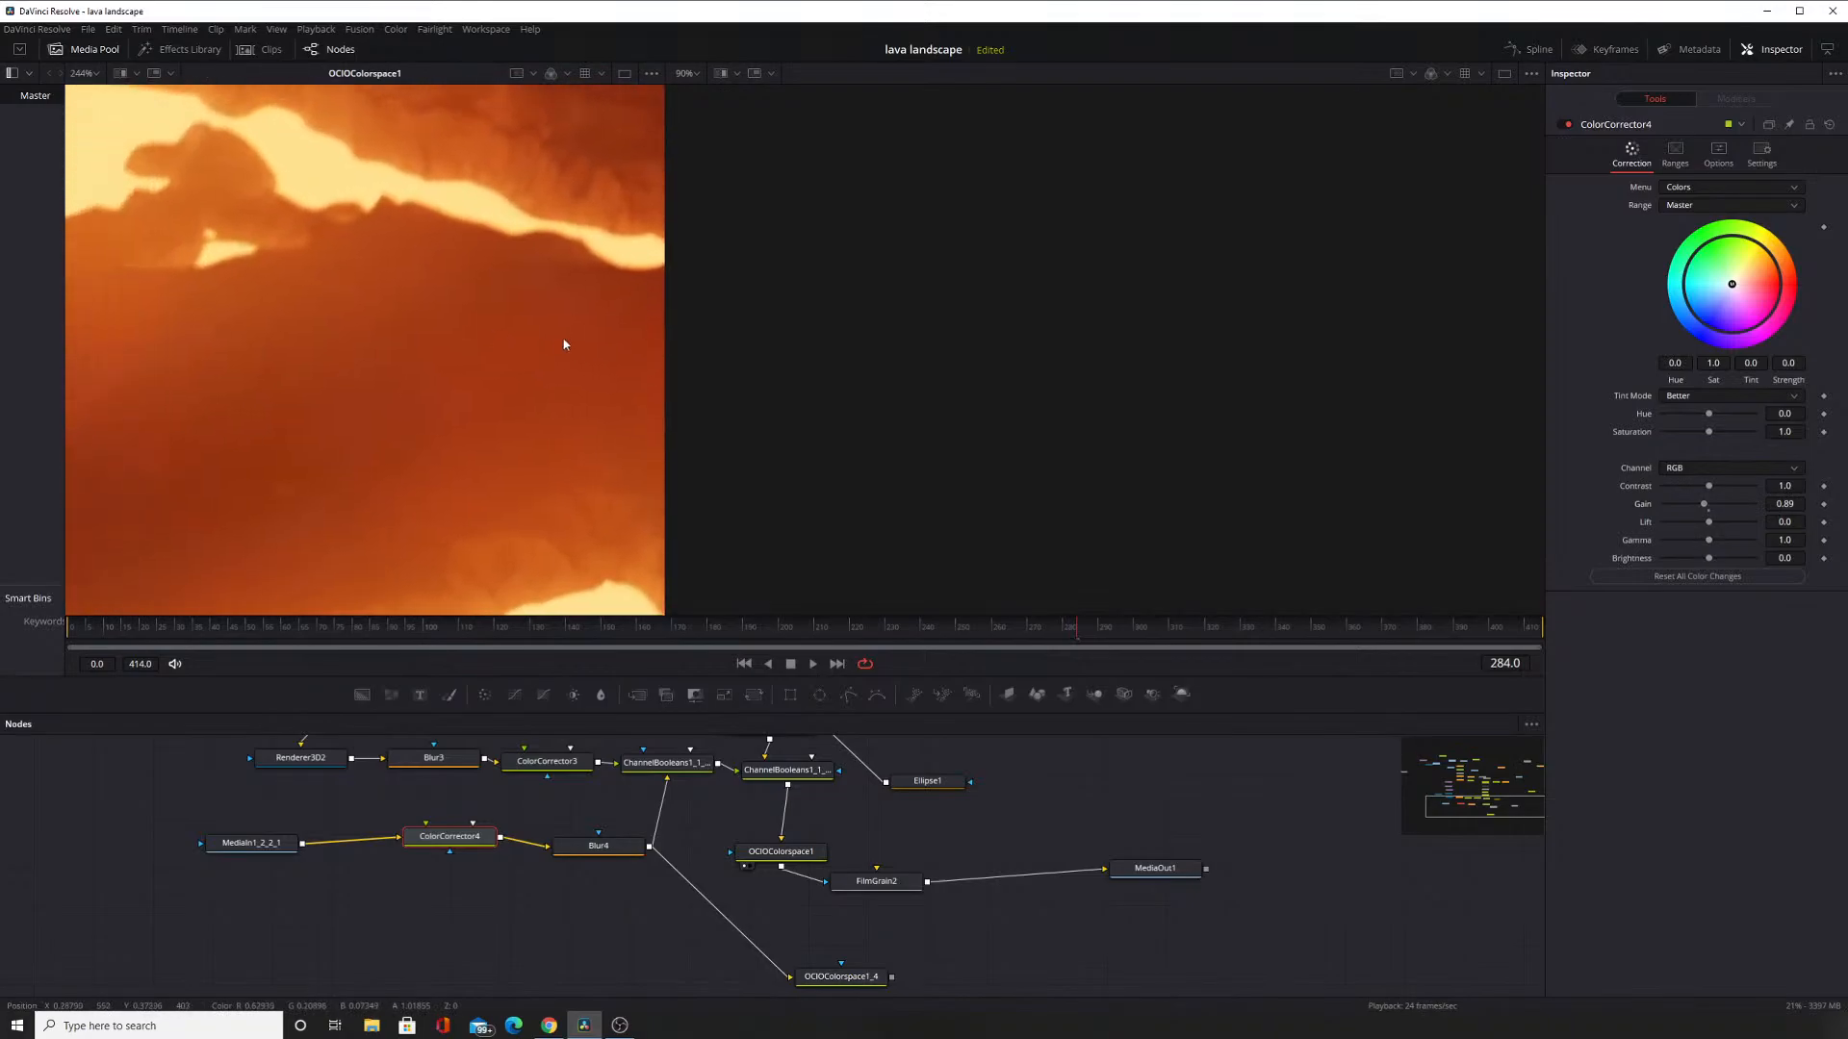
scroll(412, 362, "down", 2)
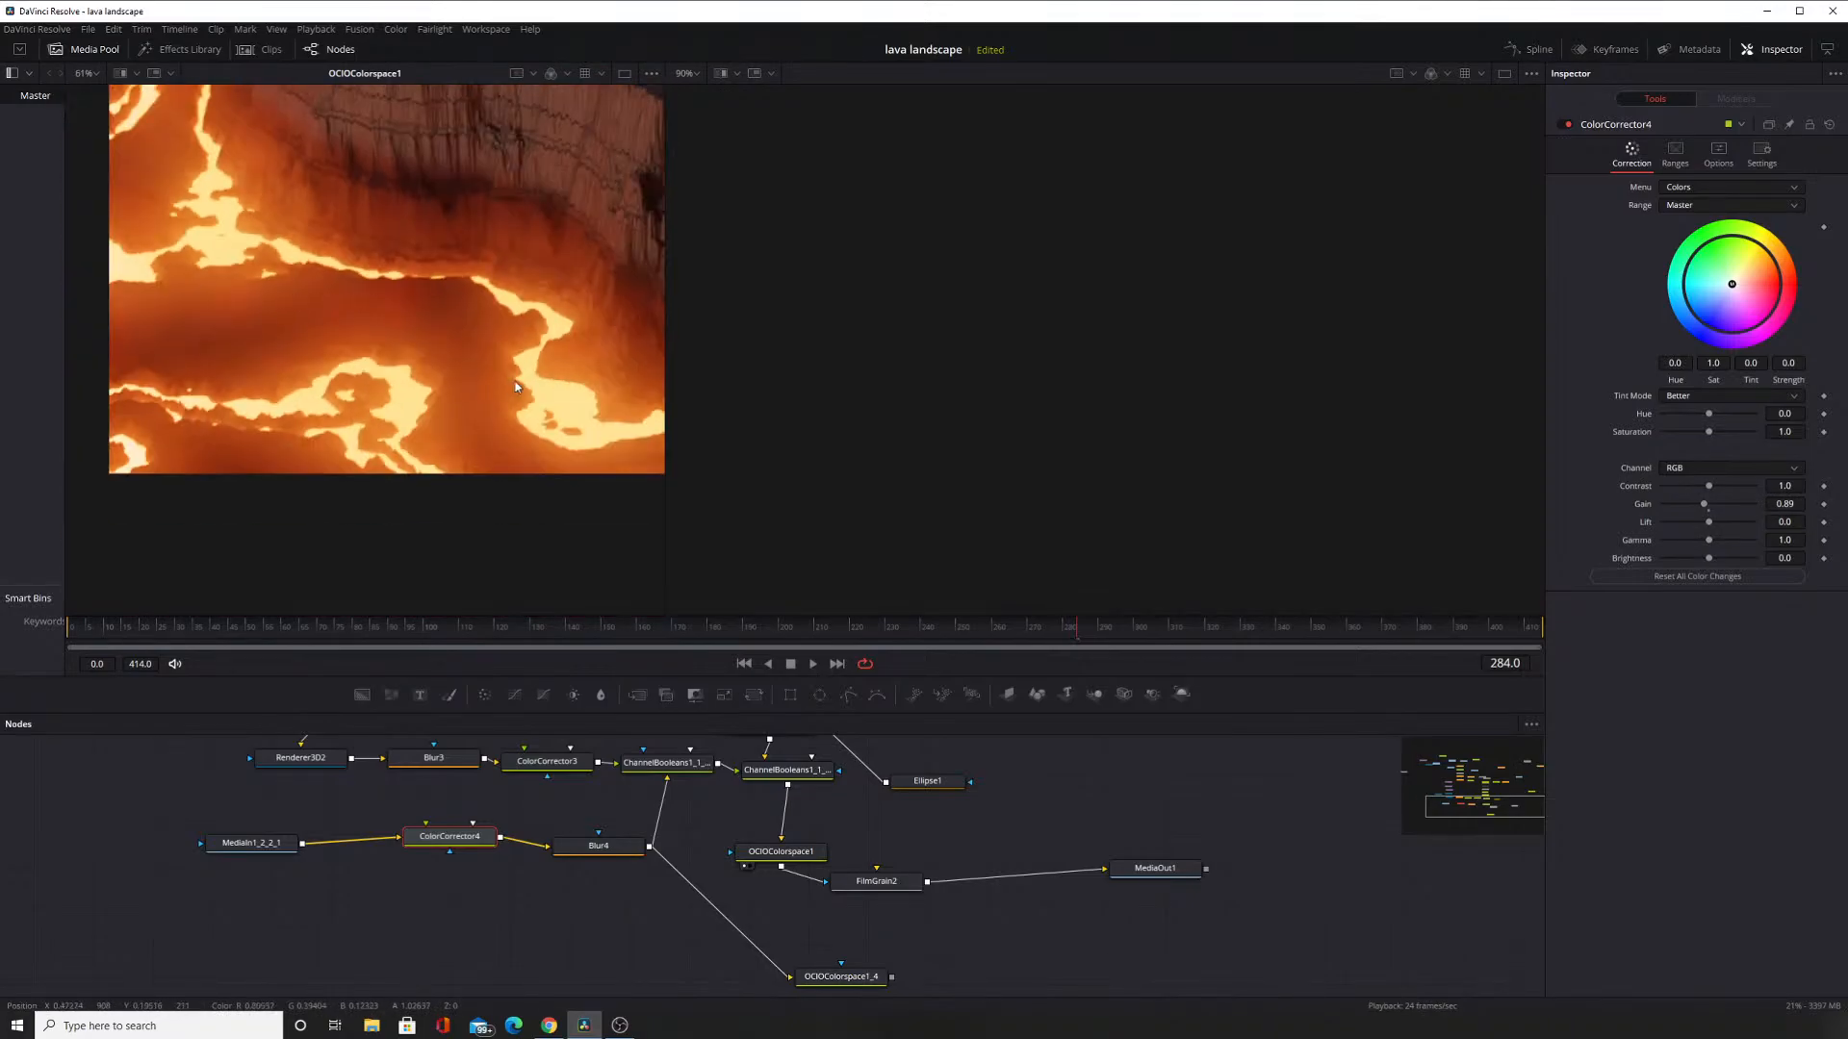
scroll(359, 285, "up", 3)
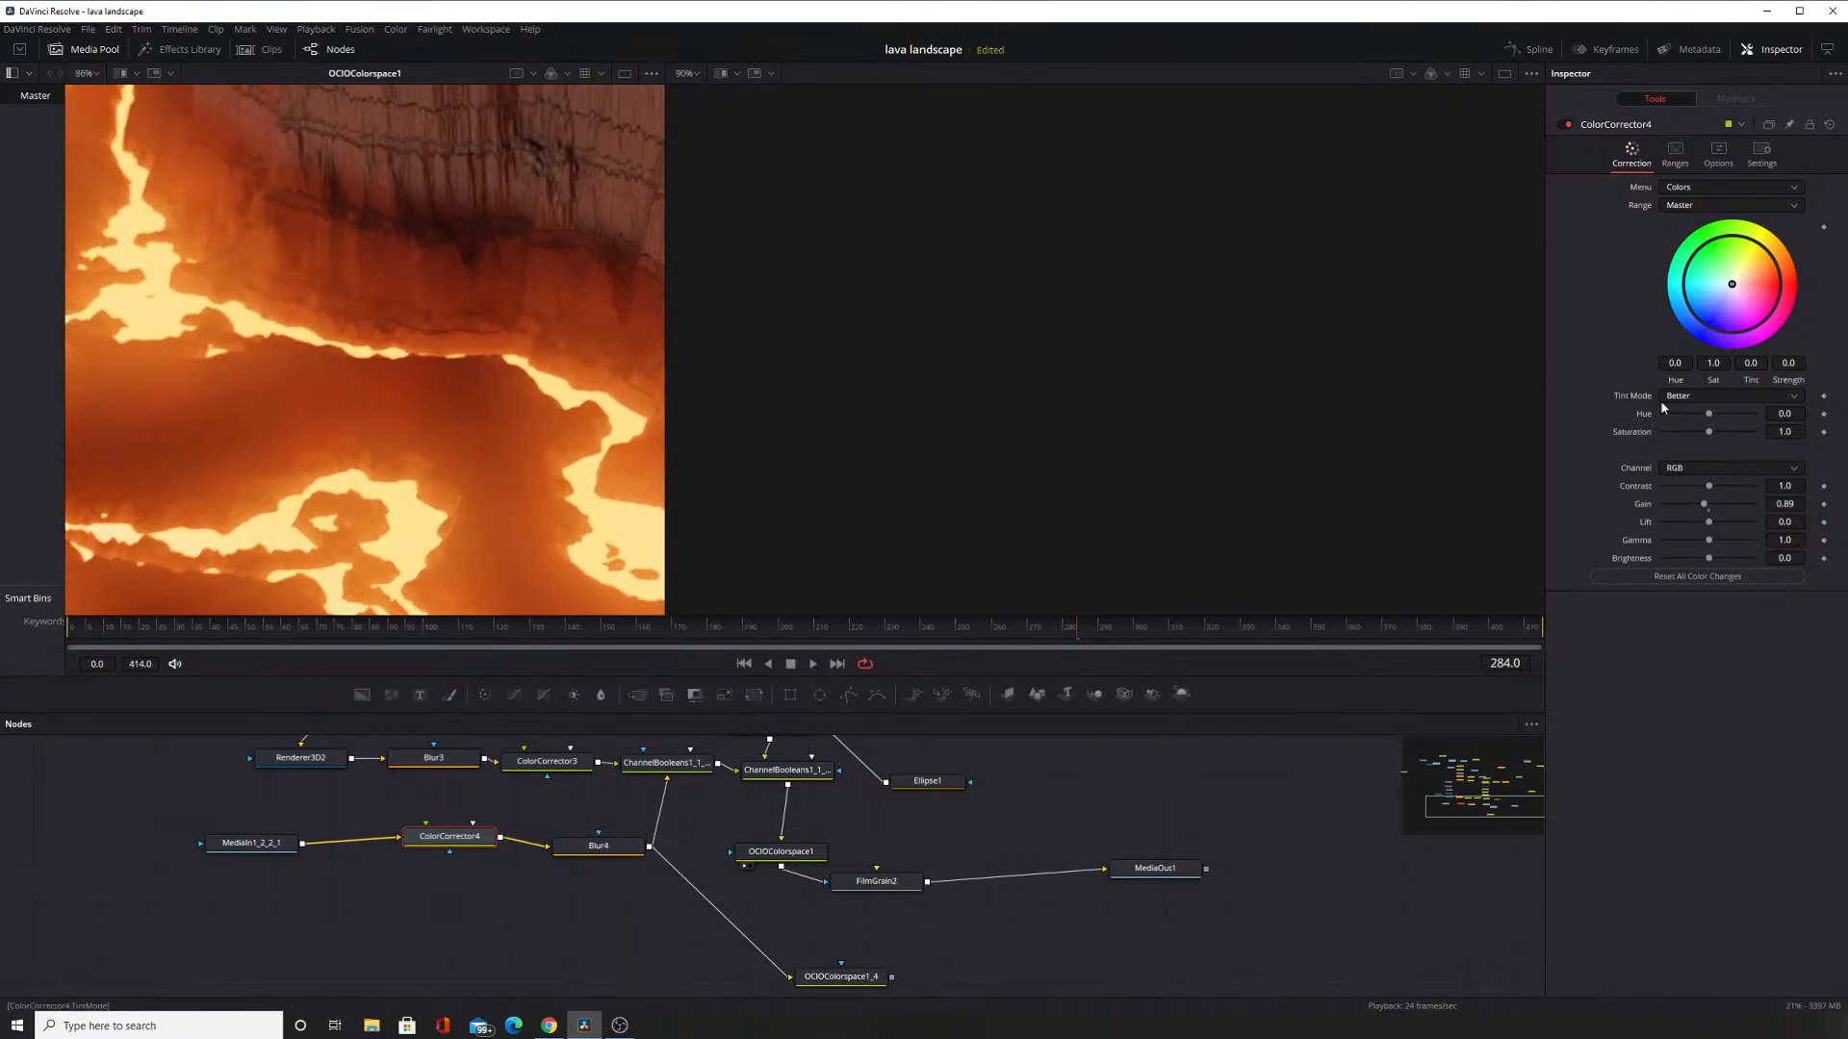
Lower ColorCorrector4's Gain to 0.0 and look over the Channel Booleans and Blur4 nodes that follow it.
left_click_drag(1705, 510, 1681, 519)
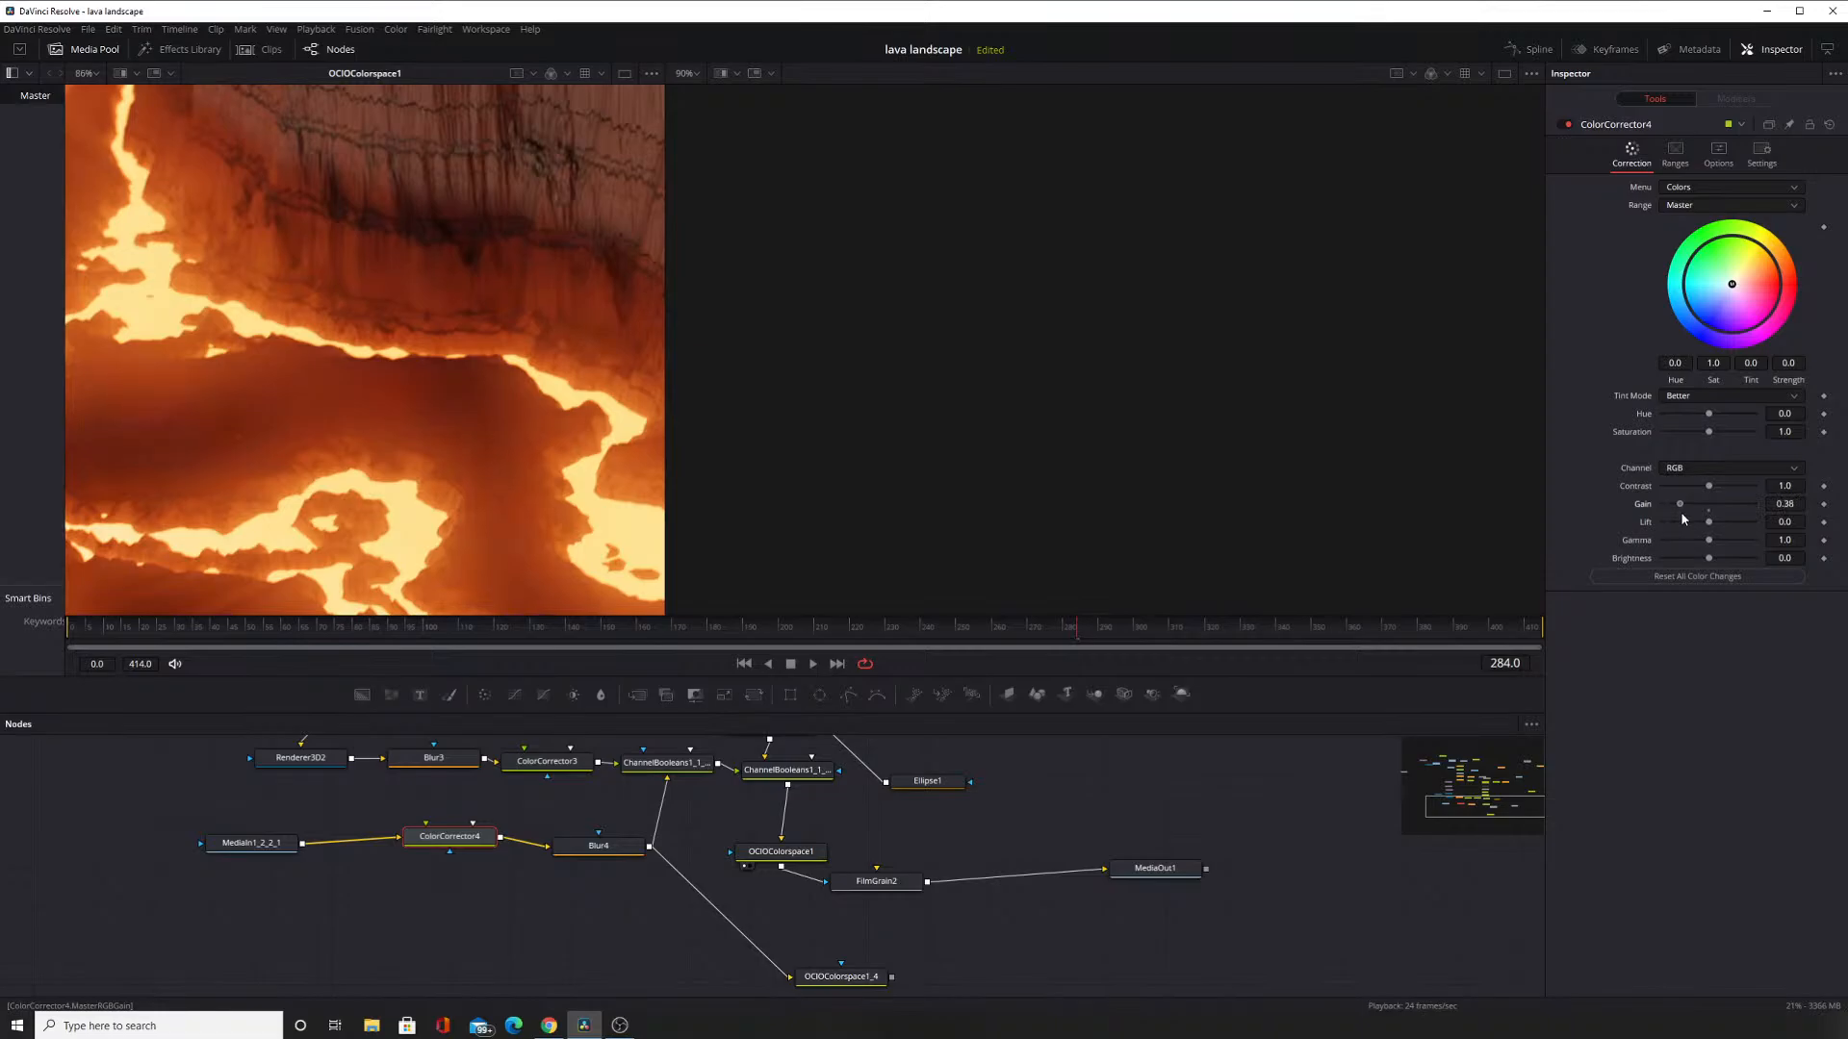
left_click_drag(1698, 521, 1664, 532)
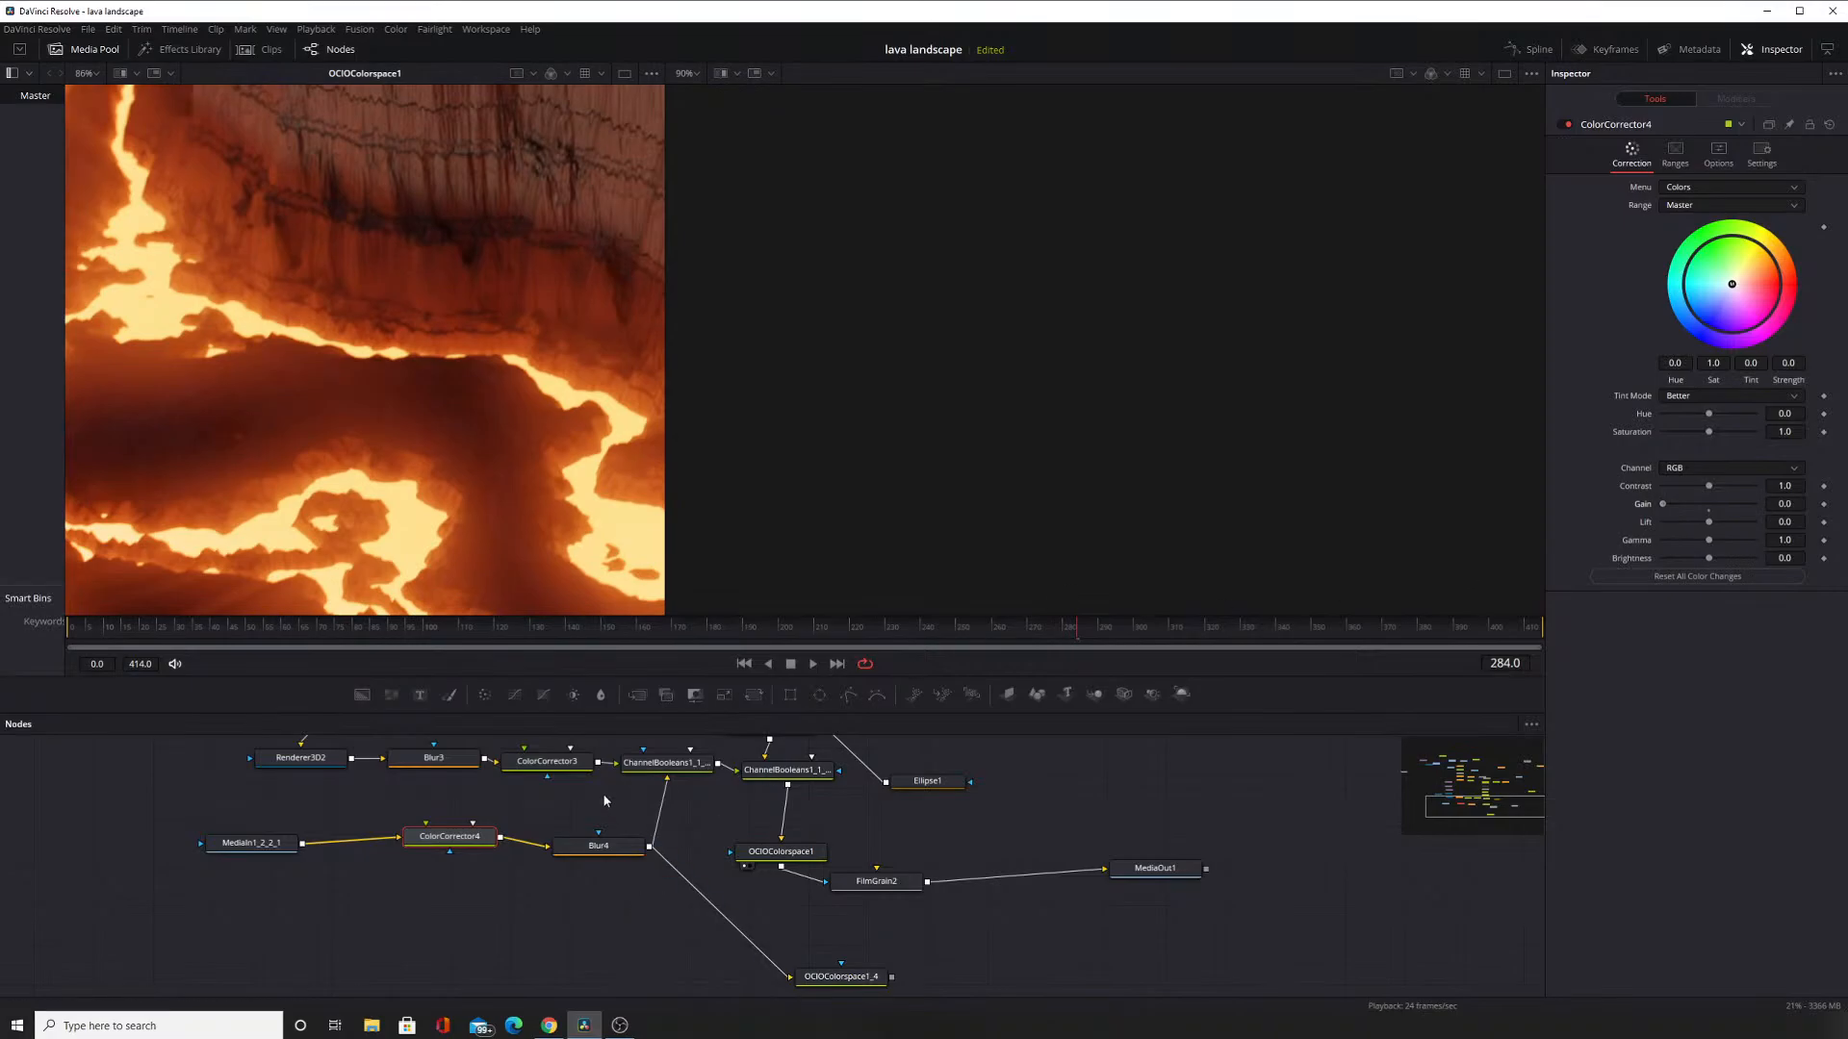
left_click(661, 763)
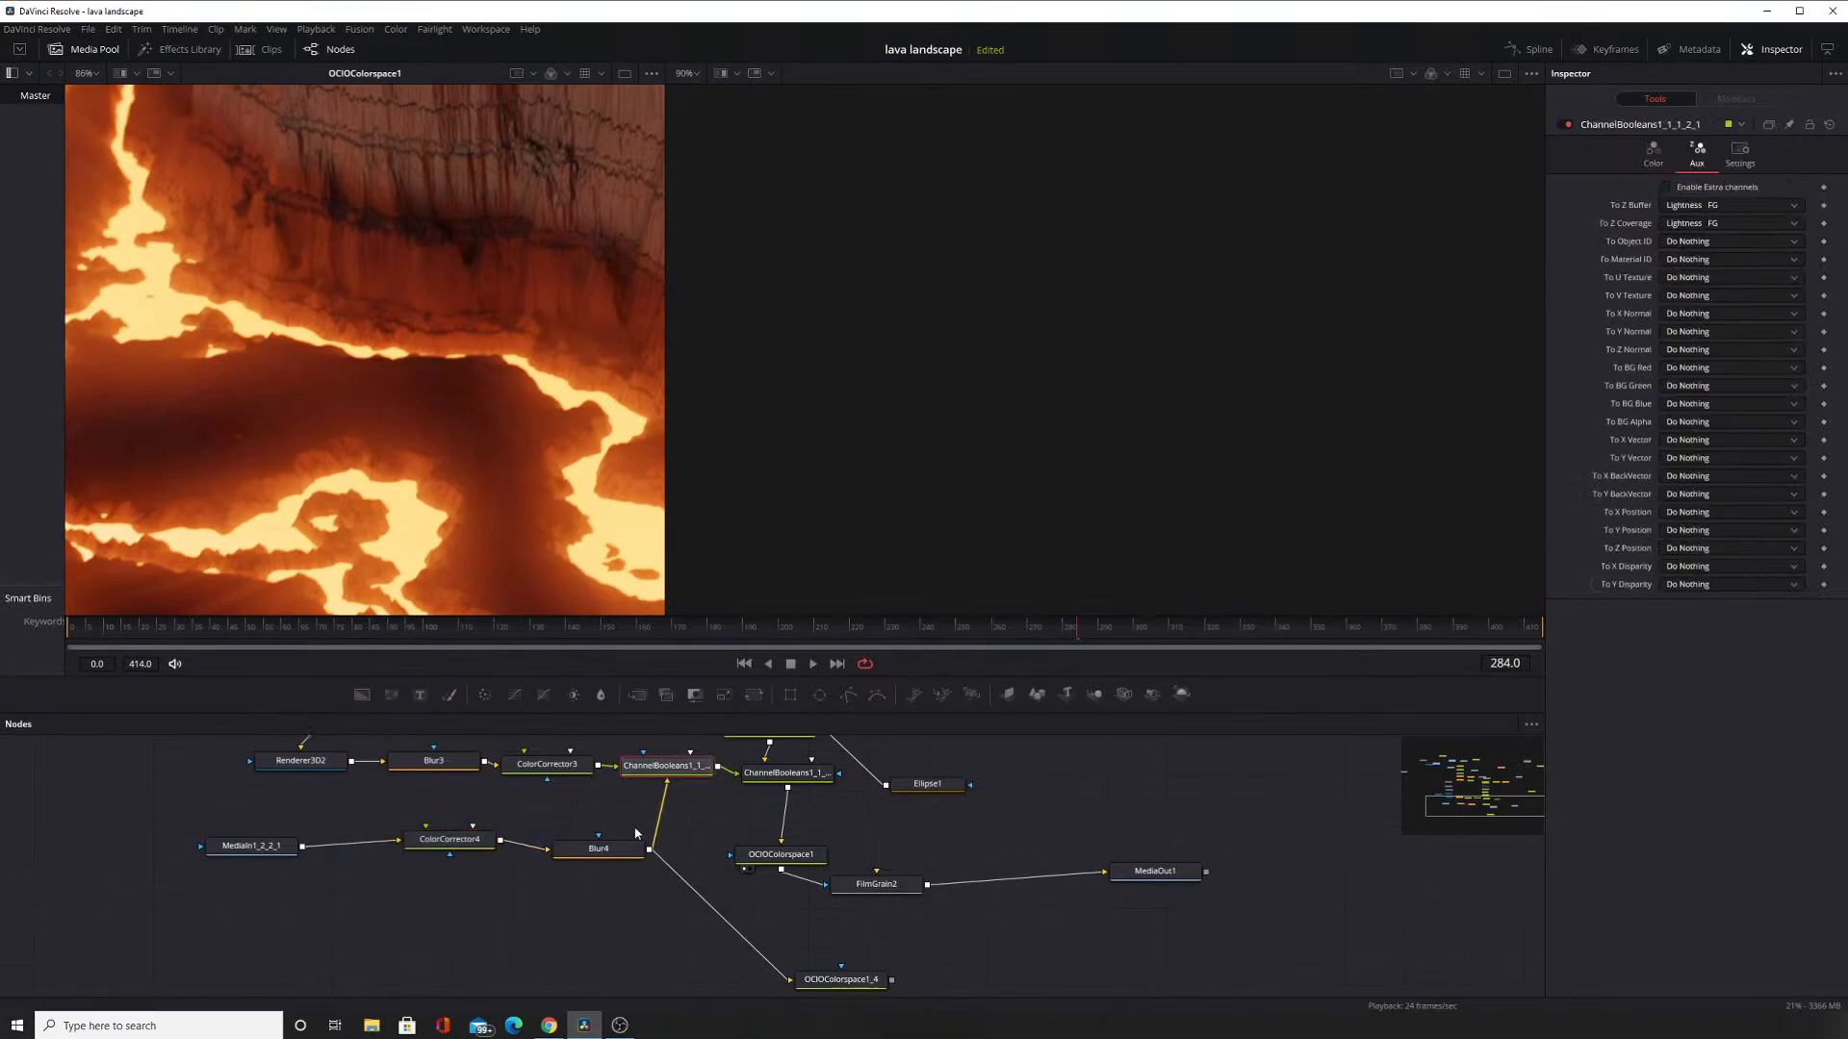
left_click(601, 850)
left_click(449, 844)
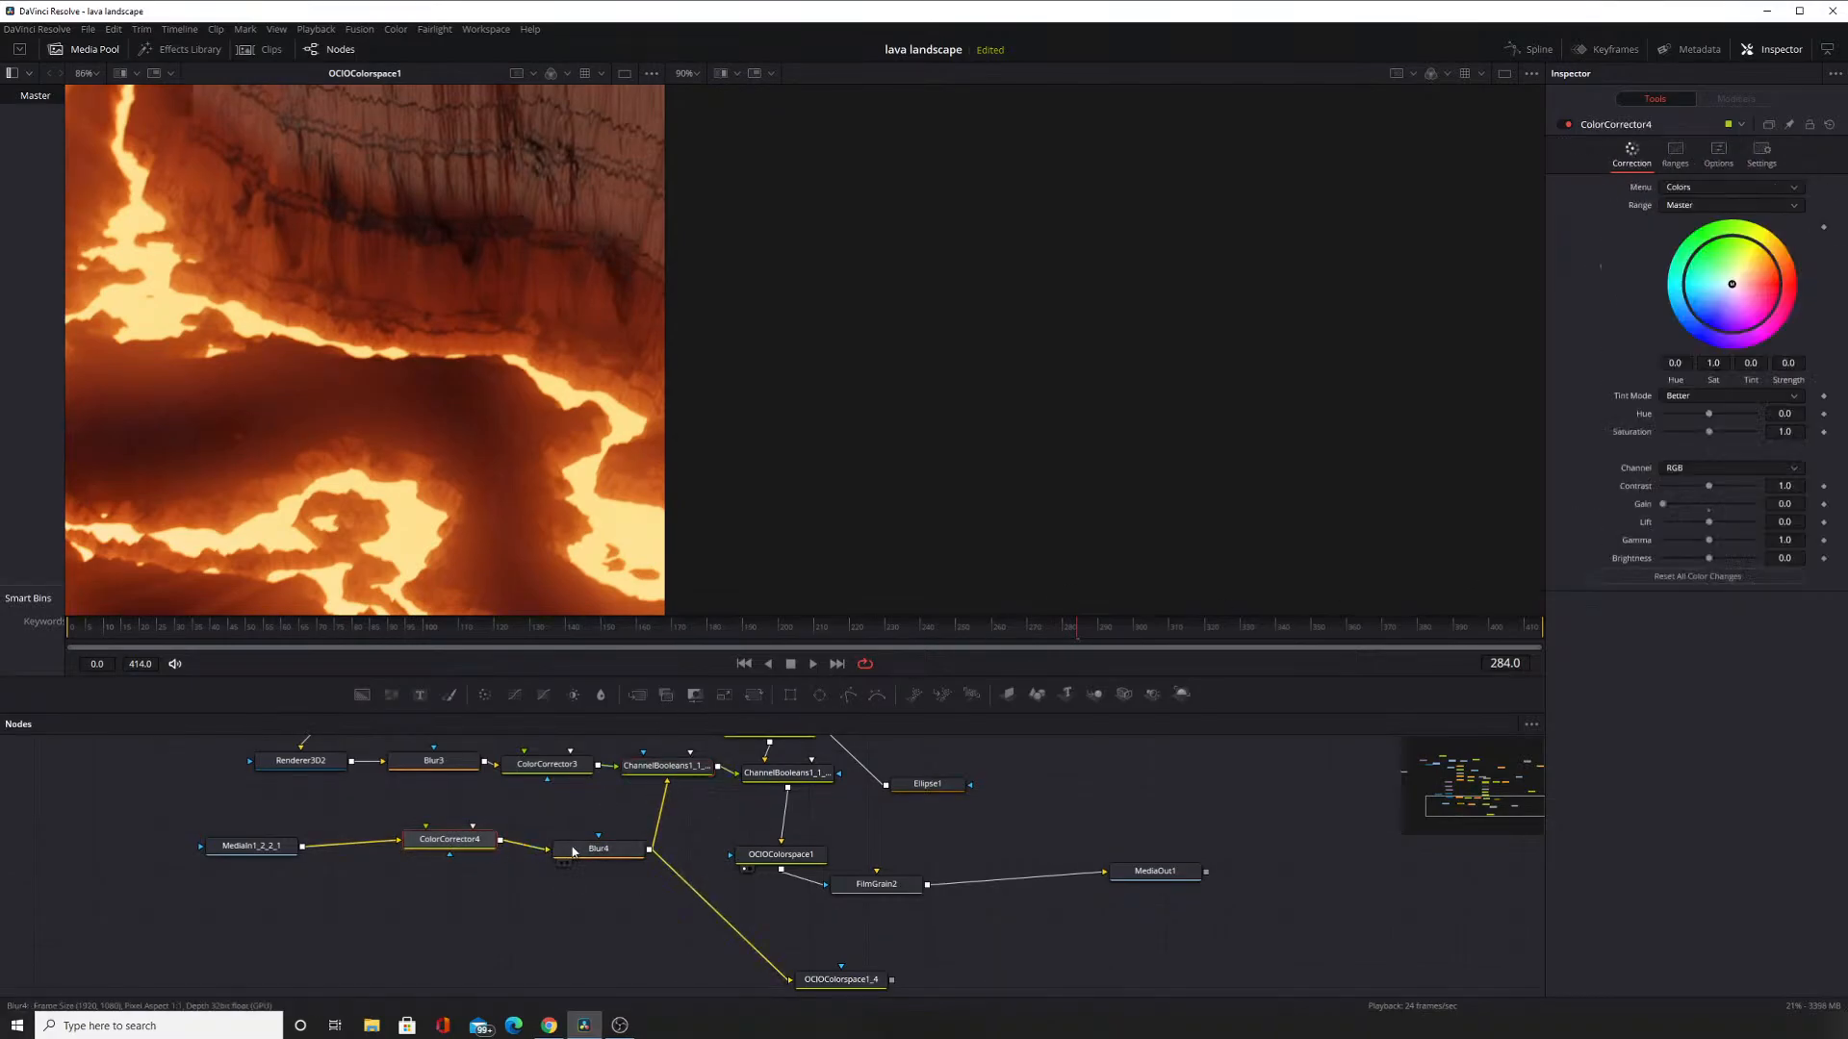
View the output of ChannelBooleans1_1_1_2_1, followed by that of the downstream ChannelBooleans1_1_1_2.
left_click(578, 852)
left_click(628, 780)
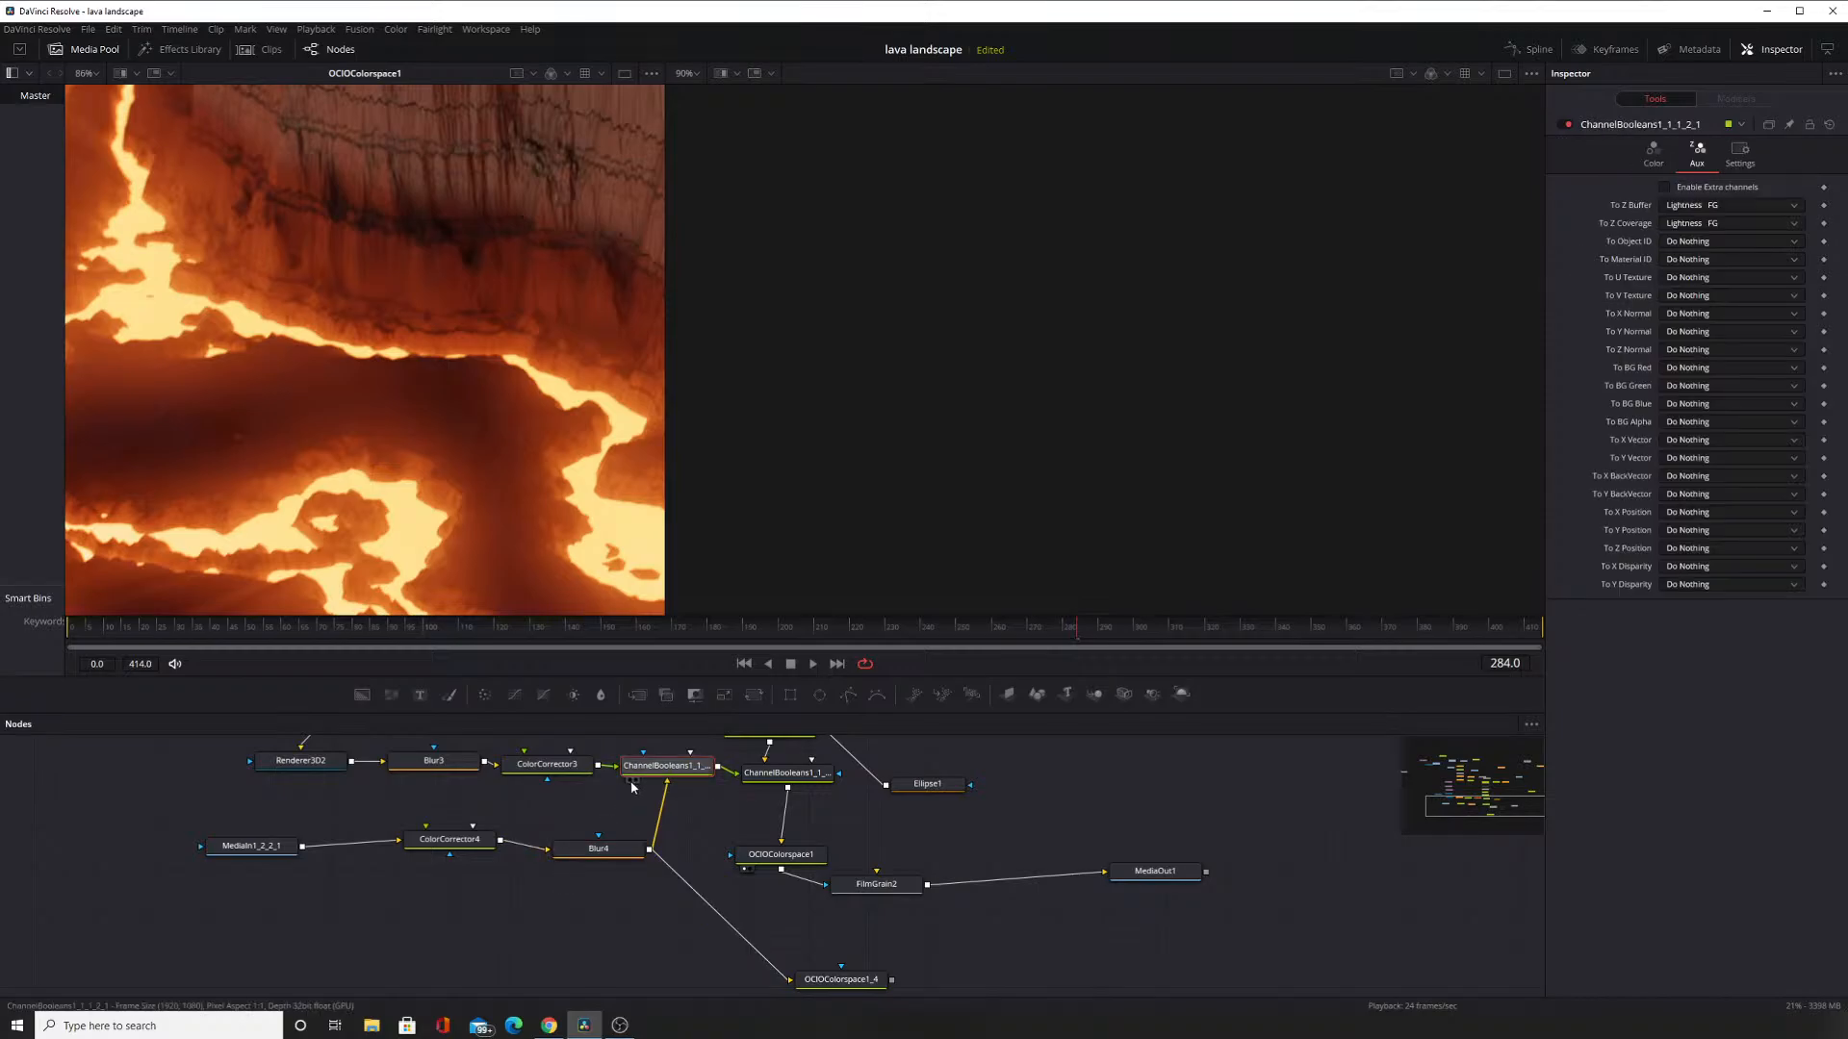
left_click(632, 782)
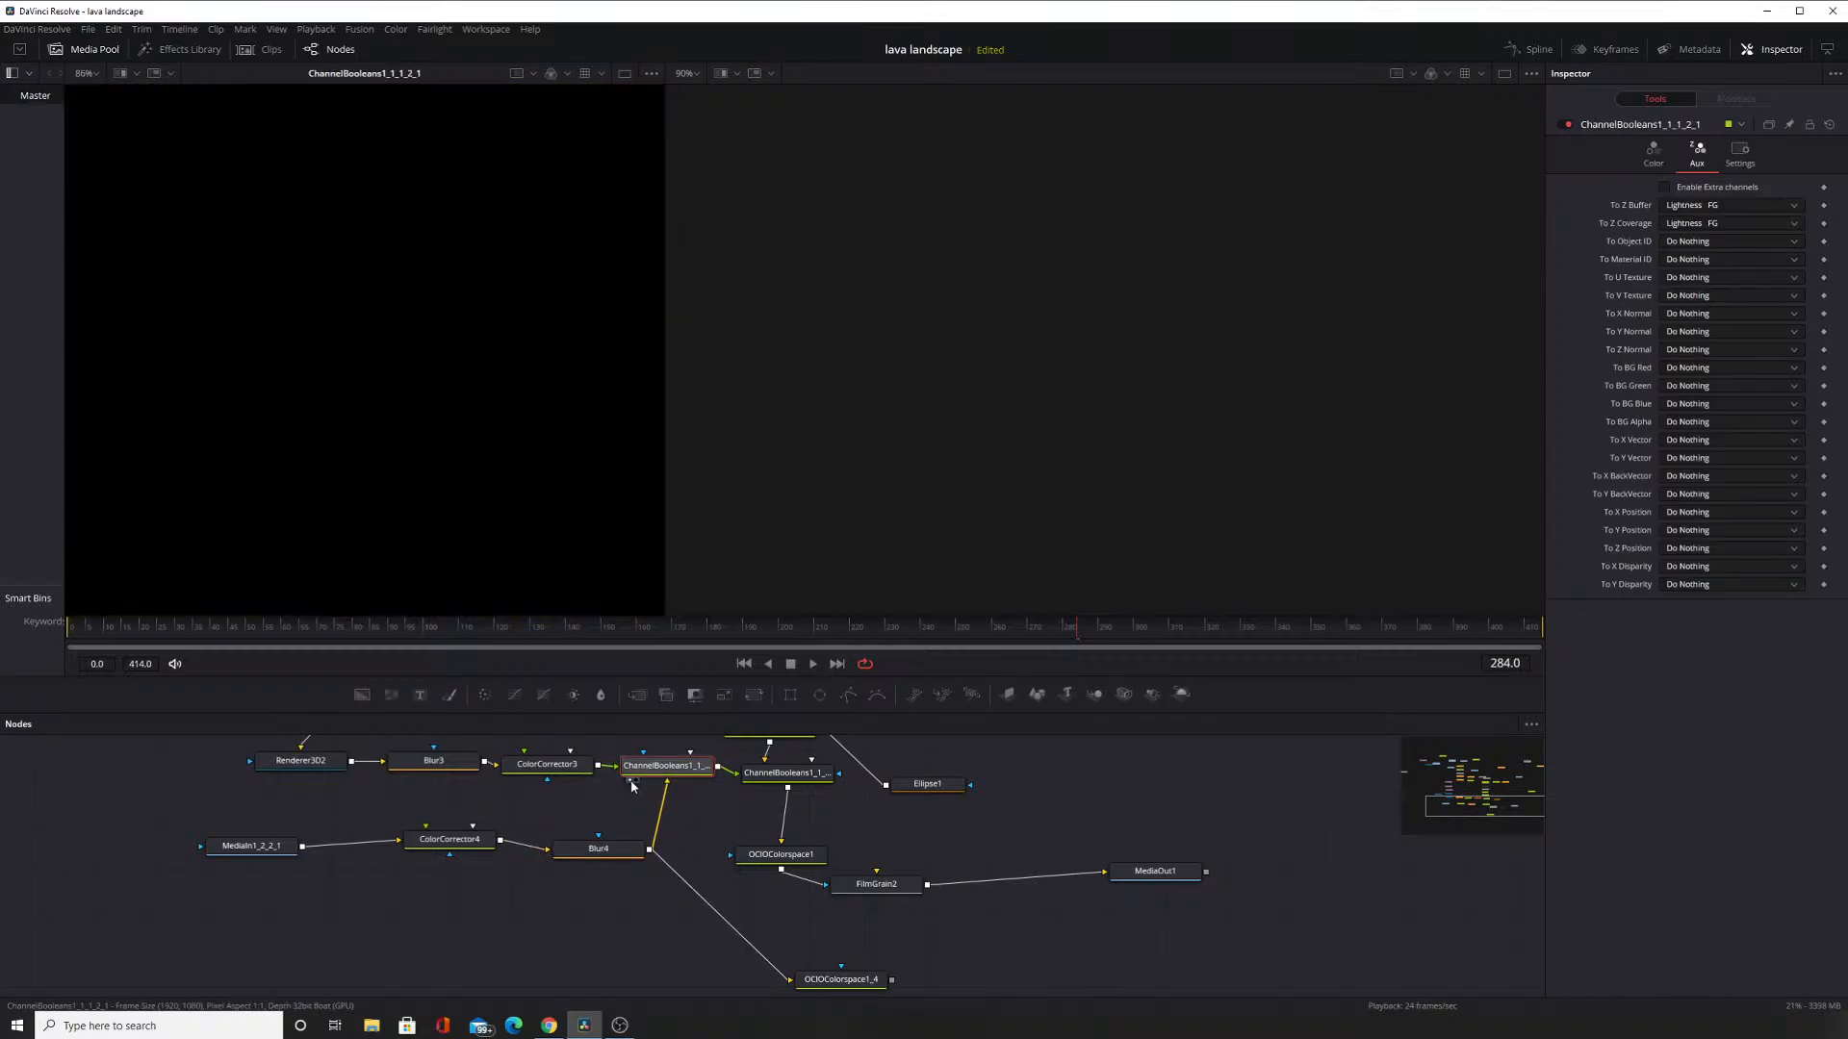
left_click(752, 788)
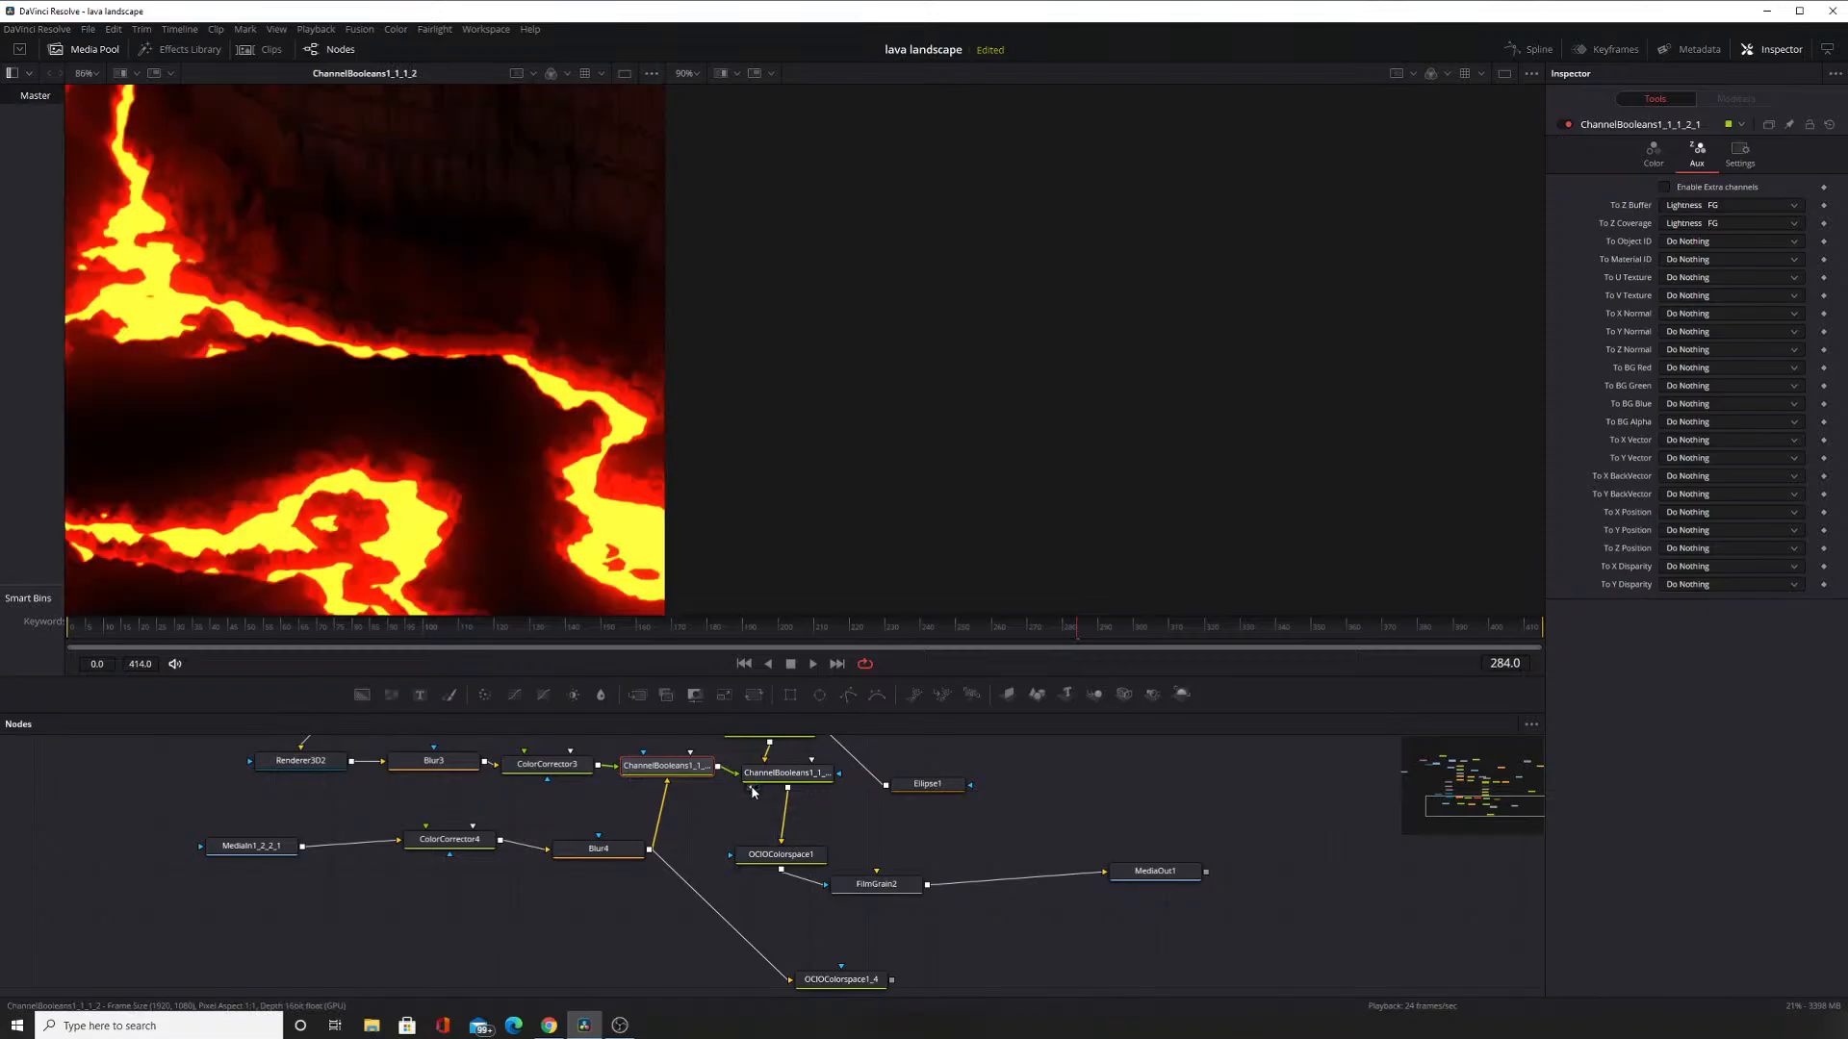
Switch the output of ChannelBooleans1_1_1_2_1 between both viewers, ending with it shown in the first viewer only.
left_click(631, 784)
left_click(635, 784)
left_click(631, 783)
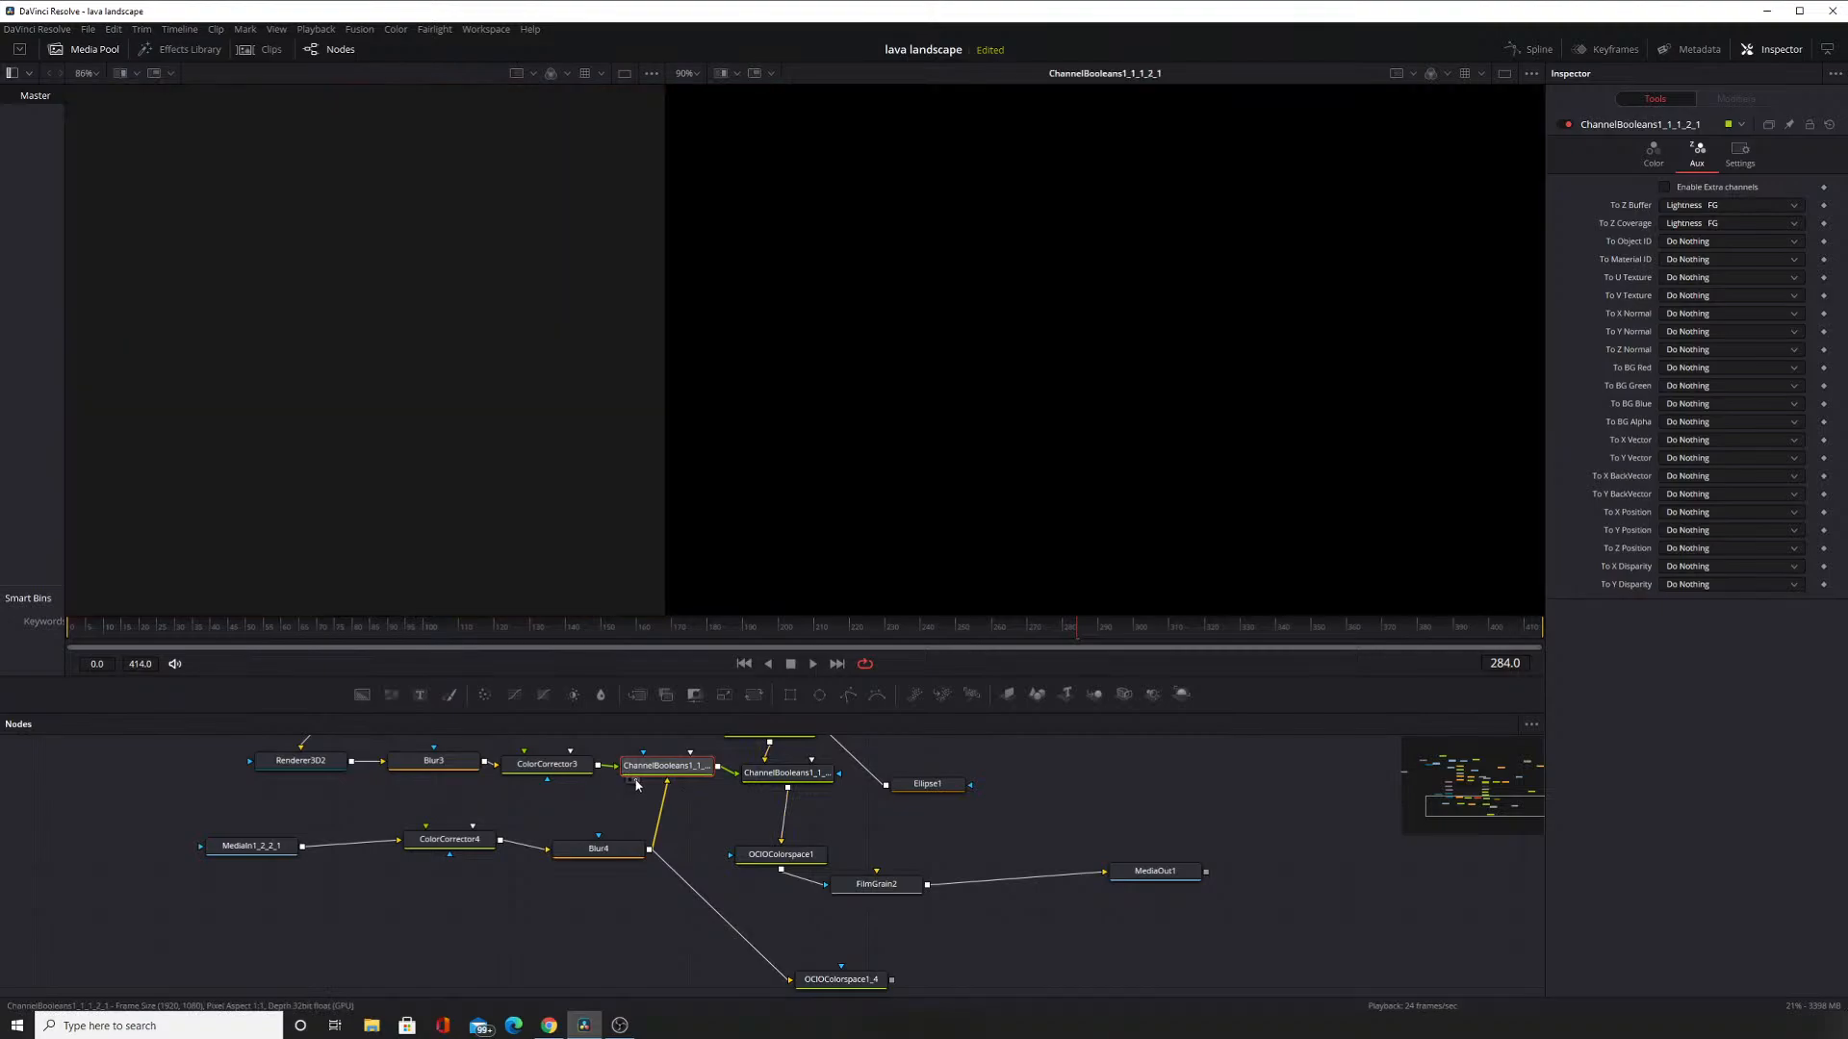
left_click(635, 785)
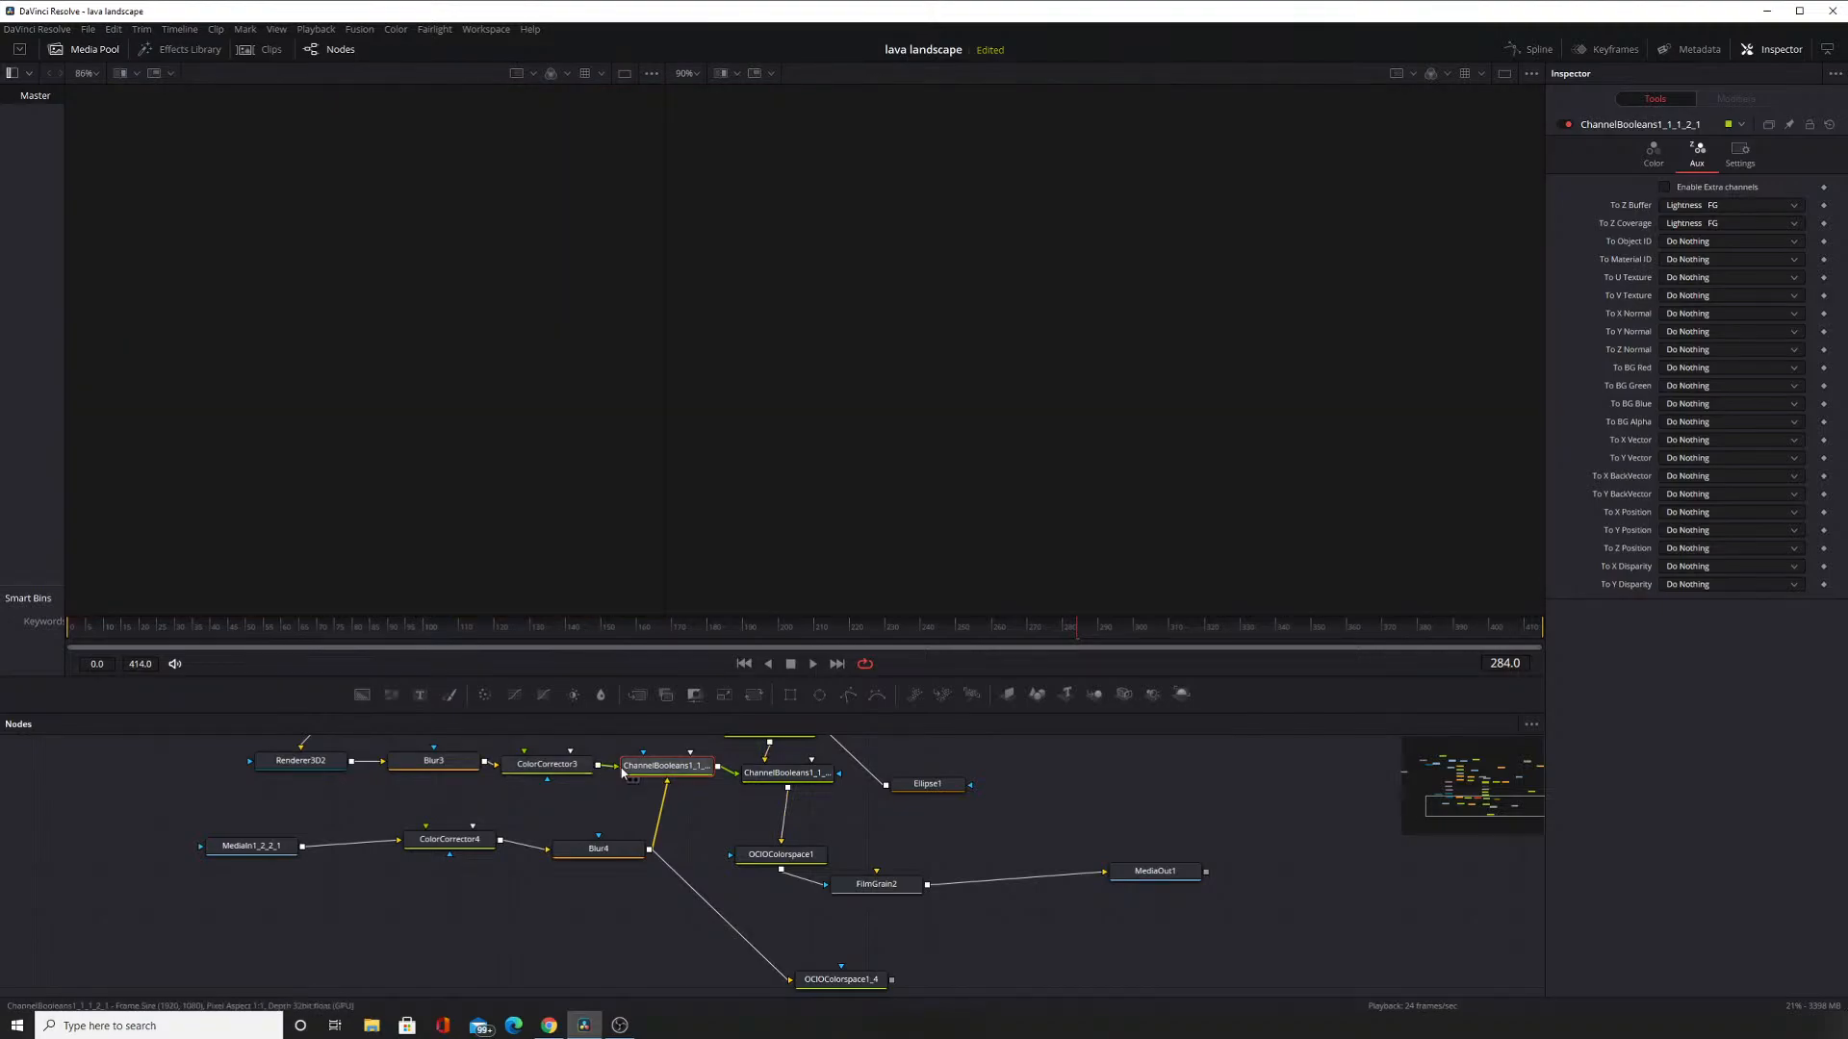
left_click(630, 784)
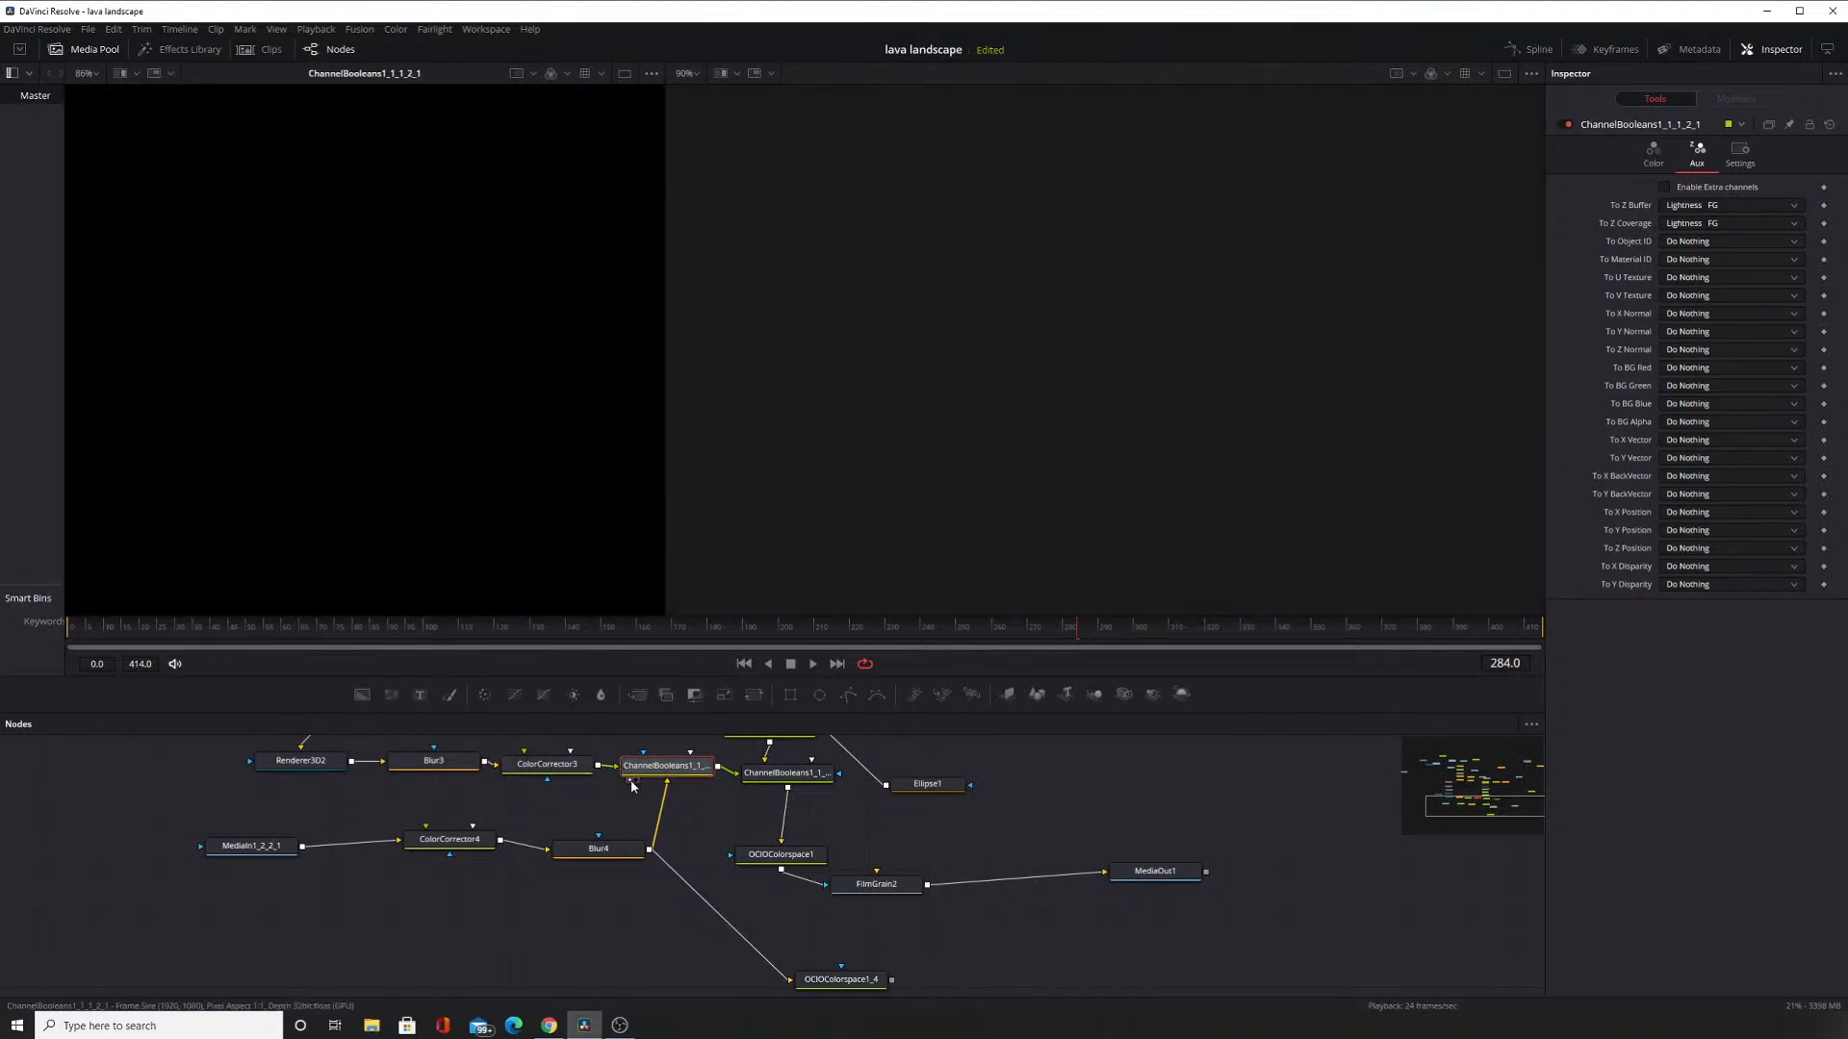
Check the blurred glow branch by viewing the outputs of Blur4 and OCIOColorspace1_4.
left_click(562, 864)
left_click(586, 853)
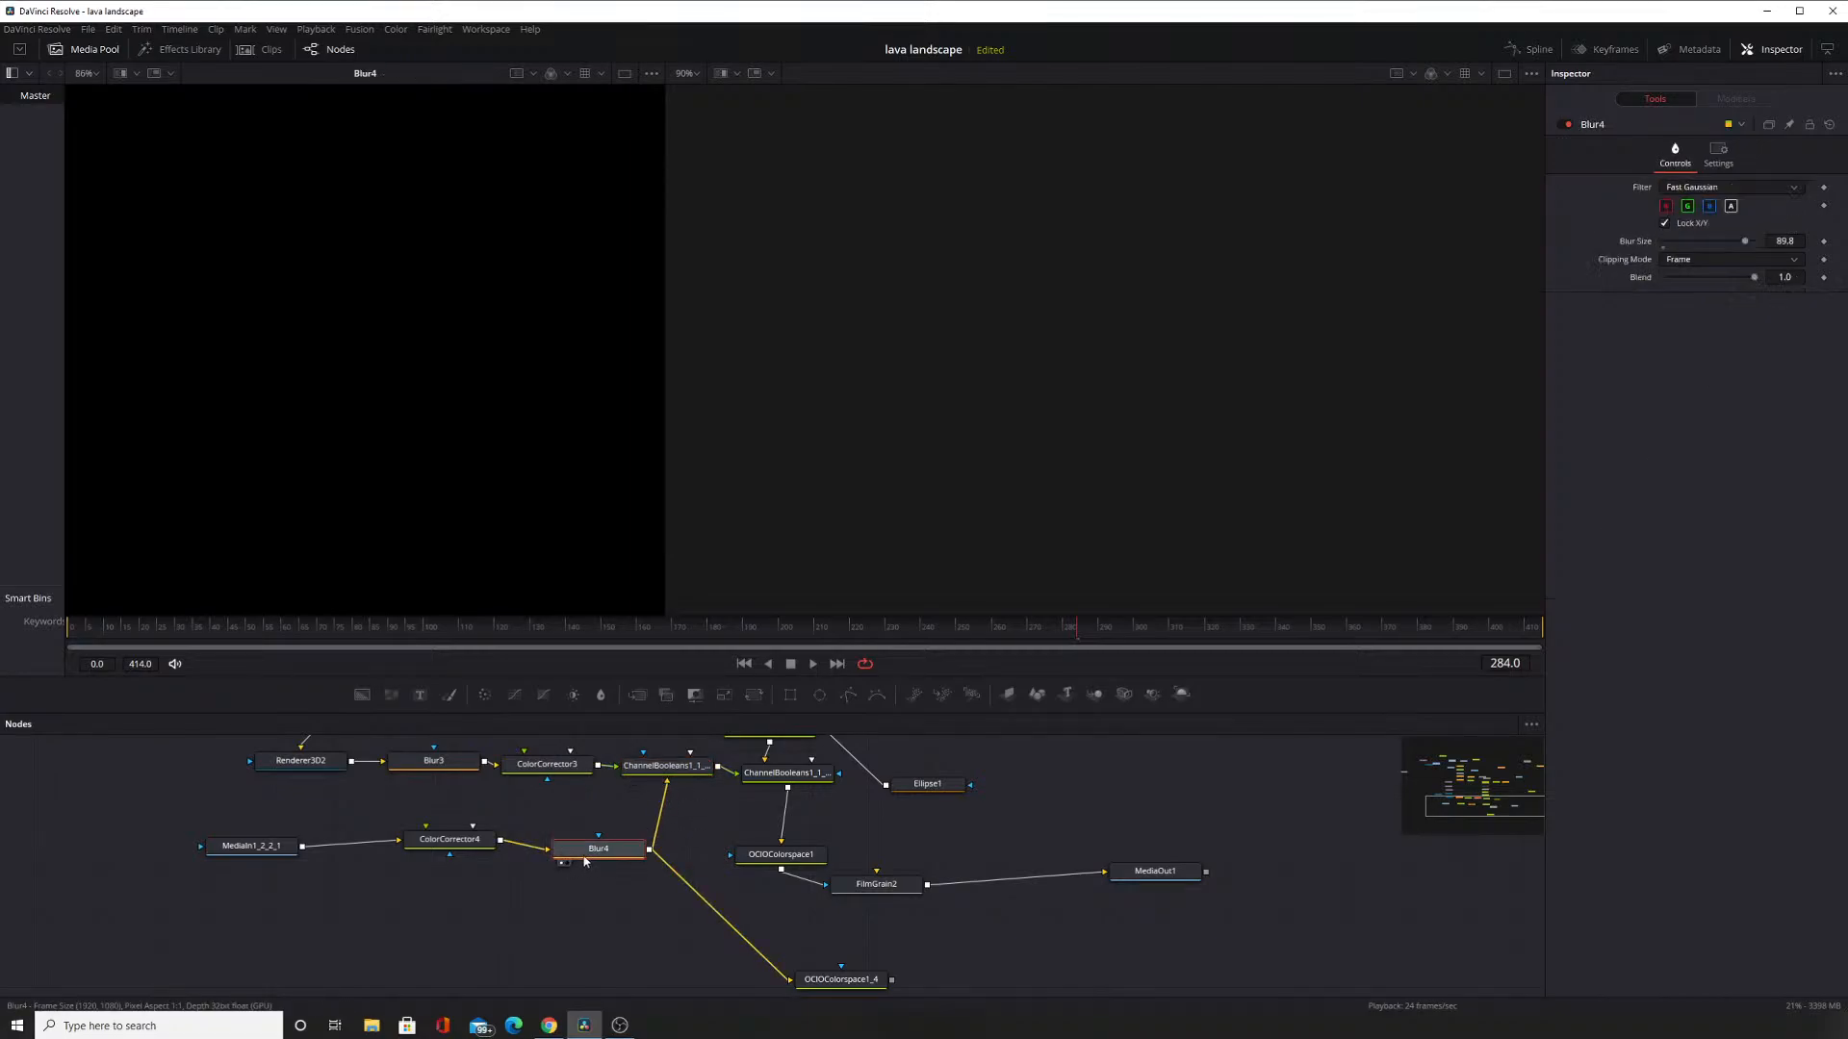
scroll(737, 905, "down", 1)
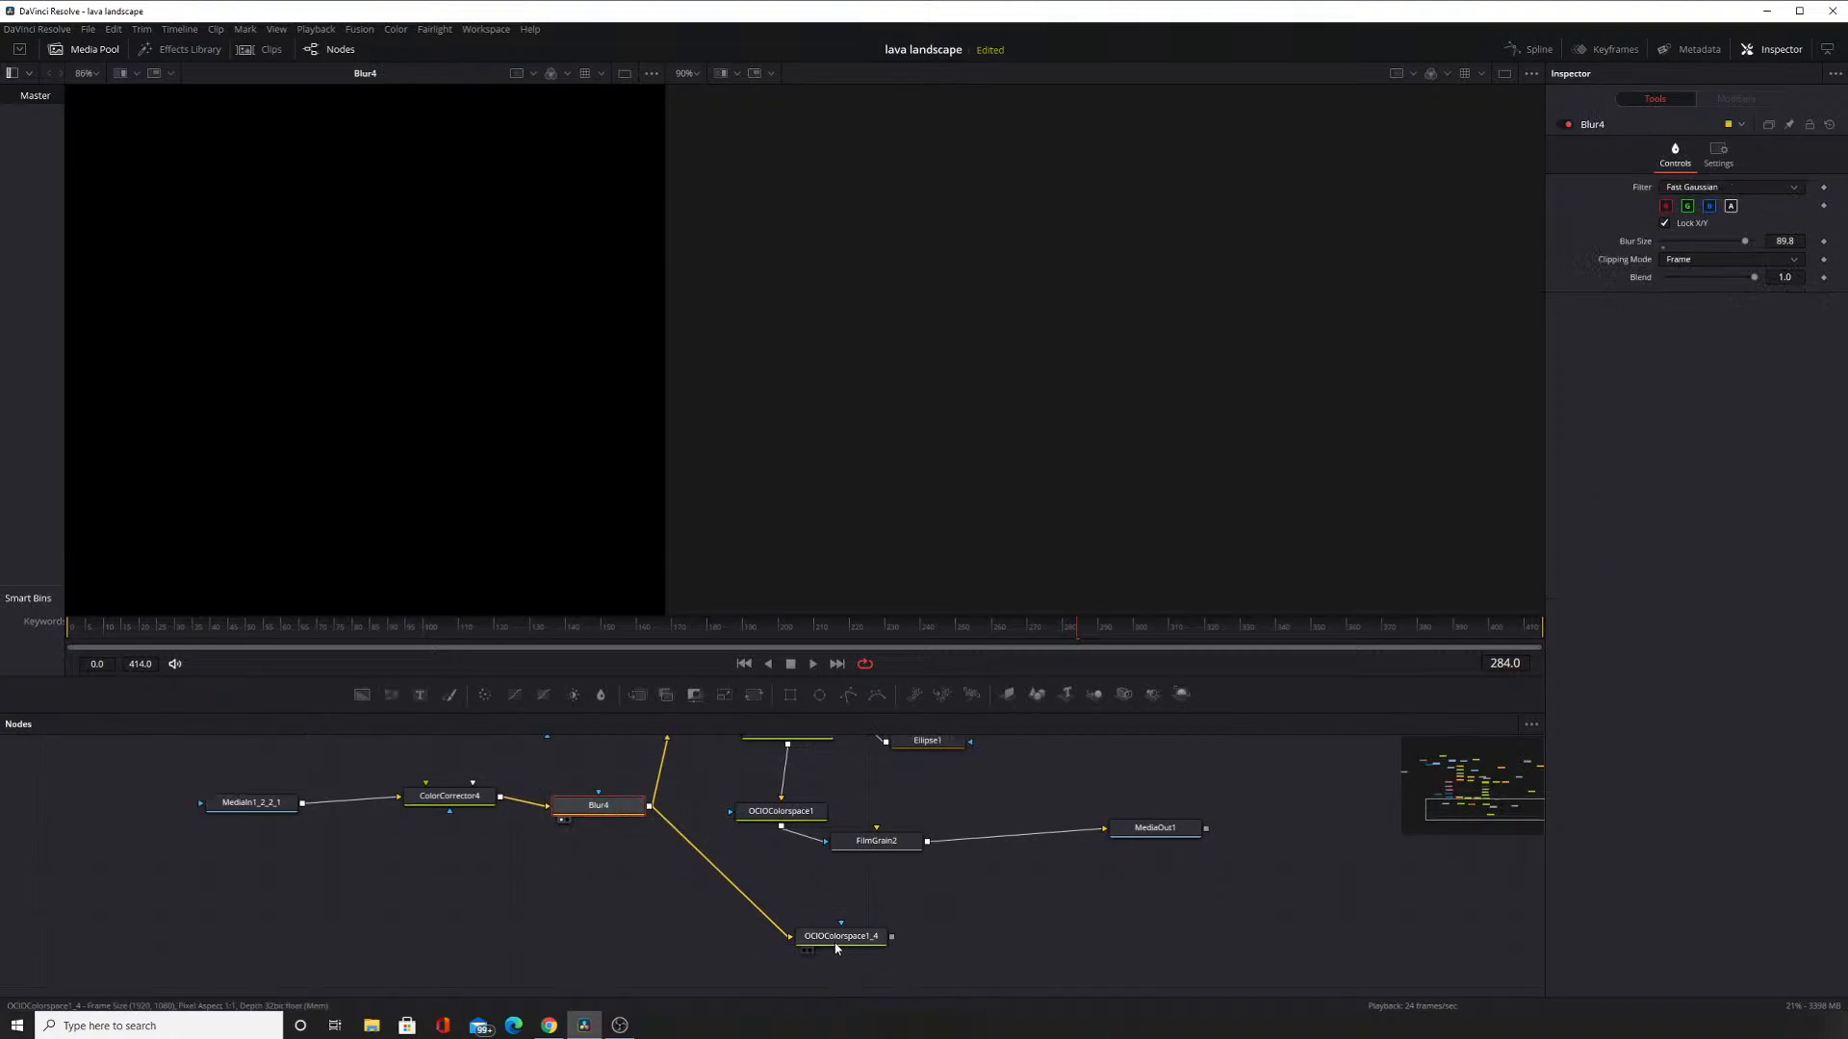
left_click(805, 950)
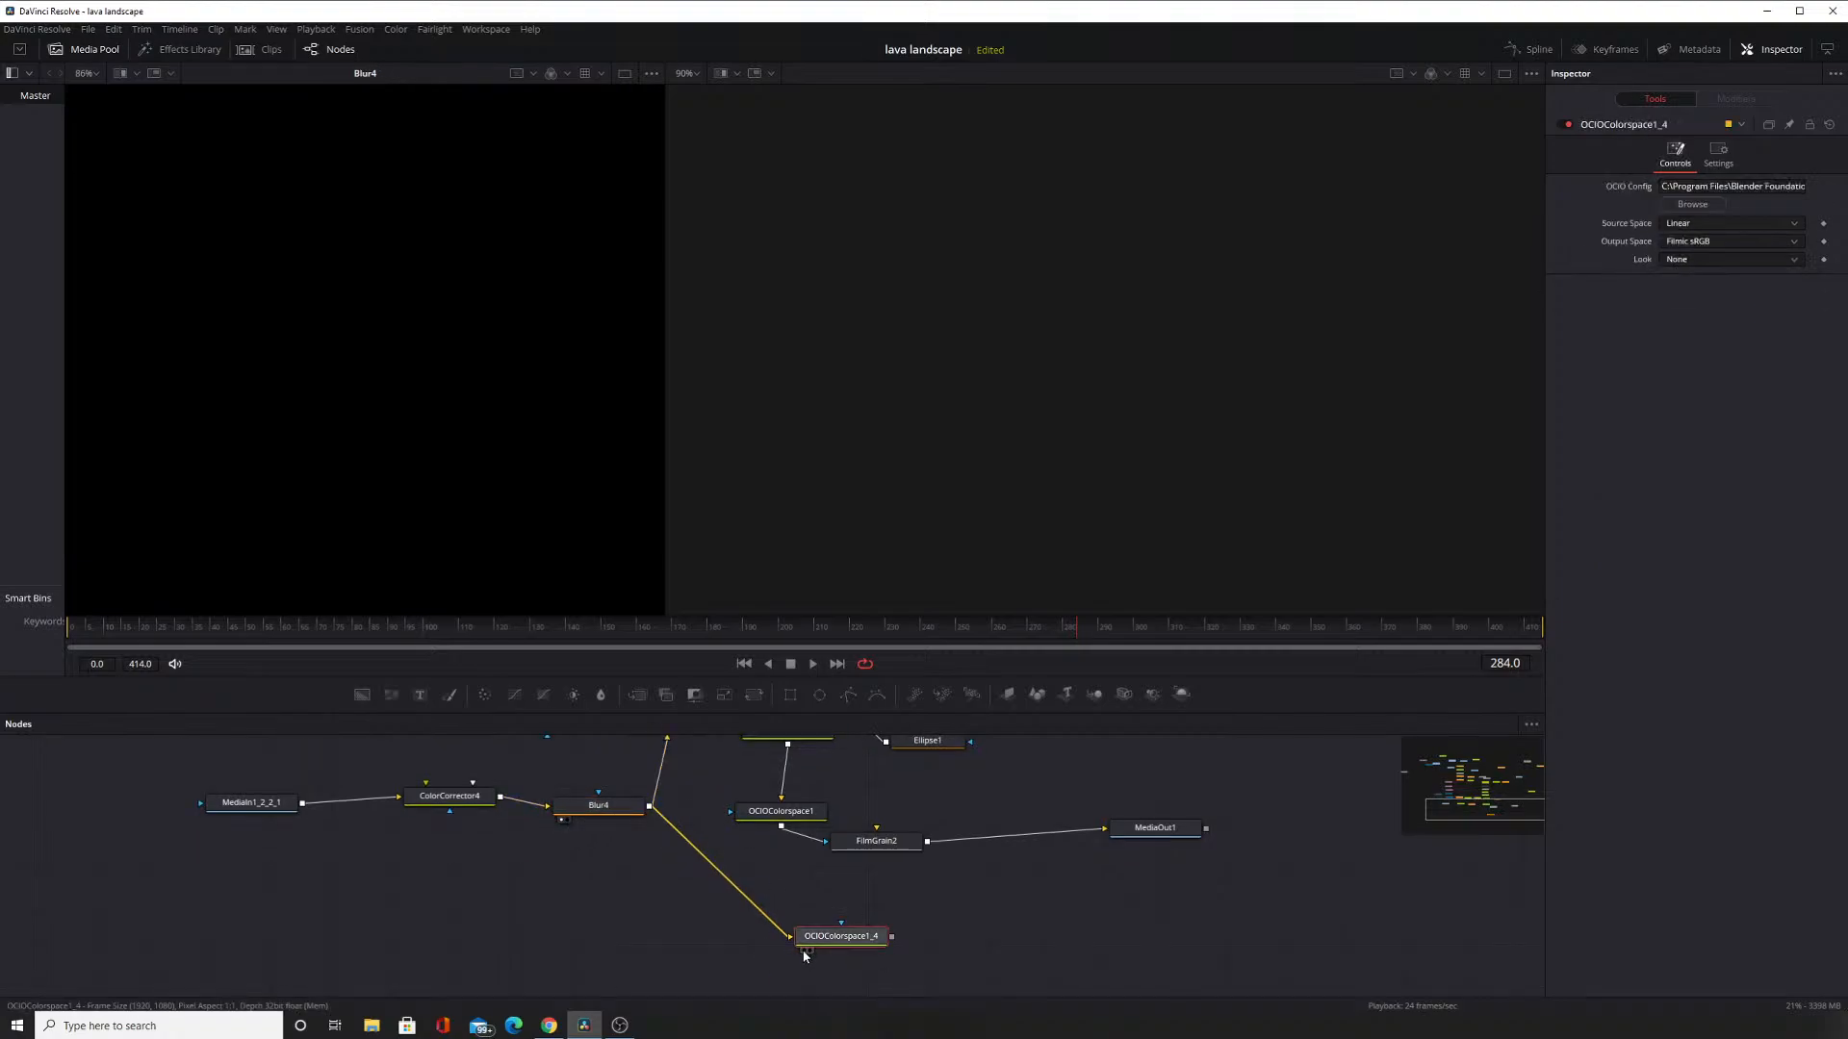
left_click(805, 952)
View the output of OCIOColorspace1 to see the full composite without the blurred glow.
scroll(699, 866, "up", 2)
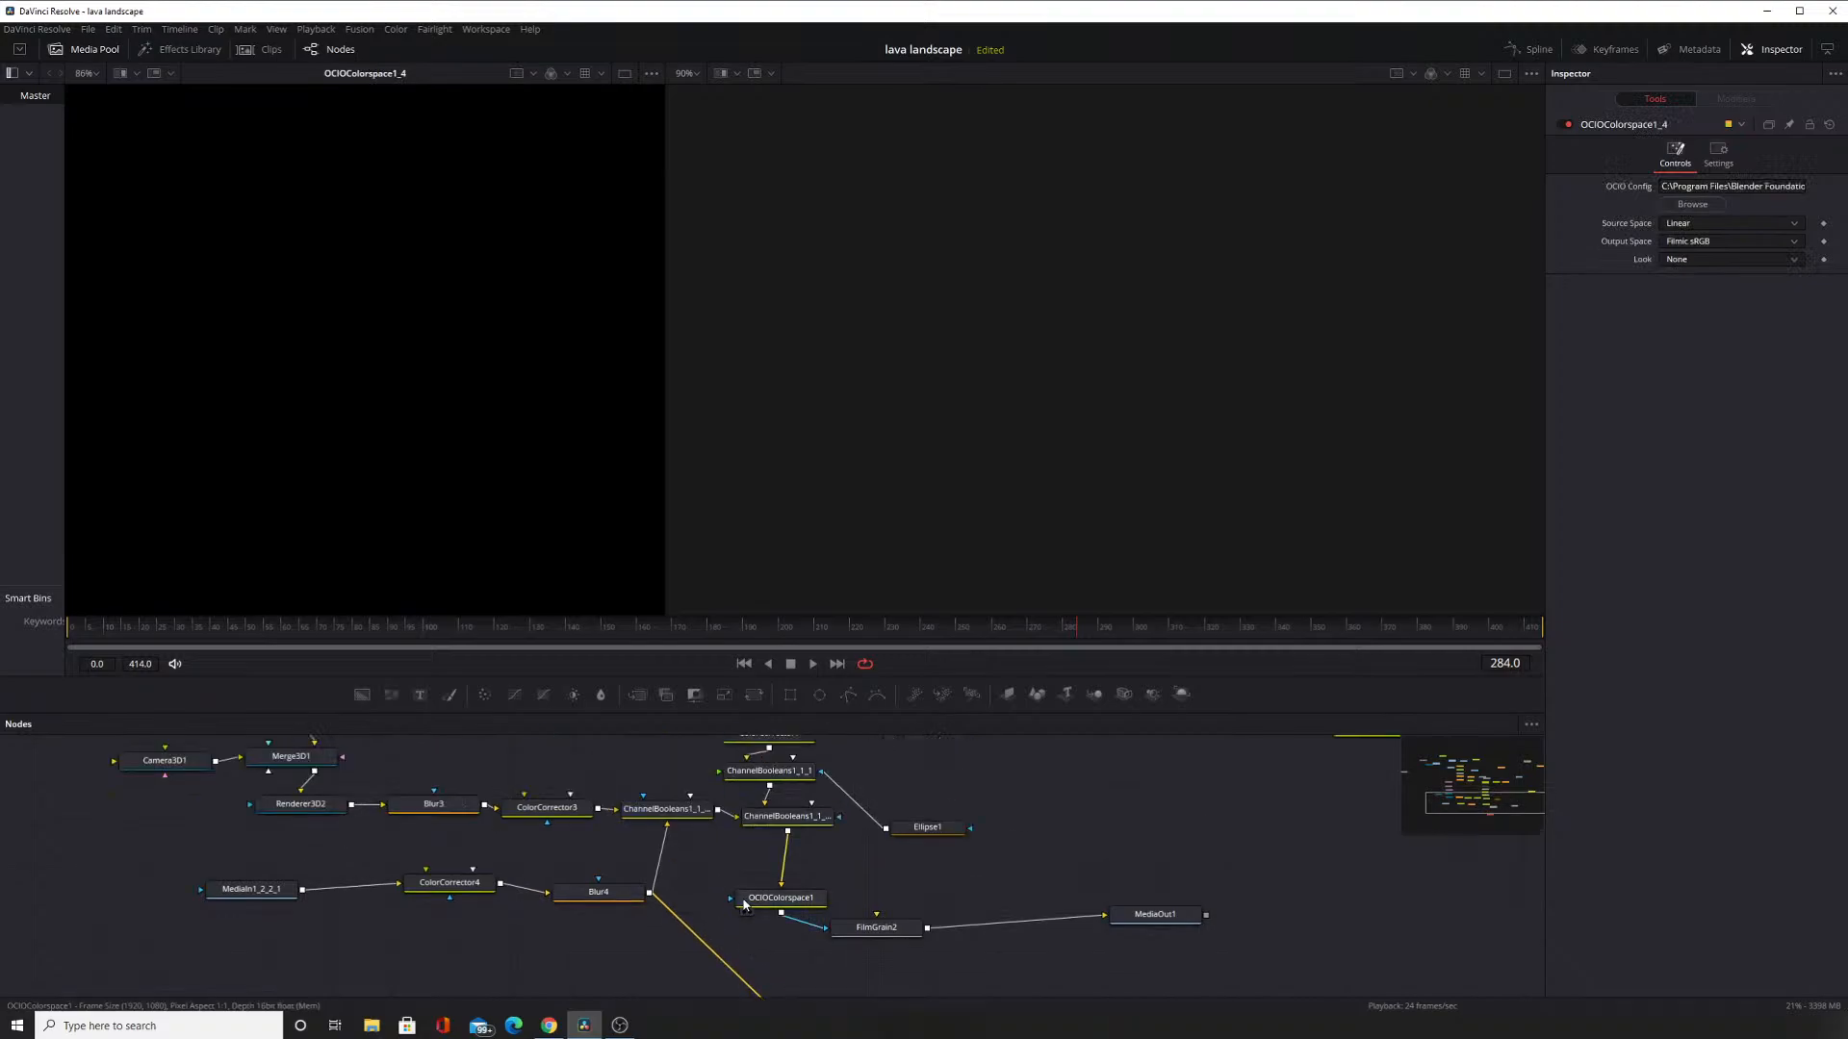
scroll(799, 872, "down", 2)
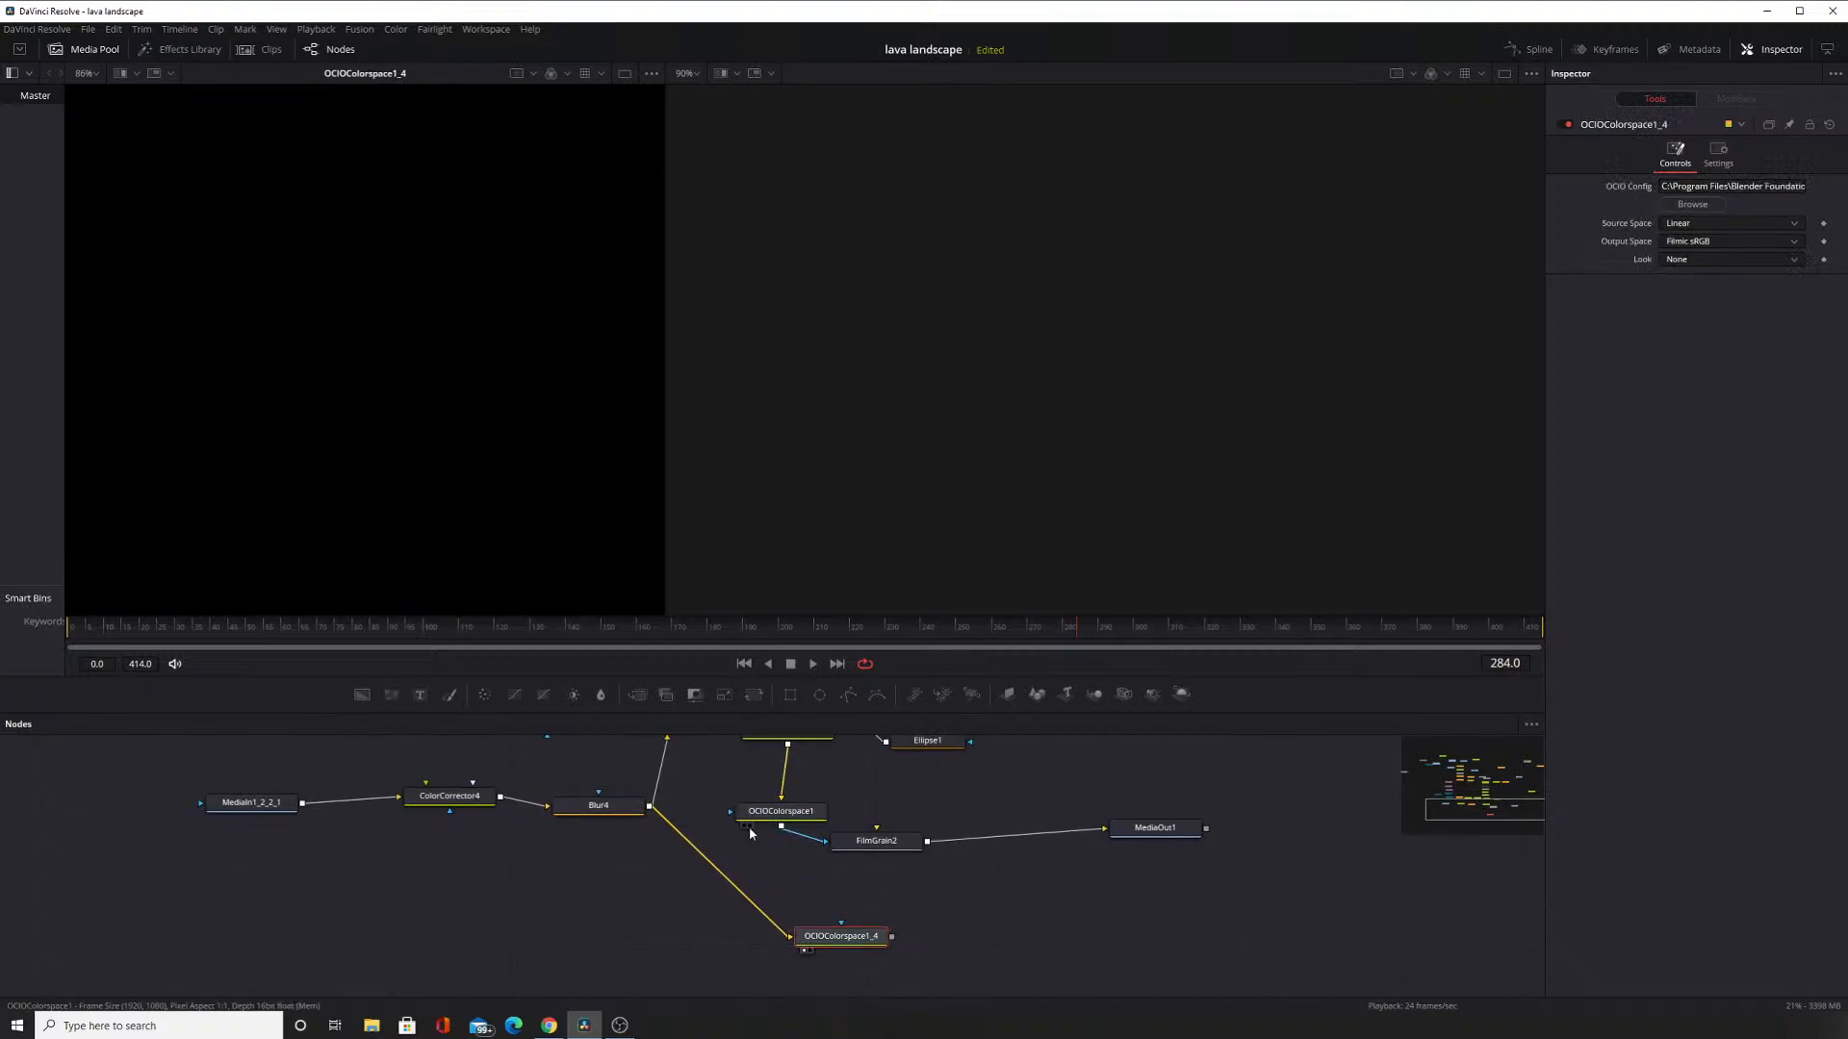
left_click(743, 822)
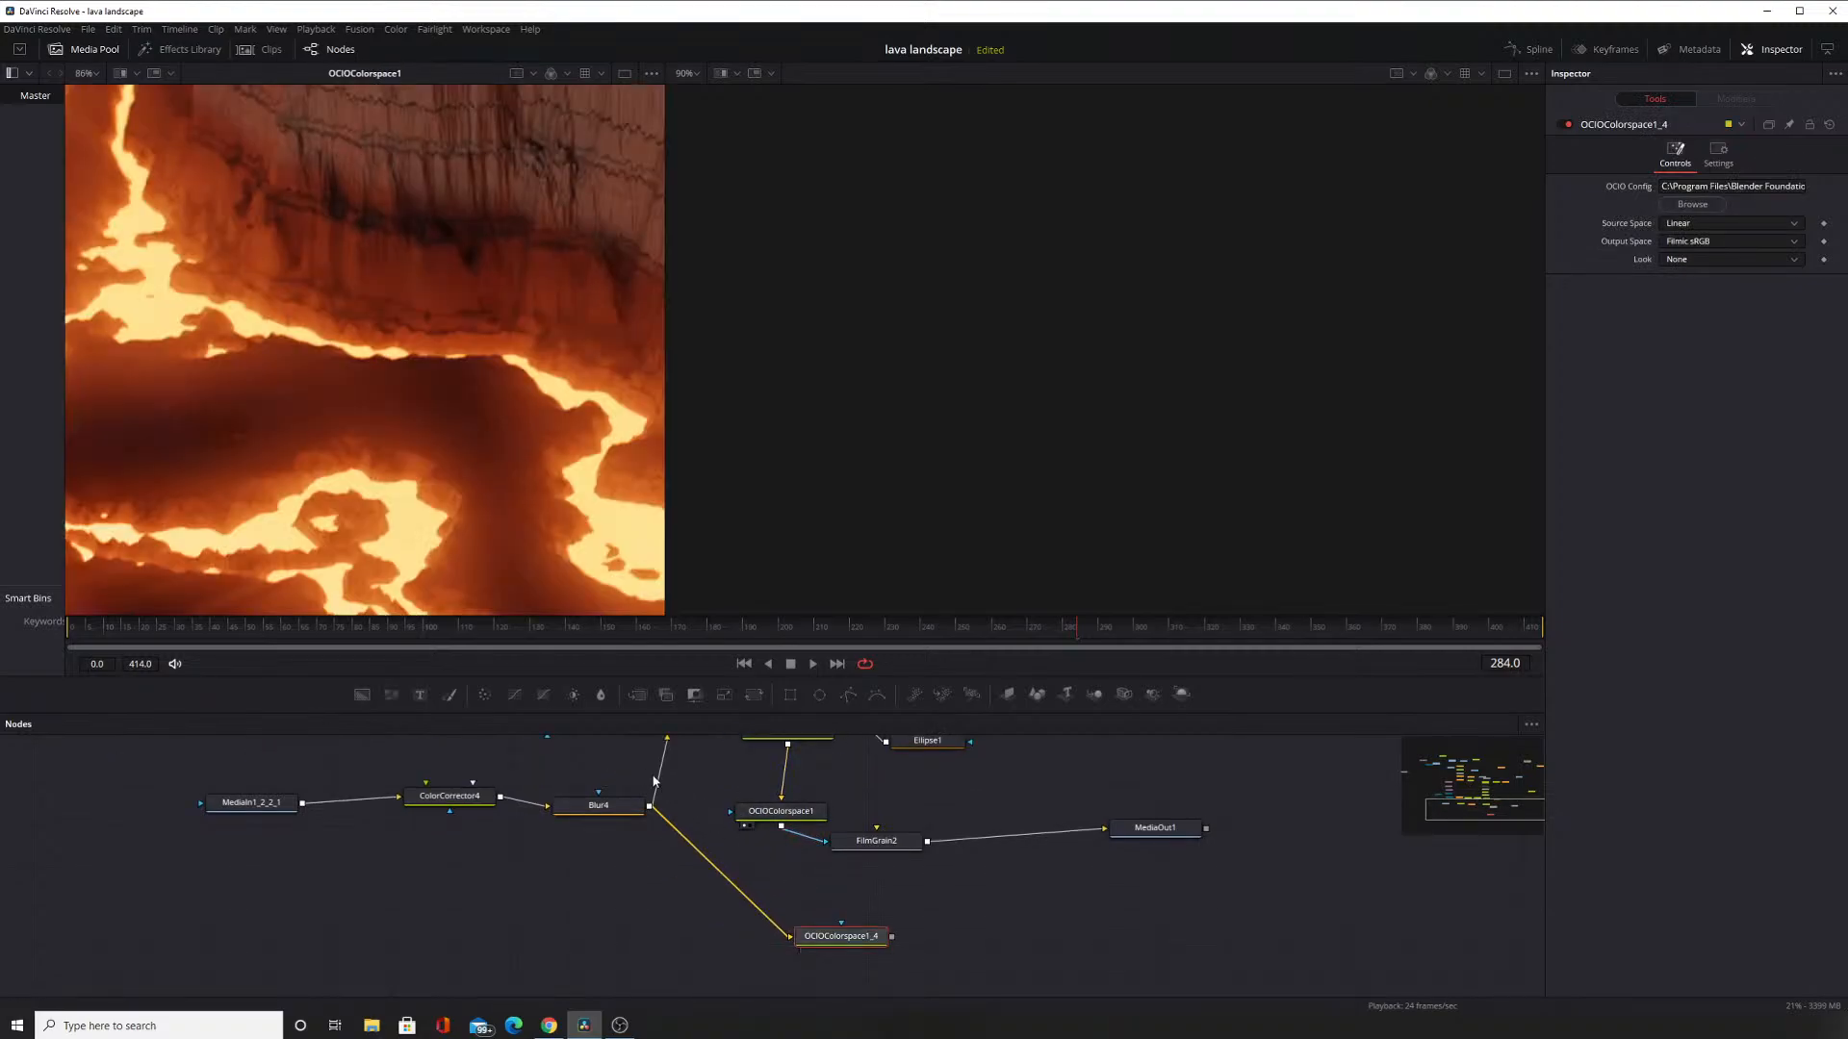
Compare the outputs of ChannelBooleans1_1_1_2 and ChannelBooleans1_1_1_2_1 in the first viewer.
scroll(653, 779, "up", 2)
left_click(666, 813)
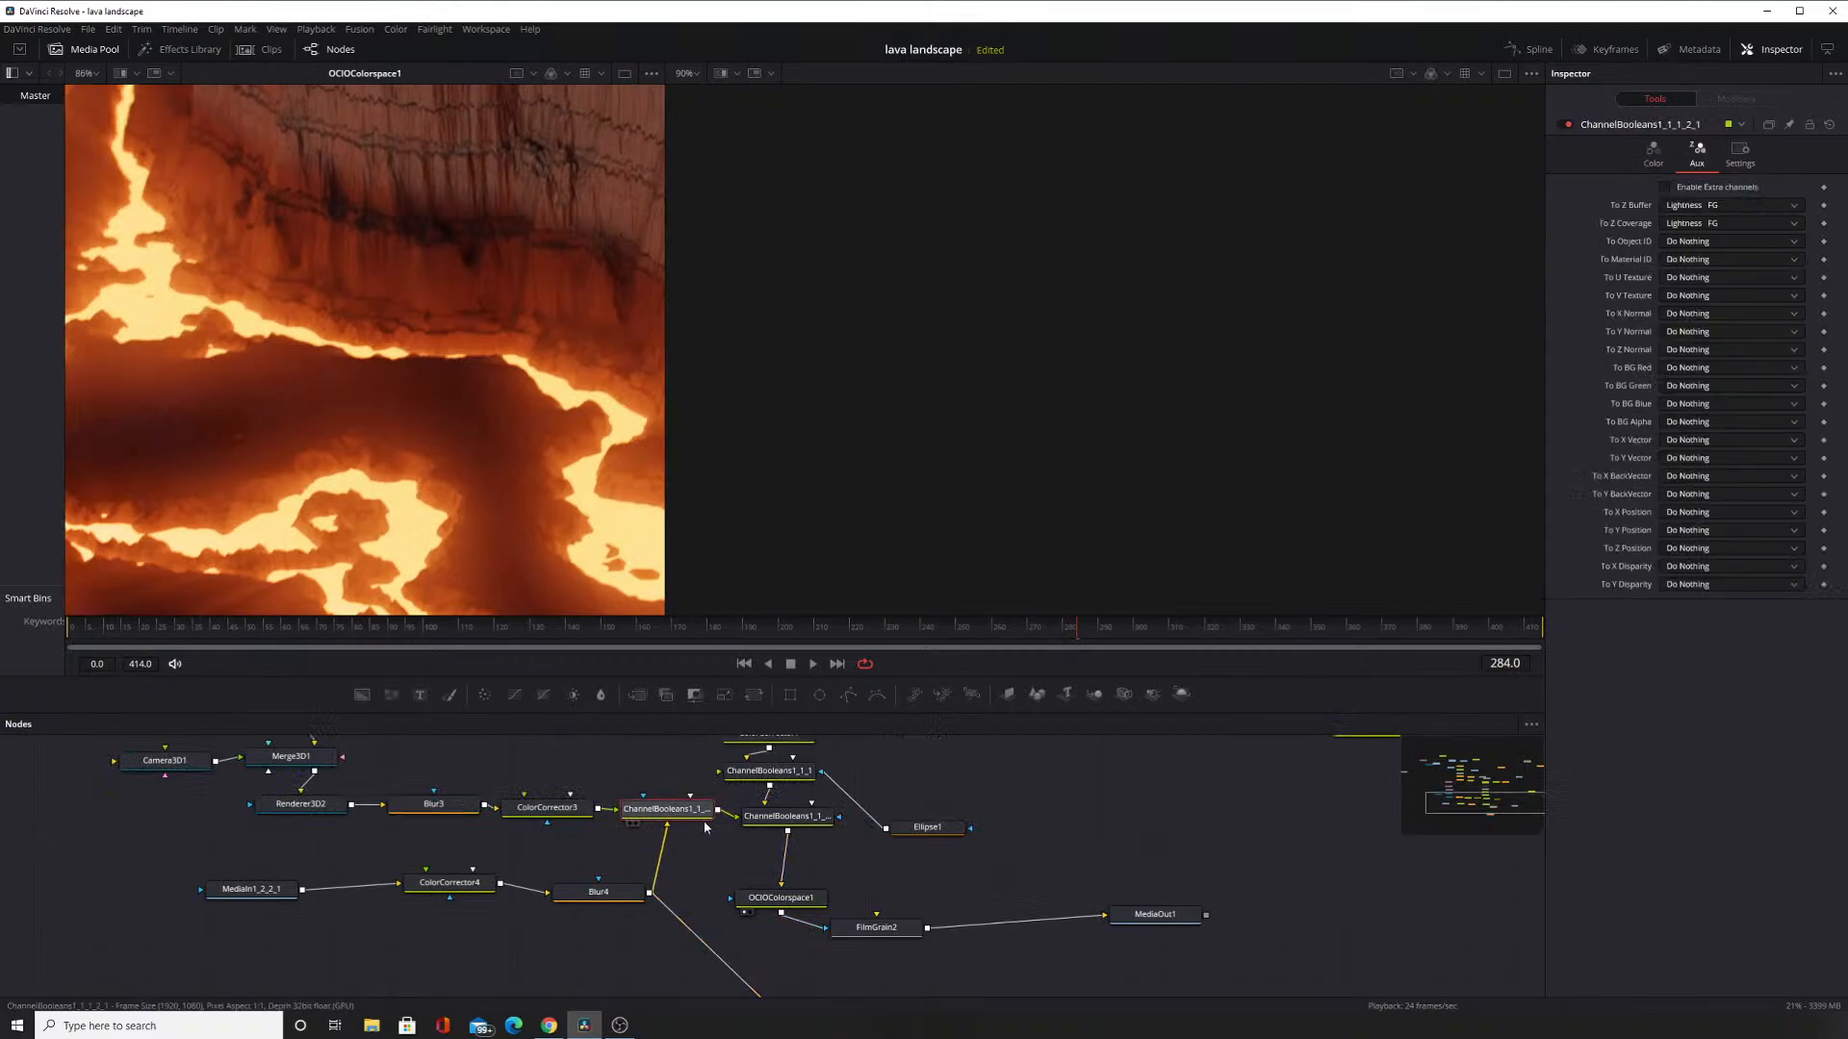
left_click(632, 823)
left_click(632, 823)
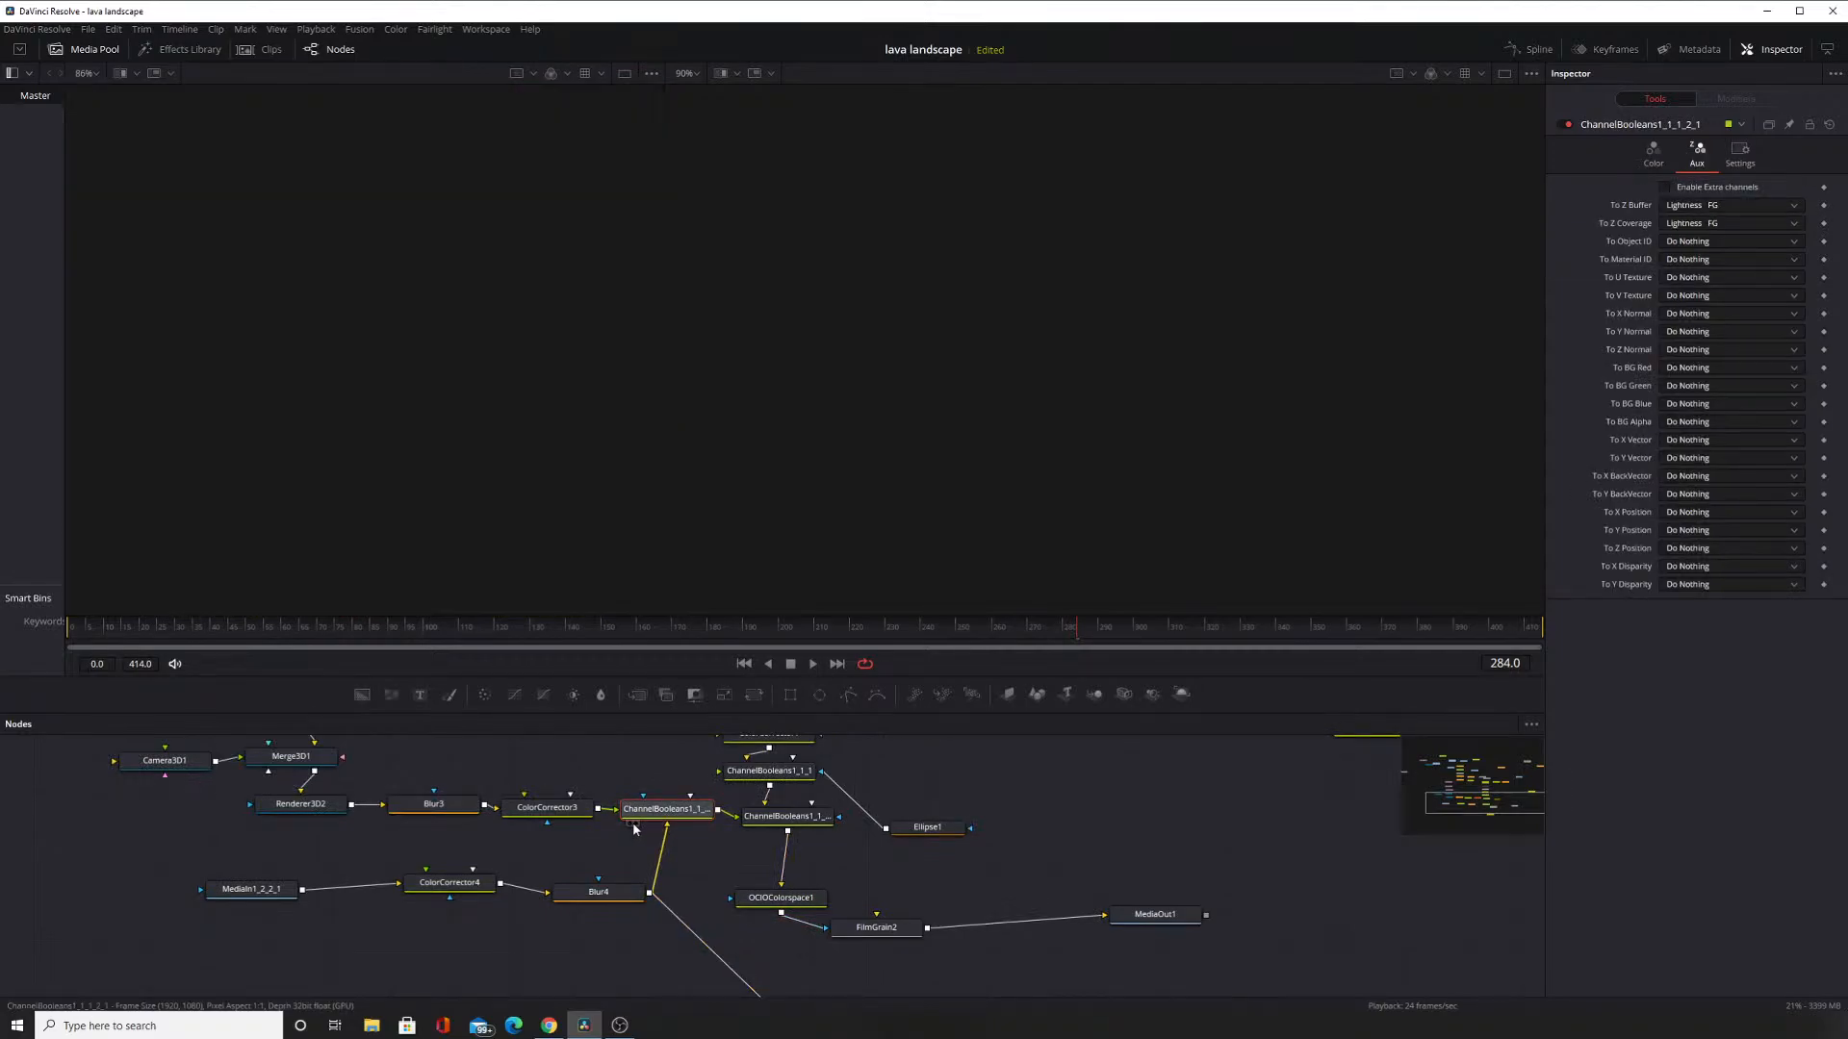
left_click(749, 829)
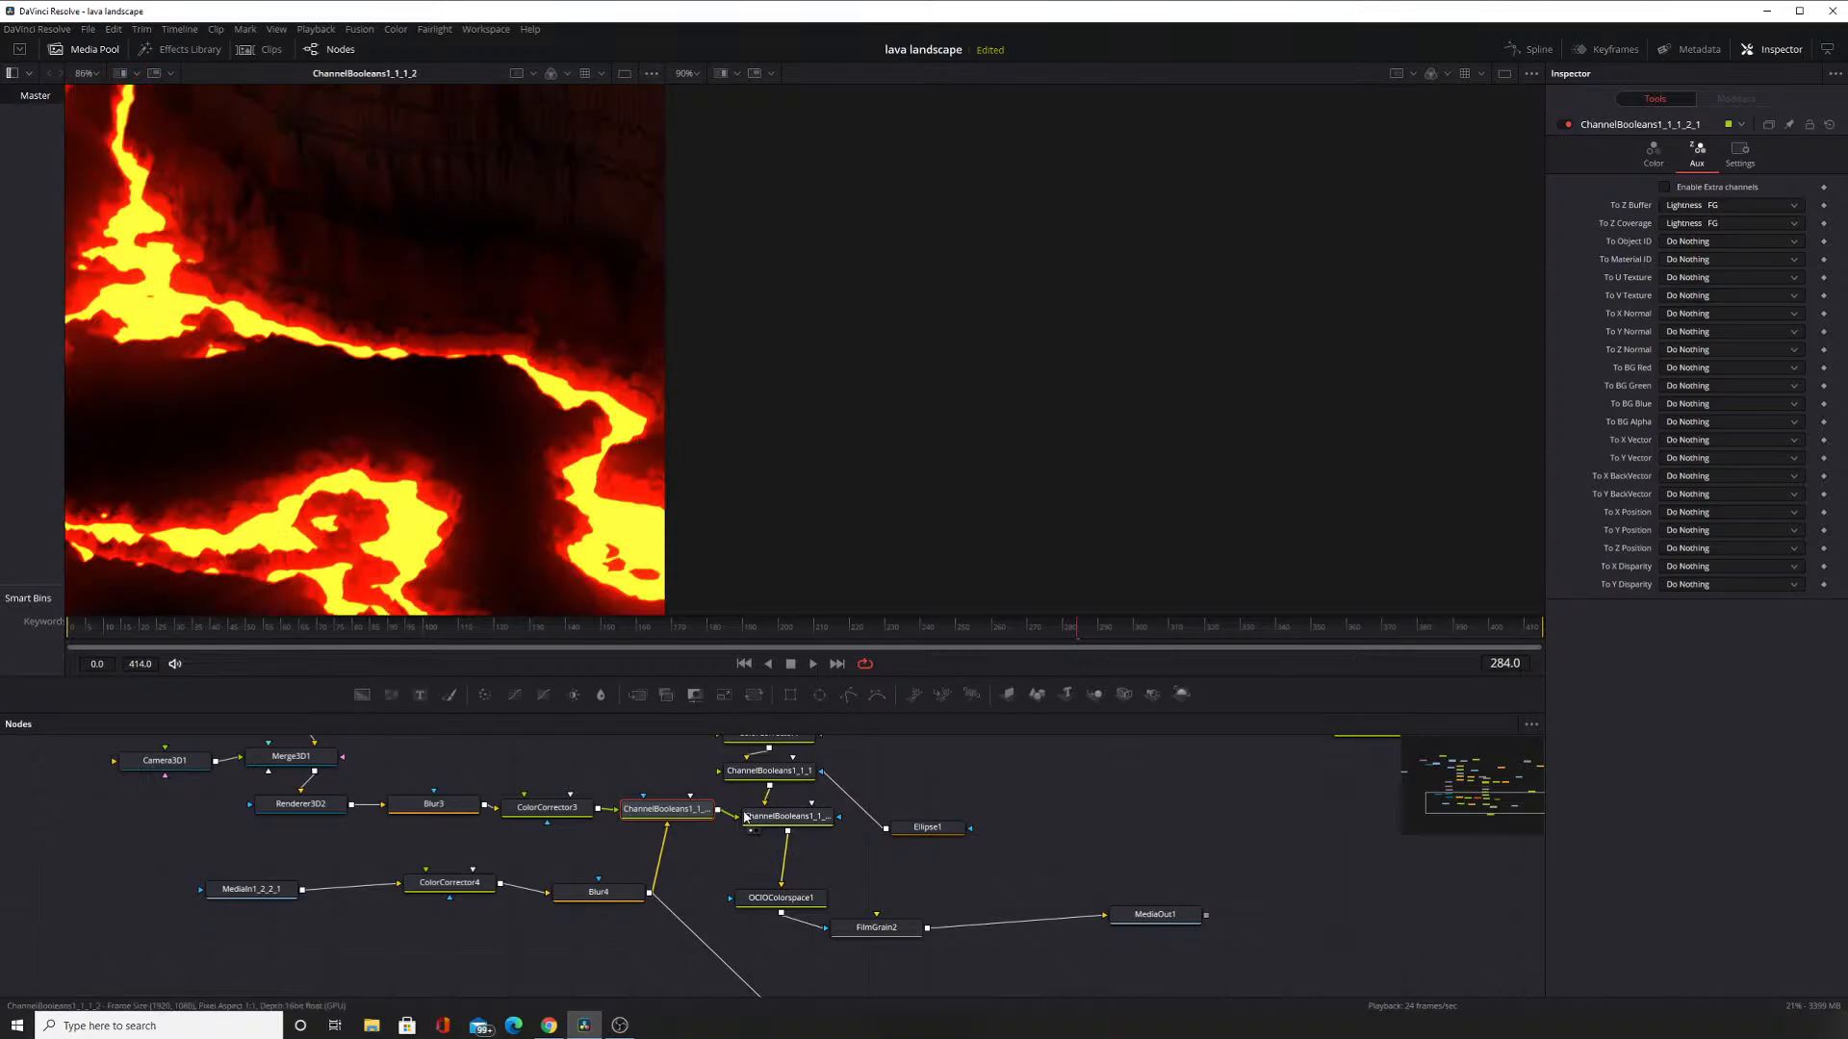
left_click(631, 826)
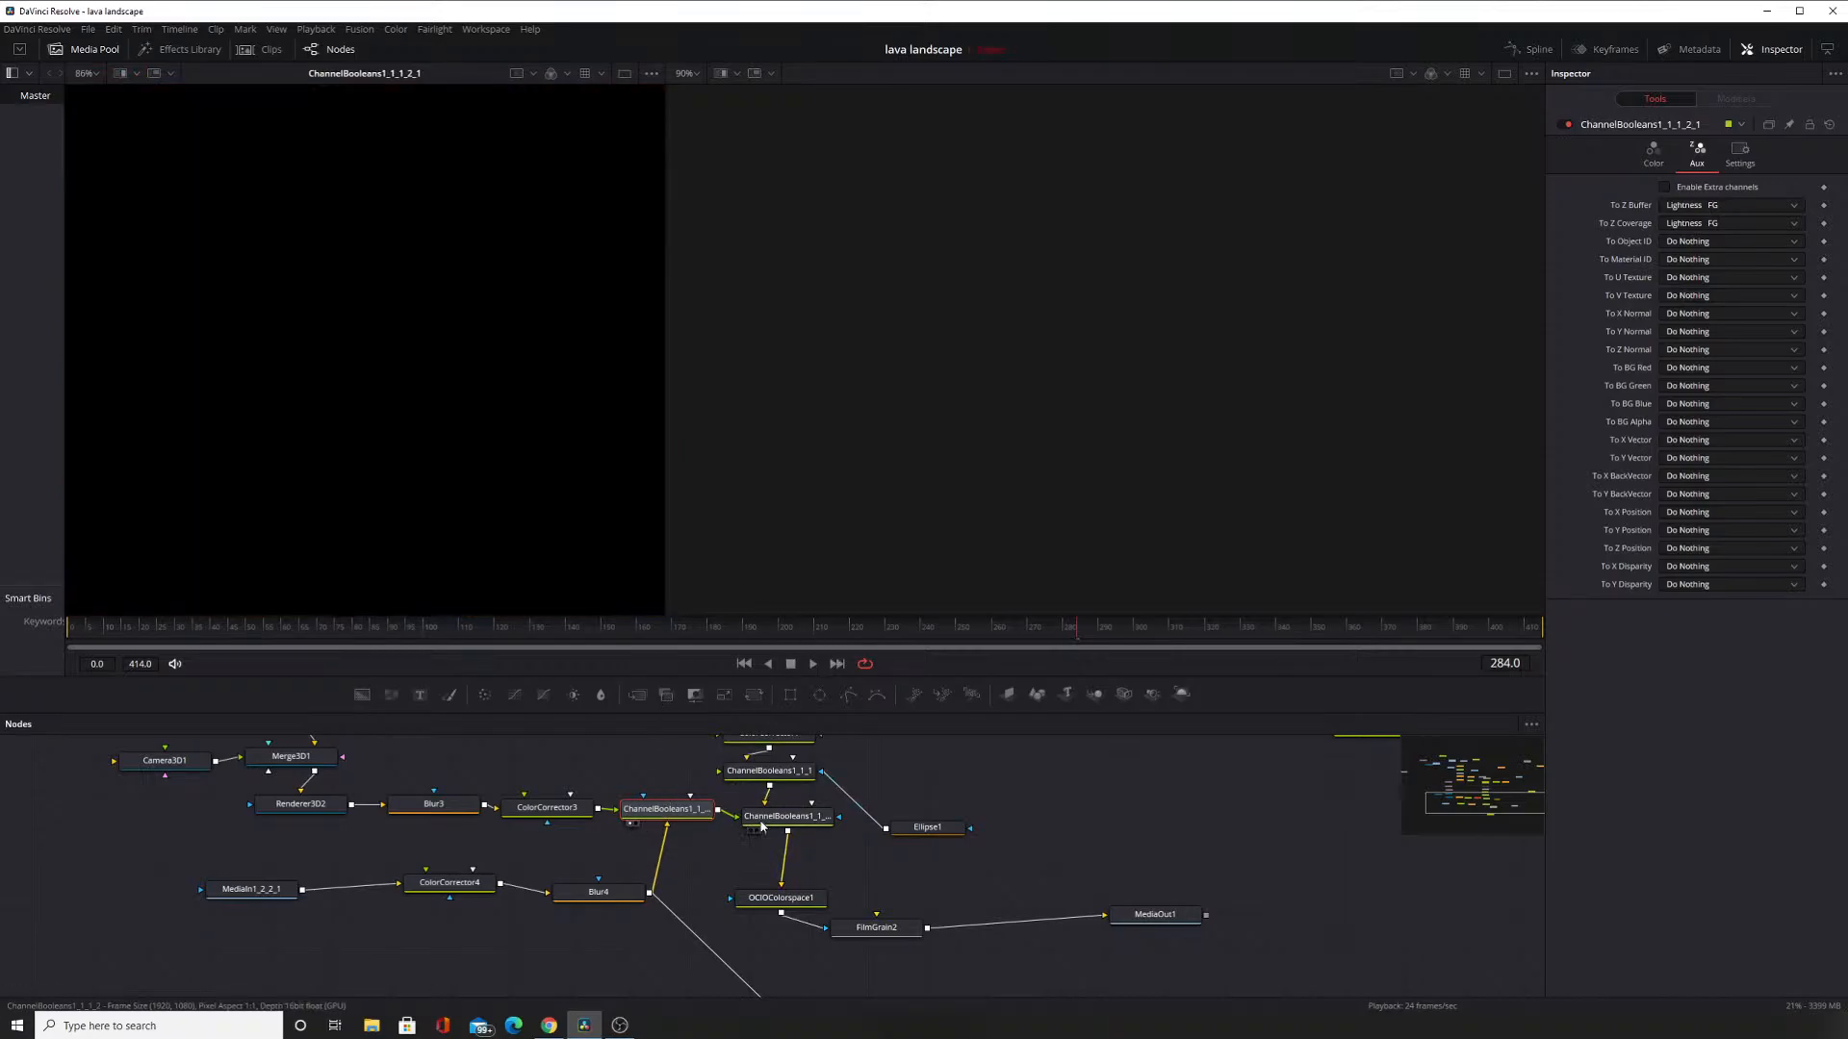
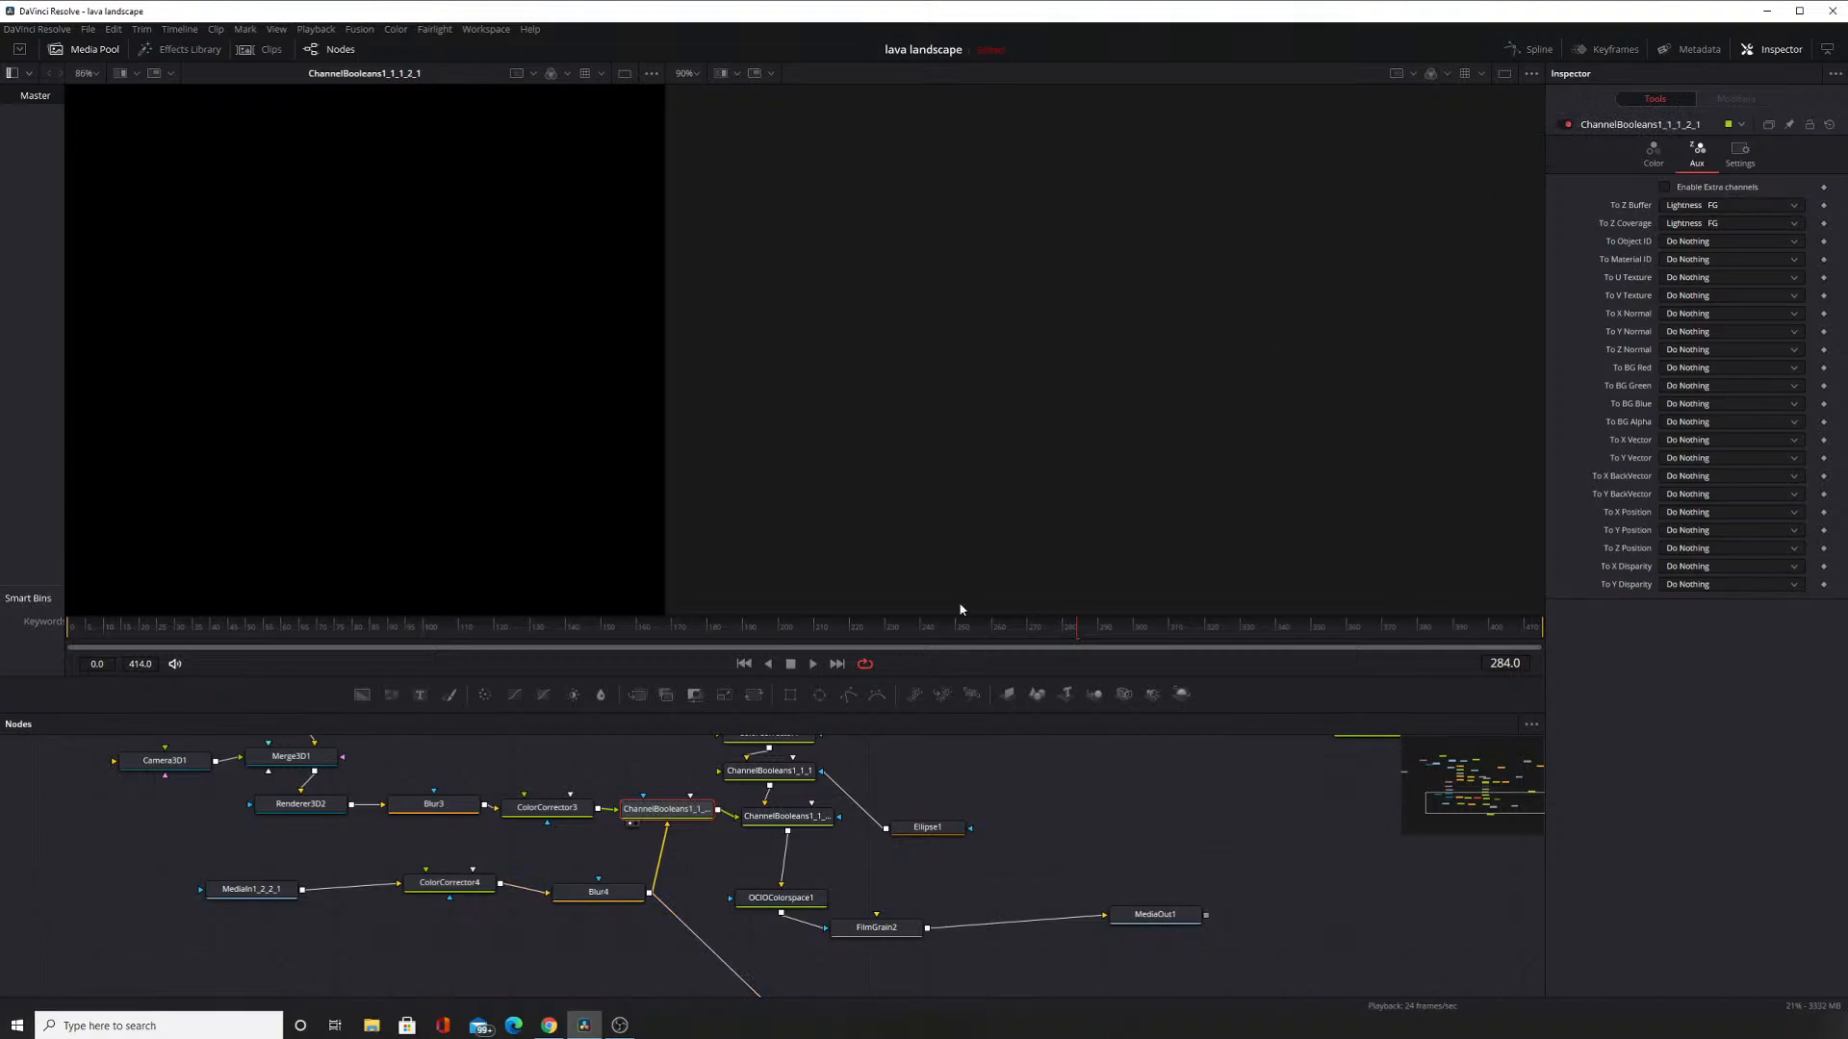
Trace the glow branch by viewing the outputs of Blur4, ColorCorrector4 and MediaIn1_2_2_1, ending on ColorCorrector4.
left_click(561, 909)
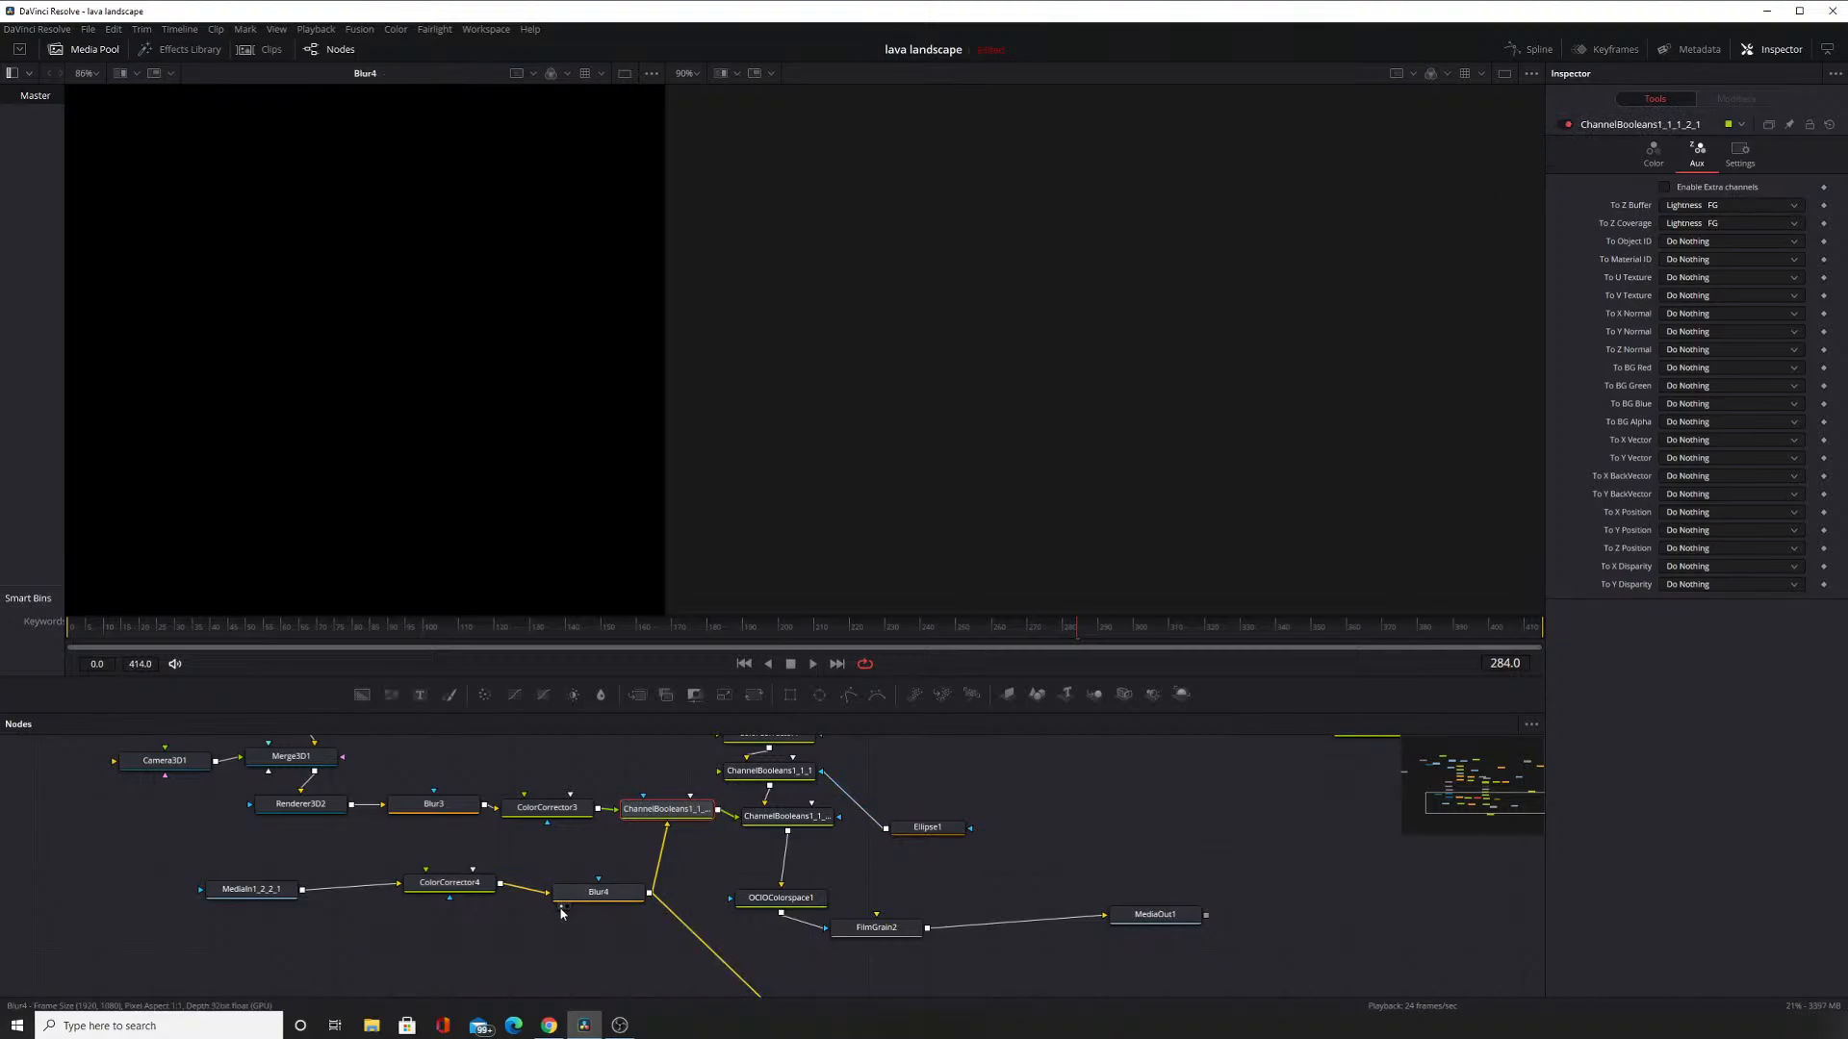
left_click(413, 898)
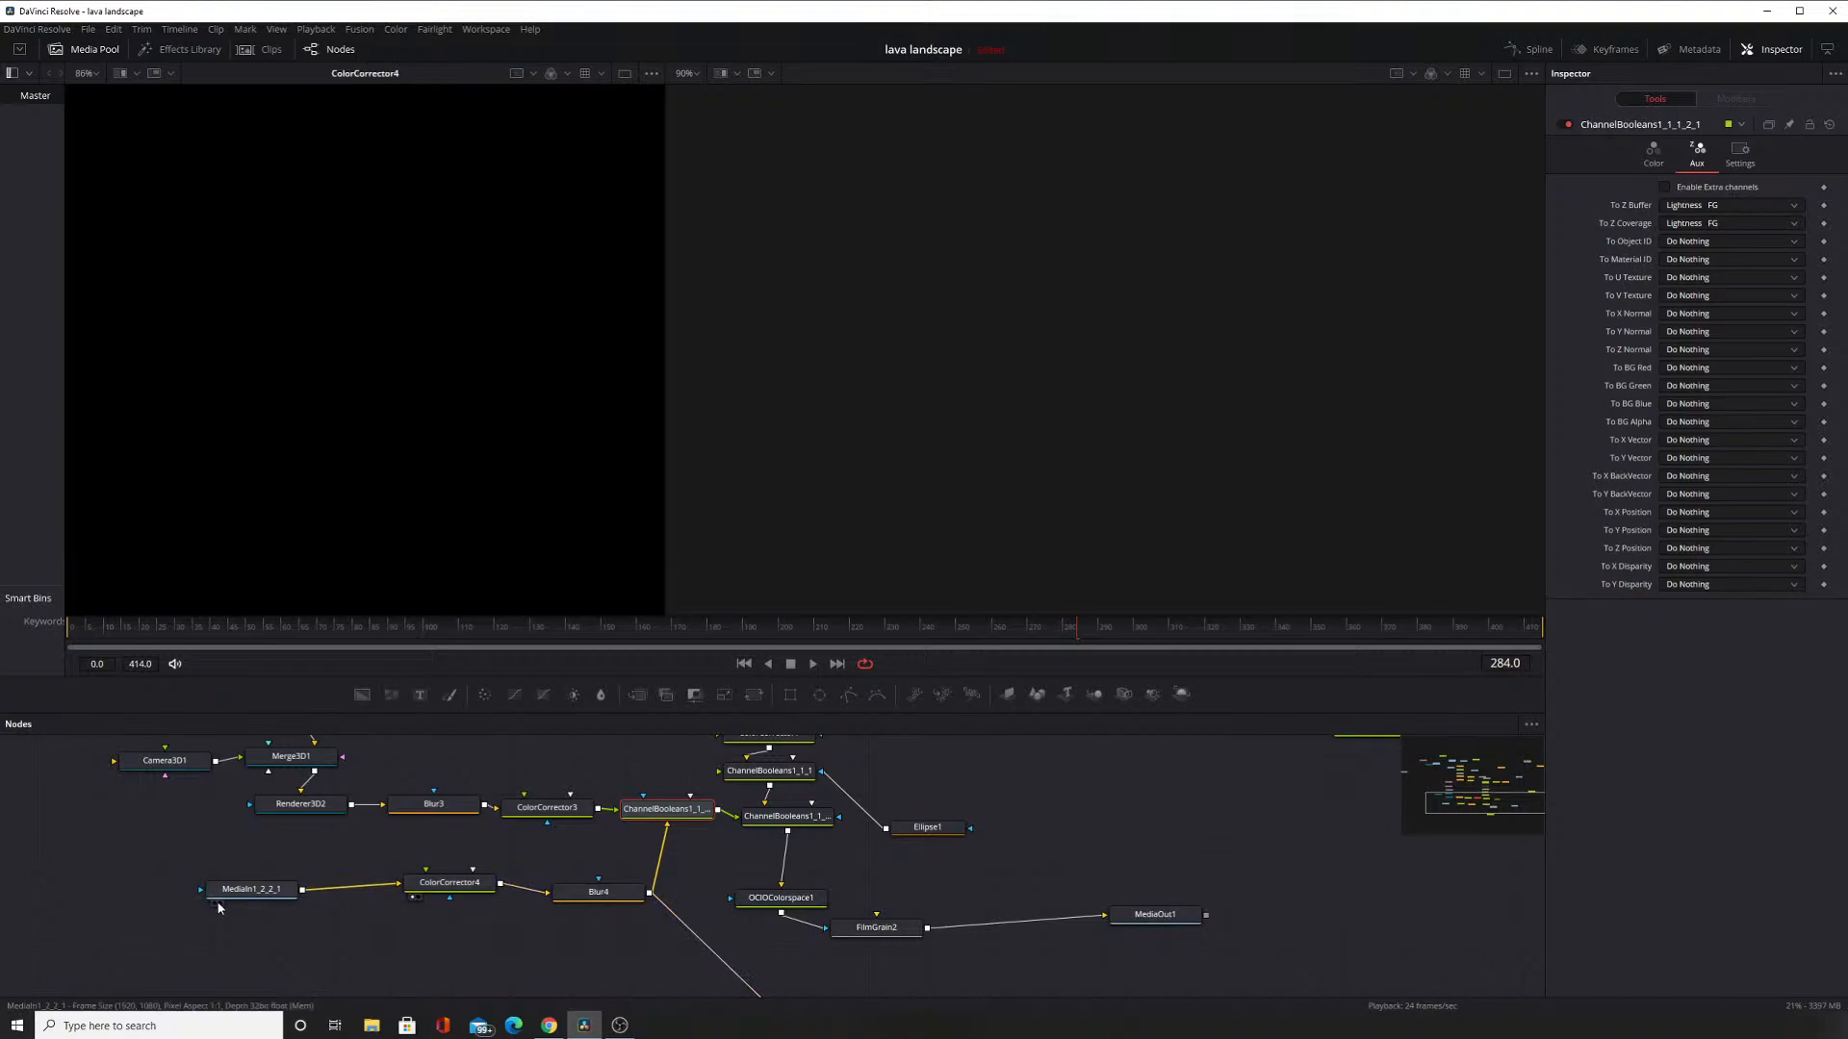
left_click(216, 907)
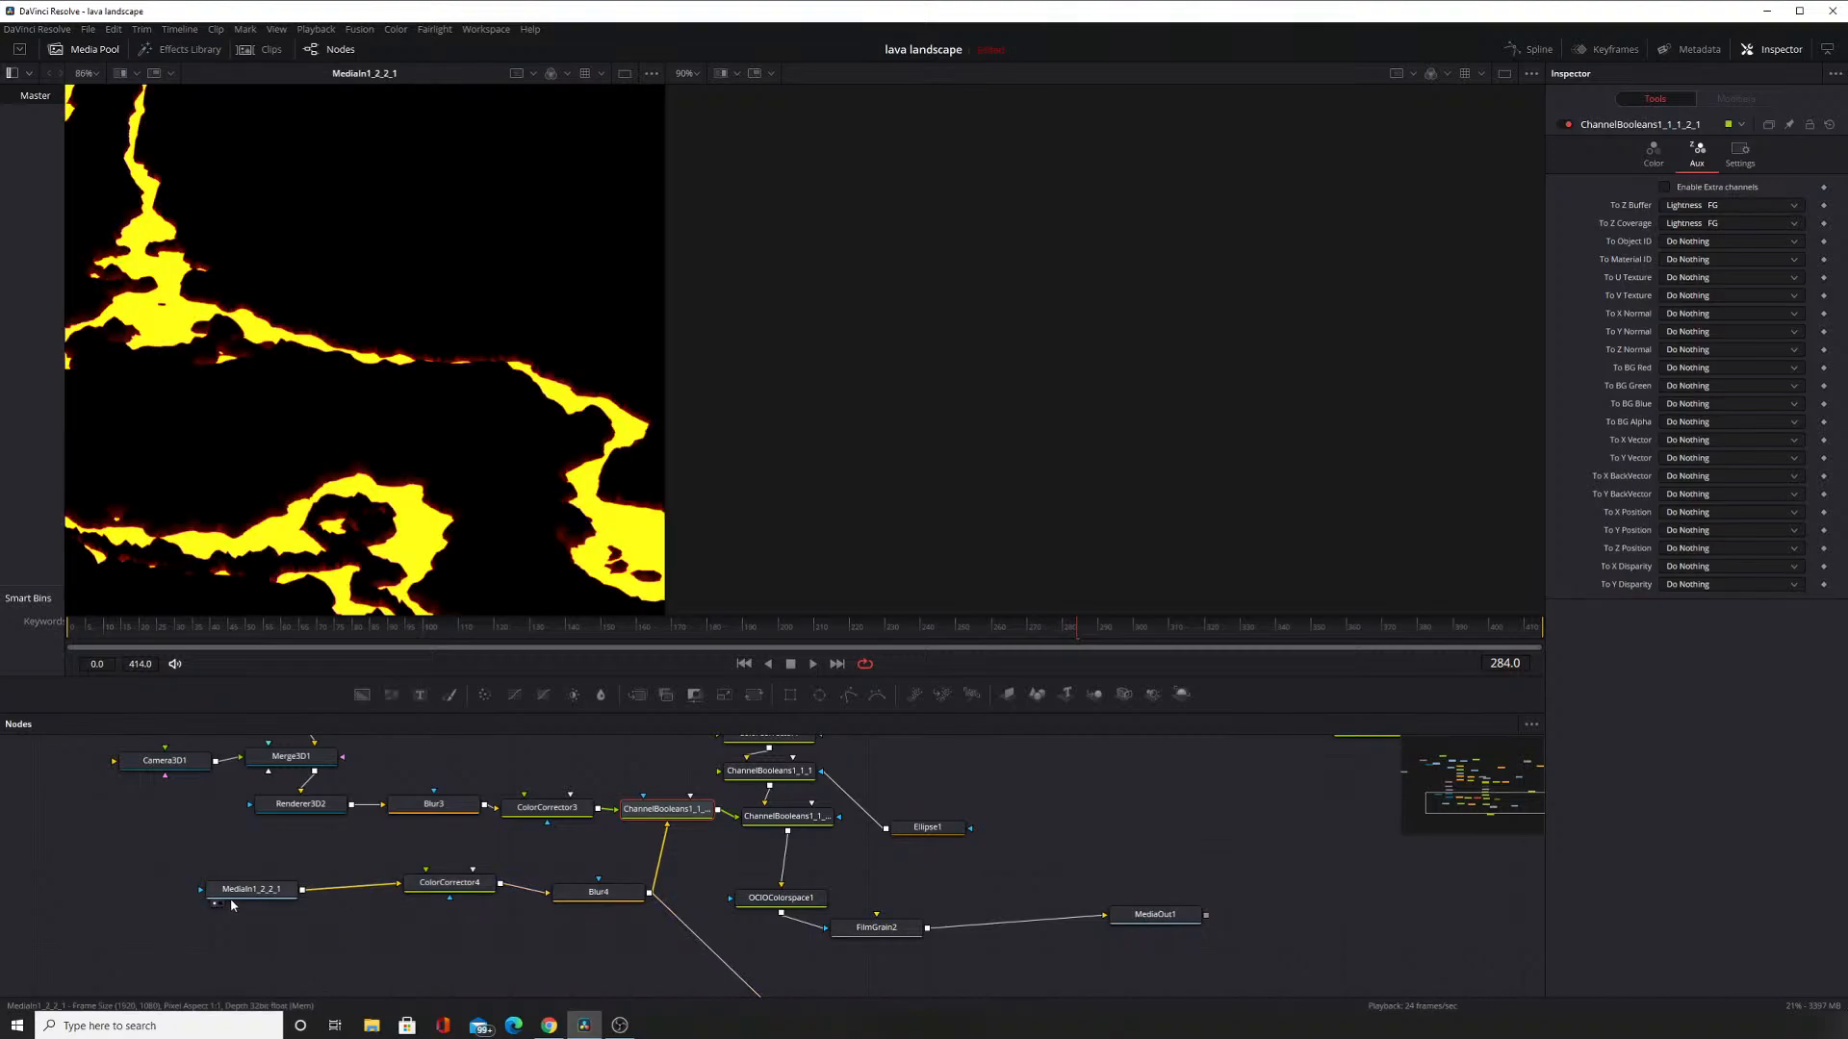
left_click(413, 899)
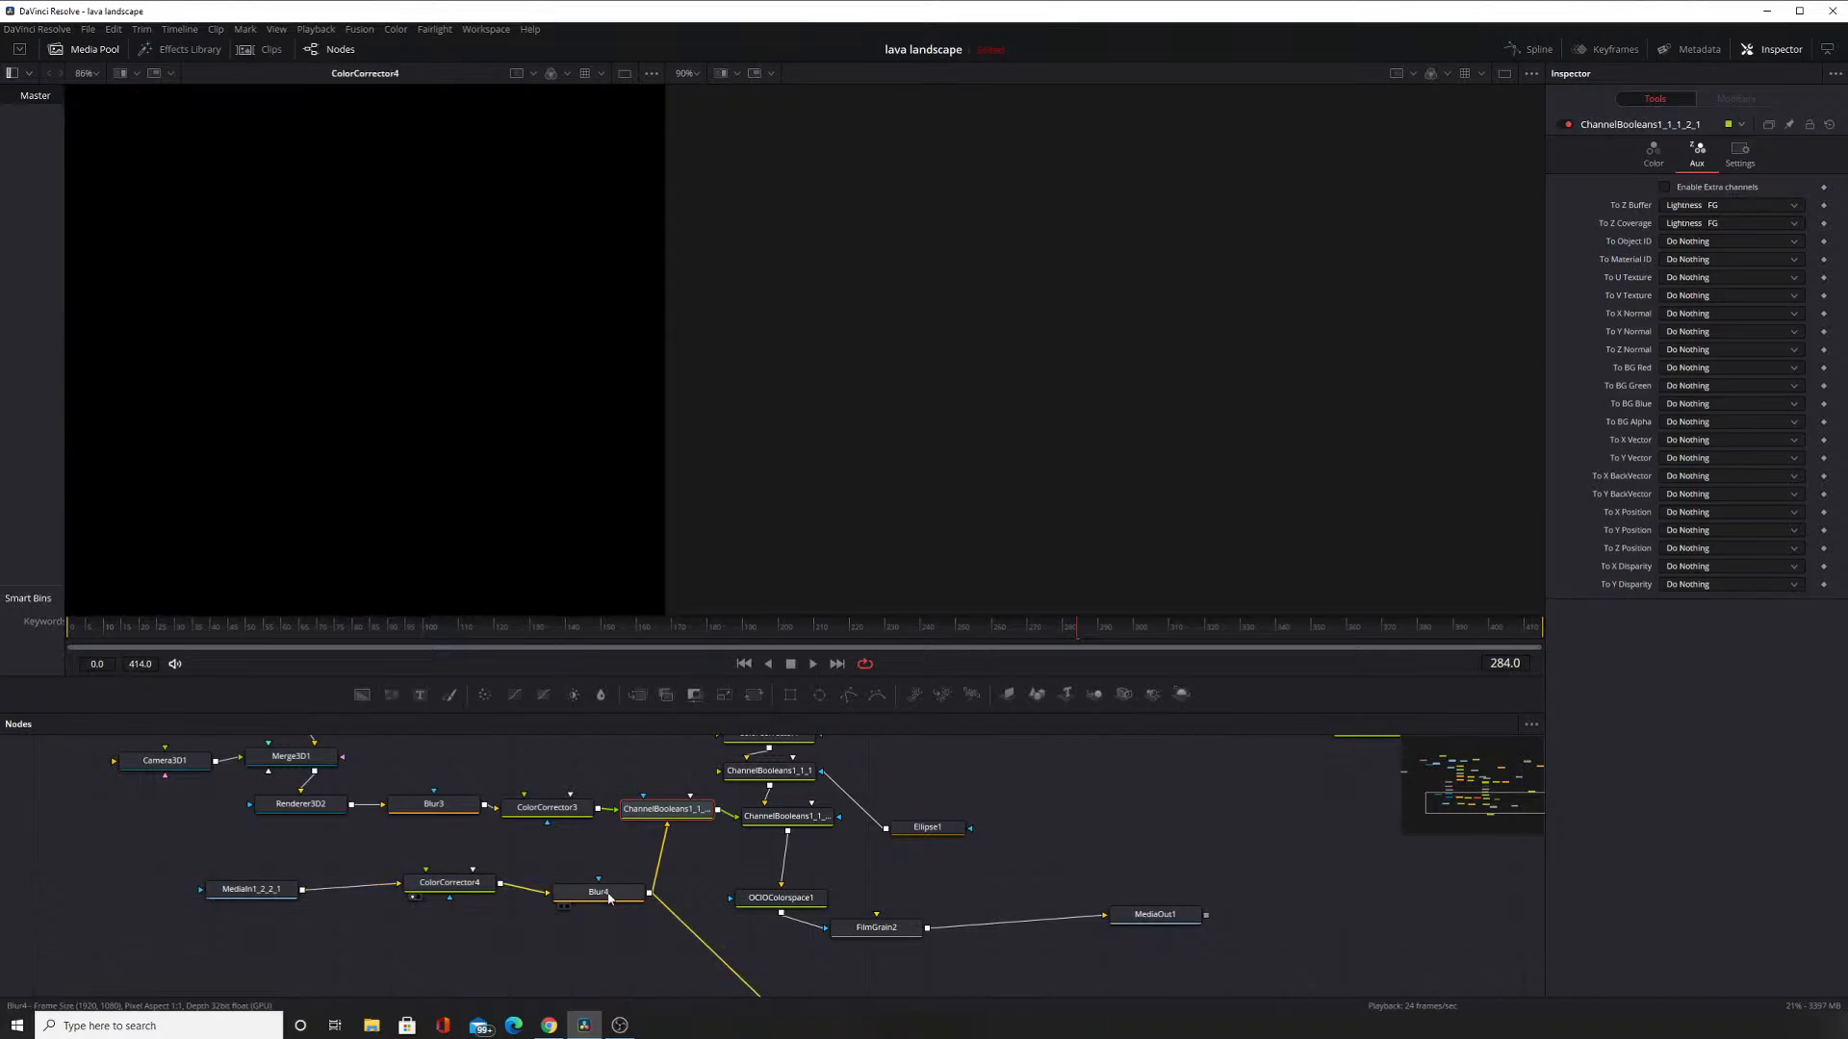
Toggle the ColorCorrector4 node off and on to compare the glow source with and without the correction.
left_click(452, 888)
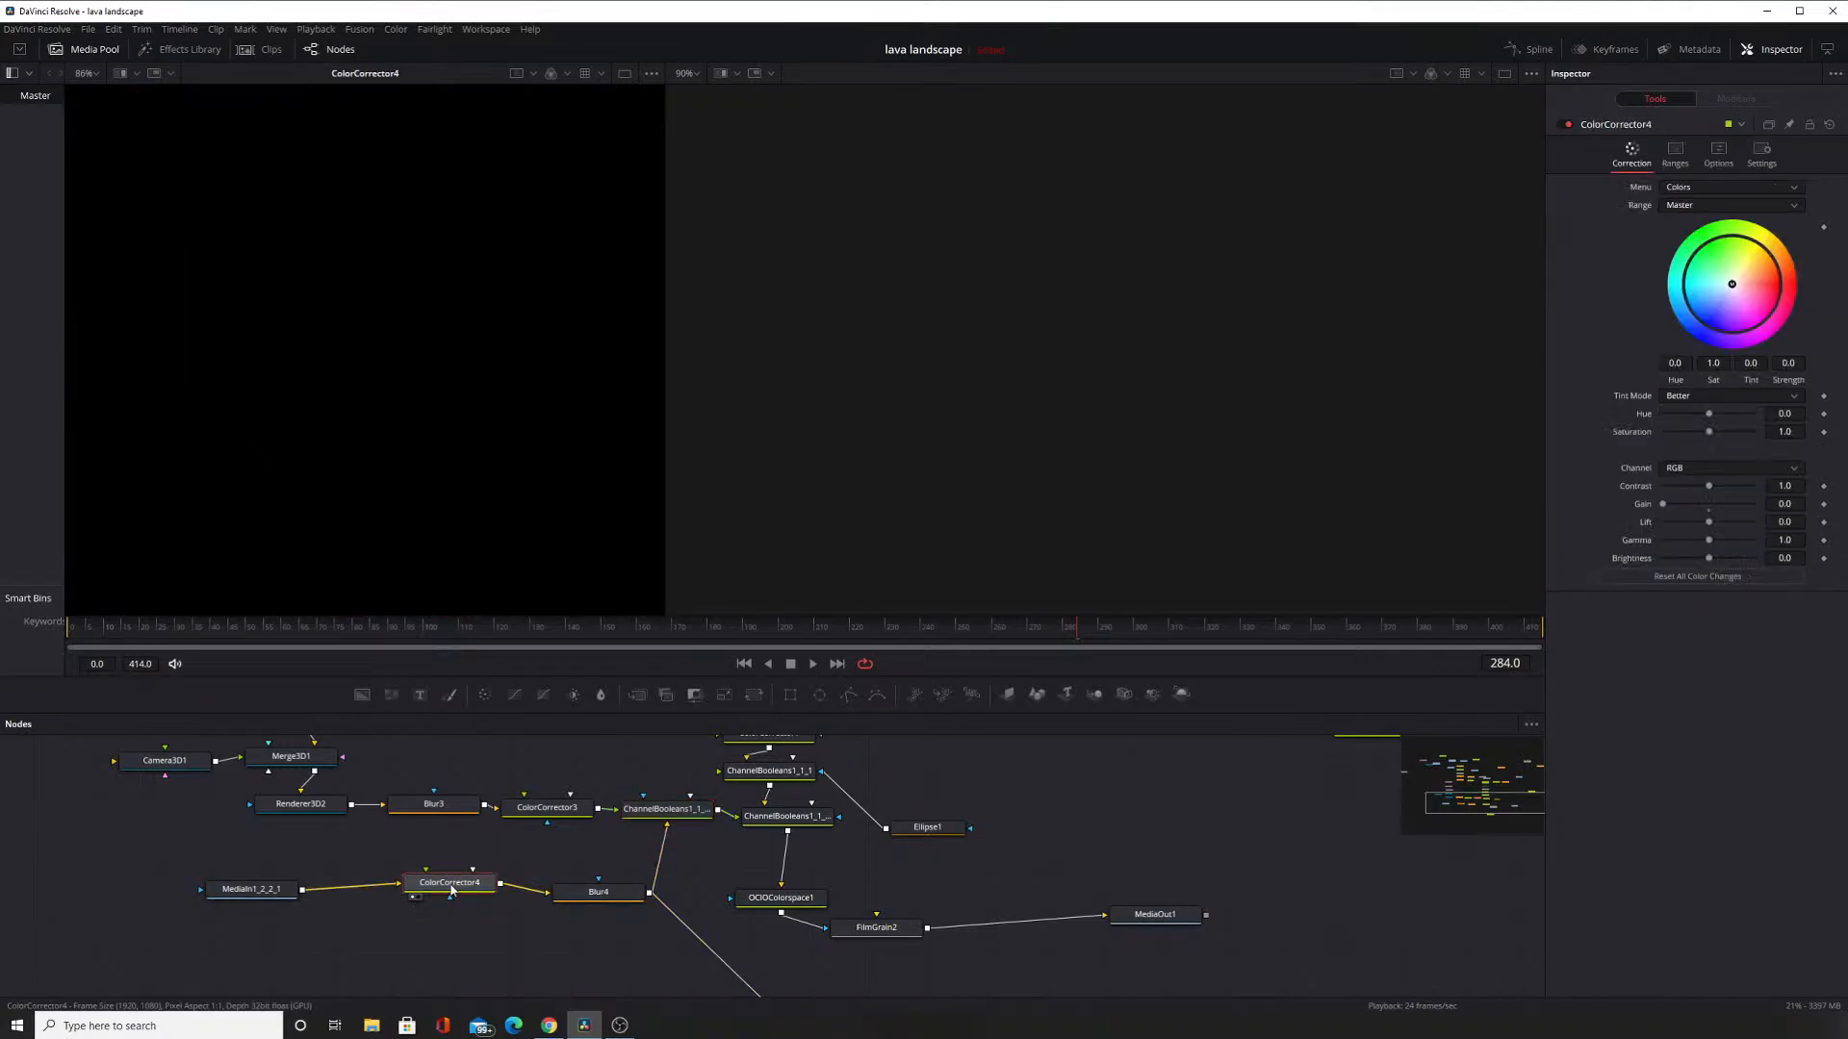
left_click(1567, 126)
left_click(1568, 126)
left_click(1567, 126)
left_click(1567, 126)
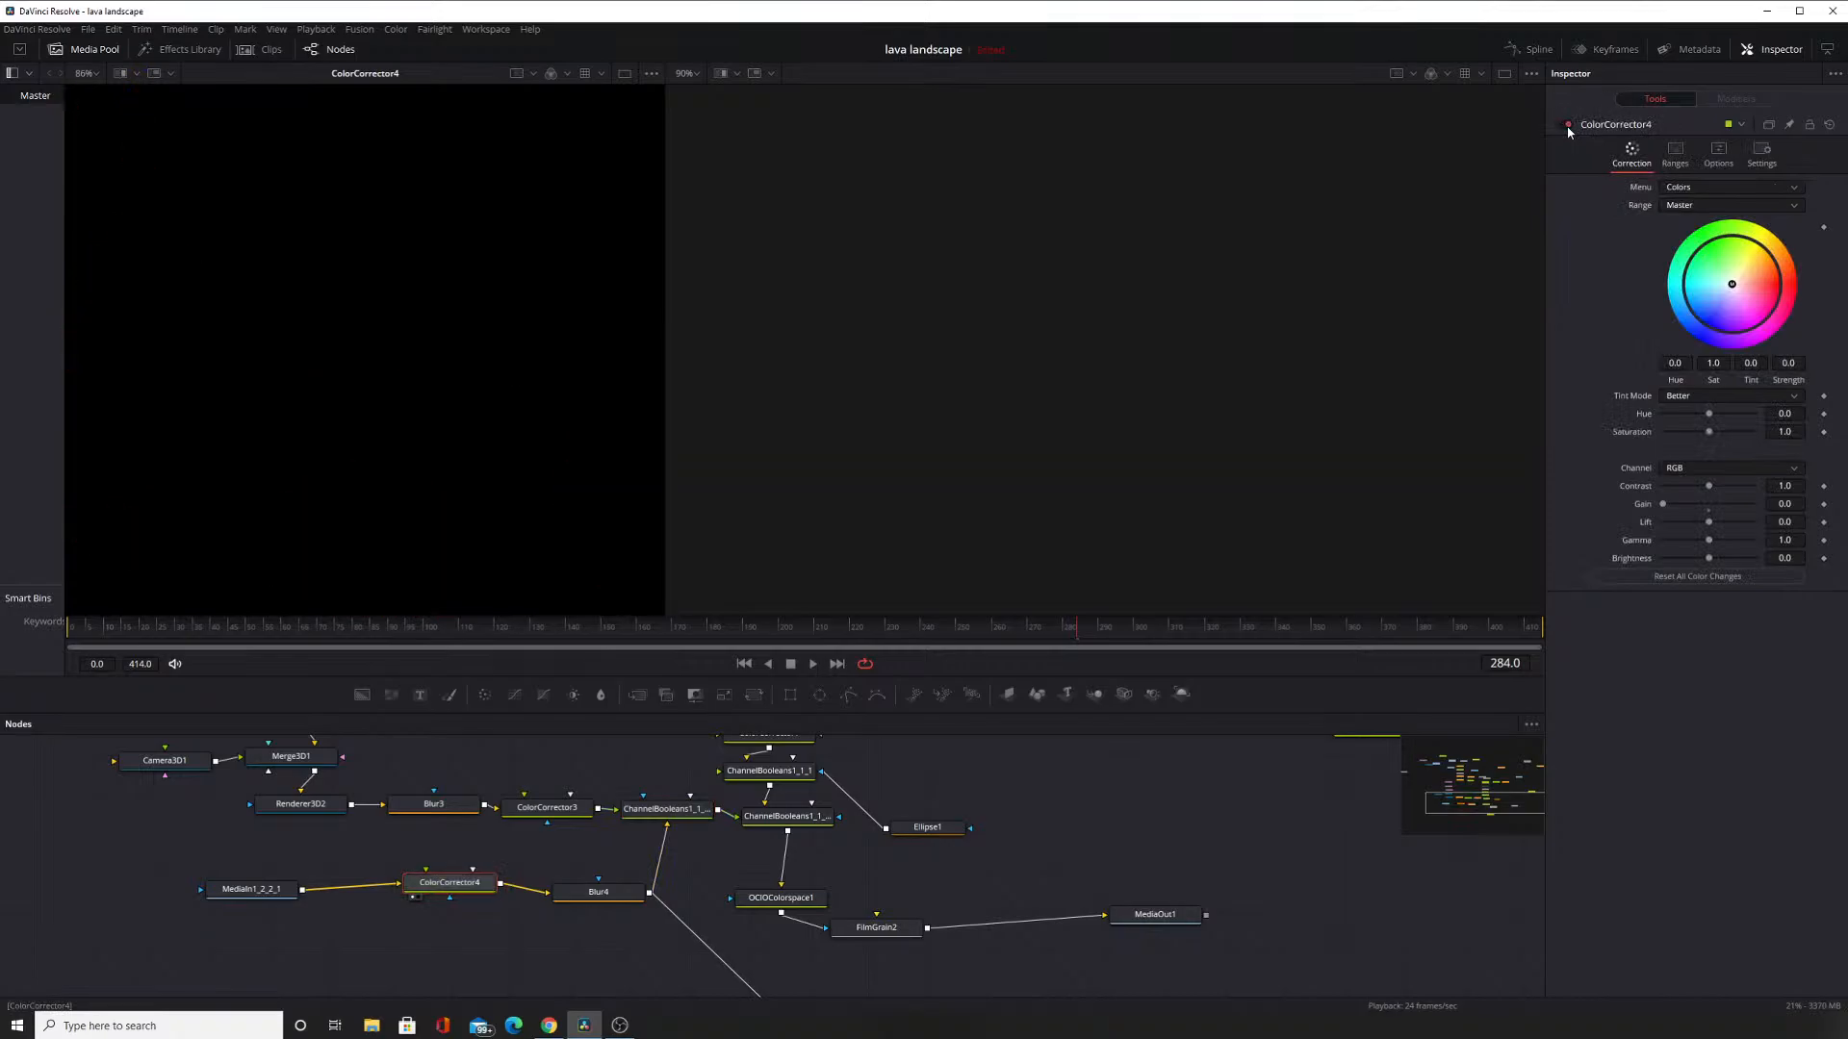
Try ColorCorrector4's Gain at 0.83 while viewing Blur4, and at 0.27 while viewing ChannelBooleans1_1_1_2_1.
left_click(563, 905)
left_click_drag(1669, 503, 1708, 515)
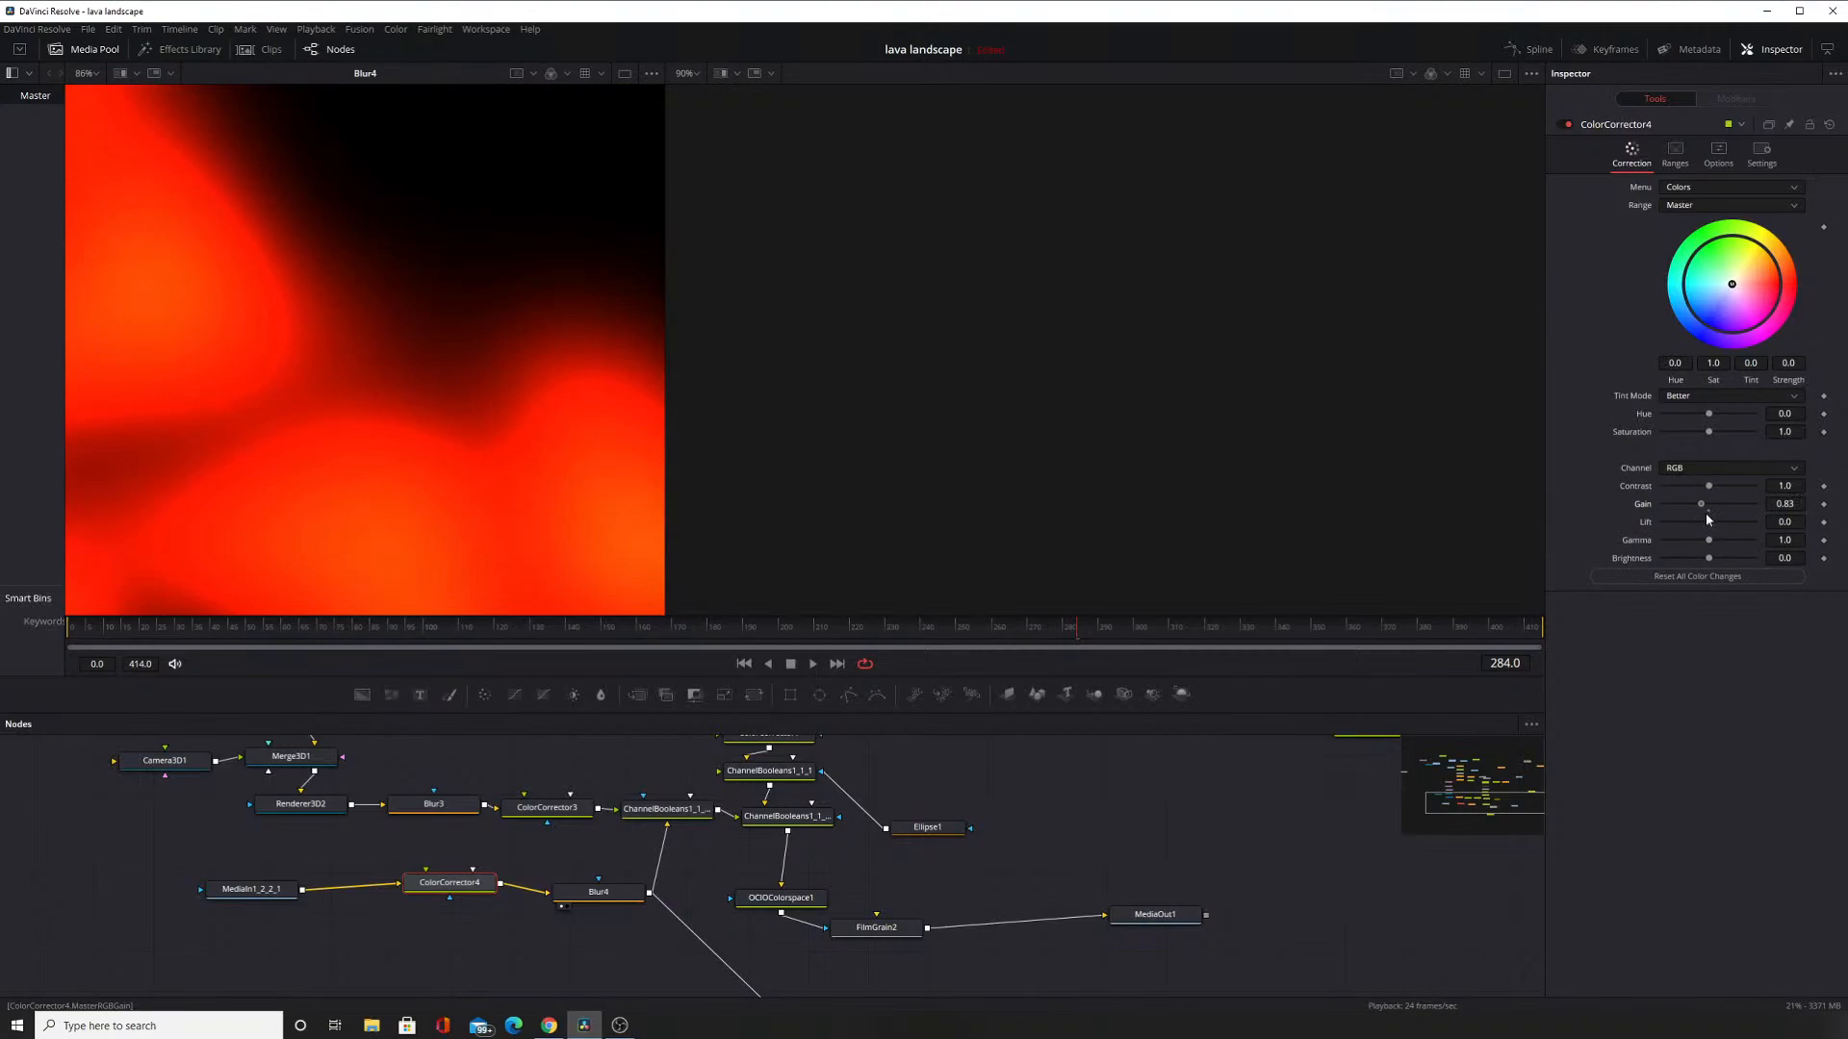
left_click(632, 825)
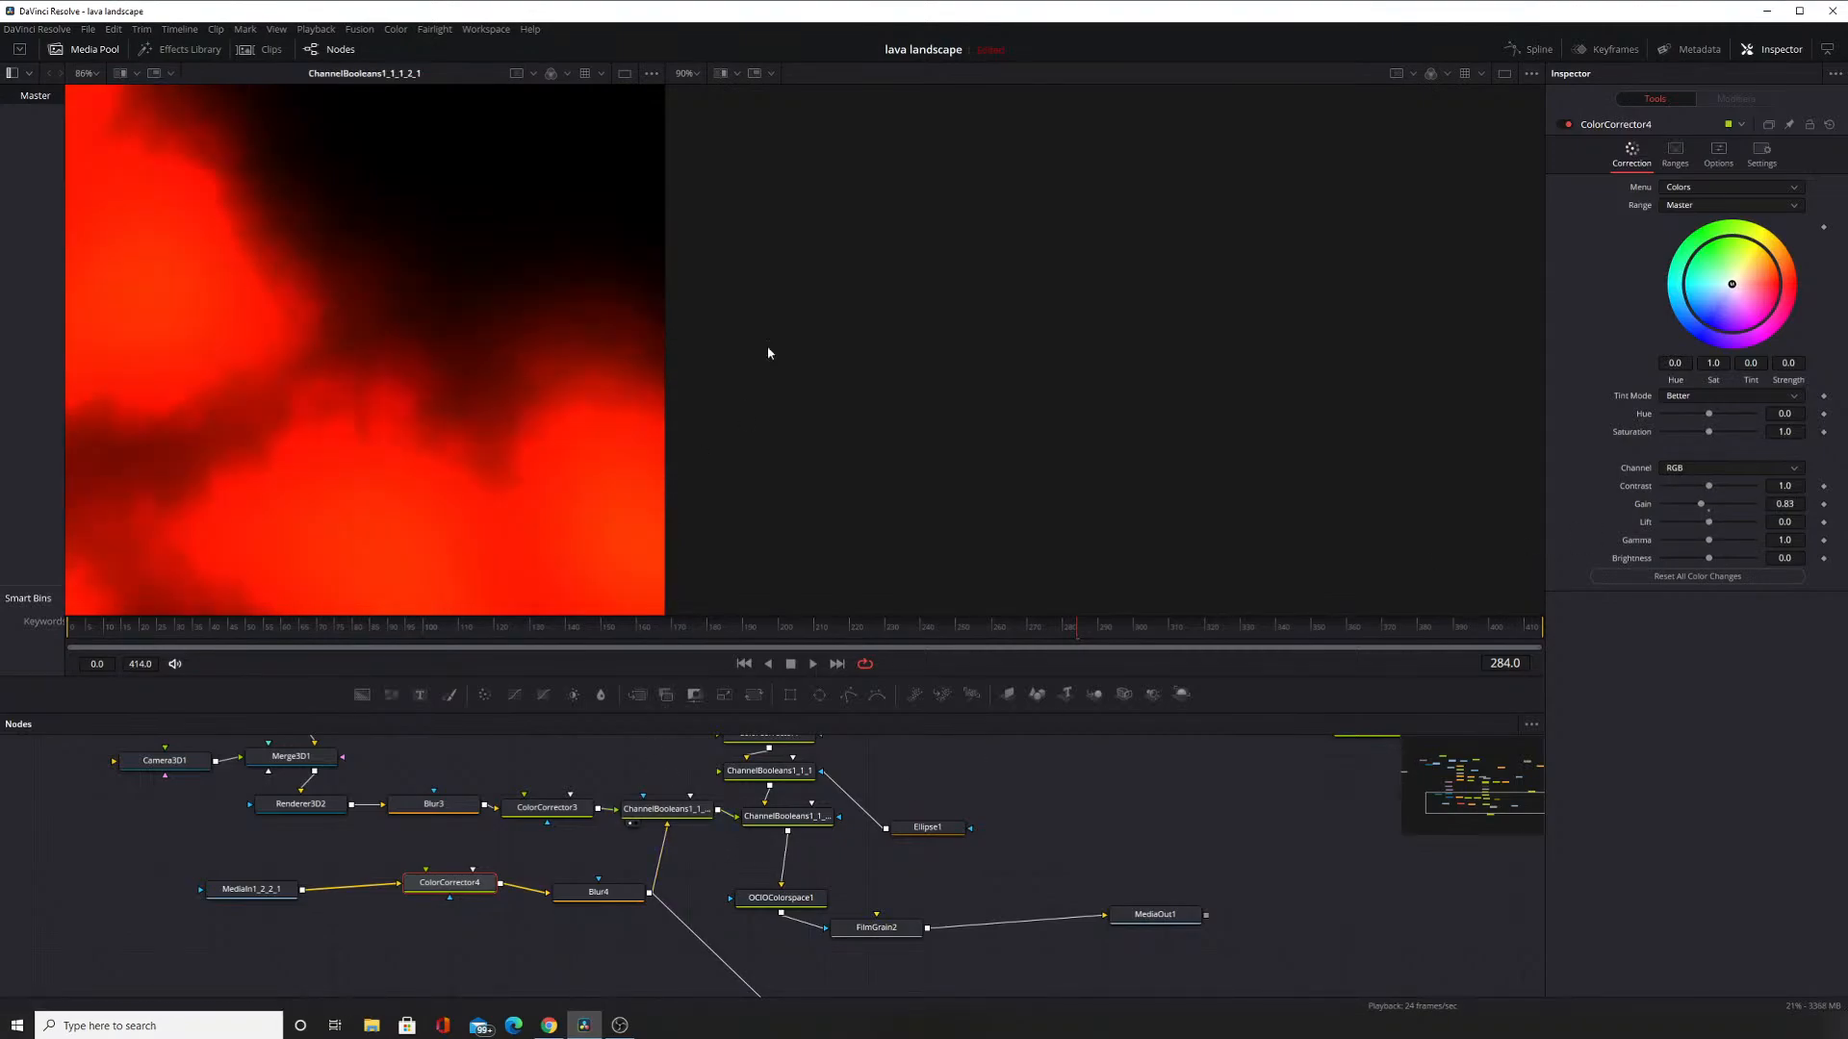
left_click_drag(1706, 505, 1673, 506)
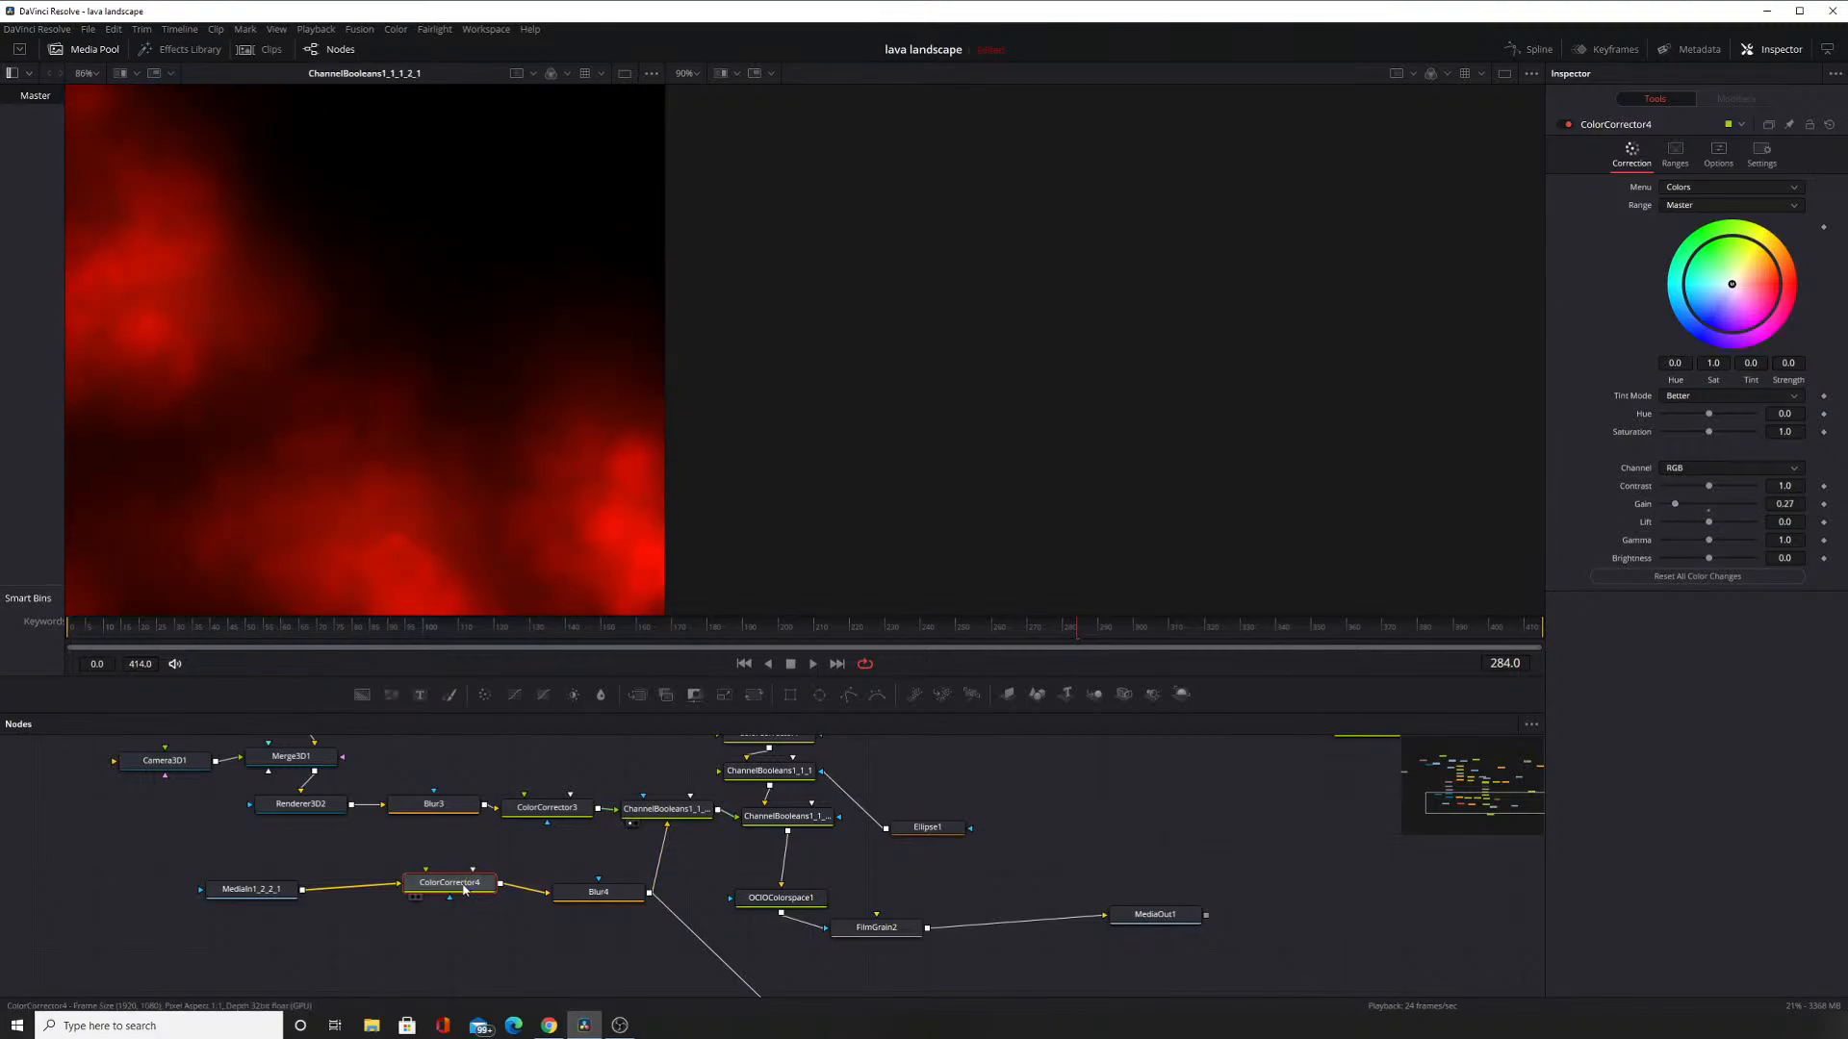
Reduce Blur4's Blur Size to 49.6, judging the glow in the composite output of OCIOColorspace1.
left_click(581, 901)
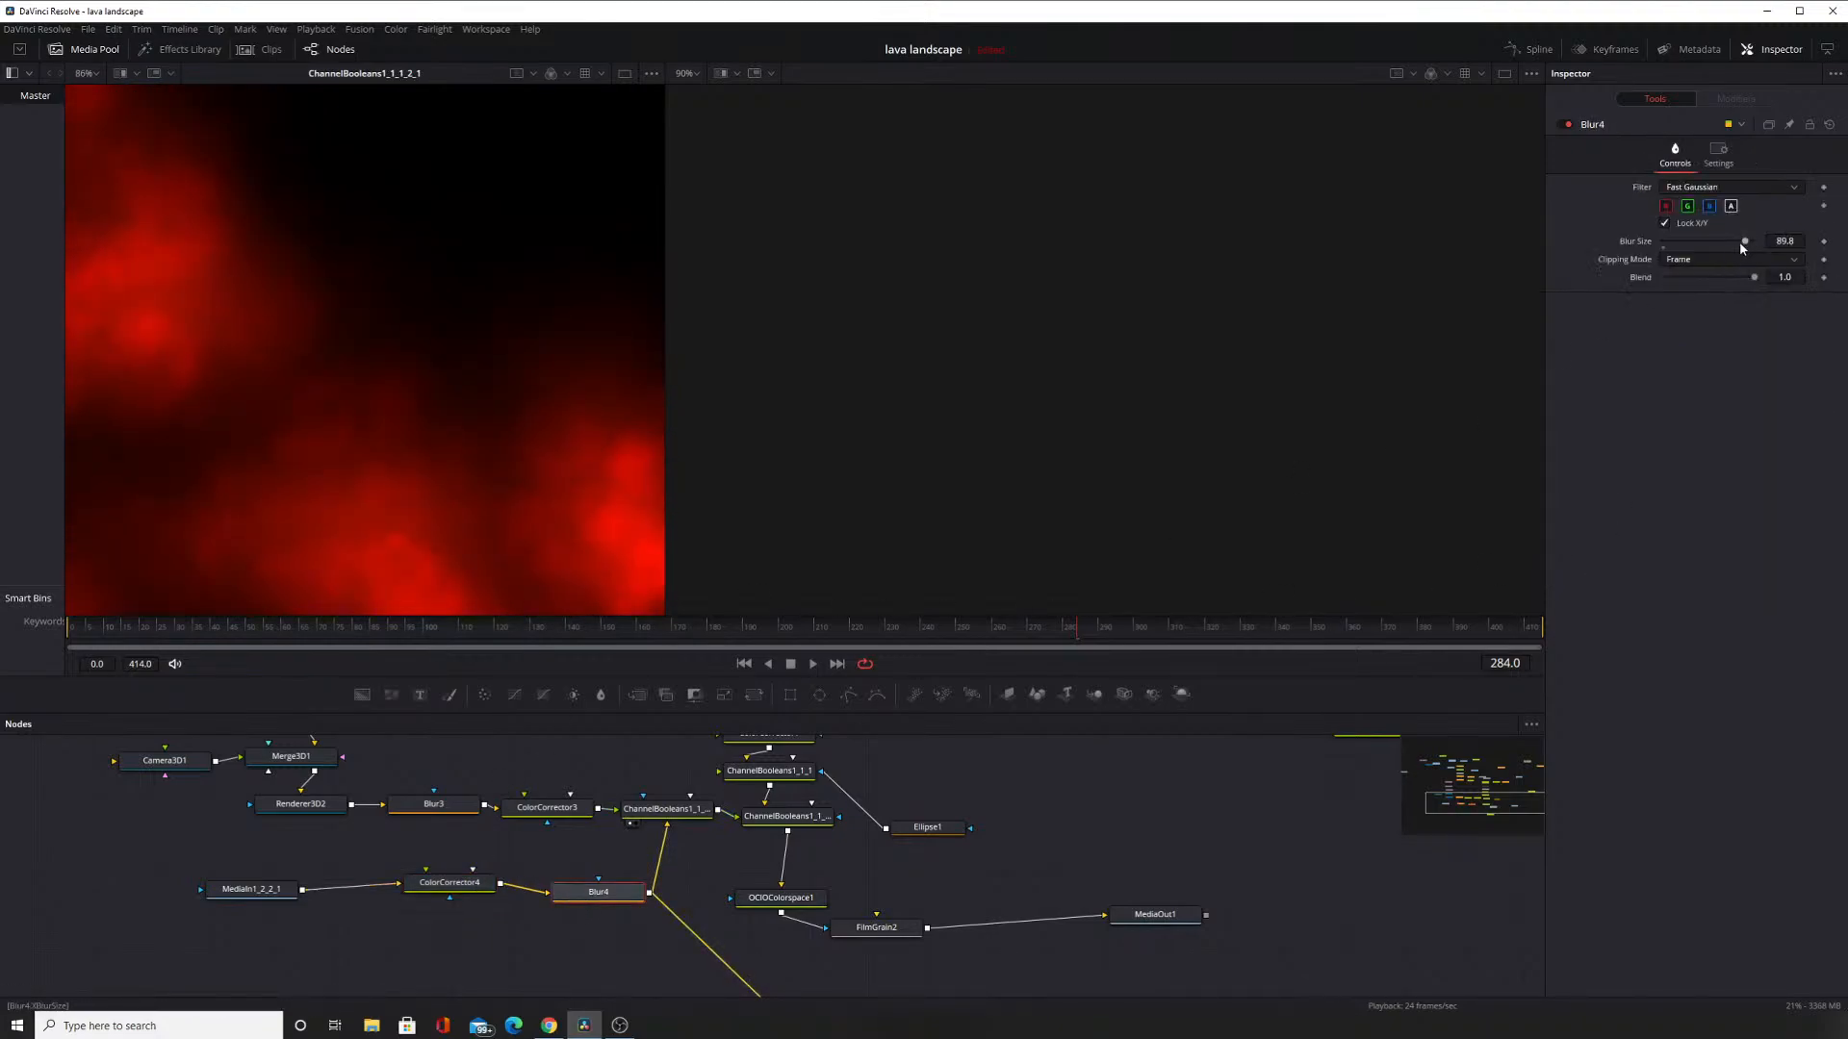
mouse_move(1744, 242)
left_mouse_down()
mouse_move(1646, 249)
mouse_move(1715, 249)
left_mouse_up()
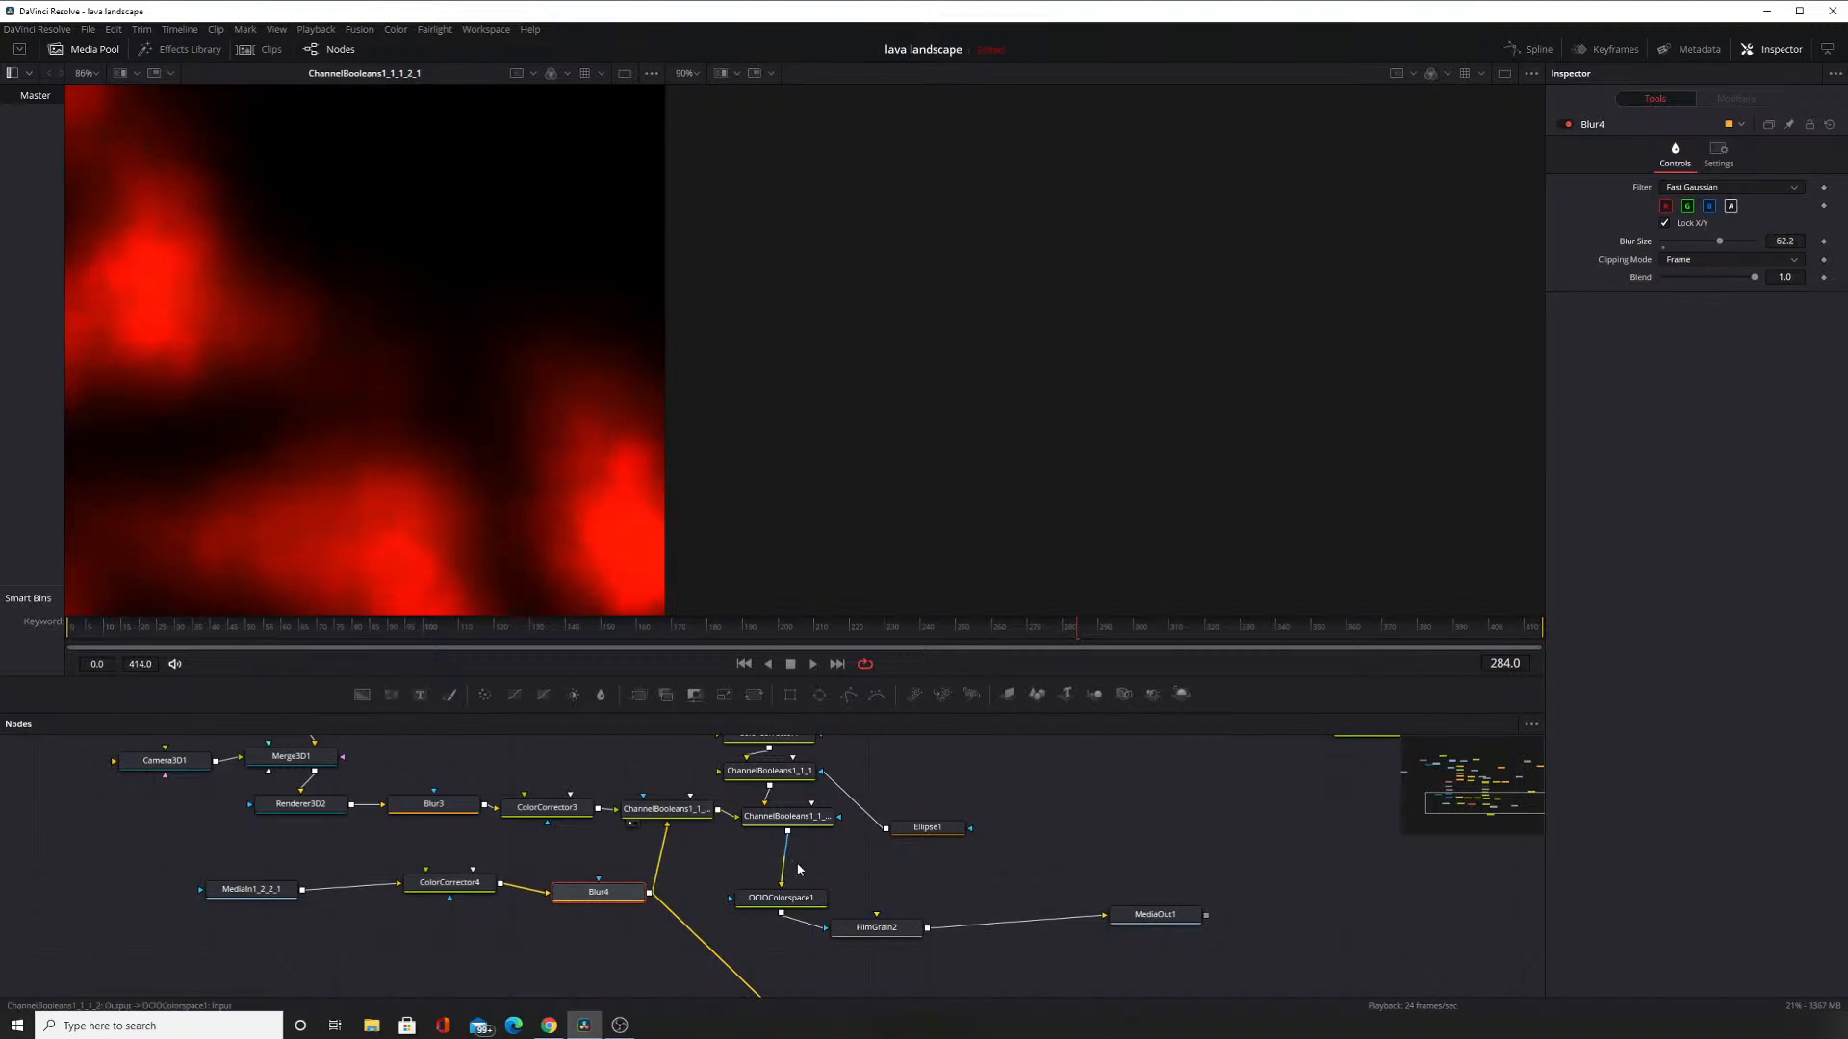
left_click(745, 913)
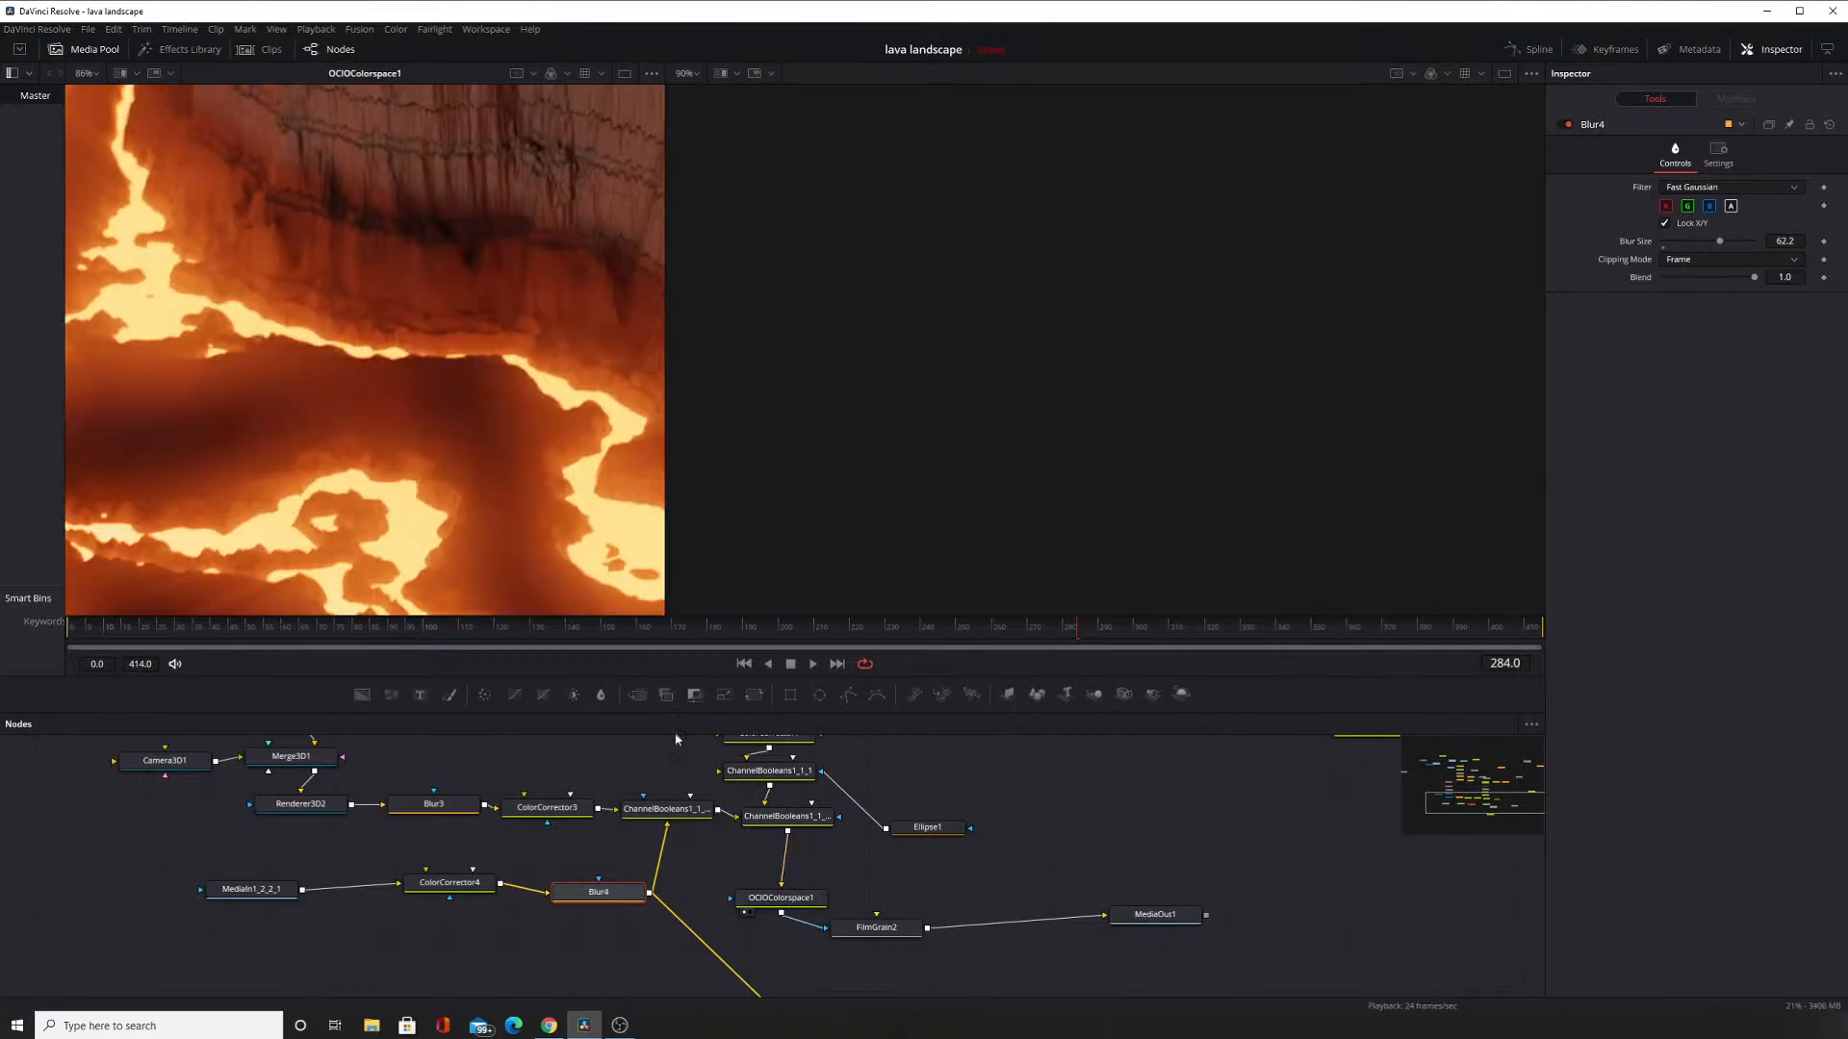
left_click_drag(542, 402, 593, 372)
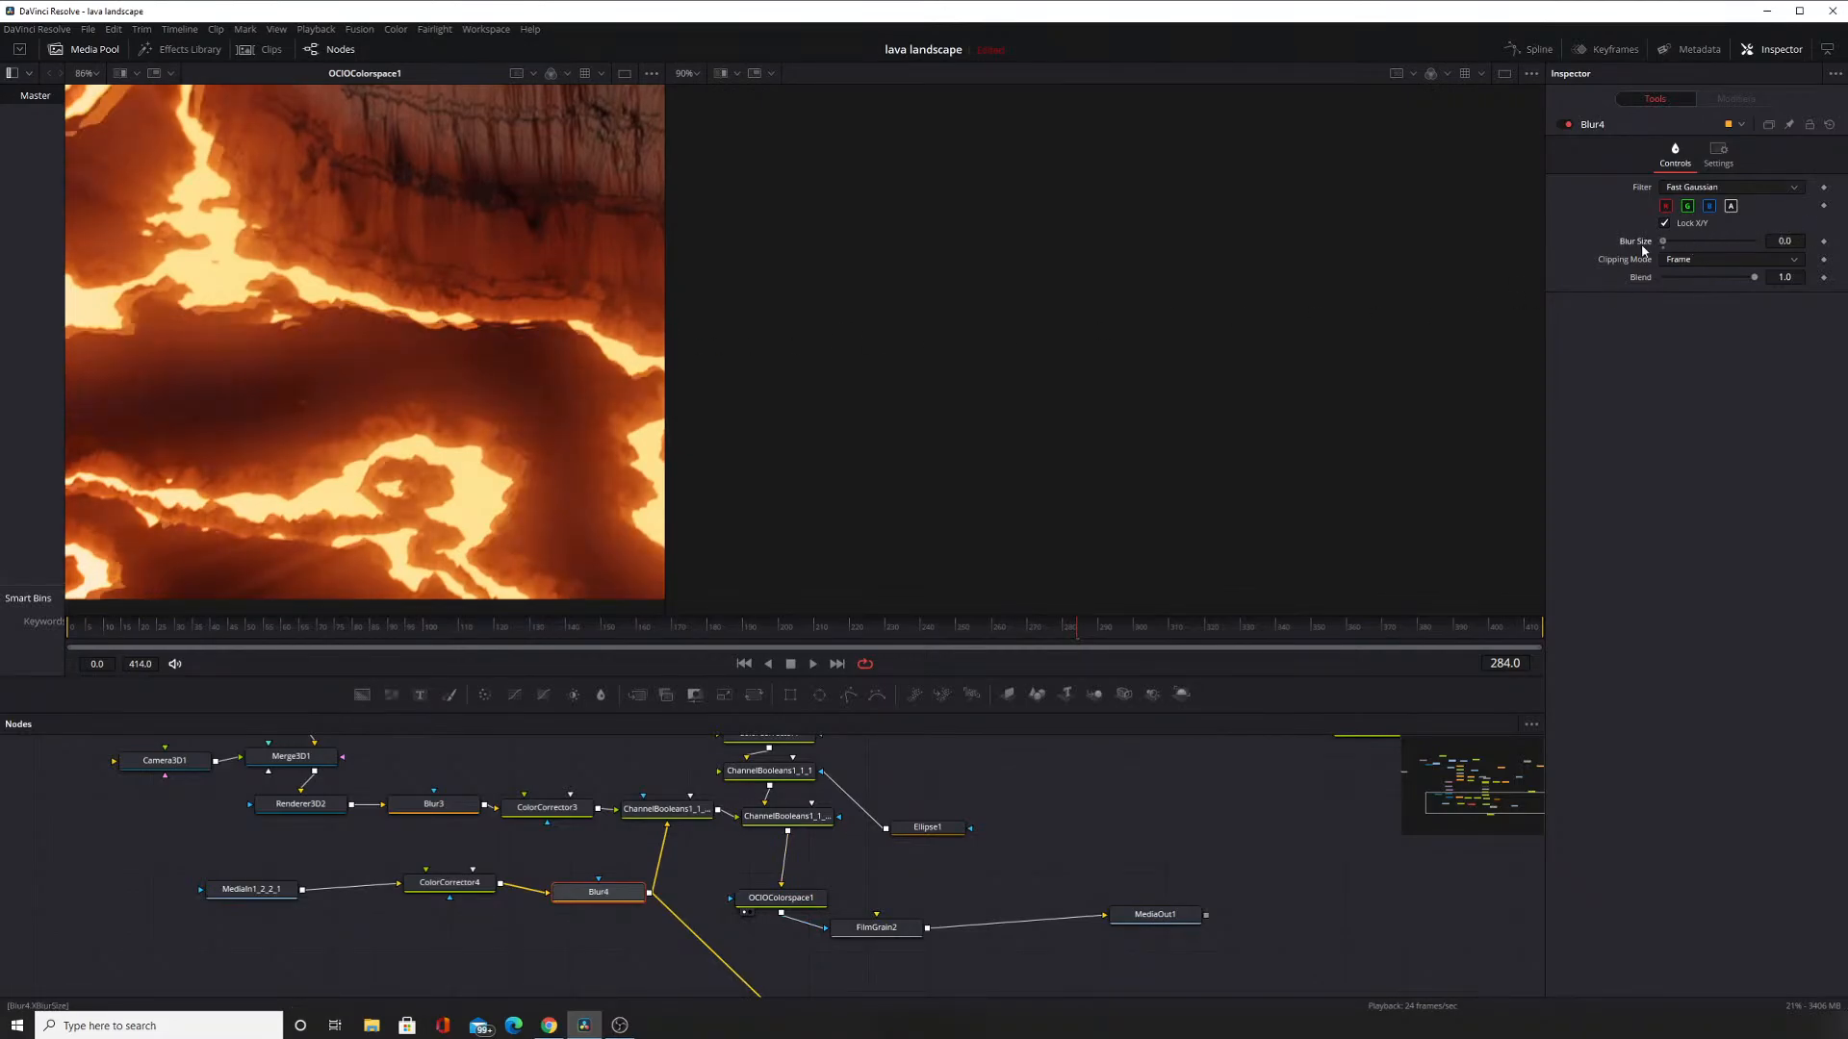
left_click_drag(1657, 245, 1701, 244)
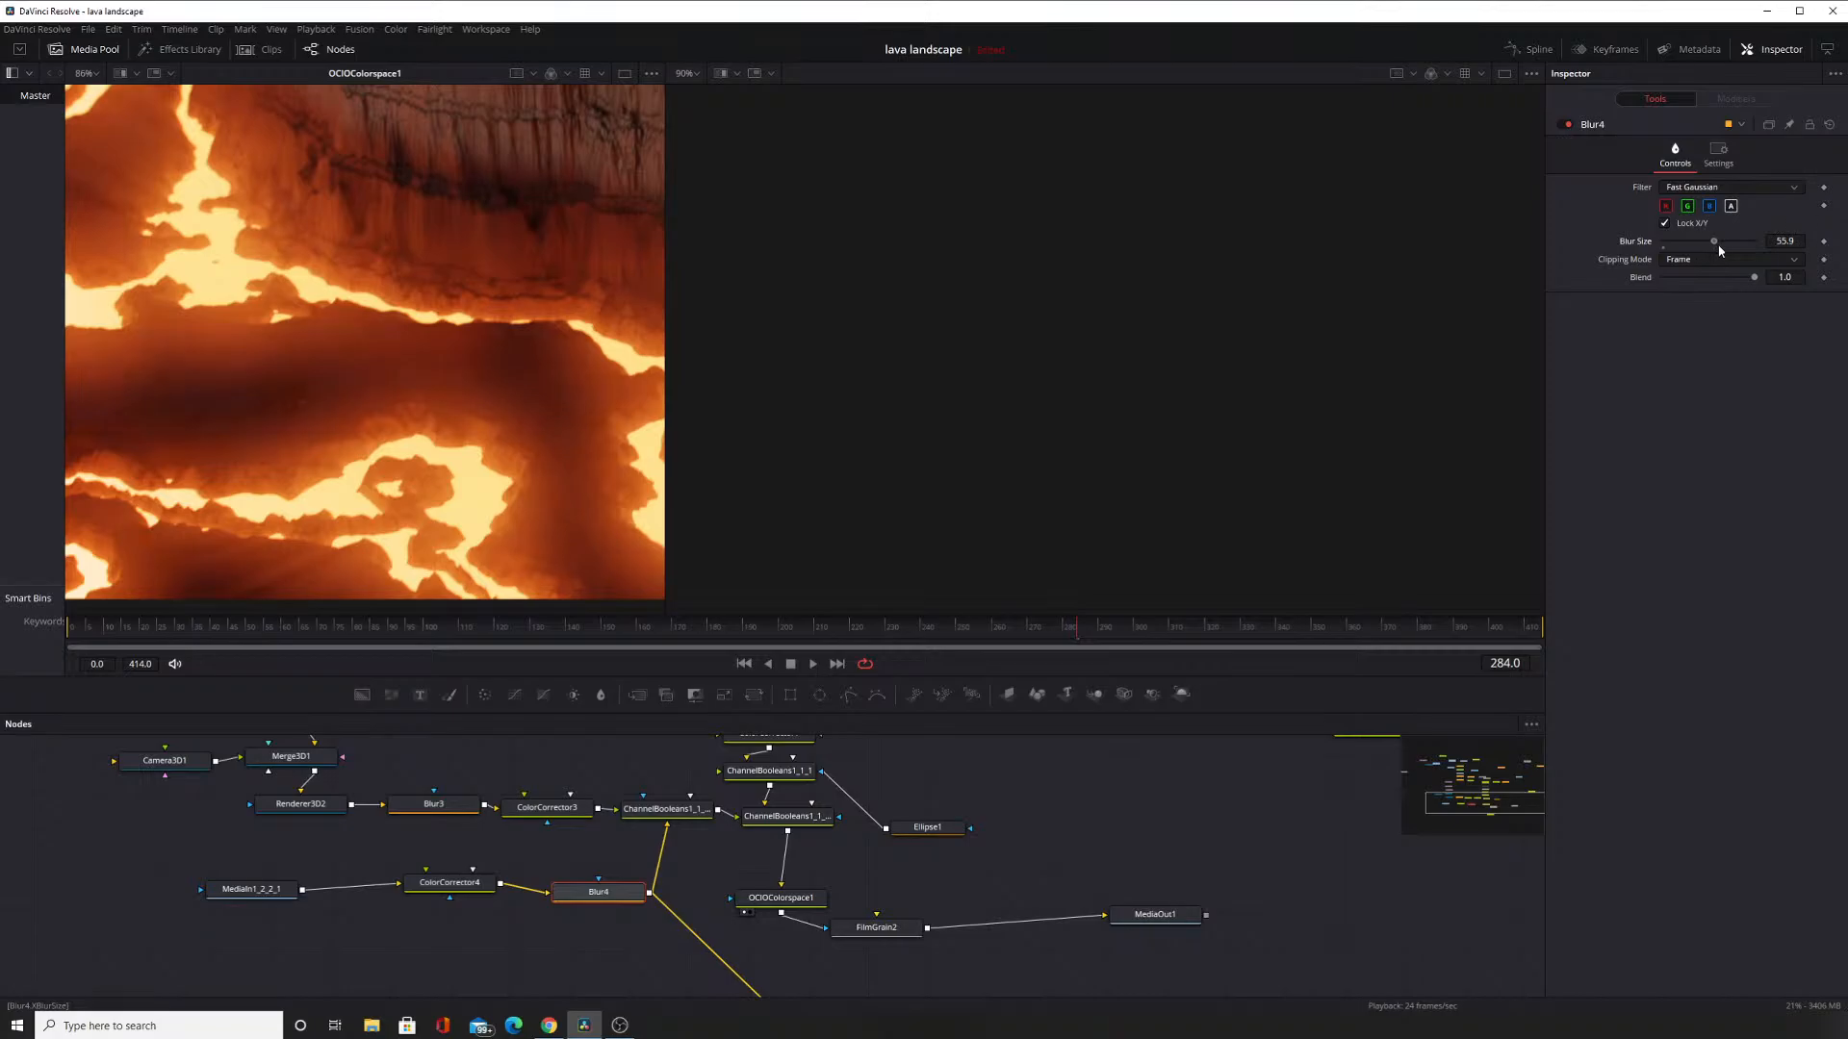
left_click_drag(1719, 249, 1700, 252)
left_click_drag(1769, 261, 1713, 272)
Widen the first viewer and reposition the image to show more of the lava and cliff composite.
scroll(1038, 836, "up", 1)
scroll(1038, 836, "up", 4)
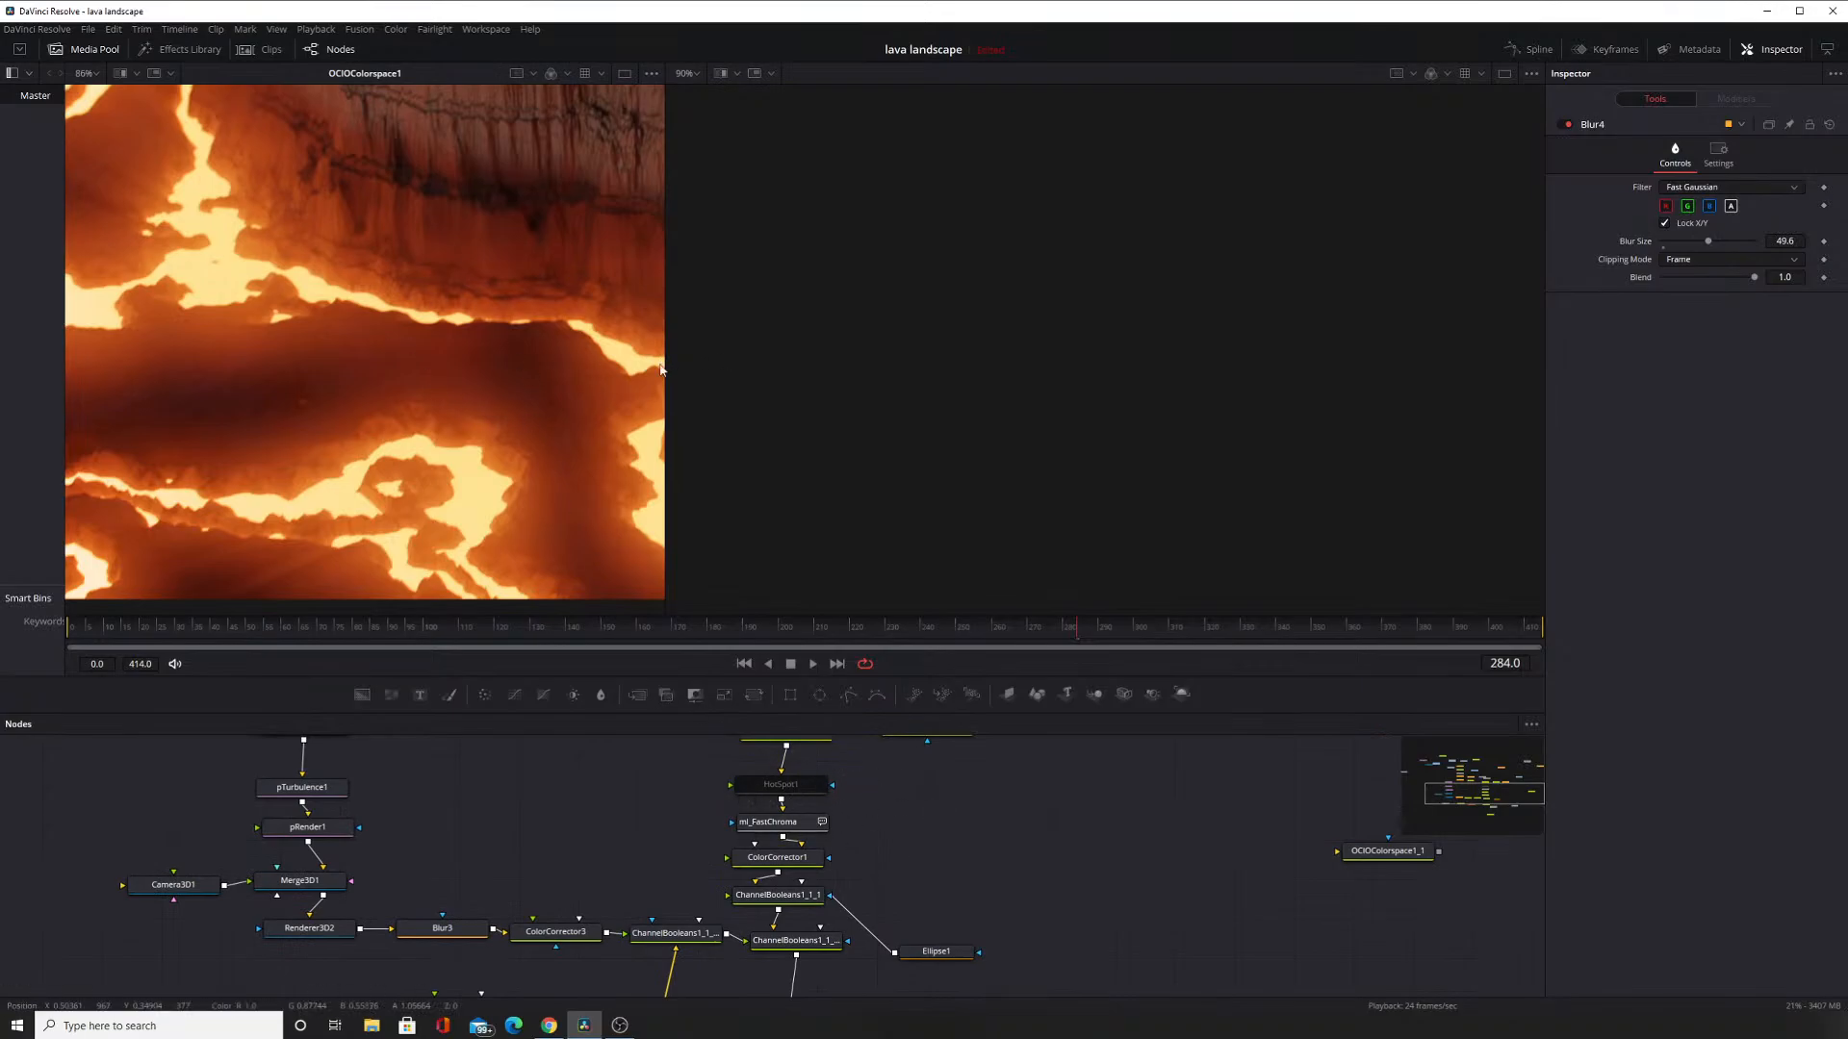
left_click_drag(660, 369, 919, 387)
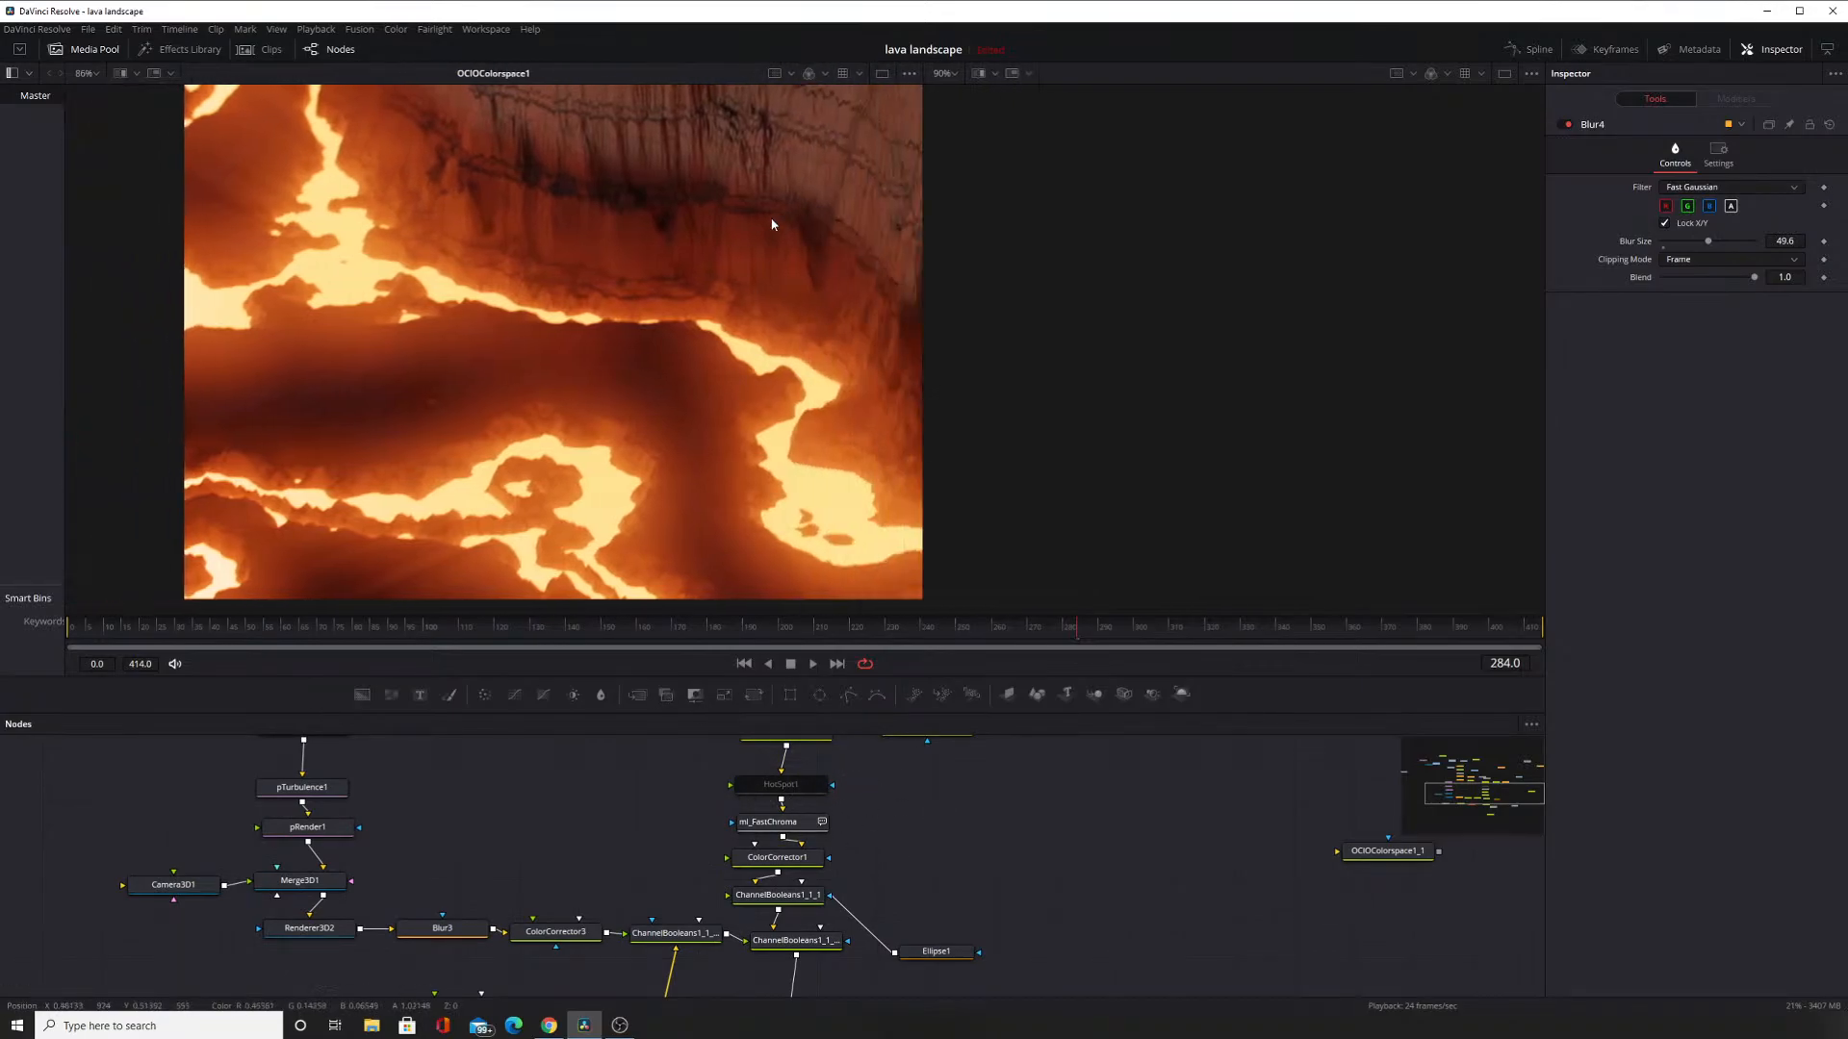
left_click_drag(690, 415, 557, 439)
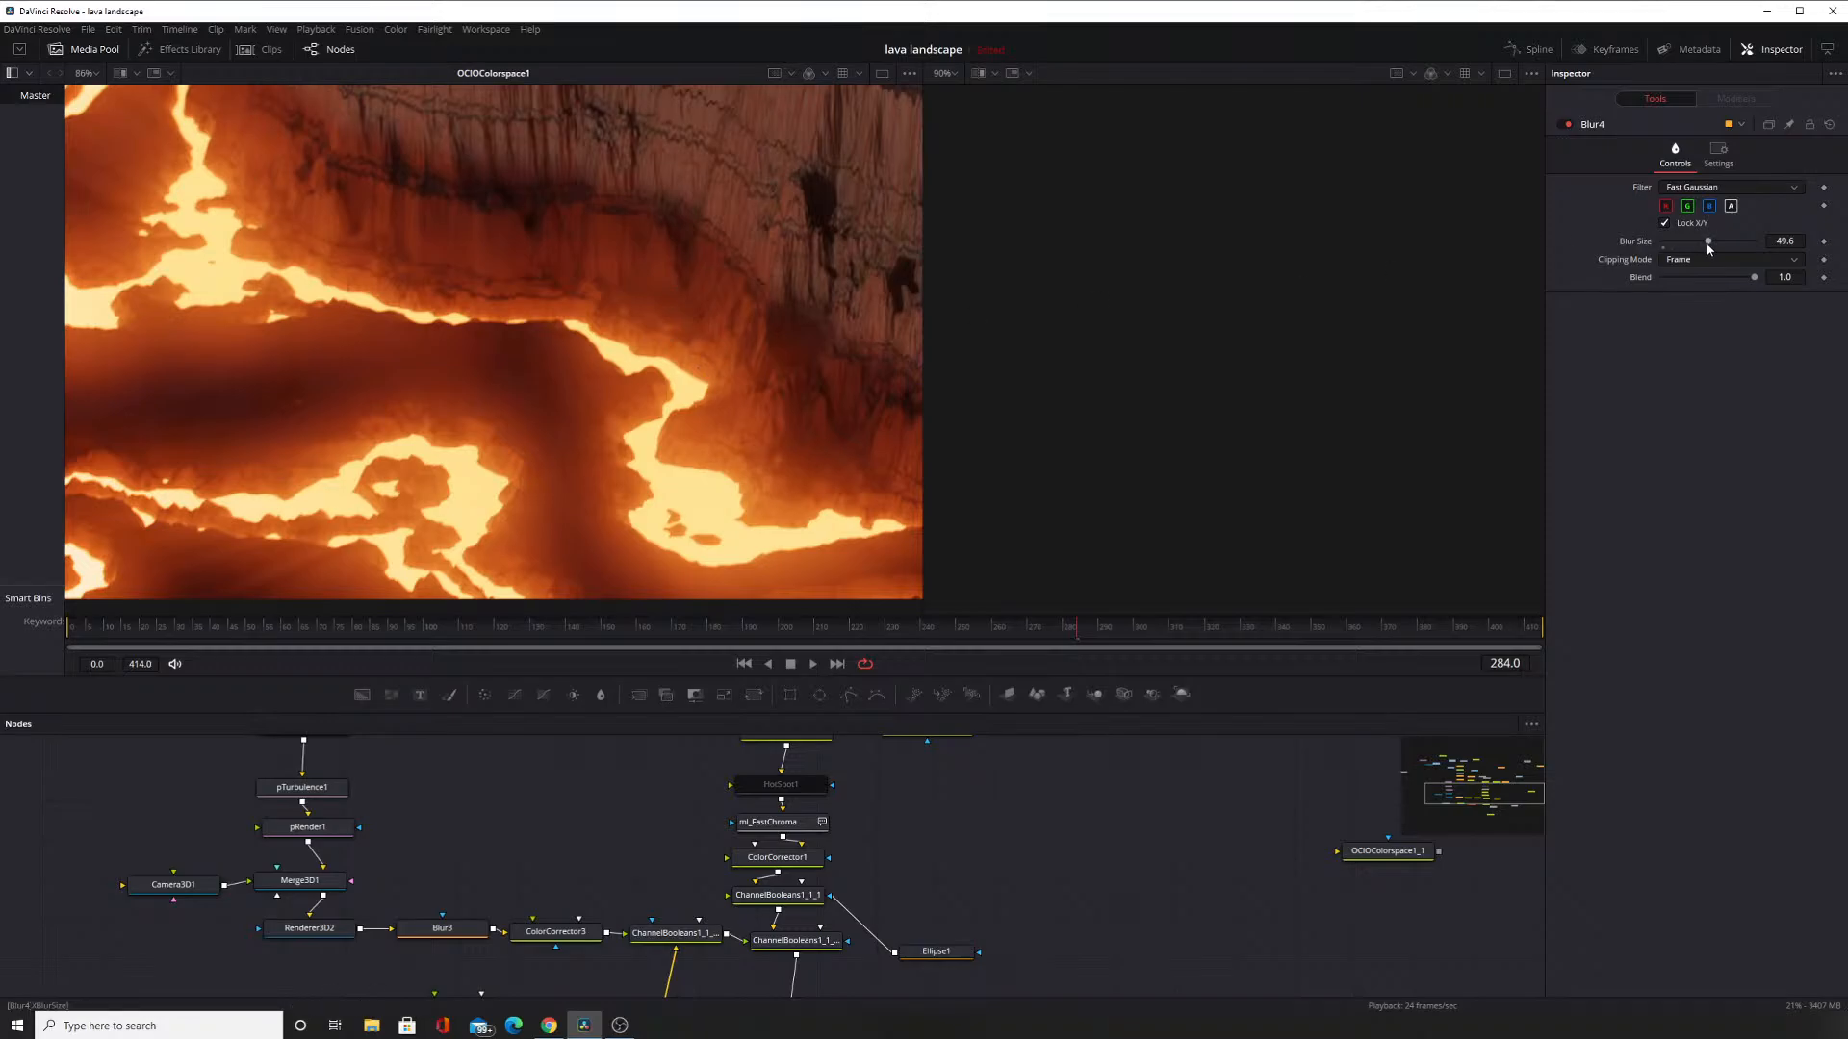
Set Blur4's Blur Size to 0.0 and examine the lava and cliff areas of the composite without the blur.
left_click_drag(1710, 243, 1643, 252)
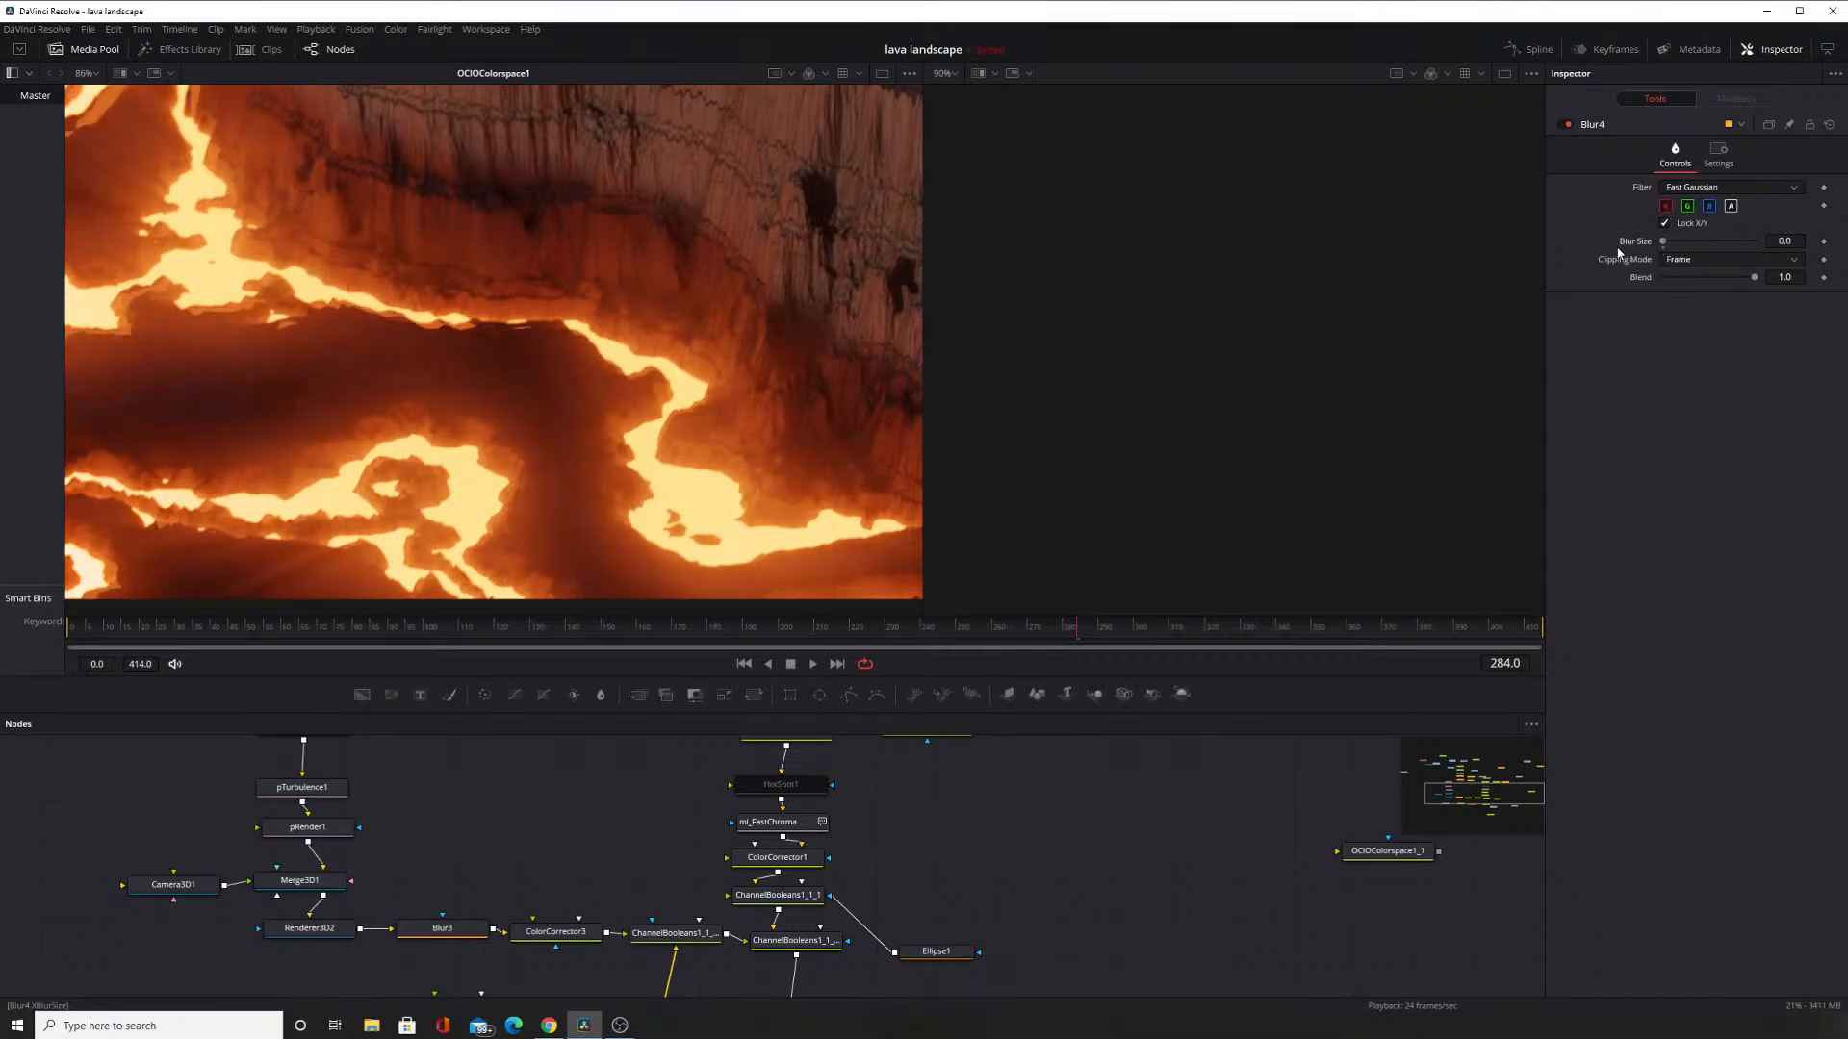
left_click_drag(530, 470, 715, 297)
scroll(574, 343, "up", 5)
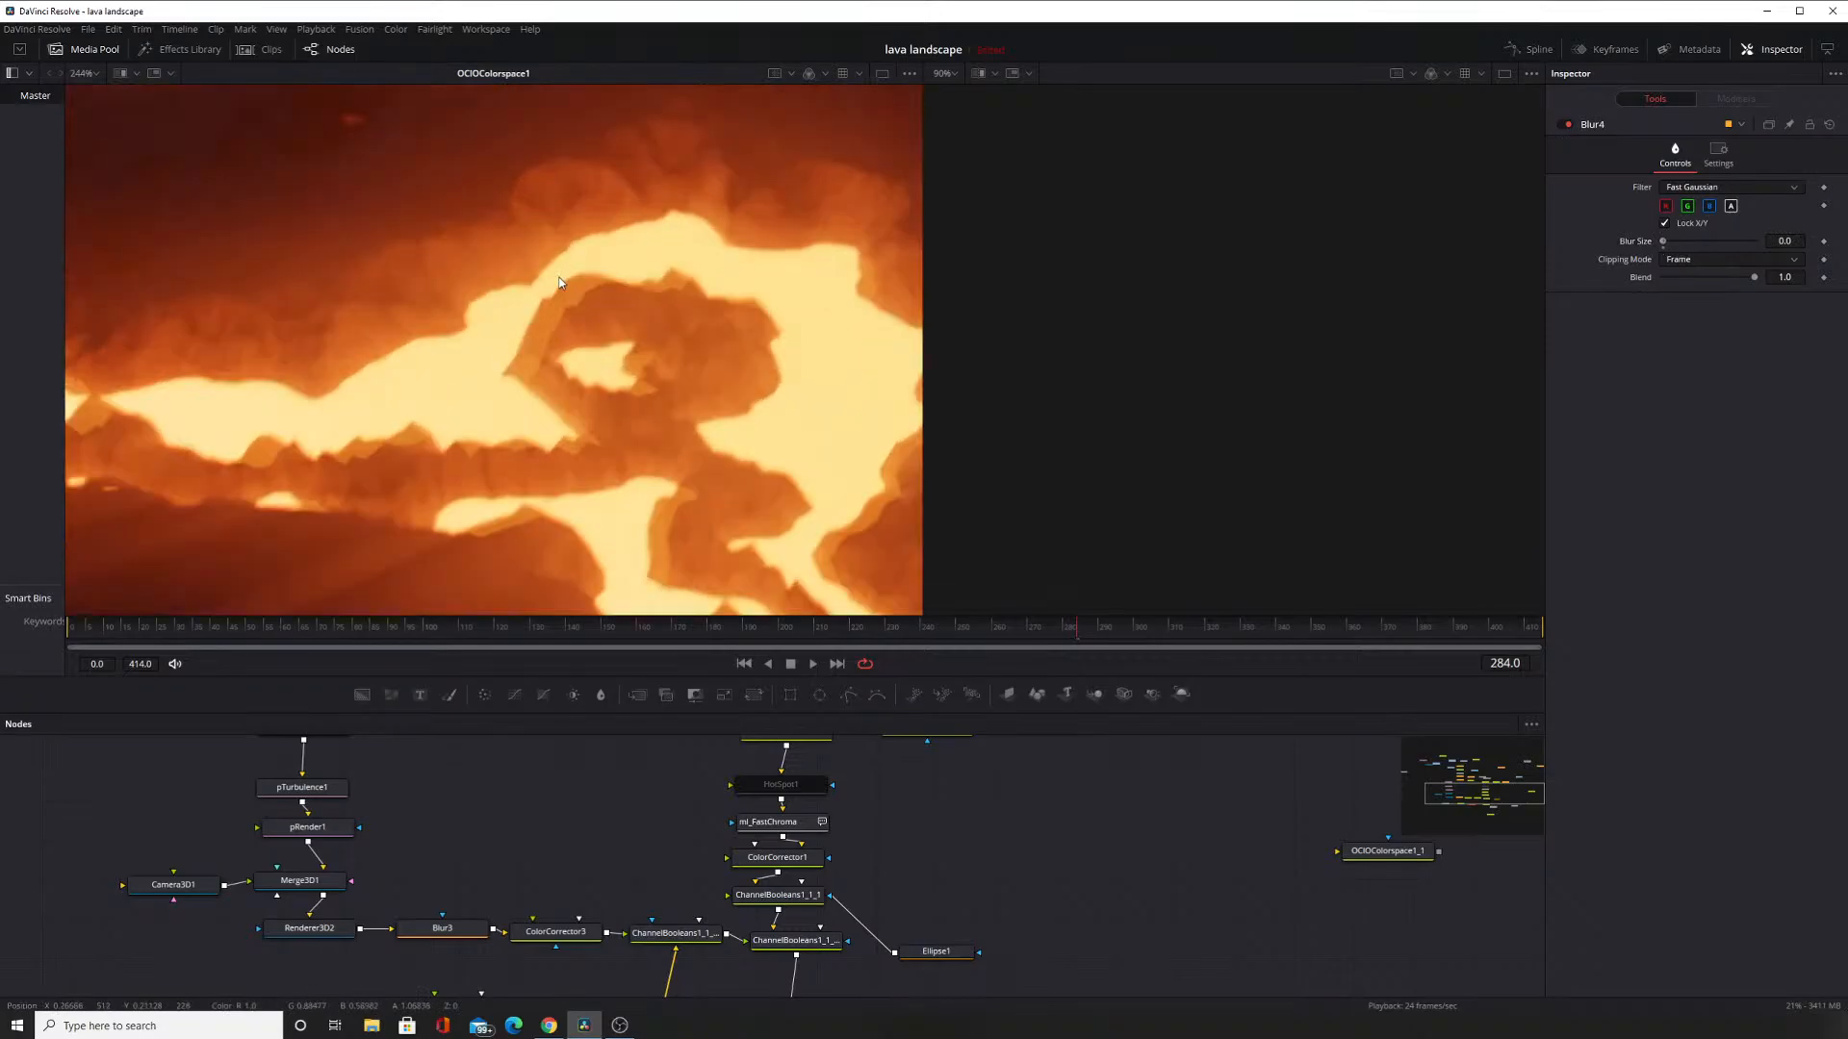
scroll(578, 296, "down", 6)
scroll(555, 301, "up", 2)
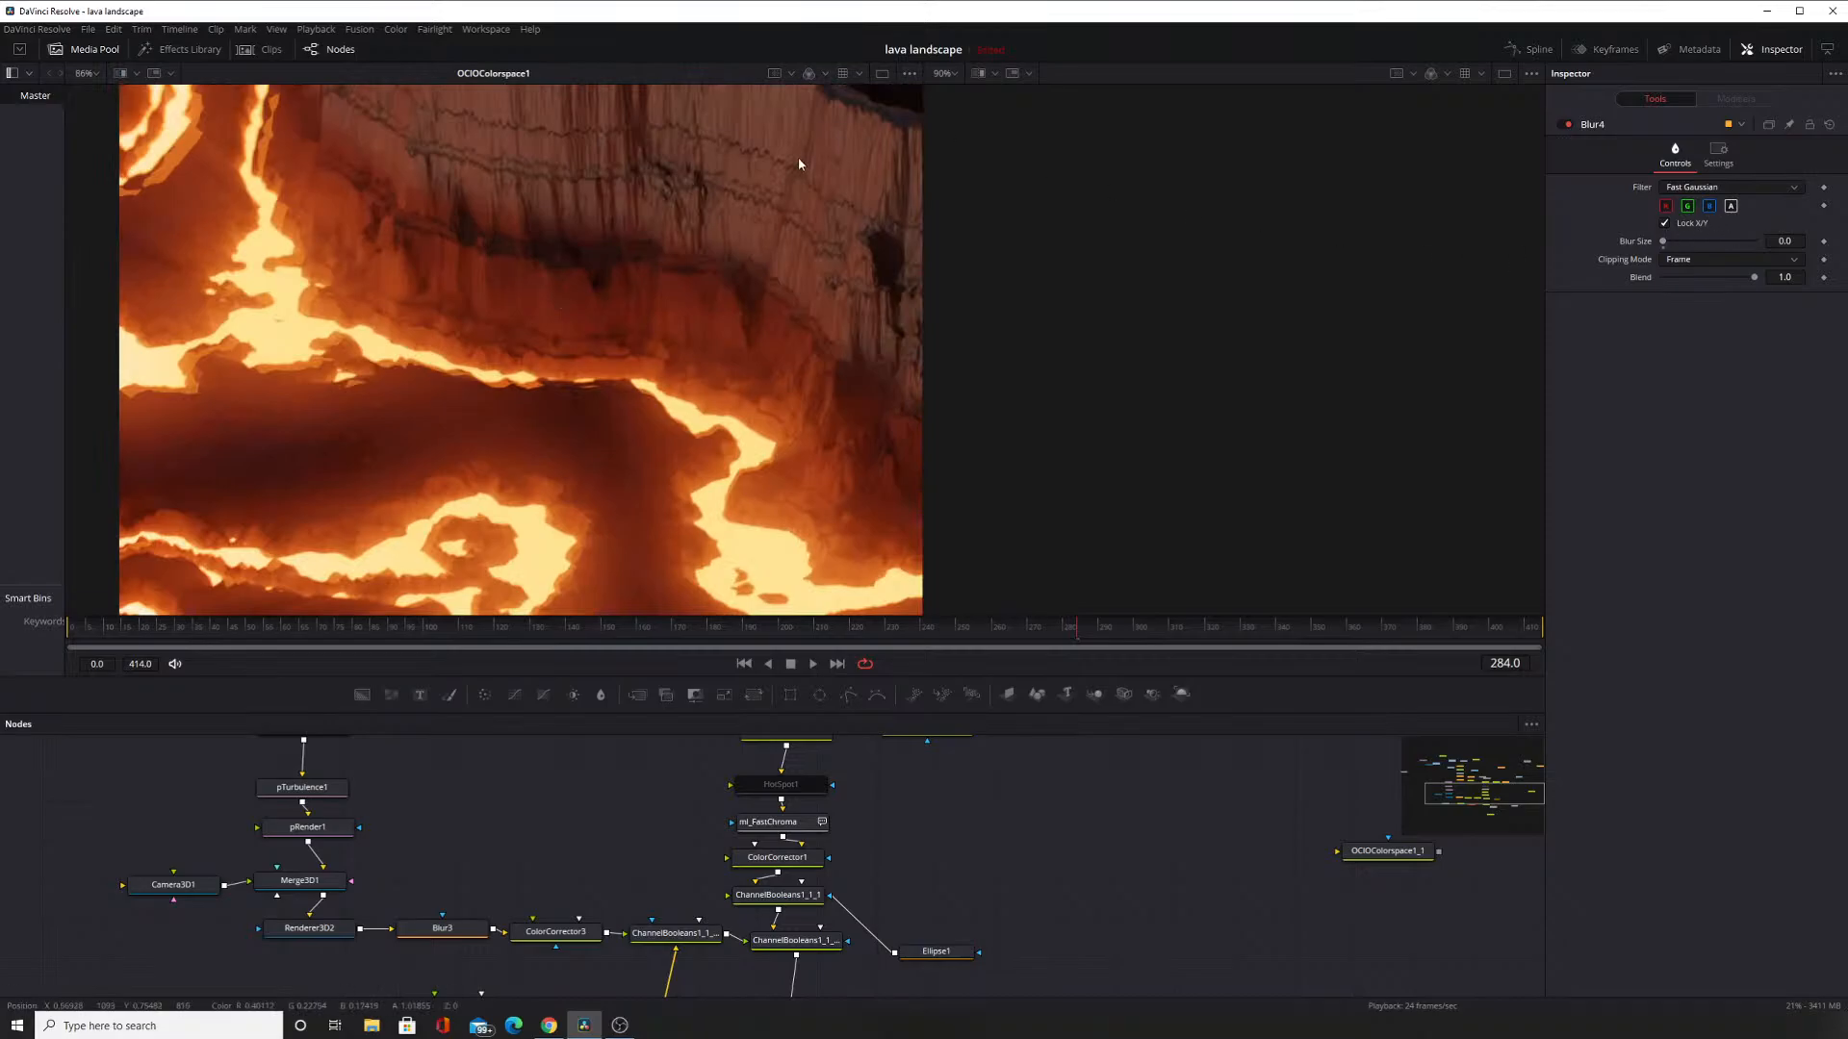
mouse_move(800, 157)
left_mouse_down()
mouse_move(763, 362)
mouse_move(786, 168)
left_mouse_up()
scroll(570, 422, "up", 2)
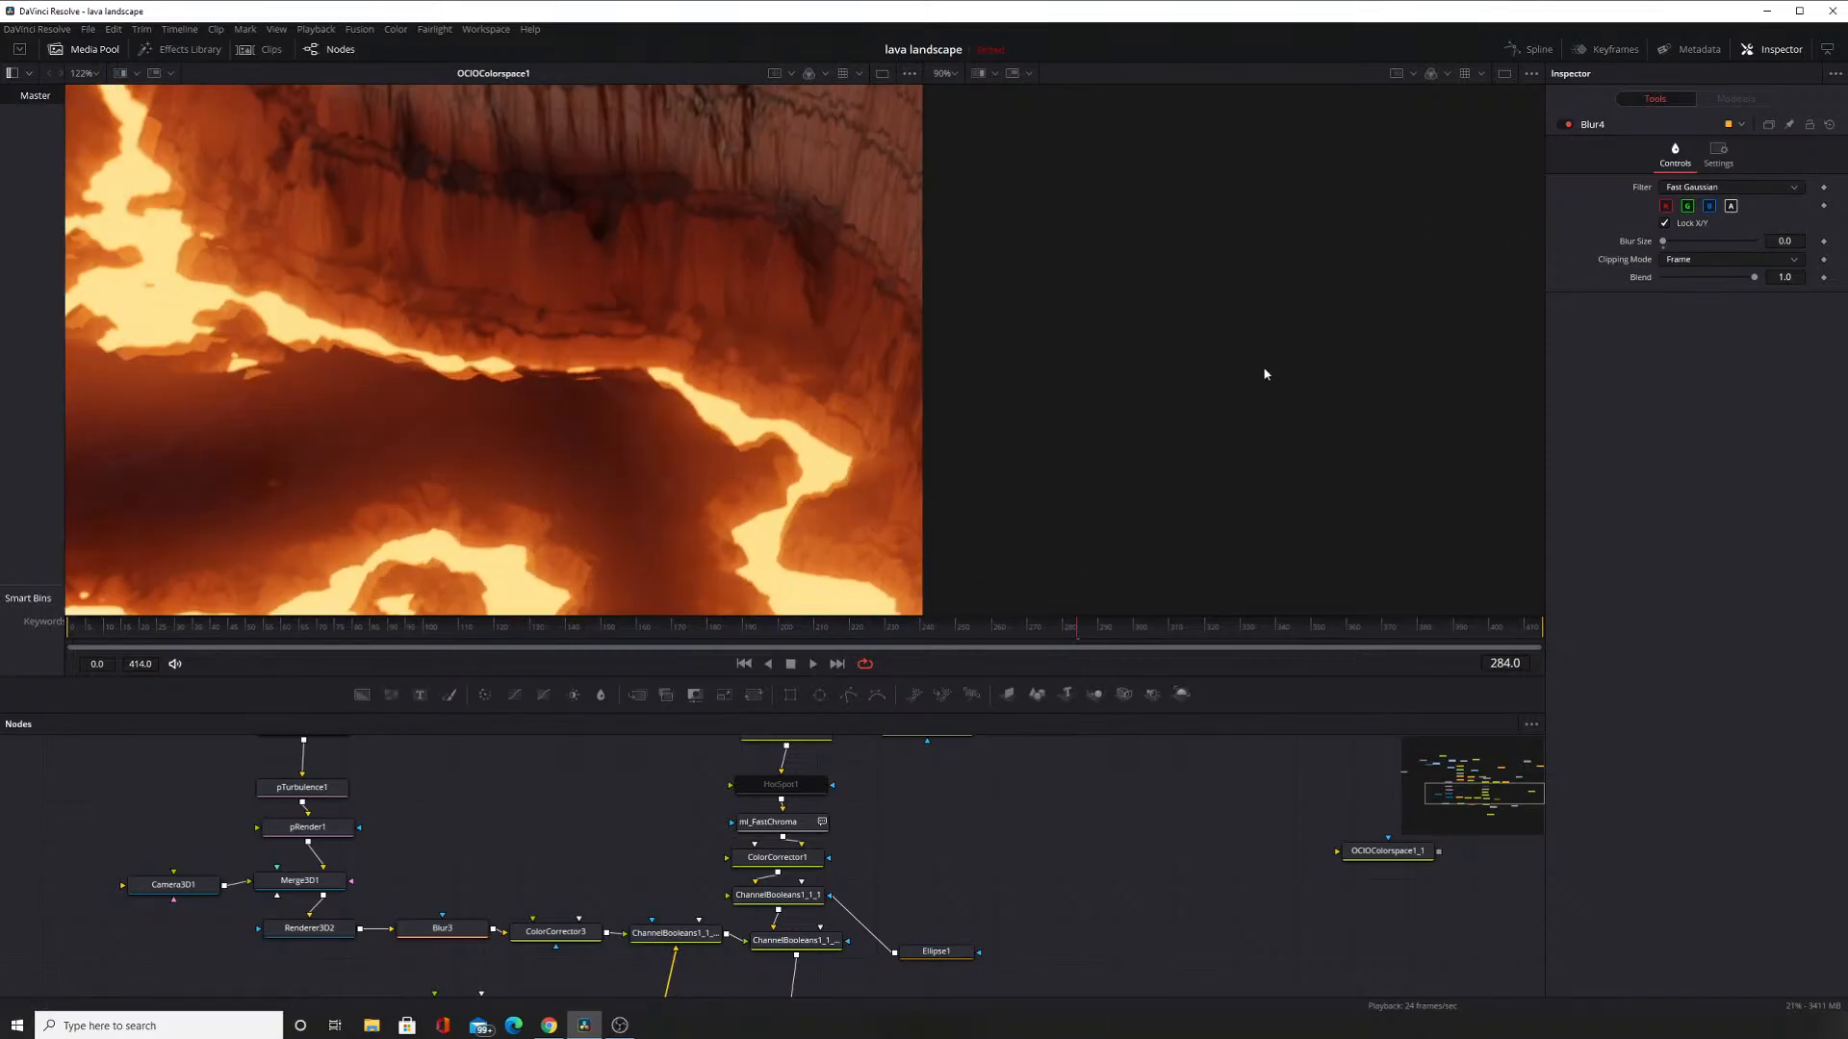
Return Blur4's Blur Size to 49.6 and examine the soft glow around the lava streams.
left_click_drag(1664, 242, 1714, 248)
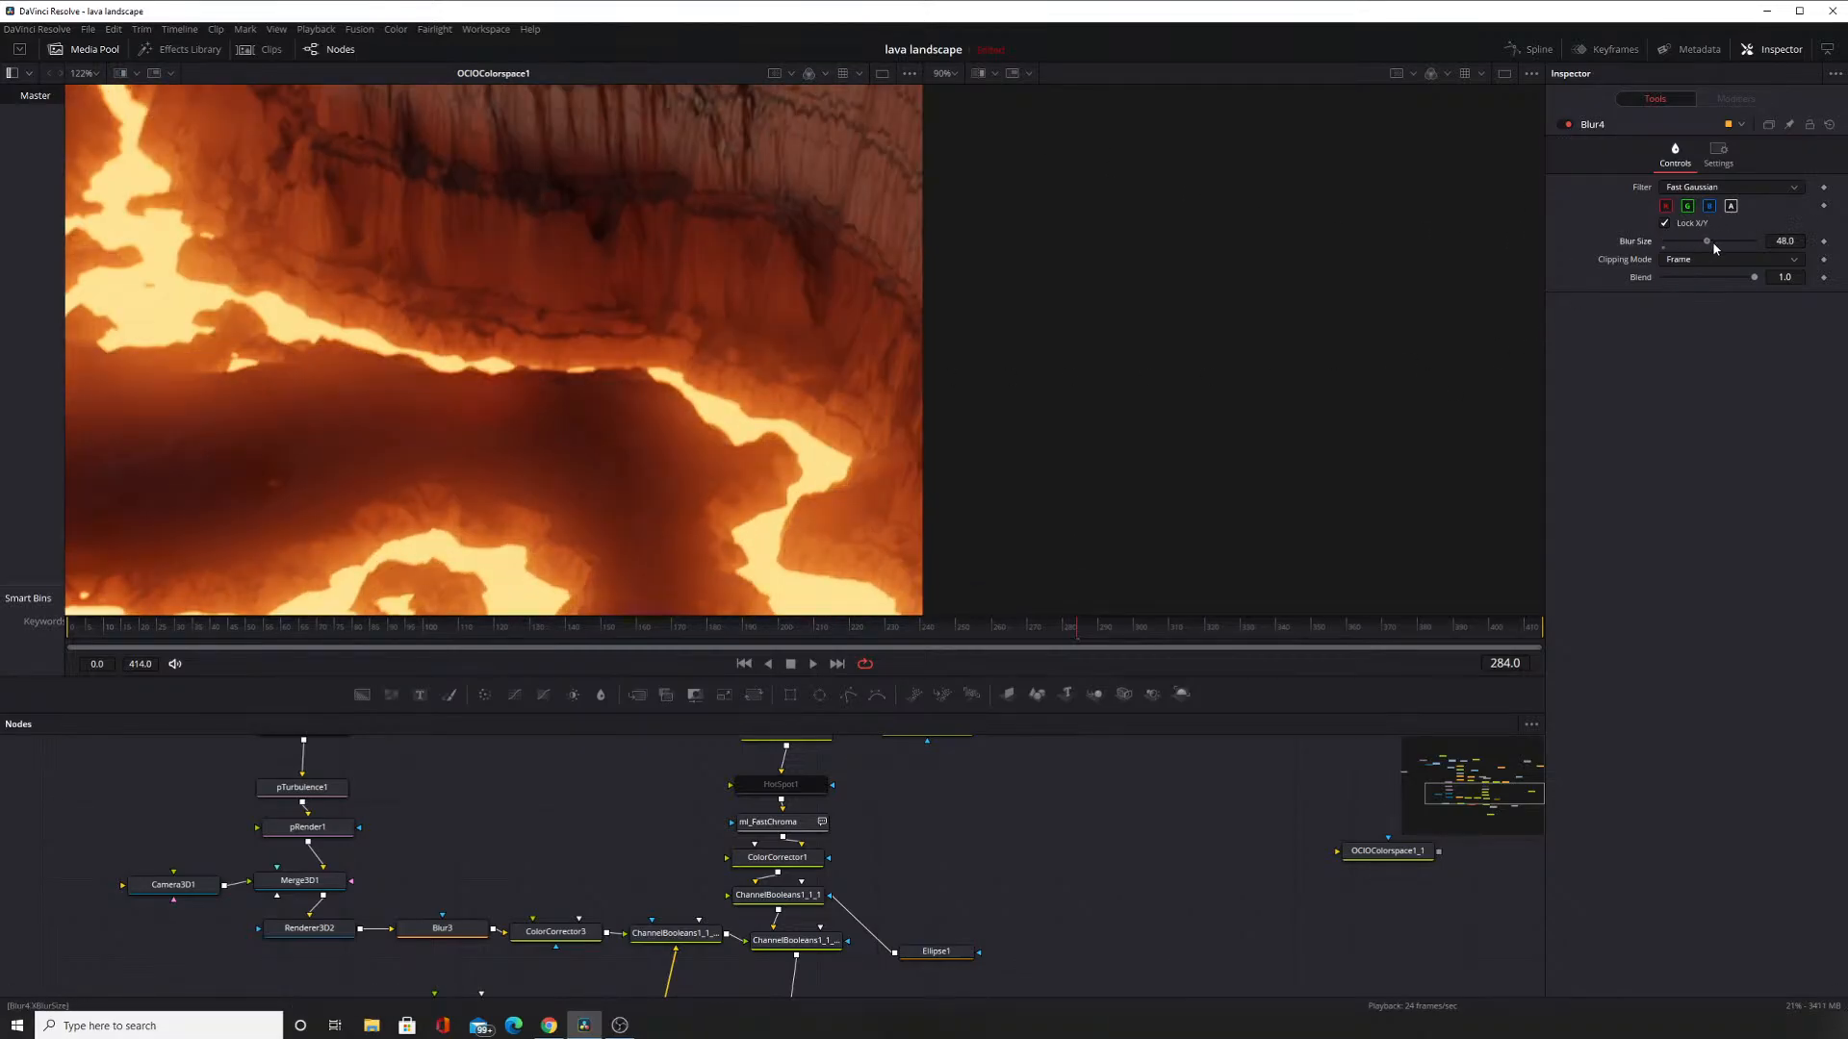
scroll(647, 346, "down", 4)
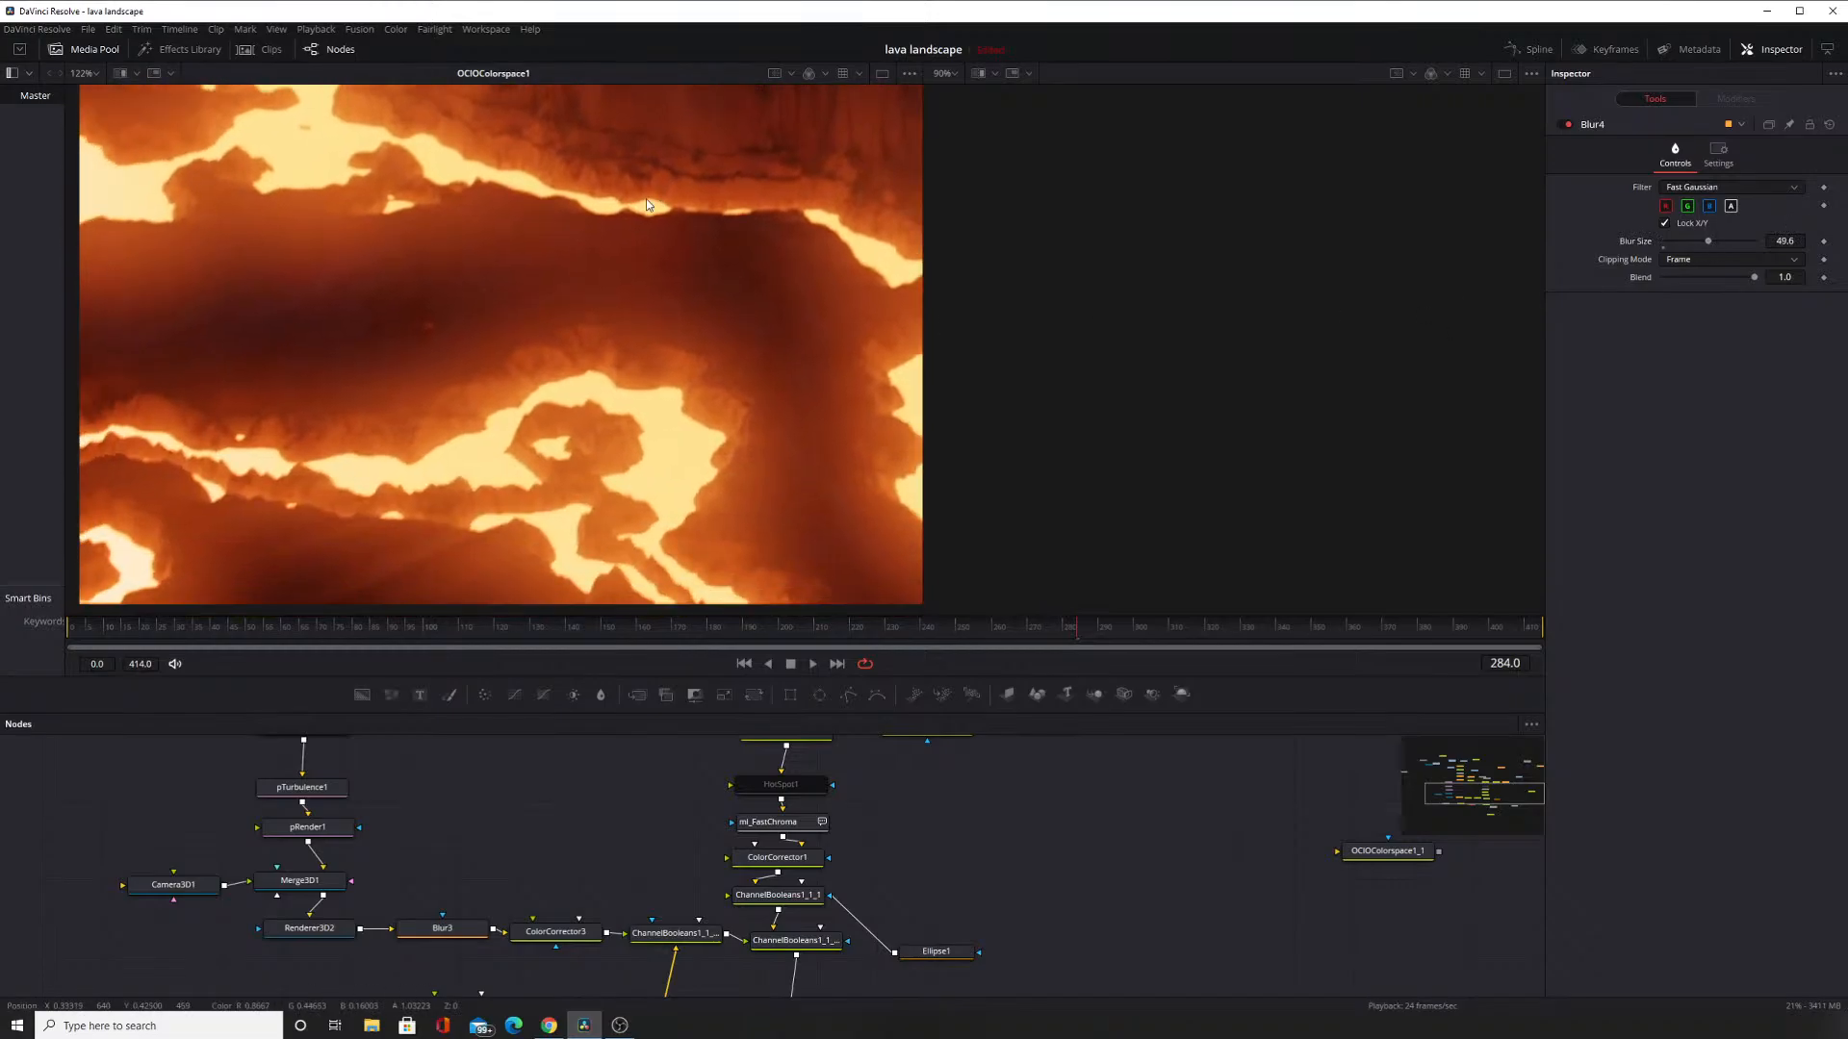
scroll(655, 347, "up", 3)
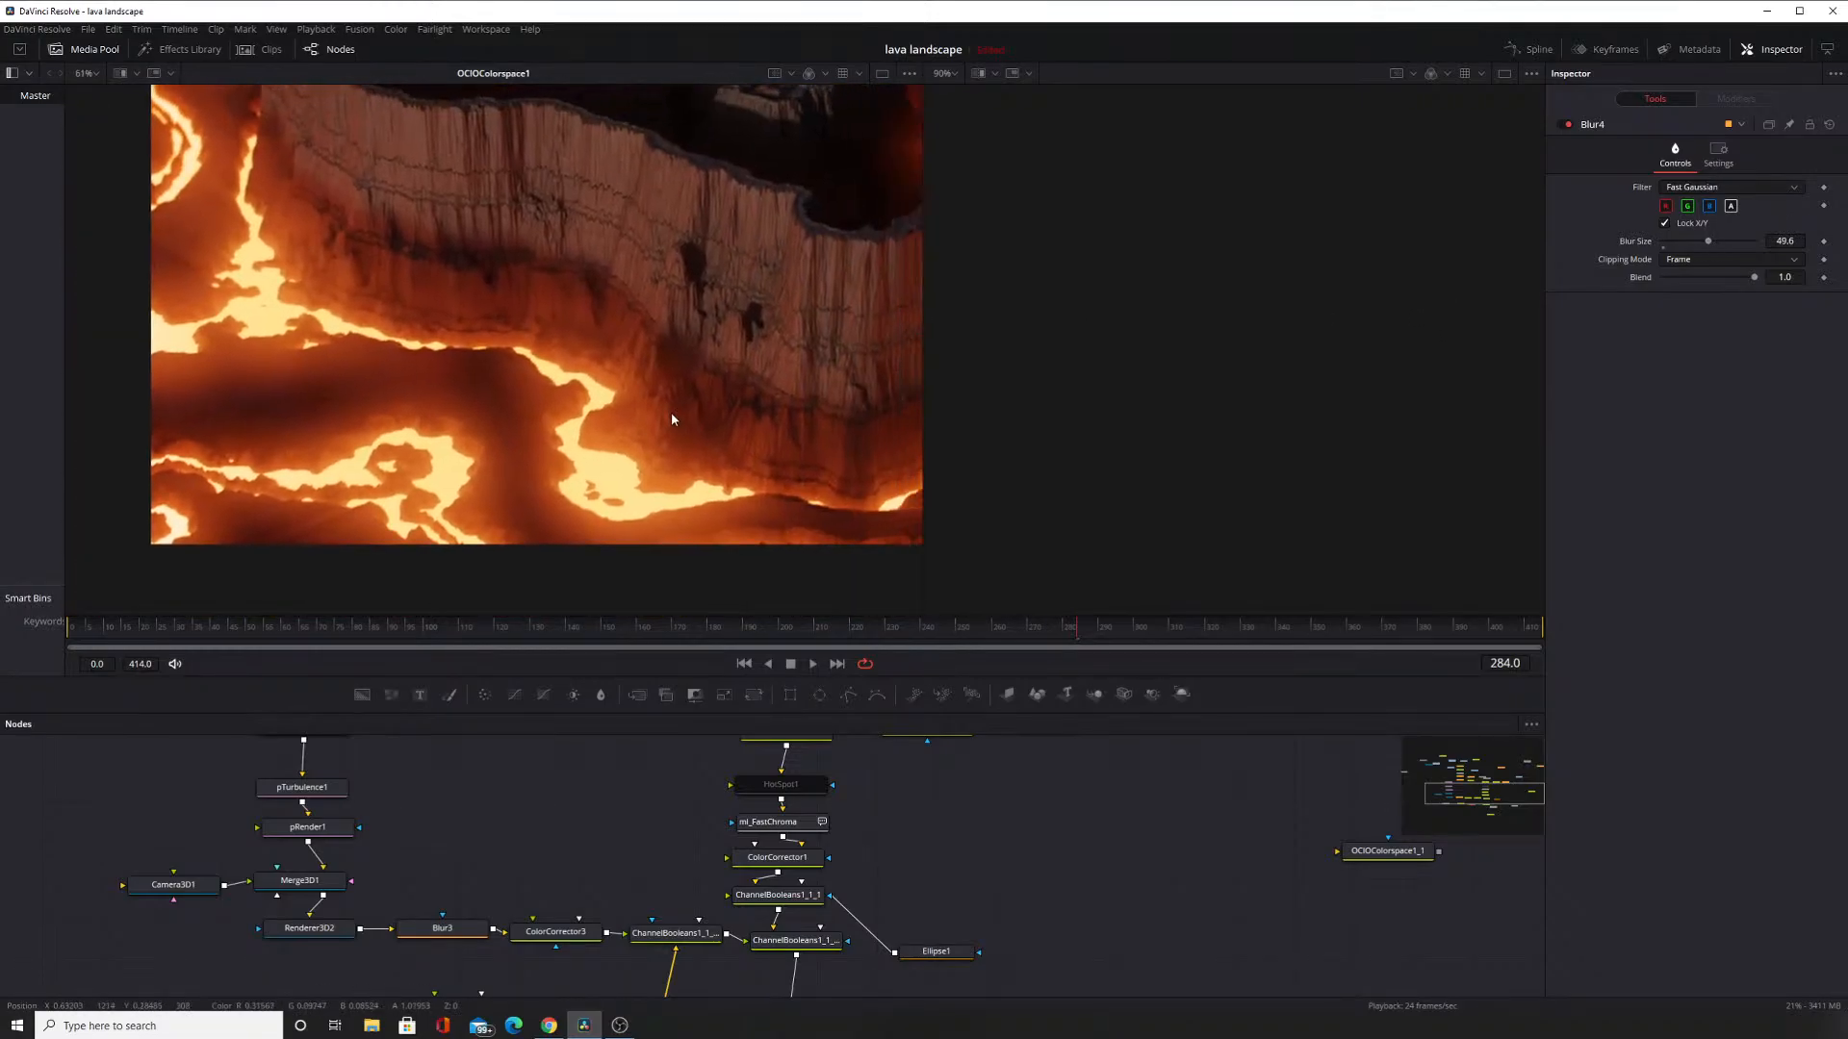
scroll(577, 452, "up", 5)
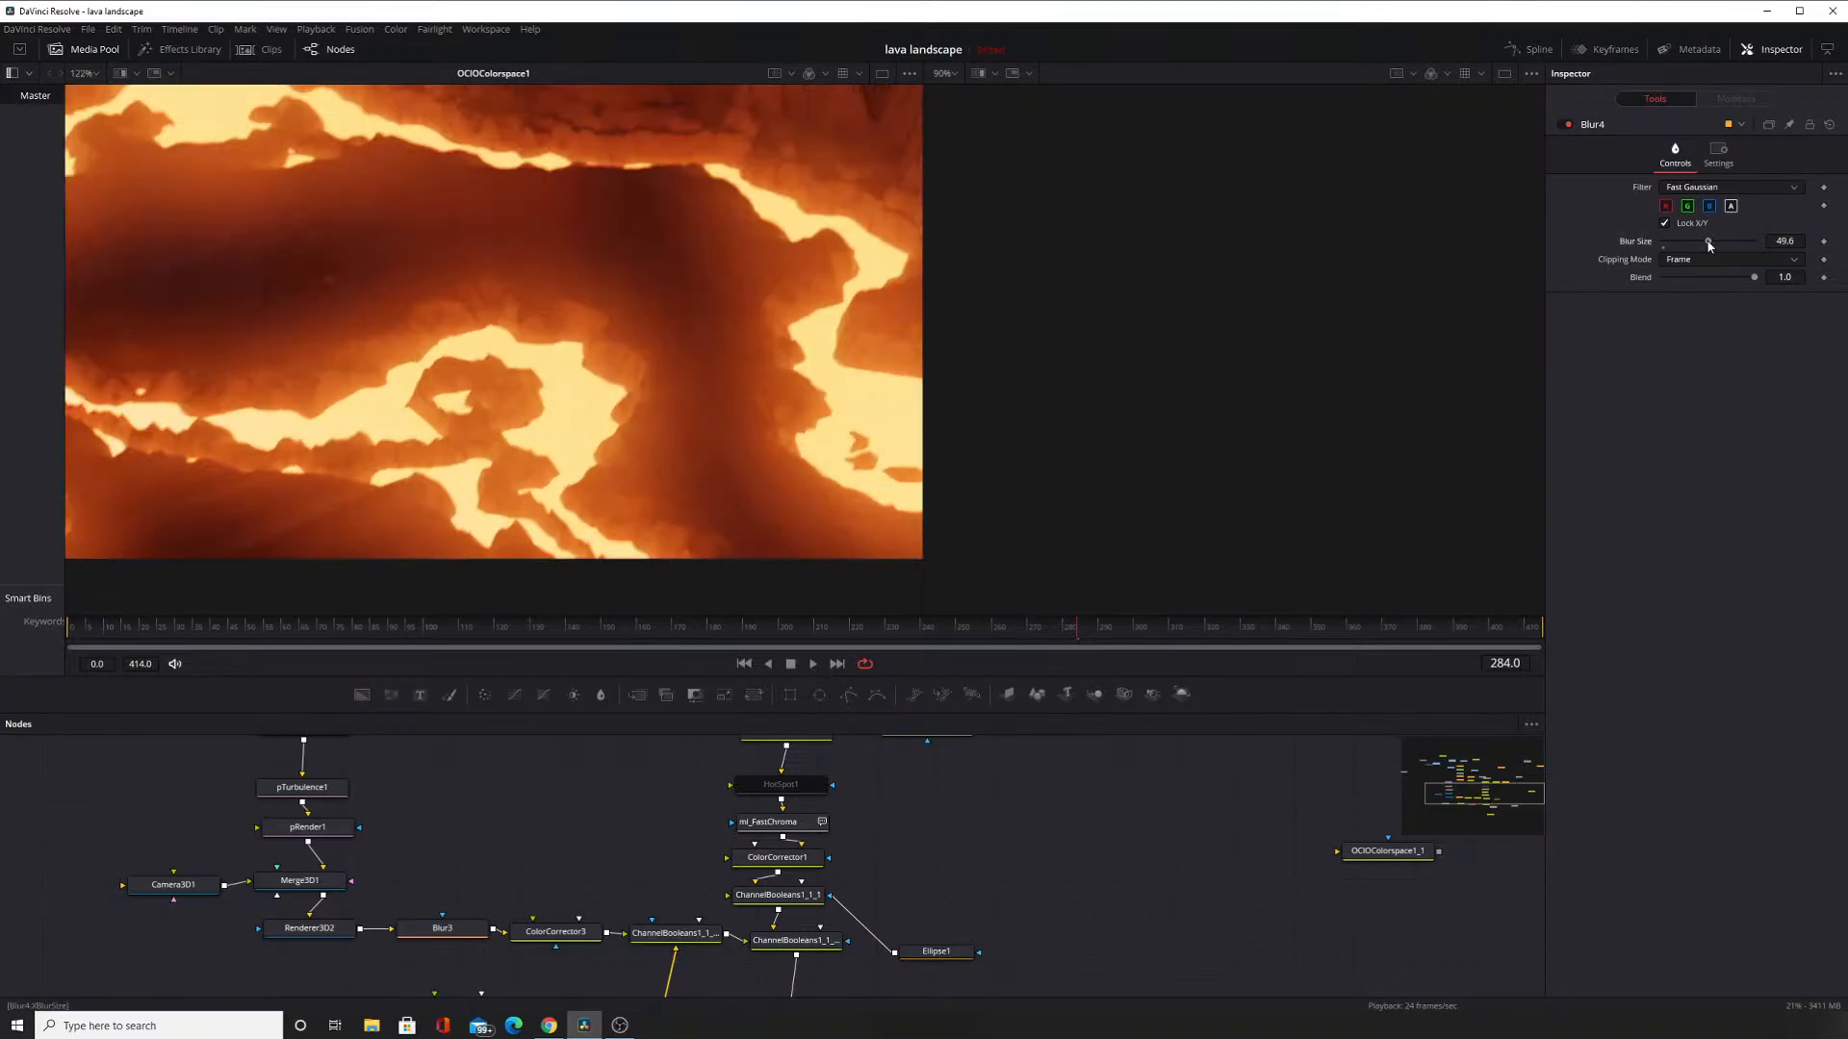
Try a Blur Size of 55.1 on Blur4, return it to 49.6 and check the whole composite.
mouse_move(1708, 242)
left_mouse_down()
mouse_move(1620, 249)
mouse_move(1702, 250)
left_mouse_up()
scroll(675, 833, "down", 3)
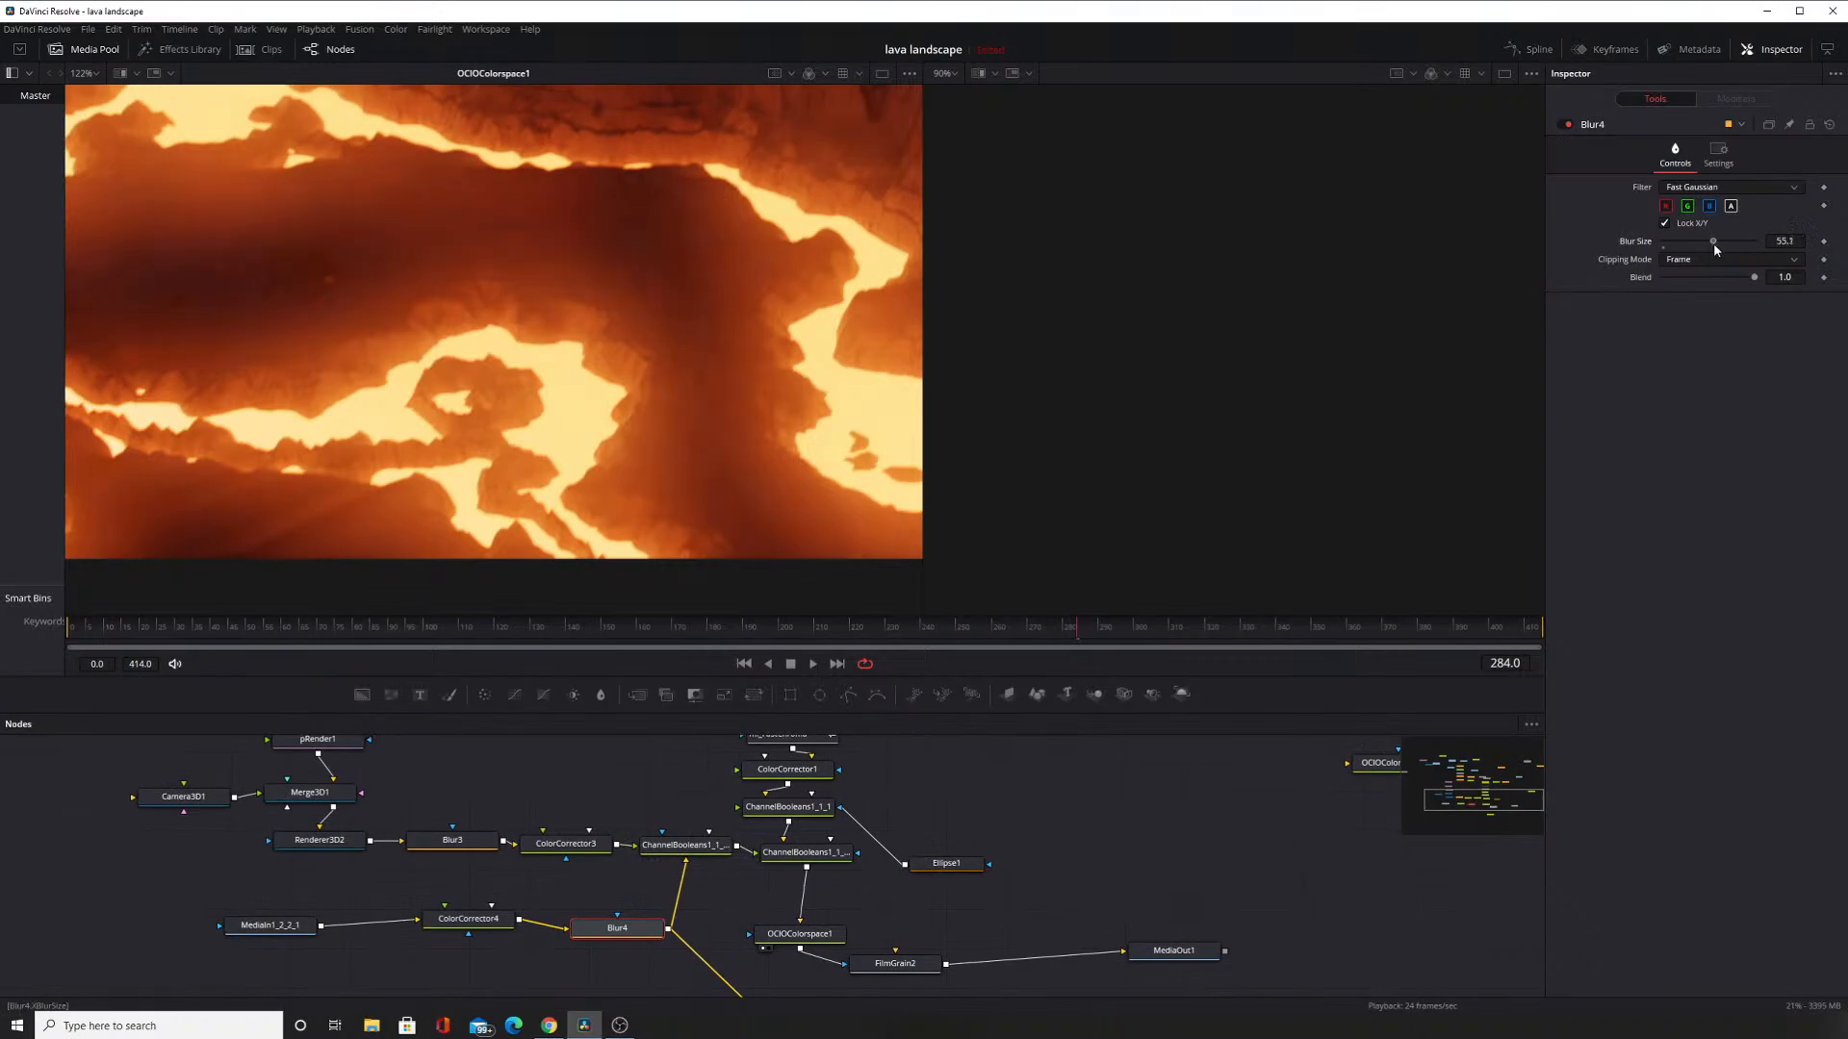
left_click_drag(1714, 249, 1709, 249)
scroll(637, 260, "up", 3)
scroll(632, 291, "down", 5, "ctrl")
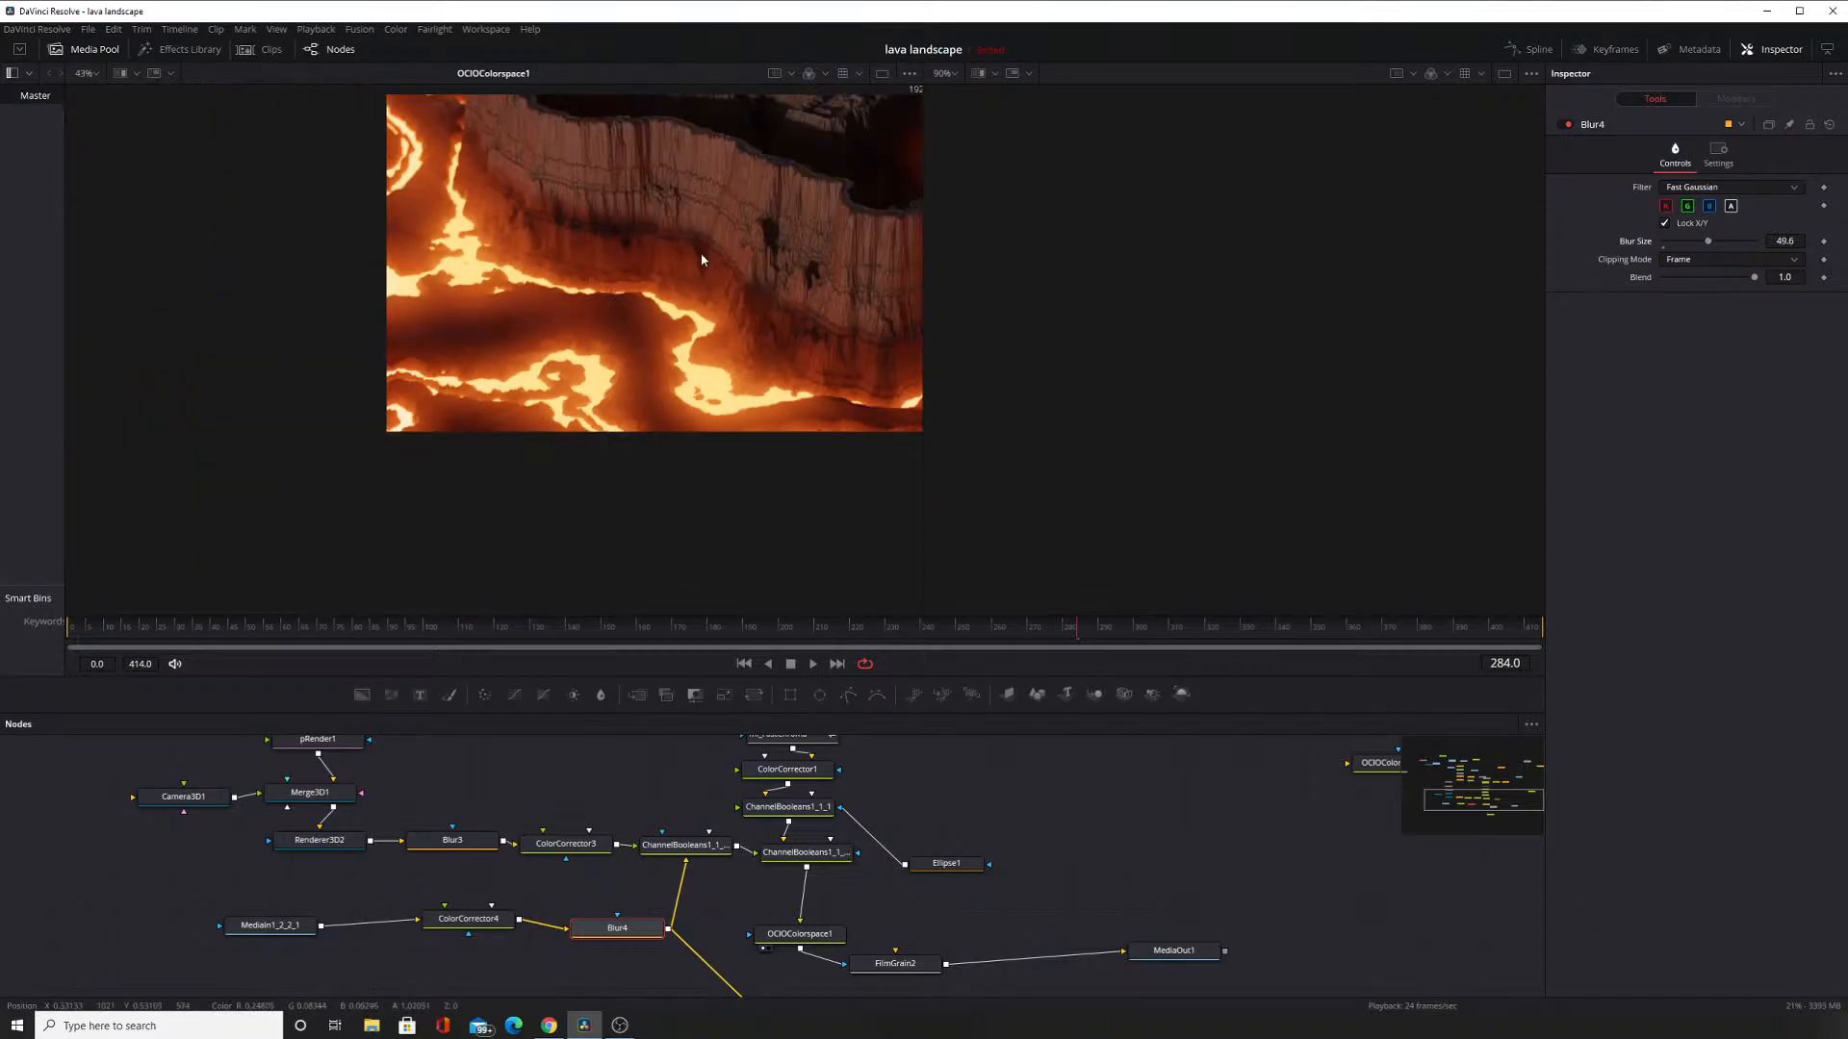
Review the settings of ChannelBooleans1_1_1_2_1 and Blur4 against the lava glow in the composite.
left_click(681, 853)
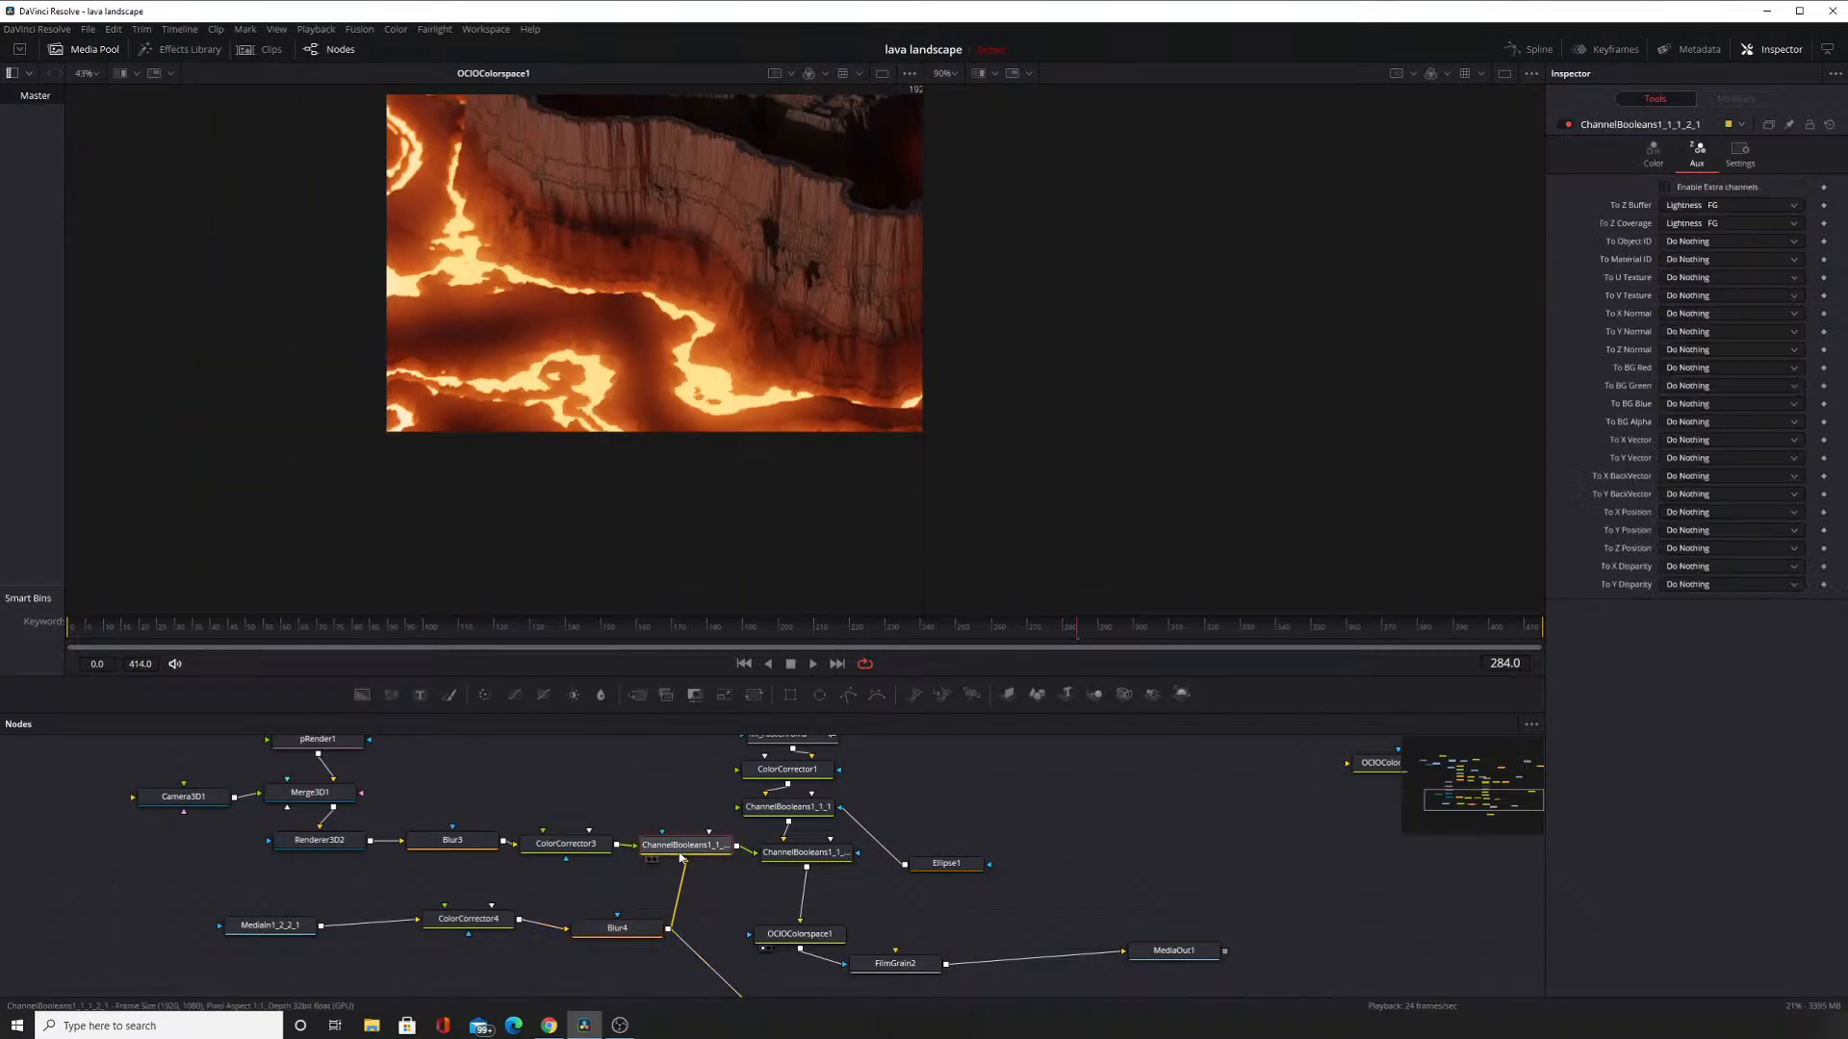
left_click(624, 929)
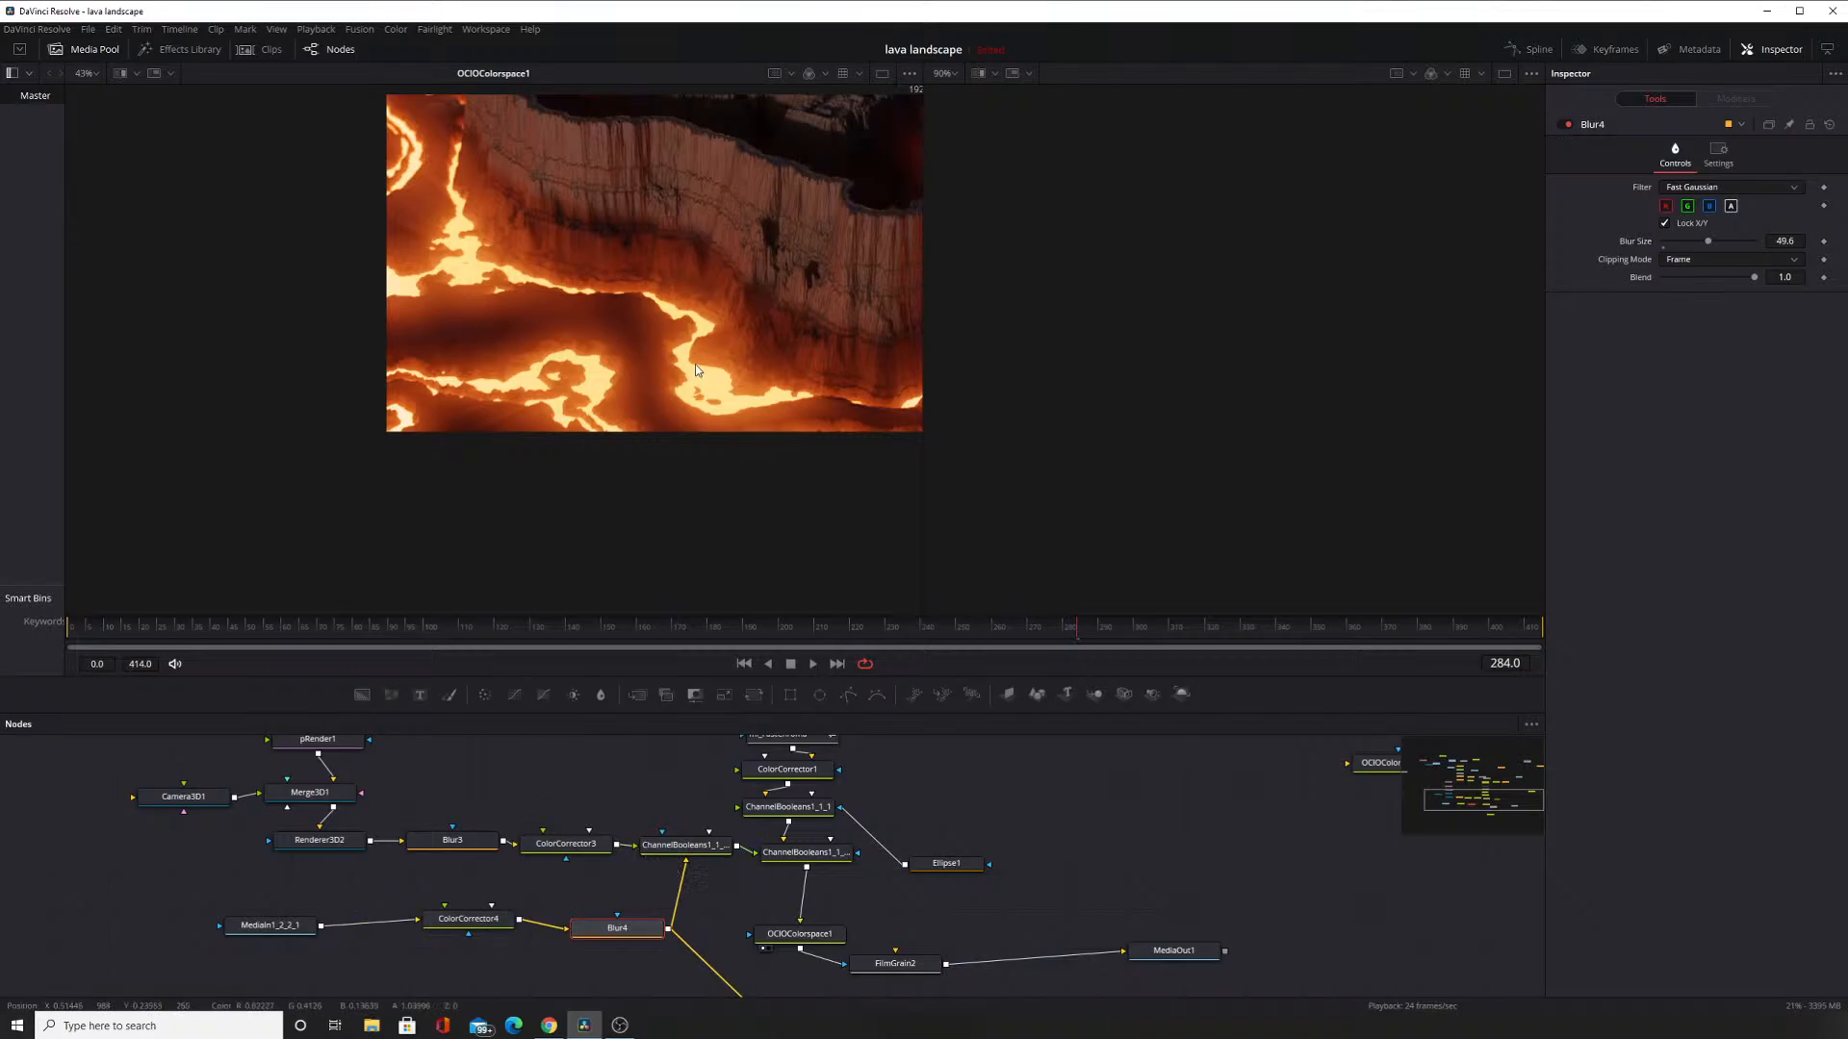
scroll(689, 378, "up", 3)
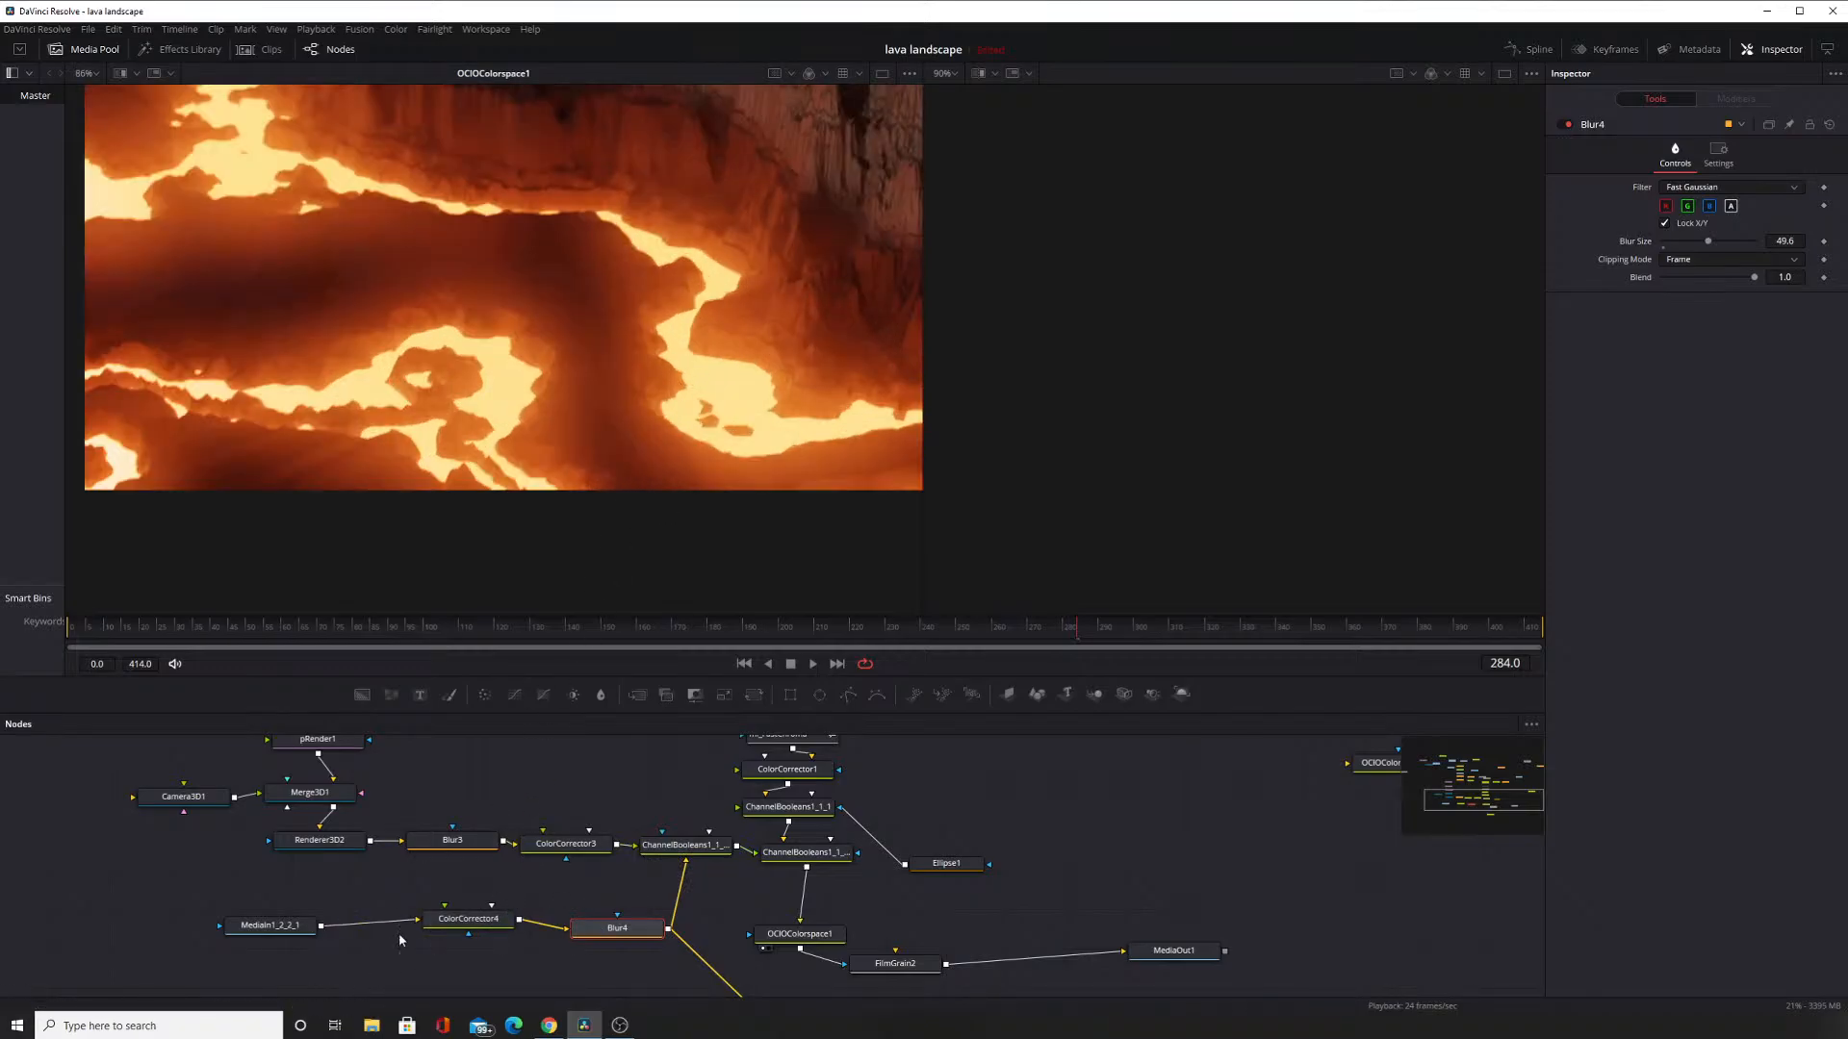
Set ColorCorrector4's Contrast to 0.63, Gain to 0.13 and Gamma to 0.31, judging the glow in ChannelBooleans1_1_1_2_1's output.
left_click(453, 927)
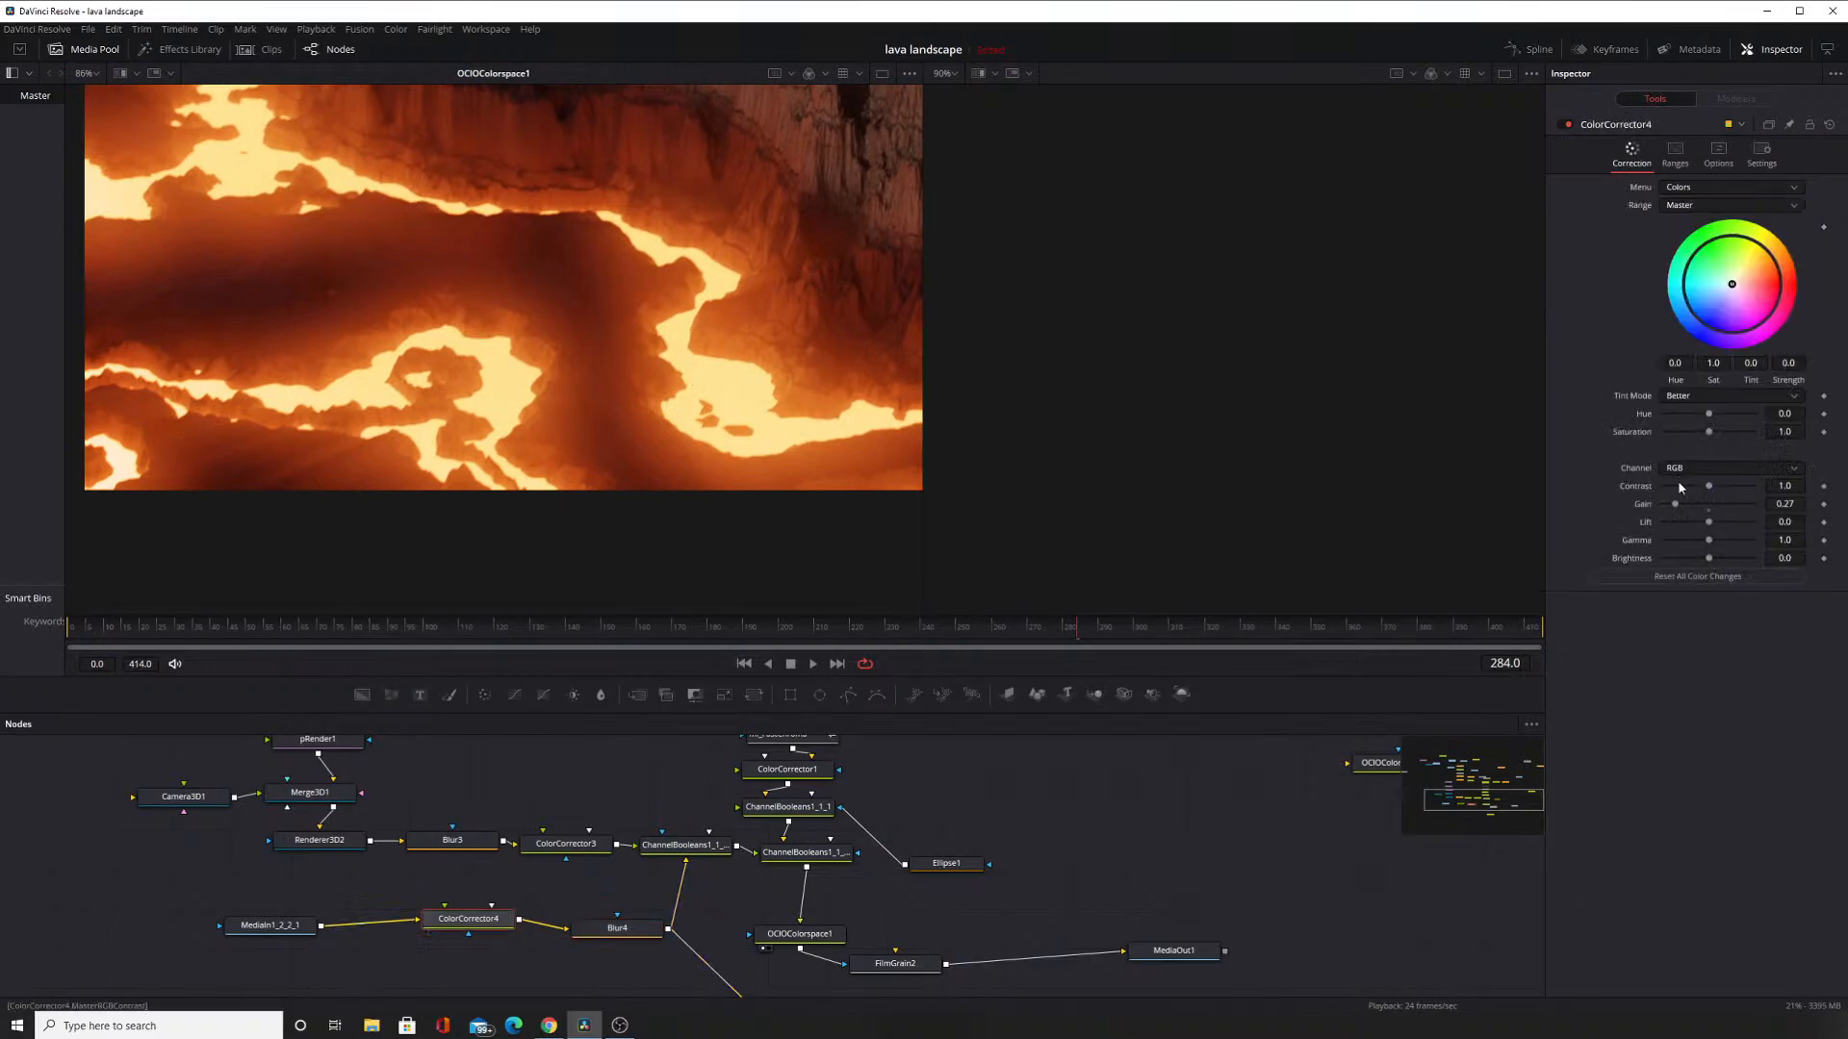
mouse_move(1674, 504)
left_mouse_down()
mouse_move(1780, 507)
mouse_move(1684, 504)
left_mouse_up()
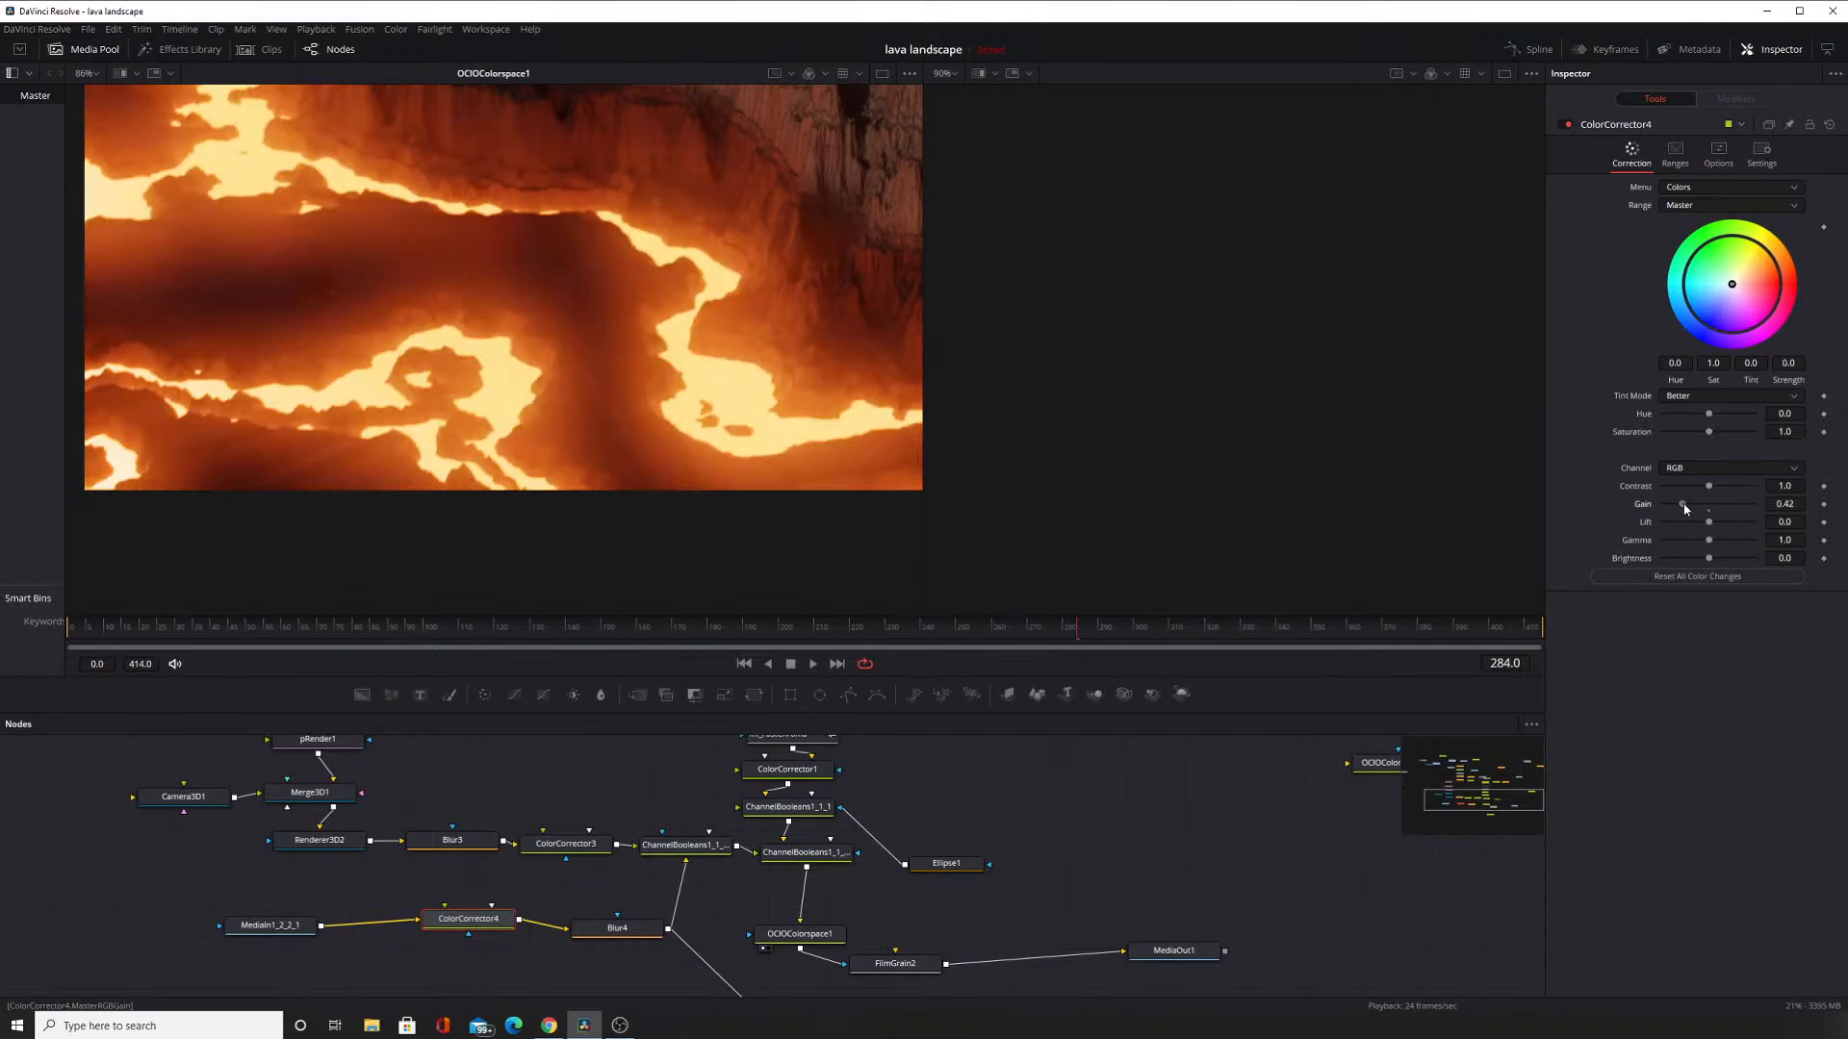
left_click(652, 861)
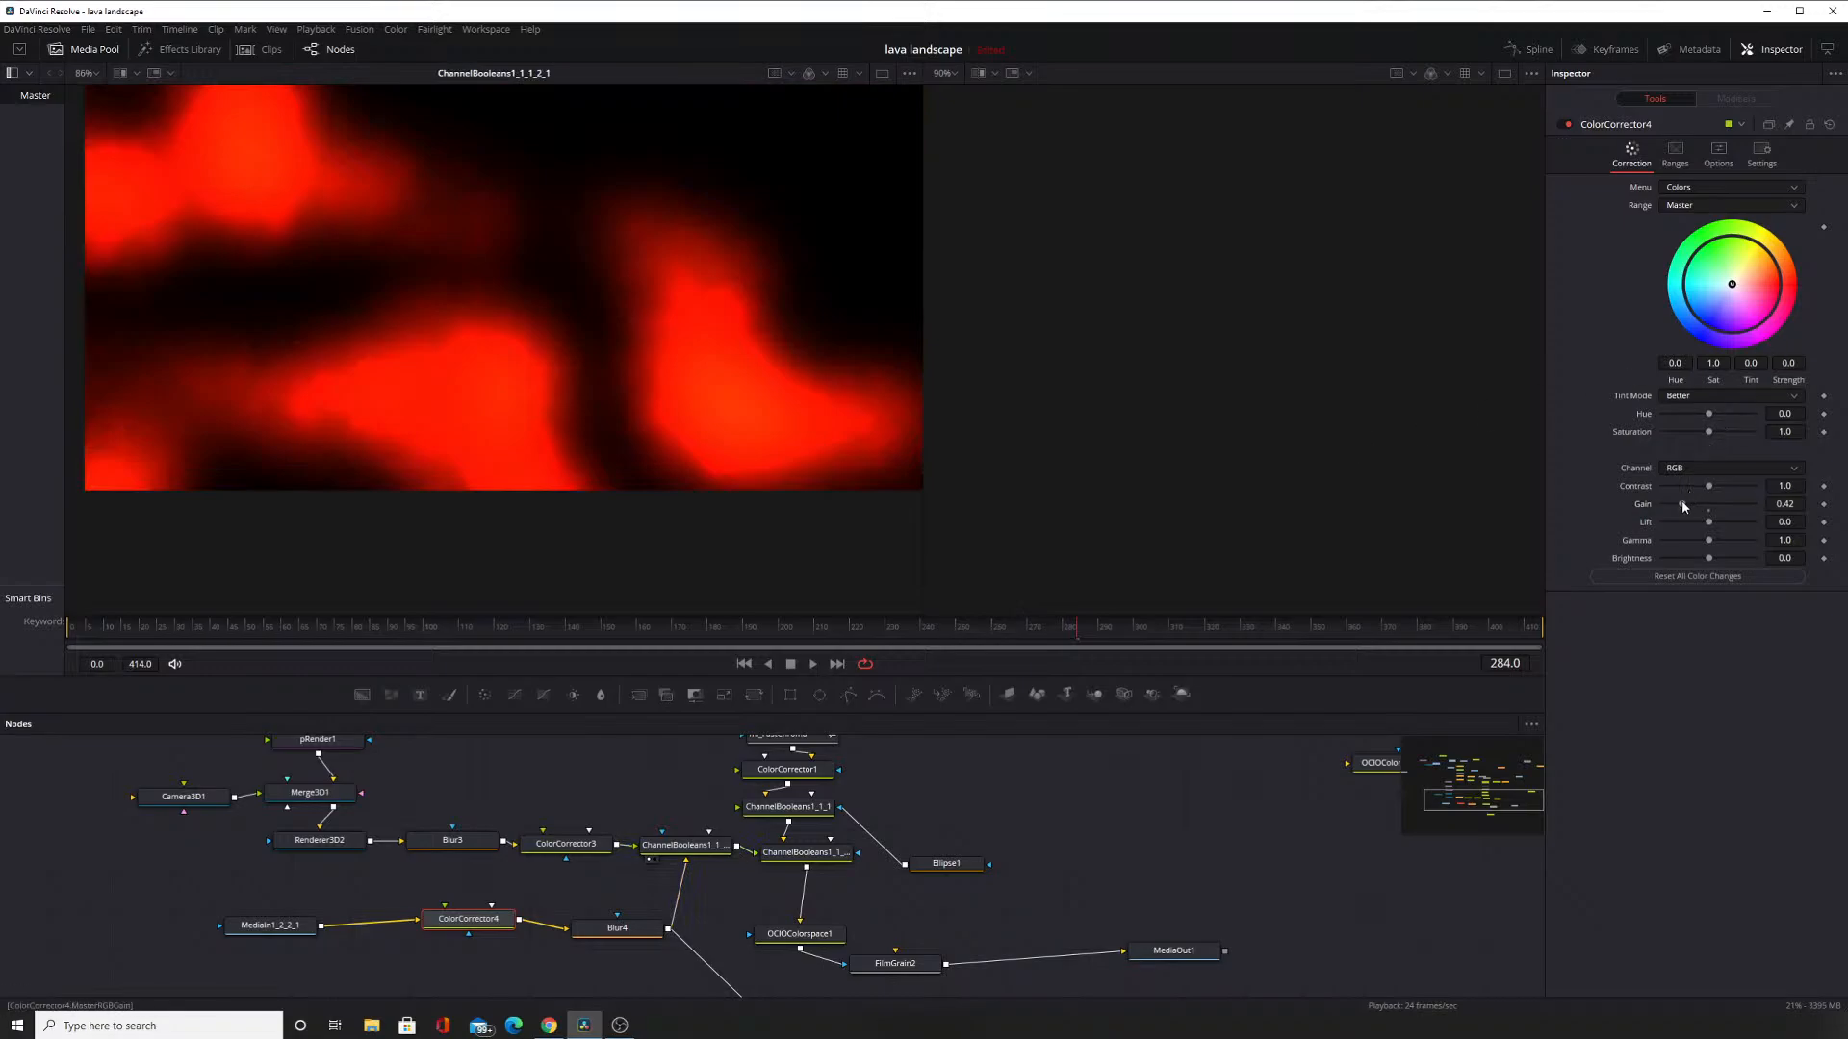
mouse_move(1683, 507)
left_mouse_down()
mouse_move(1667, 504)
mouse_move(1751, 487)
mouse_move(1690, 492)
left_mouse_up()
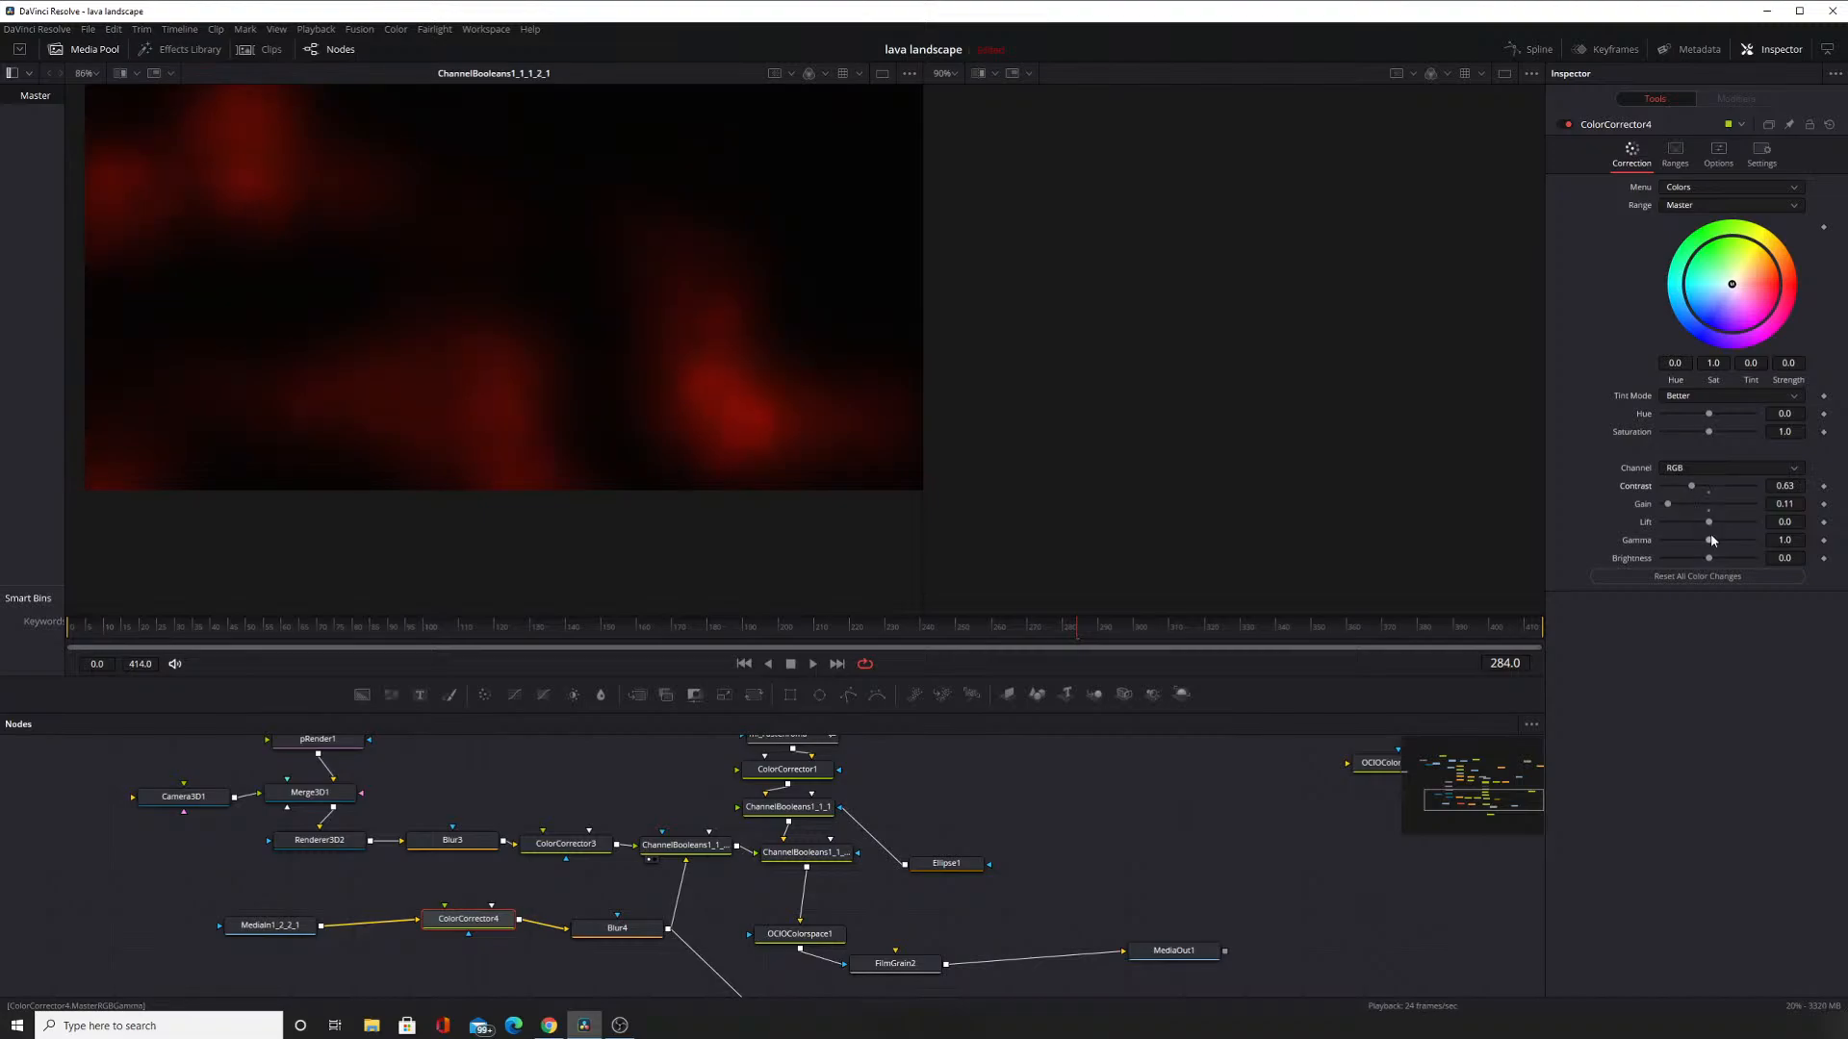
left_click_drag(1709, 539, 1670, 511)
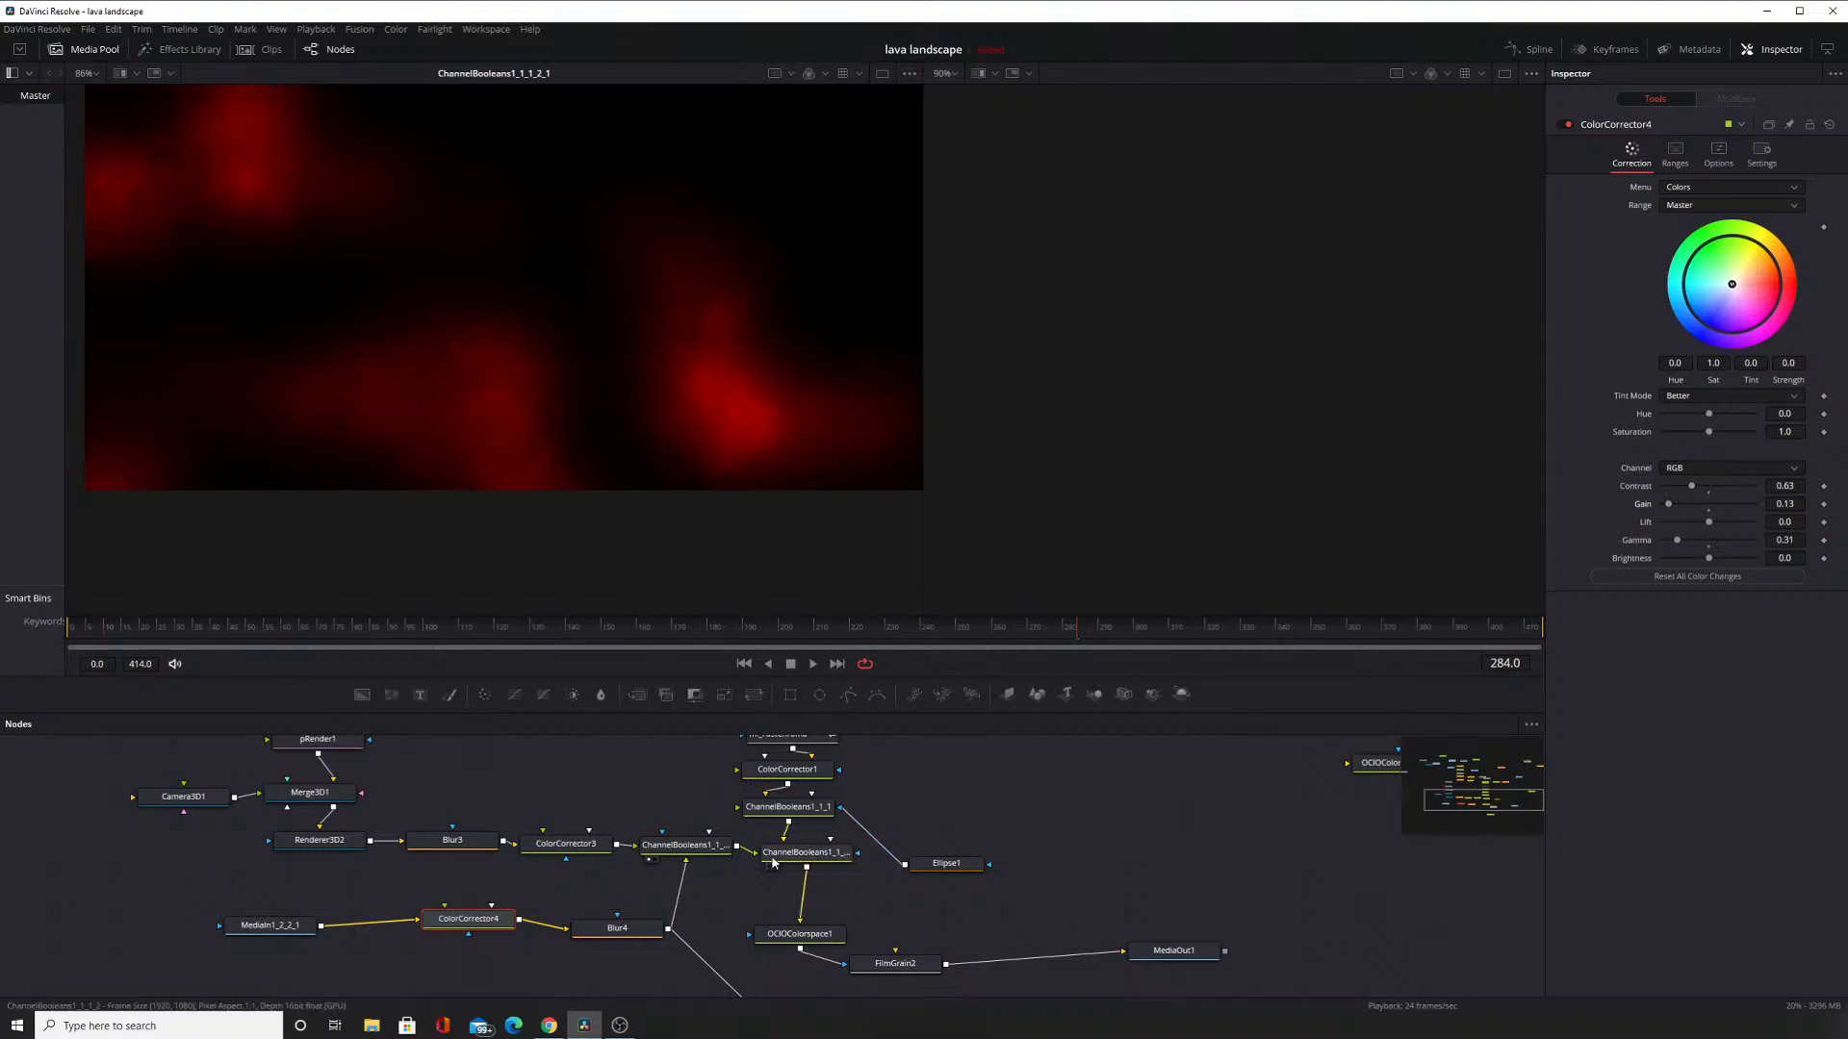
Compare OCIOColorspace1's output with ChannelBooleans1_1_1_2 disabled and enabled, leaving the node enabled.
left_click(764, 949)
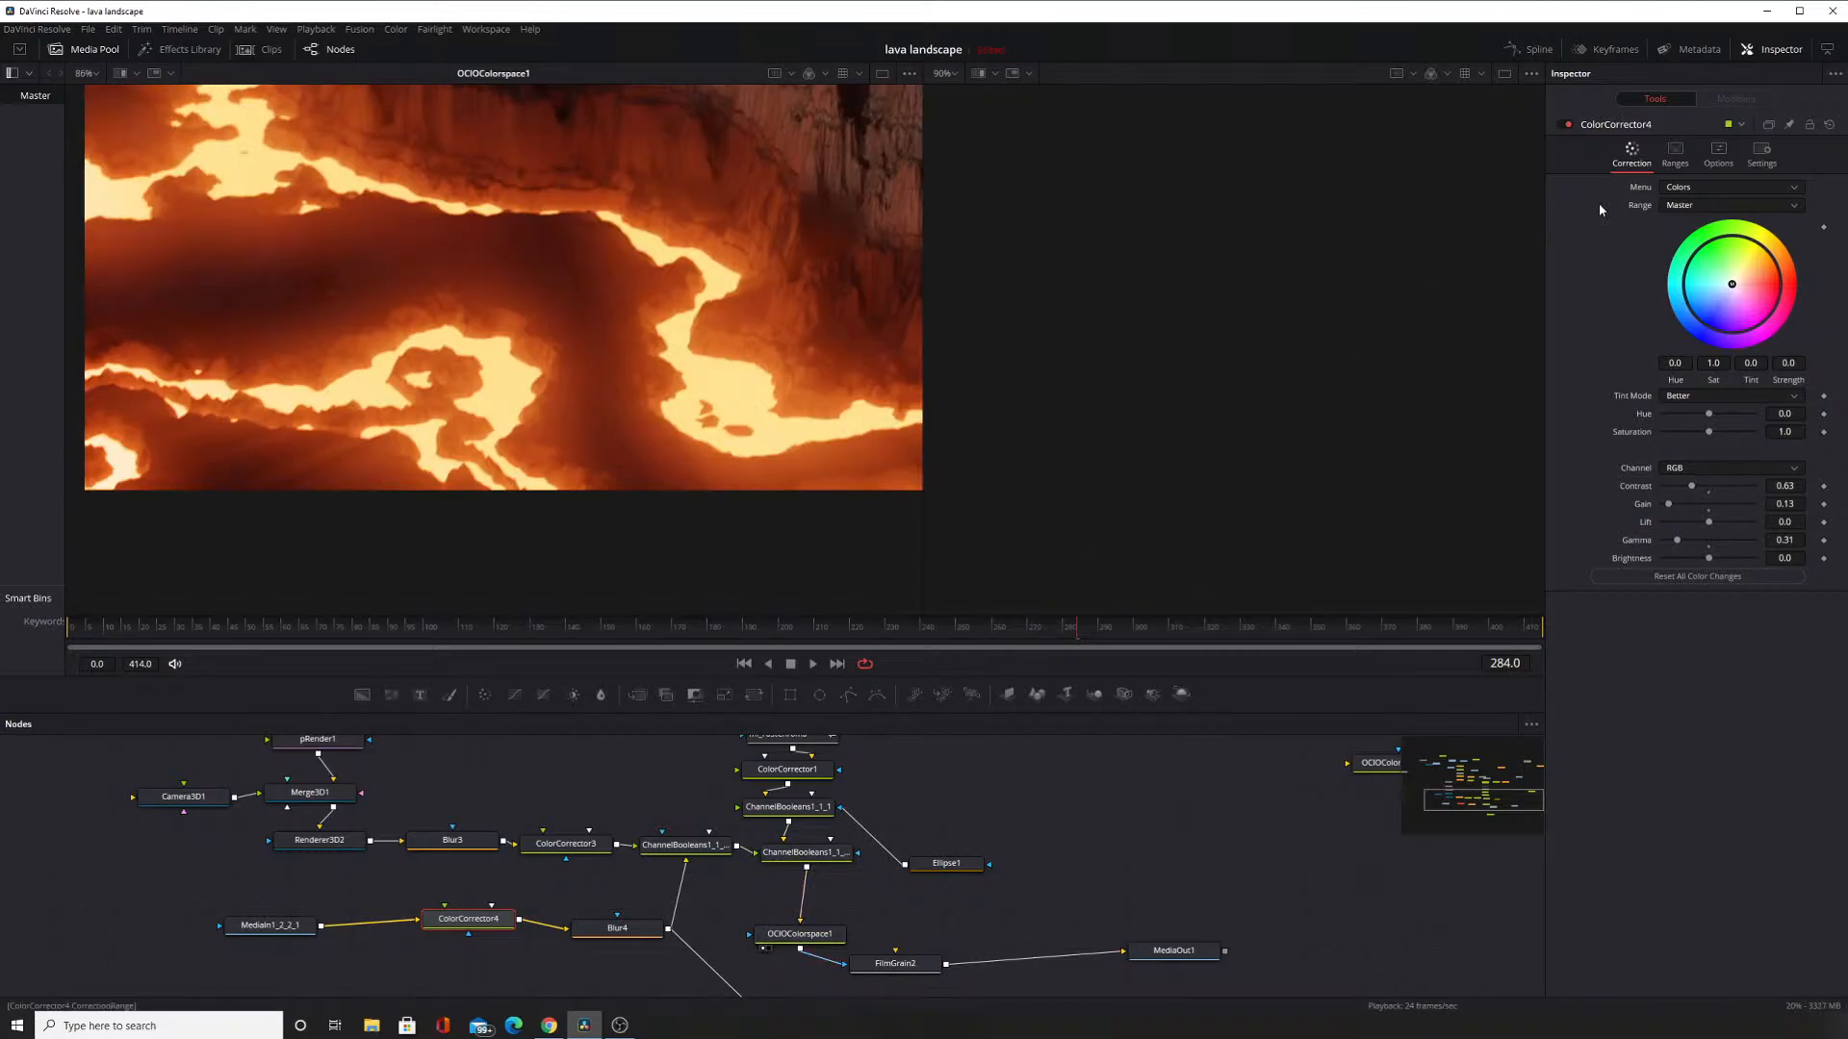
left_click(789, 854)
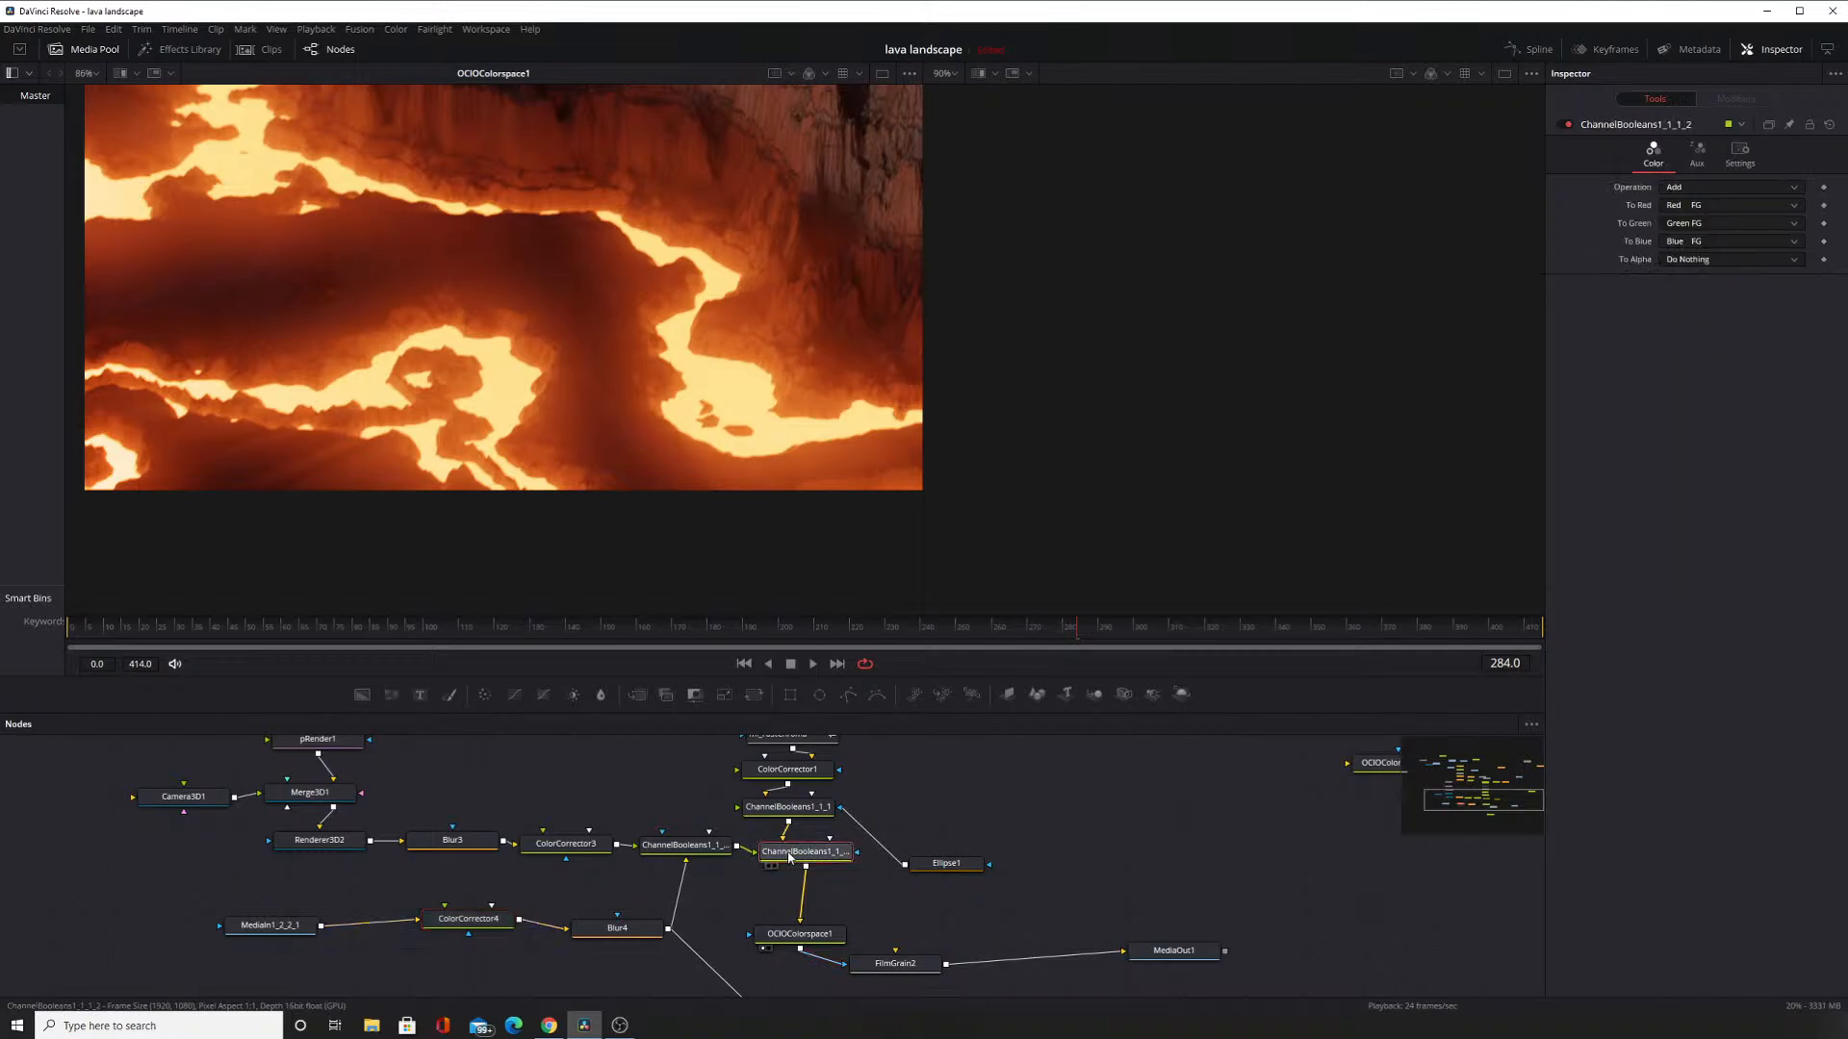
left_click(1565, 125)
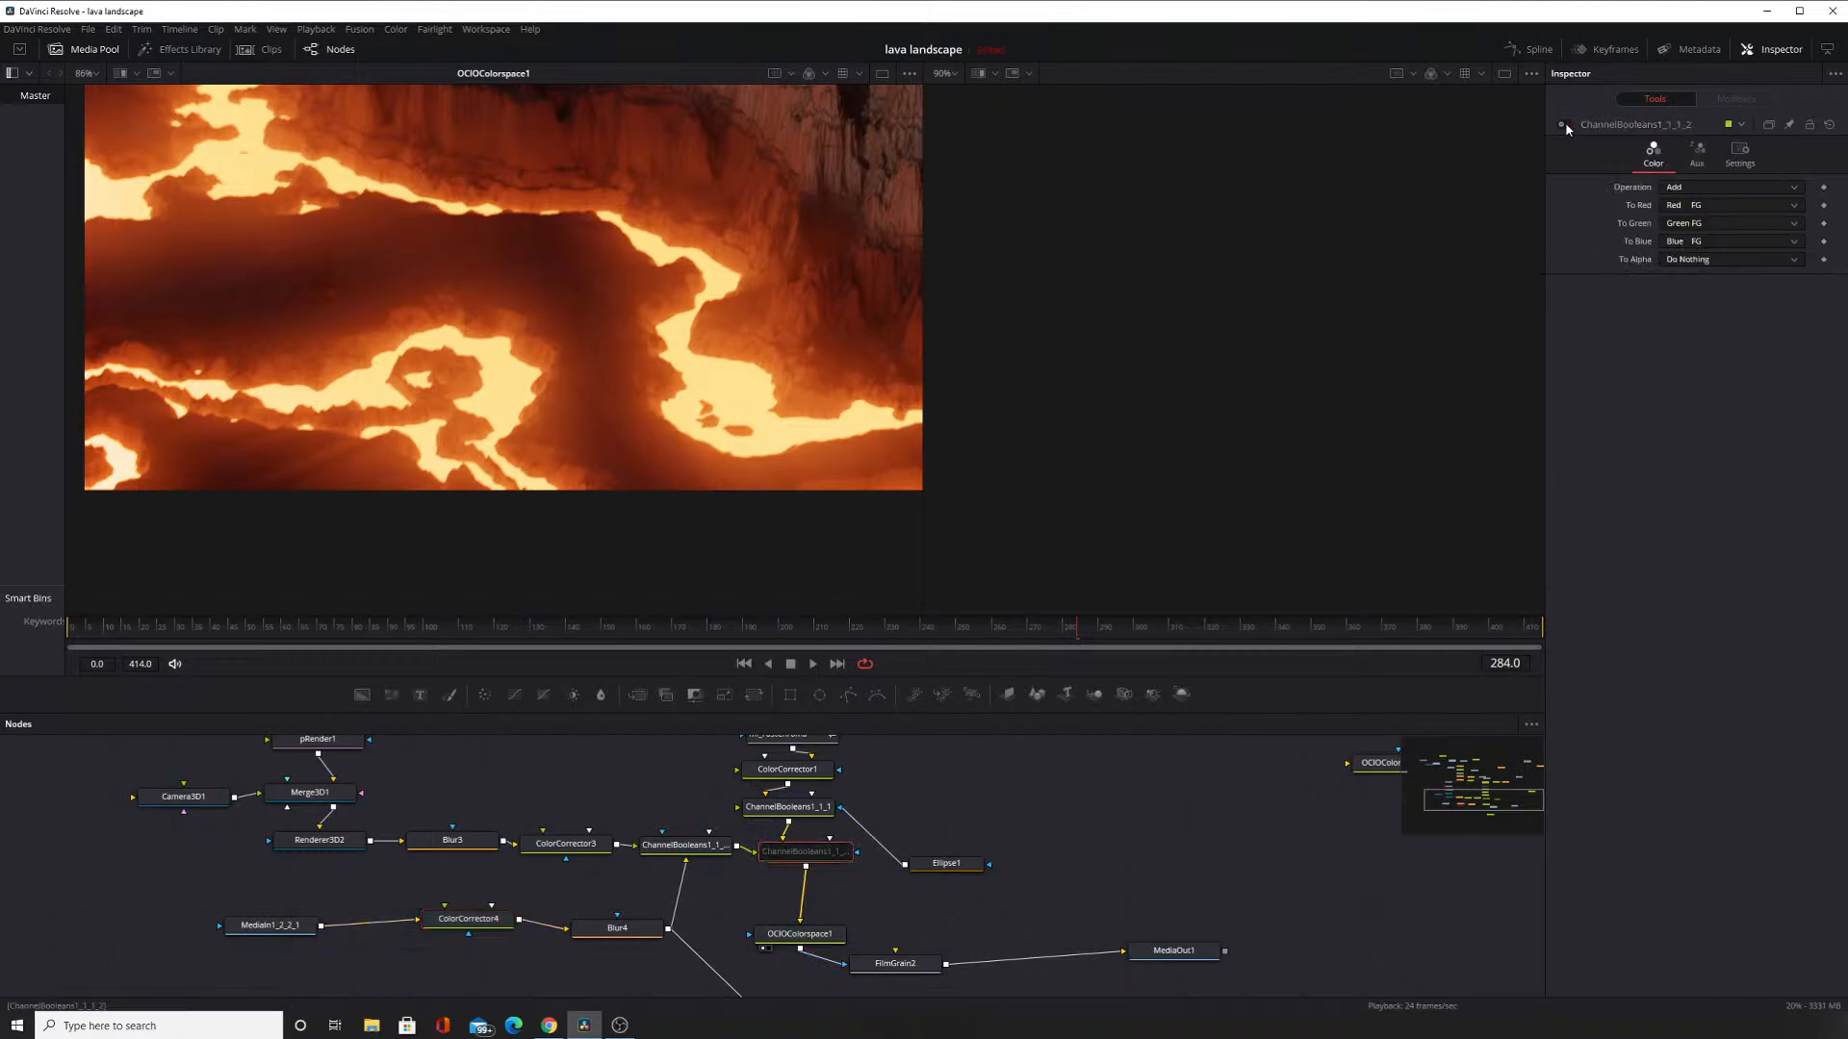
left_click(1565, 125)
left_click(1565, 125)
left_click(1565, 124)
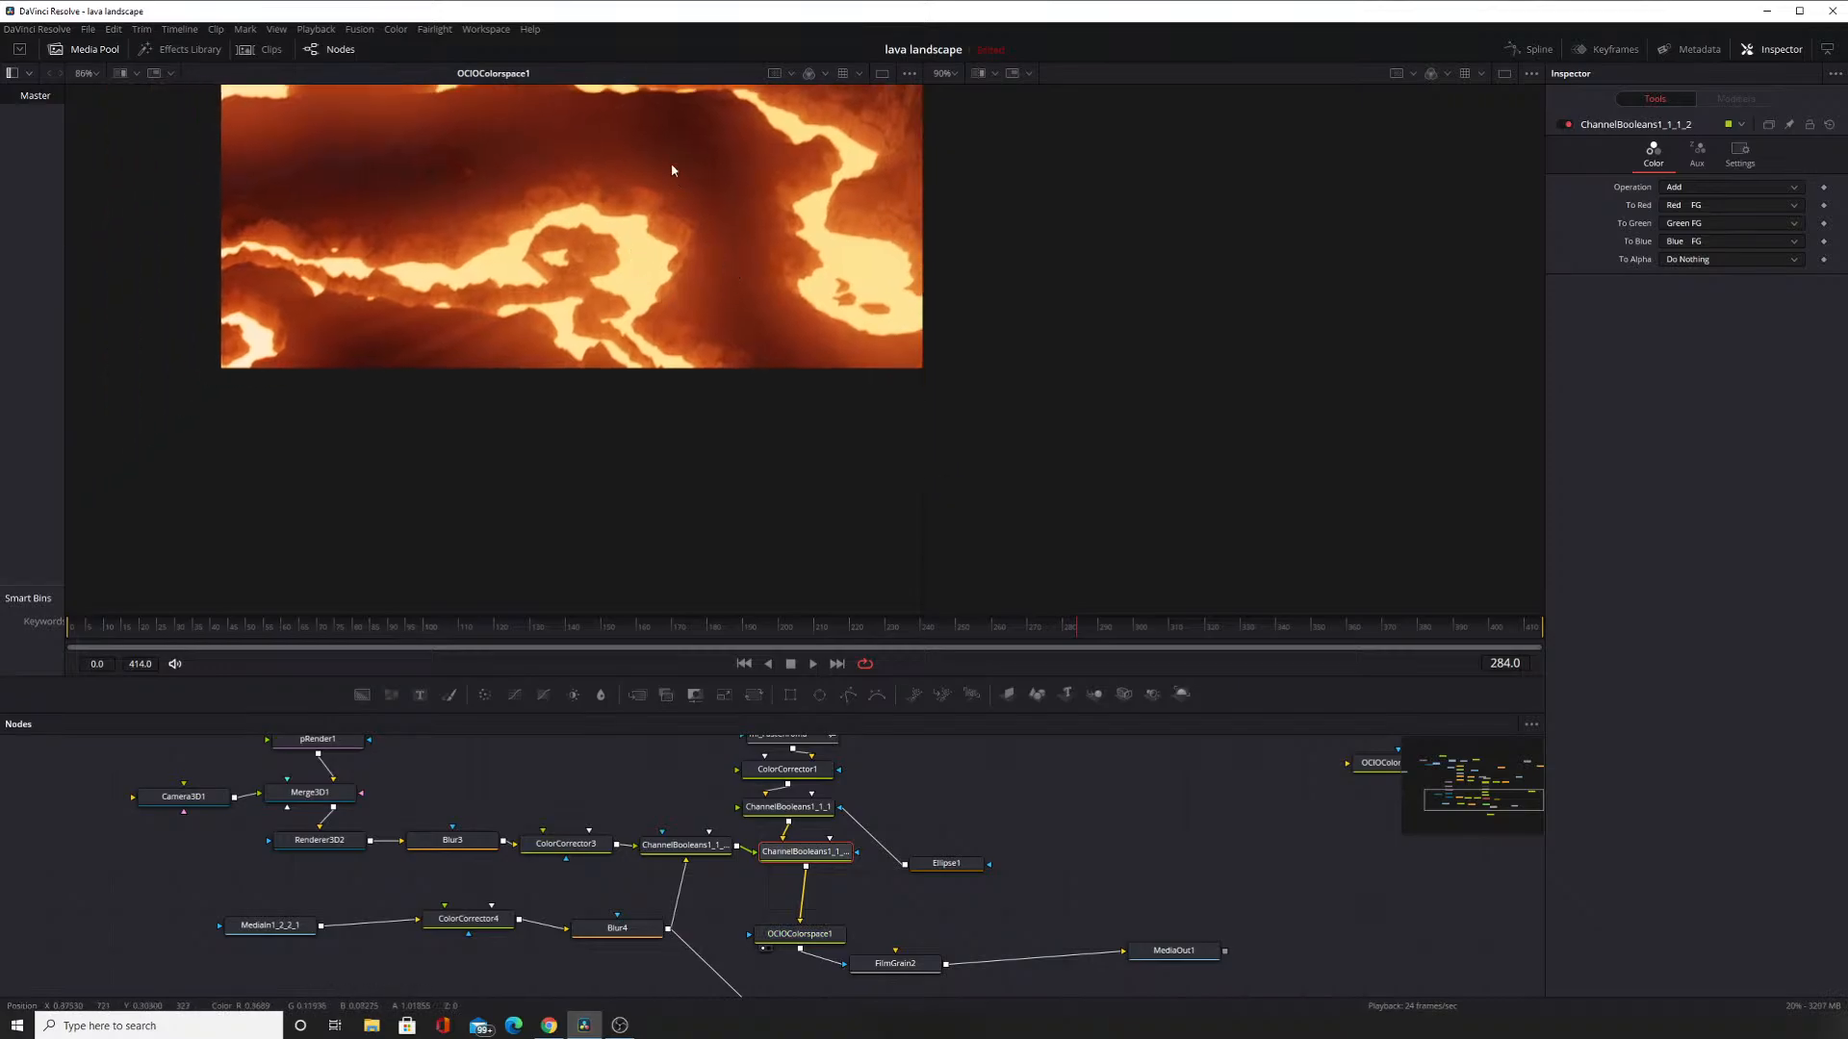
Inspect the lava streams and cliff base up close, comparing them with ChannelBooleans1_1_1_2 off and on.
scroll(672, 170, "up", 4)
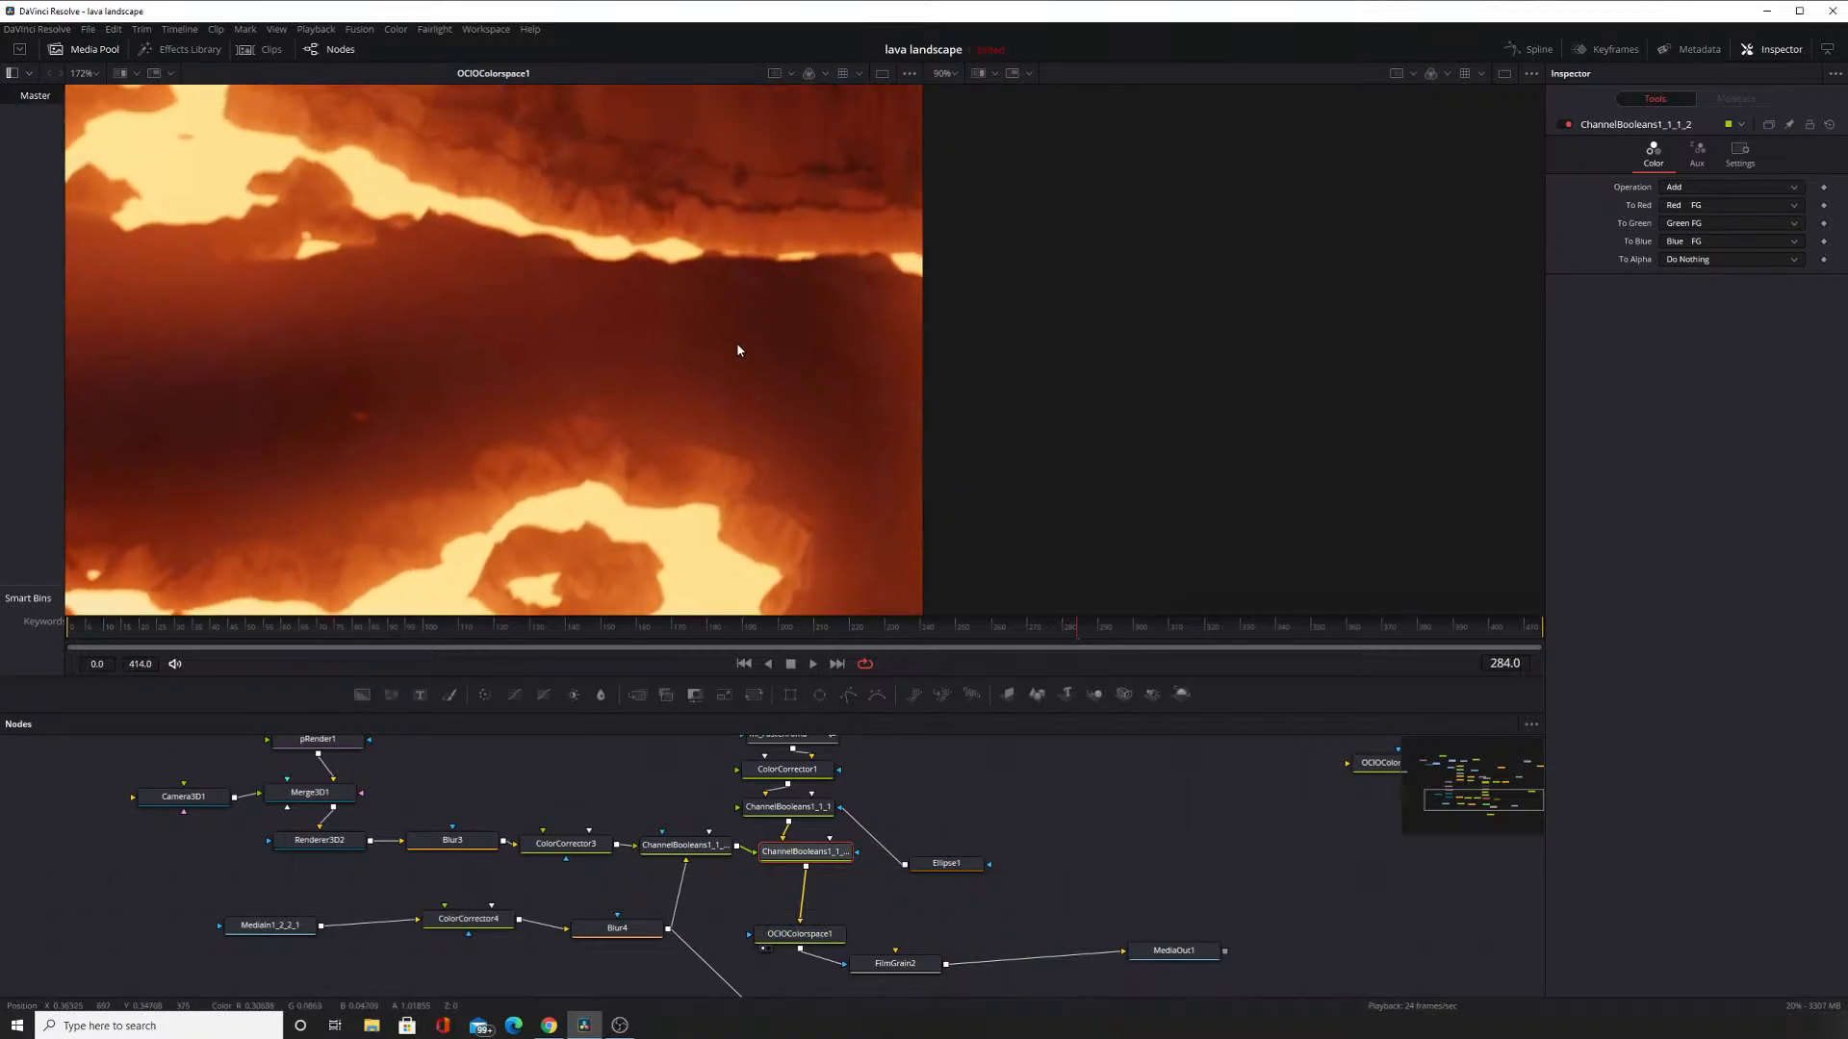
scroll(736, 344, "down", 4)
left_click_drag(877, 396, 369, 304)
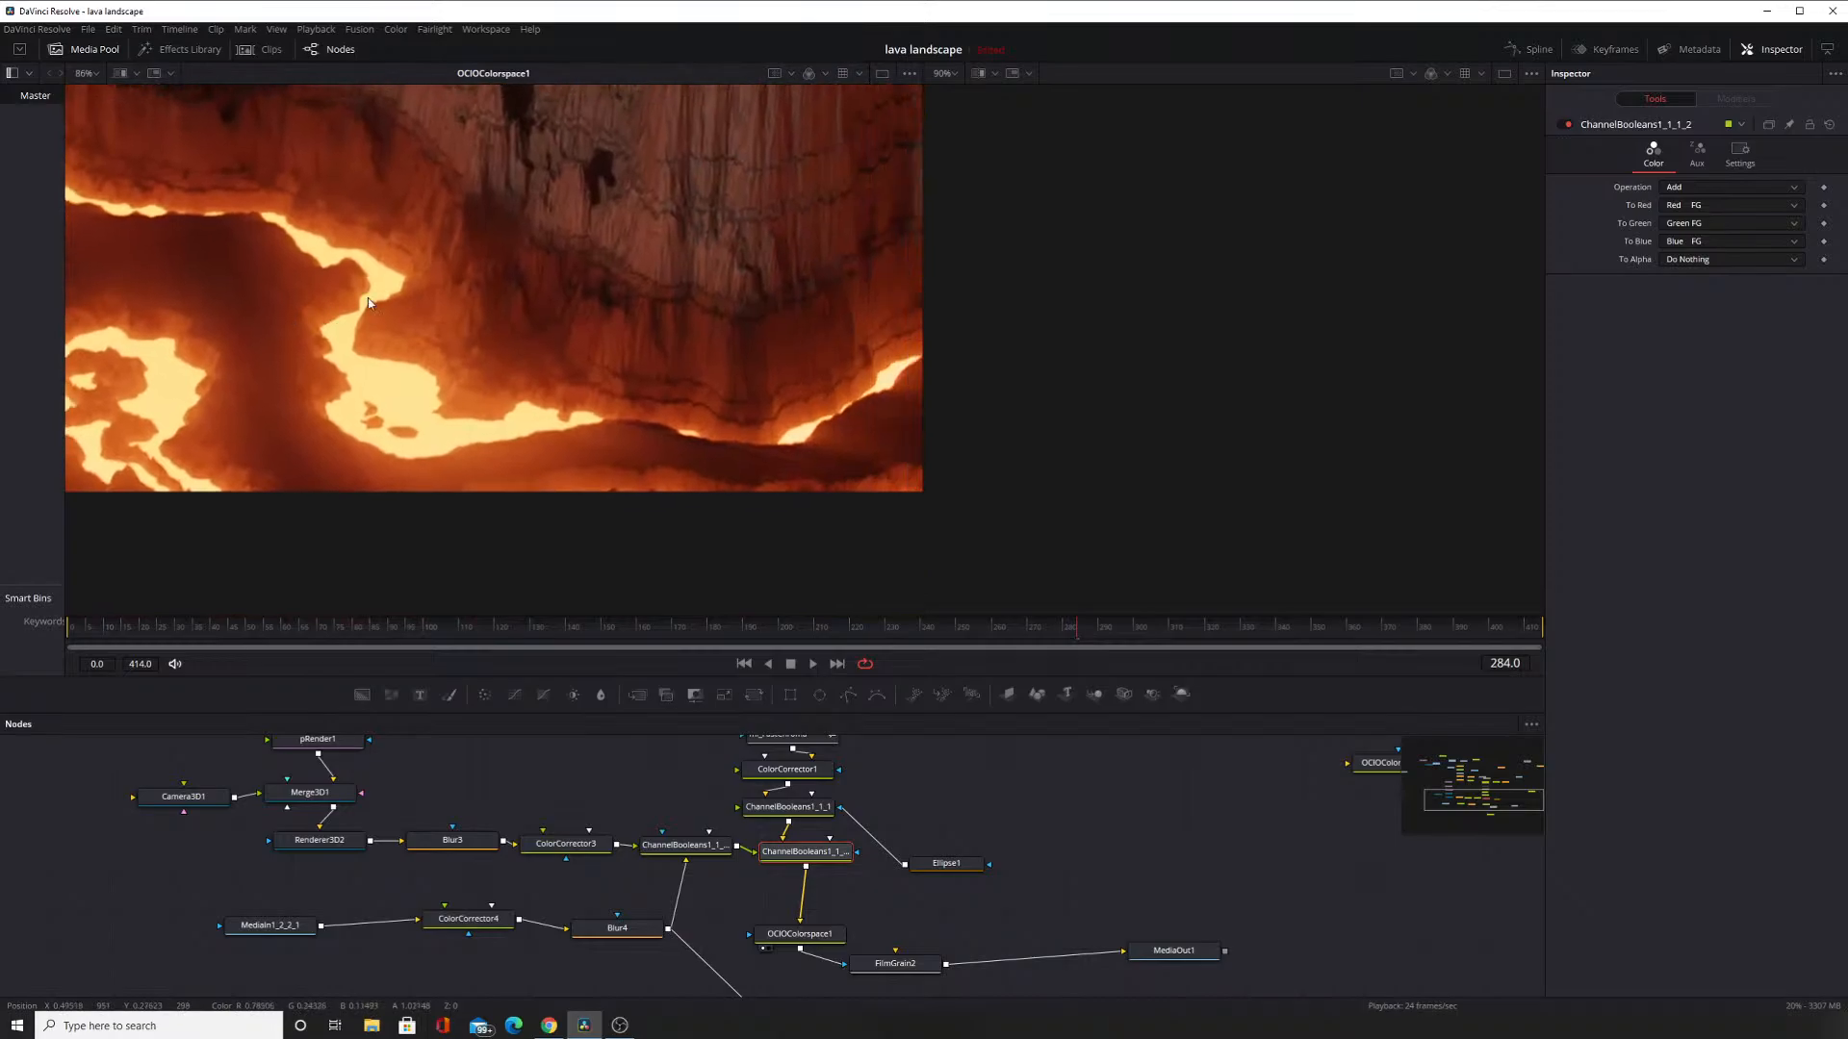
left_click_drag(602, 319, 379, 347)
scroll(586, 408, "up", 4)
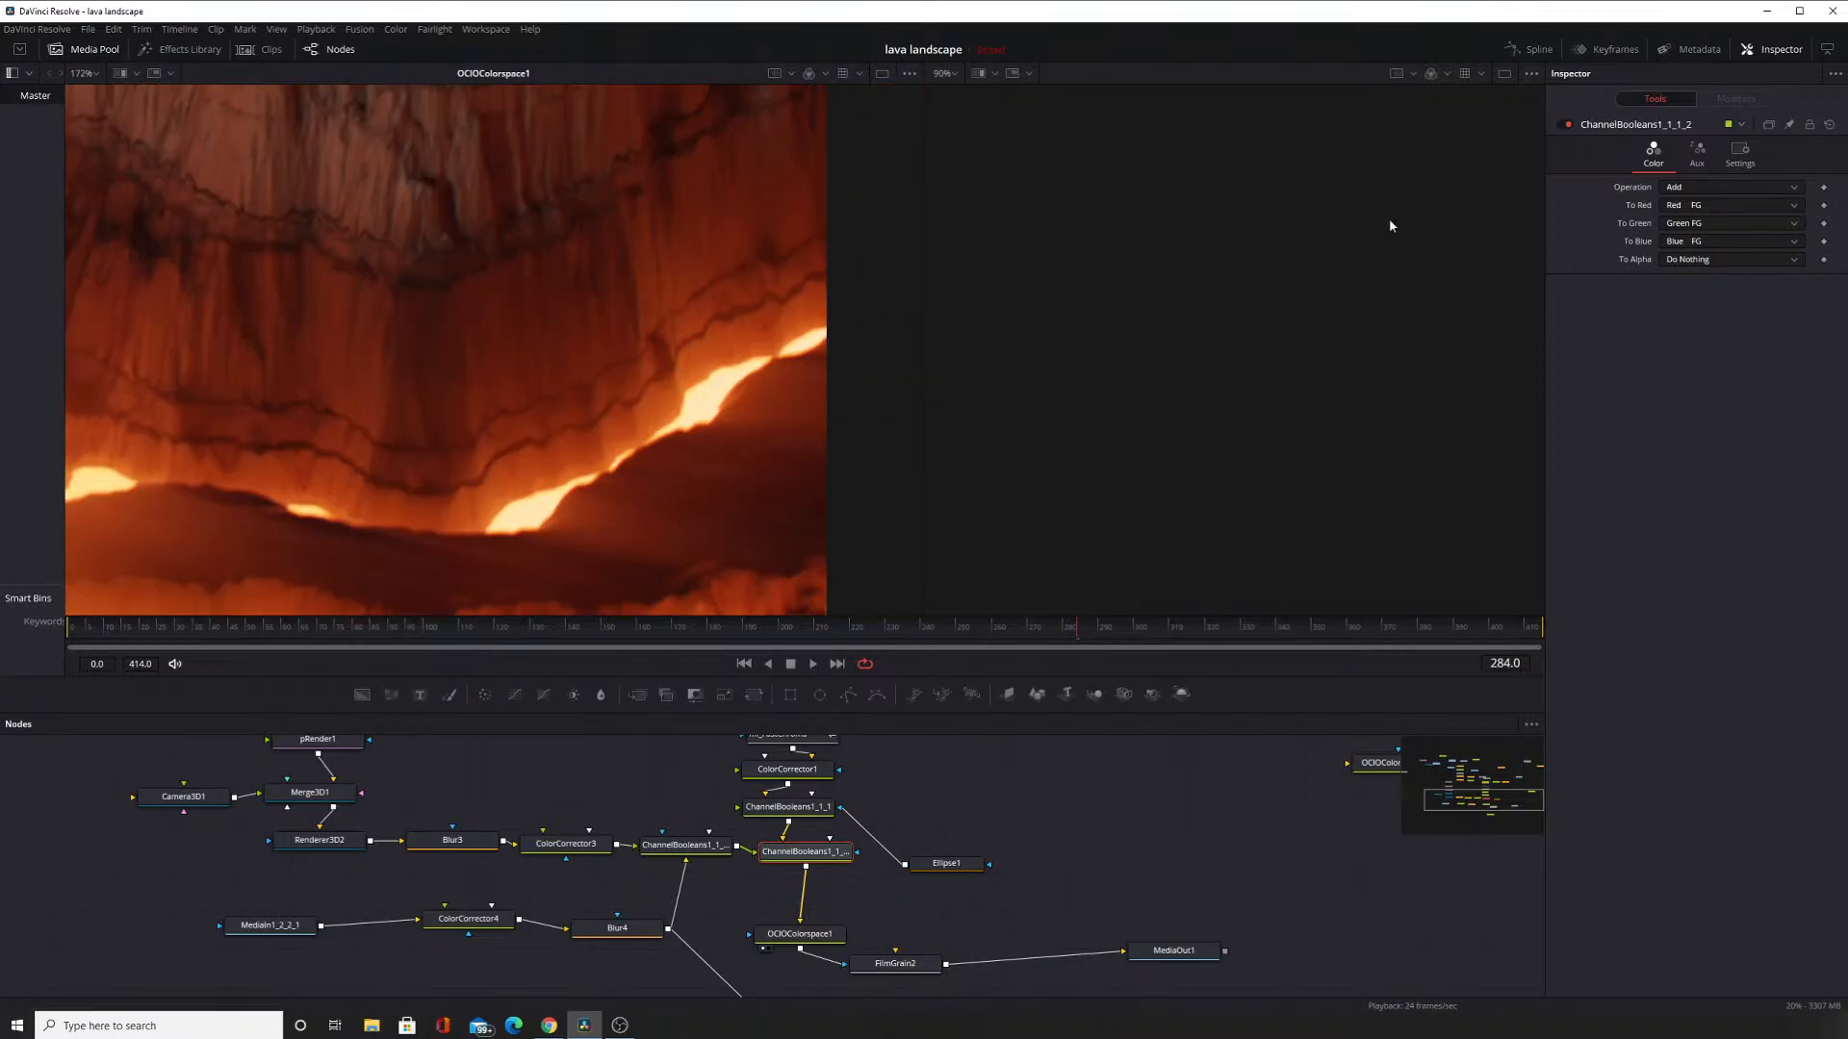
left_click(1567, 125)
left_click(1567, 126)
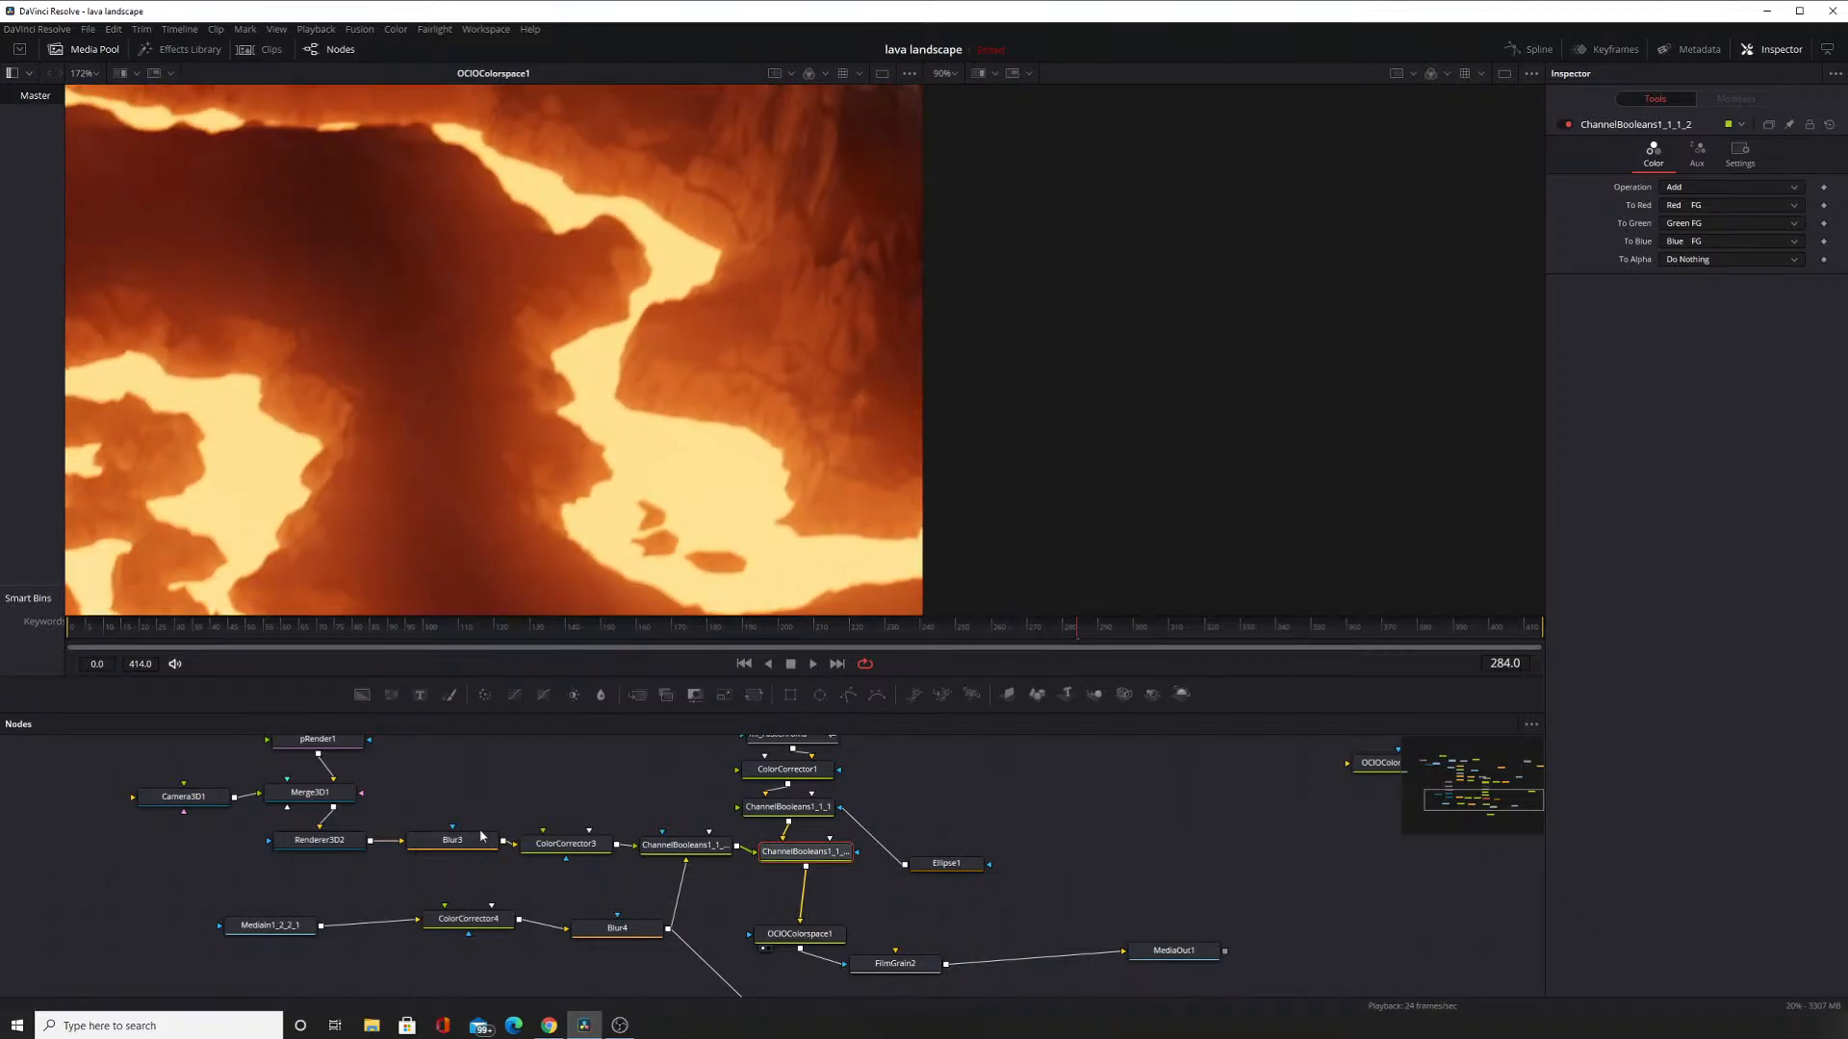
Examine the outputs of Blur3, ColorCorrector3 and ChannelBooleans1_1_1_2_1 one after another.
left_click(450, 841)
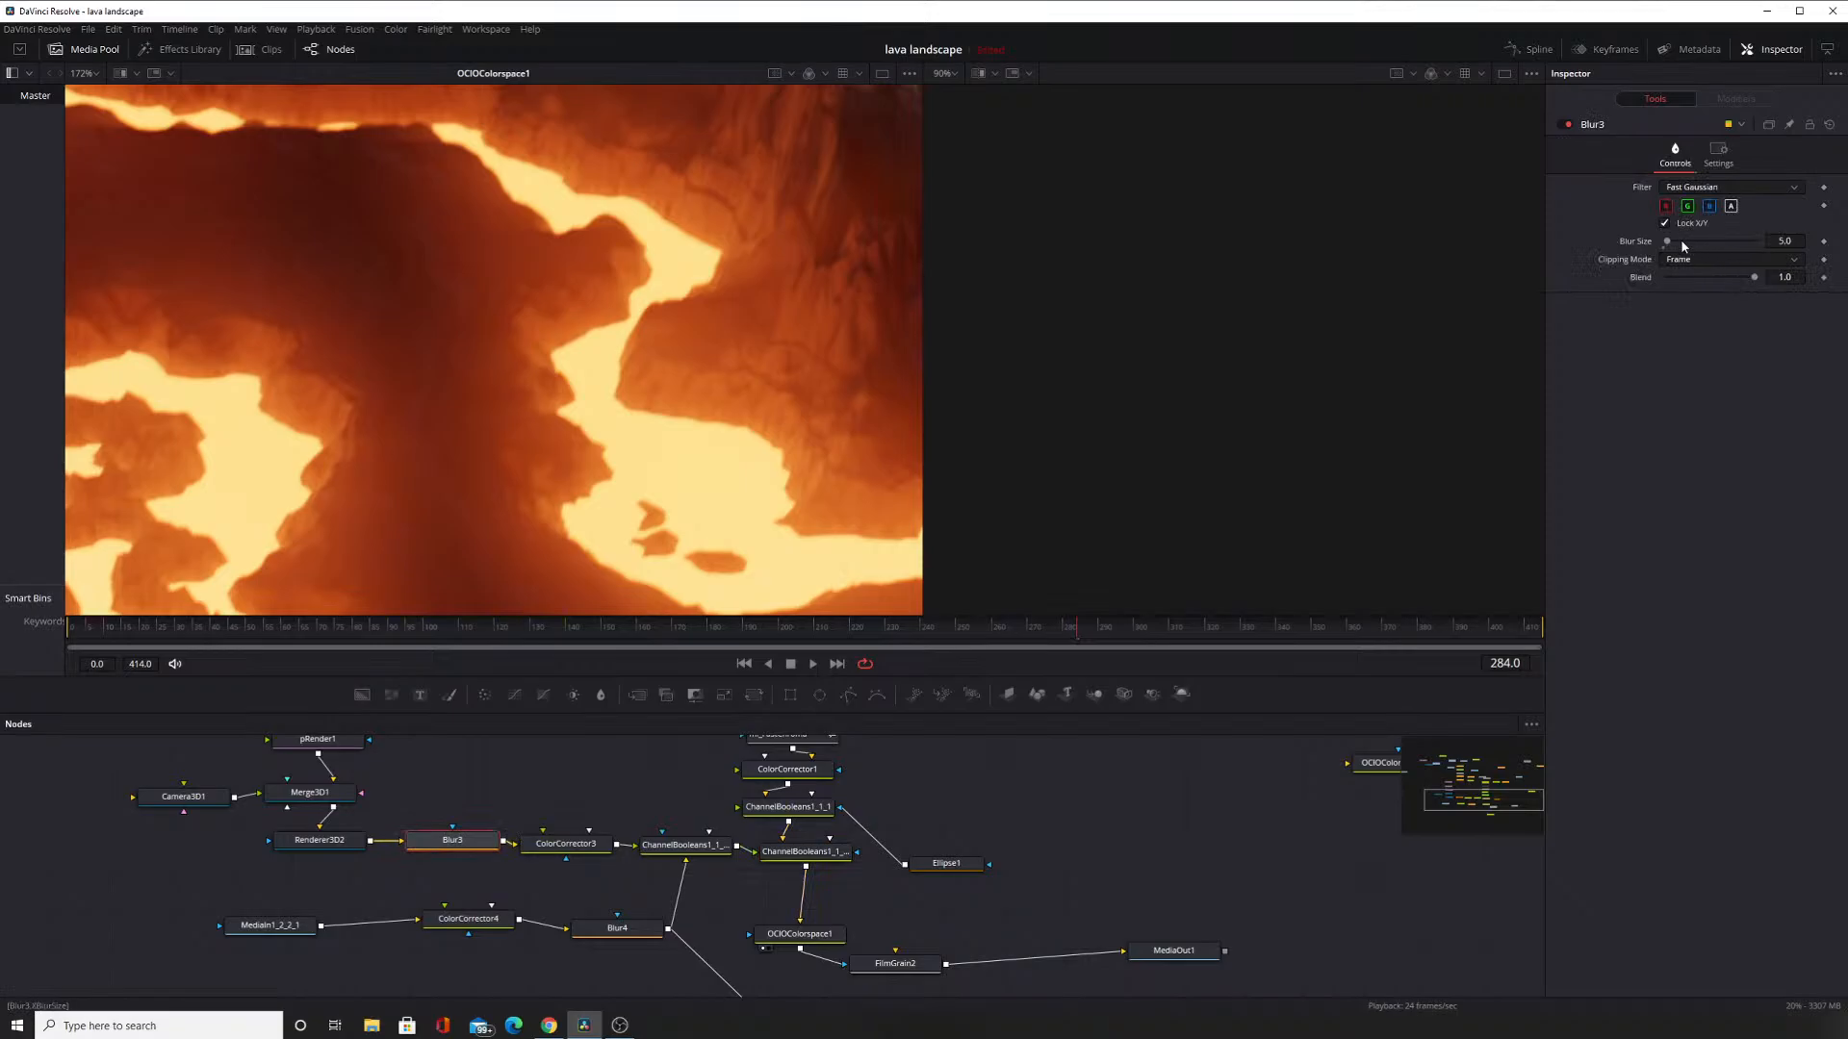
left_click(415, 855)
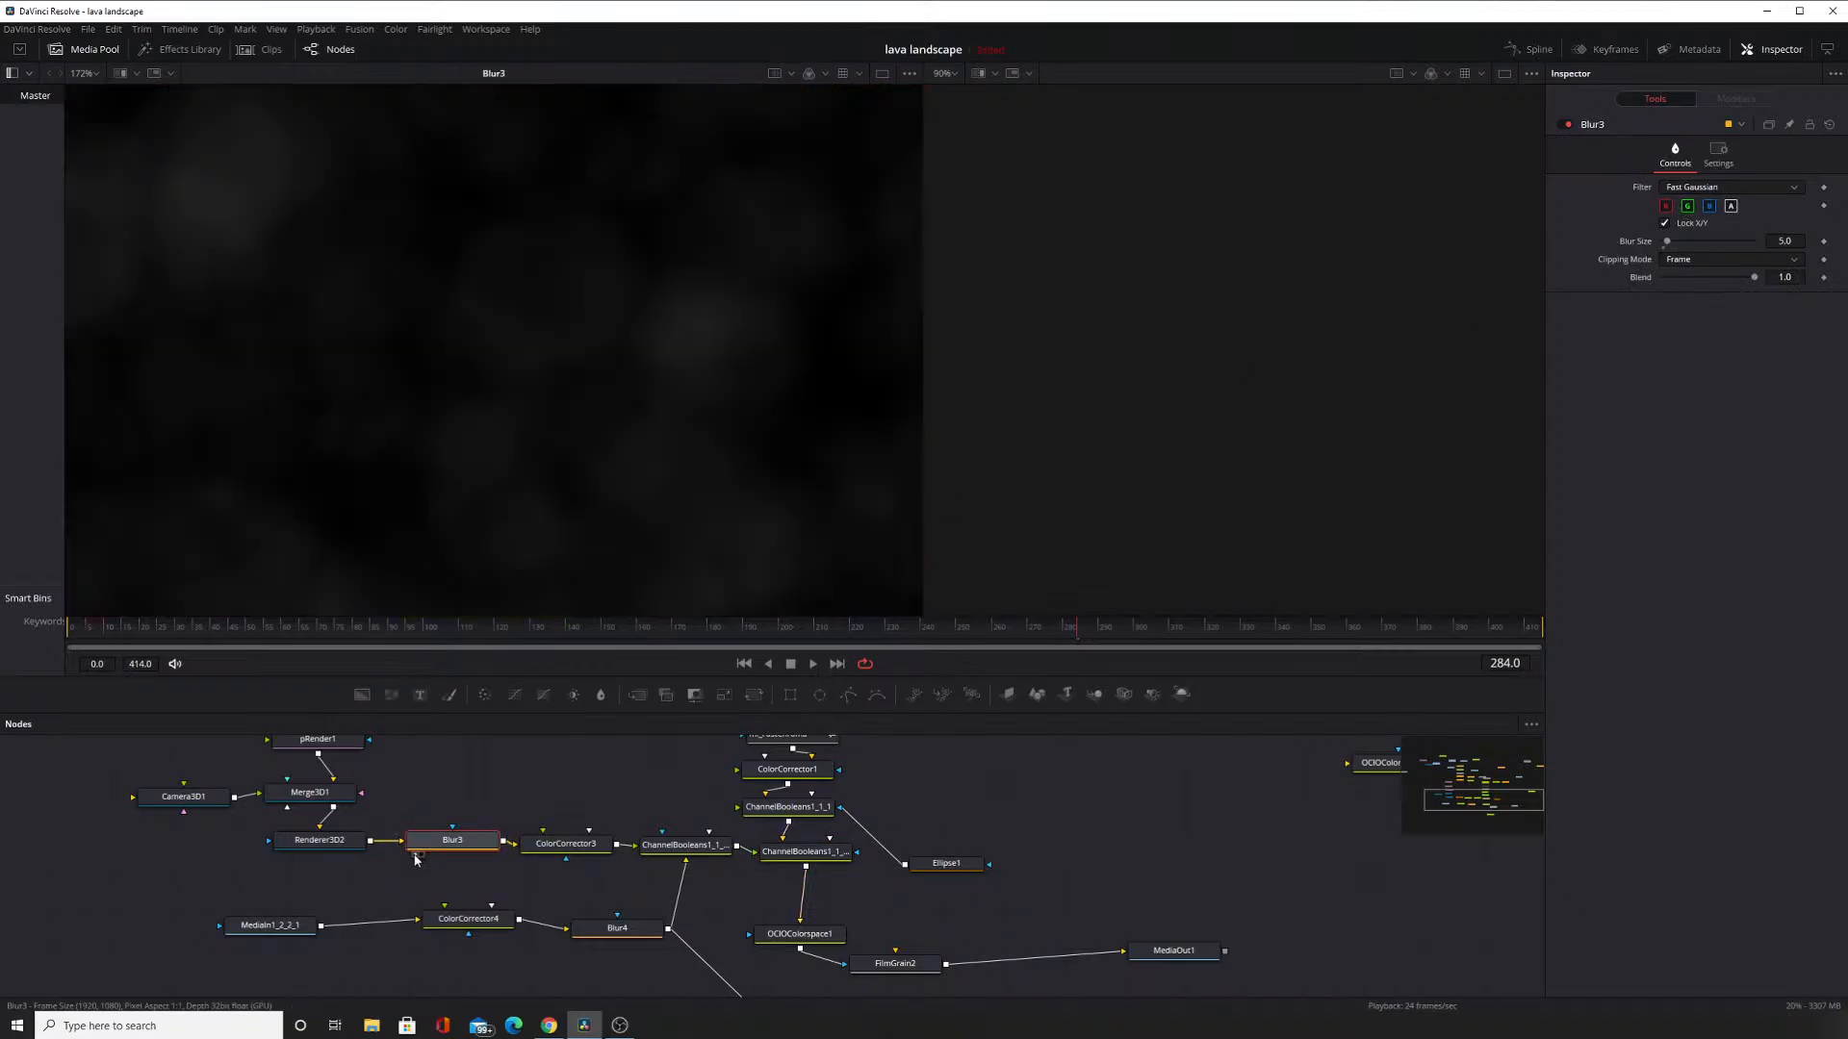
left_click(529, 860)
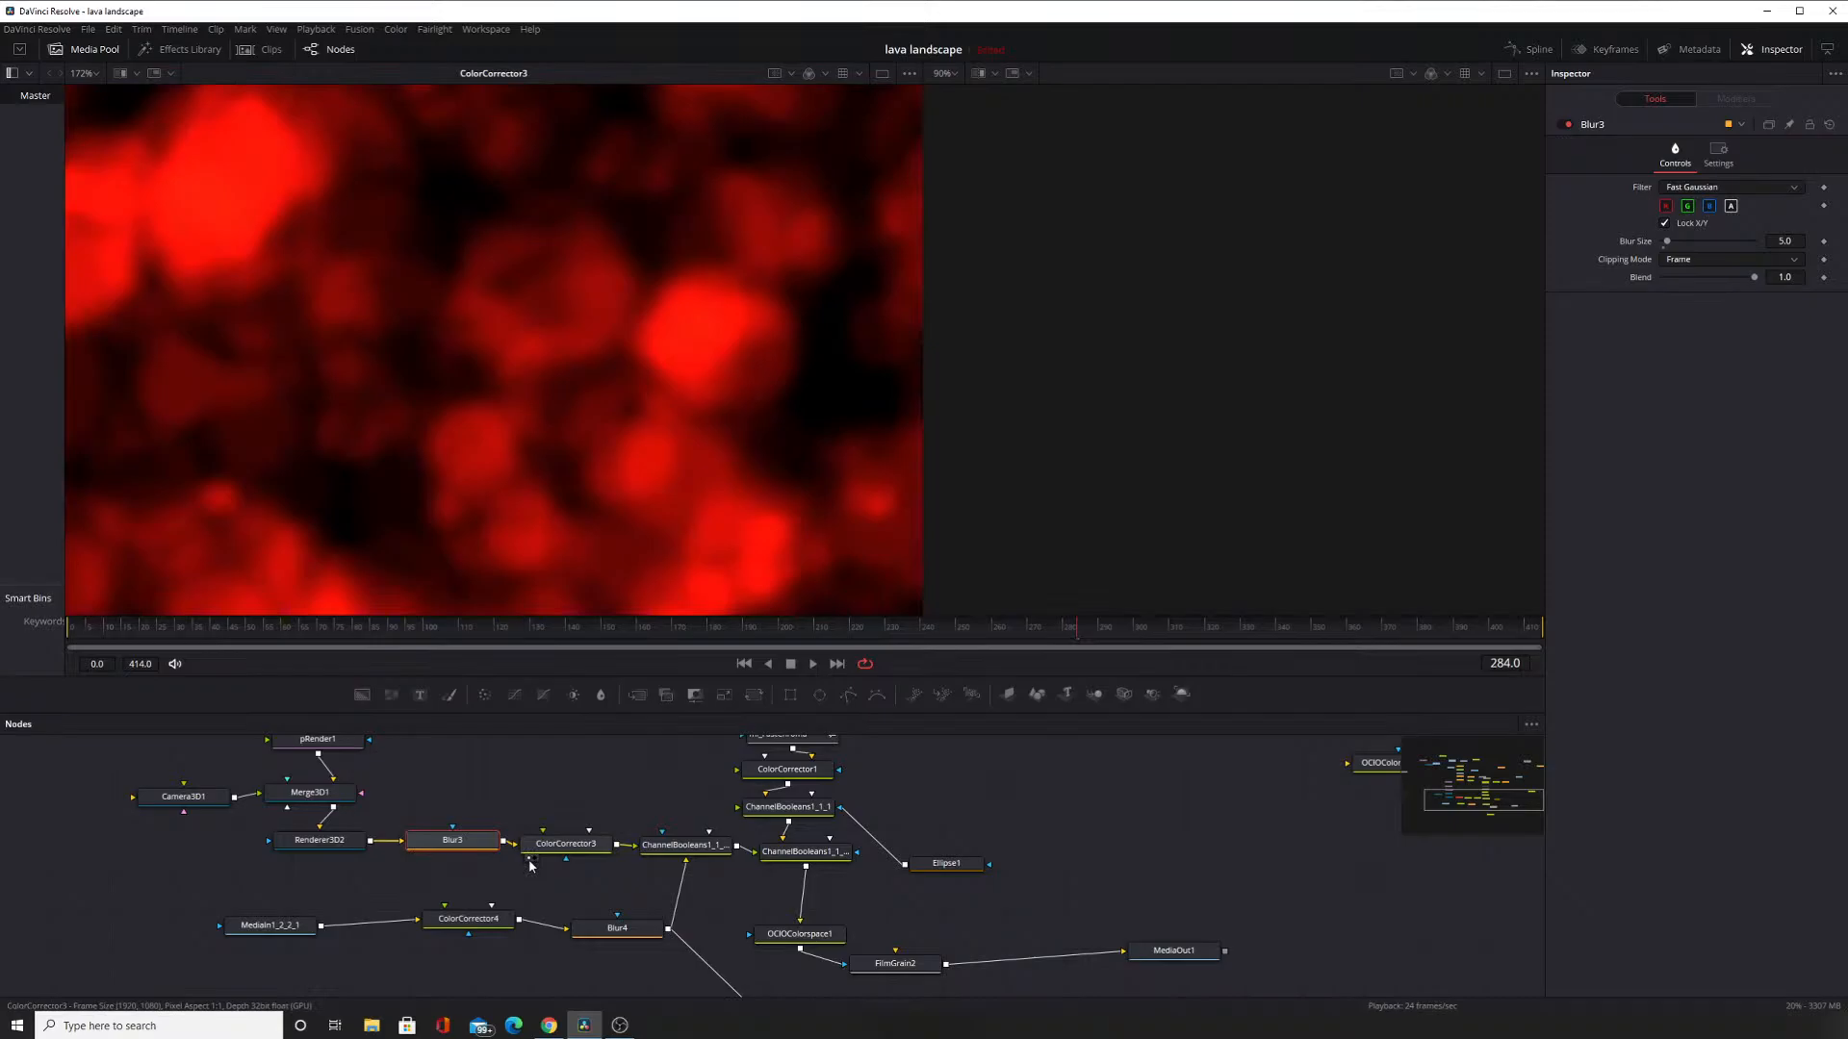
left_click(662, 854)
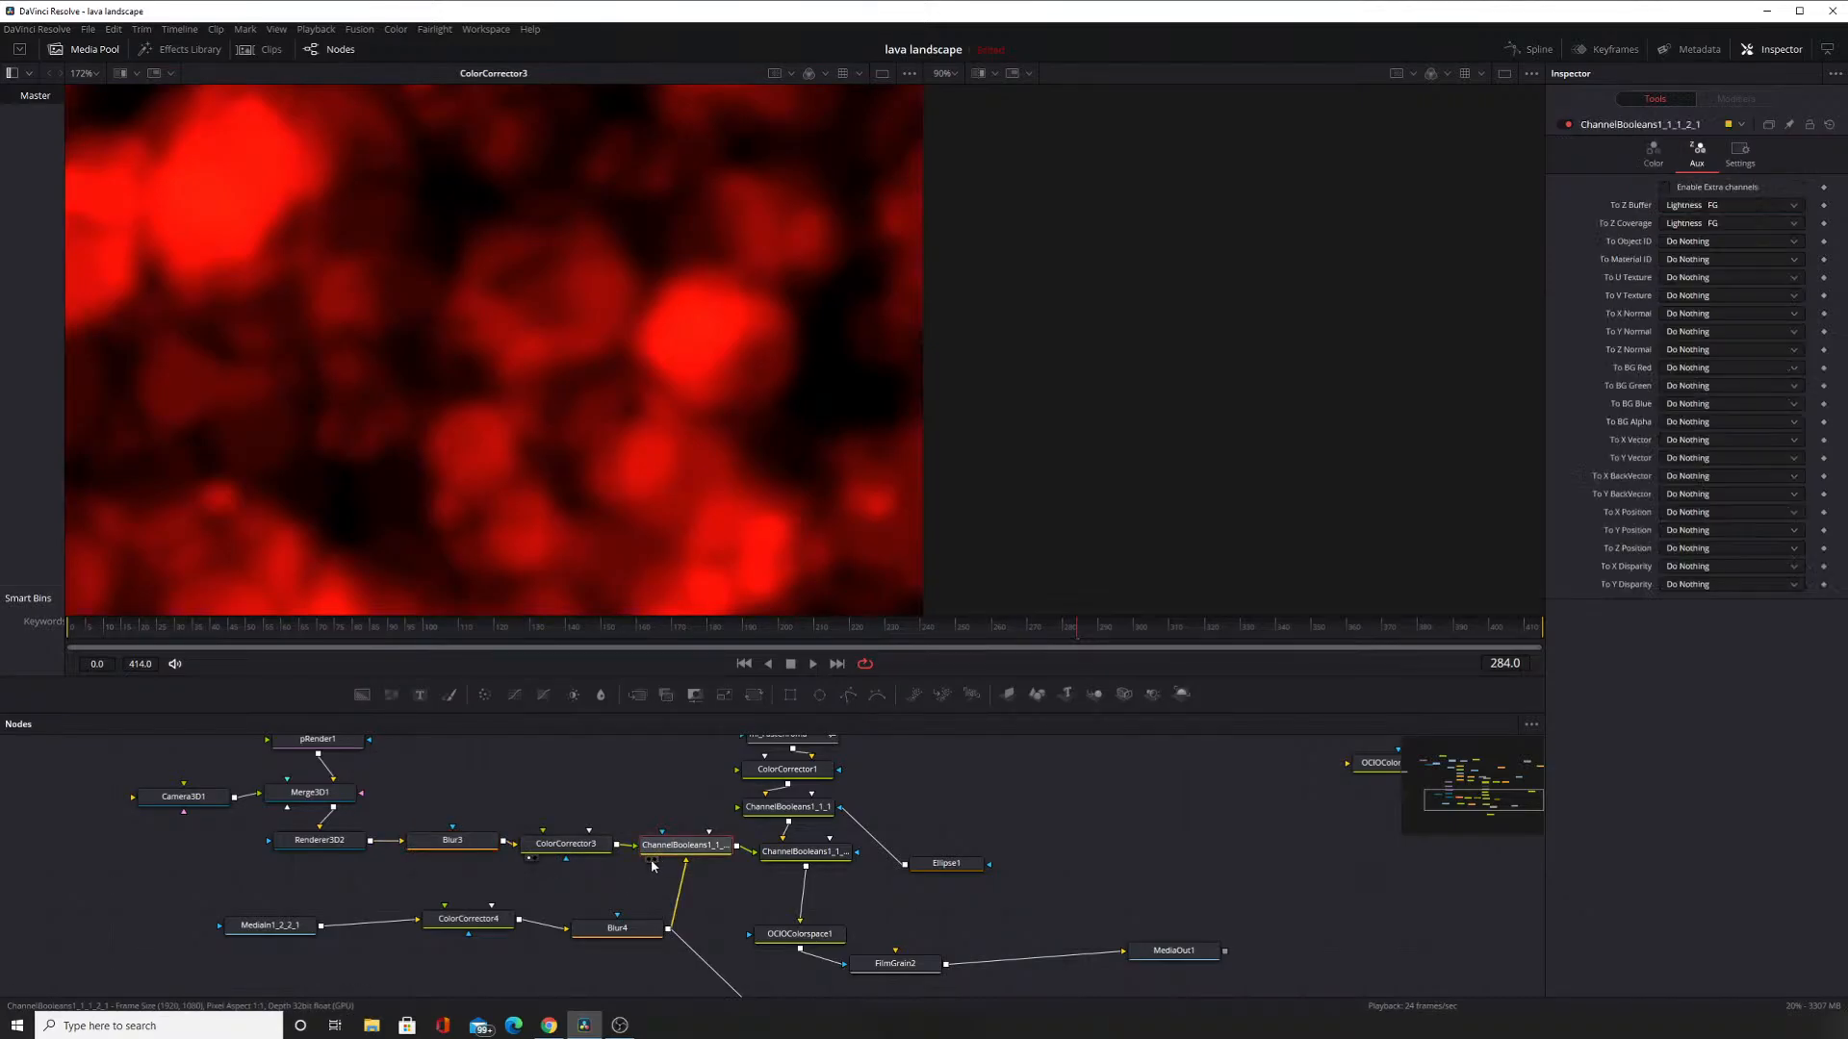
left_click(651, 860)
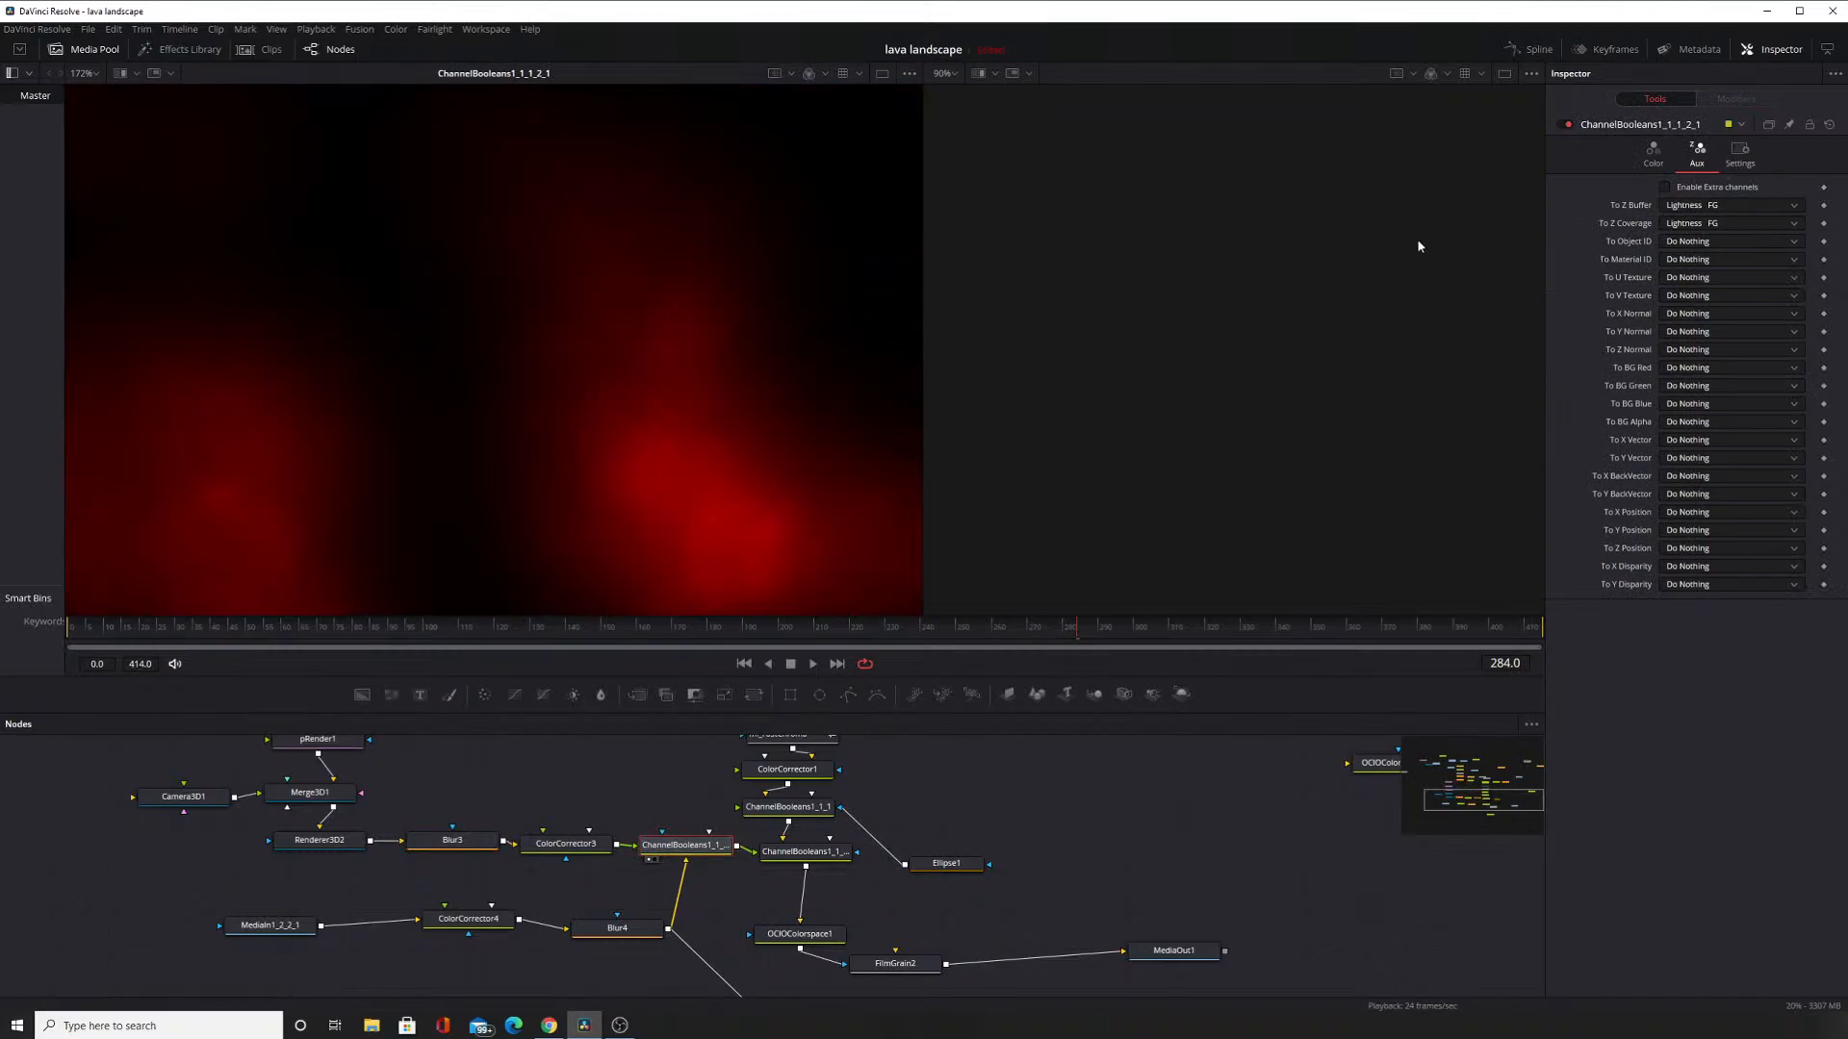
Review ChannelBooleans1_1_1_2_1's color and auxiliary channel settings, then disconnect Blur4 from it and reconnect it.
left_click(1668, 164)
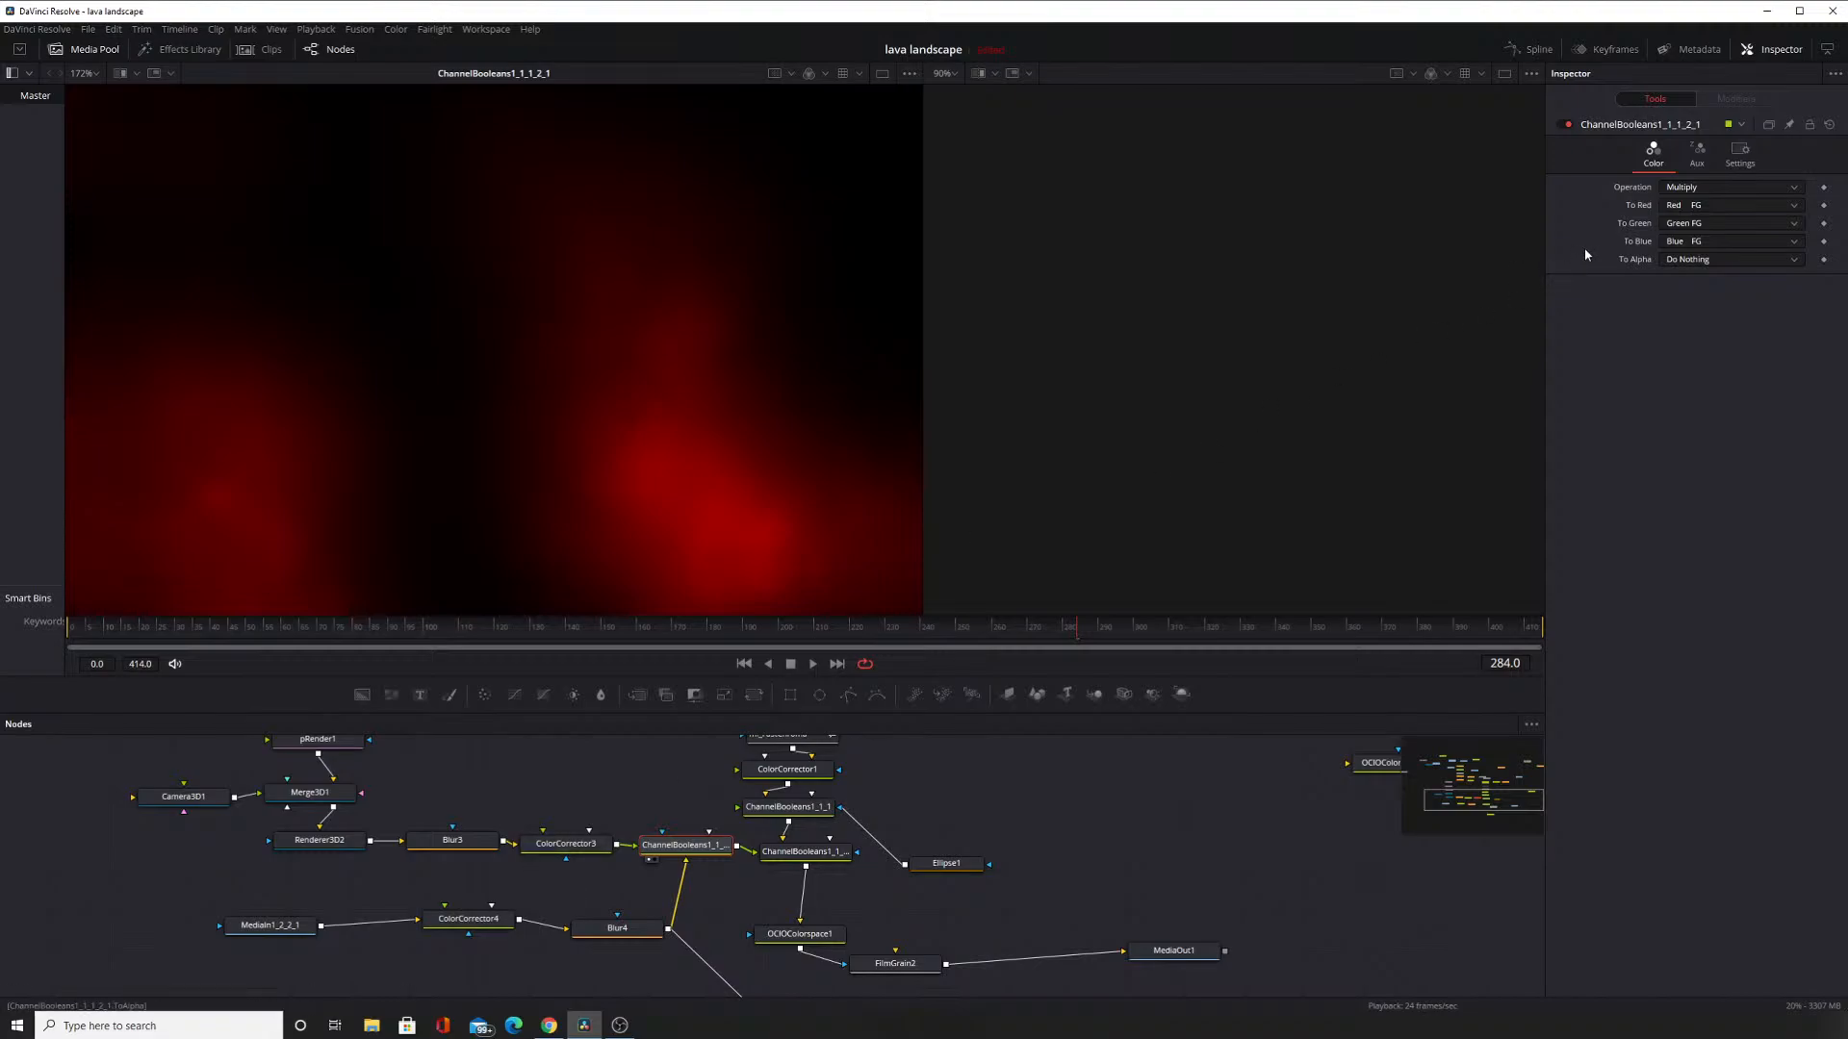
left_click(1696, 154)
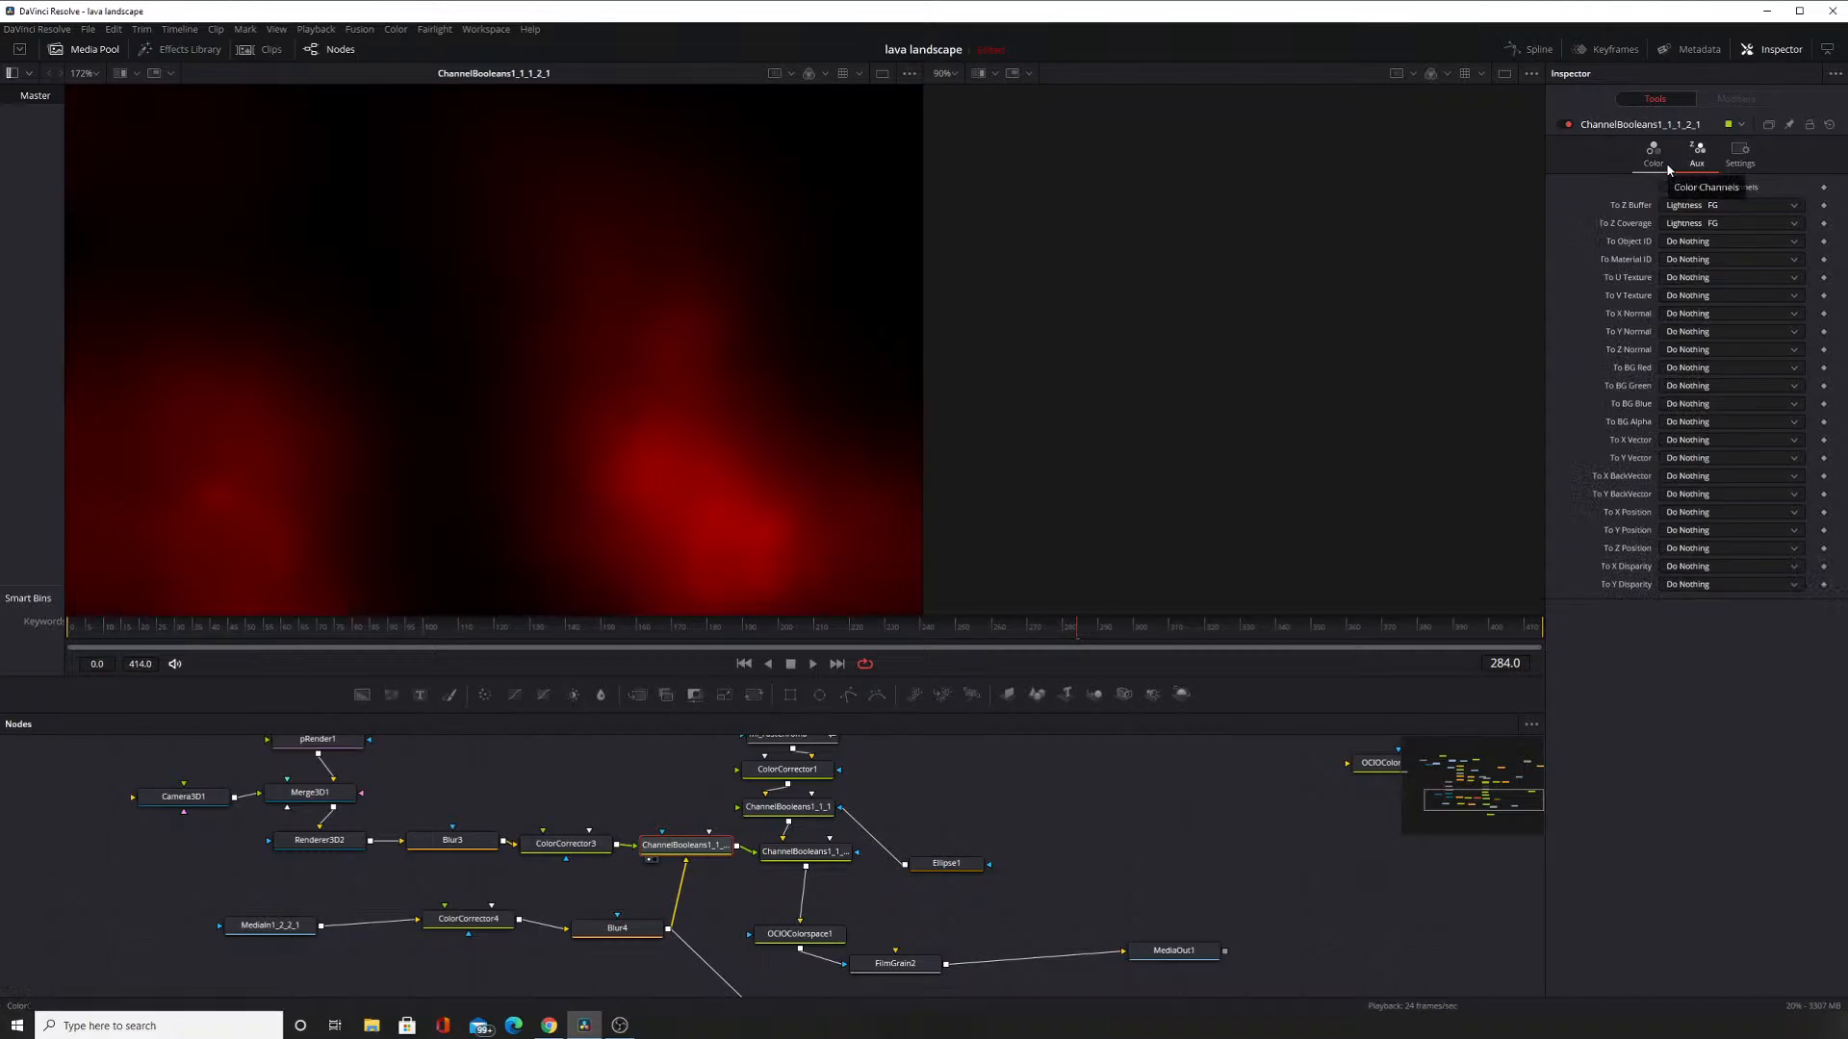
left_click(1669, 169)
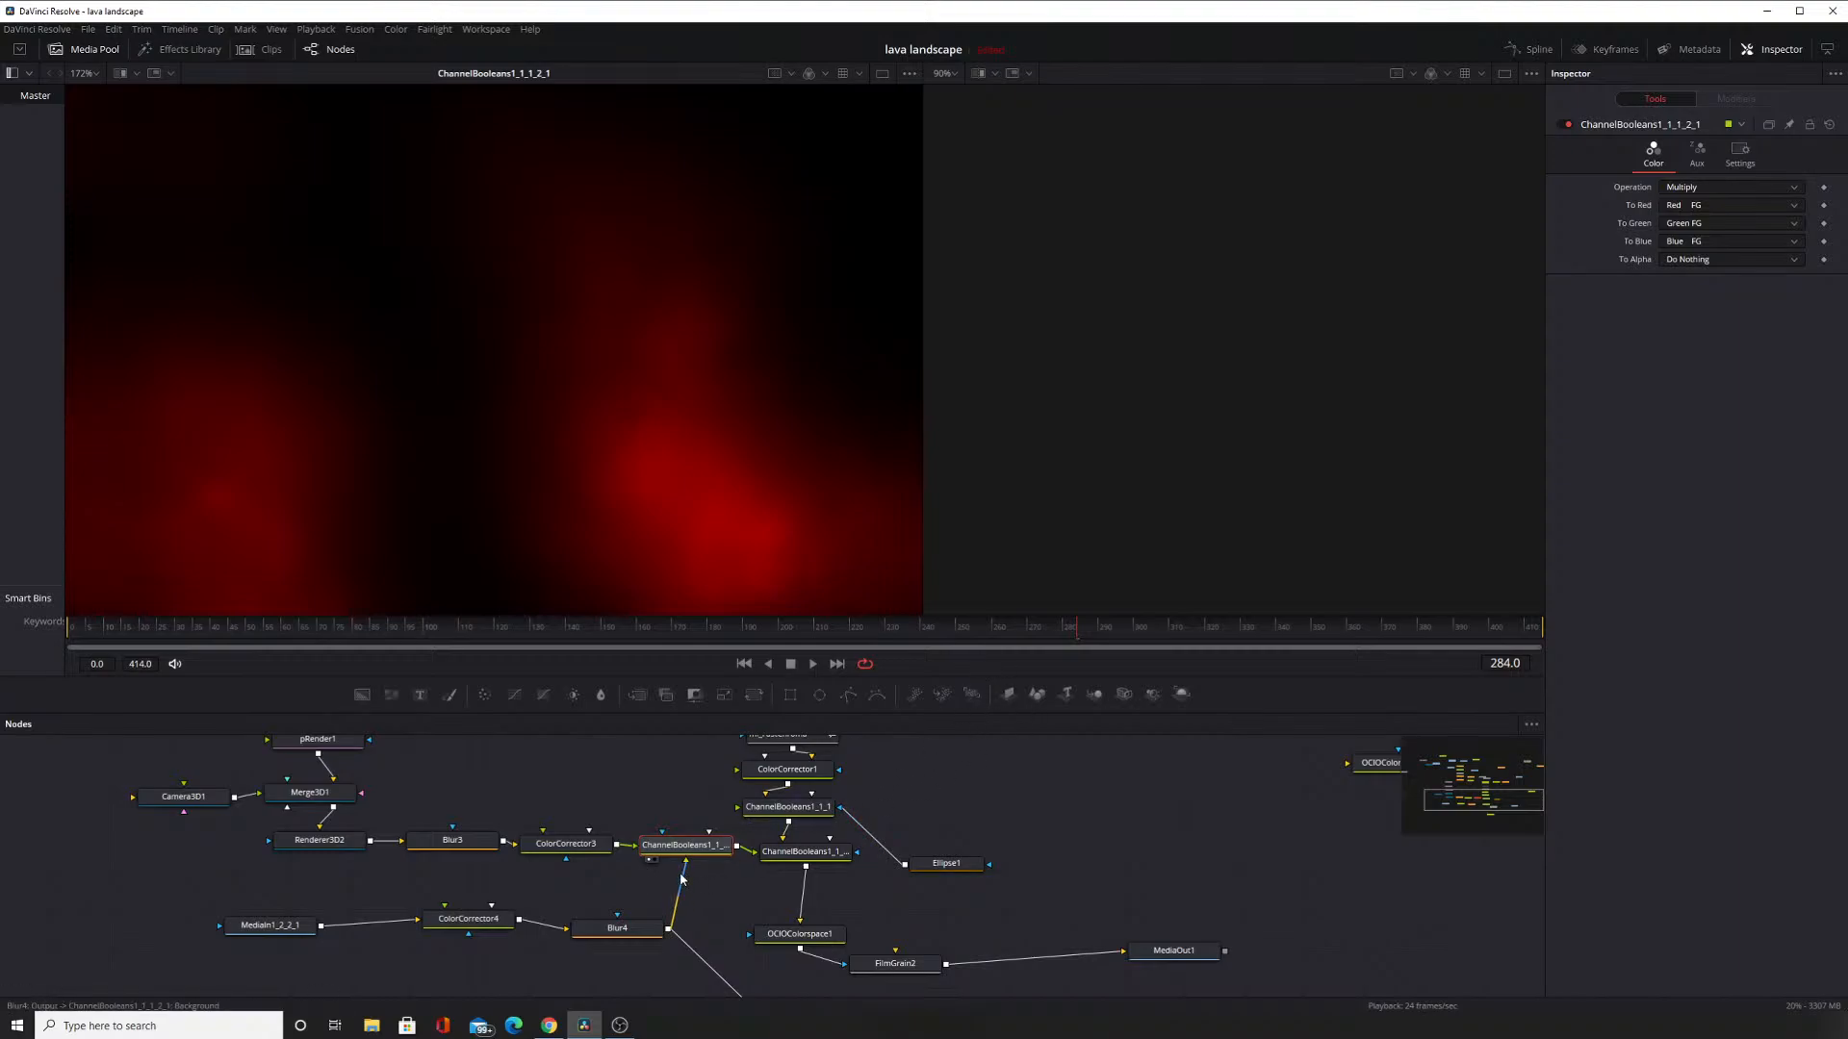
left_click_drag(683, 878, 684, 917)
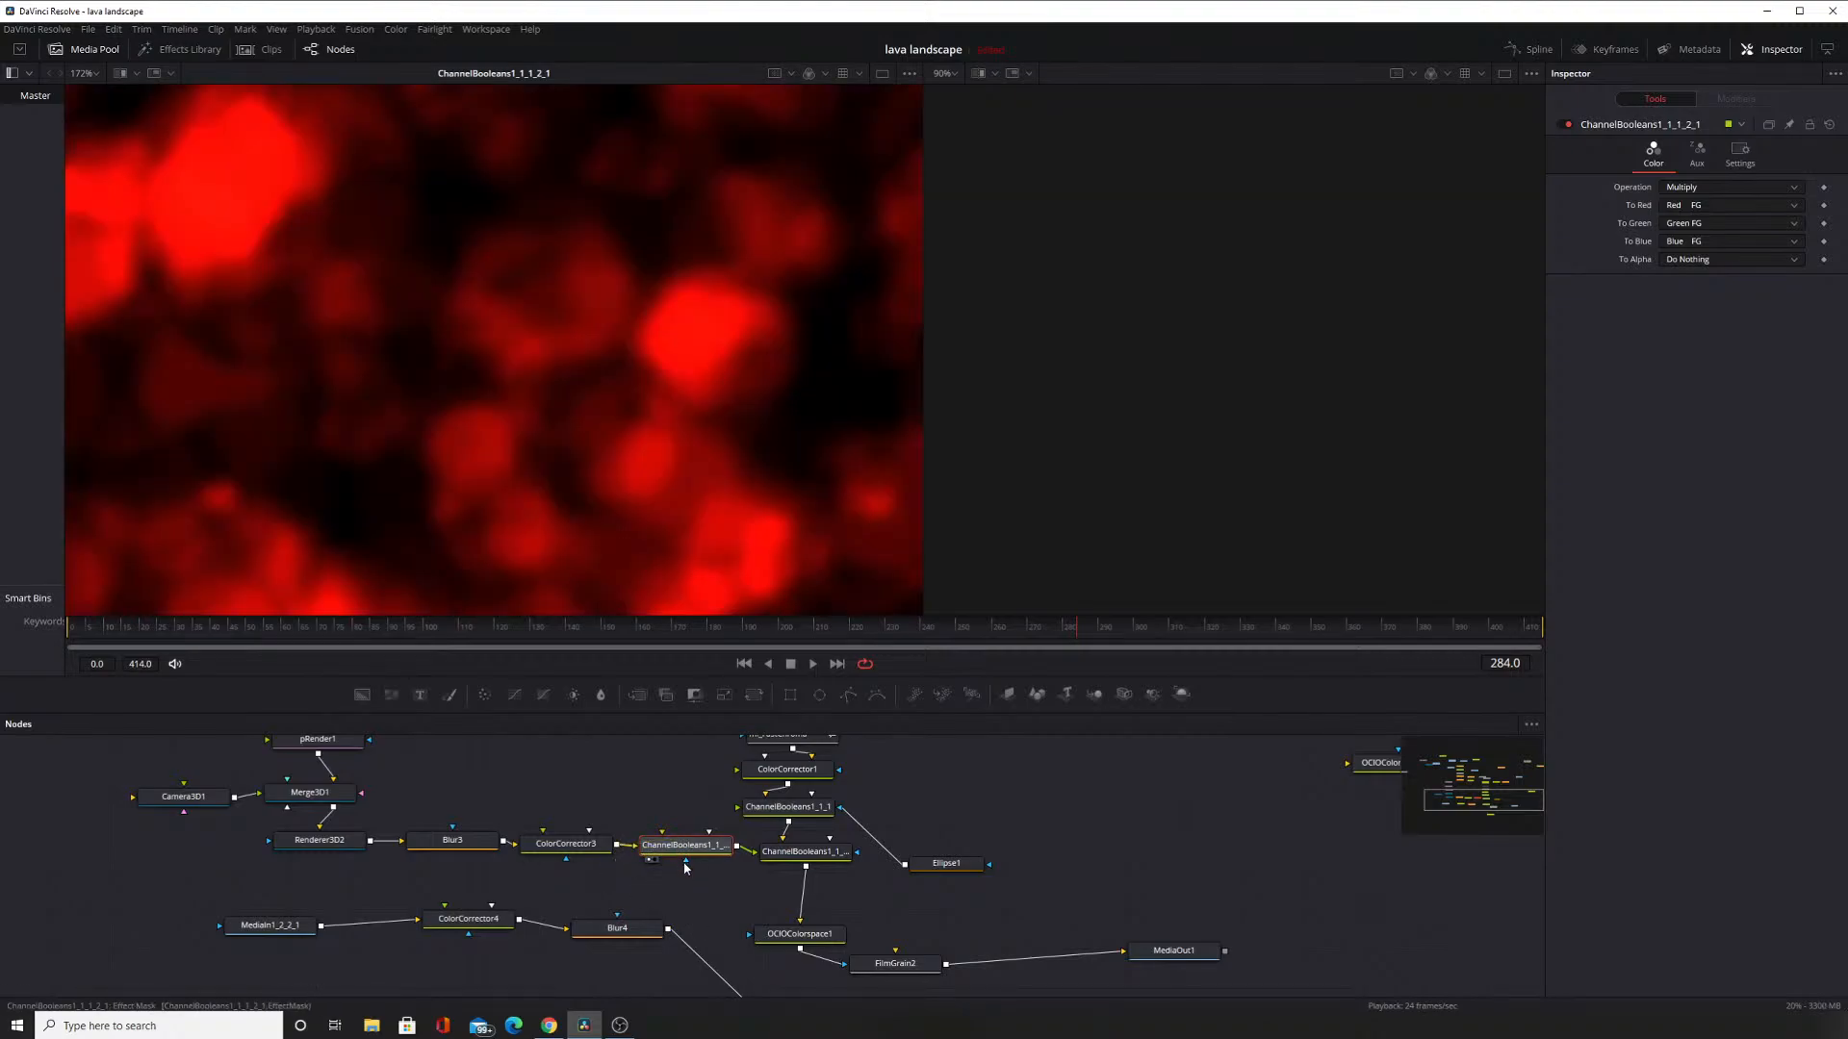
left_click_drag(668, 929, 663, 854)
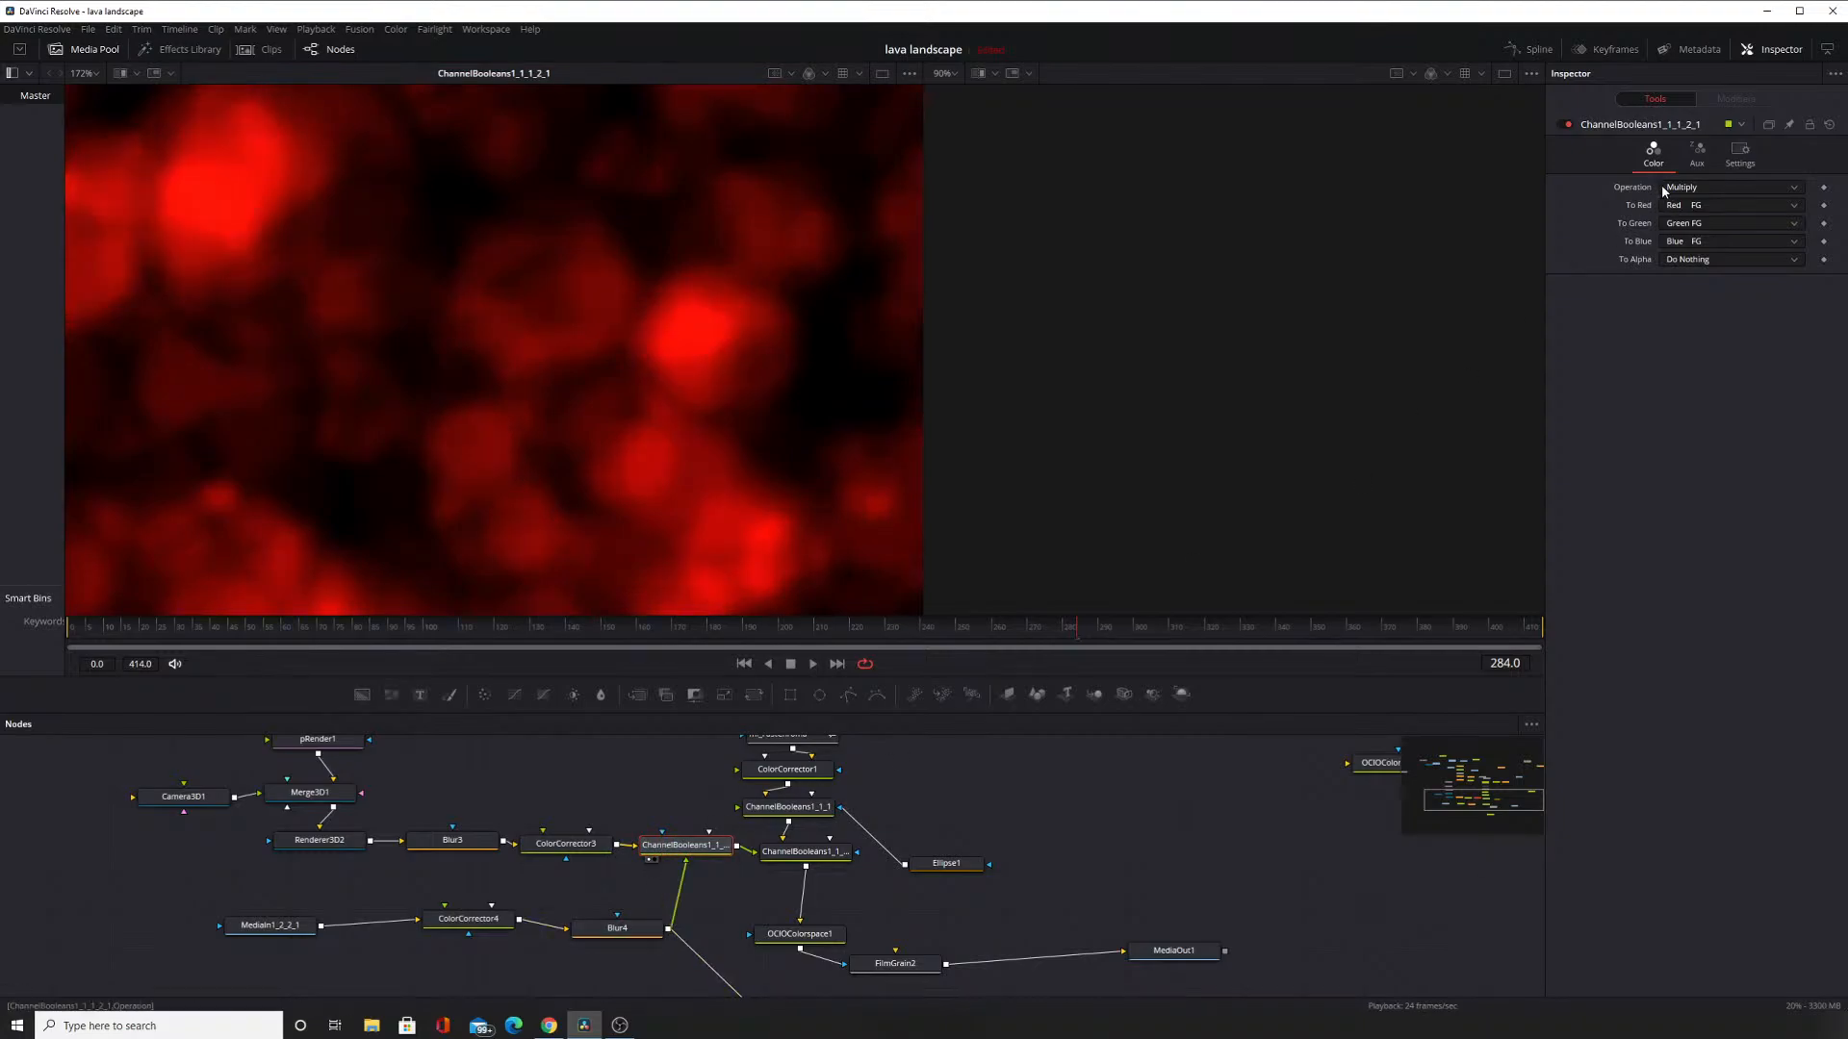
Set ColorCorrector4's Gain to 0.3 and examine the glow branch from MediaIn1_2_2_1 to Blur4, including ColorCorrector4's range and option settings.
left_click(487, 922)
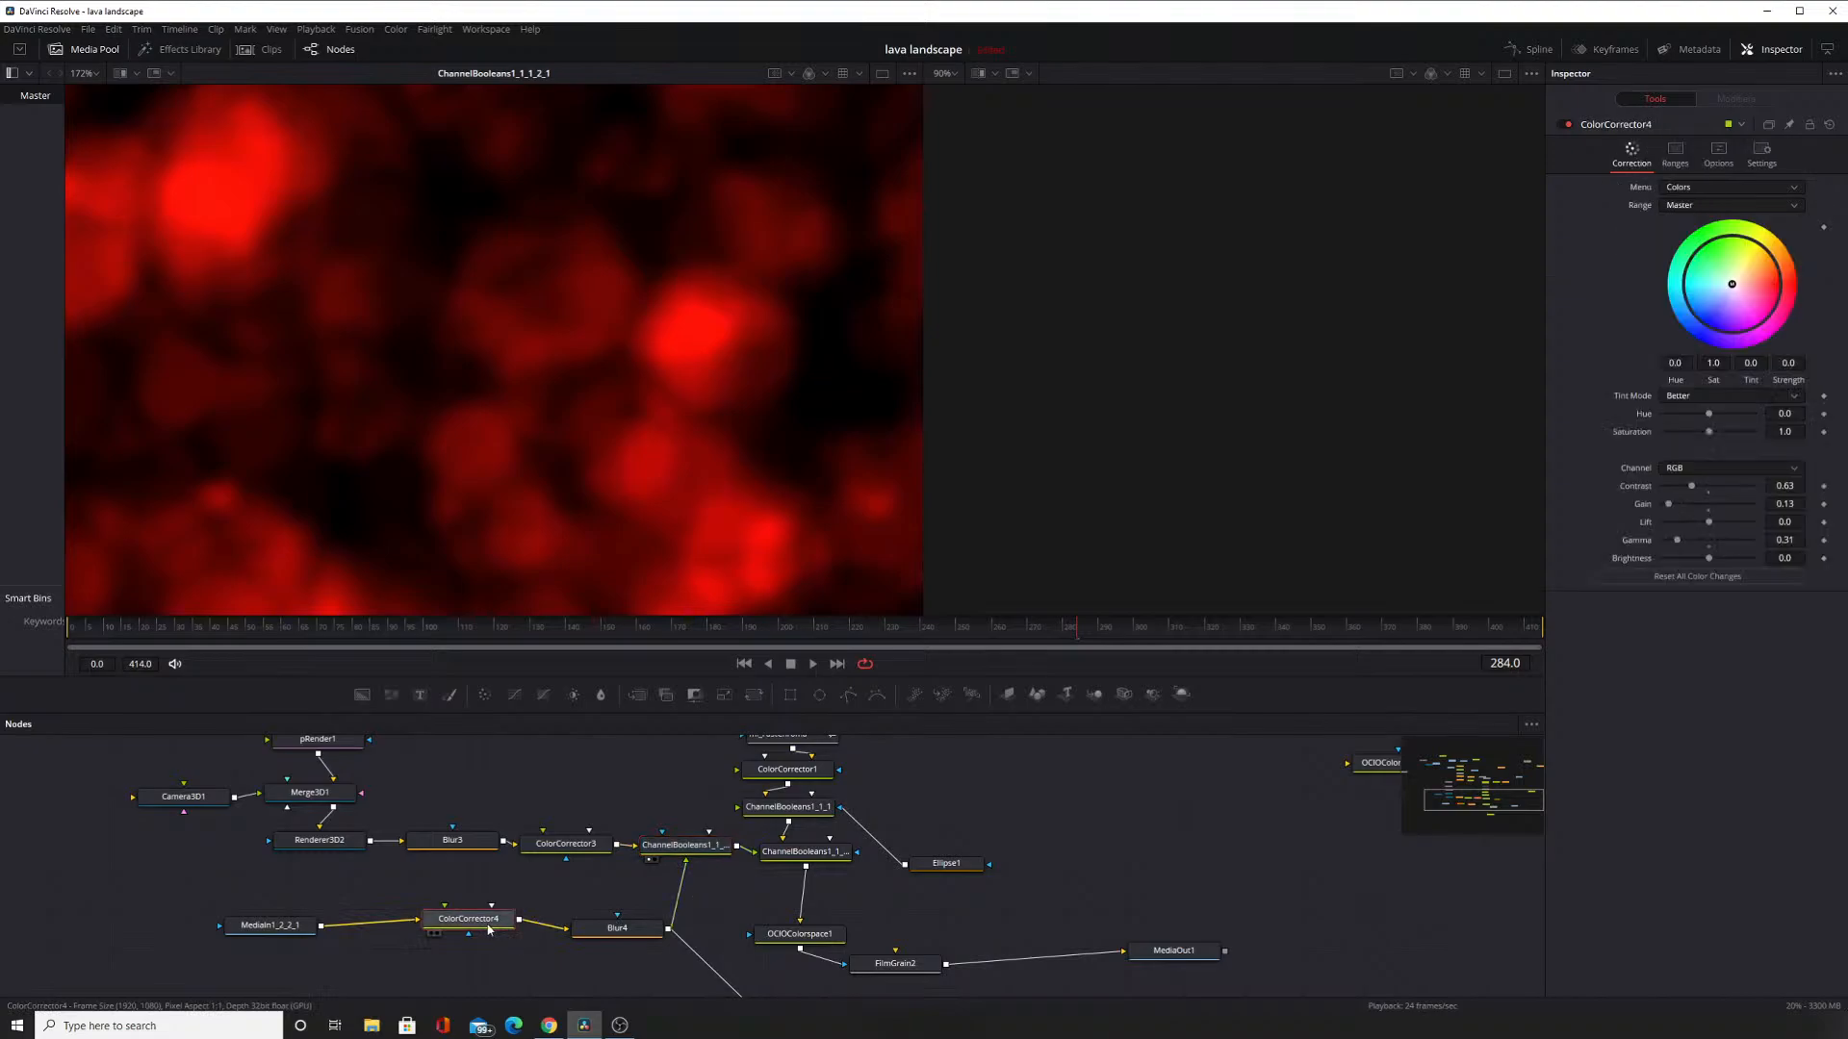
mouse_move(1670, 504)
left_mouse_down()
mouse_move(1737, 506)
mouse_move(1680, 516)
left_mouse_up()
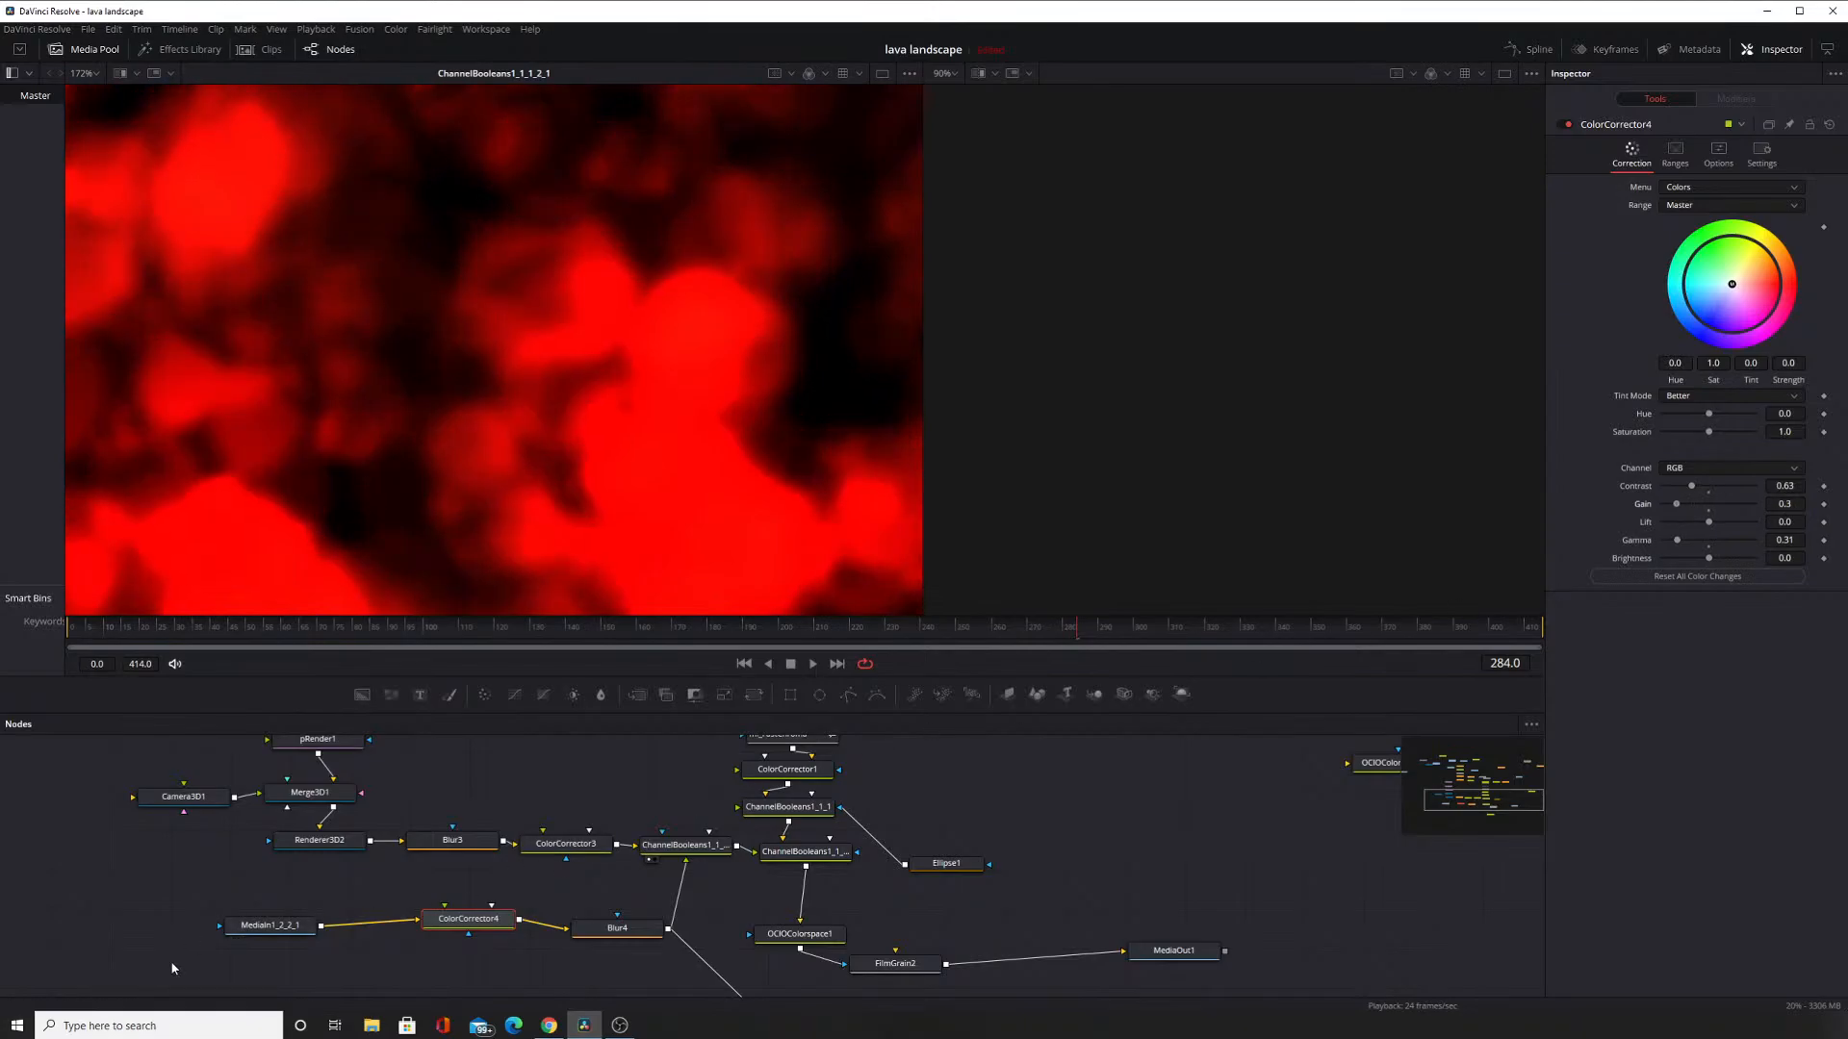
left_click(233, 941)
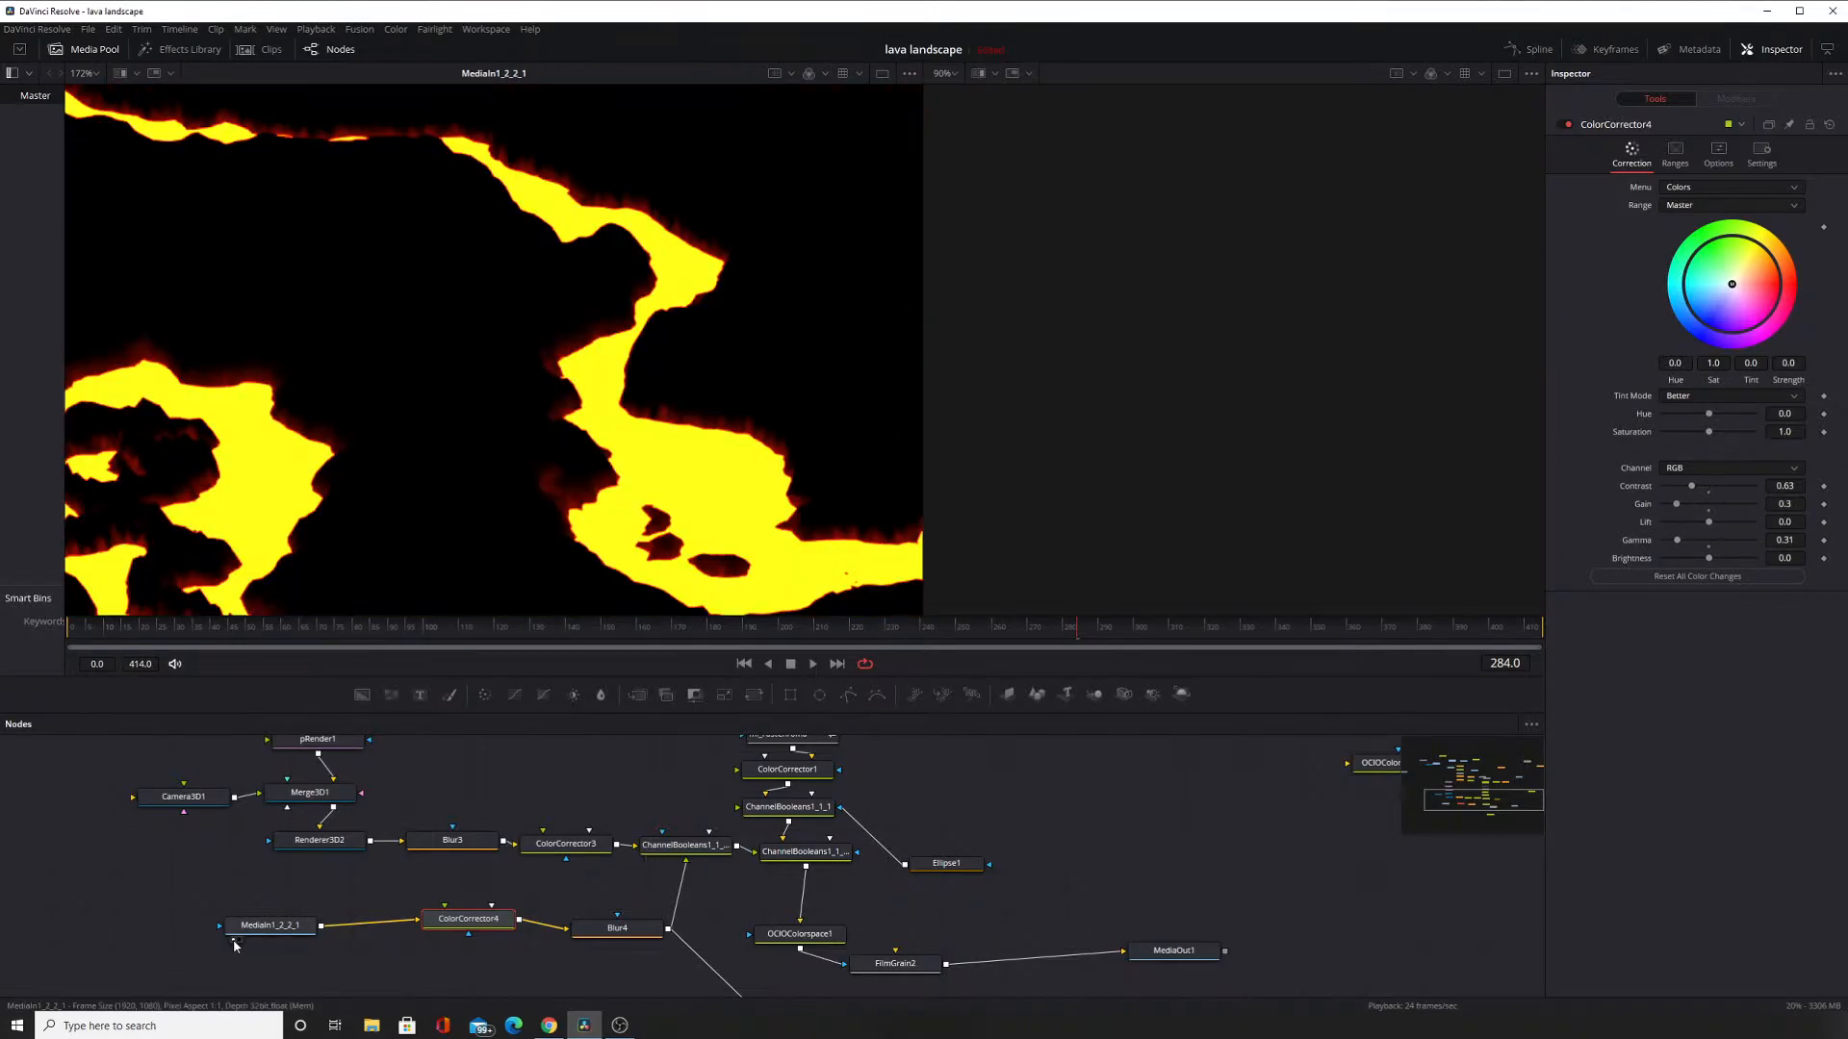
left_click(234, 943)
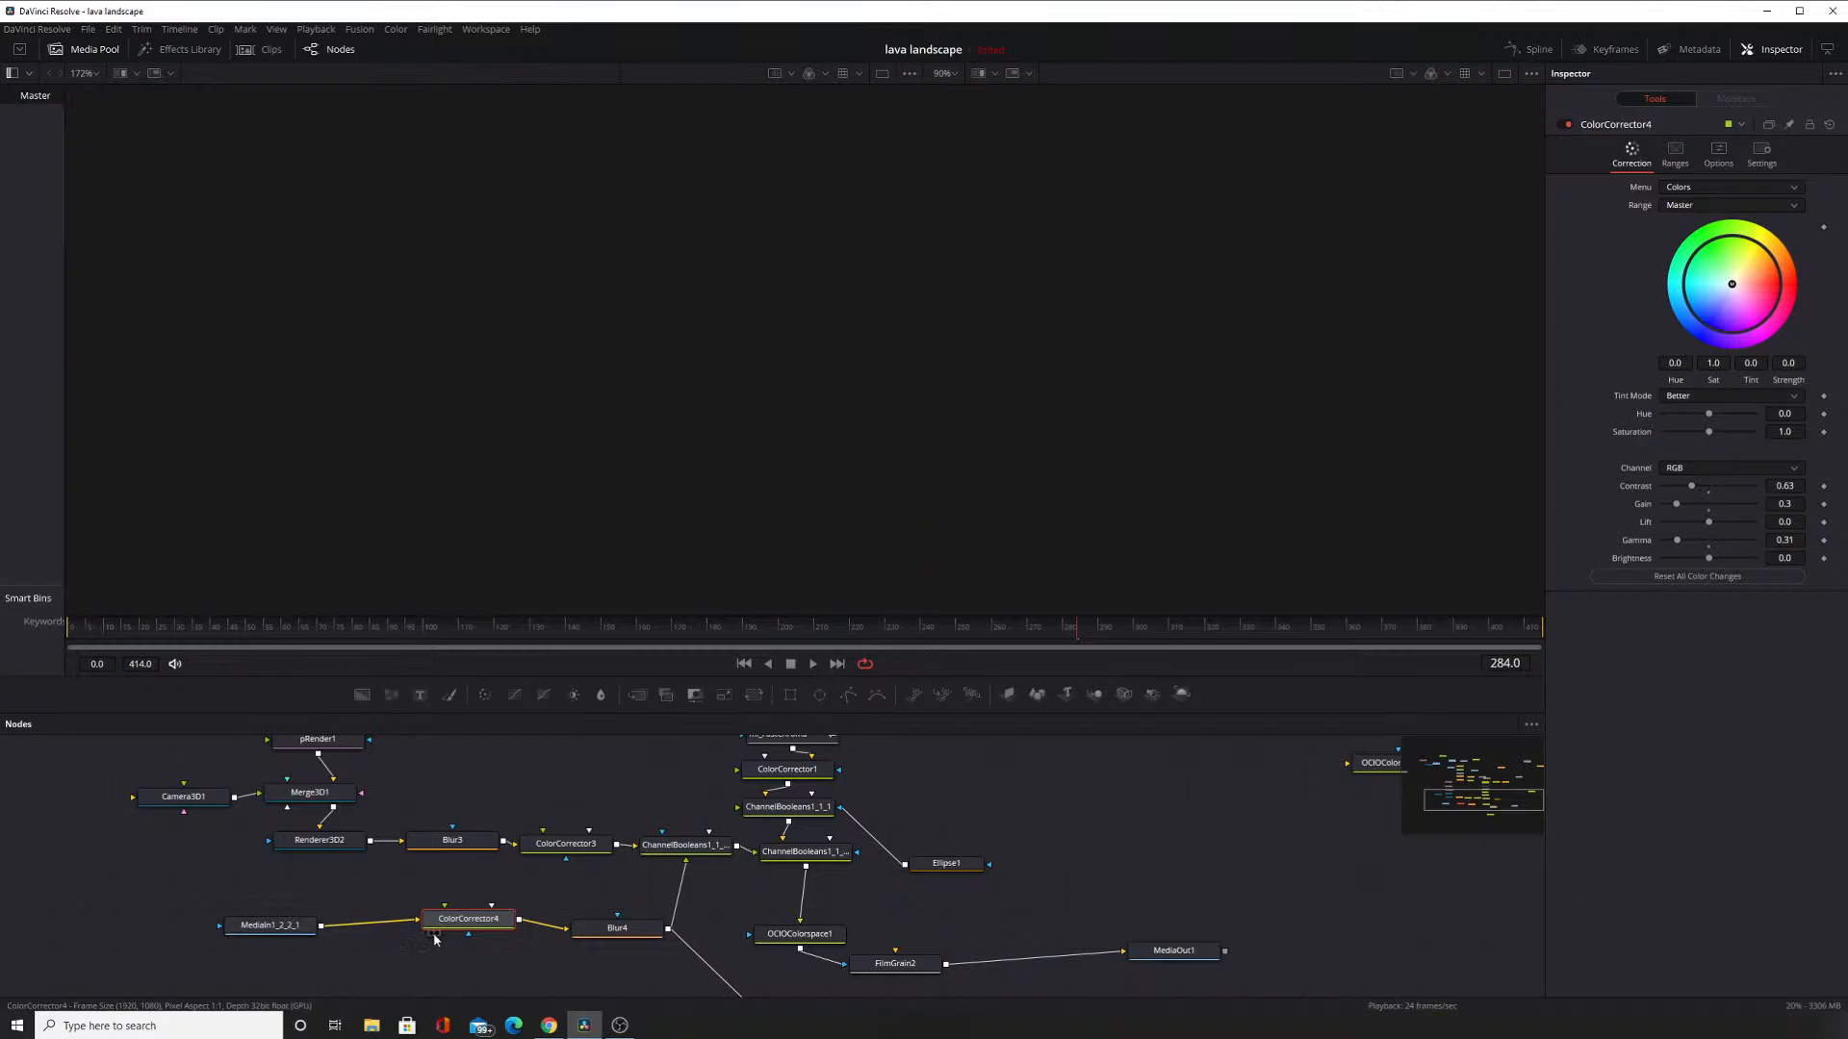
left_click(433, 936)
left_click(434, 938)
left_click(581, 945)
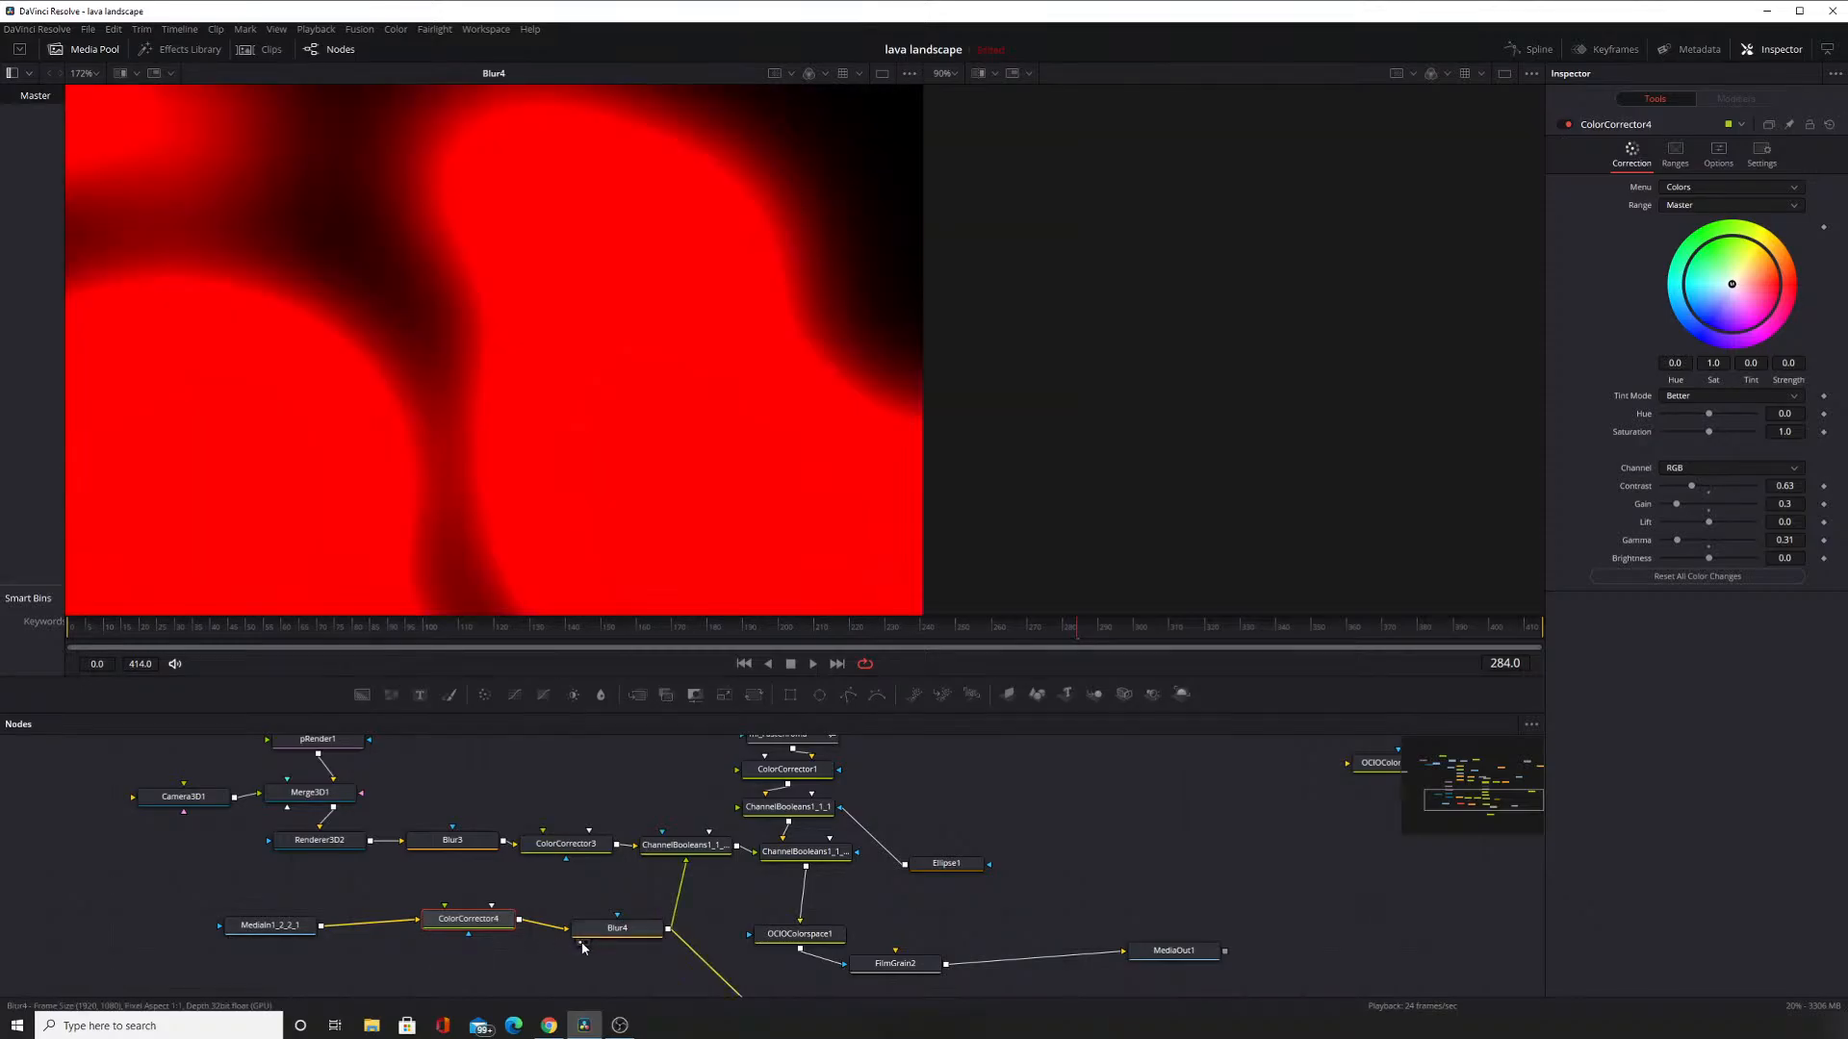
left_click(1676, 154)
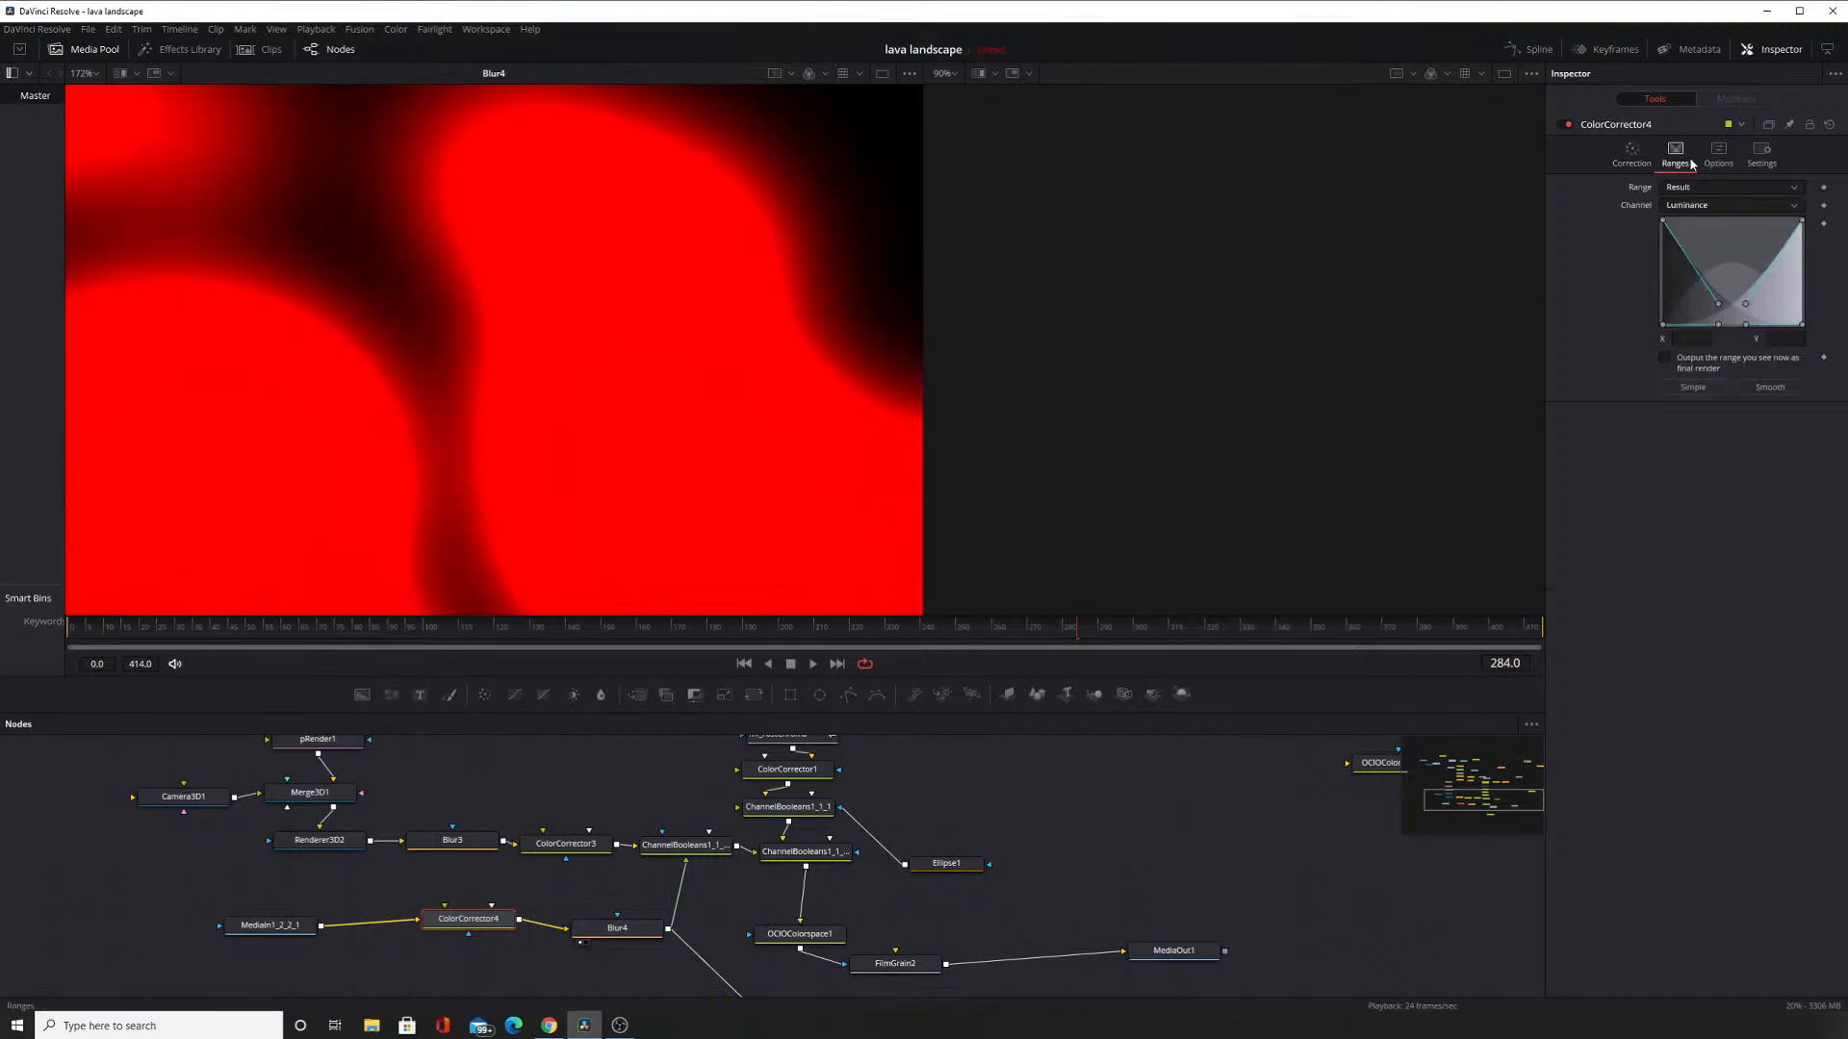
left_click(1722, 169)
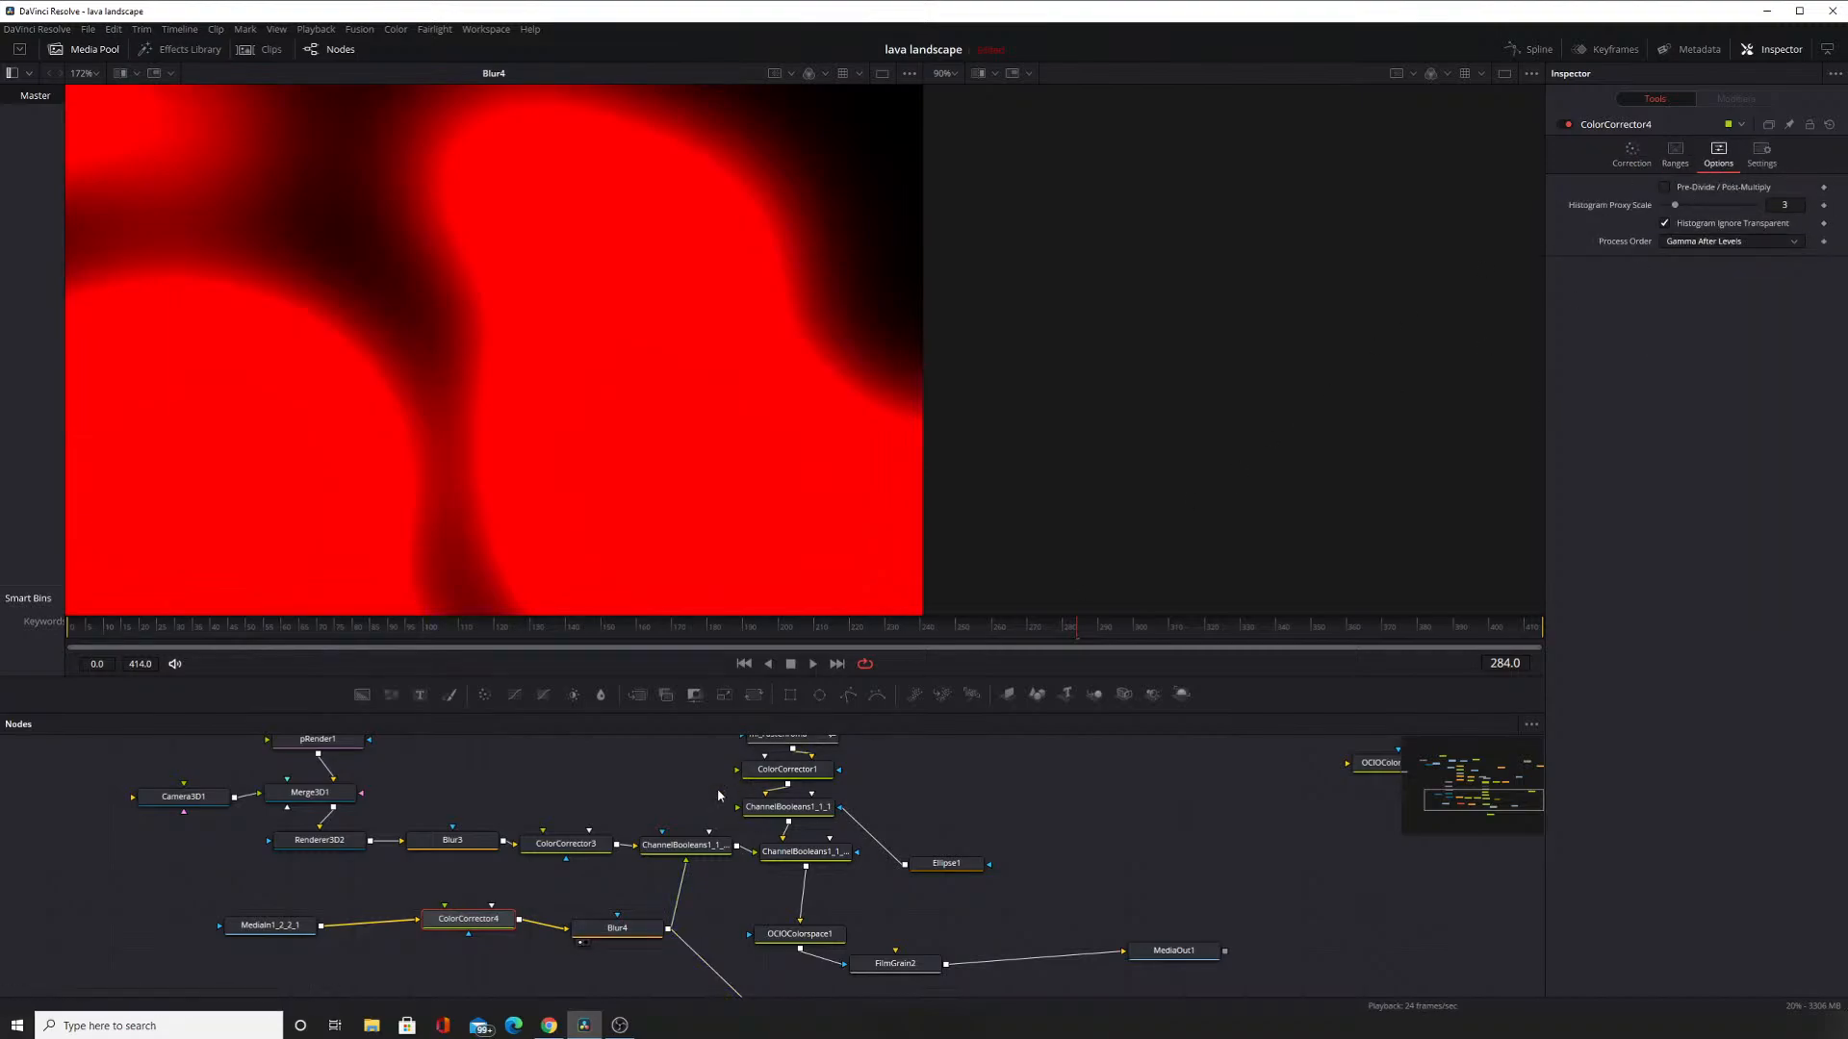
Set Blur4's Blur Size to 18.1 and check the result in ChannelBooleans1_1_1_2_1's output.
left_click(623, 941)
left_click_drag(1717, 239, 1686, 252)
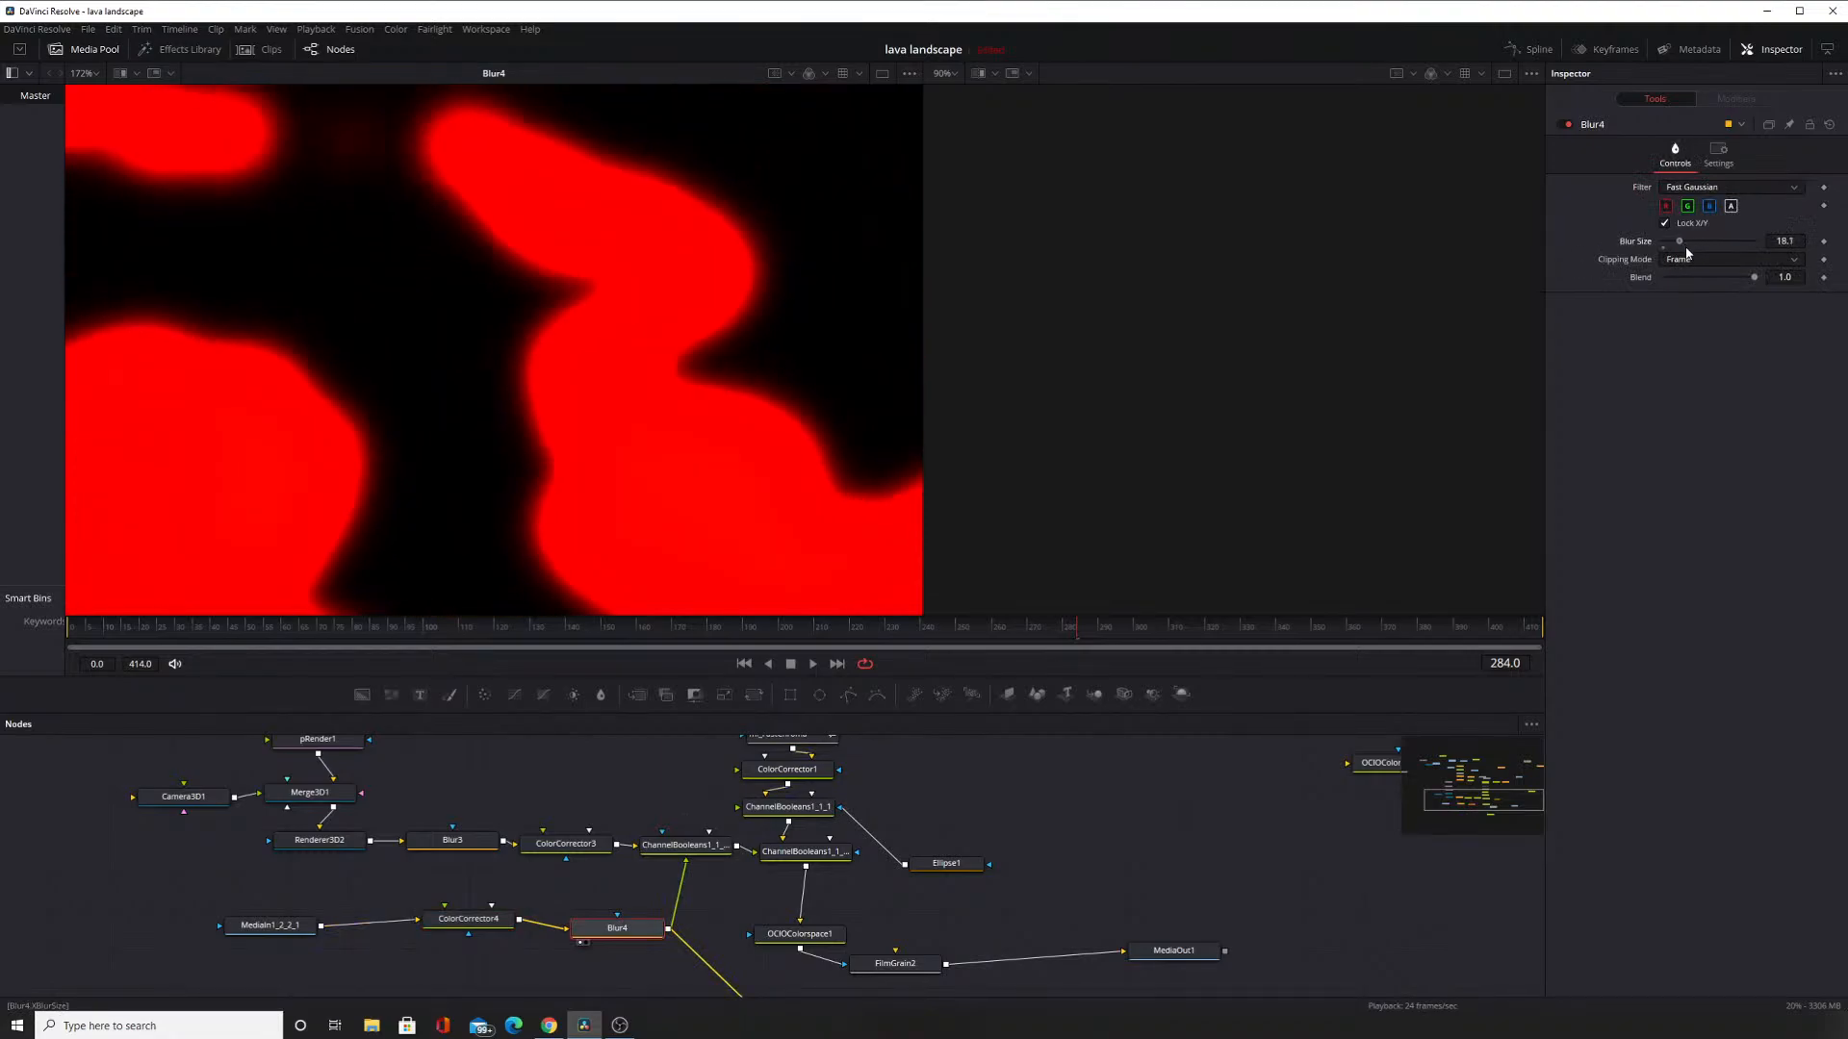
left_click(656, 848)
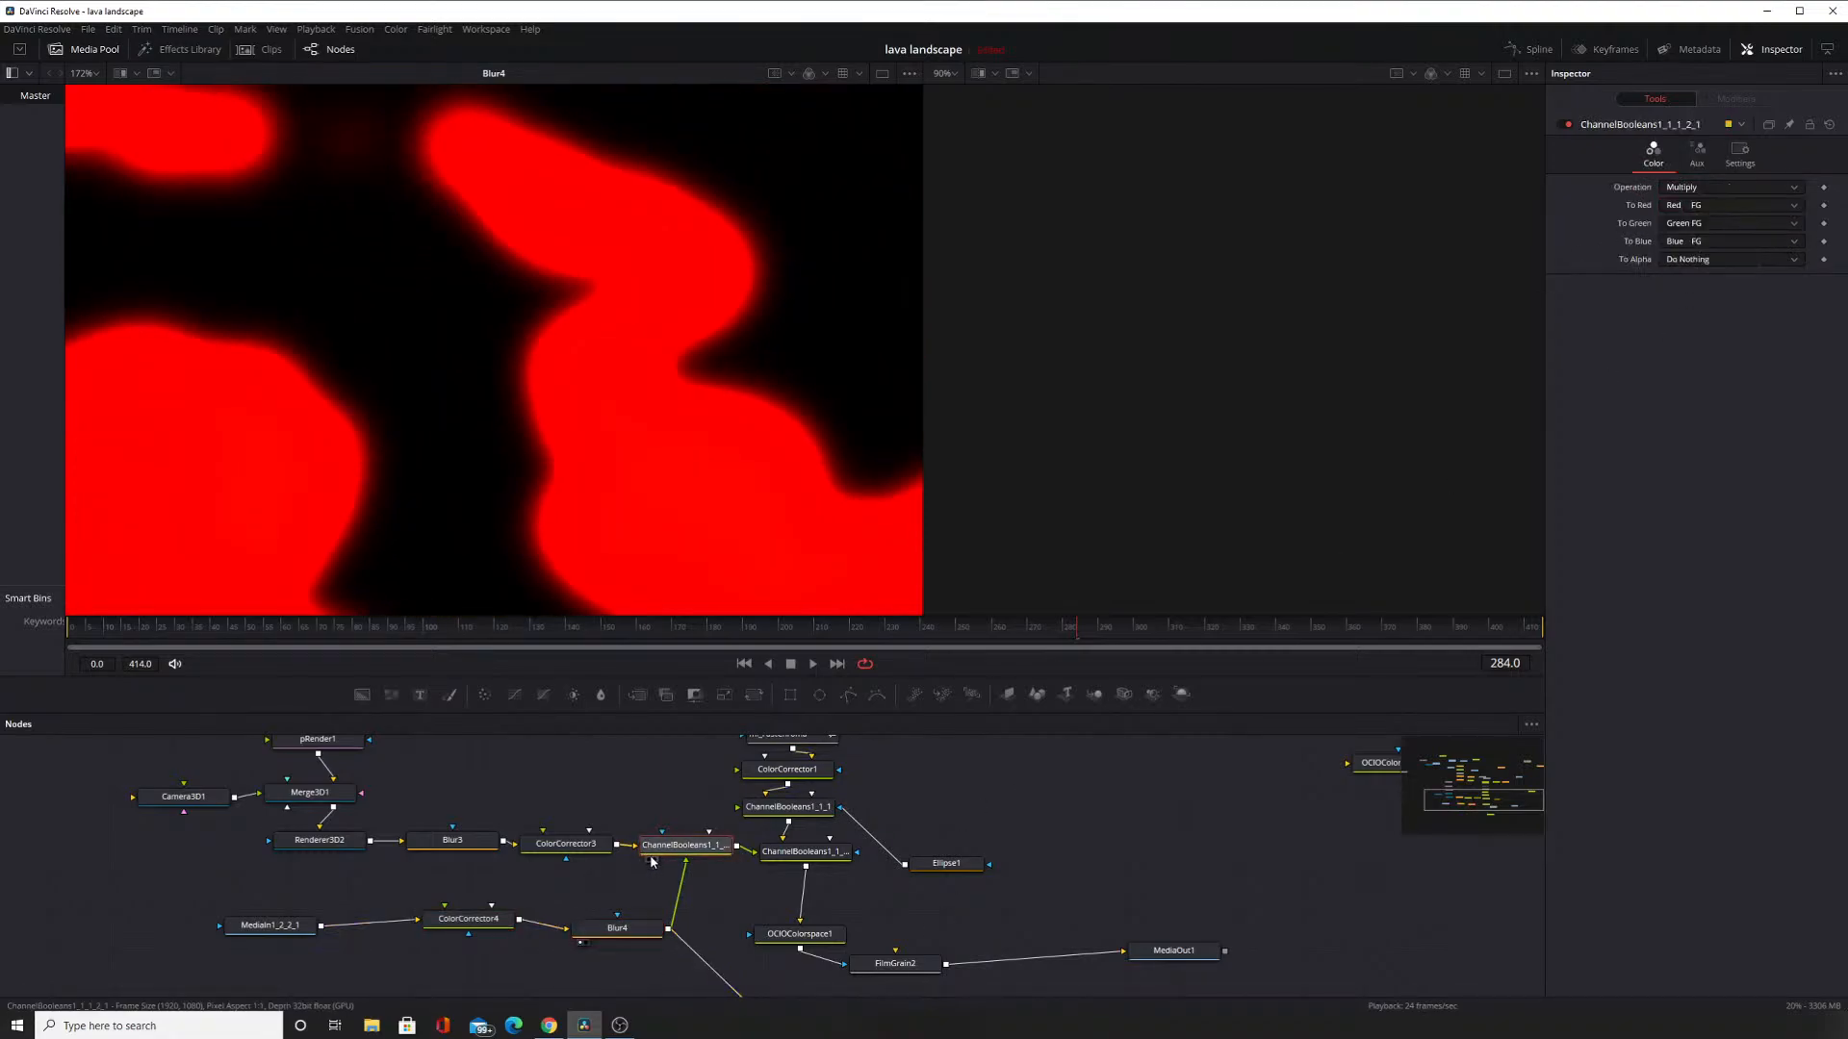
left_click(650, 859)
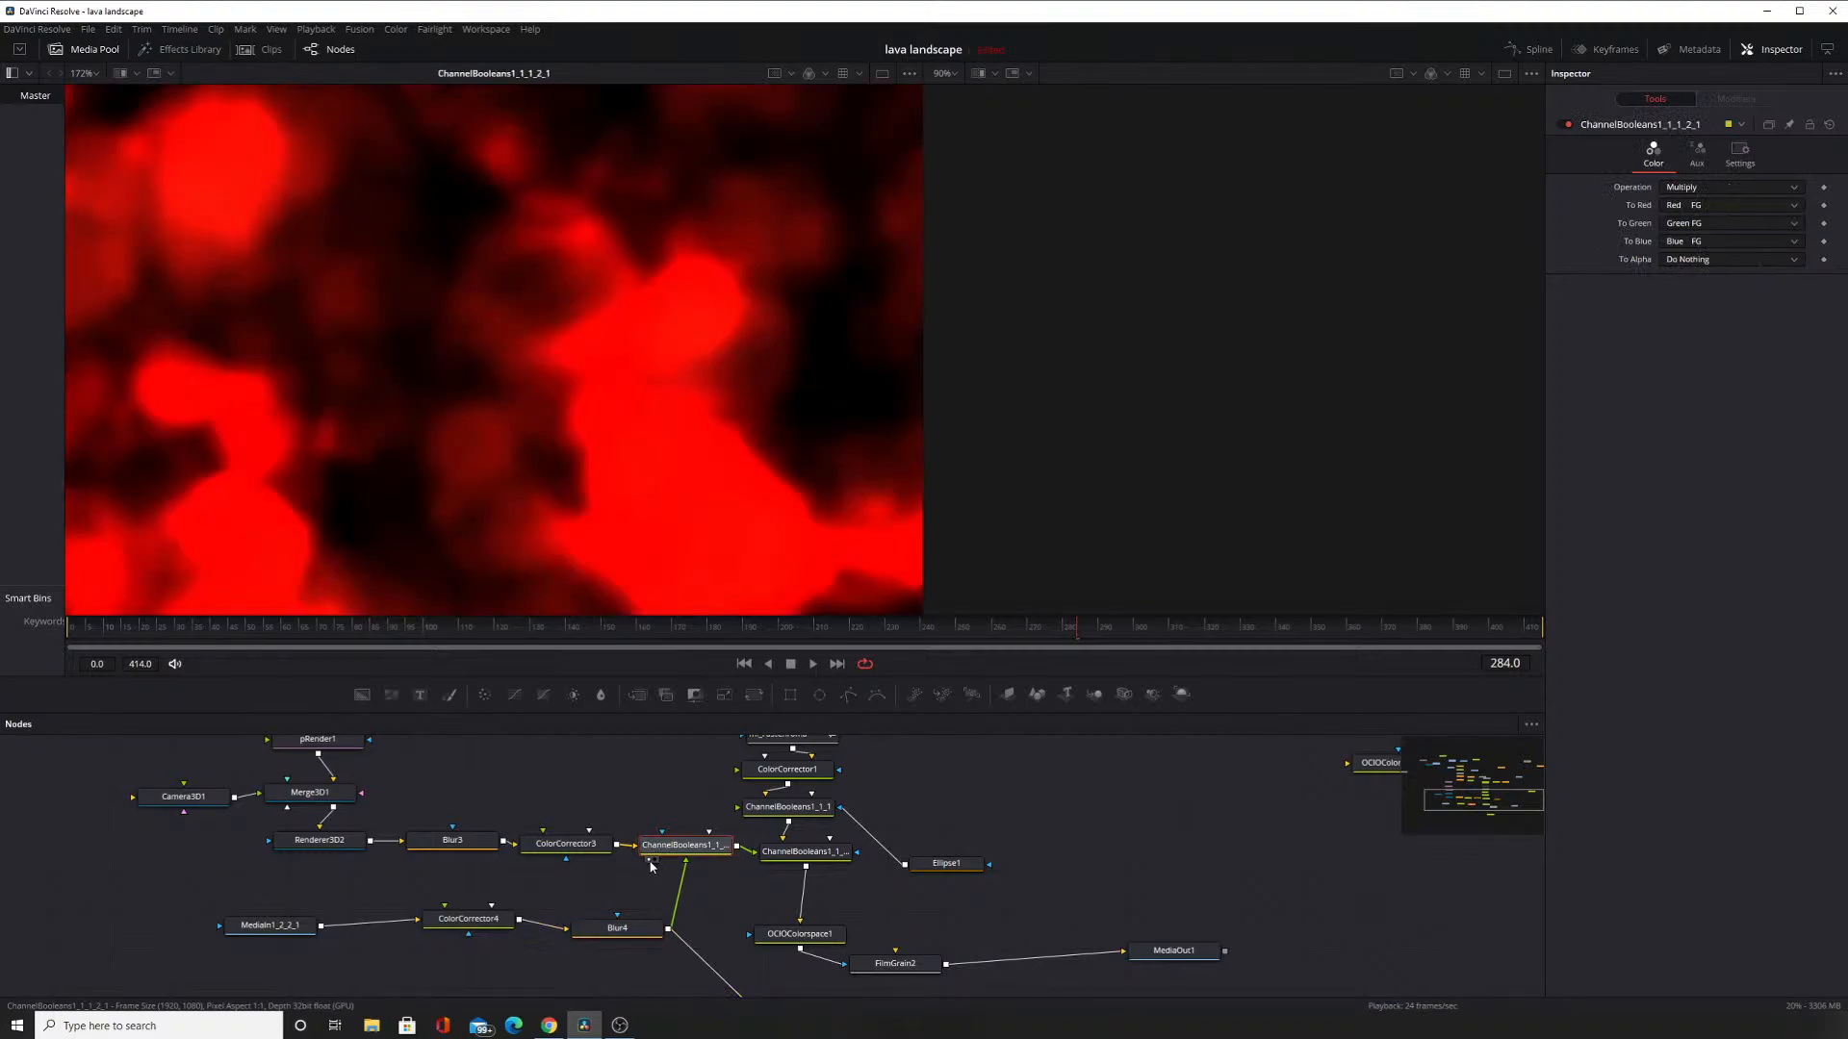
left_click(637, 929)
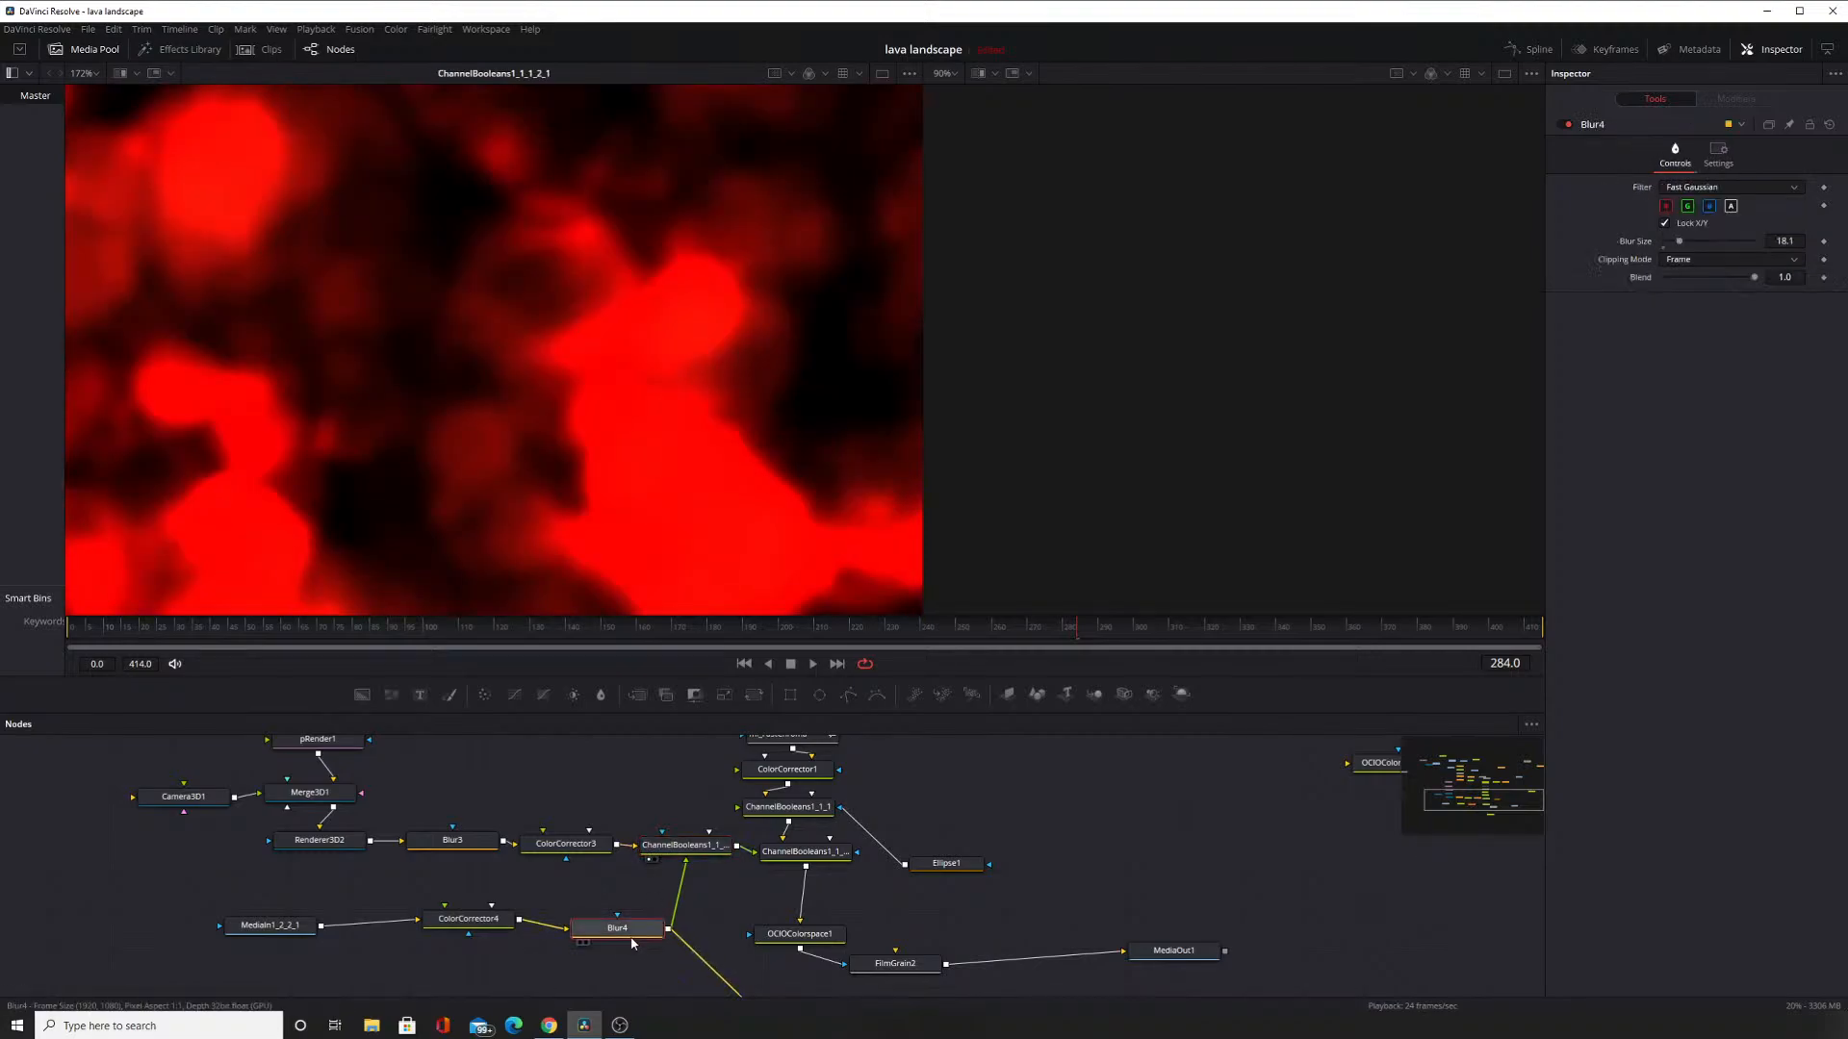
Set Blur4's blur size to 28.1, and ColorCorrector4's contrast to 0.69, gain to 0.09 and lift to 0.22.
mouse_move(1679, 242)
left_mouse_down()
mouse_move(1645, 243)
mouse_move(1689, 239)
mouse_move(1654, 253)
mouse_move(1684, 257)
left_mouse_up()
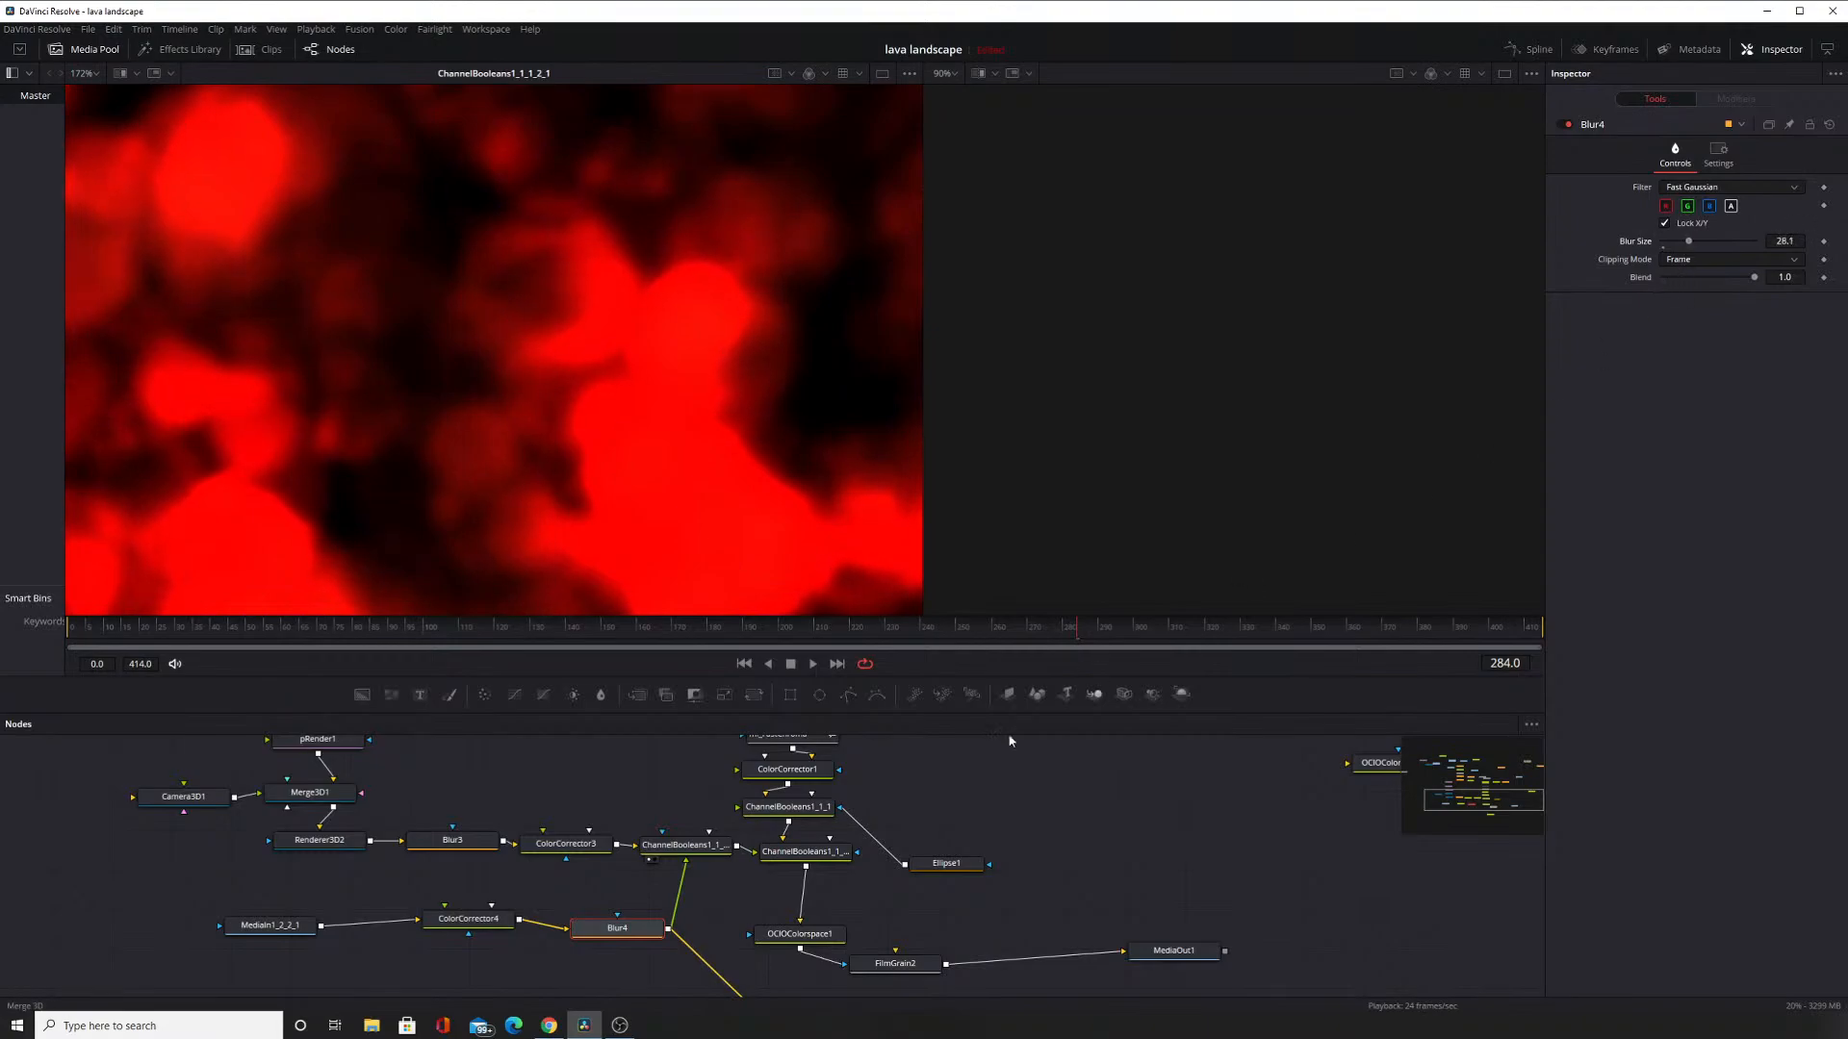
left_click(442, 922)
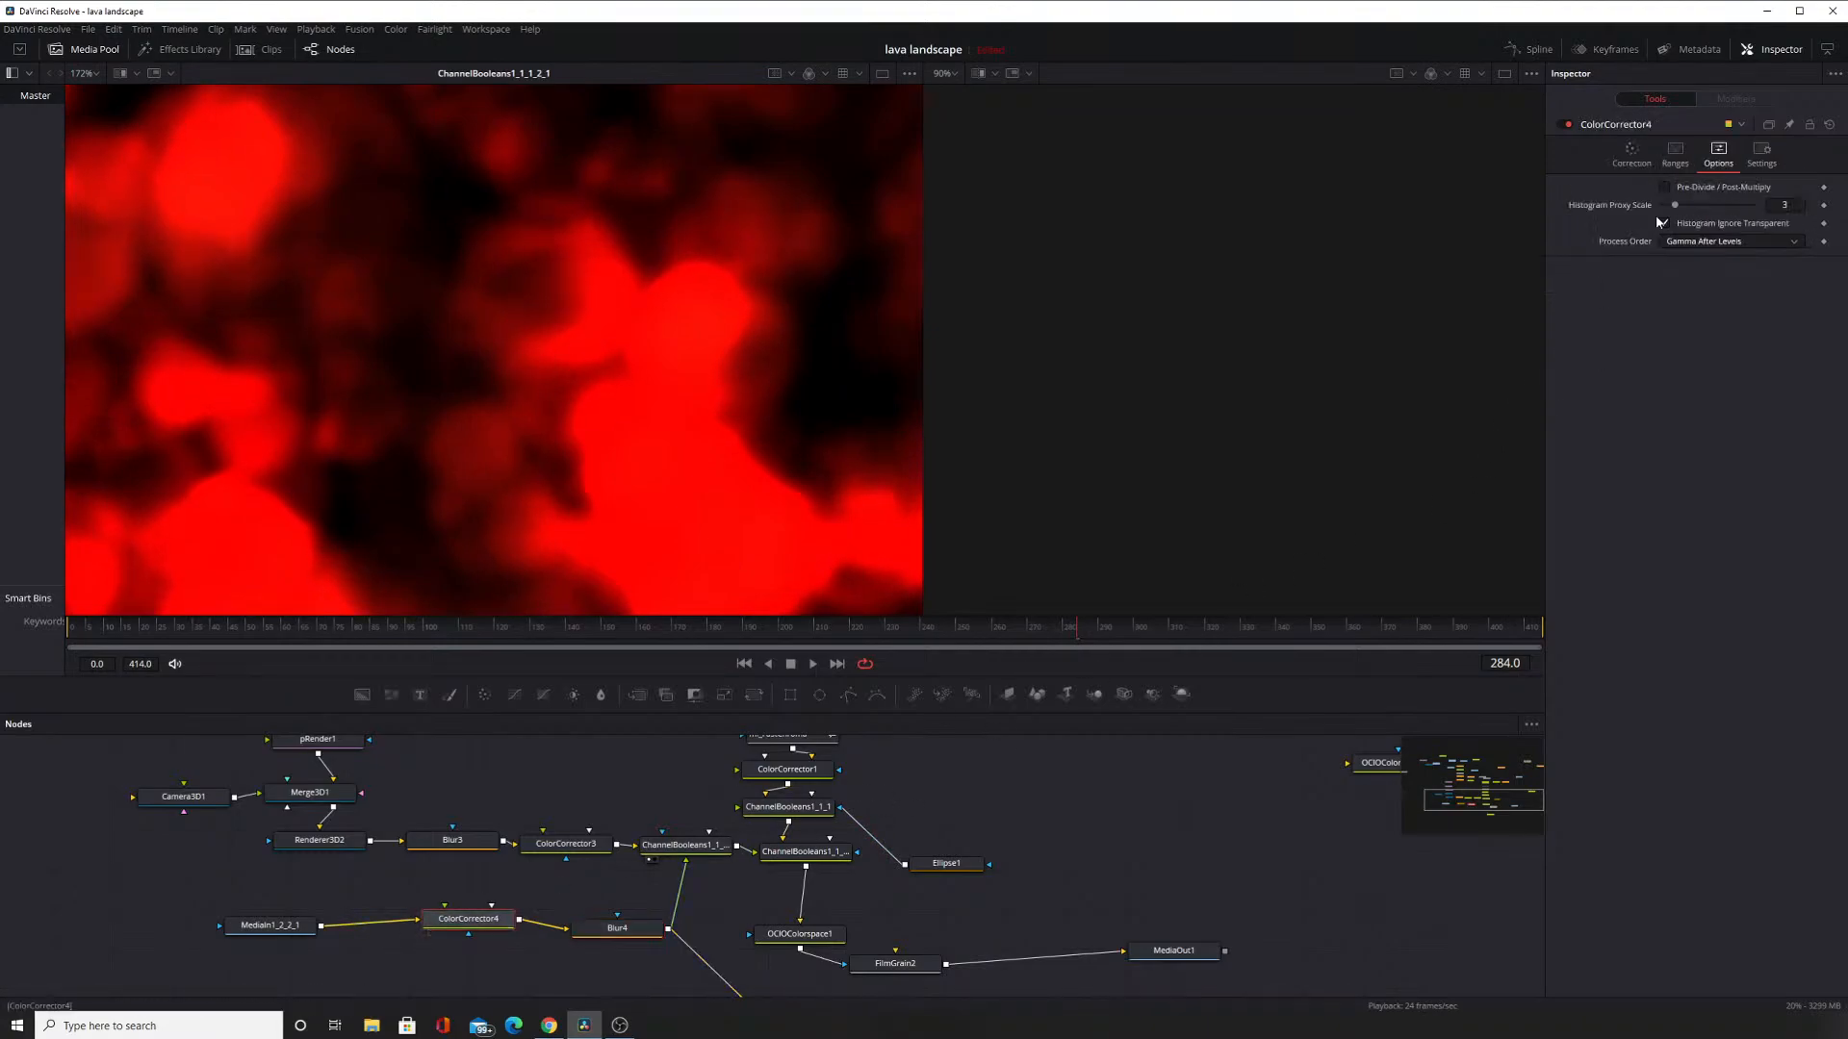
left_click(1621, 163)
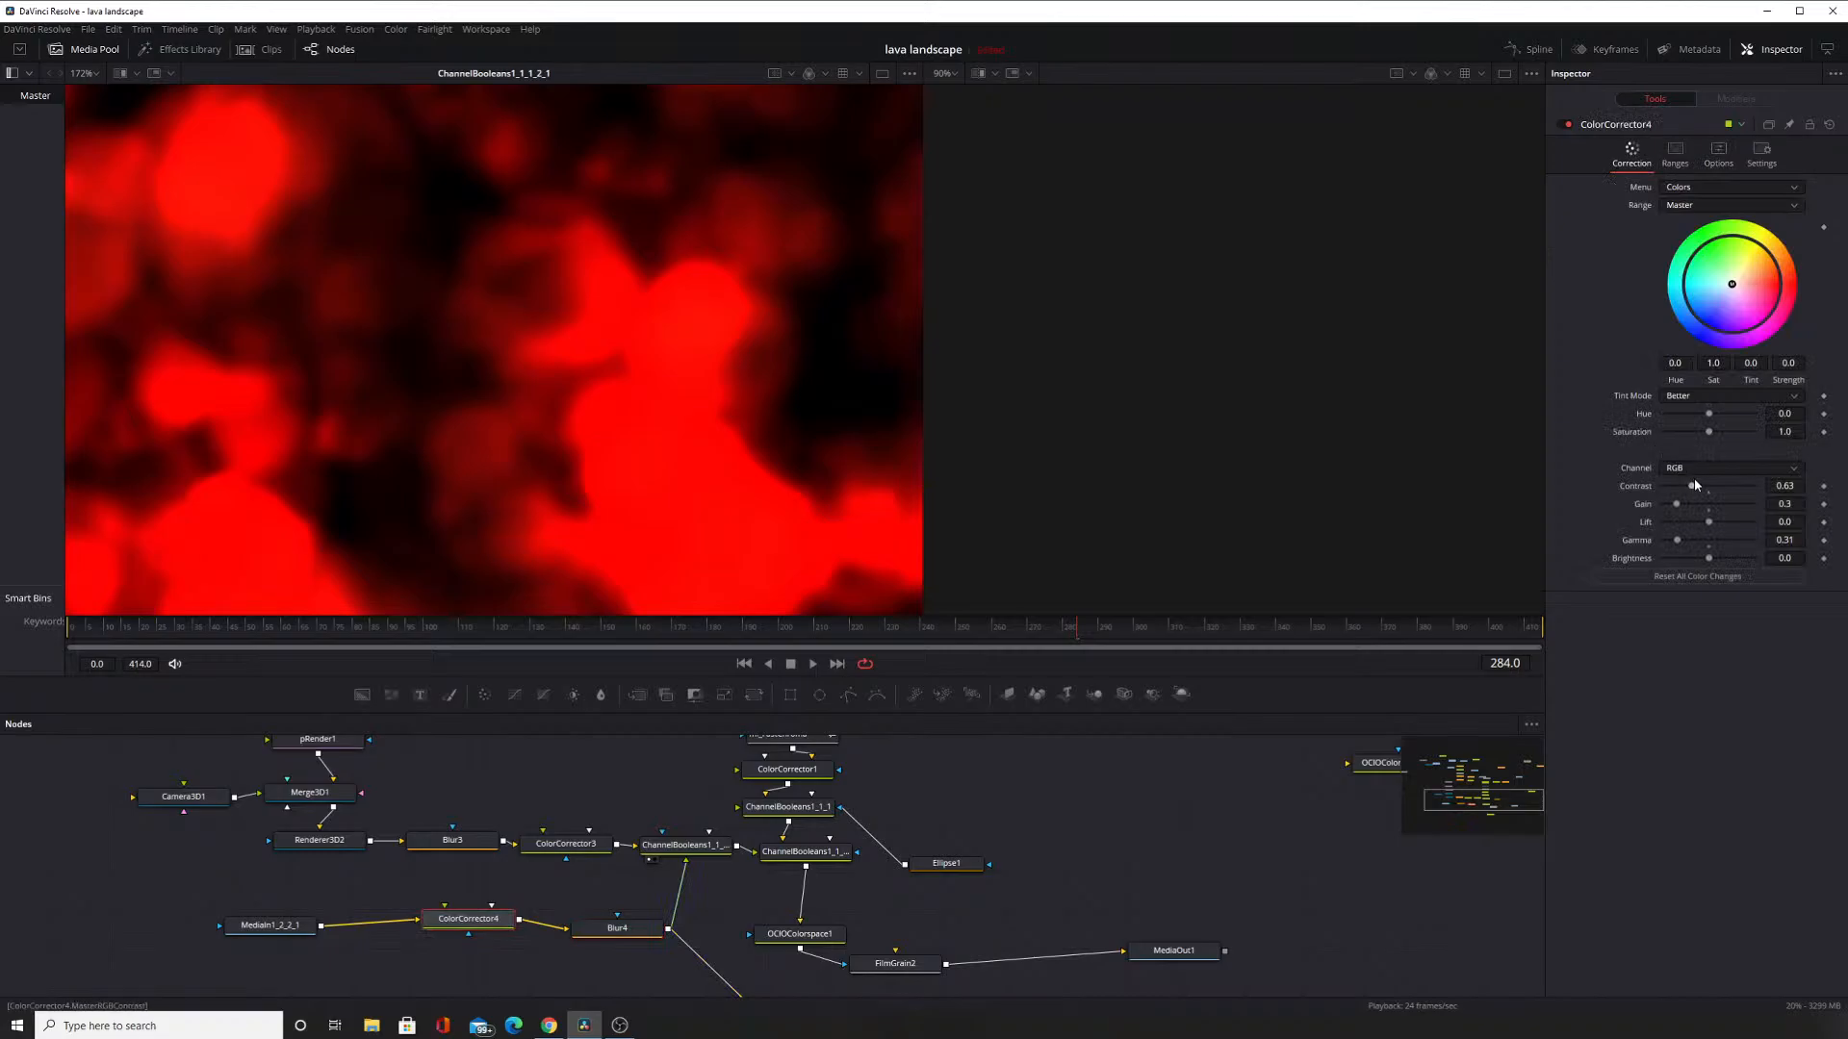
left_click_drag(1710, 487, 1720, 535)
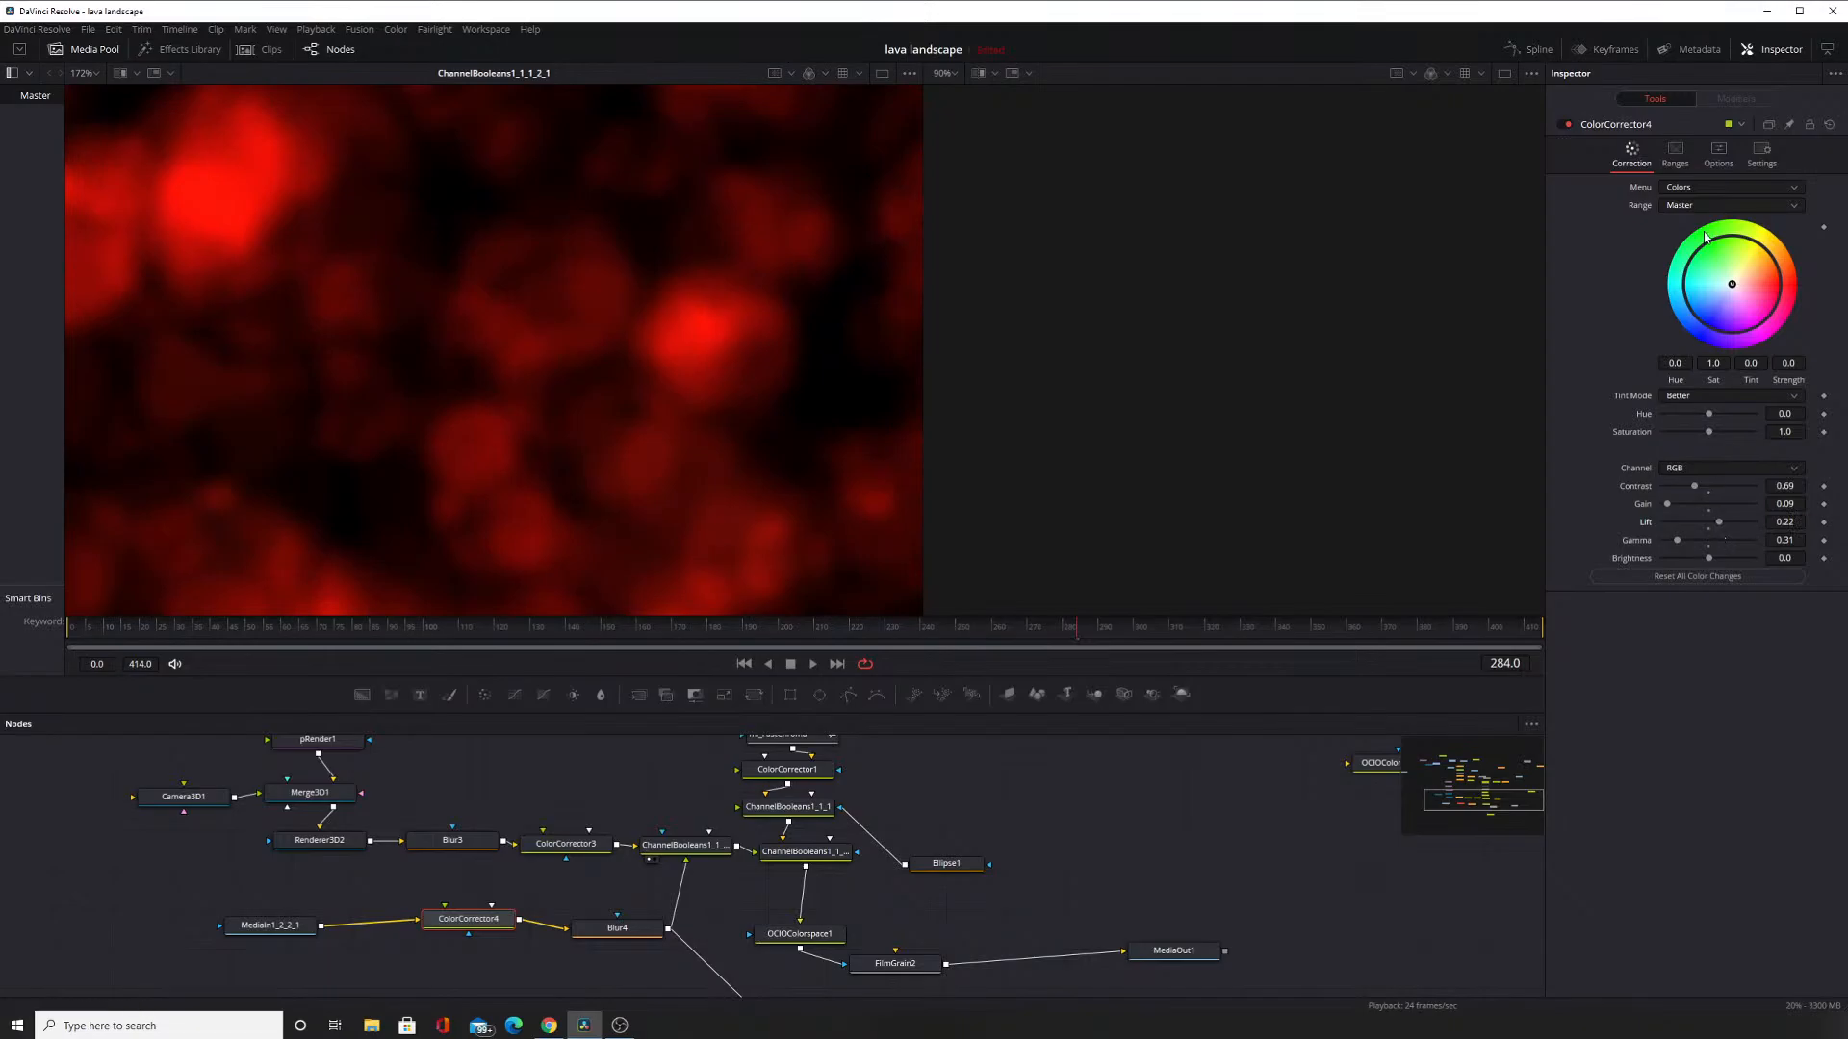
left_click(1675, 152)
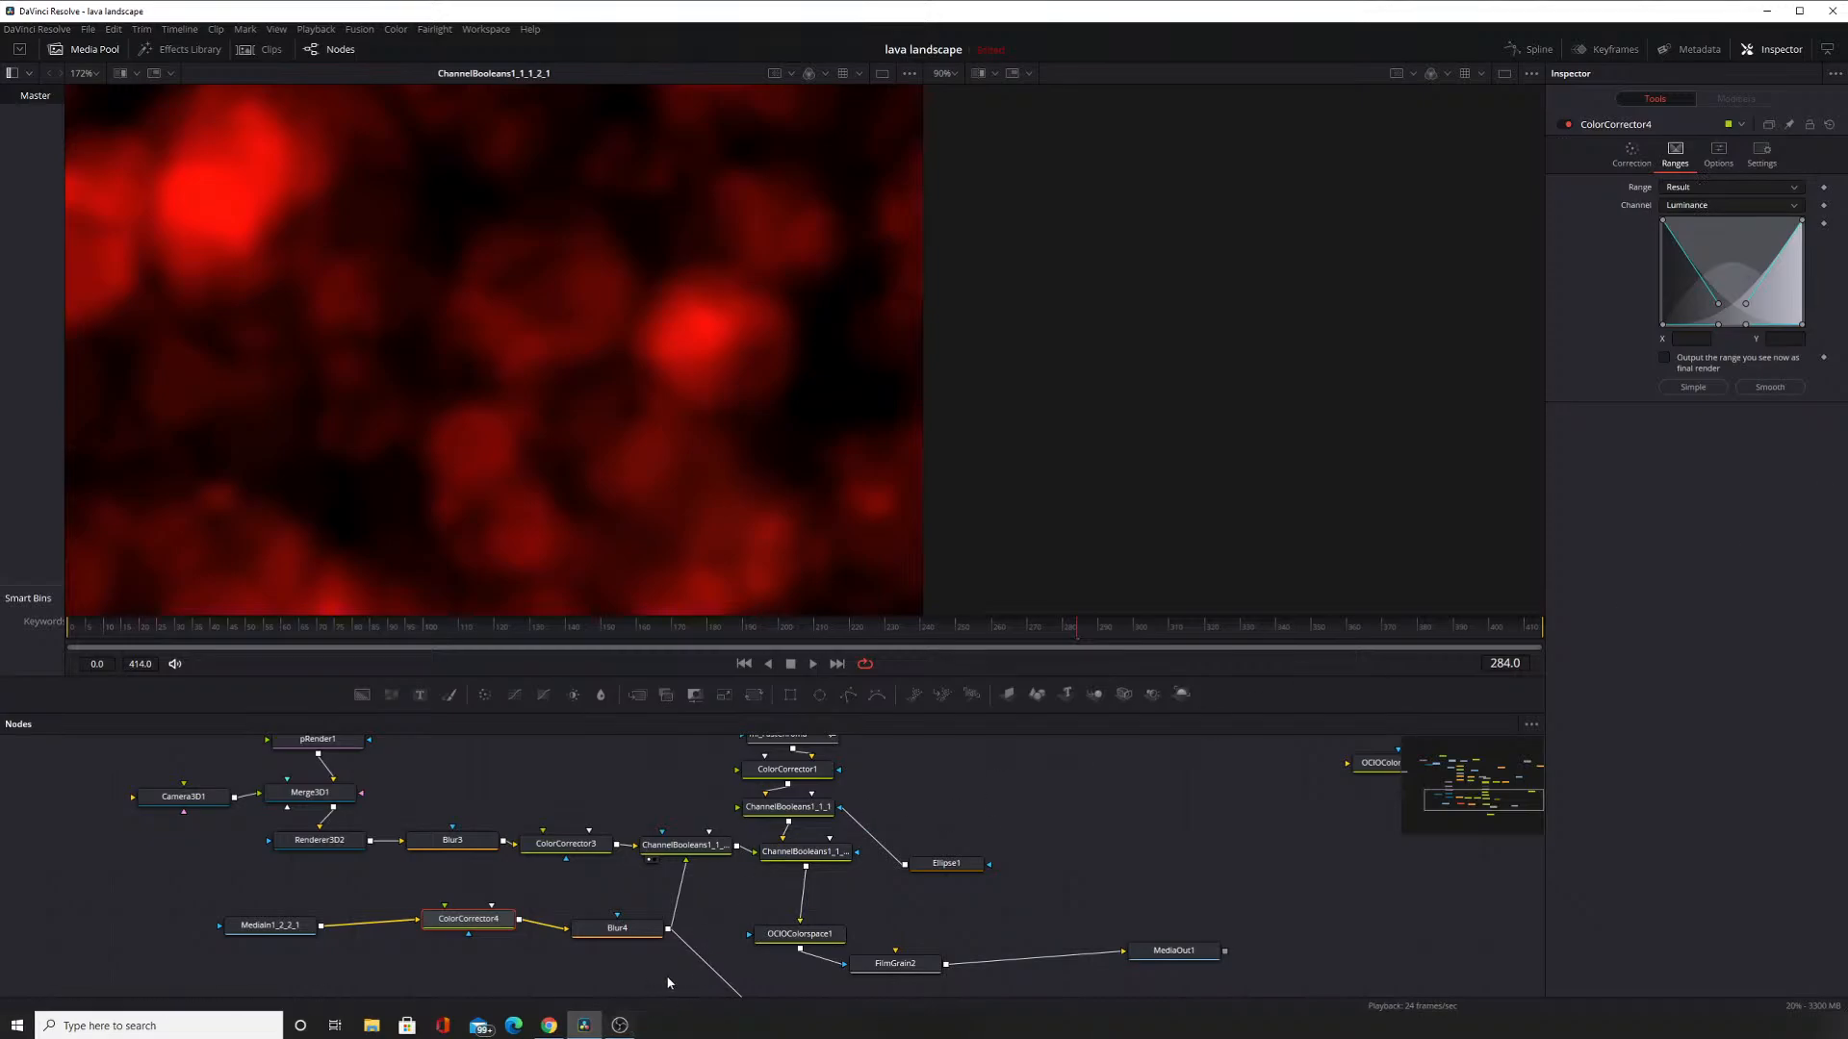
left_click(621, 1025)
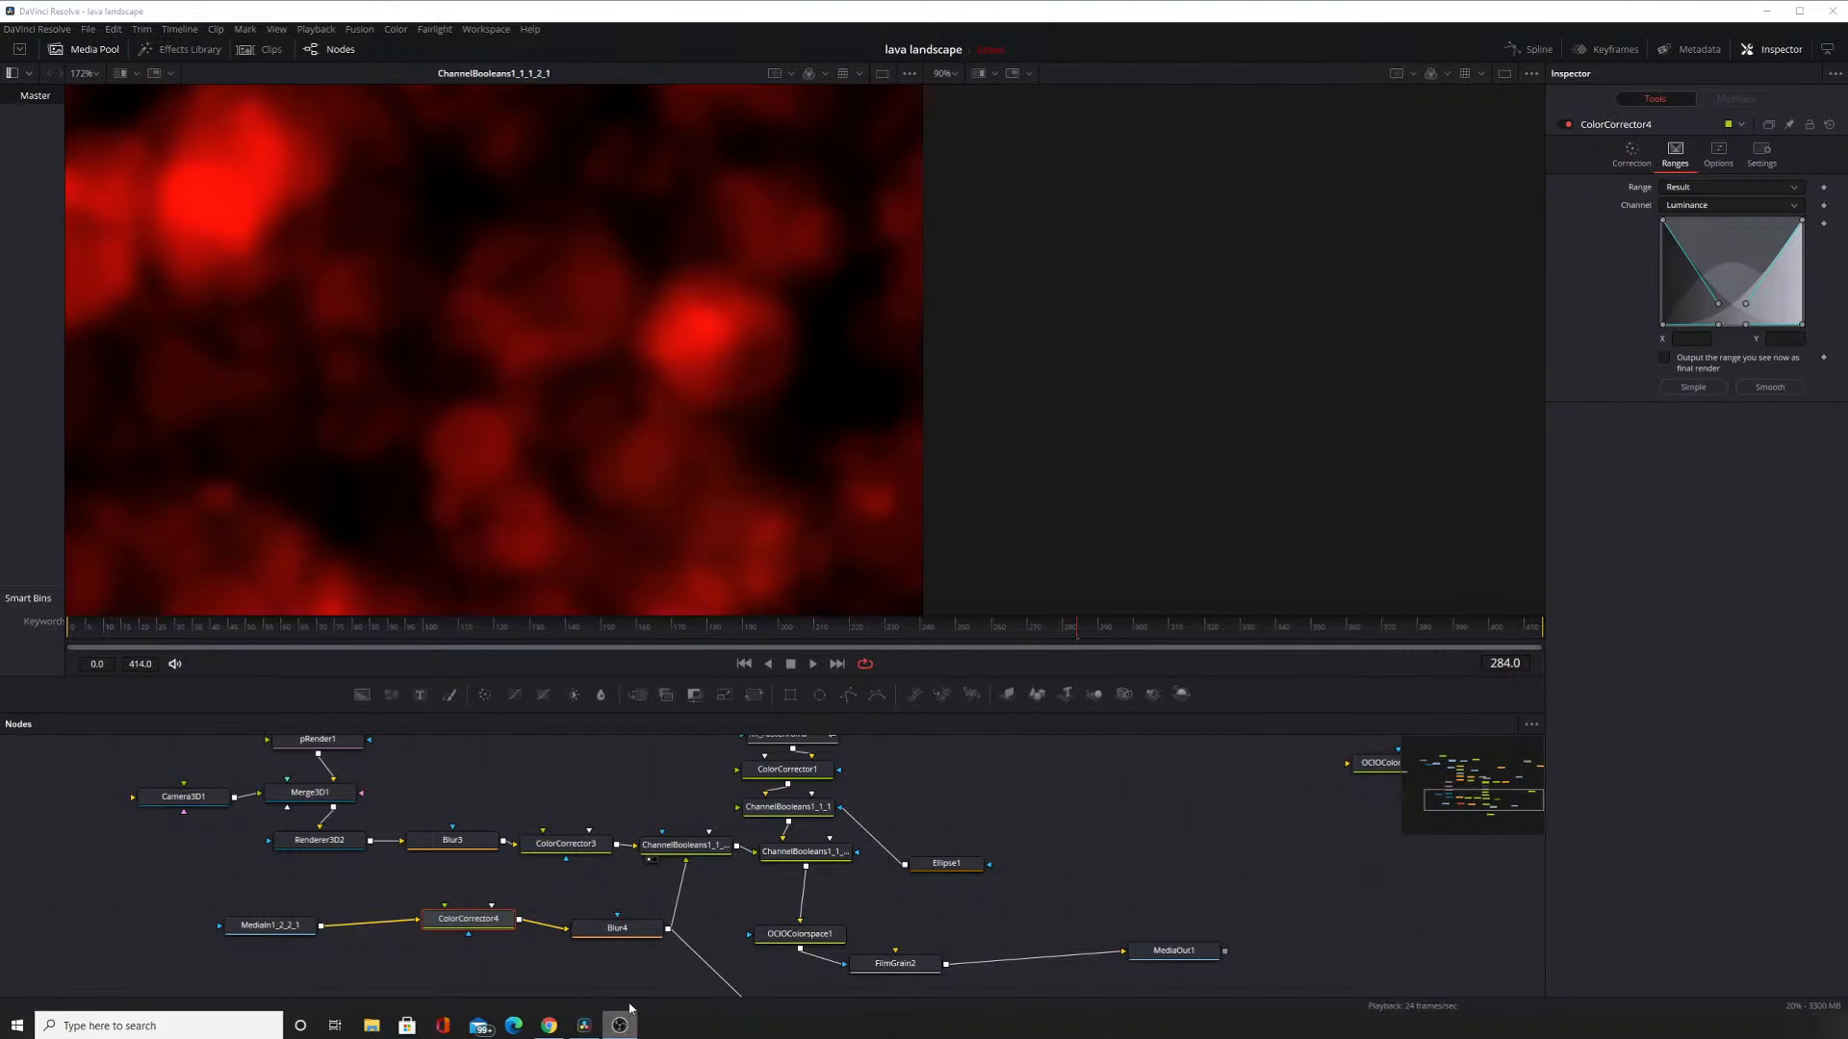
mouse_move(585, 1028)
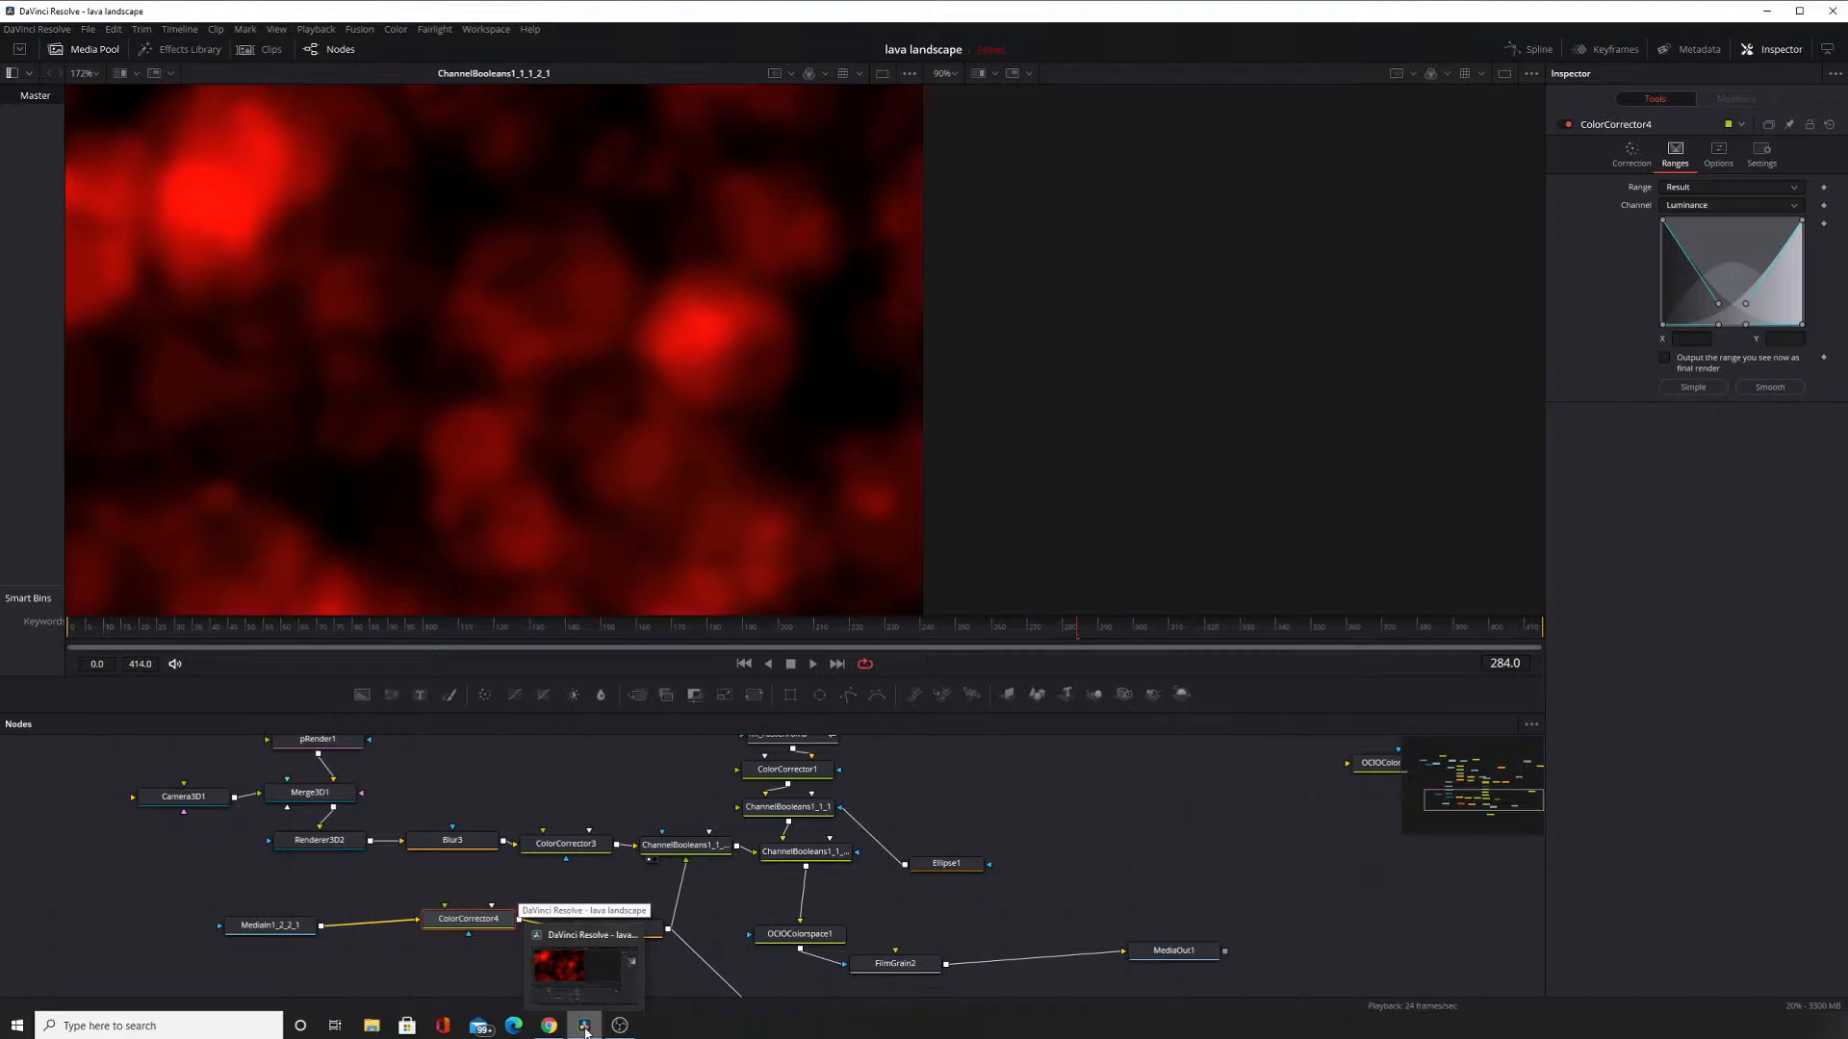
left_click(620, 1027)
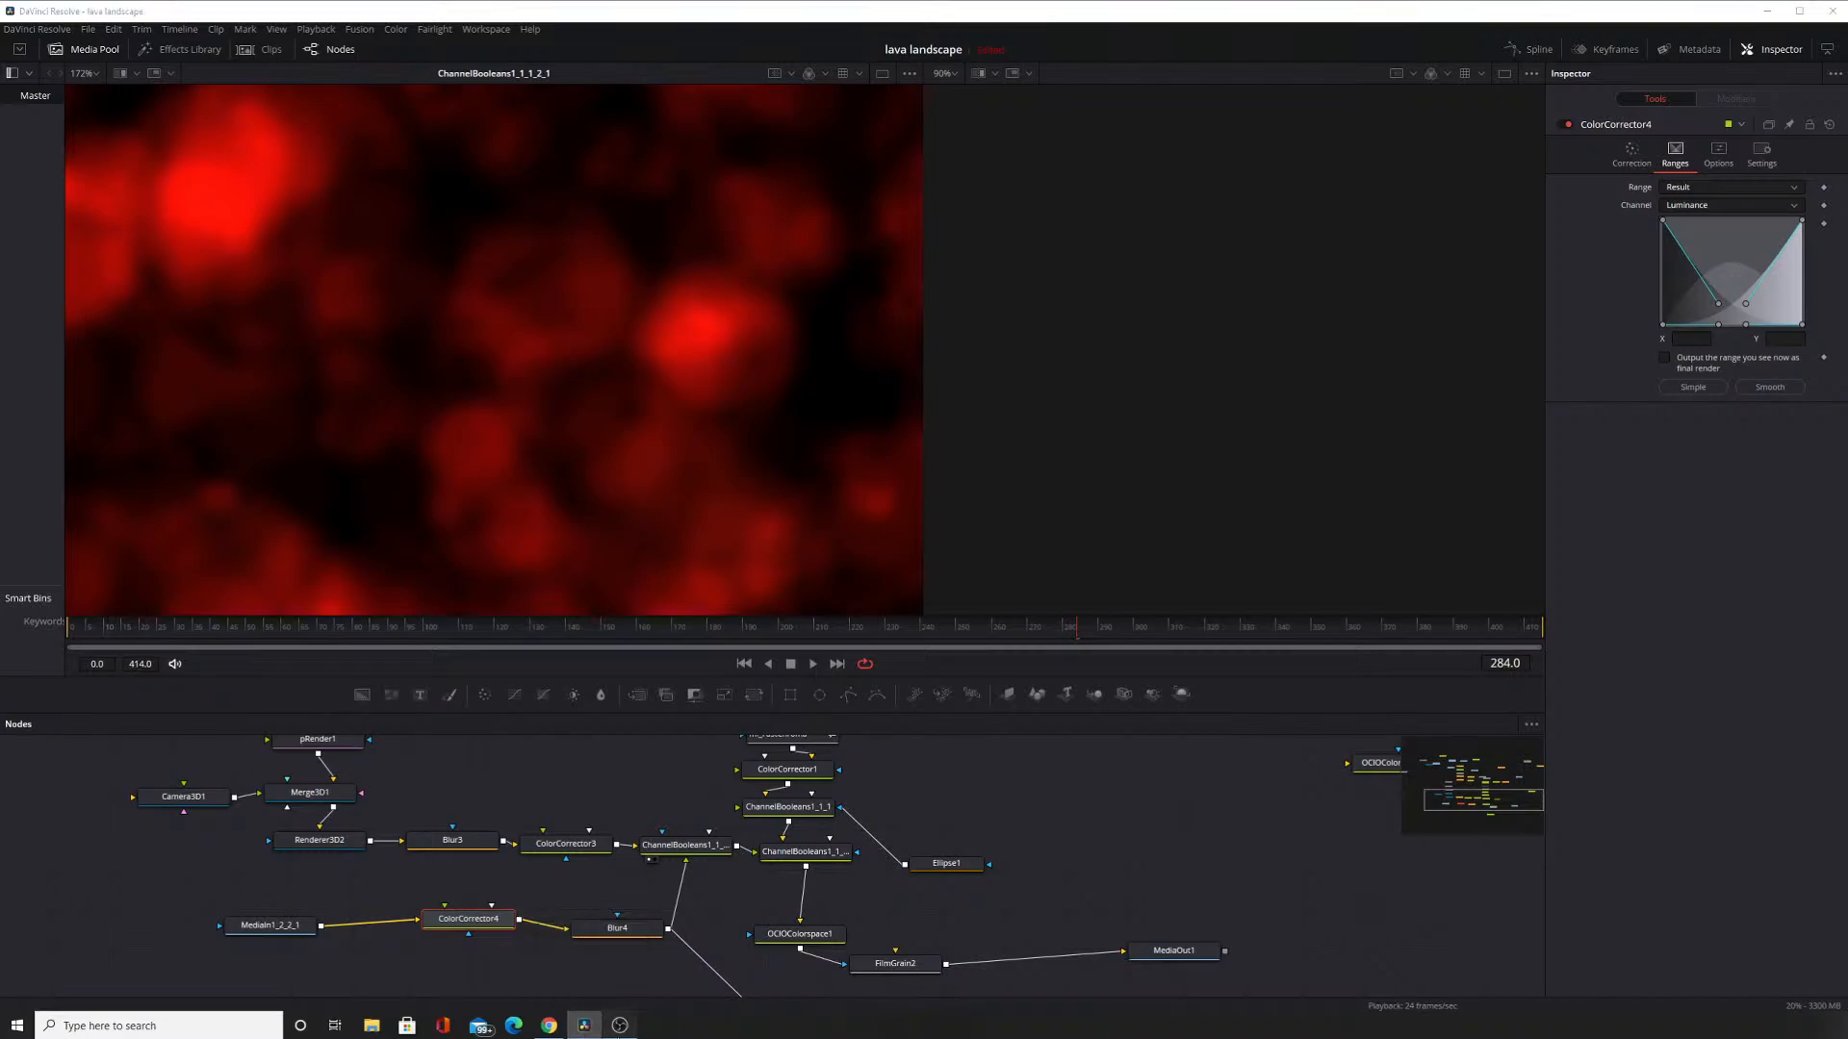
left_click(620, 1027)
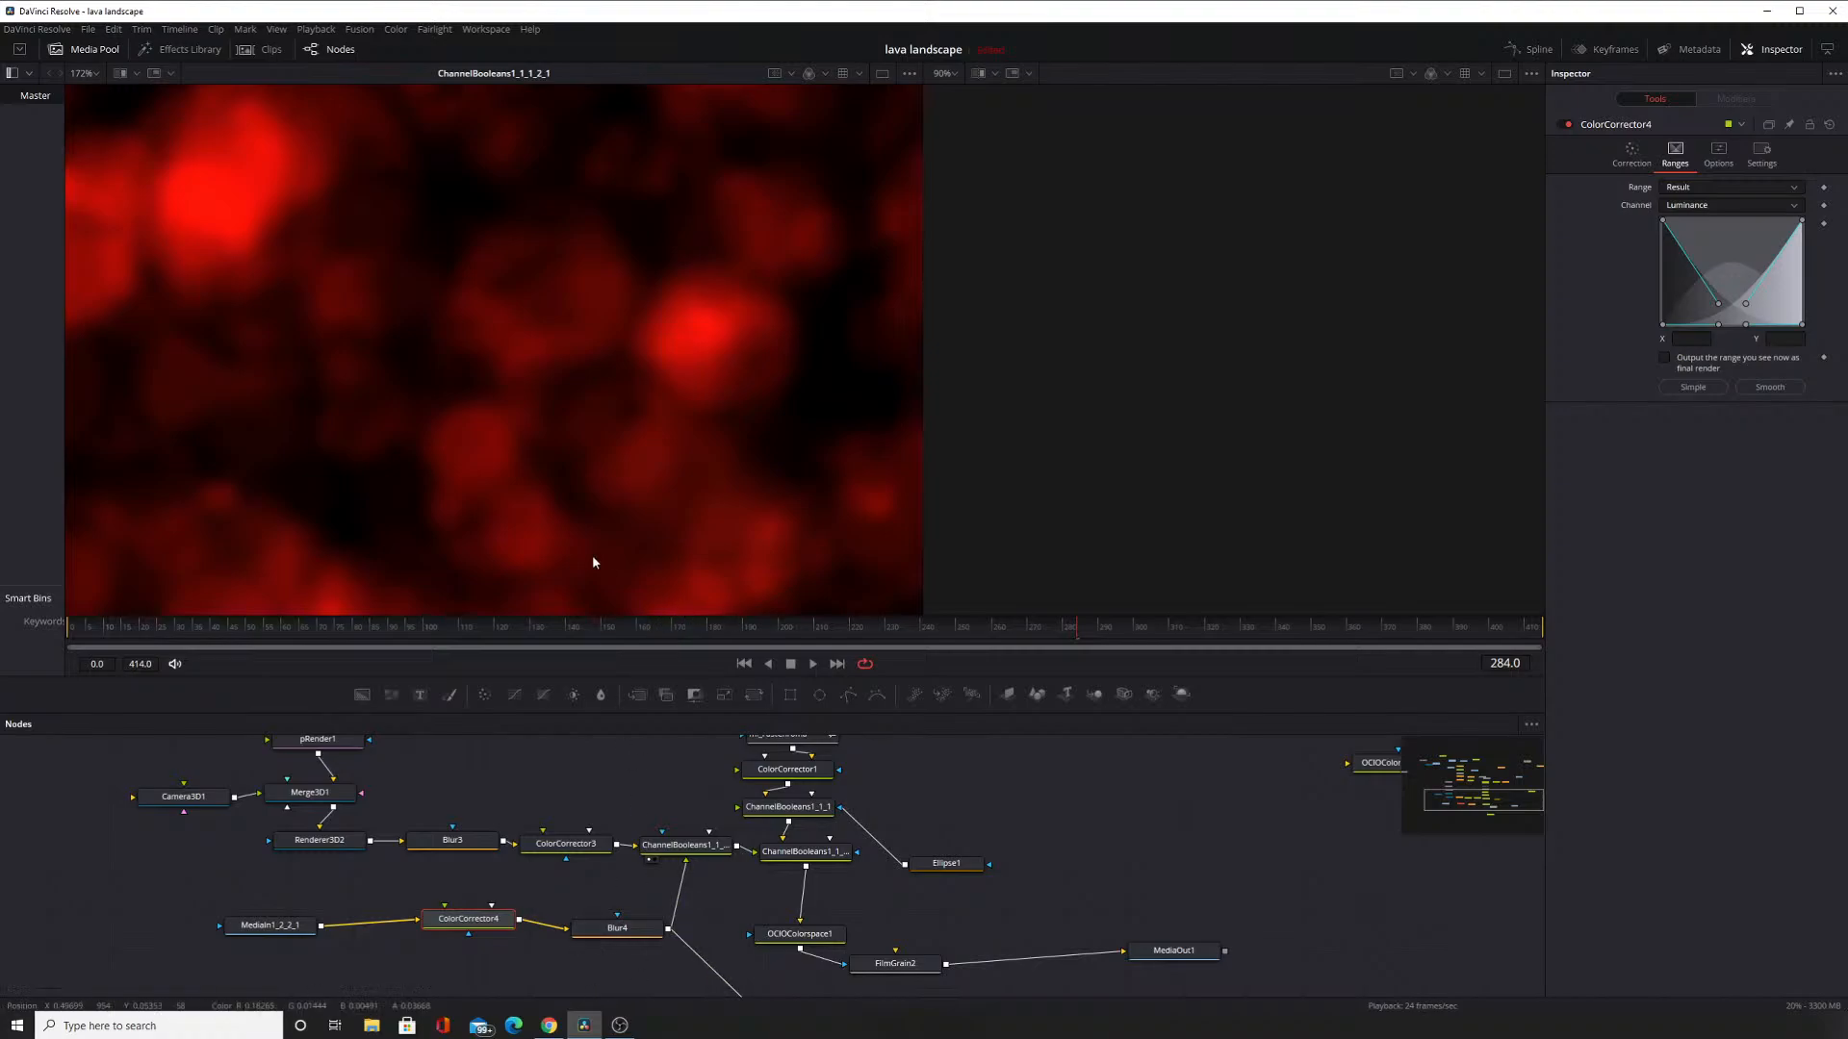
Check the outputs of ColorCorrector4, Blur4 and ChannelBooleans1_1_1_2_1 one after another in the viewer.
left_click_drag(620, 525, 610, 456)
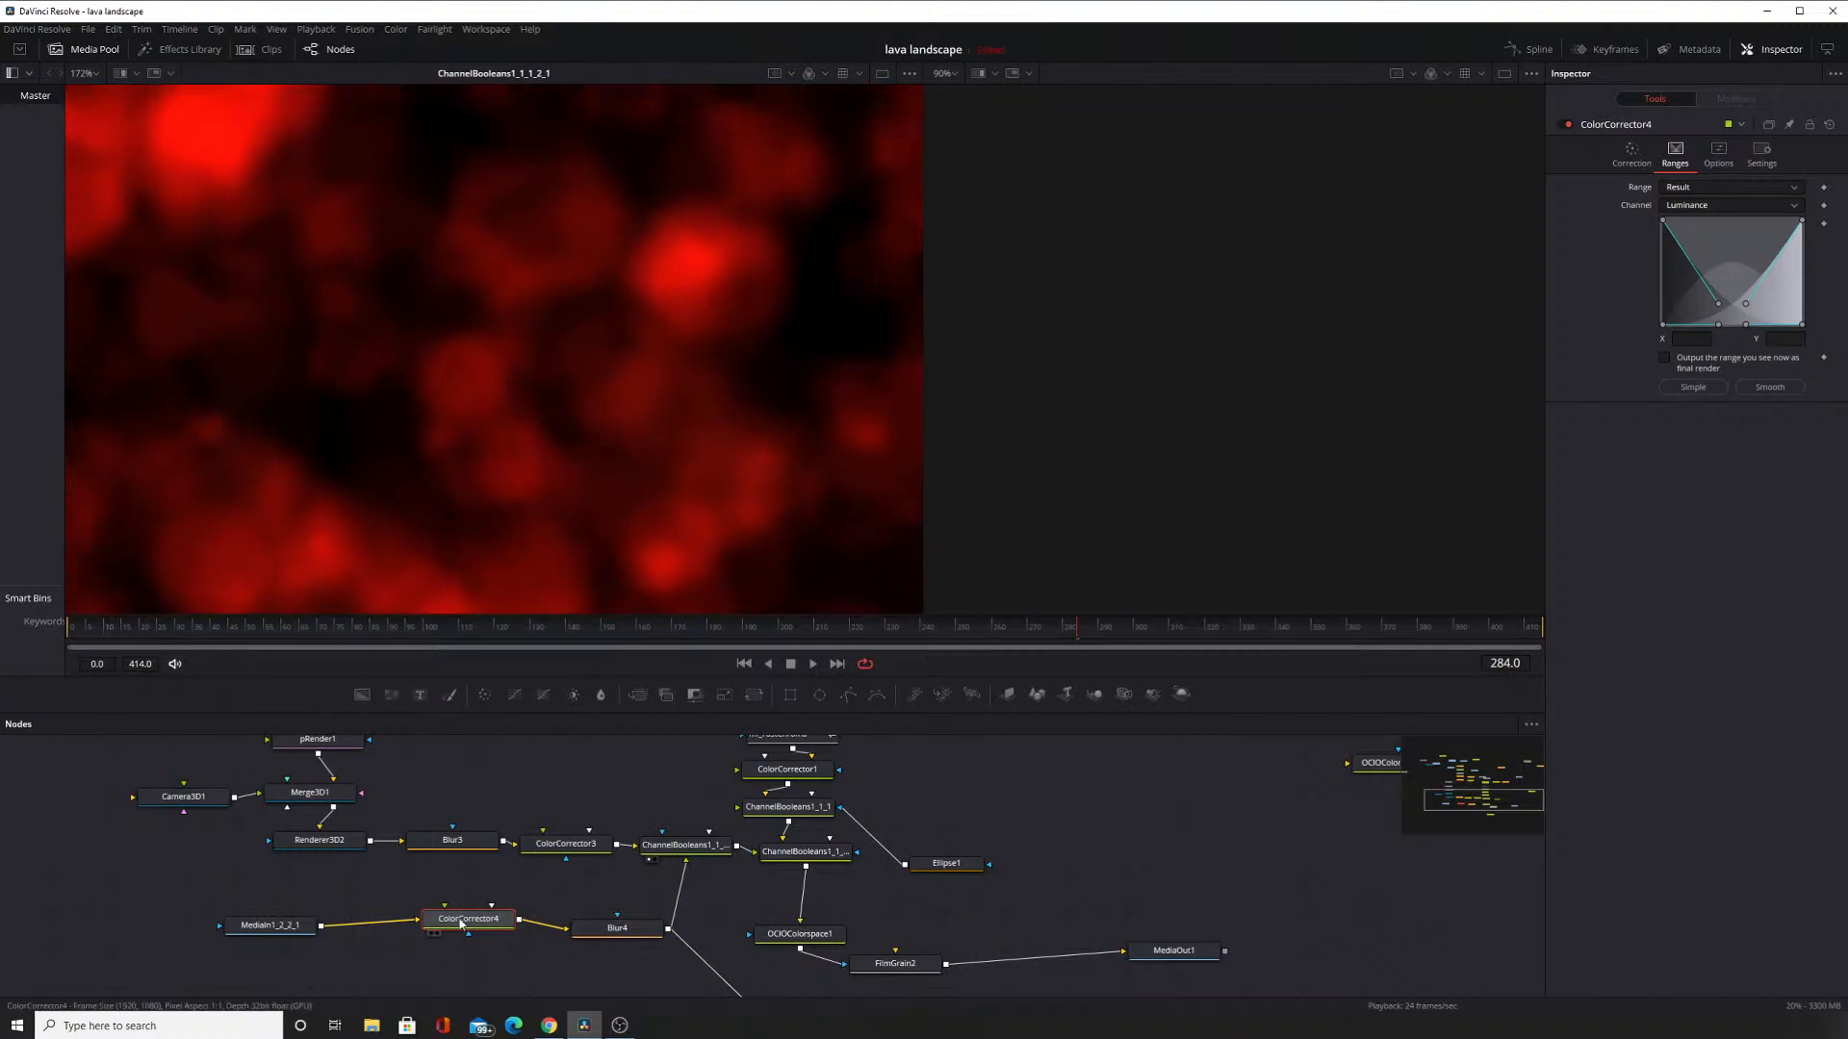
left_click(430, 935)
left_click(430, 935)
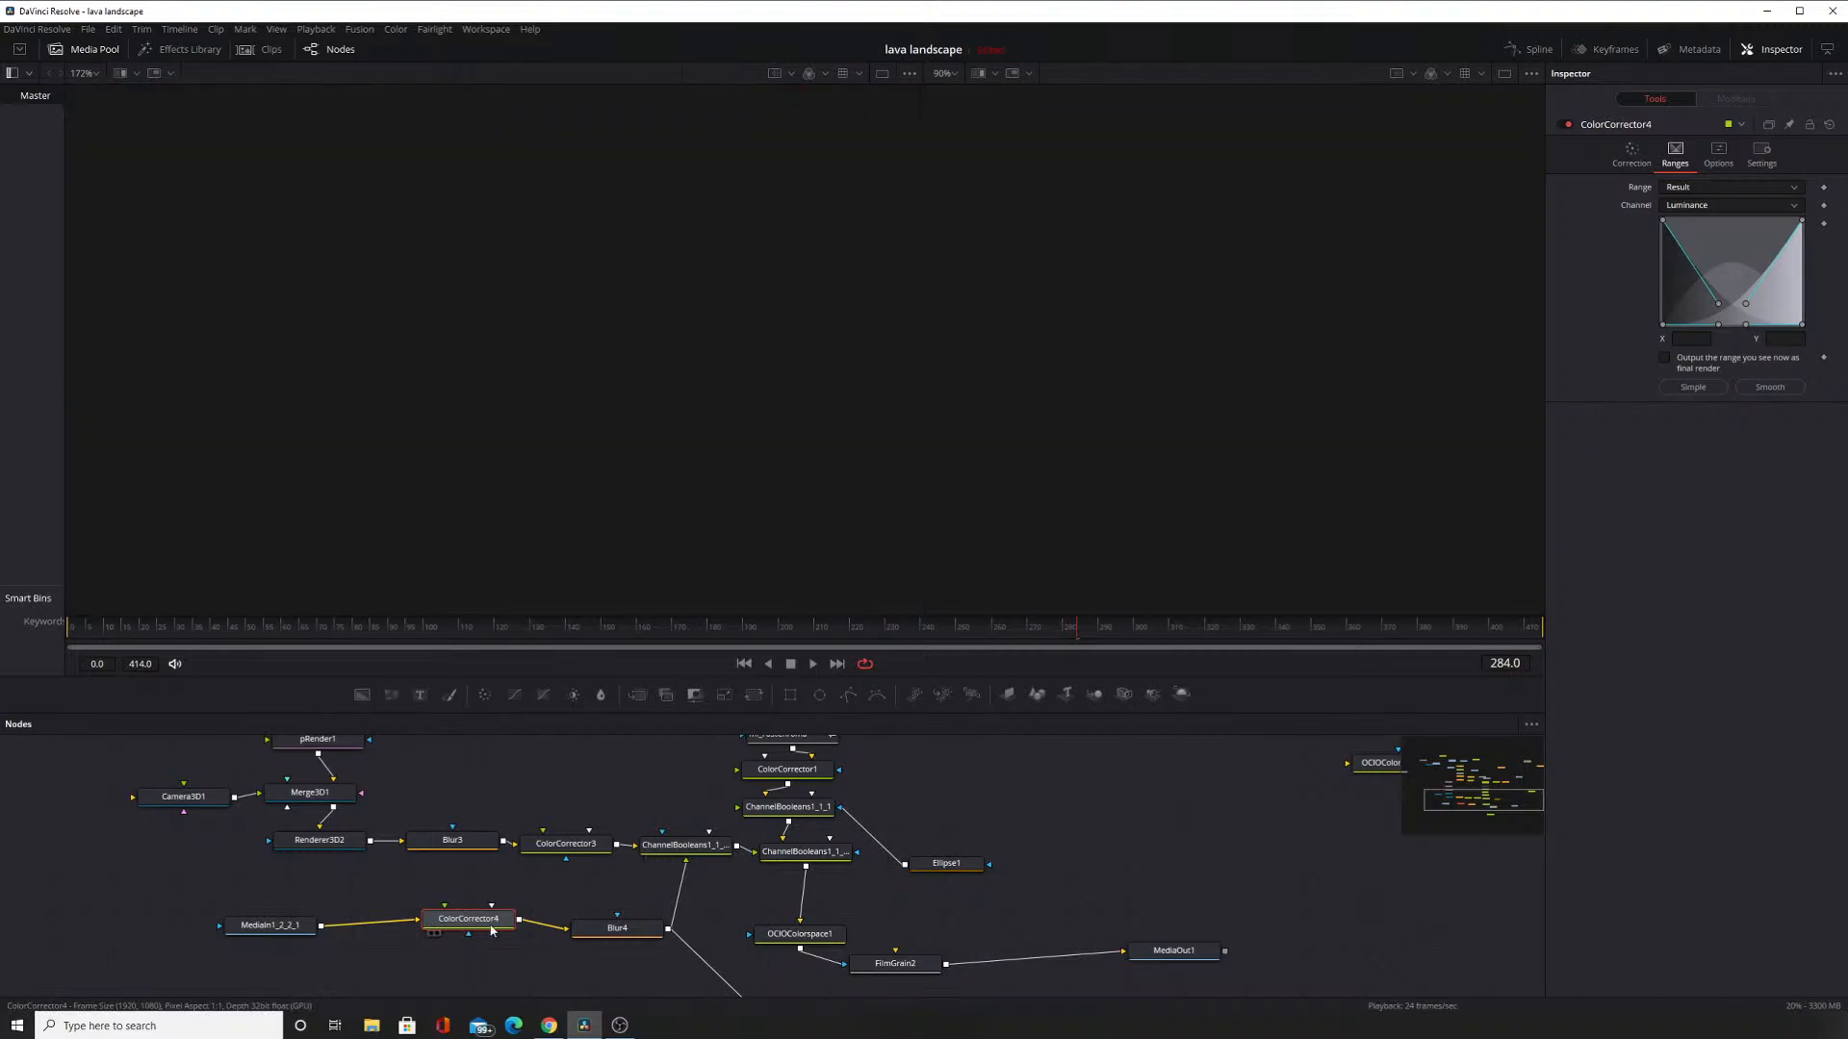
left_click(580, 947)
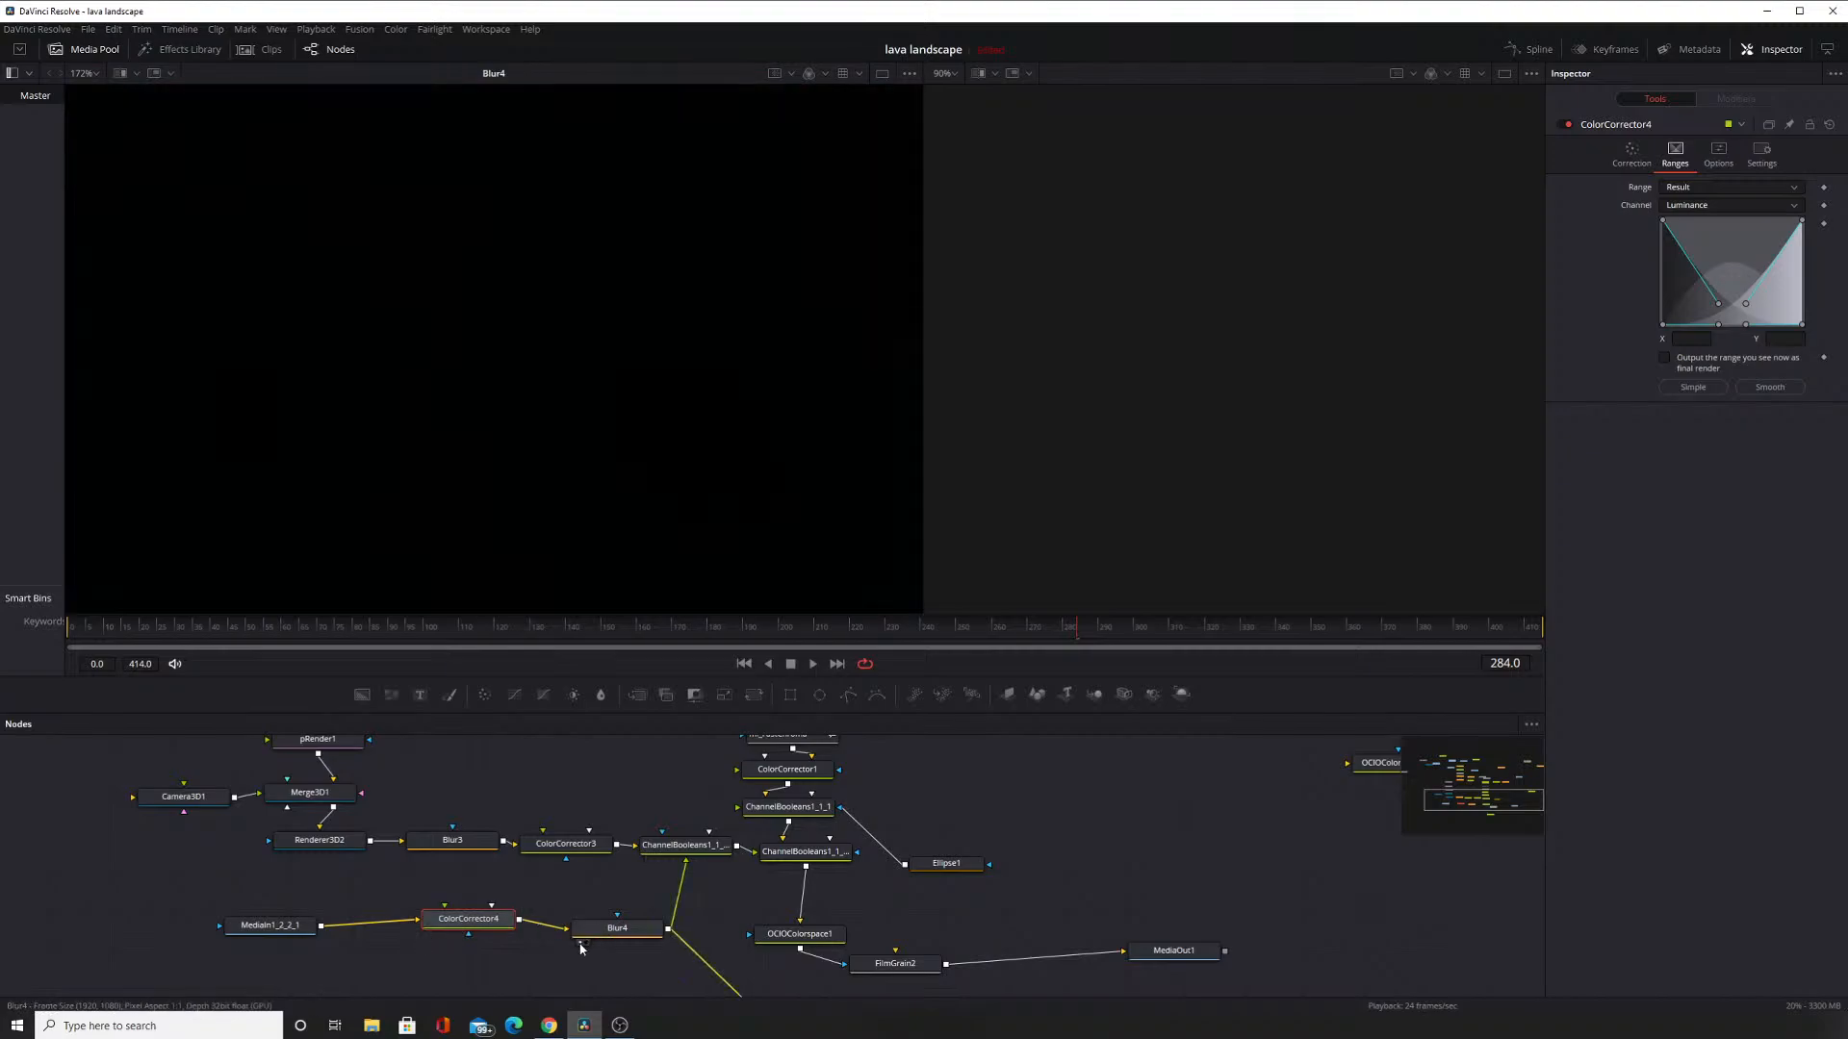
left_click(651, 861)
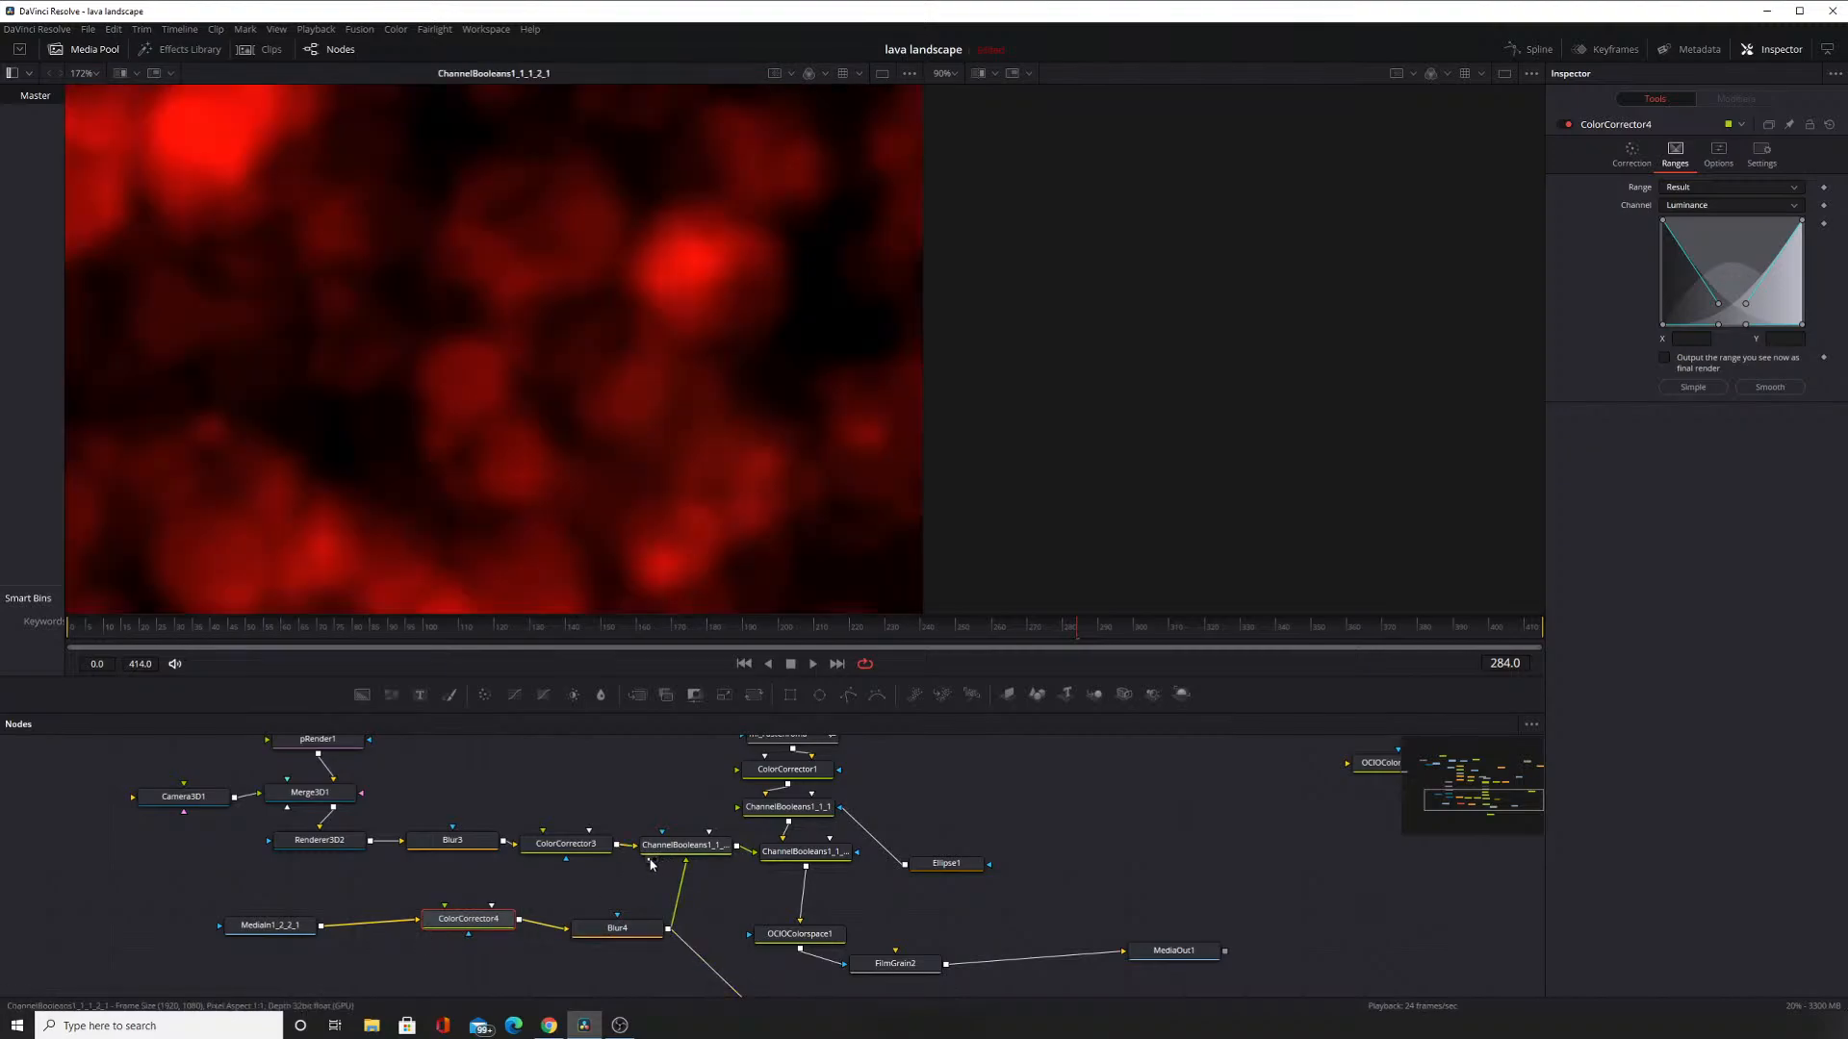
Try ColorCorrector4's gain at 0.0 and 0.33, checking the outputs from MediaIn1_2_2_1 through ChannelBooleans1_1_1_2_1 in between.
left_click(1631, 154)
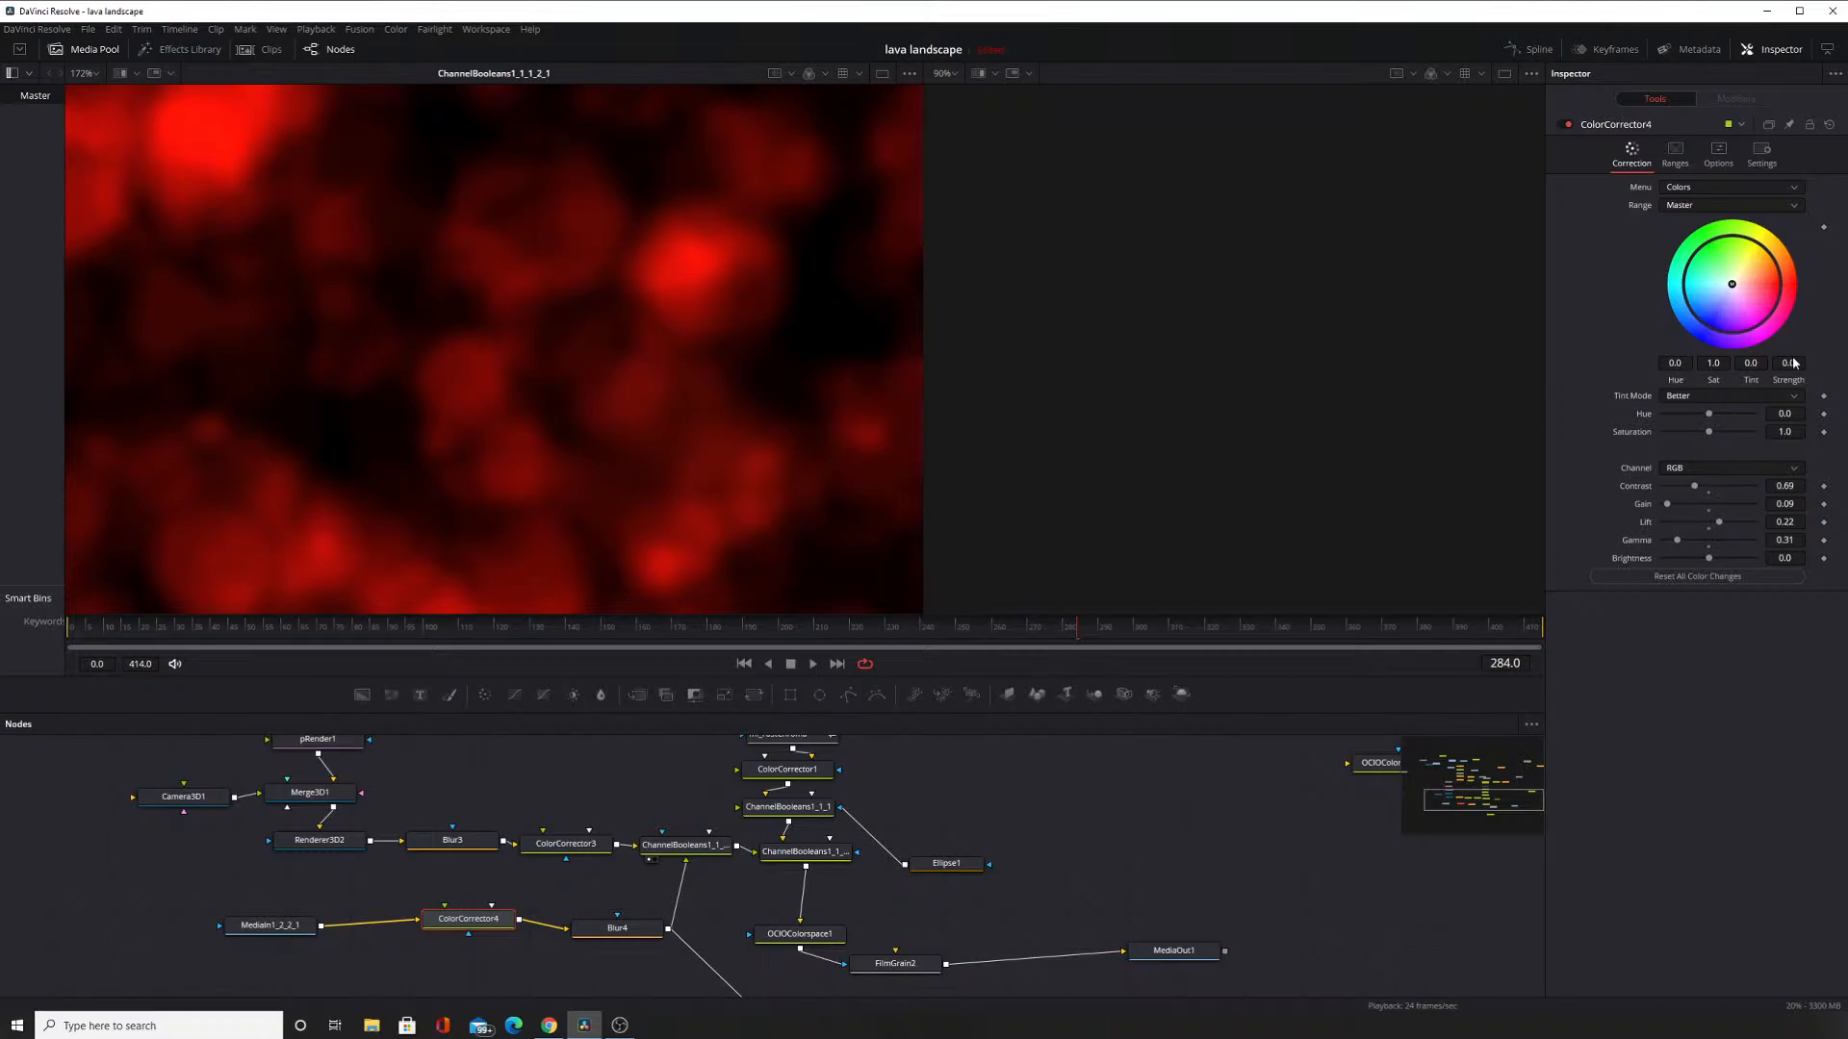
mouse_move(1671, 505)
left_mouse_down()
mouse_move(1696, 504)
mouse_move(1653, 517)
left_mouse_up()
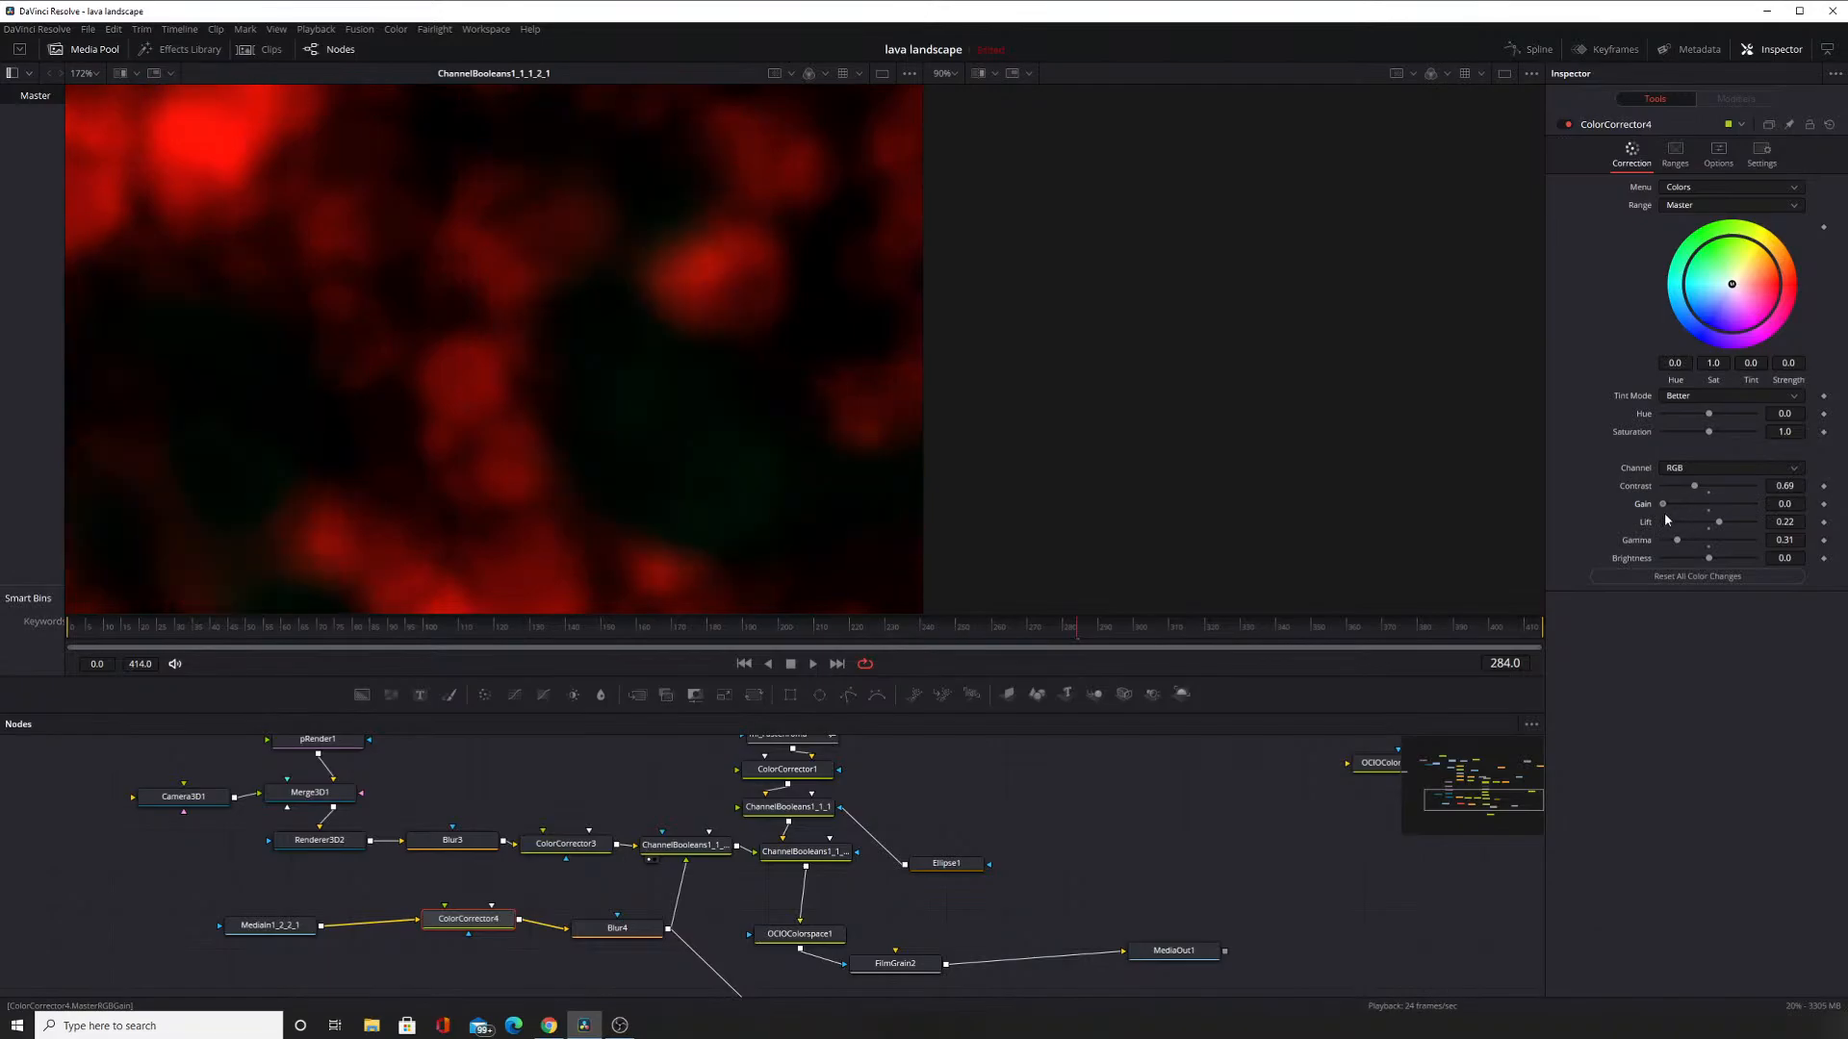
left_click(233, 943)
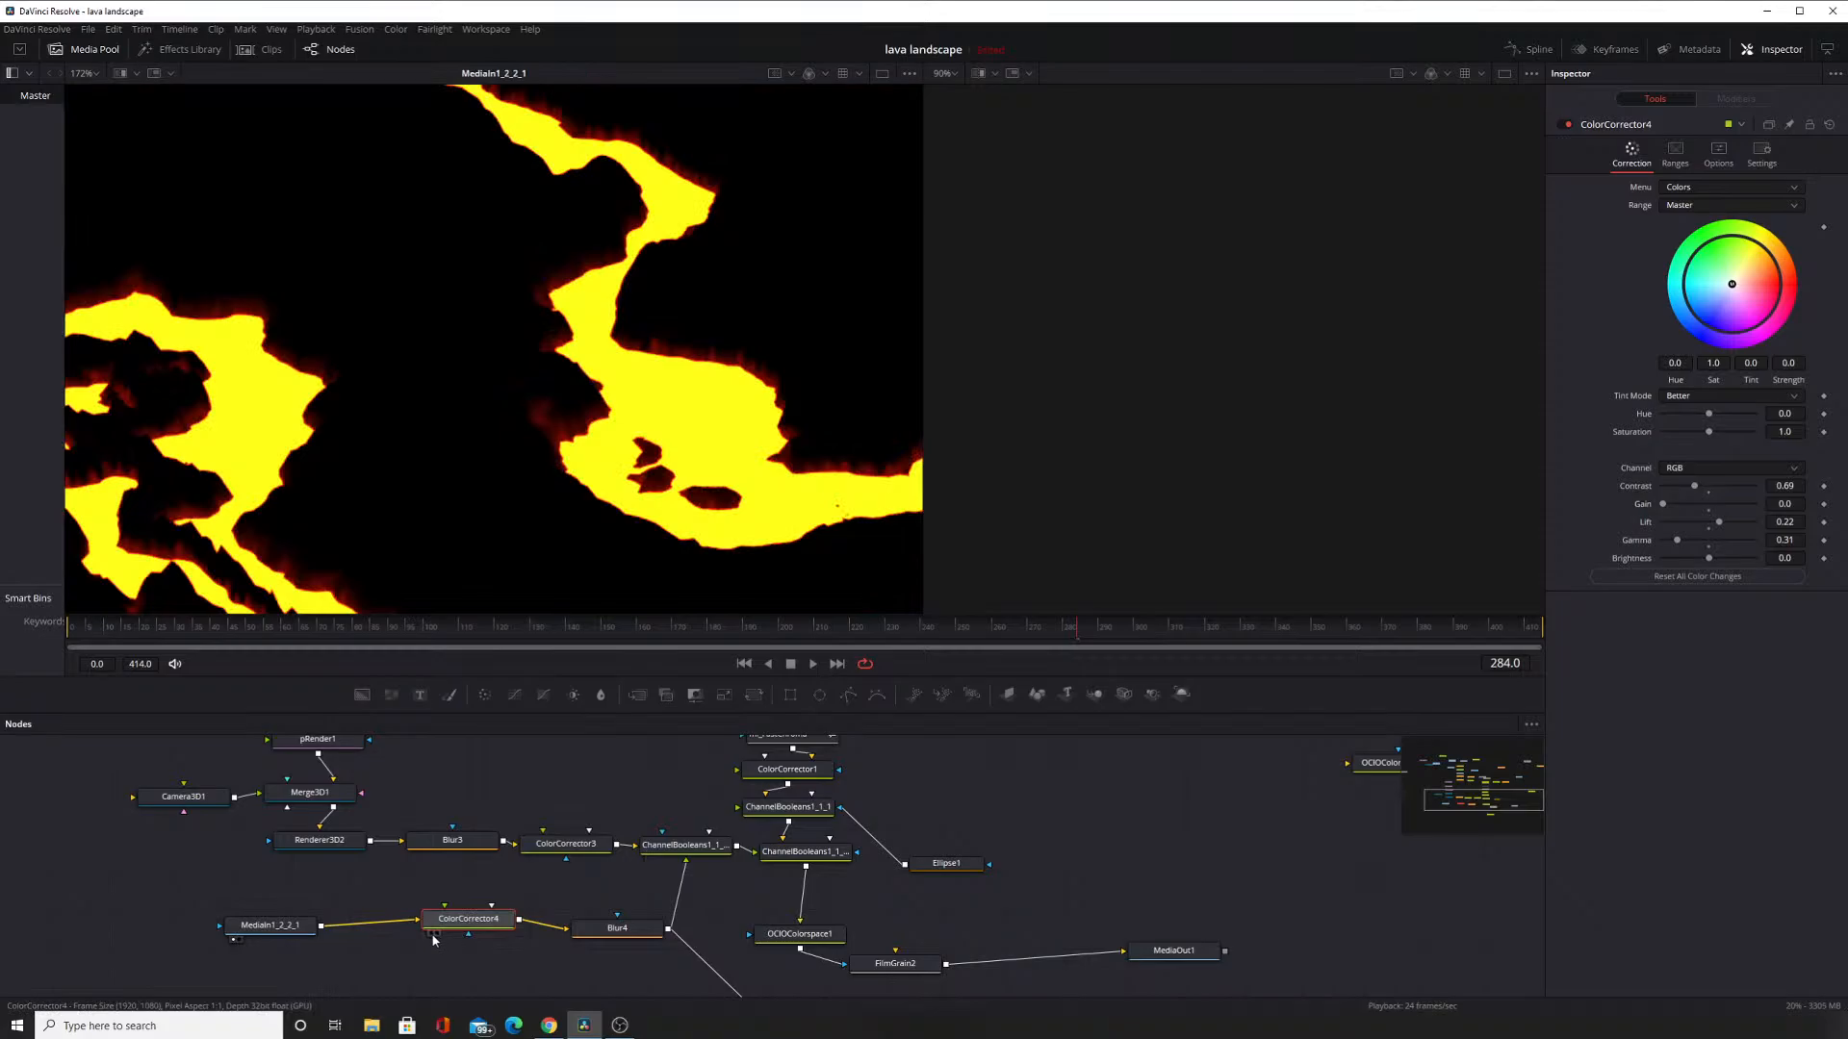
left_click(433, 937)
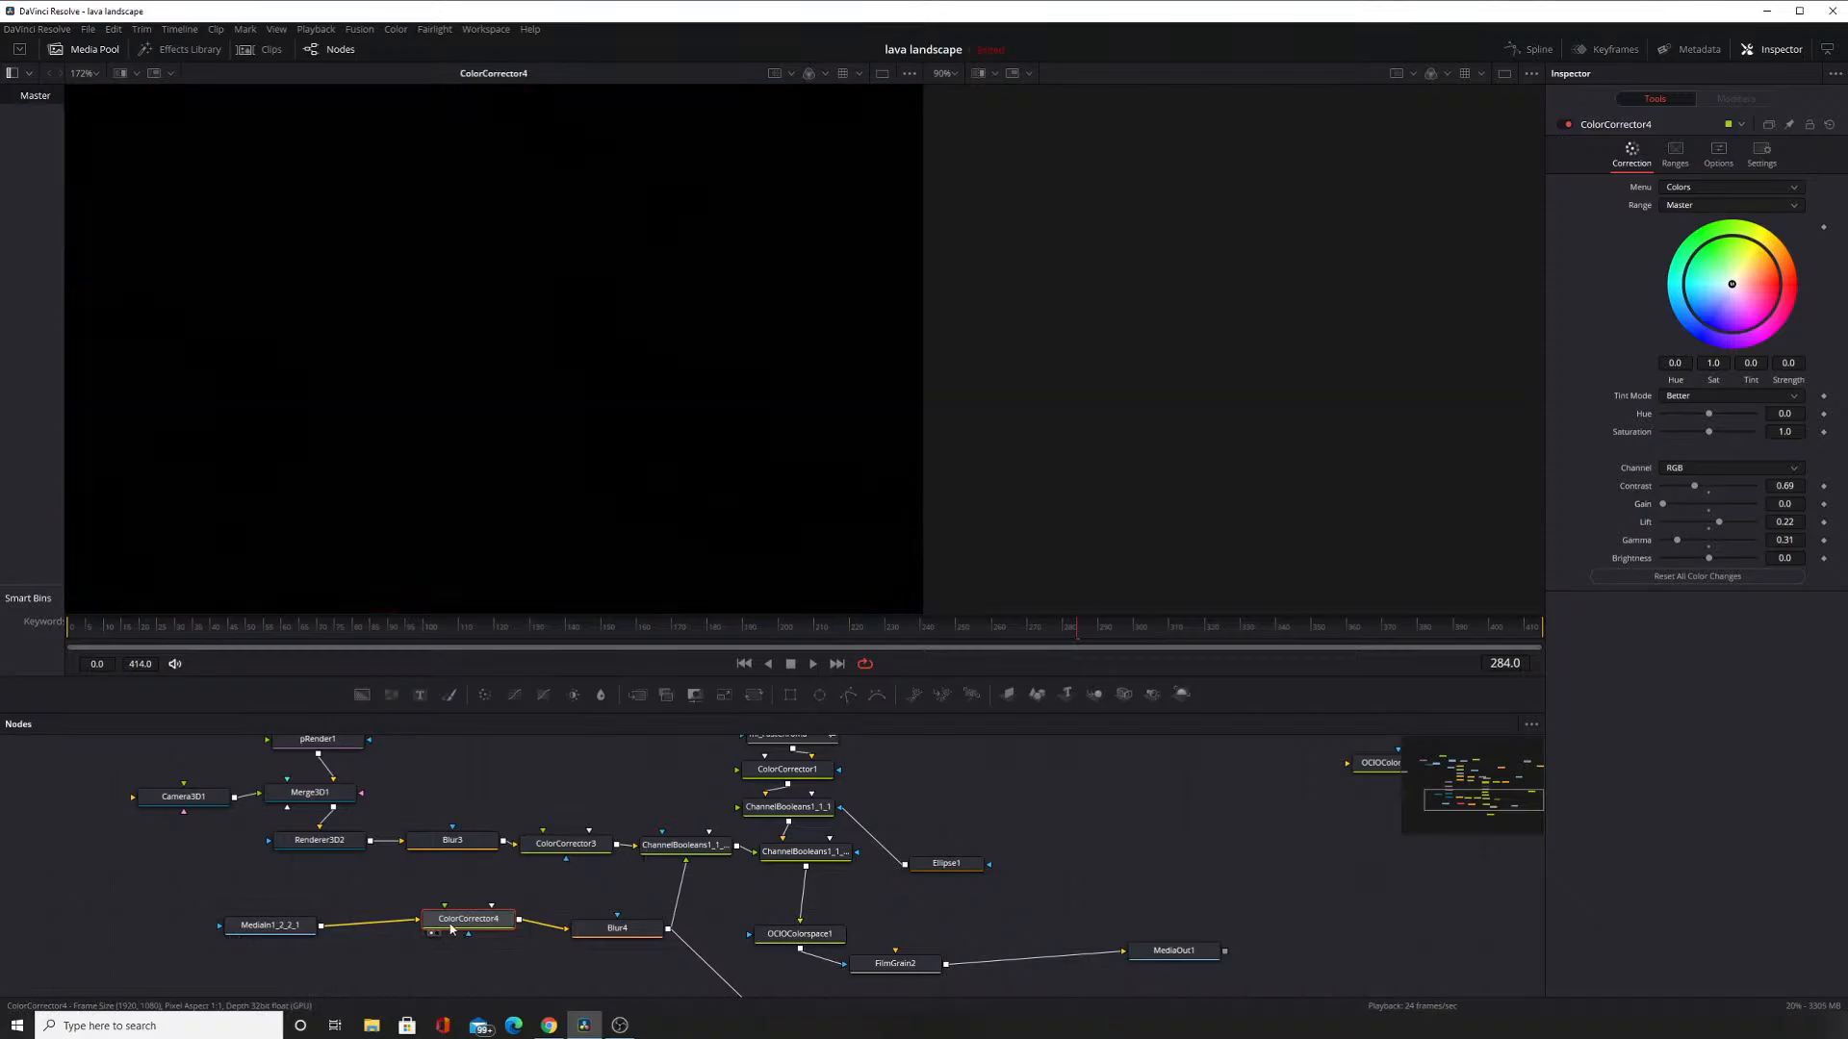
left_click(581, 943)
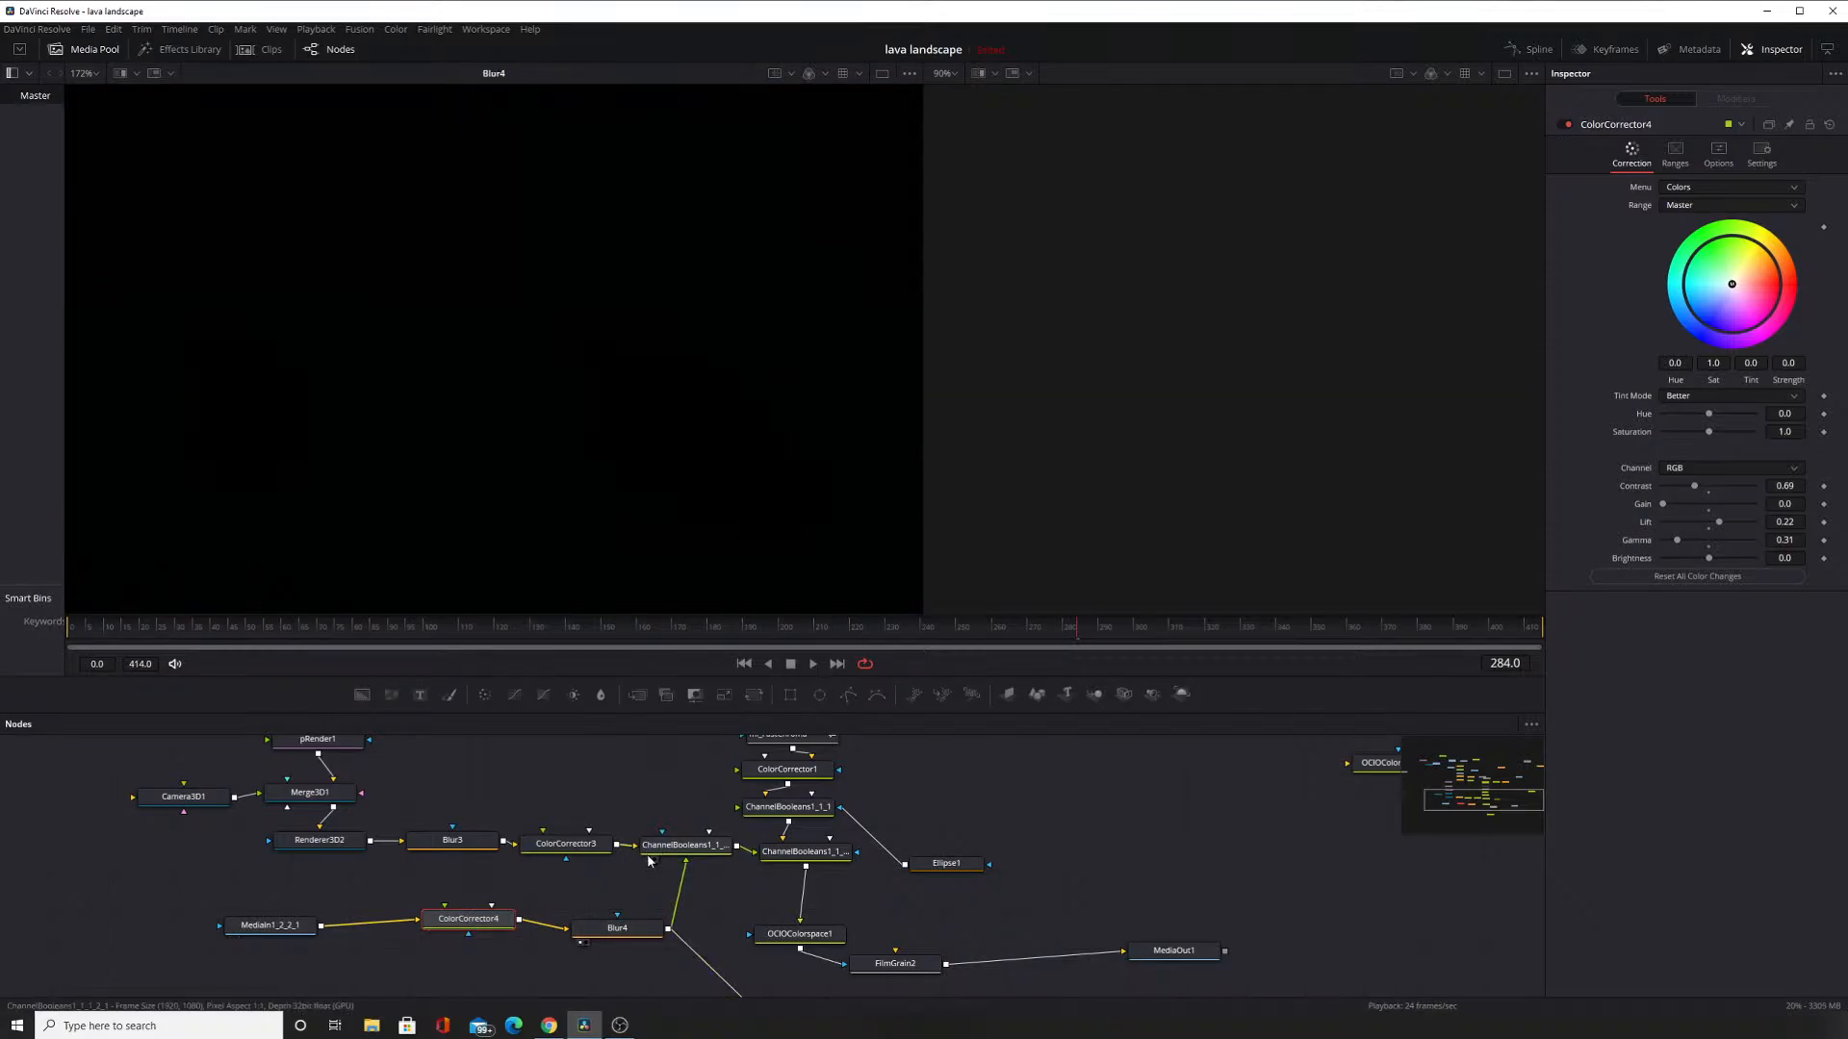
left_click(651, 861)
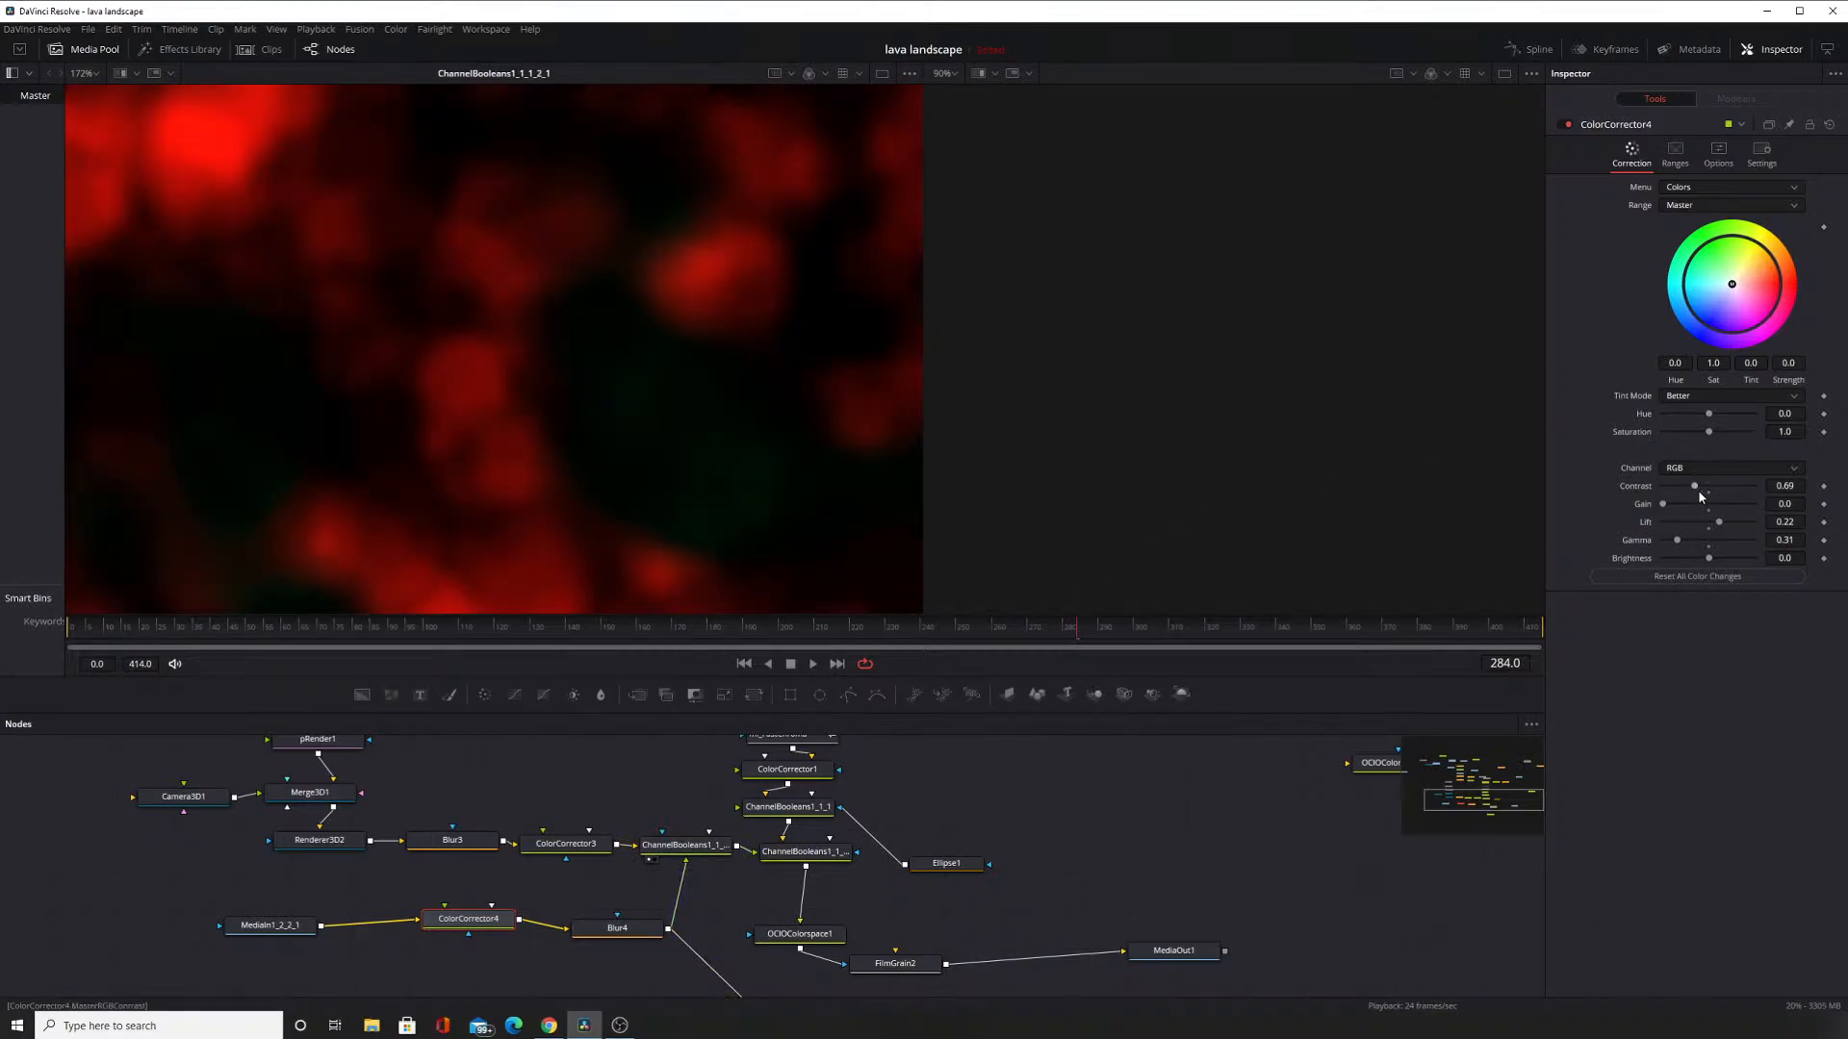
left_click_drag(1663, 504, 1681, 505)
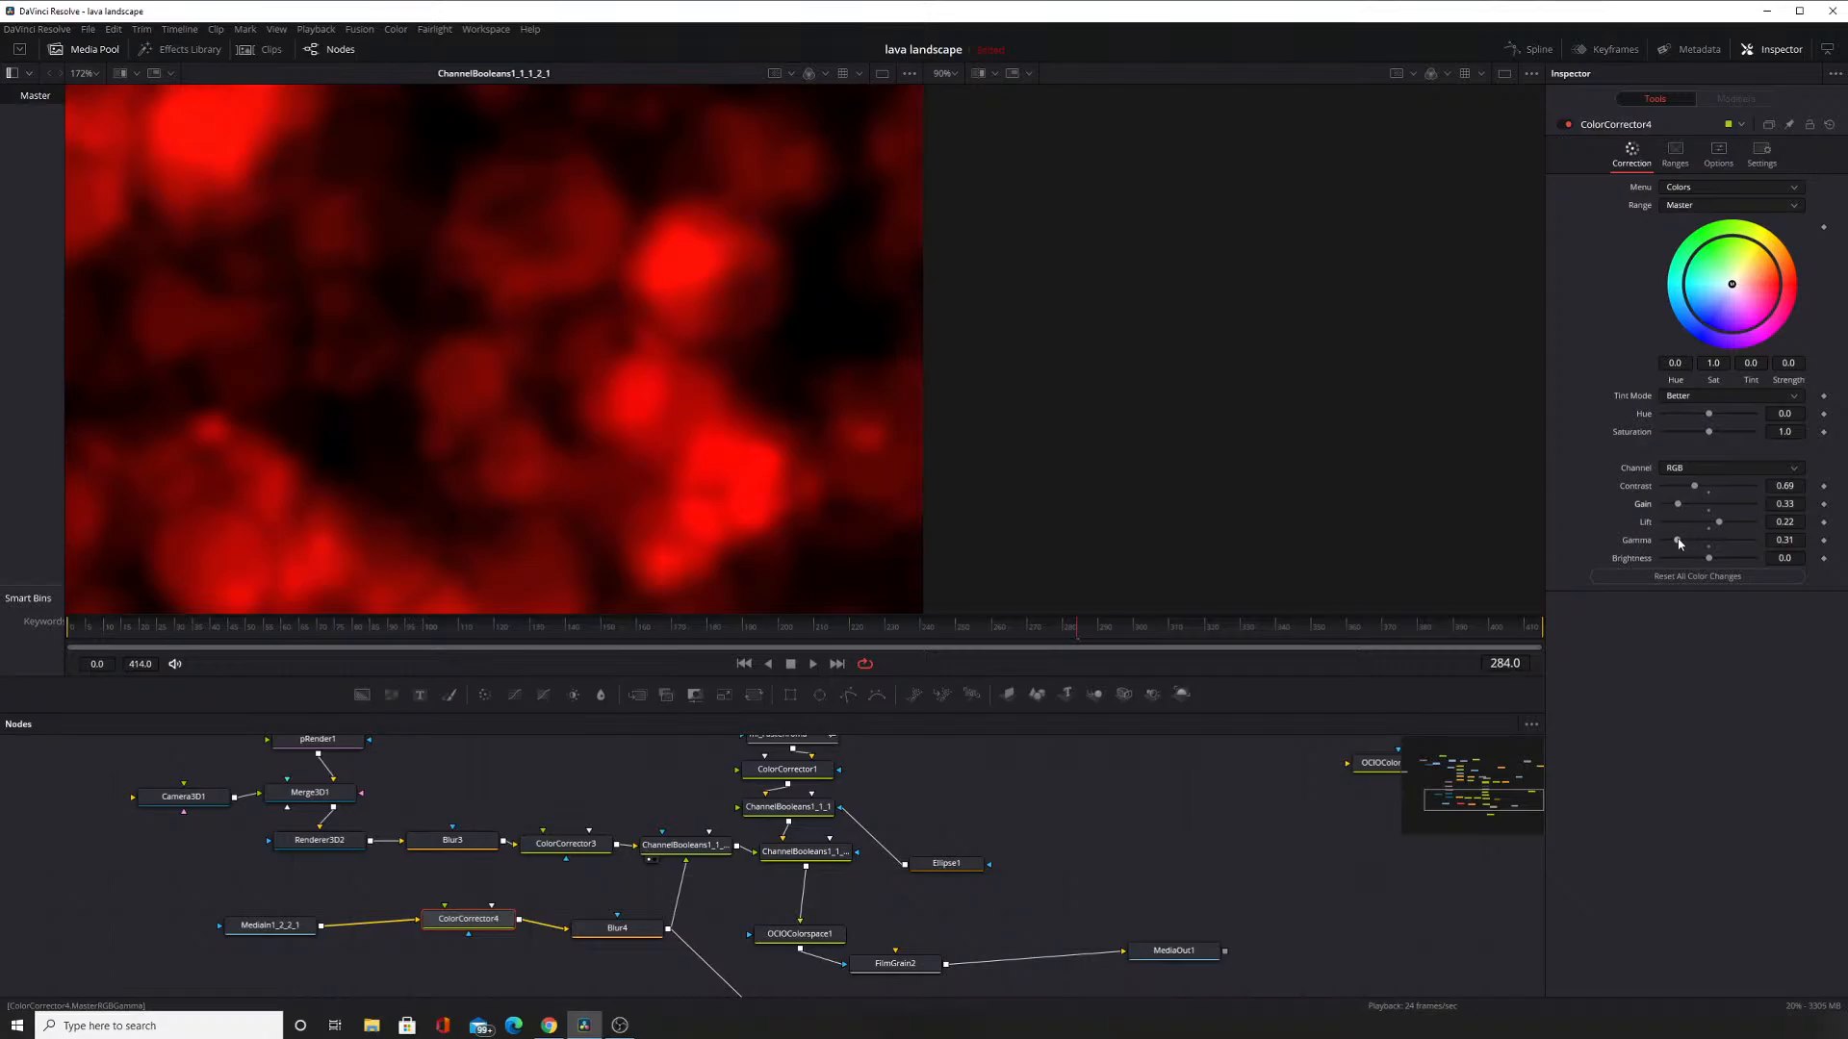
Set the blend of the ChannelBooleans1_1_1_2_1 node to 1.0.
left_click(709, 846)
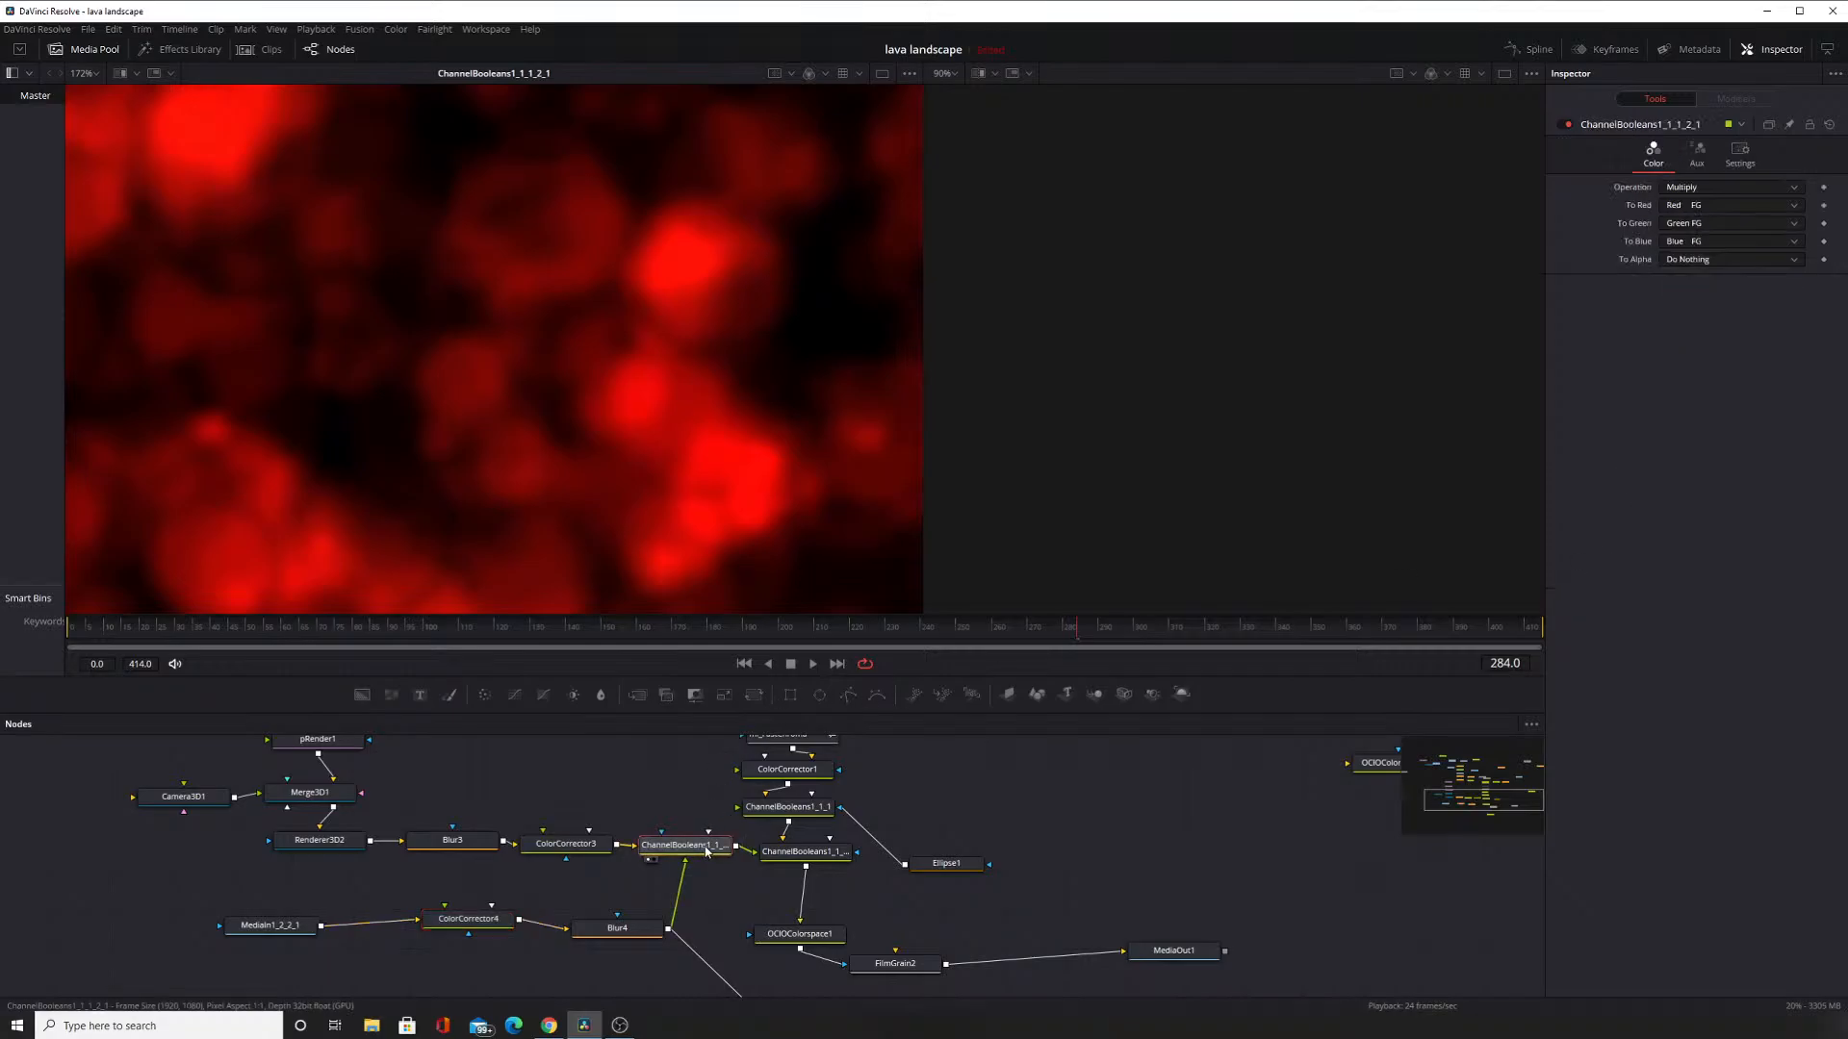
left_click(1740, 163)
left_click_drag(1697, 204, 1799, 211)
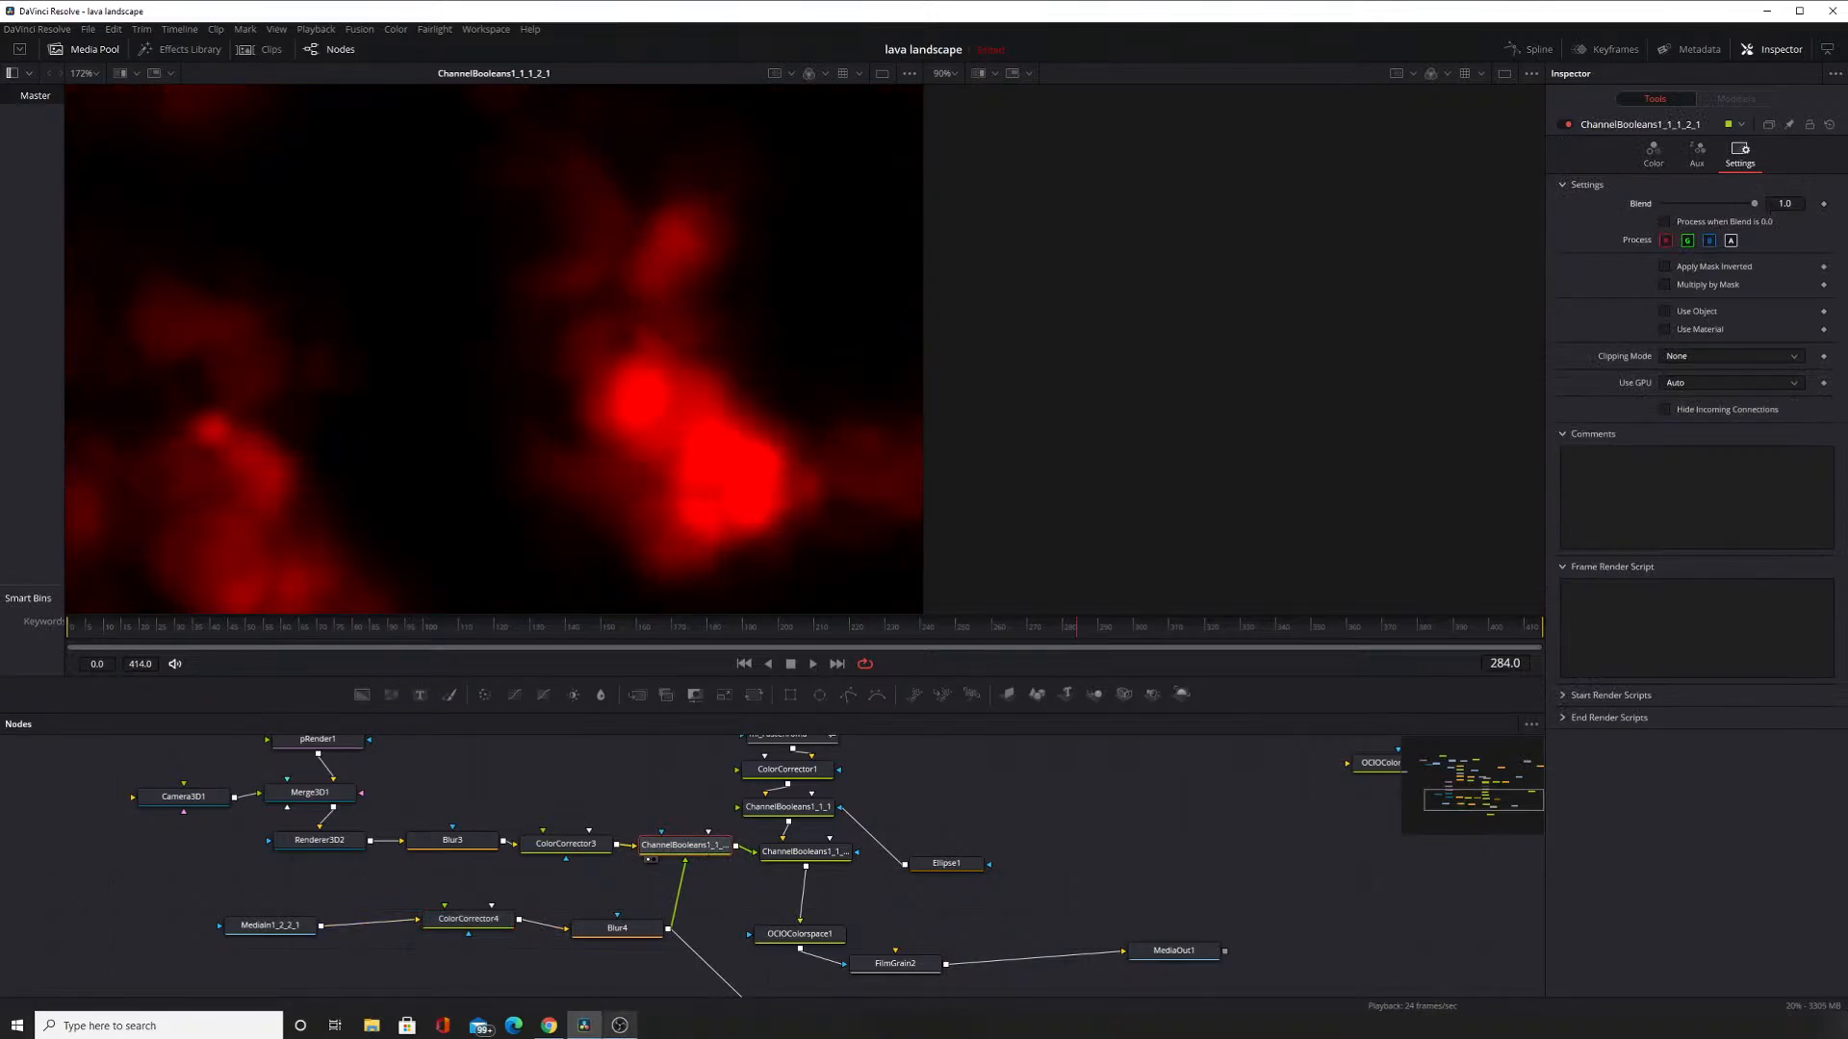
left_click(621, 1026)
left_click_drag(1755, 206, 1822, 228)
key("alt+Tab")
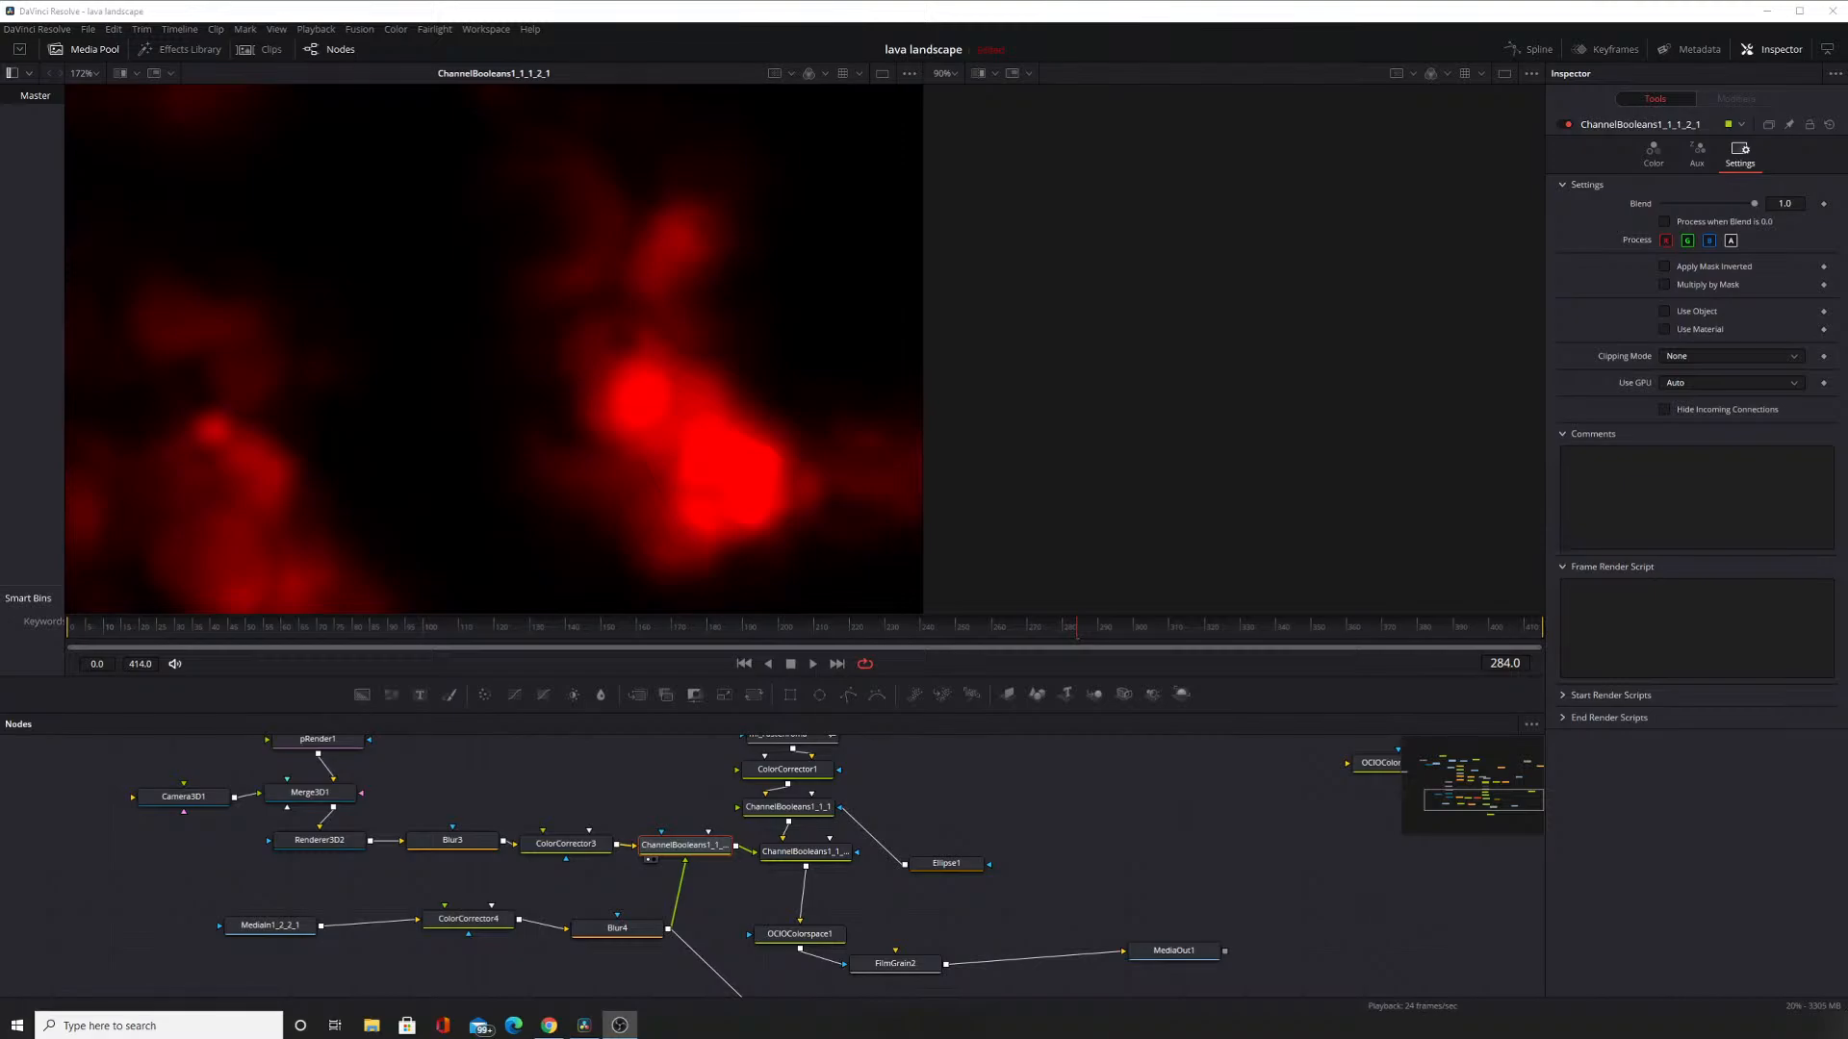
key("alt+Tab")
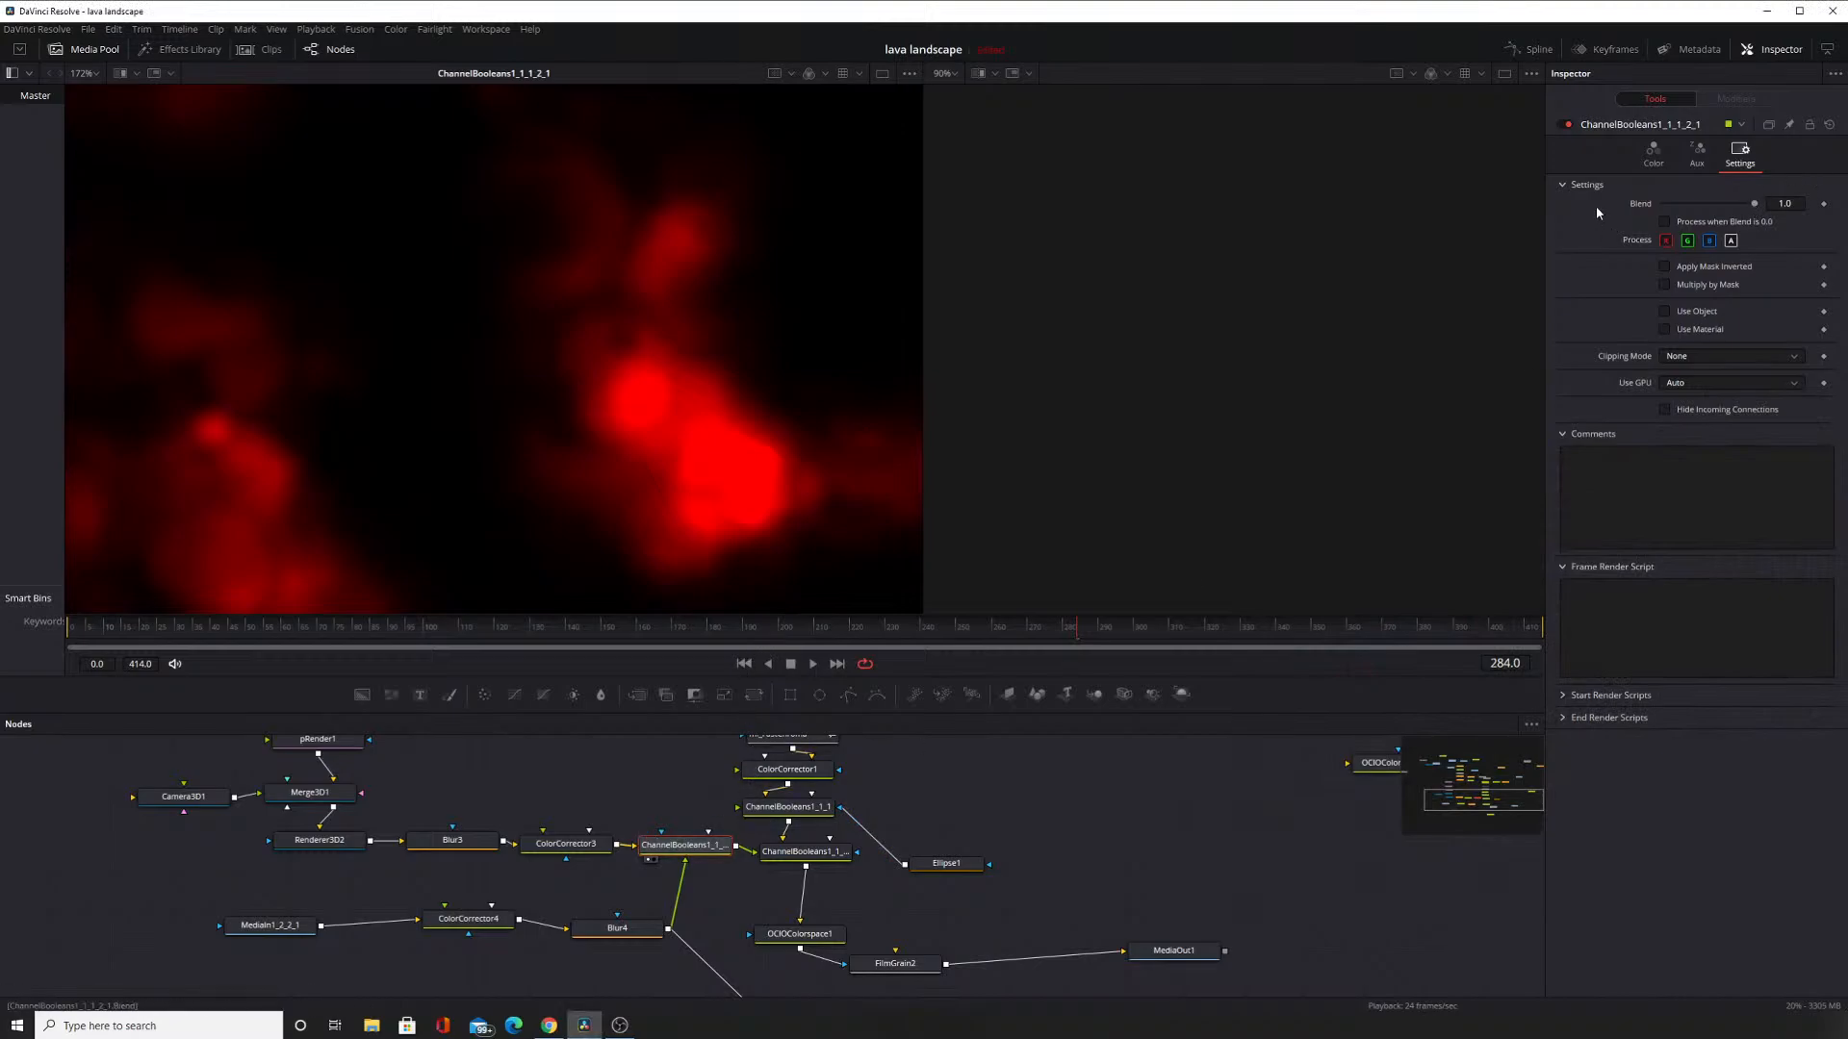
Reset ColorCorrector4's contrast, gain and gamma to 1.0 and its lift to 0.0.
left_click(630, 935)
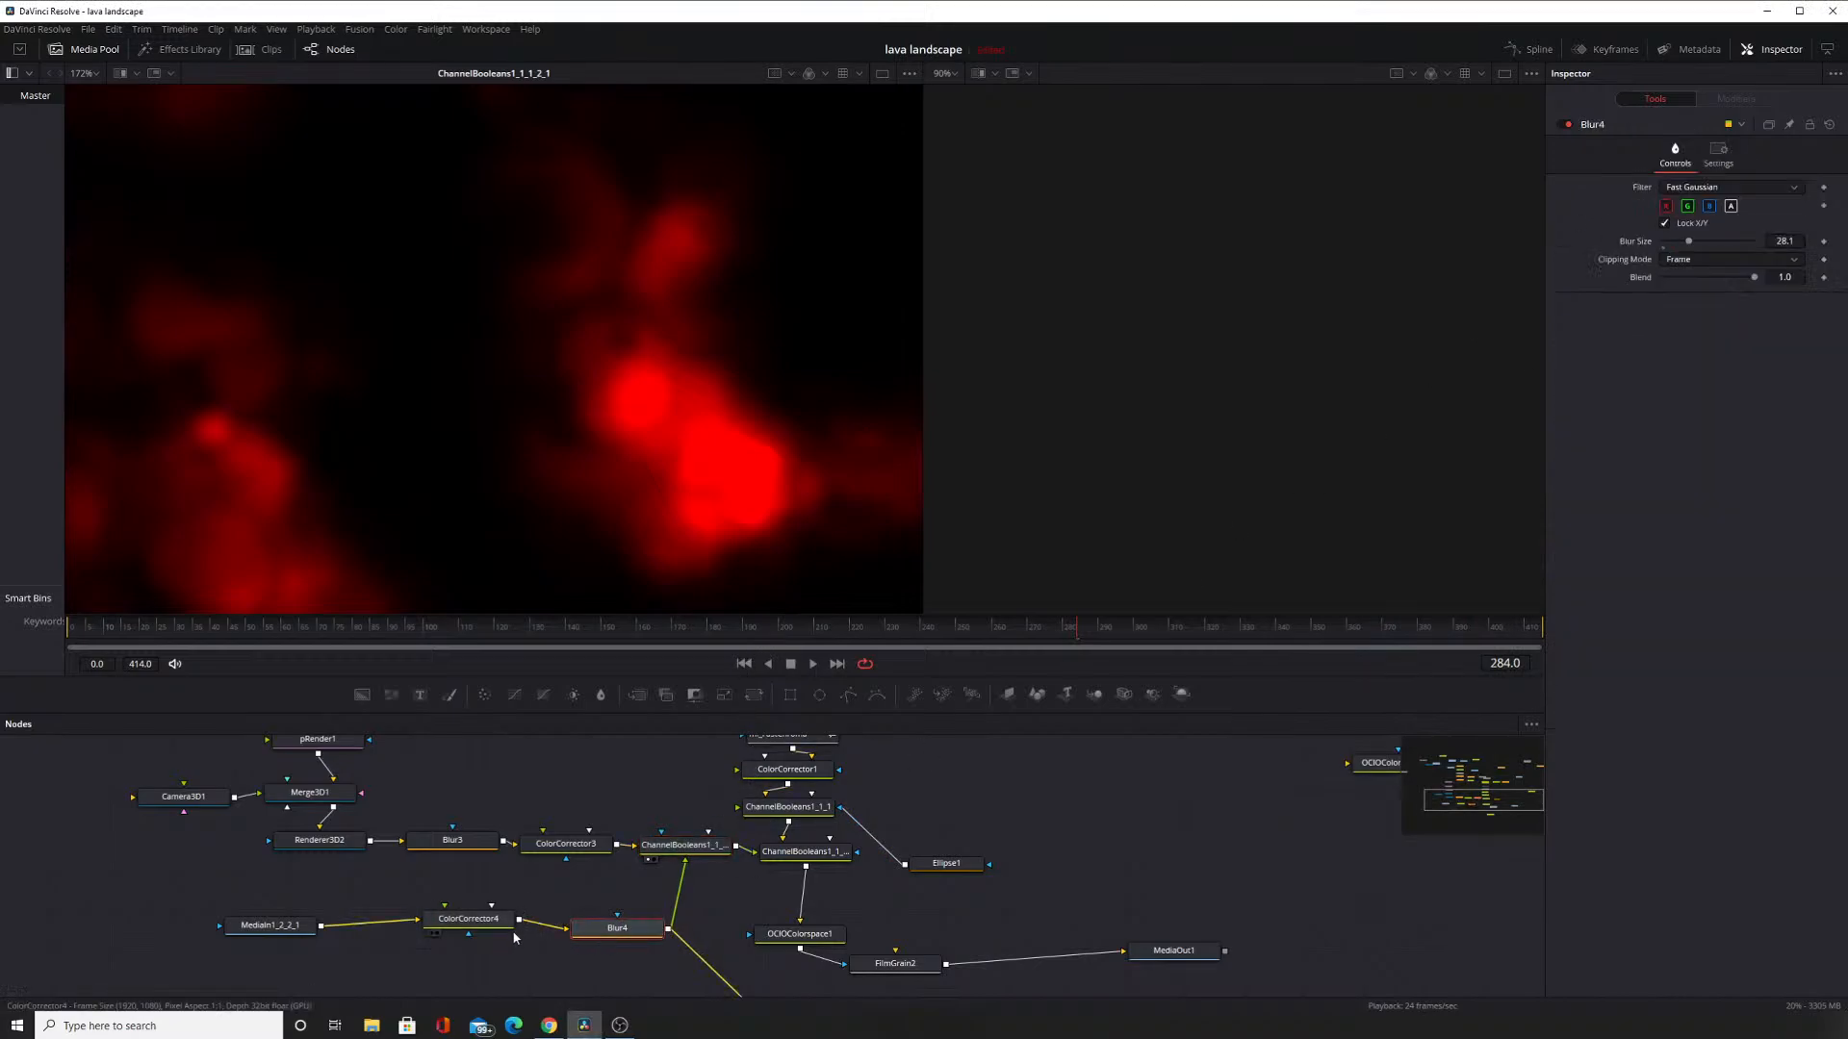
left_click(484, 927)
left_click_drag(1703, 522, 1711, 517)
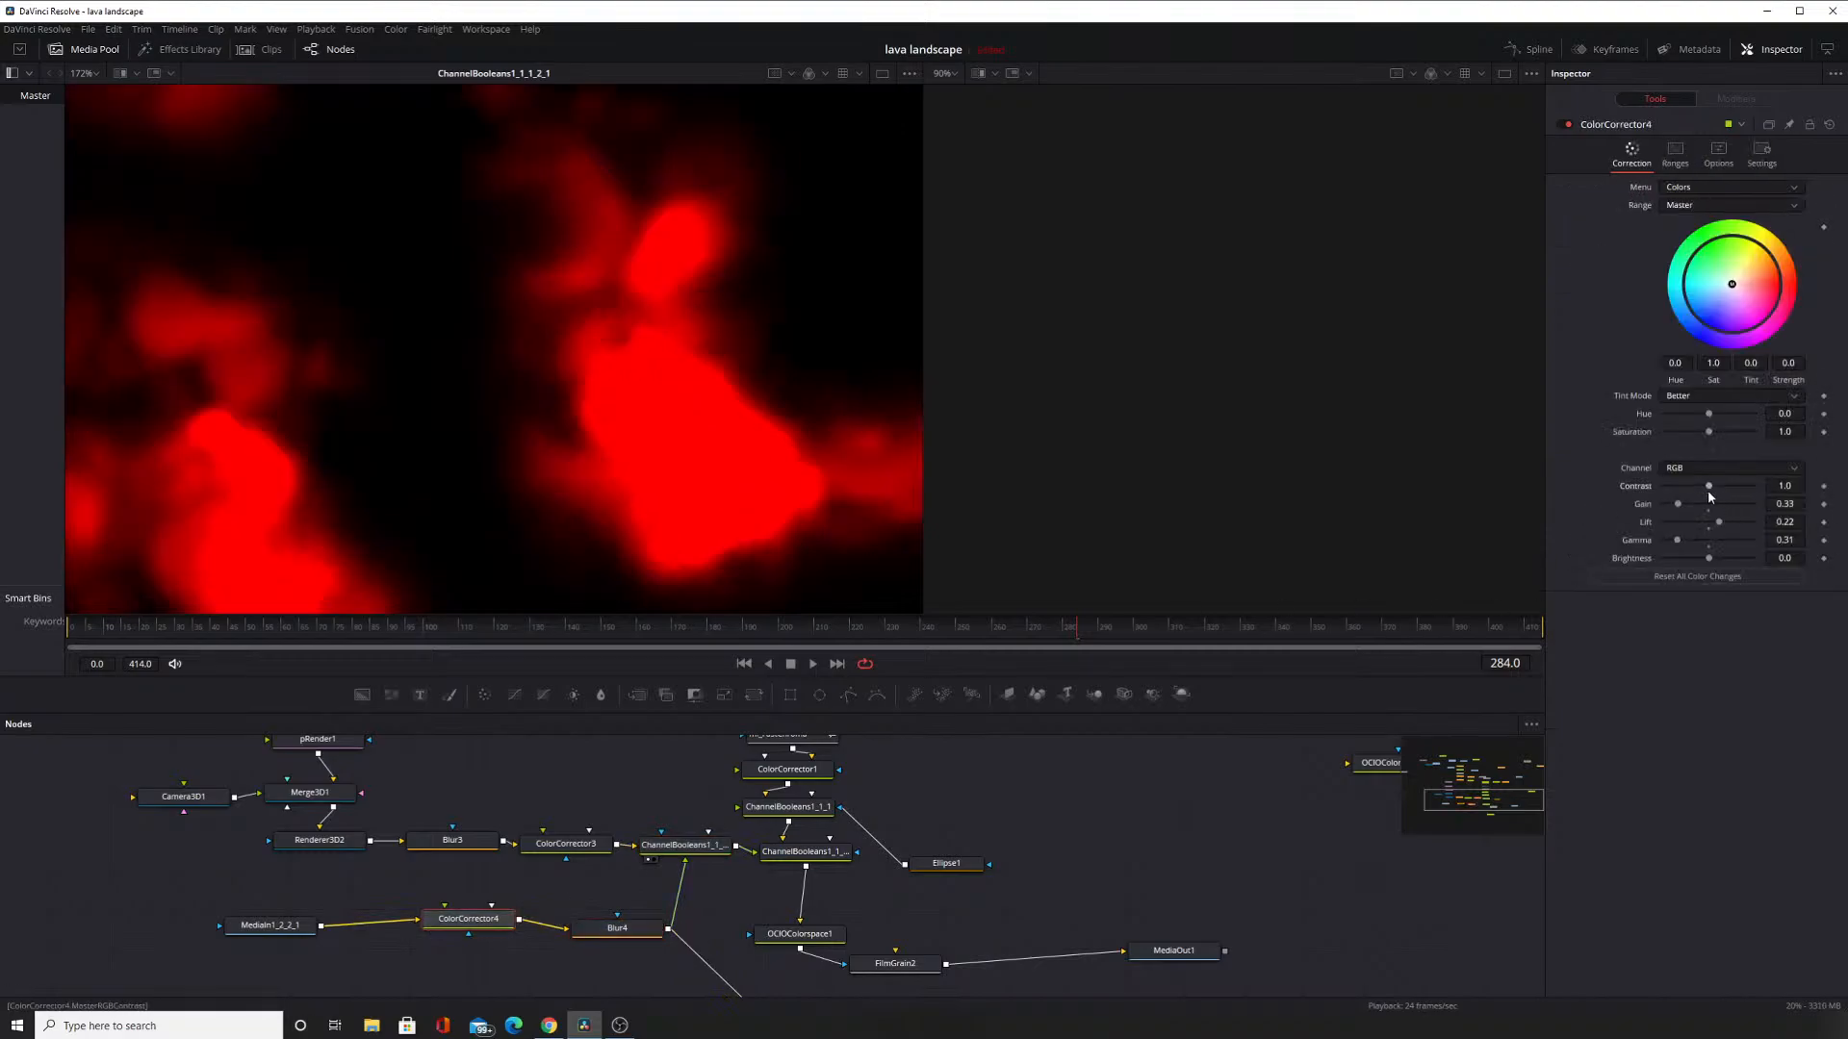
left_click(1710, 507)
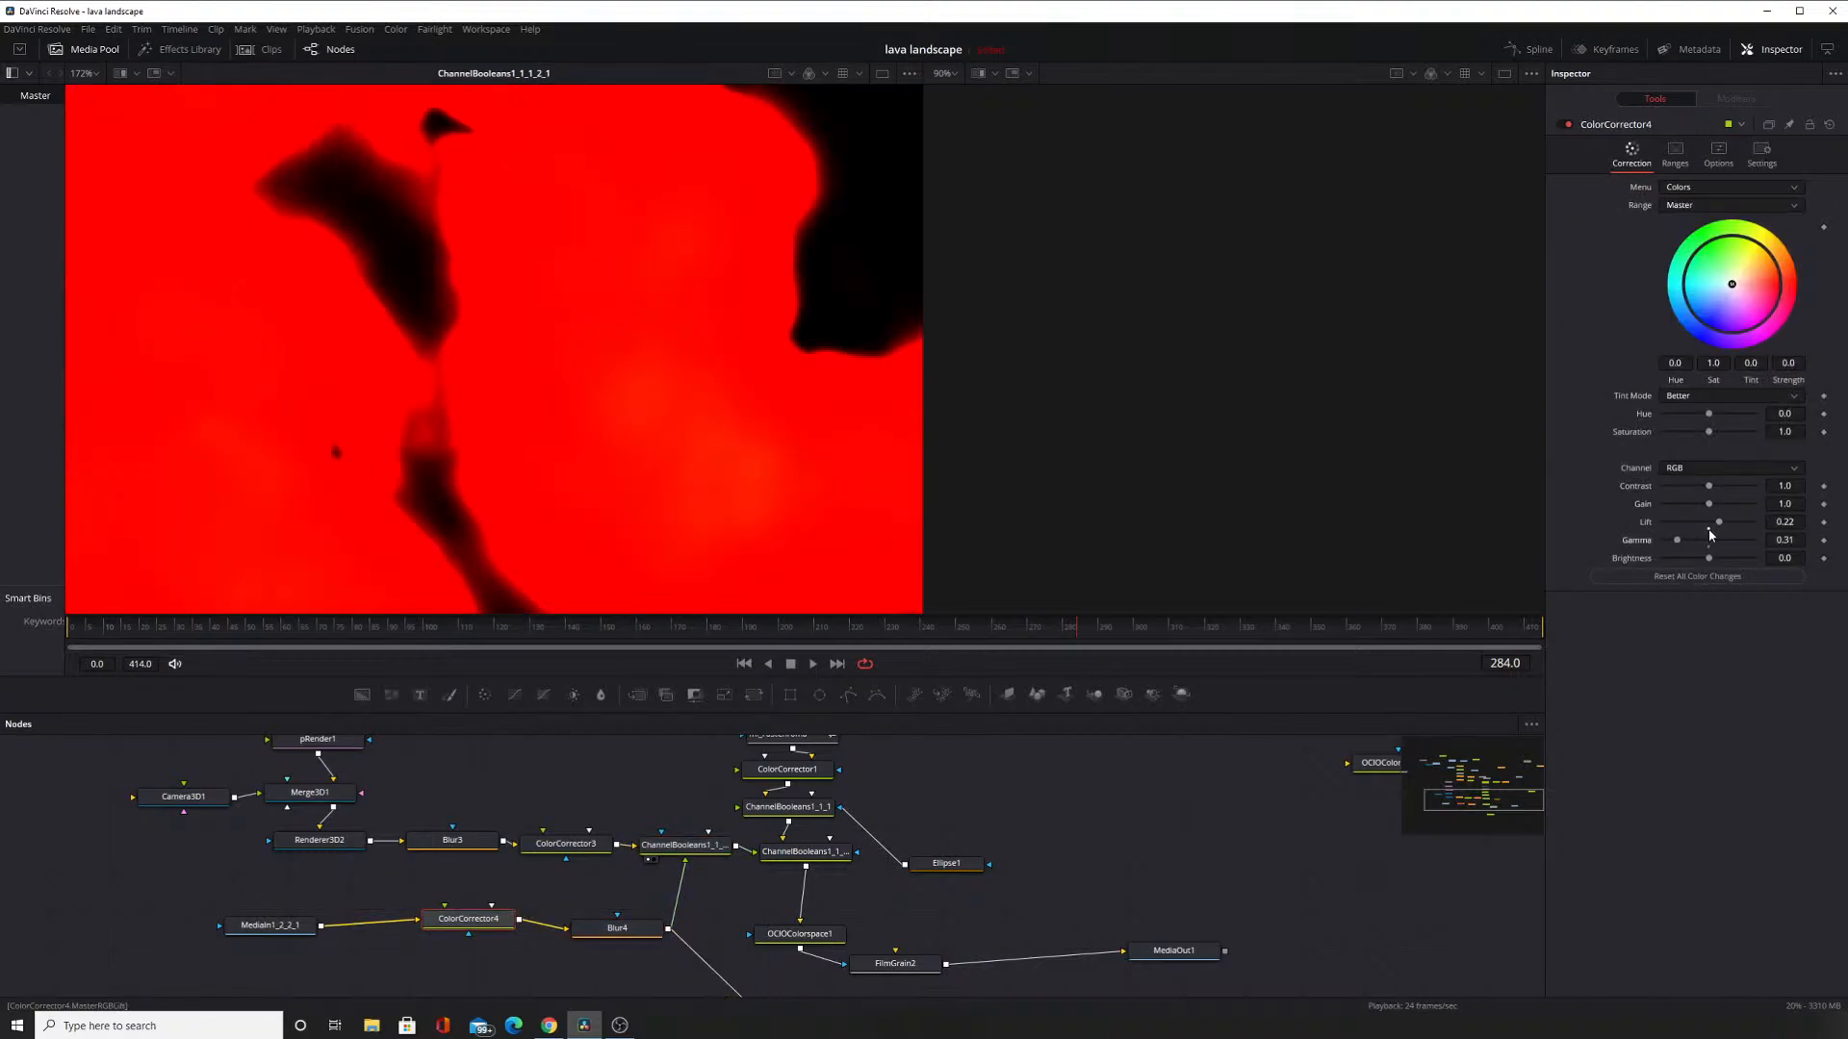
left_click(1710, 540)
left_click(1710, 521)
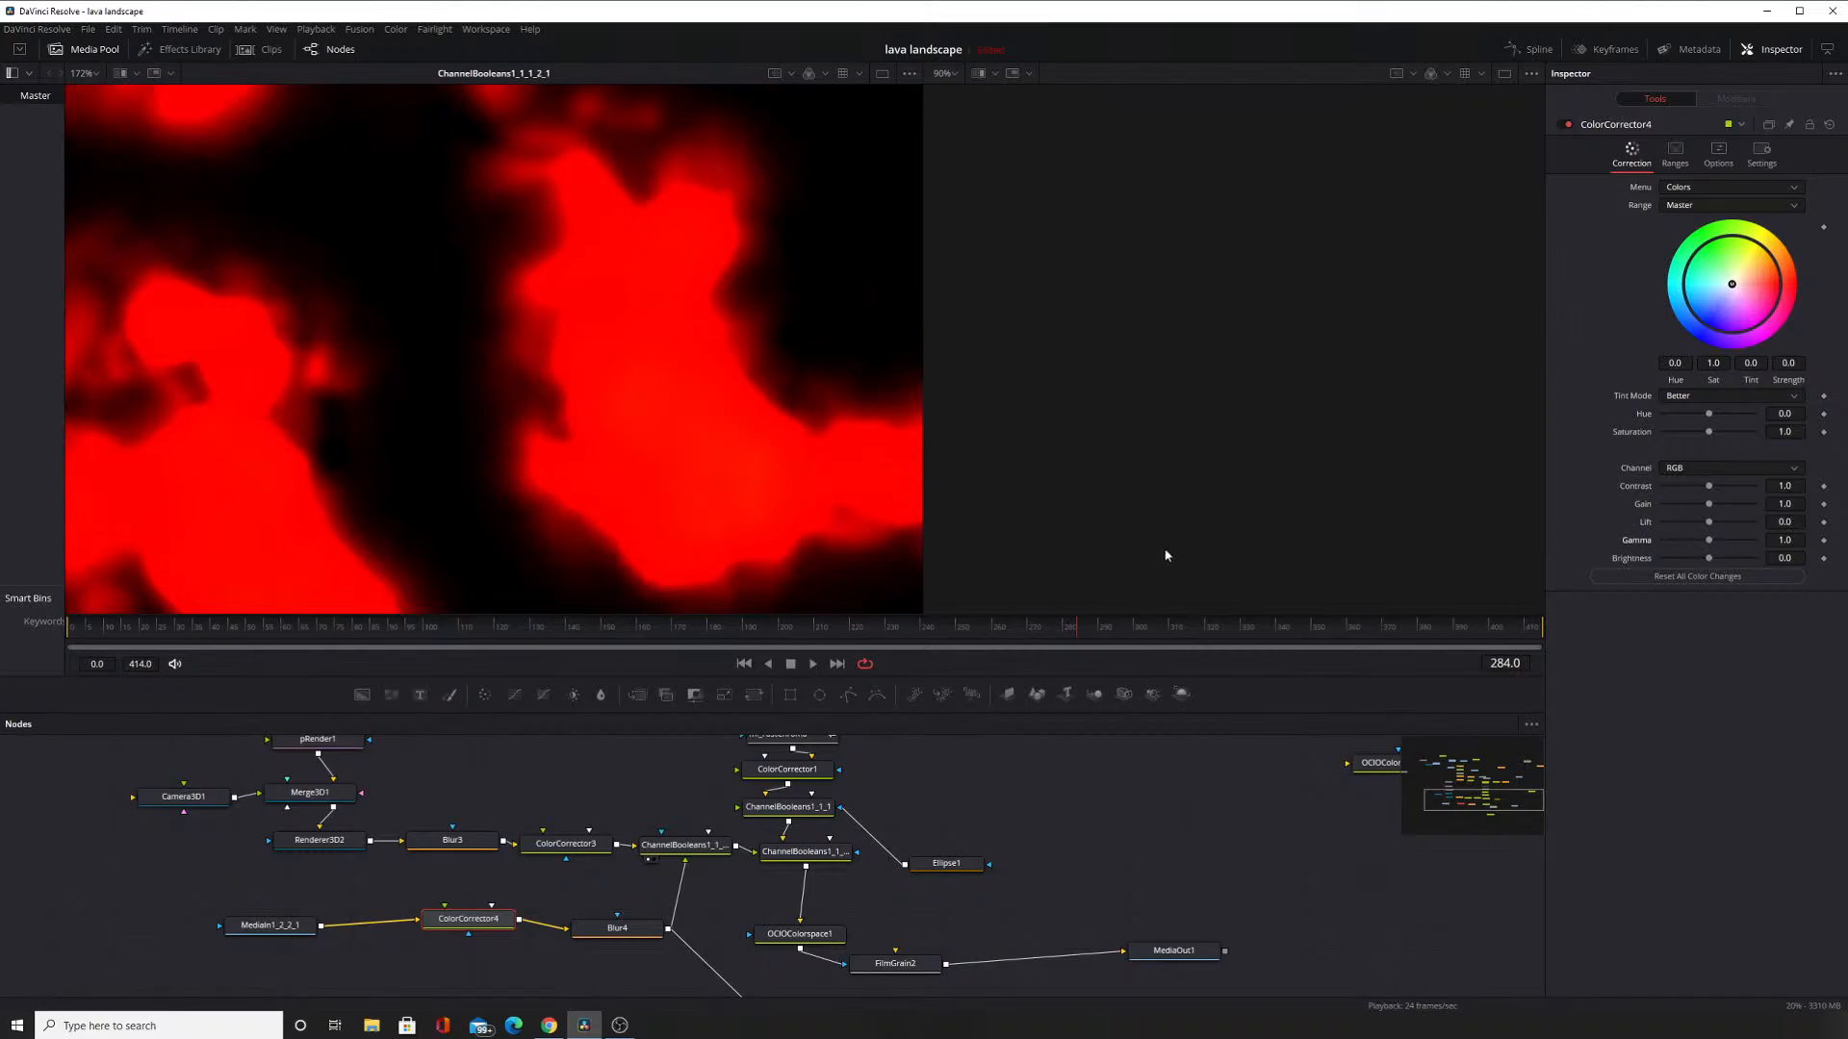
Show Blur4's output in the viewer and set its blur size to 23.6.
left_click(585, 926)
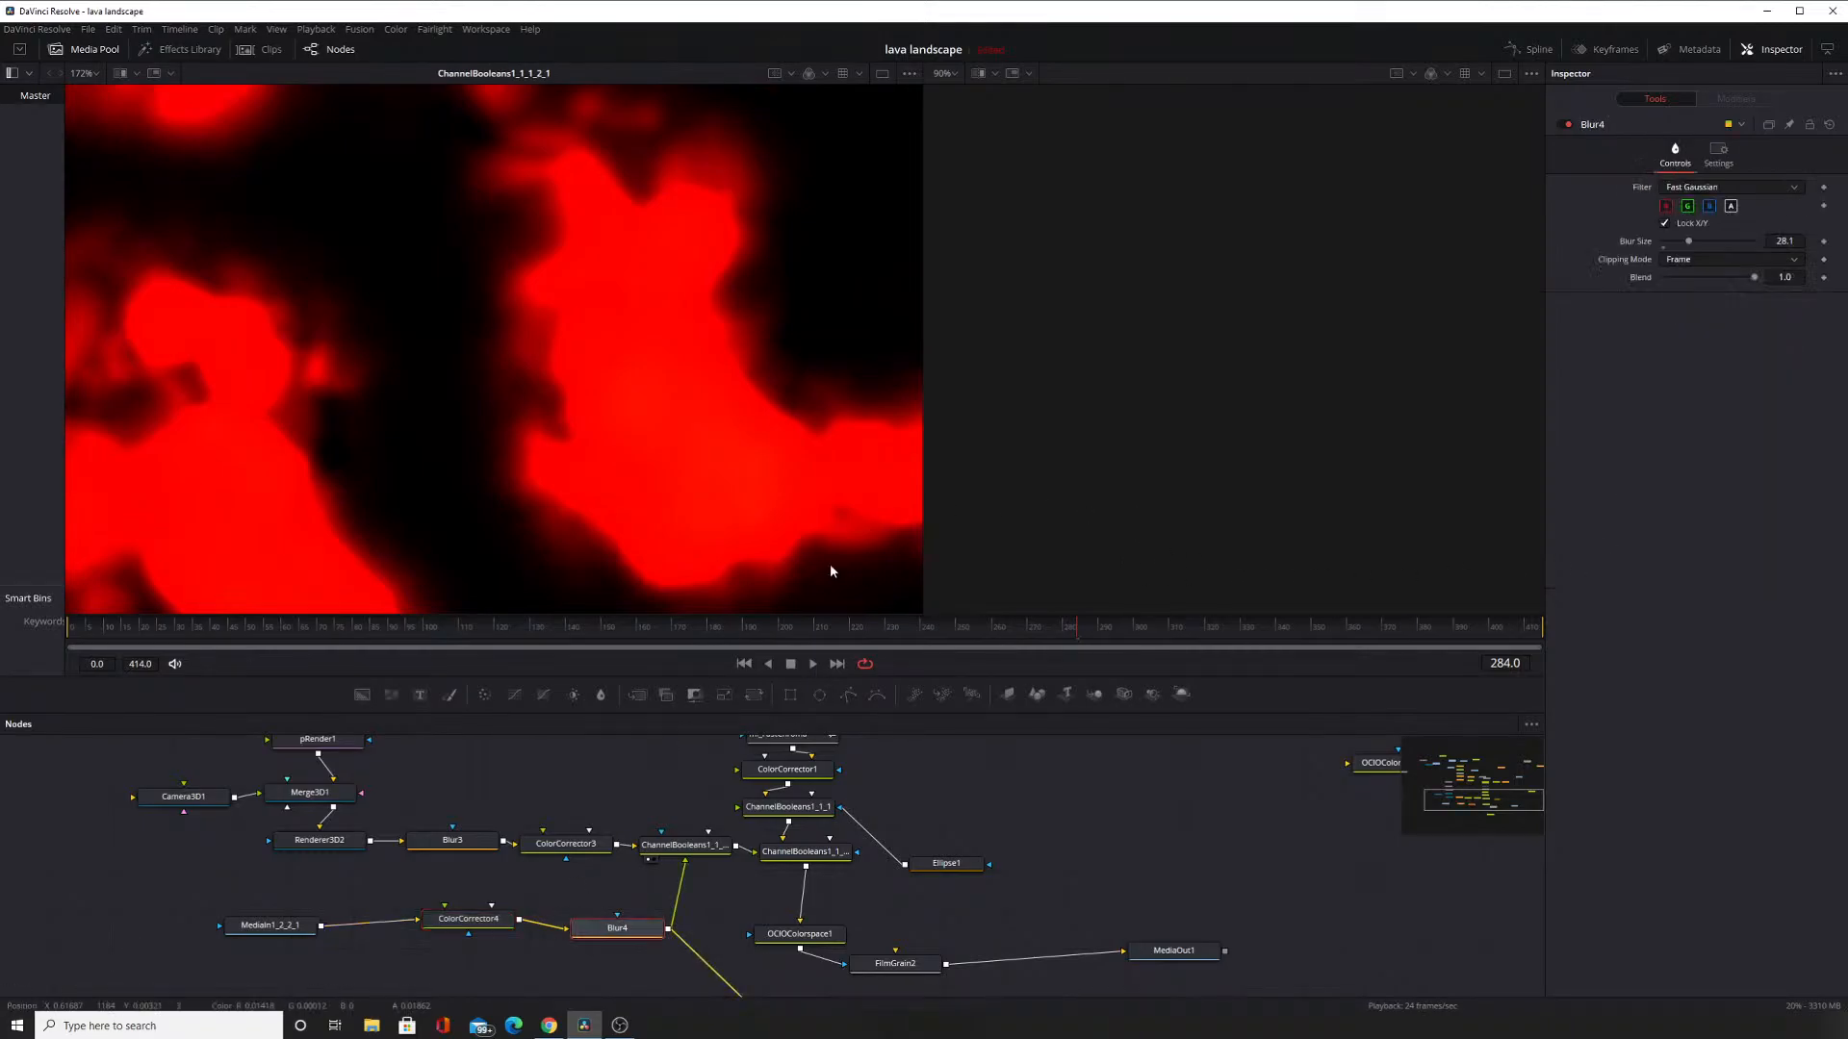
left_click(581, 942)
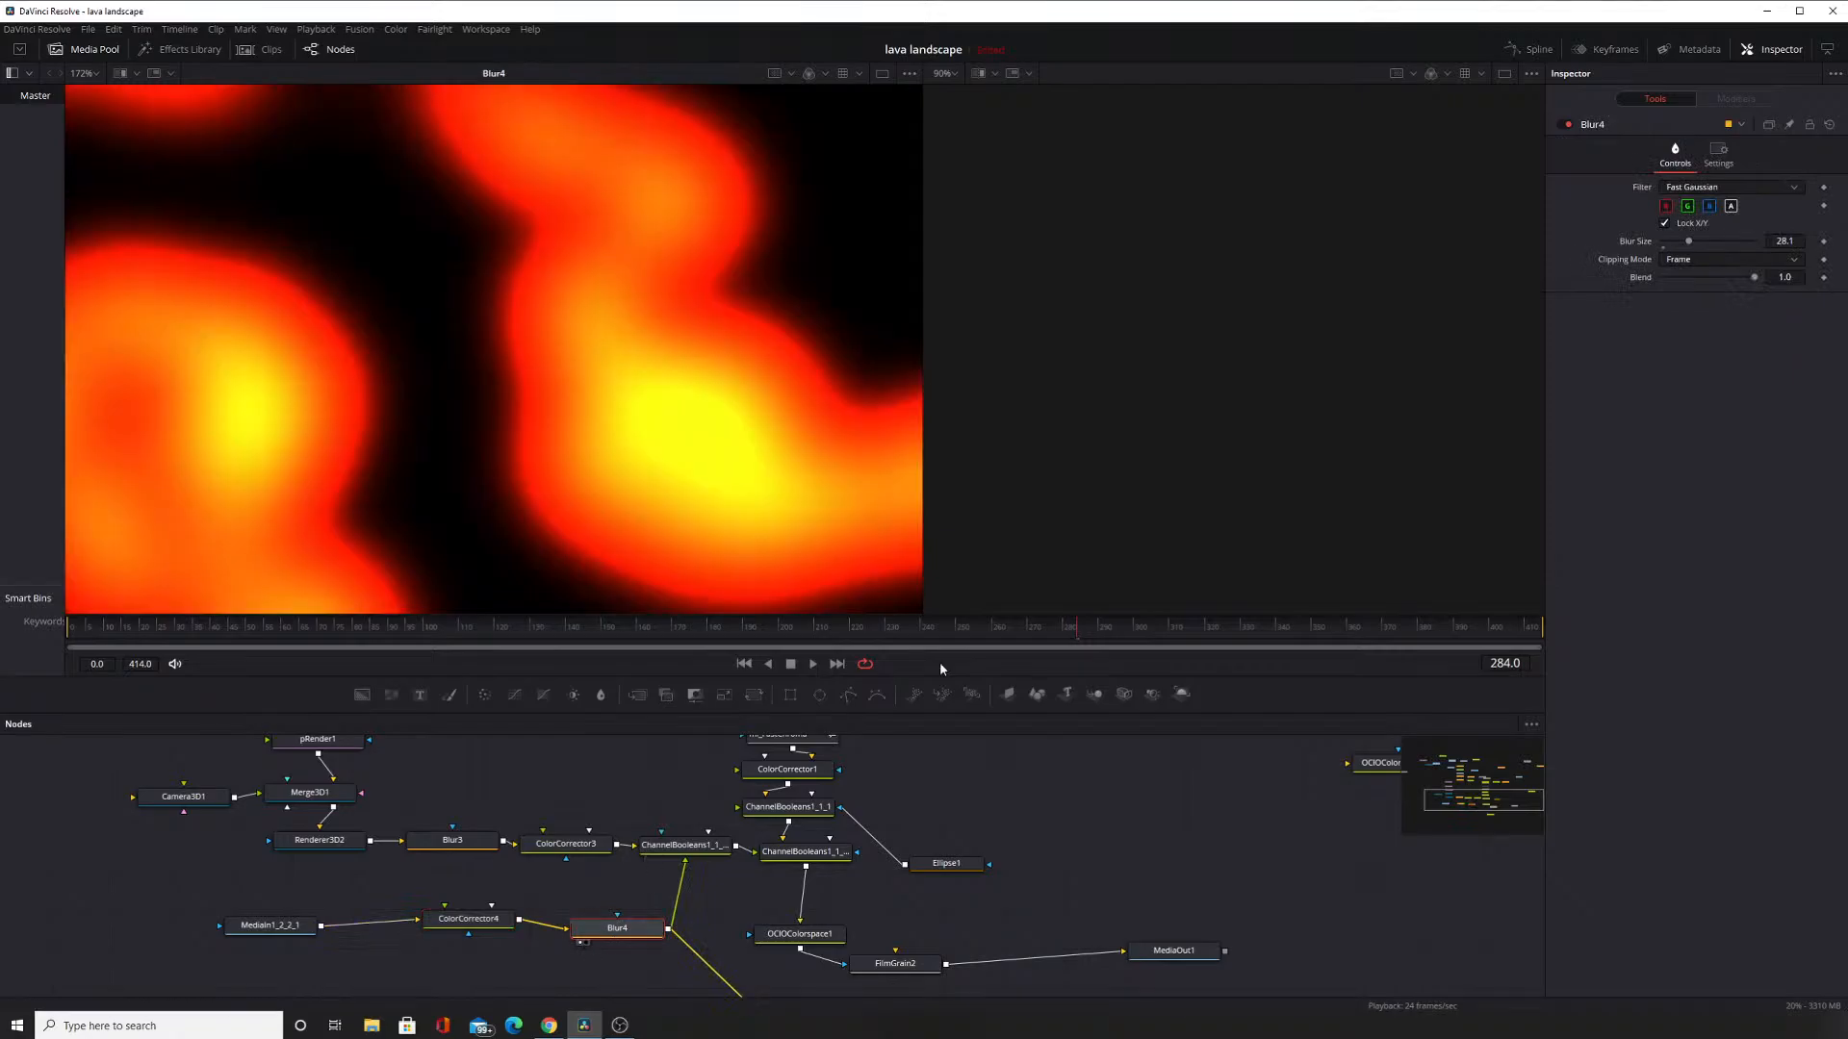
mouse_move(1689, 241)
left_mouse_down()
mouse_move(1644, 258)
mouse_move(1689, 256)
left_mouse_up()
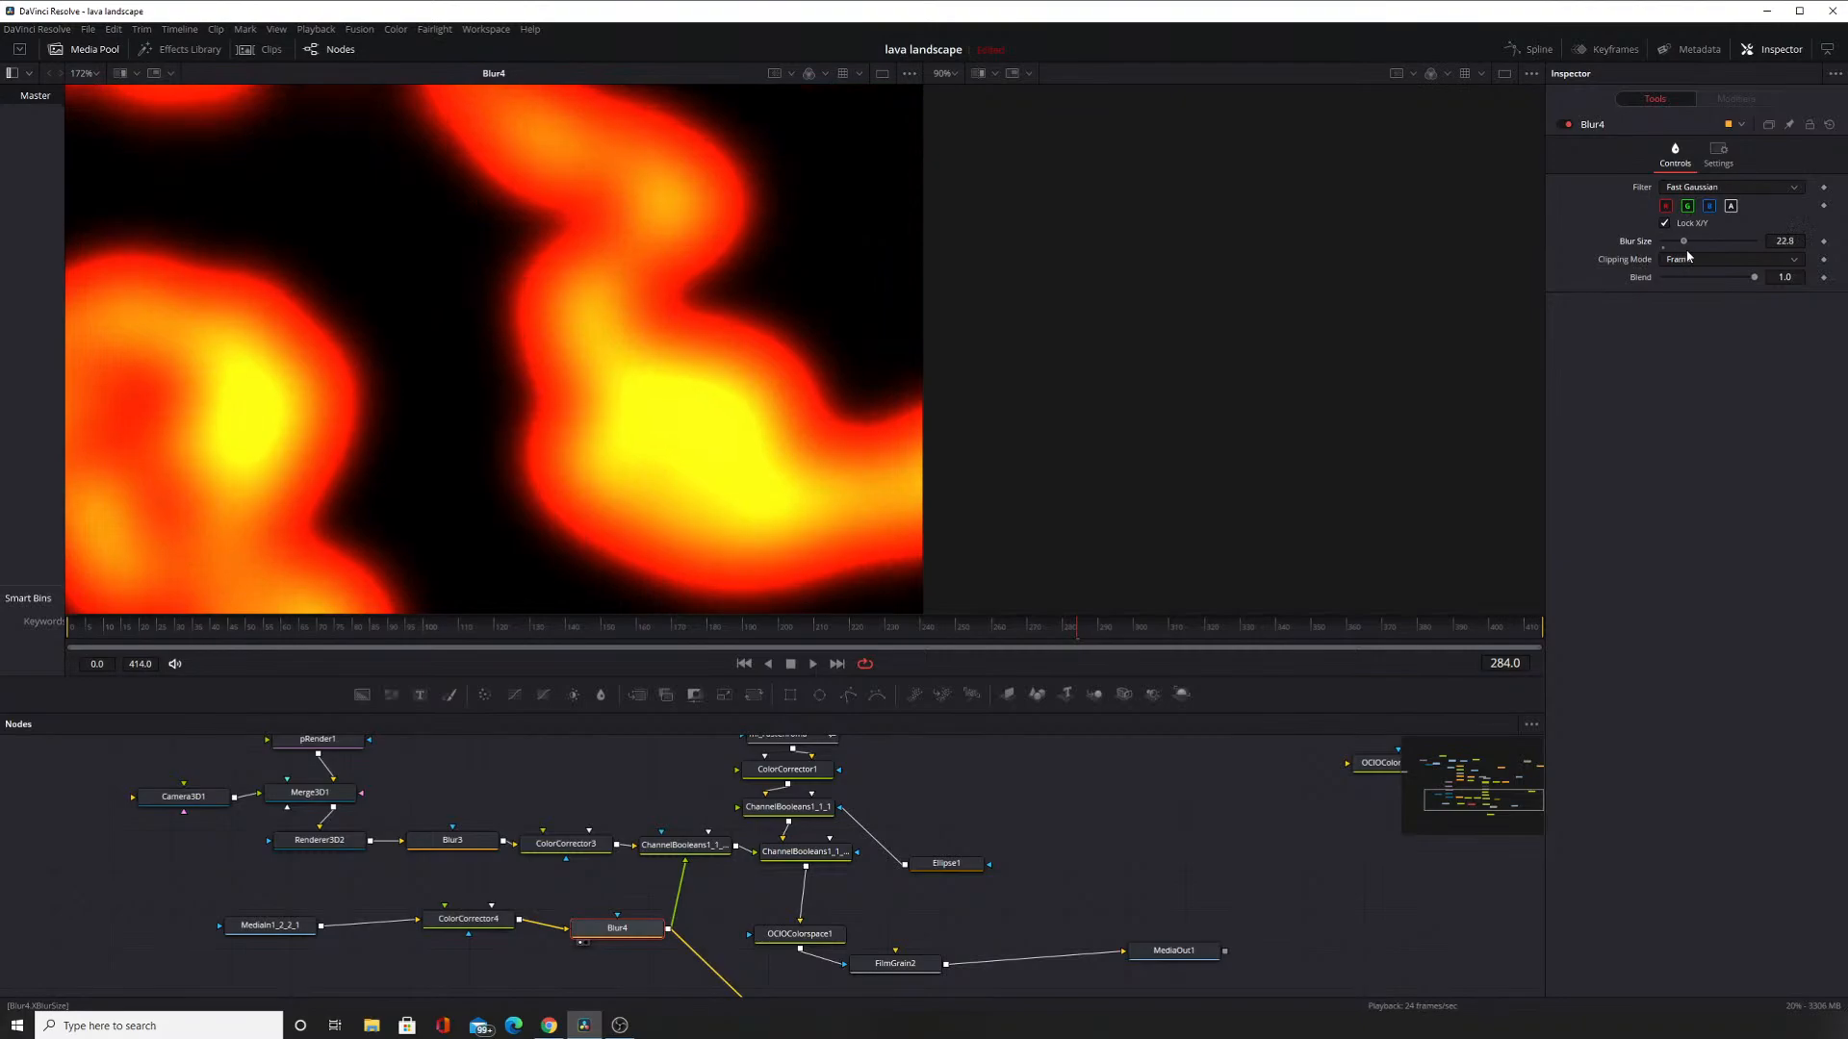
Set Blur4's blur size to 27.6 with OCIOColorspace1_4 in the viewer, and display ChannelBooleans1_1_1_2_1's output.
left_click_drag(736, 864, 721, 712)
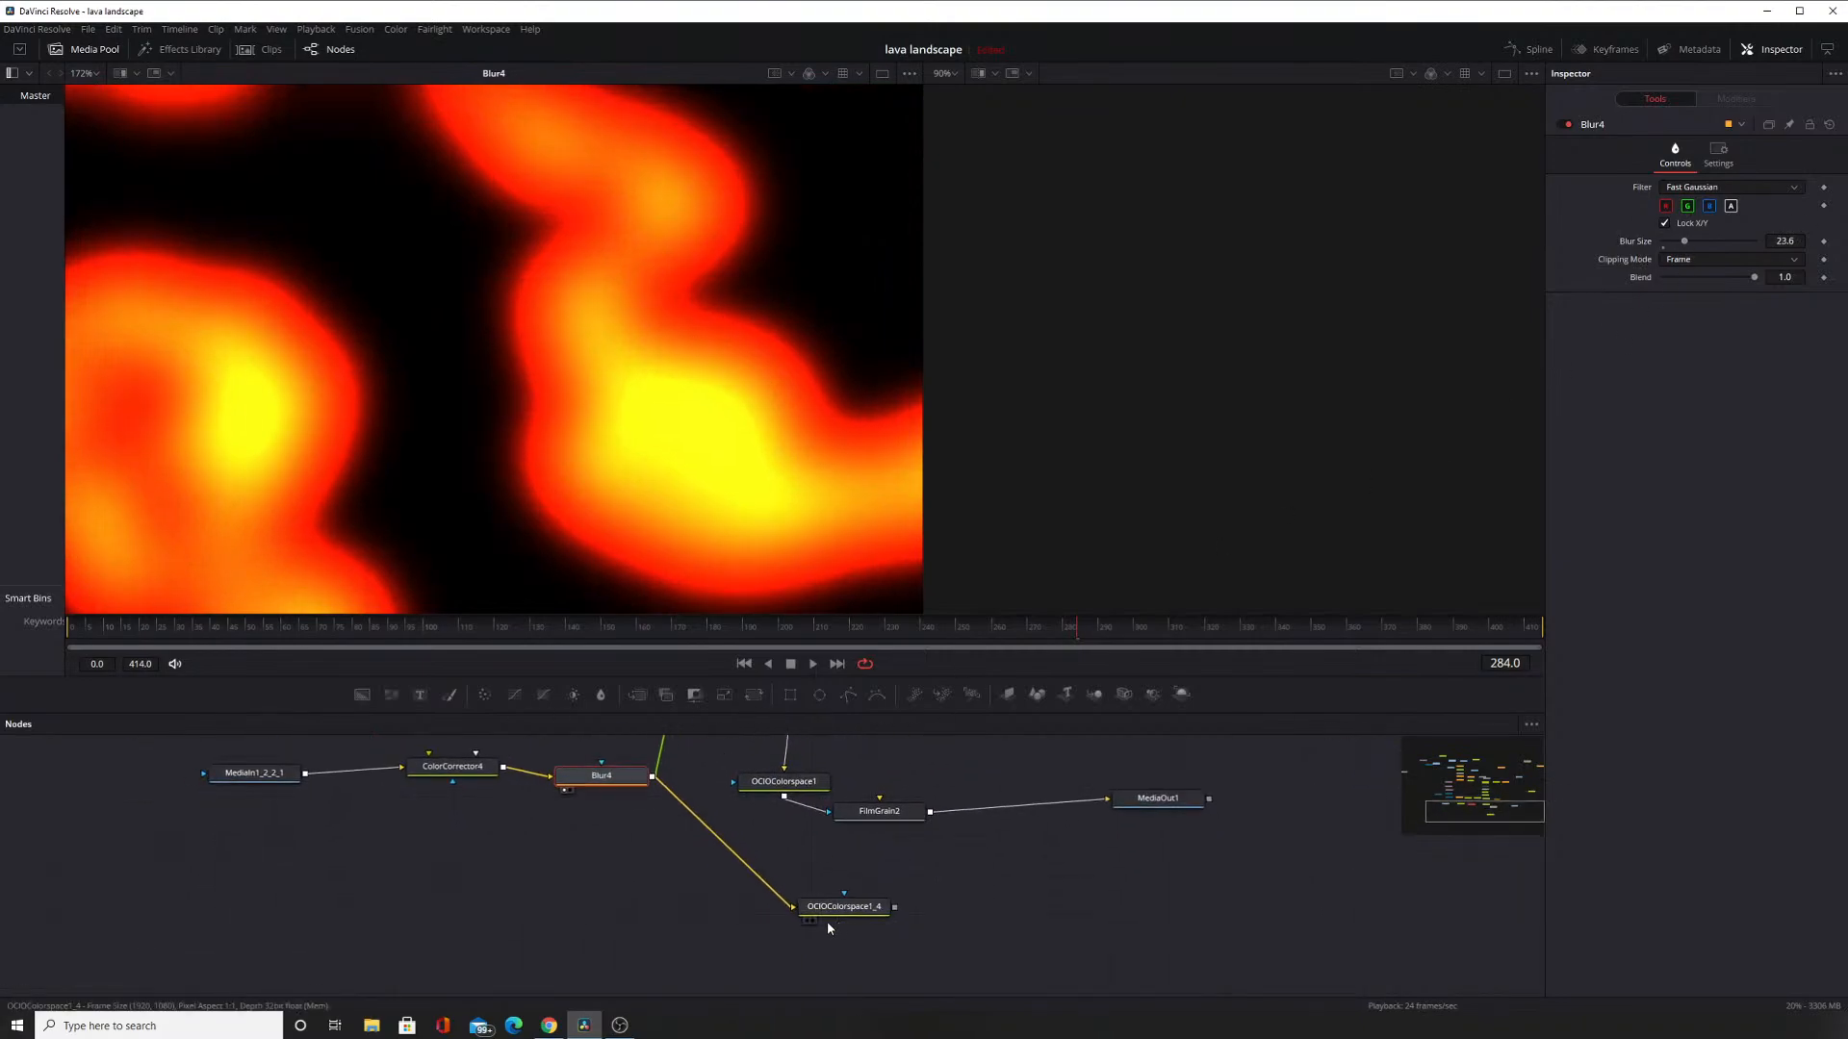
left_click(807, 921)
left_click_drag(742, 817, 812, 950)
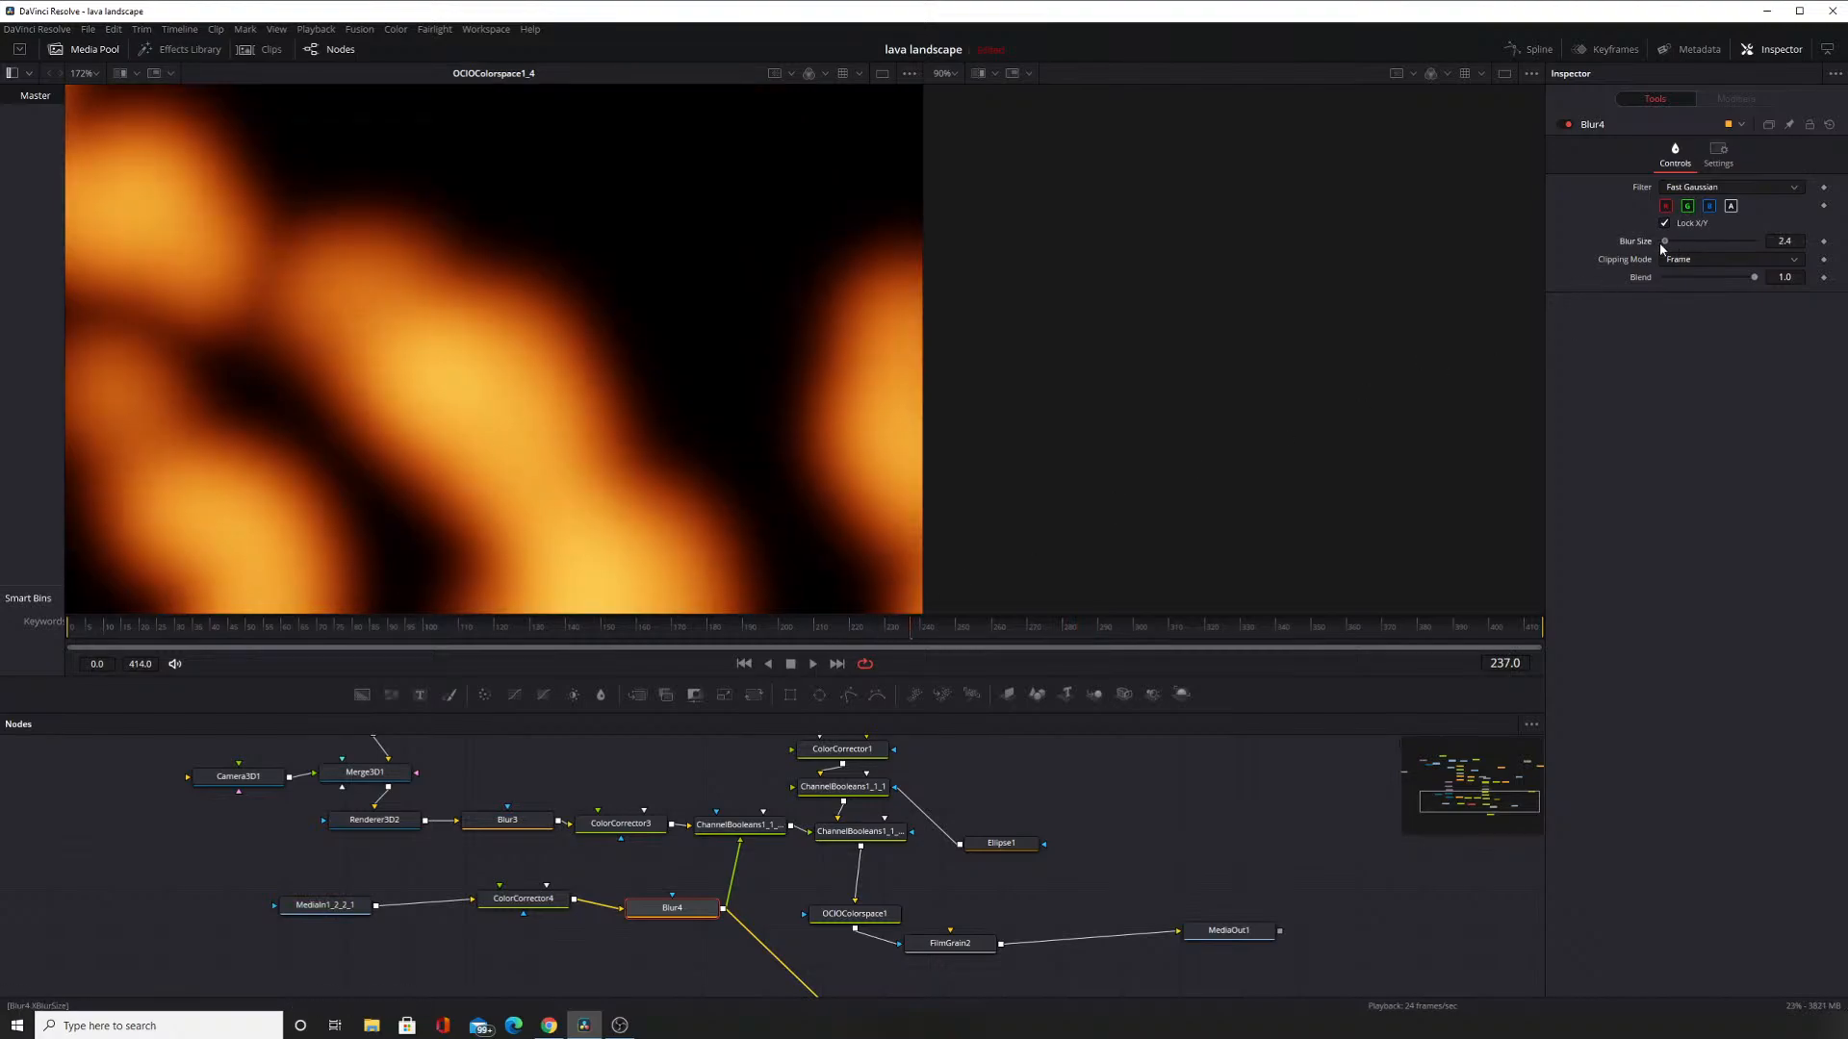
left_click_drag(1683, 241, 1696, 248)
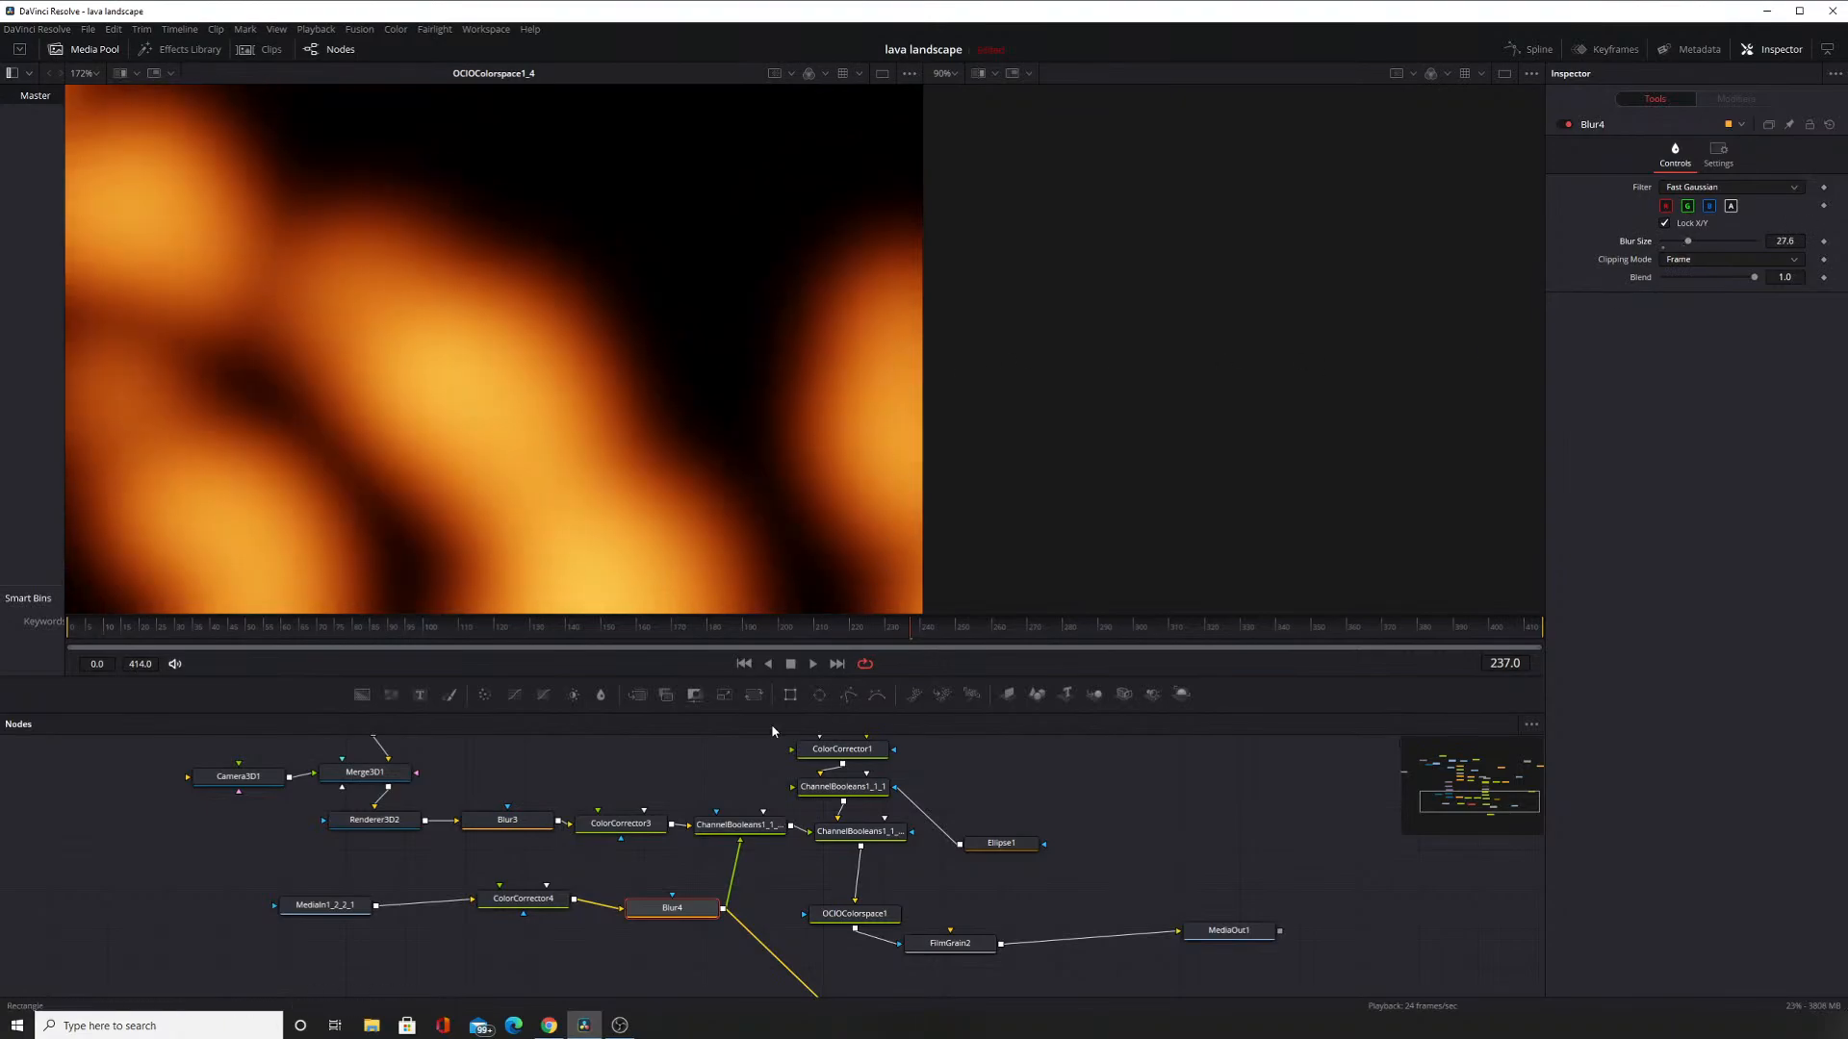
left_click(703, 839)
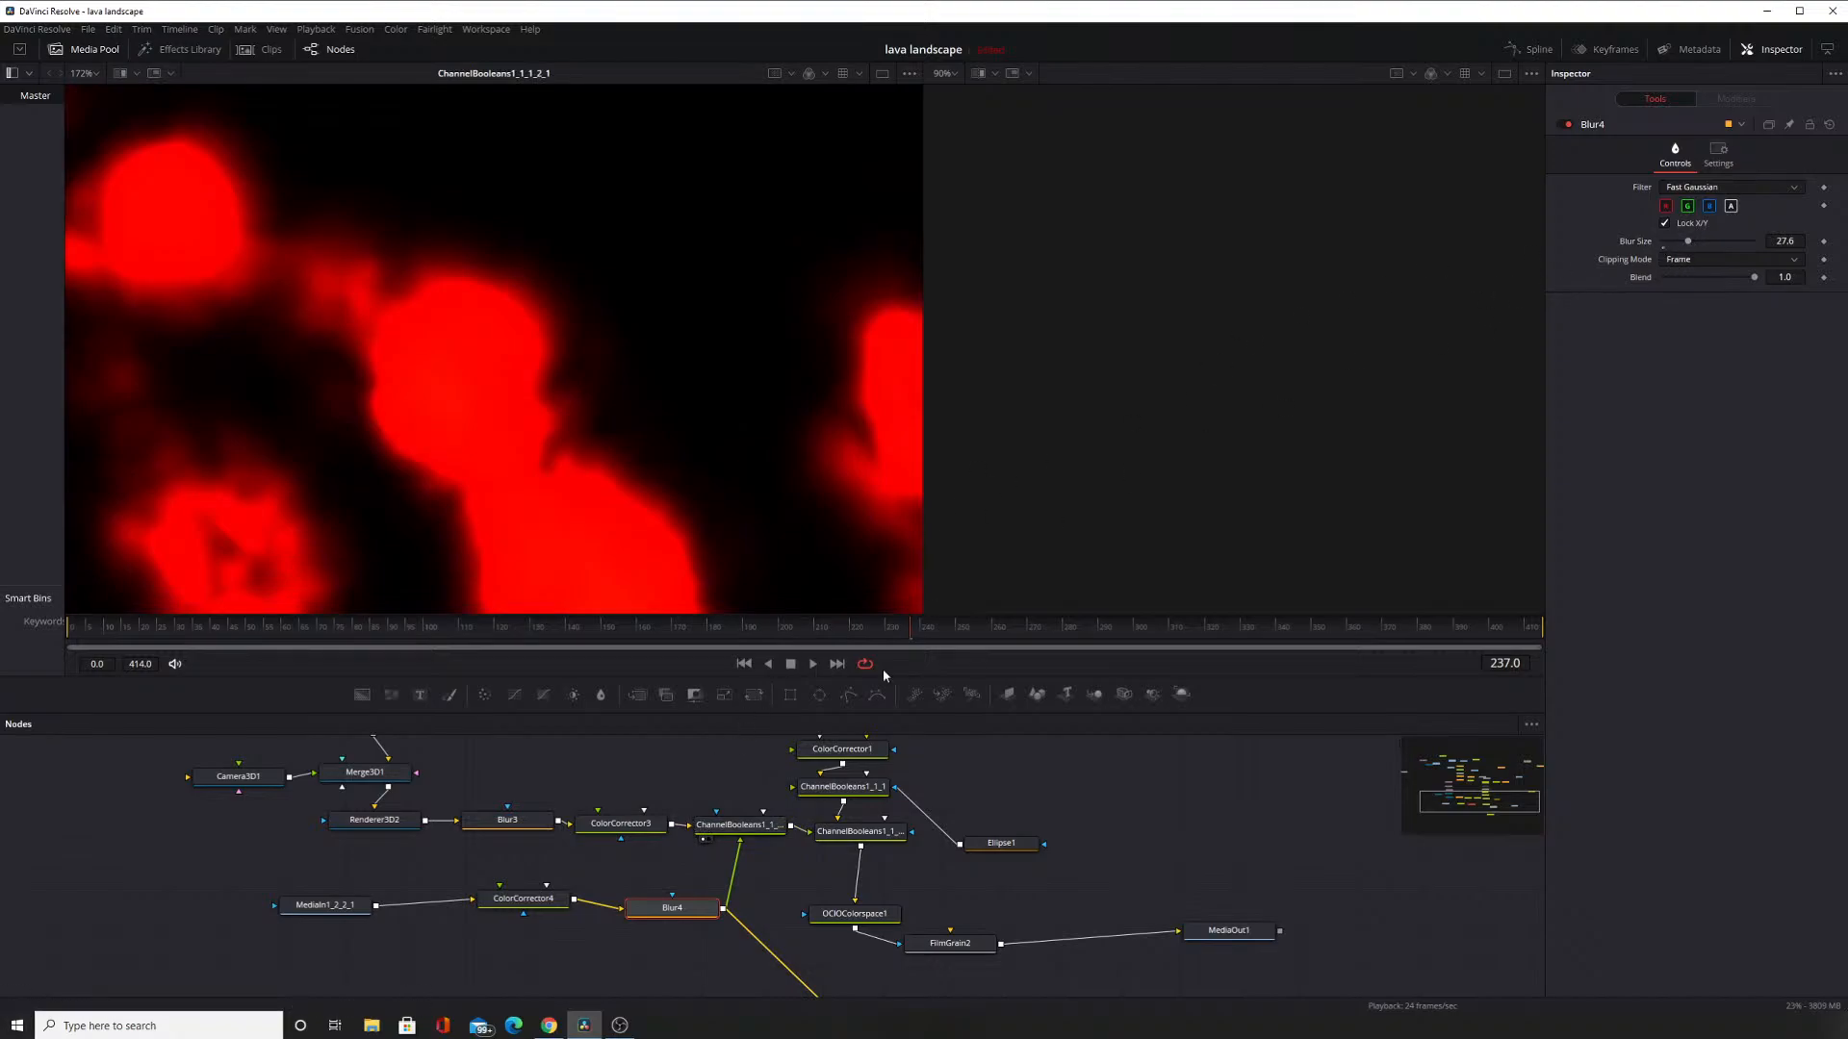
Set ColorCorrector4's gain to 0.5, show OCIOColorspace1's output in the viewer, and raise the gain to 0.94.
left_click(633, 827)
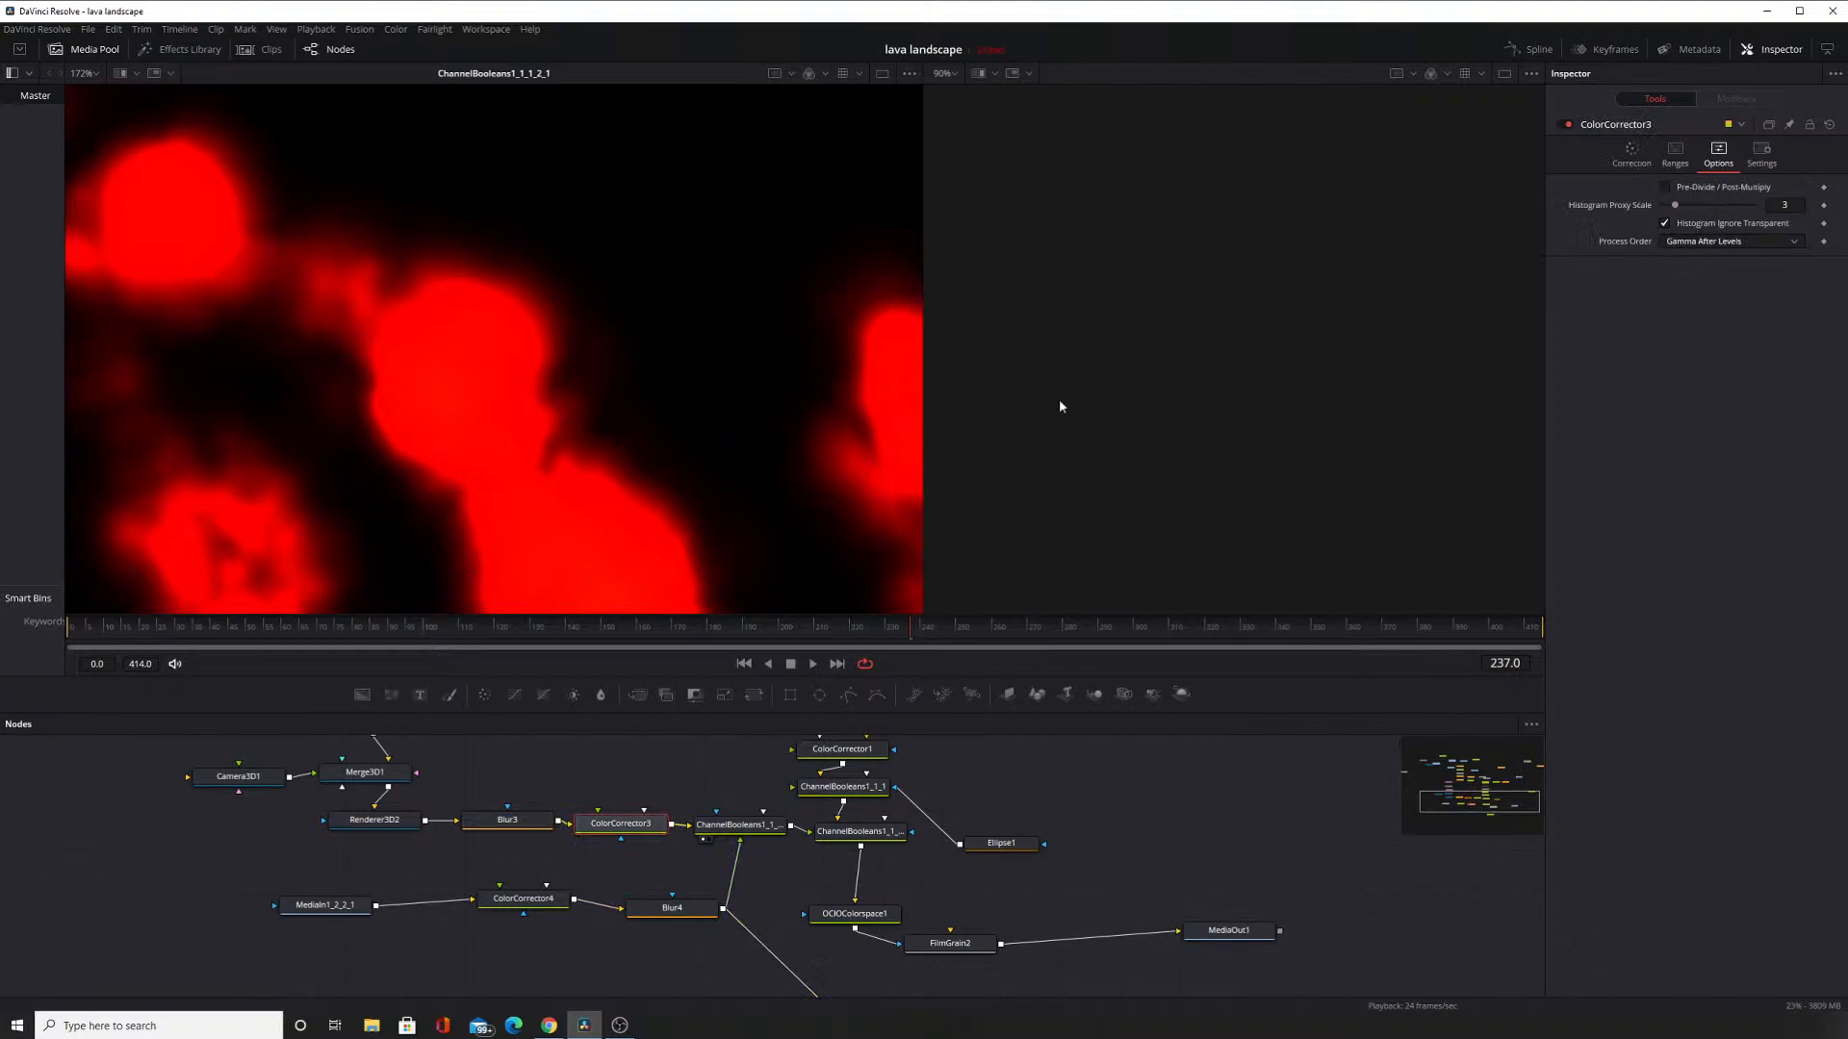
left_click(519, 905)
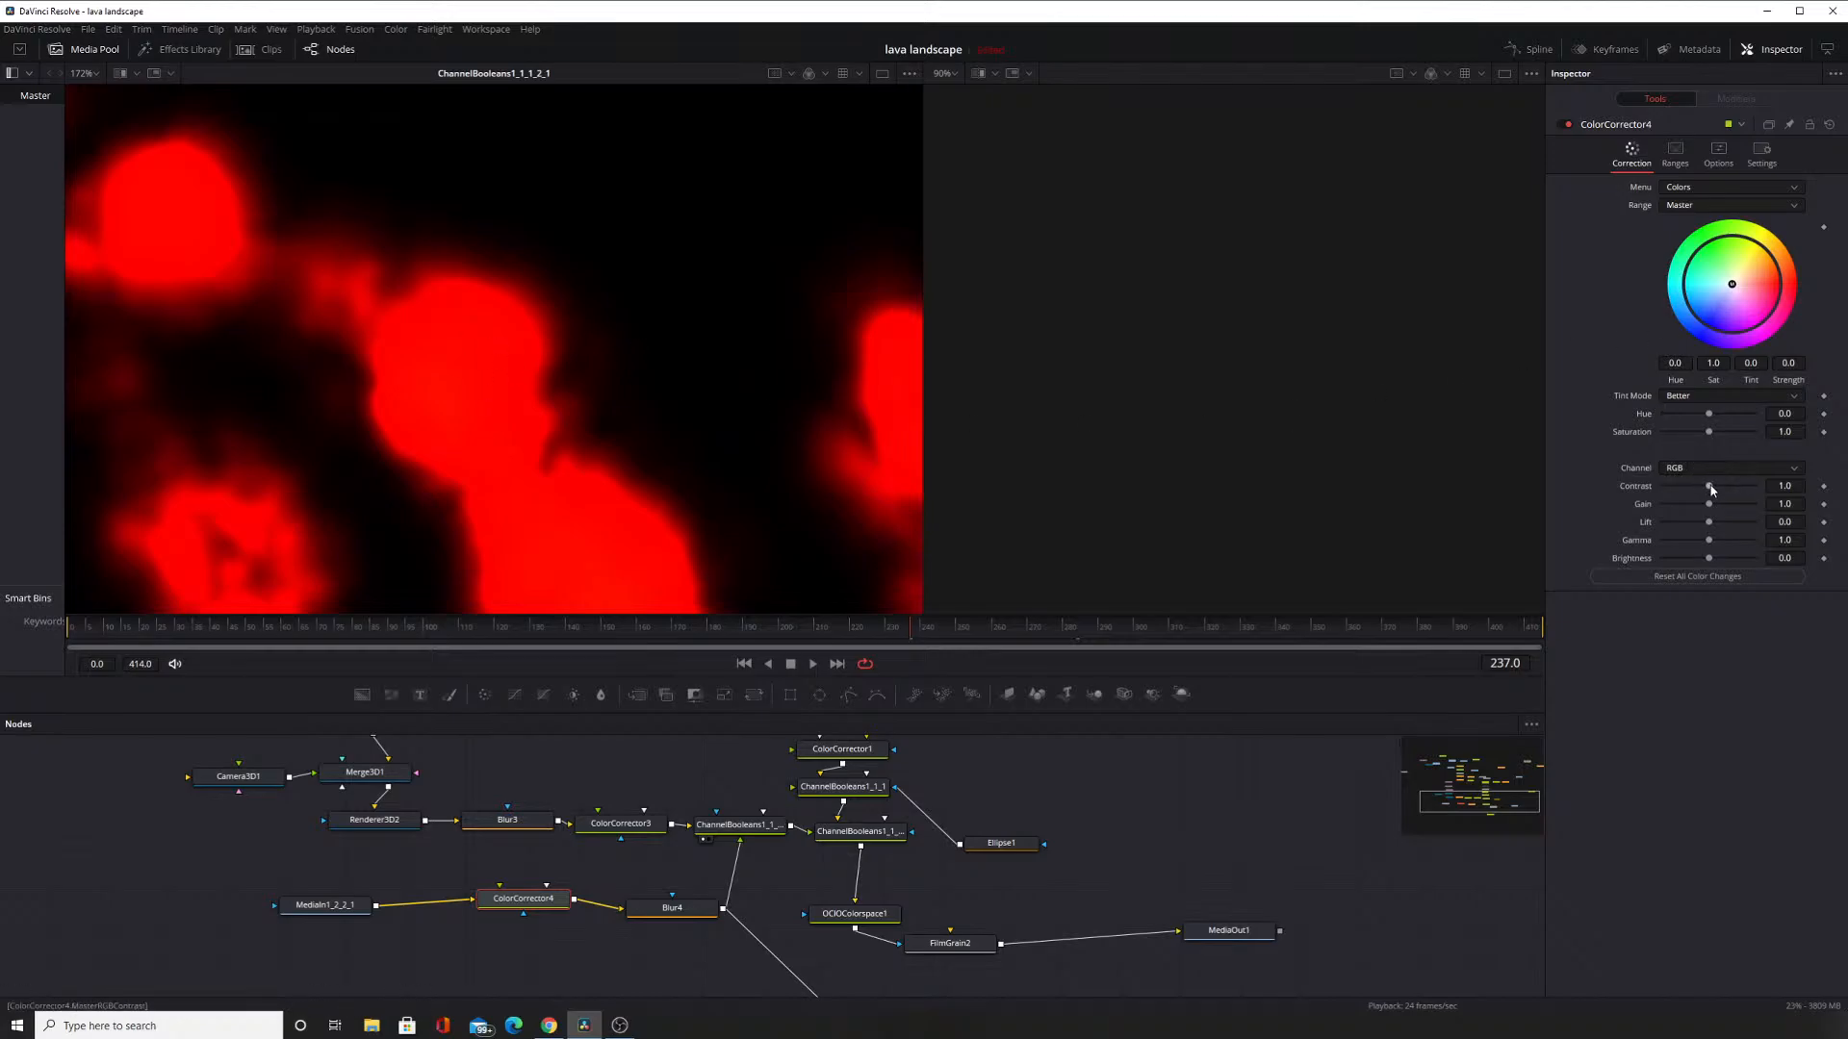
mouse_move(1710, 489)
left_mouse_down()
mouse_move(1730, 490)
mouse_move(1667, 505)
mouse_move(1685, 507)
left_mouse_up()
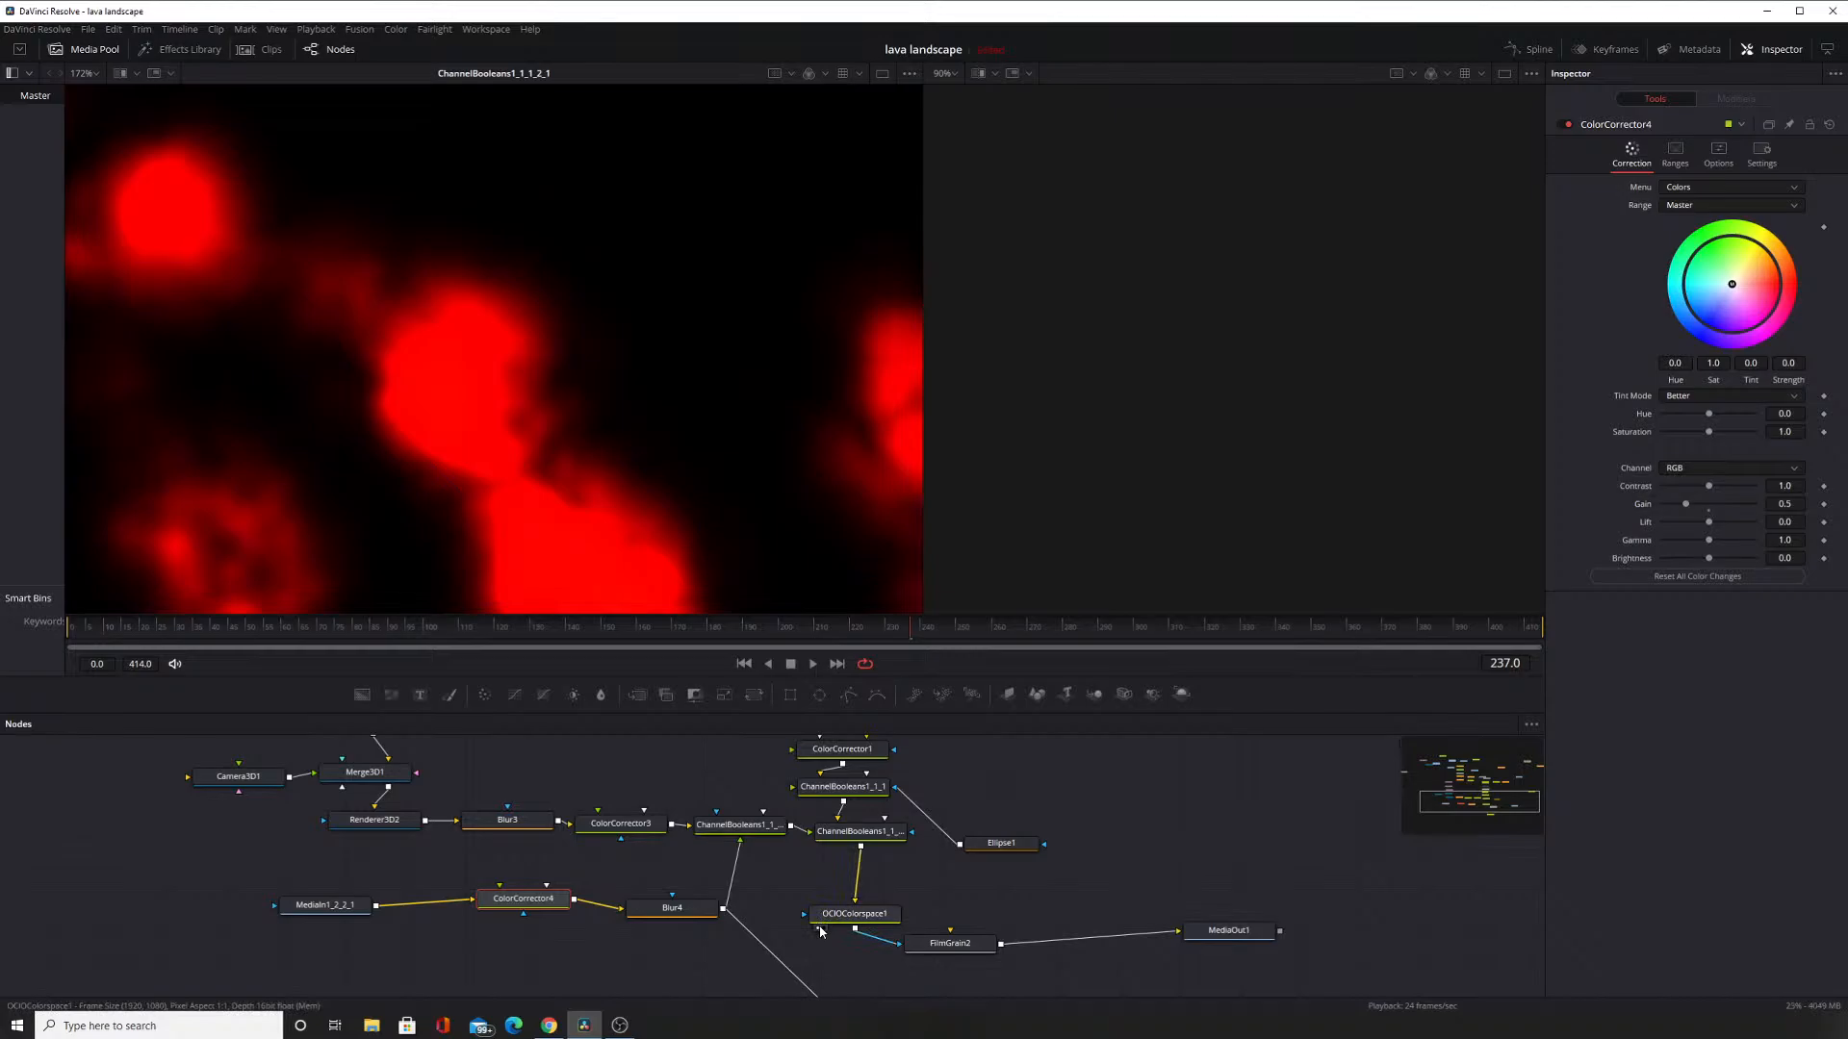
key("1")
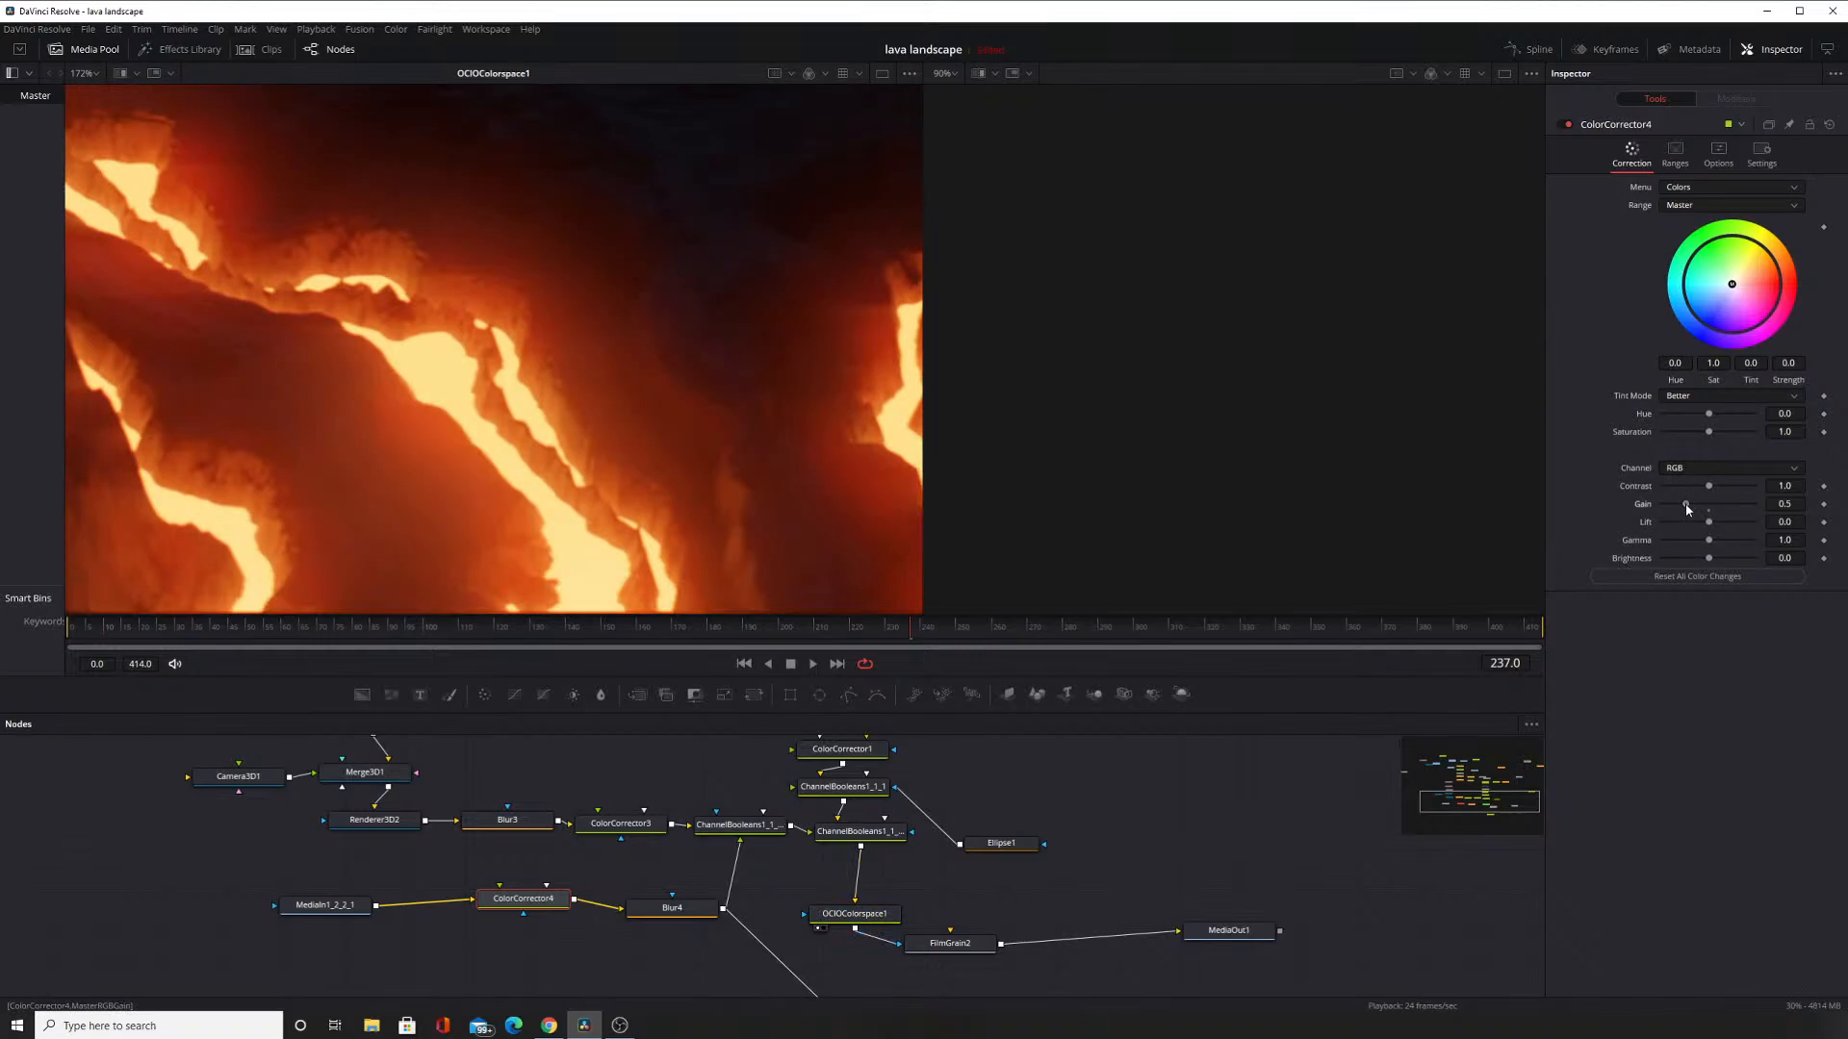
mouse_move(1686, 505)
left_mouse_down()
mouse_move(1756, 512)
mouse_move(1707, 513)
left_mouse_up()
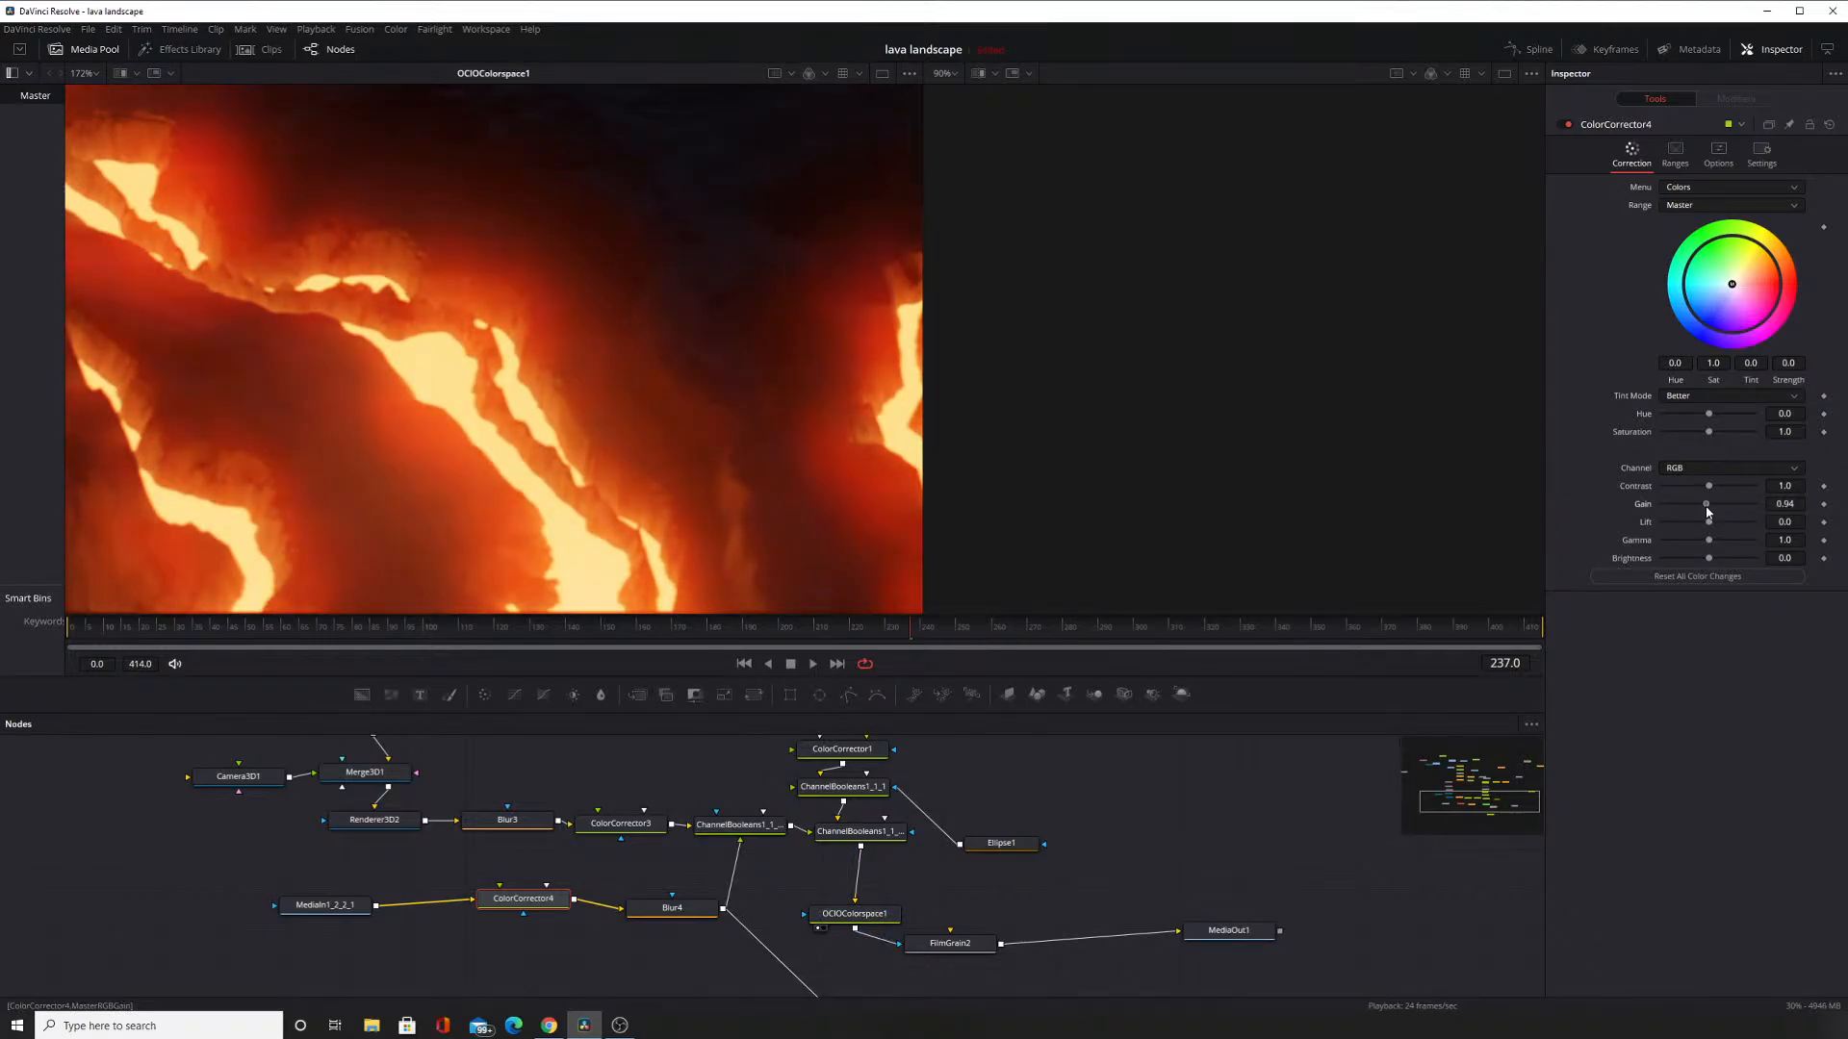
Examine the red glow around the lava streams across the landscape composite, both close up and in the full frame.
scroll(787, 424, "down", 2)
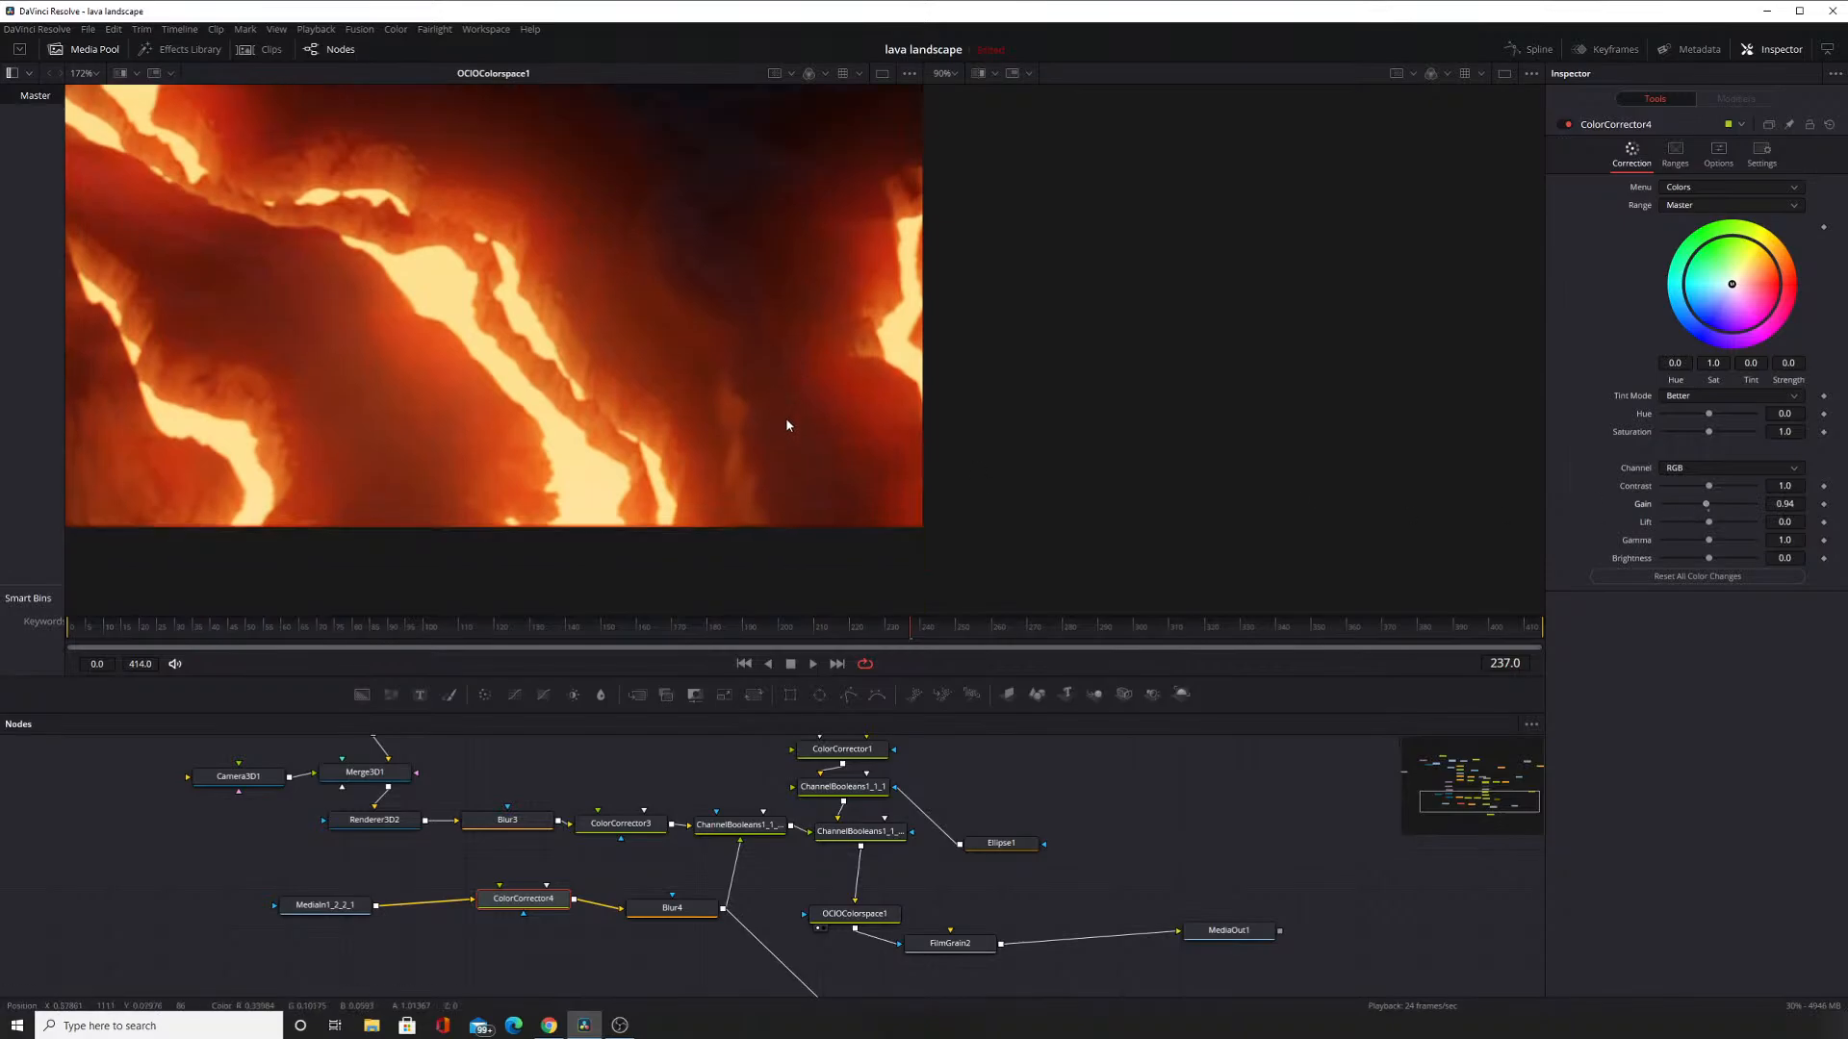
scroll(768, 410, "down", 3)
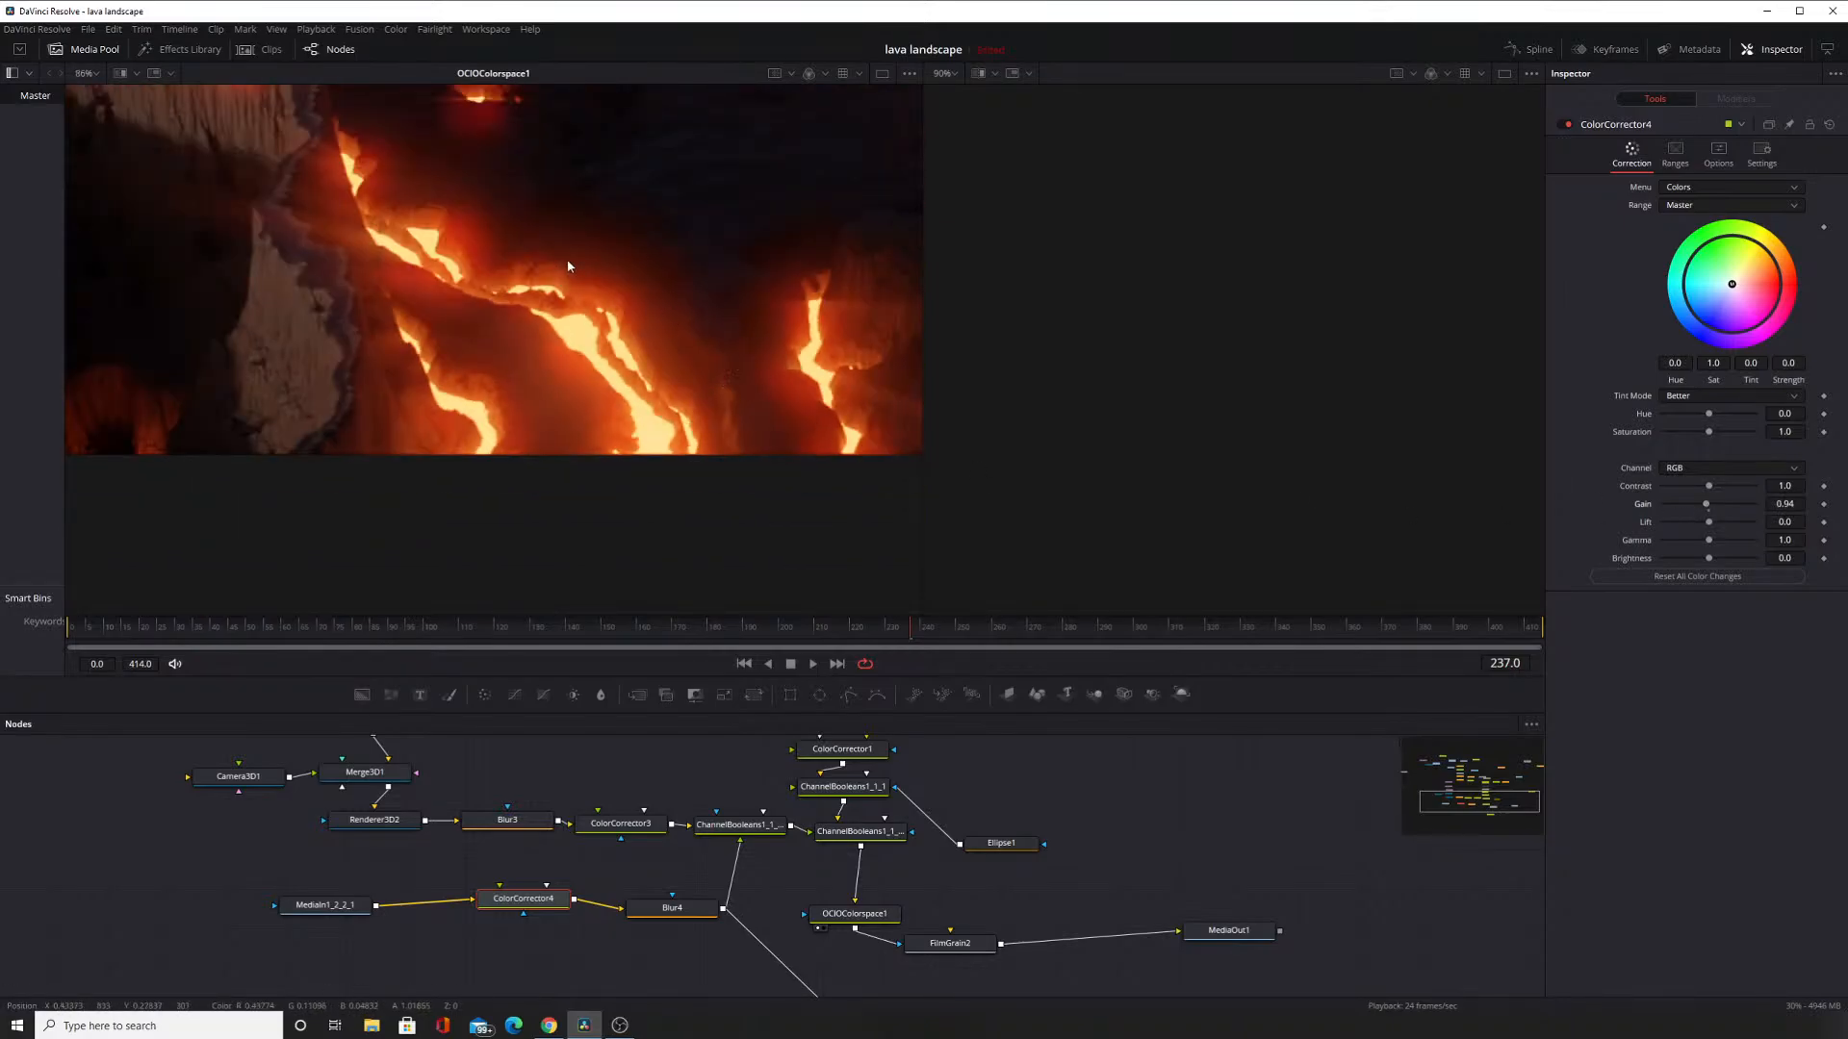
left_click_drag(568, 266, 581, 417)
left_click_drag(477, 198, 456, 344)
scroll(561, 190, "up", 1)
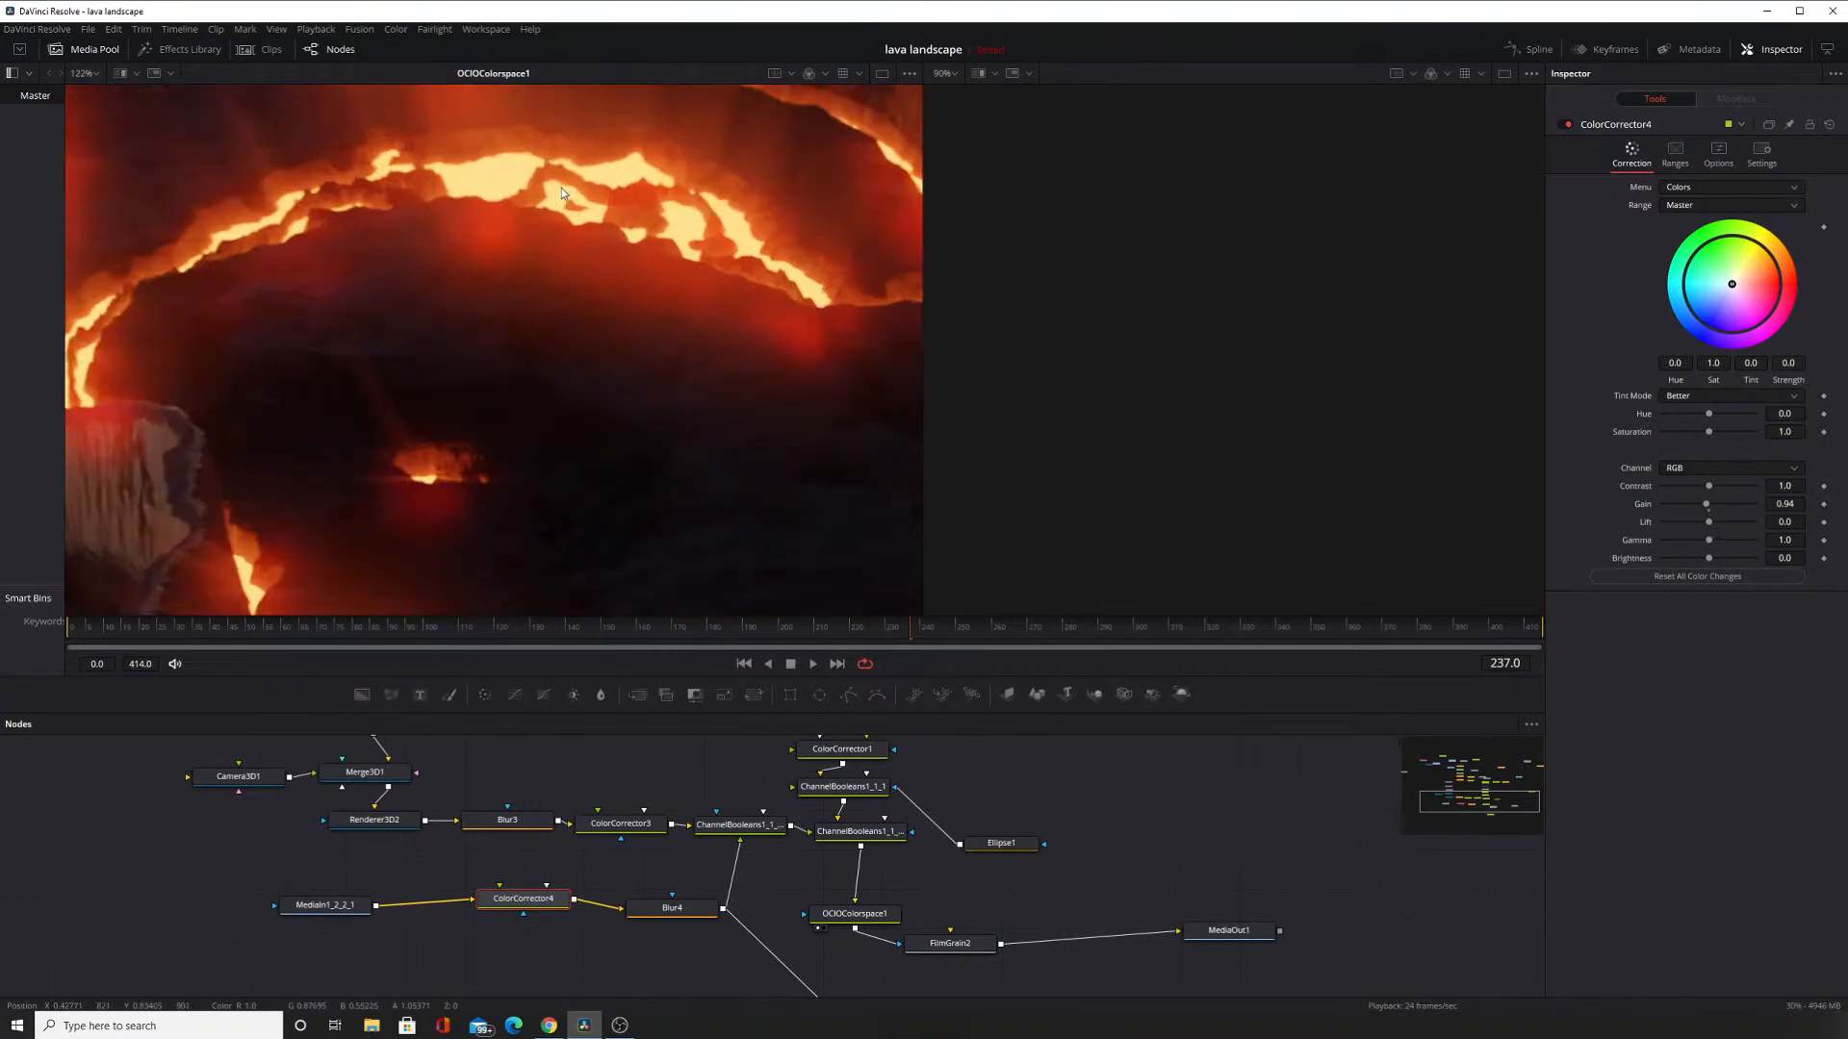
left_click_drag(470, 162, 535, 310)
scroll(403, 399, "up", 1)
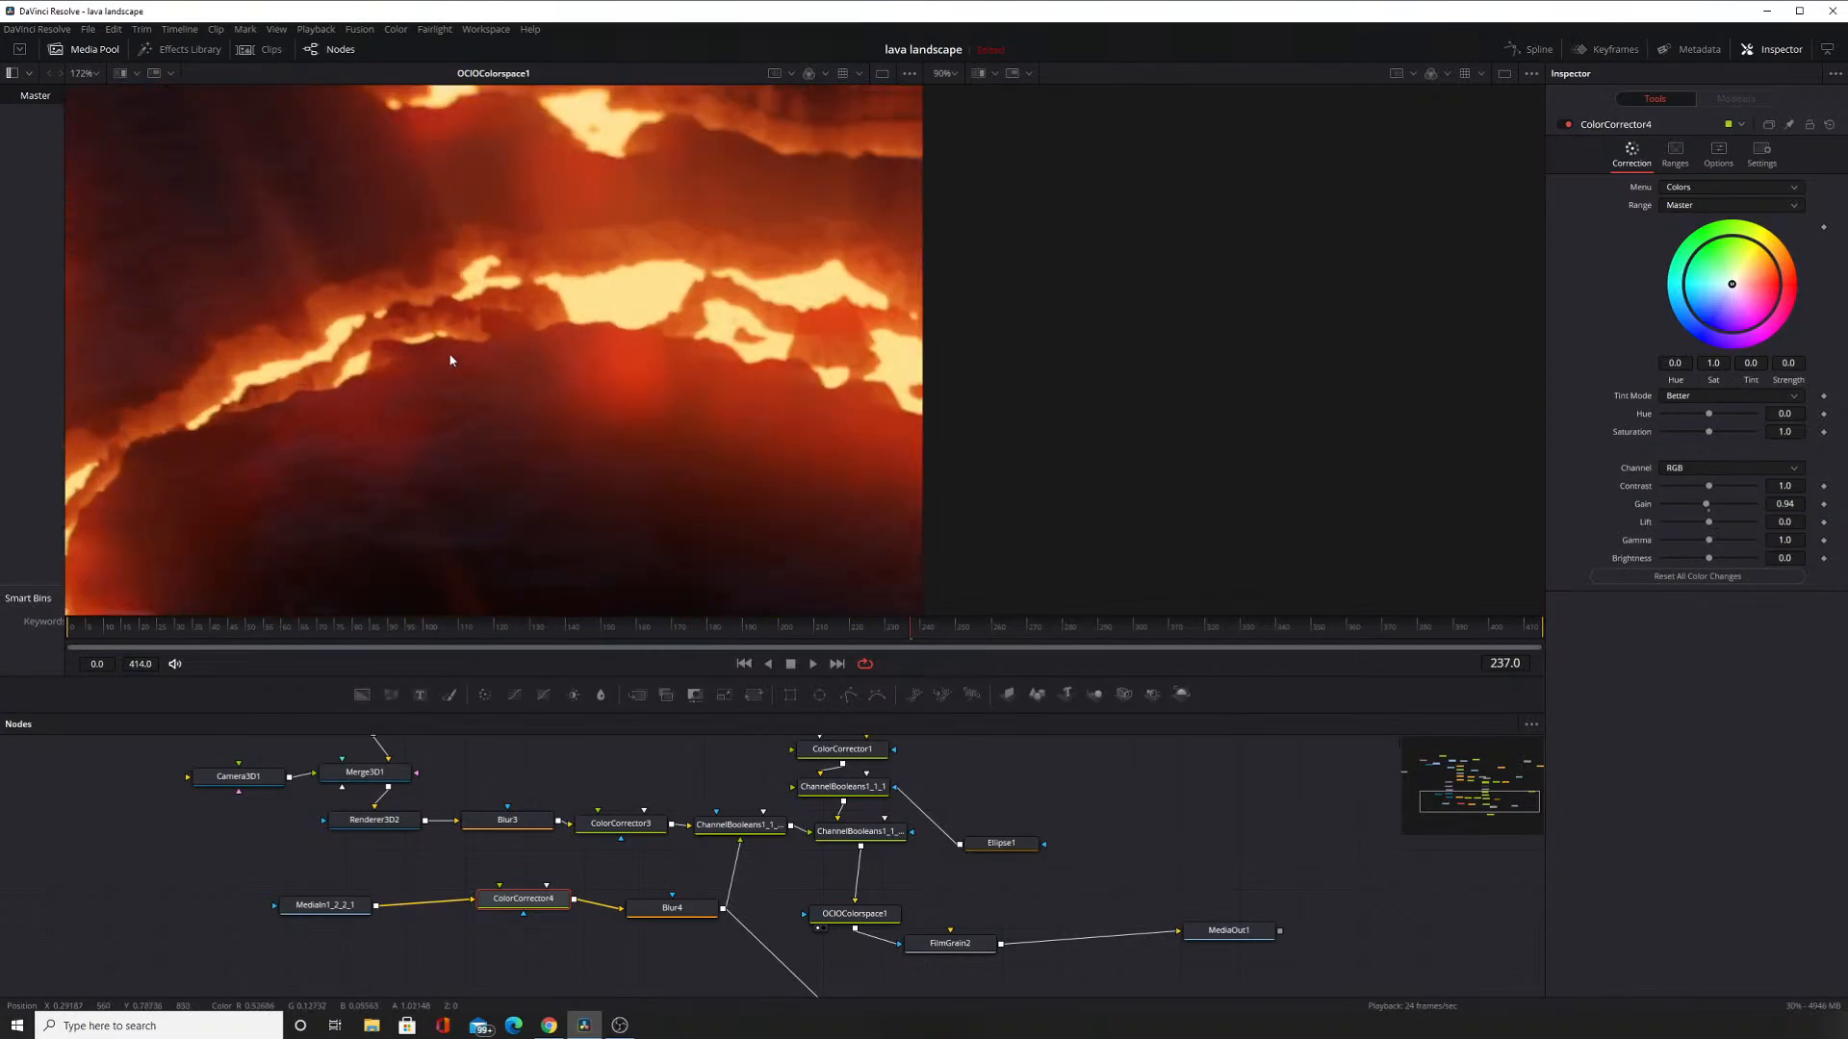
left_click_drag(451, 360, 716, 483)
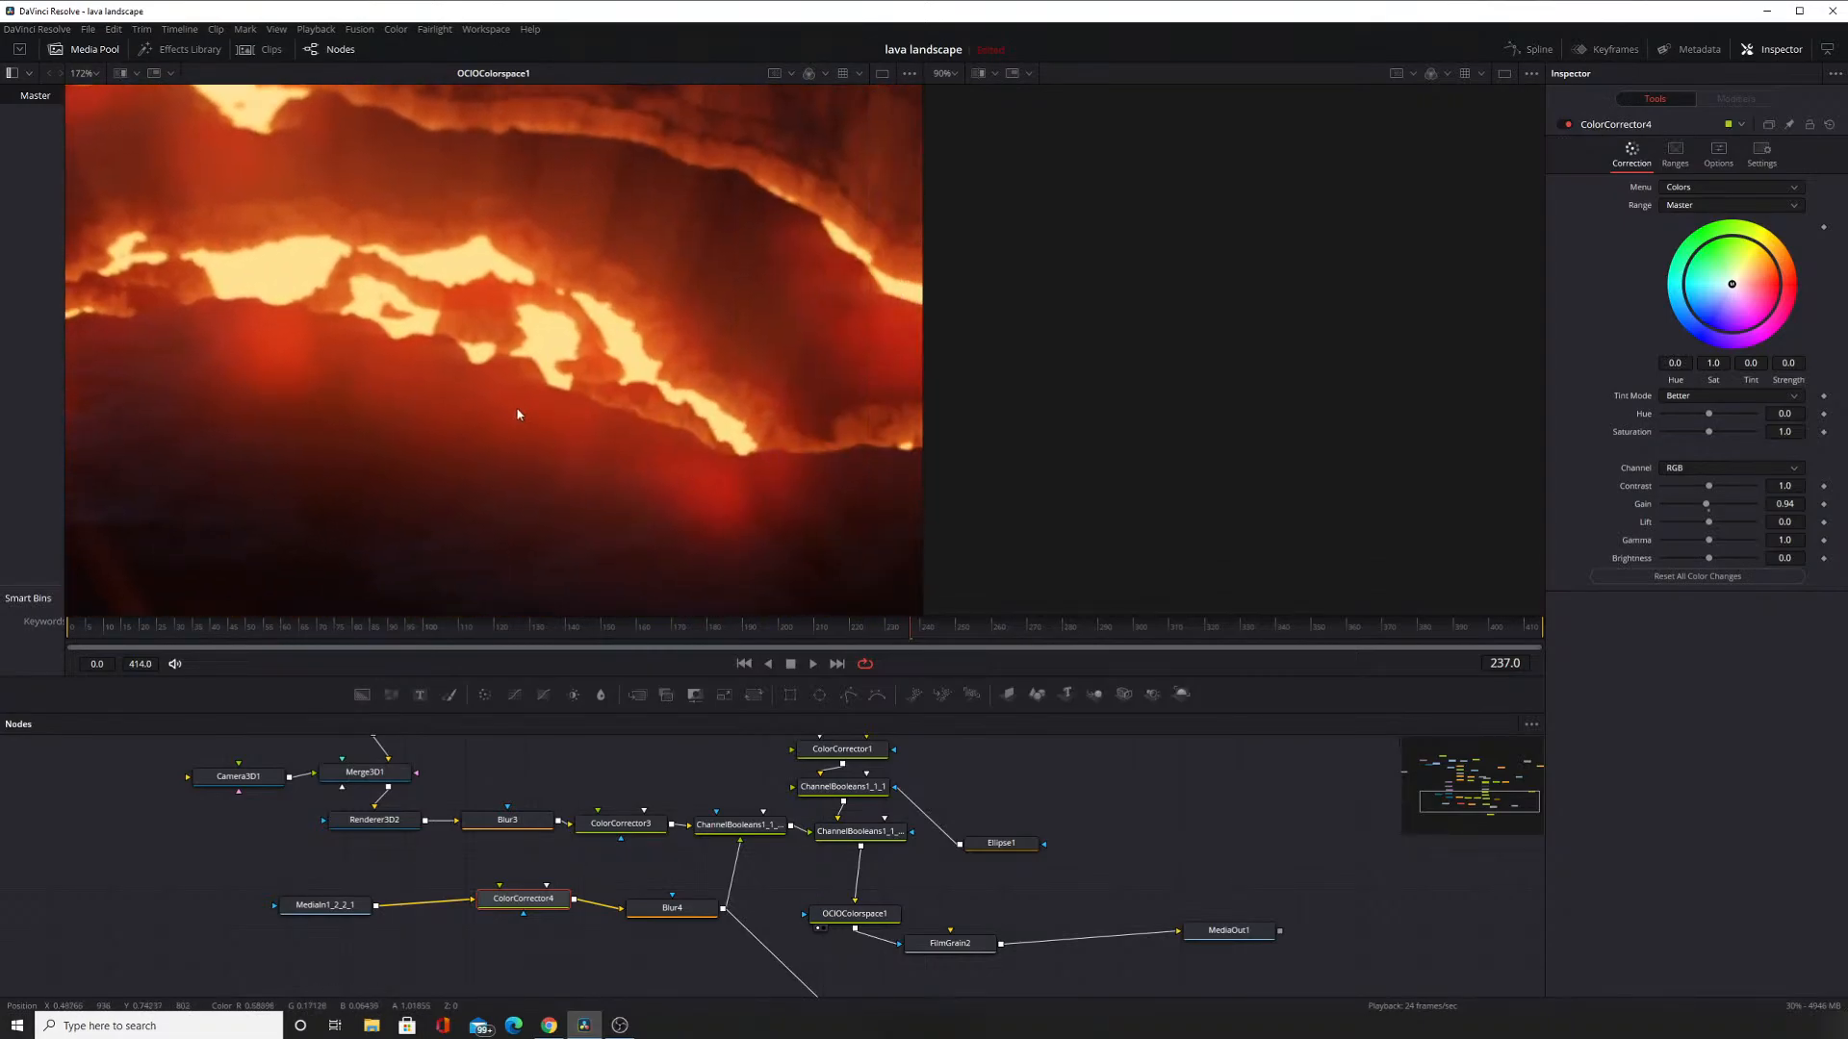
left_click_drag(681, 415, 357, 386)
scroll(669, 386, "down", 3)
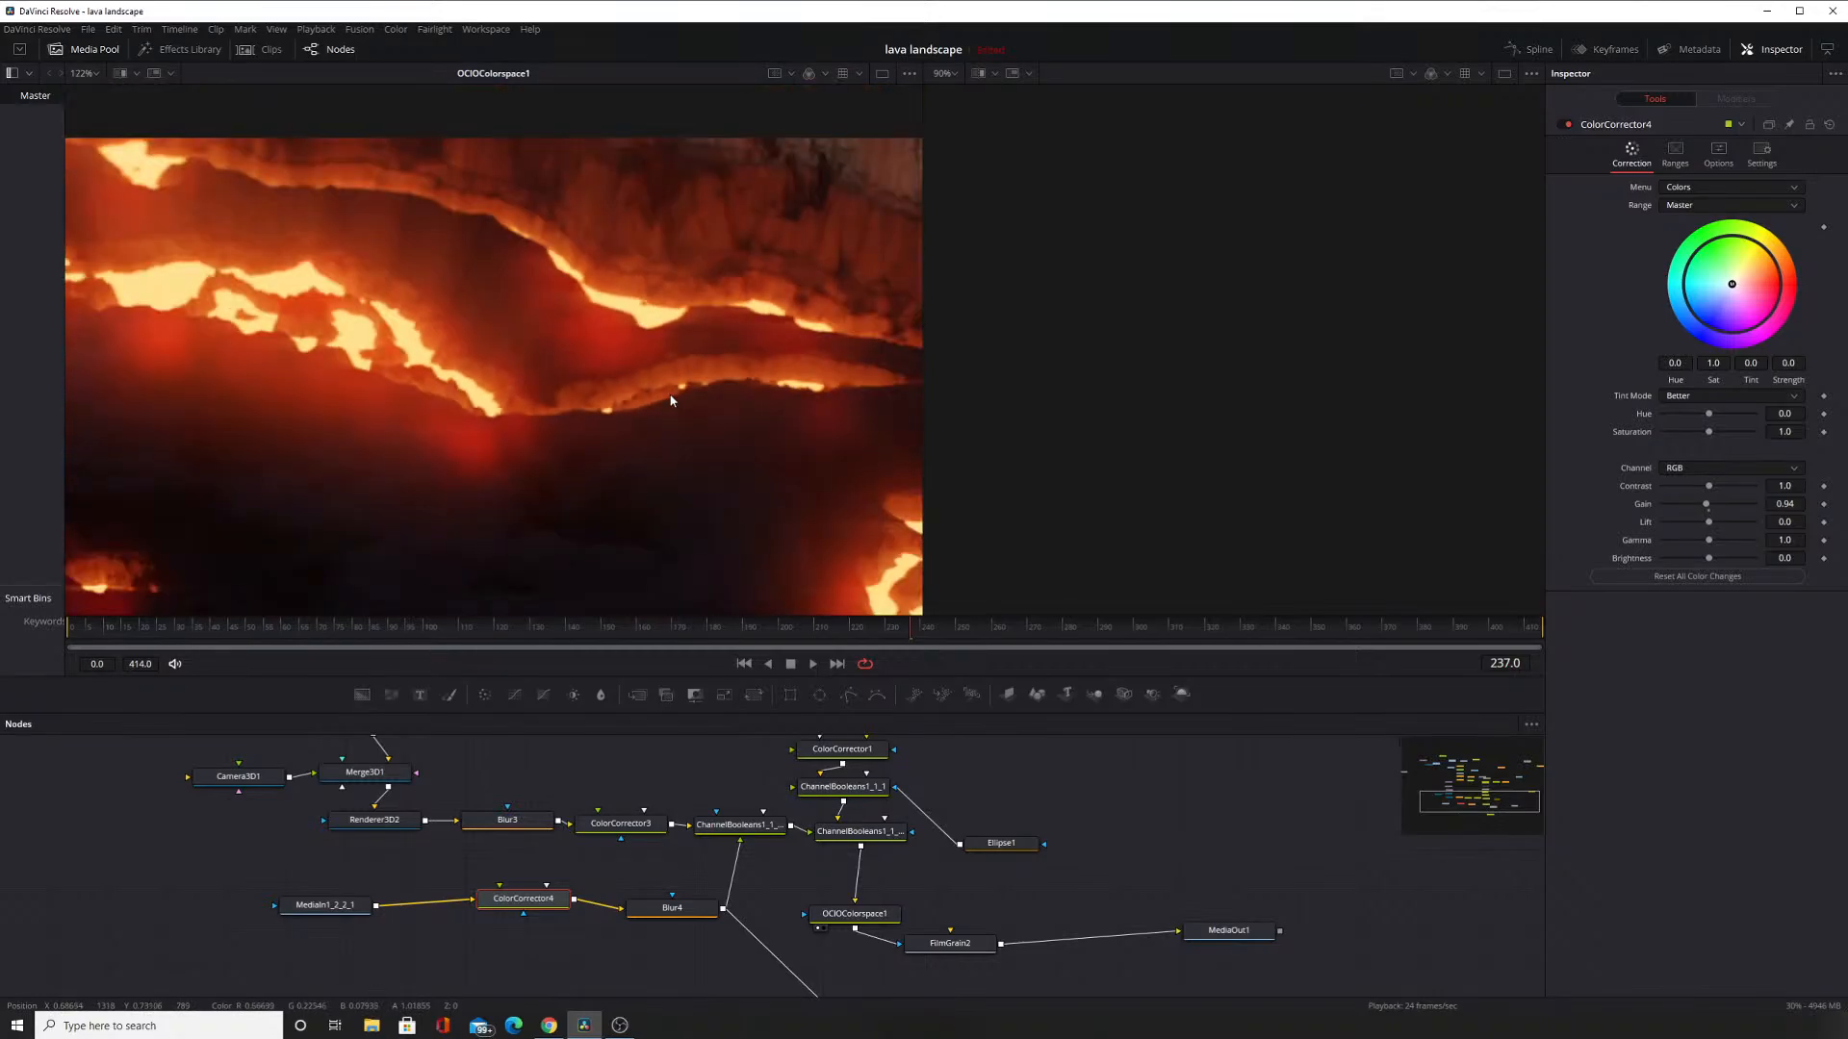
left_click_drag(653, 491, 599, 283)
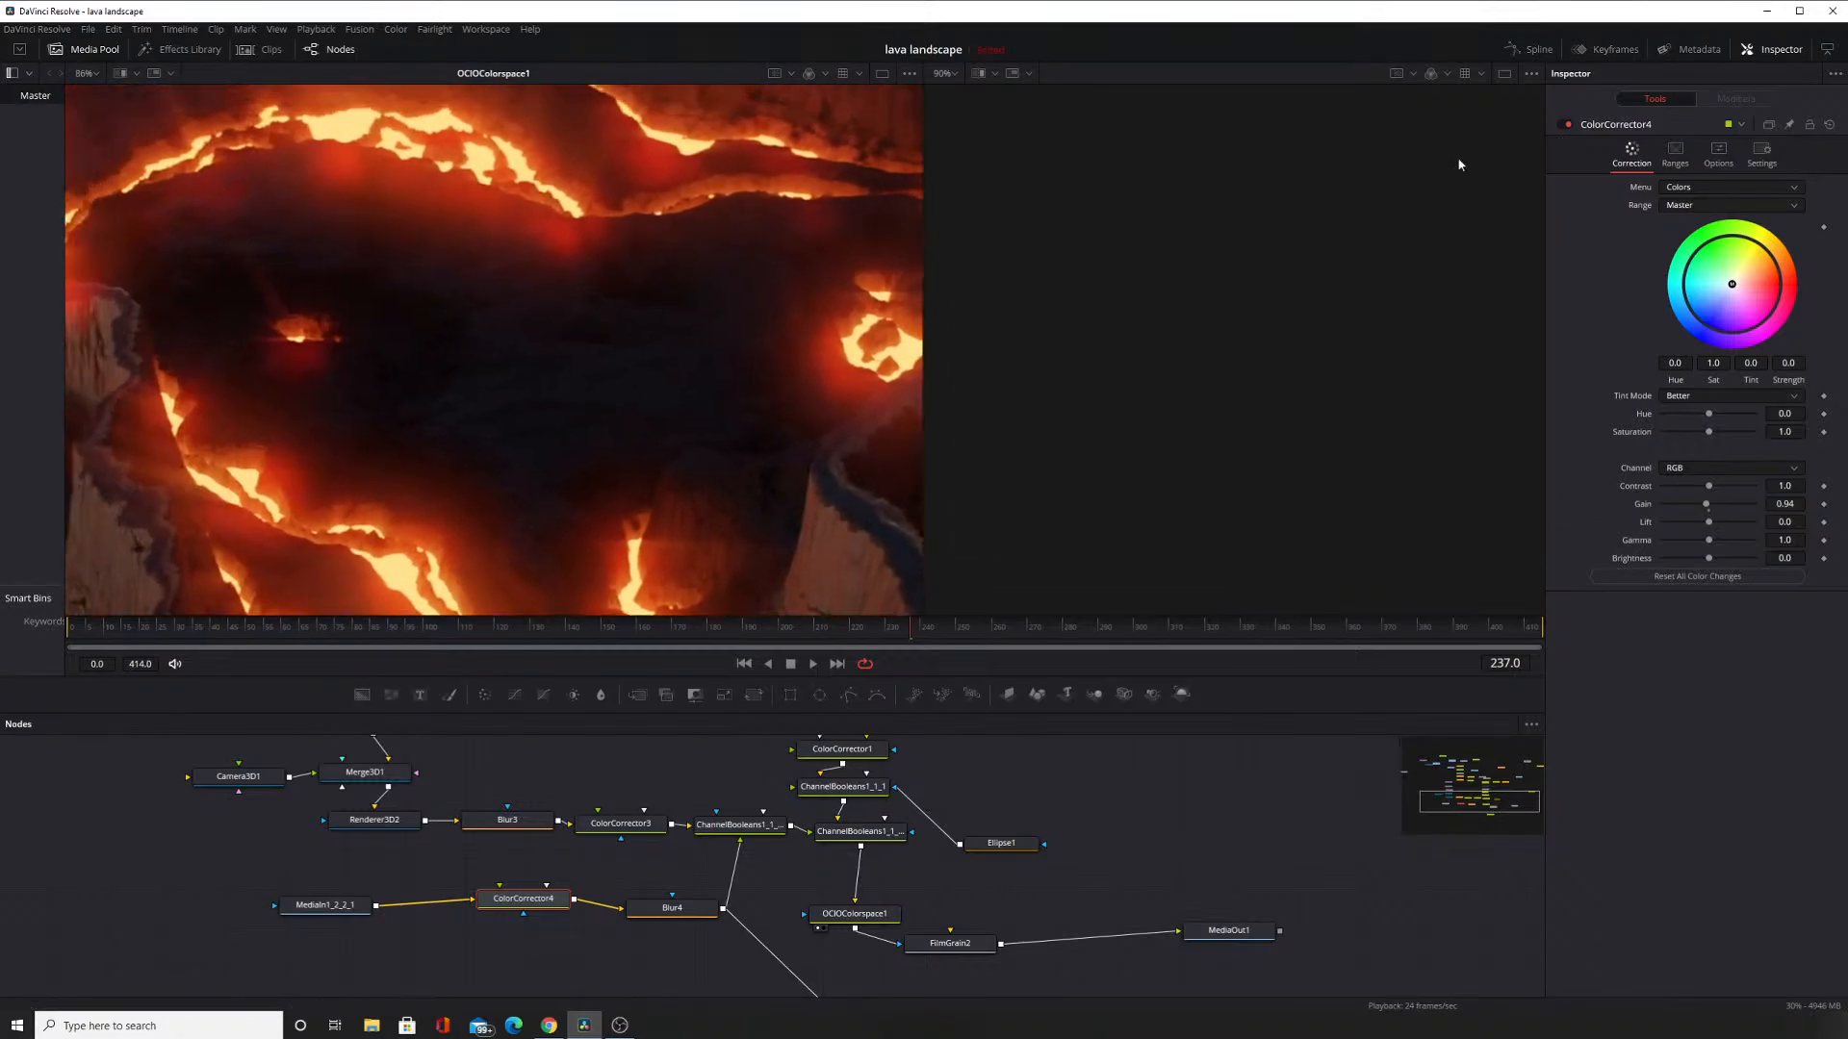
Compare the composite with ColorCorrector4 and the ChannelBooleans1_1_1_2 node each disabled and re-enabled.
left_click(1562, 127)
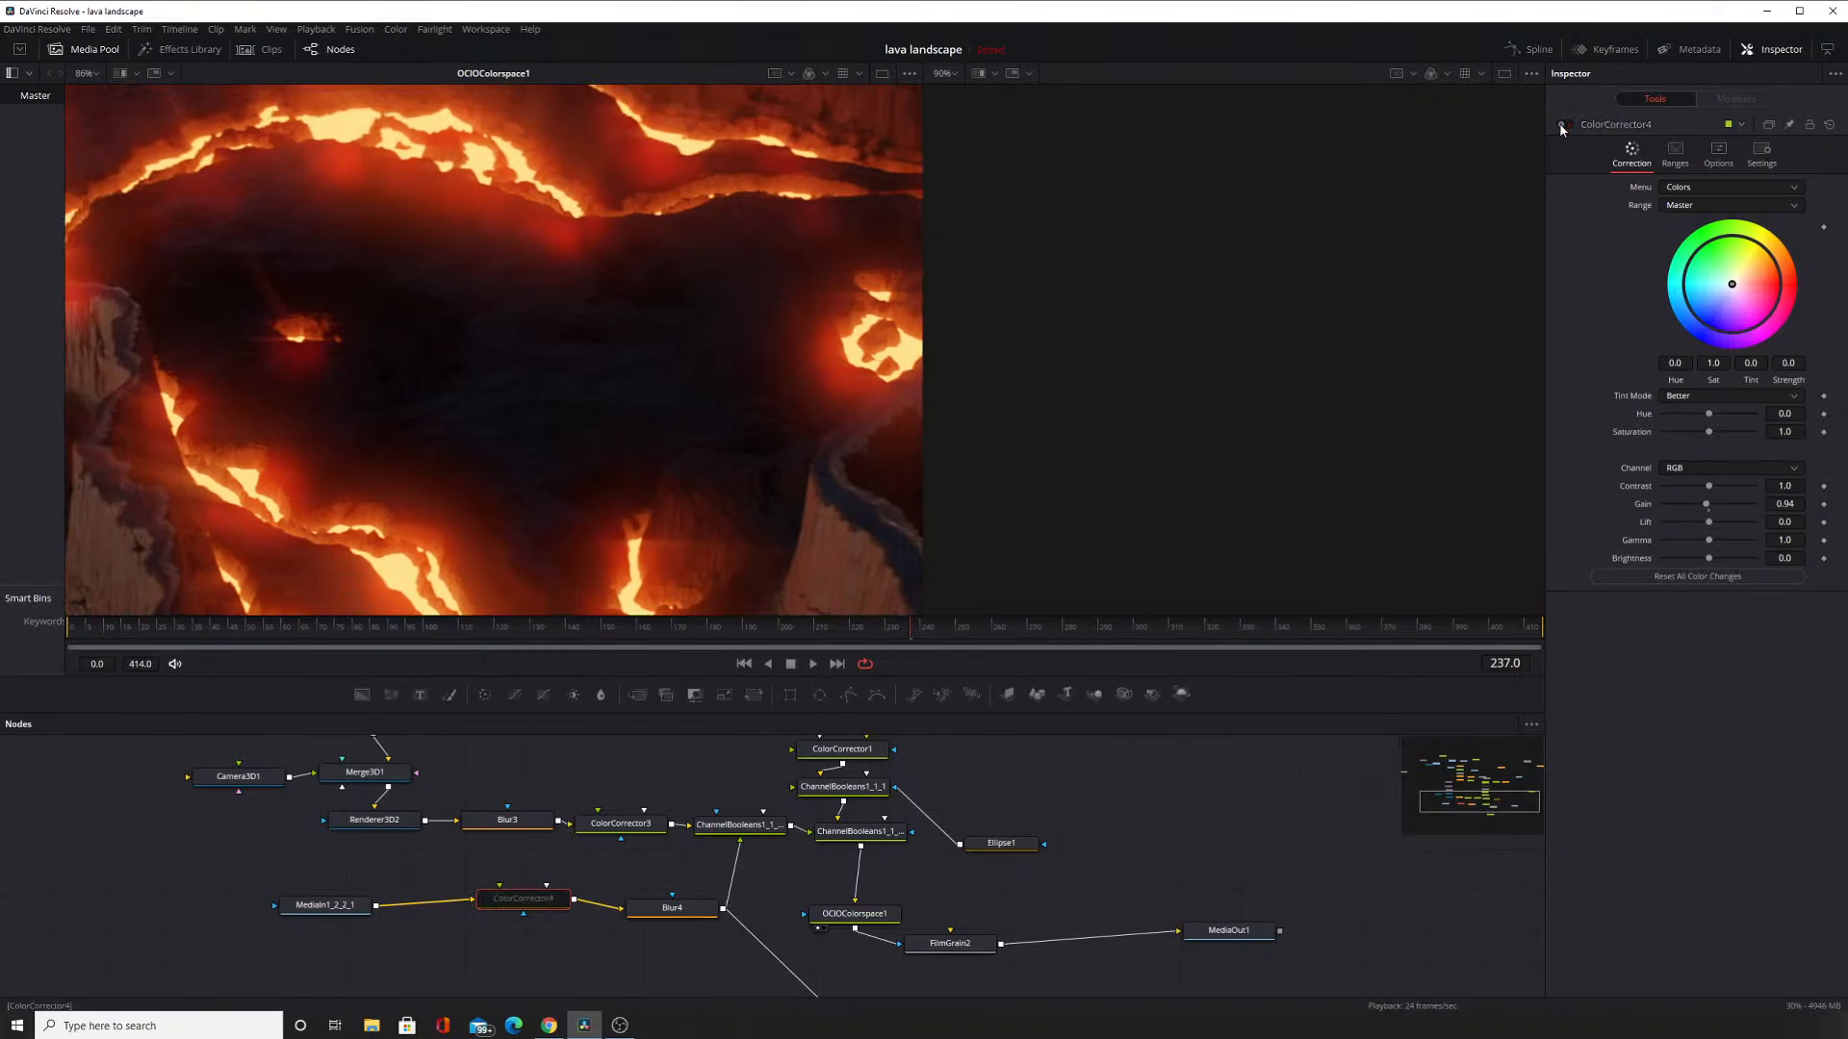
left_click(1562, 127)
left_click(850, 834)
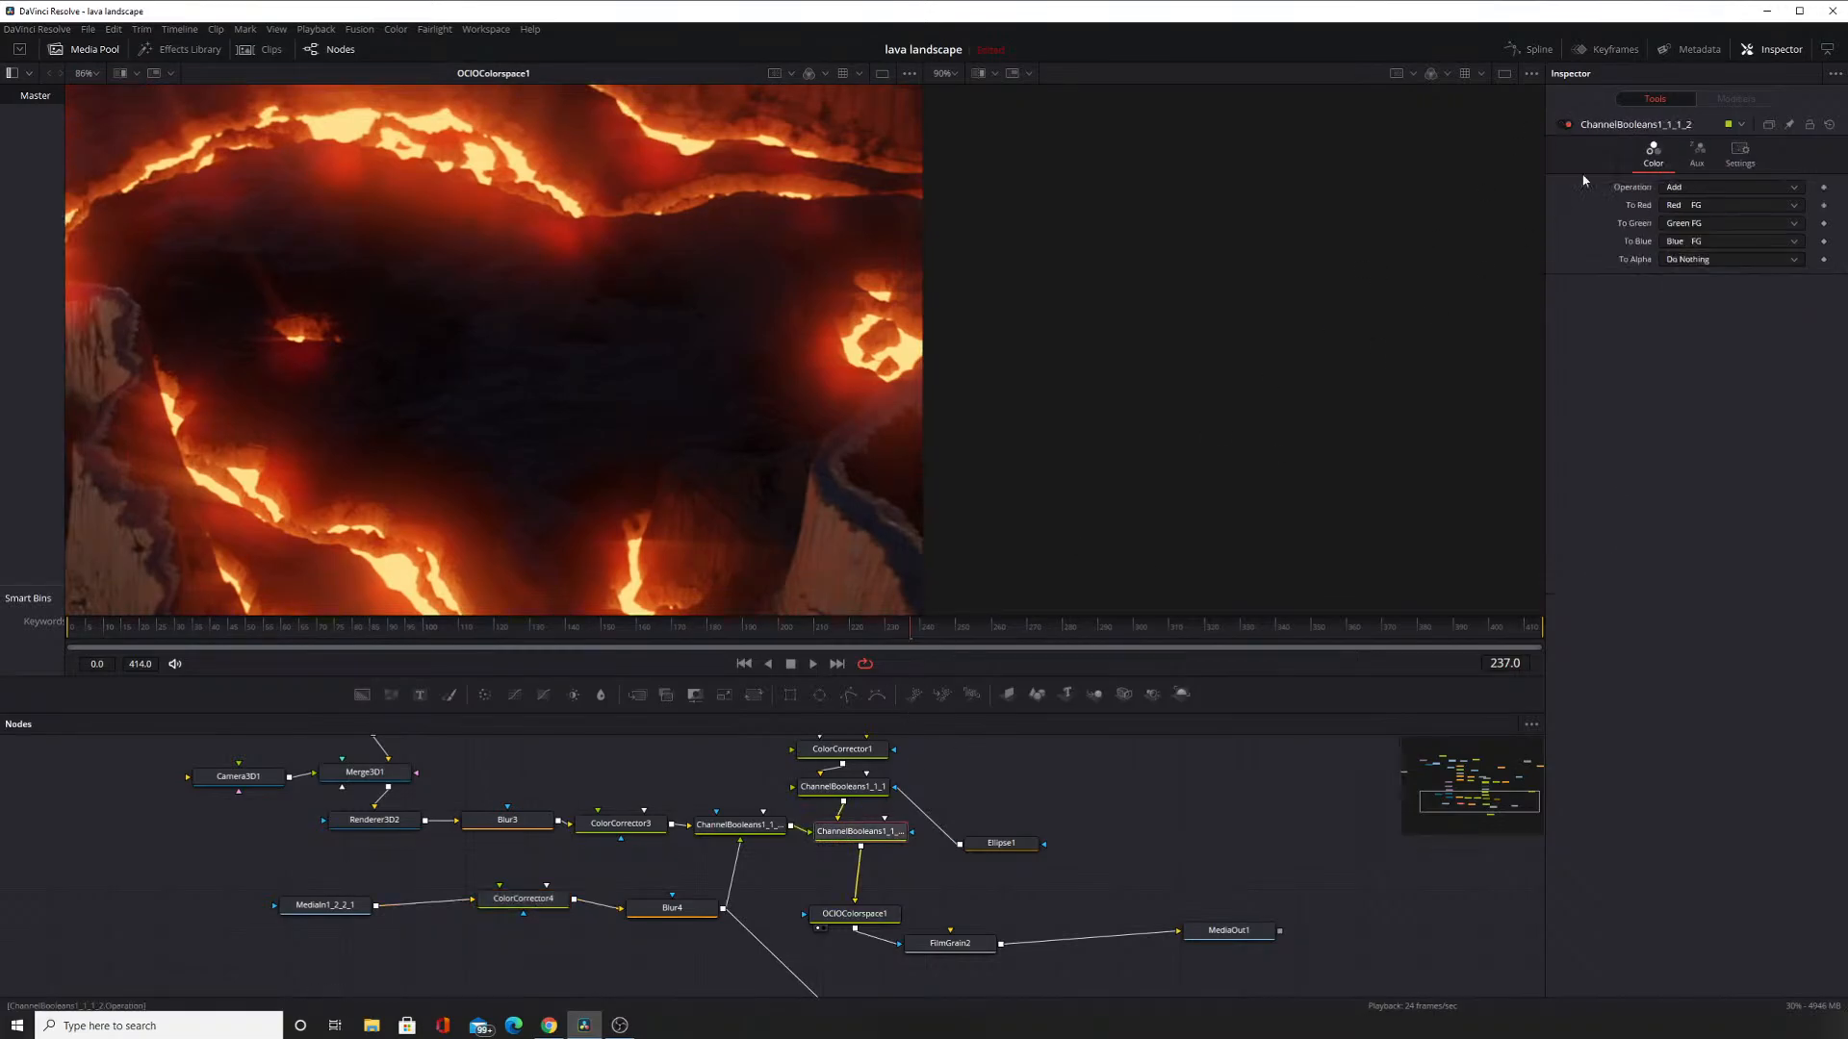
left_click(1562, 125)
left_click(1562, 125)
left_click_drag(491, 222, 705, 226)
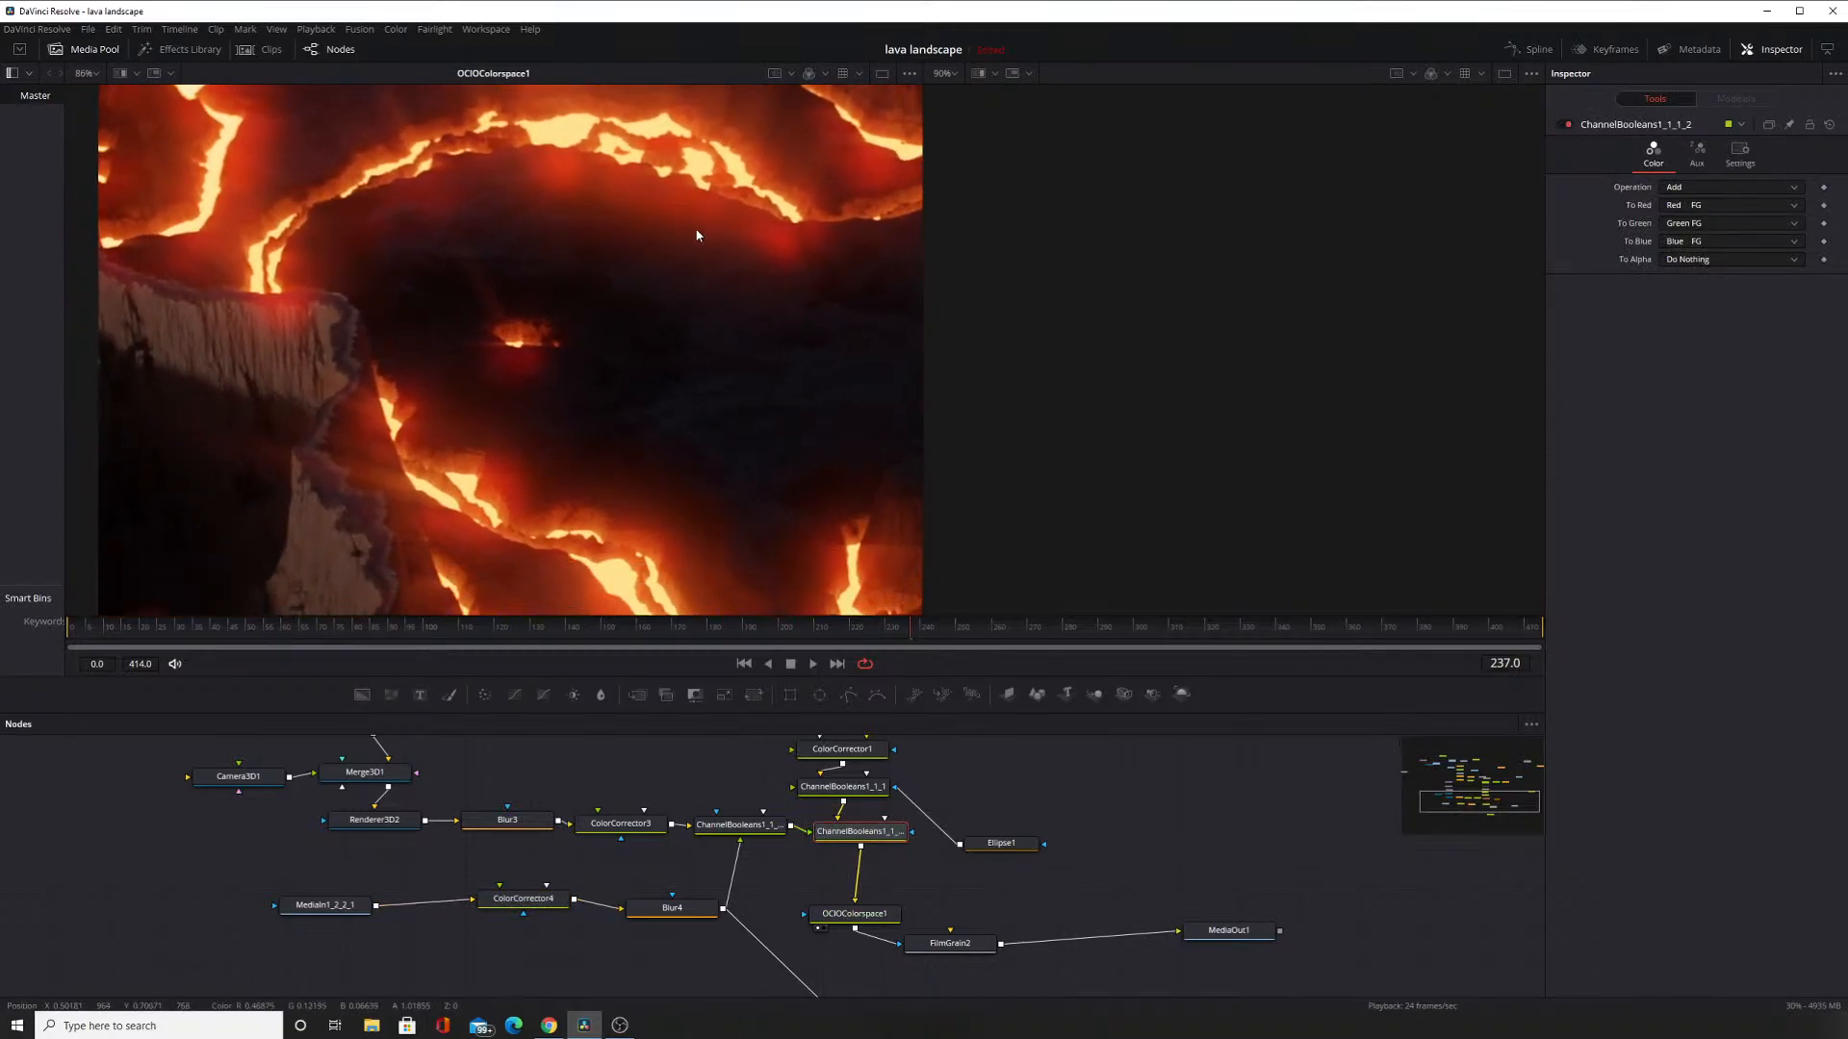
Lower the ChannelBooleans1_1_1_2_1 node's blend to 0.0 to compare the unmasked particles, and restore it to 1.0.
left_click(674, 908)
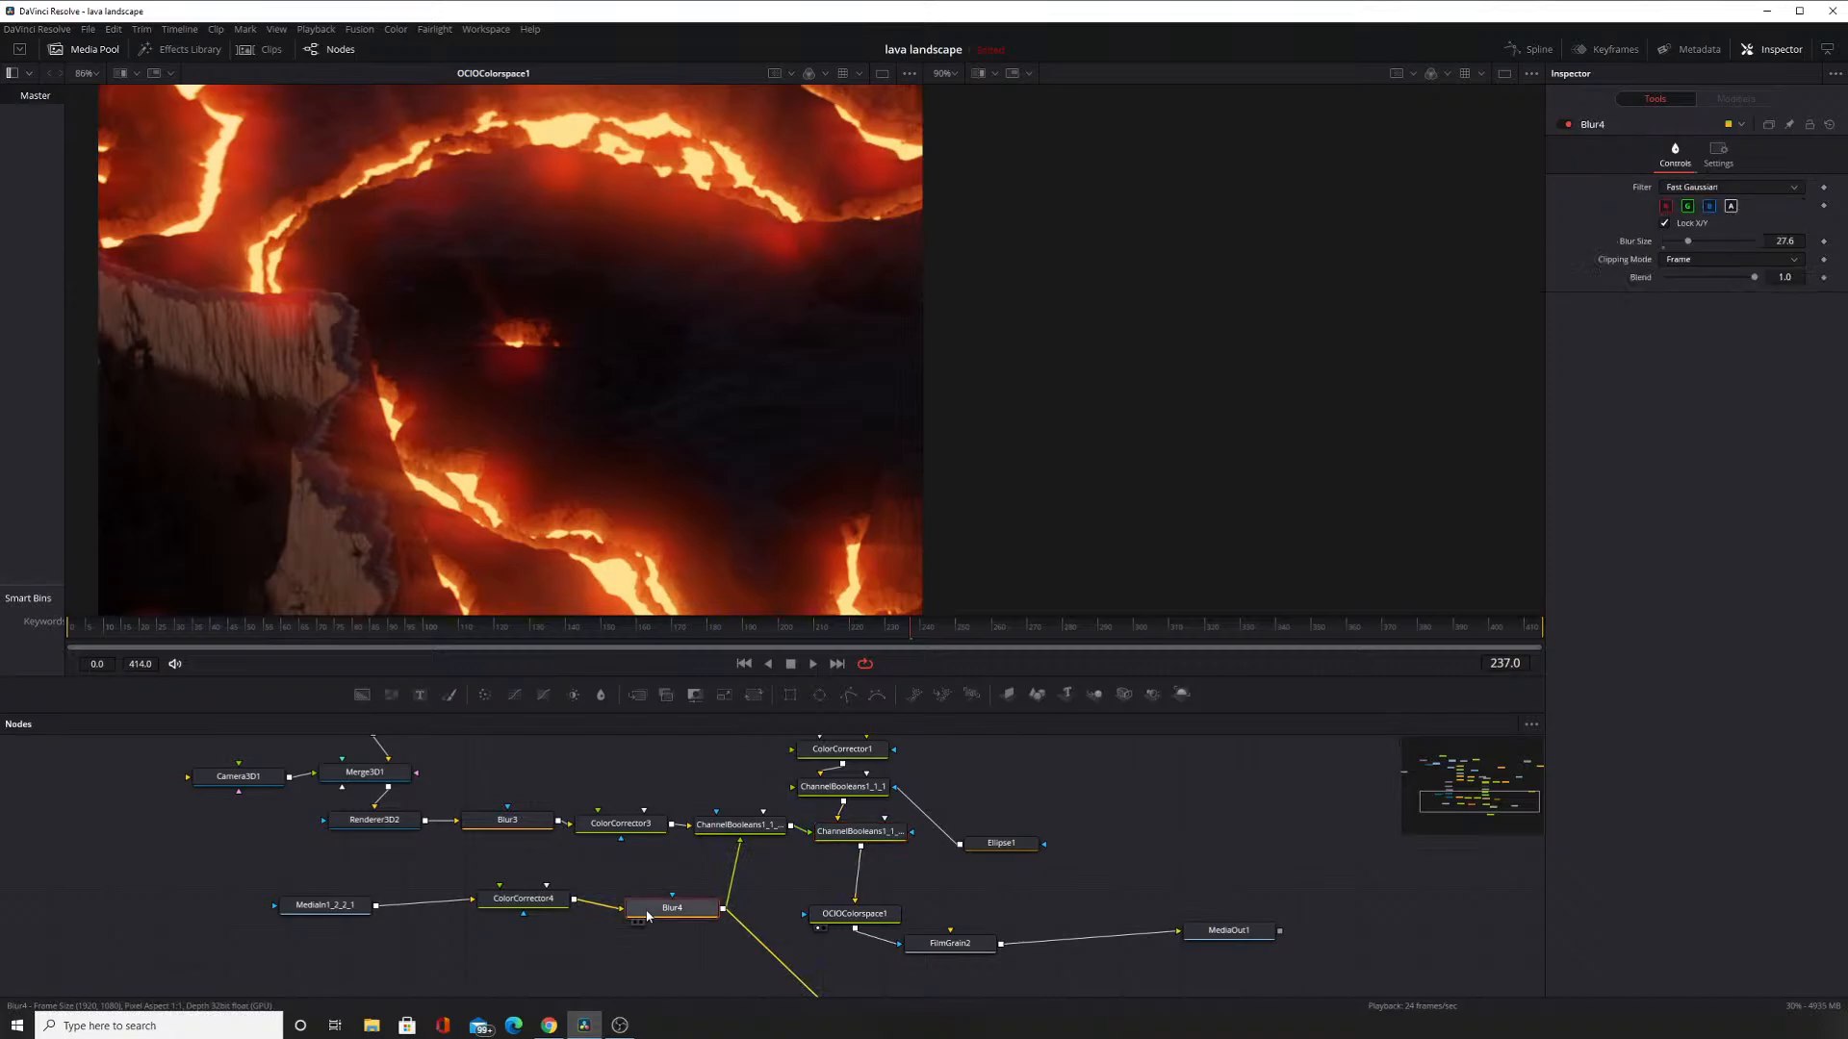
left_click(740, 825)
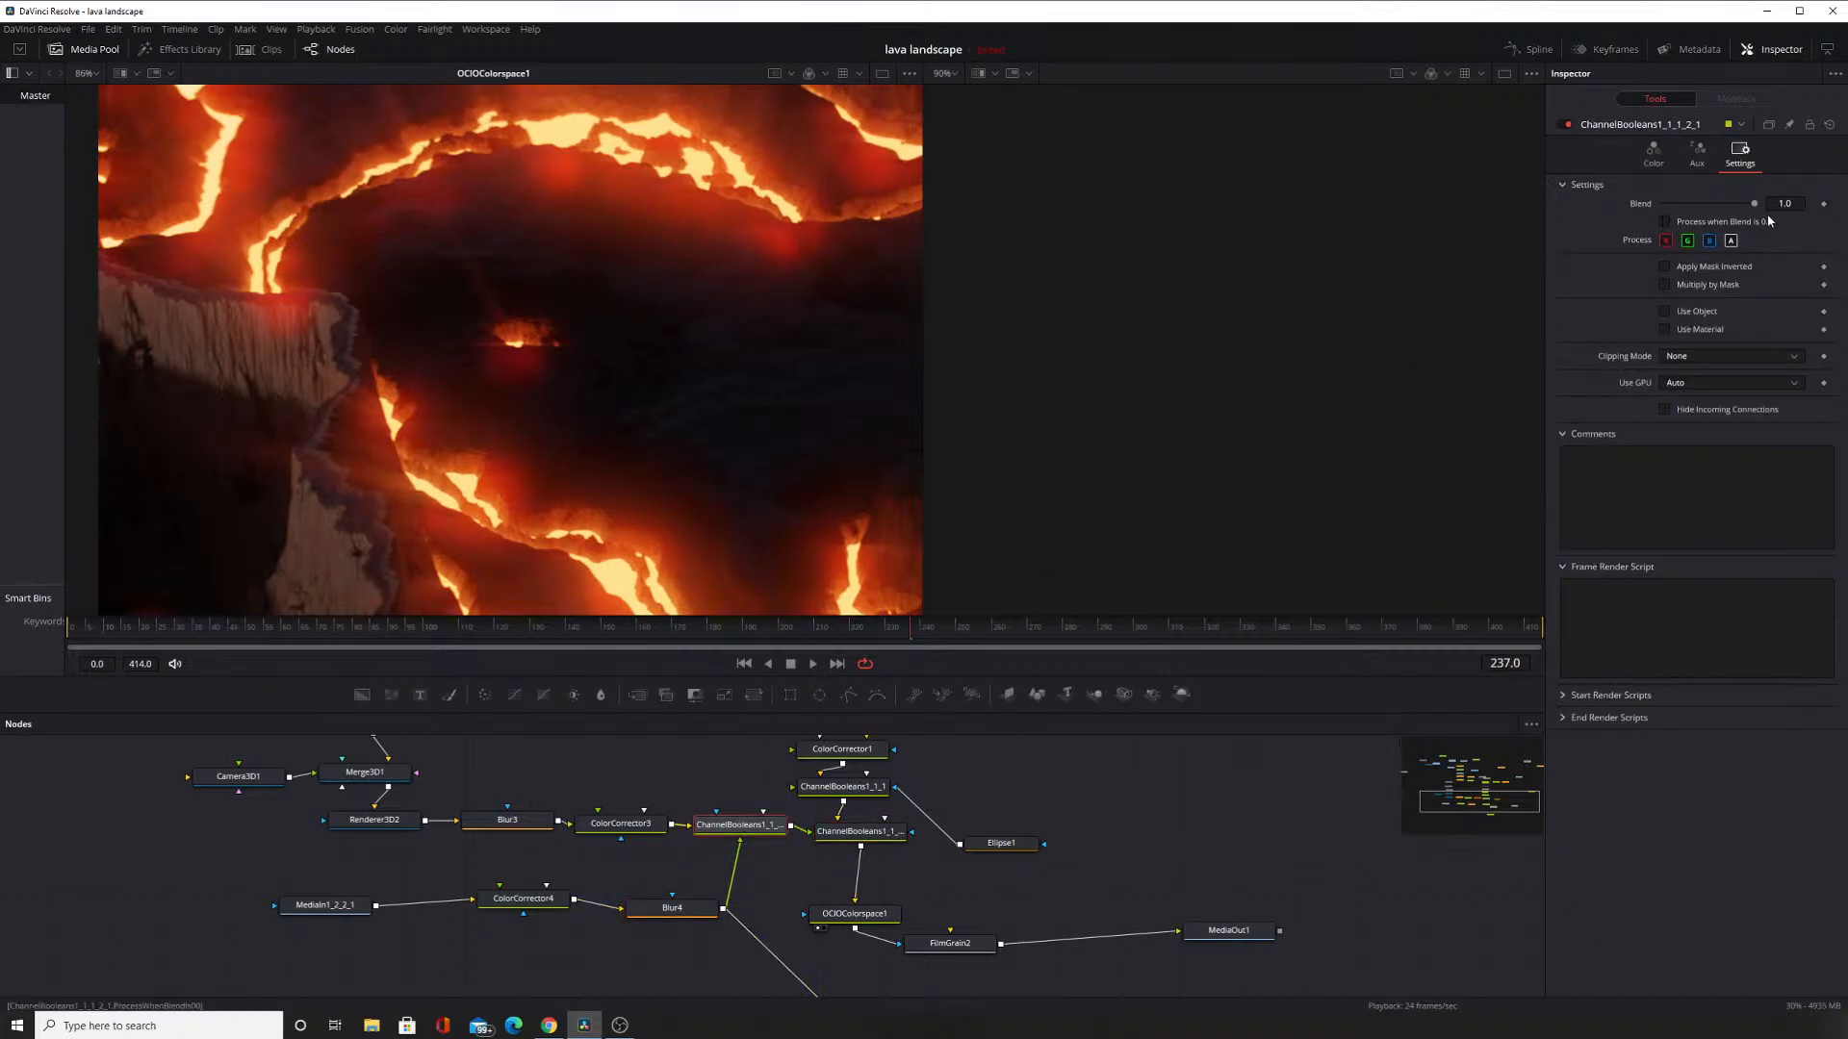
left_click_drag(1752, 203, 1802, 222)
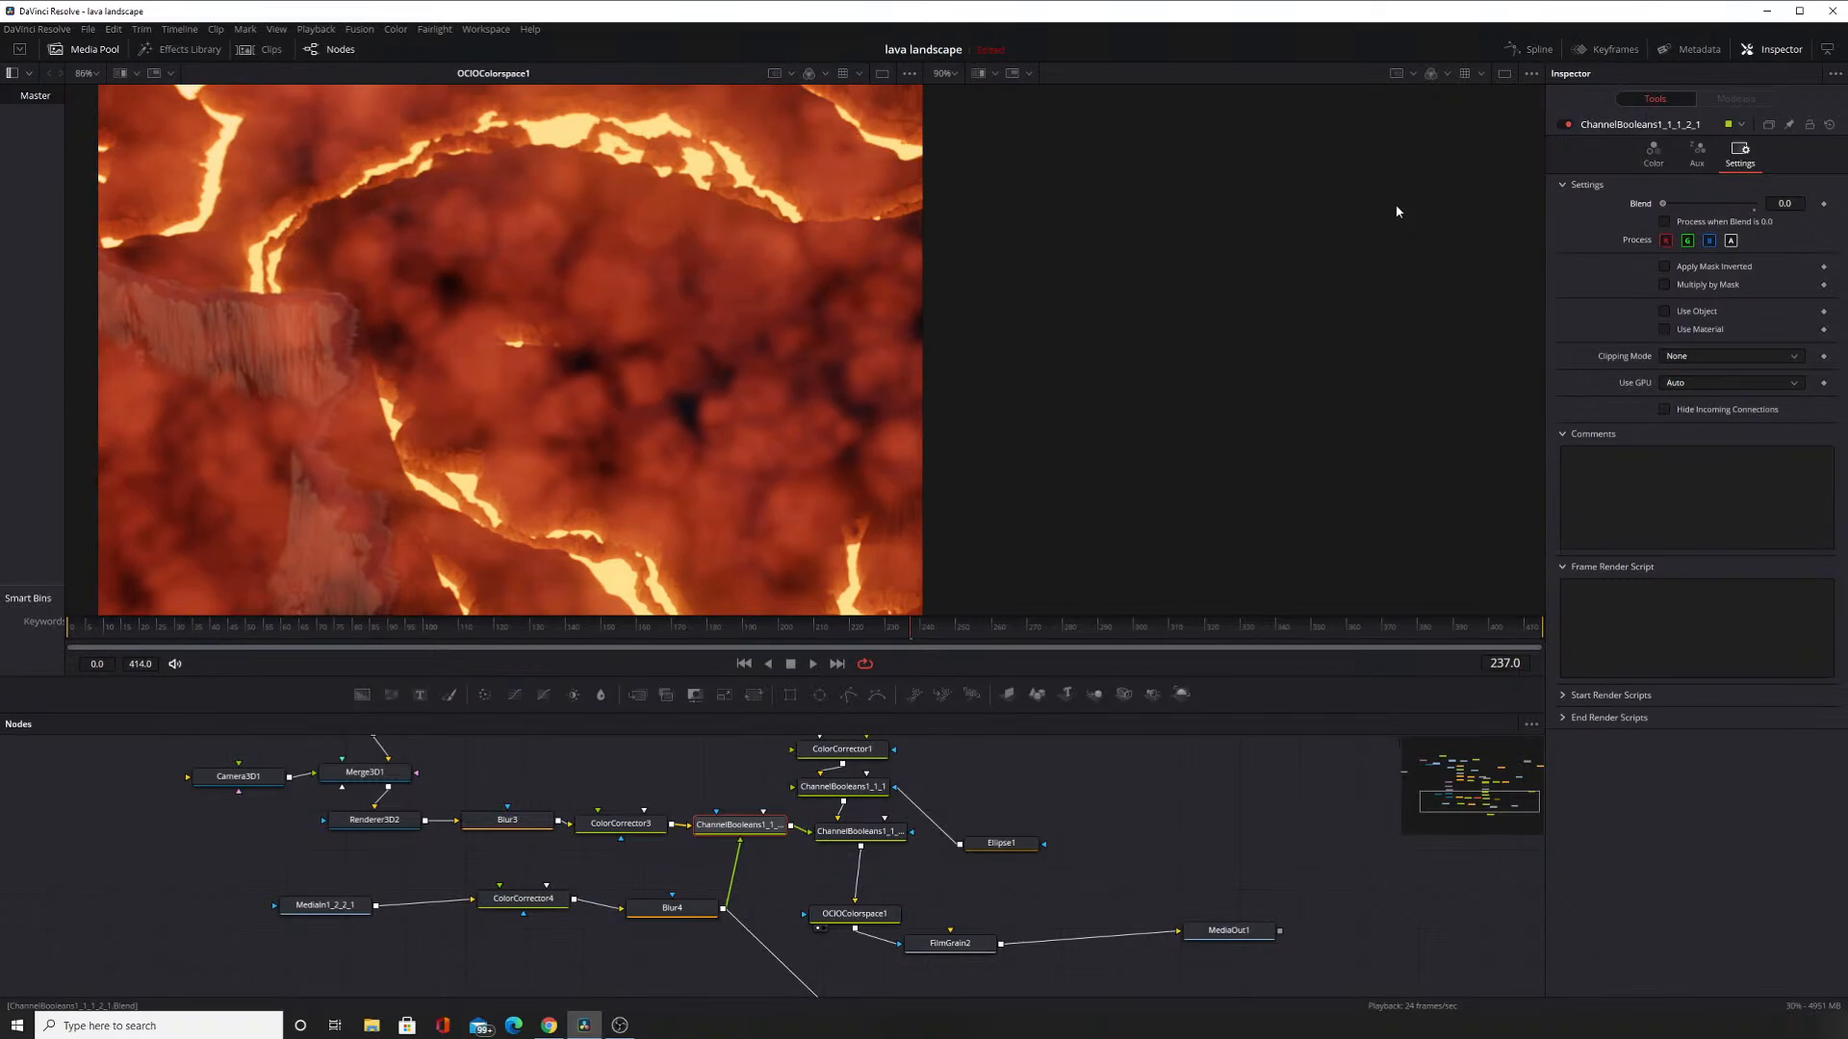
left_click_drag(1663, 203, 1776, 227)
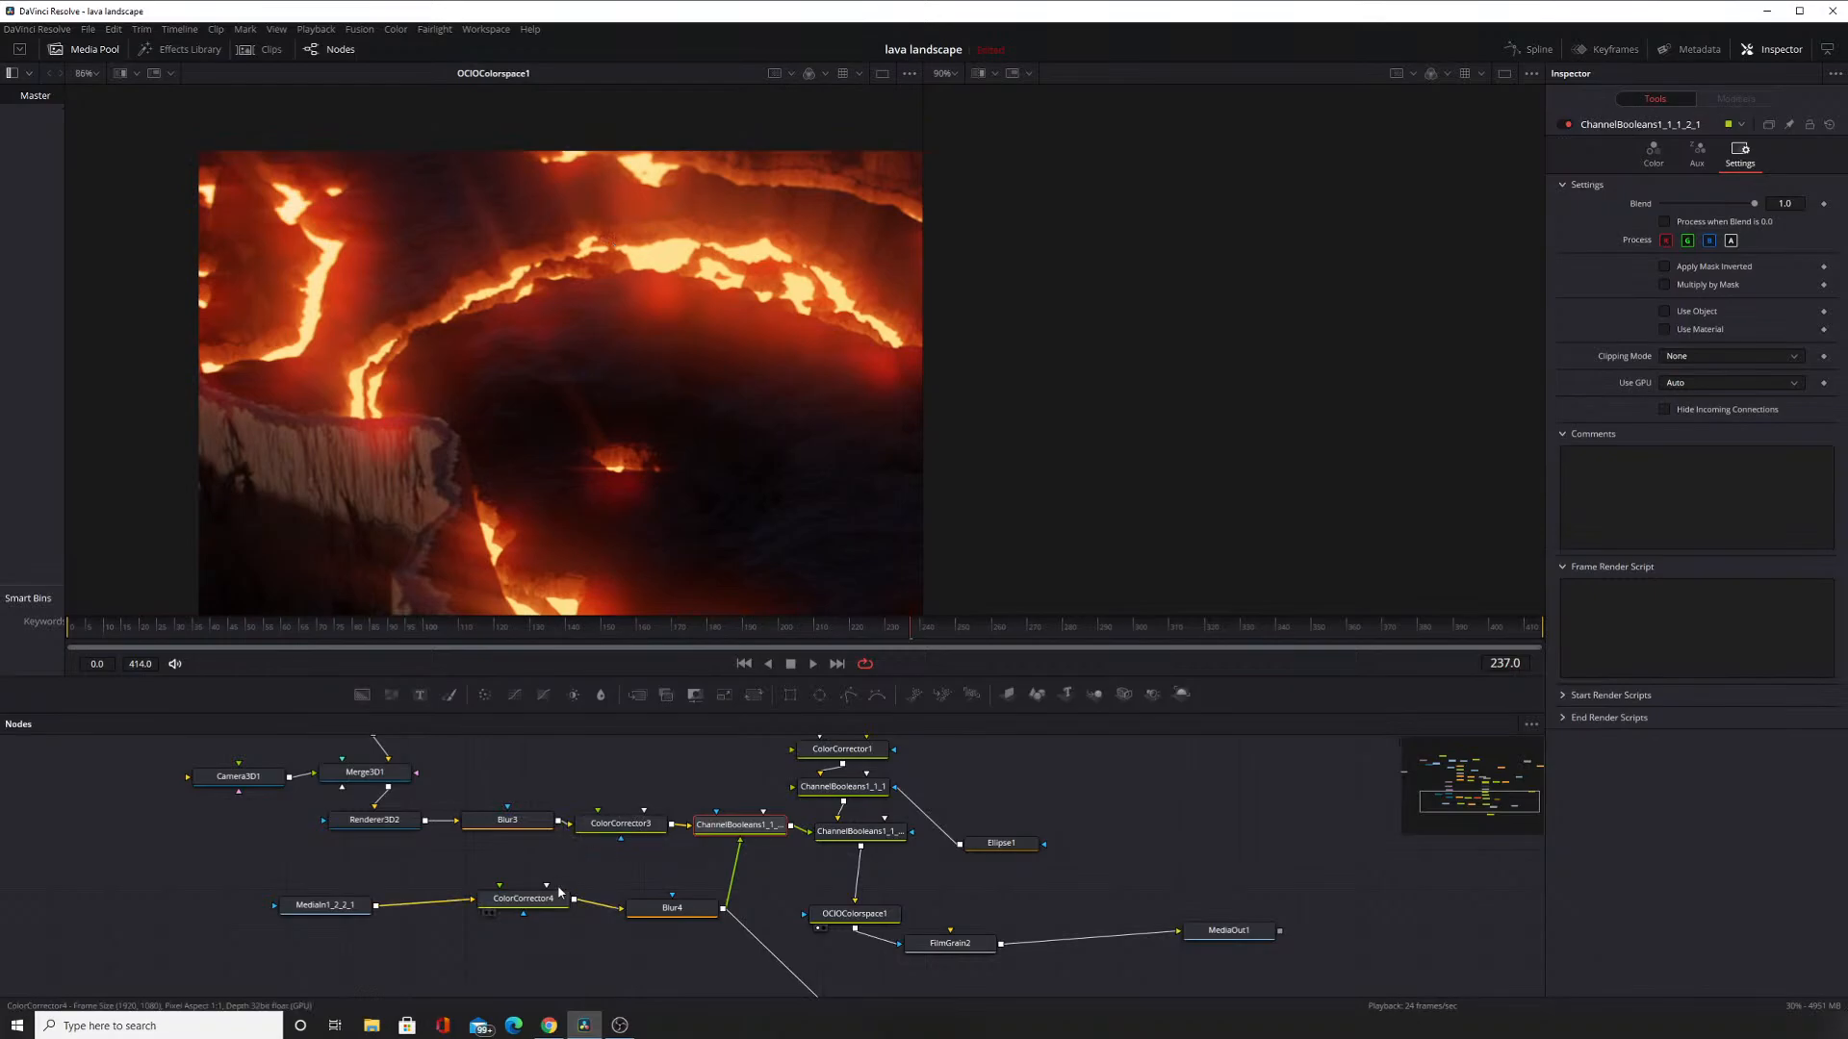
Set Blur4's blur size to 40.9 while checking the glow spread in the composite.
left_click(508, 819)
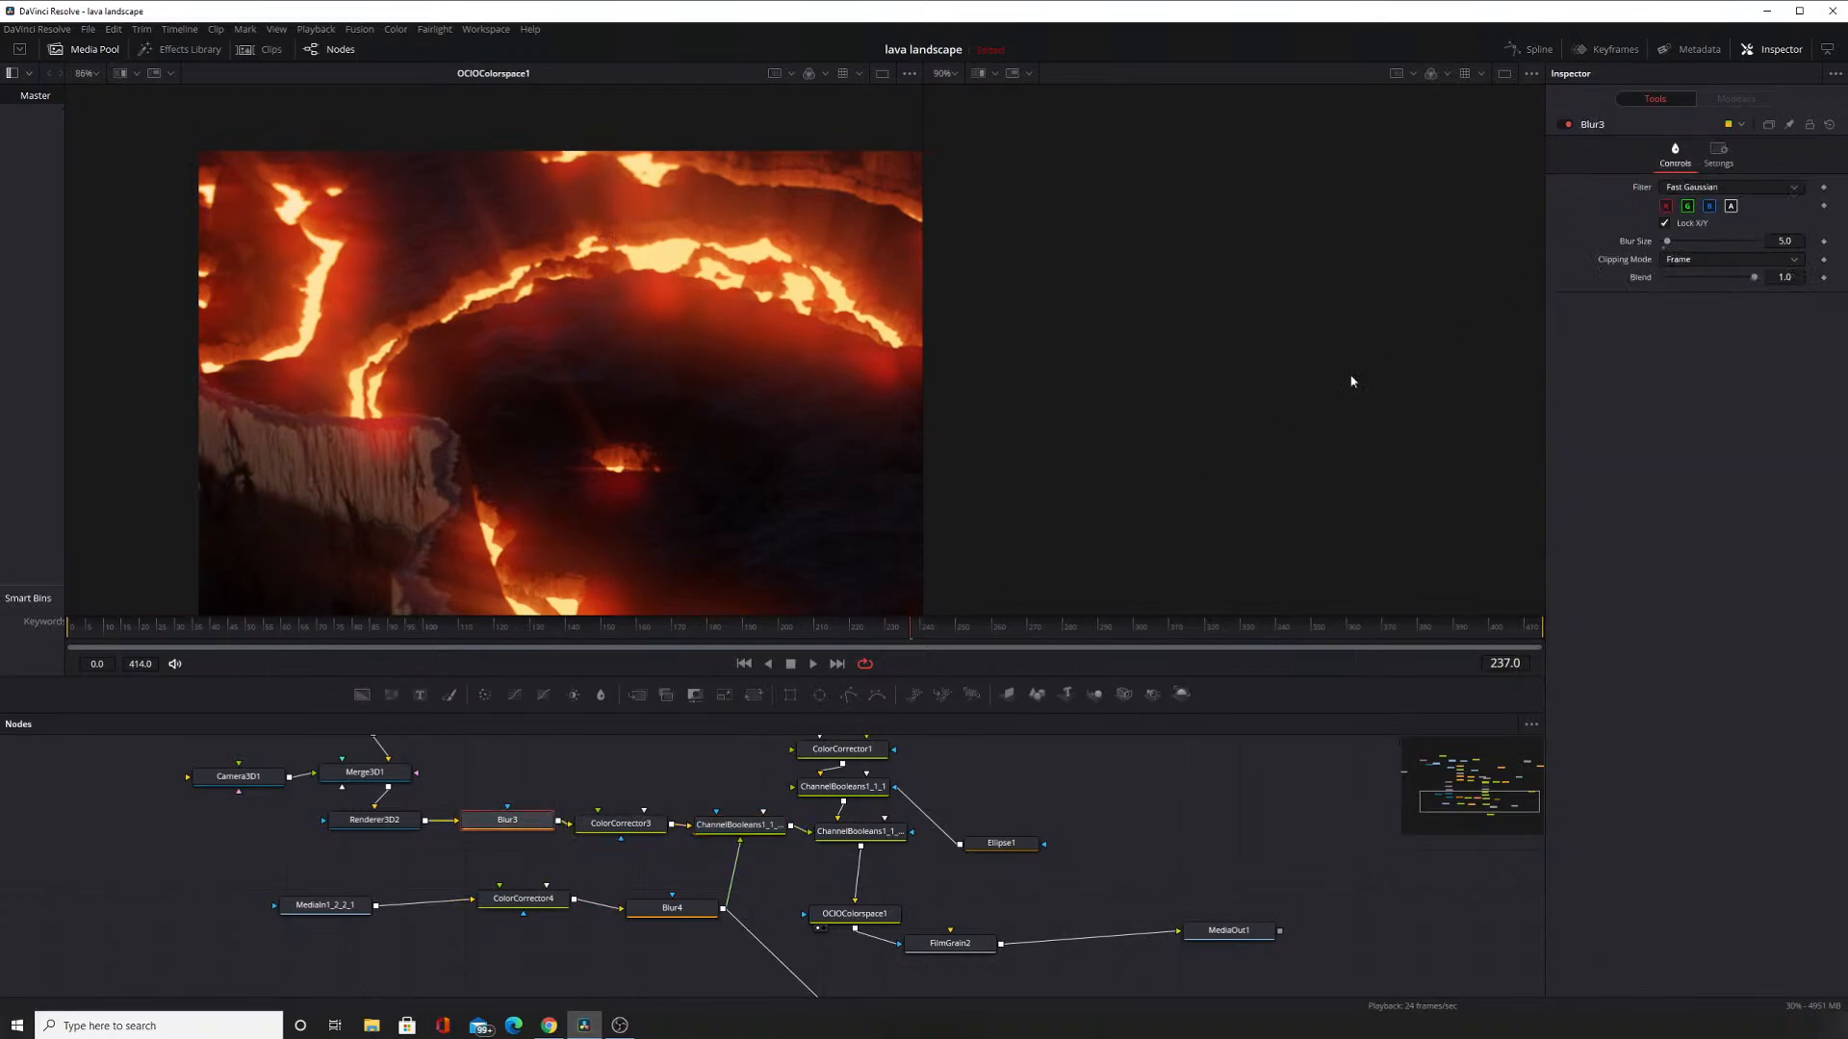
left_click(672, 907)
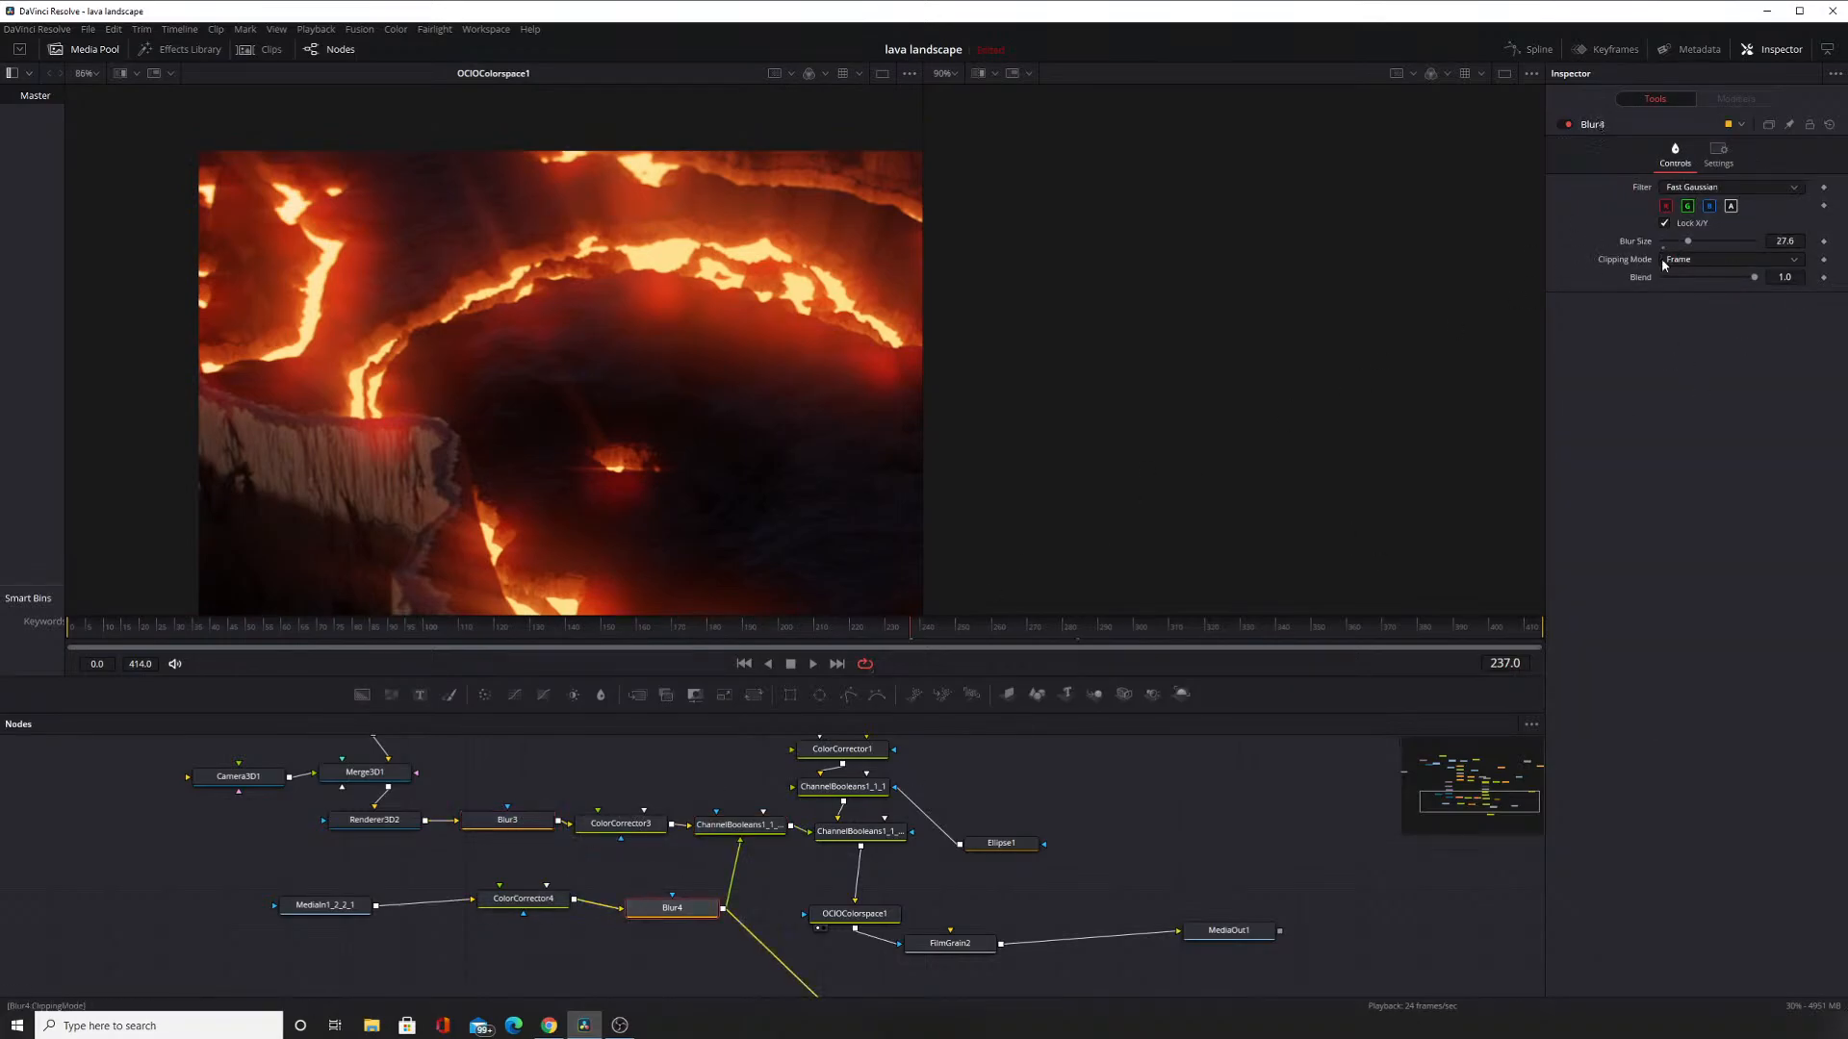
mouse_move(1688, 241)
left_mouse_down()
mouse_move(1665, 242)
mouse_move(1691, 247)
left_mouse_up()
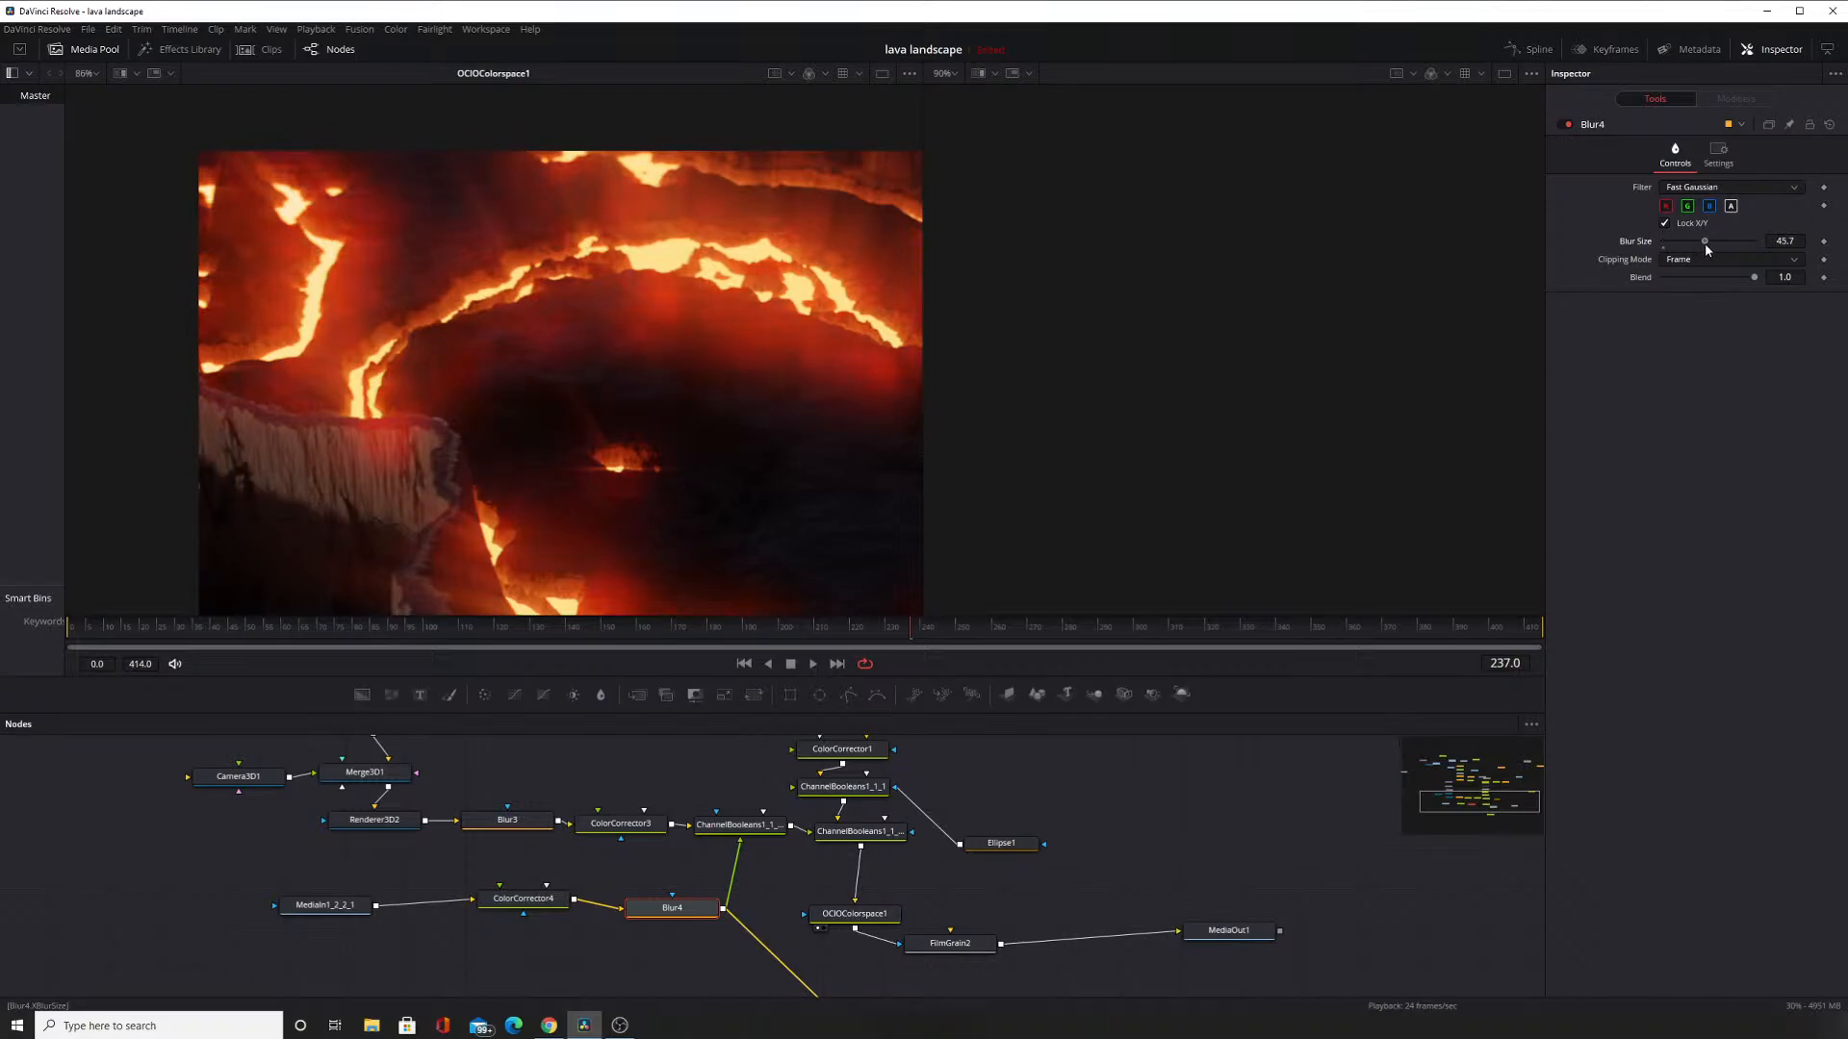
left_click_drag(729, 408, 445, 179)
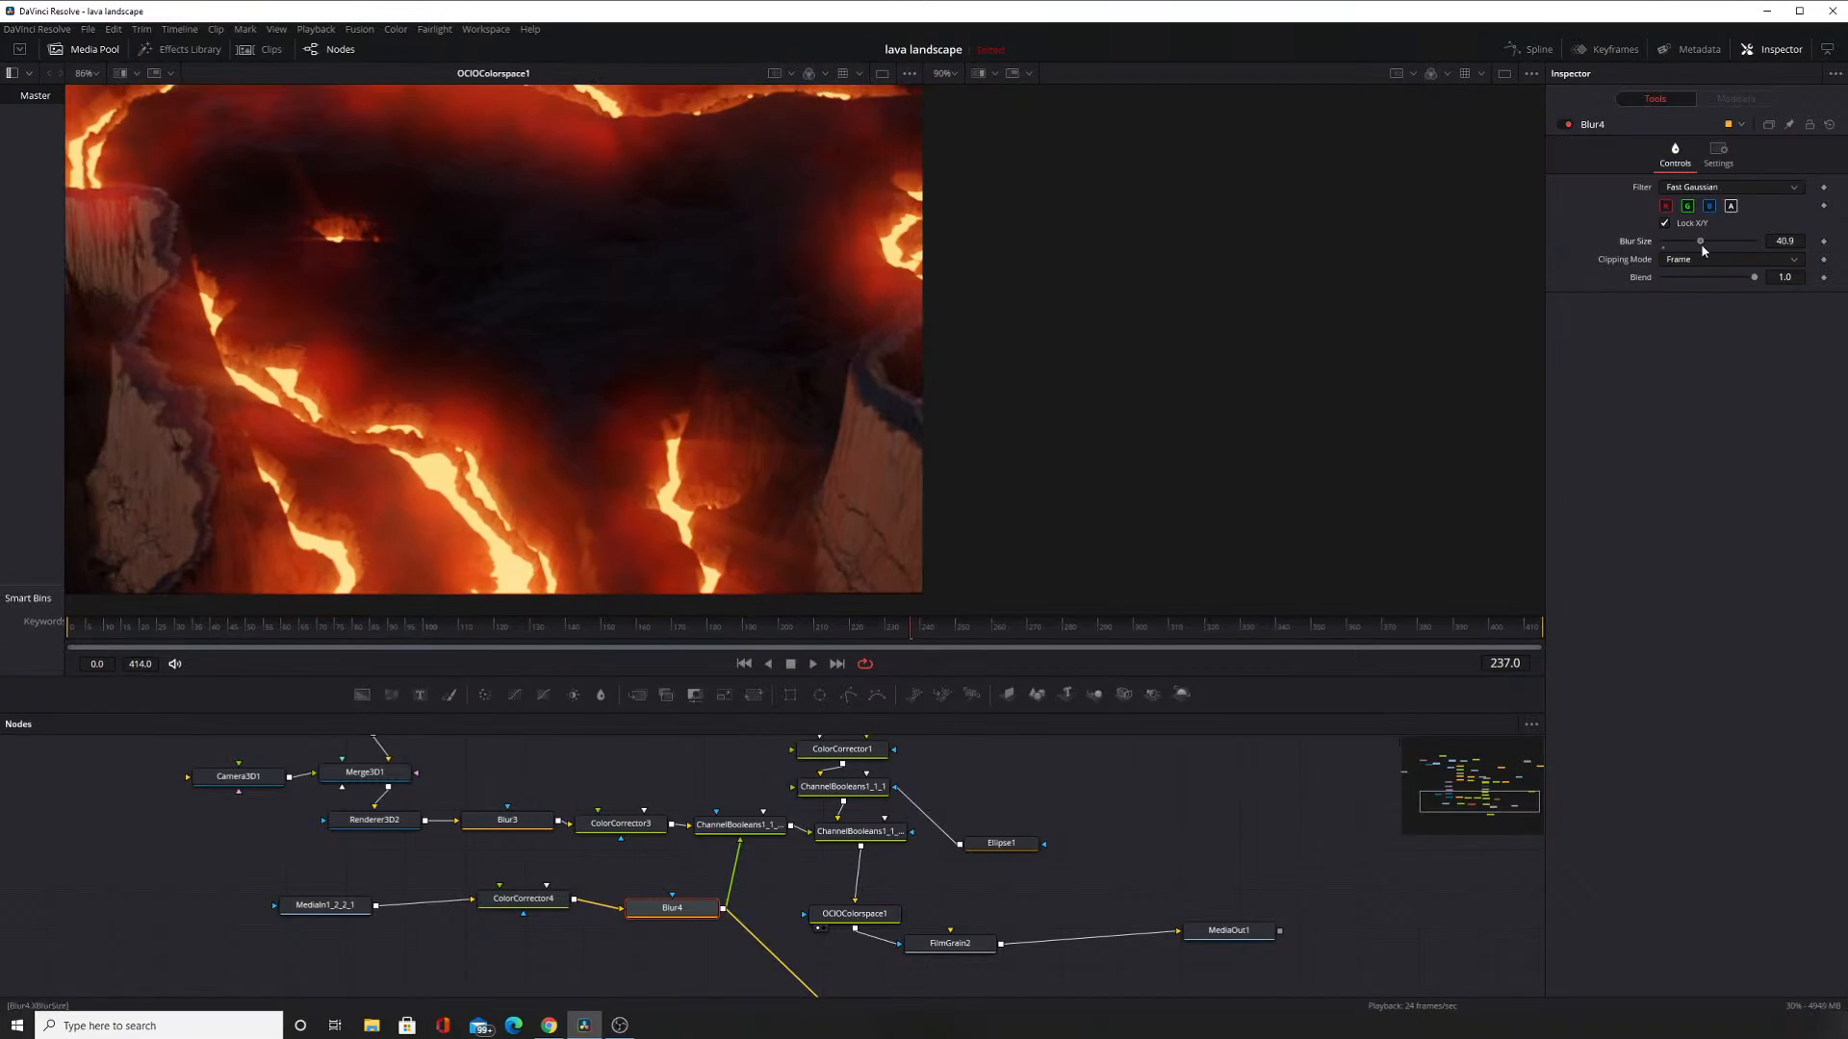
scroll(713, 420, "up", 6)
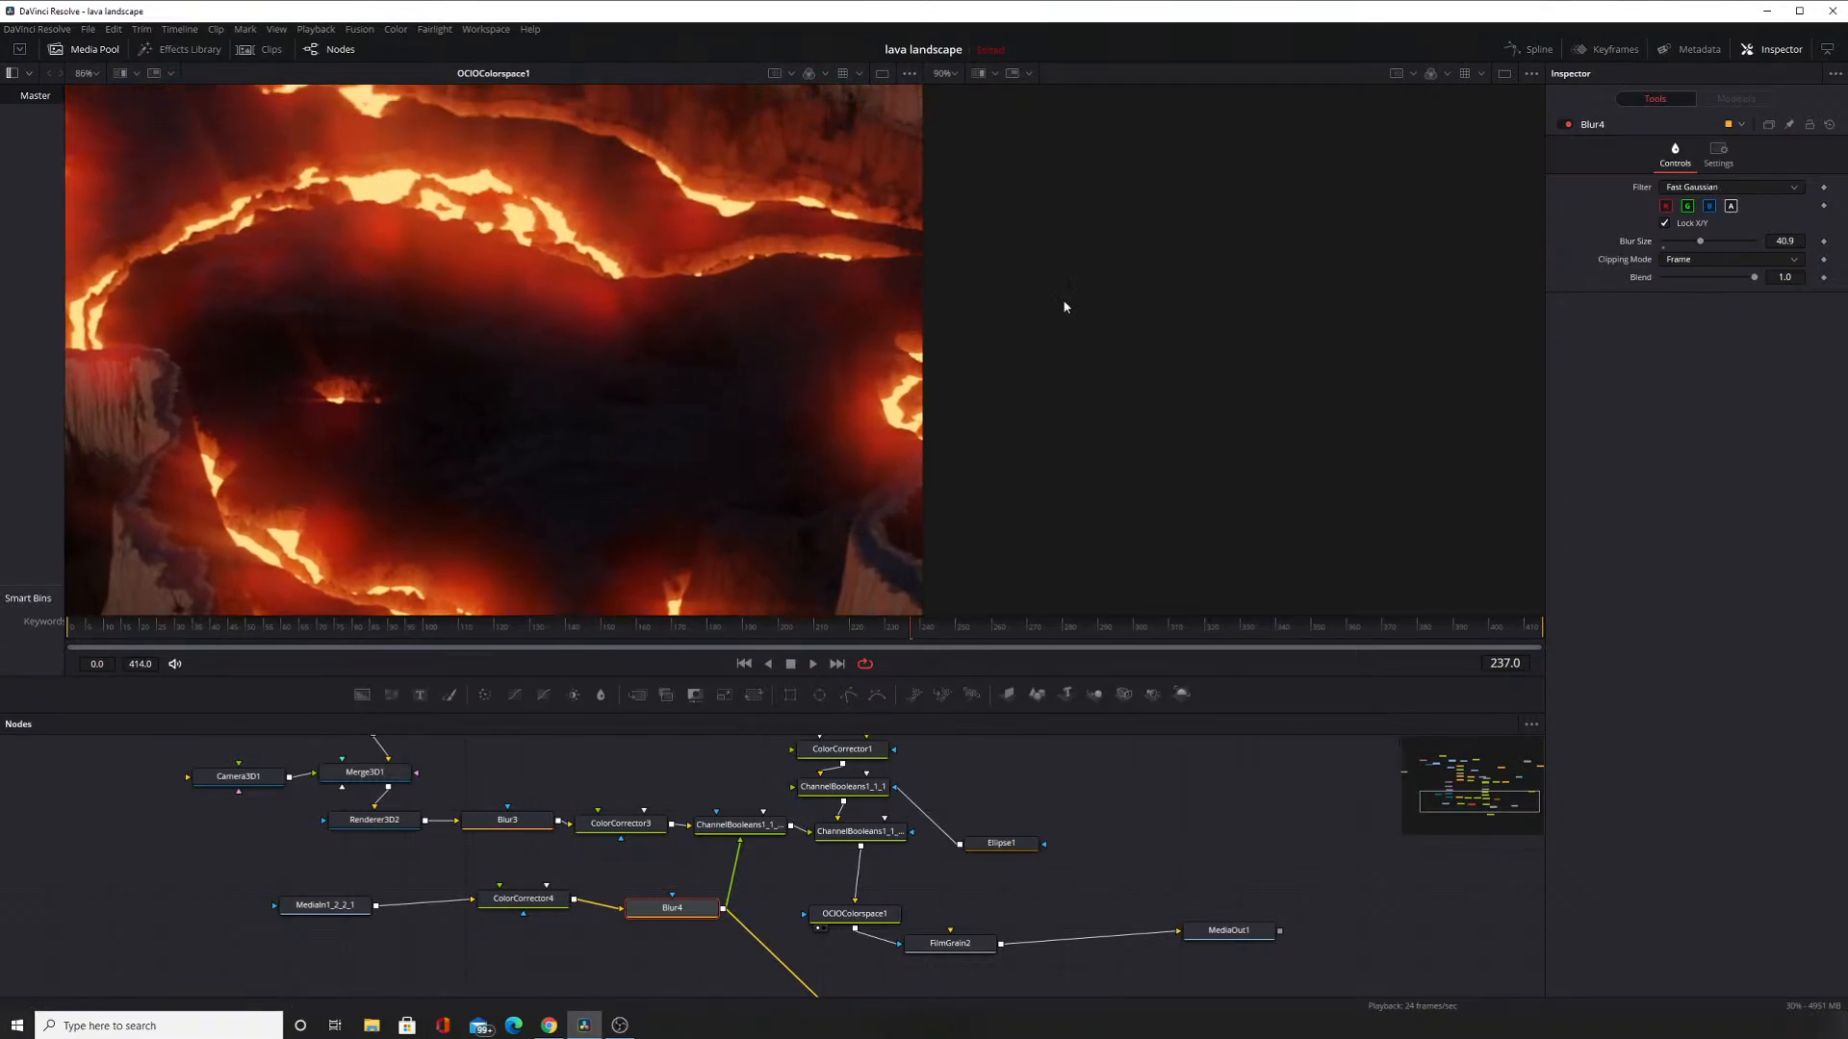
left_click_drag(712, 356, 722, 432)
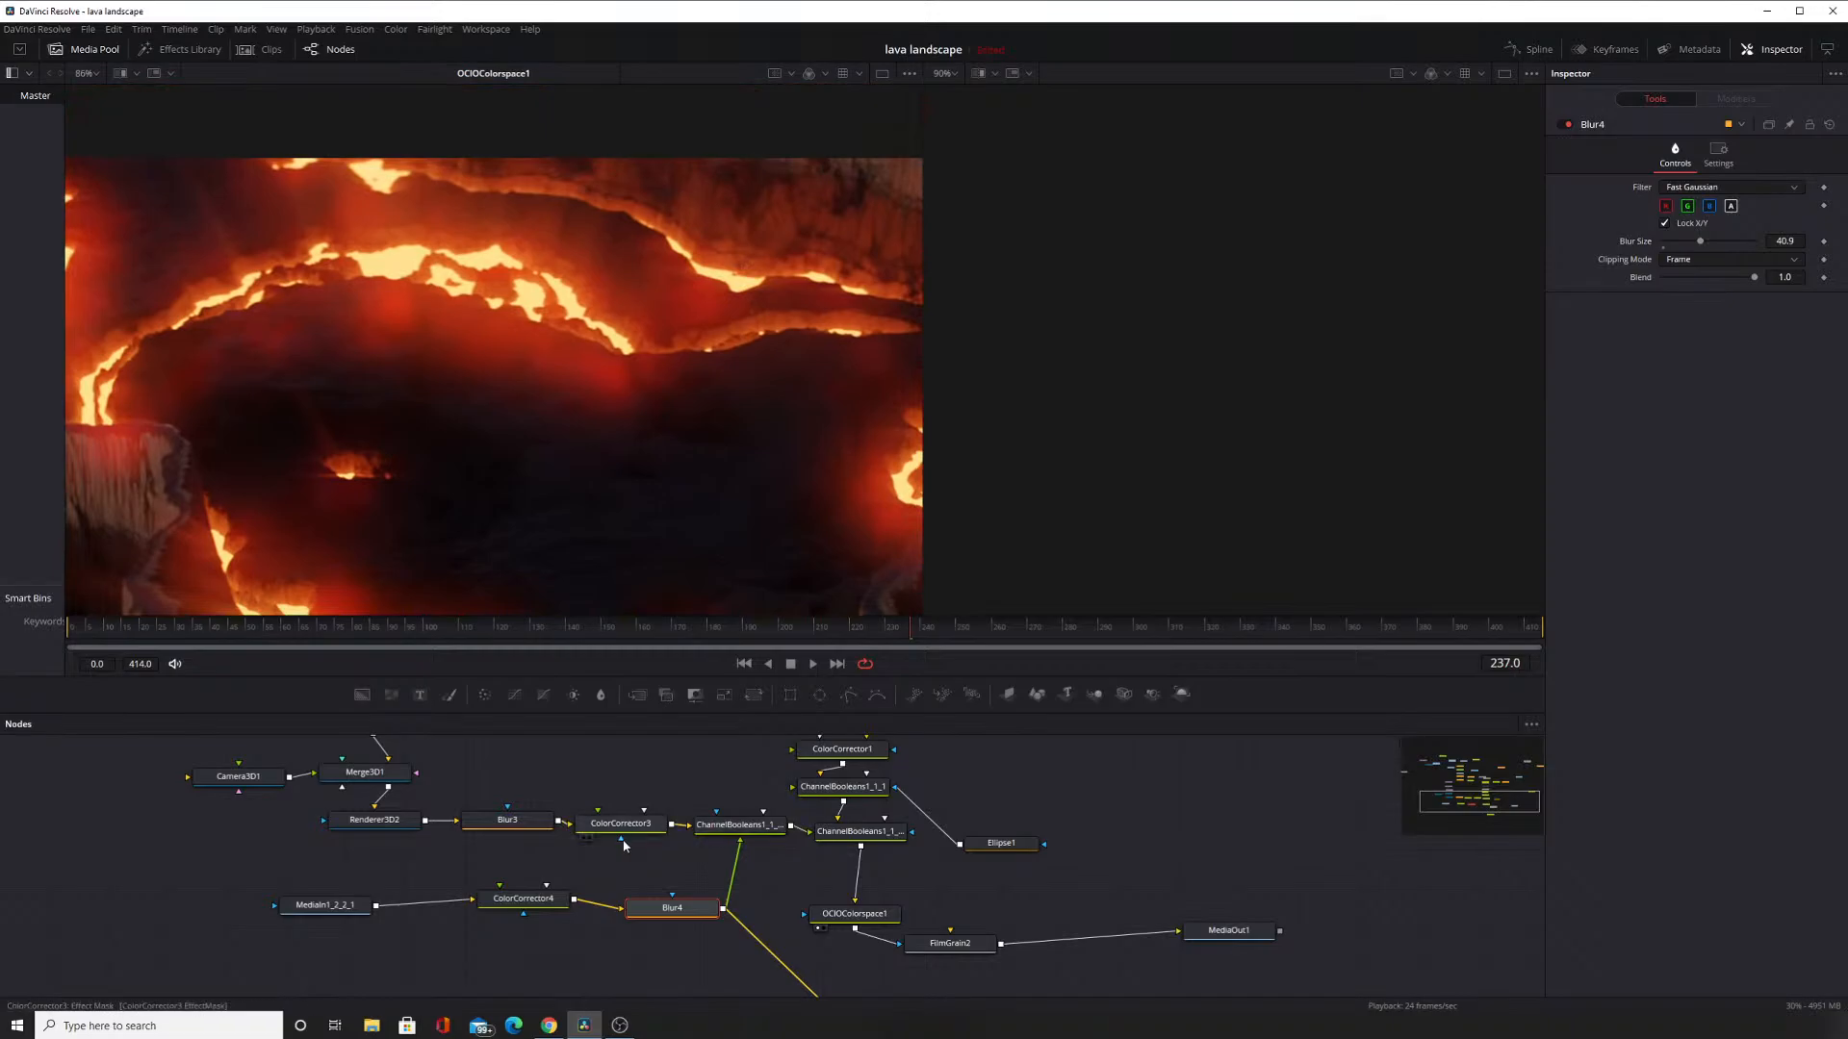
Show ColorCorrector4's and Blur4's outputs in the viewer, and try a lower lift on ColorCorrector4 before returning it to 0.0.
left_click(526, 901)
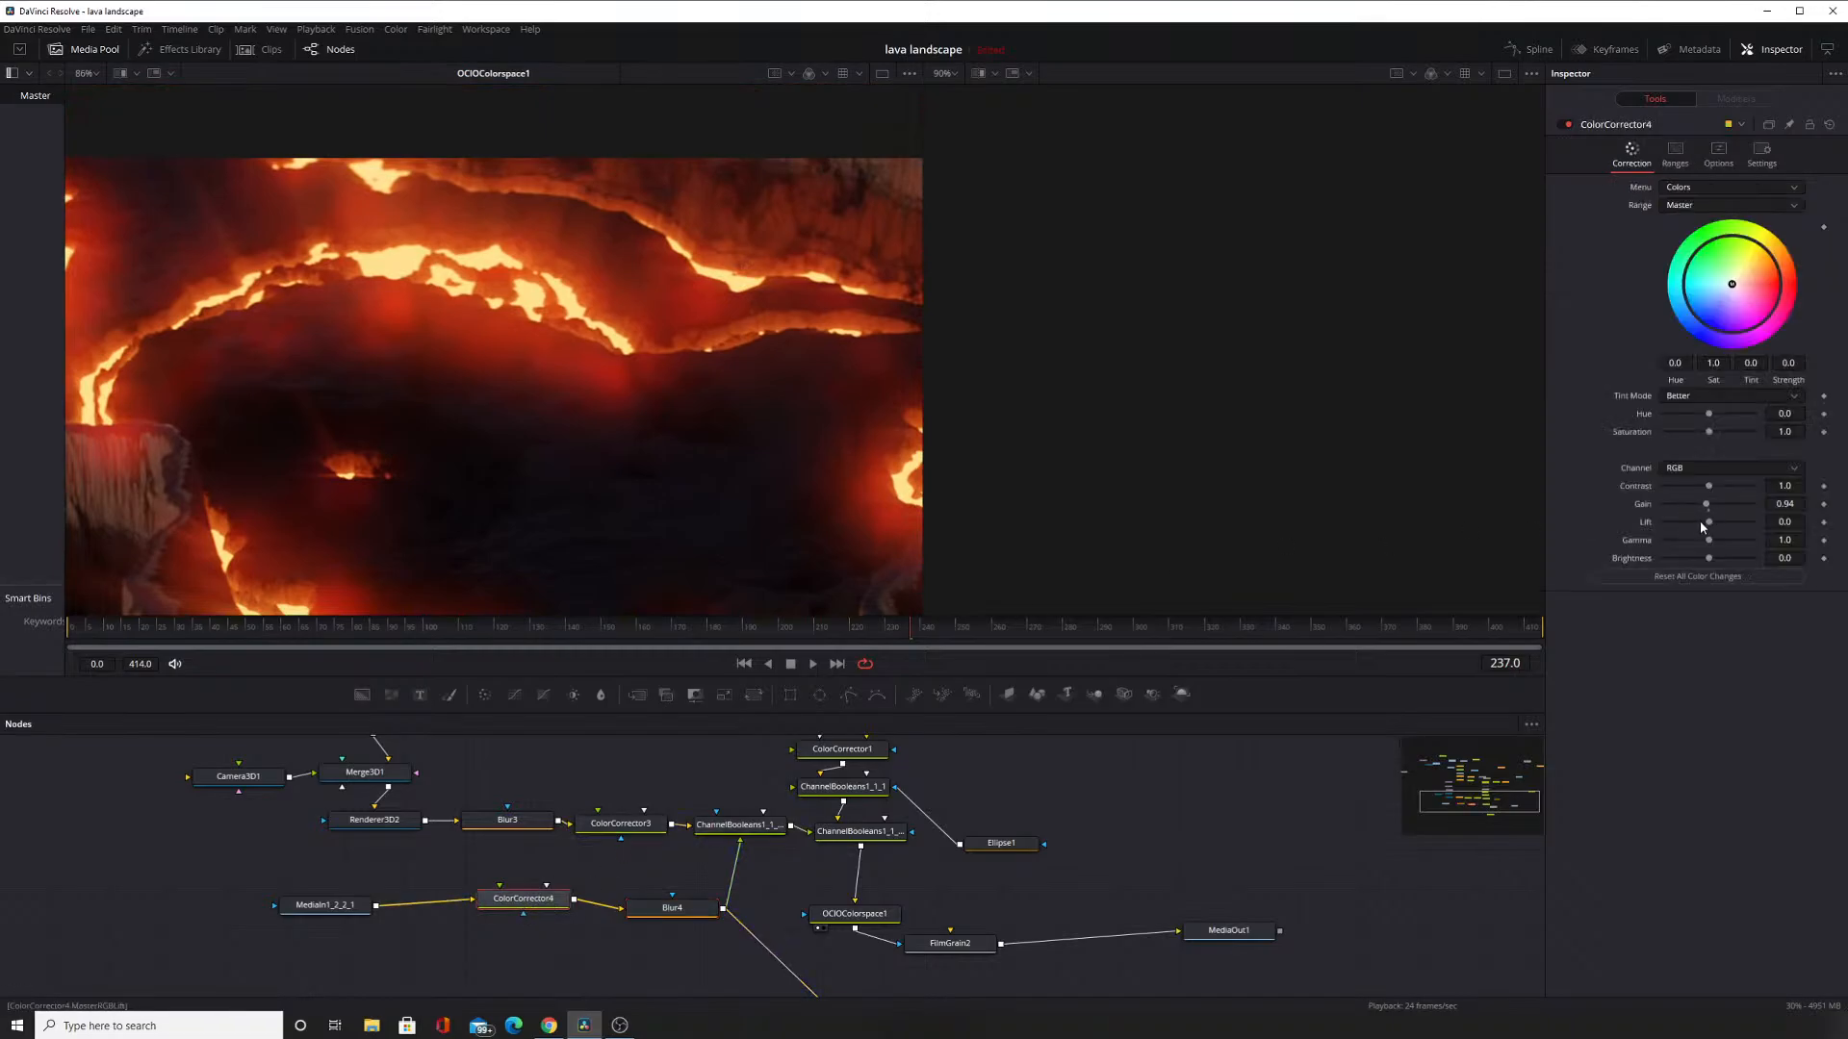
left_click(487, 913)
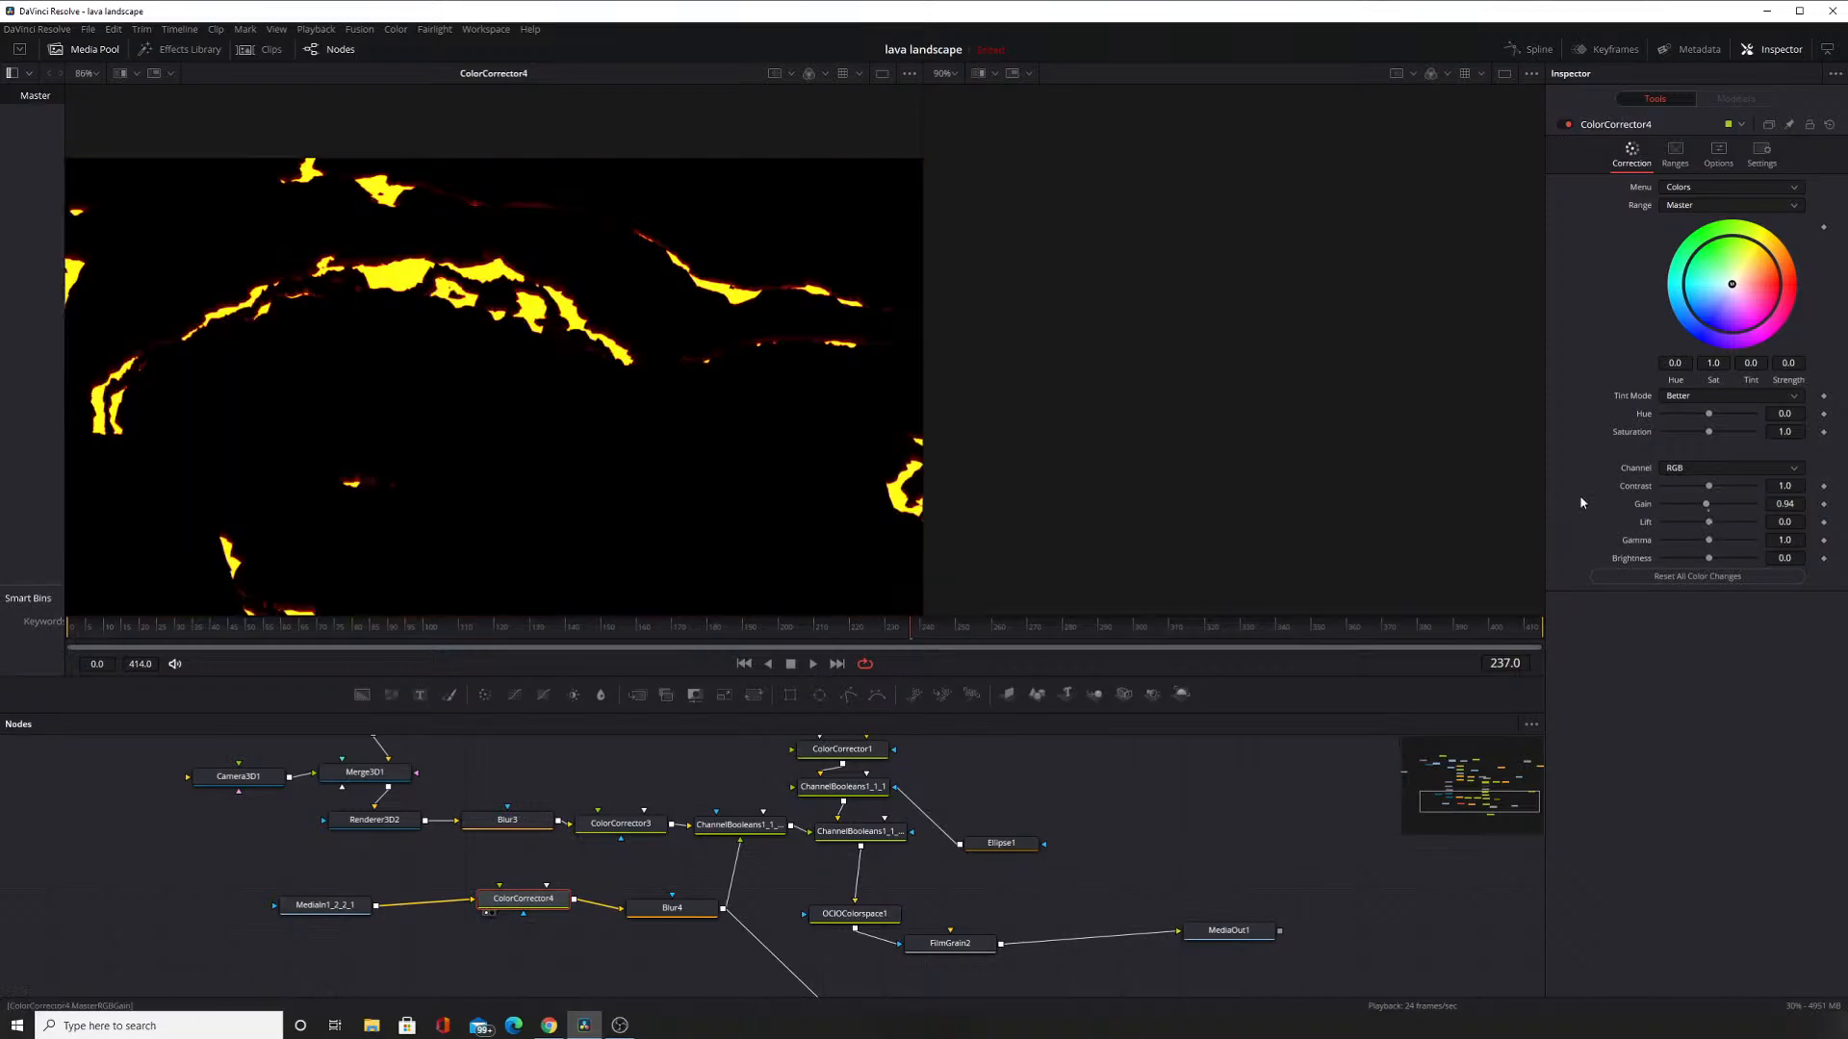
left_click(635, 923)
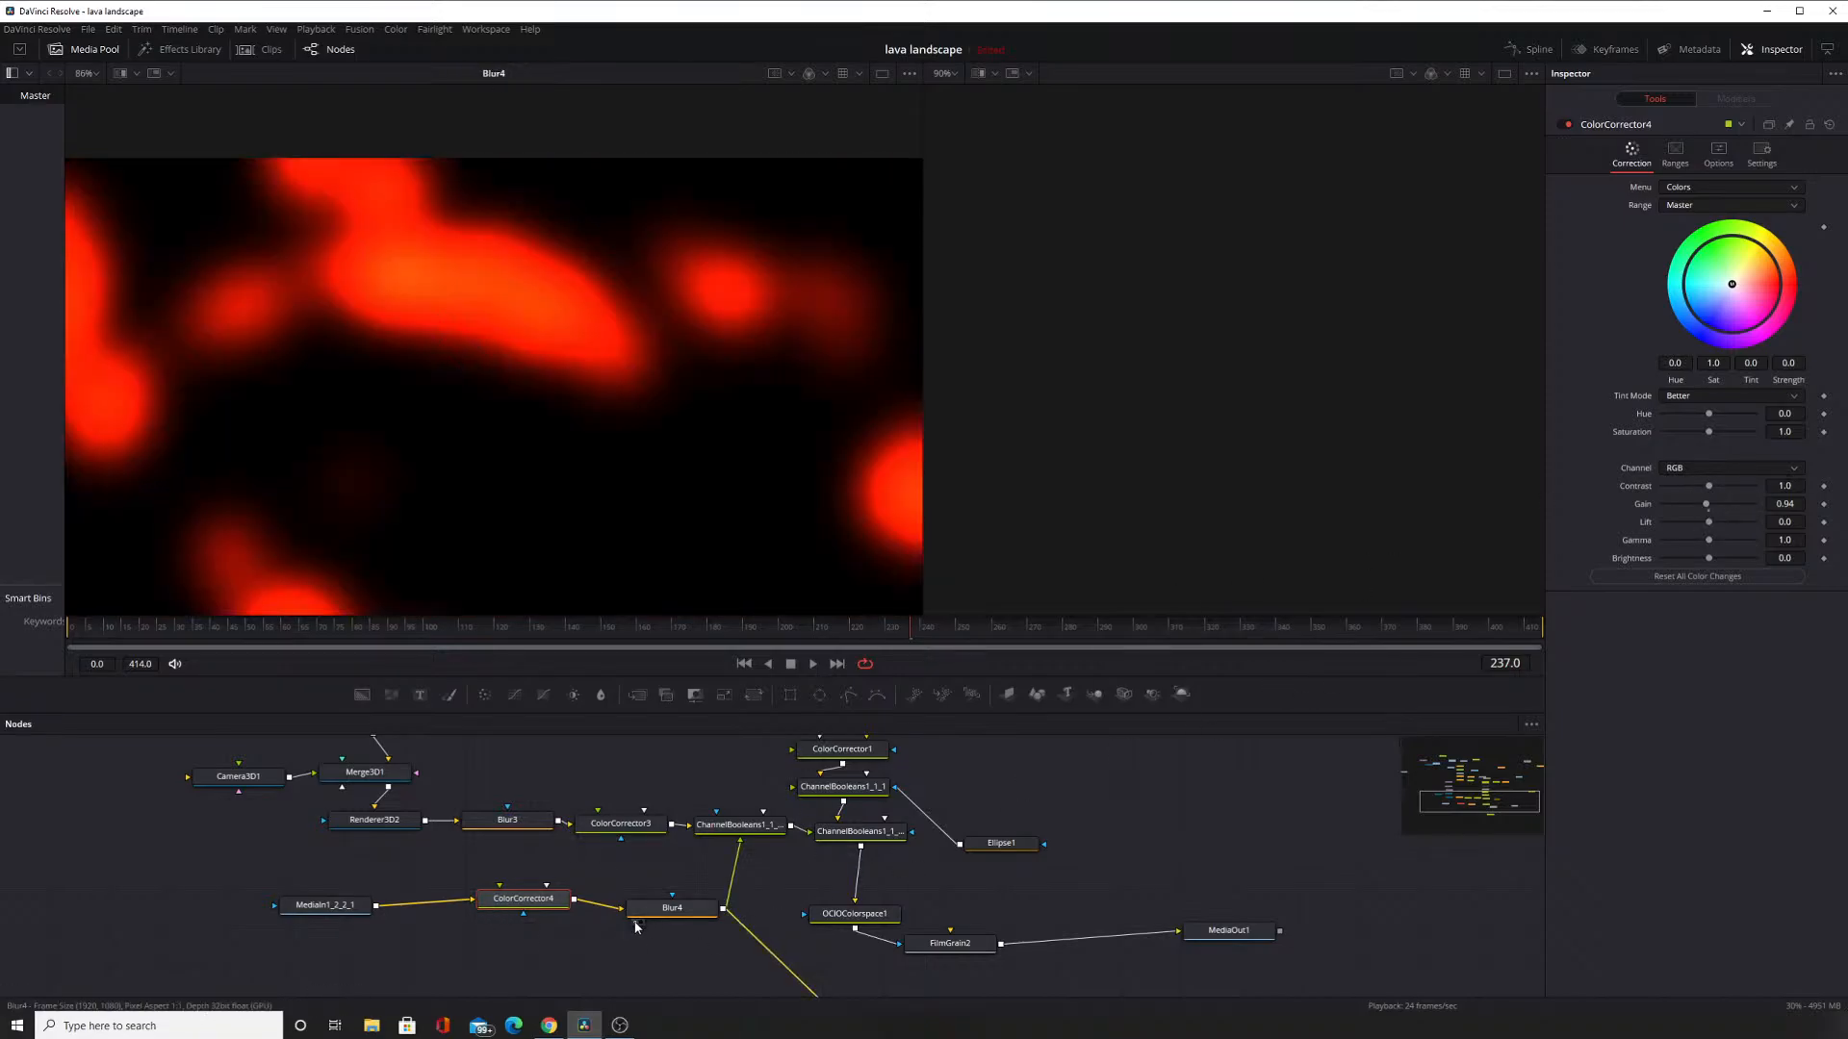
mouse_move(1709, 531)
left_mouse_down()
mouse_move(1600, 530)
mouse_move(1691, 529)
left_mouse_up()
left_click(1710, 530)
Show OCIOColorspace1_4's output, test ColorCorrector4's gamma and gain against it, and reset both to 1.0.
scroll(748, 898, "down", 2)
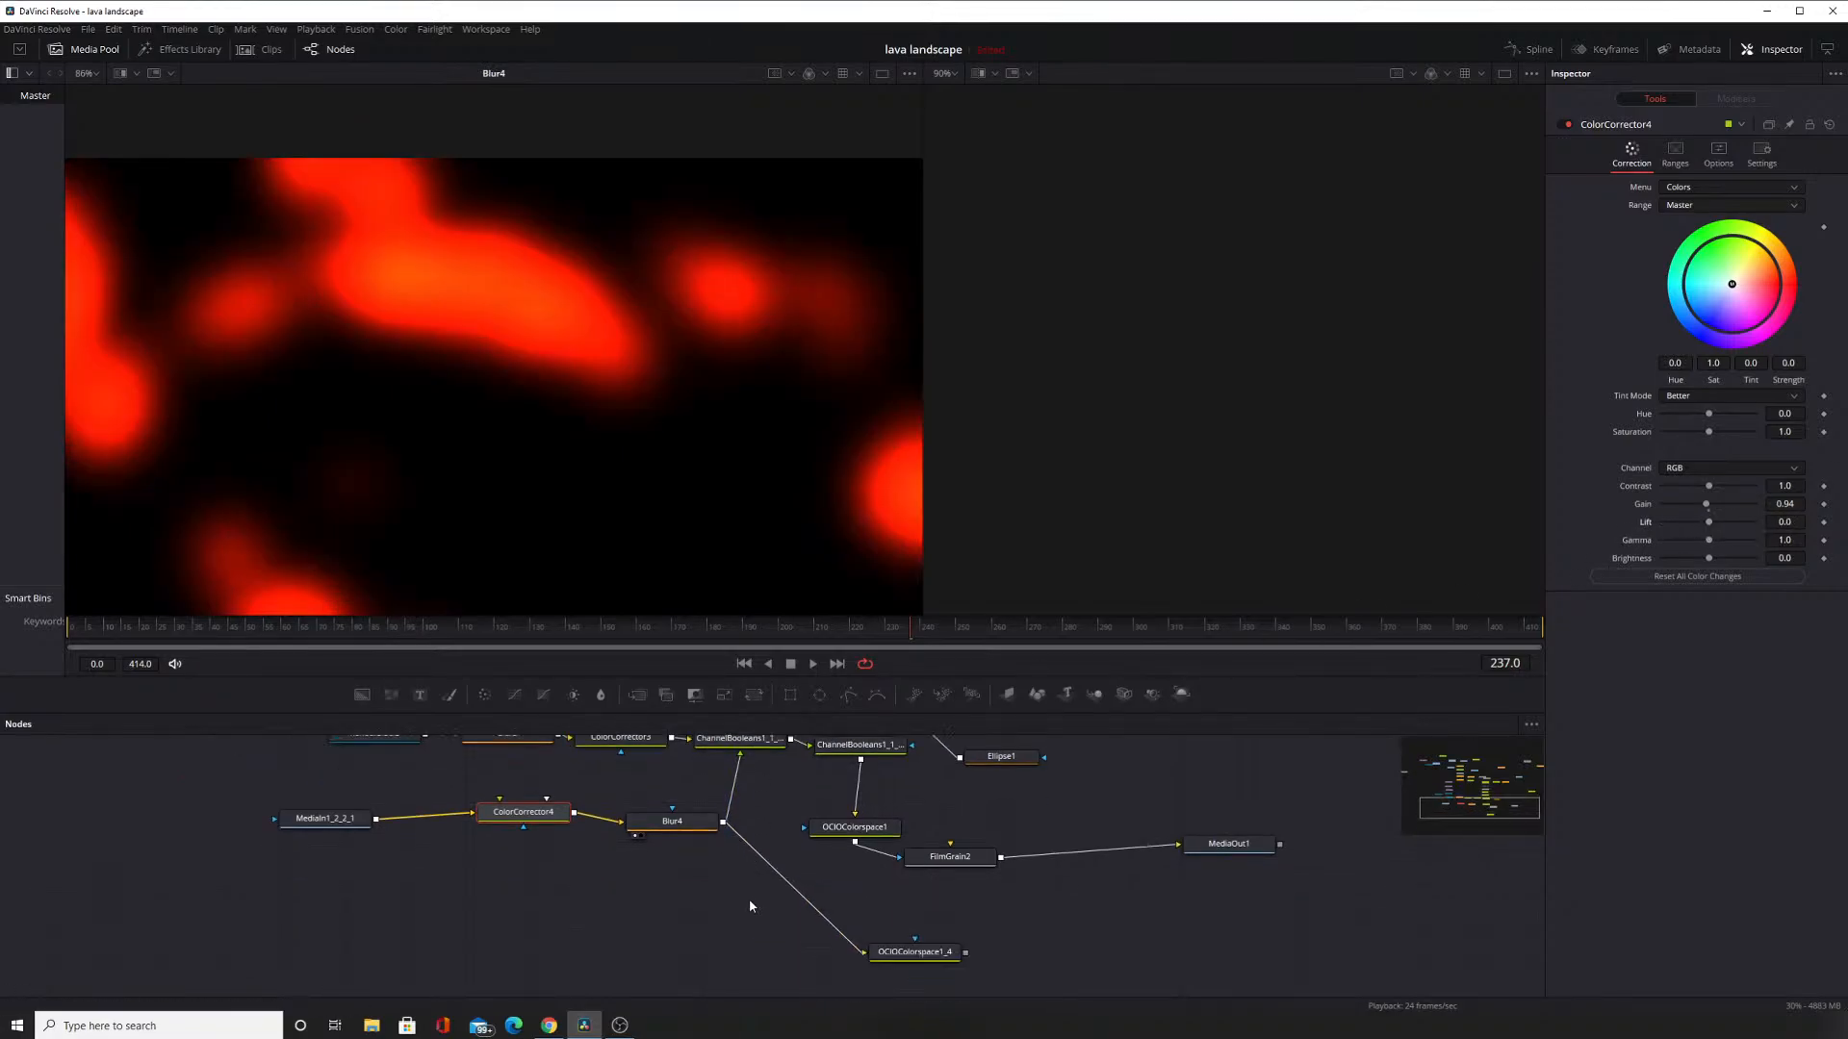
left_click(878, 966)
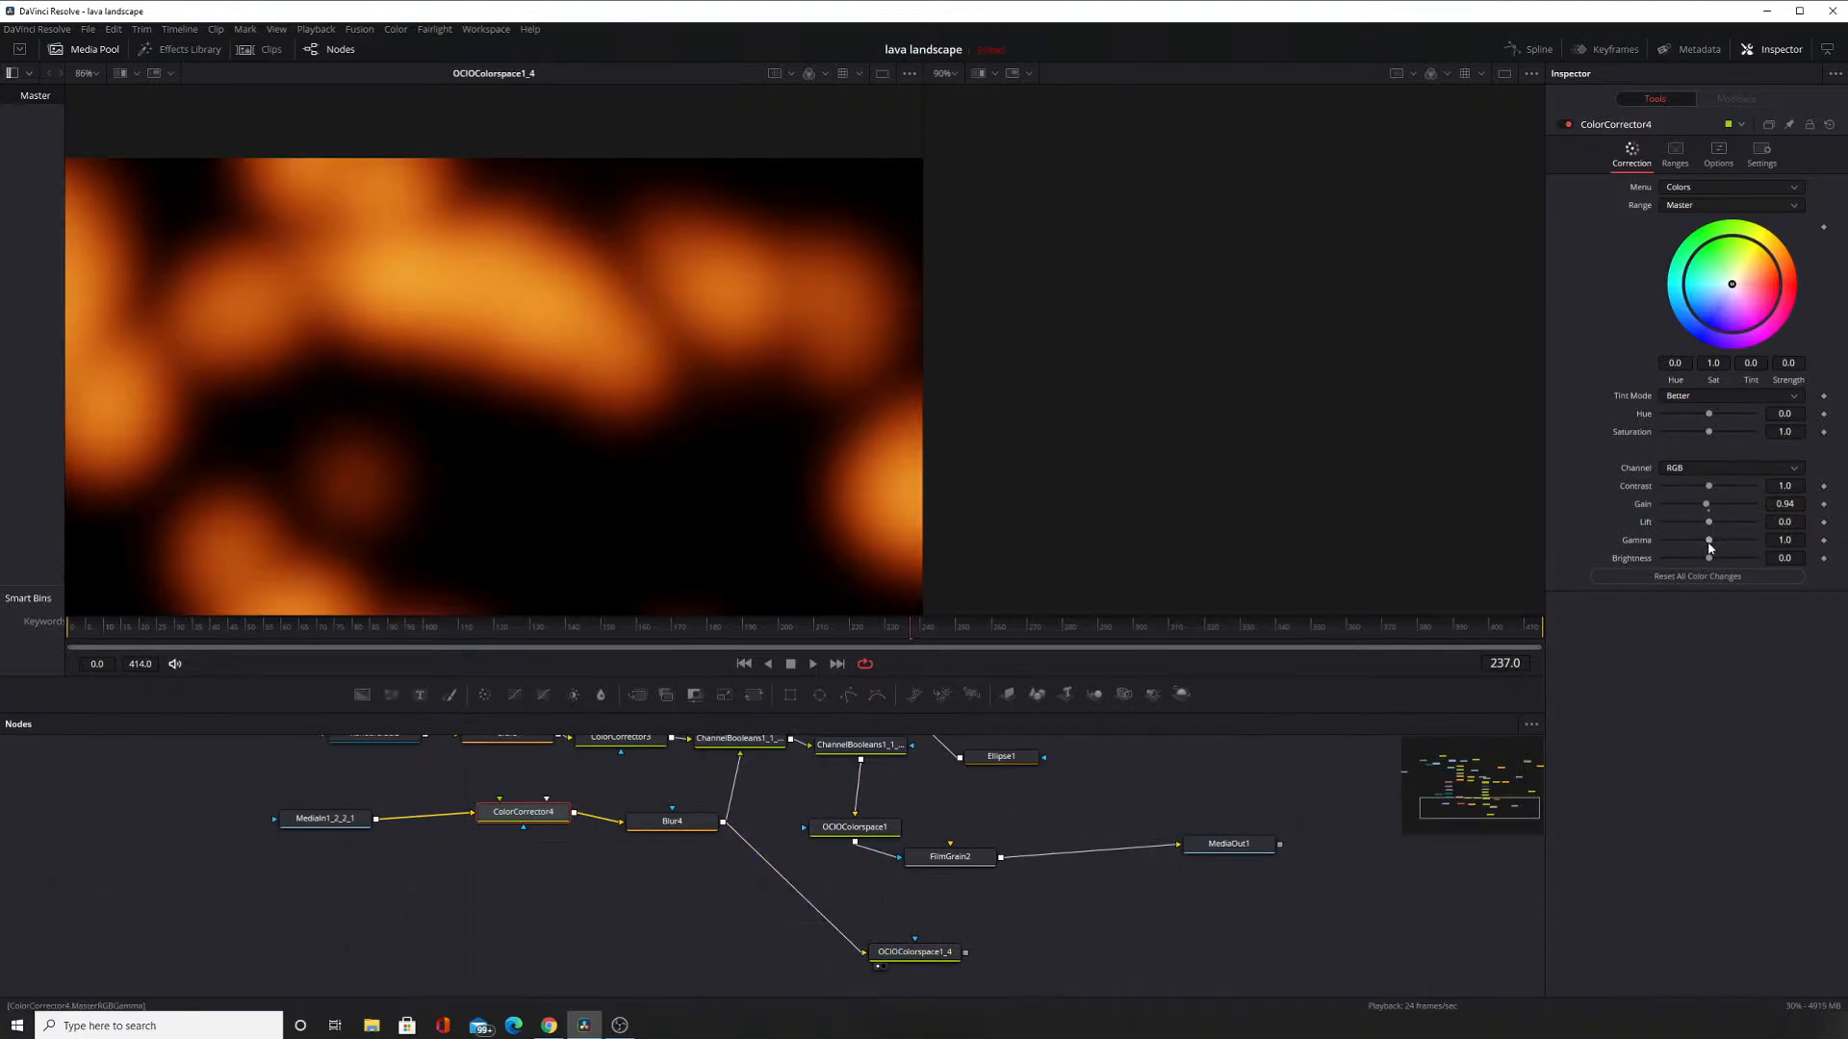
left_click_drag(1709, 540, 1754, 555)
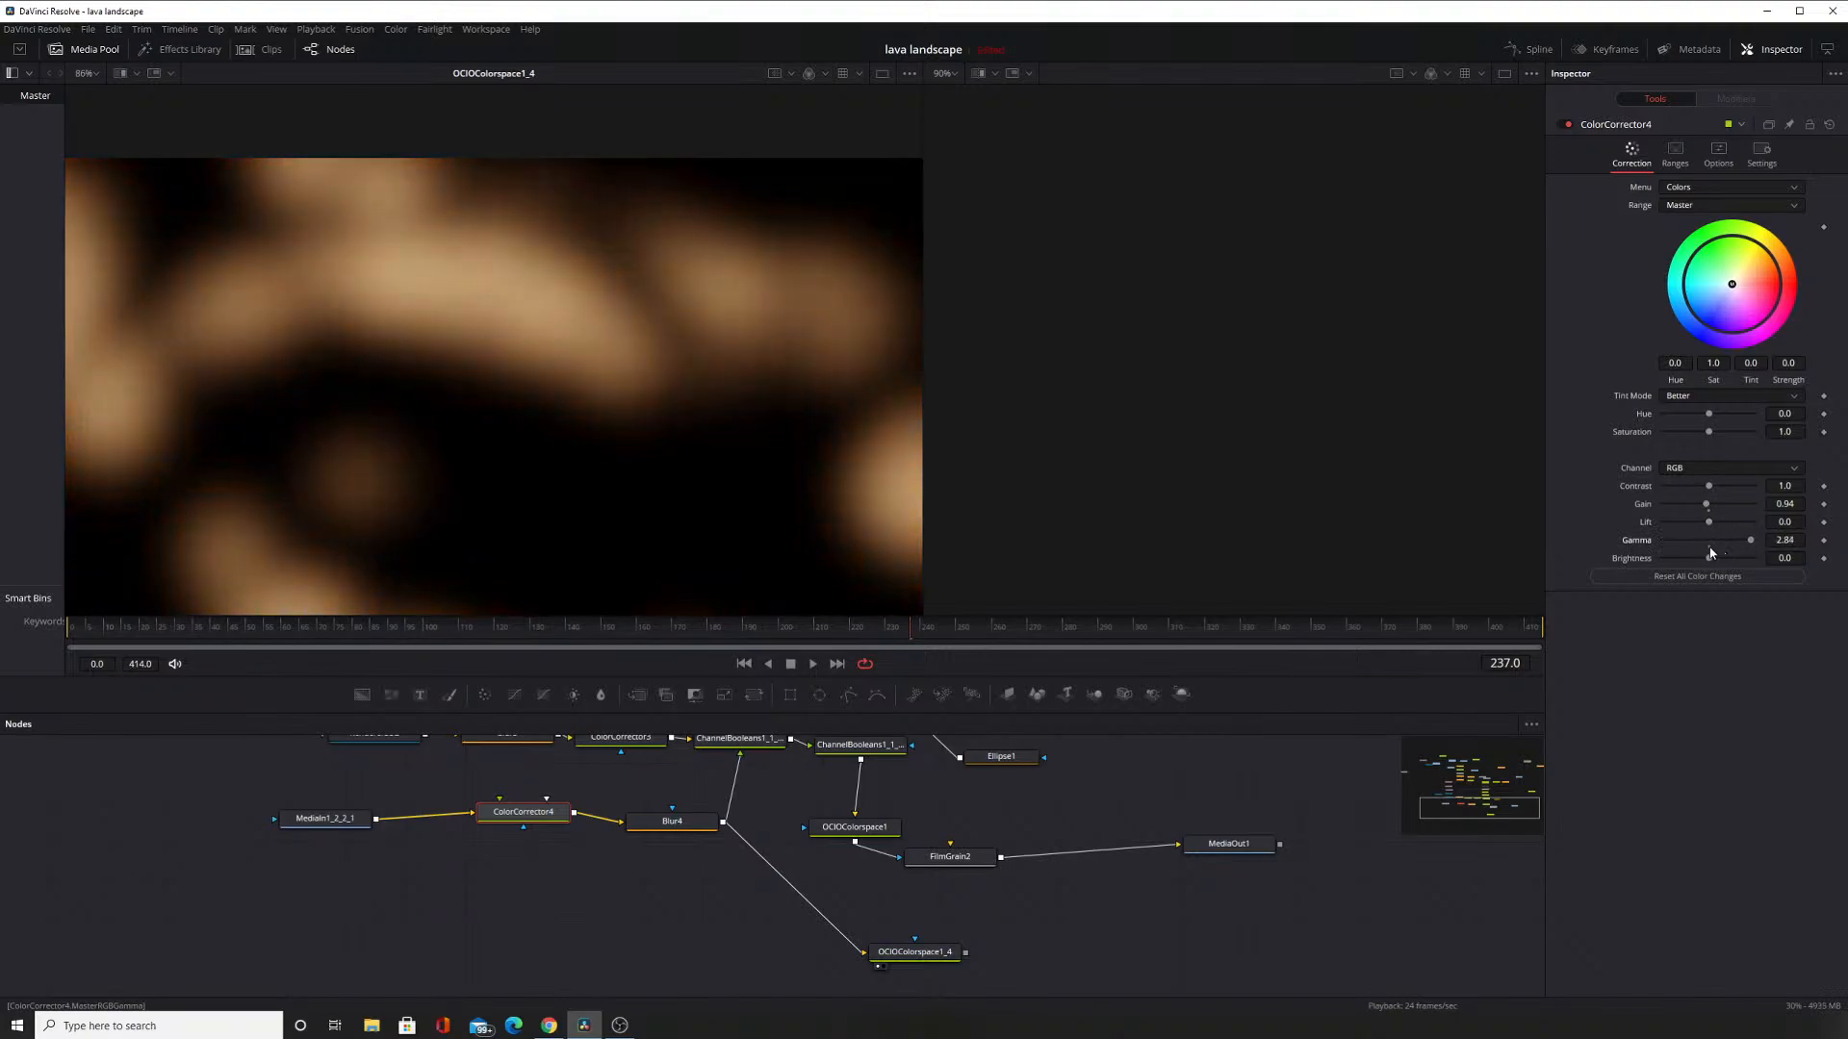
double_click(1712, 541)
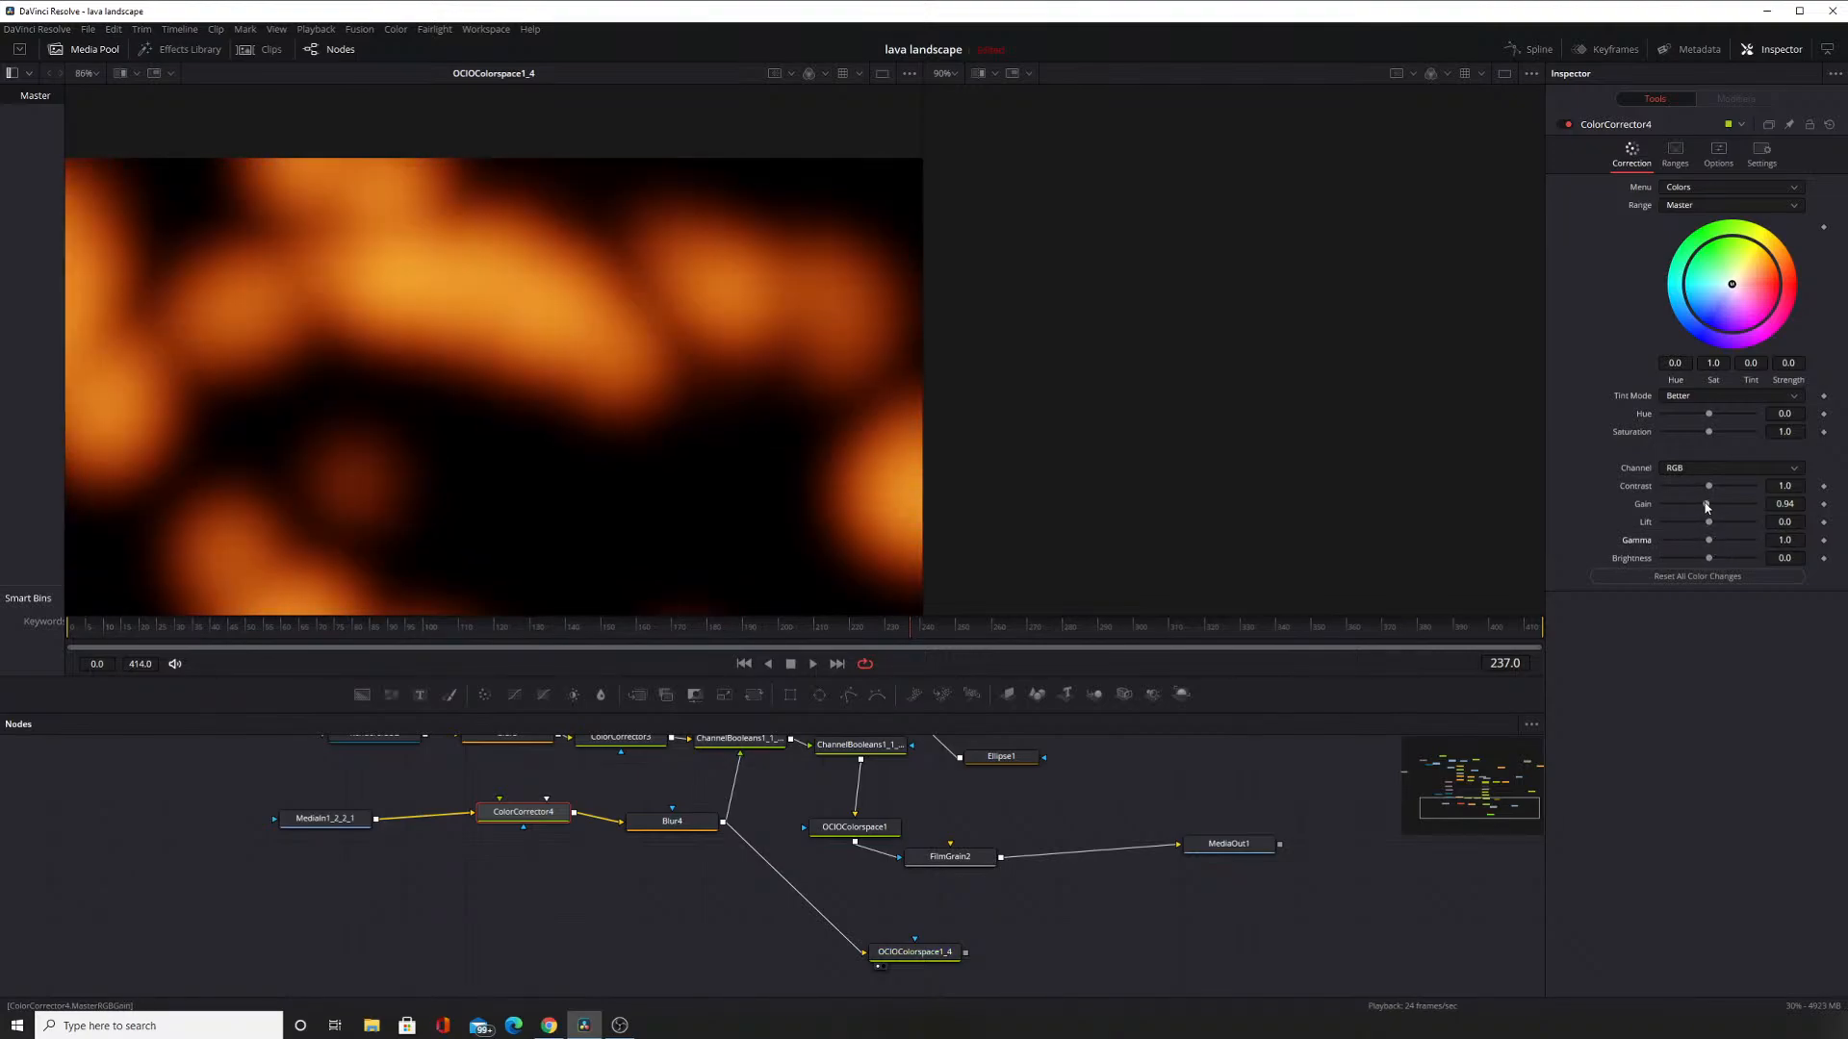
left_click_drag(1706, 507, 1648, 508)
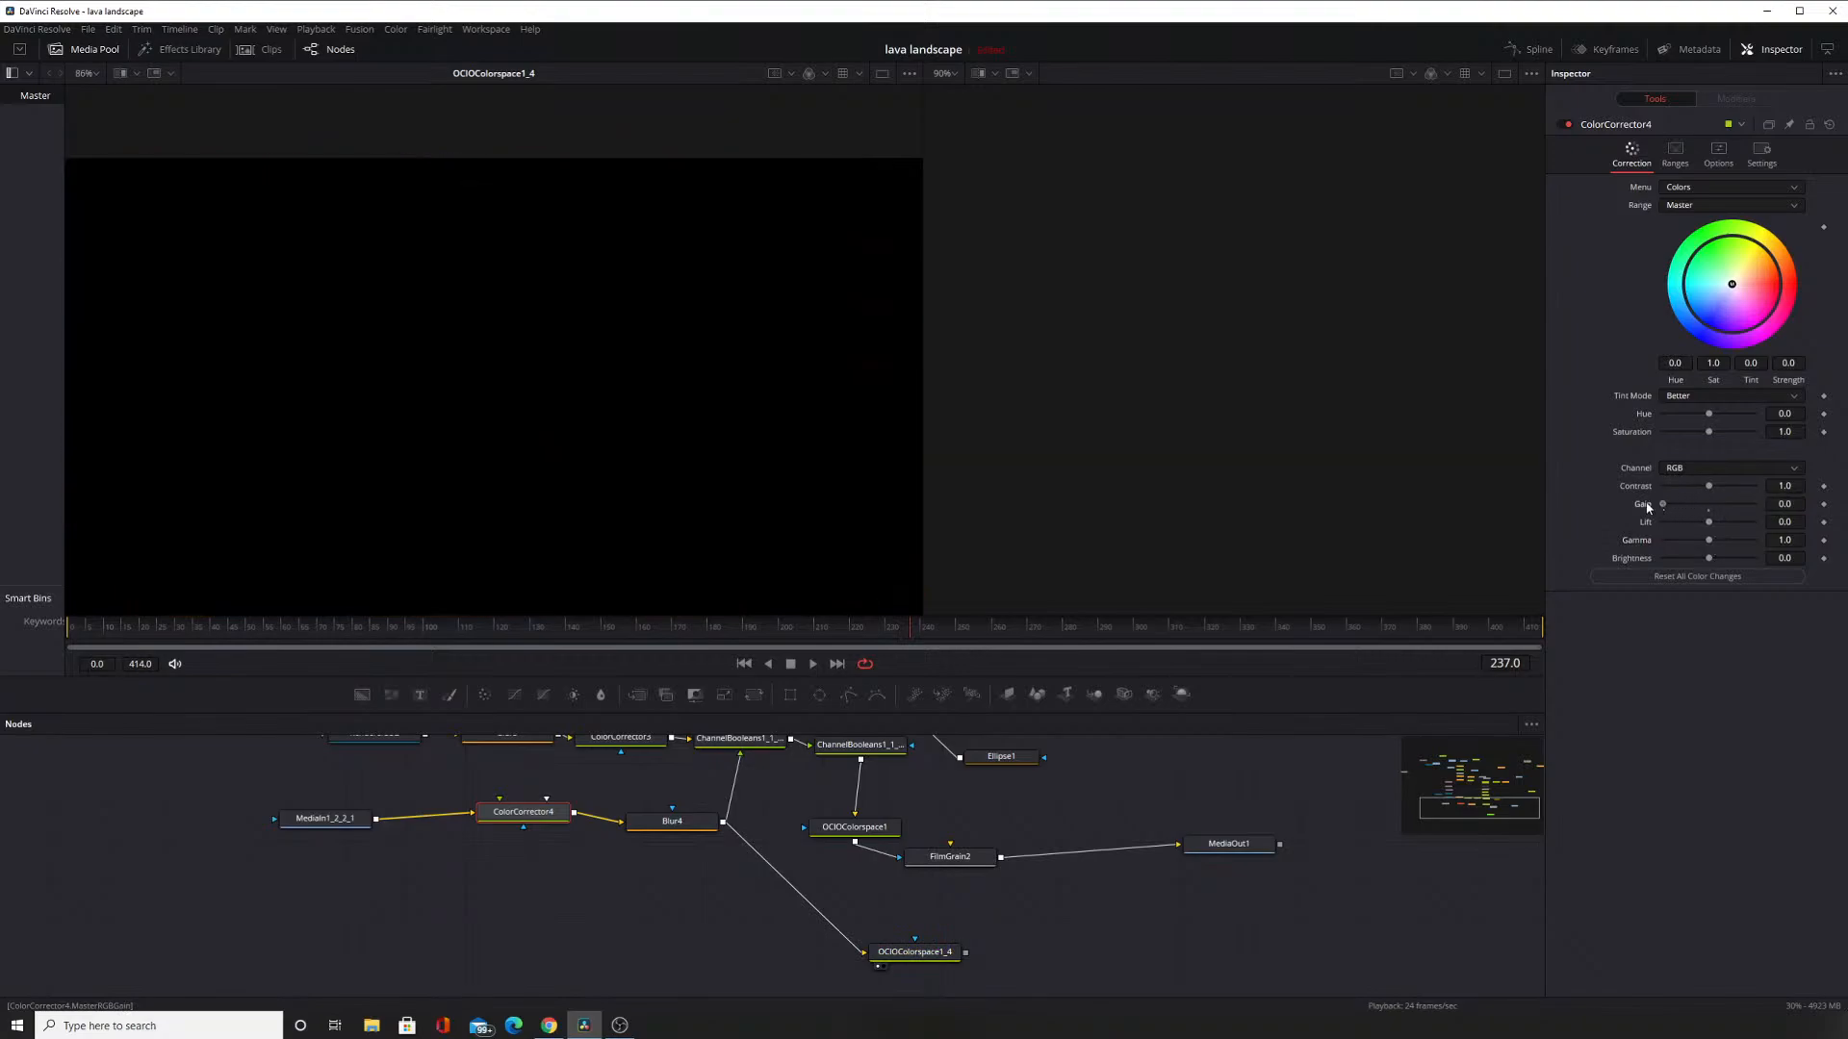
double_click(1708, 506)
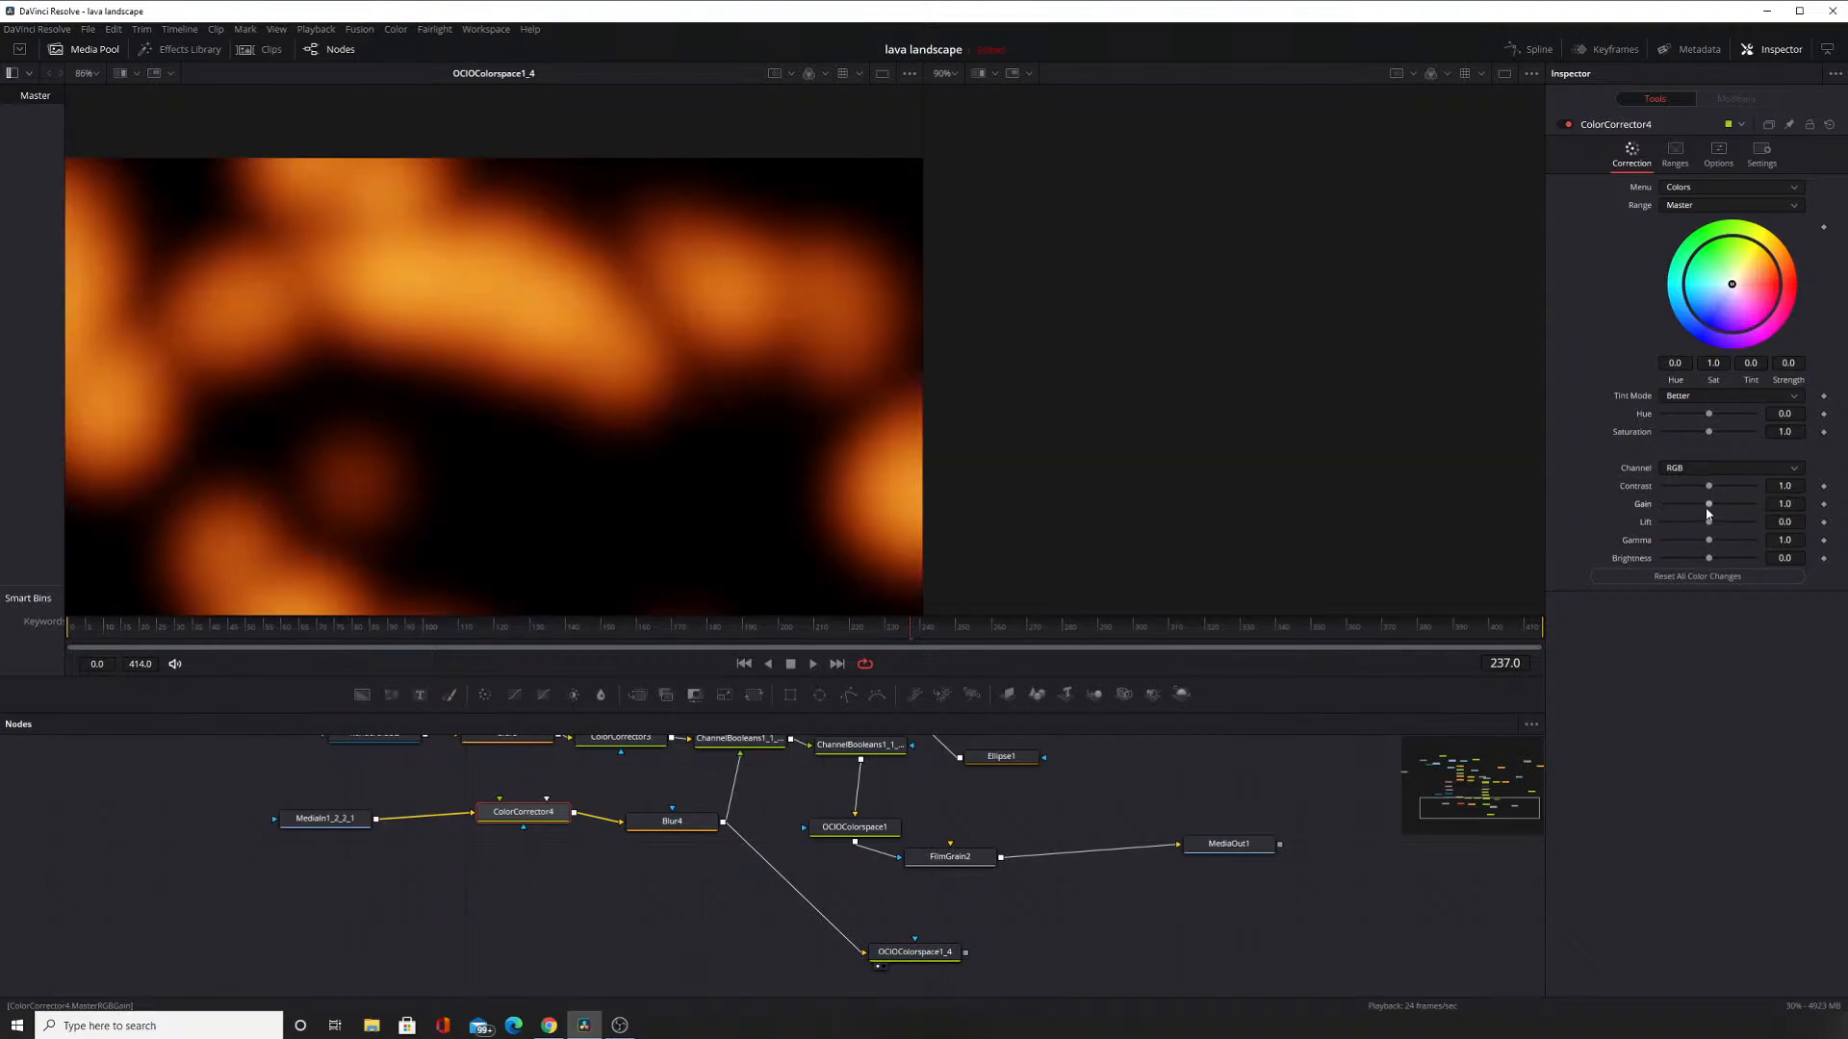
left_click_drag(783, 867, 756, 908)
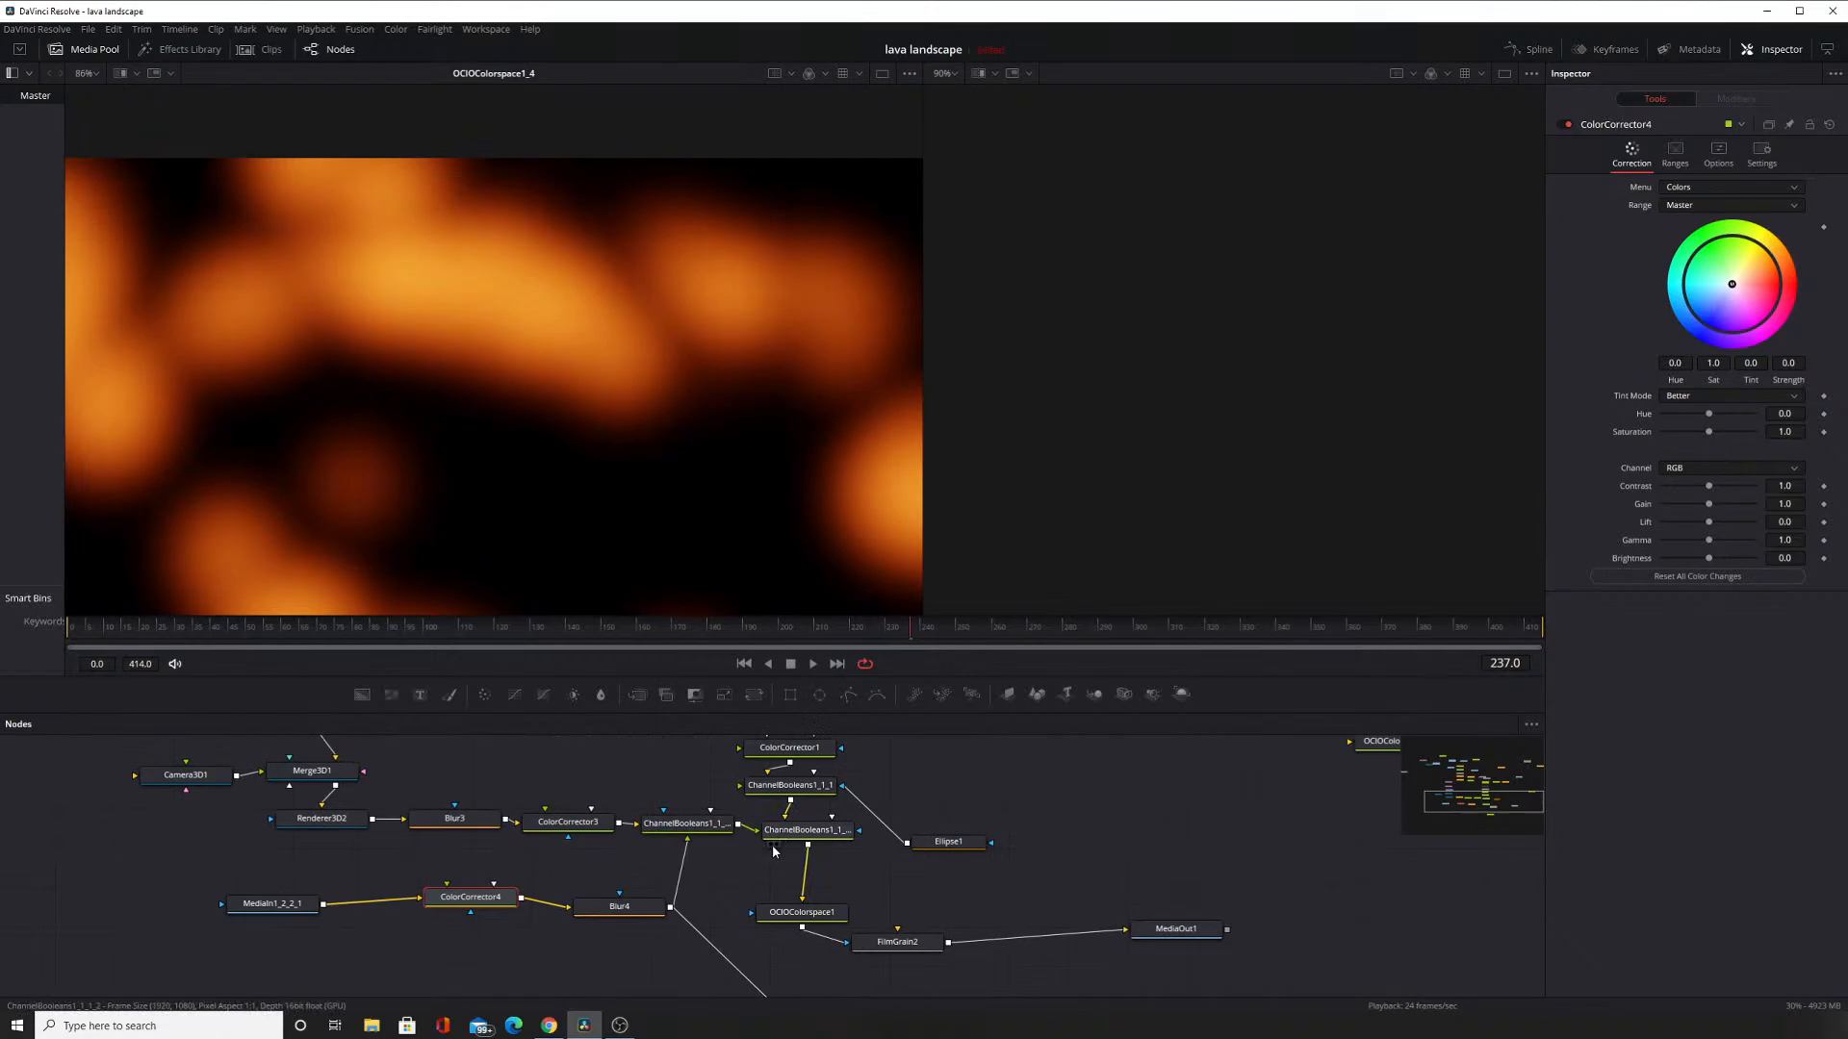
Show OCIOColorspace1's output in the viewer and, after testing stronger and weaker values, set ColorCorrector4's gain to 0.5.
scroll(774, 852, "down", 2)
left_click(767, 843)
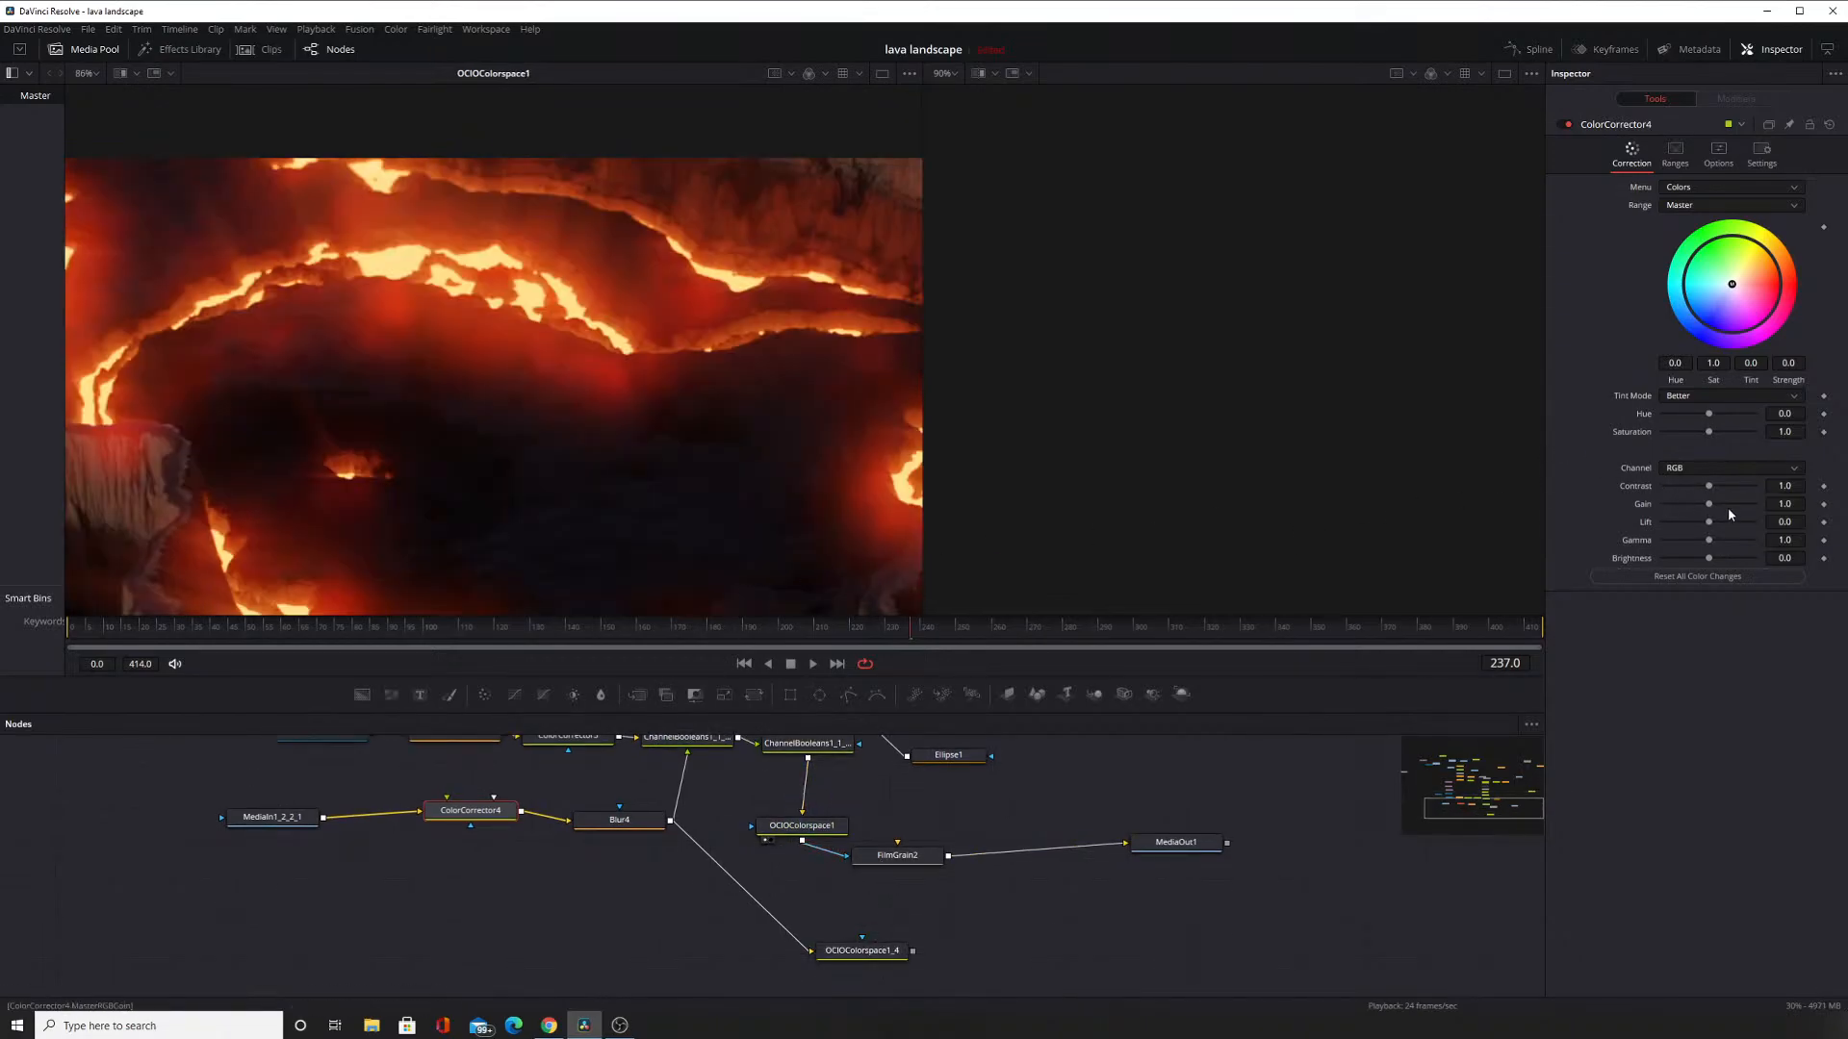
left_click_drag(1709, 504, 1759, 504)
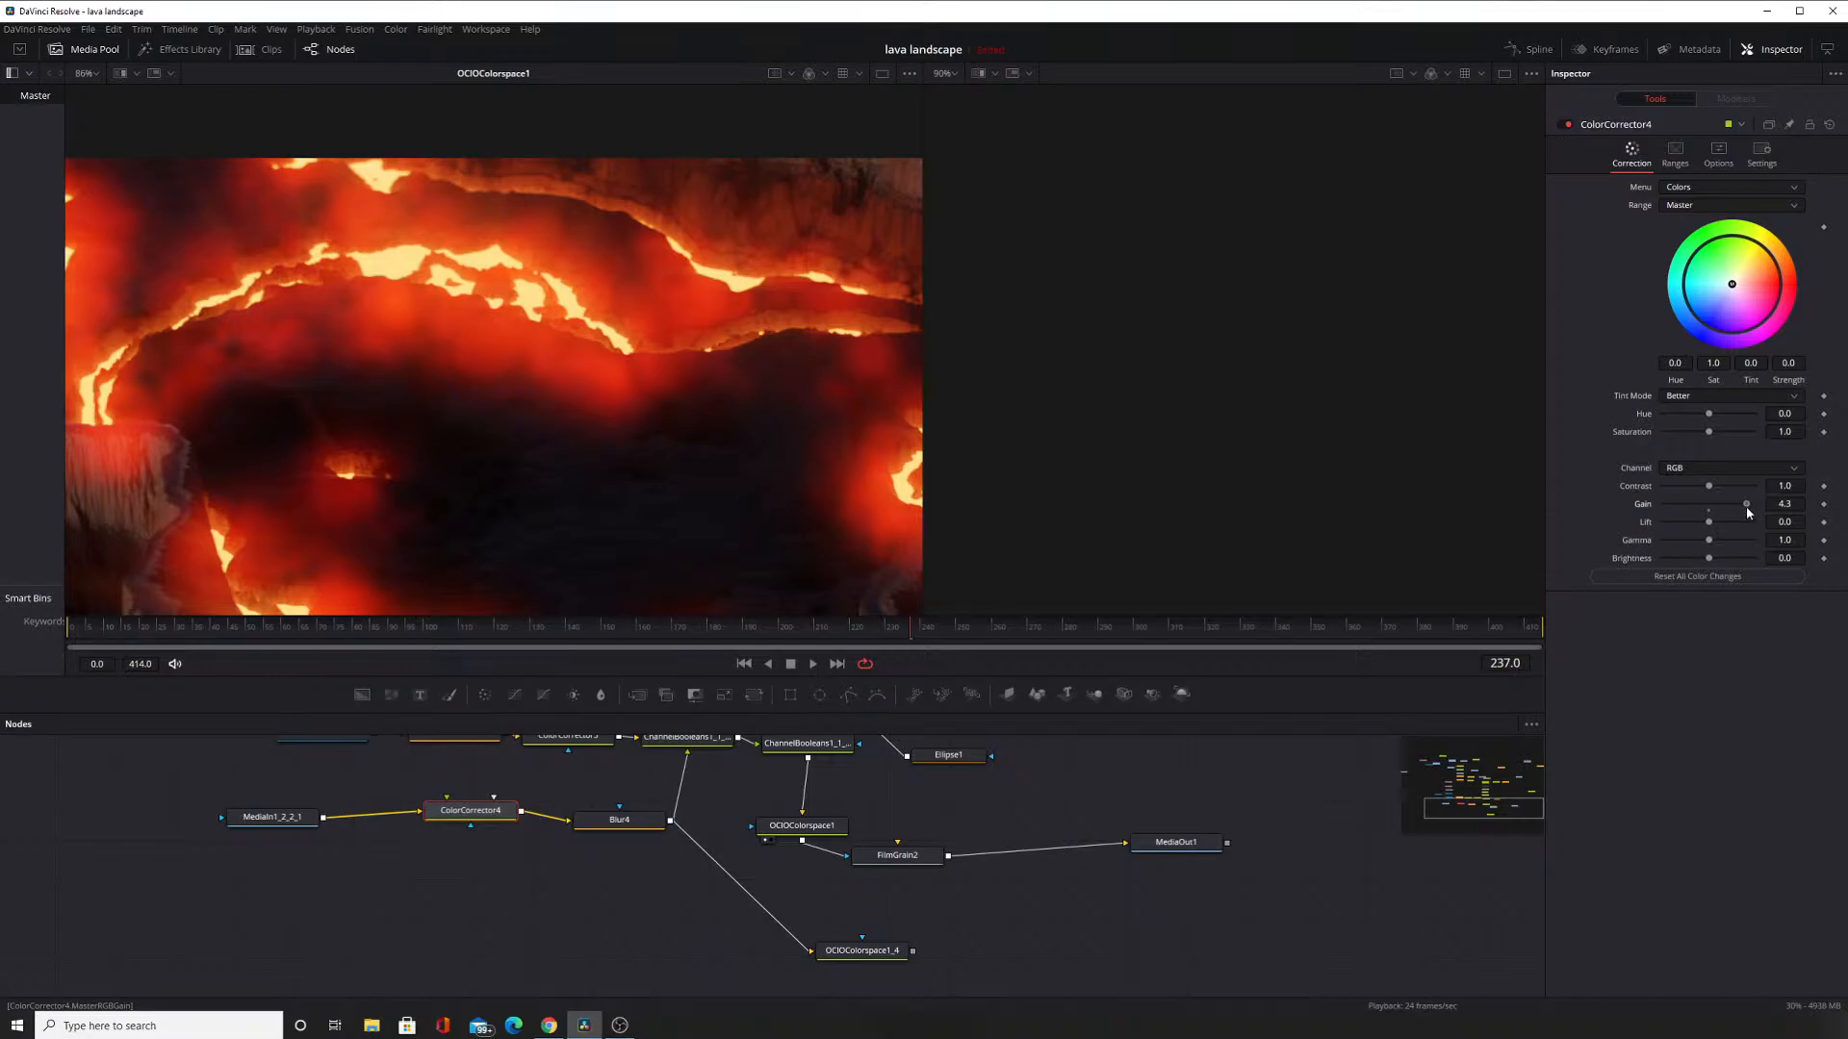
left_click_drag(1746, 506, 1686, 521)
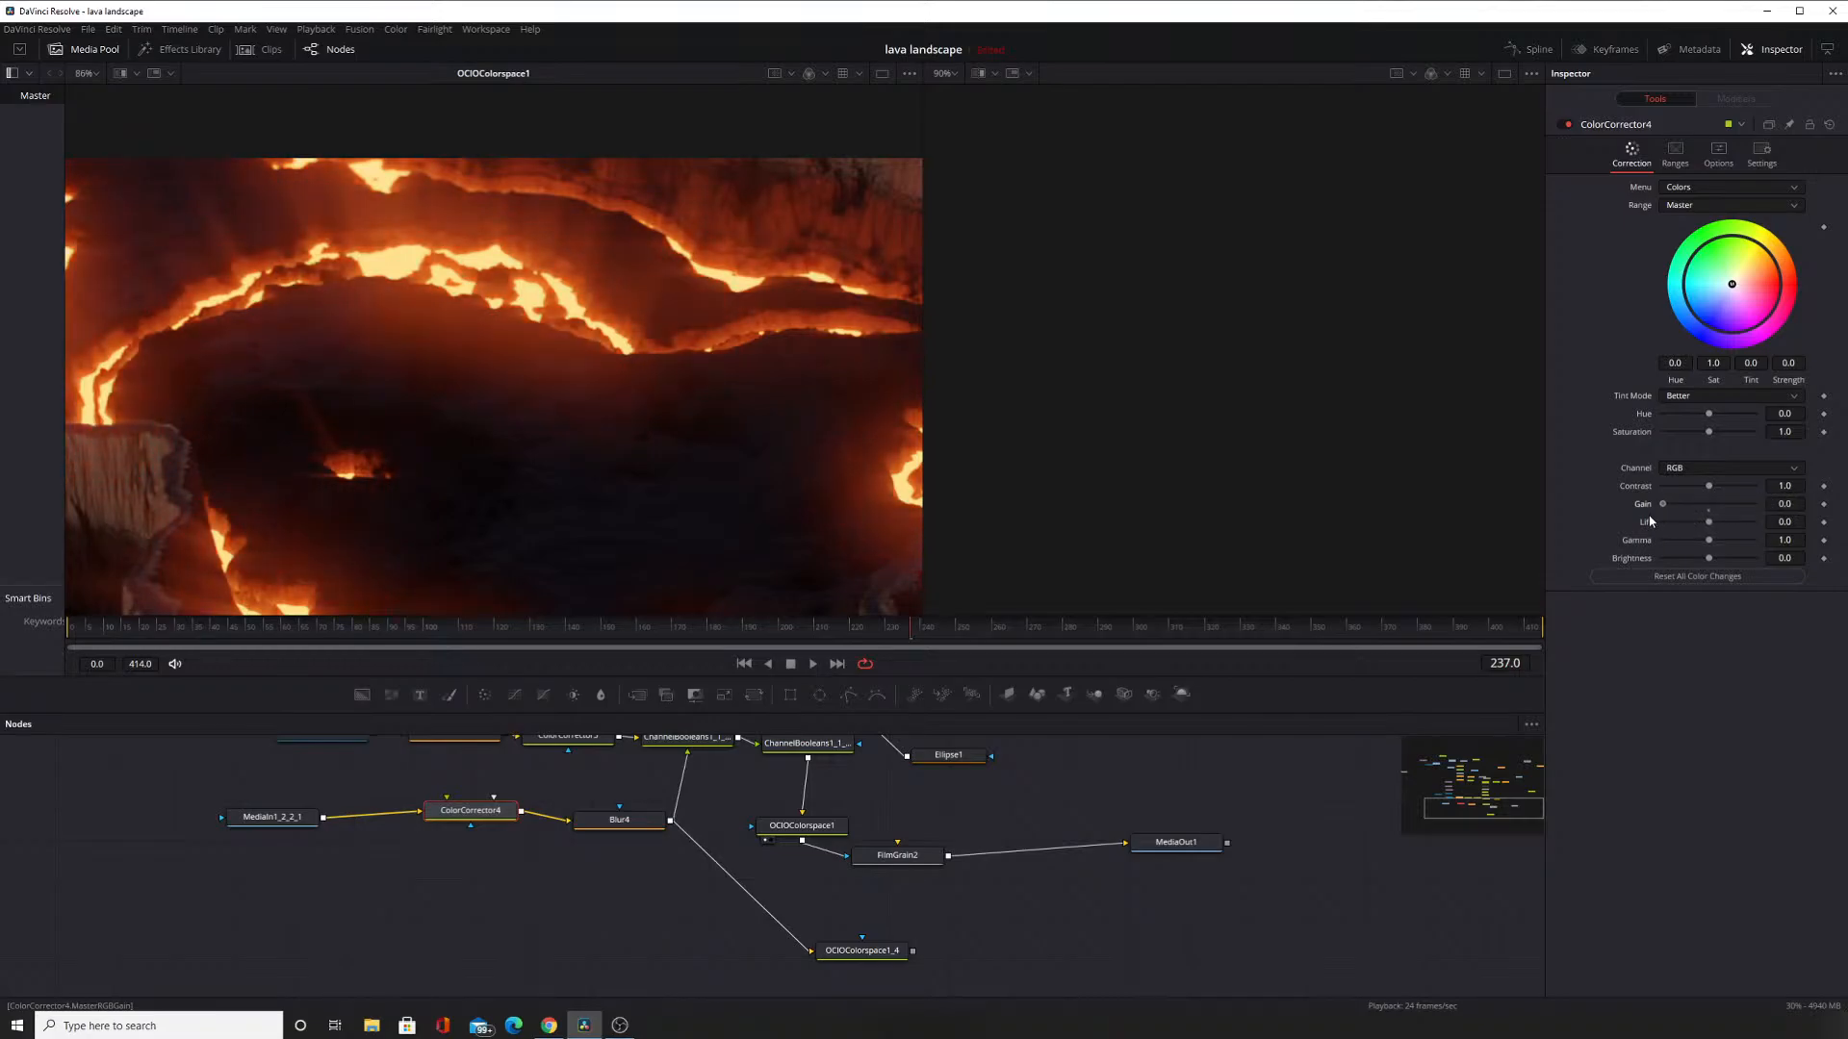
left_click_drag(1663, 504, 1692, 514)
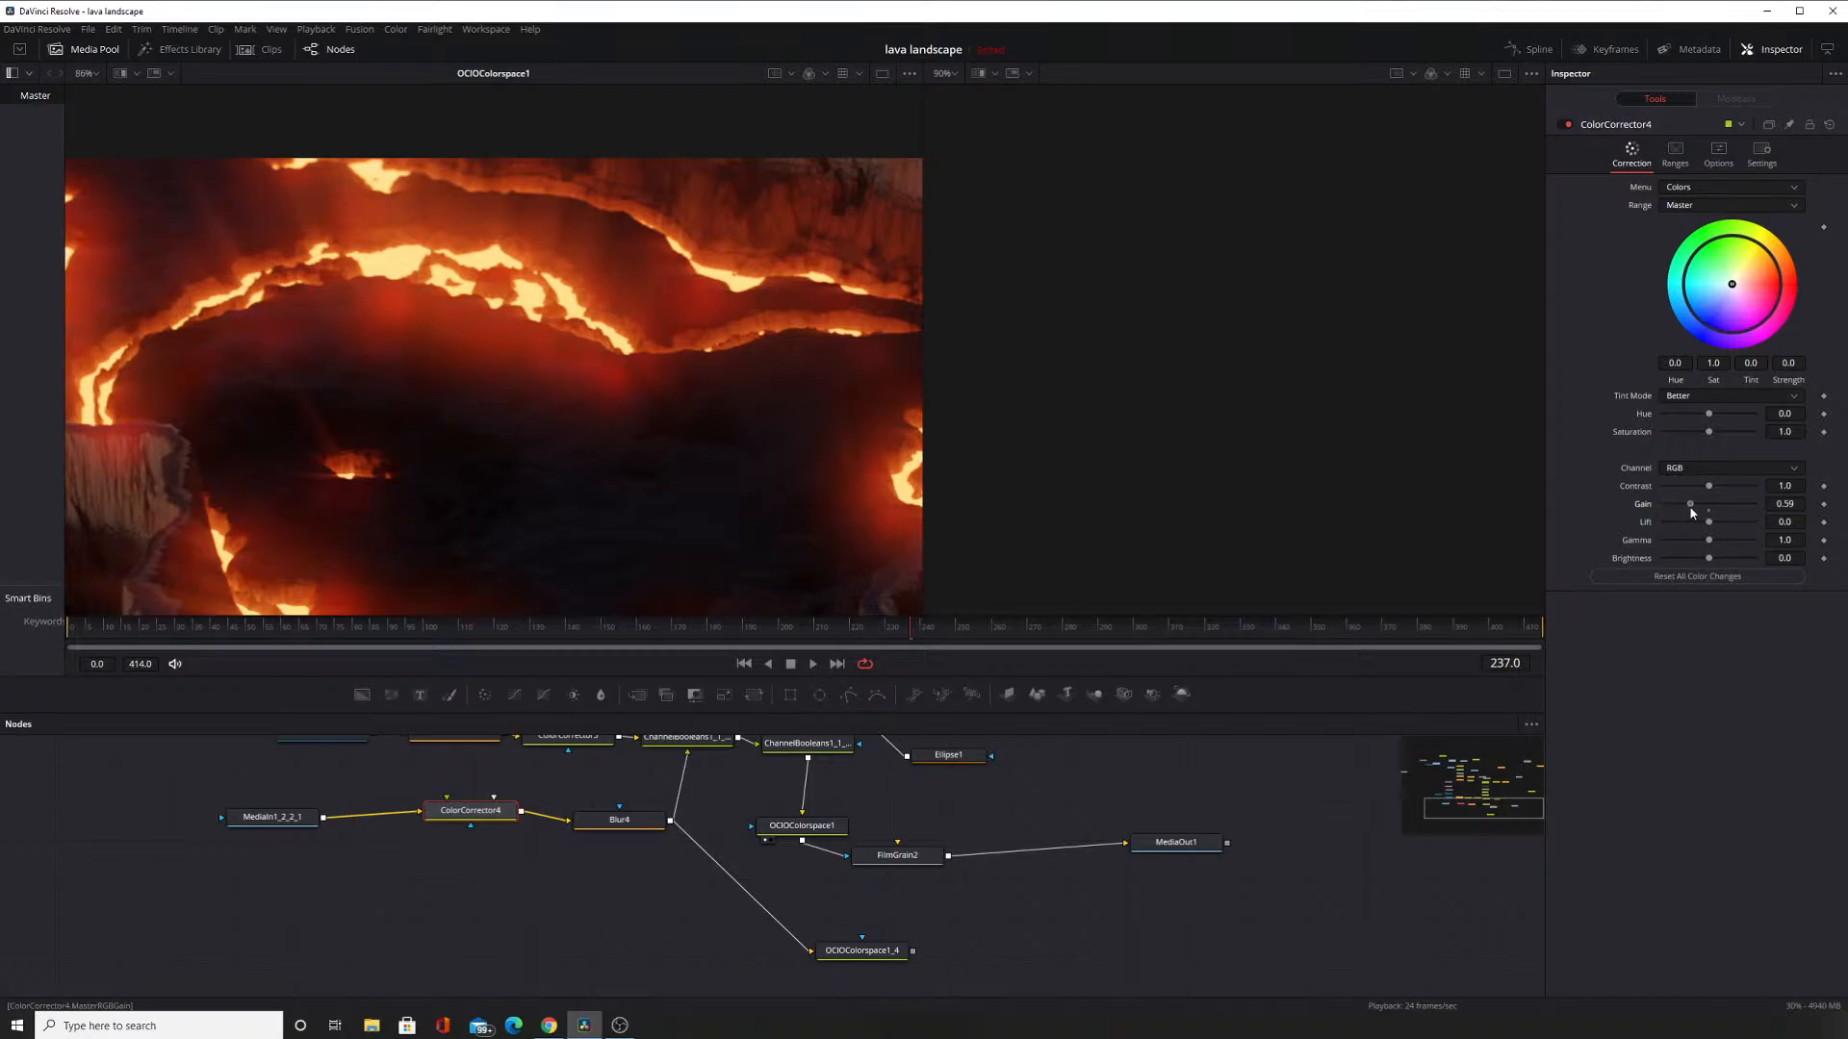
scroll(712, 416, "down", 5)
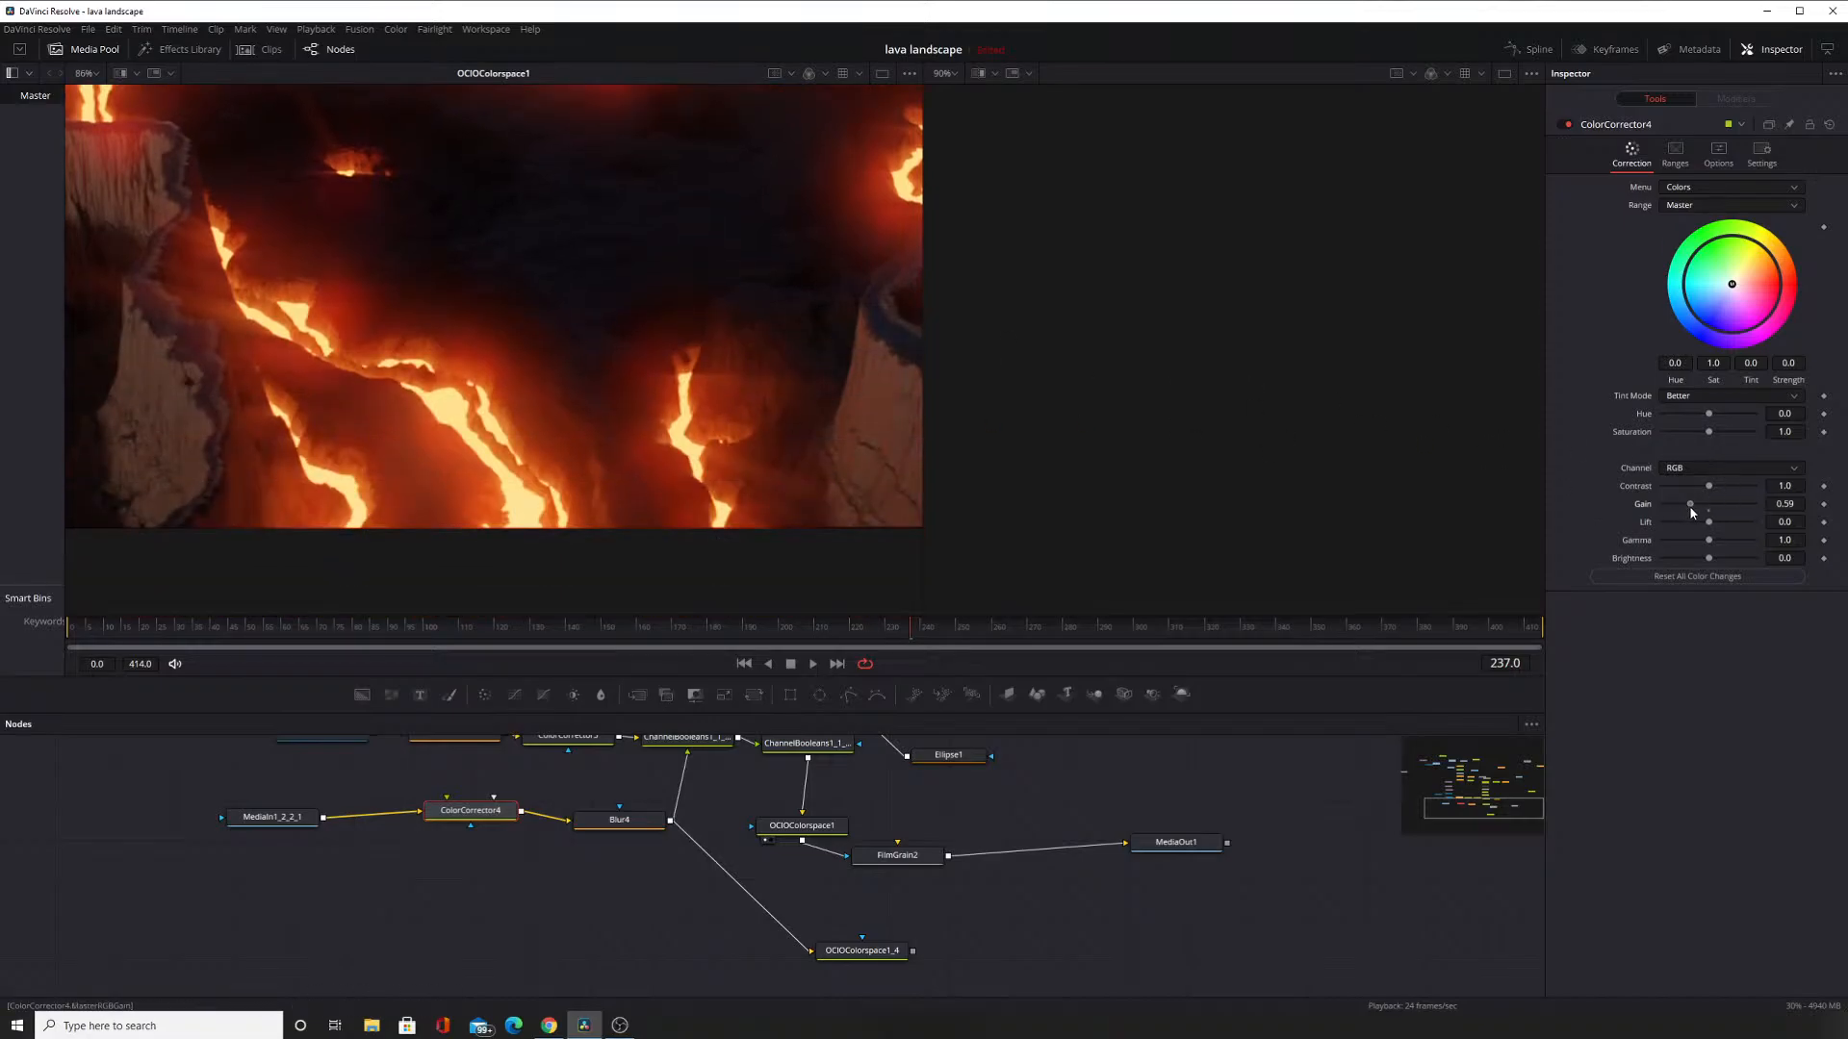
scroll(680, 445, "up", 4)
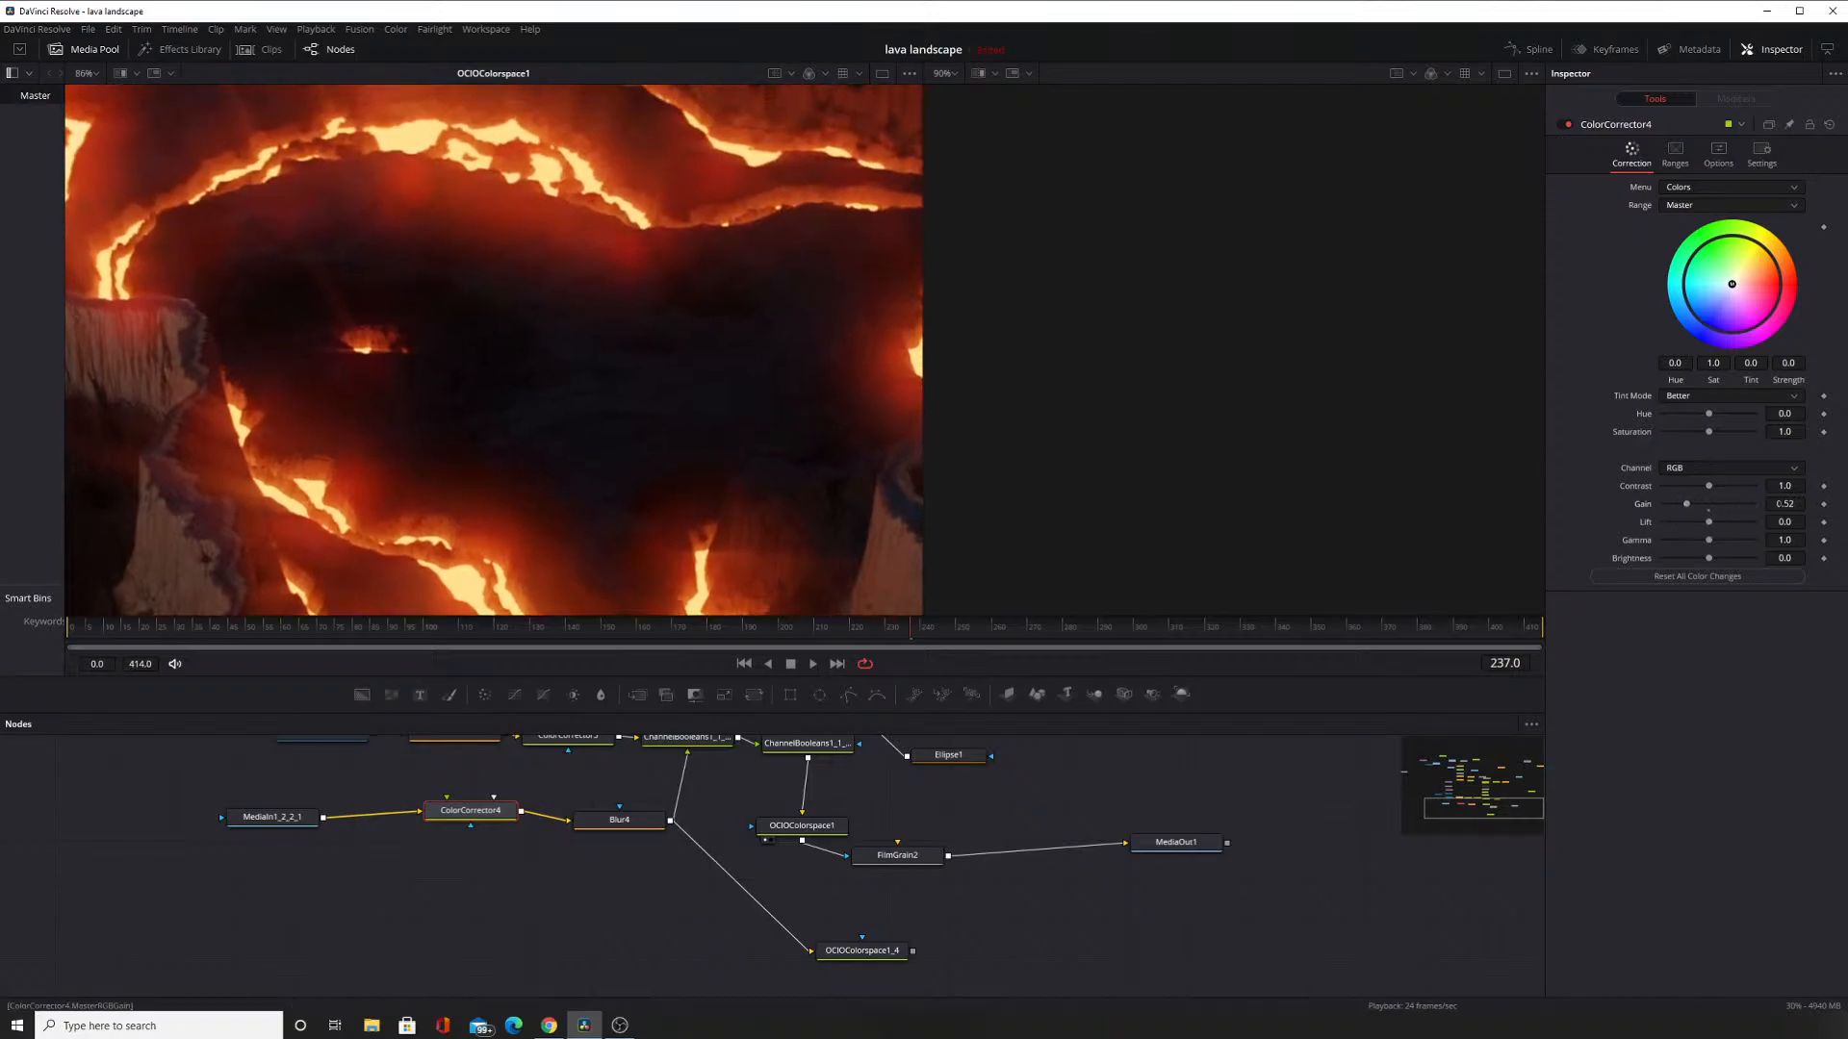
left_click(1778, 505)
key("Return")
Go to frame 176 and enlarge the composite's viewer to examine the glow along the lava streams.
left_click(696, 630)
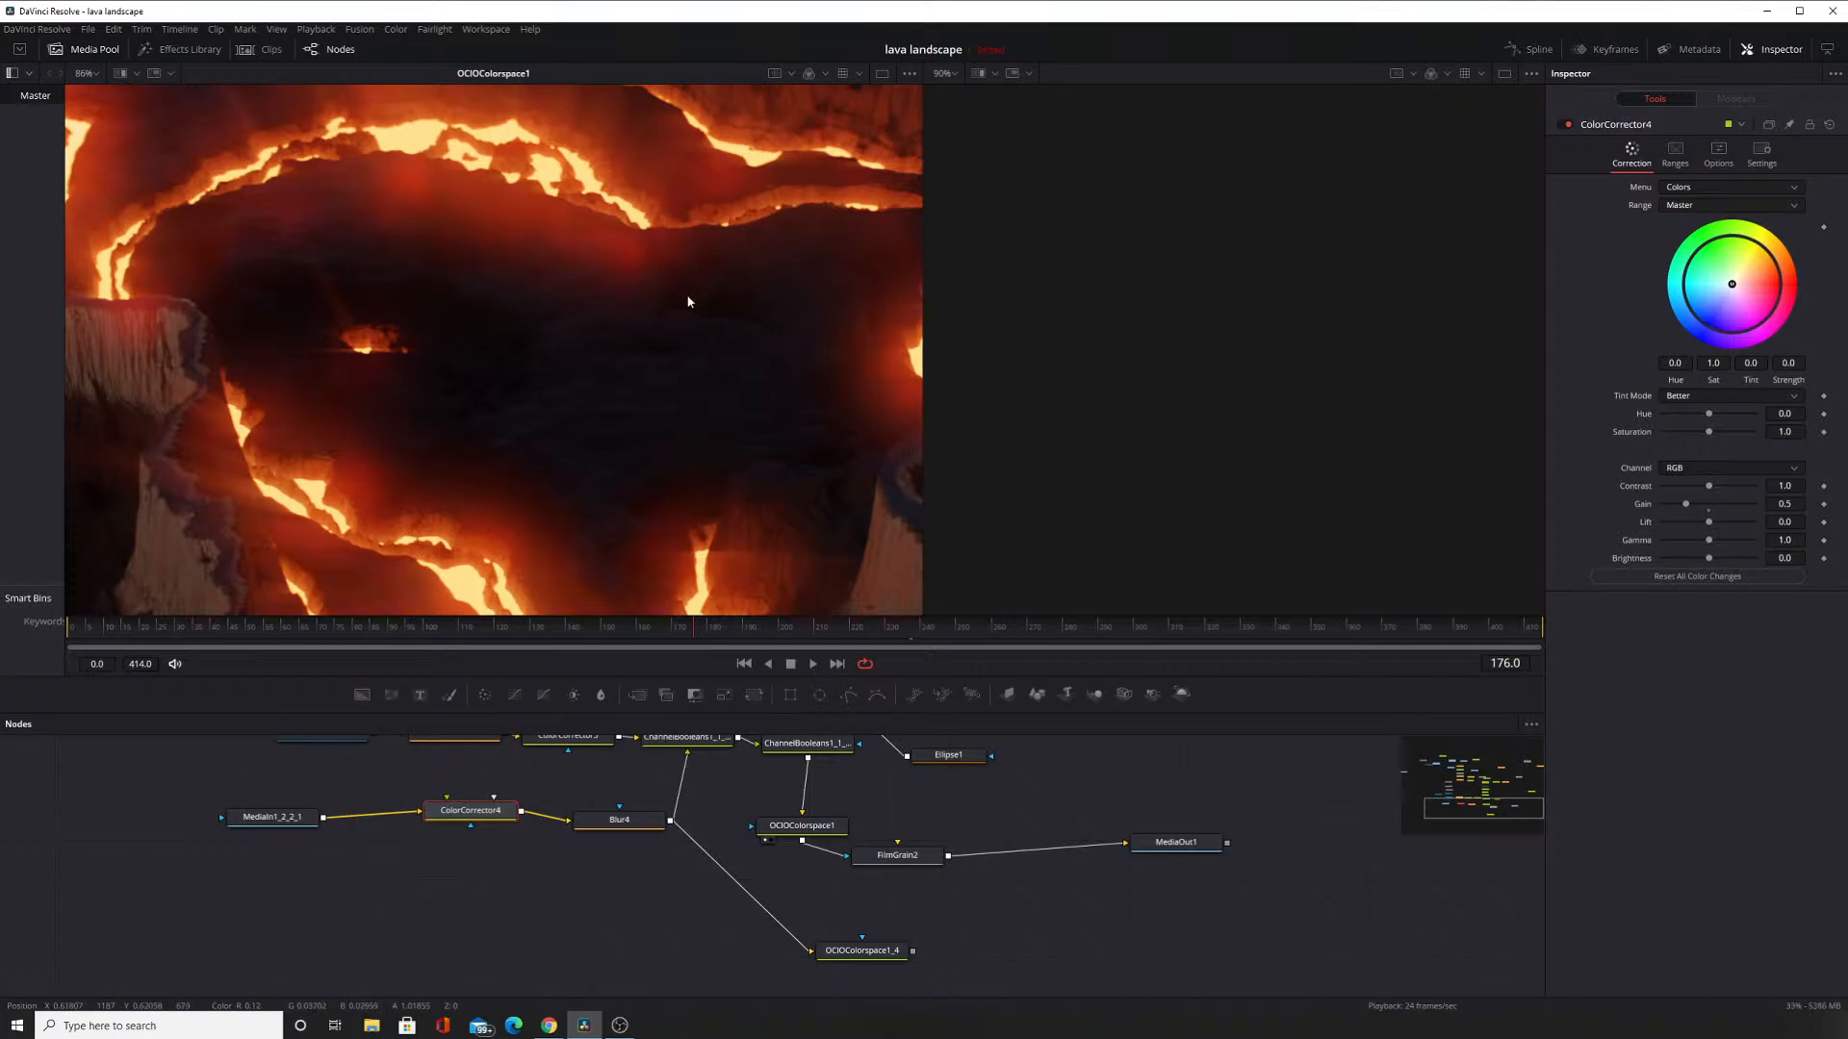
left_click_drag(629, 311, 730, 278)
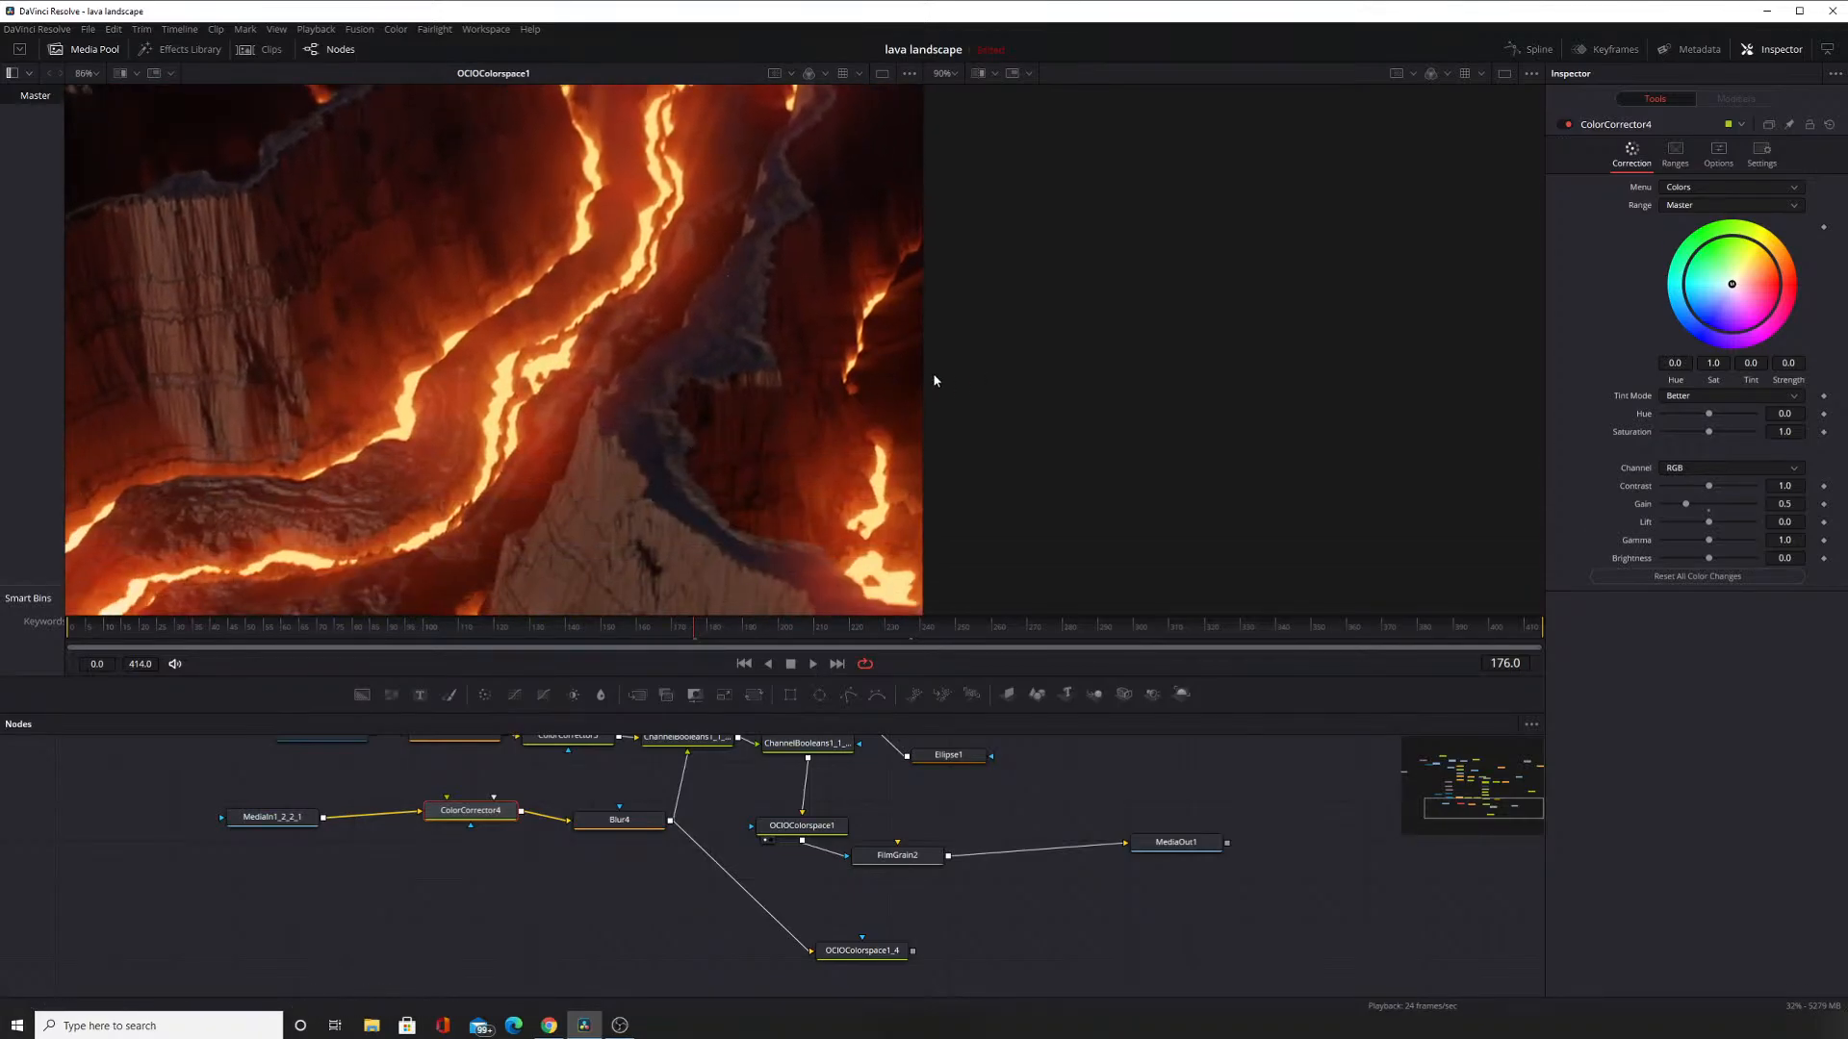
left_click_drag(922, 385, 1474, 392)
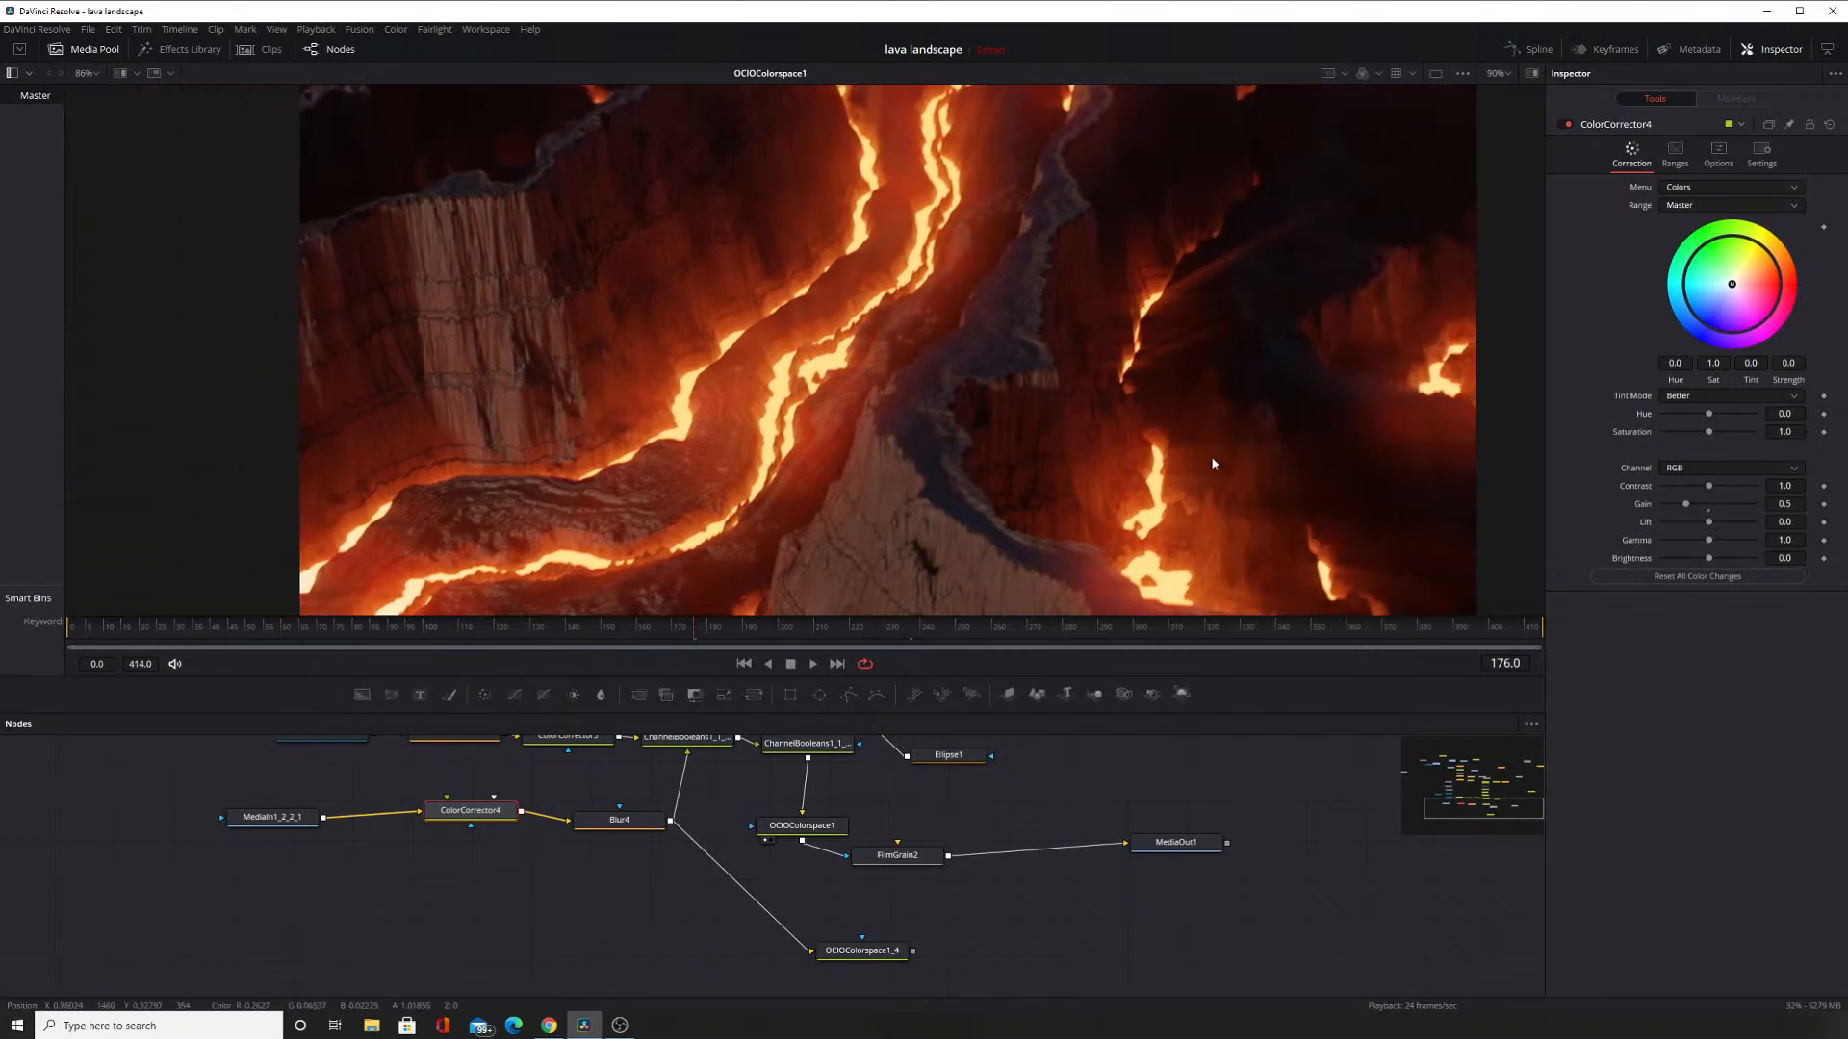
scroll(1193, 466, "down", 4)
scroll(1155, 462, "up", 4)
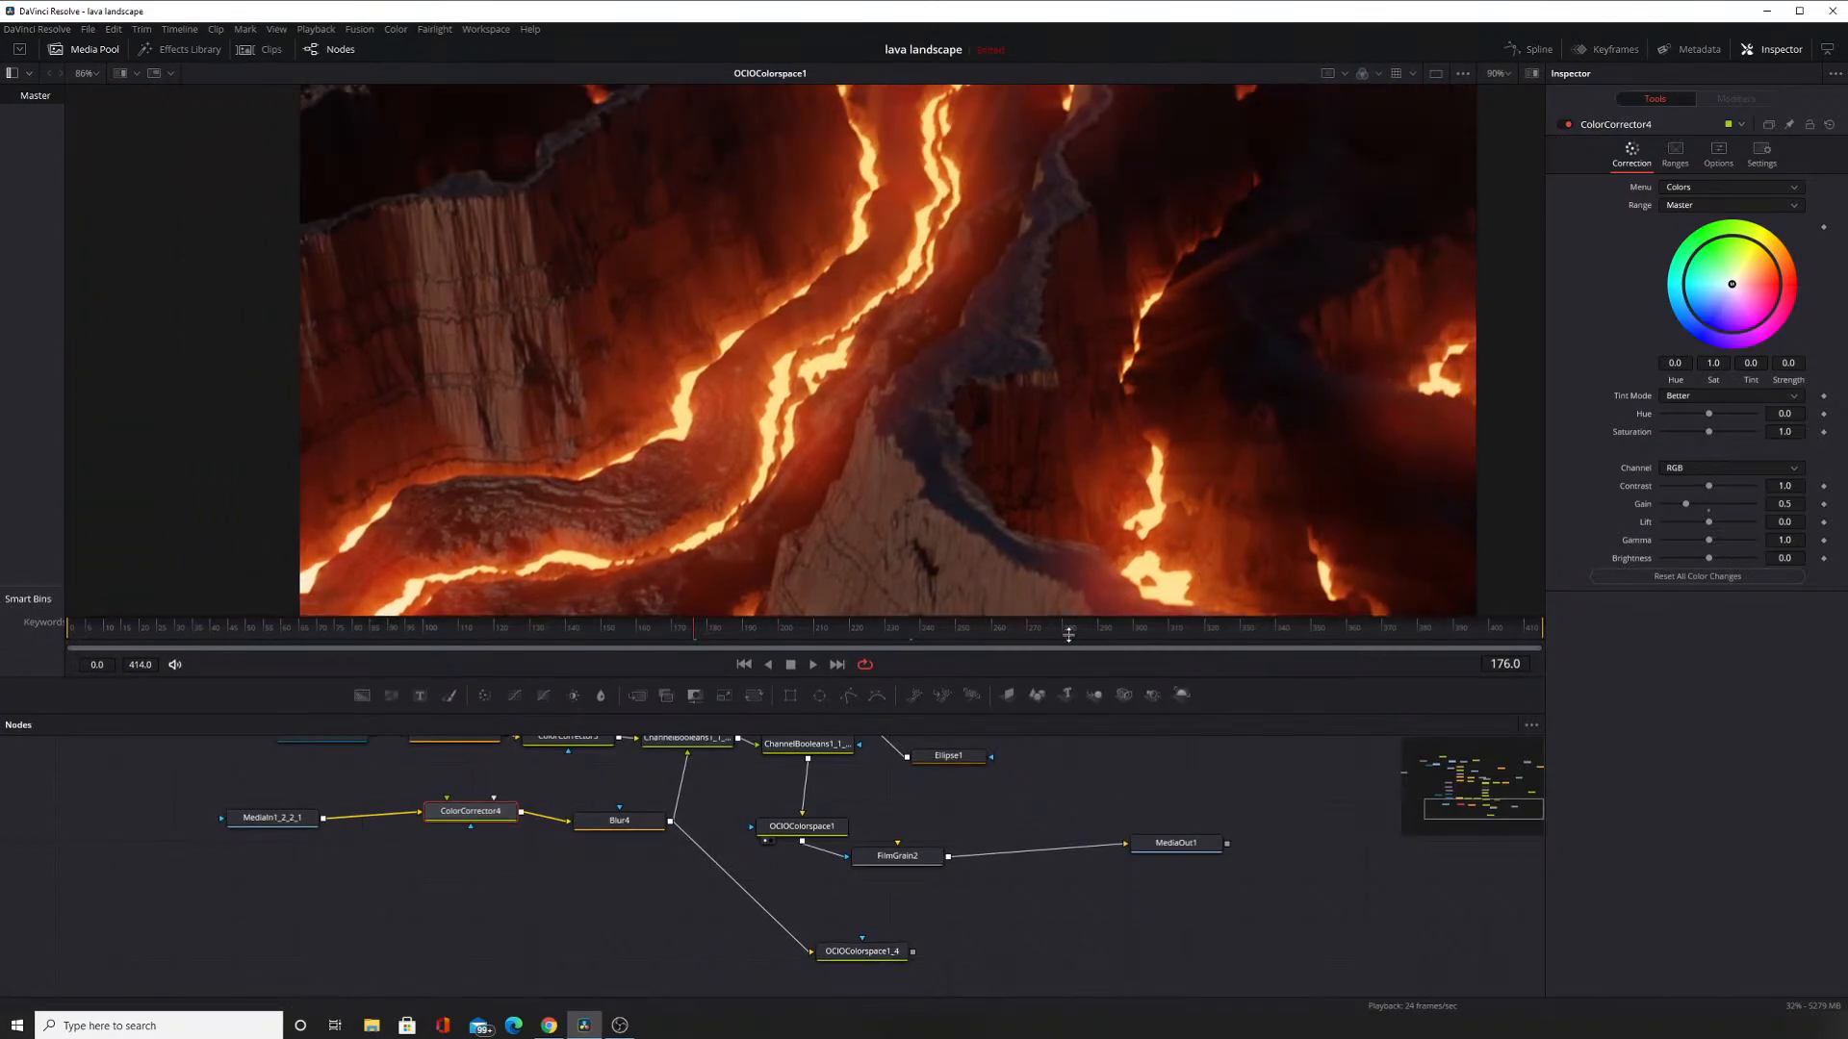
left_click_drag(1068, 617, 1058, 803)
left_click_drag(1027, 466, 1014, 593)
scroll(990, 514, "up", 3)
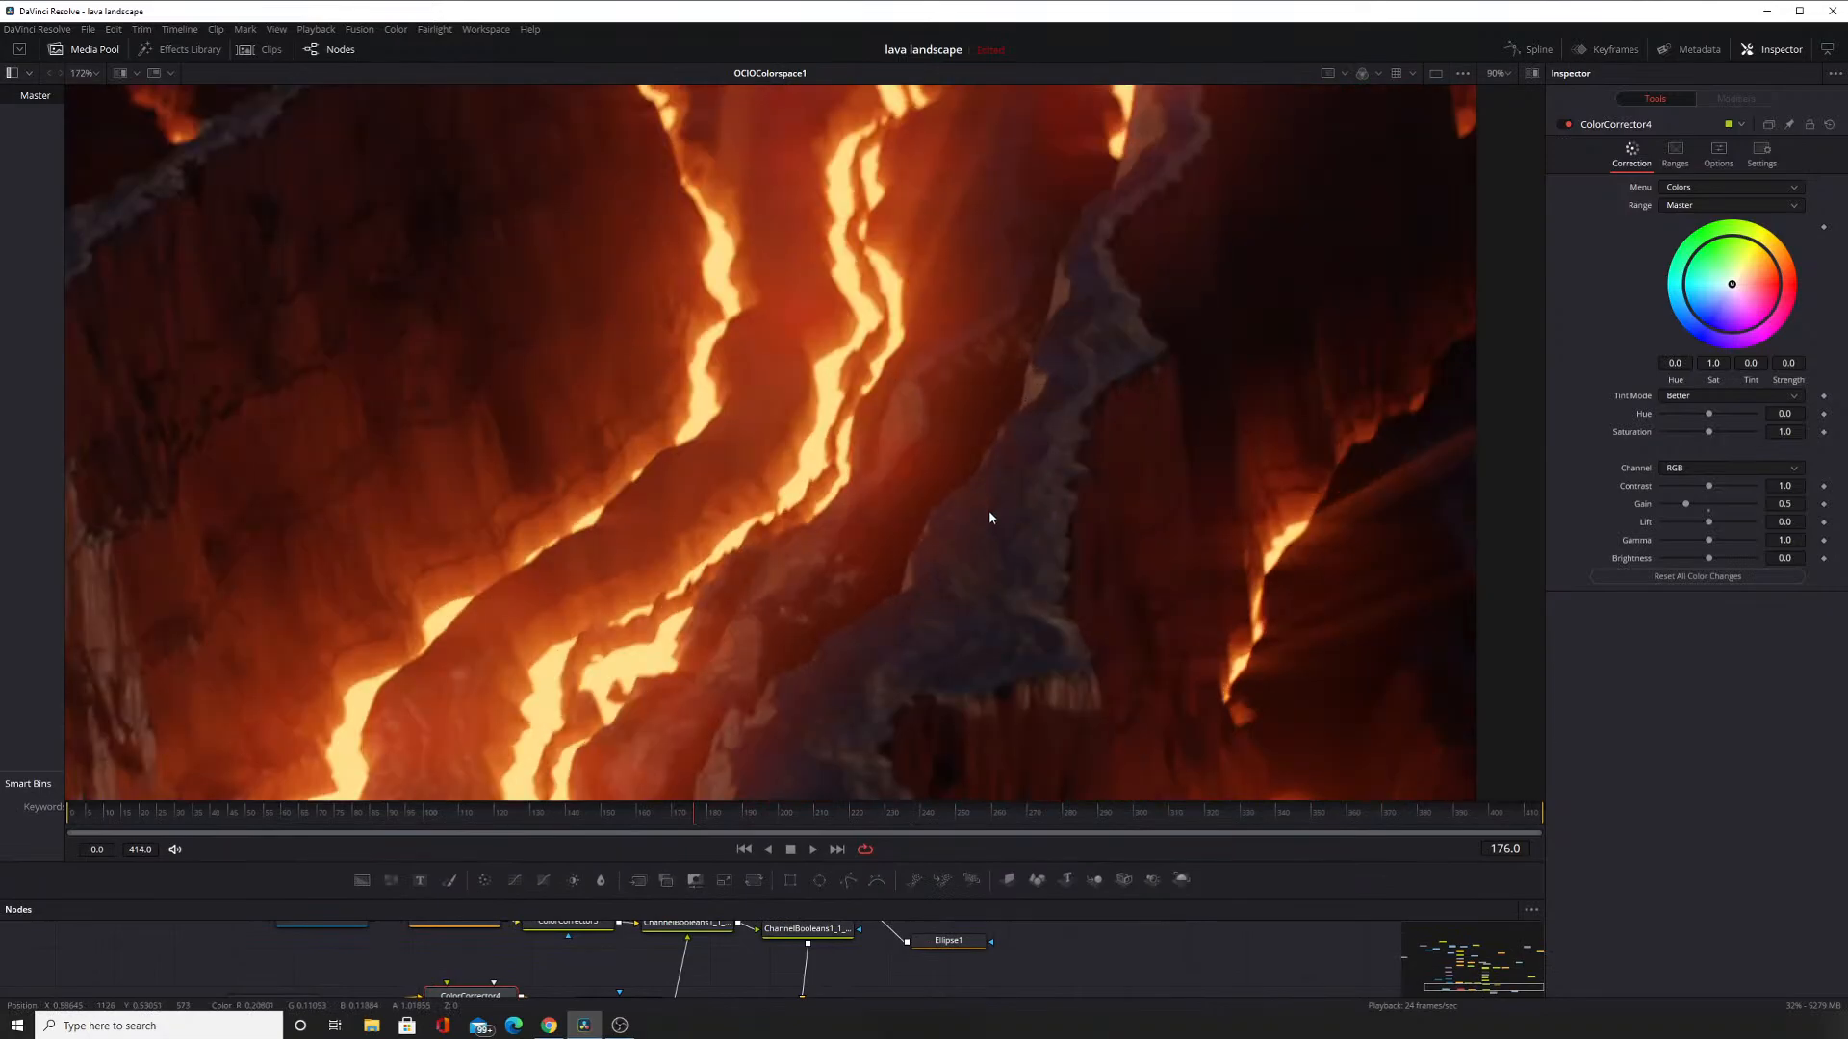
scroll(933, 416, "down", 3)
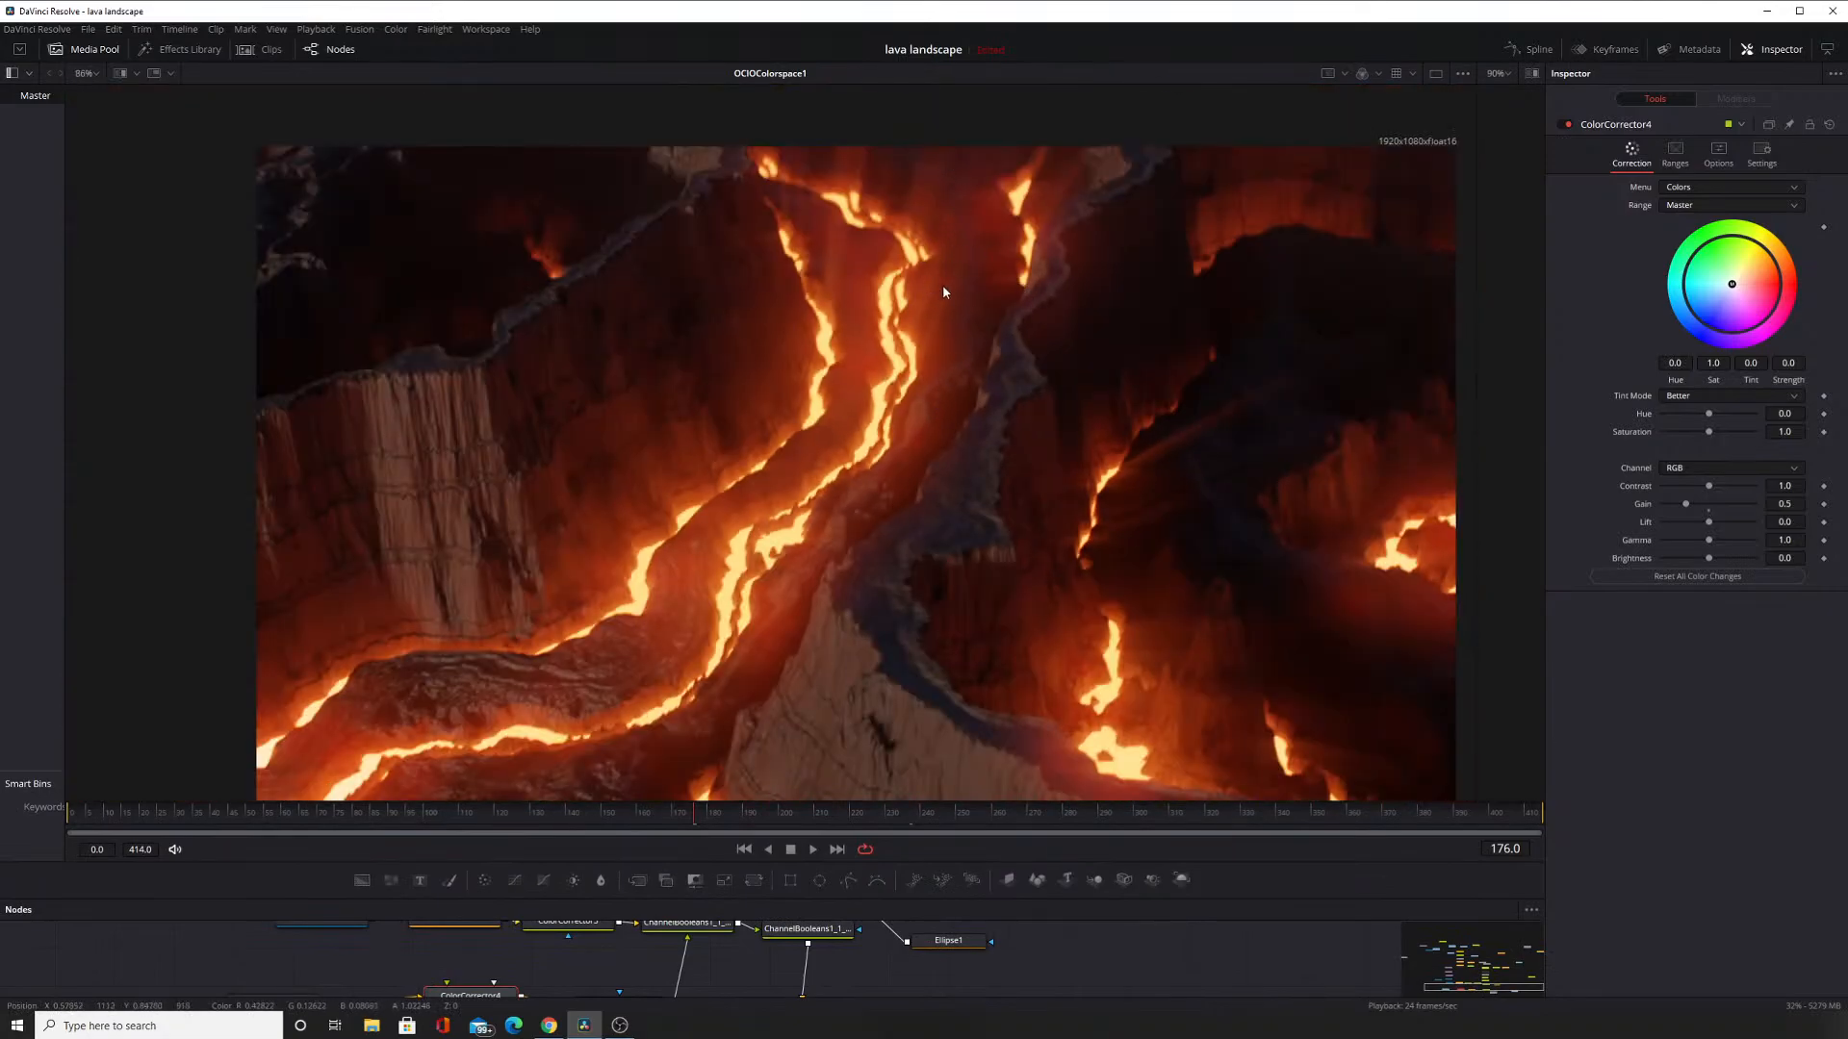
Disable and re-enable ColorCorrector4 to compare its effect on the whole composite.
left_click_drag(966, 393, 910, 353)
left_click(1562, 125)
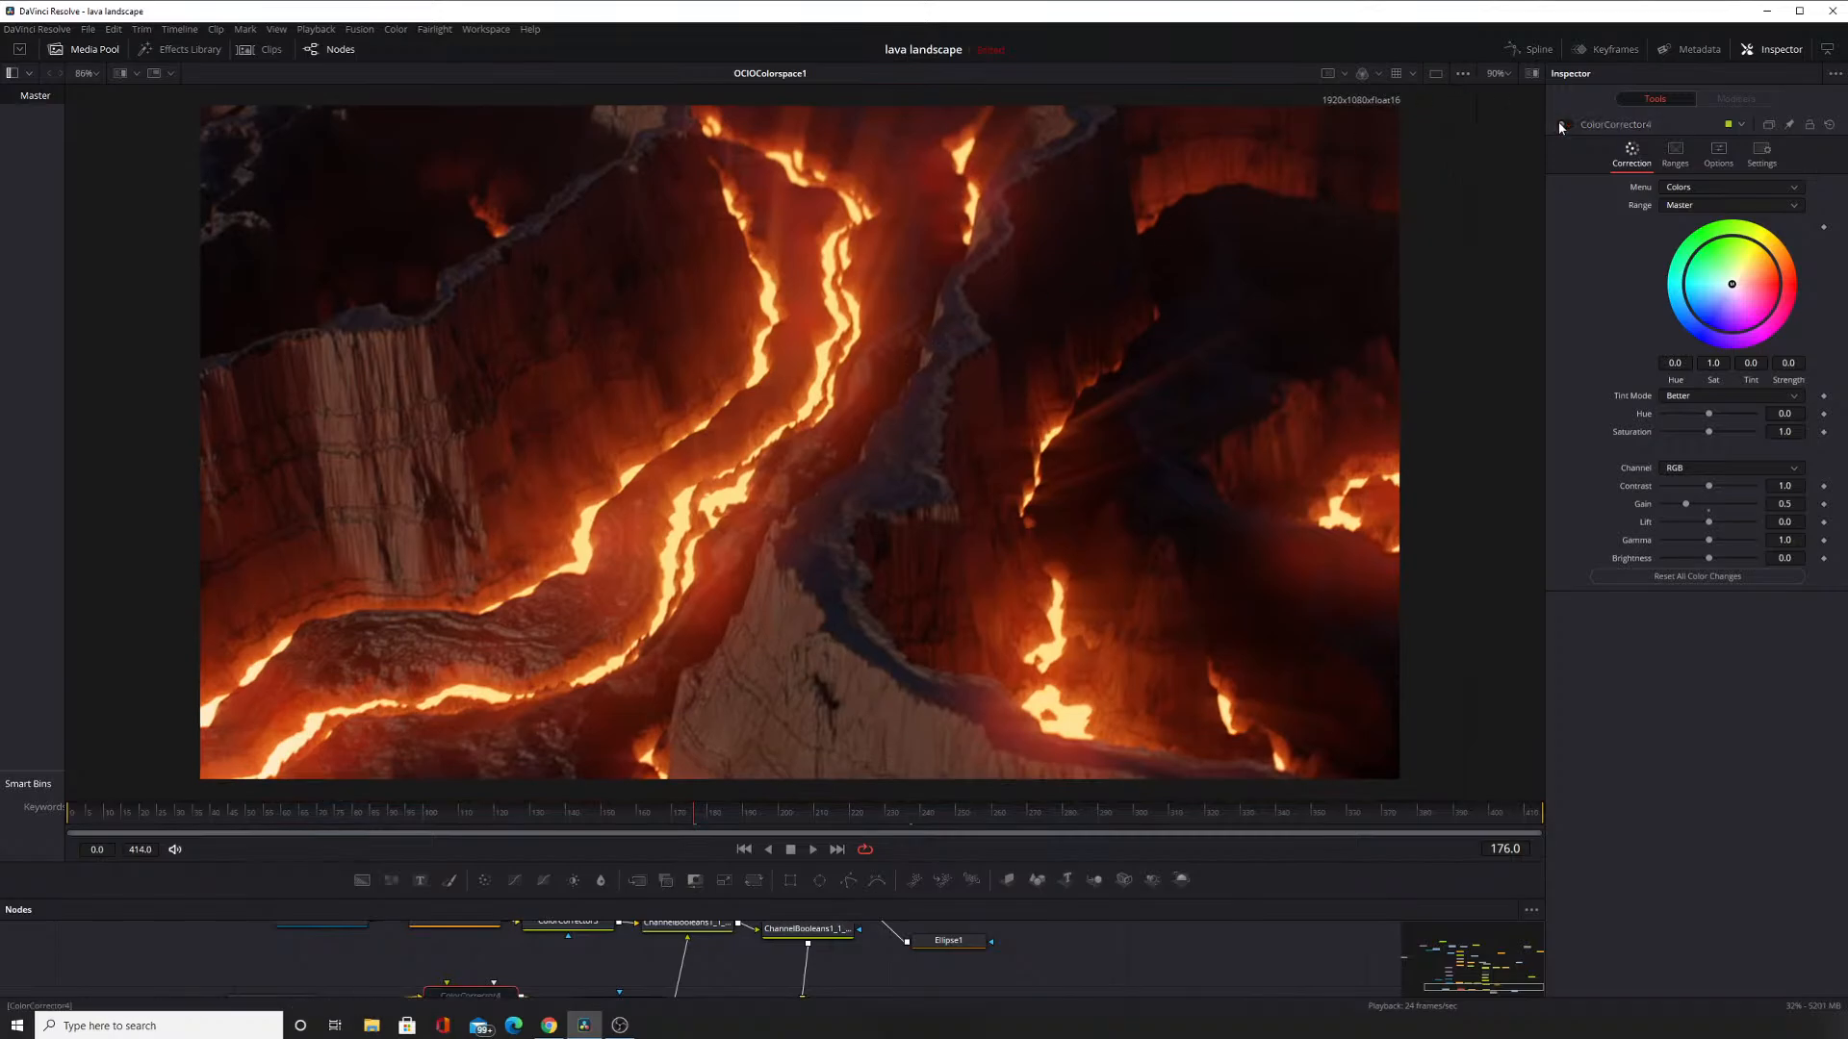
left_click(1562, 125)
Select the ChannelBooleans1_1_1_2 node and repeatedly disable and enable it in an enlarged viewer to compare the added glow.
left_click_drag(1074, 802, 1074, 606)
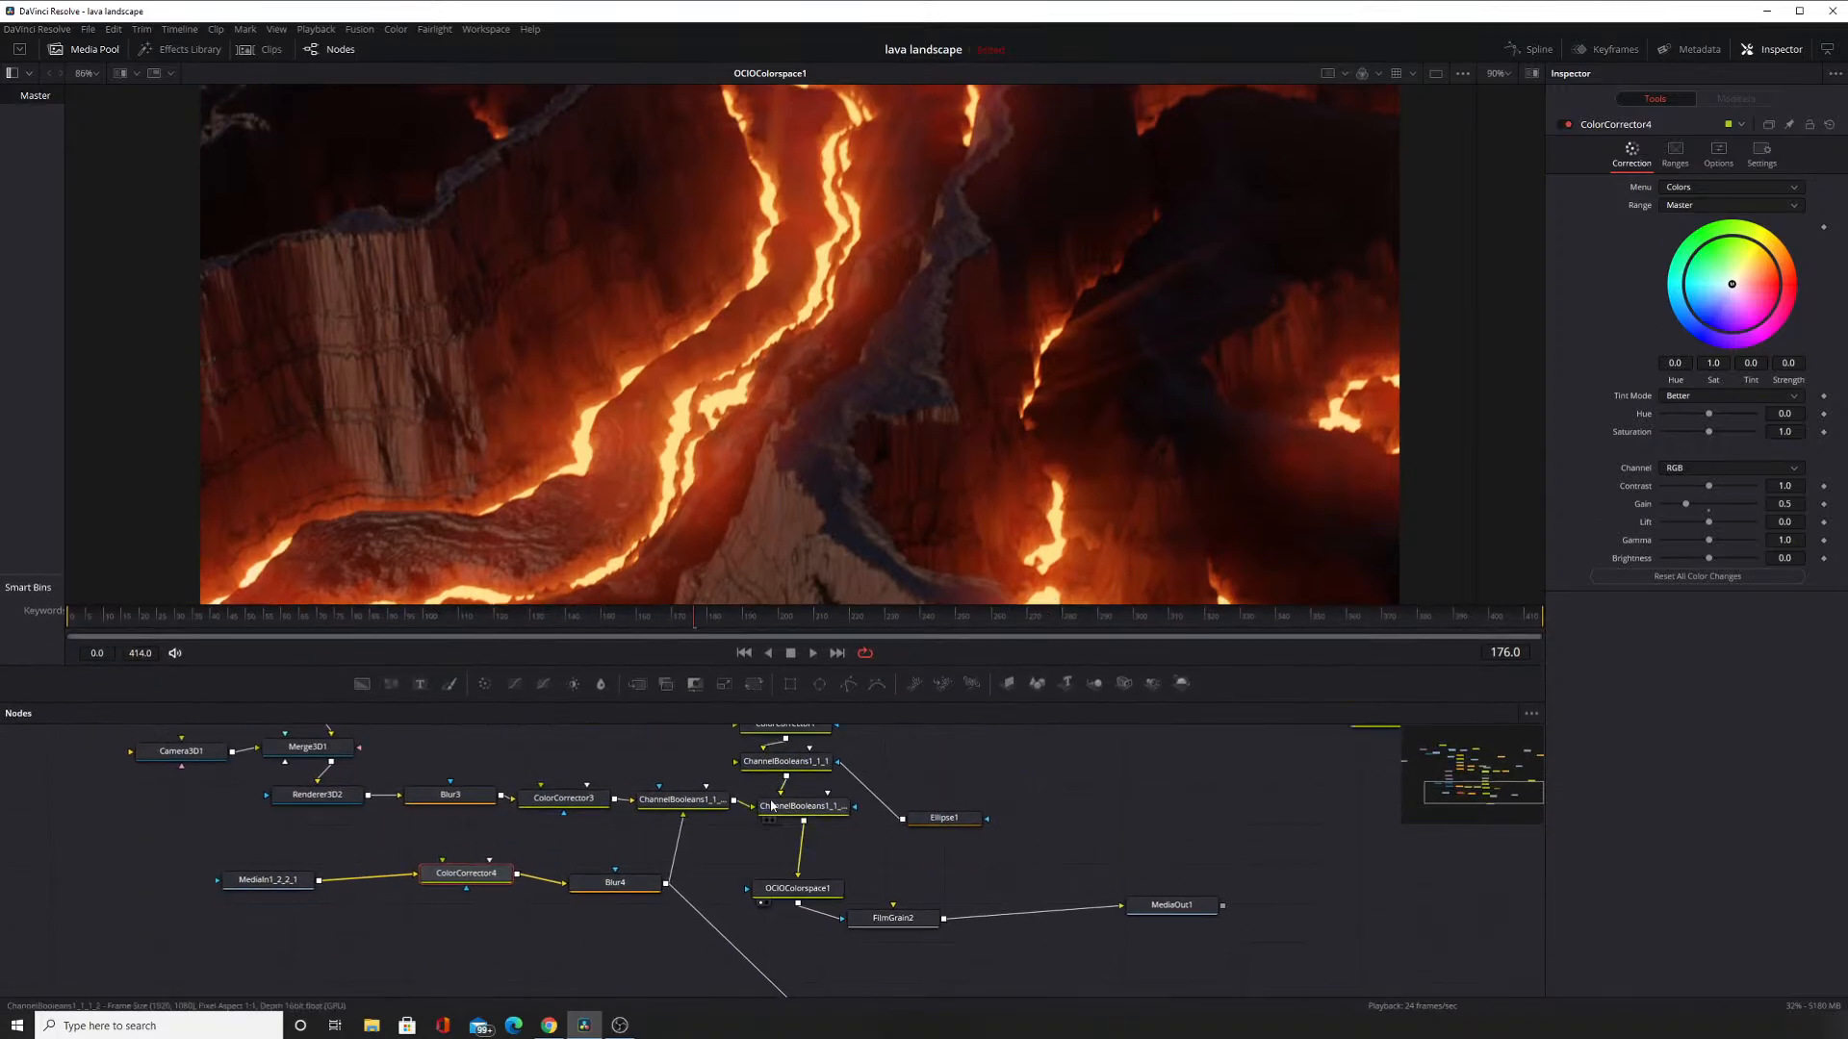
left_click(777, 807)
left_click_drag(920, 599, 923, 808)
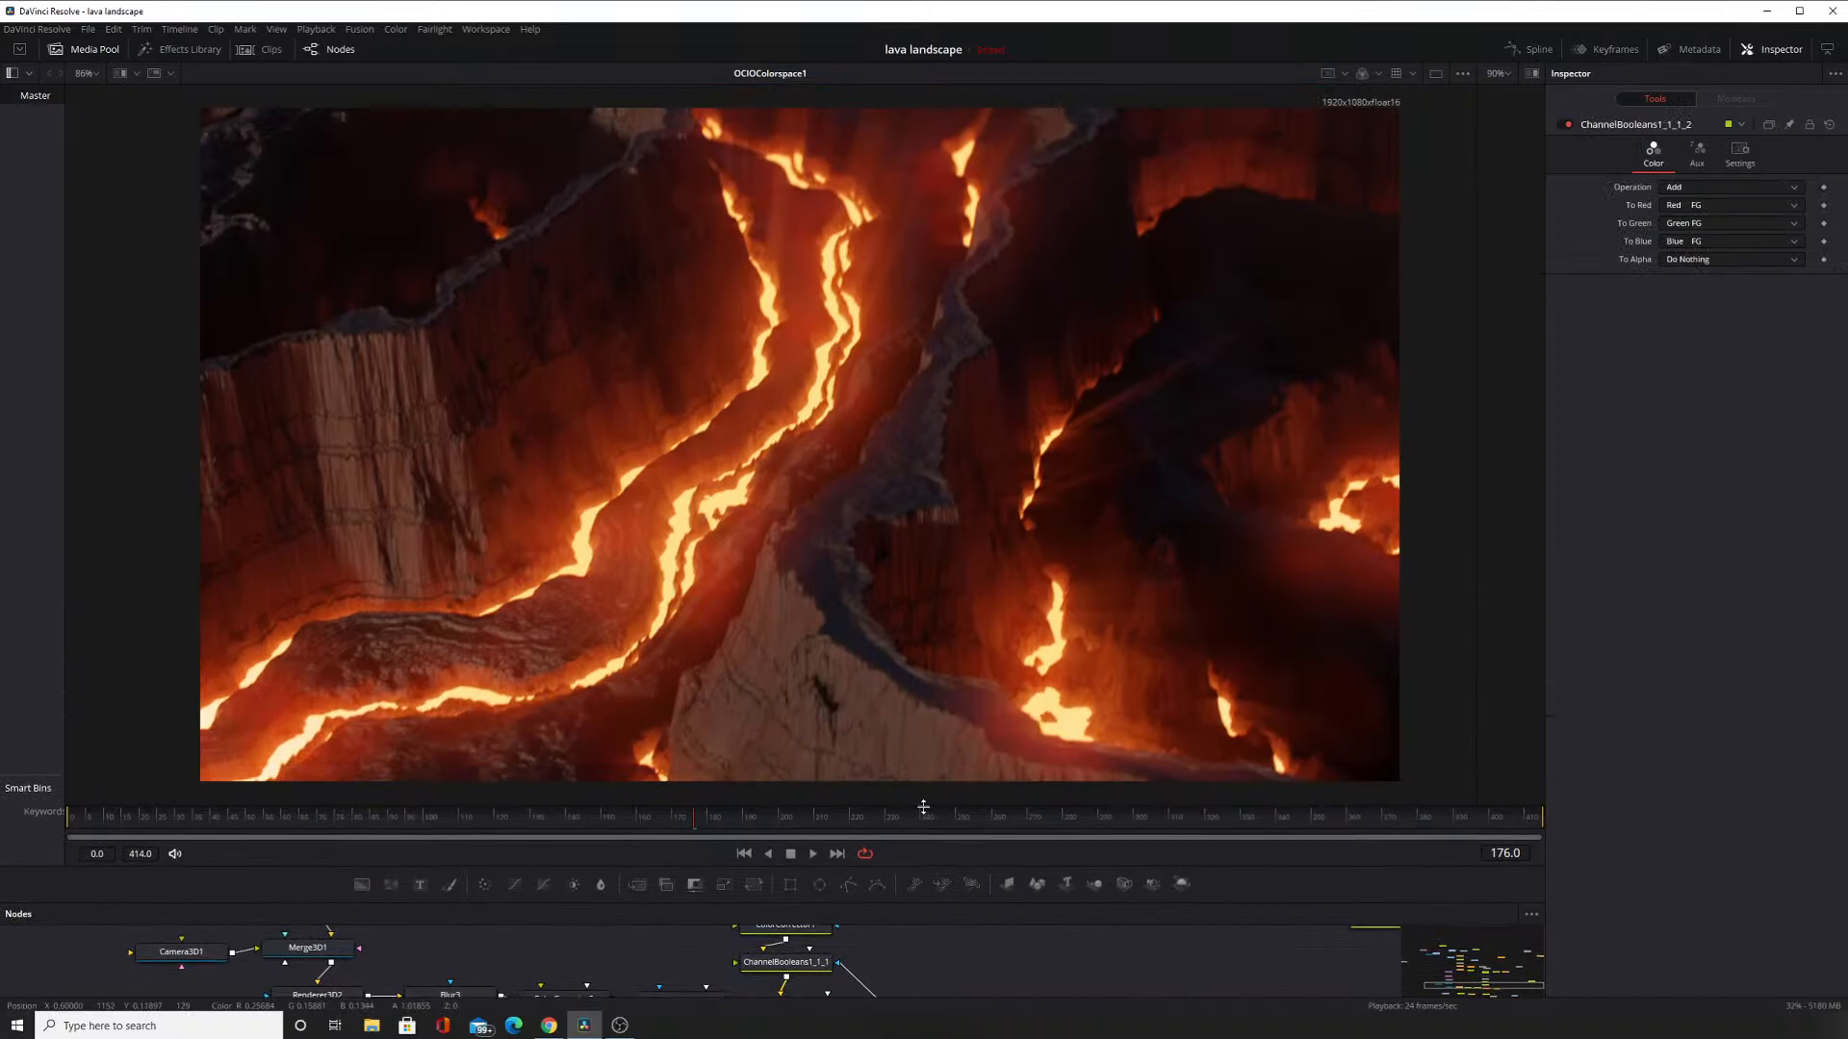
left_click(1566, 125)
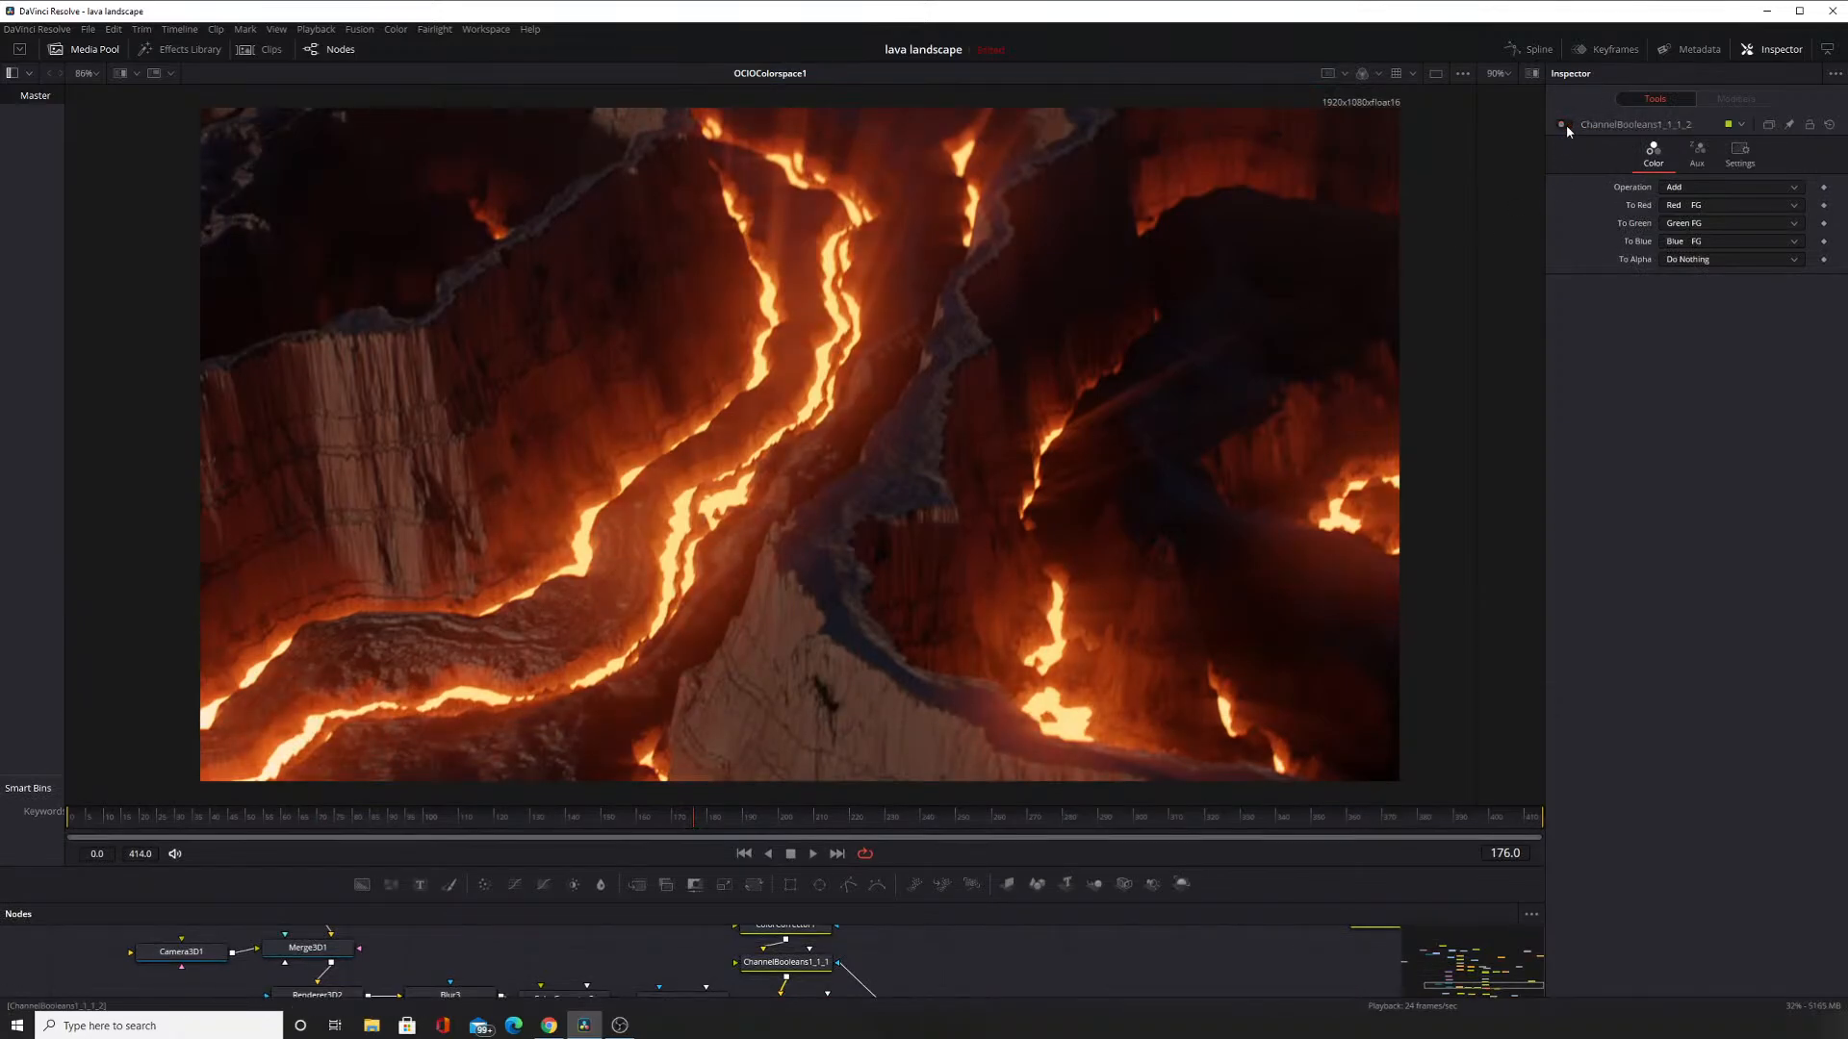
left_click(1567, 125)
left_click(1566, 125)
left_click(1567, 125)
left_click(1567, 125)
left_click(1567, 125)
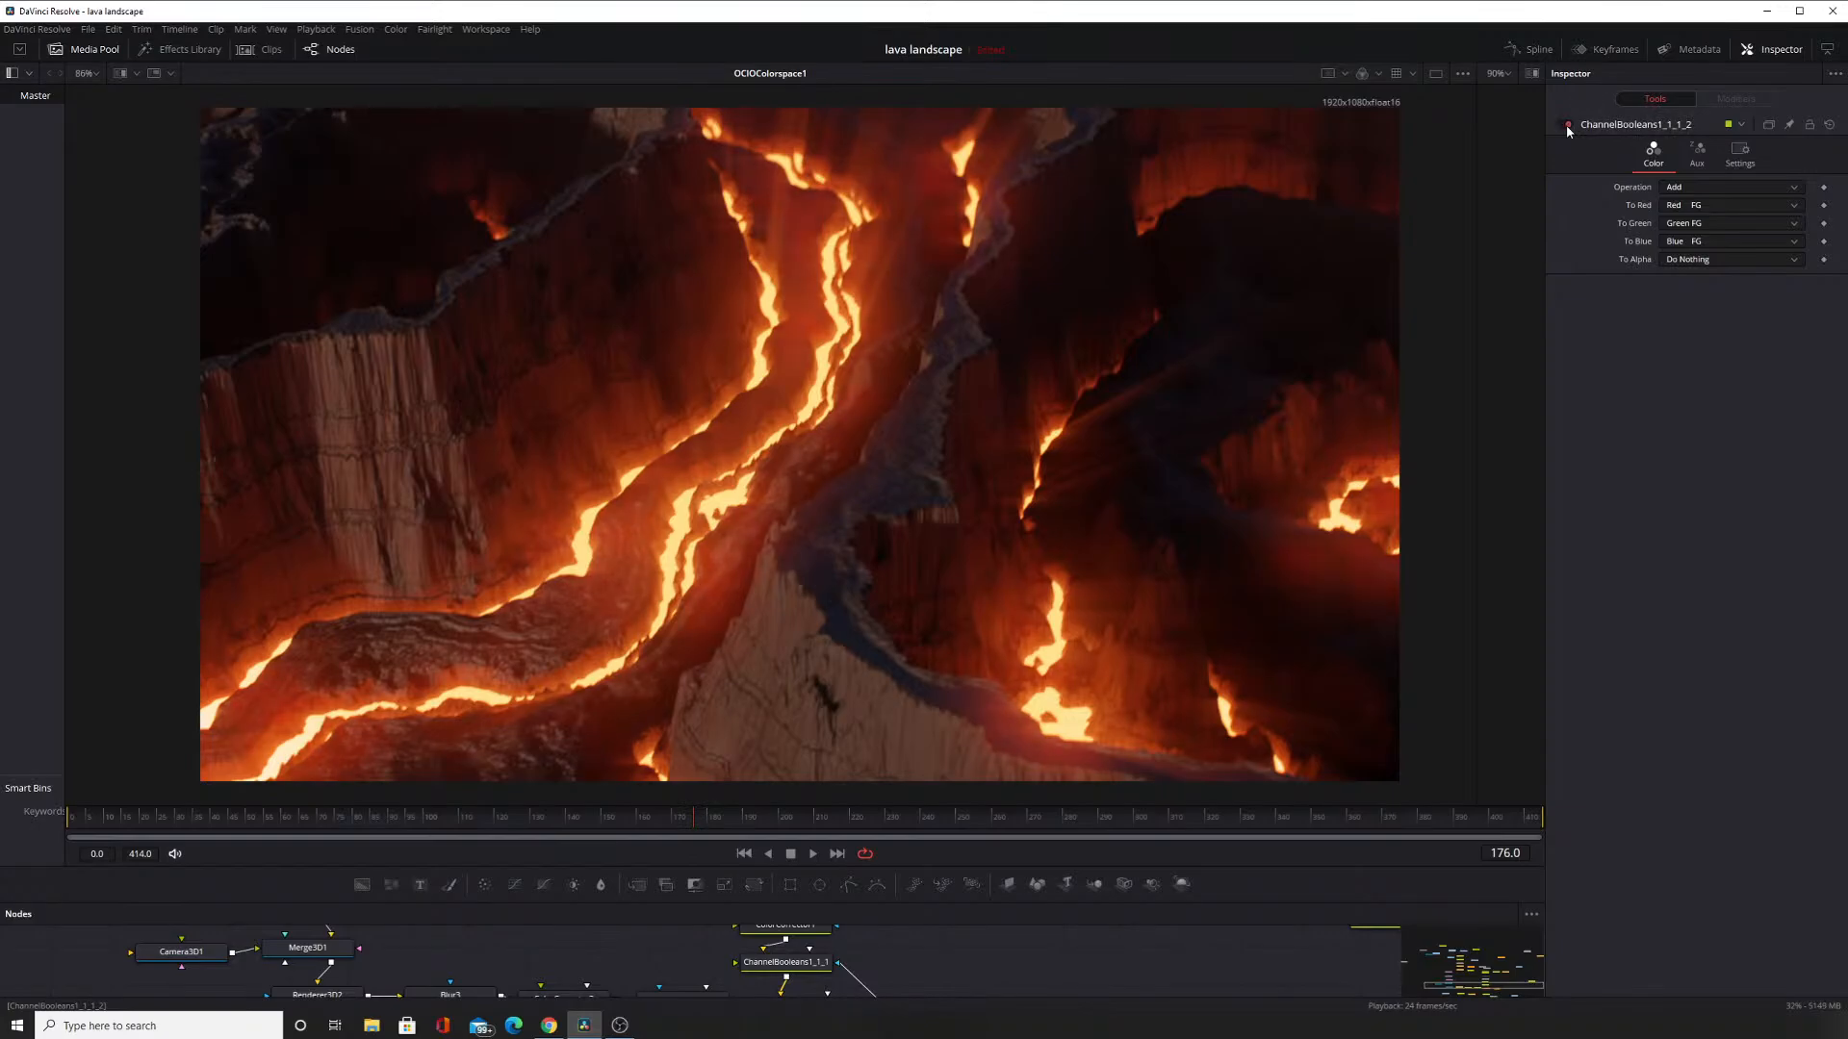
left_click(1567, 125)
left_click(1567, 125)
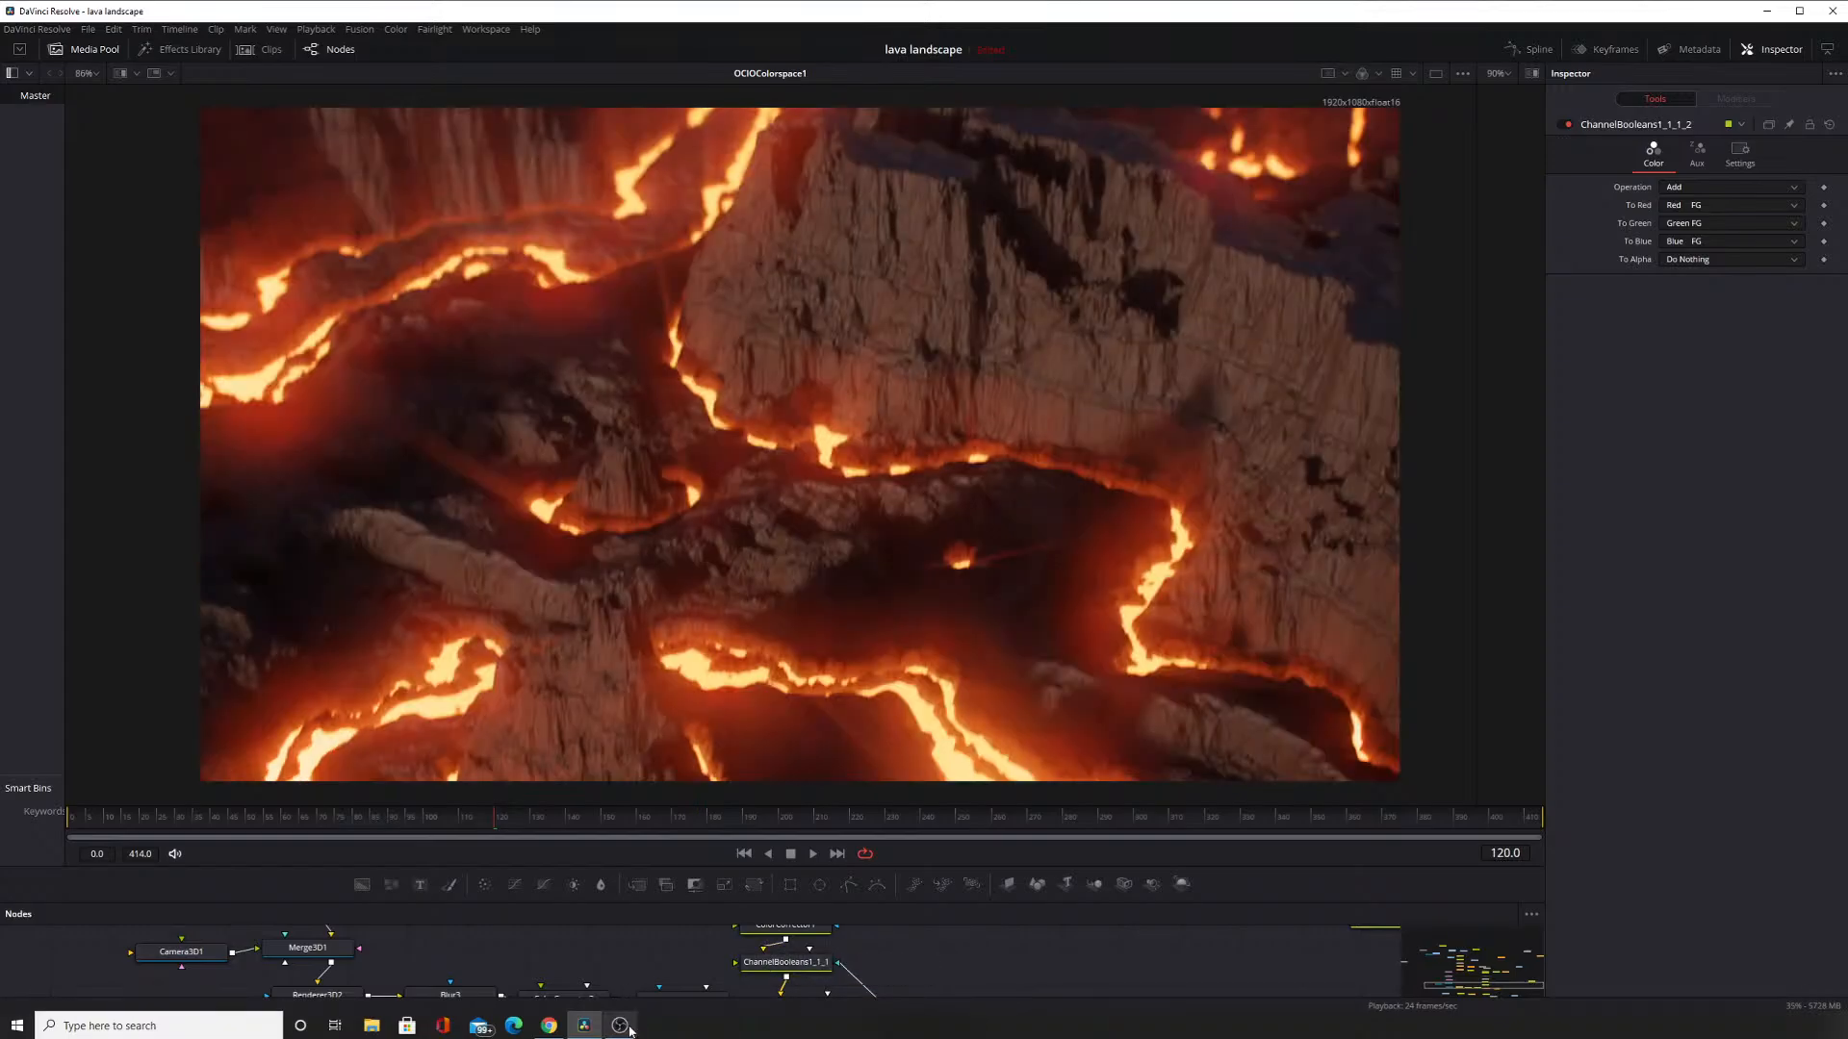
Compare the composite at frame 120 with ChannelBooleans1_1_1_2 disabled and enabled, and inspect the glow around the upper lava stream.
left_click(629, 1032)
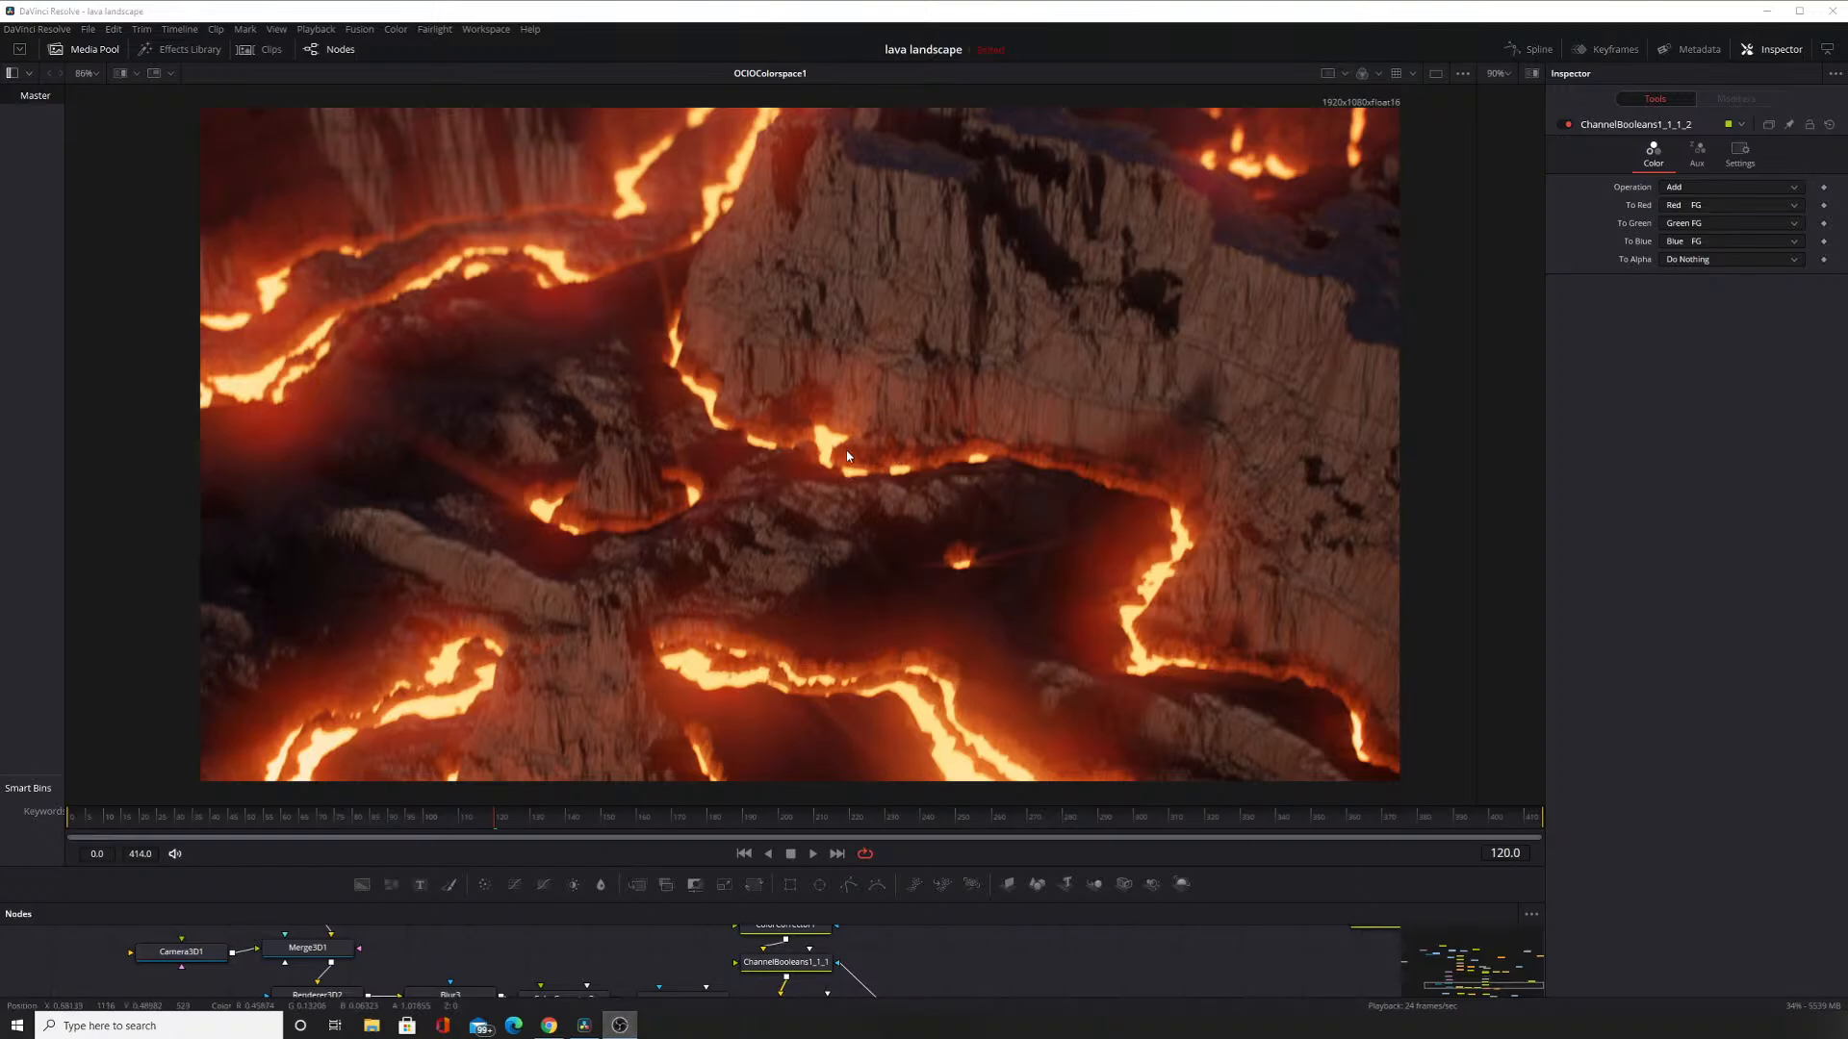
left_click(1562, 125)
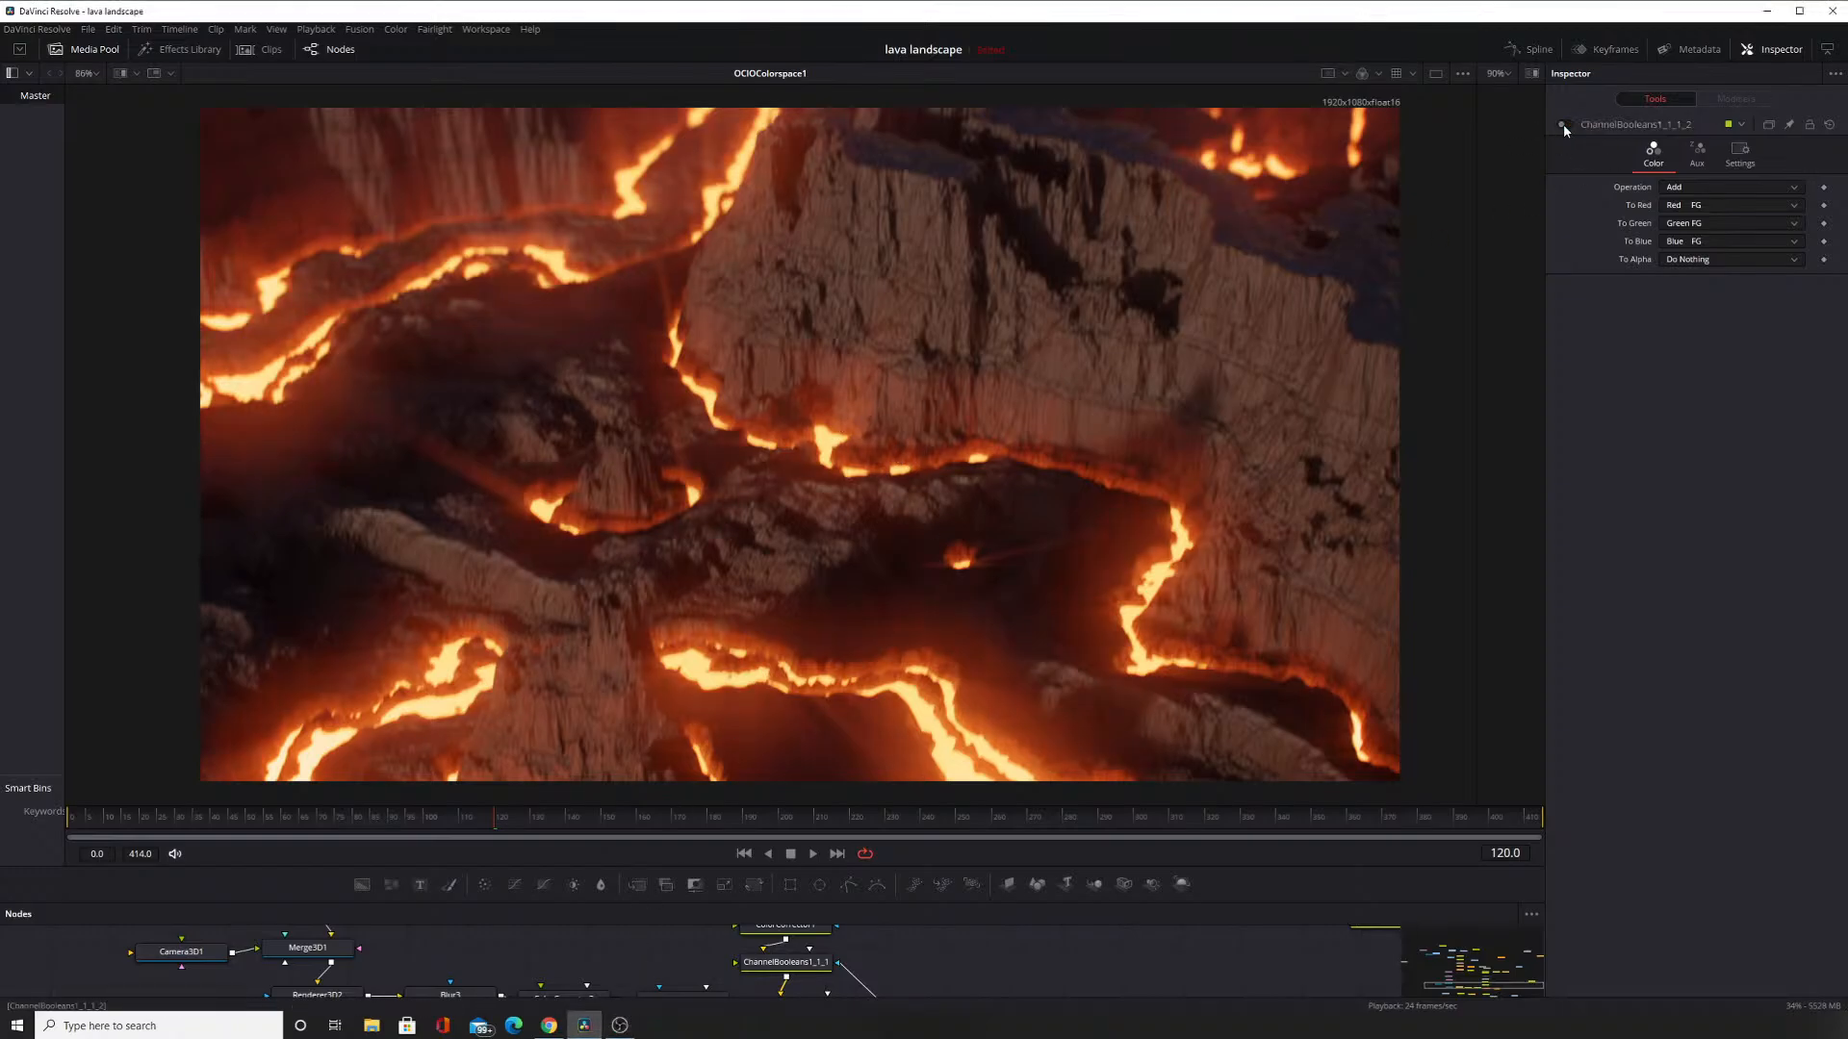
left_click(1563, 124)
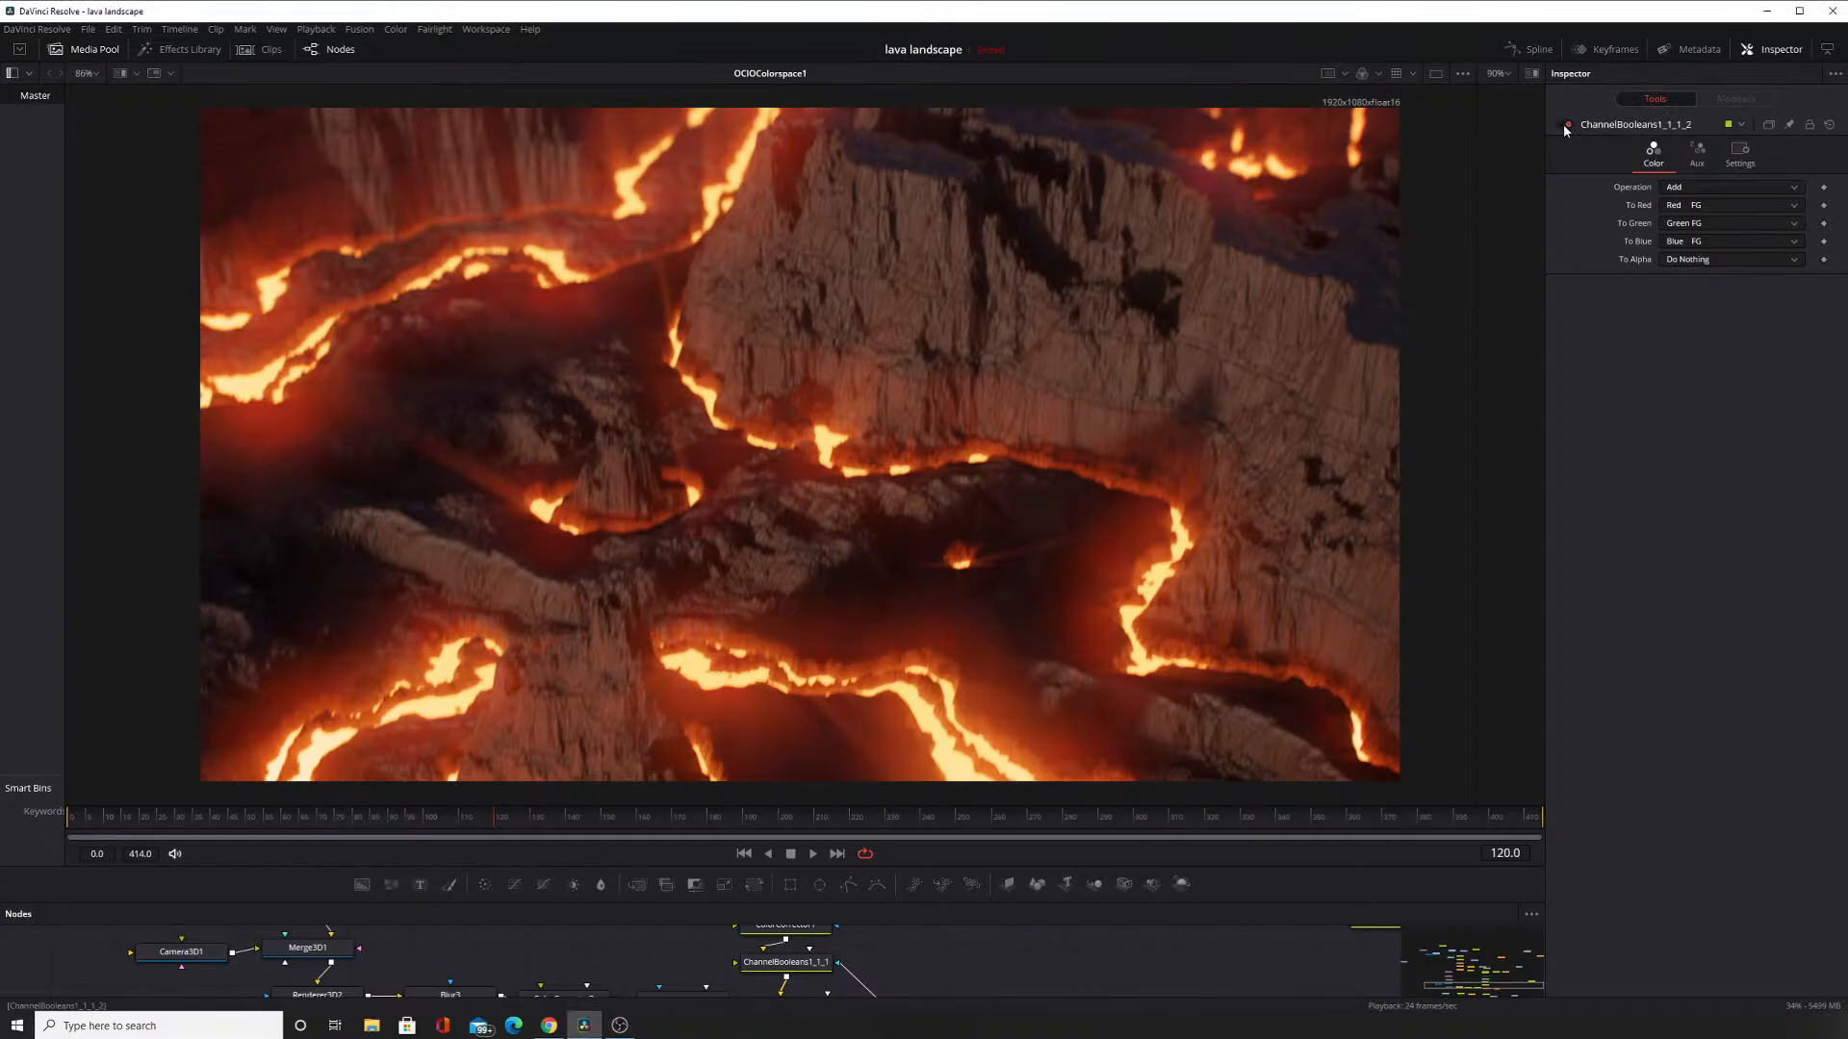
scroll(740, 342, "up", 5)
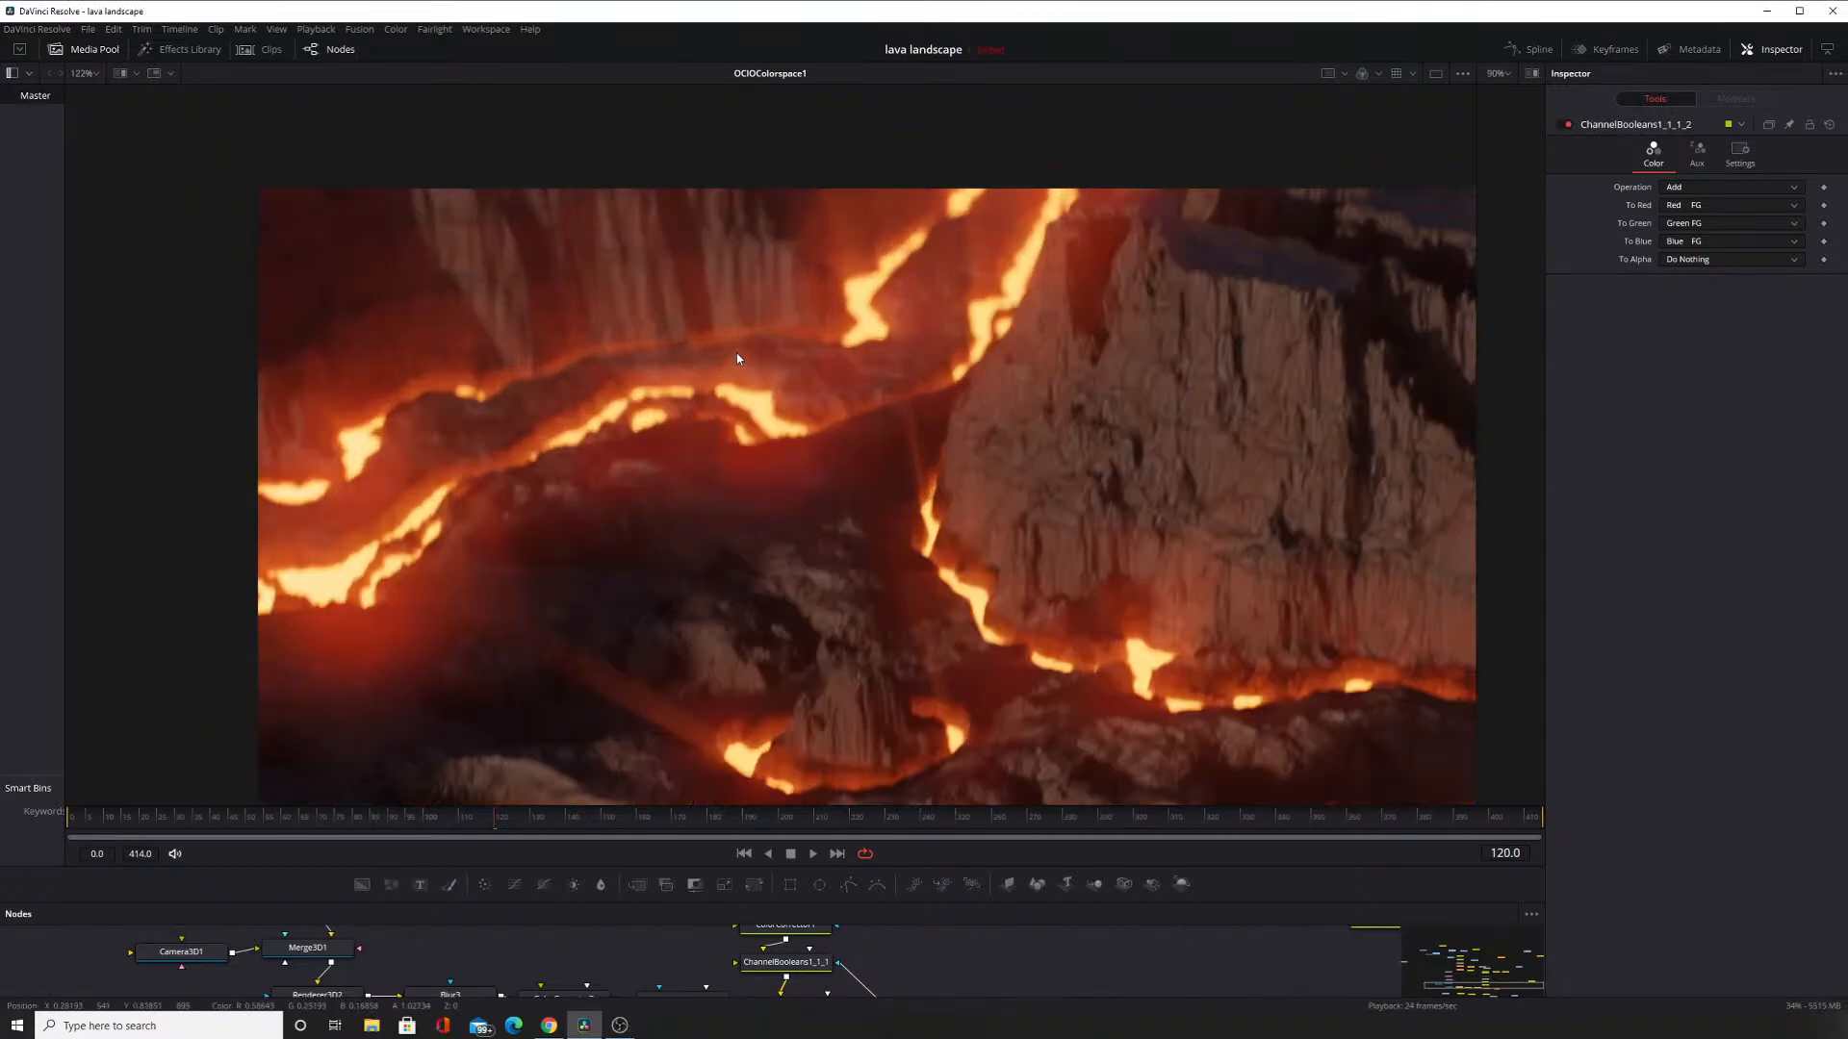
scroll(742, 353, "down", 2)
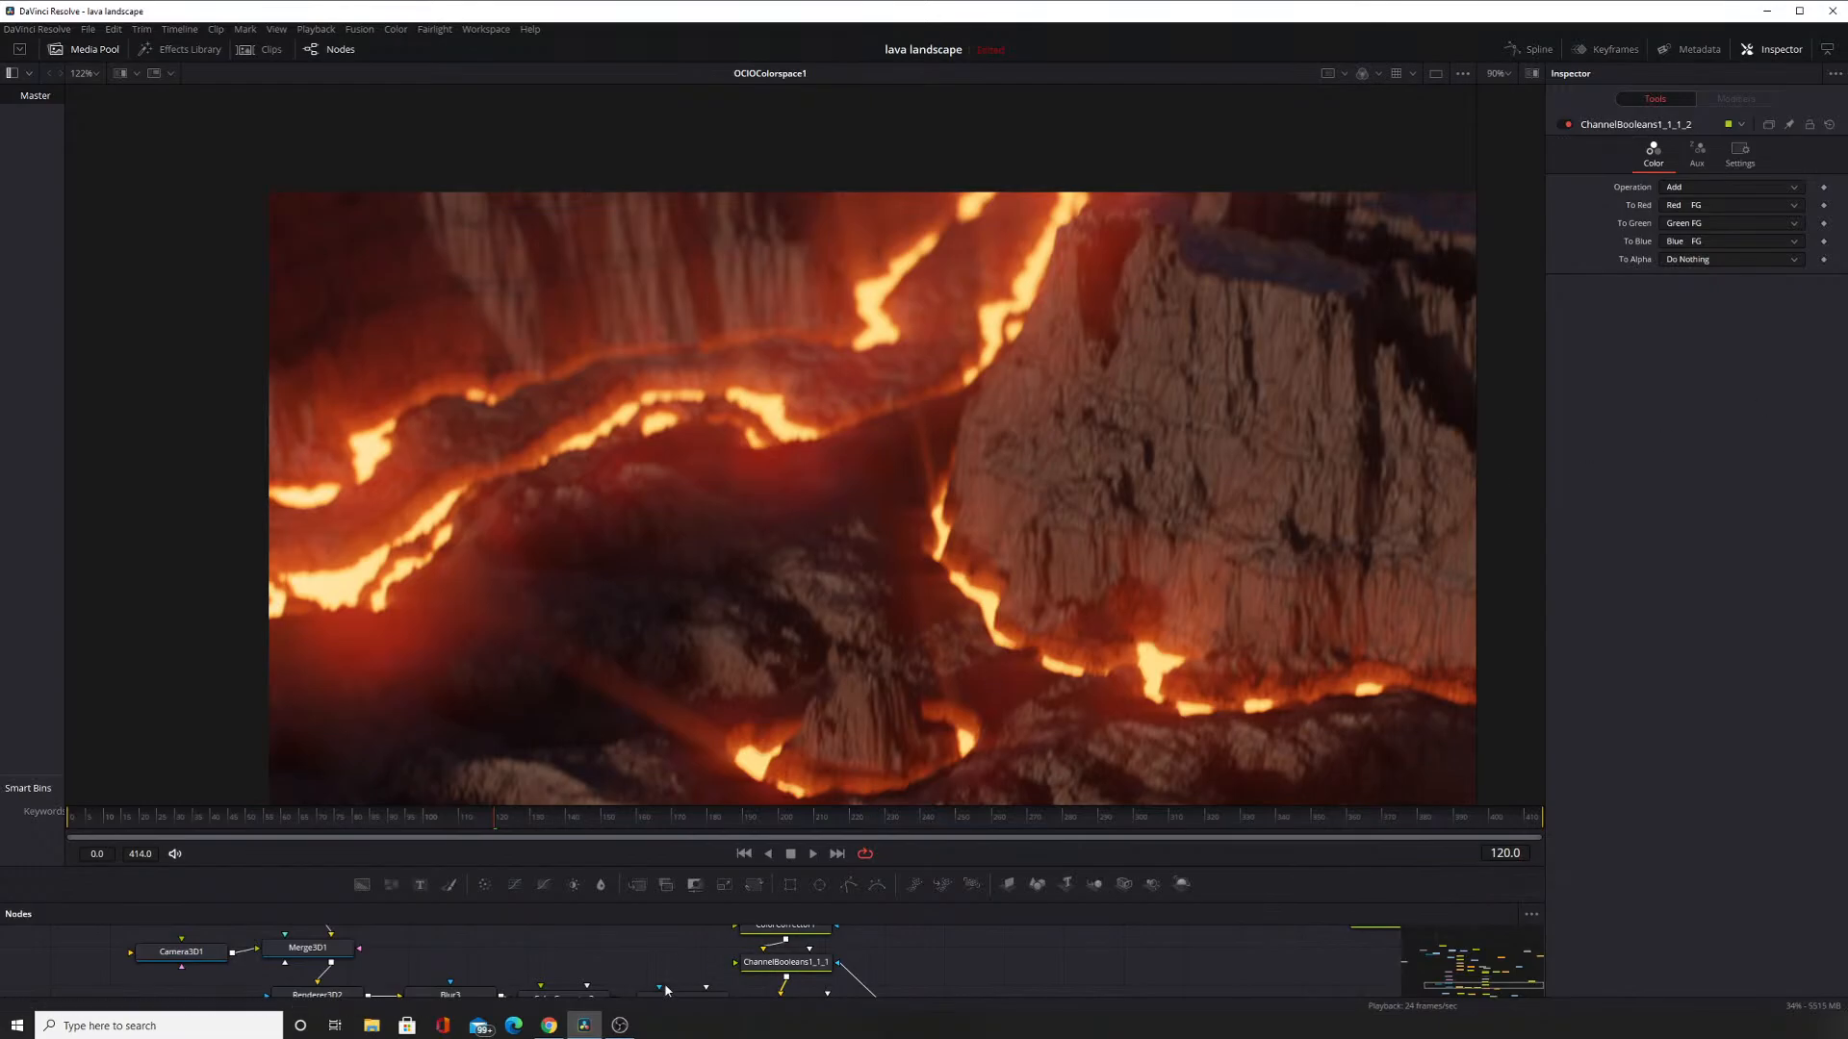
Compare the lava glow close up and across the full frame with ChannelBooleans1_1_1_2 disabled and enabled.
left_click(621, 1027)
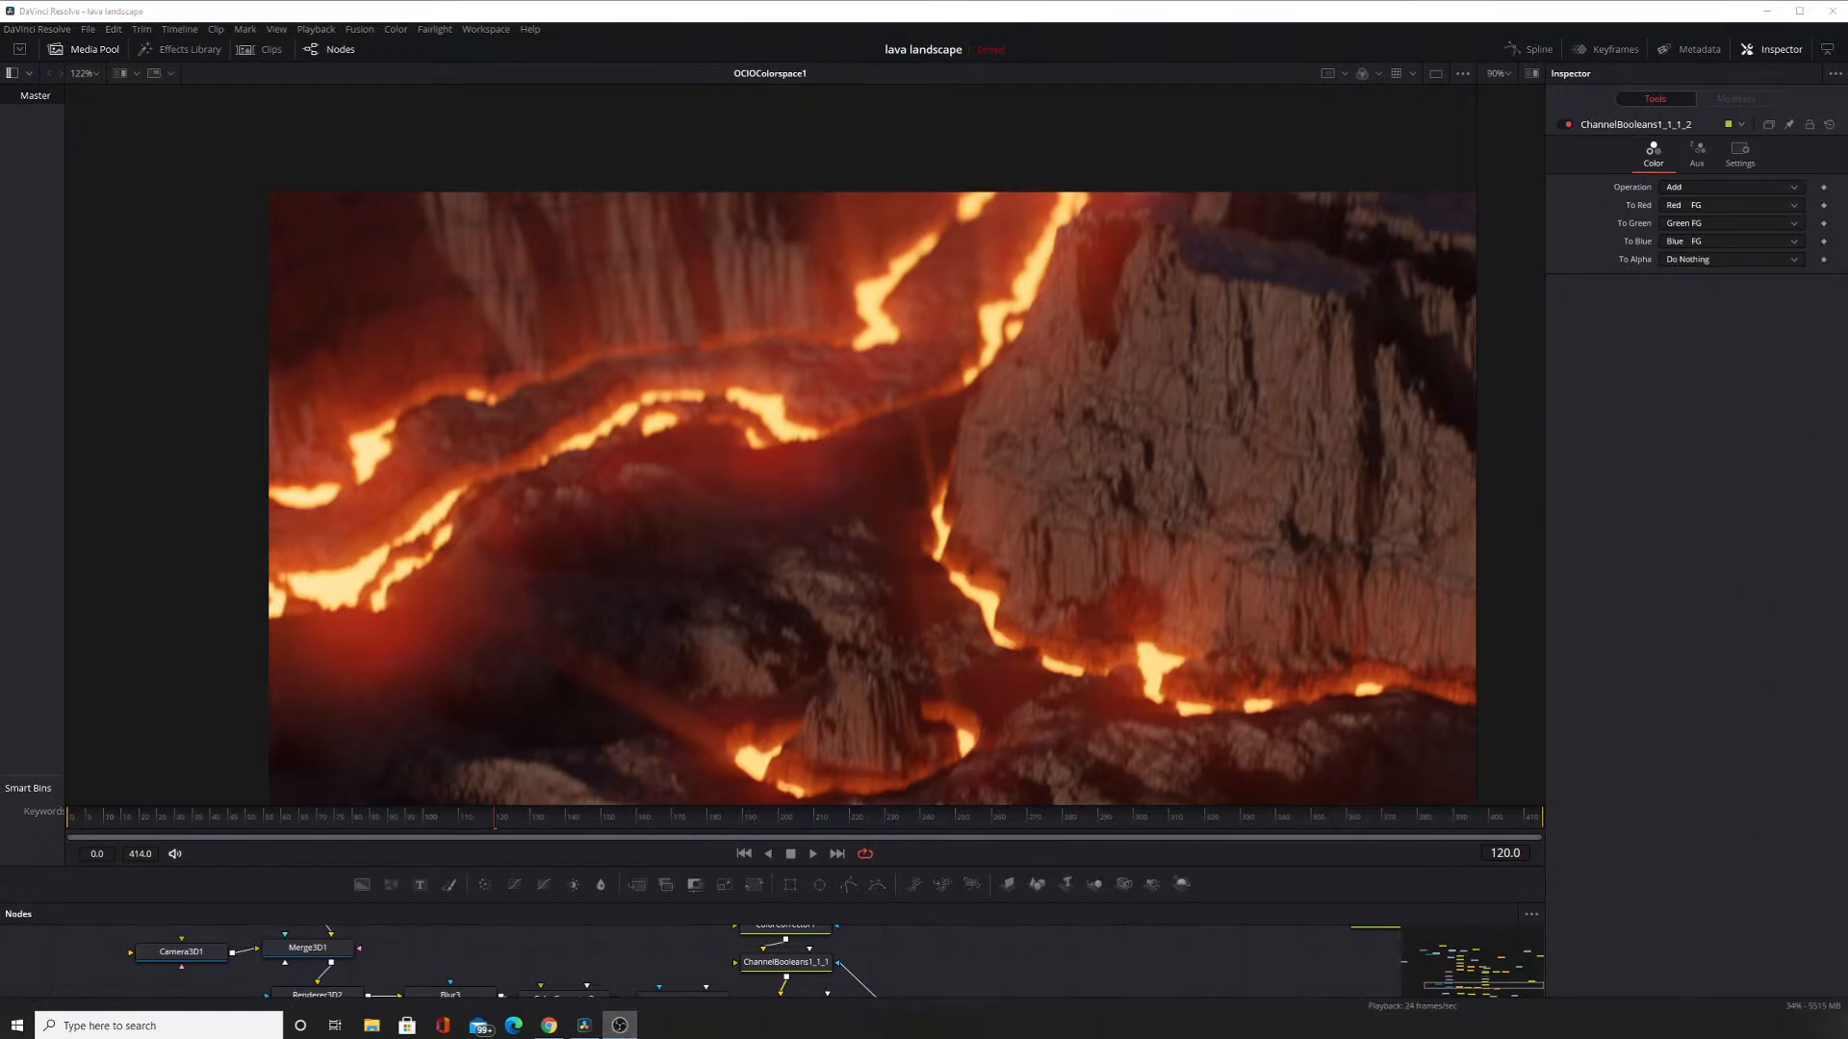
left_click(1562, 125)
scroll(937, 379, "up", 3)
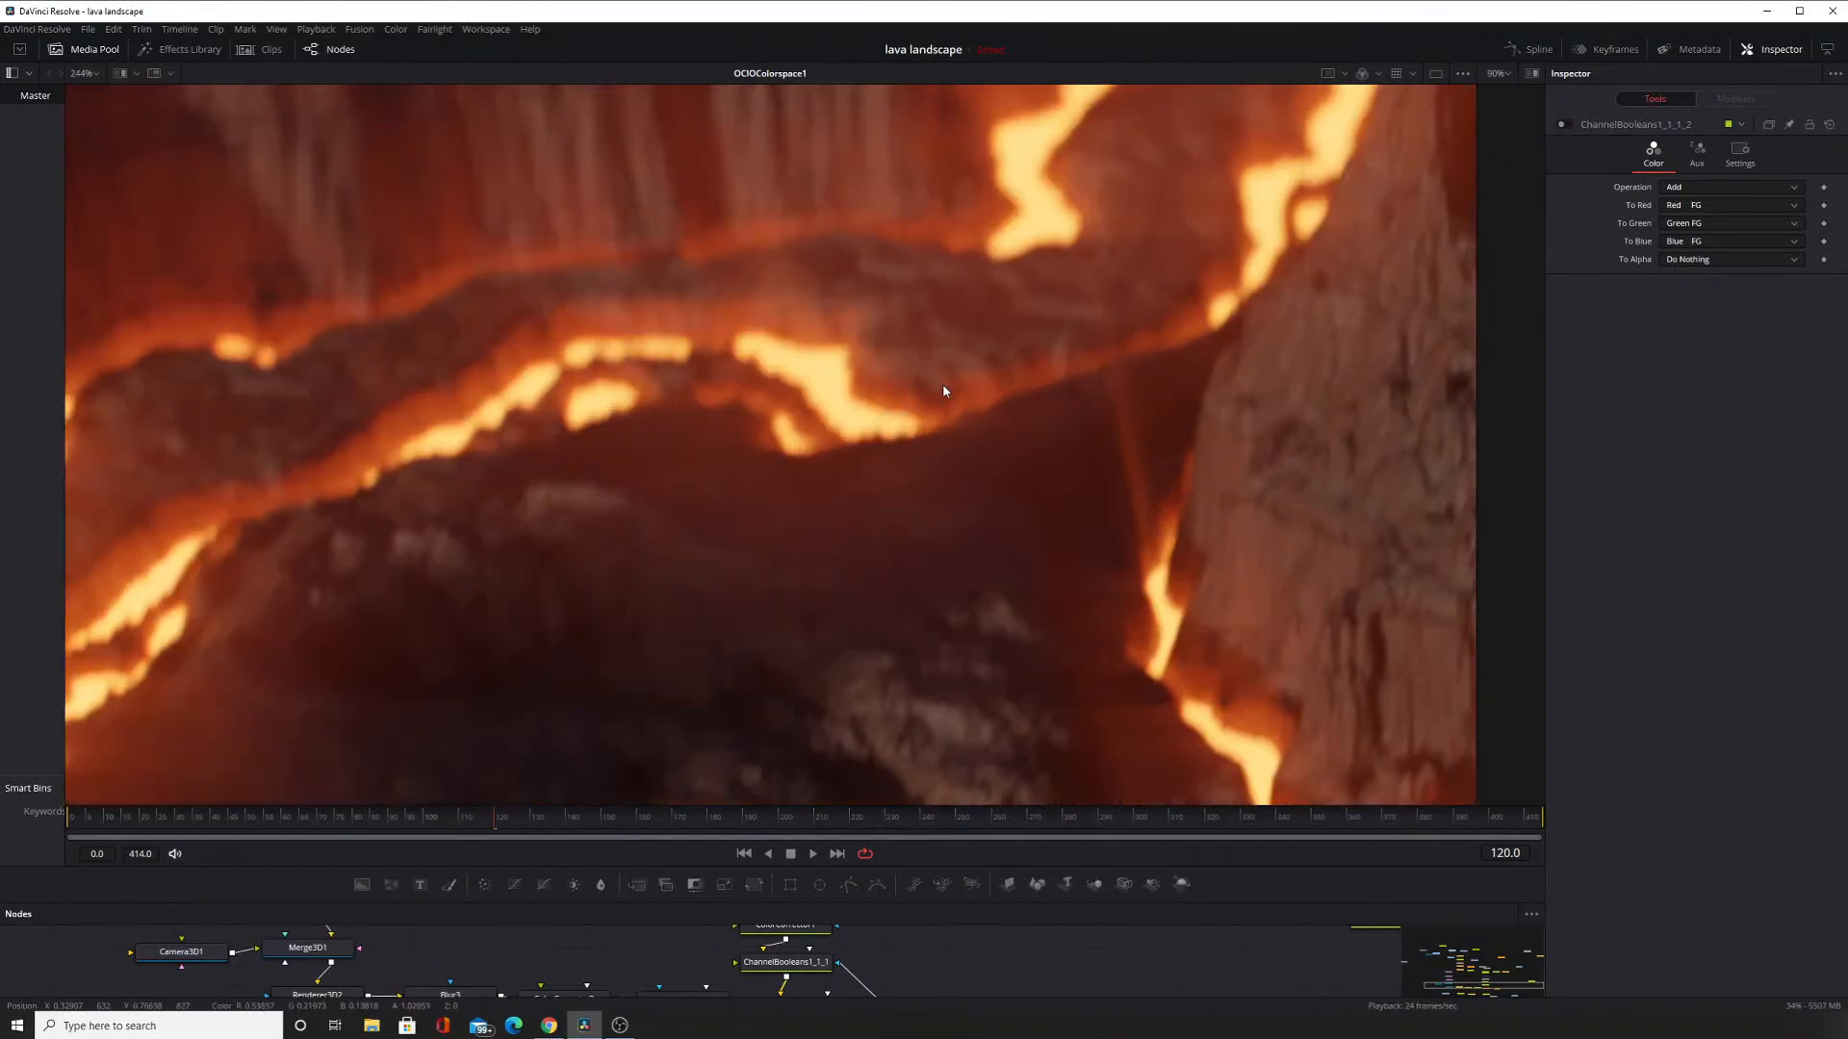
left_click(1562, 125)
left_click(1561, 126)
left_click(1561, 126)
scroll(817, 436, "down", 5)
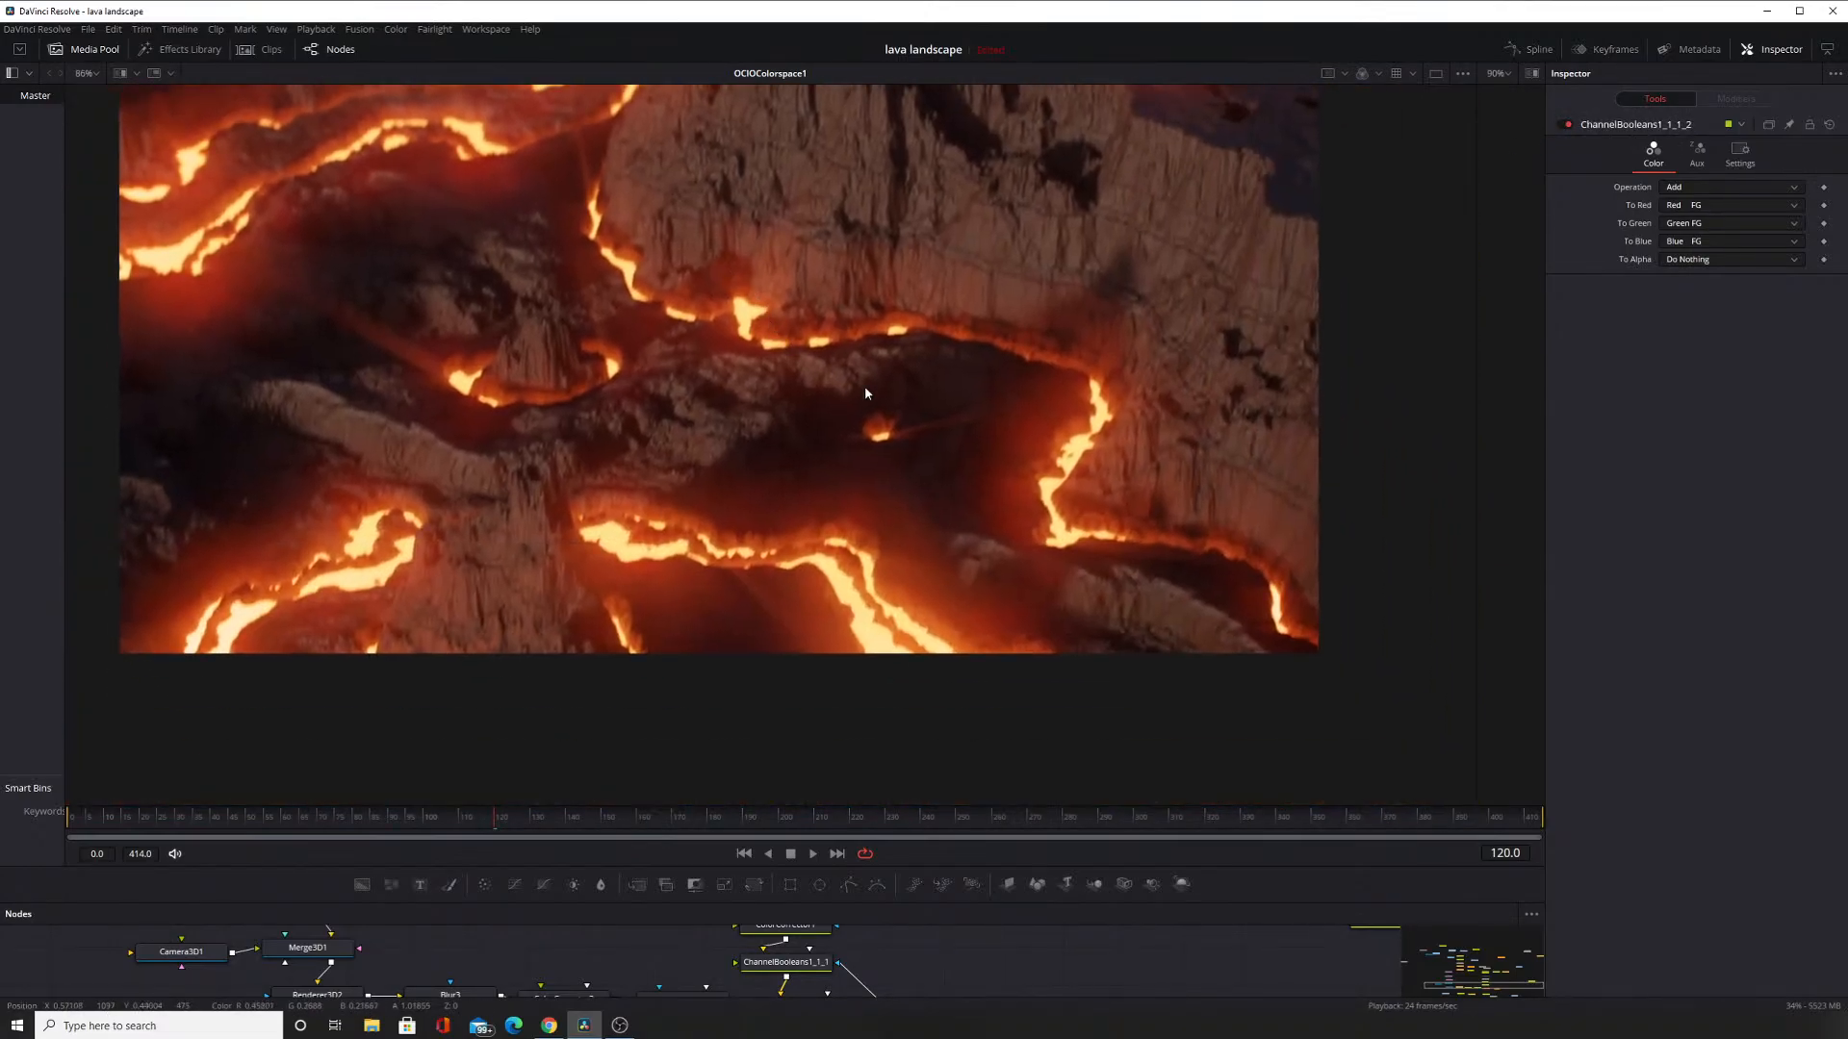
left_click_drag(870, 304, 855, 442)
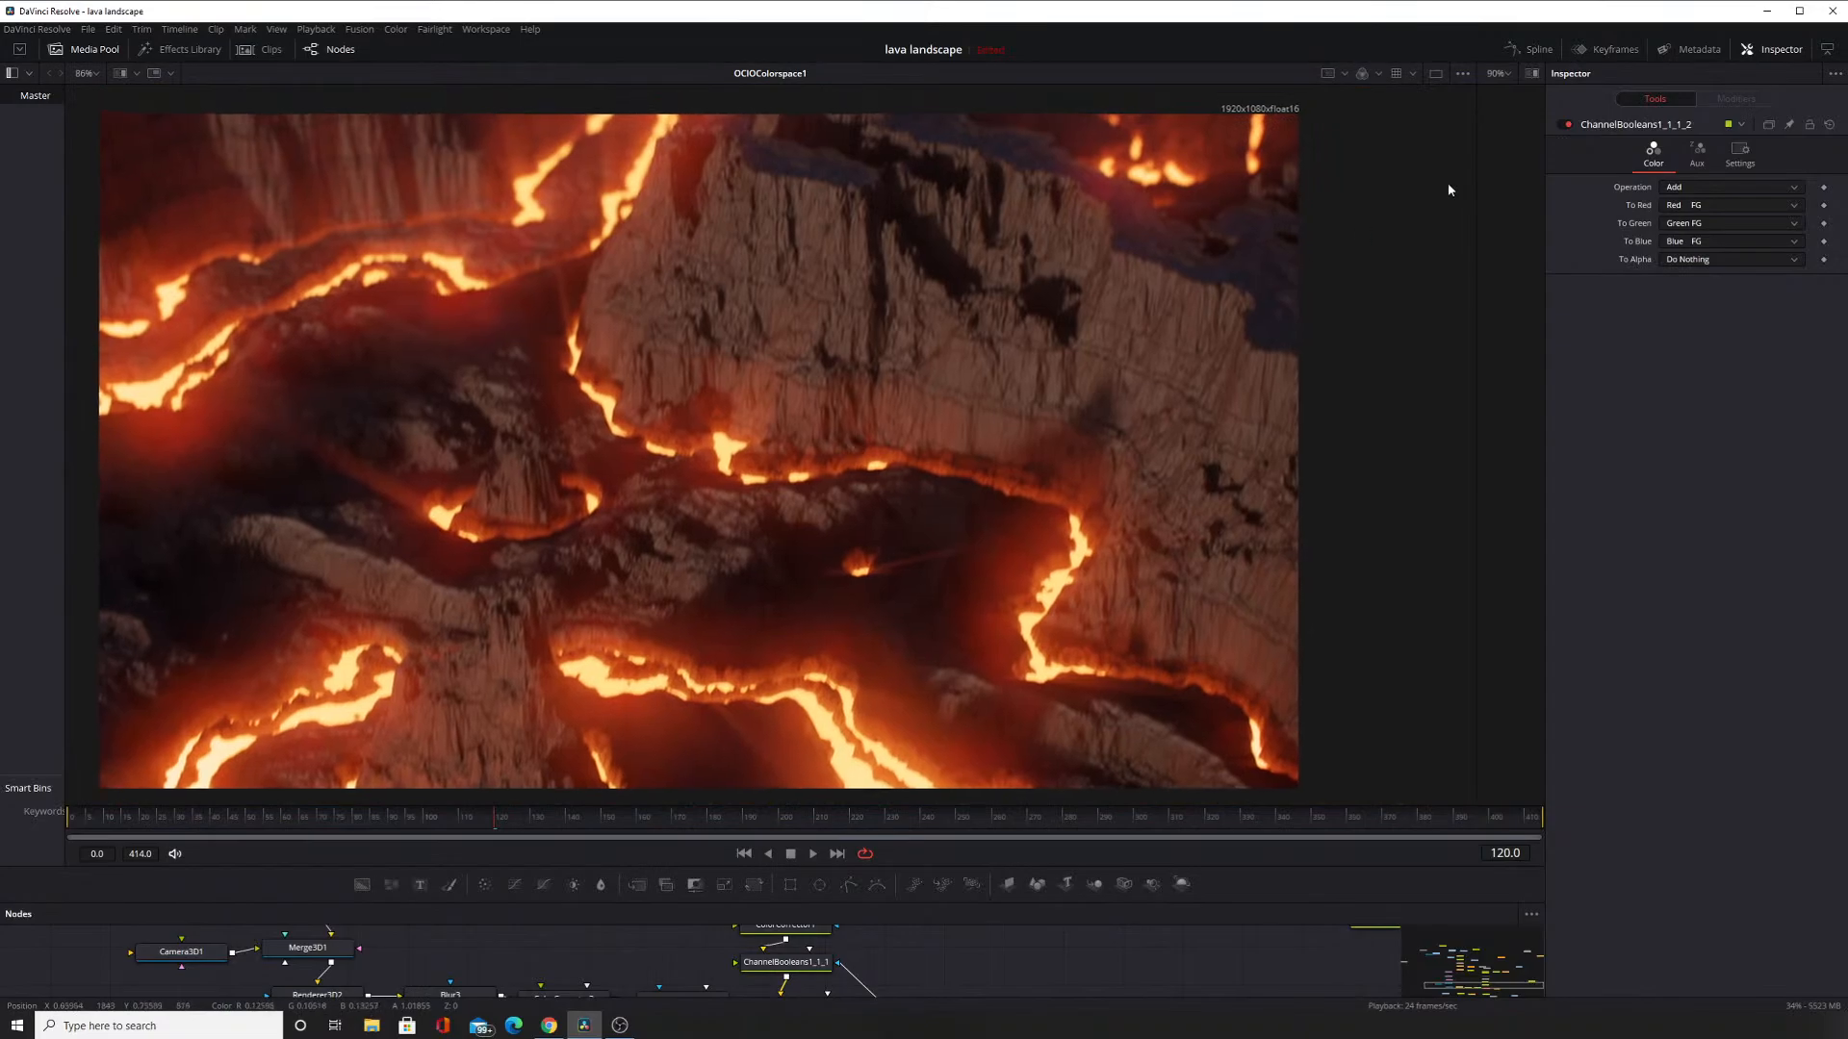
left_click_drag(1229, 298, 1269, 306)
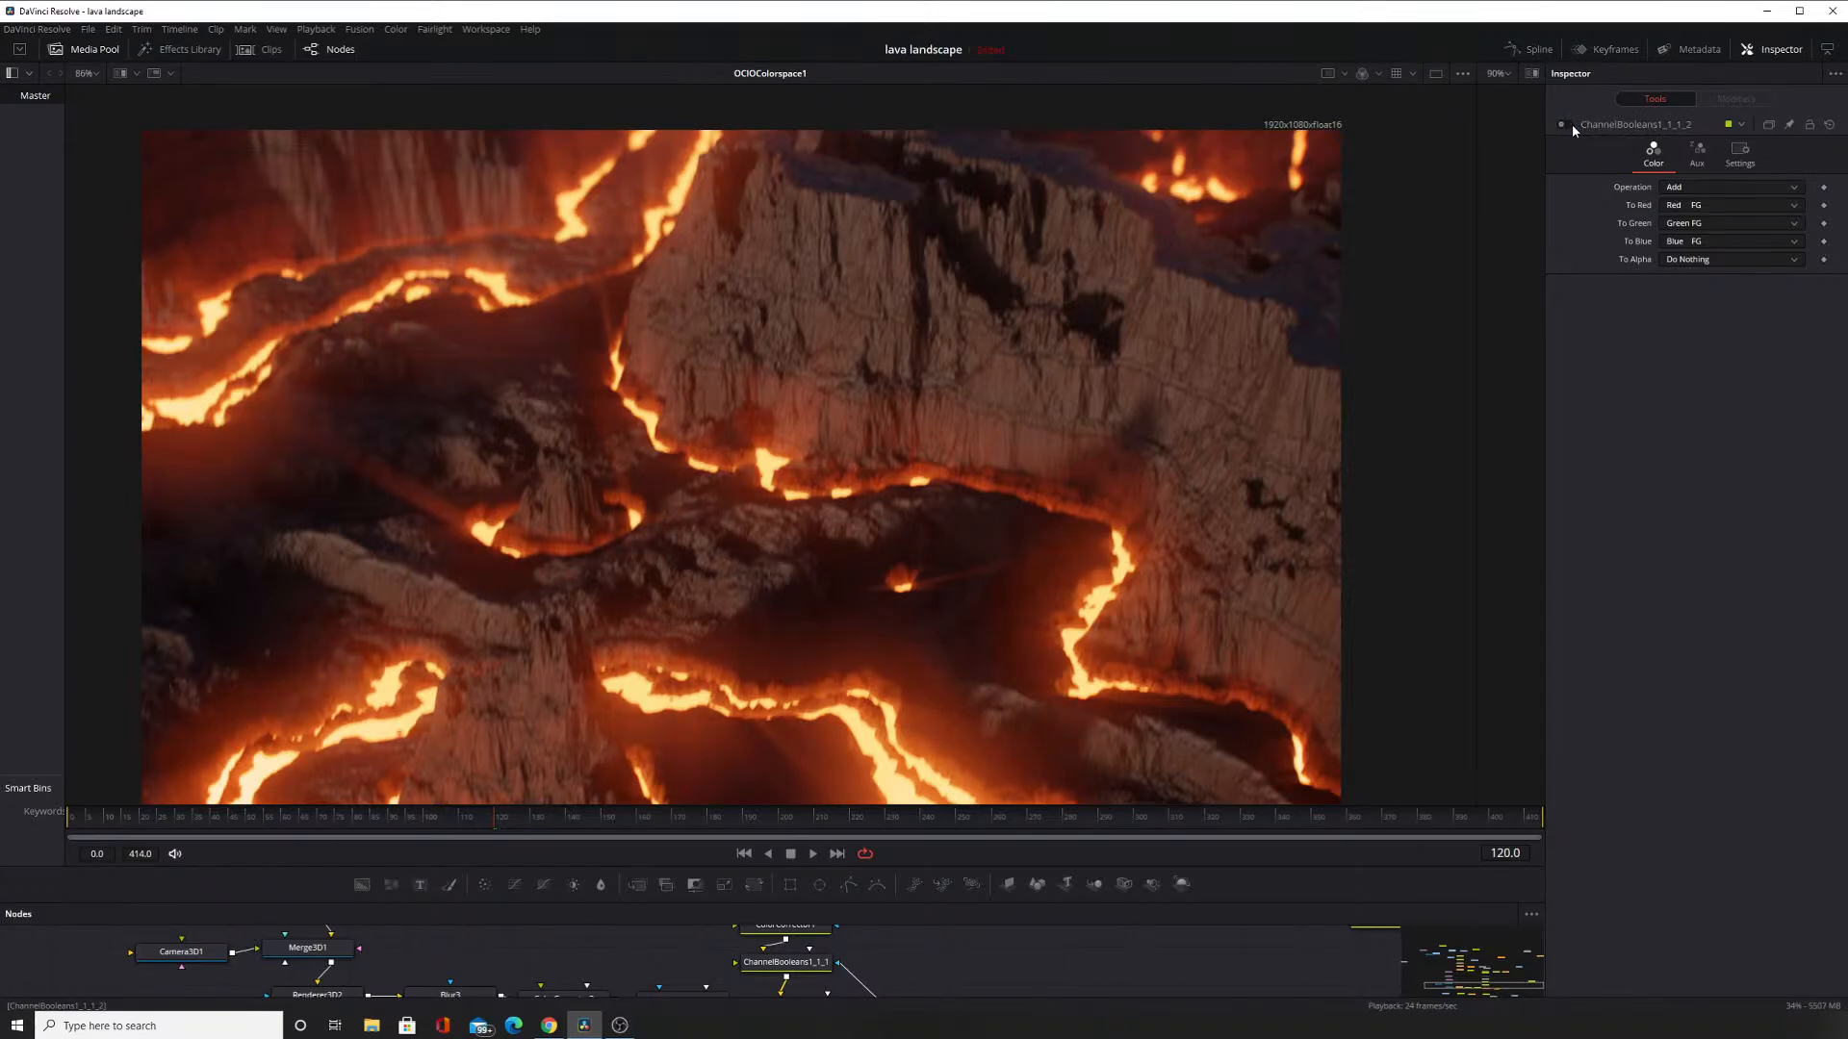
left_click_drag(1002, 536, 1043, 475)
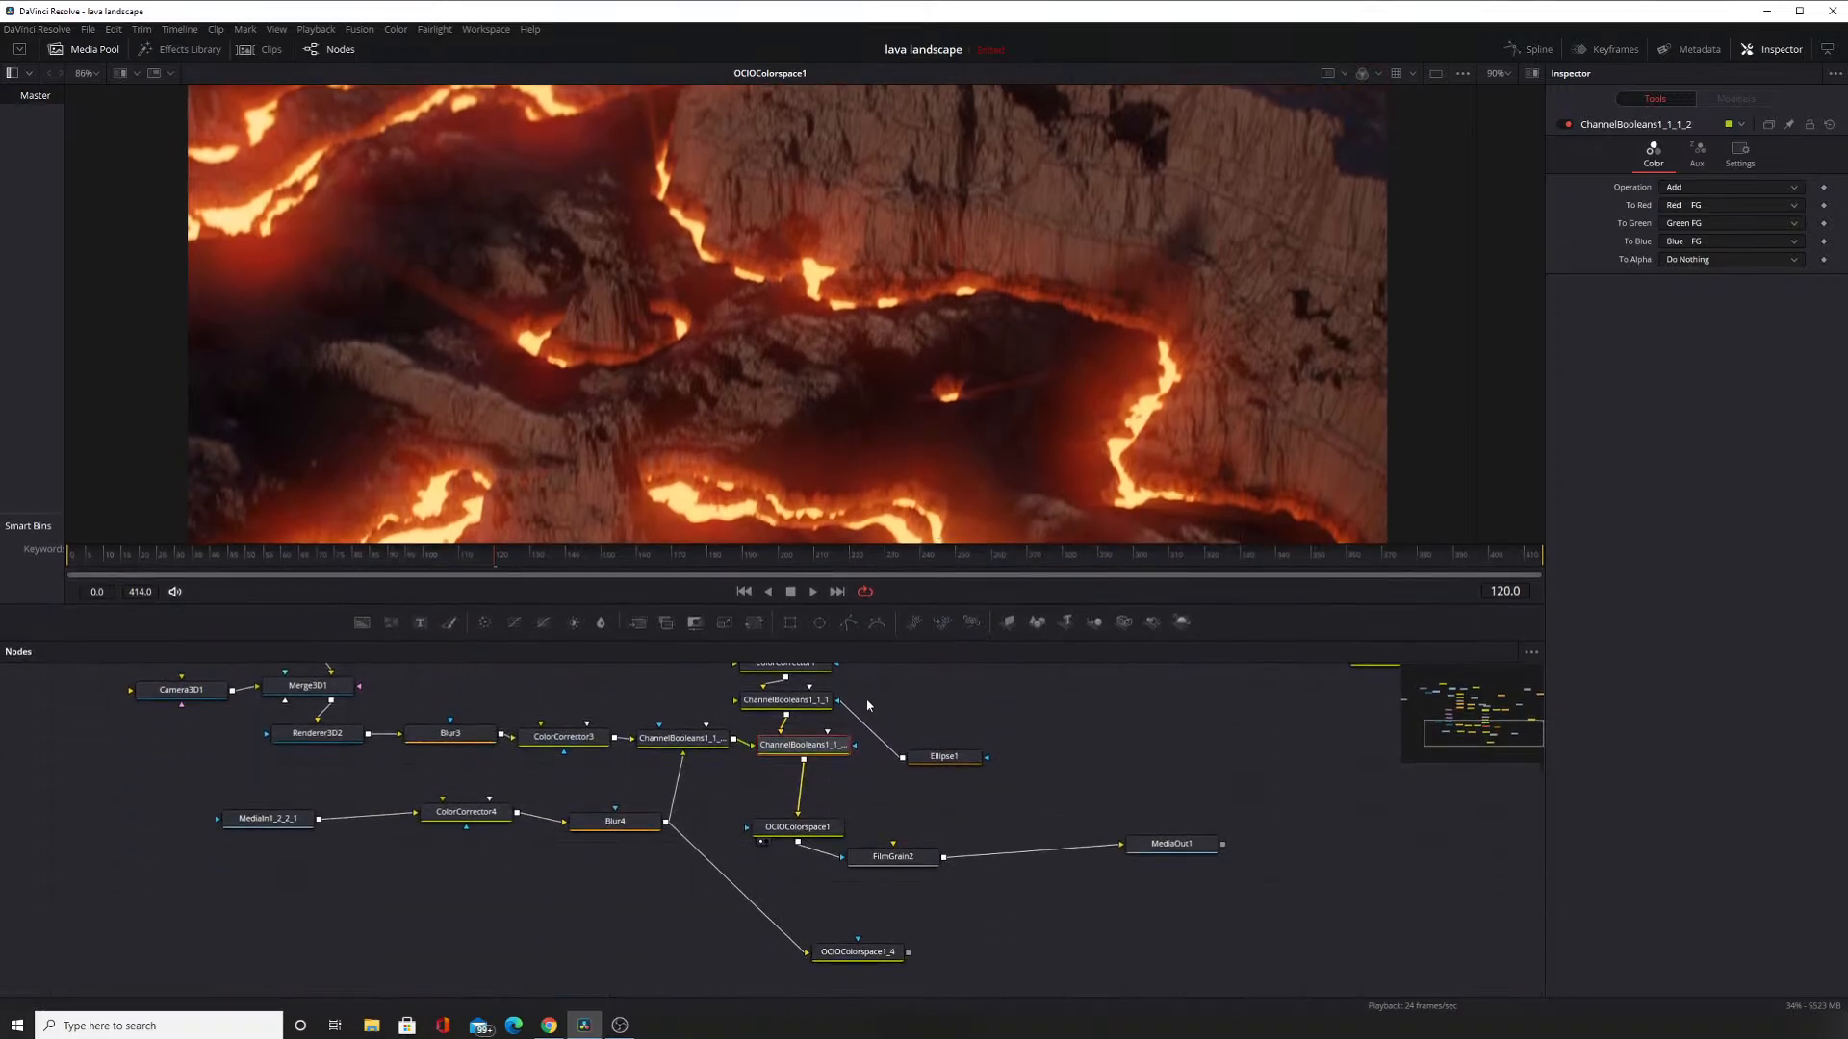
Examine the complete node tree, from the particle and lava matte branches through the ChannelBooleans nodes to the output.
left_click_drag(656, 753, 678, 850)
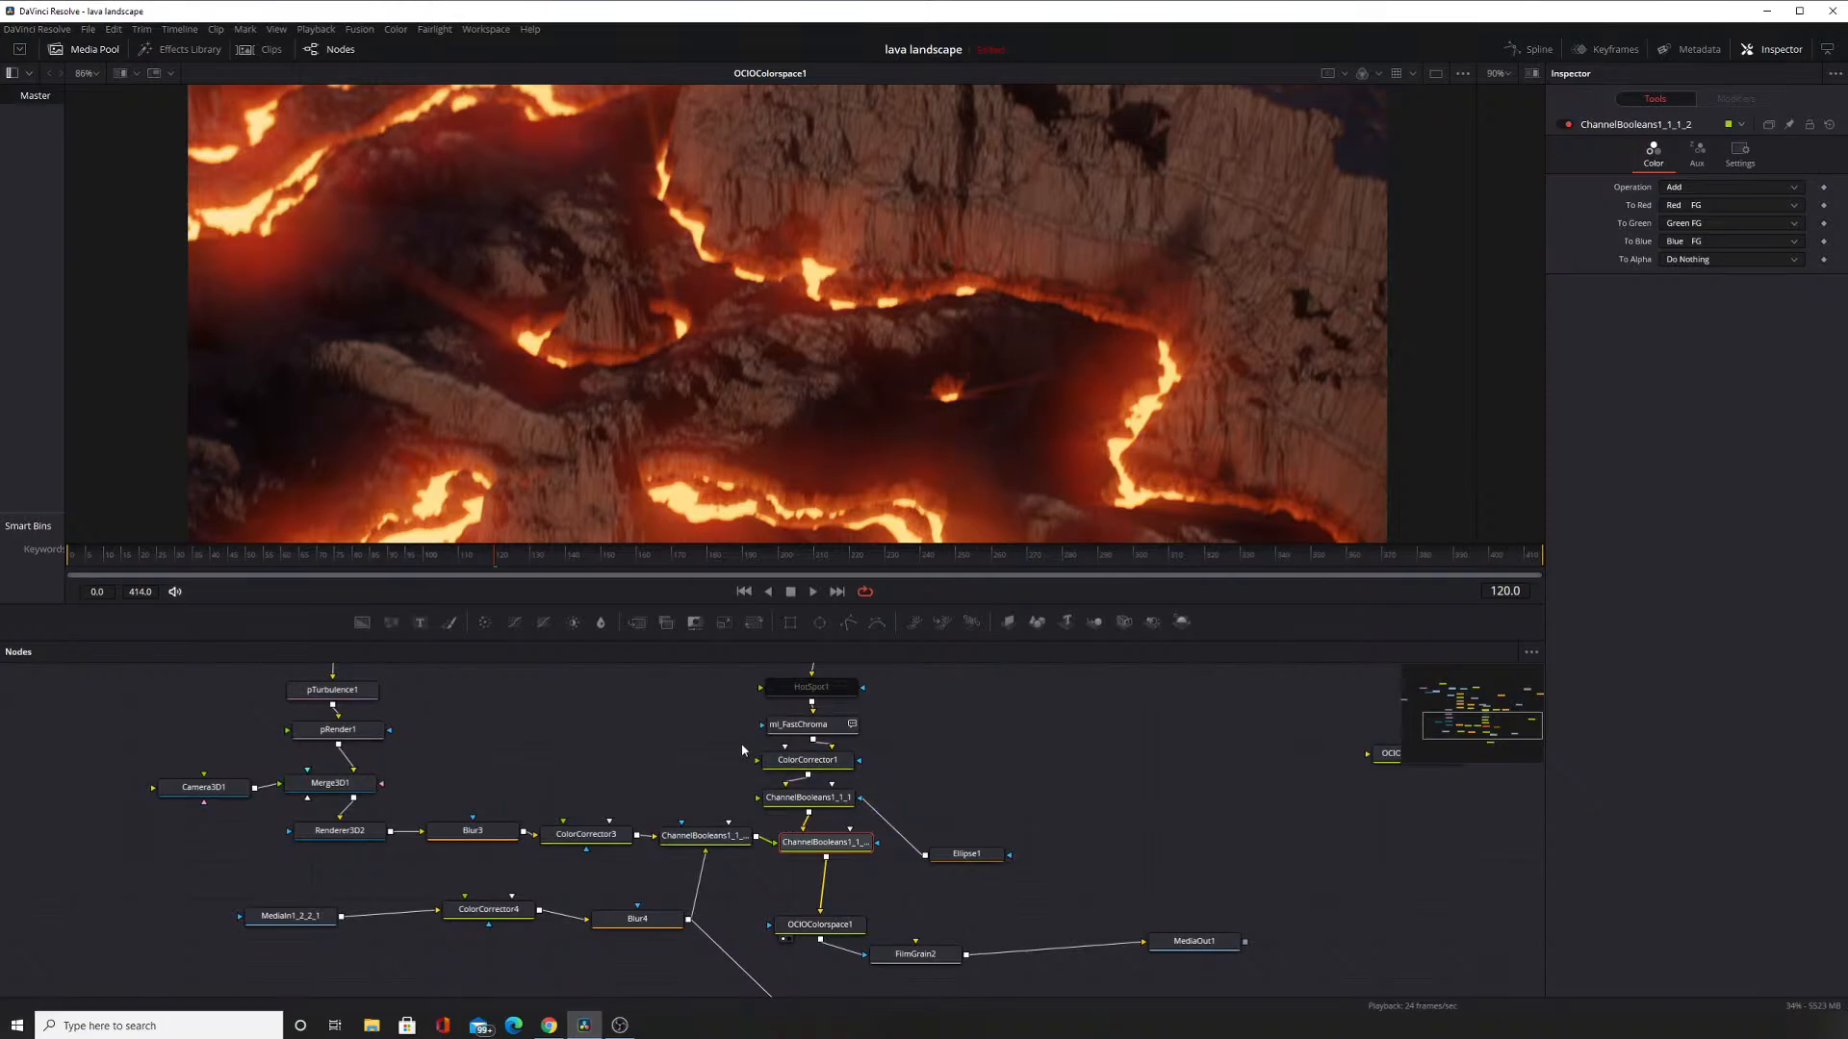
left_click_drag(705, 747, 727, 766)
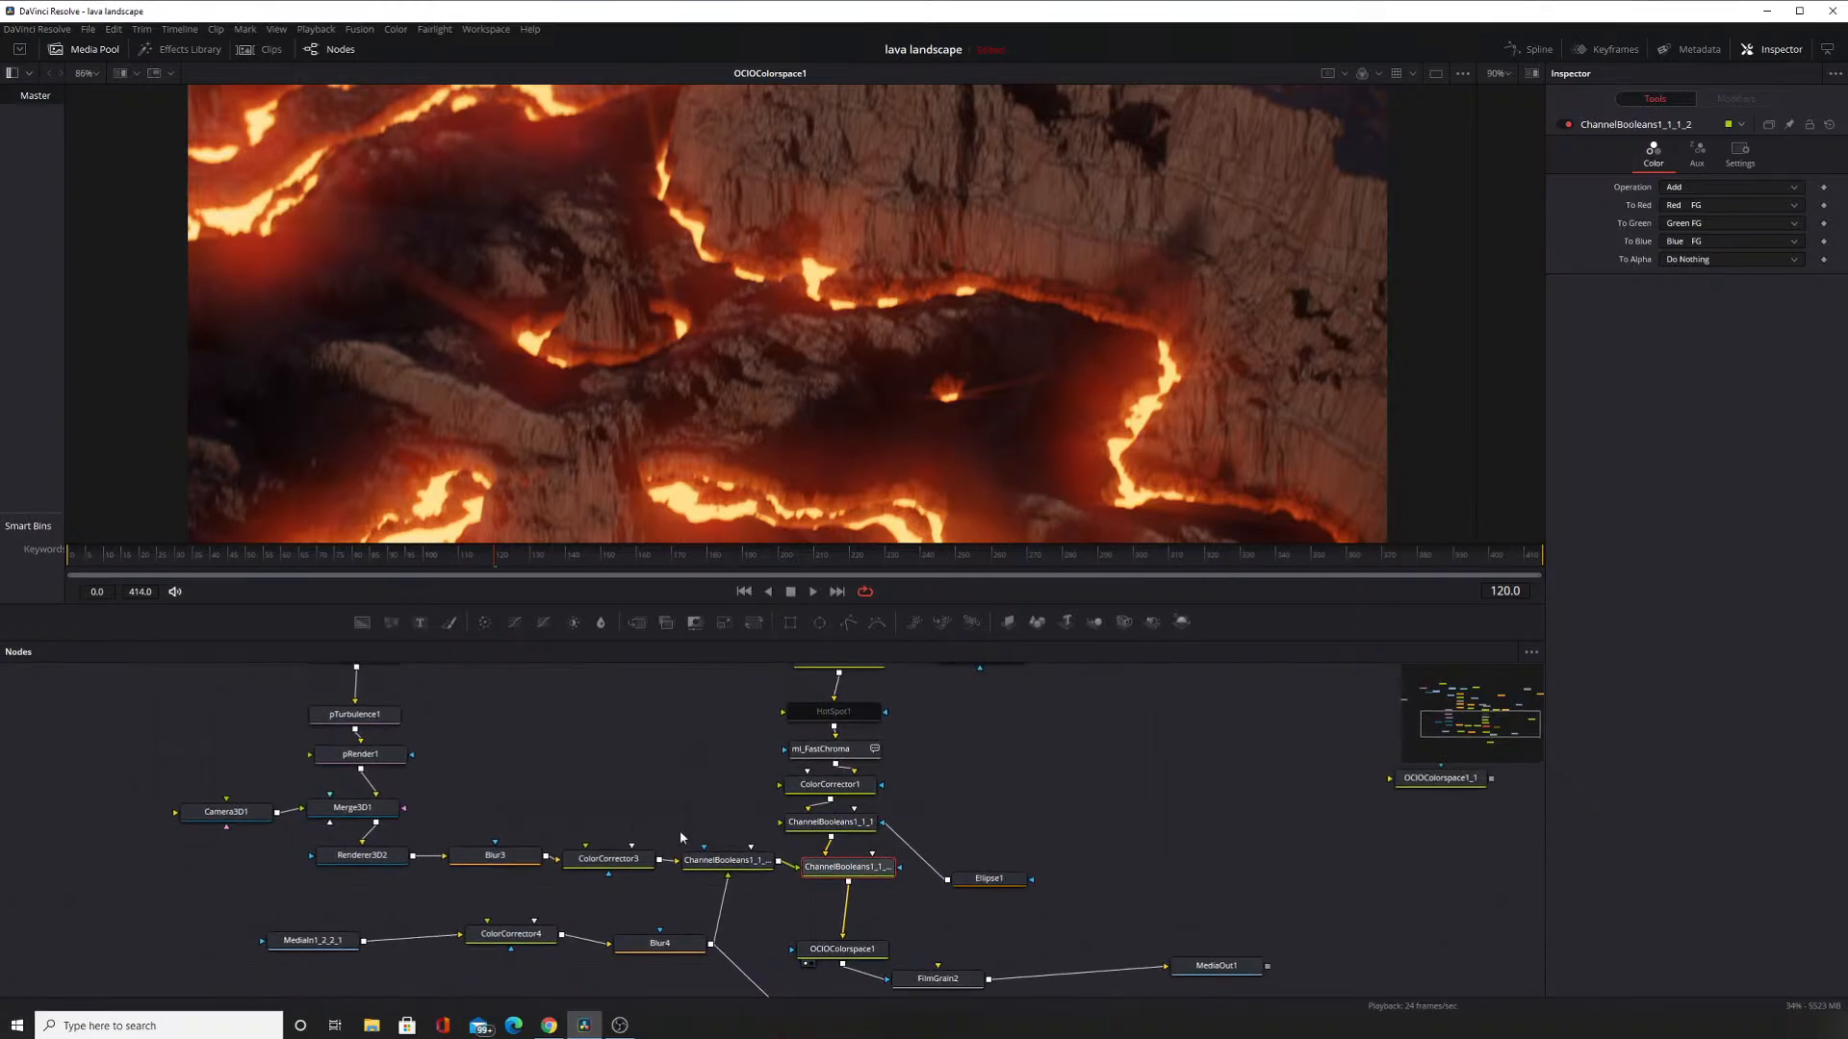
scroll(708, 808, "up", 2)
scroll(723, 841, "down", 2)
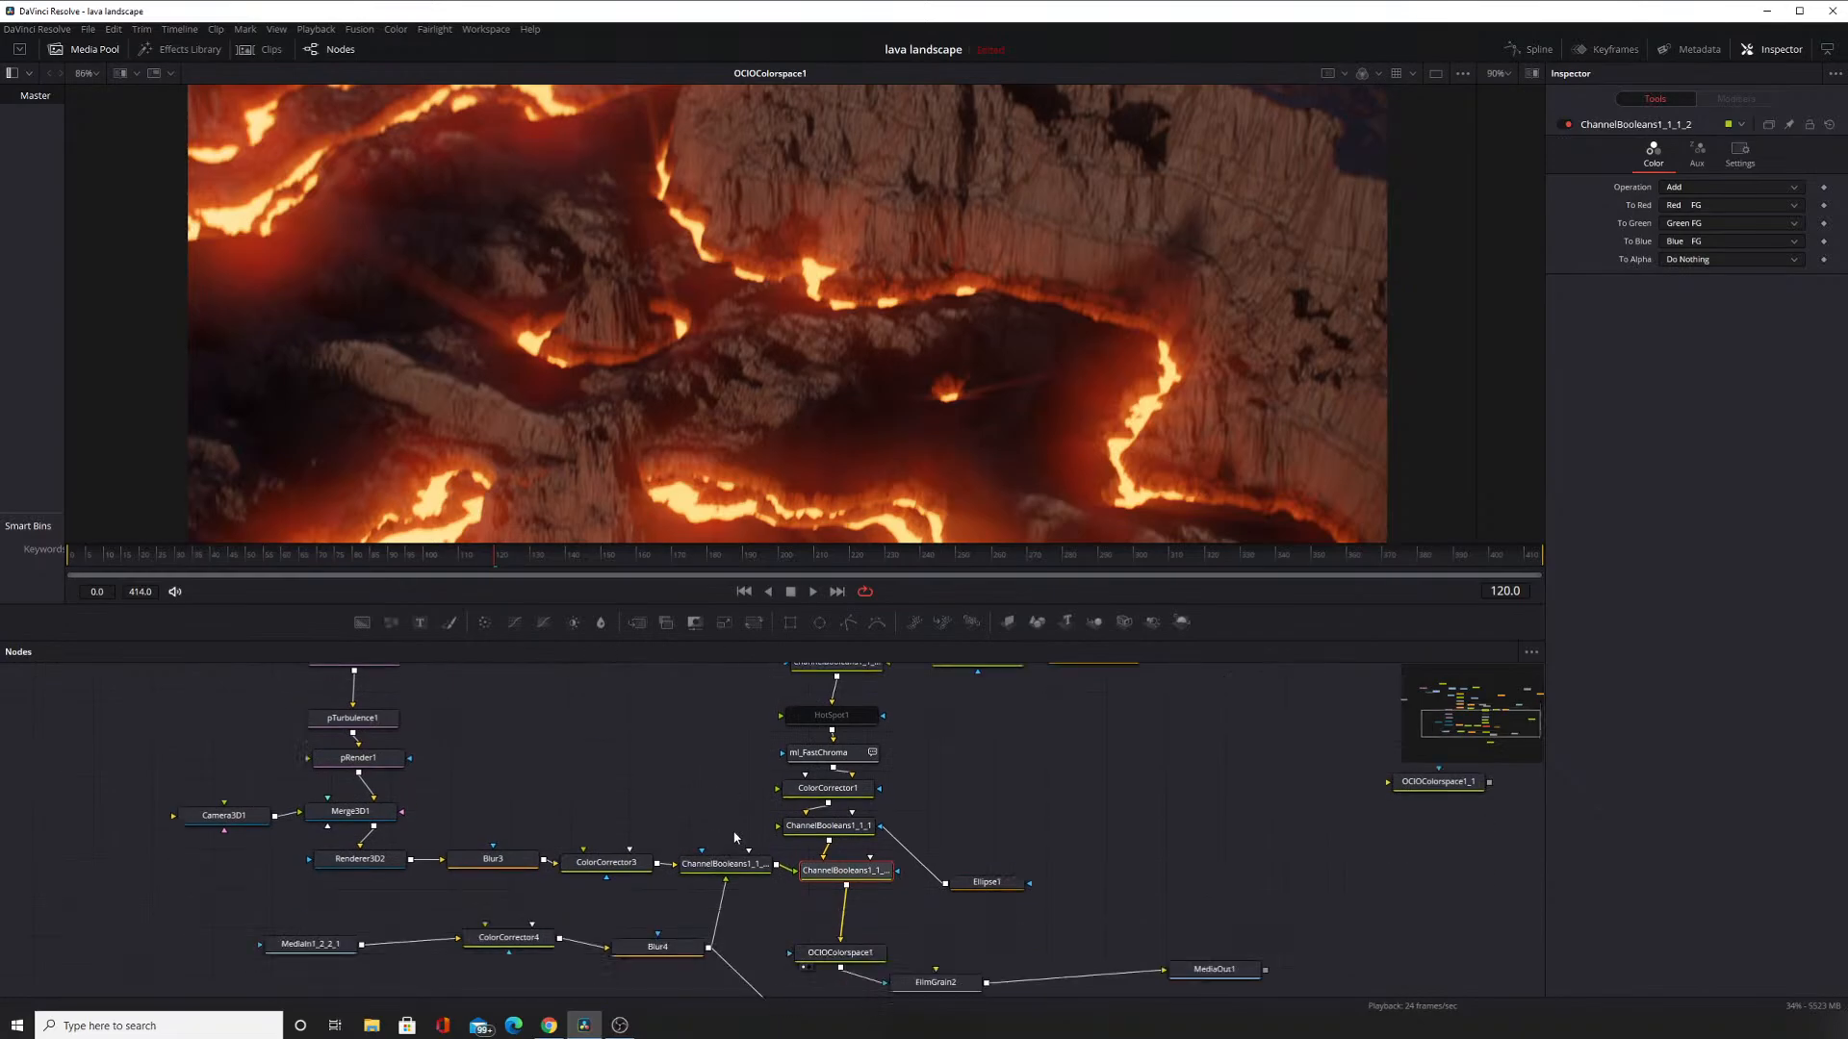
scroll(737, 838, "up", 3)
scroll(696, 798, "down", 3)
scroll(697, 798, "down", 3)
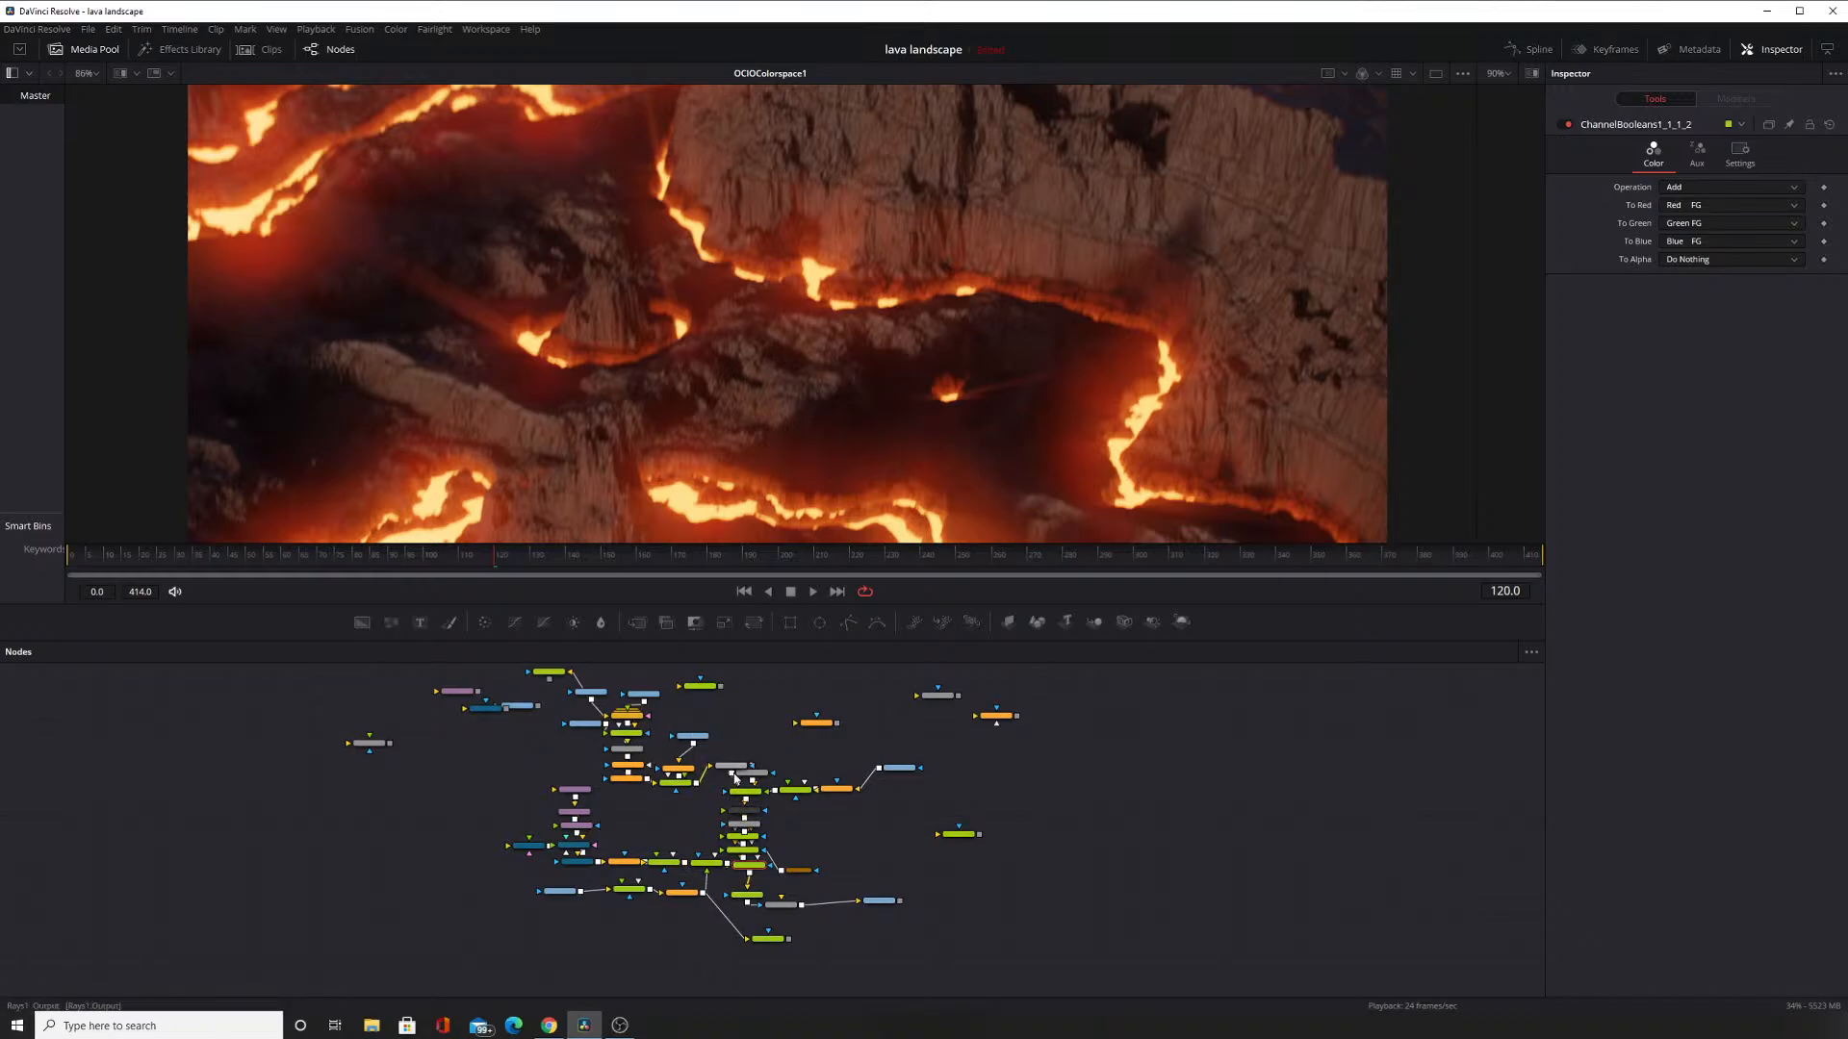
scroll(731, 804, "up", 2)
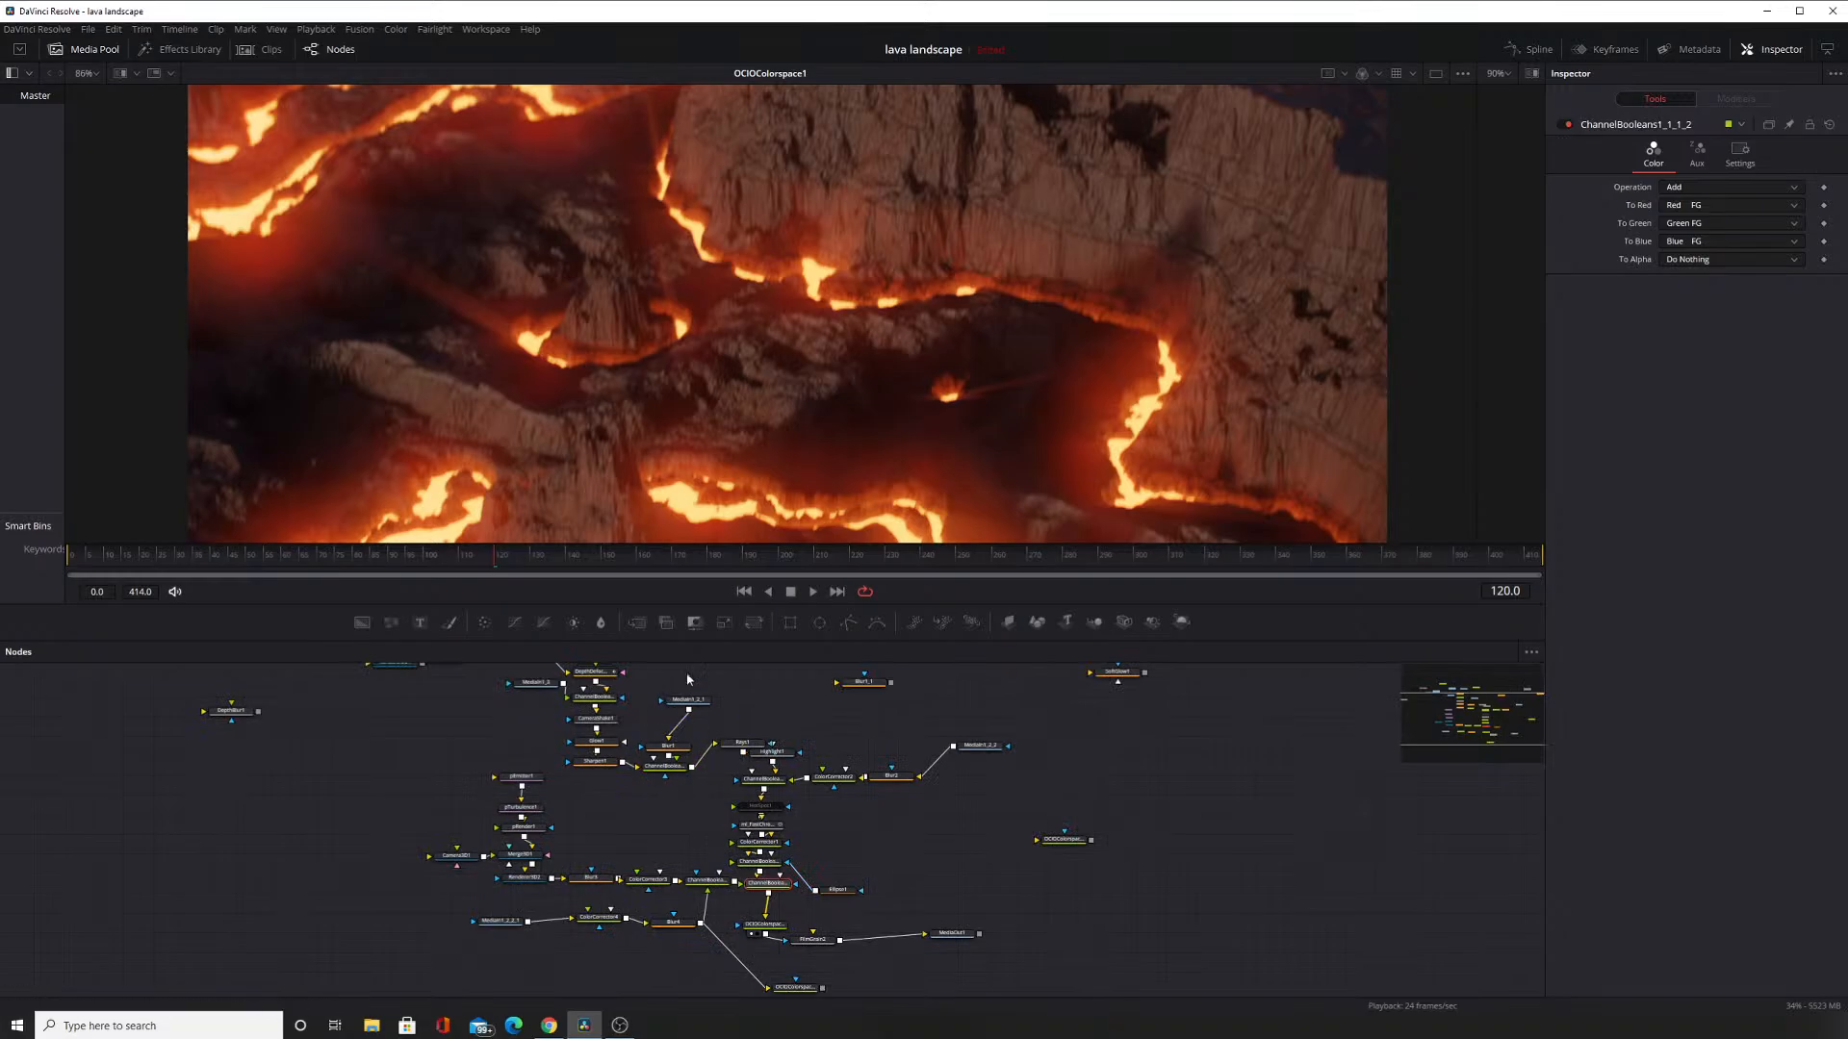
scroll(700, 867, "up", 2)
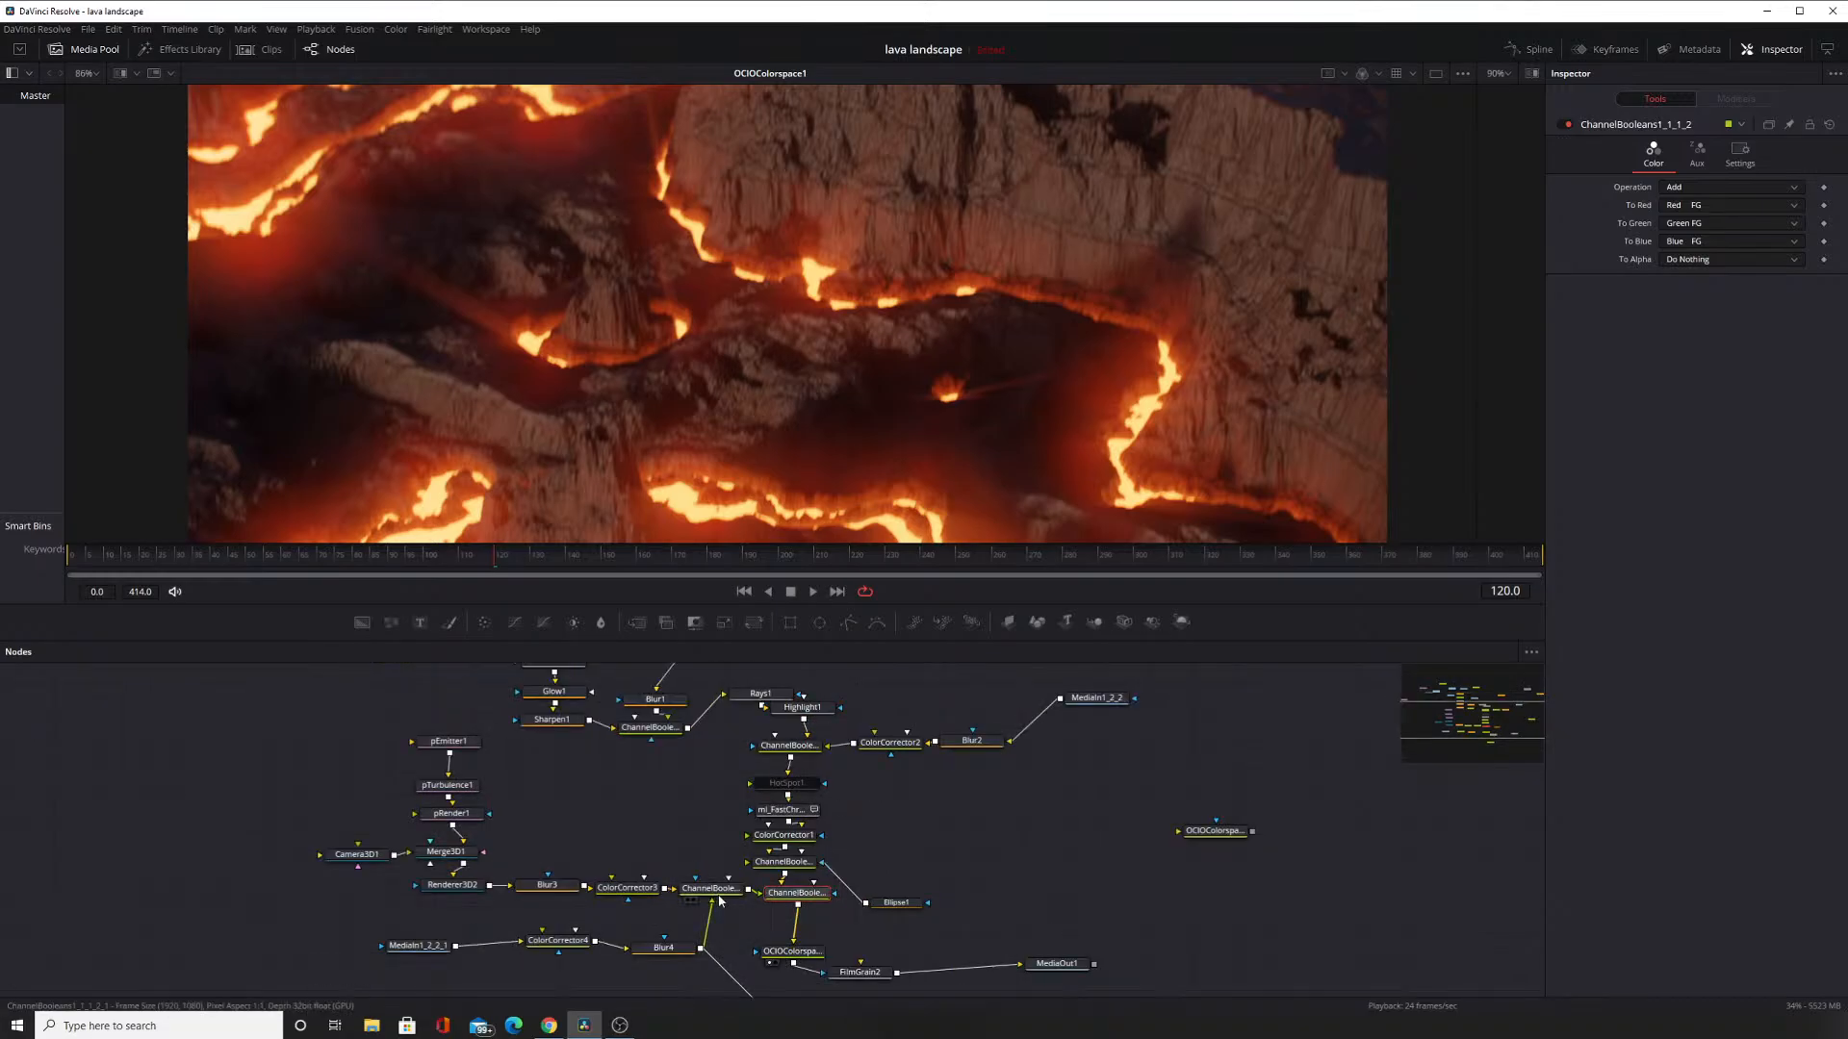
Group the MediaIn1_2_2_1, ColorCorrector4 and Blur4 nodes closer together directly beneath the Blur3 and ColorCorrector3 branch.
mouse_move(706, 897)
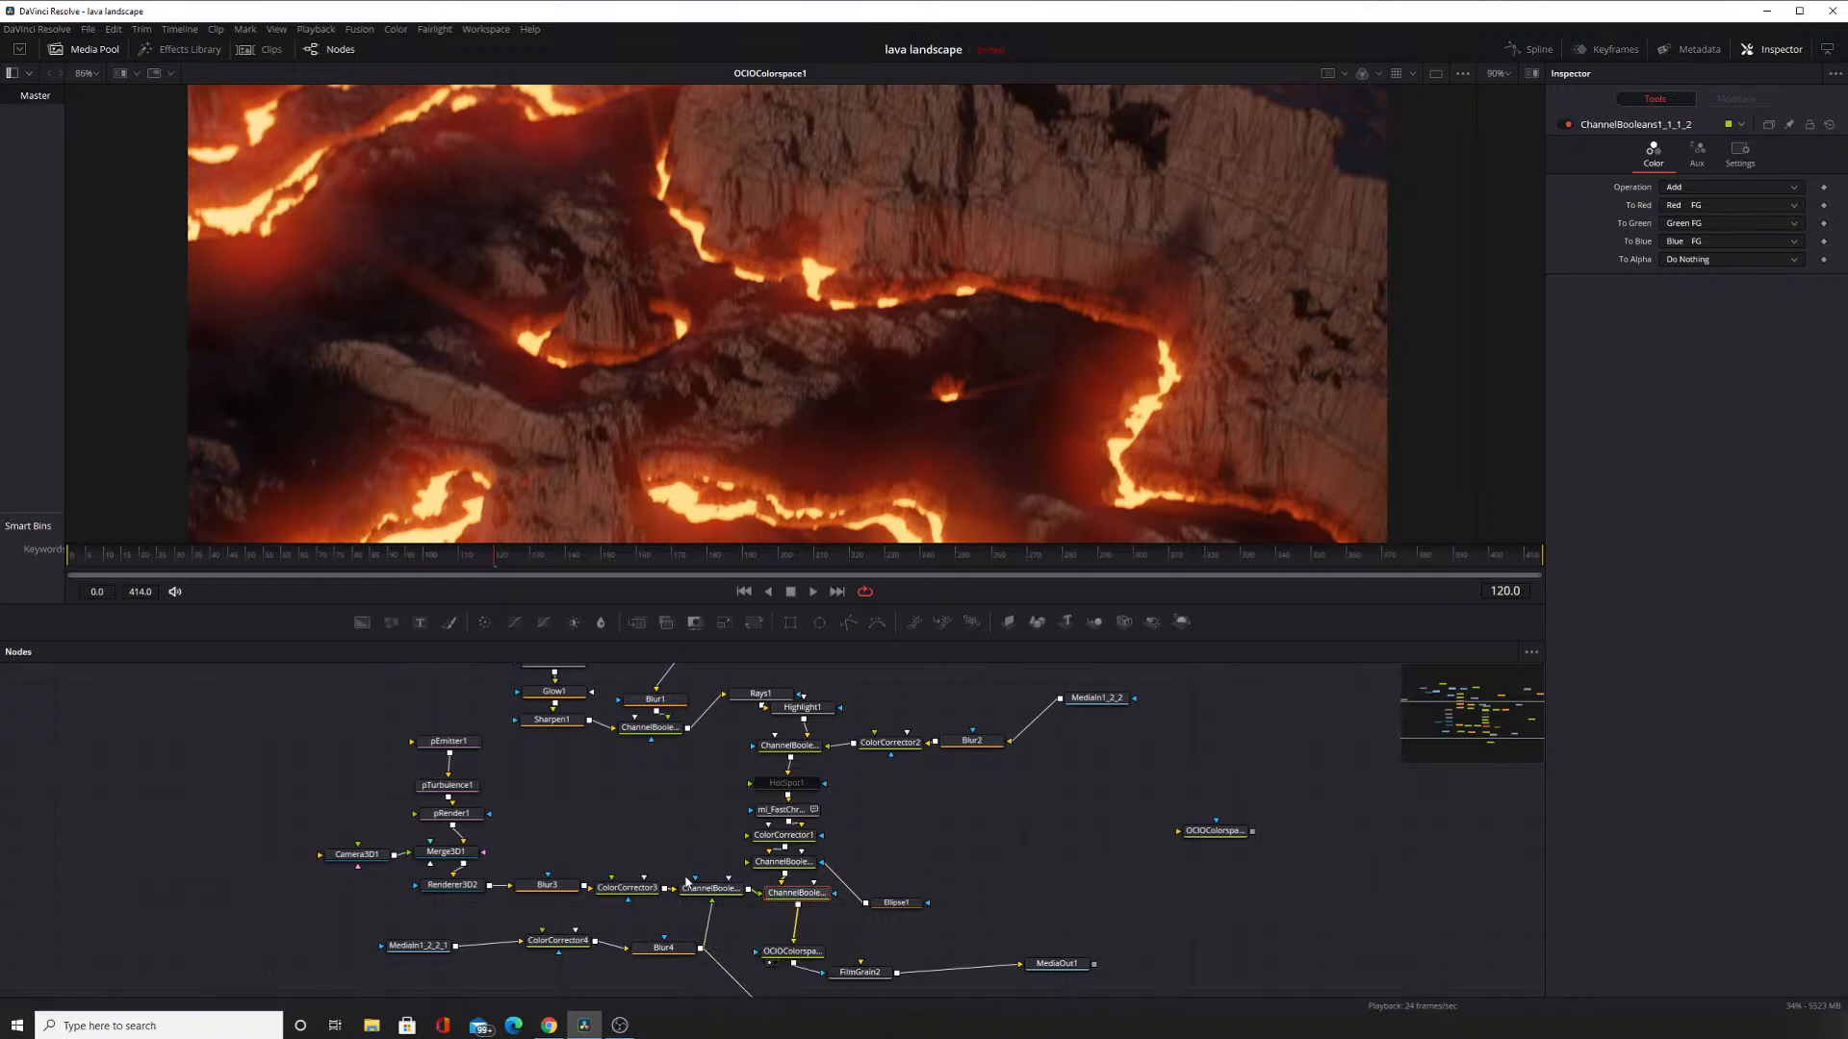
left_click_drag(668, 924, 644, 815)
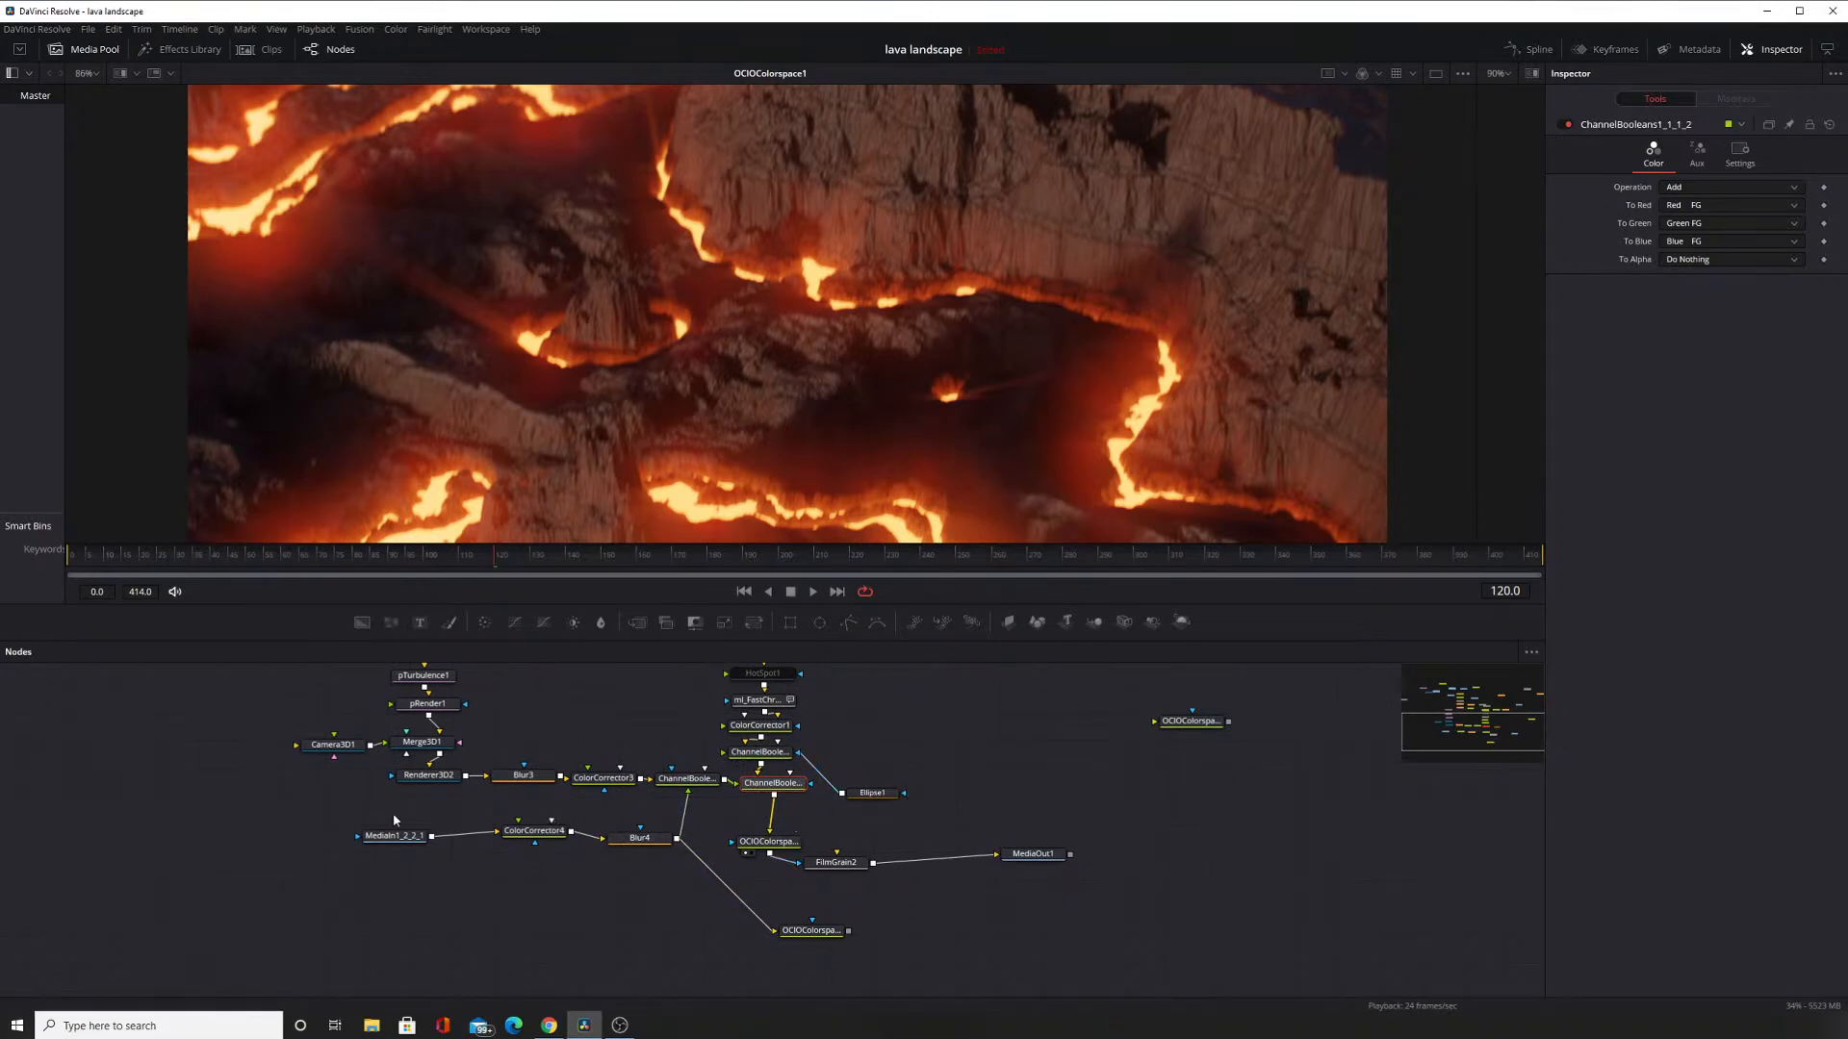
left_click_drag(365, 819, 642, 882)
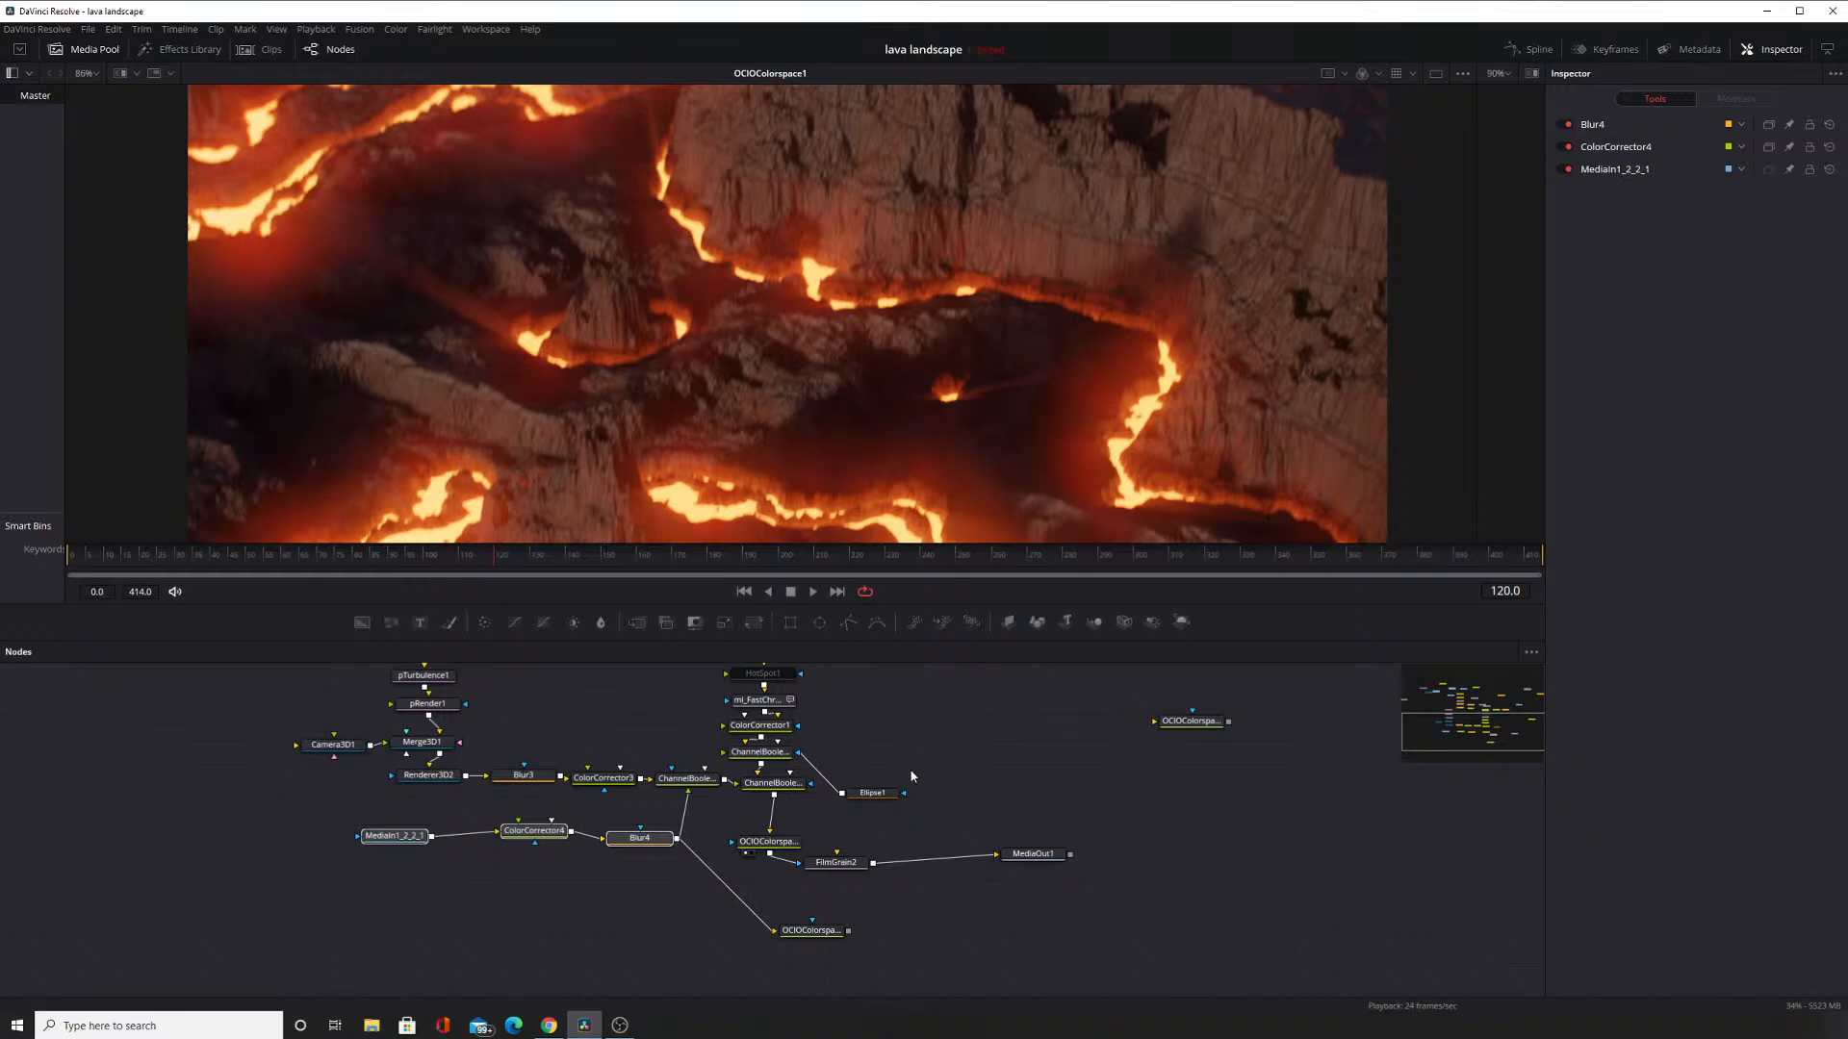
left_click_drag(566, 831, 579, 869)
left_click(552, 859)
left_click_drag(412, 863, 665, 848)
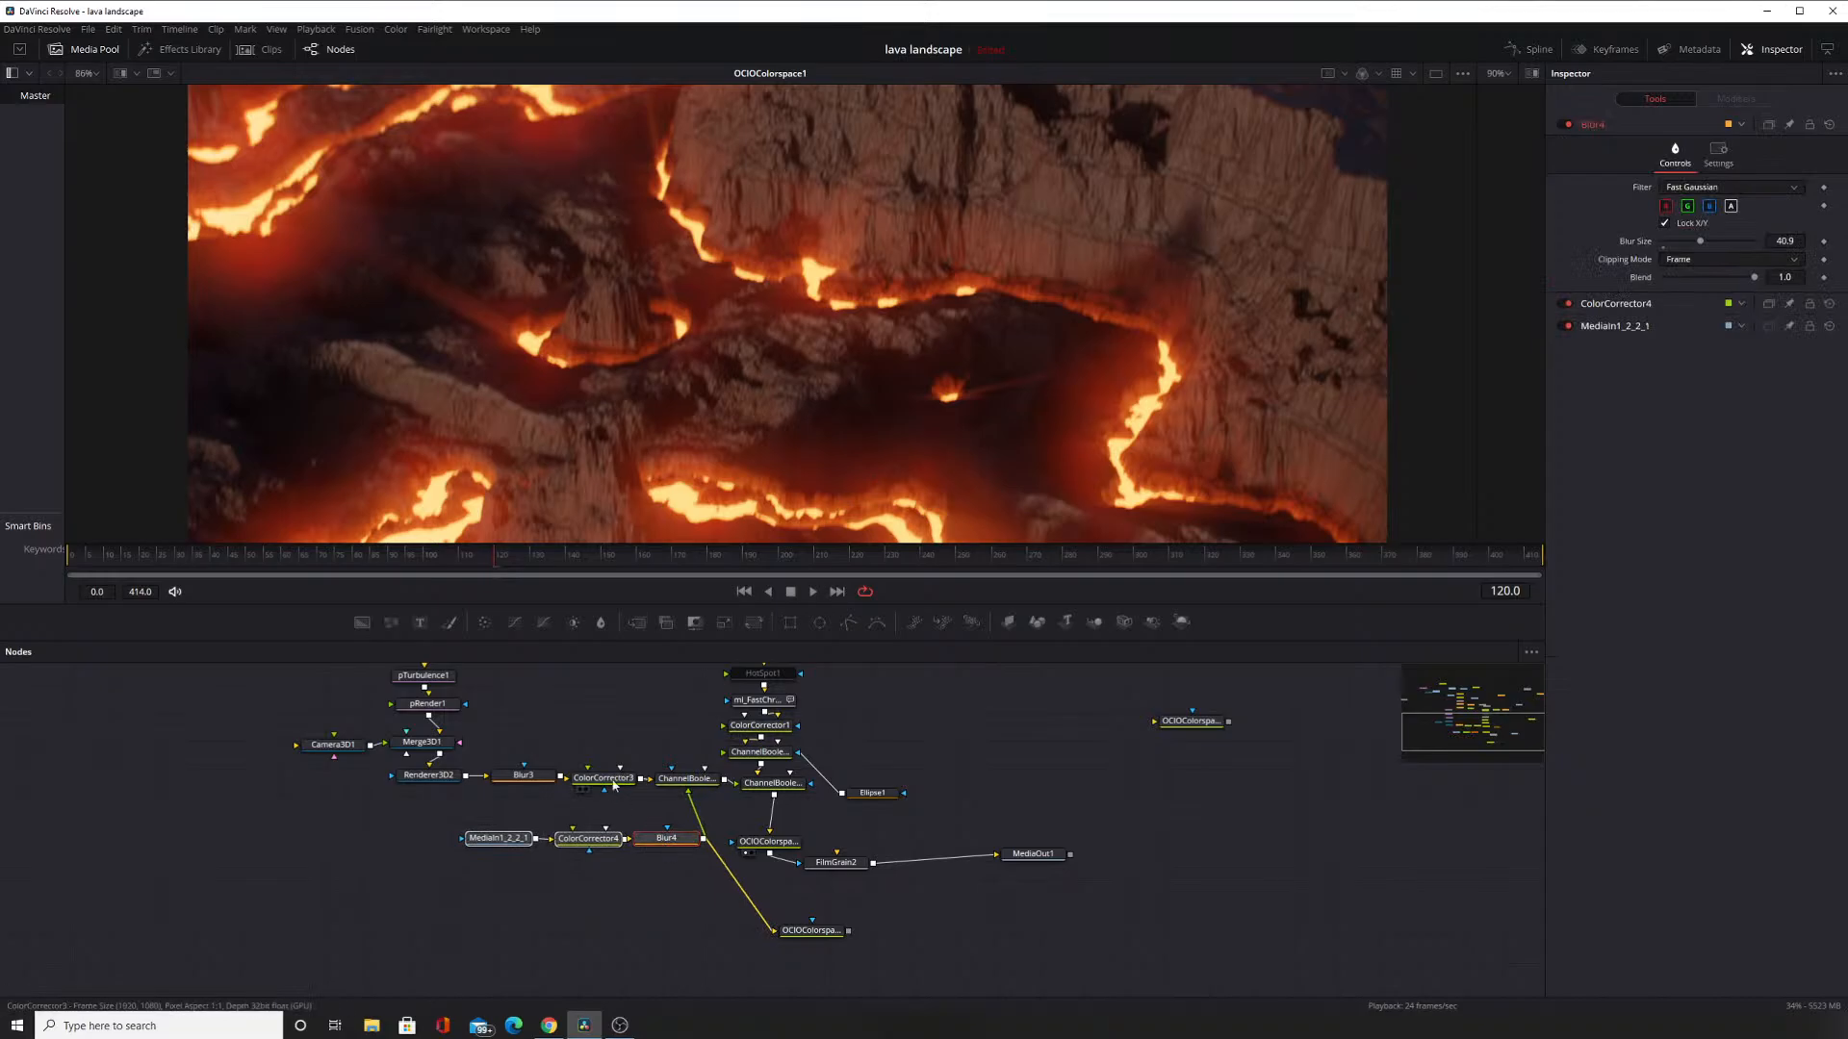
left_click_drag(668, 848, 648, 849)
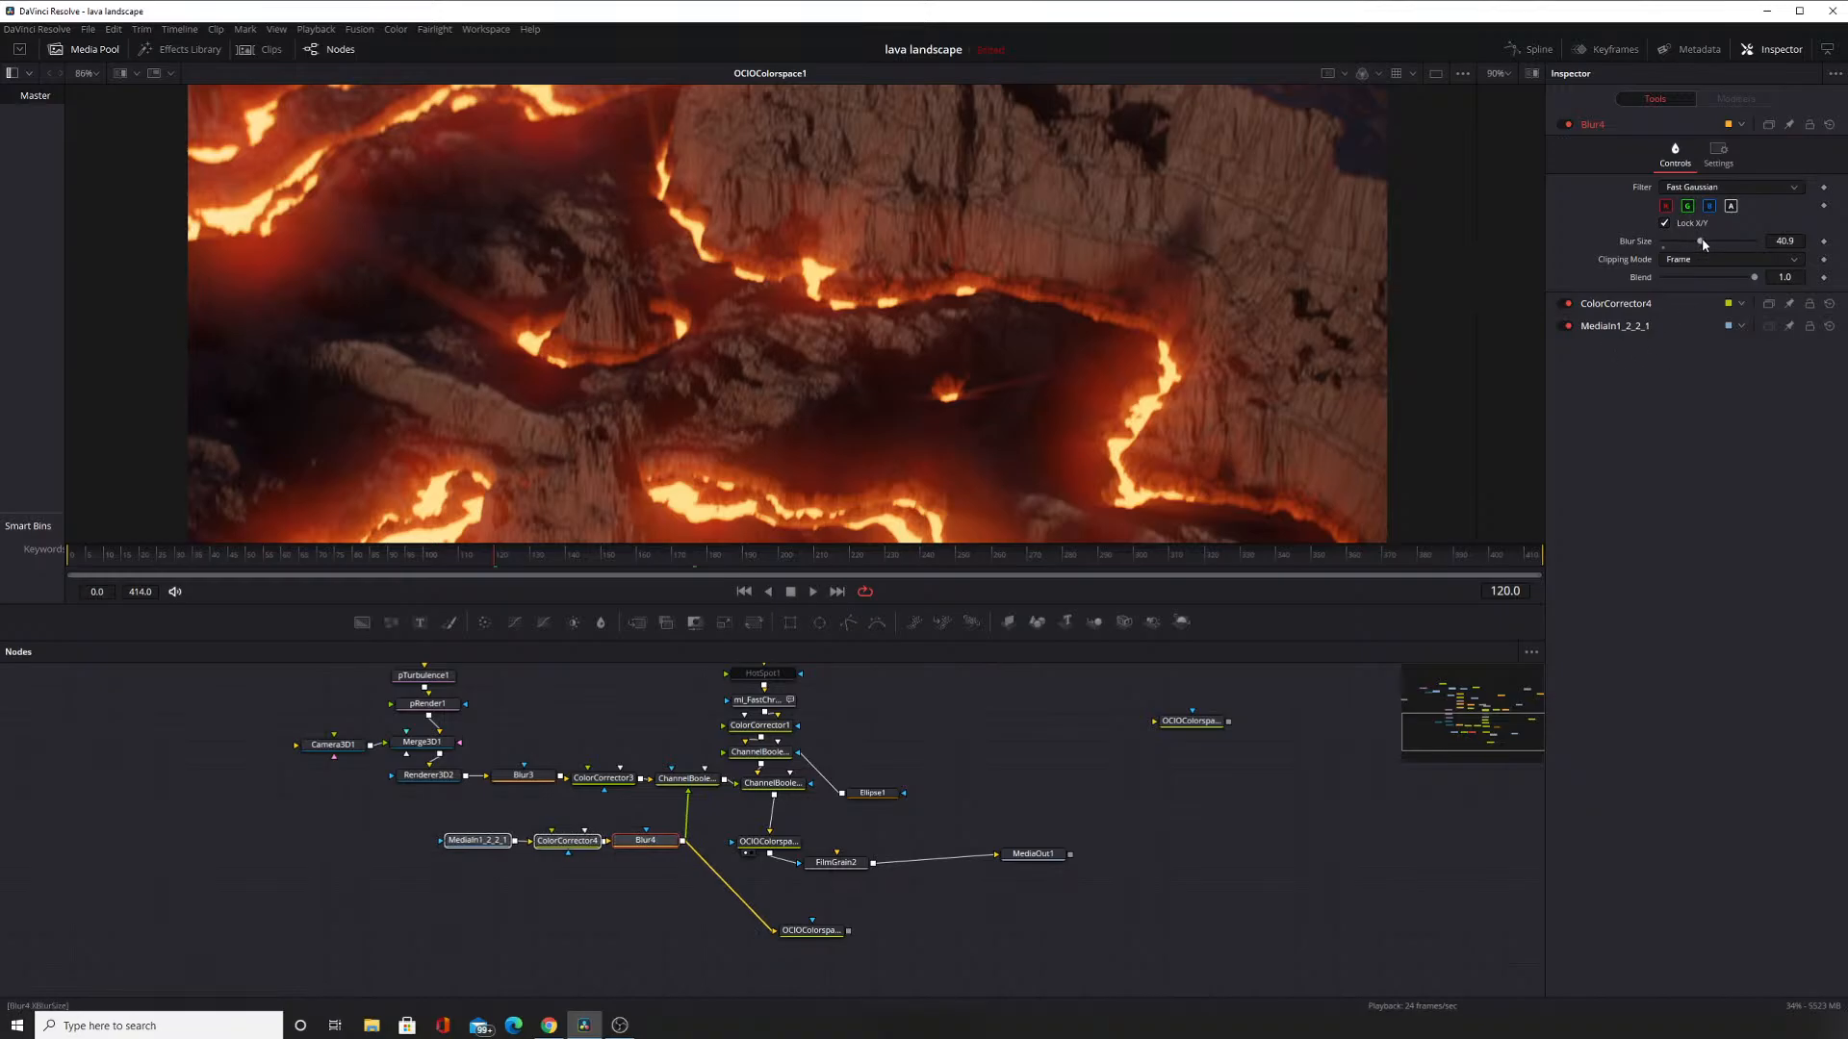
Try a blur size of 100 on Blur4, settle on 52.8, and check the lava glow.
left_click_drag(1701, 244, 1711, 243)
left_click_drag(1726, 247, 1764, 244)
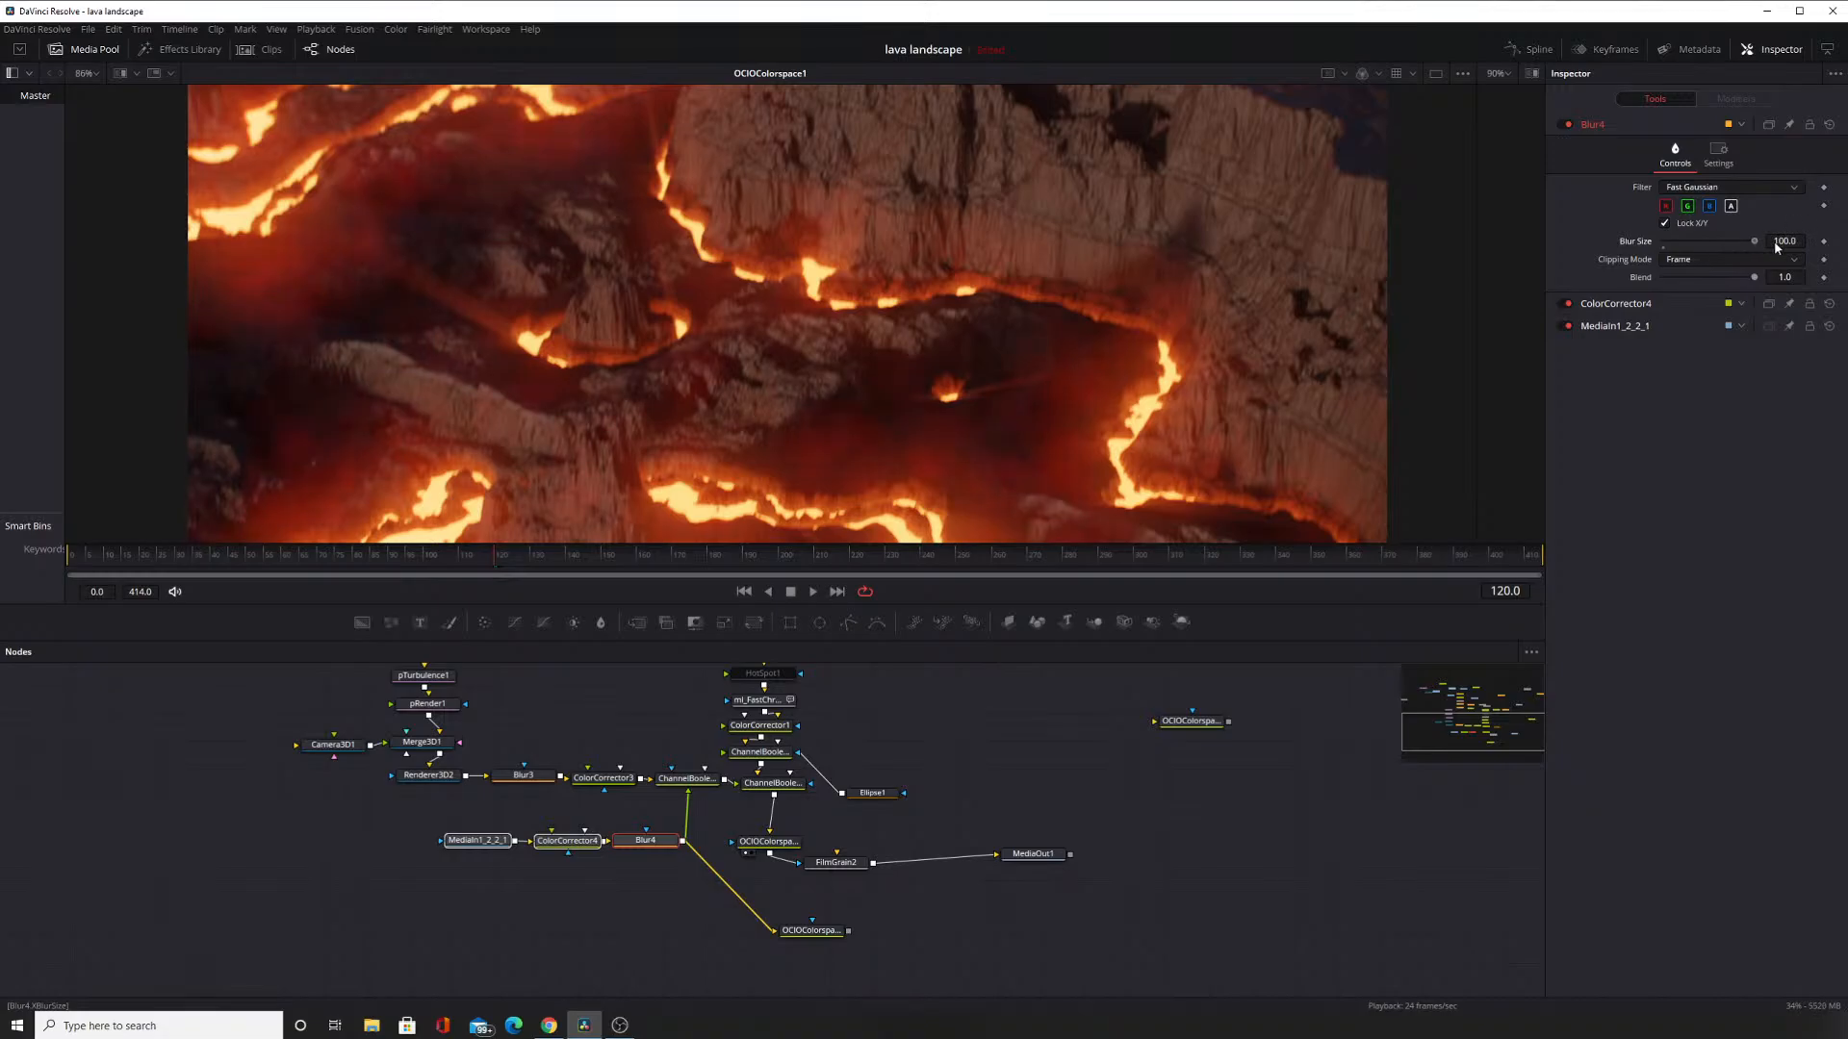
left_click_drag(1149, 268, 1193, 293)
left_click_drag(1754, 242, 1723, 252)
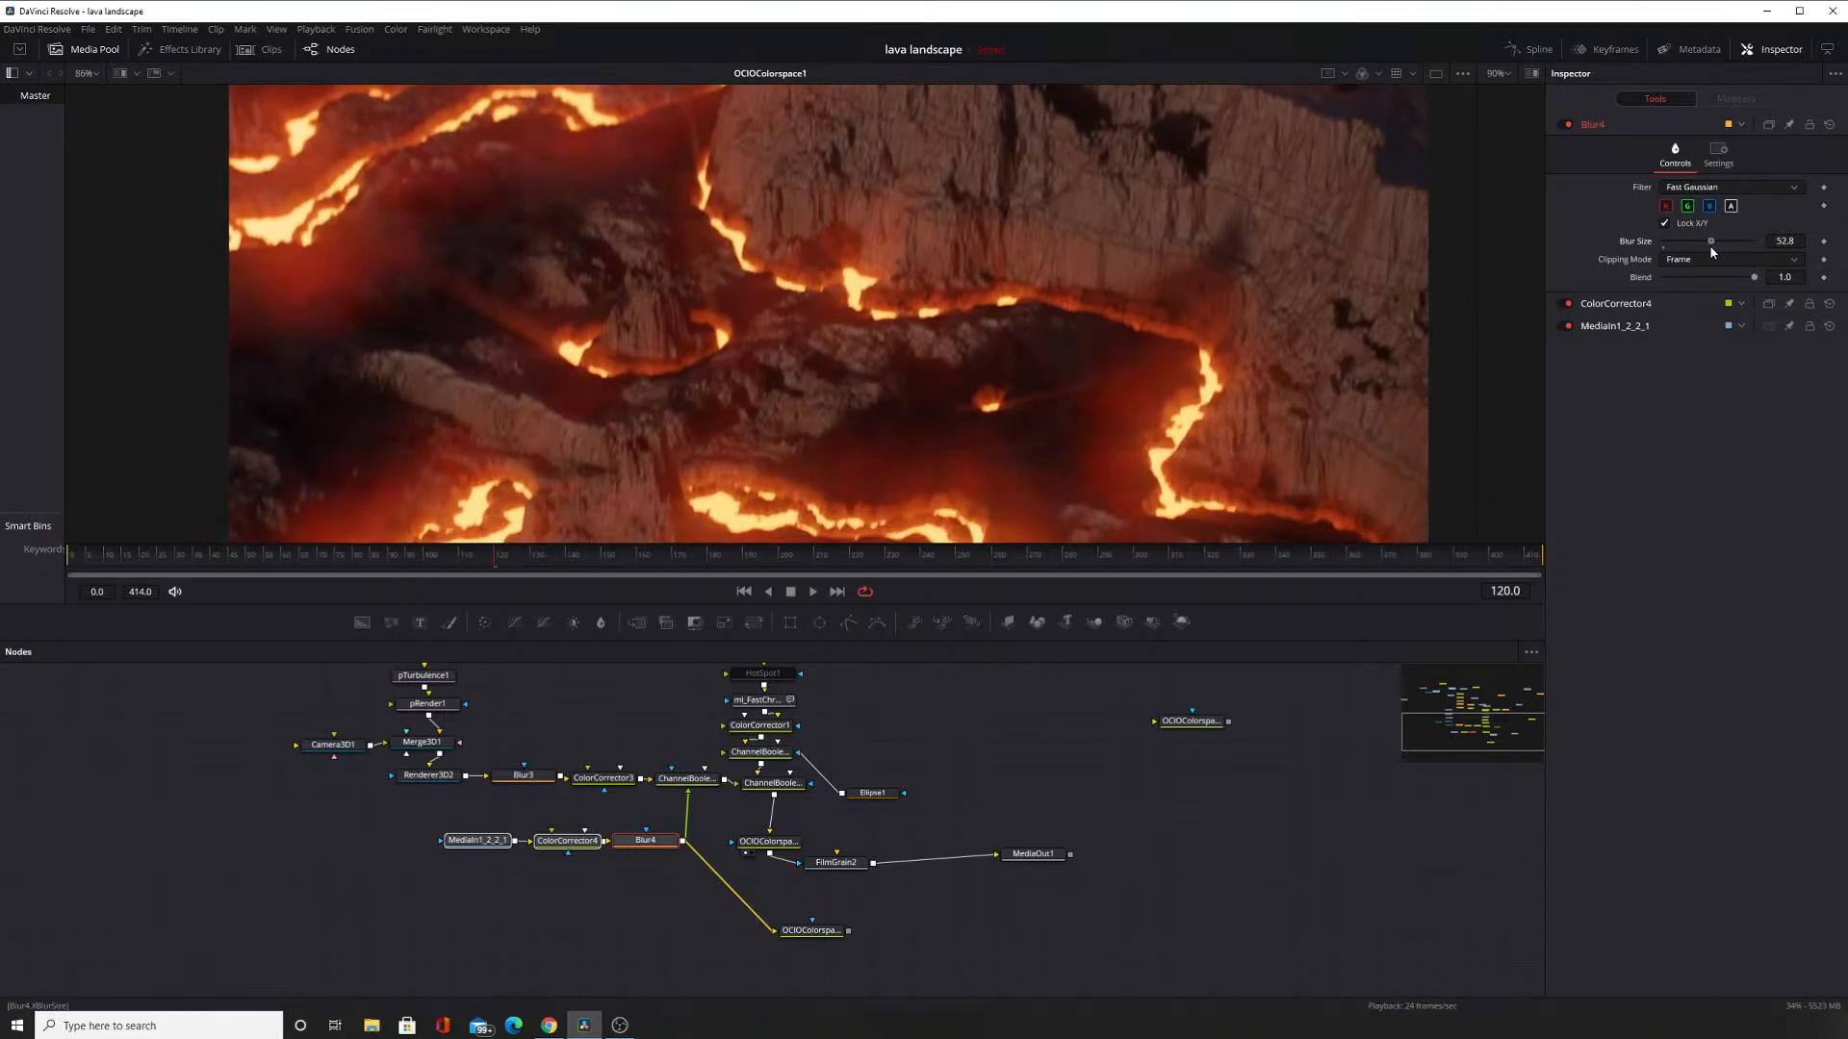
left_click_drag(947, 413, 936, 537)
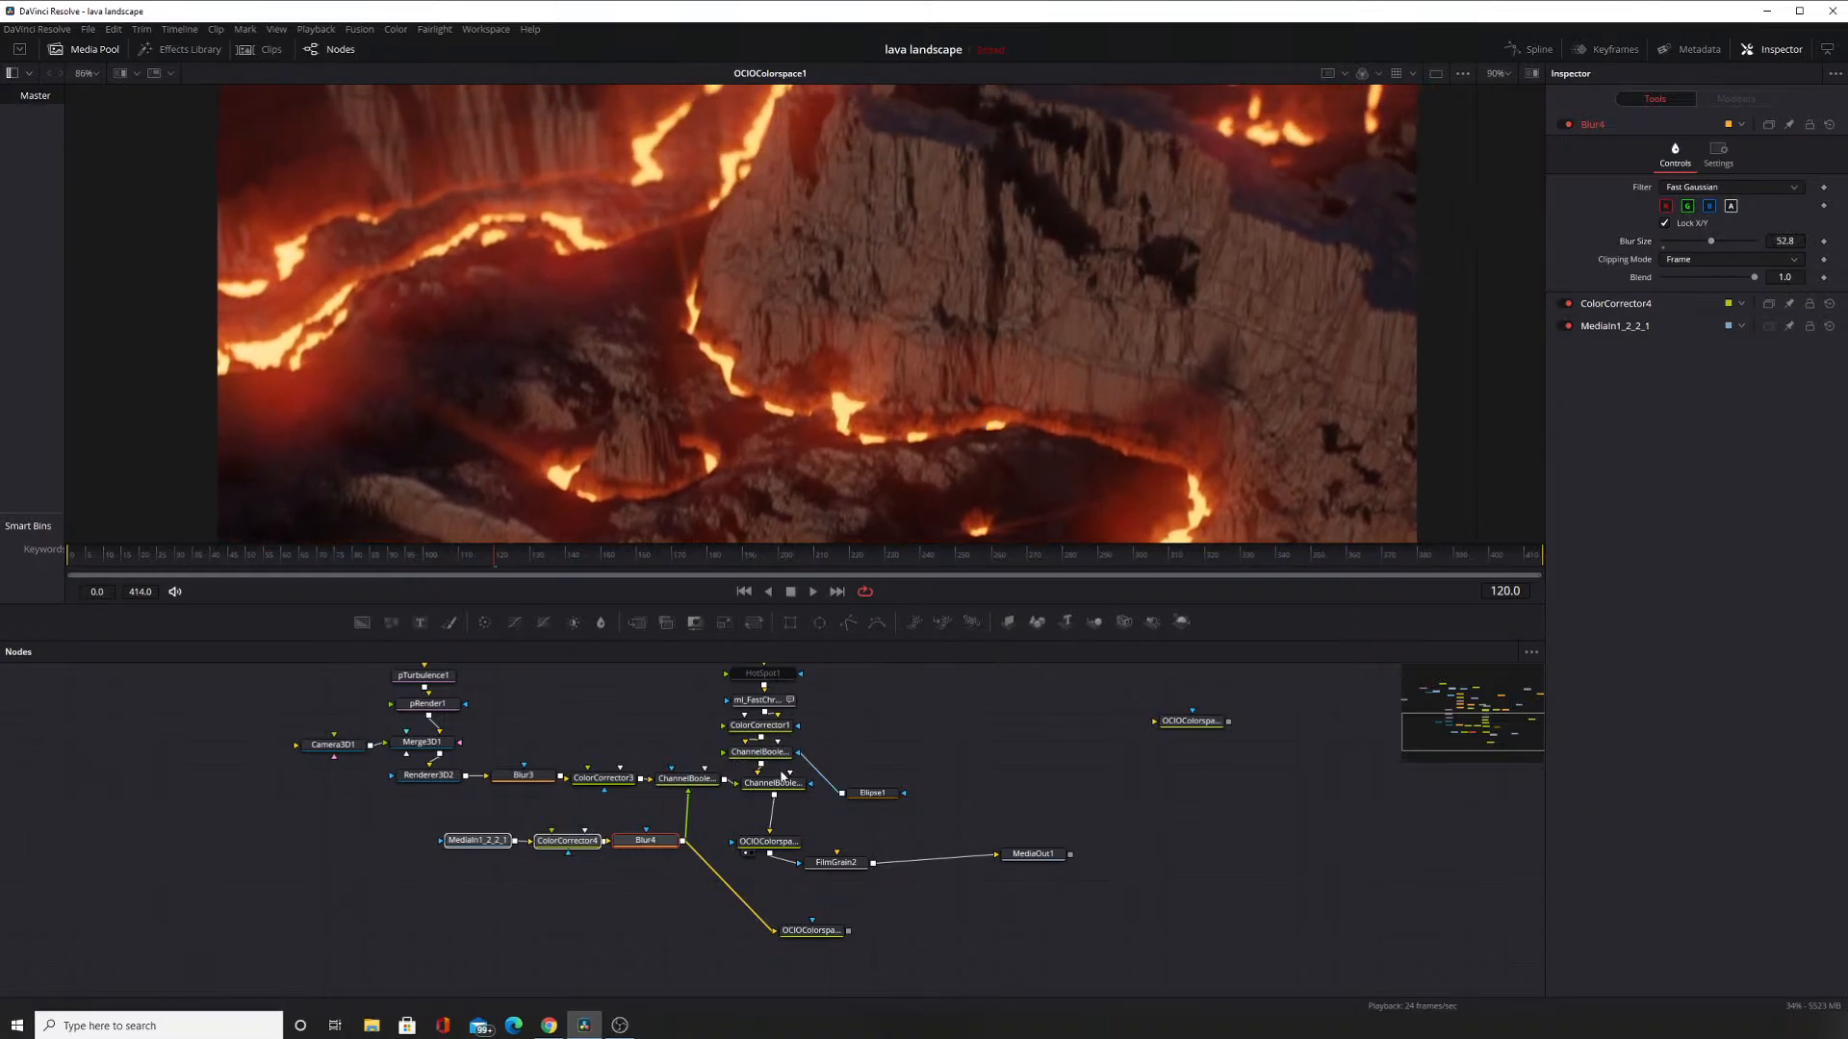
Select the ChannelBooleans1_1_1_2 node and open its blend settings.
left_click(773, 783)
left_click(1568, 126)
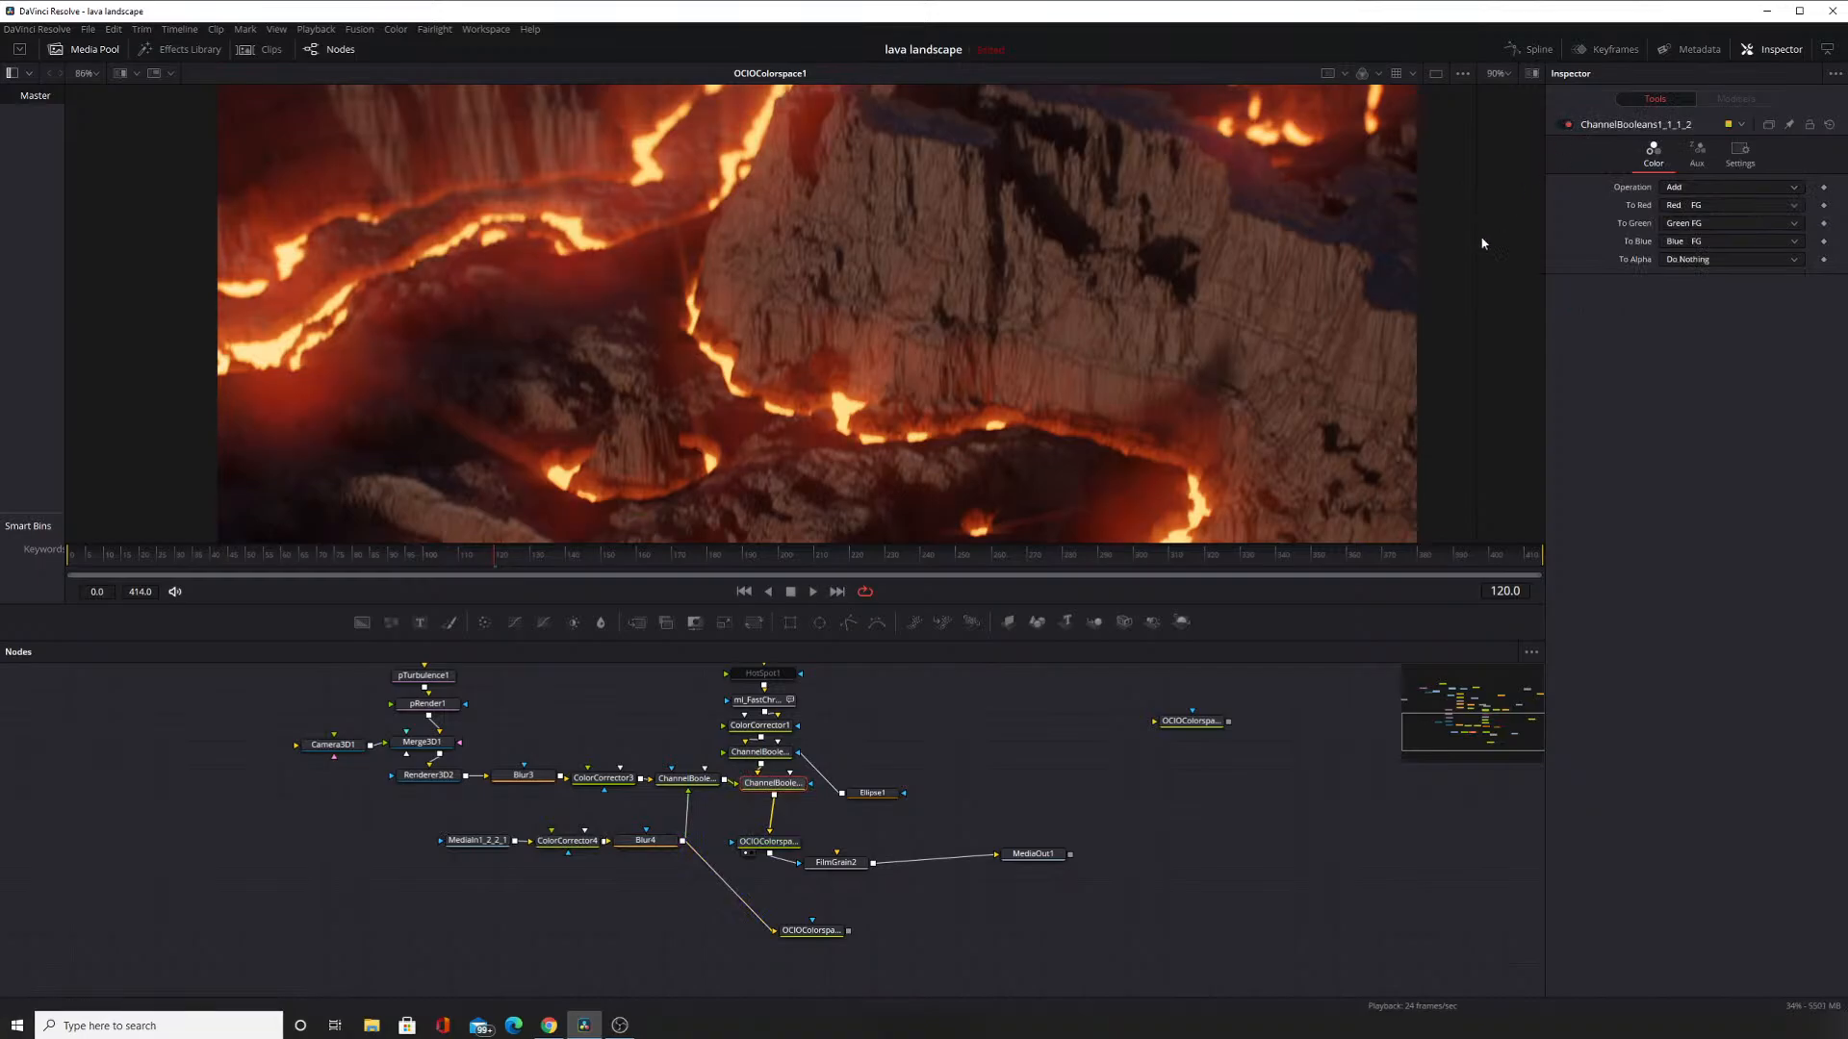
left_click(1696, 154)
left_click(1641, 166)
left_click(1739, 154)
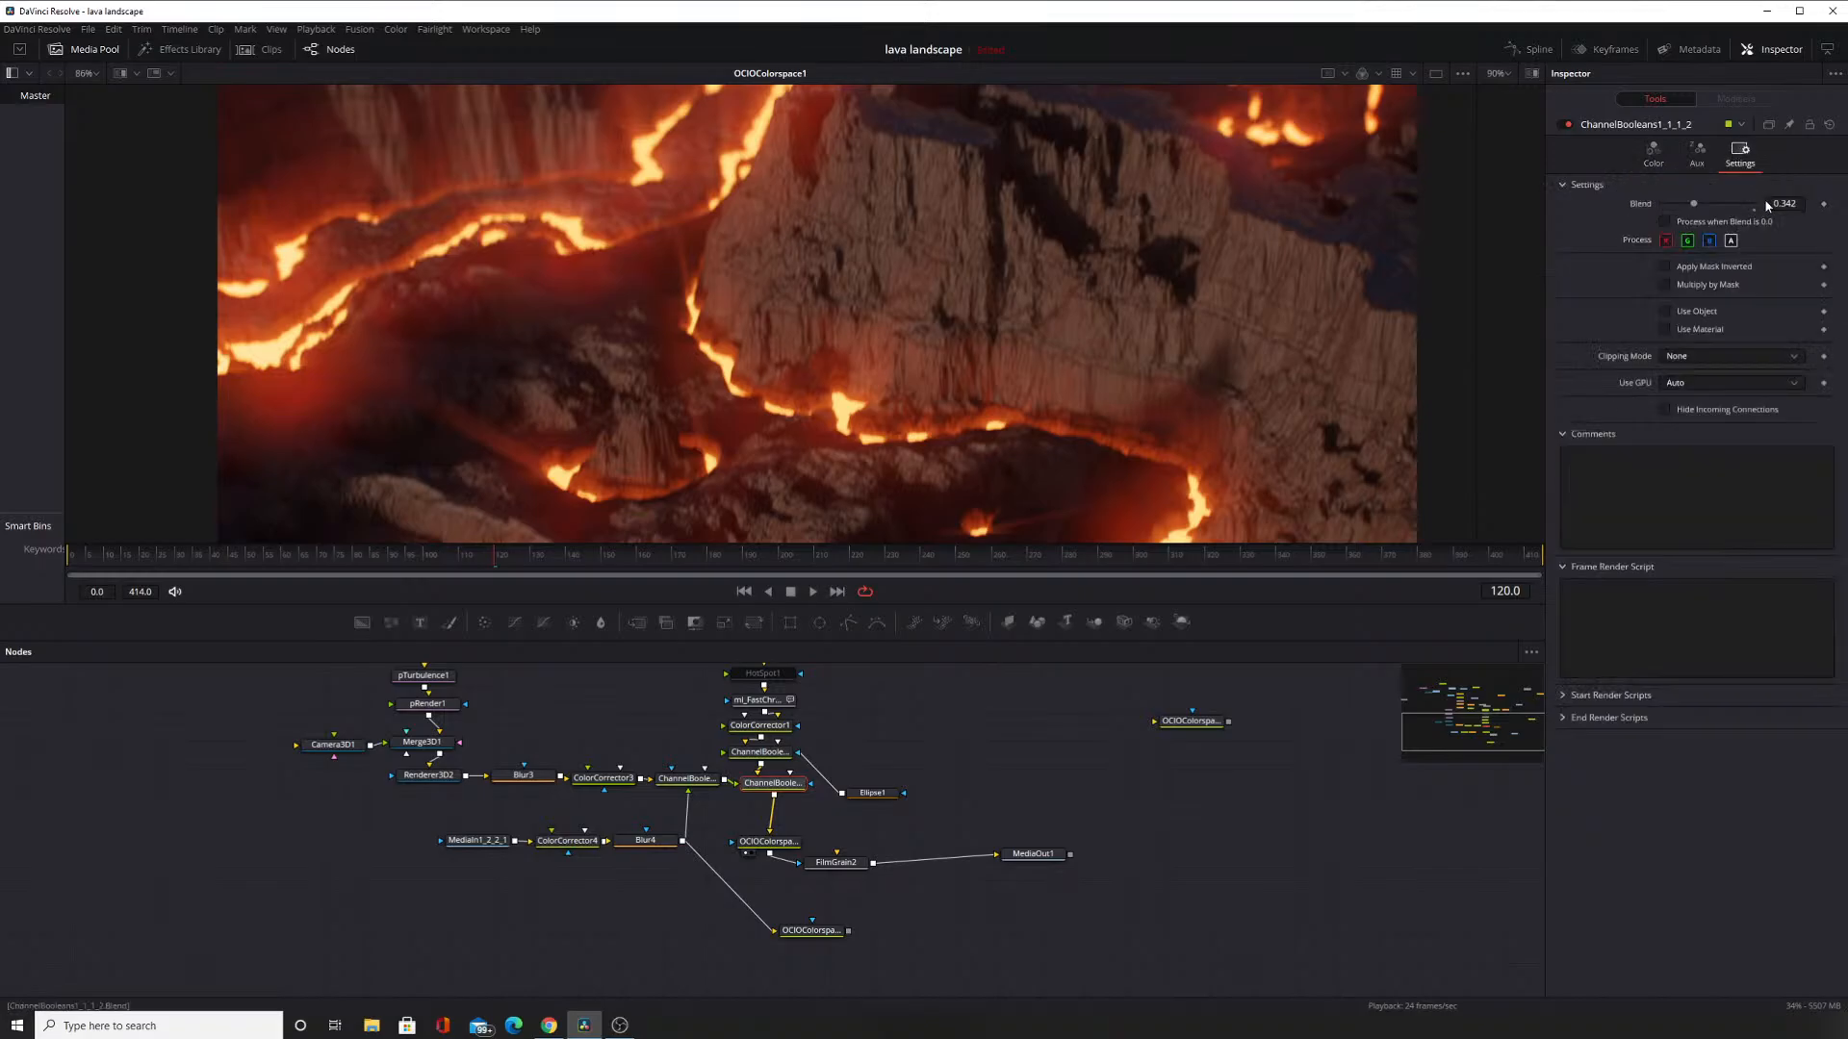
Try a blend of 1 on ChannelBooleans1_1_1_2 and inspect the glow across the lower lava streams.
double_click(1785, 203)
type("1")
key("Return")
left_click_drag(874, 224, 912, 54)
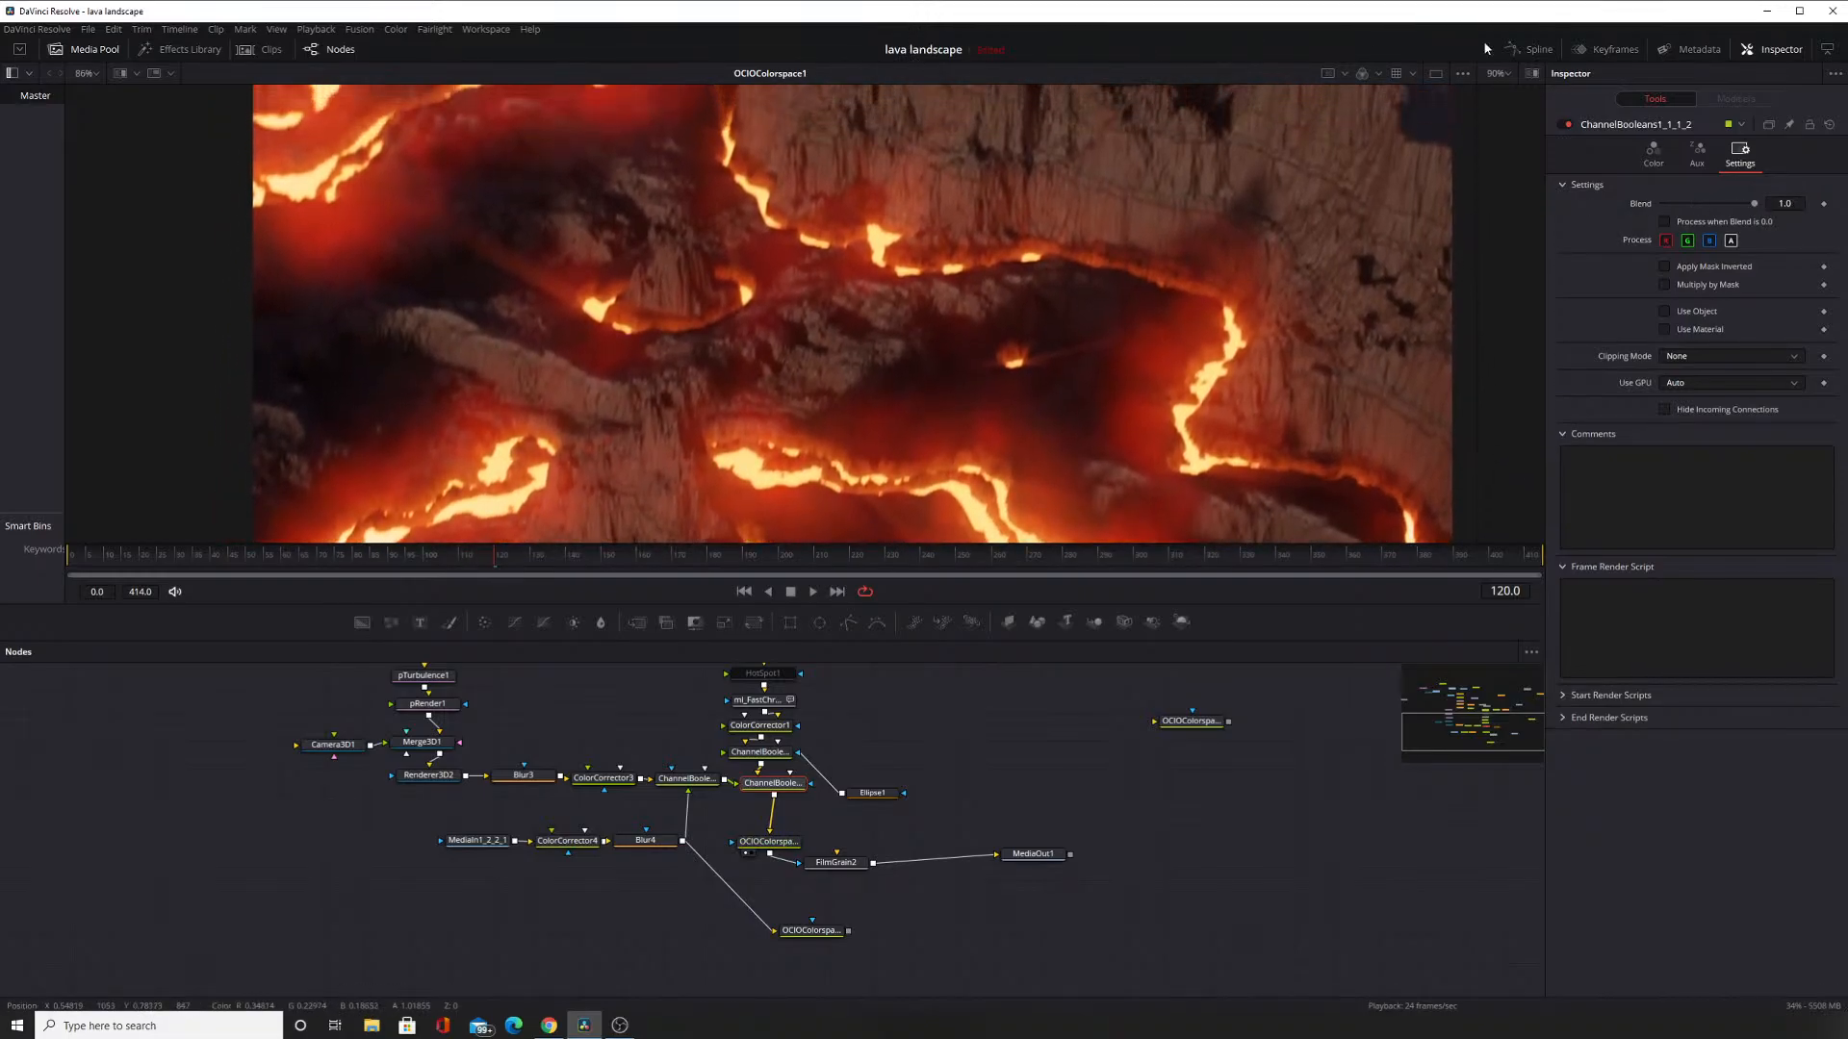
Set the blend of ChannelBooleans1_1_1_2 to 0.25.
double_click(1780, 204)
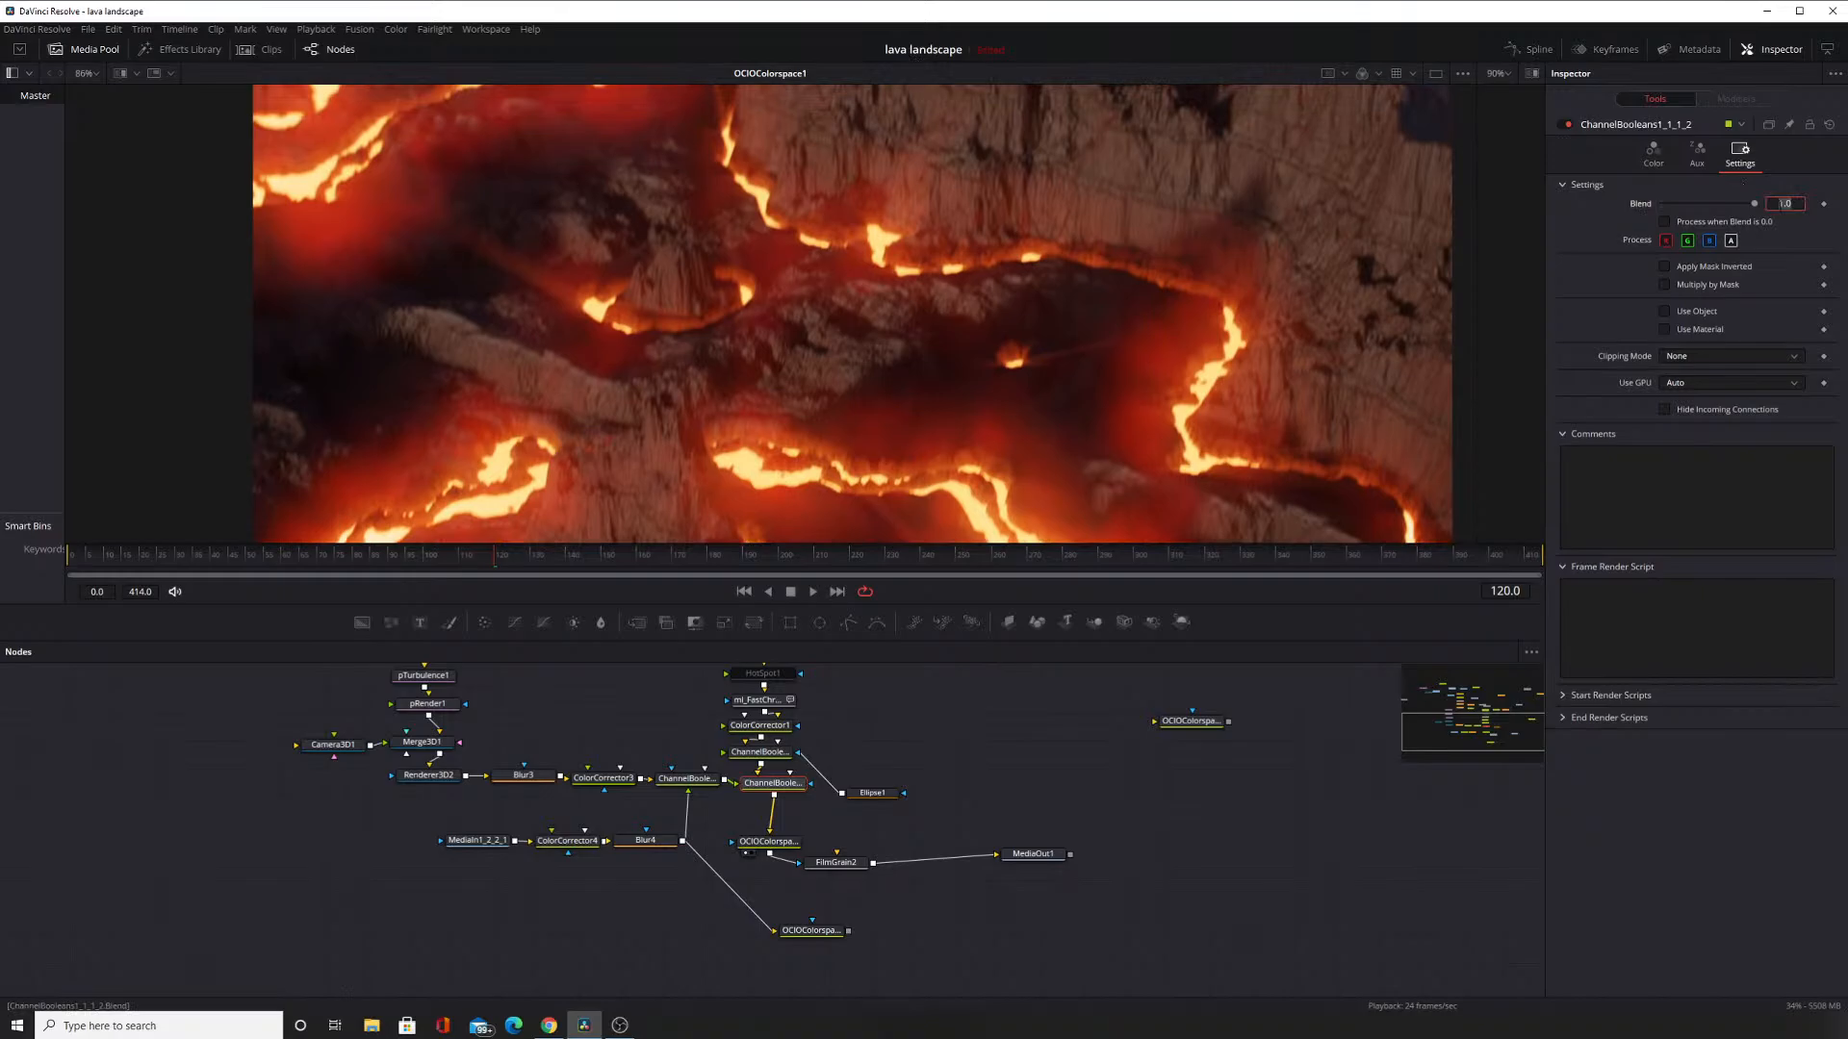
key("BackSpace")
type(".25")
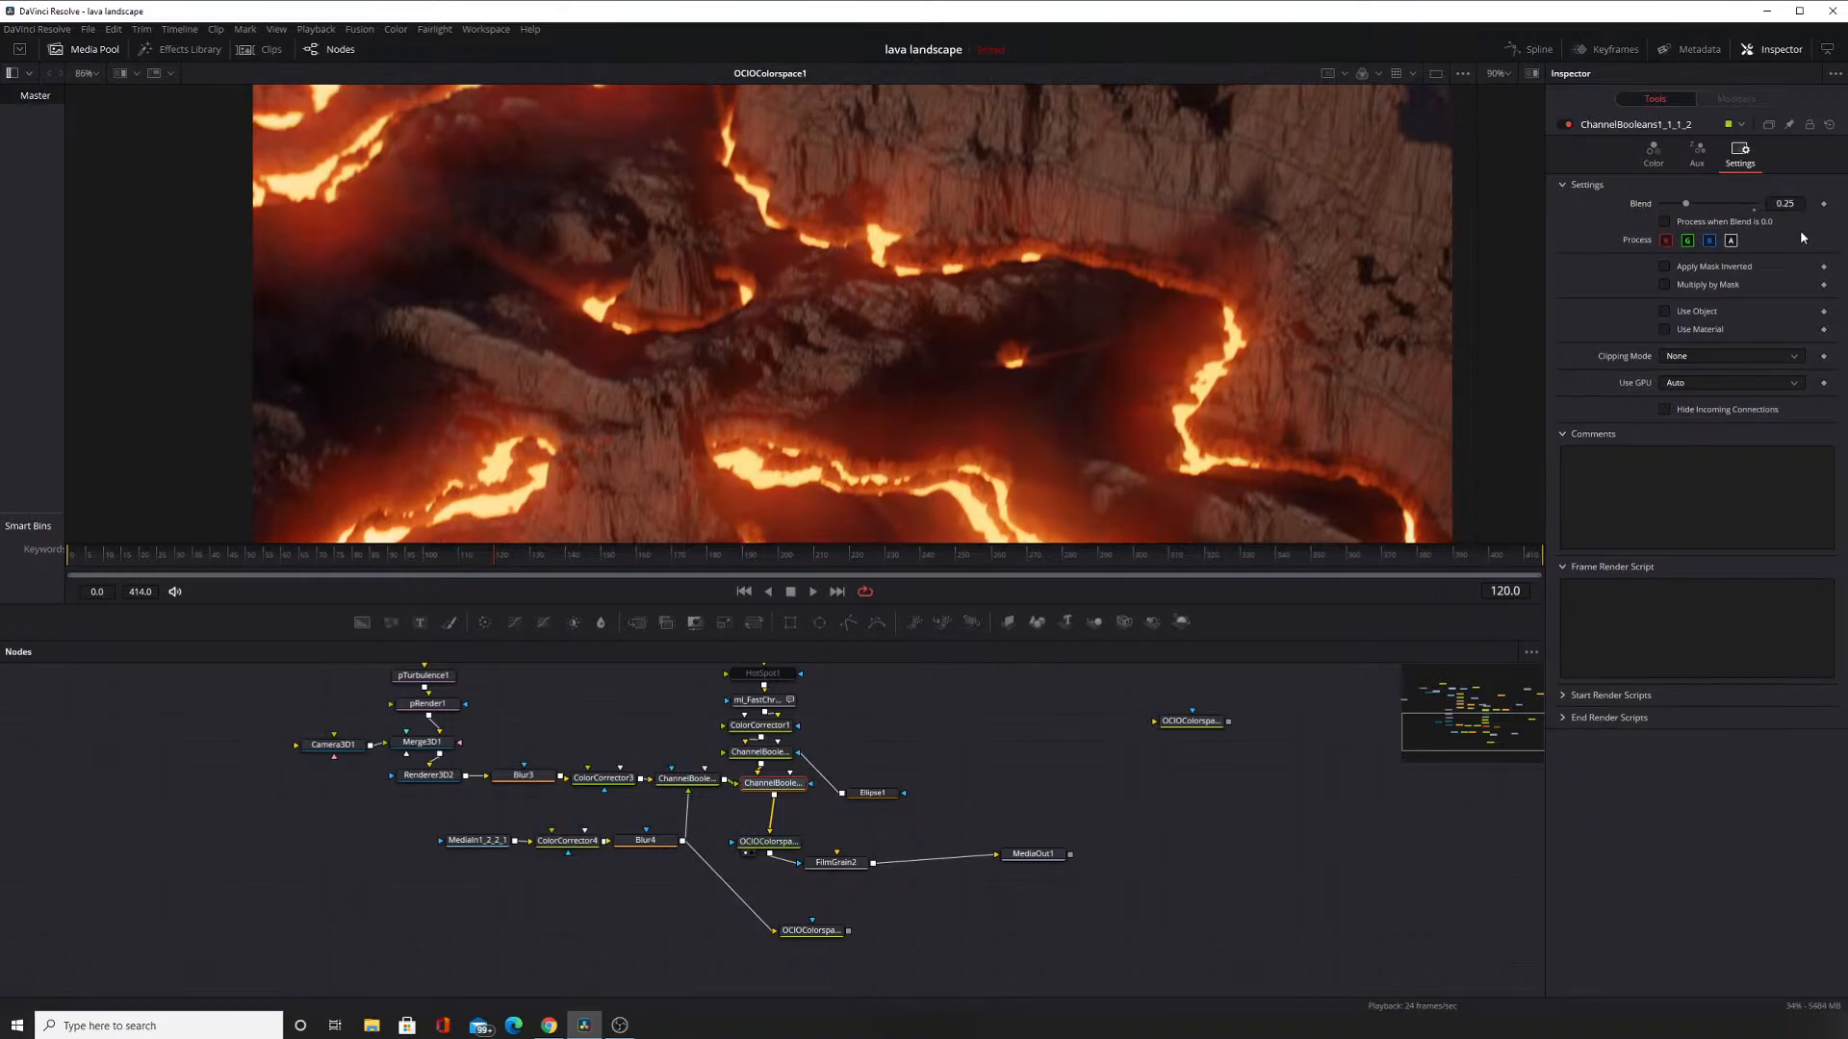
key("Return")
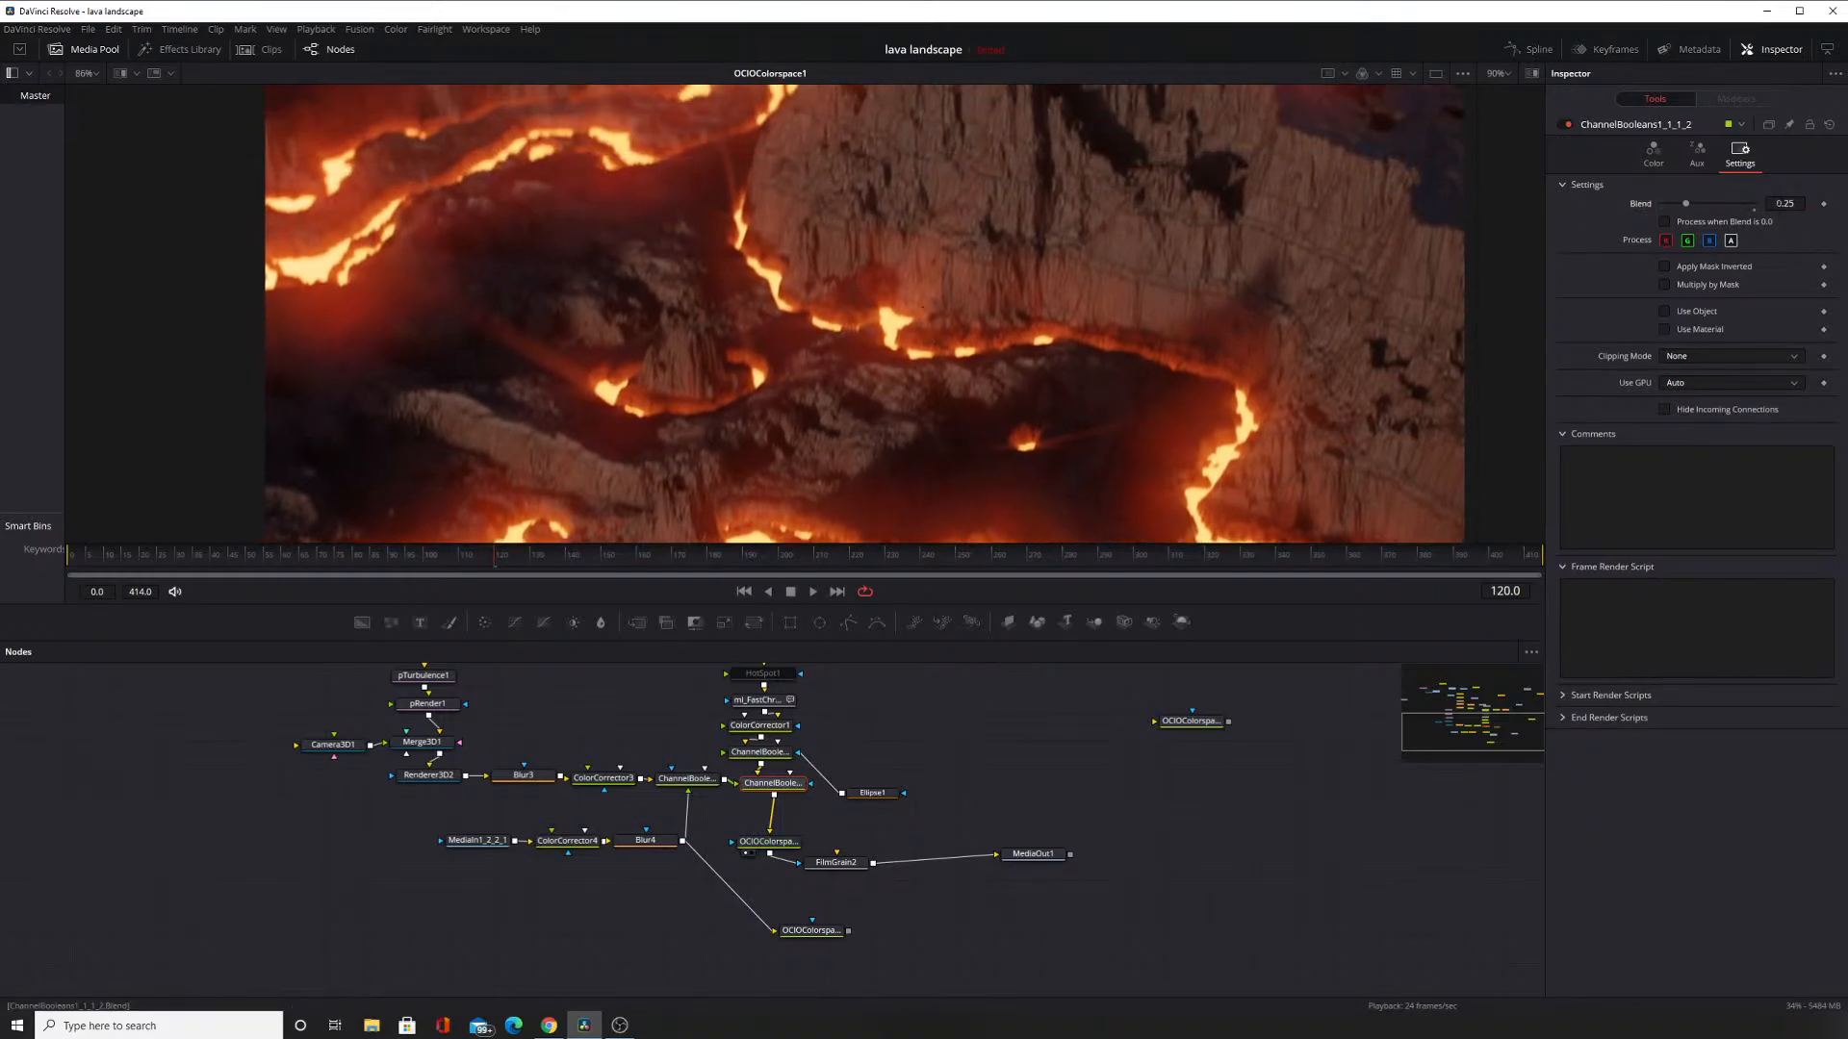
Compare the composite with ChannelBooleans1_1_1_2 disabled and enabled, and inspect the glow around the rocks.
double_click(1782, 204)
left_click(1564, 125)
left_click(1564, 125)
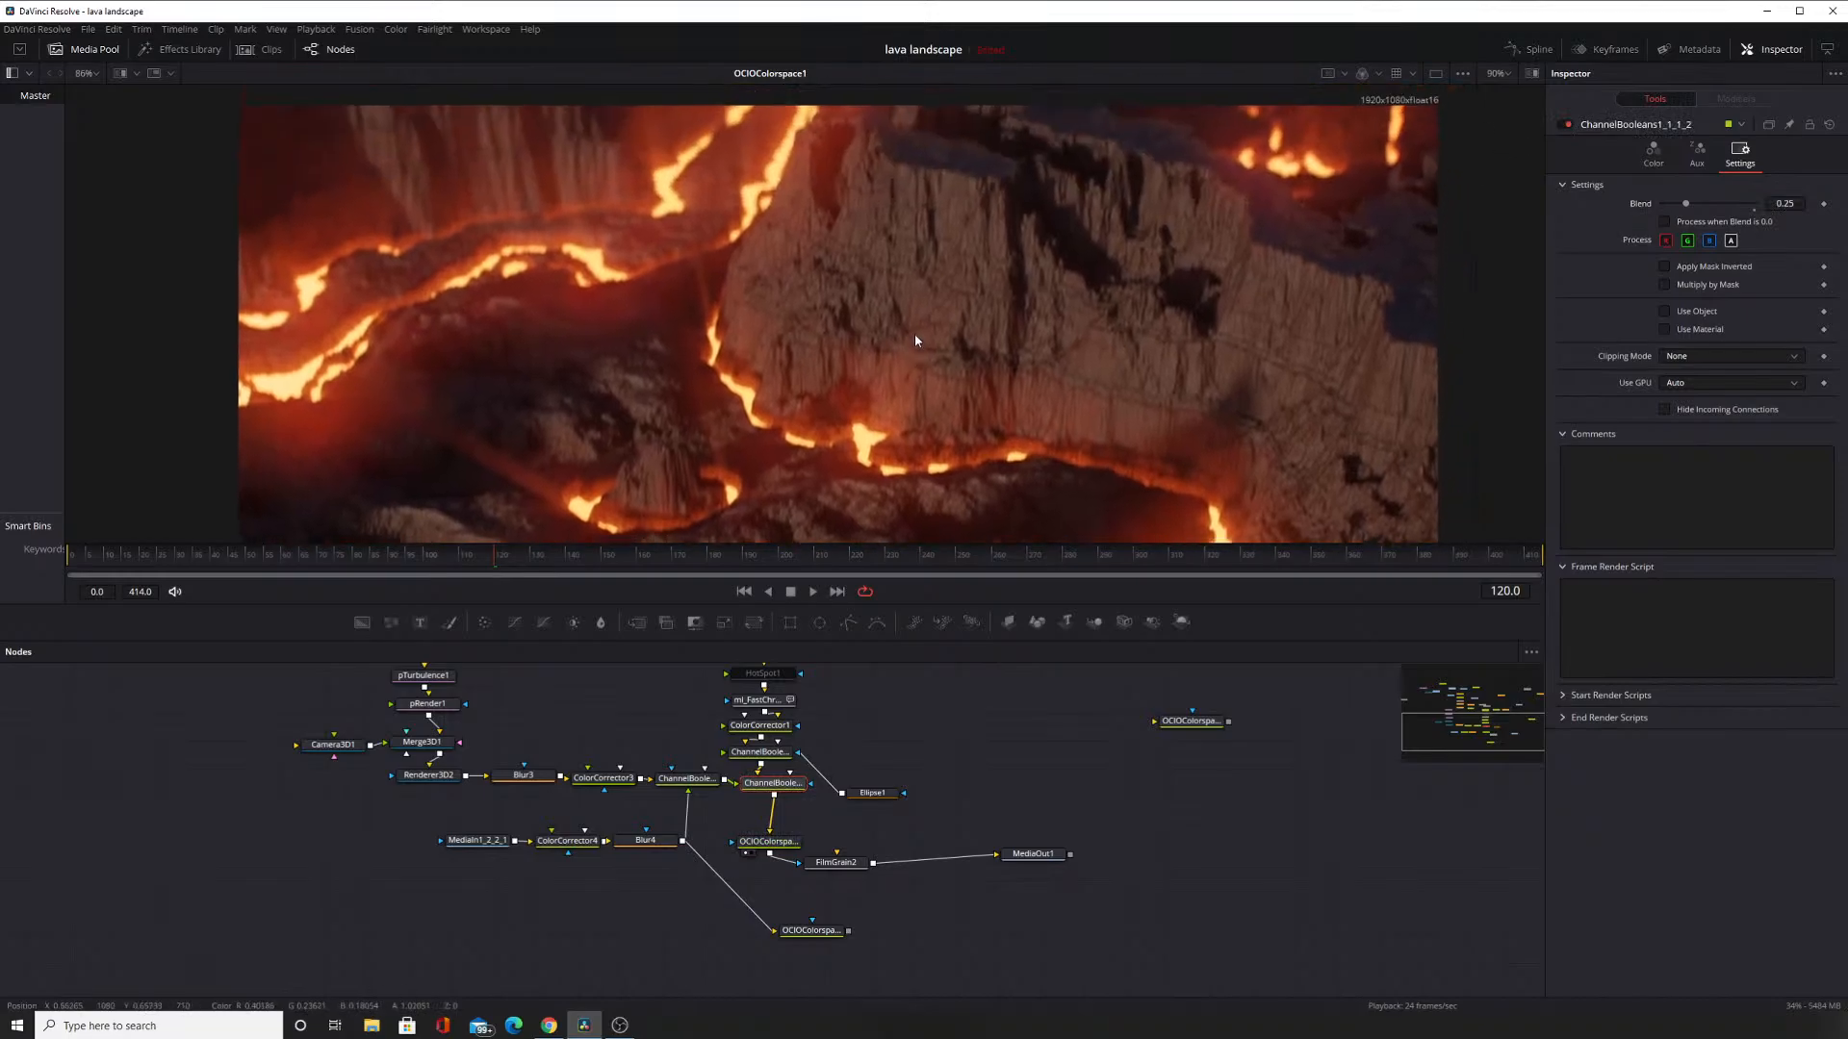
left_click_drag(914, 350, 933, 139)
left_click_drag(983, 412, 939, 405)
Select the ml_FastChroma node and compare the composite with it disabled and enabled.
left_click_drag(942, 739, 1009, 792)
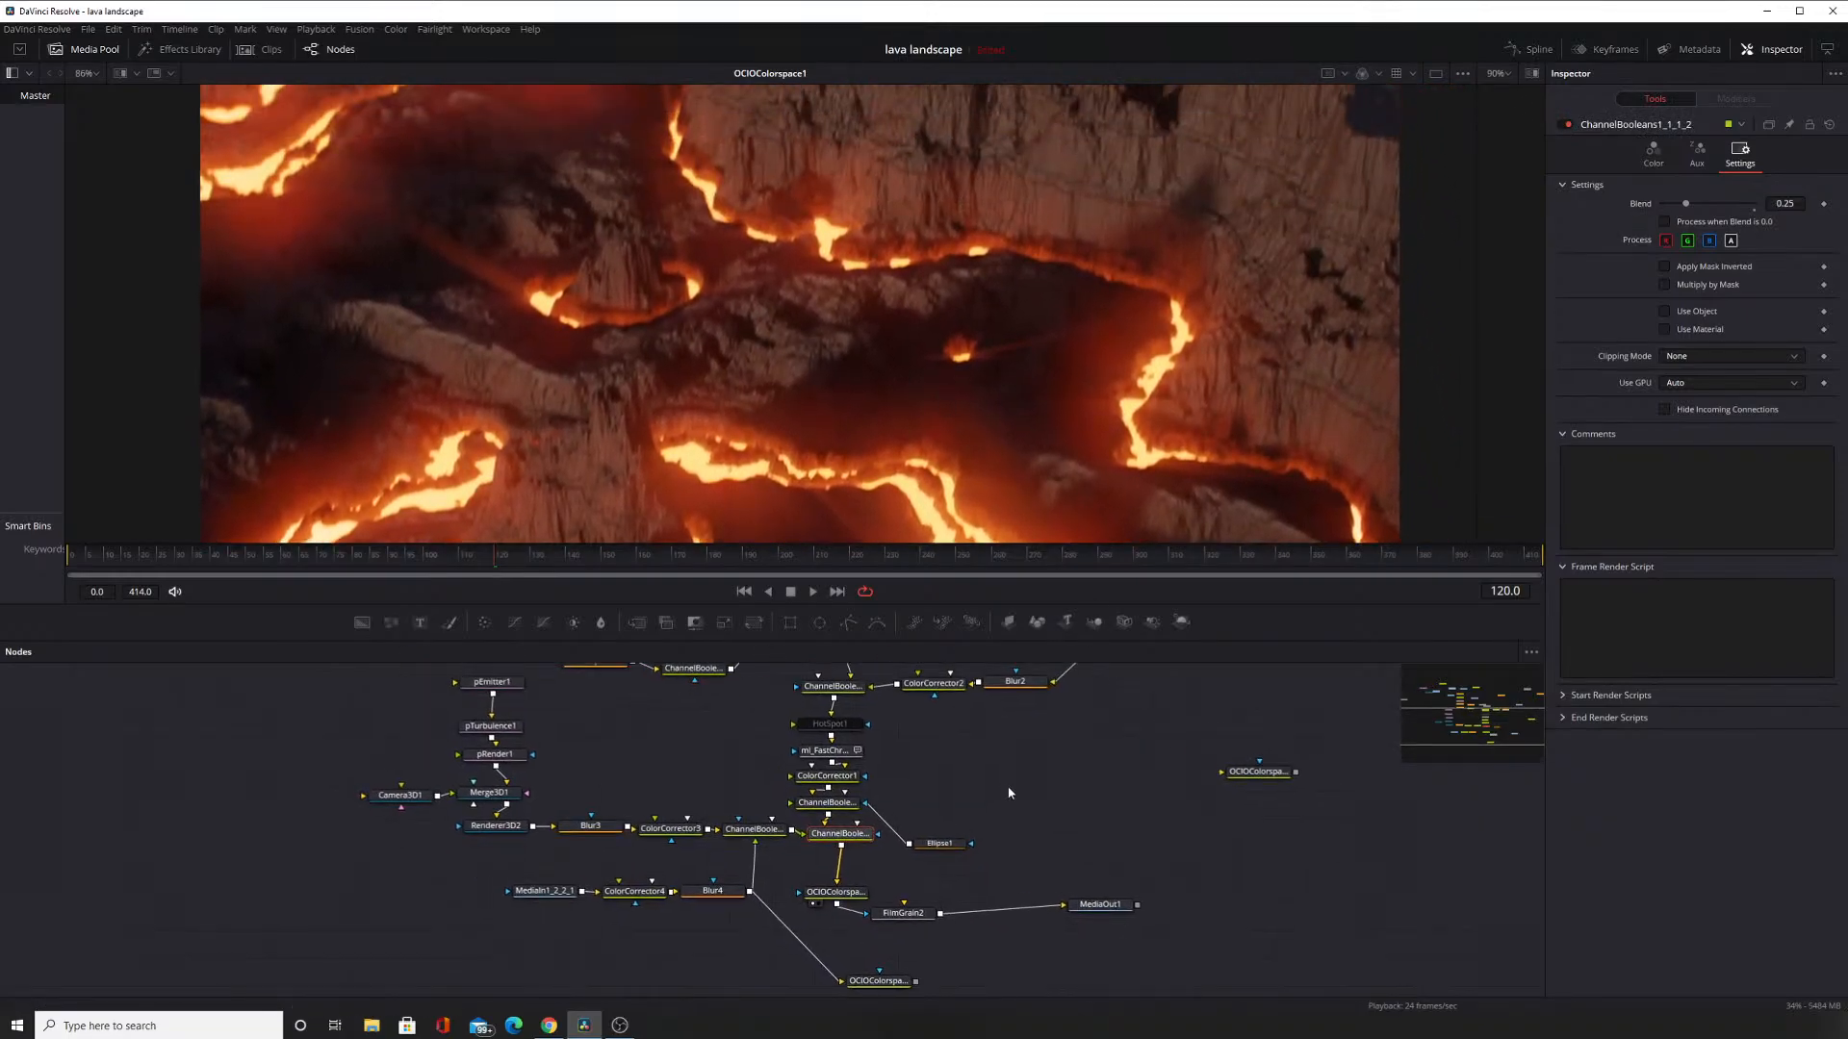
scroll(911, 757, "up", 2)
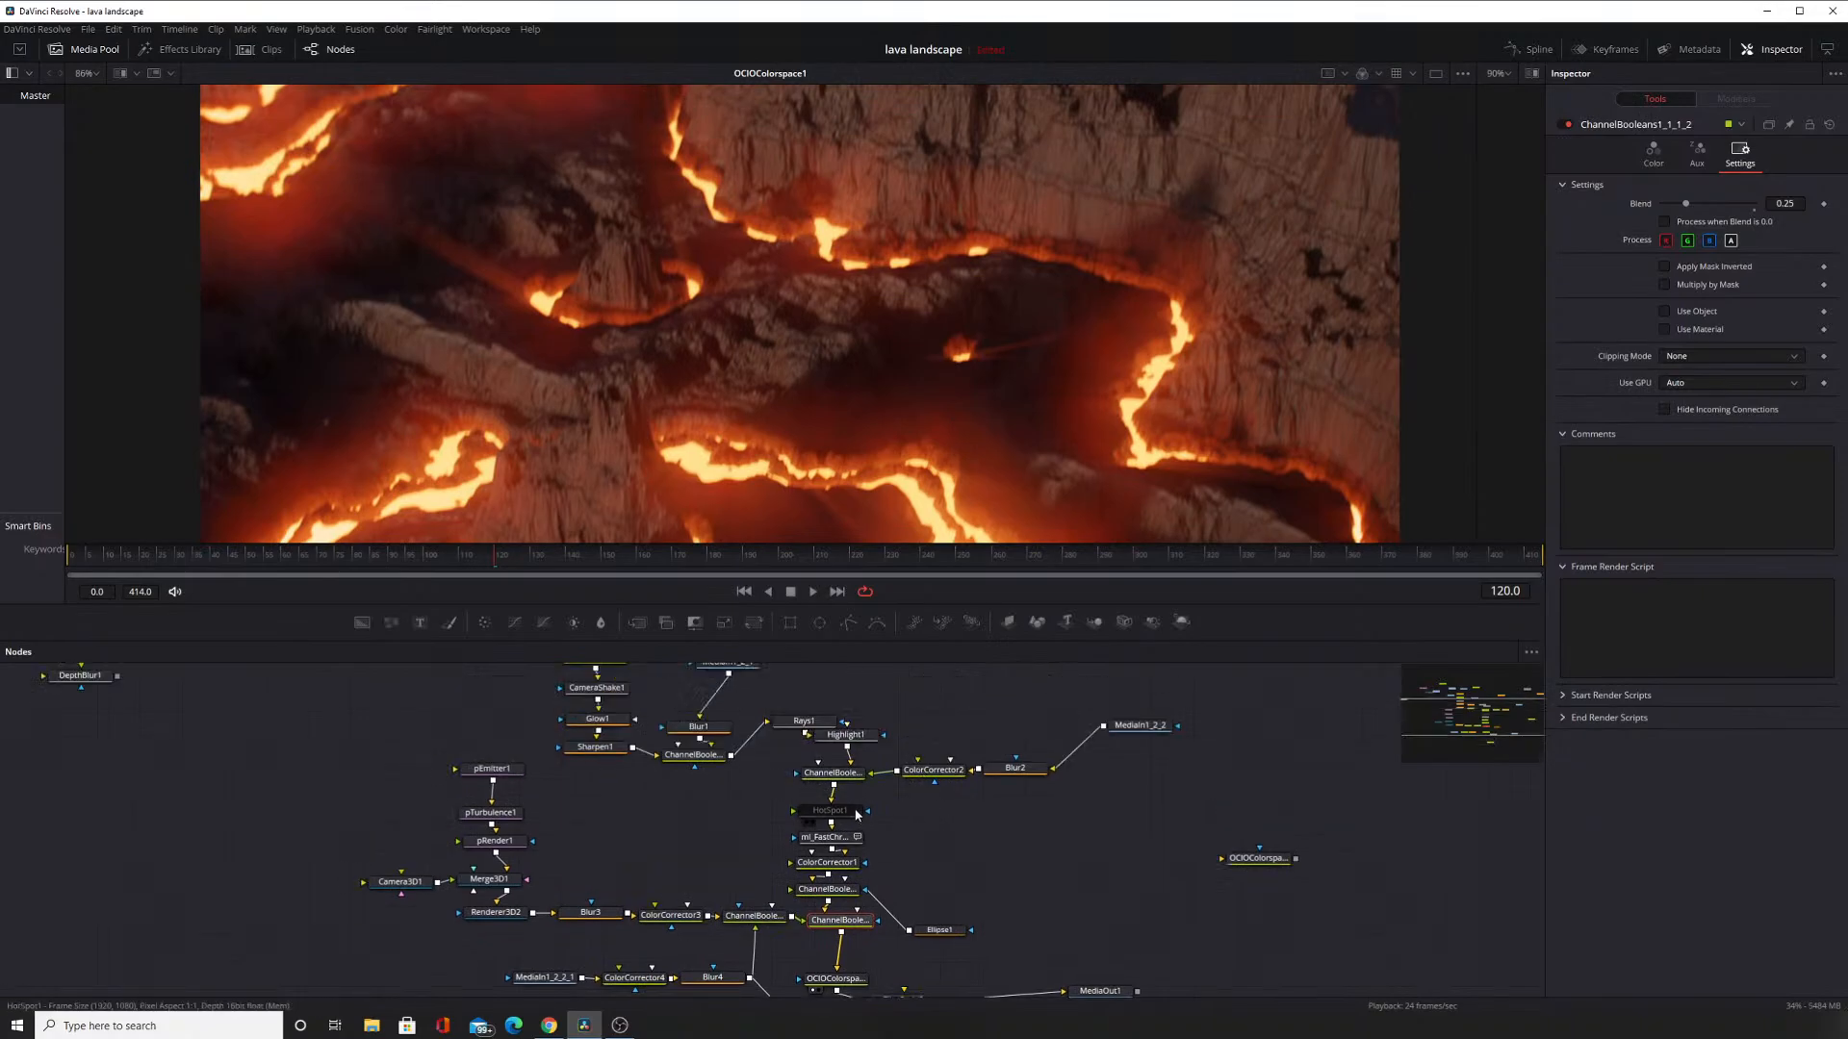
left_click(791, 843)
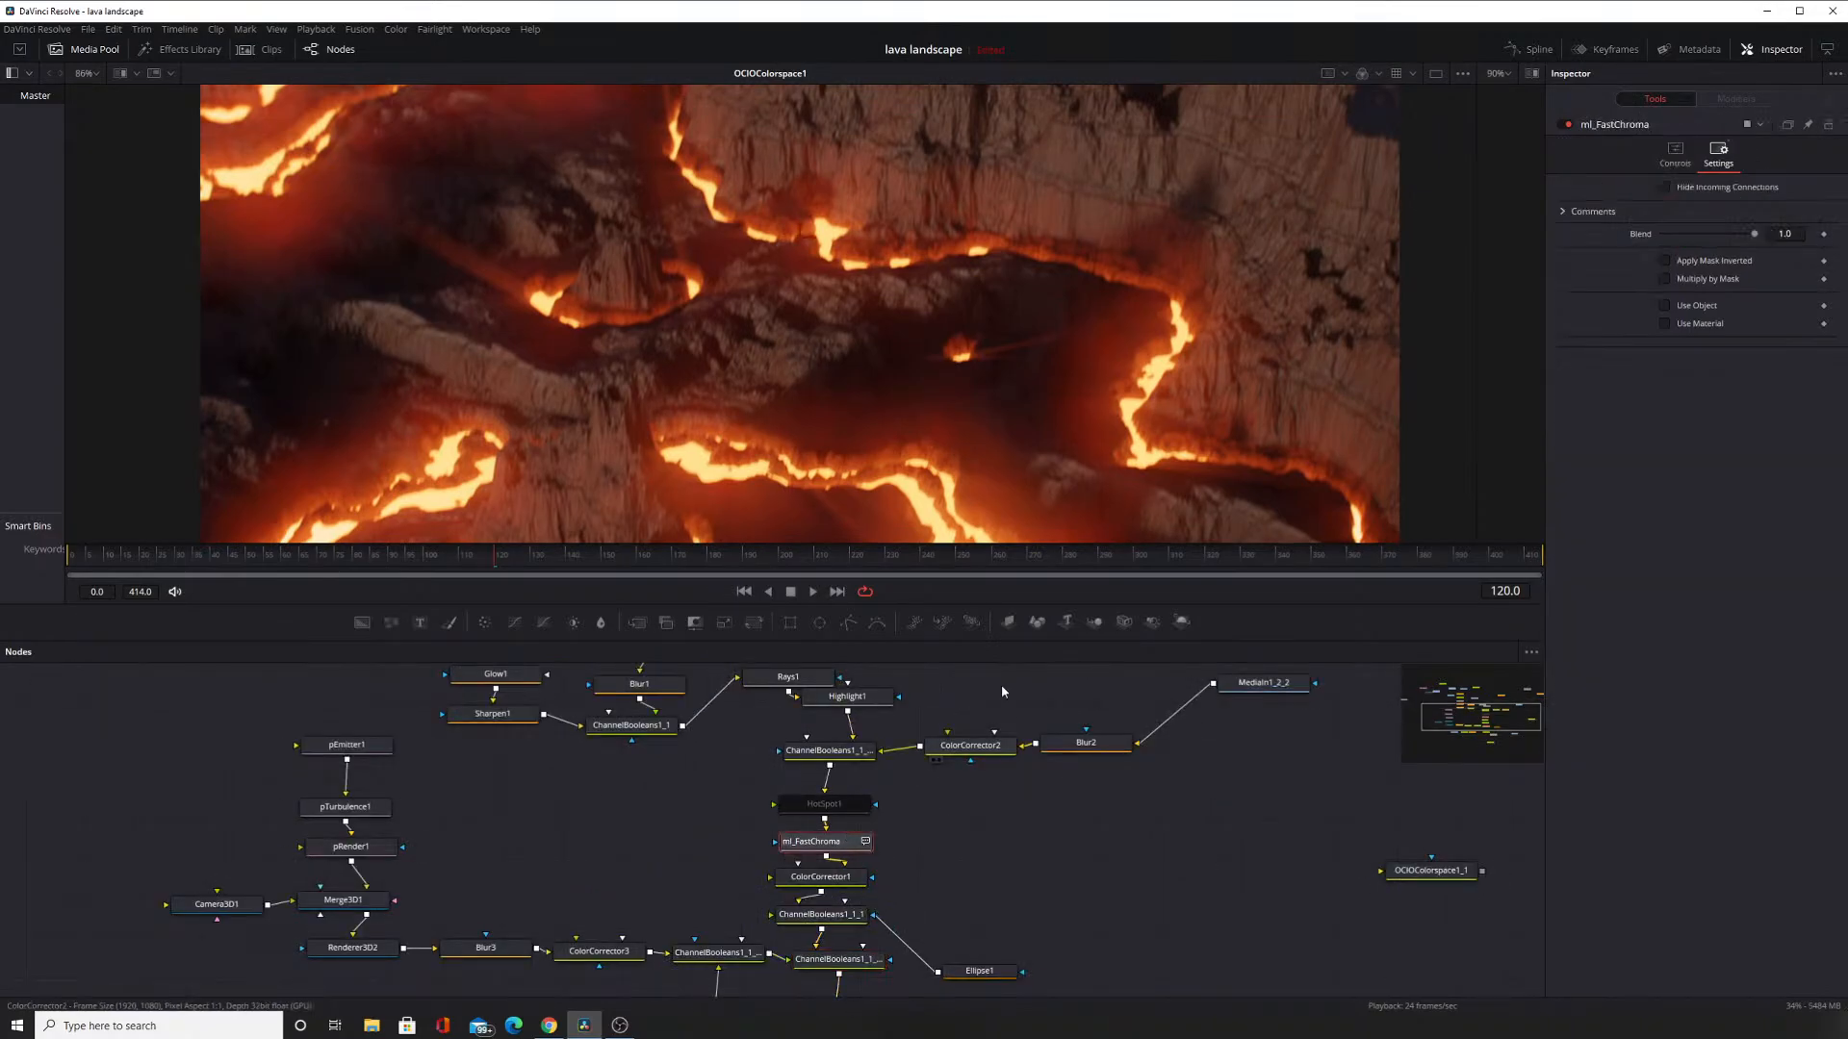
left_click(1564, 125)
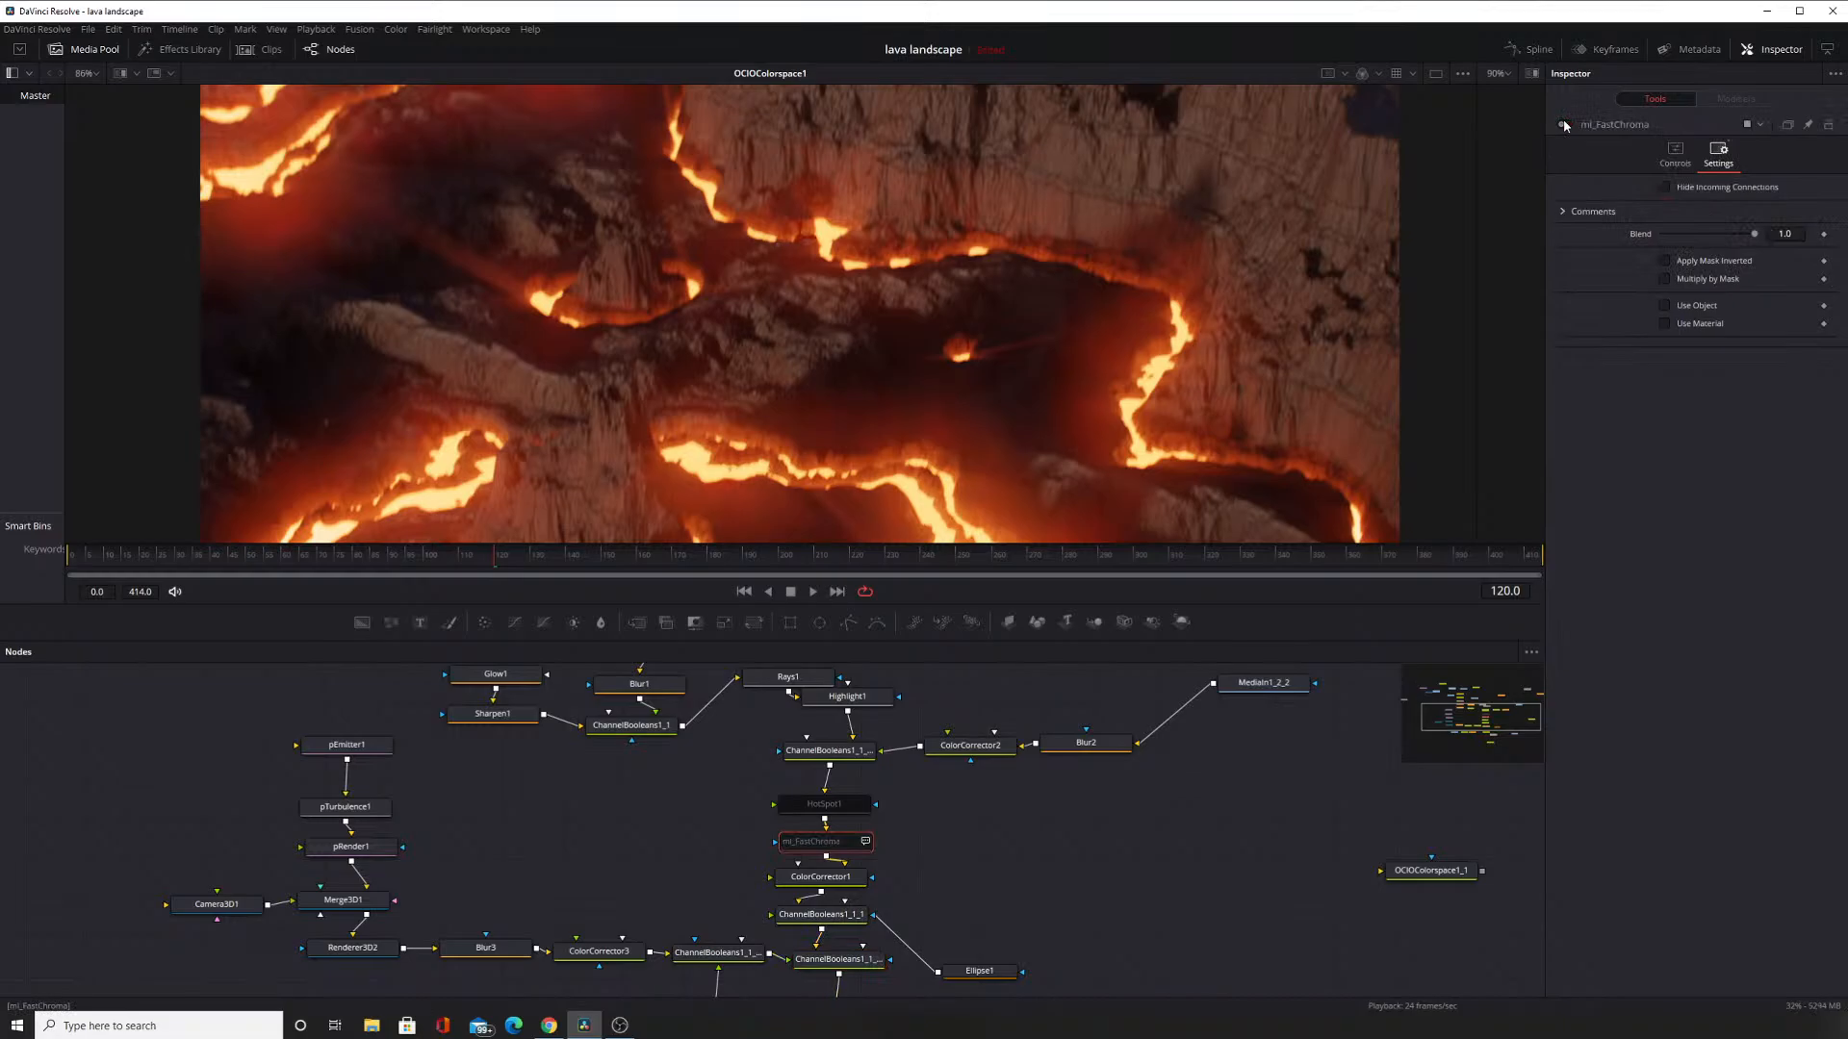
left_click(1565, 125)
scroll(867, 828, "up", 2)
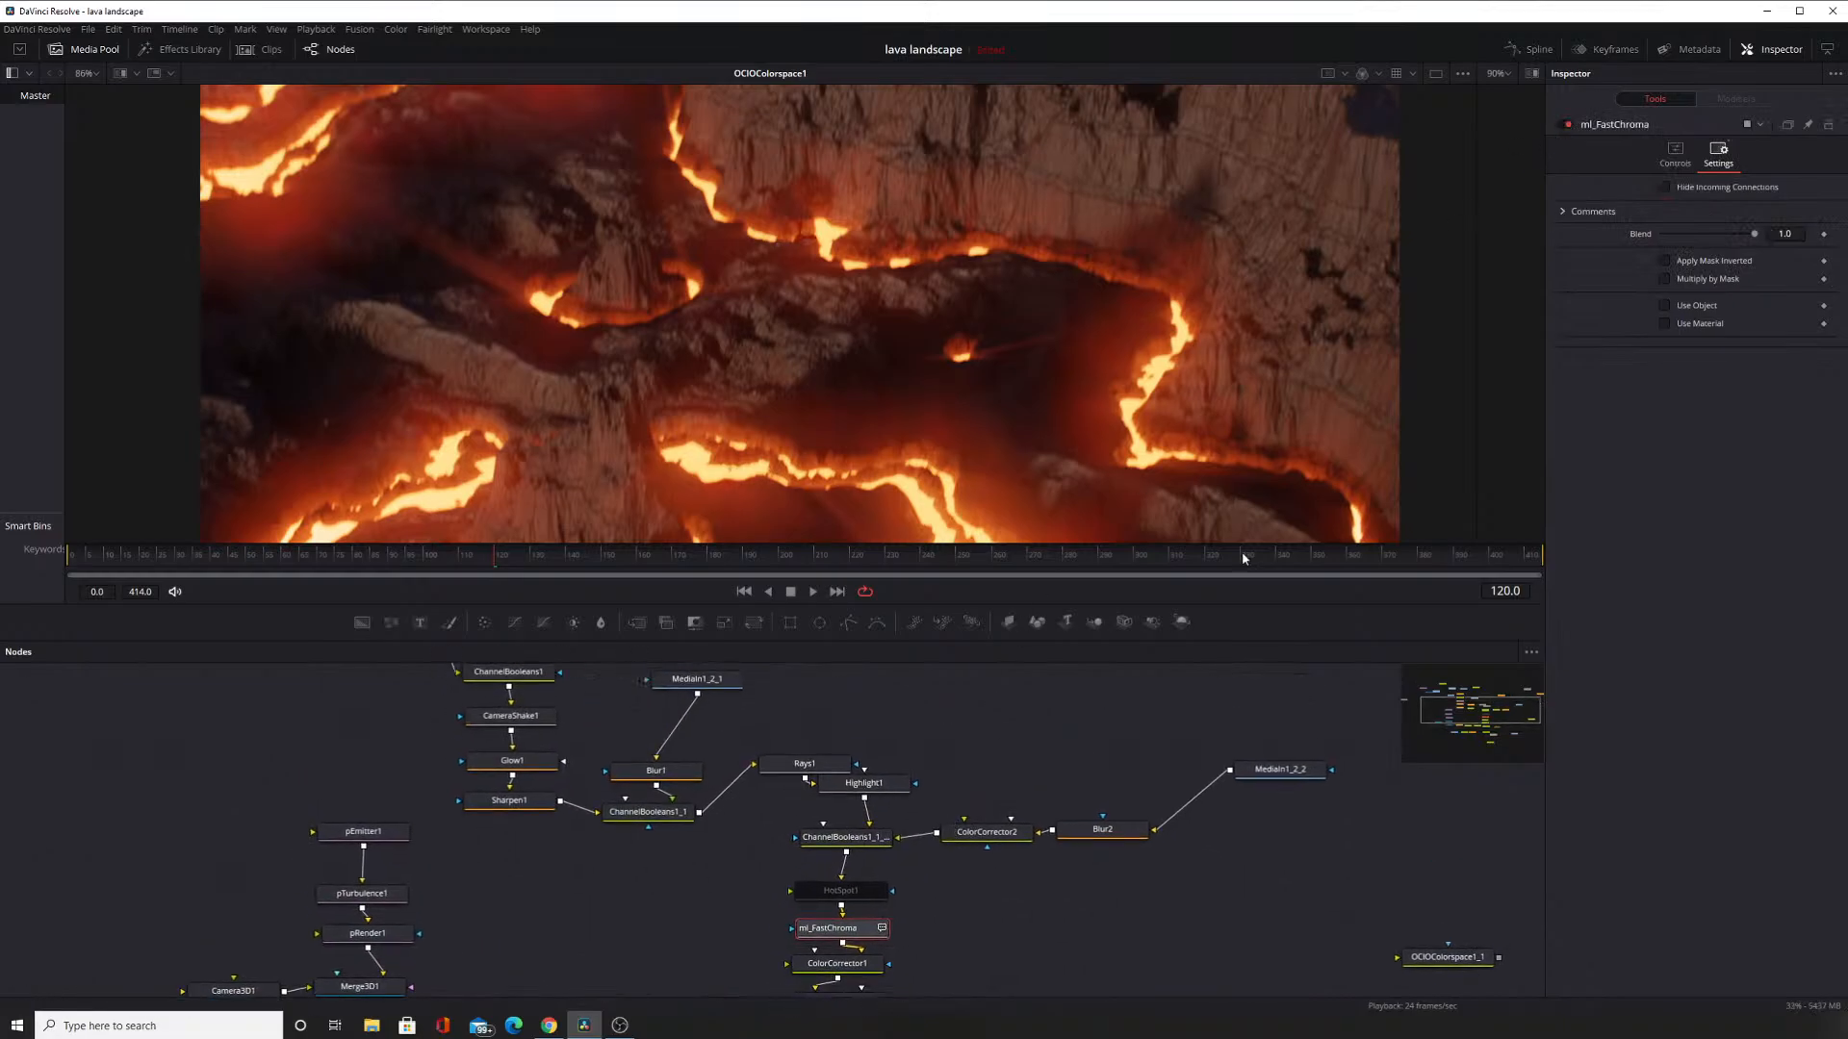
left_click(1565, 125)
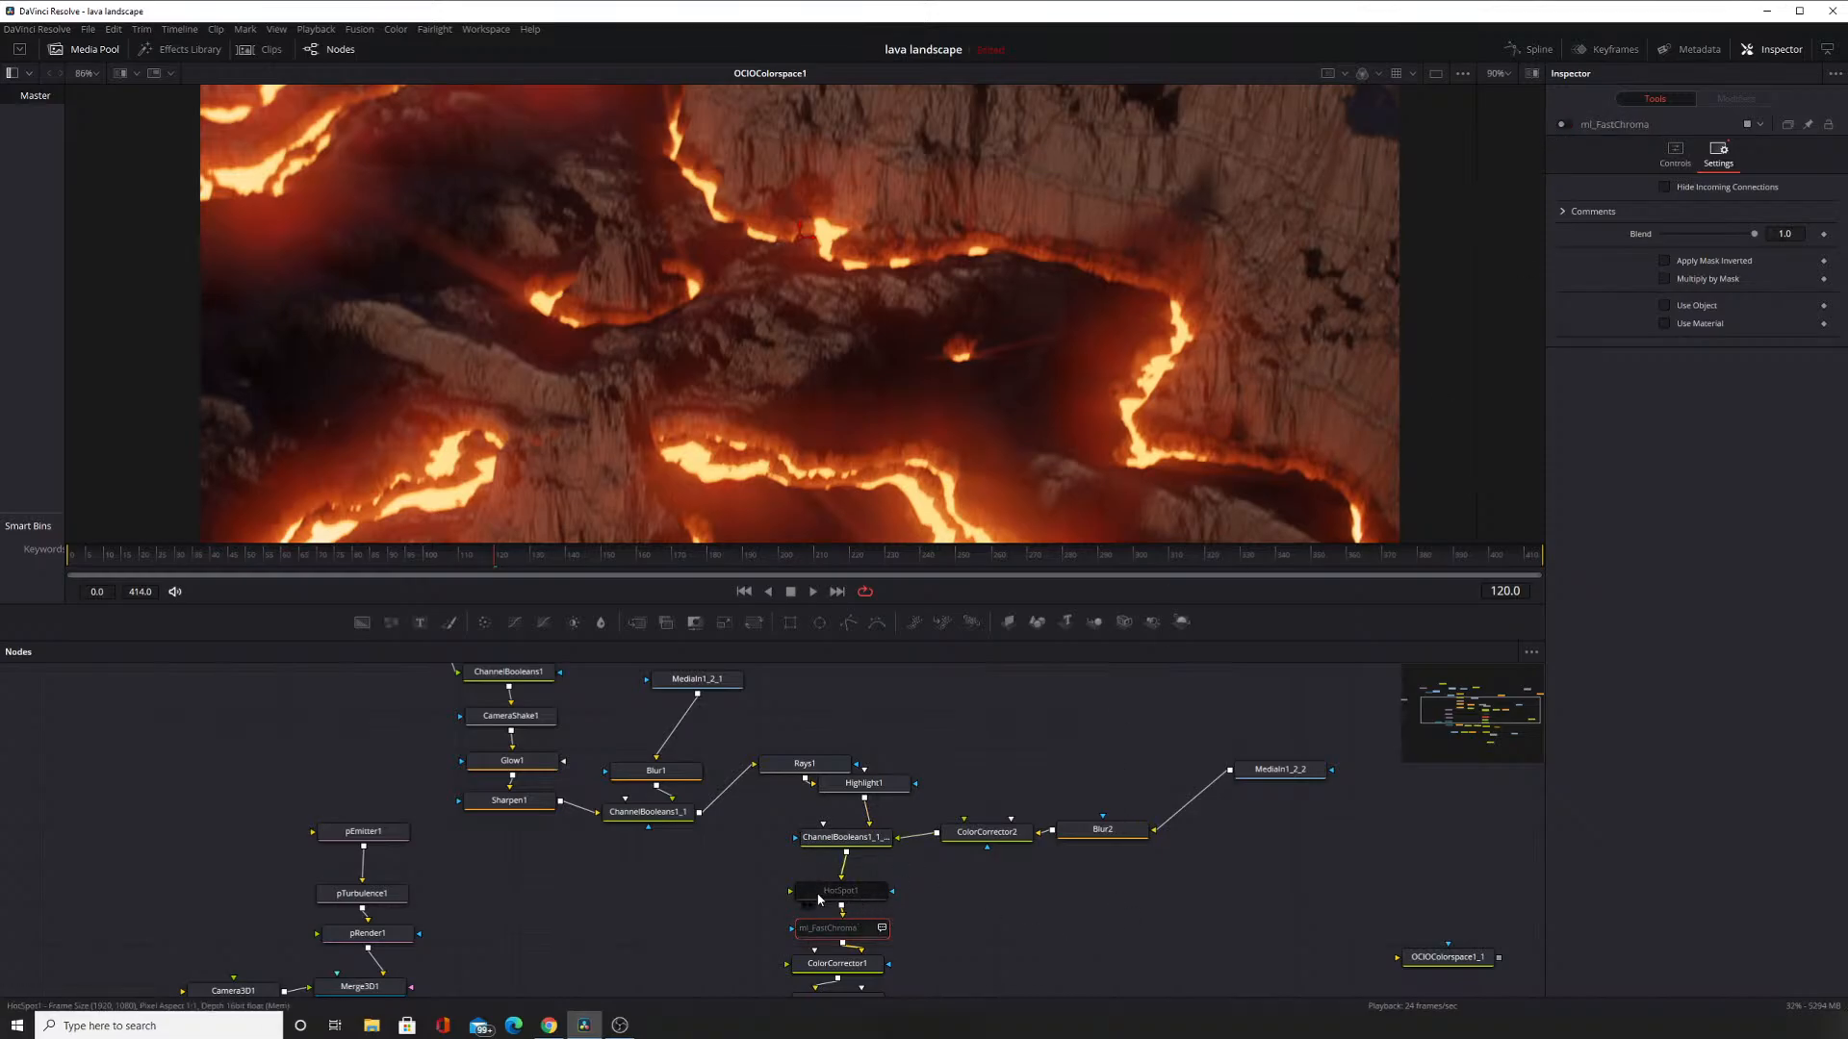
Select the Rays1 node and repeatedly disable and enable it to compare the light rays on the lava.
left_click(818, 763)
left_click(1566, 127)
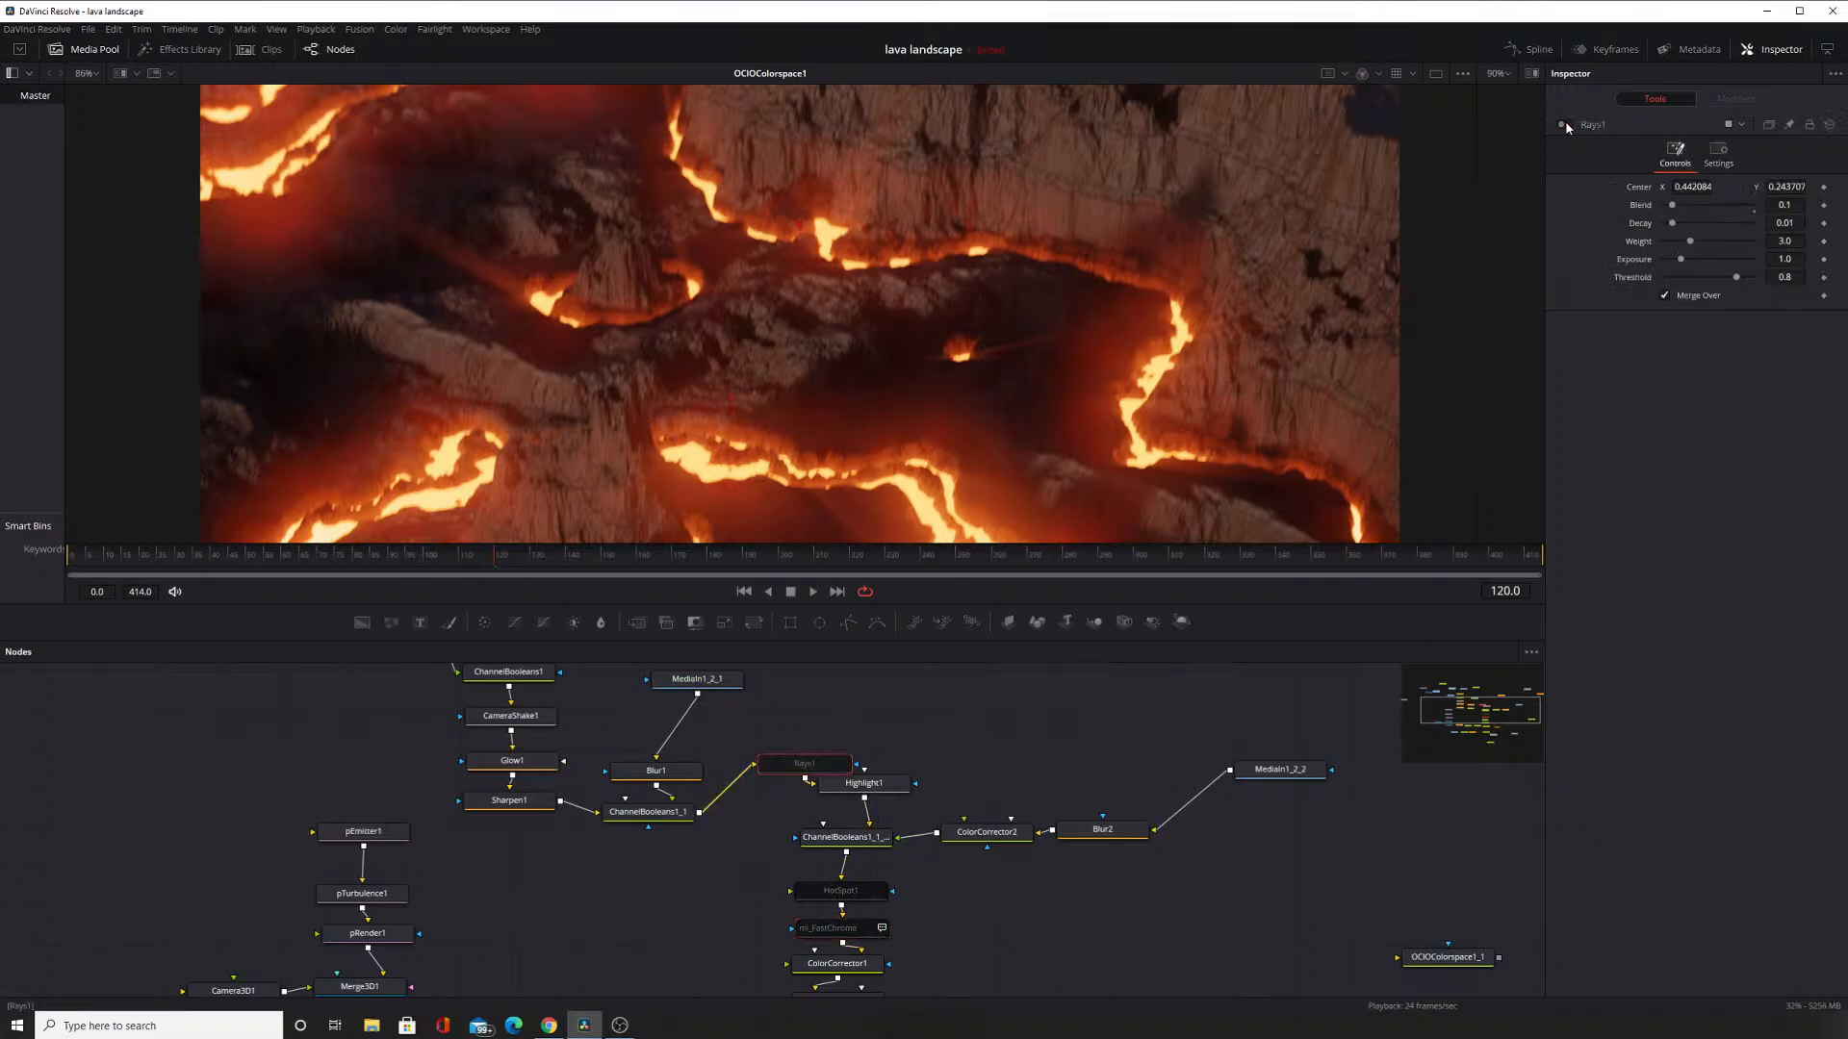
left_click(1567, 127)
left_click(1567, 127)
left_click(1567, 127)
left_click(1567, 127)
left_click(1566, 127)
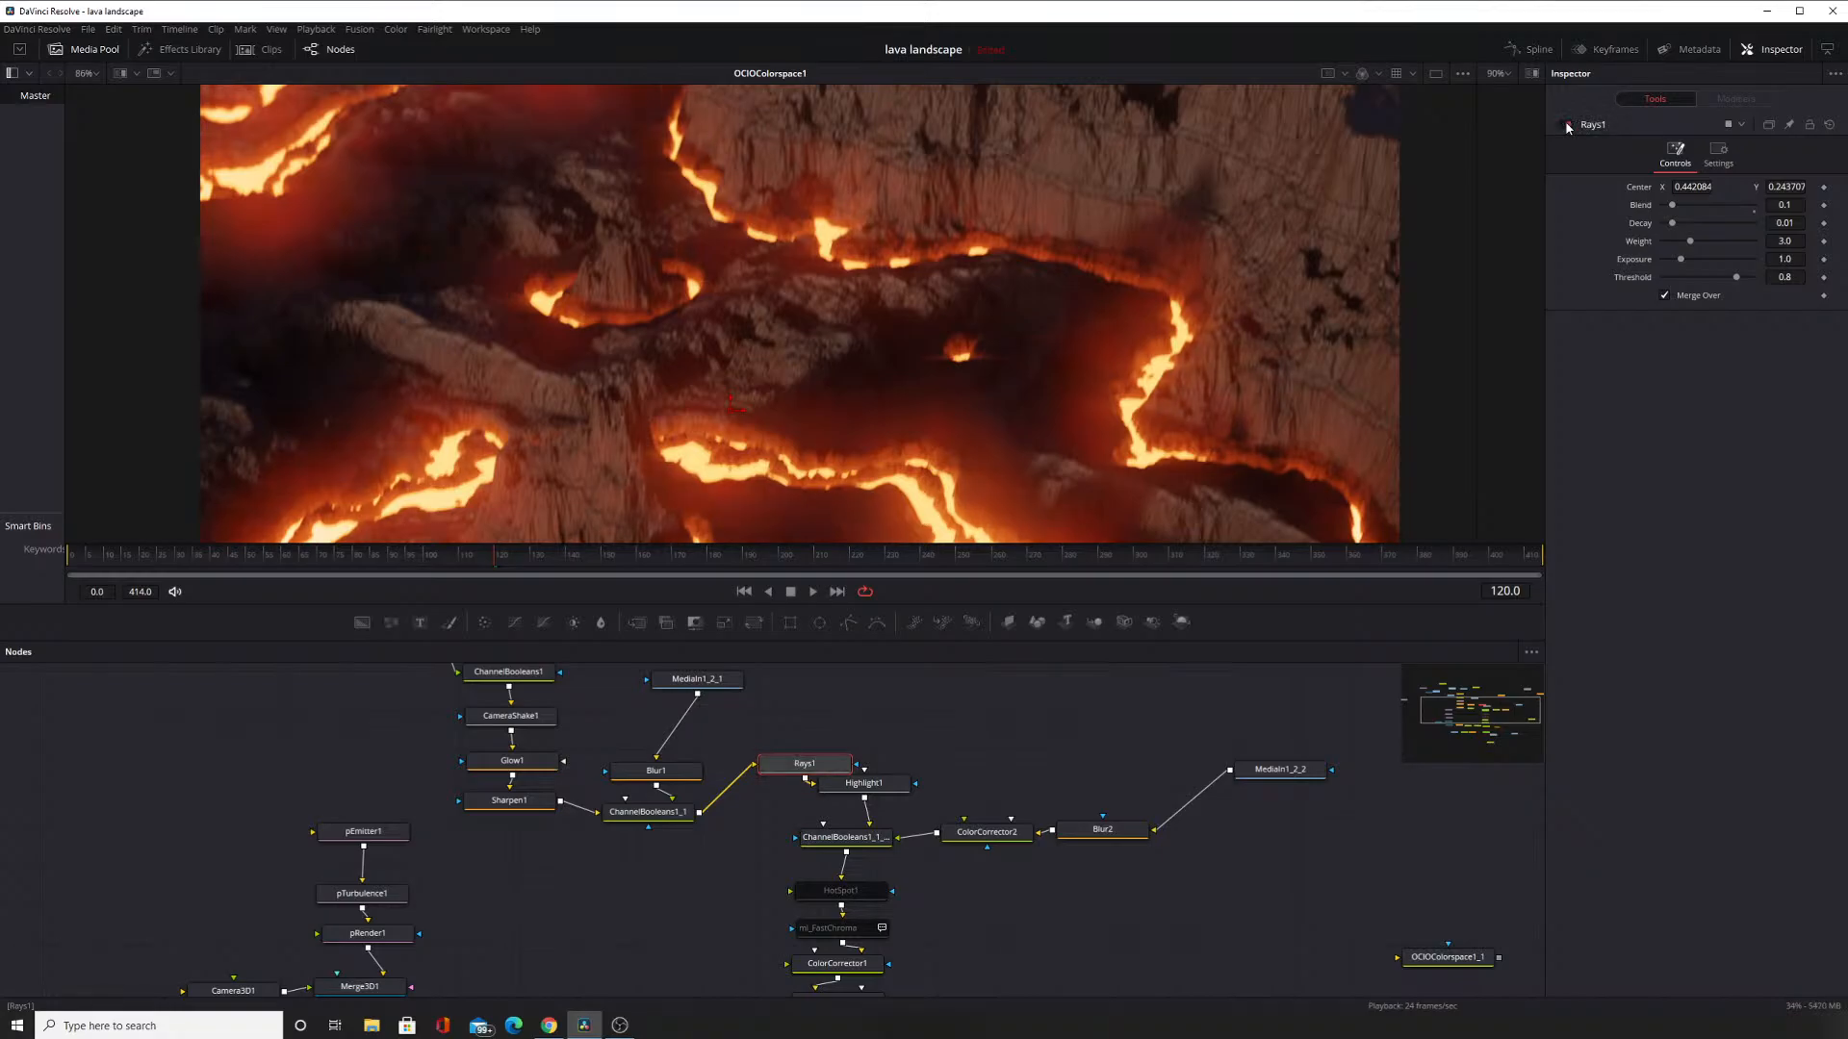
left_click(1567, 127)
left_click(1567, 127)
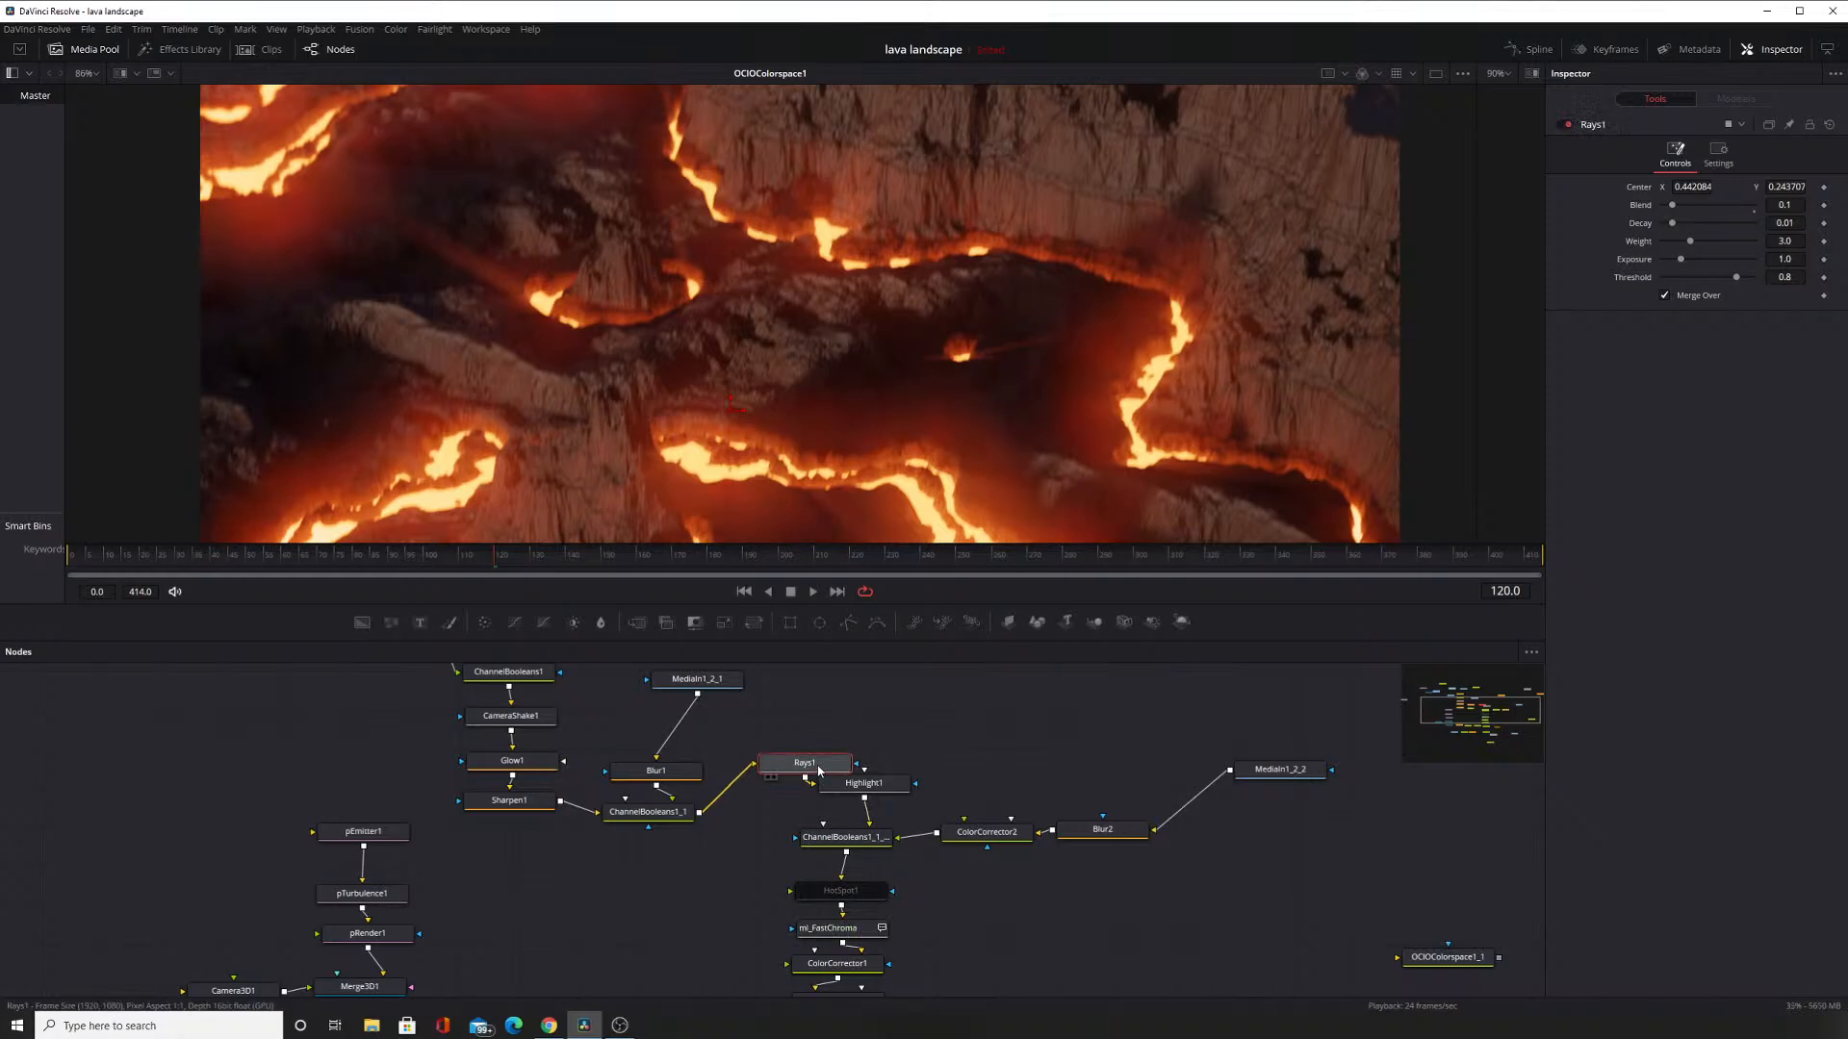
Move the Rays1 node above Highlight1 and compare the rays around the small lava spot with Rays1 disabled and enabled.
left_click_drag(805, 765, 836, 721)
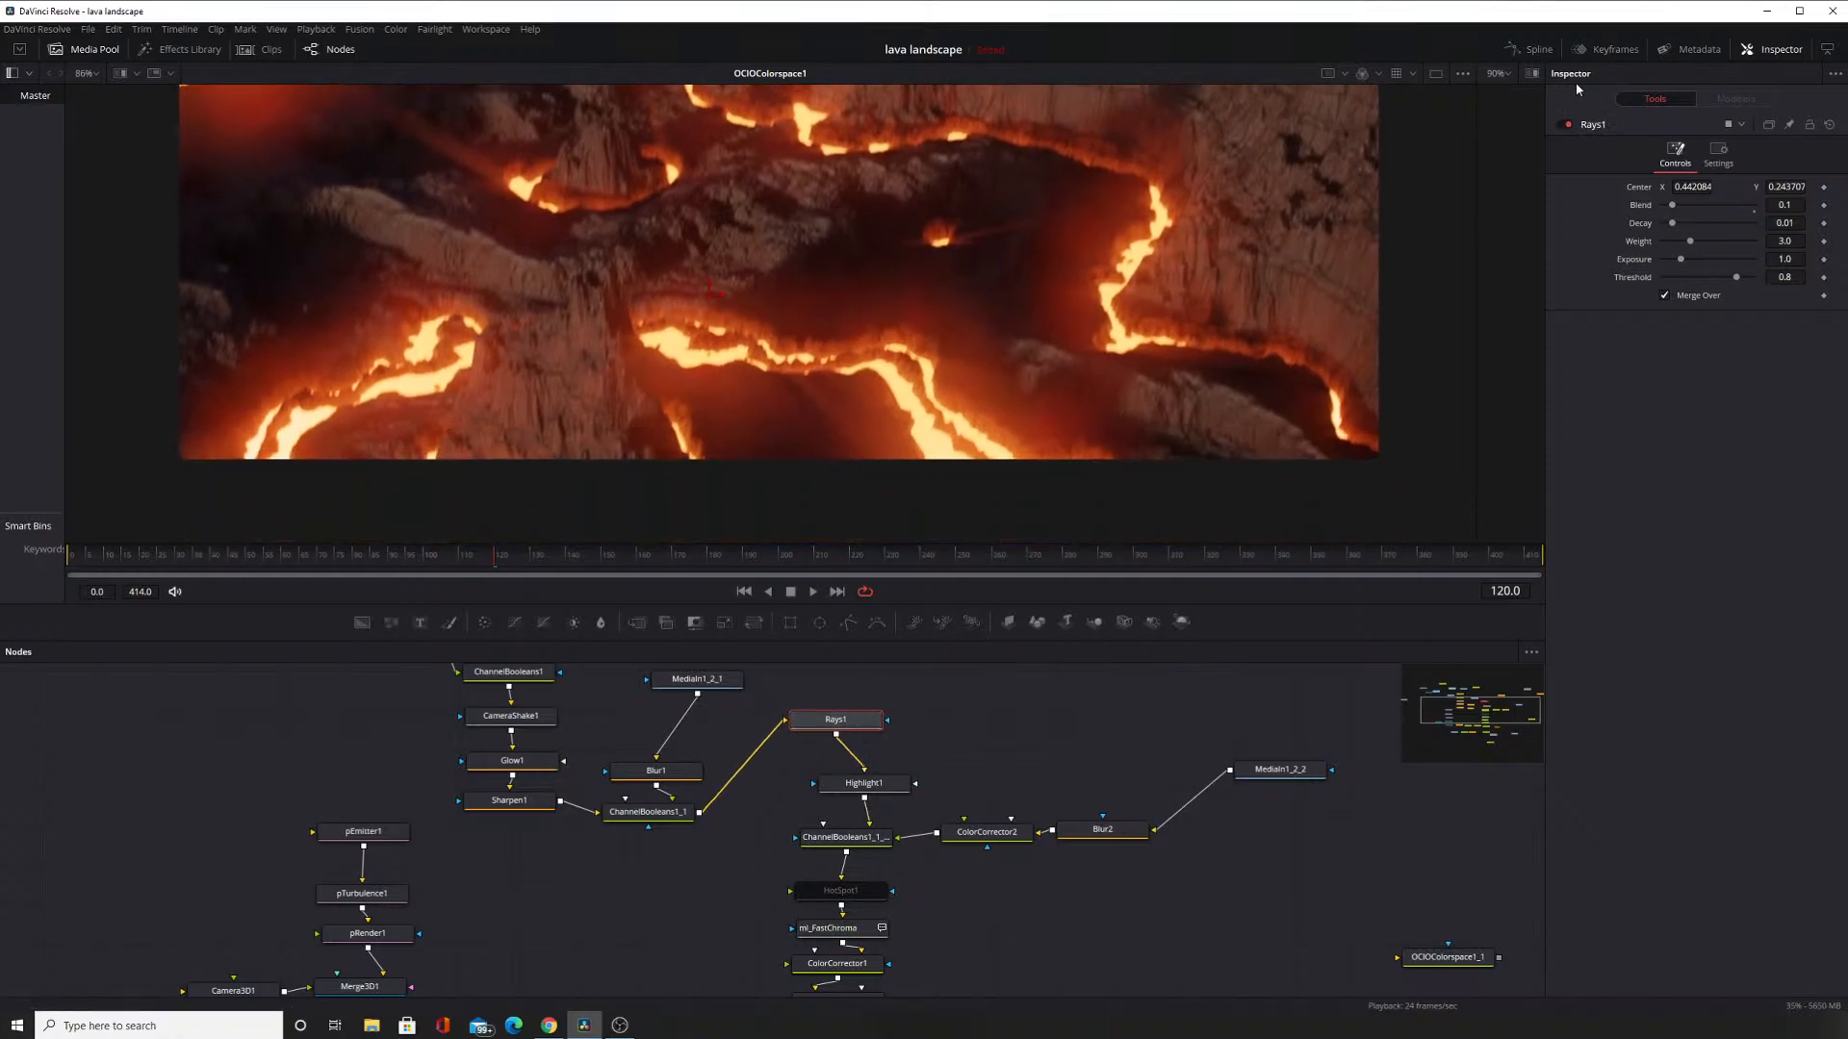
left_click(1564, 126)
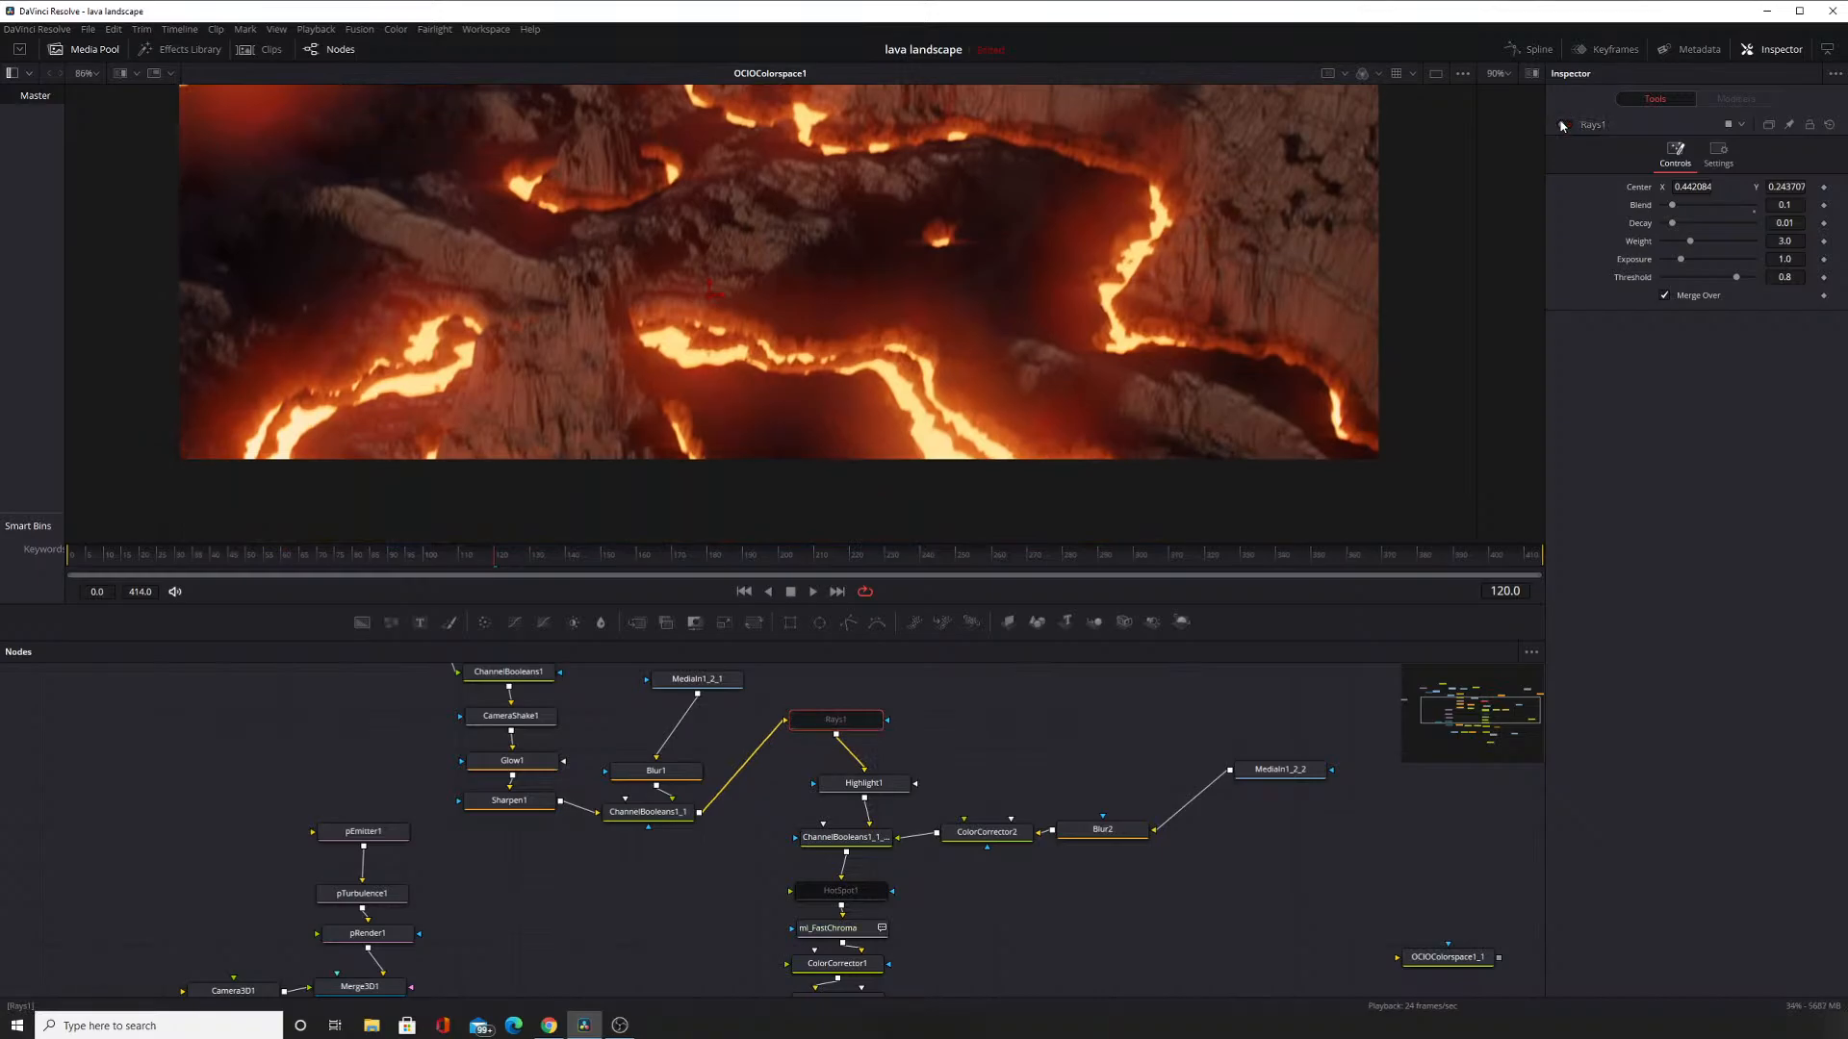
left_click_drag(981, 260, 989, 436)
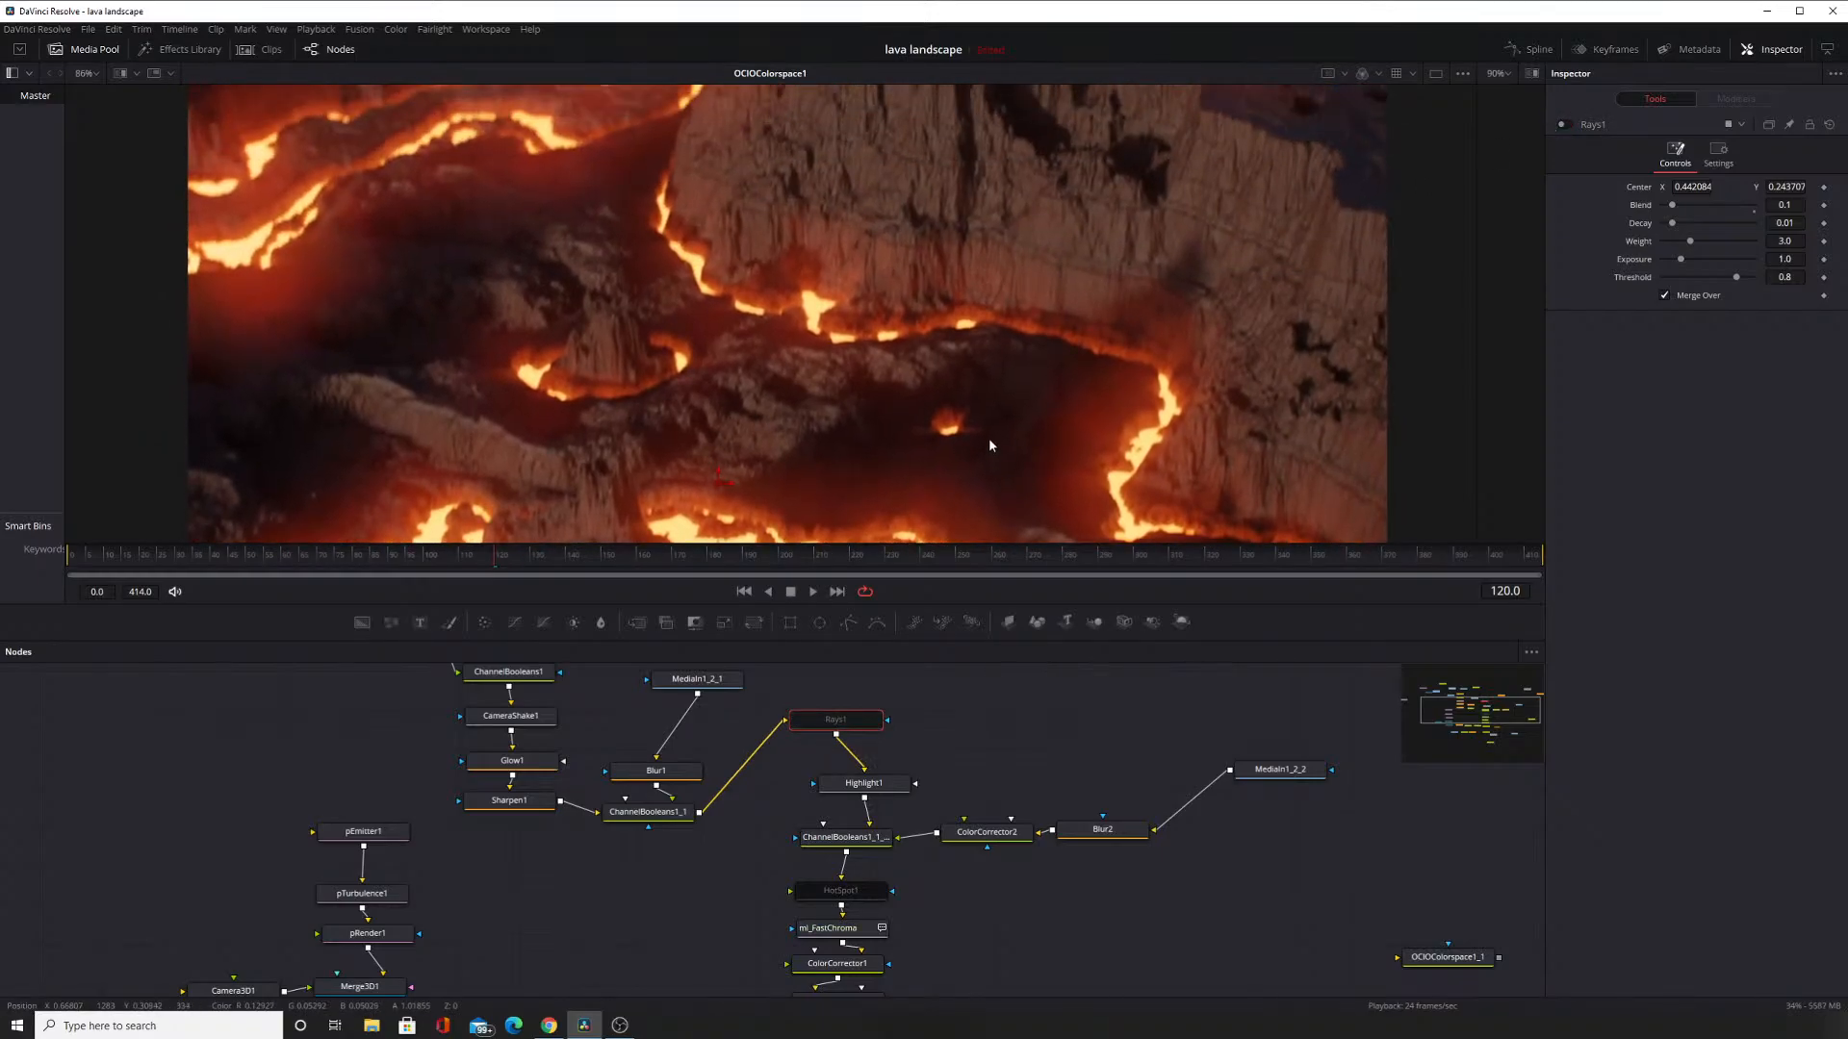
left_click(1564, 125)
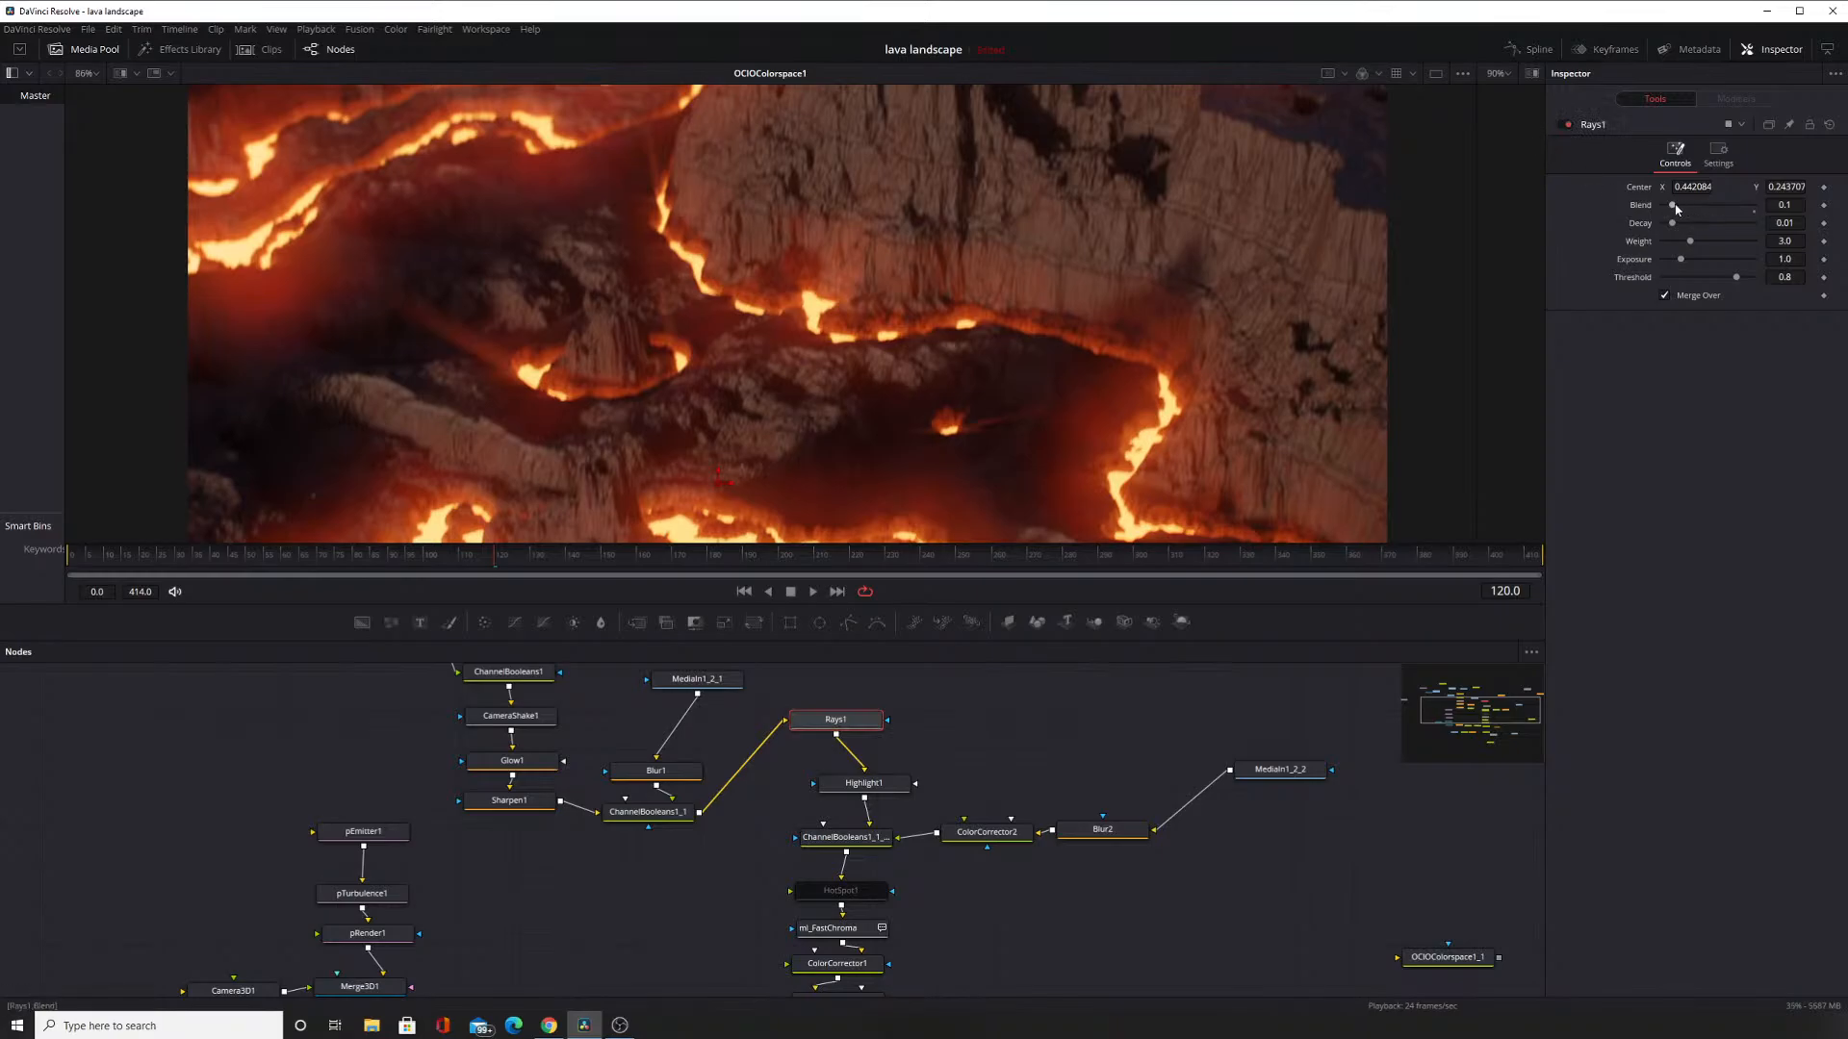
Try lowering the blend of Rays1 to 0, and then to 0.05.
left_click_drag(1676, 208, 1662, 206)
left_click(1786, 205)
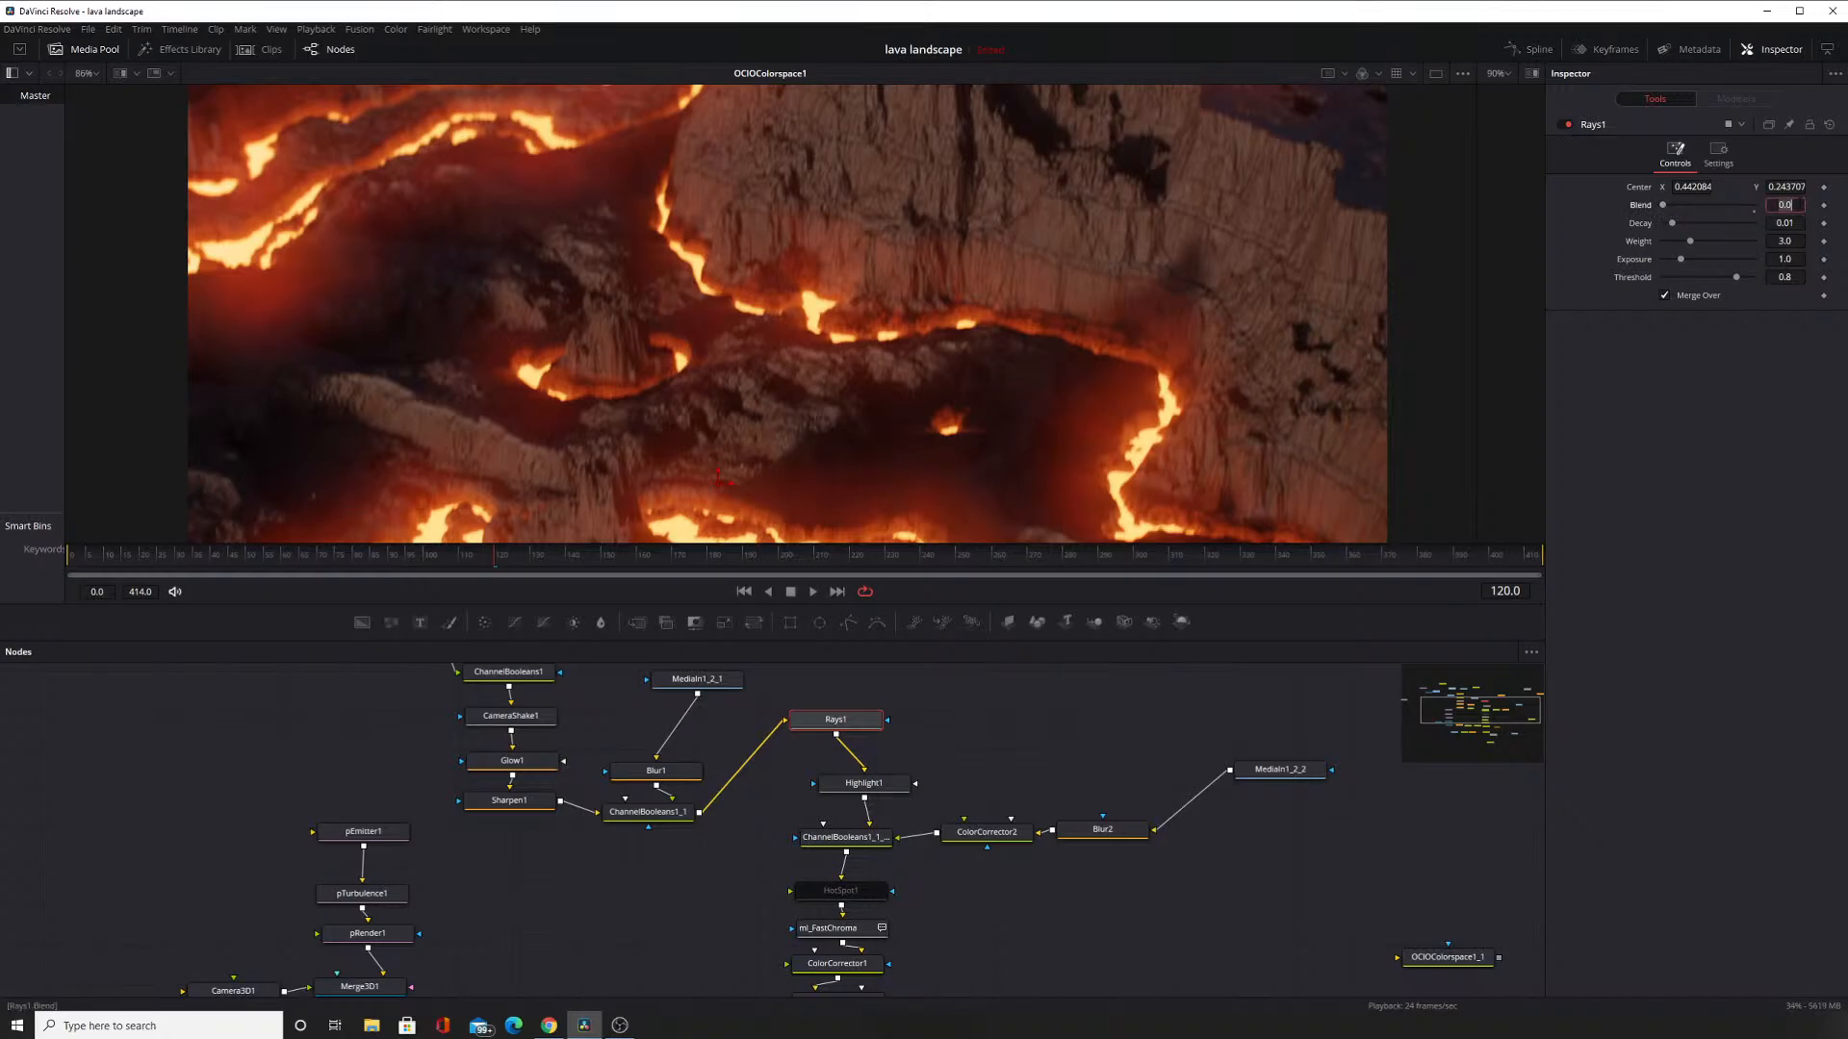
key("BackSpace")
type("0.05")
key("Return")
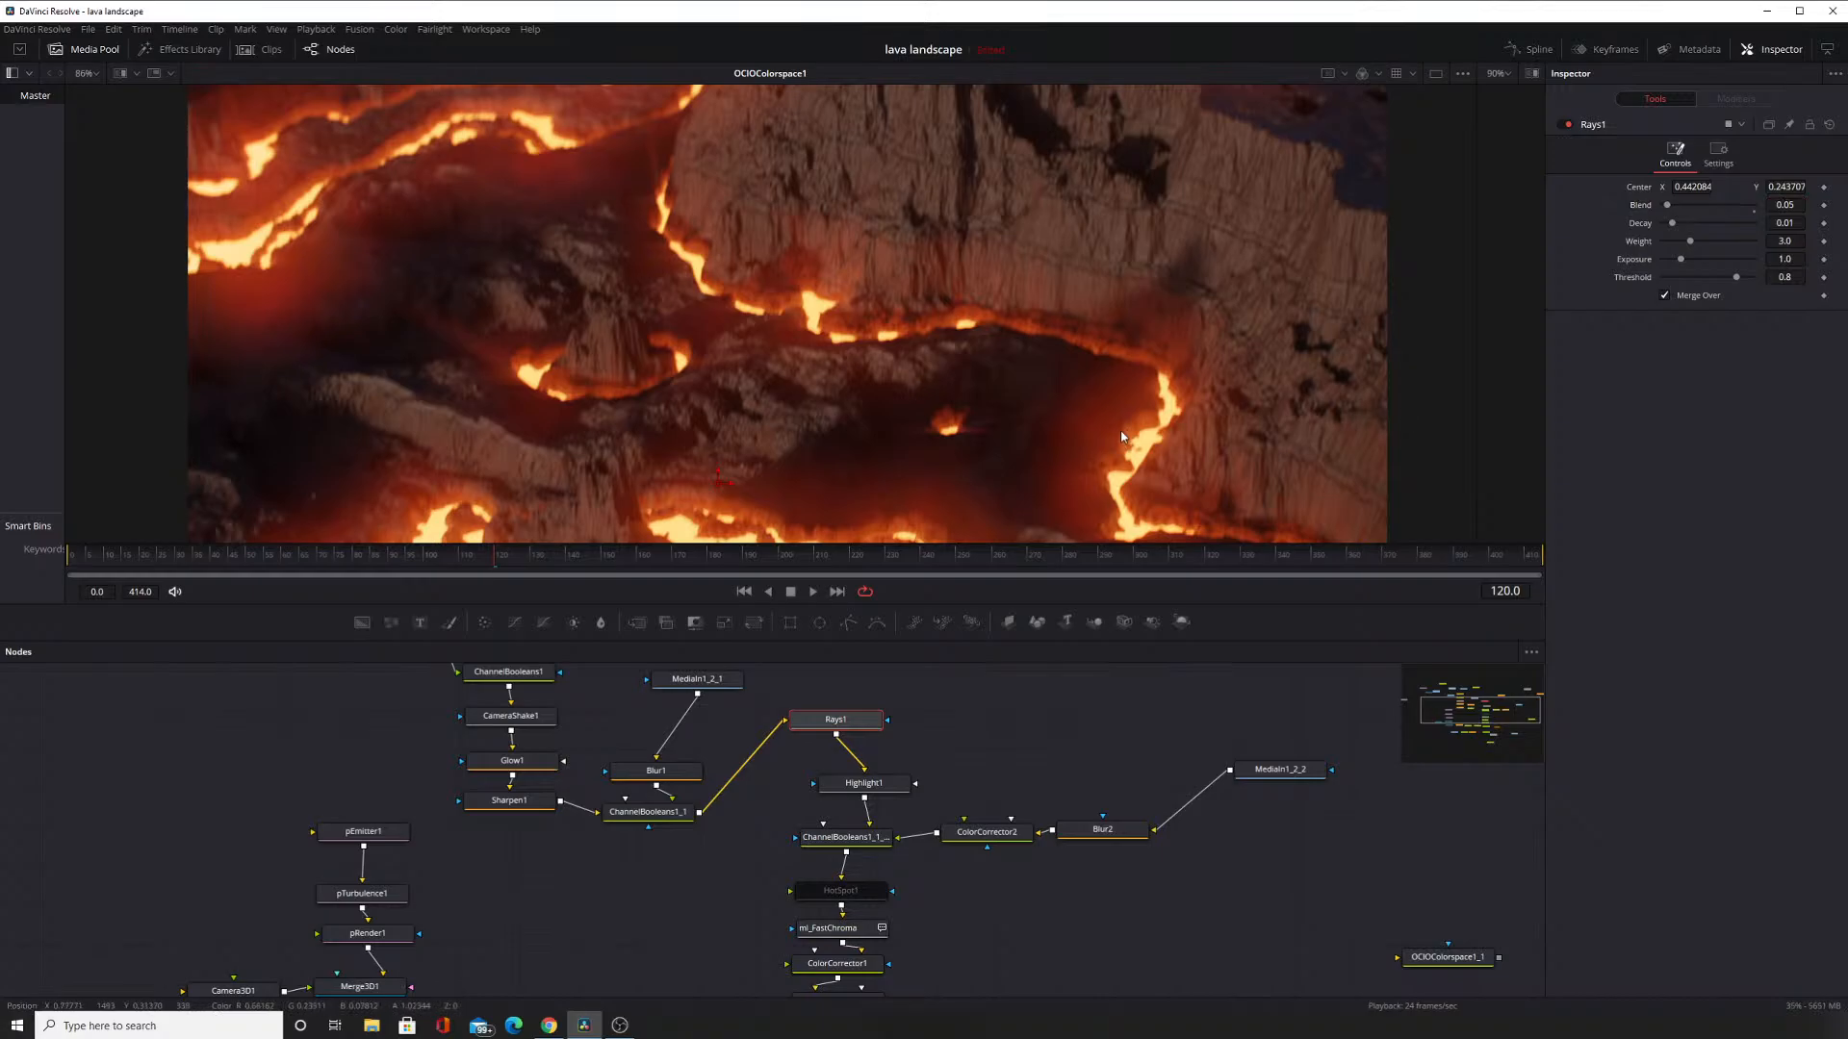
Set the blend of Rays1 to 0.06.
left_click(1785, 206)
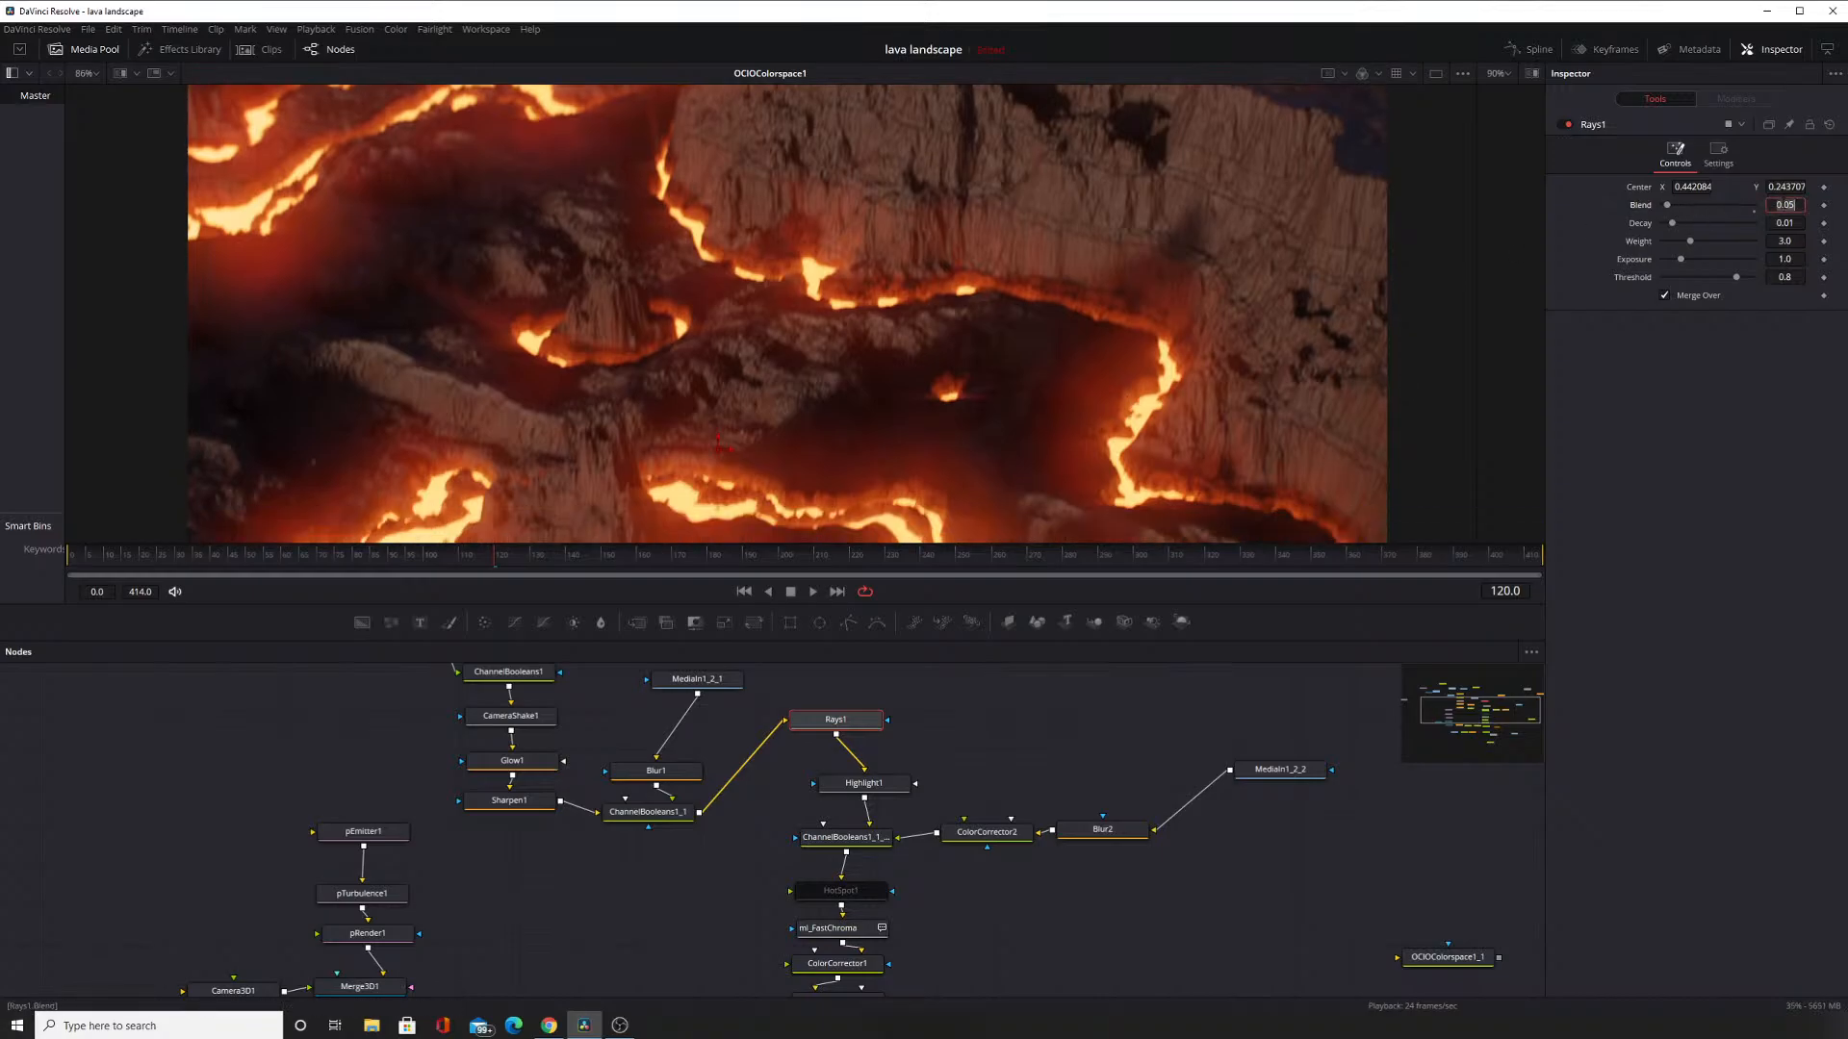
key("BackSpace")
type("0.06")
key("Return")
left_click(619, 1026)
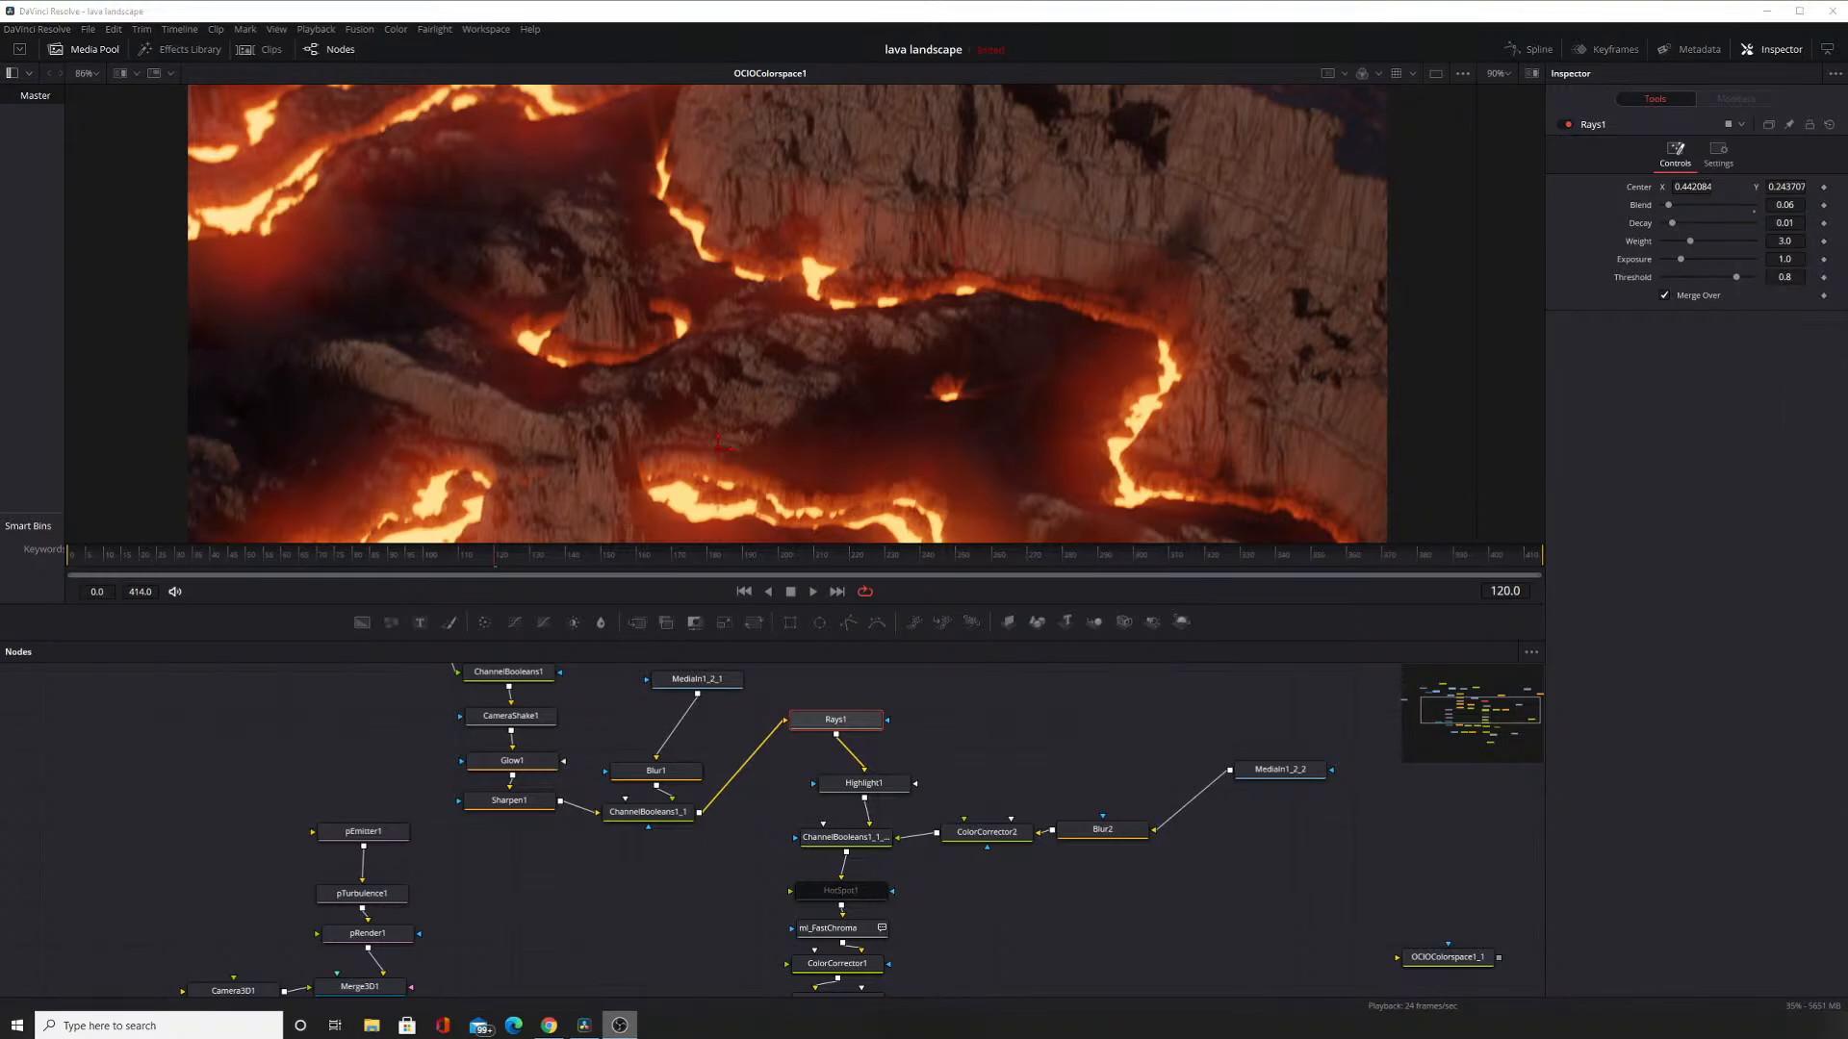
left_click(761, 801)
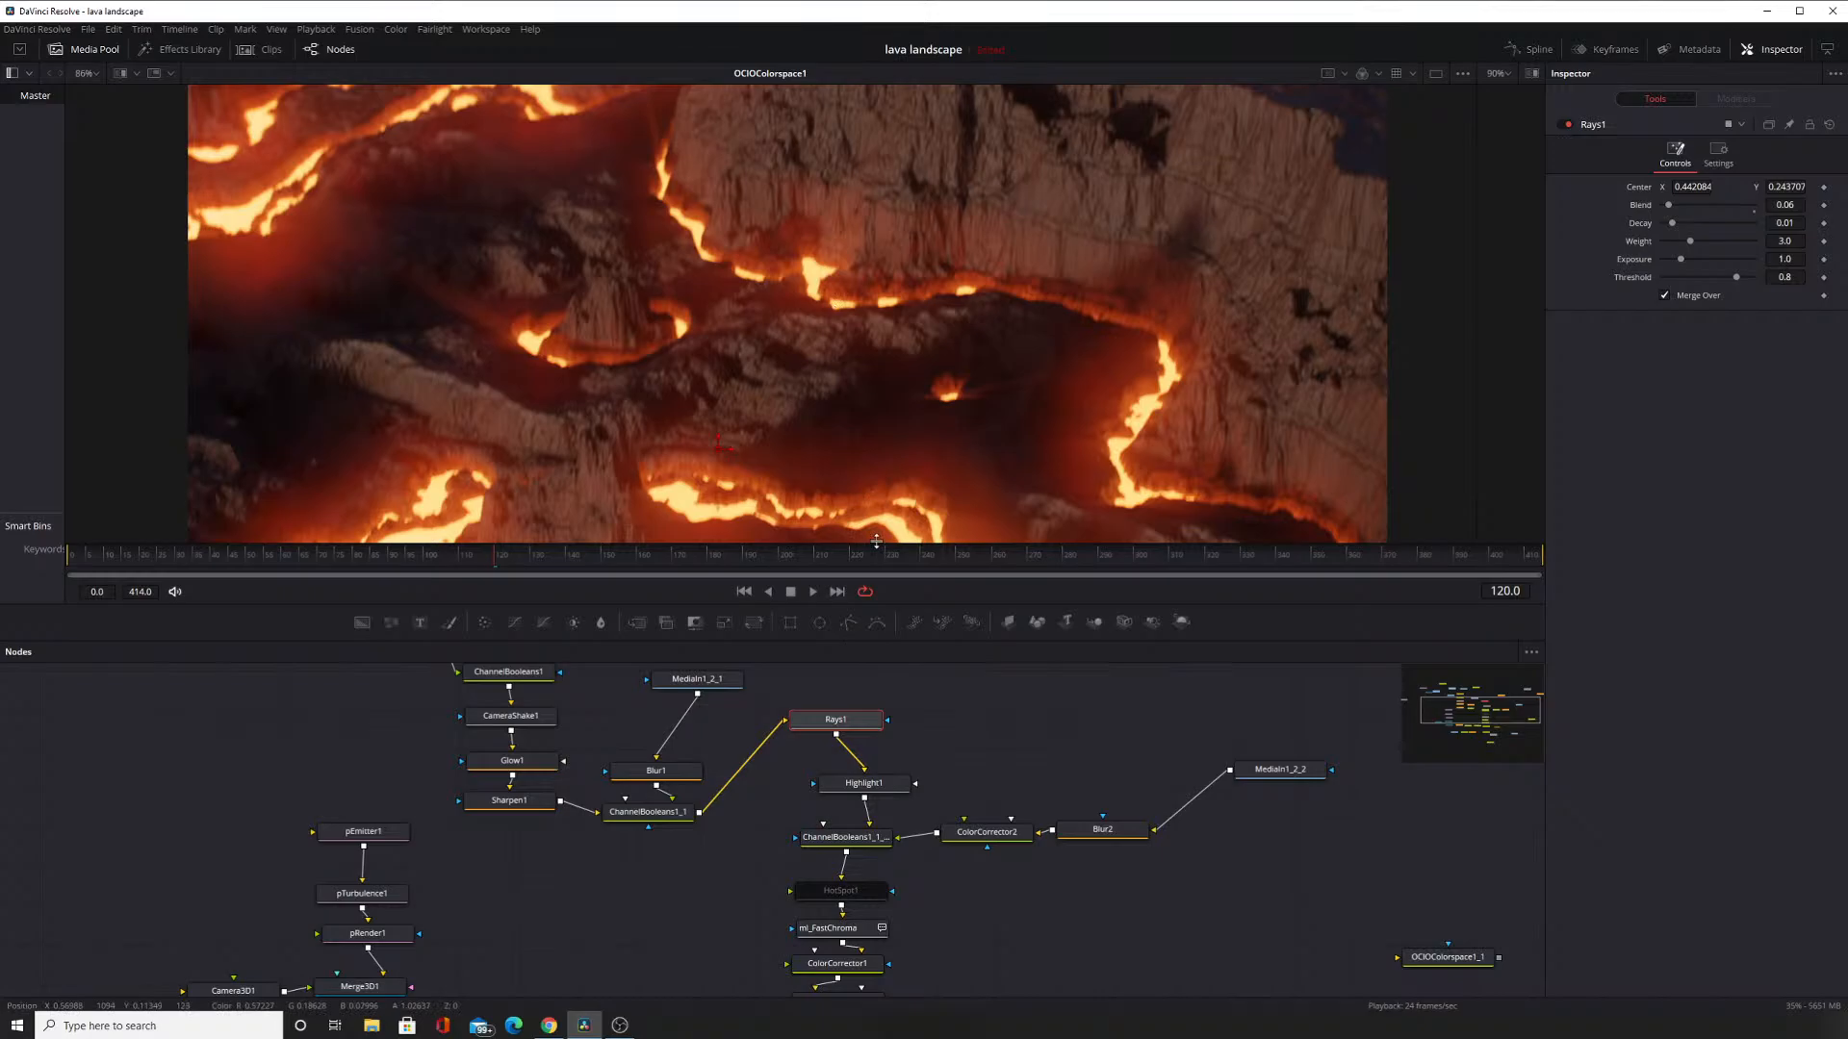
Enlarge the viewer area and inspect the upper part of the composite.
left_click_drag(877, 542, 876, 691)
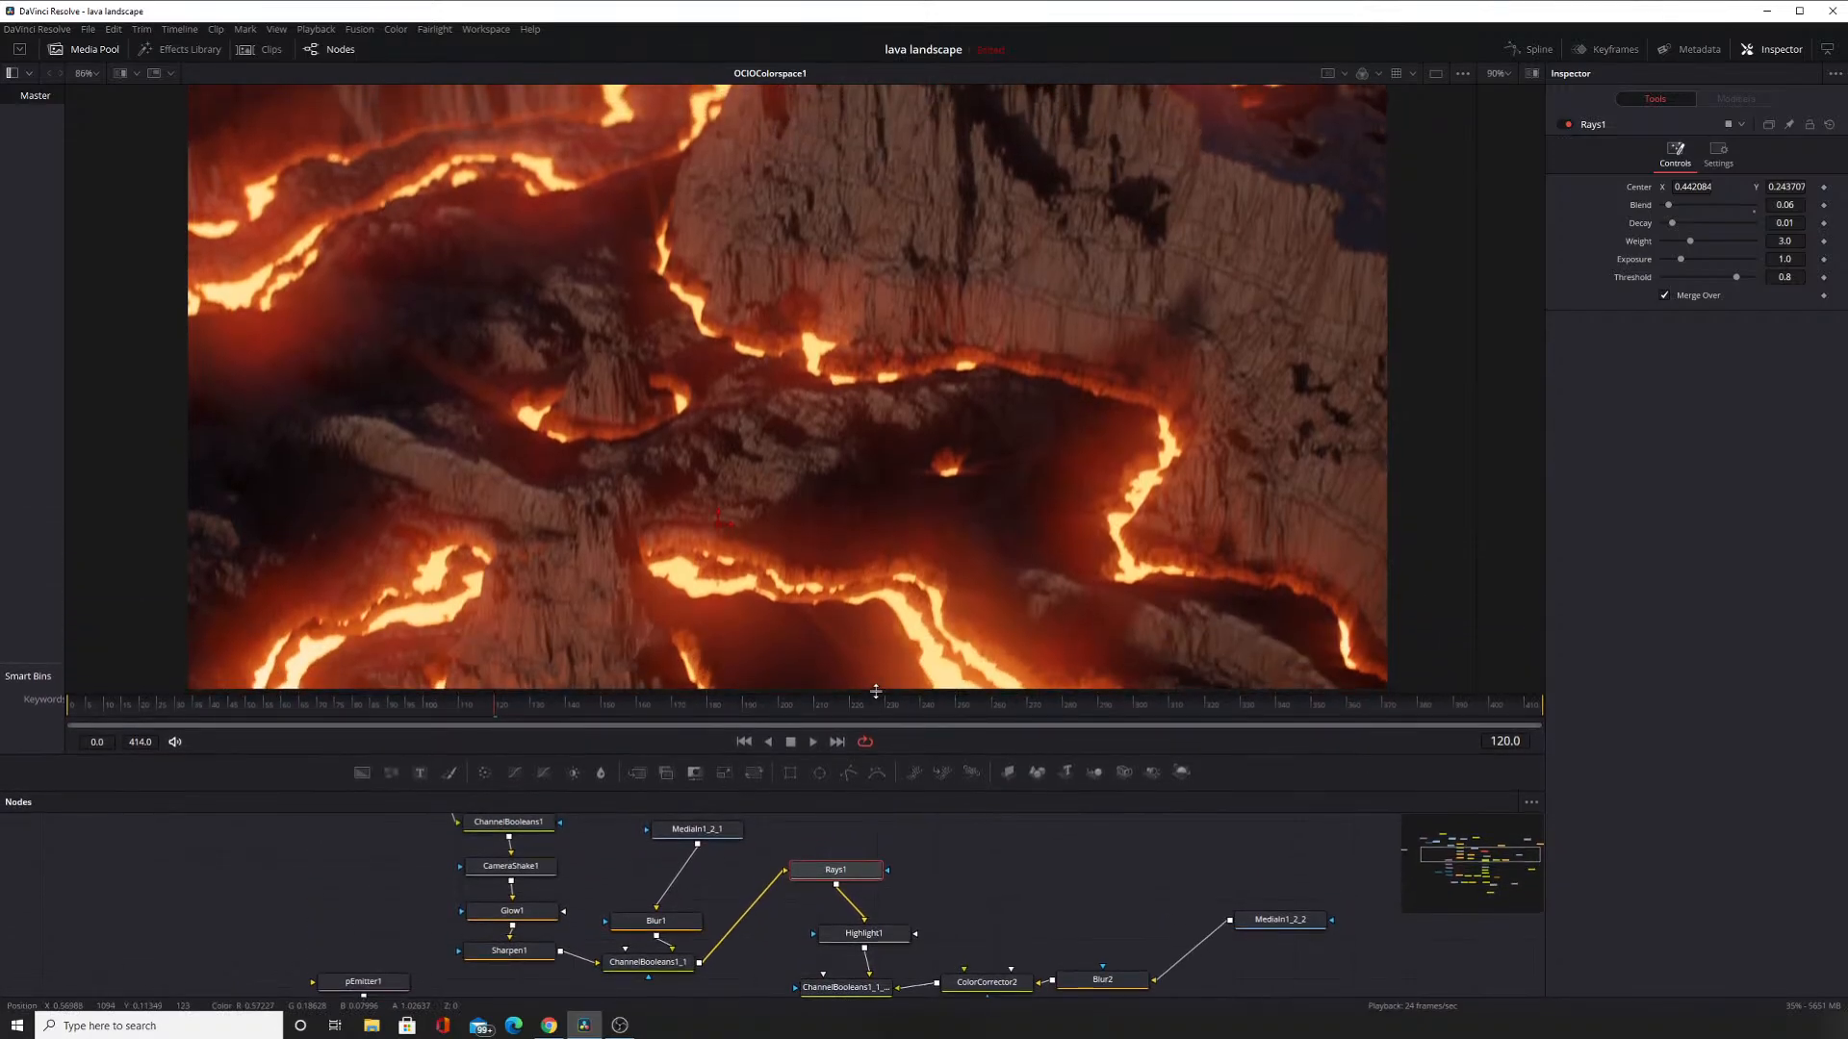
left_click_drag(864, 590, 933, 631)
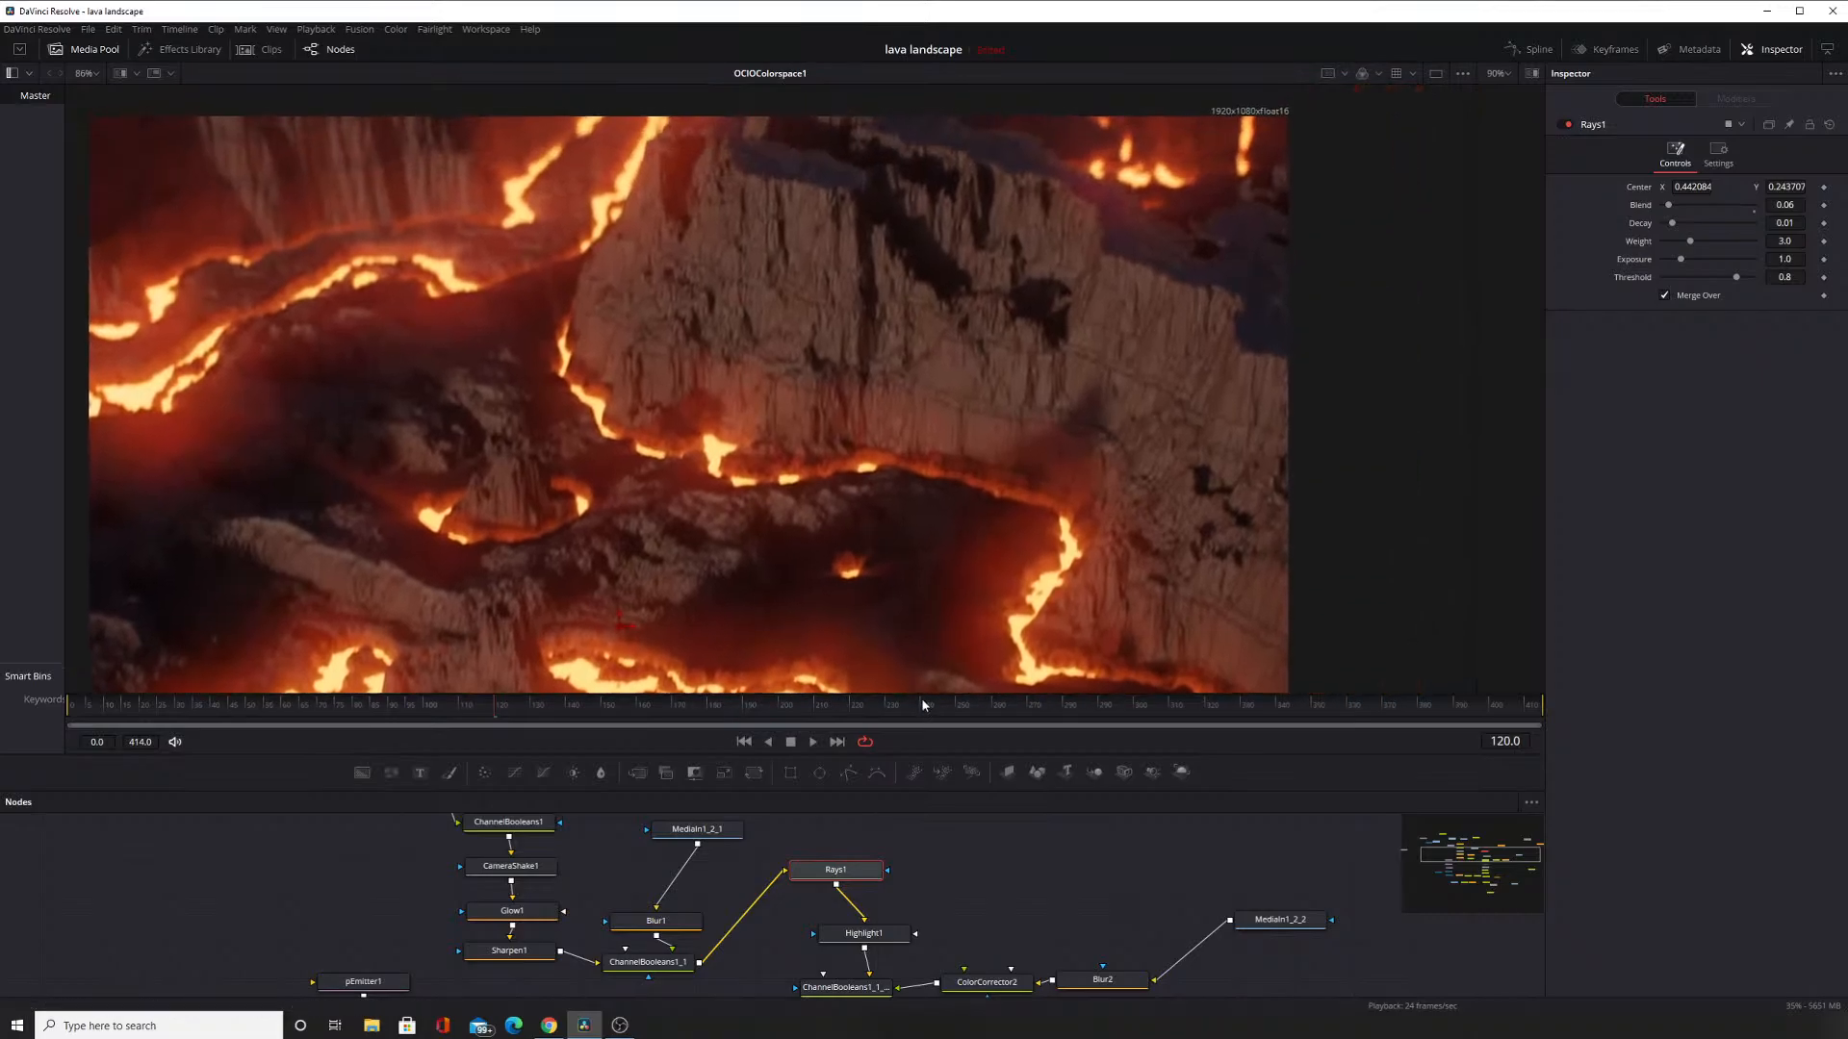
left_click_drag(922, 694, 940, 349)
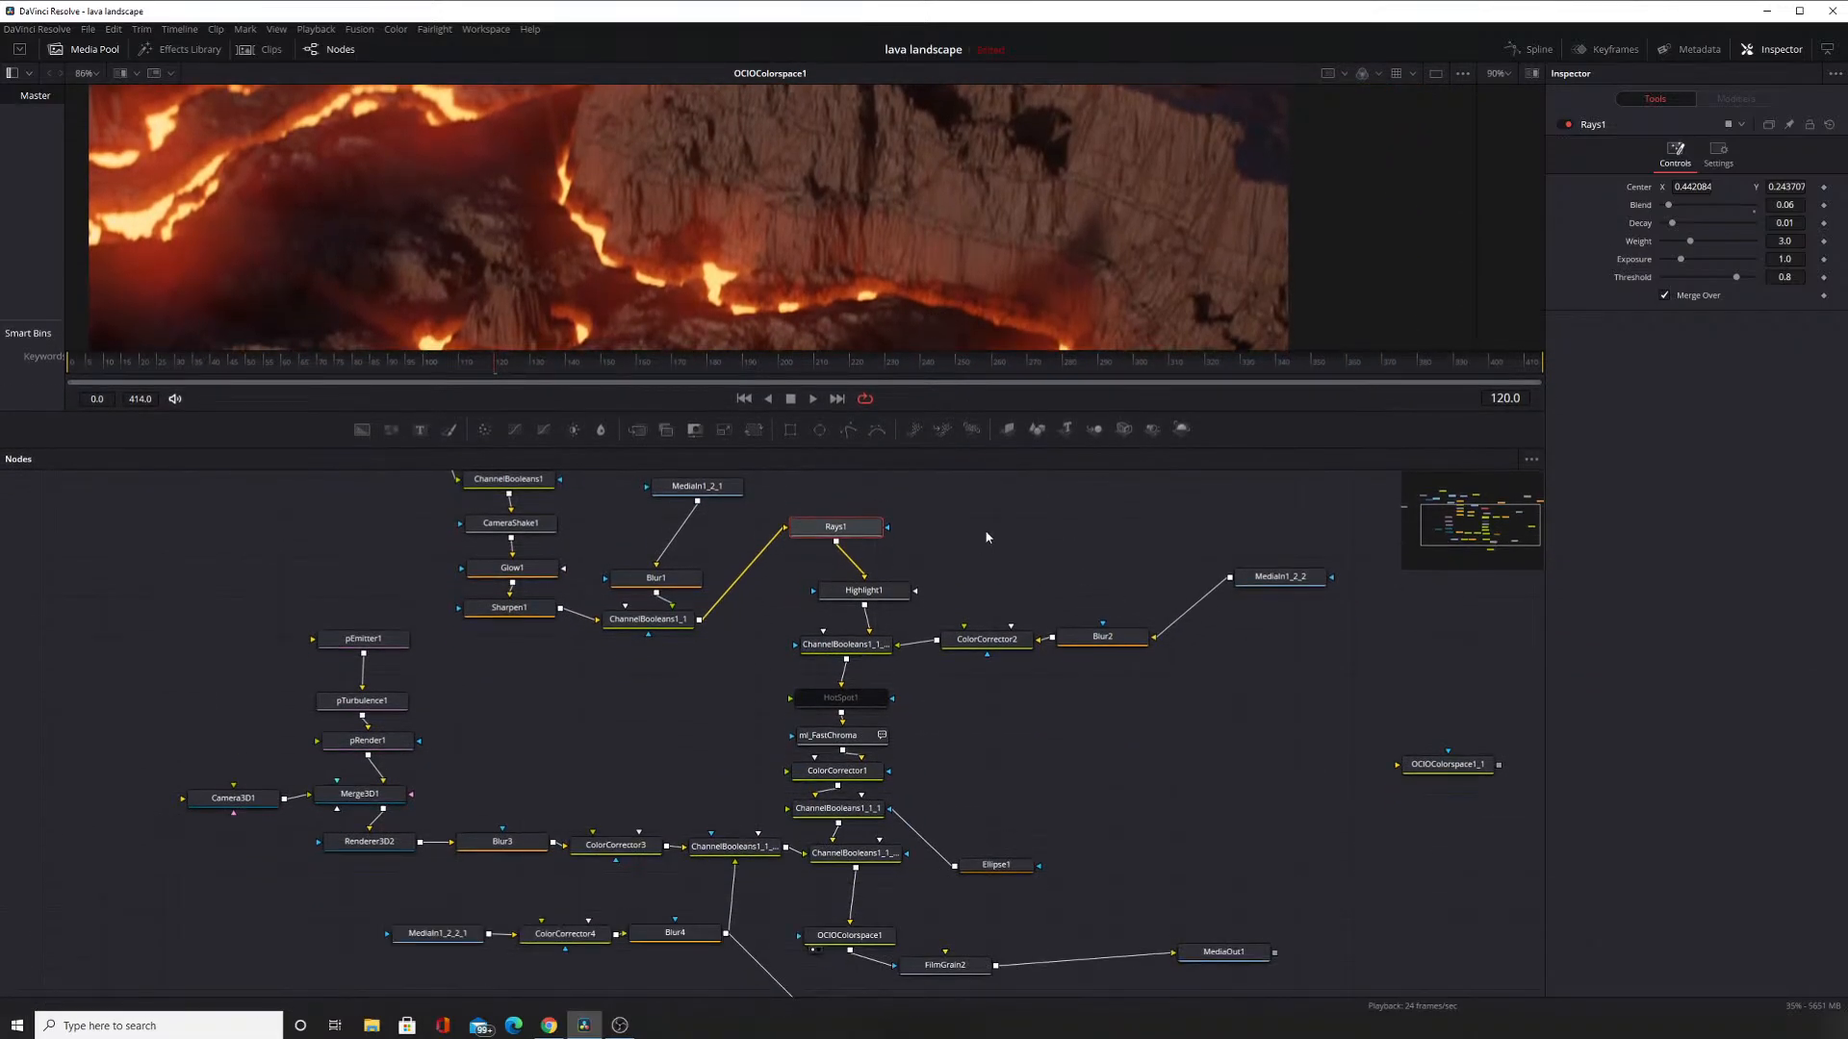
left_click_drag(902, 474, 885, 464)
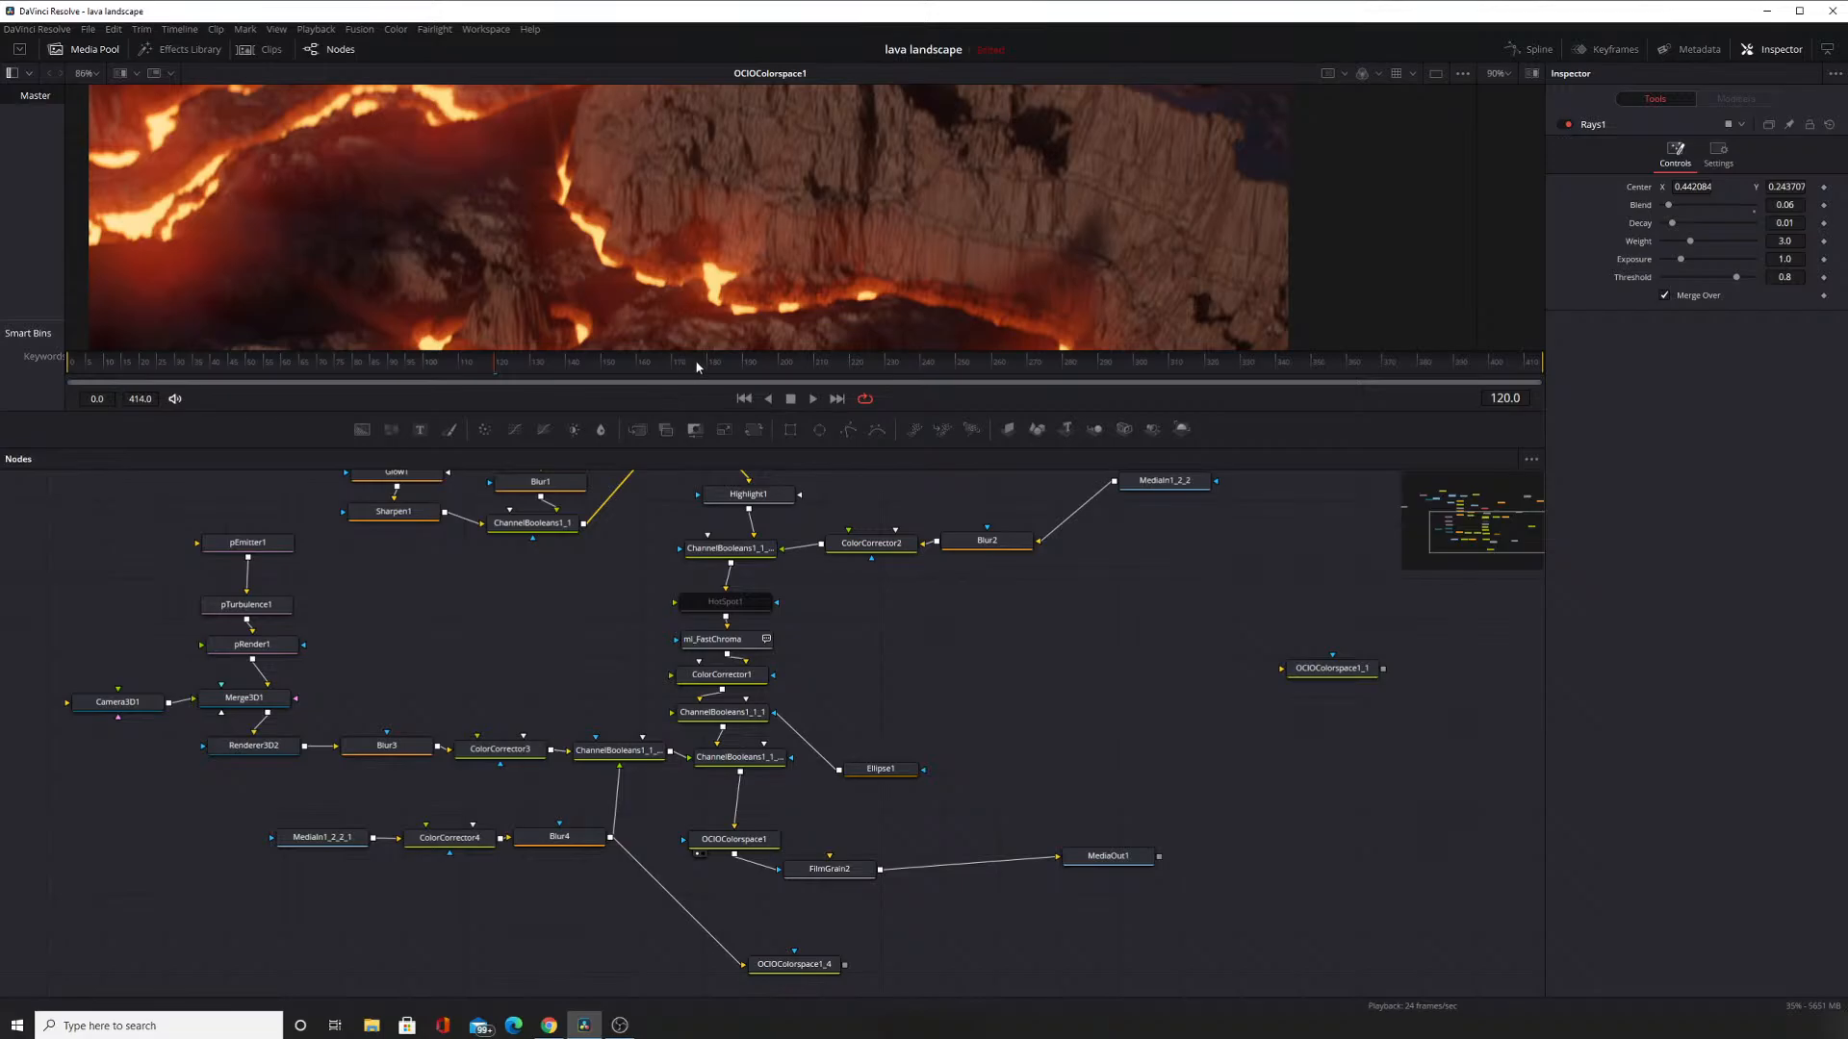
key("F2")
left_click(1263, 553)
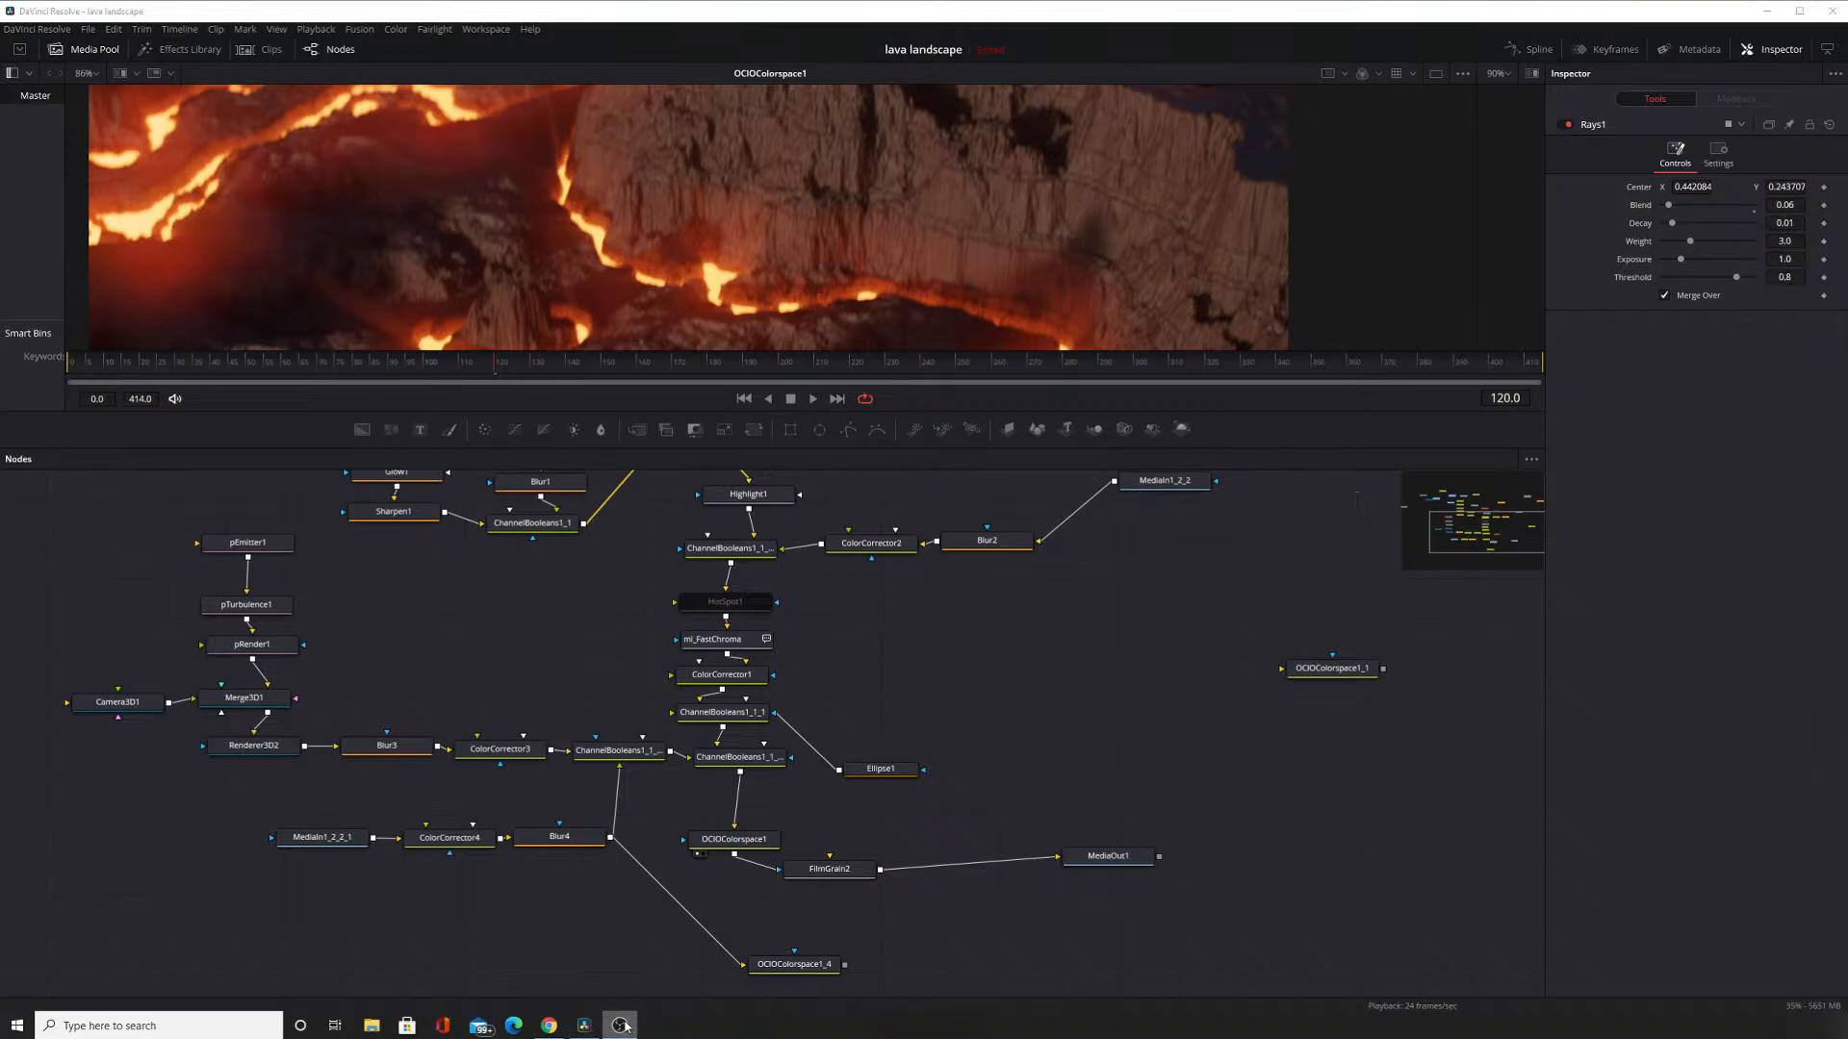
left_click(626, 1027)
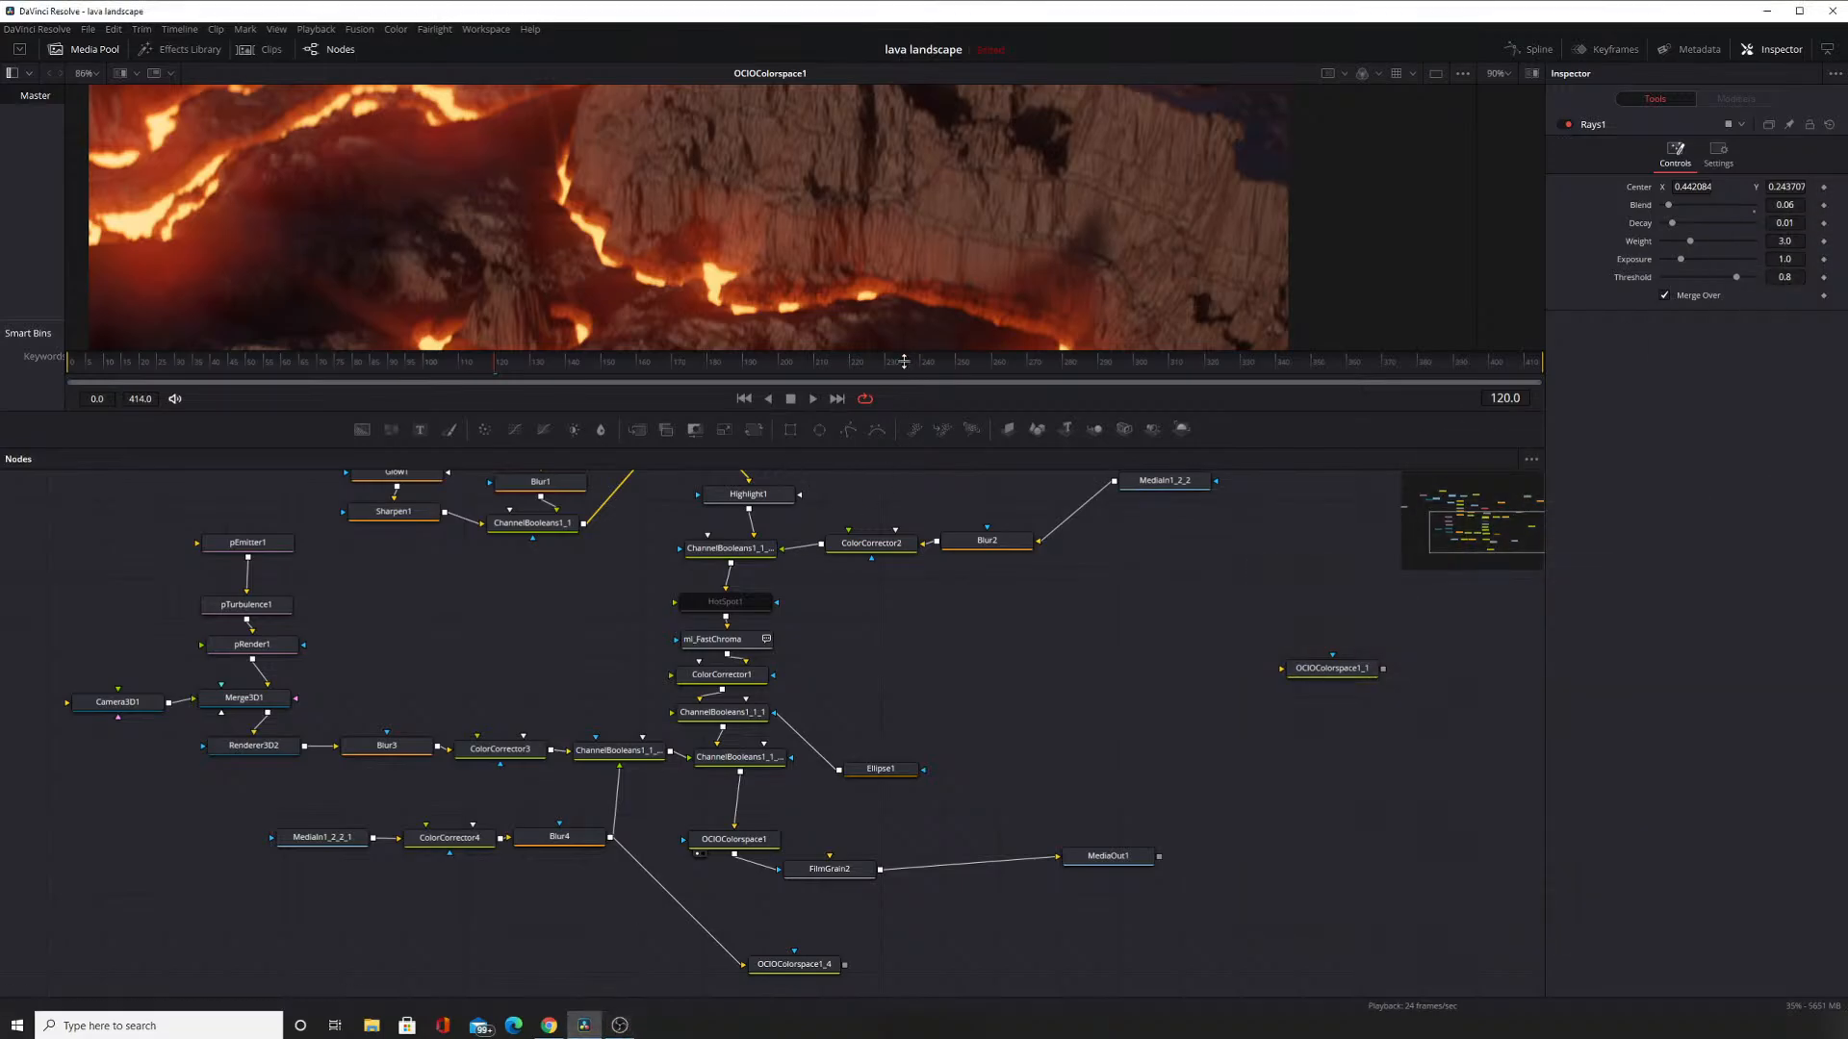
Try adding a Chromatic Adaptation node, feed it from OCIOColorspace1 and show its output in the viewer.
left_click_drag(951, 447, 962, 566)
left_click_drag(931, 745, 987, 565)
right_click(985, 724)
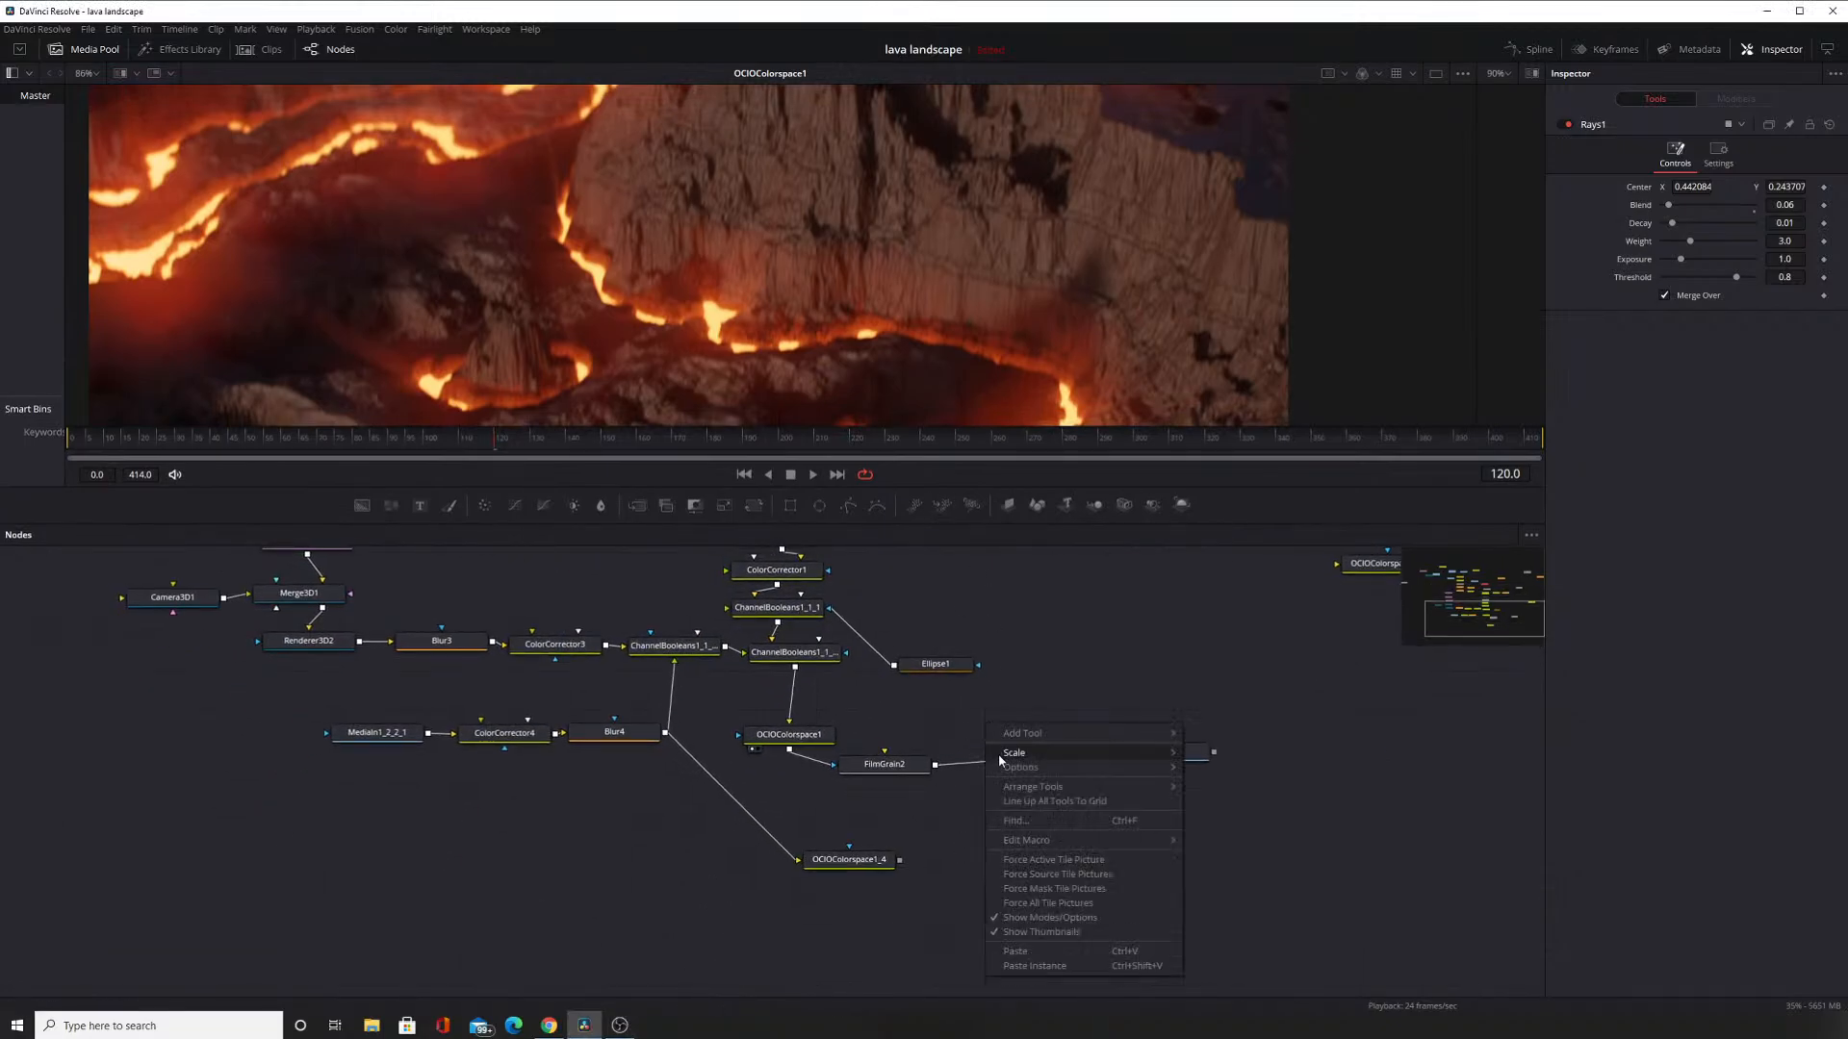
mouse_move(1024, 739)
mouse_move(1241, 578)
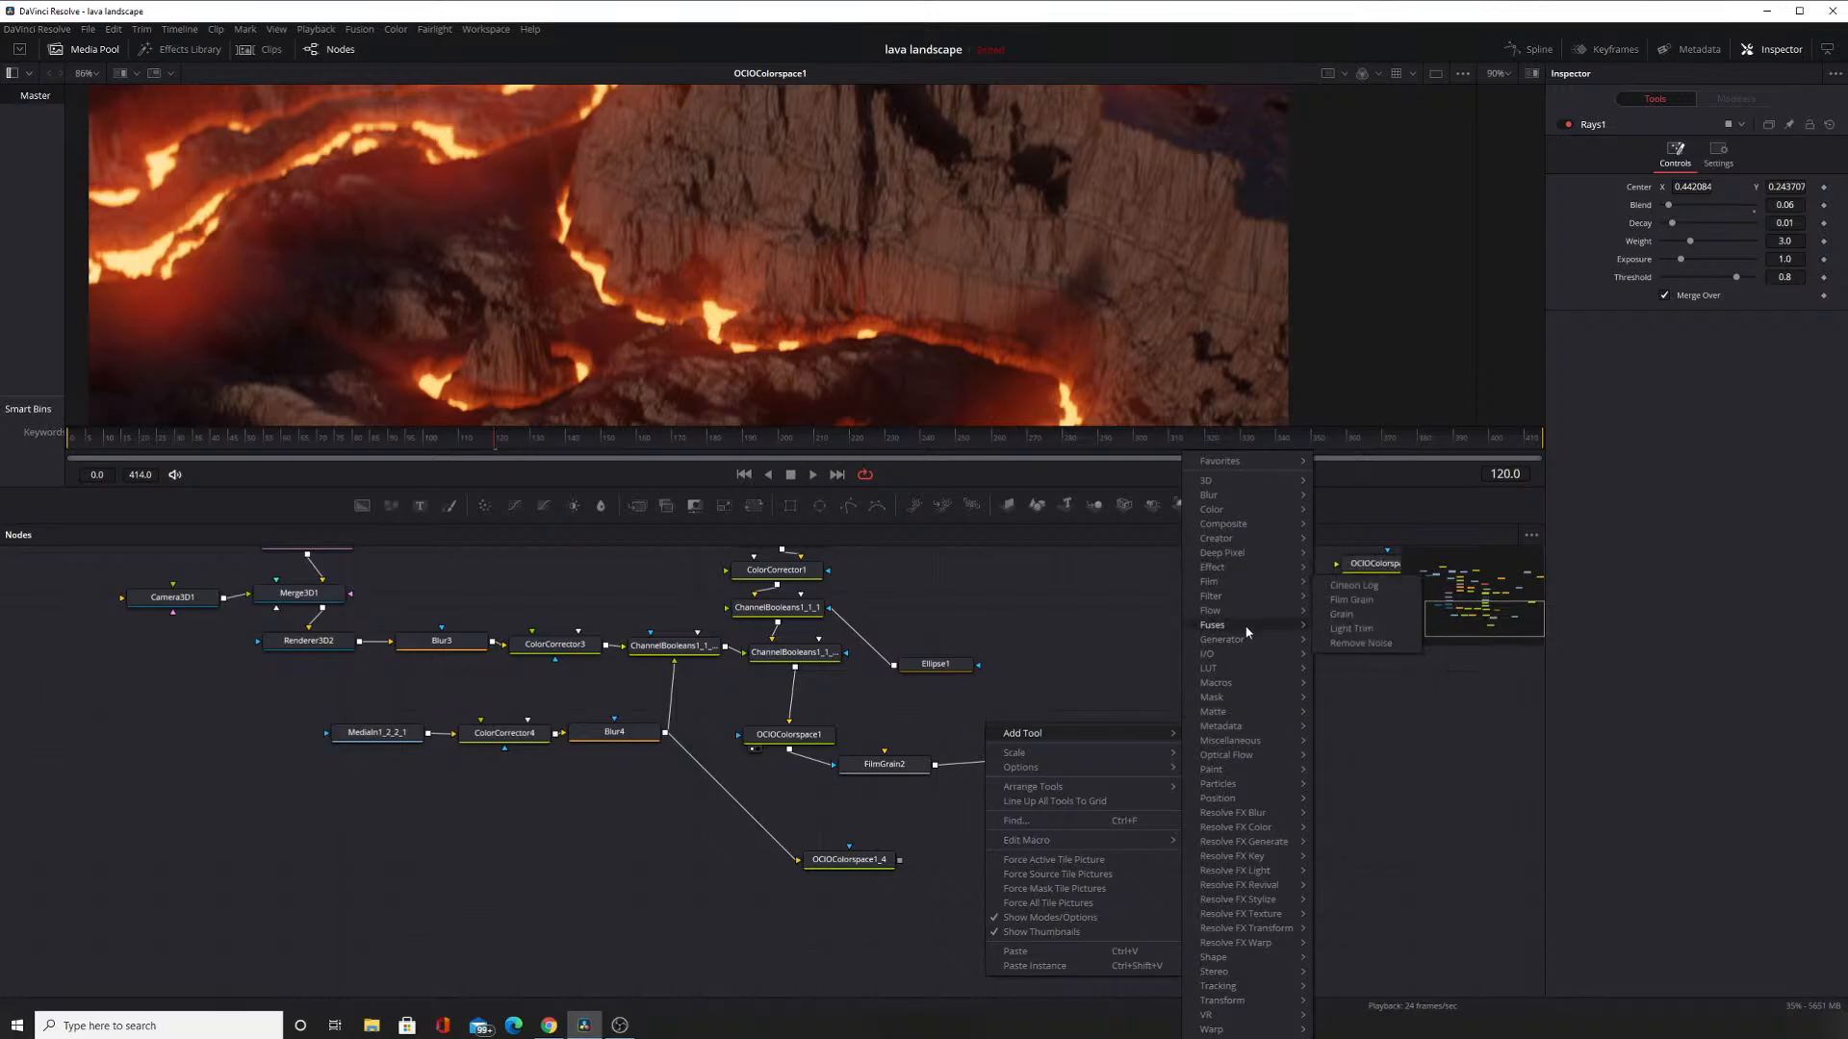
mouse_move(1243, 625)
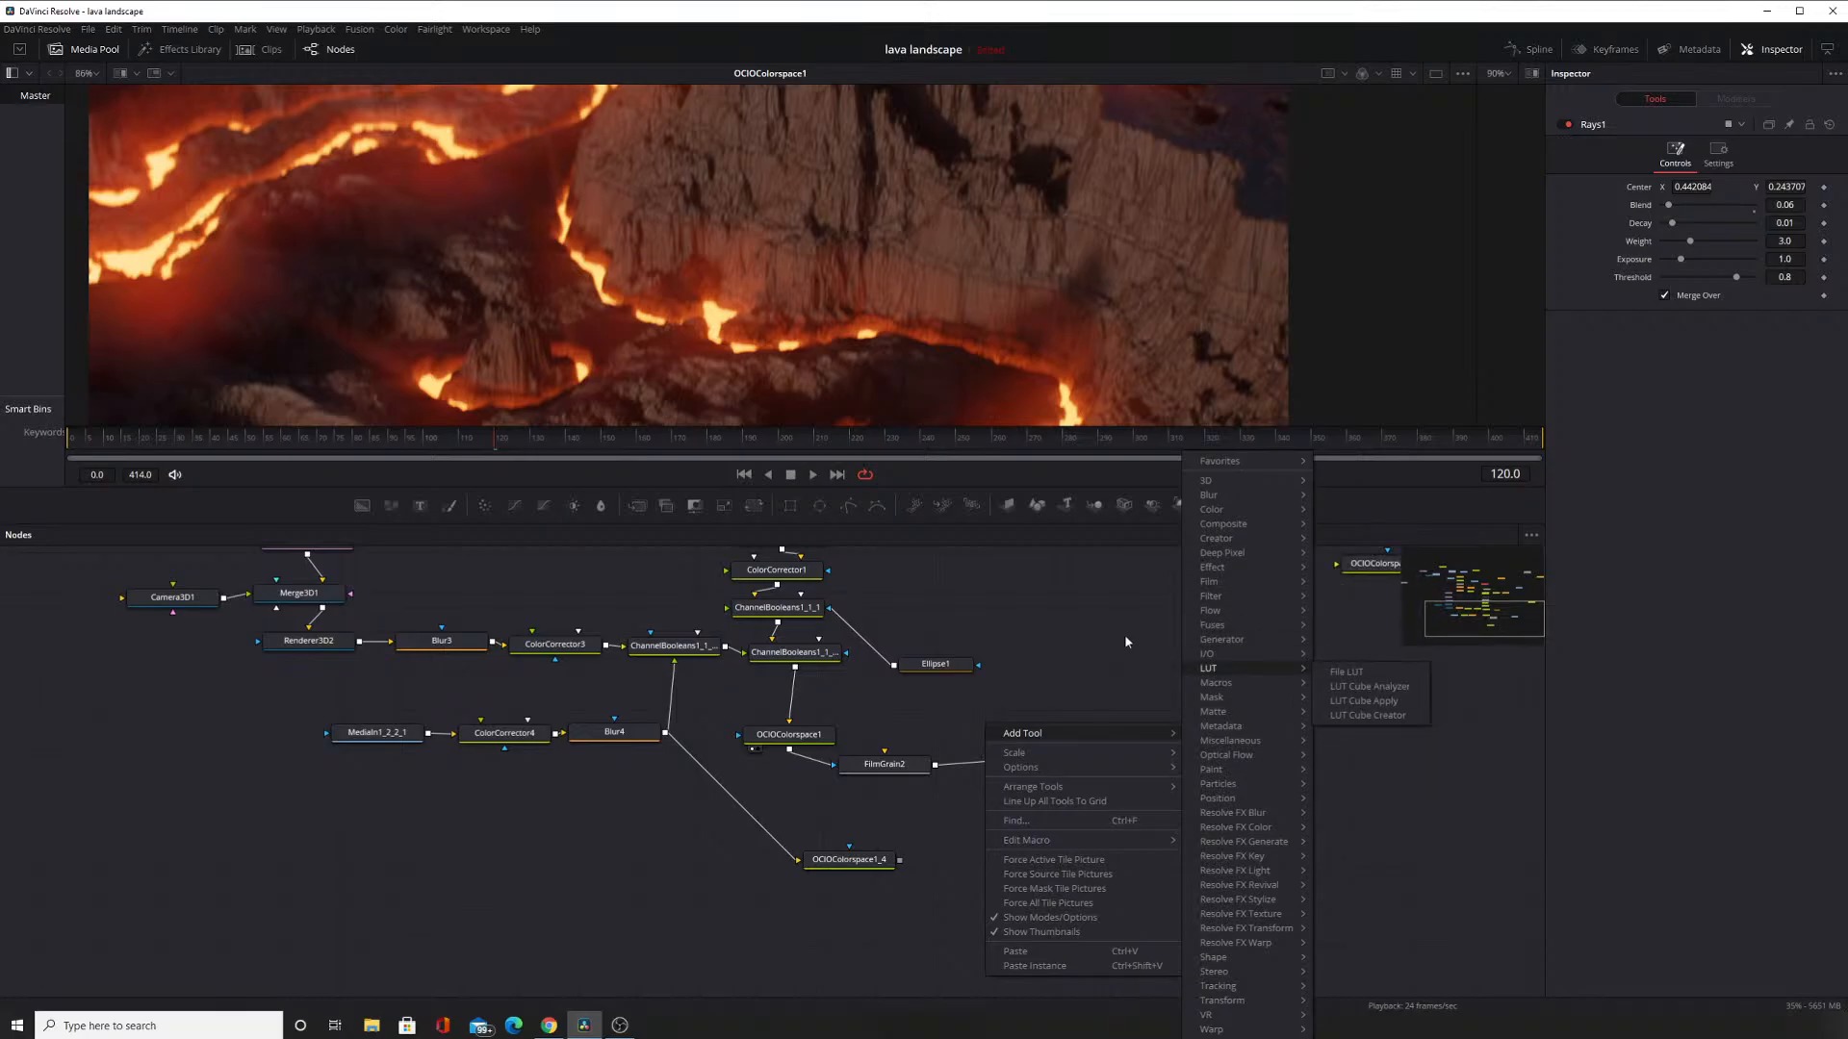
mouse_move(1222, 771)
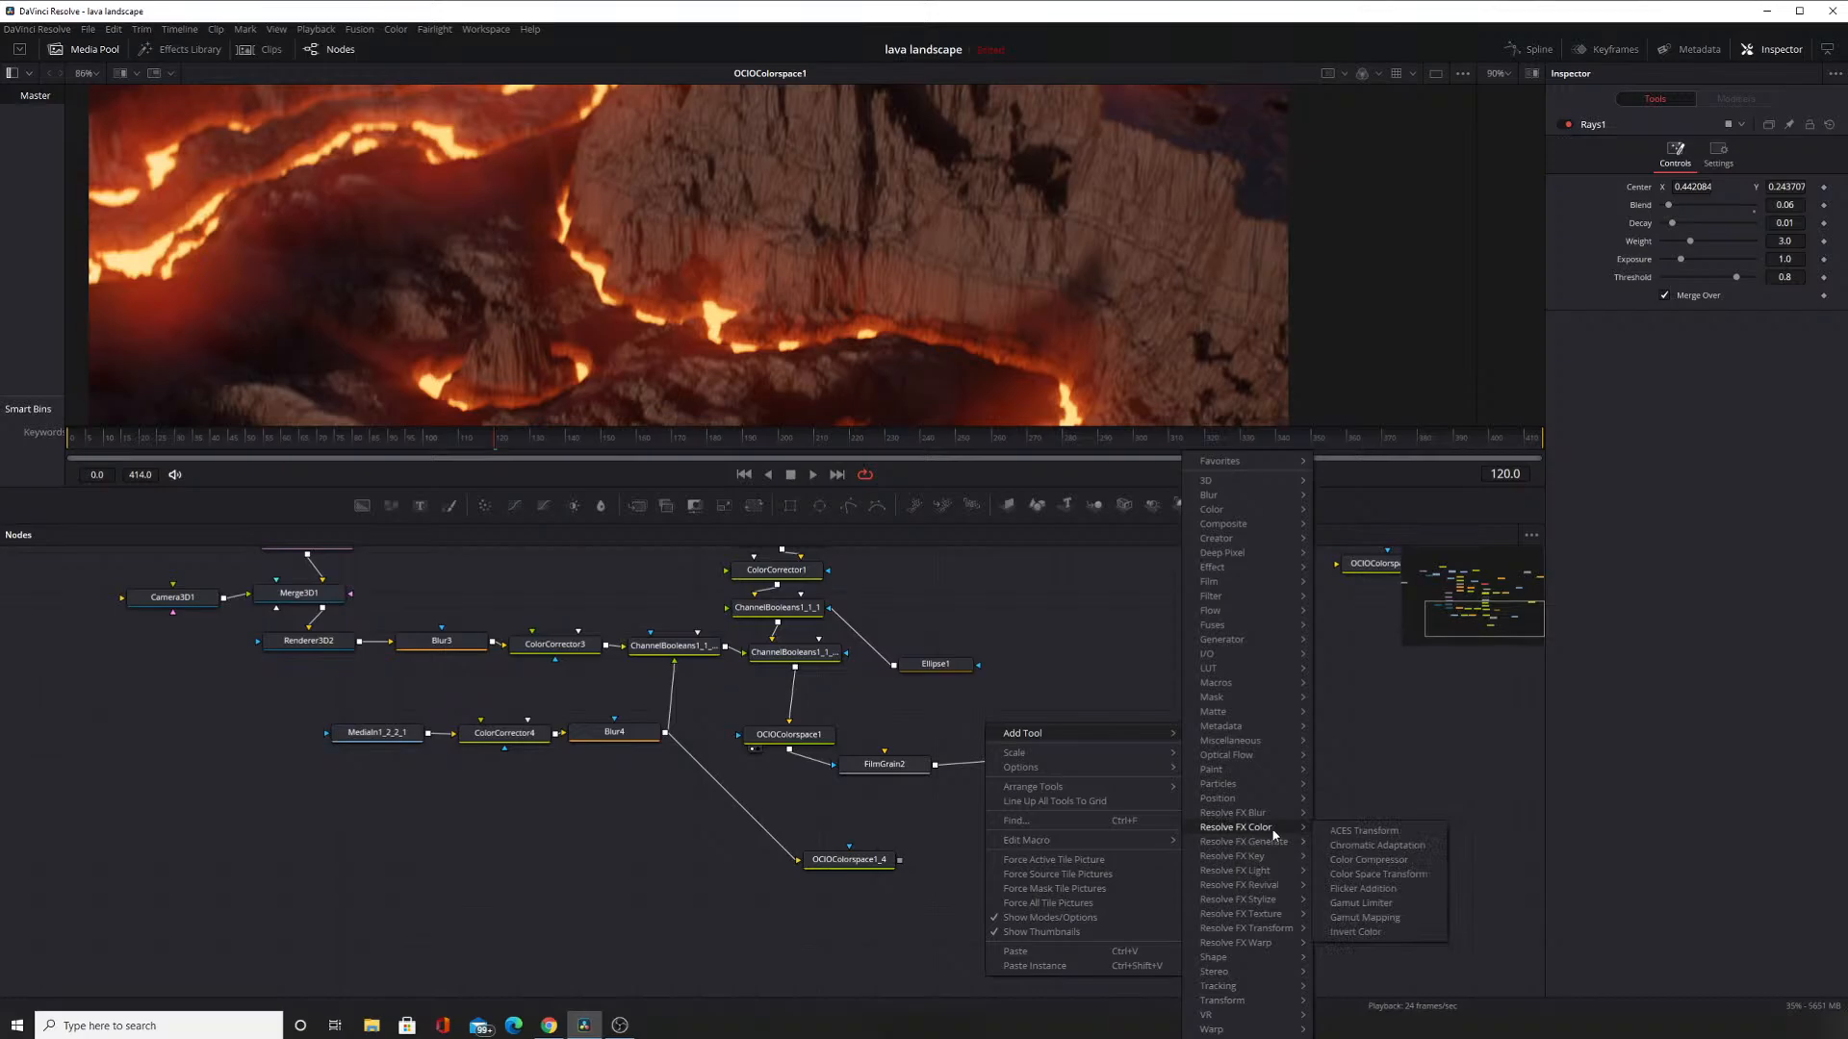
left_click(1391, 852)
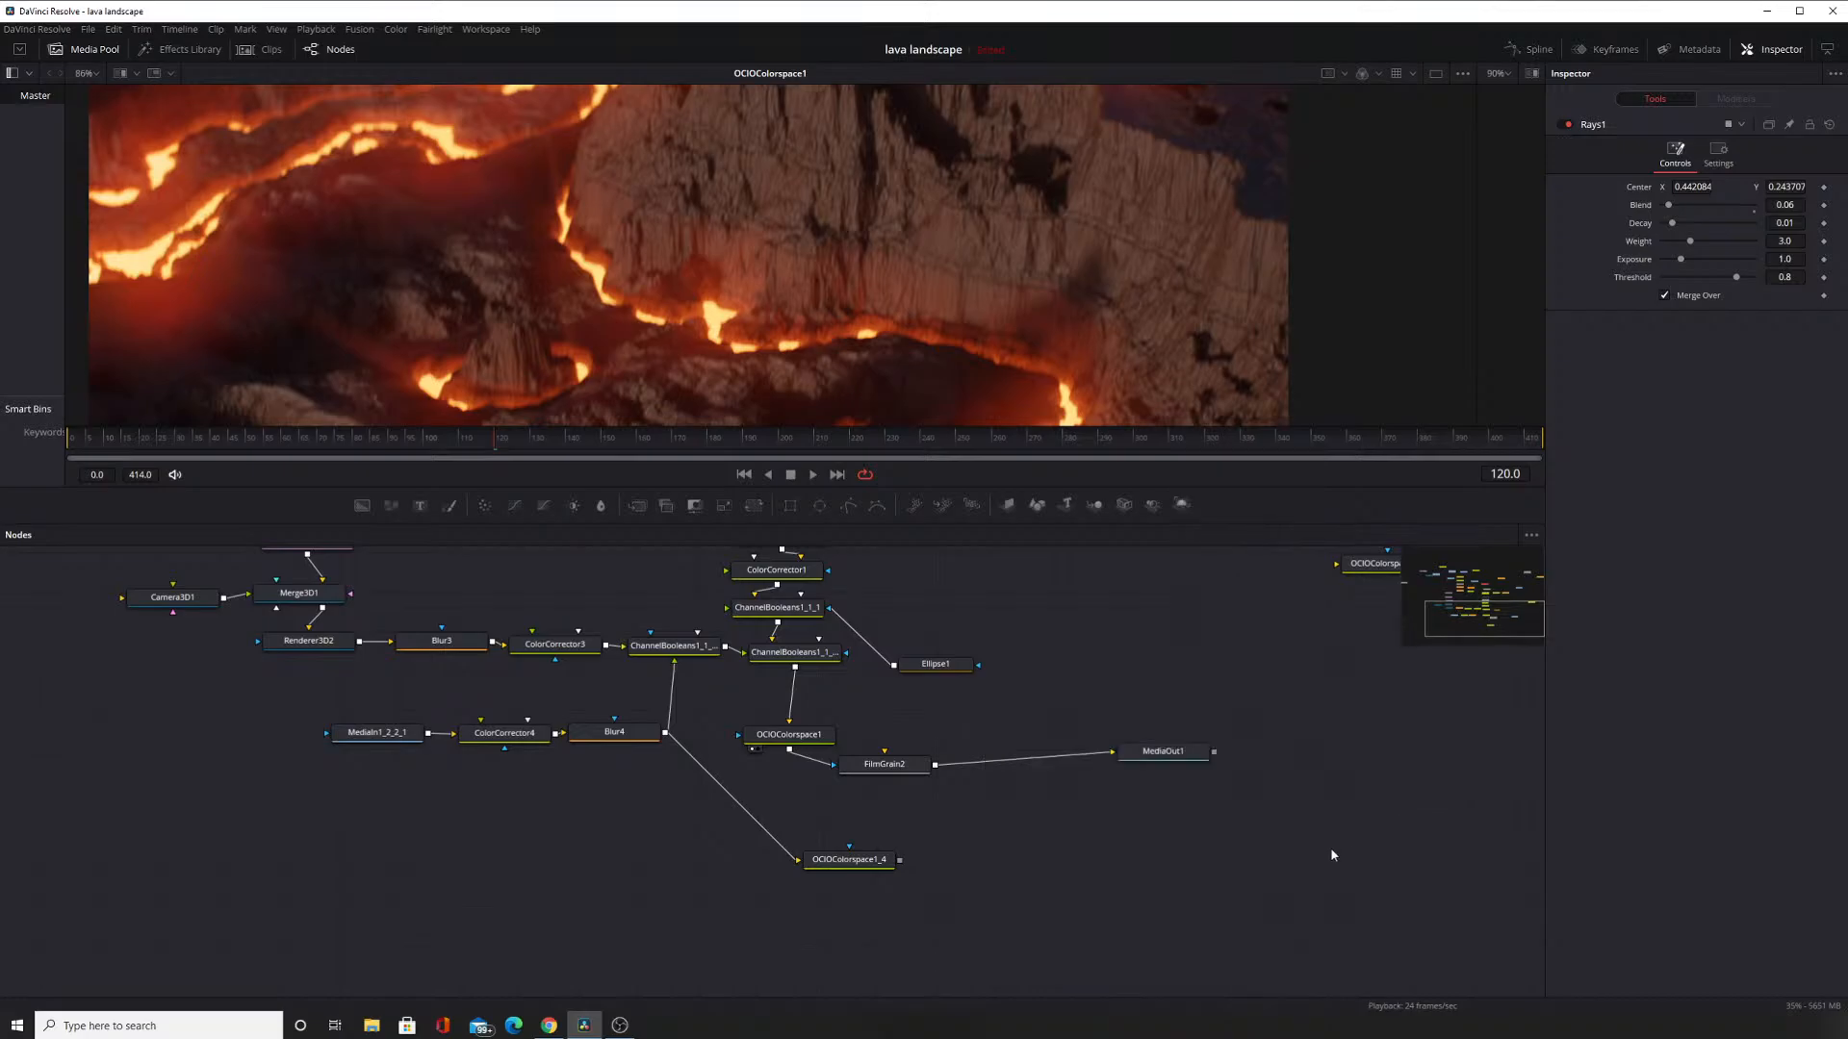
left_click_drag(1006, 729, 901, 718)
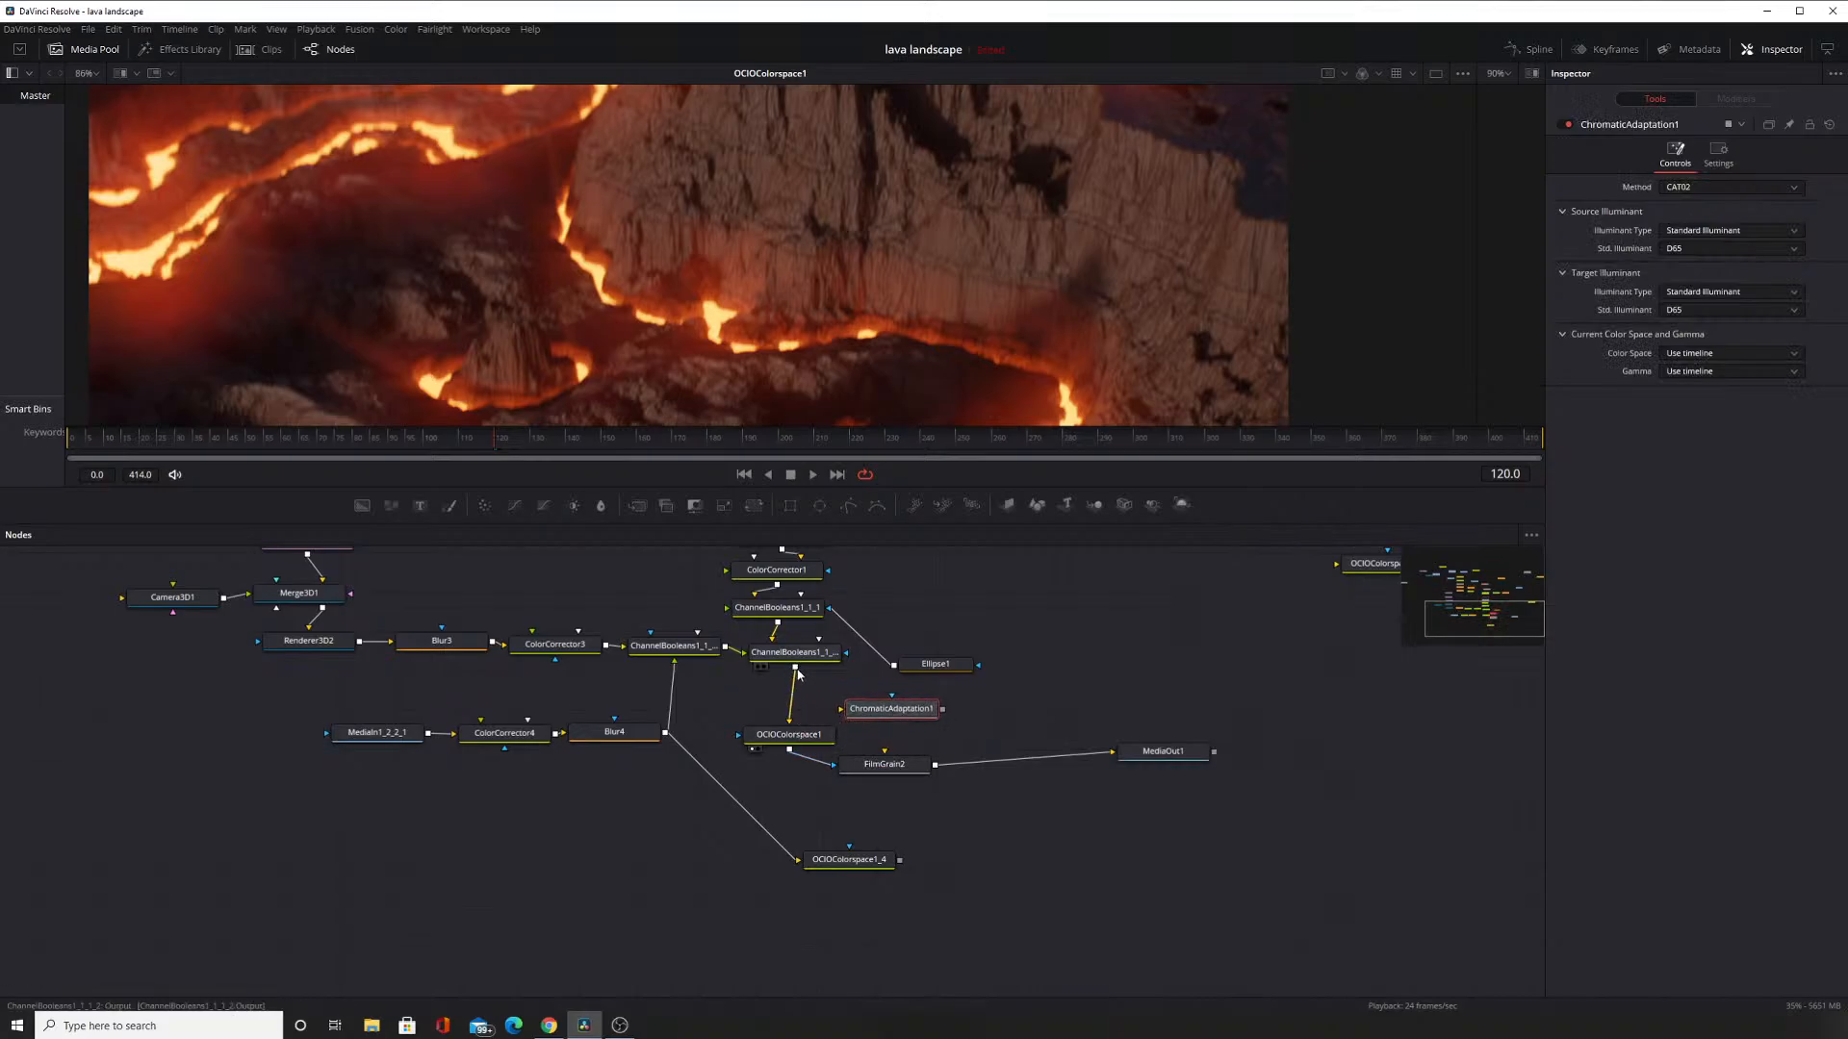
left_click_drag(789, 750, 842, 710)
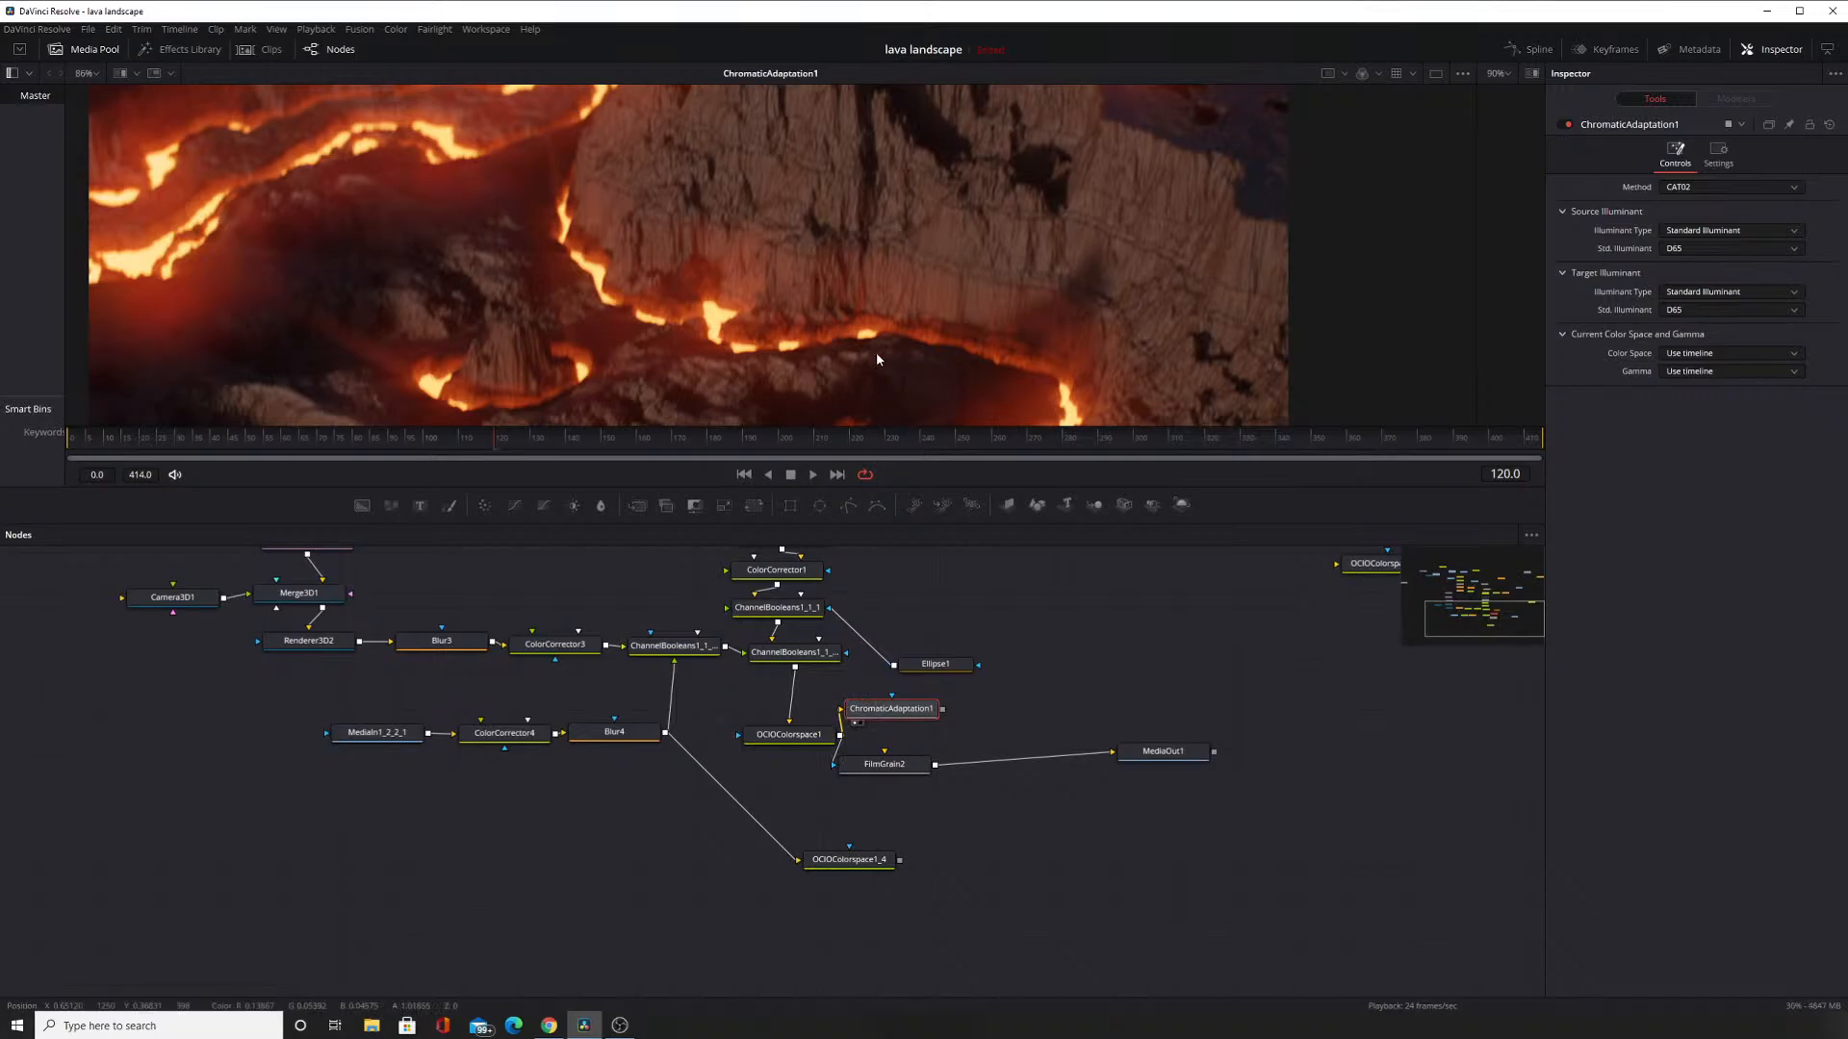
Examine the Chromatic Adaptation node's image and settings with an enlarged viewer, and delete the node.
left_click_drag(884, 425, 887, 653)
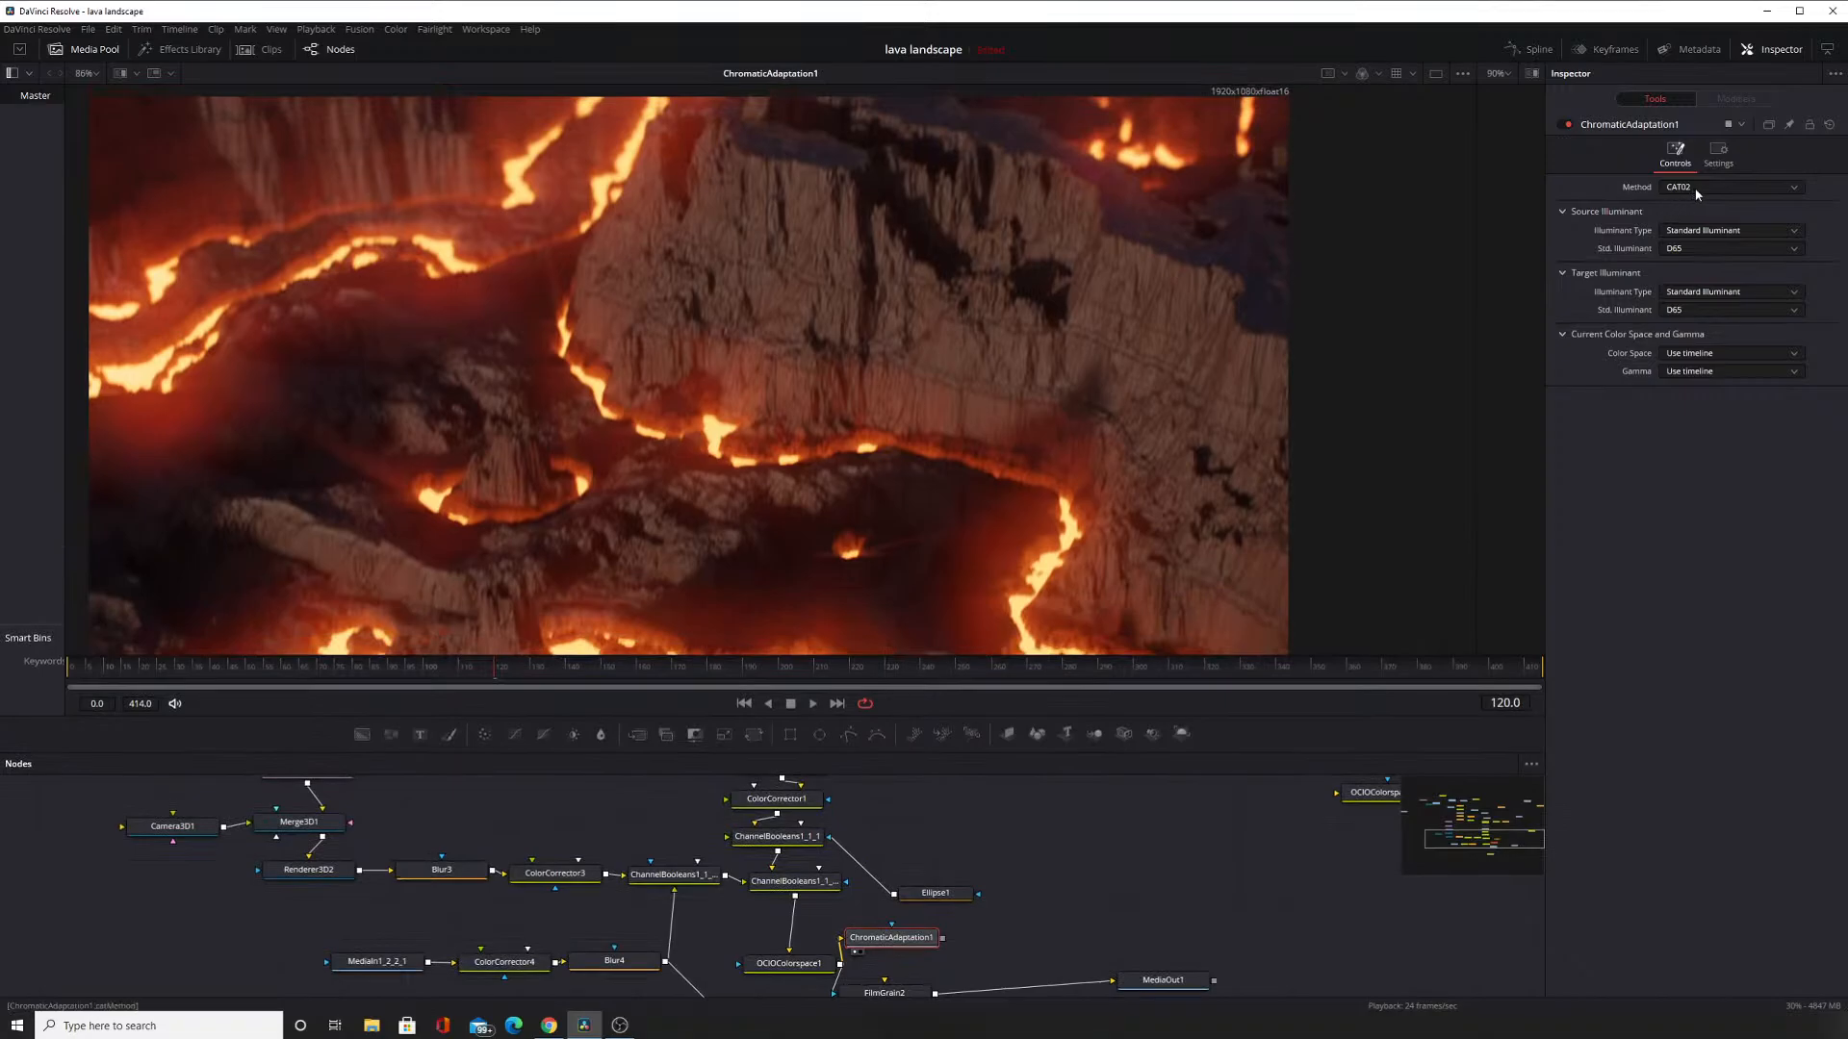
left_click(1718, 152)
left_click(1675, 152)
scroll(983, 922, "down", 3)
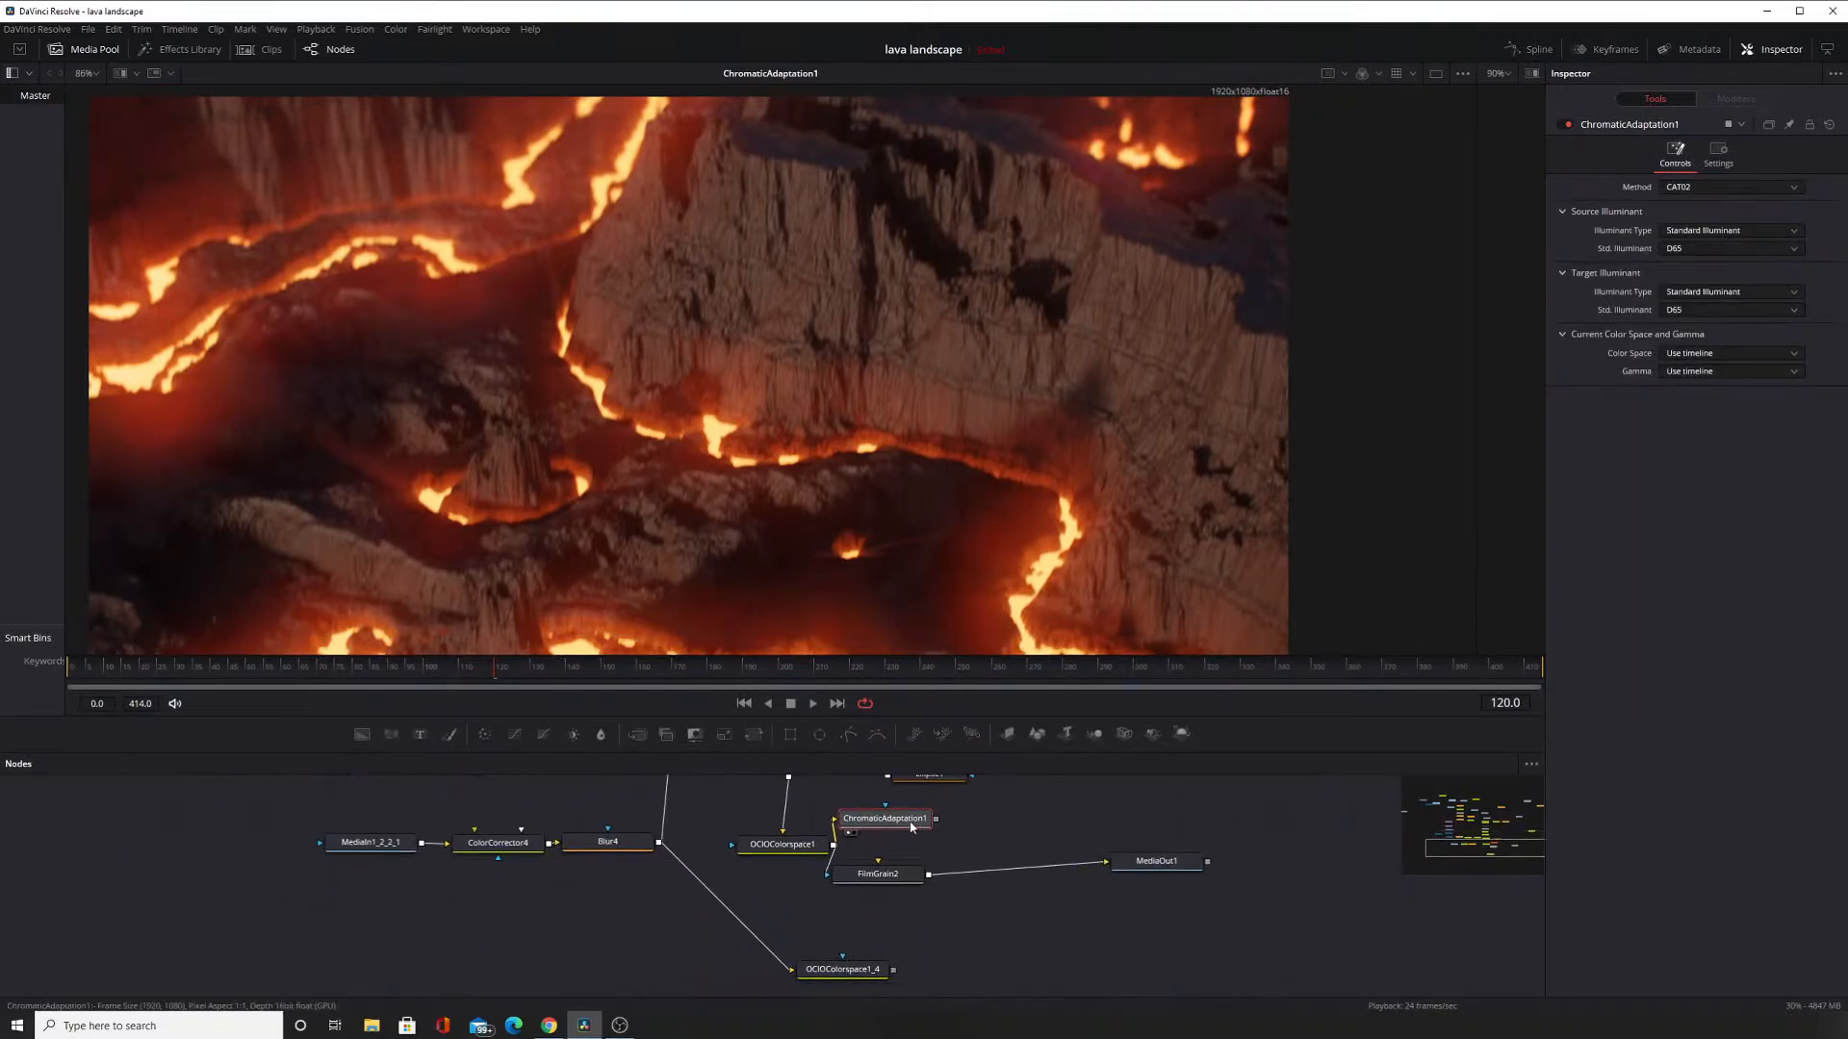
key("Delete")
Try adding a Film Damage node from the Resolve FX Texture tools, feed it from OCIOColorspace1 and view its output.
right_click(899, 812)
mouse_move(962, 604)
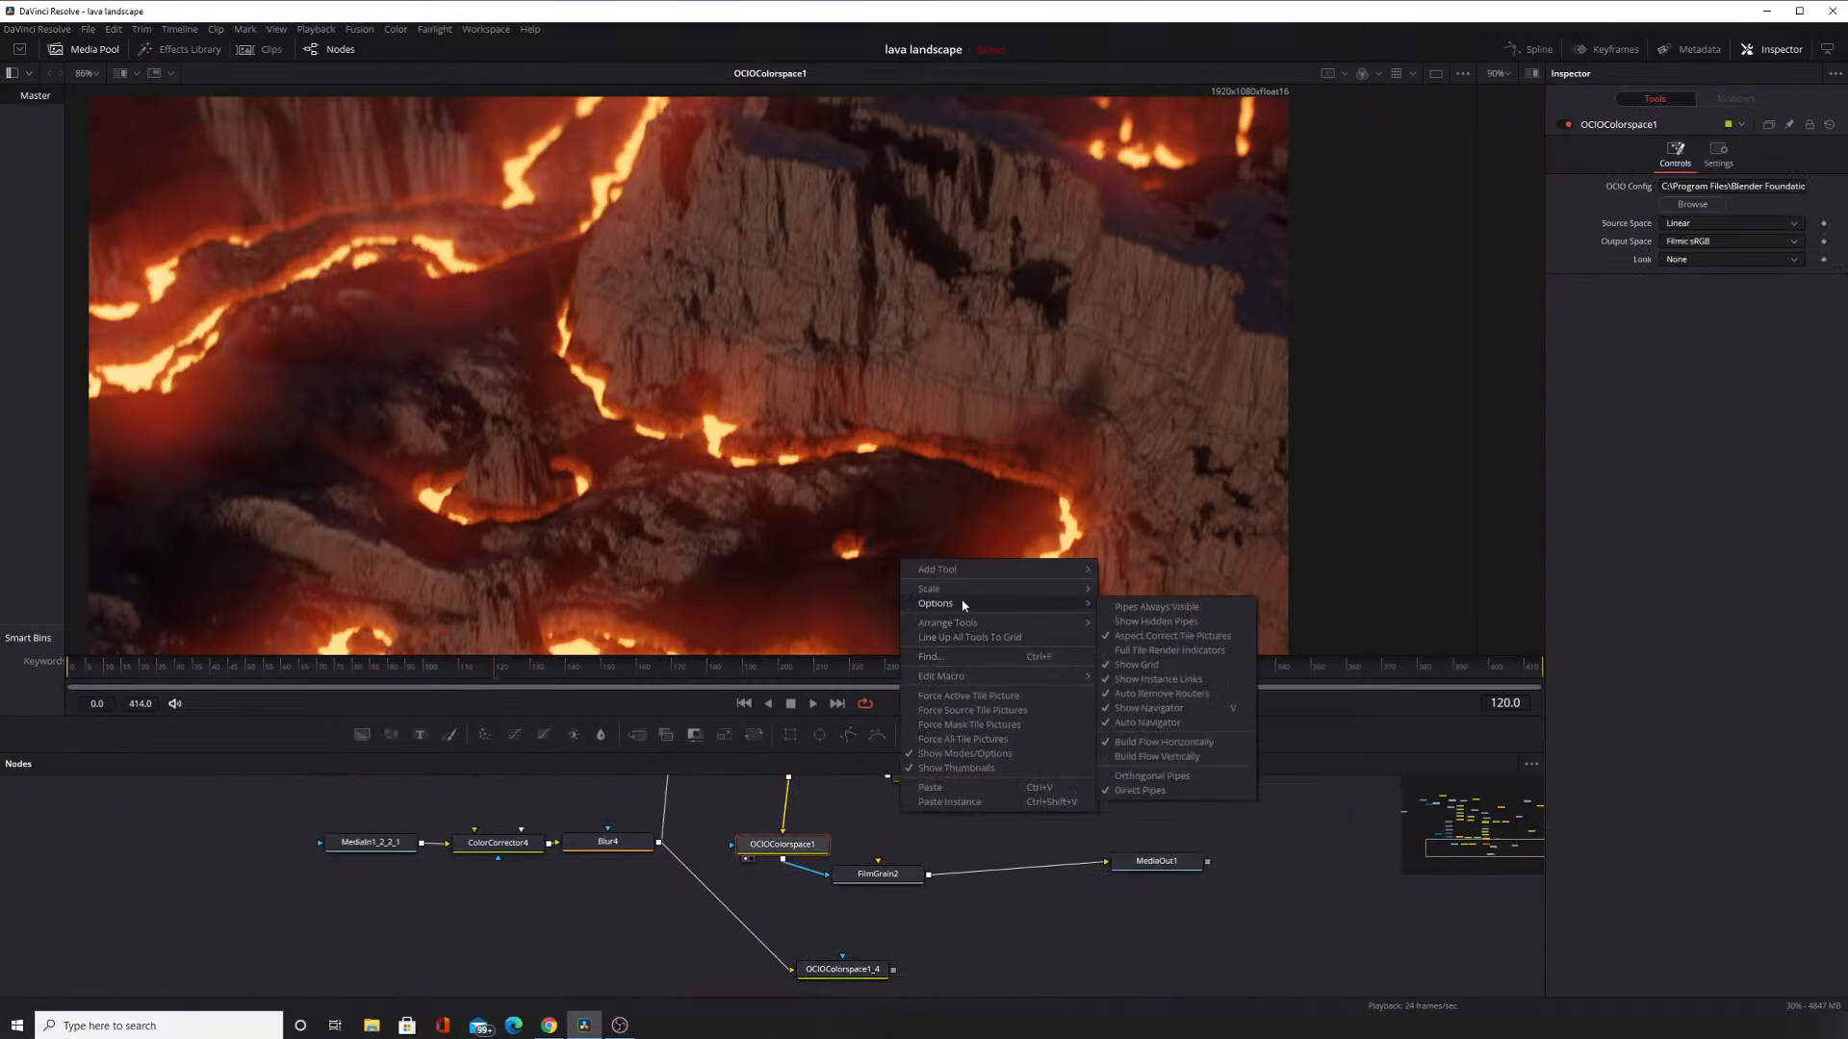
mouse_move(972, 569)
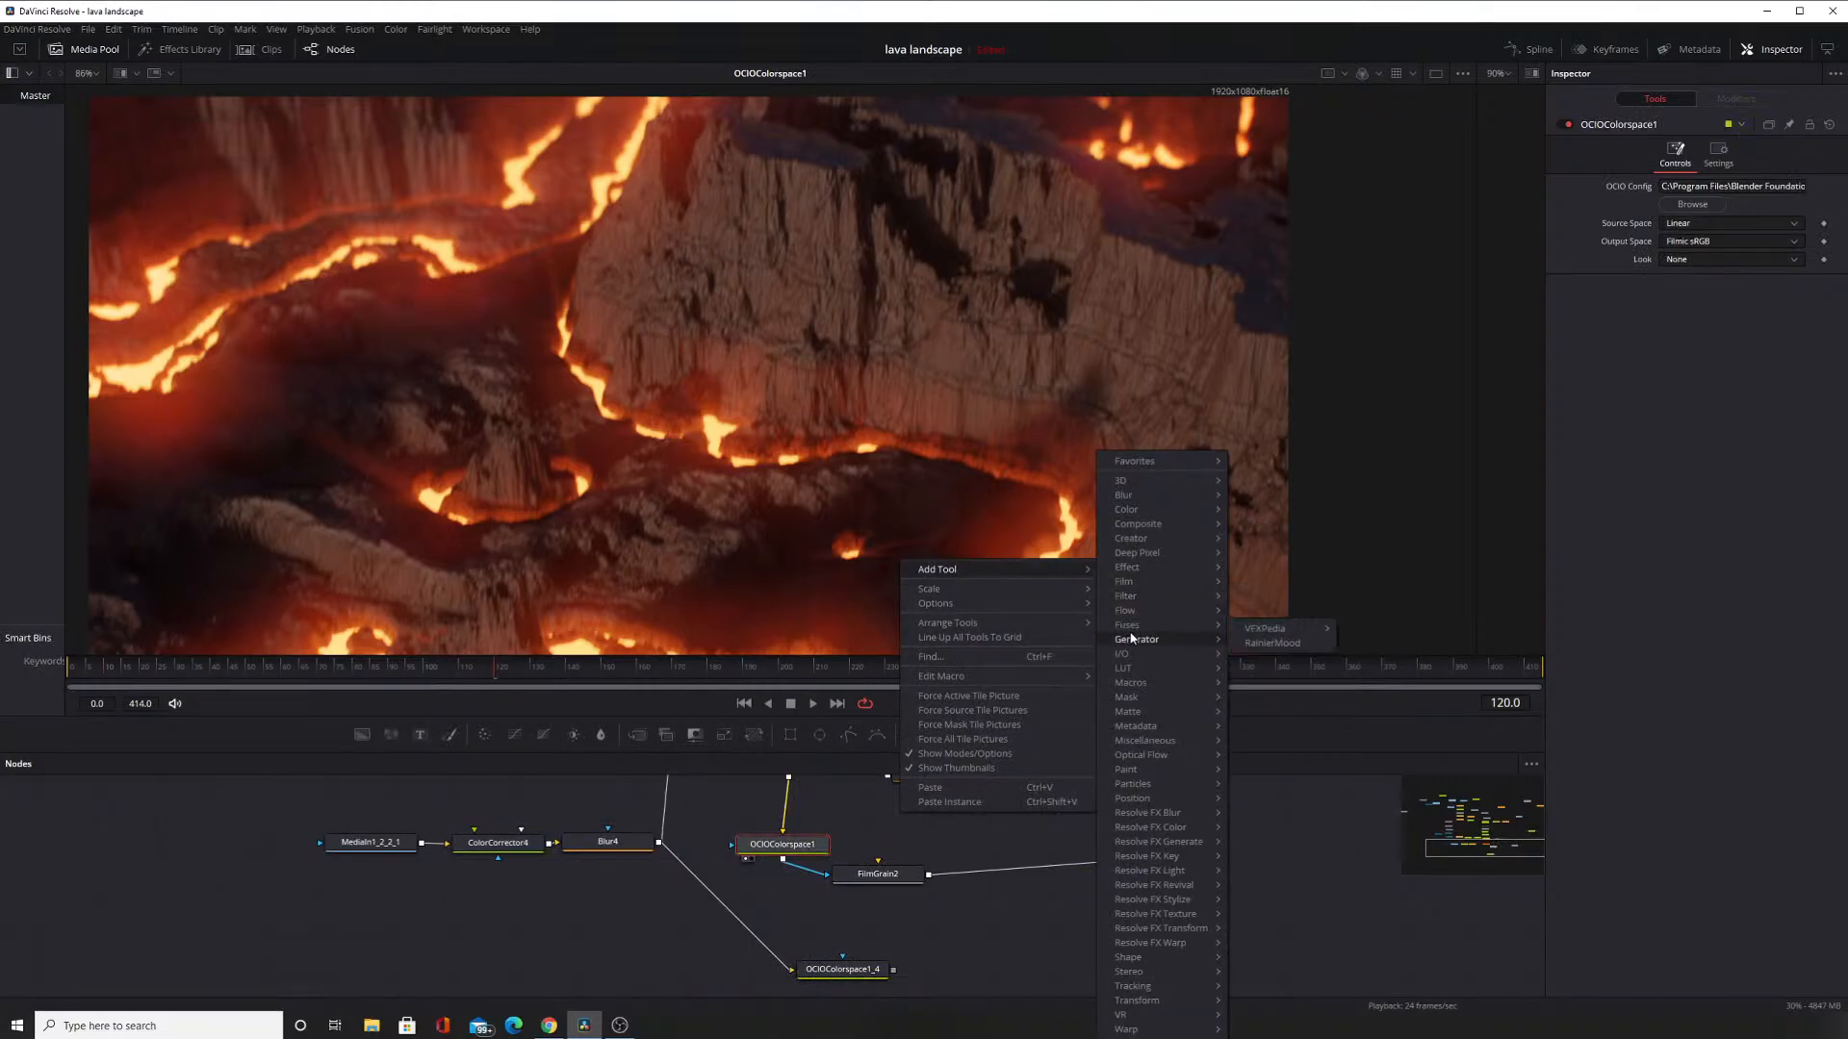
mouse_move(1304, 629)
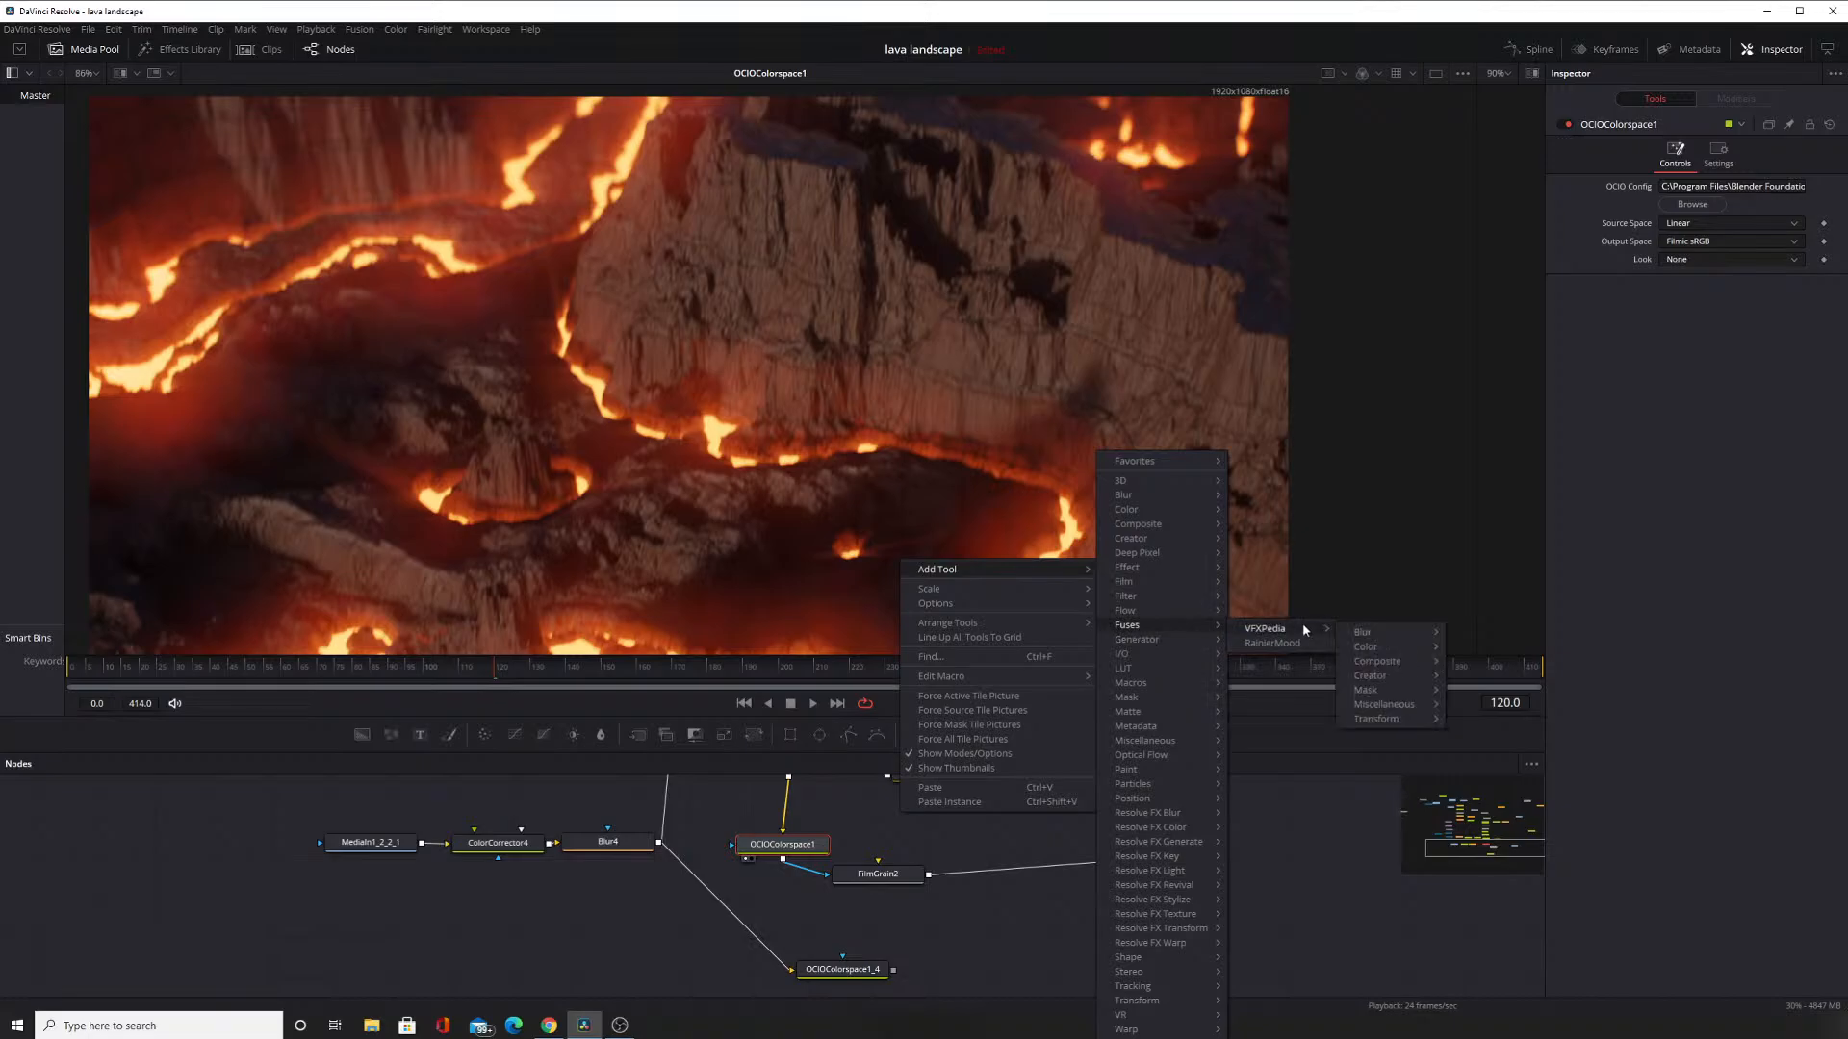
mouse_move(1198, 647)
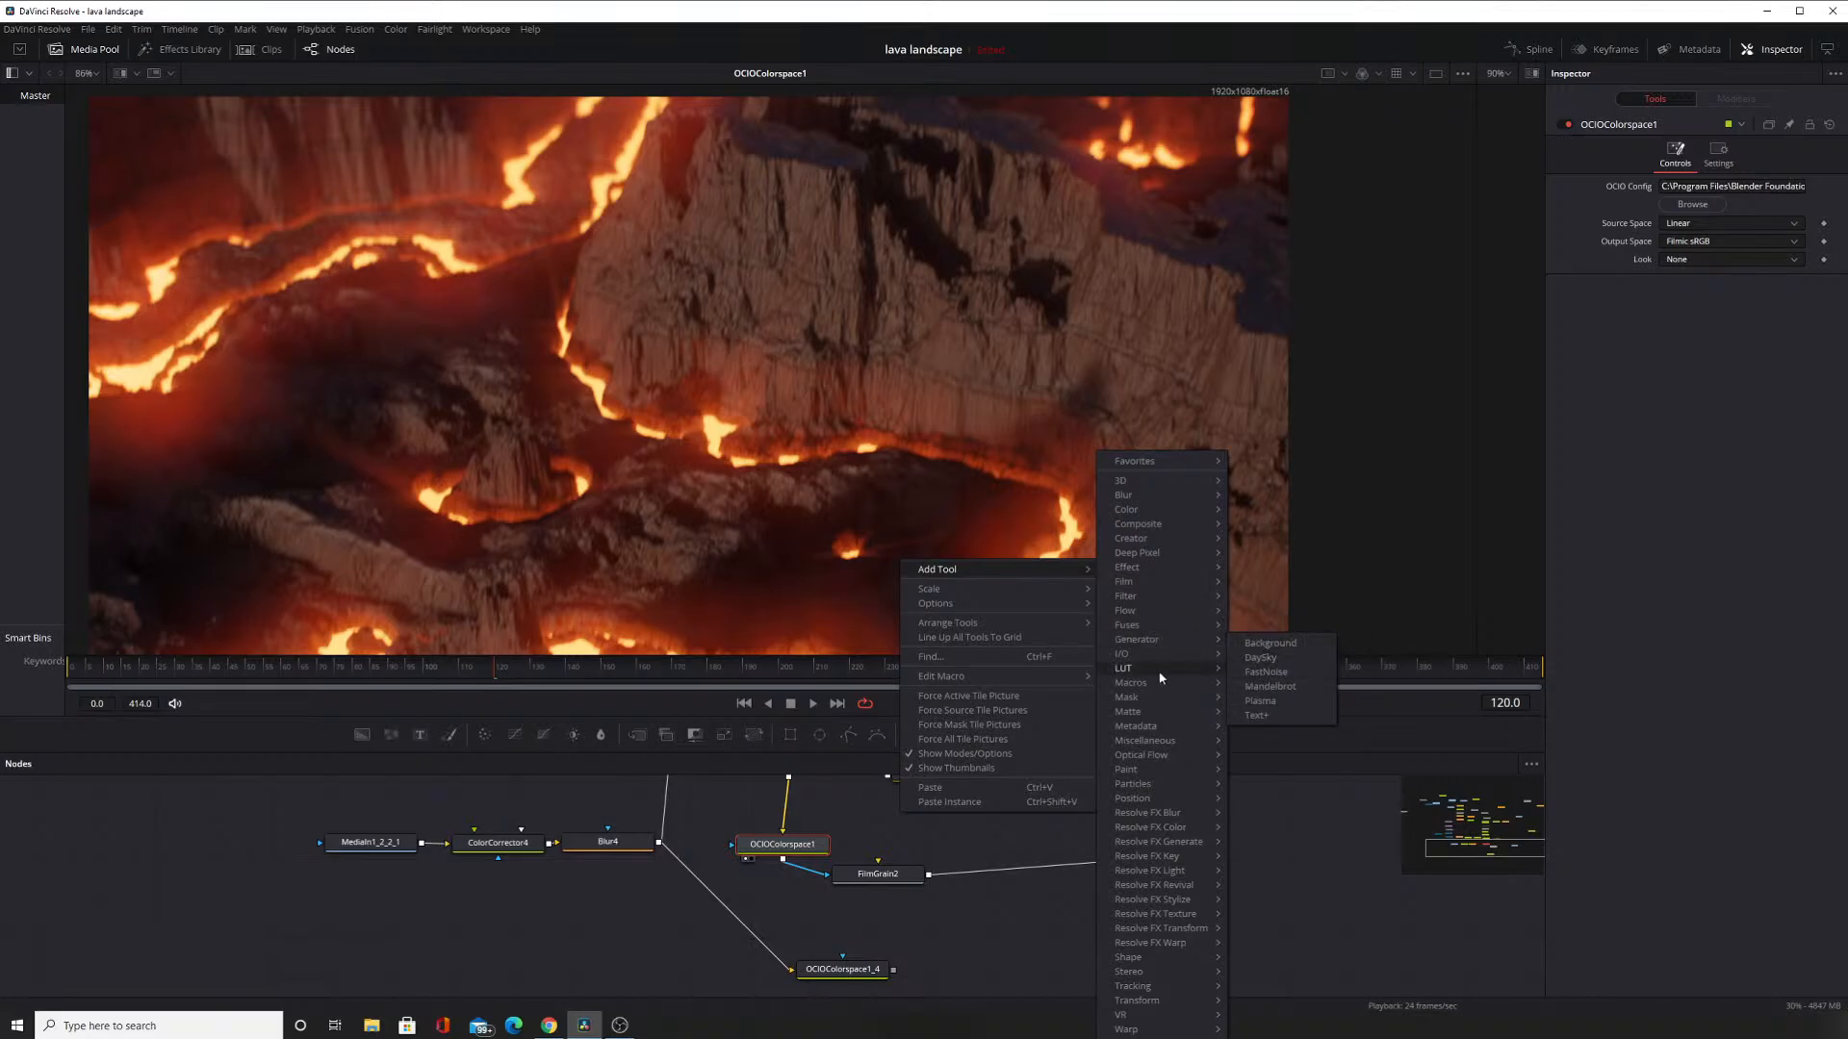
mouse_move(1155, 685)
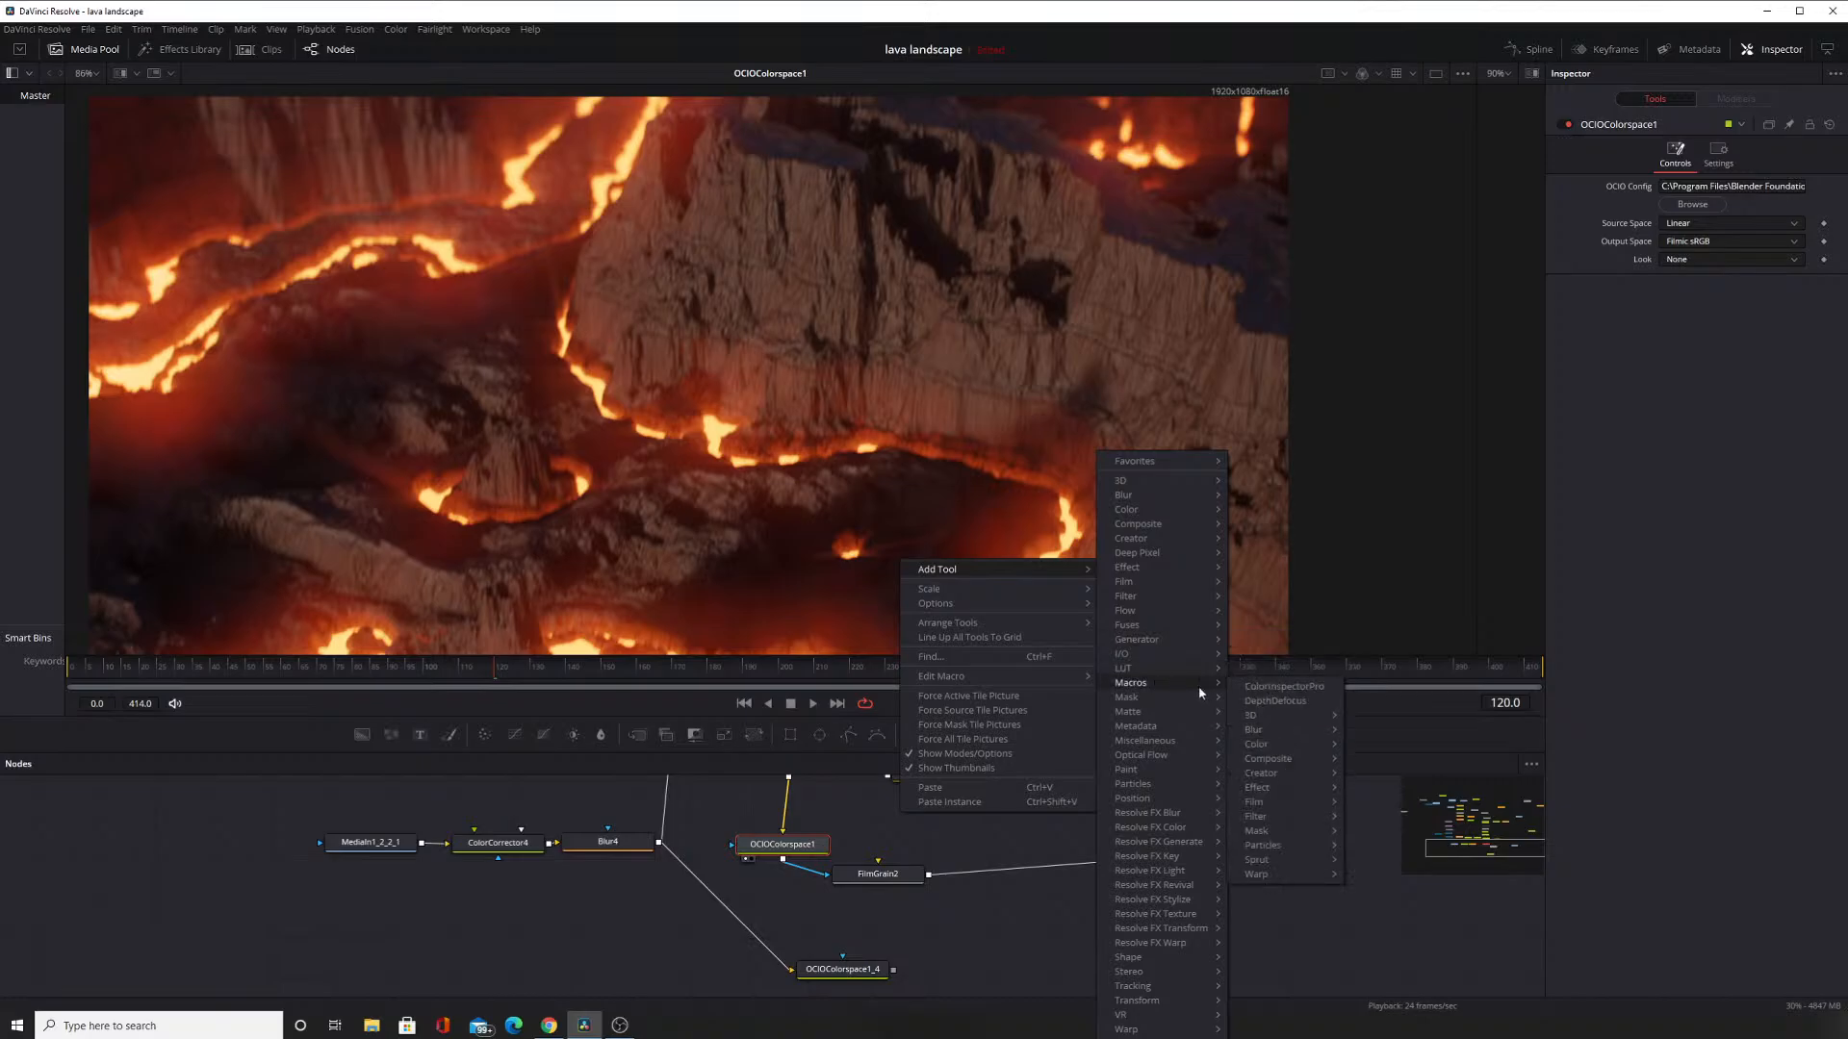
mouse_move(1250, 716)
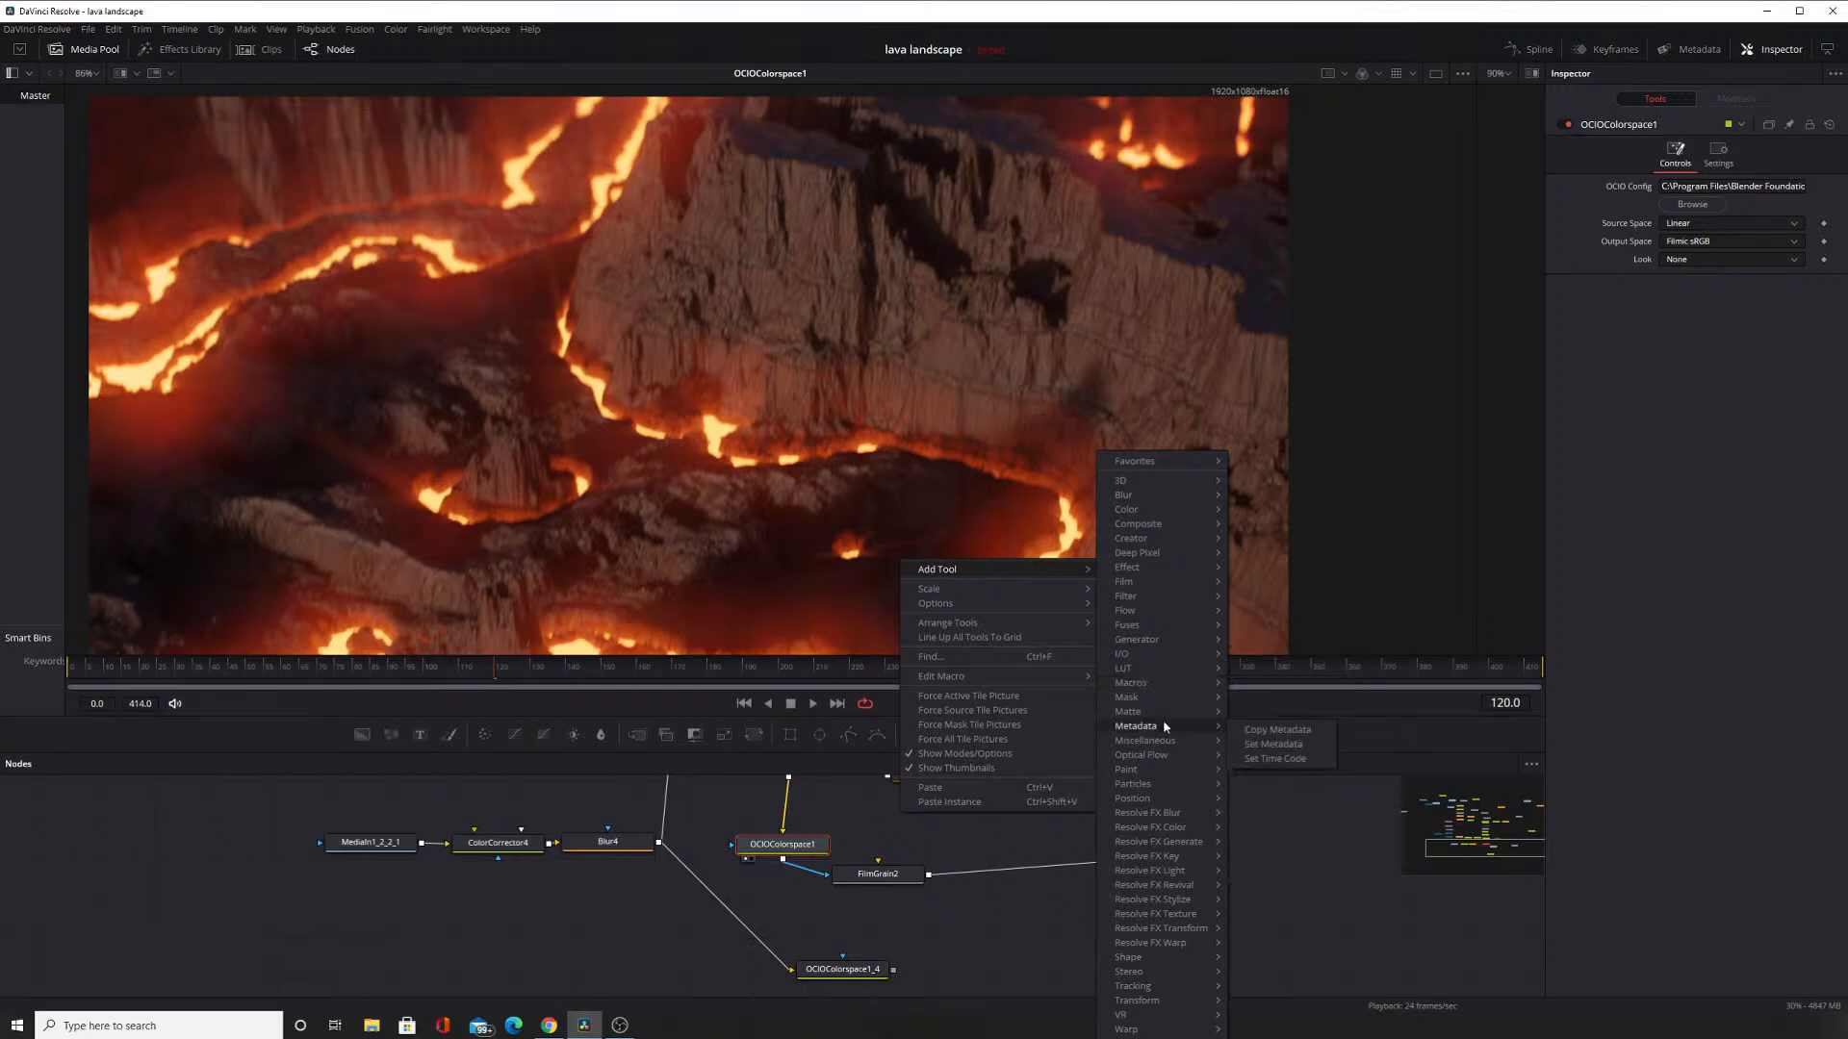
mouse_move(1166, 742)
mouse_move(1165, 758)
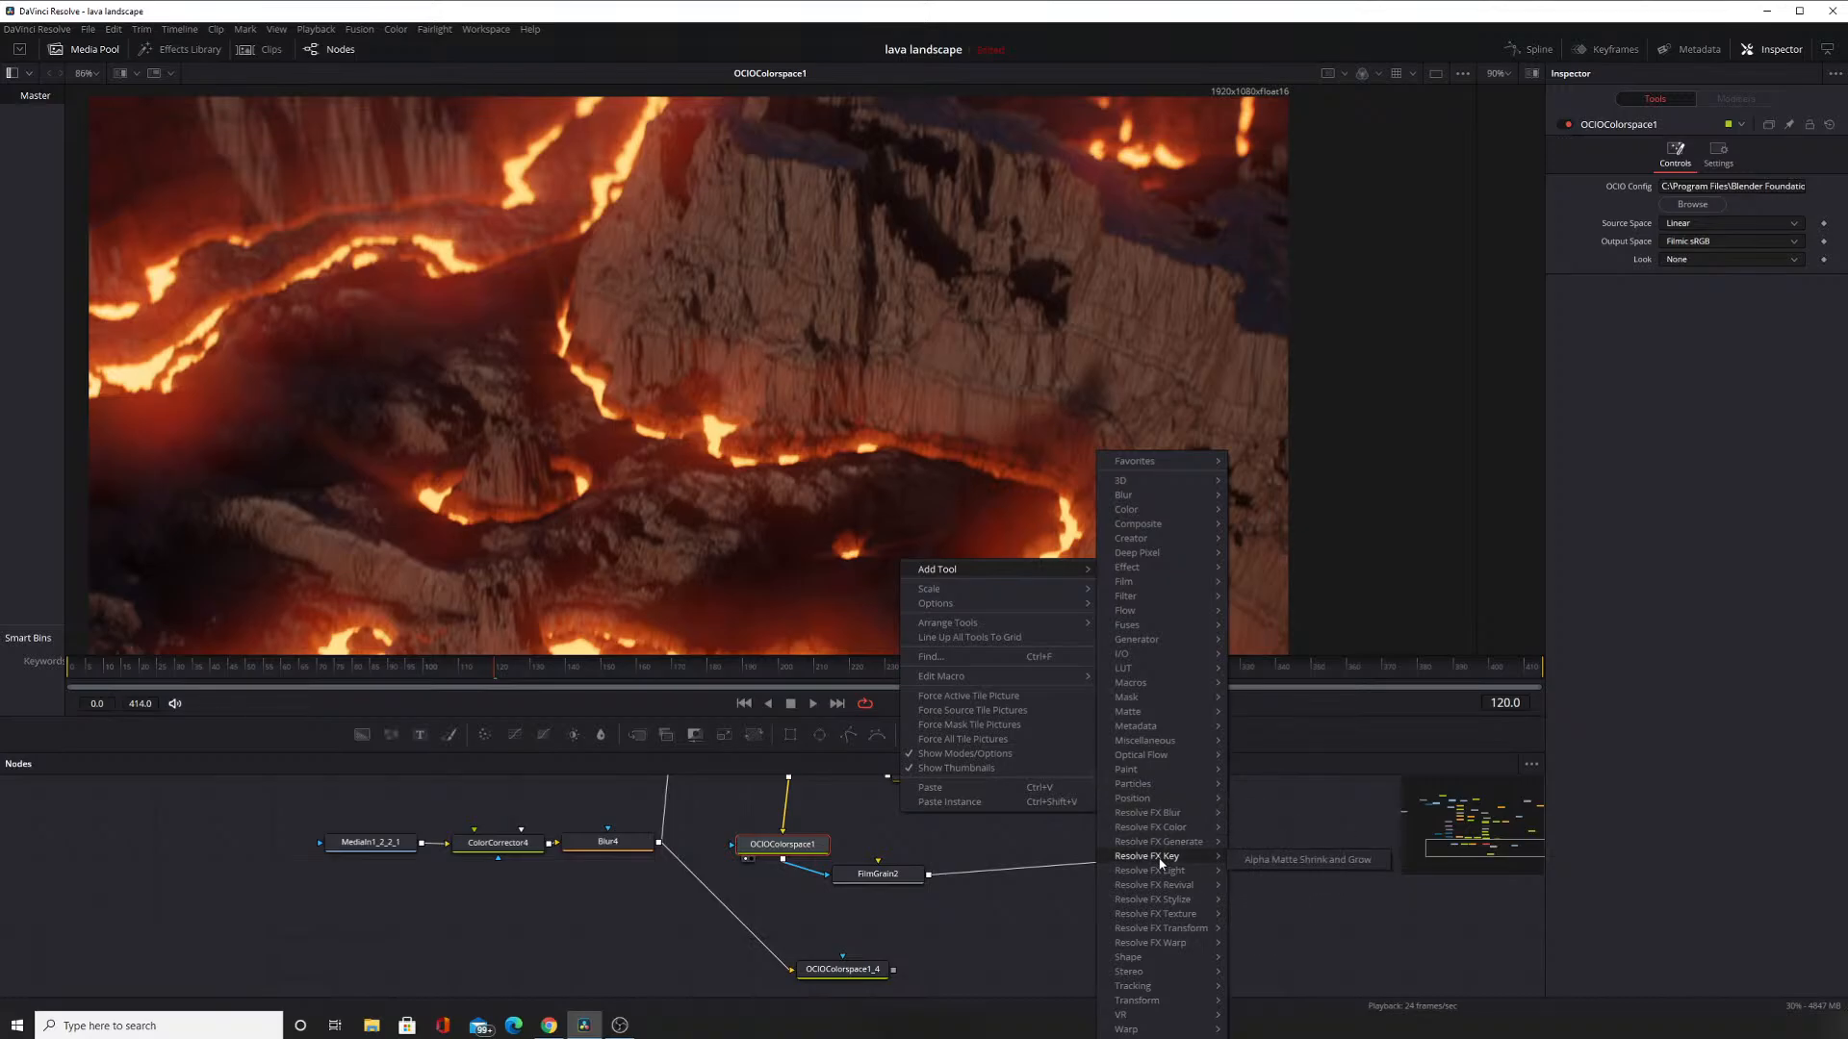
mouse_move(1161, 900)
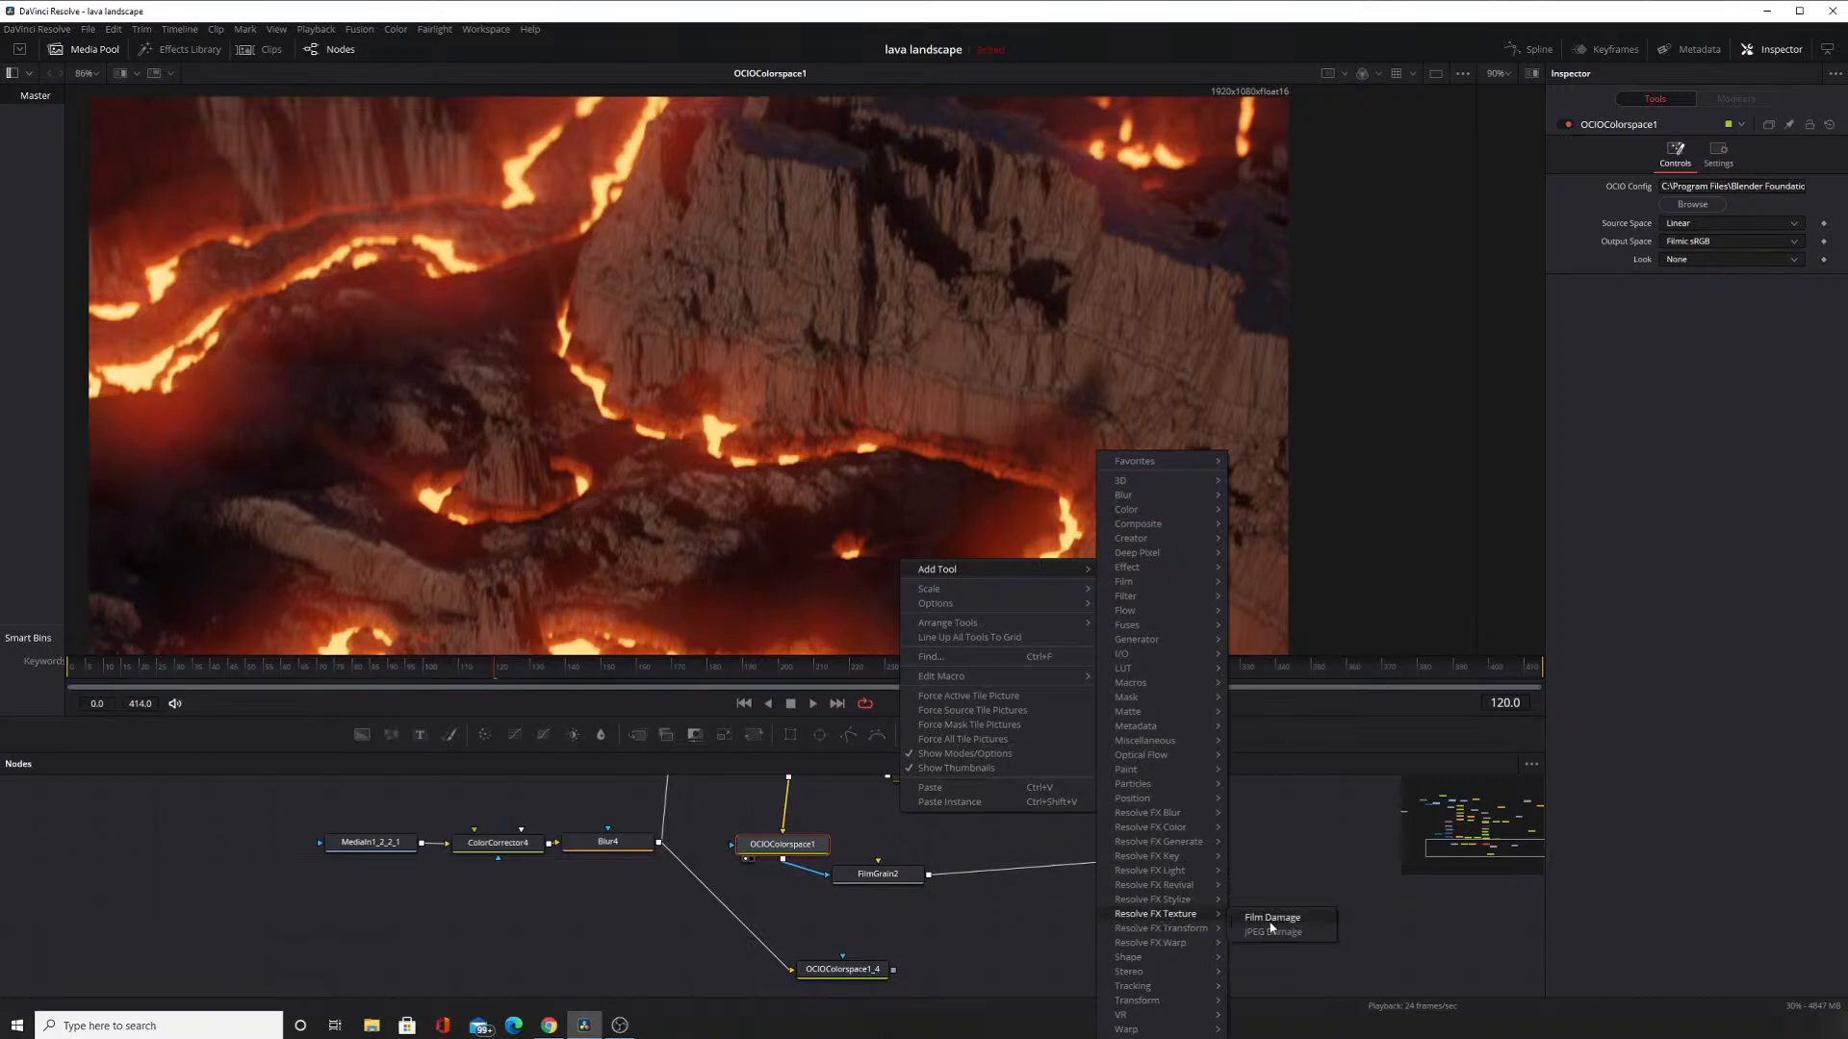
left_click(1270, 919)
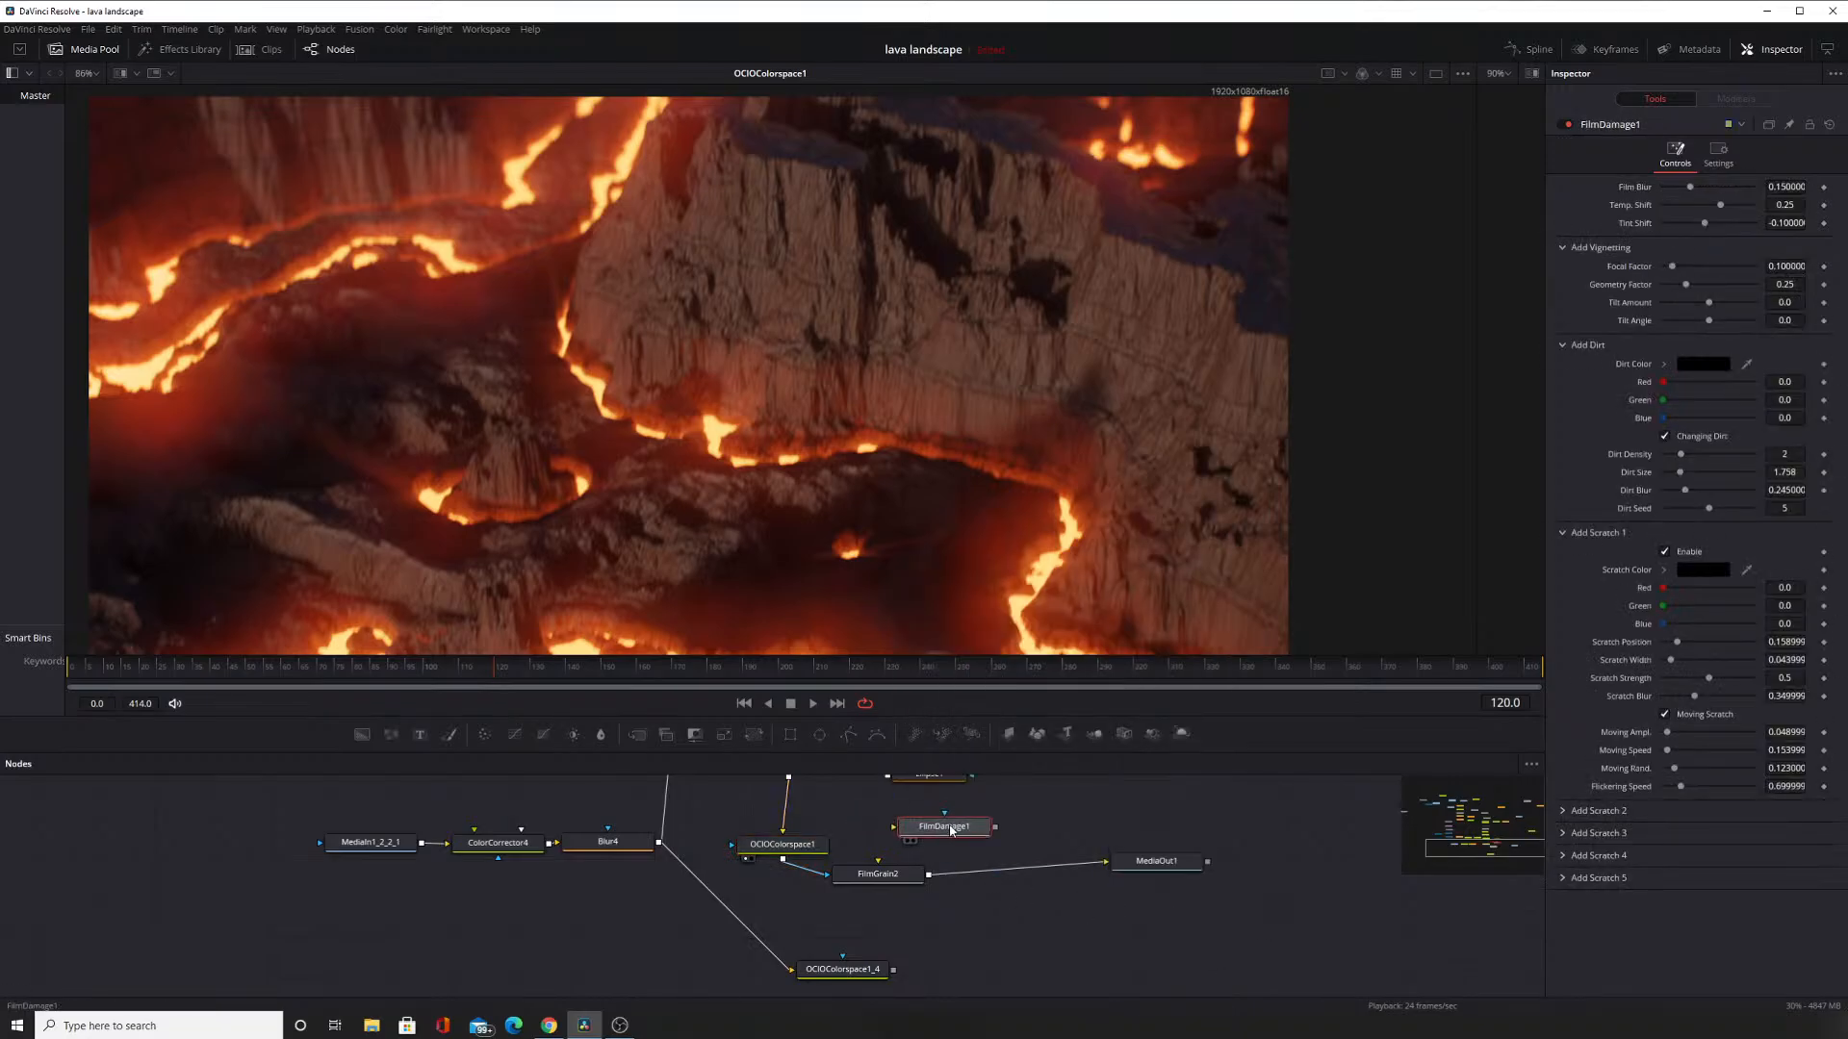
left_click_drag(804, 869, 916, 830)
left_click(908, 841)
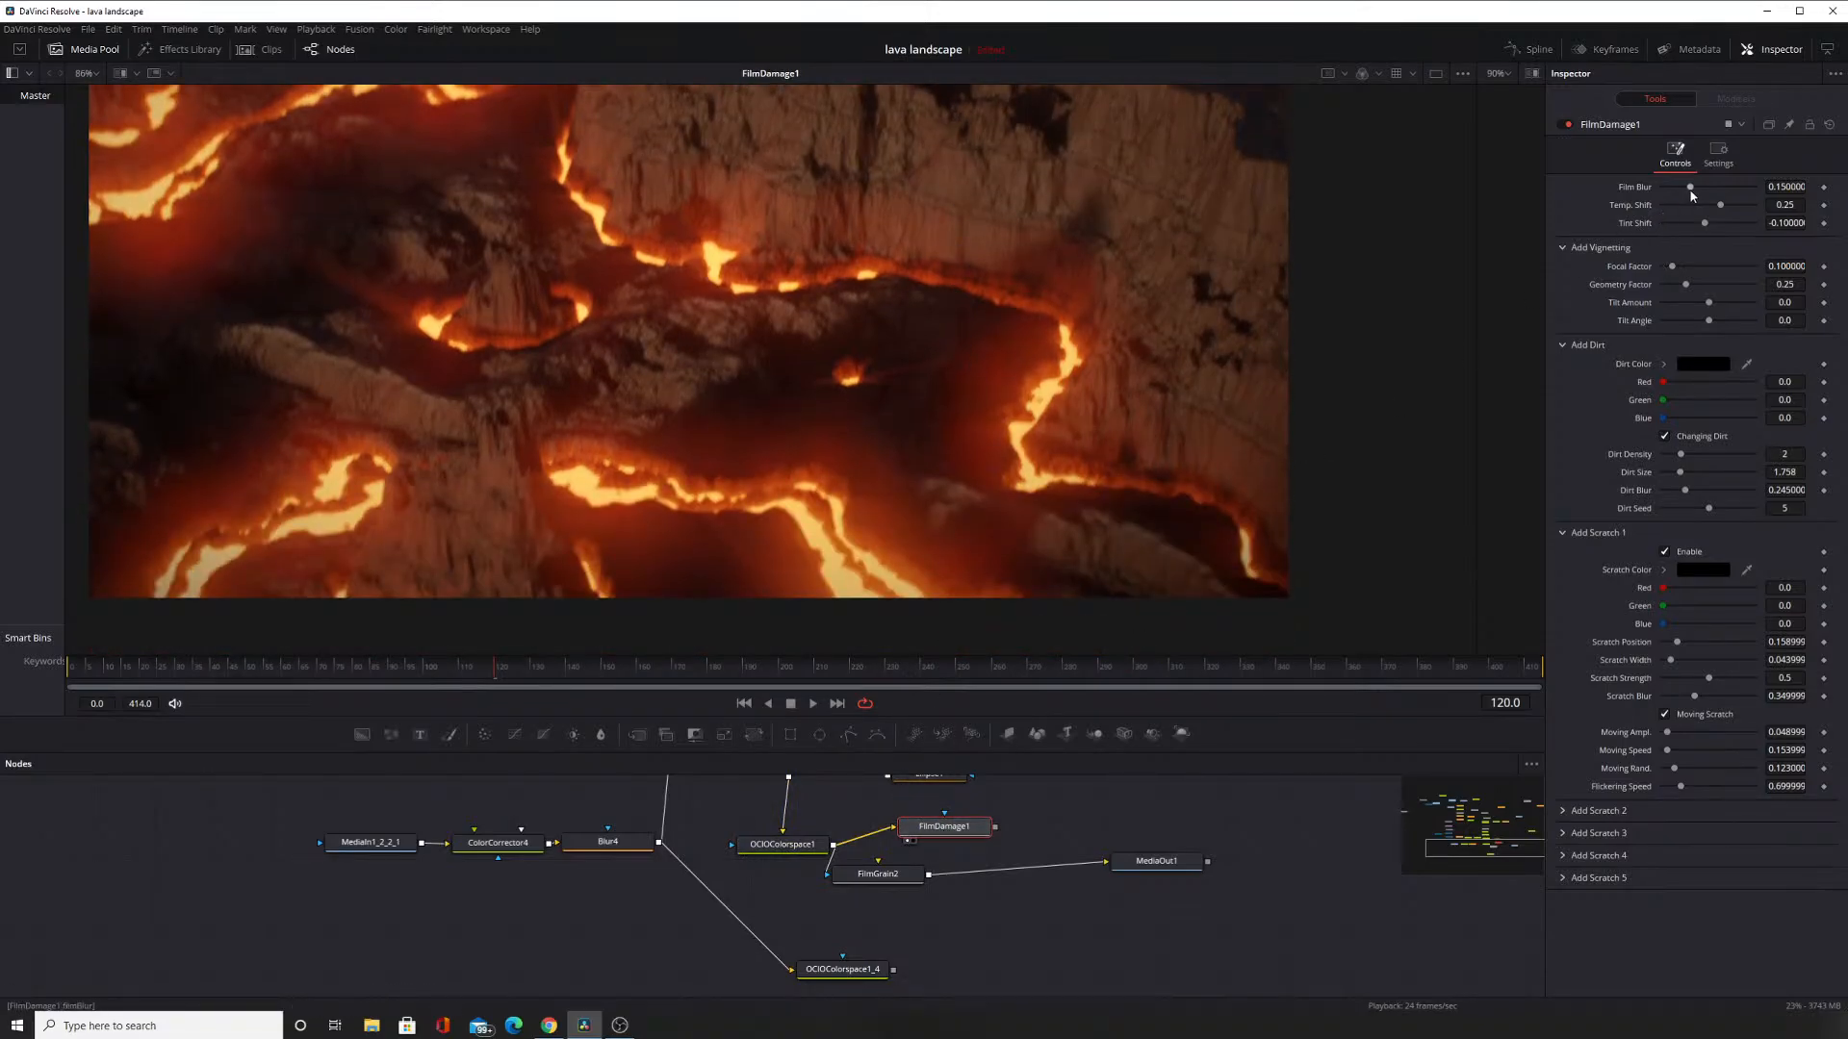
Try a film blur of 0.0, dirt density of 7 and scratch strength of 1.0, and delete the Film Damage node.
left_click_drag(1691, 190, 1645, 206)
left_click_drag(1685, 457, 1729, 476)
scroll(1159, 341, "up", 4)
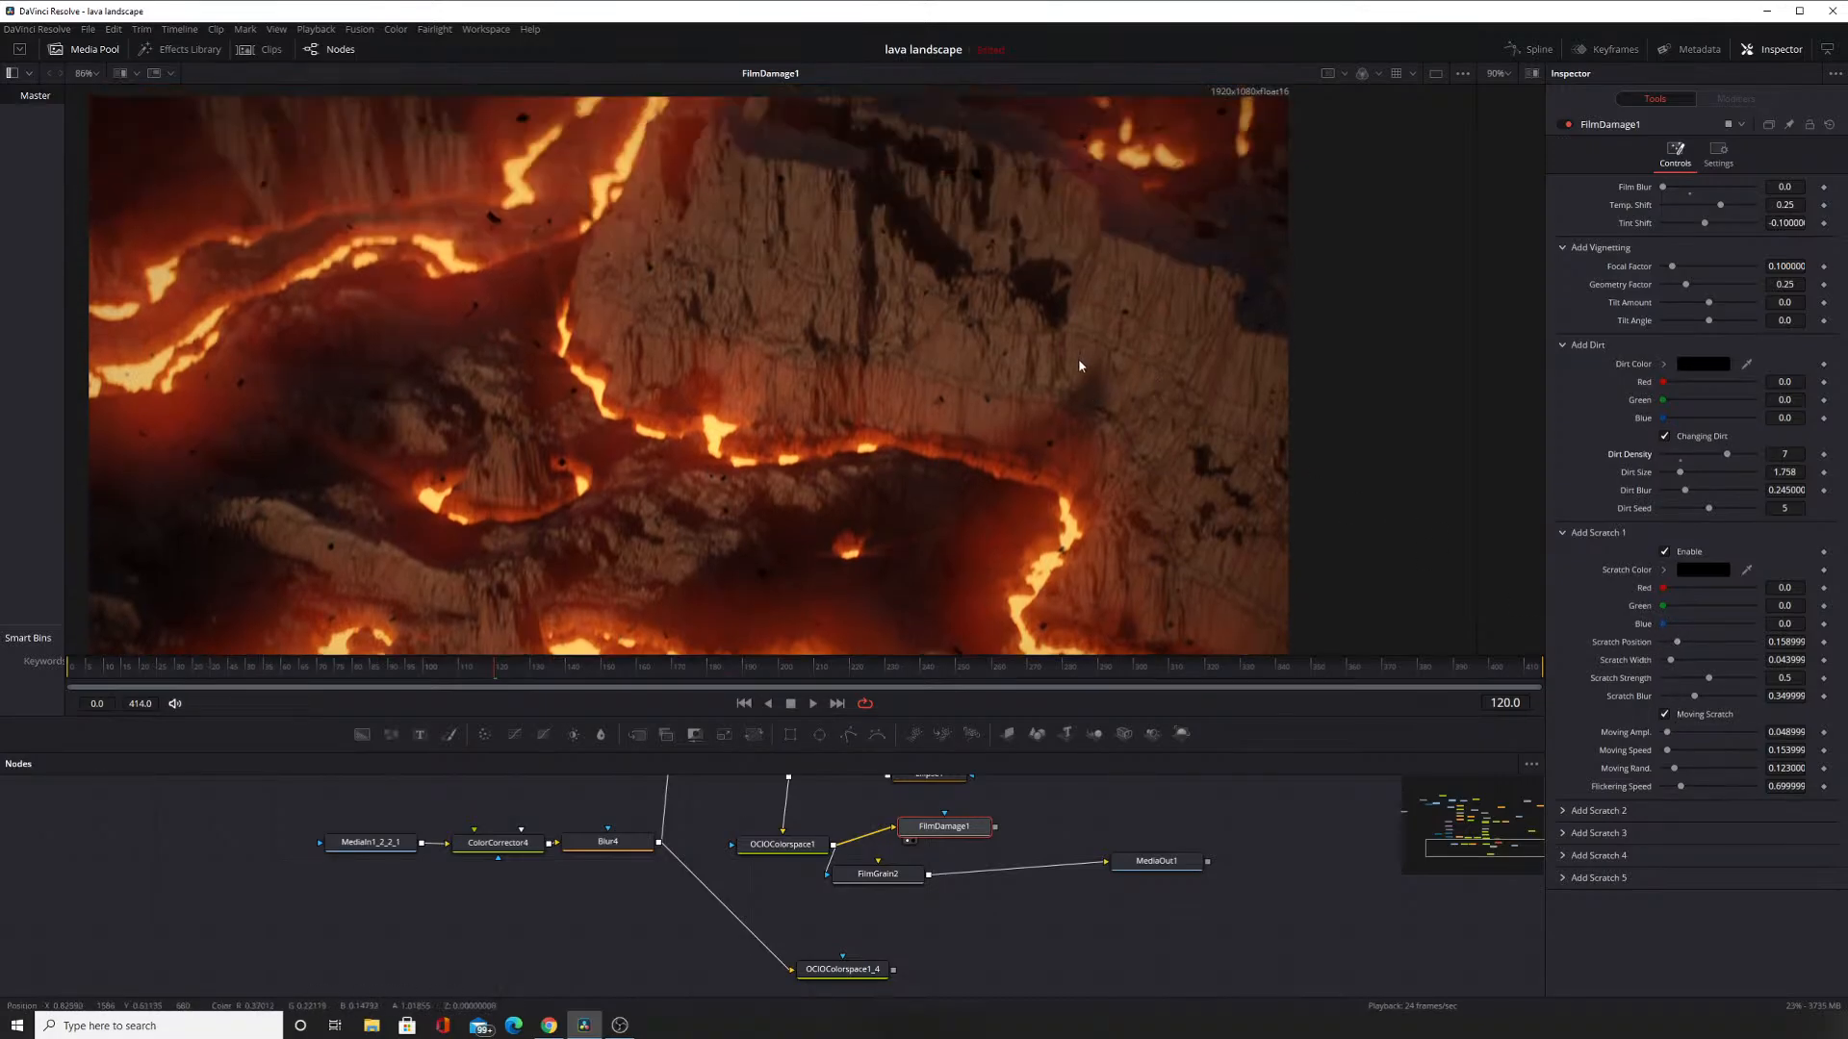
scroll(1078, 358, "down", 1)
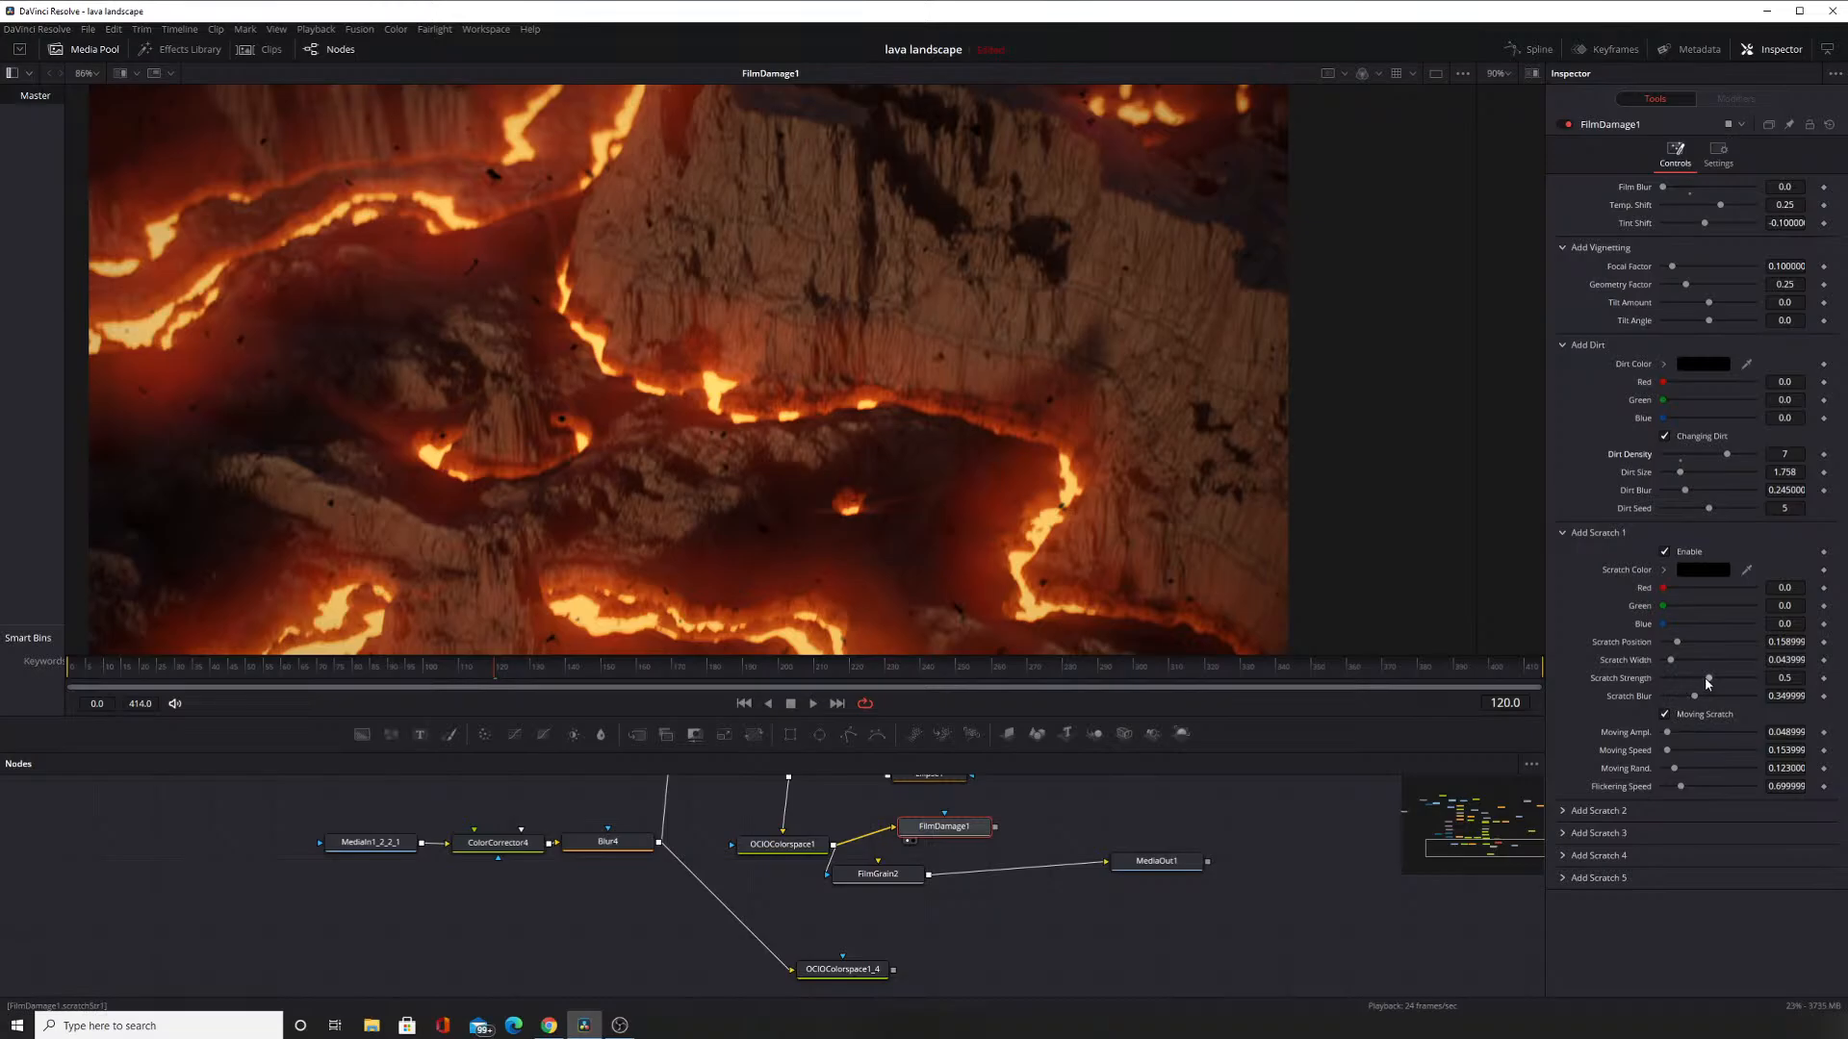
mouse_move(1708, 679)
left_mouse_down()
mouse_move(1777, 686)
mouse_move(1720, 679)
left_mouse_up()
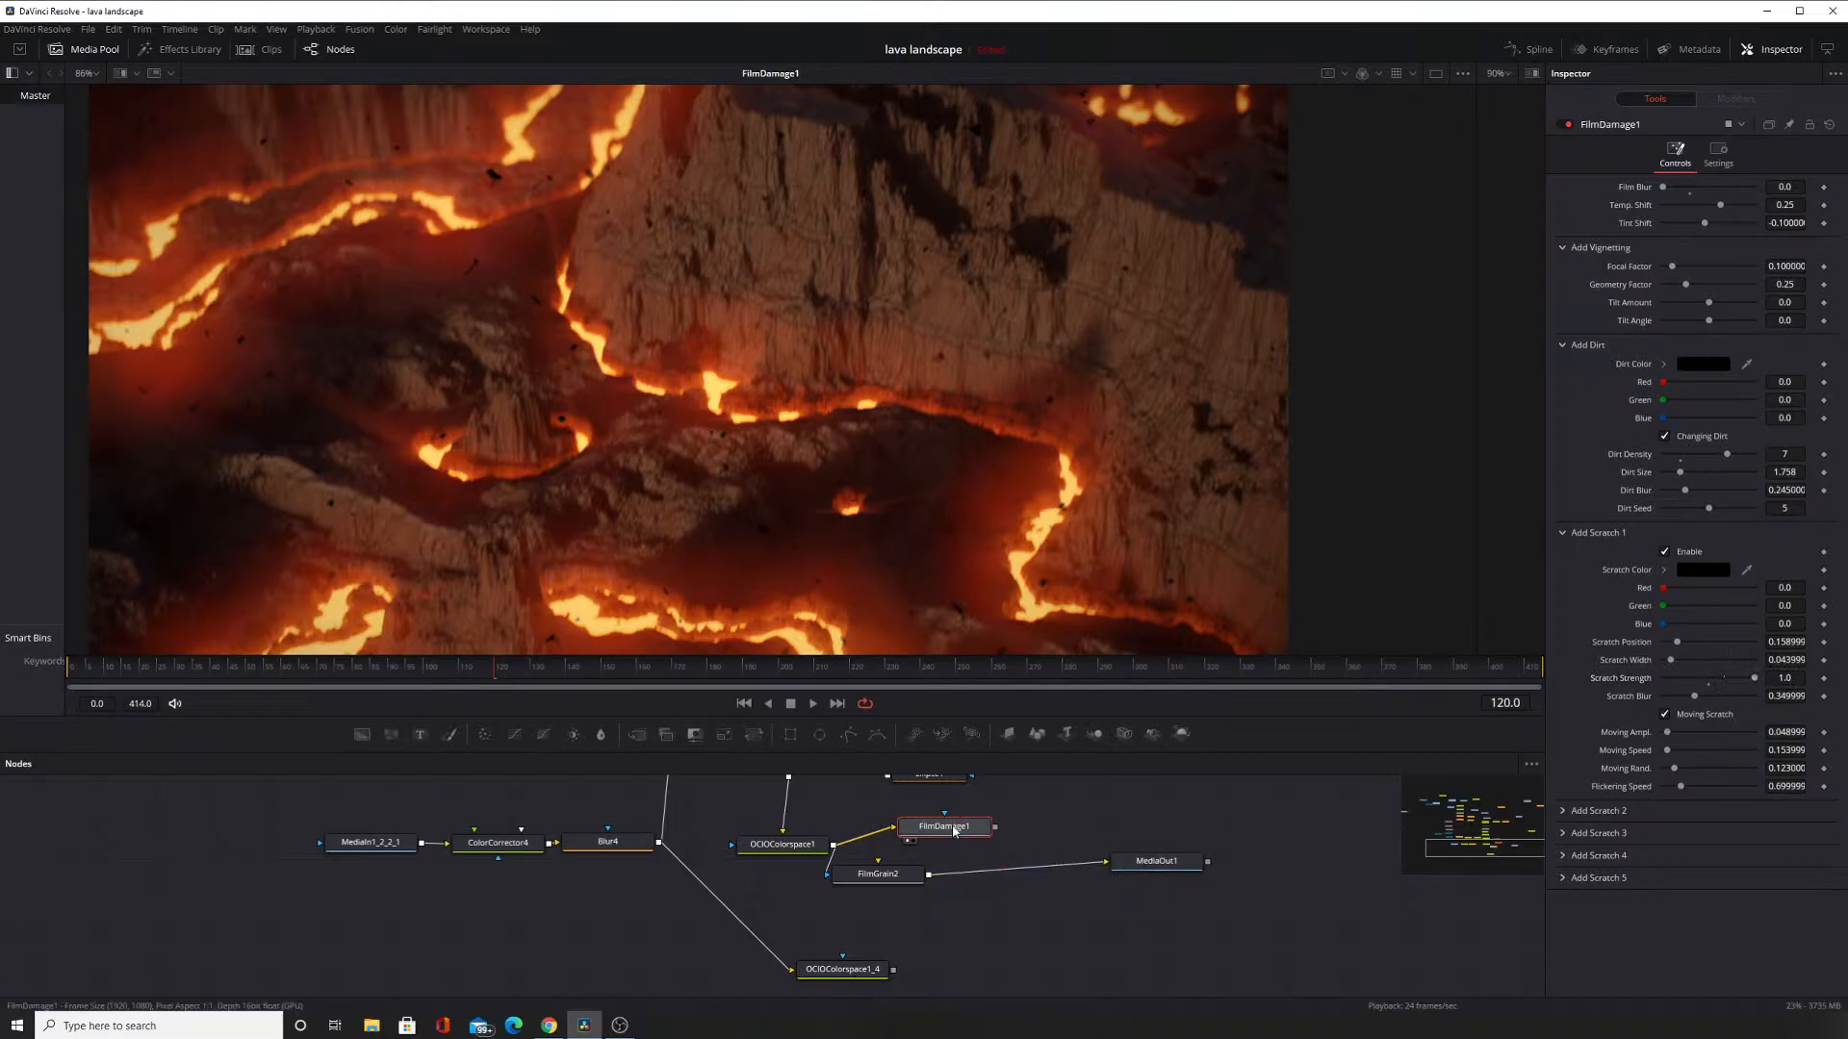
key("Delete")
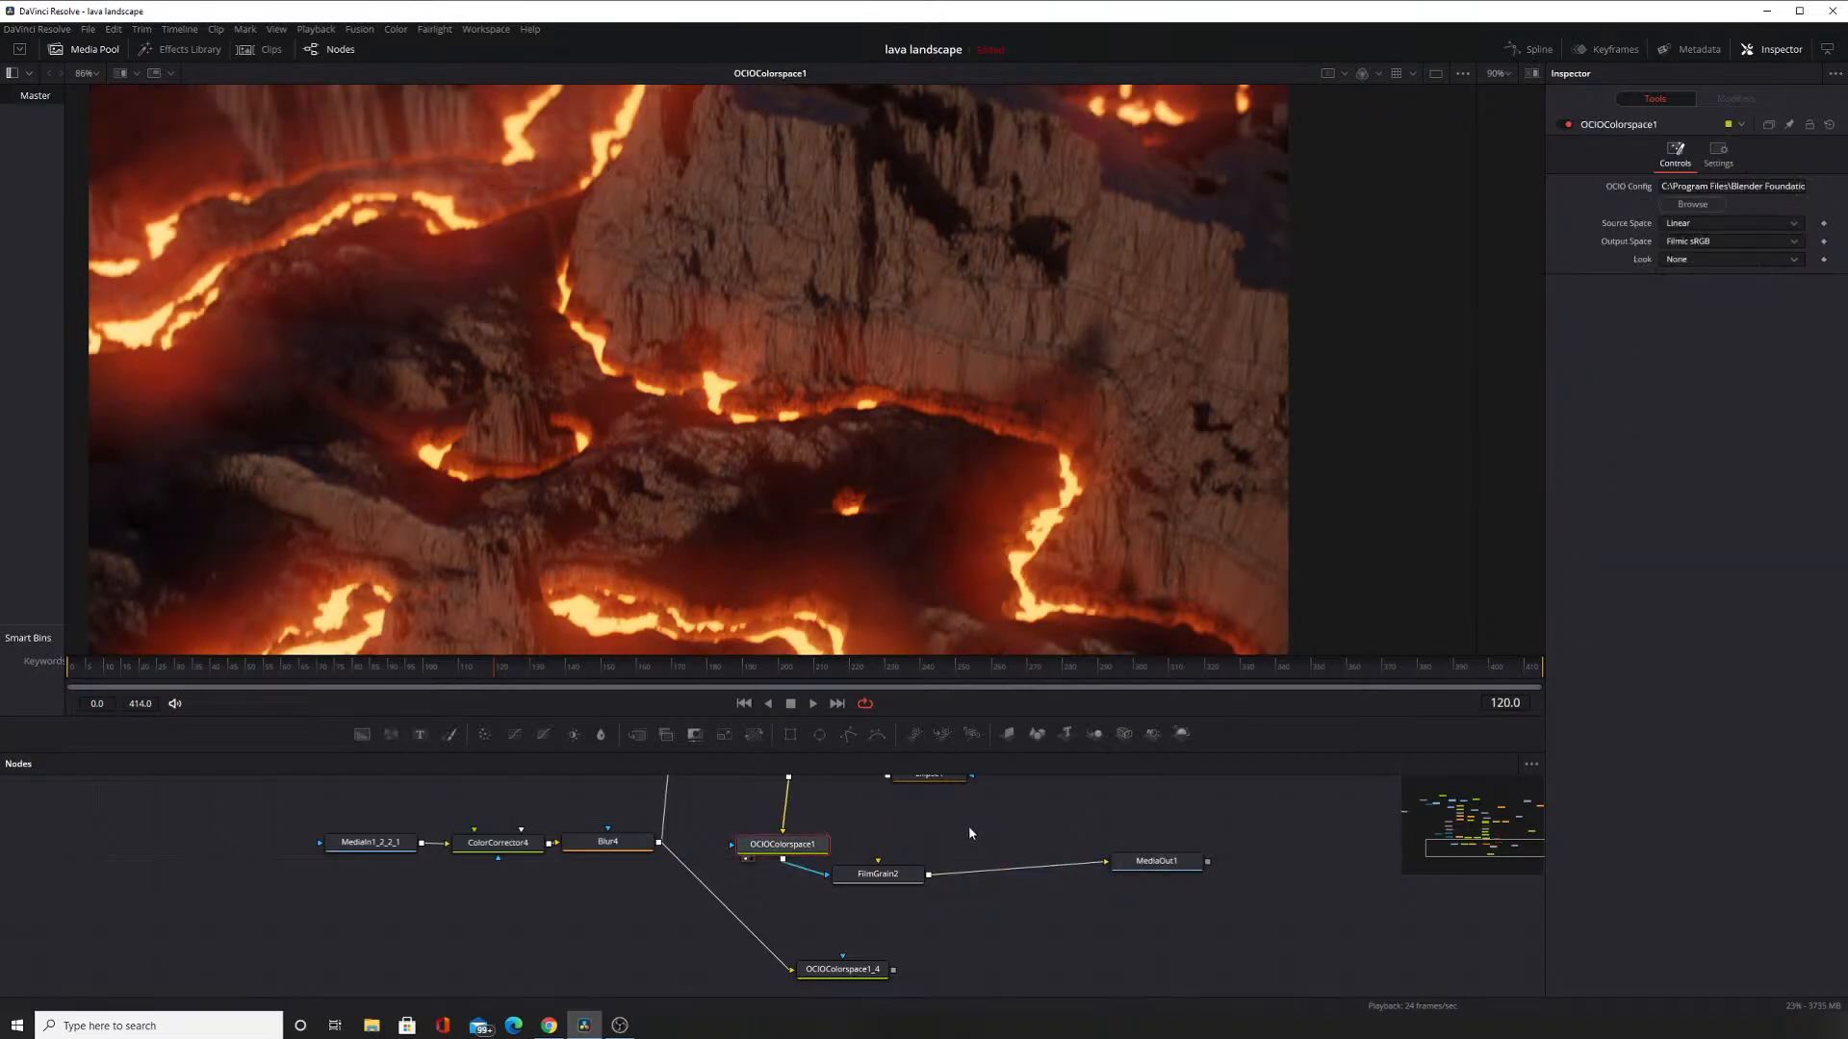
Add a Filter node above FilmGrain2 and set its filter type to Grain.
right_click(949, 805)
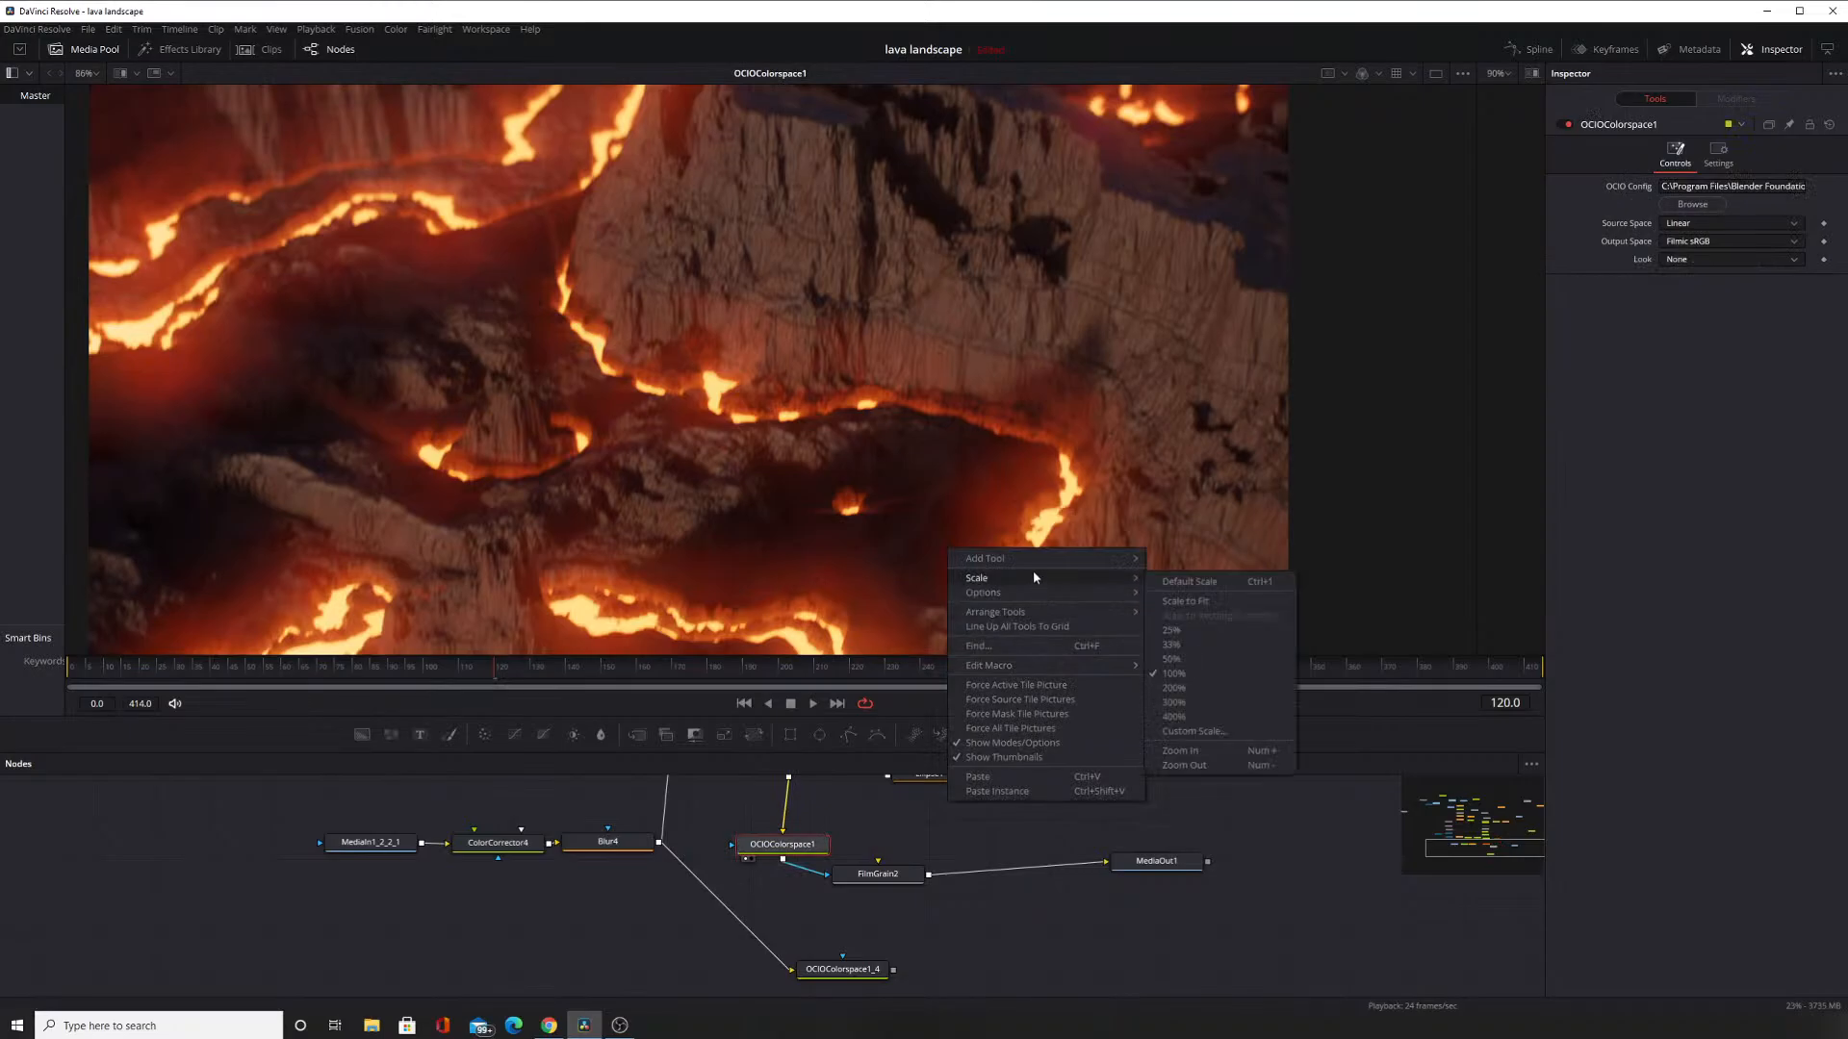
mouse_move(1036, 554)
mouse_move(1172, 598)
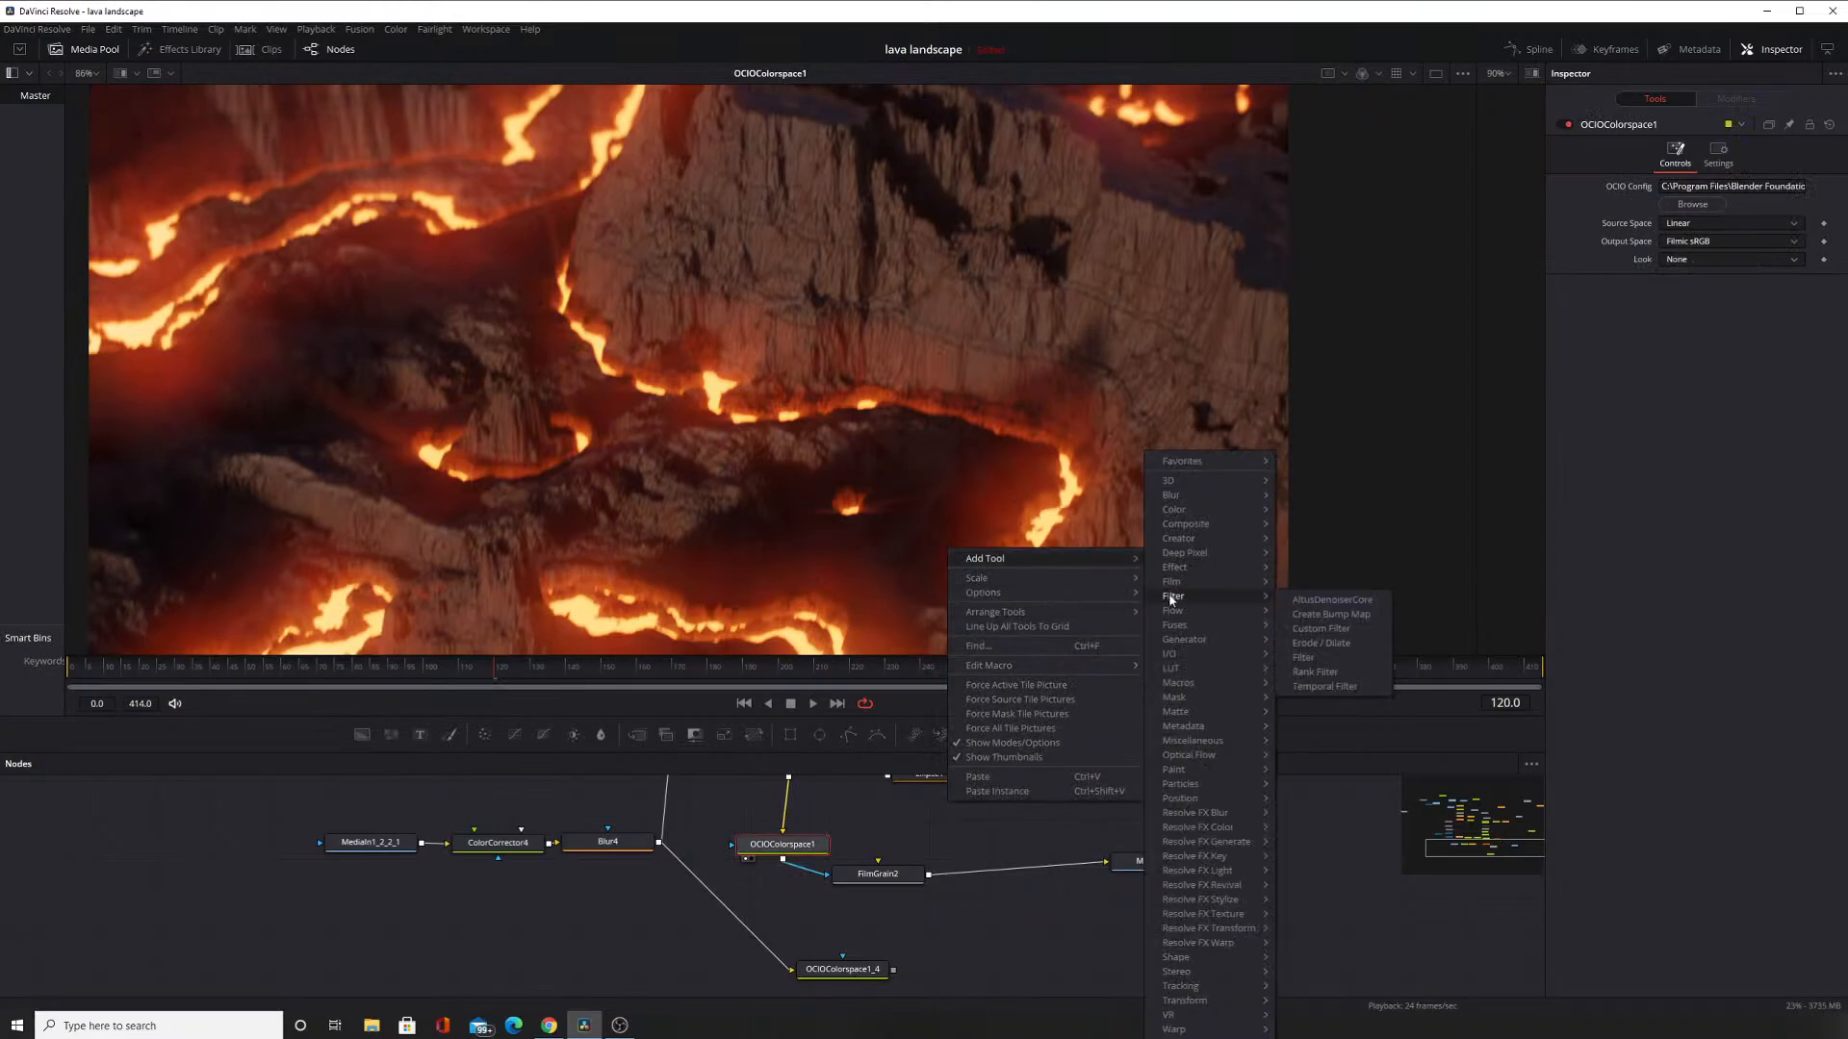
left_click(1303, 658)
left_click_drag(954, 815, 960, 828)
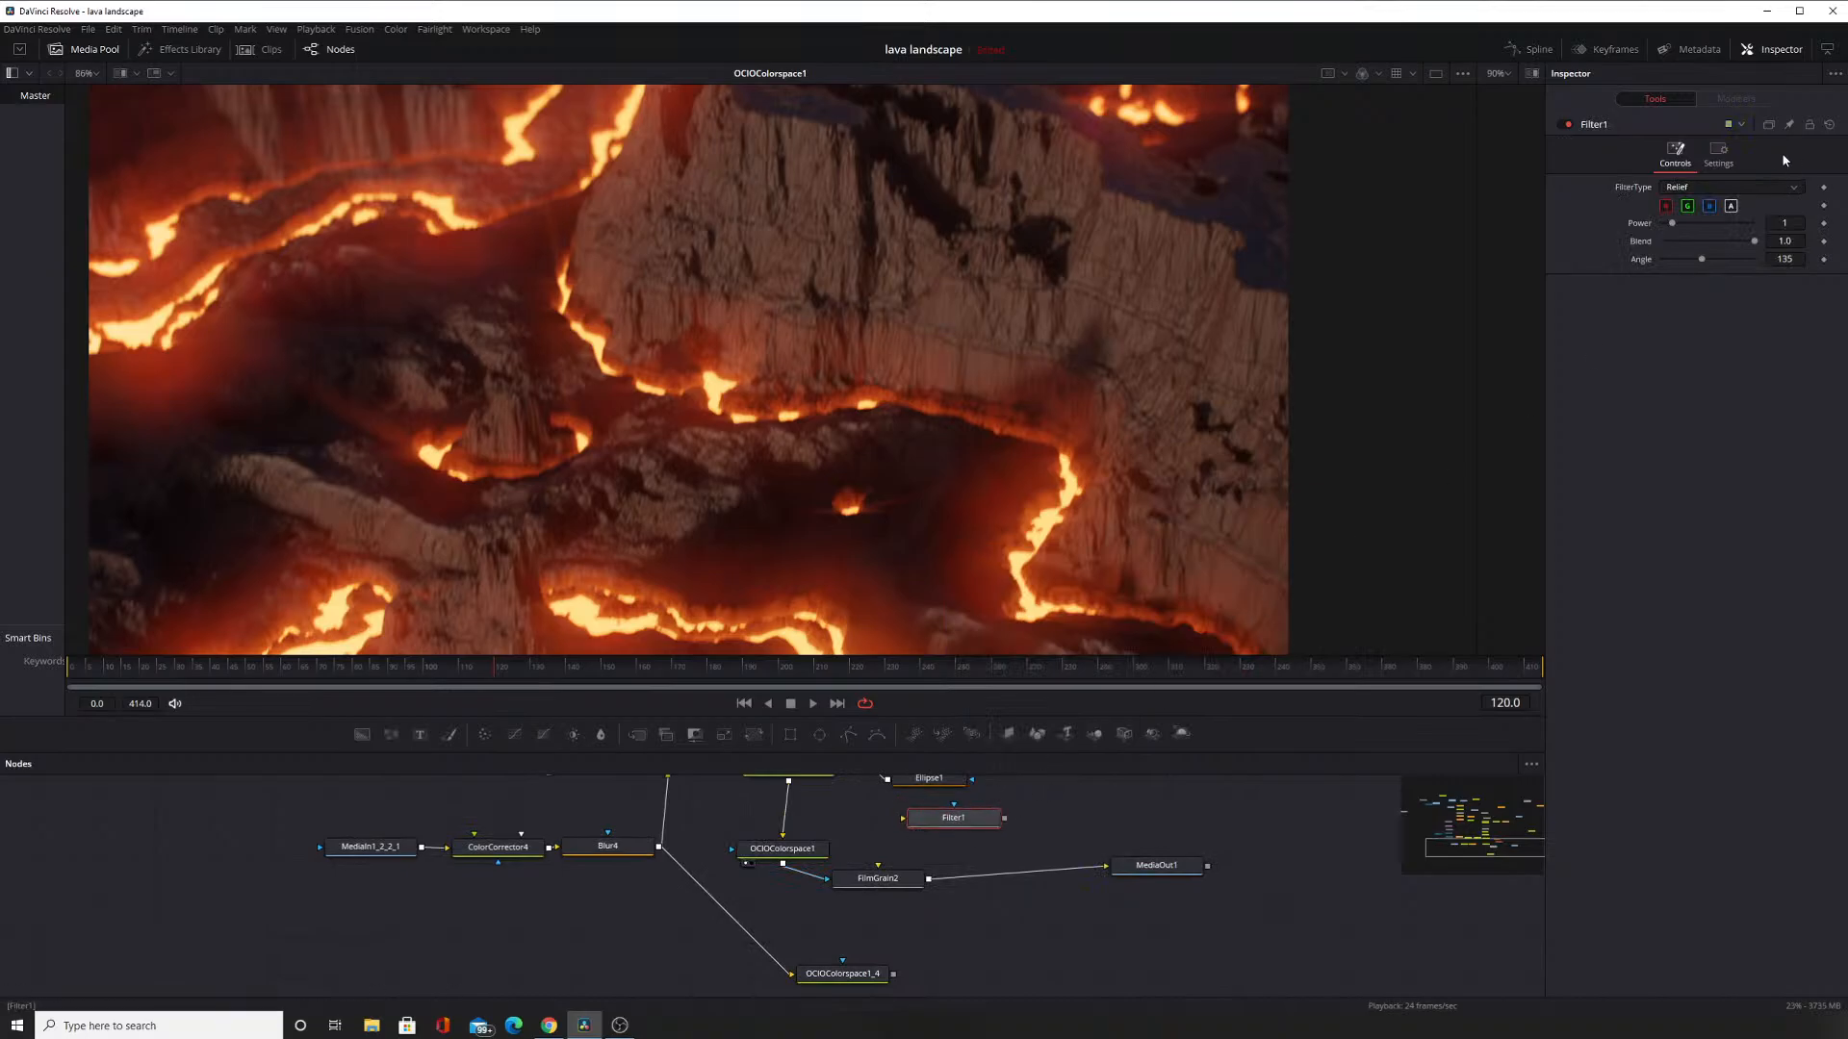
left_click(1720, 189)
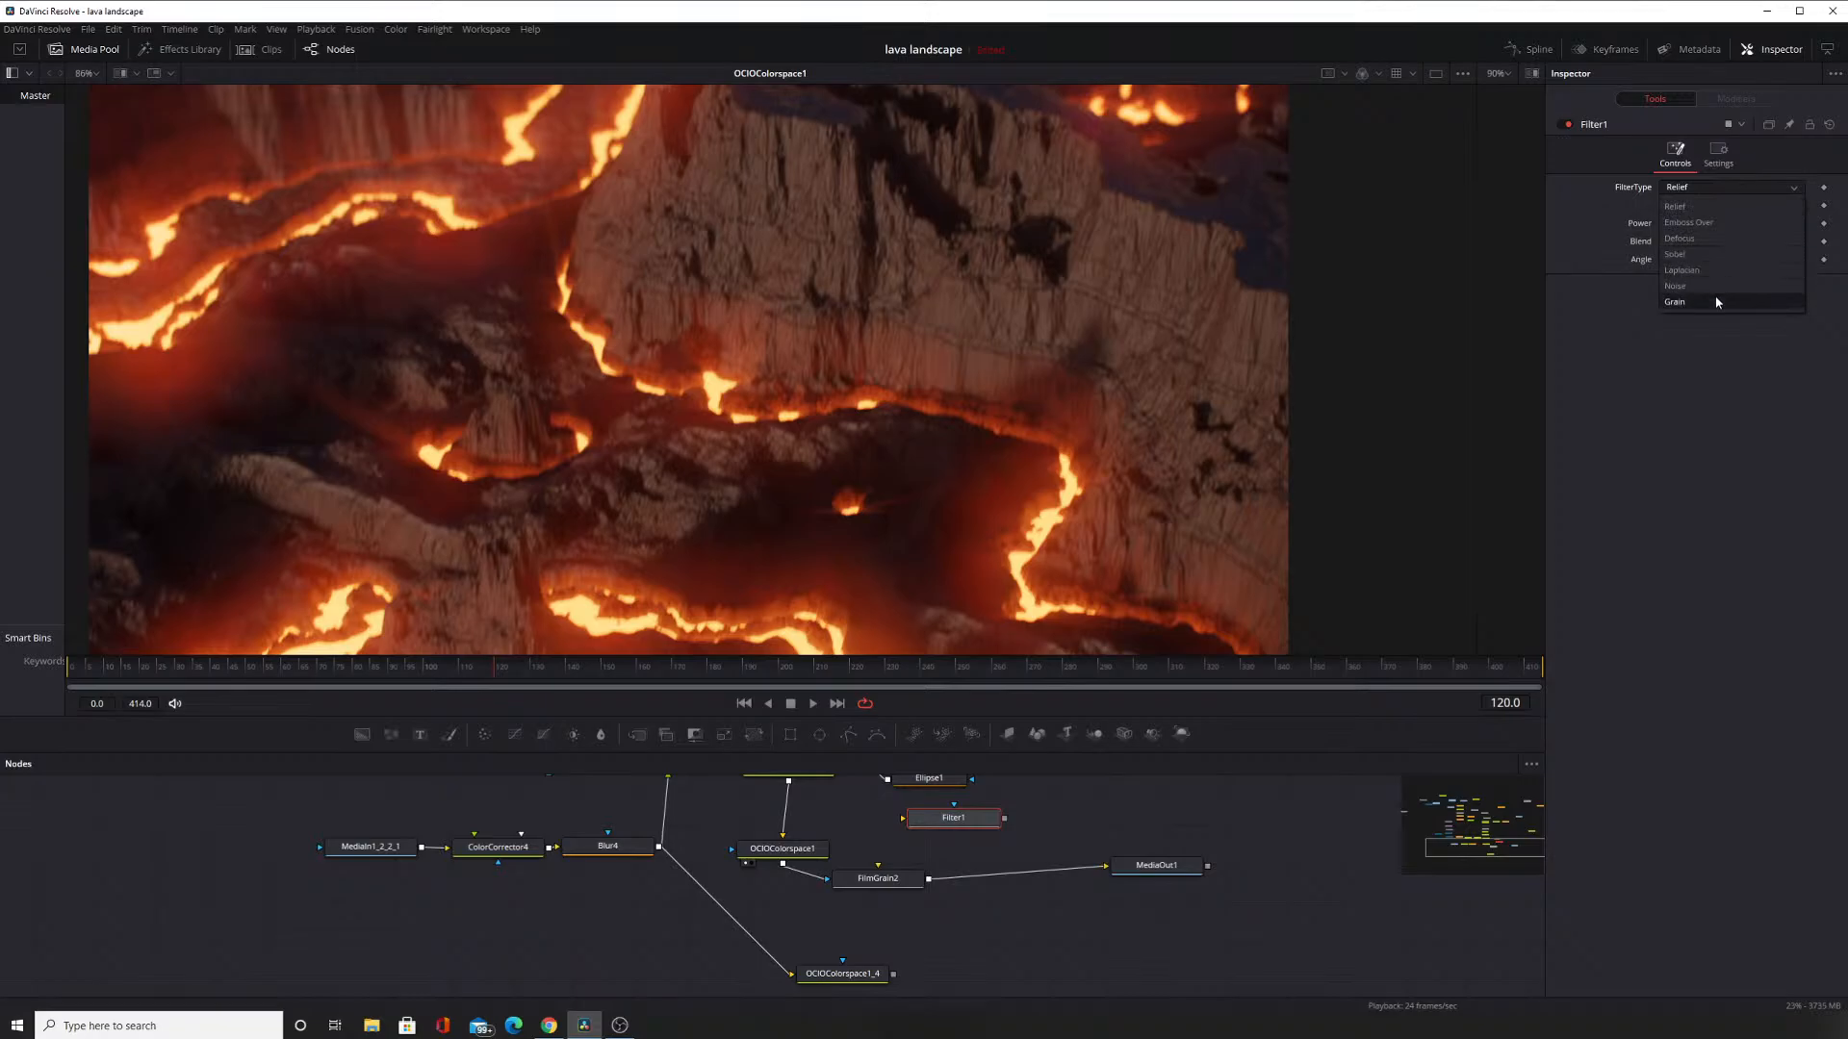
left_click(1684, 301)
Try inserting the Filter node between FilmGrain2 and MediaOut1, view its output and switch its filter type to Relief.
left_click_drag(937, 825, 902, 890)
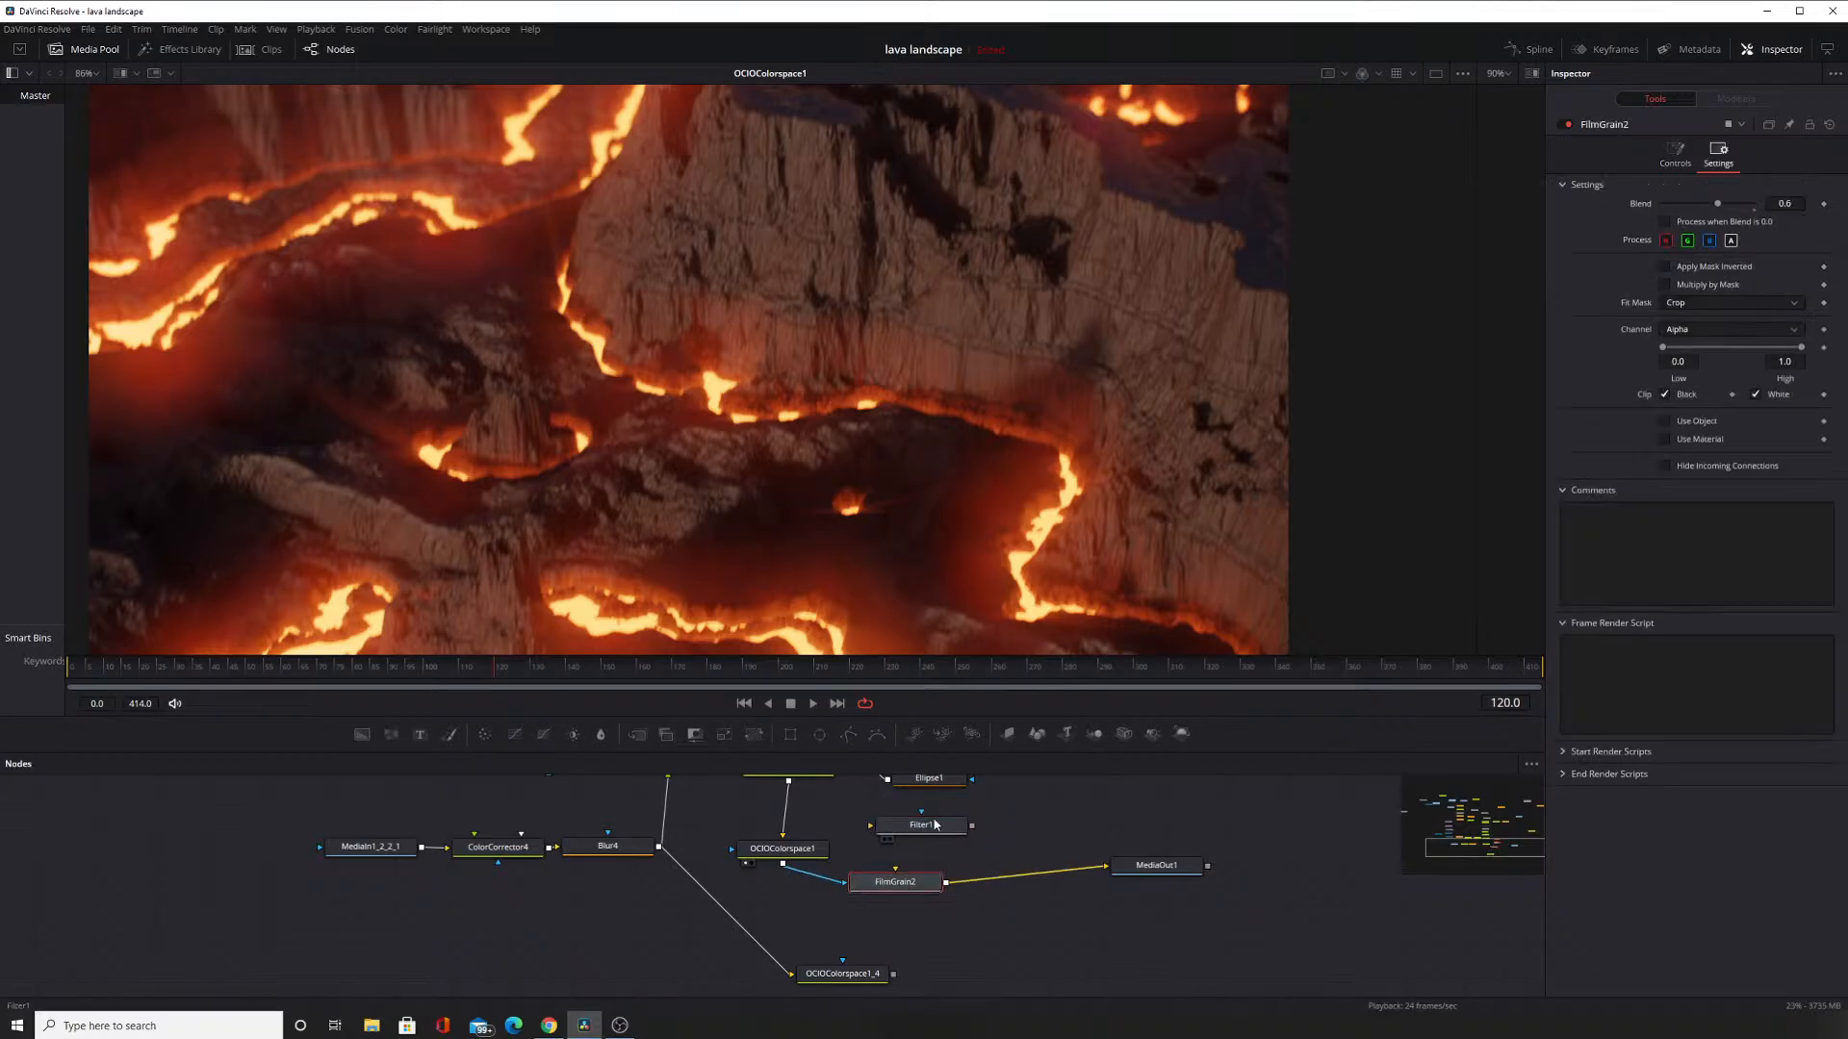
left_click_drag(933, 828, 1105, 866)
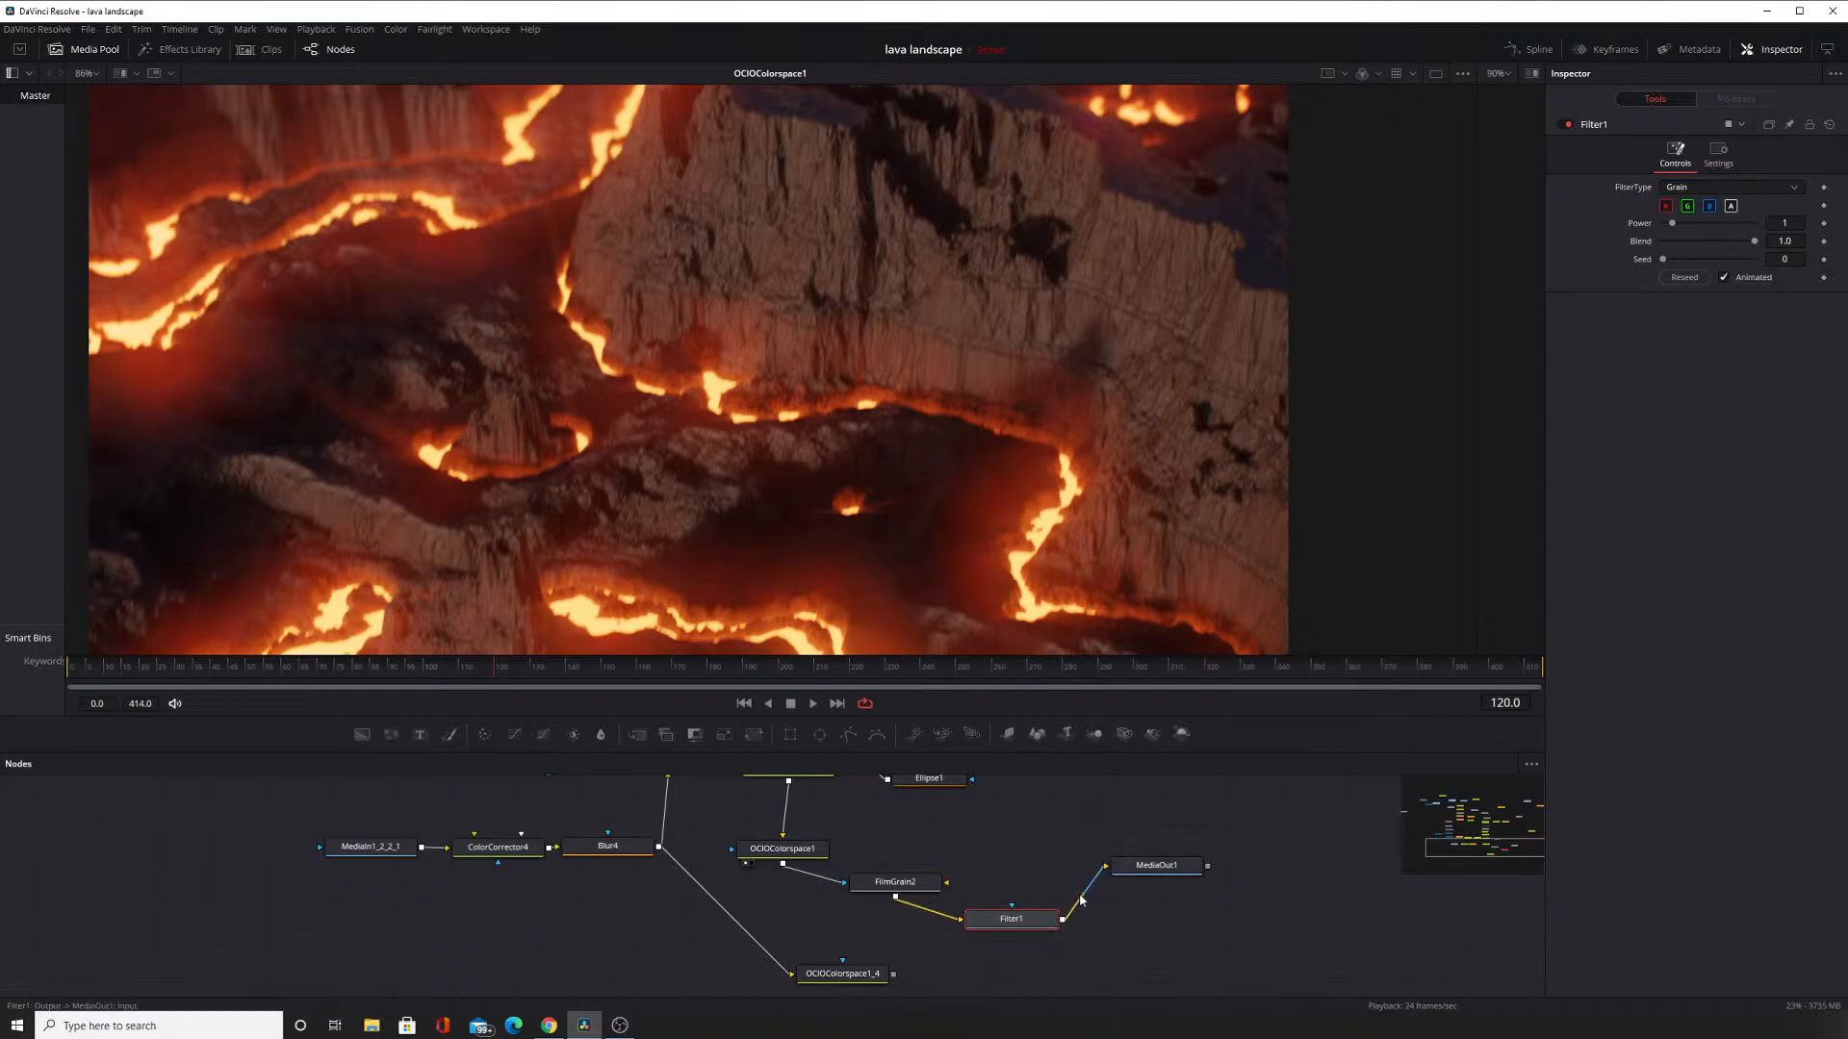
left_click(975, 936)
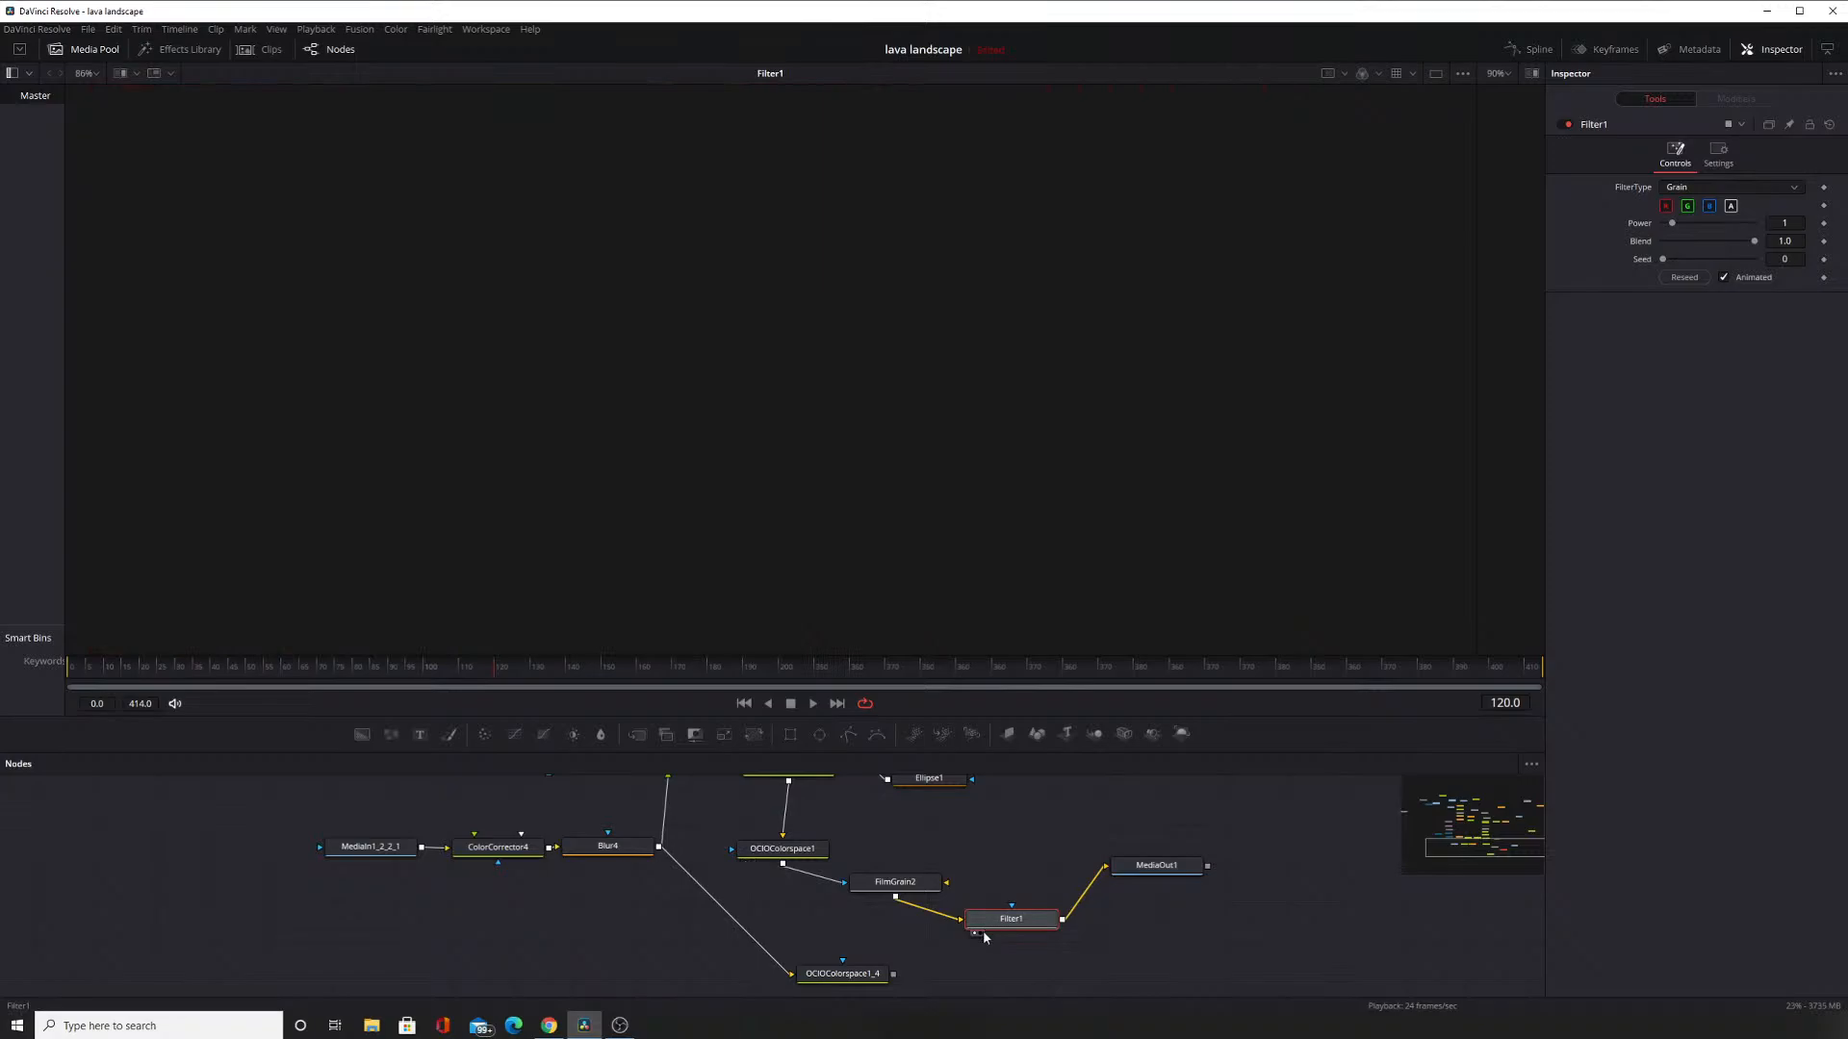
left_click(1687, 188)
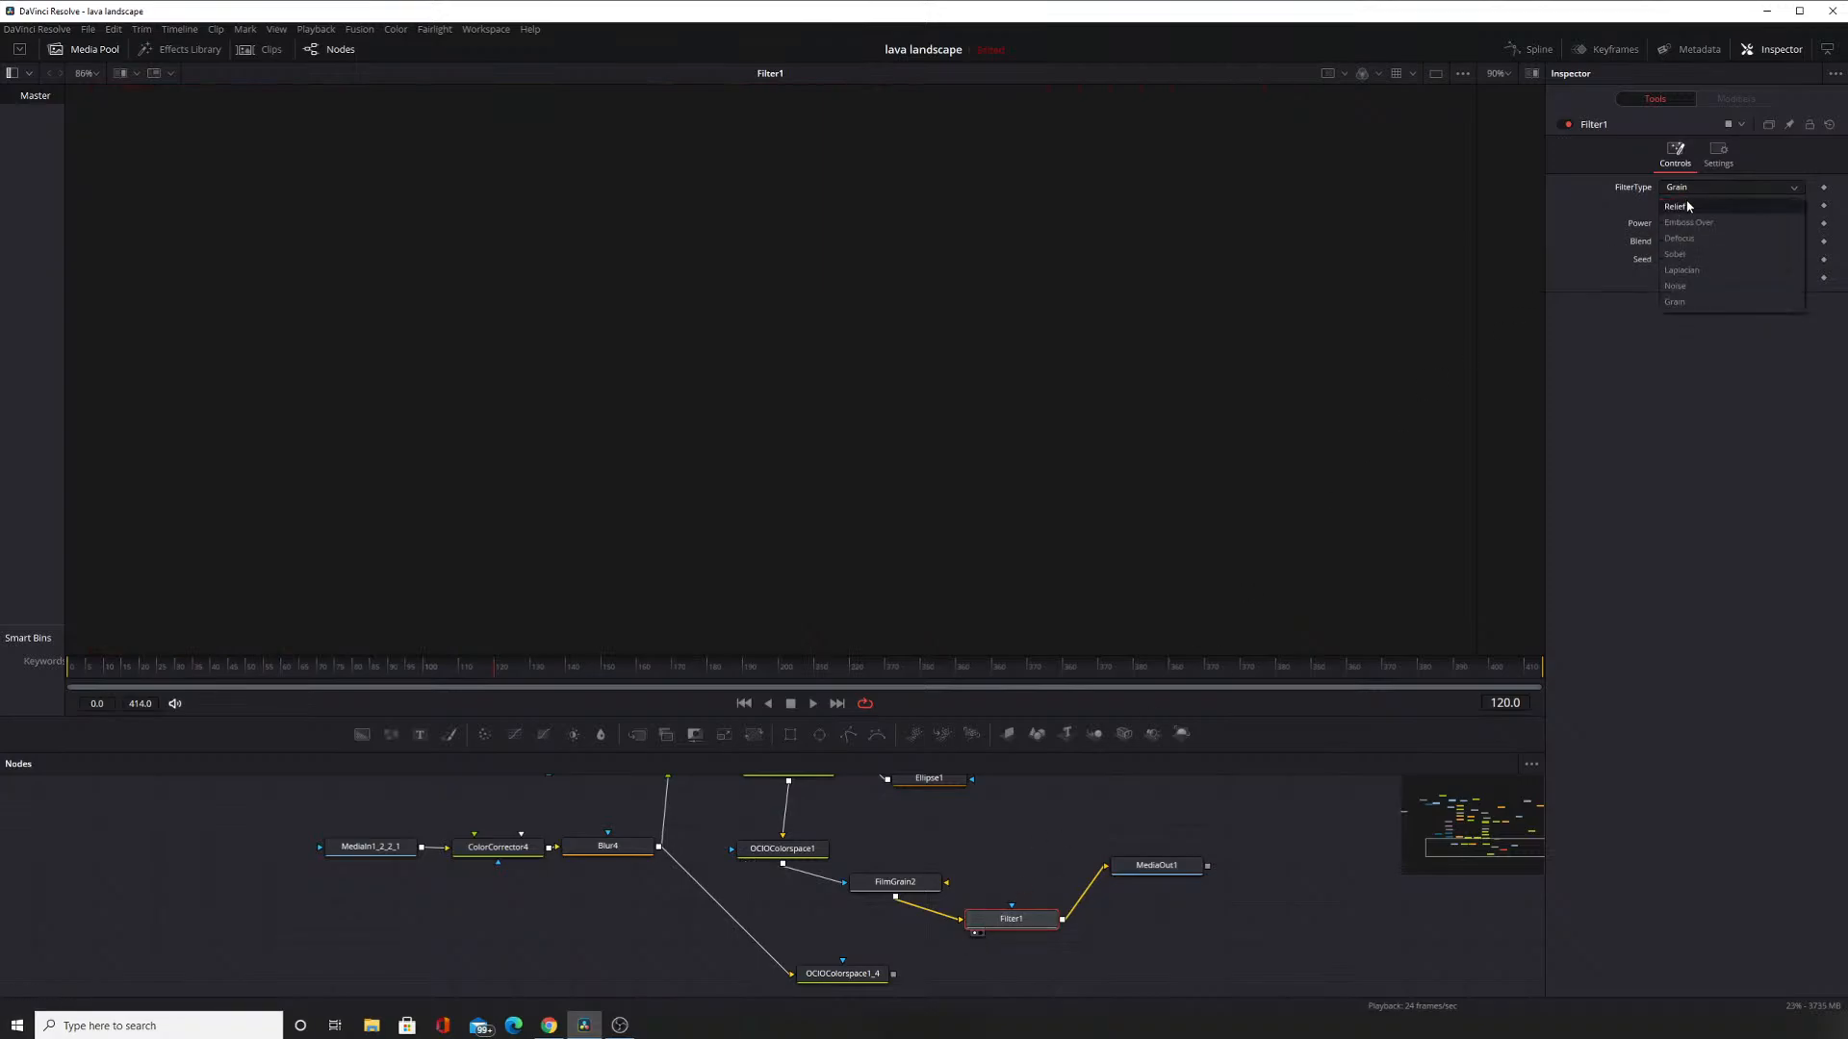
left_click(1688, 206)
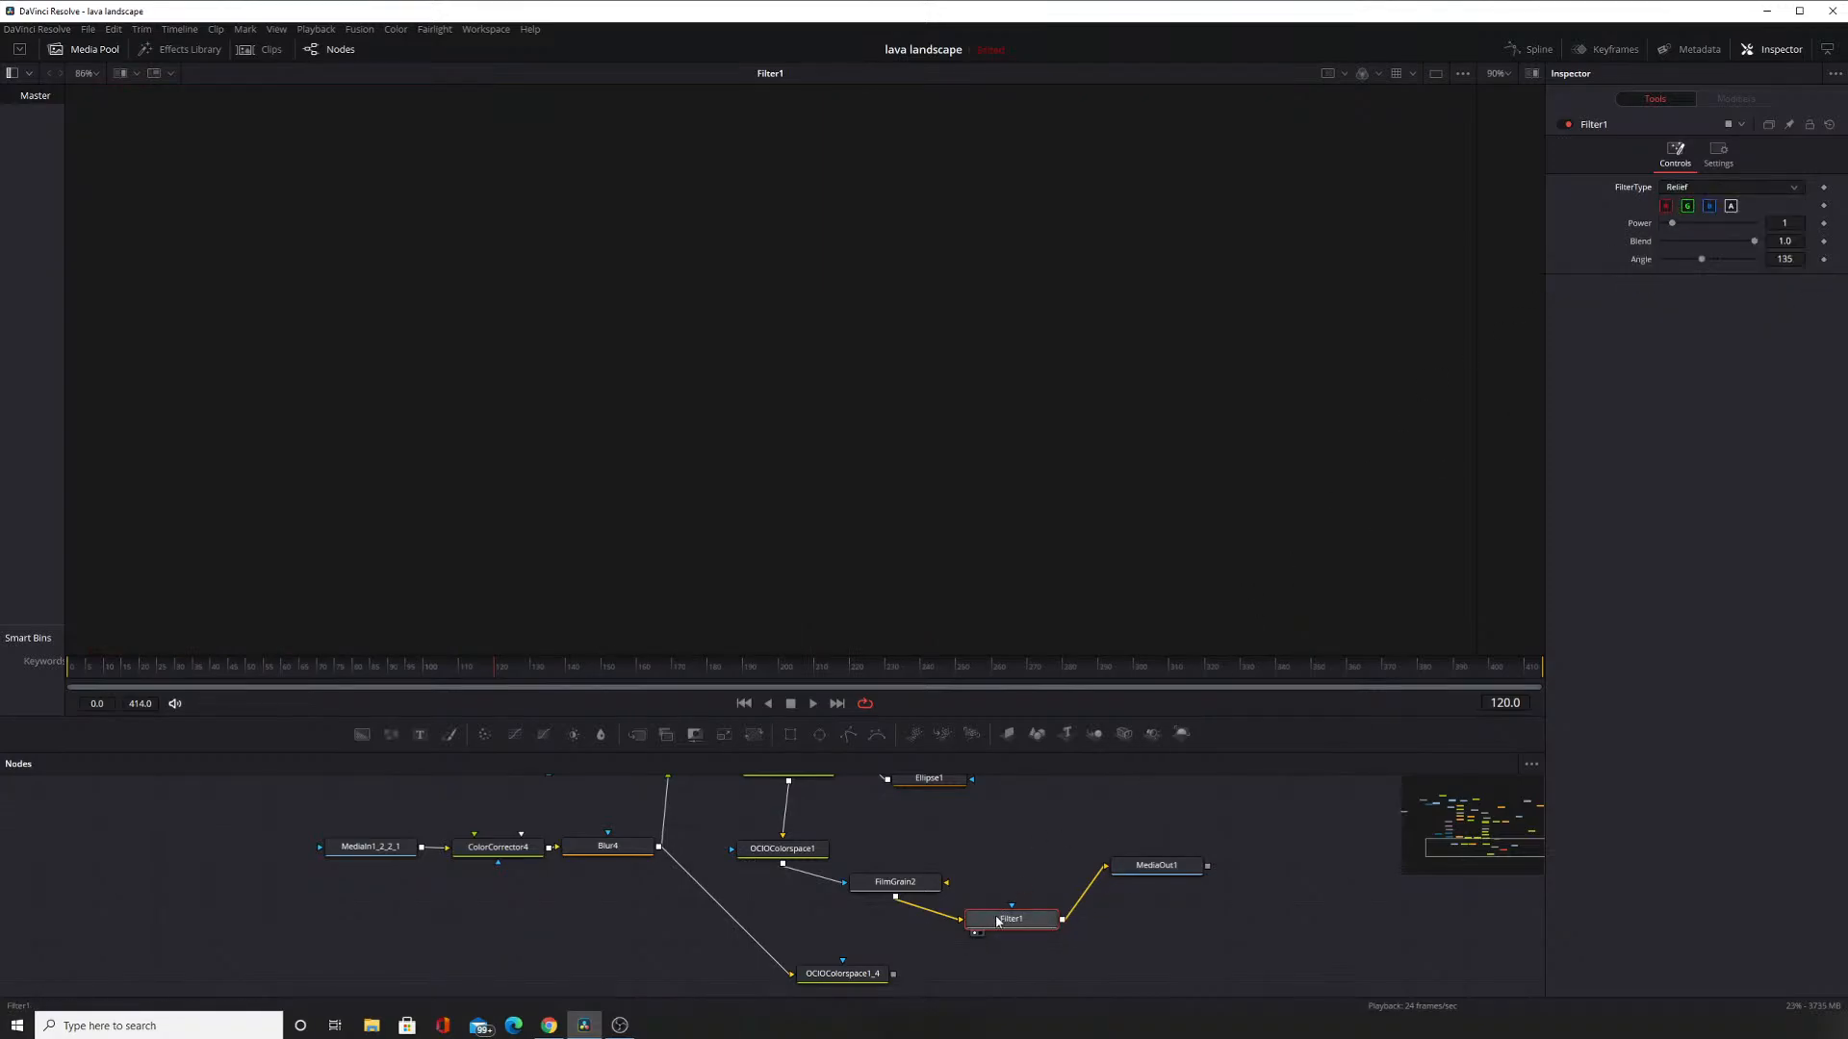
Disconnect and delete the Filter node, and reconnect FilmGrain2 to MediaOut1.
left_click_drag(997, 921, 1130, 867)
left_click_drag(1038, 917, 1037, 946)
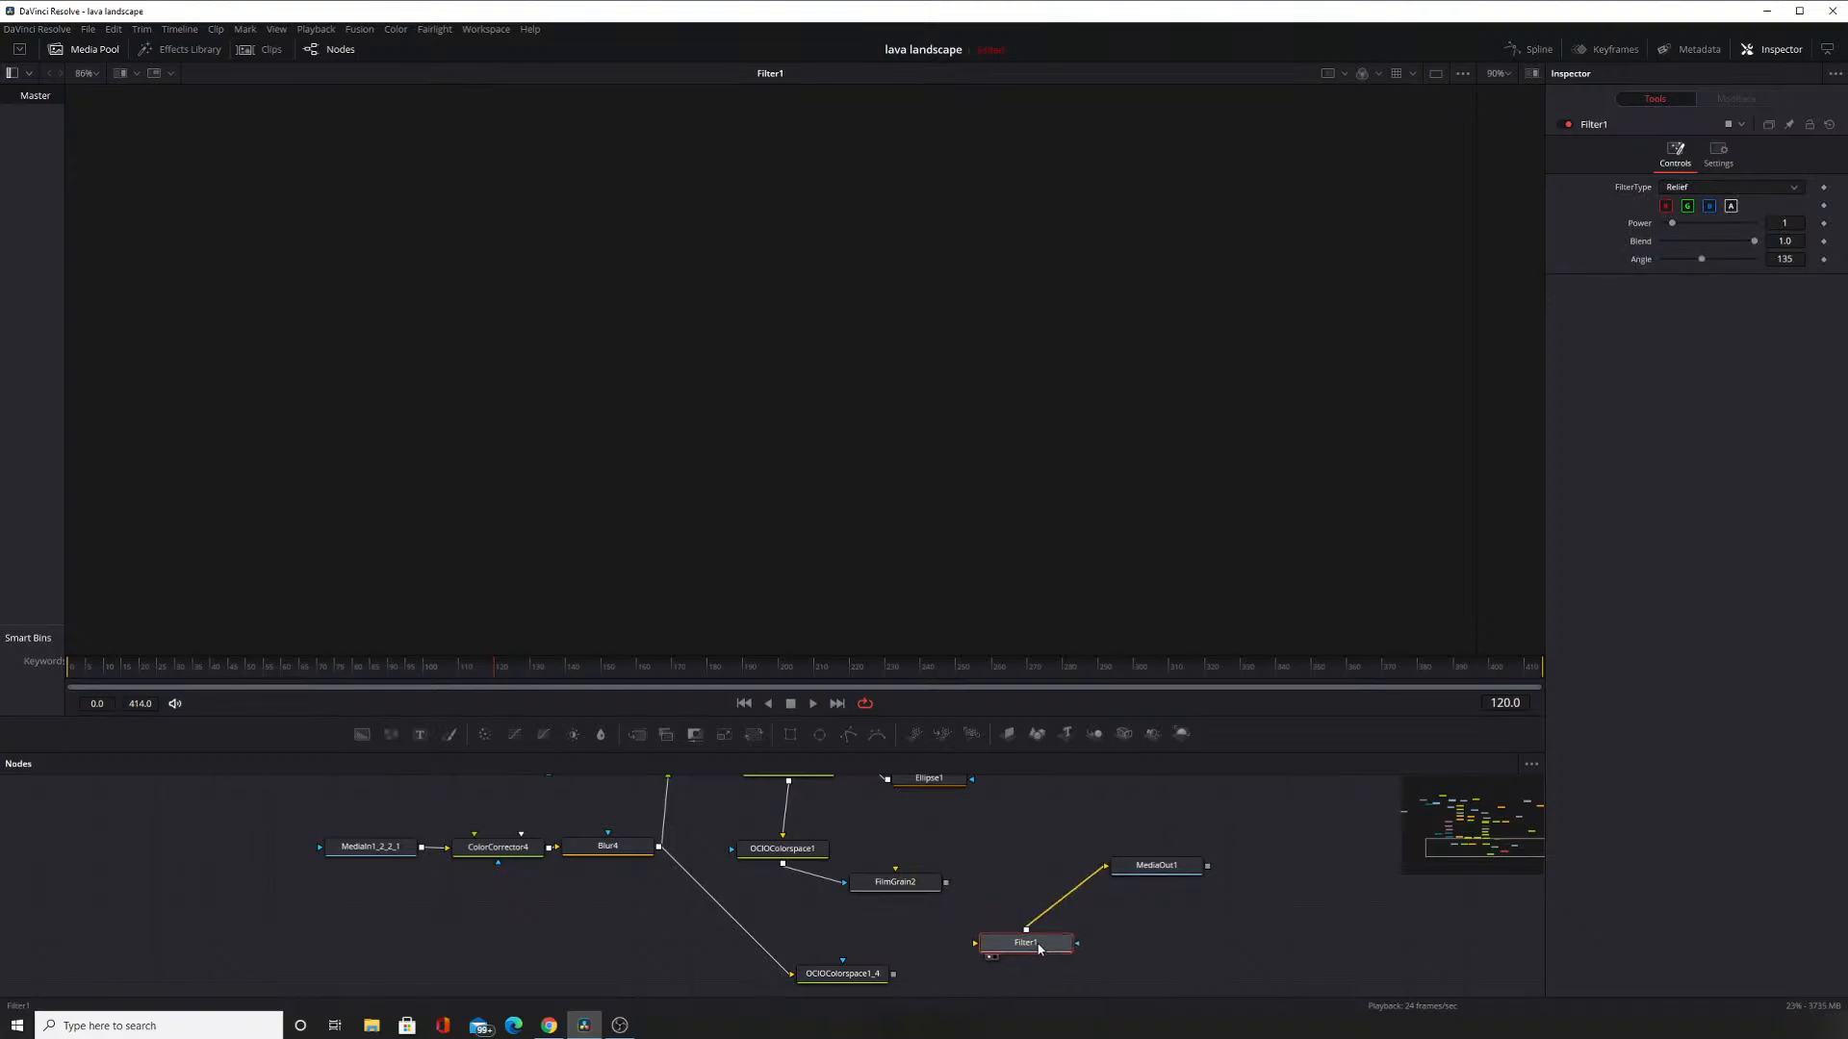
key("Delete")
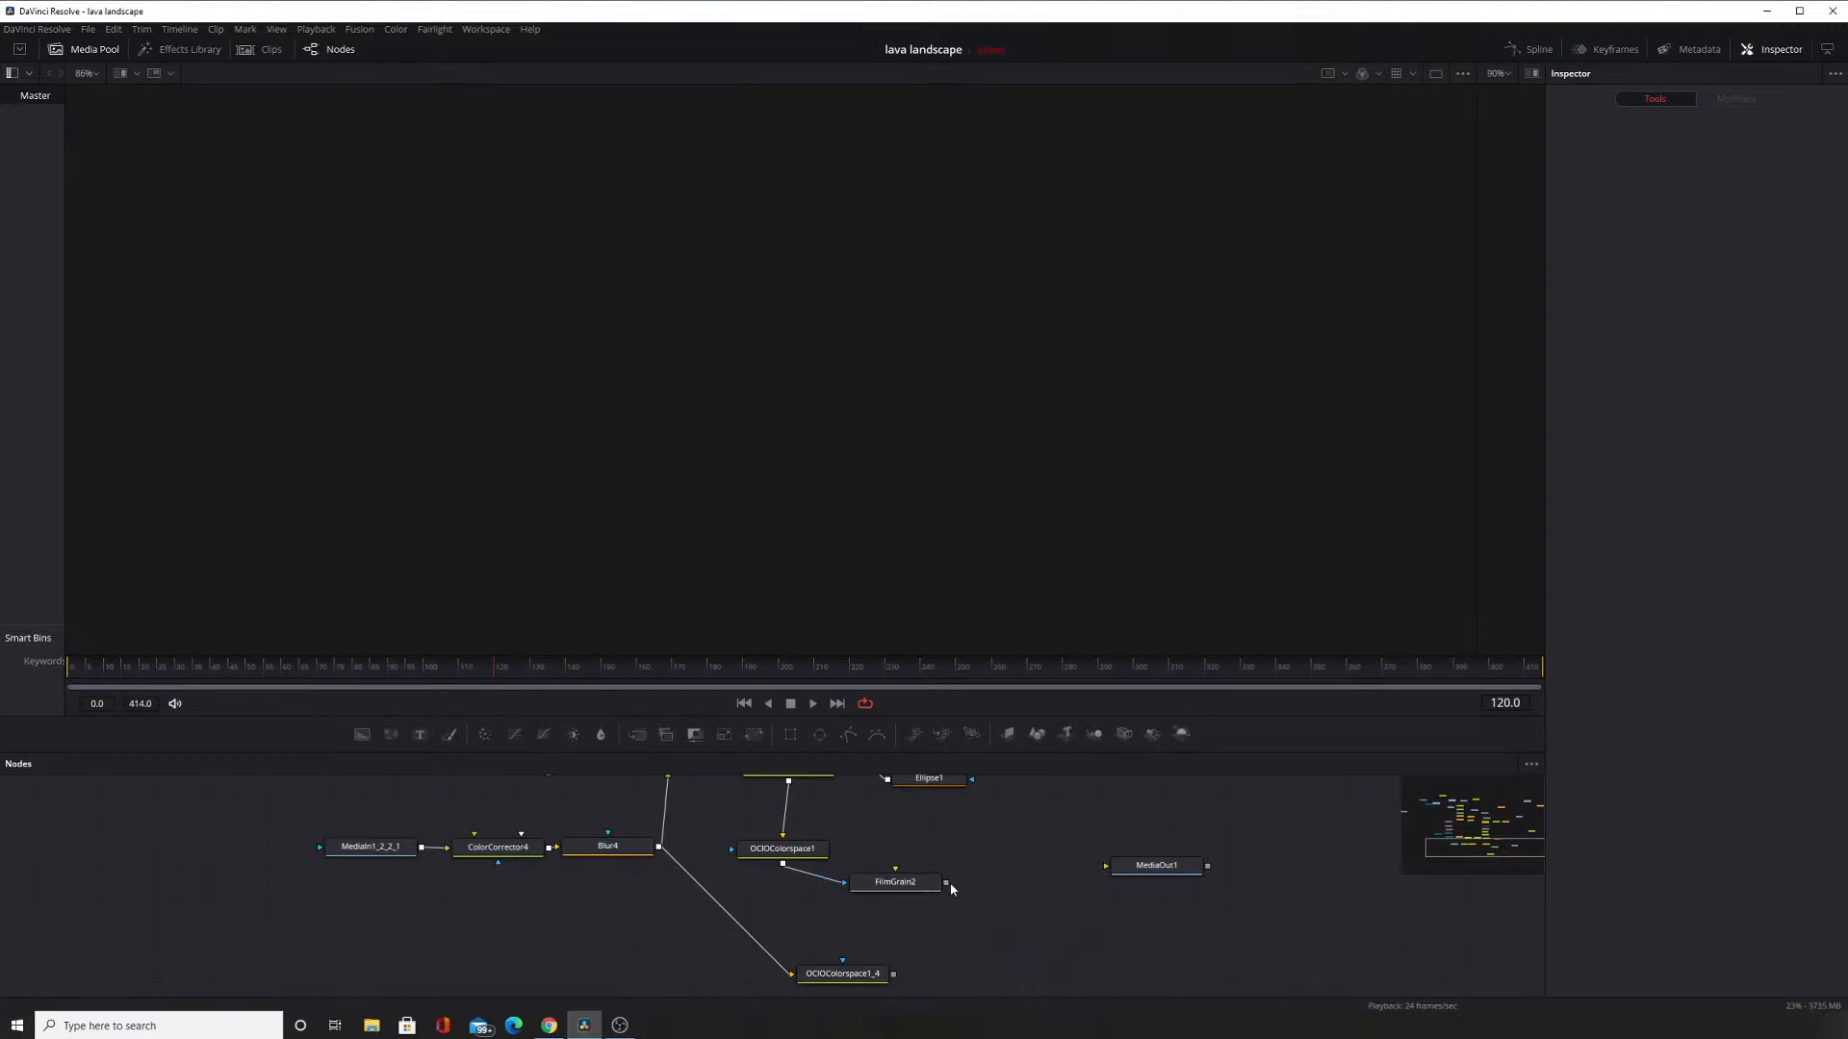
left_click_drag(947, 881, 1133, 874)
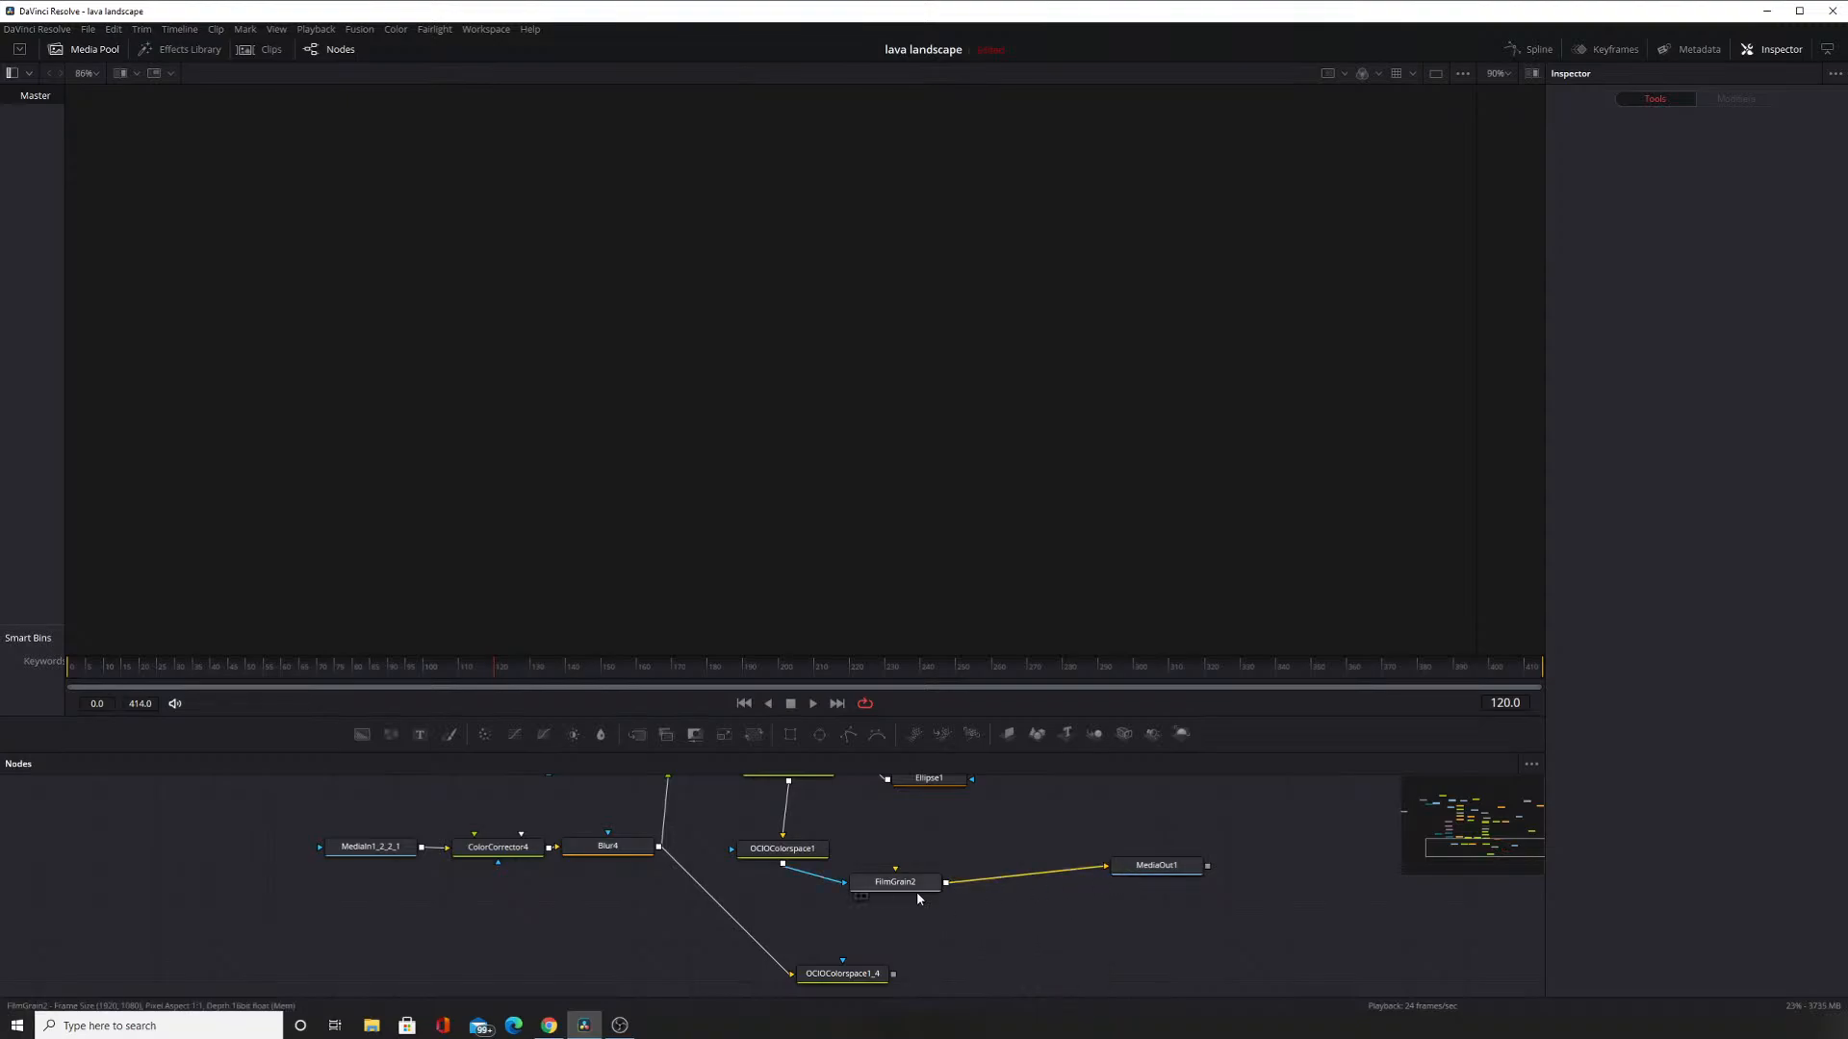
Compare the outputs of OCIOColorspace1 and FilmGrain2 in the viewer, ending on FilmGrain2.
left_click(859, 902)
left_click(747, 864)
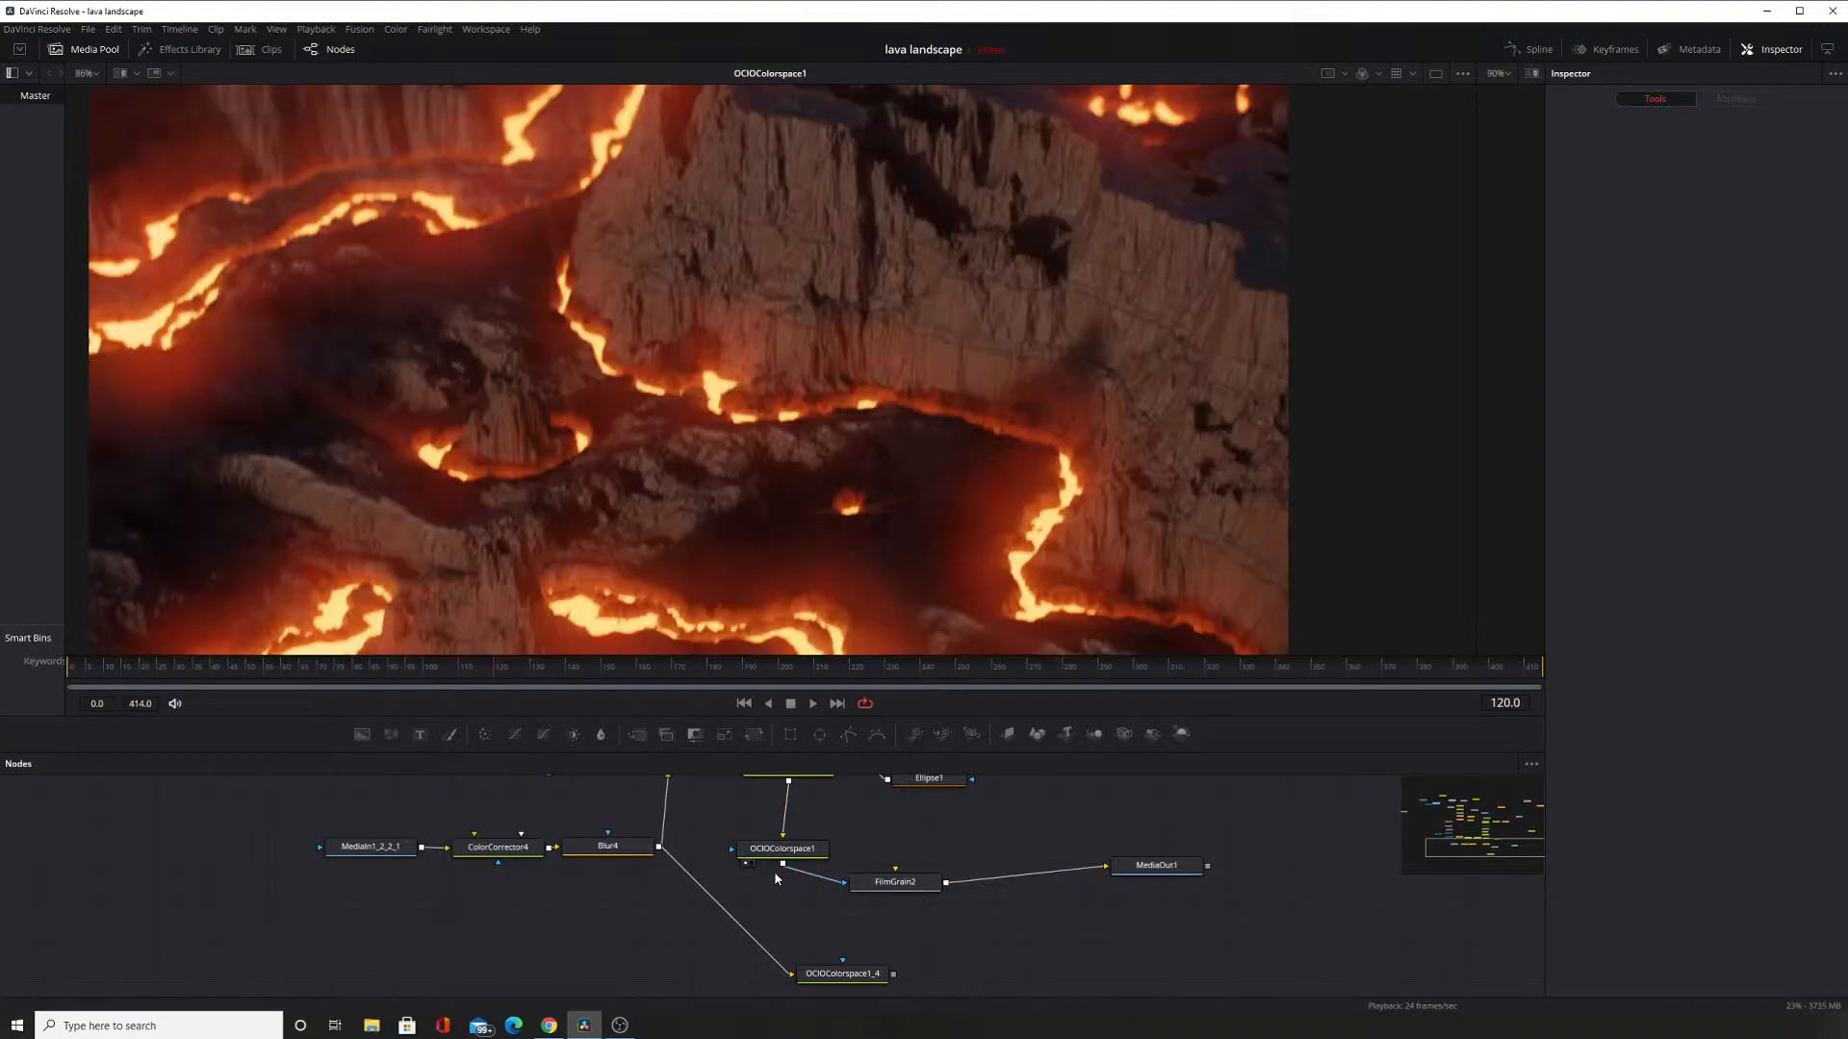
left_click(858, 897)
left_click_drag(842, 887, 895, 882)
left_click(895, 882)
right_click(999, 820)
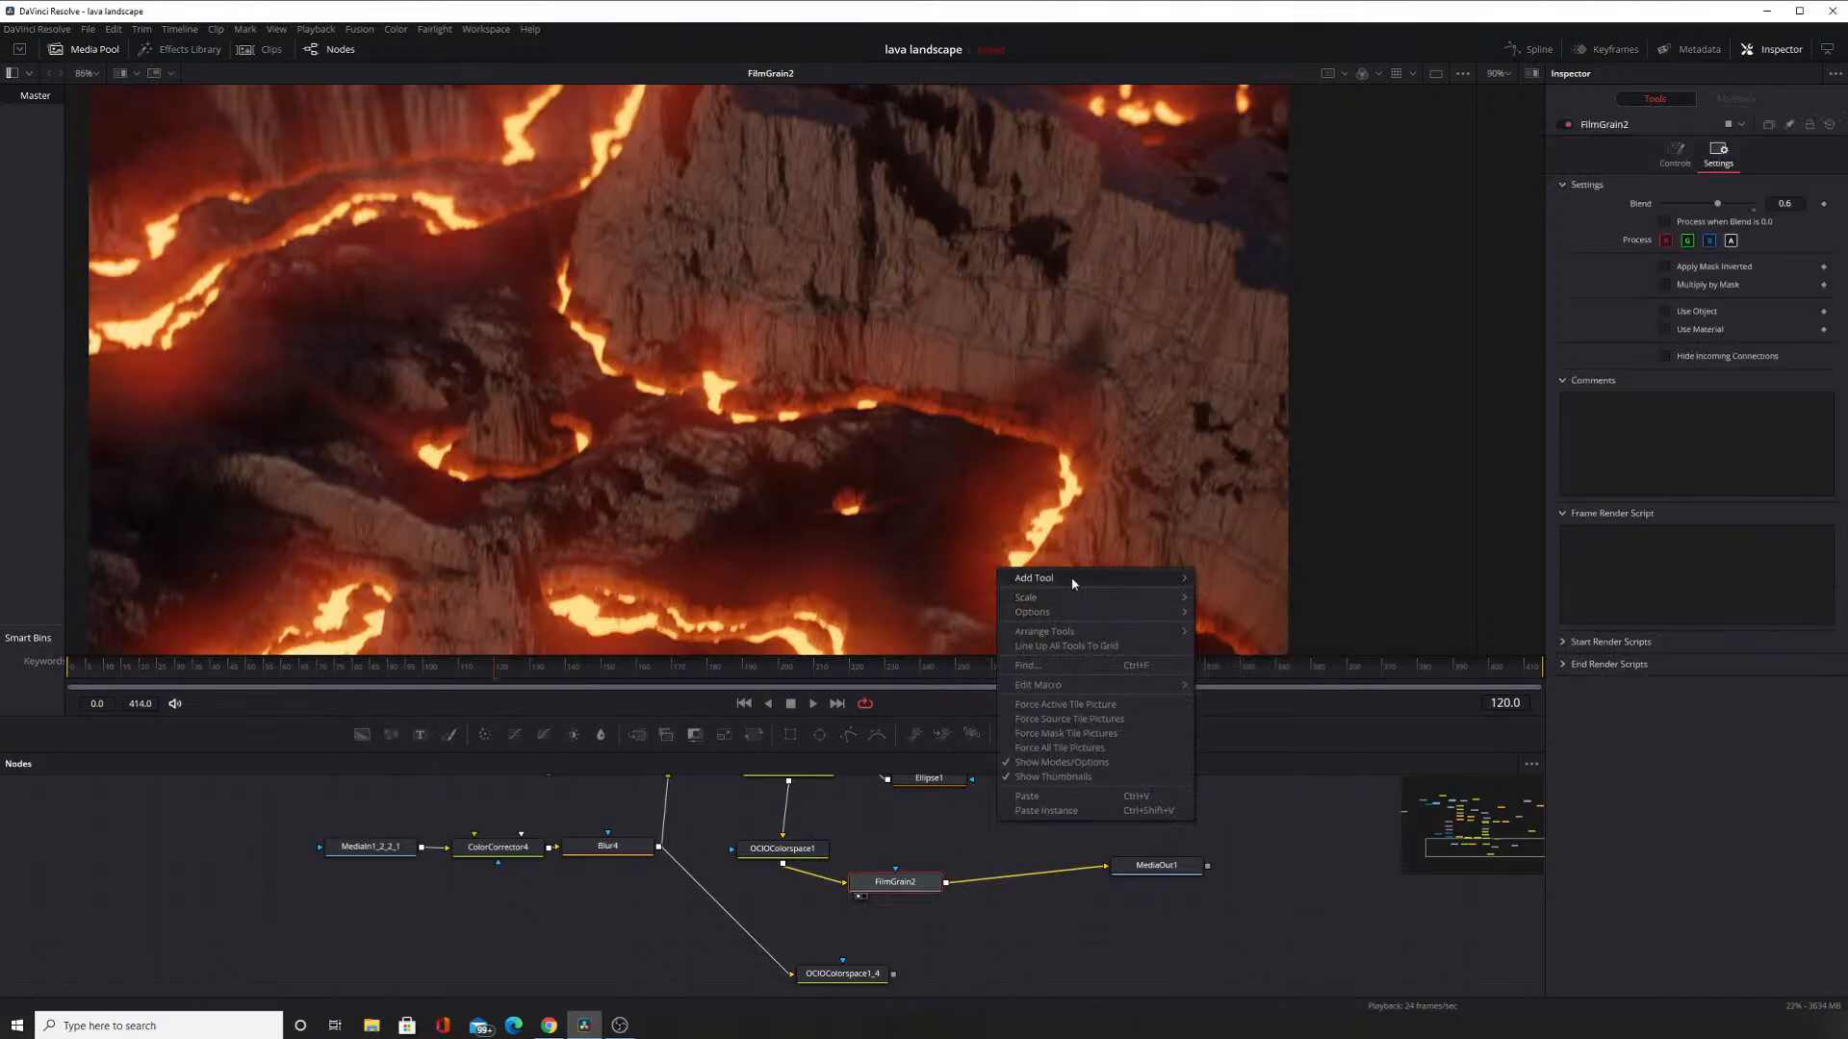
mouse_move(1097, 579)
mouse_move(1247, 555)
left_click(1269, 820)
left_click_drag(1130, 849, 965, 941)
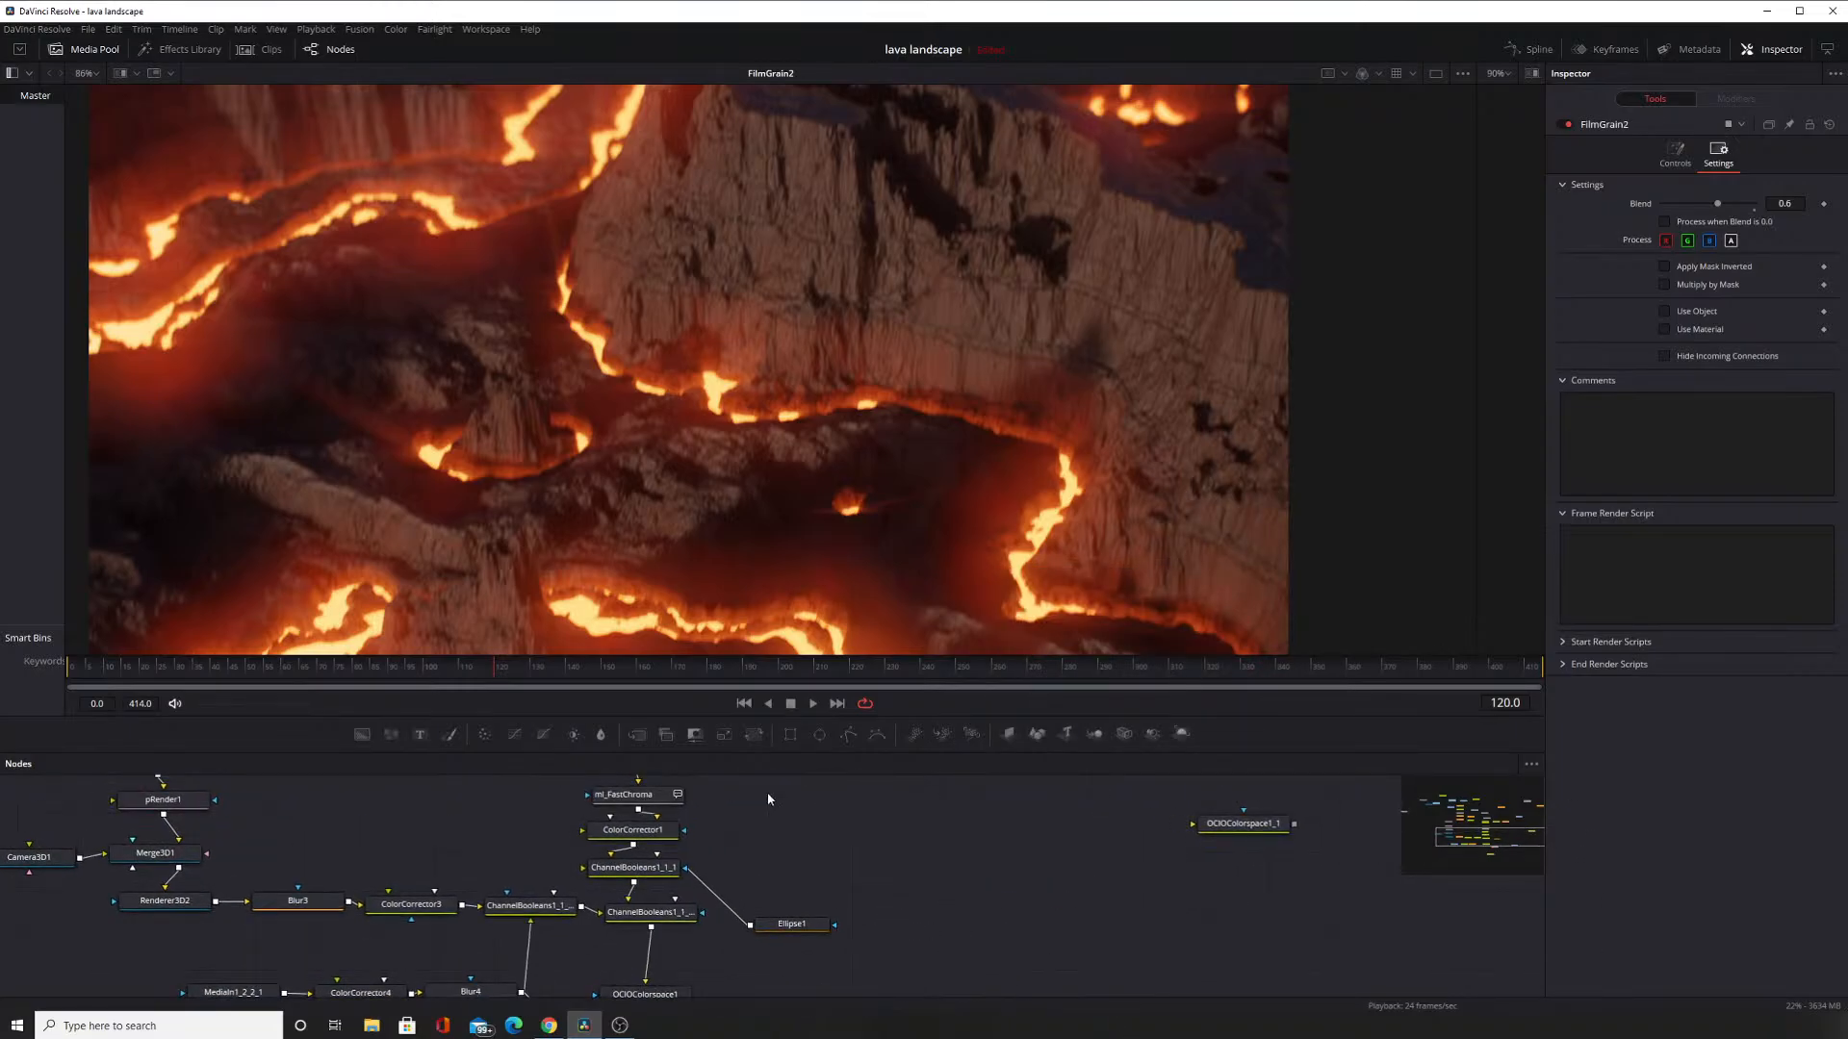
scroll(769, 799, "down", 4)
left_click_drag(802, 870, 808, 959)
left_click_drag(929, 860, 778, 938)
left_click_drag(1045, 818, 929, 841)
right_click(930, 841)
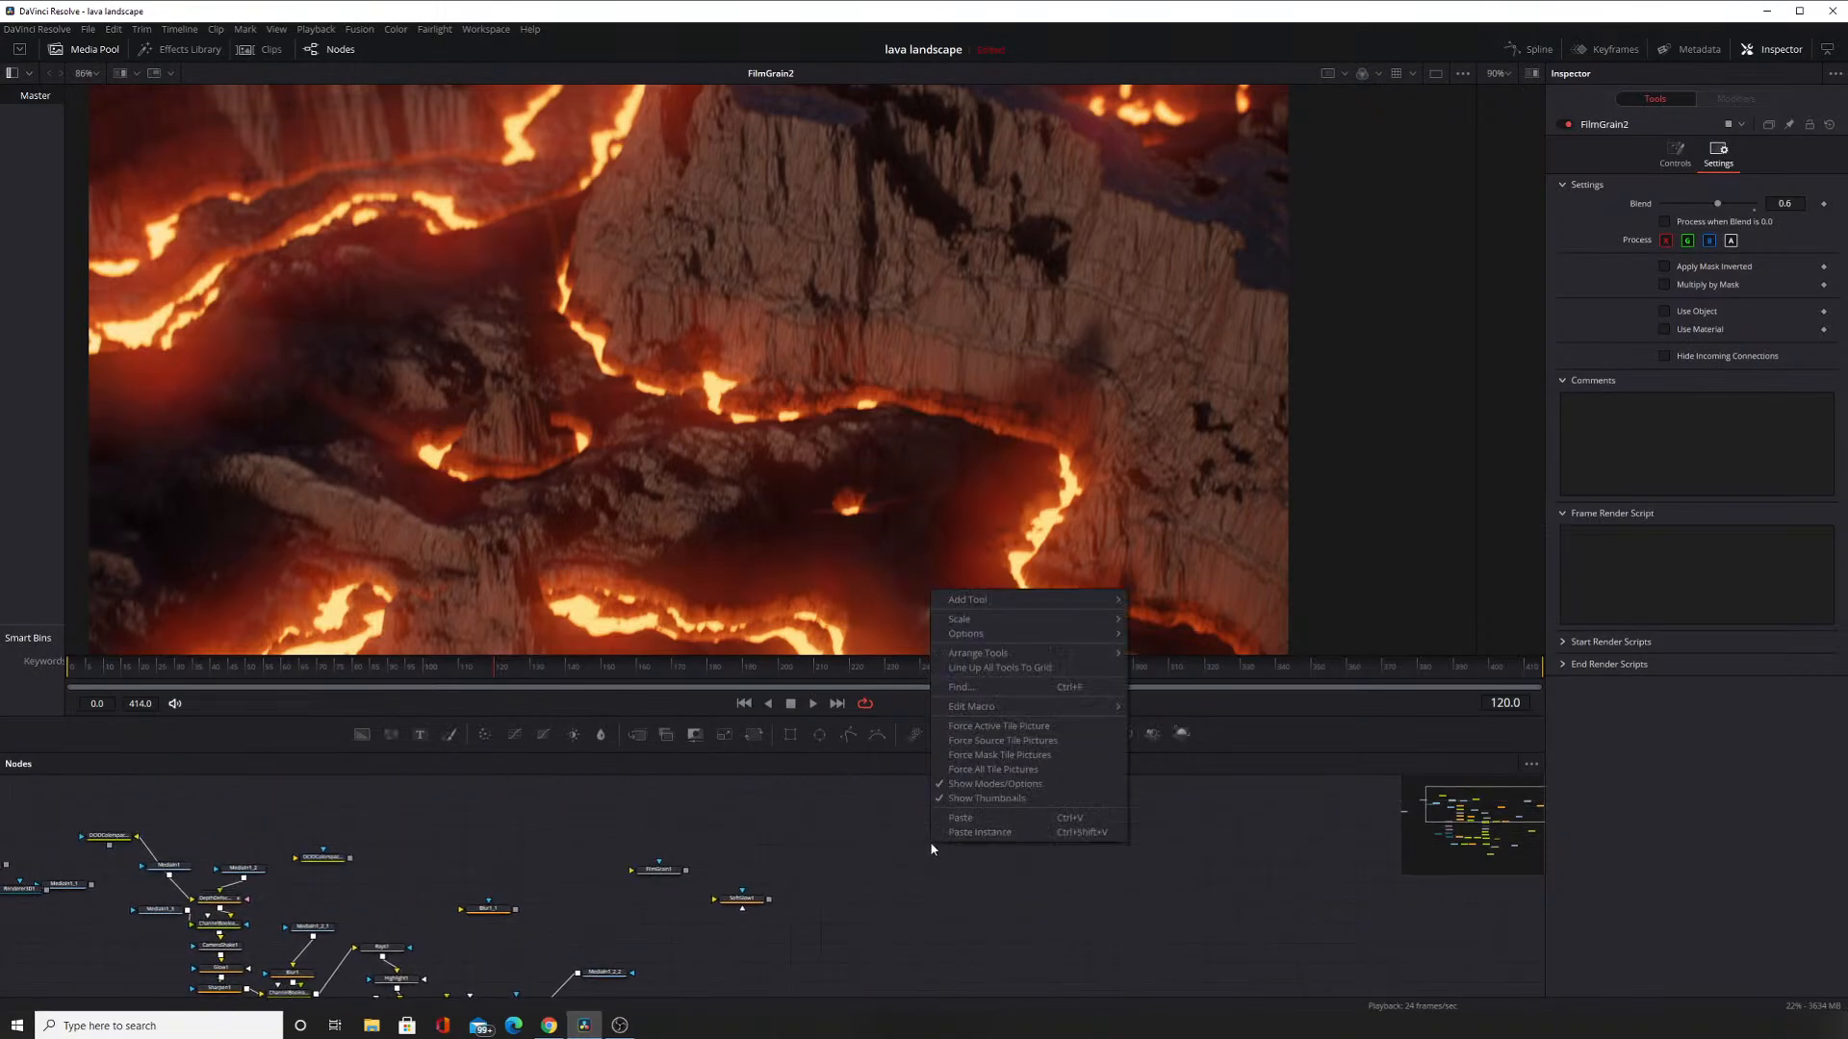
left_click(851, 853)
Duplicate the MediaIn1_2_2 node and place the copy in the empty area beyond MediaOut1.
left_click_drag(632, 963, 841, 864)
scroll(840, 863, "up", 3)
left_click(809, 882)
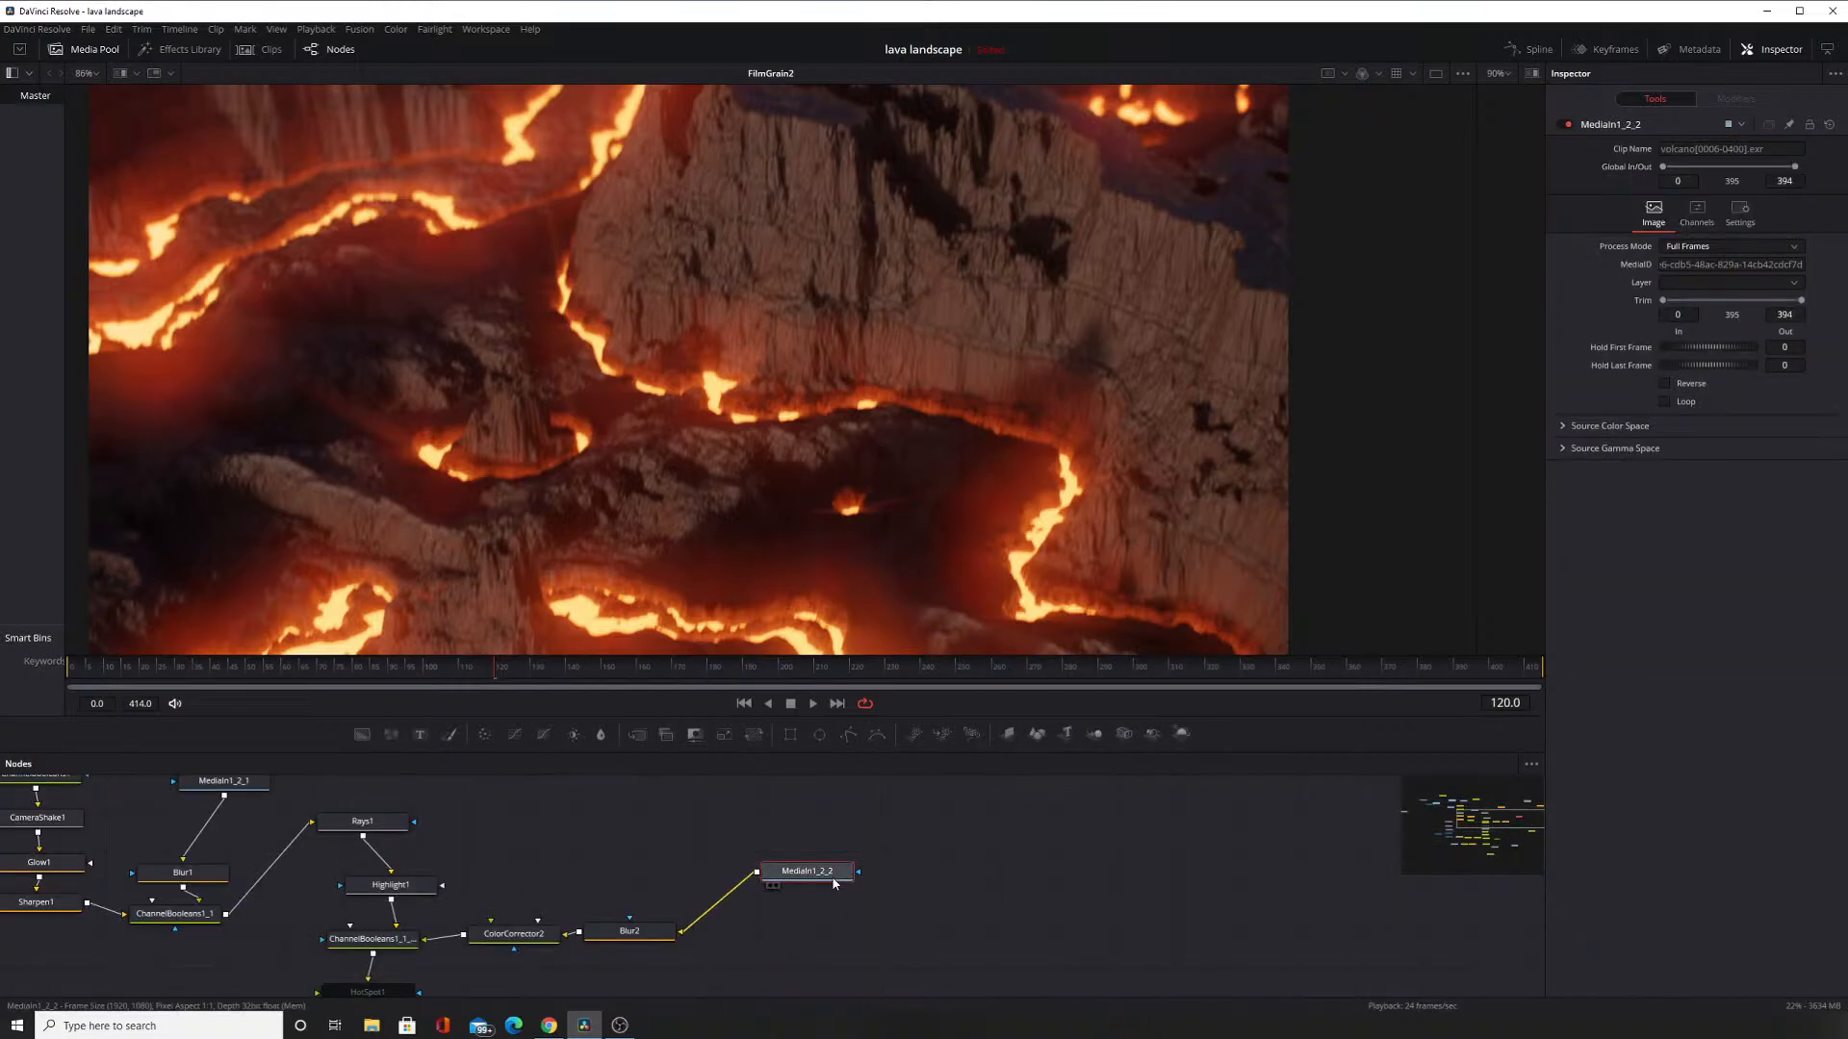
scroll(703, 890, "down", 8)
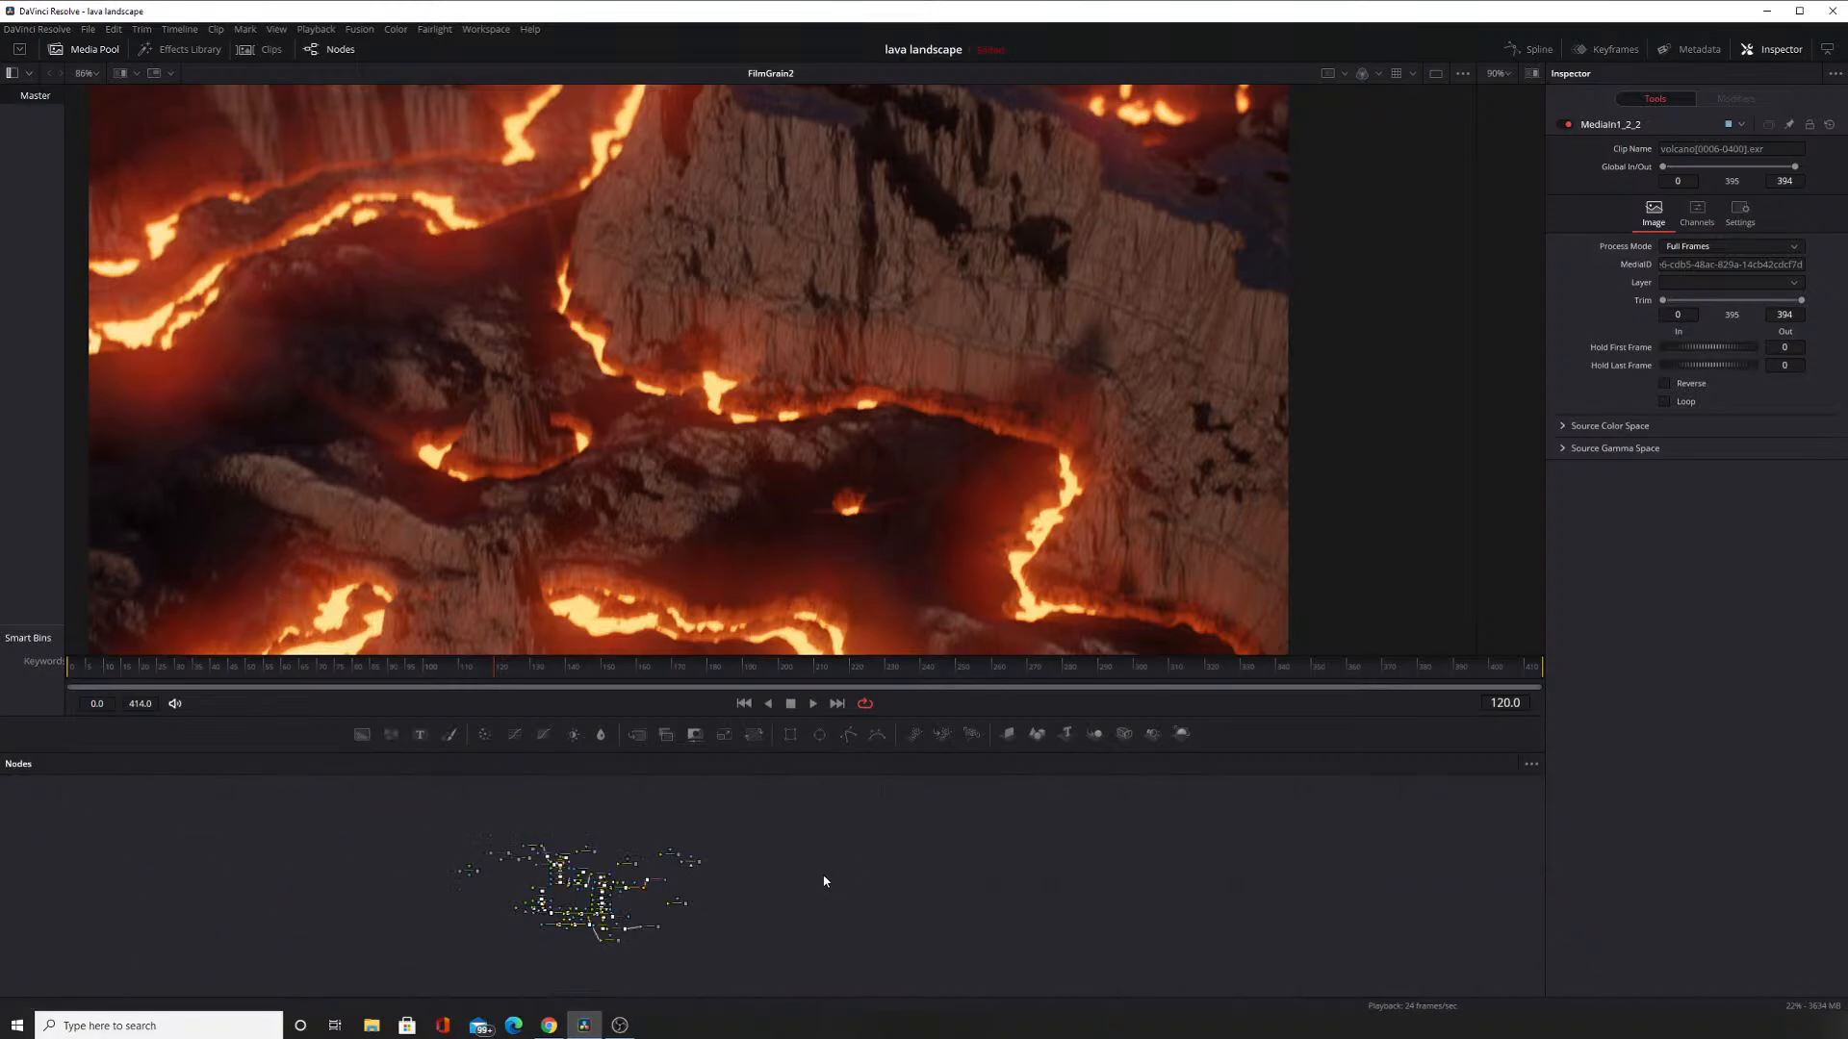
key("ctrl+v")
scroll(717, 924, "up", 8)
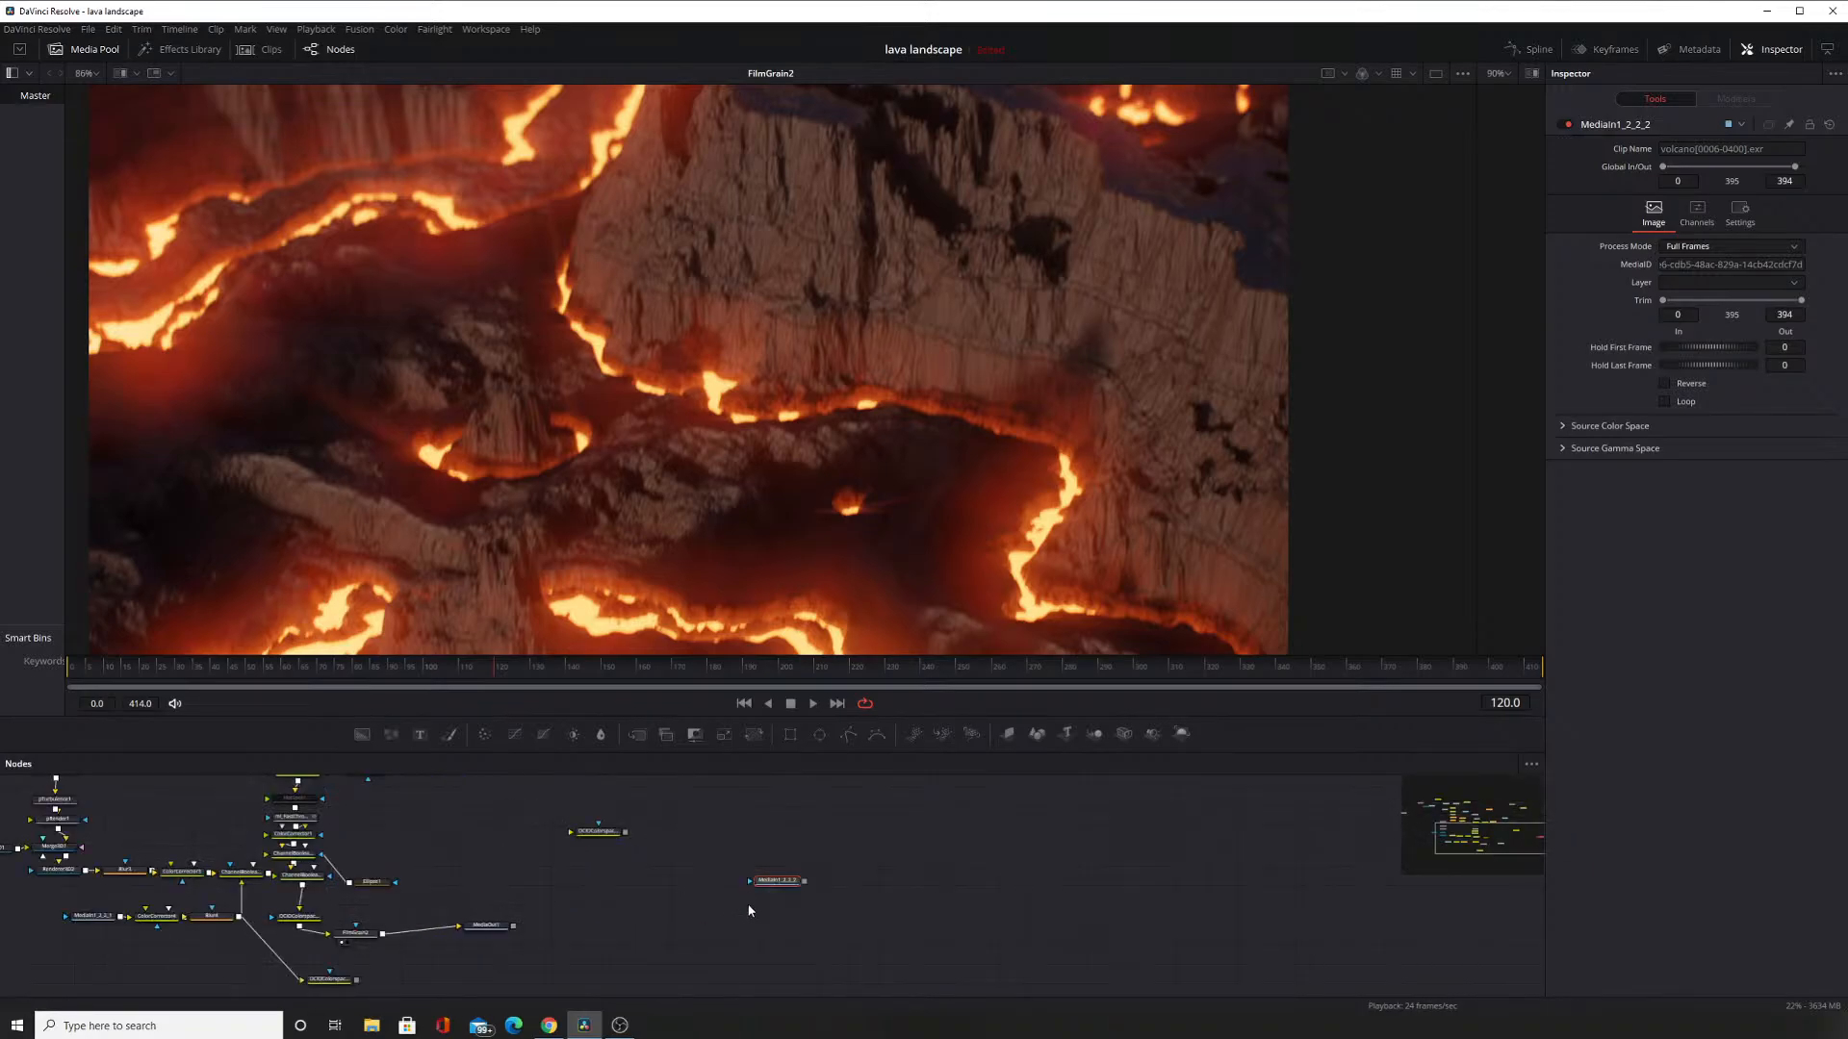
left_click_drag(775, 886, 708, 889)
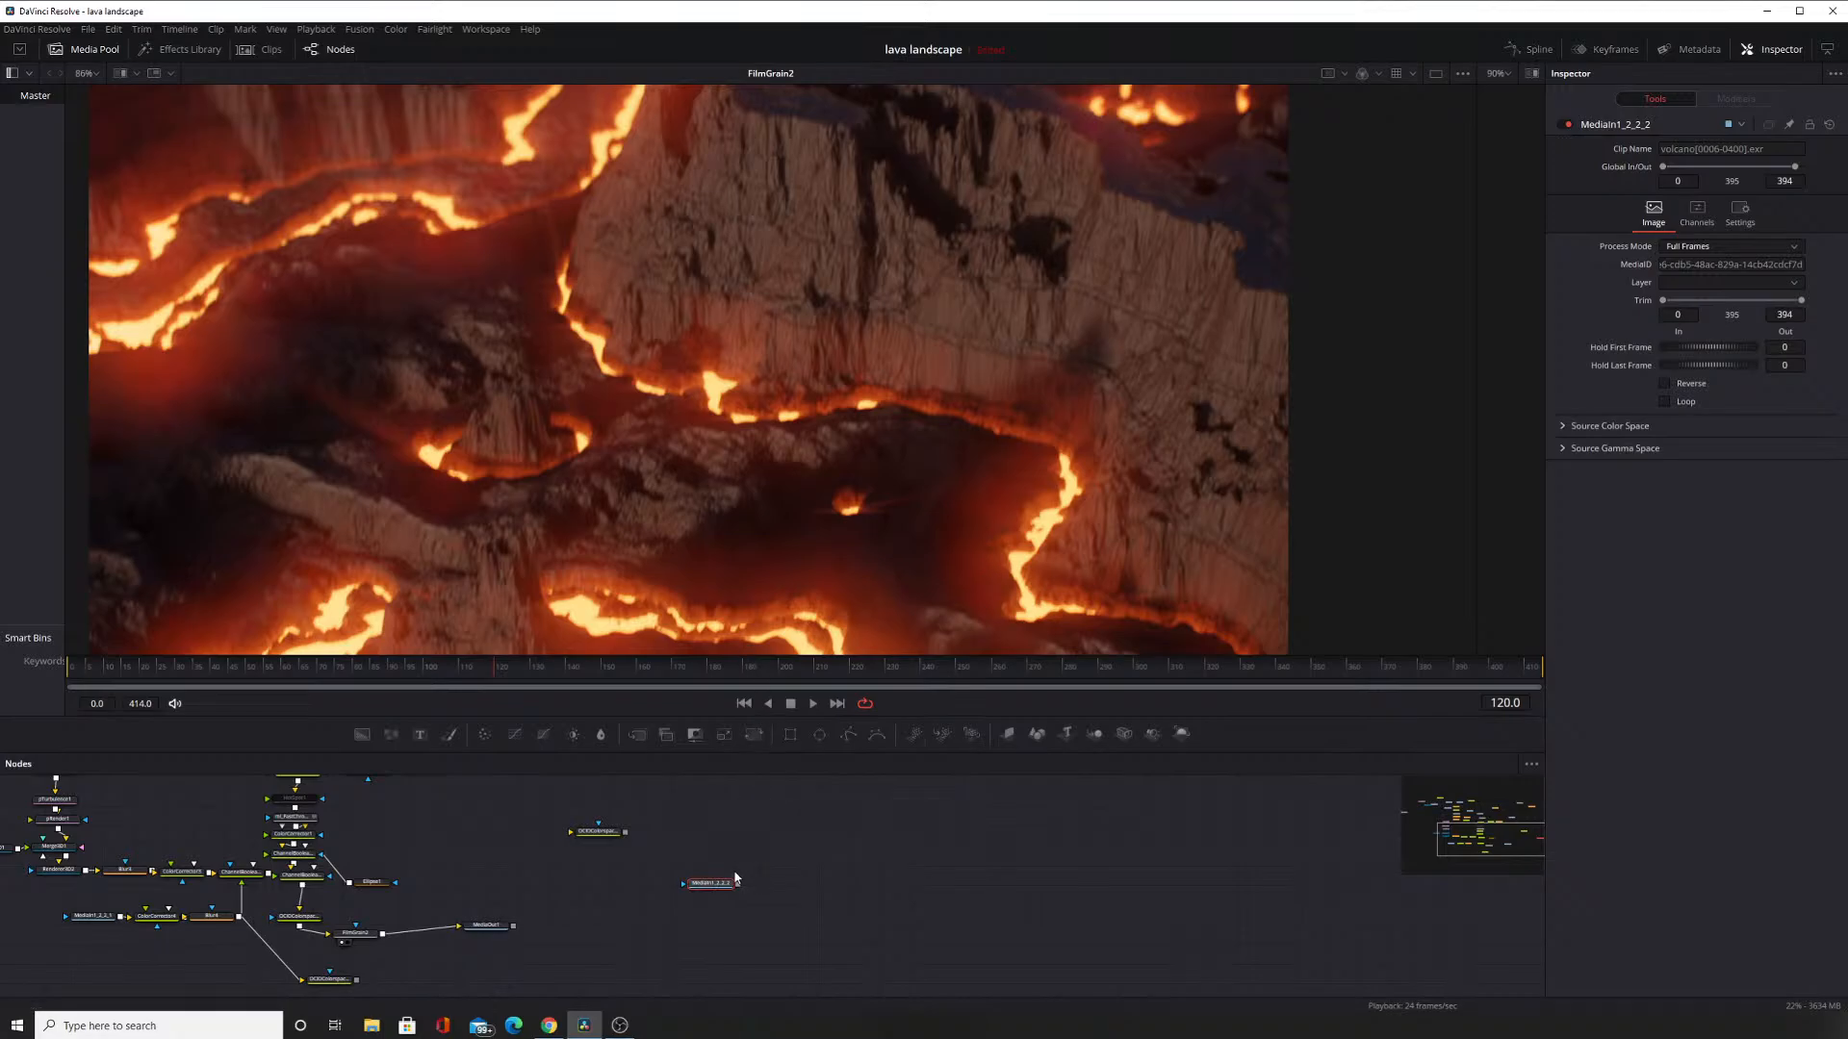
left_click_drag(709, 892, 681, 888)
Set the red, green and blue channels of the copied MediaIn node to None.
left_click(1696, 211)
left_click(1729, 265)
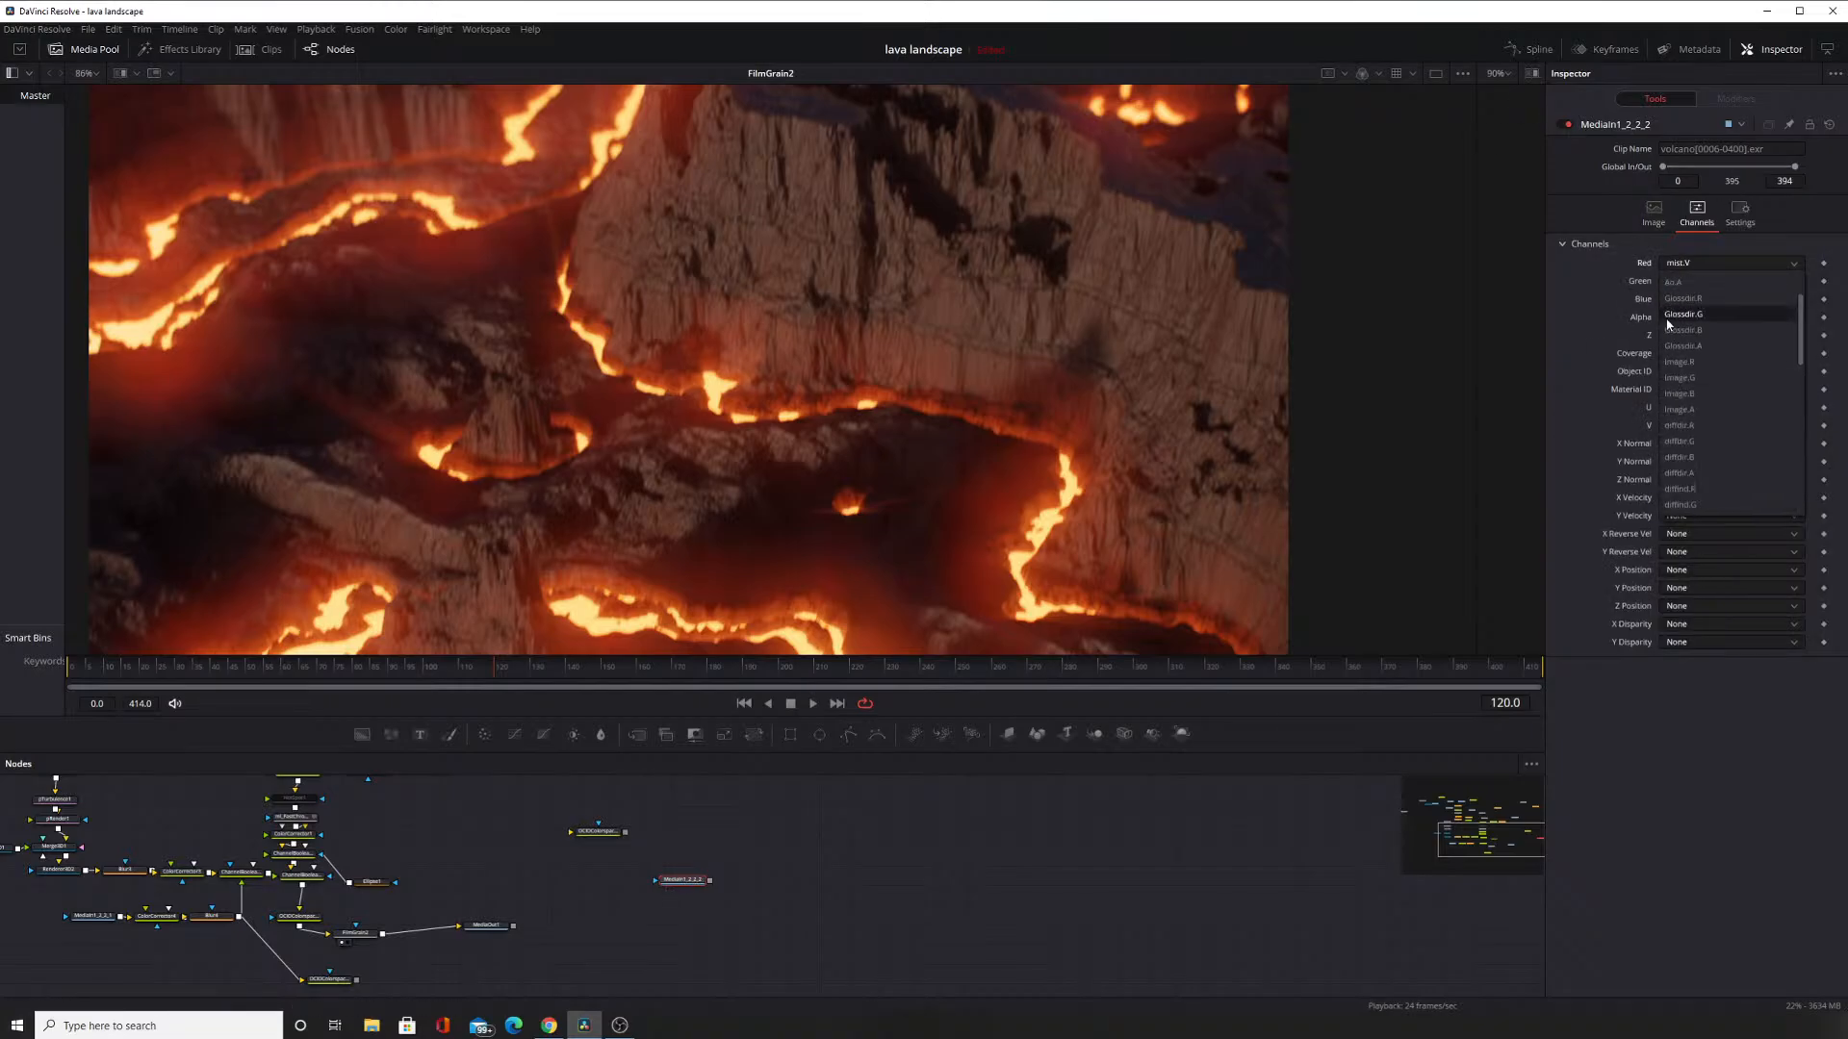
left_click(1689, 279)
left_click(1703, 299)
scroll(1707, 308, "down", 5)
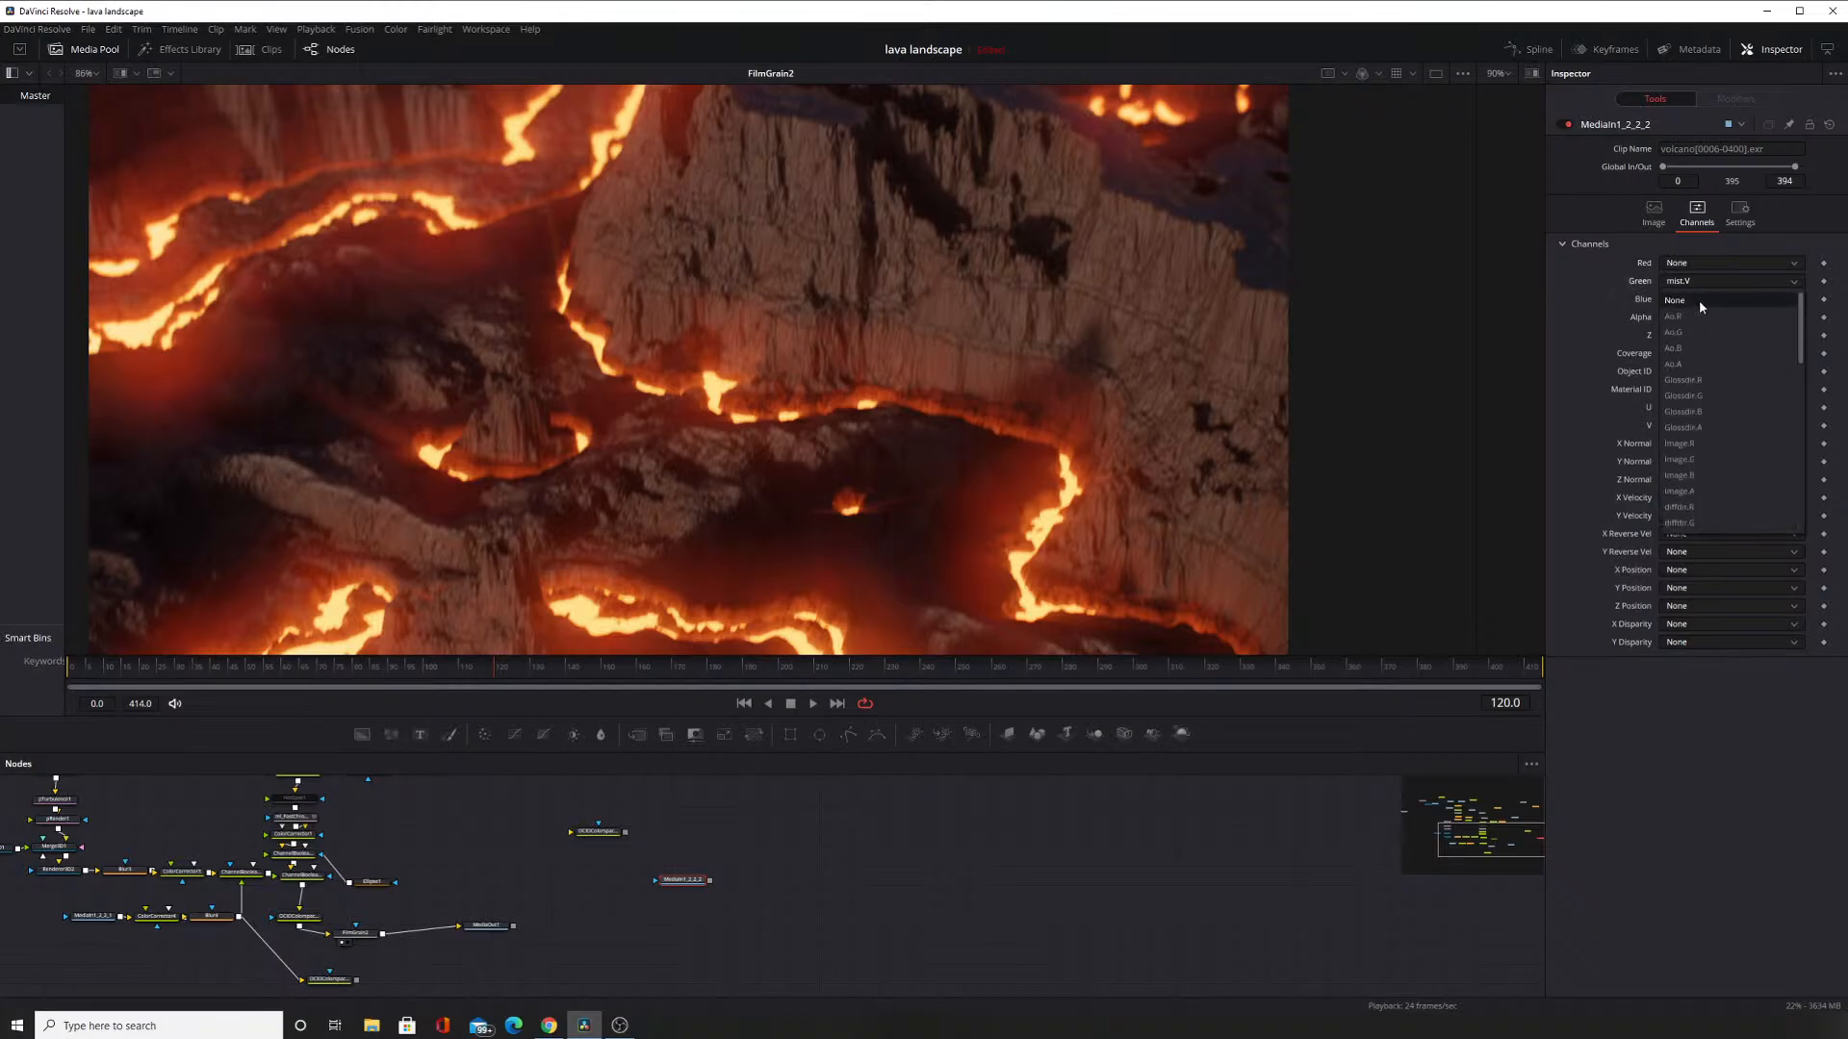
left_click(1702, 316)
left_click(1701, 317)
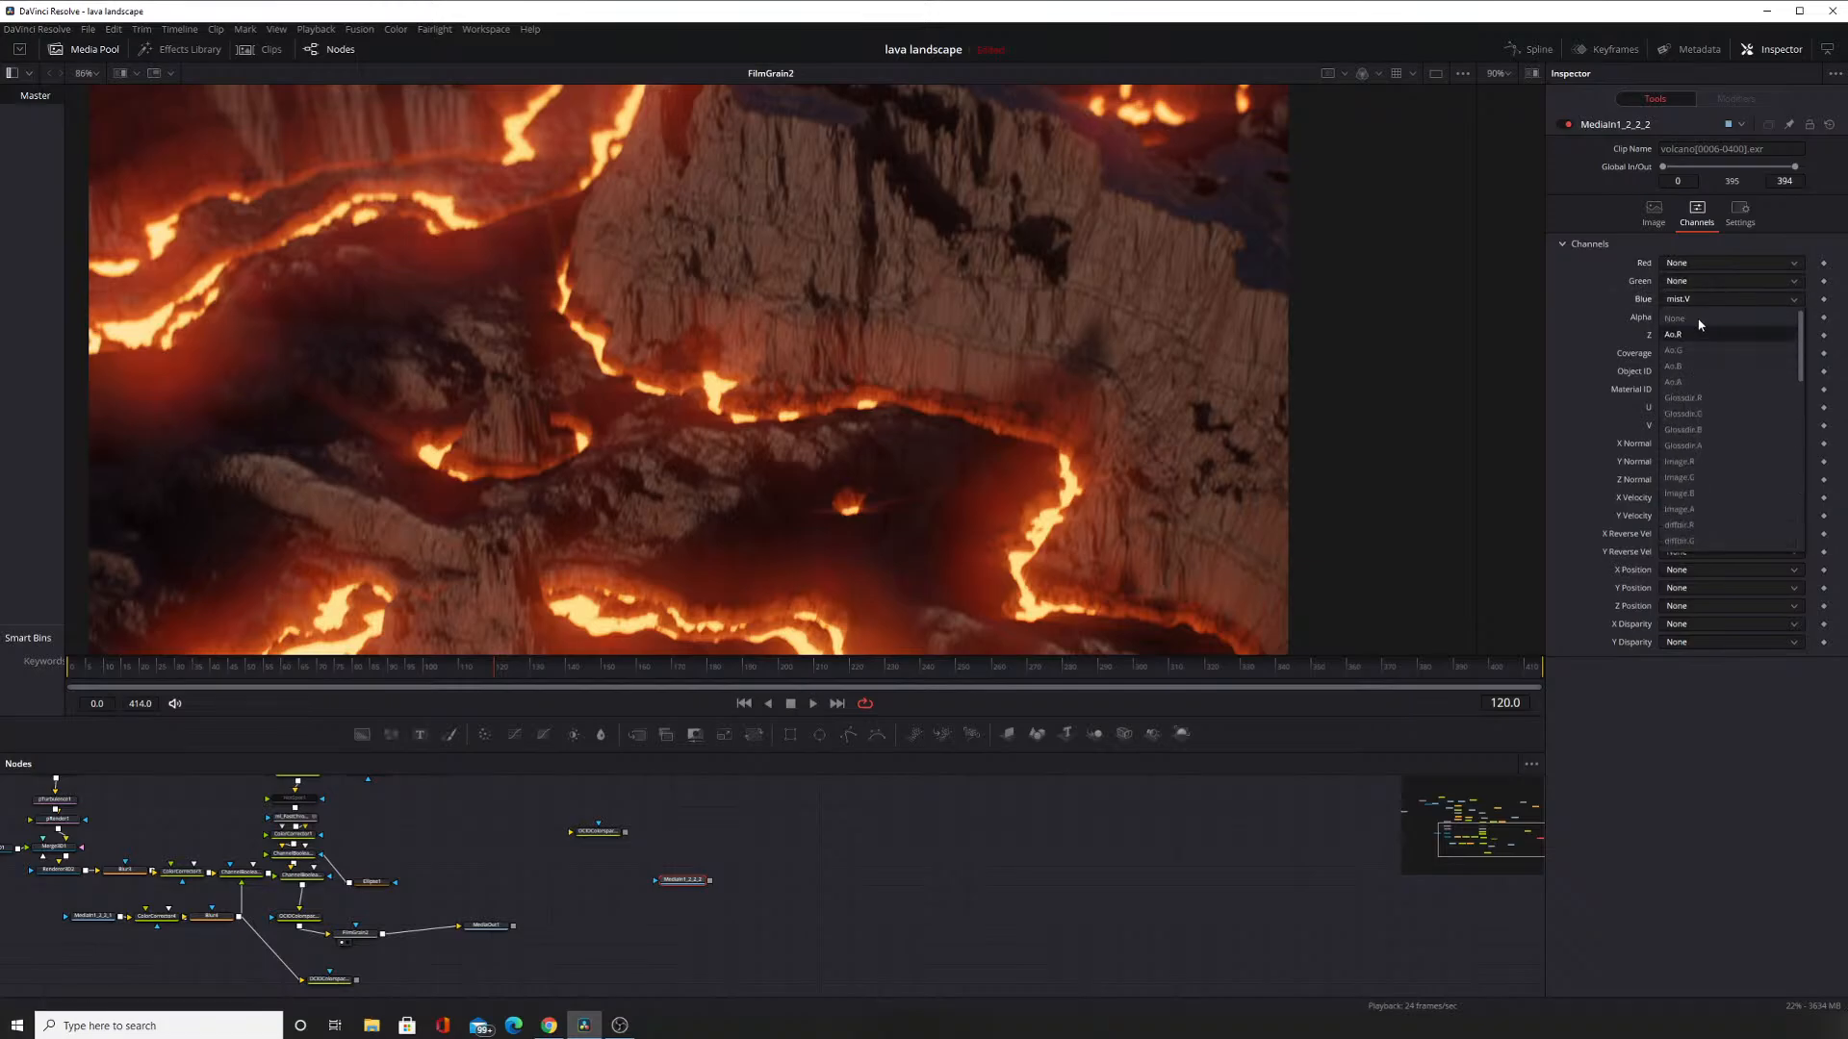
left_click(1698, 318)
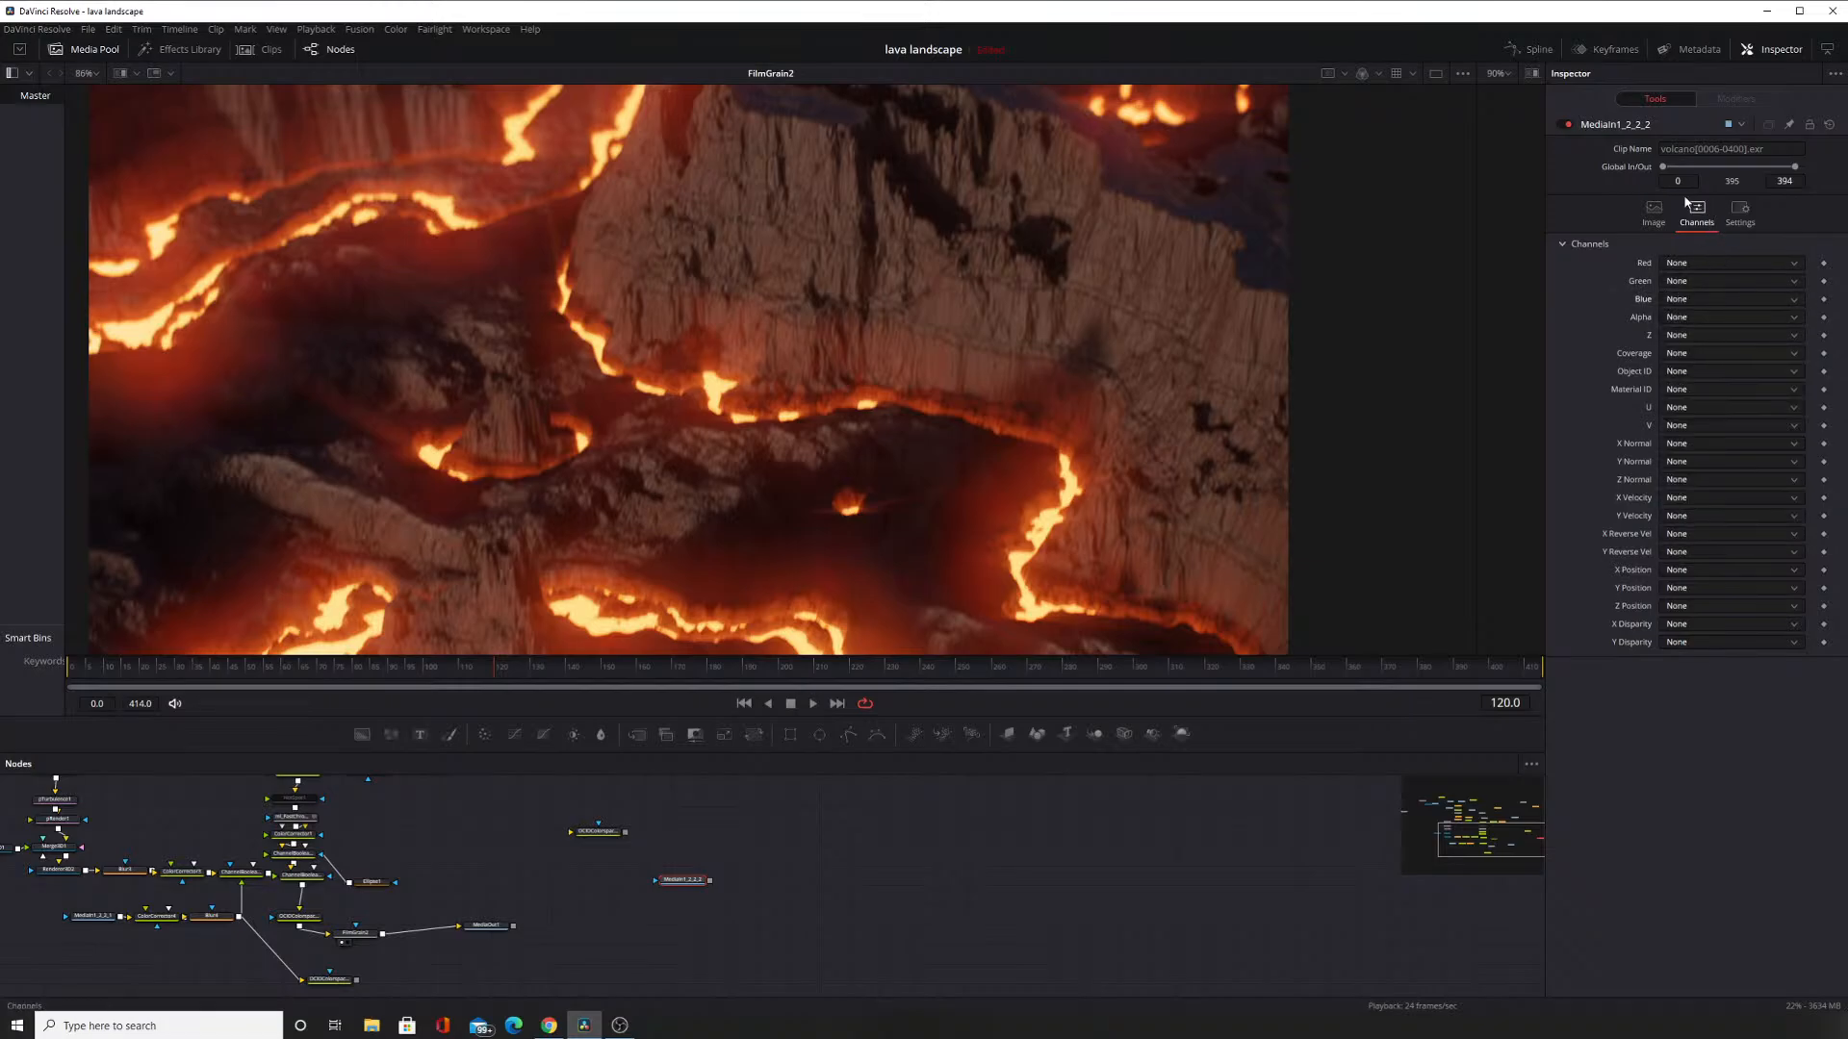
Assign Ao.R, Ao.G and Ao.B to the red, green and blue channels of the copied MediaIn node.
left_click(1658, 215)
left_click(1692, 219)
left_click(1702, 263)
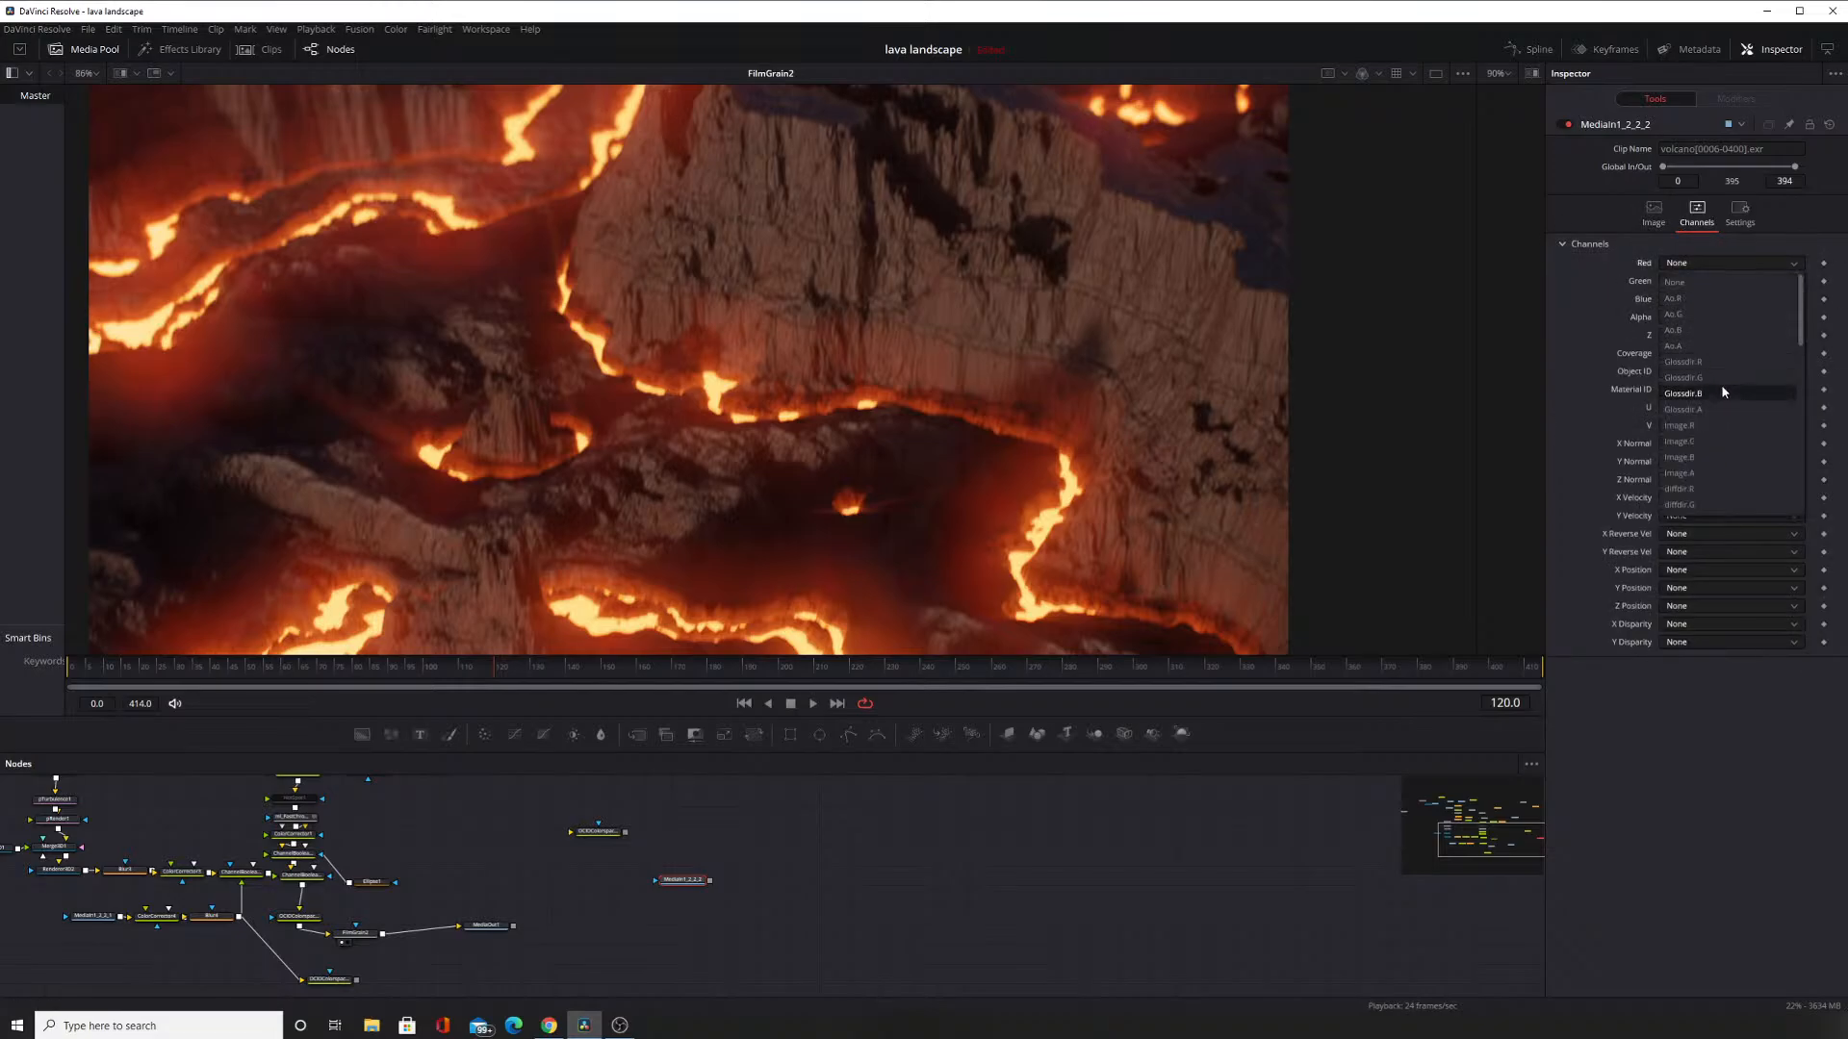
scroll(1720, 384, "down", 5)
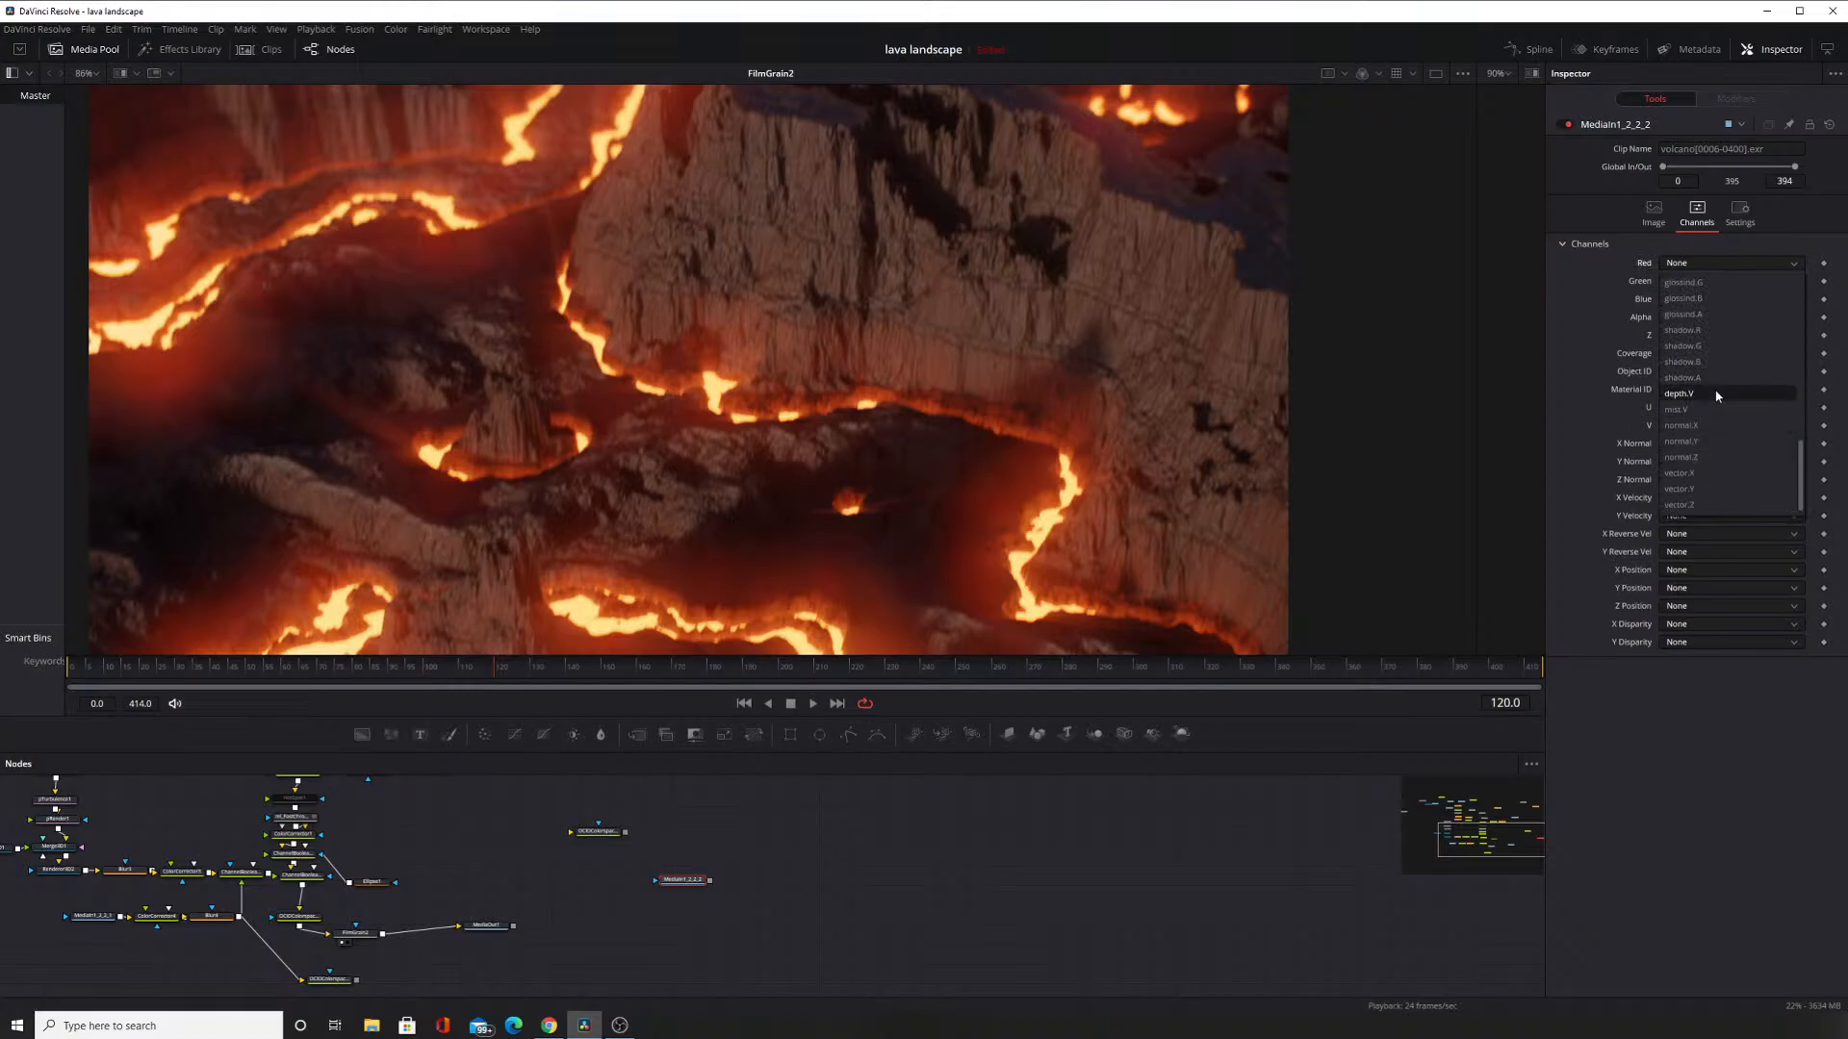
scroll(1712, 413, "up", 5)
scroll(1715, 414, "up", 5)
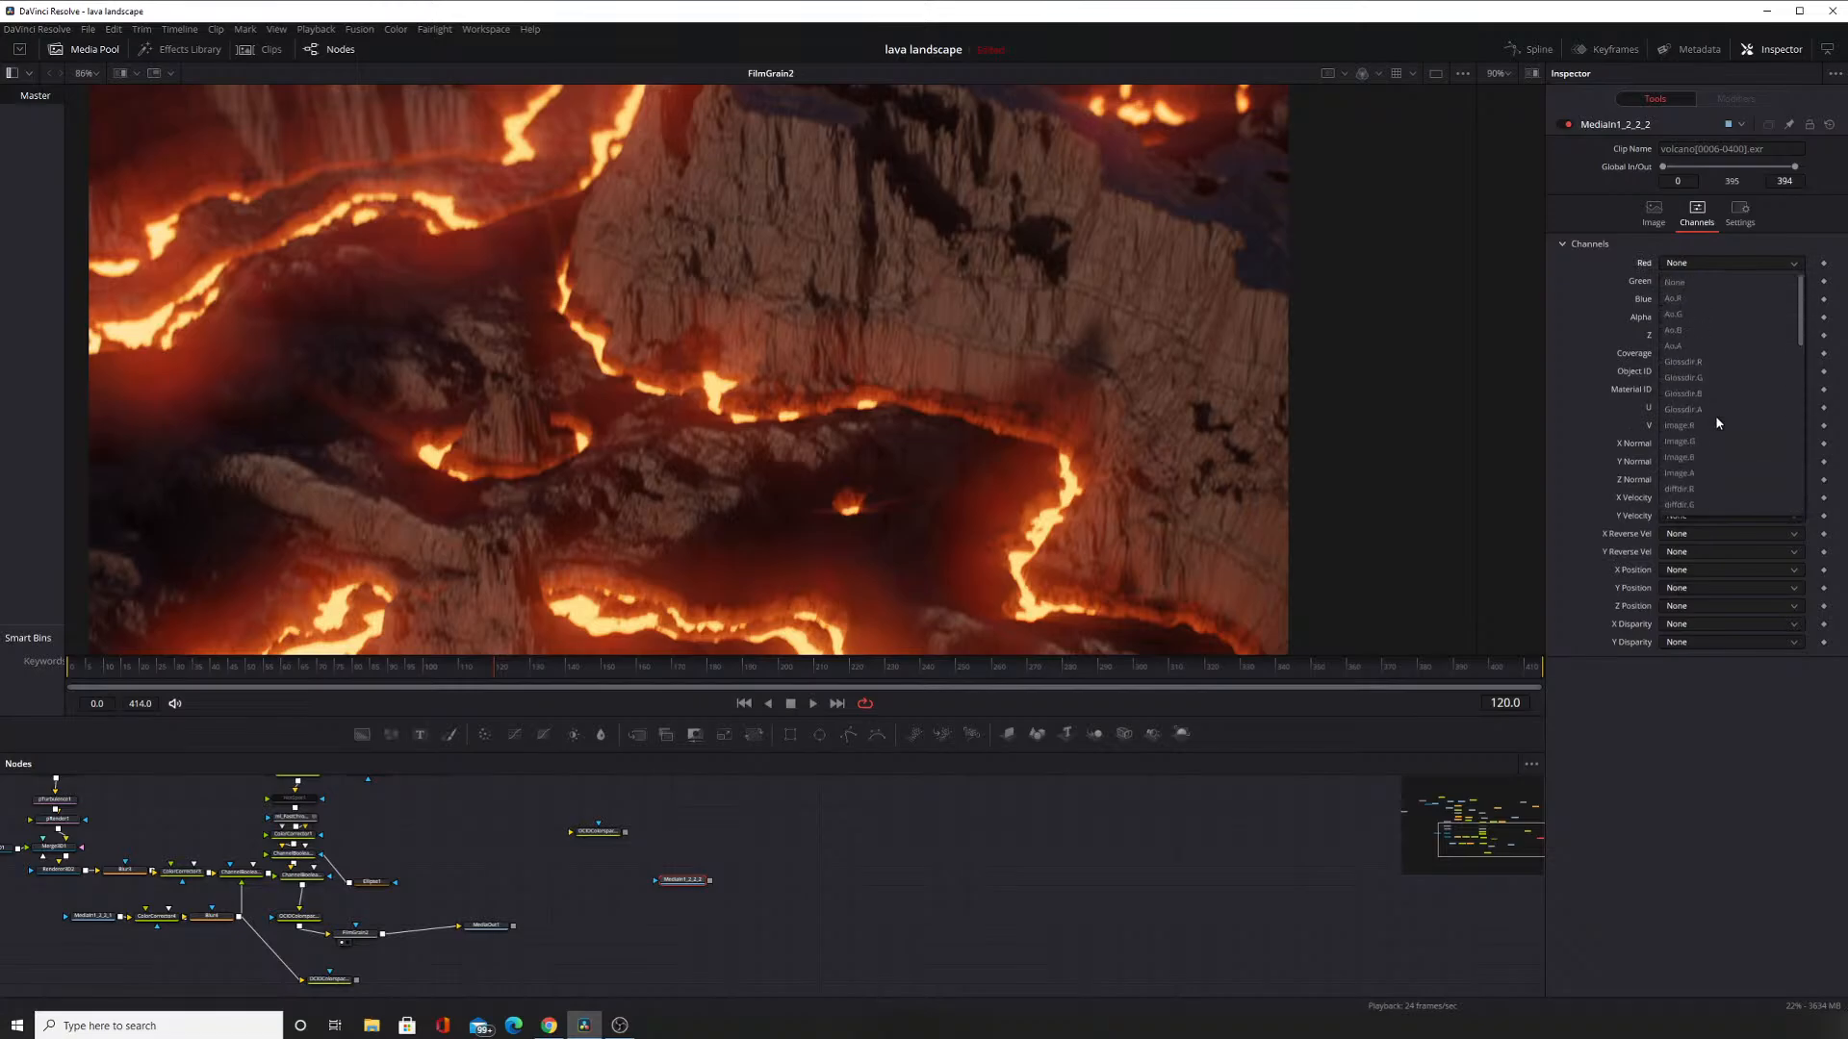
left_click(1720, 298)
left_click(1707, 281)
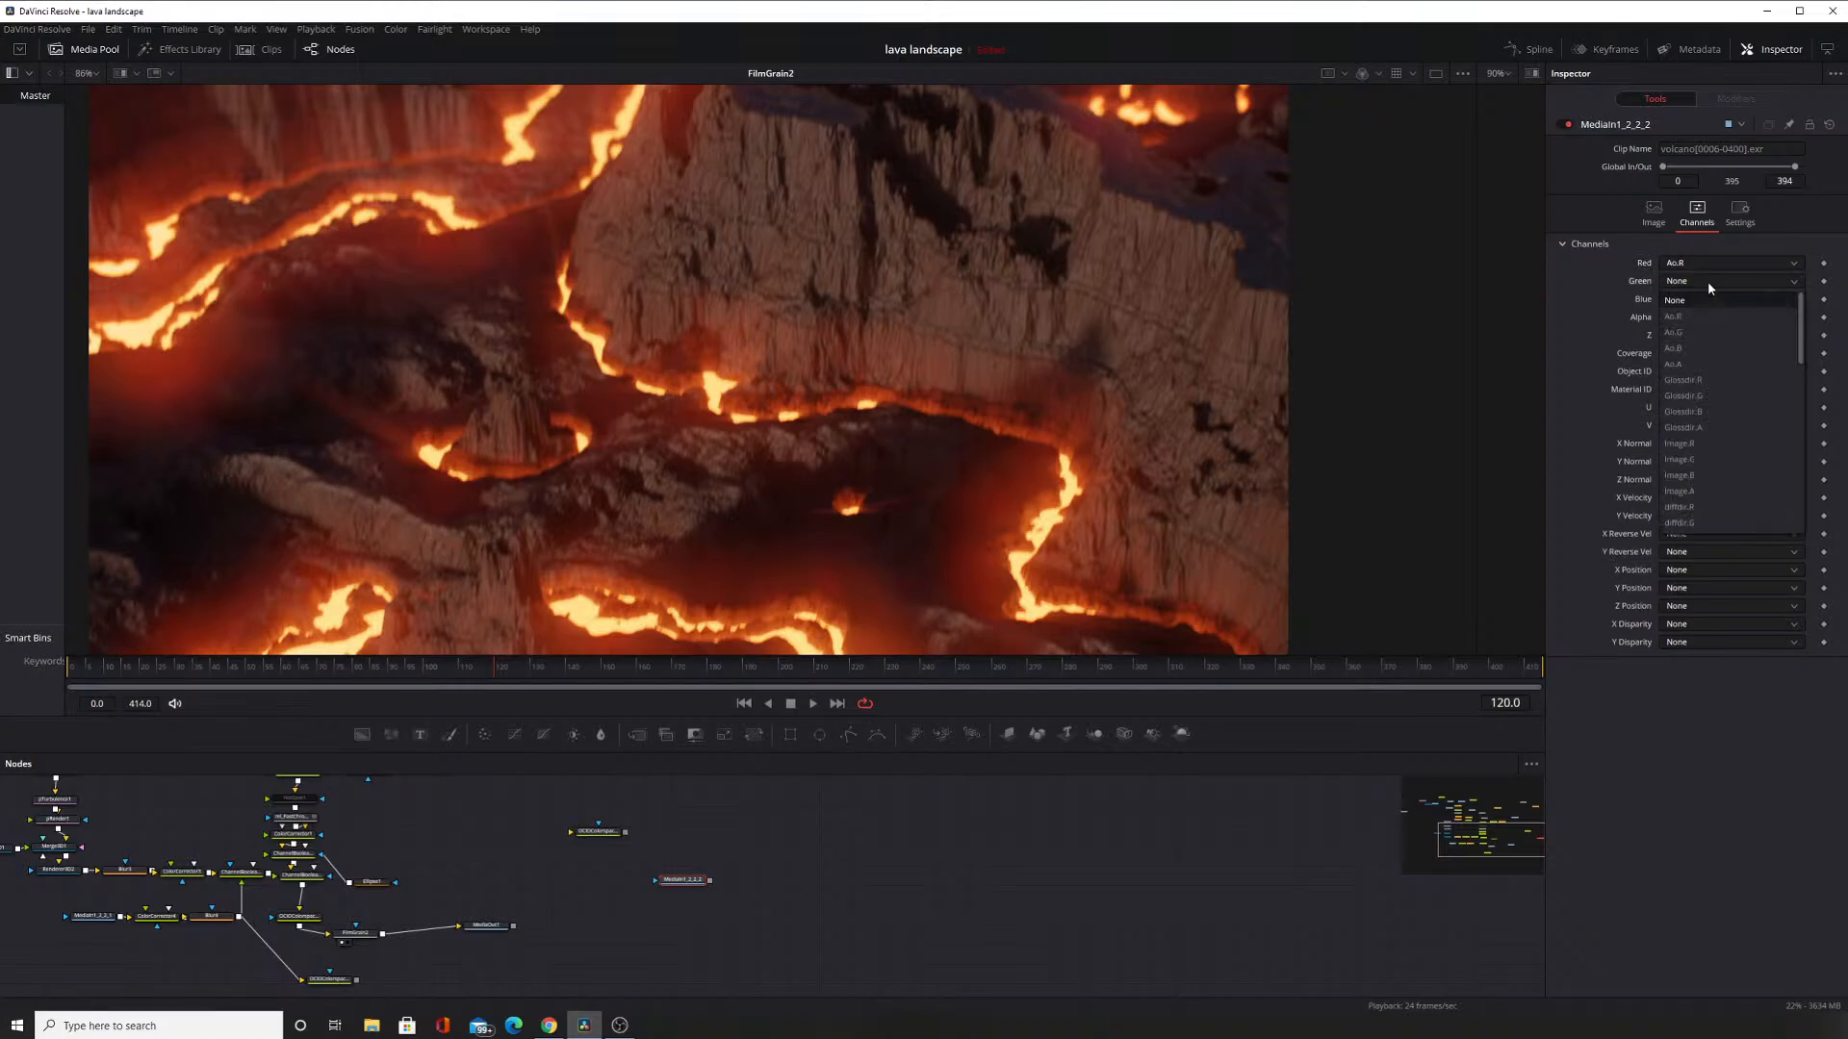
left_click(1710, 333)
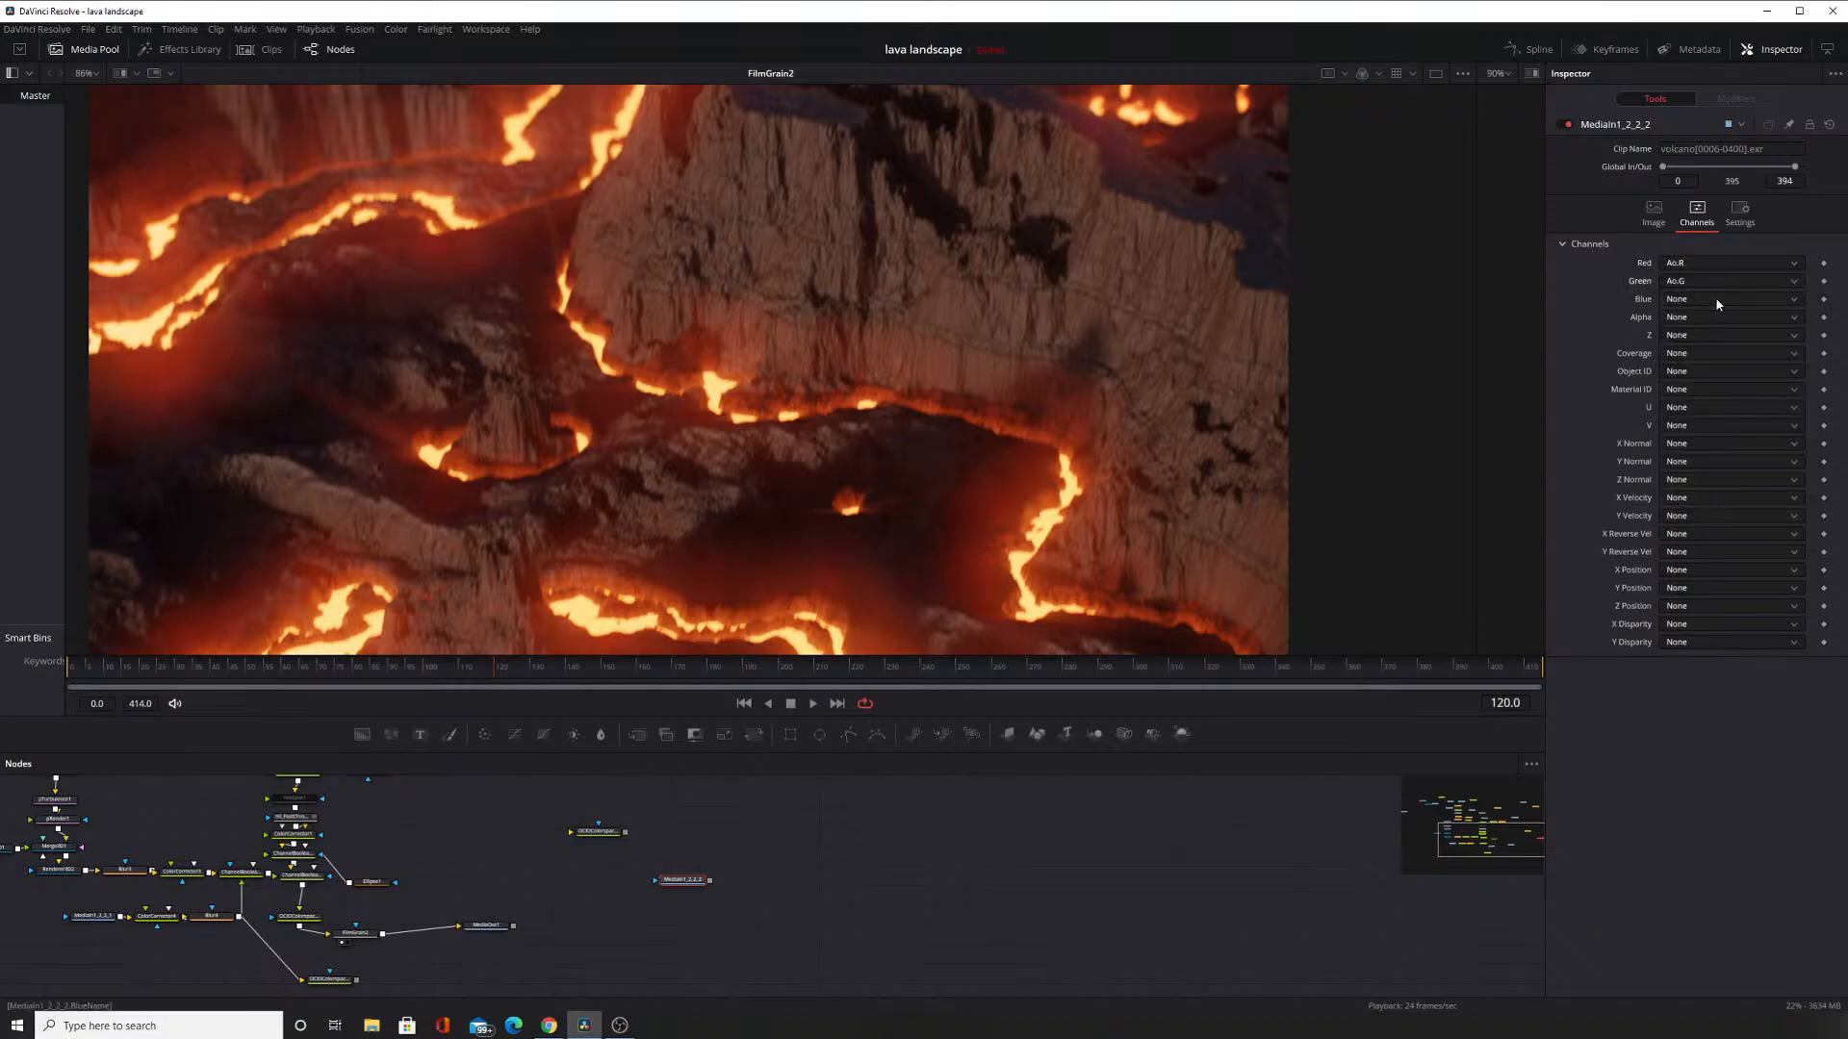
left_click(1717, 304)
left_click(1712, 360)
left_click(624, 1028)
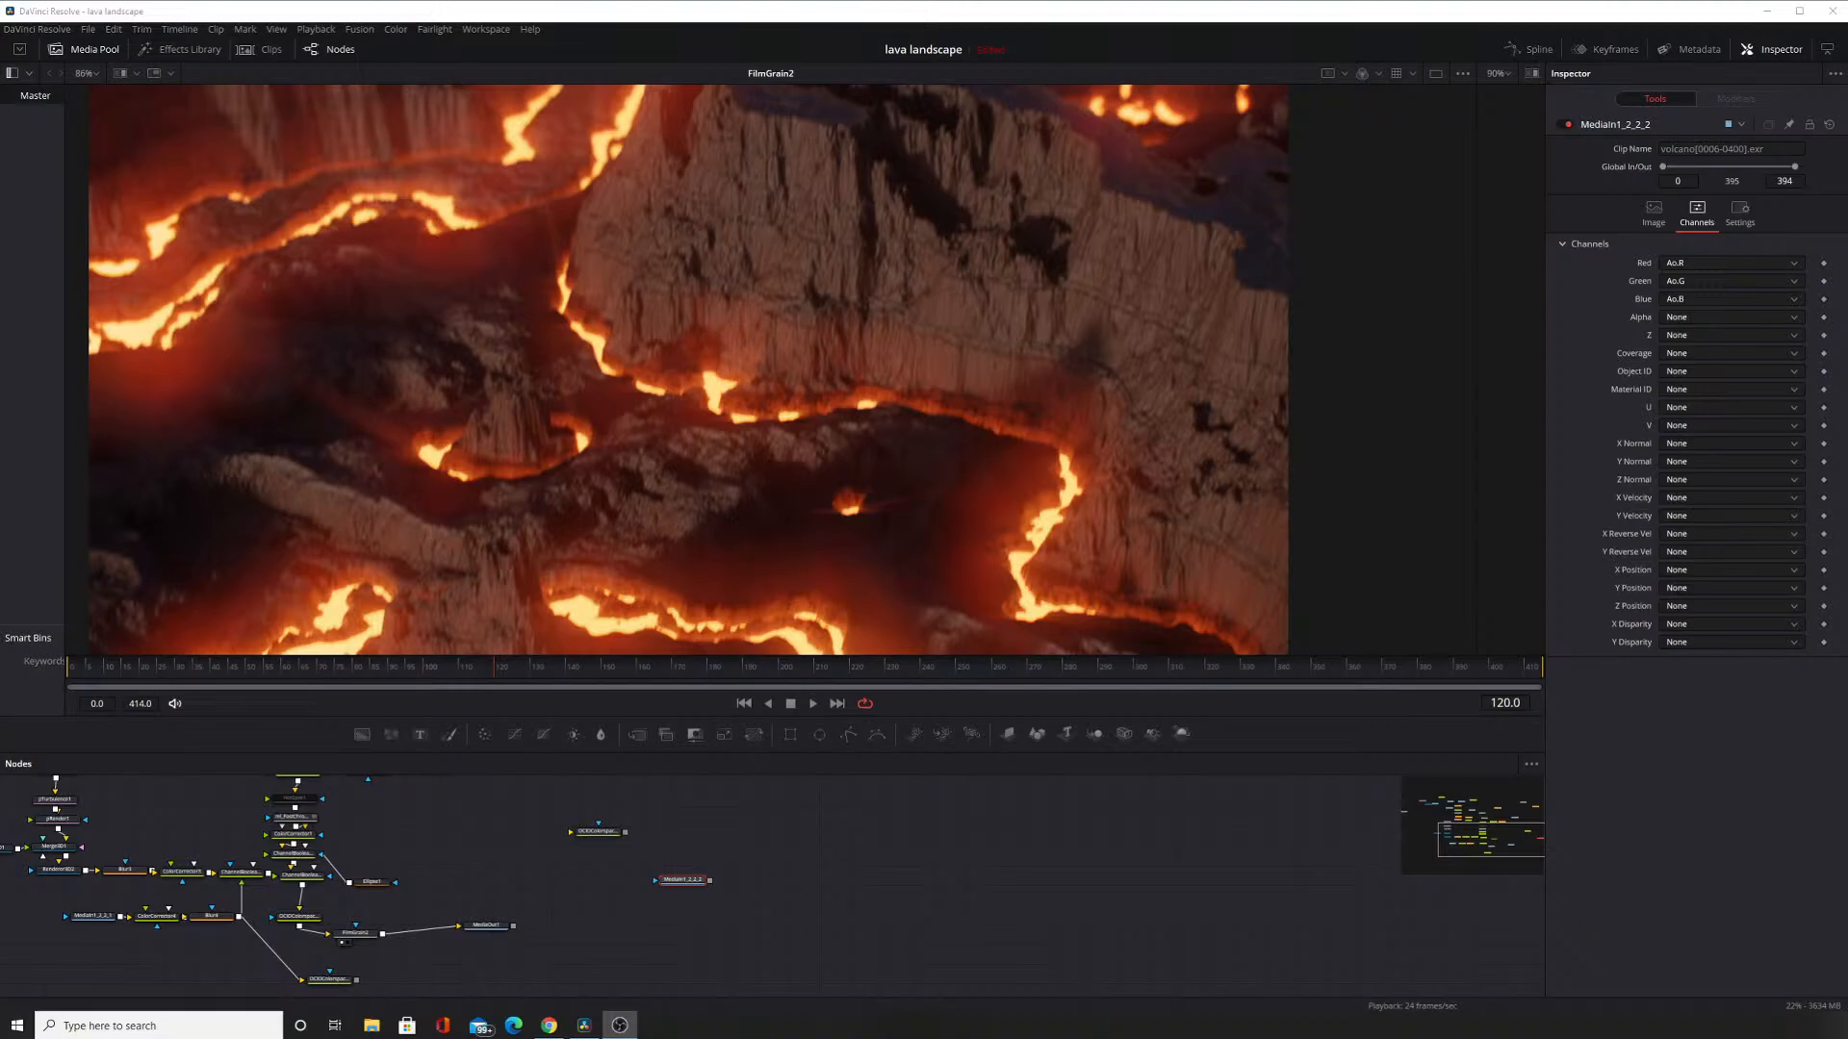
left_click_drag(626, 852, 897, 831)
scroll(878, 839, "up", 5)
scroll(891, 879, "down", 3)
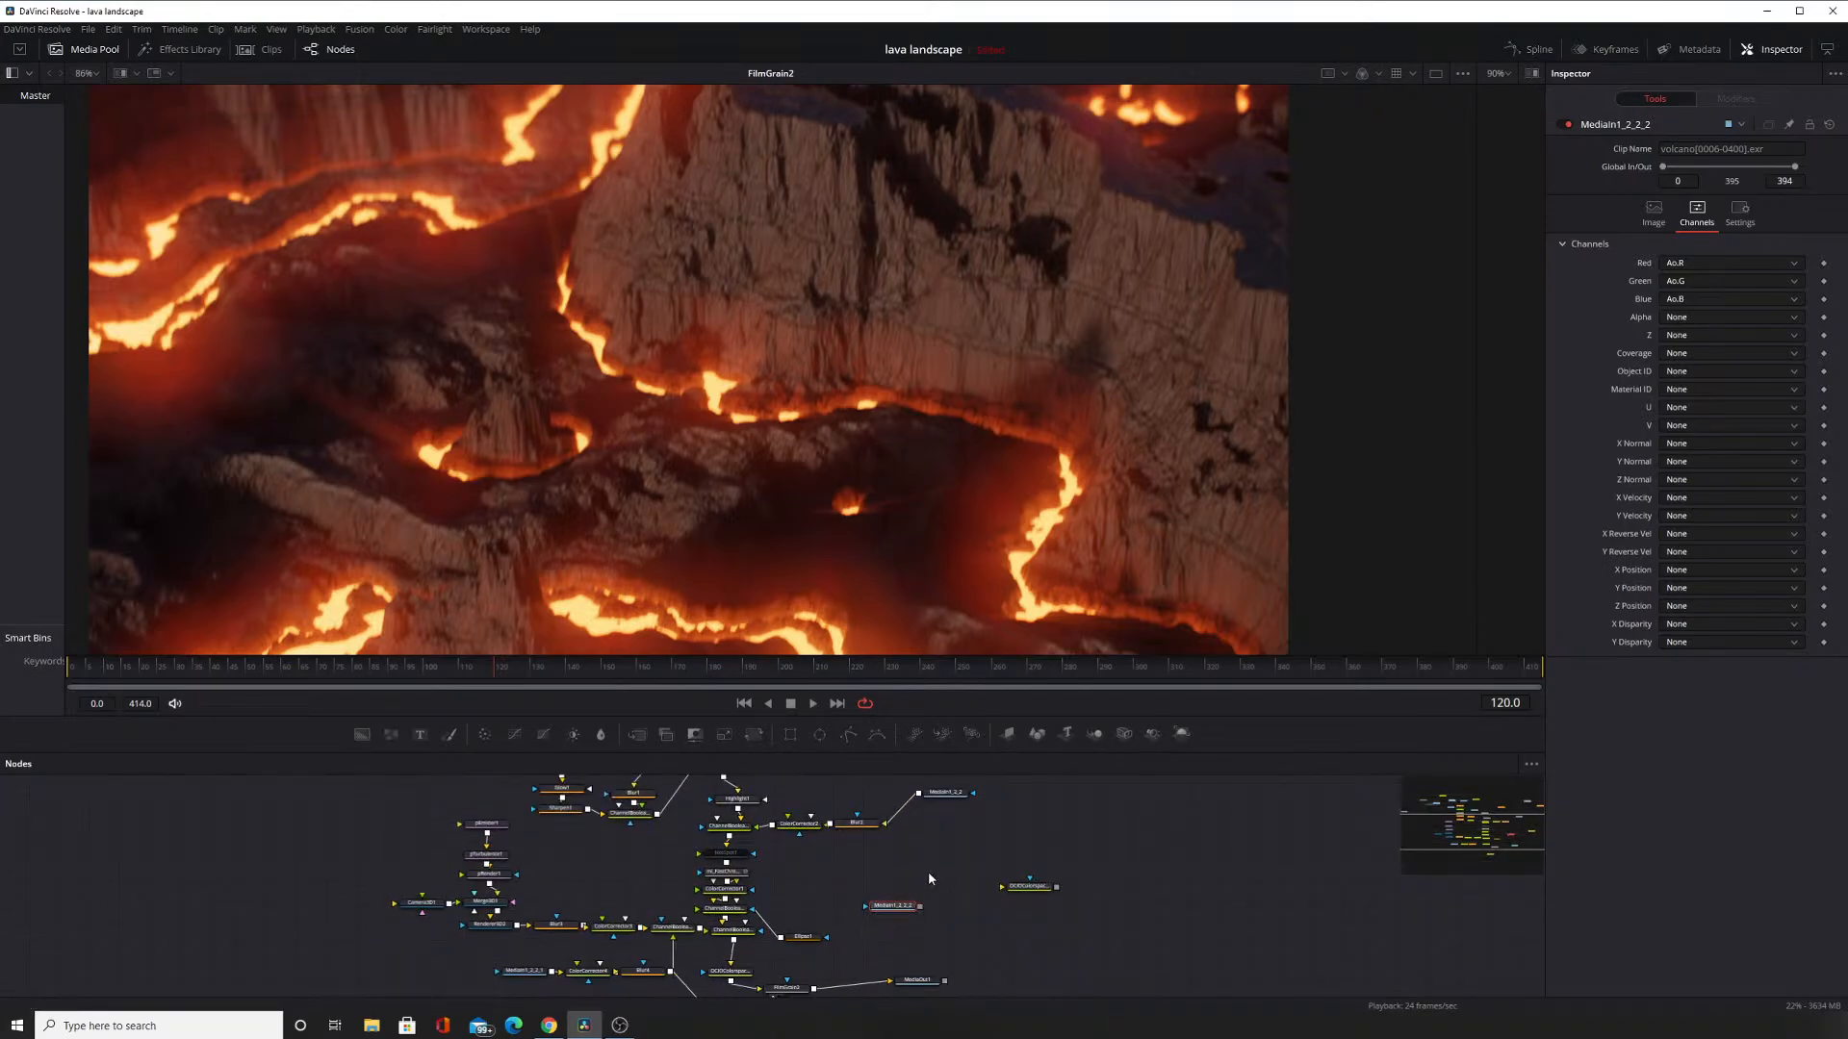
scroll(925, 479, "down", 5)
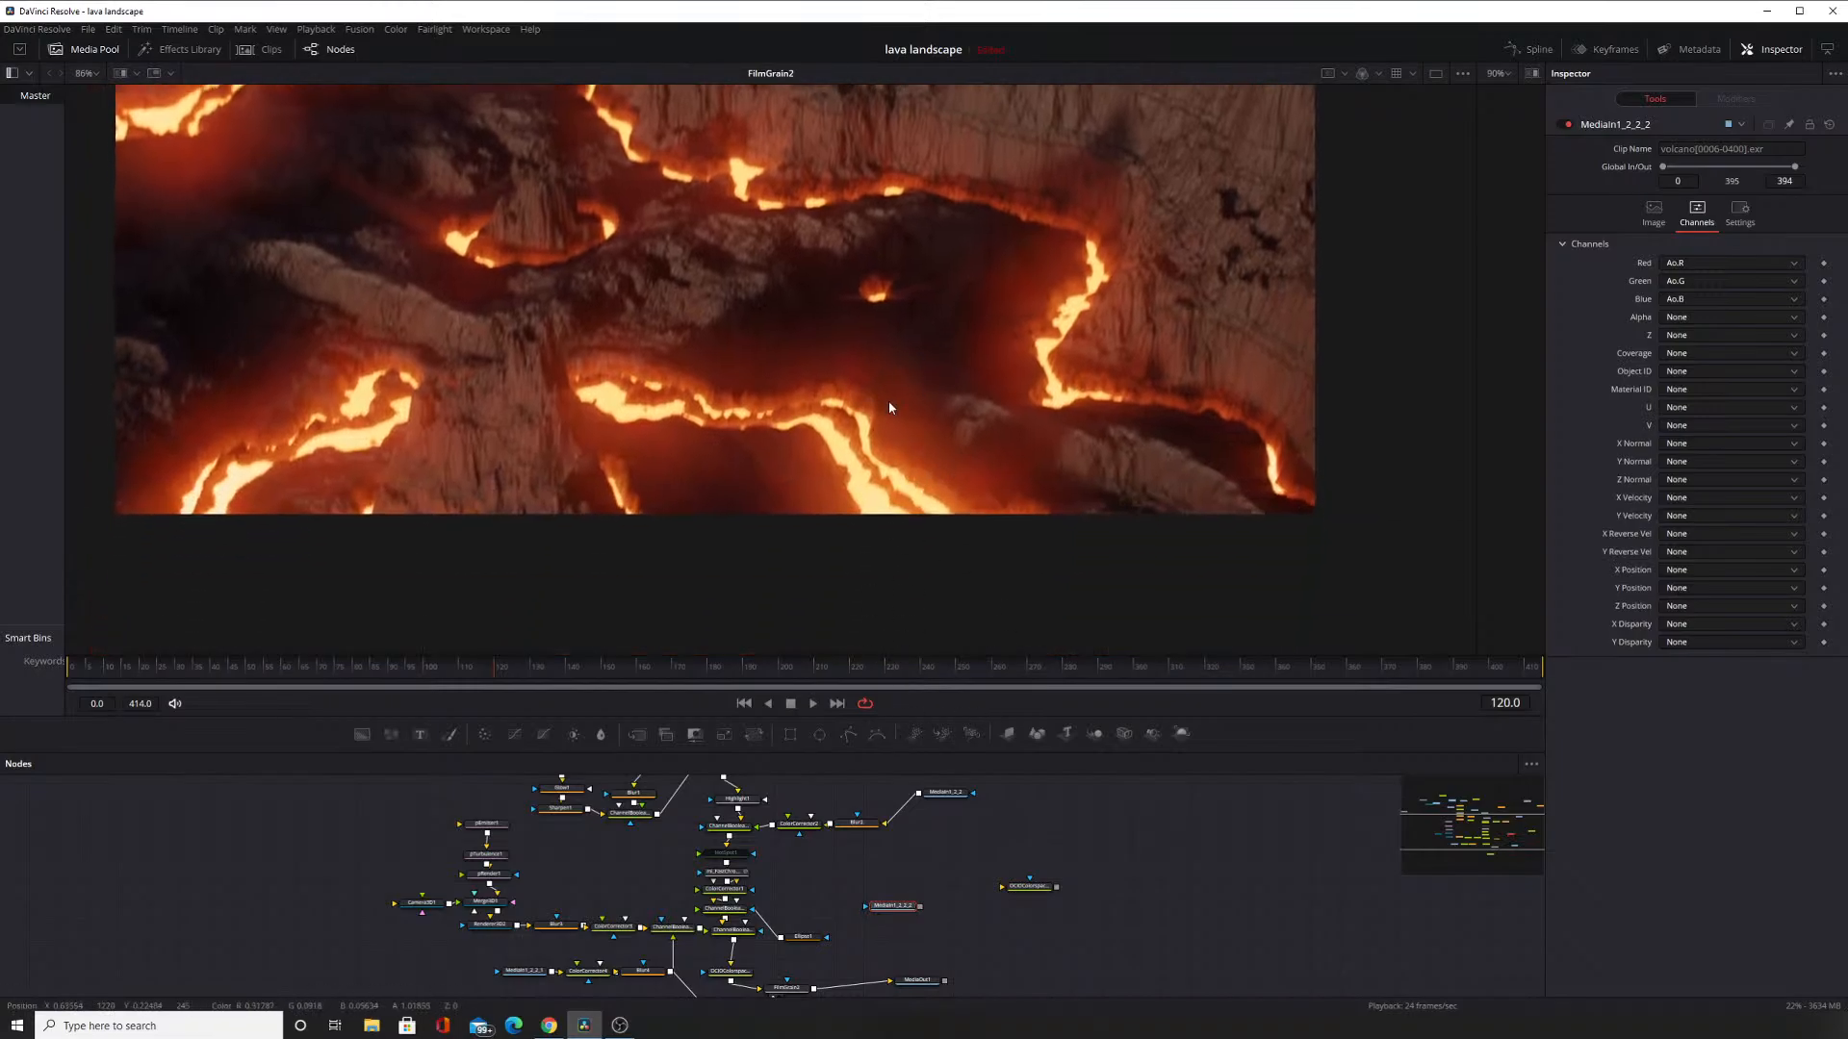
scroll(933, 382, "up", 3)
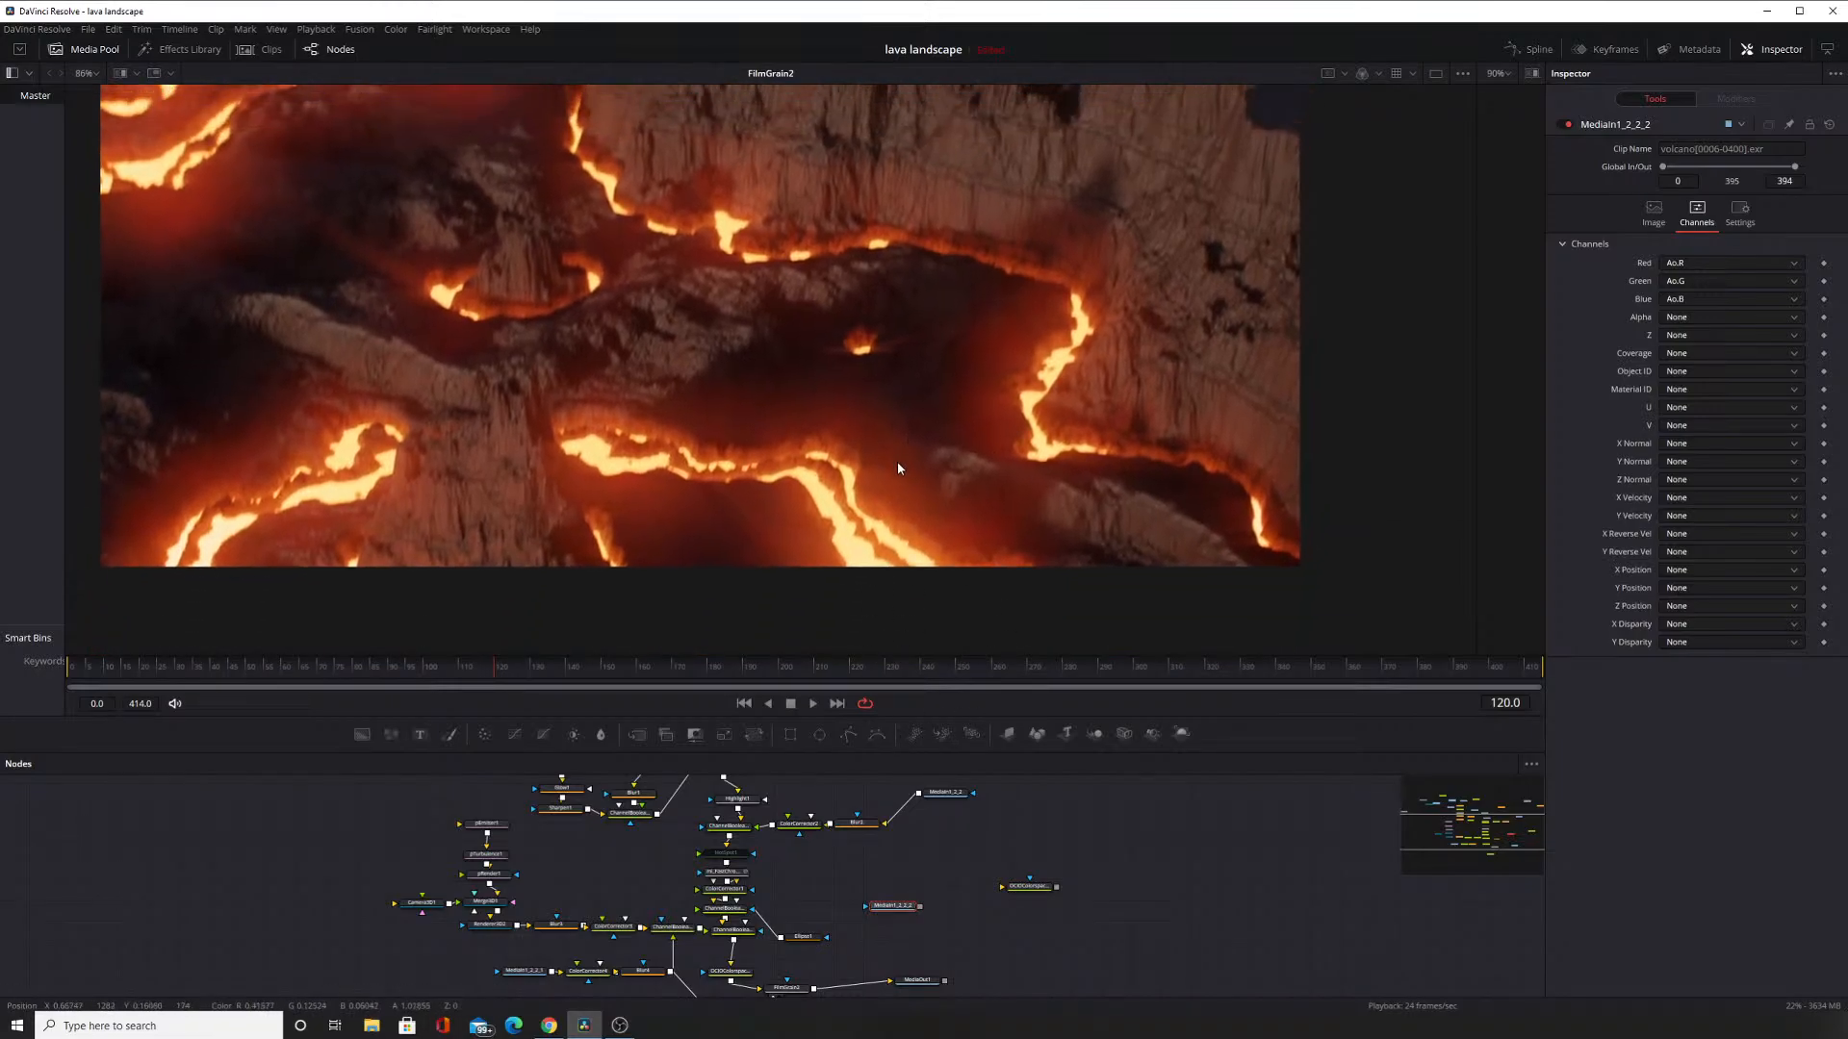
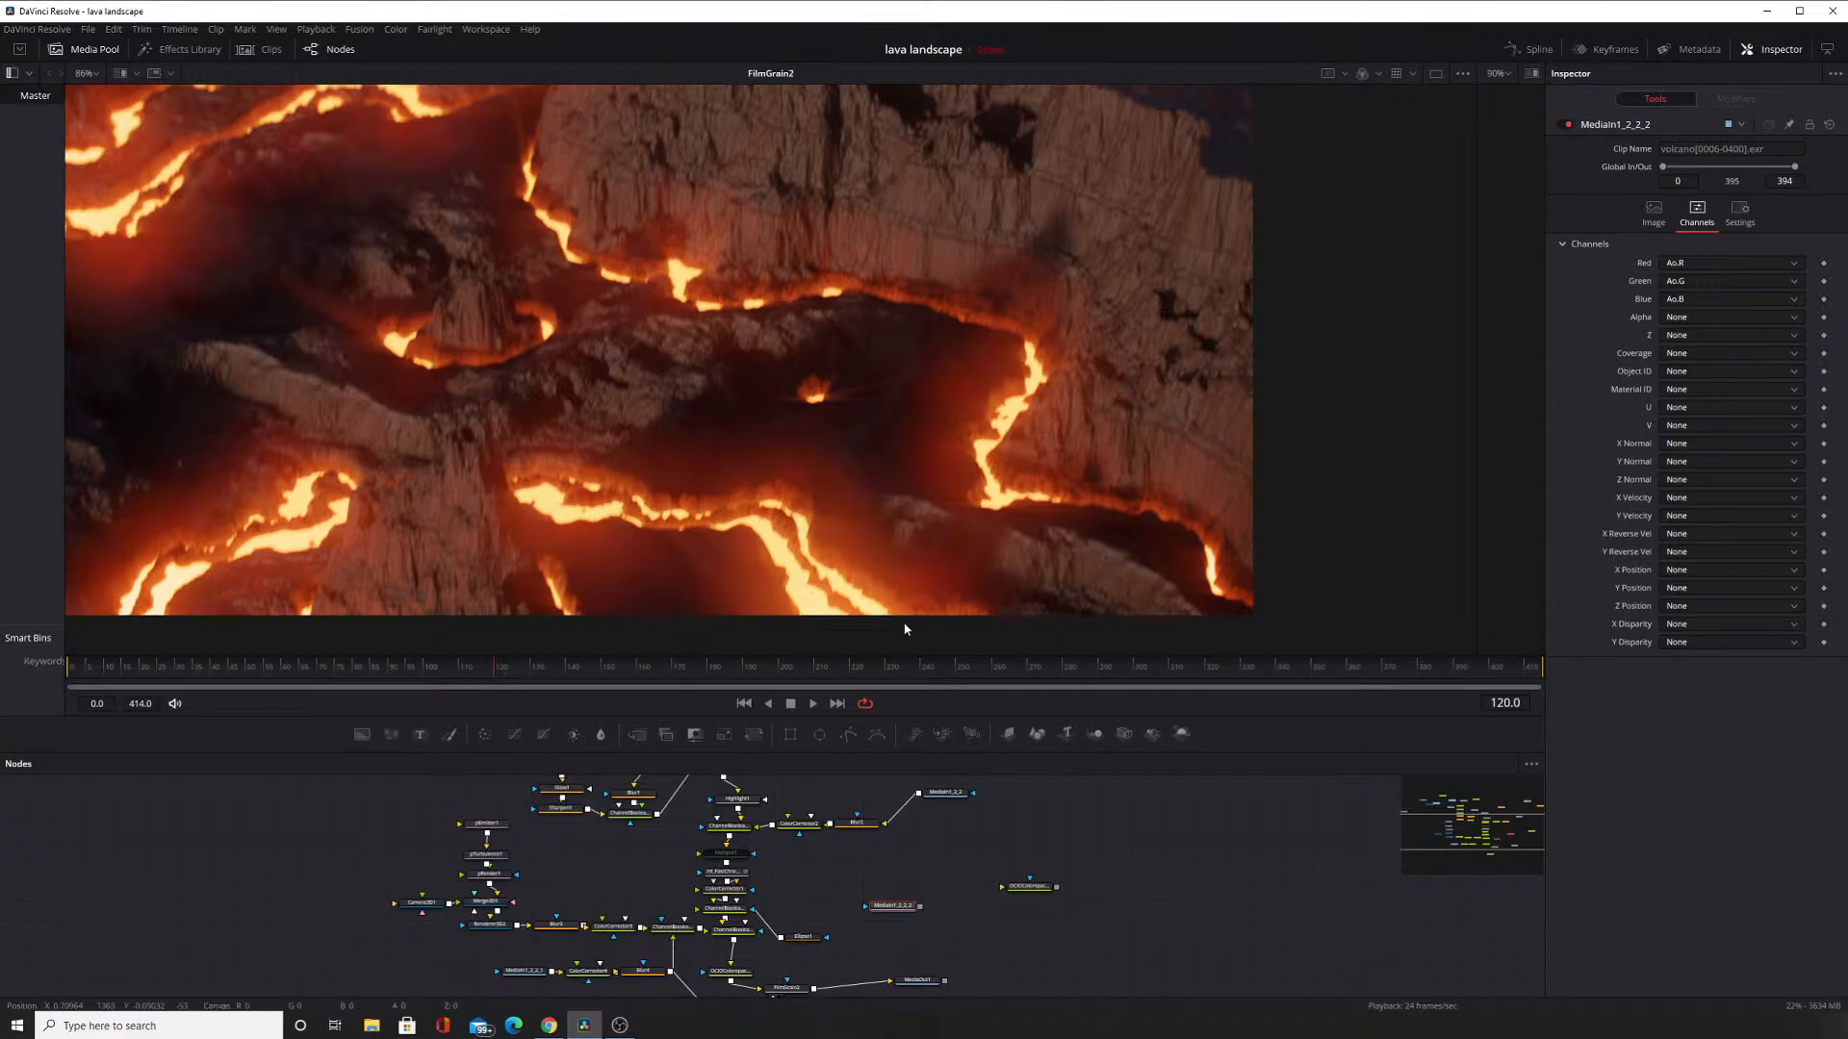
Move the ambient occlusion MediaIn node up the tree to just above Rays1, beside MediaIn1_2_1.
left_click_drag(886, 913, 836, 883)
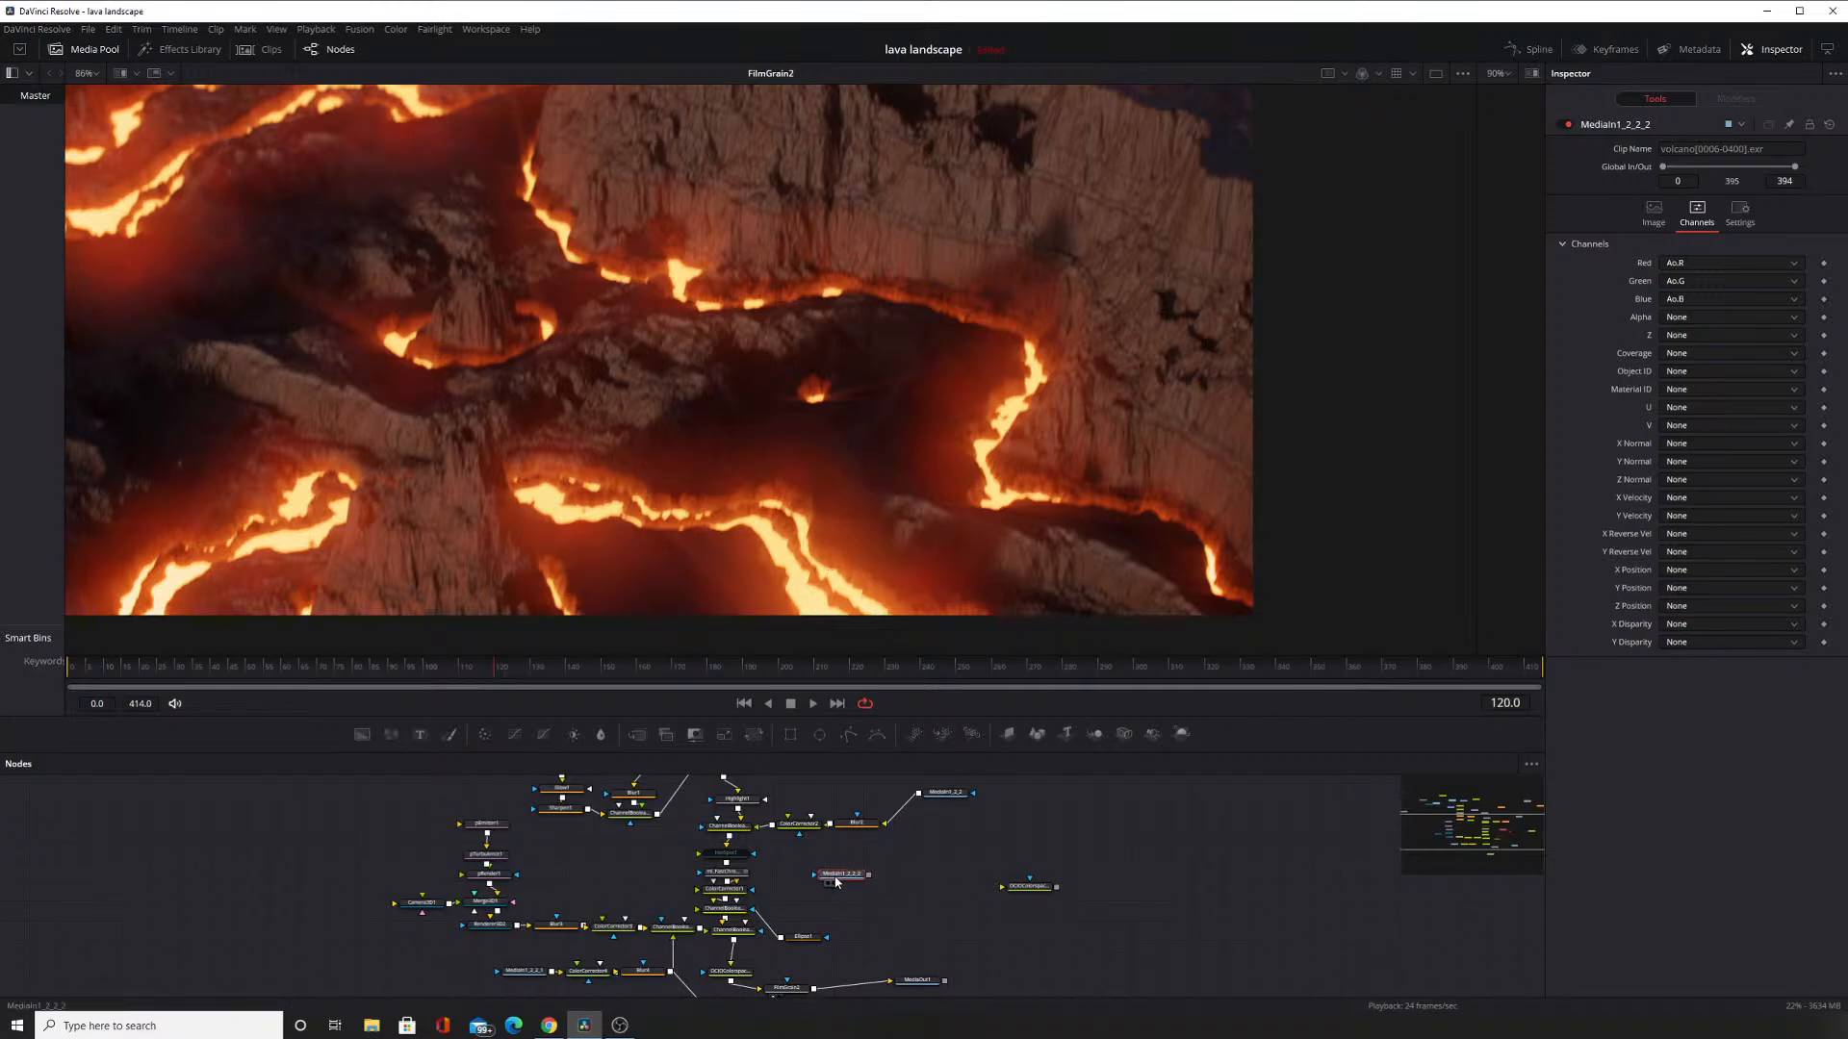
scroll(838, 895, "up", 3)
left_click_drag(847, 963, 815, 864)
scroll(818, 869, "up", 2)
scroll(830, 900, "down", 3)
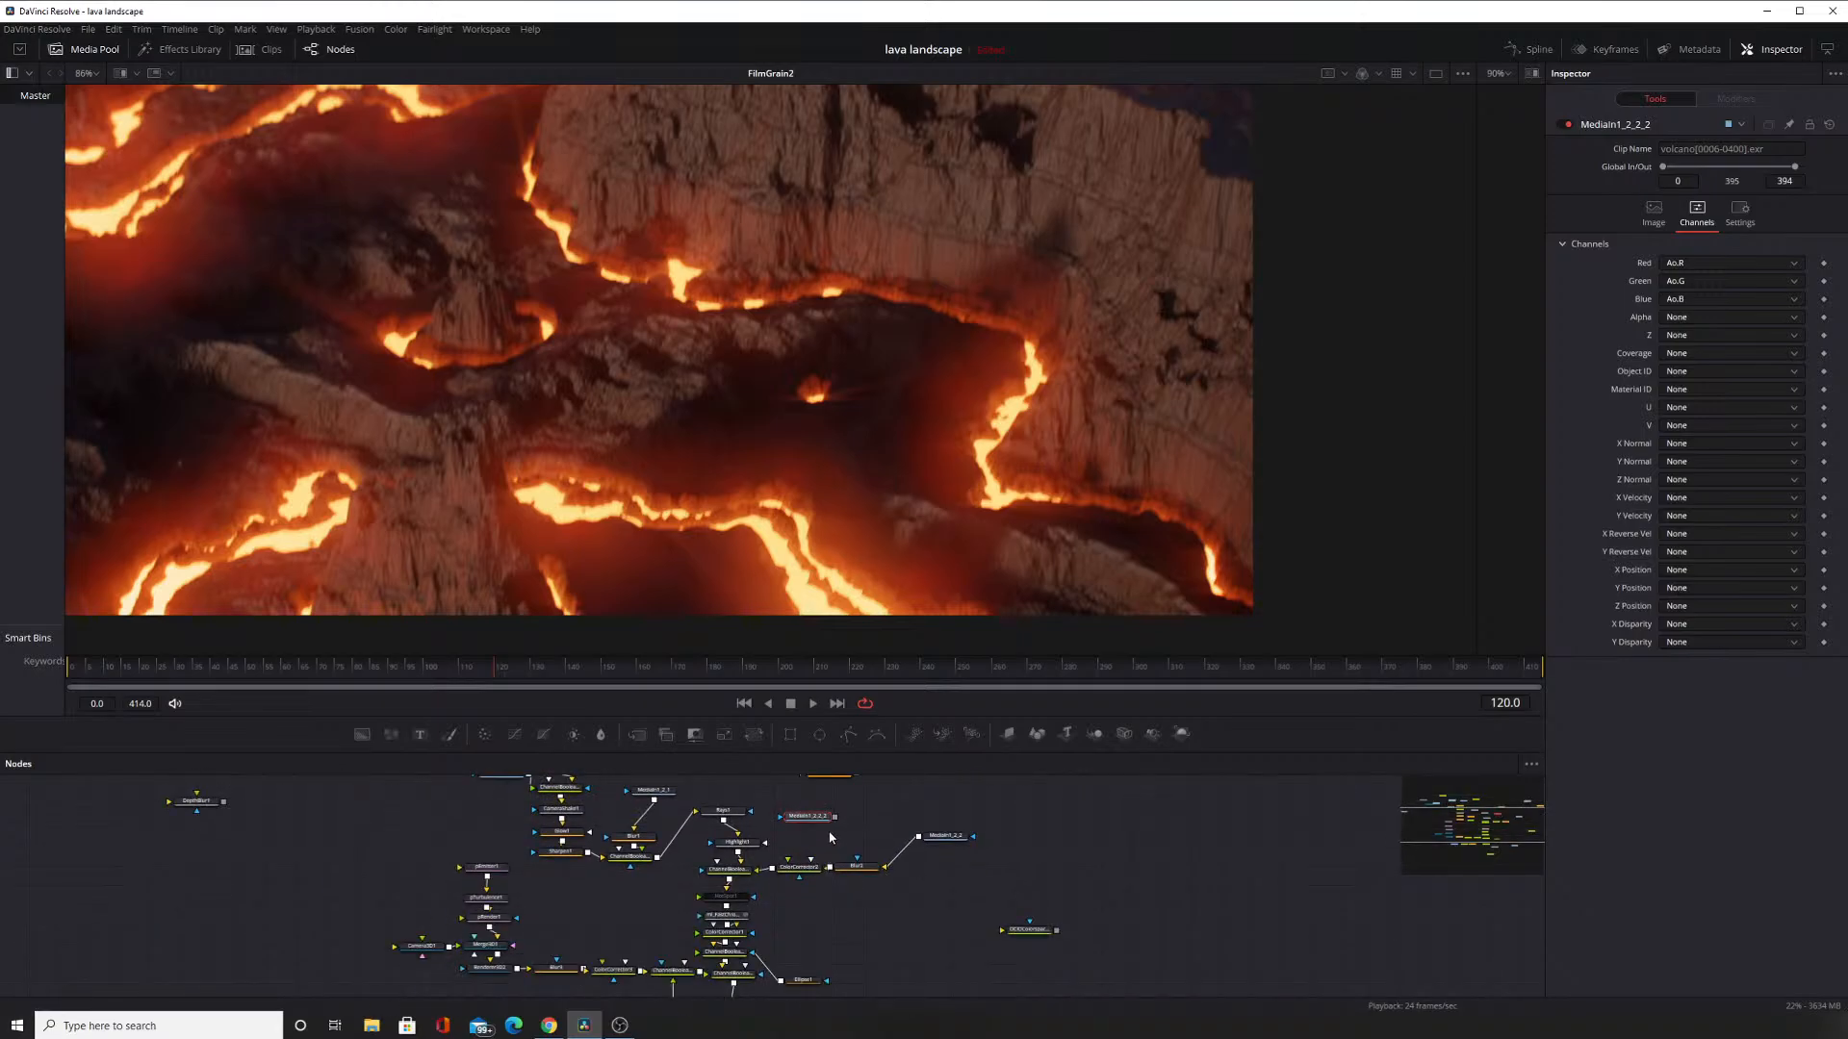
scroll(813, 829, "up", 2)
scroll(789, 817, "up", 3)
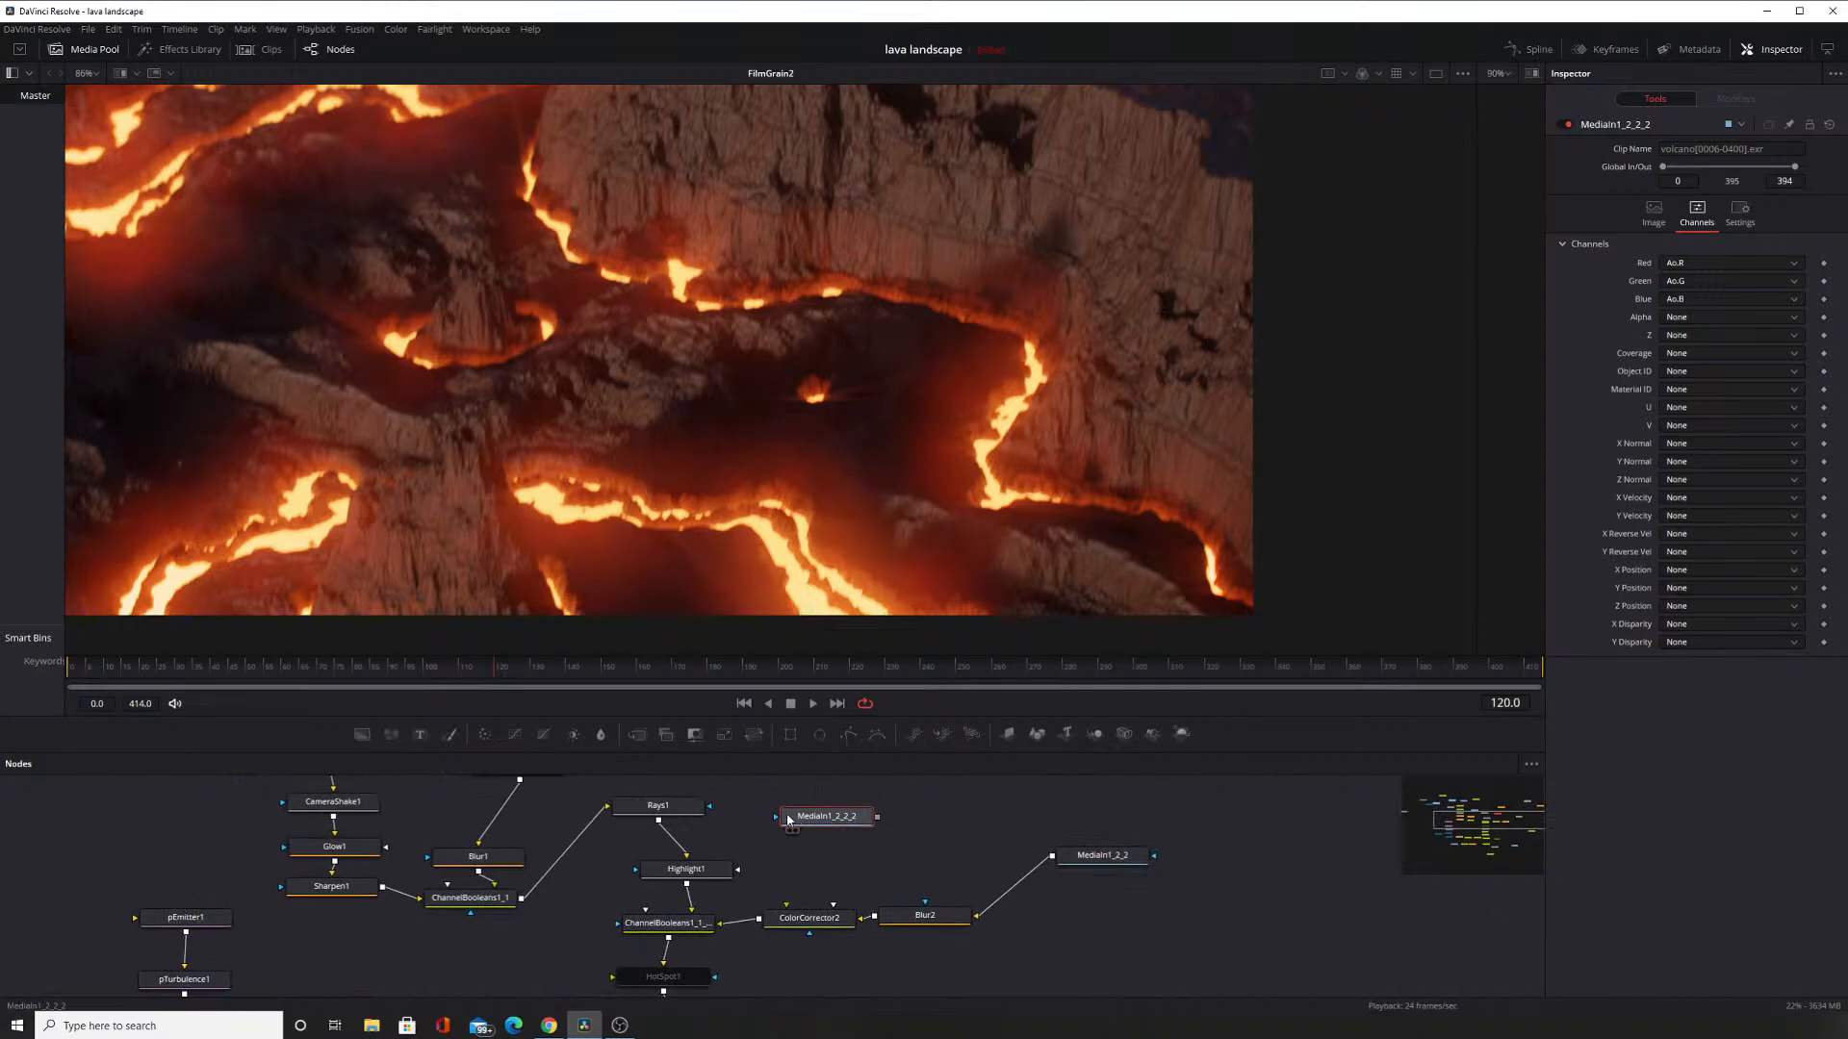
scroll(789, 819, "up", 2)
left_click_drag(837, 893, 690, 813)
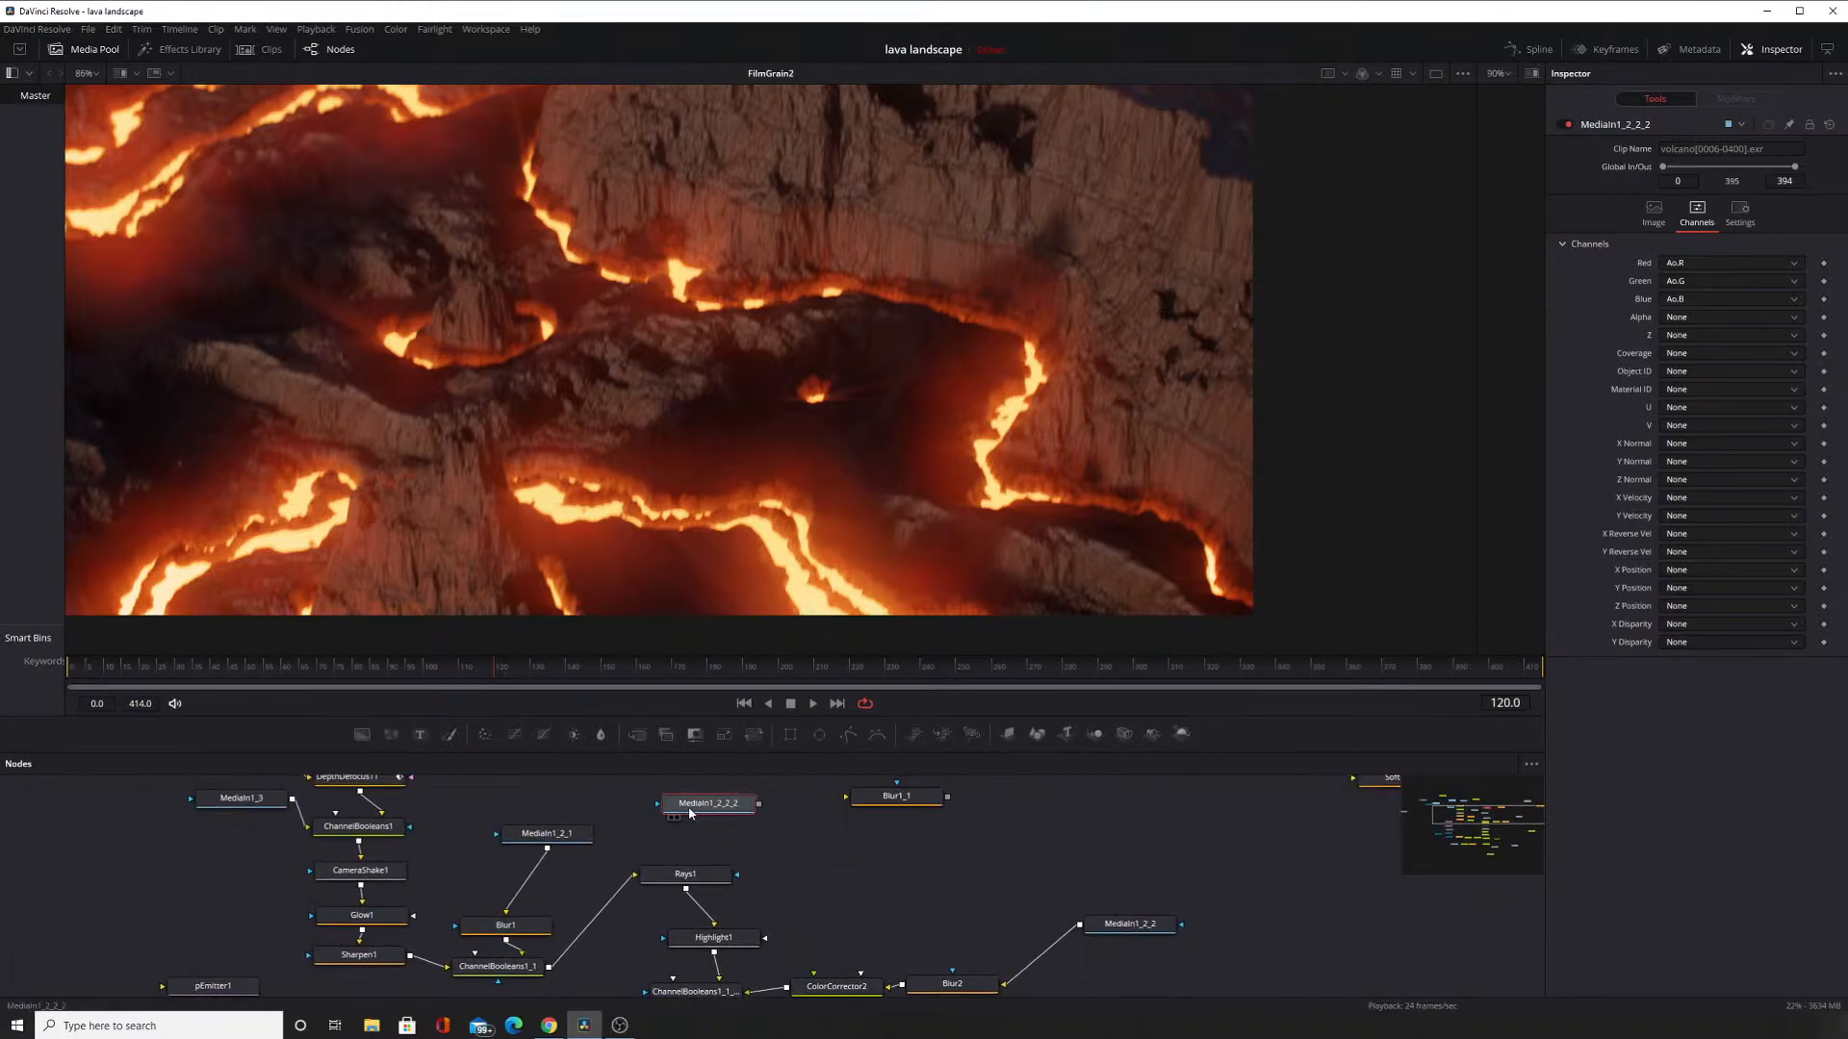
Examine the channel assignments of the existing MediaIn nodes around the depth defocus, including MediaIn1_2 and MediaIn1.
left_click(543, 833)
scroll(611, 898, "up", 2)
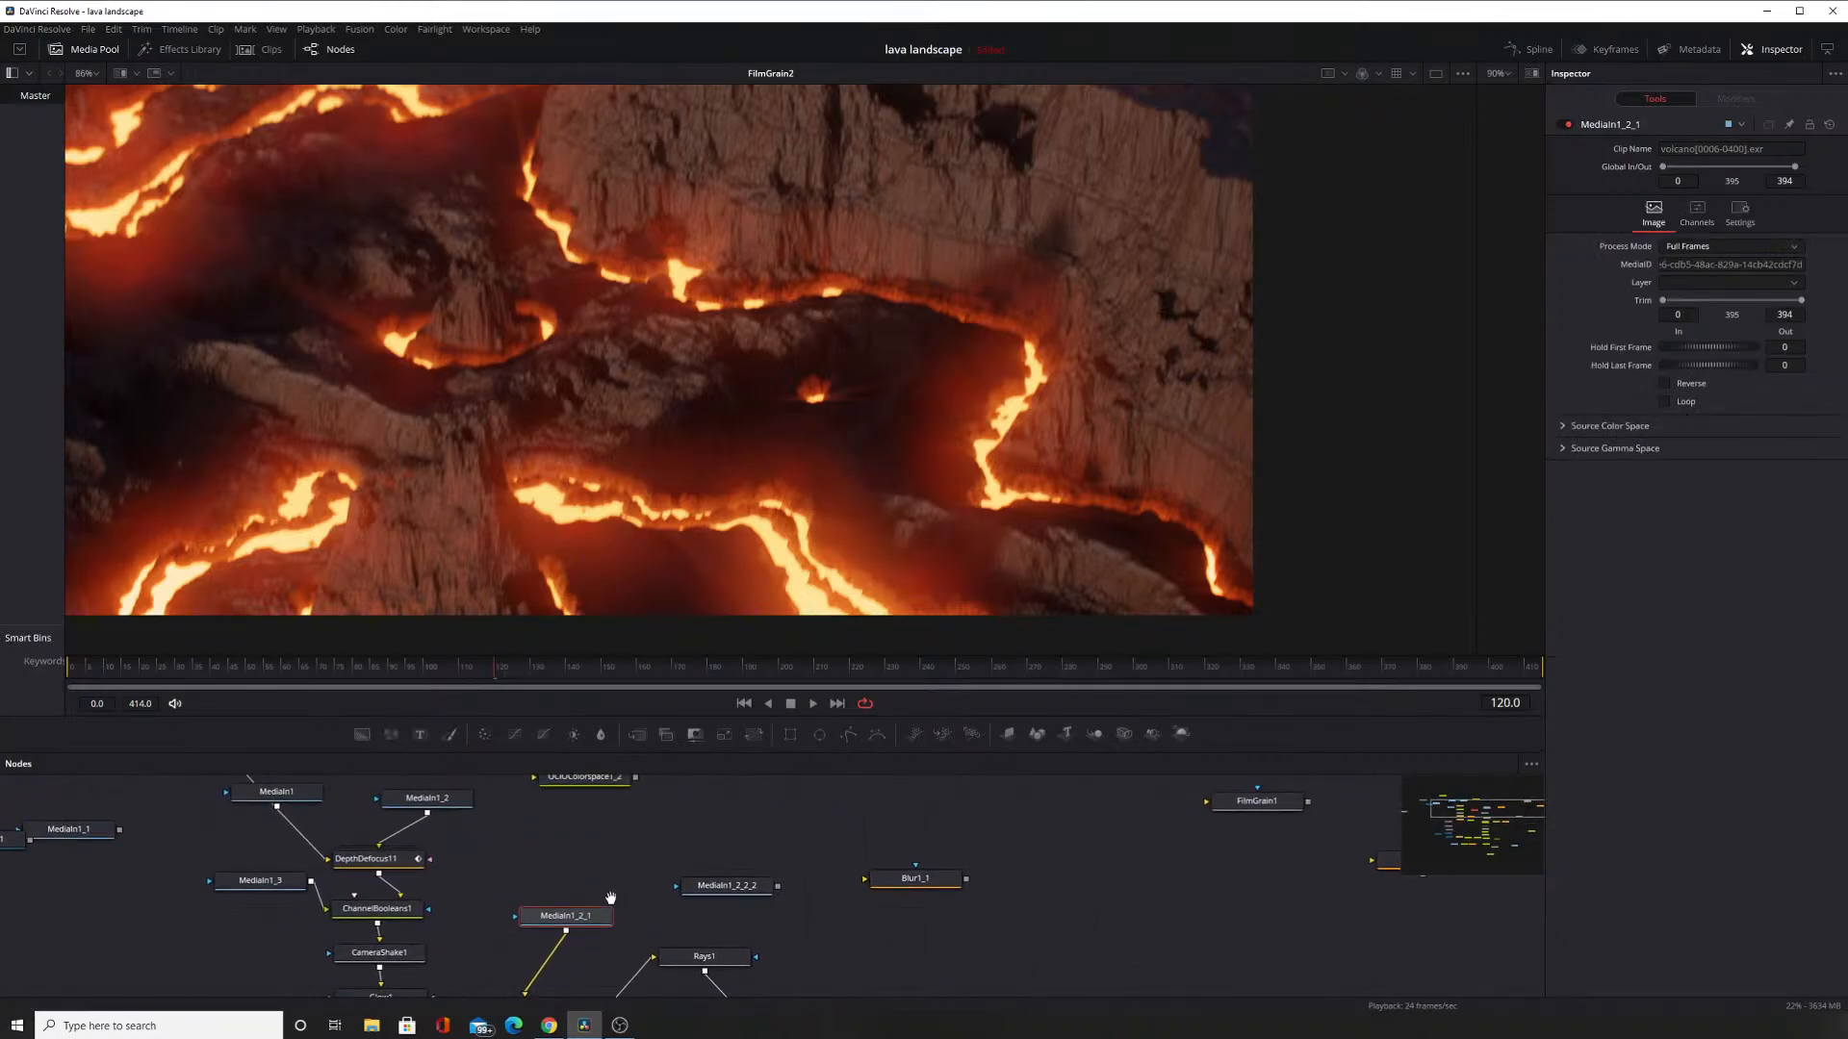
scroll(610, 898, "up", 2)
left_click(520, 874)
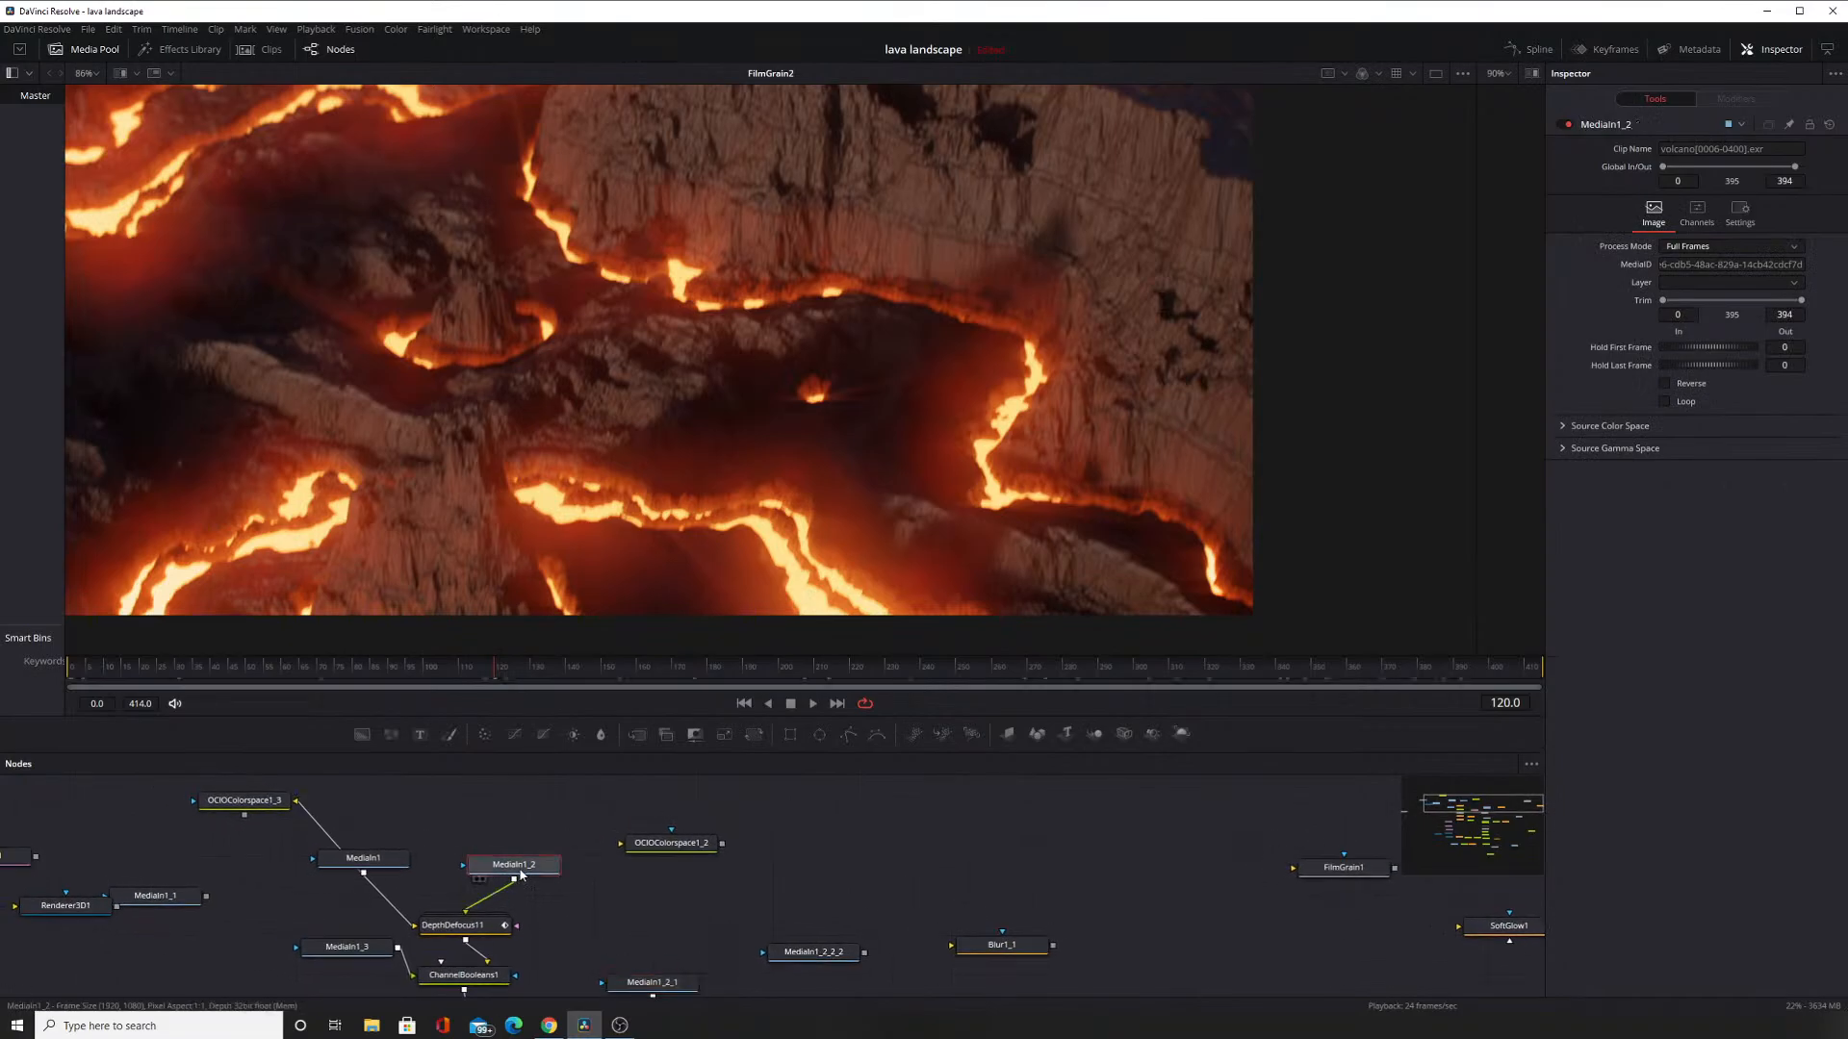
scroll(516, 950, "up", 2)
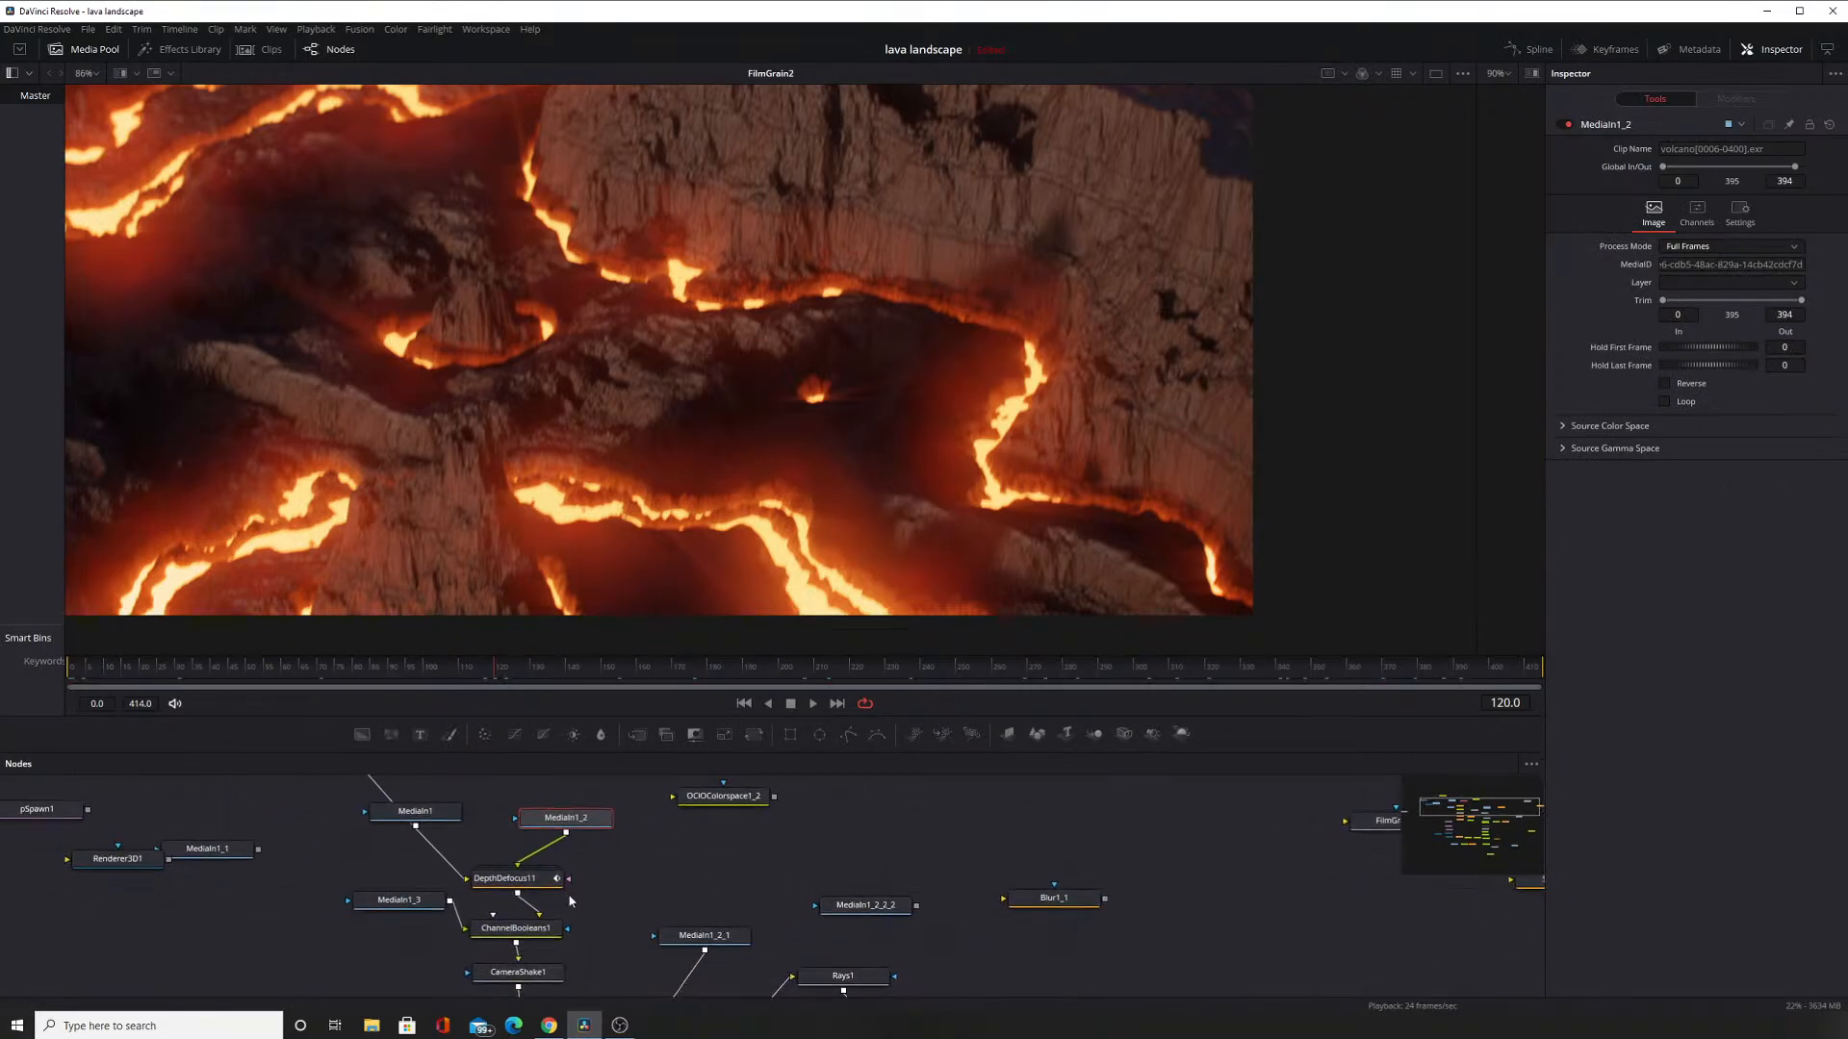
scroll(474, 910, "up", 2)
mouse_move(474, 910)
left_mouse_down()
mouse_move(395, 925)
mouse_move(472, 899)
left_mouse_up()
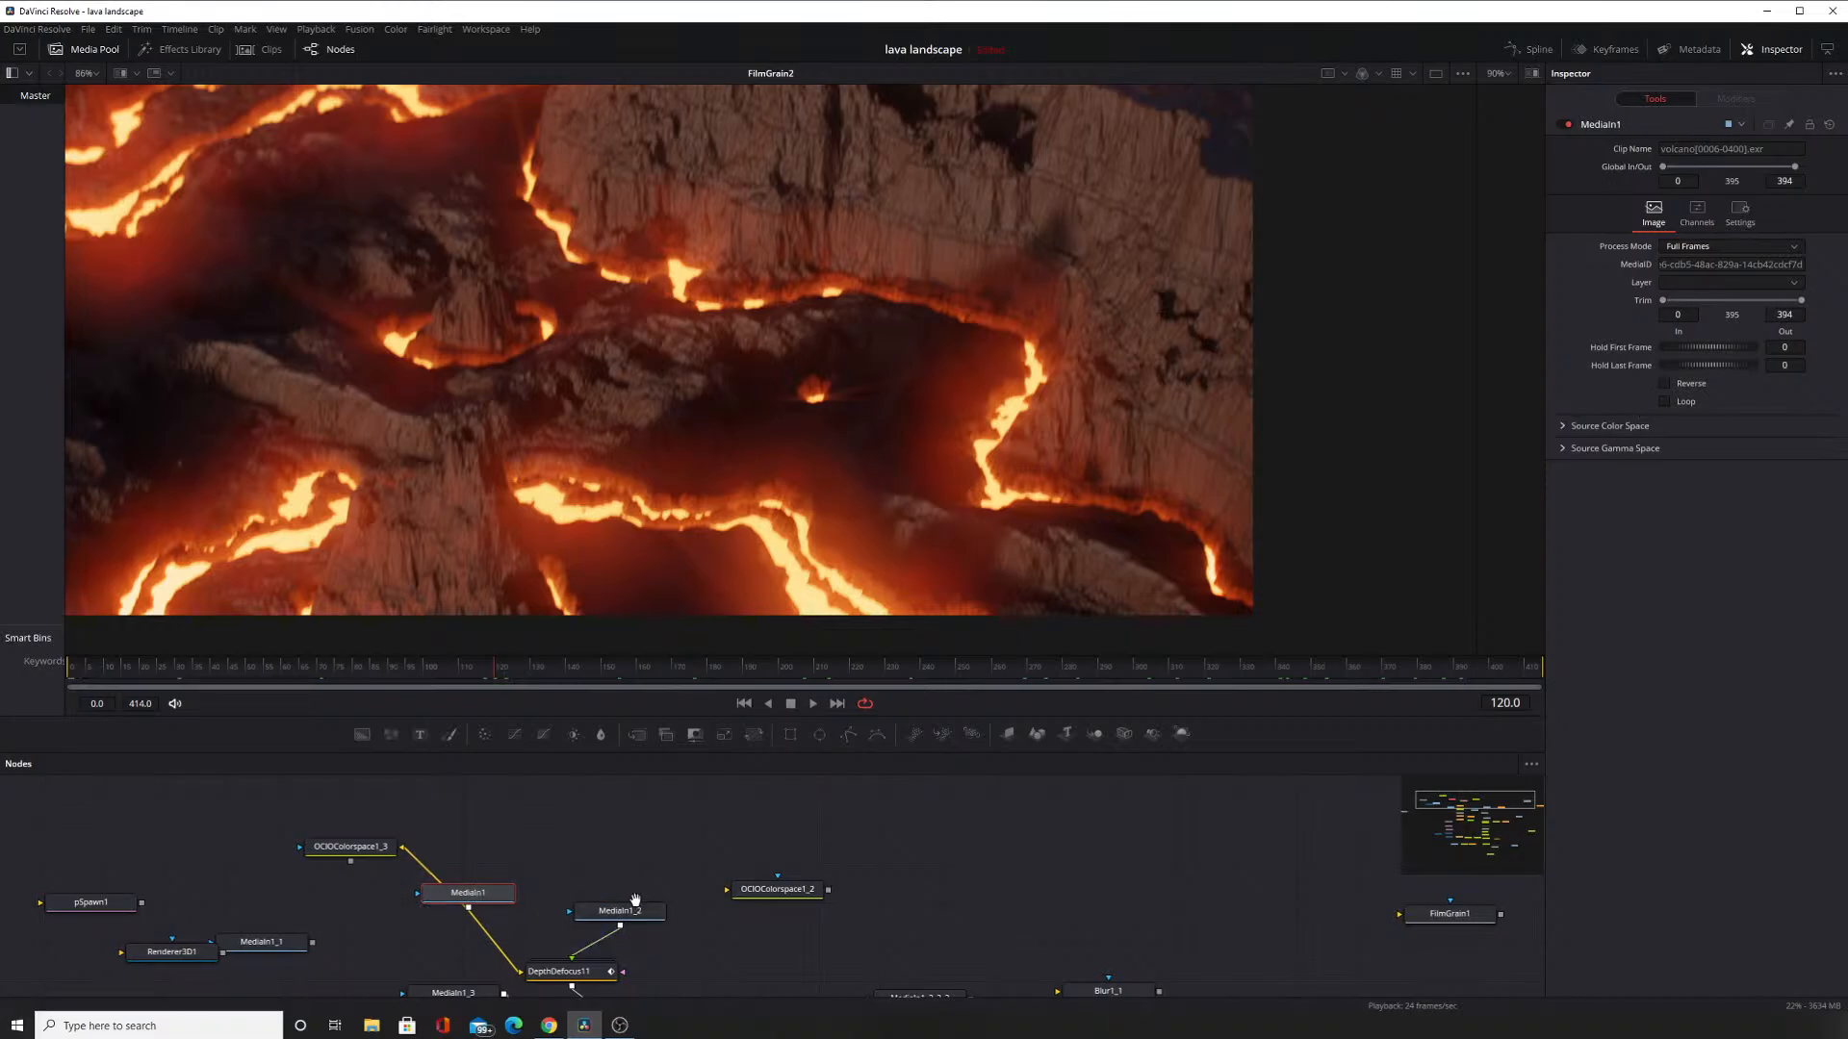
left_click_drag(635, 900, 625, 812)
left_click(629, 825)
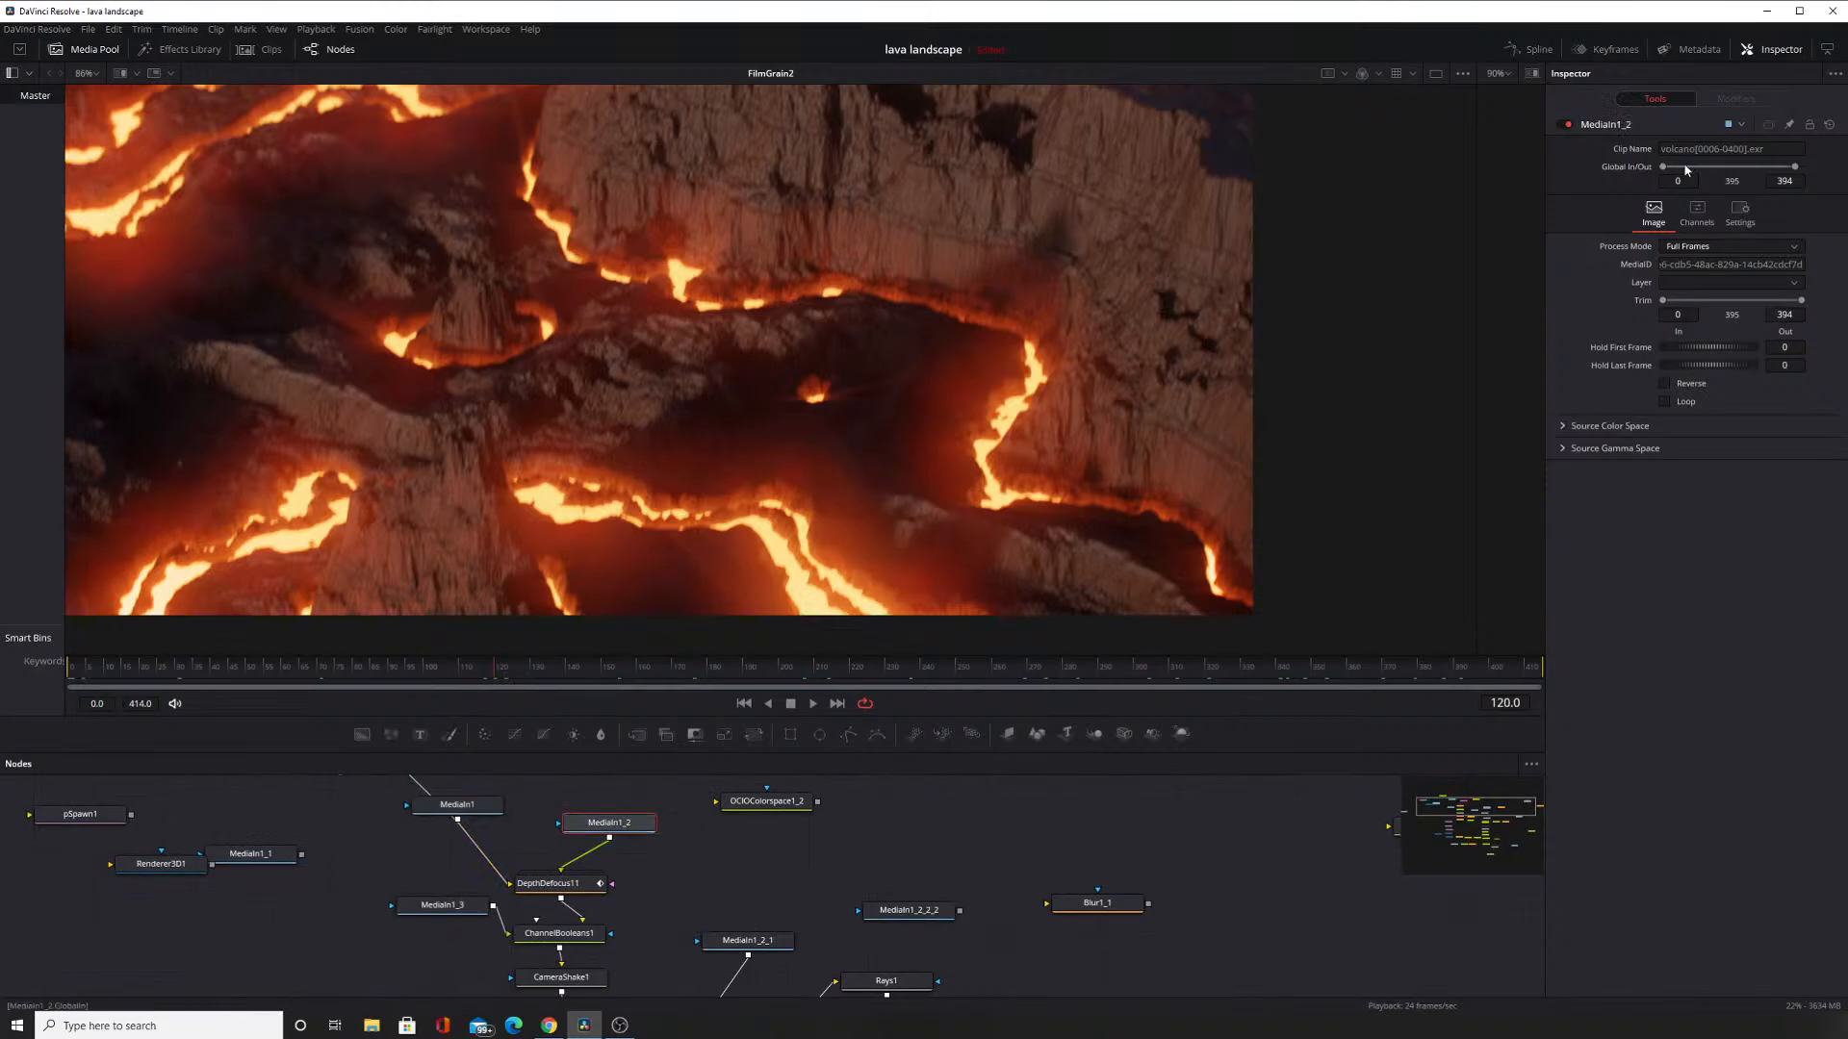
left_click(1696, 214)
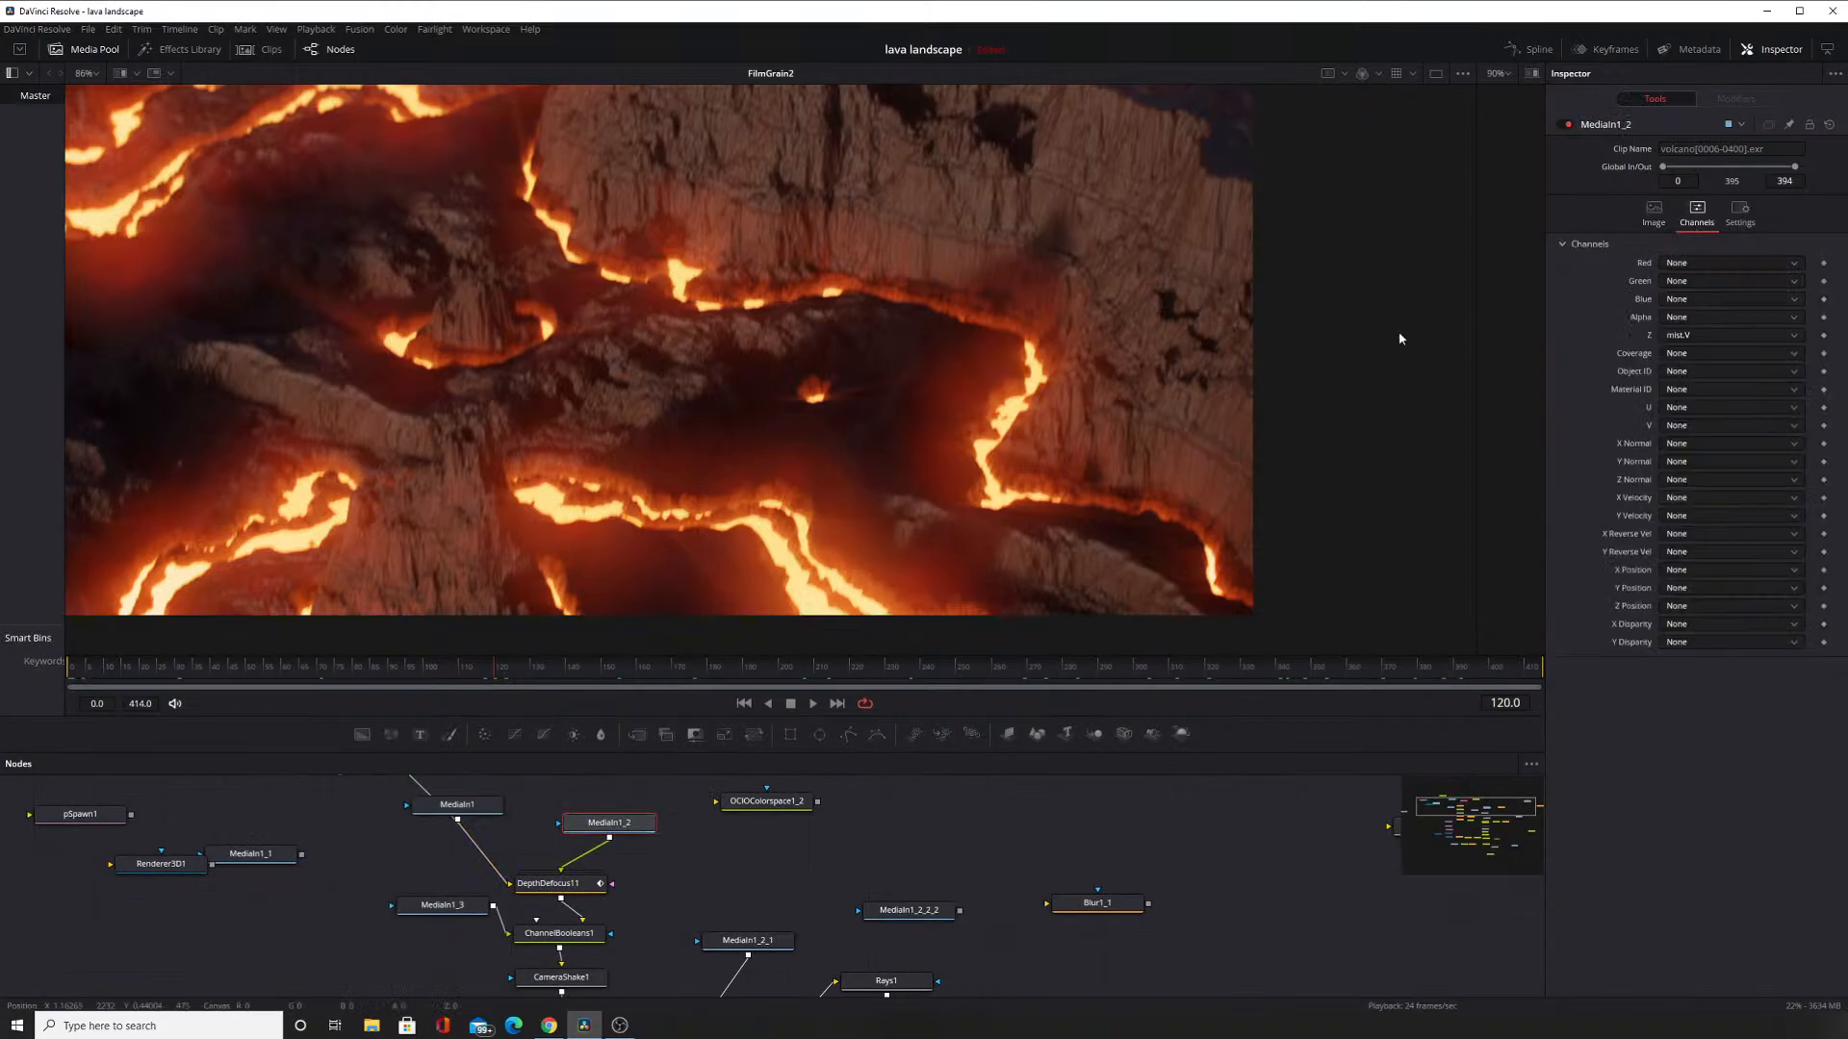
left_click(456, 804)
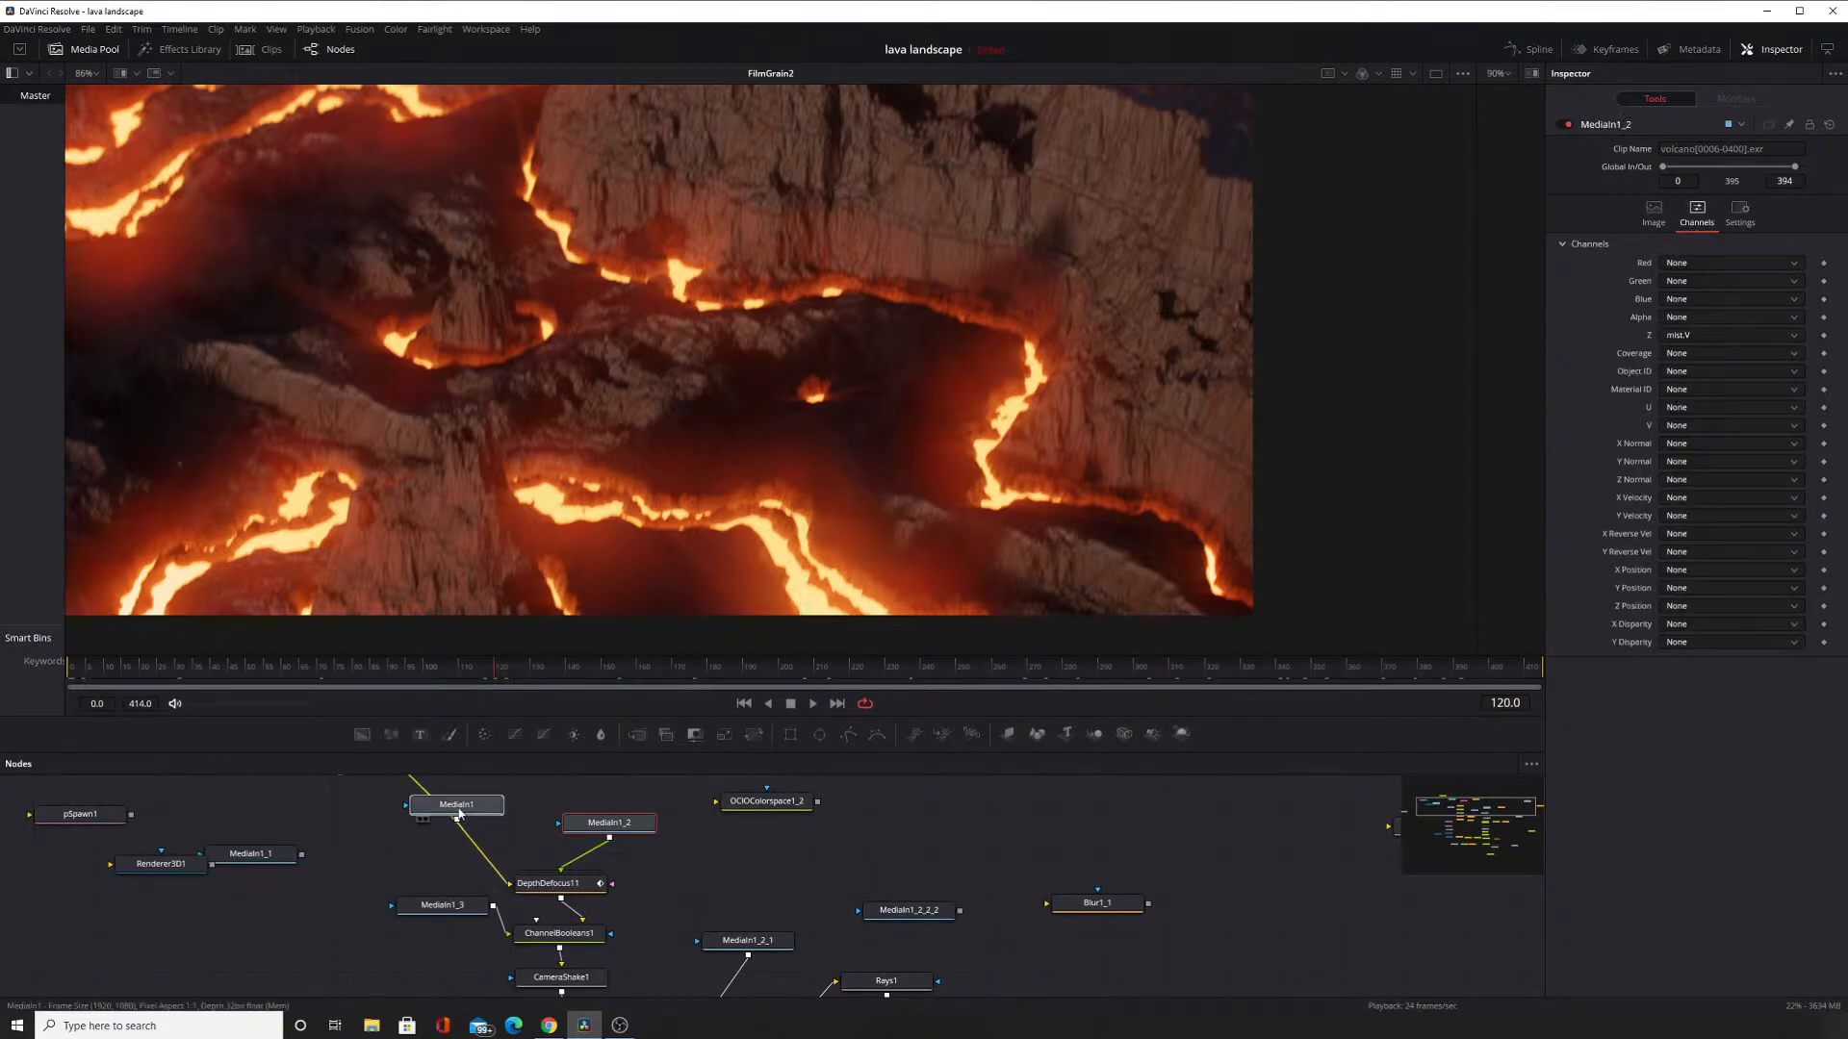
left_click(1698, 216)
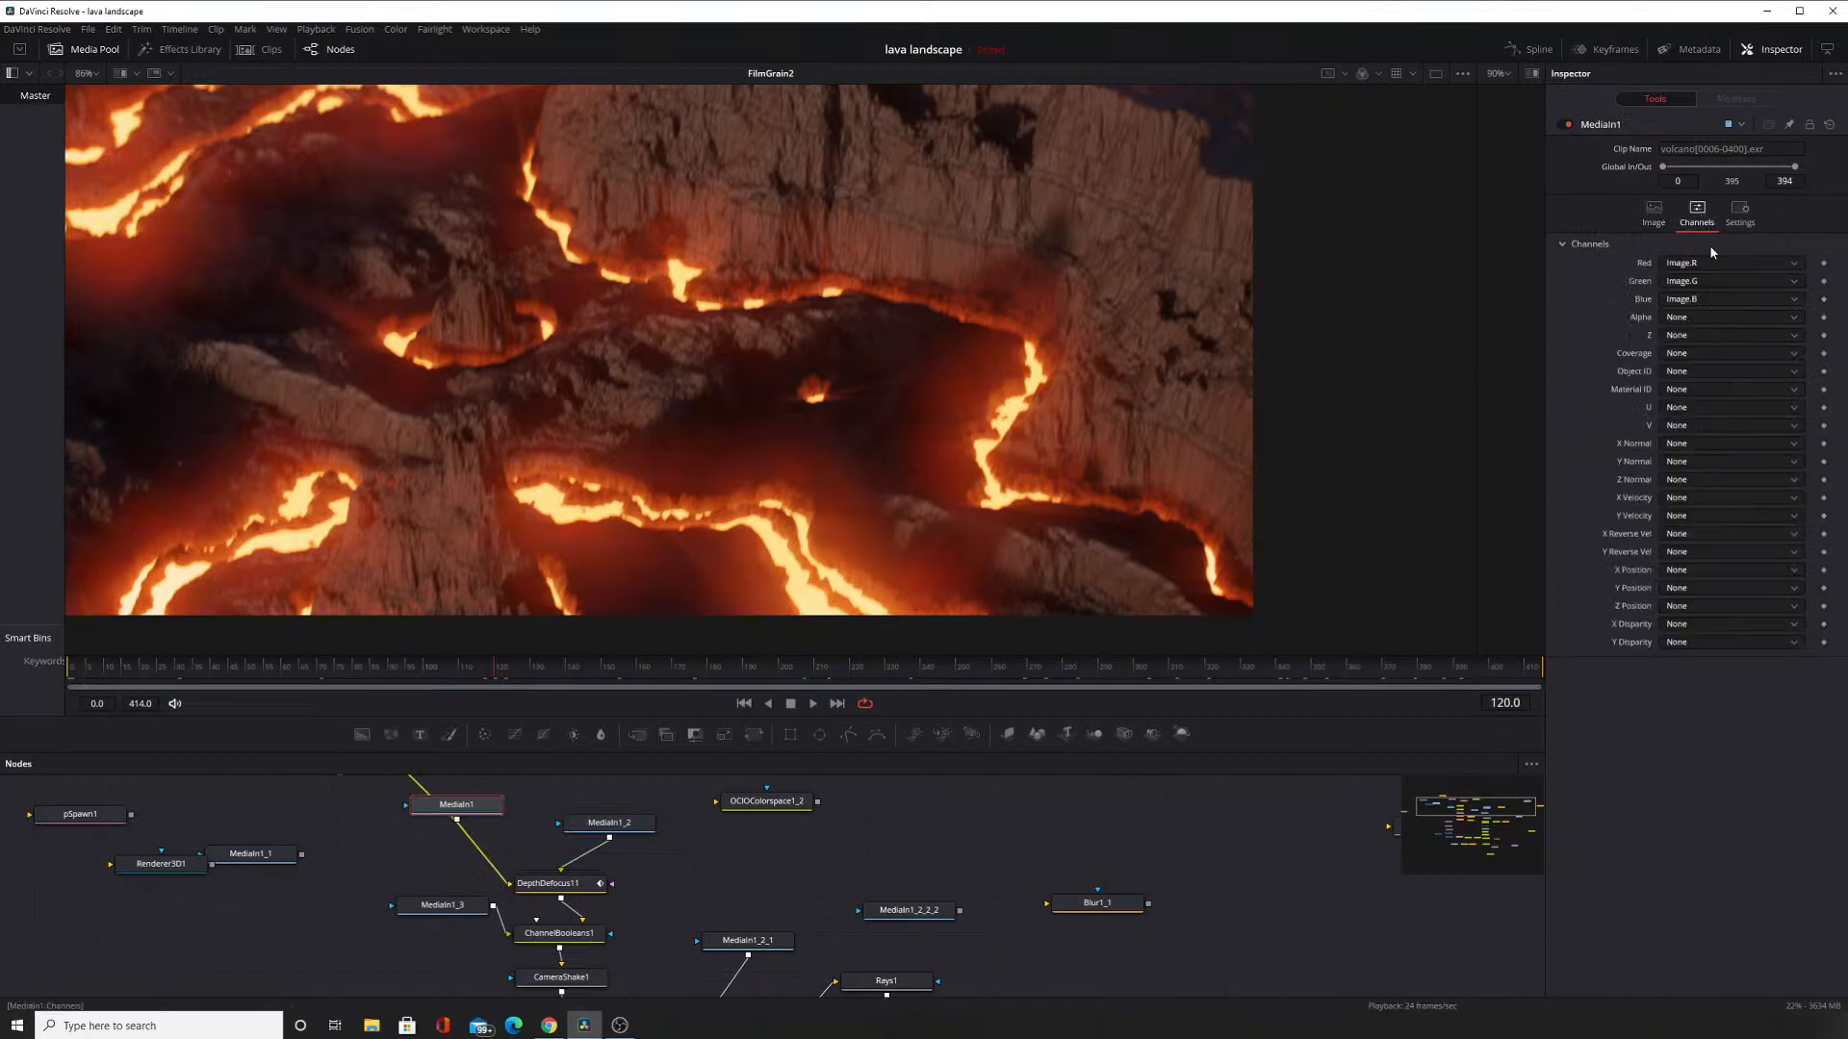
left_click_drag(772, 809, 810, 886)
right_click(870, 789)
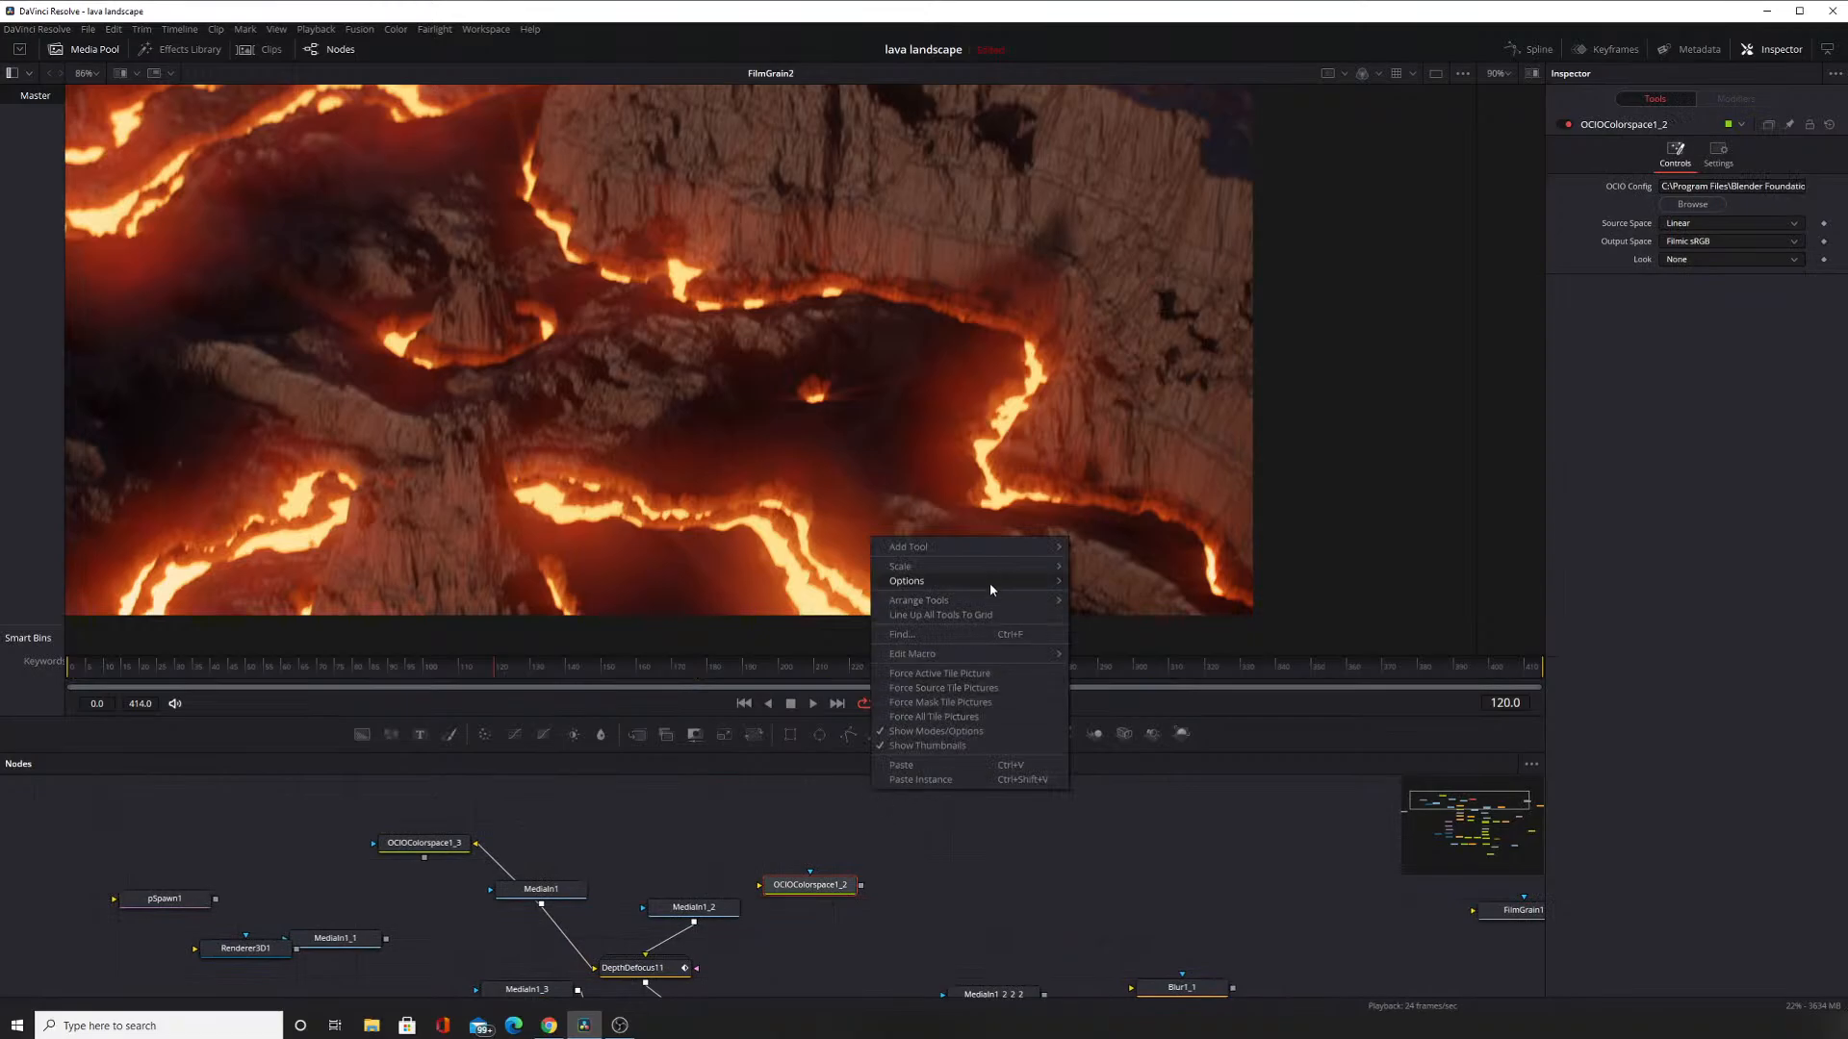
mouse_move(981, 547)
mouse_move(1111, 545)
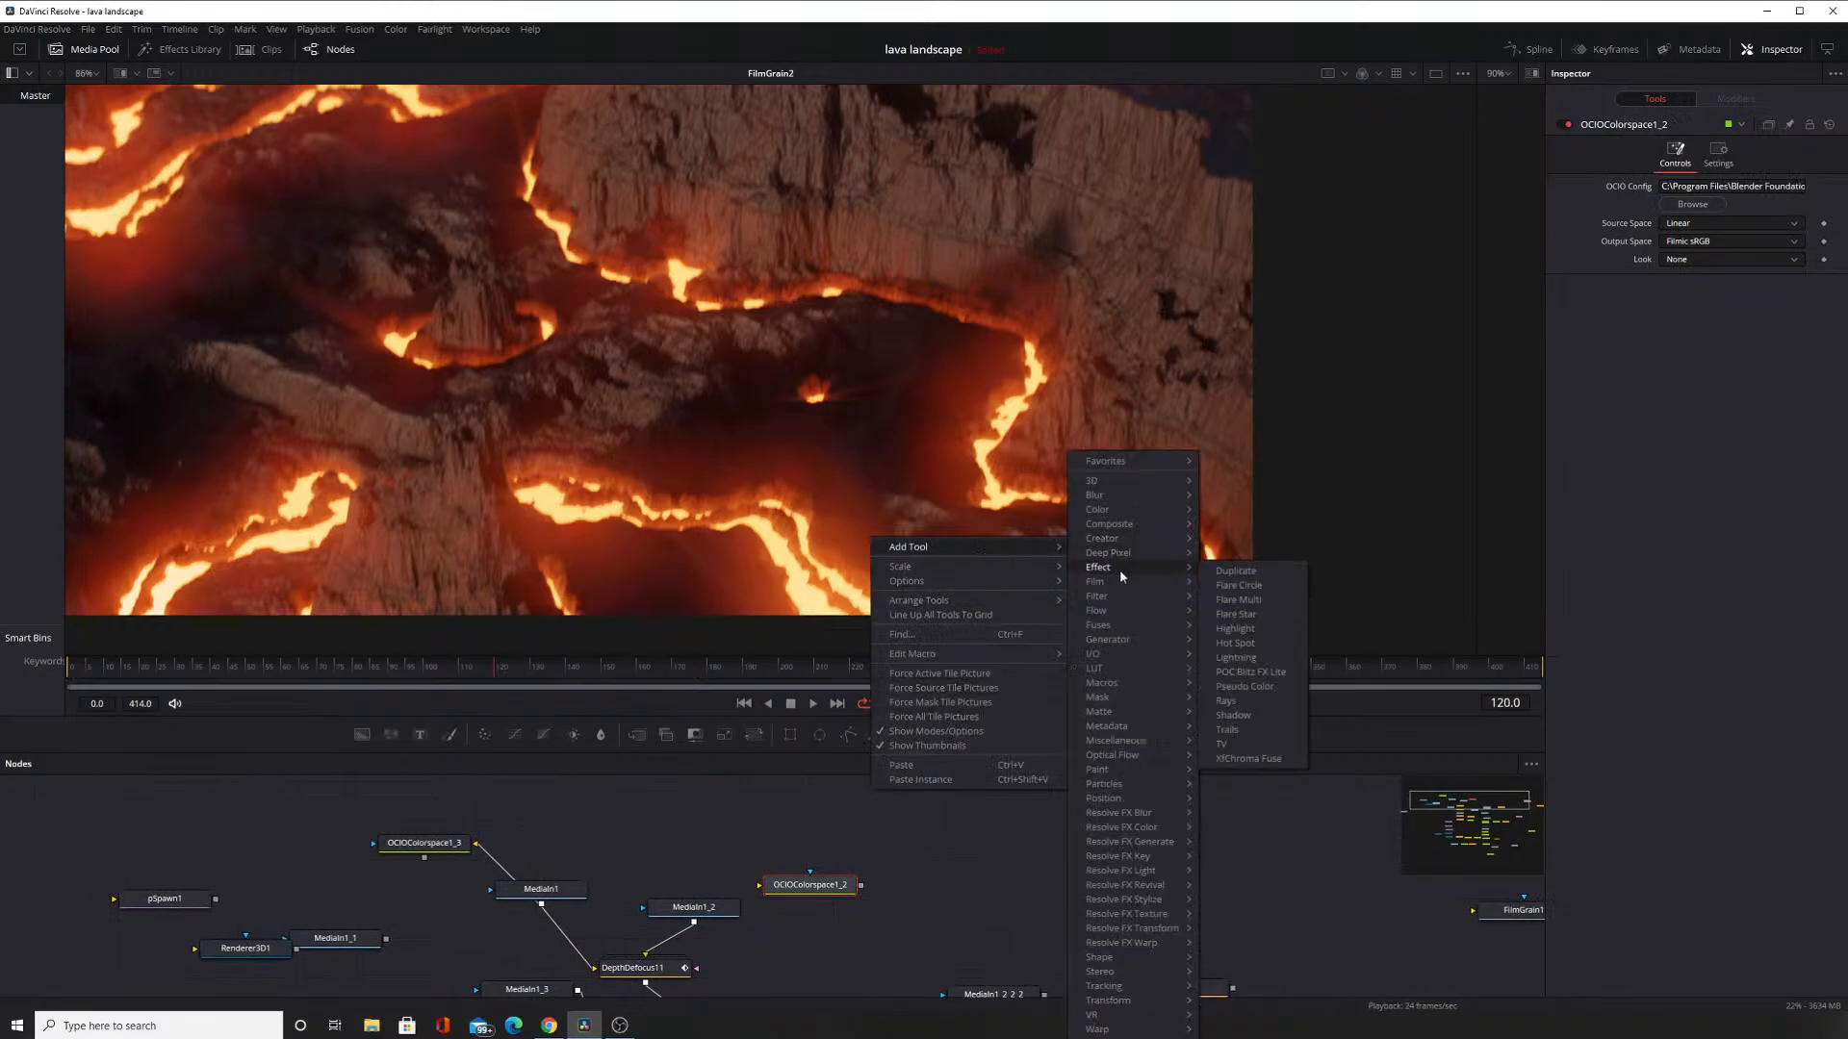
left_click(1319, 889)
scroll(1318, 889, "down", 2)
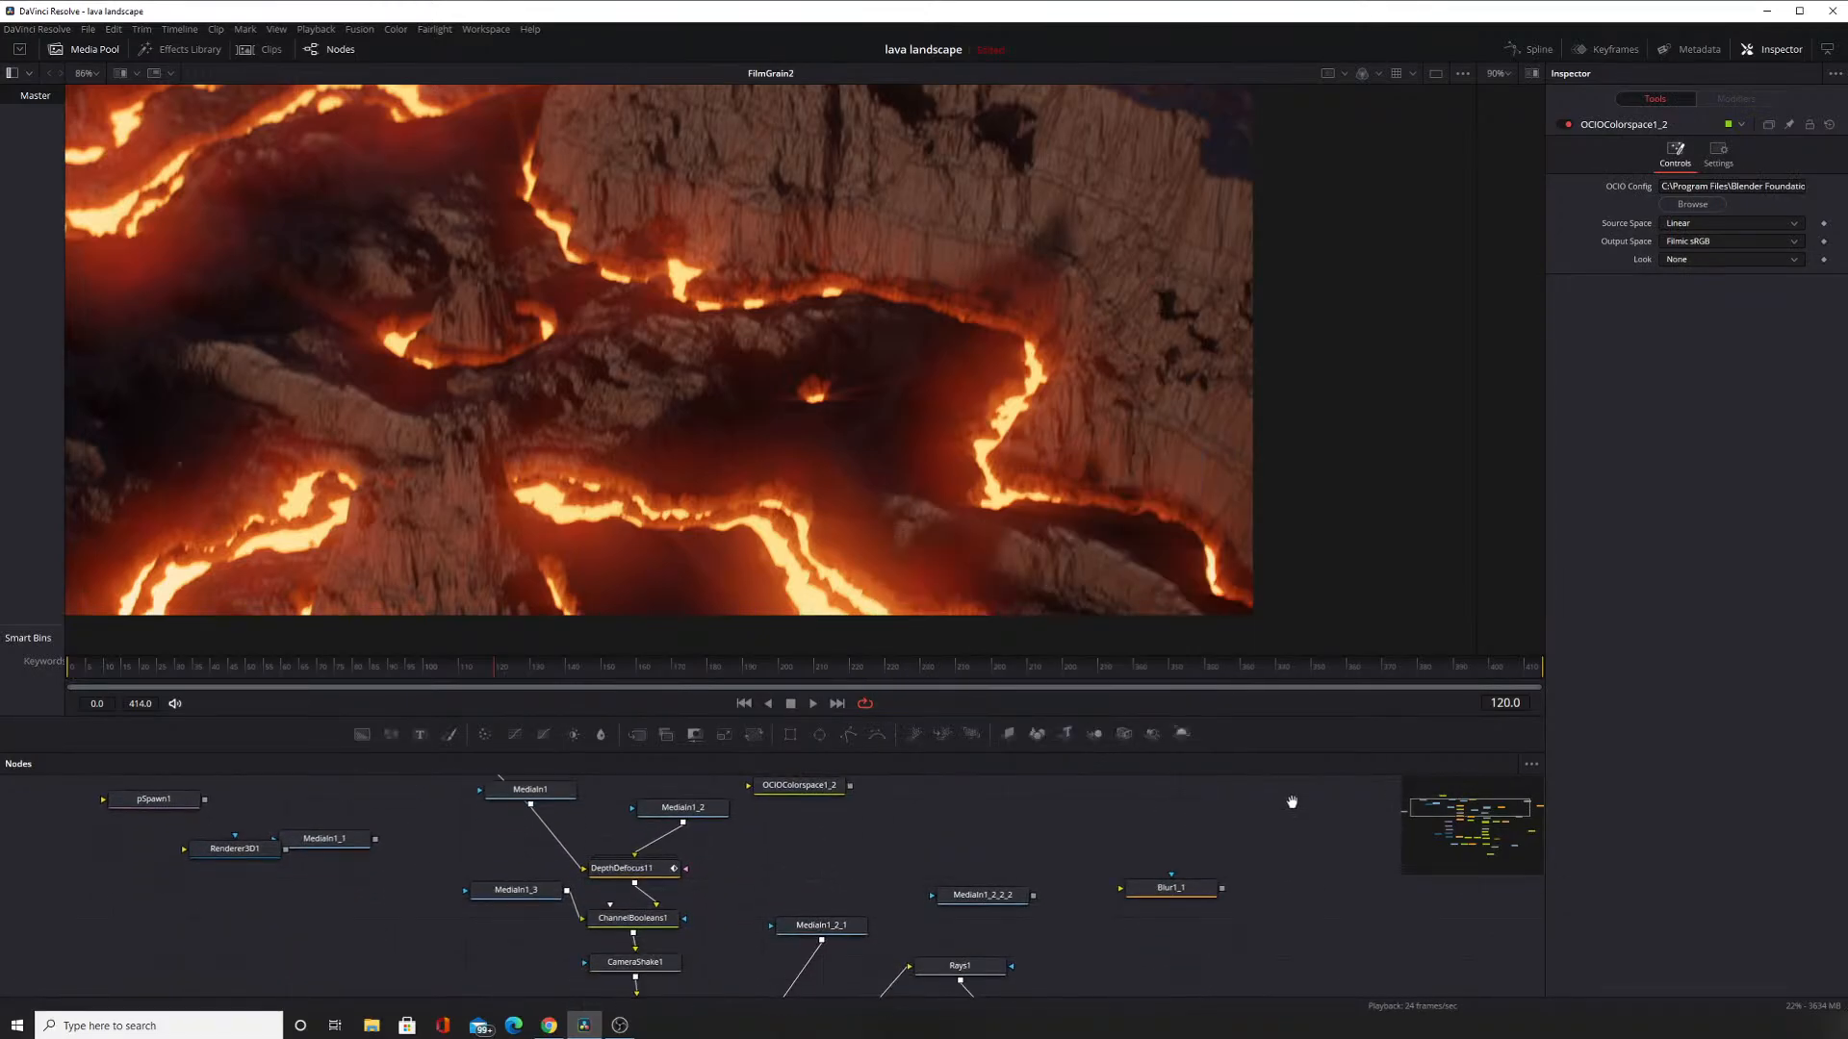
Move the ambient occlusion MediaIn1_2_2_2 node beside MediaIn1 and pin its controls in the Inspector.
left_click(972, 896)
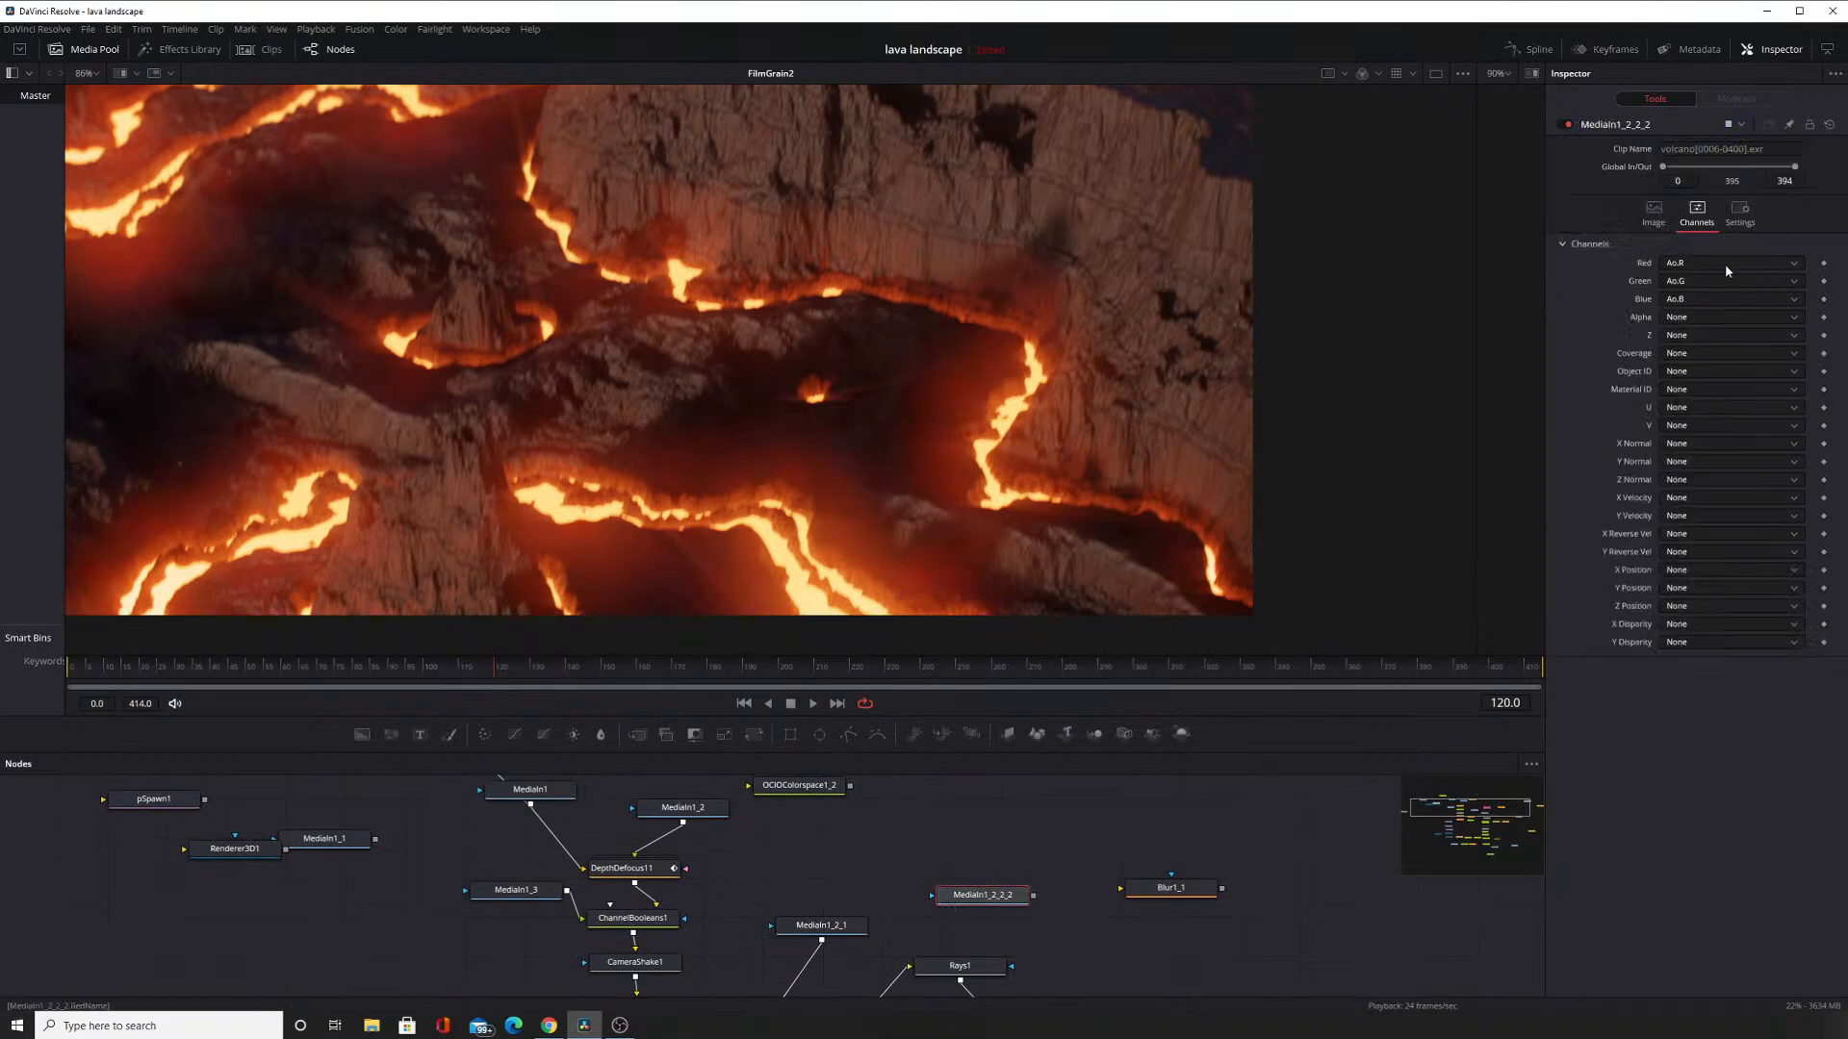
left_click_drag(1010, 898, 409, 791)
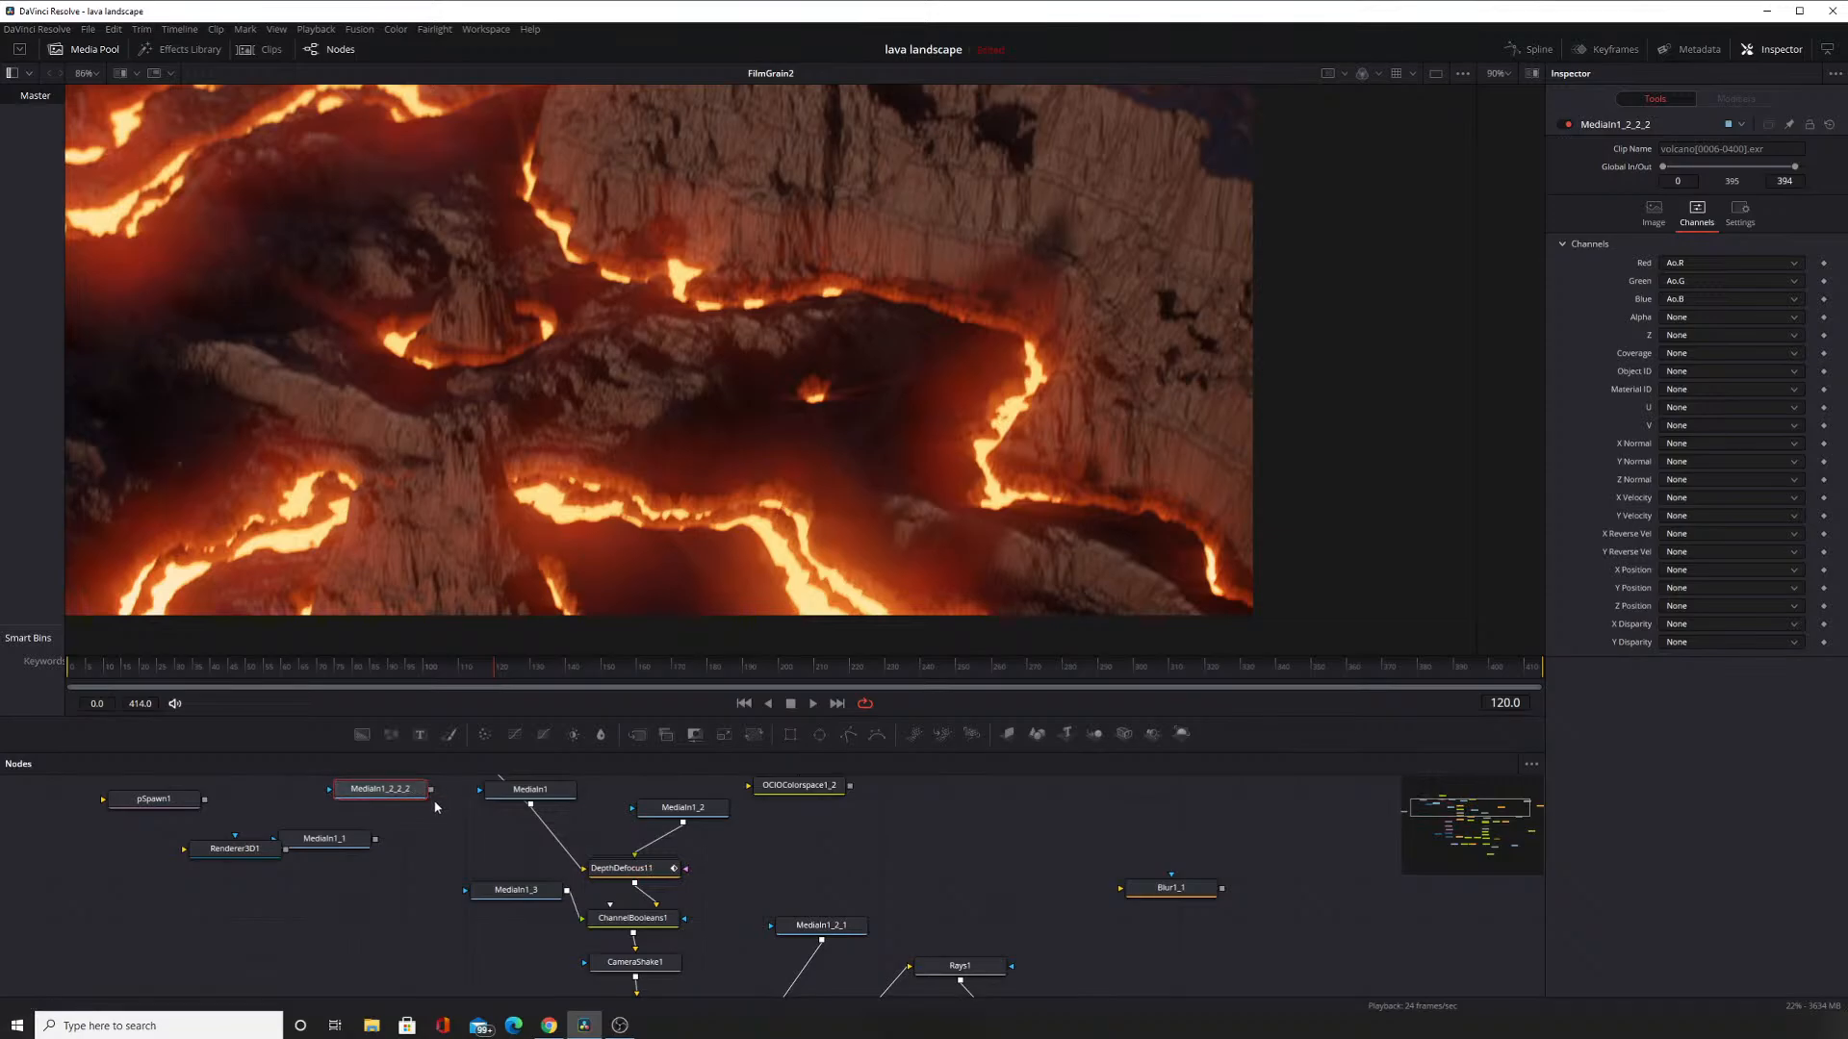
left_click_drag(433, 802, 459, 850)
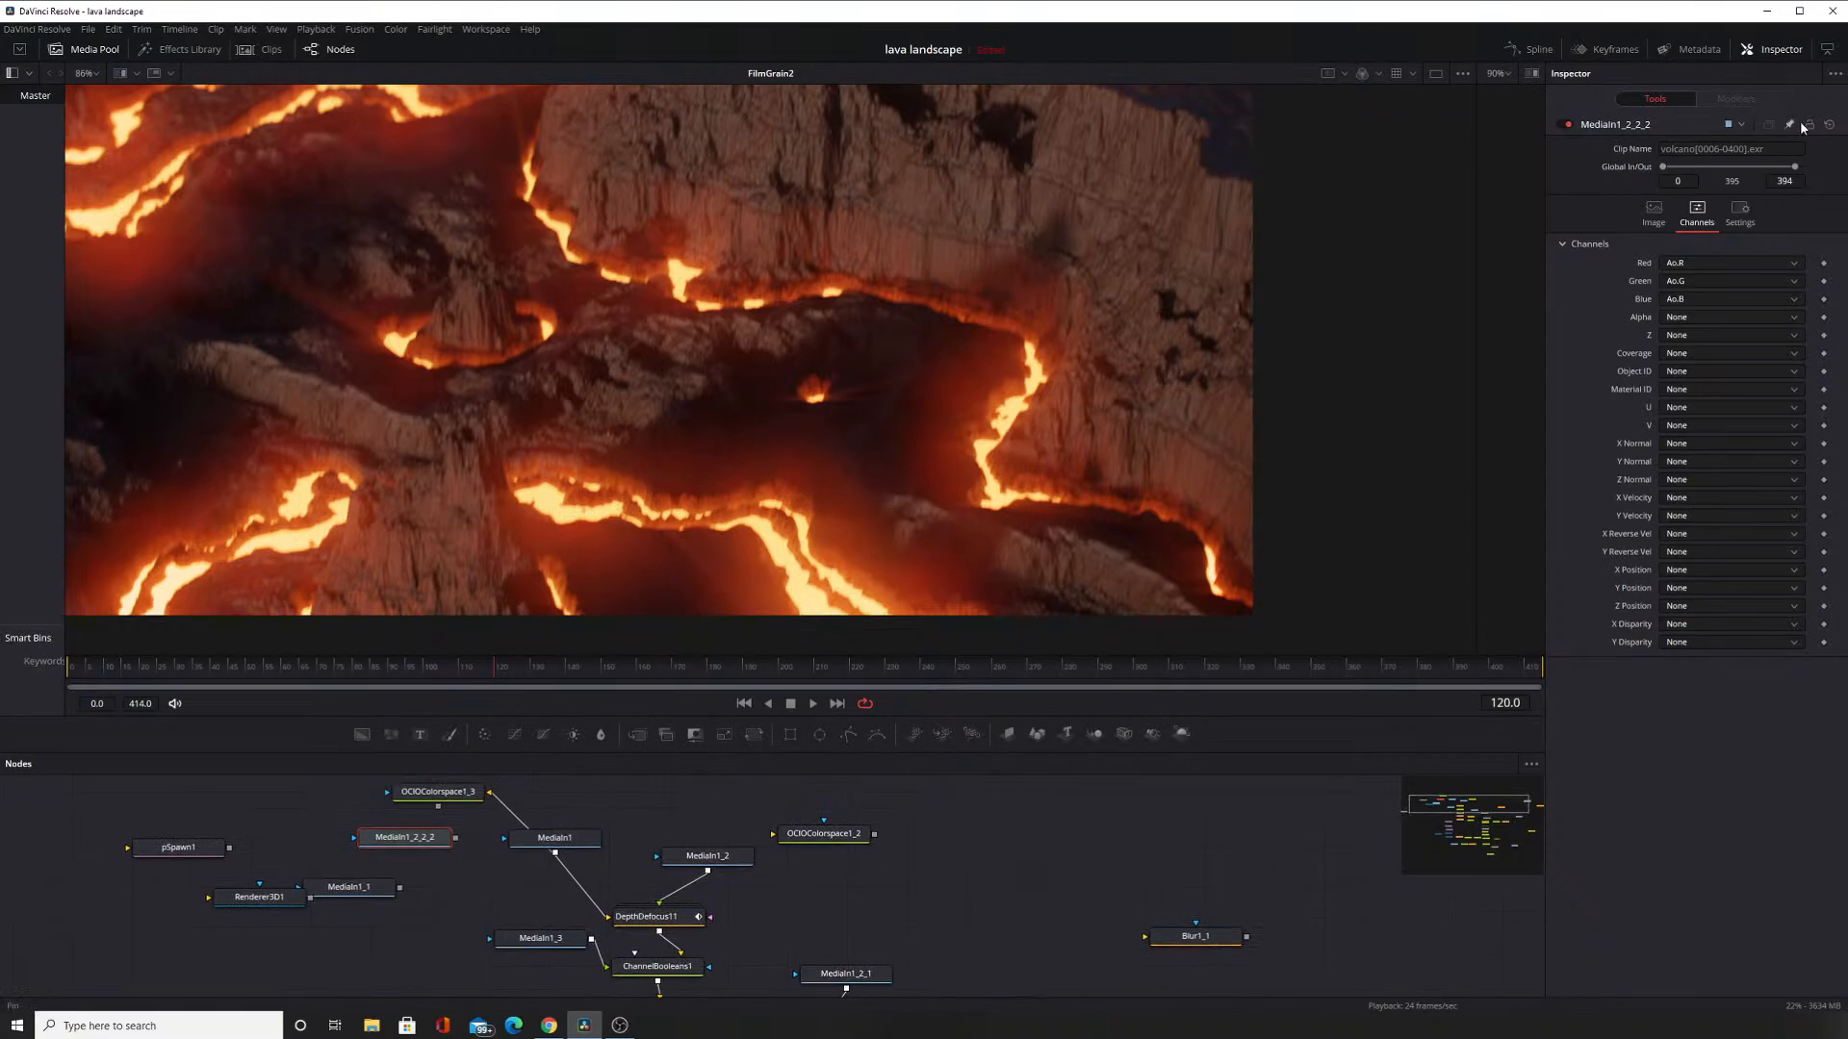
right_click(1635, 126)
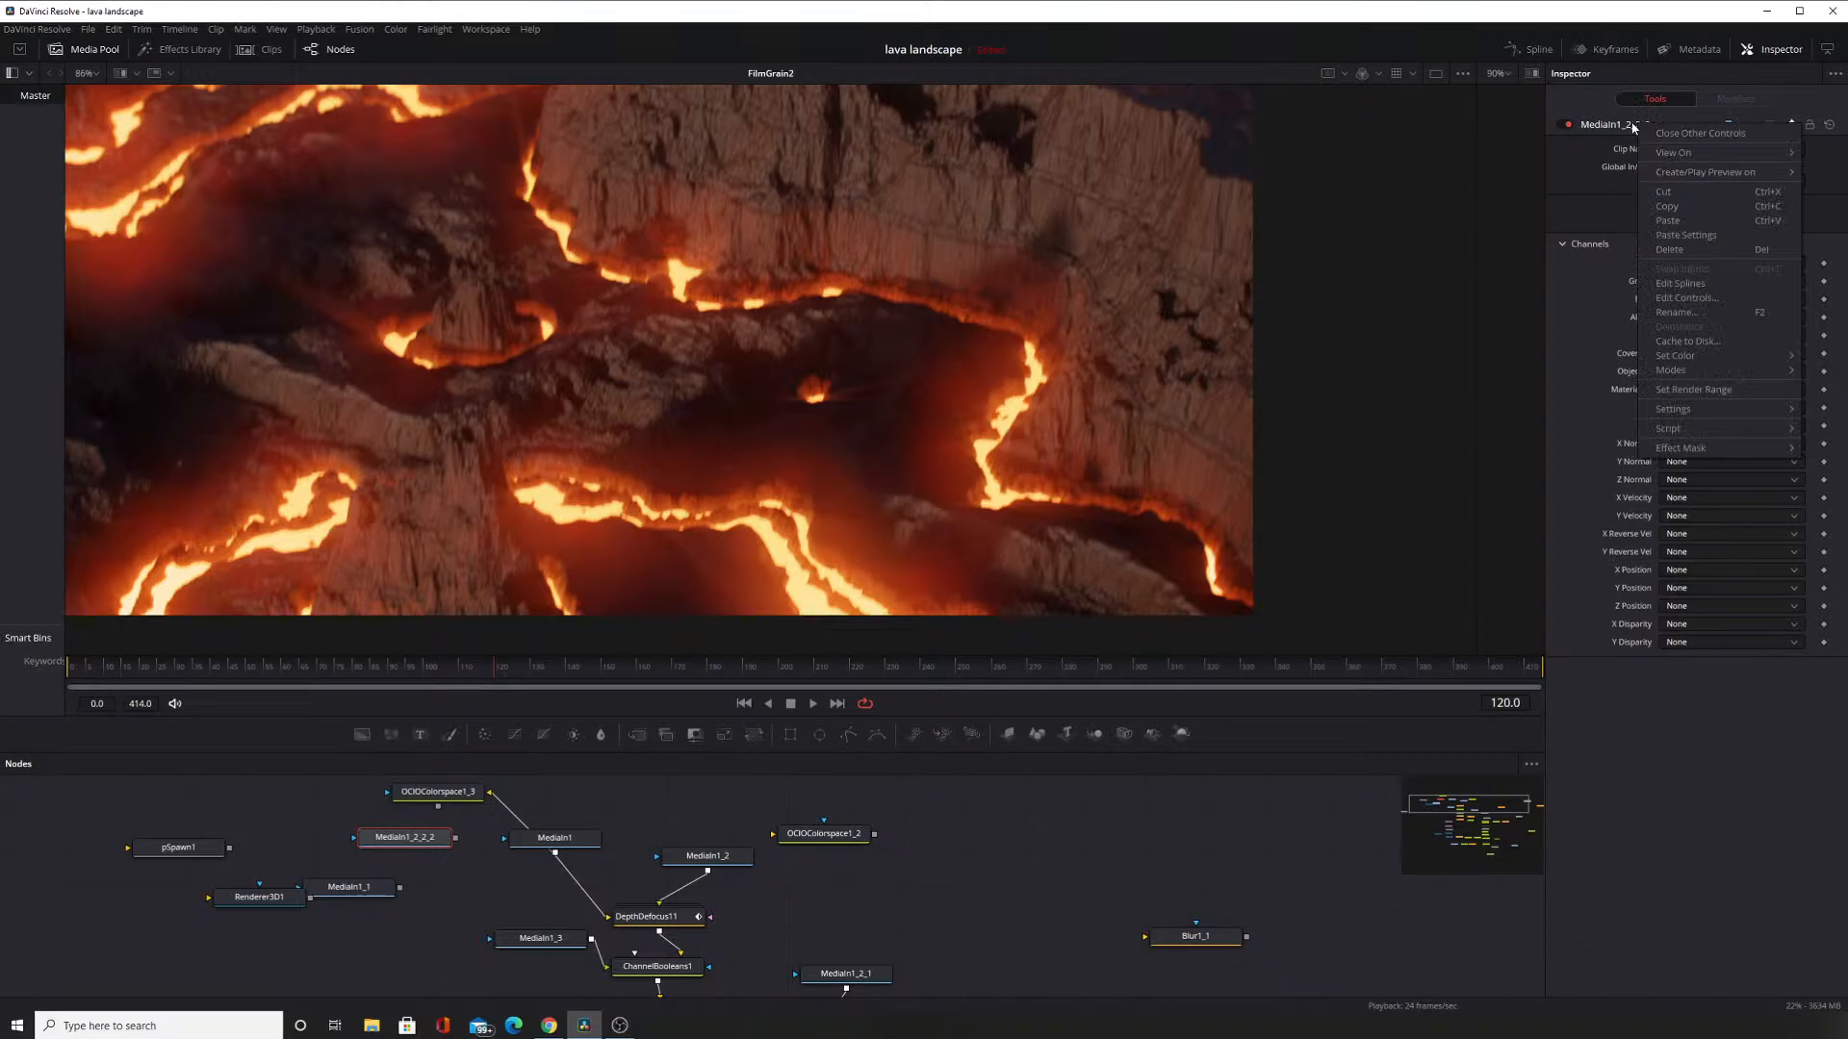
left_click(1633, 126)
left_click(1634, 126)
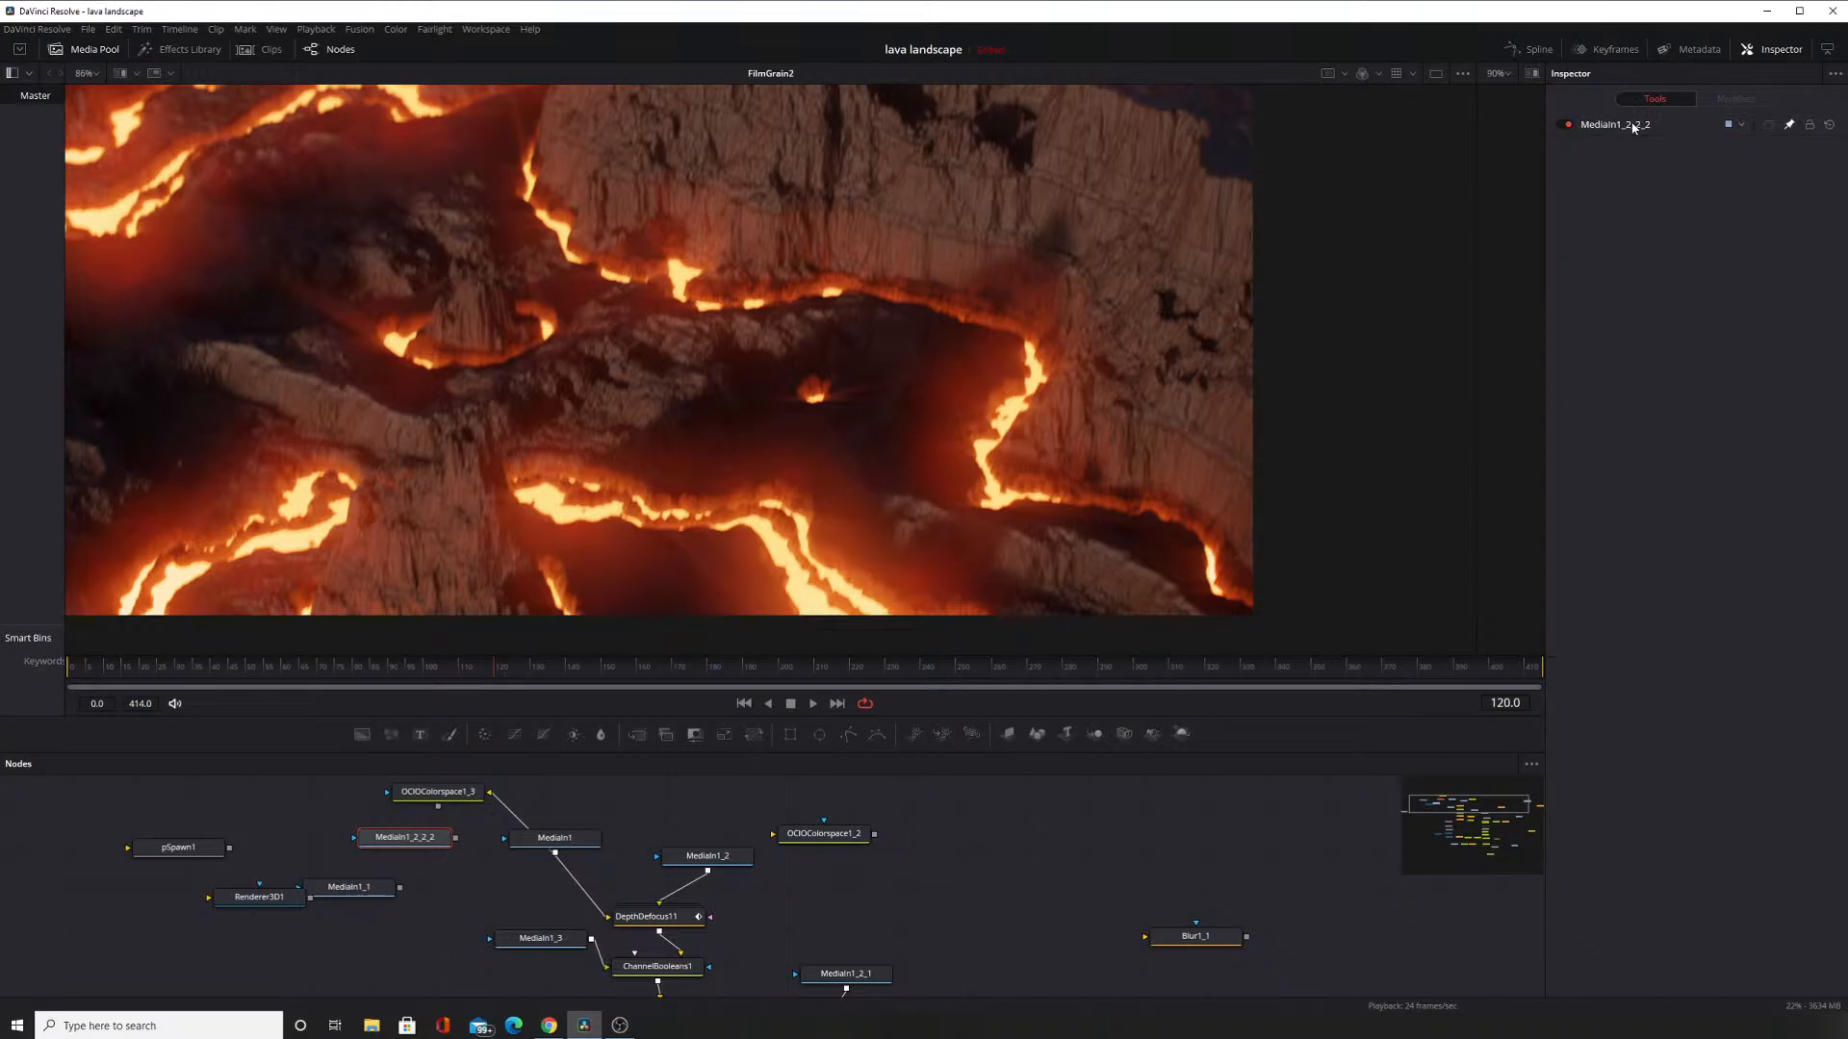
left_click(1633, 126)
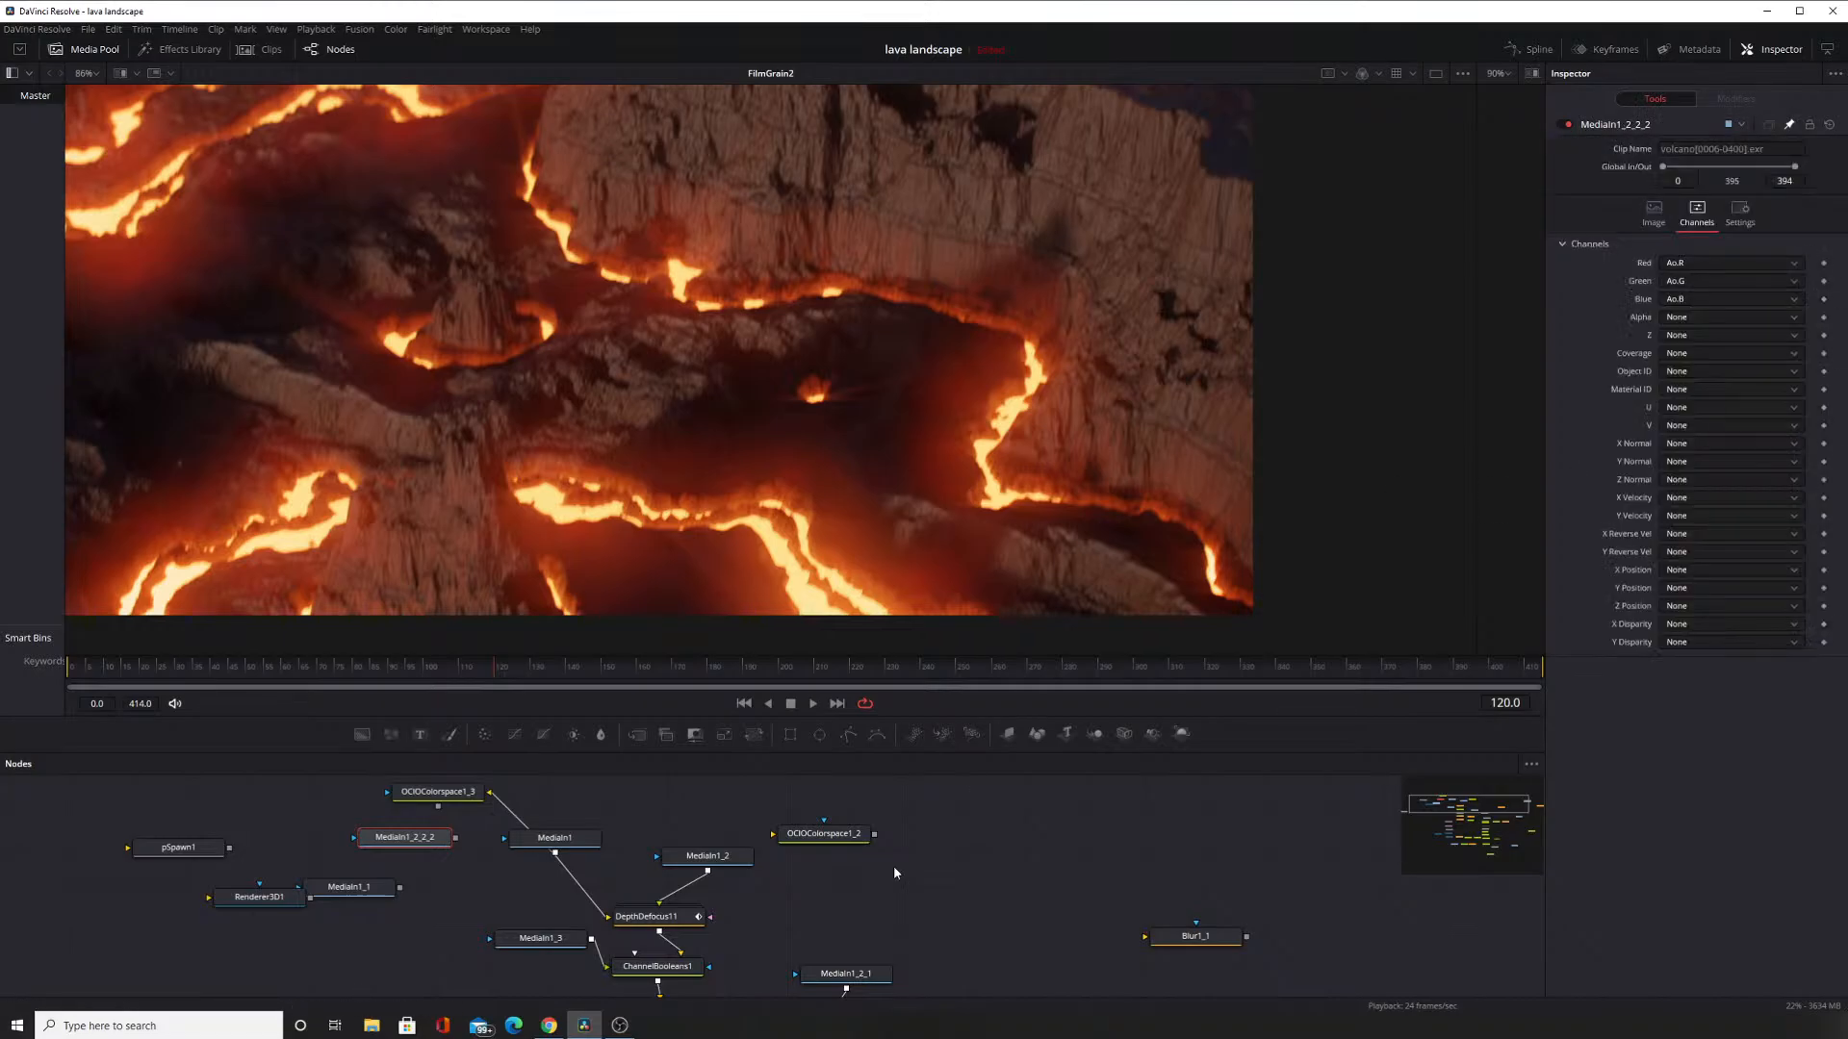
Move MediaIn1 up beside OCIOColorspace1_3 and place MediaIn1_2_2_2 above OCIOColorspace1_2.
left_click_drag(550, 841, 568, 791)
left_click(570, 790)
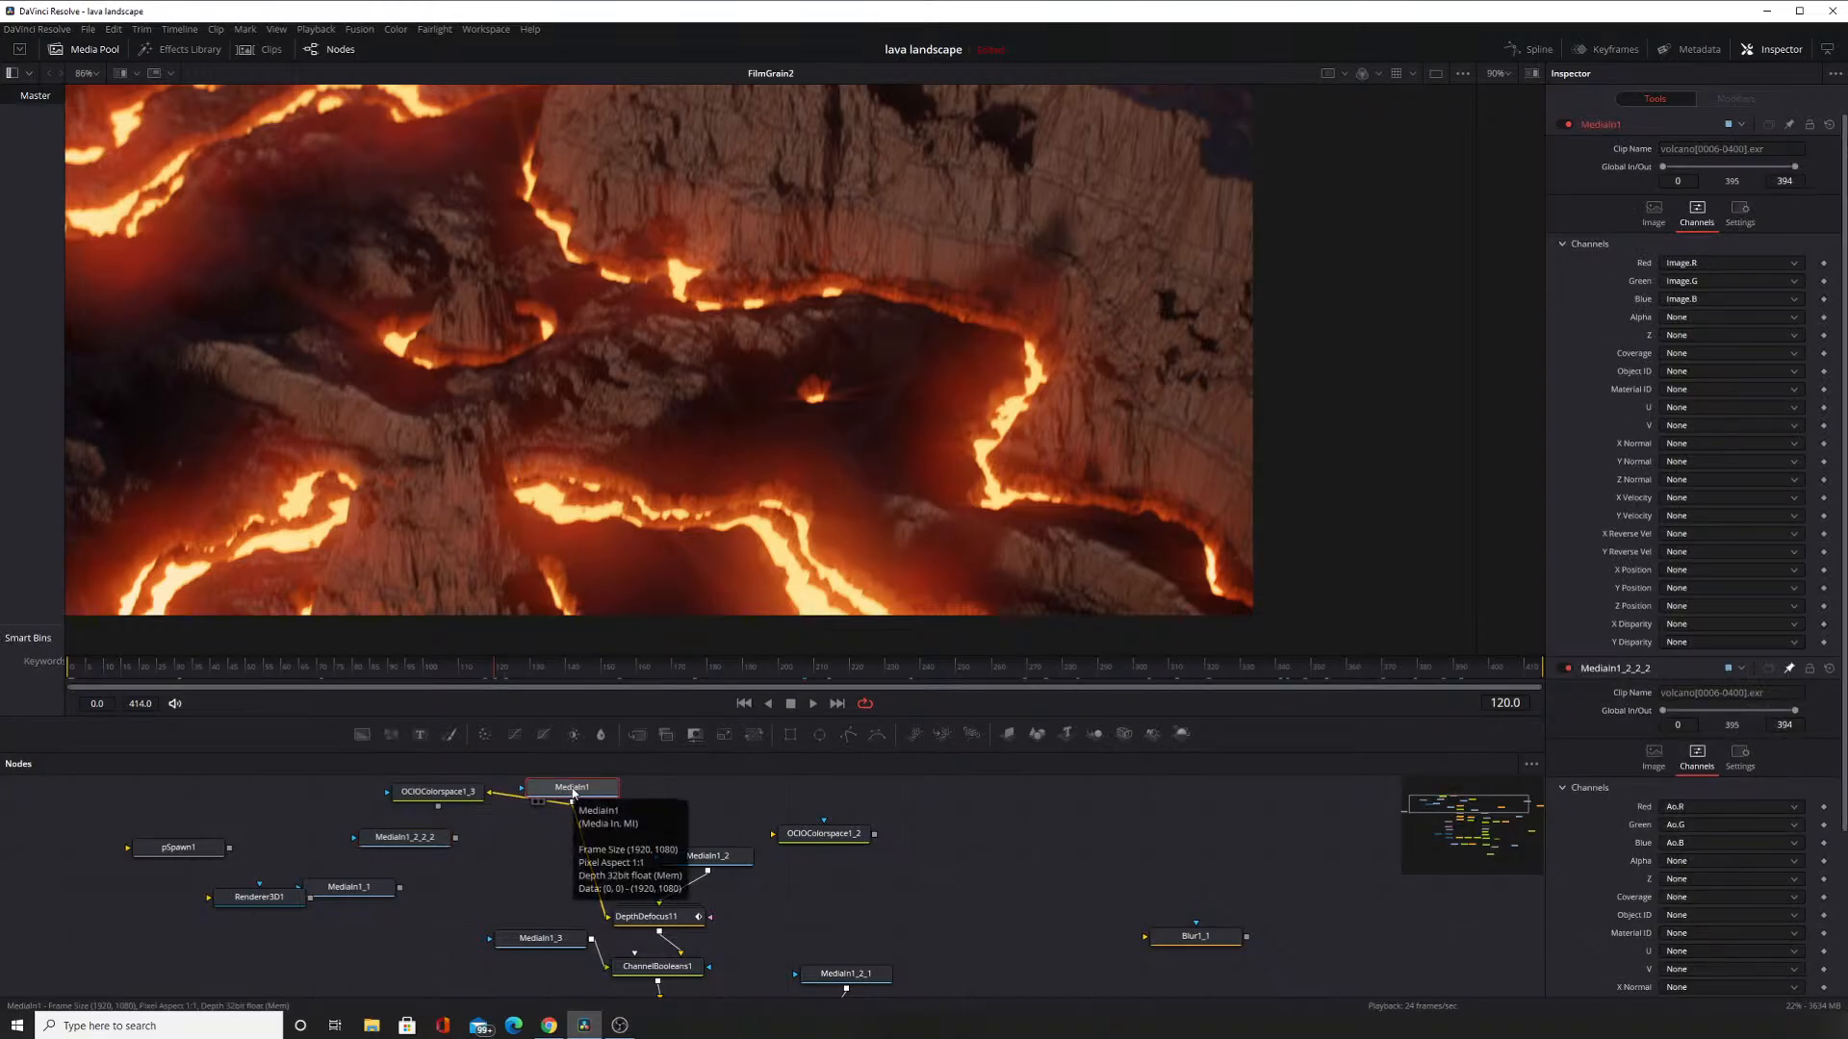
left_click(406, 839)
left_click_drag(420, 841, 981, 790)
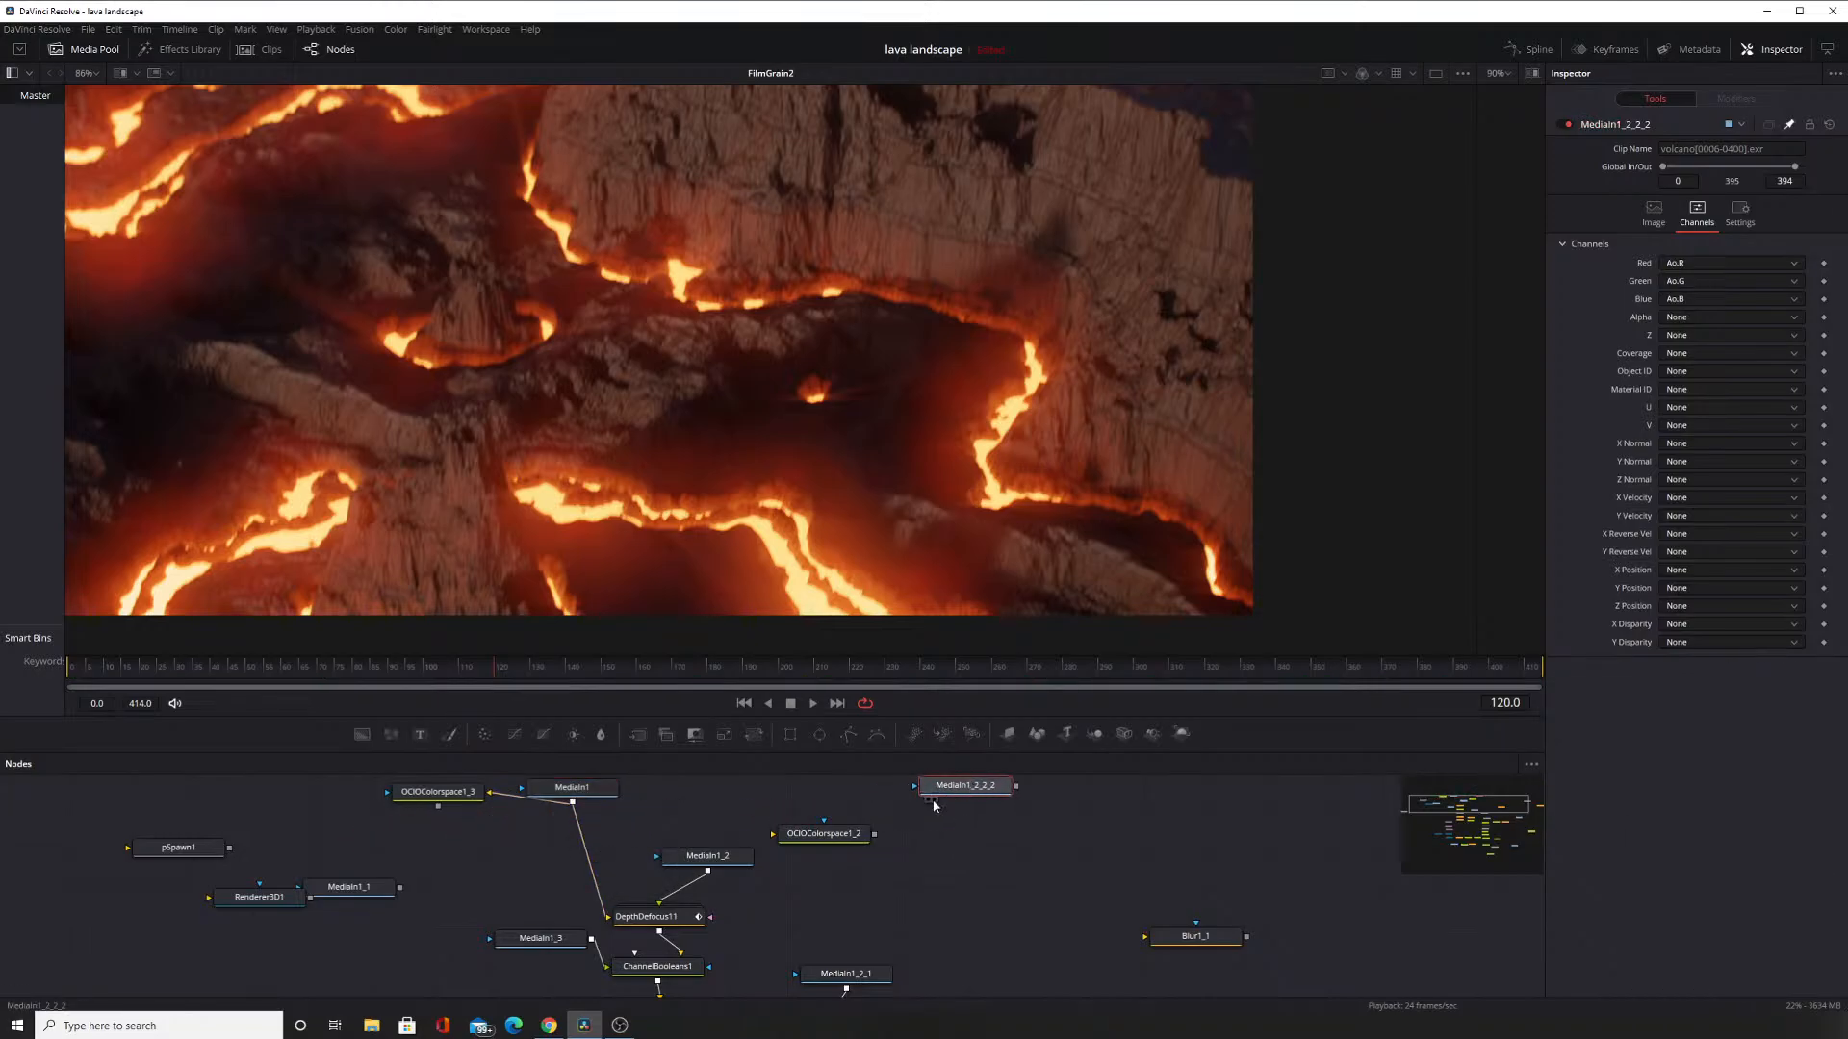
Duplicate the ChannelBooleans1 node into the empty area below MediaIn1_2_2_2 and set the copy's operation to Multiply.
left_click(672, 970)
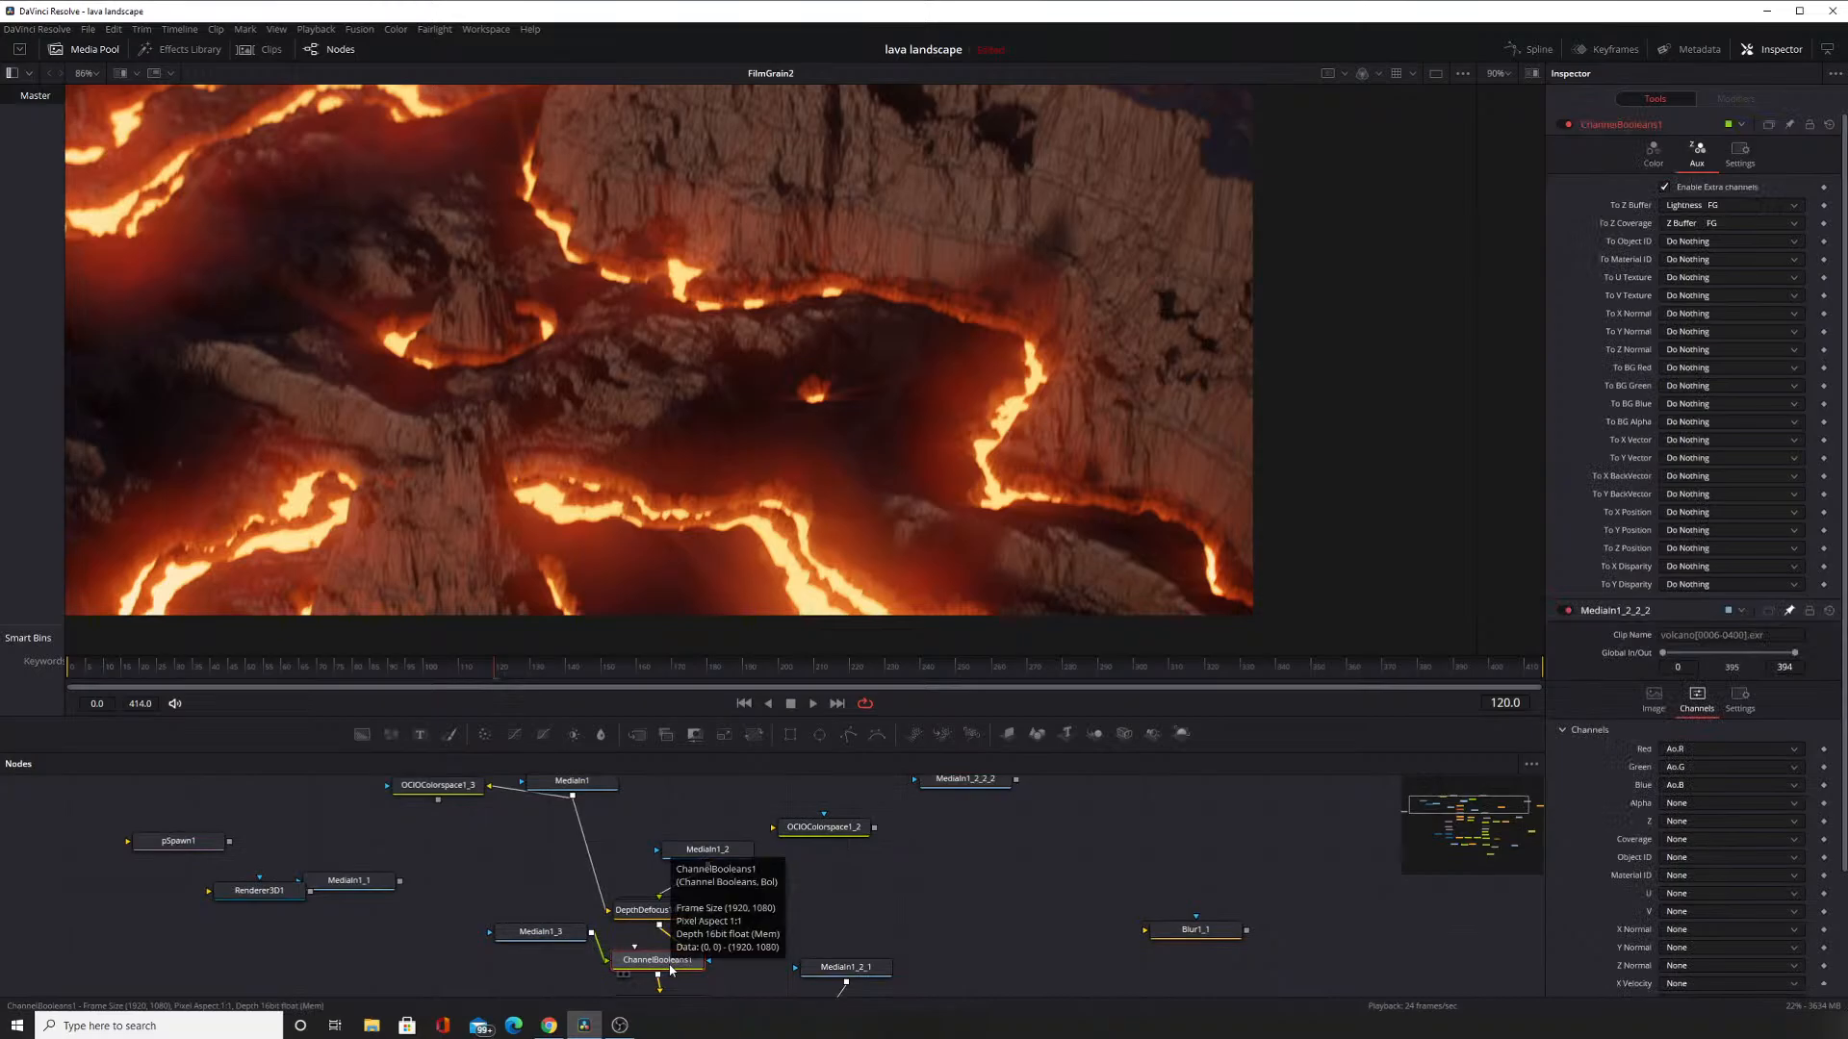
left_click(1020, 853)
key("ctrl+v")
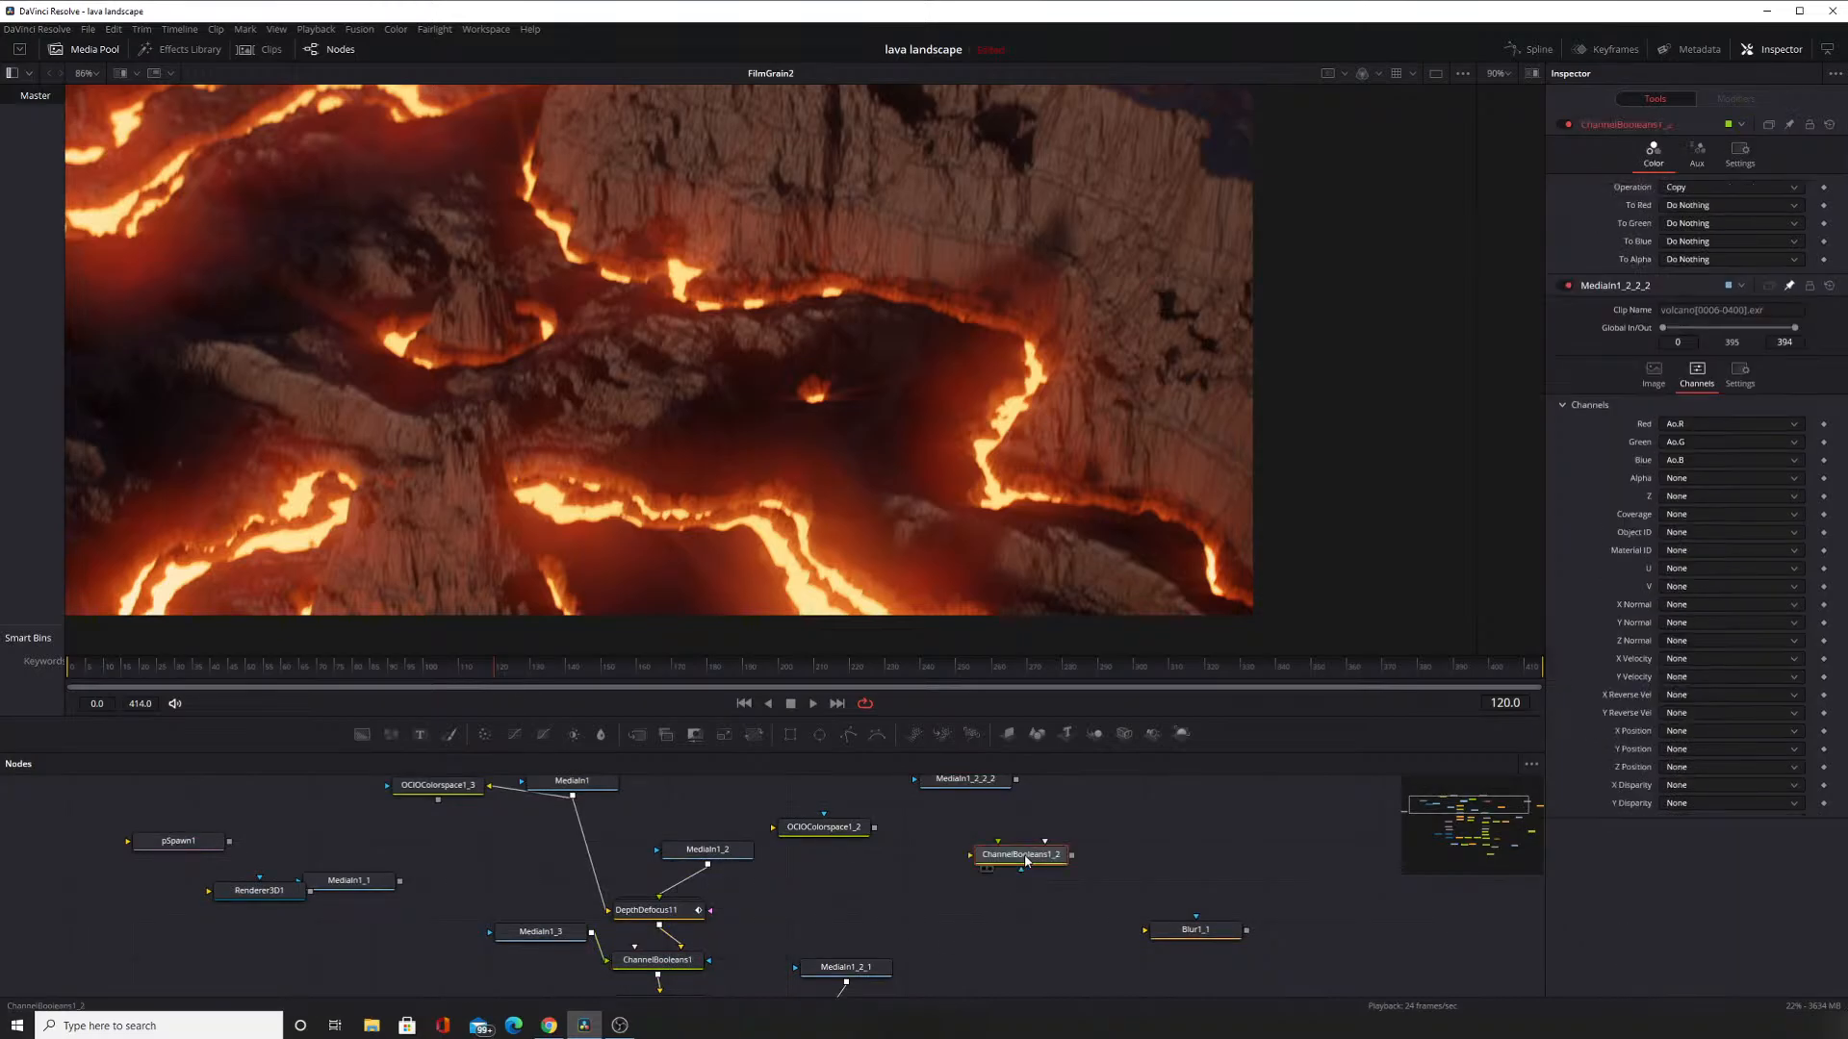
left_click(1701, 185)
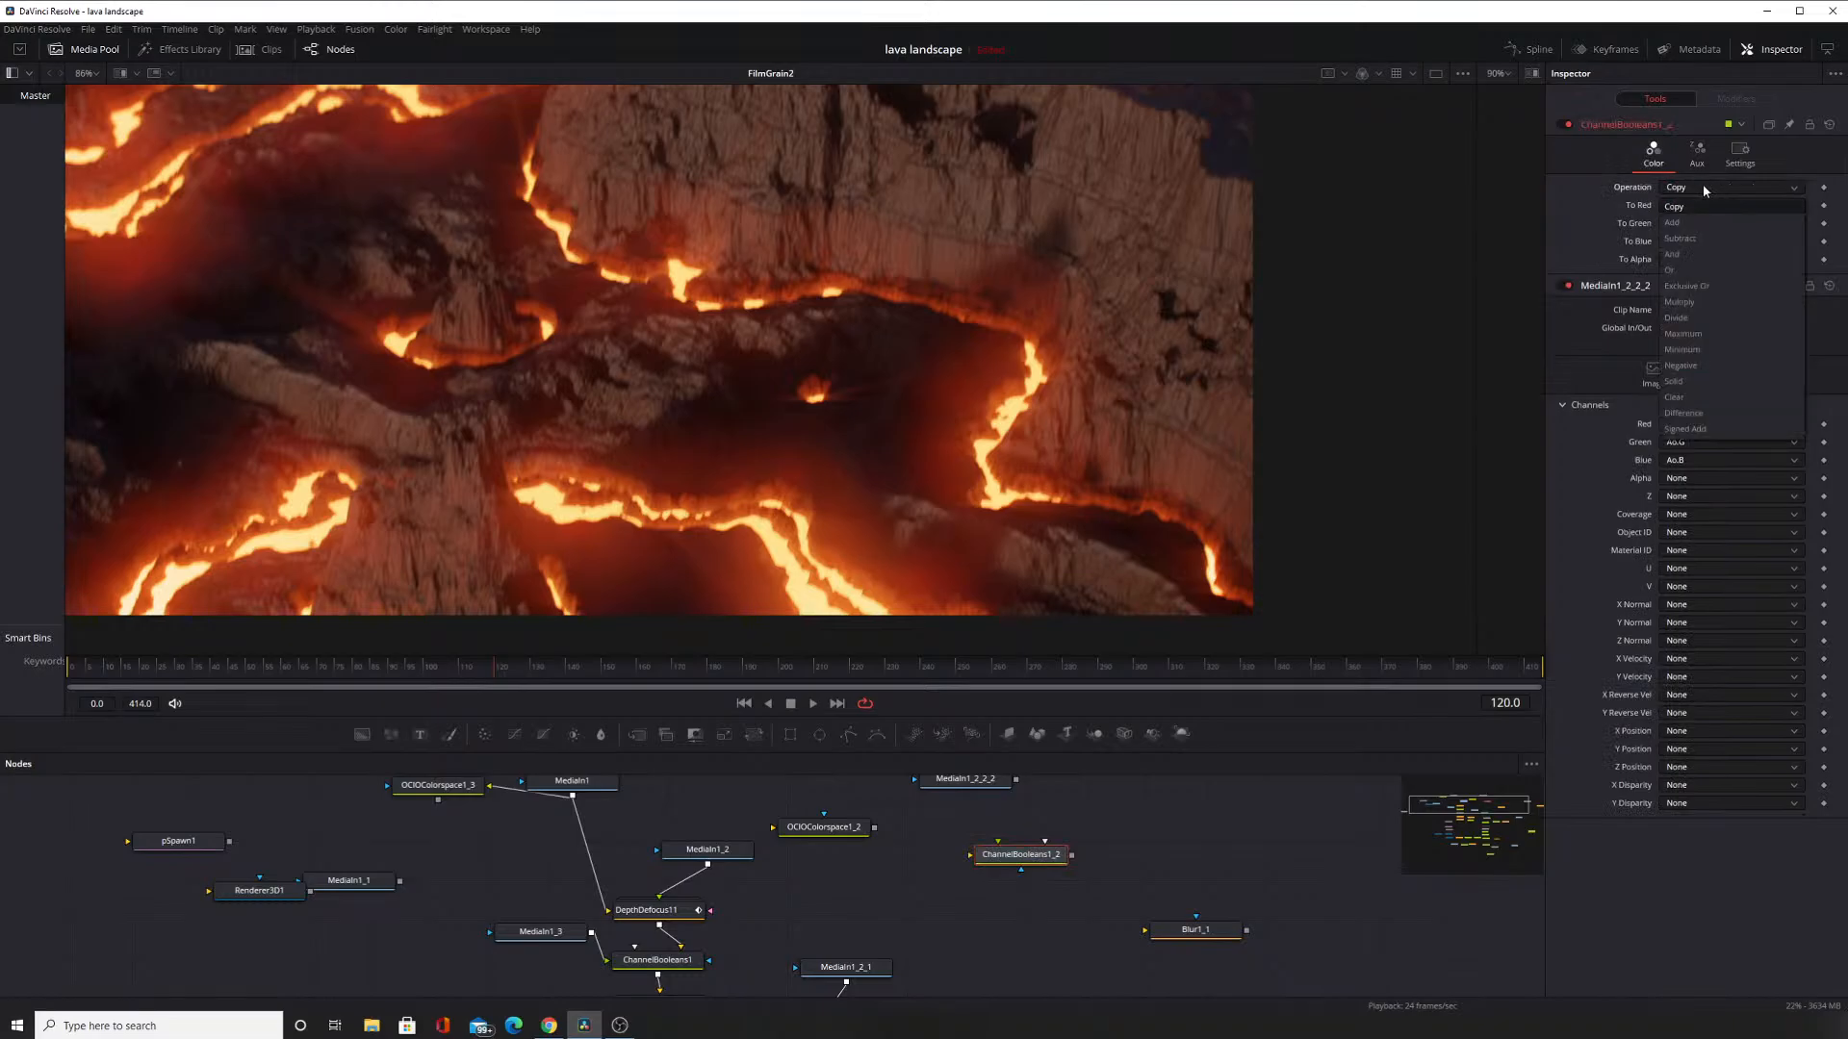
left_click(1702, 301)
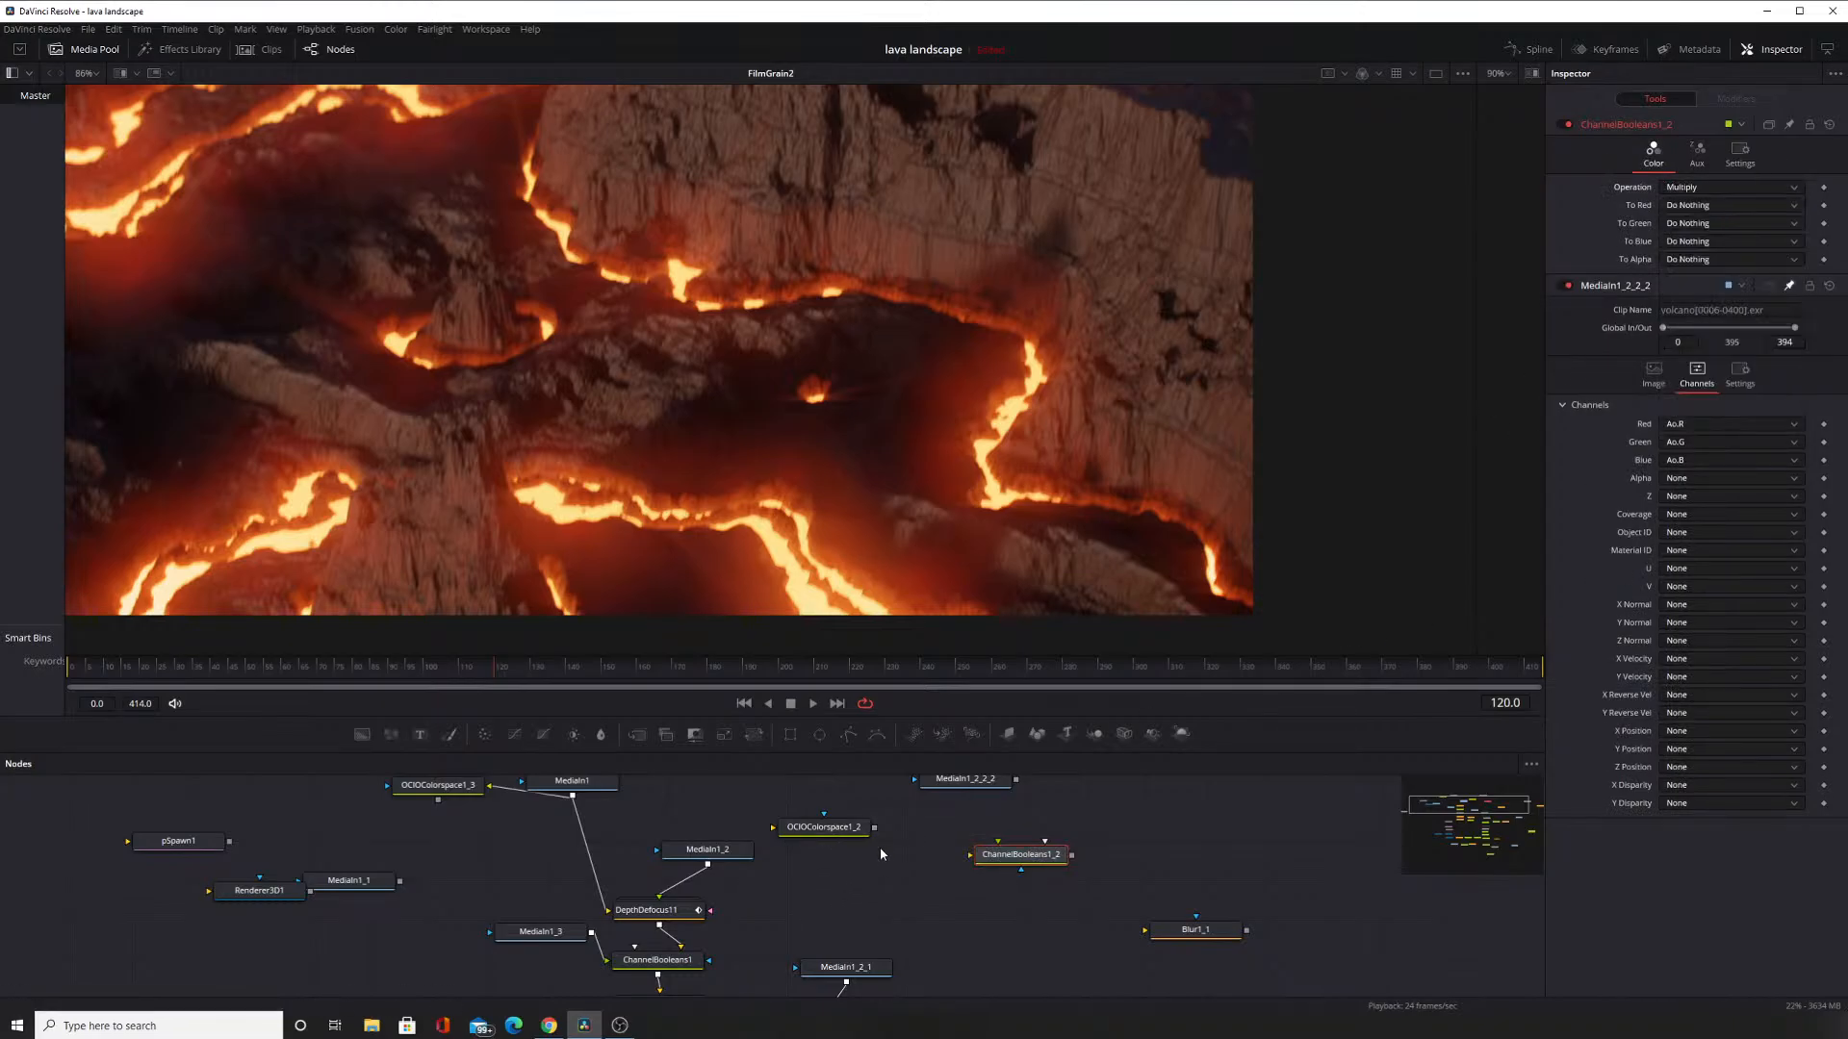
Reposition MediaIn1_2_2_2 and MediaIn1 level with each other above the depth defocus branch.
left_click_drag(934, 818, 954, 863)
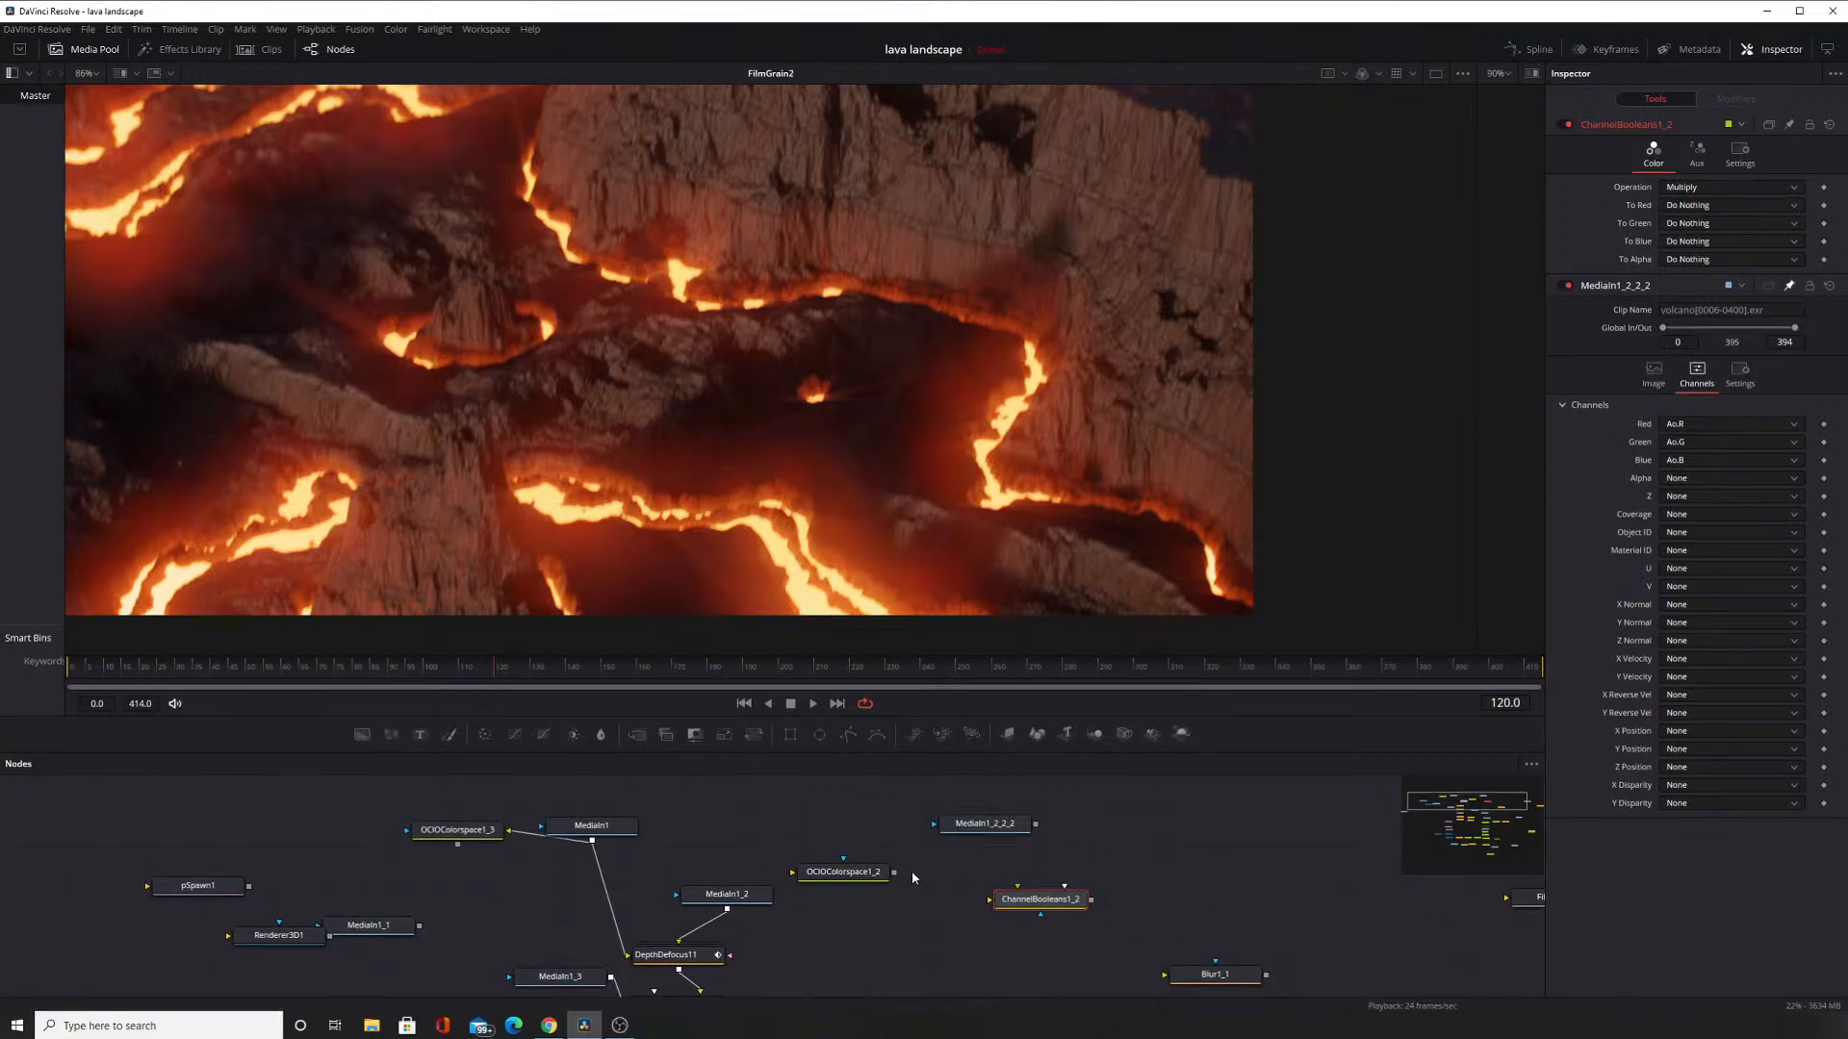
left_click(999, 832)
left_click_drag(999, 832, 904, 805)
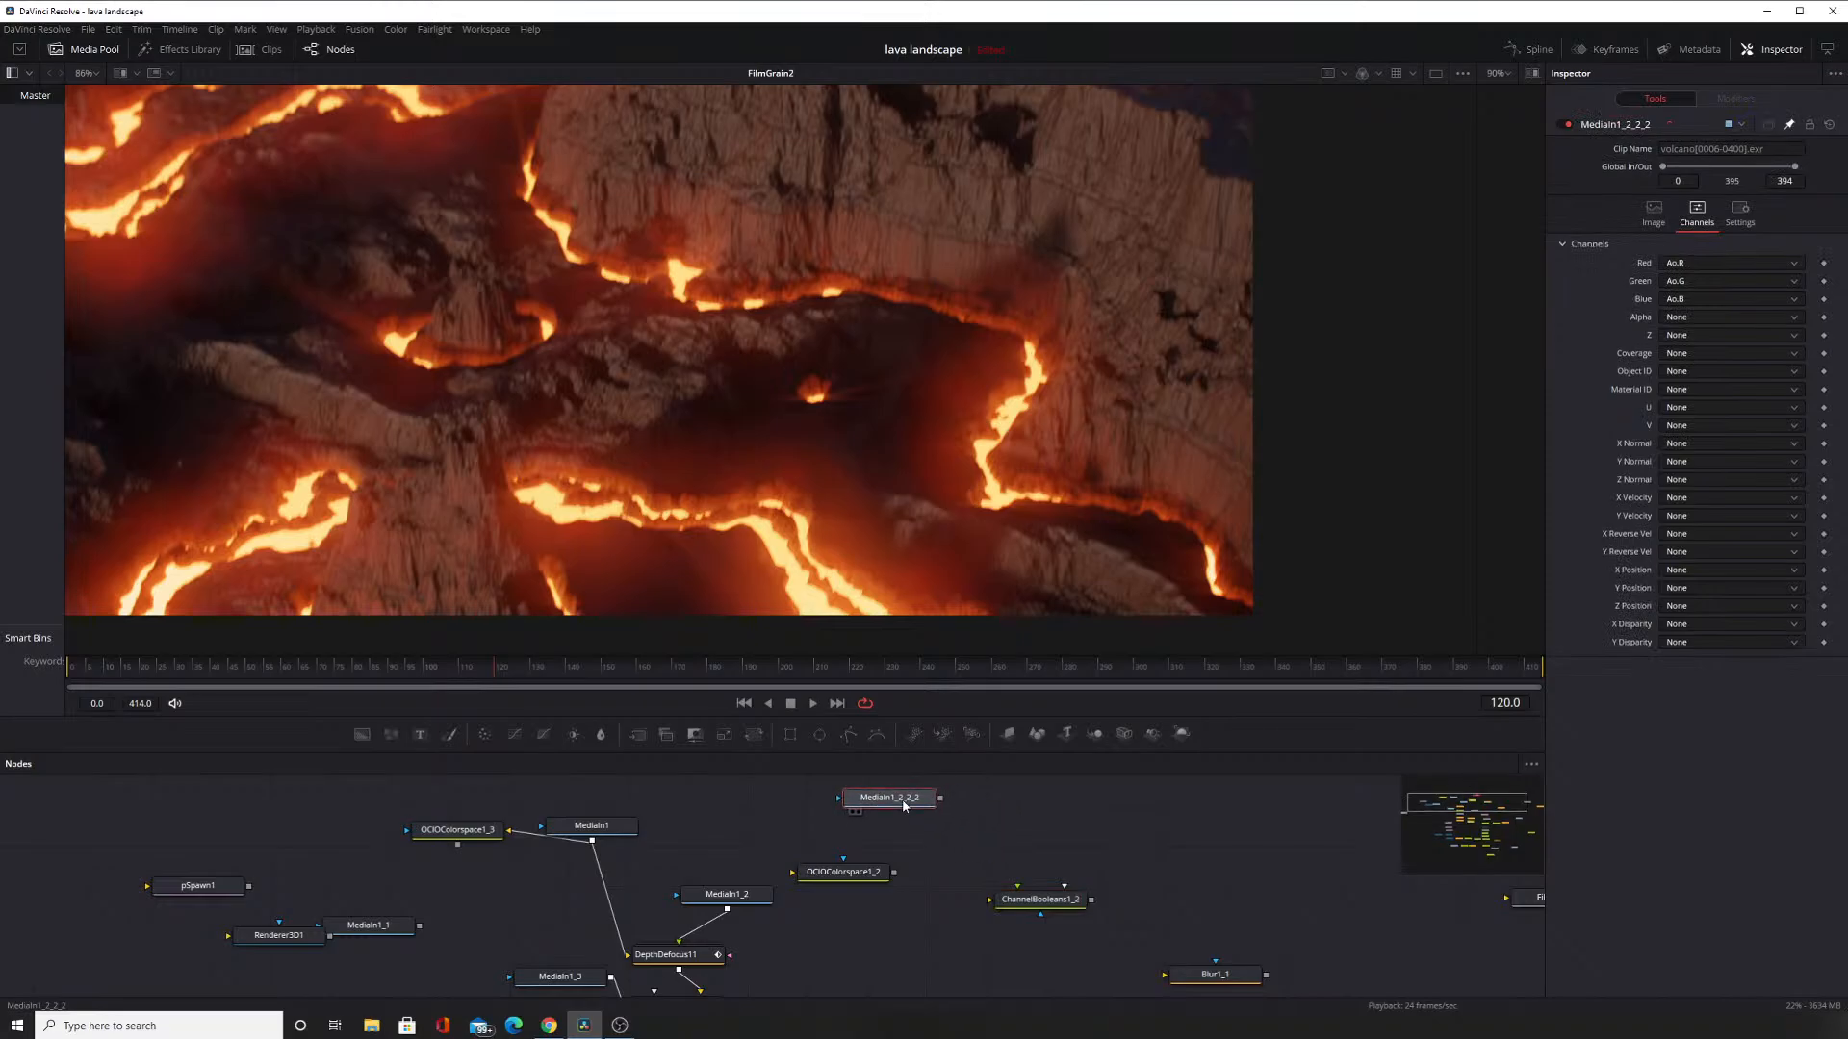
left_click_drag(591, 828, 597, 801)
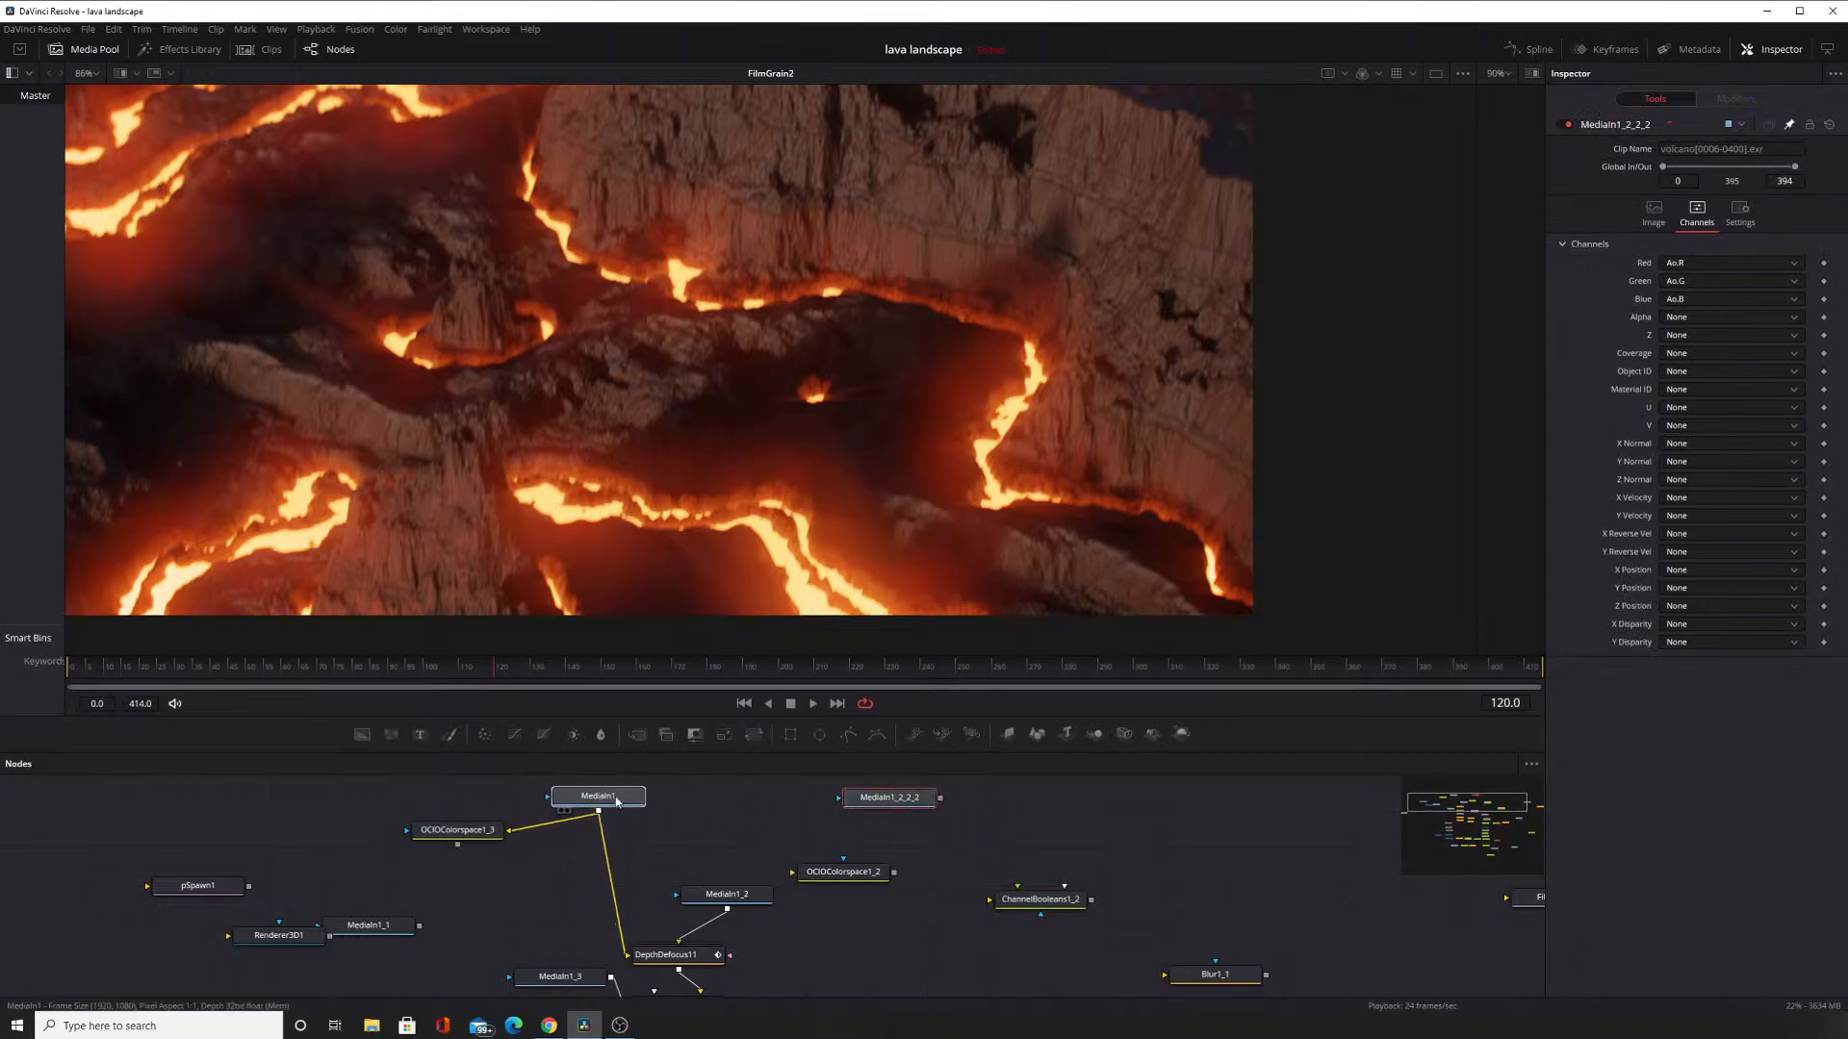
left_click(616, 801)
Disconnect OCIOColorspace1_3 from MediaIn1 and move it farther away from the tree.
left_click(475, 829)
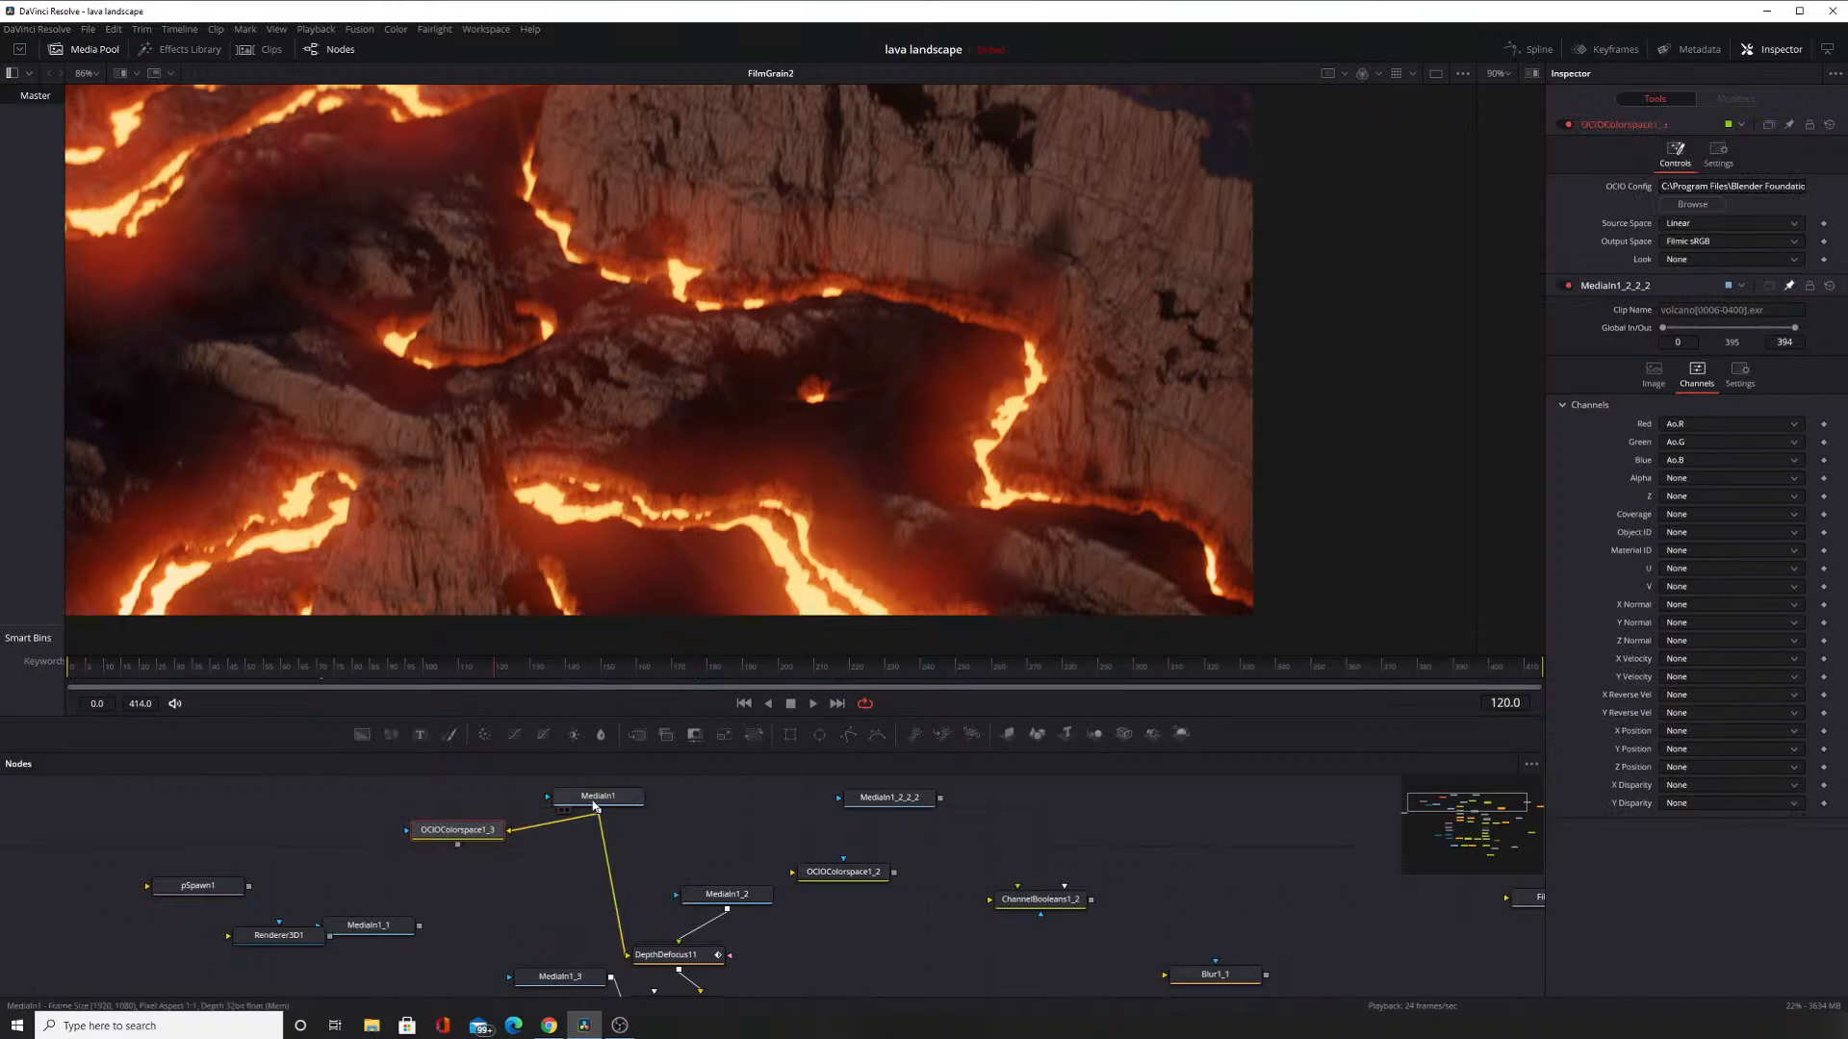
left_click(528, 832)
left_click_drag(445, 835, 323, 813)
Insert the copied ChannelBooleans node between MediaIn1 and the depth defocus, and connect MediaIn1_2_2_2 to its foreground input.
left_click(889, 797)
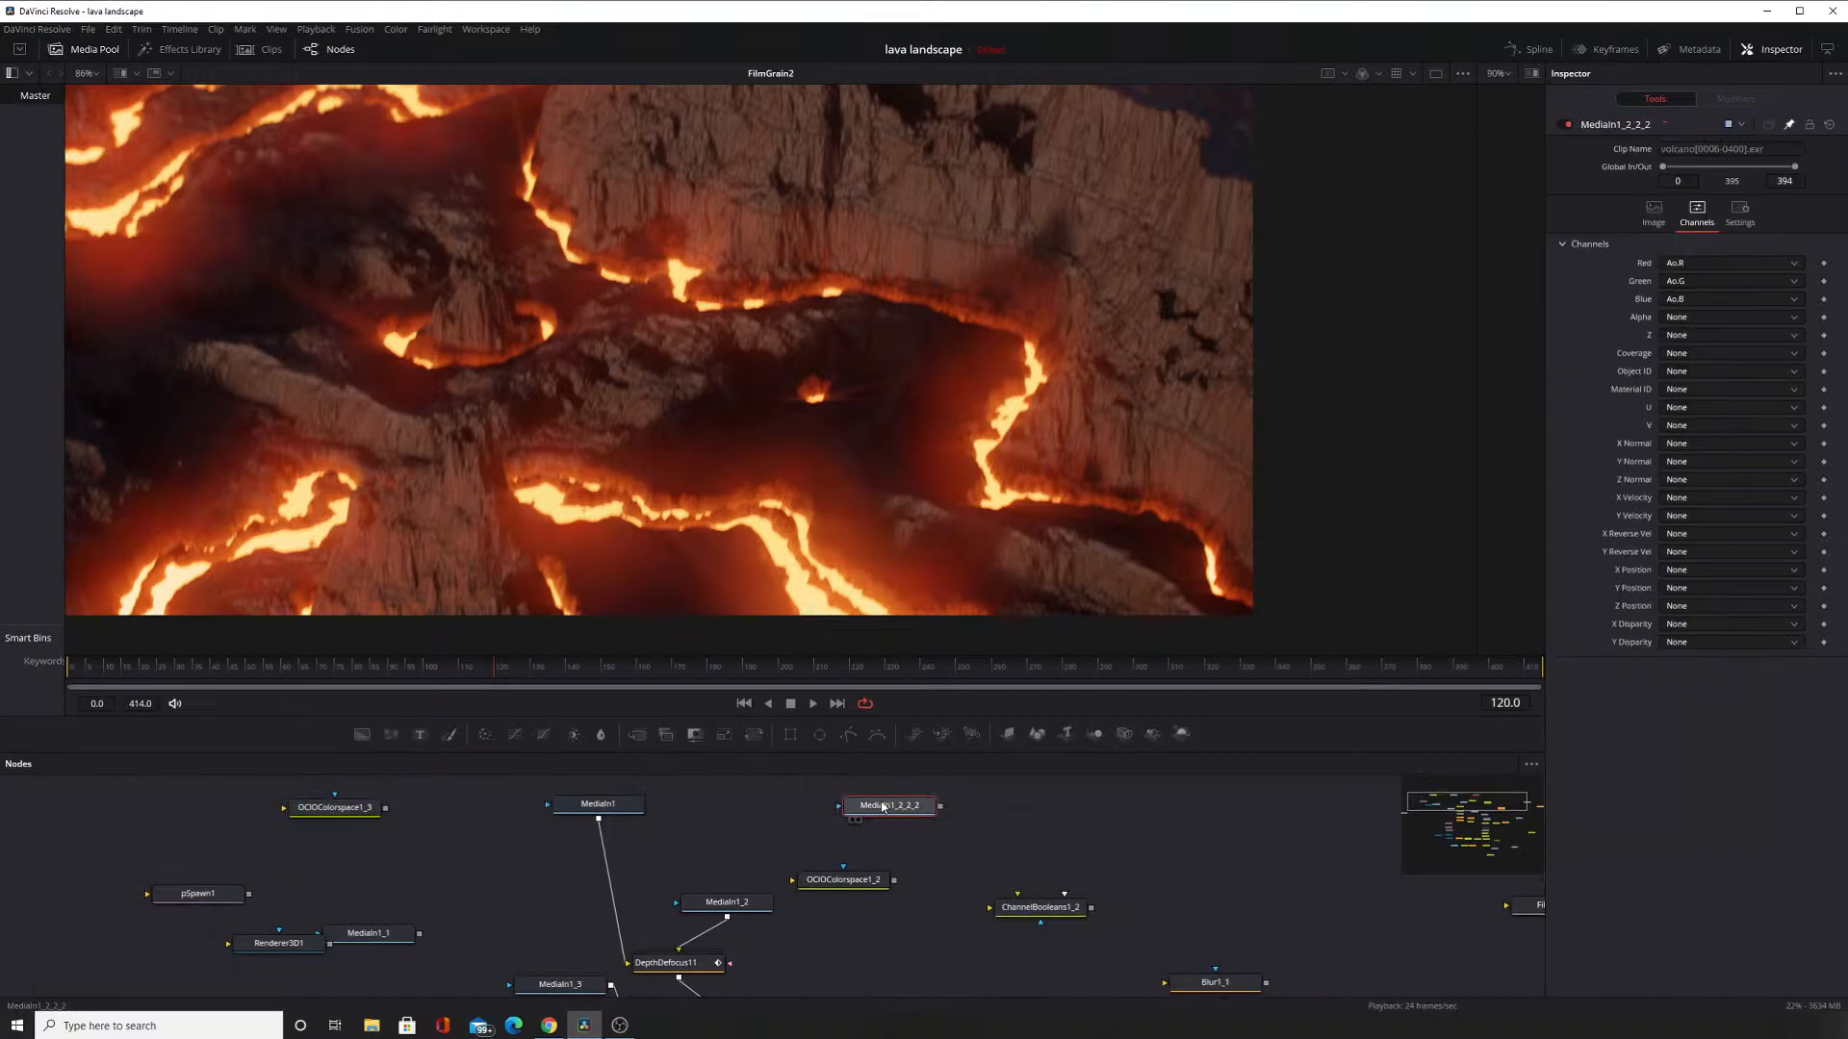
left_click_drag(1042, 914, 621, 881)
mouse_move(623, 952)
left_mouse_down()
mouse_move(573, 926)
mouse_move(577, 871)
mouse_move(627, 962)
left_mouse_up()
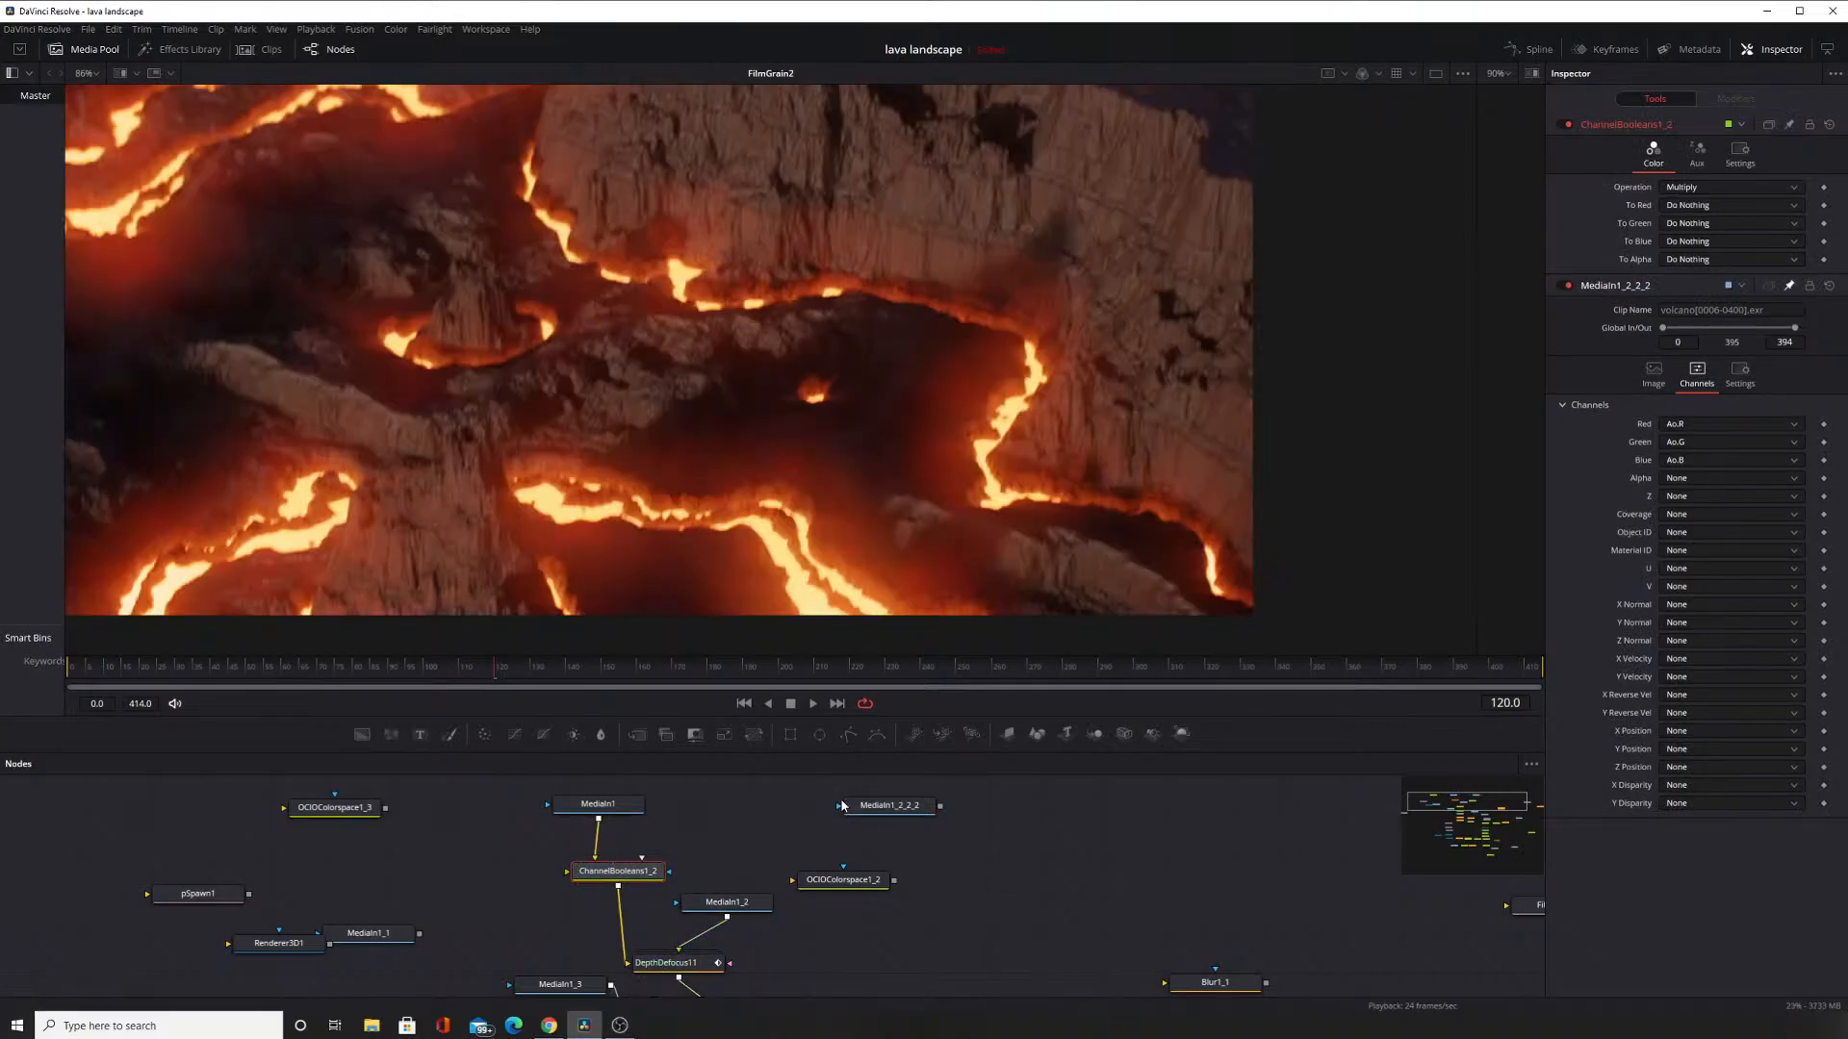
left_click_drag(938, 806, 655, 878)
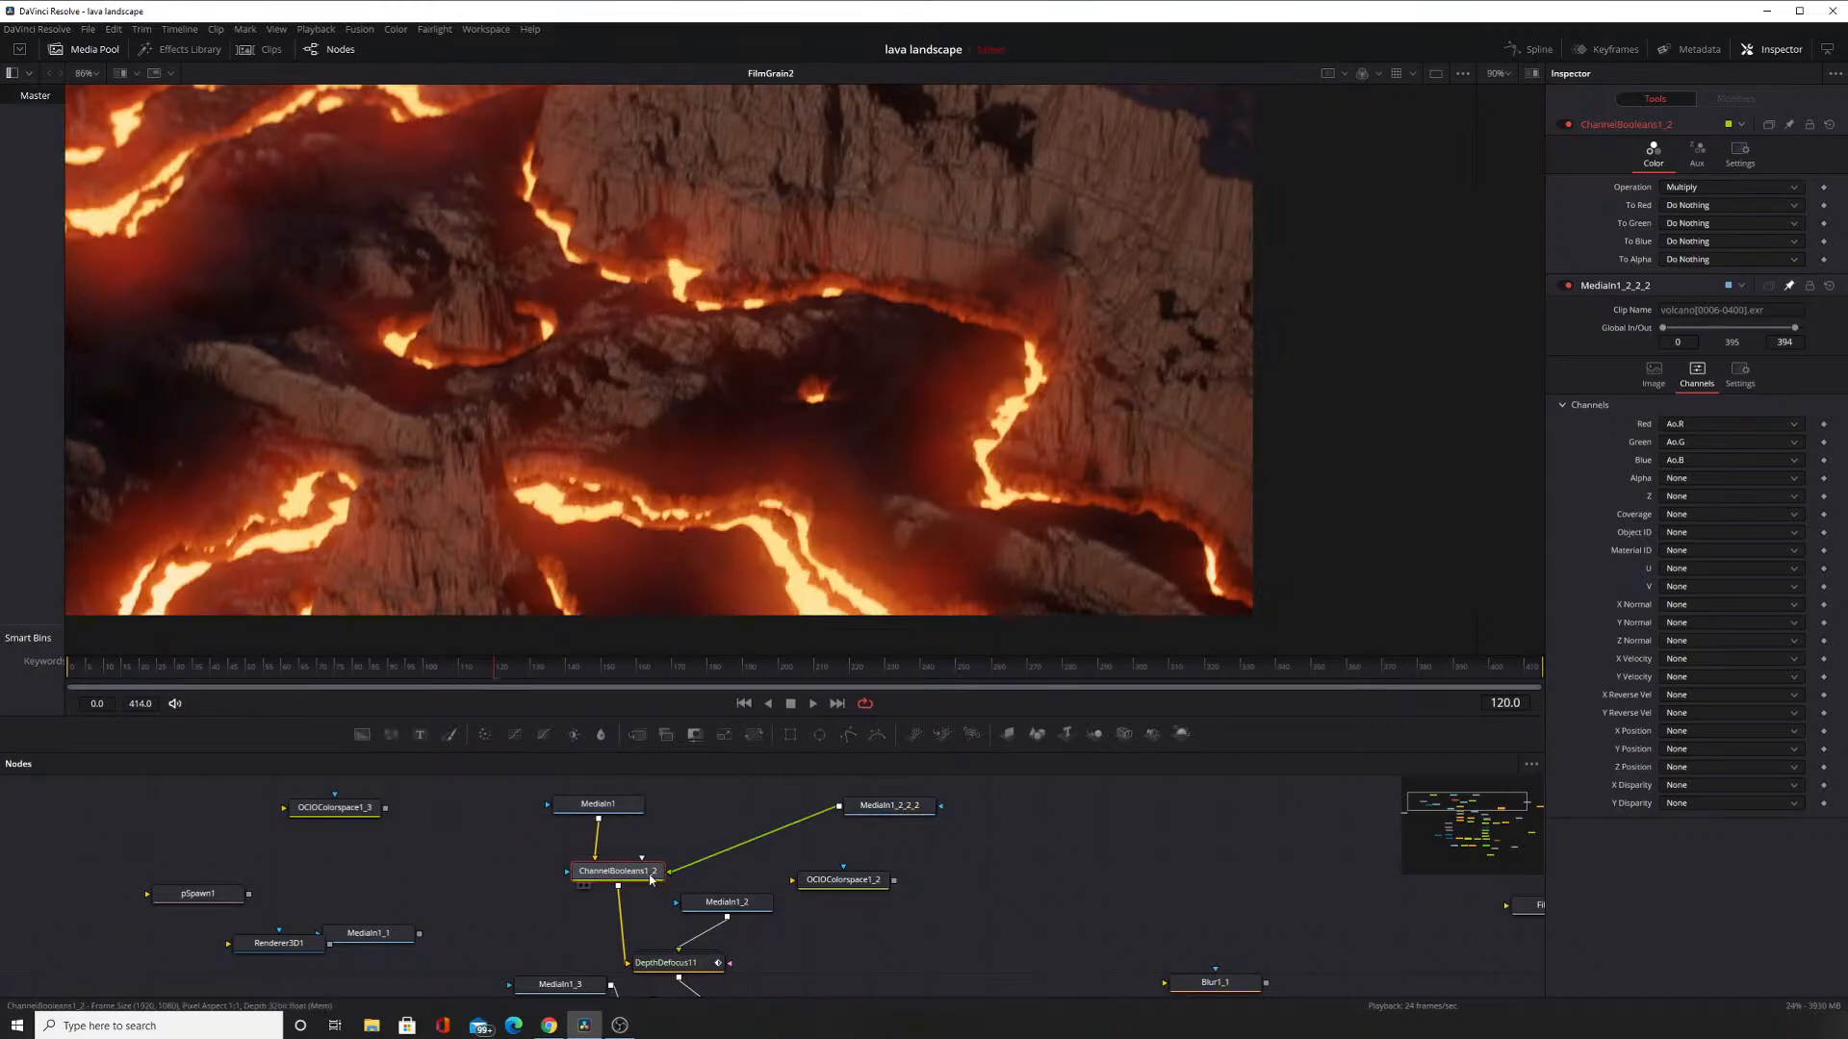
Review the auxiliary channel settings of the inserted ChannelBooleans node.
left_click(1699, 157)
left_click(1739, 154)
left_click(1703, 159)
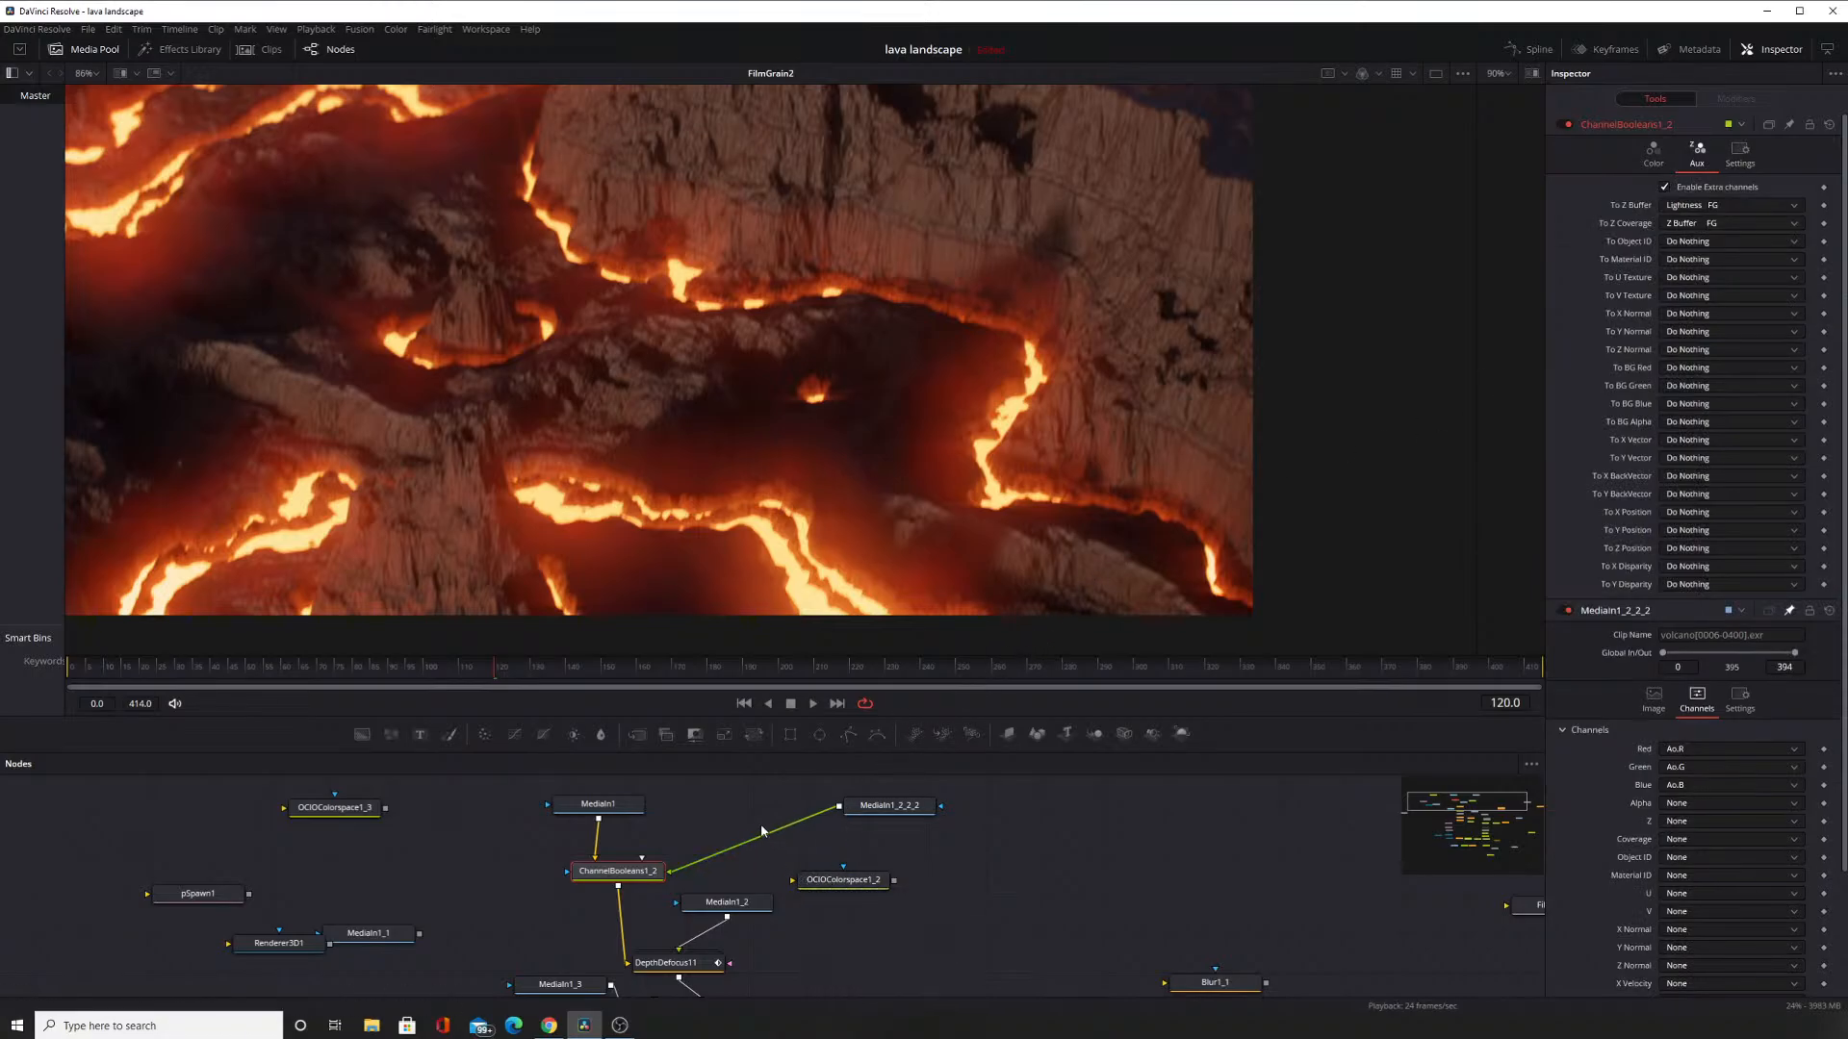
left_click_drag(795, 872, 792, 862)
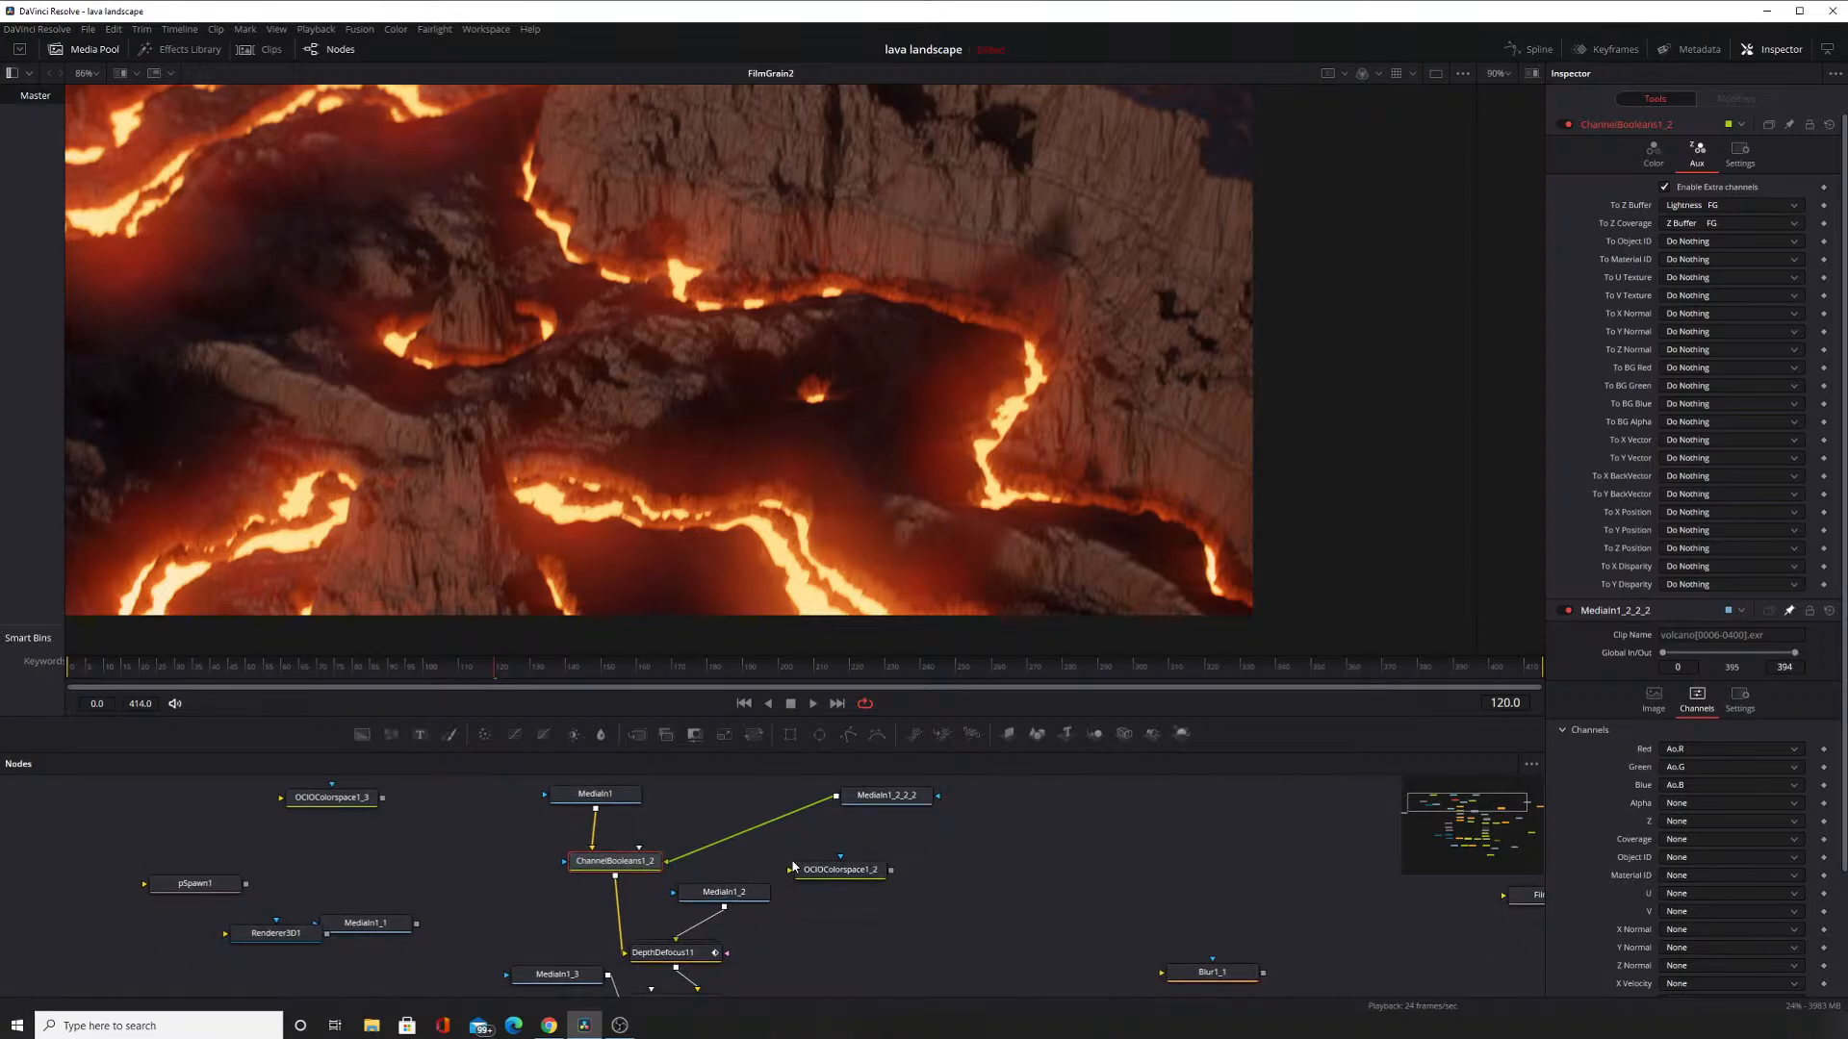
Toggle the depth defocus node off and on to compare the image with and without it.
left_click(674, 953)
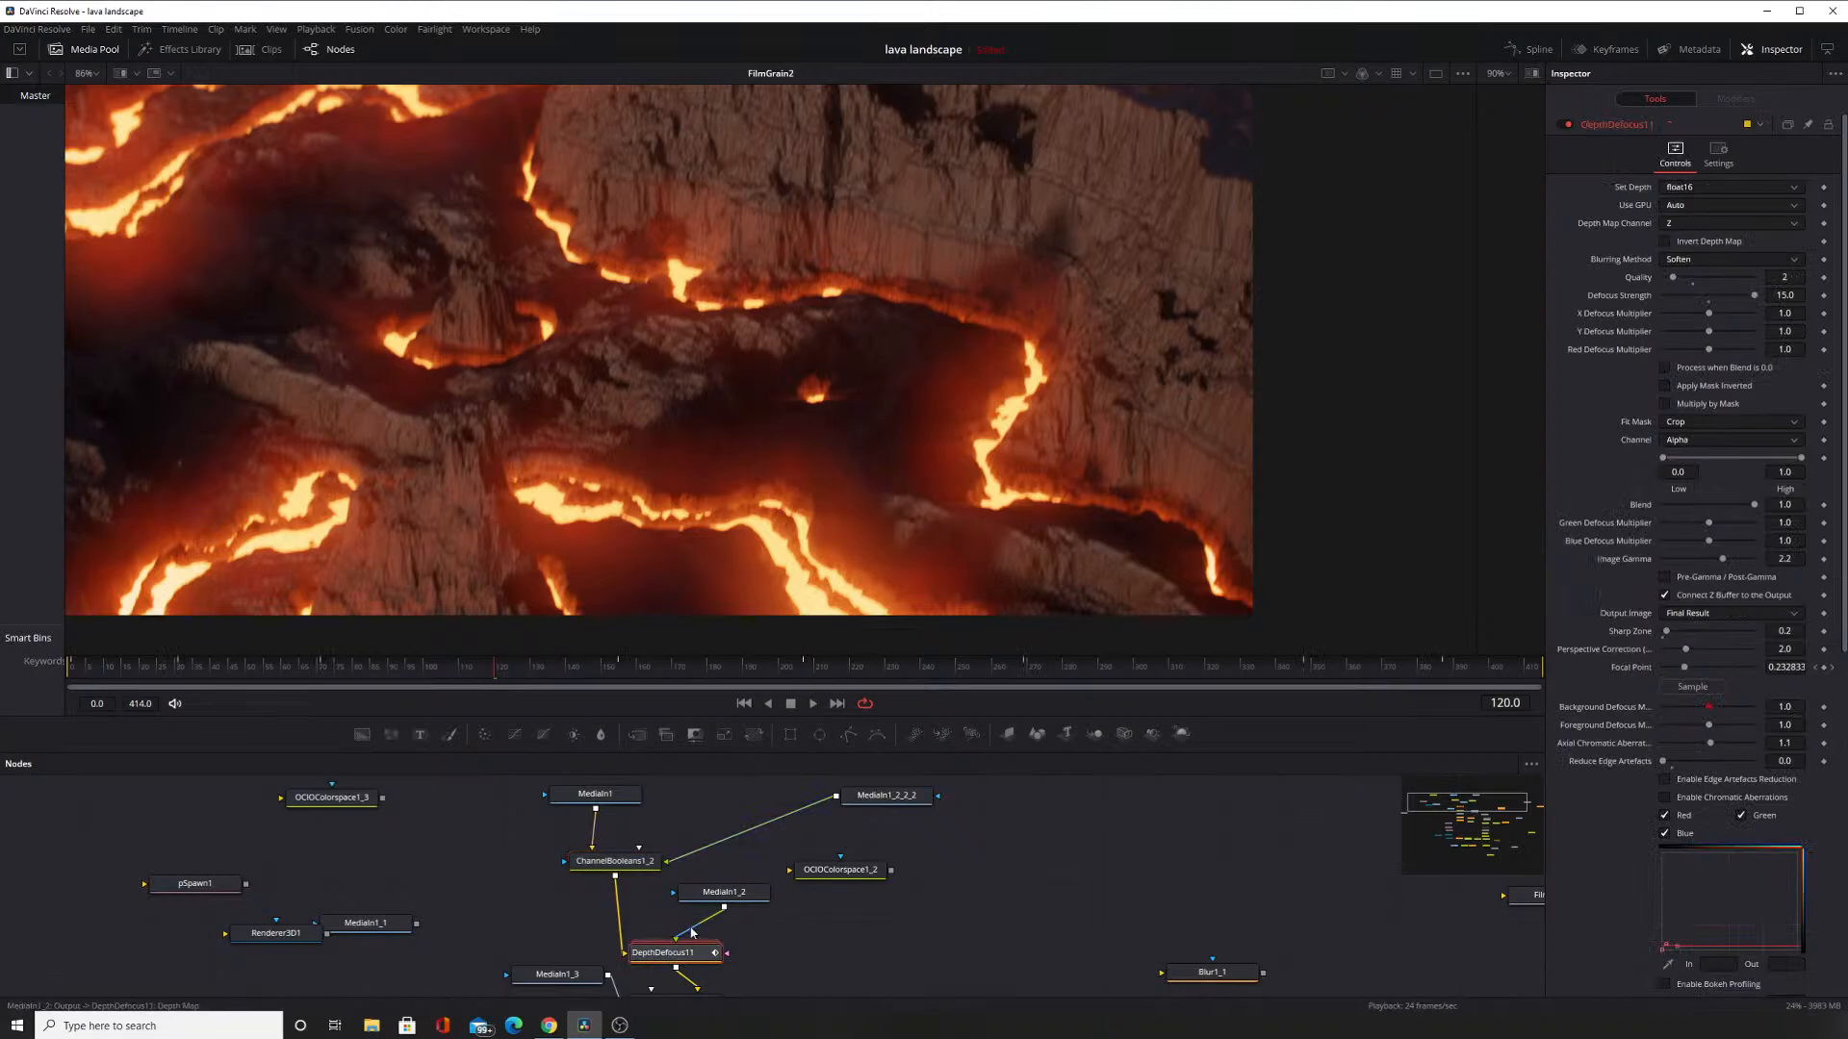
left_click(1562, 125)
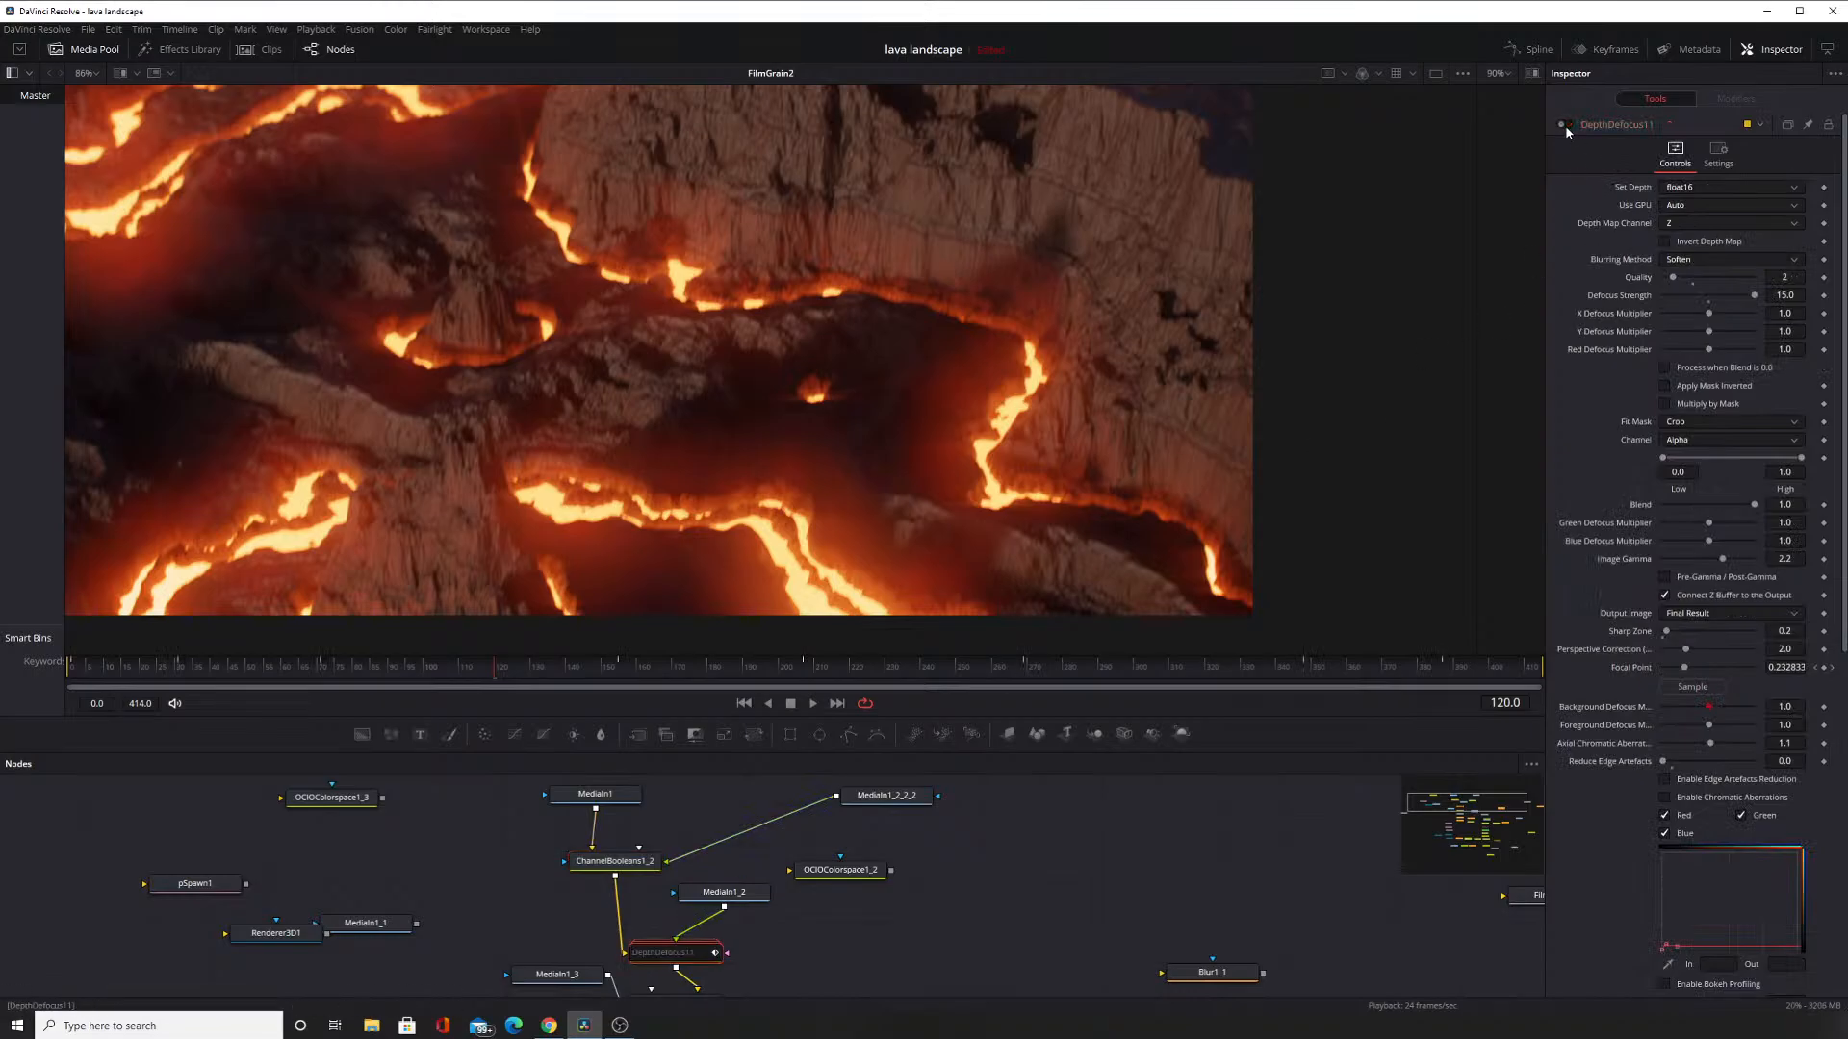
left_click(1562, 125)
left_click(1563, 125)
left_click(1563, 126)
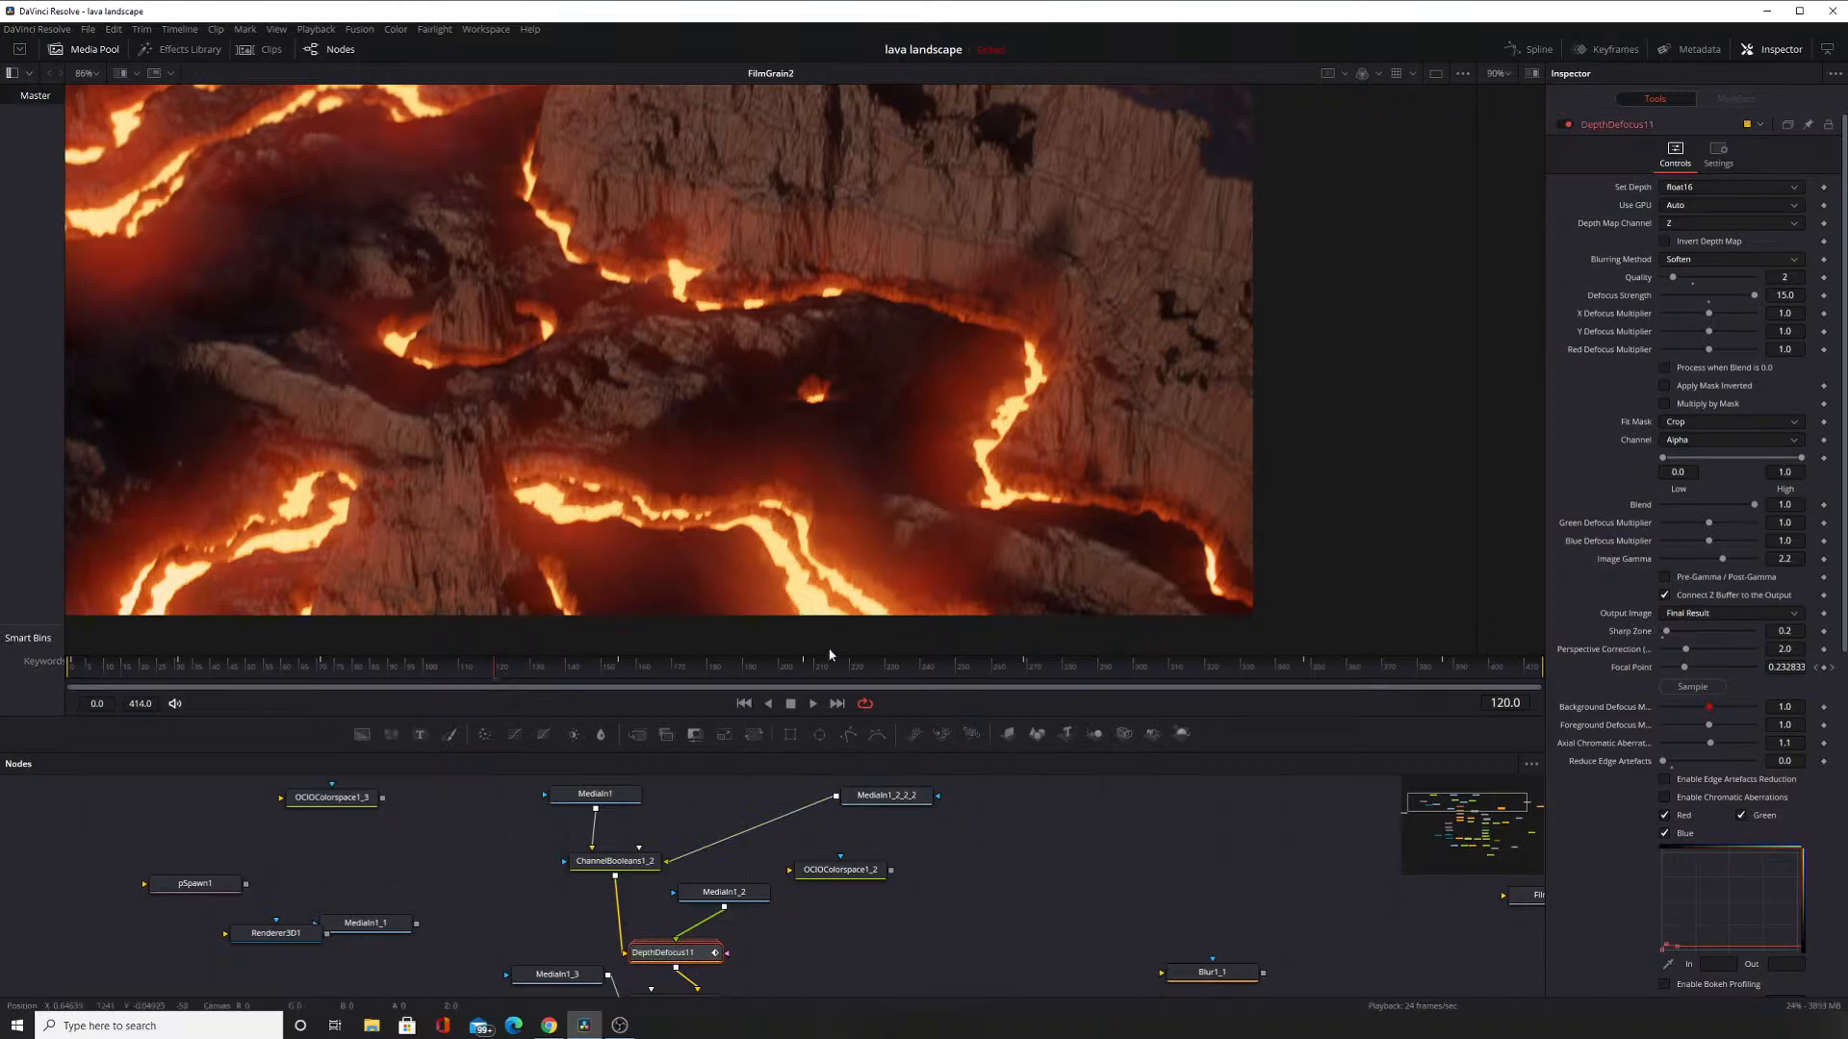
Disable and re-enable DepthDefocus11 once more, comparing the rock cliff and the lava areas.
left_click_drag(737, 301, 916, 525)
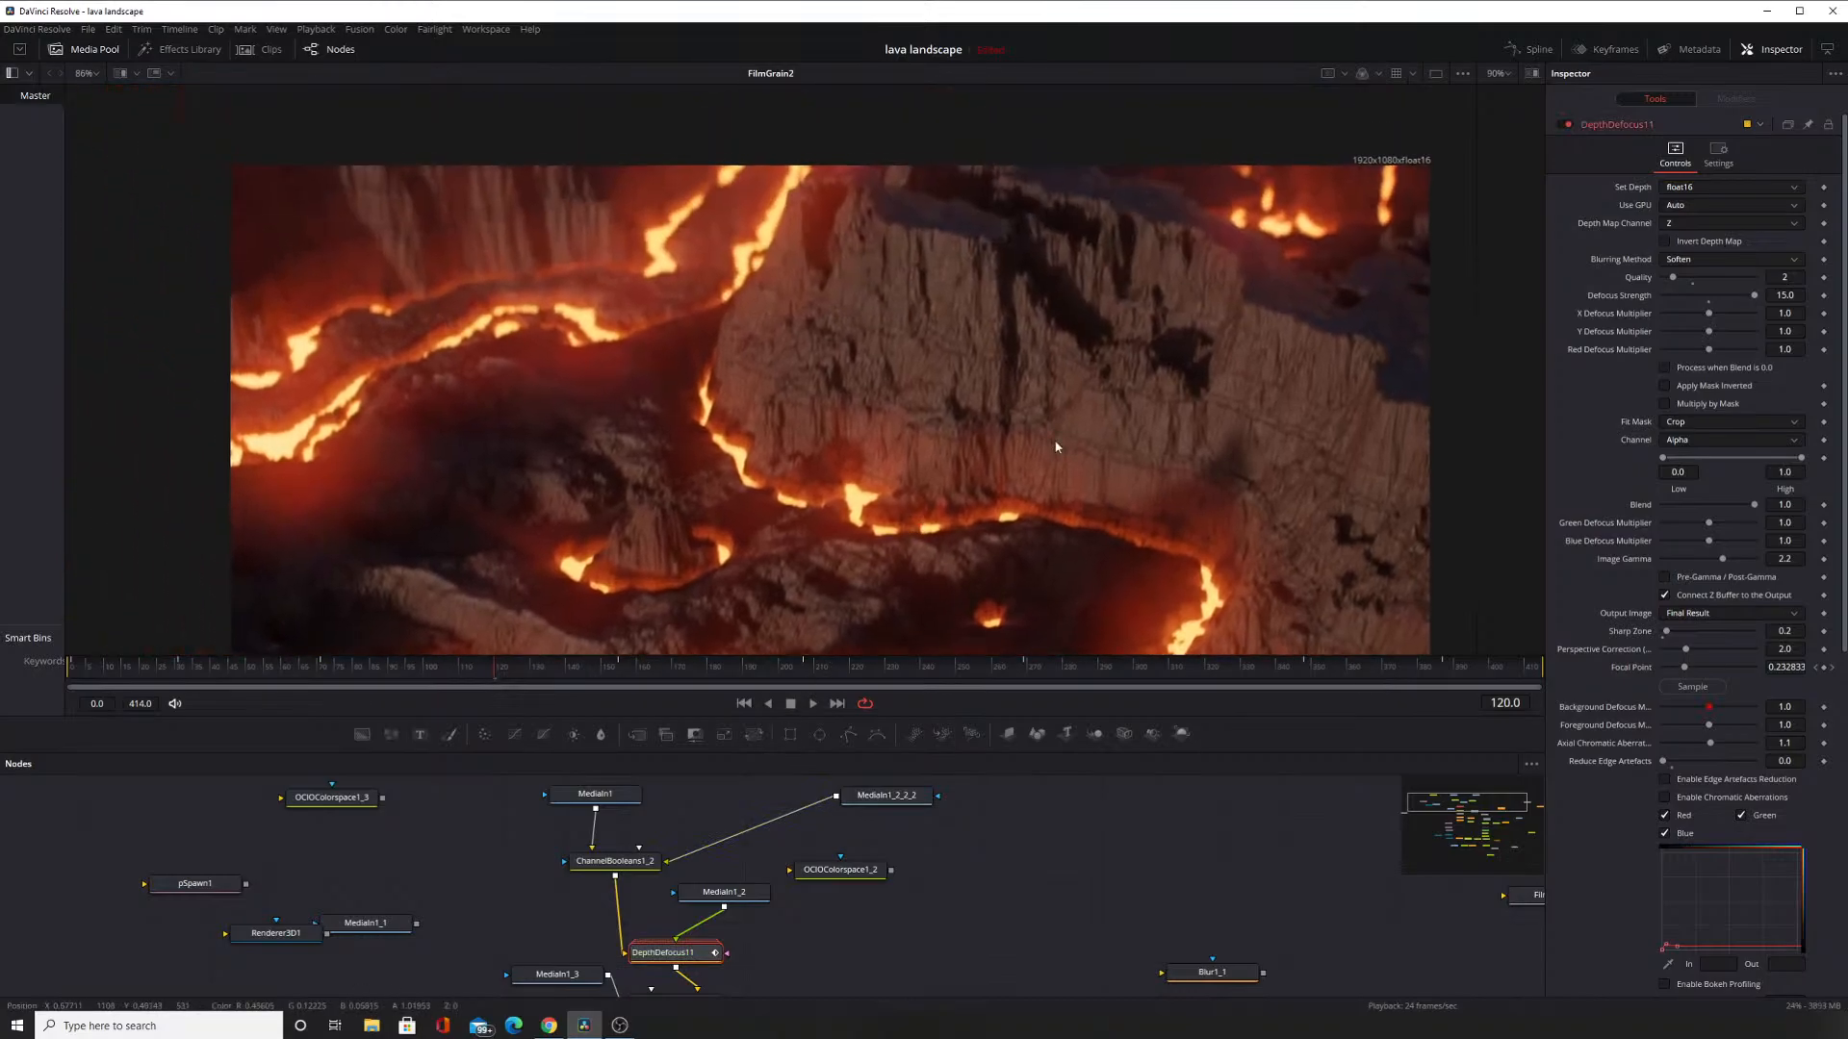
left_click(1574, 125)
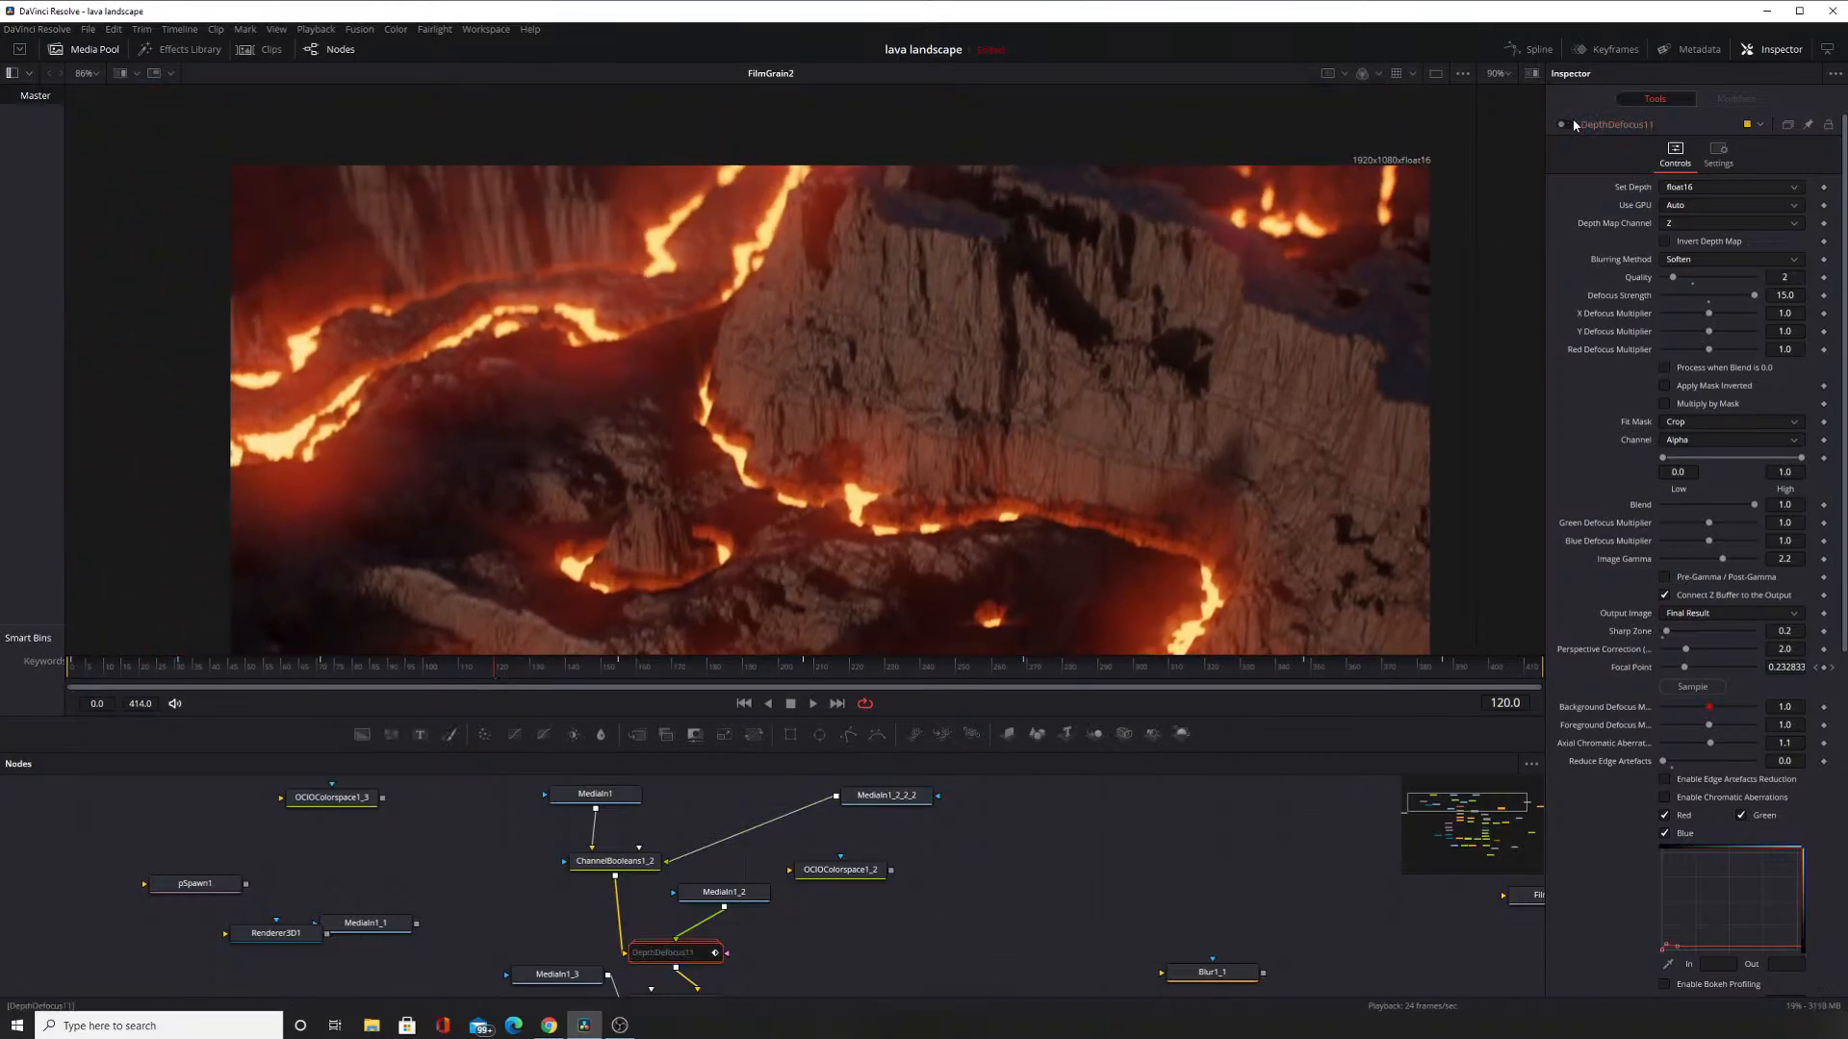
left_click(1574, 126)
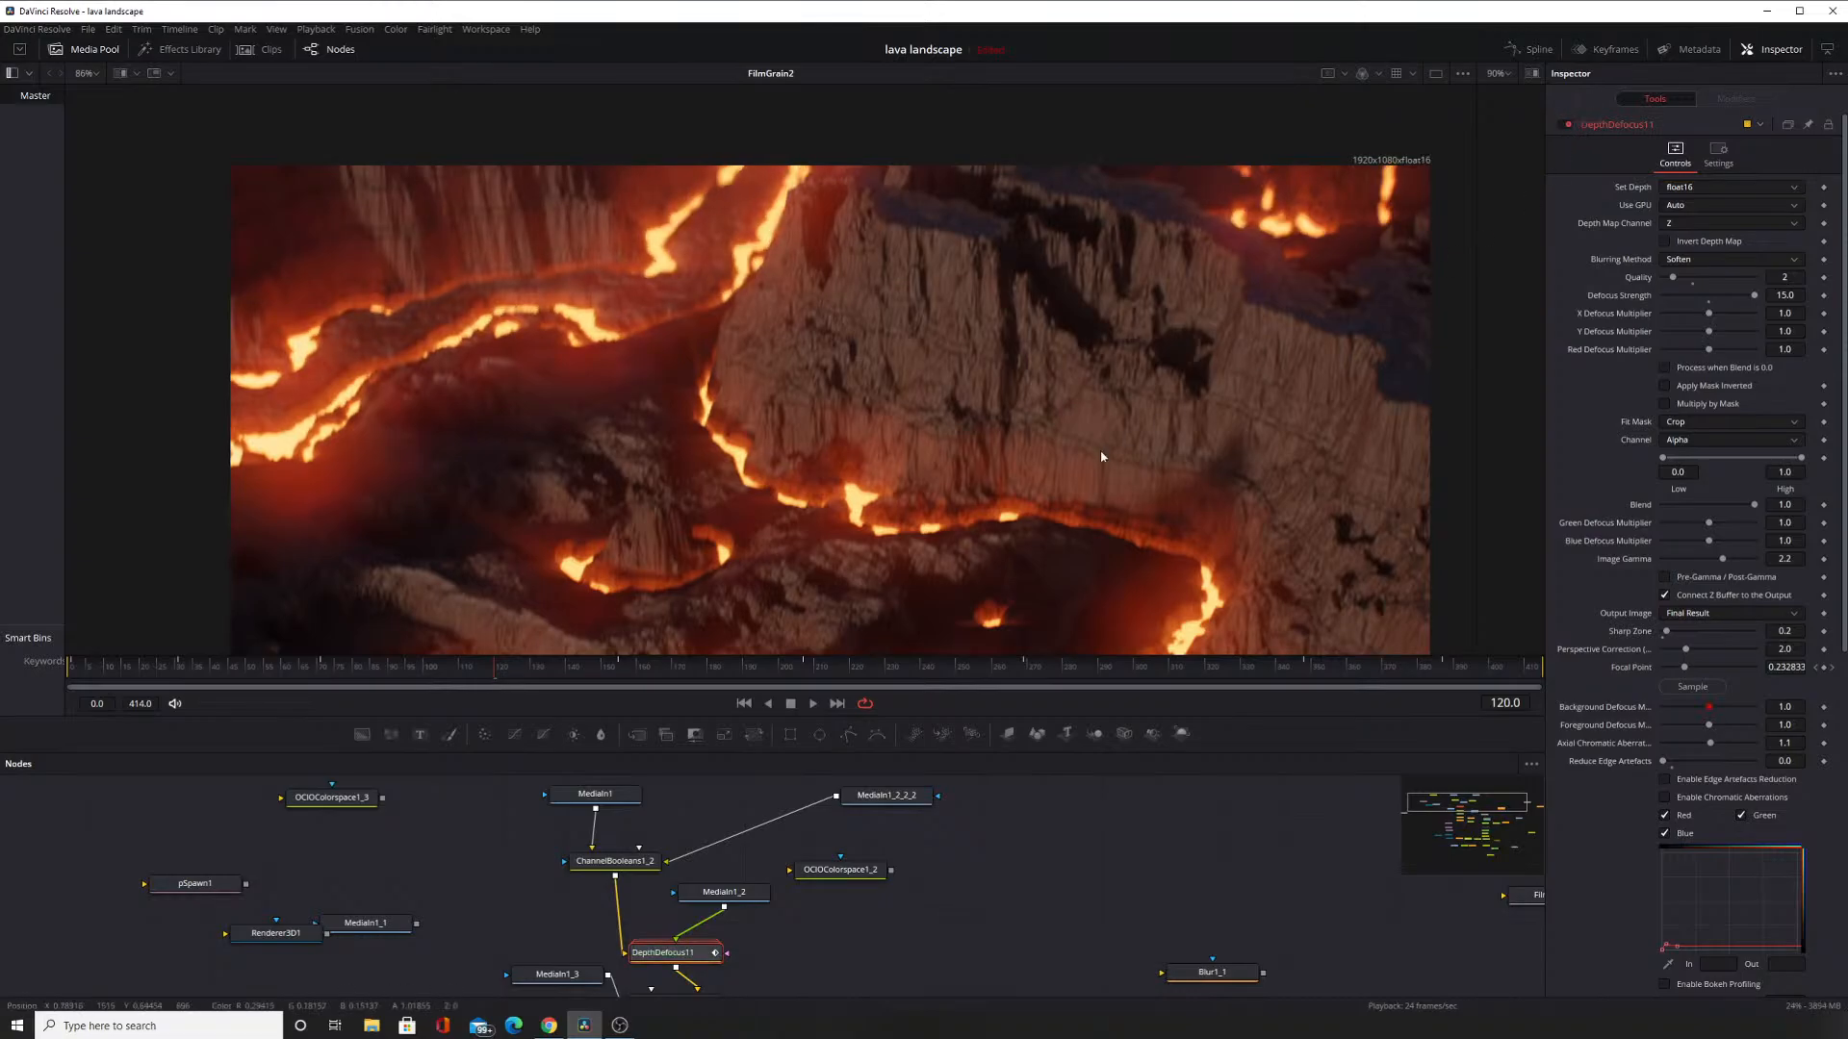
left_click_drag(1036, 465, 980, 275)
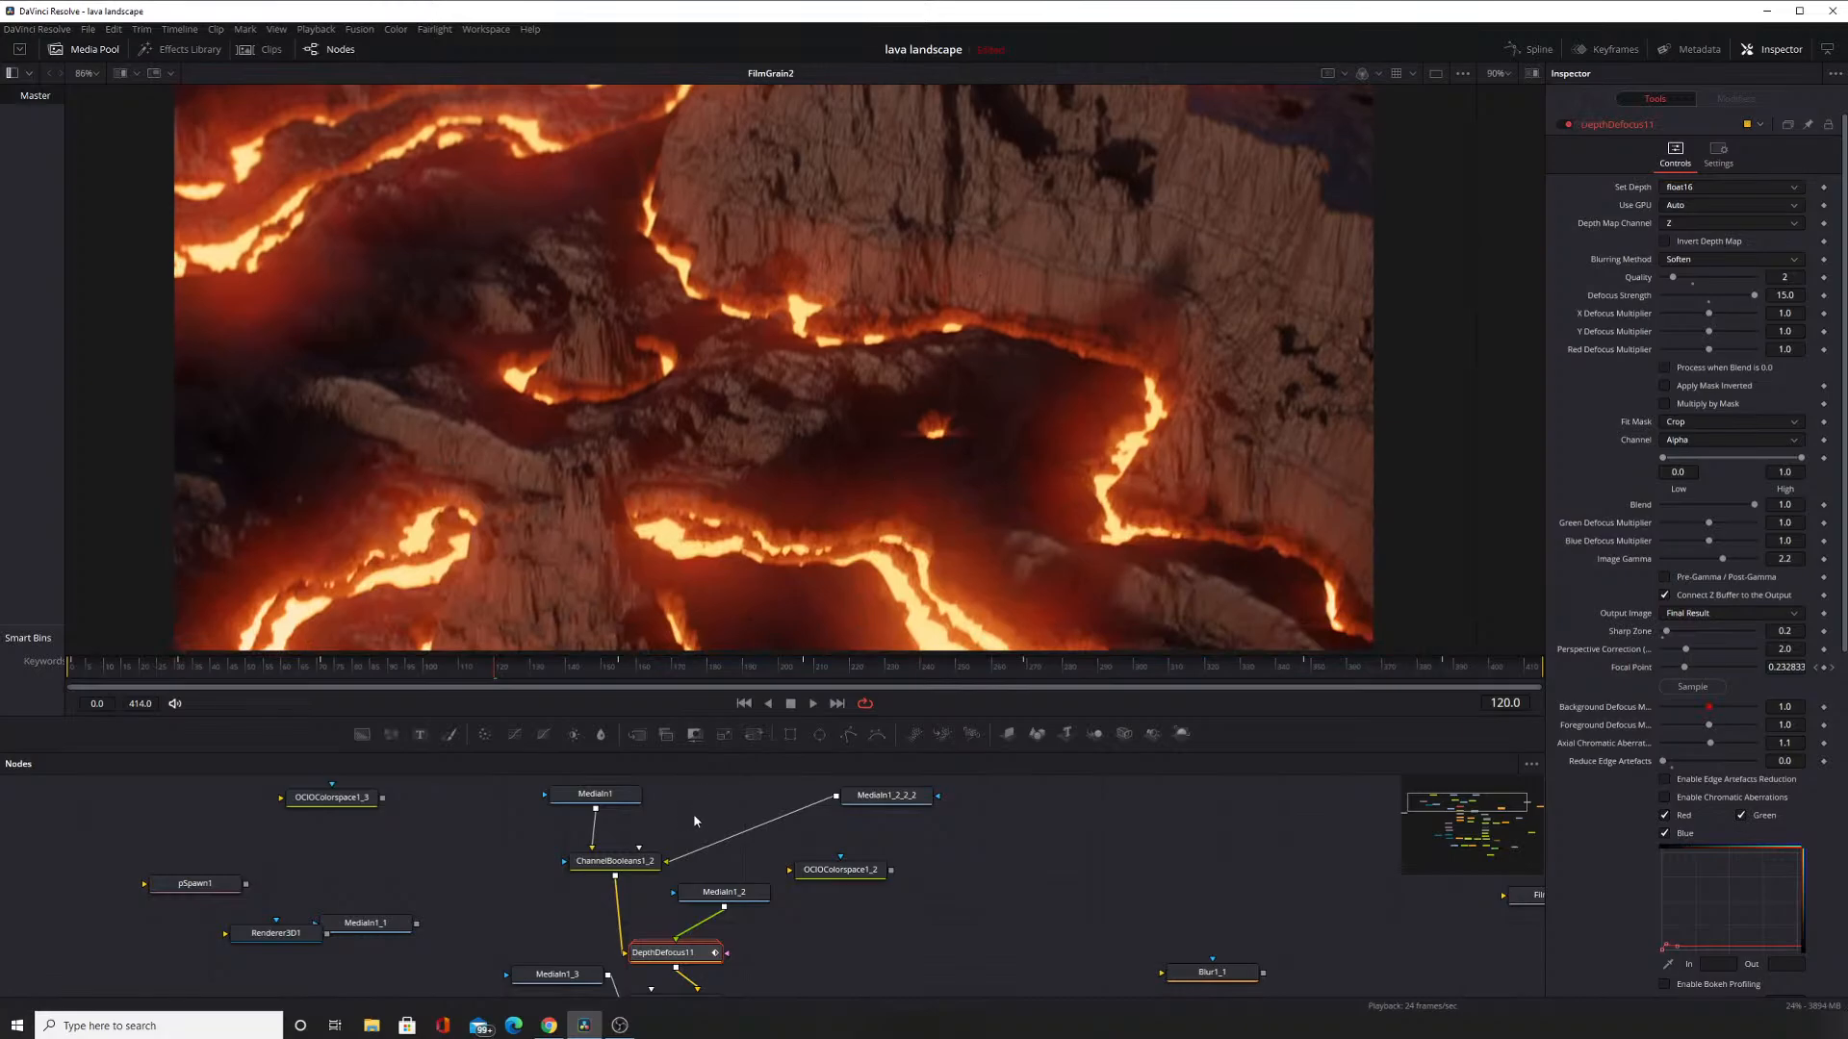
In ChannelBooleans1_2's Multiply operation, map To Red to Red FG, To Green to Green FG and To Blue to Blue FG.
left_click(628, 863)
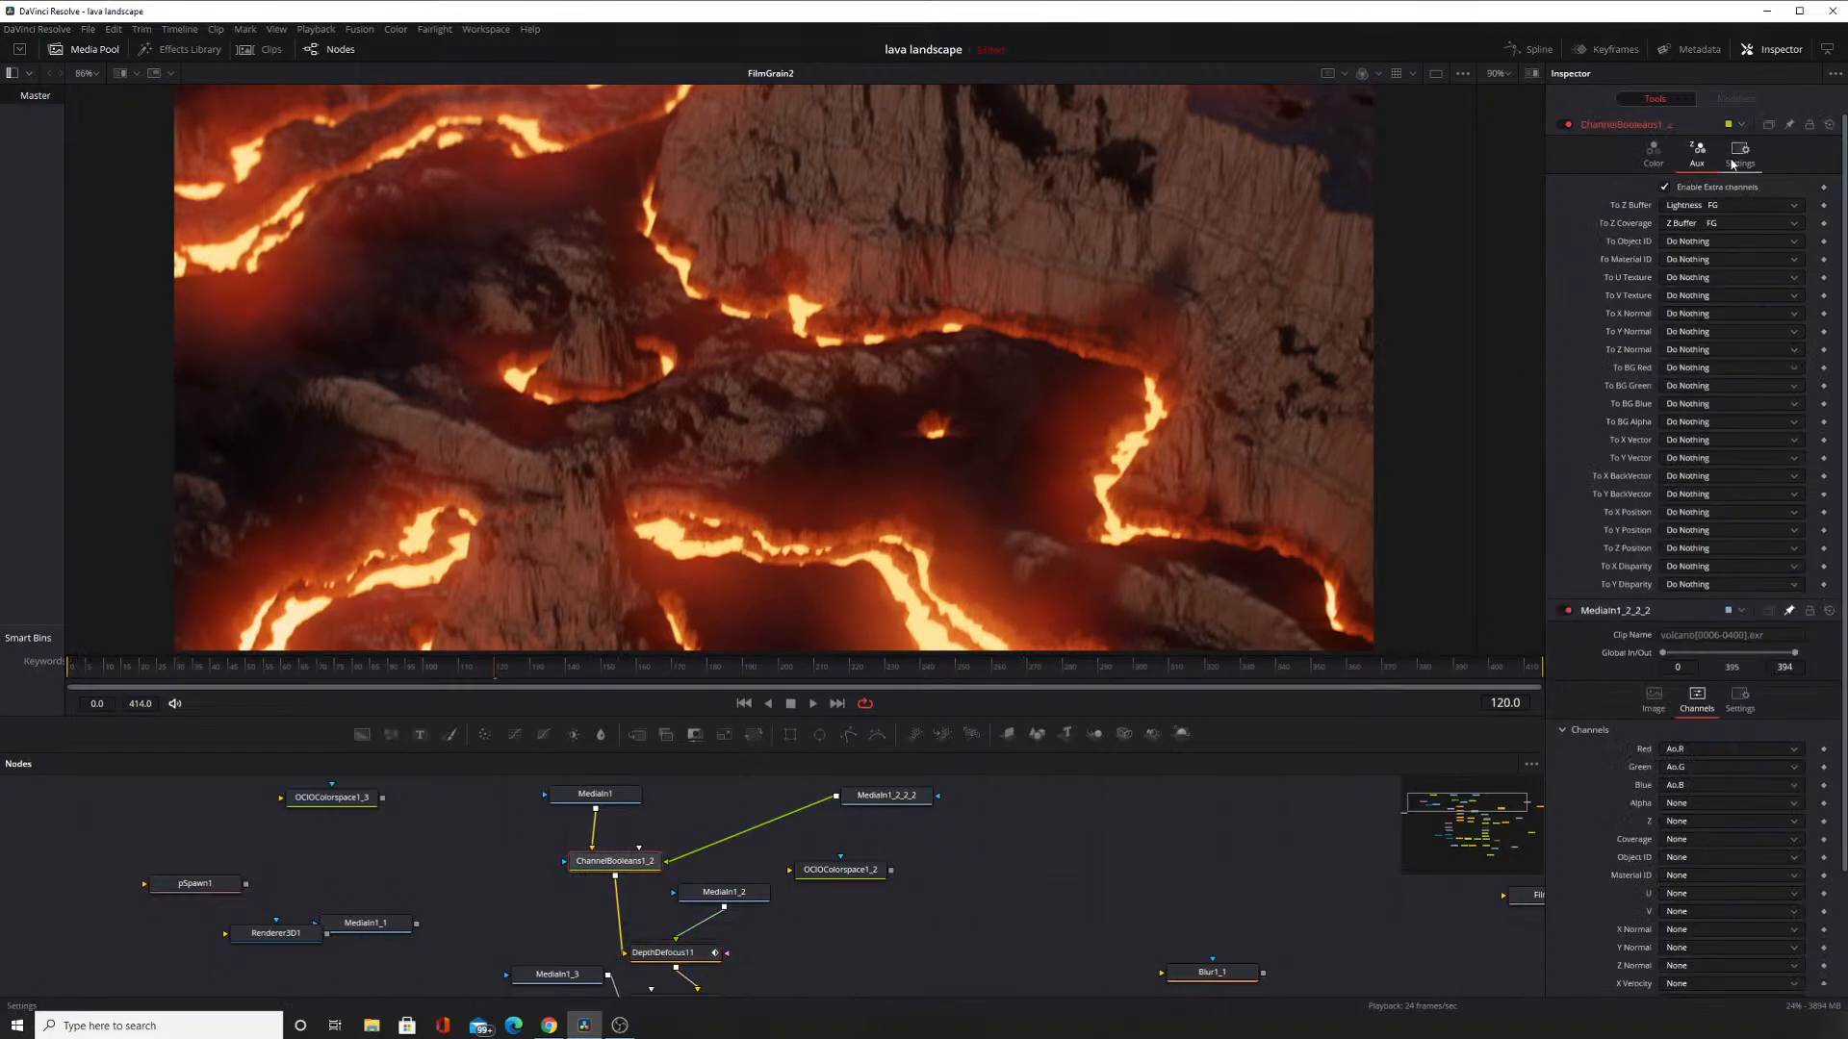
left_click(1666, 167)
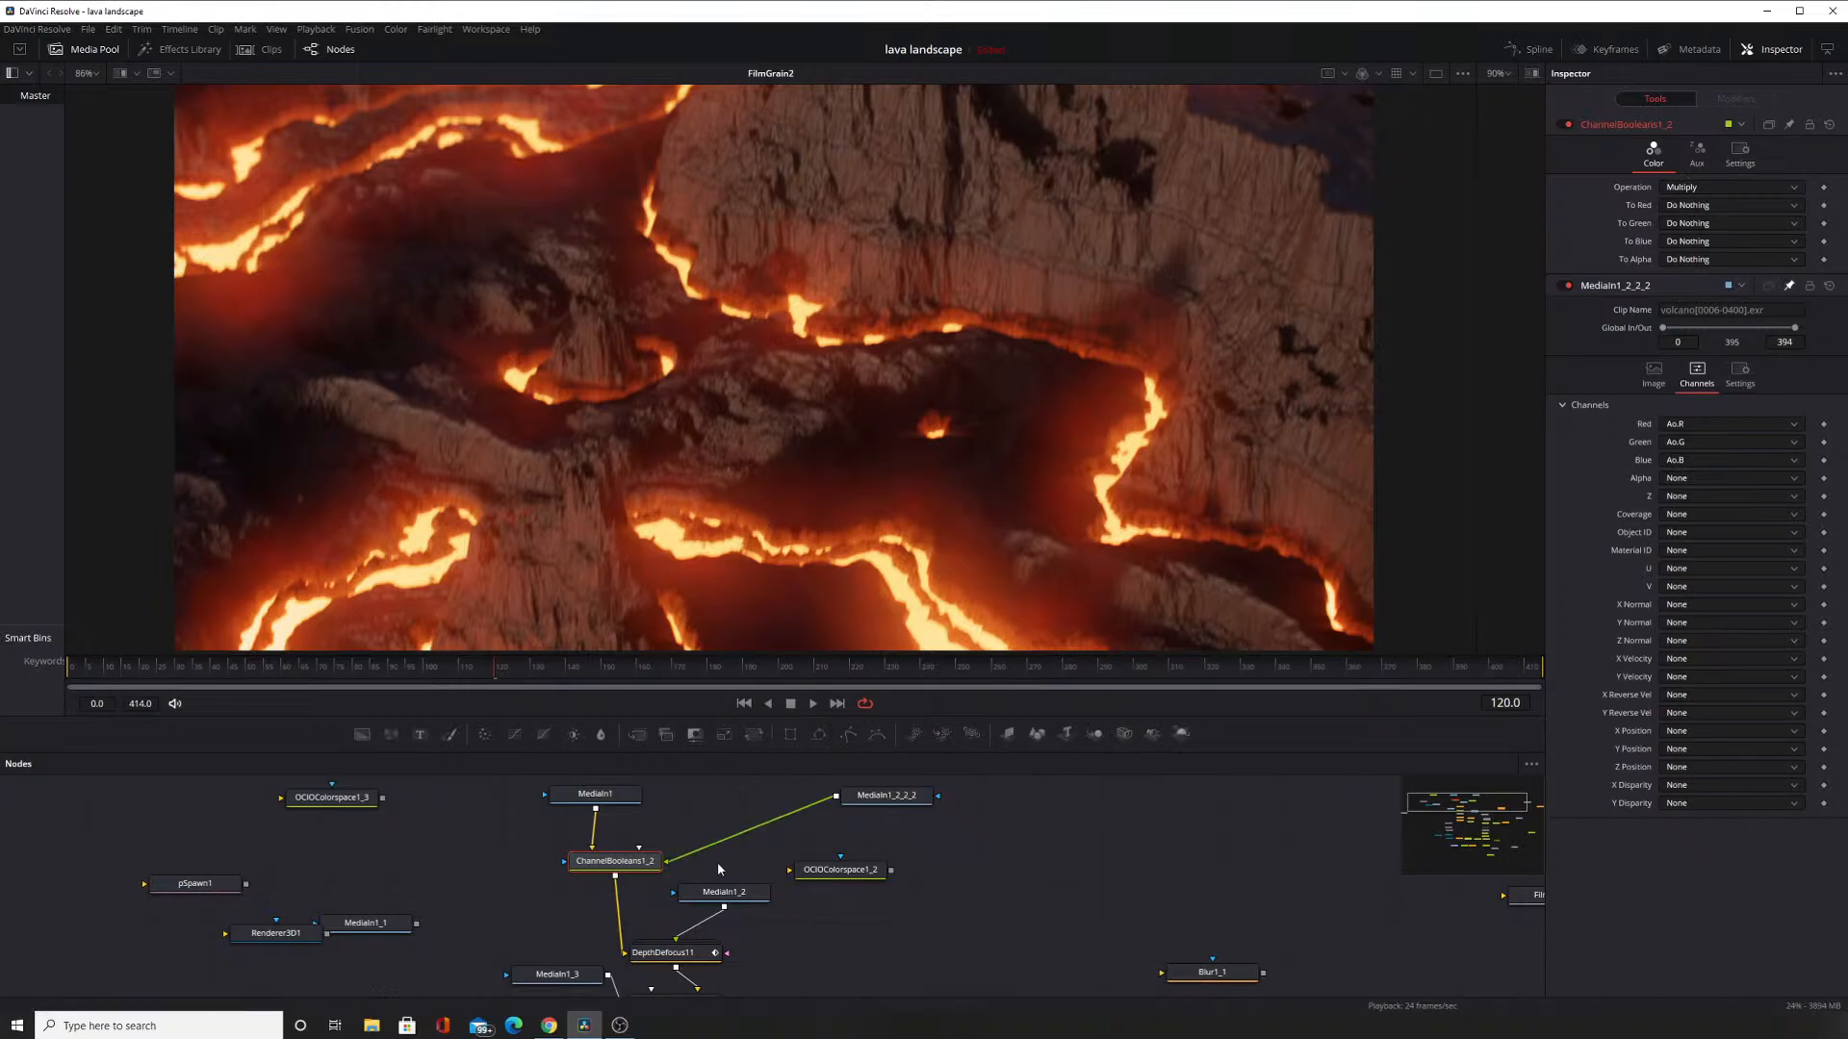
left_click(1699, 207)
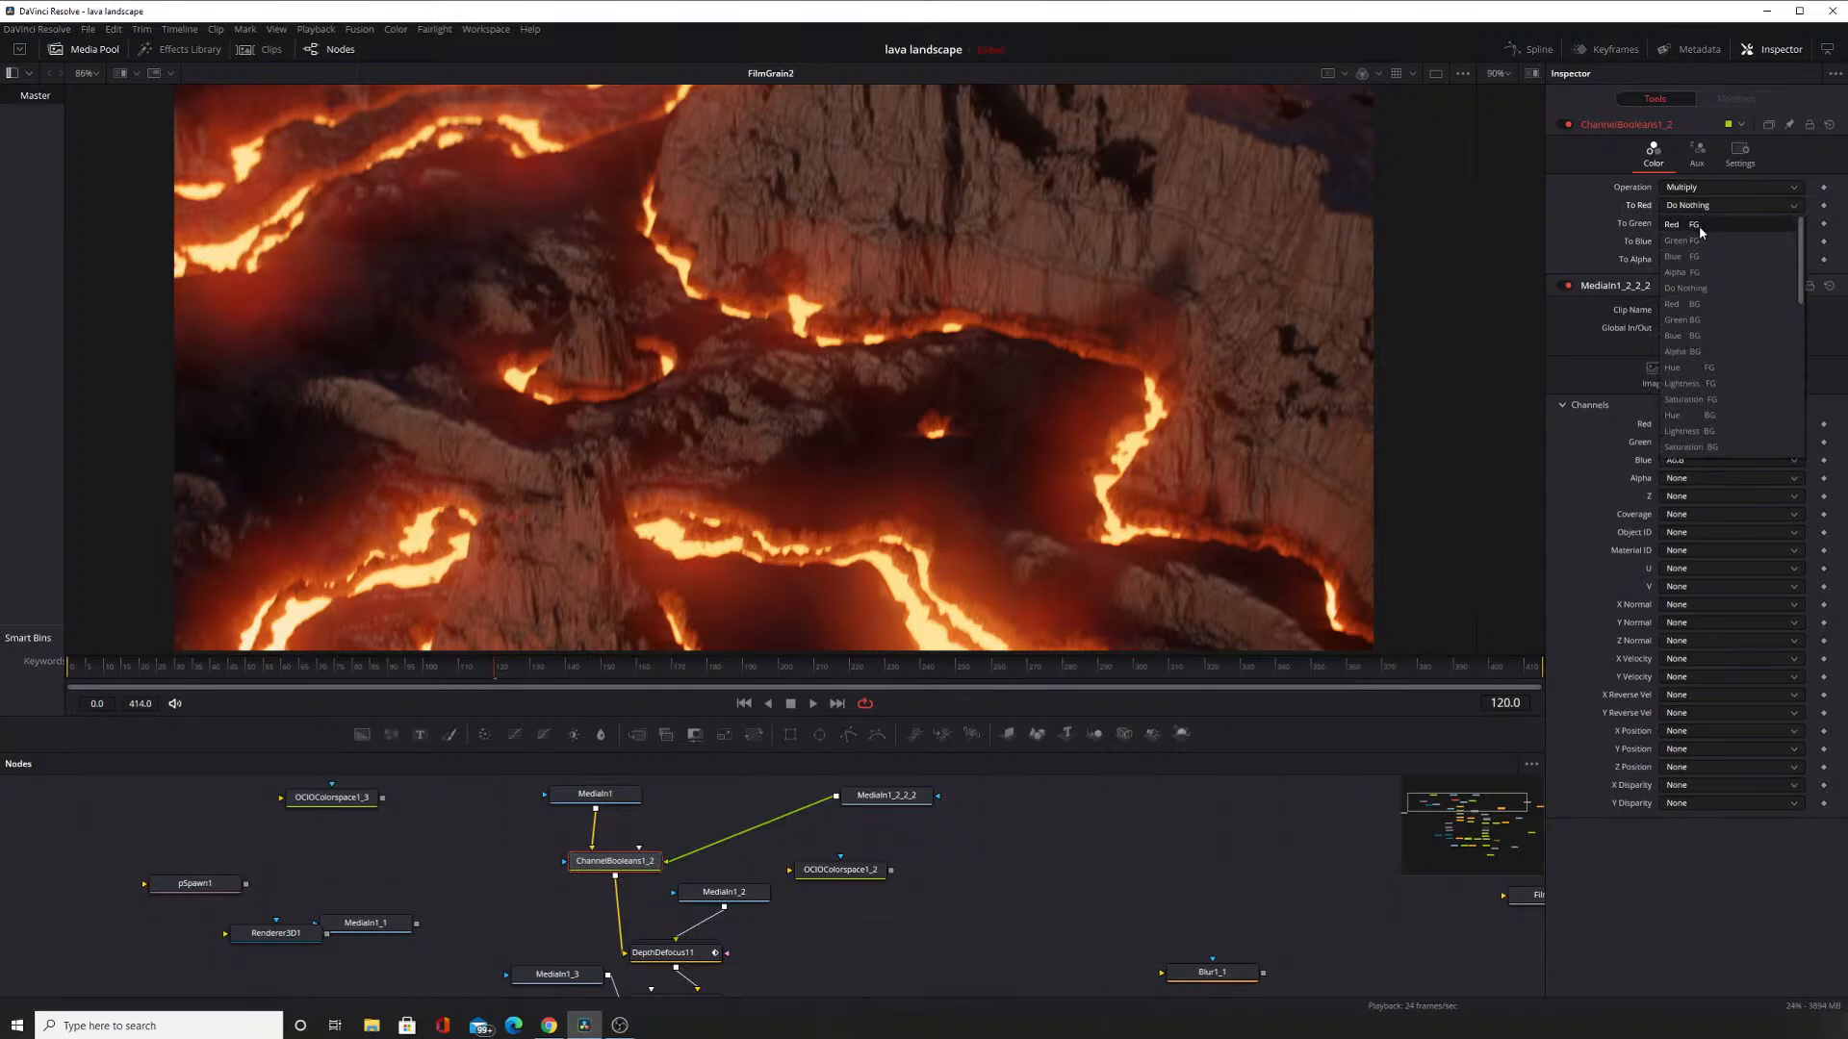
left_click(1700, 226)
left_click(1707, 225)
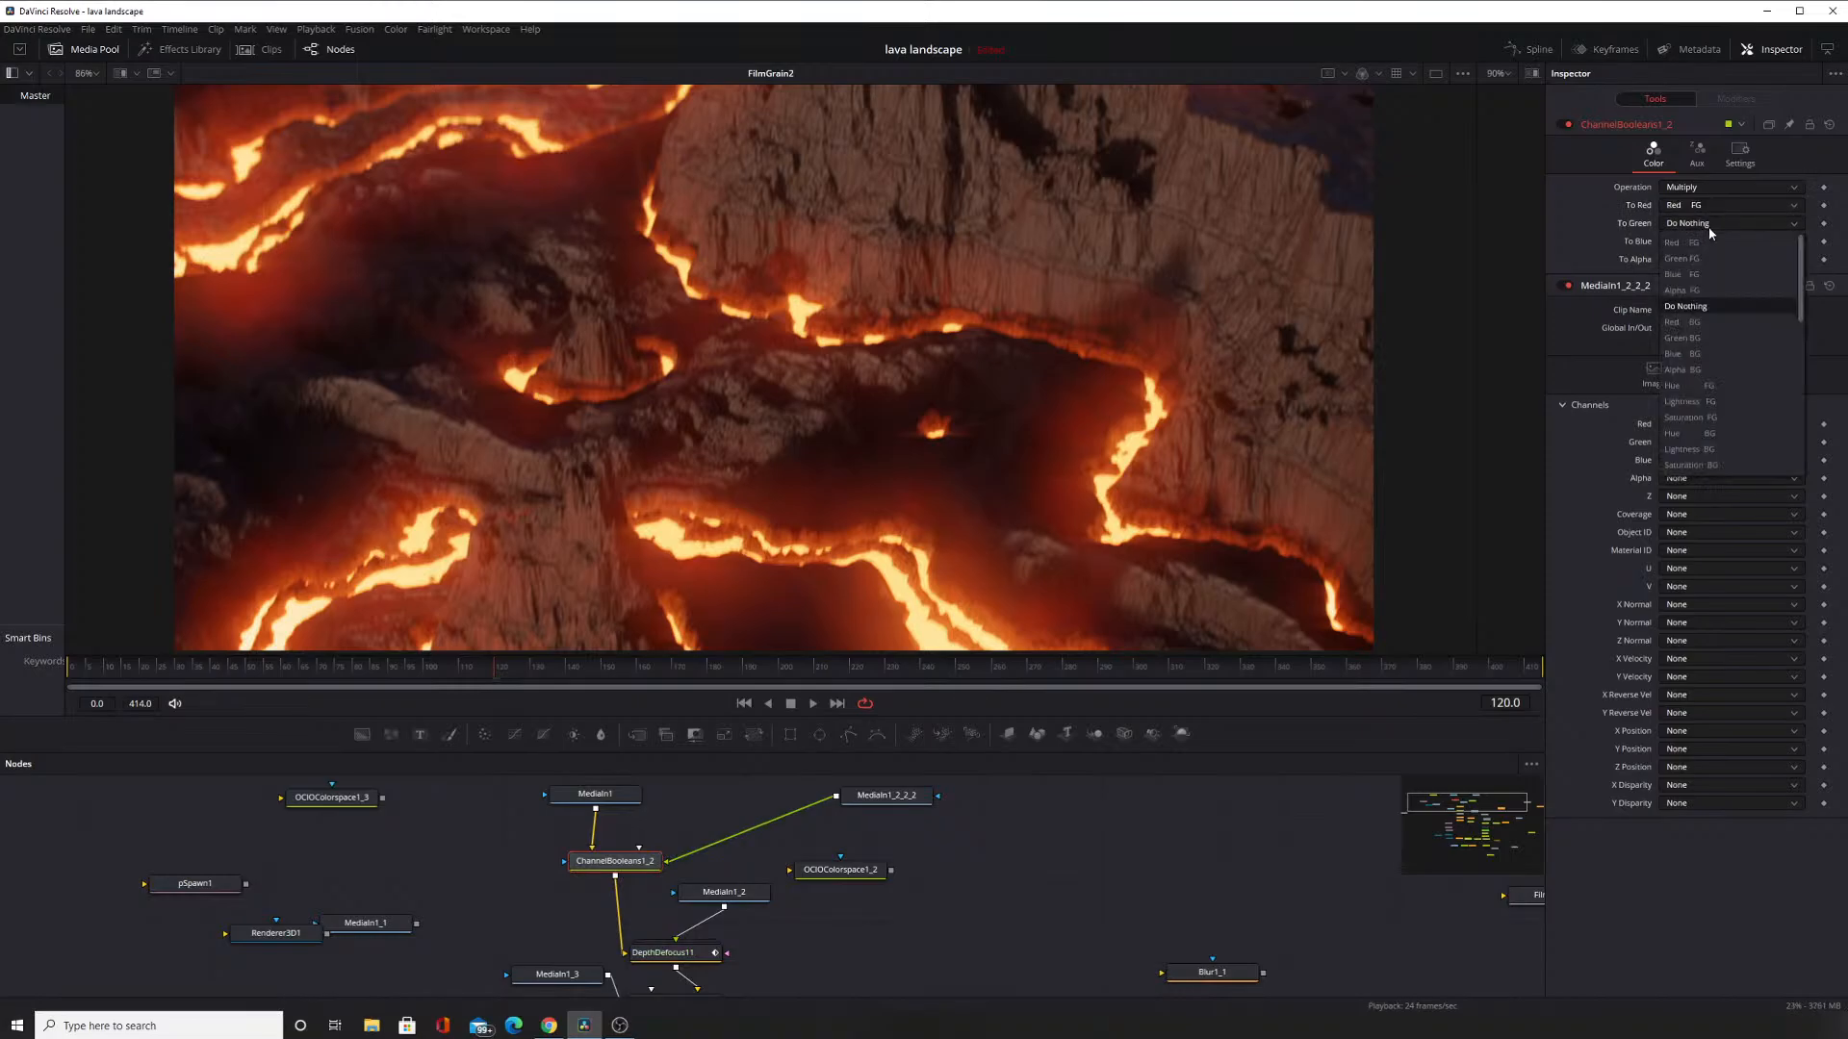
left_click(1707, 258)
left_click(1707, 240)
left_click(1706, 290)
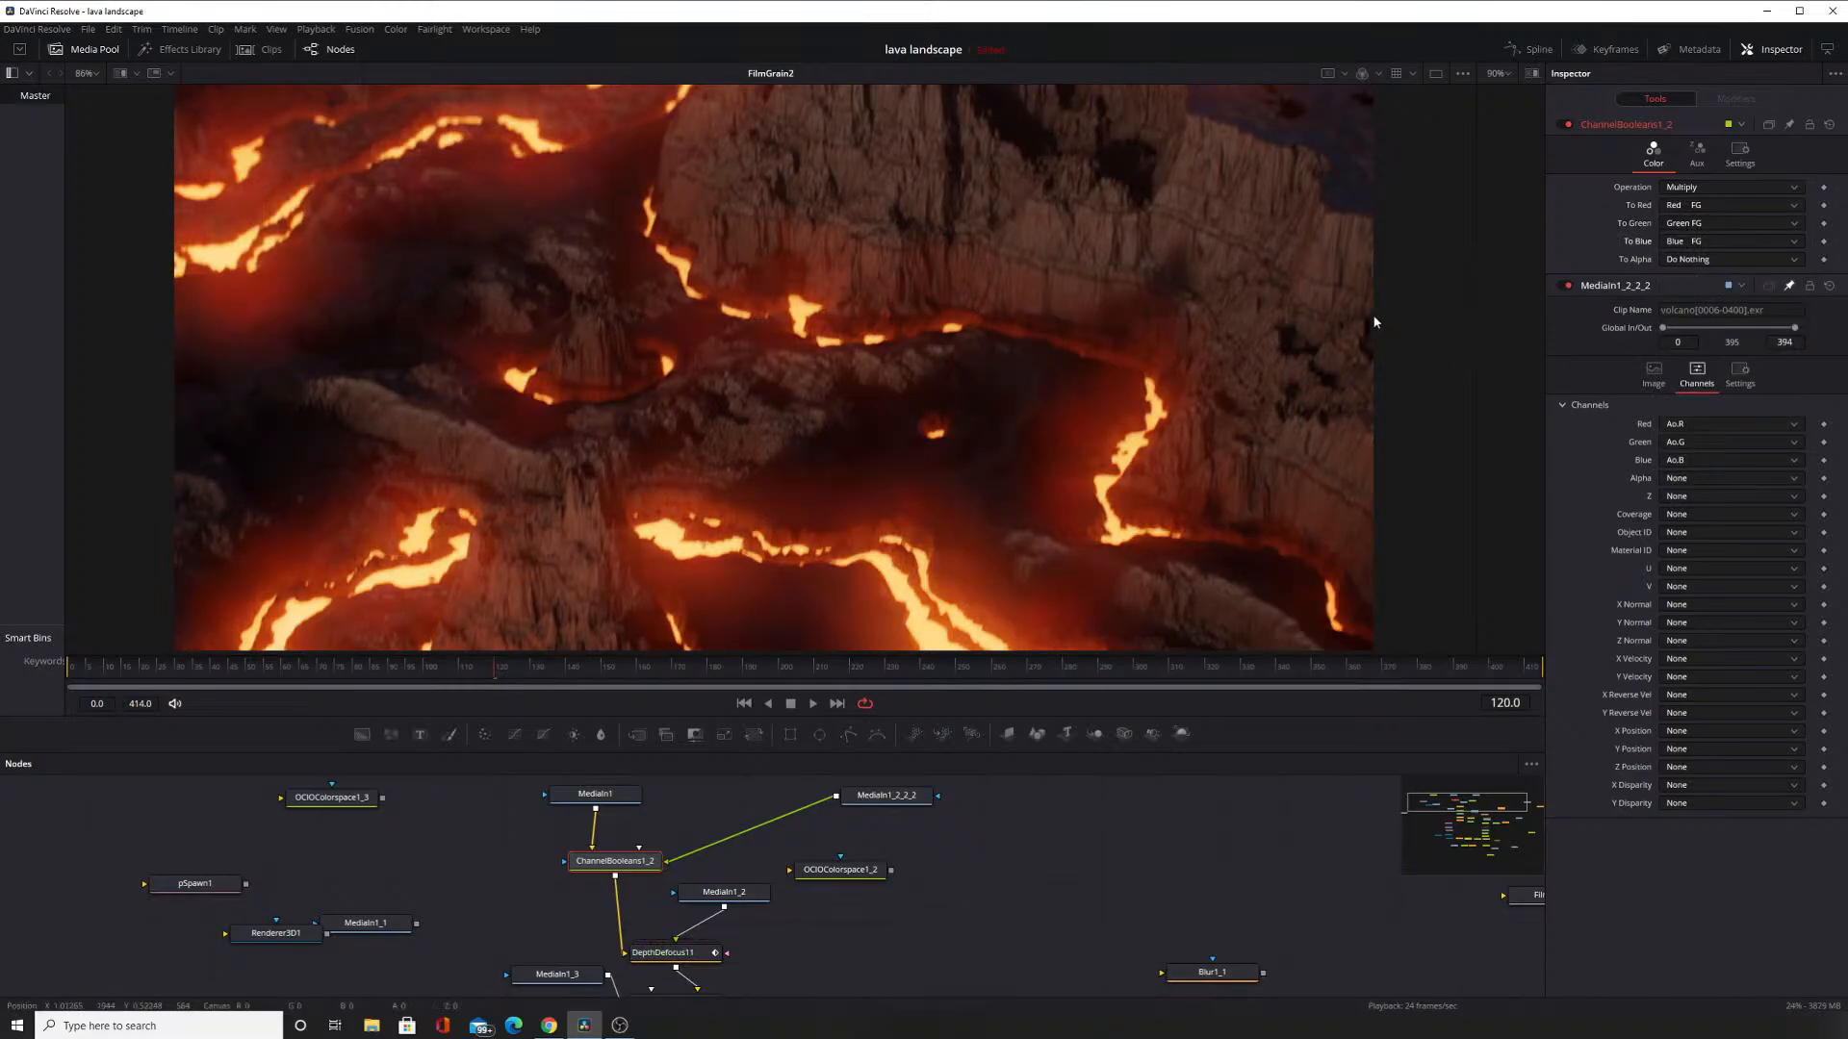
Compare the ambient occlusion multiply with ChannelBooleans1_2's Blend at 0.0 and 1.0, inspecting the rocks close up.
left_click(1696, 152)
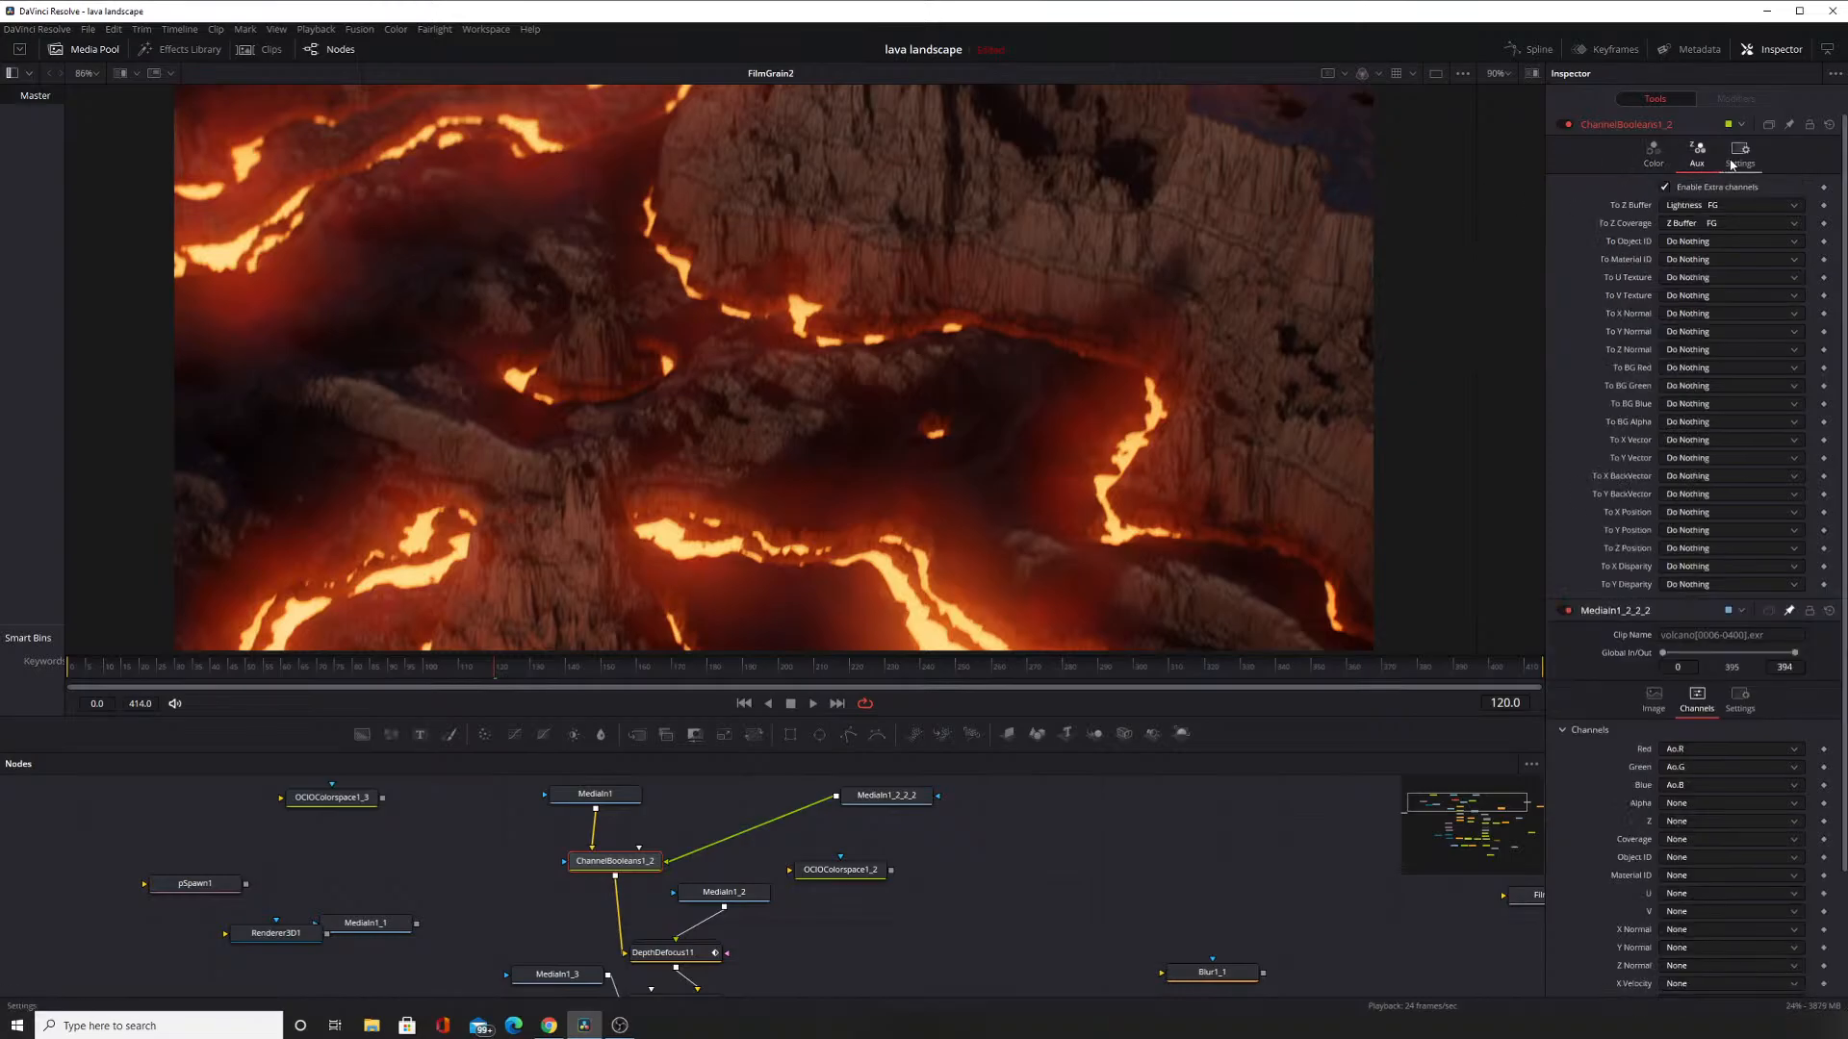
left_click(1734, 156)
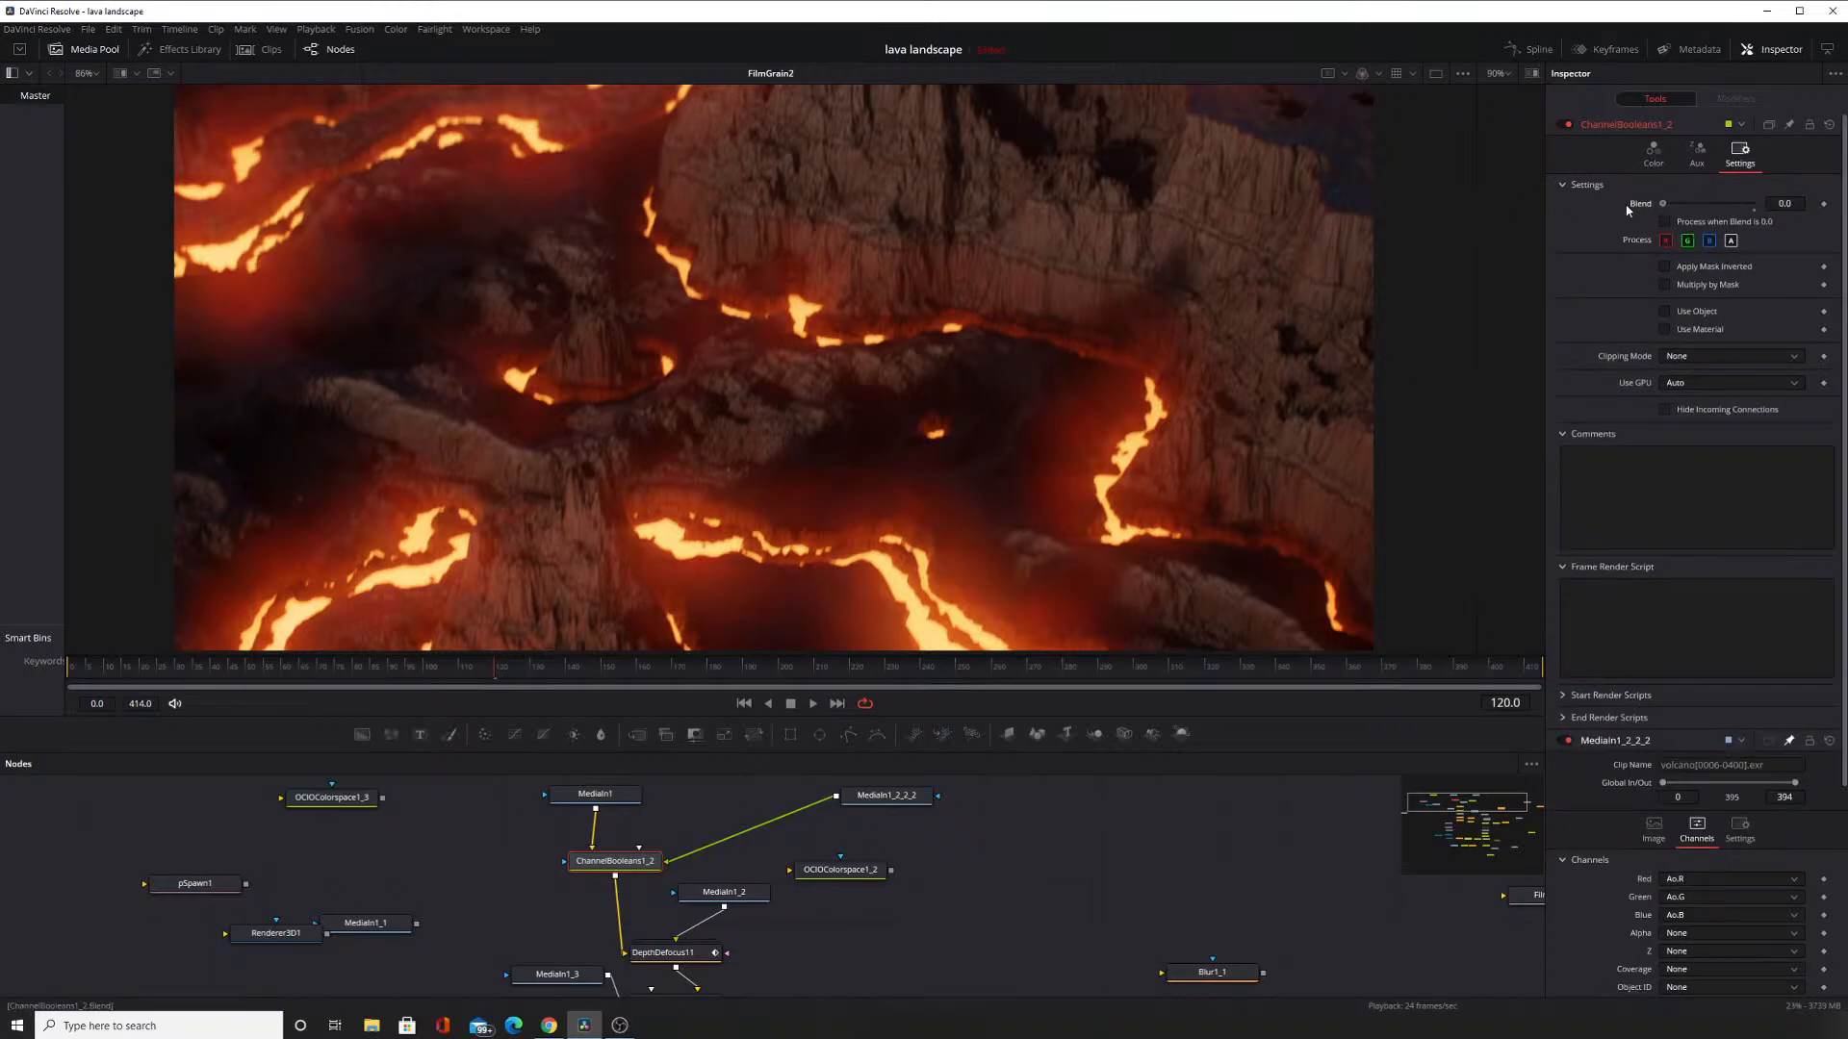
left_click_drag(1627, 210, 1782, 237)
left_click_drag(1058, 444, 1197, 451)
scroll(645, 197, "up", 2)
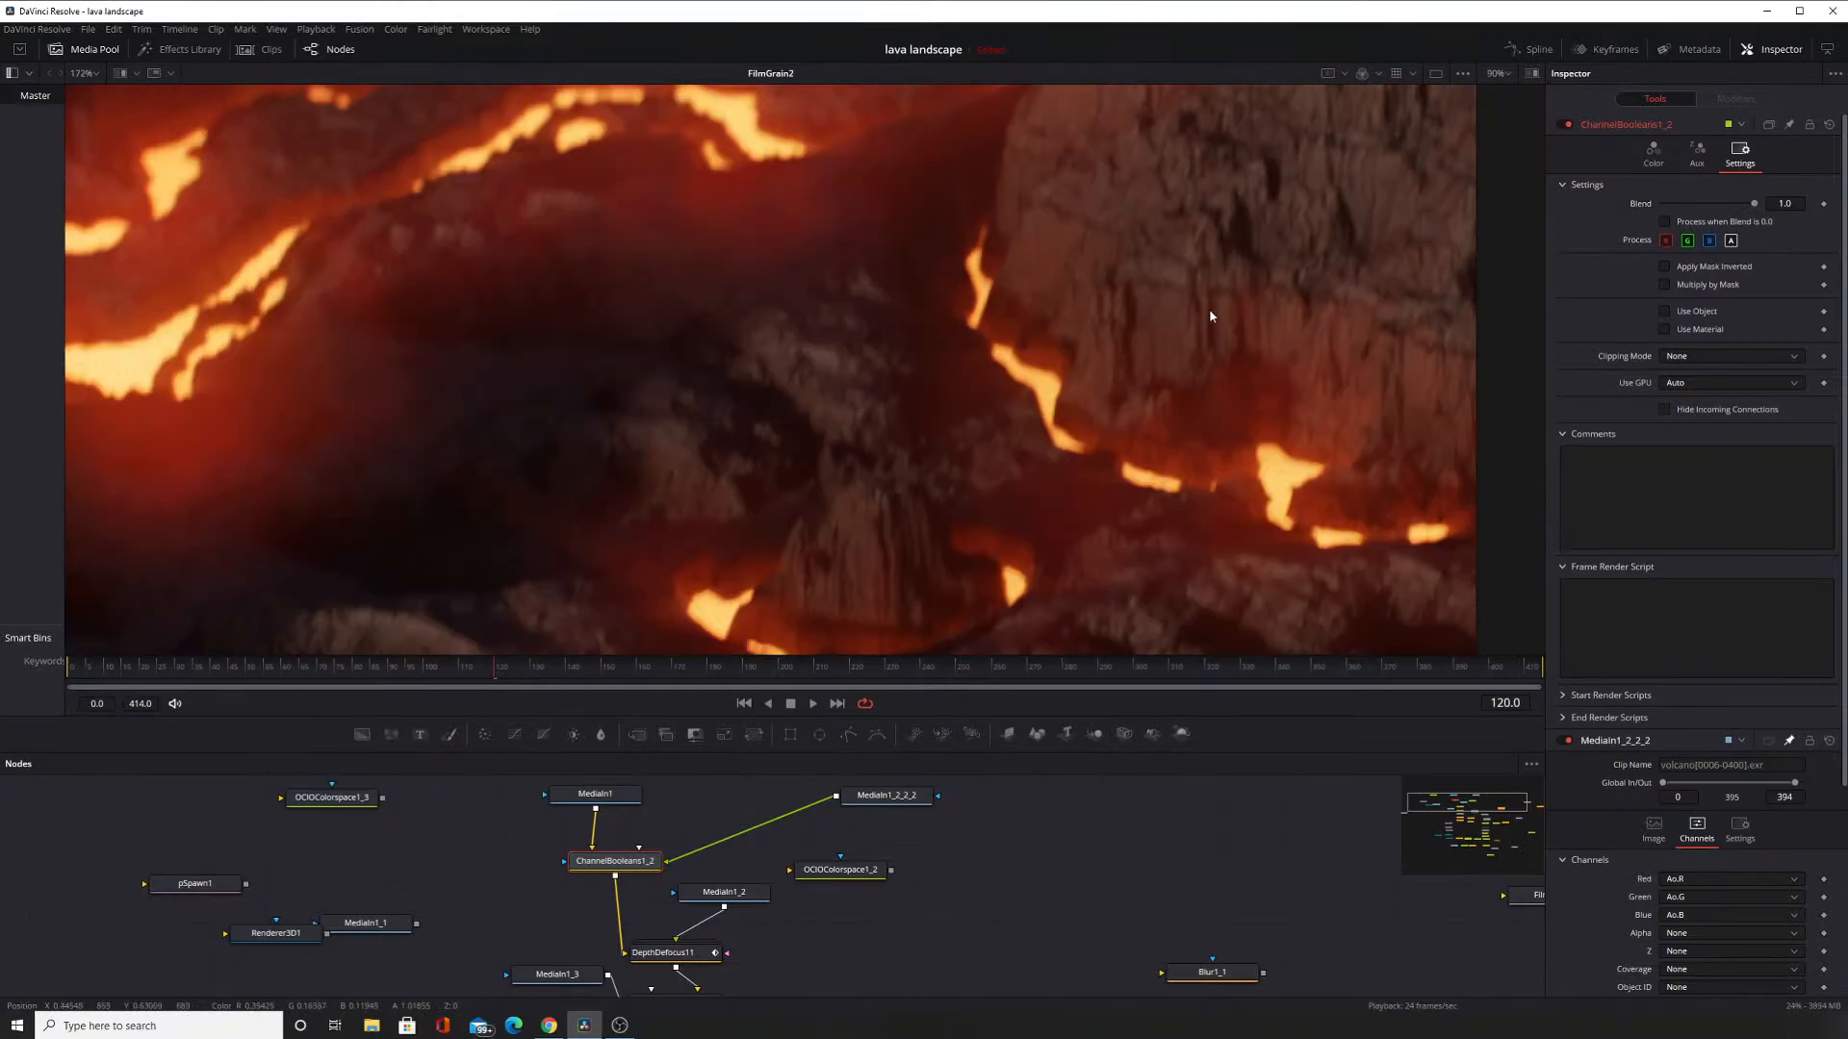
left_click_drag(1209, 313, 902, 256)
scroll(903, 256, "down", 1)
scroll(1043, 234, "down", 2)
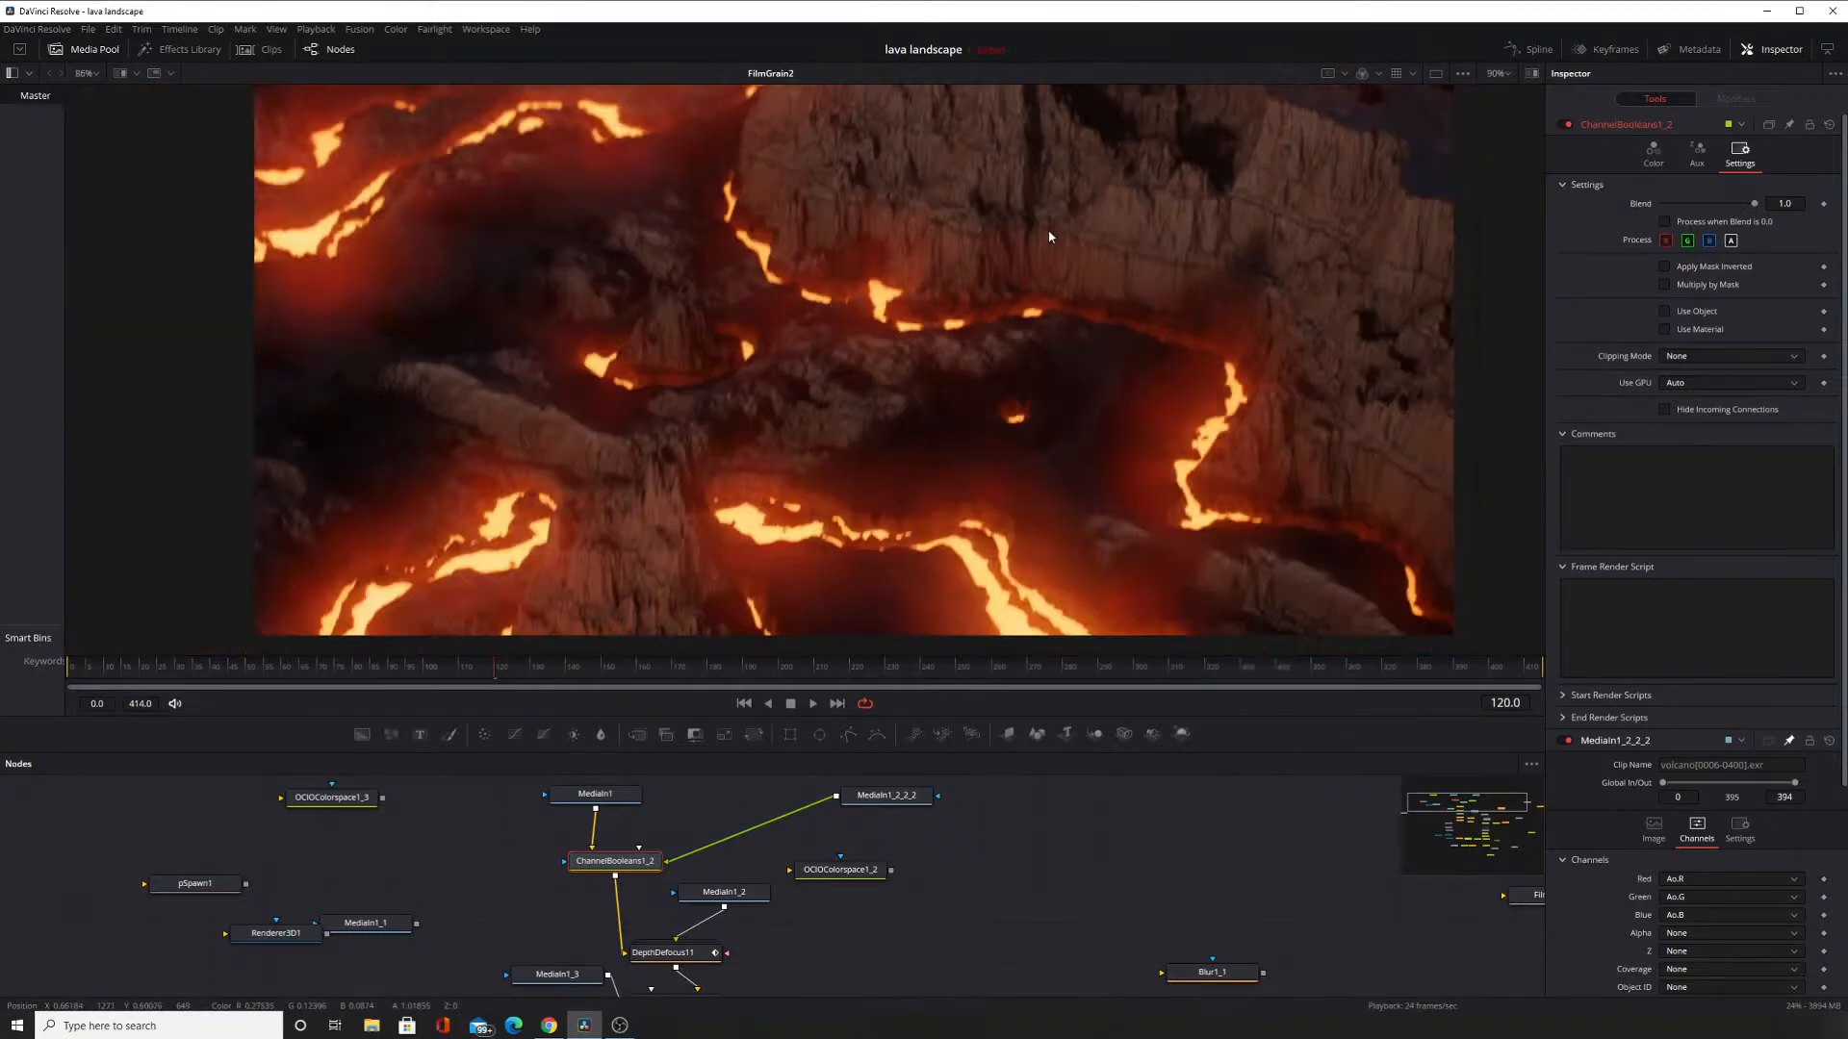
left_click_drag(1116, 218, 1010, 321)
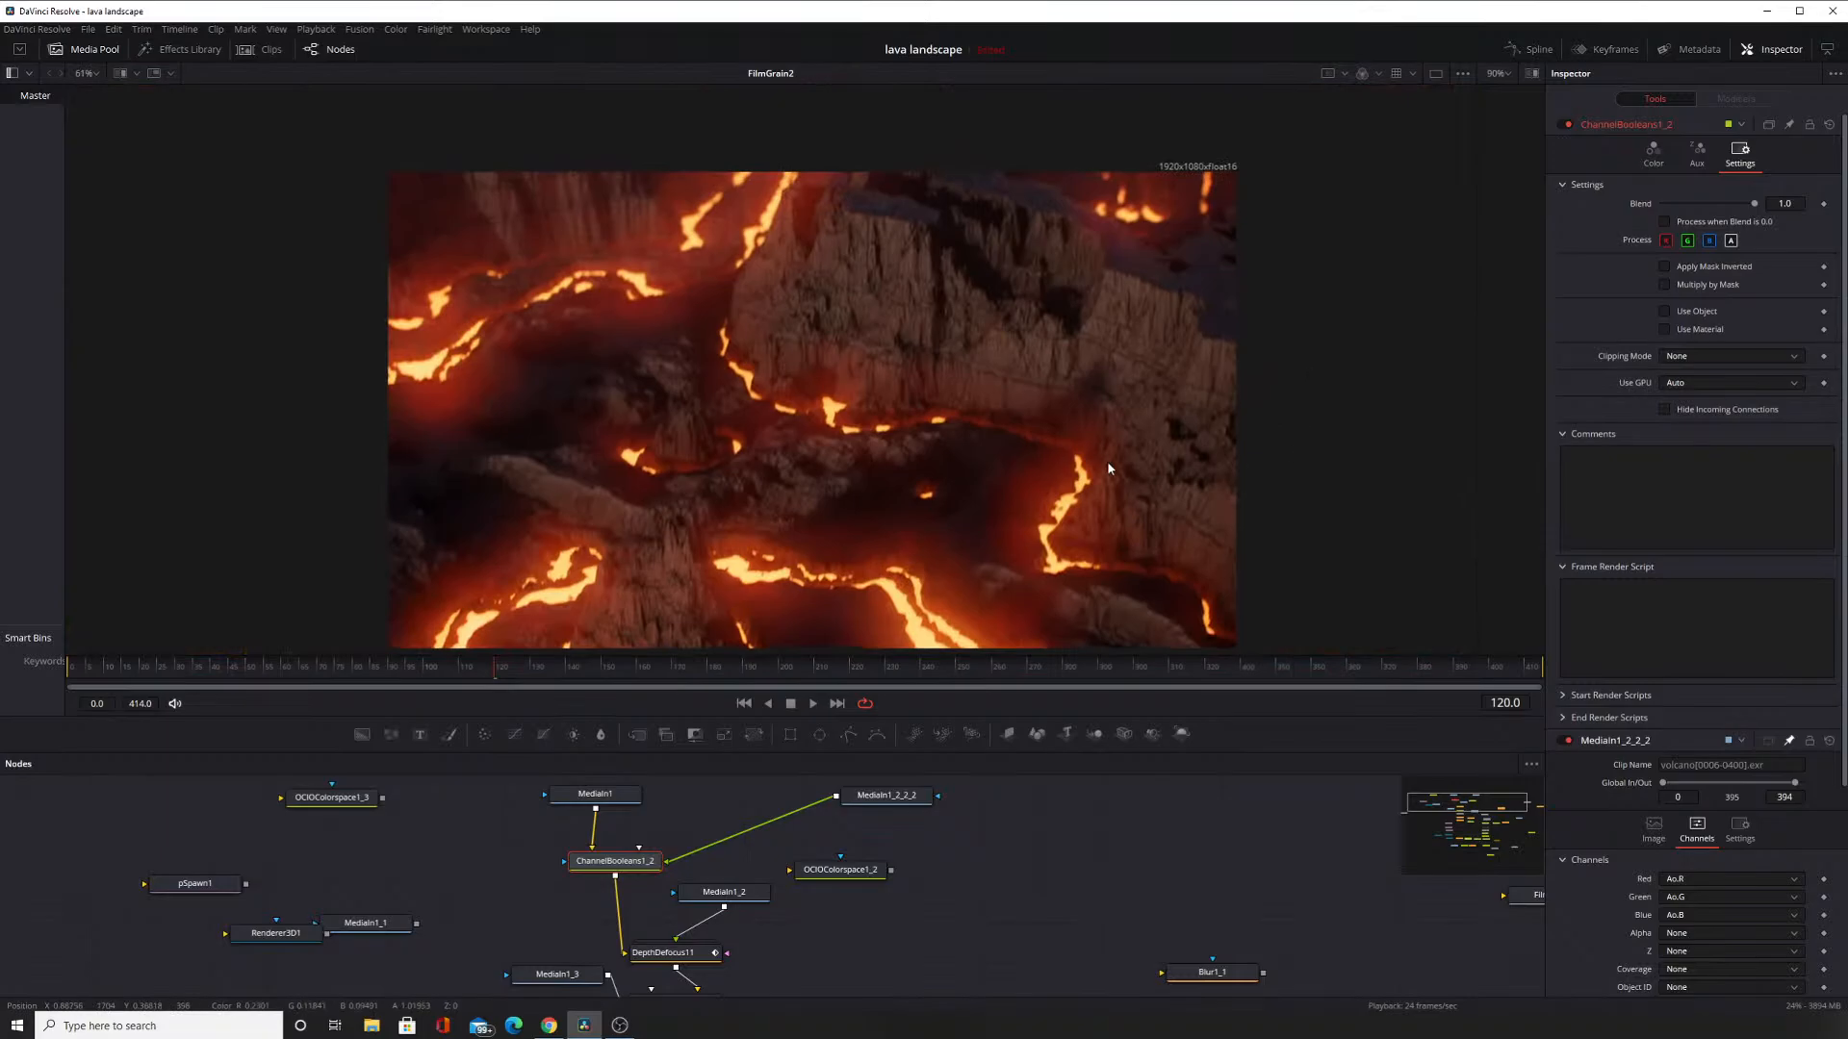
Examine the rock face beside the lava bend up close while varying ChannelBooleans1_2's Blend and returning it to 1.0.
left_click_drag(1107, 460, 980, 426)
scroll(1078, 377, "up", 4)
left_click_drag(610, 392, 899, 437)
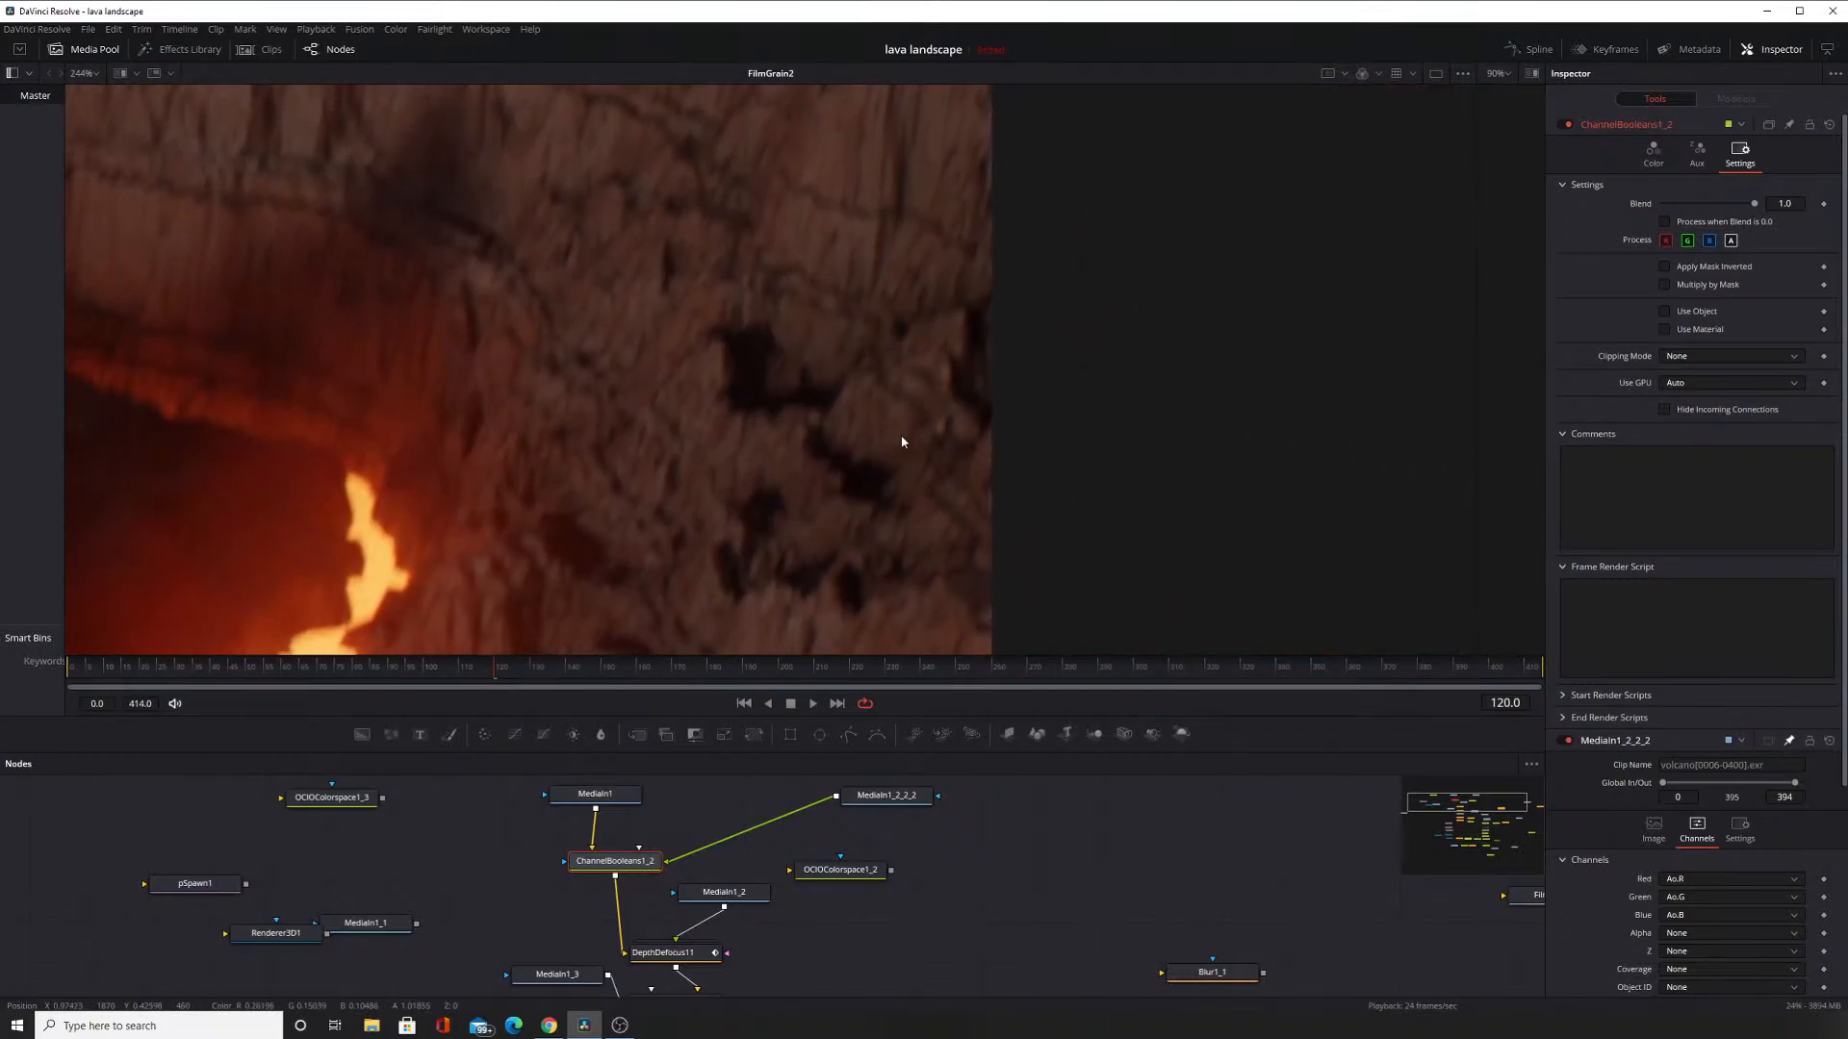
mouse_move(1753, 205)
left_mouse_down()
mouse_move(1664, 205)
mouse_move(1752, 205)
left_mouse_up()
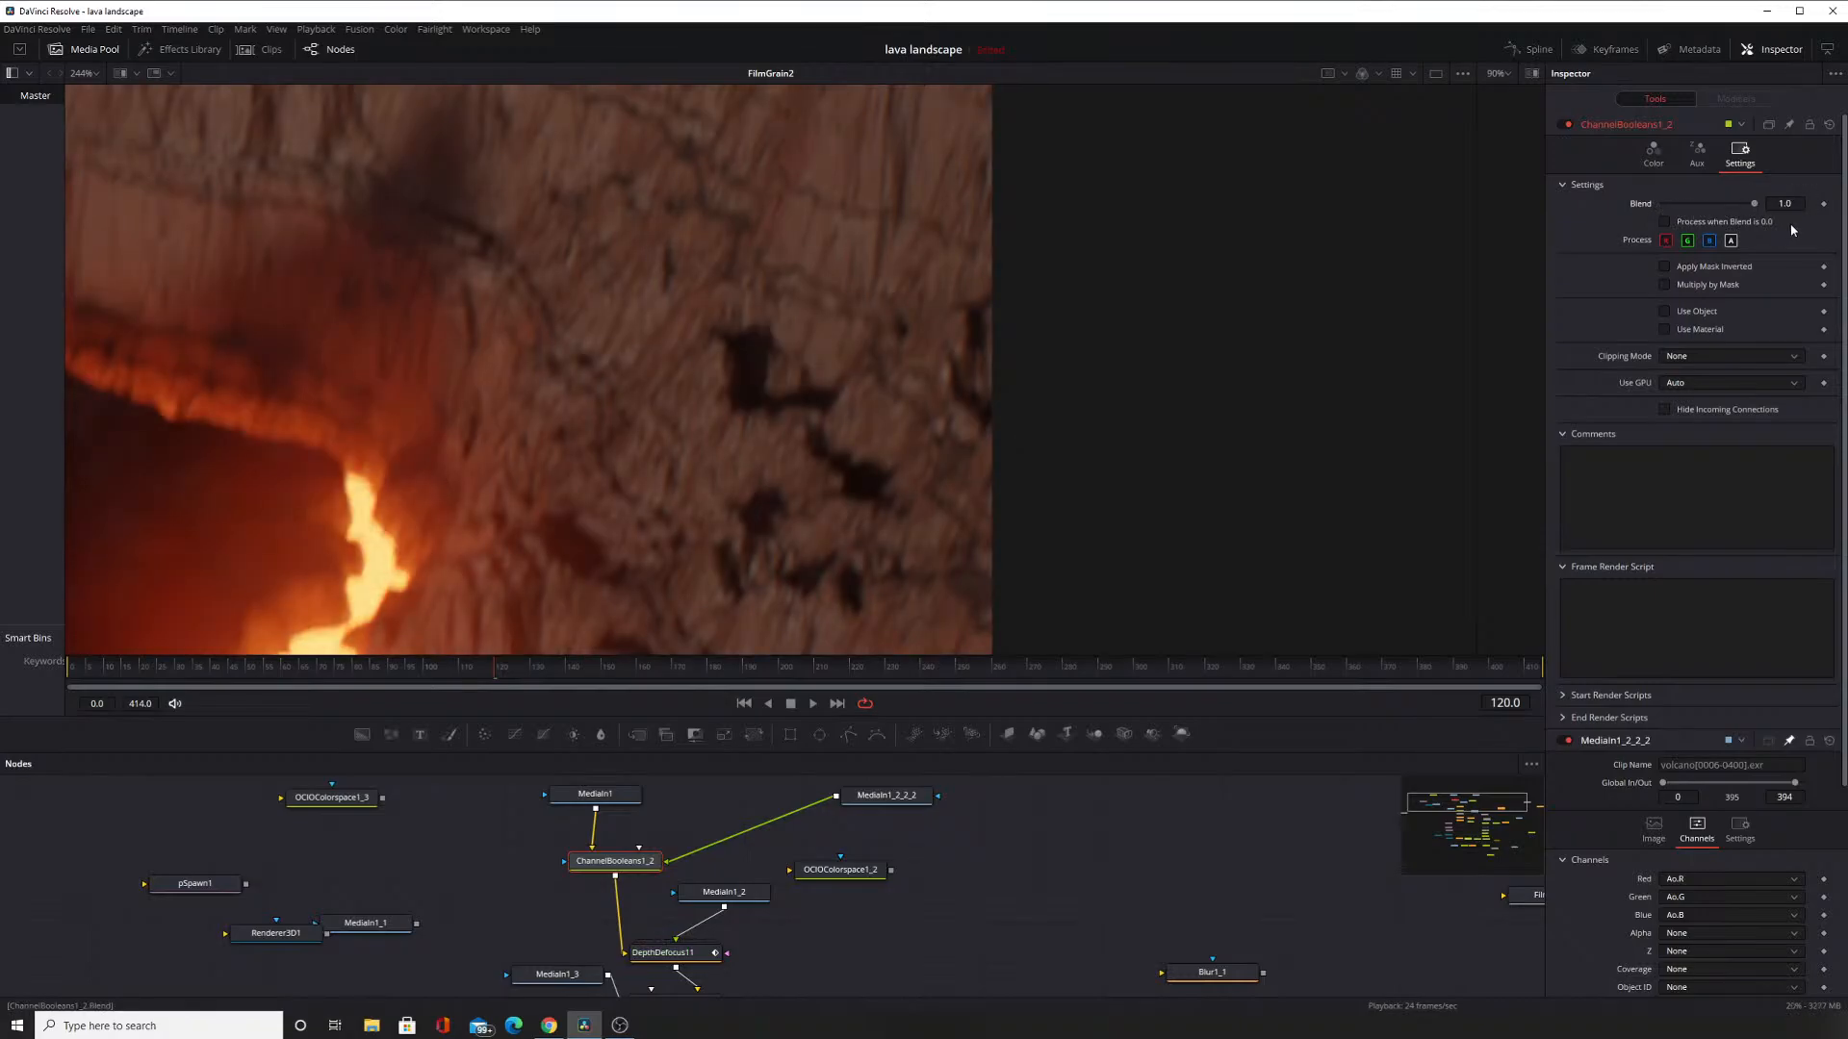
scroll(750, 259, "down", 3)
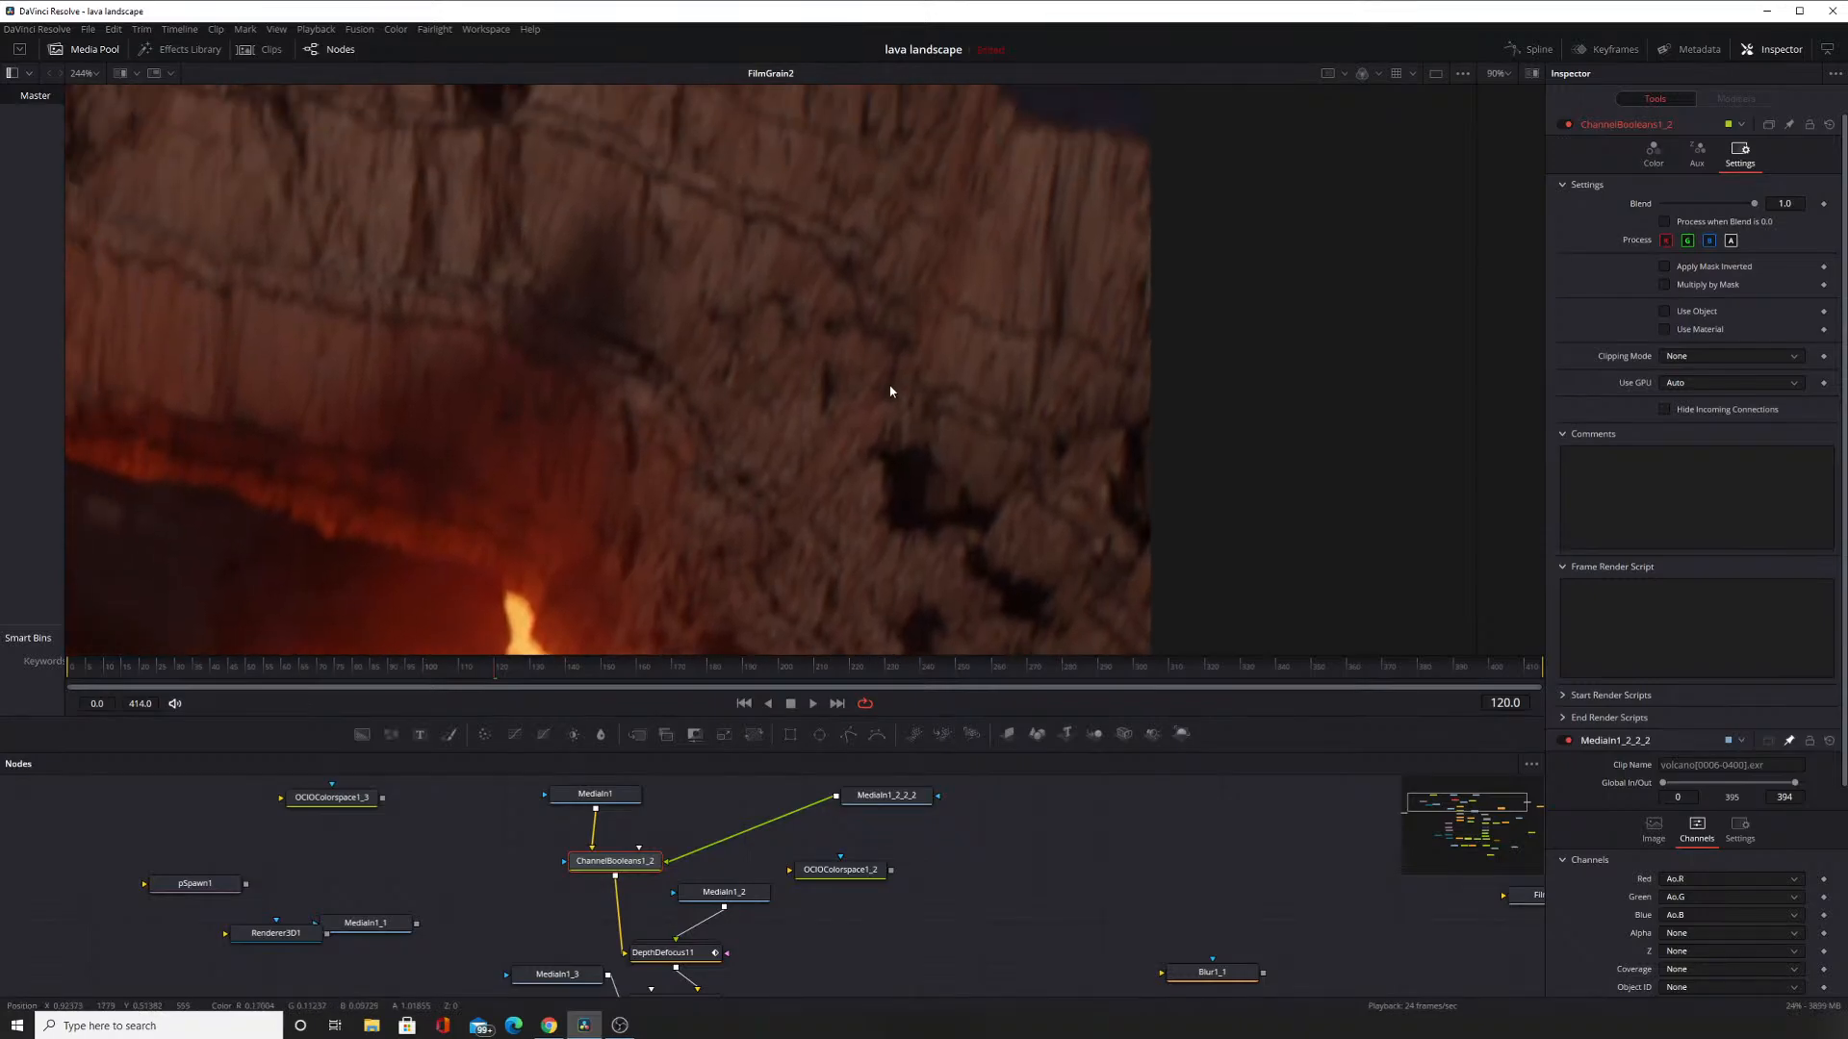
scroll(778, 252, "down", 2)
left_click_drag(683, 231, 837, 335)
scroll(705, 324, "up", 2)
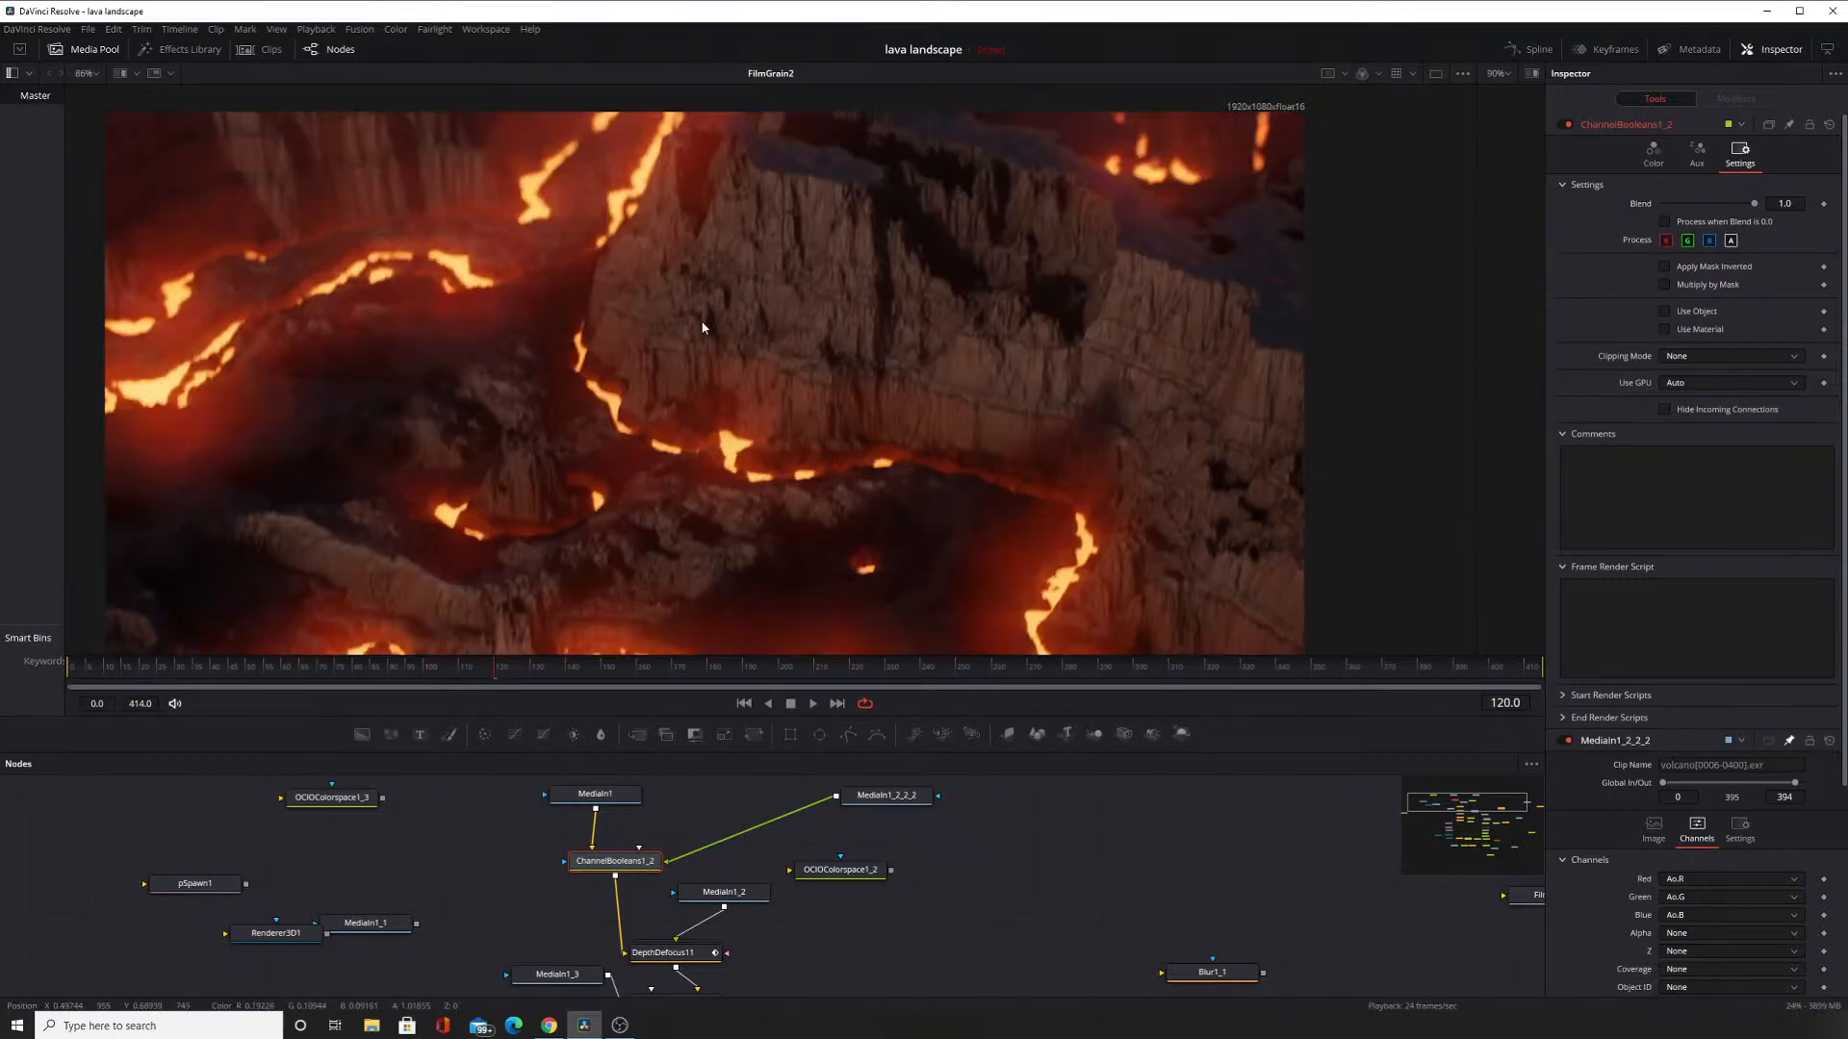
left_click_drag(703, 392, 684, 336)
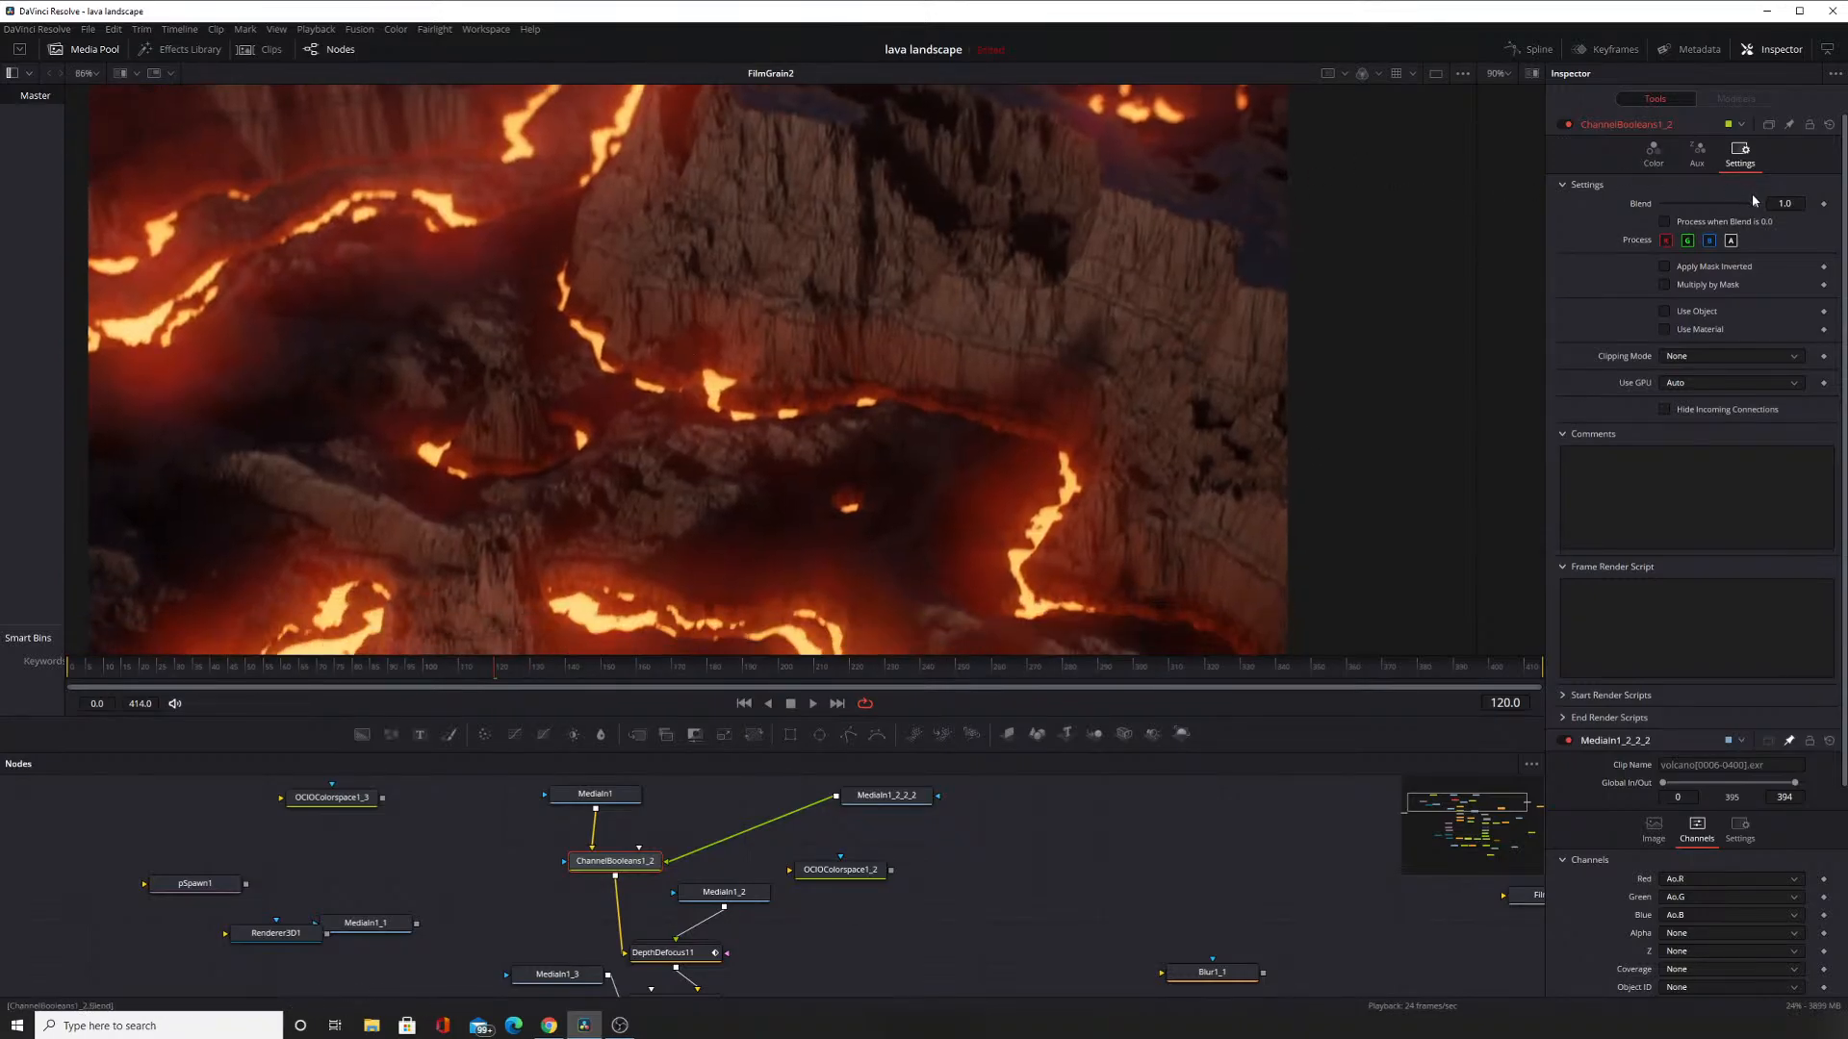
Lower ChannelBooleans1_2's Blend to 0.079 and toggle the node off and on to compare.
left_click_drag(1756, 204, 1648, 211)
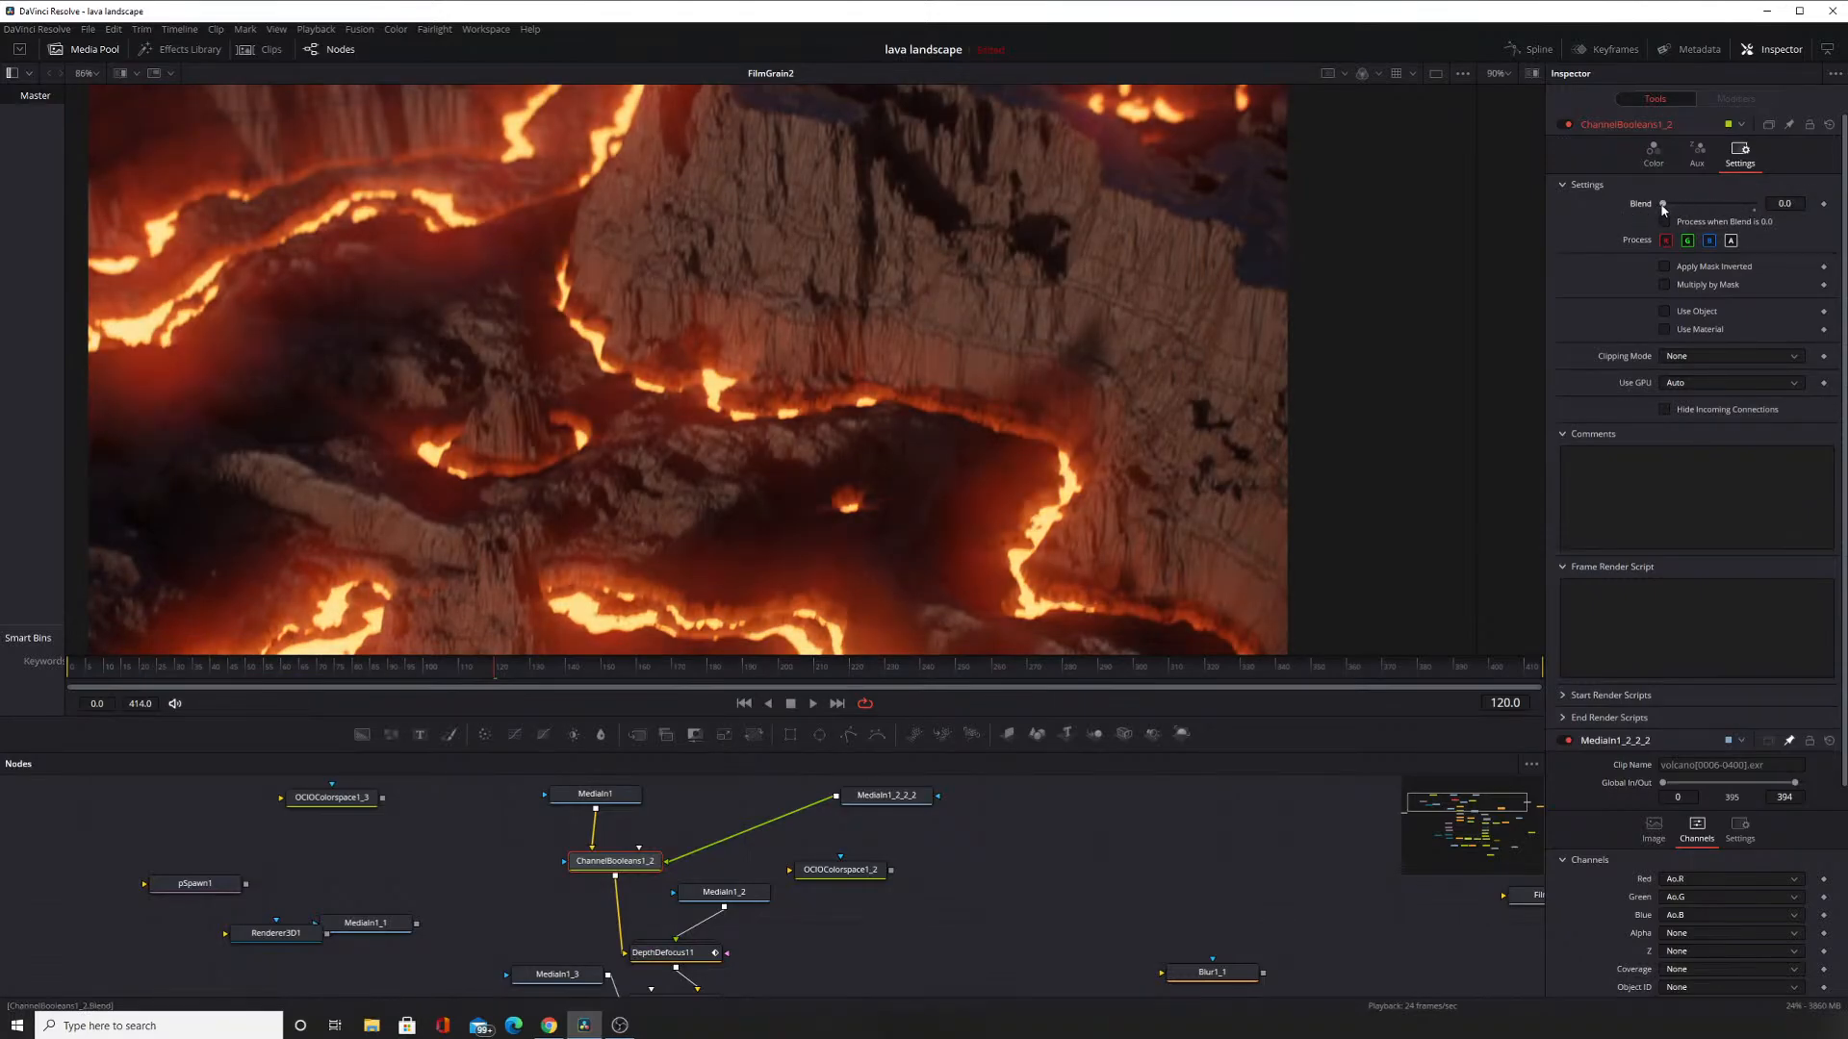
left_click_drag(1662, 210, 1670, 207)
left_click(1563, 125)
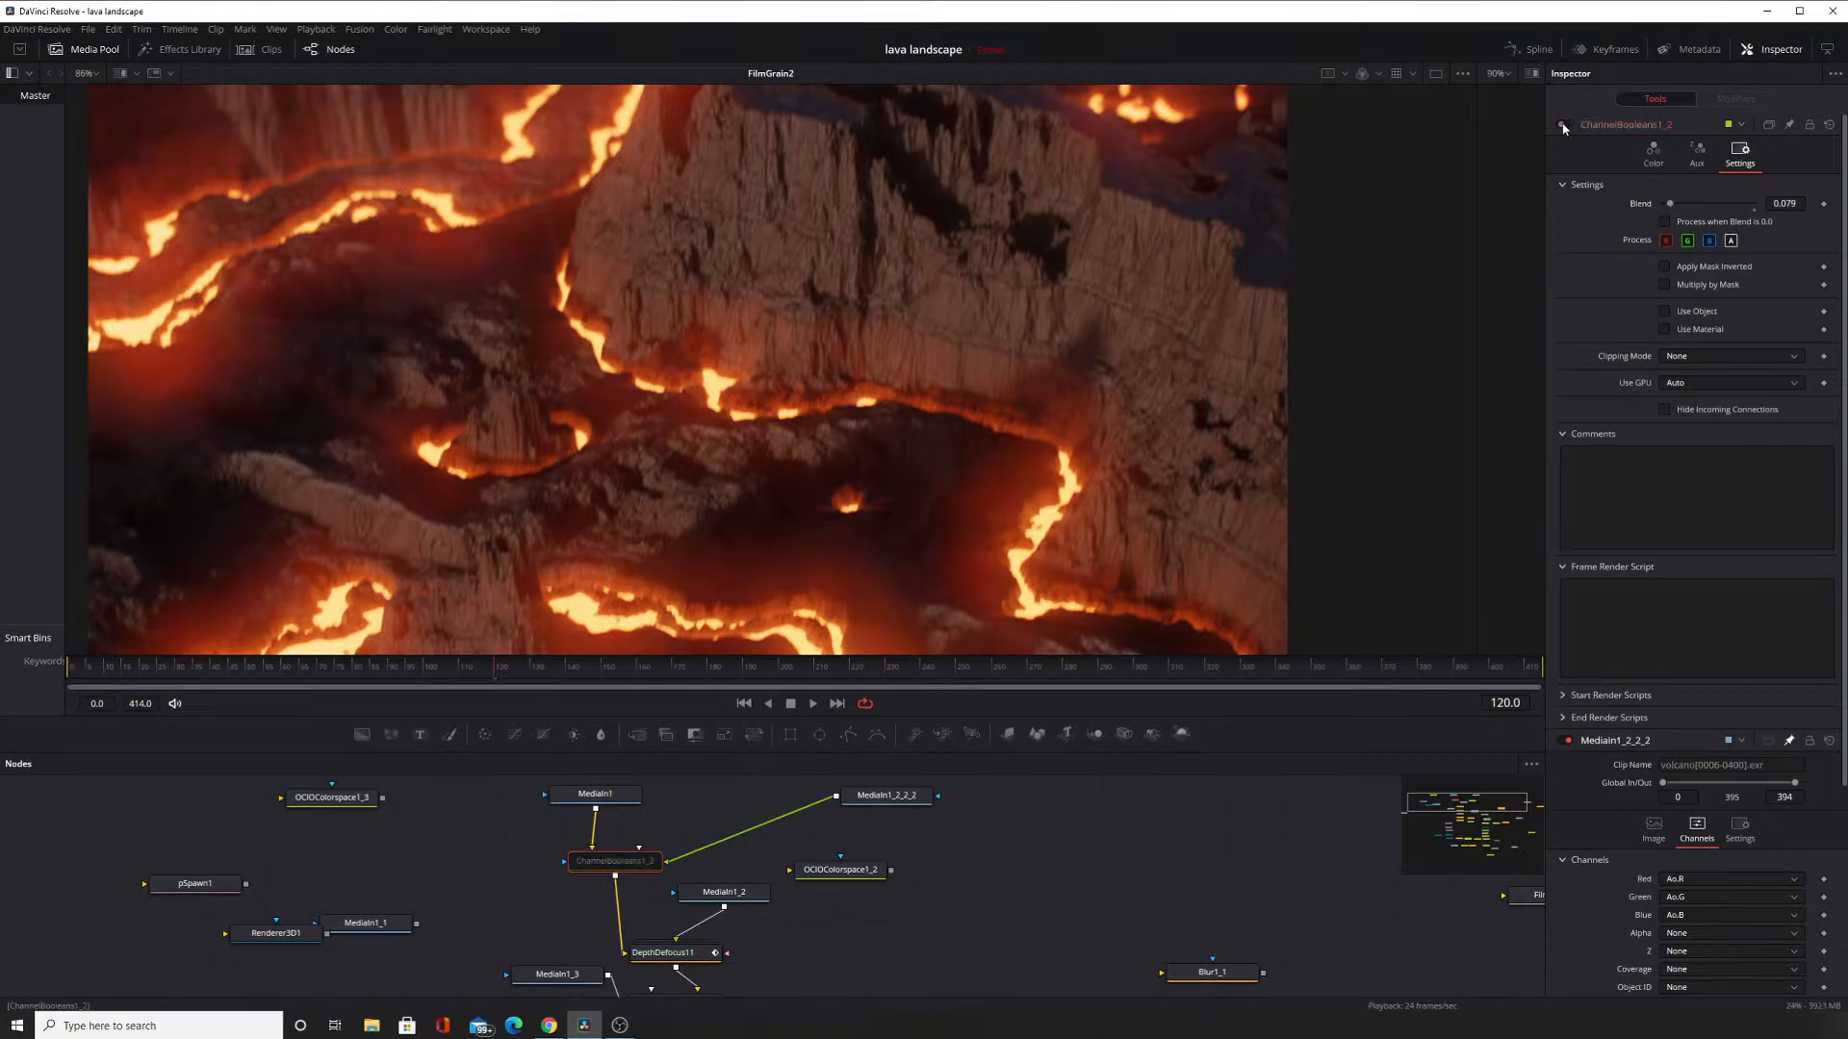
left_click(1563, 125)
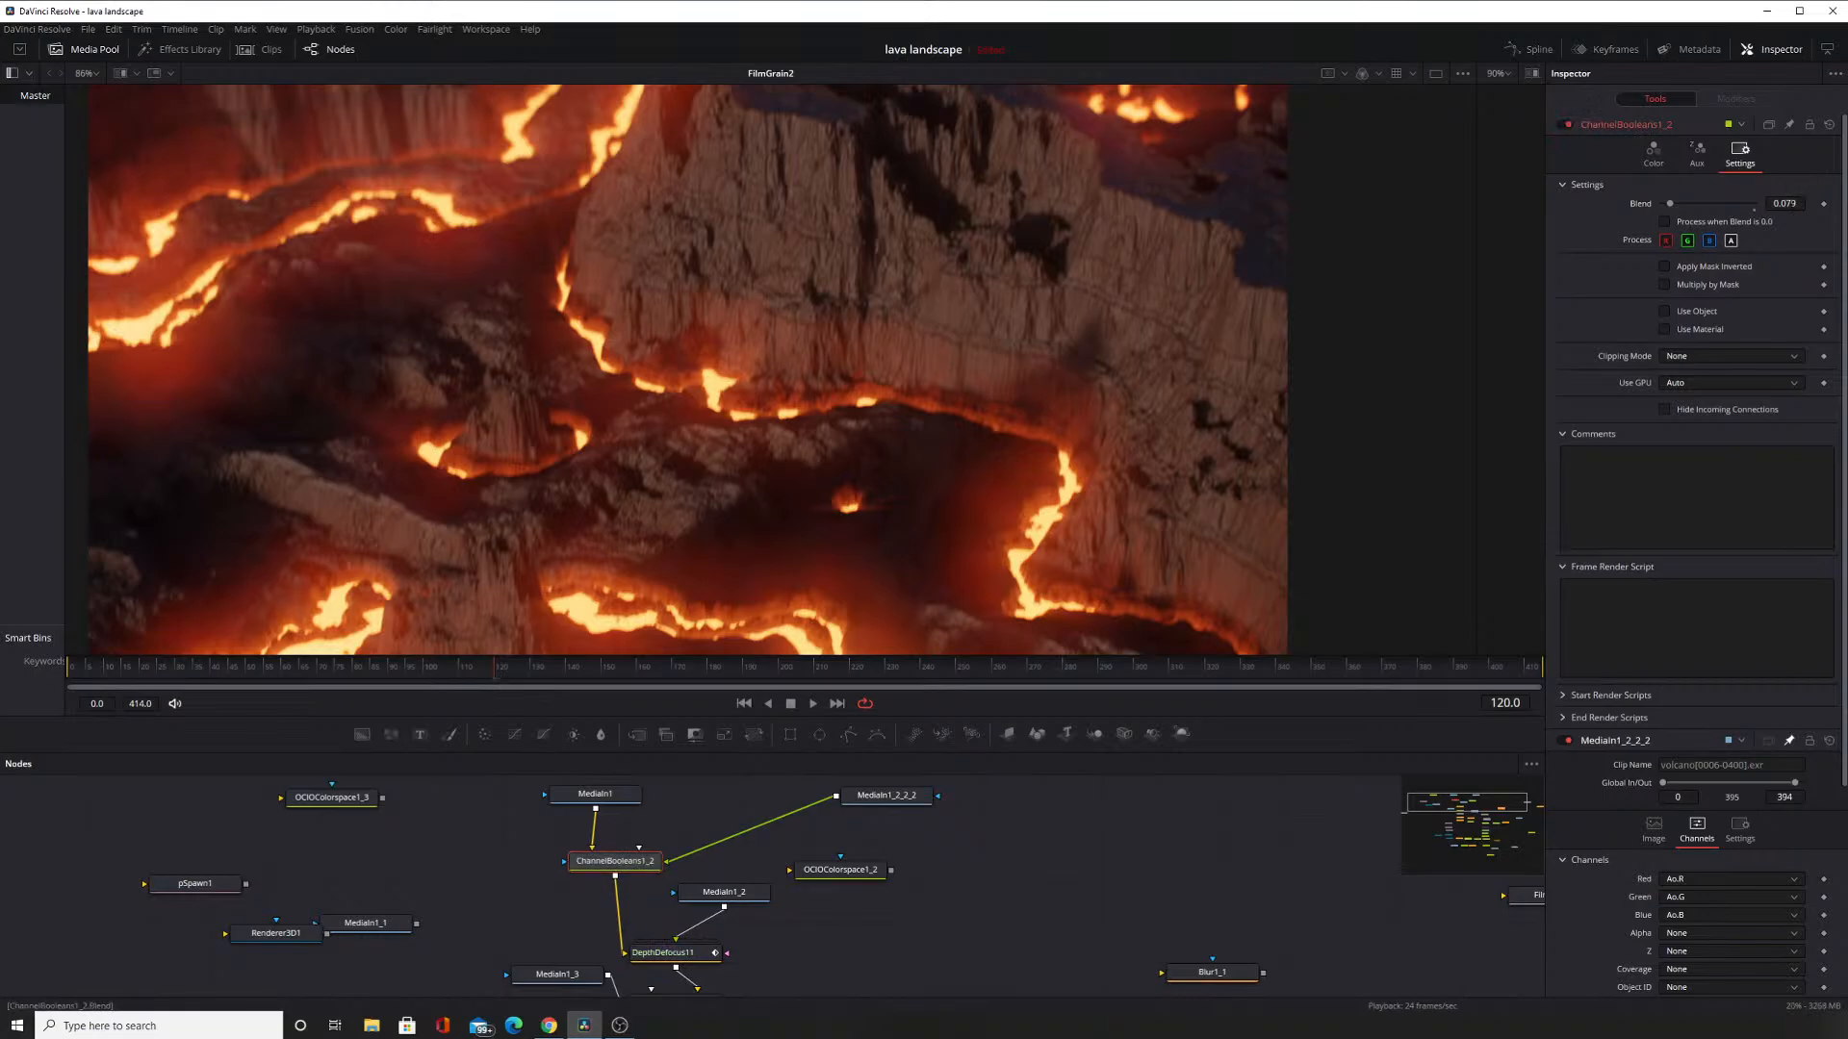
Set ChannelBooleans1_2's Blend to 0.12.
left_click(1787, 204)
key("BackSpace")
type("0.12")
key("Return")
Toggle ChannelBooleans1_2 off and on twice, then inspect the whole frame with the subtle ambient occlusion.
left_click_drag(962, 273, 989, 404)
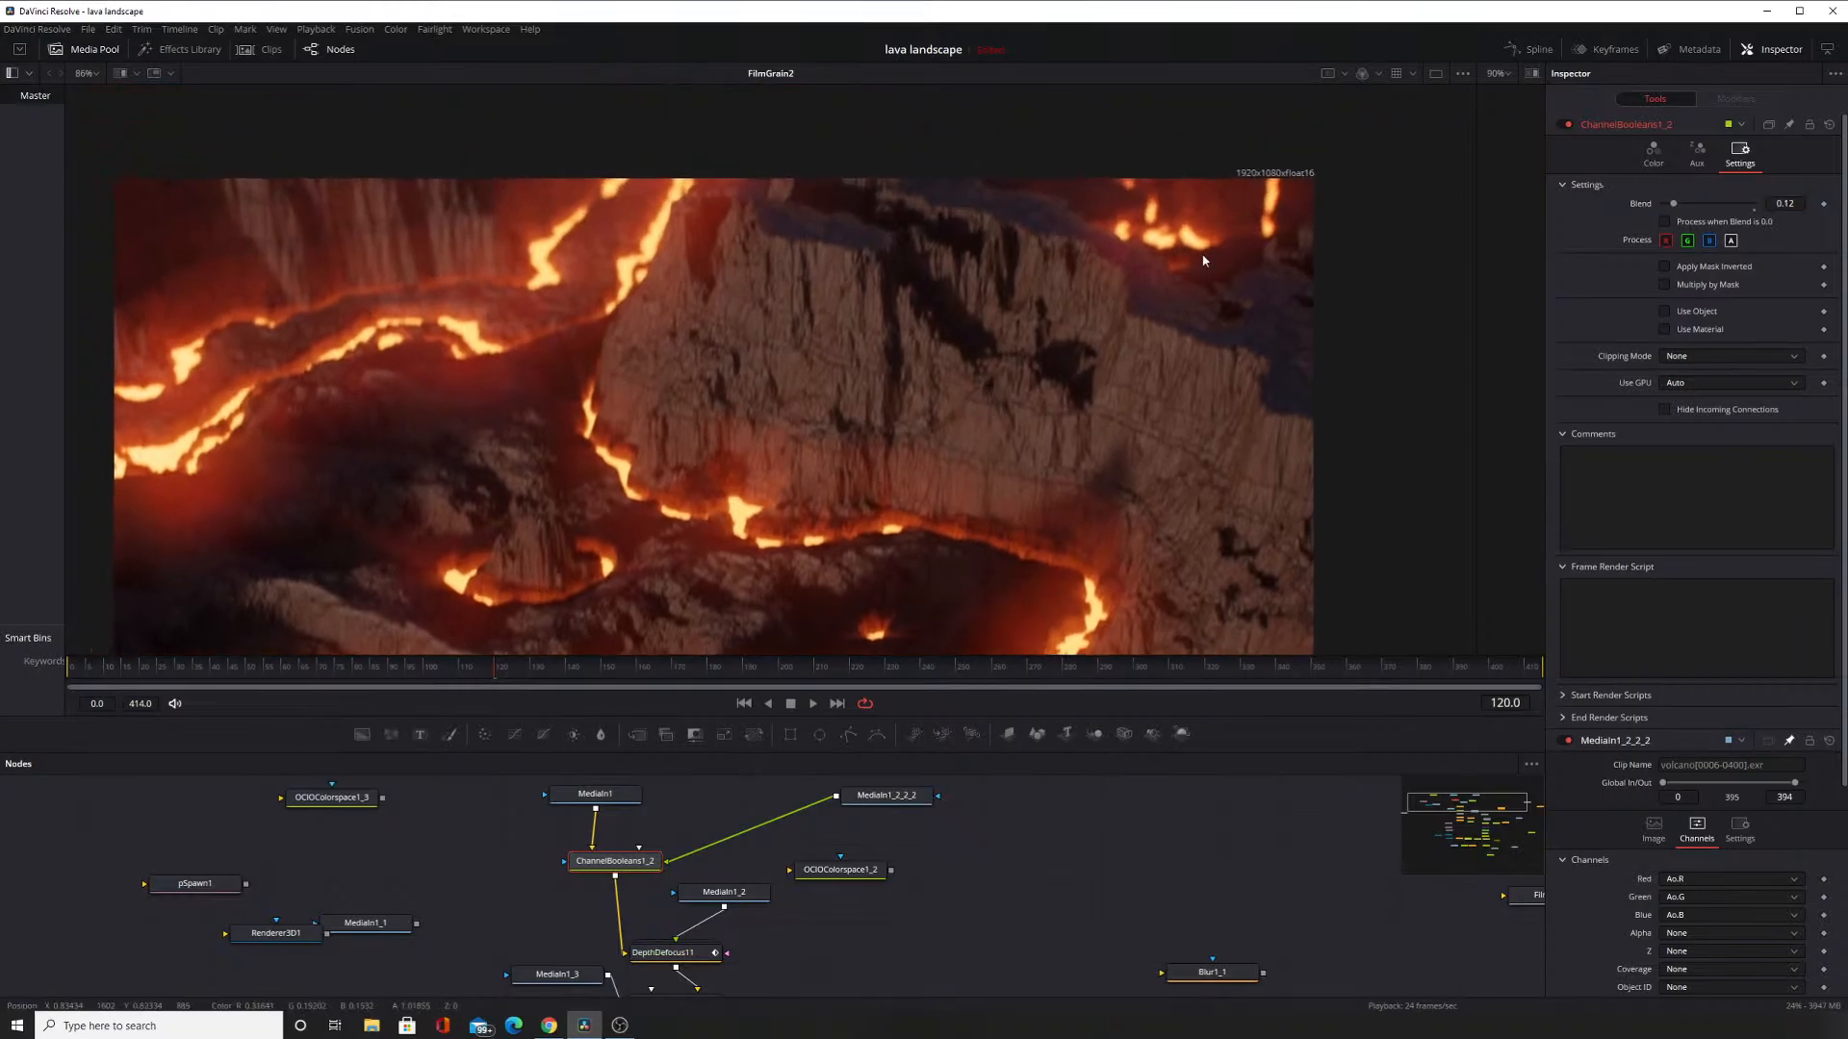
left_click(1564, 124)
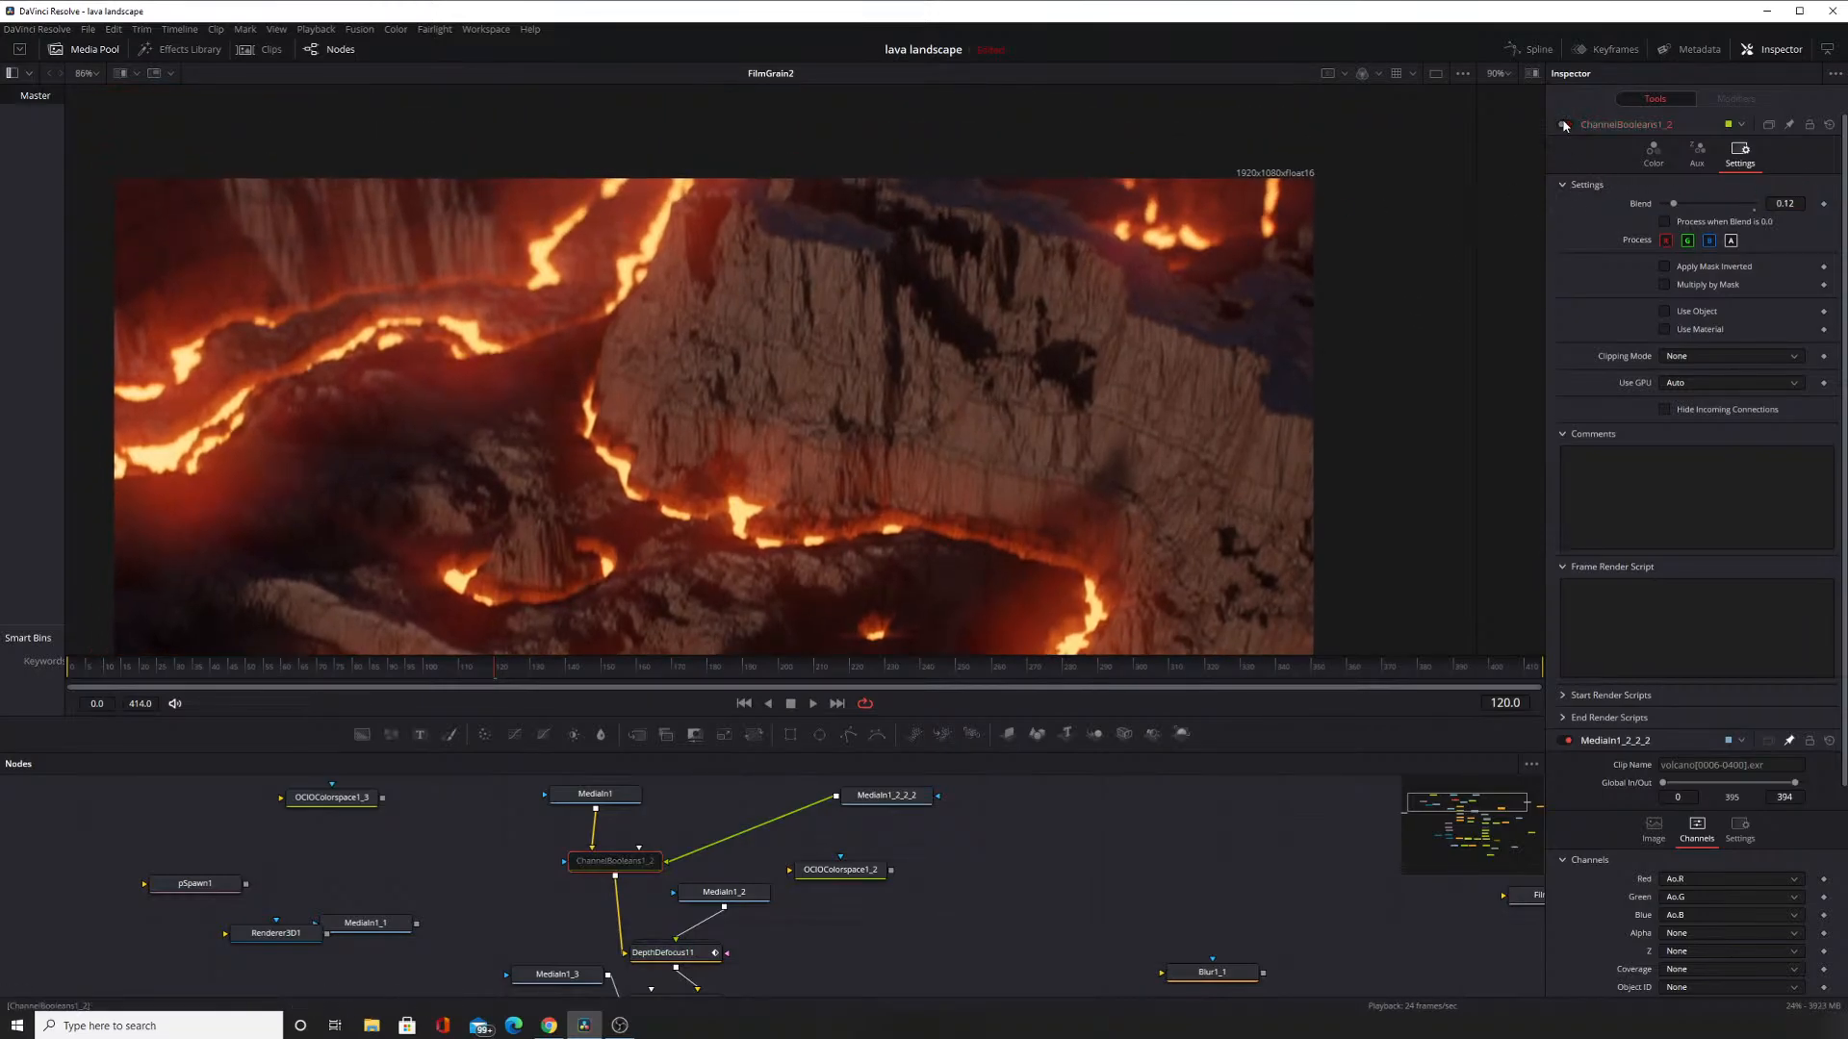
left_click(1564, 124)
left_click(1564, 124)
left_click(1564, 124)
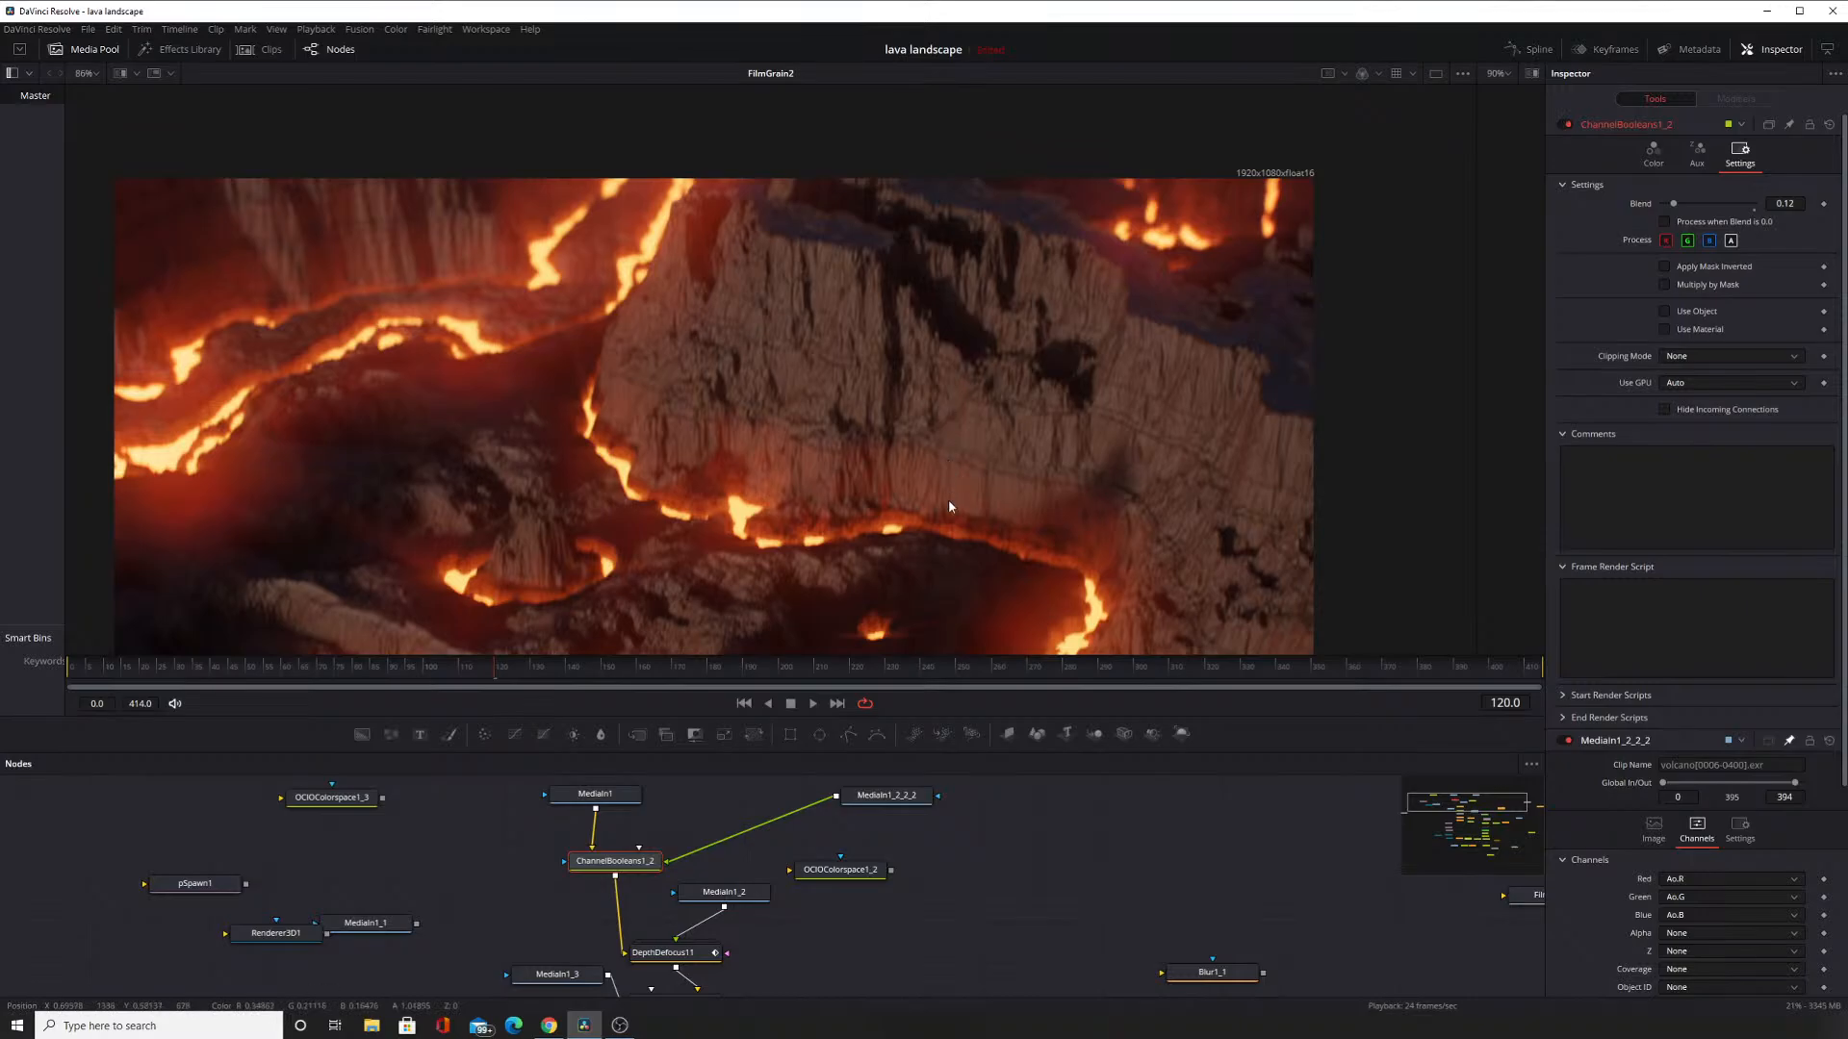
left_click_drag(950, 534, 978, 313)
left_click_drag(918, 467, 870, 421)
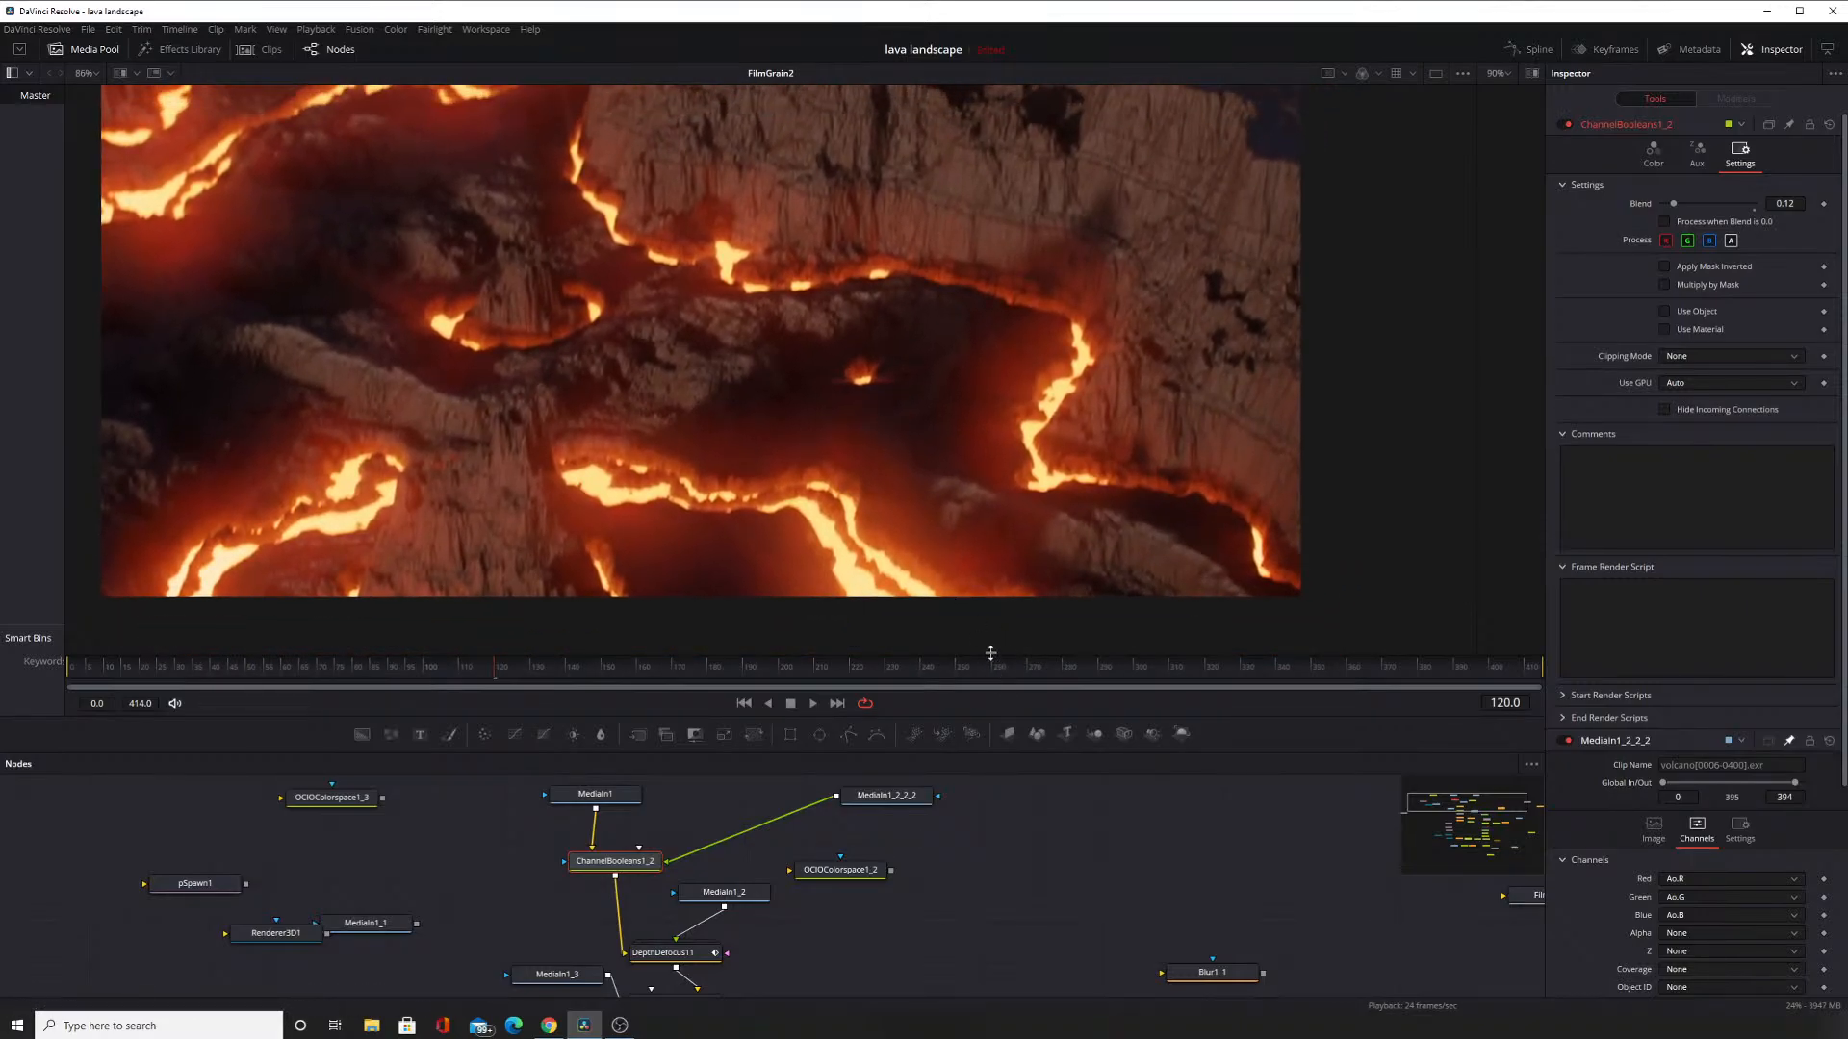
Preview the blurred glow from OCIOColorspace1_4, then return the viewer to the FilmGrain2 output at an enlarged size.
left_click_drag(991, 655, 994, 393)
scroll(1031, 664, "down", 5)
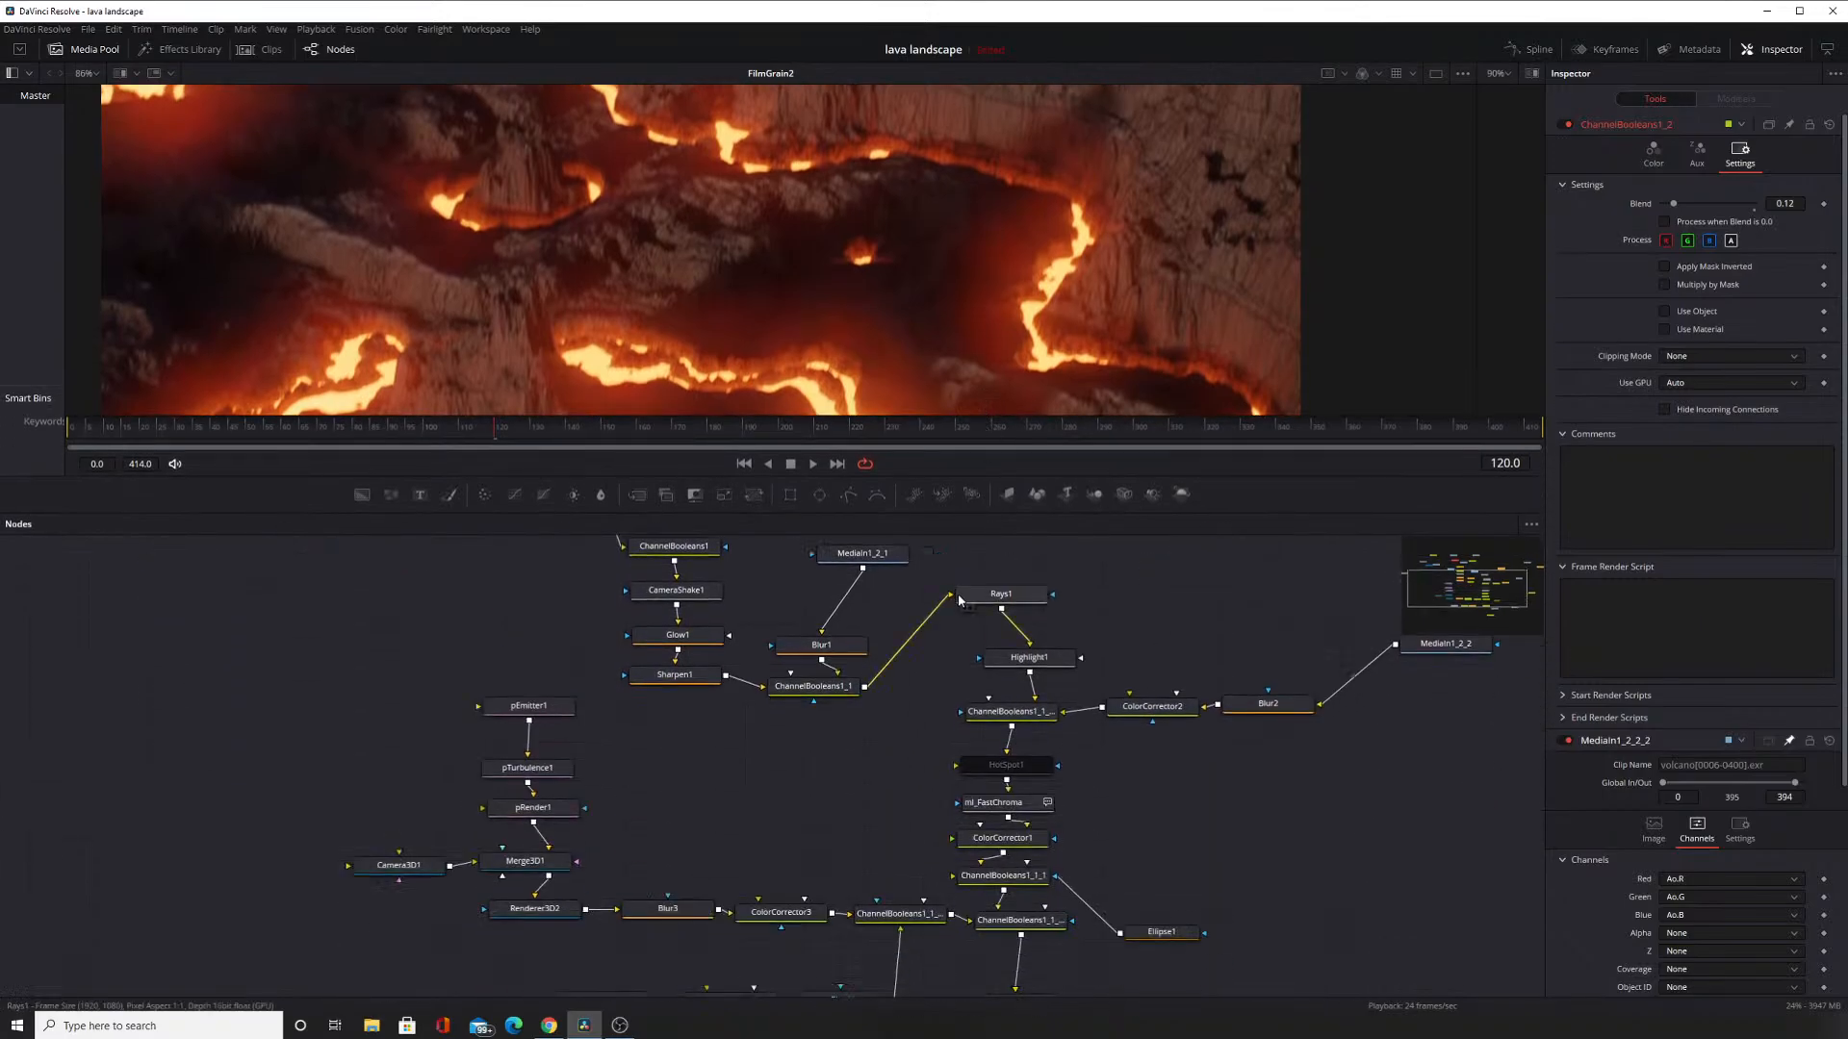
scroll(1033, 666, "down", 2)
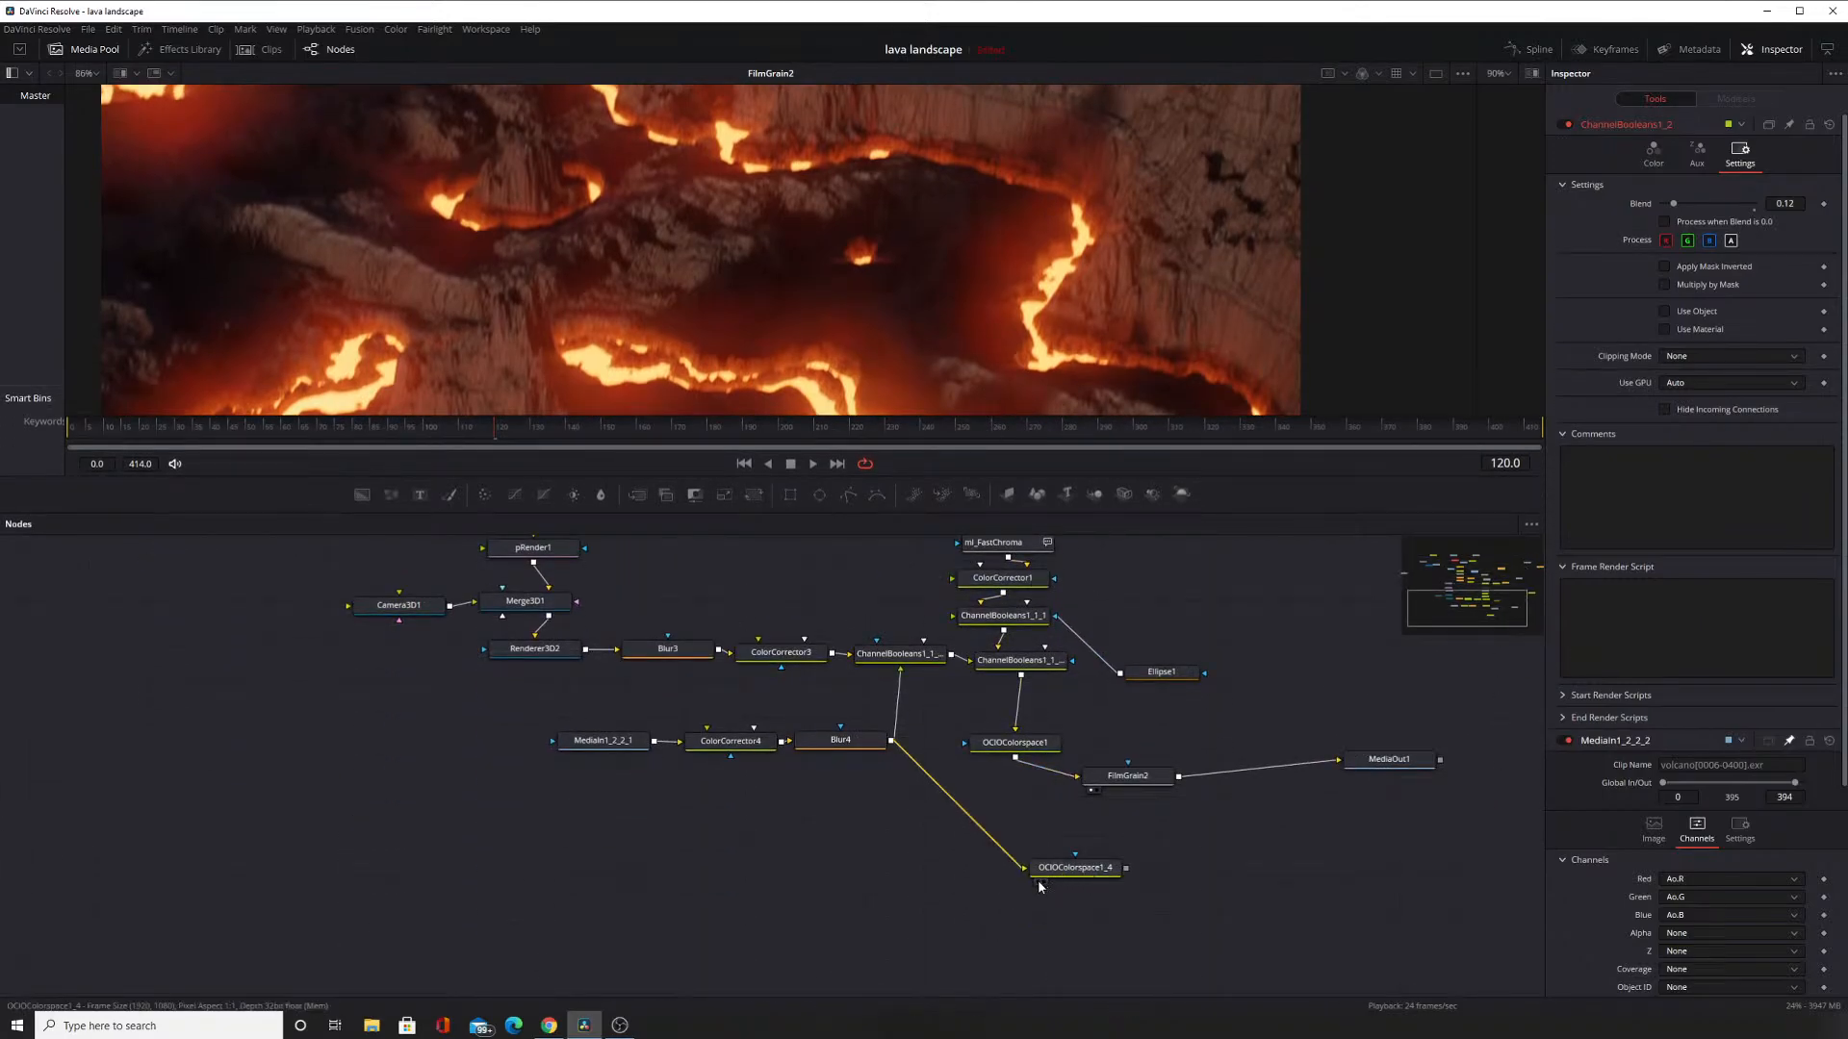
left_click(1037, 881)
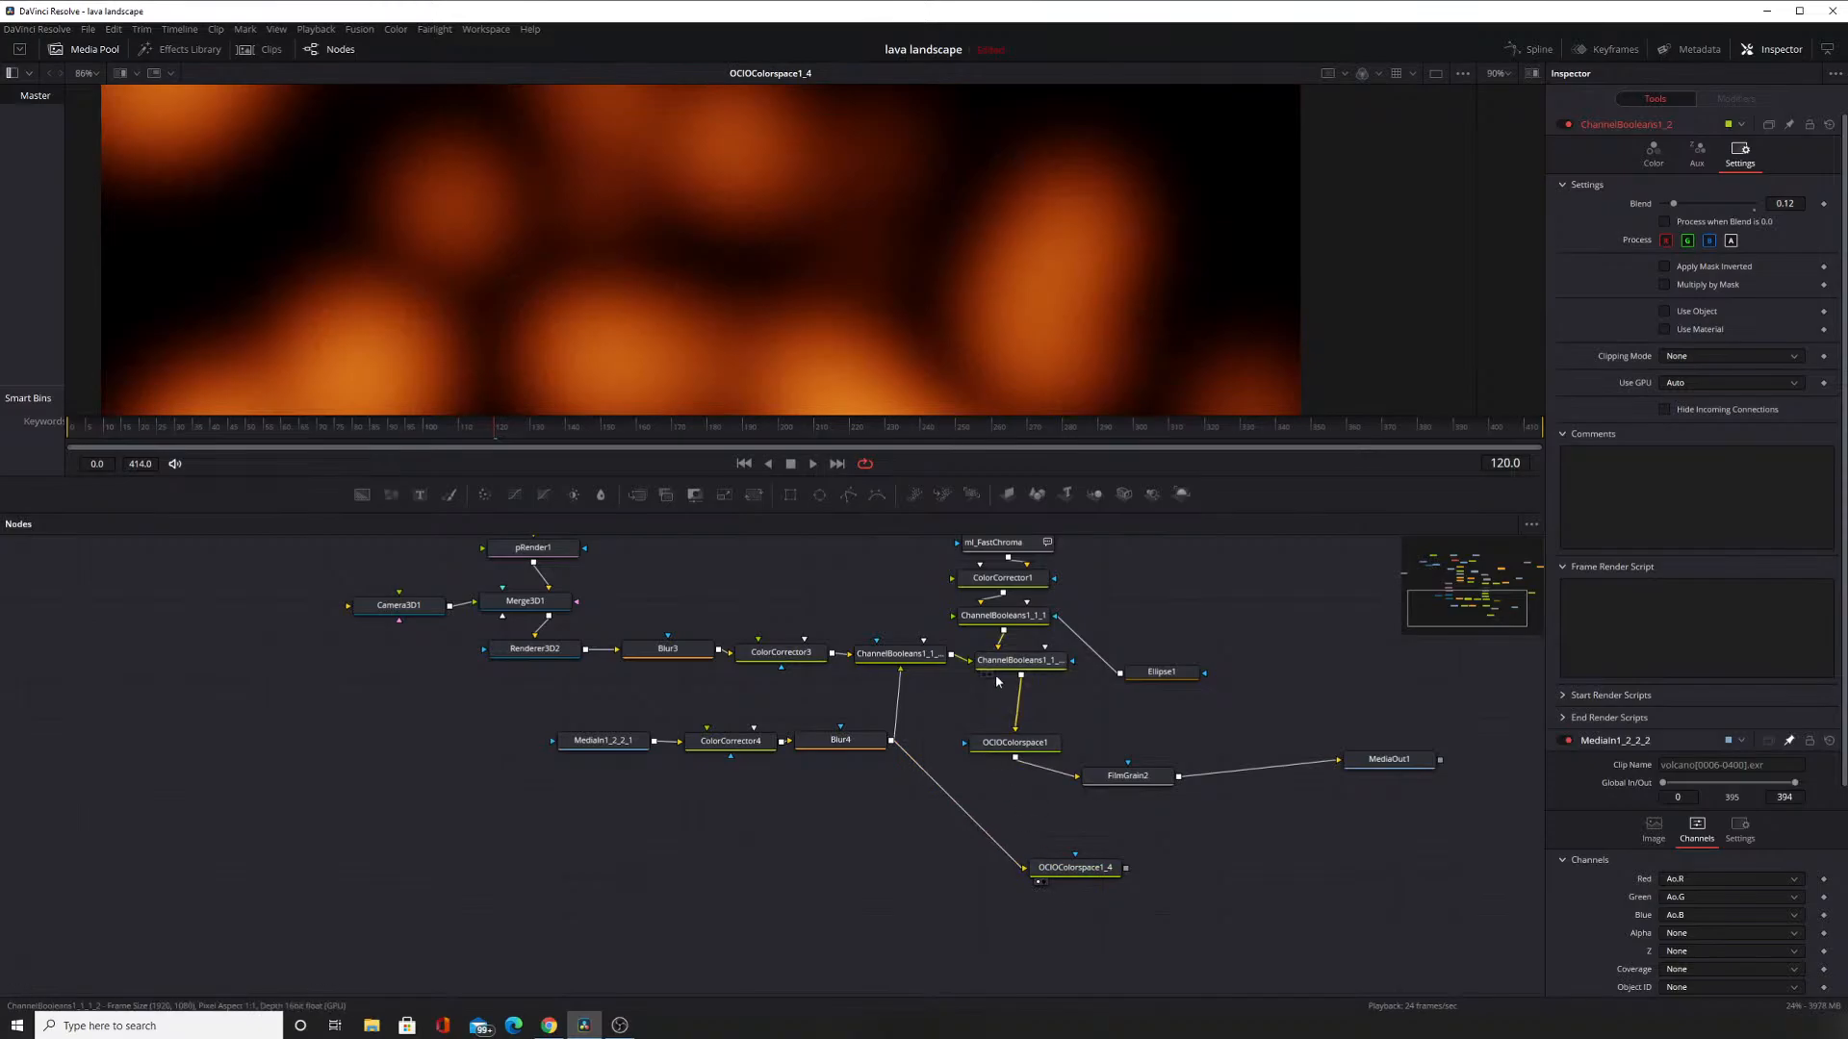
left_click(981, 759)
left_click(1094, 791)
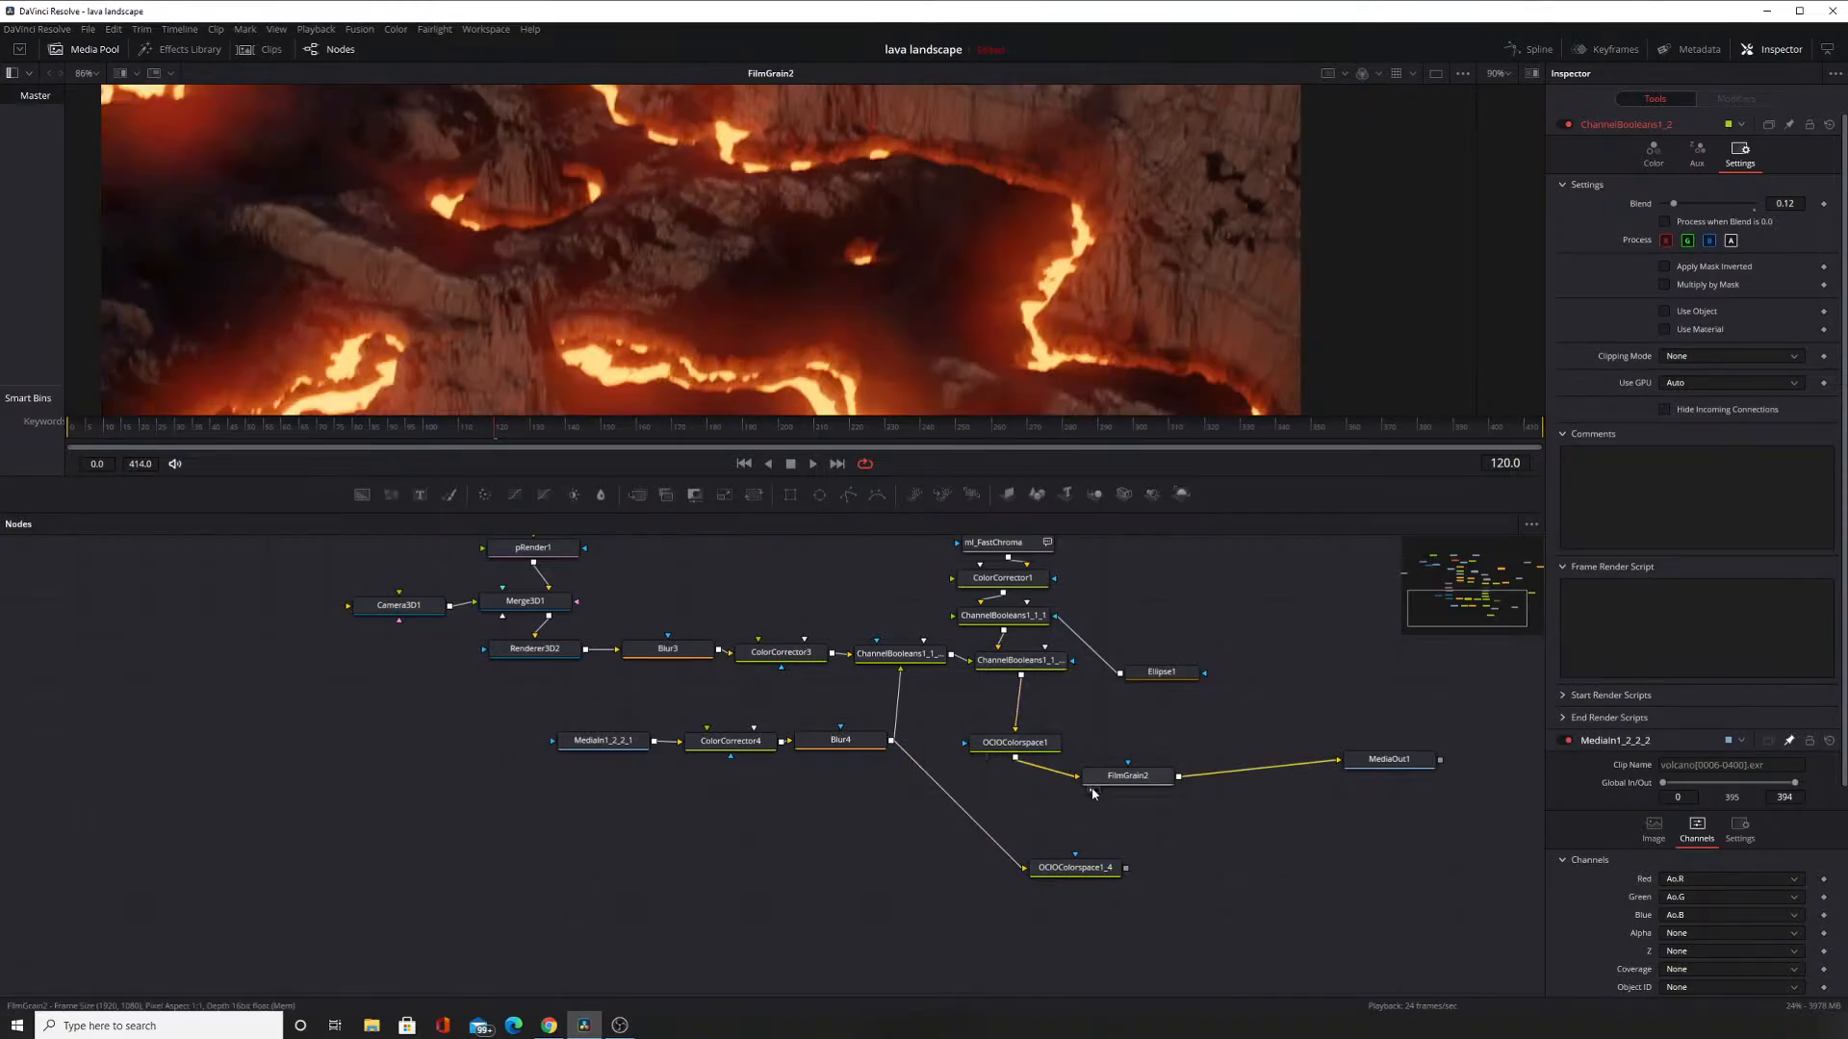
left_click_drag(783, 562, 787, 687)
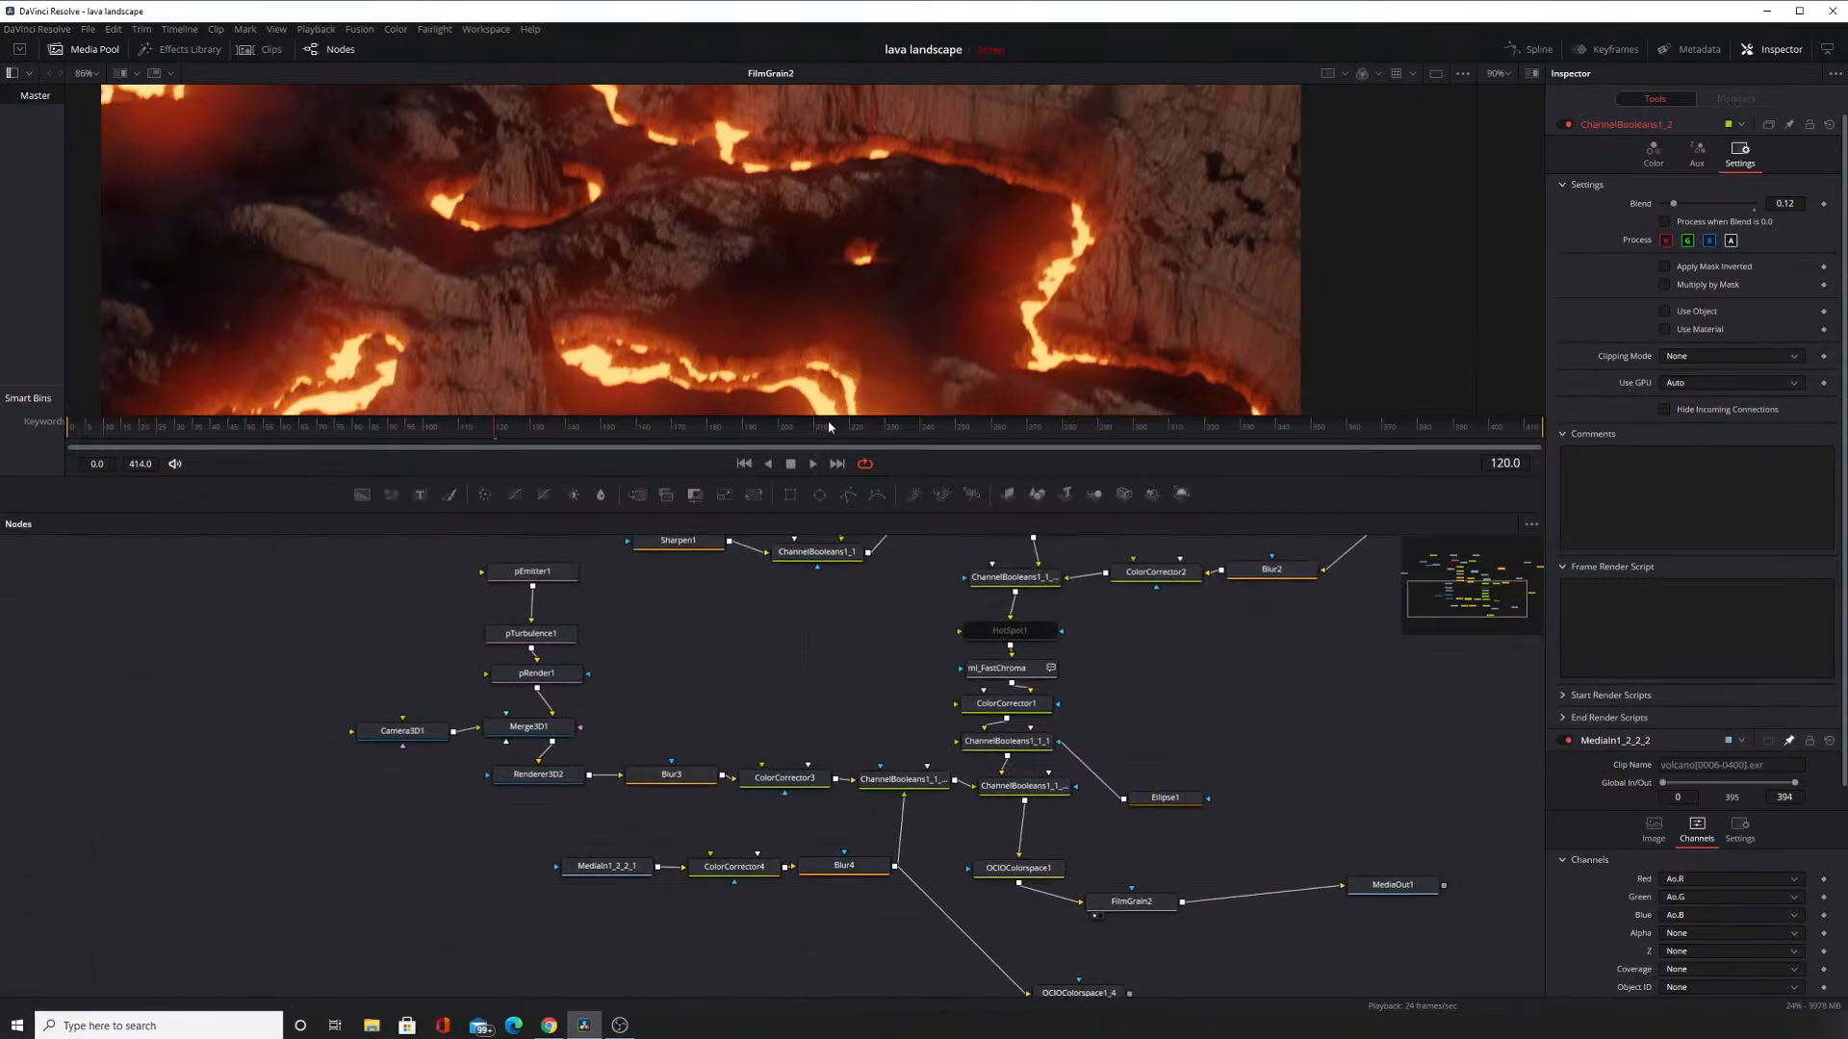
left_click_drag(829, 421, 828, 806)
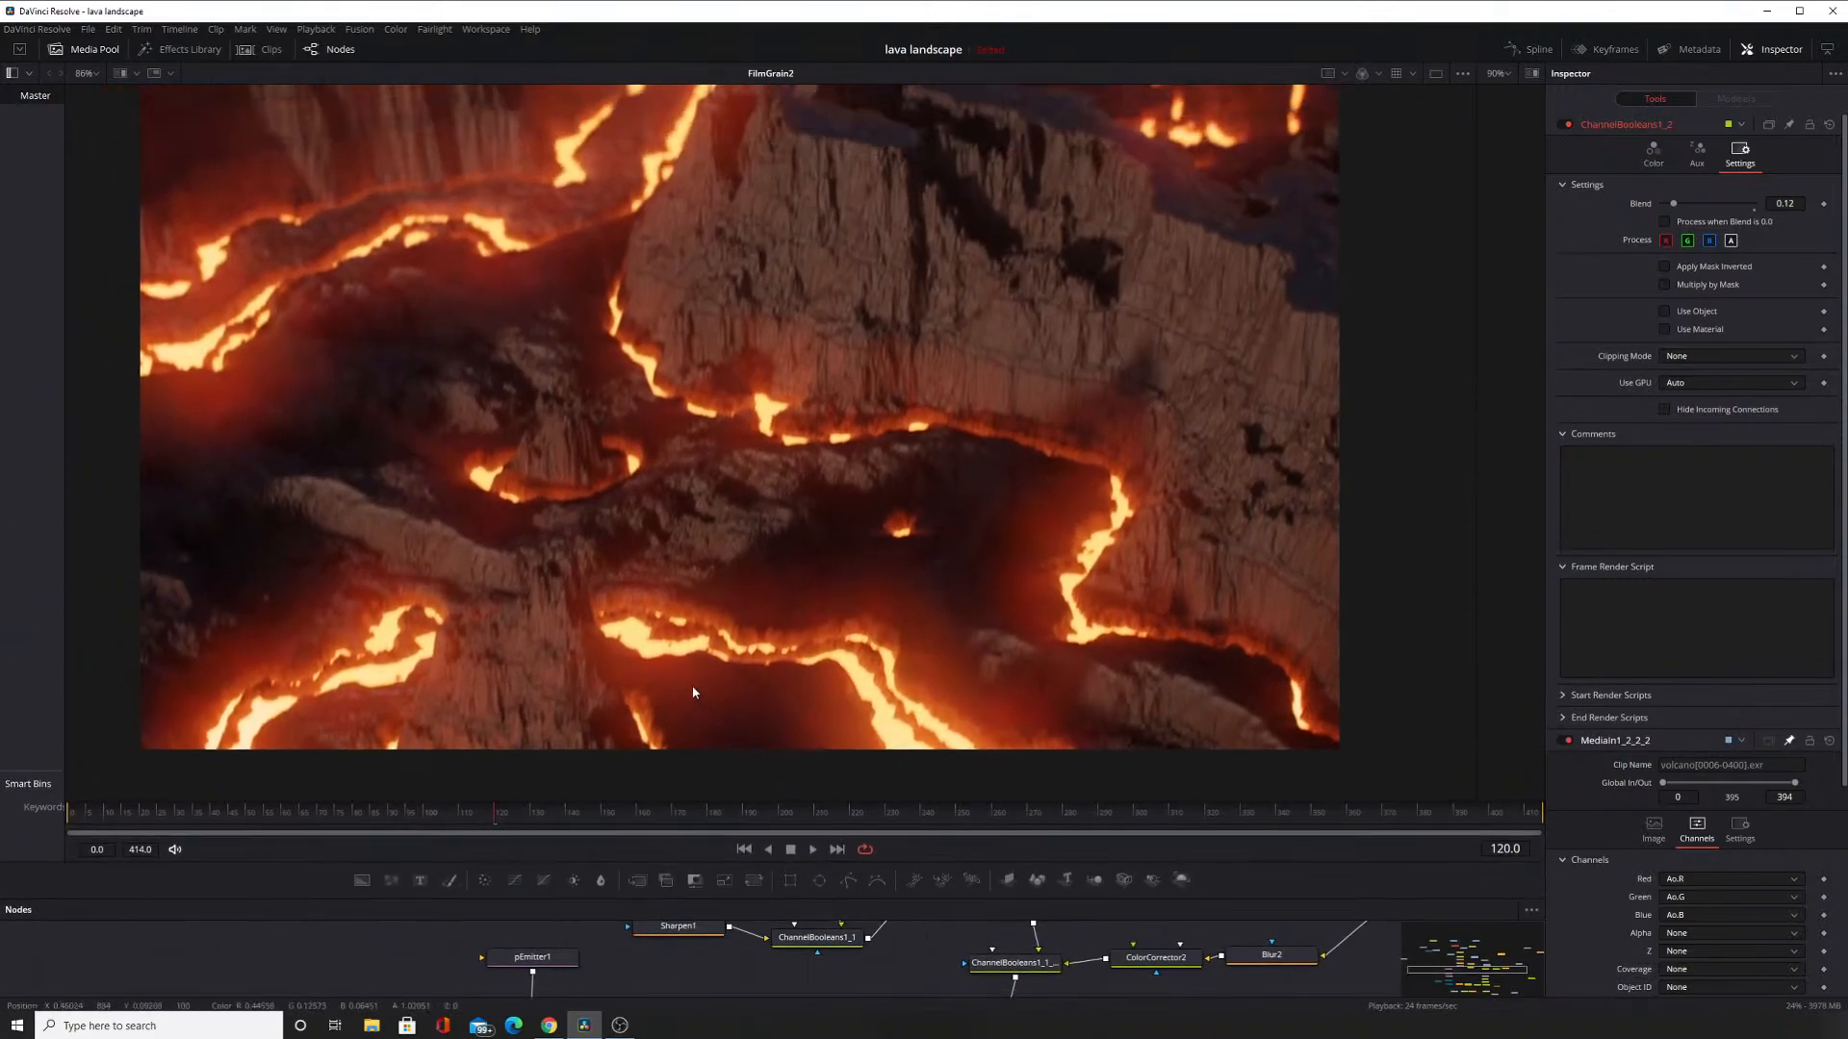
Play the composite from frame 120, stop at frame 130, and enlarge the node graph area again.
left_click(814, 851)
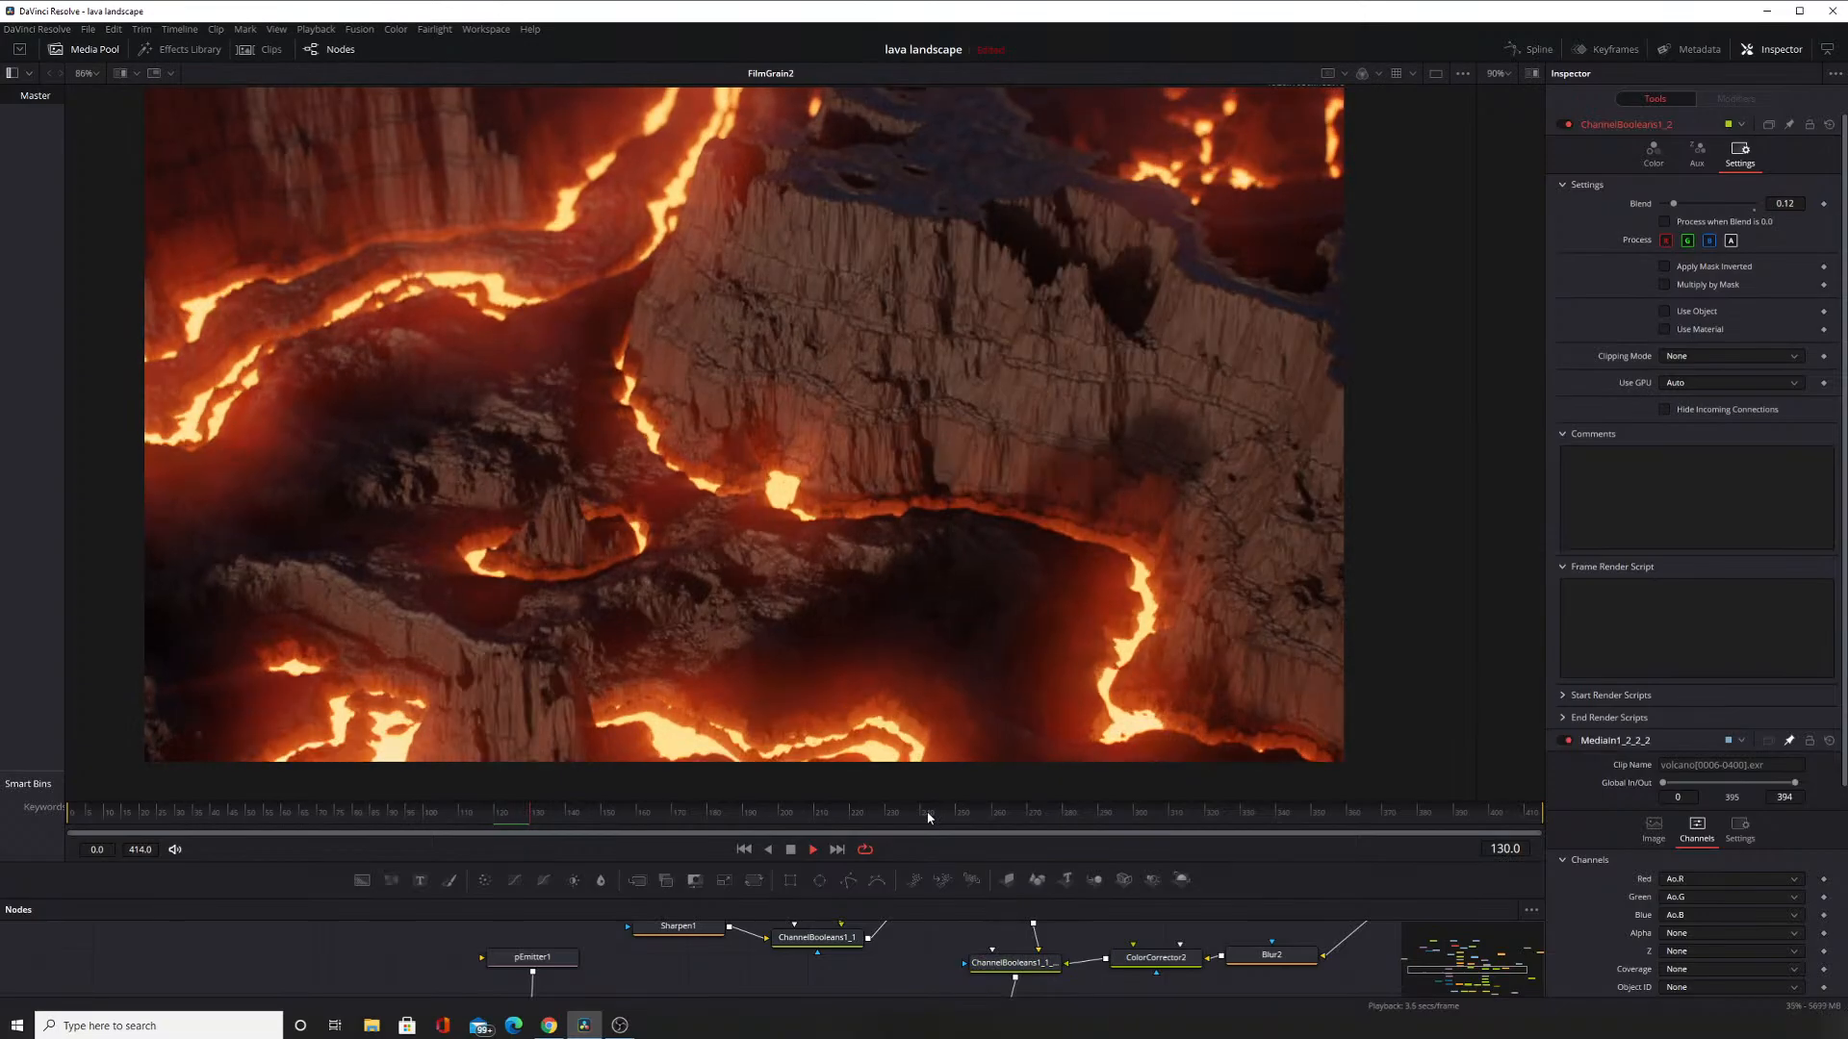
left_click(790, 850)
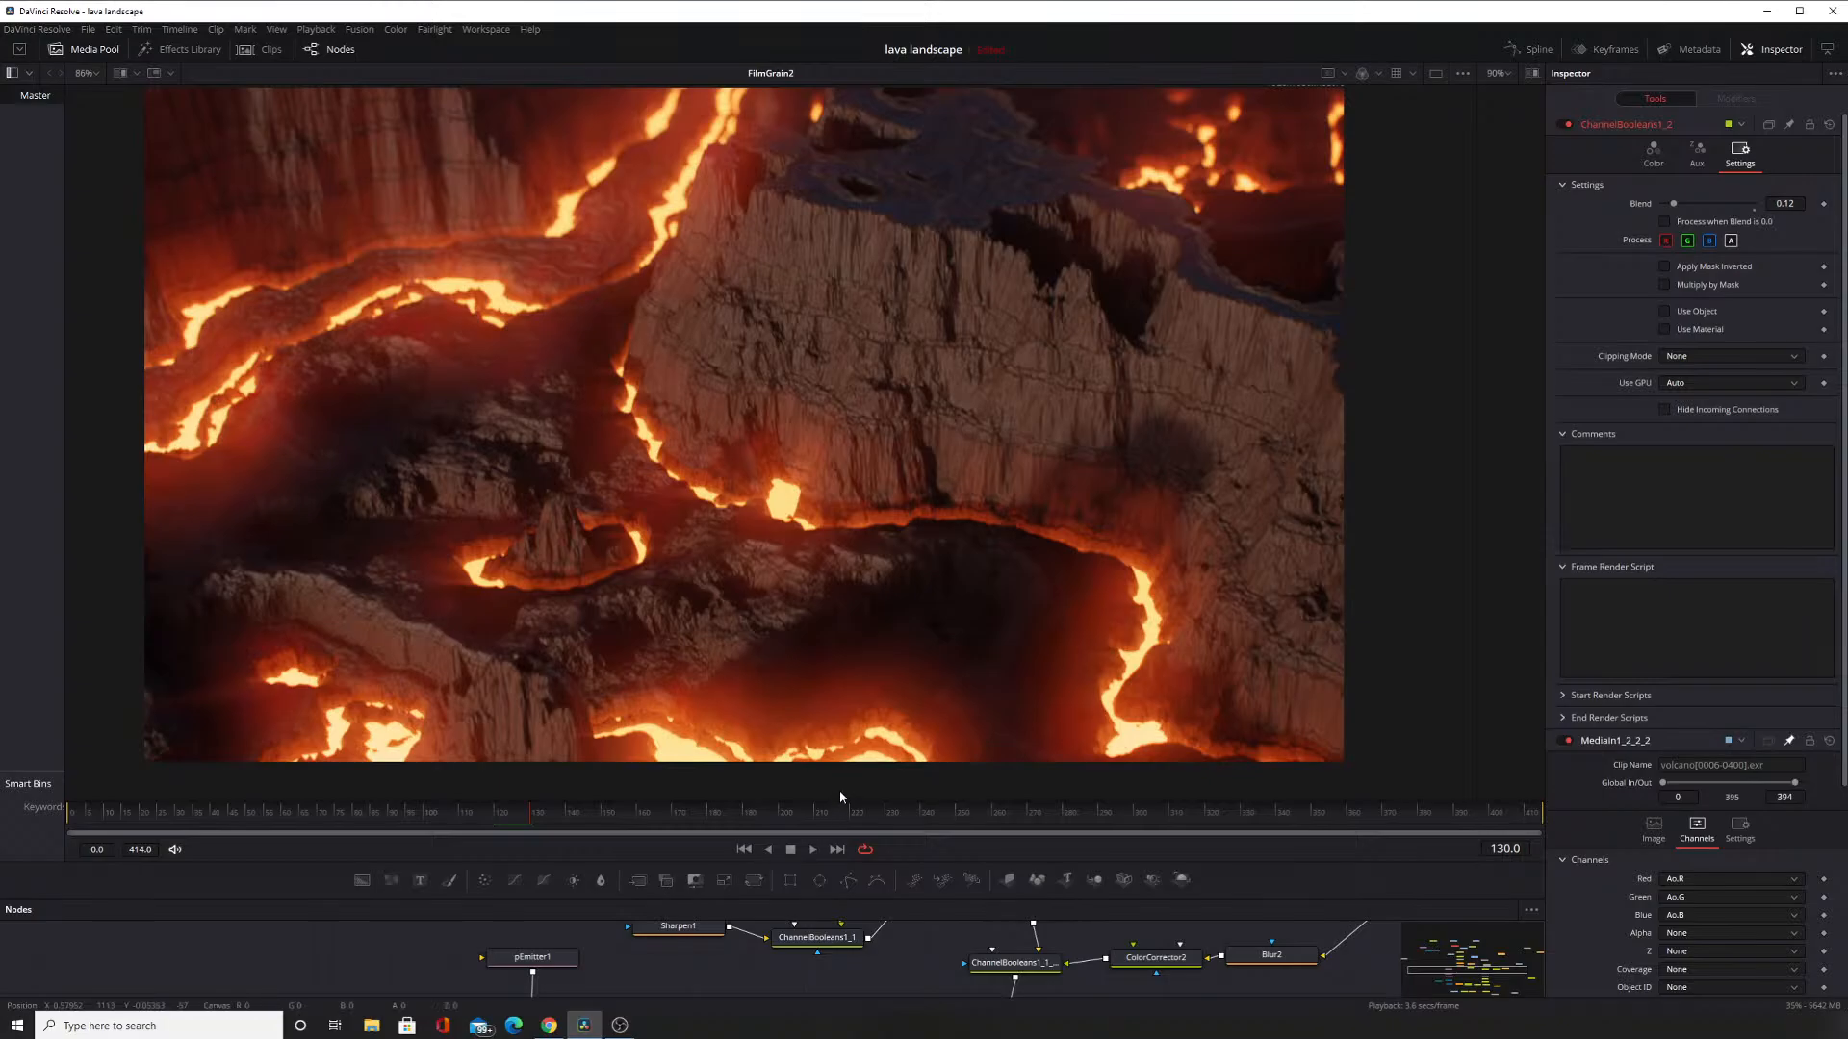
left_click_drag(838, 804, 817, 392)
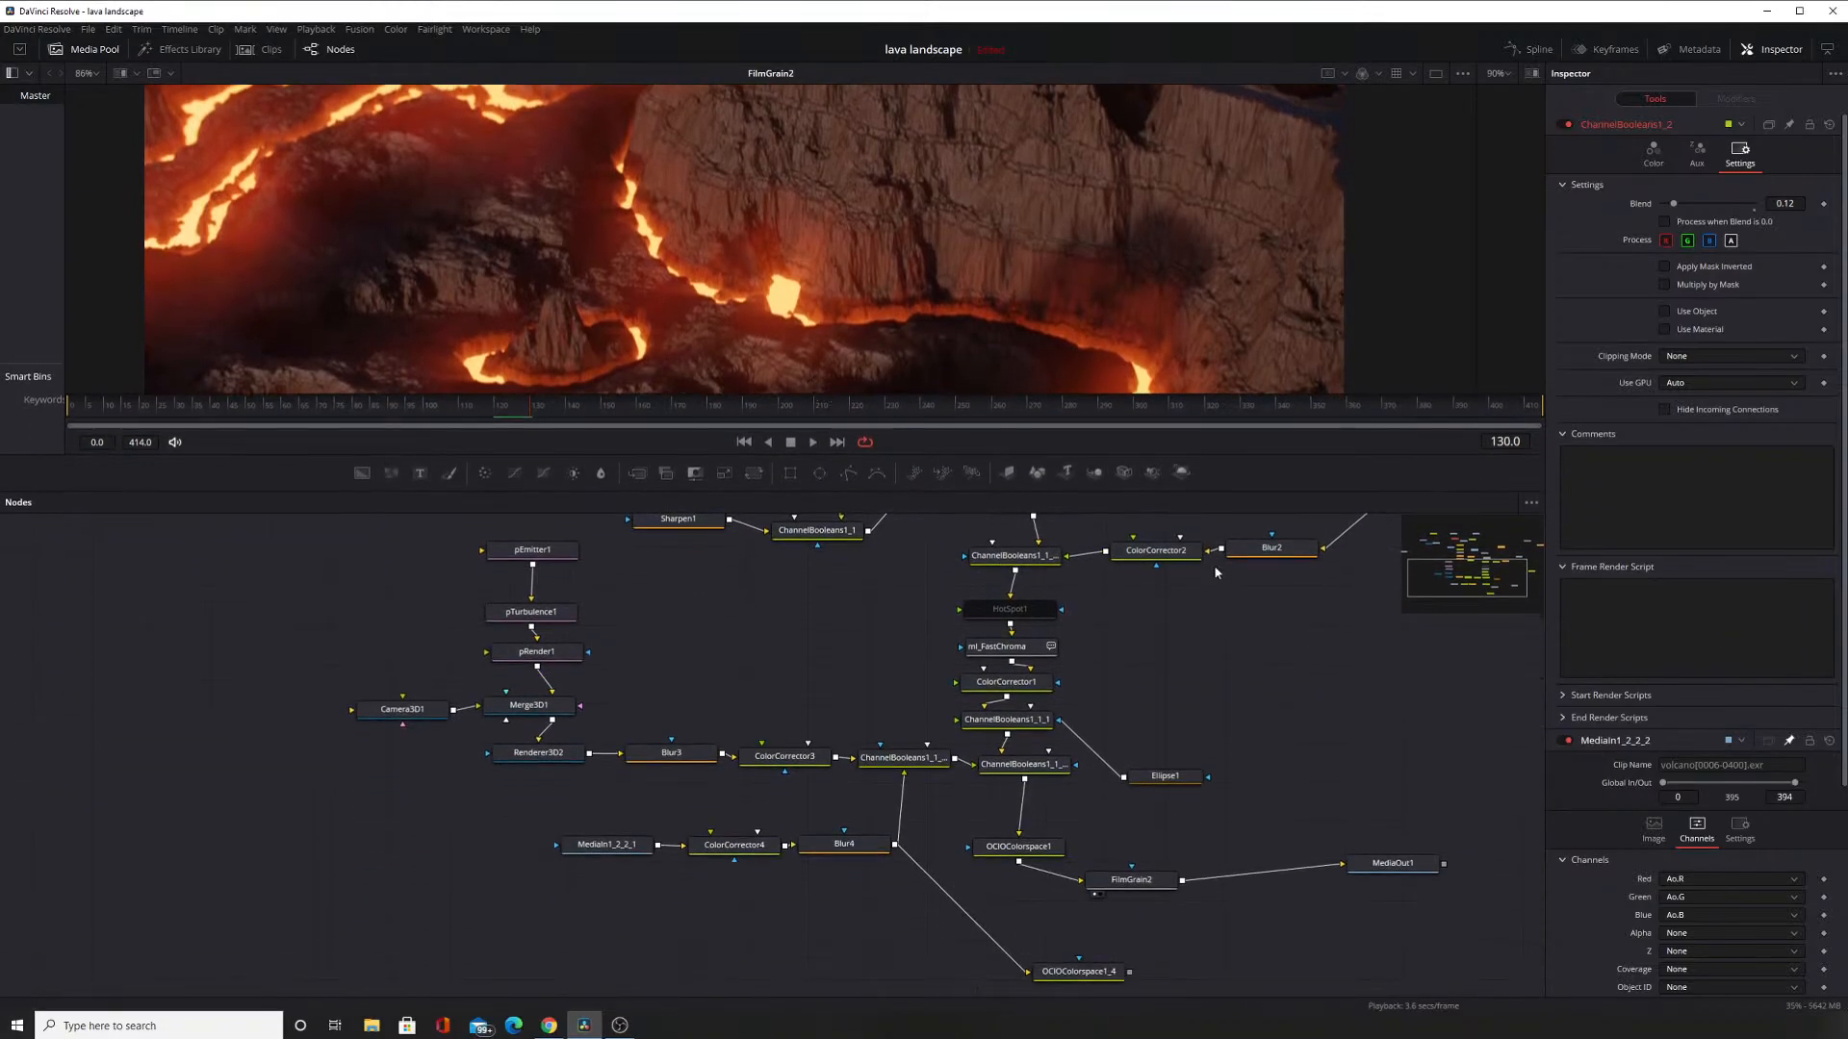
Add a PrismBlur node and insert it between the last ChannelBooleans node and OCIOColorspace1.
left_click_drag(1214, 574, 885, 500)
right_click(994, 610)
mouse_move(1039, 622)
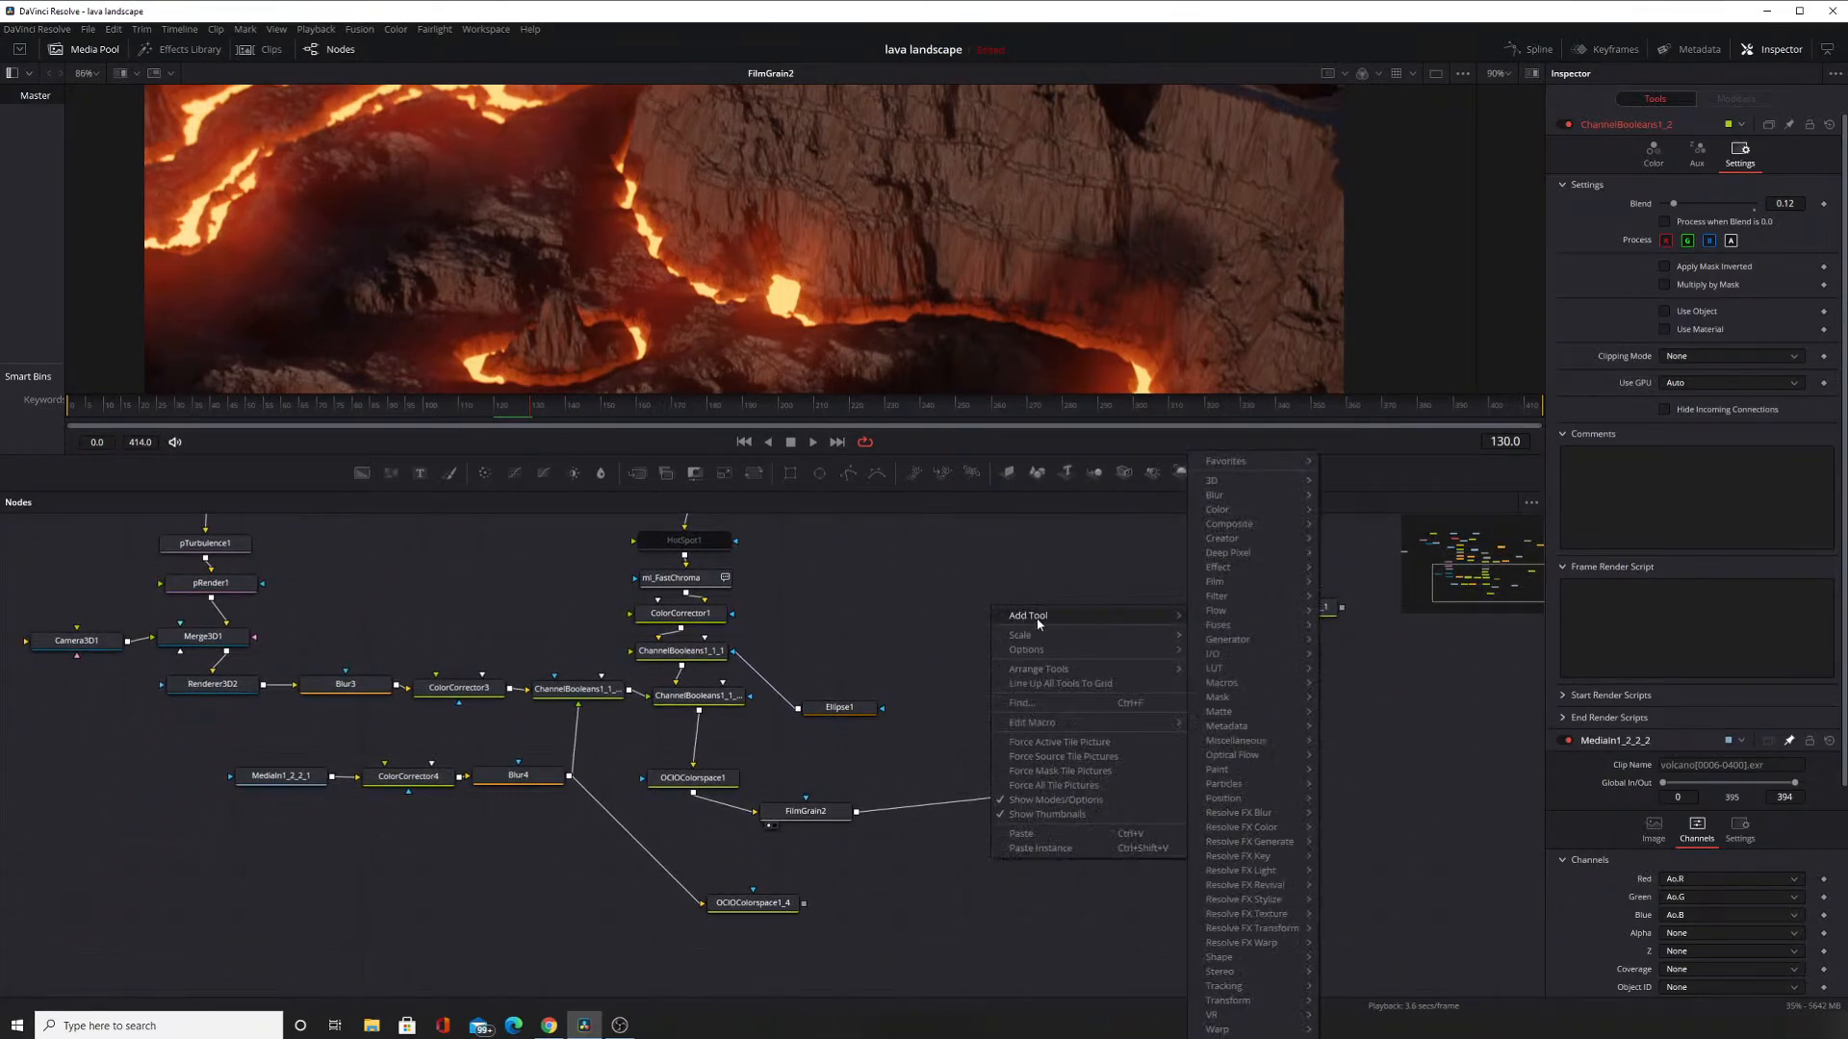
mouse_move(1238, 566)
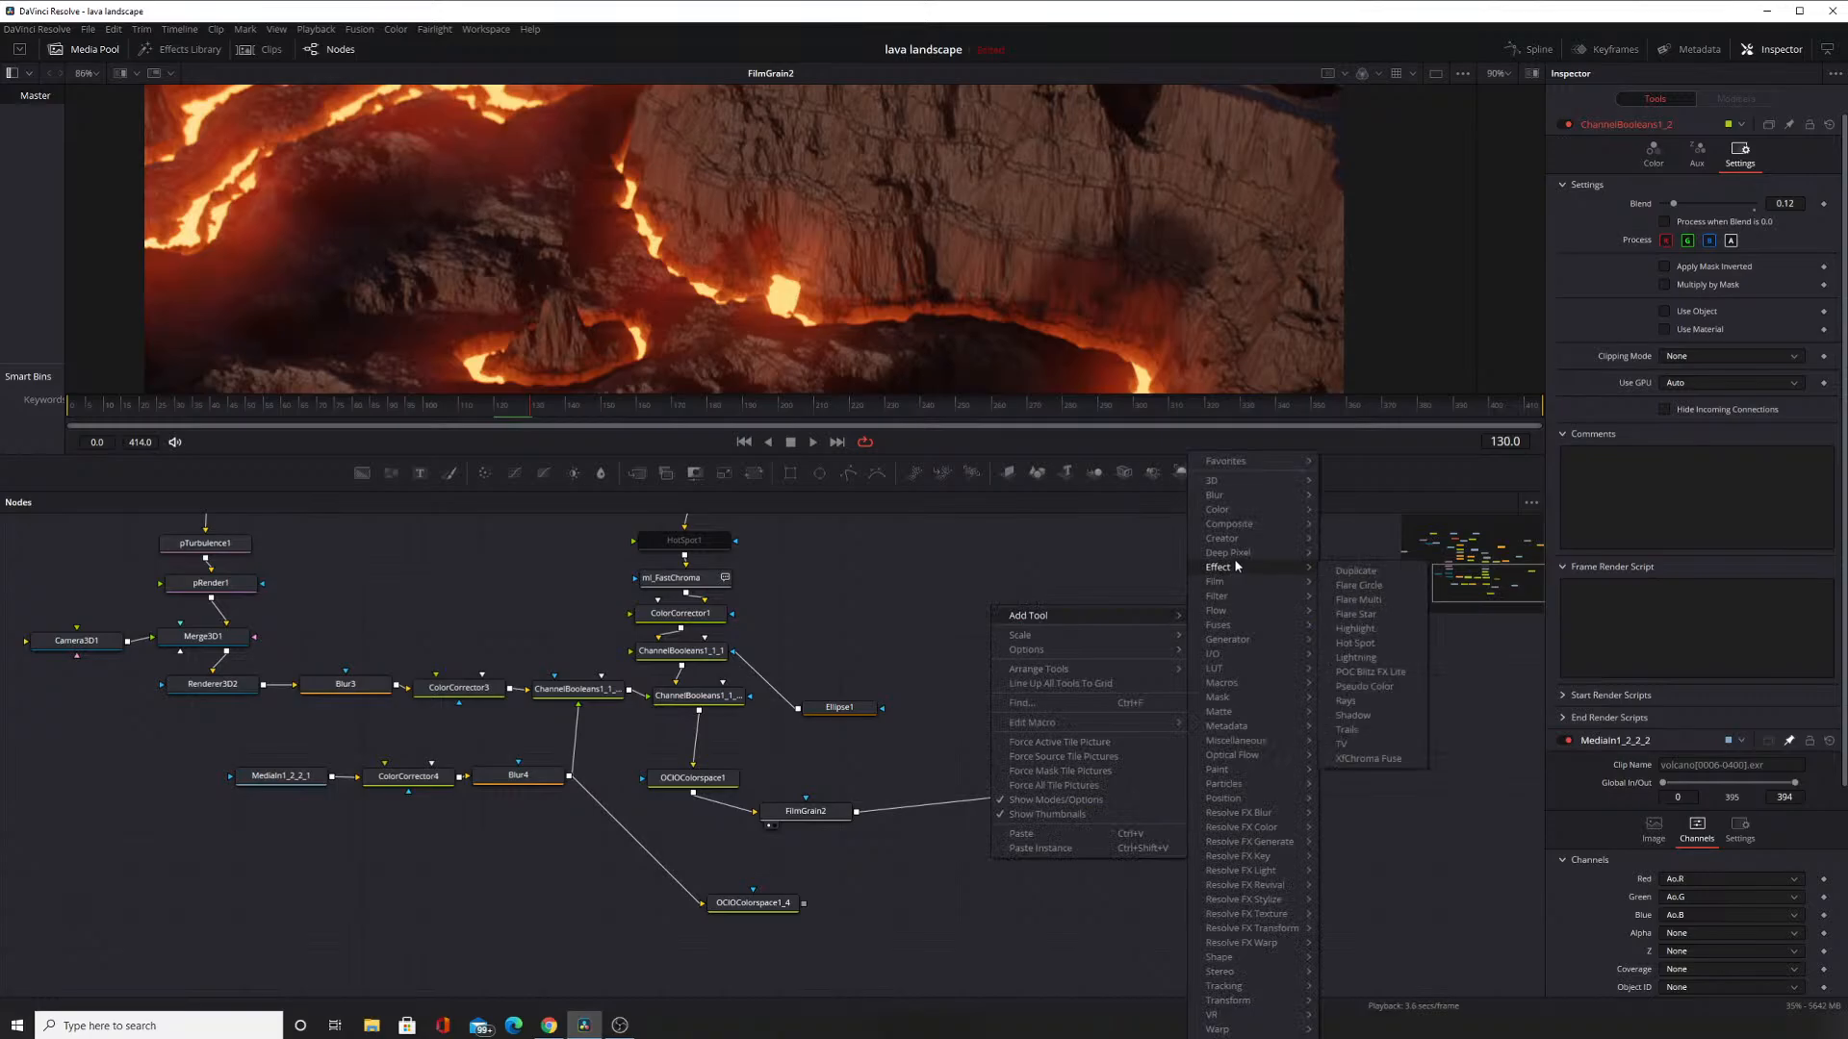
mouse_move(1237, 530)
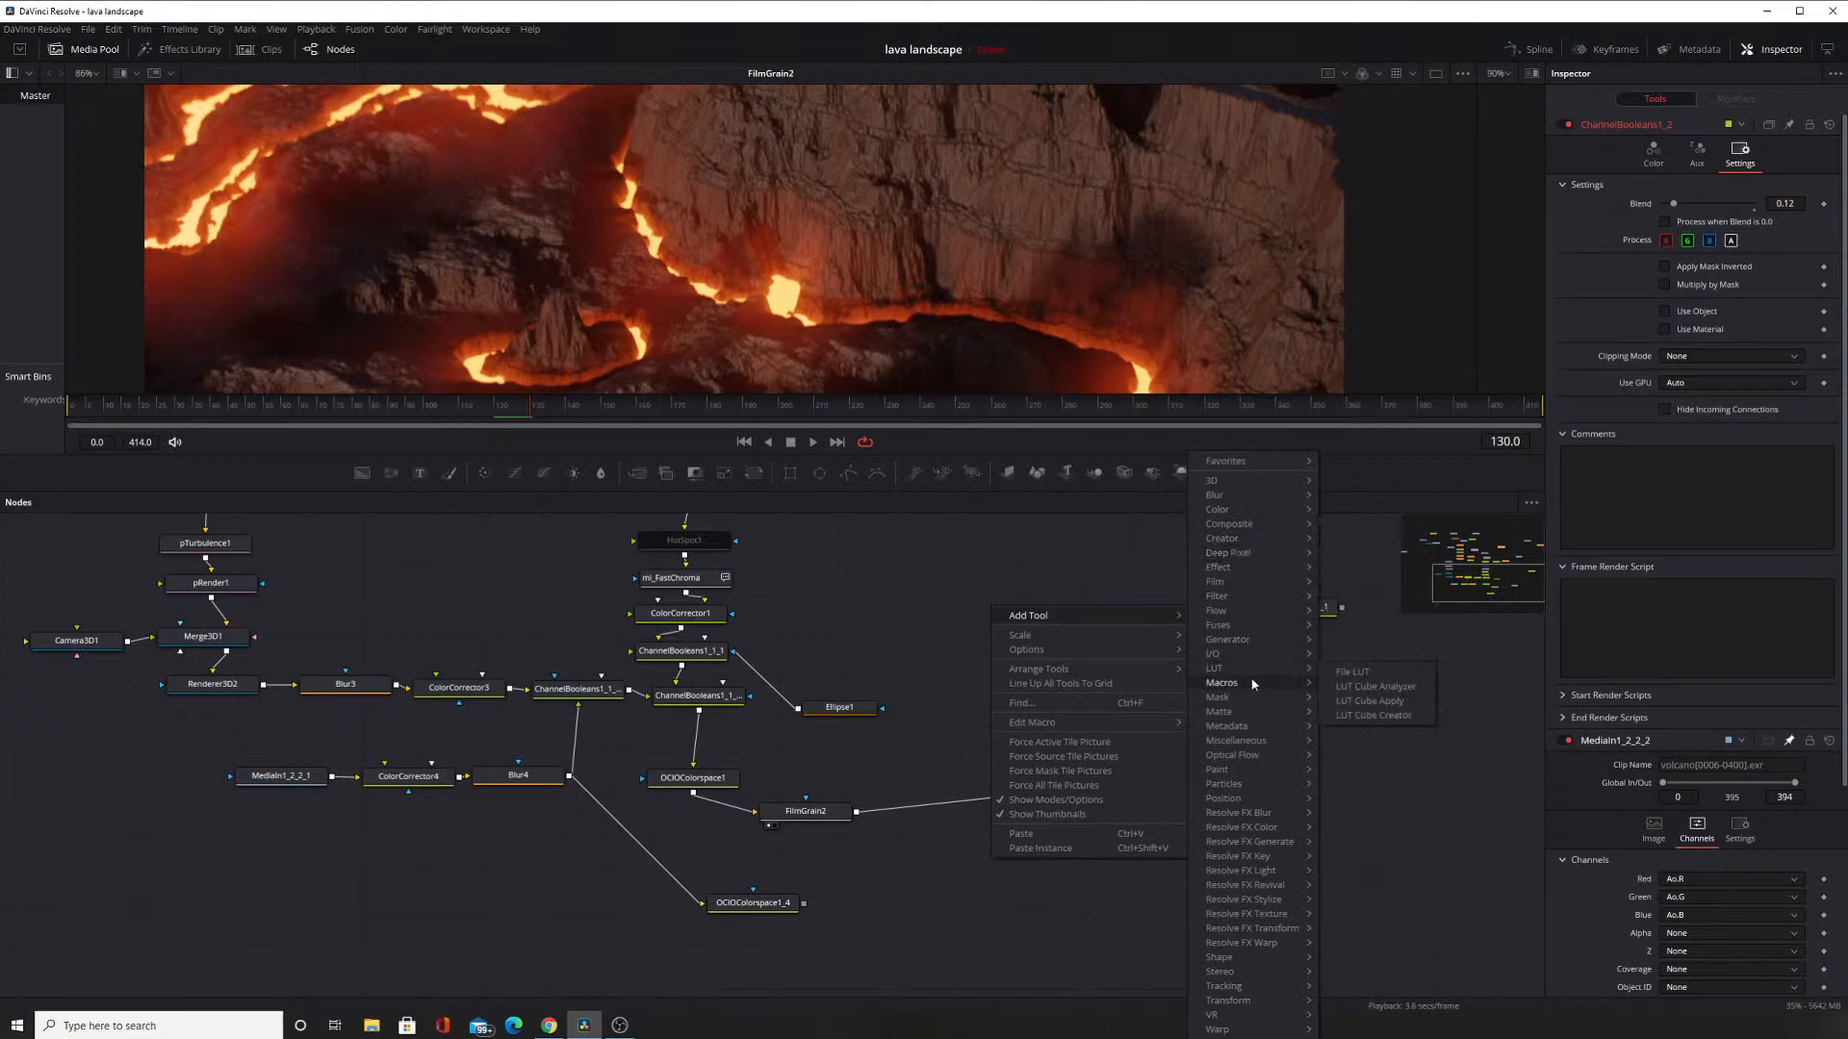
mouse_move(1251, 742)
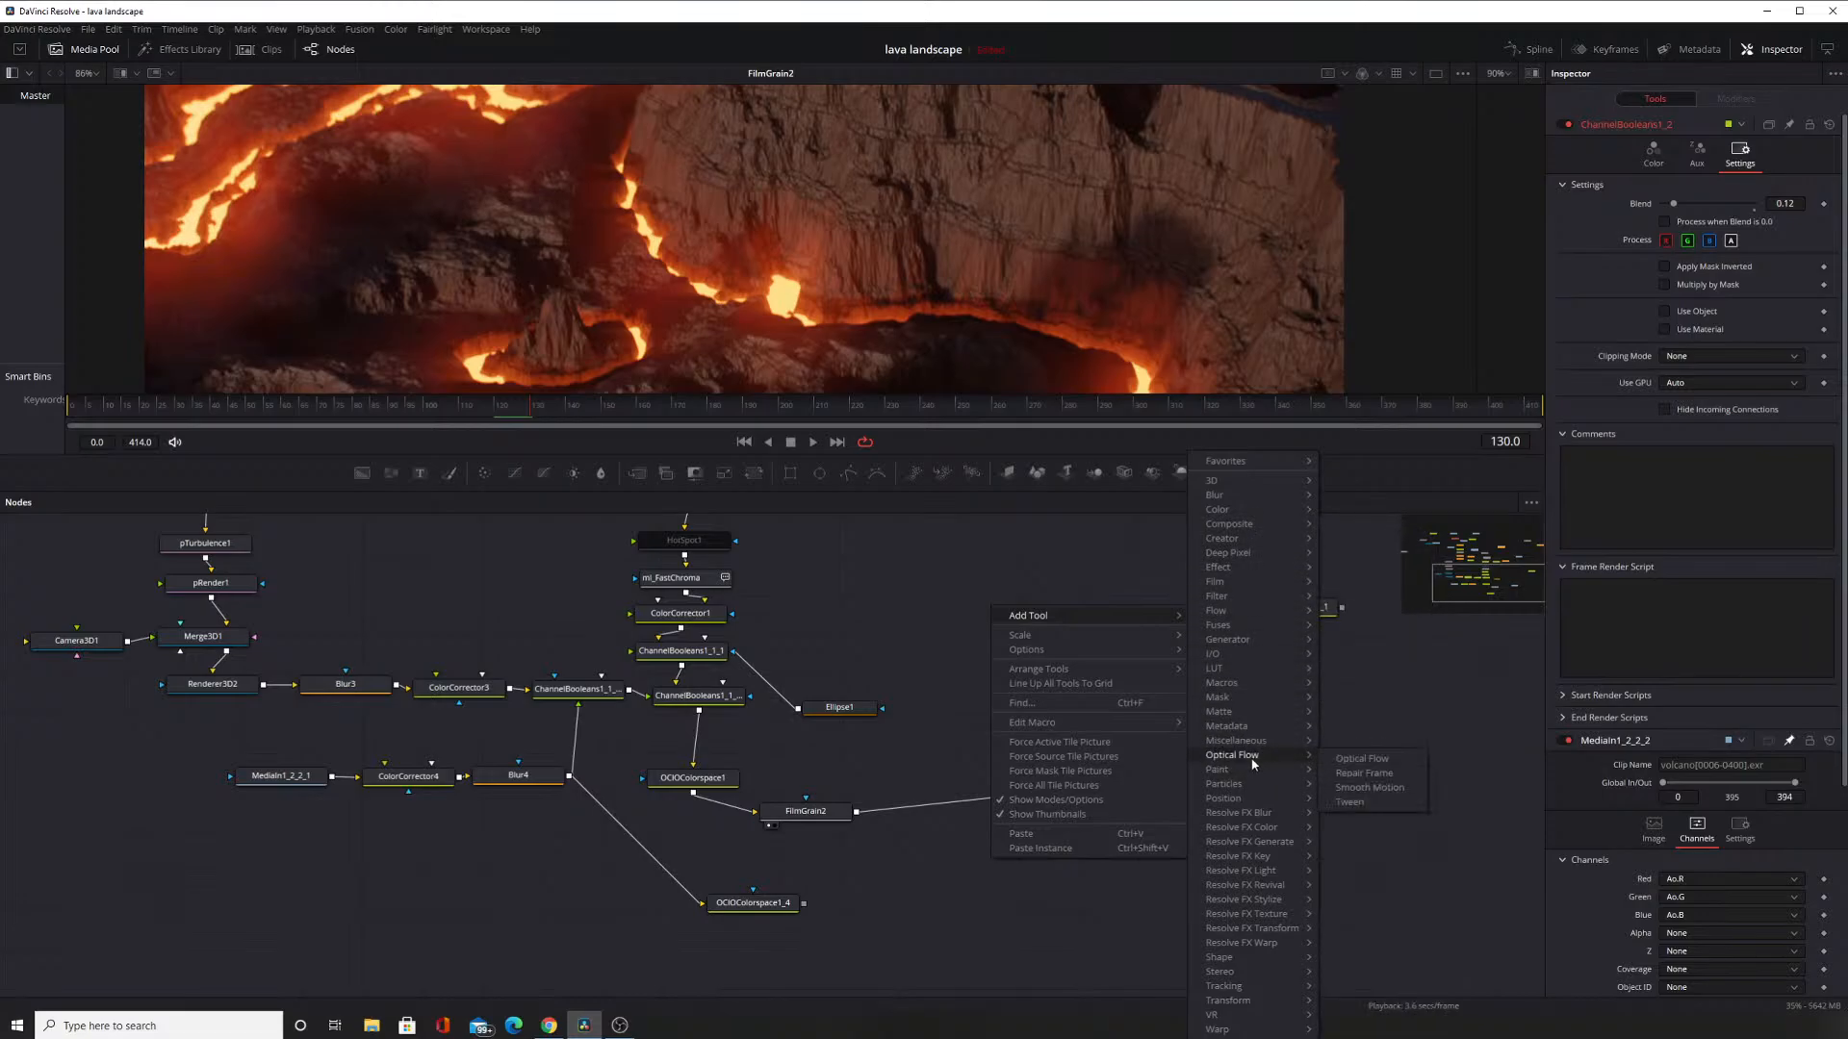
mouse_move(1253, 791)
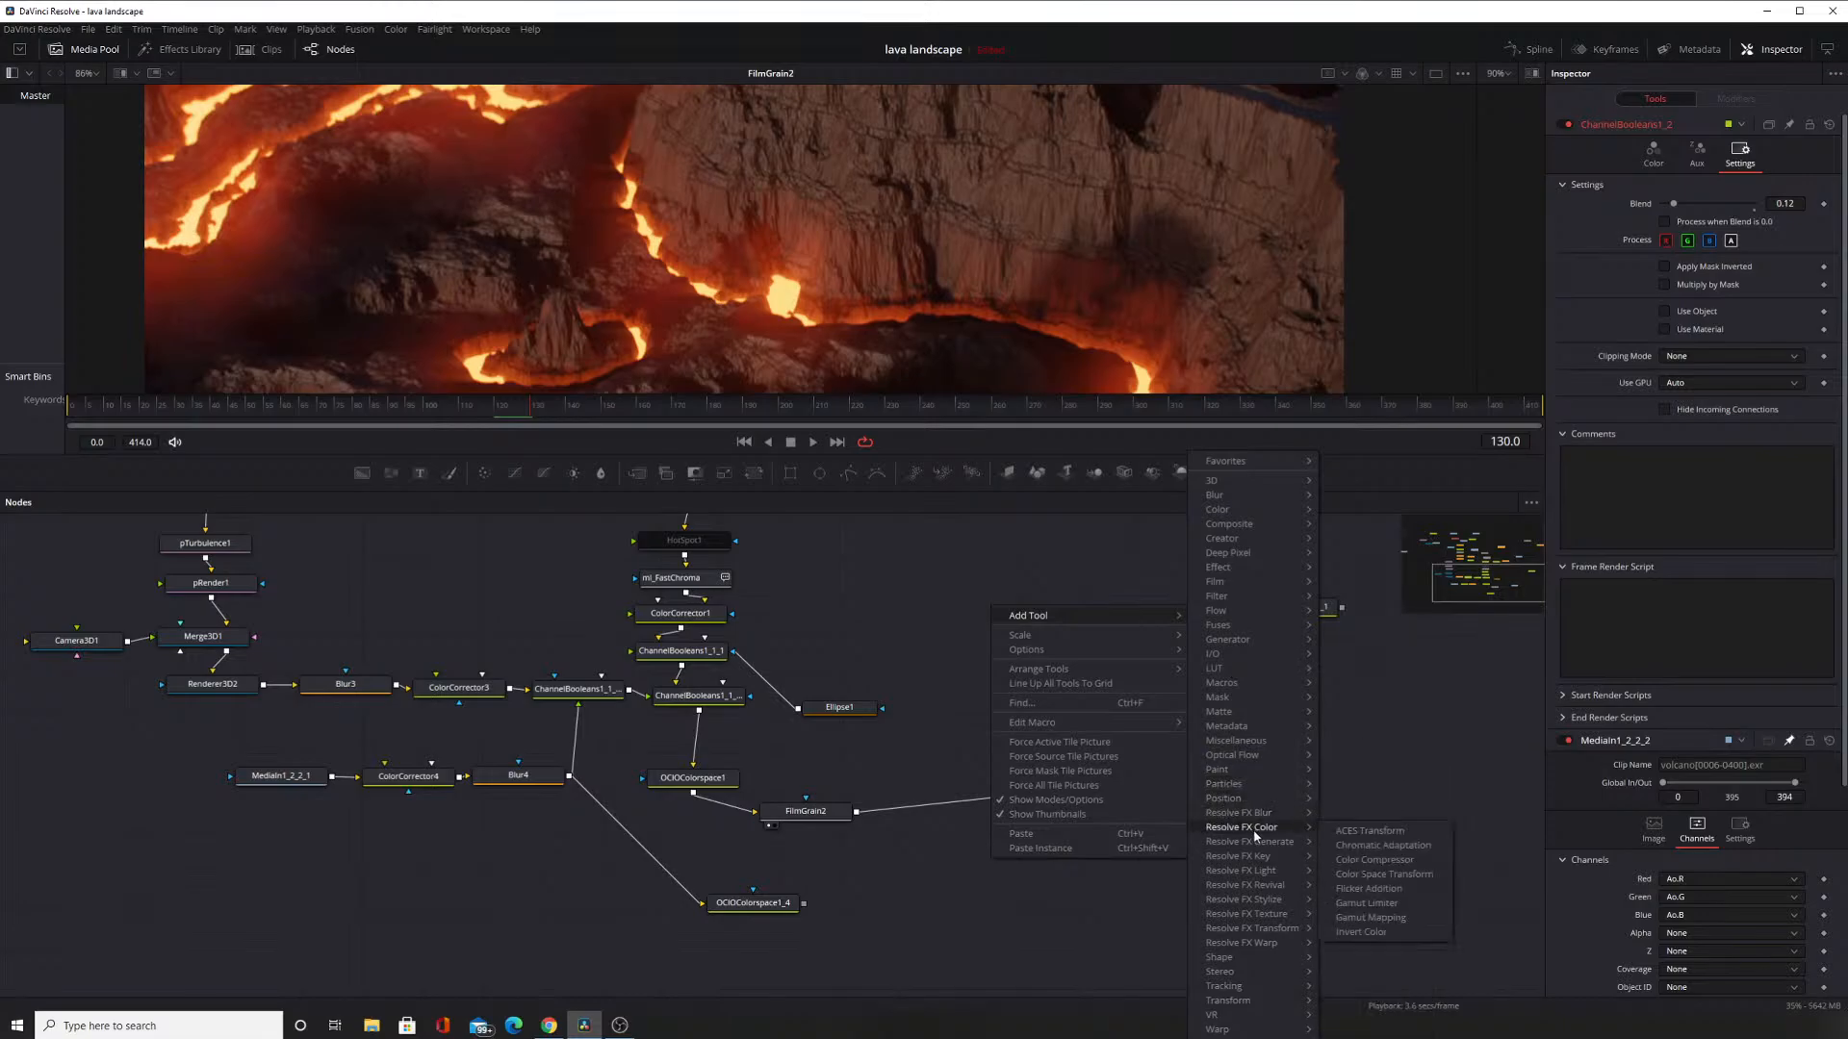
mouse_move(1253, 874)
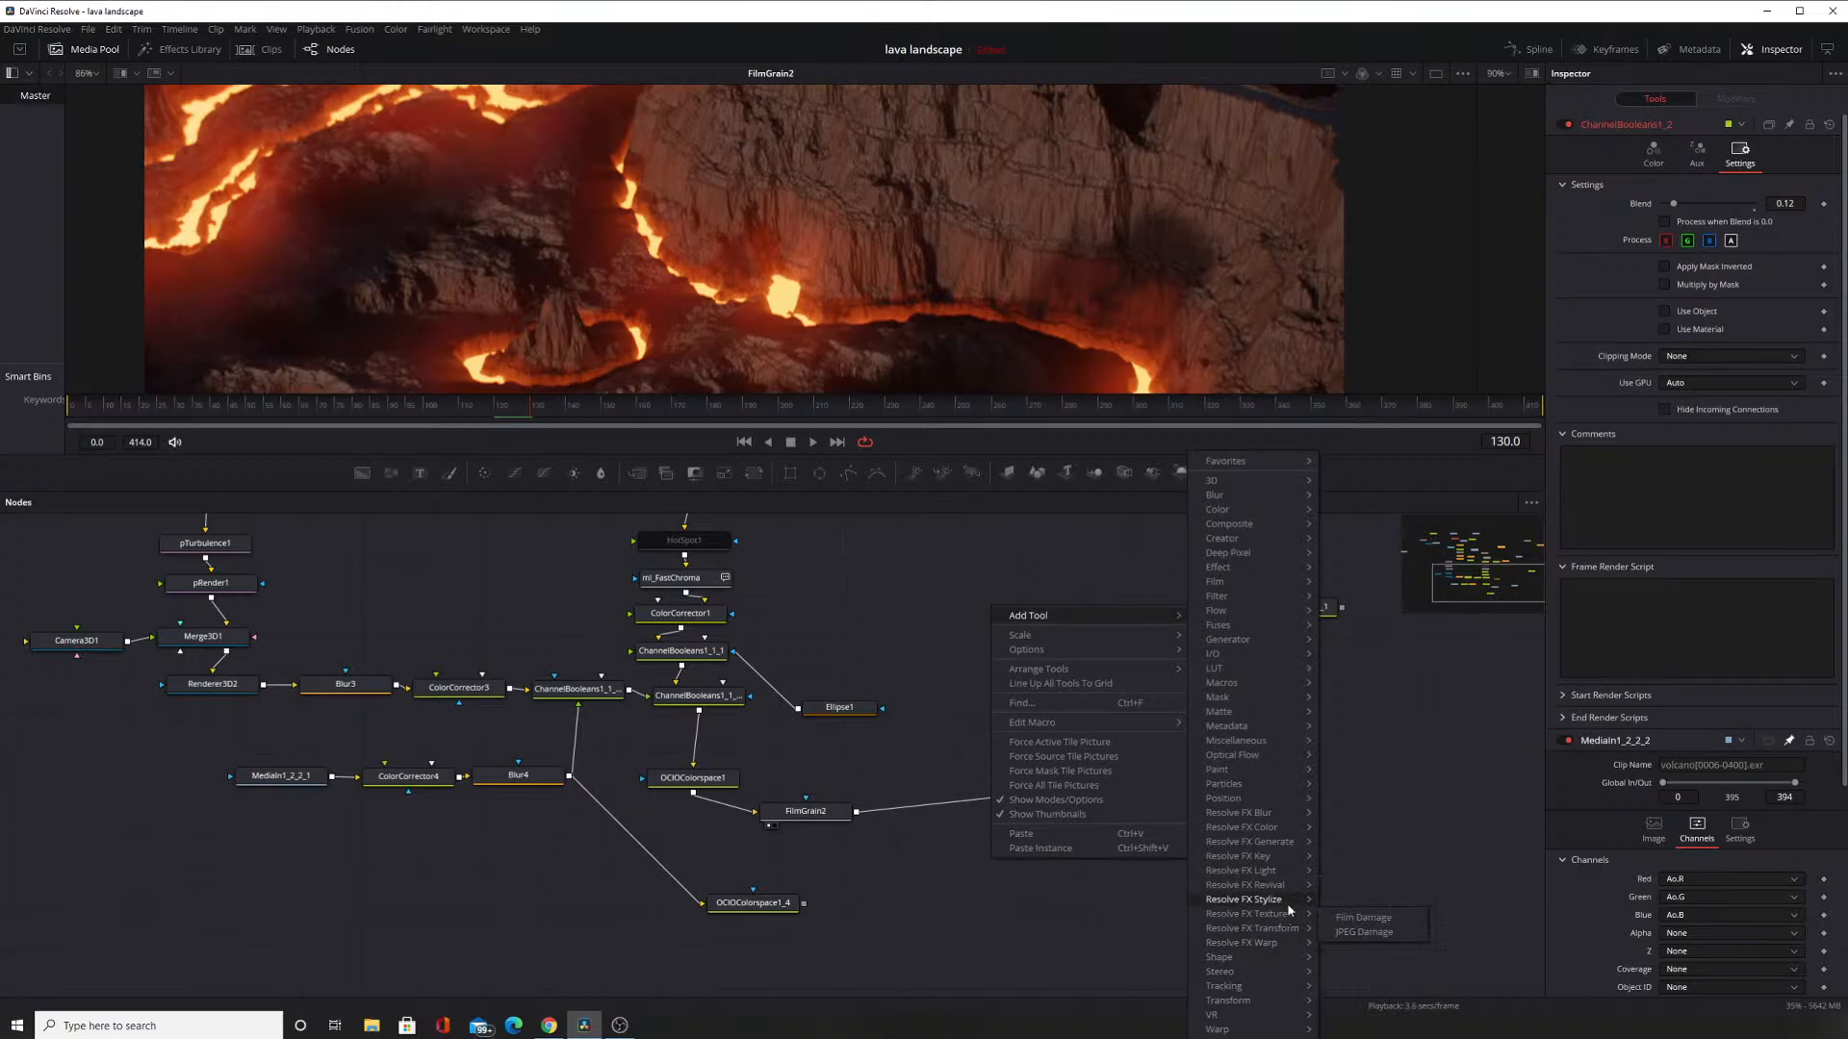
left_click(1357, 985)
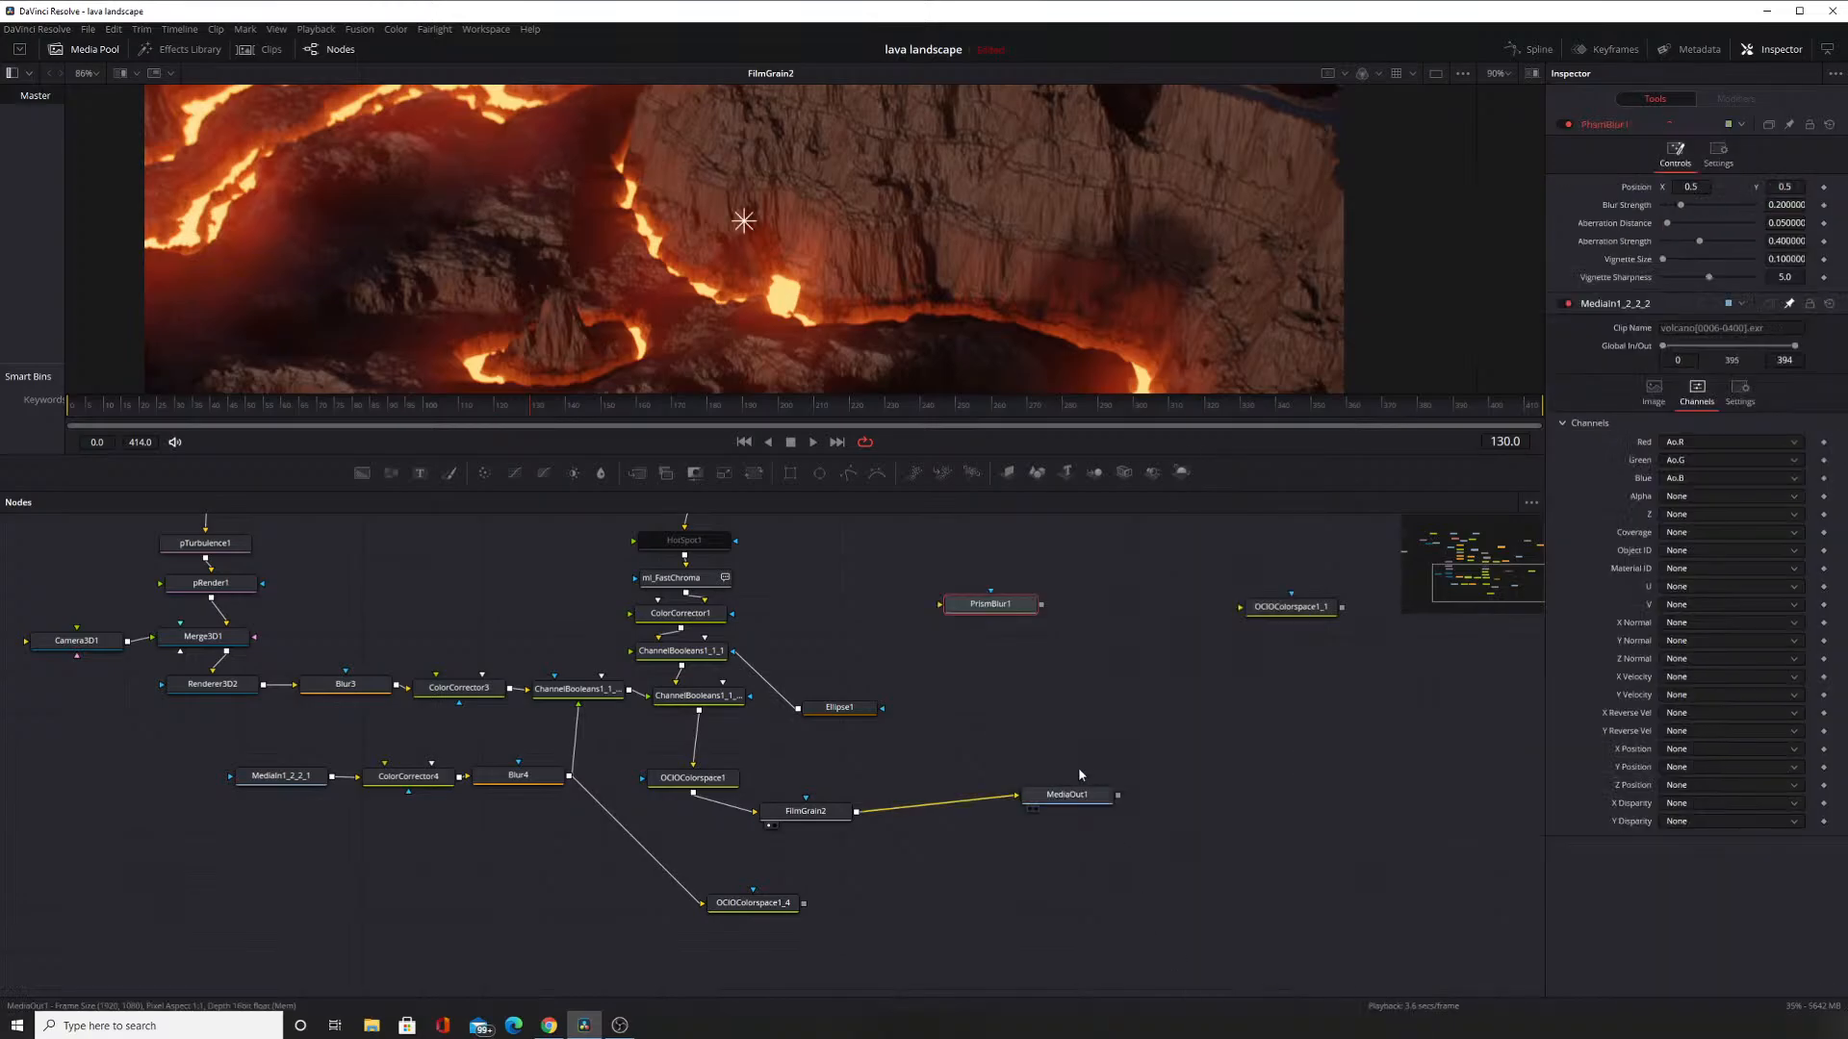
left_click_drag(1006, 614, 750, 760)
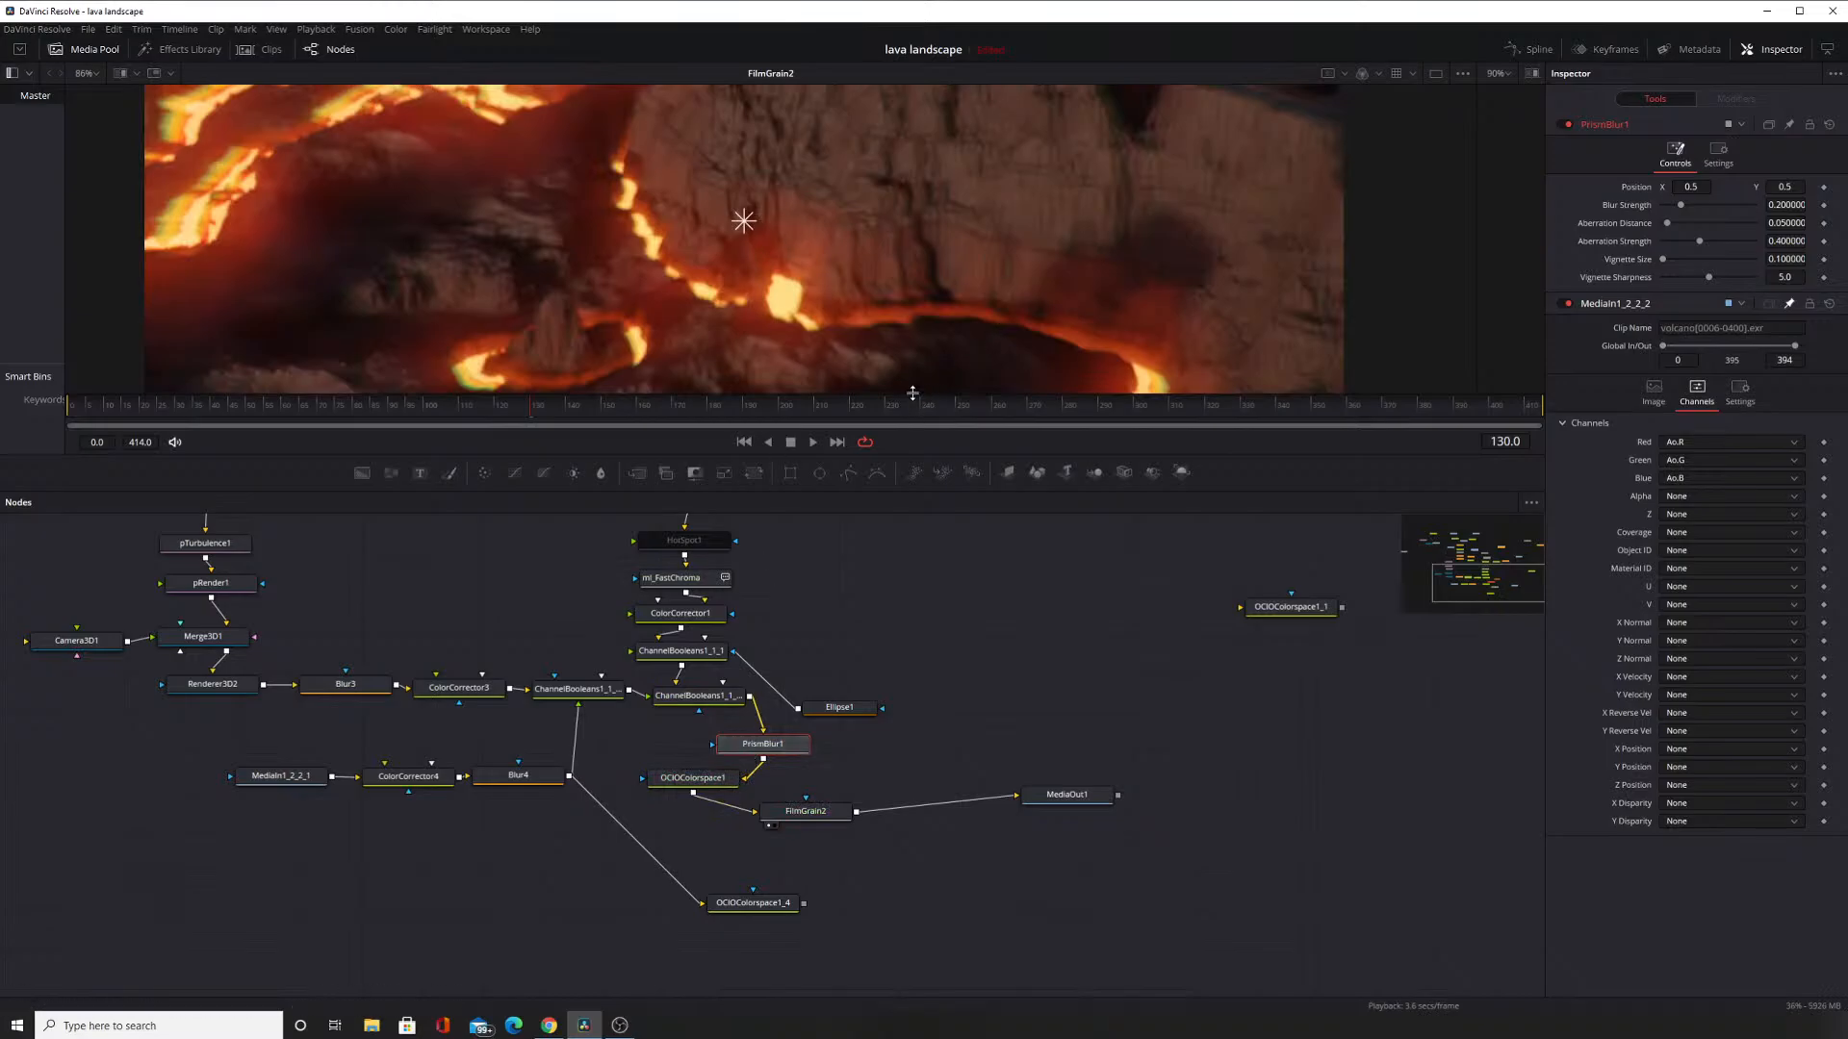
Inspect the prism blur in an enlarged viewer and delete the PrismBlur node from the composite chain.
left_click_drag(908, 417, 872, 568)
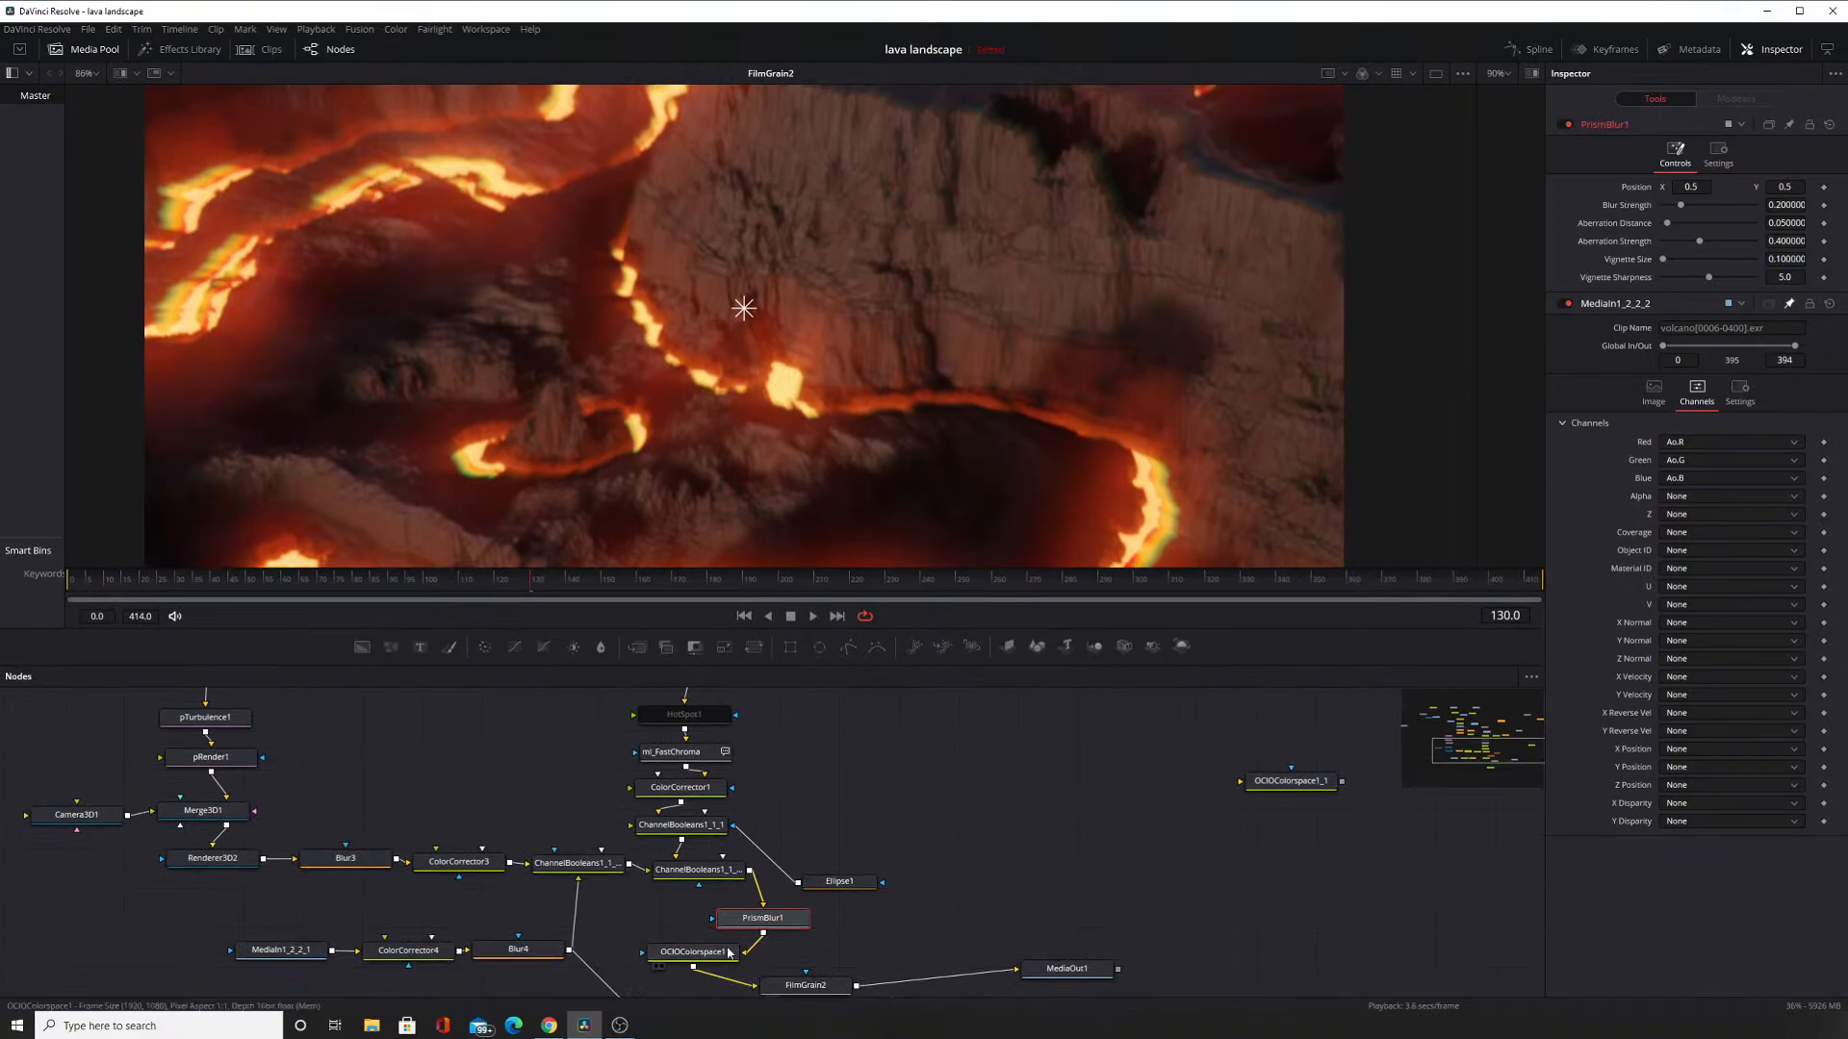
key("Delete")
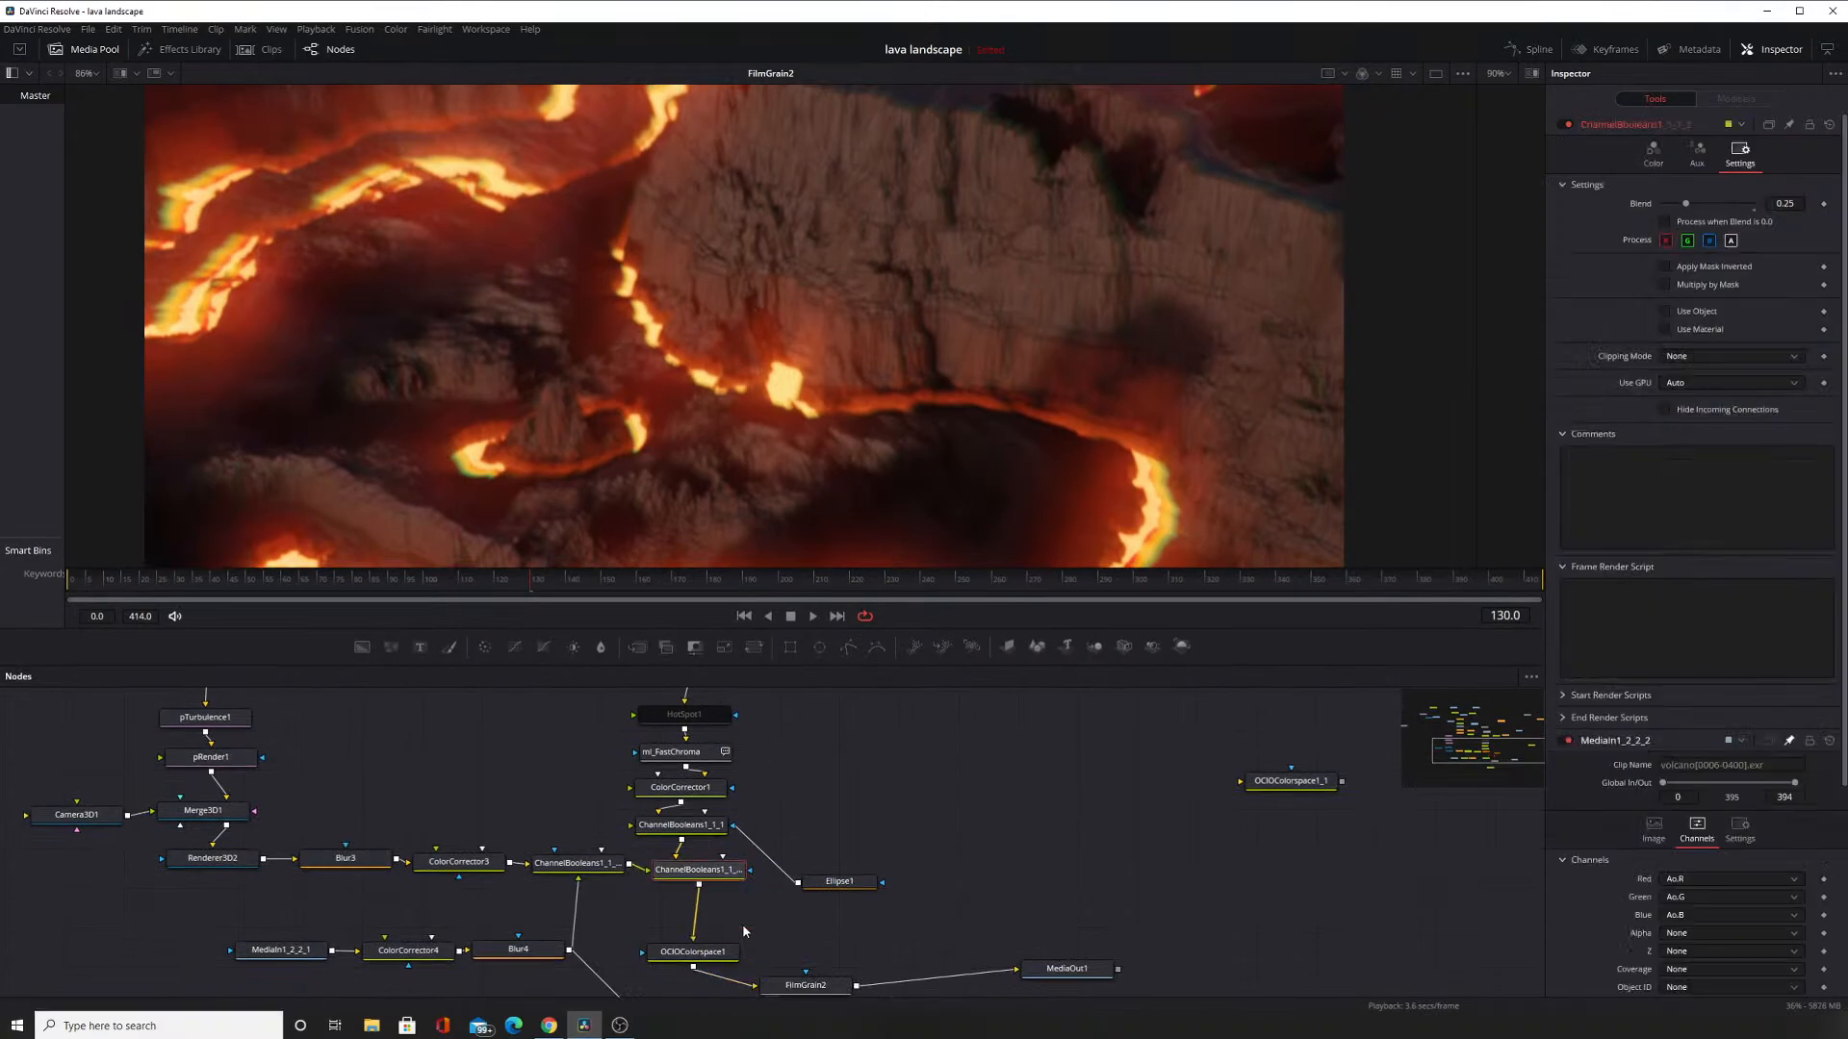
Examine the tools that can be added to the composite, including the Resolve FX, Macros, Matte, Fuses and Effect categories.
right_click(886, 743)
mouse_move(954, 759)
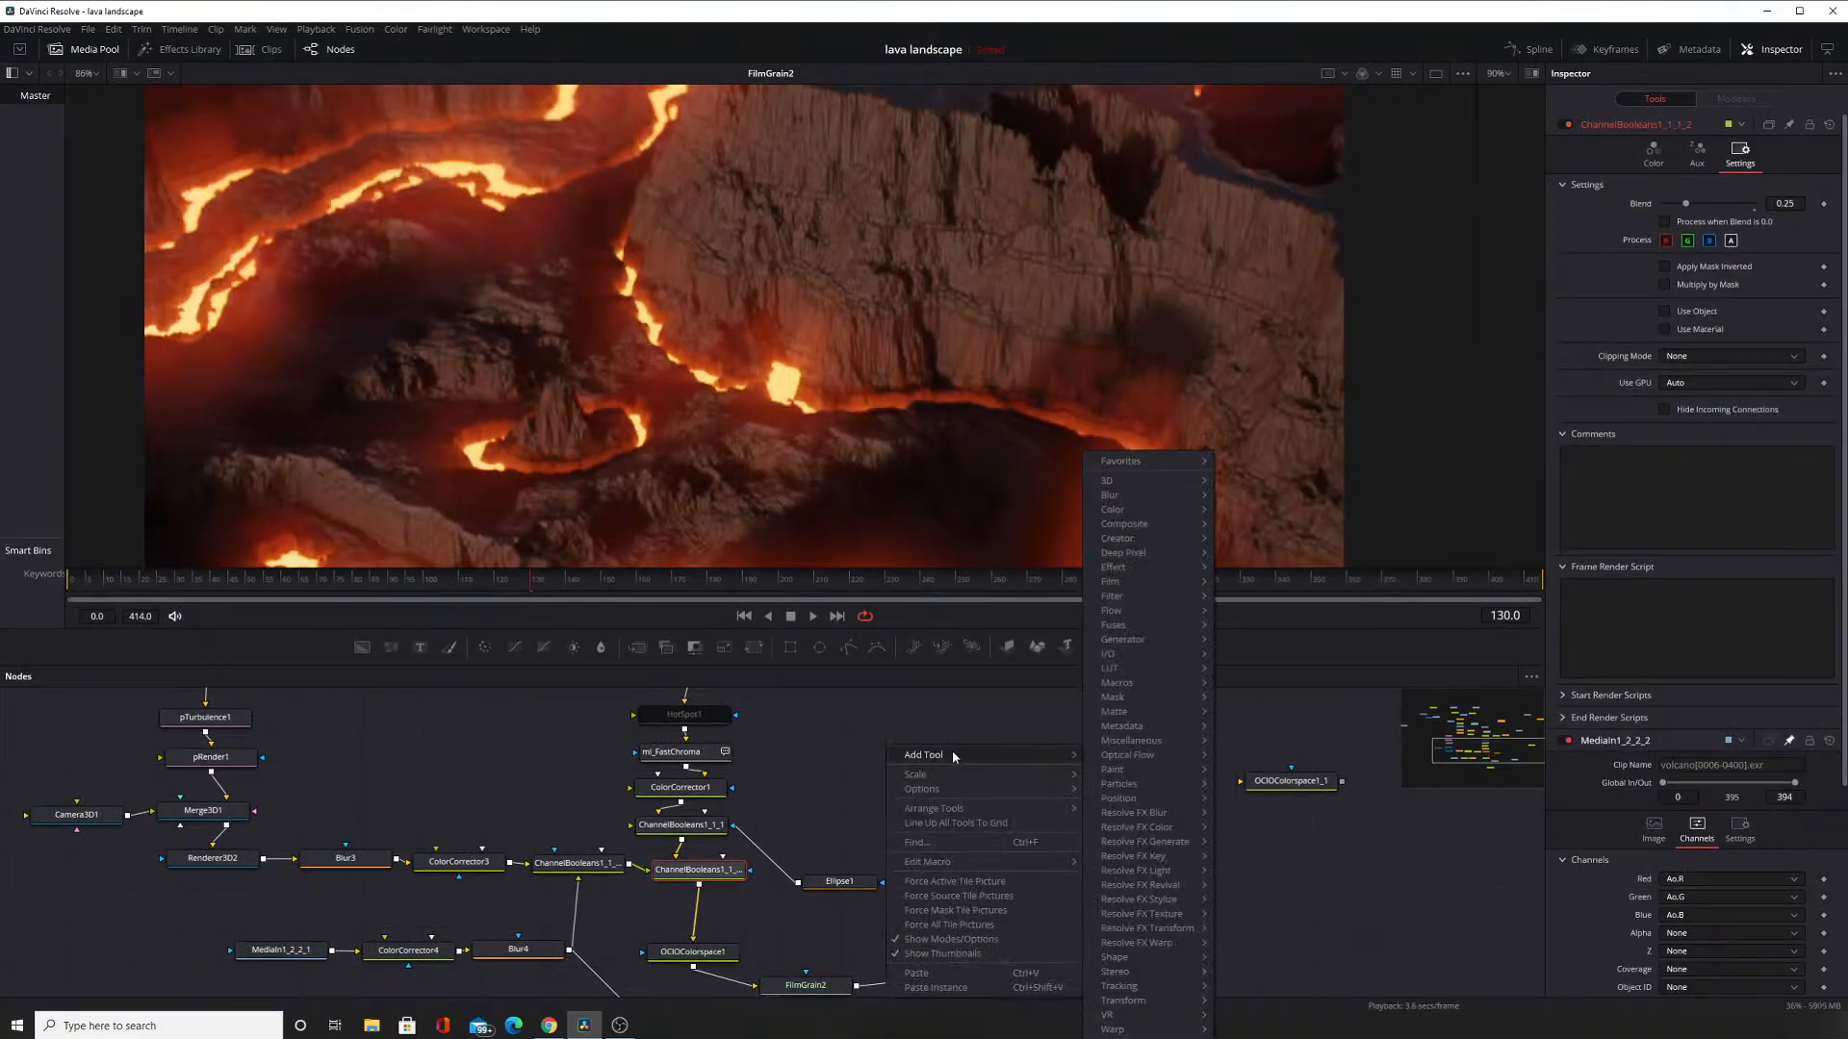
mouse_move(1170, 872)
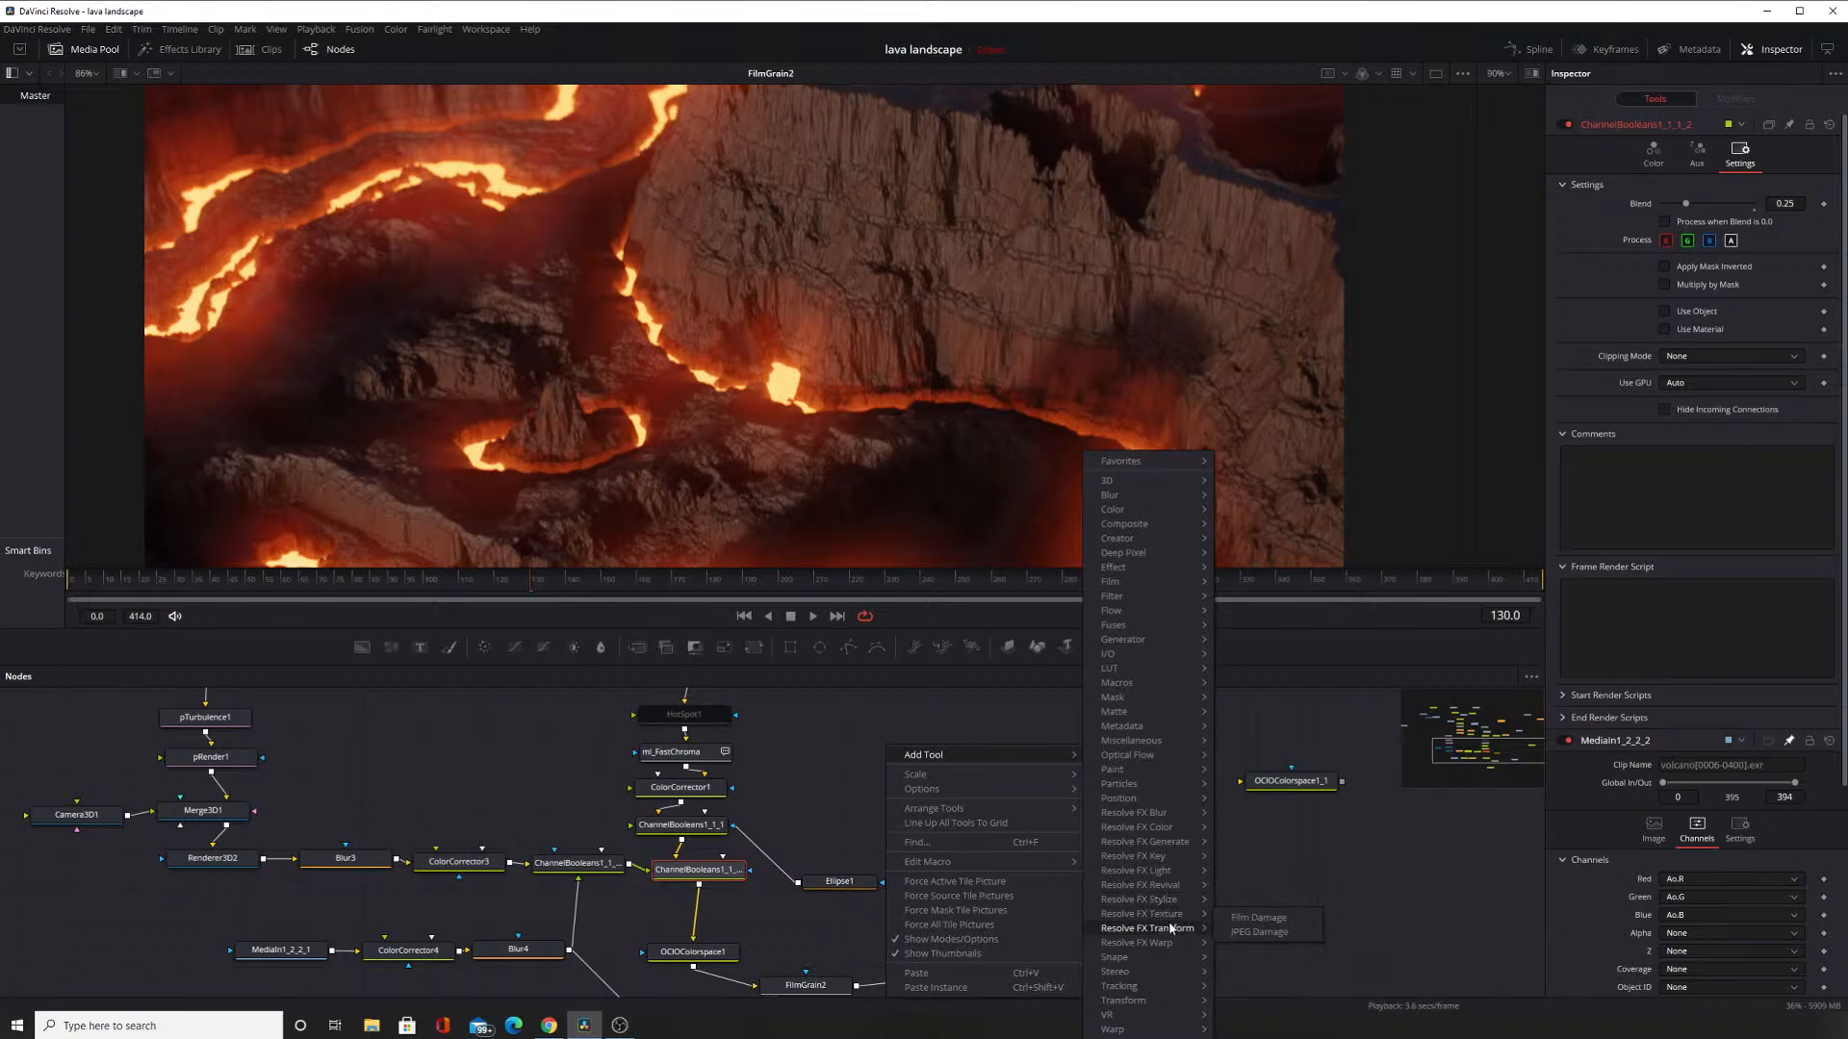
mouse_move(1169, 932)
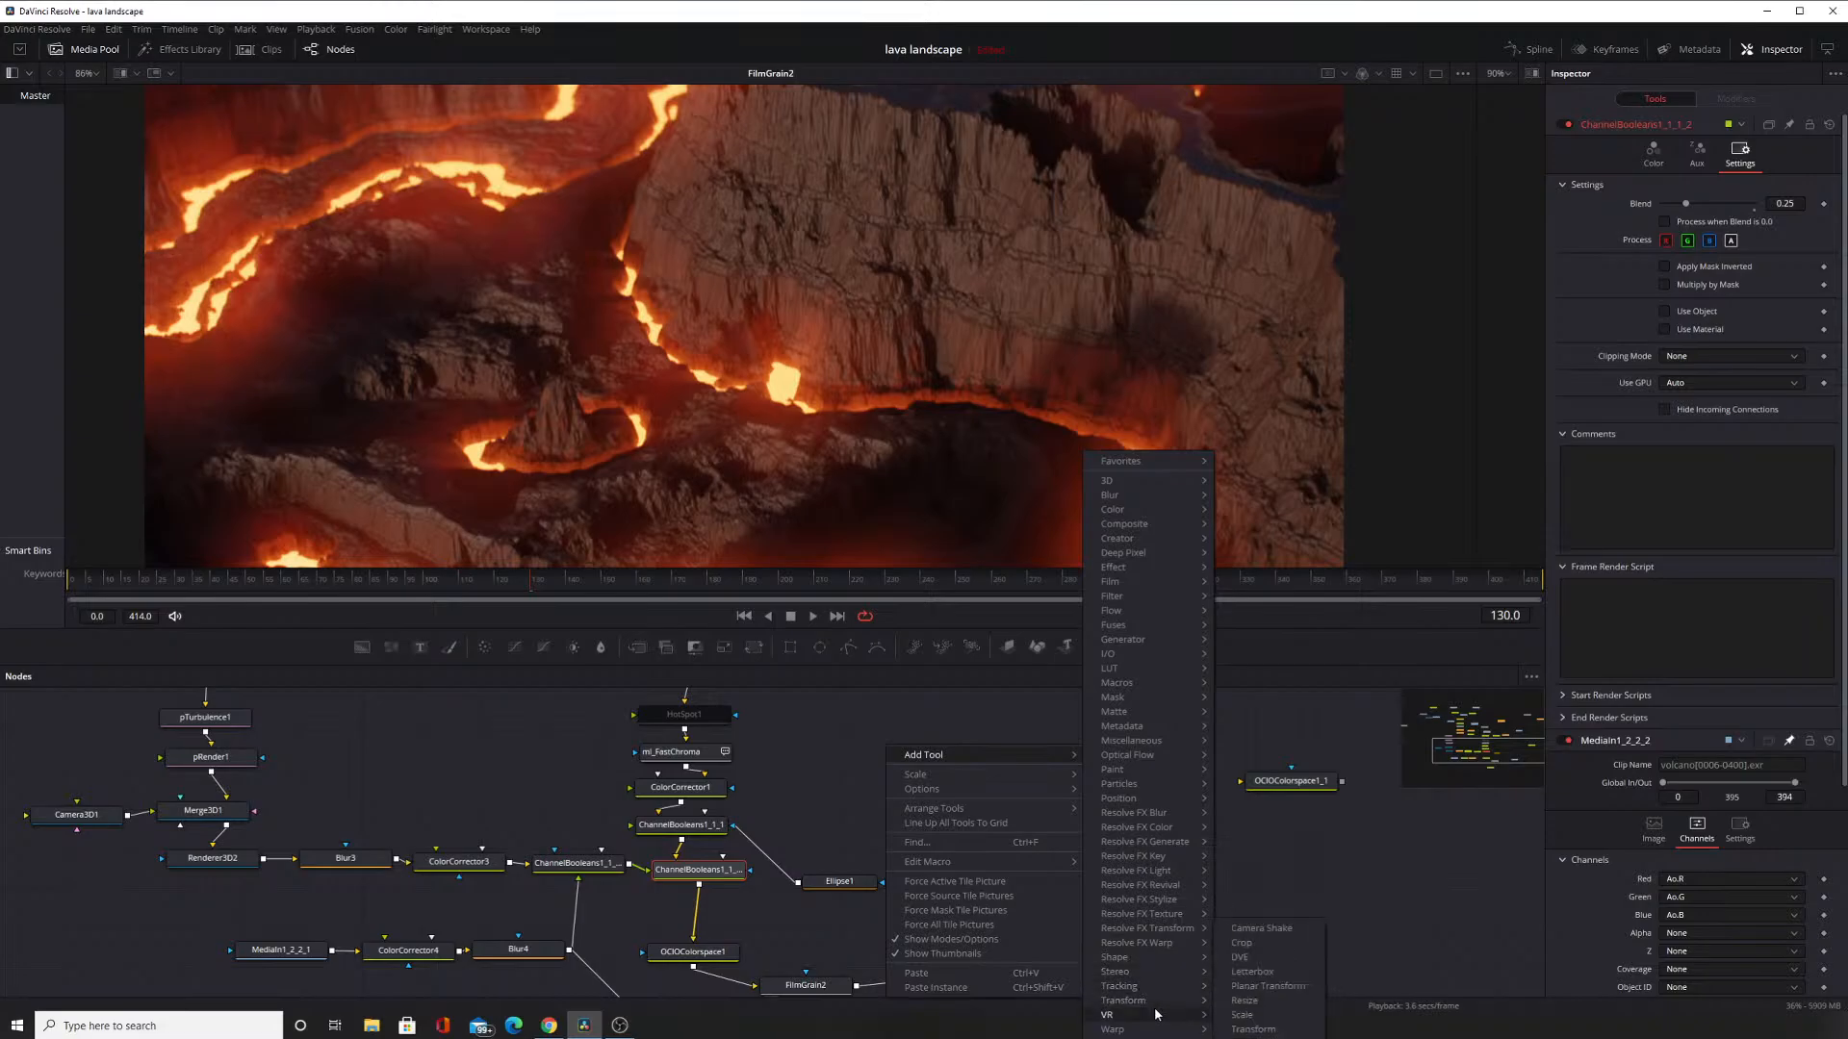
mouse_move(1118, 785)
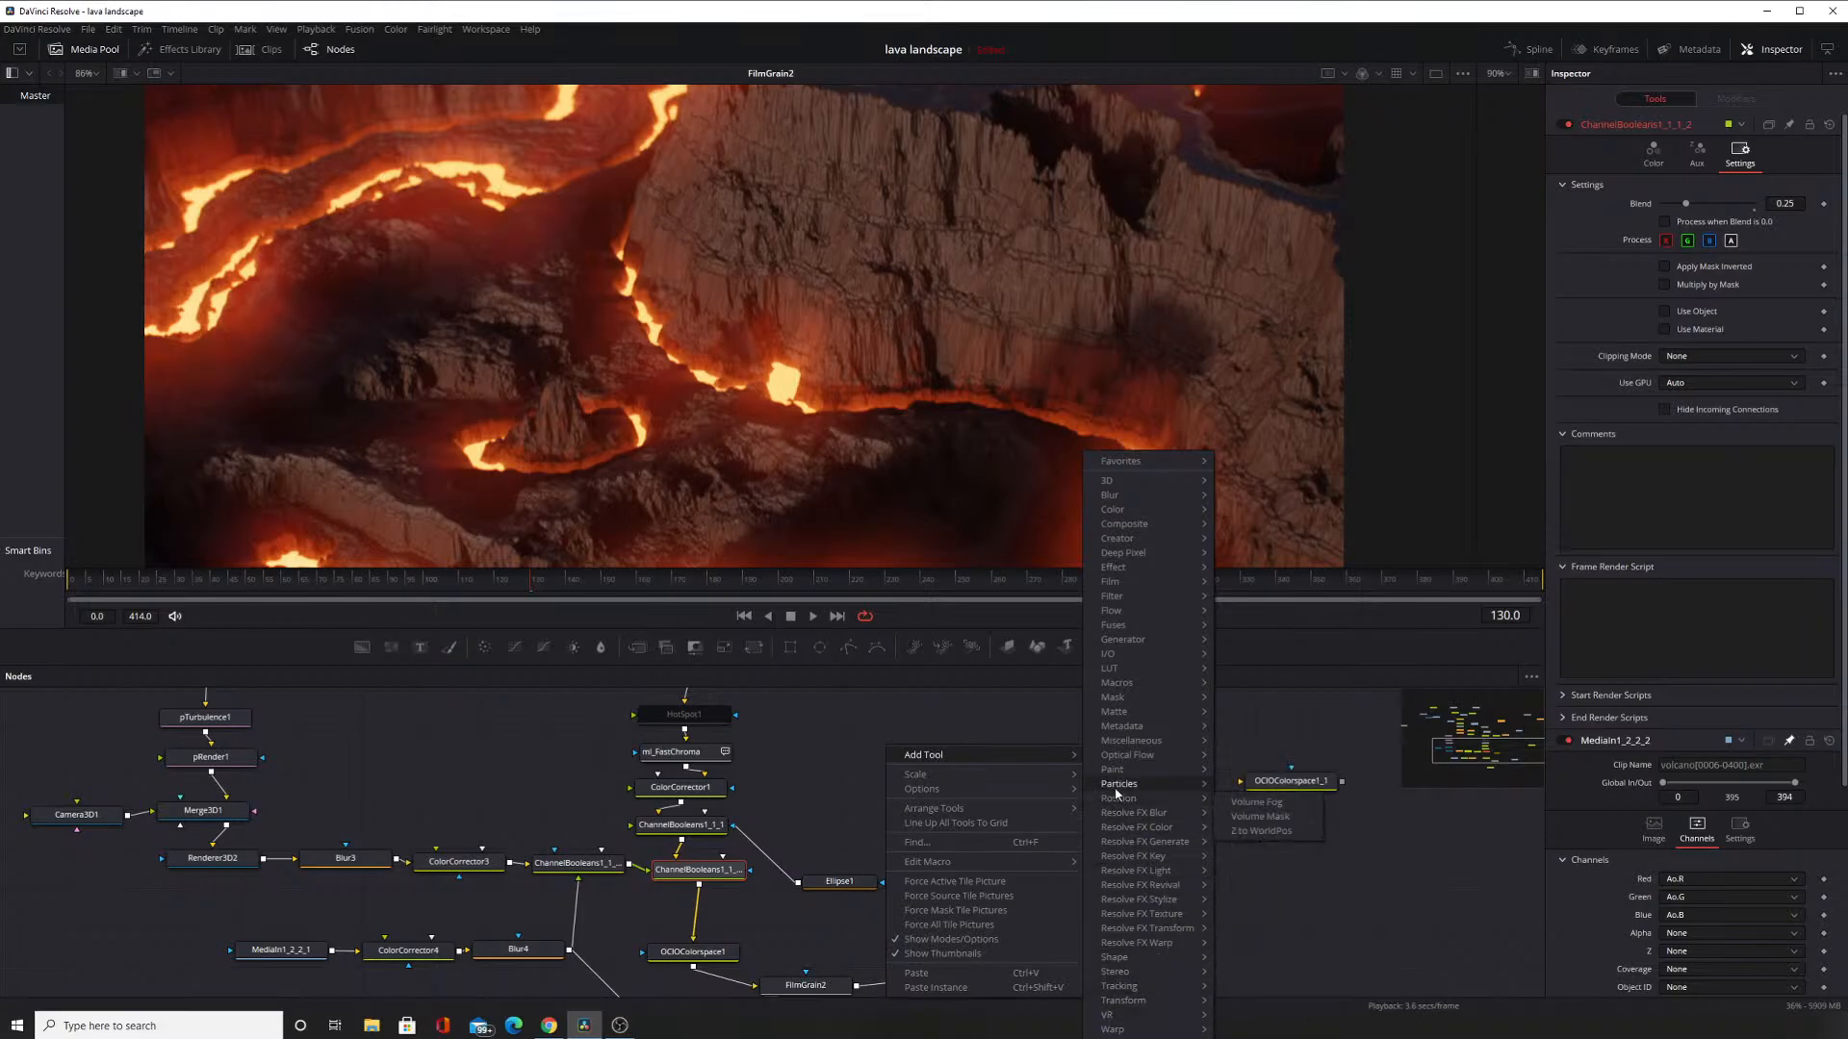
mouse_move(1120, 685)
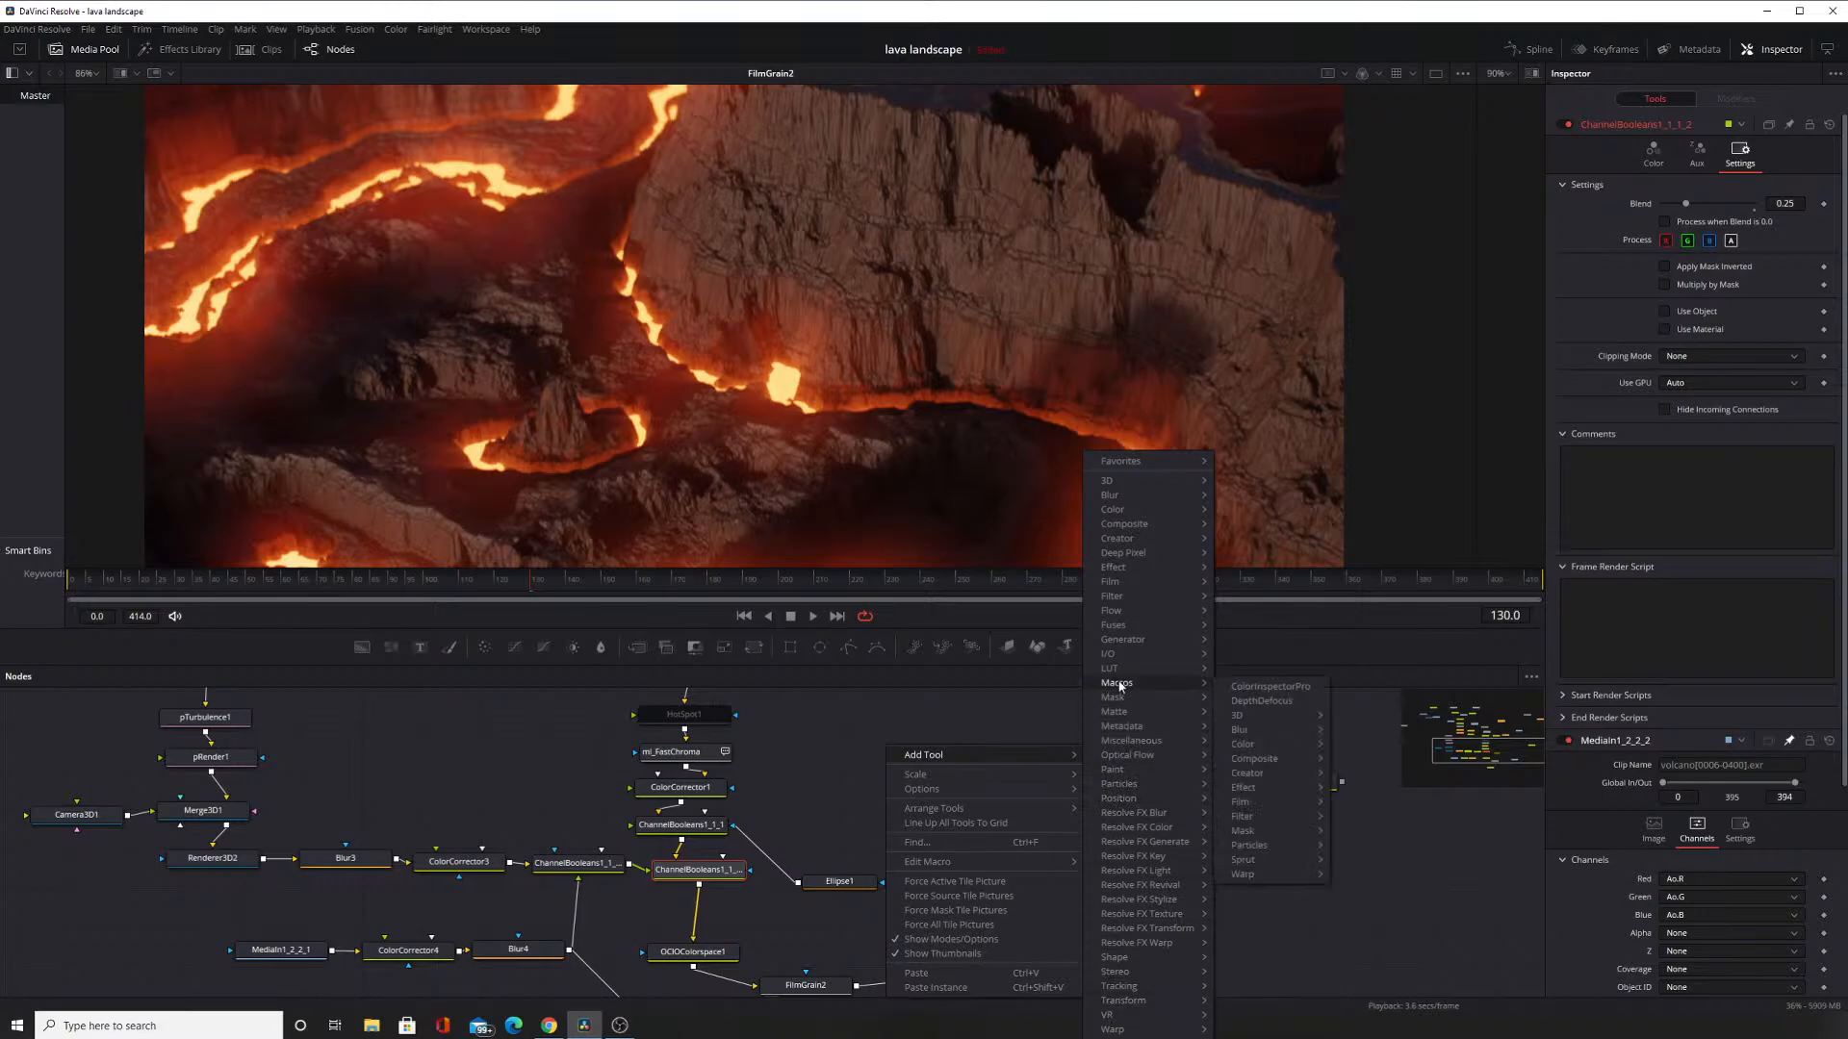
mouse_move(1299, 730)
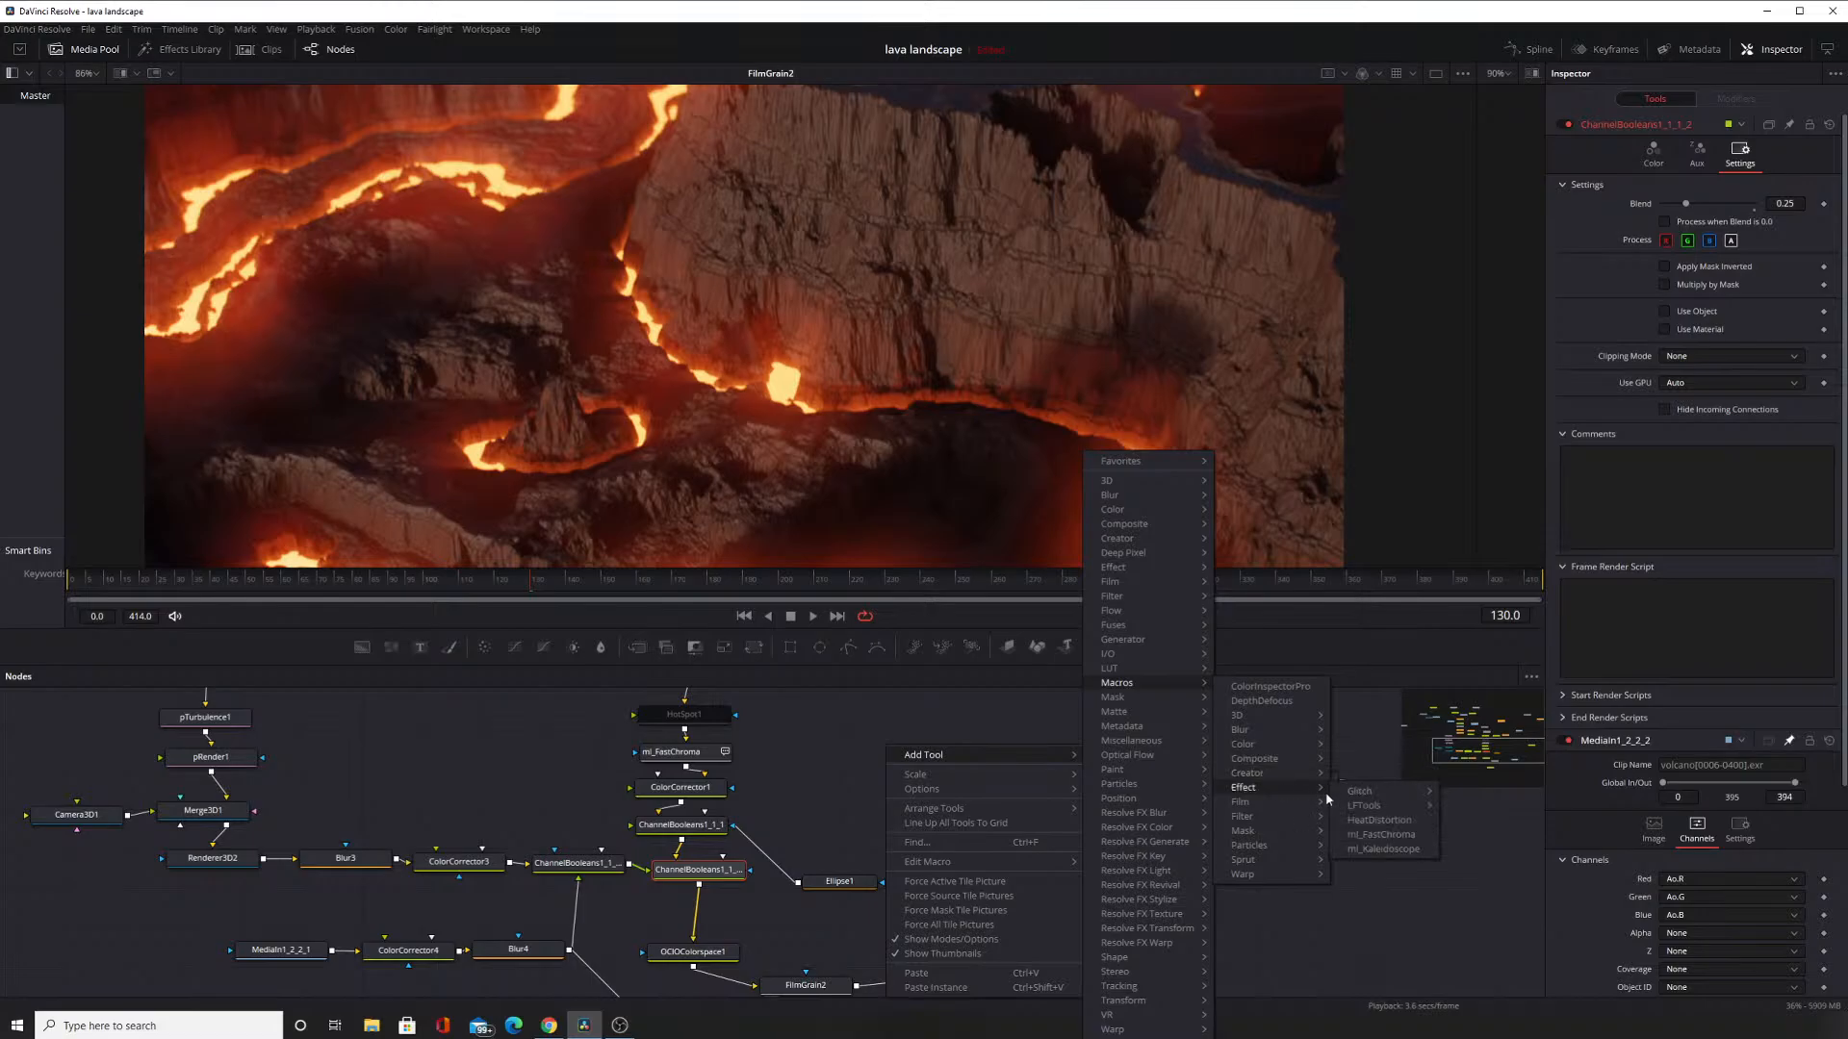
mouse_move(1353, 810)
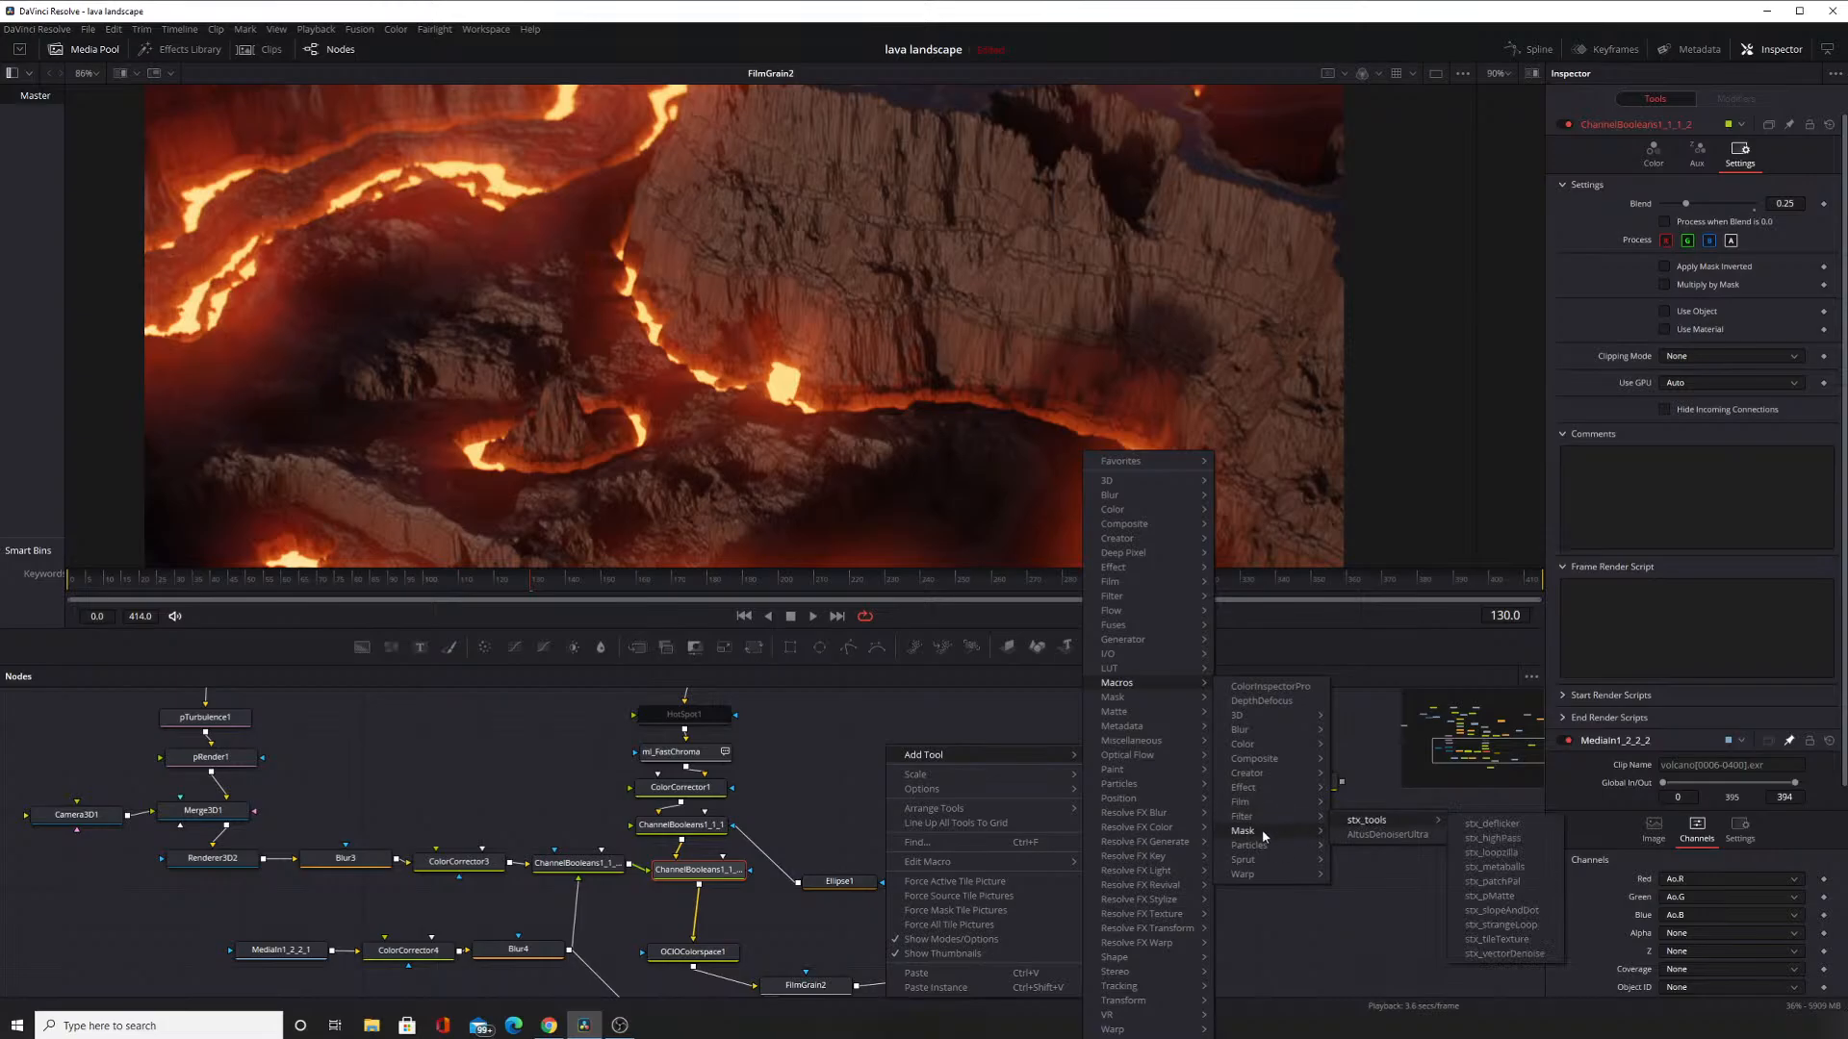
mouse_move(1264, 853)
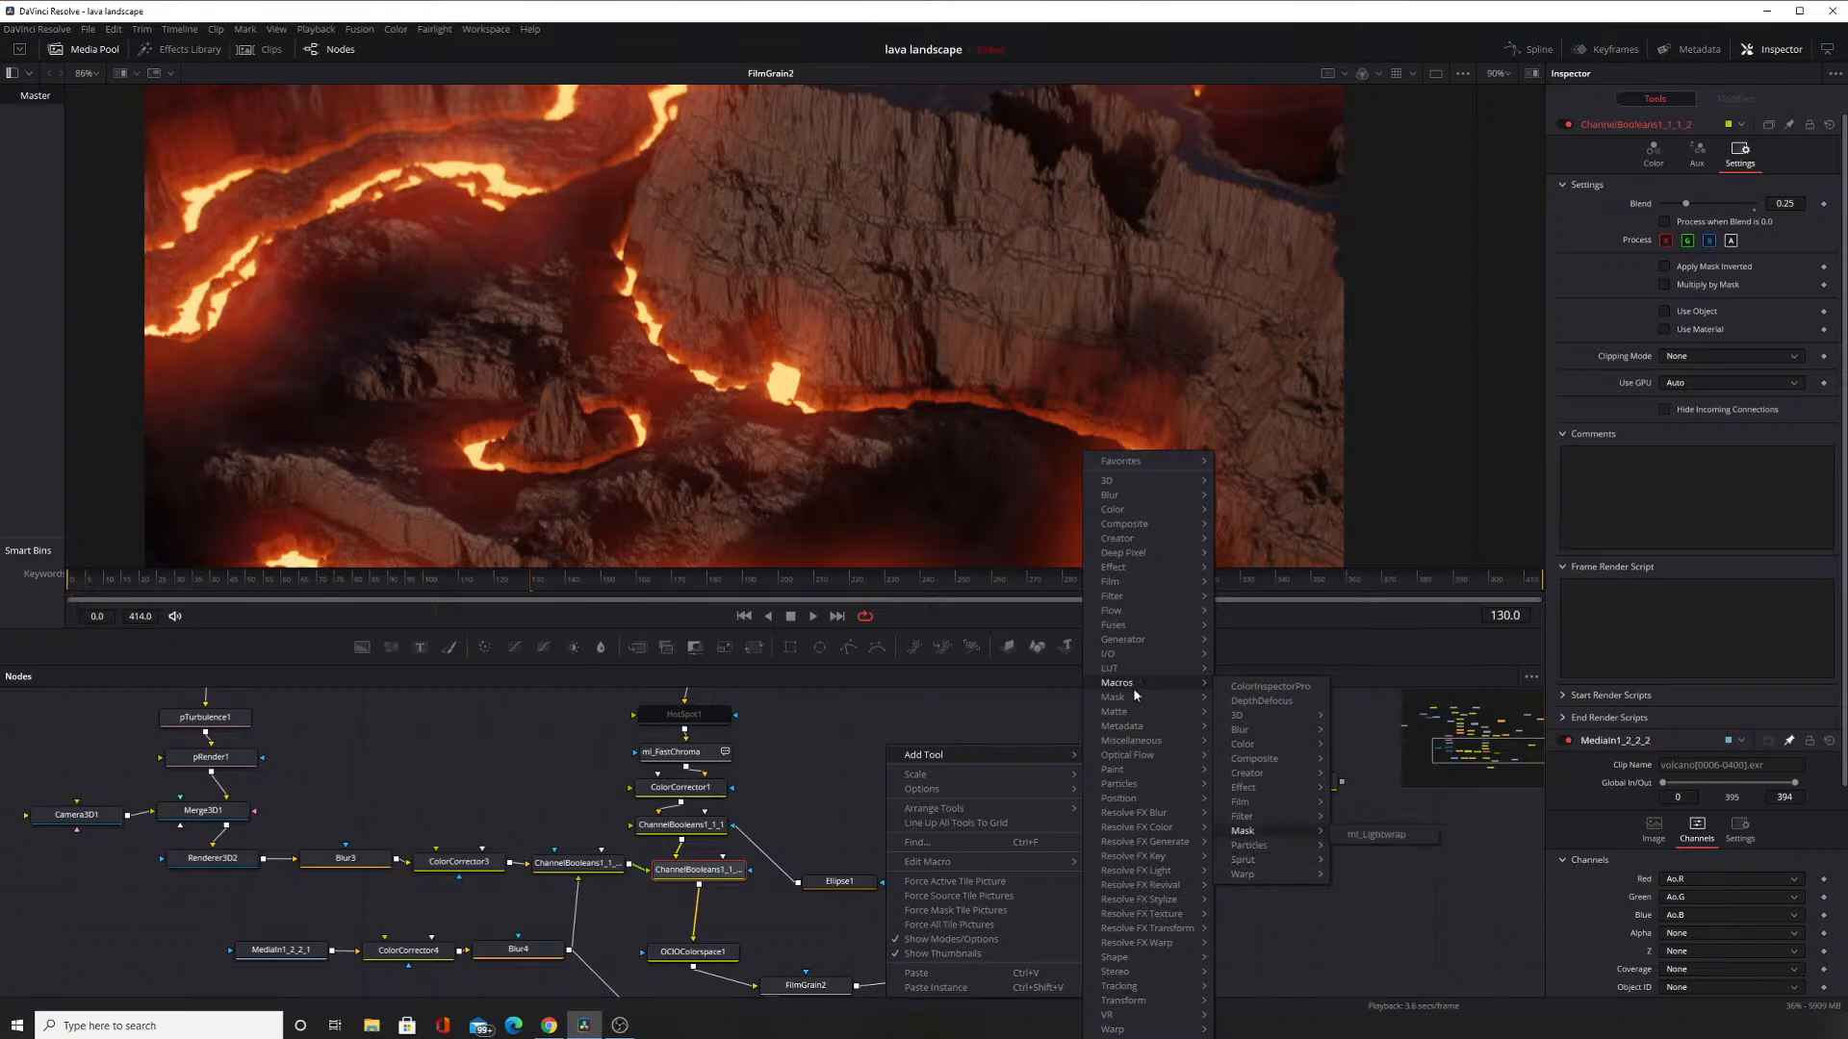
mouse_move(1119, 717)
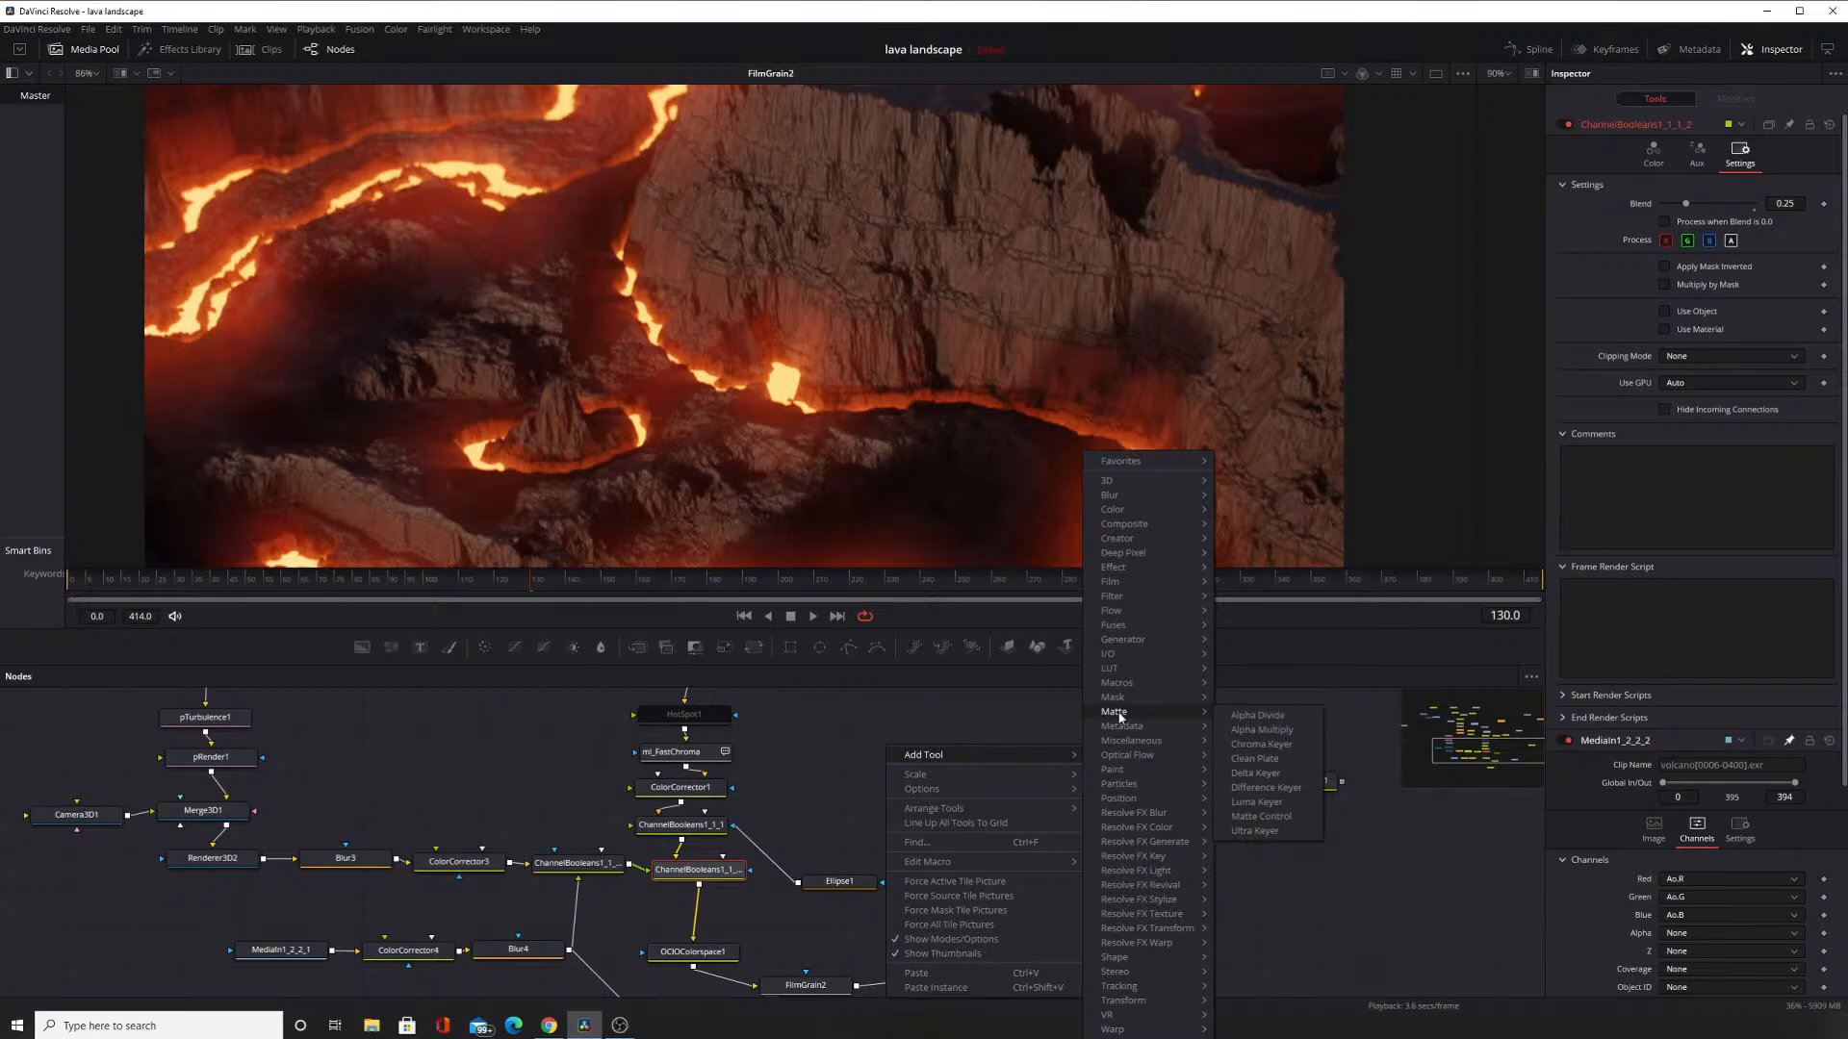
mouse_move(1138, 638)
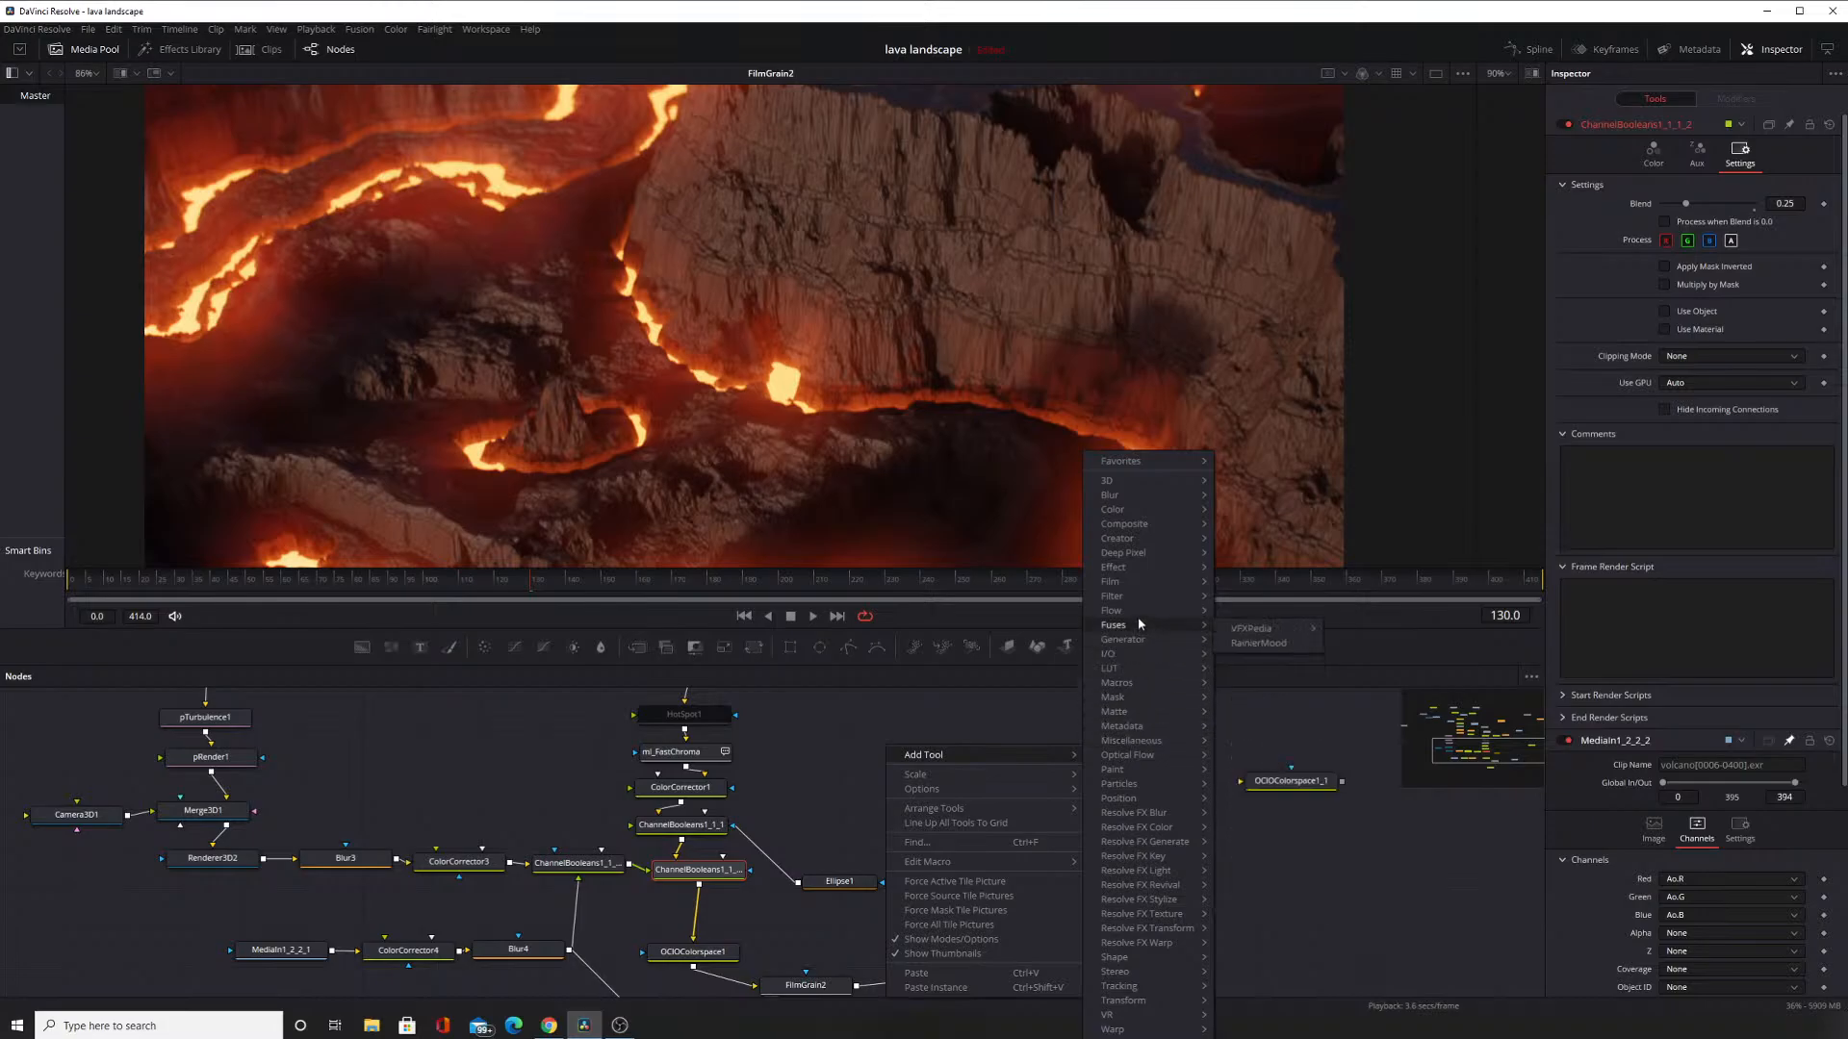
mouse_move(1237, 632)
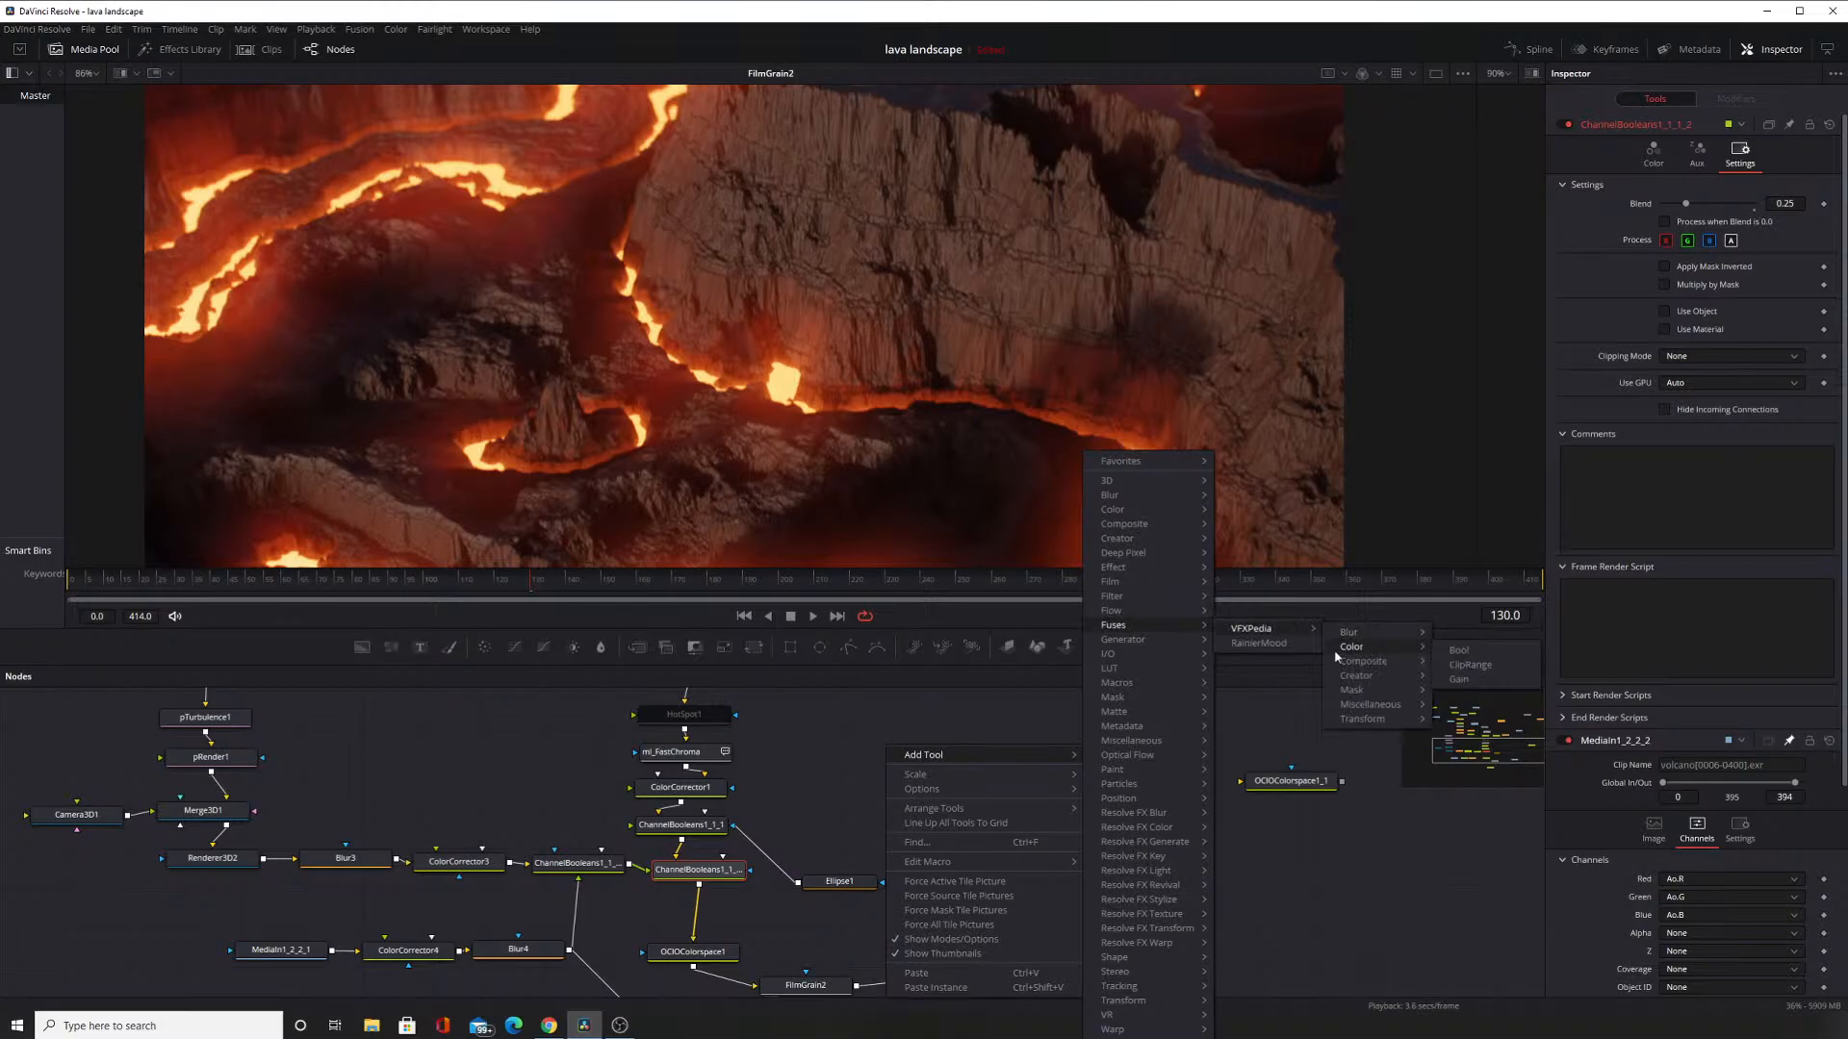
mouse_move(1337, 662)
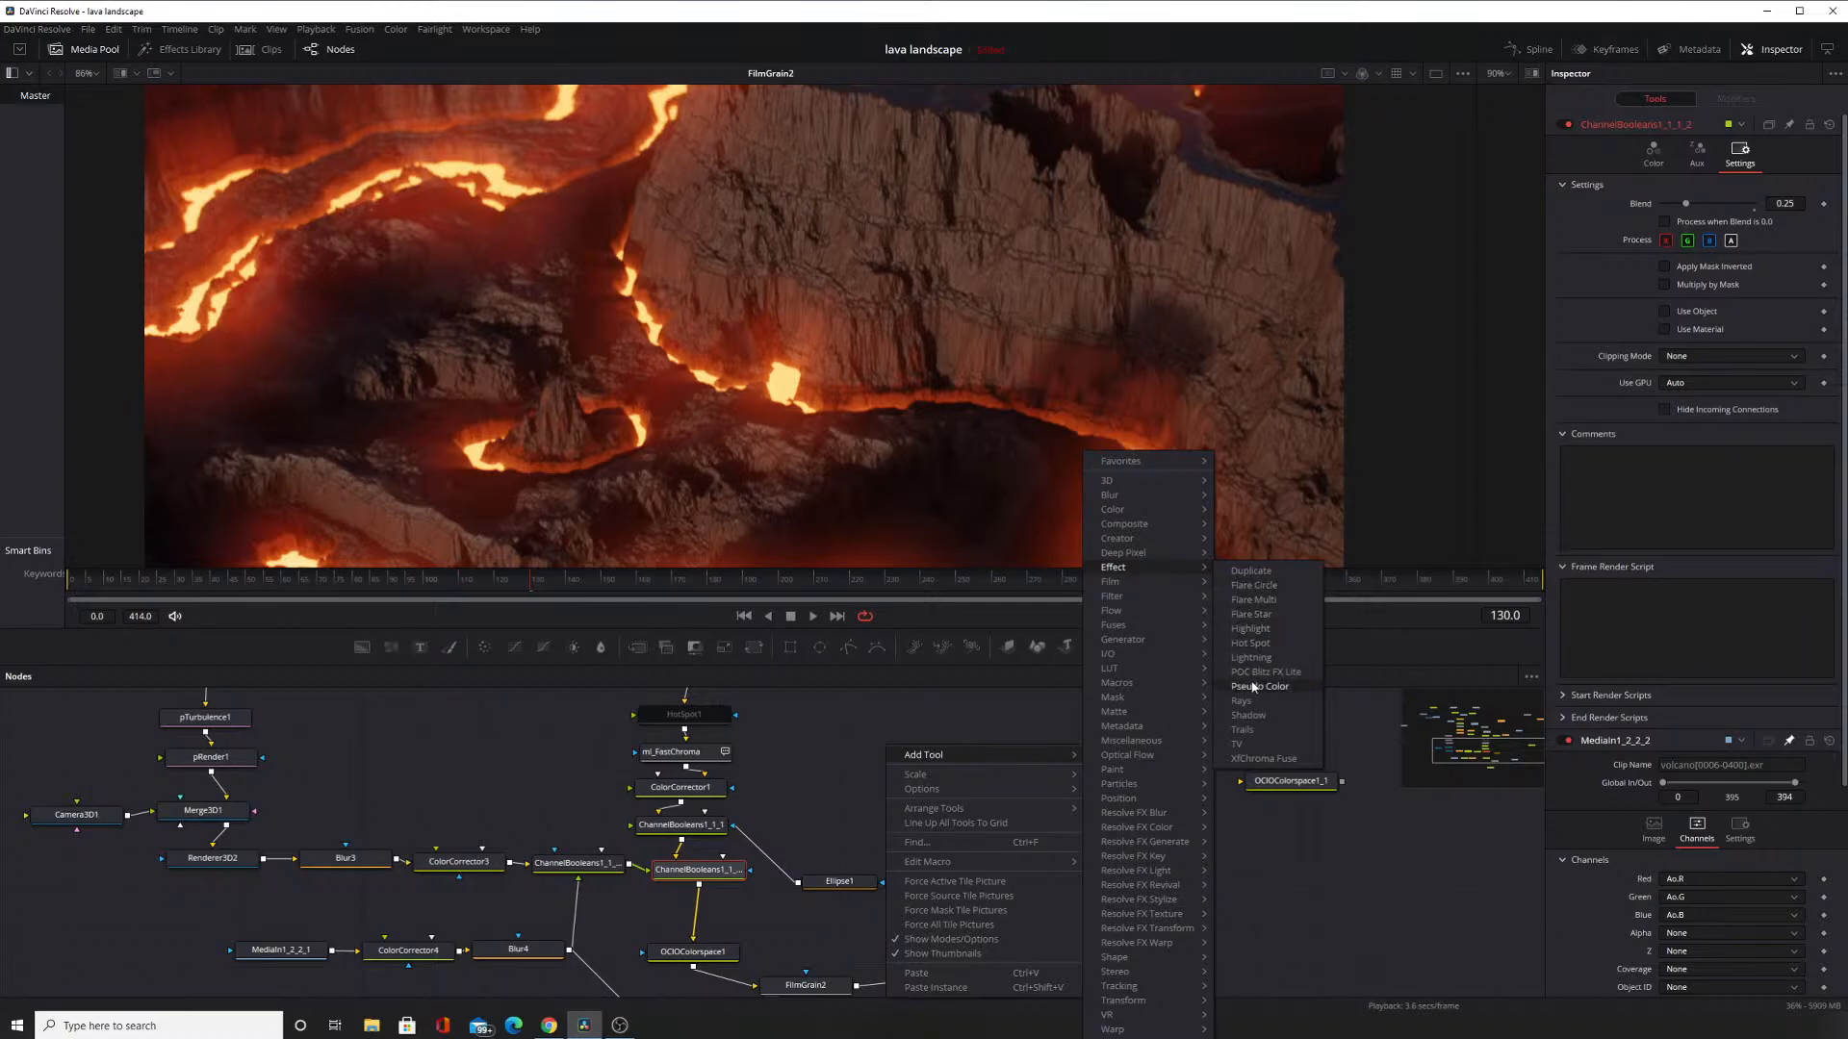
left_click(1252, 717)
Add an unconnected Shadow effect node in the empty graph area above MediaOut1.
scroll(1053, 810, "down", 5)
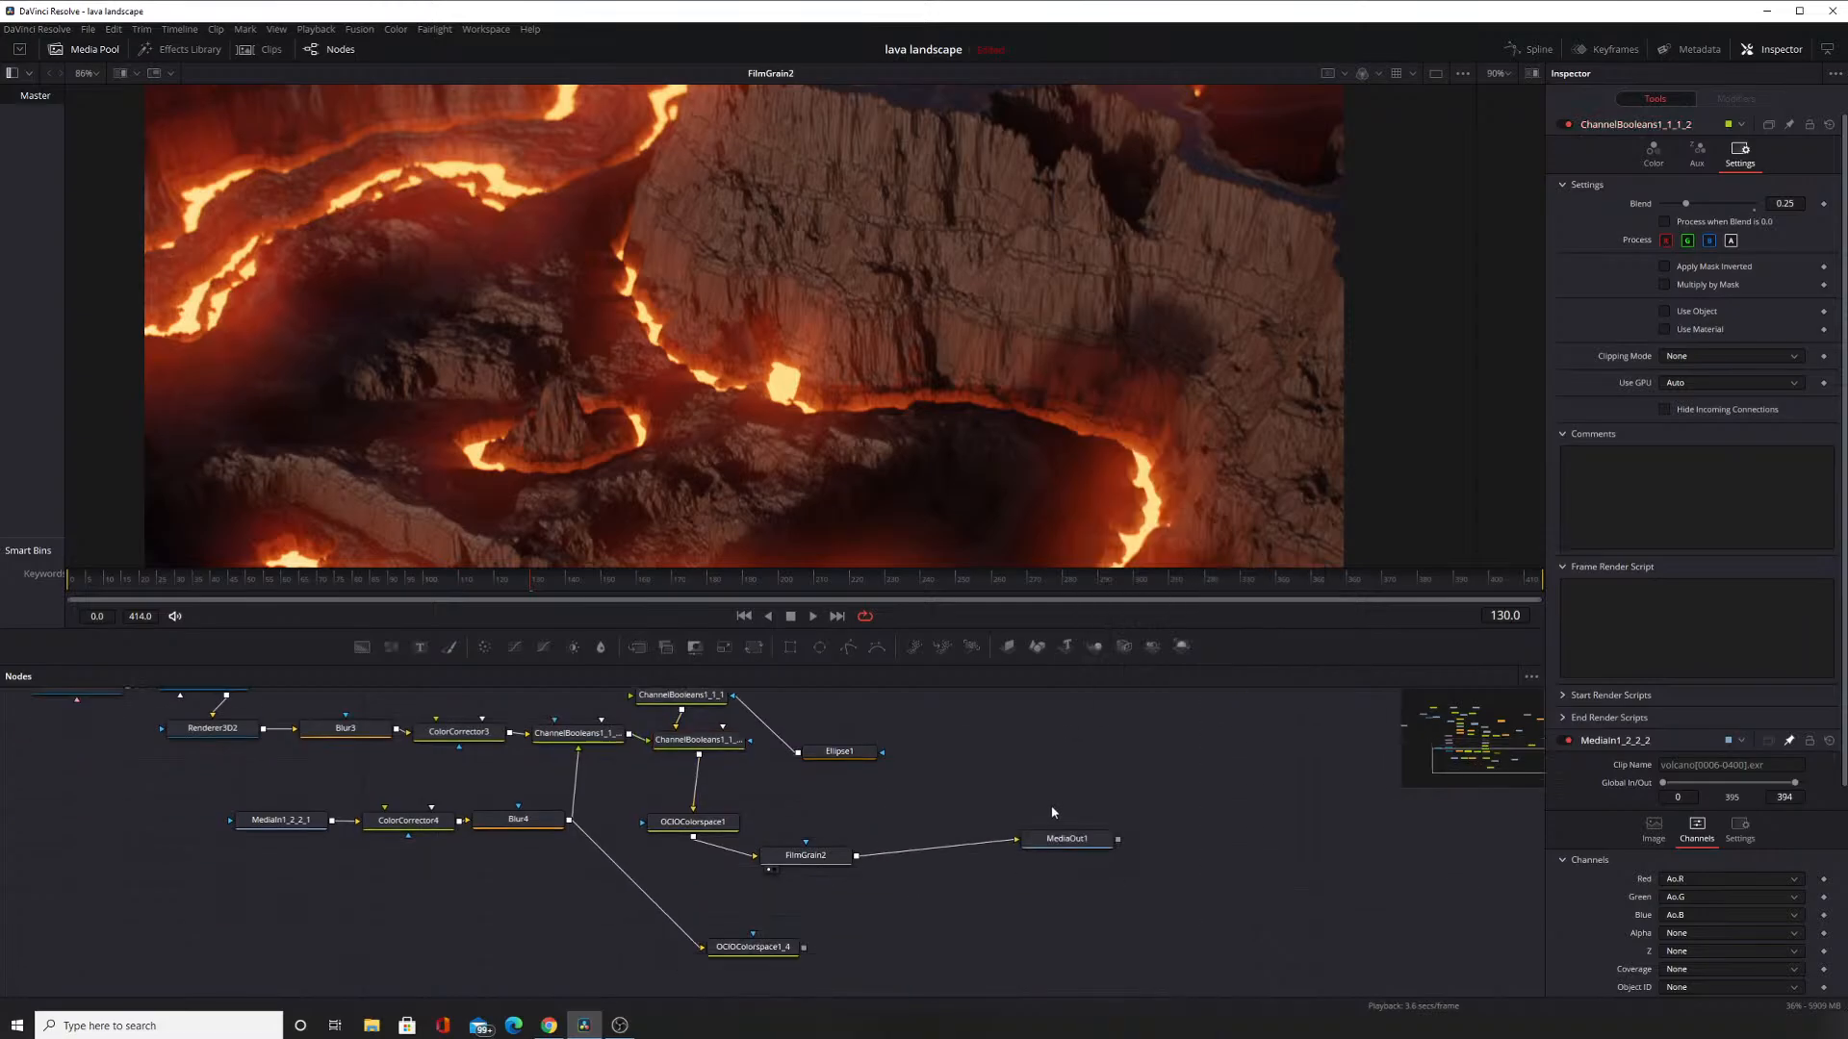
scroll(1053, 789, "up", 10)
scroll(1080, 799, "down", 3)
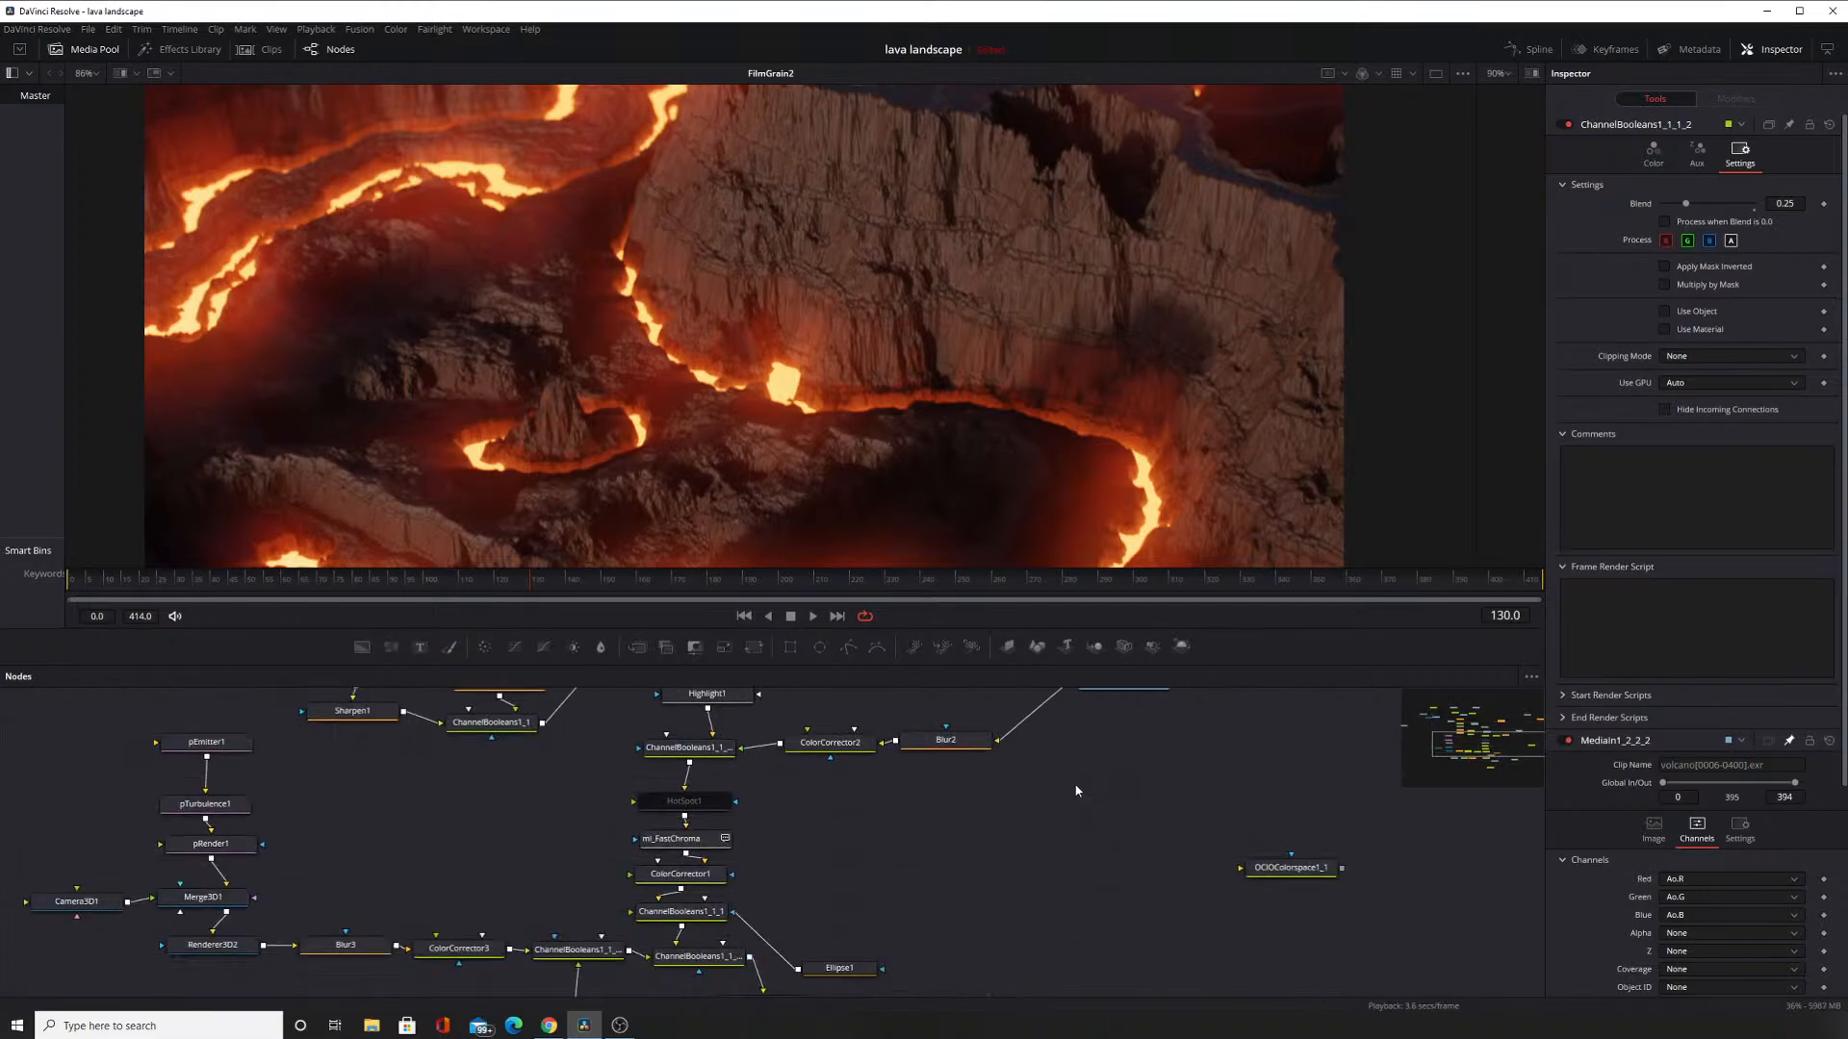
scroll(1076, 791, "down", 3)
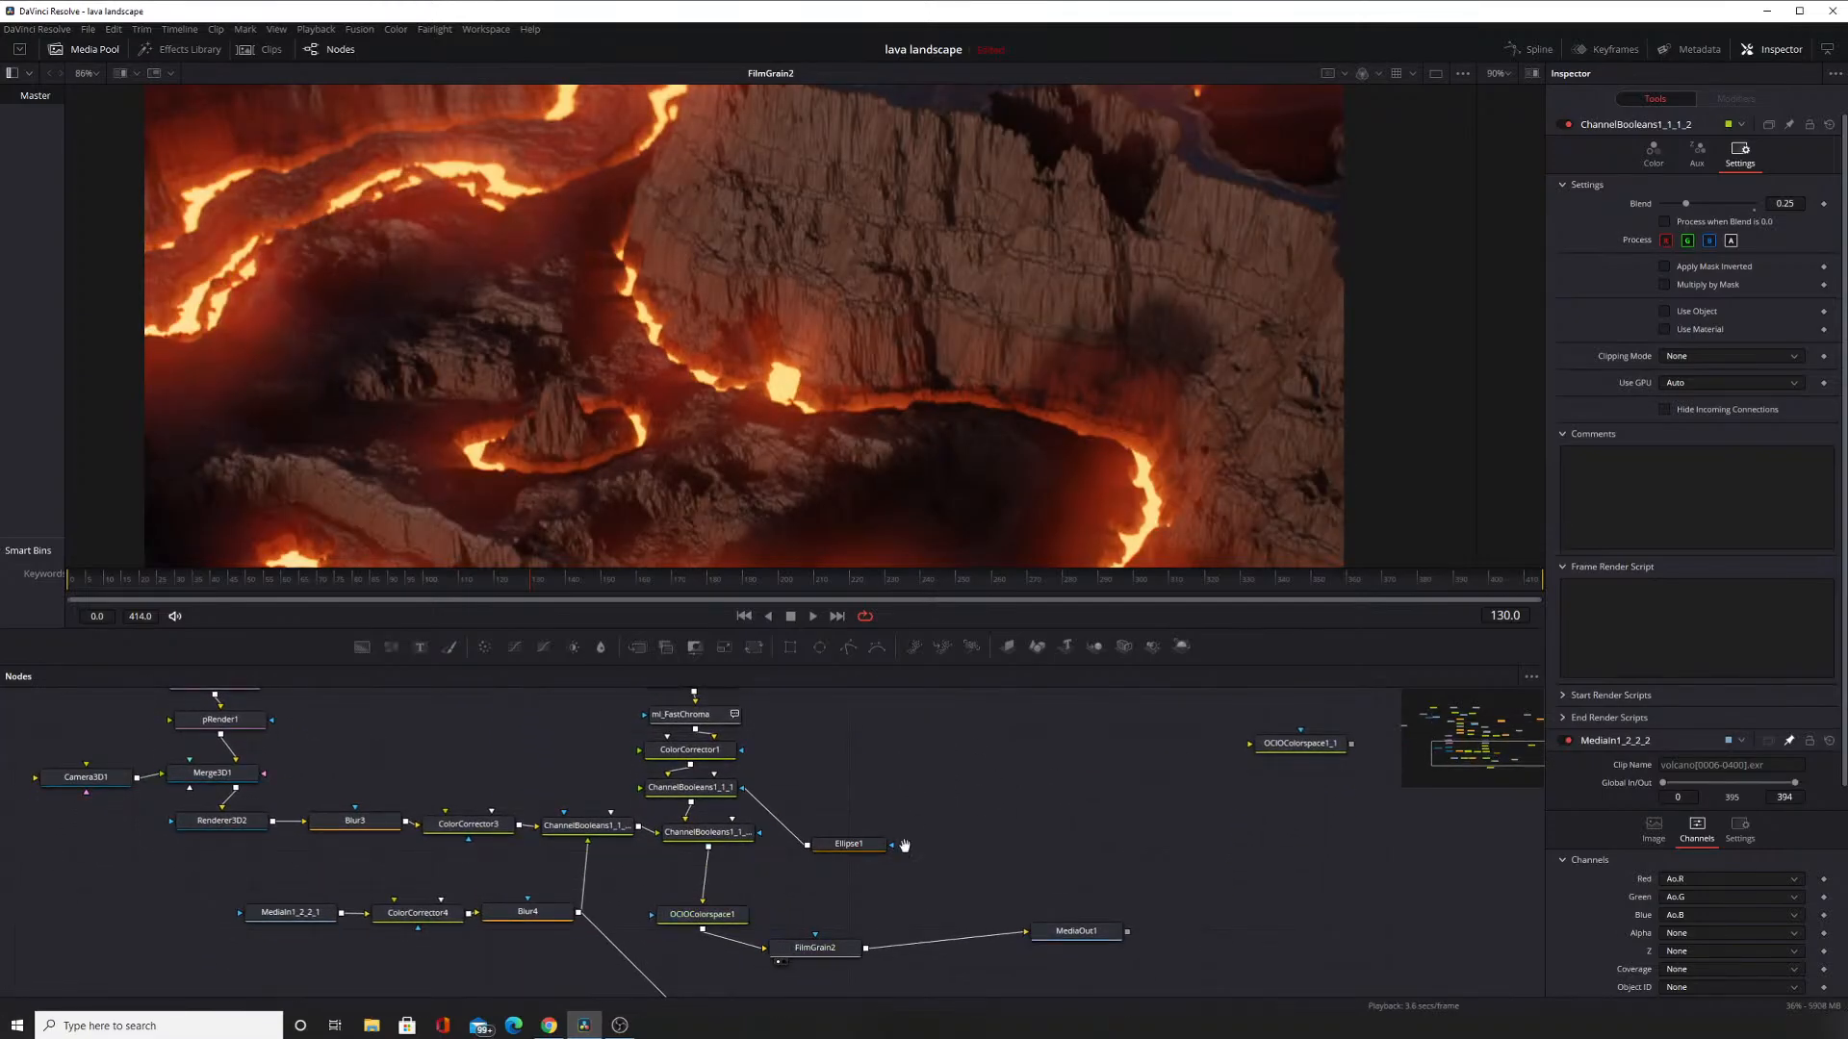
scroll(991, 741, "down", 2)
right_click(989, 743)
mouse_move(1047, 752)
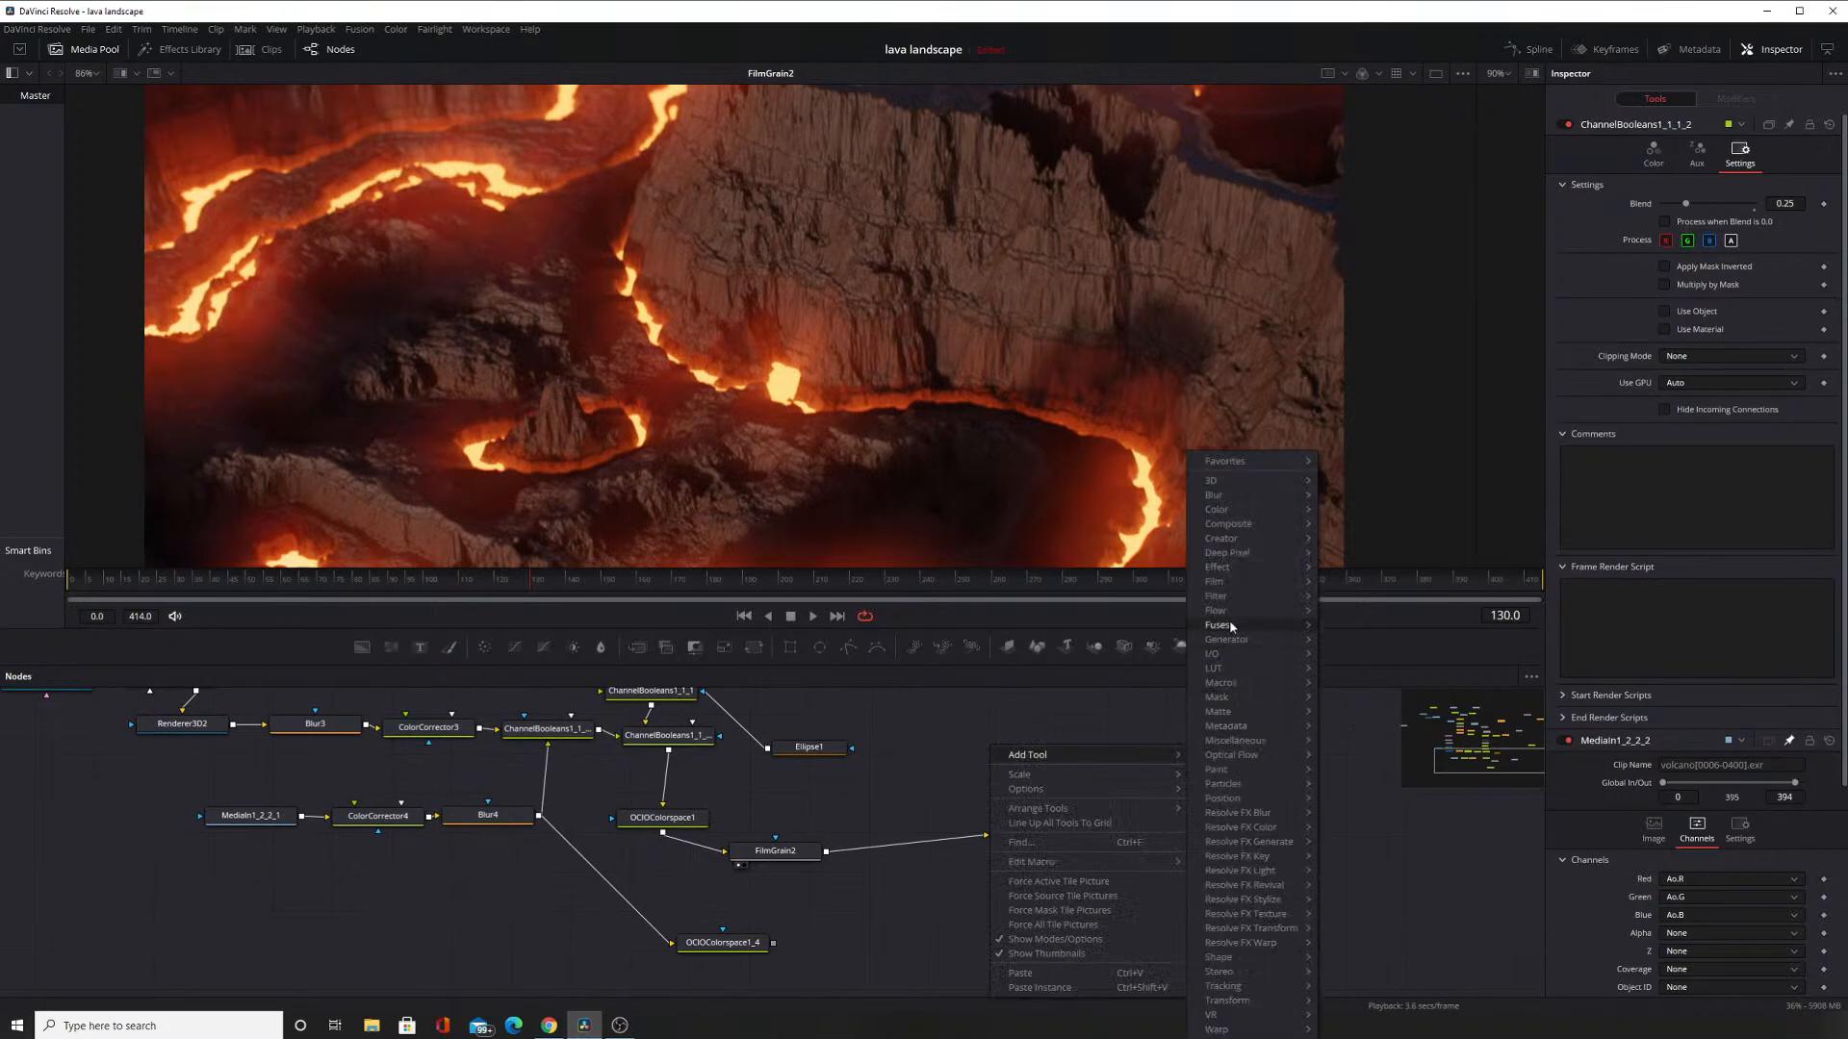
mouse_move(1237, 562)
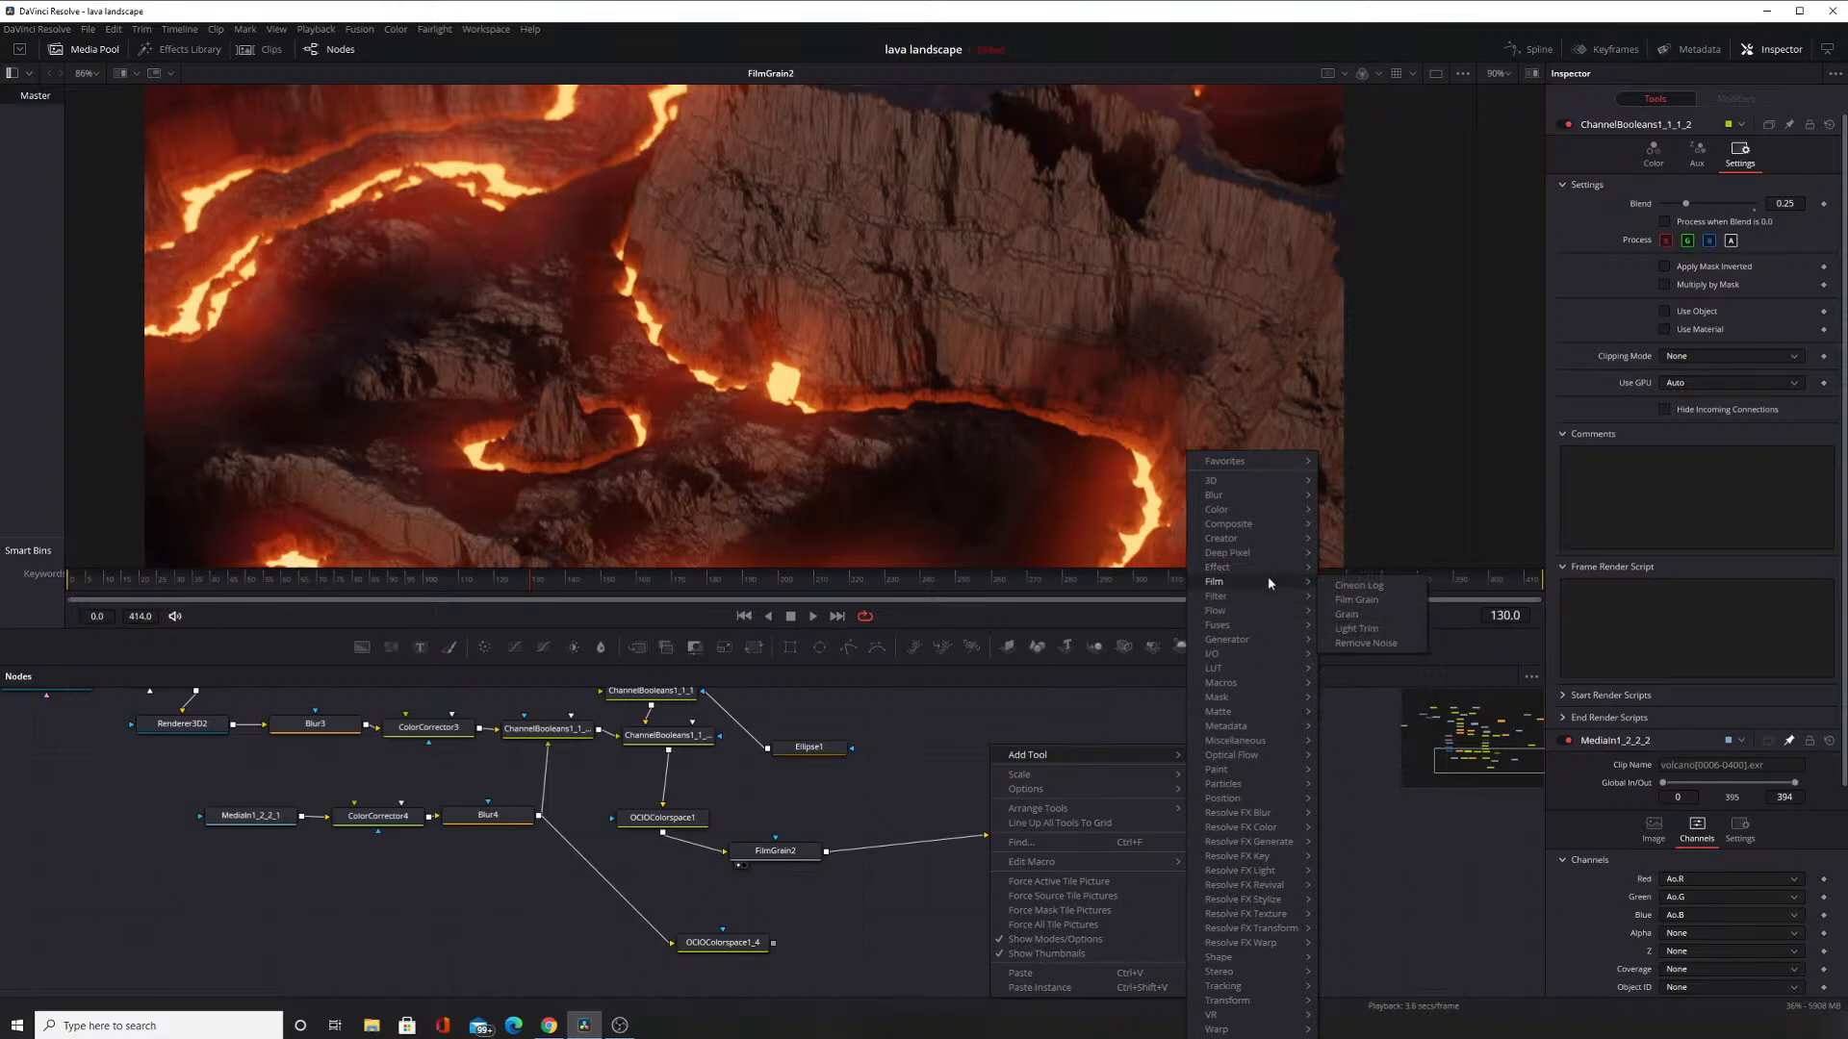
left_click(1357, 721)
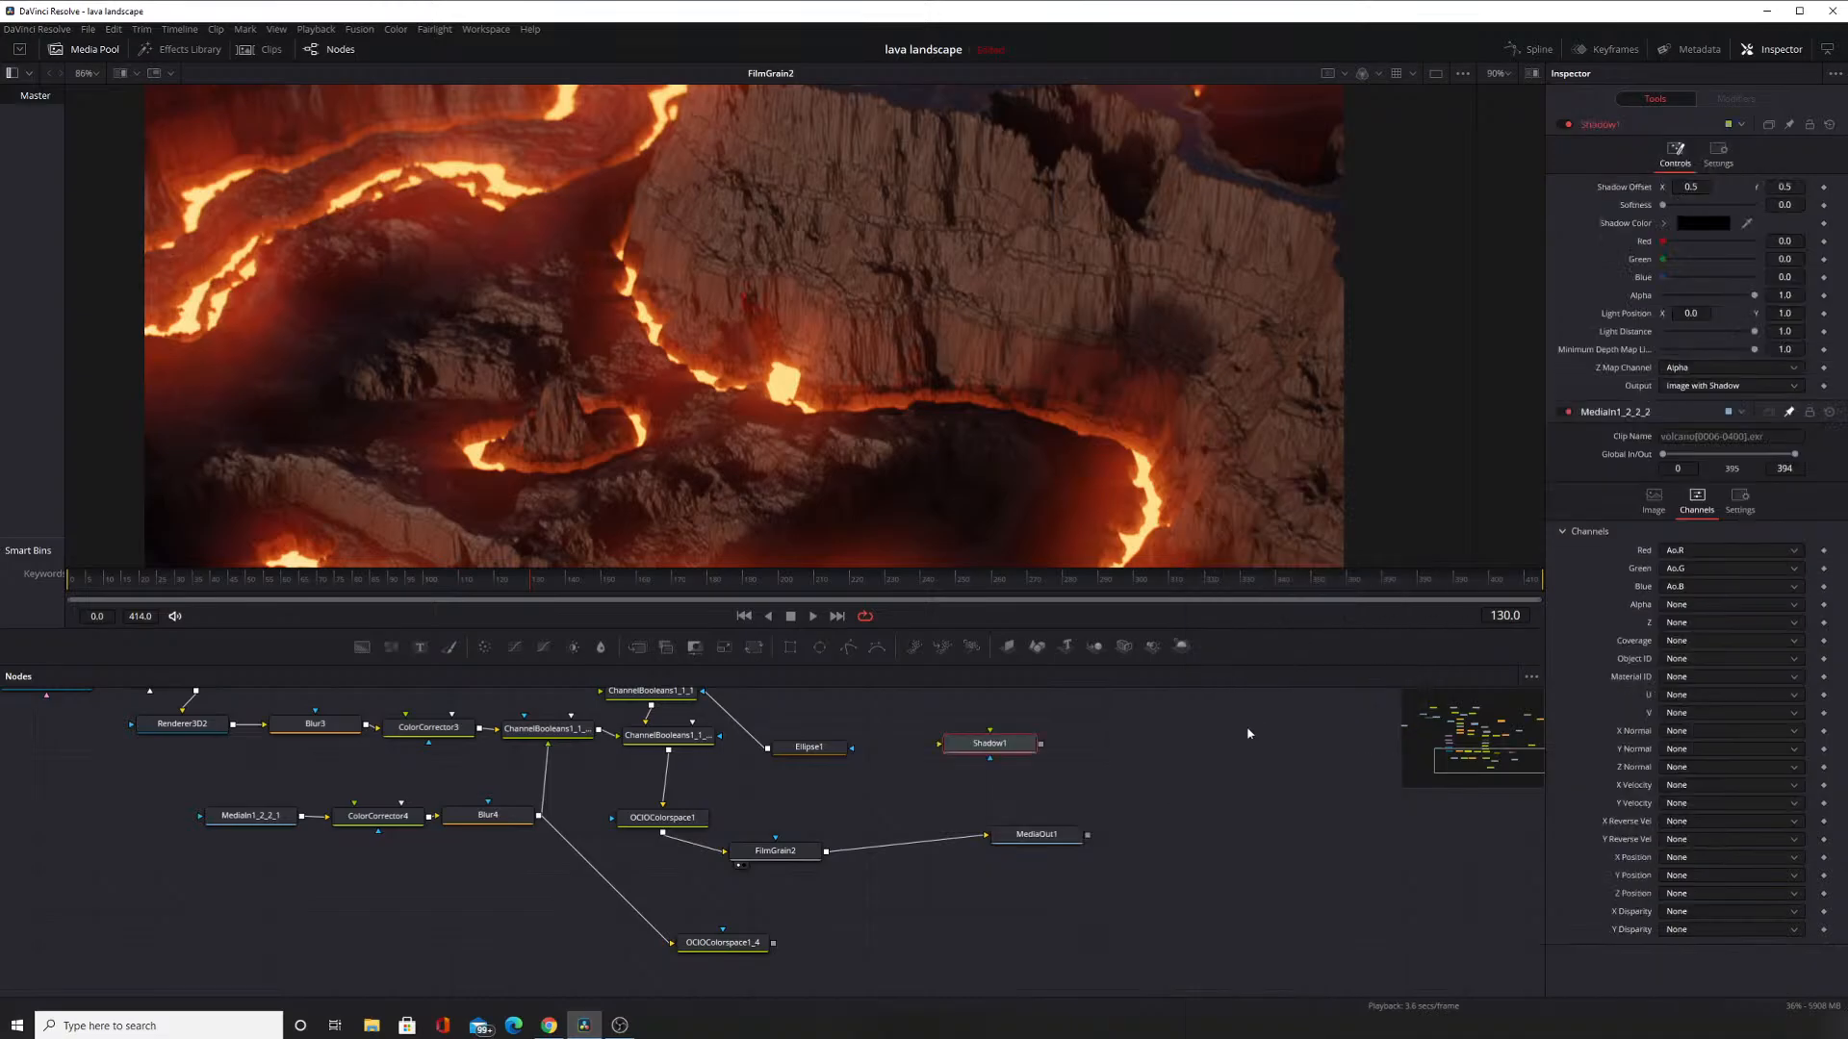
Dismiss the DaVinci Resolve problem report without sending it.
left_click_drag(998, 743, 725, 802)
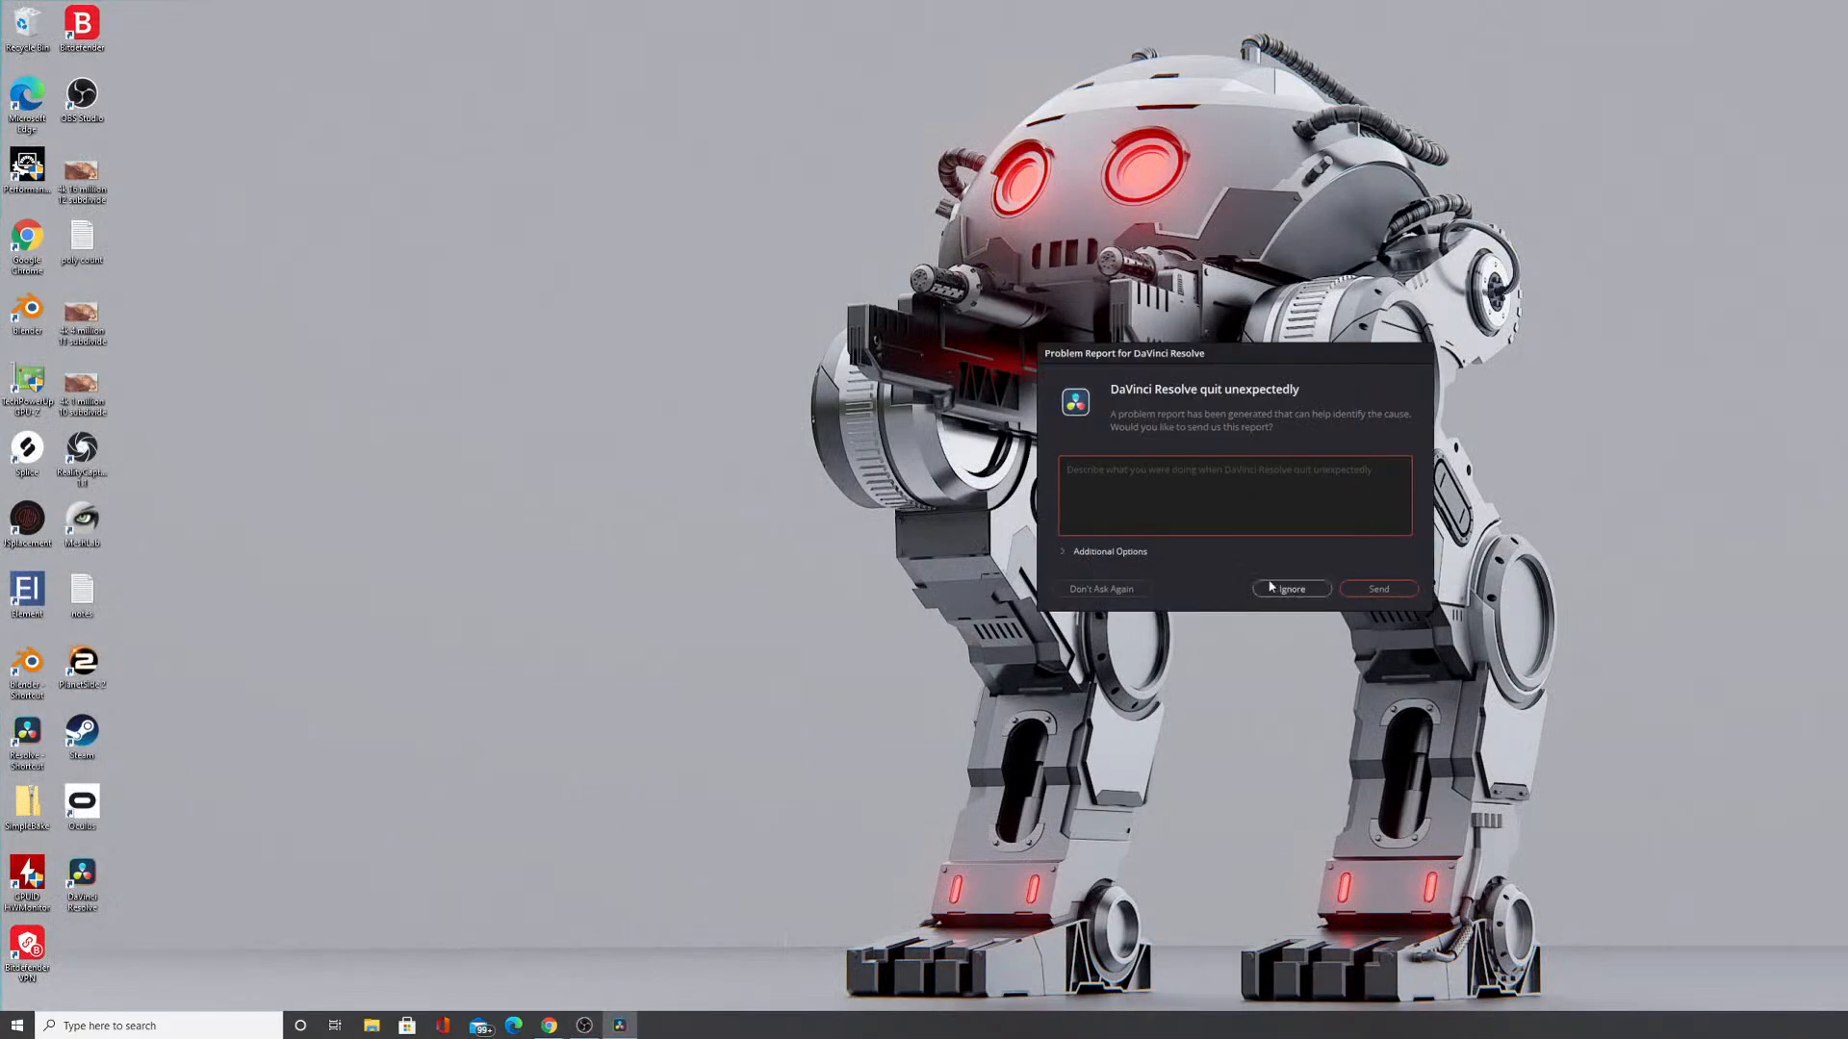
left_click(1107, 586)
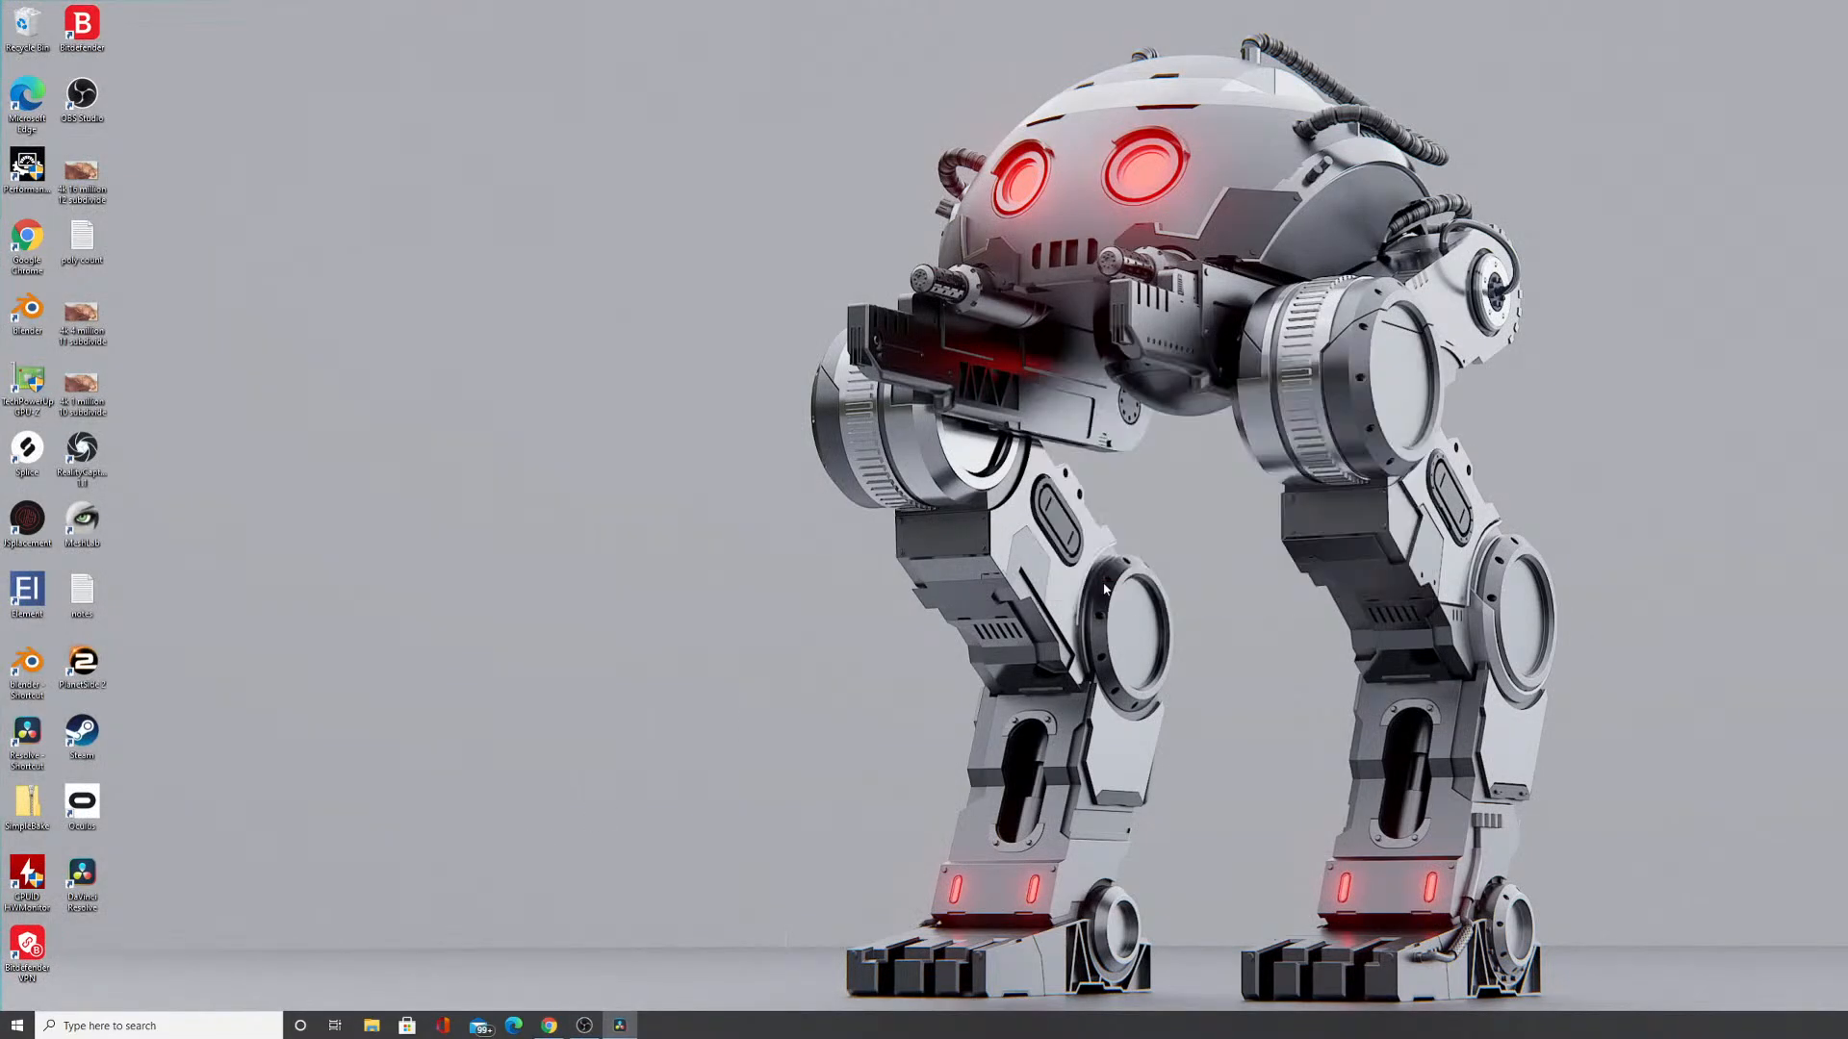
left_click(126, 1026)
type("d")
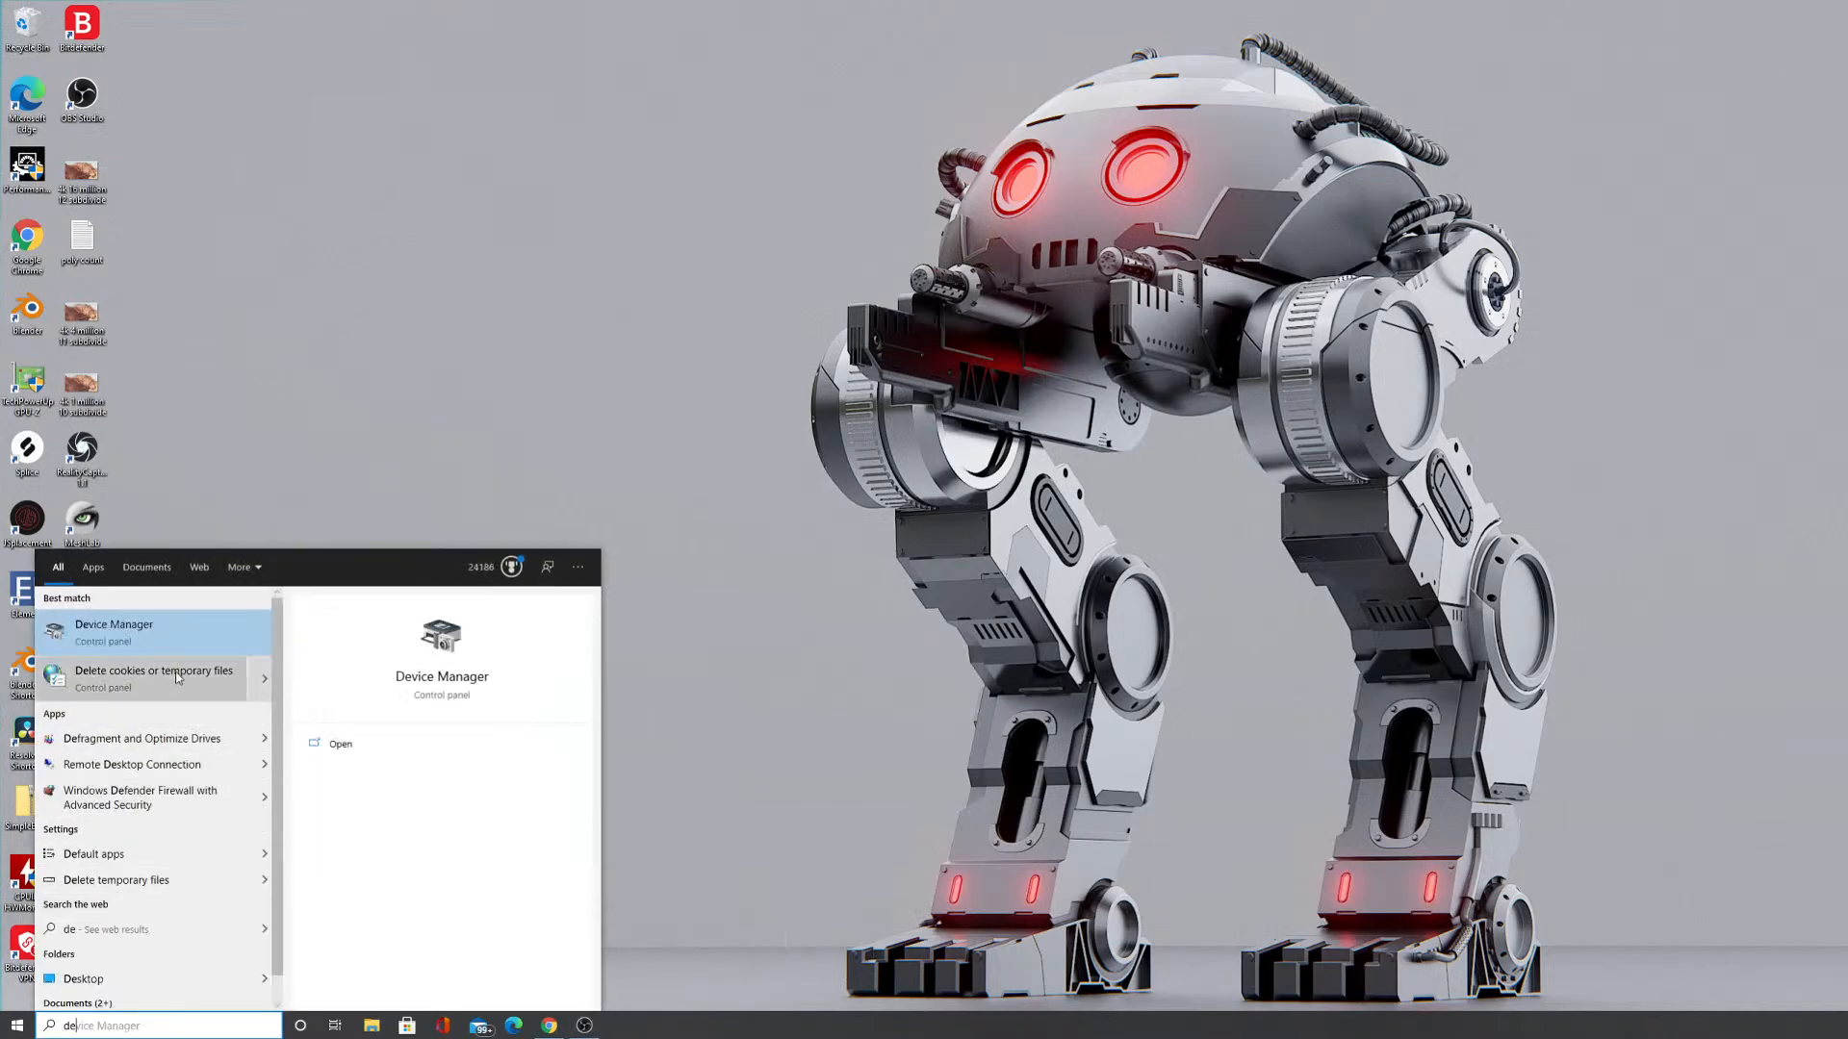
left_click(162, 643)
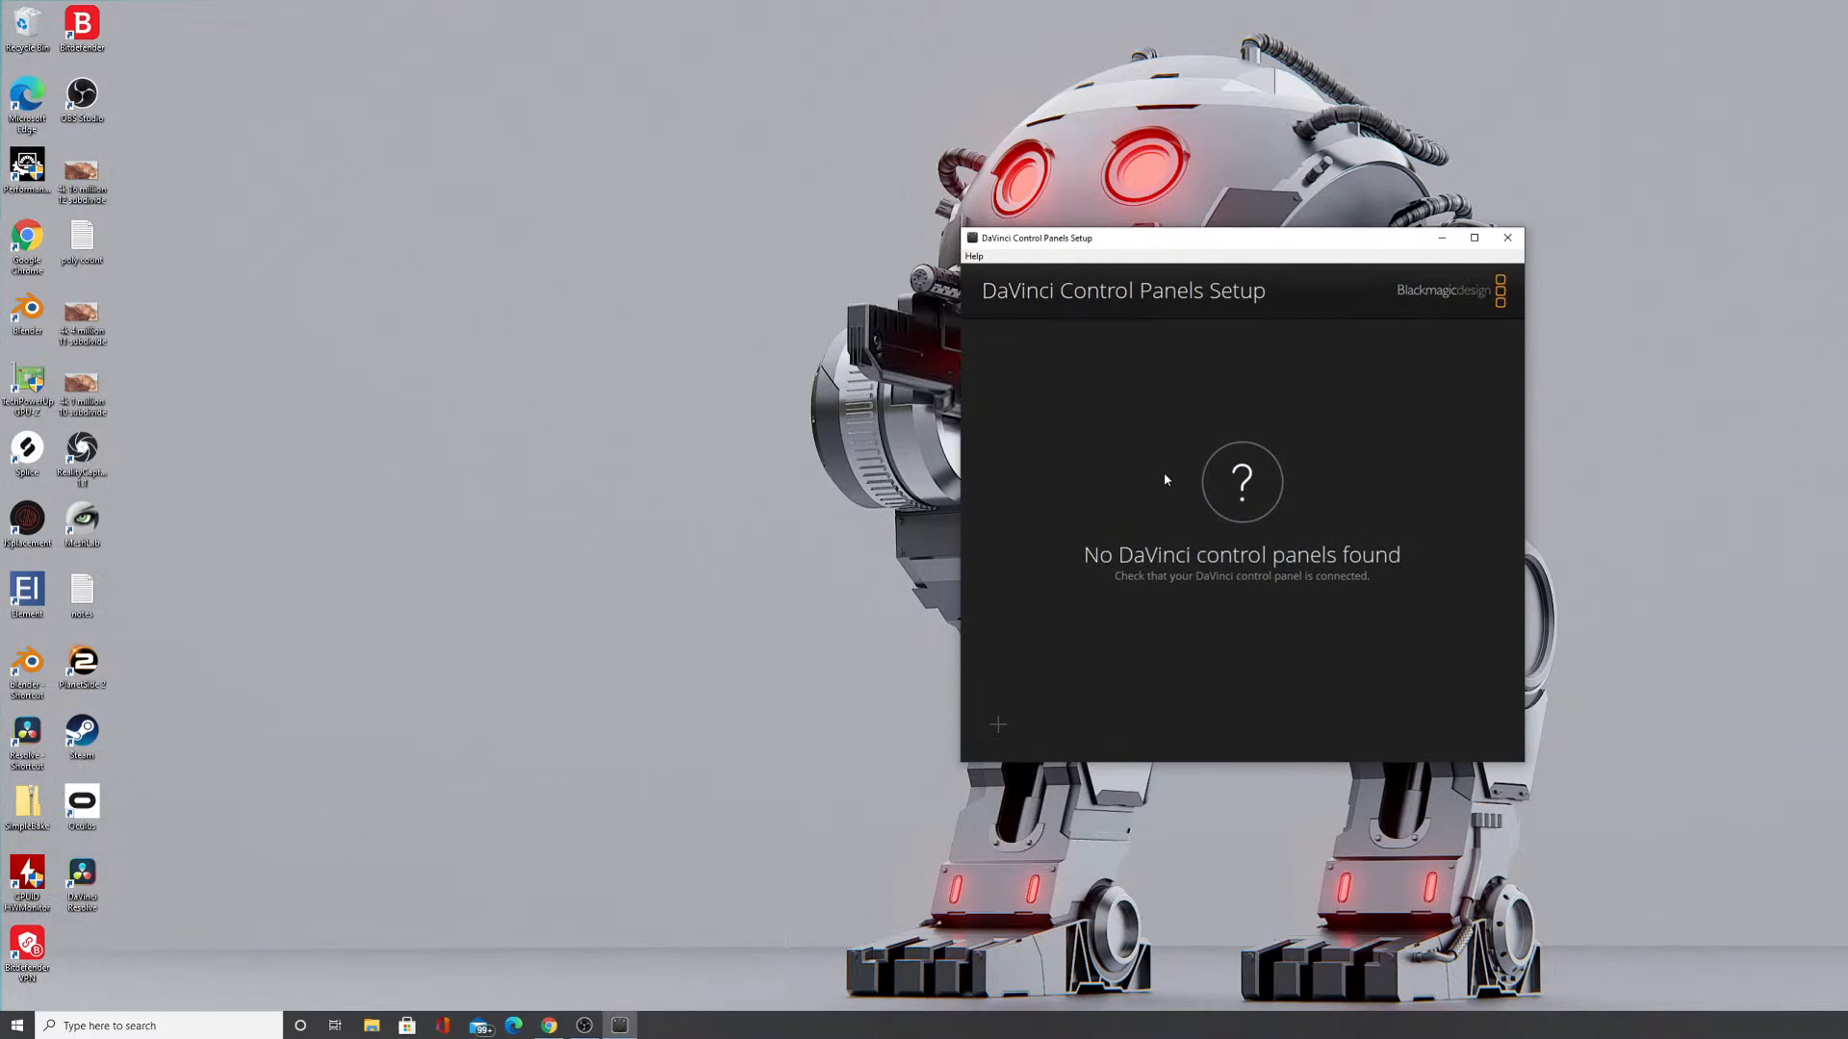
left_click(1507, 238)
Relaunch DaVinci Resolve and open the lava landscape project to its final compositing nodes.
double_click(81, 886)
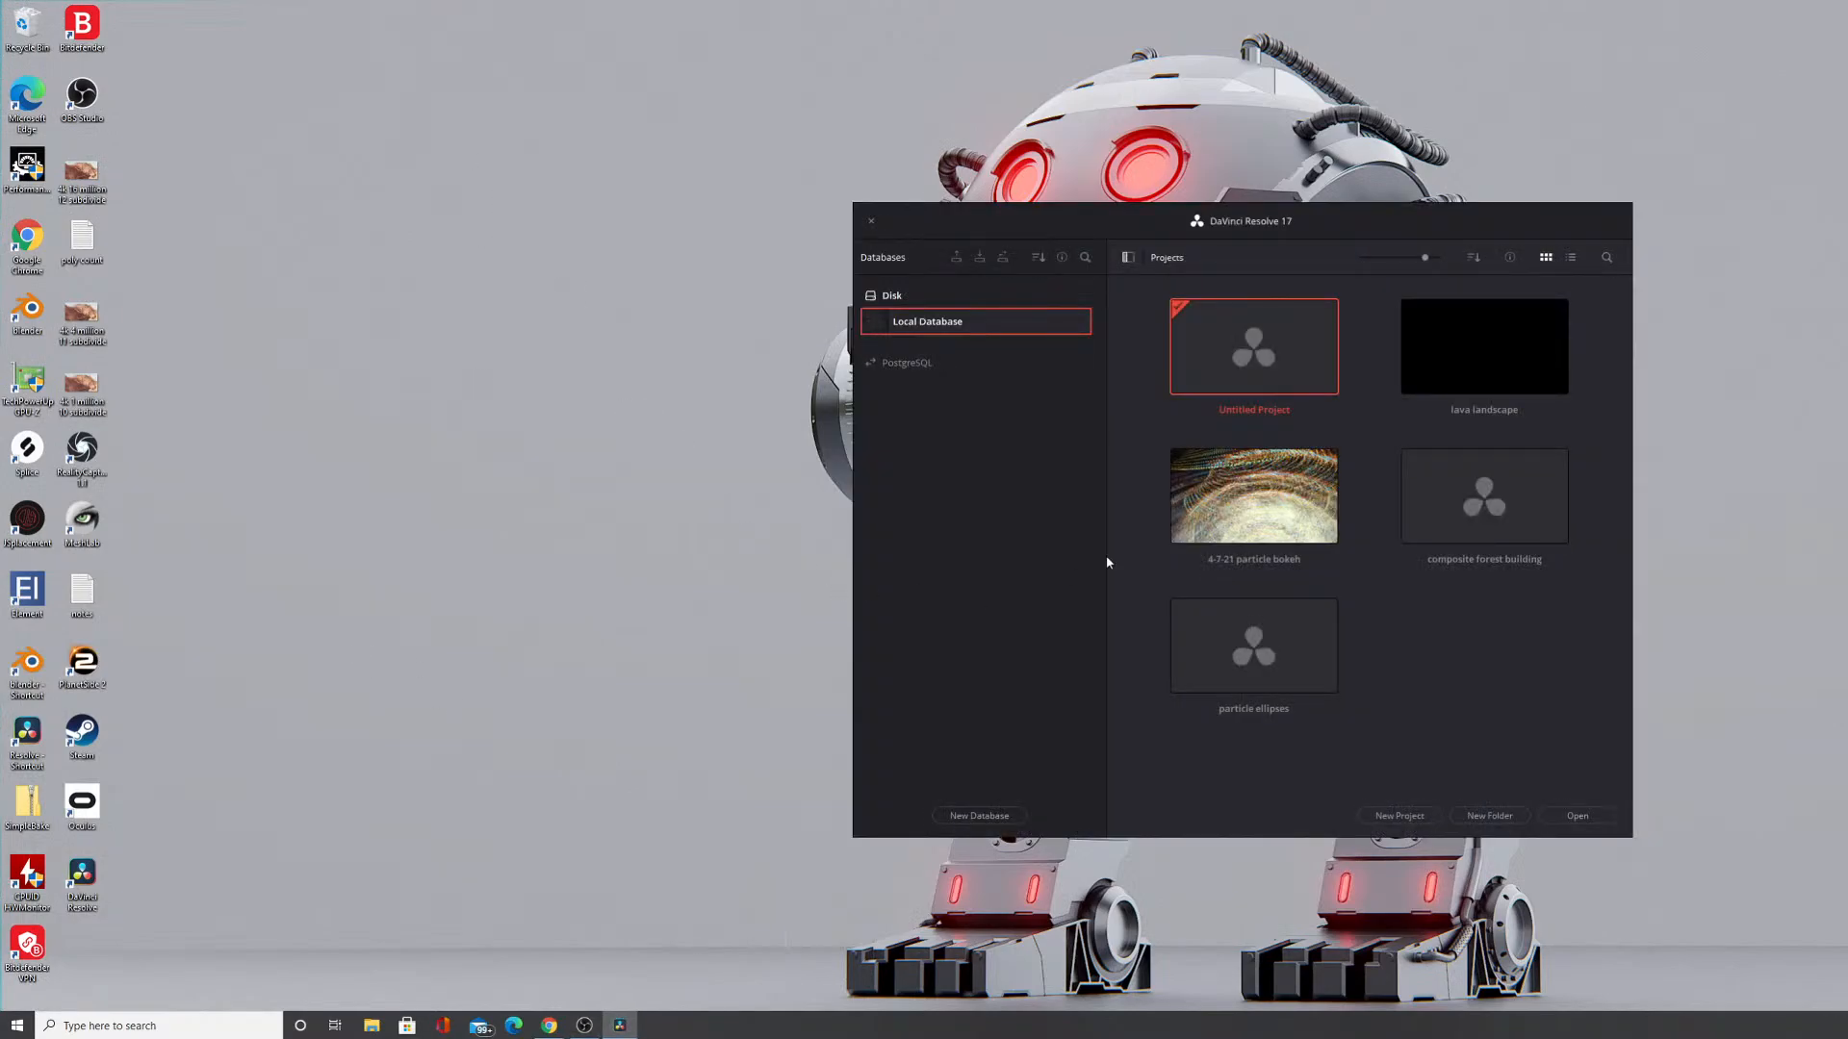
double_click(1479, 330)
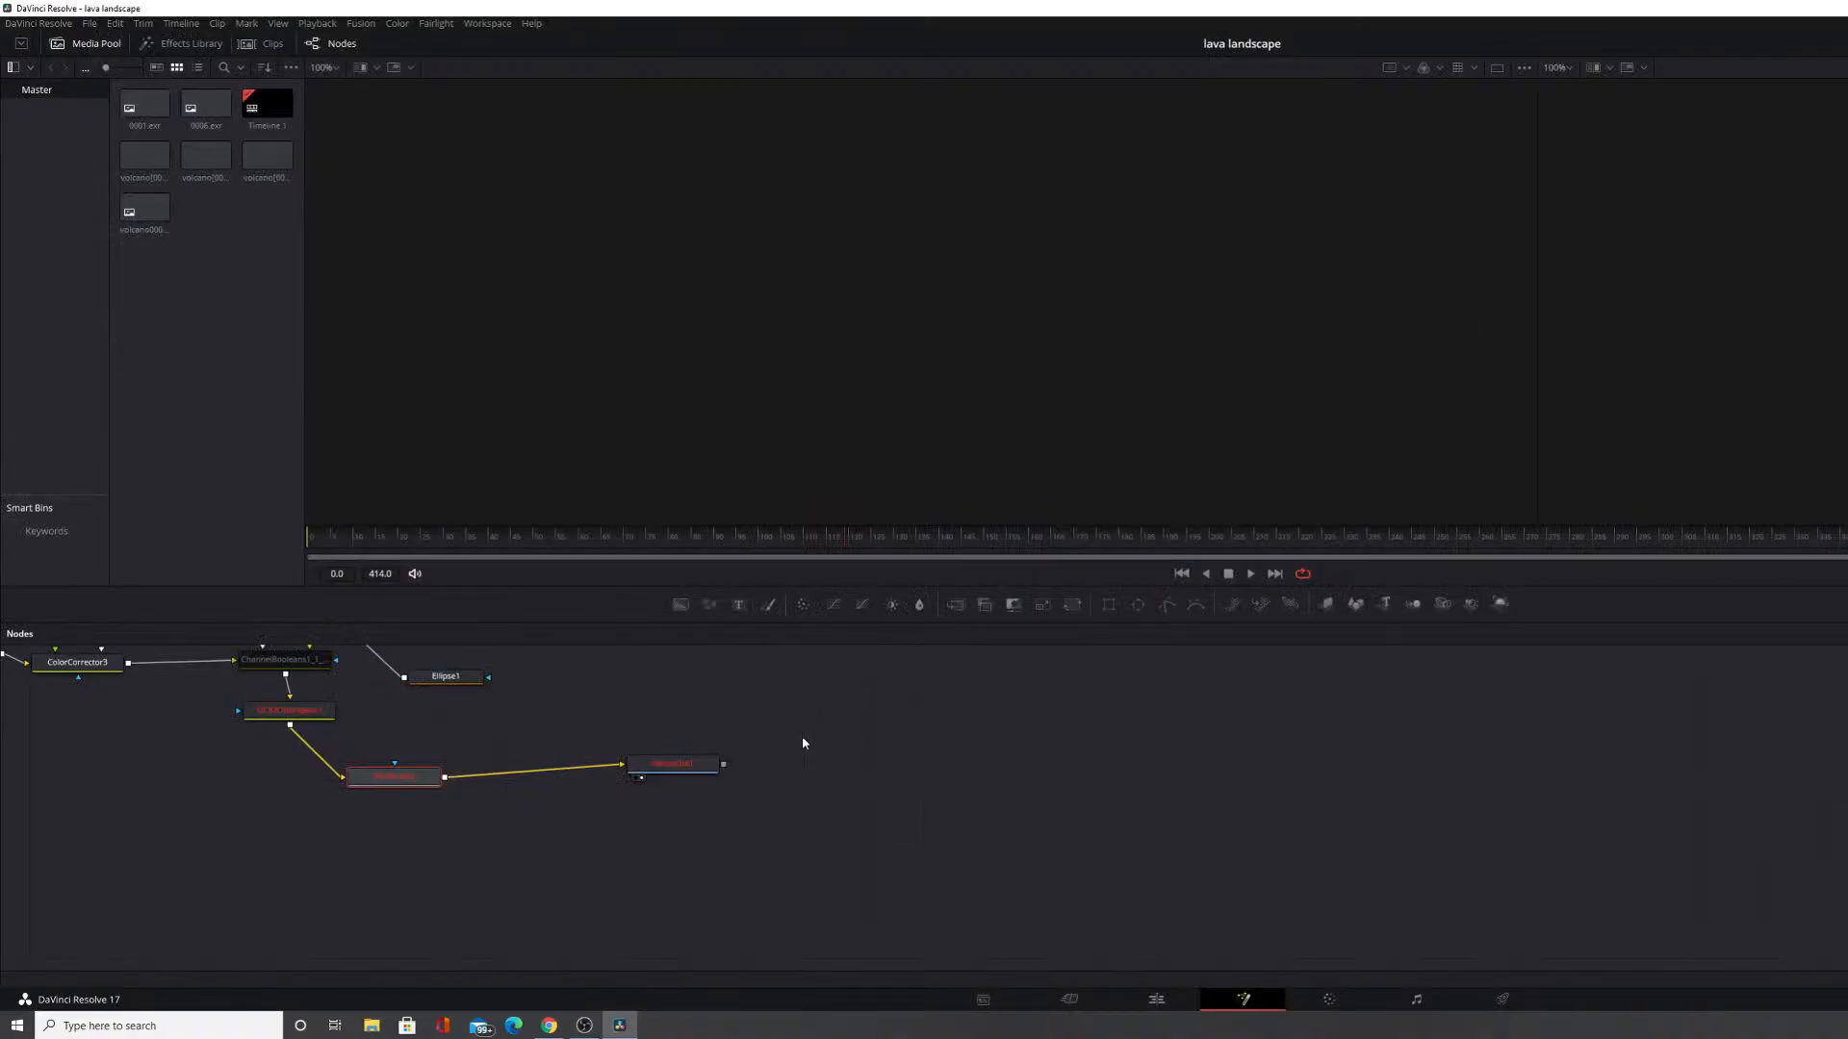
left_click_drag(710, 716, 912, 747)
left_click_drag(627, 742, 726, 799)
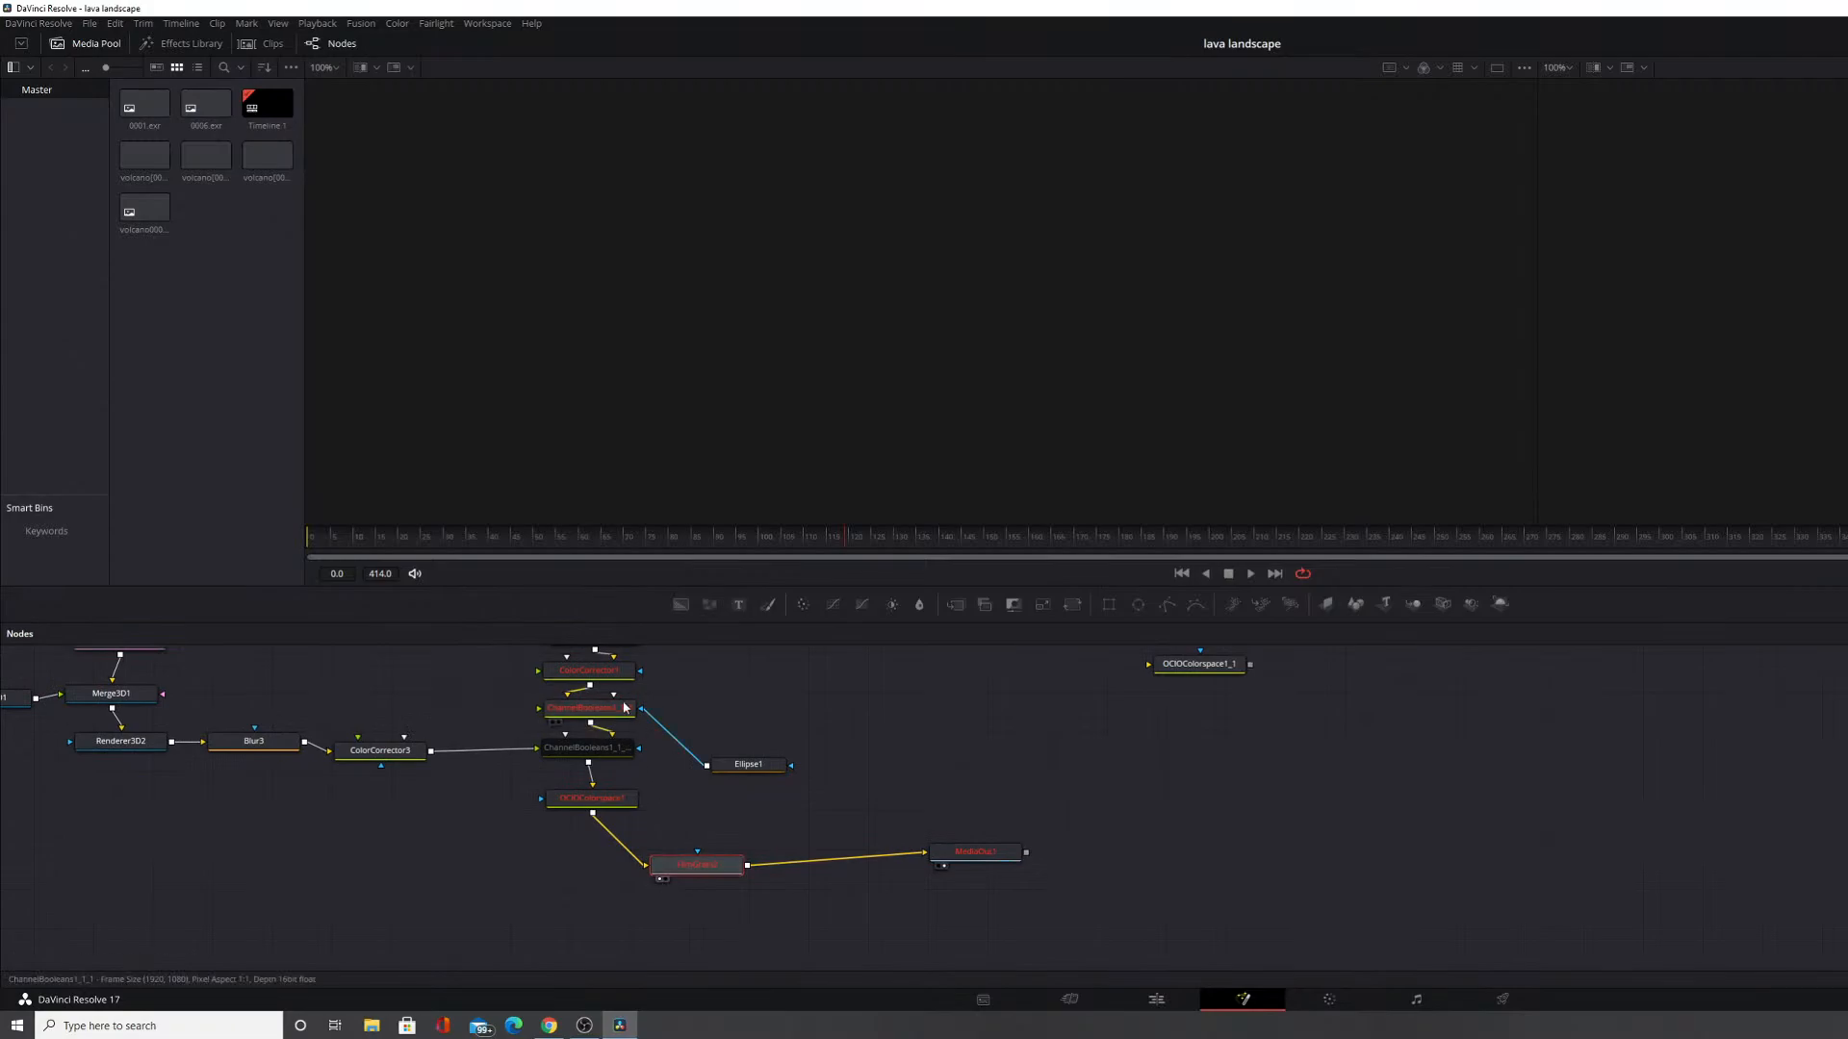
left_click_drag(629, 708, 707, 837)
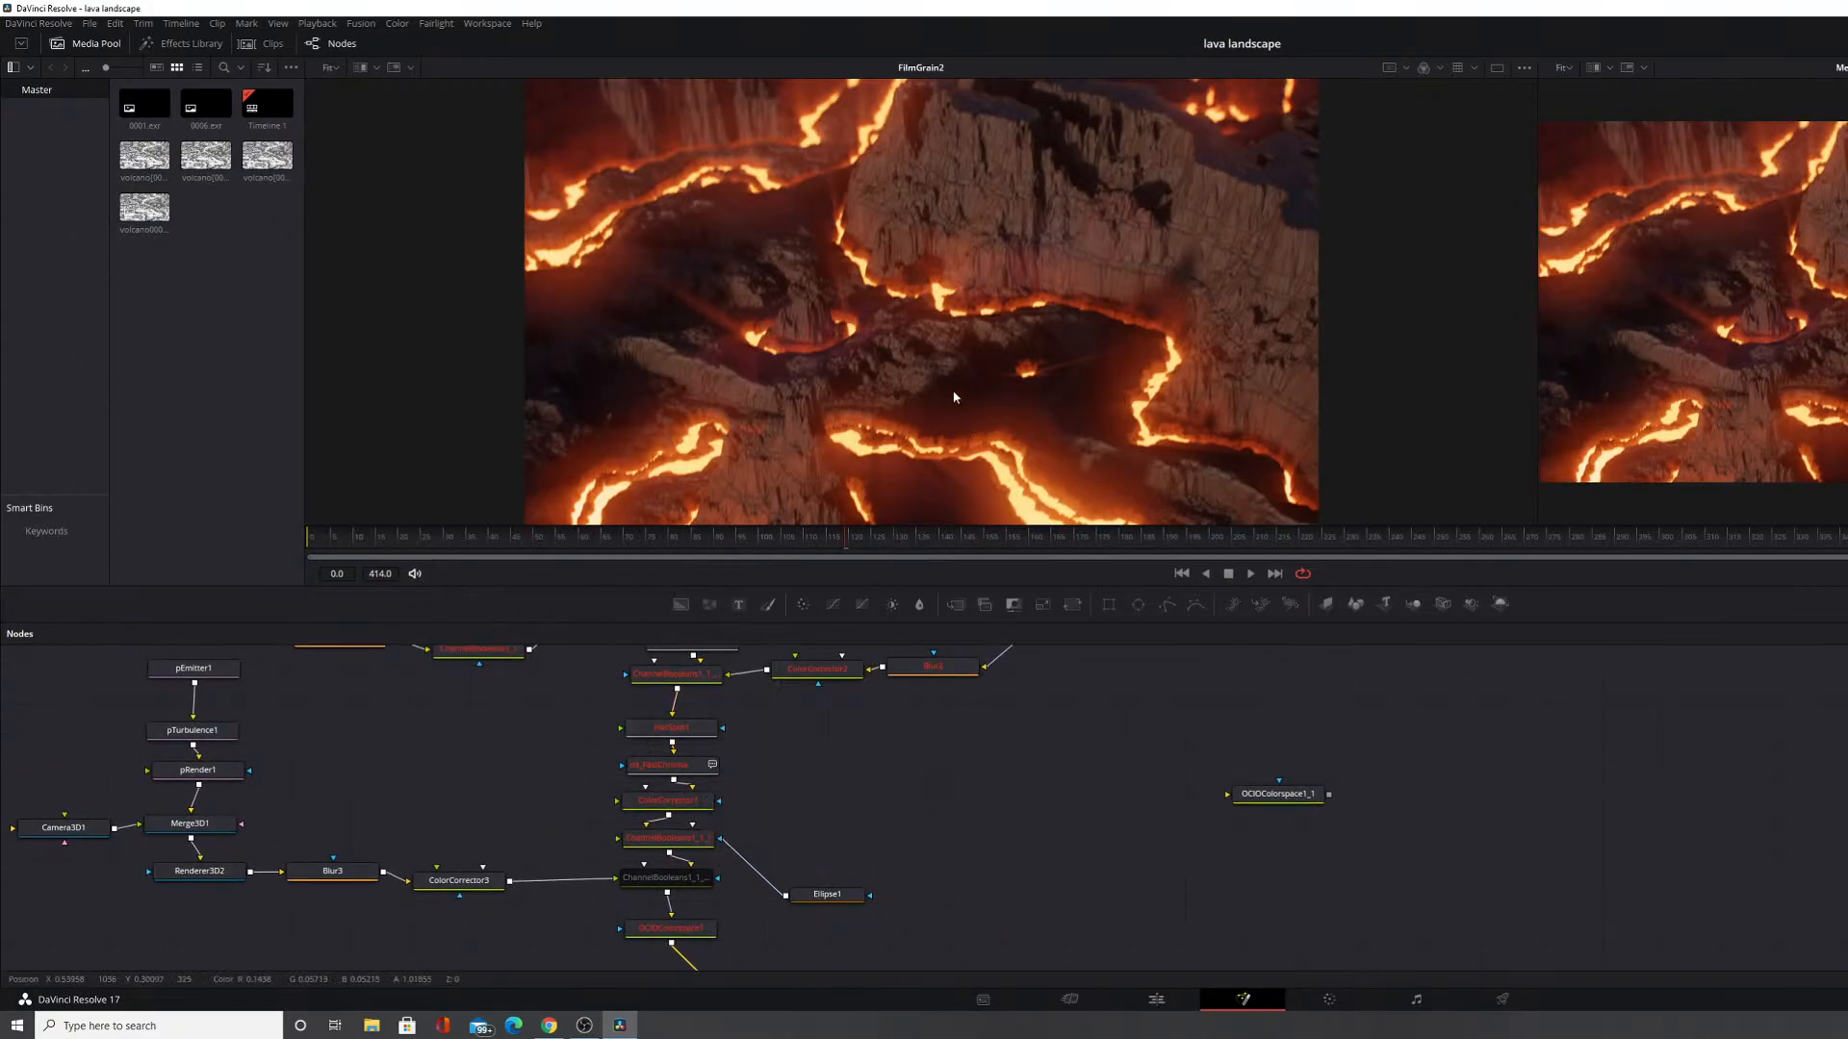
Re-enable the bypassed ChannelBooleans node that merges the particle branch into the lava composite.
scroll(972, 395, "down", 3)
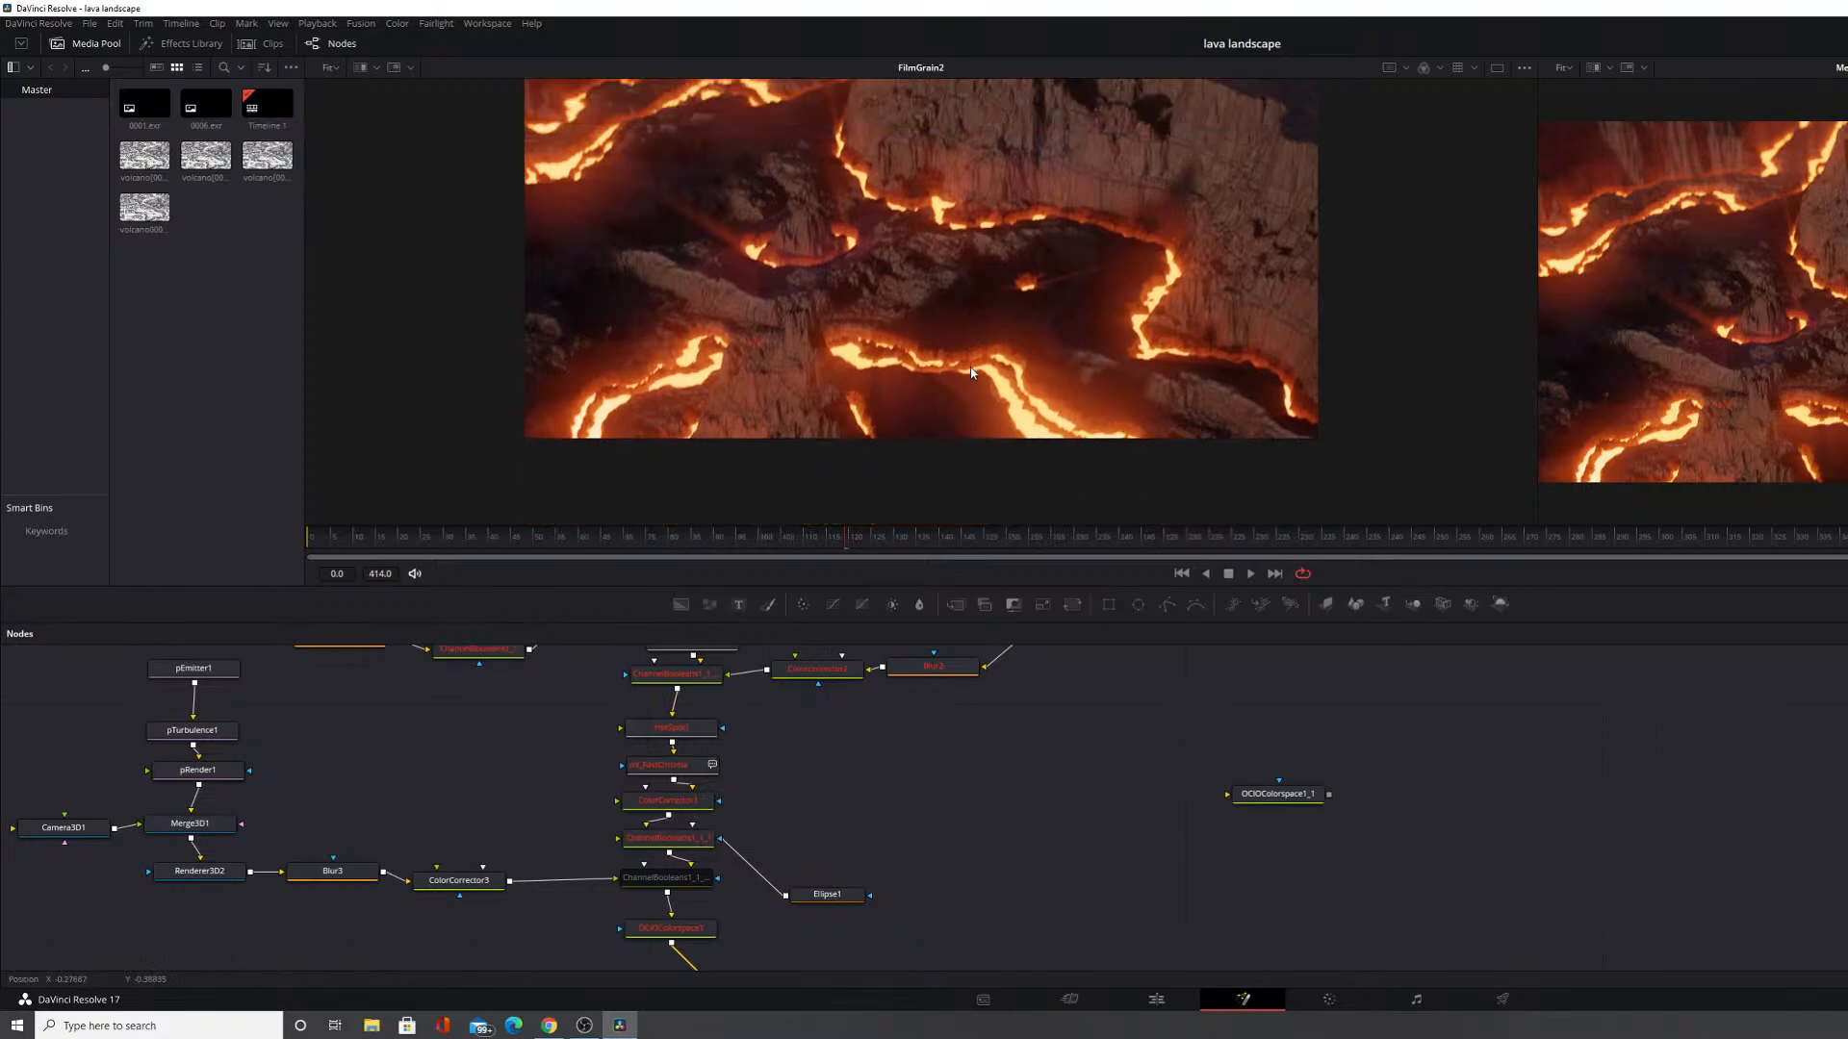
scroll(972, 375, "up", 3)
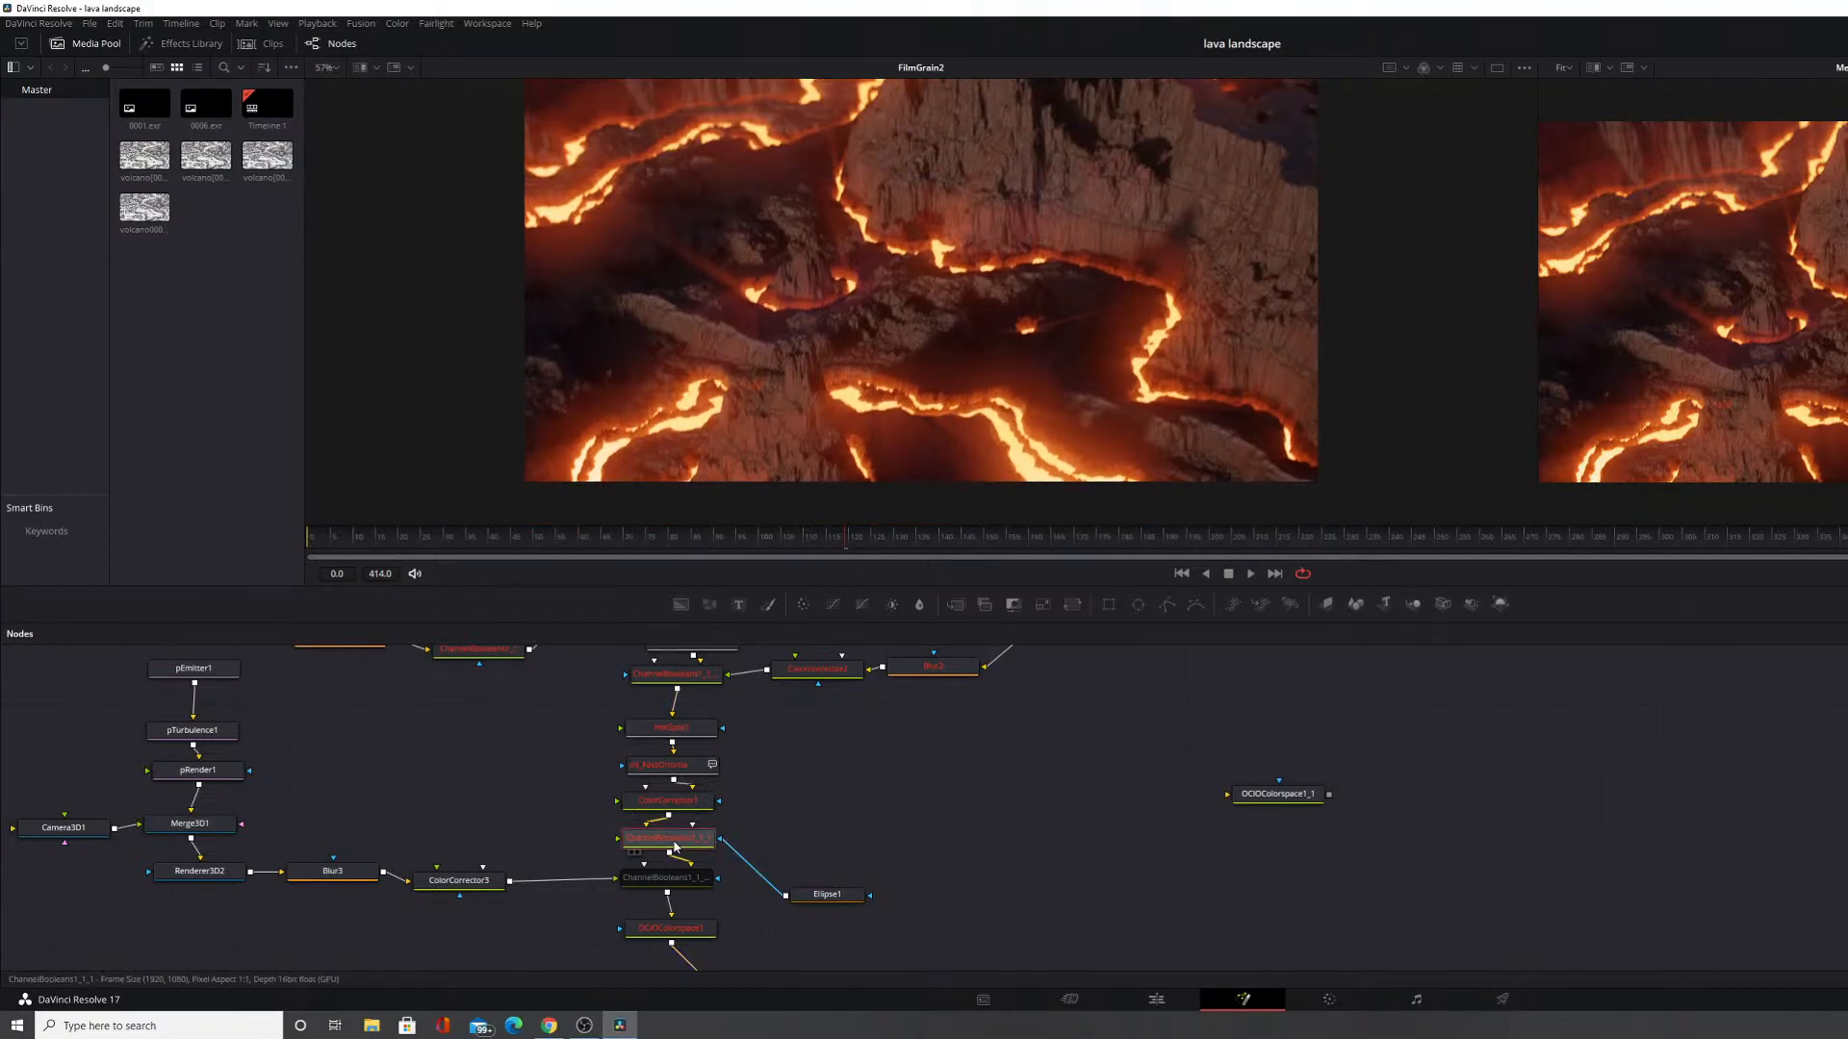
left_click(671, 728)
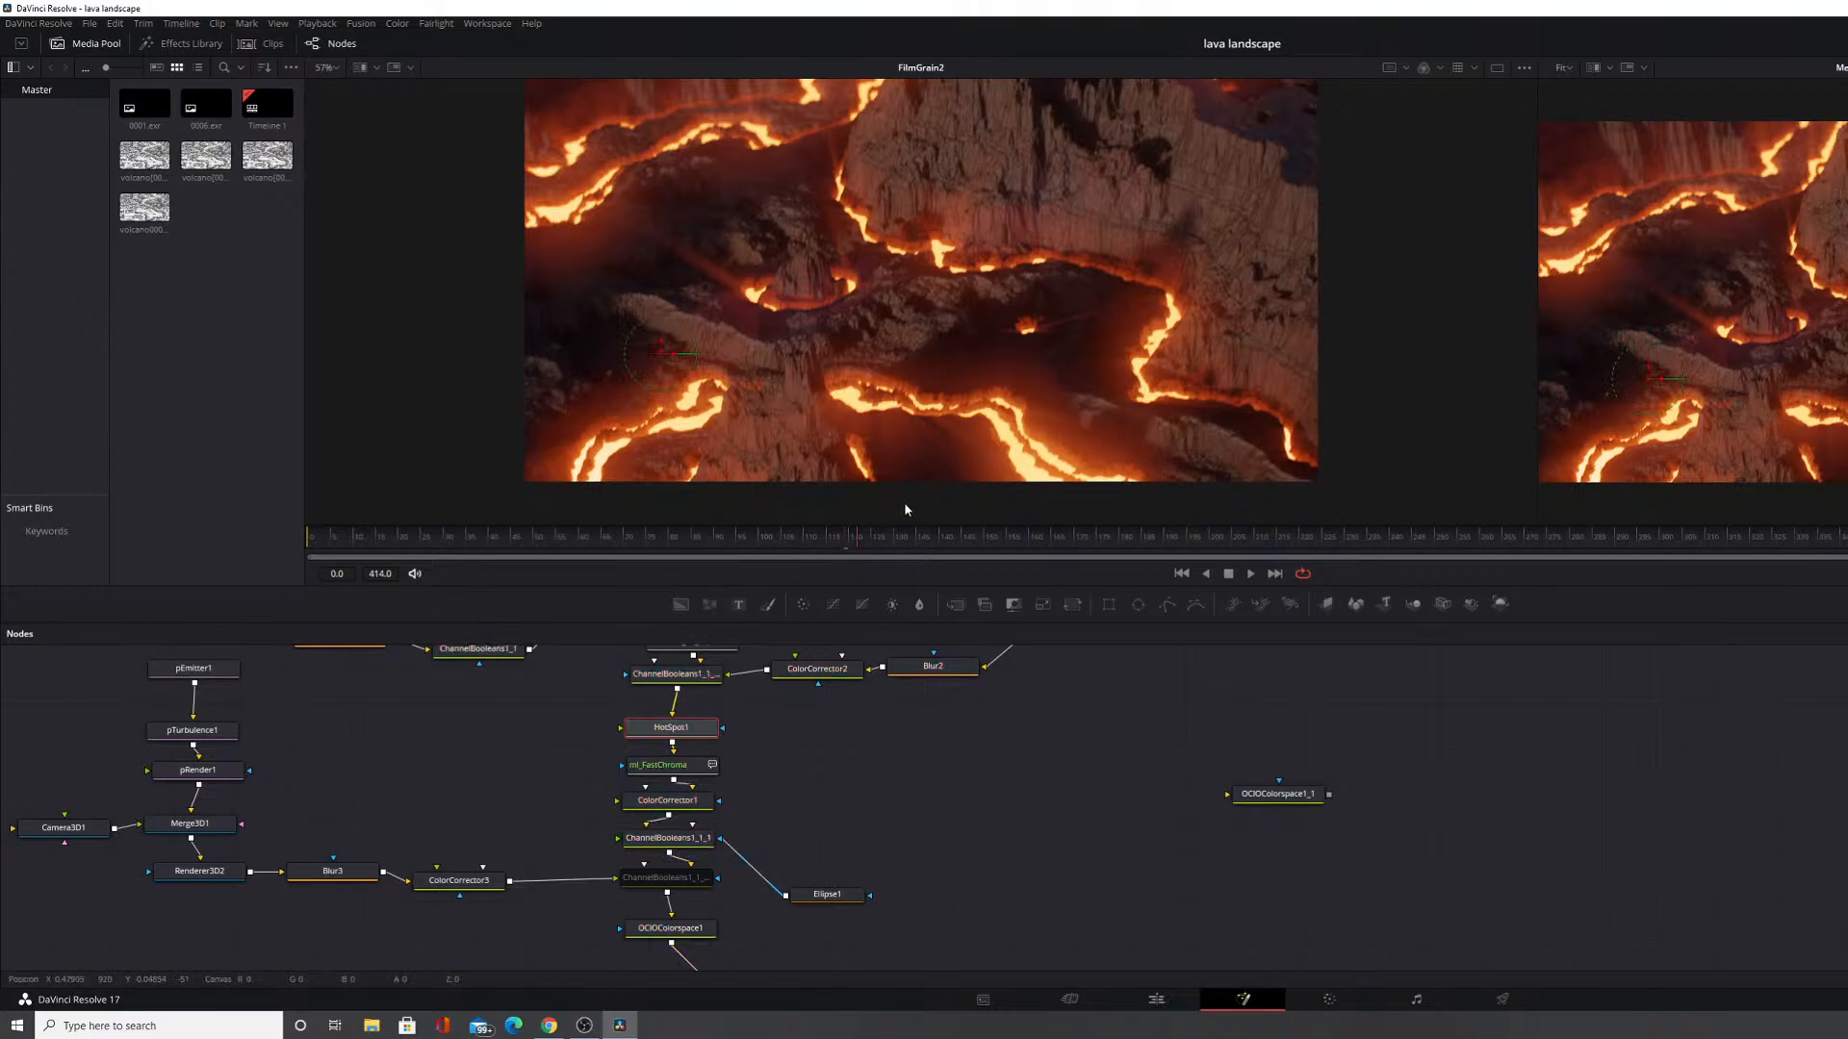
scroll(795, 724, "down", 2)
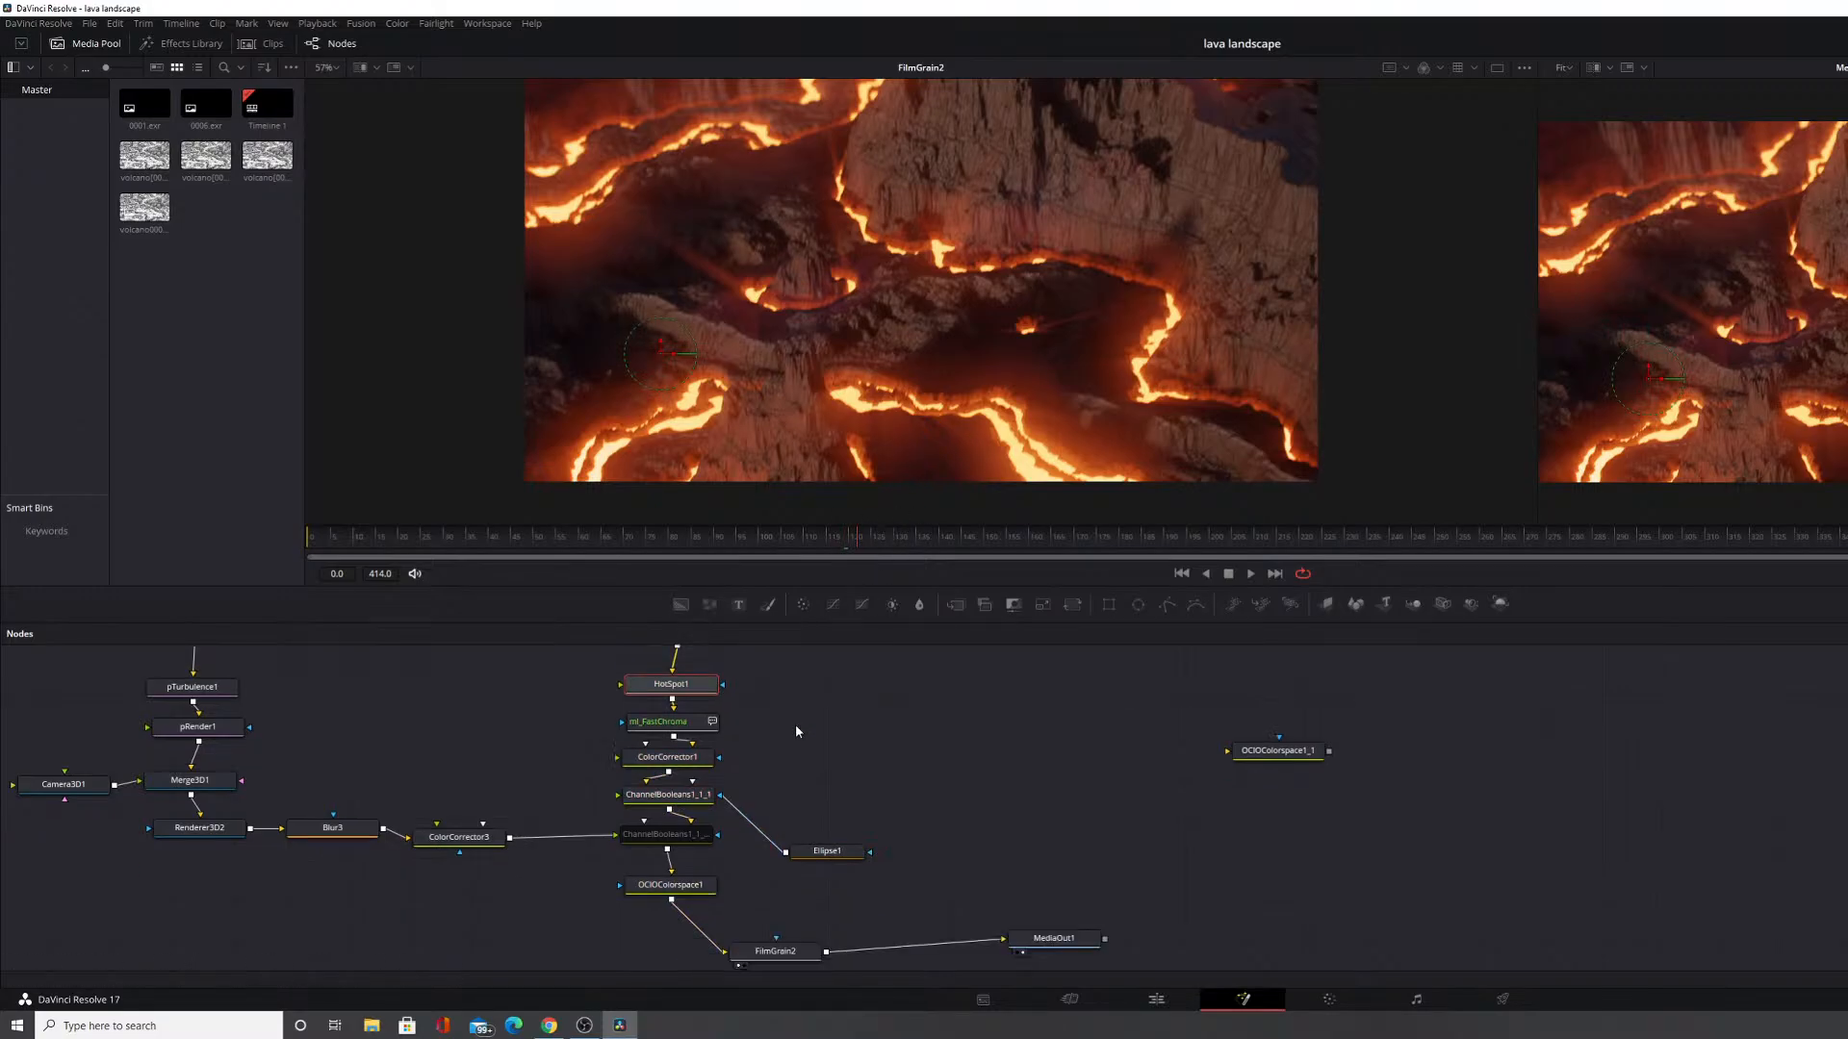
left_click(640, 841)
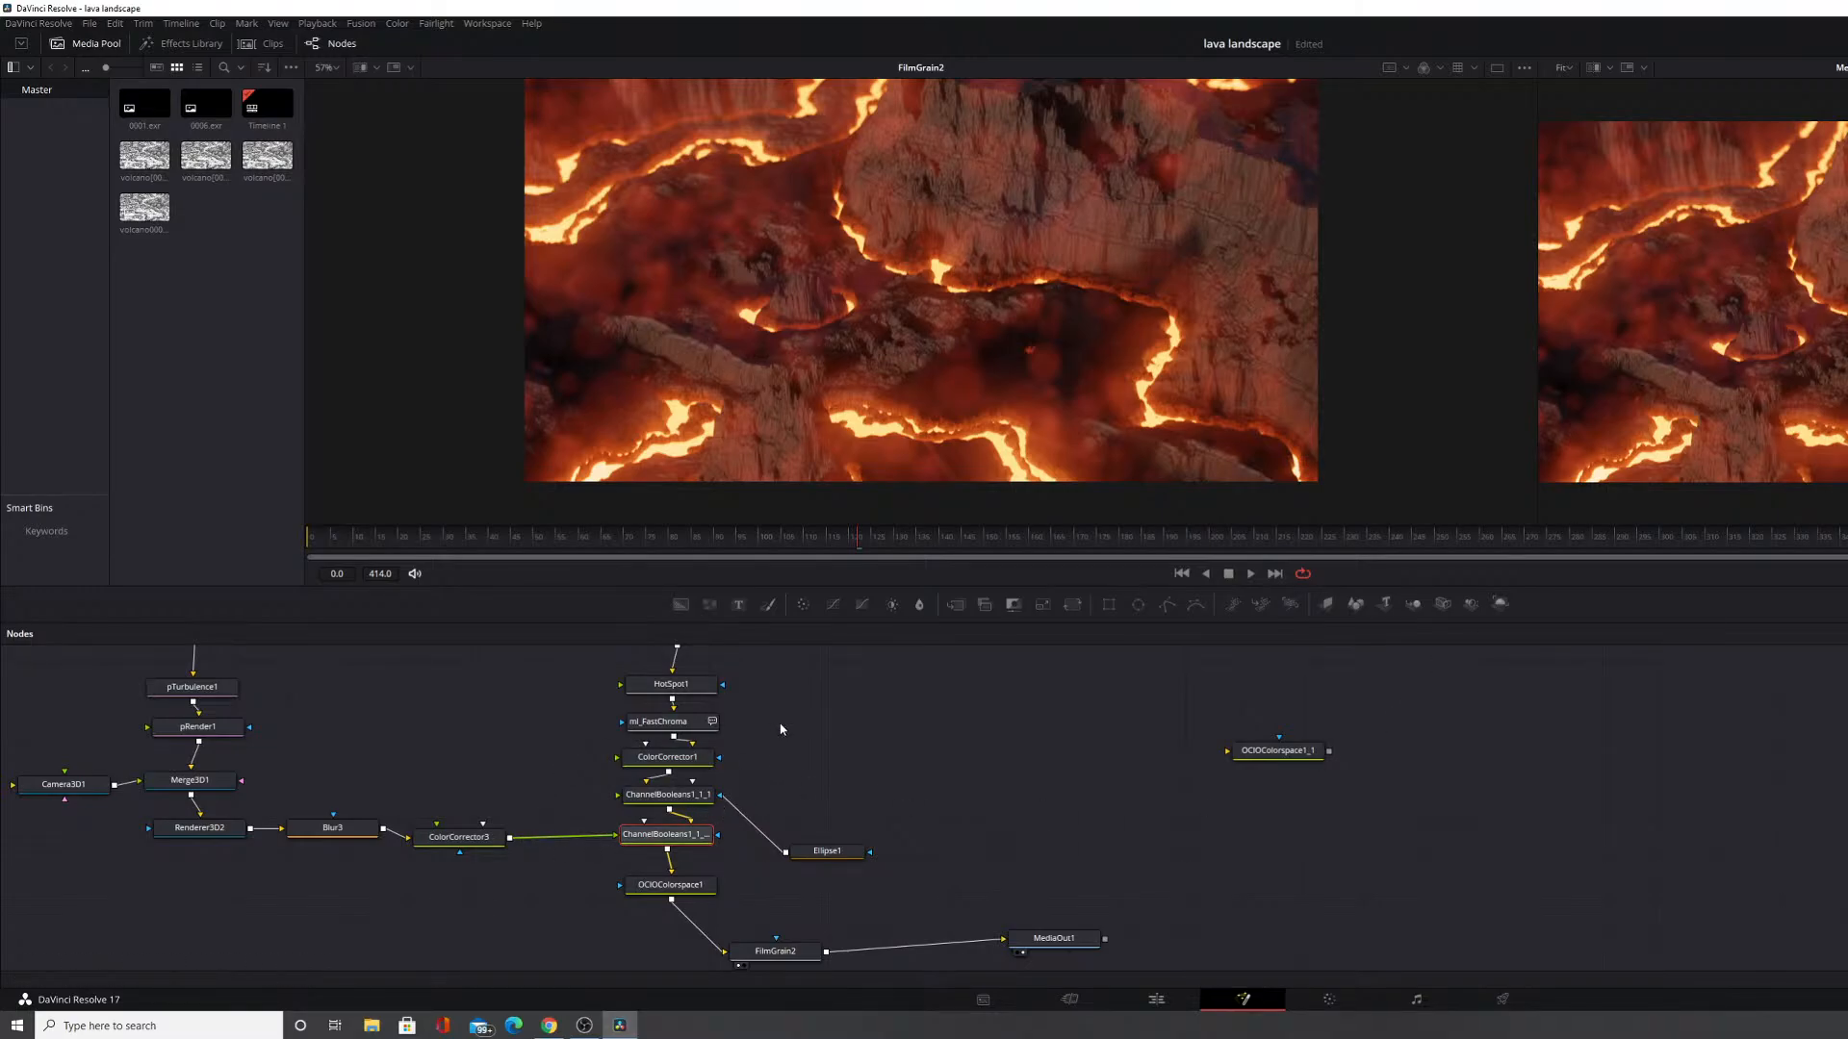
Examine the upstream part of the node graph around DepthDefocus11 and its media inputs.
scroll(781, 729, "up", 4)
scroll(803, 765, "up", 2)
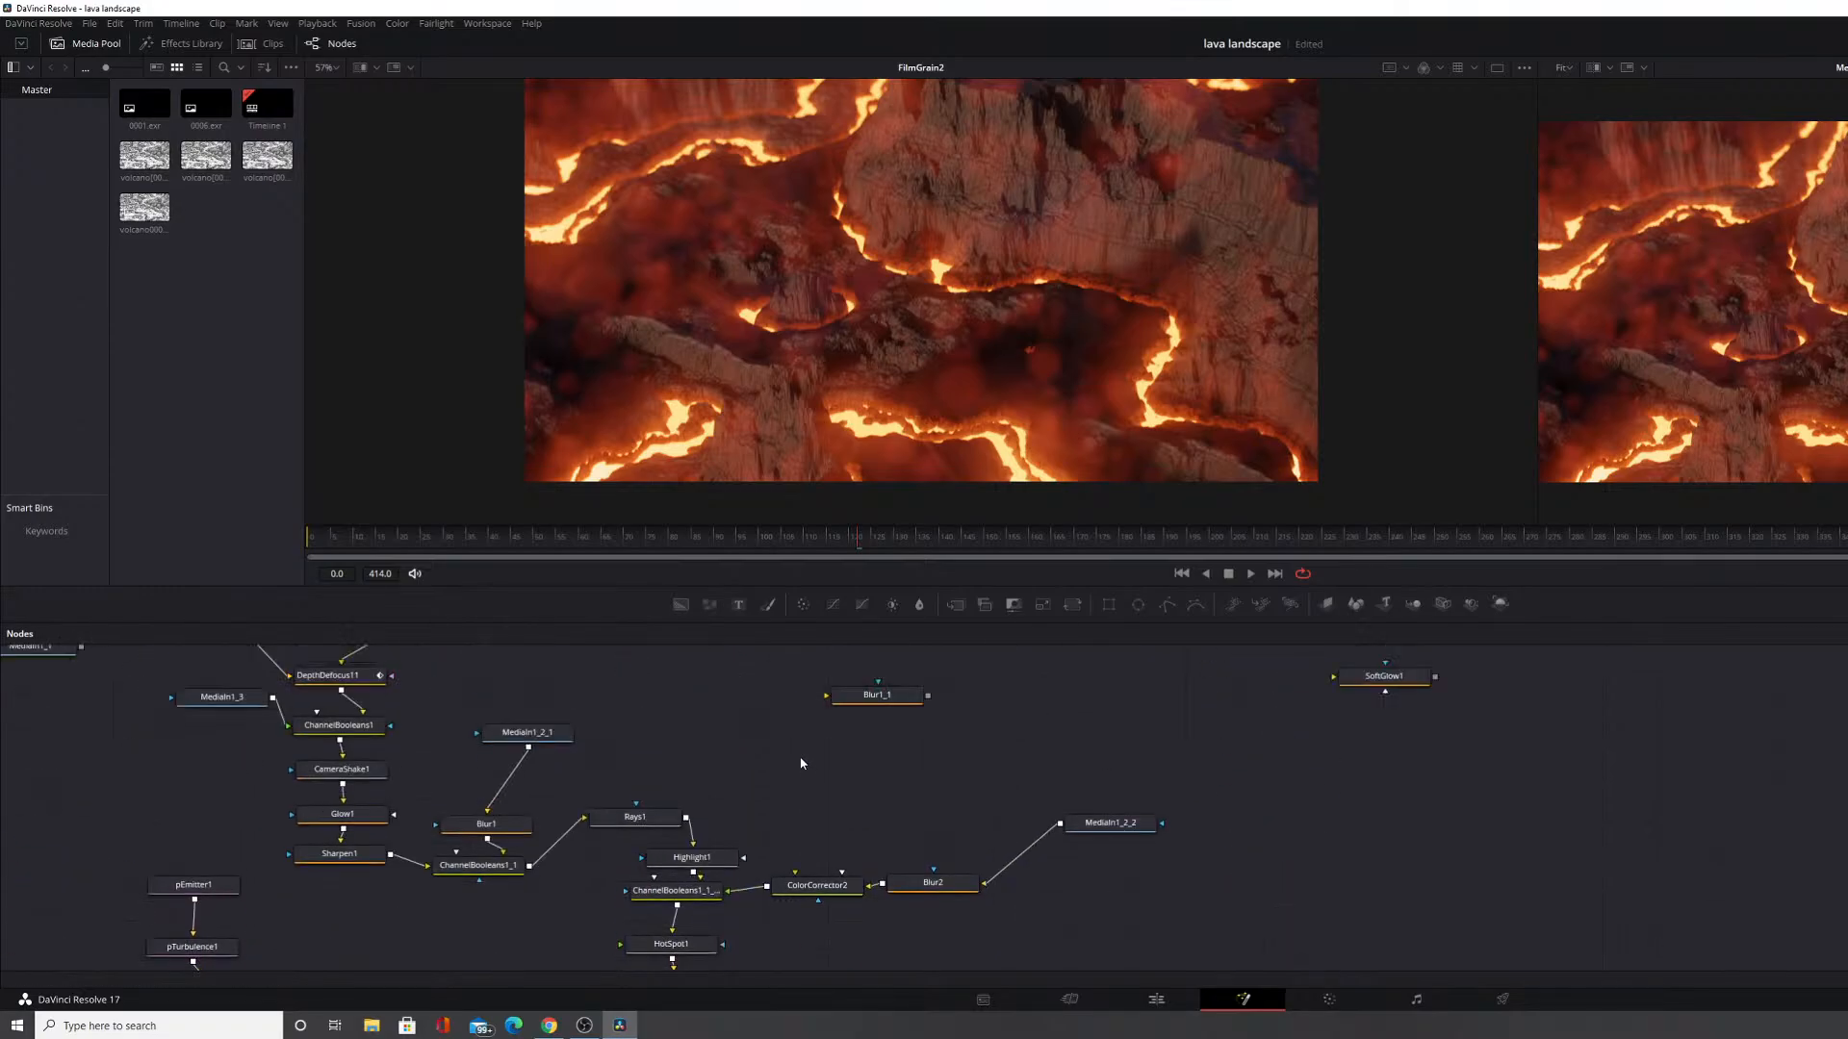
scroll(801, 764, "up", 8)
scroll(801, 760, "down", 8)
left_click_drag(600, 762, 731, 883)
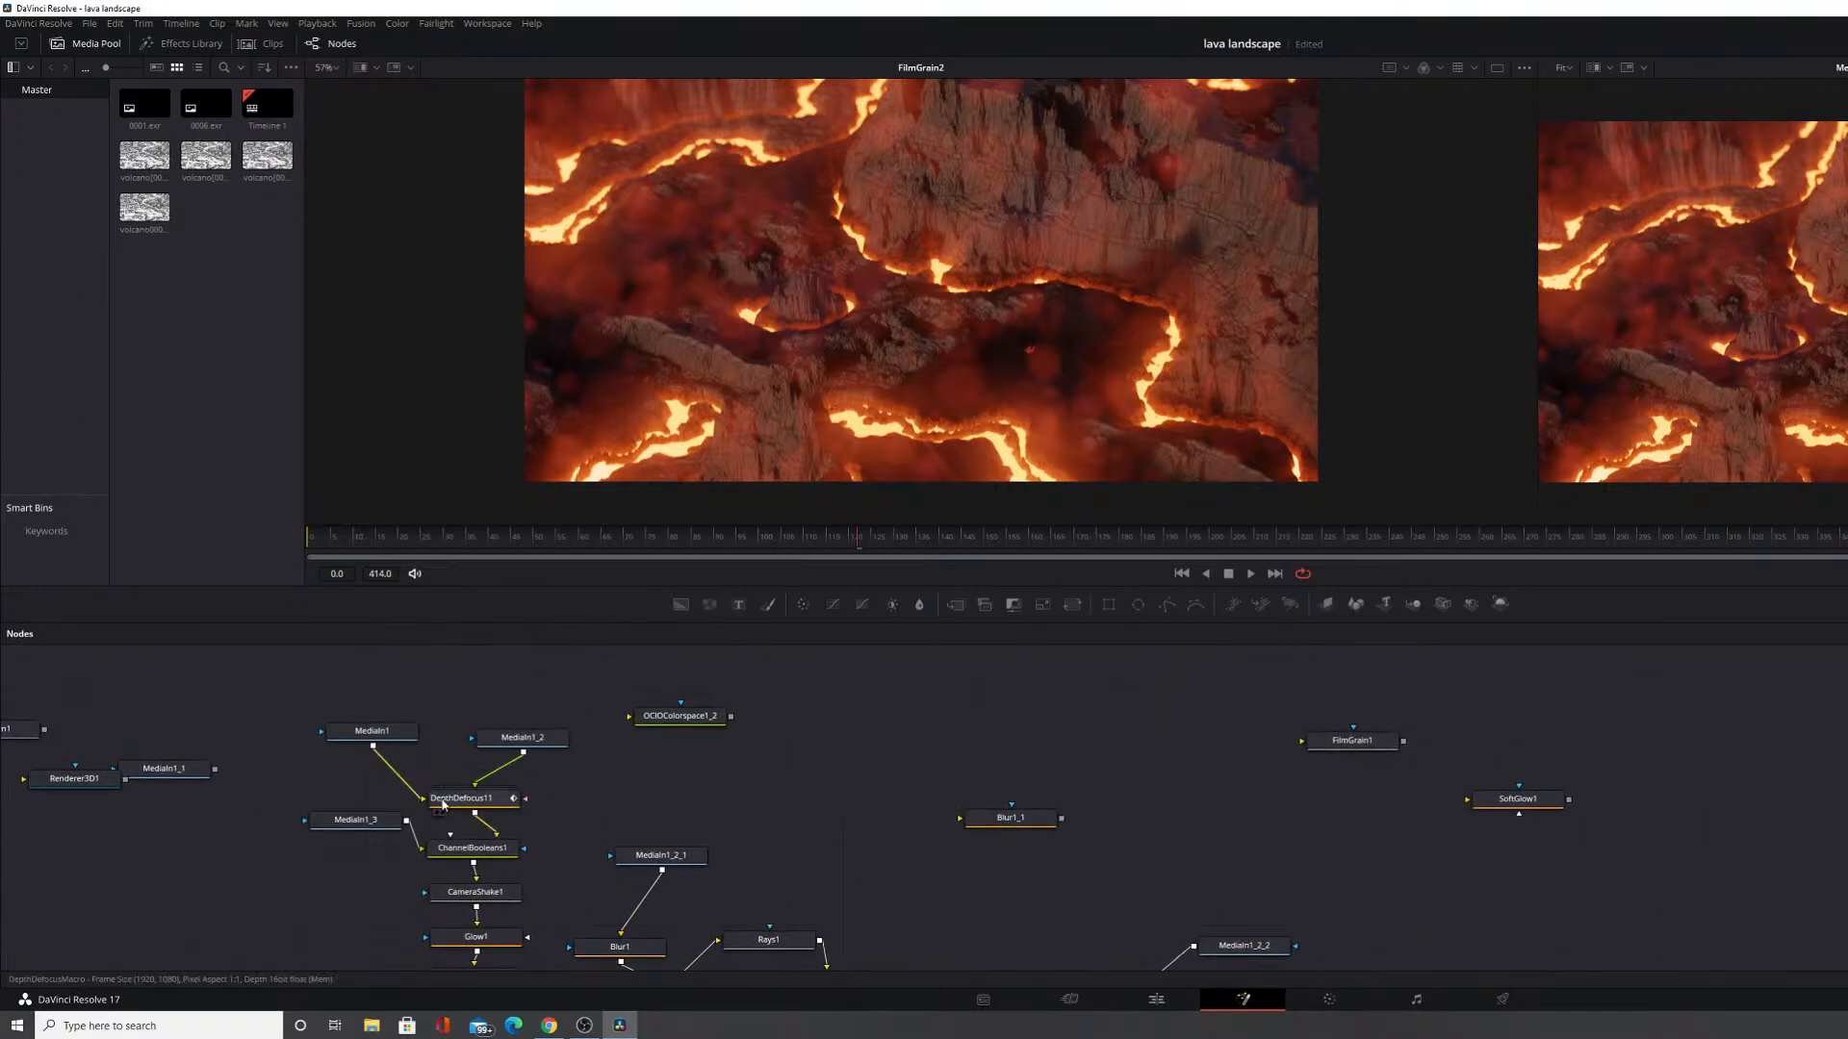
right_click(445, 804)
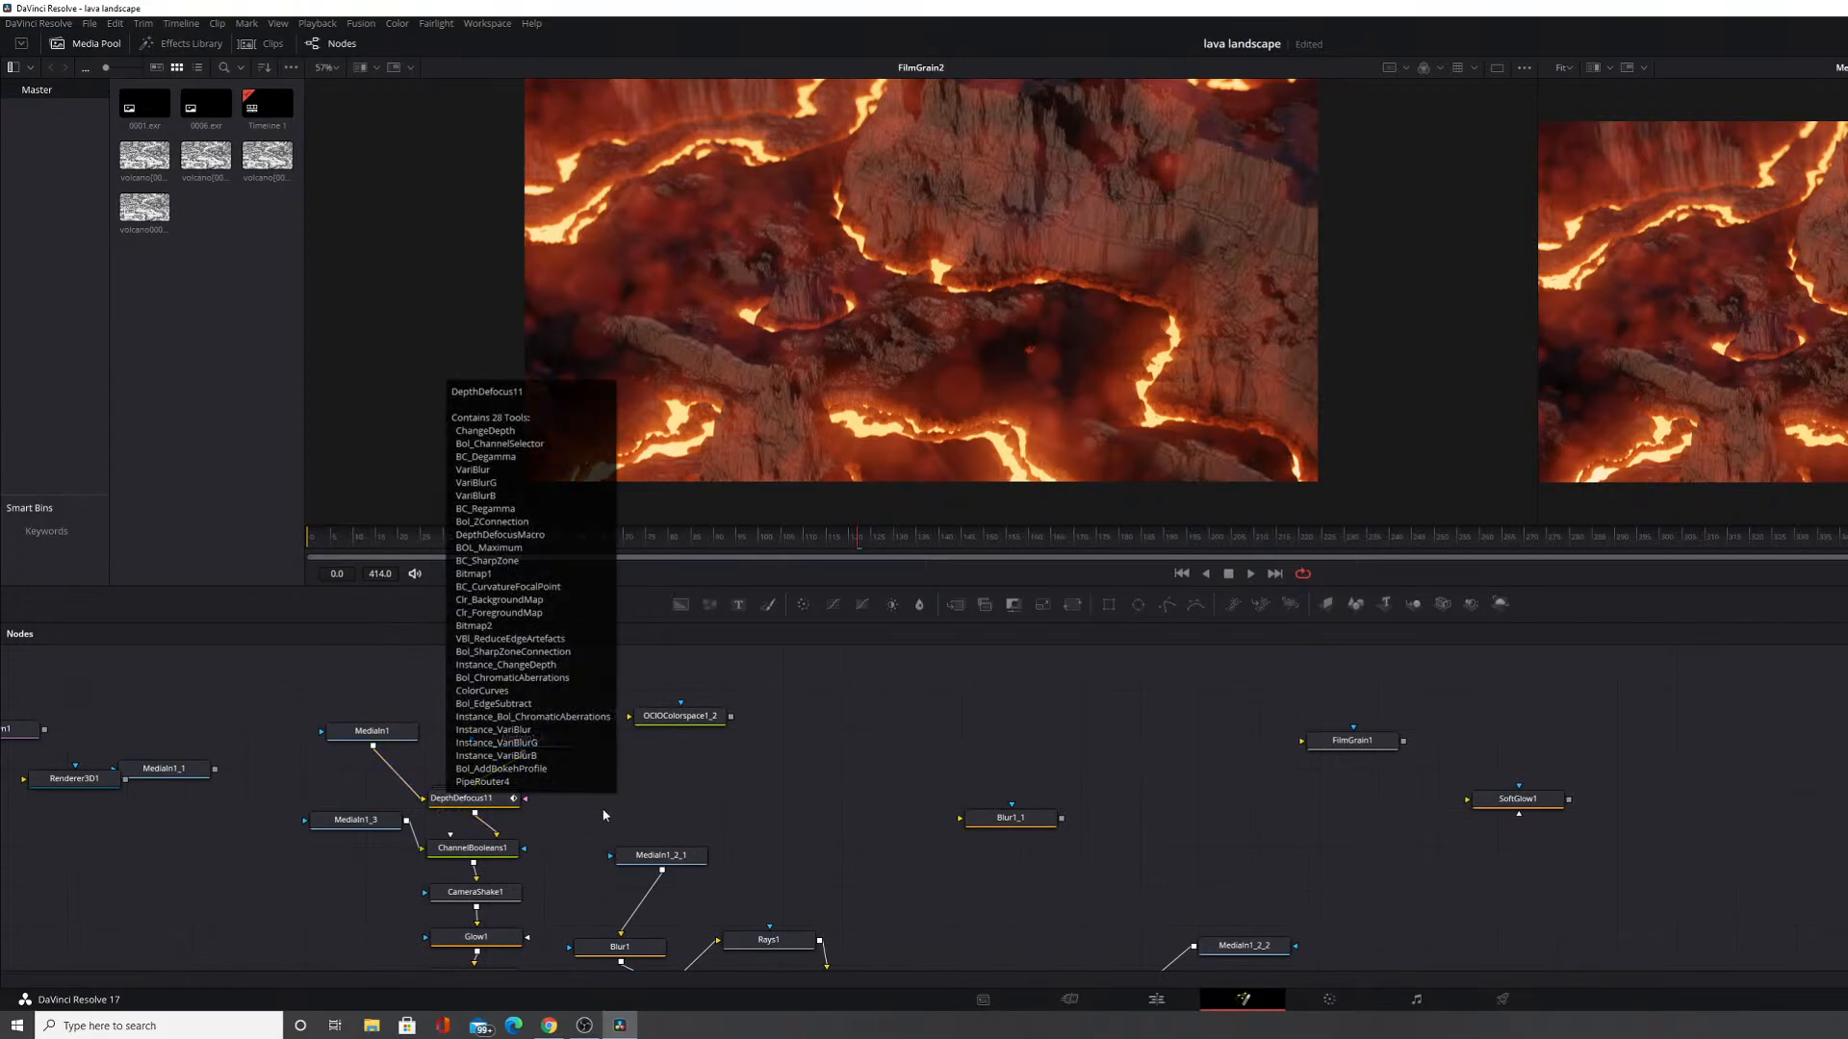
key("Escape")
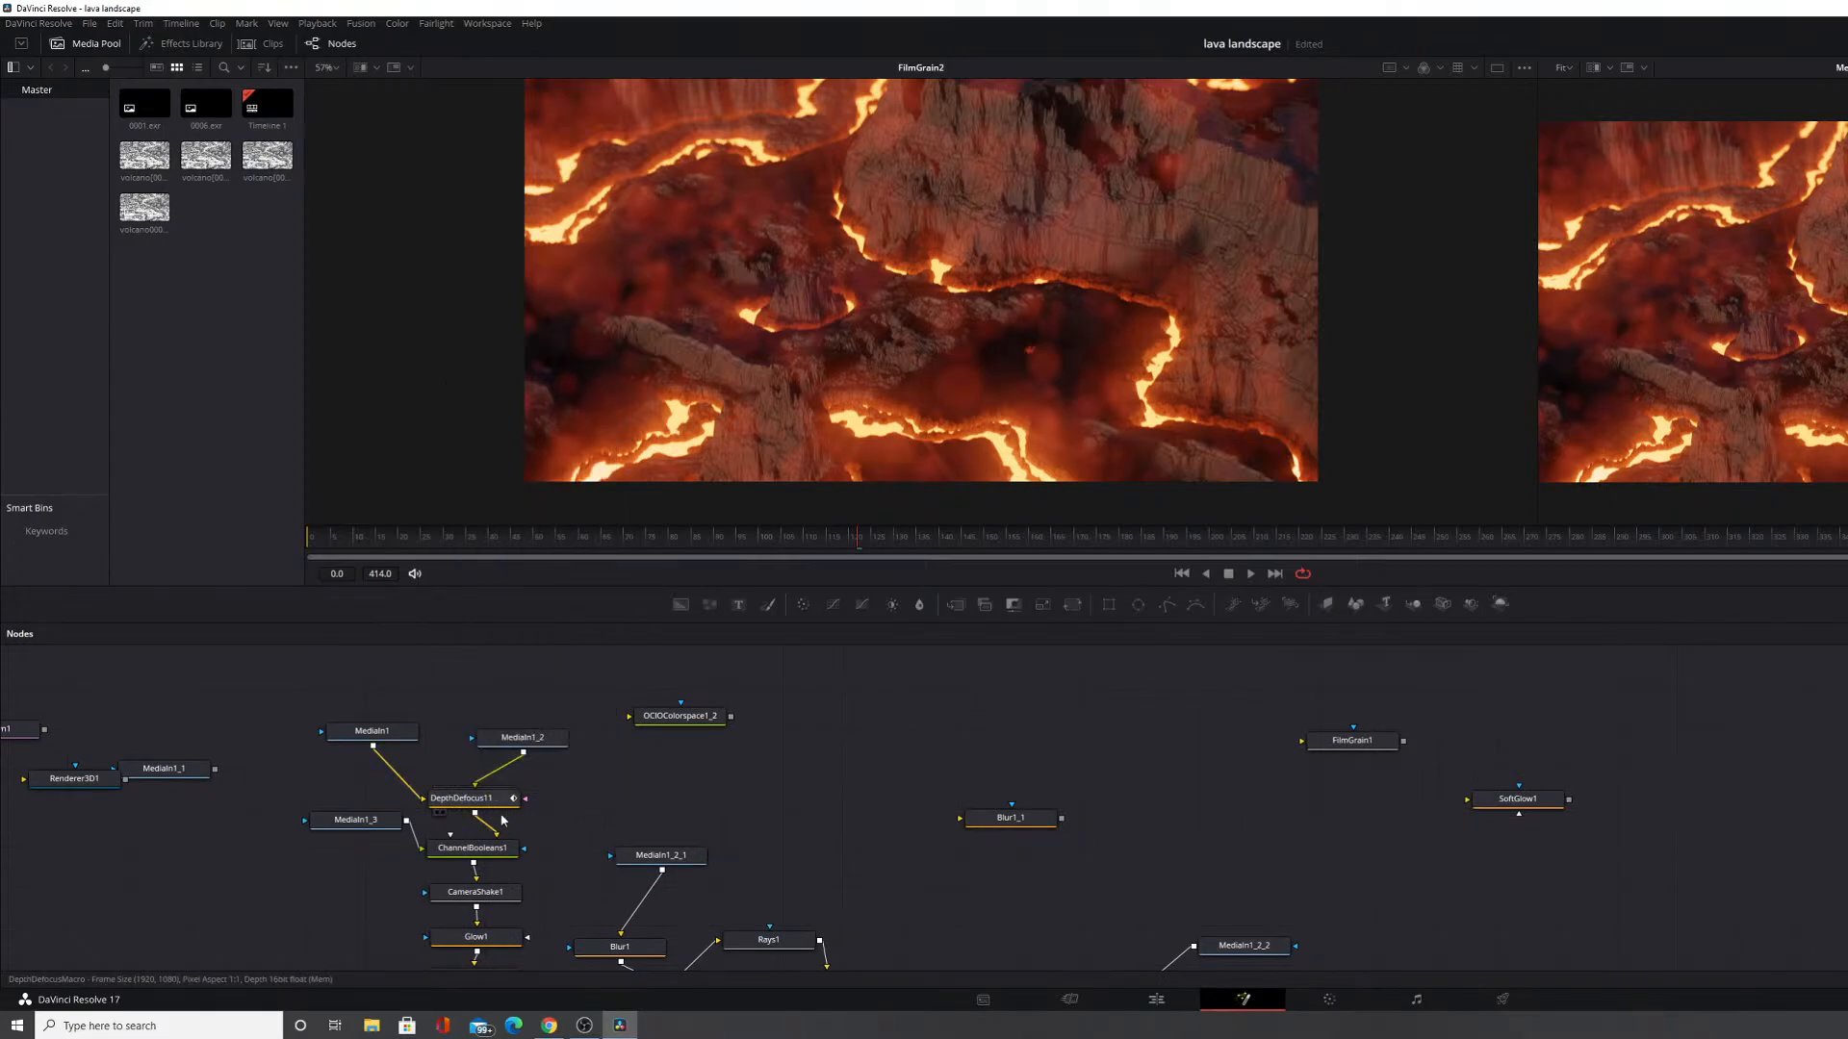
Move the MediaIn1_3 node farther left so it sits level with ChannelBooleans1.
left_click(388, 823)
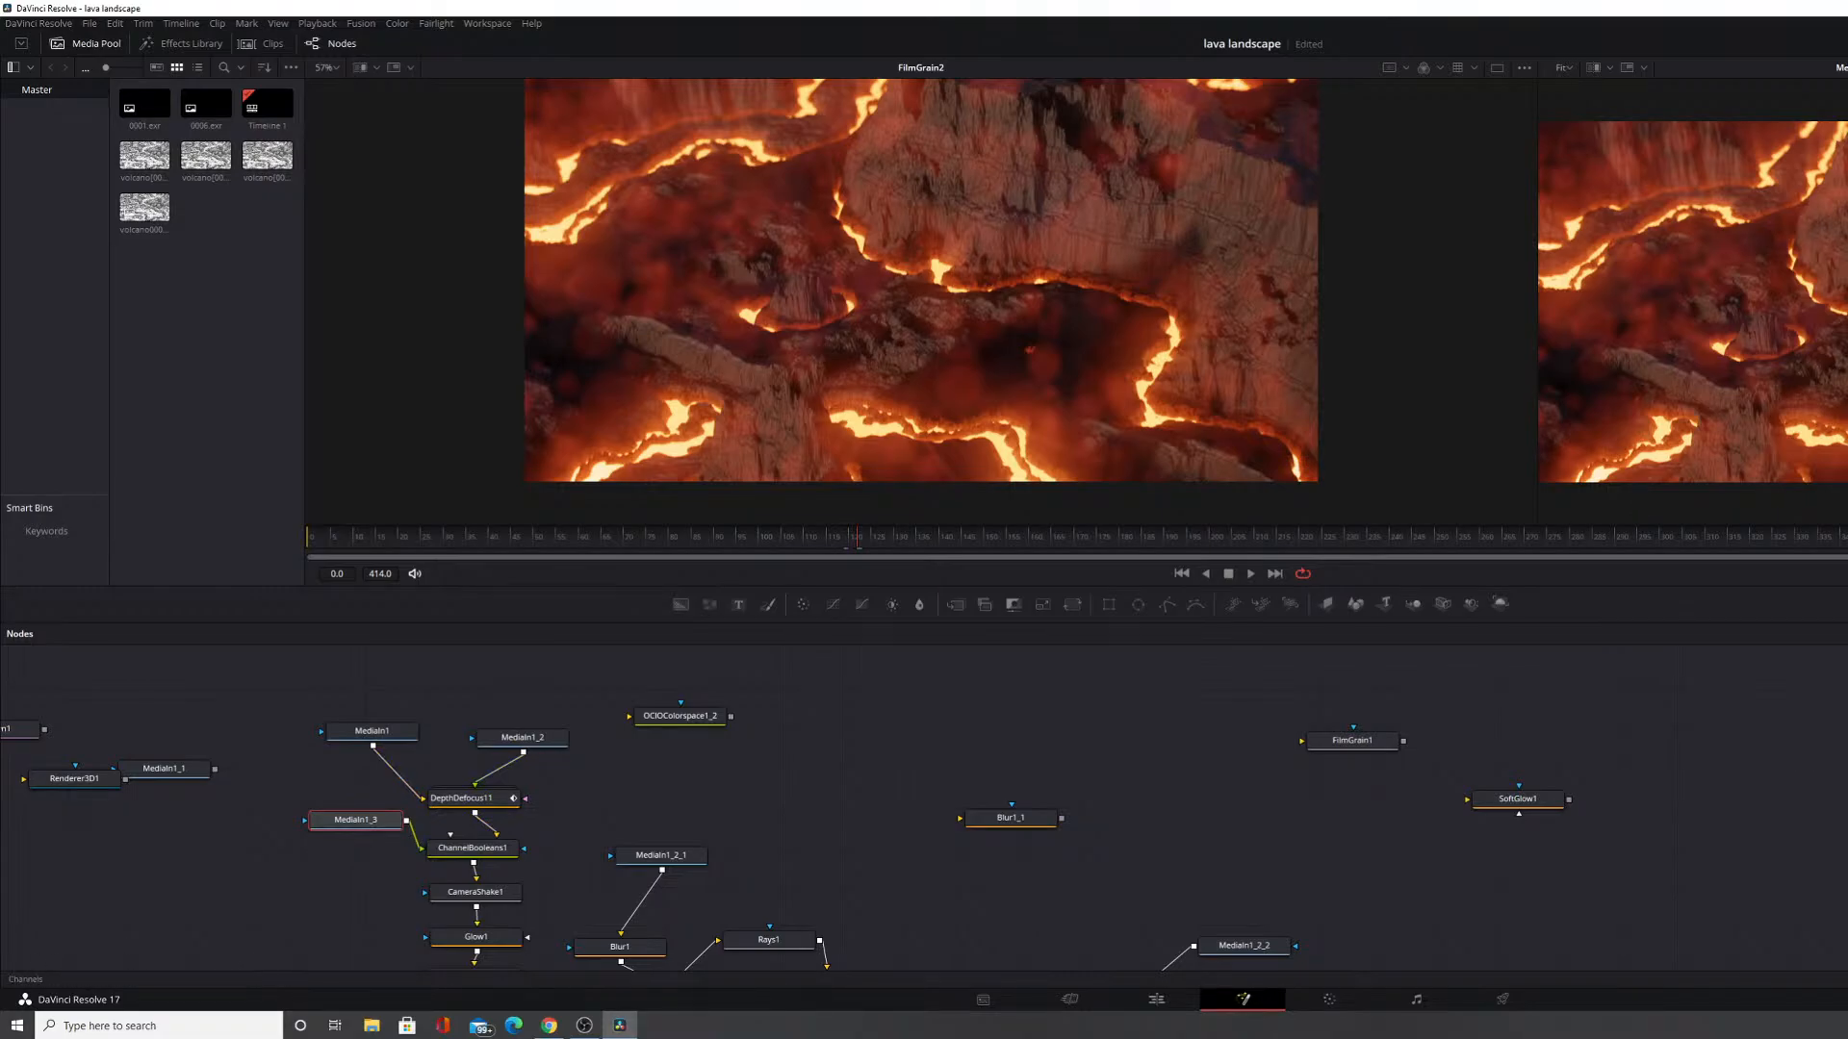
left_click_drag(363, 829, 334, 858)
scroll(520, 759, "down", 2)
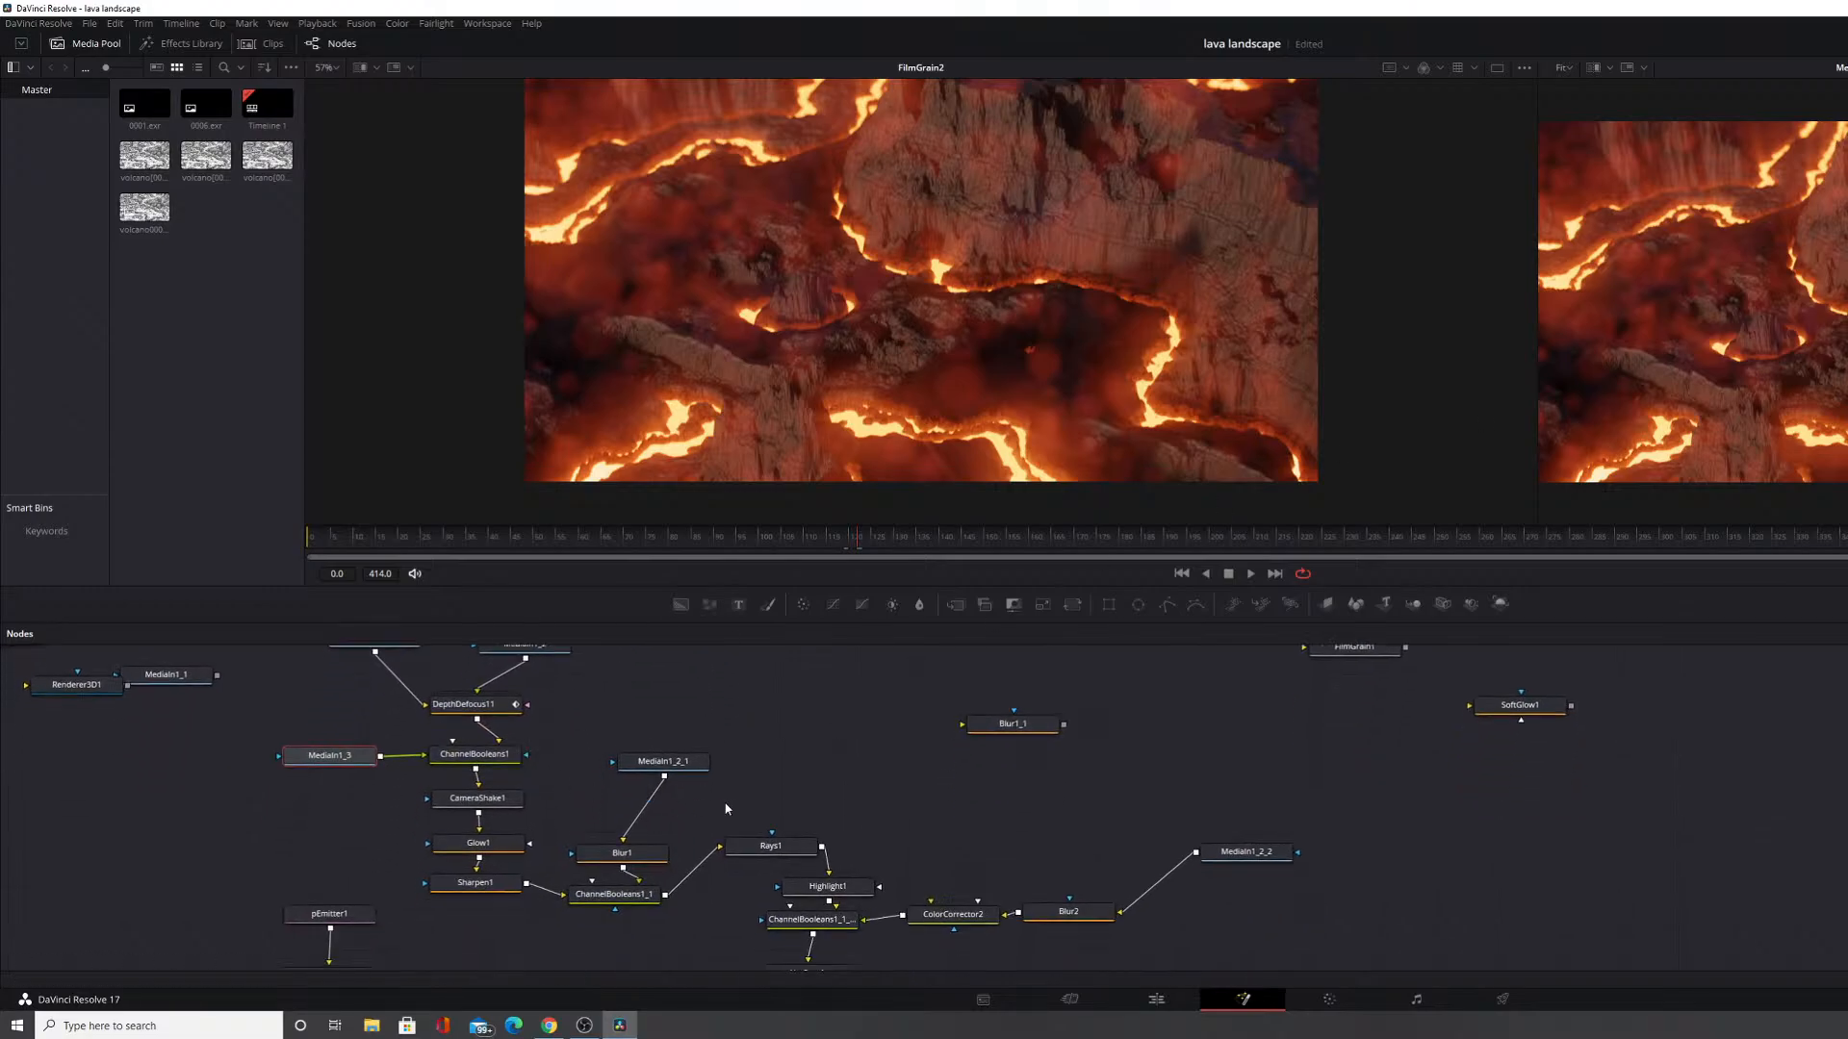
left_click_drag(726, 806, 711, 843)
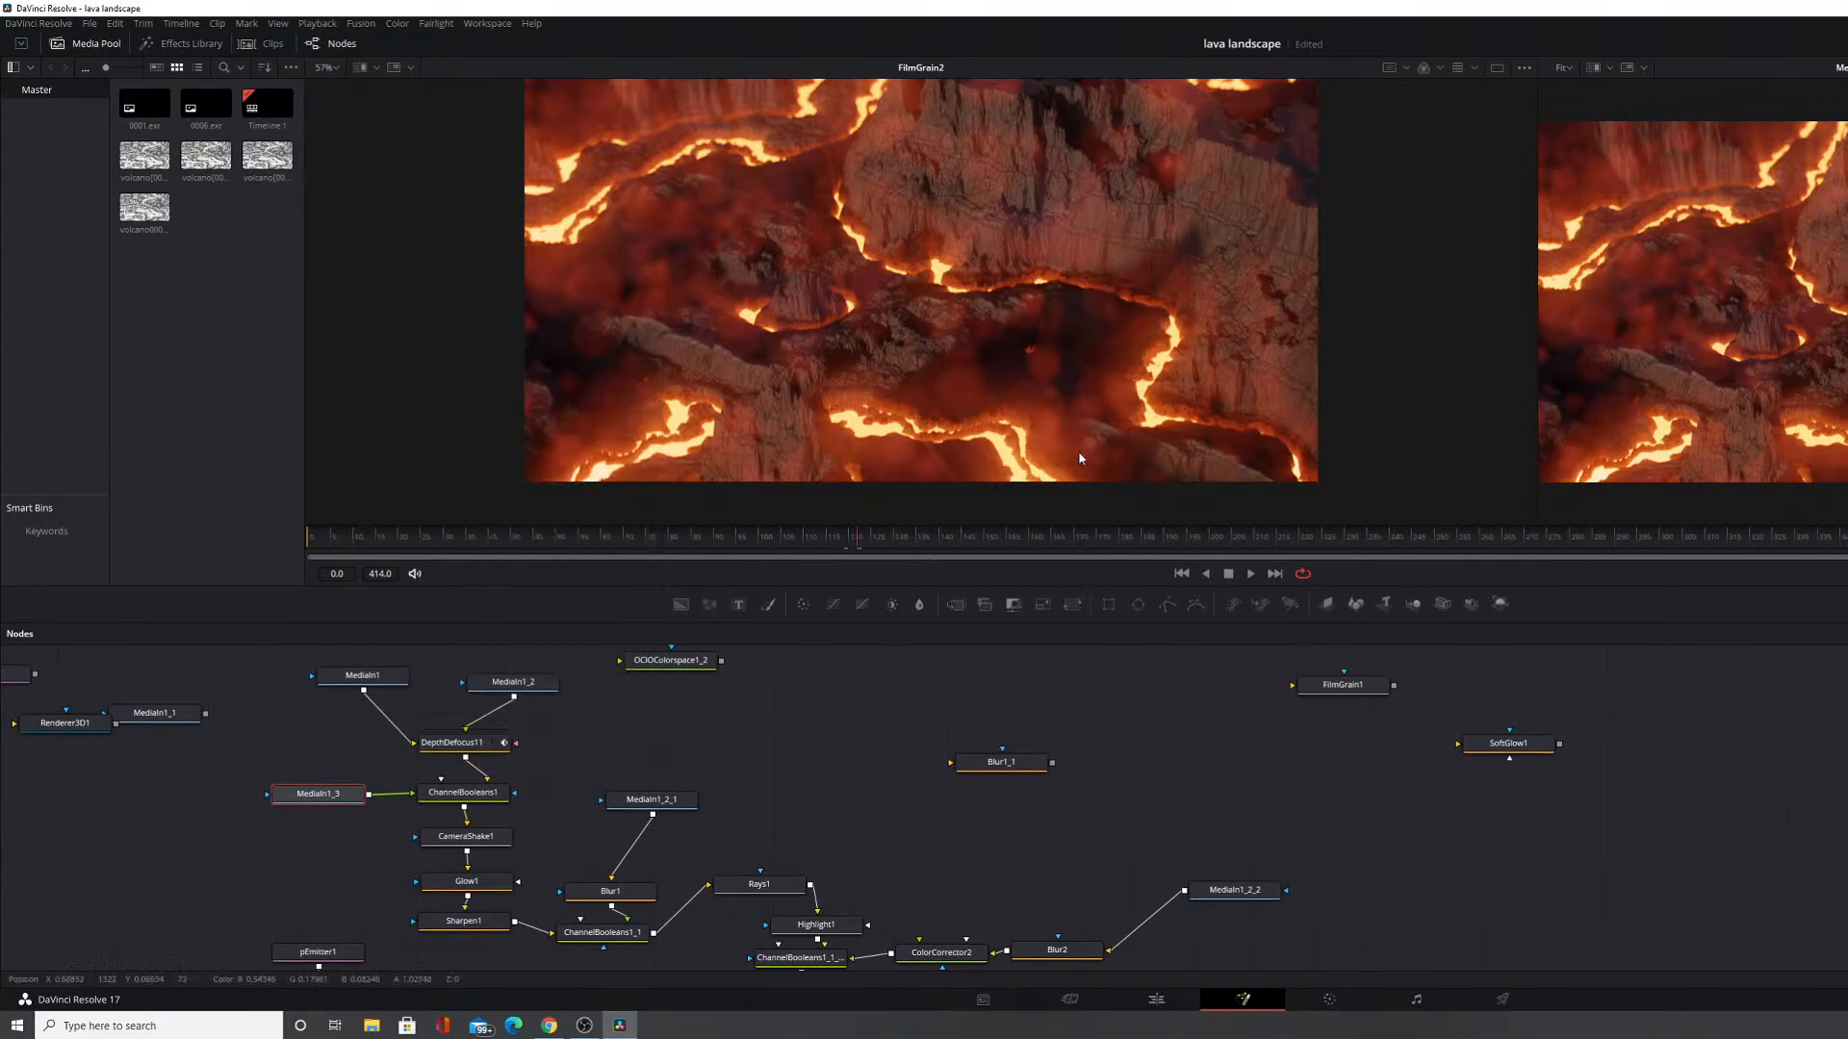
scroll(968, 781, "down", 5)
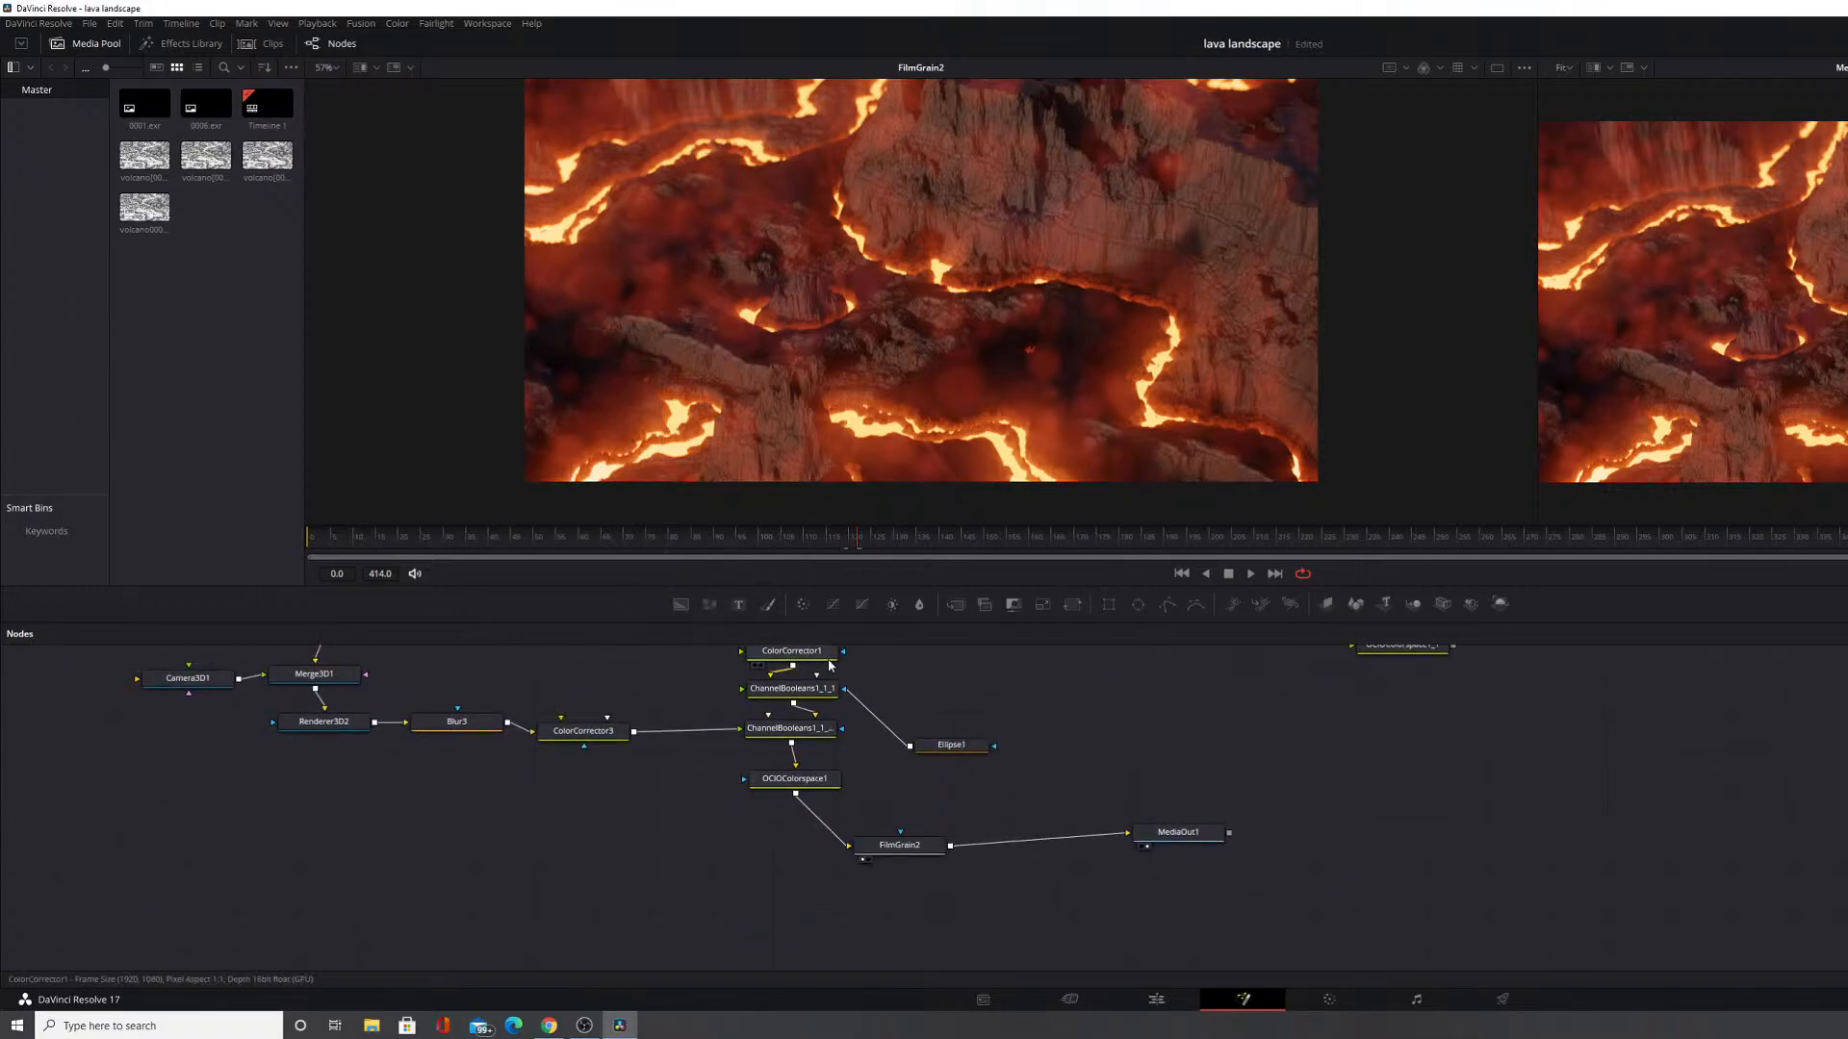
Review ColorCorrector3 and adjust how the ChannelBooleans node it feeds combines the particles with the lava footage.
left_click(795, 779)
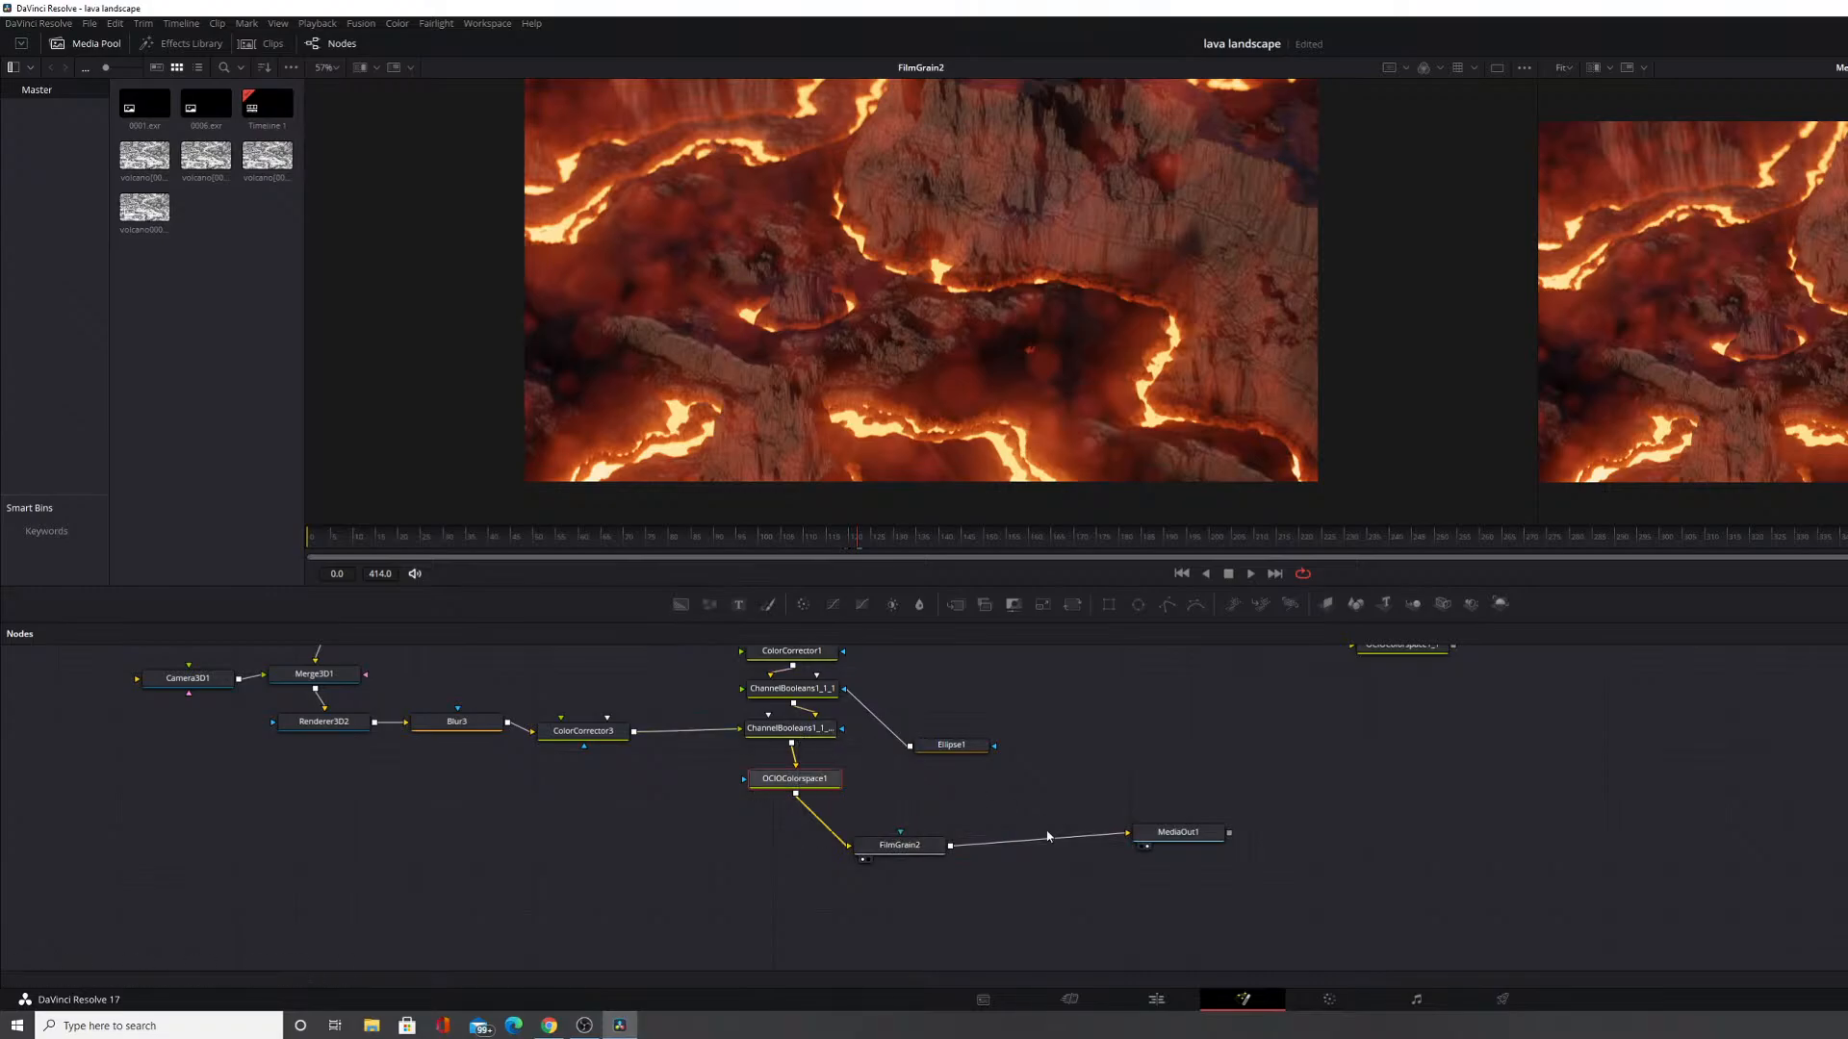
left_click_drag(617, 748, 700, 806)
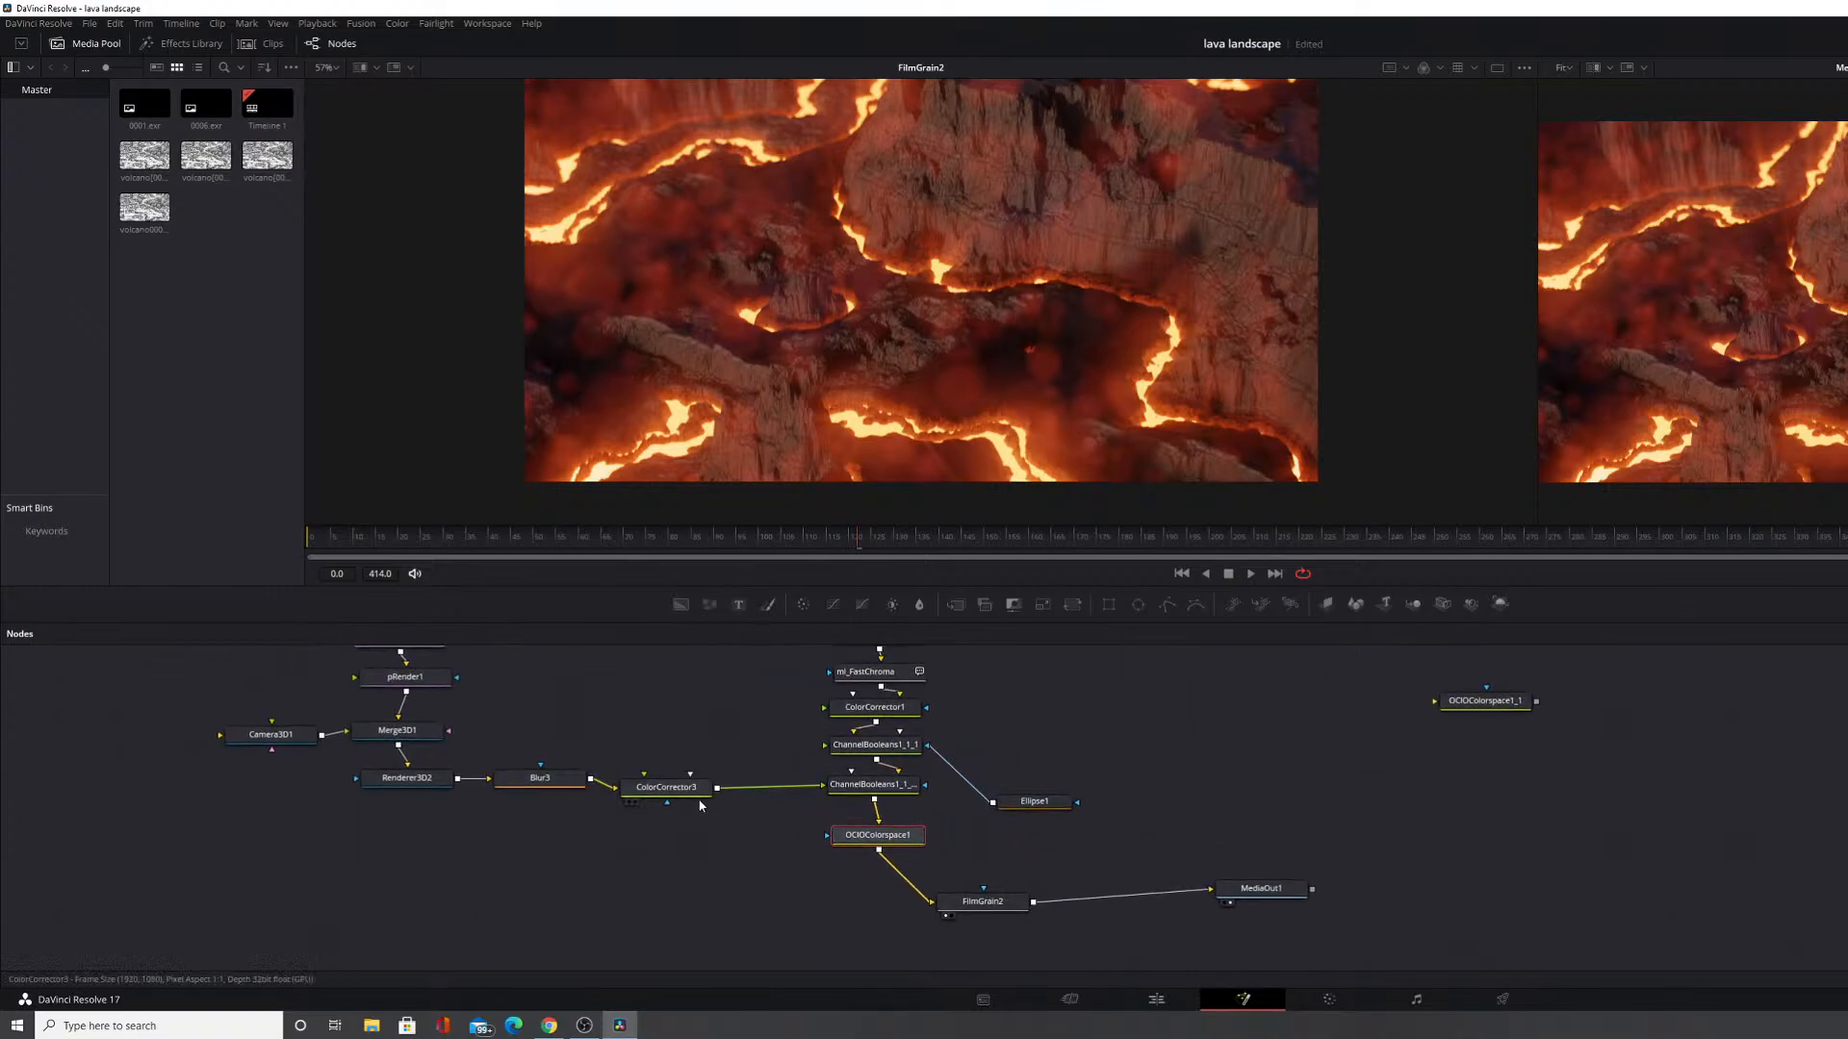
left_click(649, 792)
left_click(843, 786)
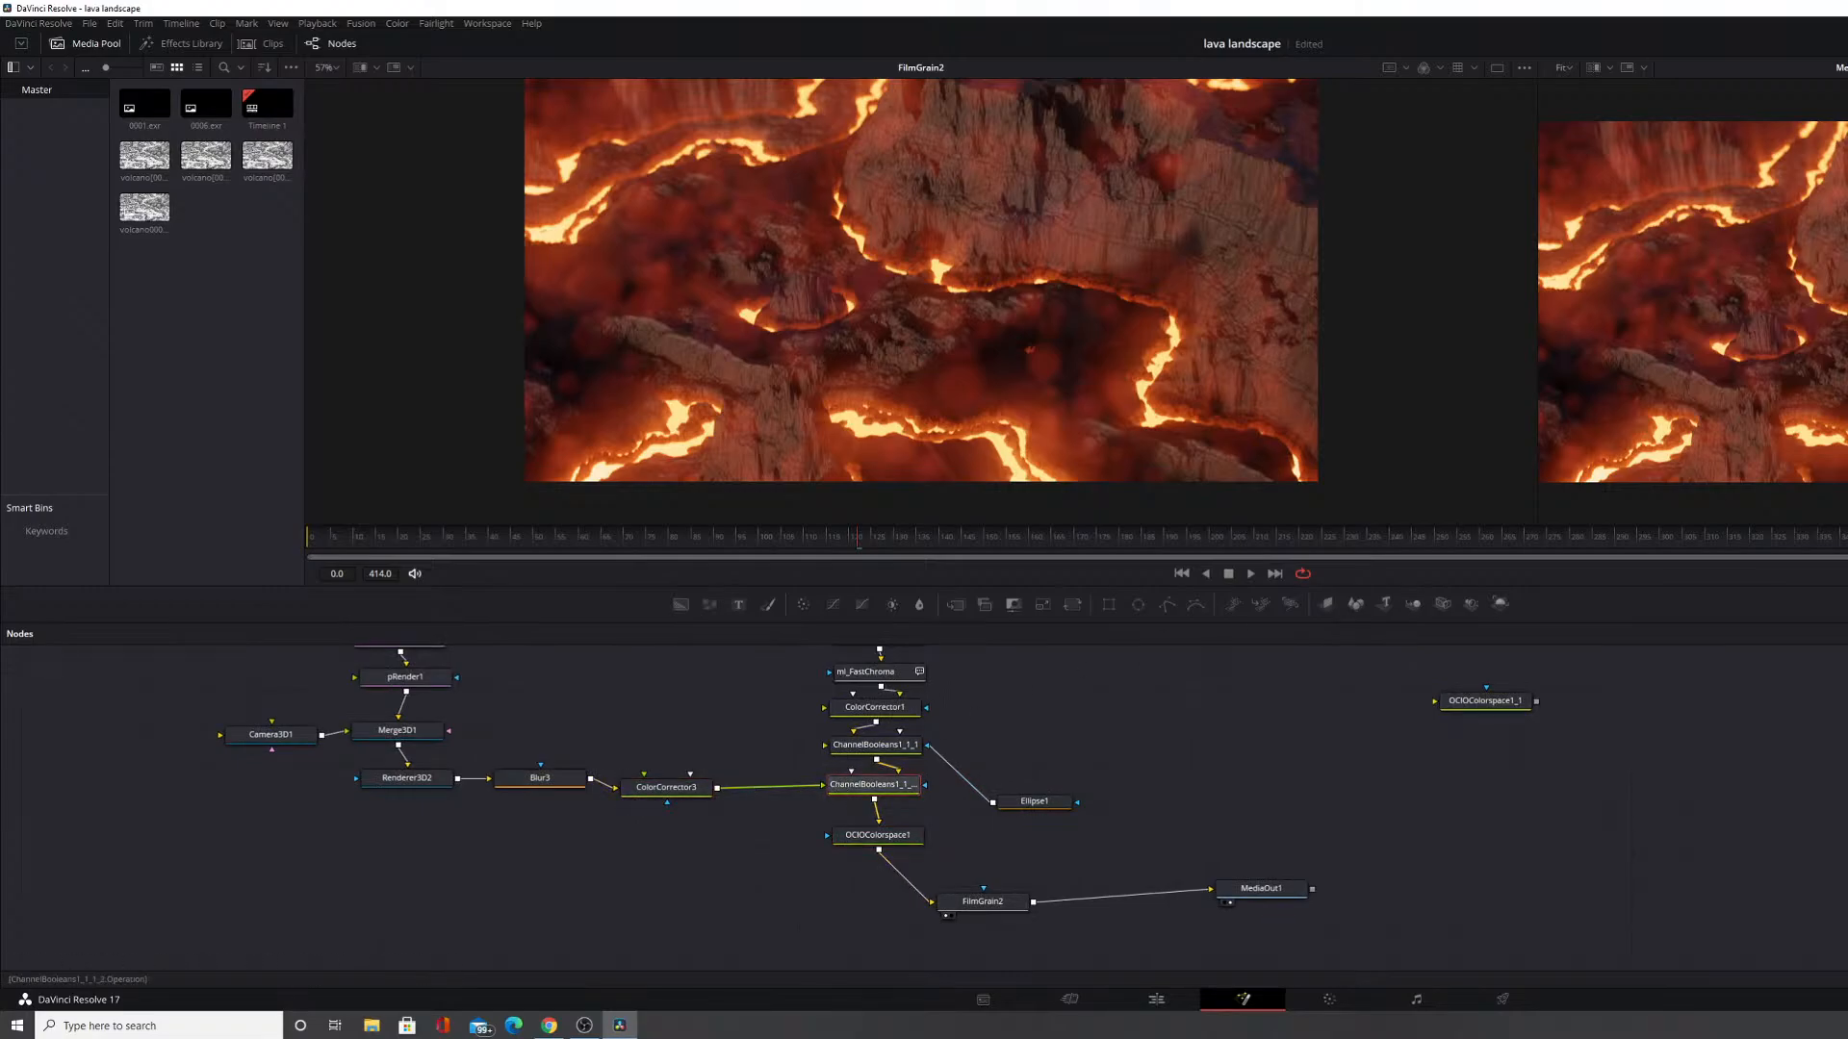
left_click(679, 787)
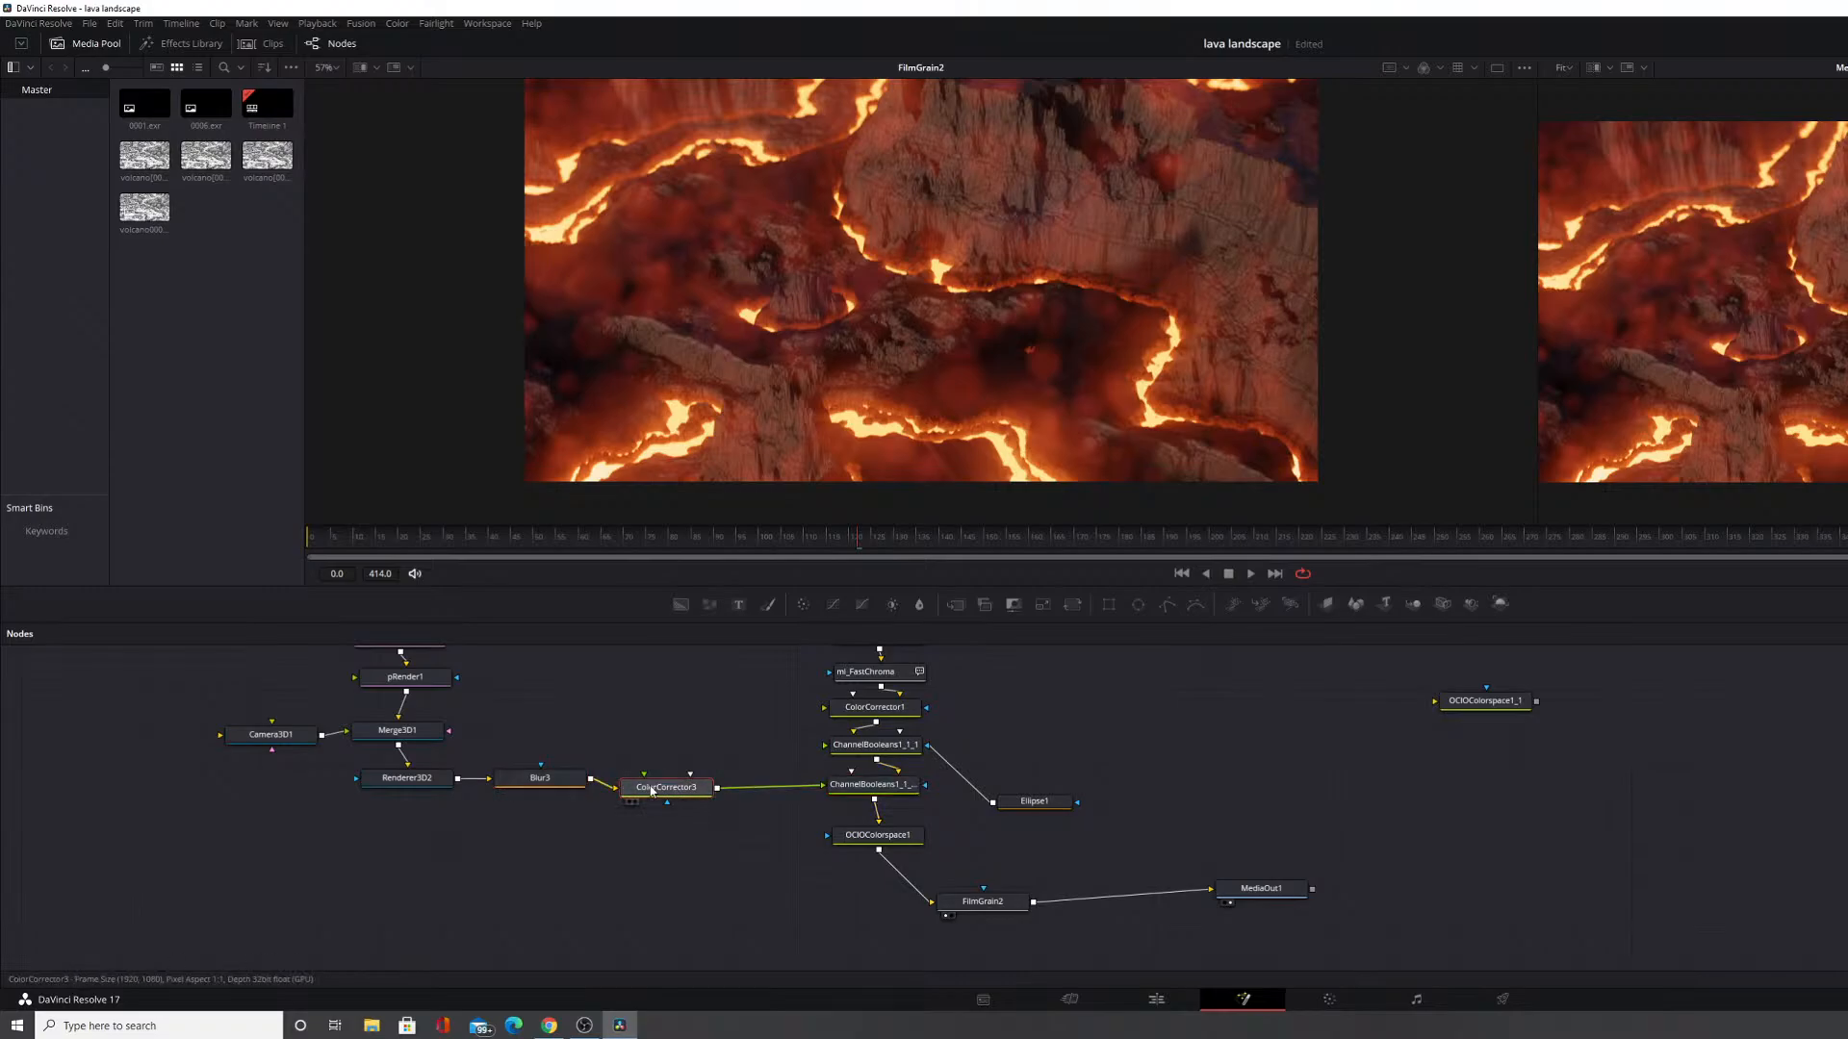
left_click(869, 785)
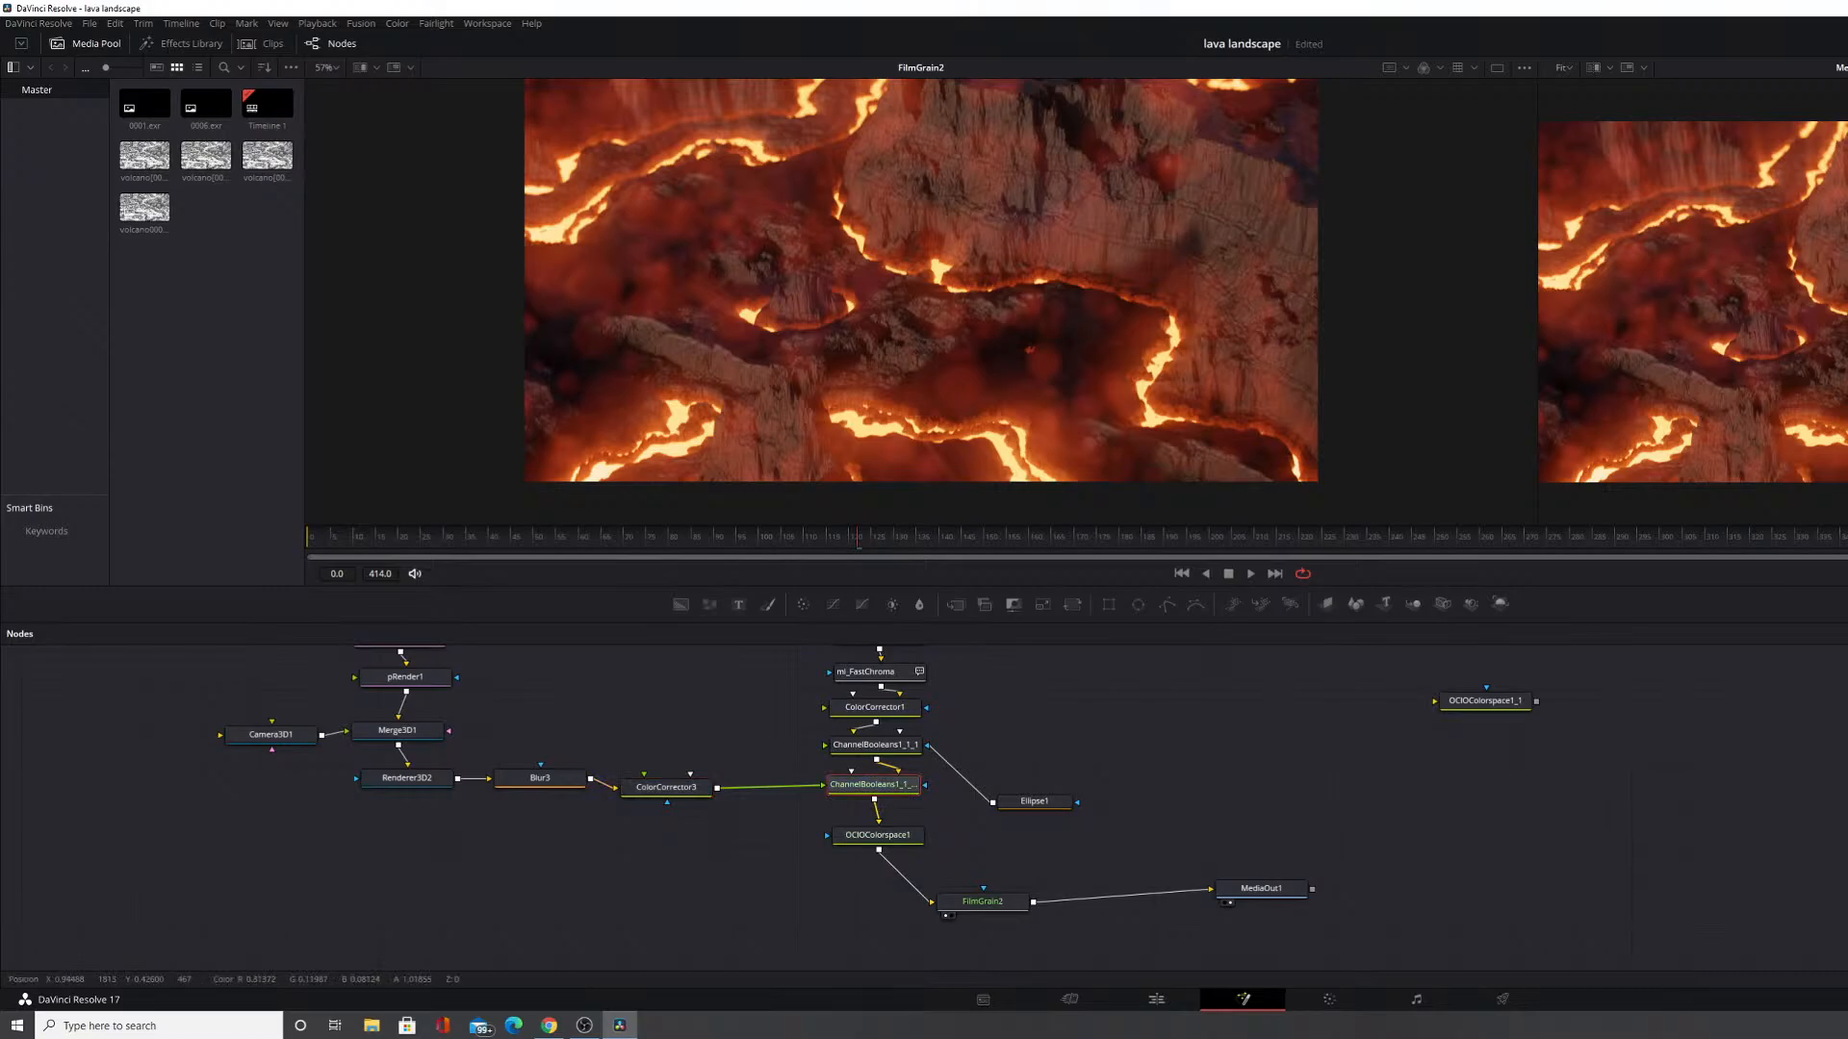
Compare the lava composite with the particle-merging ChannelBooleans node bypassed and enabled.
scroll(1031, 348, "up", 2)
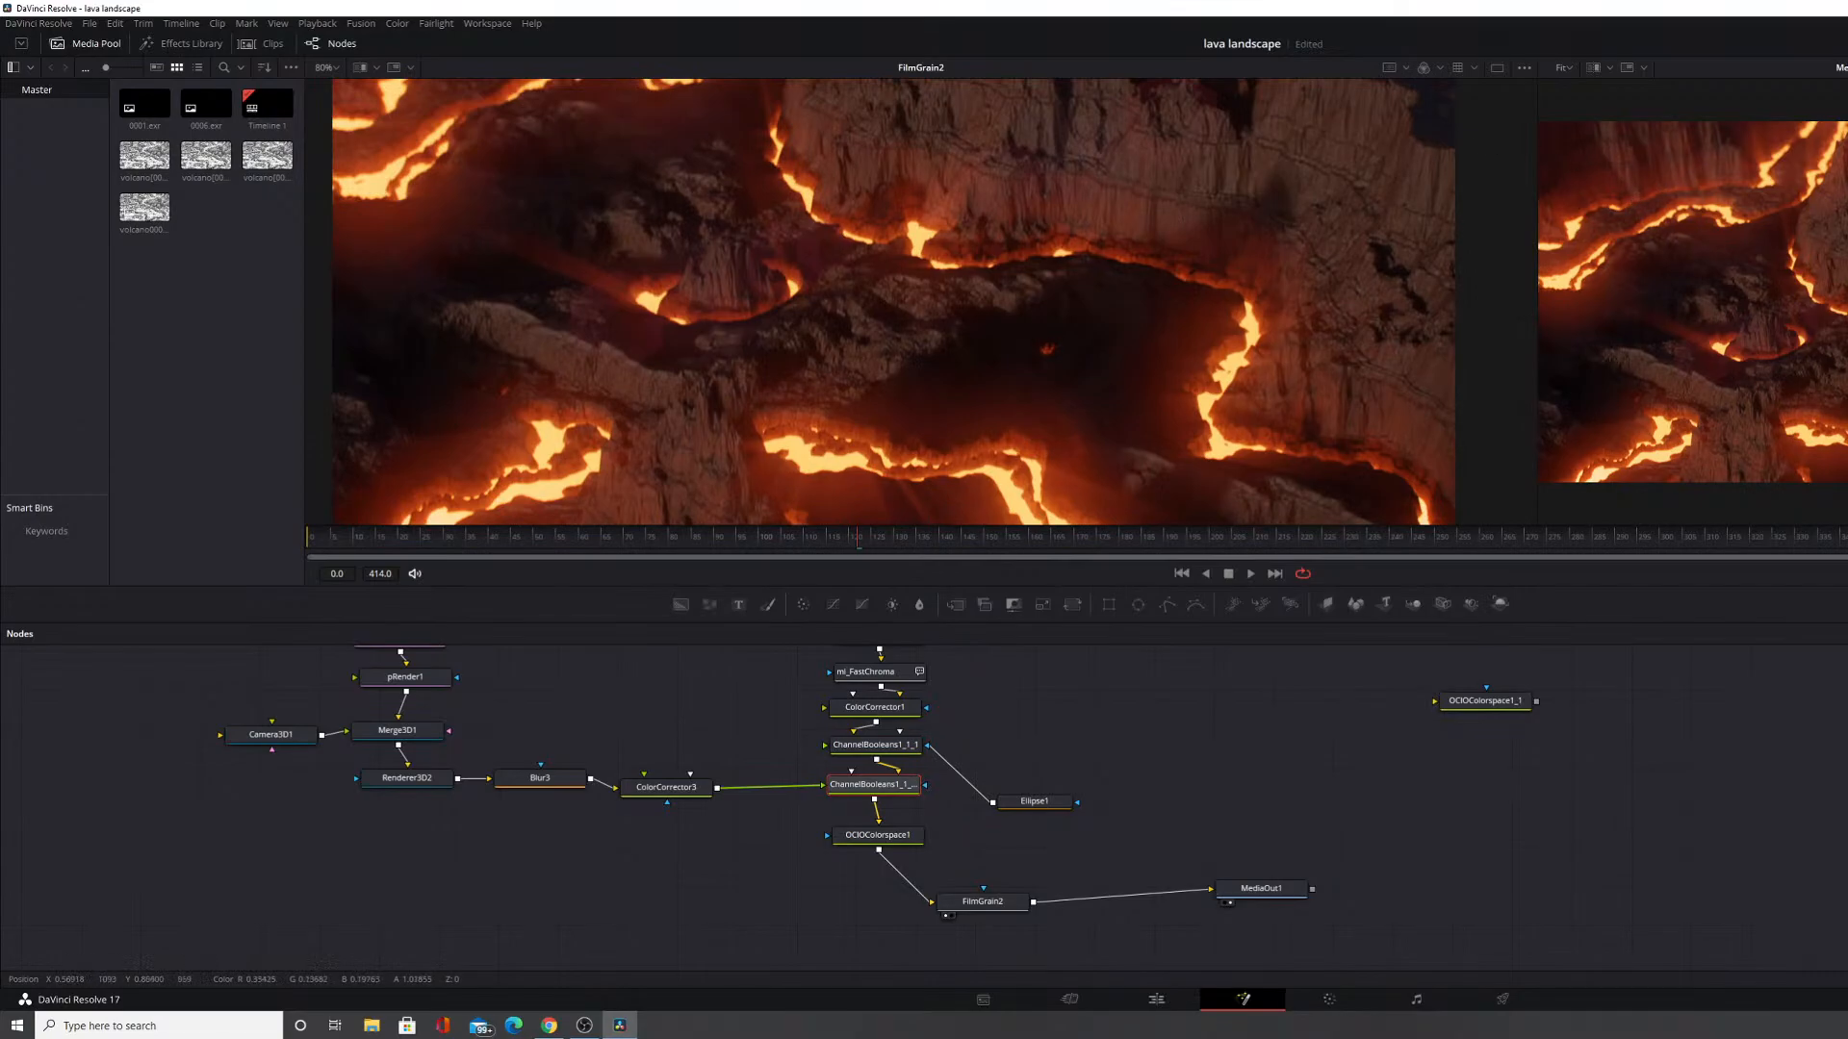
key("ctrl+p")
key("ctrl+p")
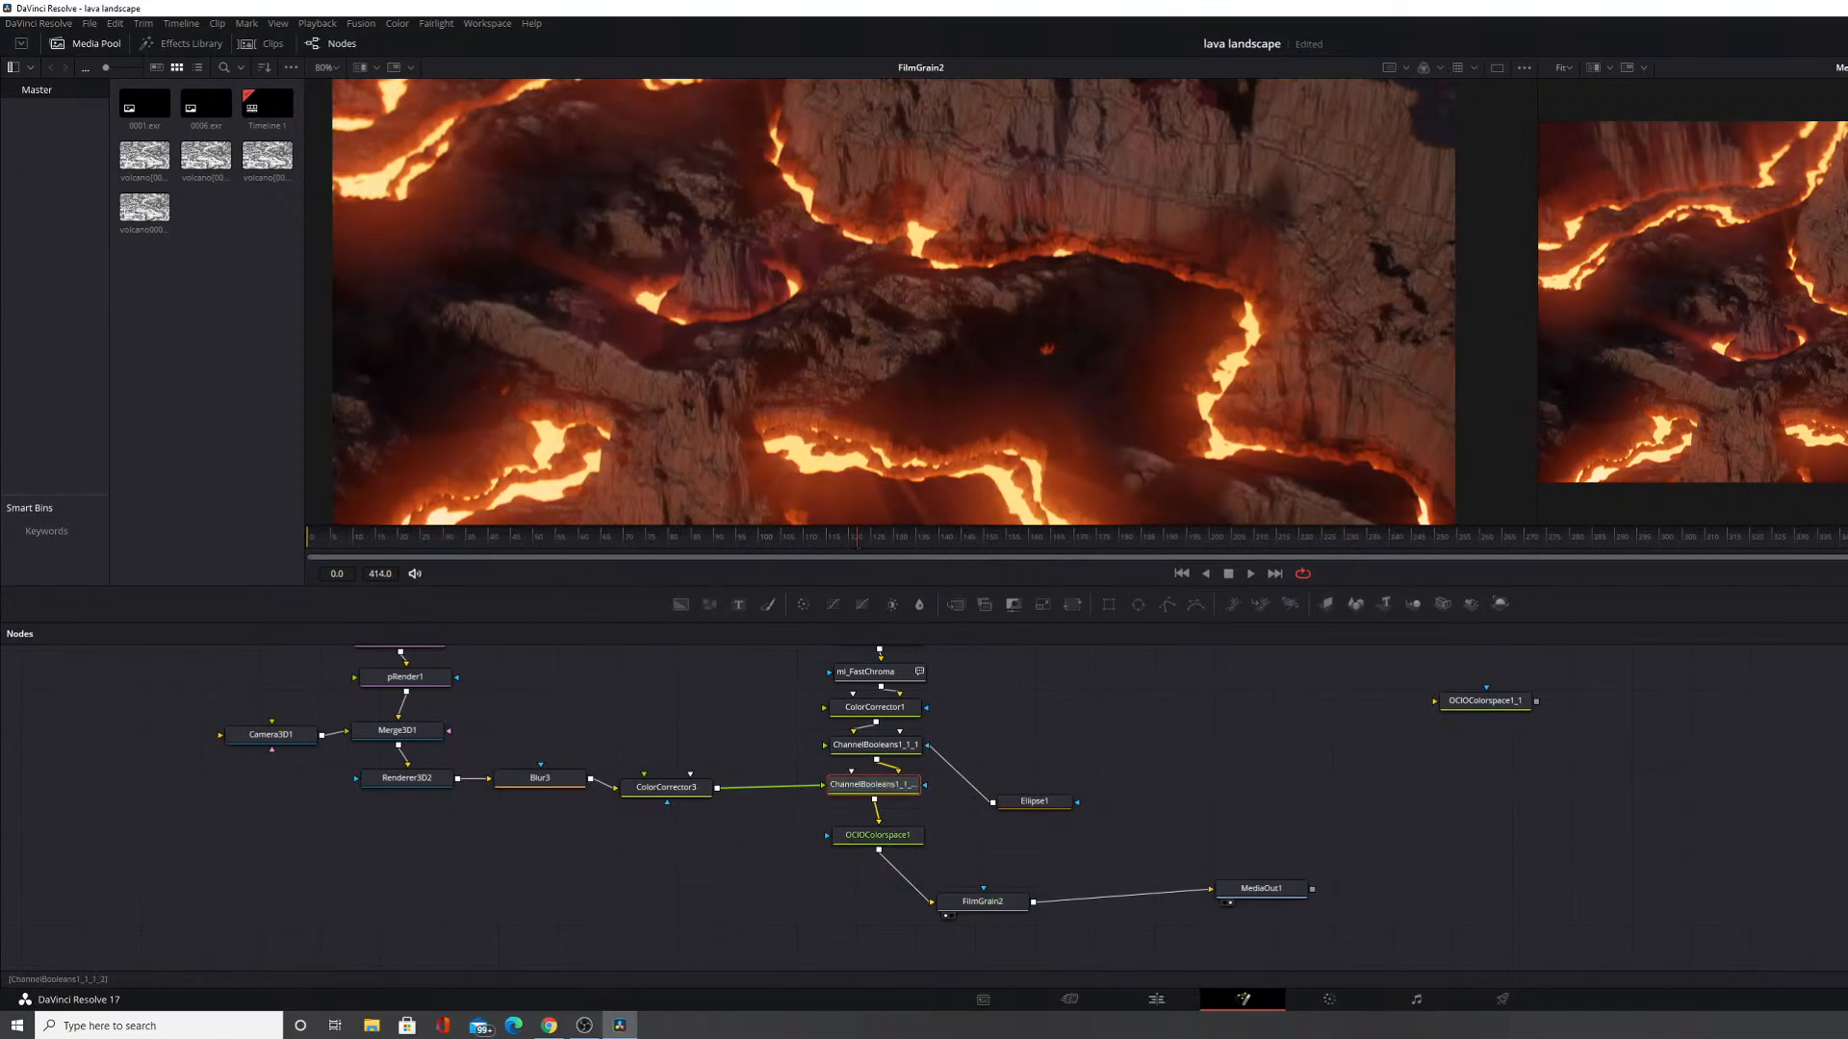
key("ctrl+p")
key("ctrl+p")
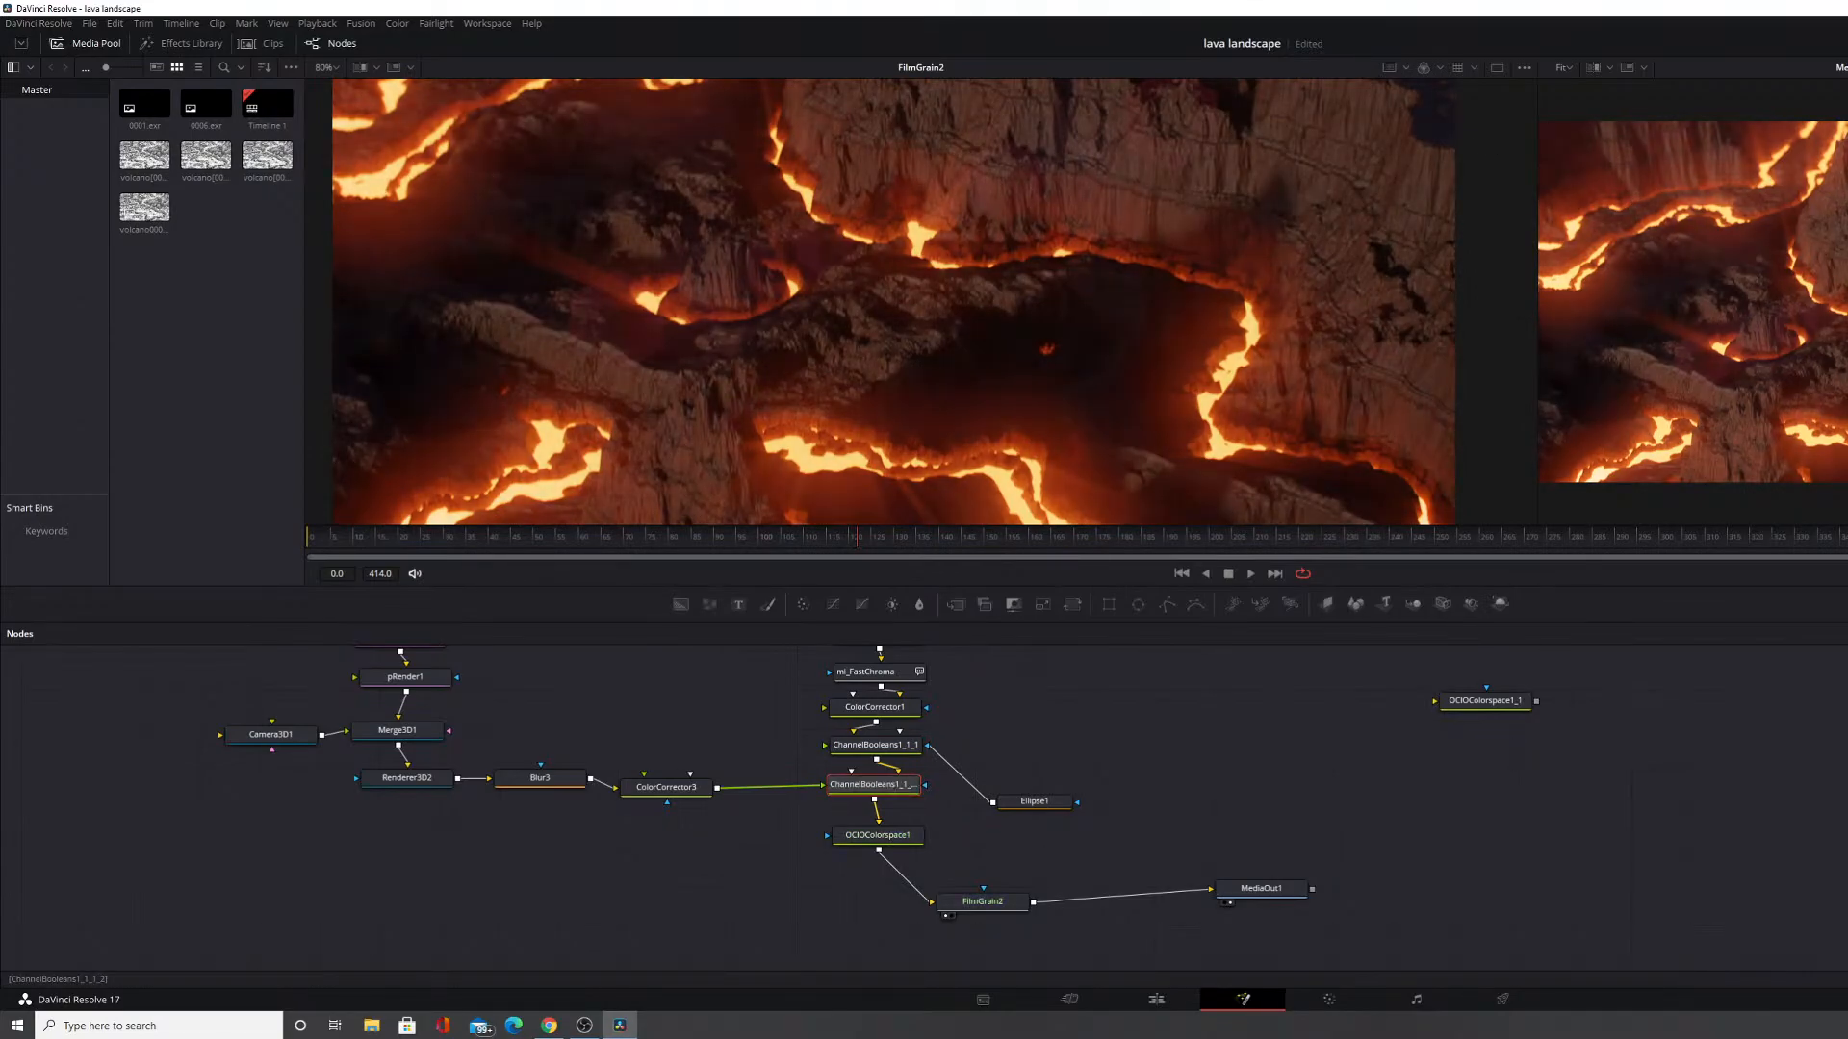
Move the Ellipse1 node up beside ChannelBooleans1_1_1 to tidy the mask connection.
scroll(995, 731, "up", 4)
mouse_move(997, 741)
left_mouse_down()
mouse_move(994, 813)
mouse_move(990, 598)
mouse_move(1003, 709)
mouse_move(978, 811)
mouse_move(1011, 804)
mouse_move(999, 831)
mouse_move(940, 792)
mouse_move(953, 842)
mouse_move(905, 655)
left_mouse_up()
left_click_drag(908, 811, 894, 719)
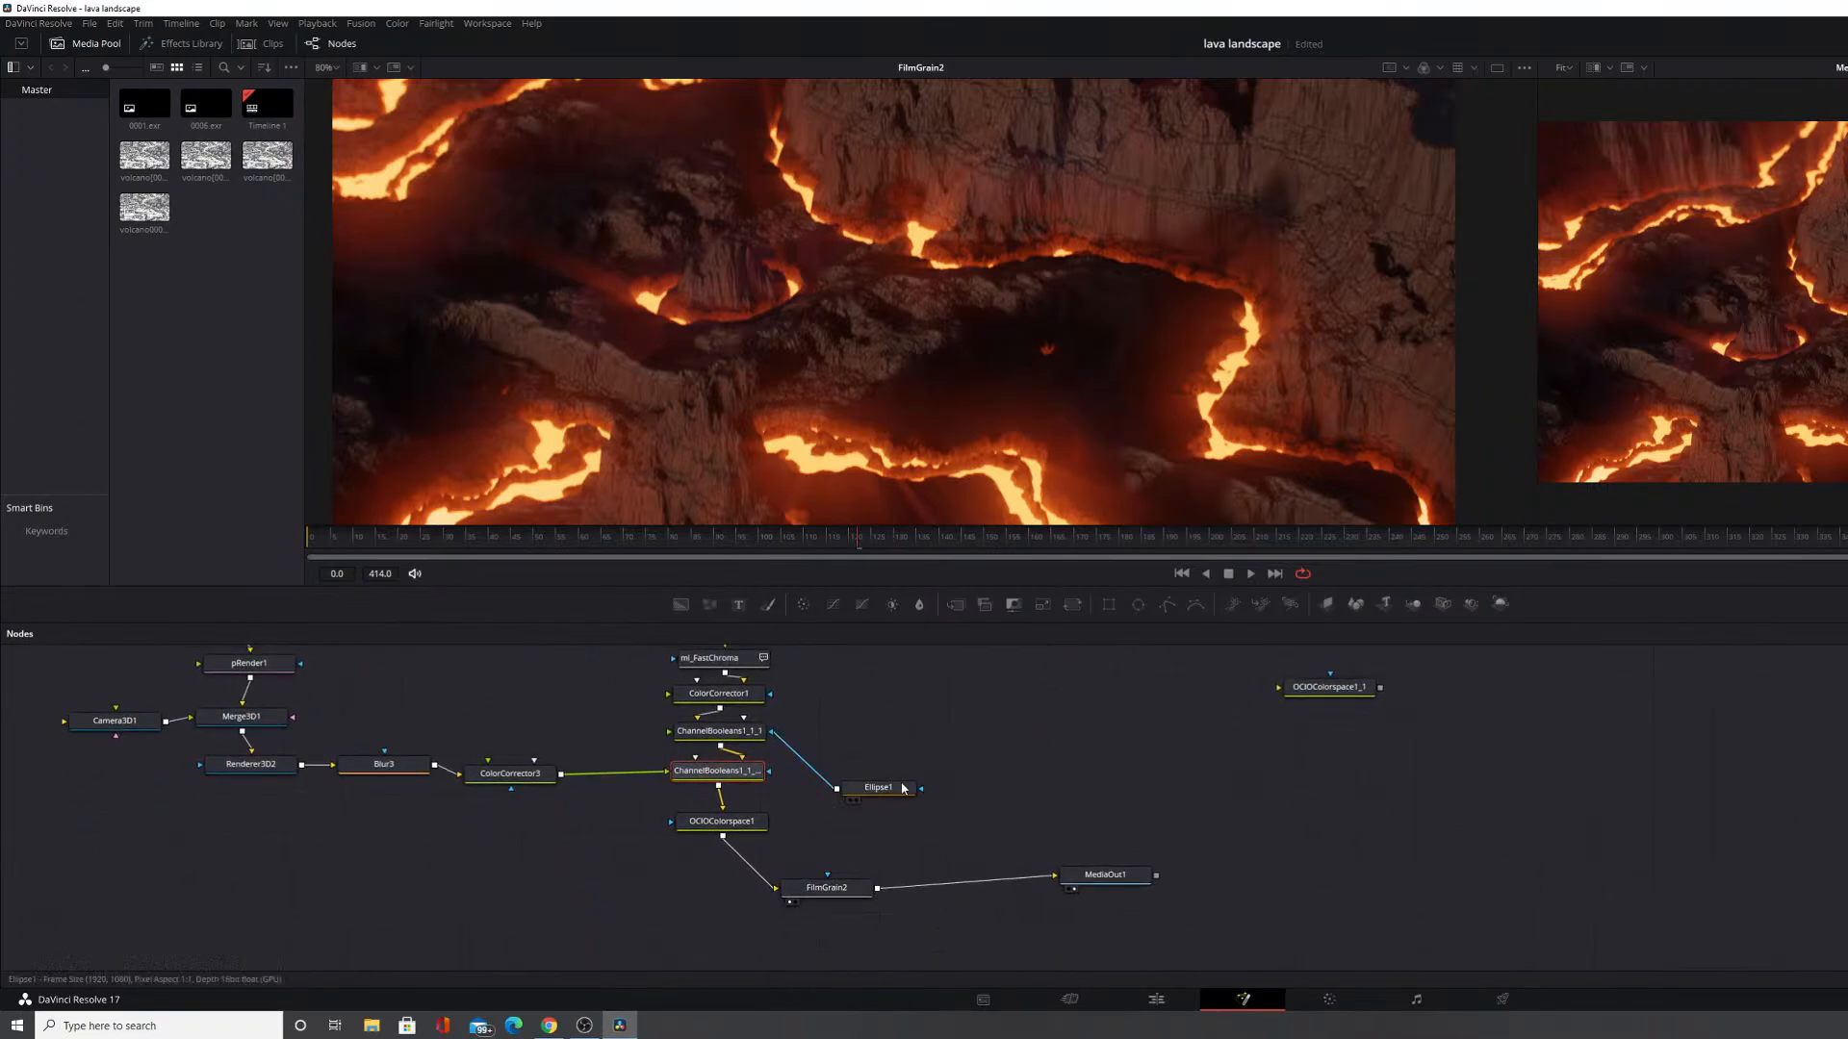
mouse_move(897, 786)
left_mouse_down()
mouse_move(860, 708)
mouse_move(924, 757)
mouse_move(919, 778)
left_mouse_up()
Bypass the HotSpot1 node.
left_click(790, 689)
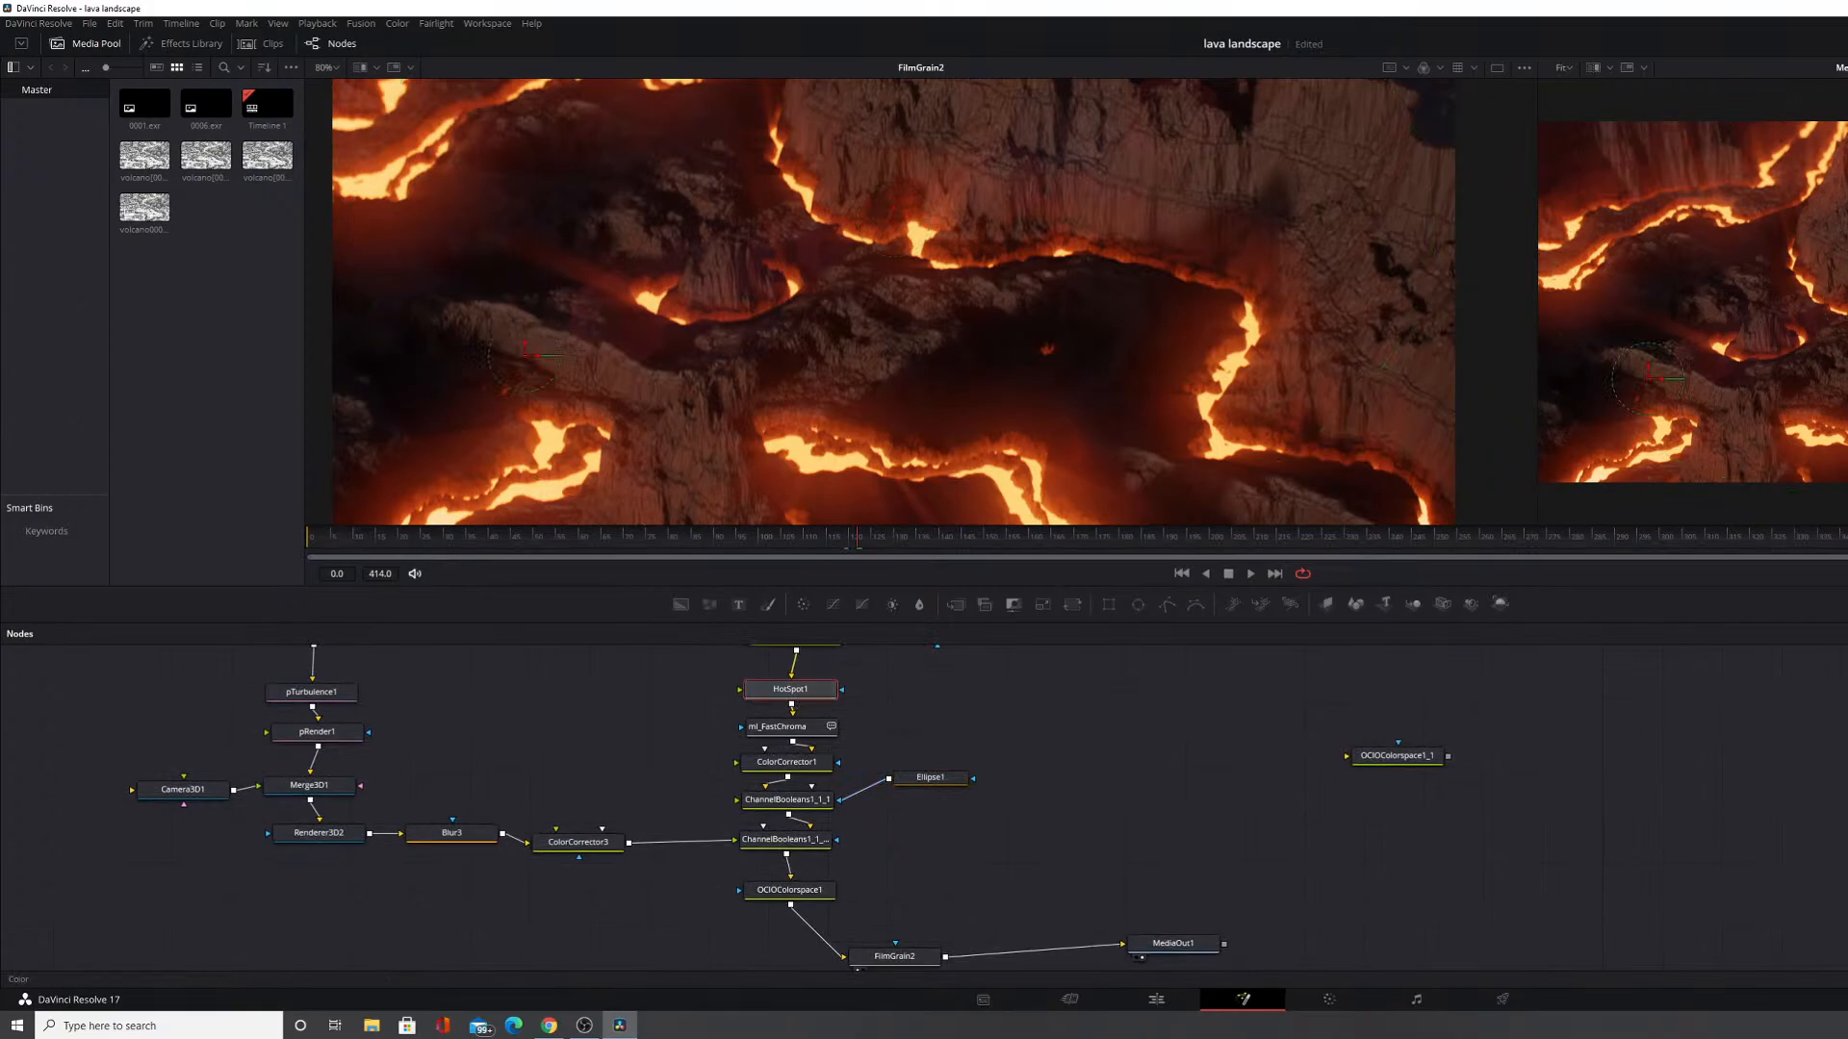
key("ctrl+p")
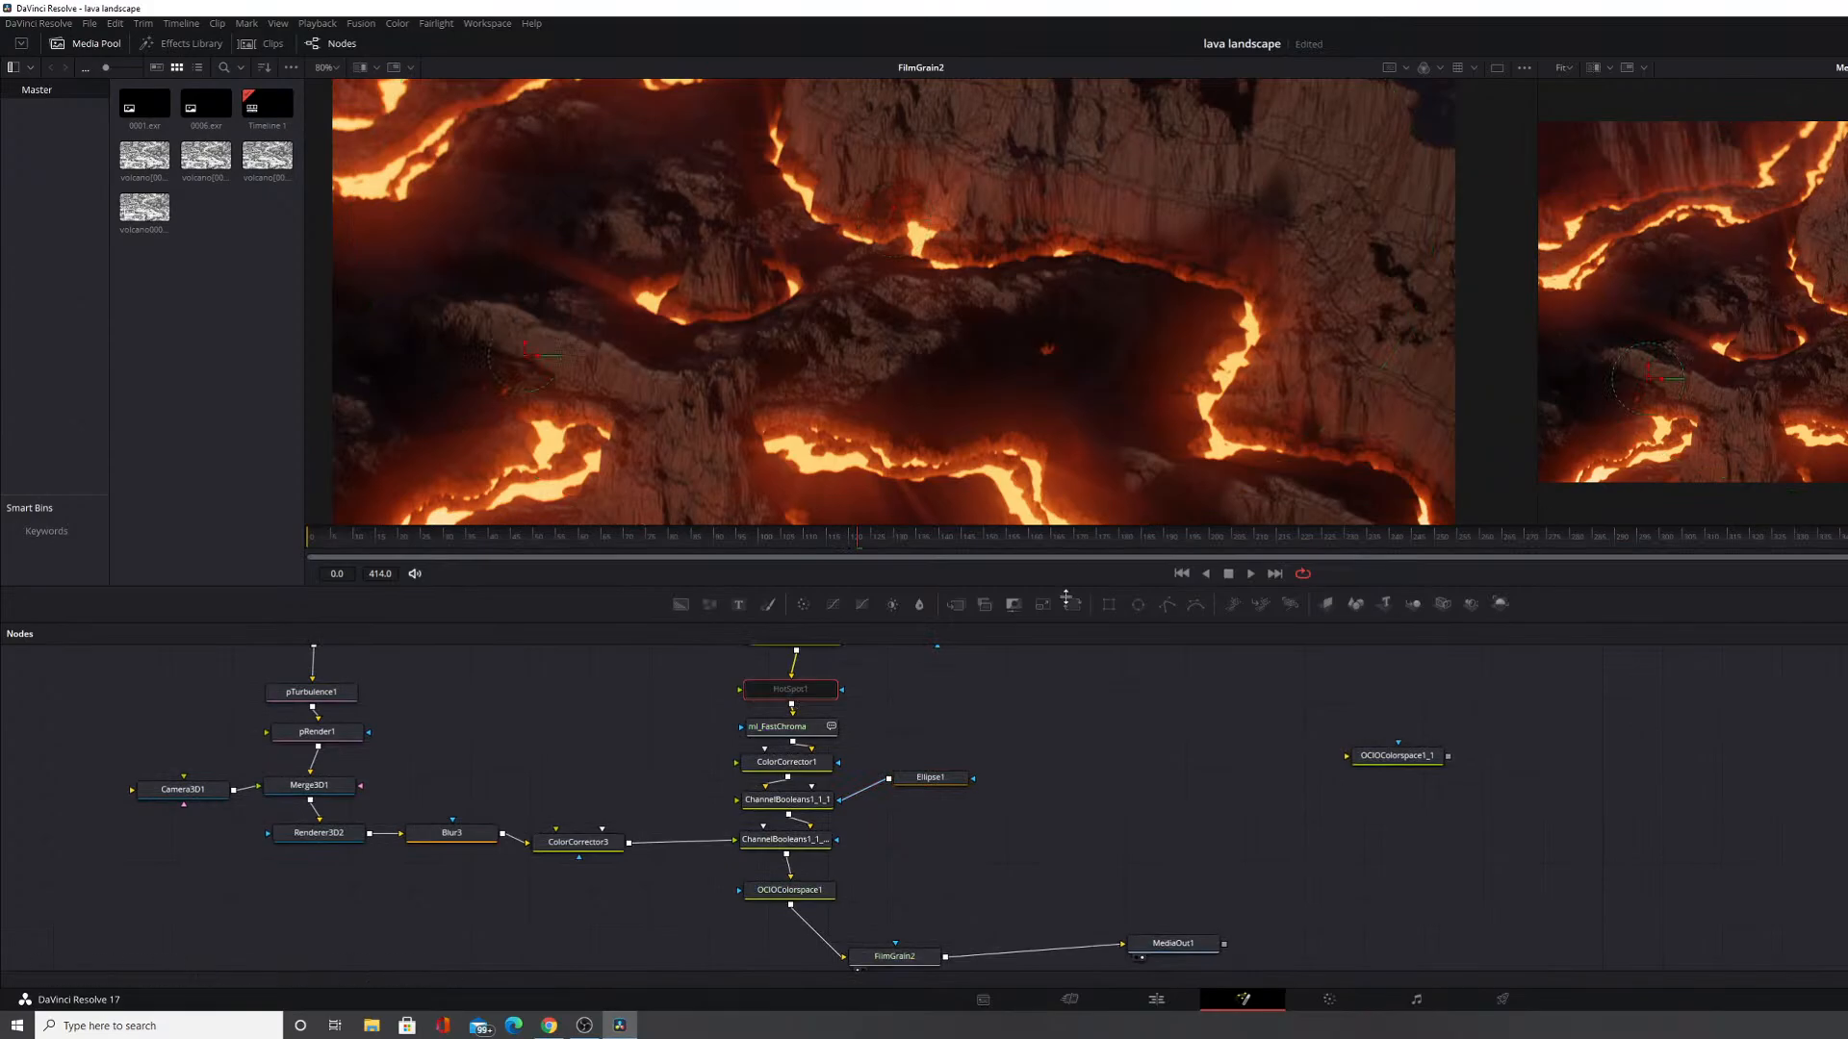
Display the particle branch's Blur3 output in the first viewer.
left_click(603, 851)
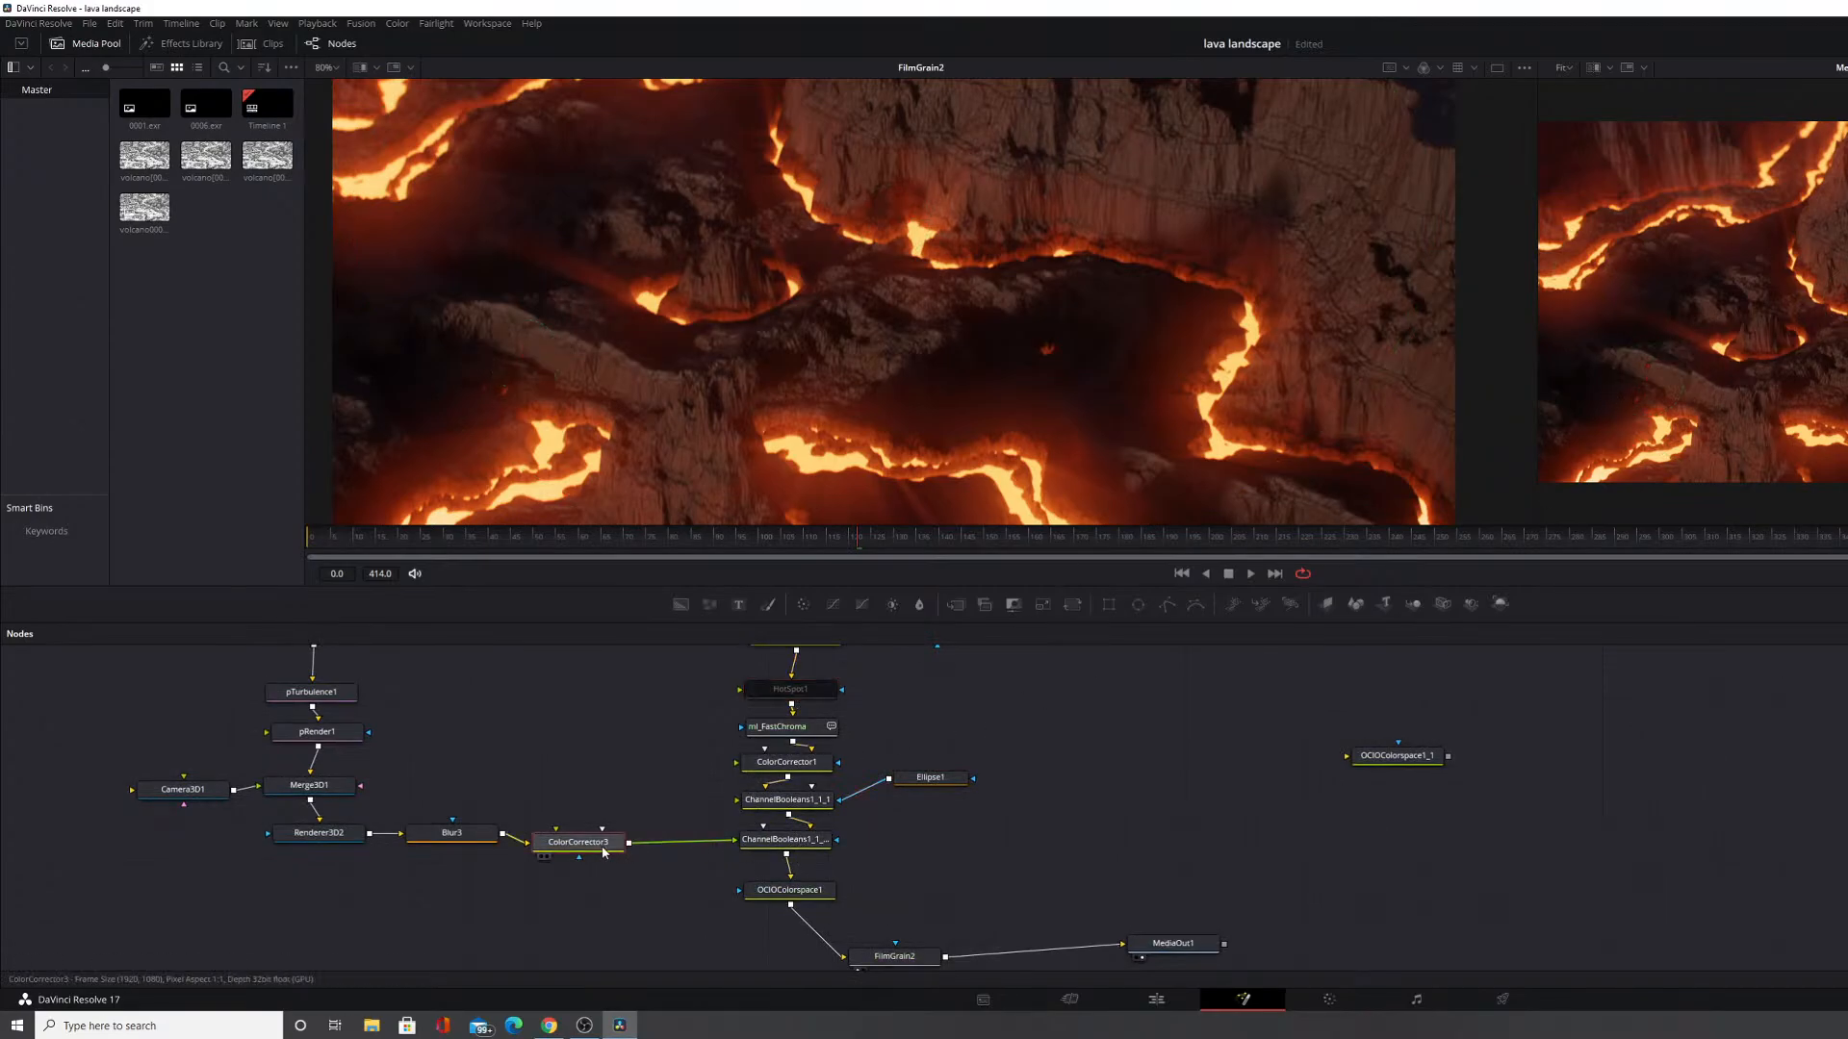
left_click(466, 847)
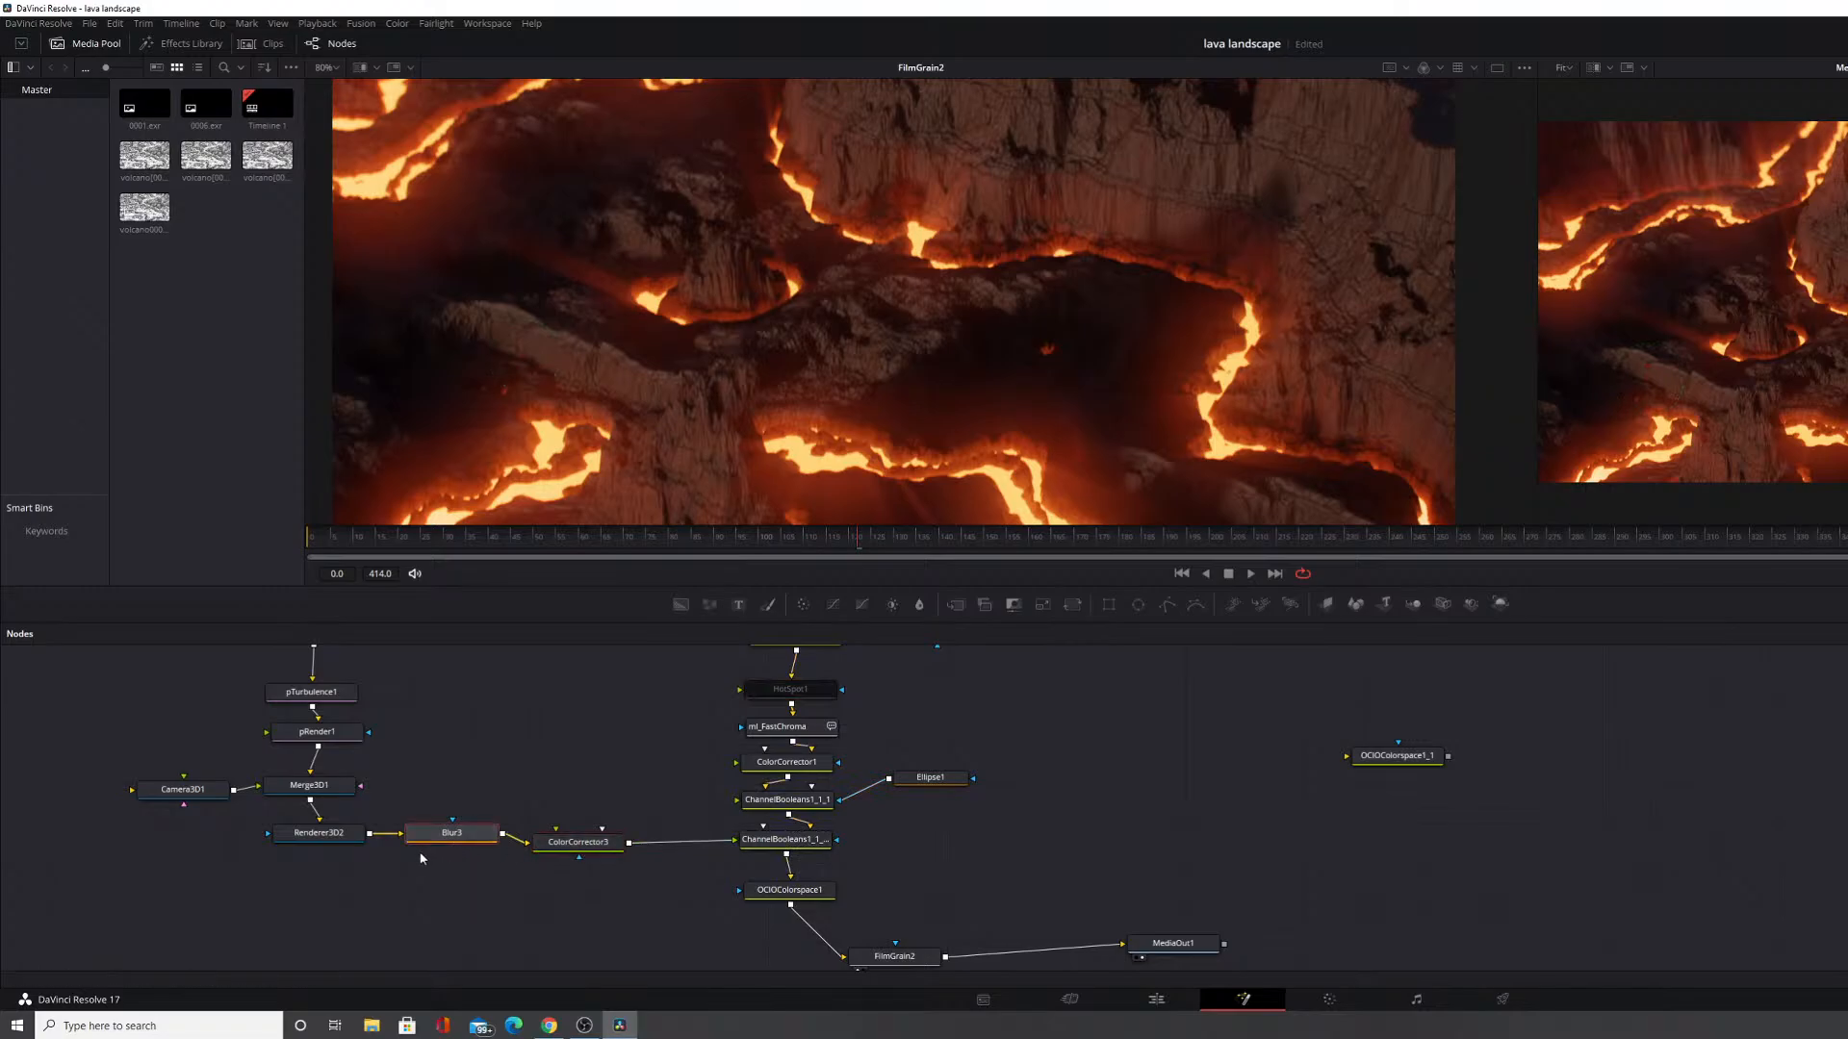
left_click(416, 851)
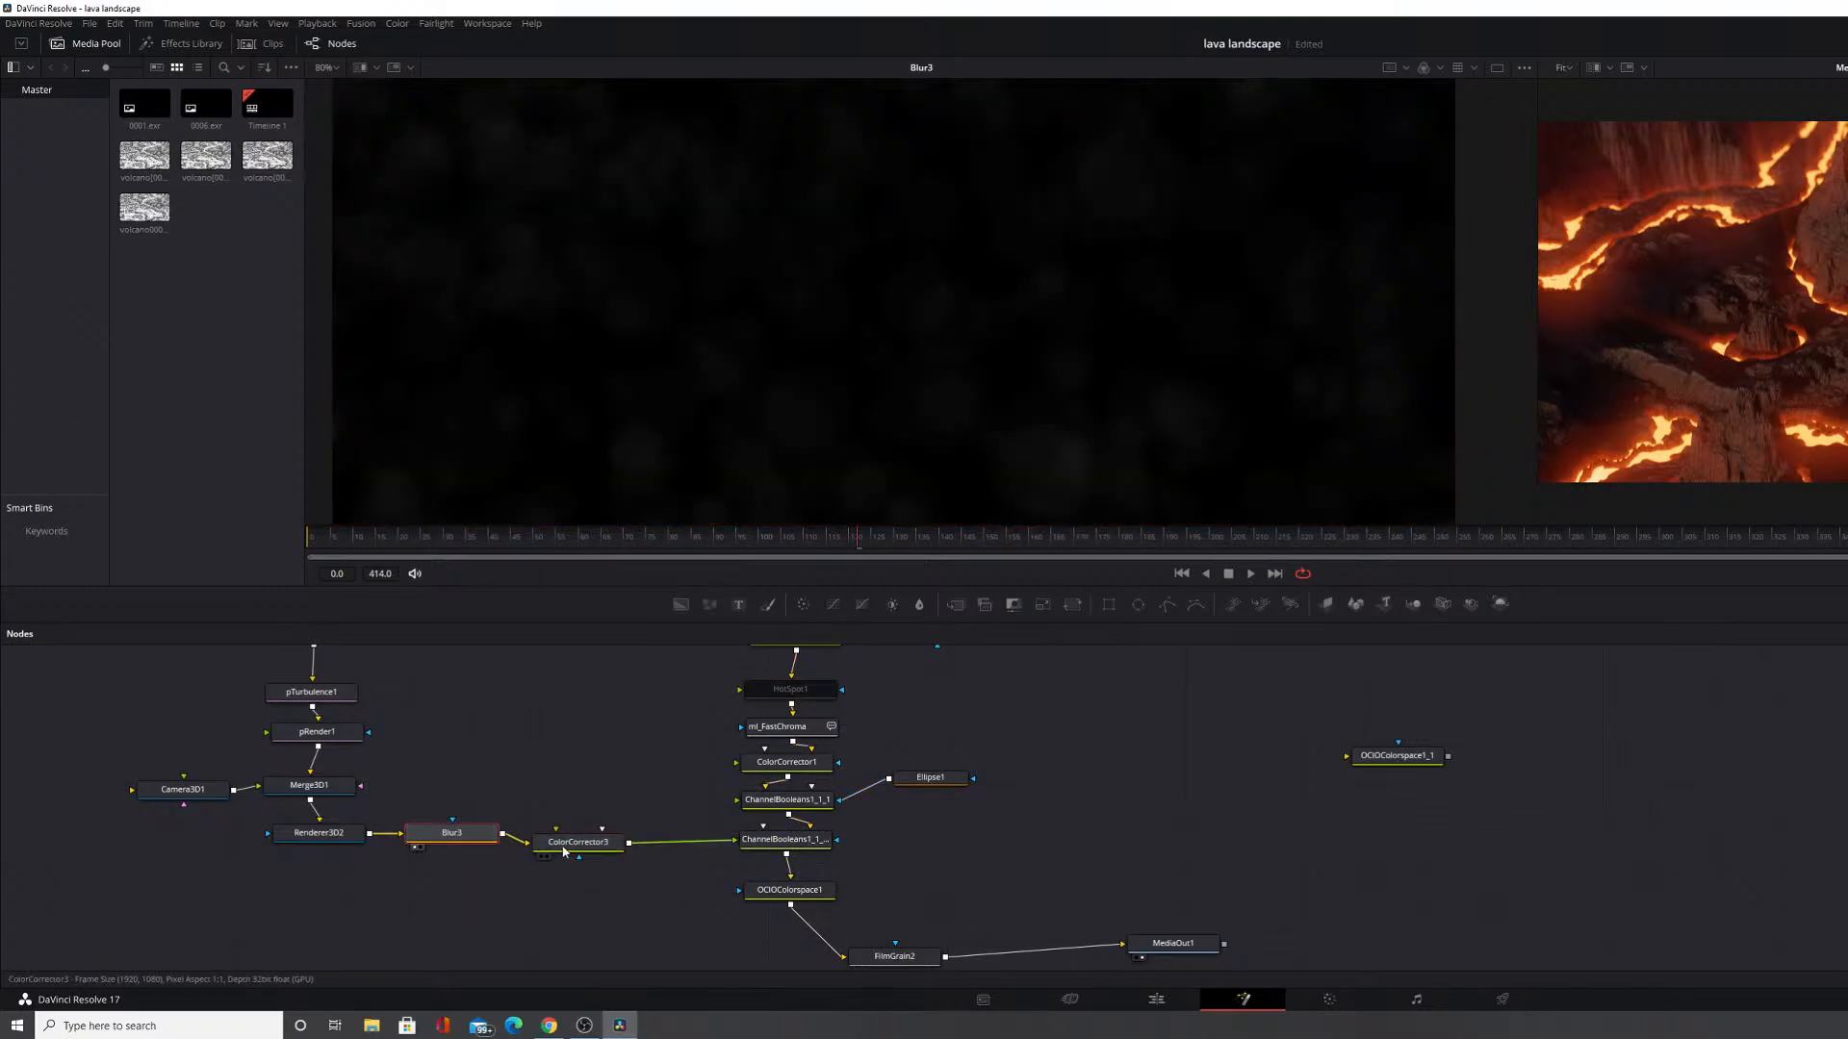
Display the particle branch's ColorCorrector3 output in the first viewer.
left_click(537, 859)
left_click(543, 857)
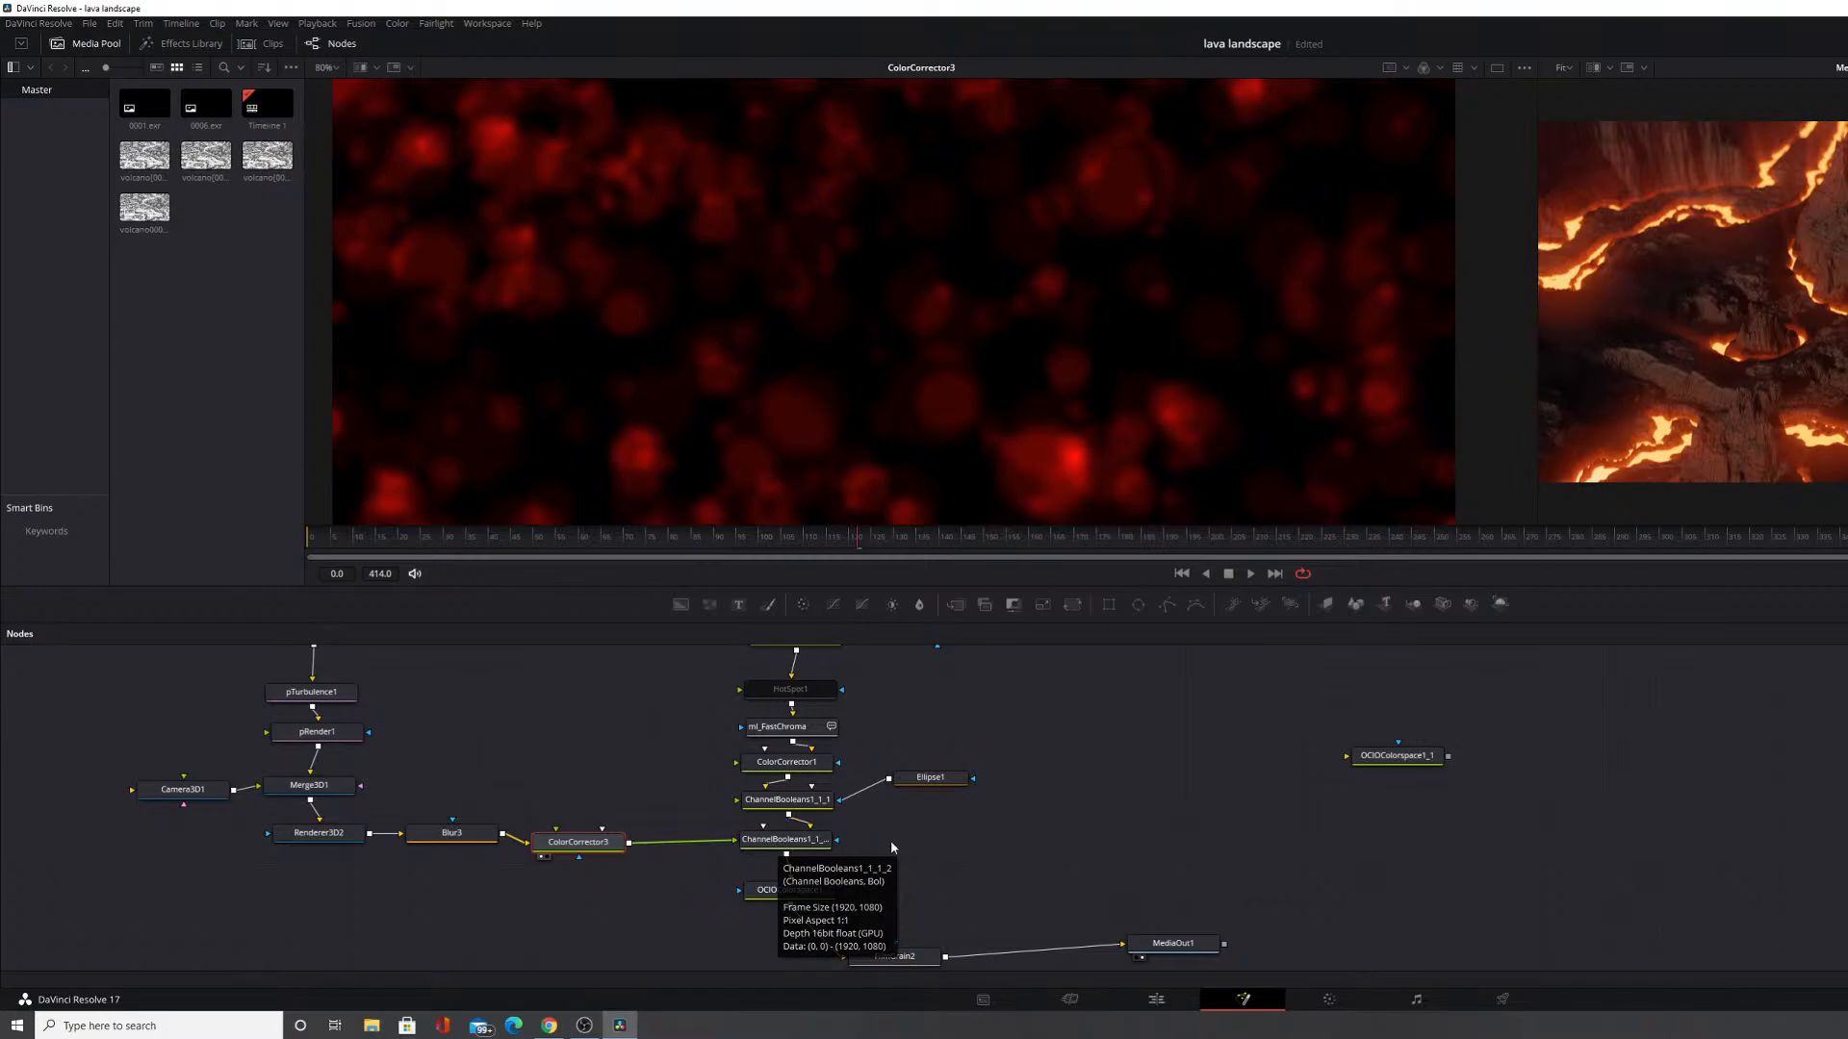
Duplicate the MediaIn1 source node and place the copy below the particle branch's Blur3 node.
left_click_drag(1006, 876, 1084, 789)
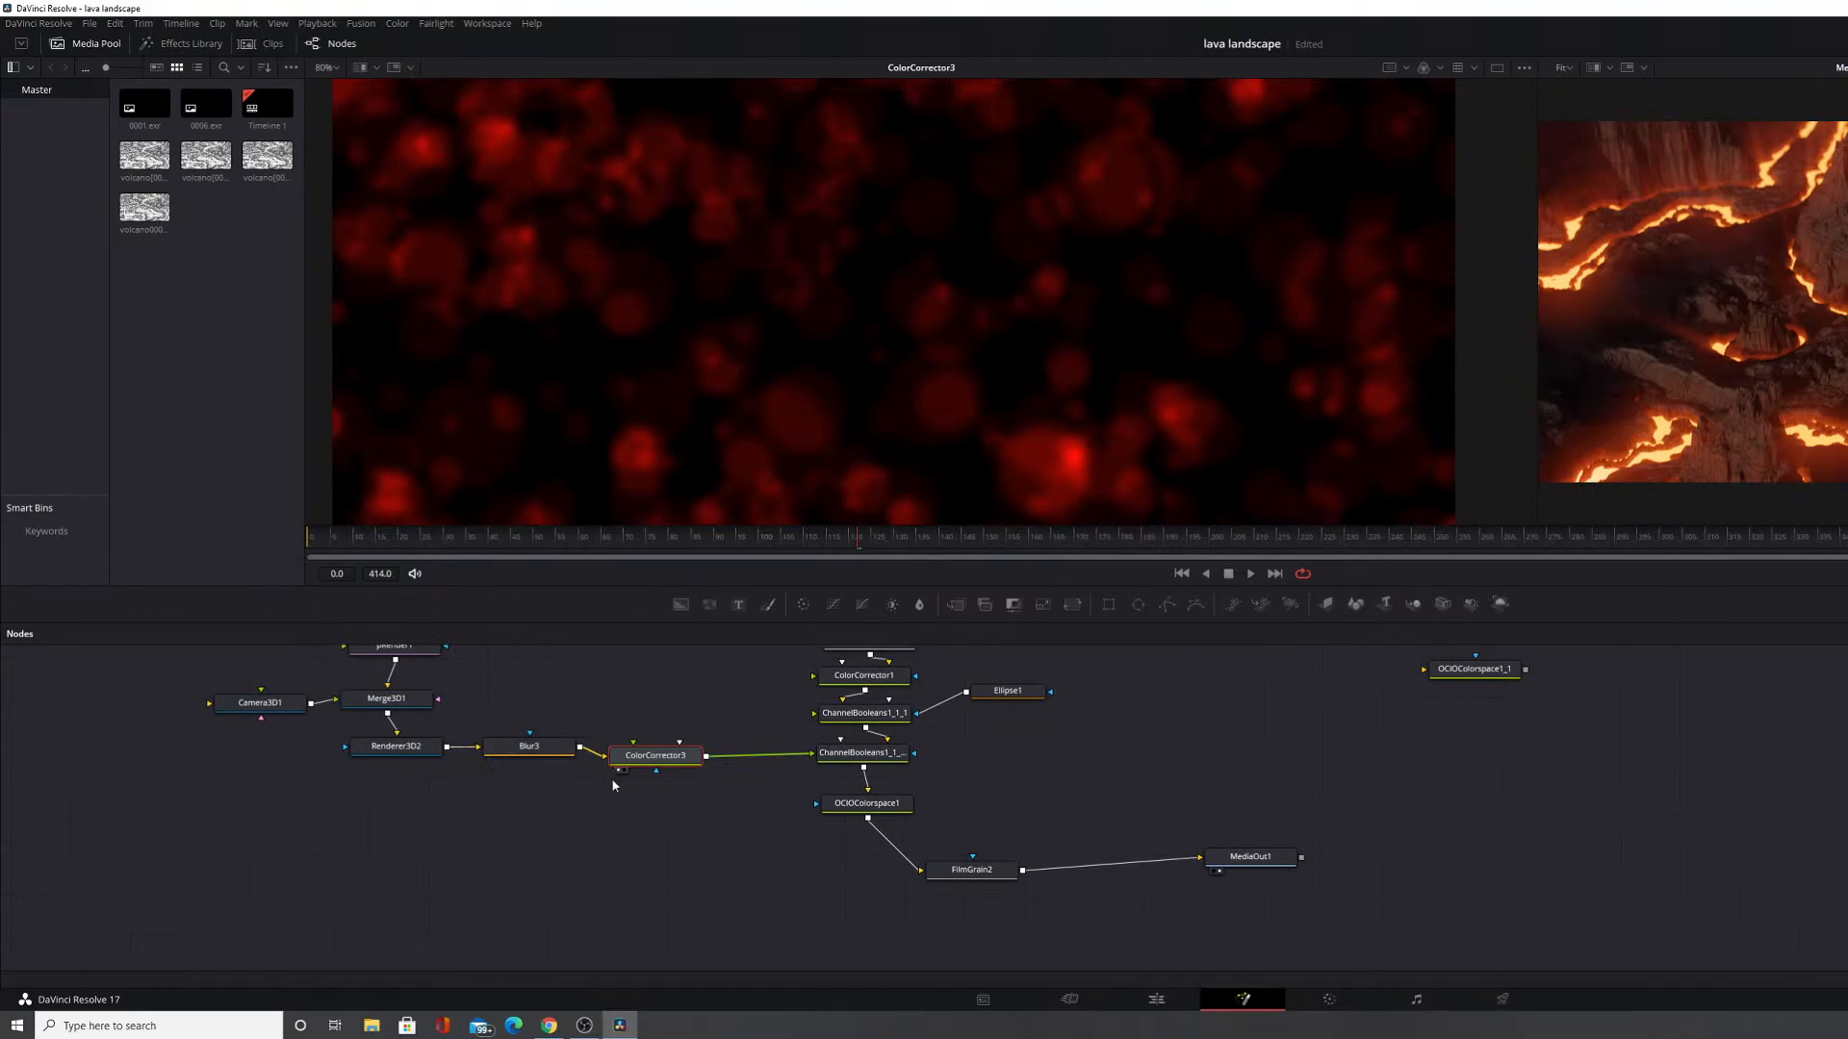
scroll(787, 836, "up", 3)
scroll(1082, 707, "down", 4)
scroll(1081, 707, "down", 4)
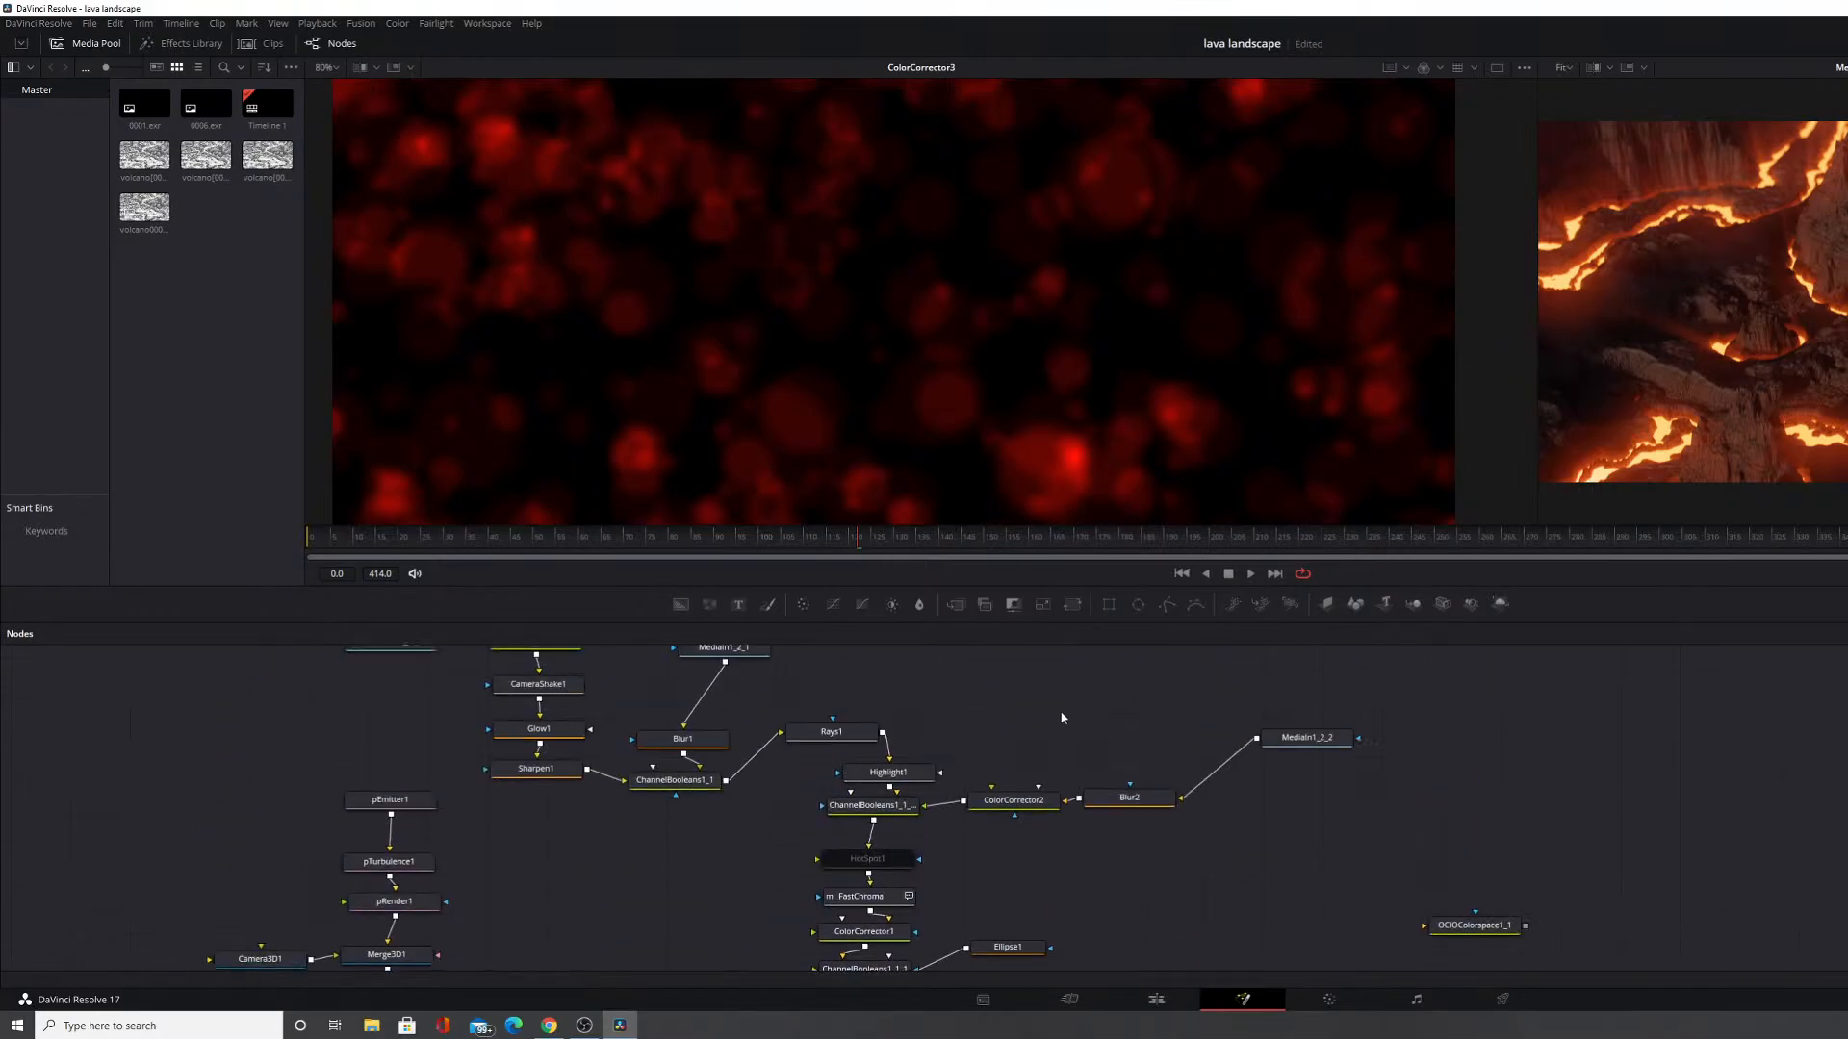
scroll(929, 717, "down", 2)
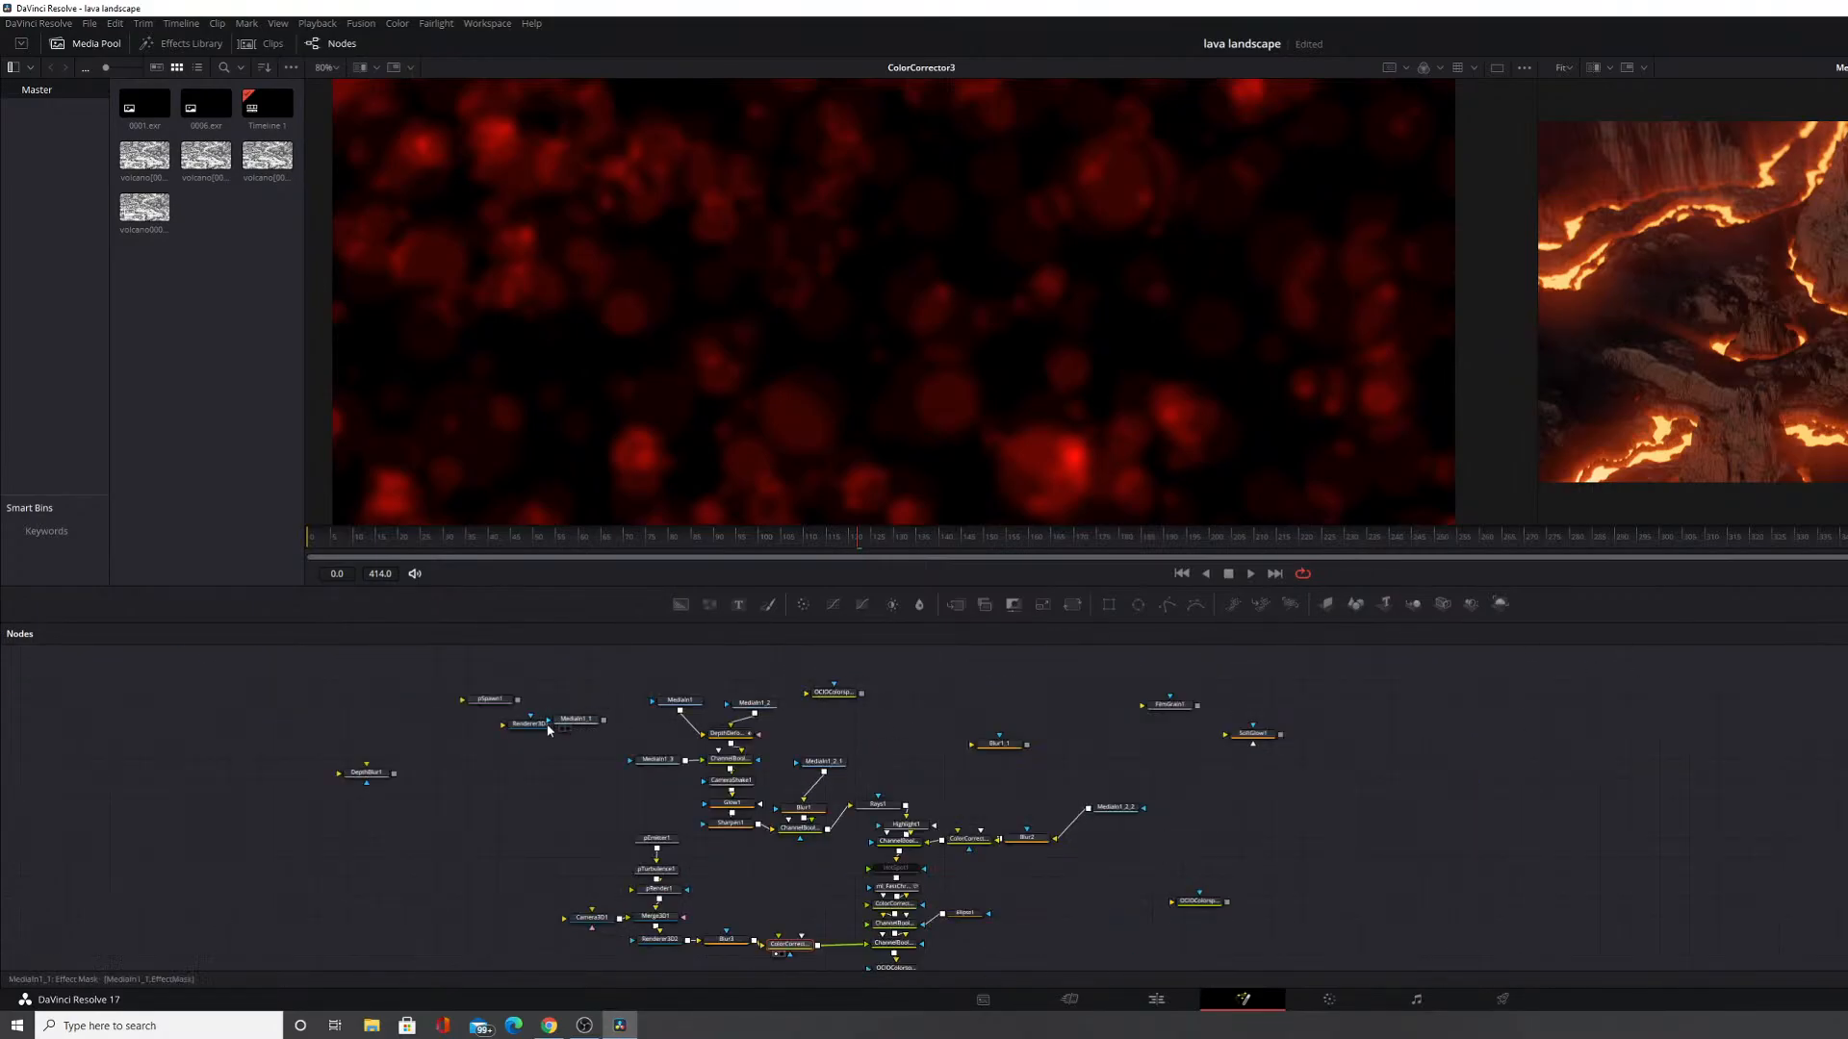
left_click(572, 721)
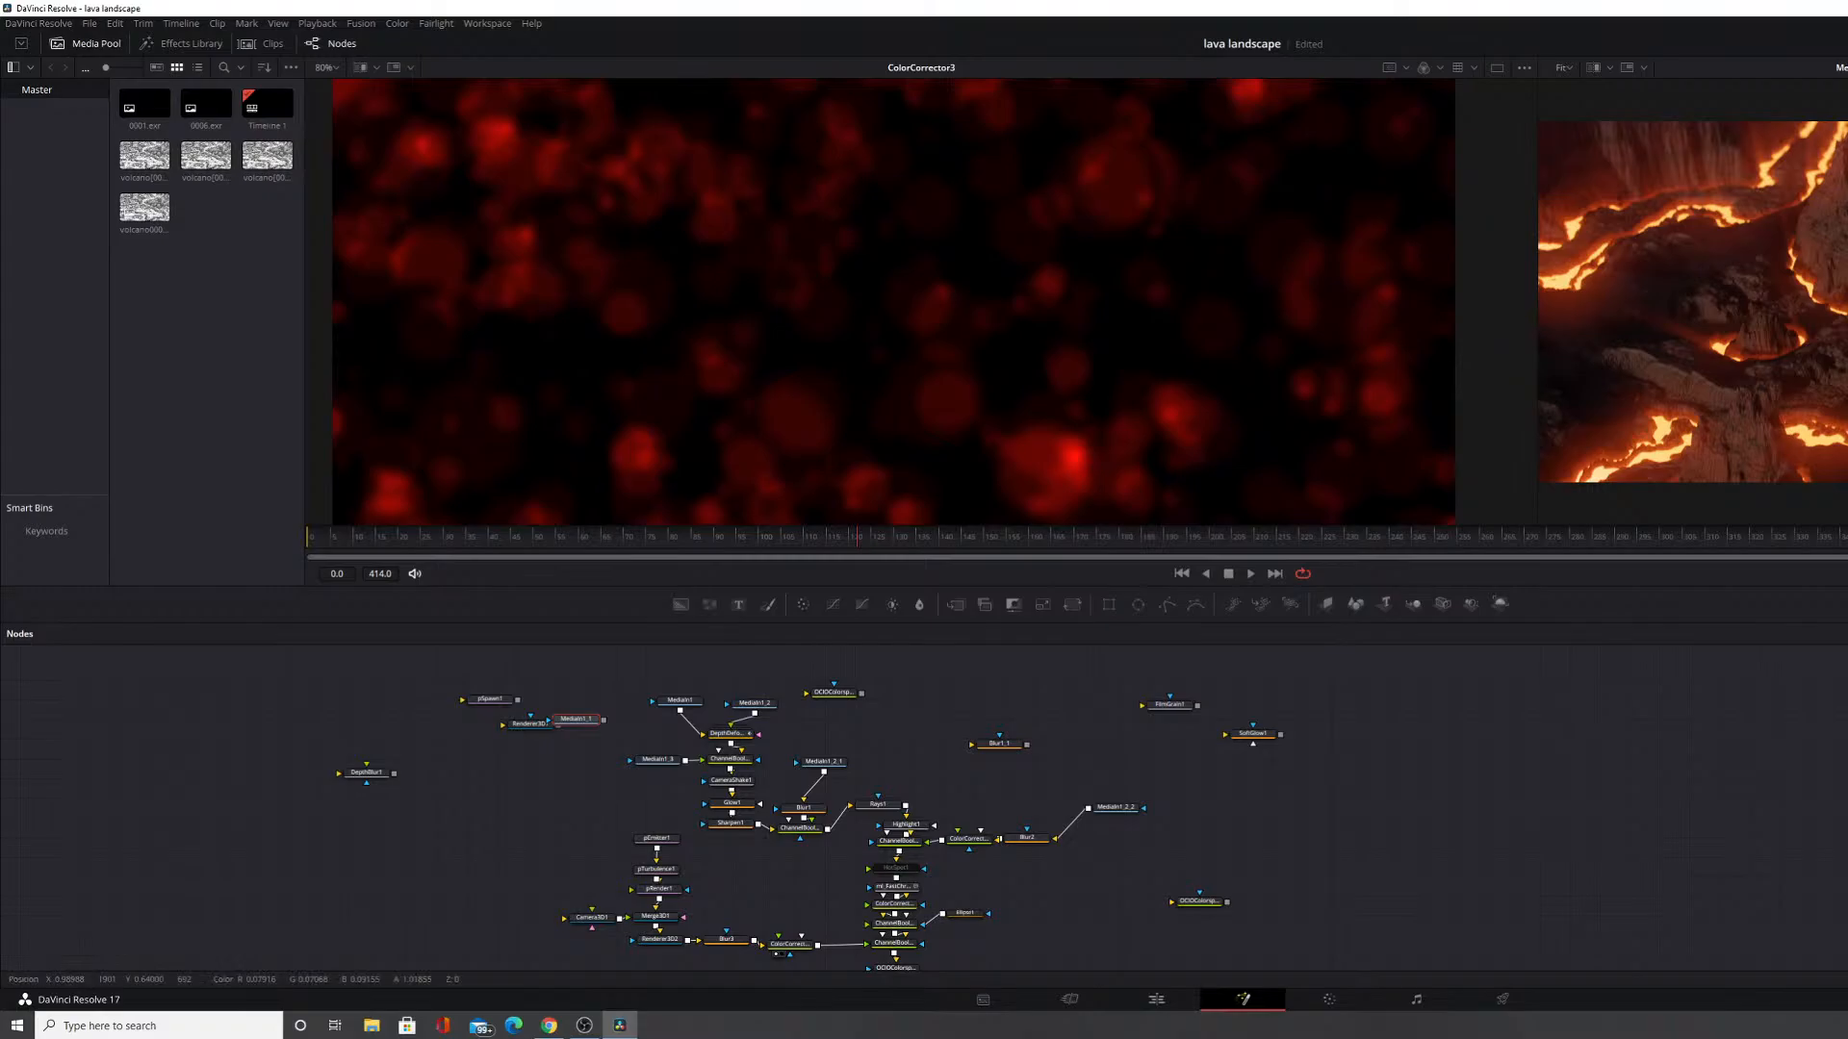
scroll(1102, 776, "up", 2)
left_click_drag(757, 761, 933, 698)
scroll(863, 739, "up", 2)
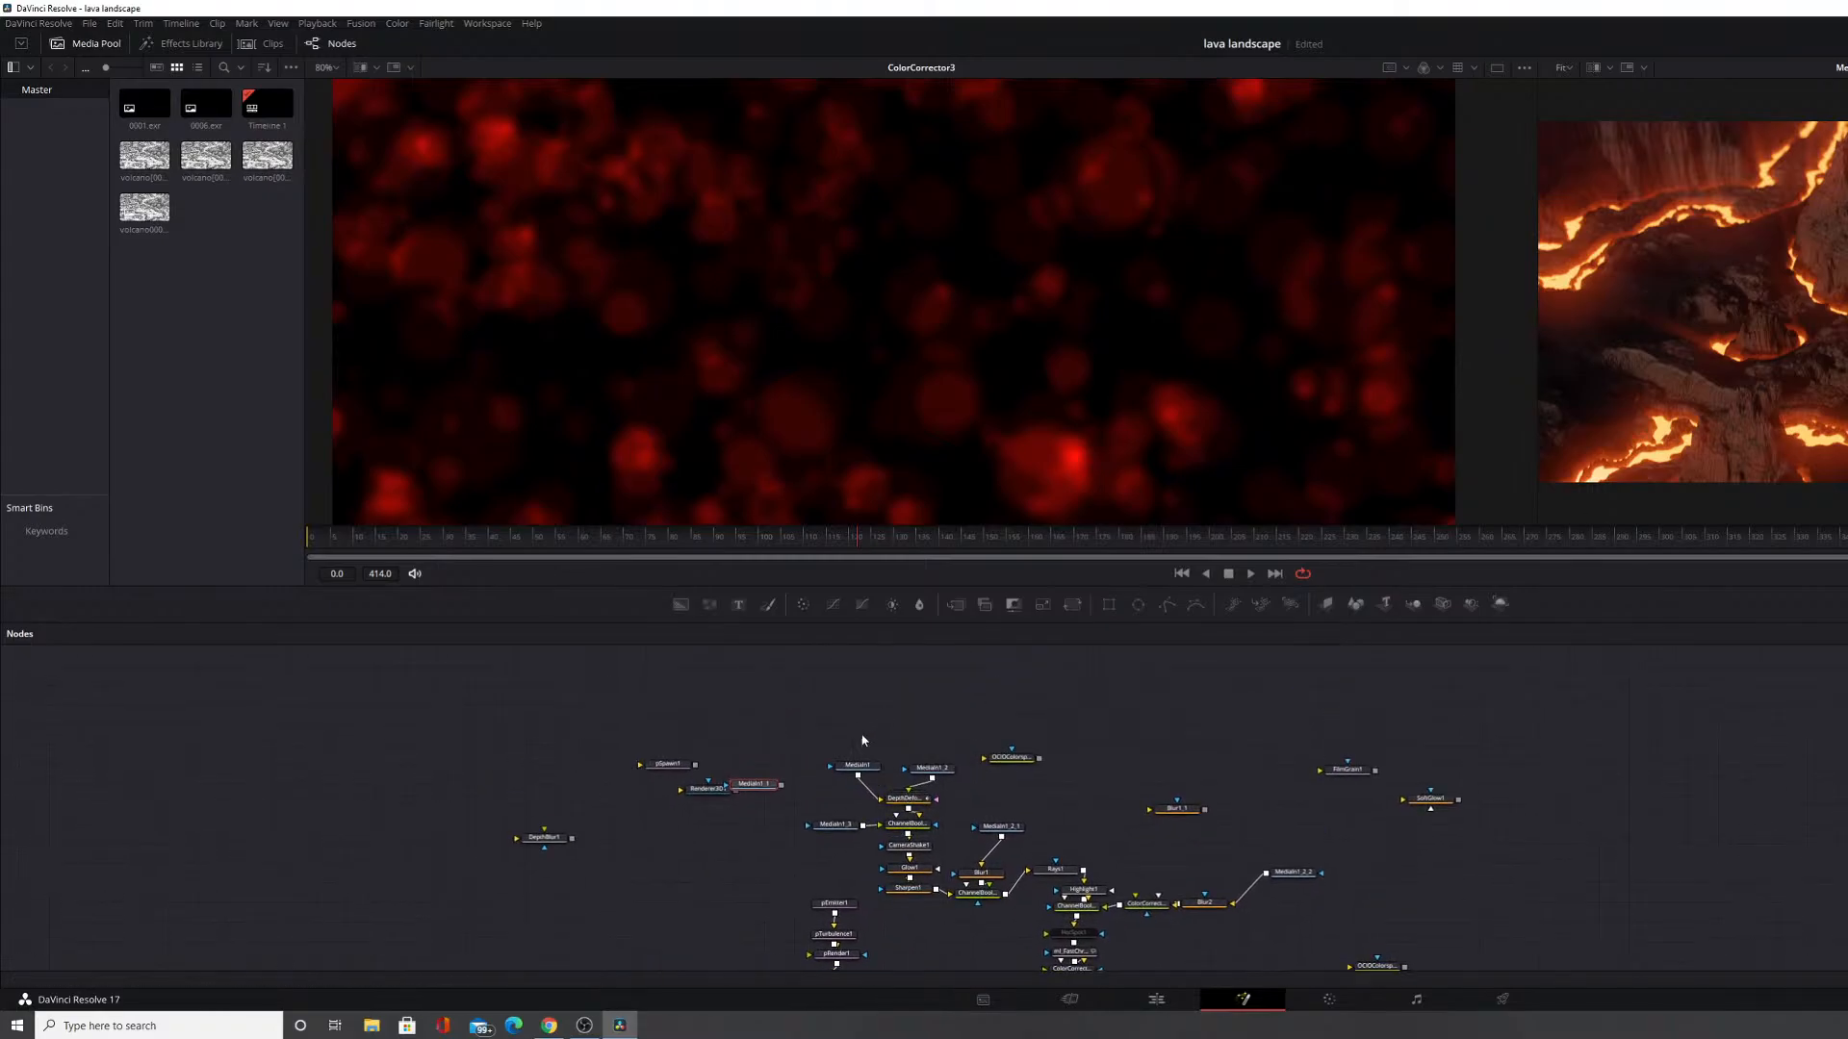
scroll(847, 752, "down", 1)
scroll(839, 758, "up", 2)
scroll(839, 757, "up", 2)
left_click(888, 690)
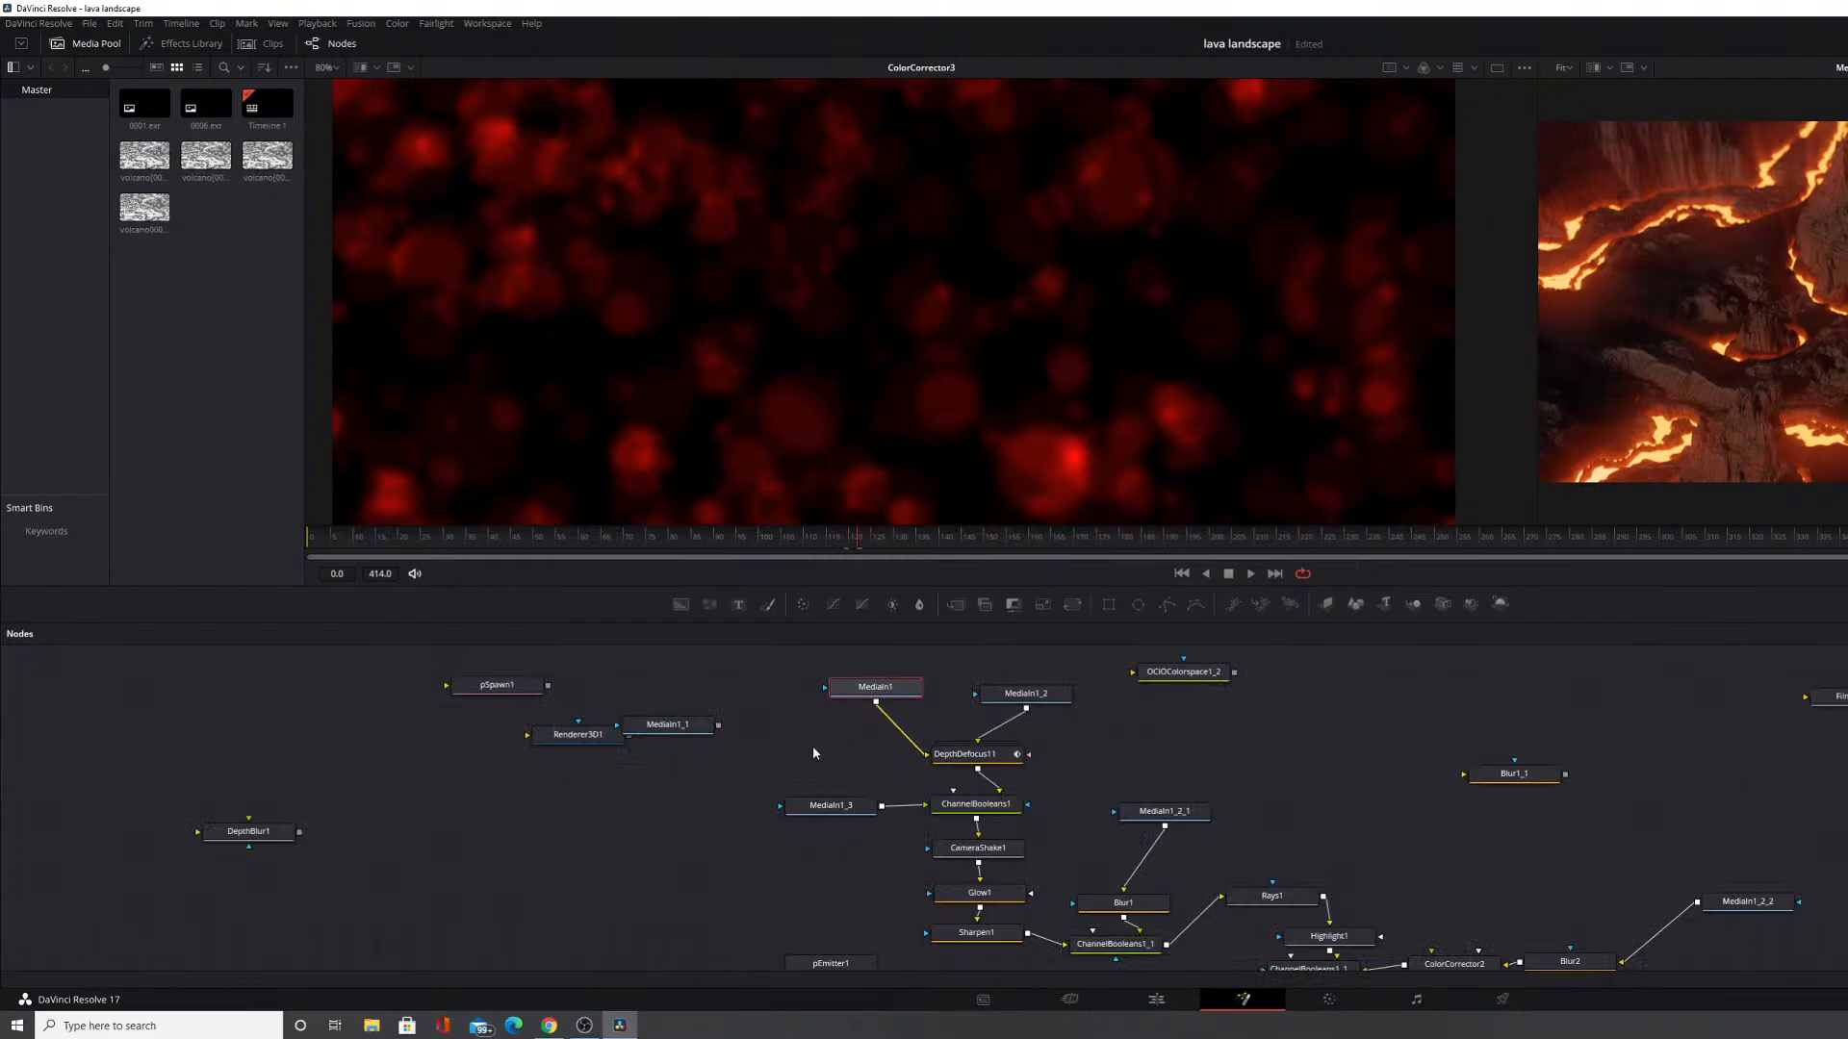
scroll(816, 751, "down", 10)
scroll(877, 750, "up", 5)
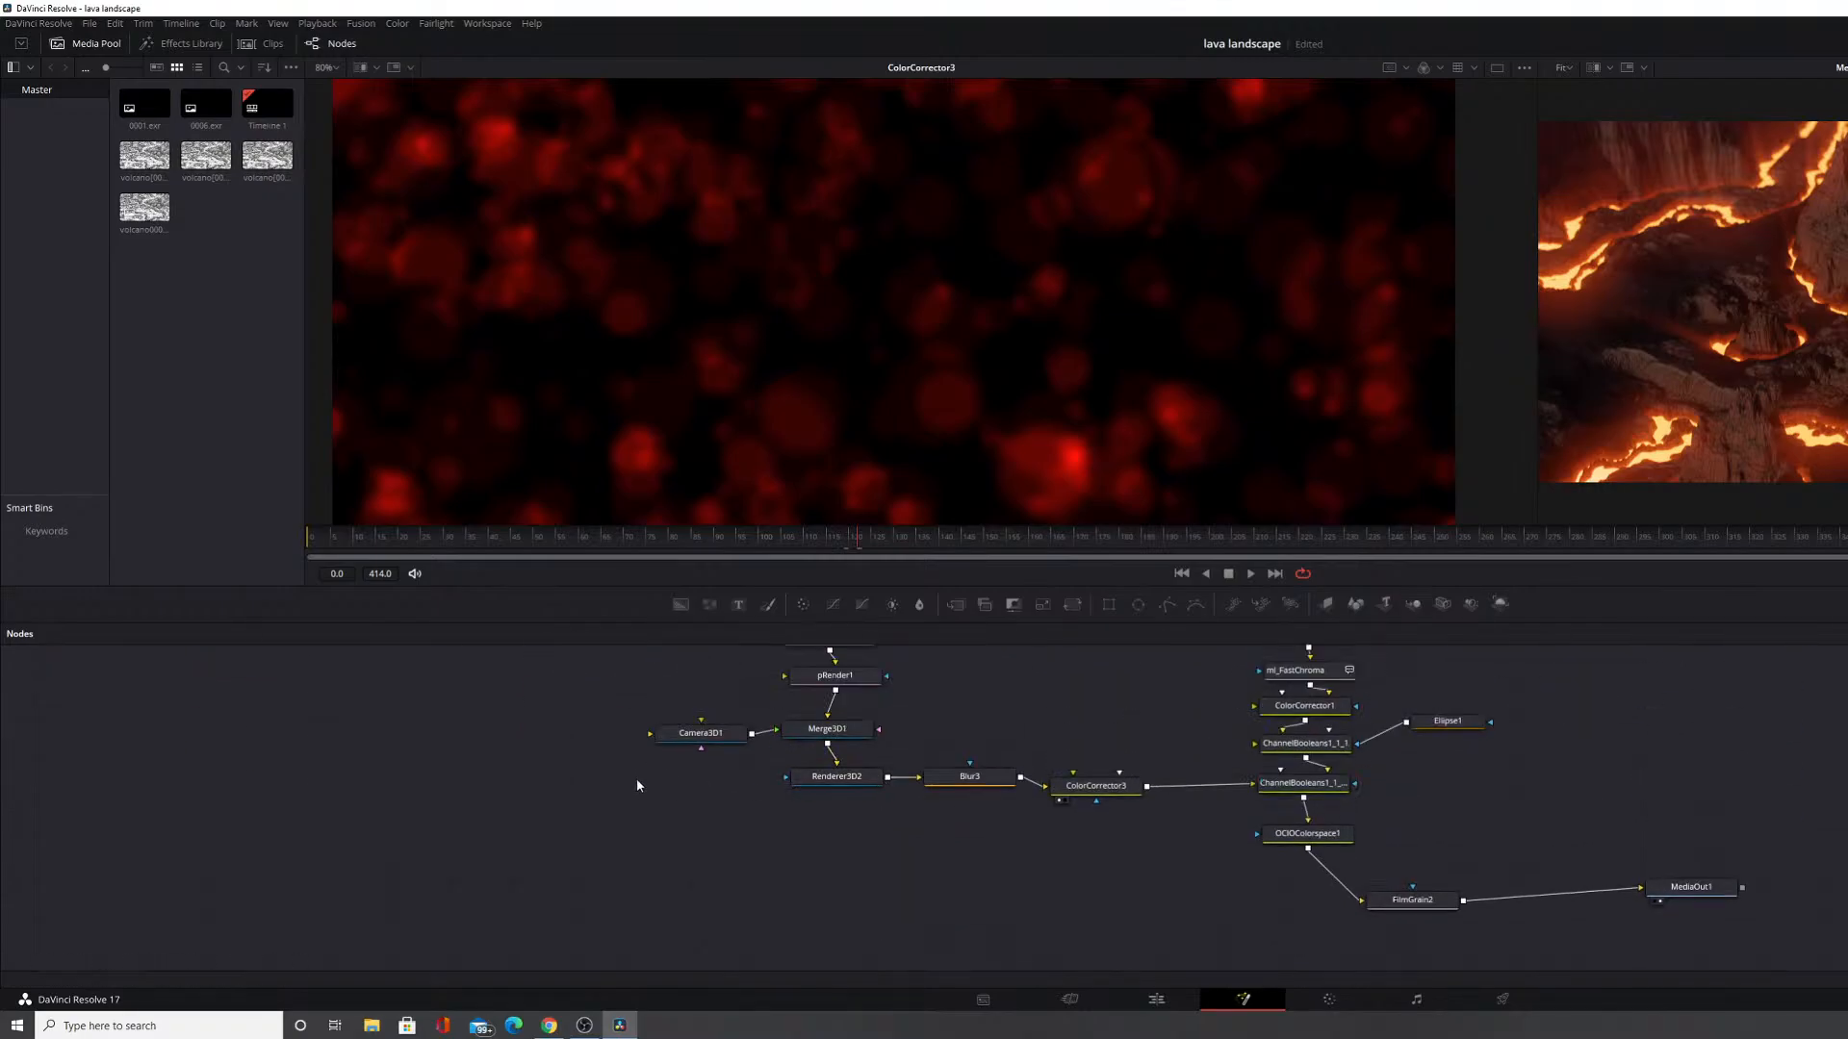
key("ctrl+v")
left_click_drag(750, 804, 648, 829)
left_click_drag(513, 842, 853, 912)
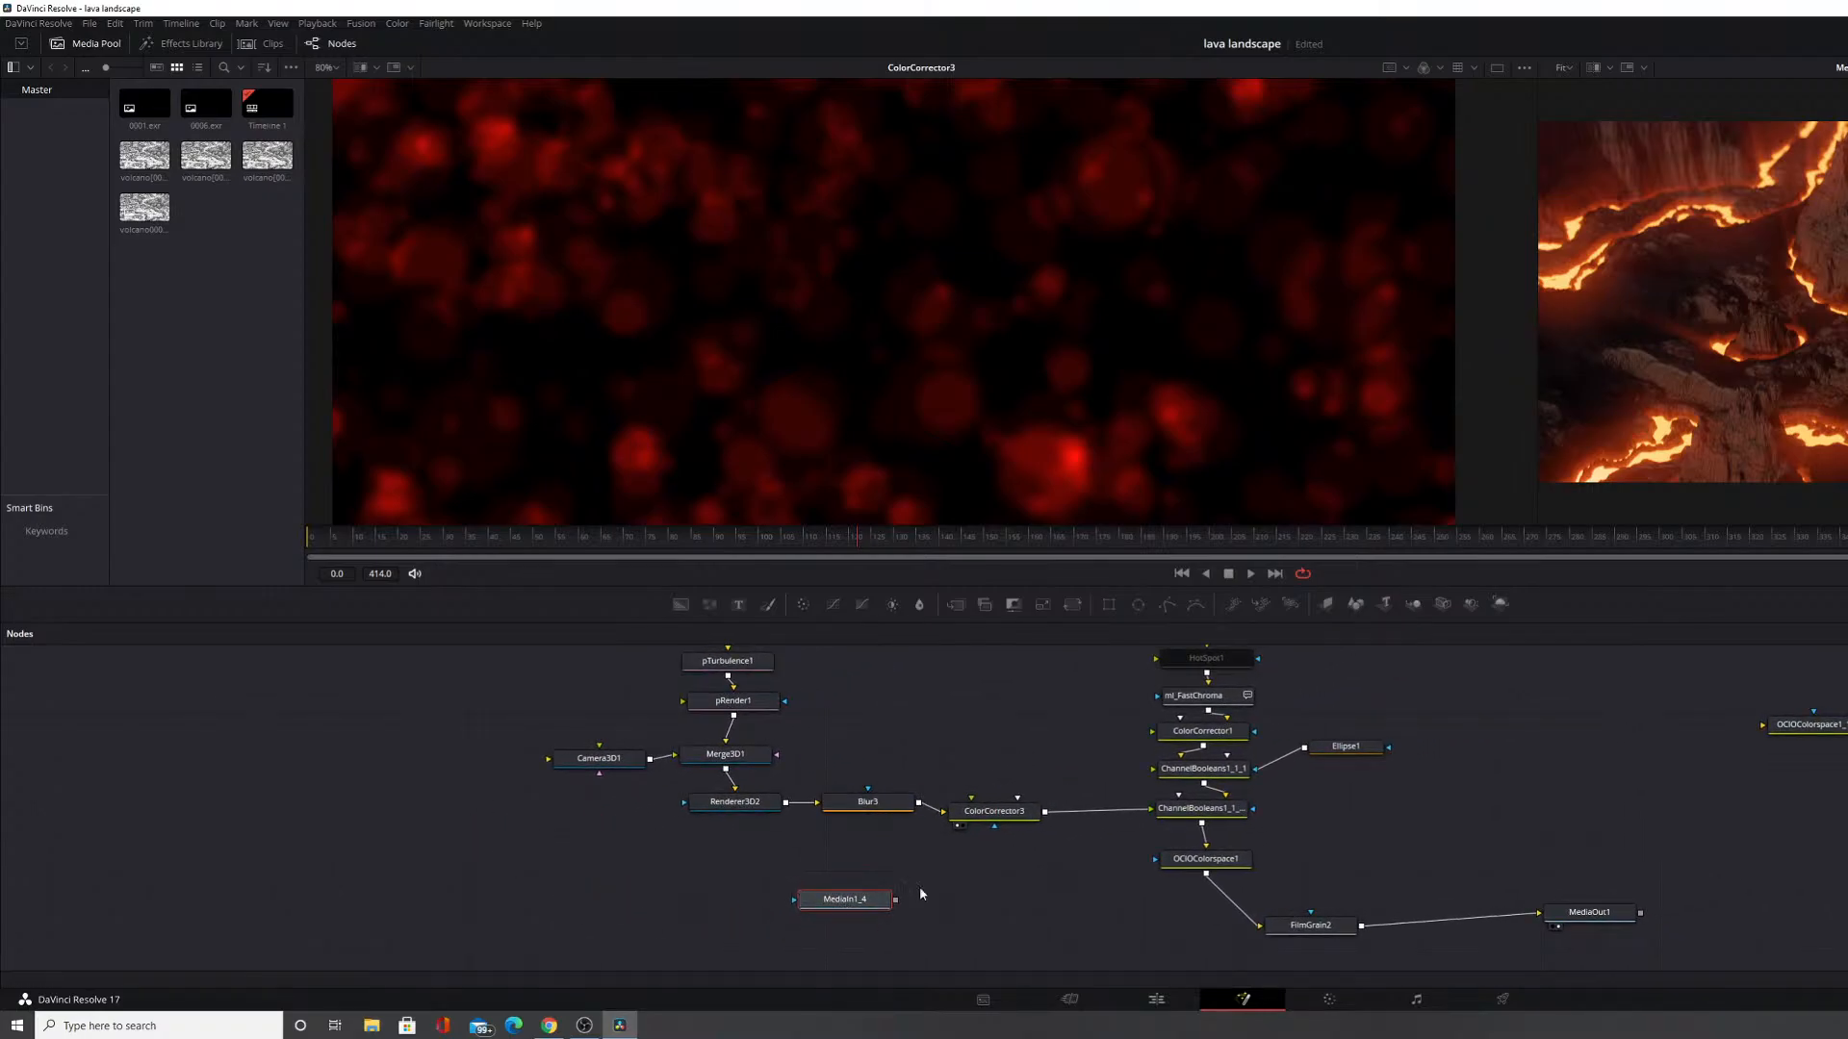
Duplicate the particle-merging ChannelBooleans node and insert the copy between ColorCorrector3 and the original.
left_click(1170, 819)
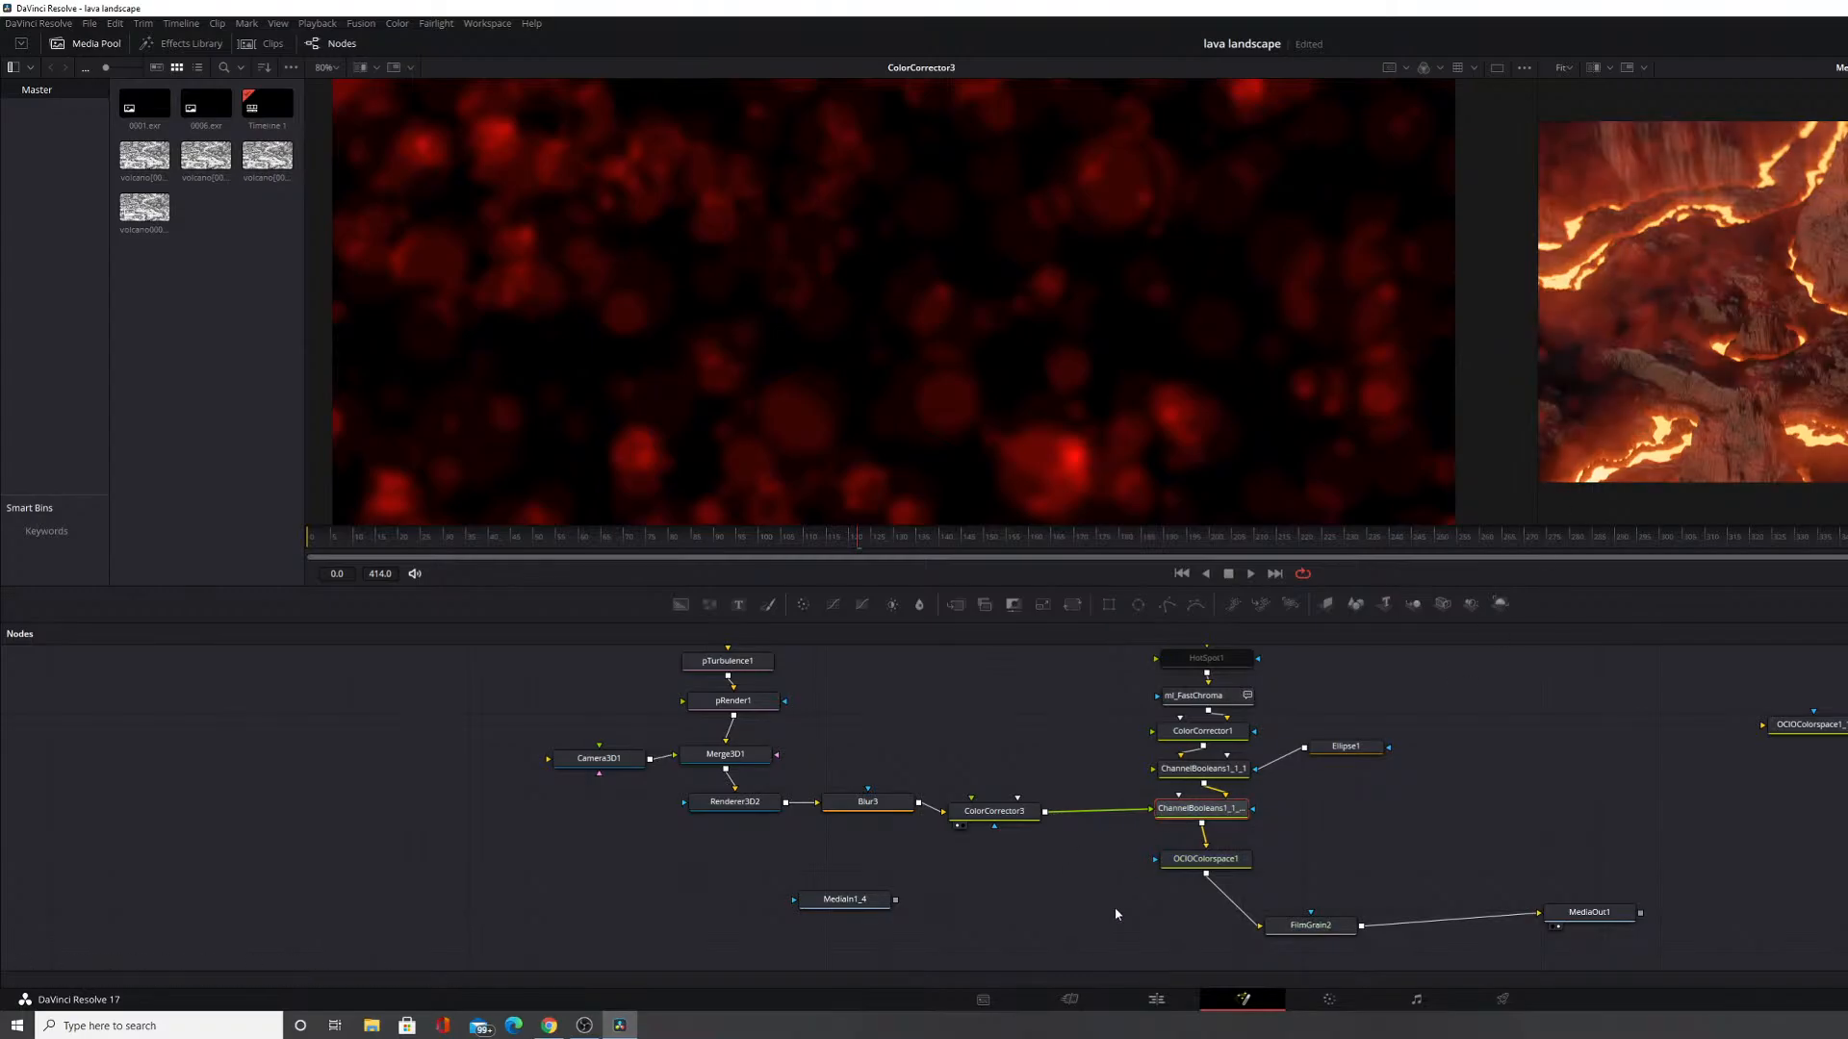
left_click(1072, 903)
key("ctrl+v")
left_click_drag(1067, 911, 1182, 809)
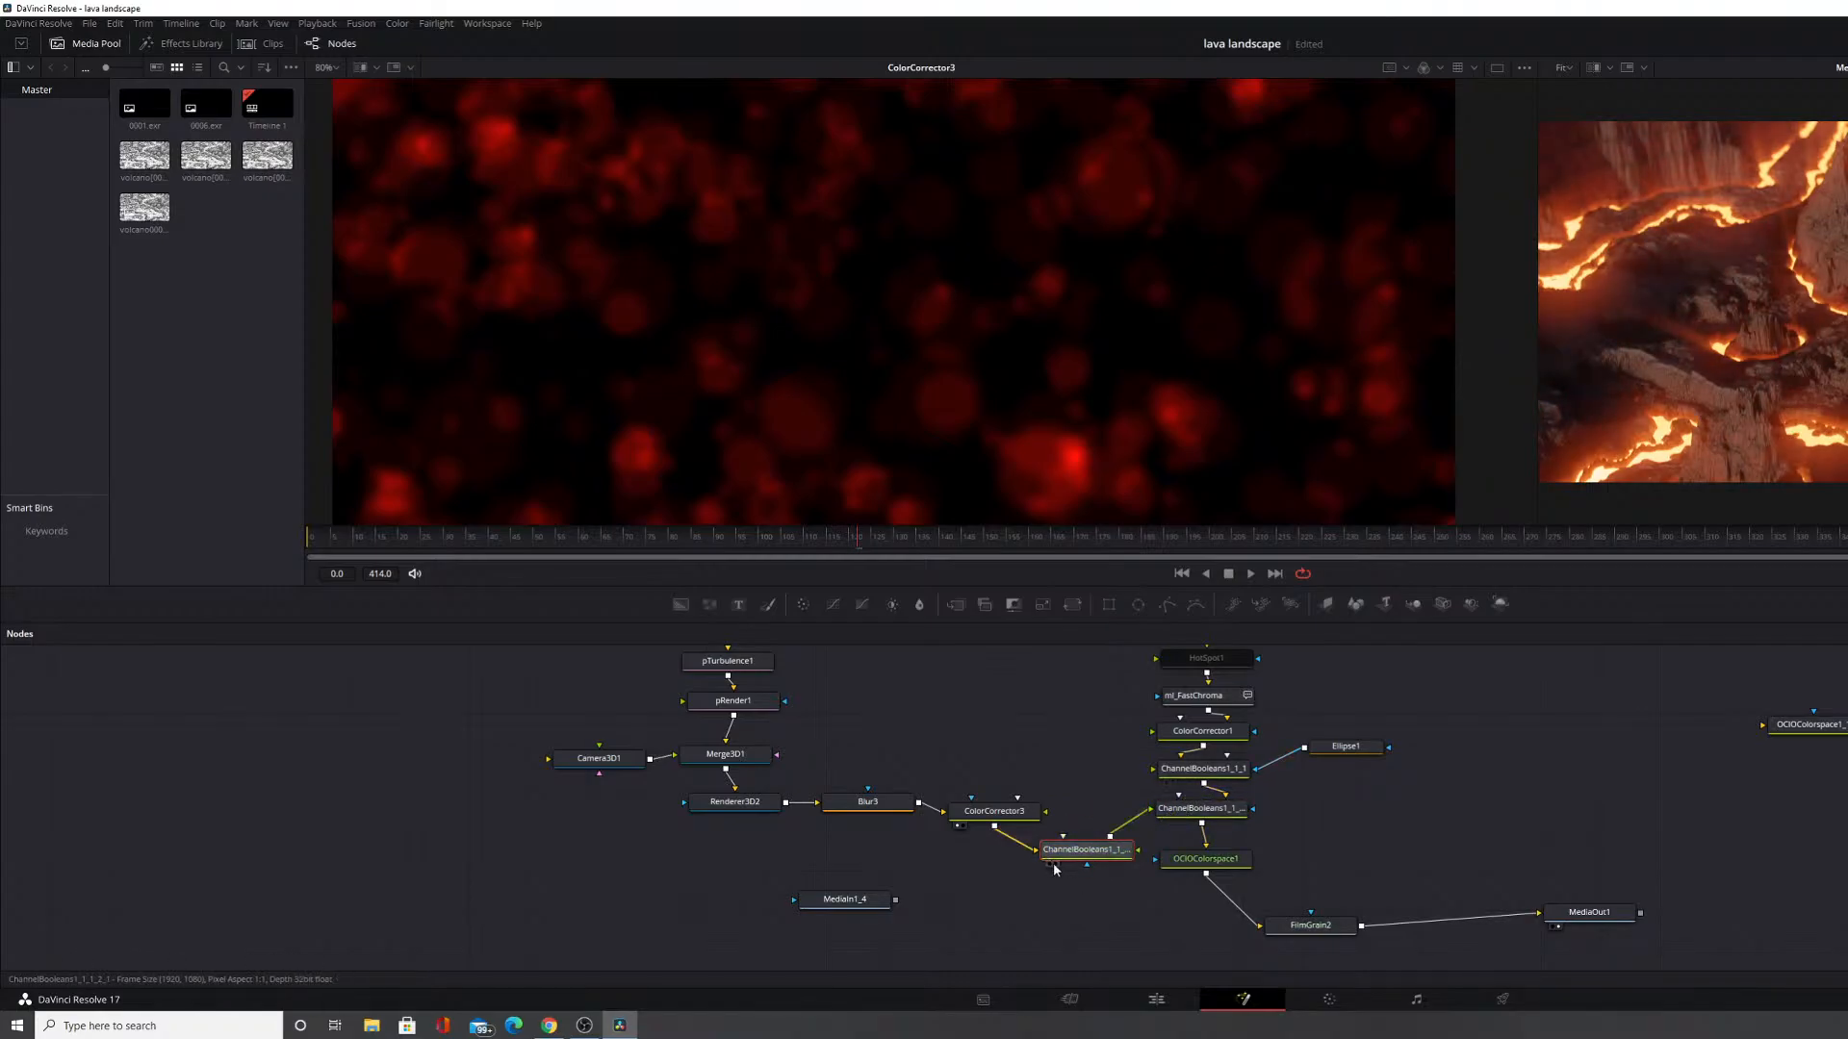
left_click_drag(1074, 851, 1087, 810)
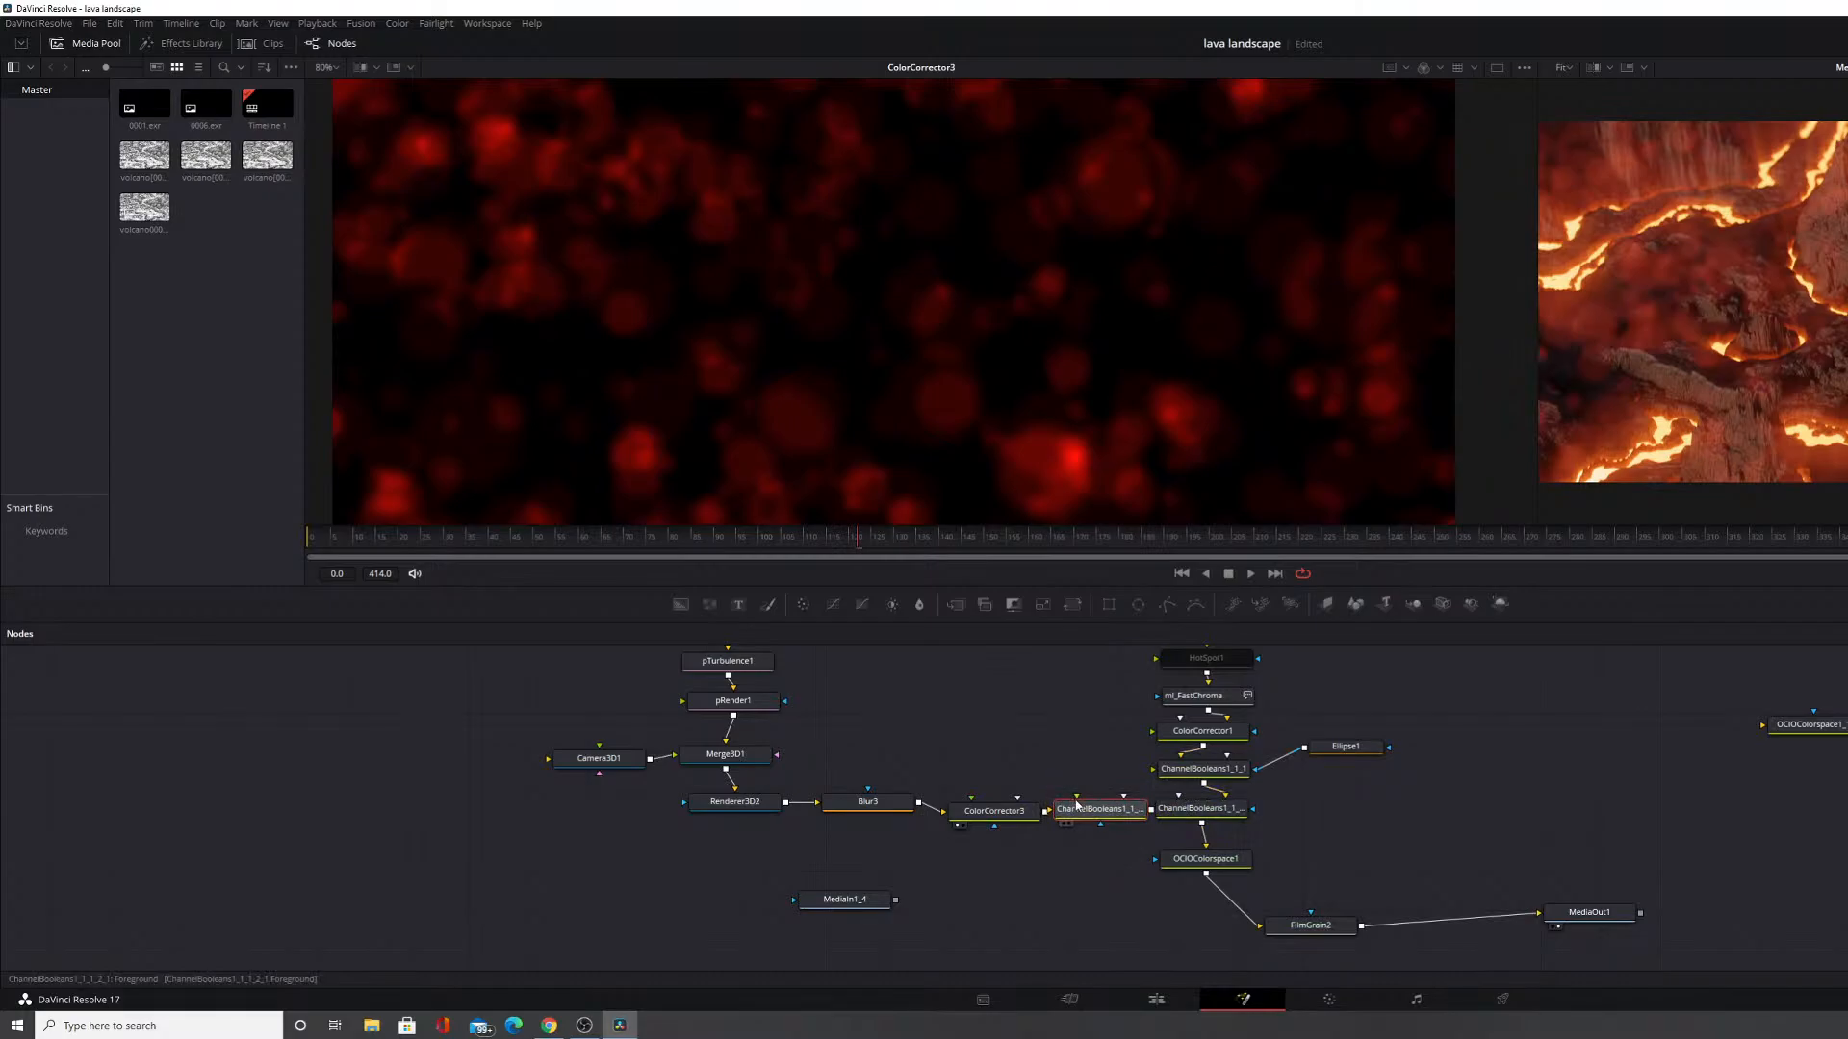
Feed MediaIn1_4 into the duplicated ChannelBooleans node together with ColorCorrector3, and save the project.
left_click_drag(896, 900, 989, 863)
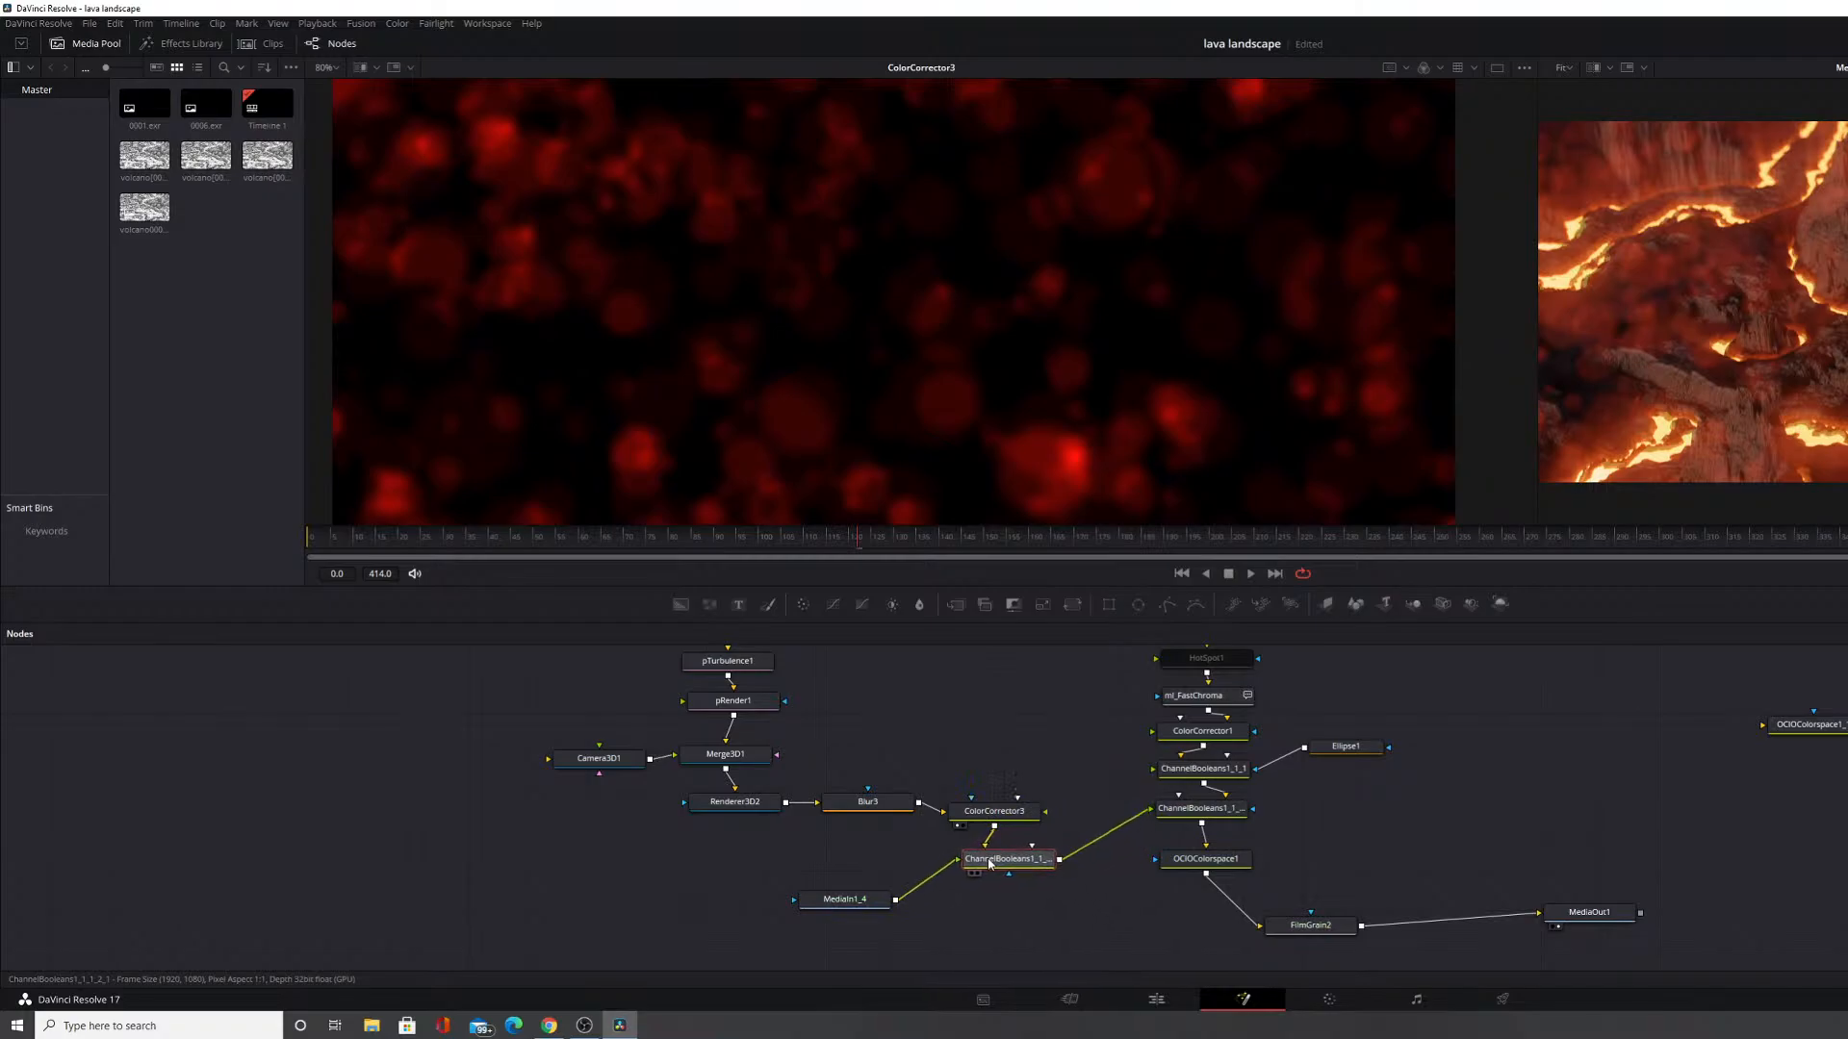
left_click(844, 899)
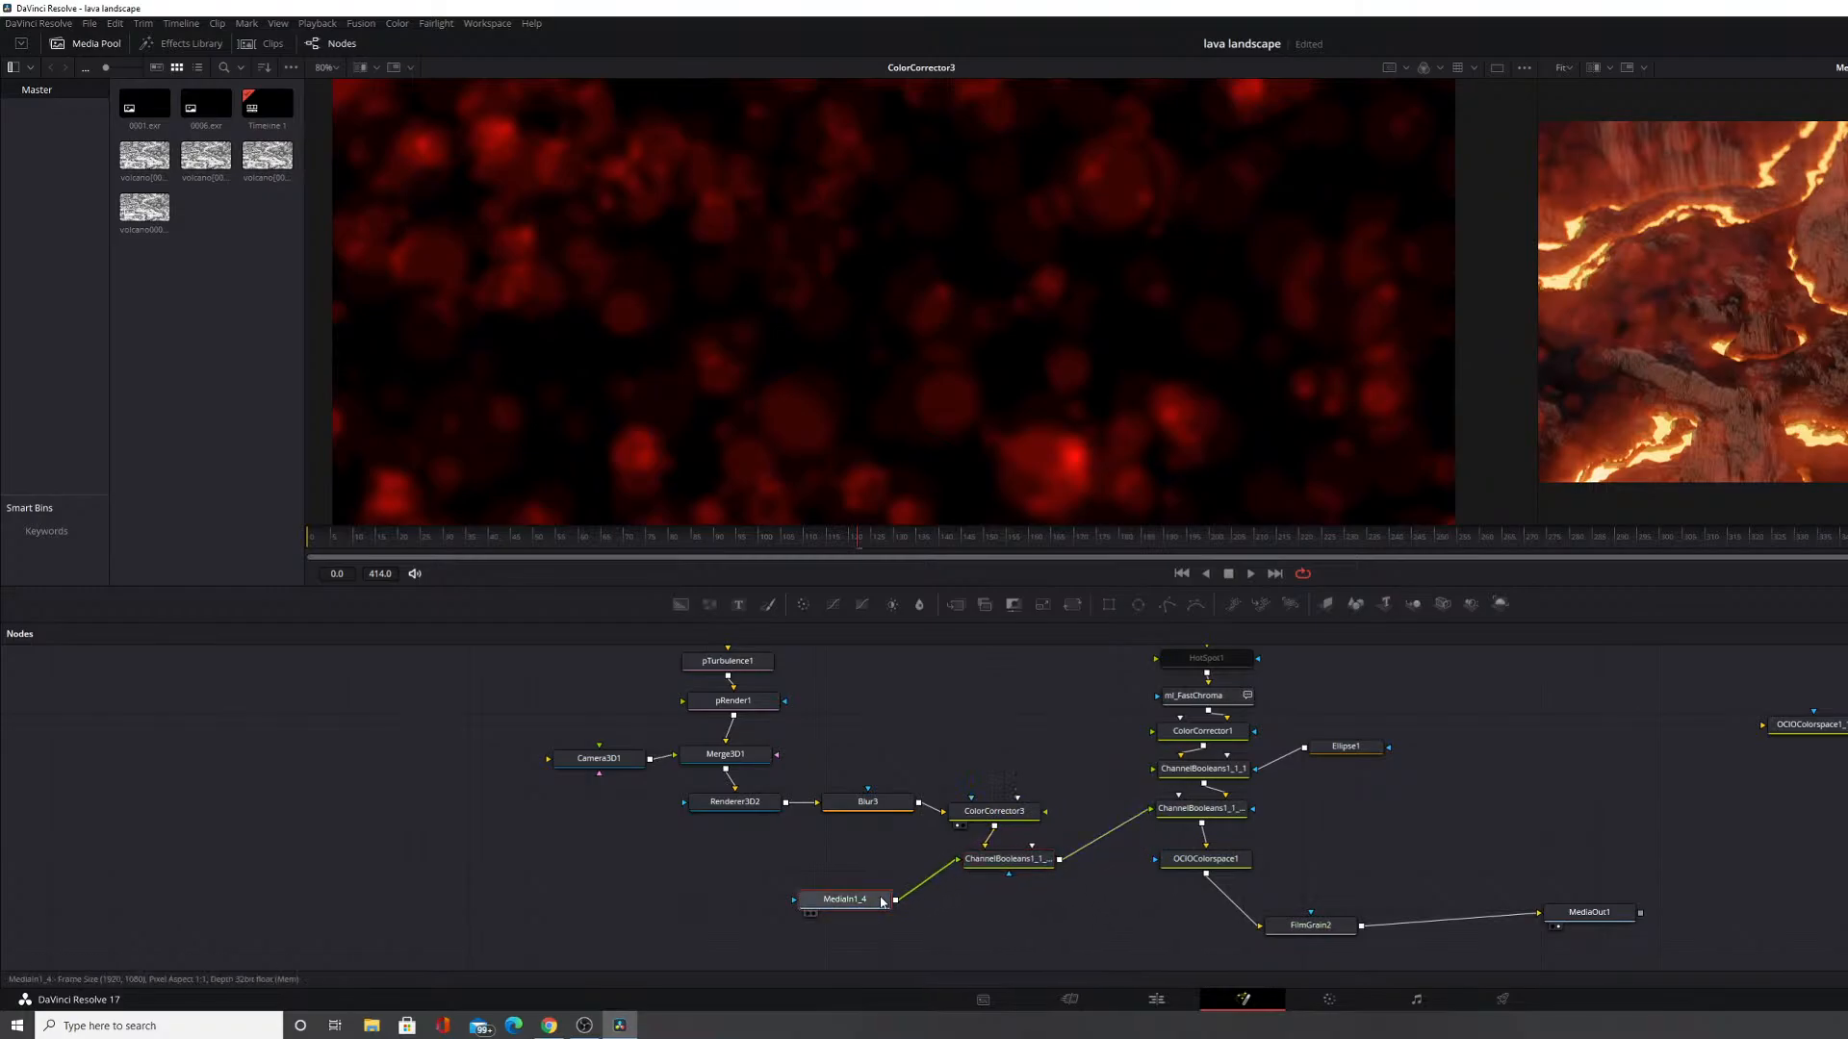
left_click(990, 861)
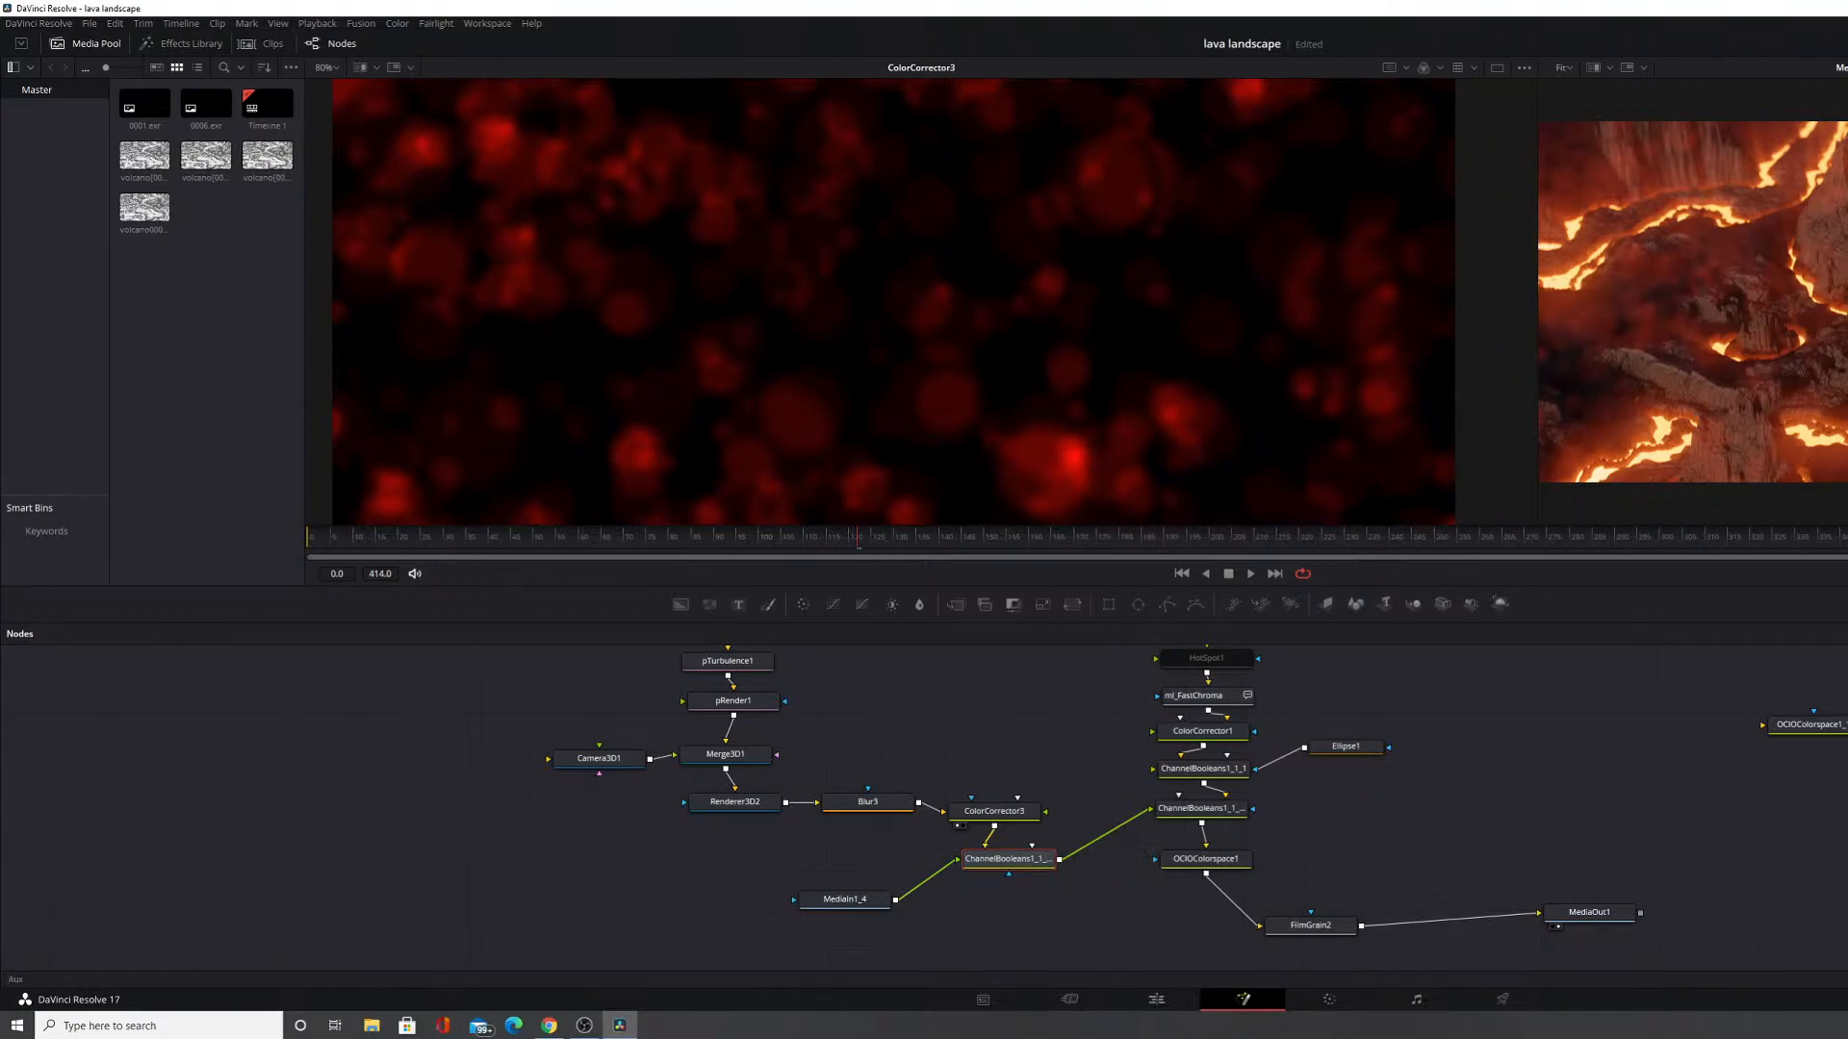
left_click(89, 24)
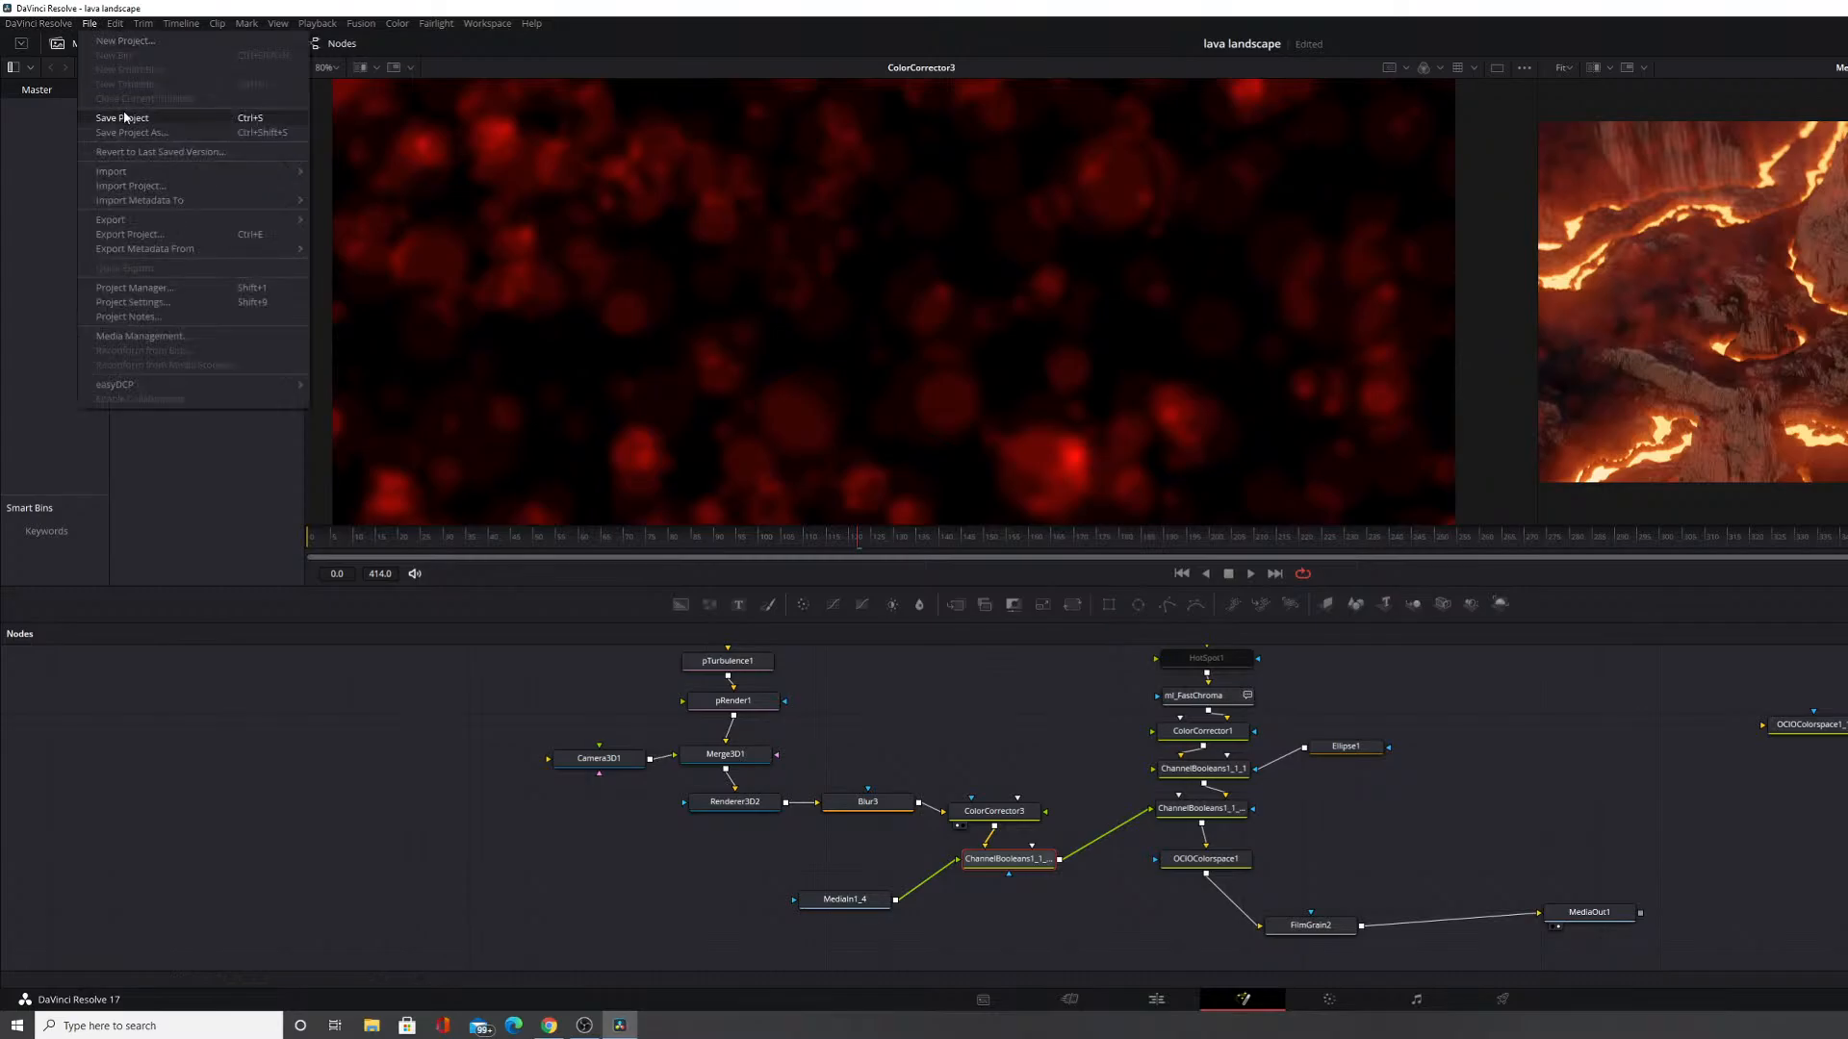
left_click(124, 118)
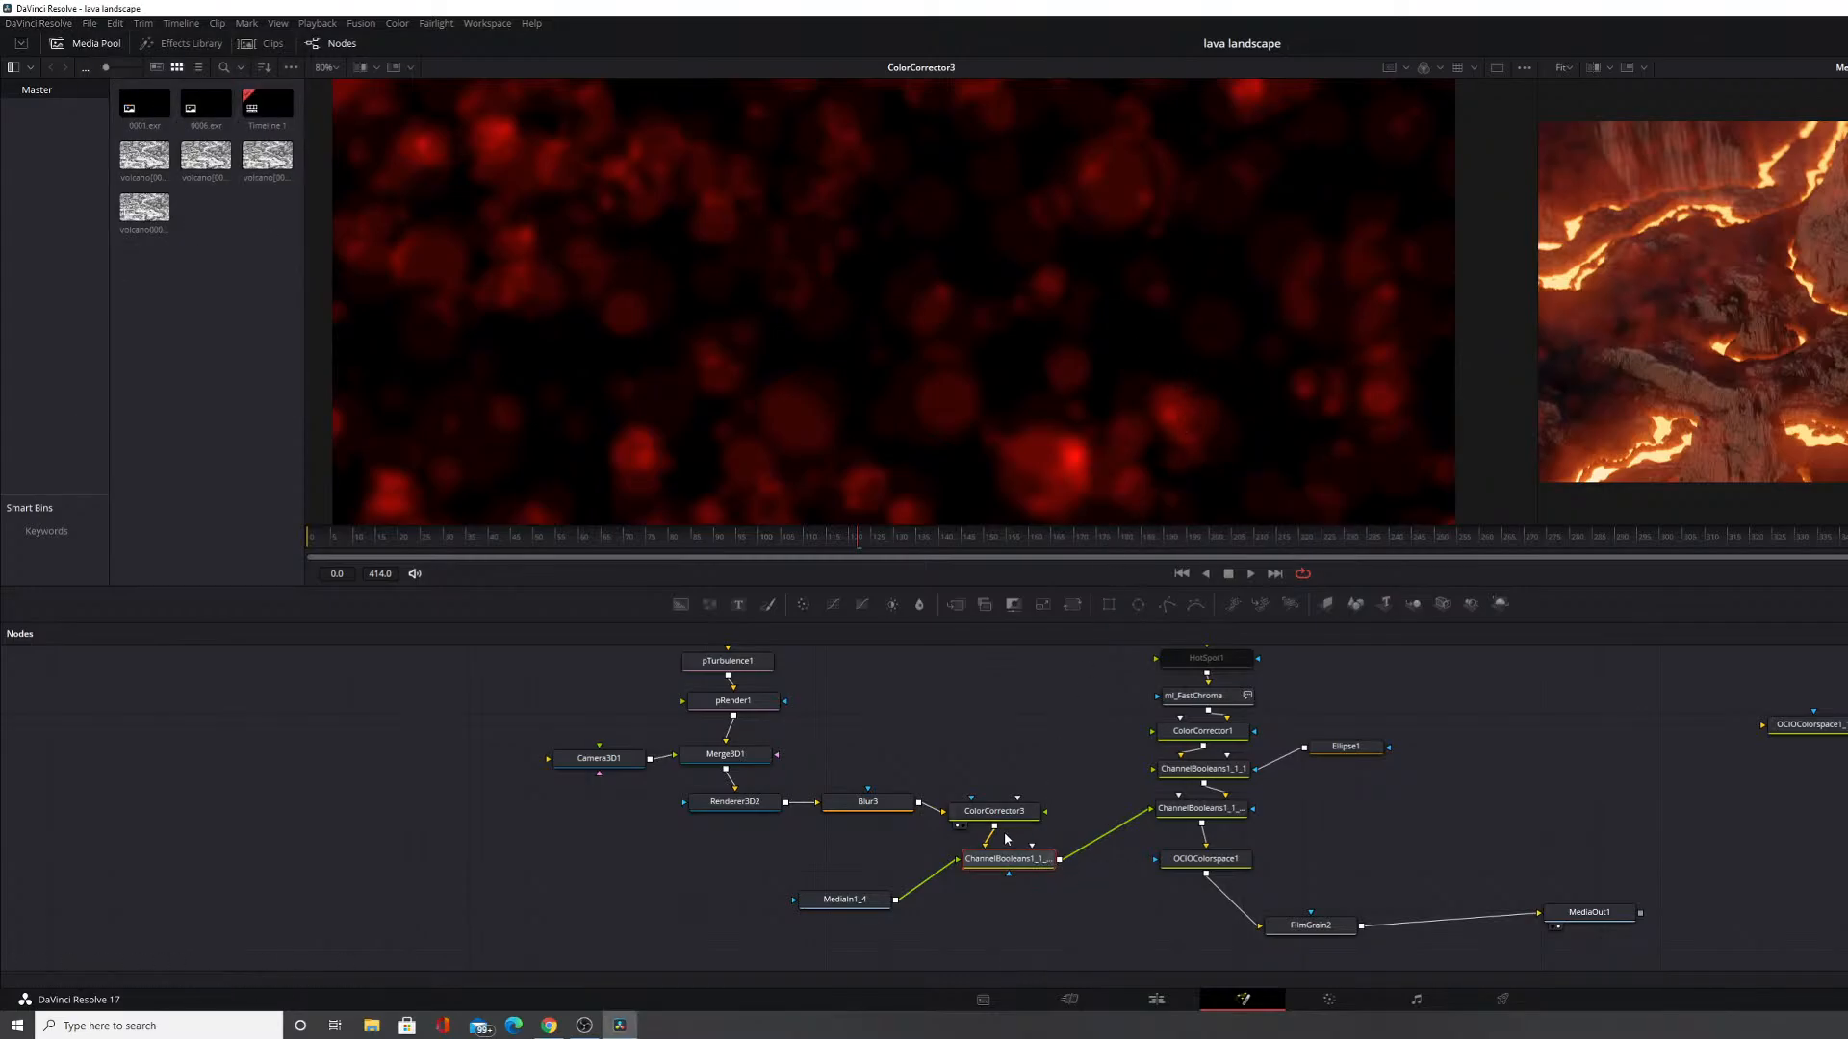
Examine the outputs of the new ChannelBooleans node, MediaIn1_4 and OCIOColorspace1 one after another in the first viewer.
left_click(974, 875)
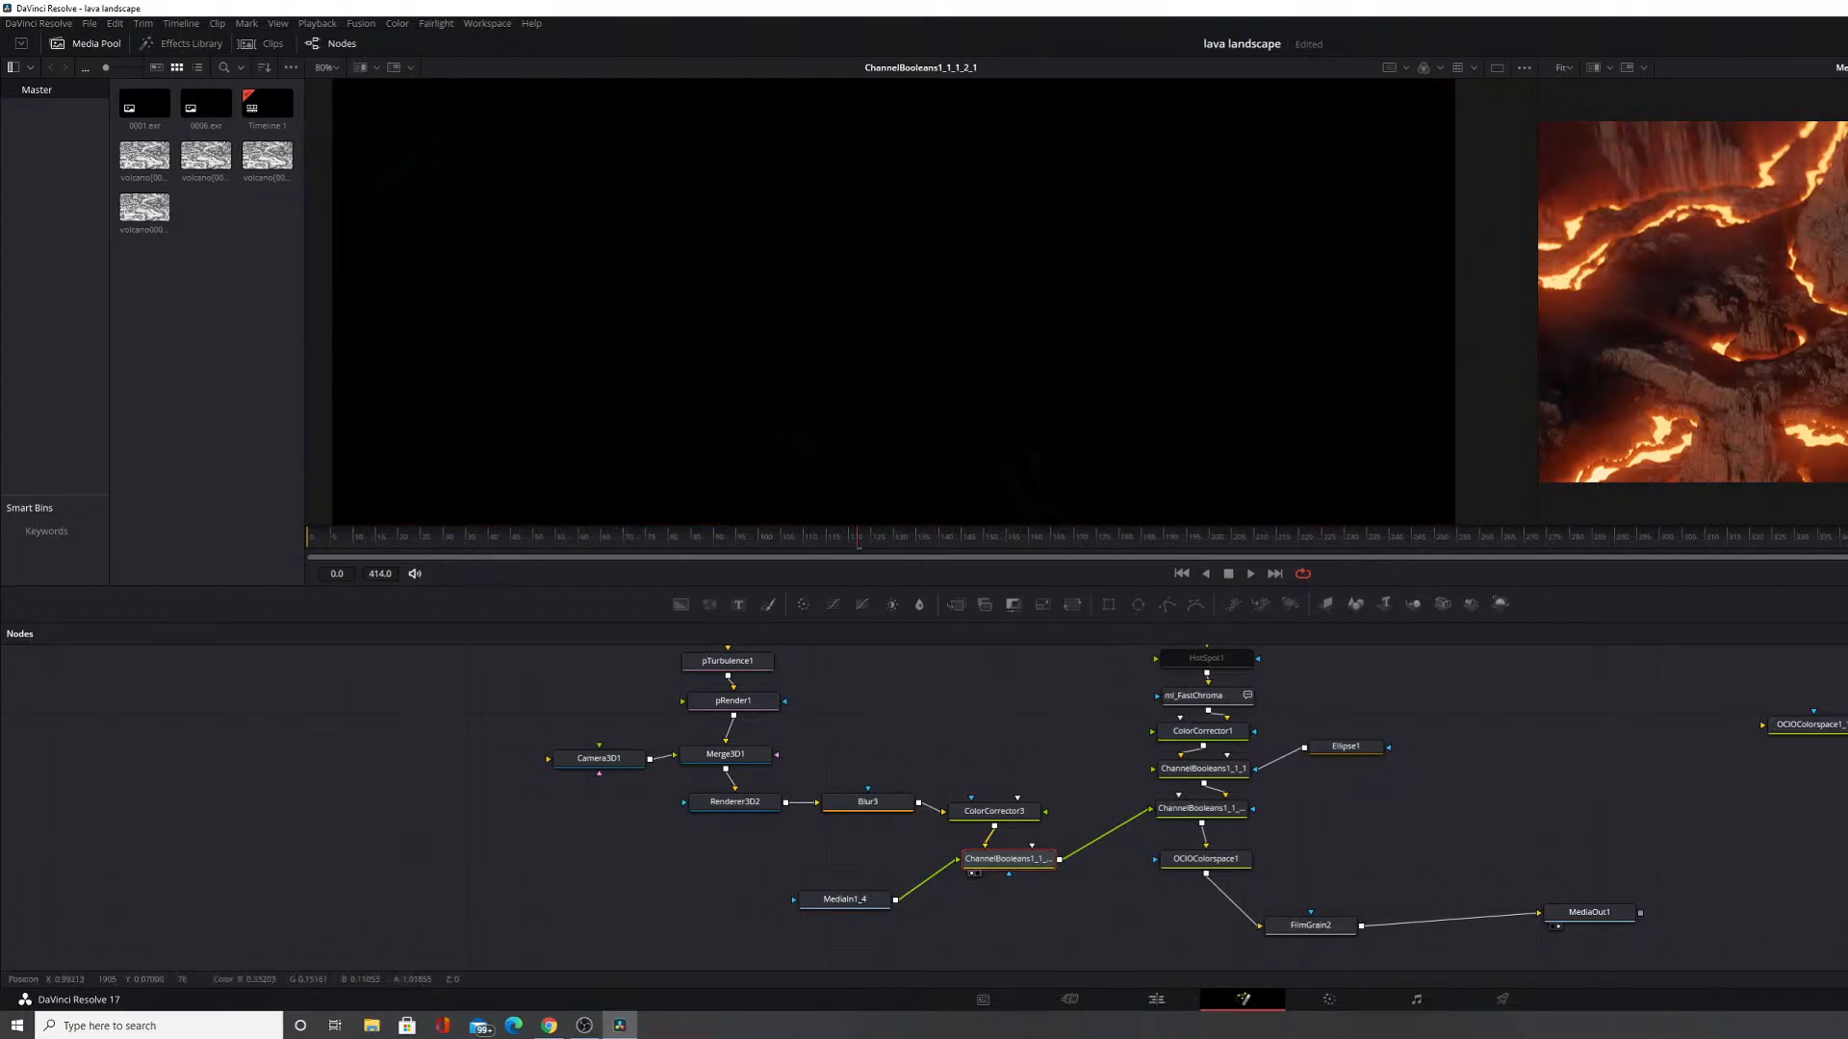
left_click(983, 820)
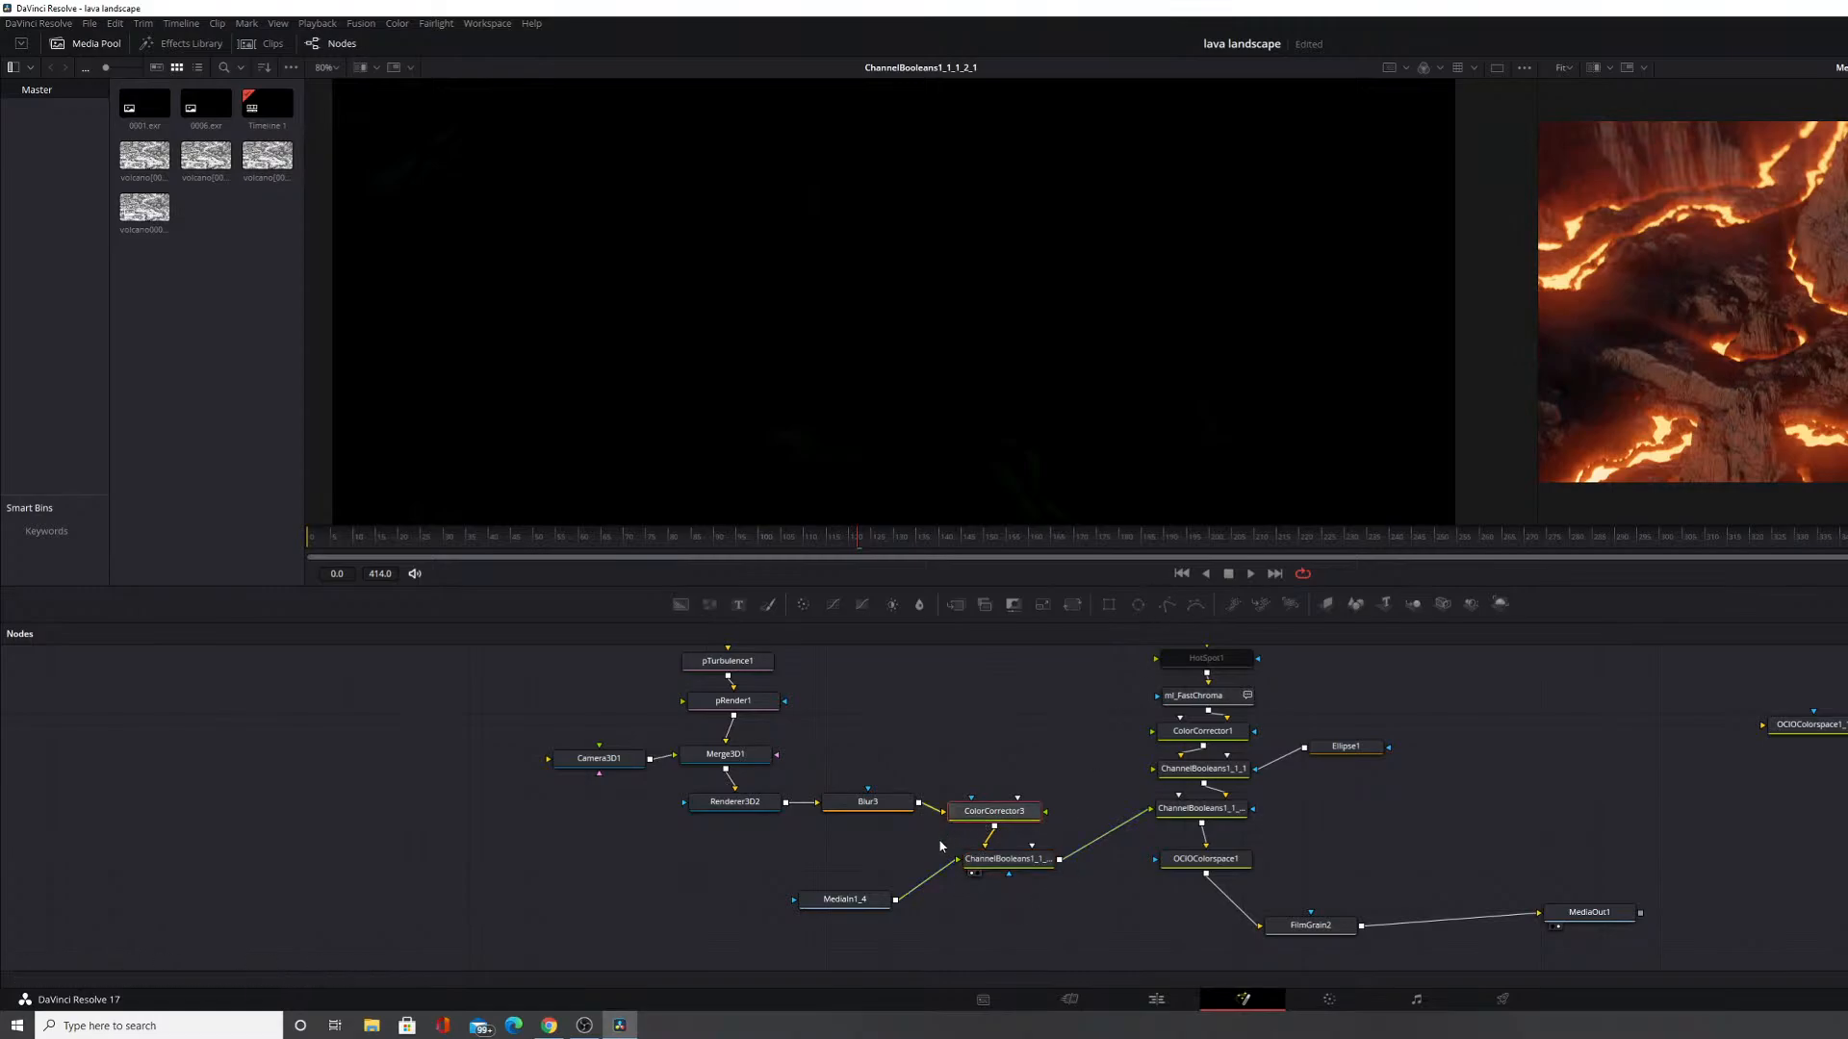
left_click(868, 804)
left_click(835, 902)
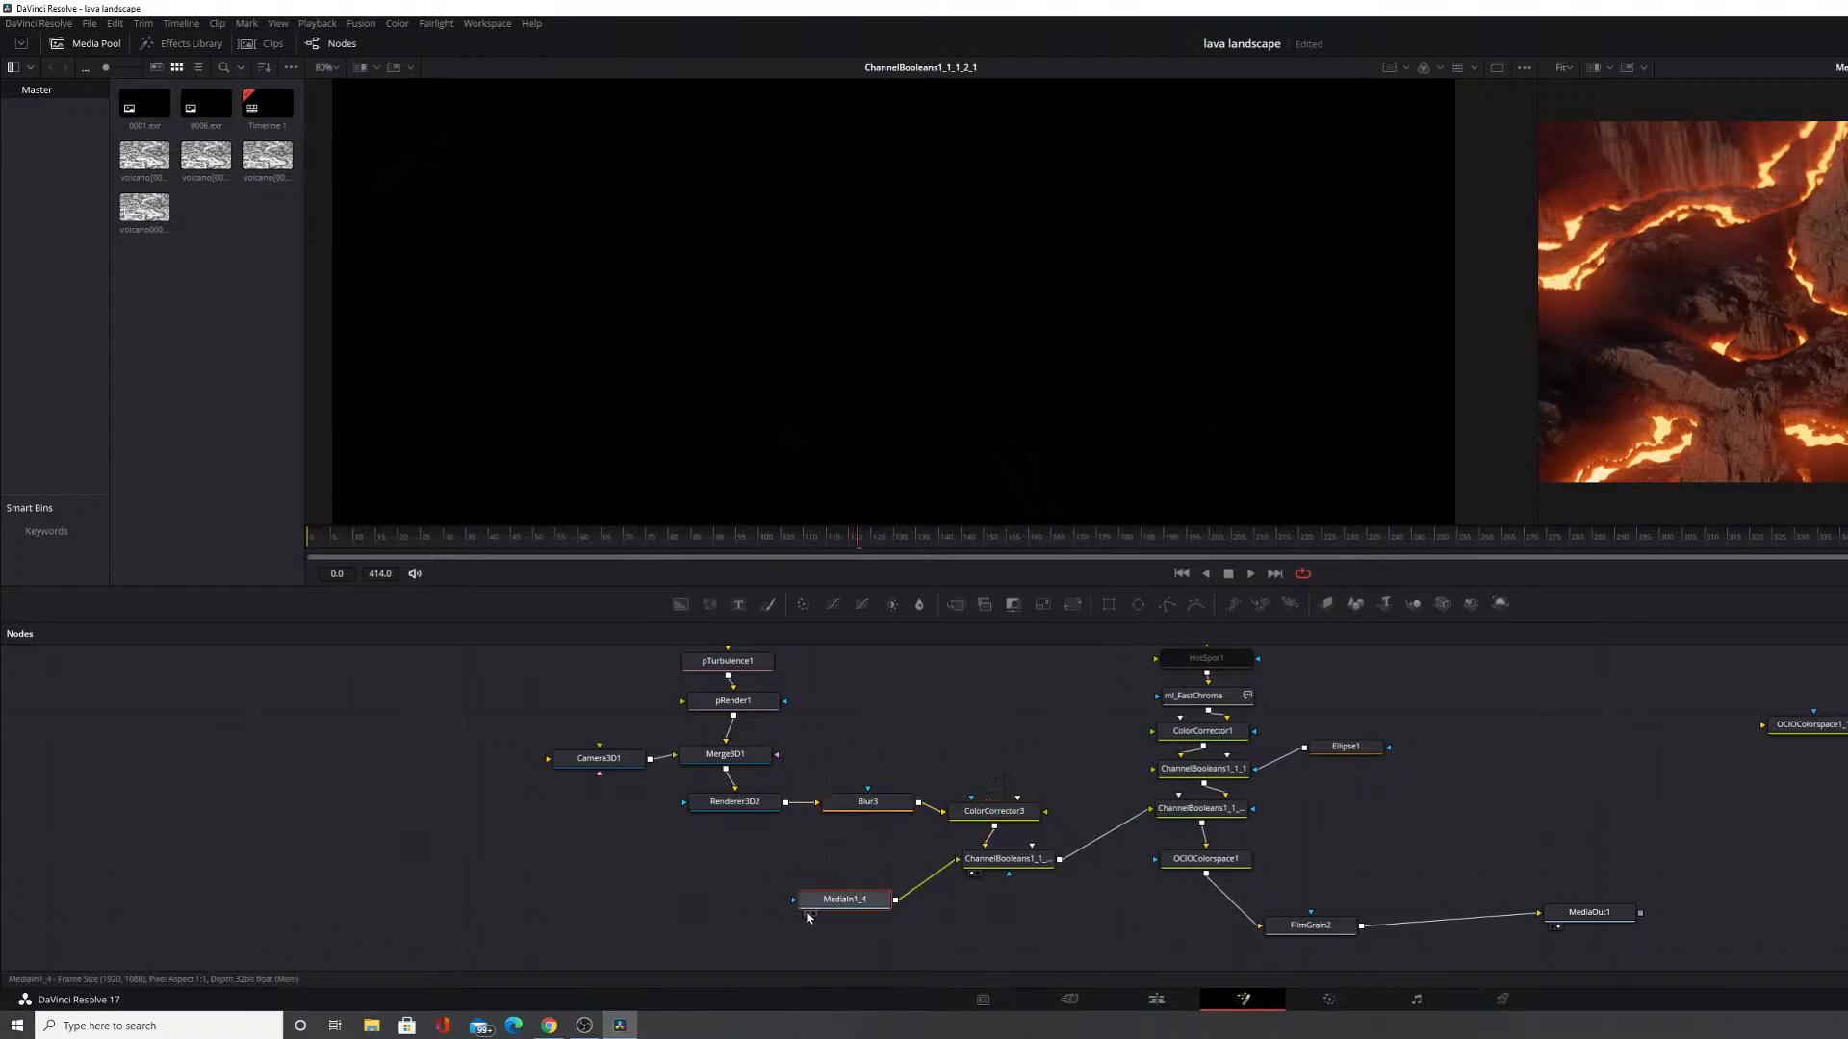
left_click(807, 914)
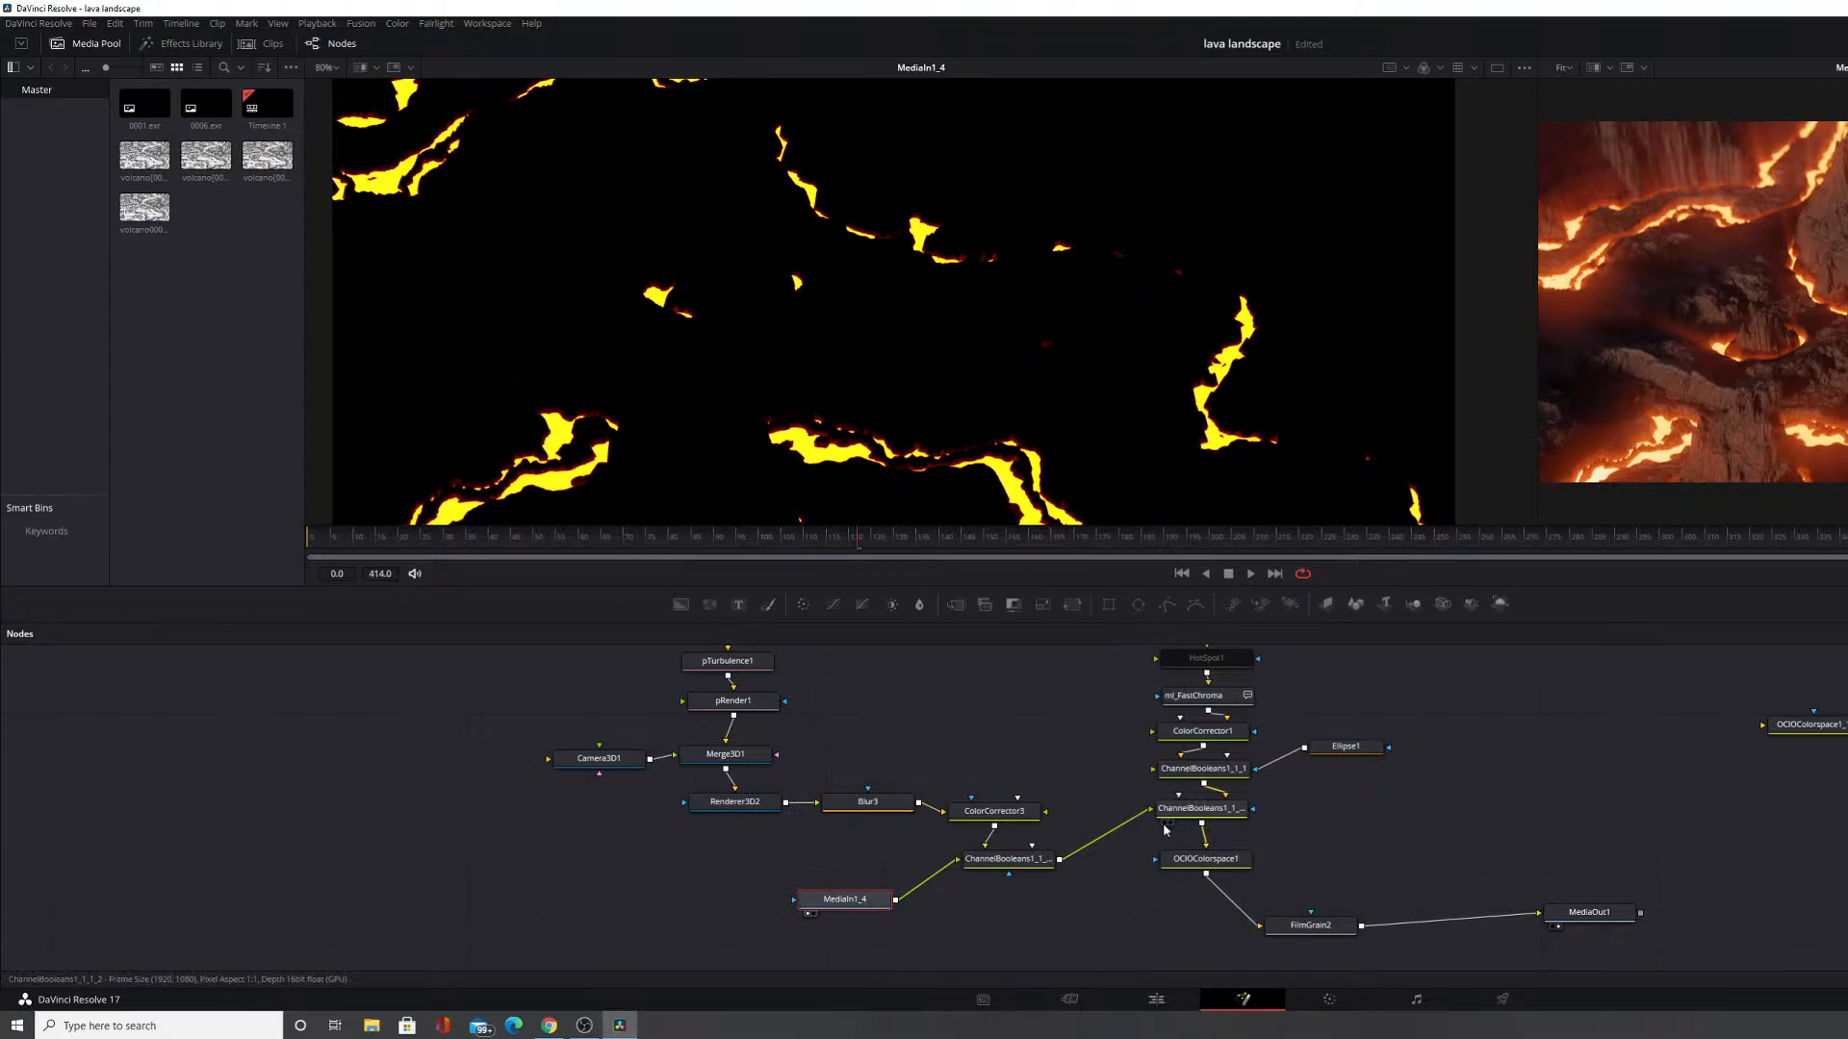
left_click(1169, 875)
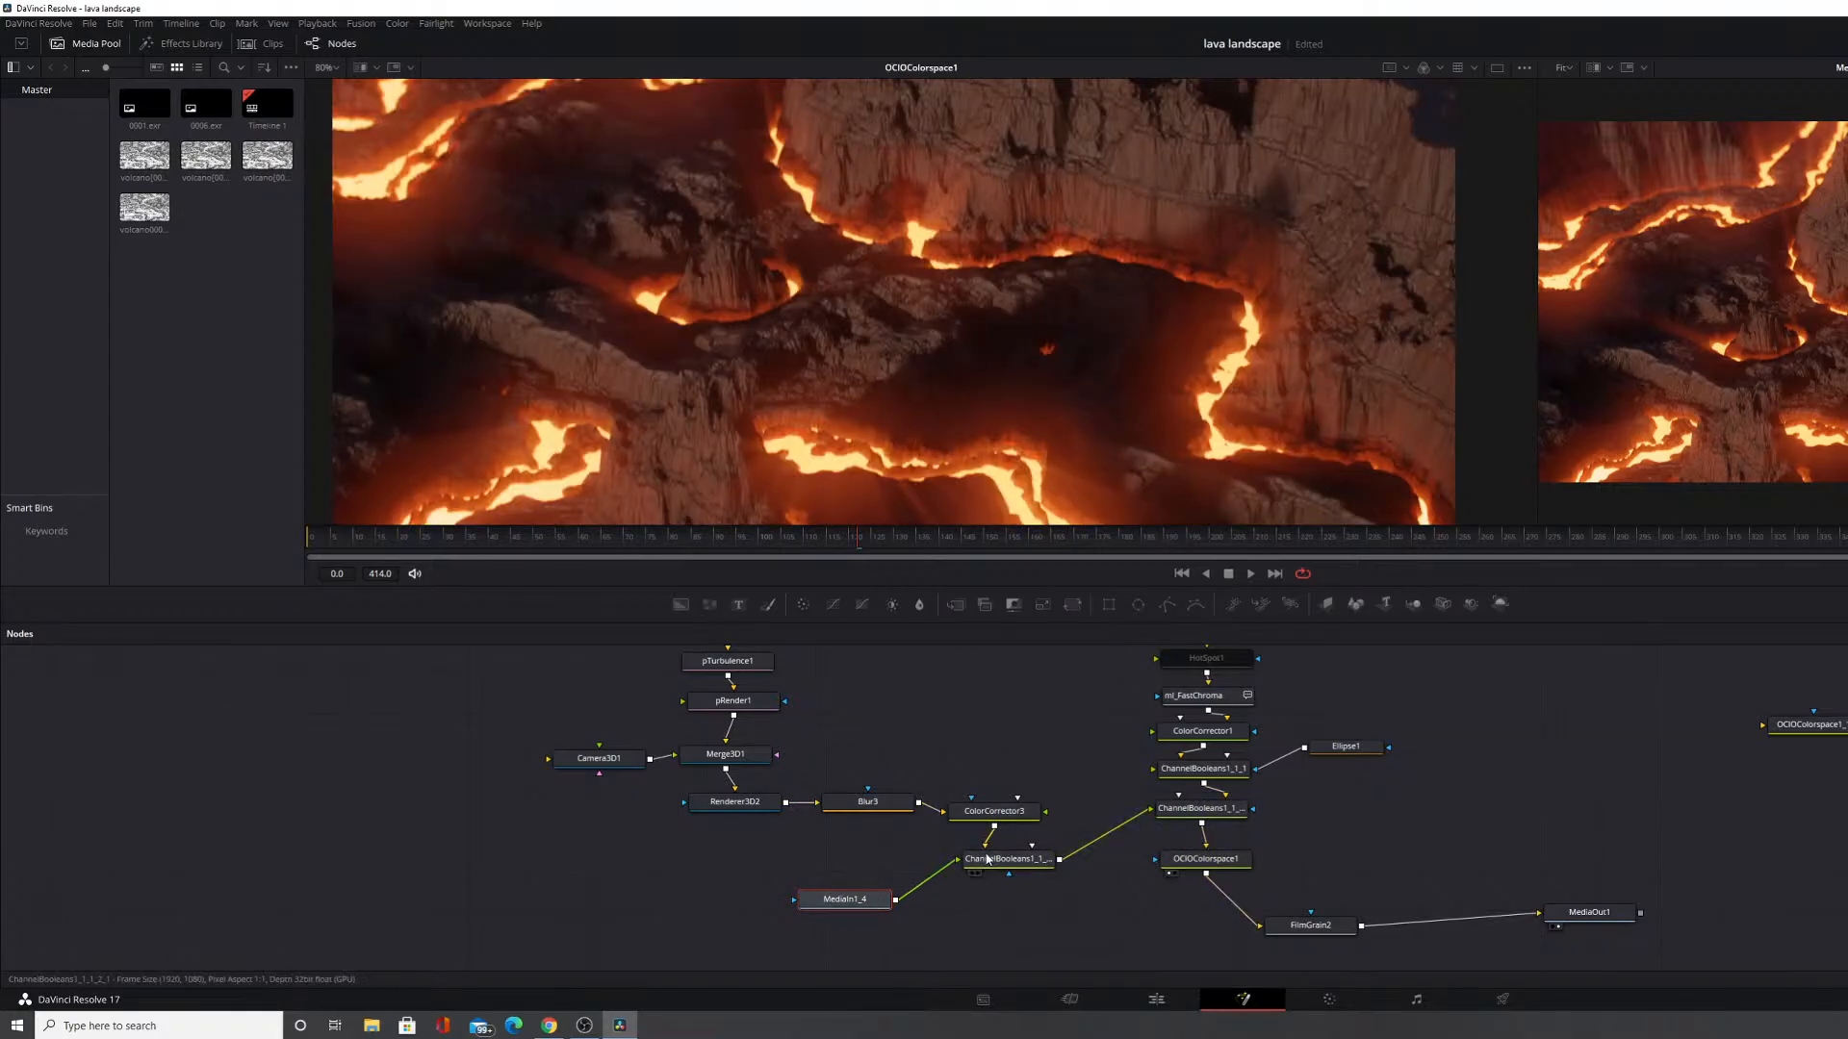
Duplicate Blur3 and insert the copy between MediaIn1_4 and the new ChannelBooleans node.
left_click(853, 806)
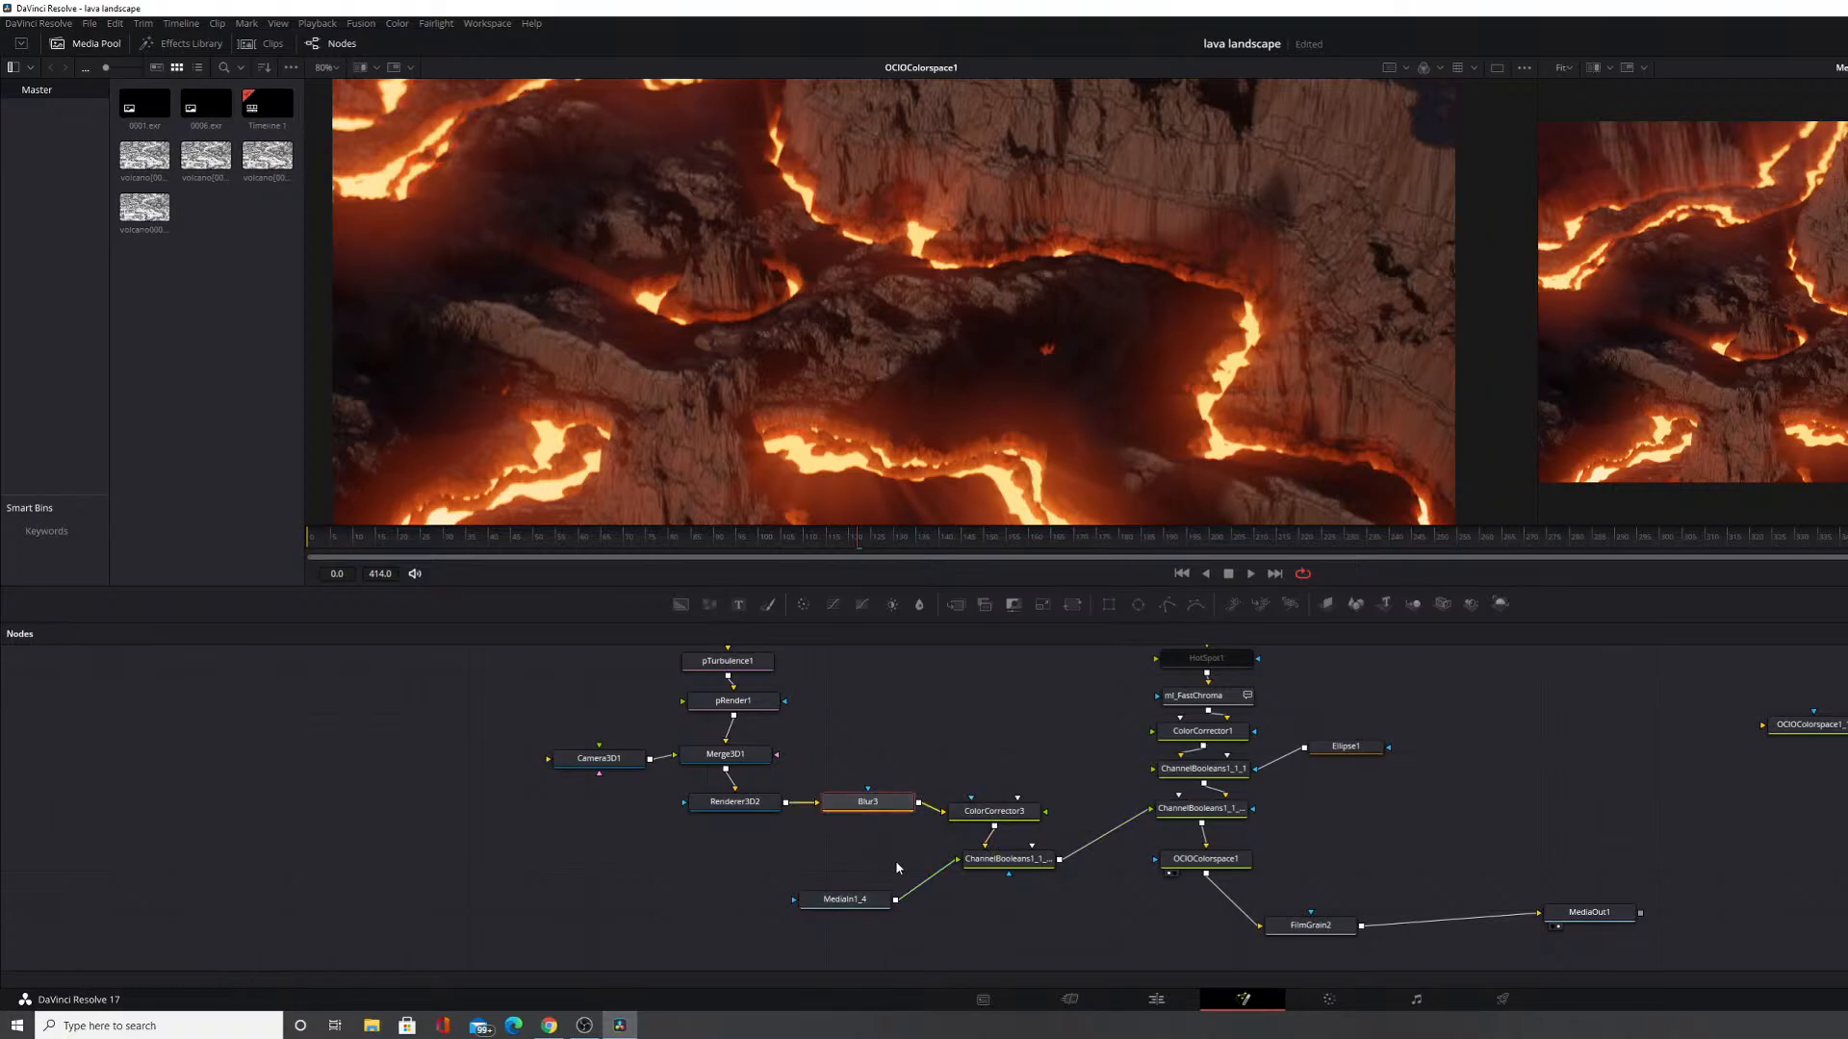
left_click_drag(839, 899, 699, 888)
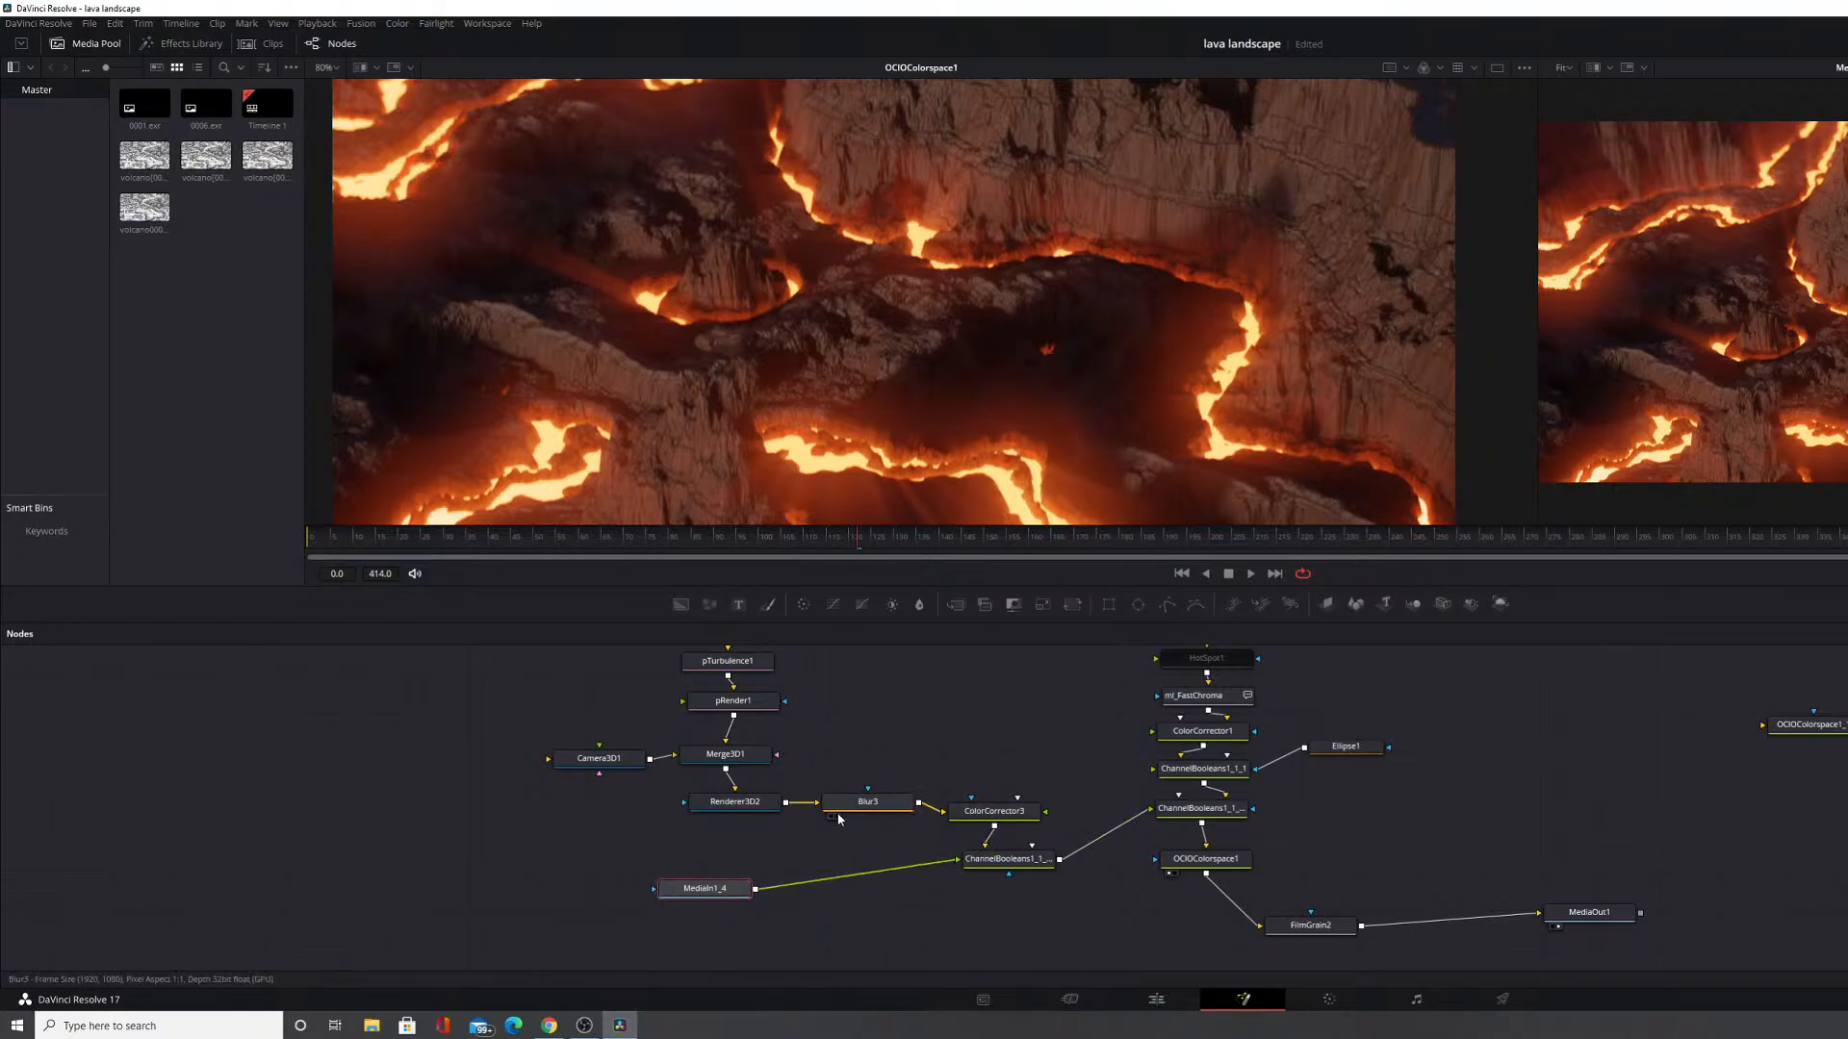
left_click(843, 811)
left_click(887, 899)
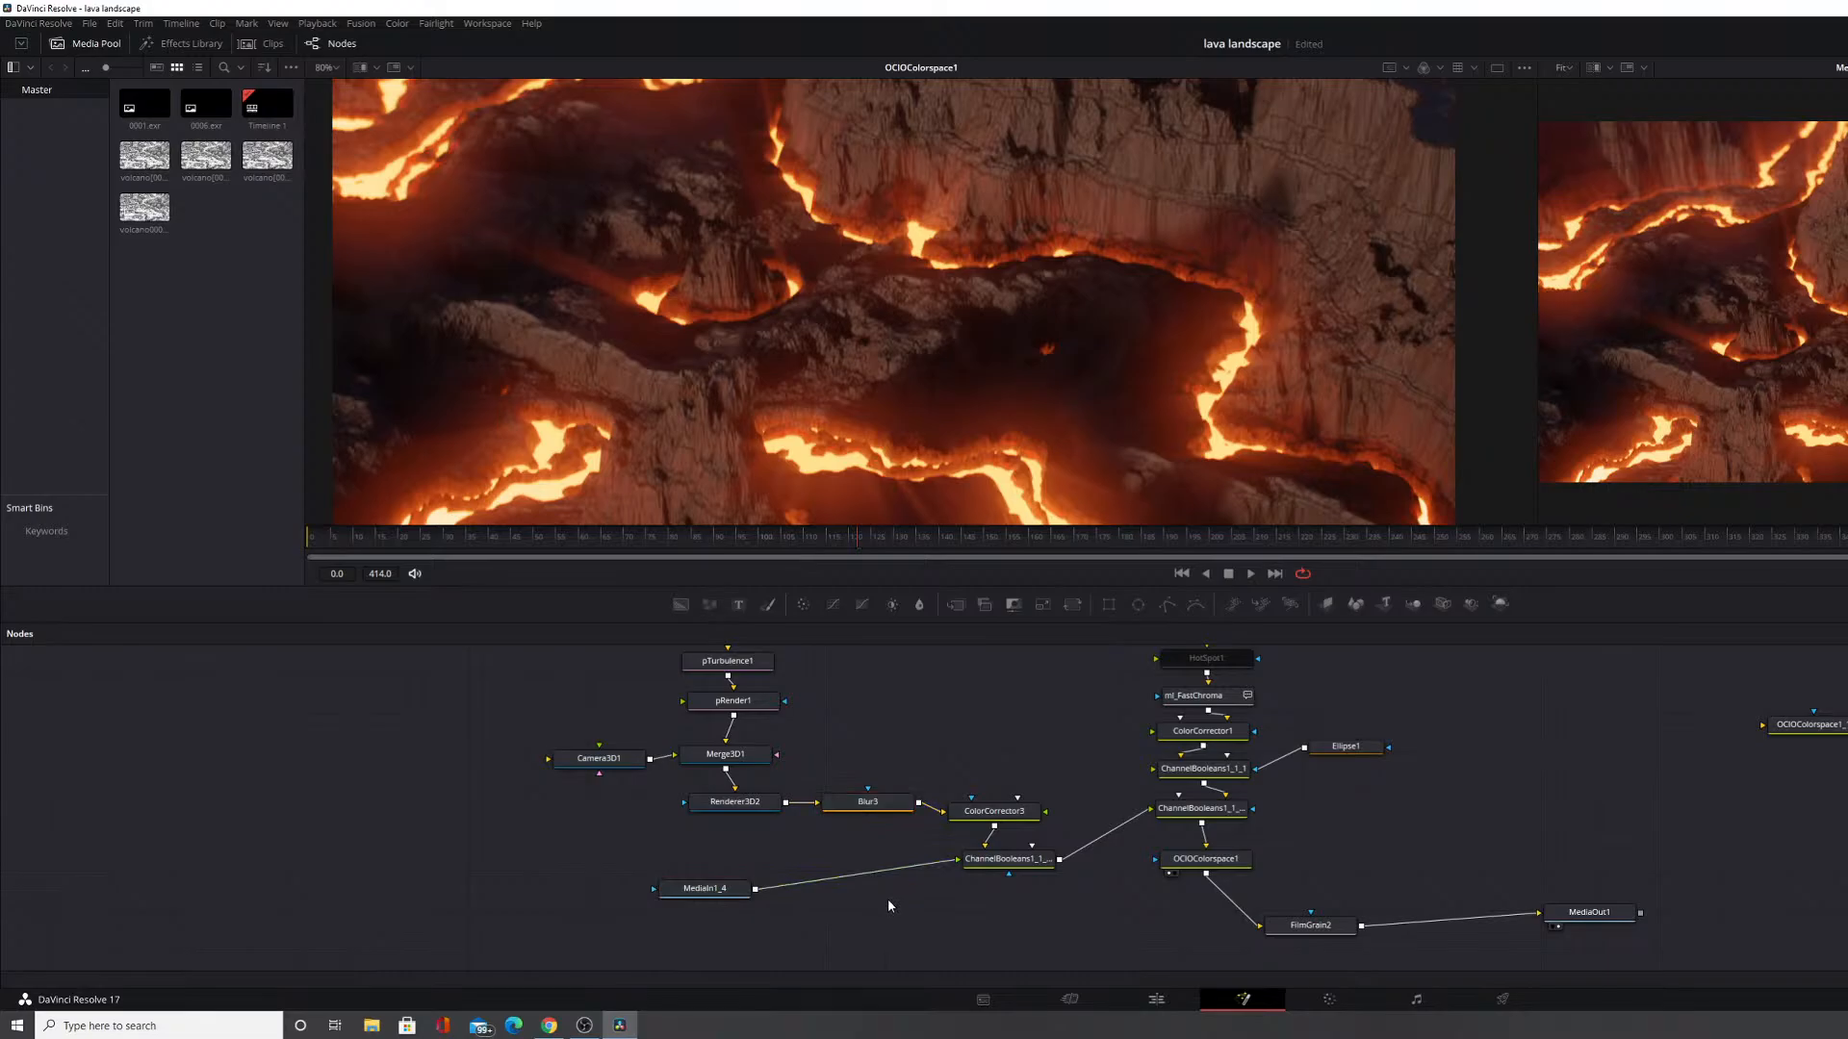
key("ctrl+v")
mouse_move(926, 865)
left_mouse_down()
mouse_move(839, 899)
mouse_move(984, 862)
mouse_move(905, 879)
left_mouse_up()
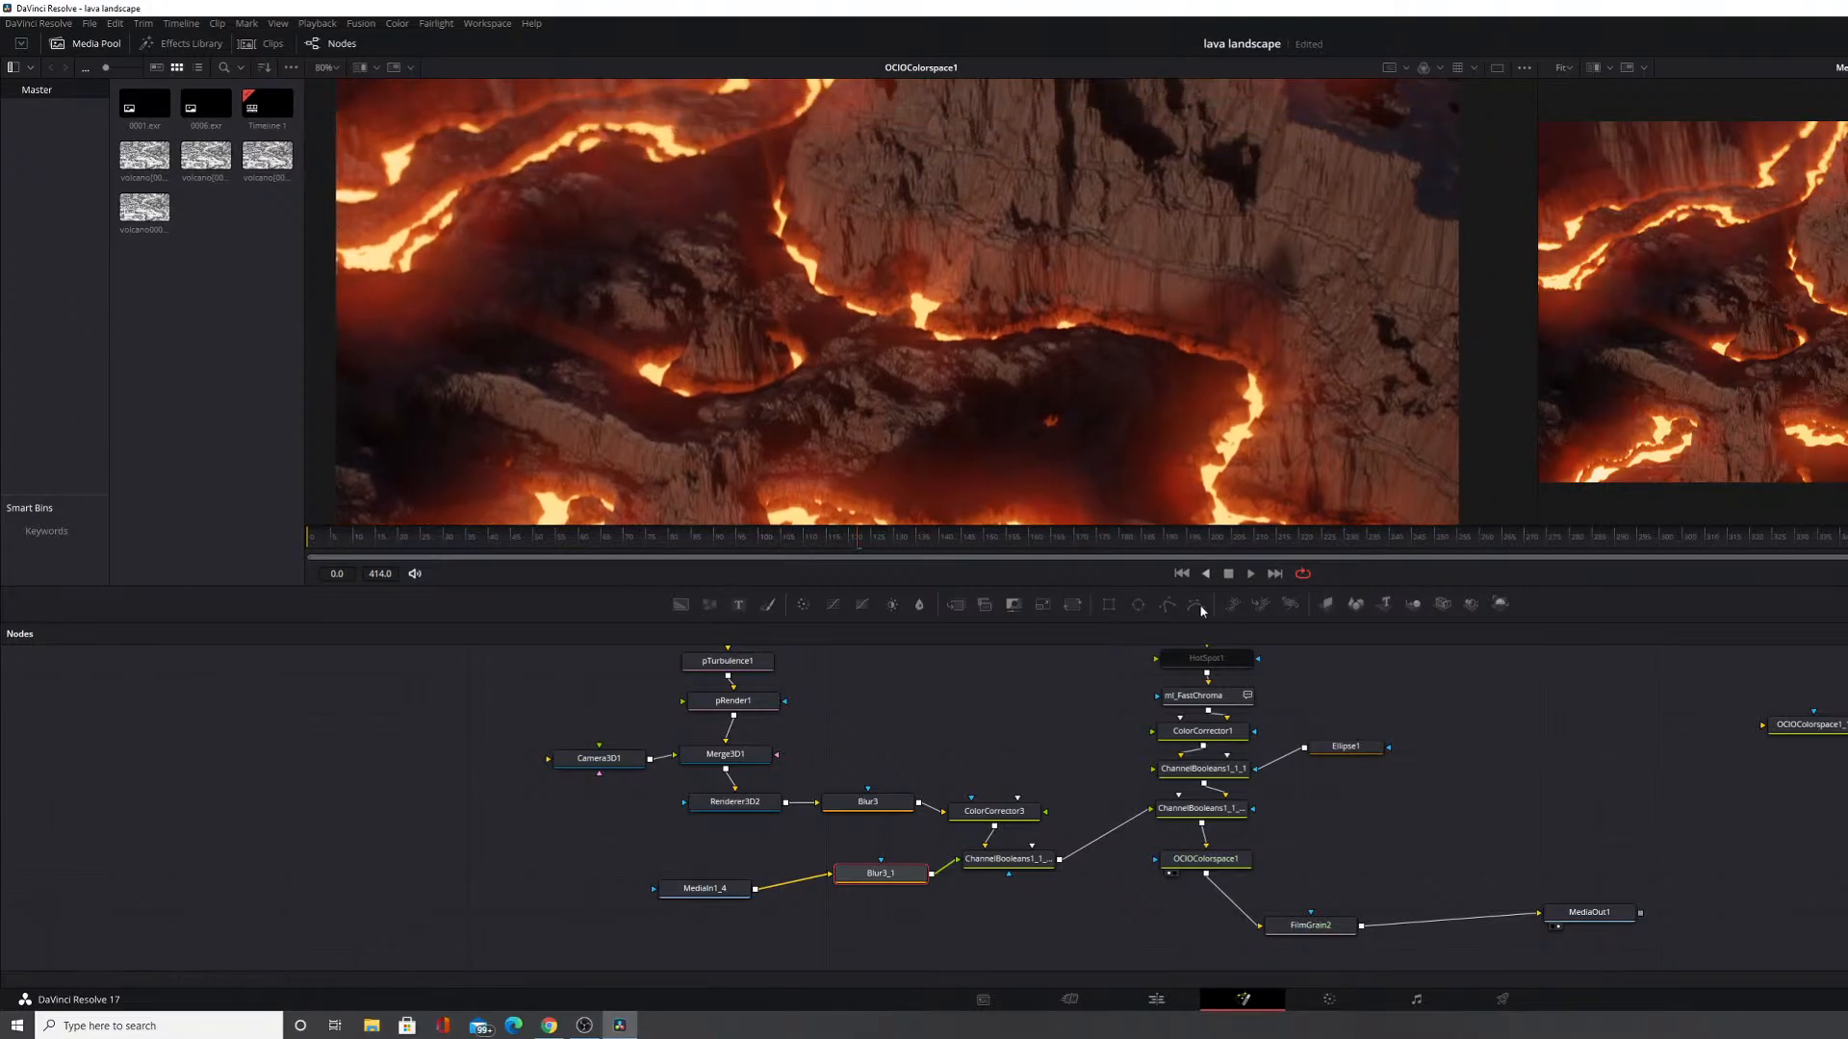
Save the project with the blurred MediaIn1_4 mask branch in place.
left_click_drag(921, 213, 1023, 344)
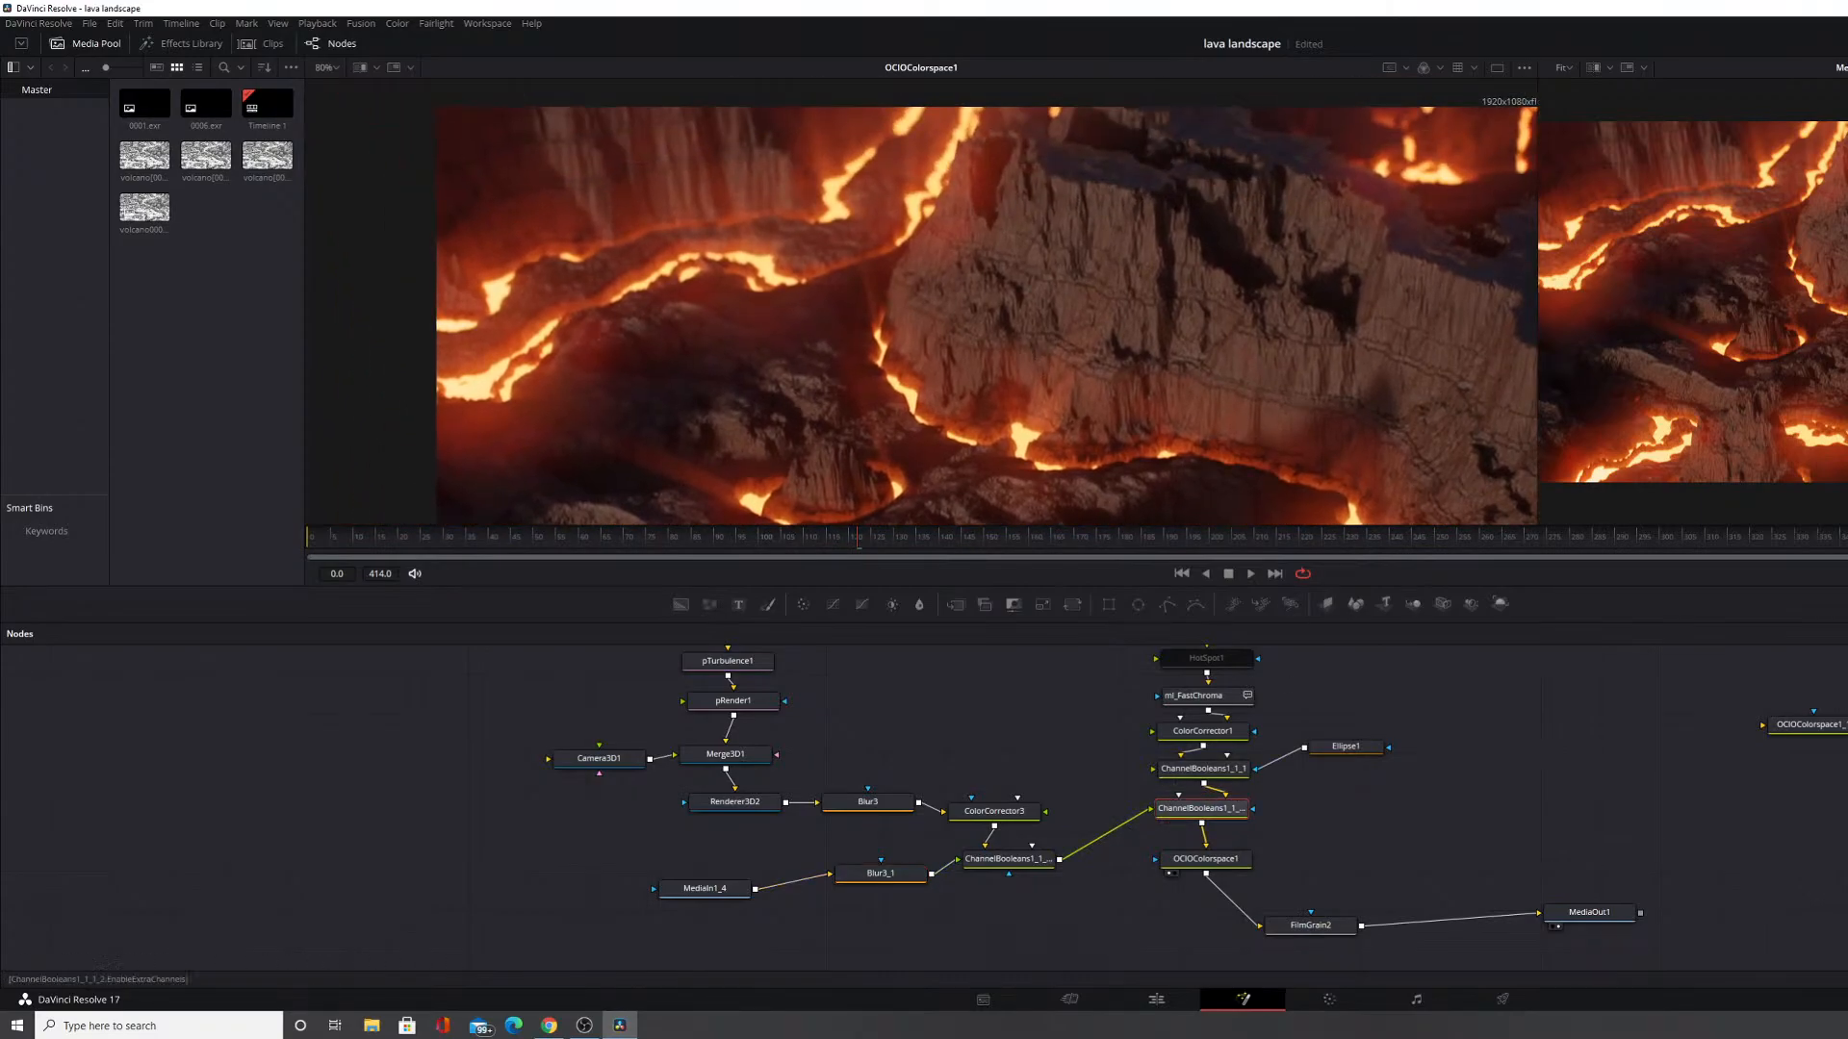
left_click(90, 23)
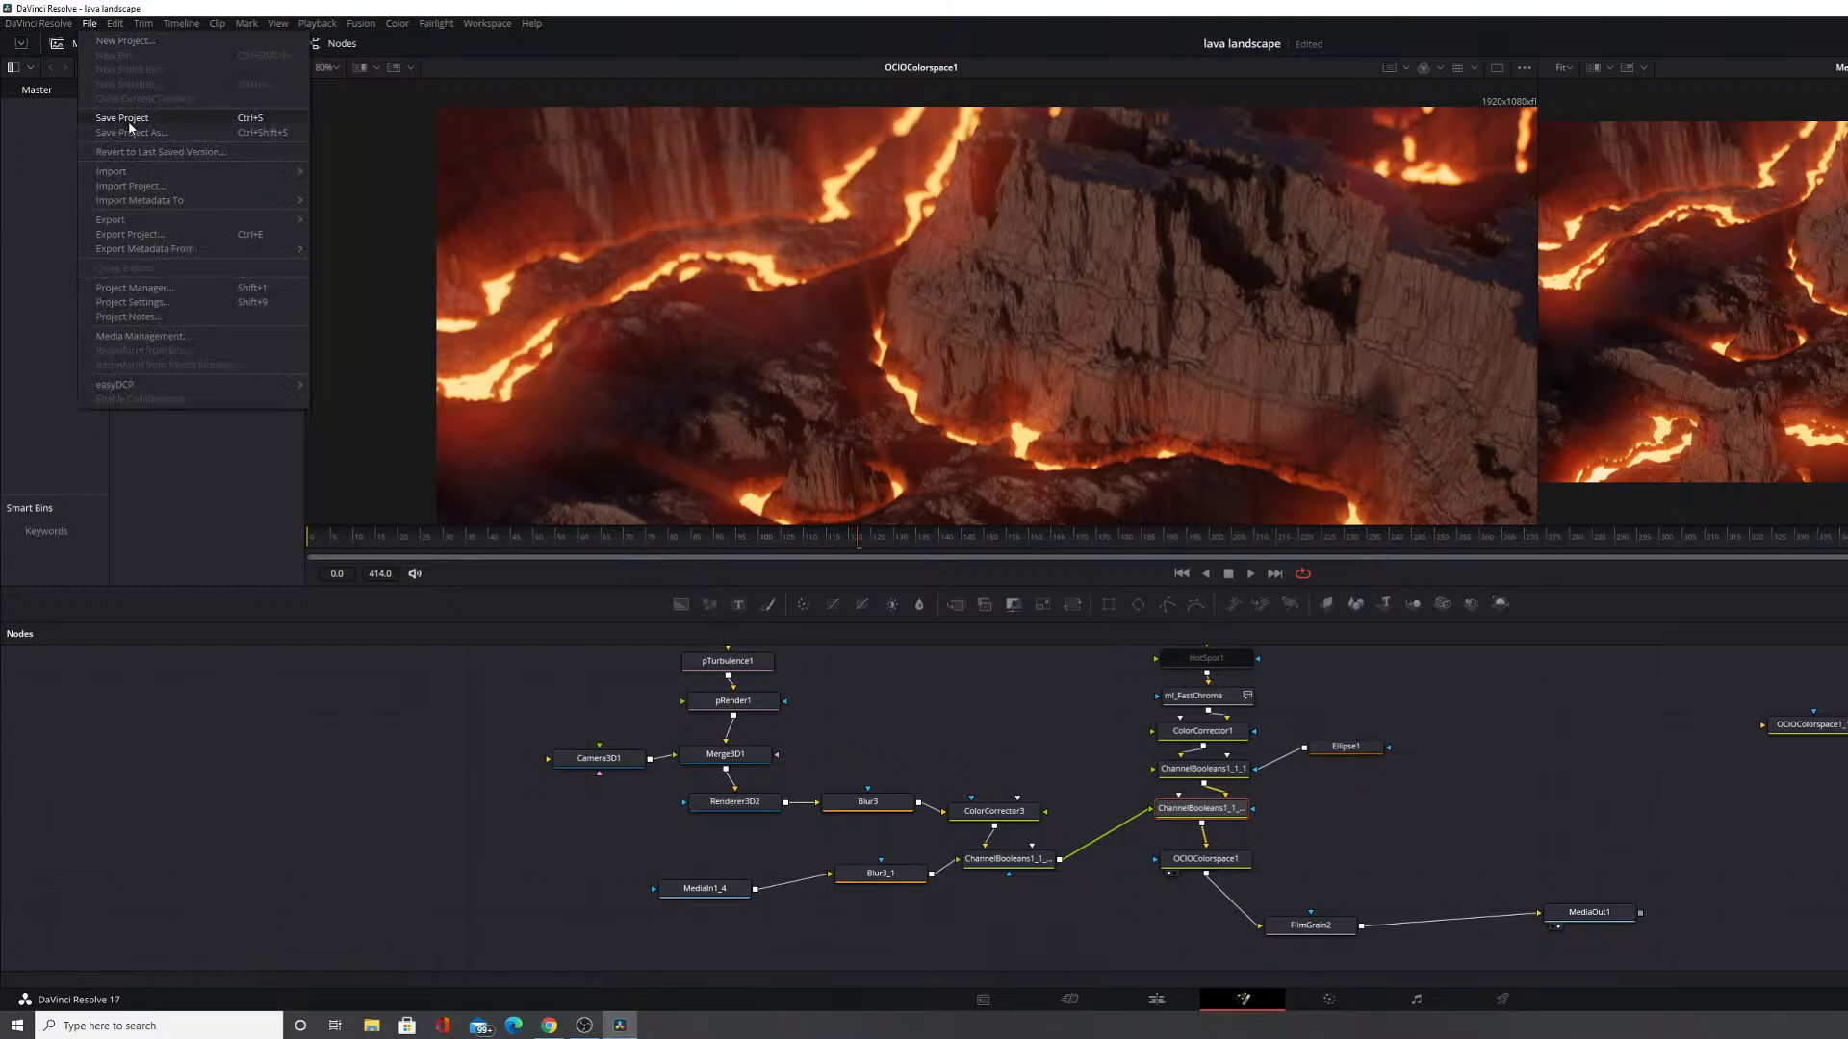
left_click(129, 119)
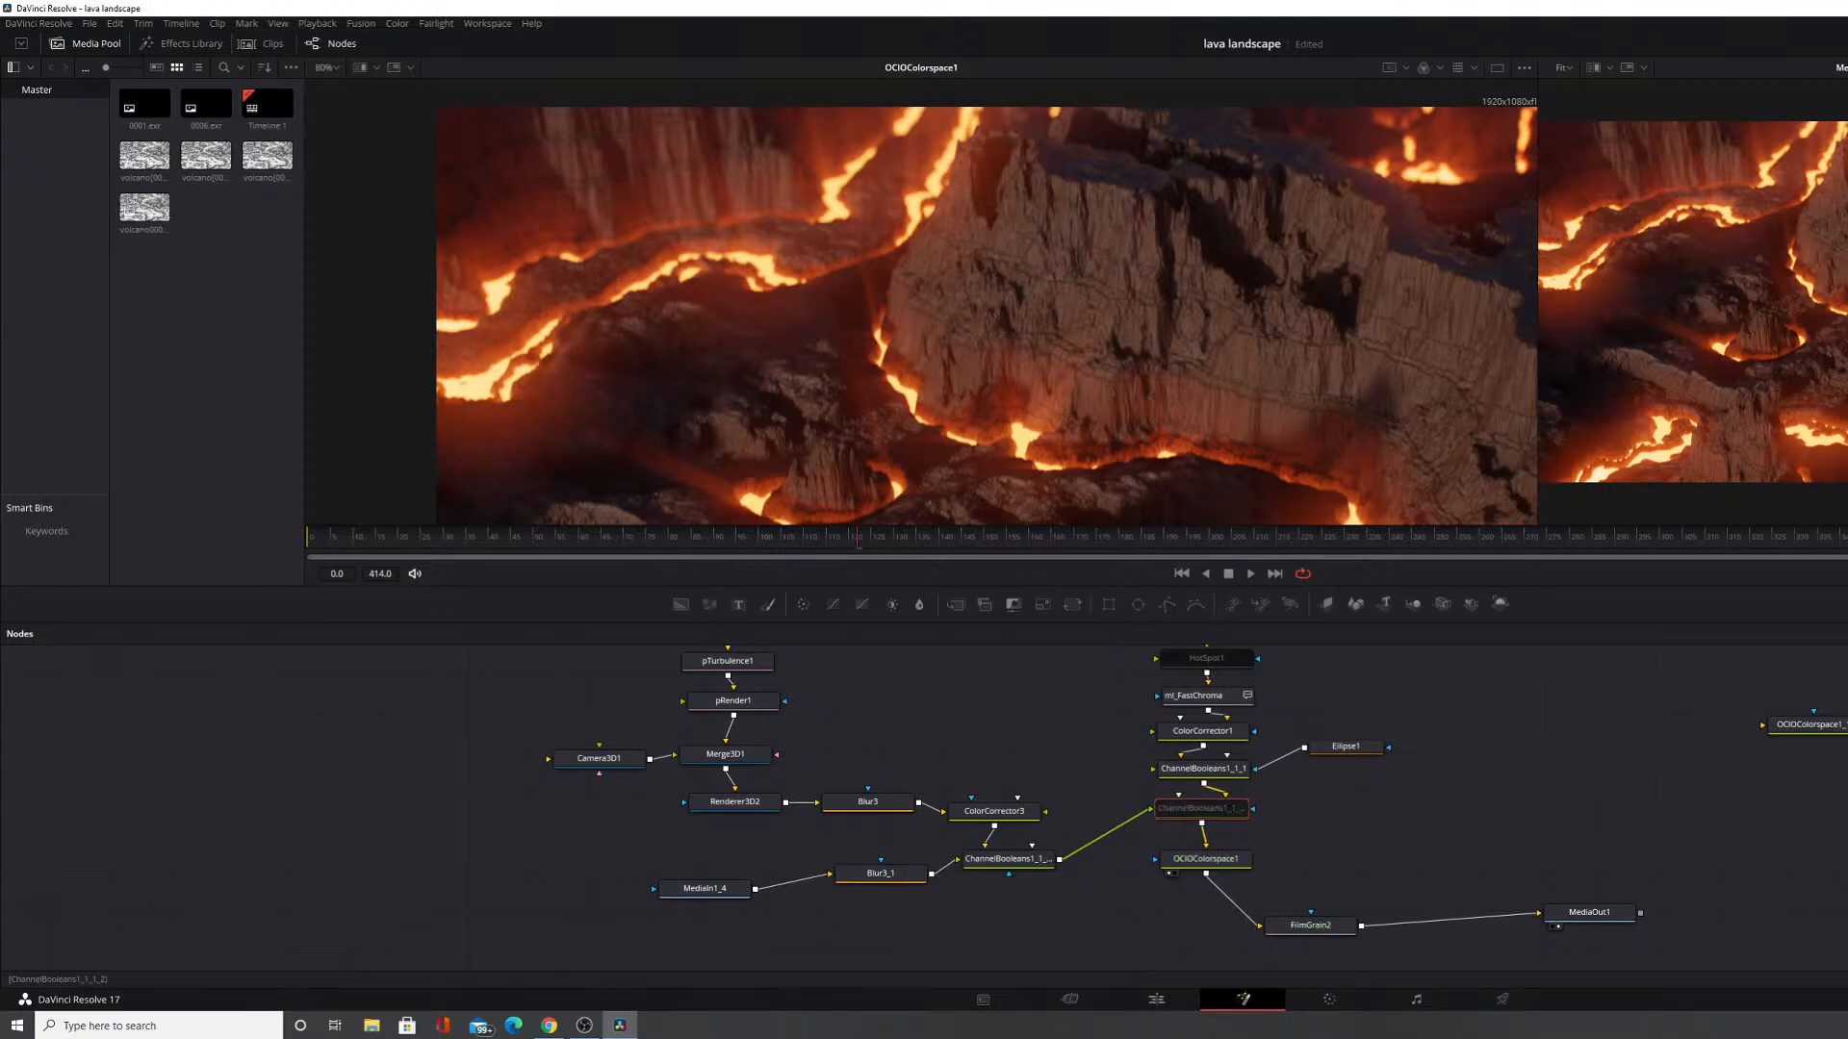
Examine the lava composite with its masked particles at a frame farther along the timeline.
left_click_drag(1454, 308, 988, 202)
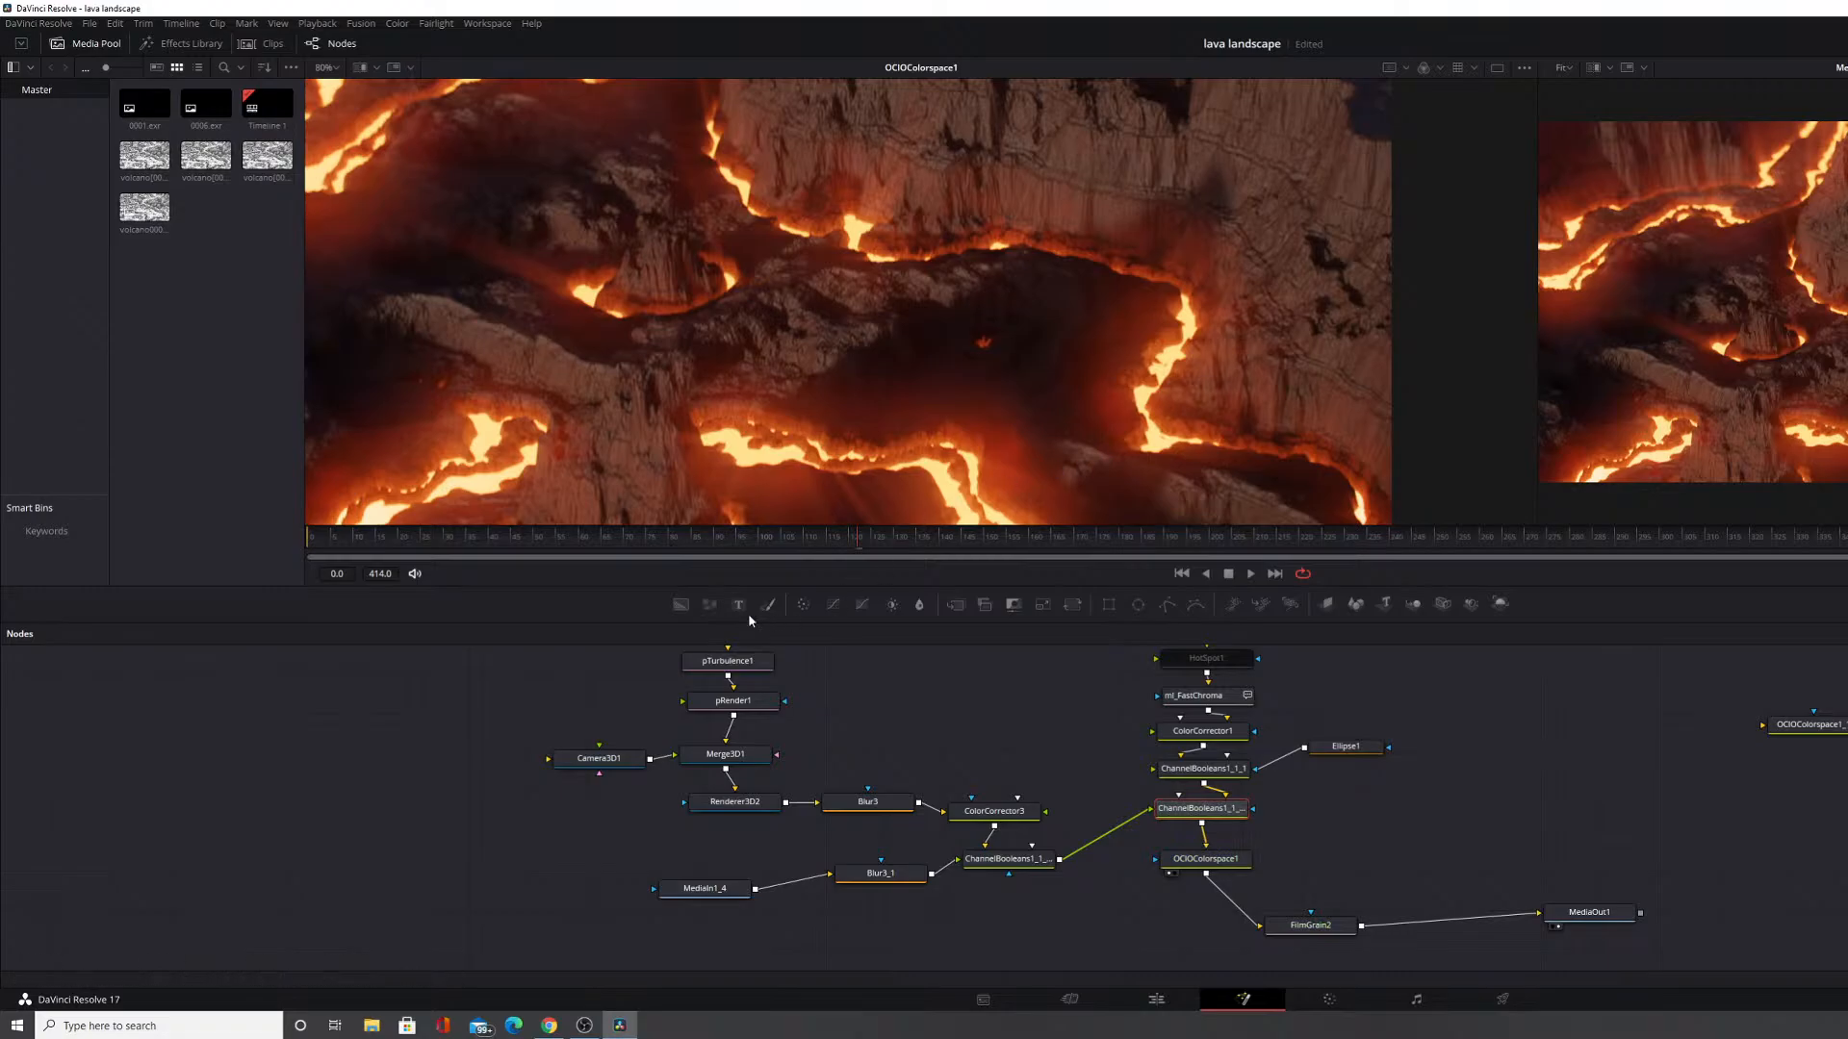
left_click(931, 539)
left_click_drag(877, 356, 1007, 480)
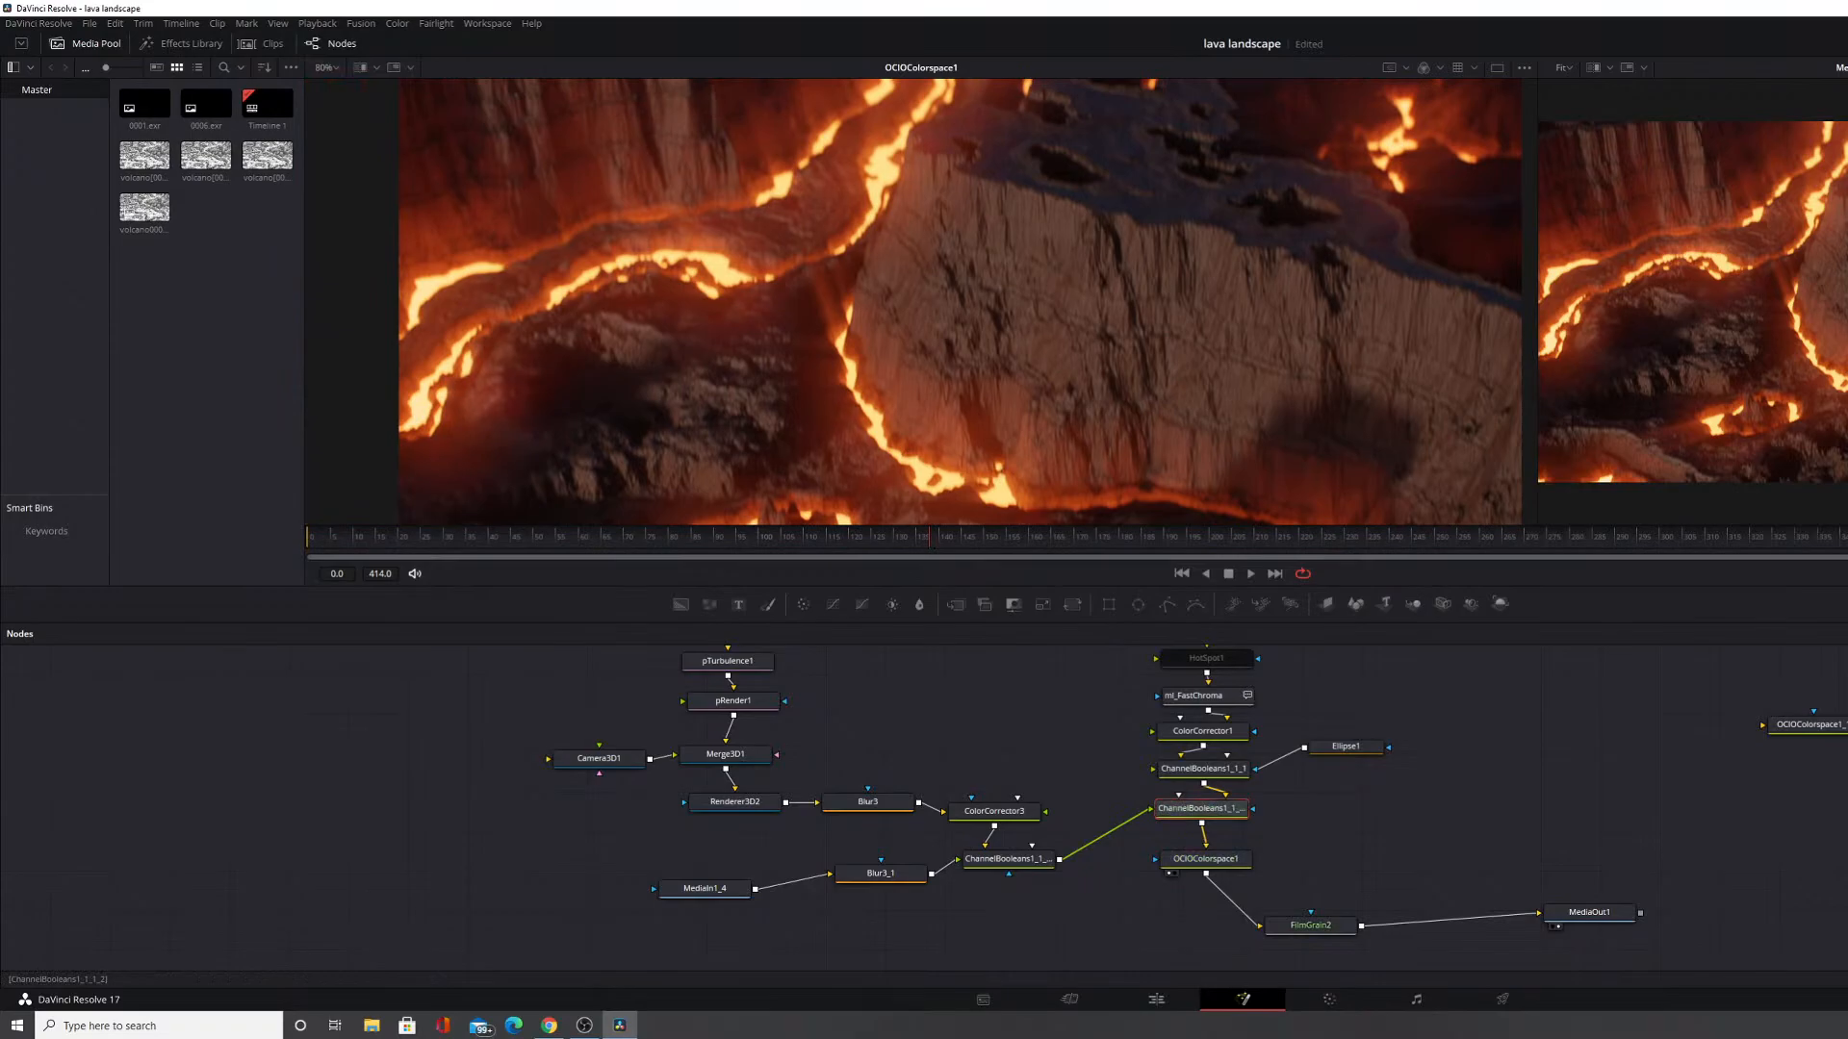
Select the Rays1 node in the upper part of the node tree and save the project.
left_click_drag(1019, 762, 989, 918)
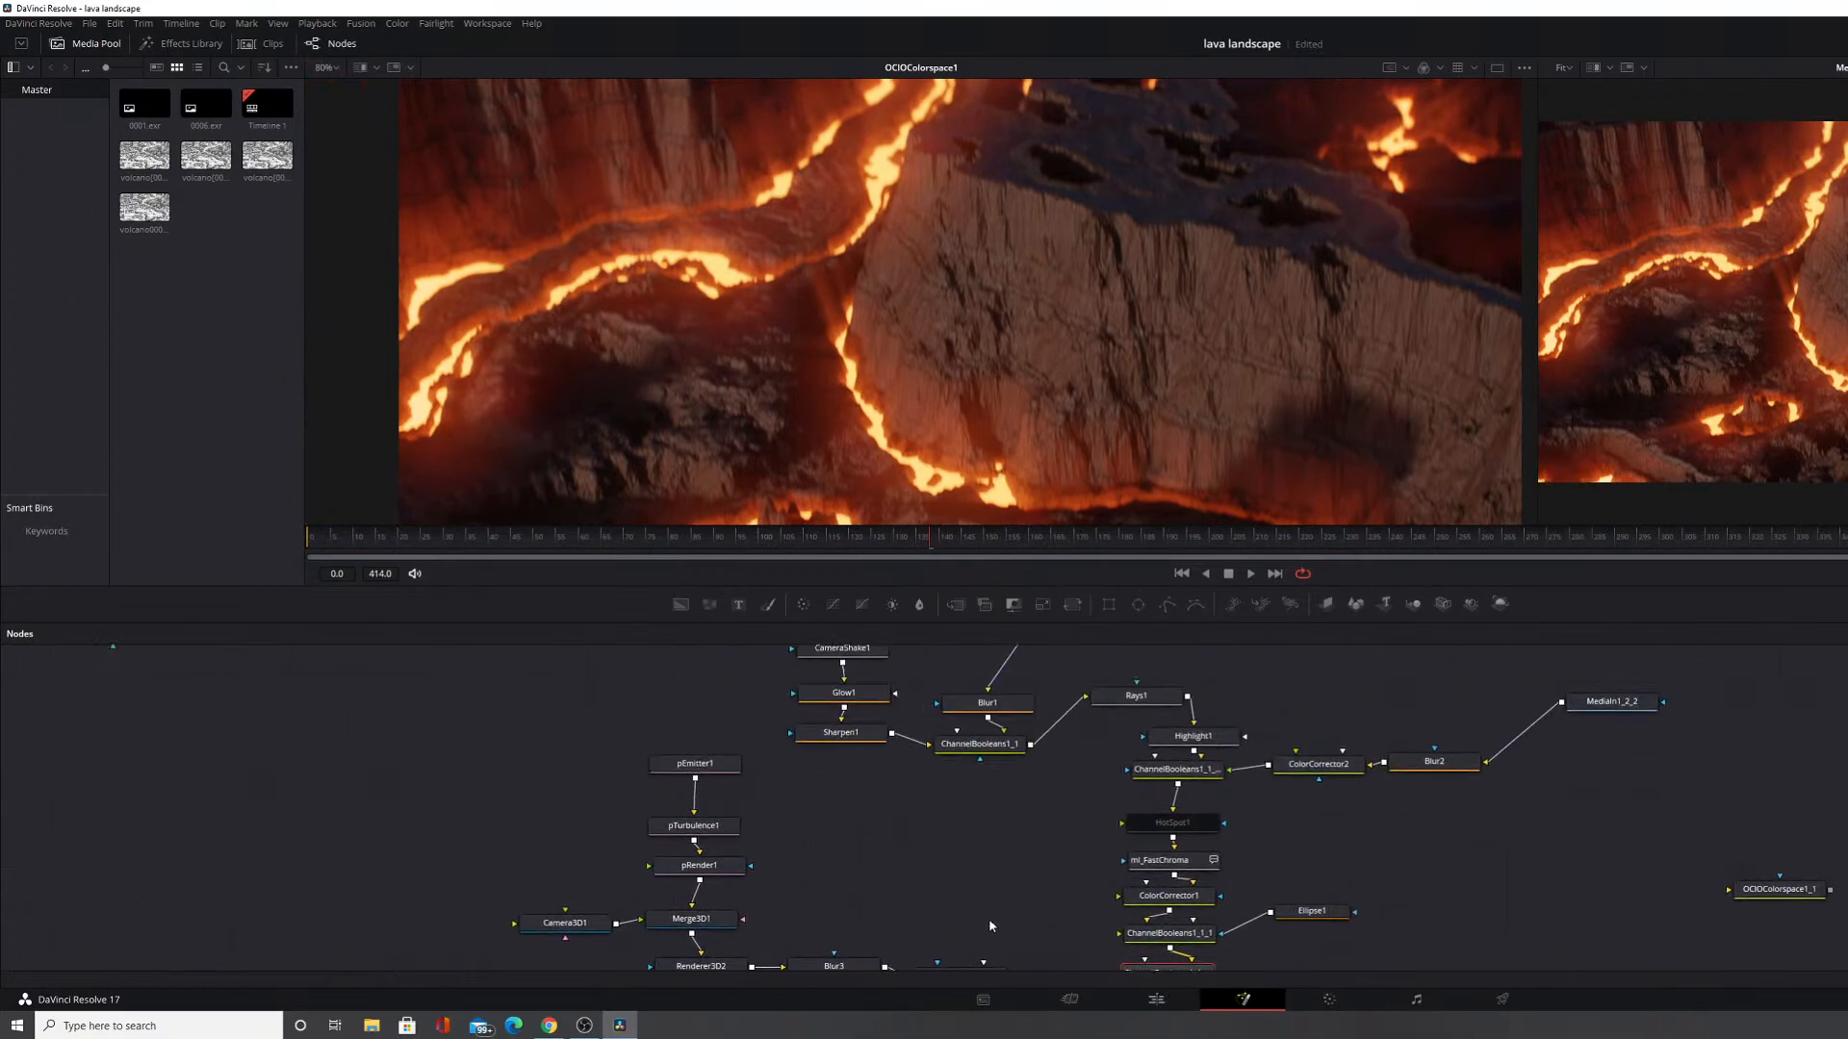
left_click_drag(1098, 849, 963, 859)
left_click(1007, 751)
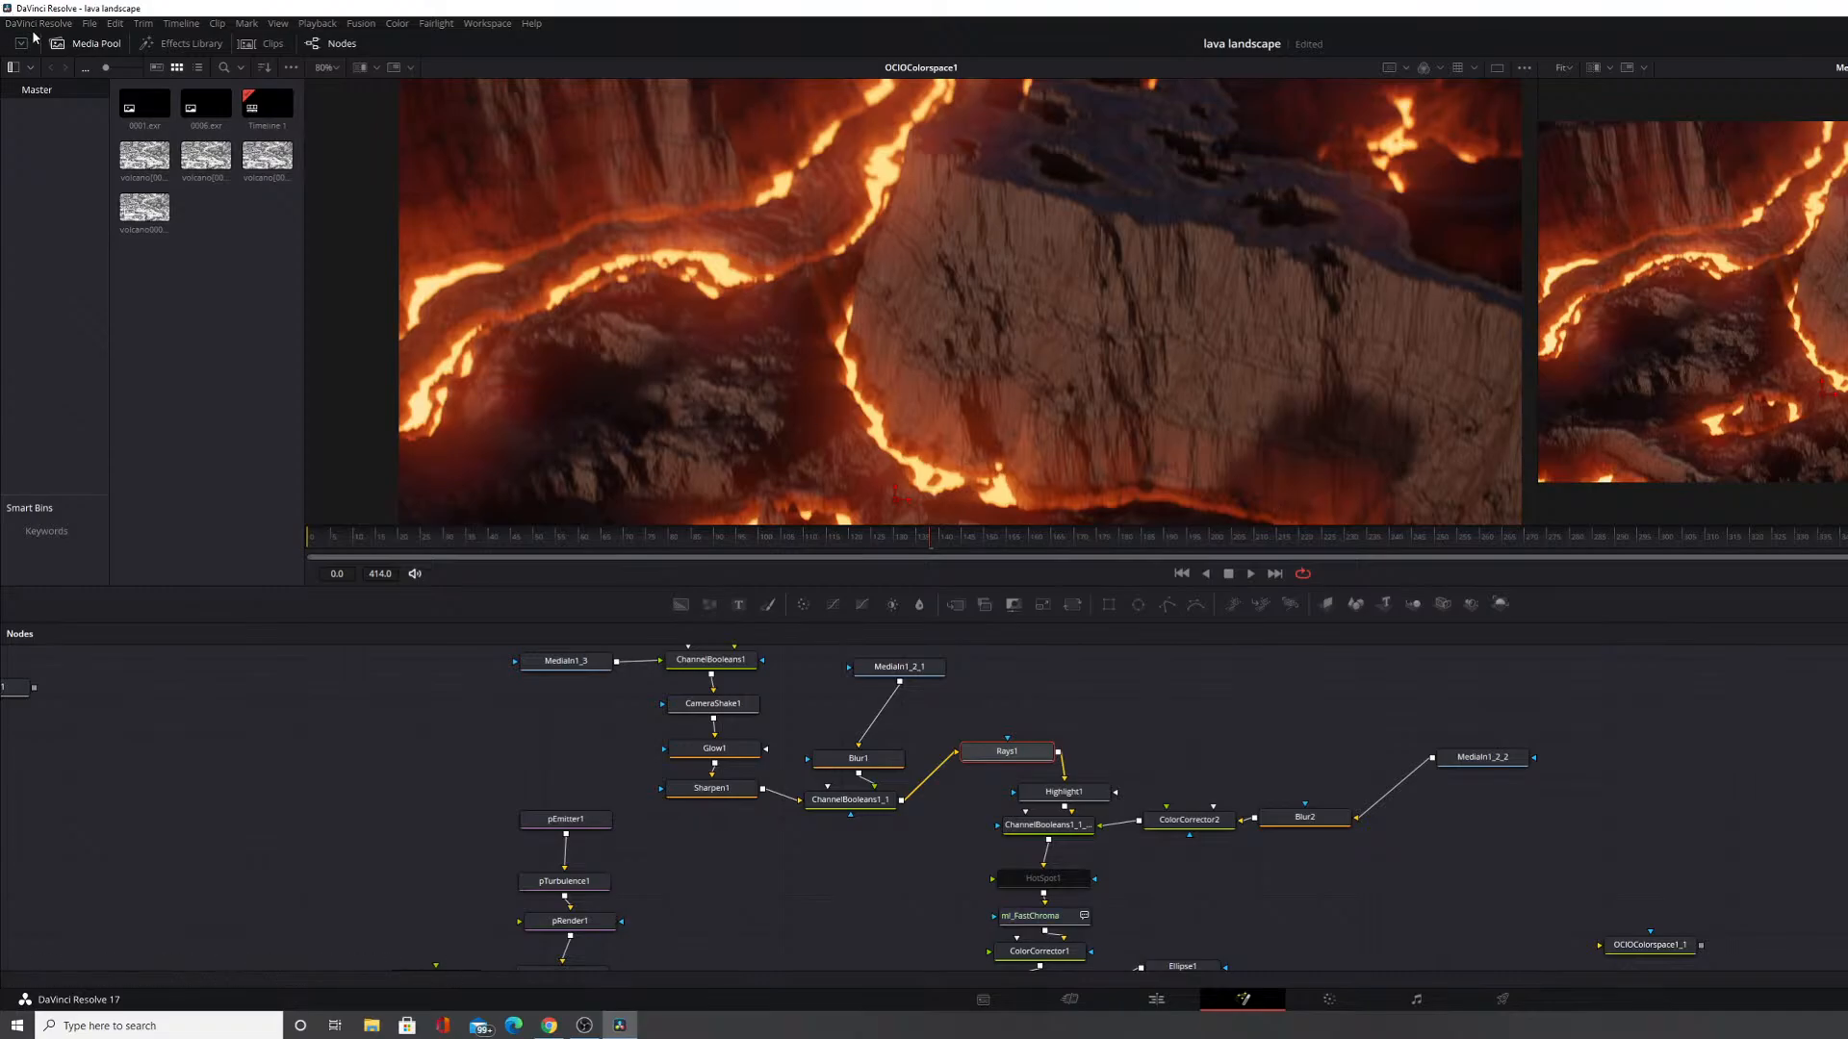
left_click(89, 23)
left_click(118, 119)
Add a Shadow node to the composite and place it beneath the unconnected OCIOColorspace1_2 node.
left_click_drag(1158, 690, 964, 822)
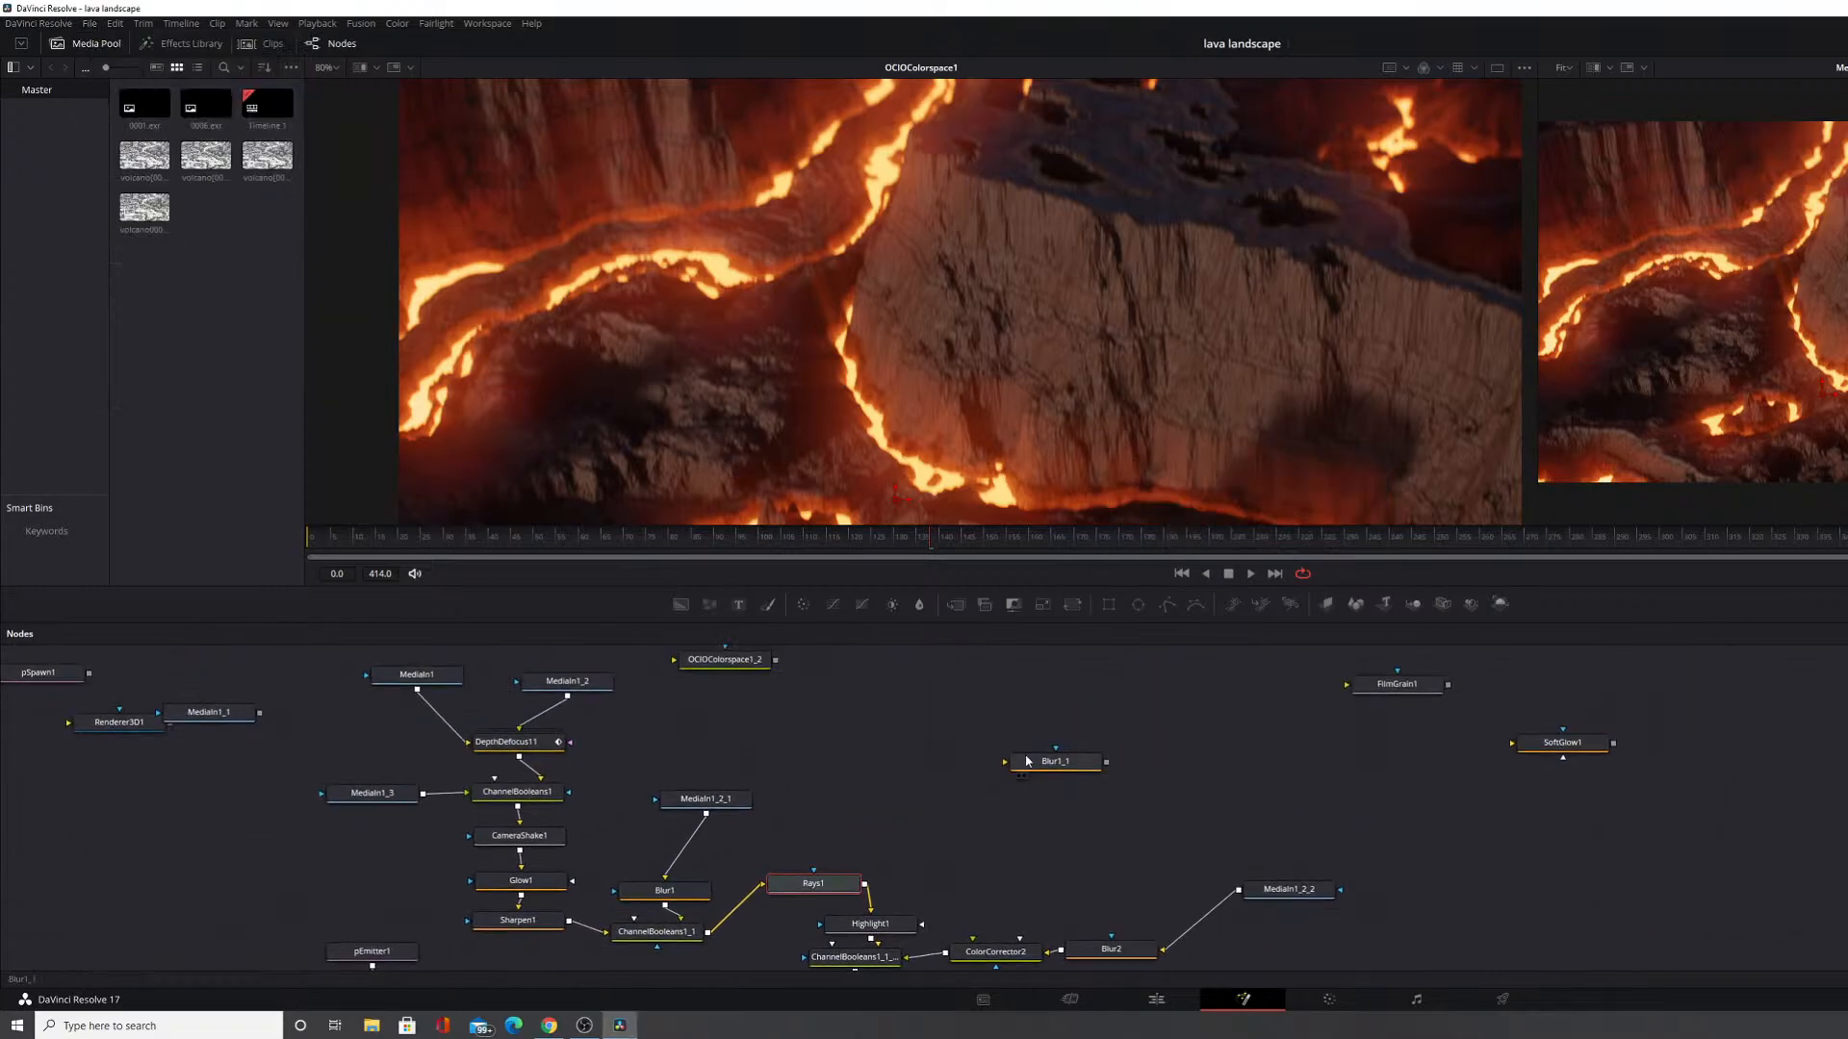
right_click(912, 701)
mouse_move(962, 707)
mouse_move(1156, 545)
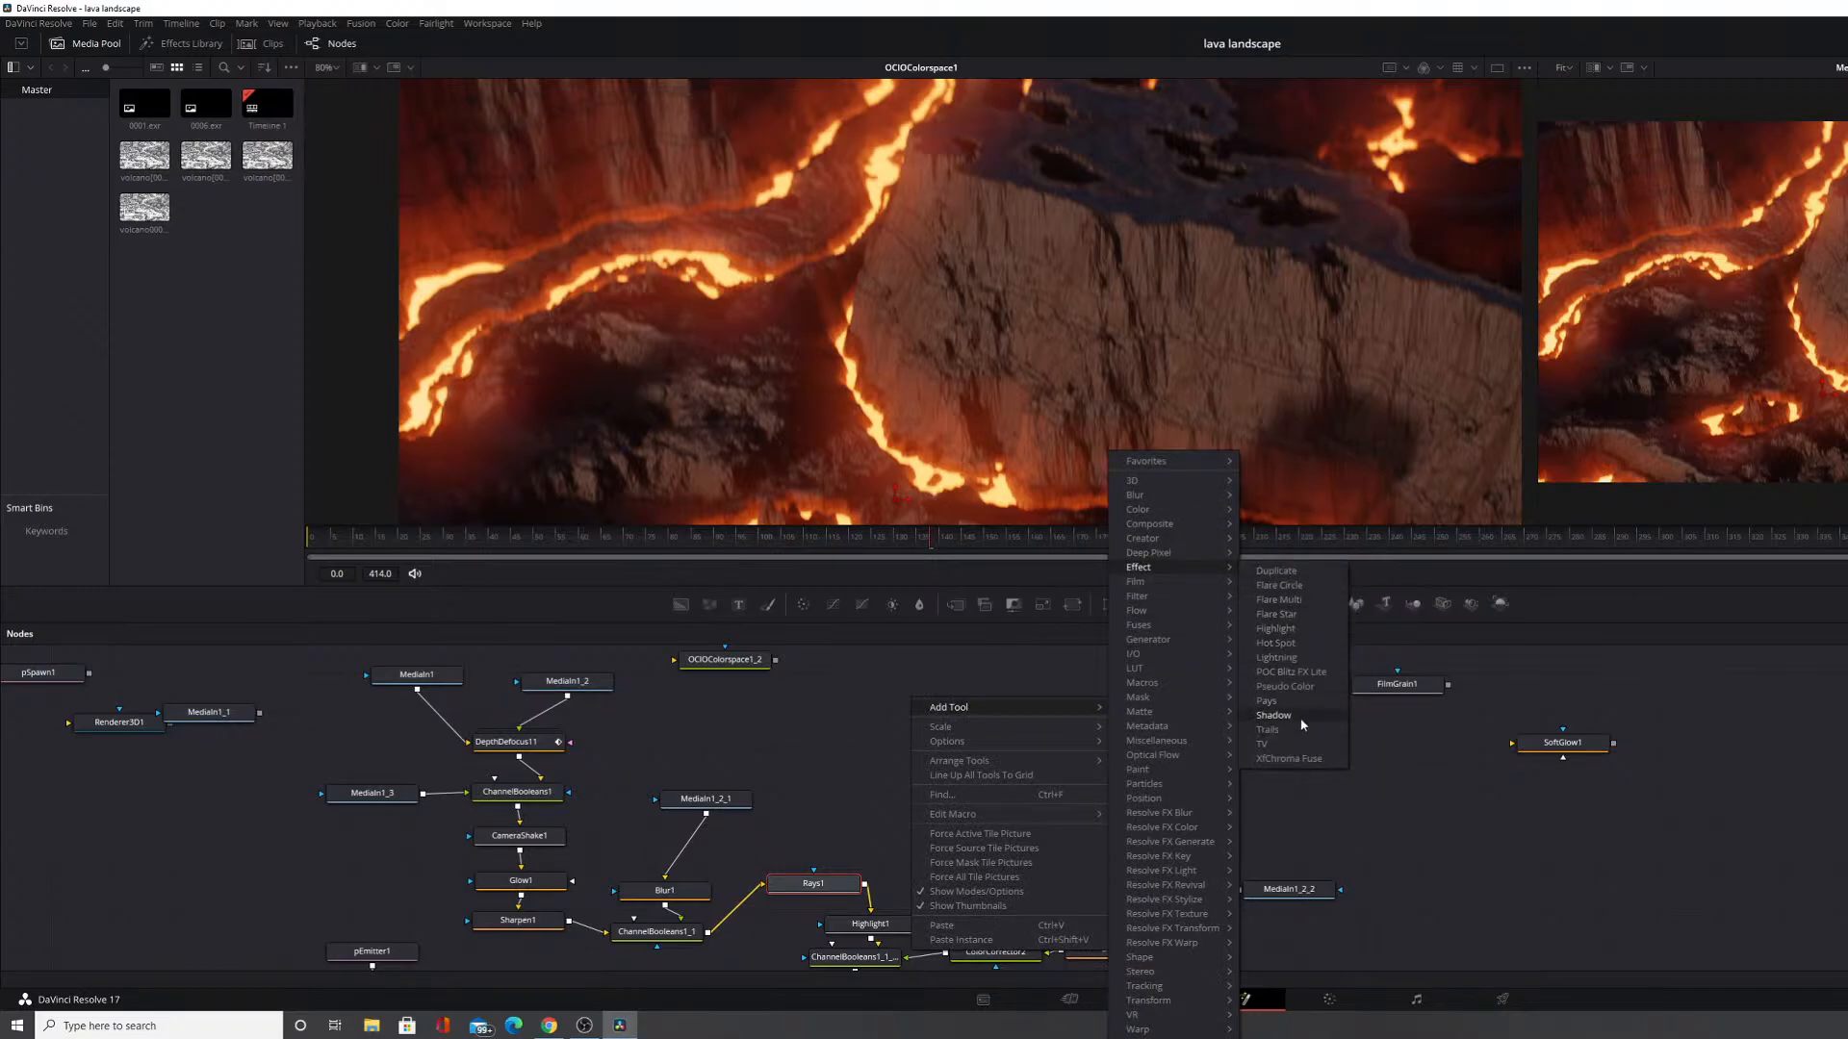
left_click(1273, 715)
left_click_drag(911, 704, 725, 729)
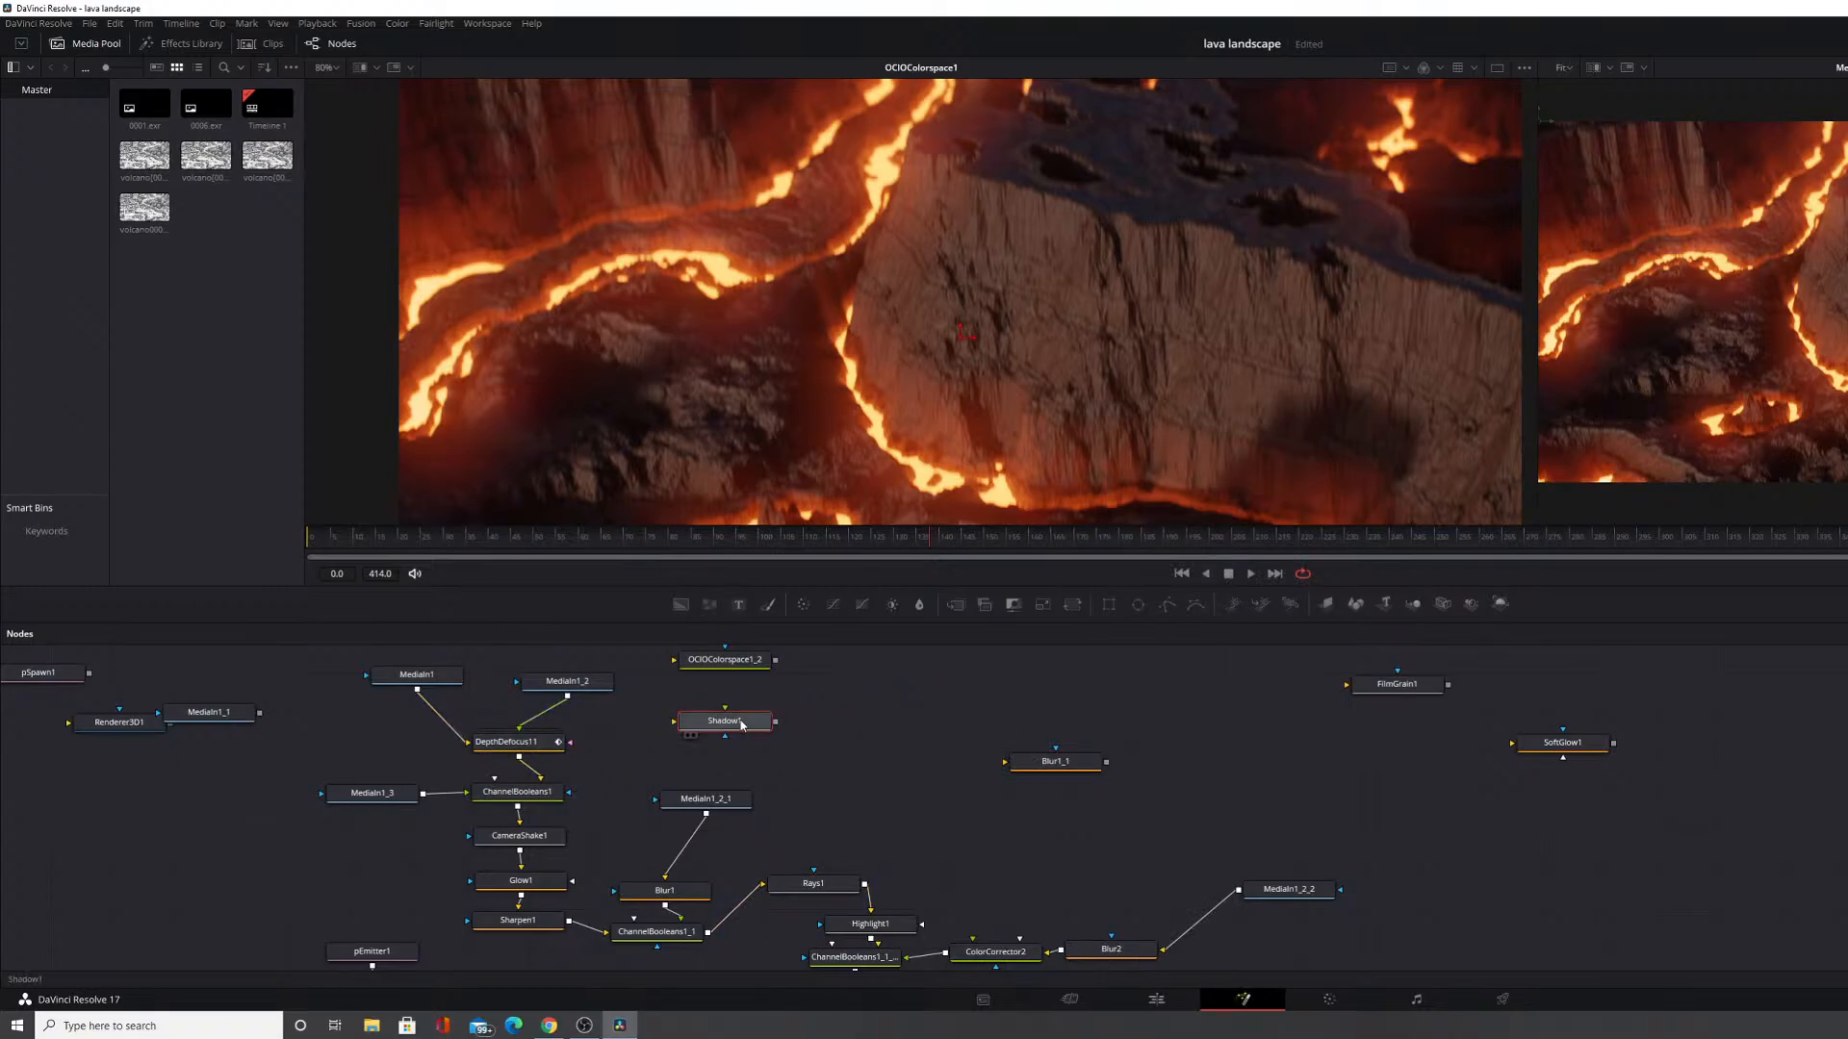
mouse_move(543, 801)
left_mouse_down()
mouse_move(526, 771)
mouse_move(650, 762)
mouse_move(717, 722)
mouse_move(544, 837)
left_mouse_up()
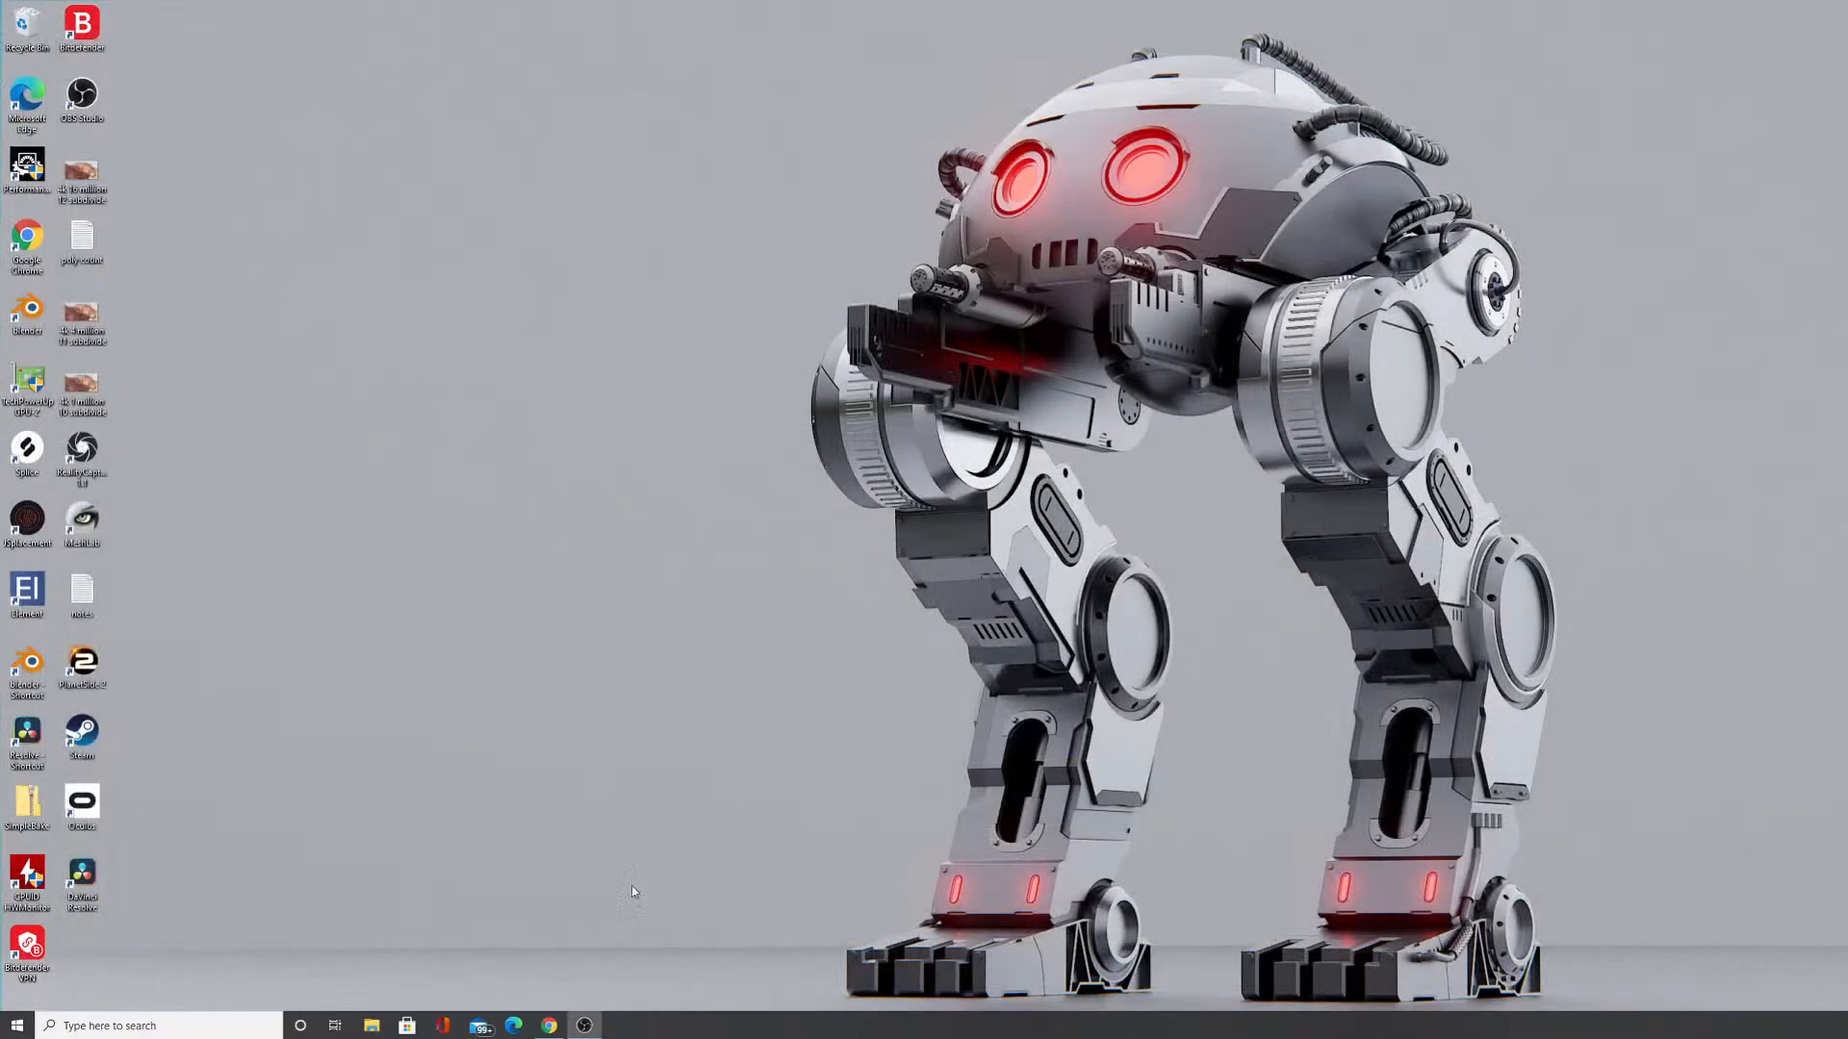
left_click(192, 1025)
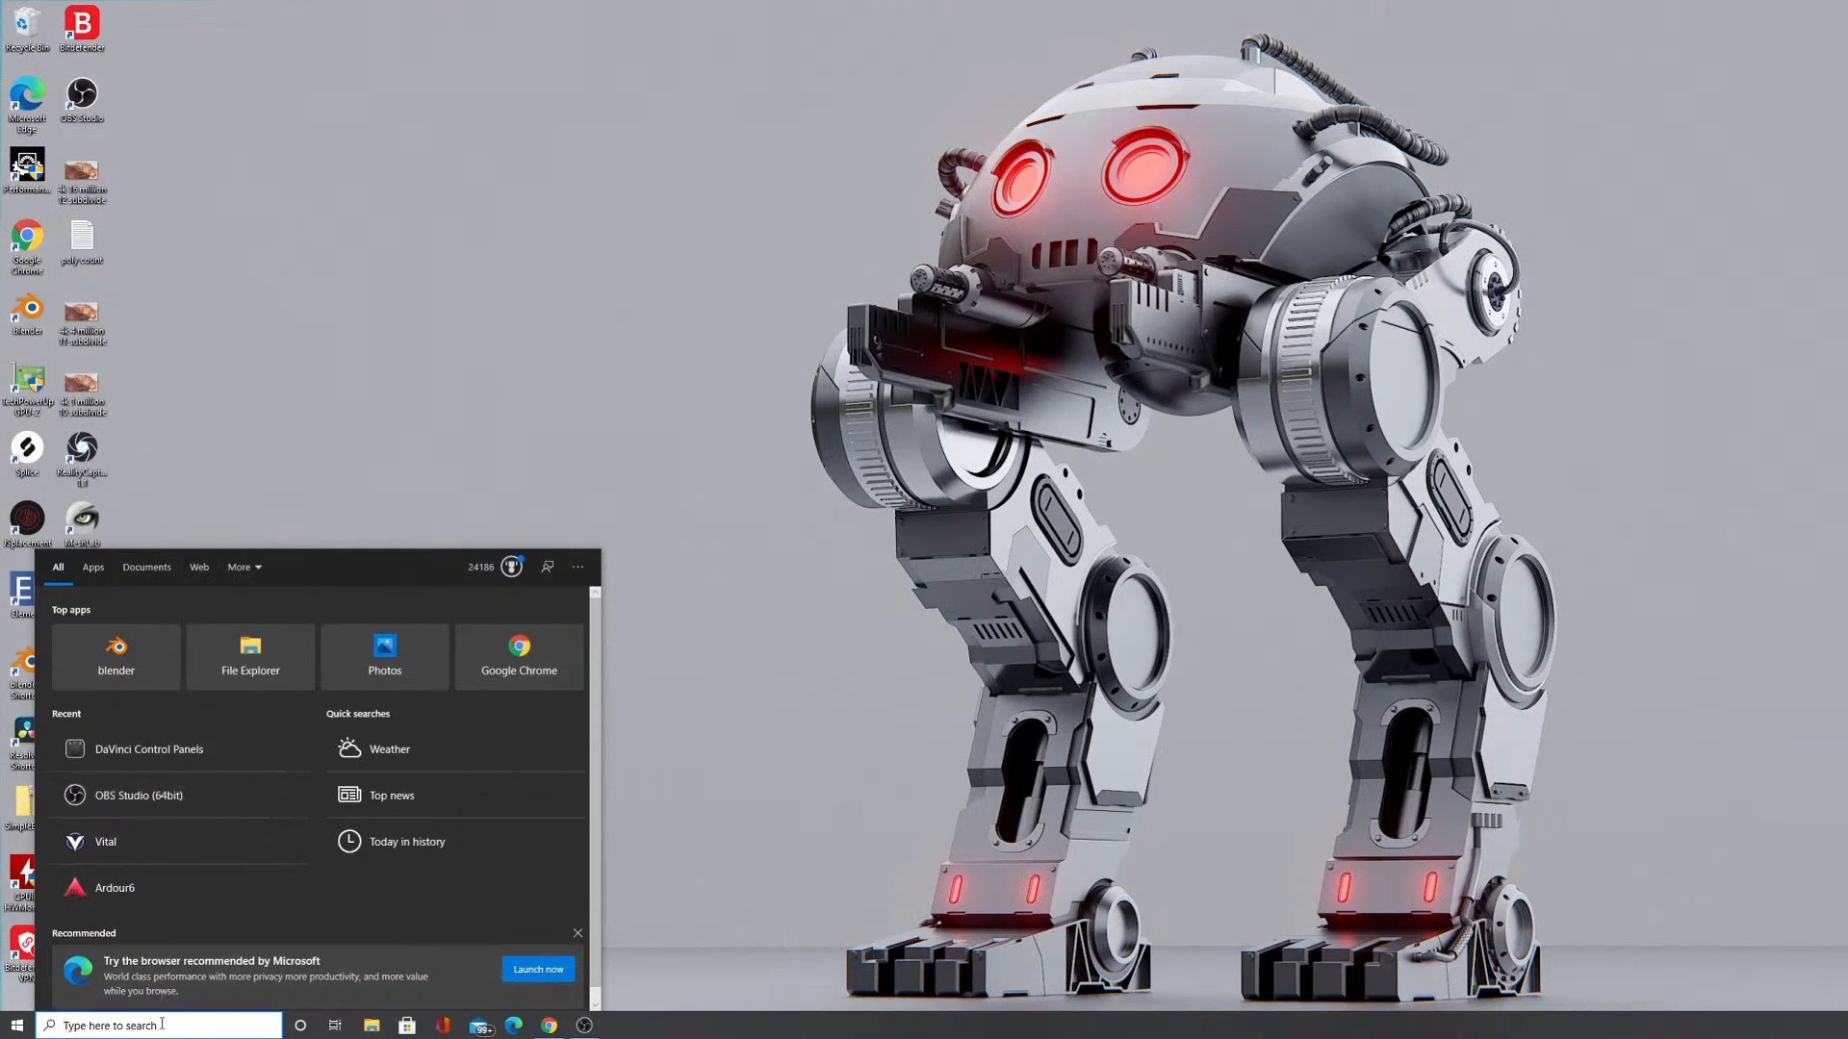
type("dav")
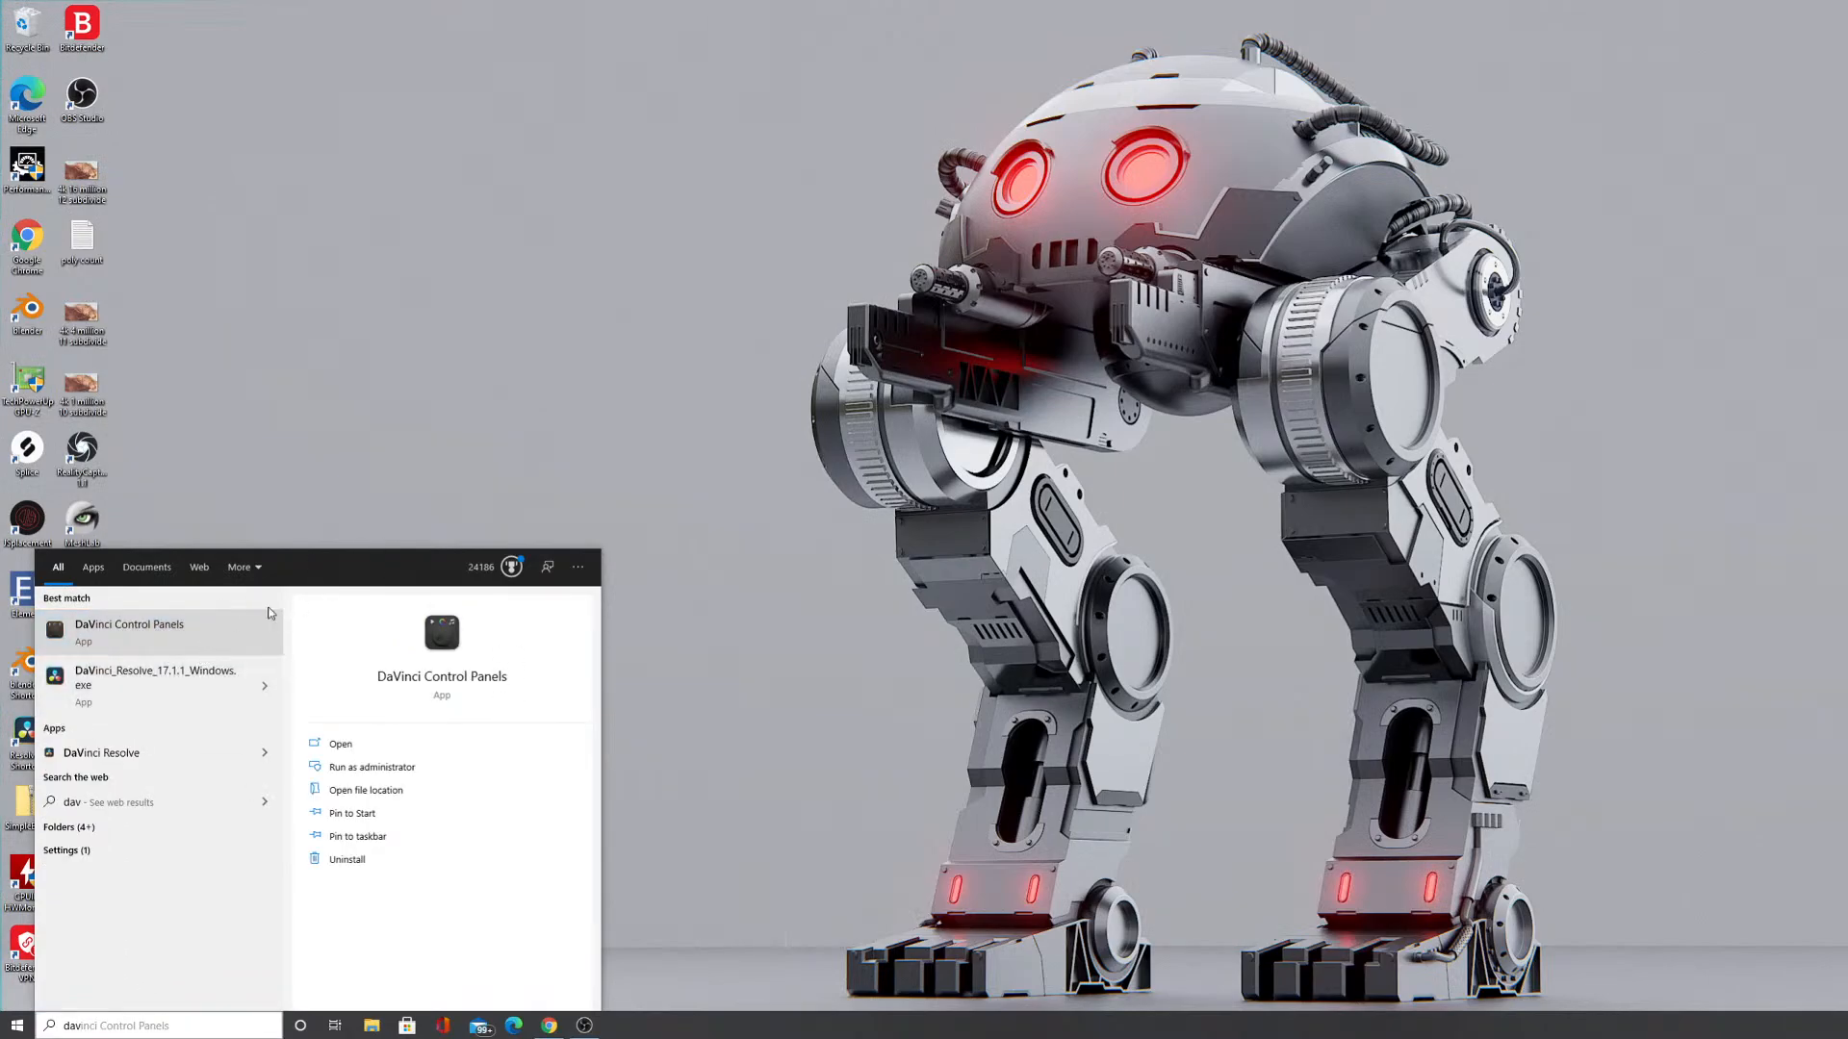
left_click(206, 497)
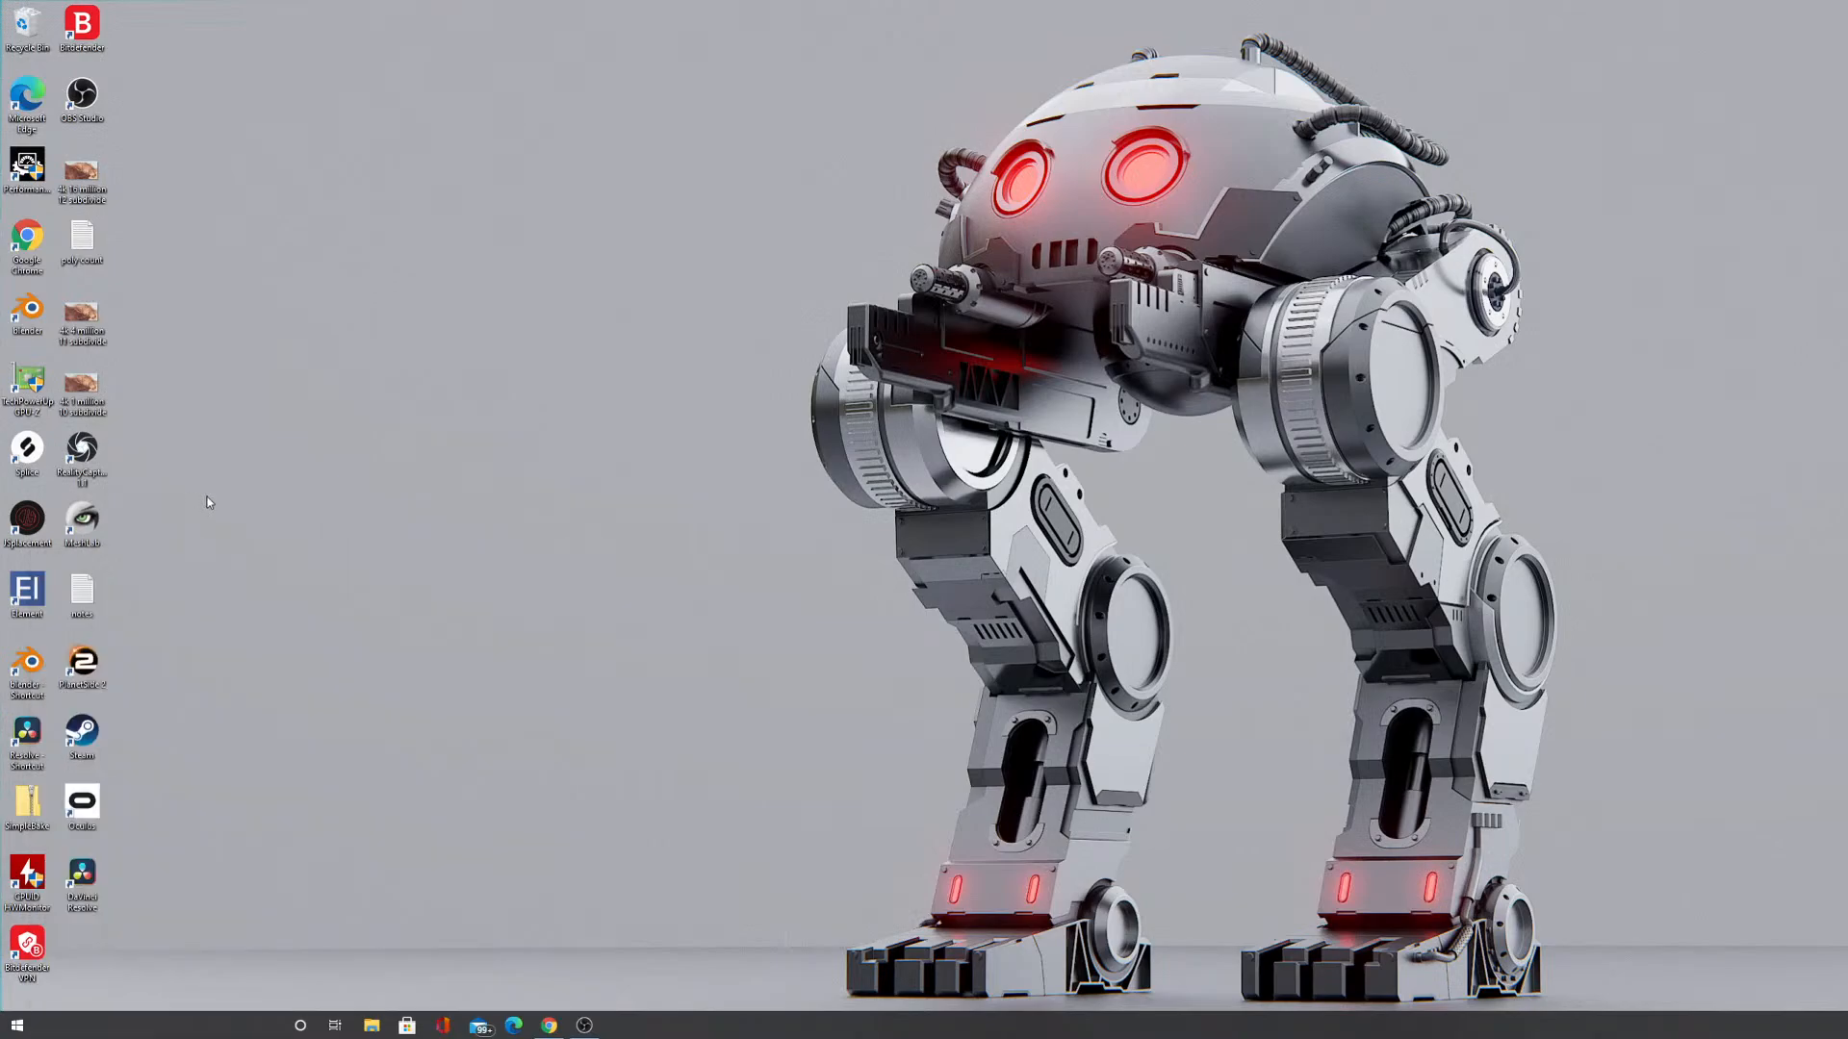
Restart DaVinci Resolve, cancel the installer's extraction, and open the lava landscape project.
double_click(14, 760)
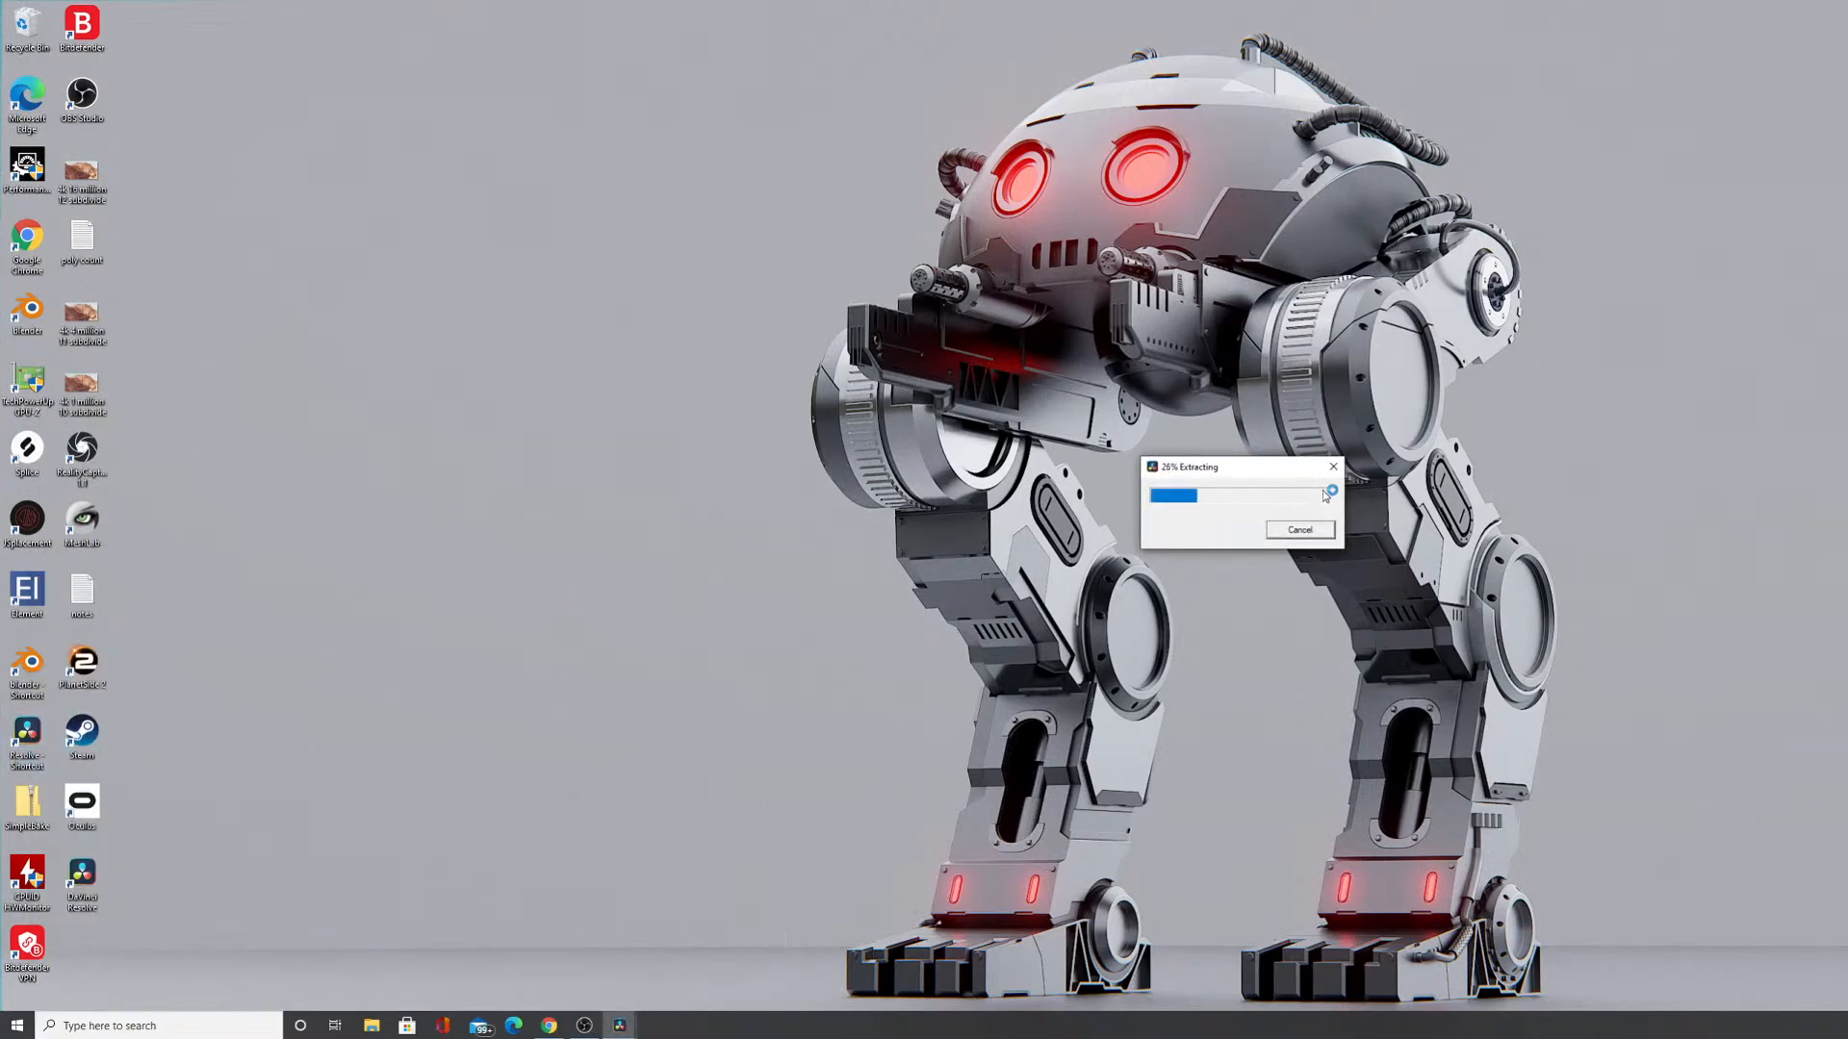
left_click(1328, 530)
left_click(1311, 565)
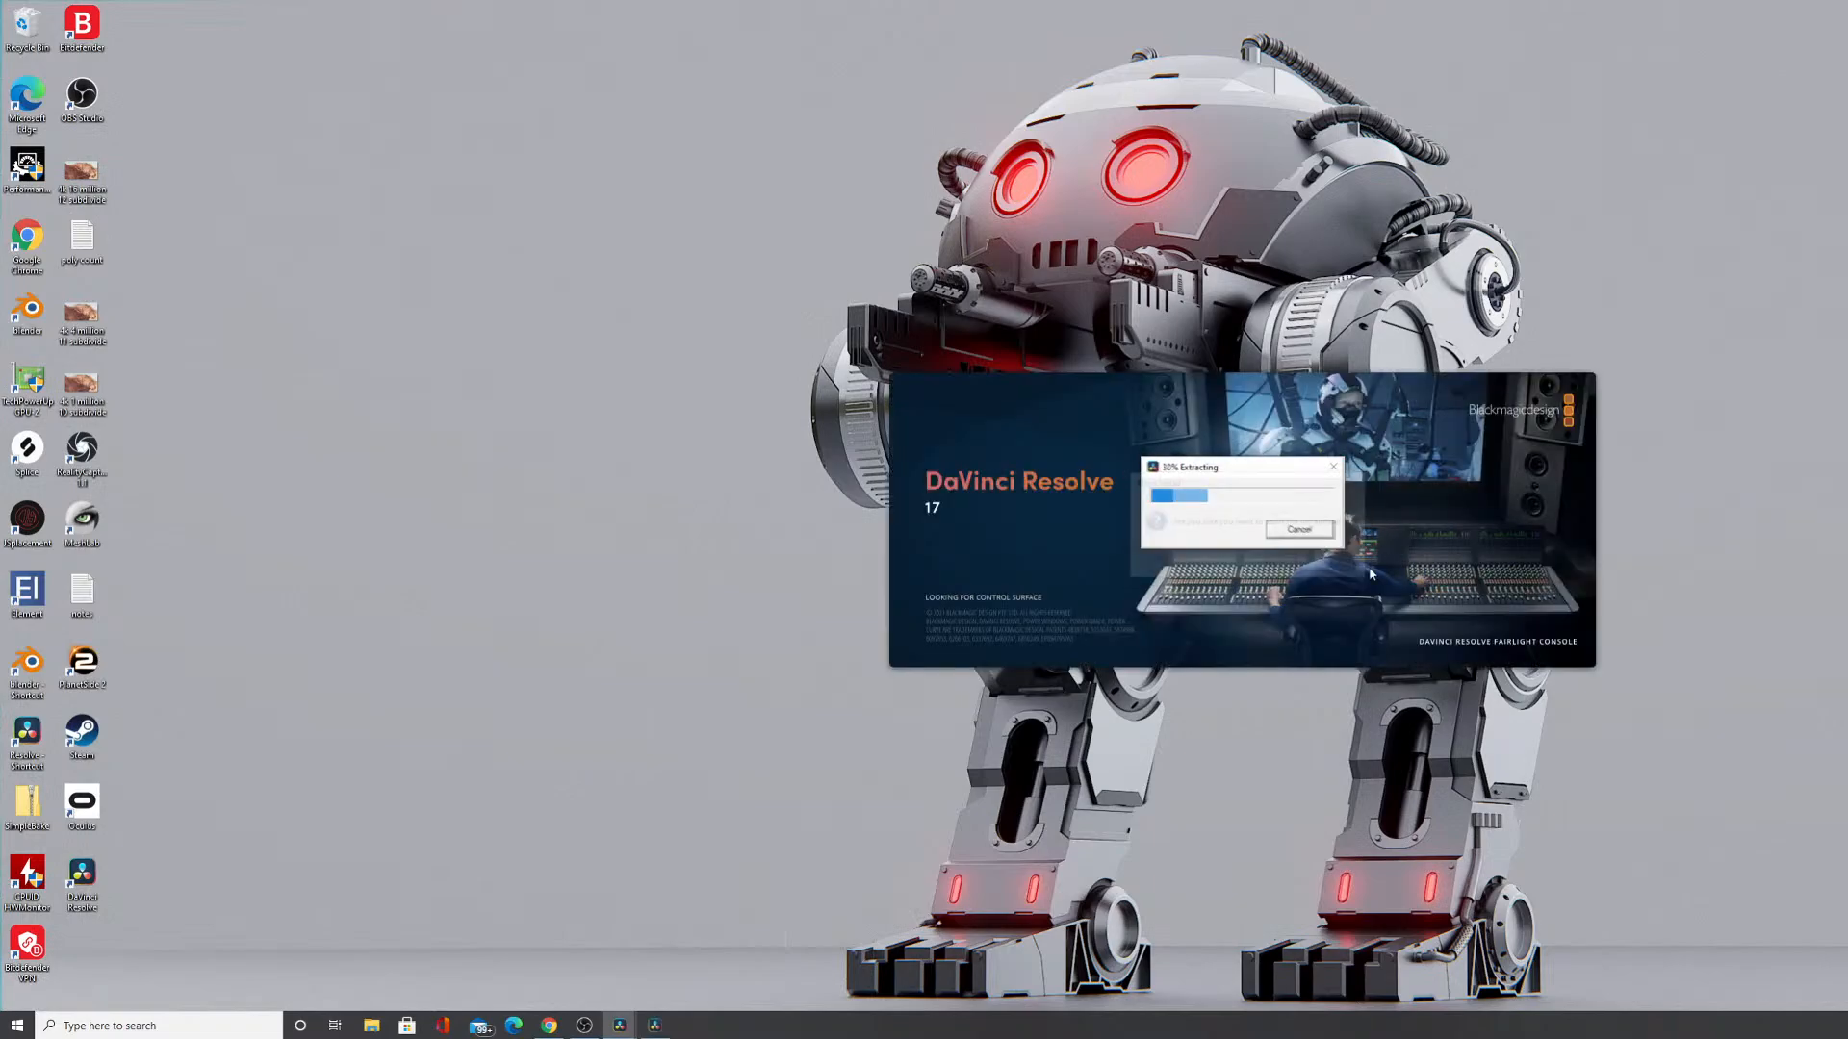
left_click(1281, 568)
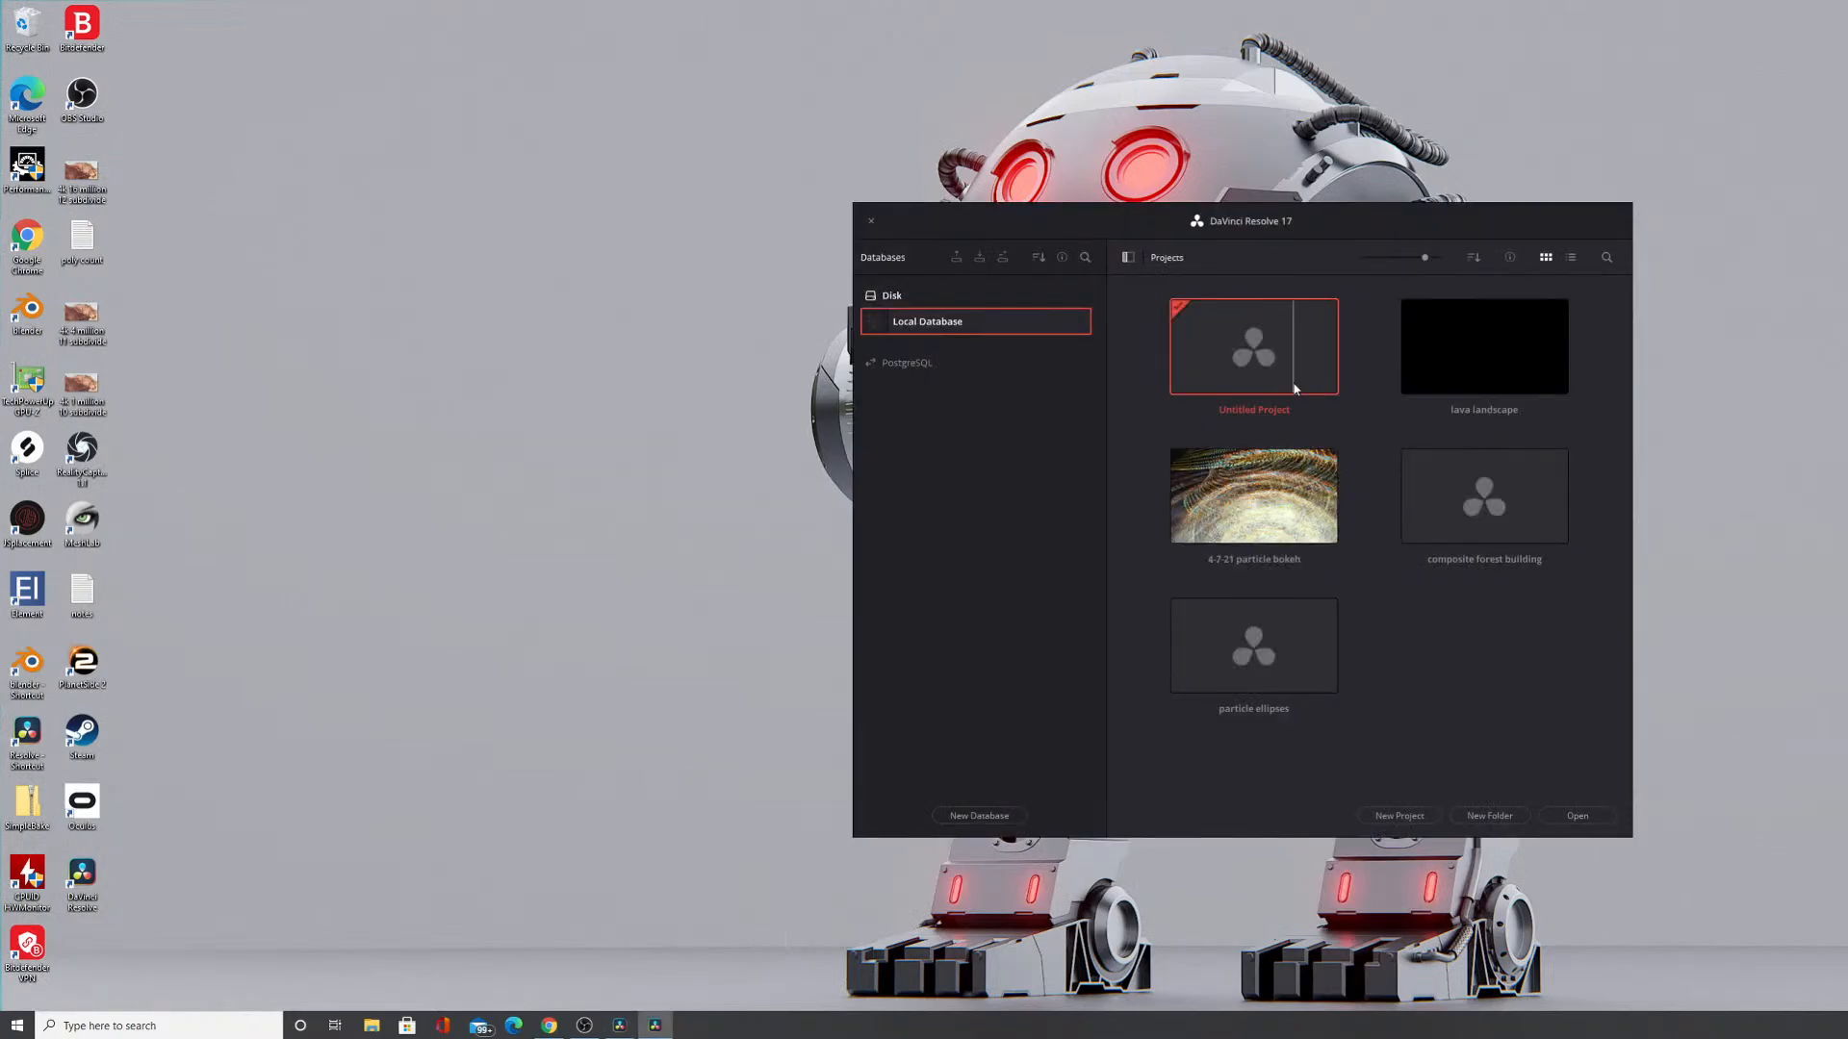
double_click(1464, 366)
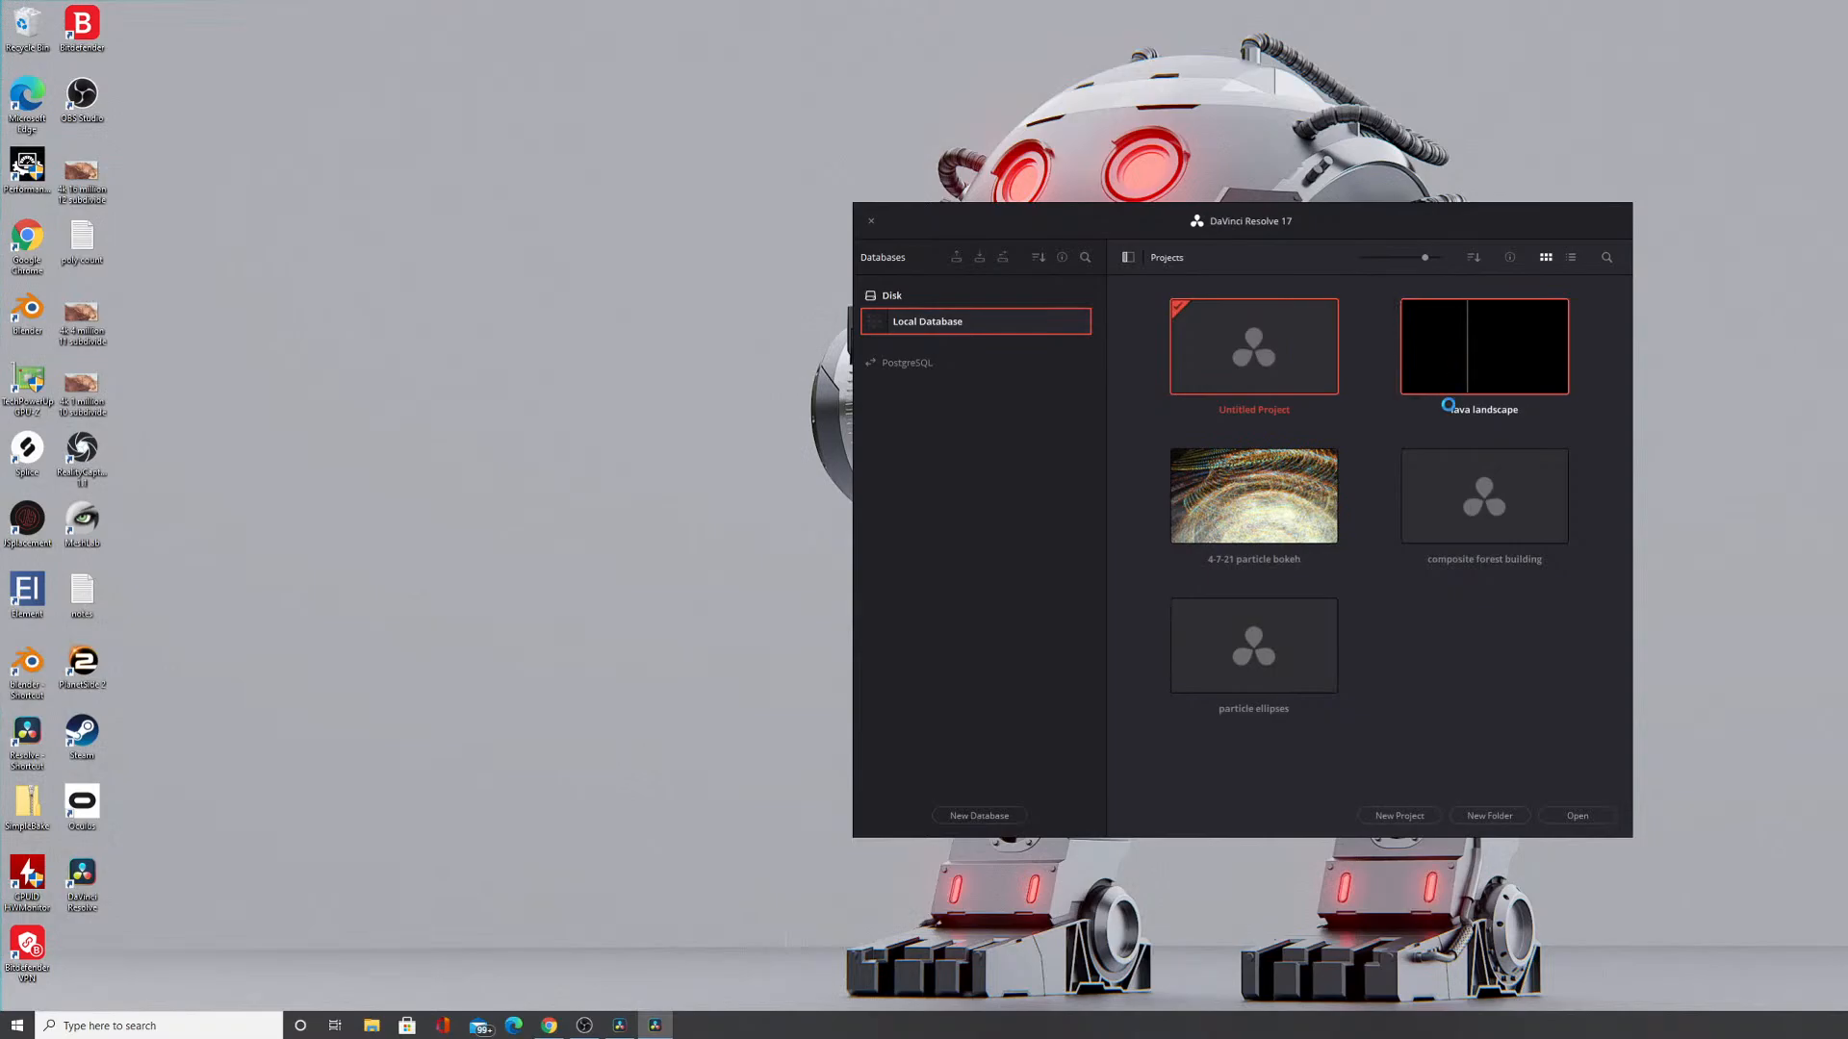
left_click(1390, 413)
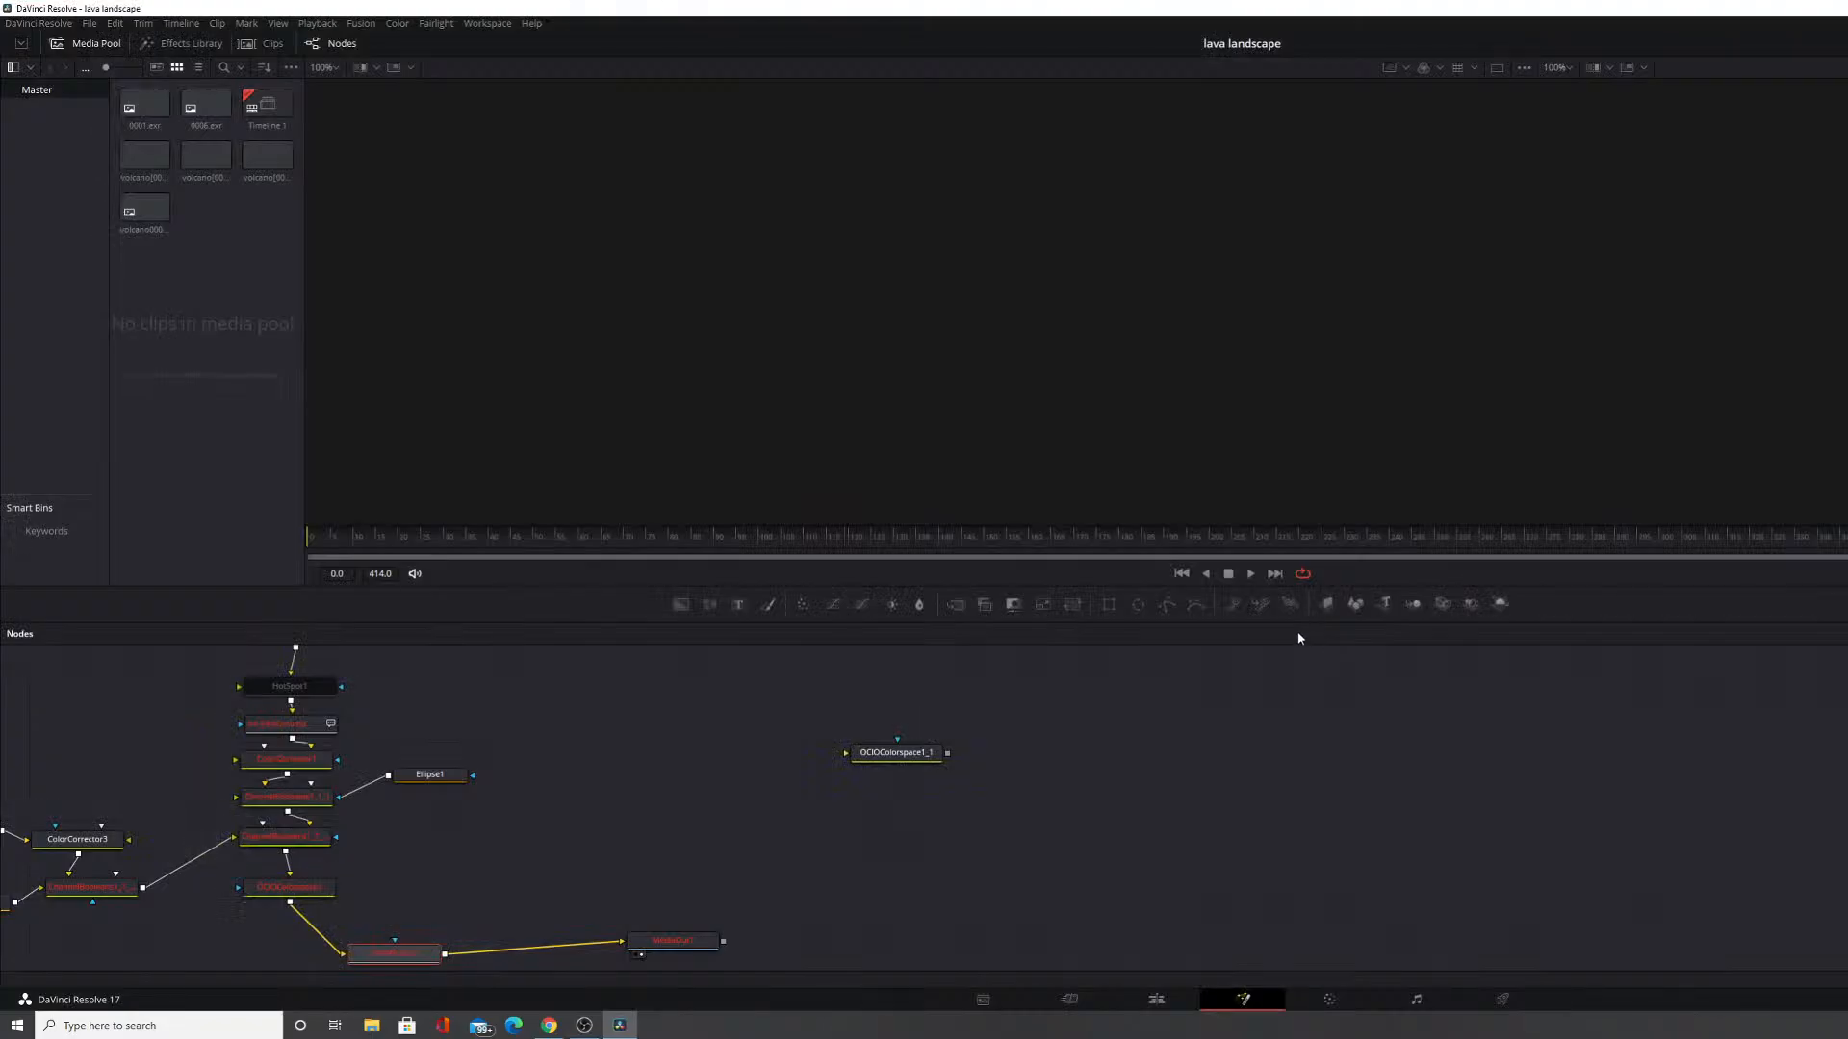
Select the ChannelBooleans node that joins the particle branch to the main chain and play back the composite.
left_click_drag(676, 852, 923, 712)
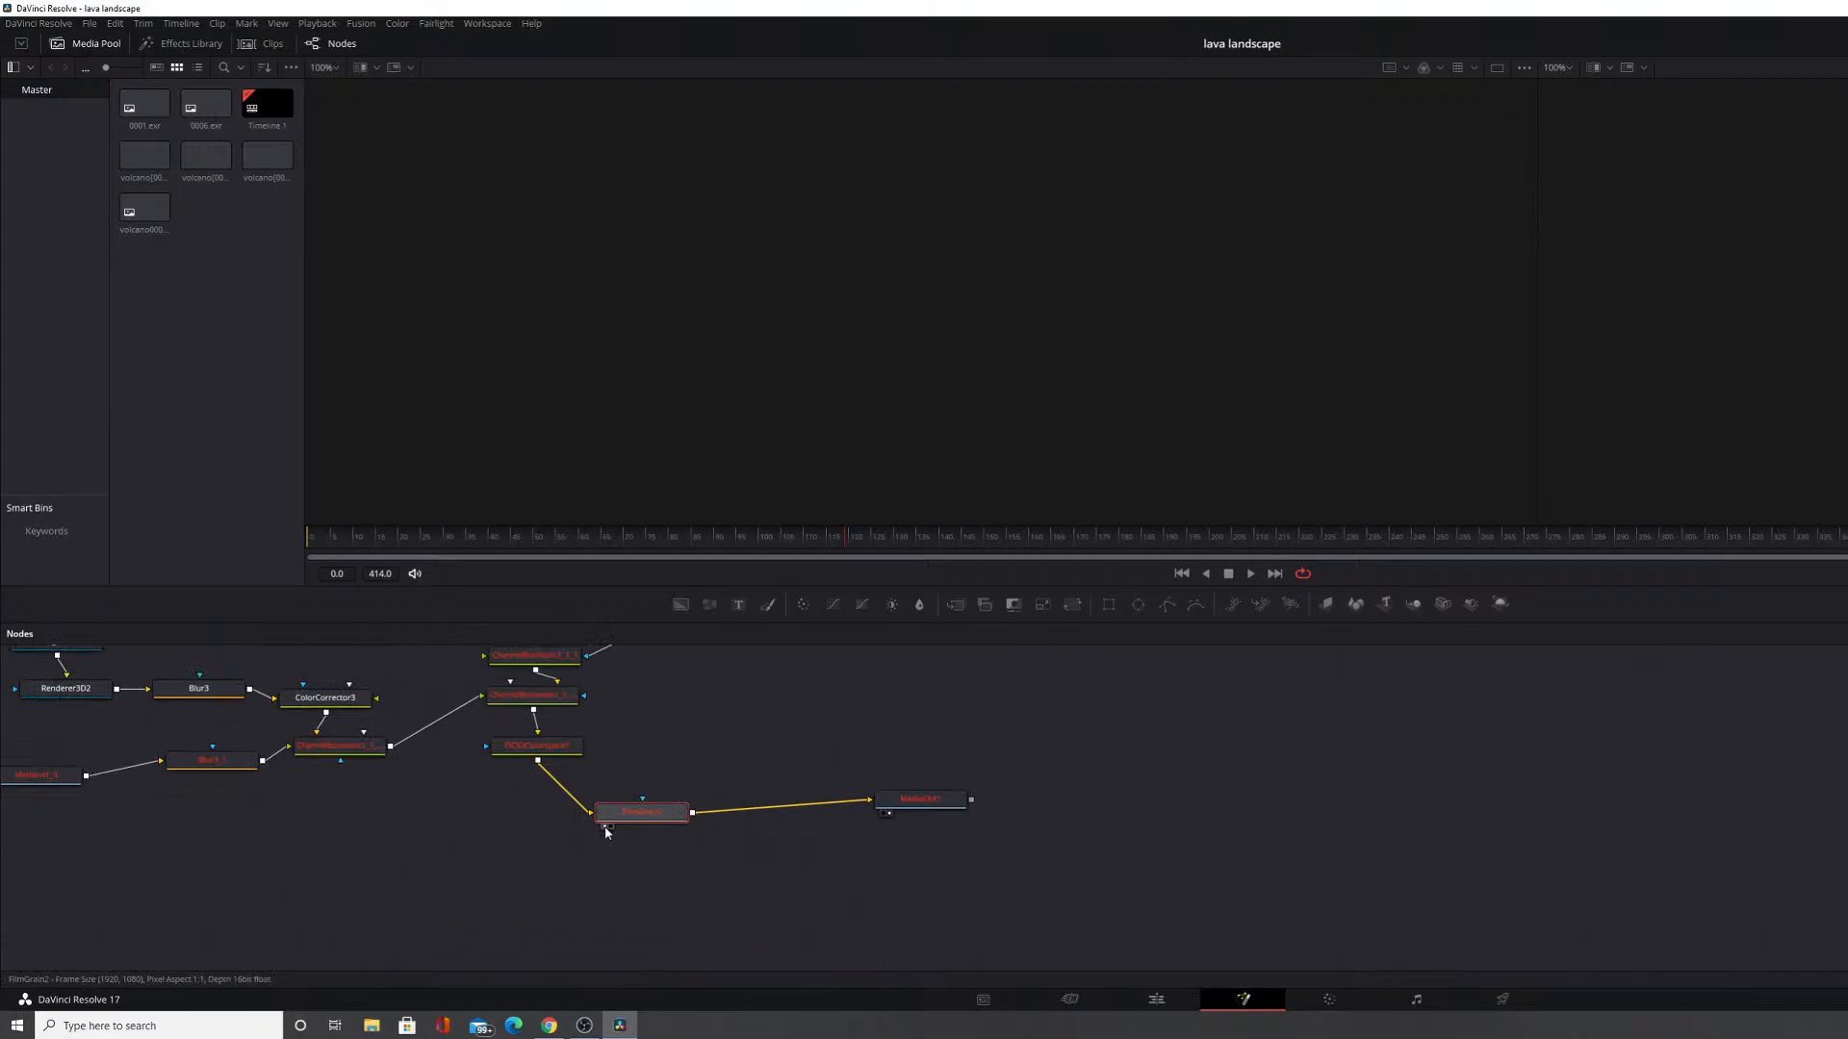
left_click_drag(648, 700, 722, 793)
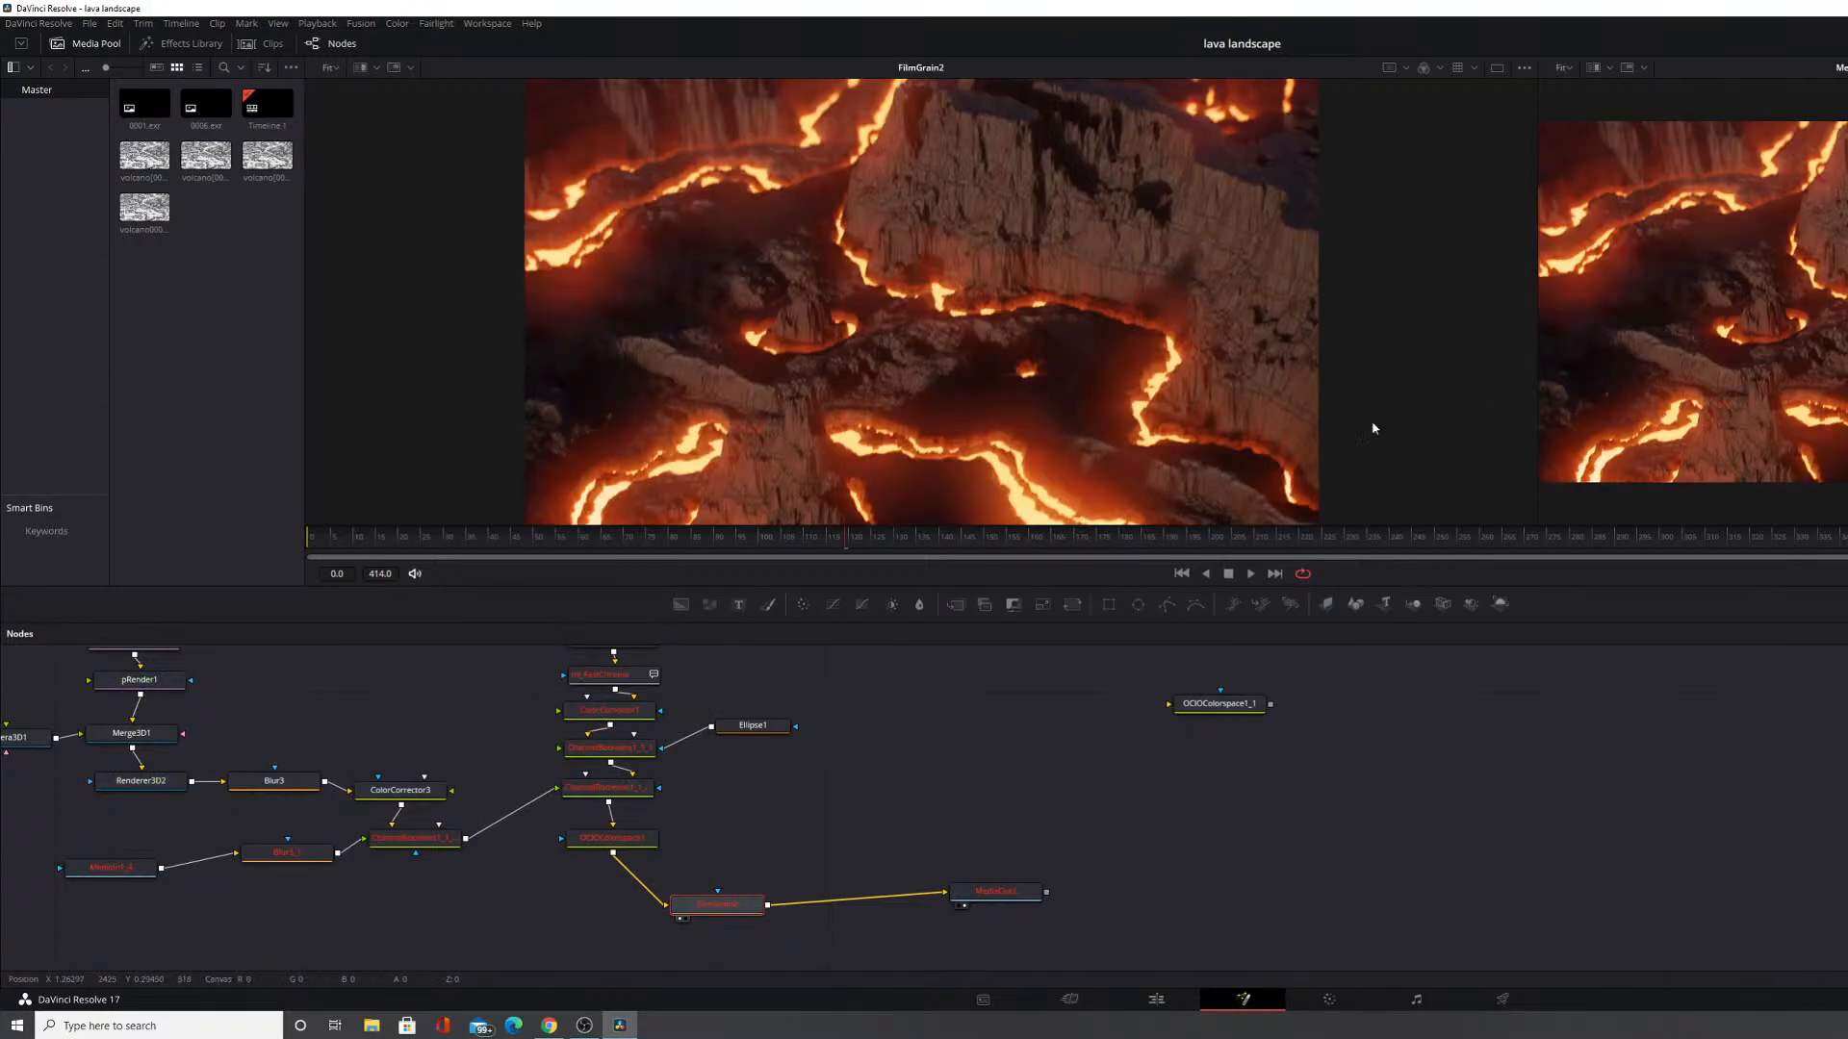
left_click(616, 788)
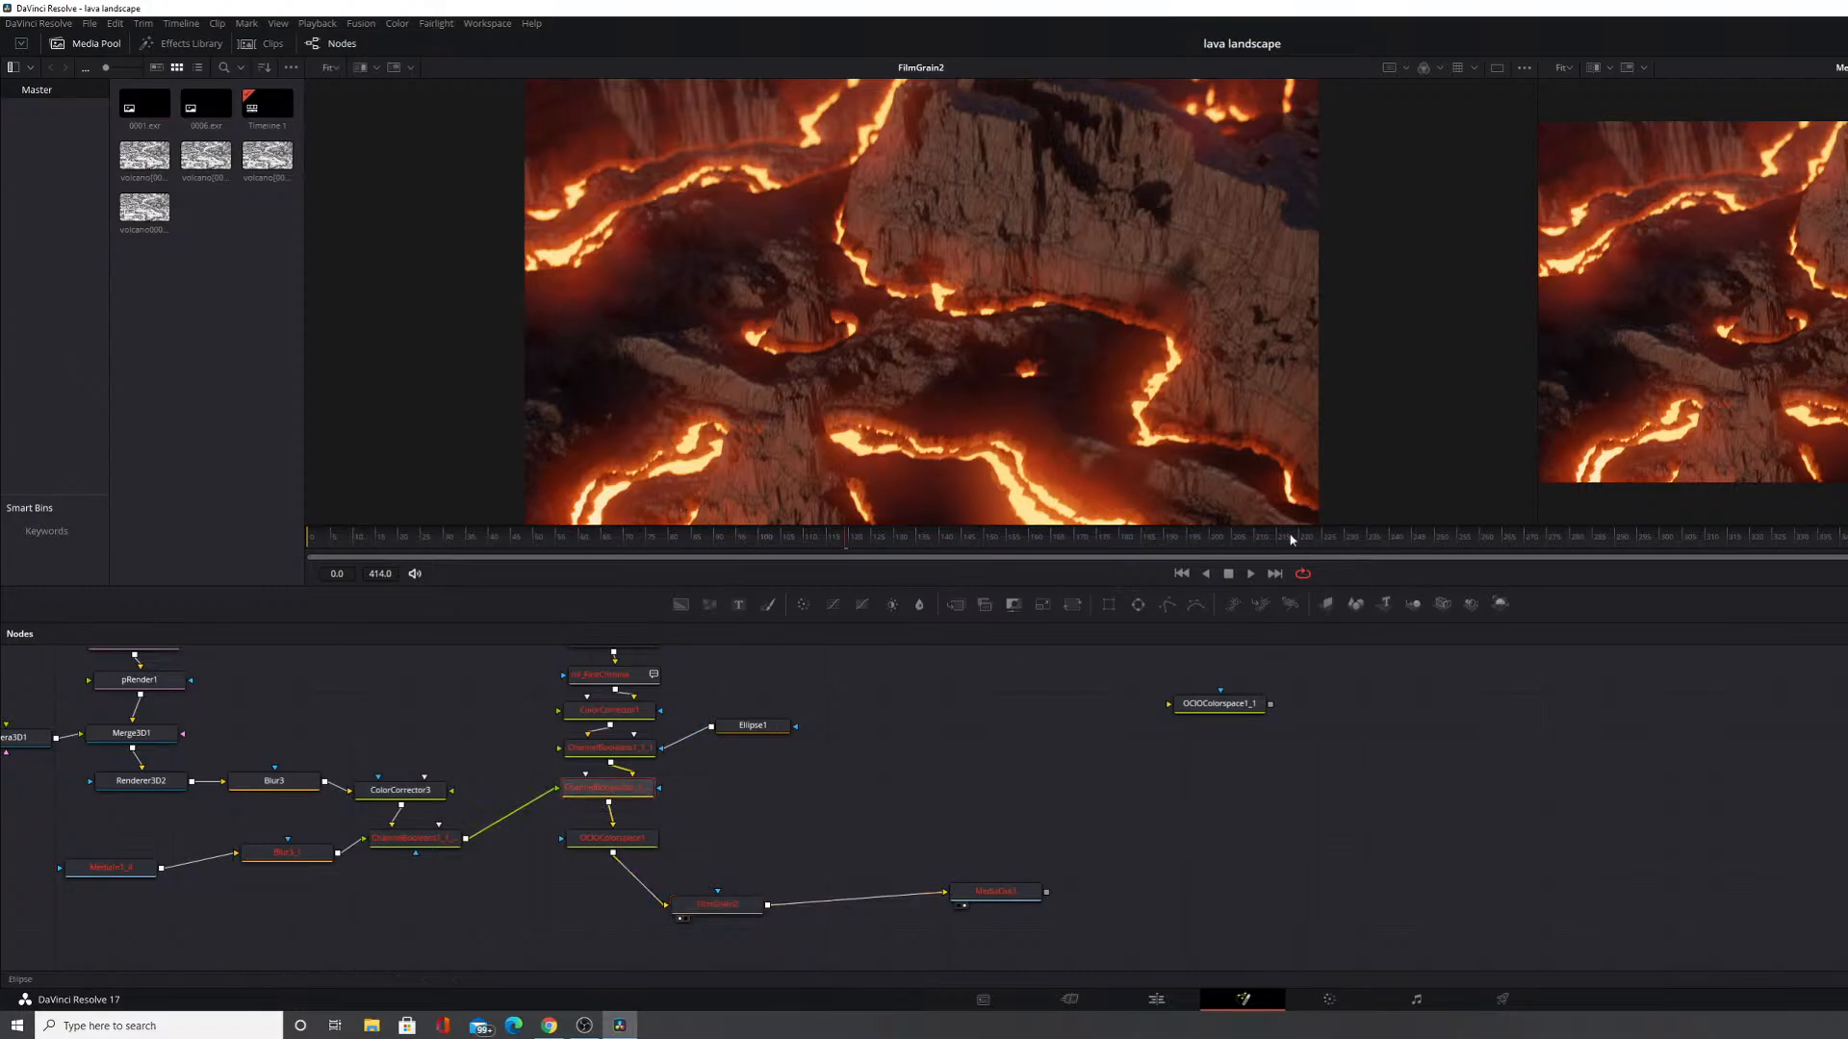
key("ctrl+p")
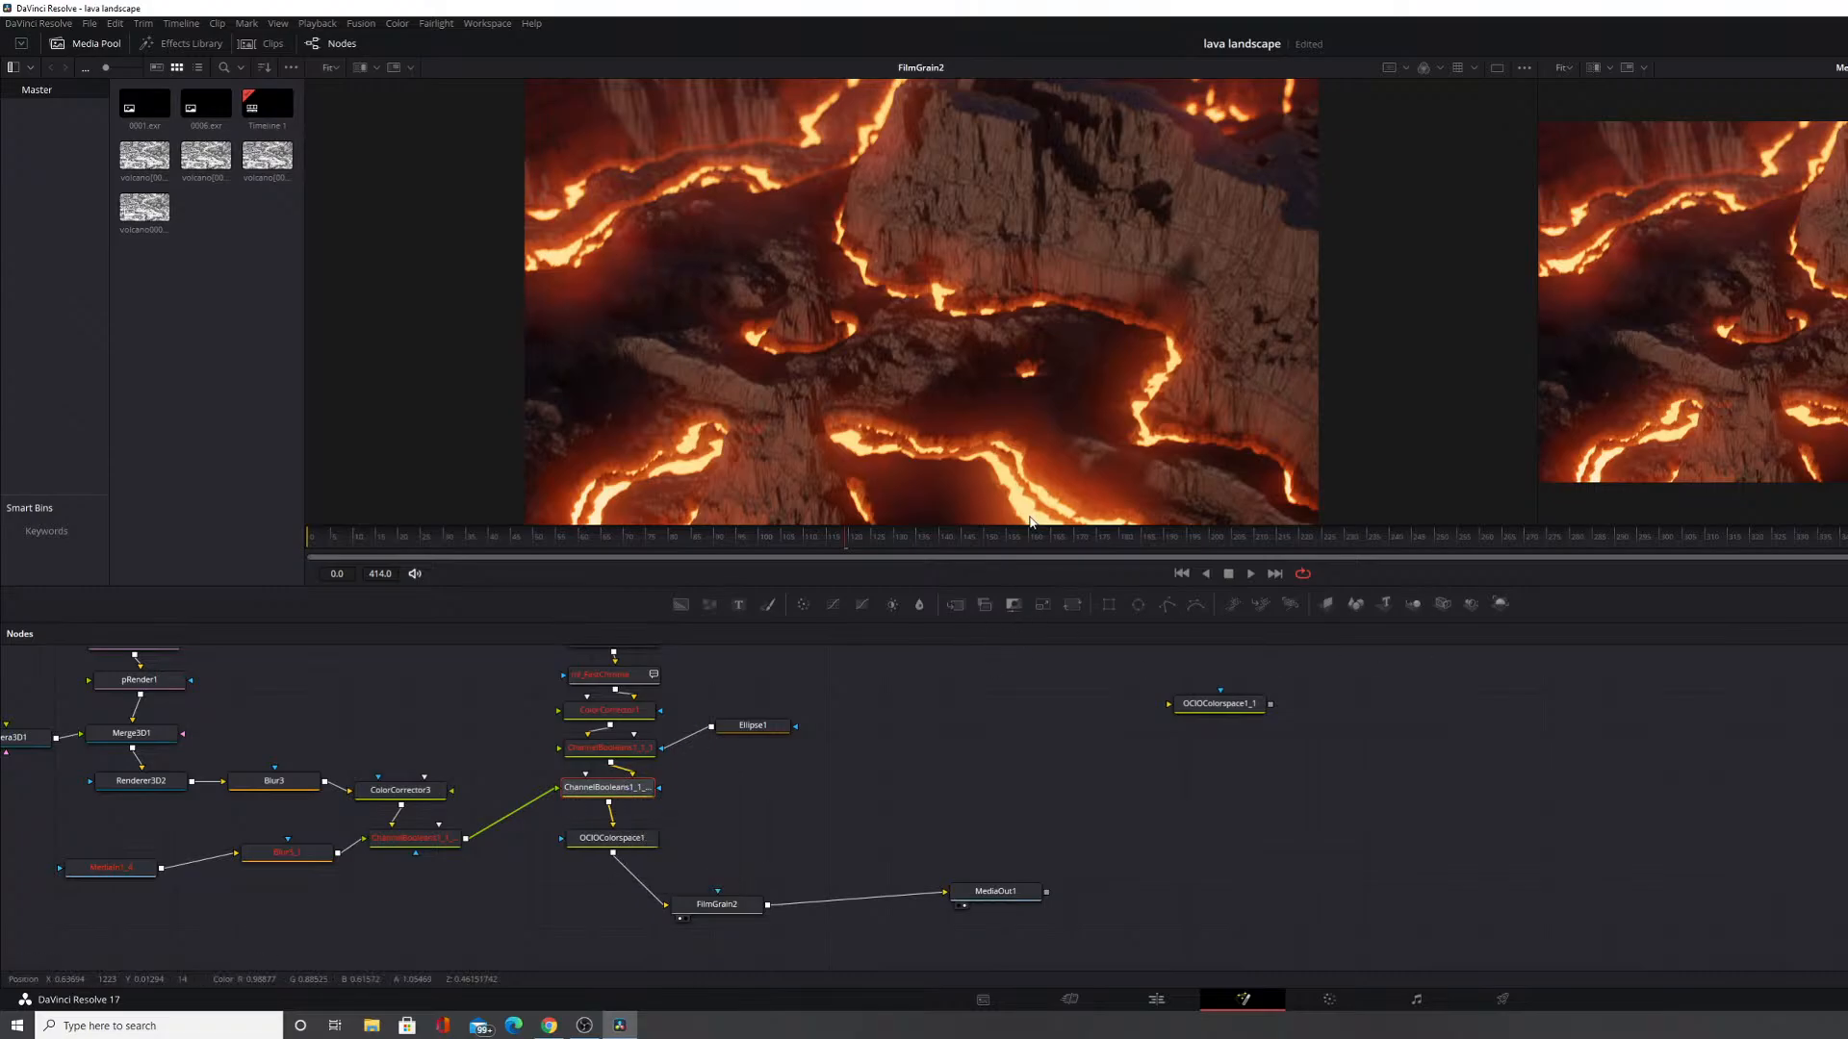
scroll(892, 776, "up", 1)
scroll(892, 776, "up", 8)
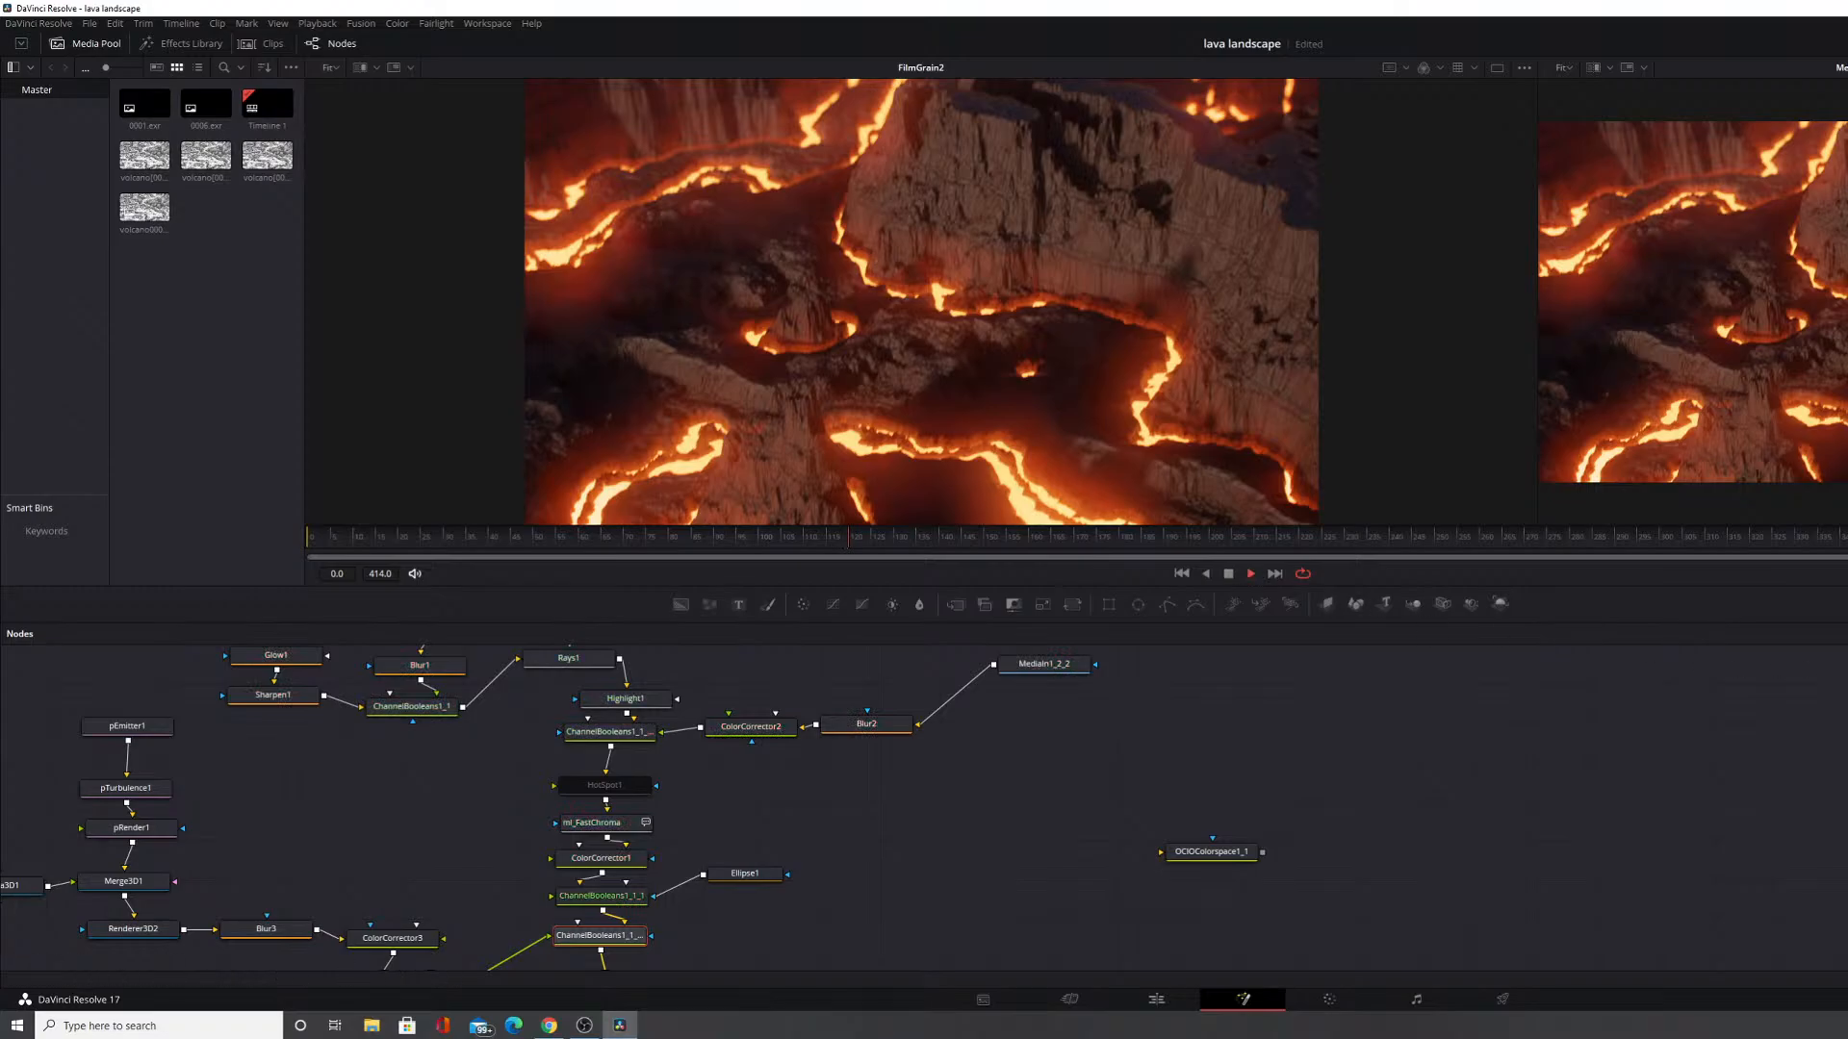
Resize and reposition the application window so that the Inspector and the page navigation bar fit on the screen.
key("super+Down")
key("super+Up")
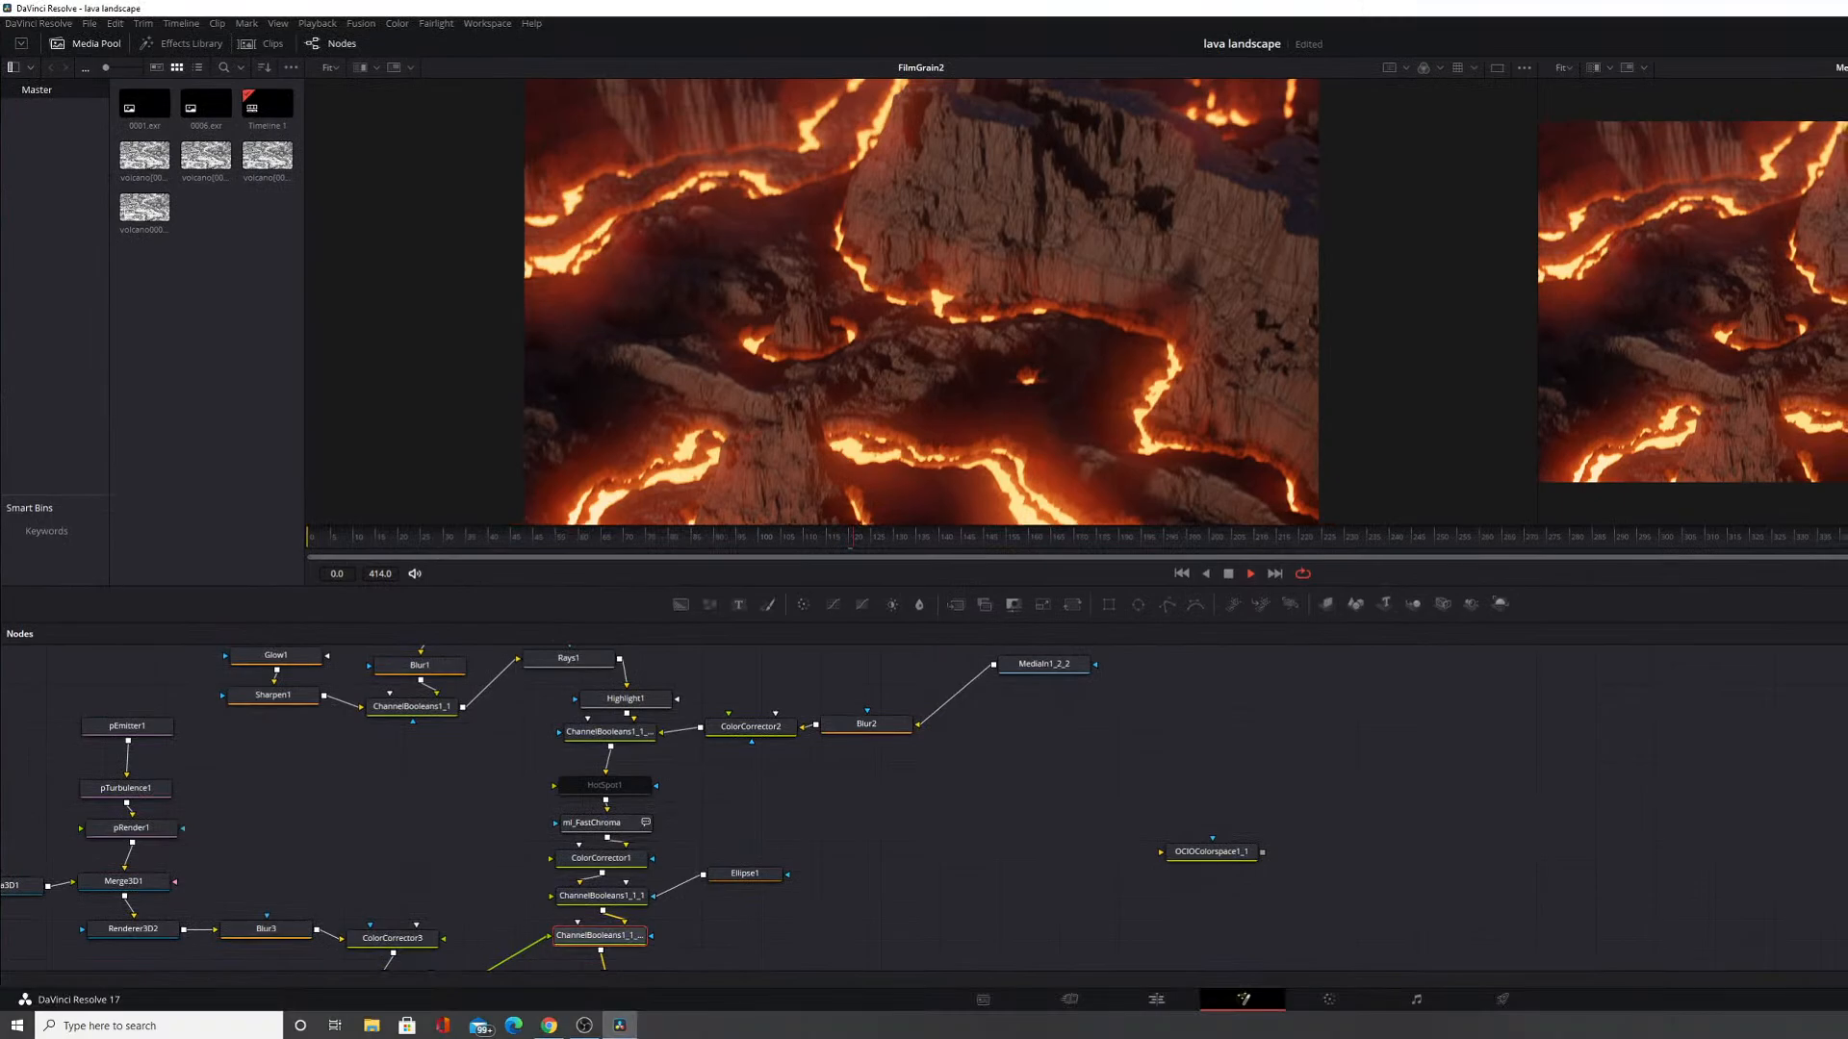
key("super+Down")
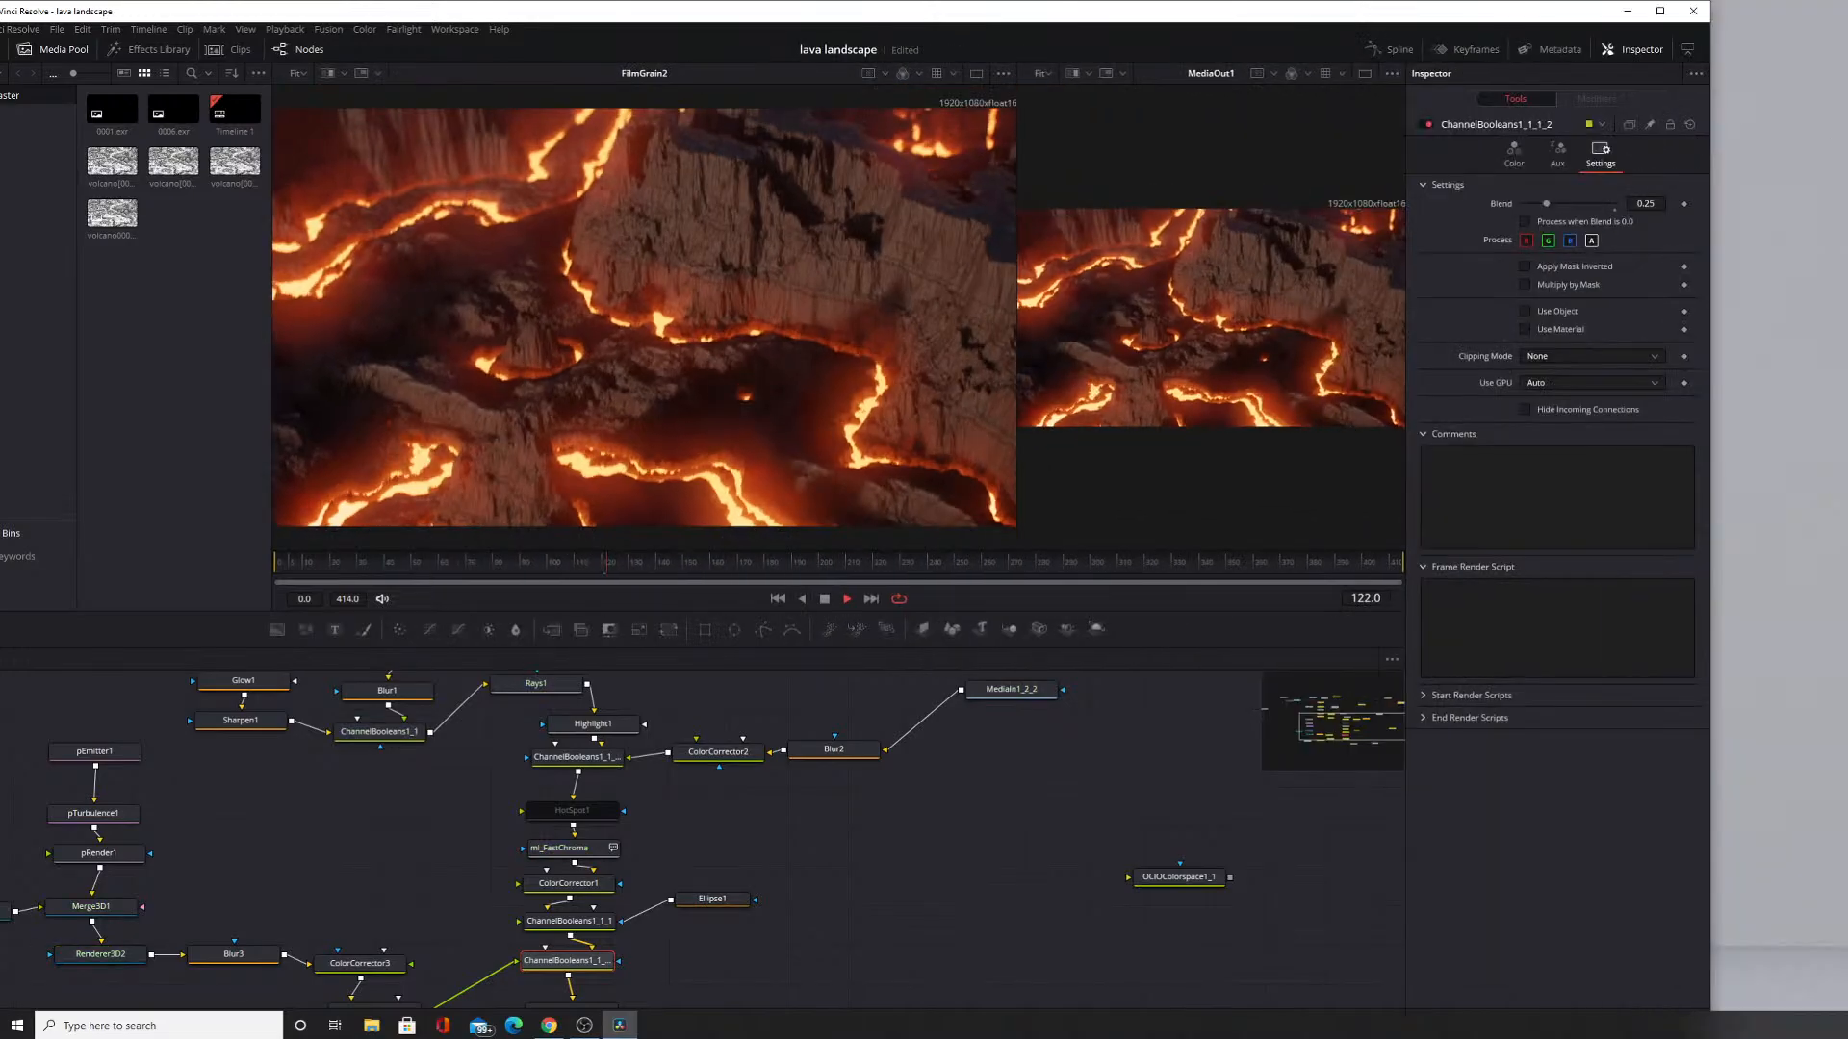
key("alt+Tab")
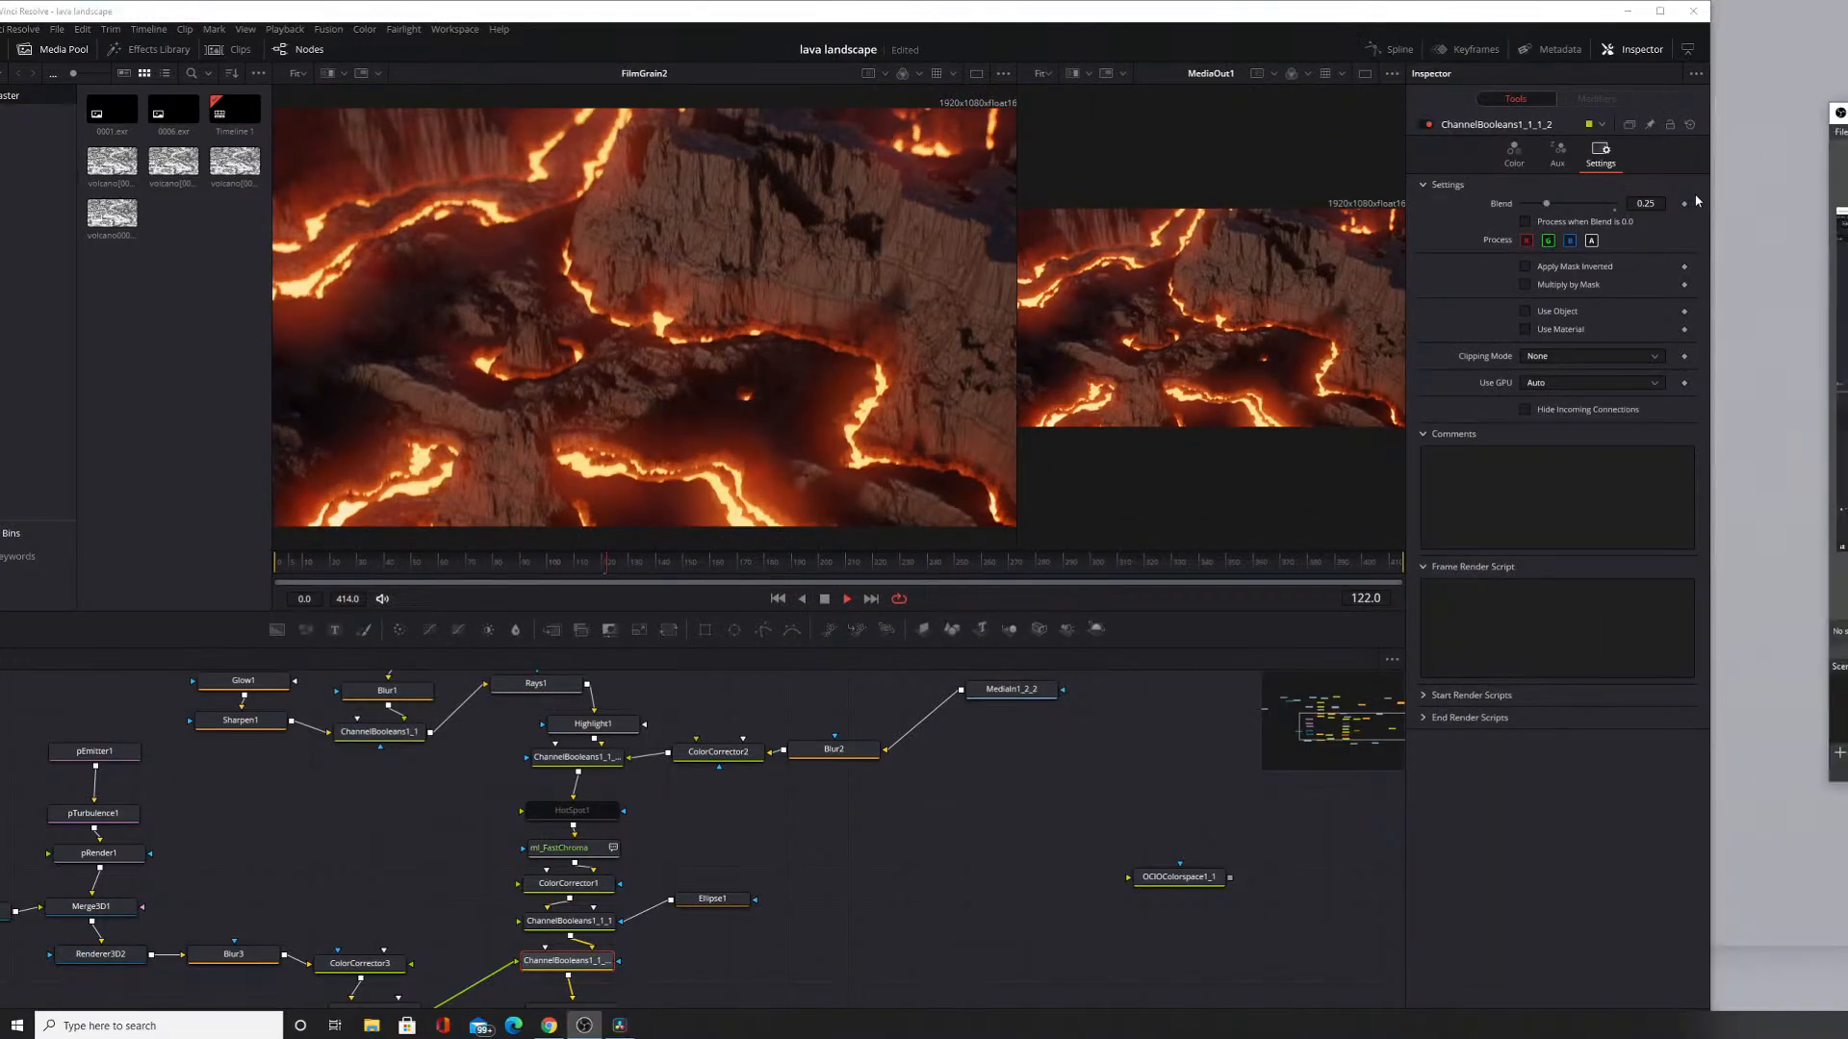
left_click_drag(1712, 201, 1846, 200)
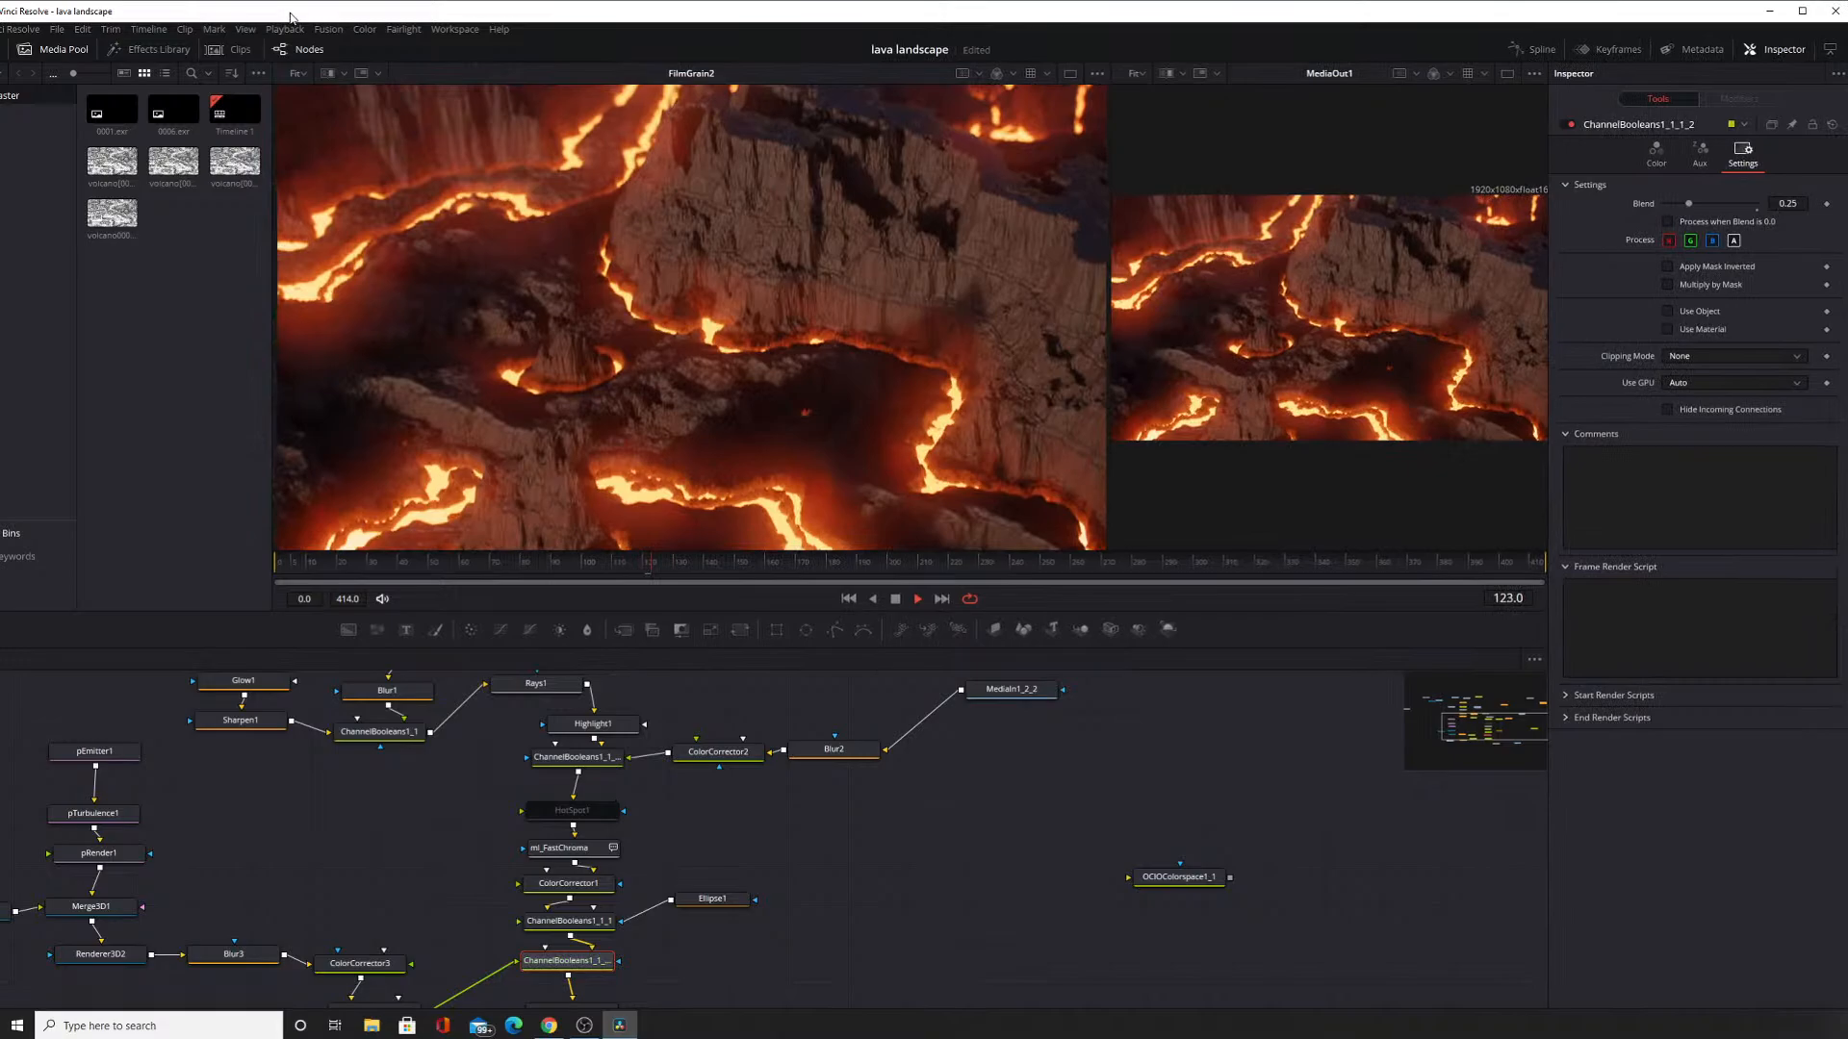
left_click_drag(291, 15, 371, 16)
double_click(348, 16)
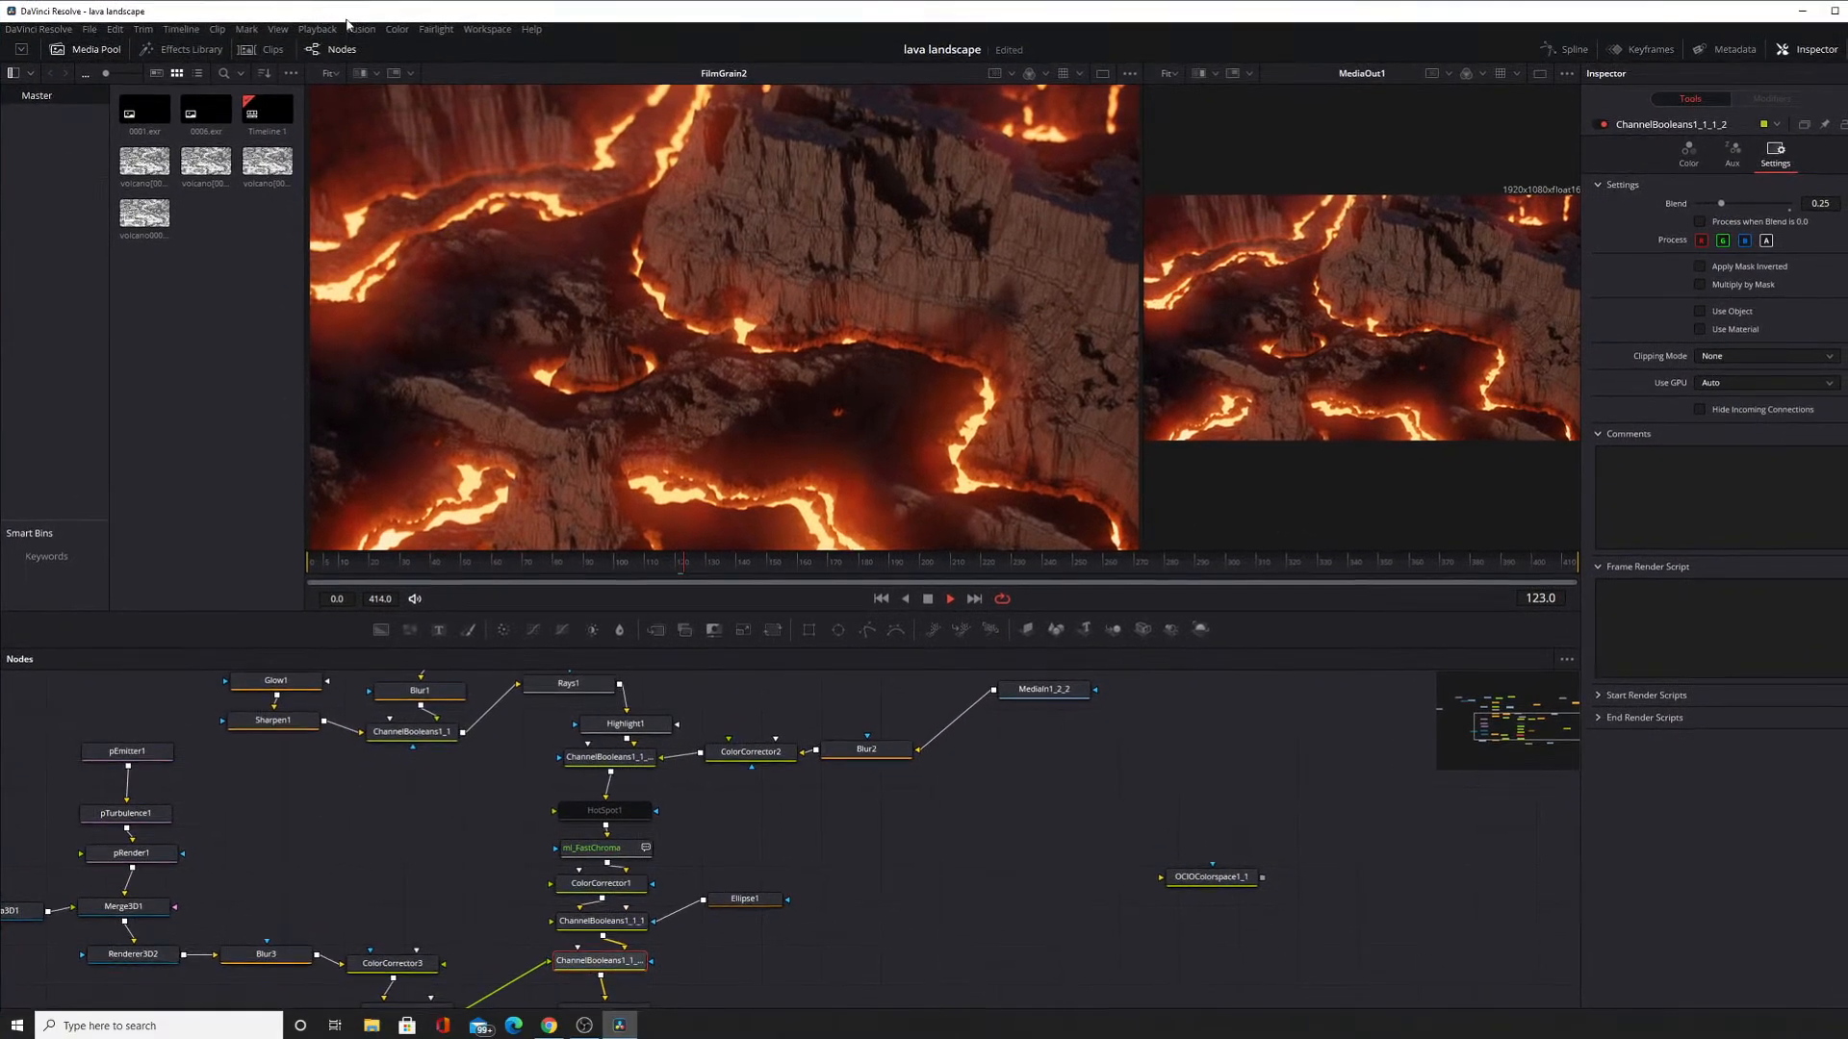
left_click_drag(1847, 293, 1847, 294)
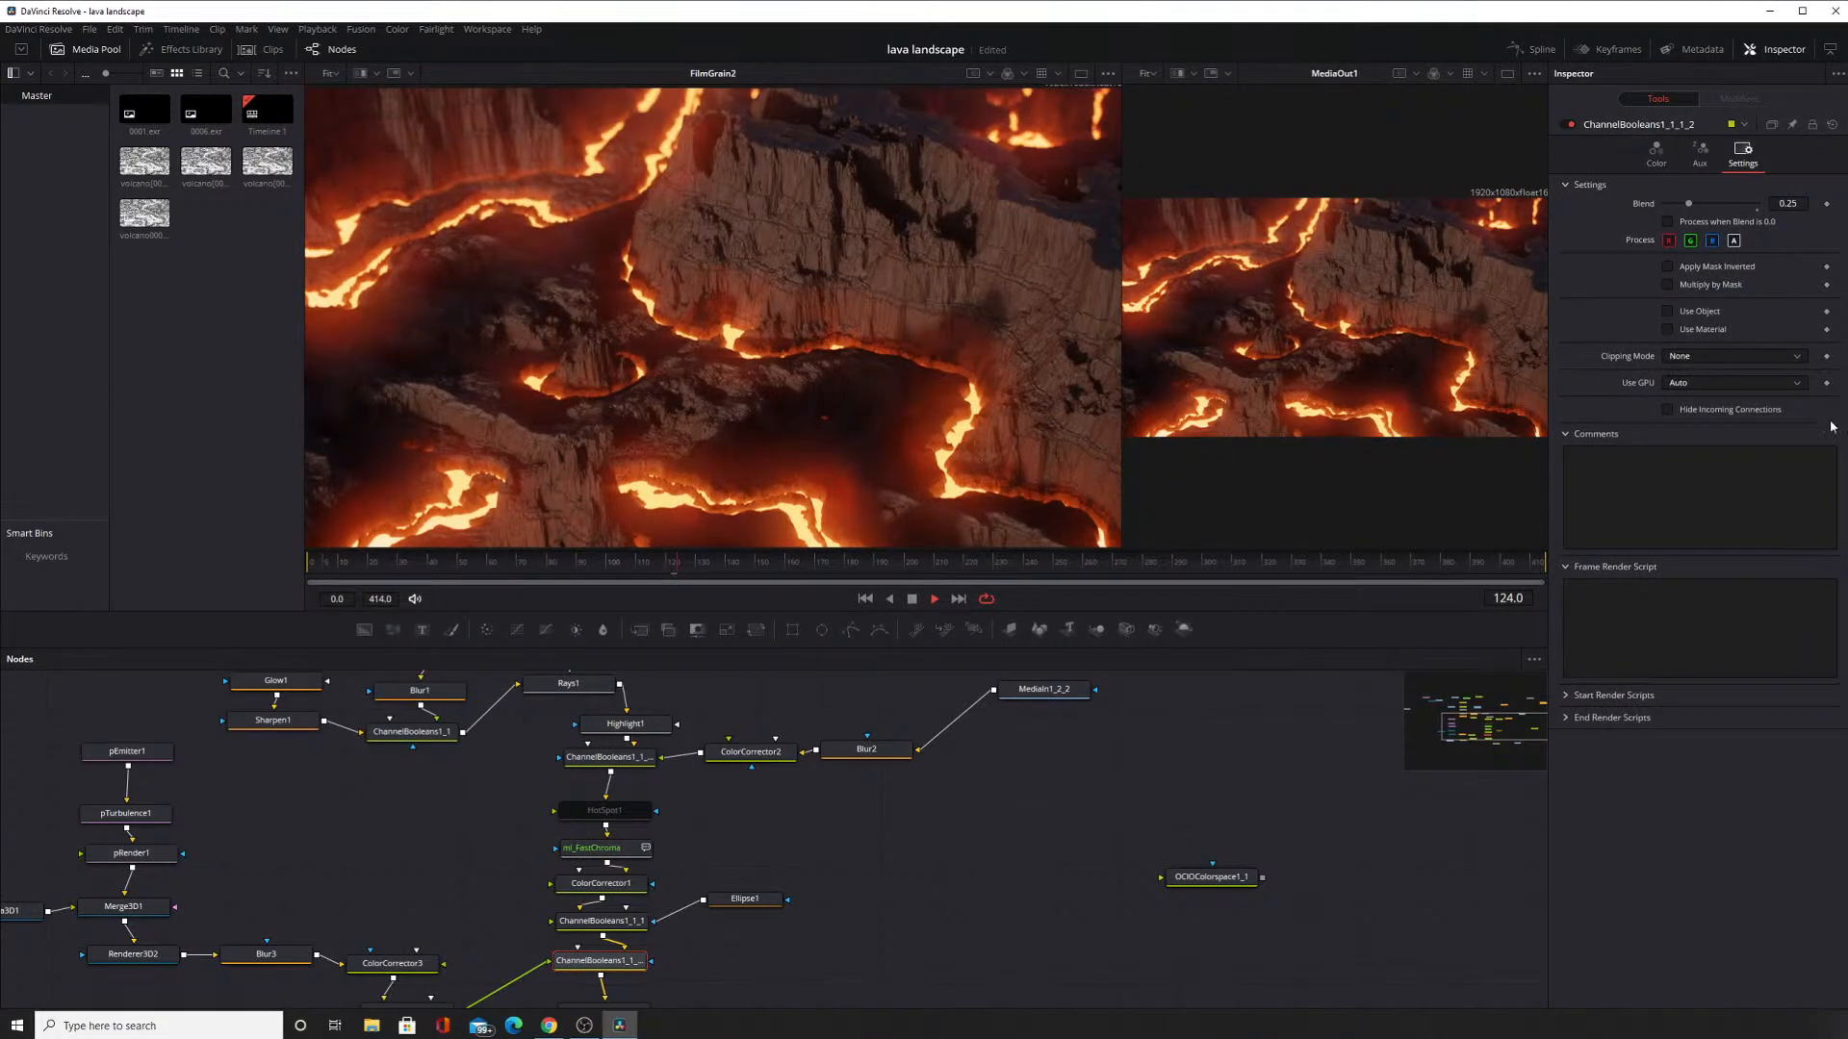
left_click(1665, 8)
left_click_drag(1665, 3, 1665, 25)
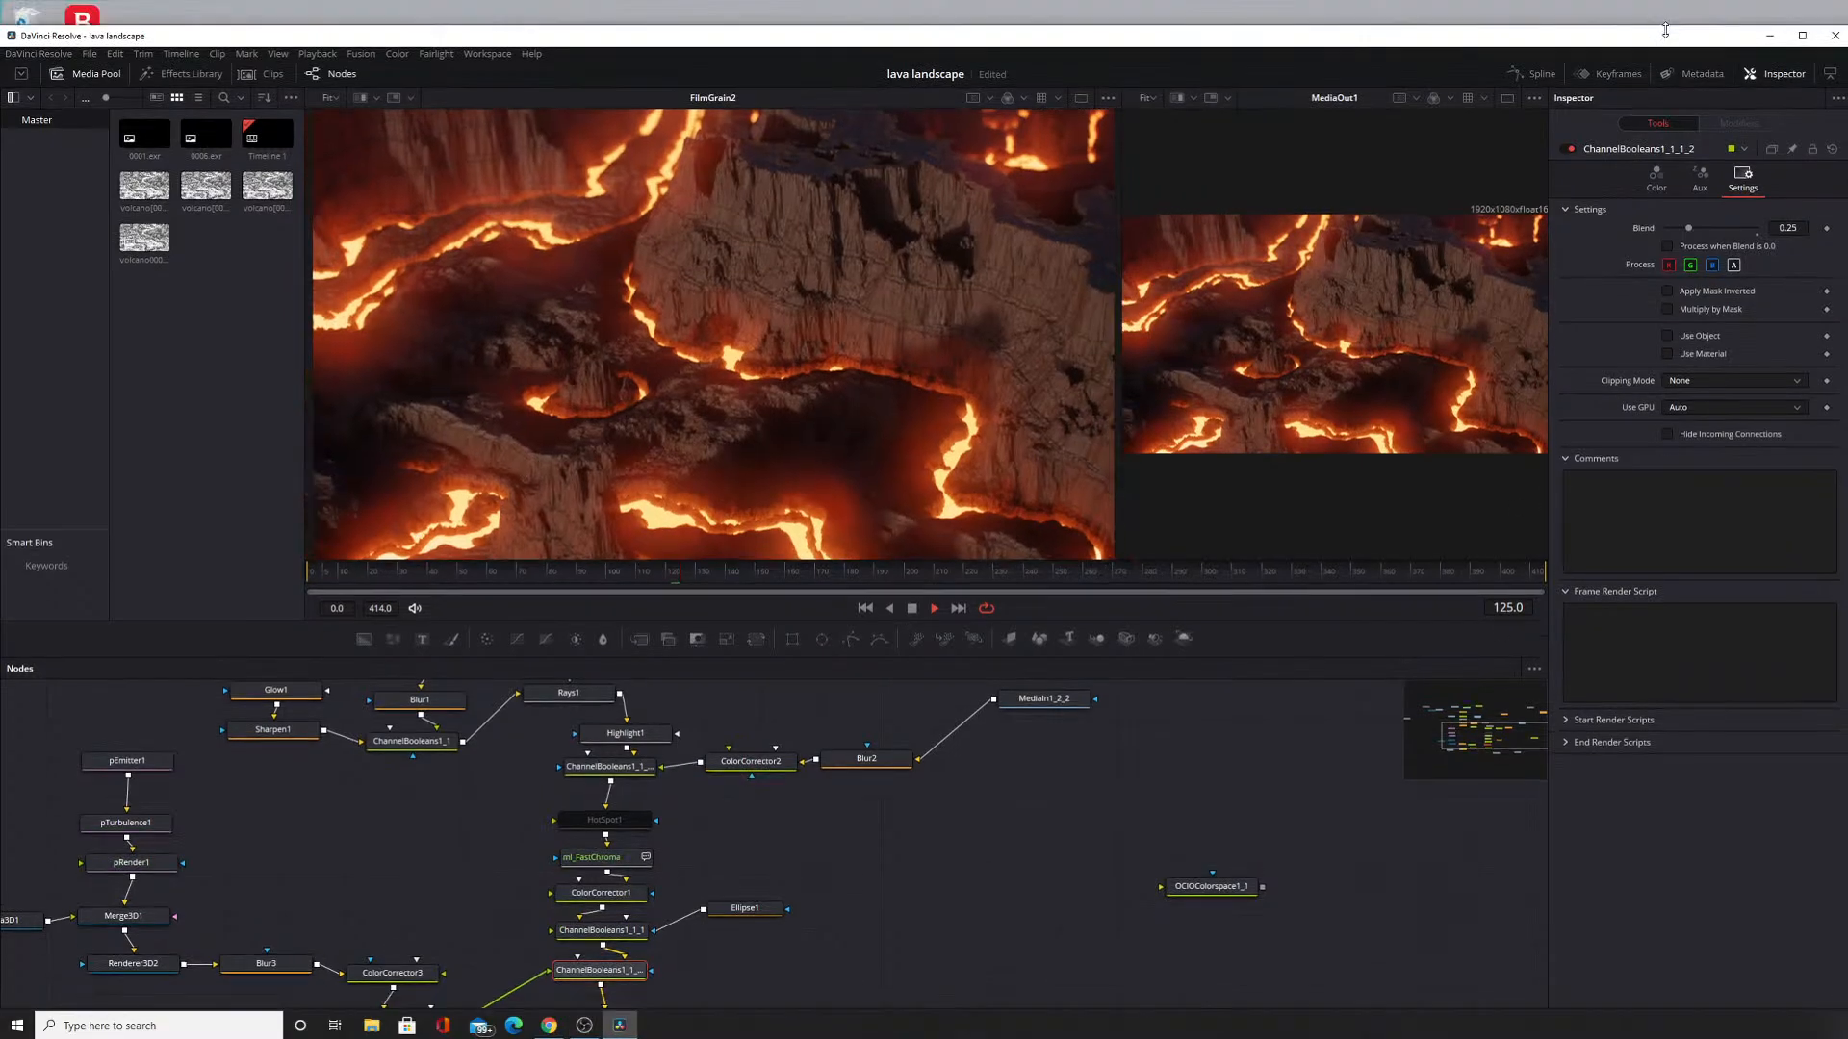
double_click(1665, 26)
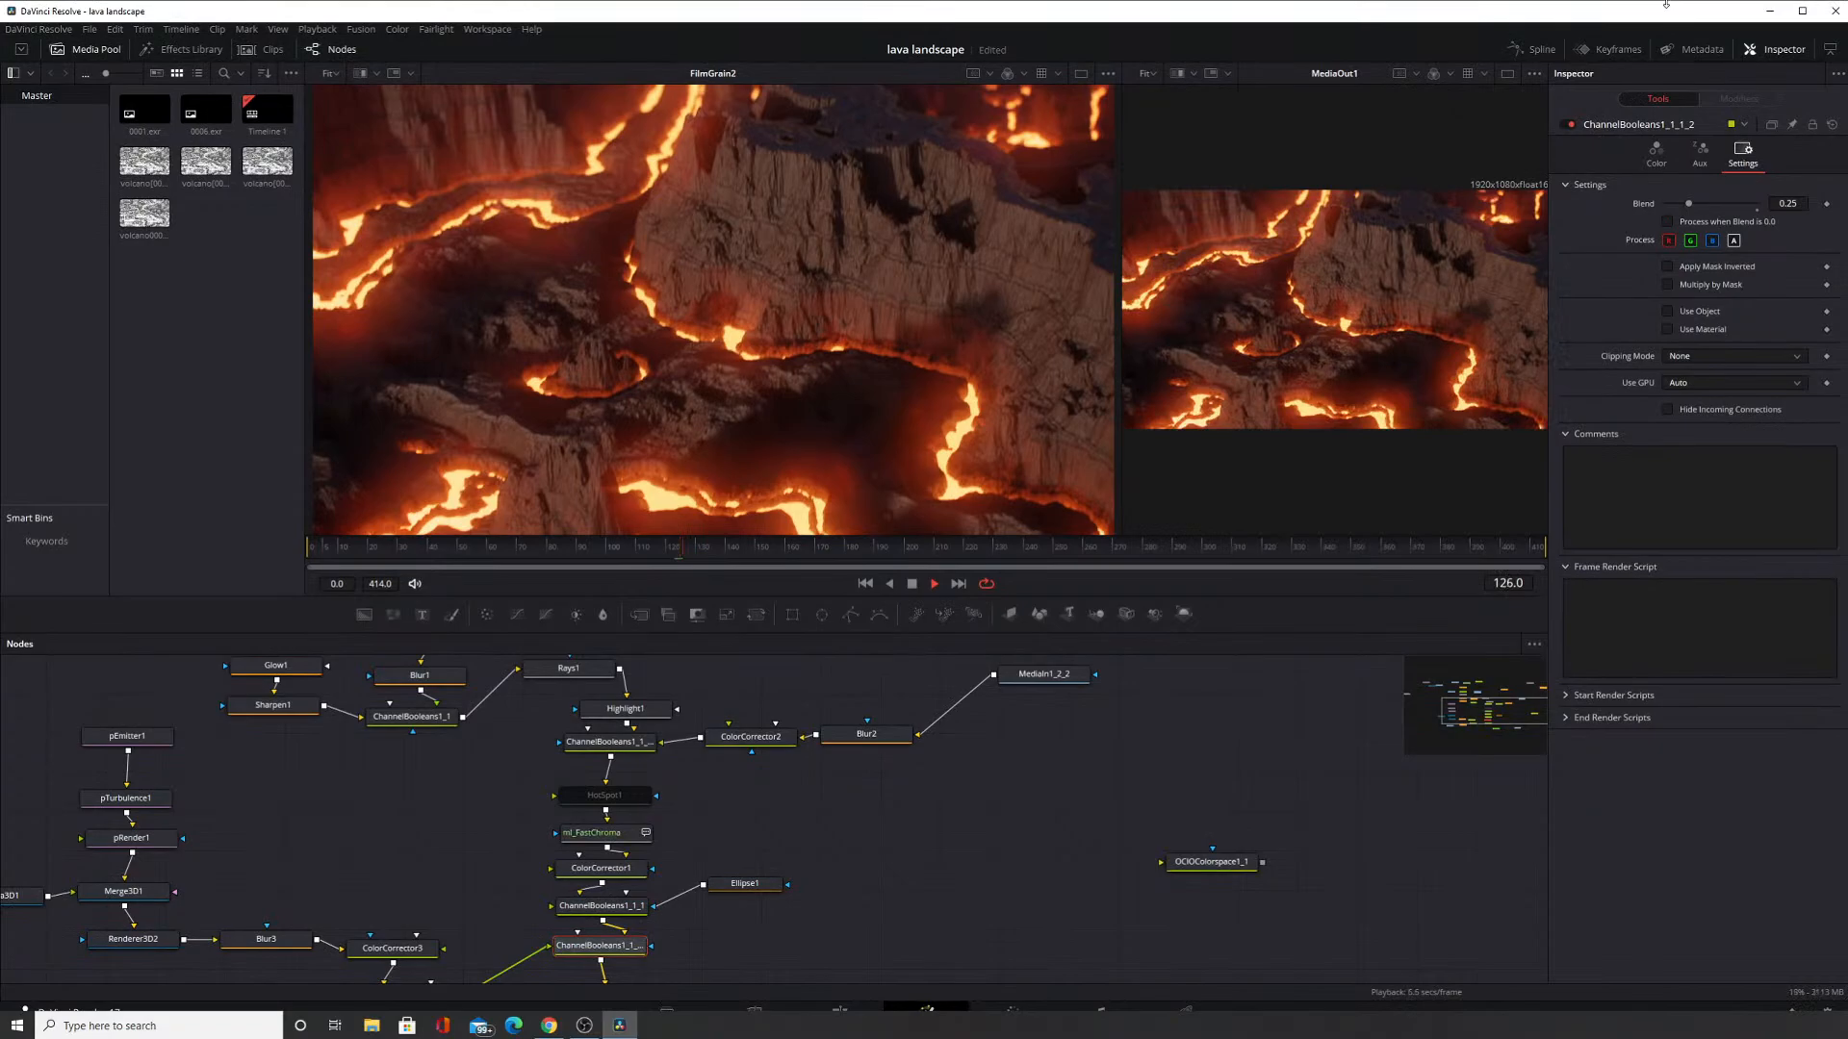
mouse_move(1666, 5)
left_mouse_down()
mouse_move(1670, 34)
mouse_move(1669, 14)
left_mouse_up()
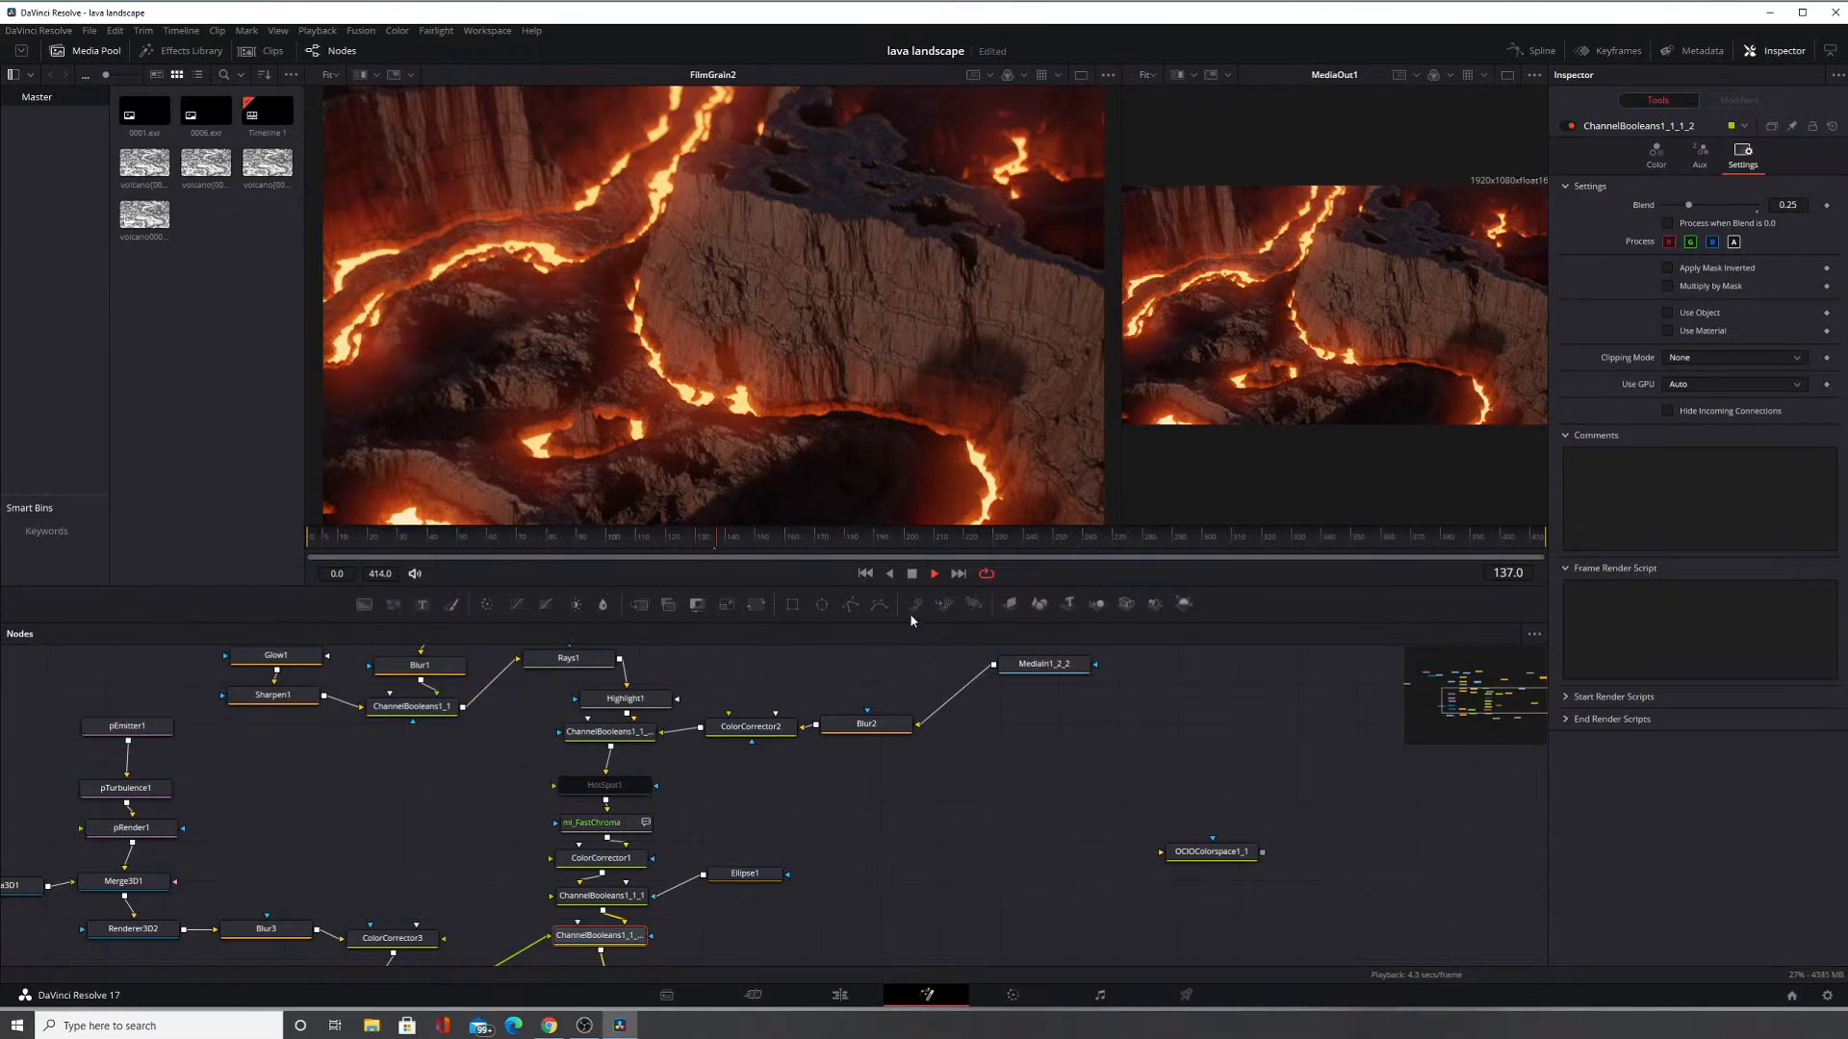
Stop playback and browse the Macros, Effect and Color categories of tools that can be added to the composite.
left_click(911, 575)
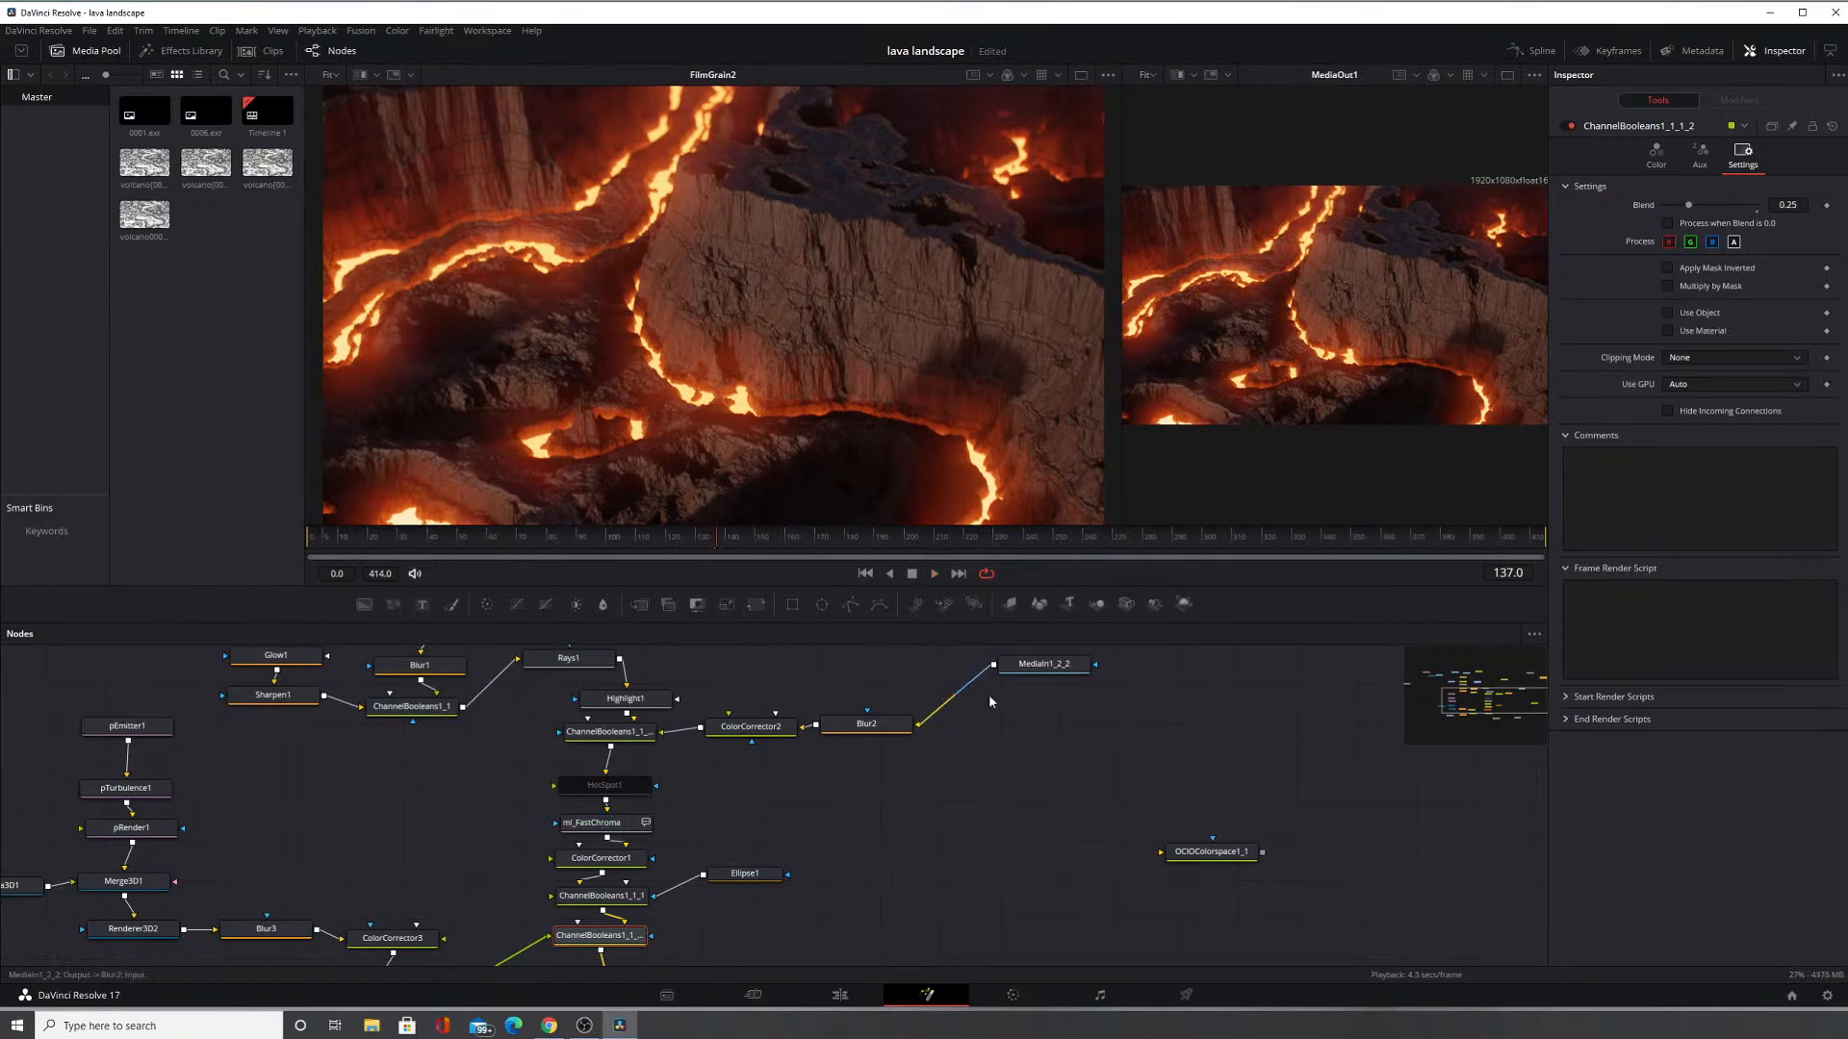
right_click(1018, 781)
mouse_move(1108, 792)
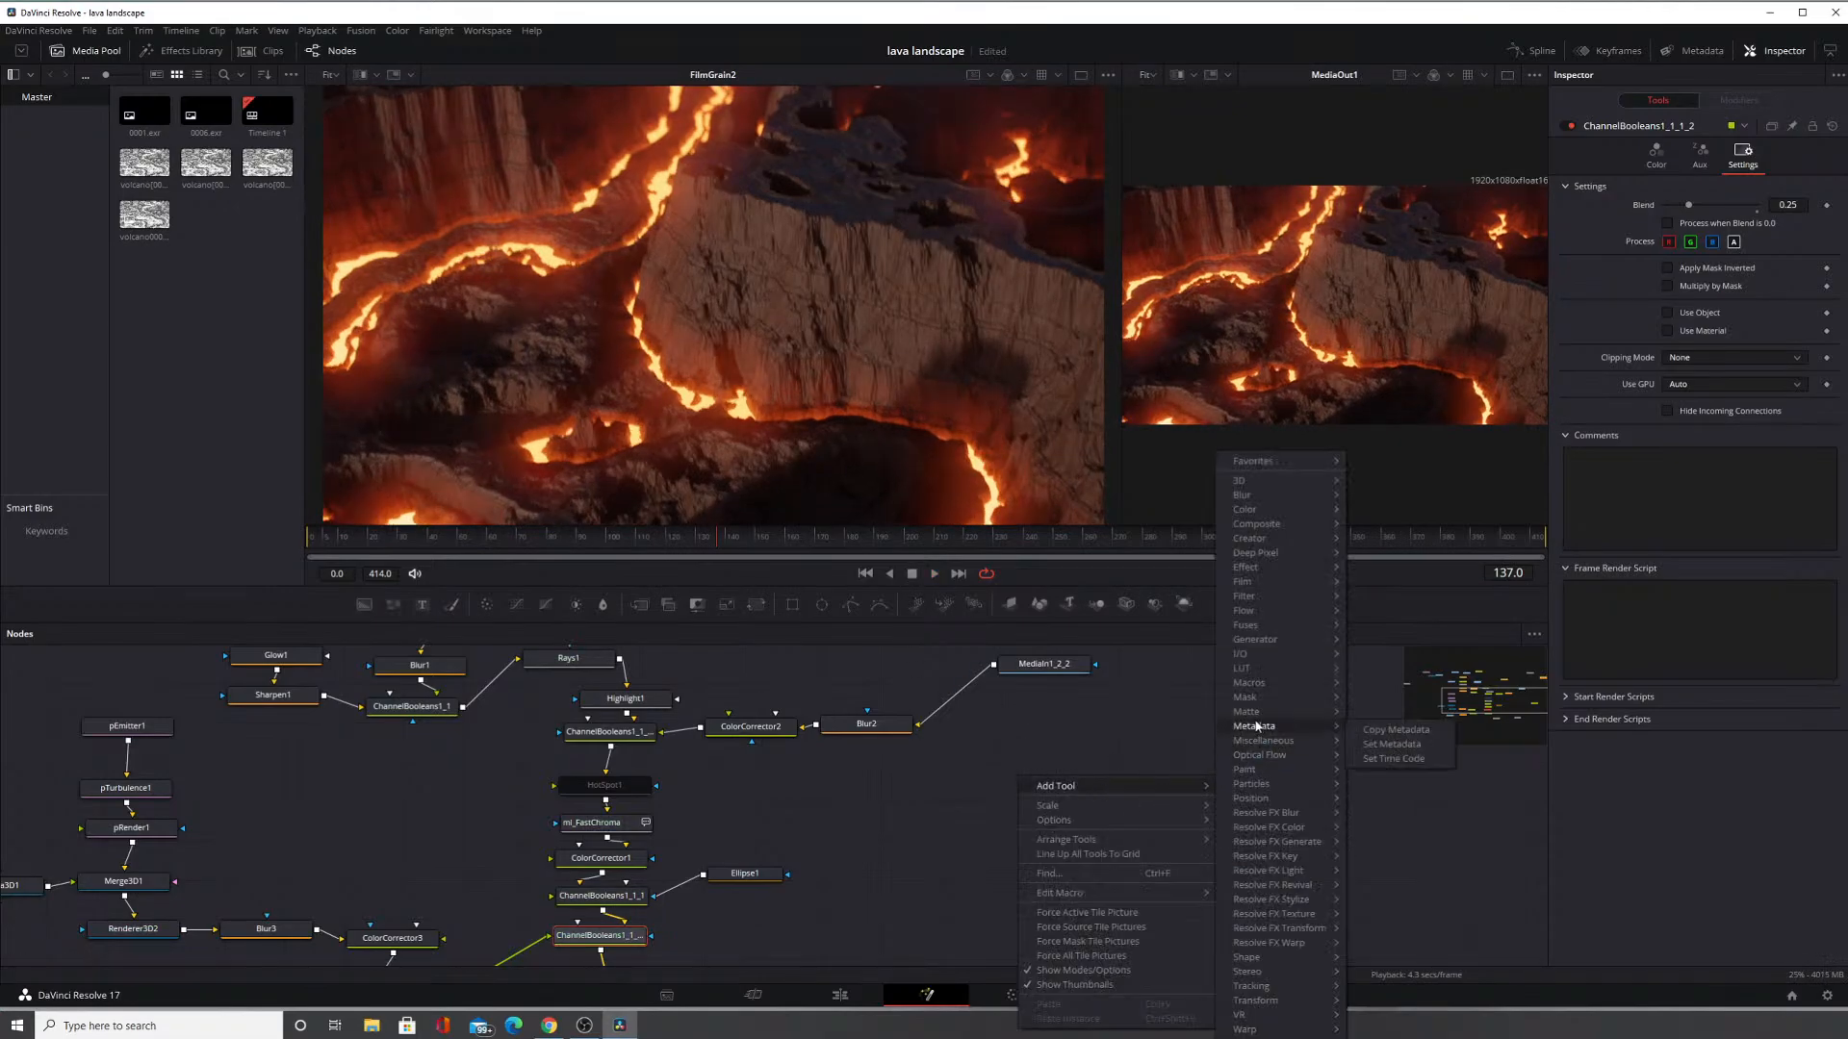
mouse_move(1258, 684)
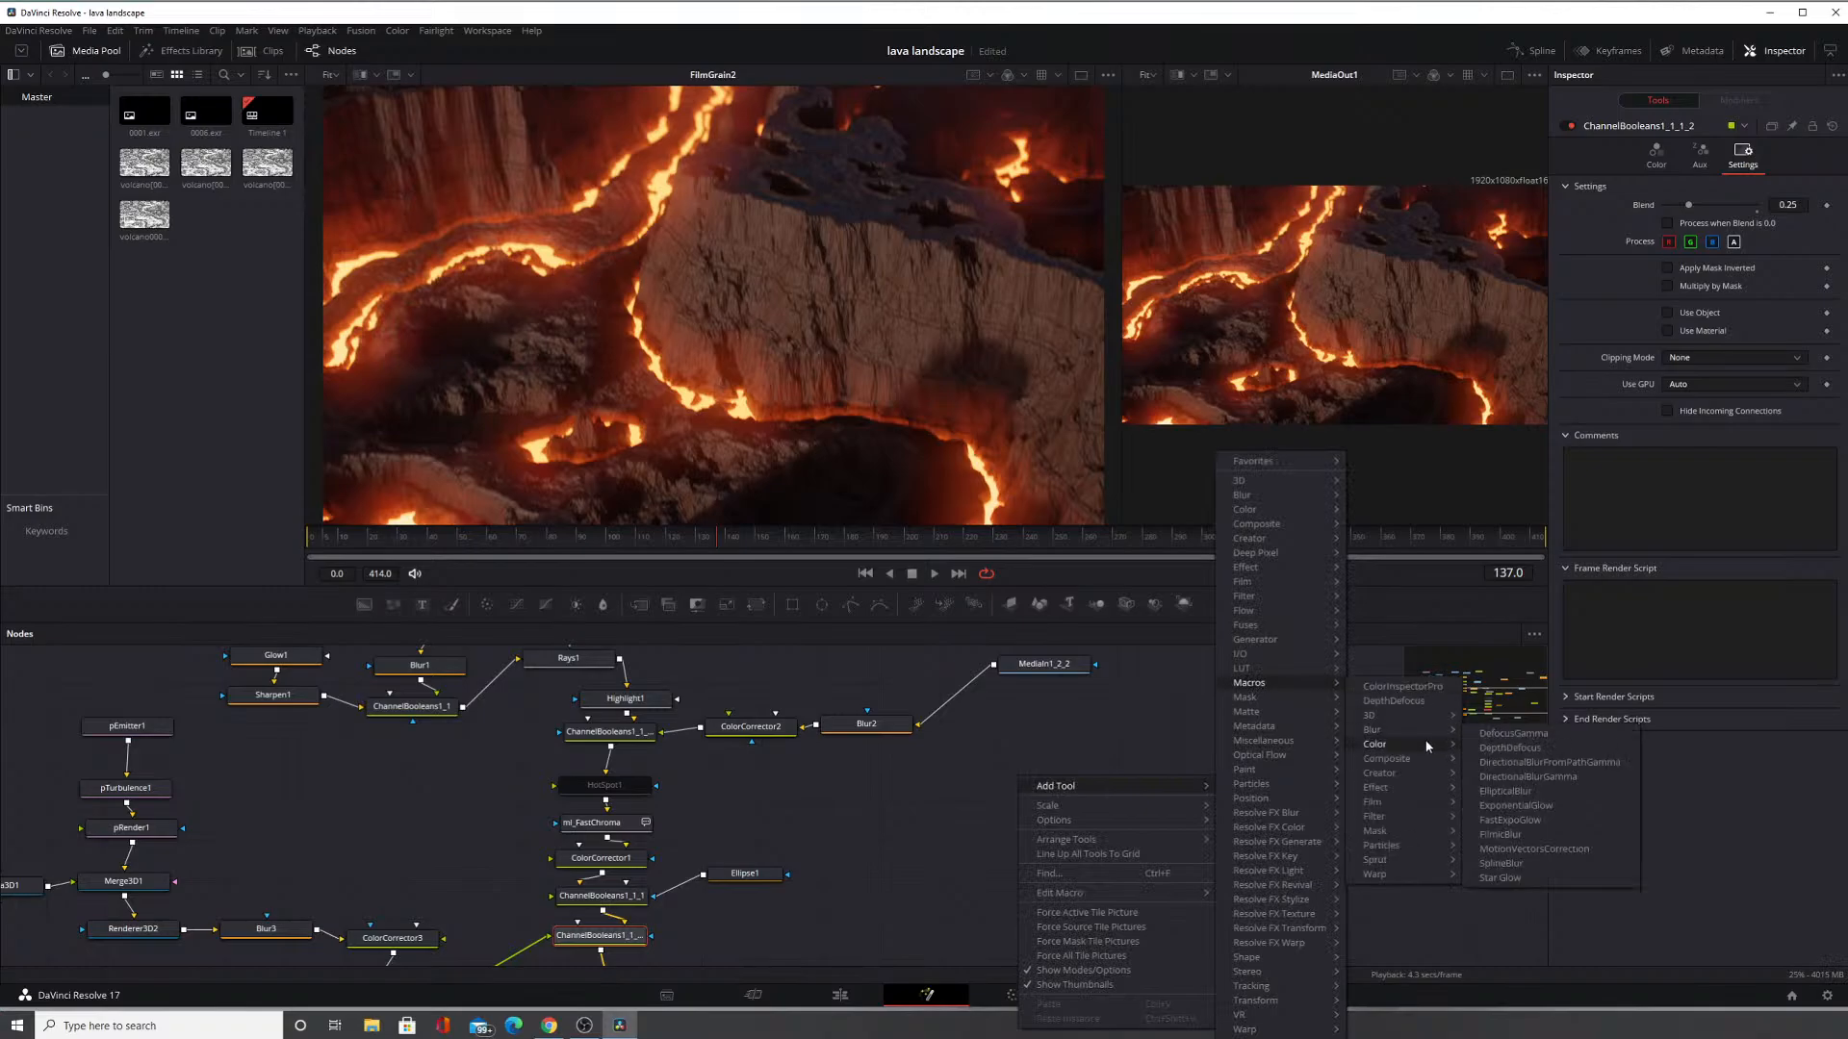
mouse_move(1427, 731)
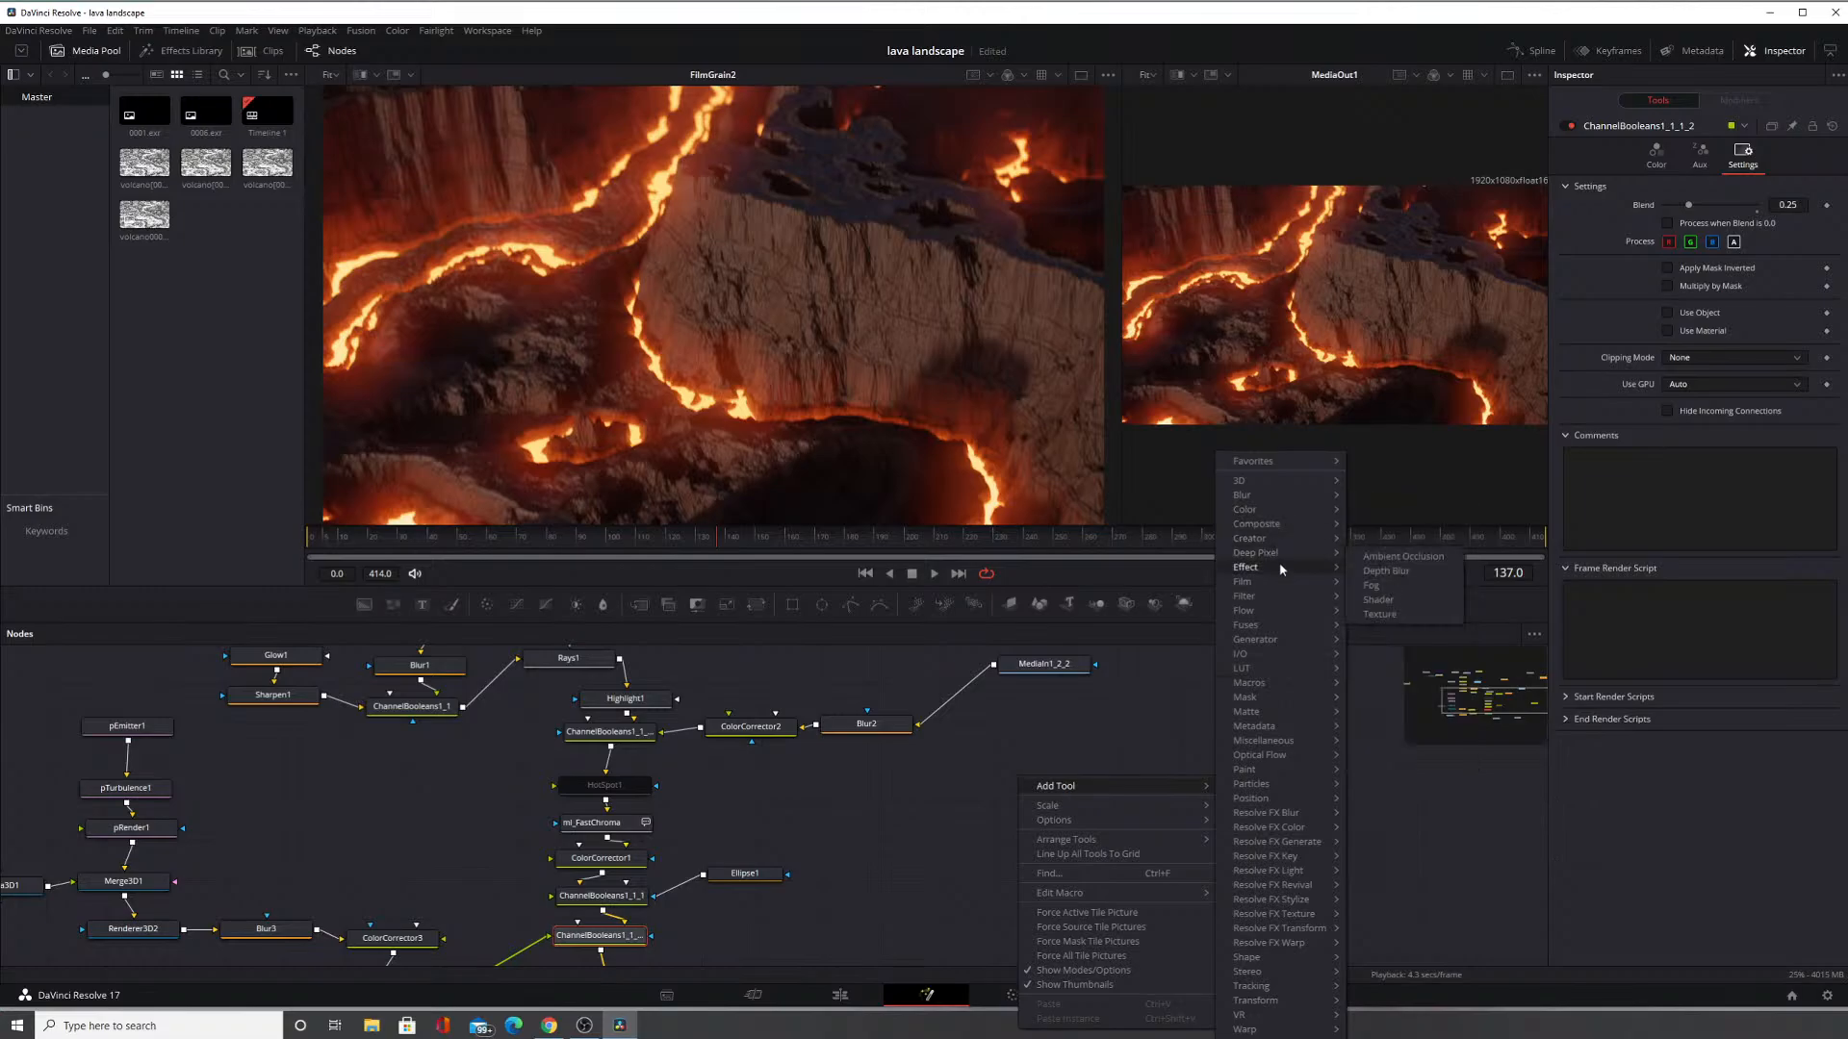
mouse_move(1329, 569)
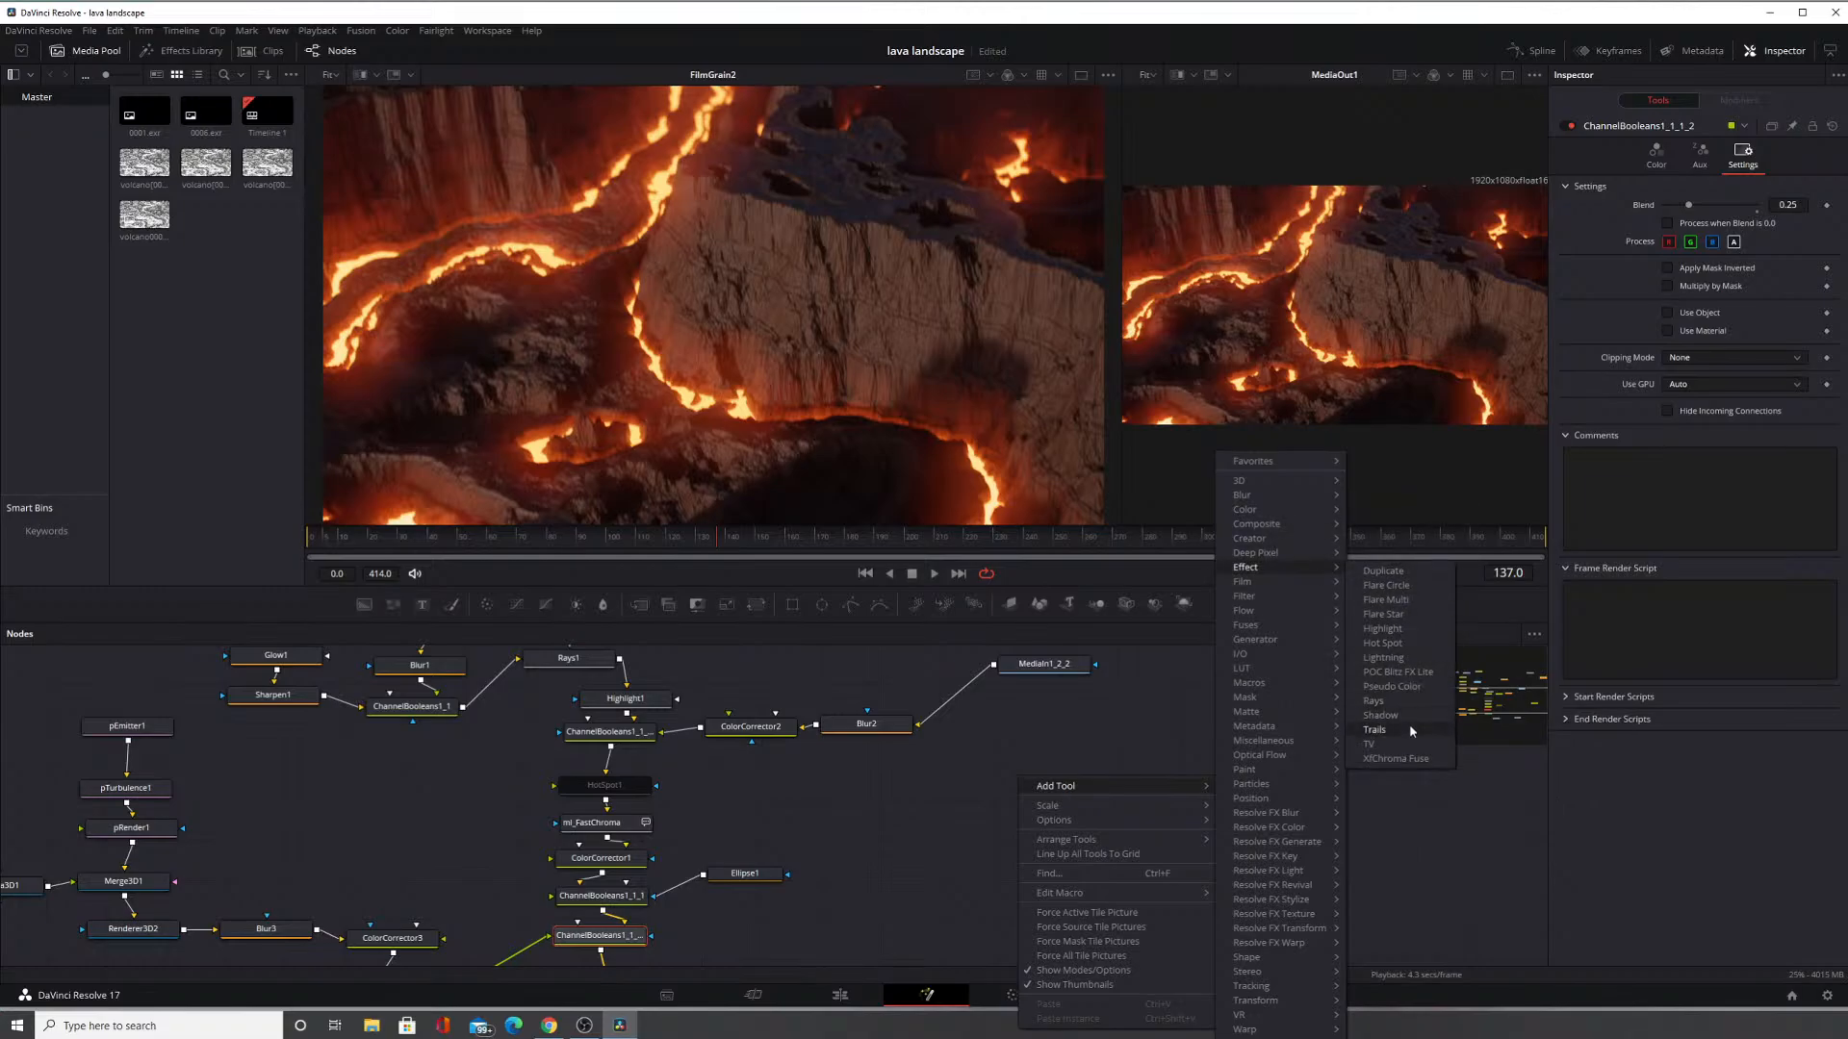
mouse_move(1282, 551)
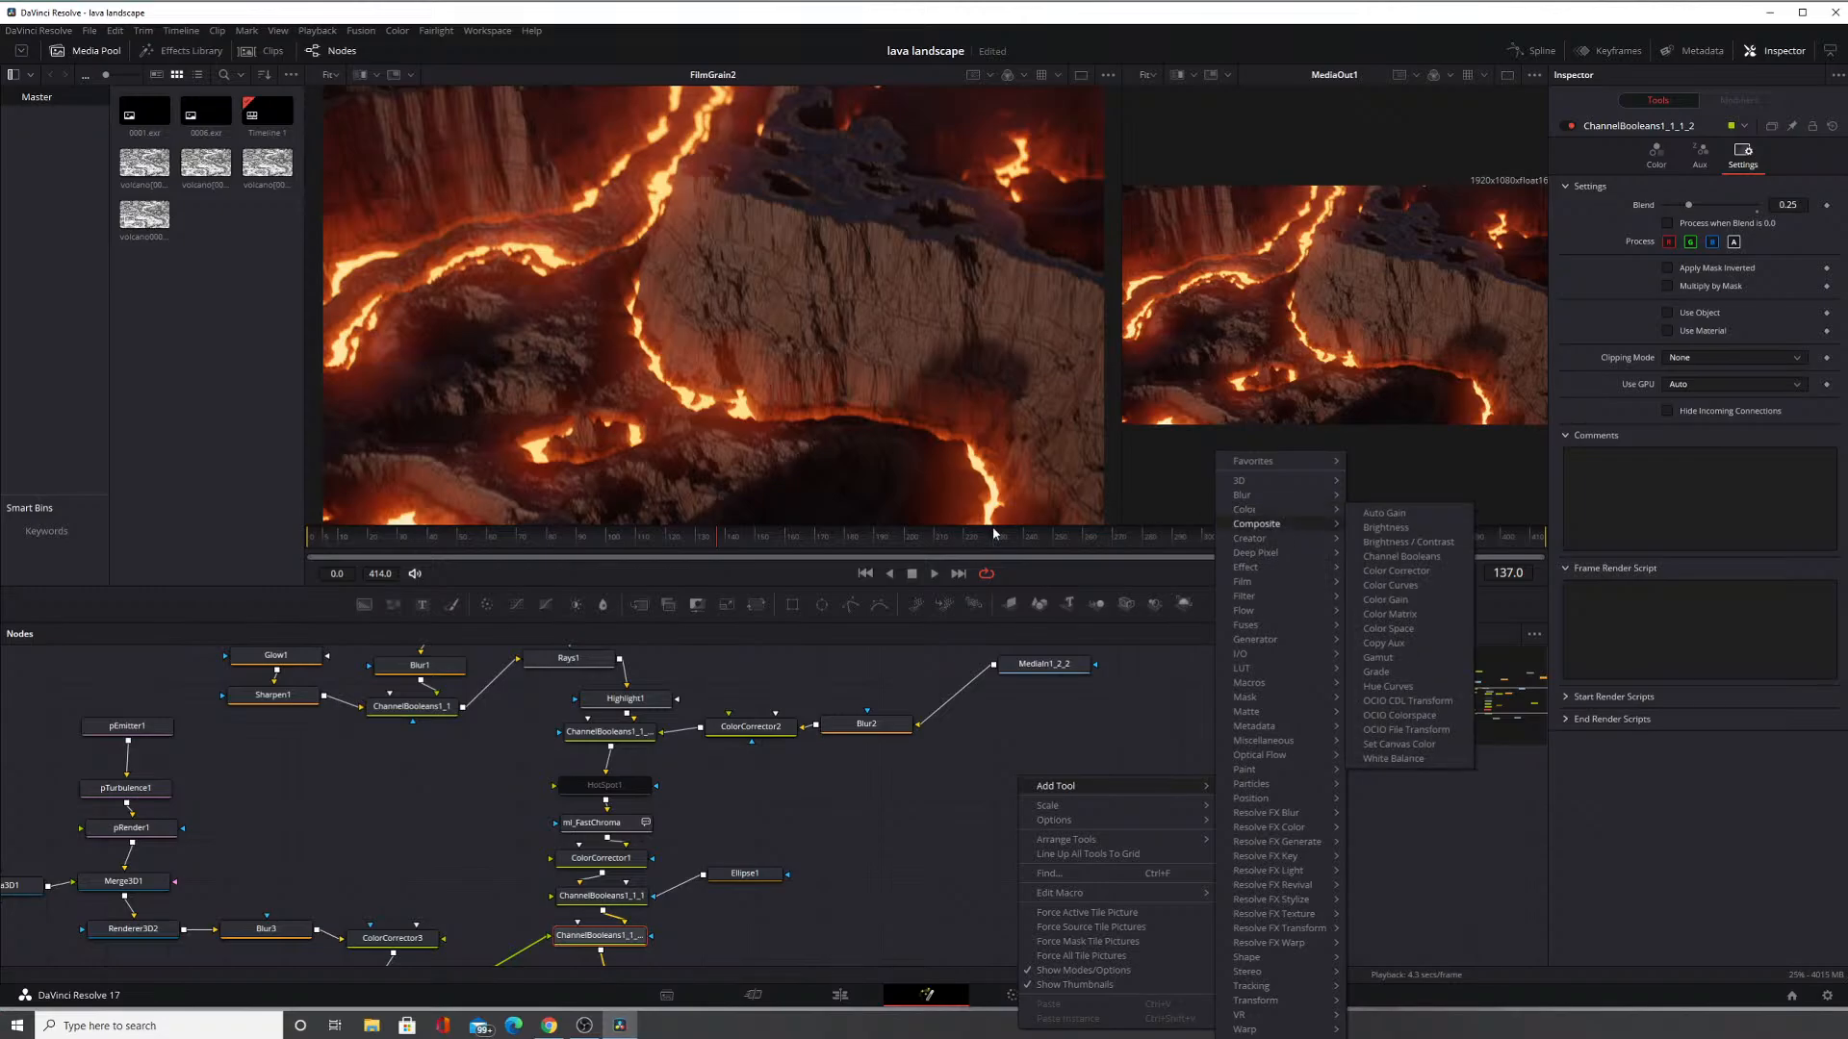
left_click(1002, 500)
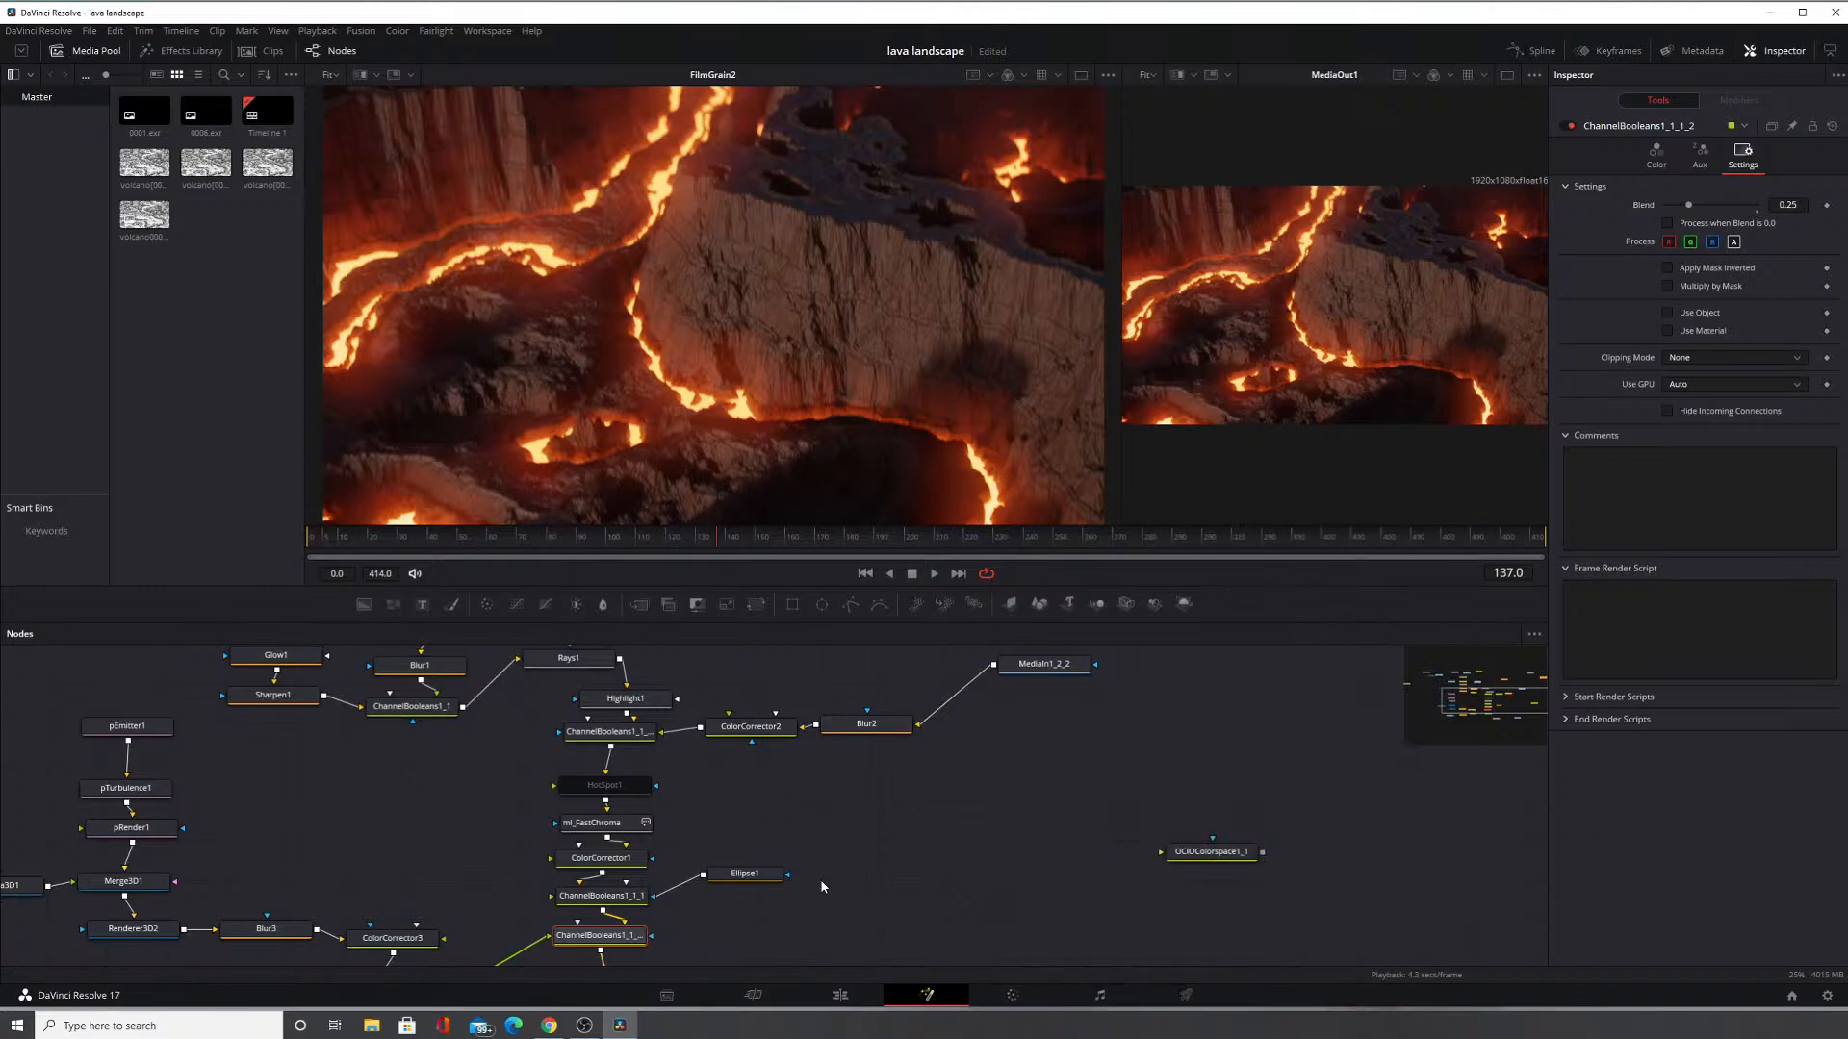
Select the unconnected OCIOColorspace1_2 node above the main chain to examine its color space settings.
left_click_drag(770, 848, 979, 691)
scroll(961, 708, "down", 5)
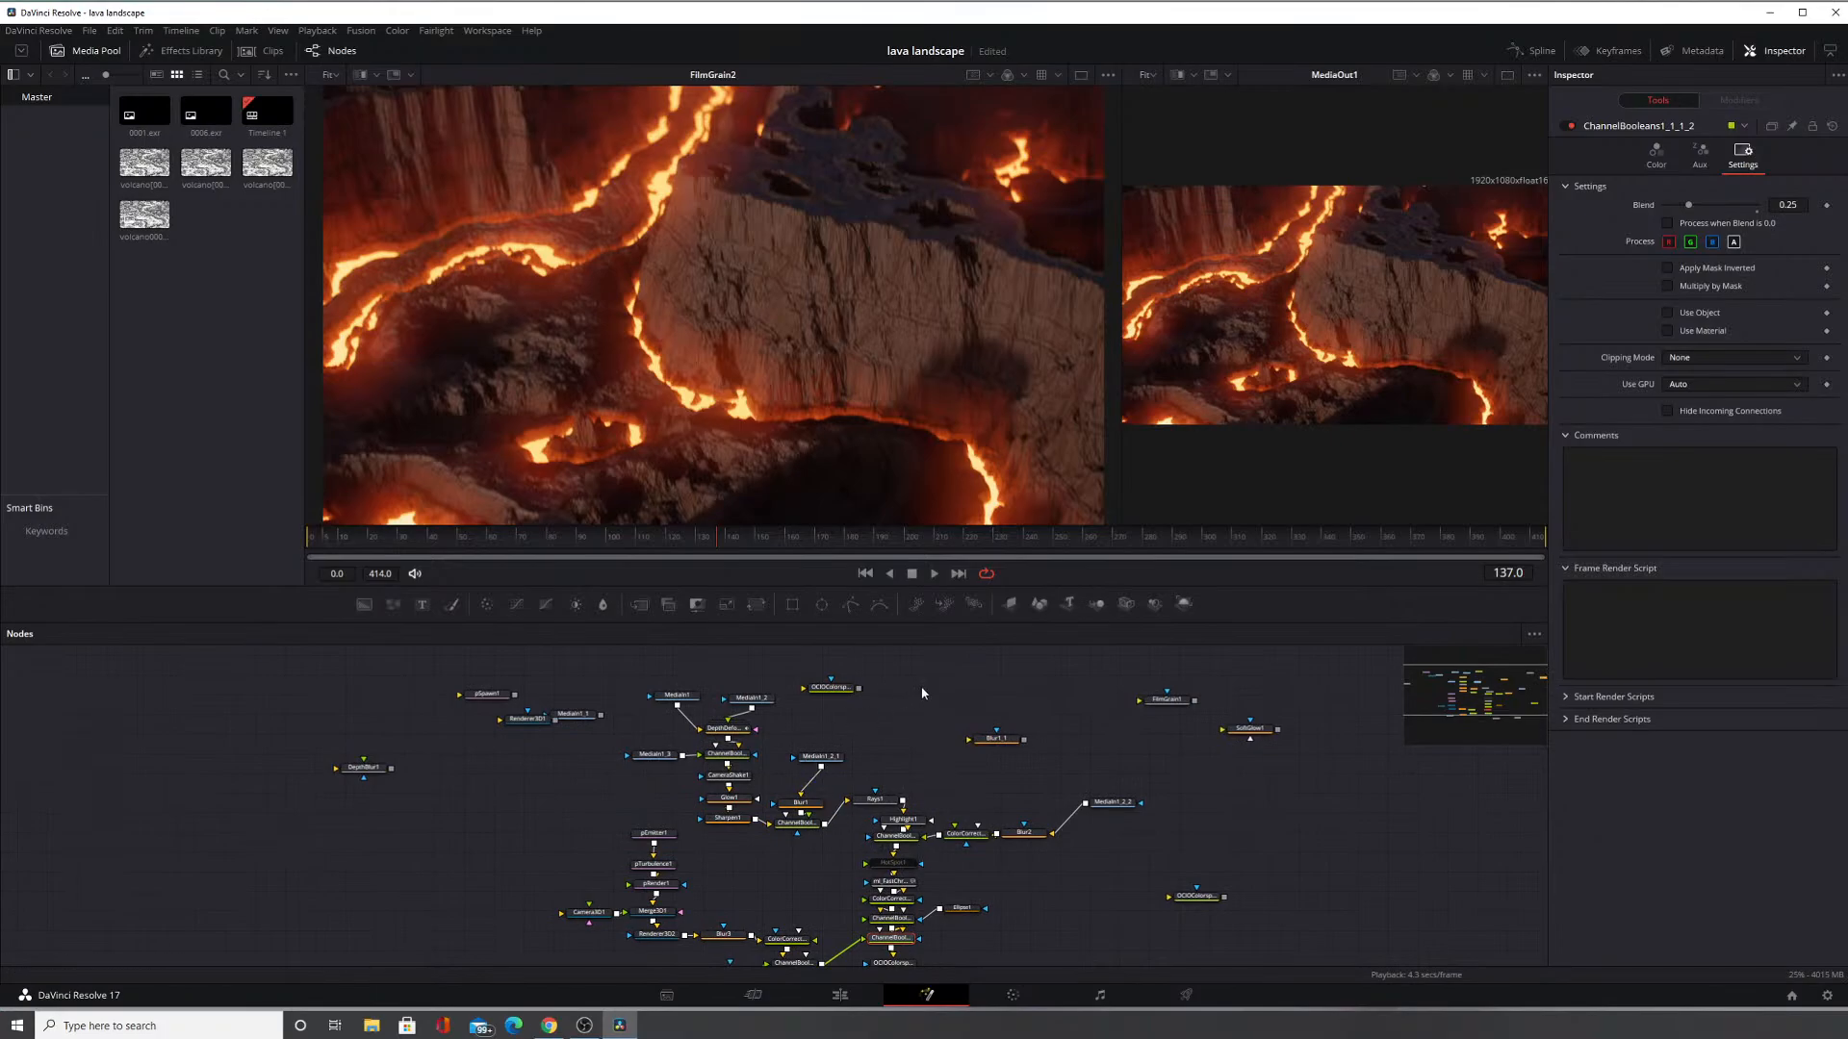
left_click(820, 692)
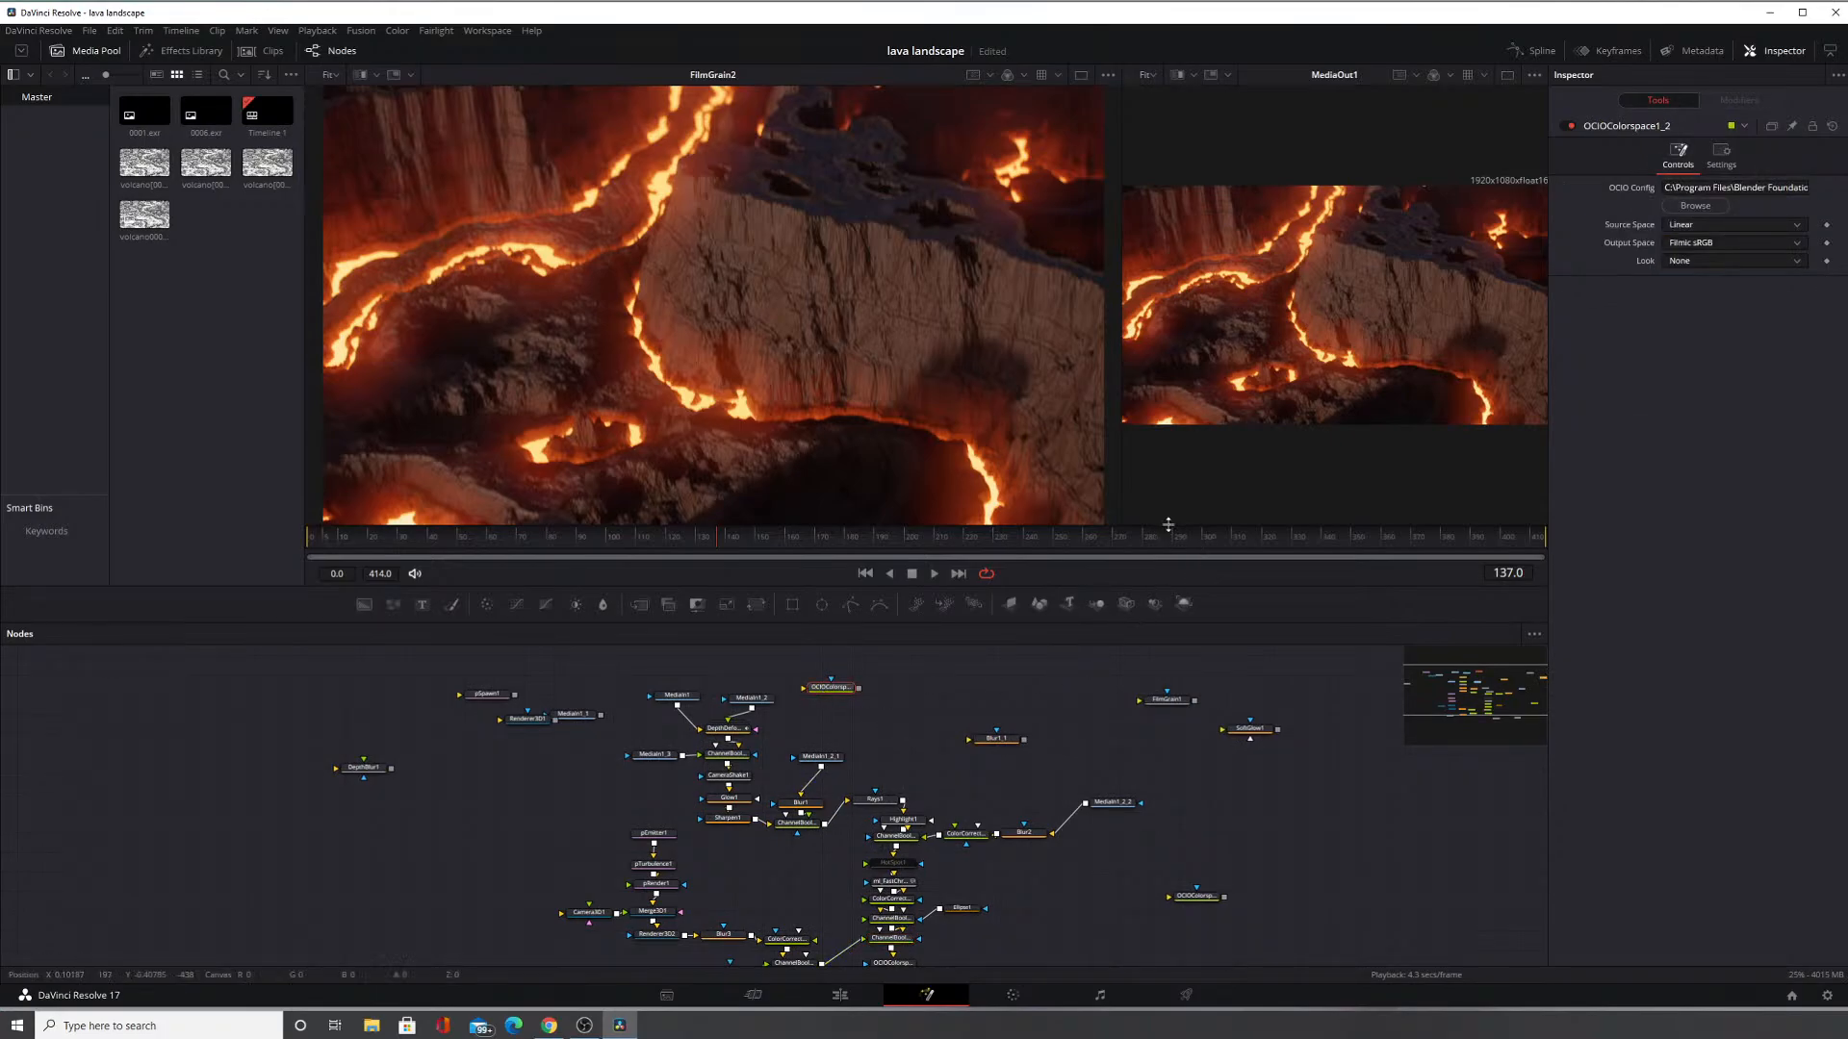
Enlarge the node area and delete the unconnected OCIOColorspace1_2, Blur1_1, FilmGrain1 and SoftGlow1 nodes.
left_click_drag(1163, 524, 1175, 276)
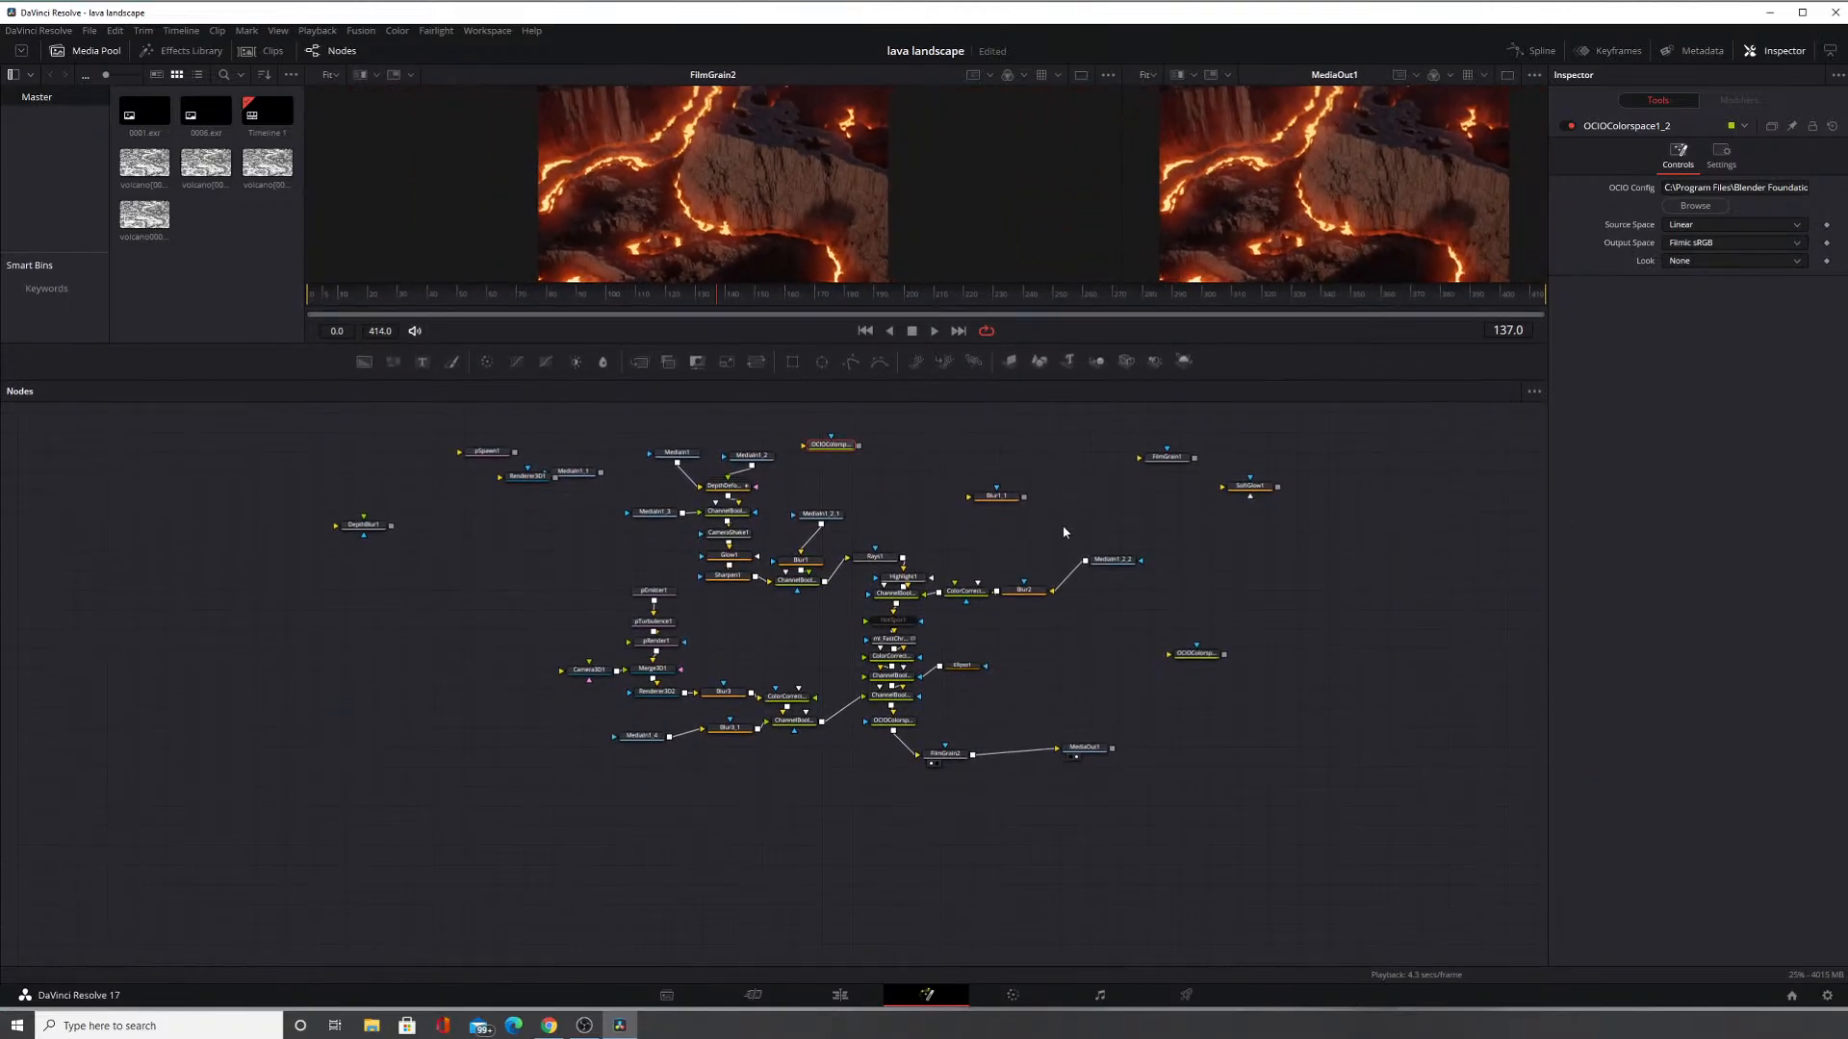
scroll(982, 496, "up", 4)
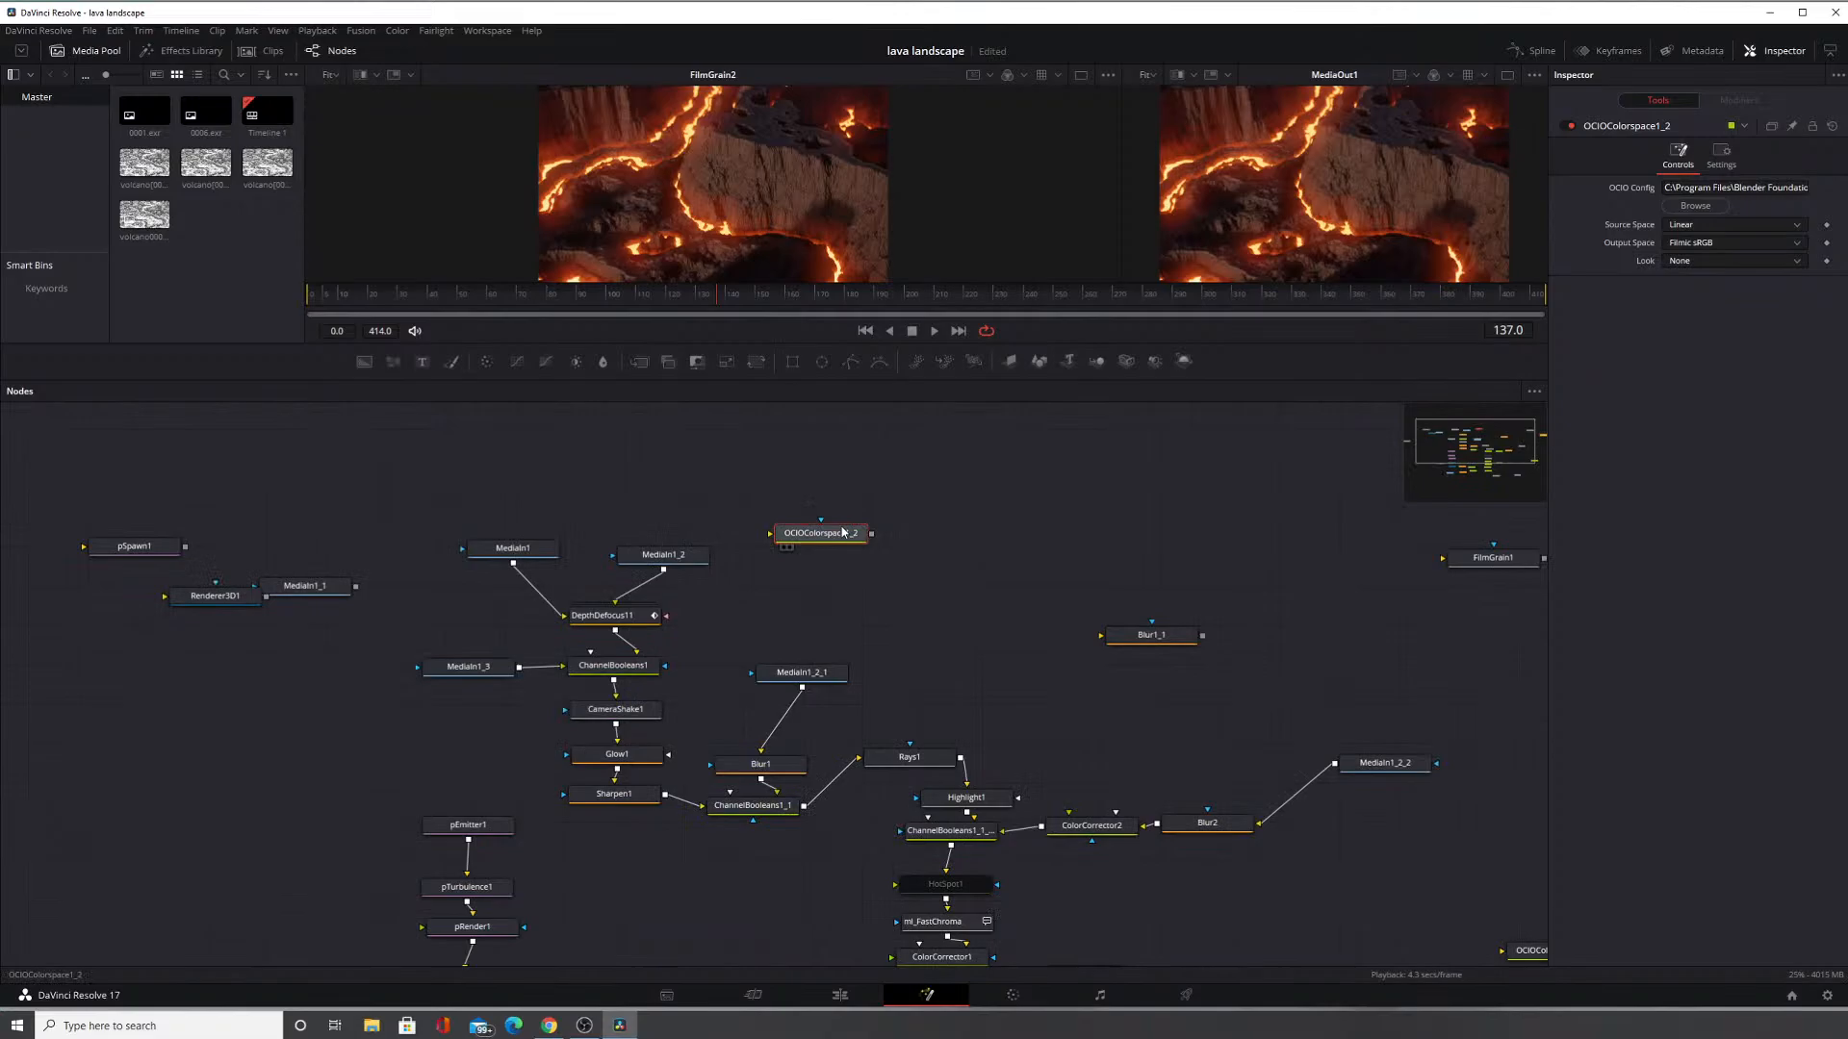
key("Delete")
left_click(1163, 642)
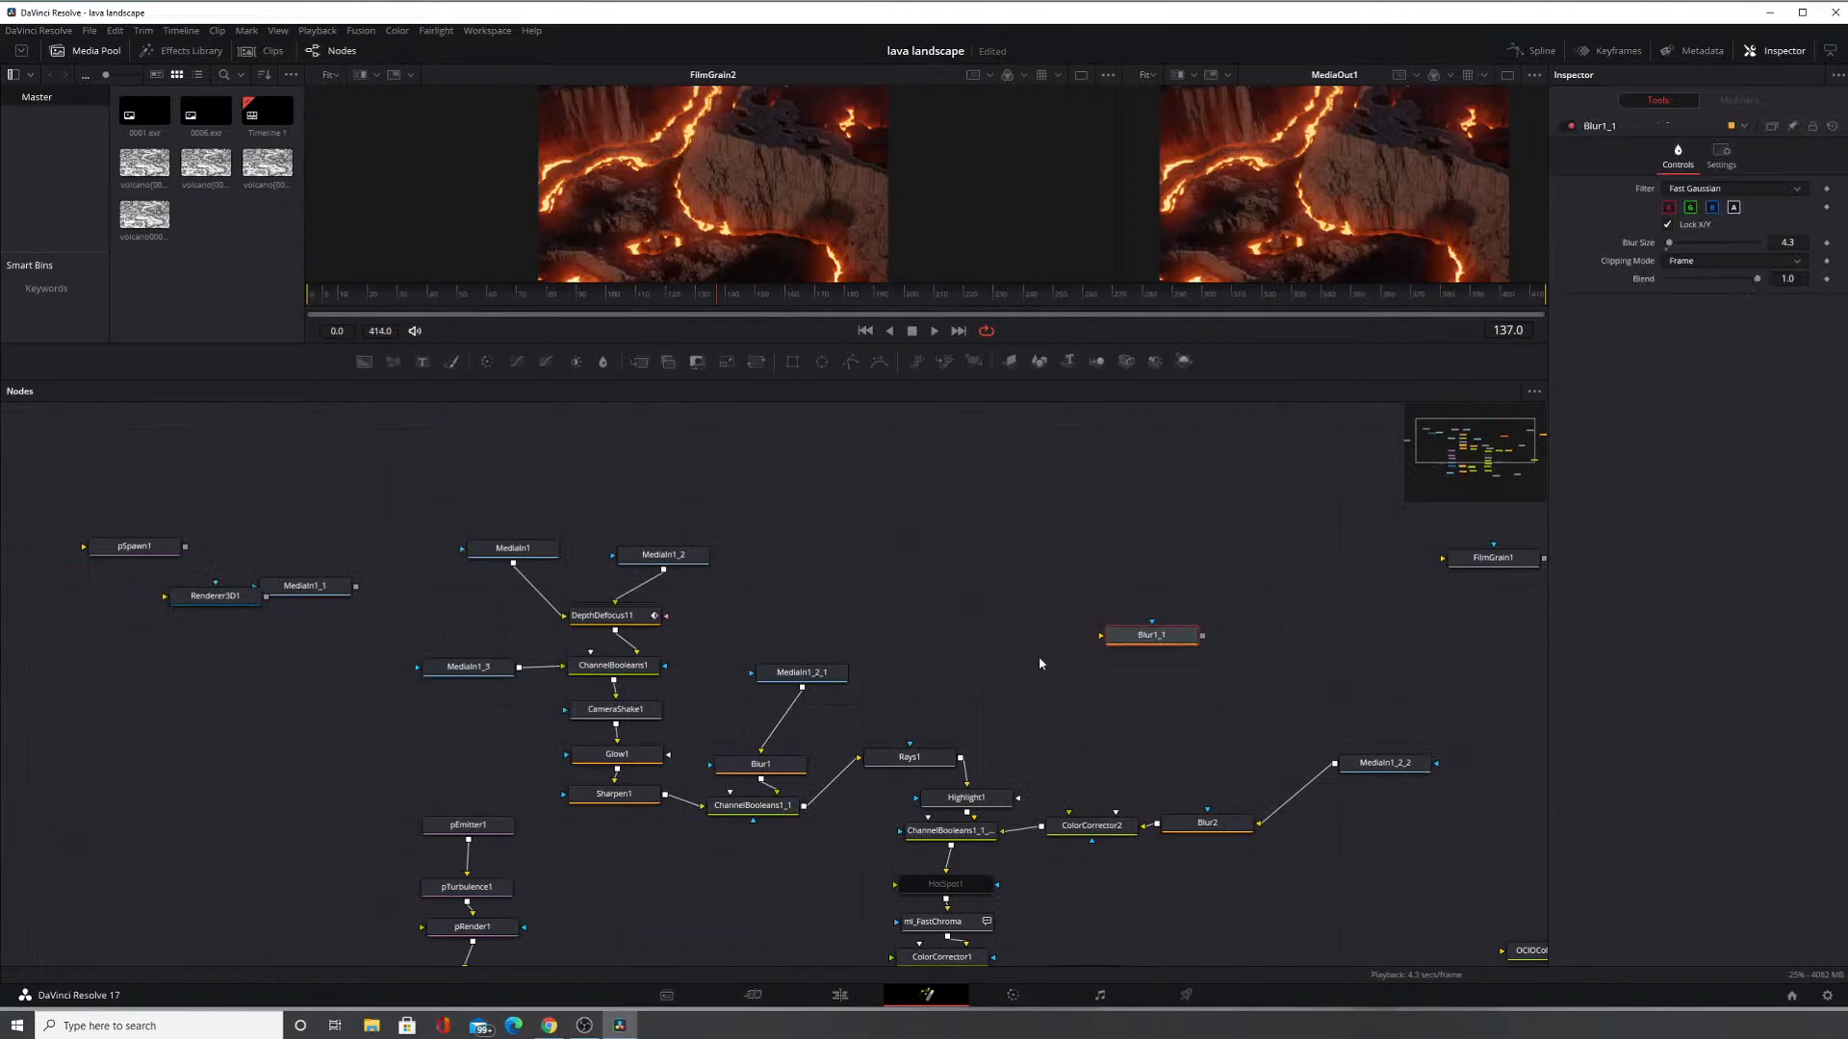
key("Delete")
left_click_drag(1483, 550, 1204, 553)
left_click(1225, 563)
key("Delete")
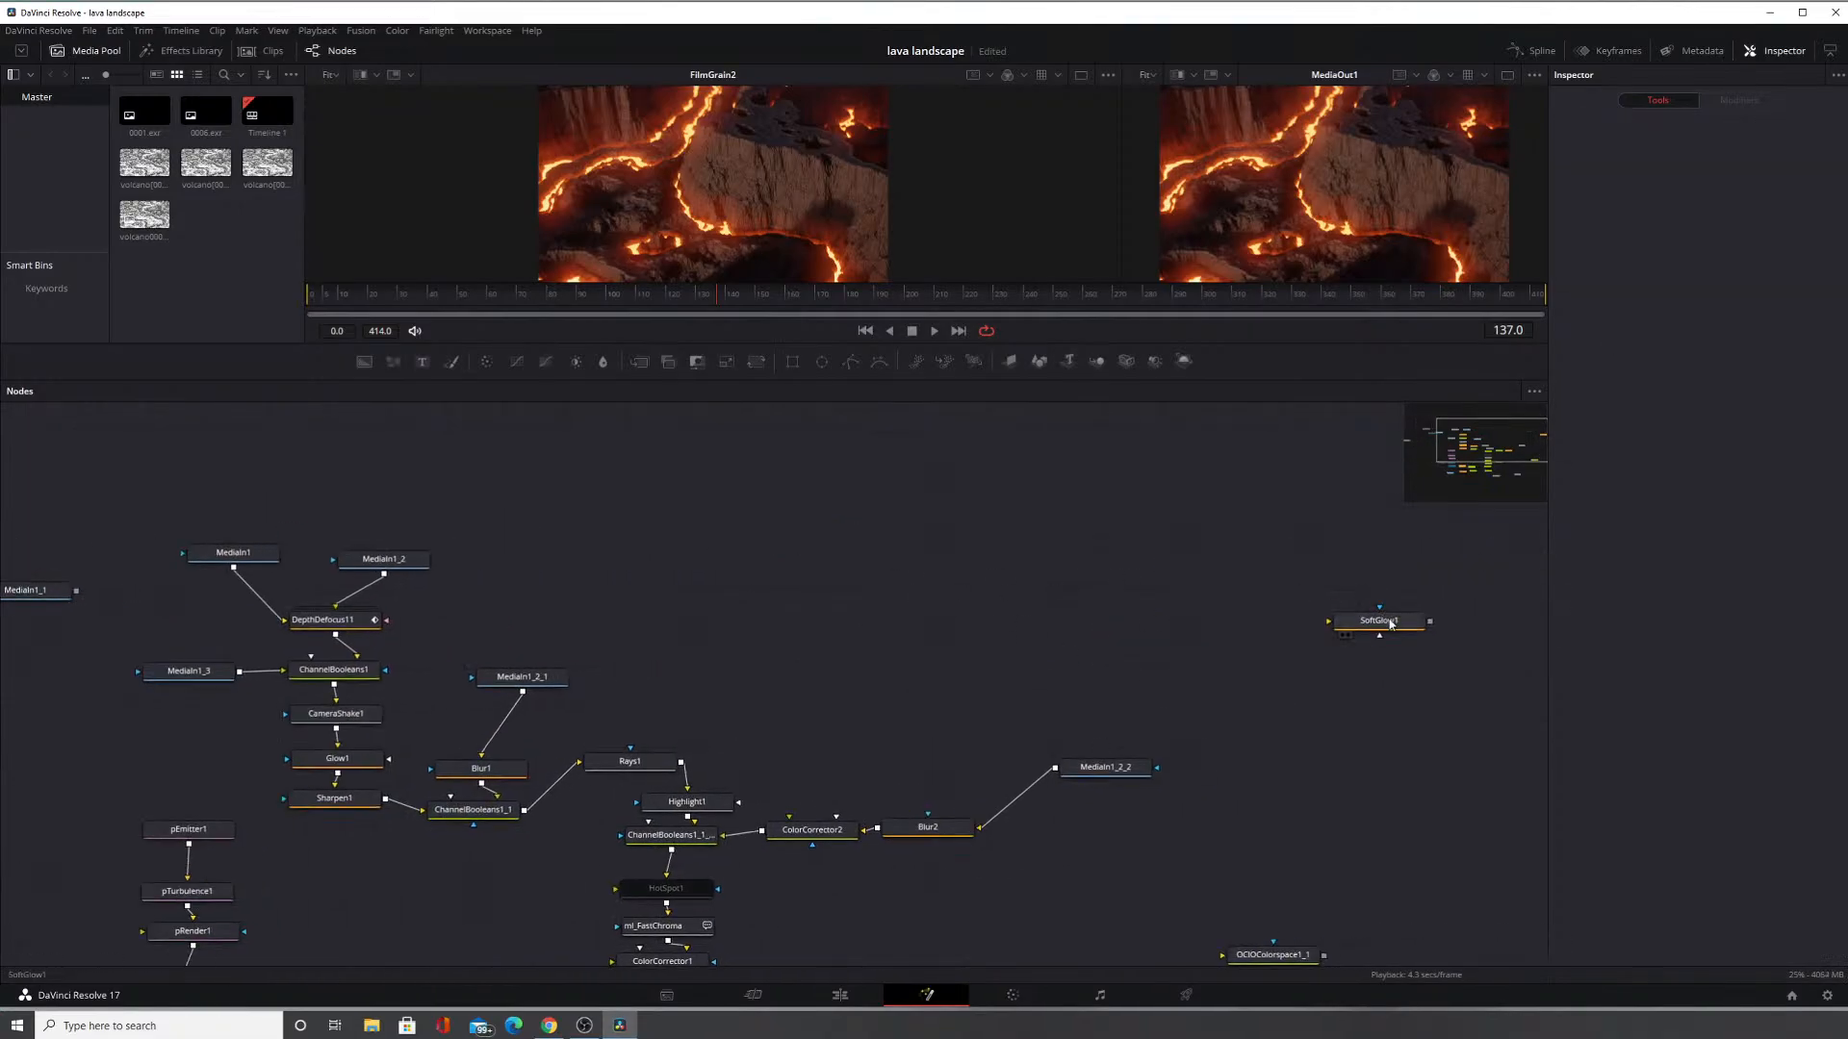
left_click(1389, 624)
key("Delete")
Delete the unused MediaIn1_1, Renderer3D1, pSpawn1 and DepthBlur1 nodes beside the main node tree.
left_click_drag(660, 811, 973, 631)
left_click_drag(738, 653, 1204, 723)
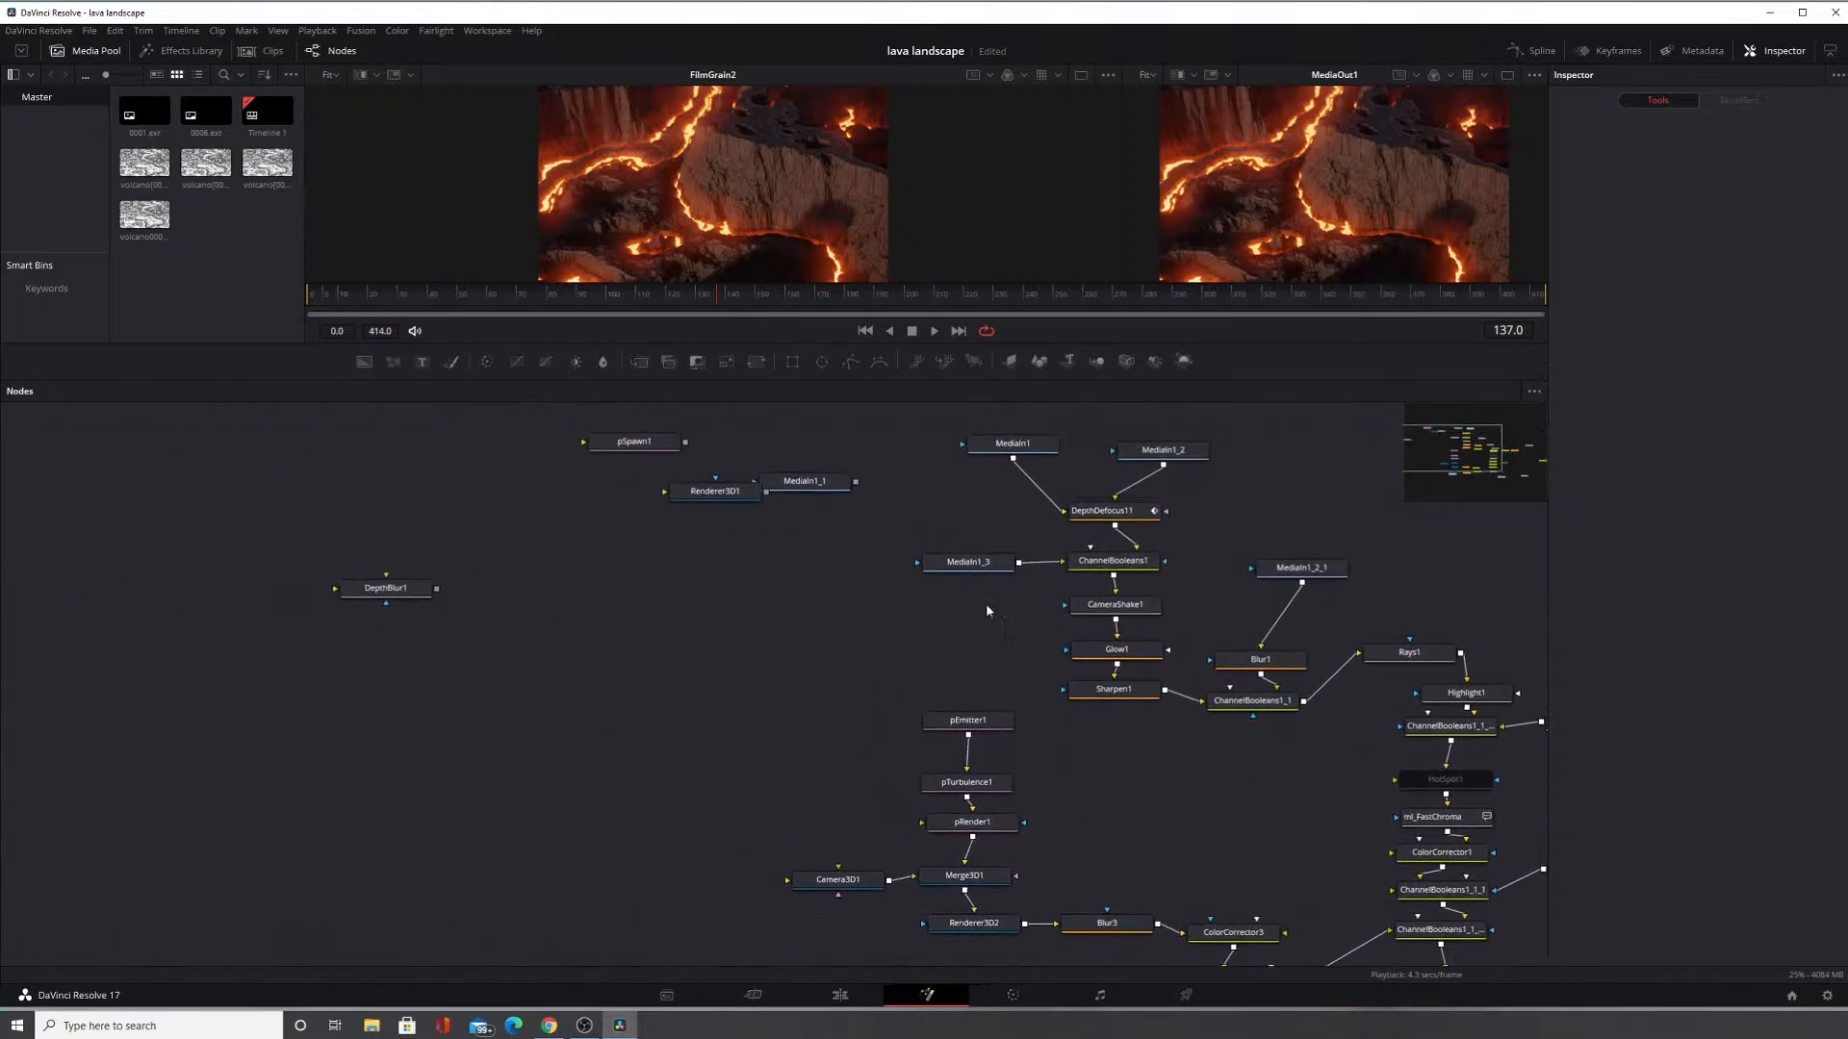
left_click_drag(779, 493, 822, 562)
left_click(855, 553)
key("Delete")
left_click(768, 566)
key("Delete")
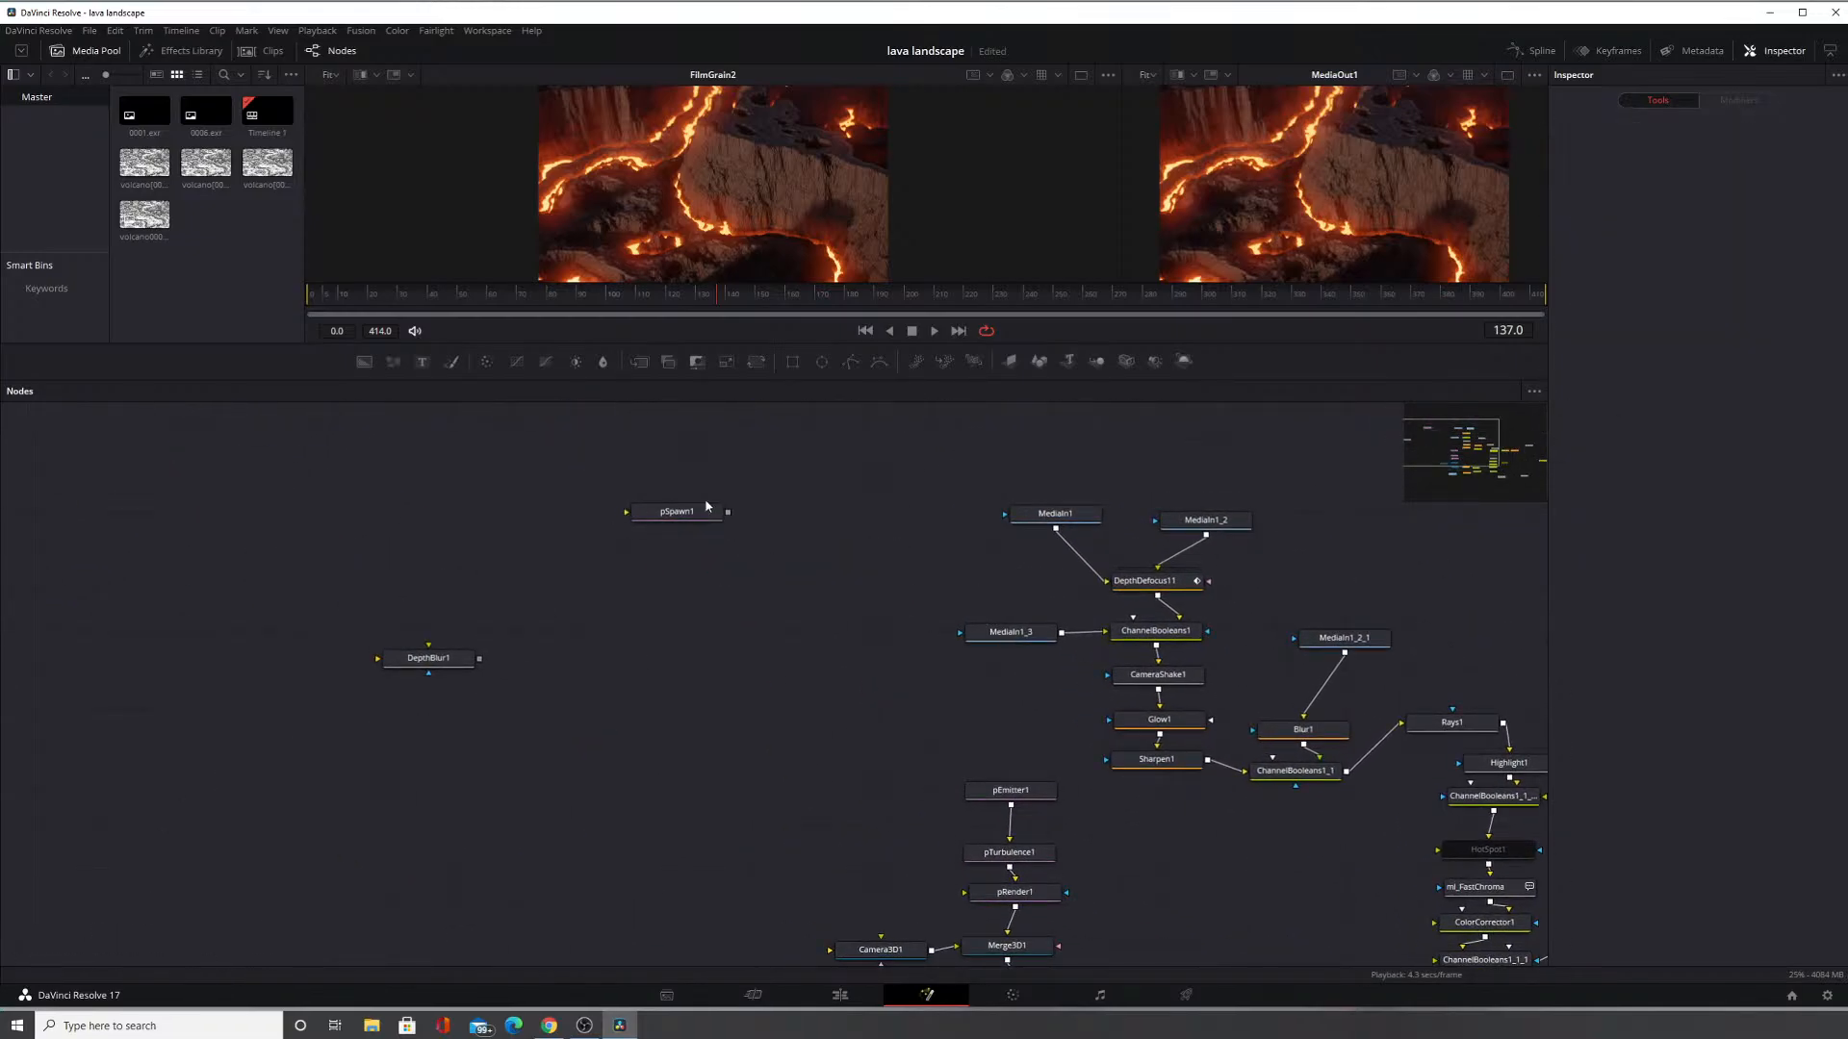
left_click(691, 512)
left_click(461, 664)
key("Delete")
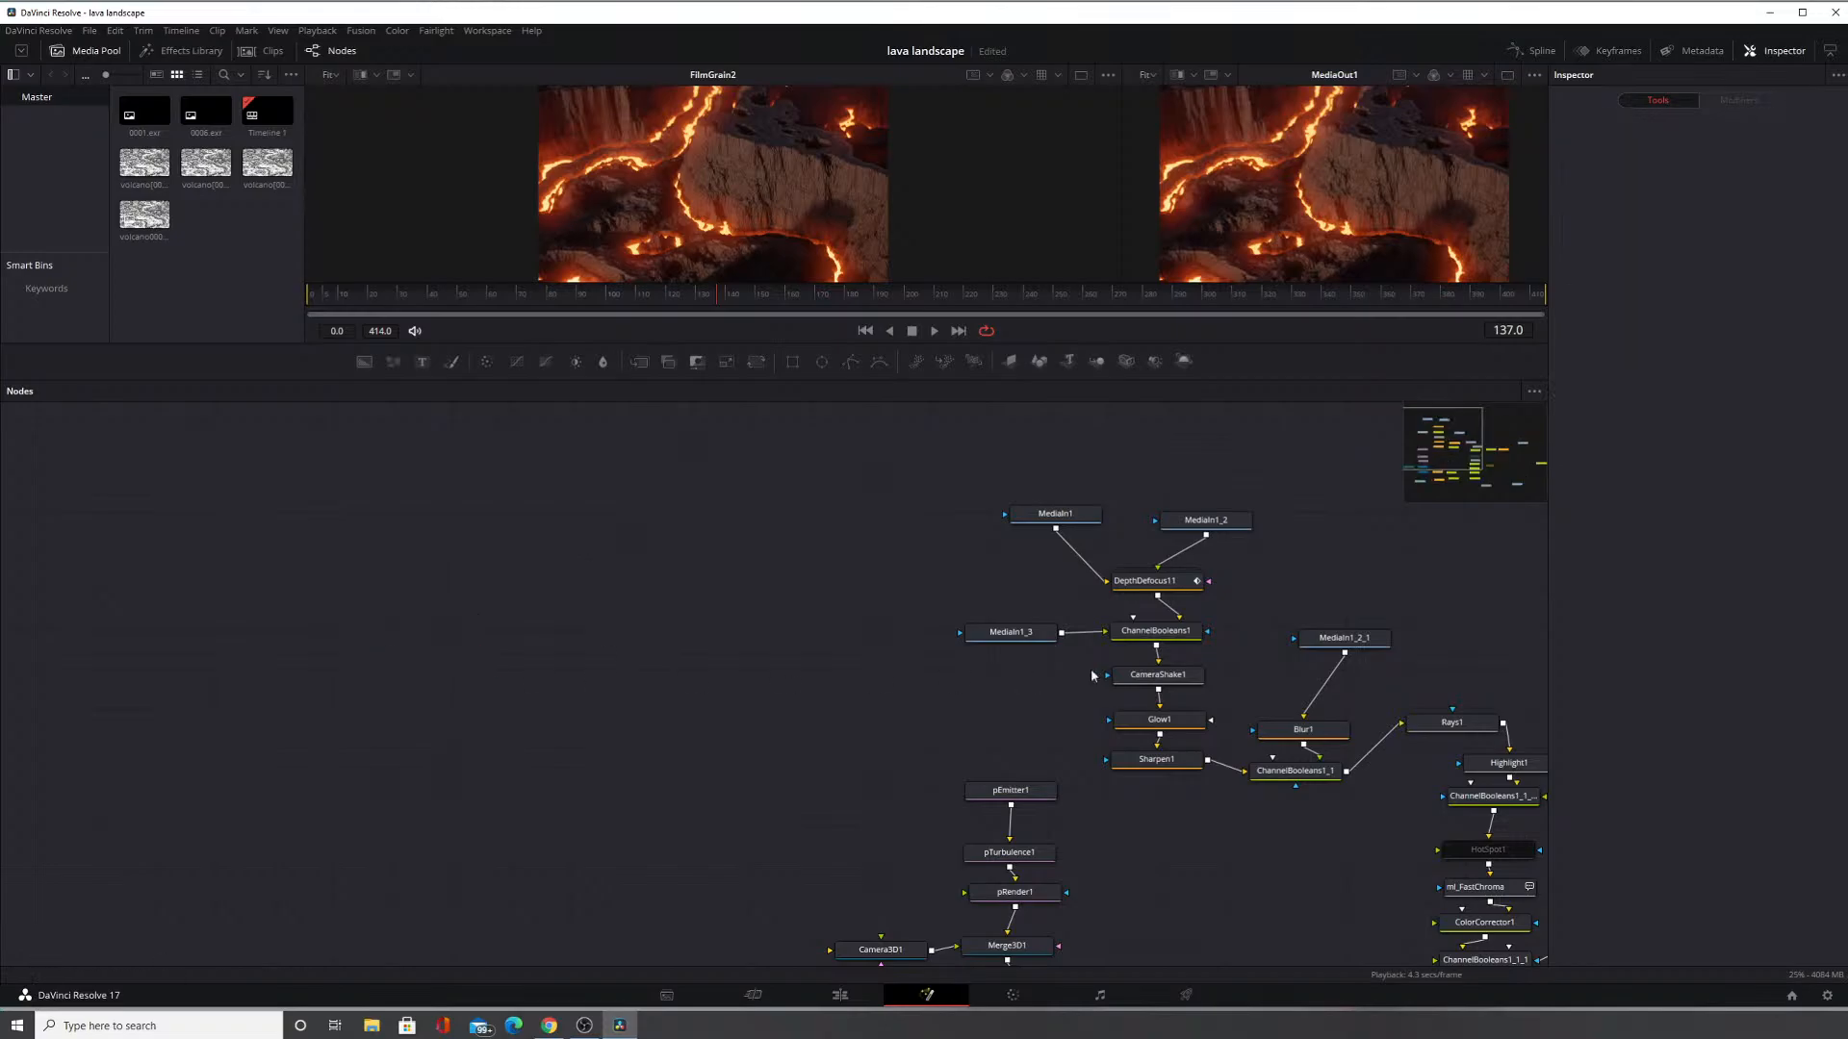
Delete the unconnected OCIOColorspace1_1 node beside the end of the main chain.
left_click_drag(1187, 693, 708, 563)
left_click(1067, 680)
key("Delete")
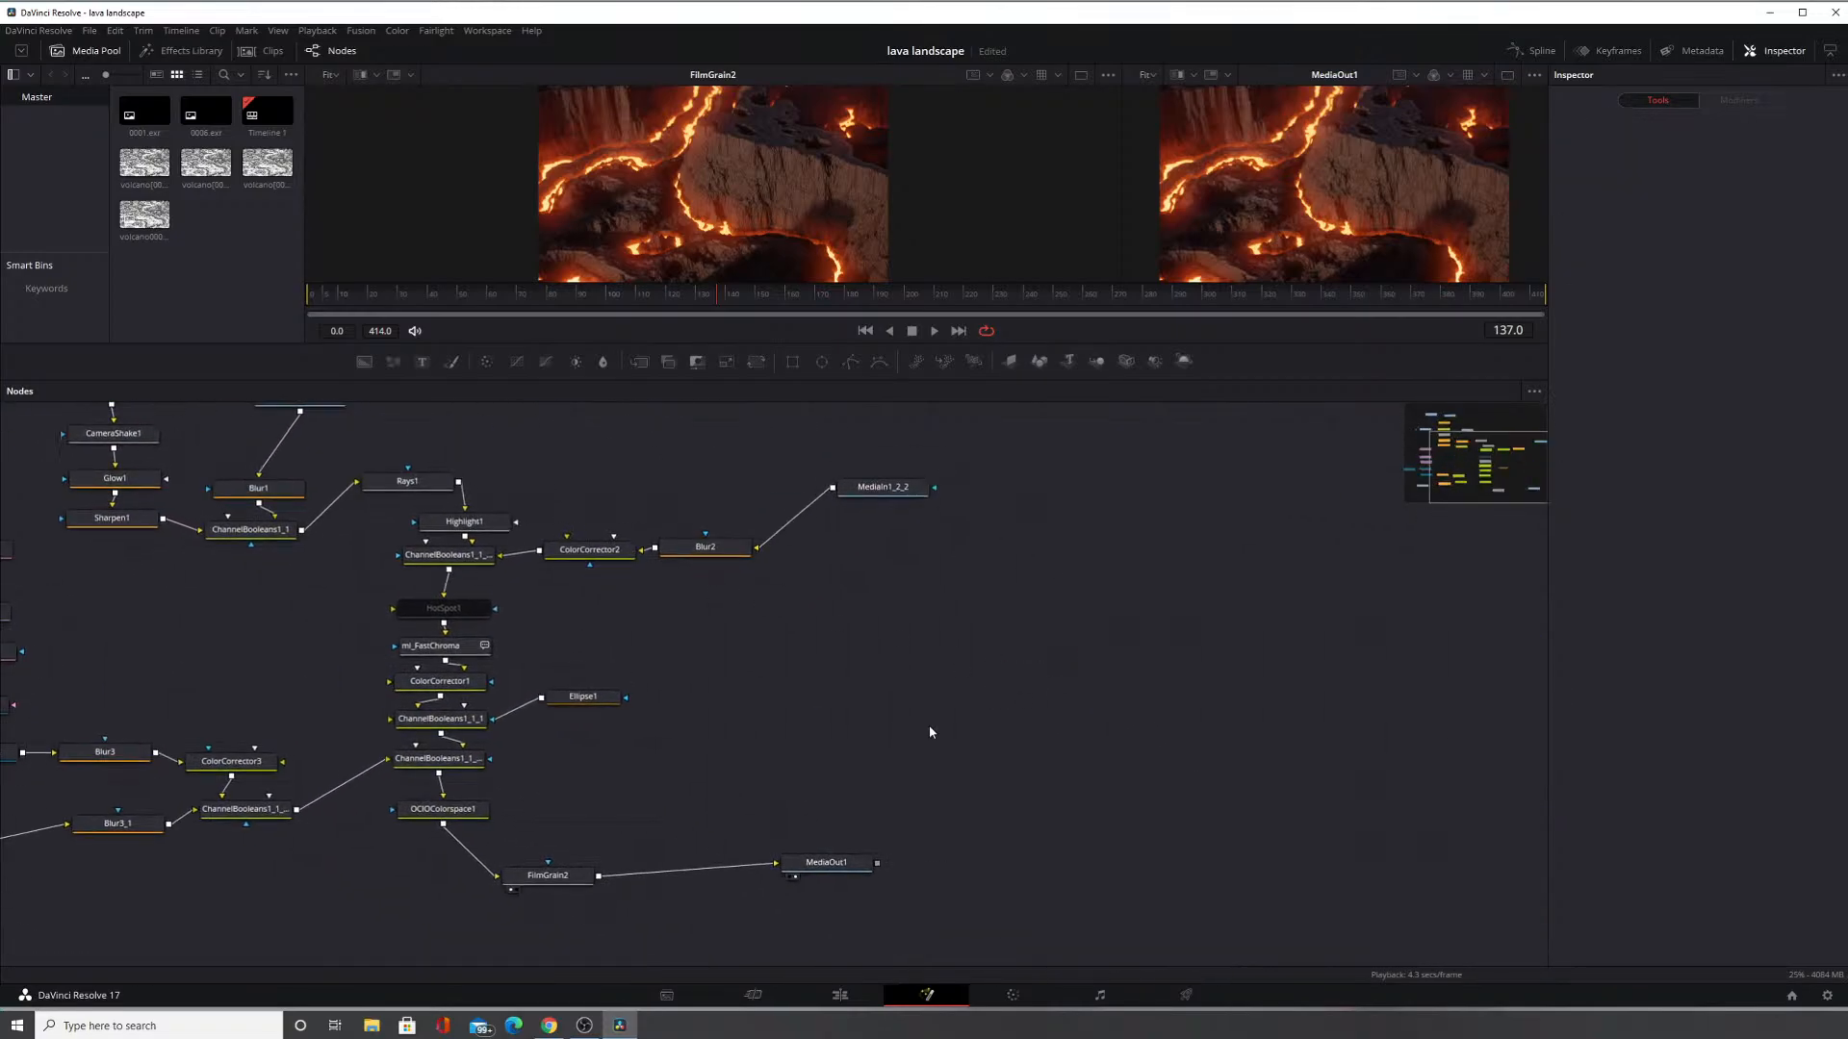
Move FilmGrain2 and OCIOColorspace1 further down the main chain to make room below the last ChannelBooleans node.
left_click_drag(928, 725, 1093, 633)
left_click(707, 787)
left_click_drag(738, 589, 843, 630)
left_click(822, 777)
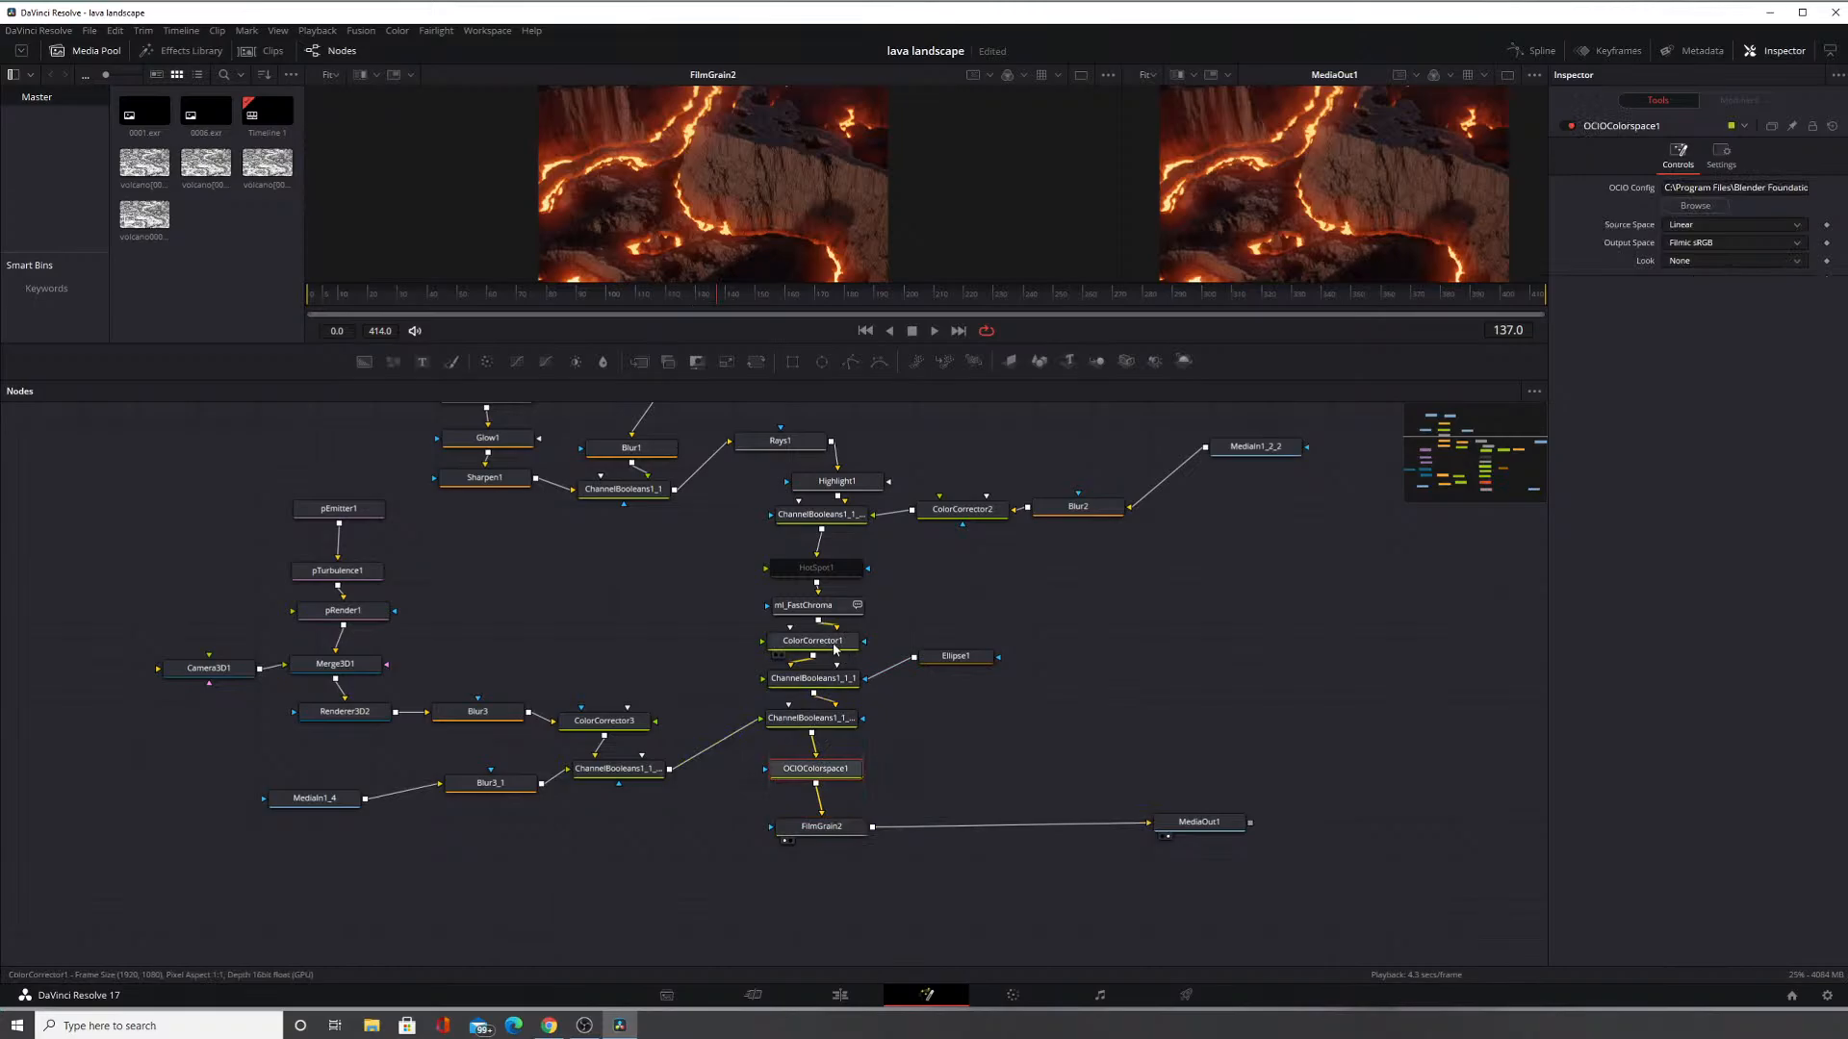
left_click_drag(827, 842, 816, 925)
left_click_drag(816, 768, 816, 847)
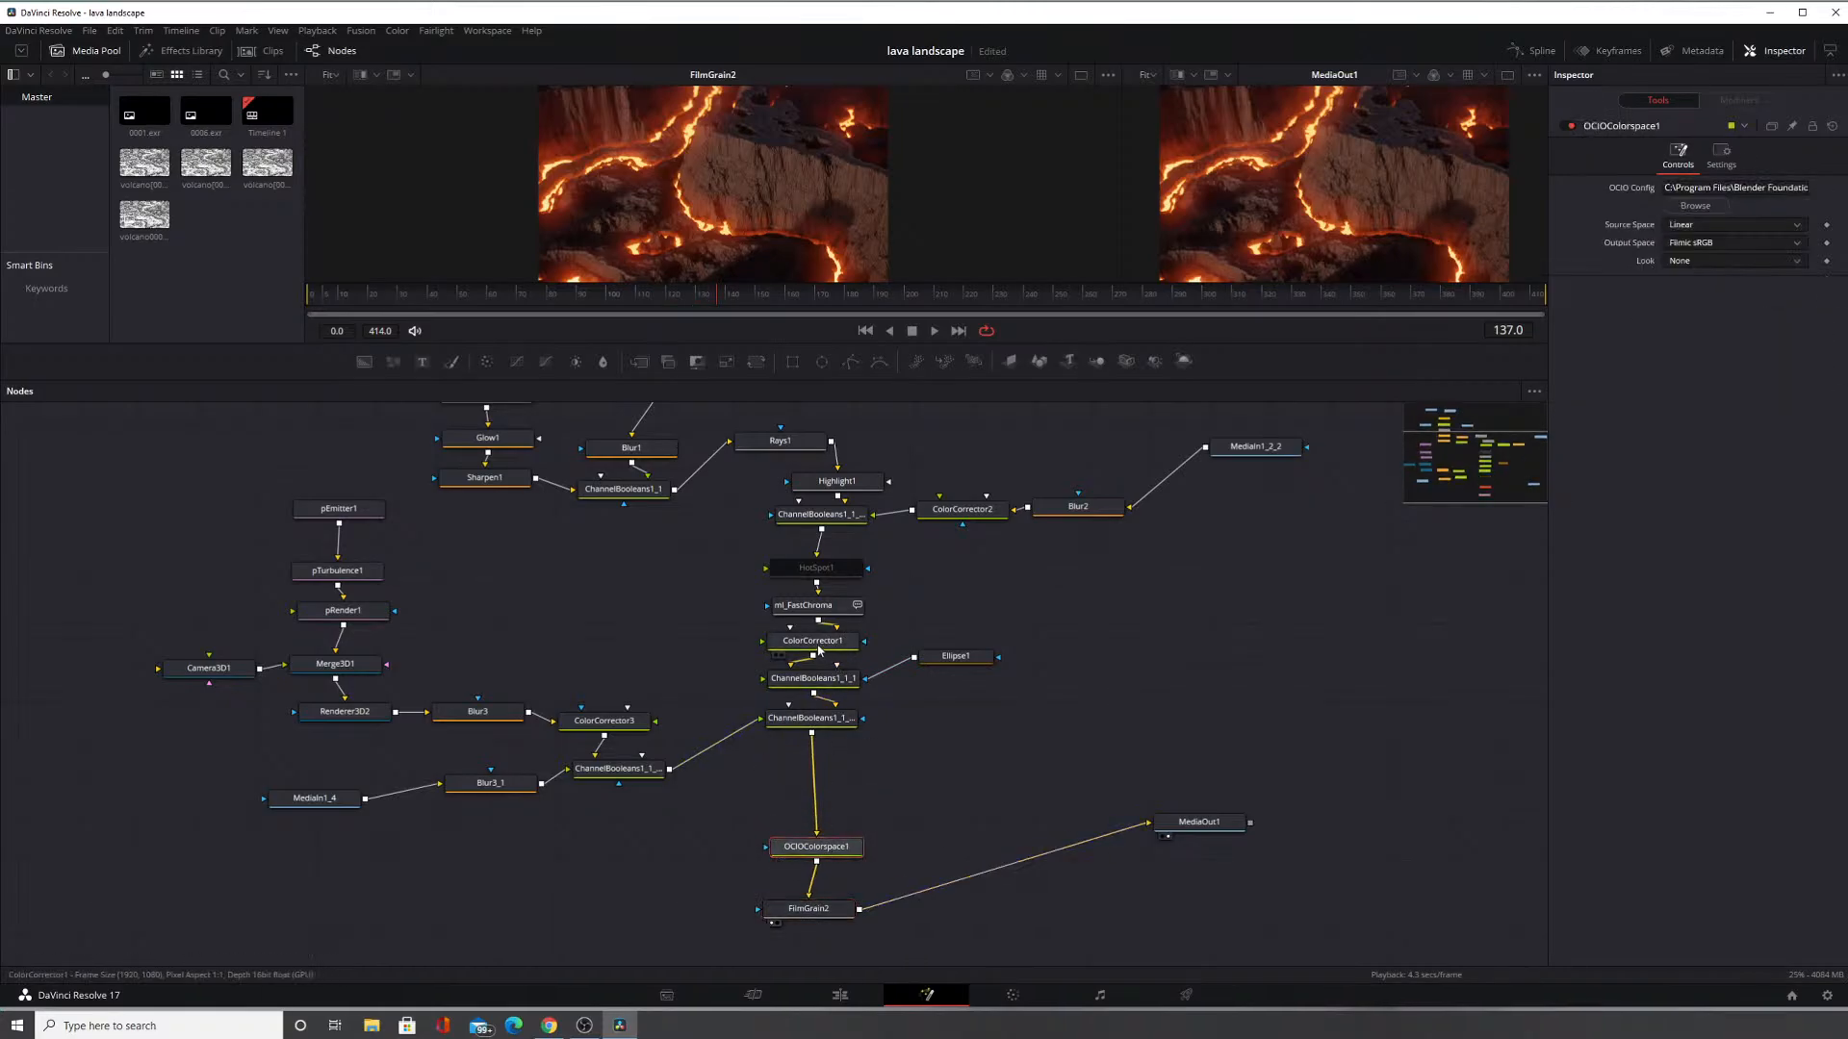
Duplicate ColorCorrector1 and insert the copy between the last ChannelBooleans node and OCIOColorspace1.
left_click(819, 648)
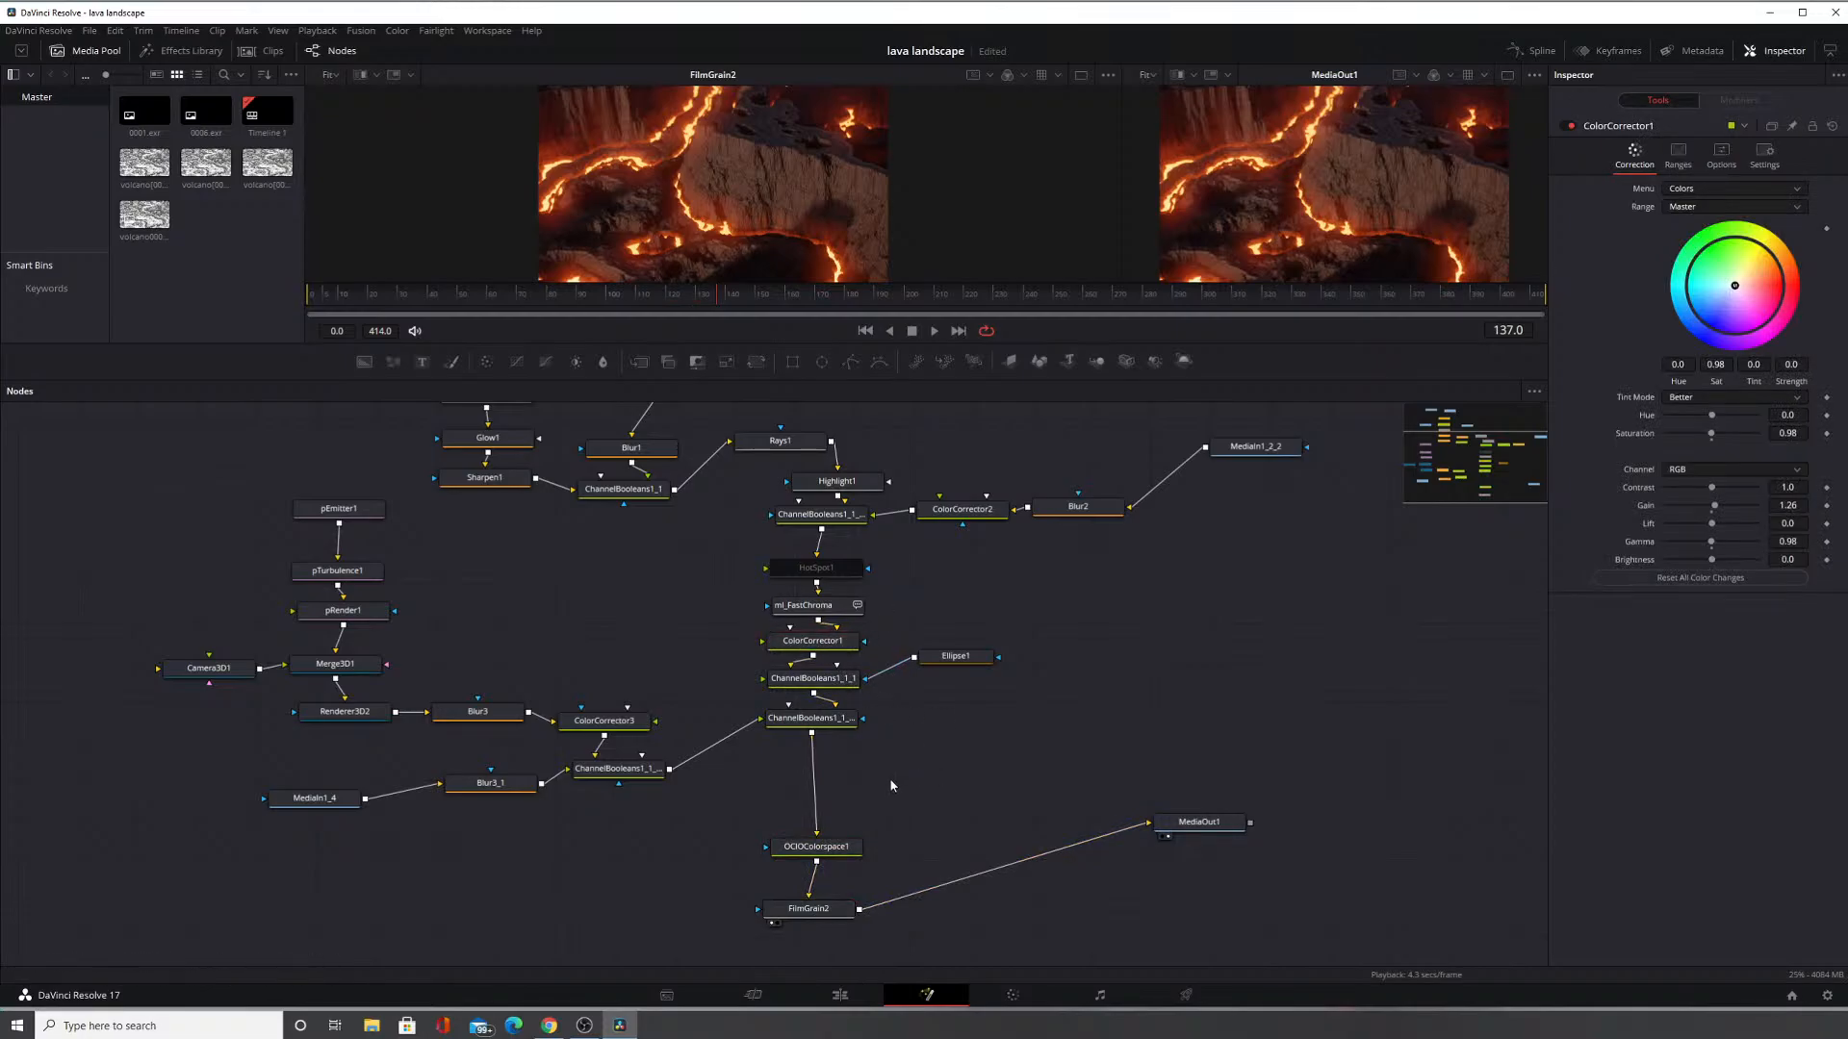
key("ctrl+v")
mouse_move(819, 820)
left_mouse_down()
mouse_move(859, 776)
mouse_move(848, 842)
left_mouse_up()
left_click_drag(881, 782, 826, 787)
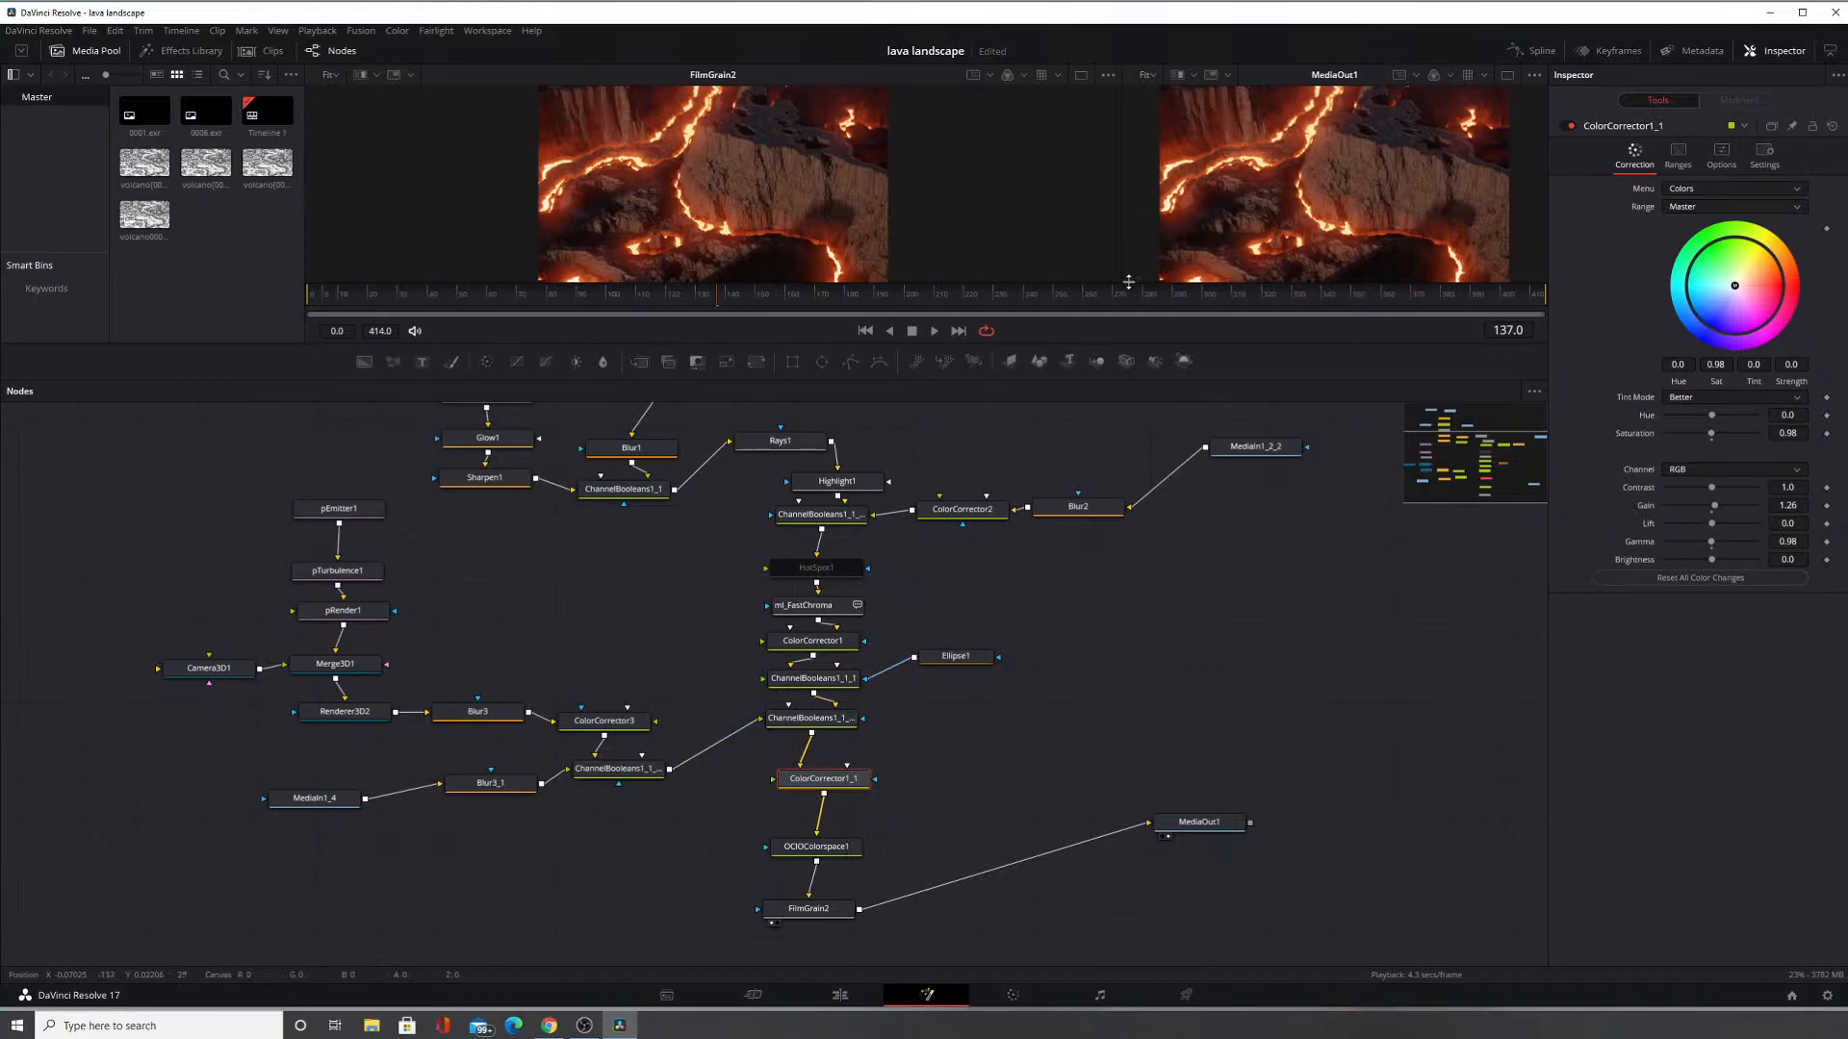
Enlarge the viewers and toggle the duplicated color corrector to compare its effect, leaving it disabled.
left_click_drag(1128, 282, 1095, 589)
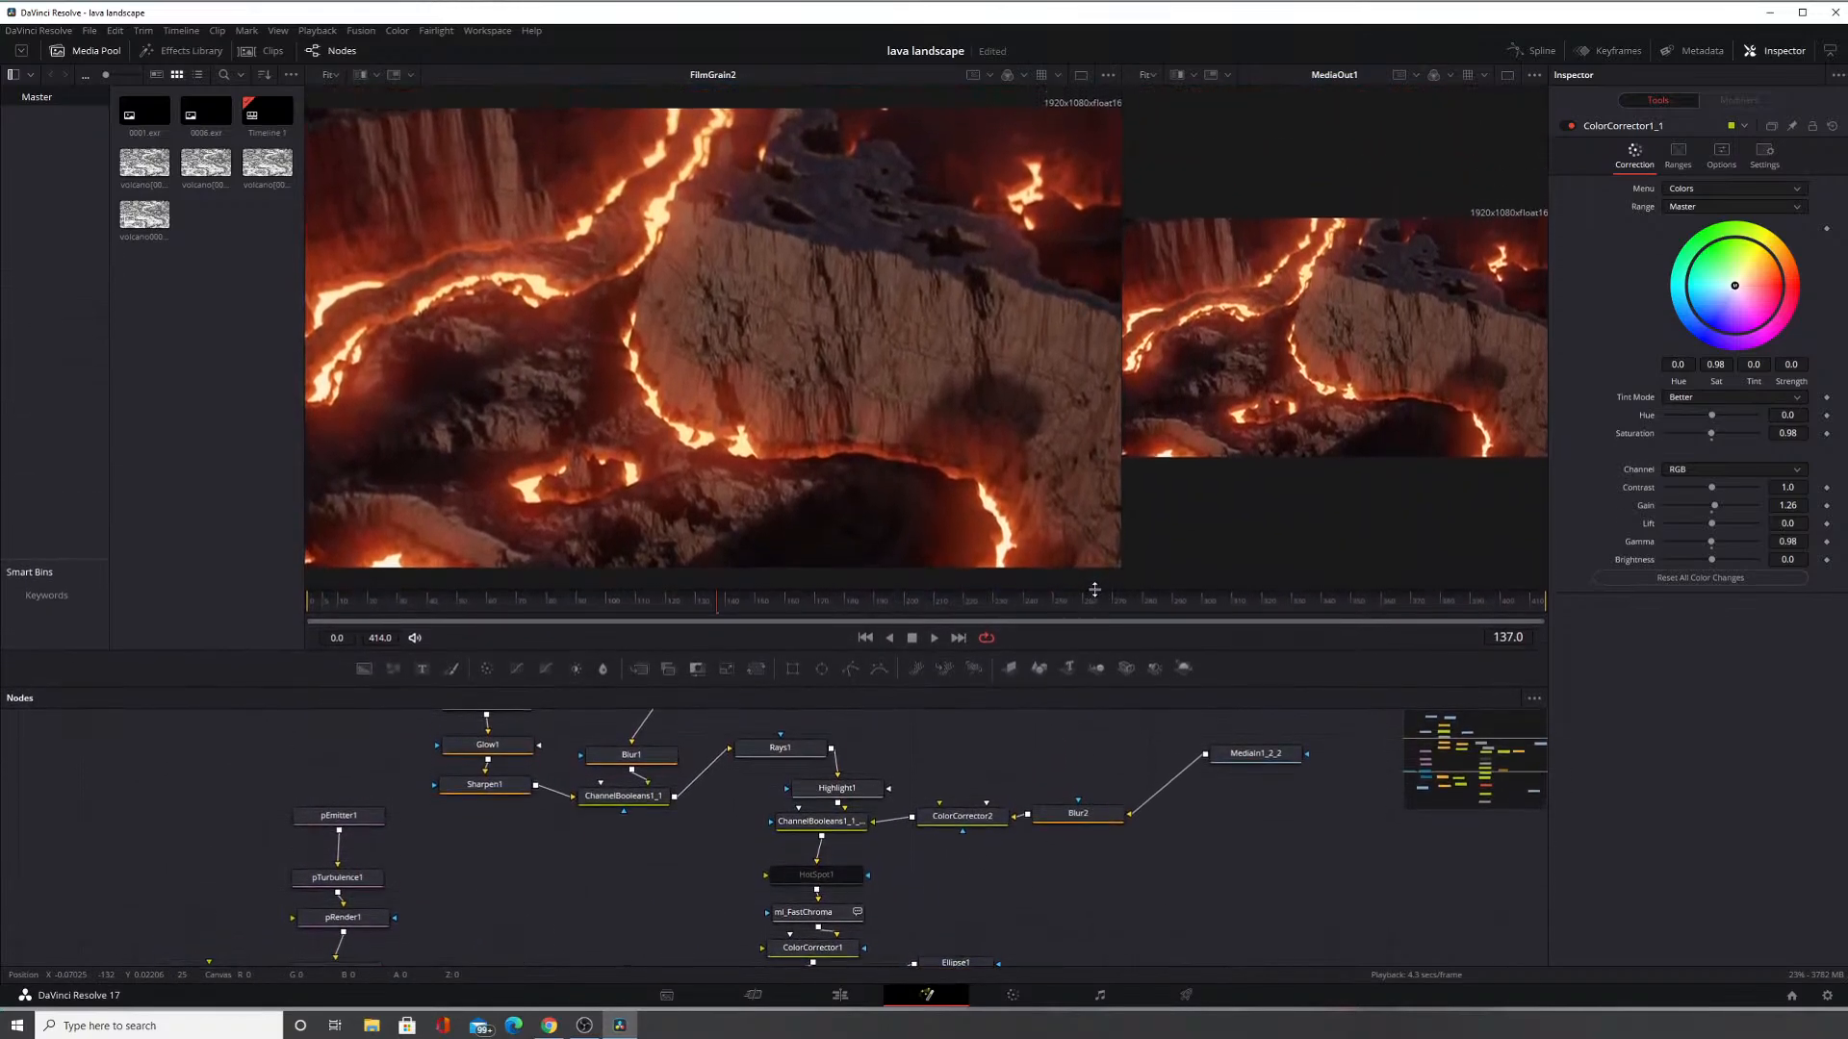
scroll(993, 793, "down", 5)
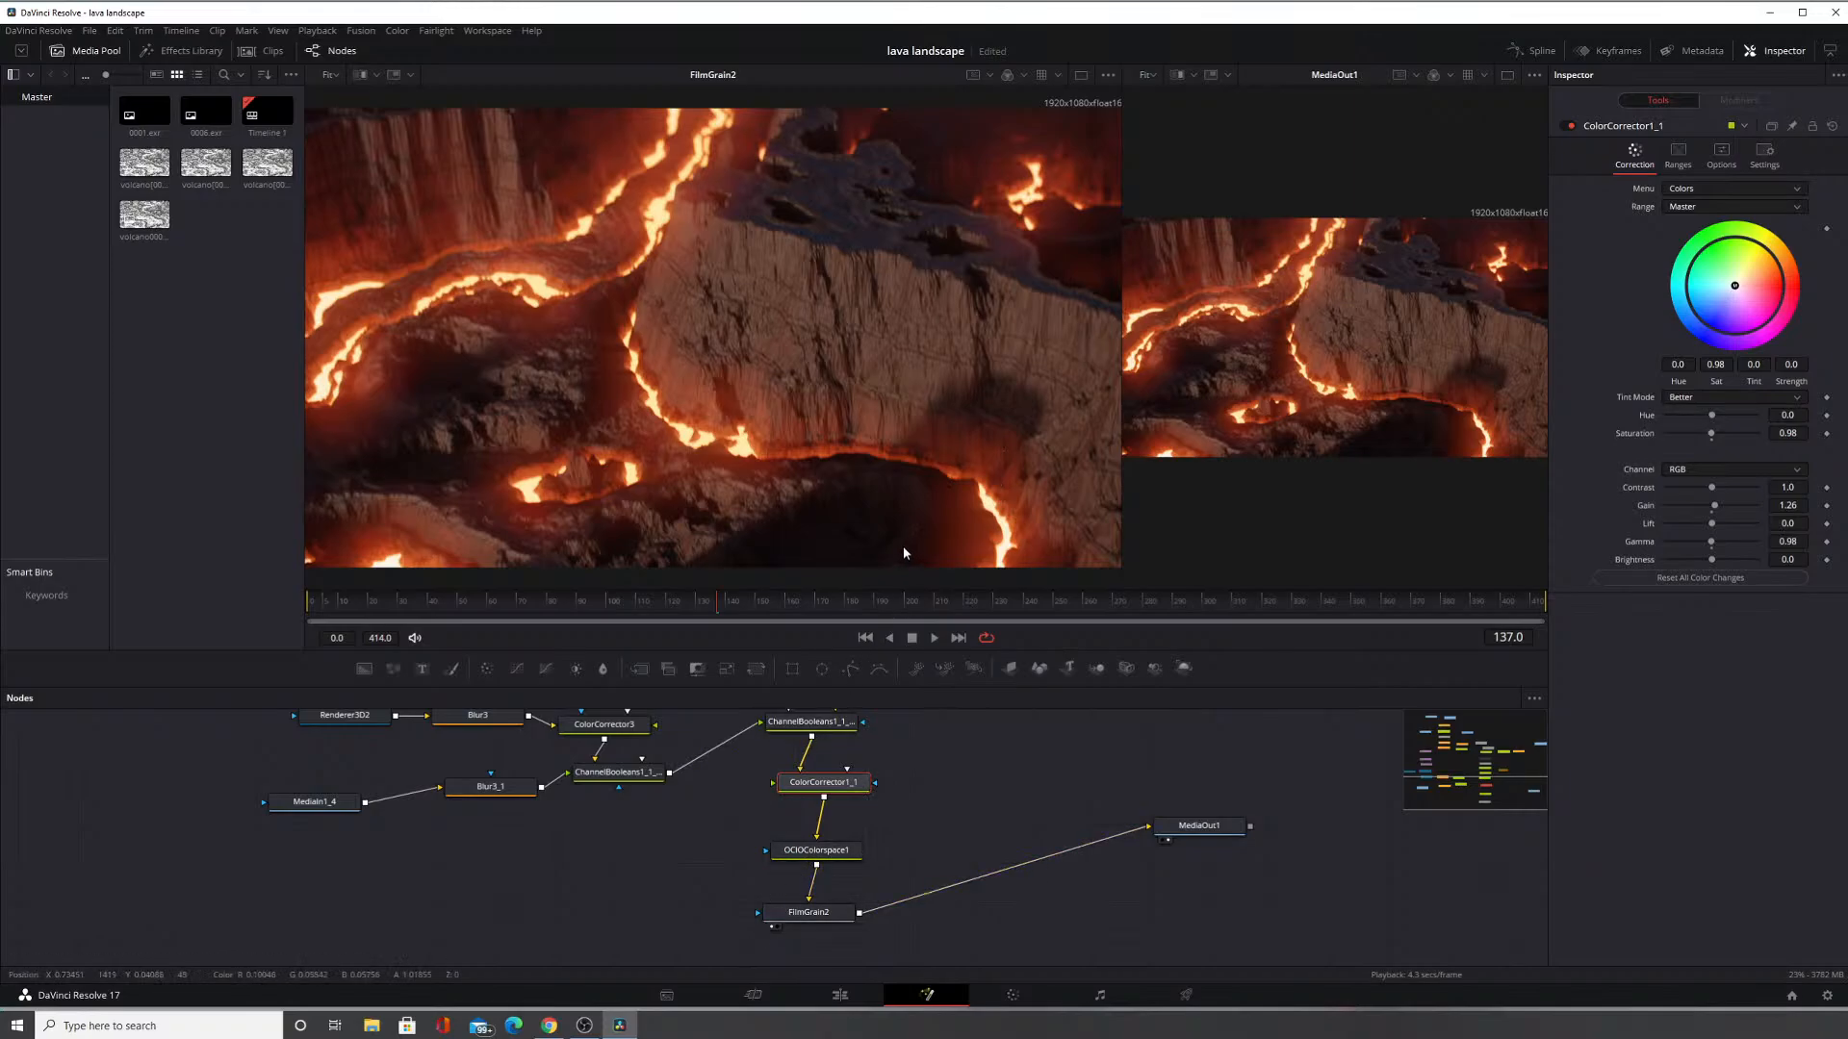
scroll(881, 823, "up", 3)
scroll(880, 805, "up", 6)
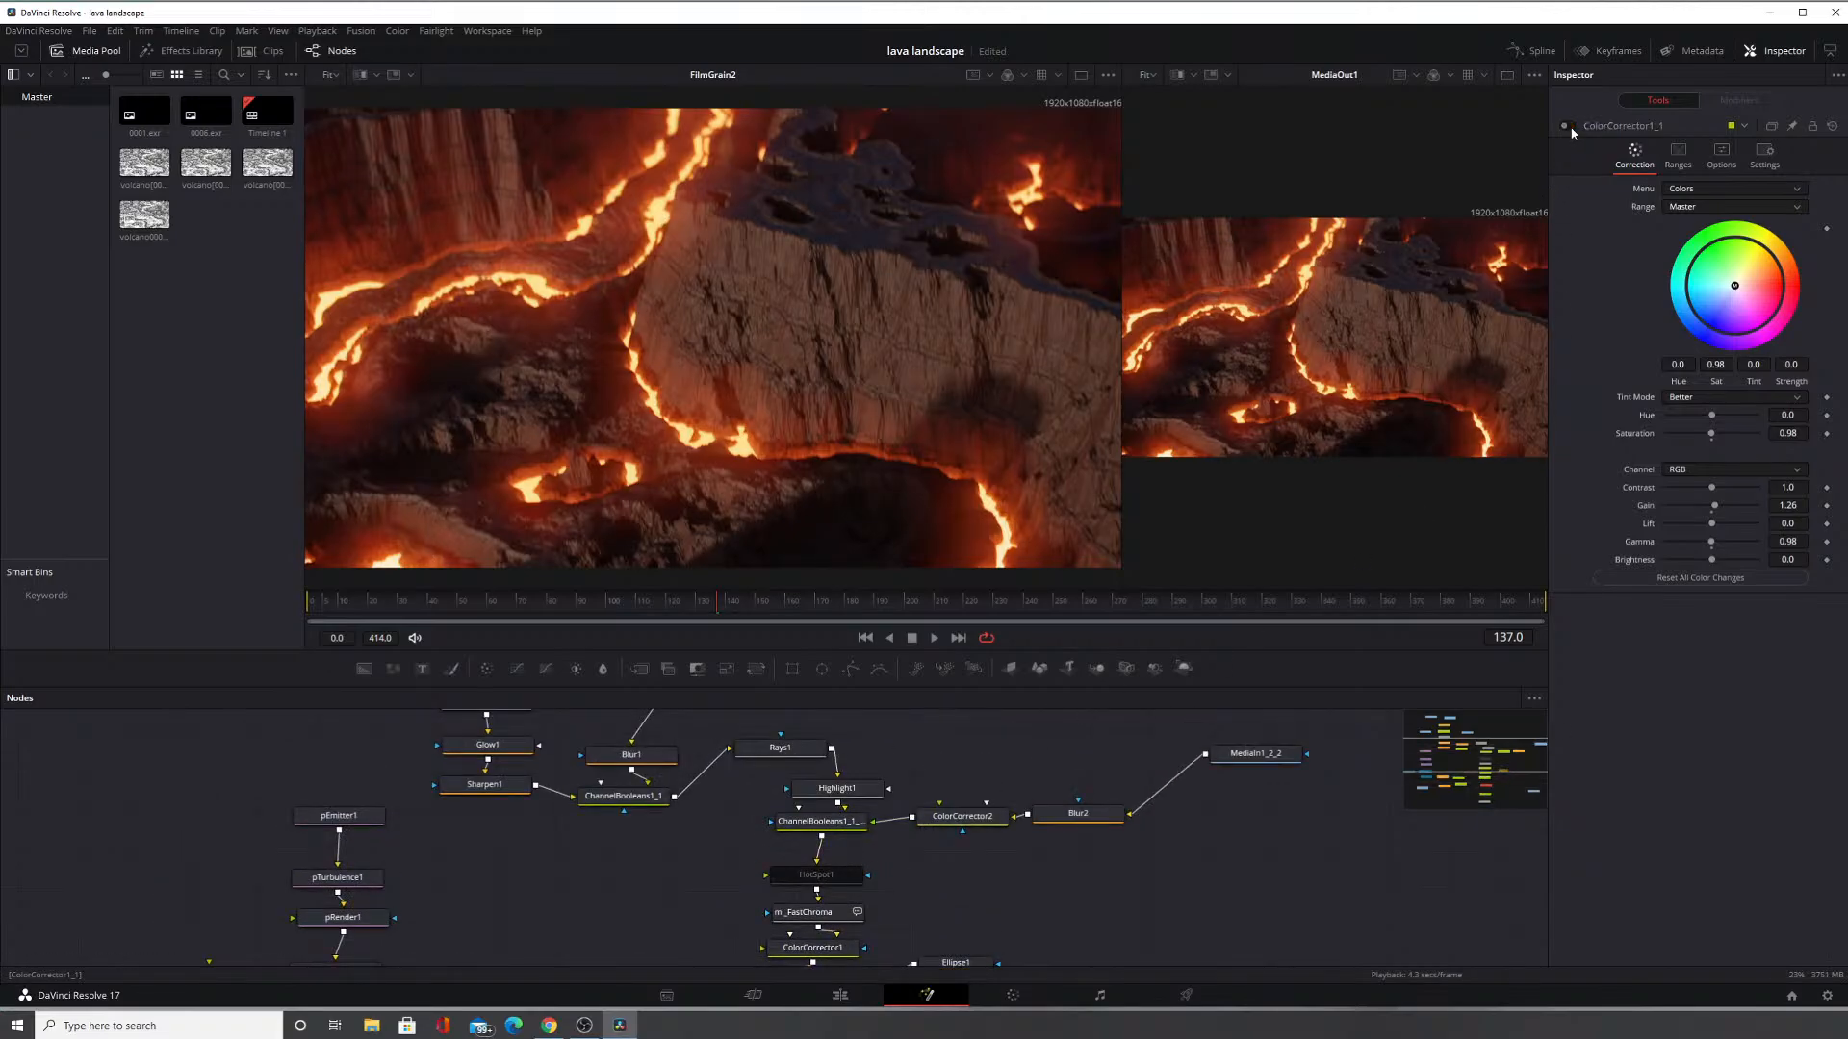
scroll(974, 810, "down", 10)
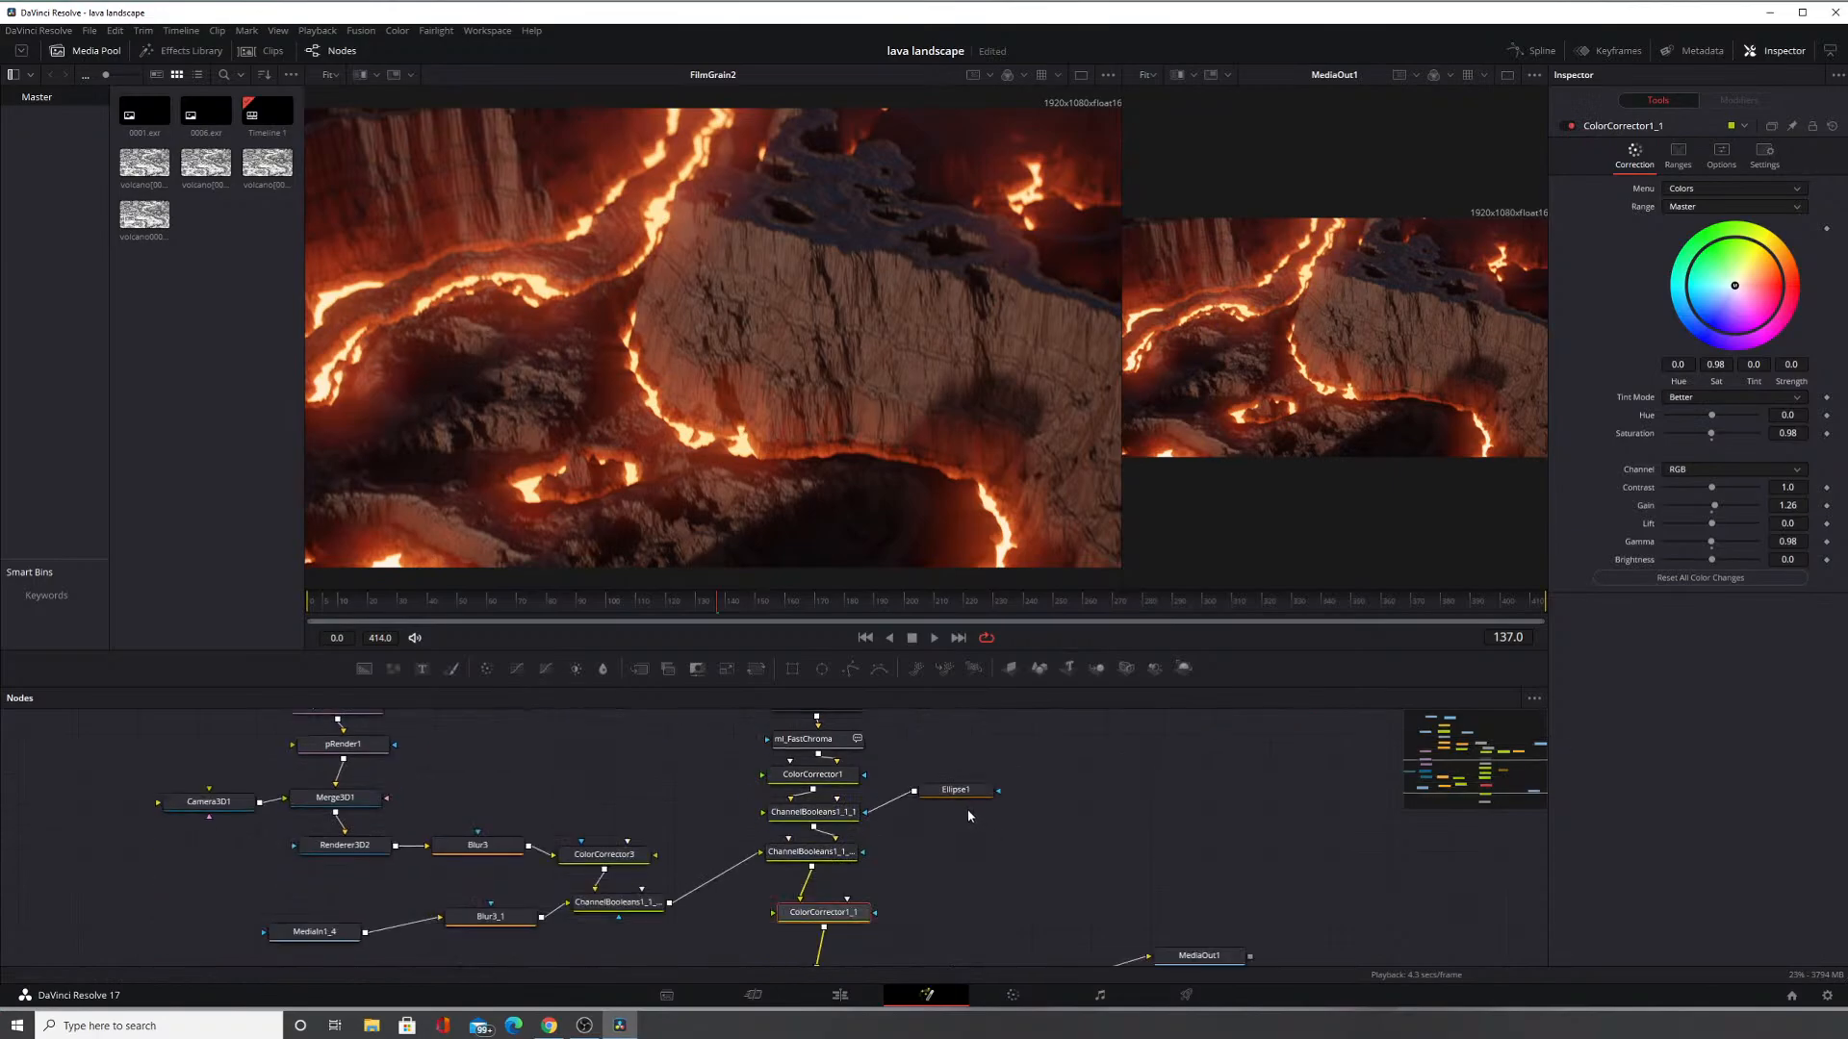
left_click(1566, 125)
scroll(945, 800, "up", 3)
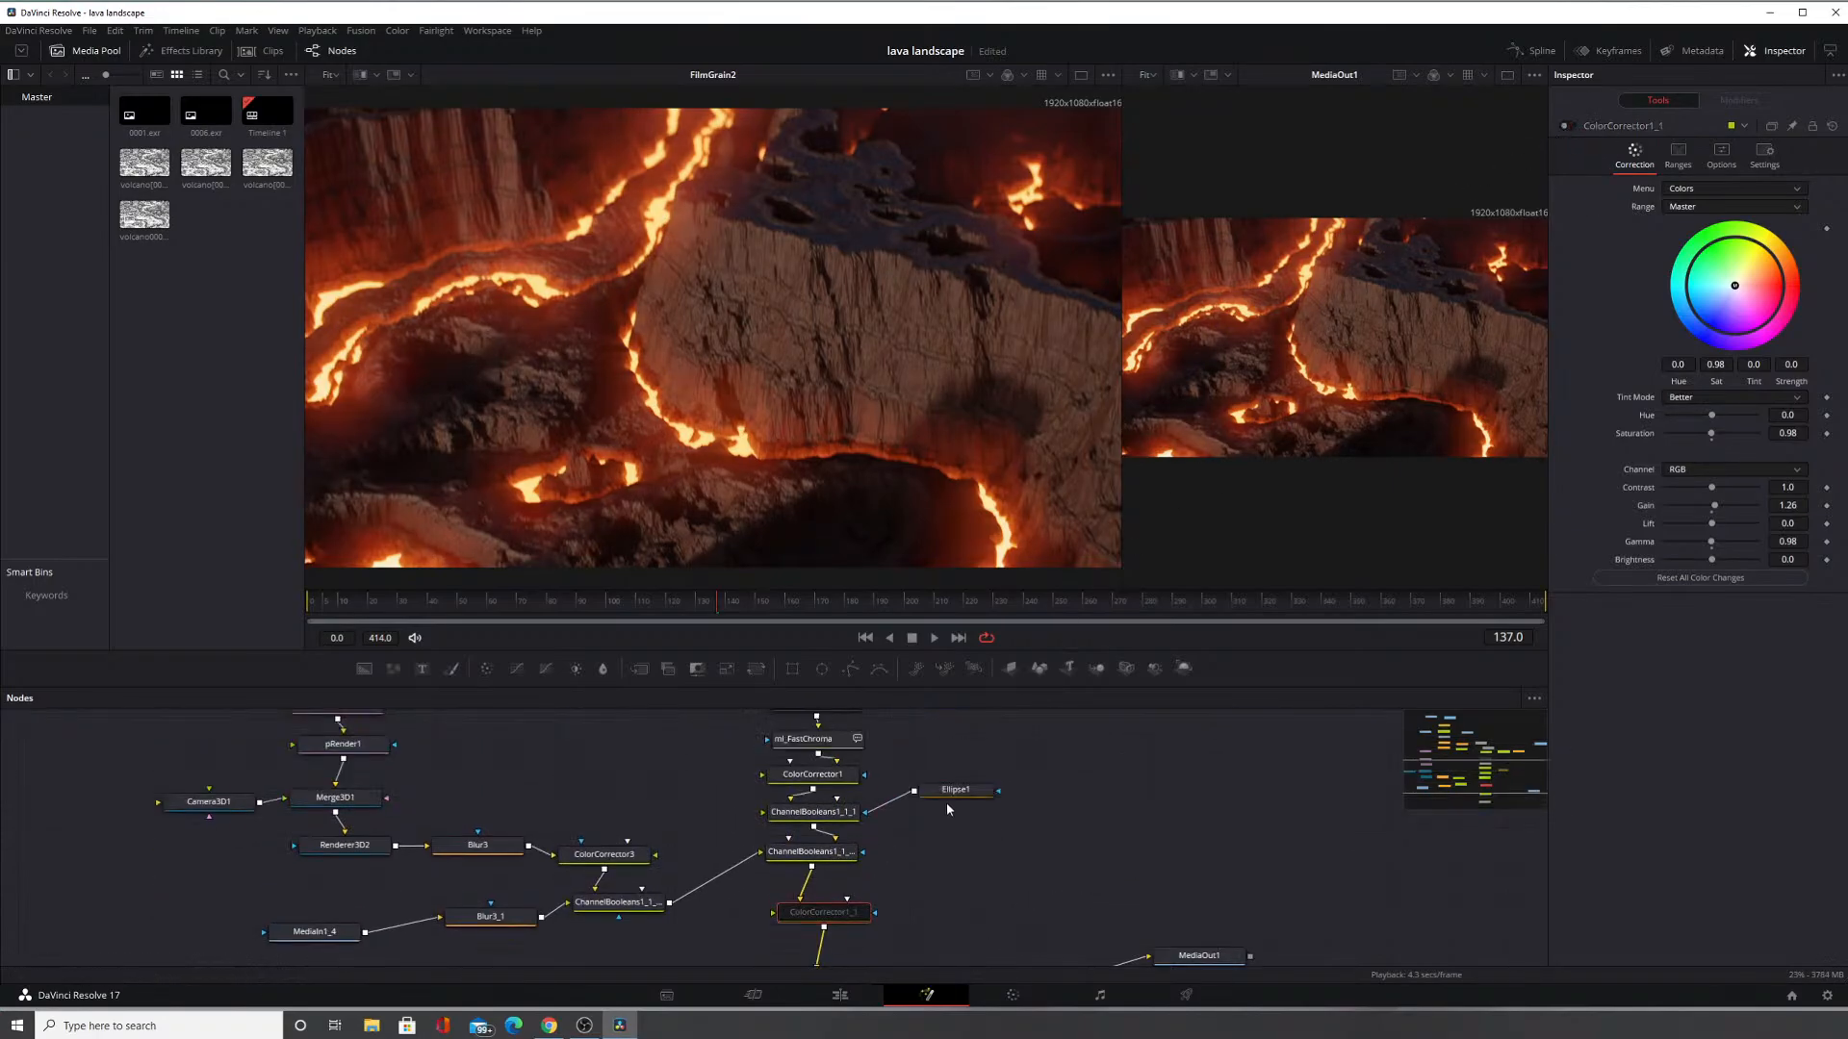
Toggle ColorCorrector1 off and on to compare its effect on the lava image.
left_click(836, 821)
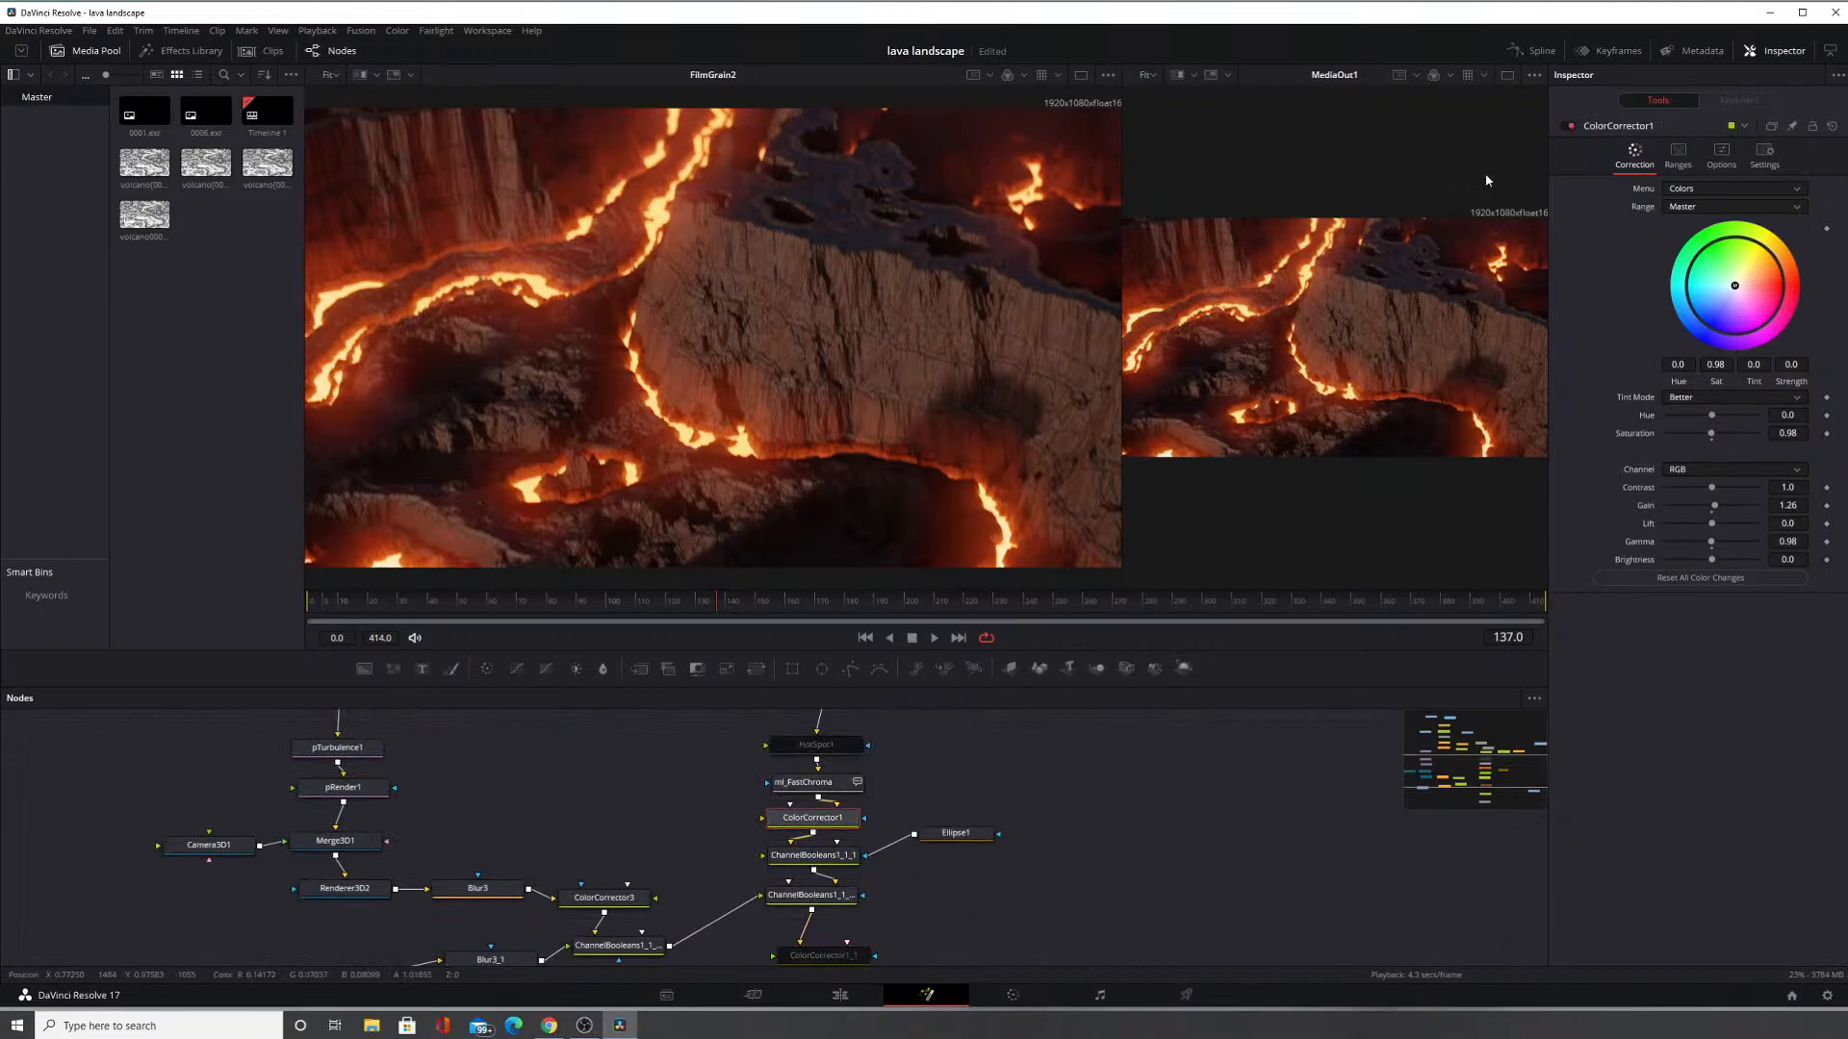
left_click(1567, 126)
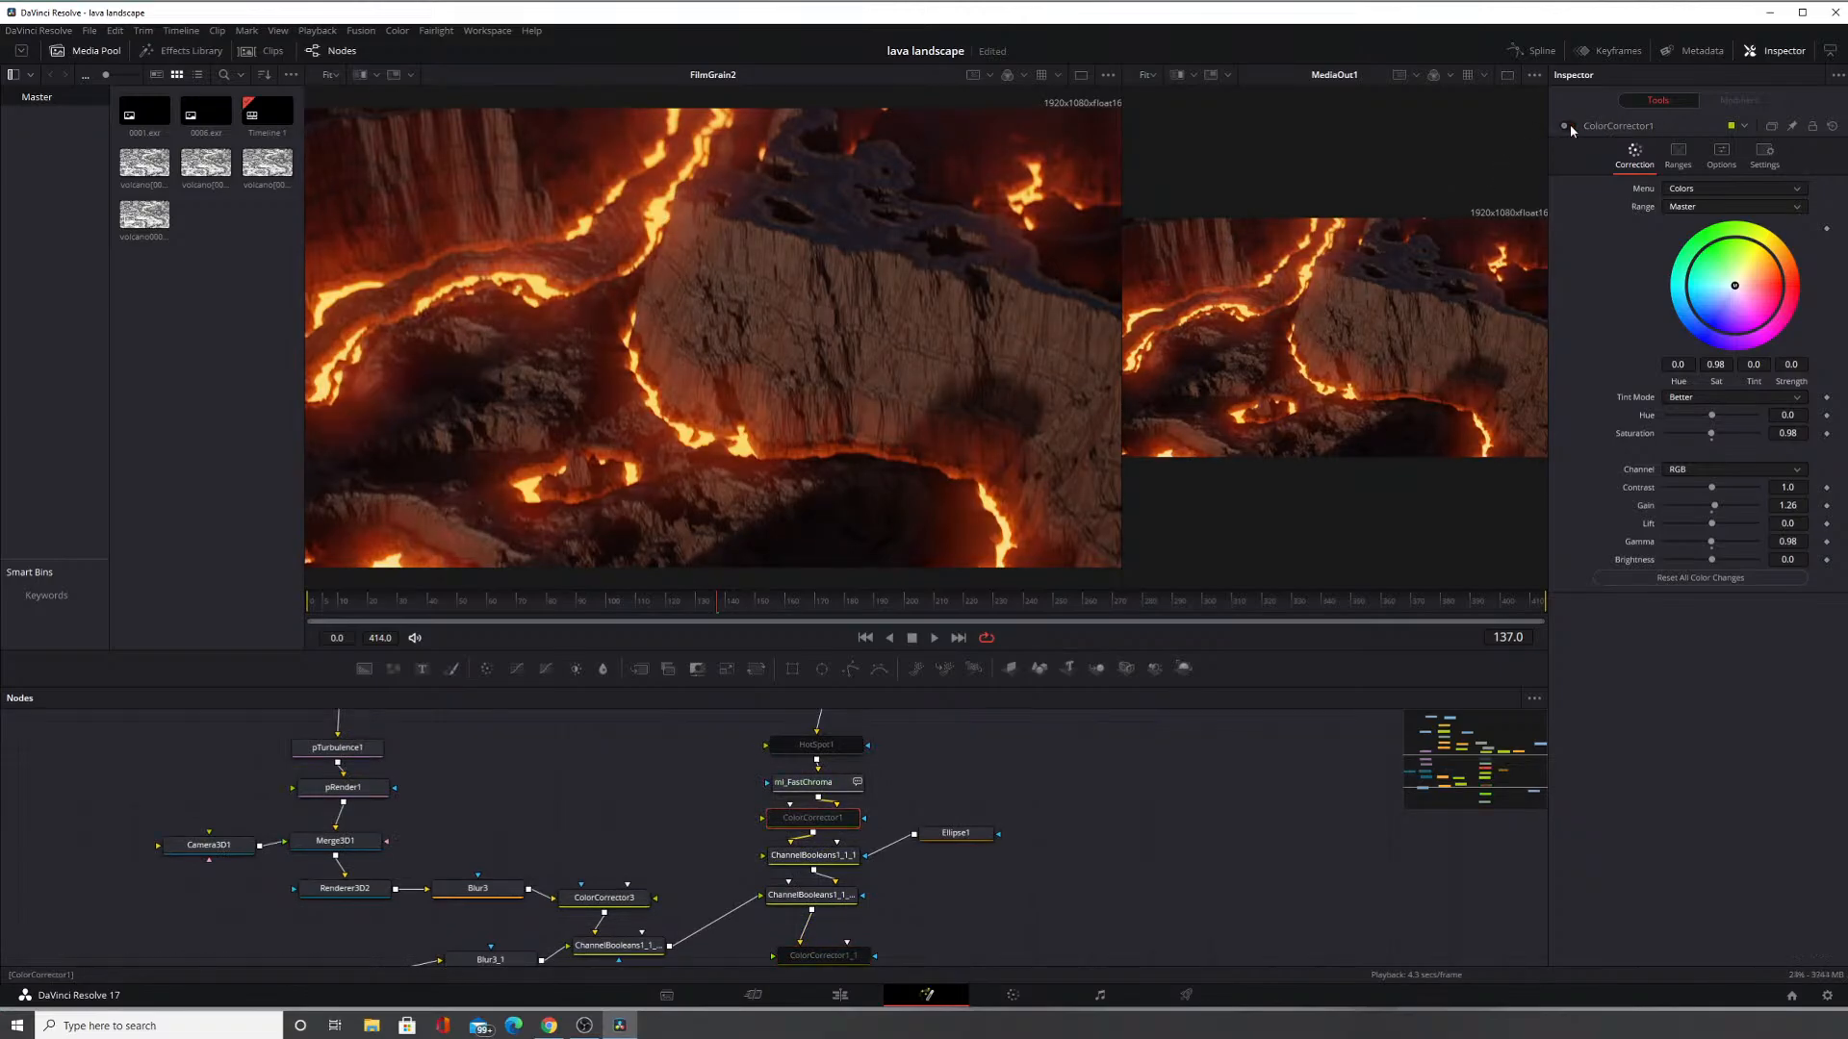
left_click(1567, 125)
left_click(1566, 125)
left_click(1567, 126)
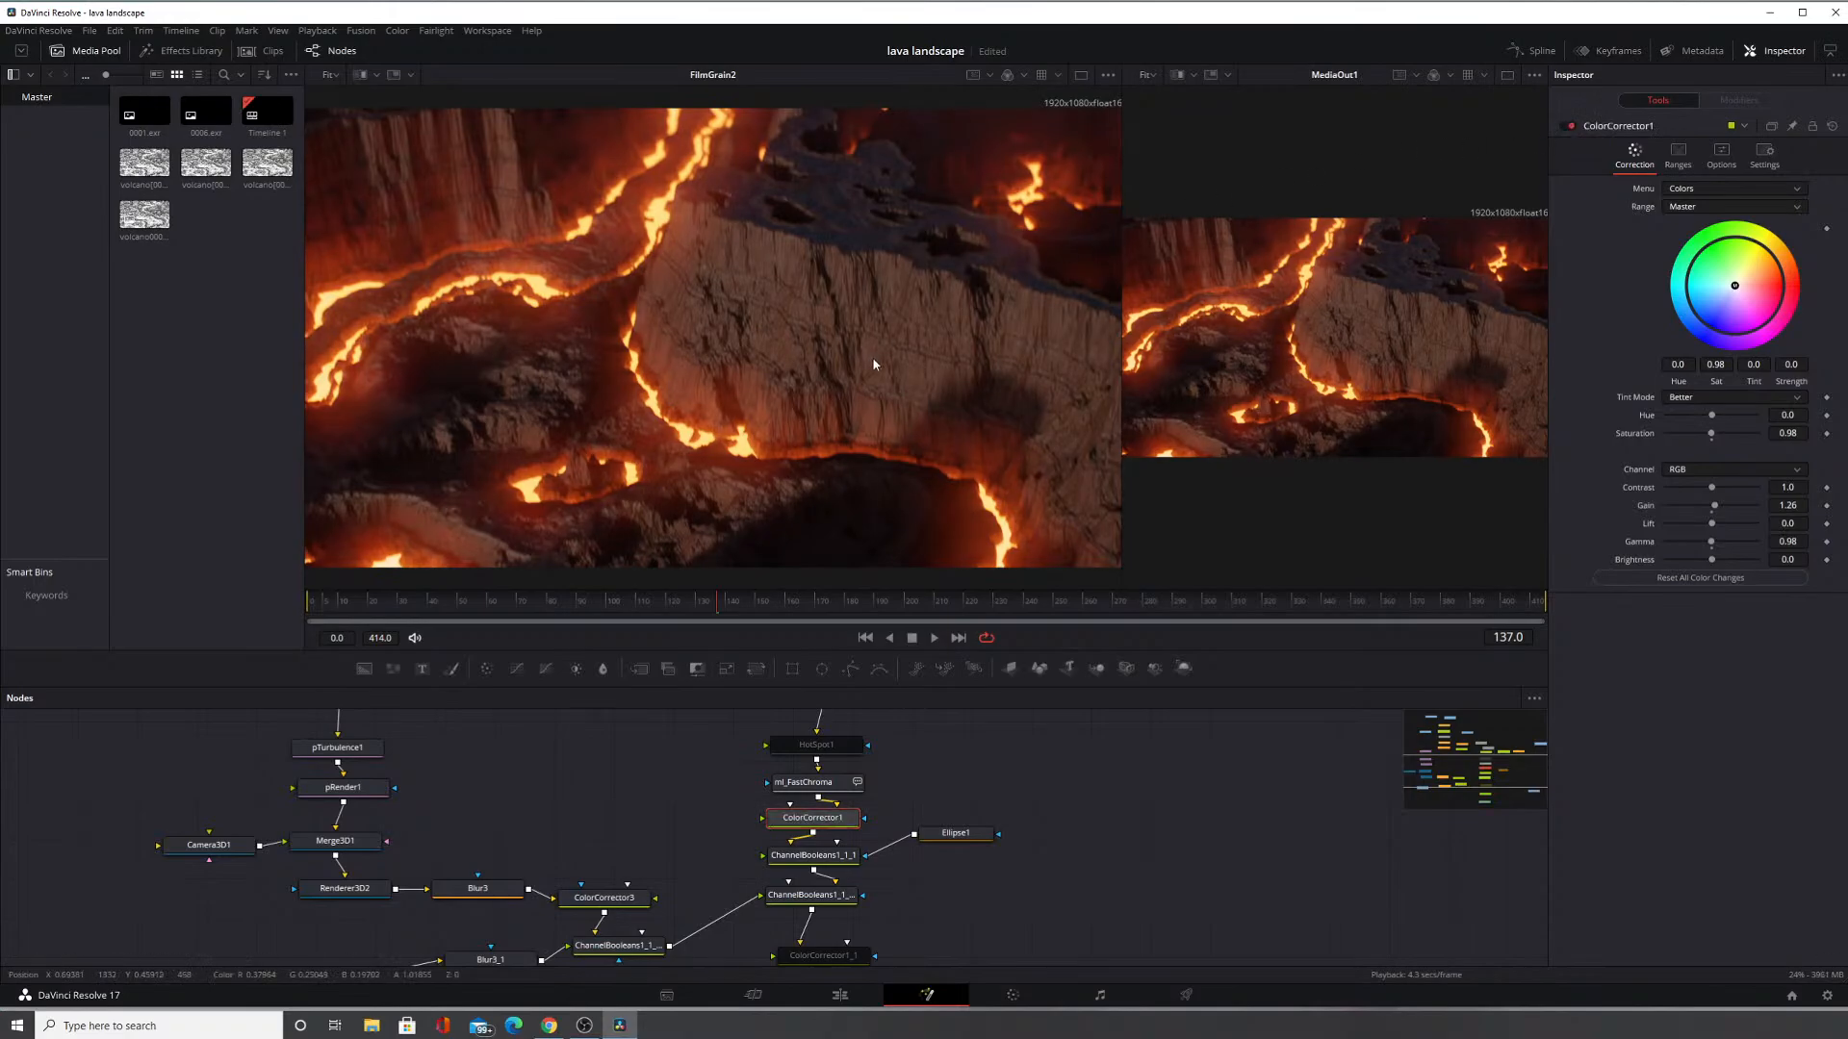
Toggle the ChannelBooleans node that merges the particle branch off and on to compare its effect.
scroll(824, 879, "down", 3)
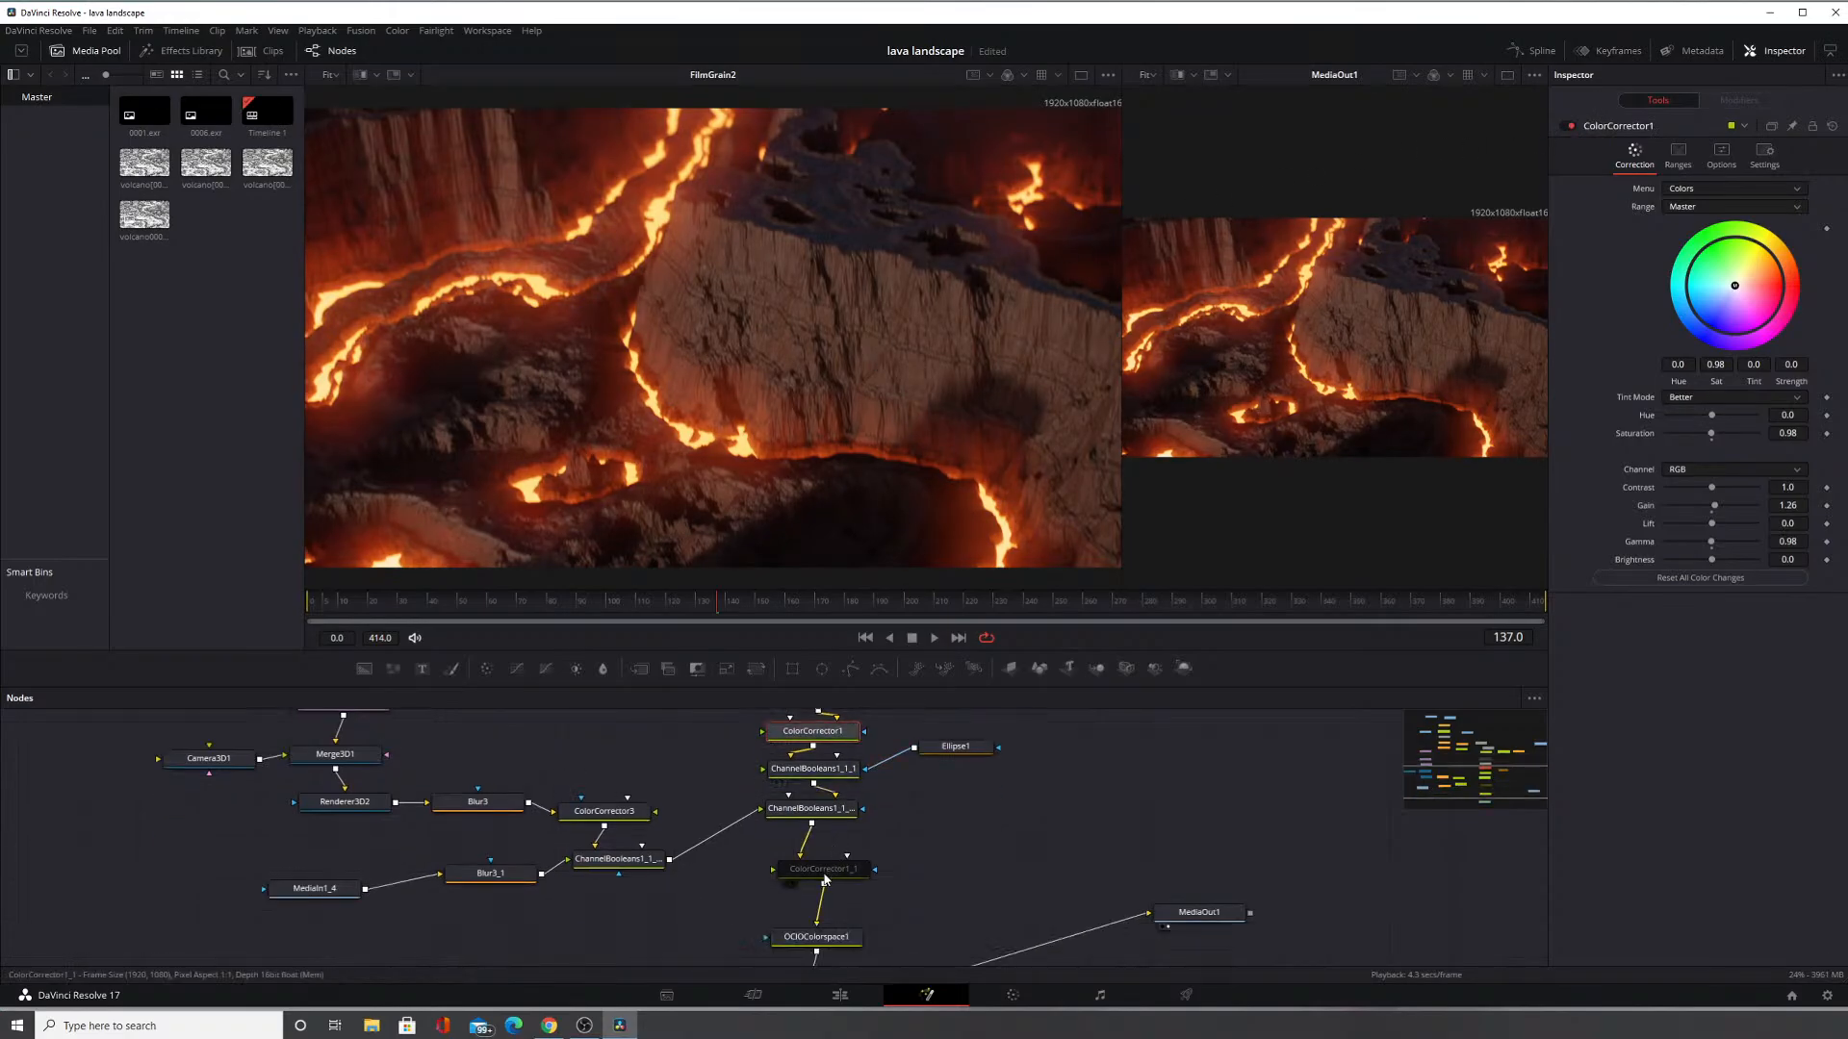
left_click(818, 808)
left_click(1566, 126)
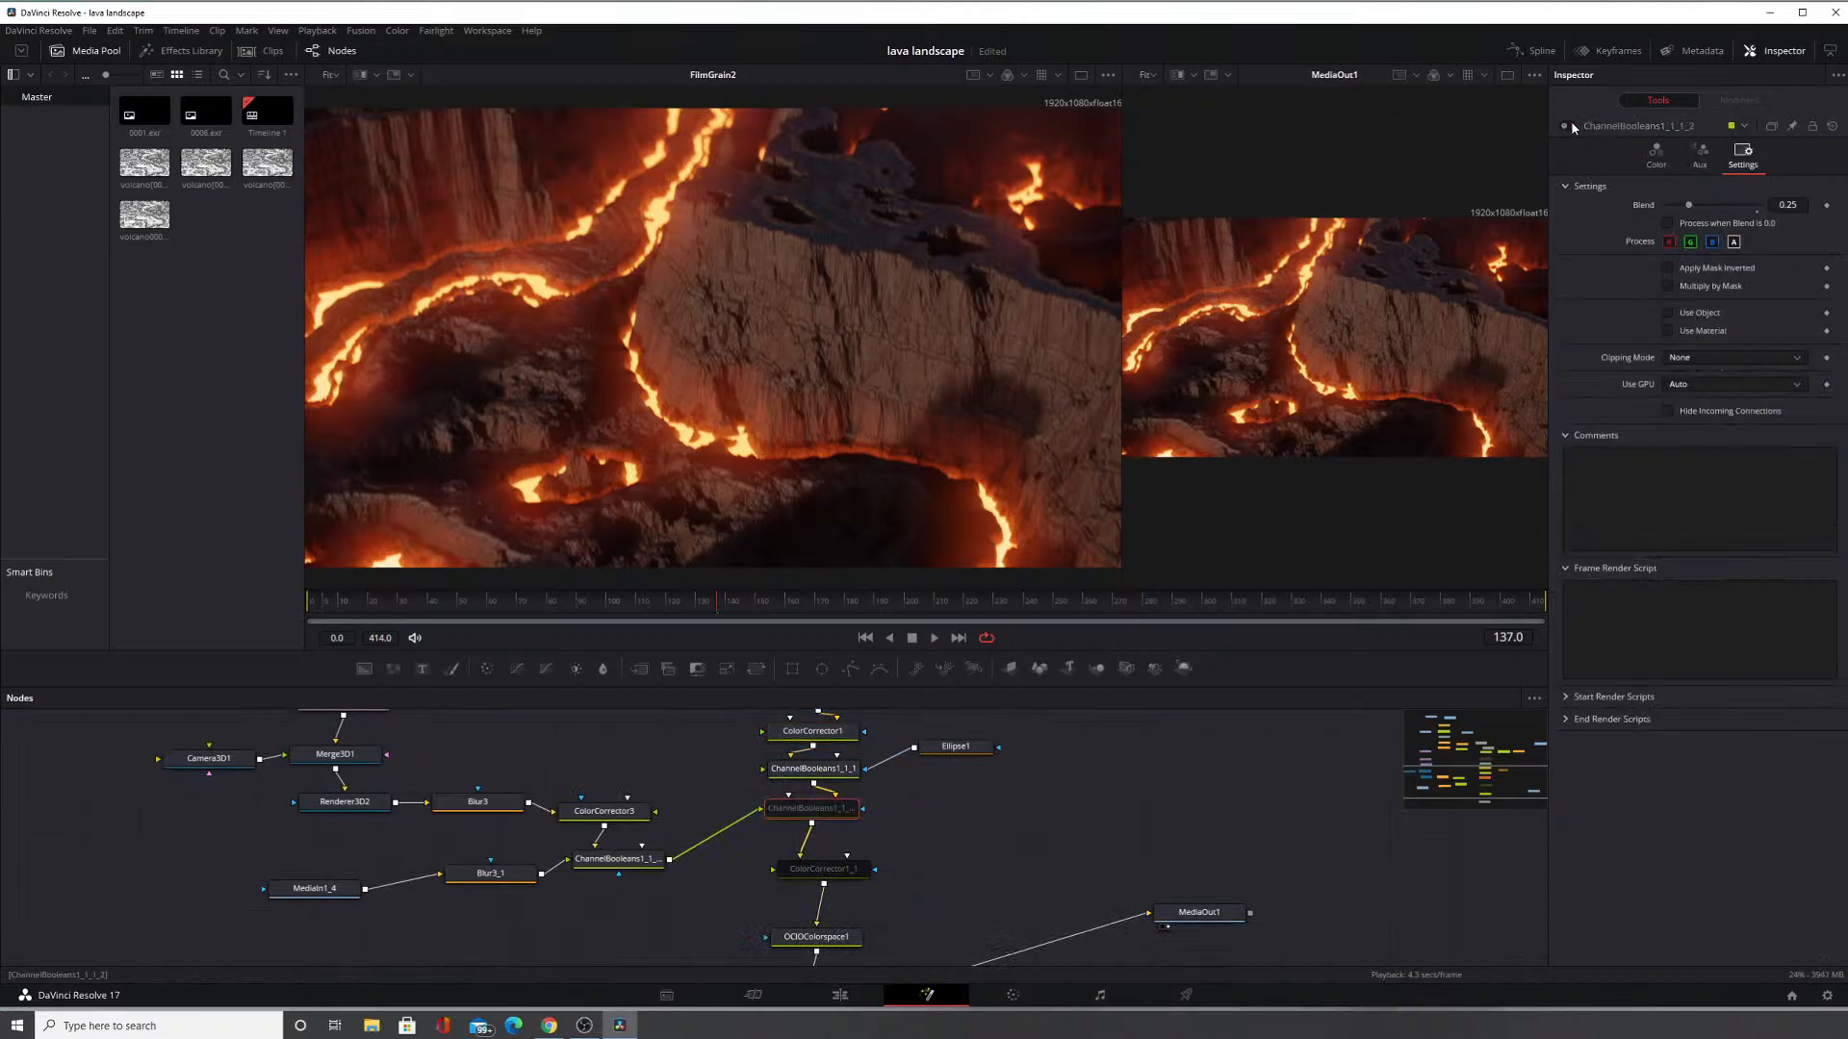
left_click(1566, 127)
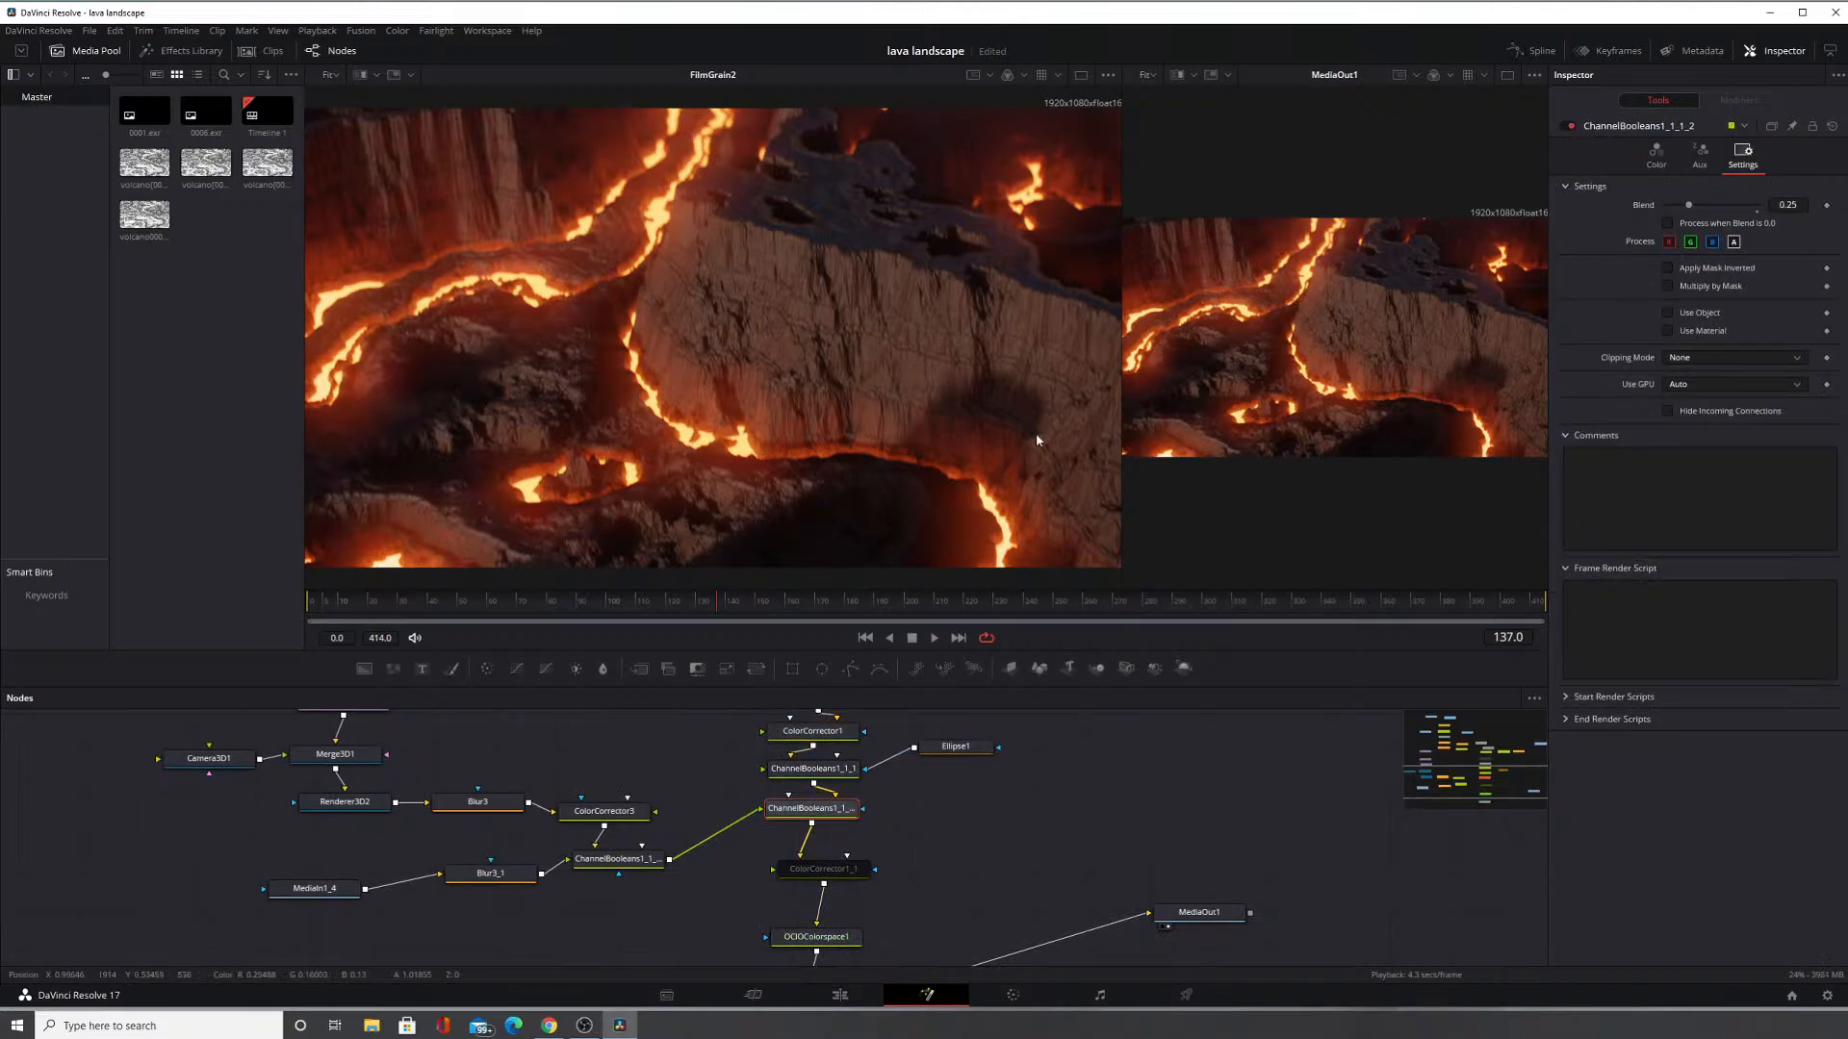
Select OCIOColorspace1 and examine its common settings and its color space controls.
scroll(821, 816, "down", 5)
left_click(821, 814)
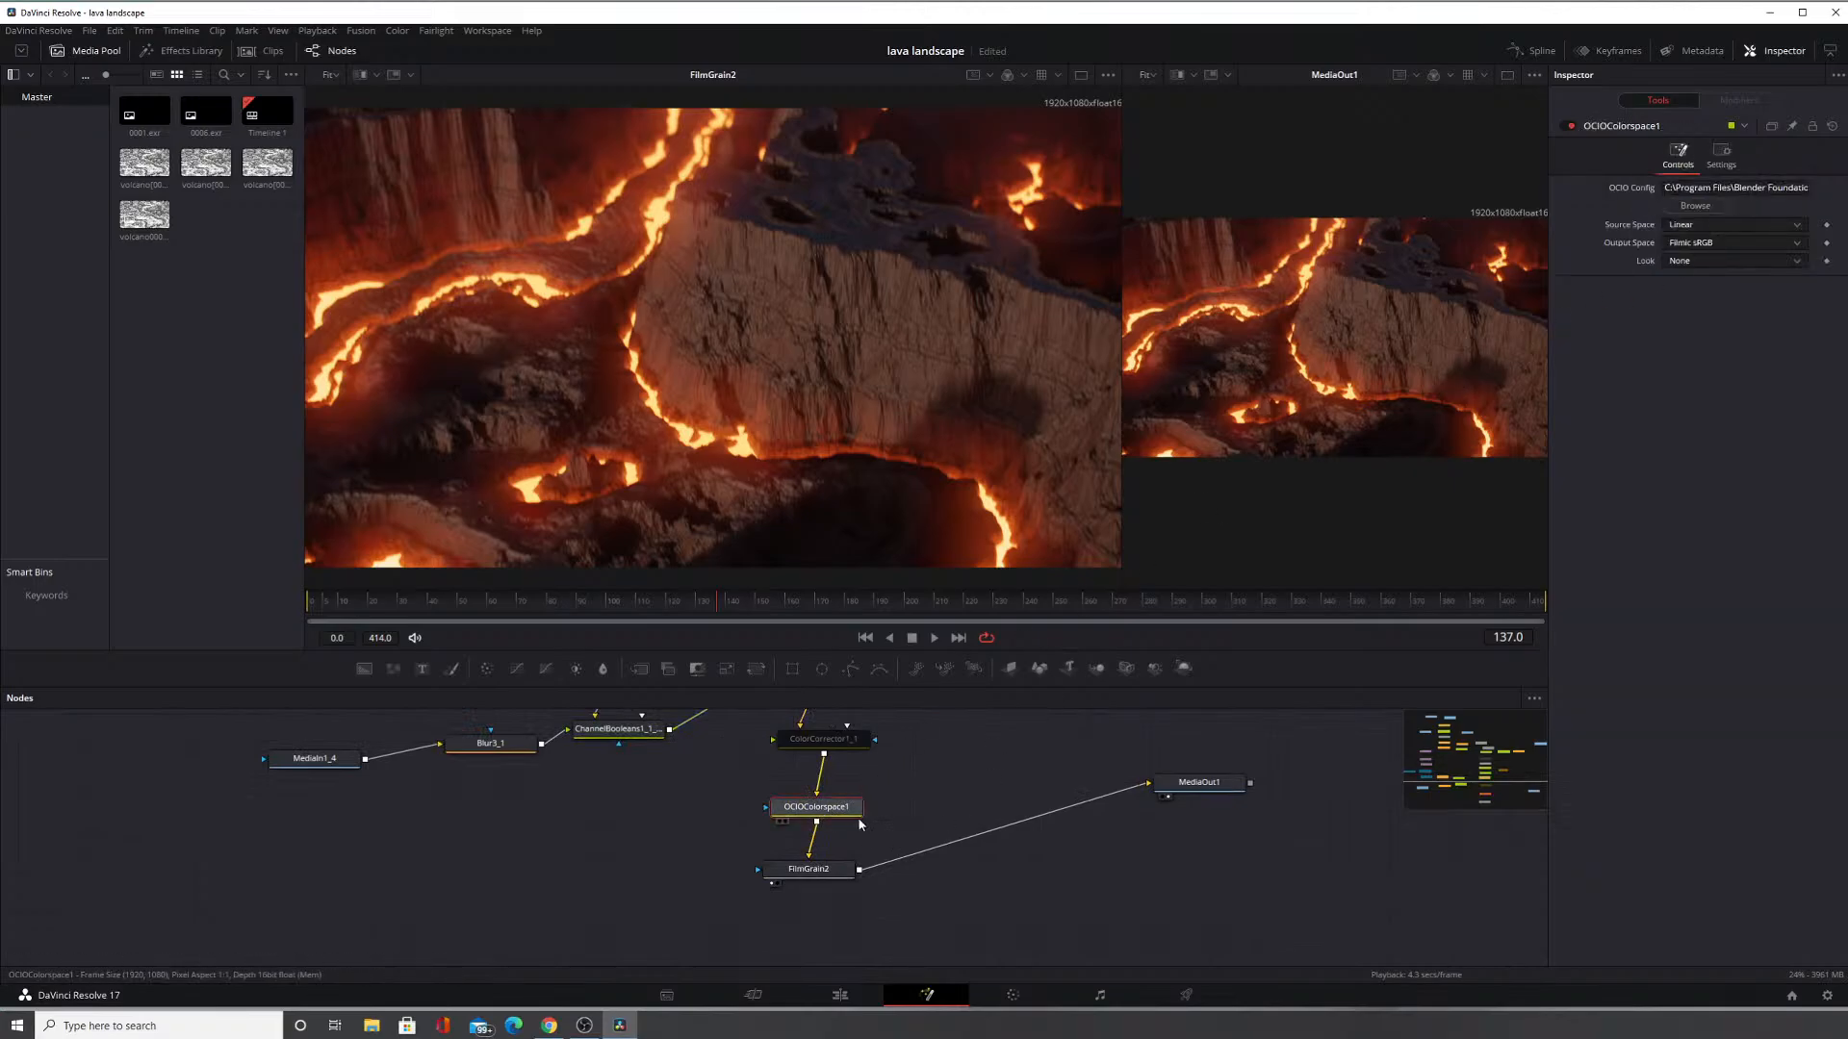
left_click(1721, 154)
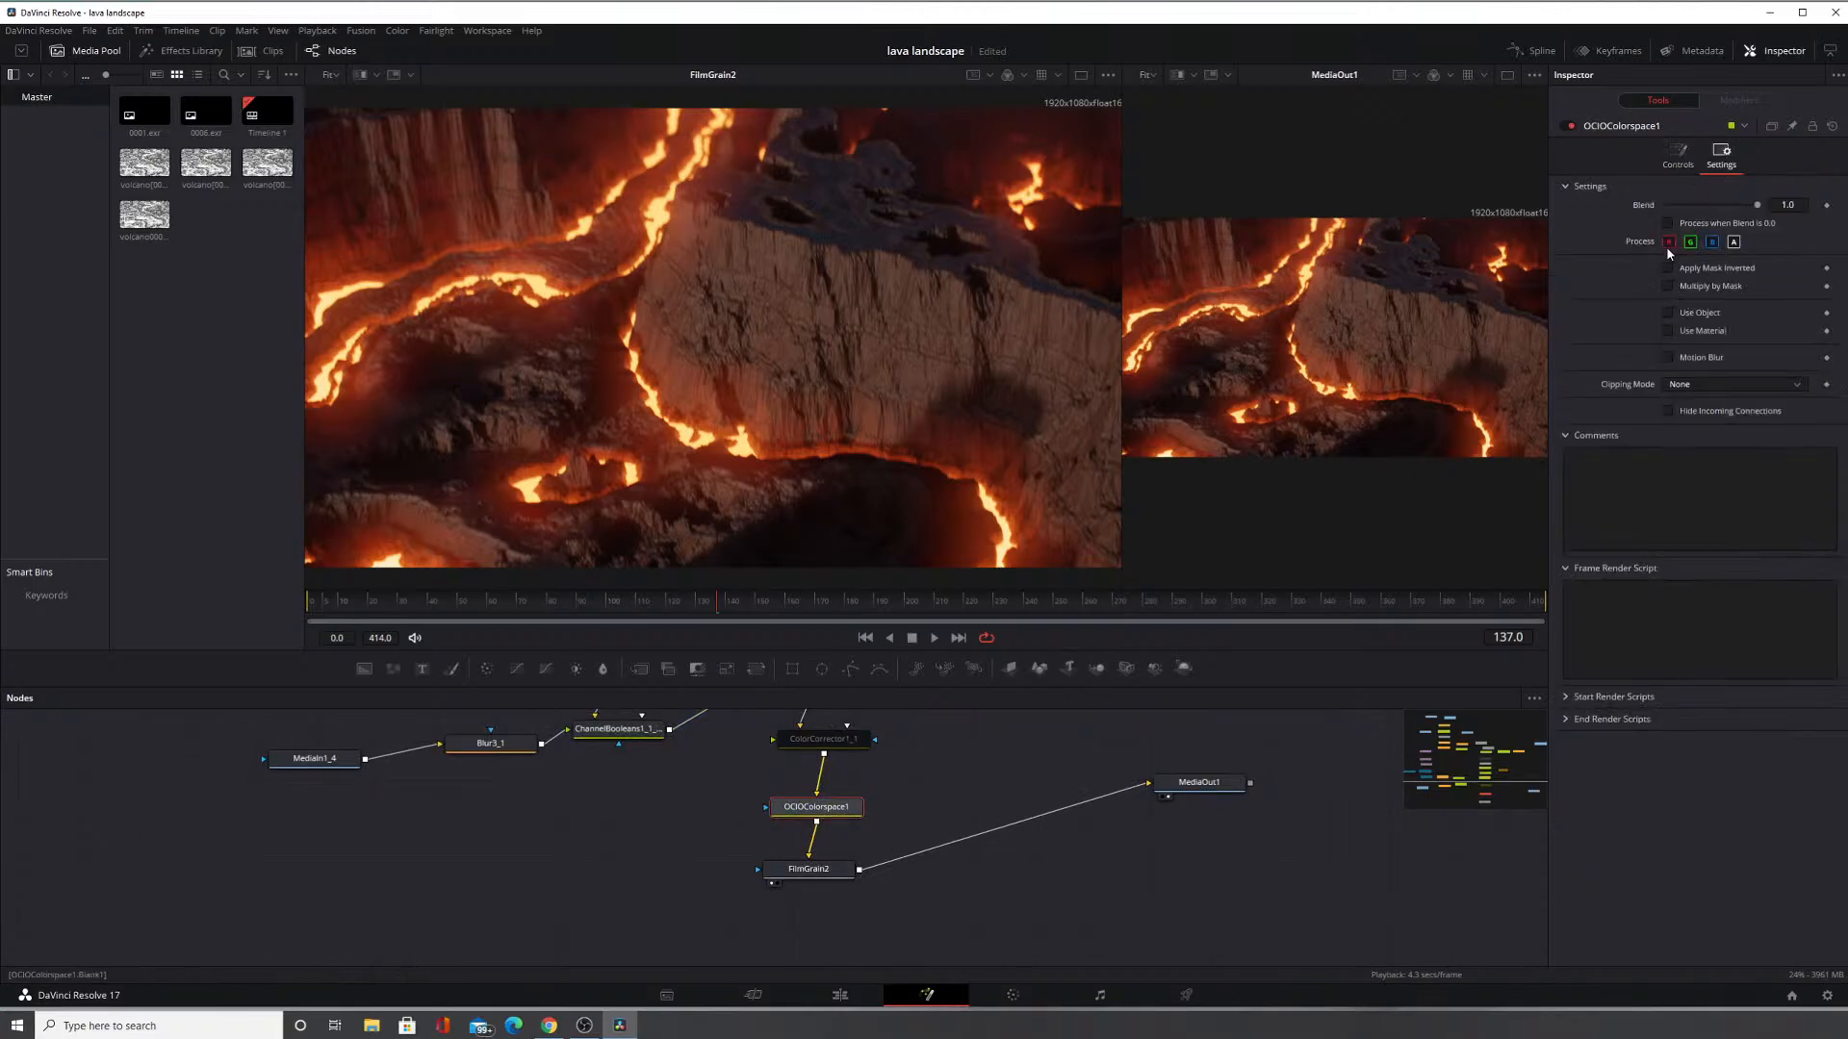
left_click(1681, 152)
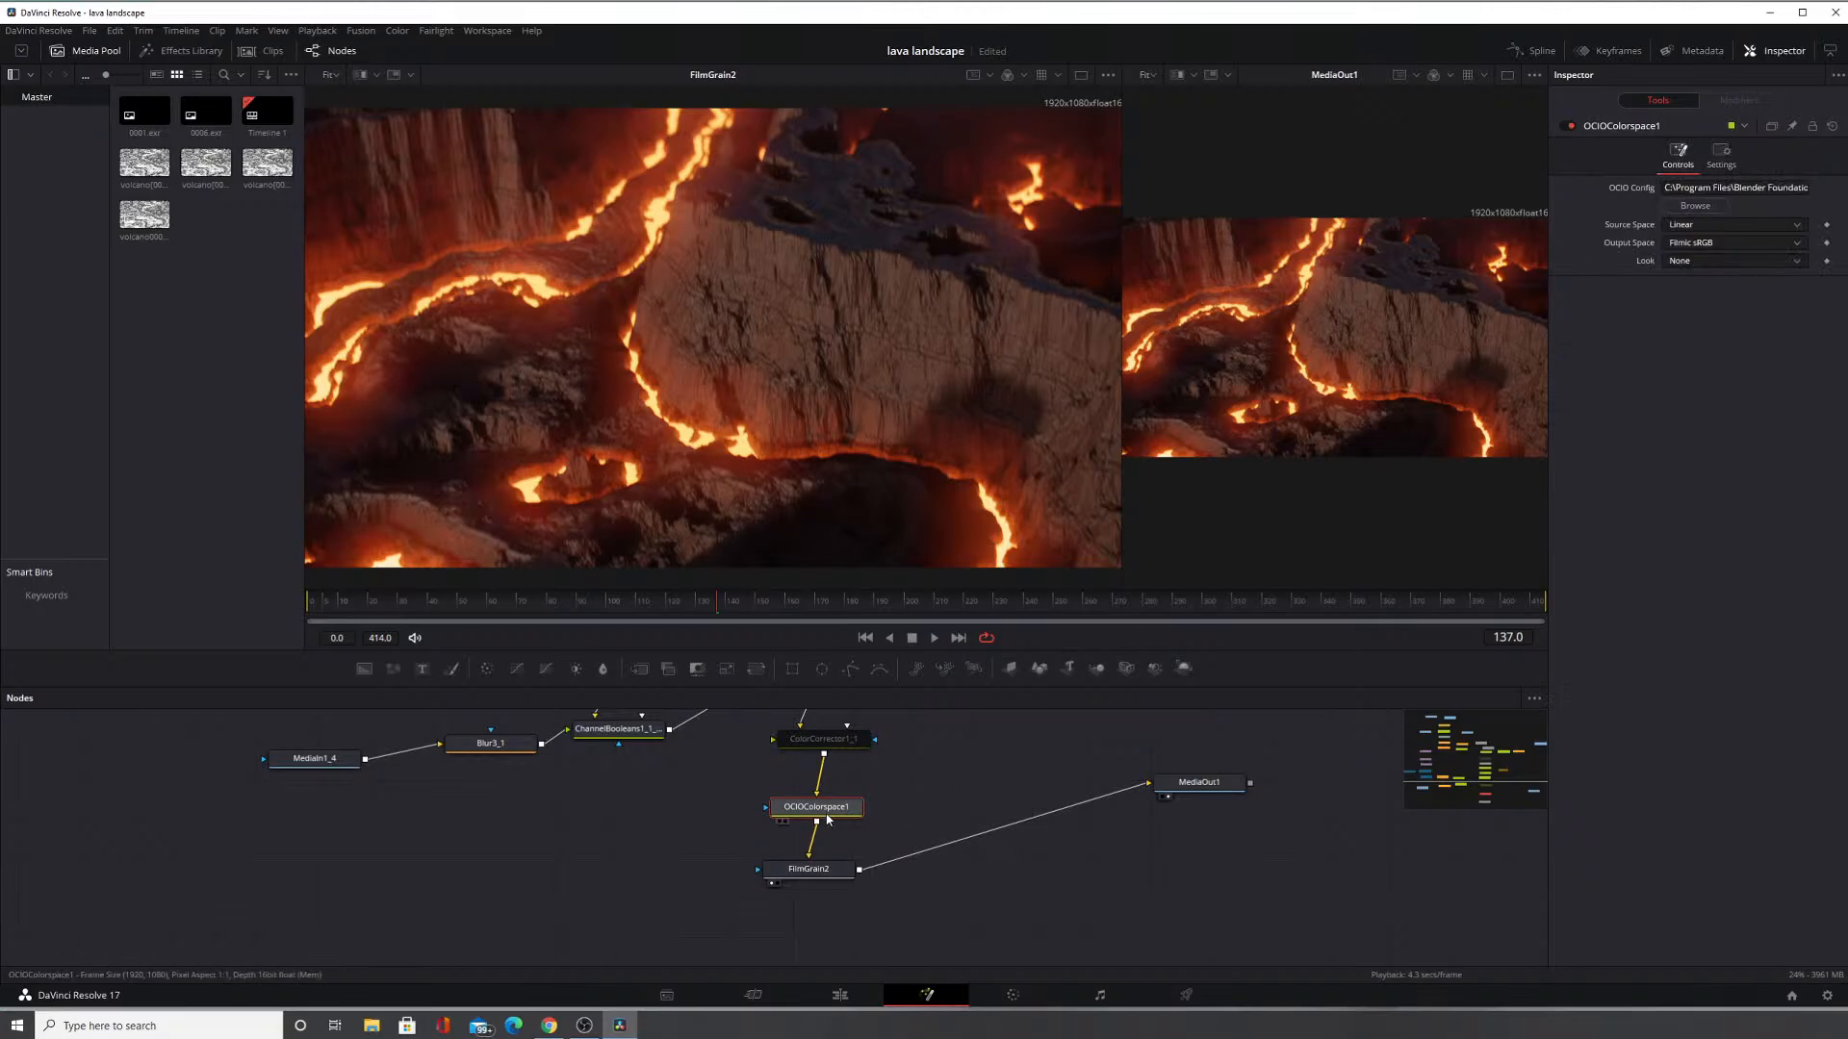
Re-enable the duplicated color corrector above OCIOColorspace1 and lower its Gain to 0.31.
scroll(833, 798, "up", 1)
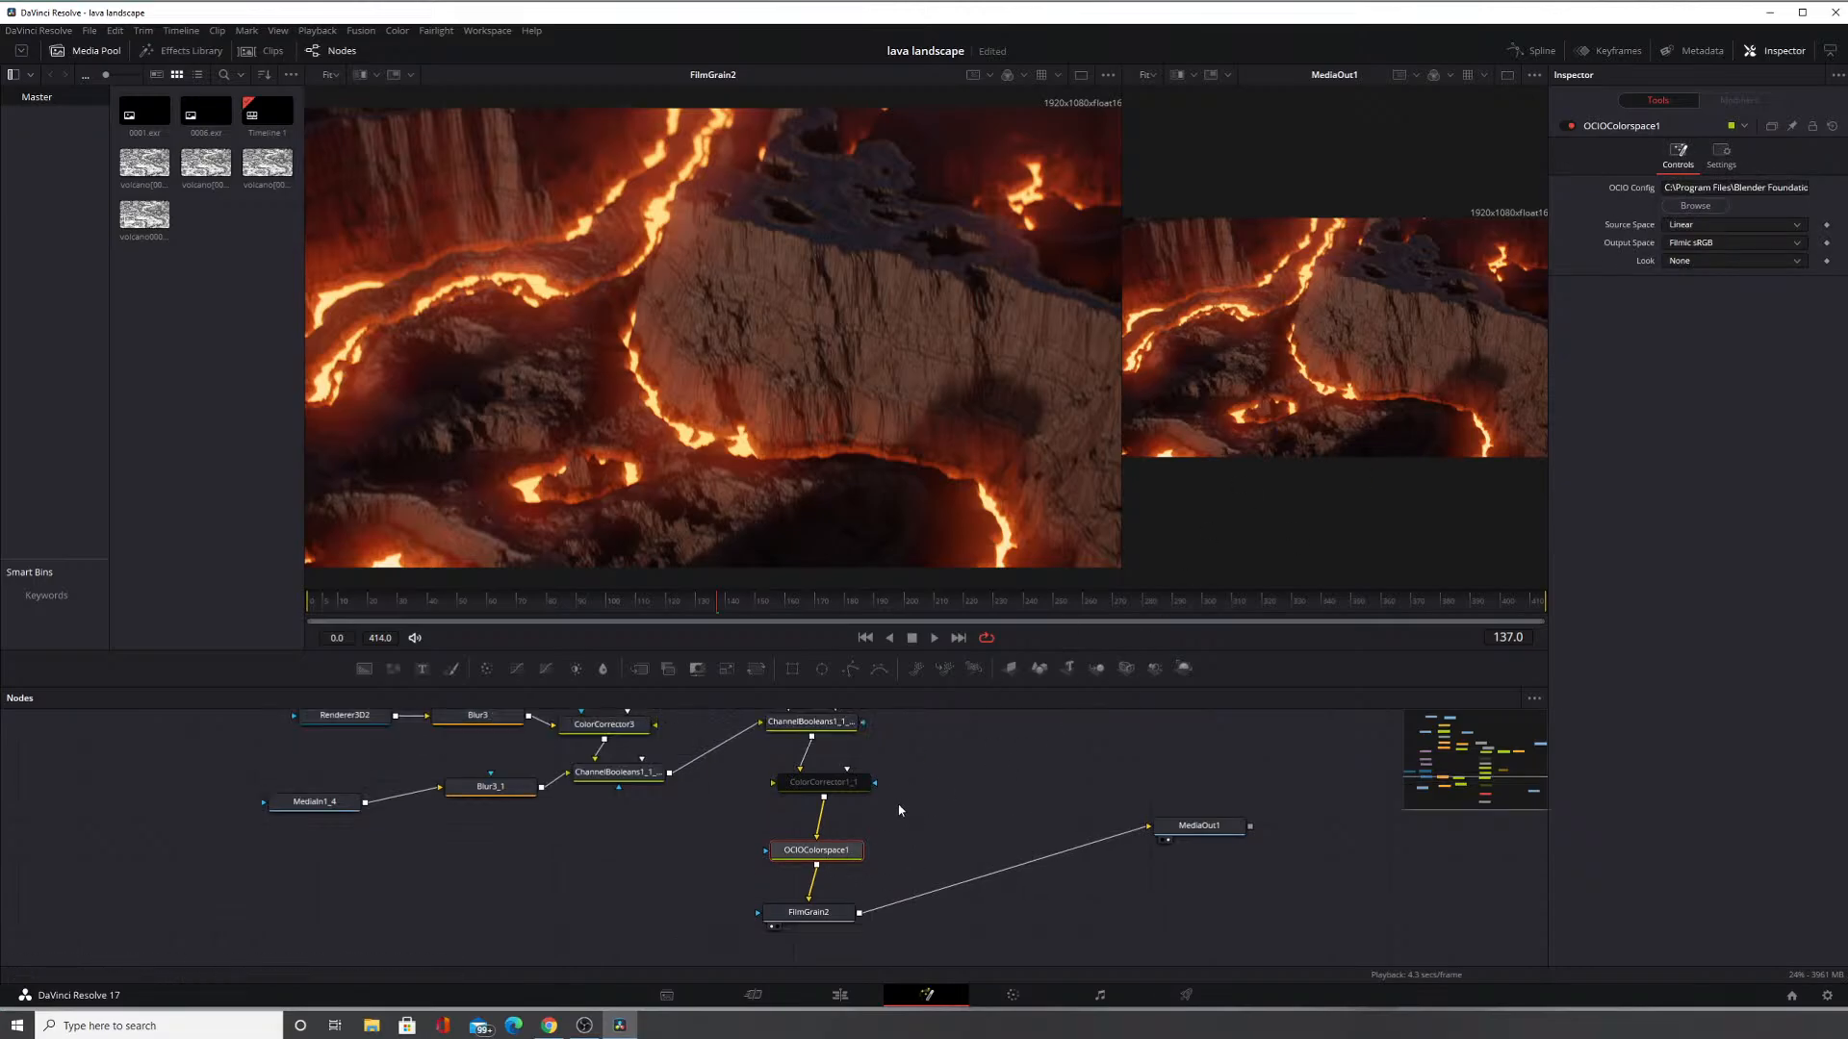
left_click(835, 787)
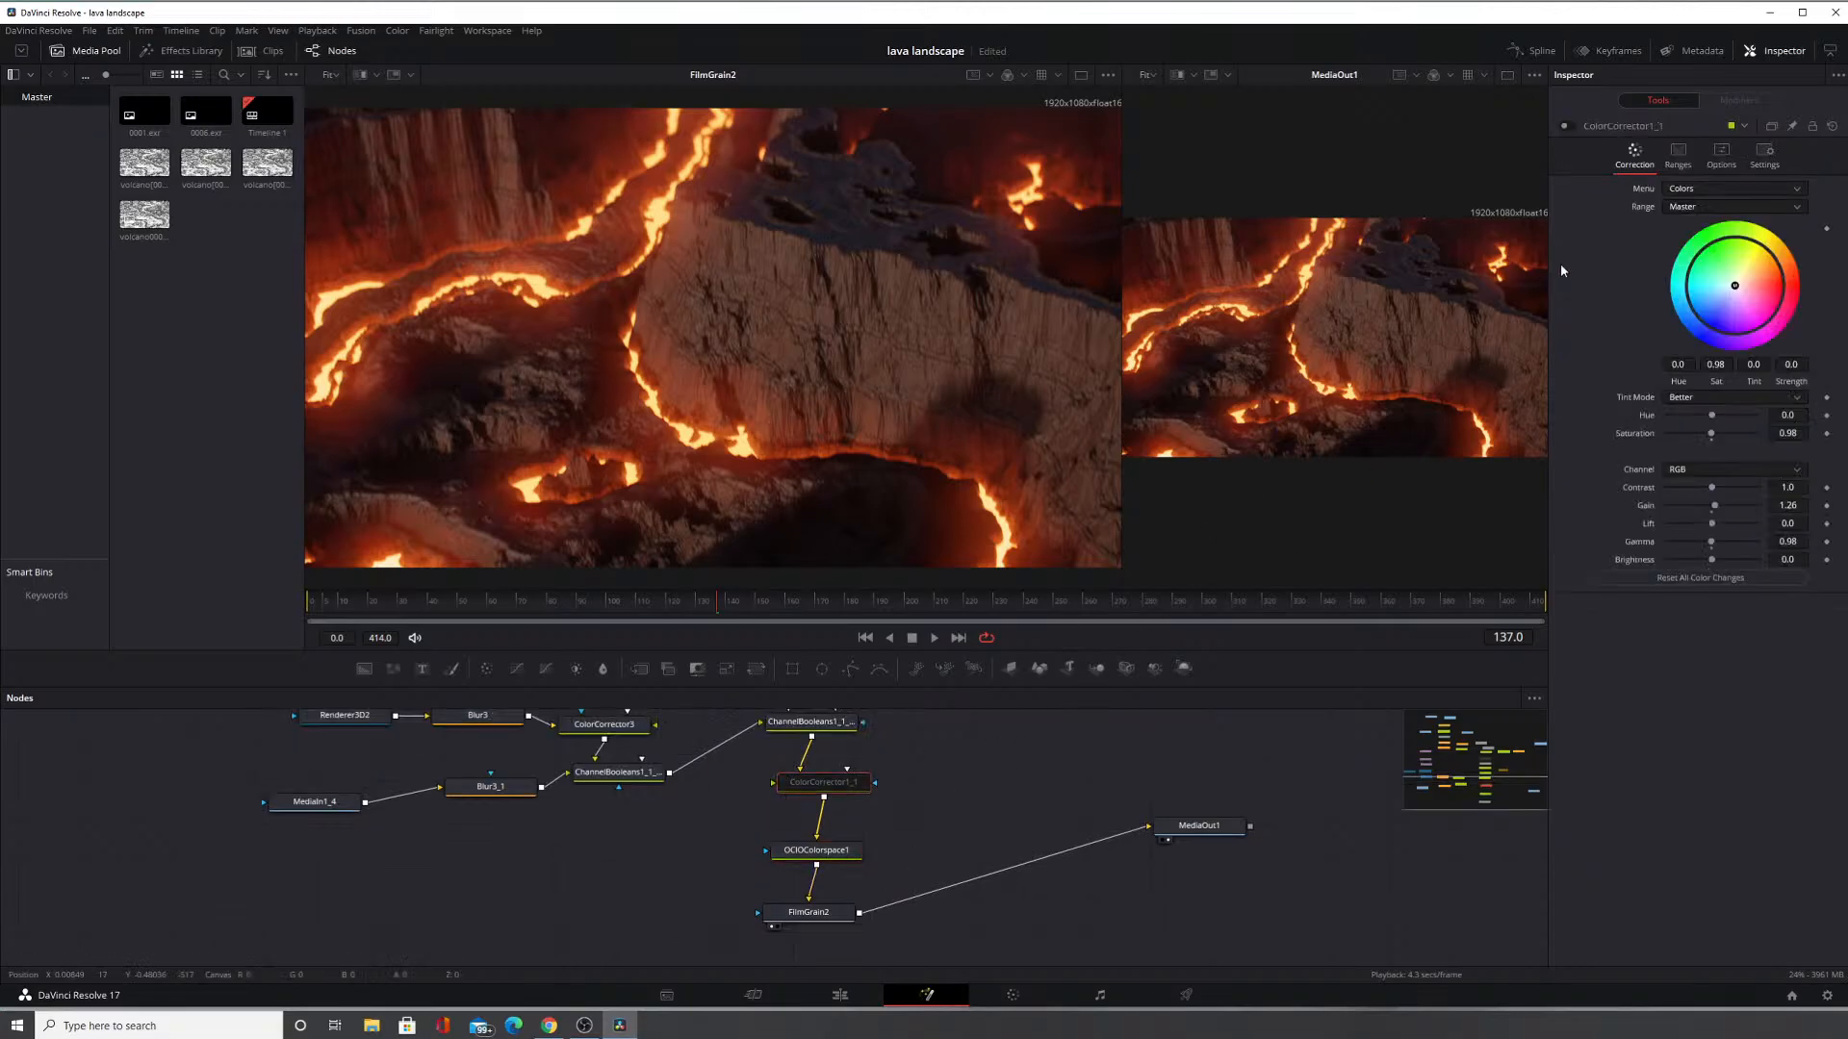
left_click(1563, 126)
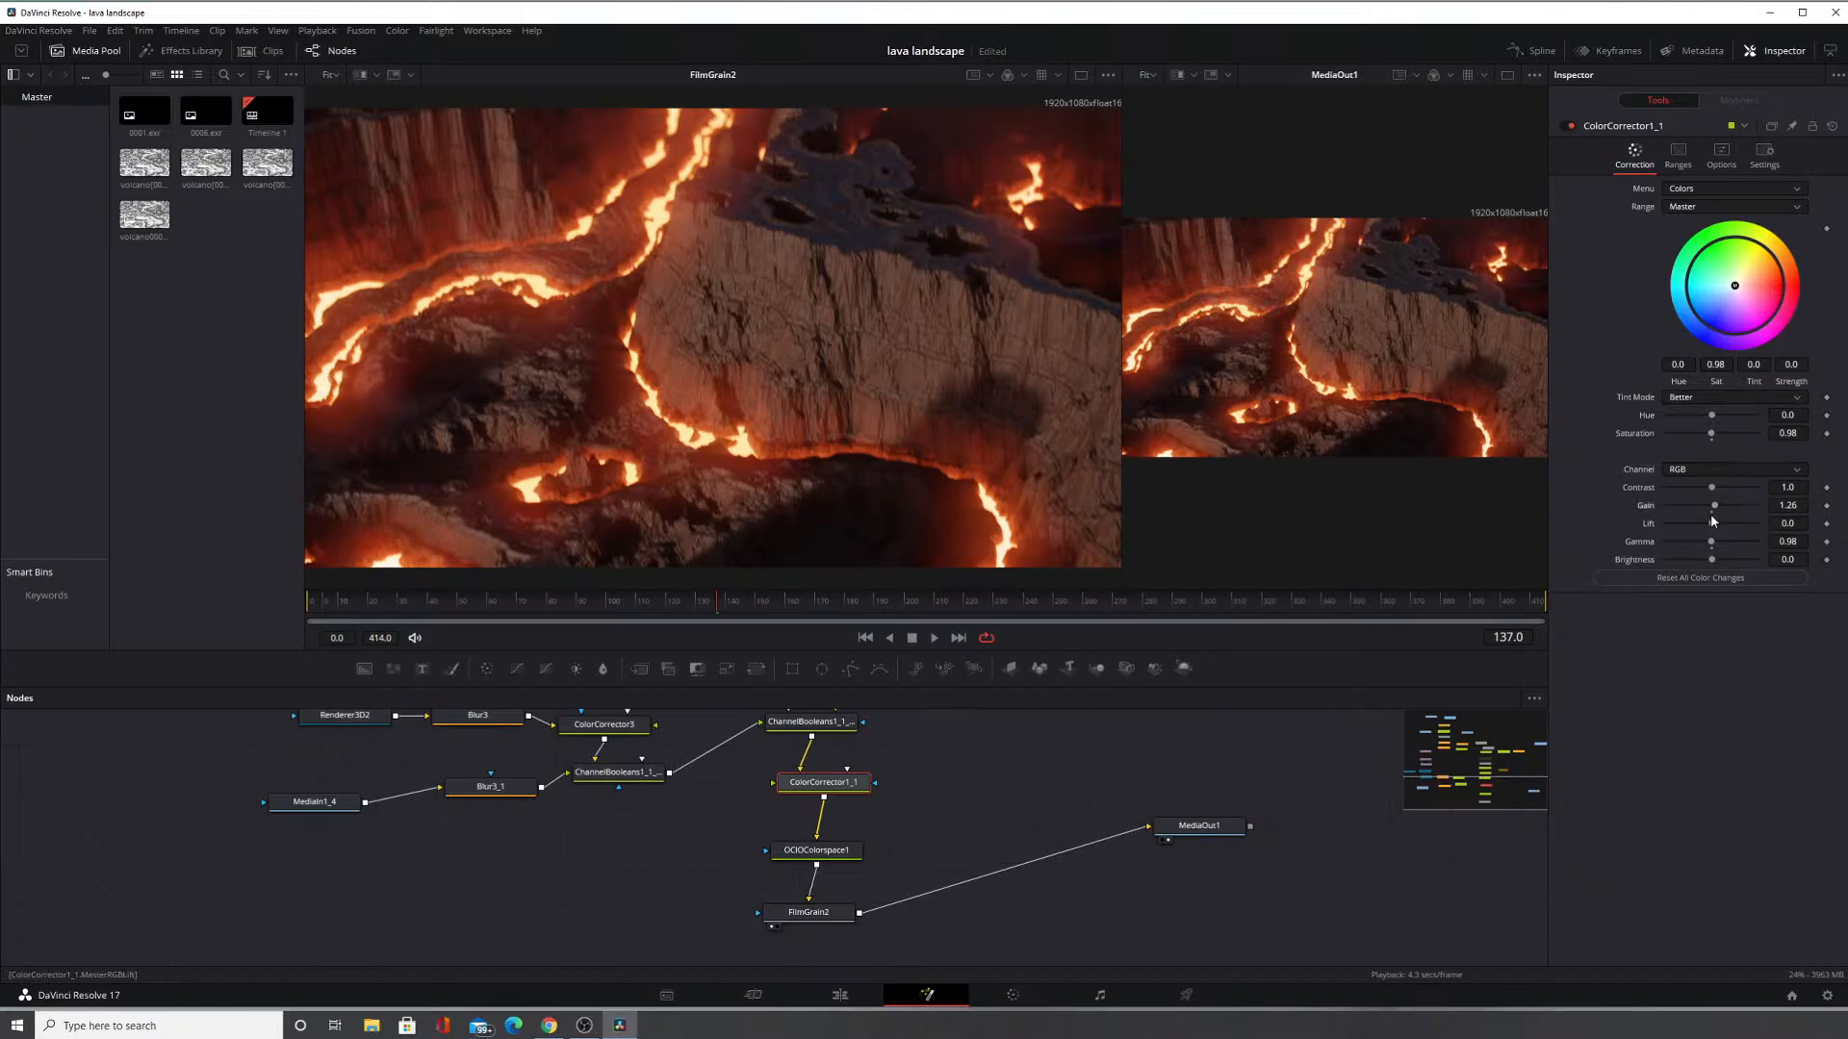
left_click_drag(1711, 515, 1697, 508)
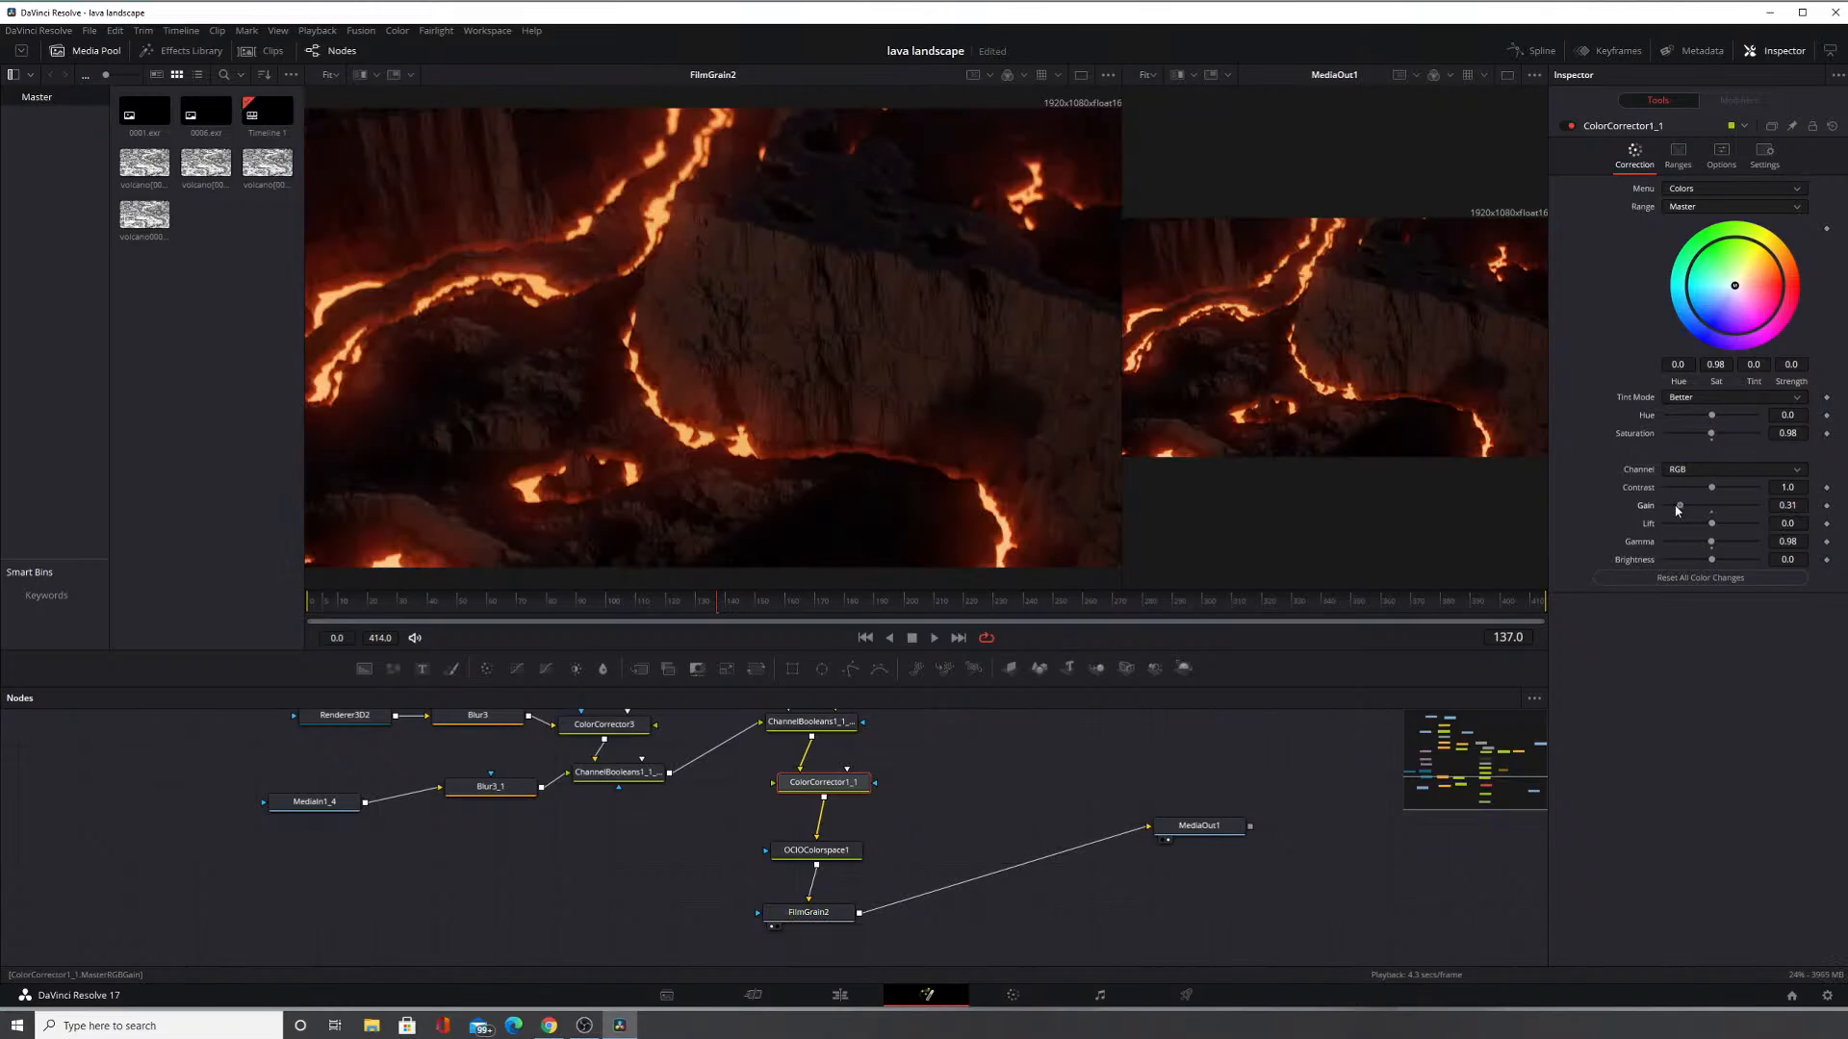
Enlarge the viewers, zoom in on the lava and raise the duplicated color corrector's Gain to 4.49.
left_click_drag(1167, 589, 1165, 752)
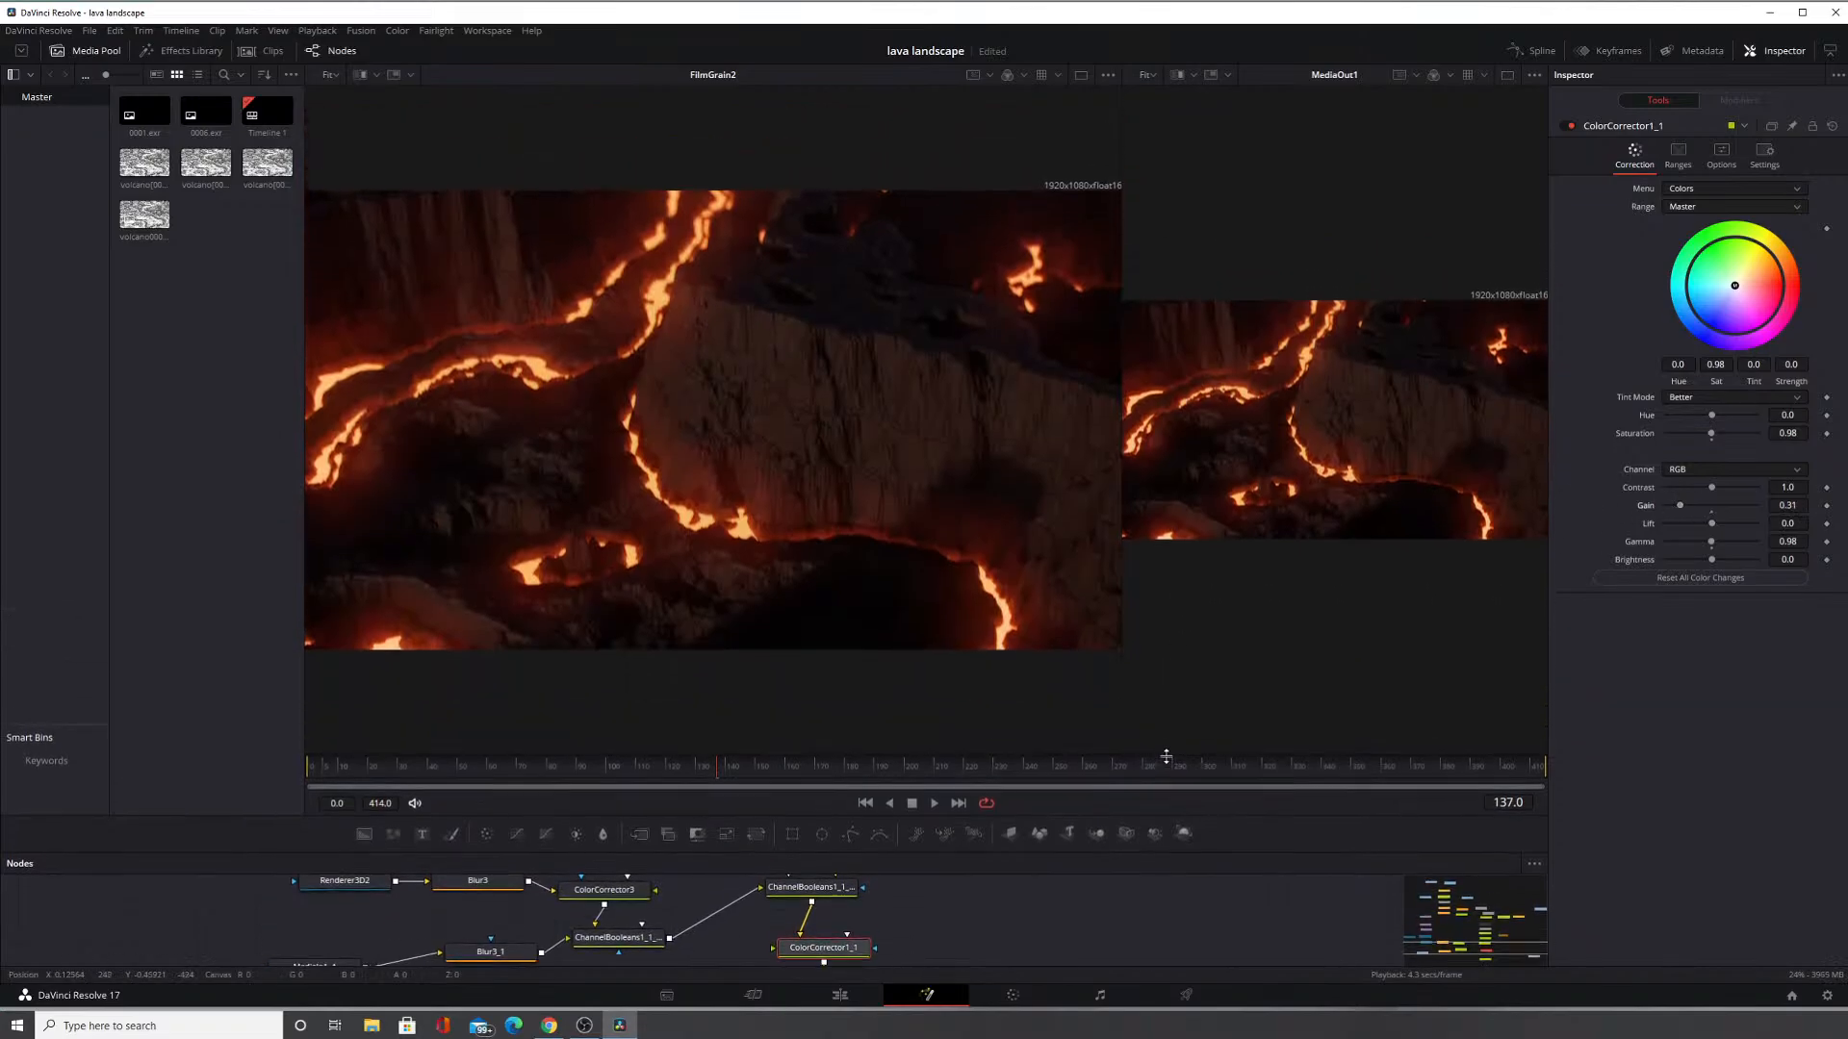
left_click_drag(899, 468, 927, 430)
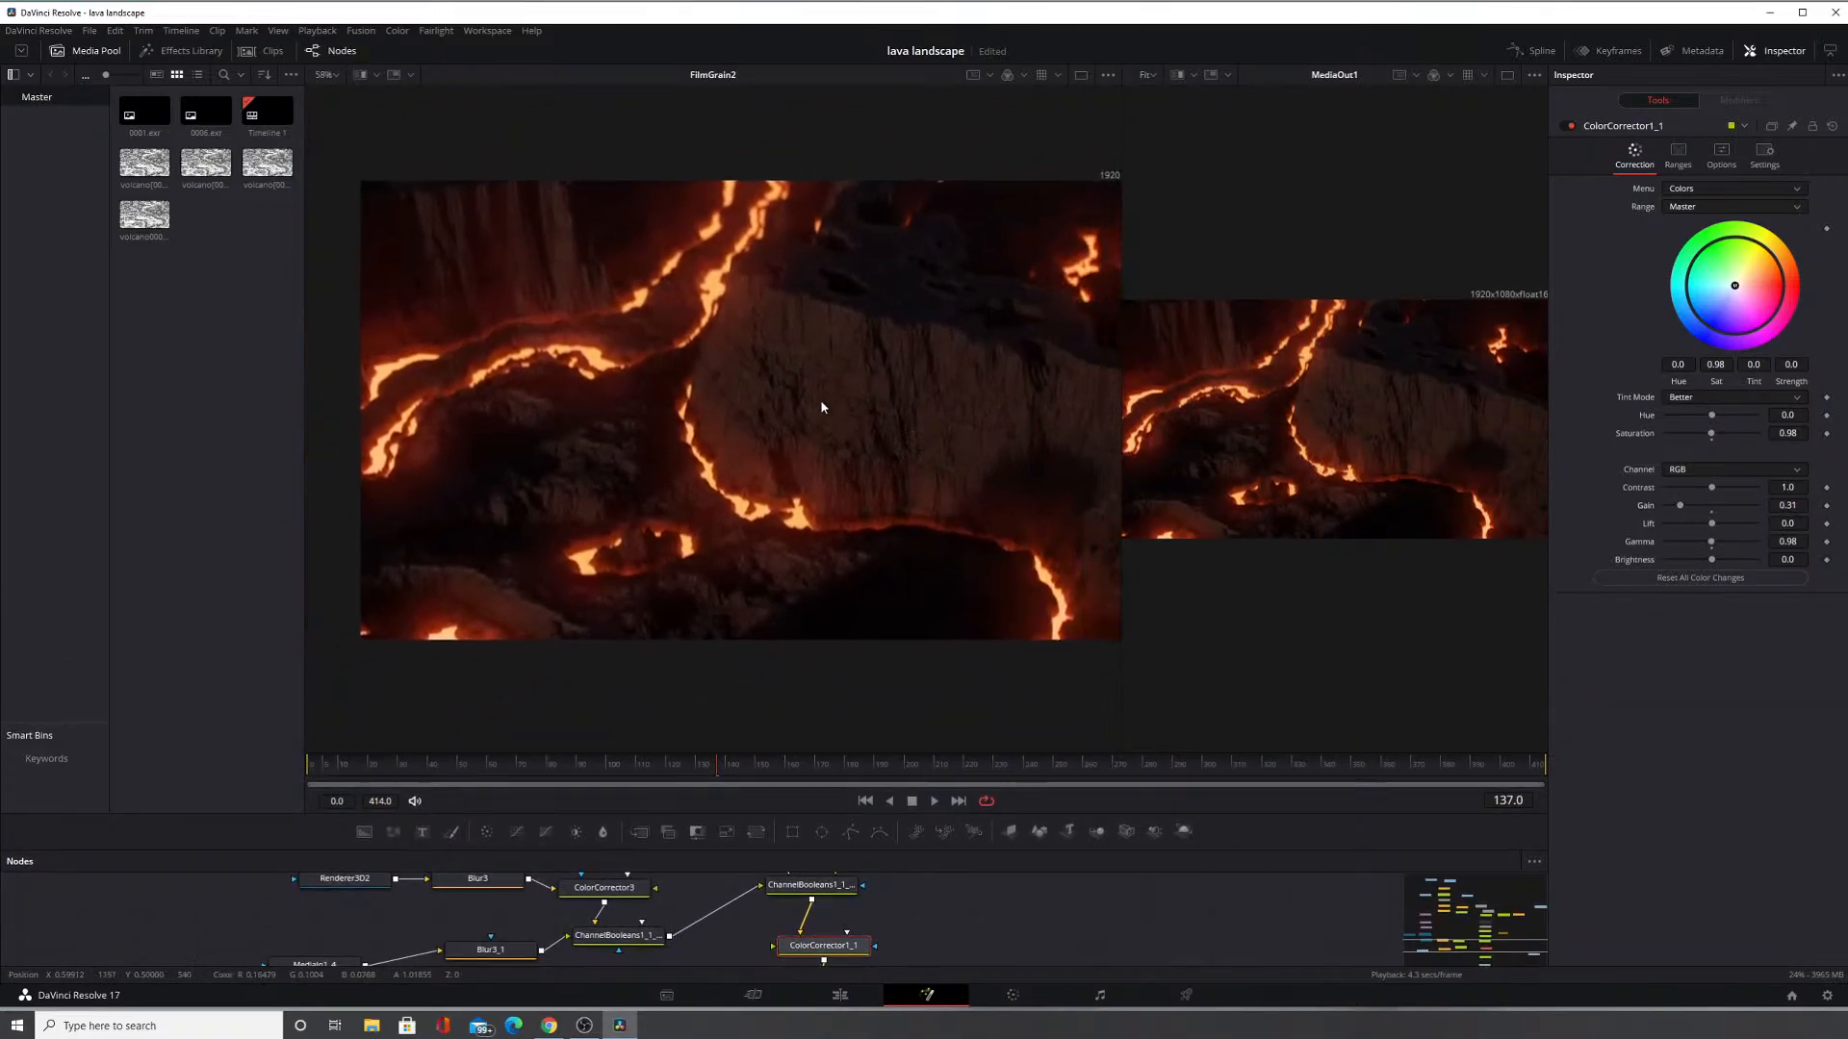
scroll(784, 384, "up", 2)
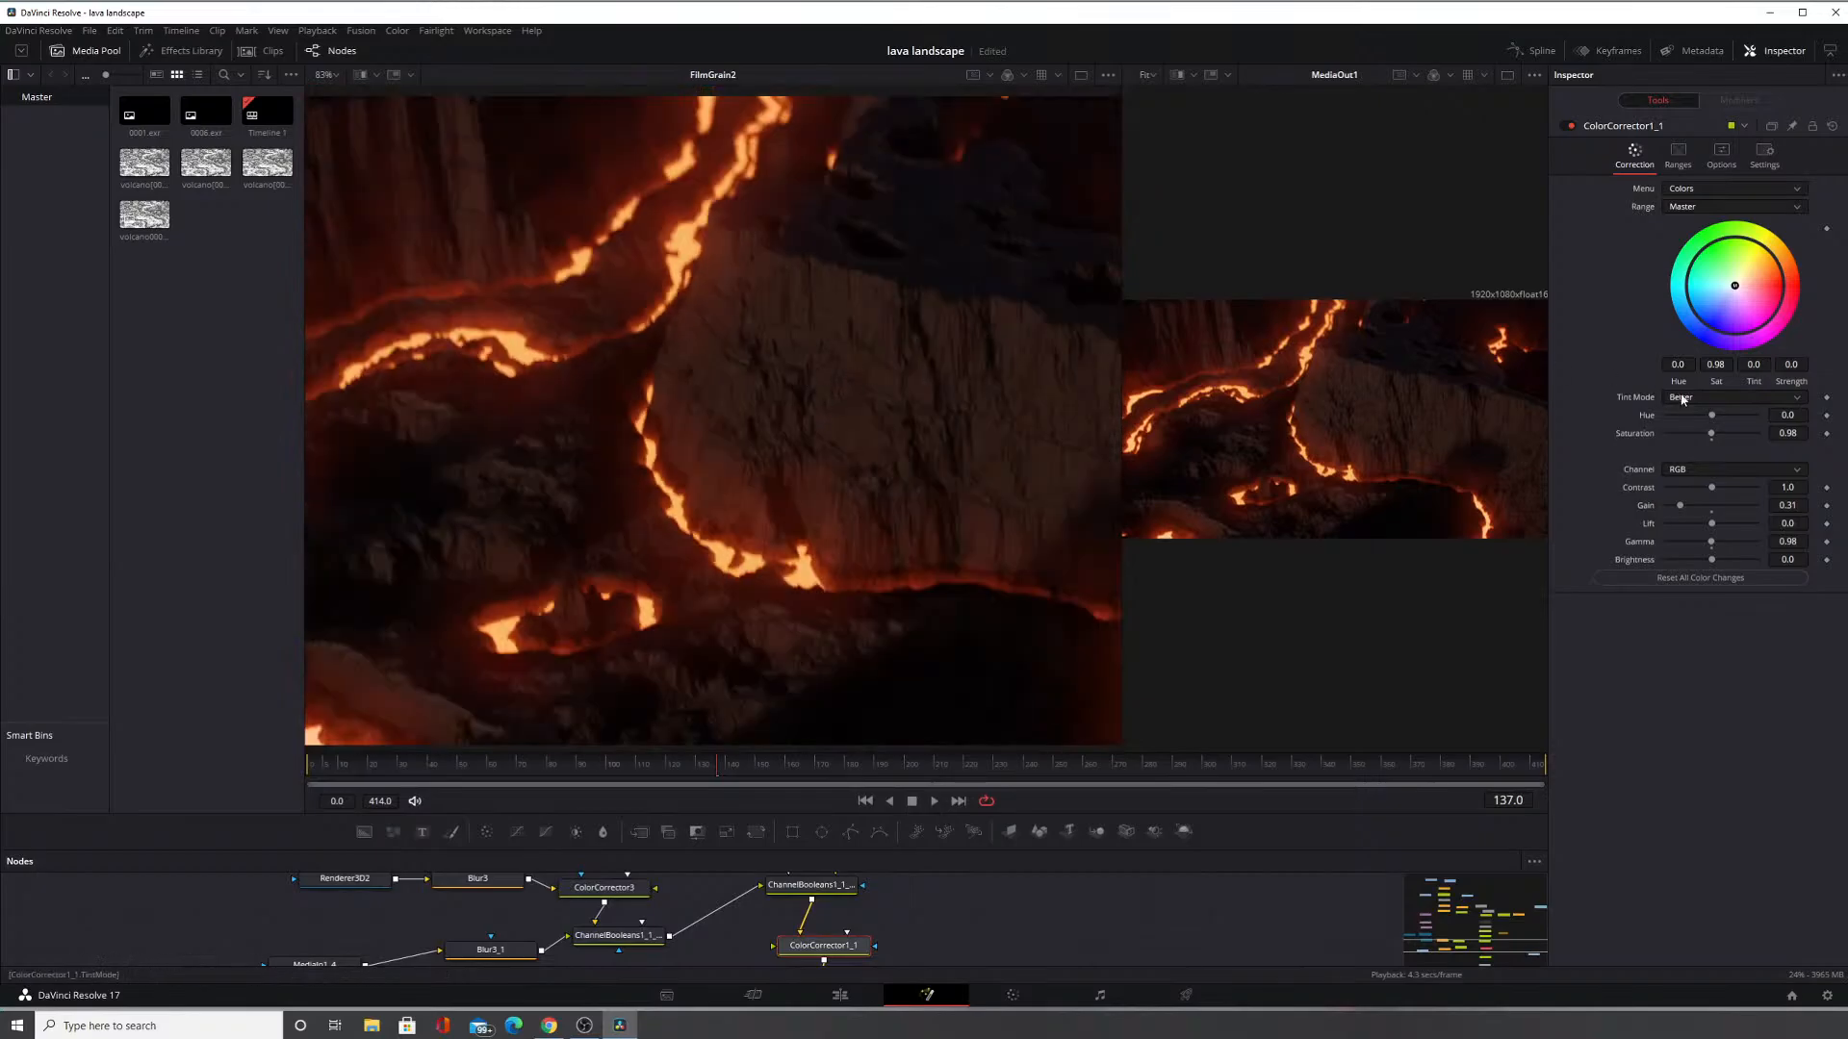
left_click_drag(1737, 511, 1750, 514)
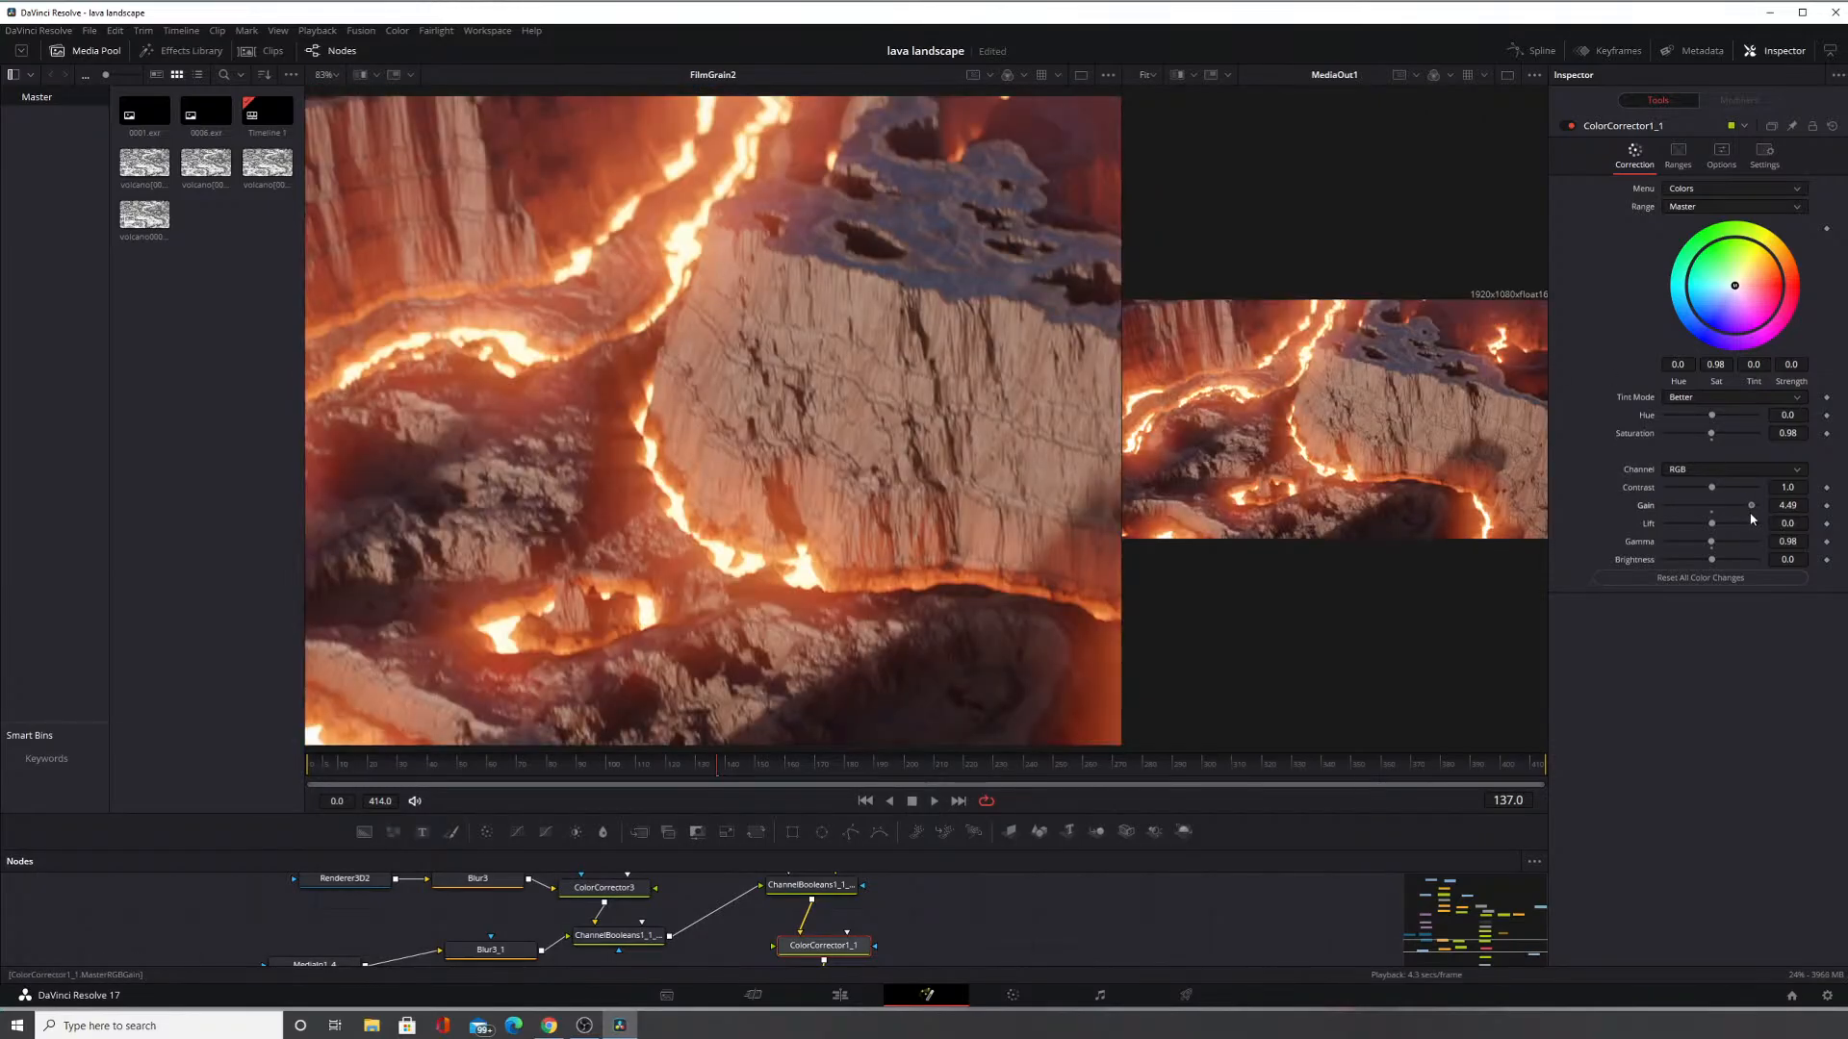
left_click_drag(950, 469, 1039, 423)
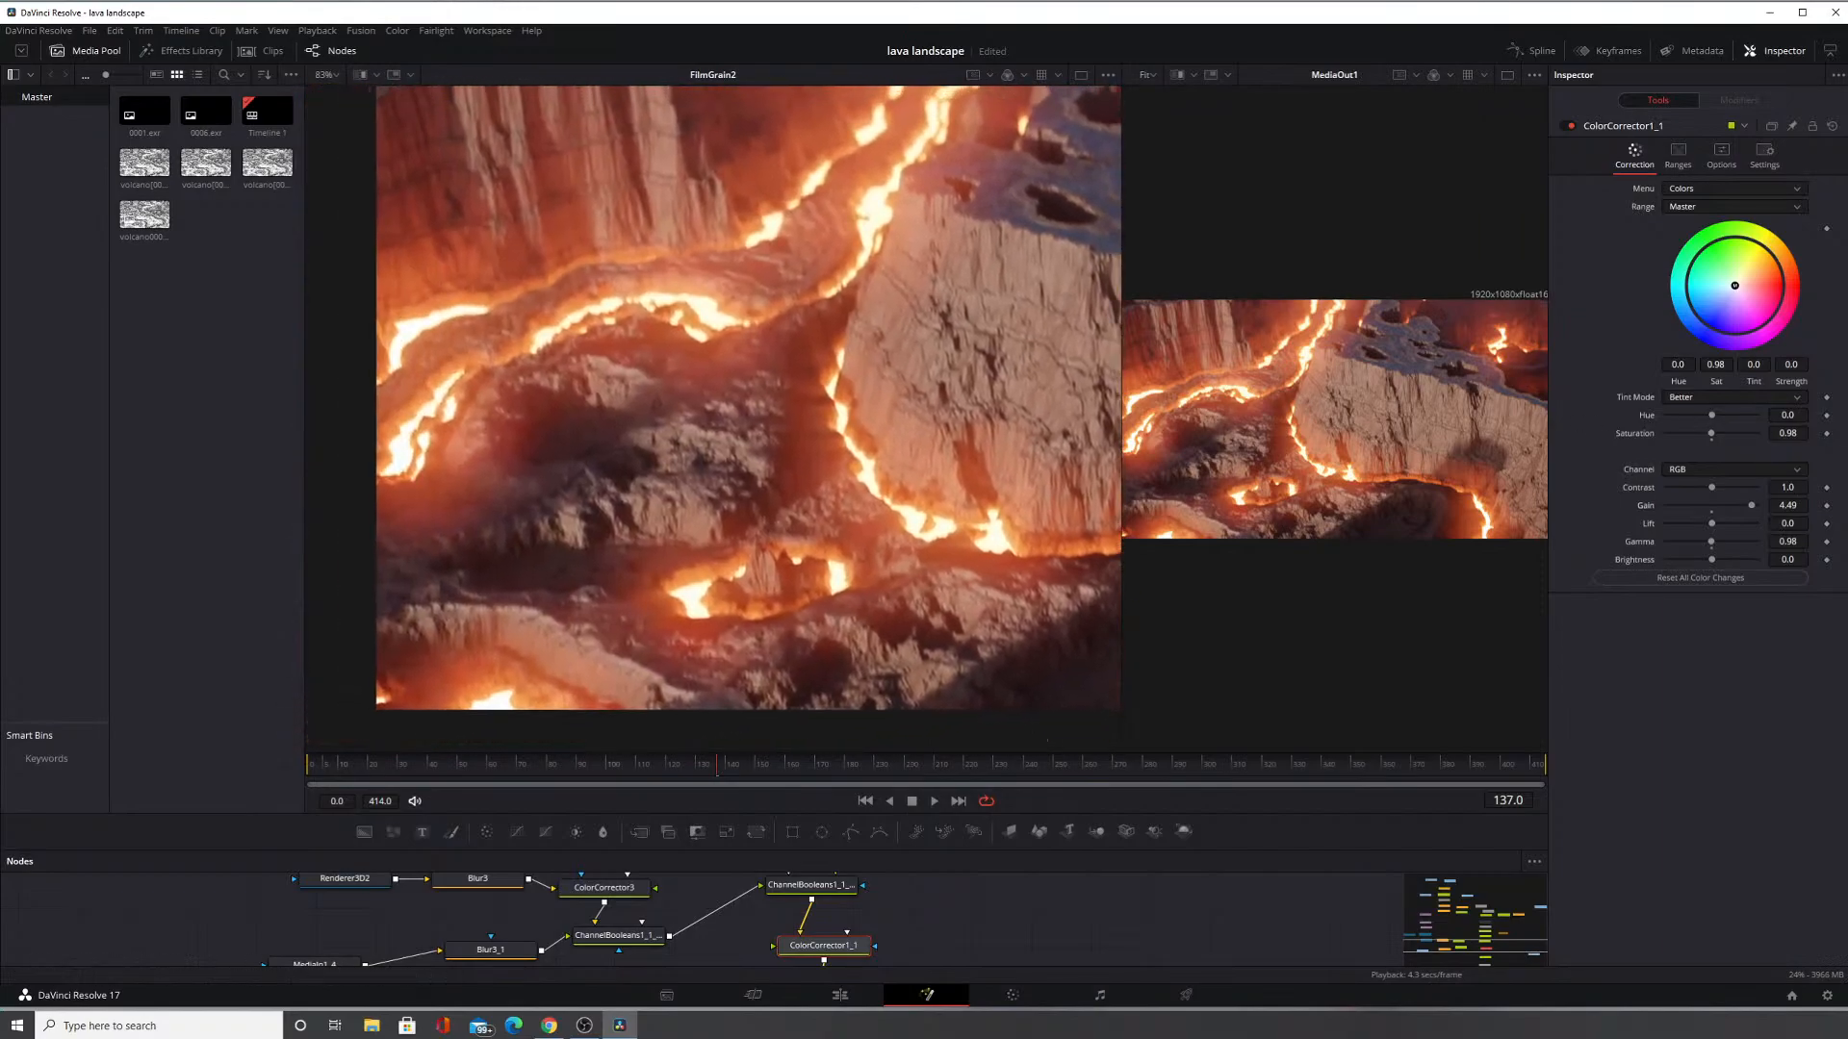
Reset the Gain of ColorCorrector1_1 to 1.0 and set its Saturation to 1.
double_click(1713, 515)
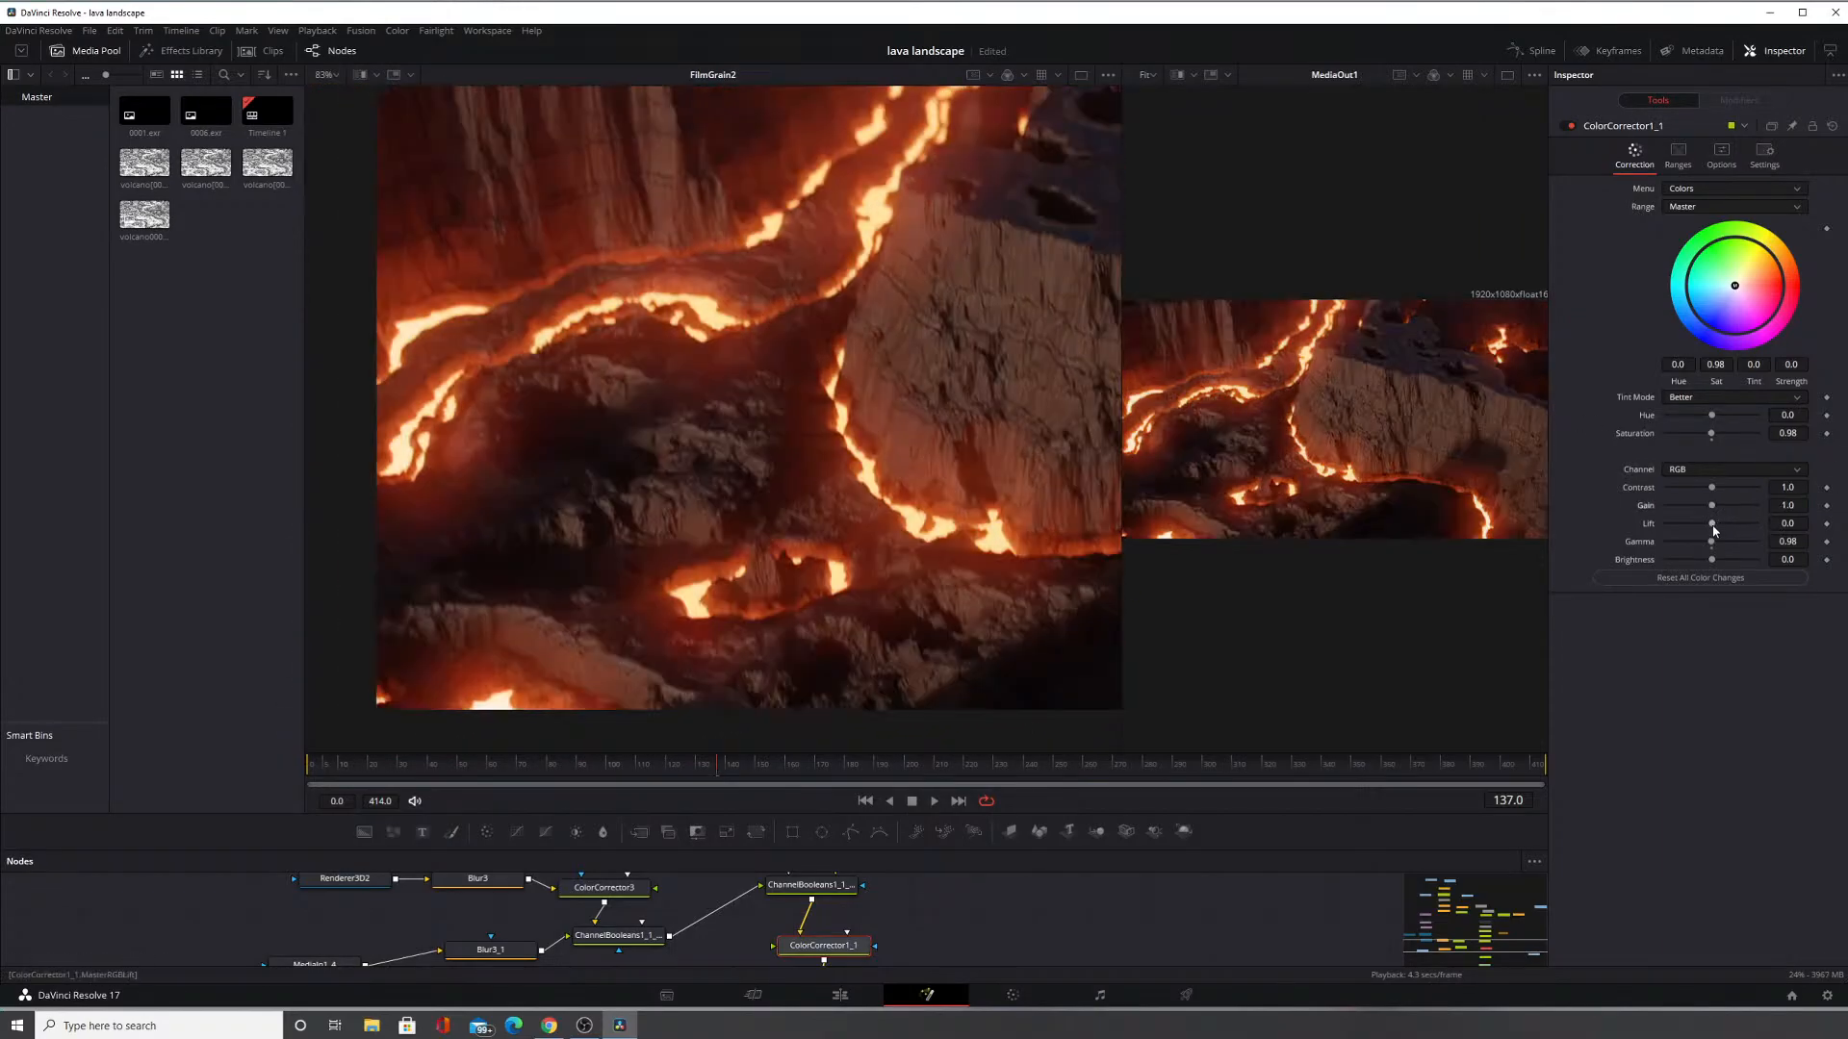
left_click(1572, 125)
left_click(1573, 126)
double_click(1720, 366)
type("1")
key("Return")
Toggle ColorCorrector1_1 off and on to compare the lava image with and without it.
left_click(1573, 127)
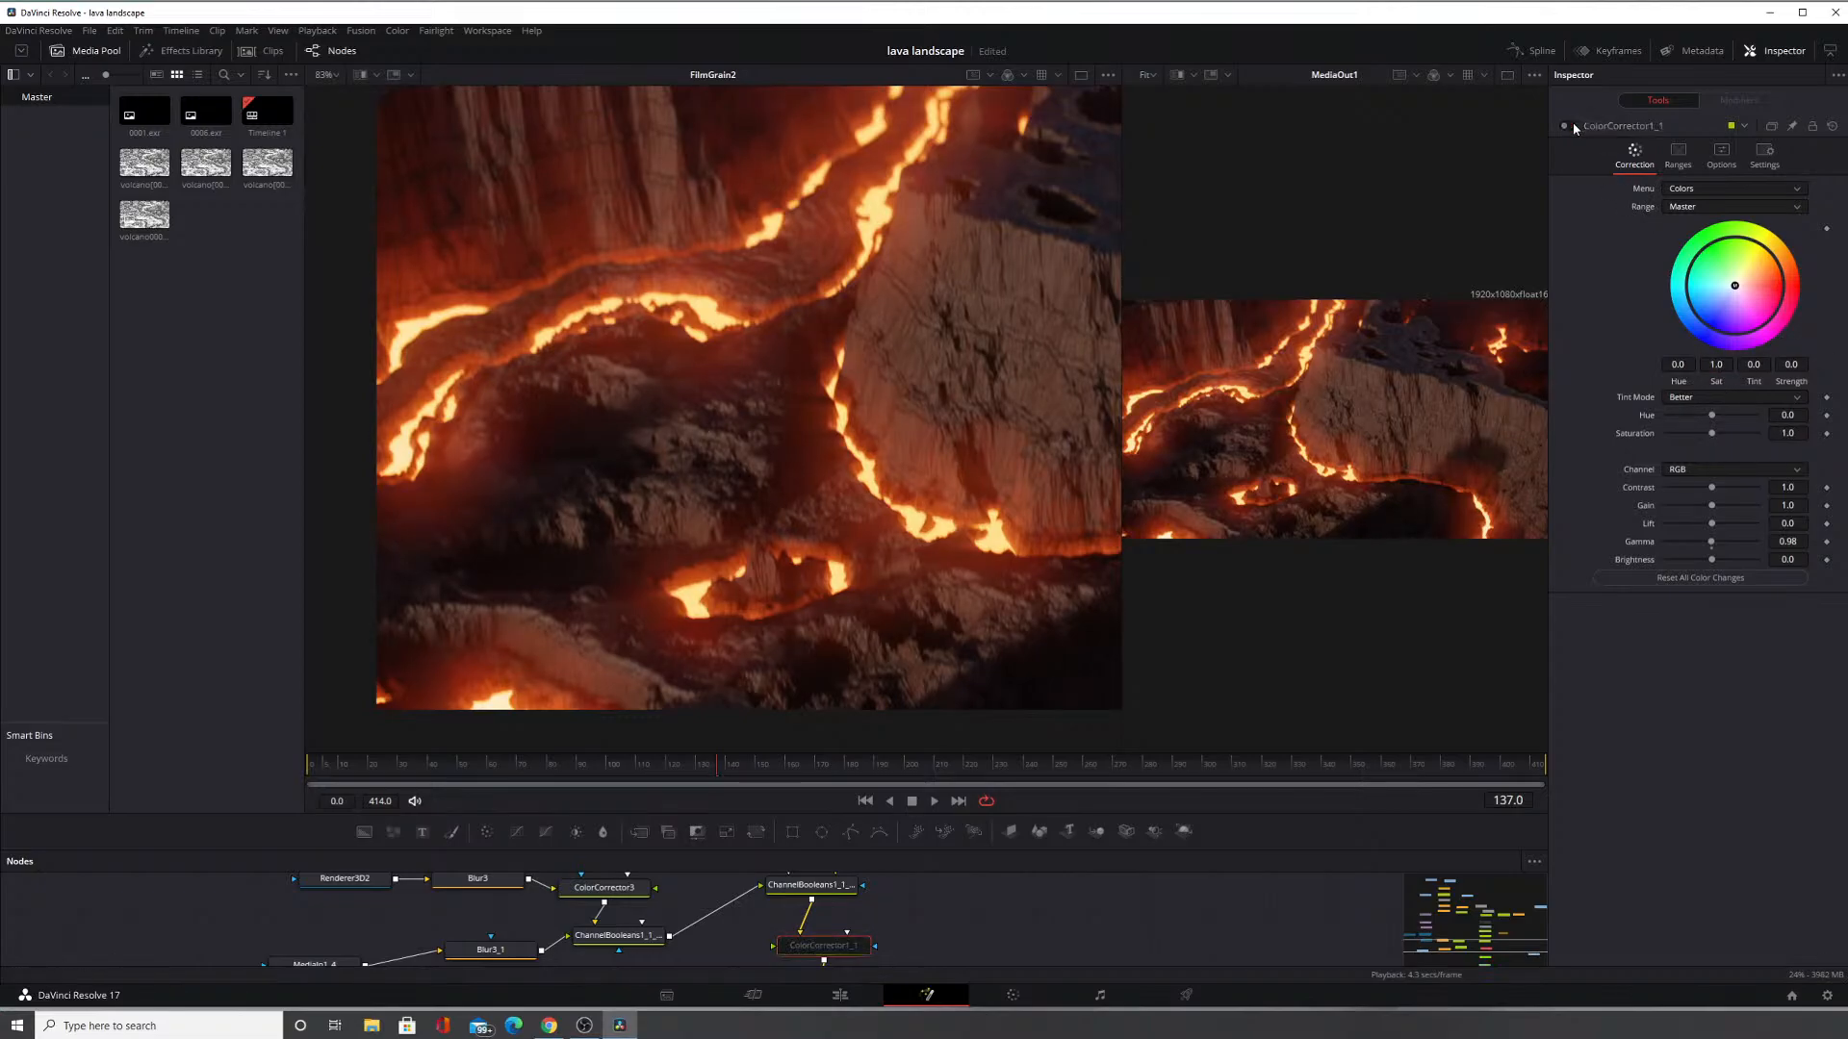
left_click(1573, 126)
left_click(1573, 126)
left_click(1572, 126)
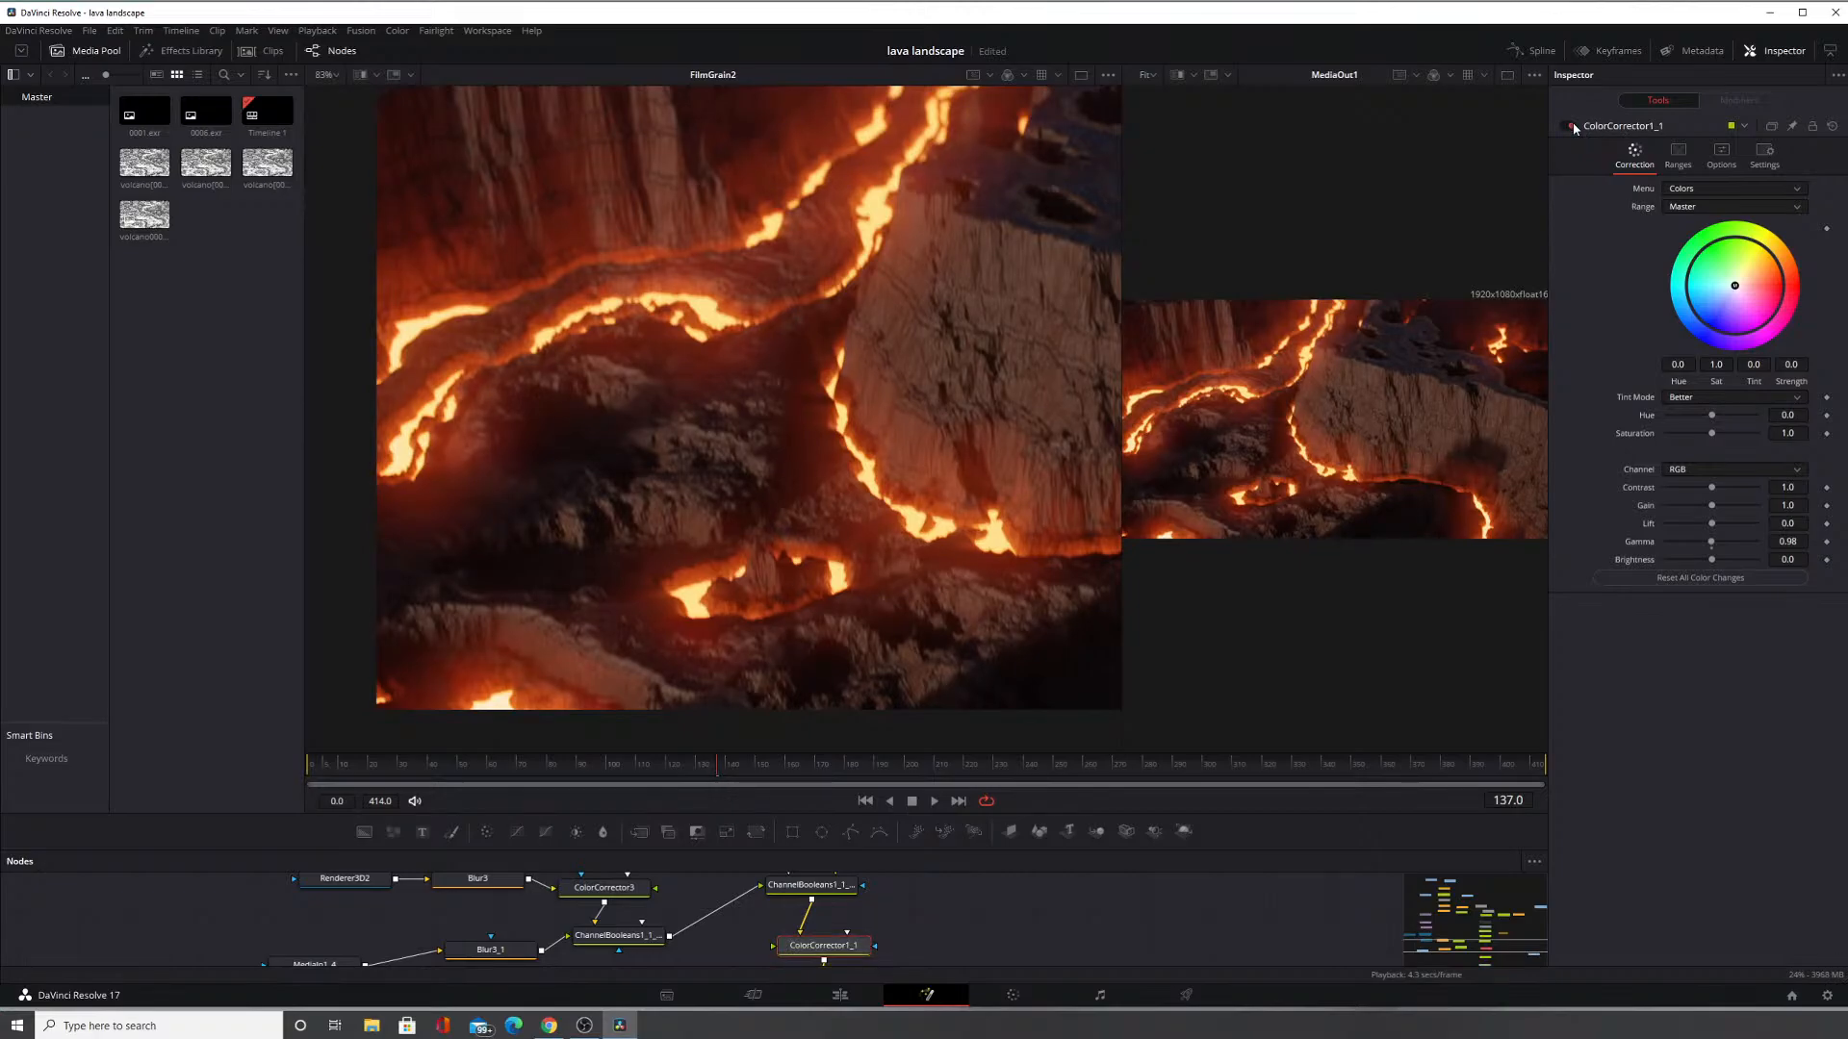
Look through the ranges, options and common settings of ColorCorrector1_1 and compare the image with the node bypassed.
left_click(1675, 152)
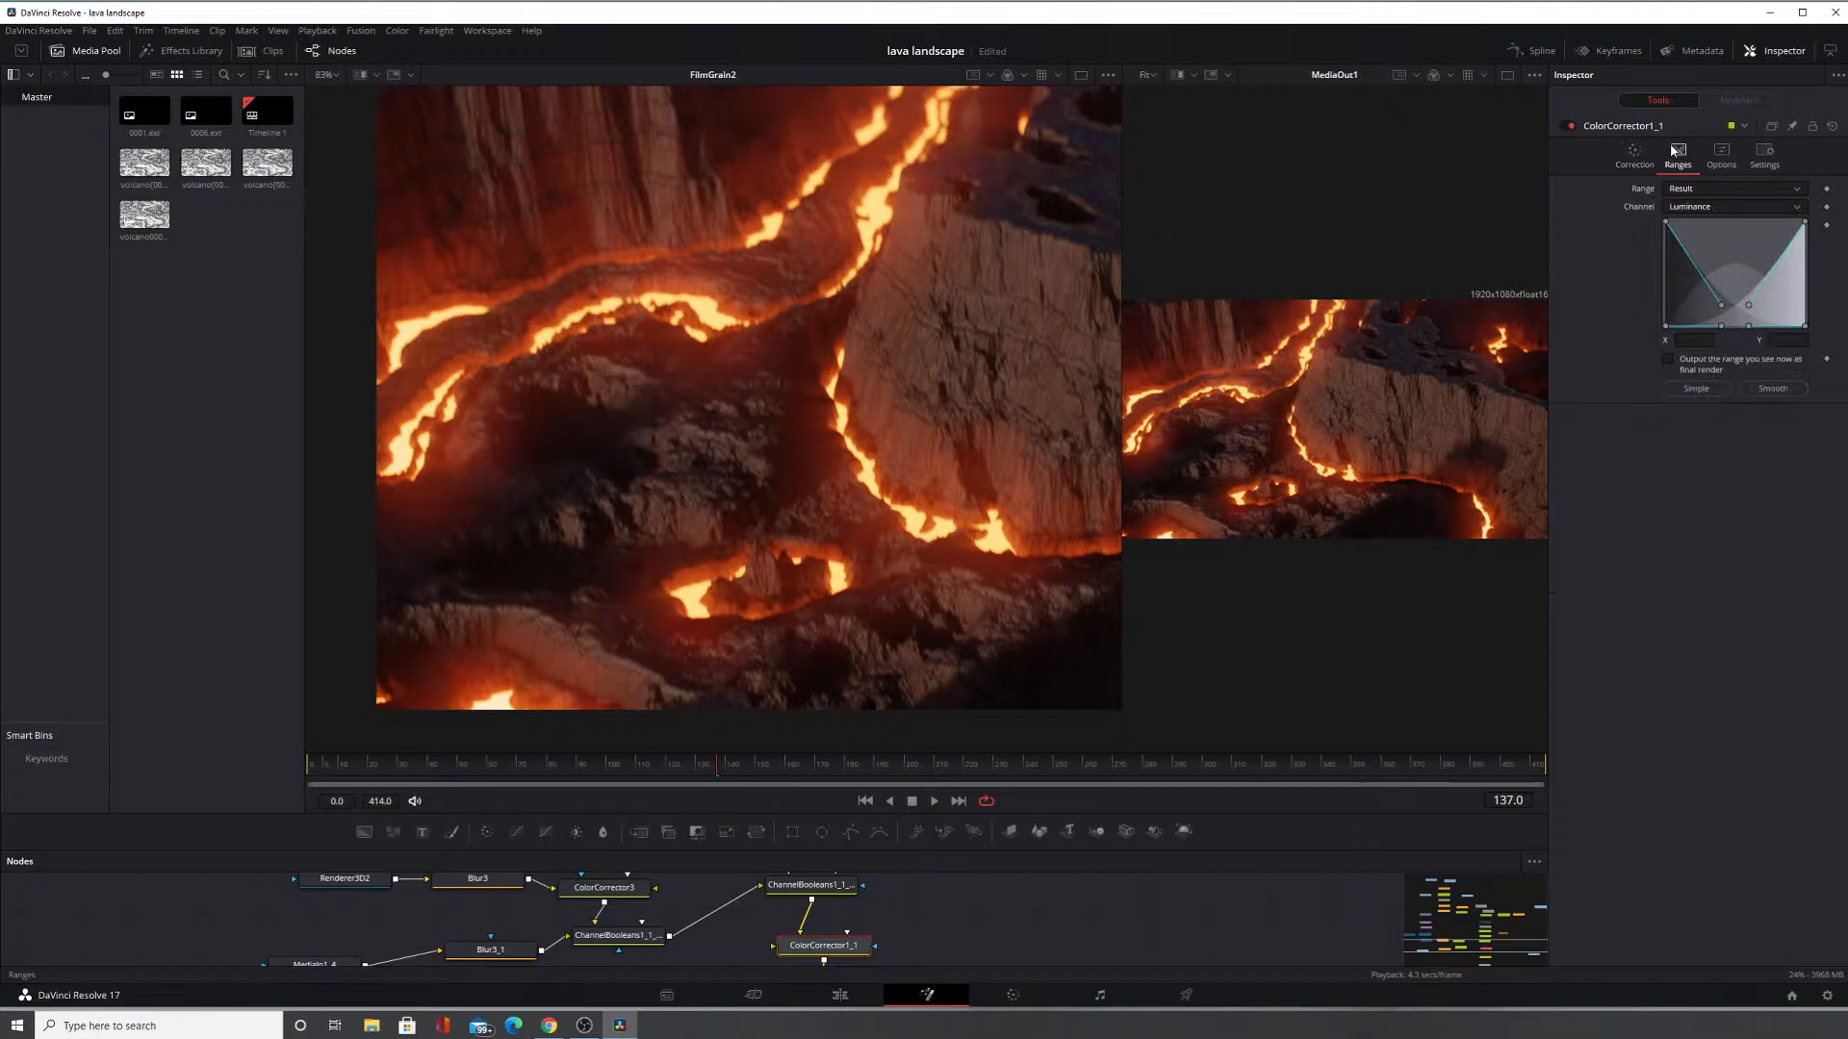
left_click(1722, 160)
left_click(1769, 156)
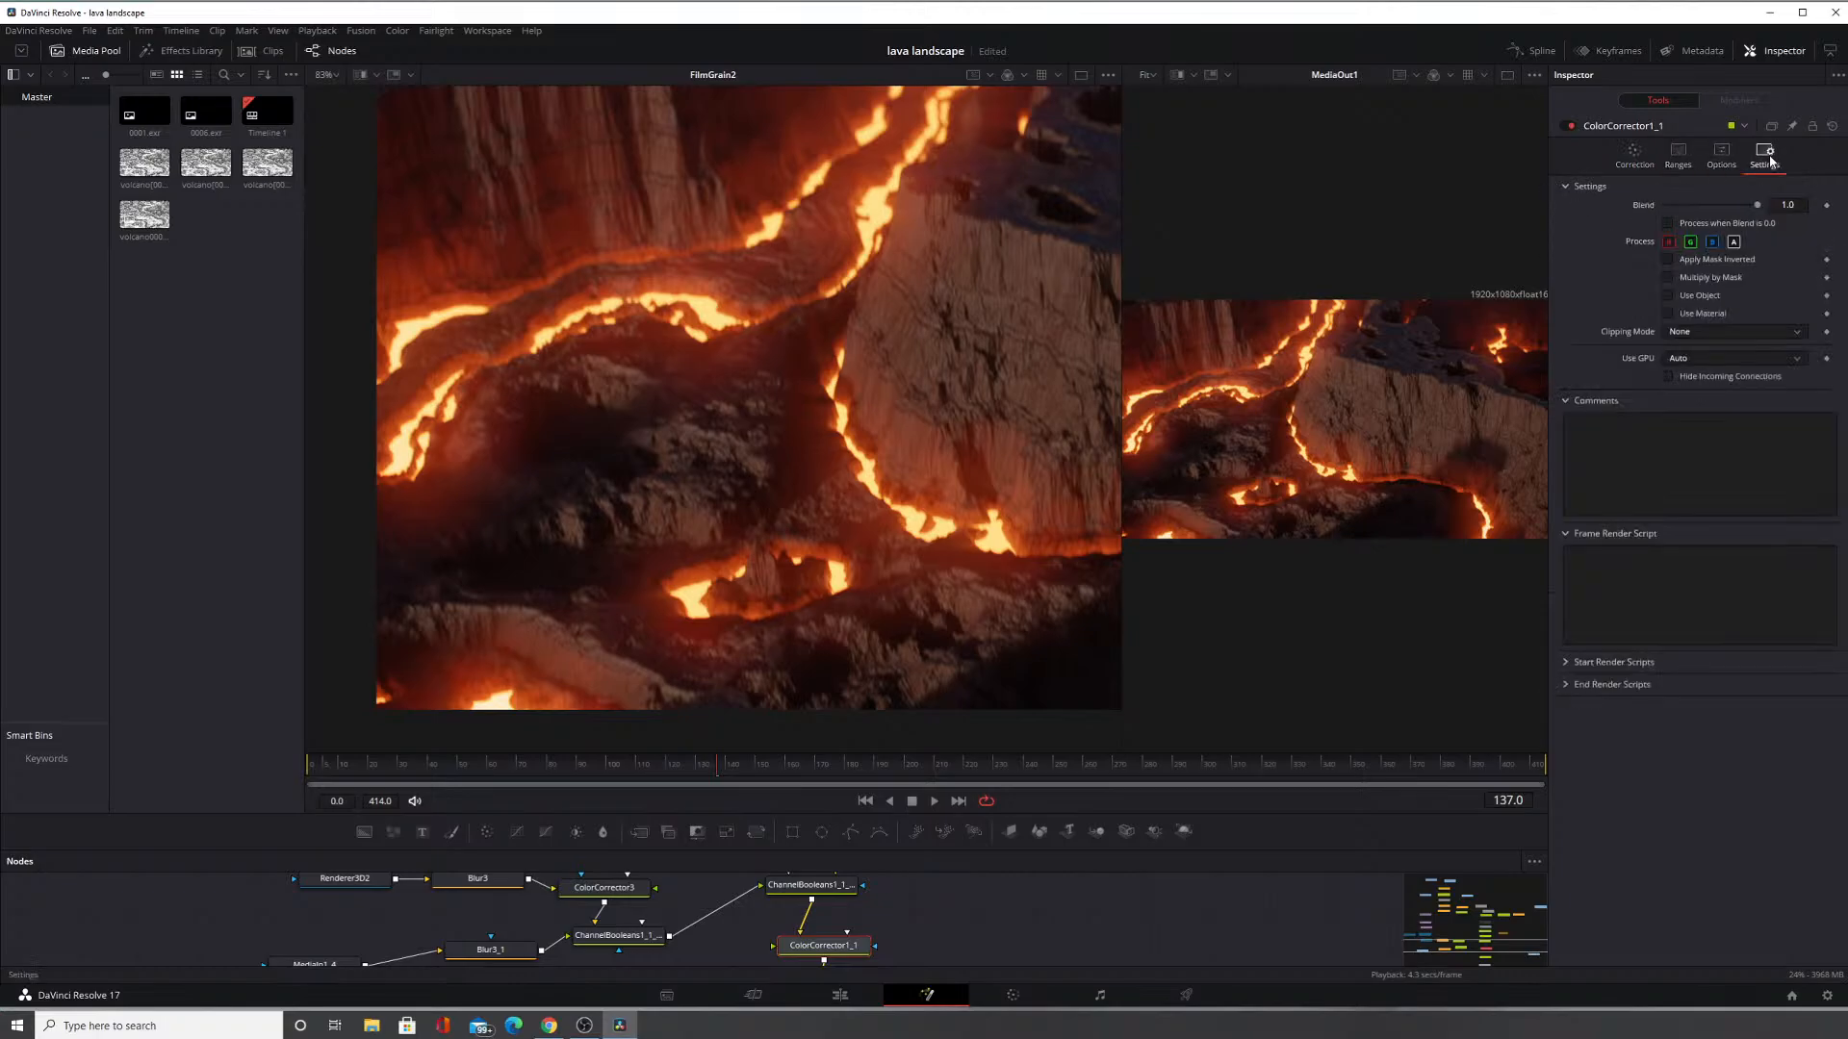
left_click(1565, 129)
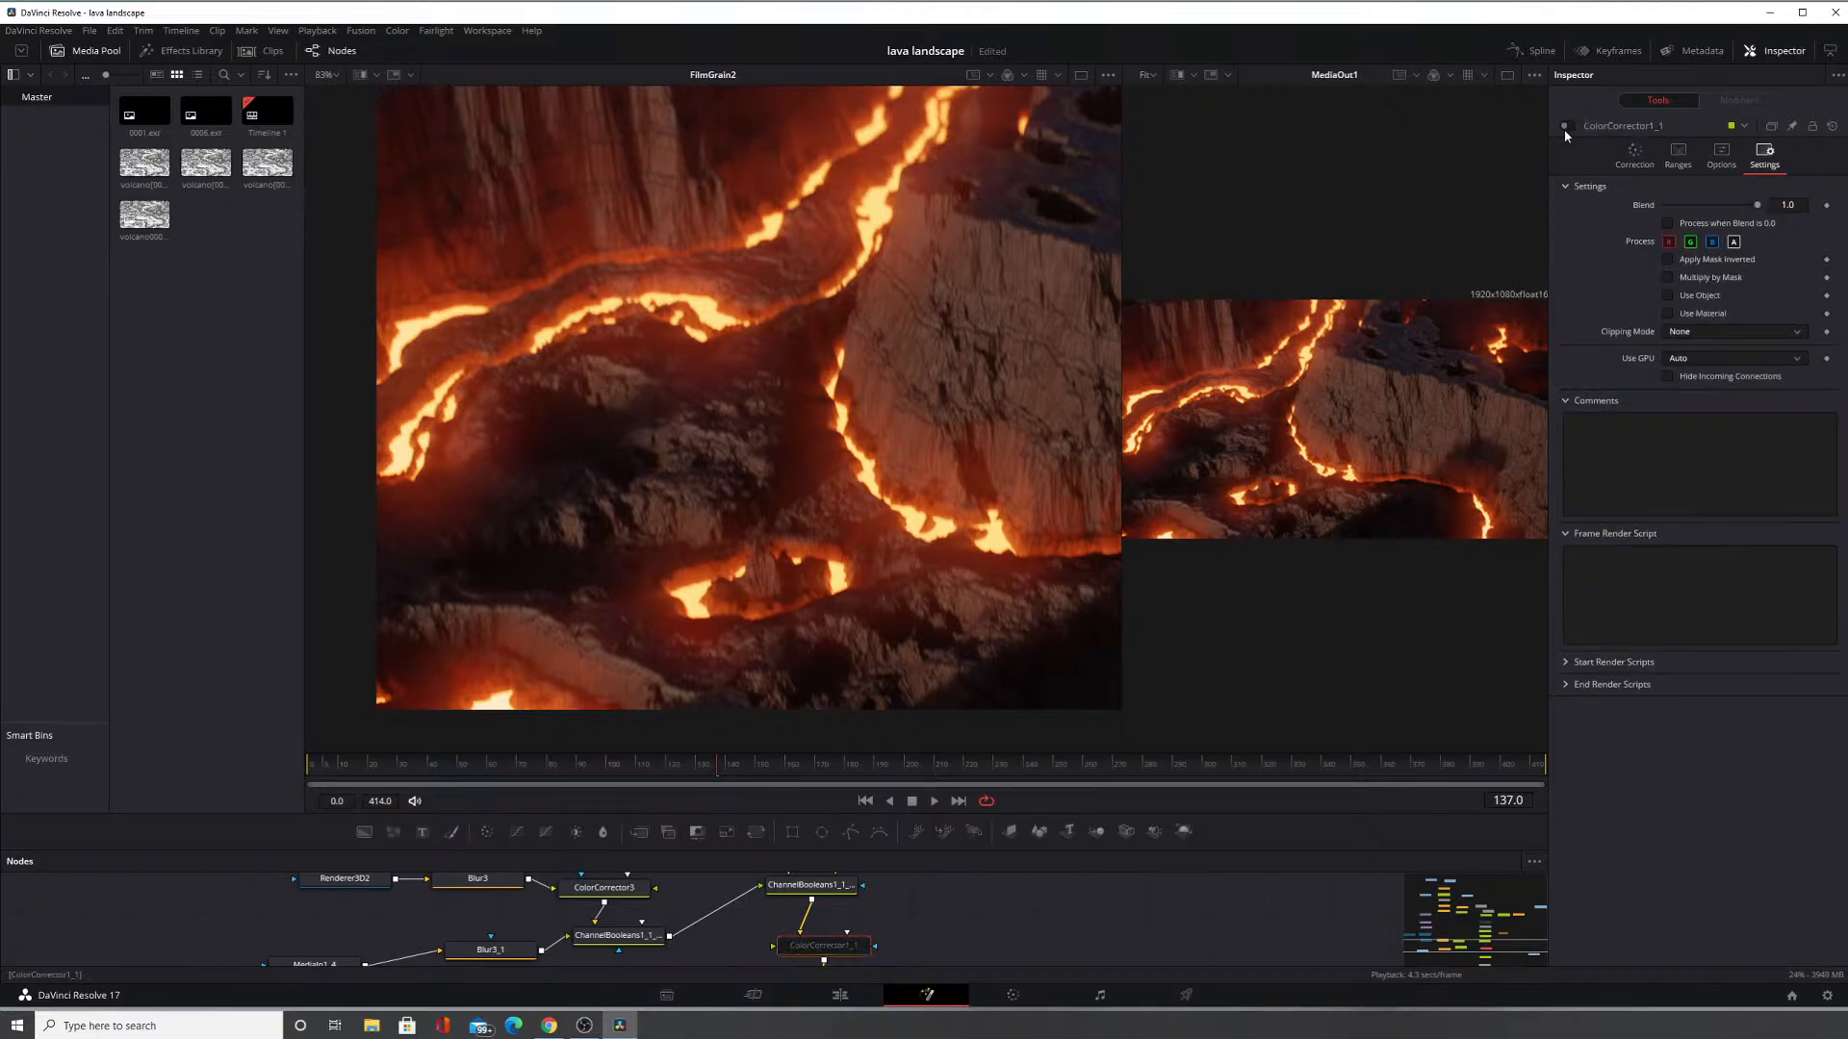
left_click(1565, 129)
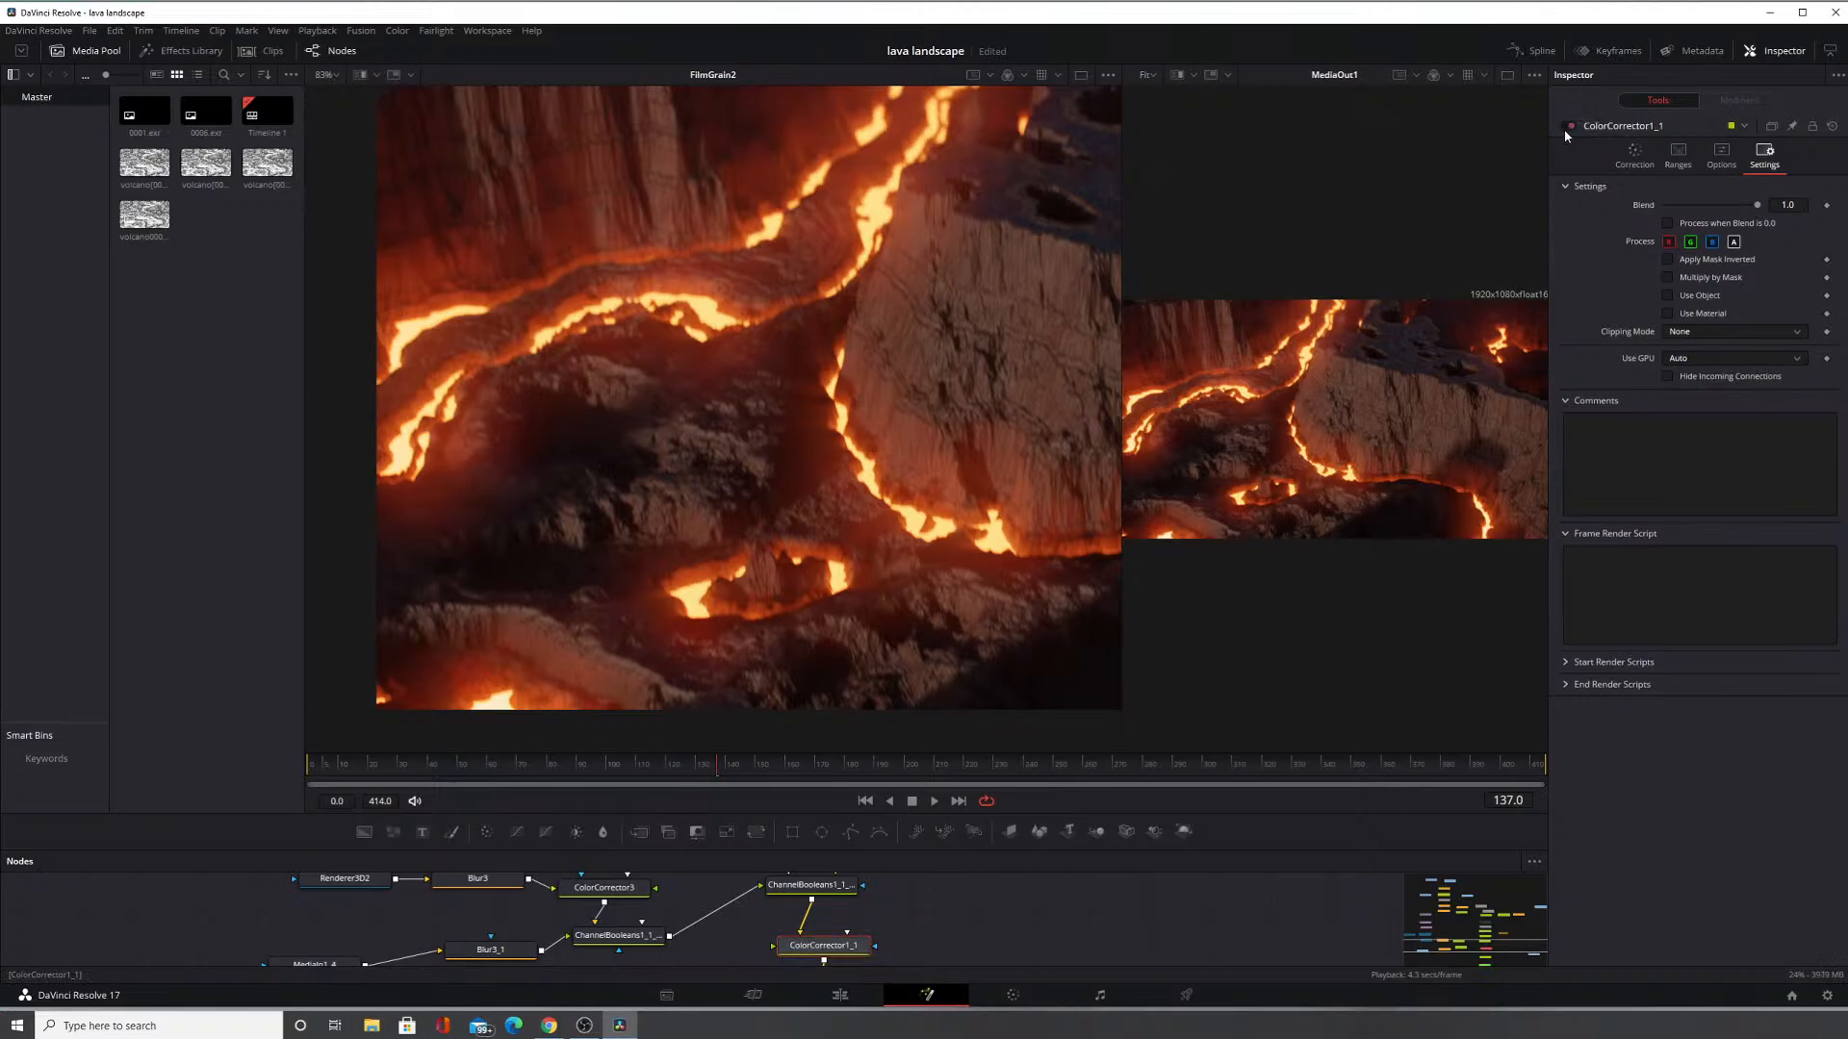
Test a Saturation of 1.05 on ColorCorrector1_1, inspect the lava and reset the Saturation to 1.0.
left_click(1634, 154)
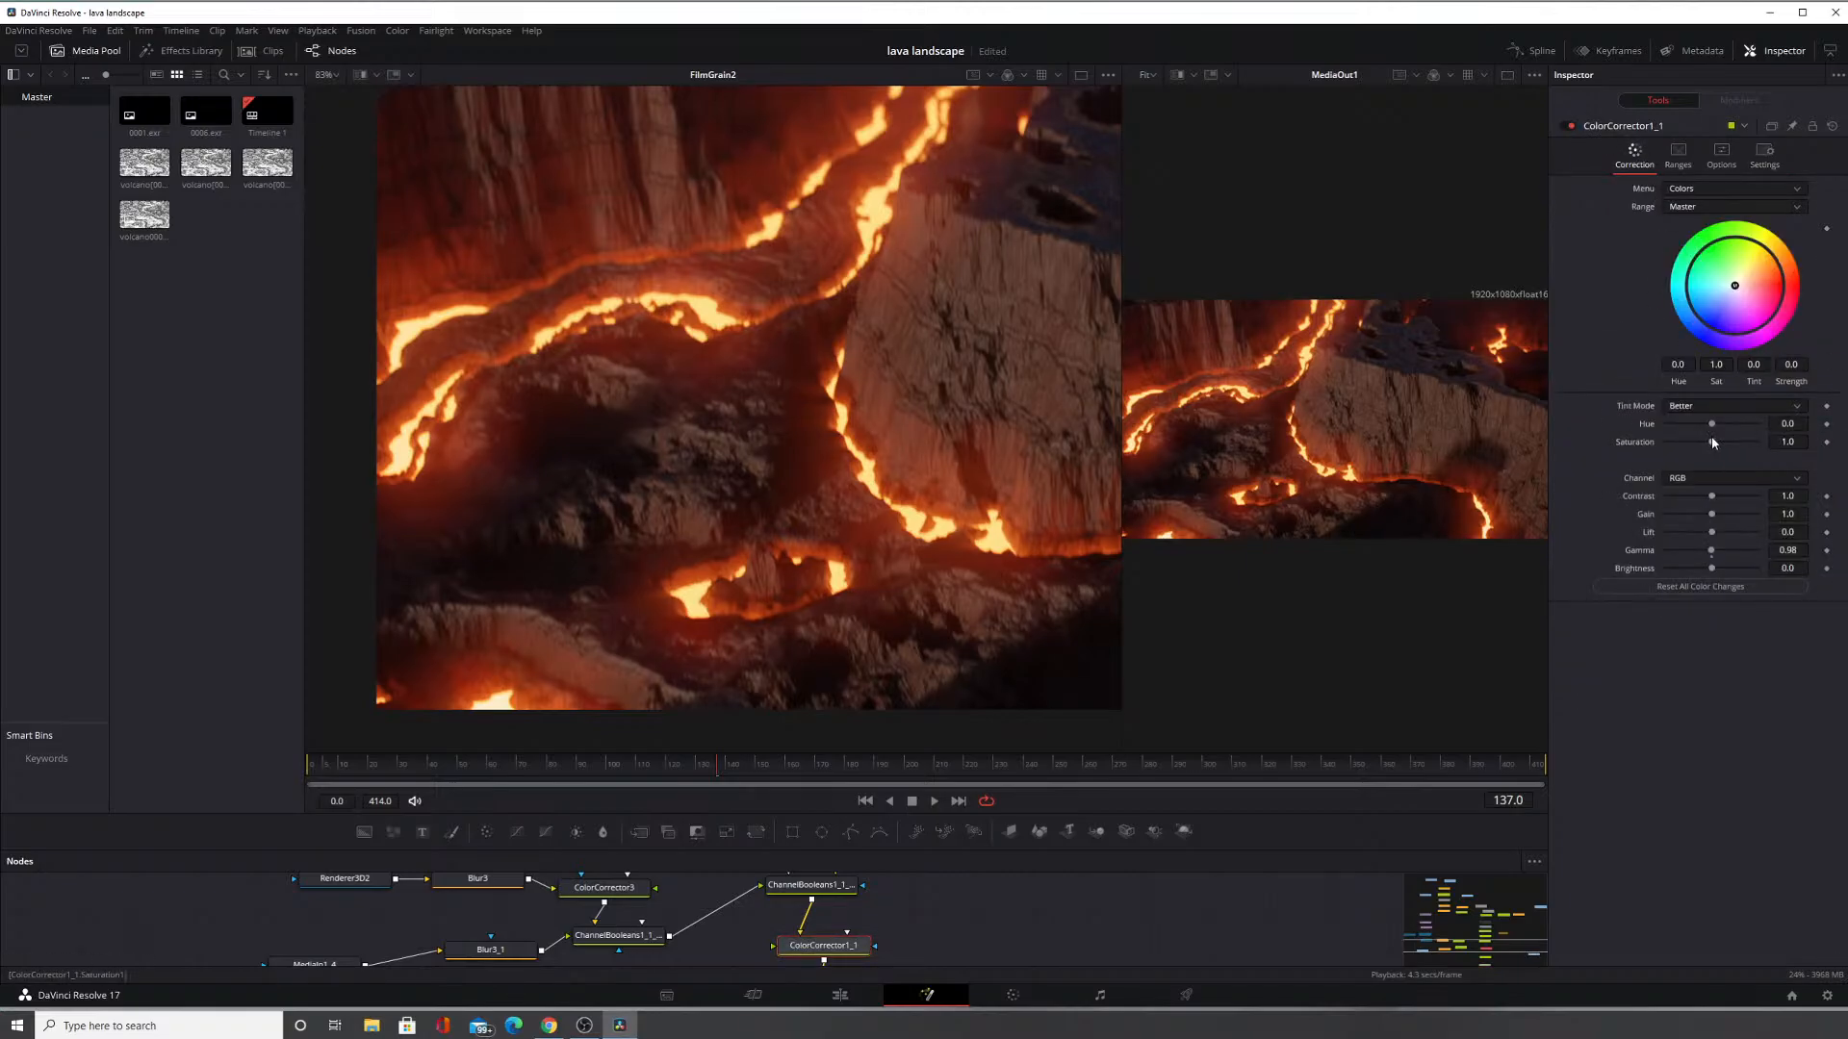
mouse_move(1713, 441)
left_mouse_down()
mouse_move(1735, 448)
mouse_move(1710, 441)
left_mouse_up()
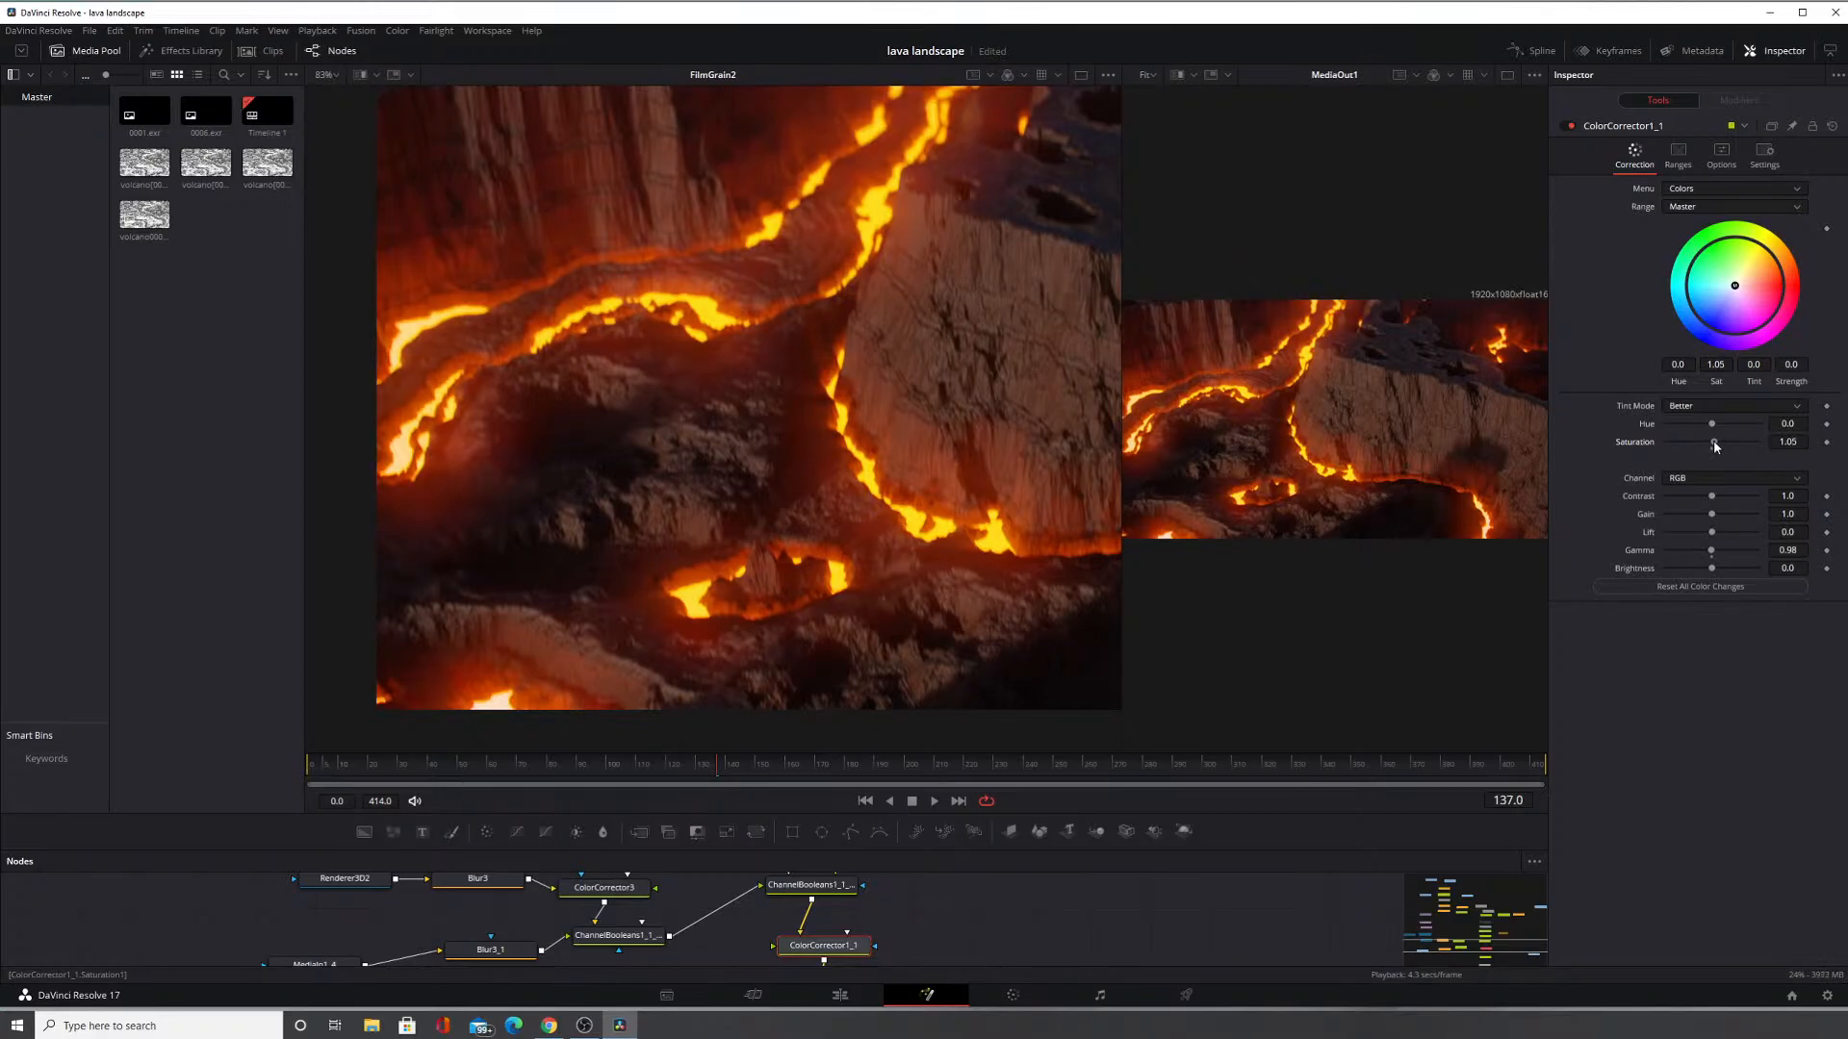
left_click_drag(938, 367, 771, 400)
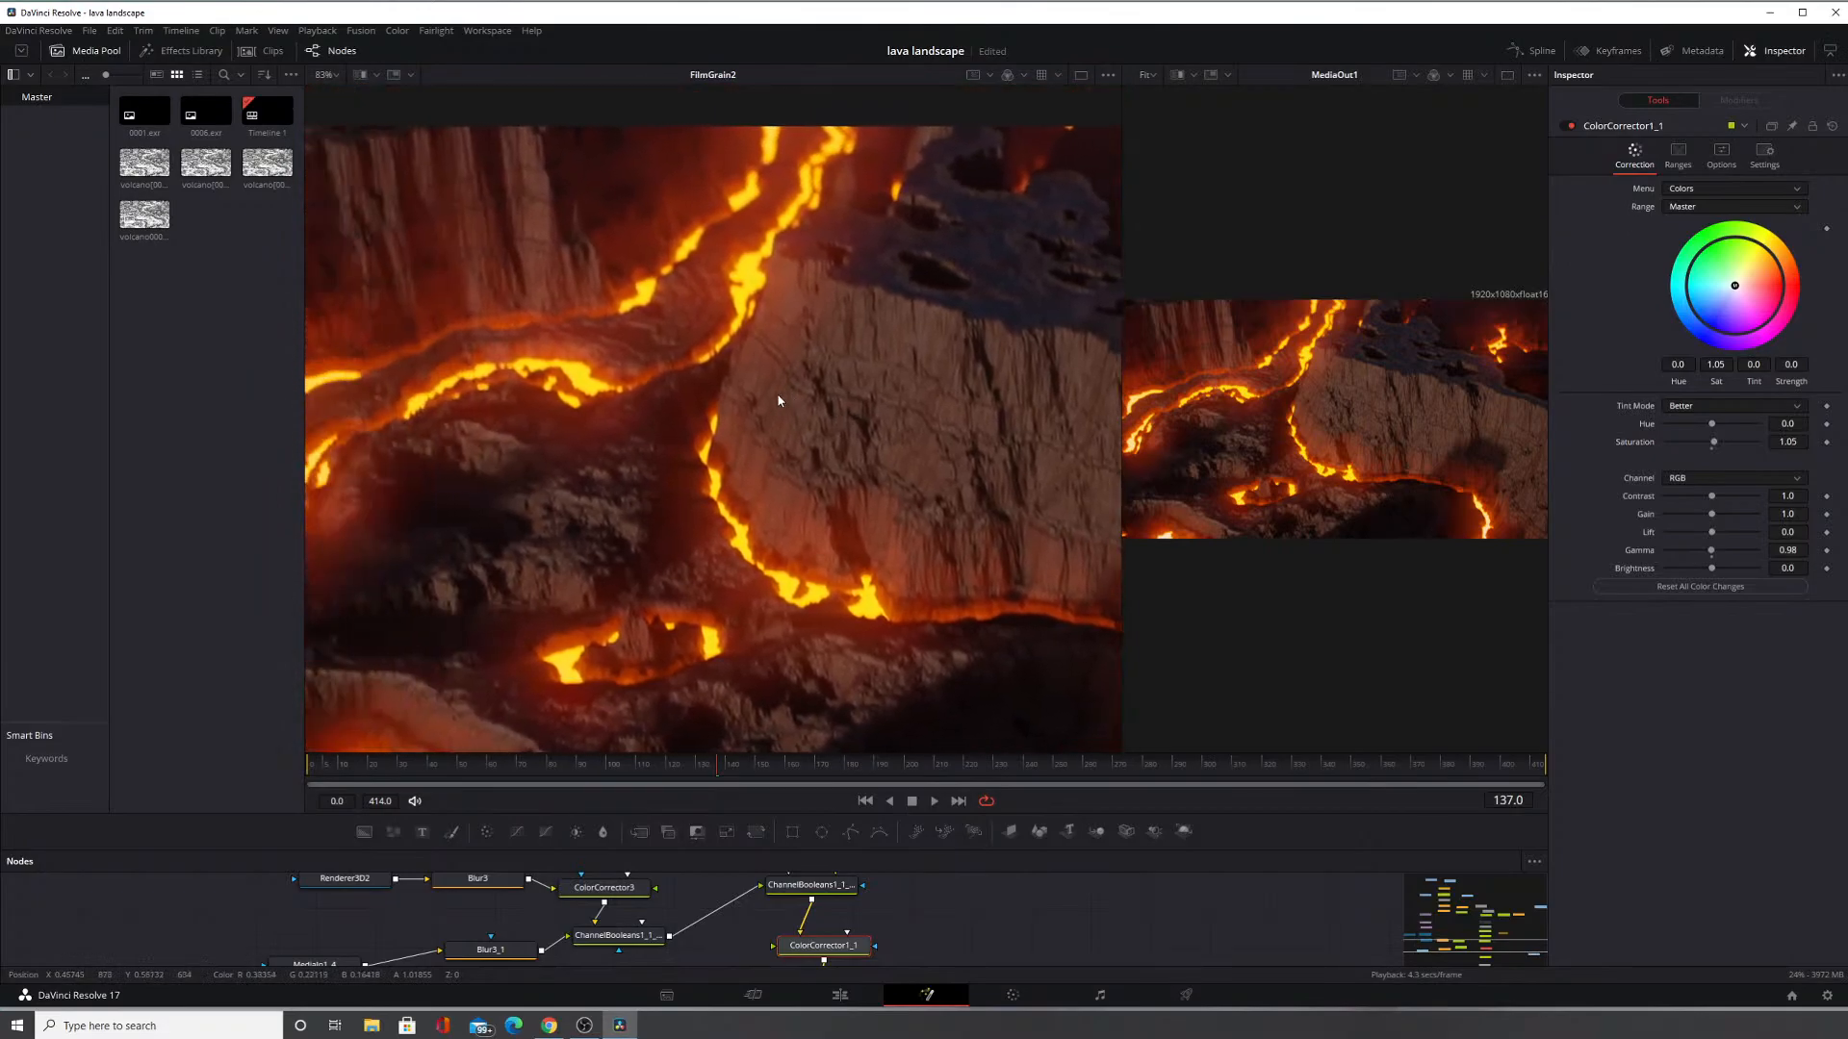
double_click(1712, 442)
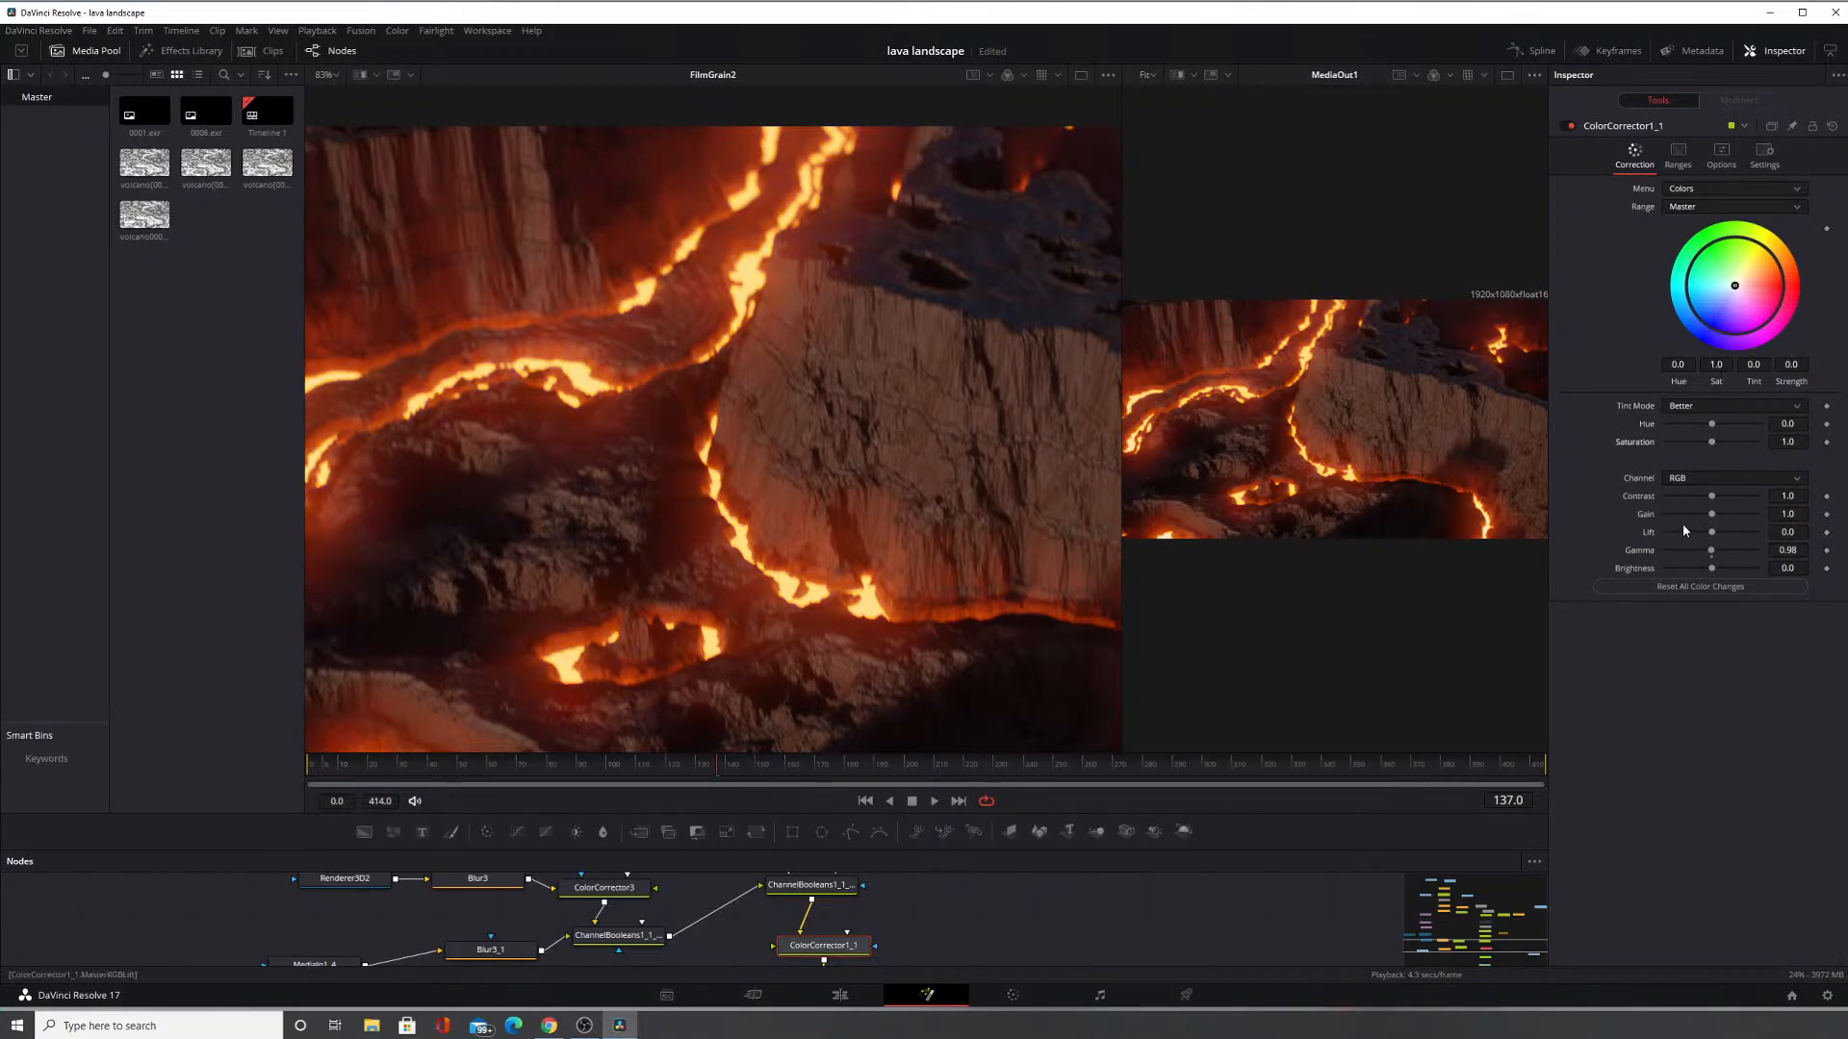
left_click_drag(664, 424, 771, 406)
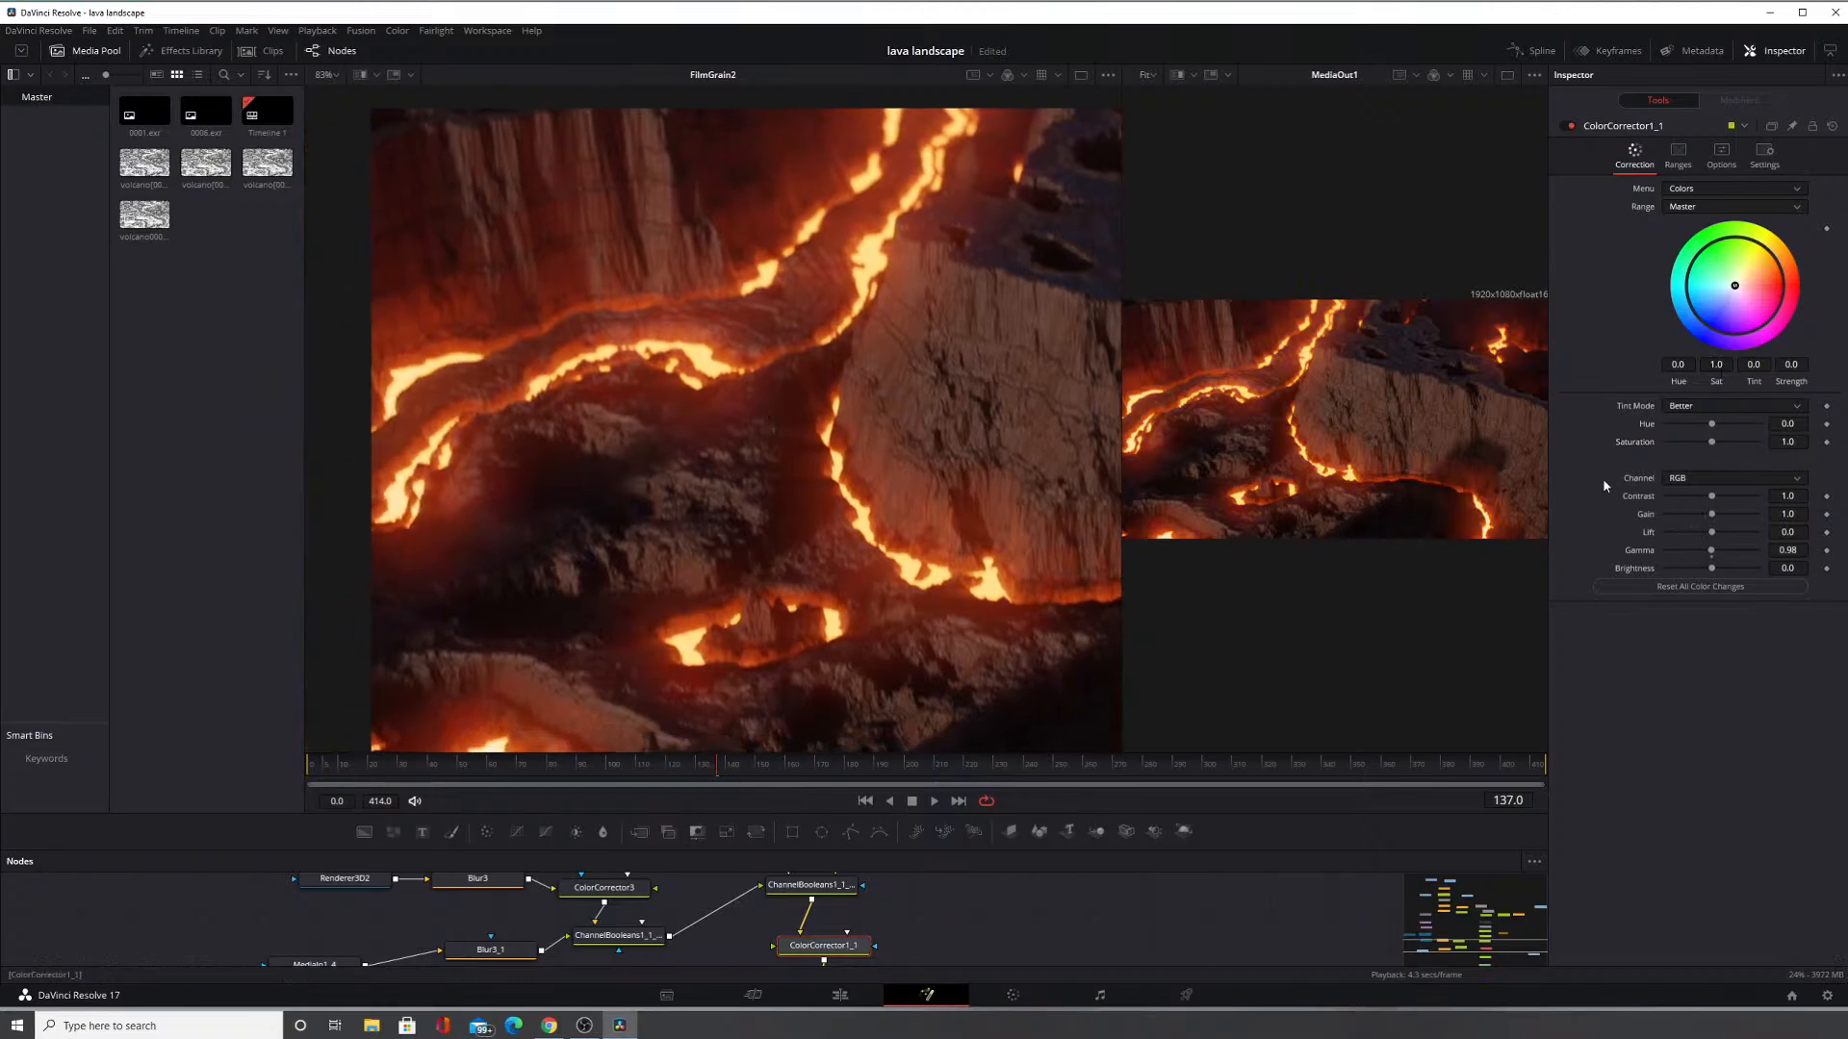
Raise the Gamma of ColorCorrector1_1 to 1.54 and examine the whole lava image.
left_click_drag(1716, 556, 1729, 557)
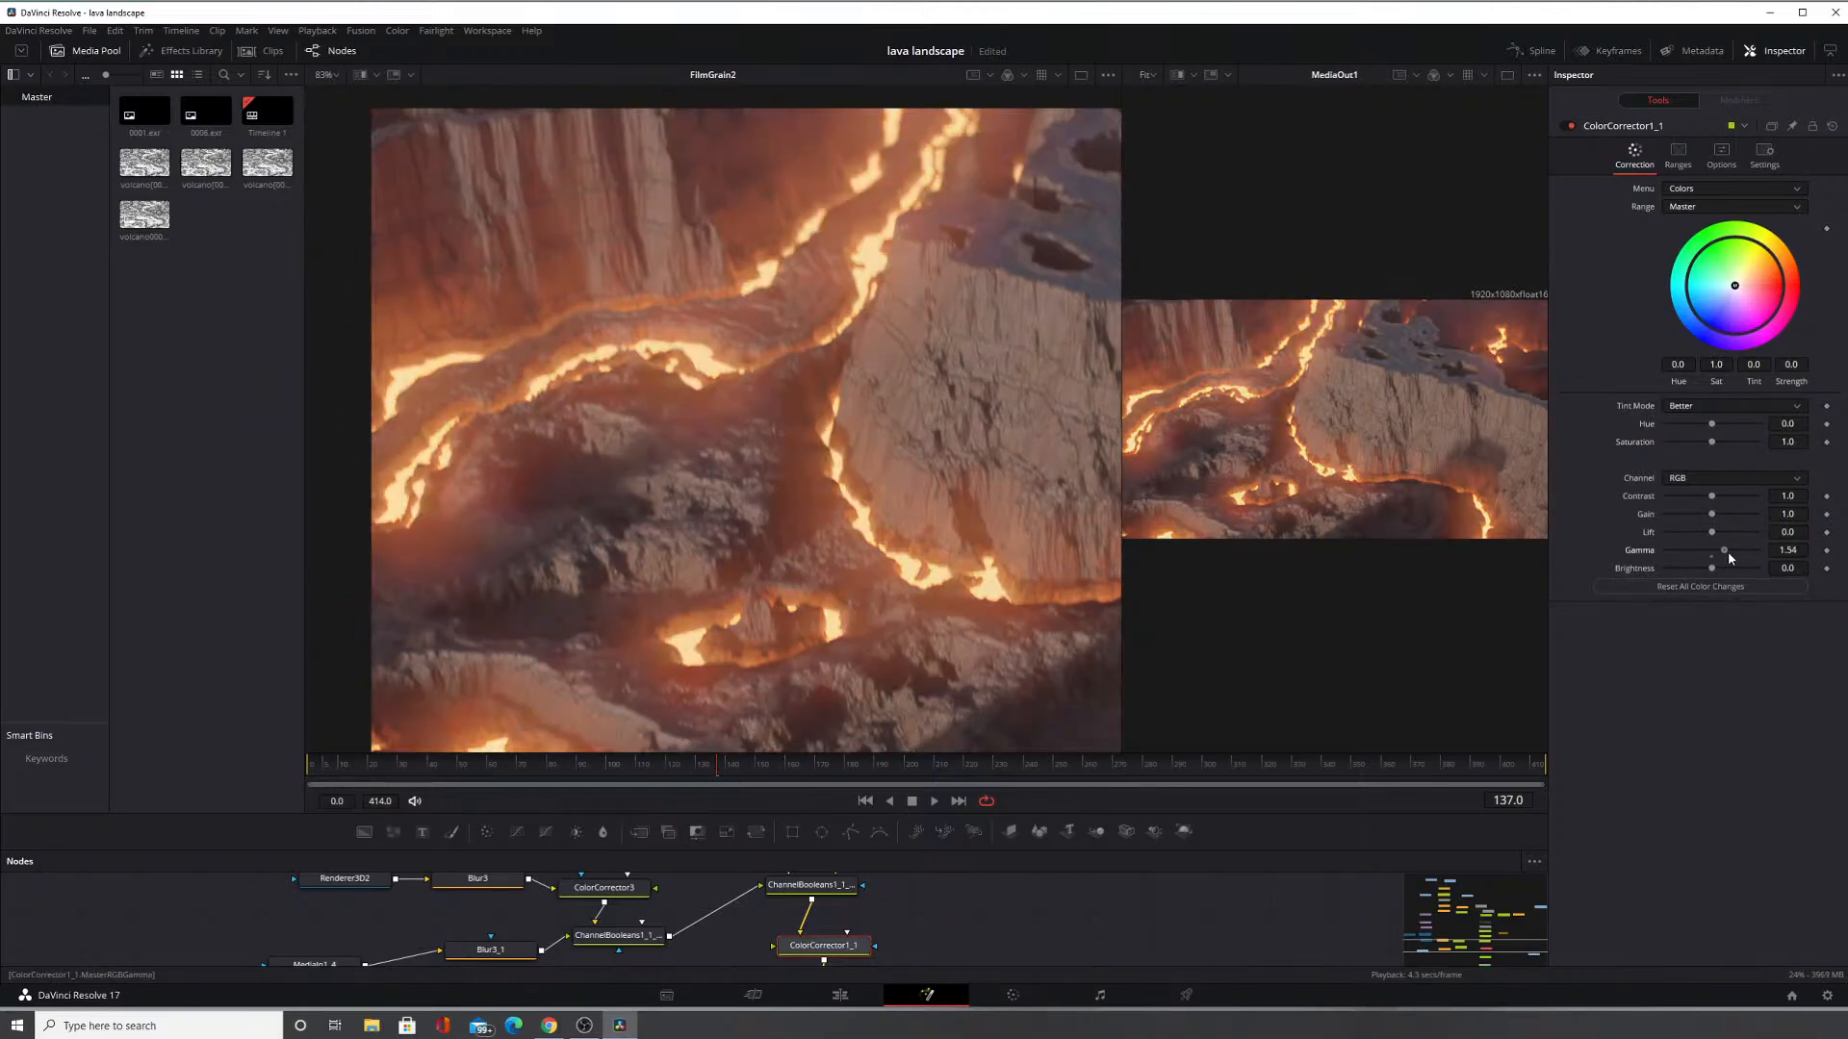
left_click_drag(857, 447, 748, 430)
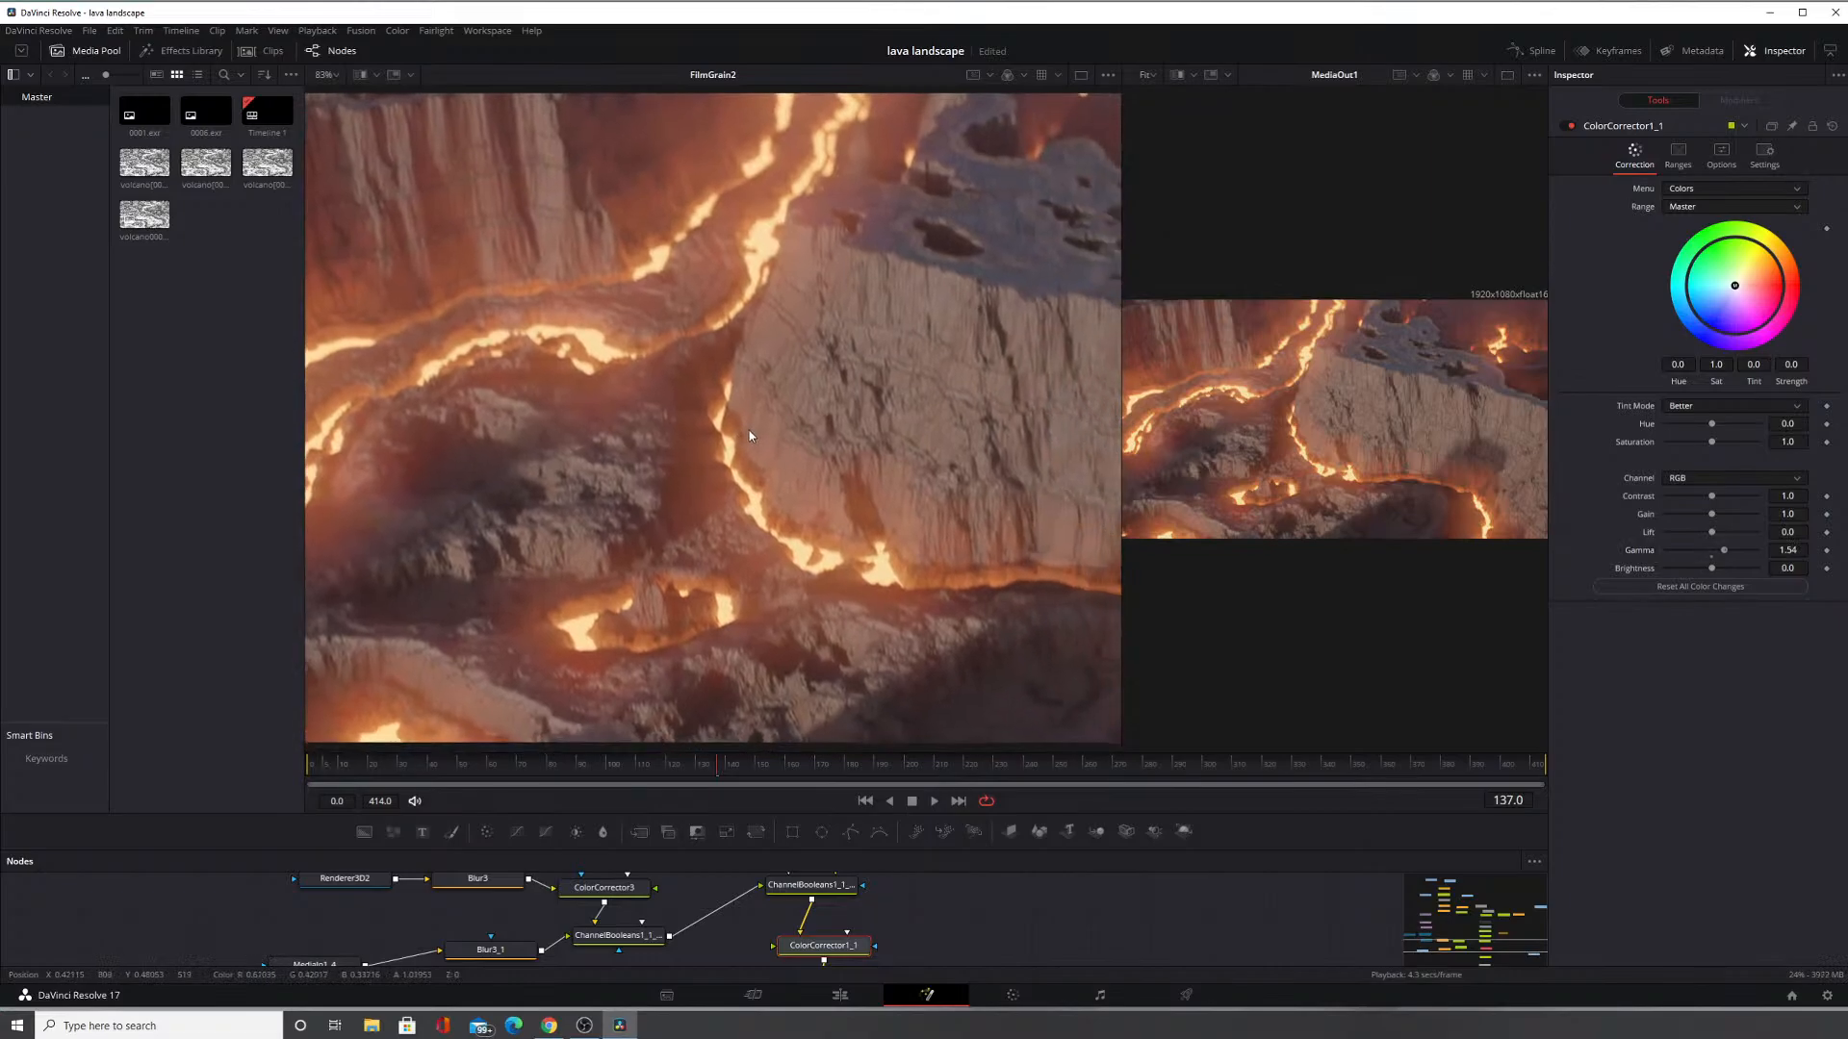
scroll(795, 415, "down", 2)
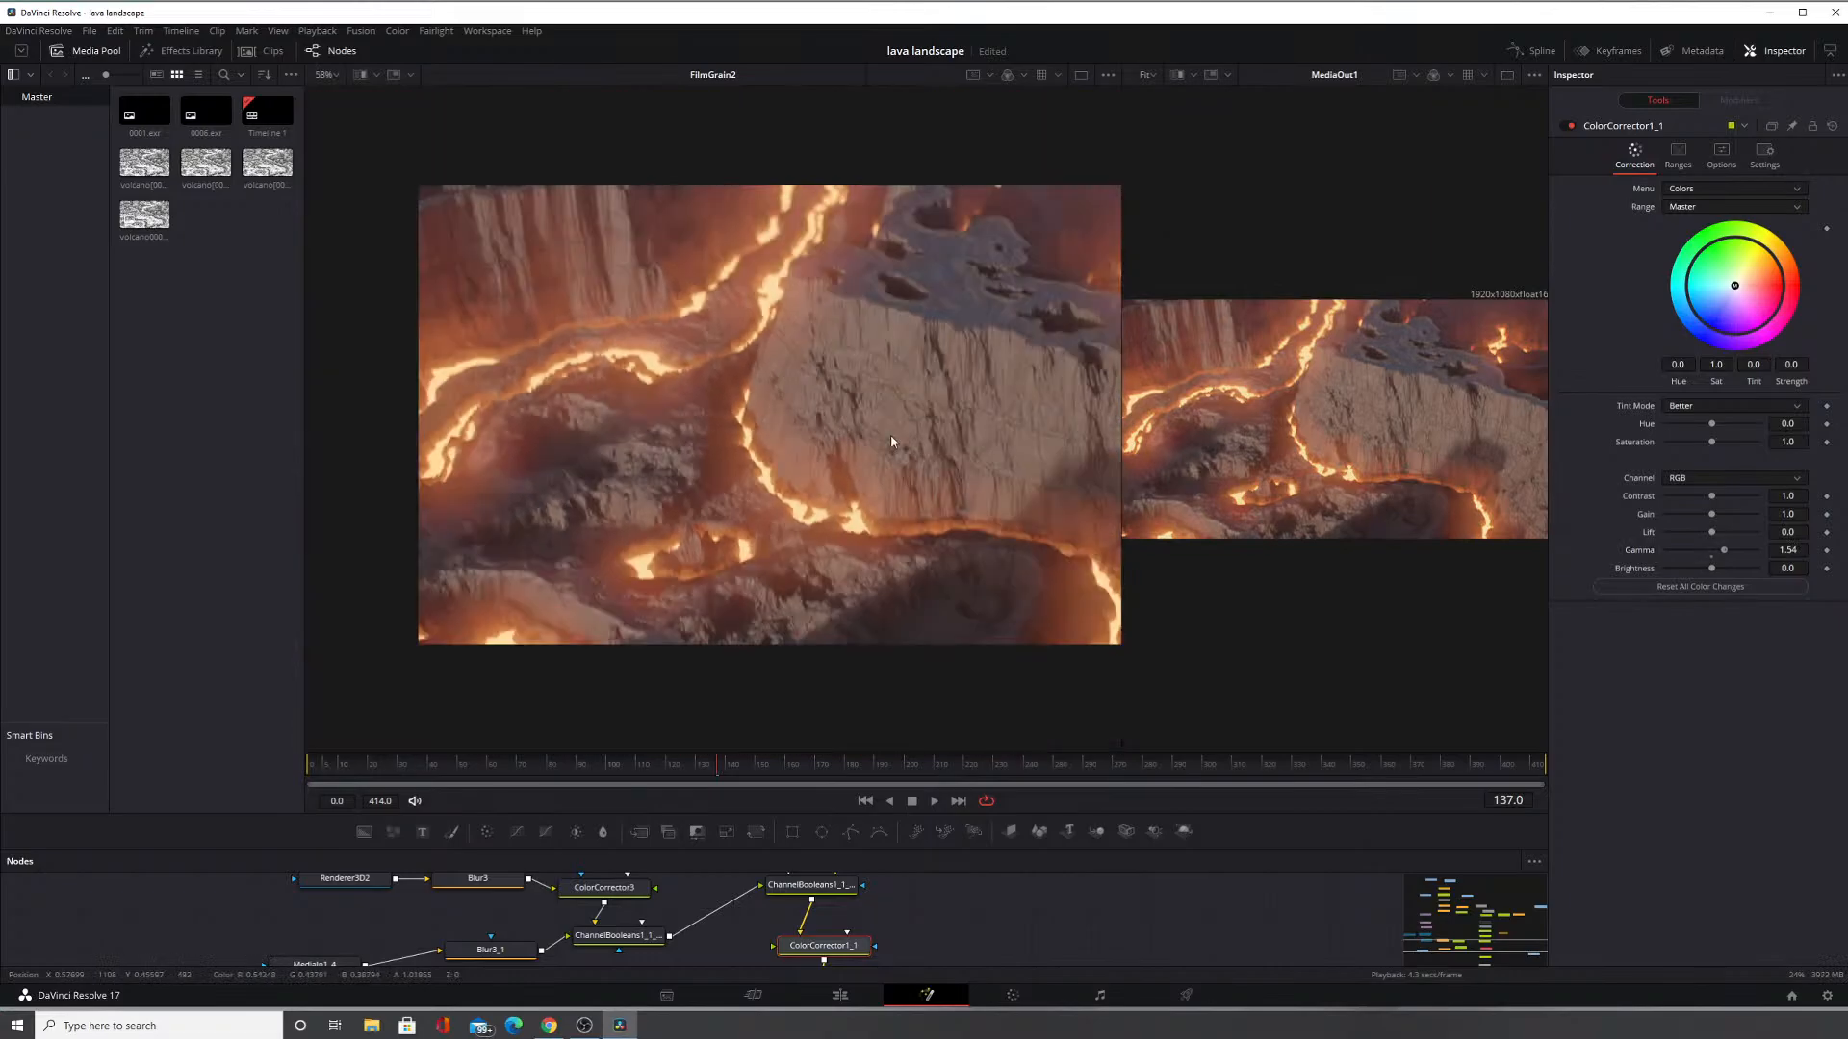
left_click_drag(891, 435, 787, 425)
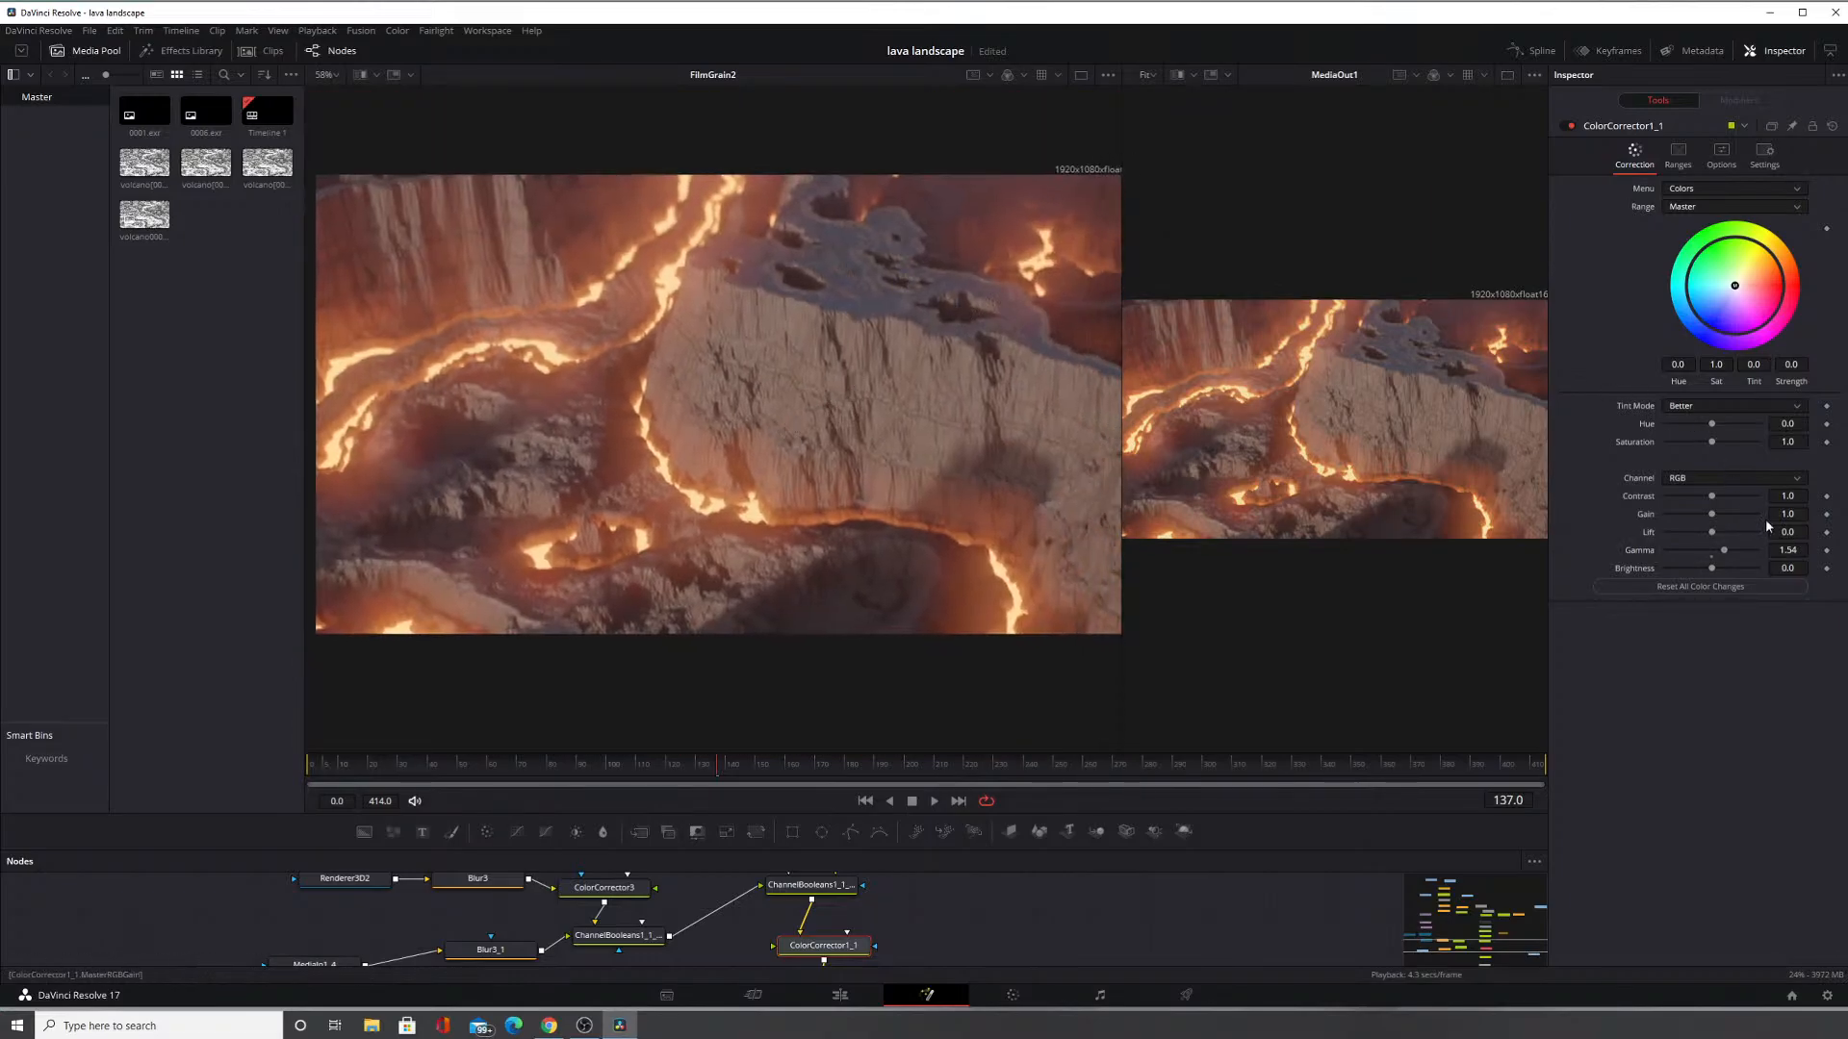
Lower the Gamma of ColorCorrector1_1 to 0.69 and test a Gain of 5.0 before resetting the Gain.
left_click_drag(1724, 549, 1697, 557)
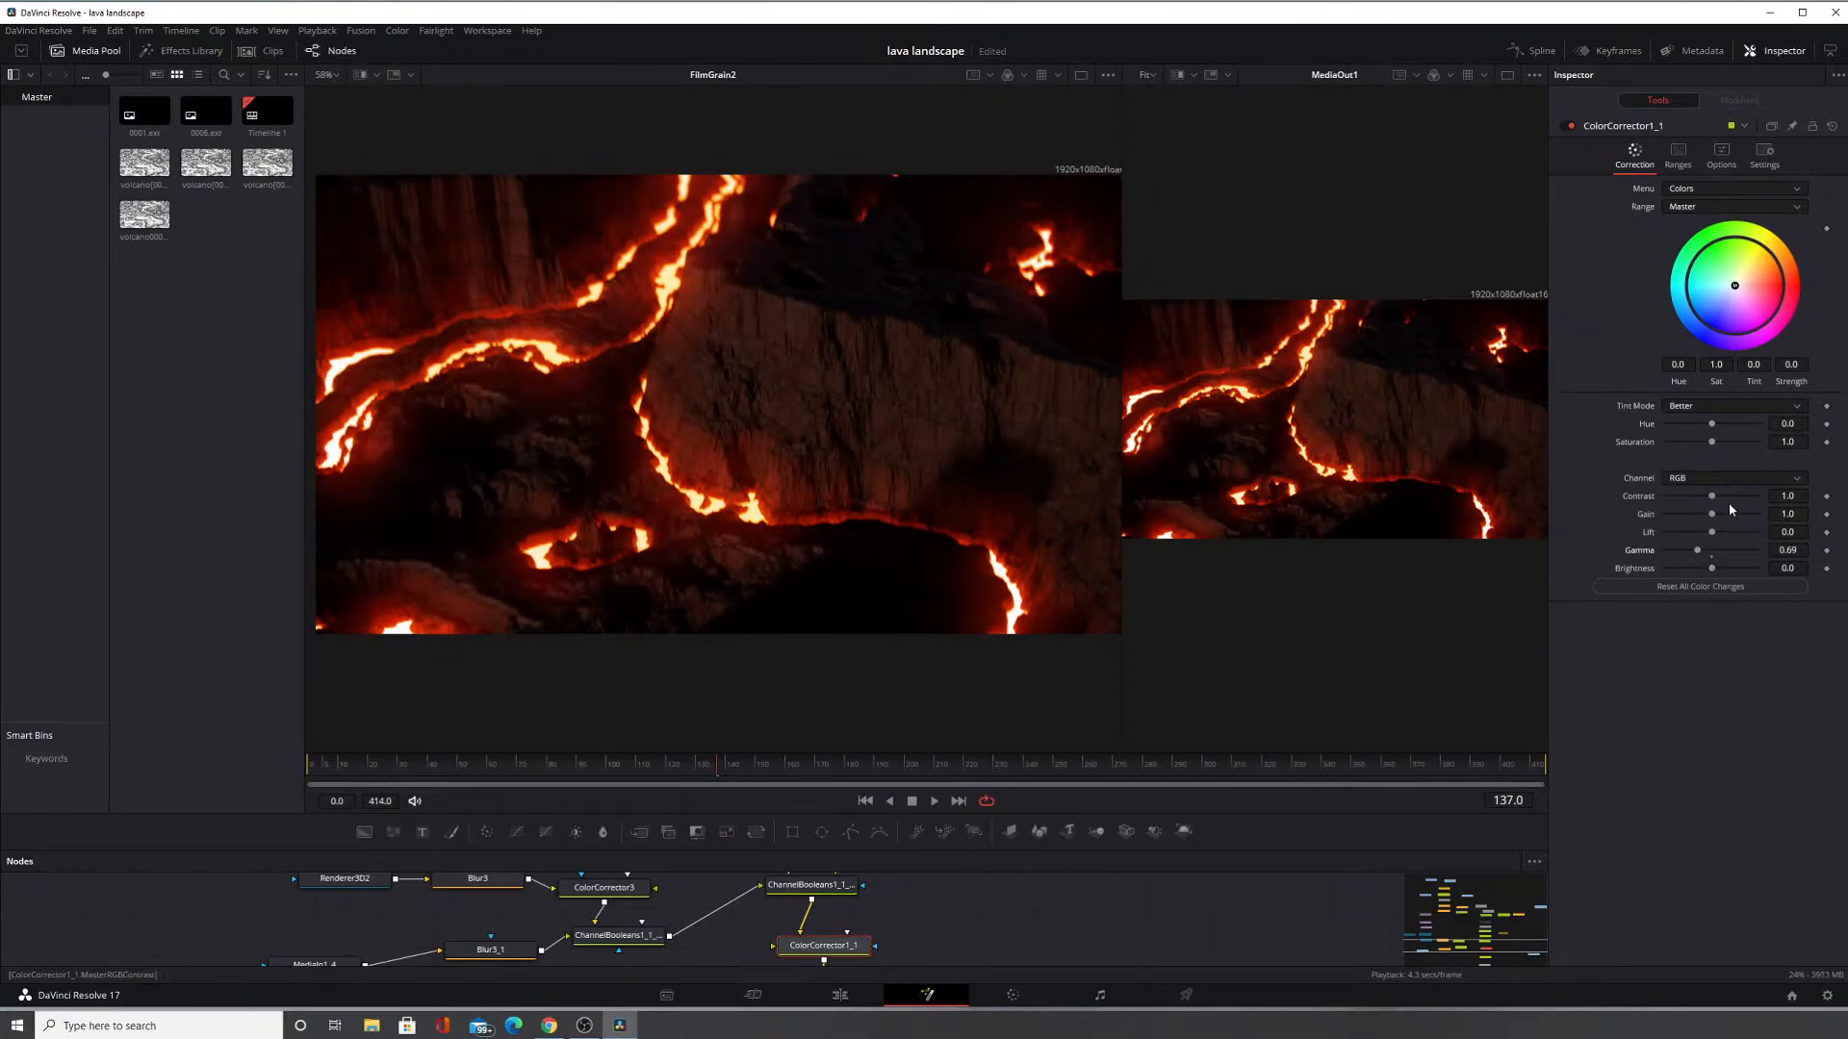
left_click_drag(1712, 514, 1782, 528)
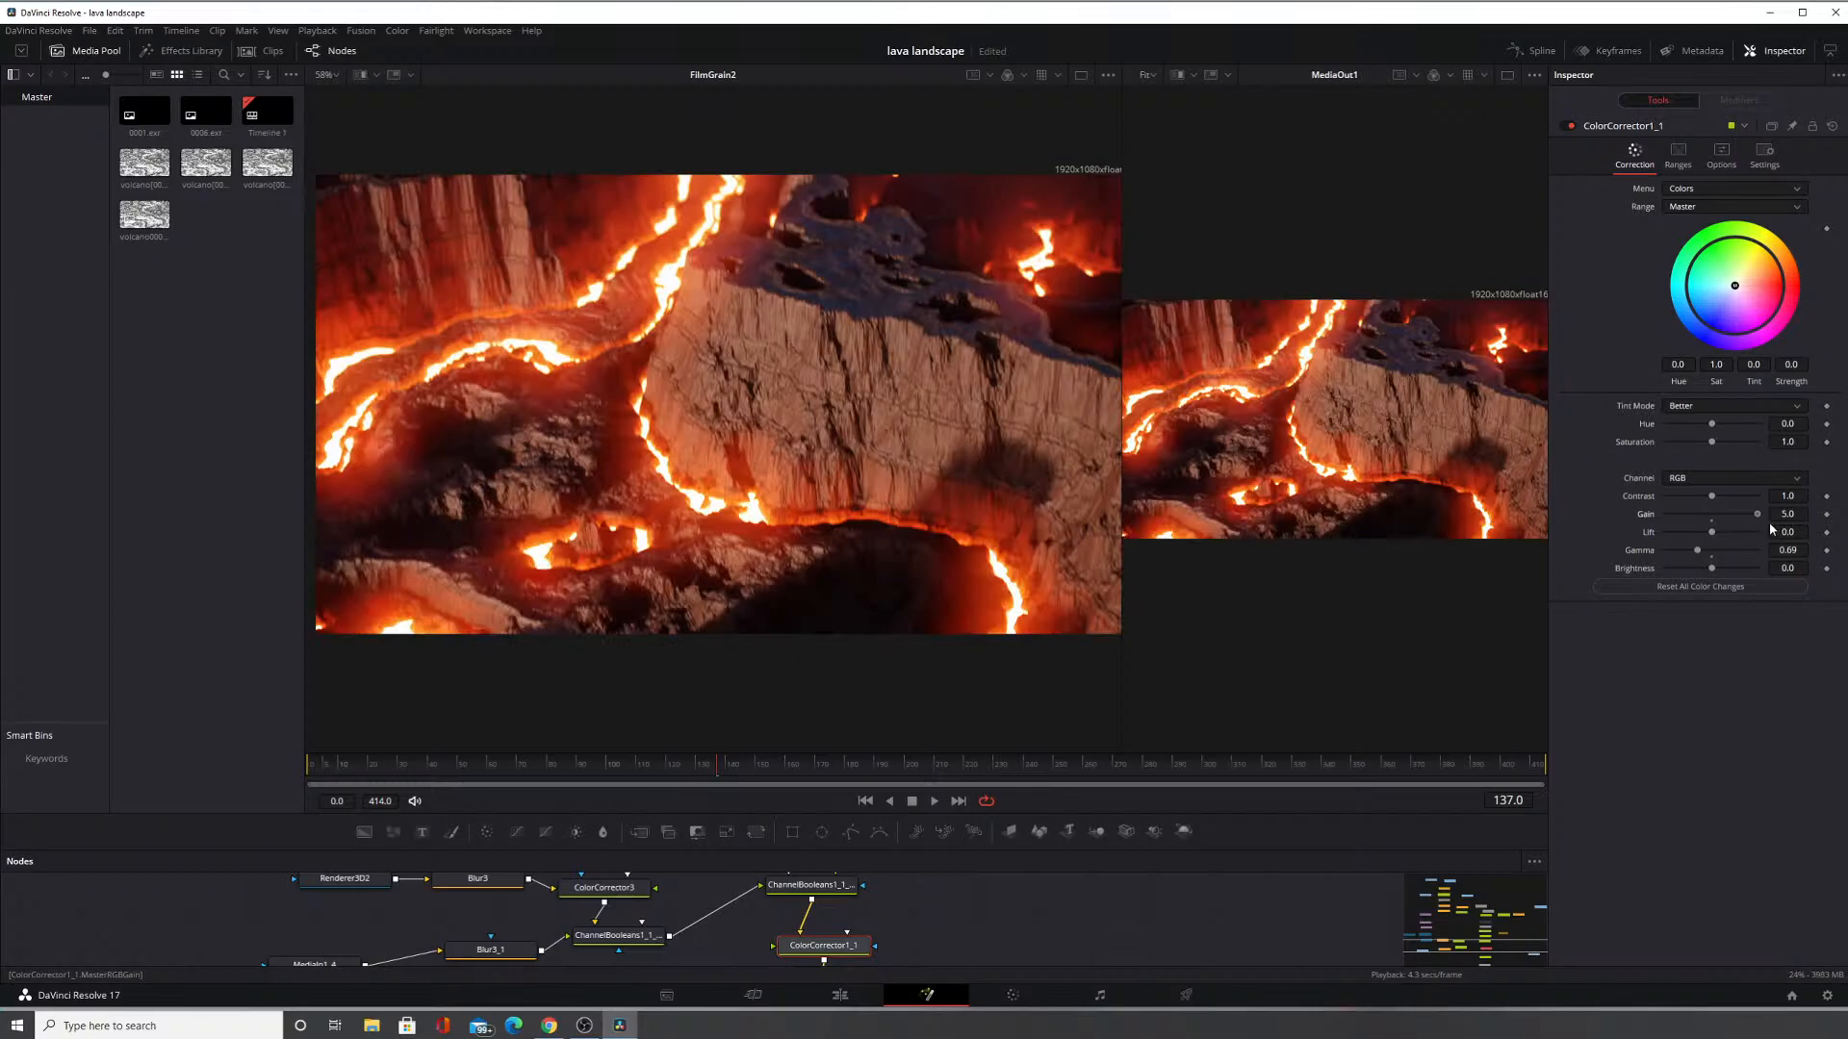
double_click(1712, 526)
Raise the Gamma of ColorCorrector1_1 to 2.08 and its Gain to 10.
left_click_drag(1698, 551, 1744, 555)
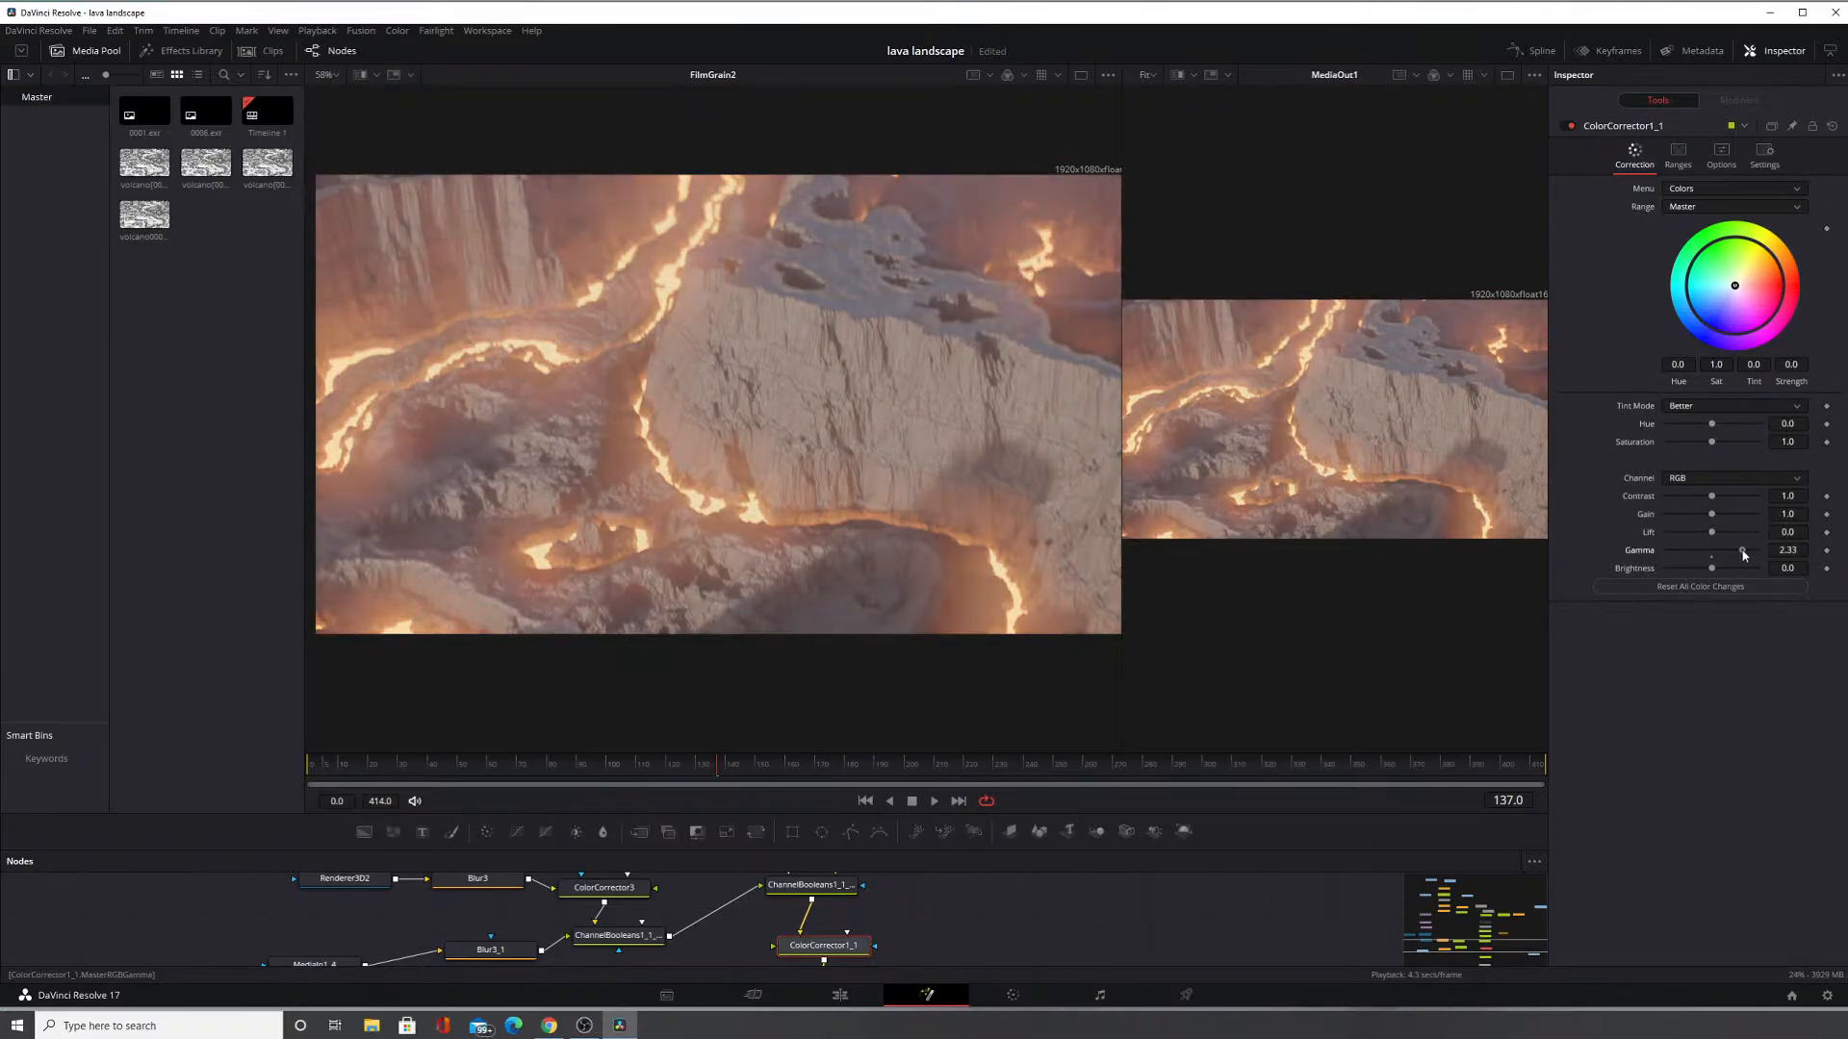
mouse_move(1742, 554)
left_mouse_down()
mouse_move(1730, 519)
mouse_move(1745, 525)
left_mouse_up()
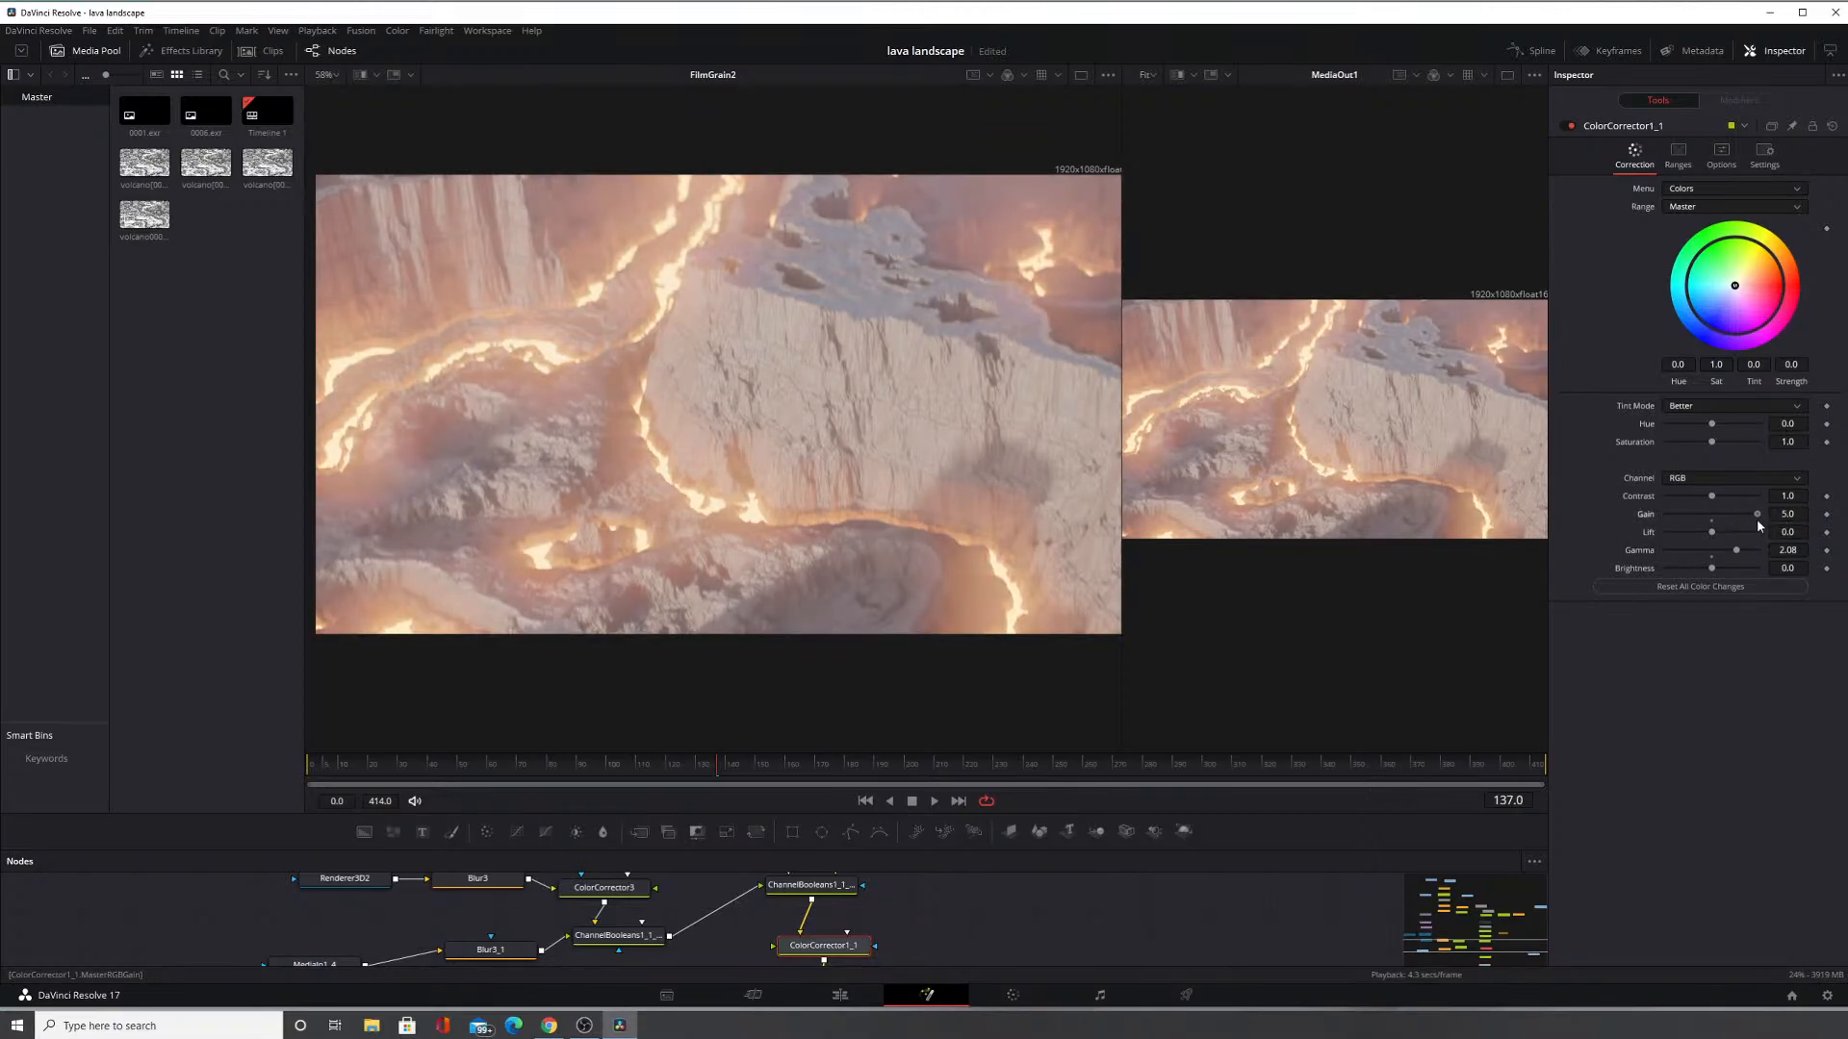
mouse_move(1757, 518)
left_mouse_down()
mouse_move(1667, 518)
mouse_move(1773, 522)
left_mouse_up()
double_click(1780, 515)
type("10")
key("Return")
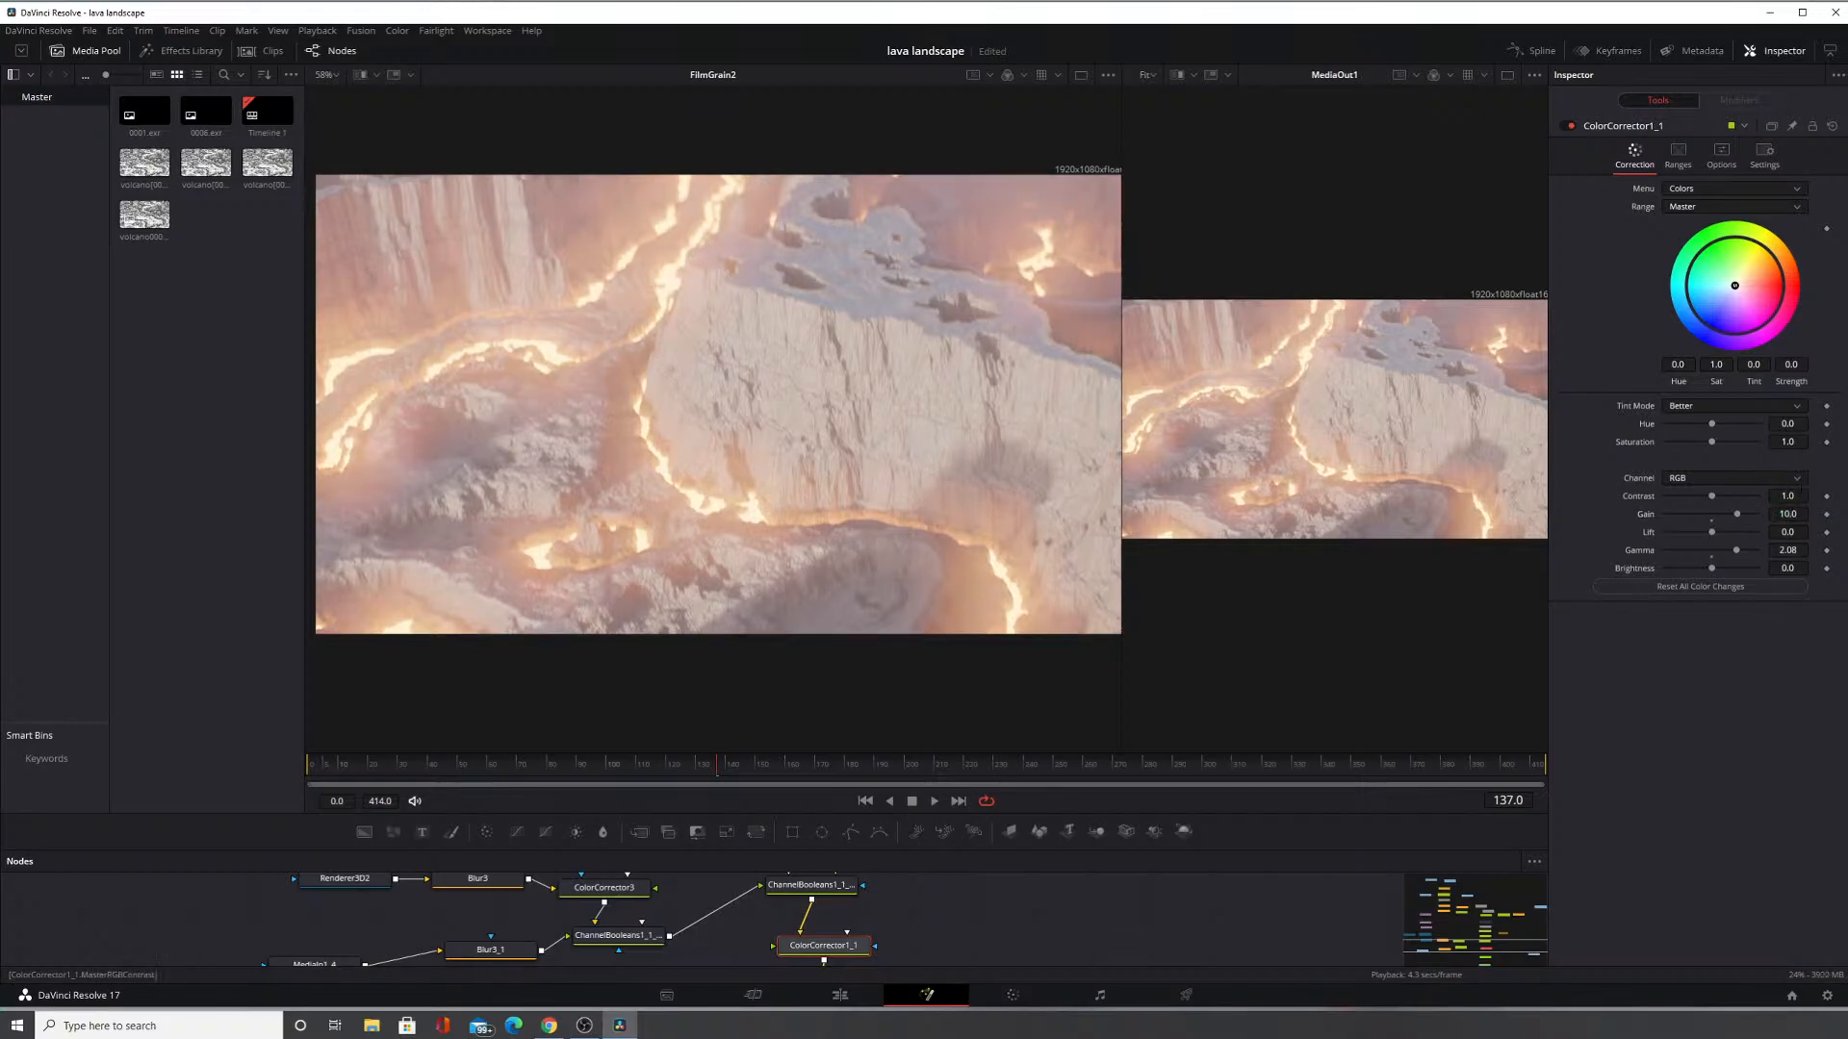
Bring the Gain of ColorCorrector1_1 back down to 1.0.
double_click(1788, 514)
type("5")
key("Return")
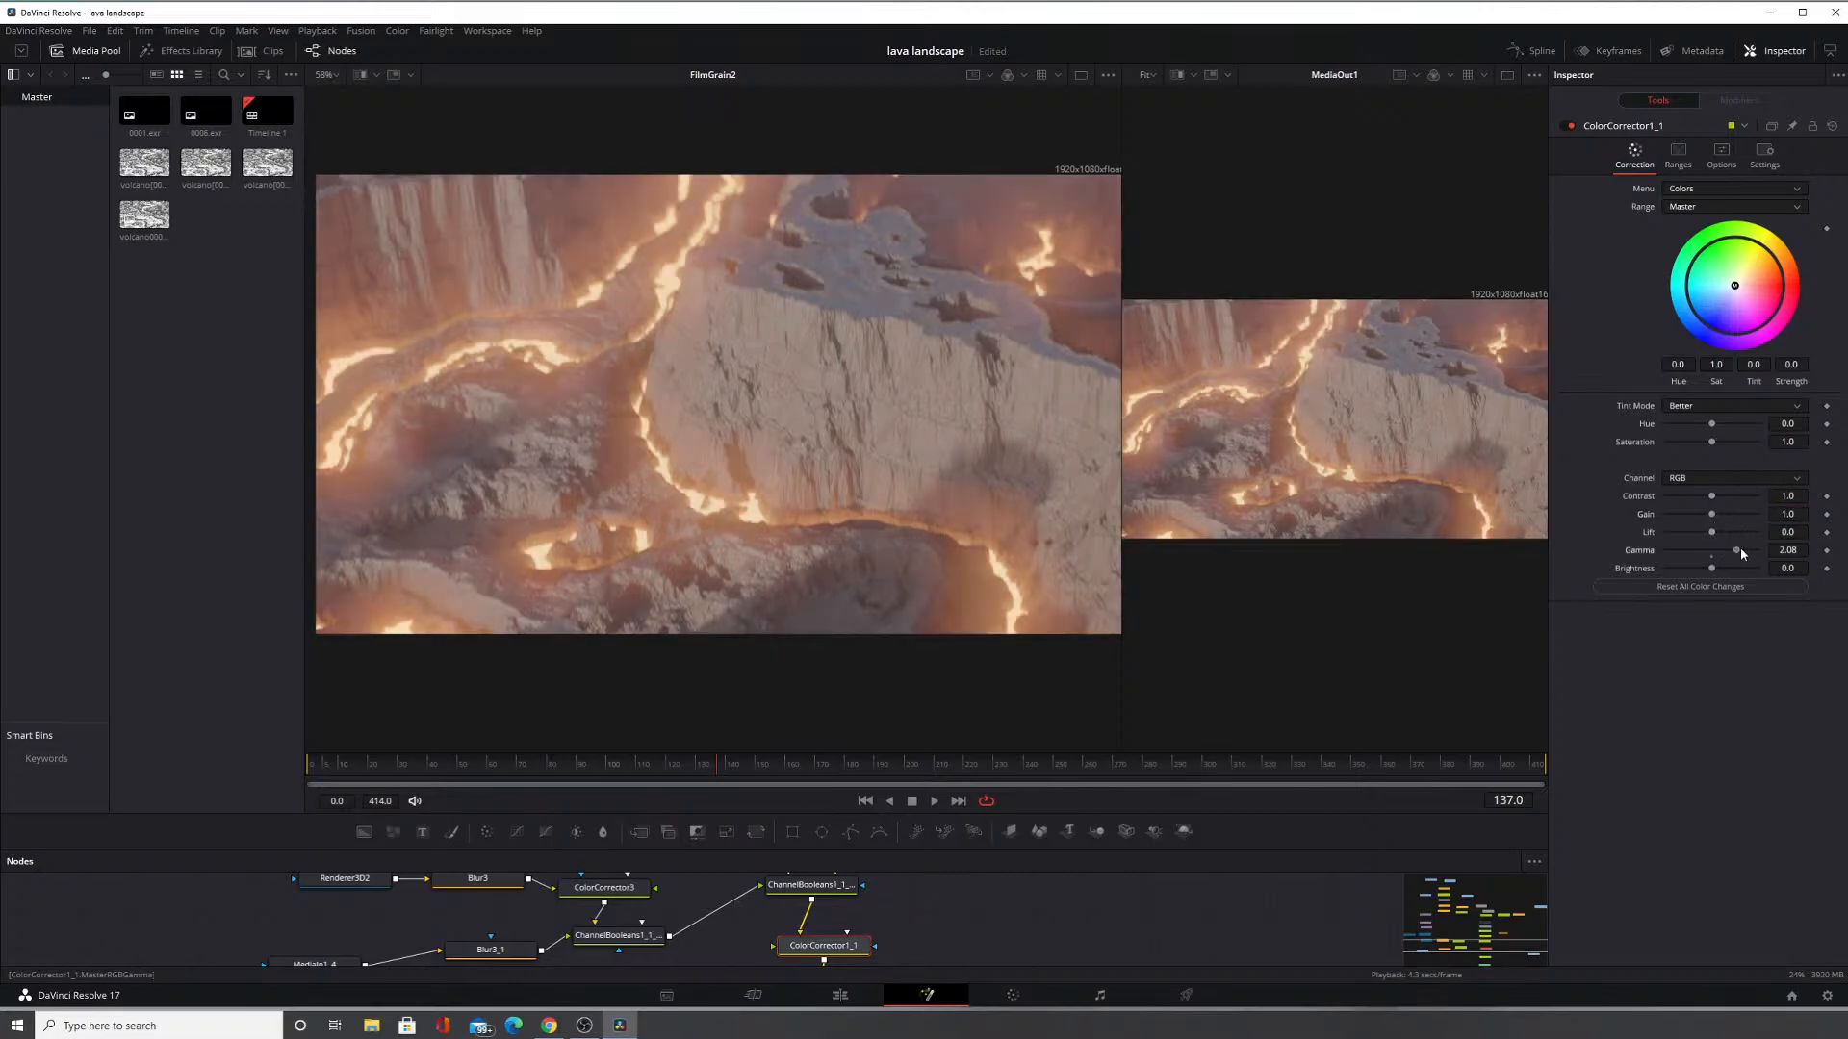
Test a Contrast of 1.03 on ColorCorrector1_1 and reduce it to 1.01.
left_click_drag(1717, 505, 1717, 499)
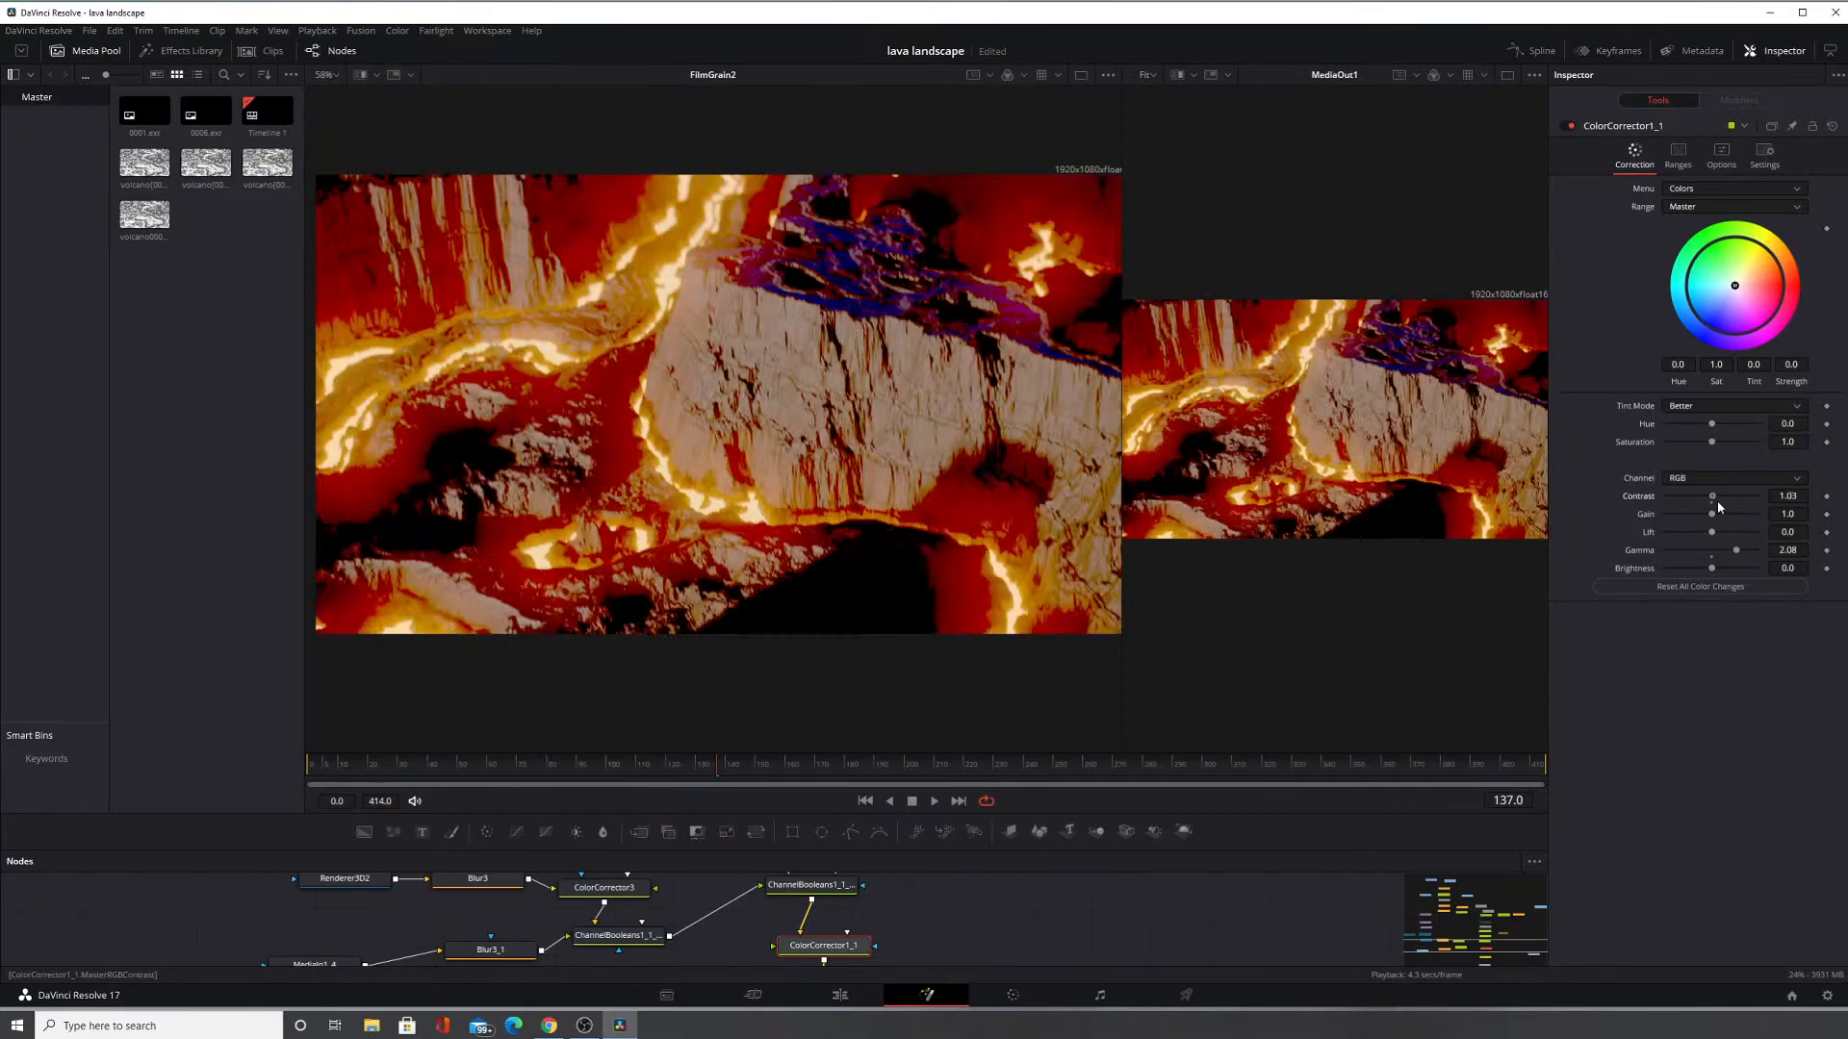
left_click(1781, 496)
type("1.01")
key("Return")
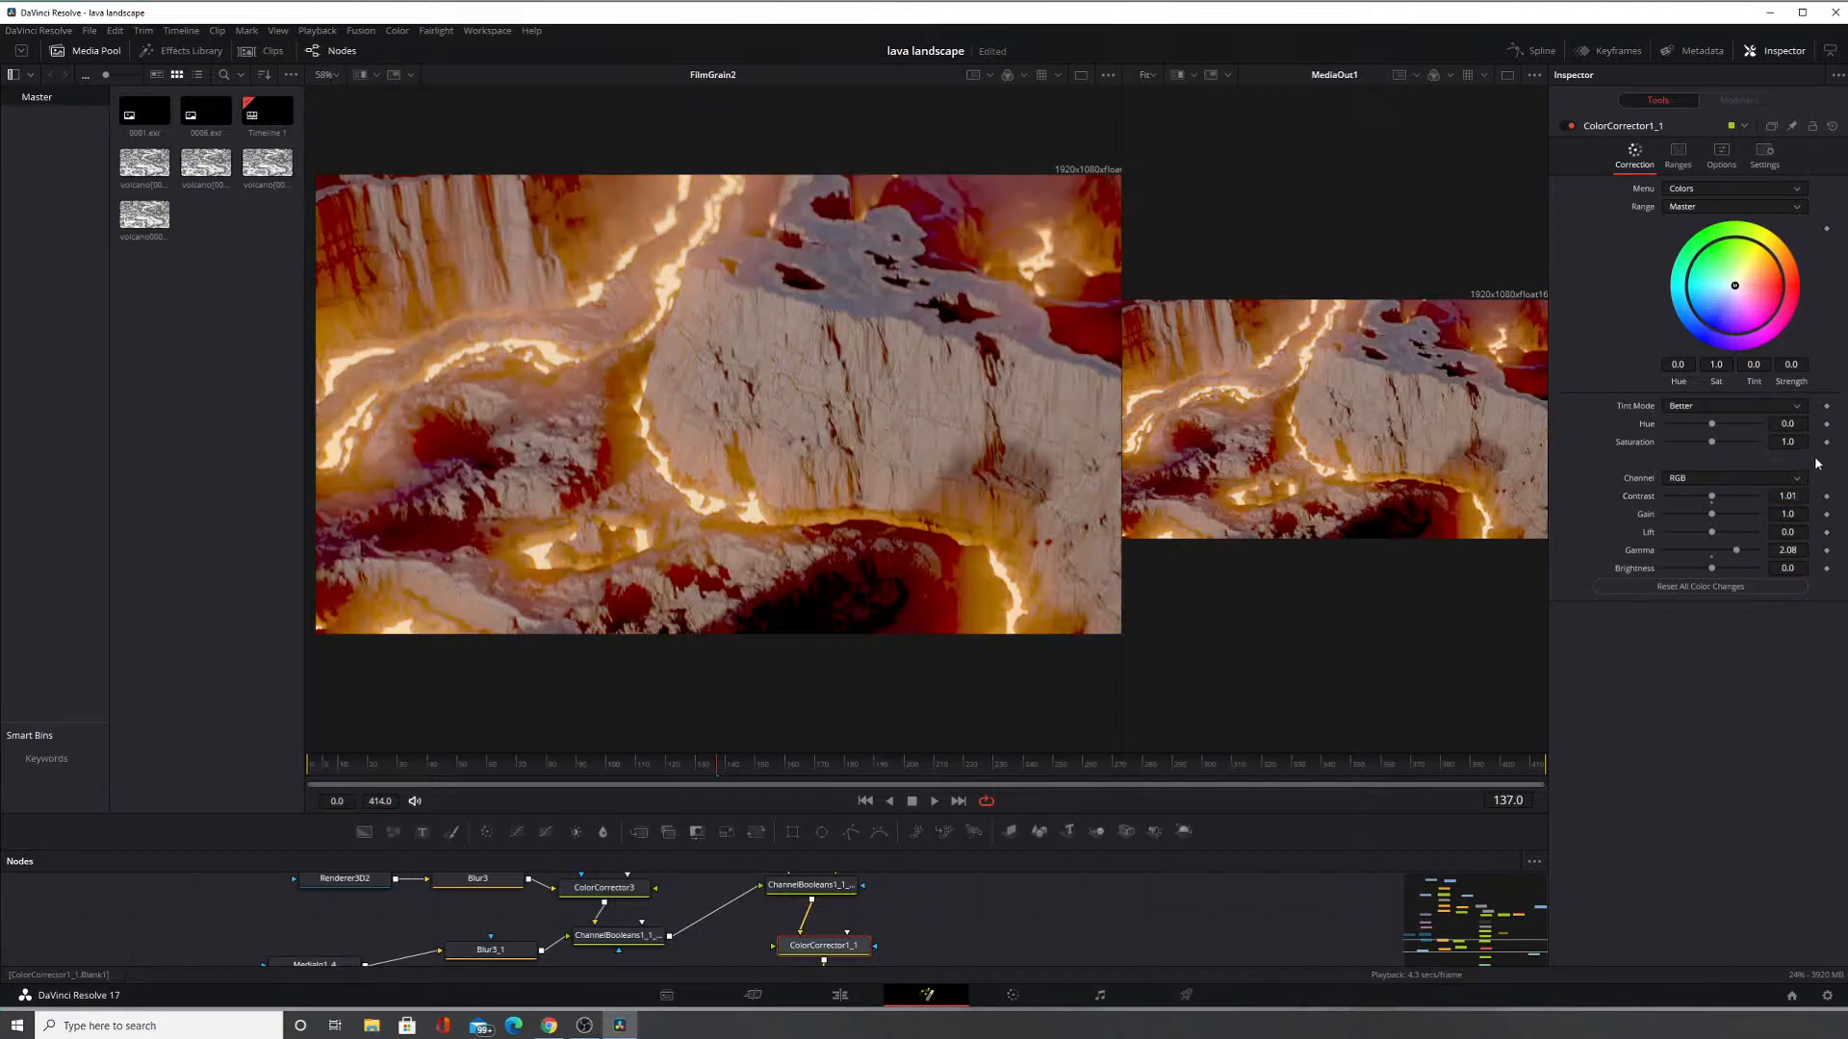
Set the Contrast of ColorCorrector1_1 to 1.002 and inspect the dark rock below the lava edge up close.
left_click(1792, 496)
type("1.01")
key("Return")
left_click(1796, 496)
type("1.002")
key("Return")
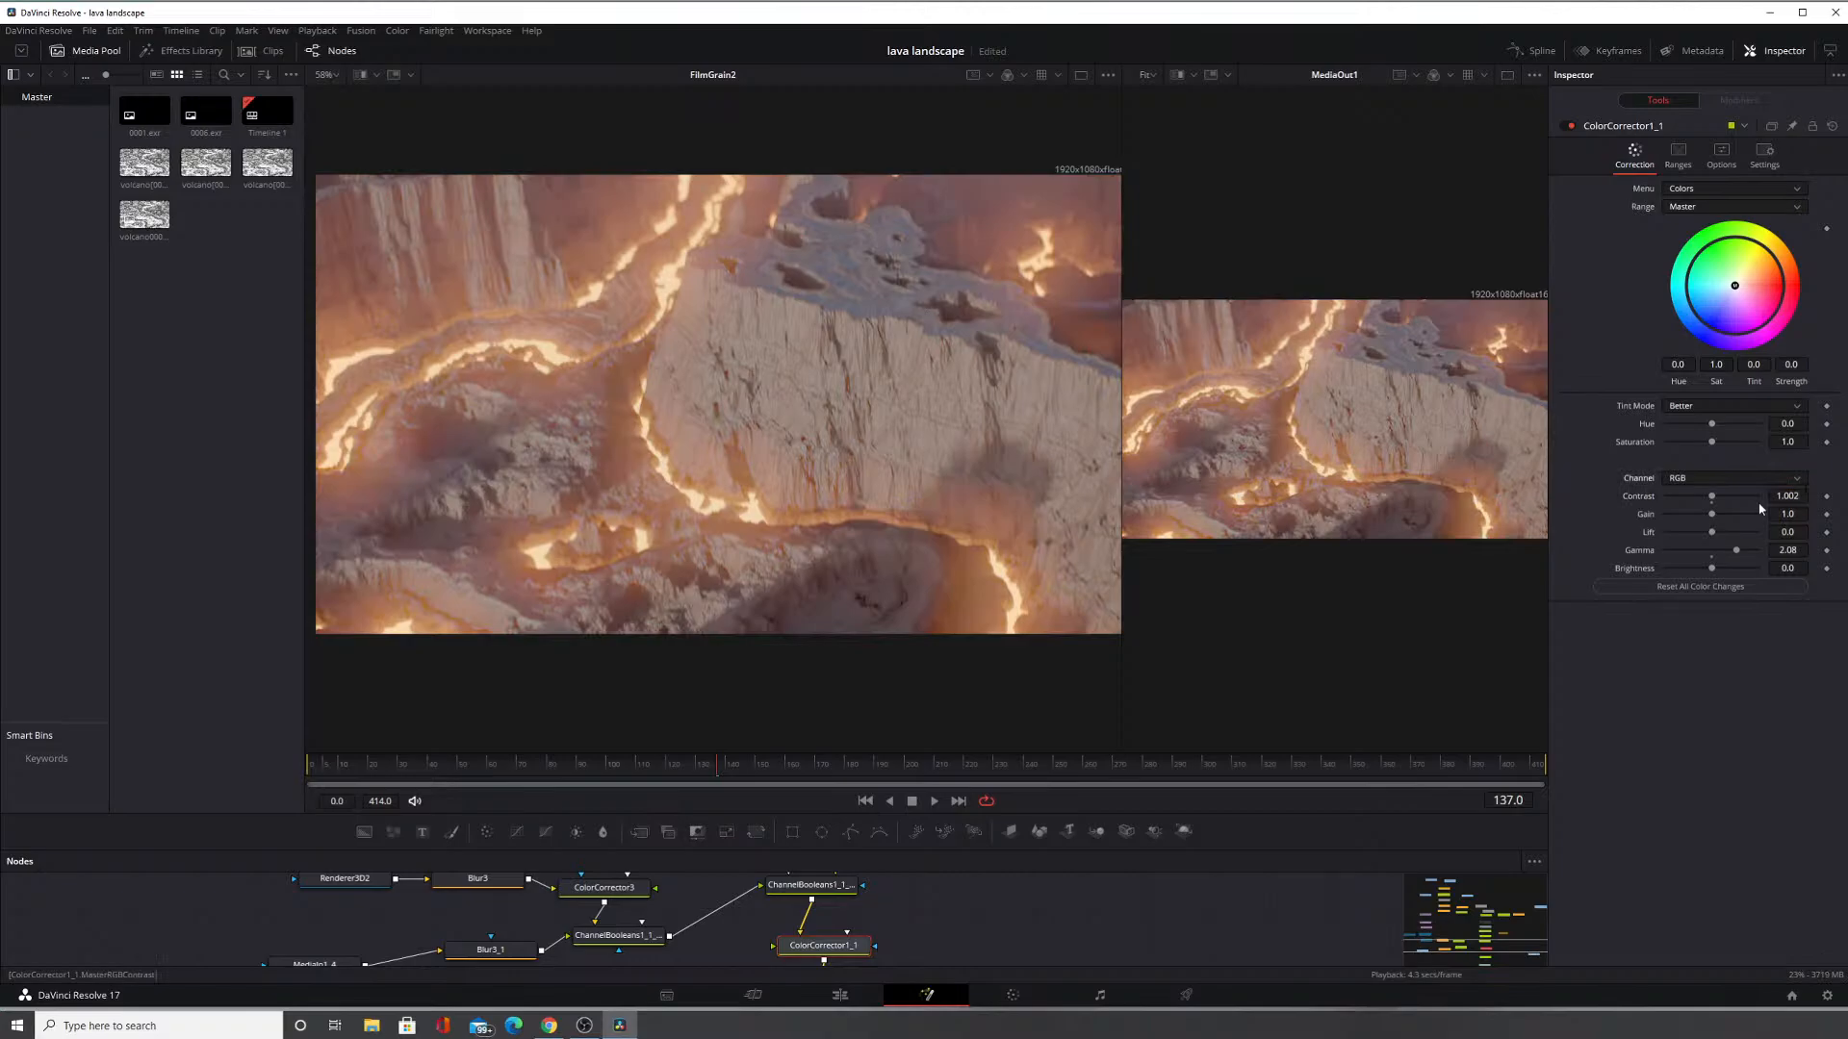
scroll(870, 645, "up", 2)
scroll(872, 651, "up", 2)
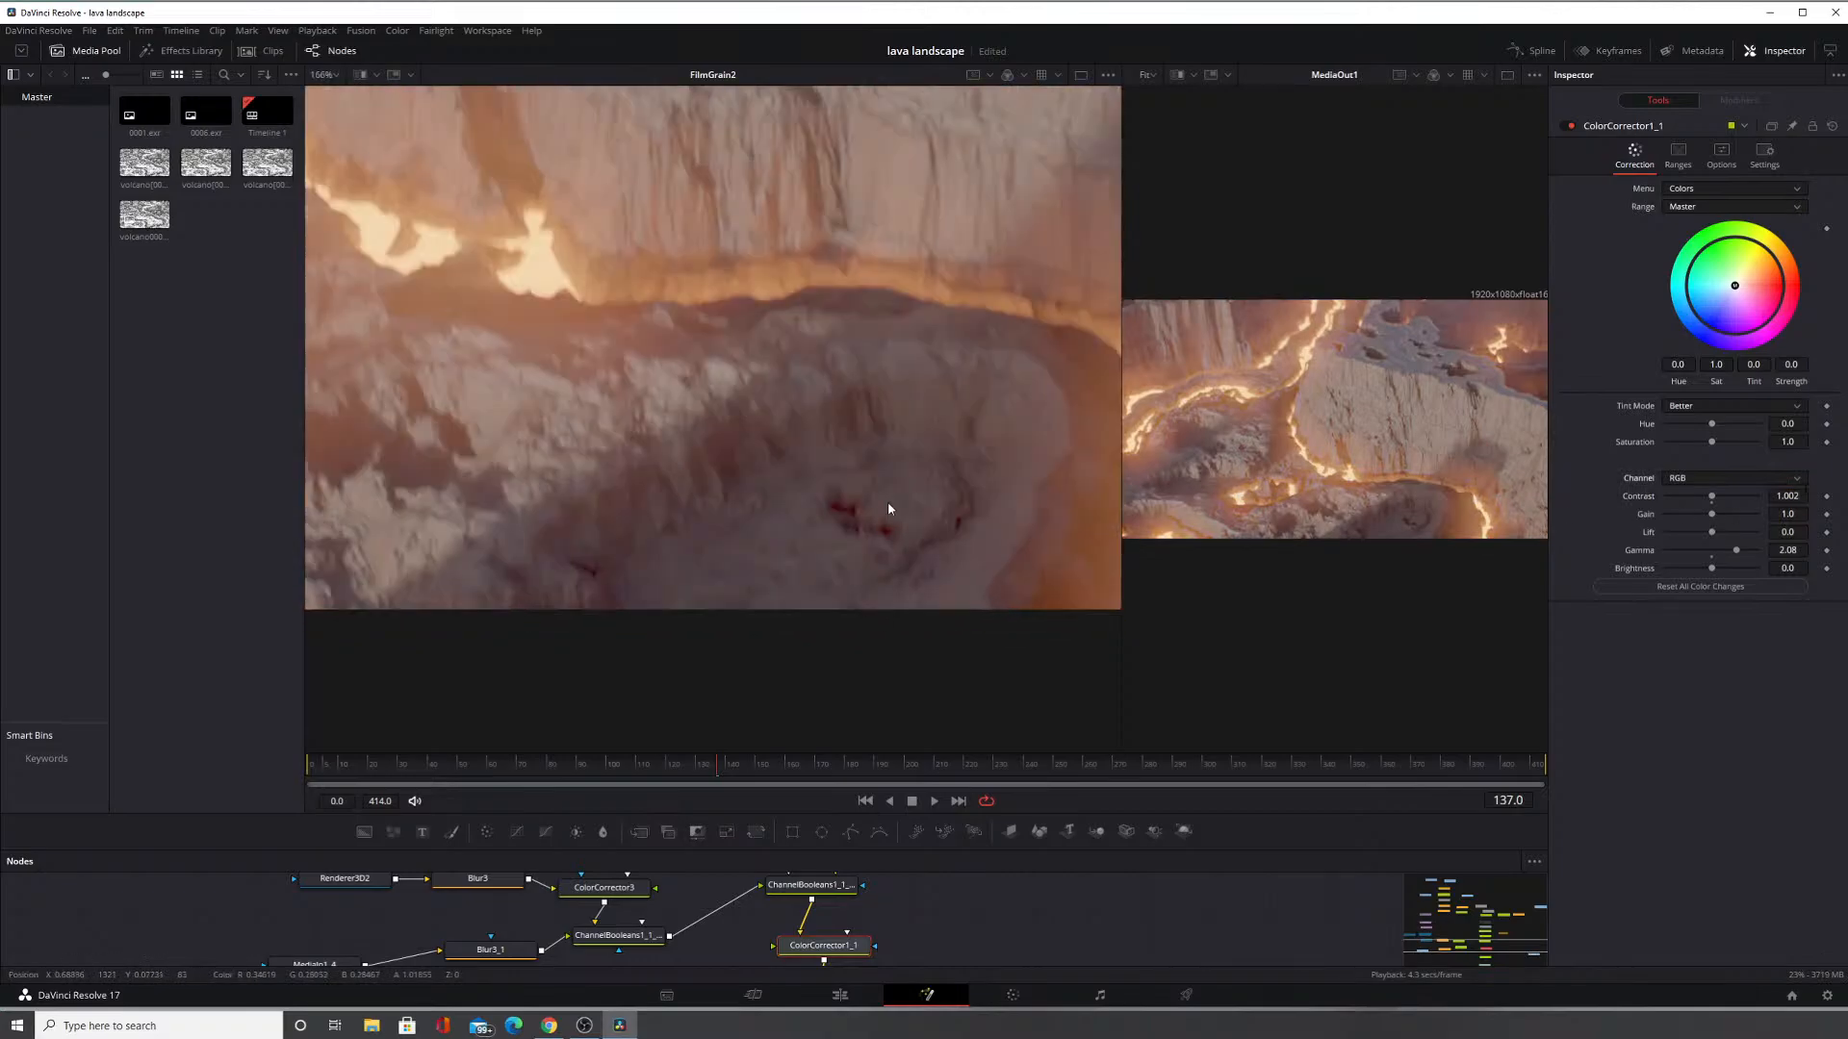
Reset the Contrast and Gamma of ColorCorrector1_1 to 1.0 and lower its Gain to 0.39.
left_click(1712, 505)
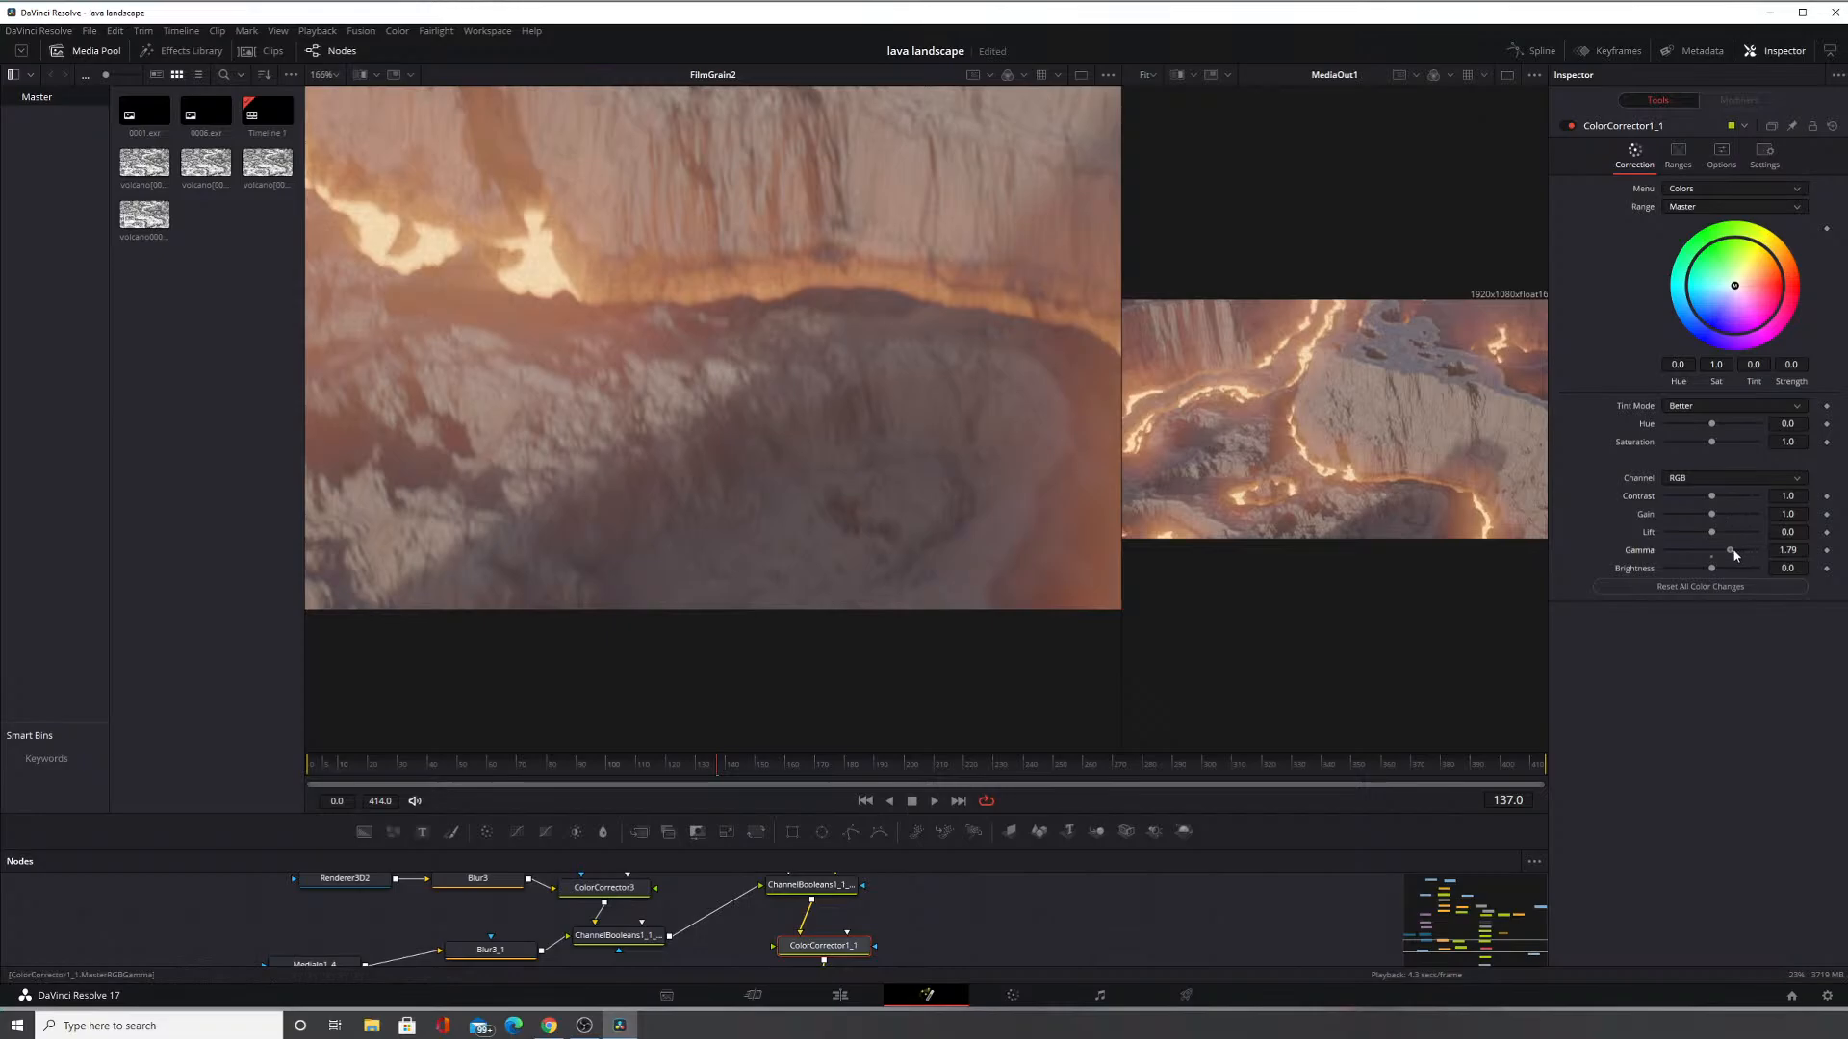
left_click_drag(1737, 551, 1679, 526)
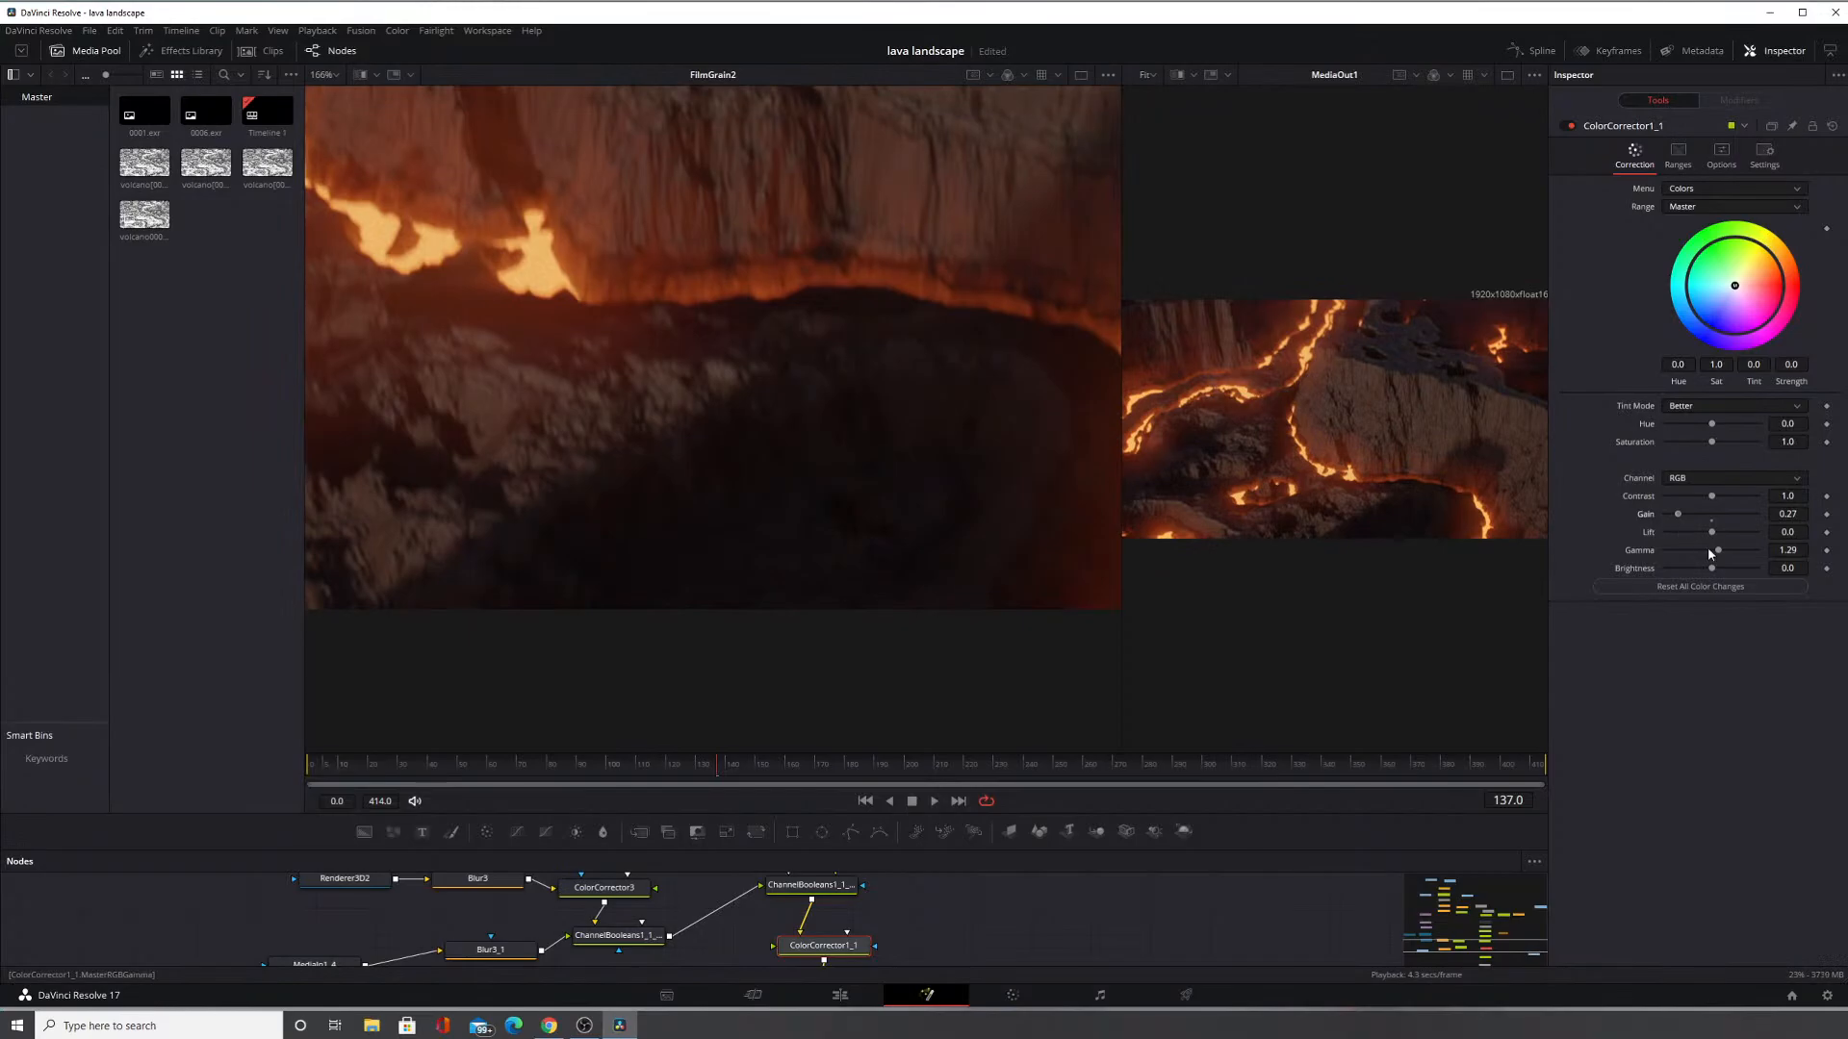
left_click(1712, 557)
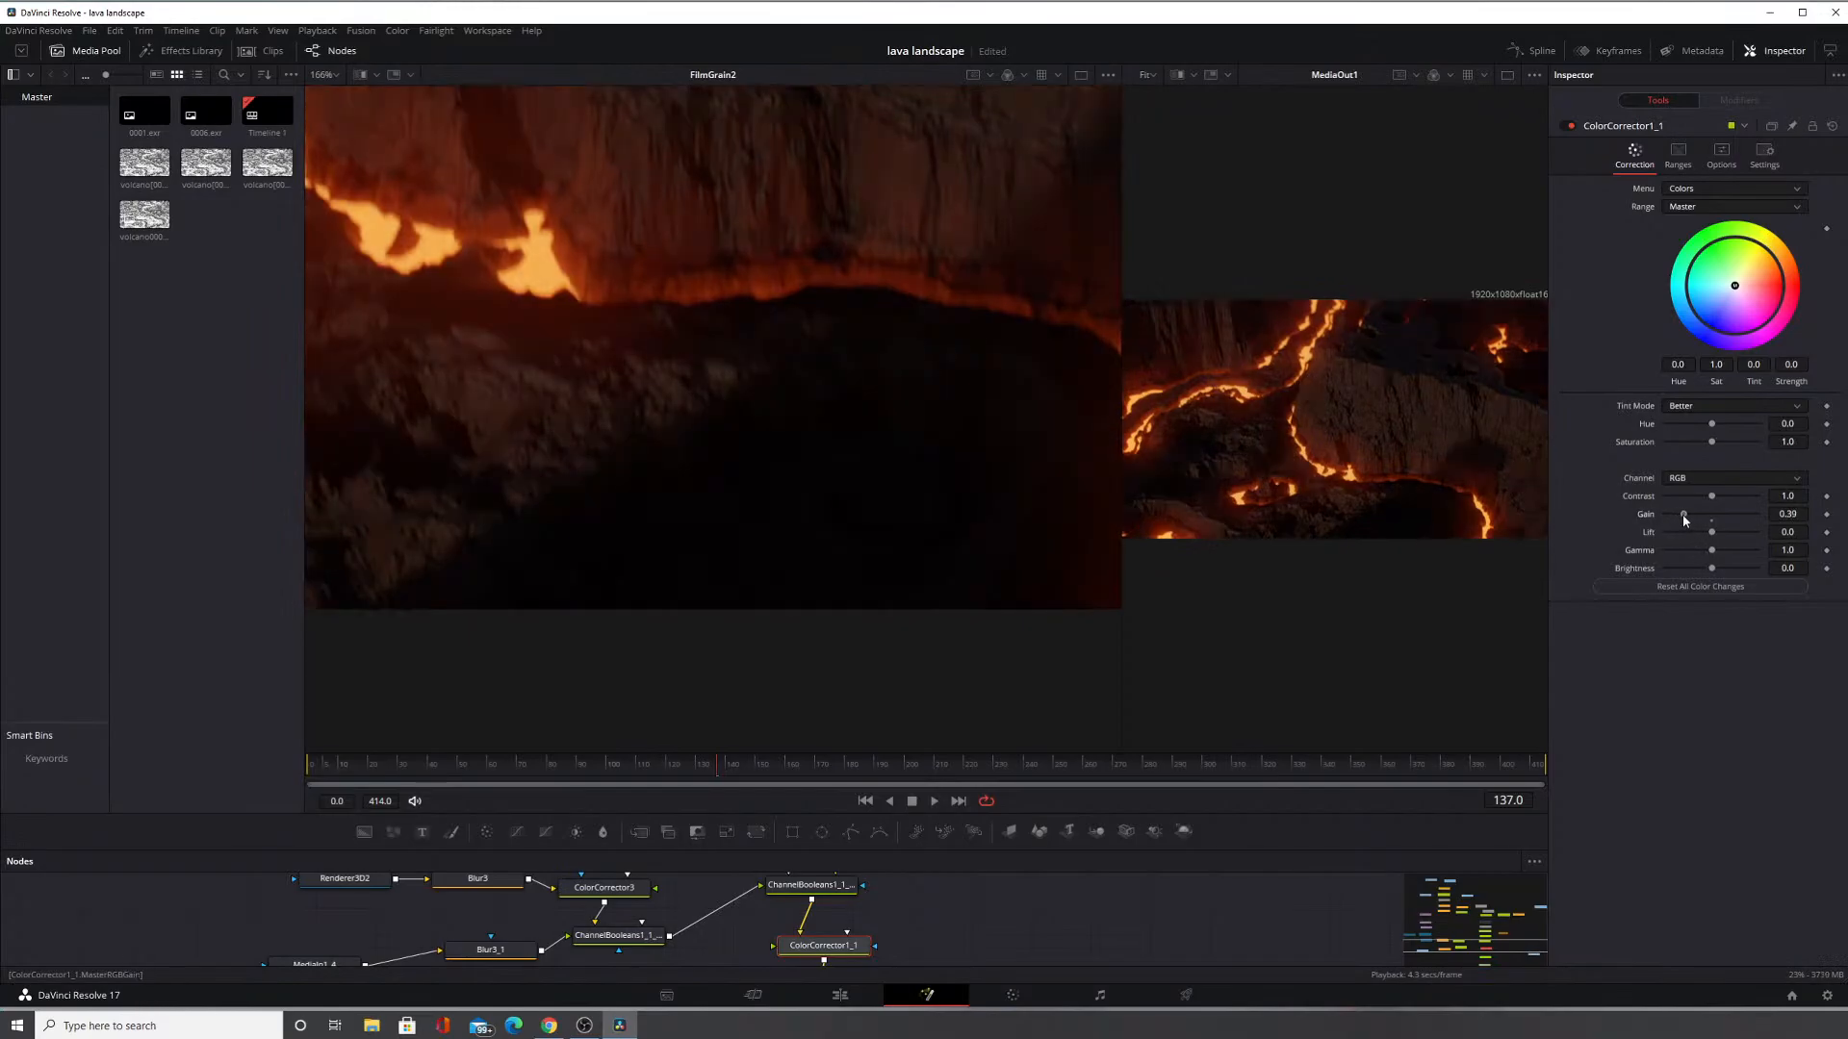
Reset the Gain, raise it to 5.8 and examine the brightened cliff and lava.
left_click(1712, 521)
left_click_drag(1714, 523, 1731, 514)
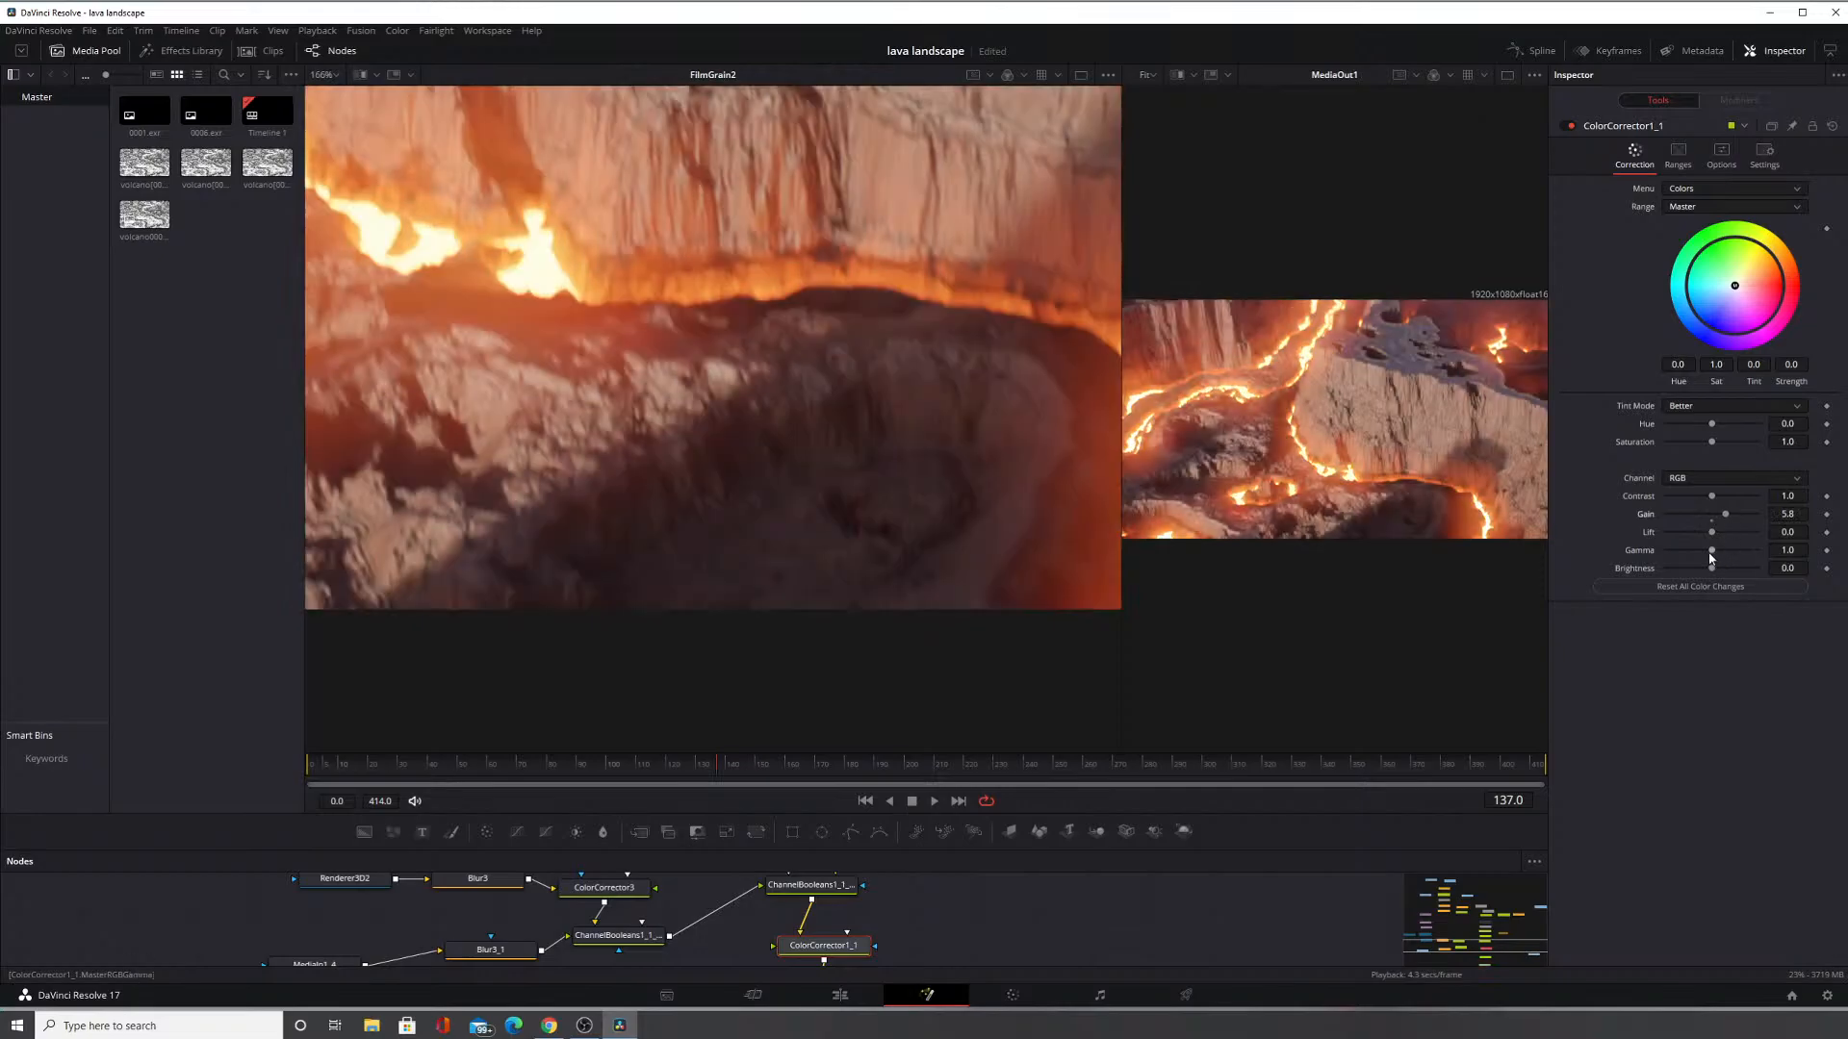
scroll(781, 322, "up", 4)
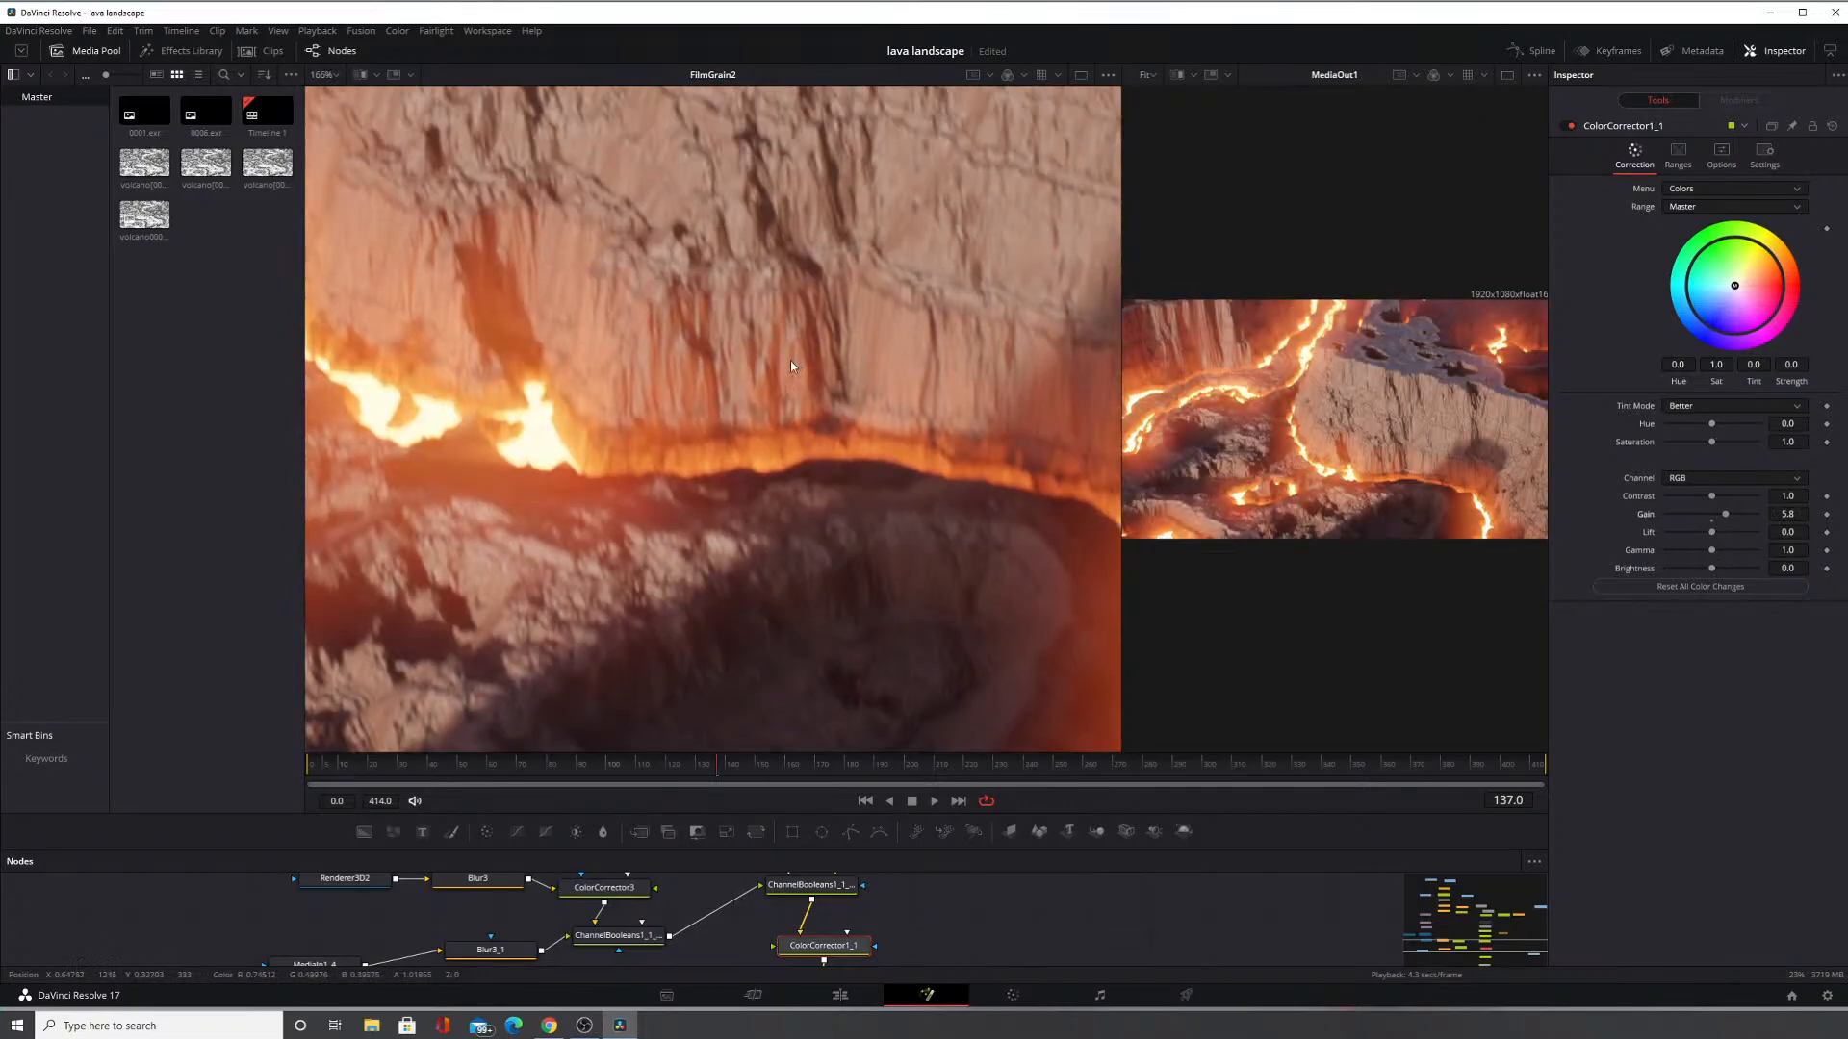
scroll(782, 361, "down", 3)
left_click_drag(609, 228, 689, 371)
scroll(686, 430, "up", 1)
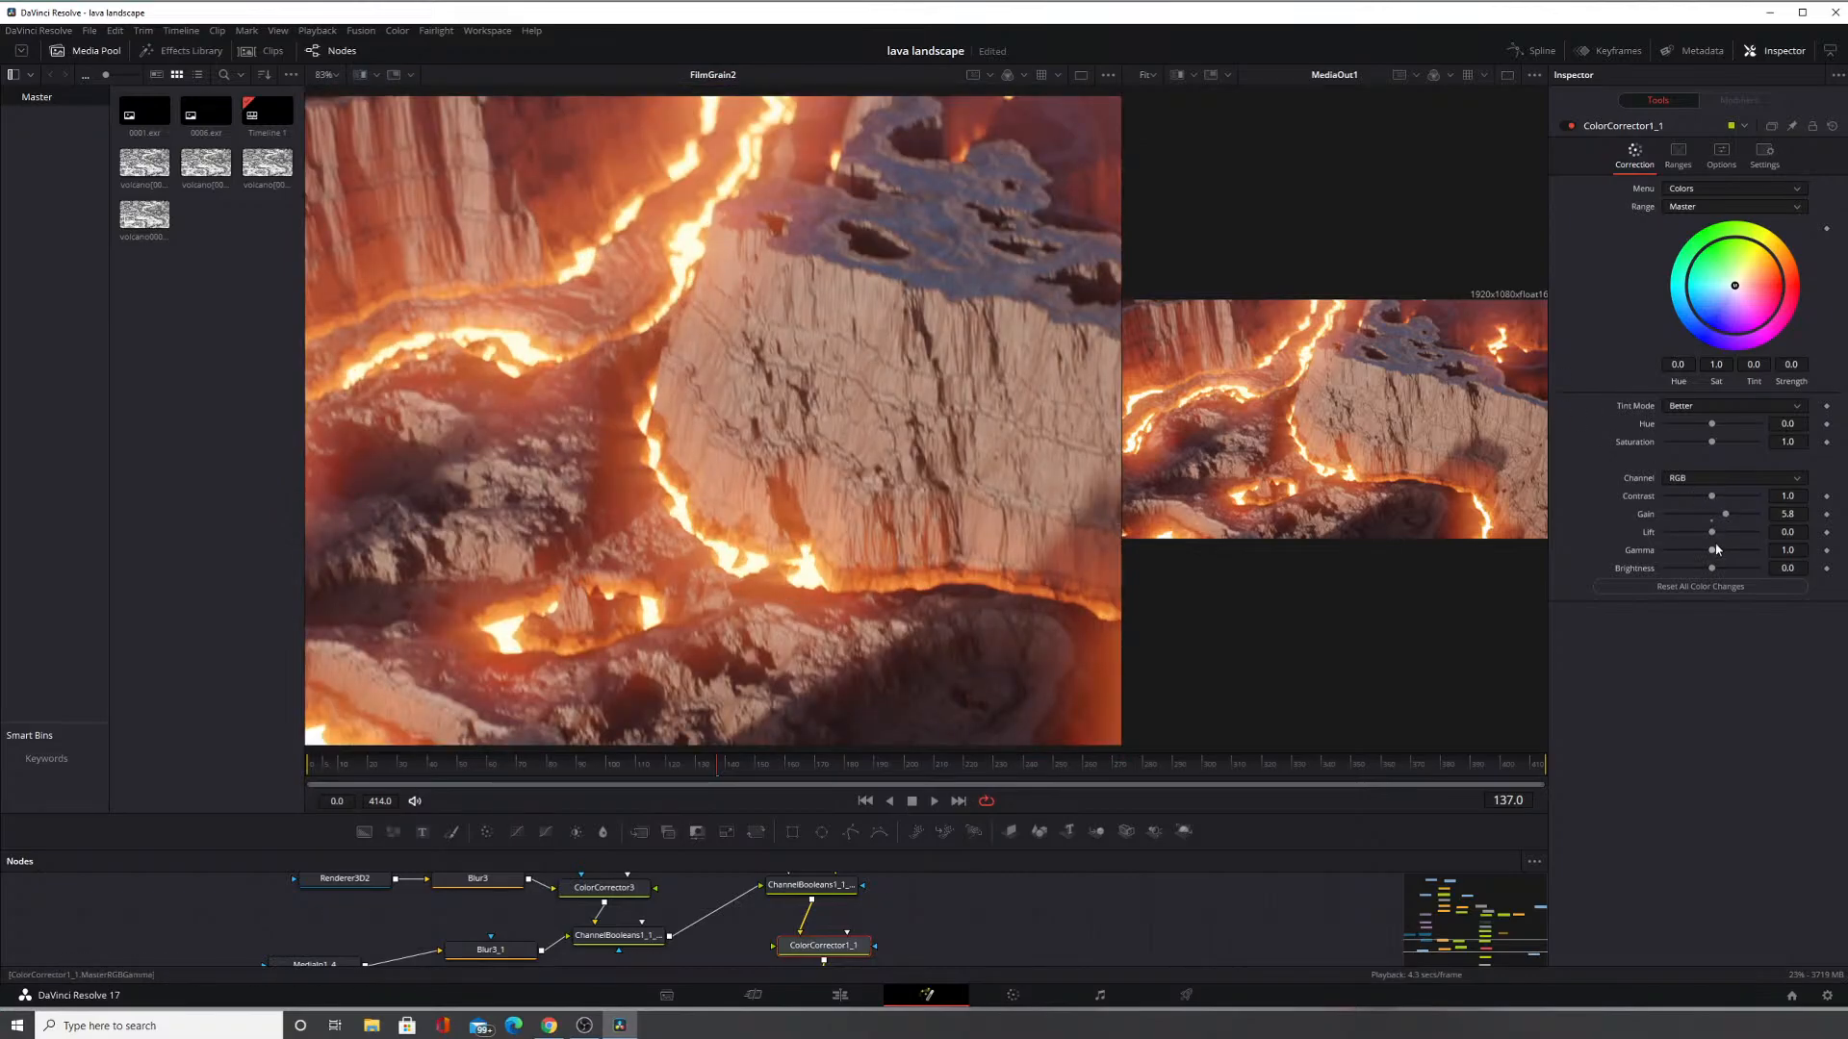
Test Gamma values of 0.52 and 0.95 on ColorCorrector1_1, and reset its Gamma and Gain to 1.0.
left_click_drag(1712, 549, 1692, 551)
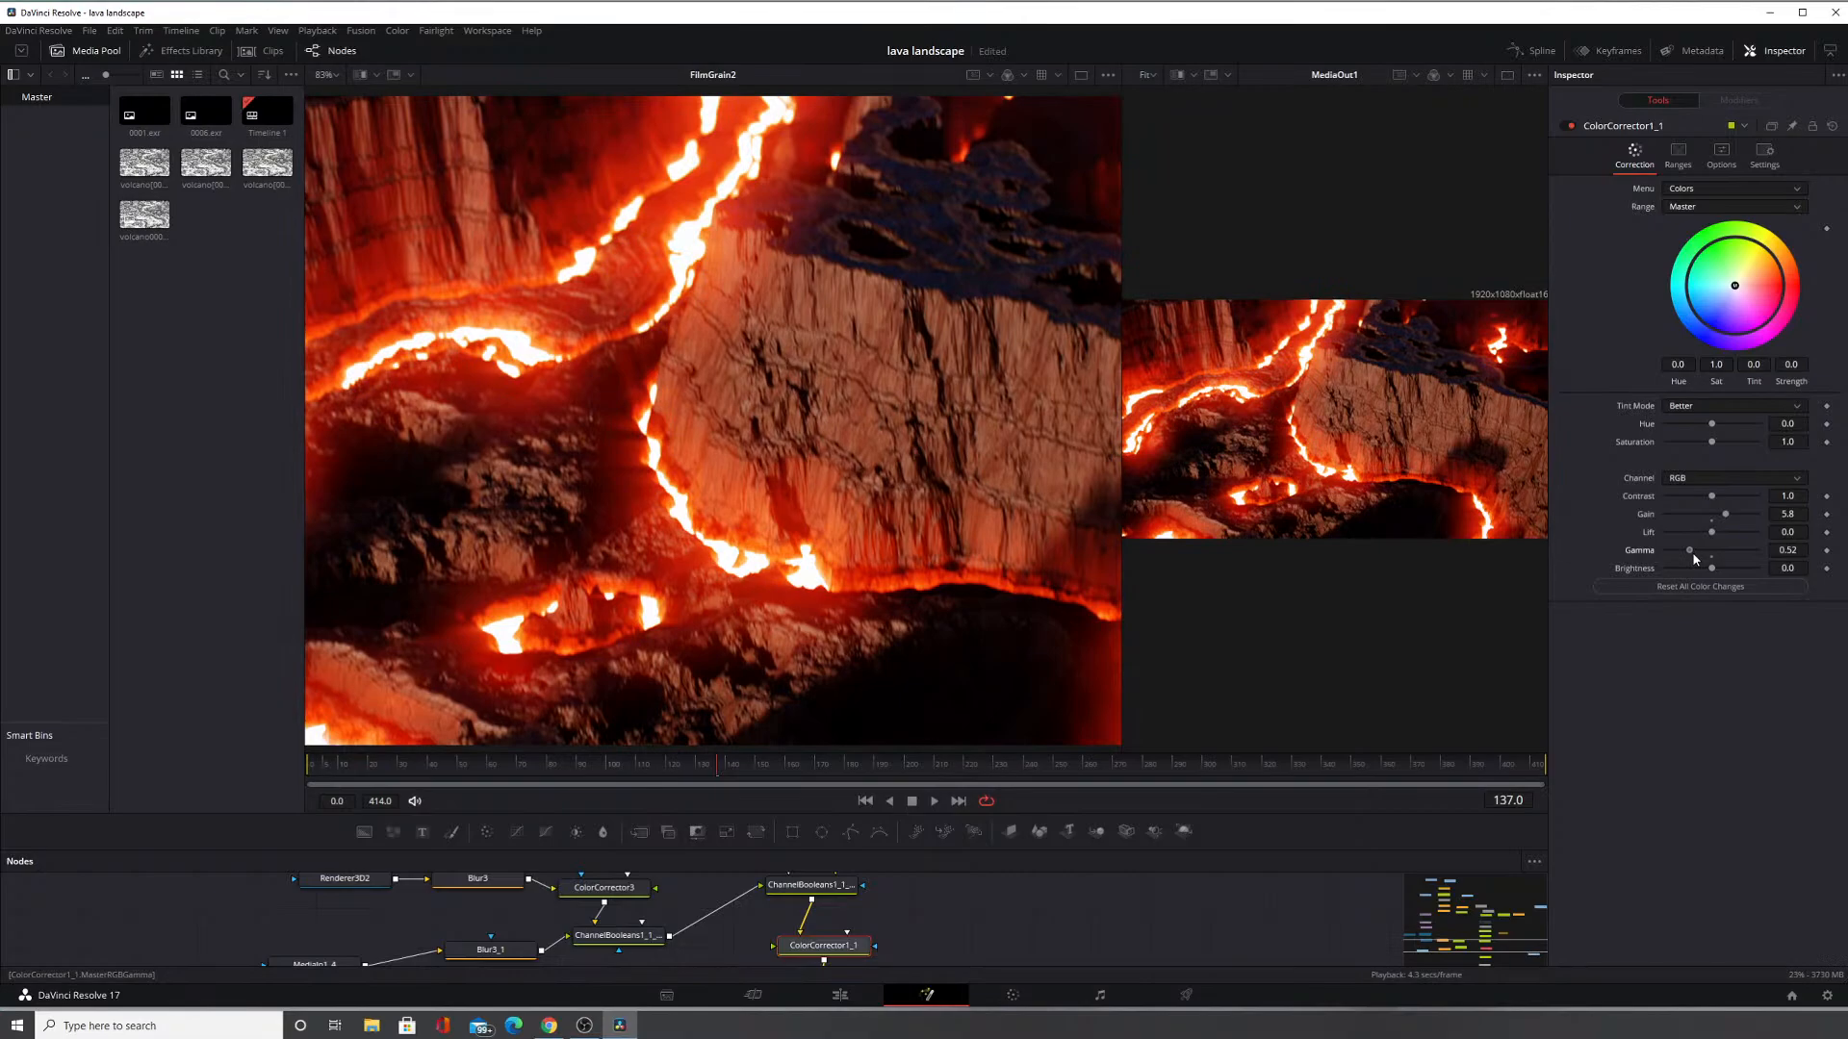
left_click_drag(1693, 554, 1714, 562)
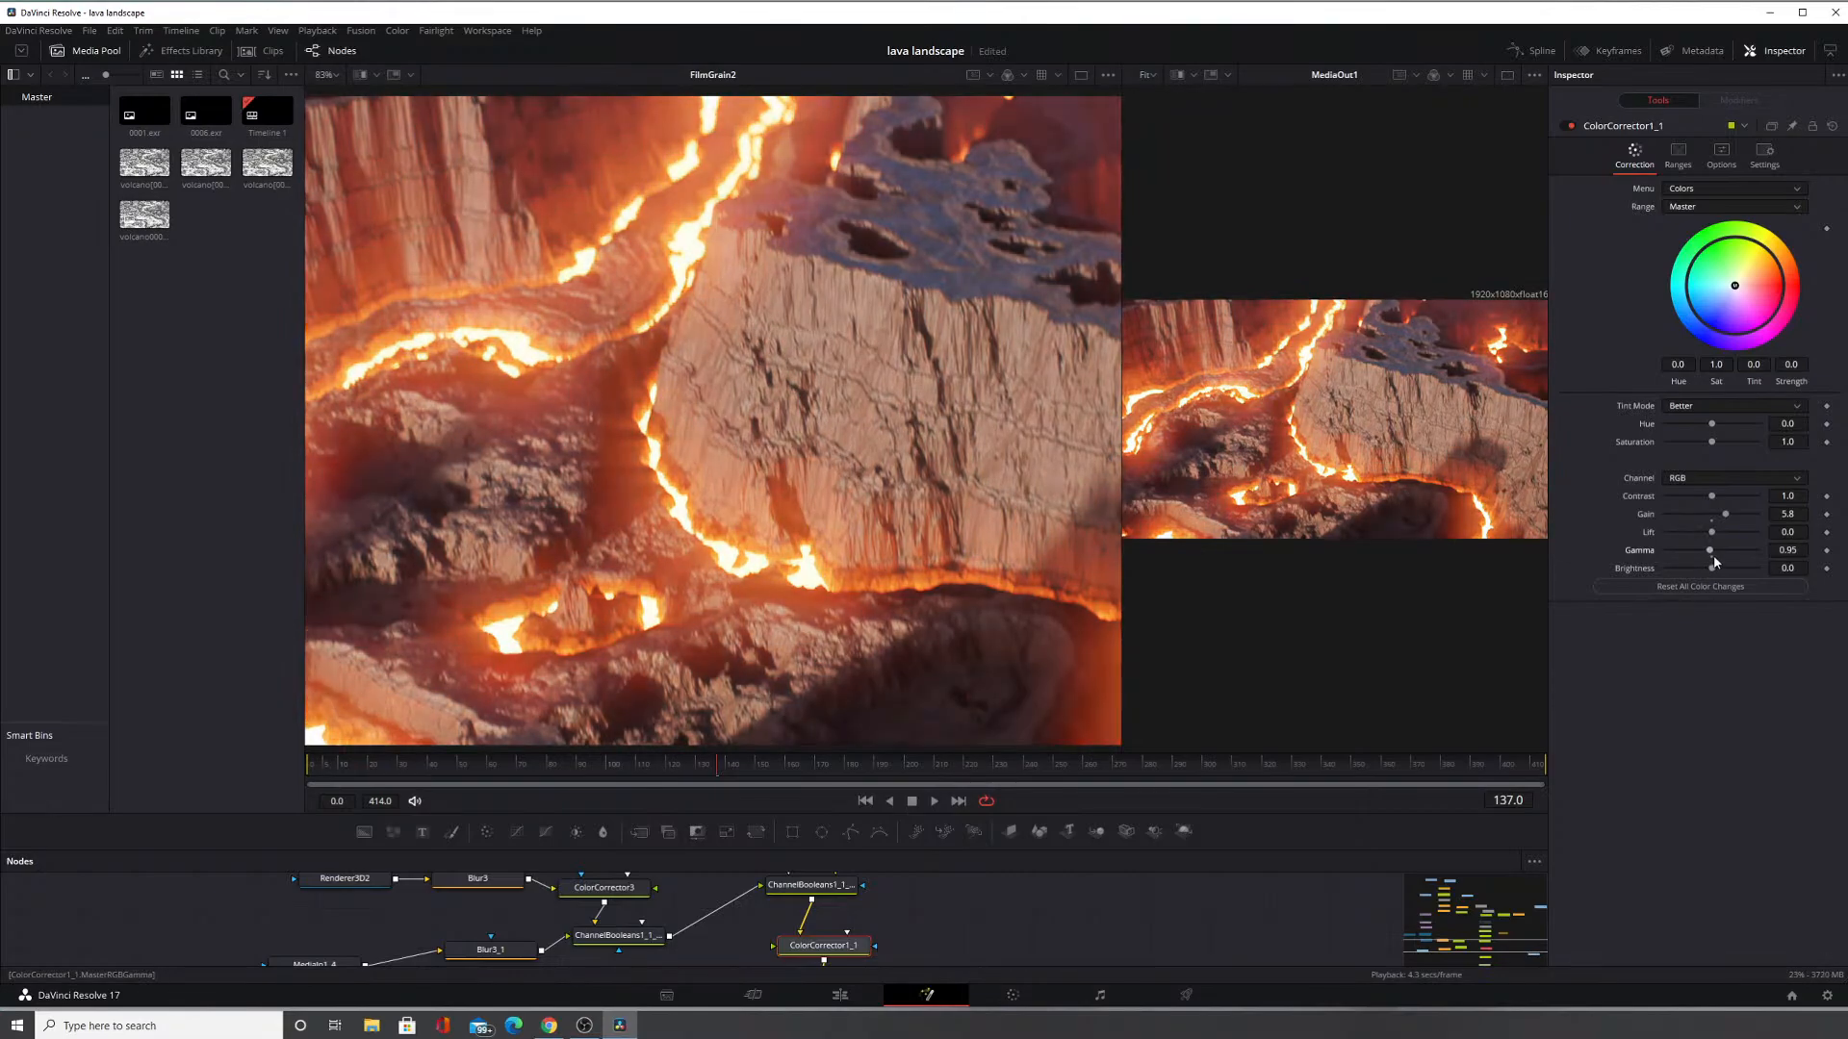
left_click(1713, 557)
left_click(1713, 521)
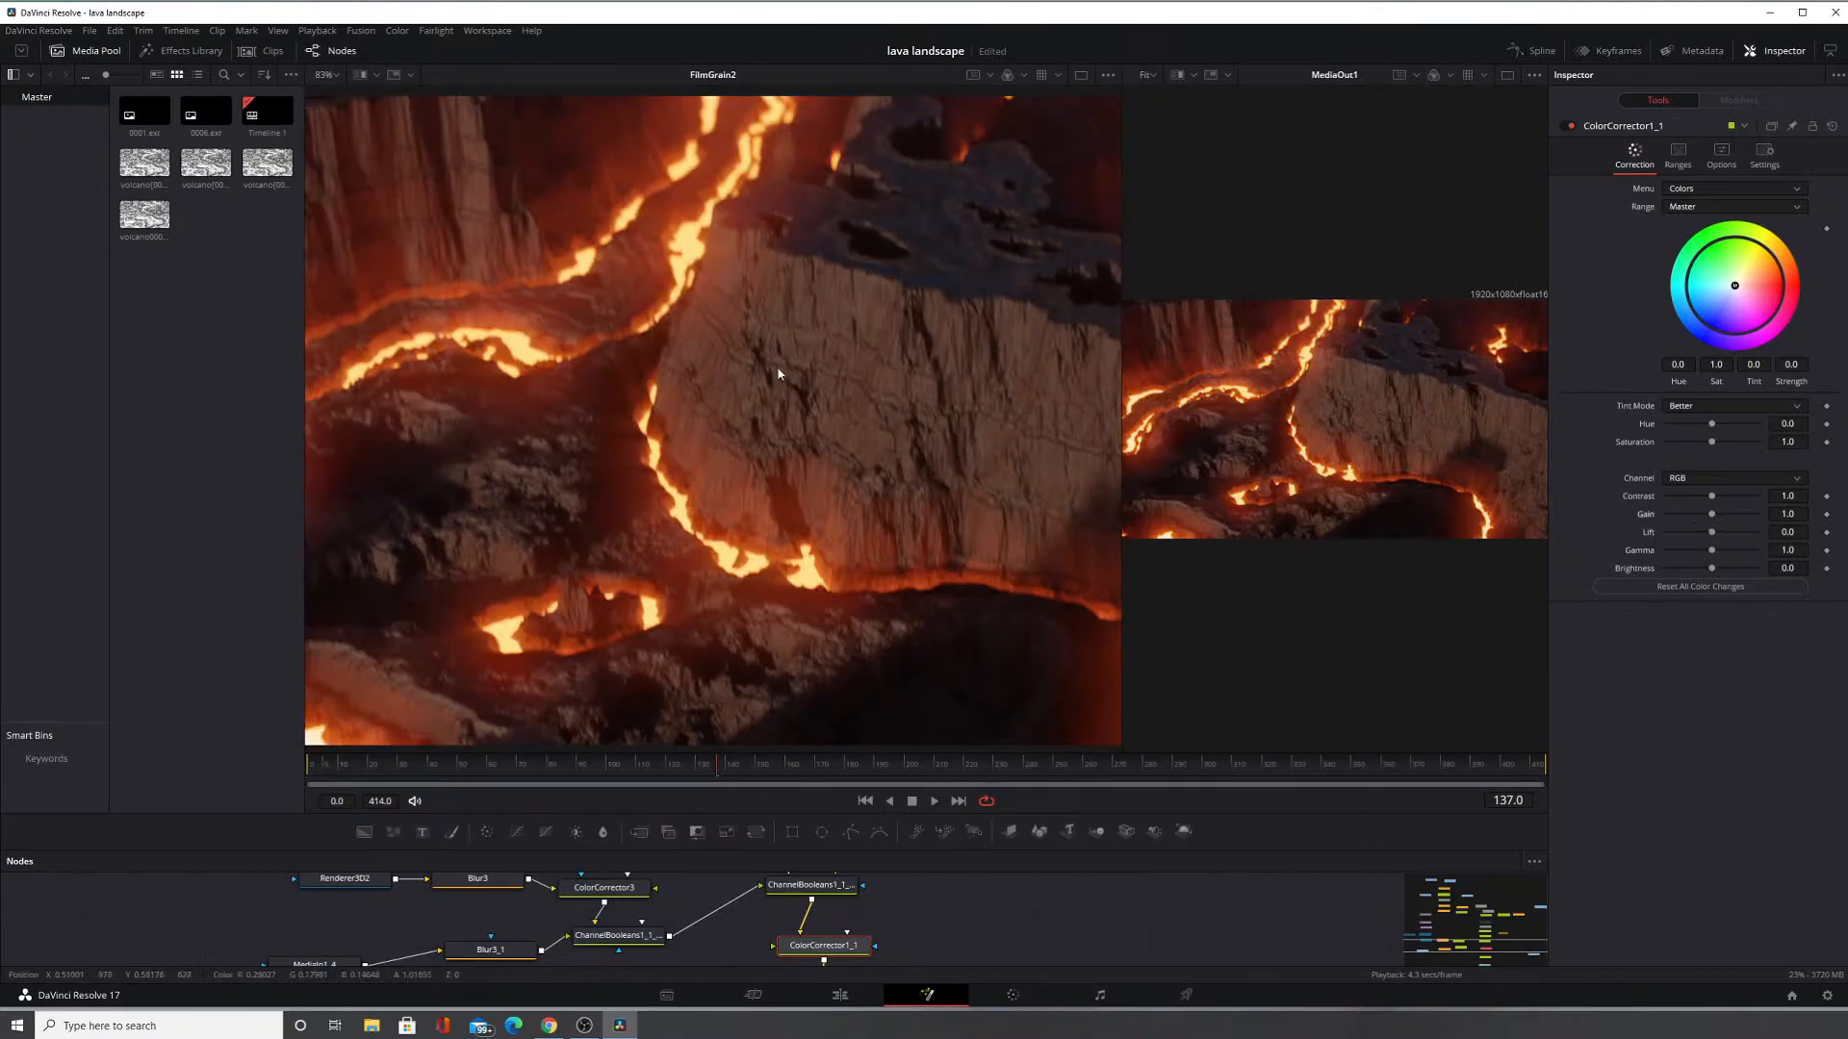
Raise the Gain of ColorCorrector1_1 to 3.3, lower its Gamma to 0.8, and compare the image with the node bypassed and enabled.
scroll(769, 367, "down", 3)
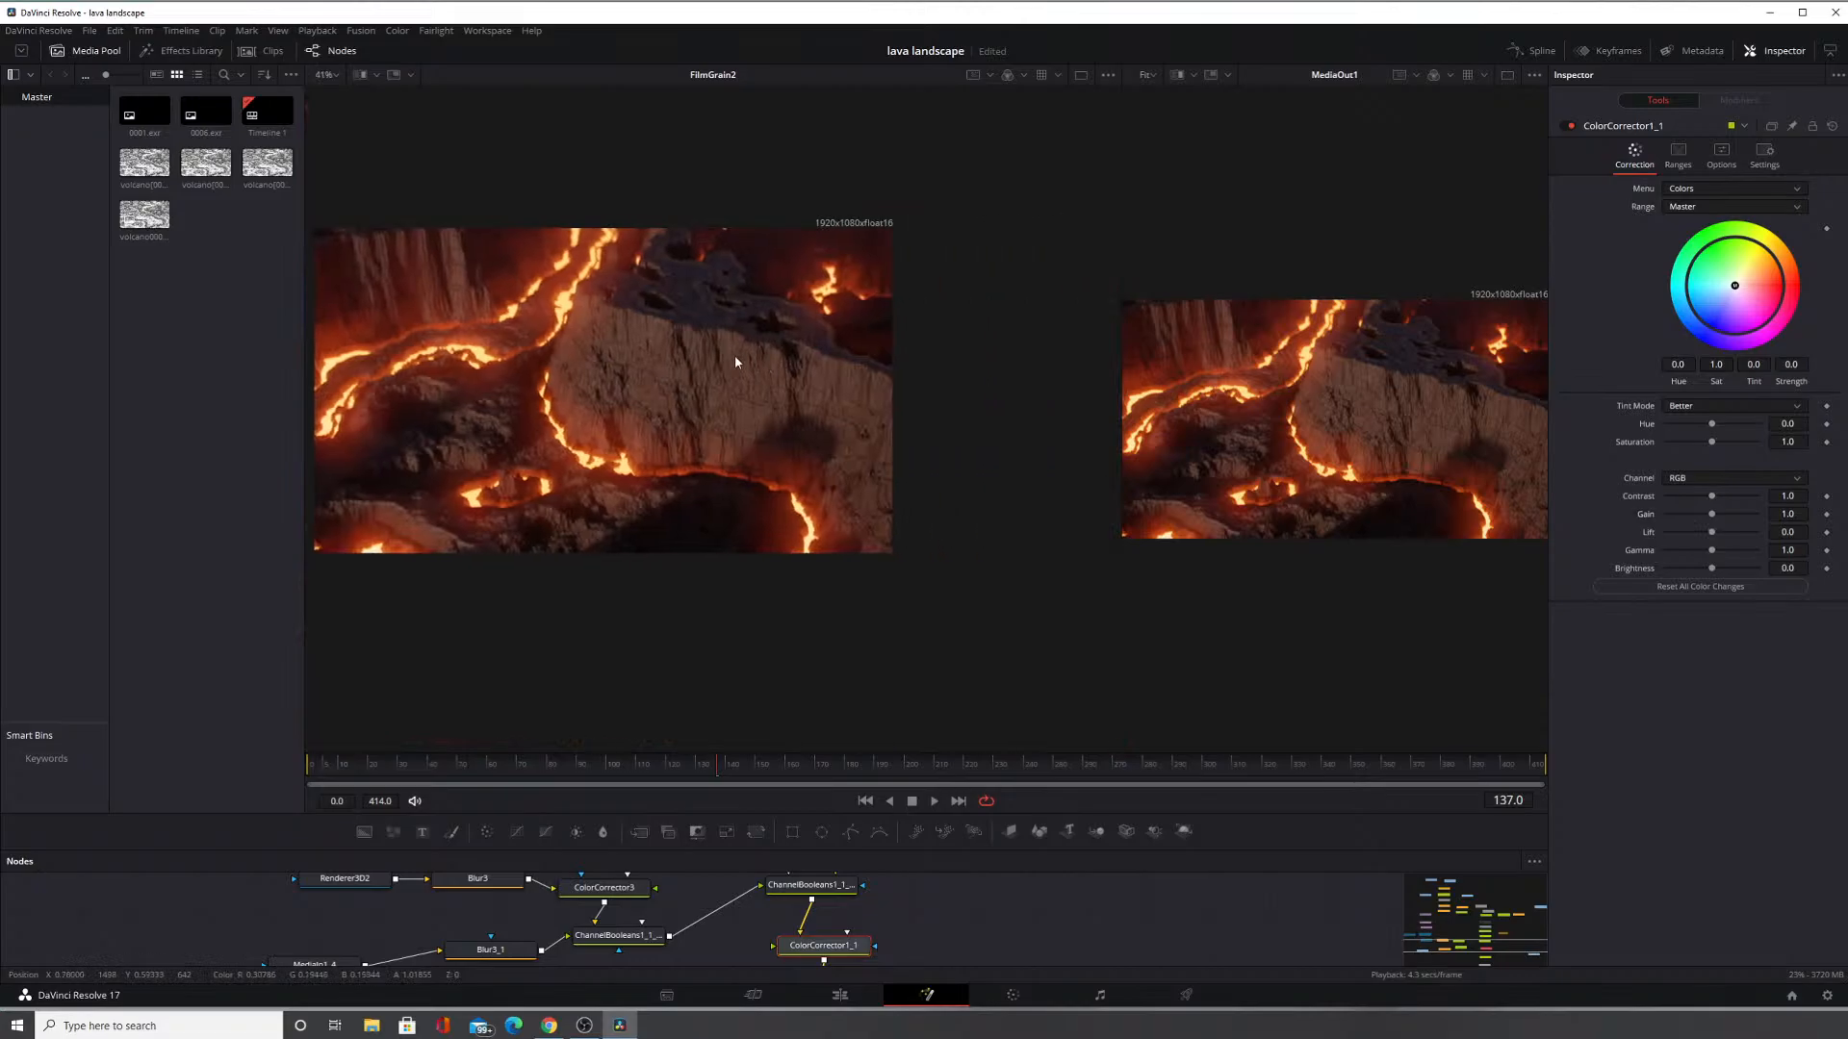
scroll(770, 347, "up", 2)
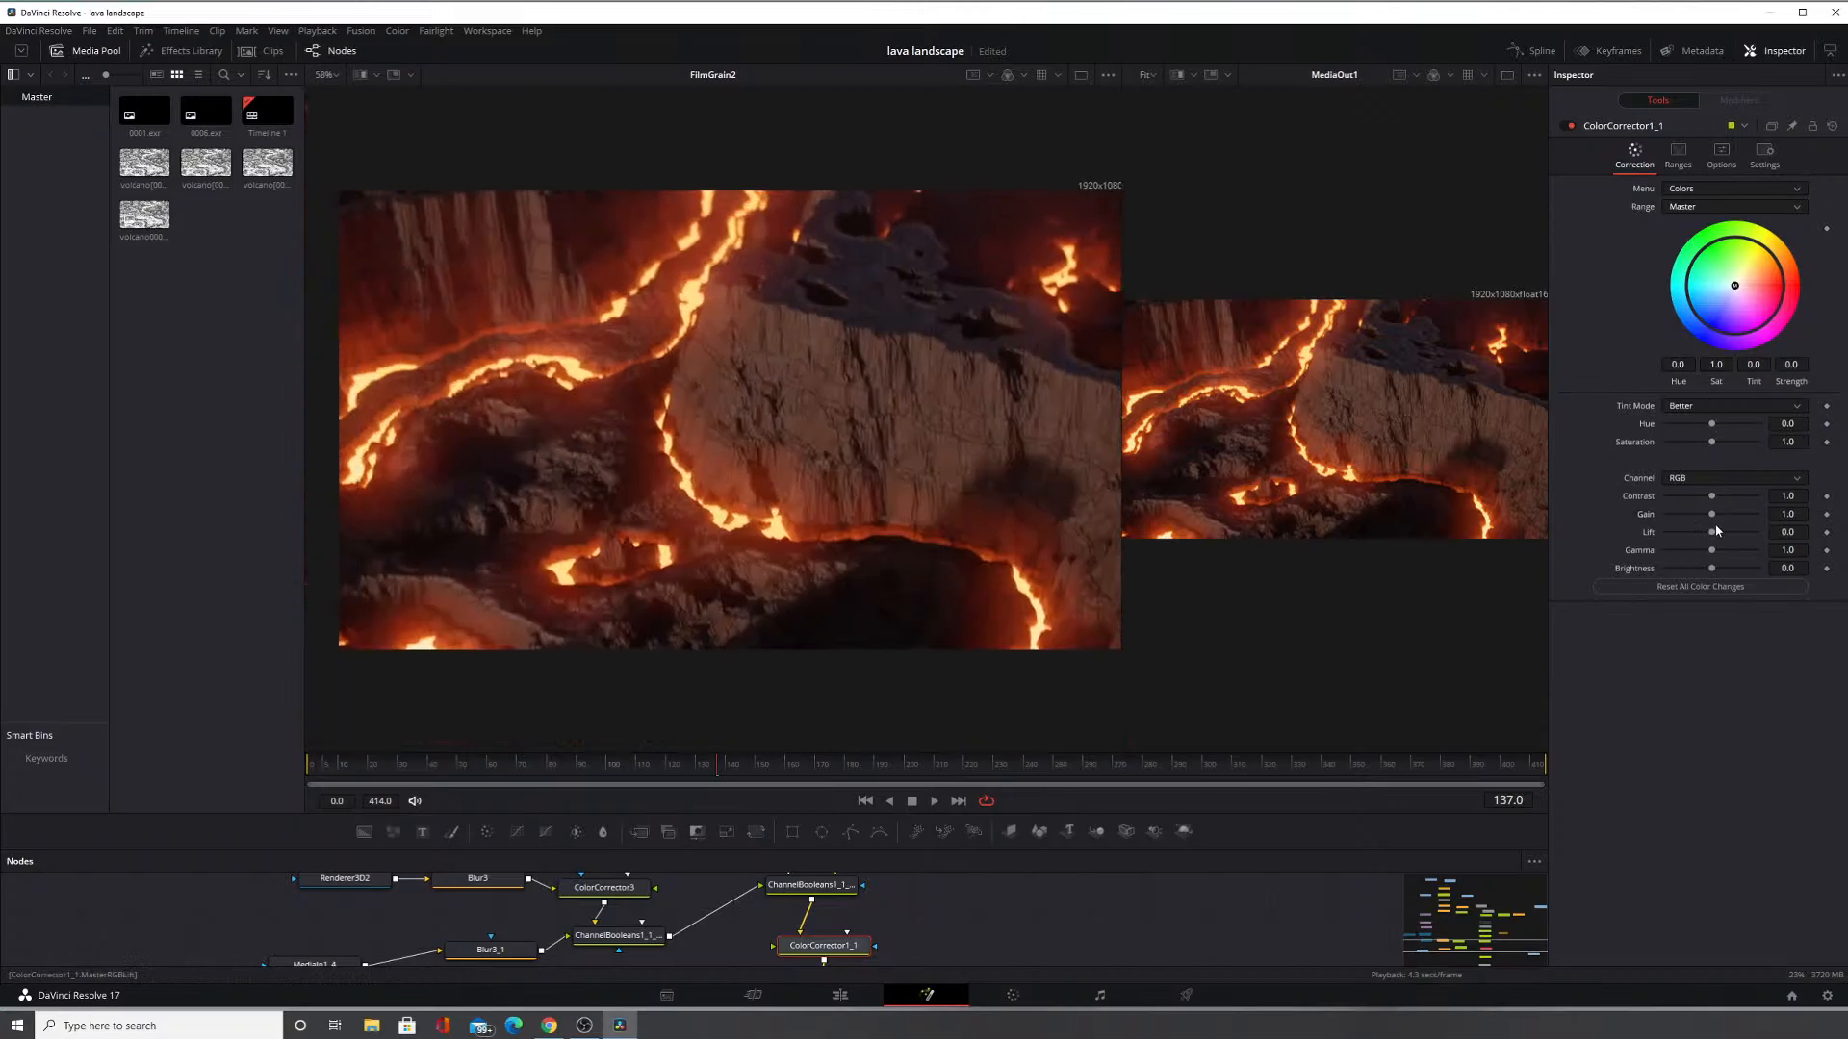
left_click_drag(1711, 515, 1705, 556)
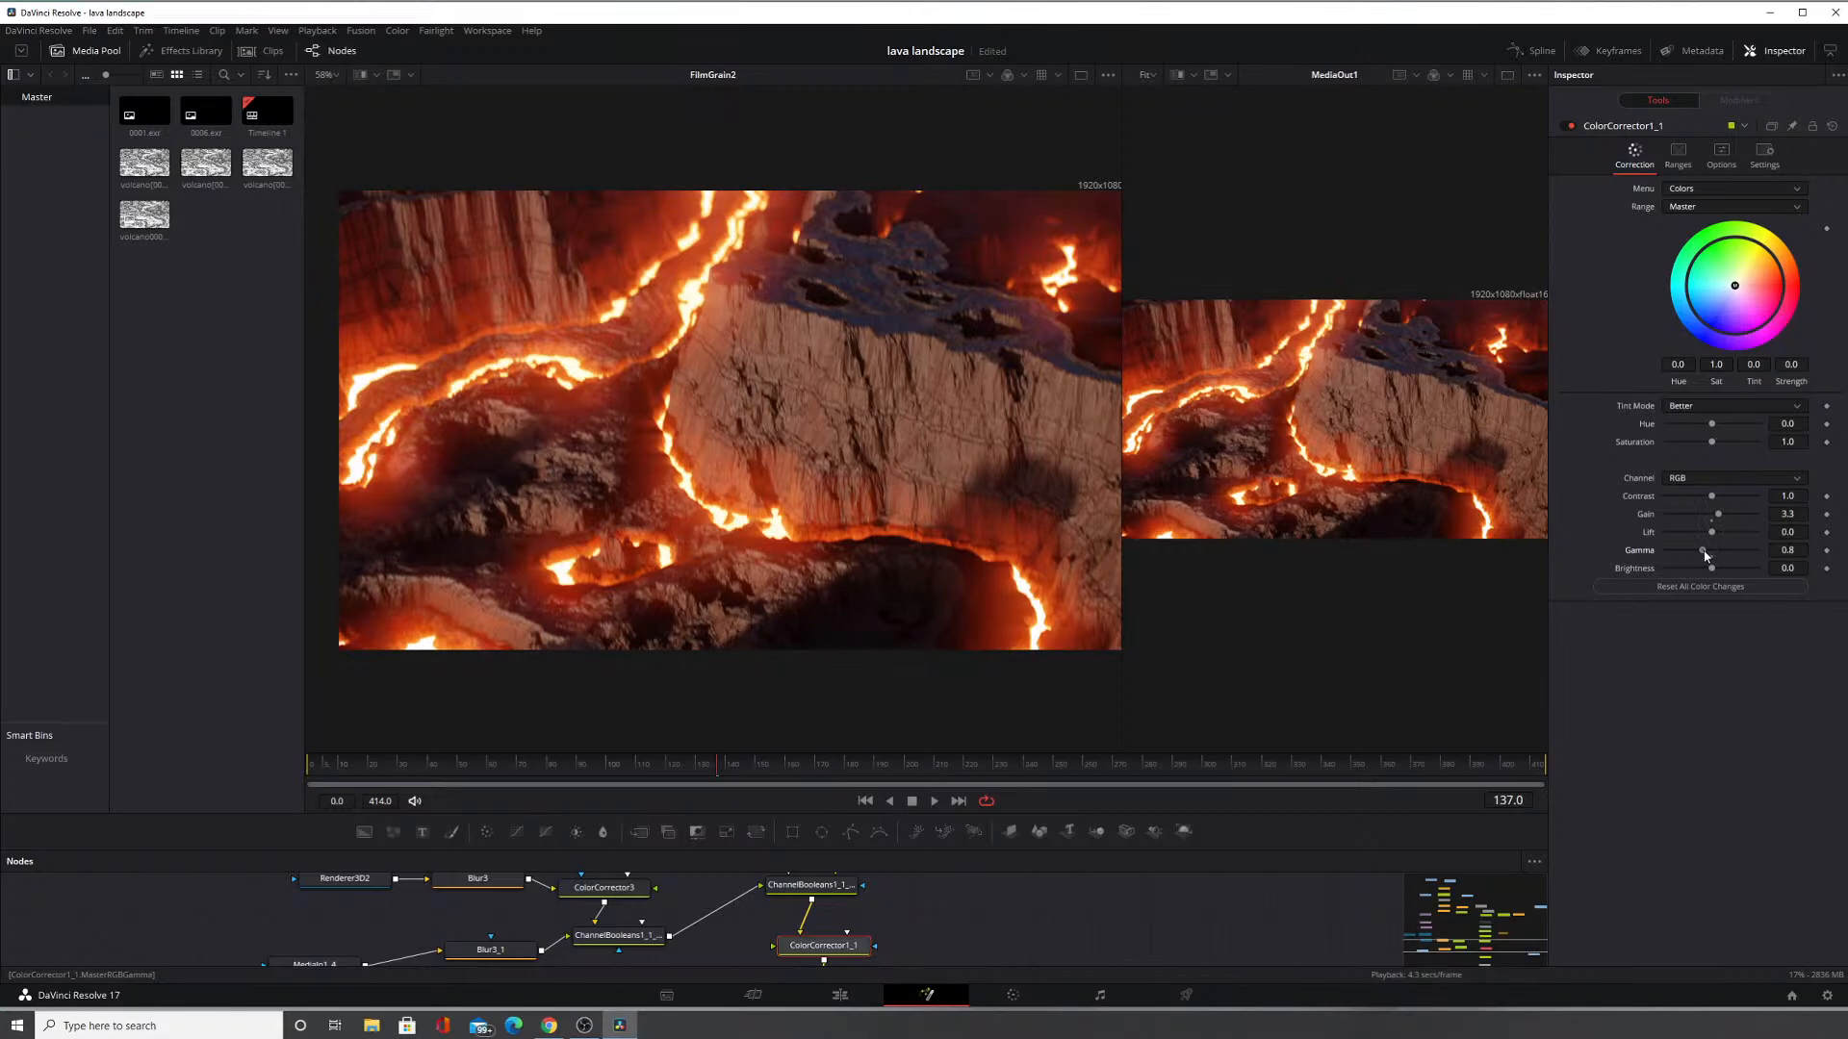
left_click(1569, 126)
left_click(1570, 126)
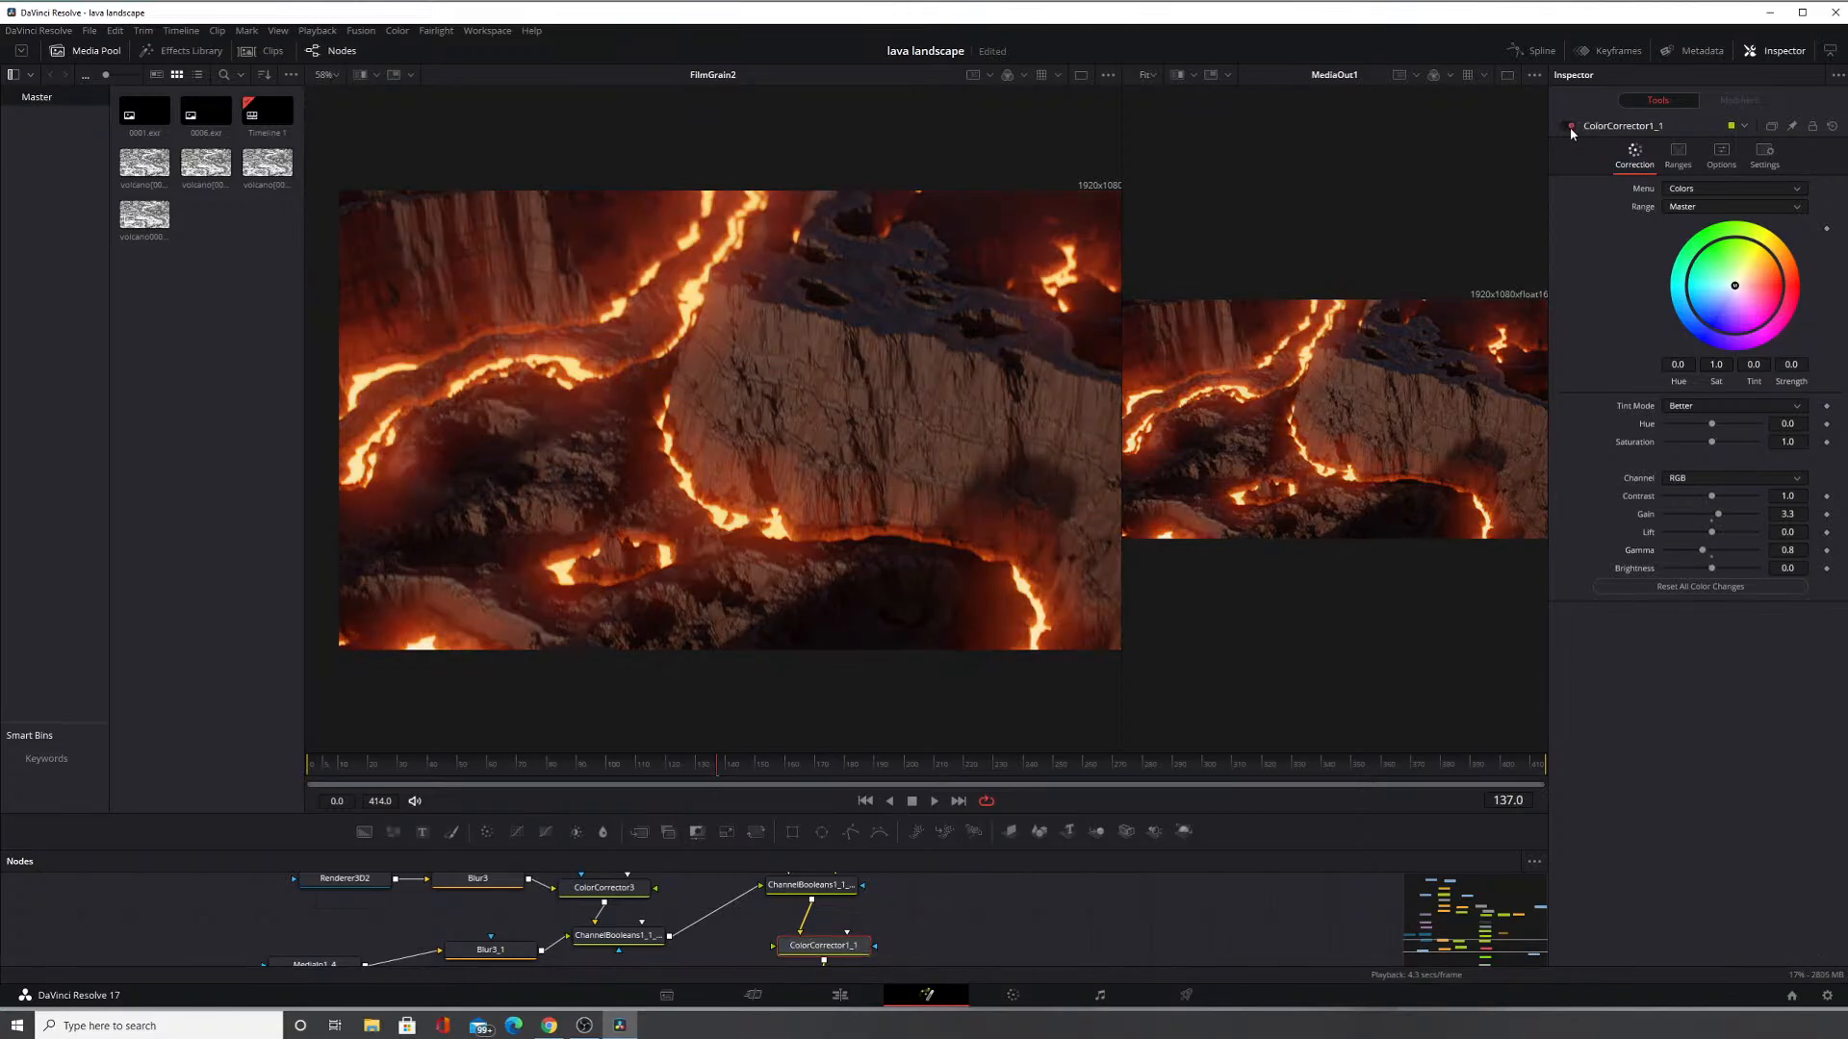
left_click(1570, 126)
left_click(1570, 126)
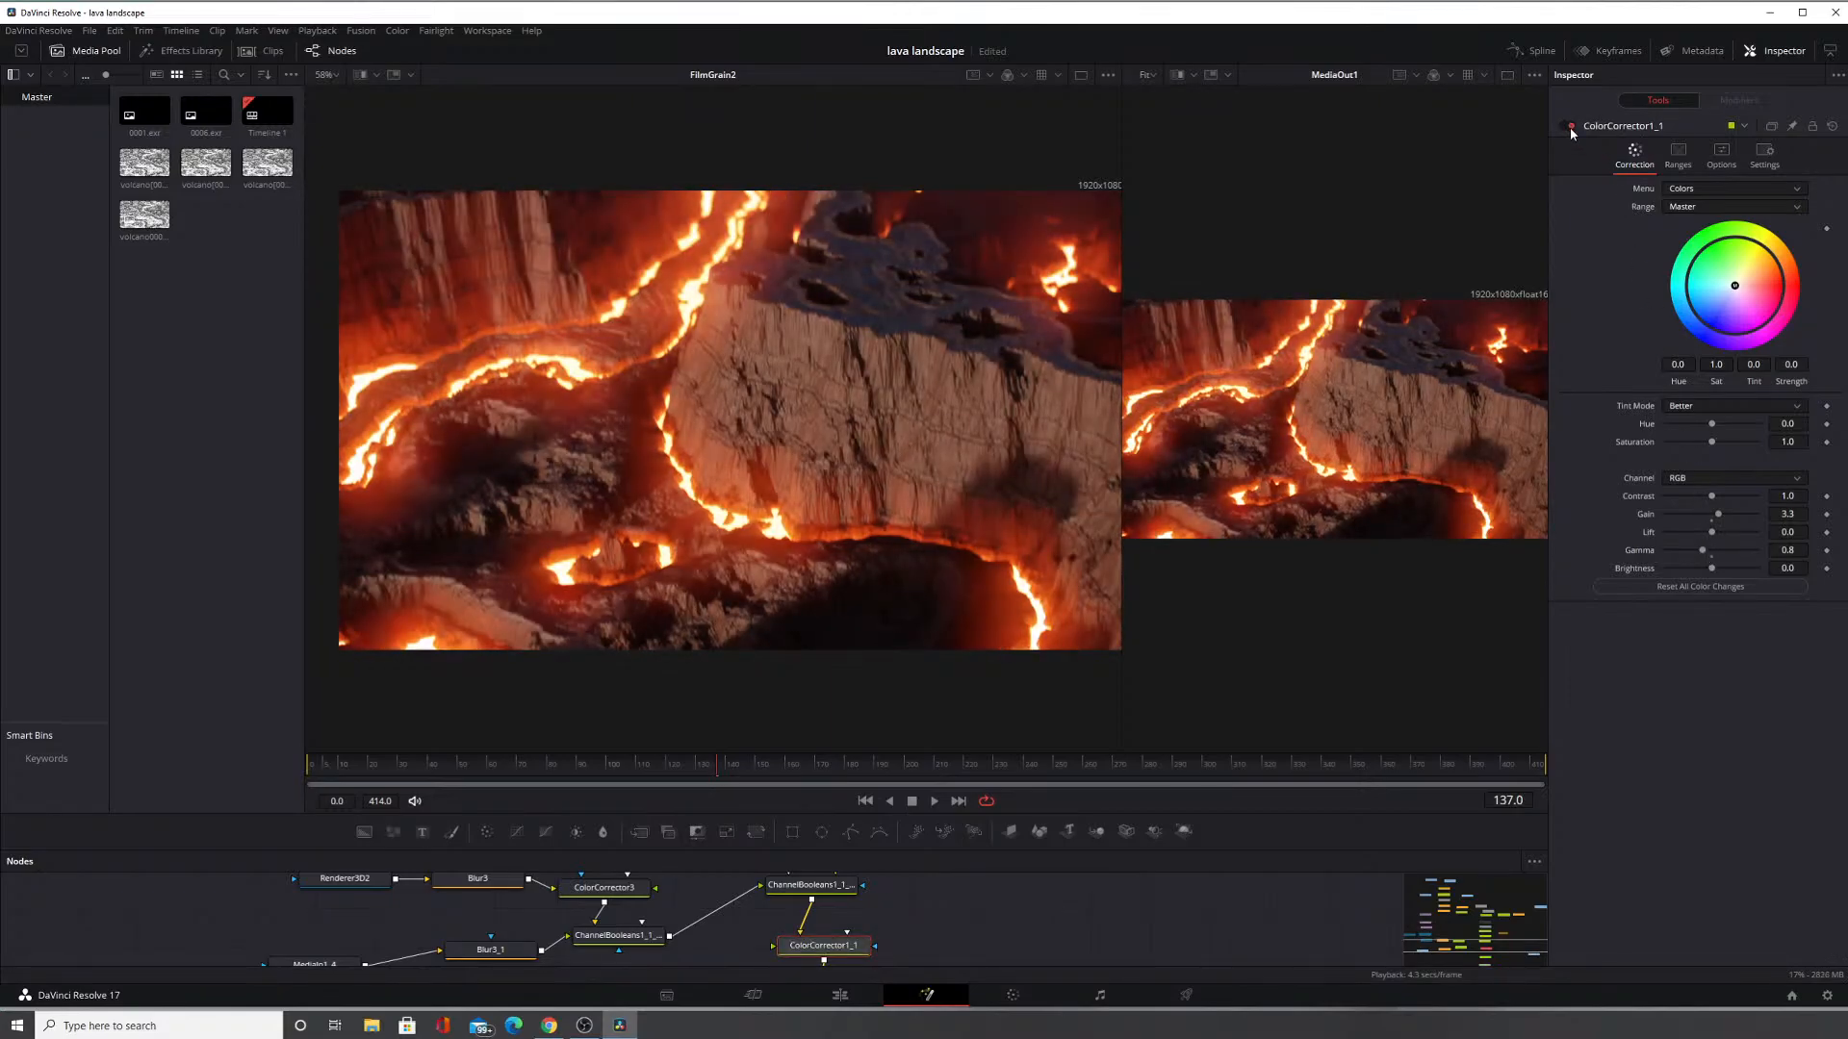
left_click(1570, 126)
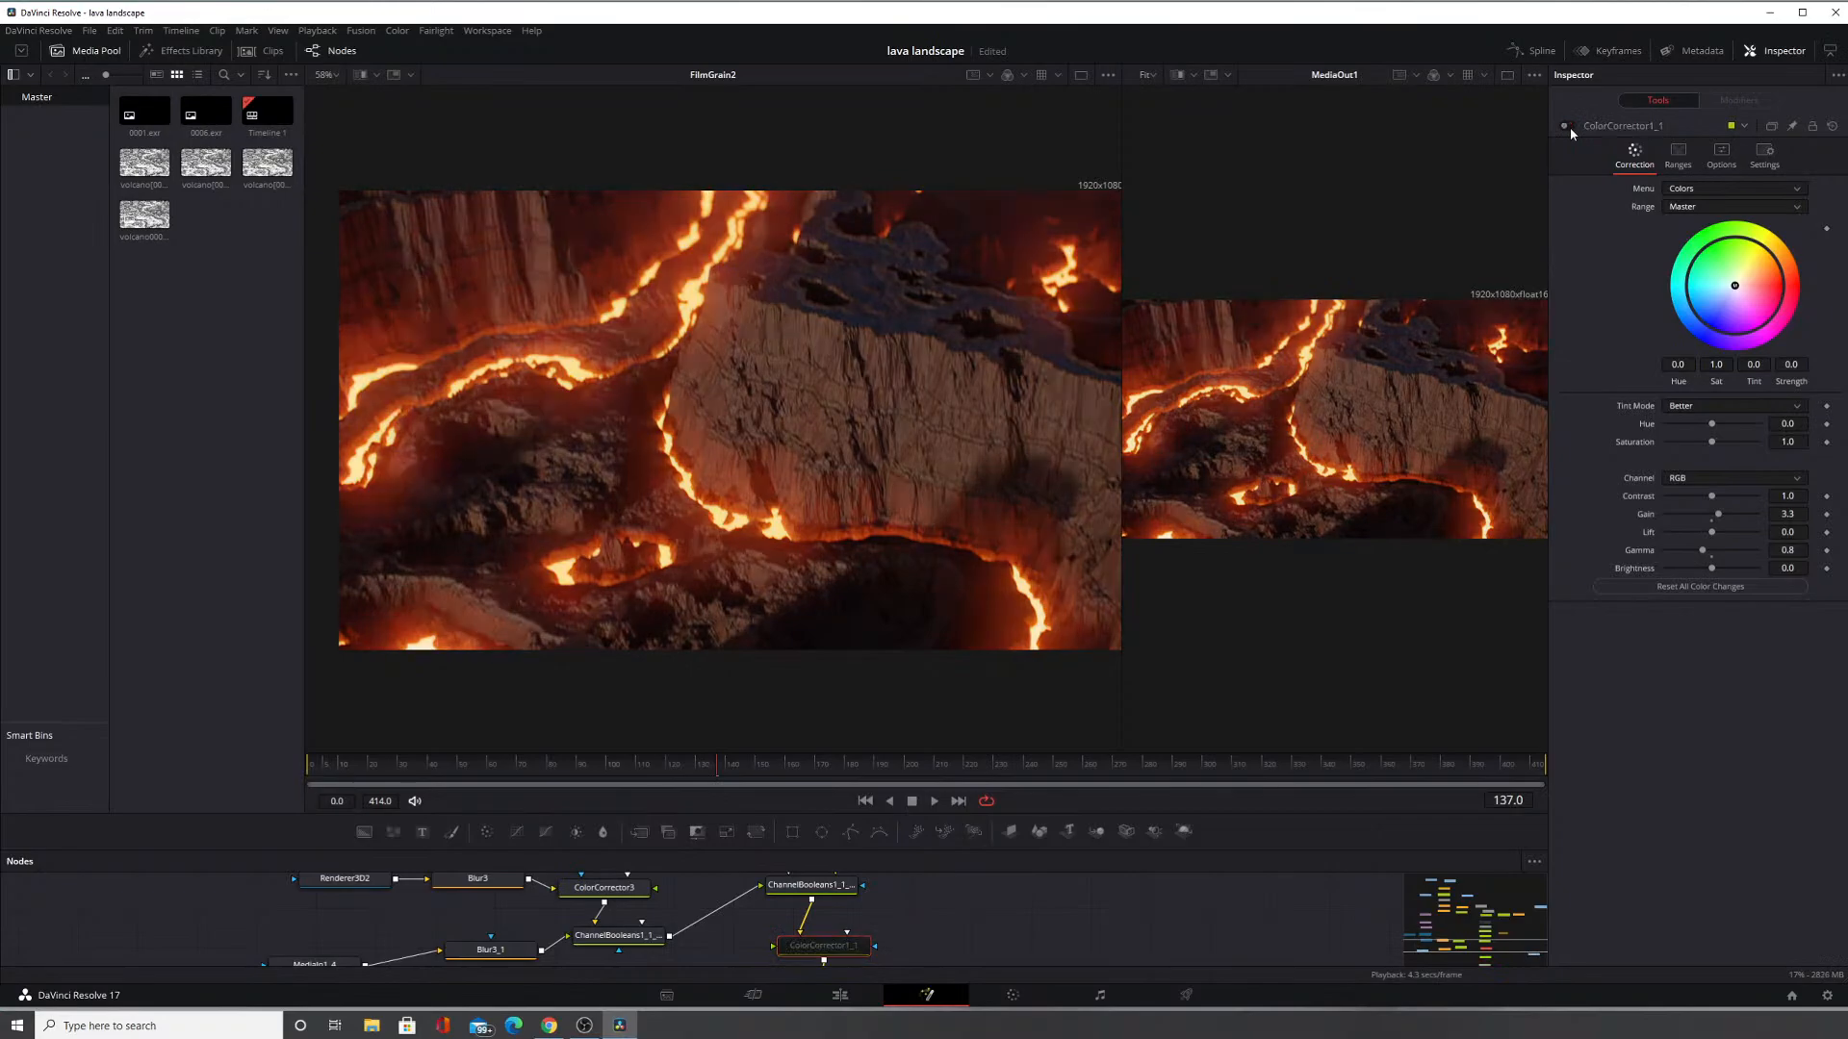
Reset the Gamma of ColorCorrector1_1, try a Gain of 4.0, compare the node bypassed and enabled, and reset the Gain to 1.0.
double_click(1706, 549)
double_click(1715, 514)
left_click_drag(1712, 515, 1712, 516)
left_click(1711, 521)
left_click_drag(1711, 514, 1724, 519)
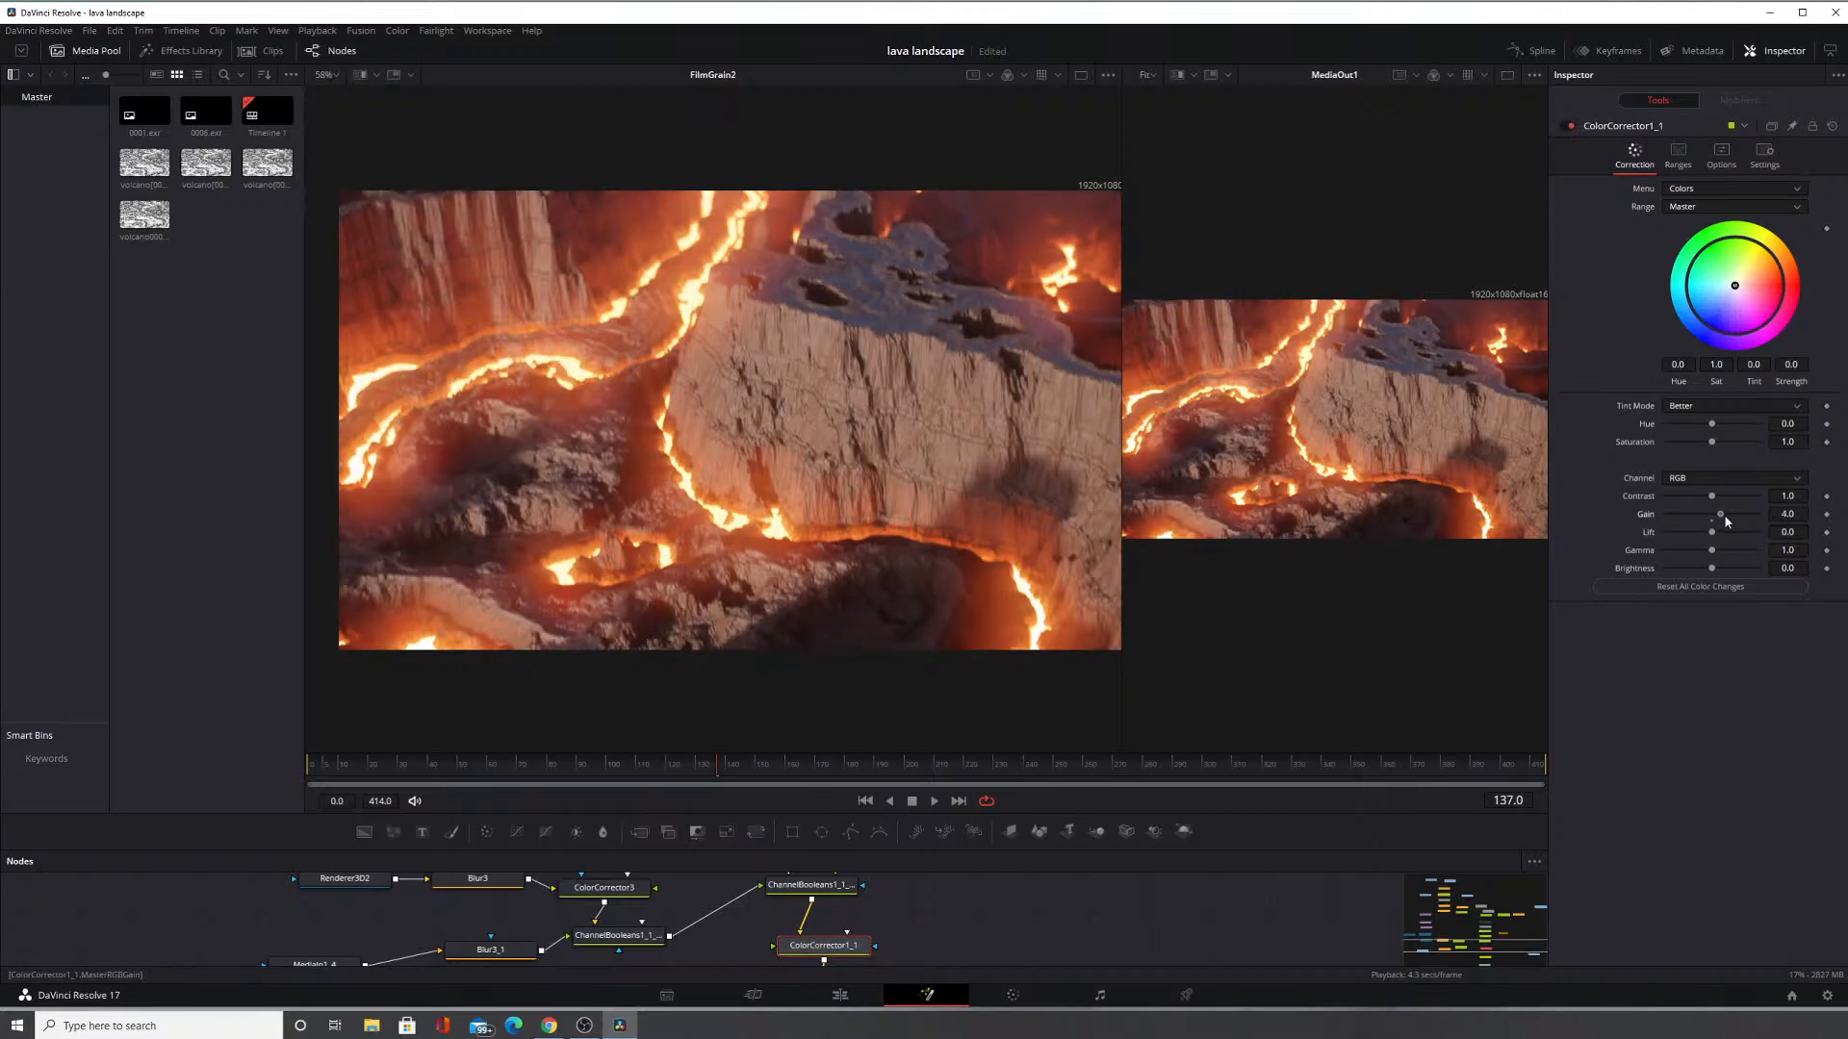
left_click(1569, 126)
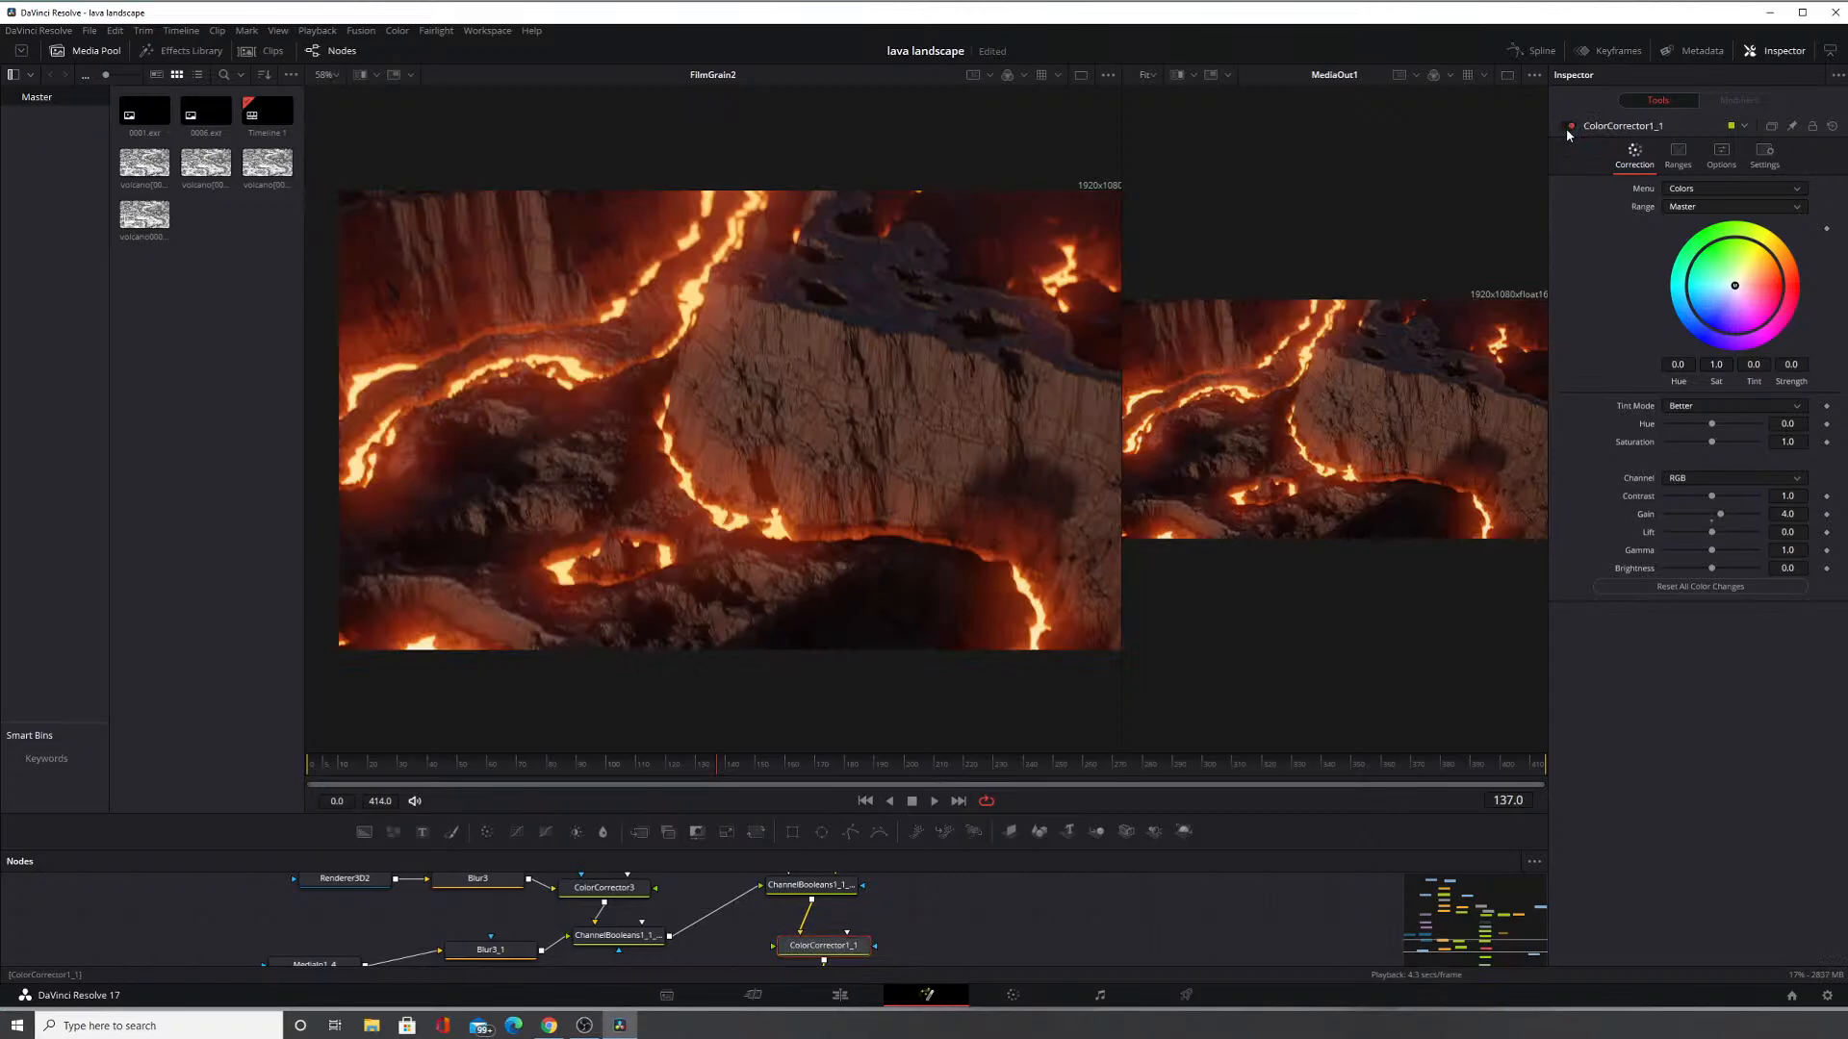
left_click(1569, 126)
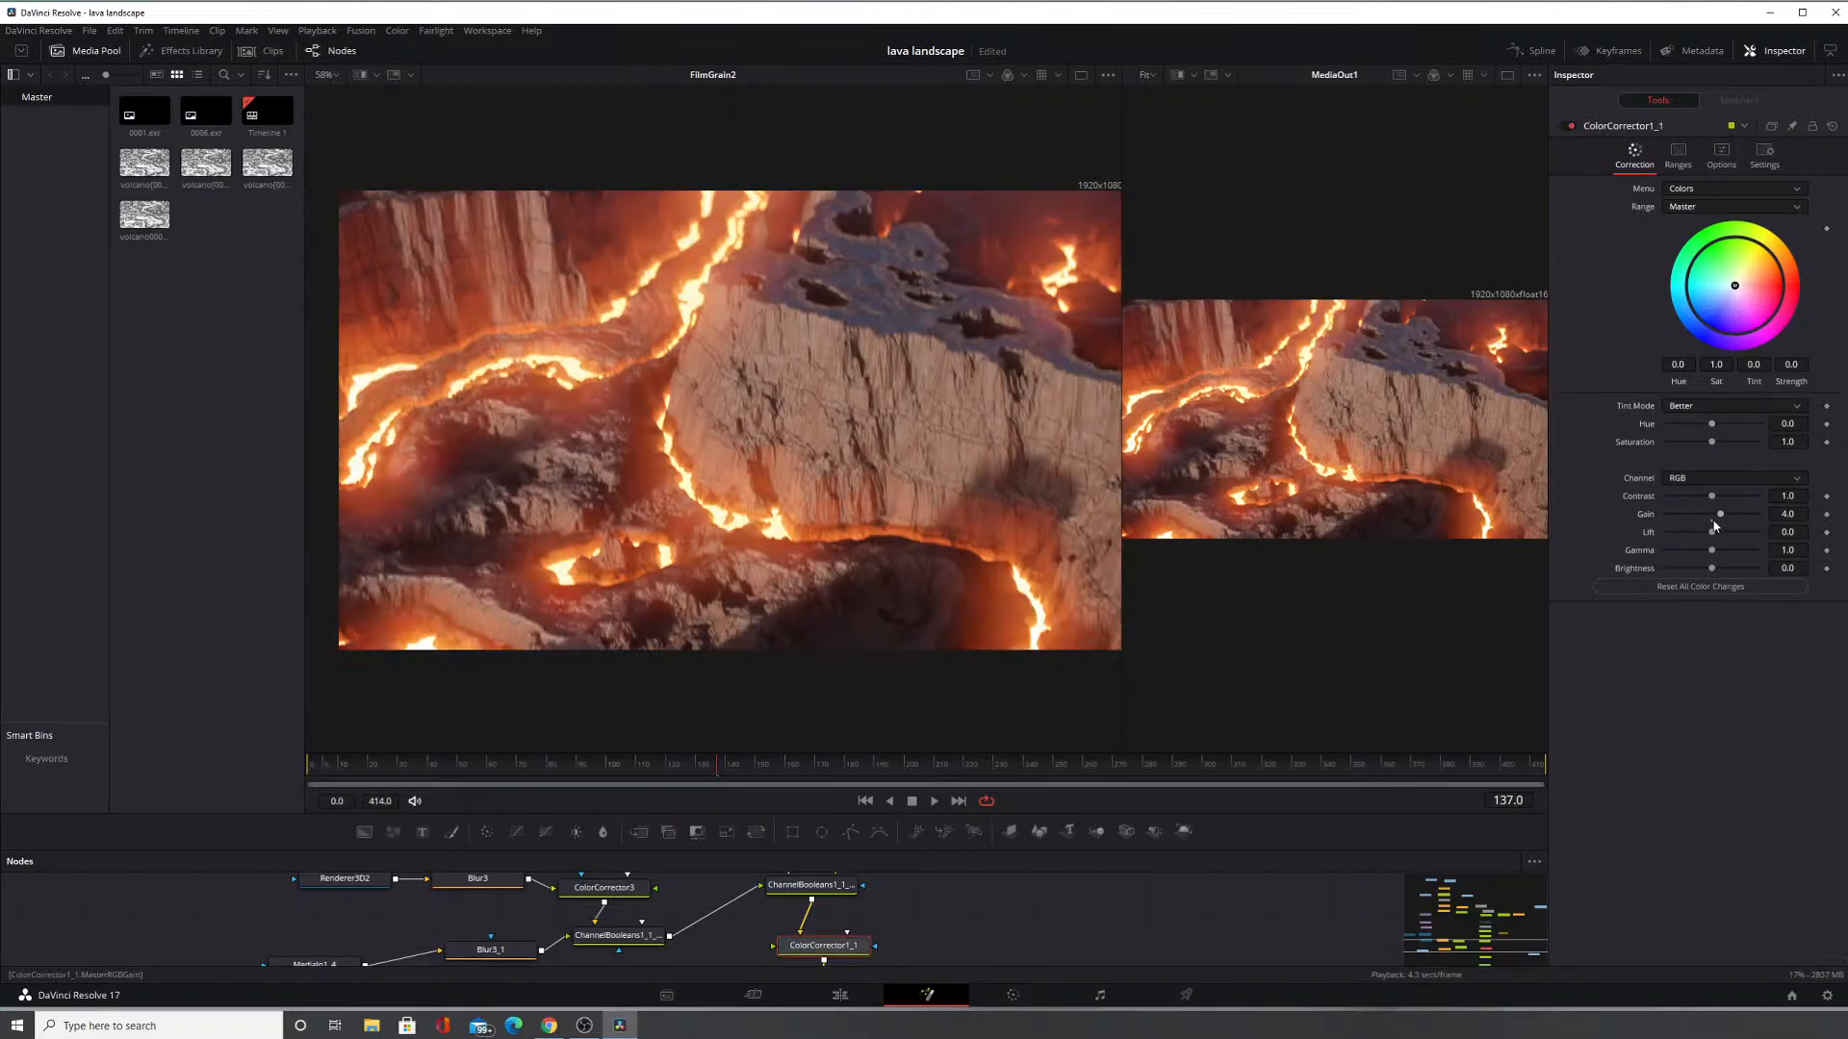
double_click(1717, 514)
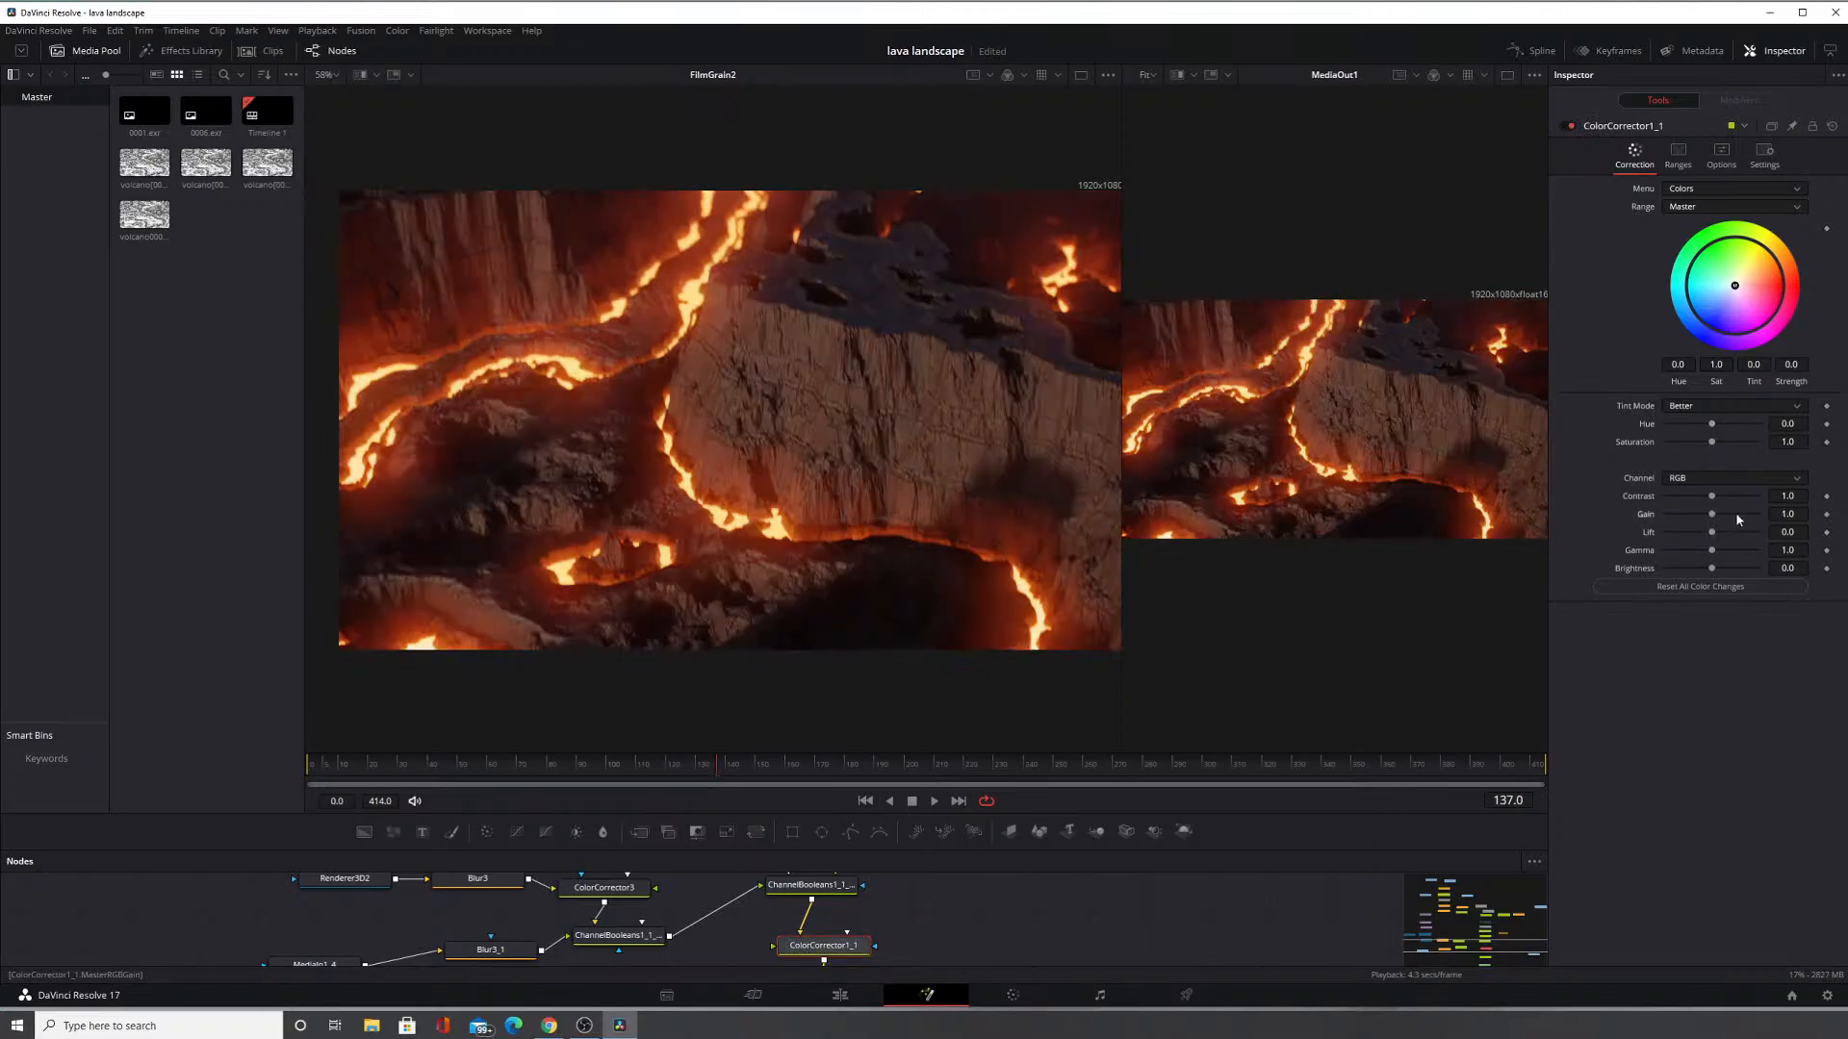
Try Gain values of 1.1 and 1.3 on ColorCorrector1_1, lower its Gamma to 0.94, and set the Gain to 1.5.
double_click(1780, 515)
type("1.1")
key("Return")
double_click(1787, 514)
type("1.3")
key("Return")
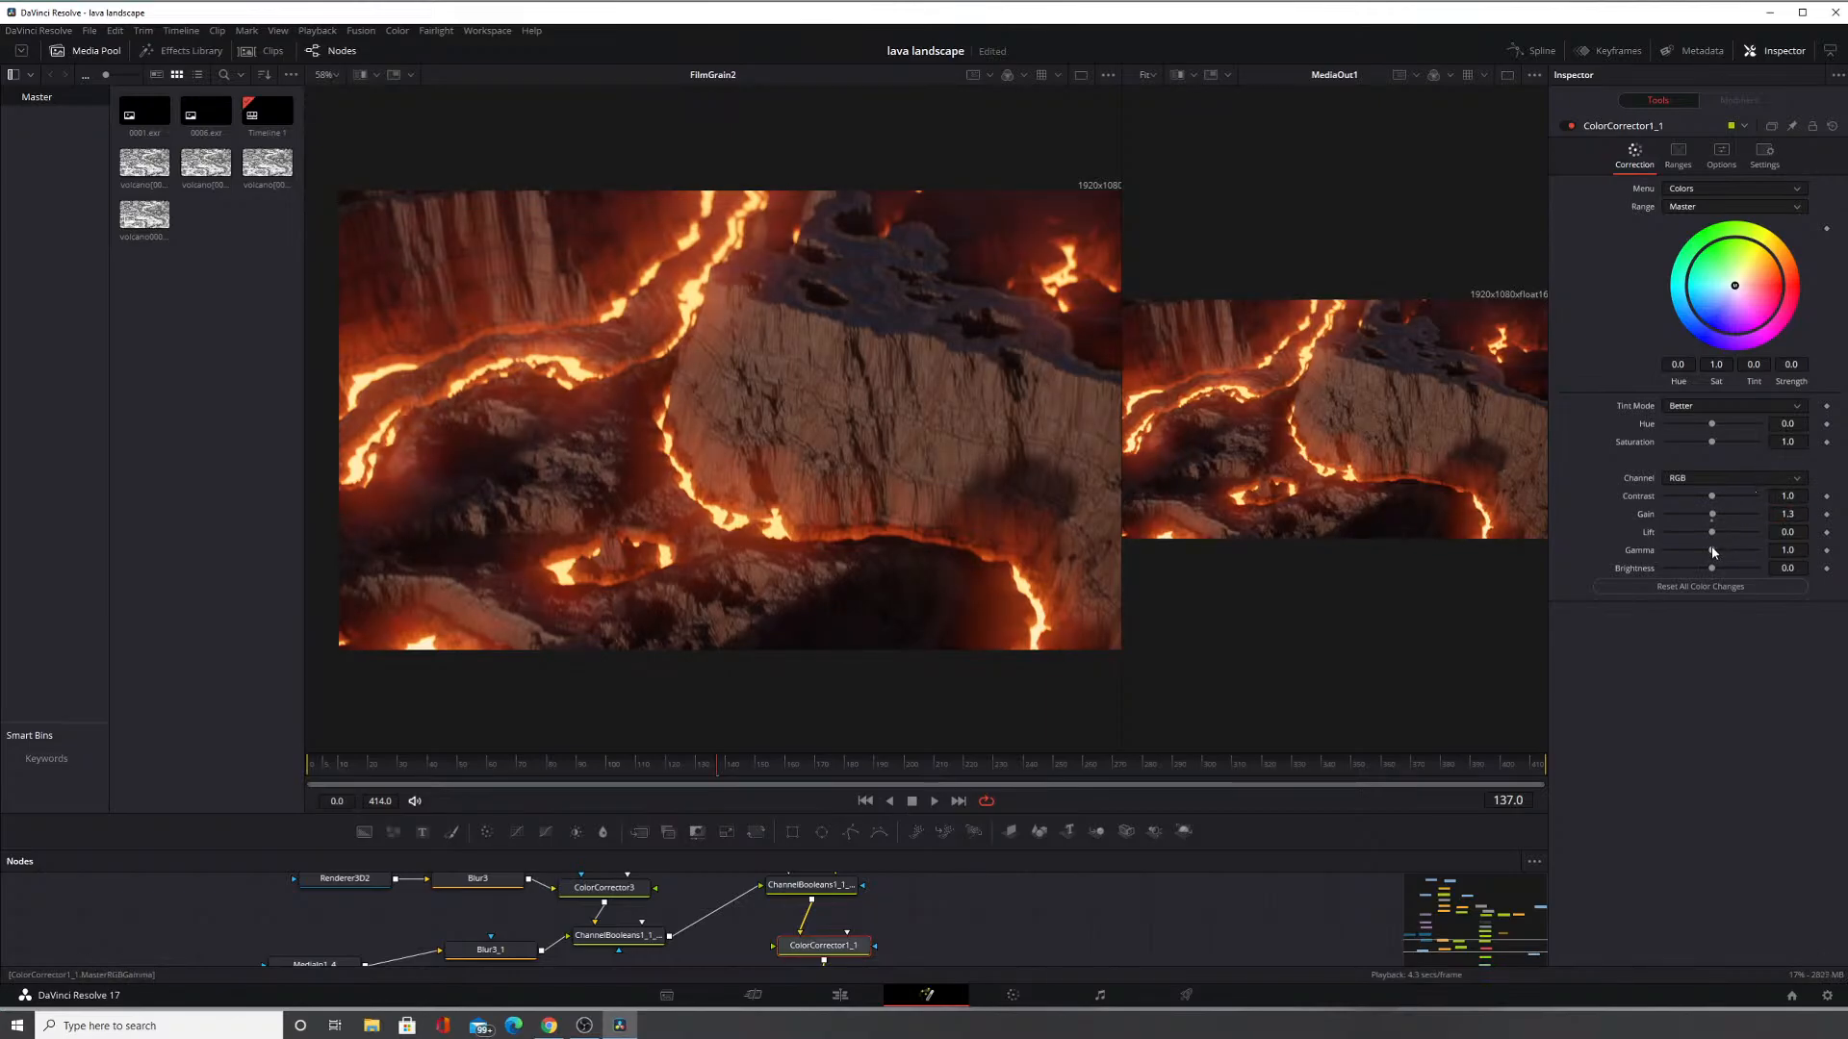
mouse_move(1711, 549)
left_mouse_down()
mouse_move(1734, 555)
mouse_move(1711, 556)
left_mouse_up()
left_click(1788, 514)
type("1.5")
key("Return")
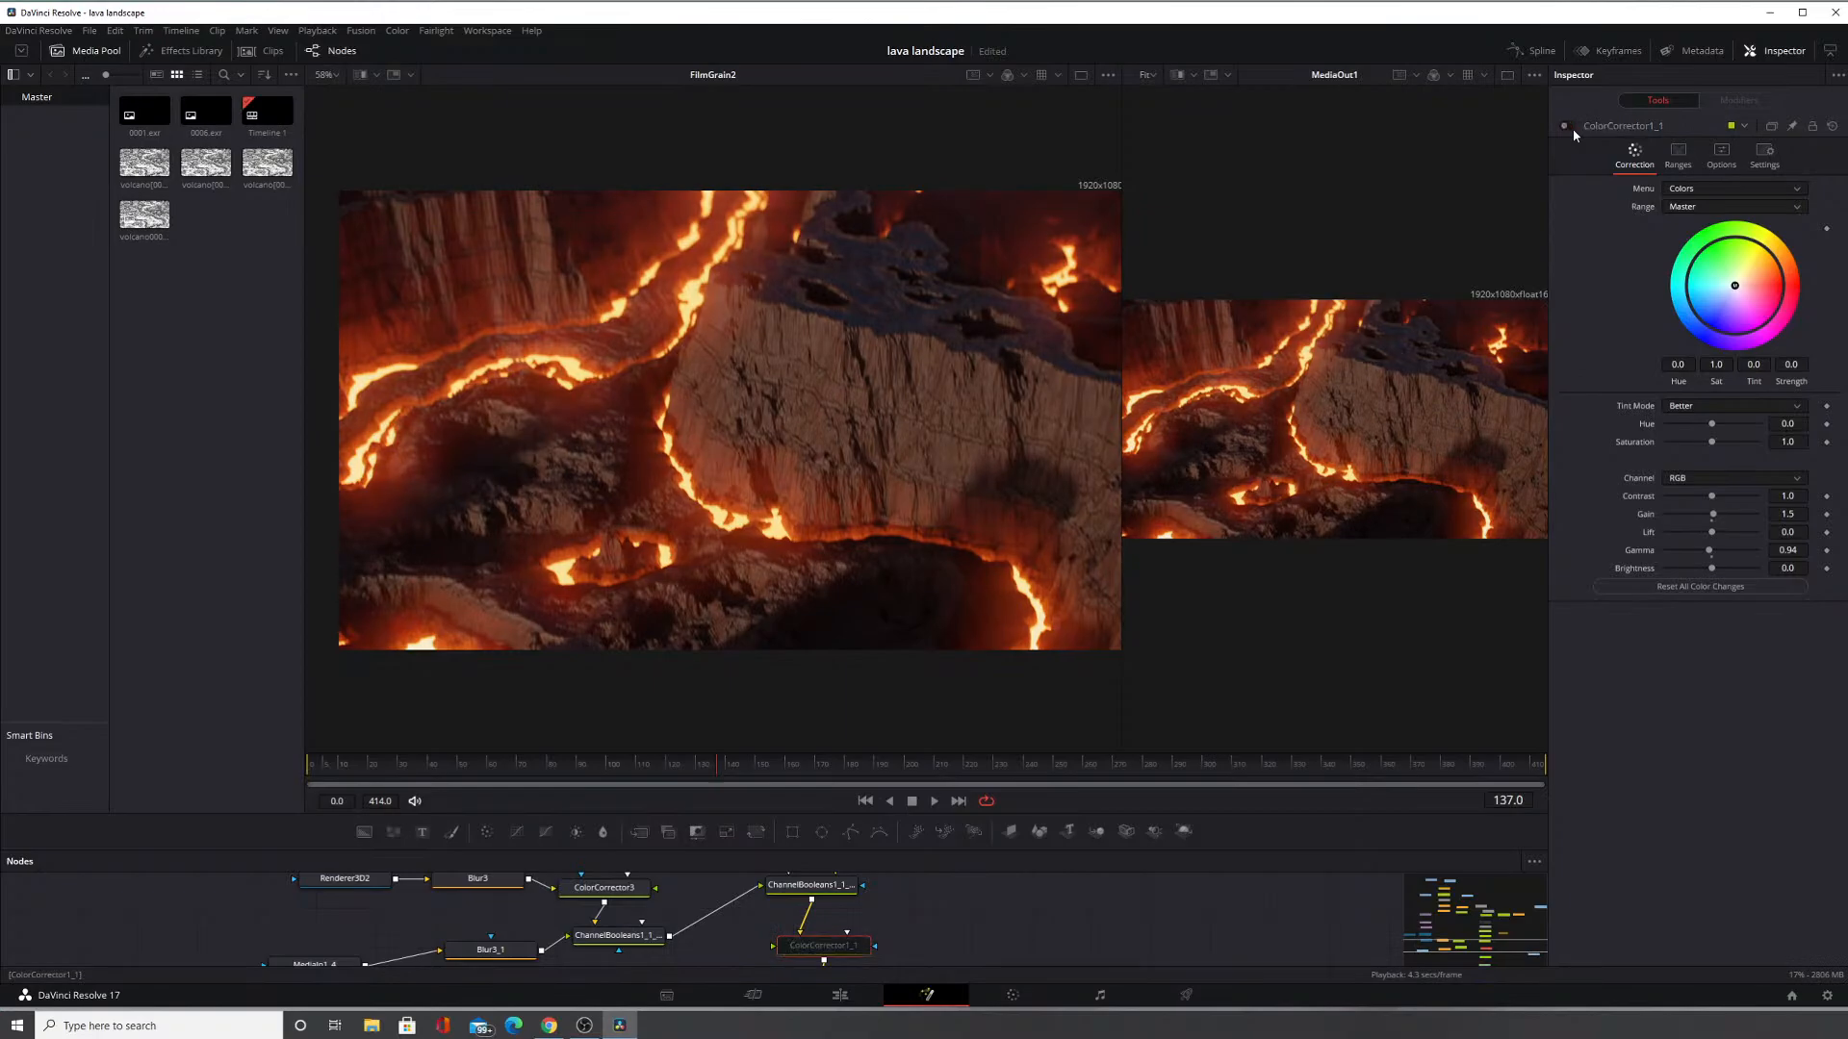
Compare the central cliff and lava up close with ColorCorrector1_1 bypassed and enabled.
scroll(844, 270, "up", 4)
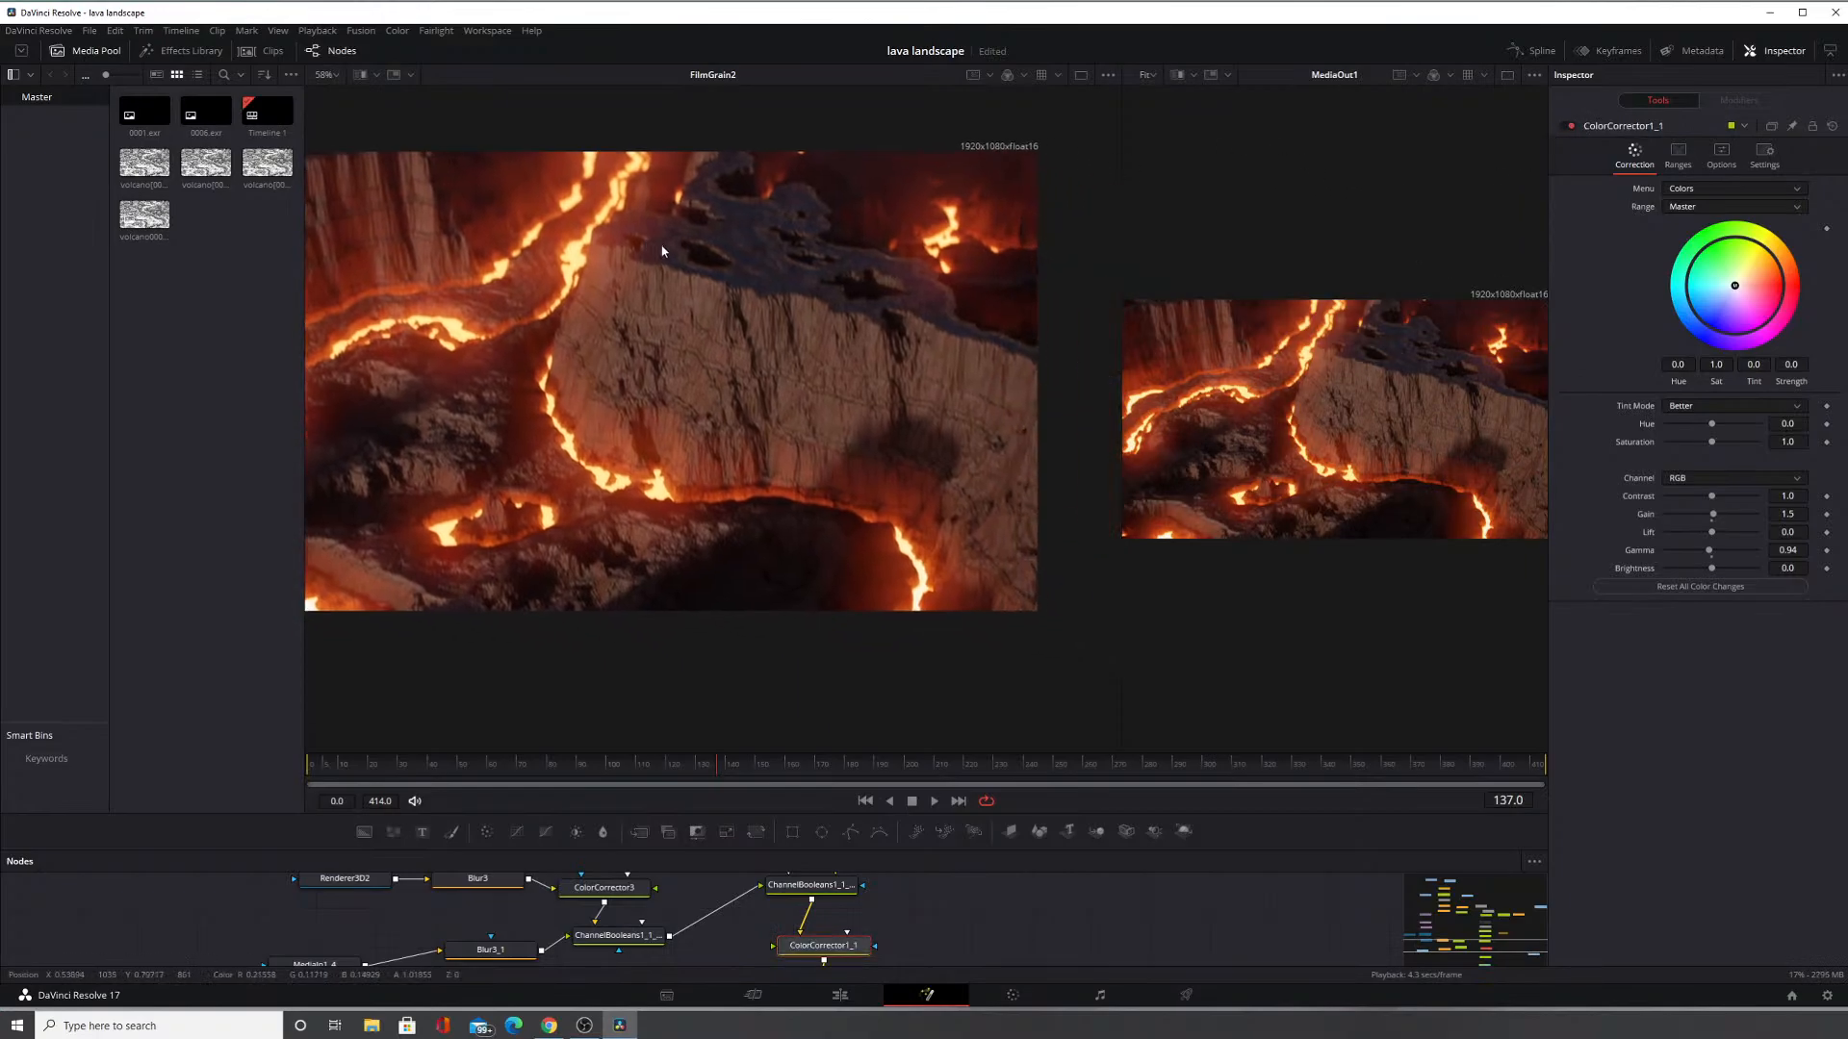
left_click(1570, 125)
left_click(1570, 125)
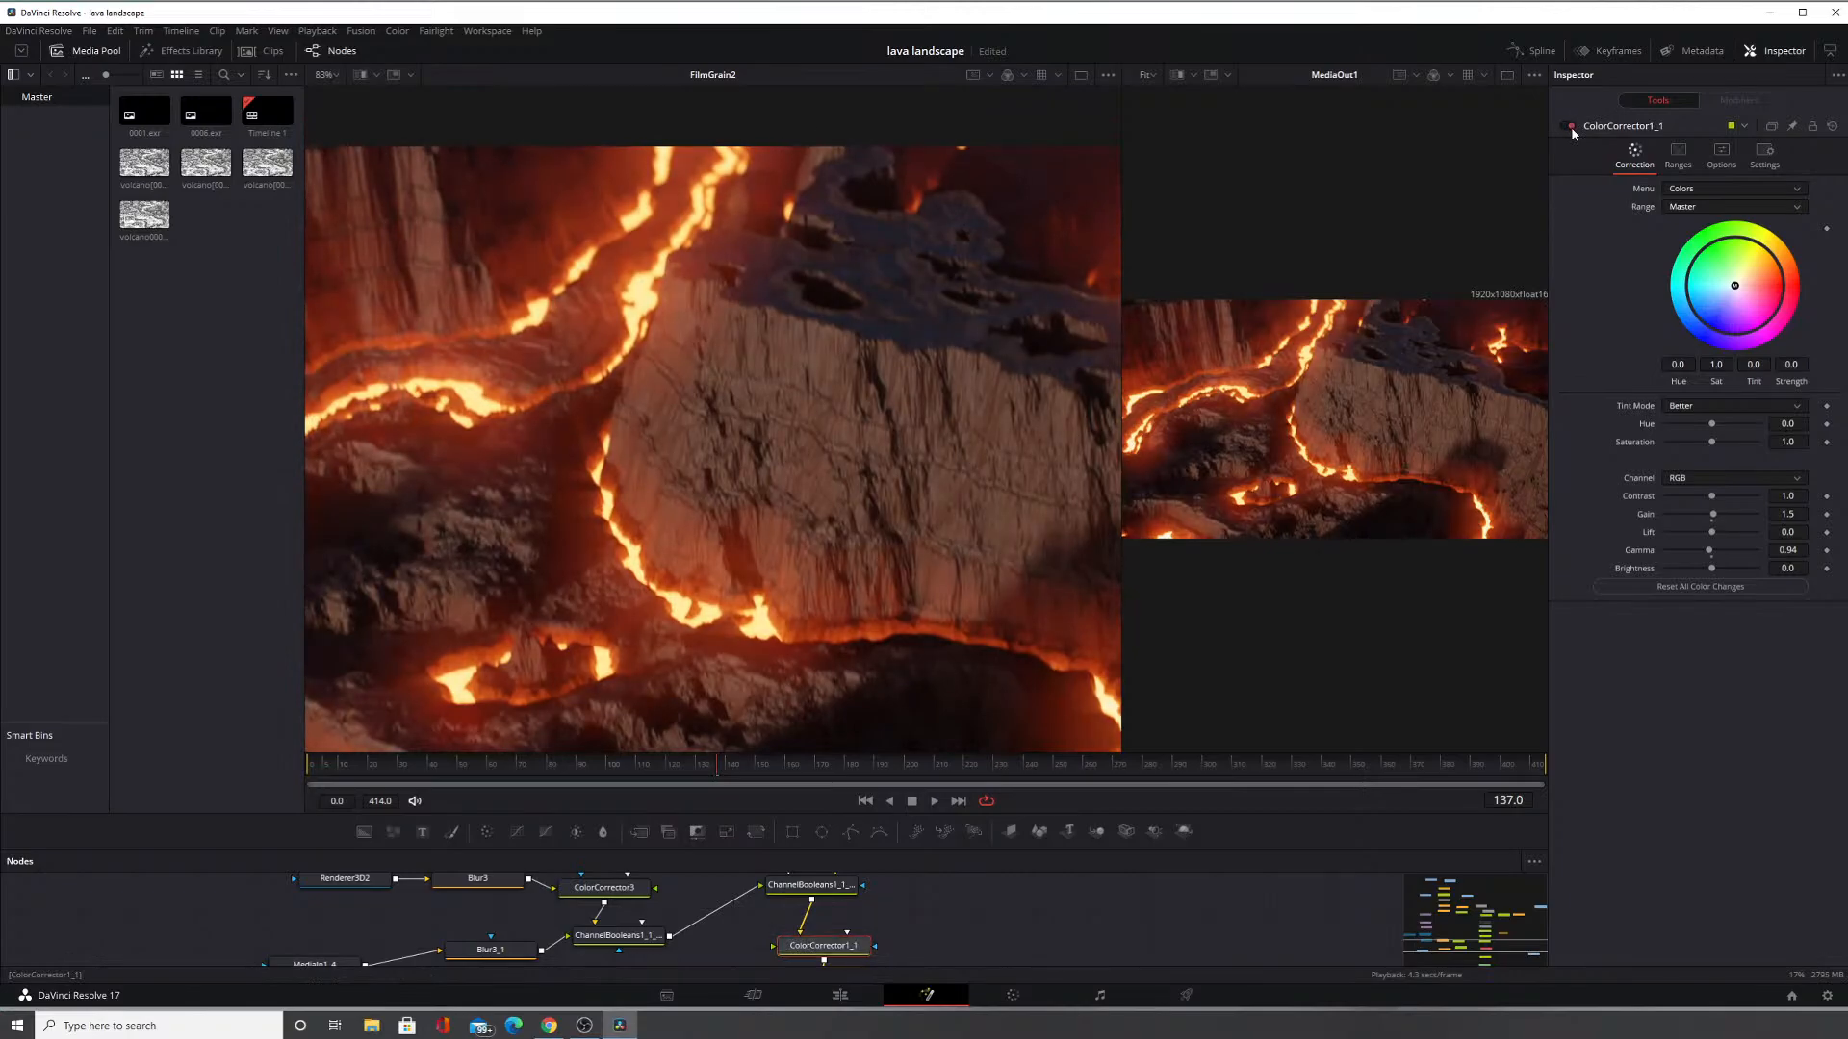
left_click_drag(826, 239, 832, 147)
Go to frame 182 and compare the lava river with ColorCorrector1_1 bypassed and enabled.
left_click(855, 773)
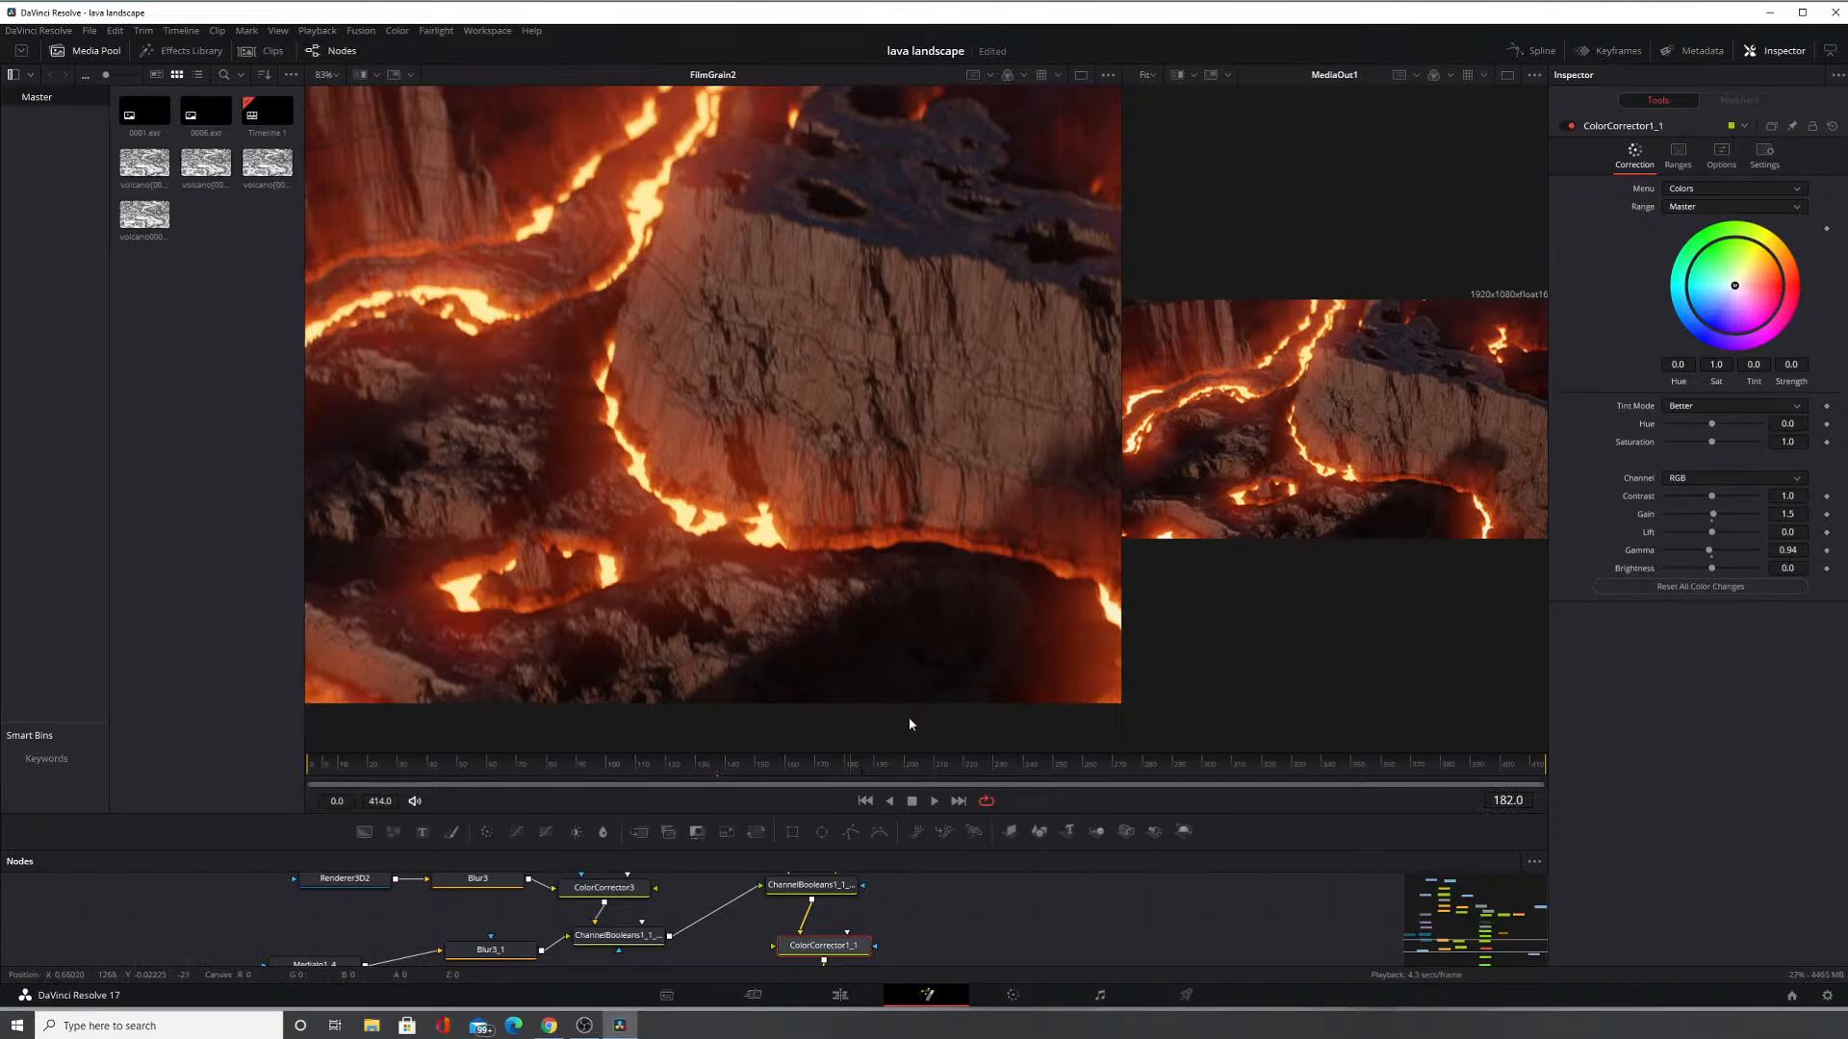
left_click_drag(855, 434, 1050, 479)
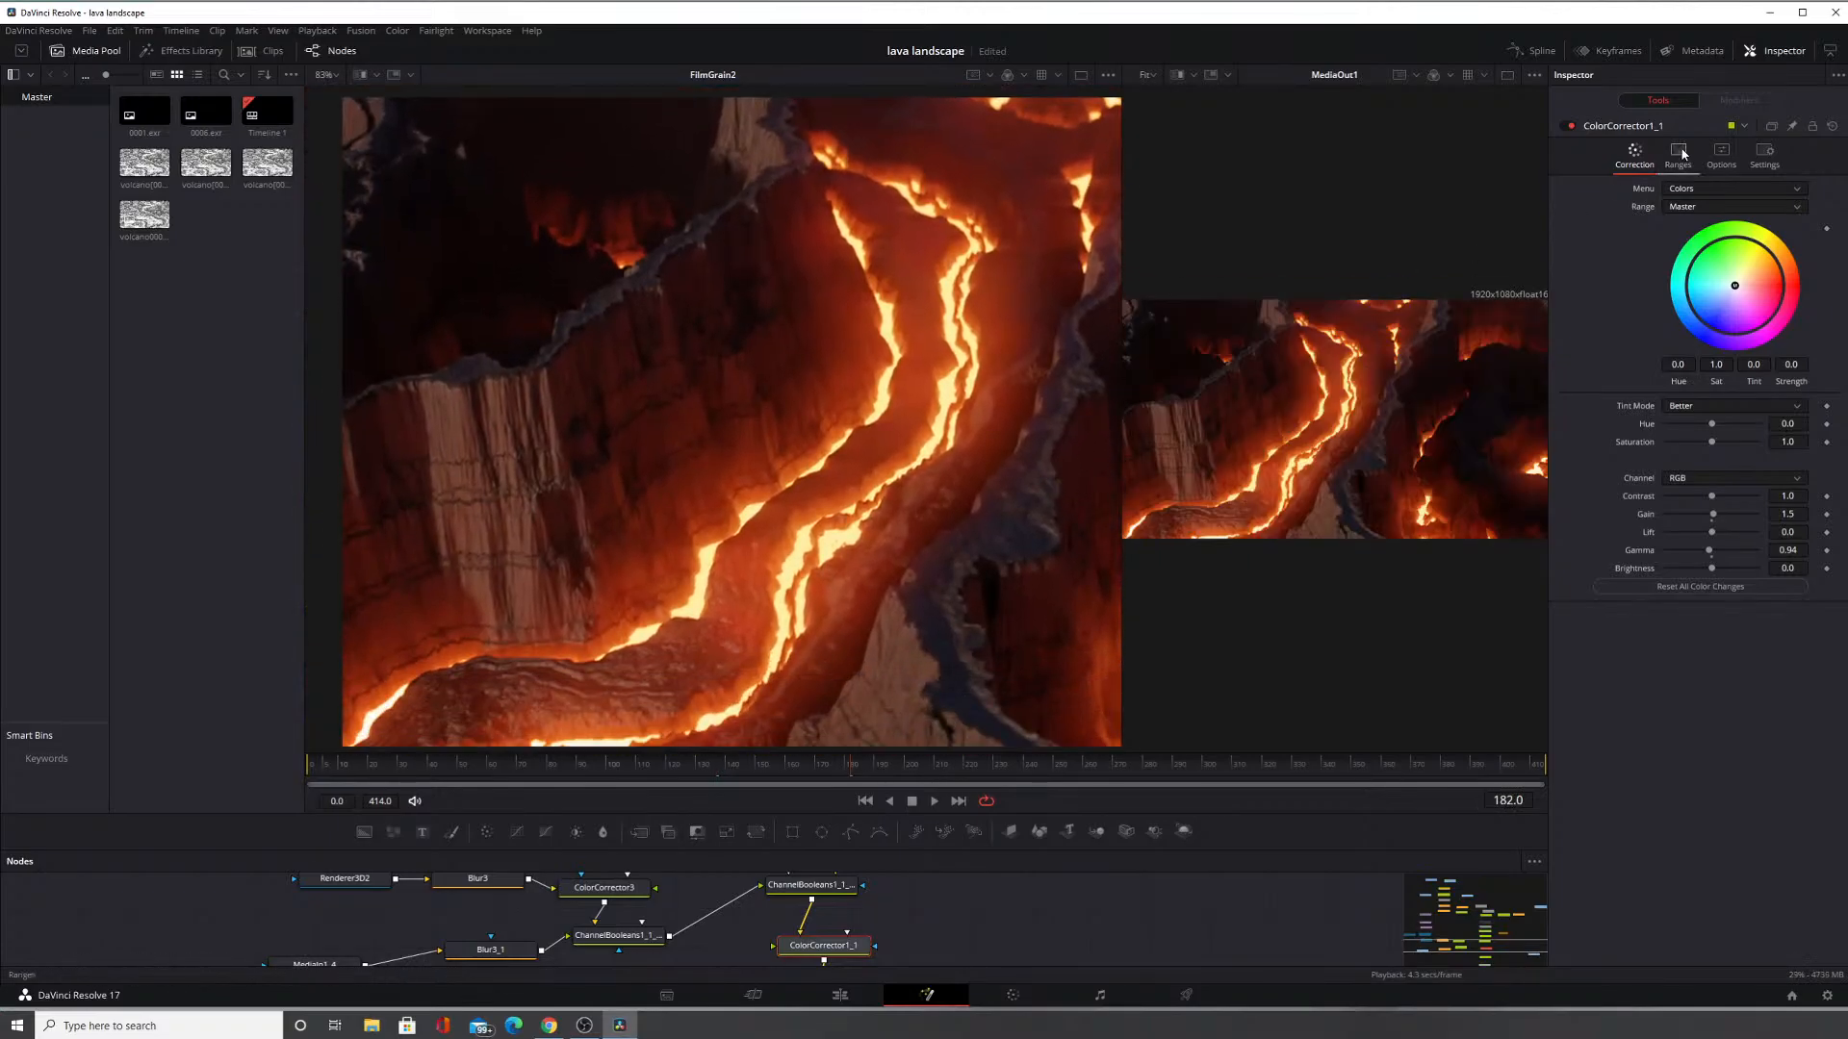
left_click(1569, 125)
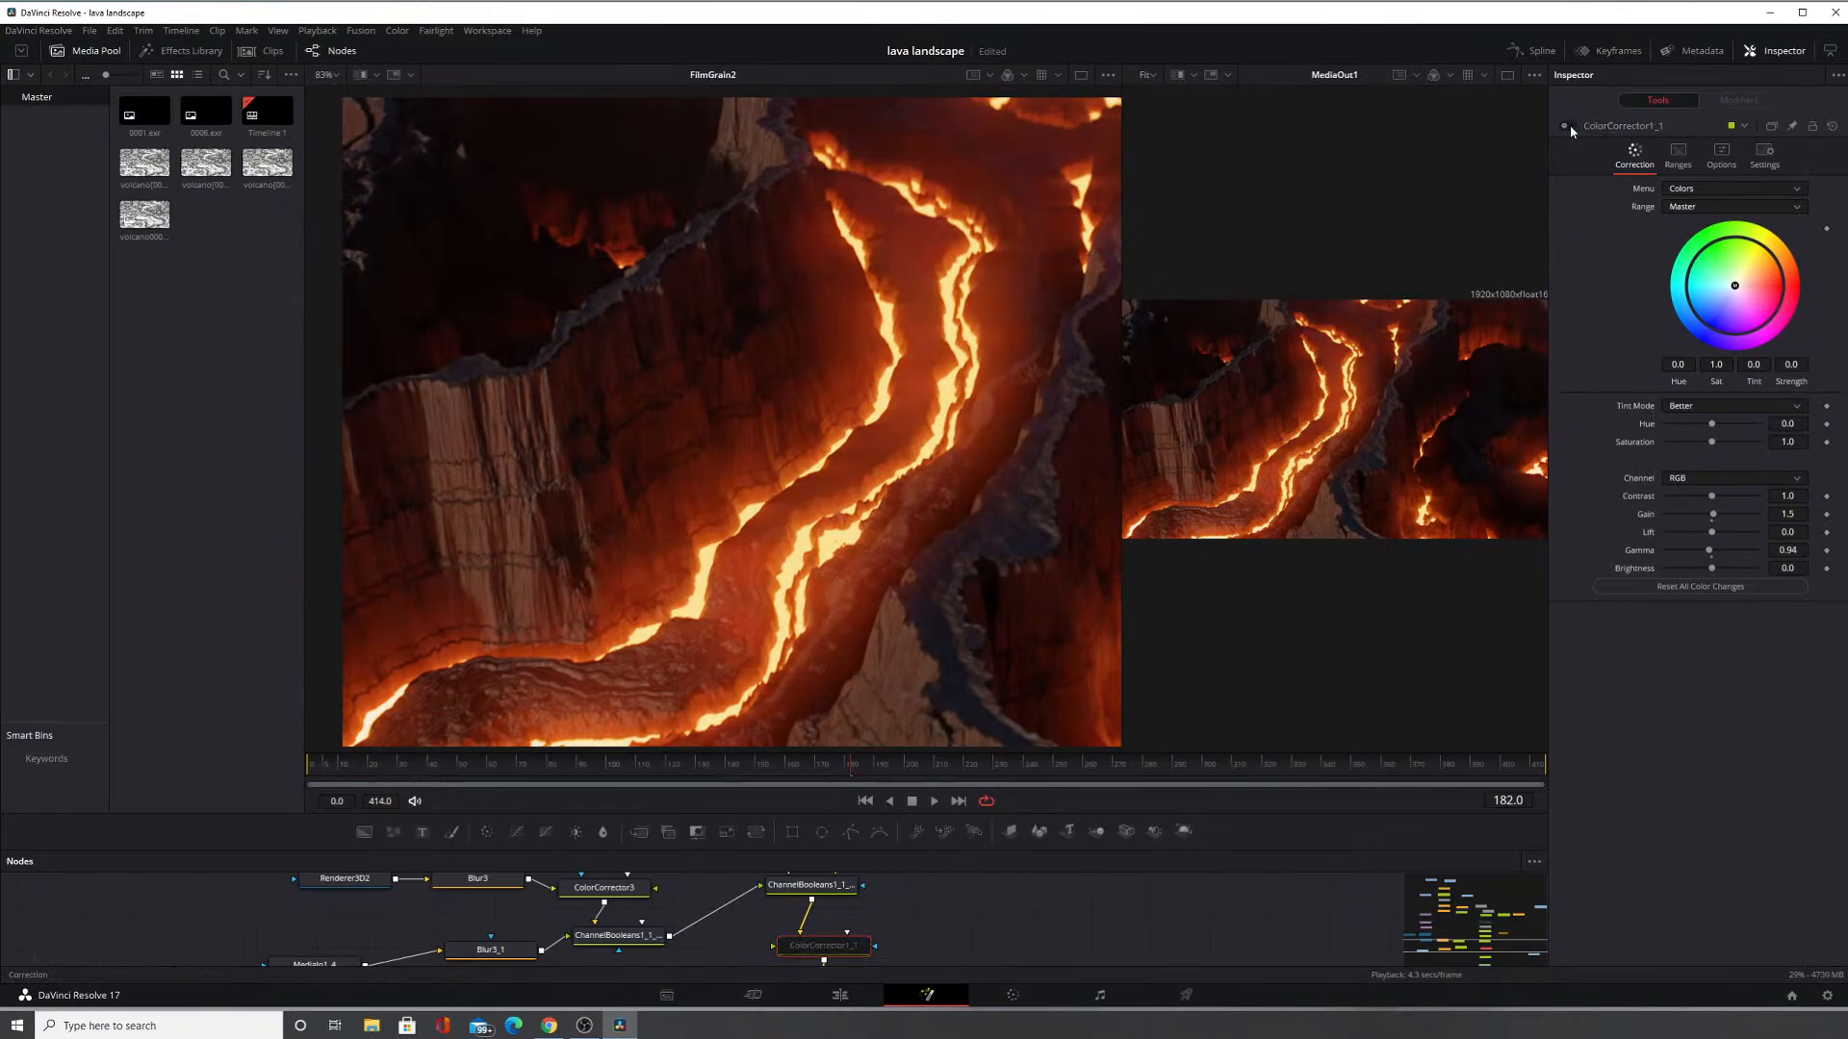
left_click(1569, 125)
left_click(1568, 125)
left_click(1568, 125)
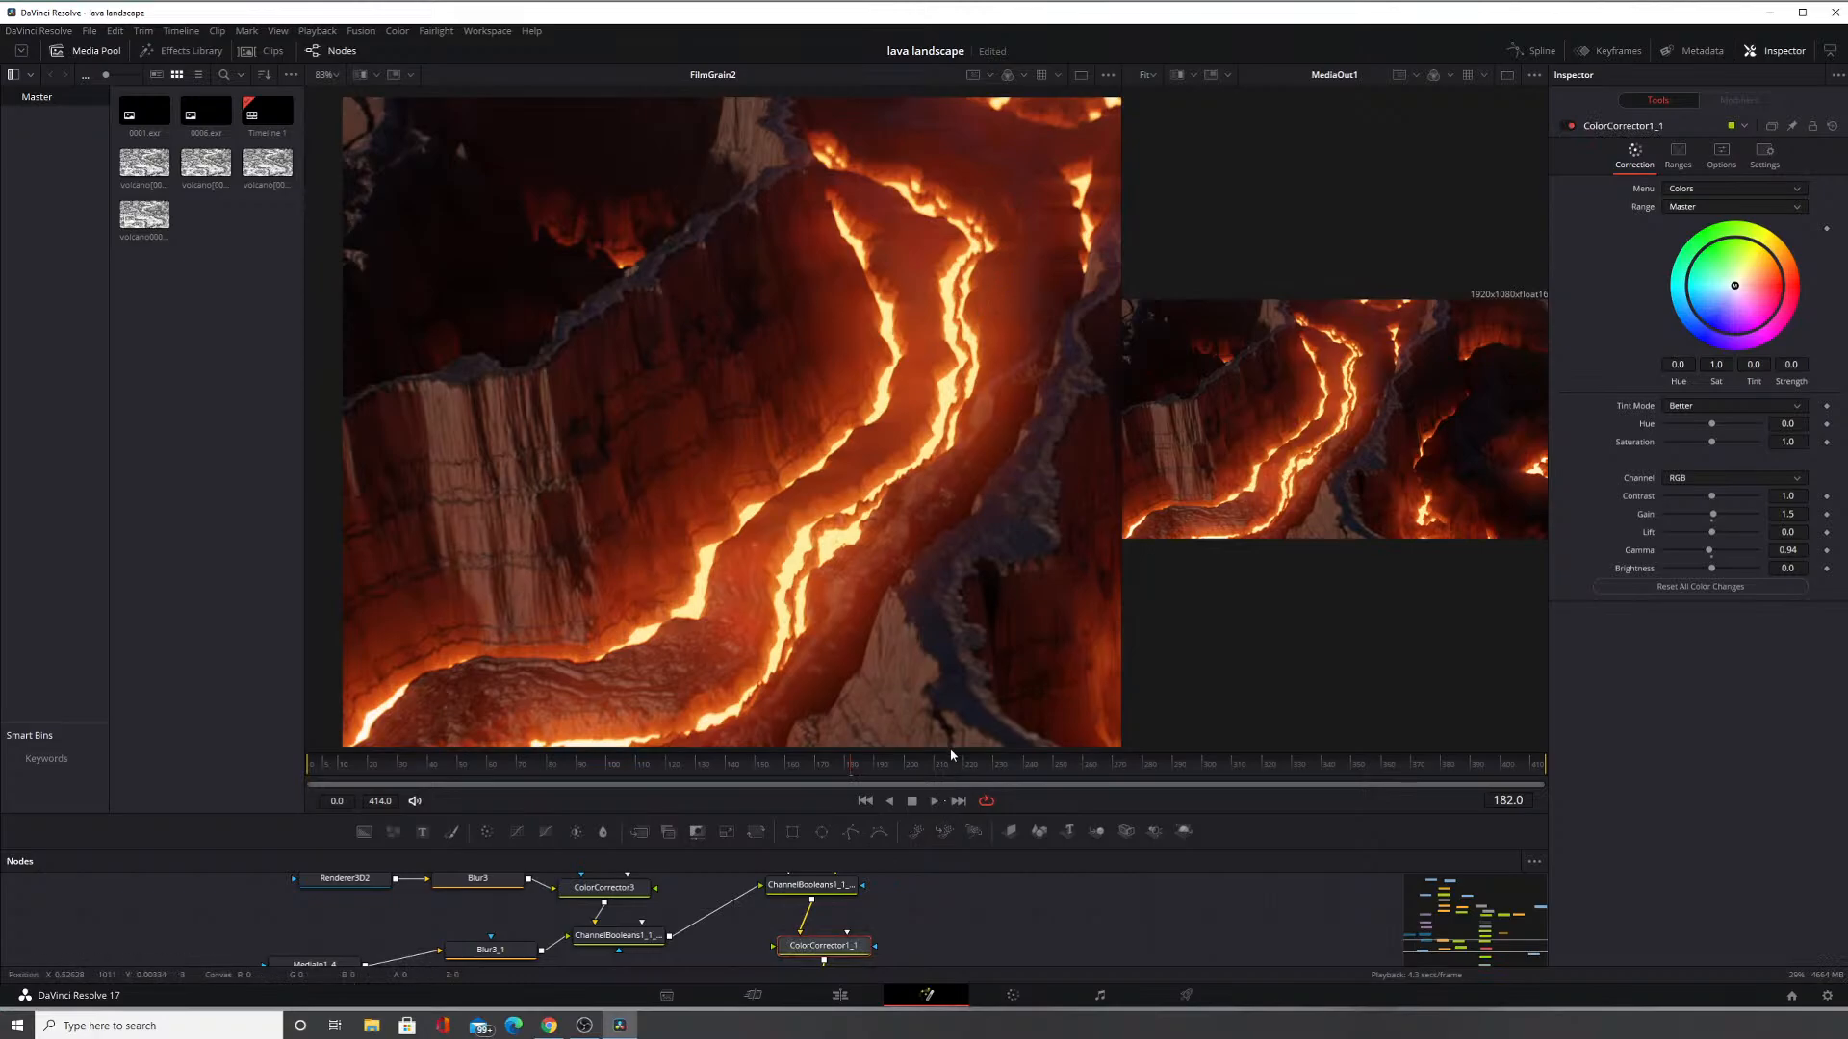
Enlarge the node graph area, select ColorCorrector1 and compare the shot with that node bypassed and enabled.
left_click_drag(947, 816, 948, 670)
left_click_drag(887, 844, 875, 909)
left_click(798, 778)
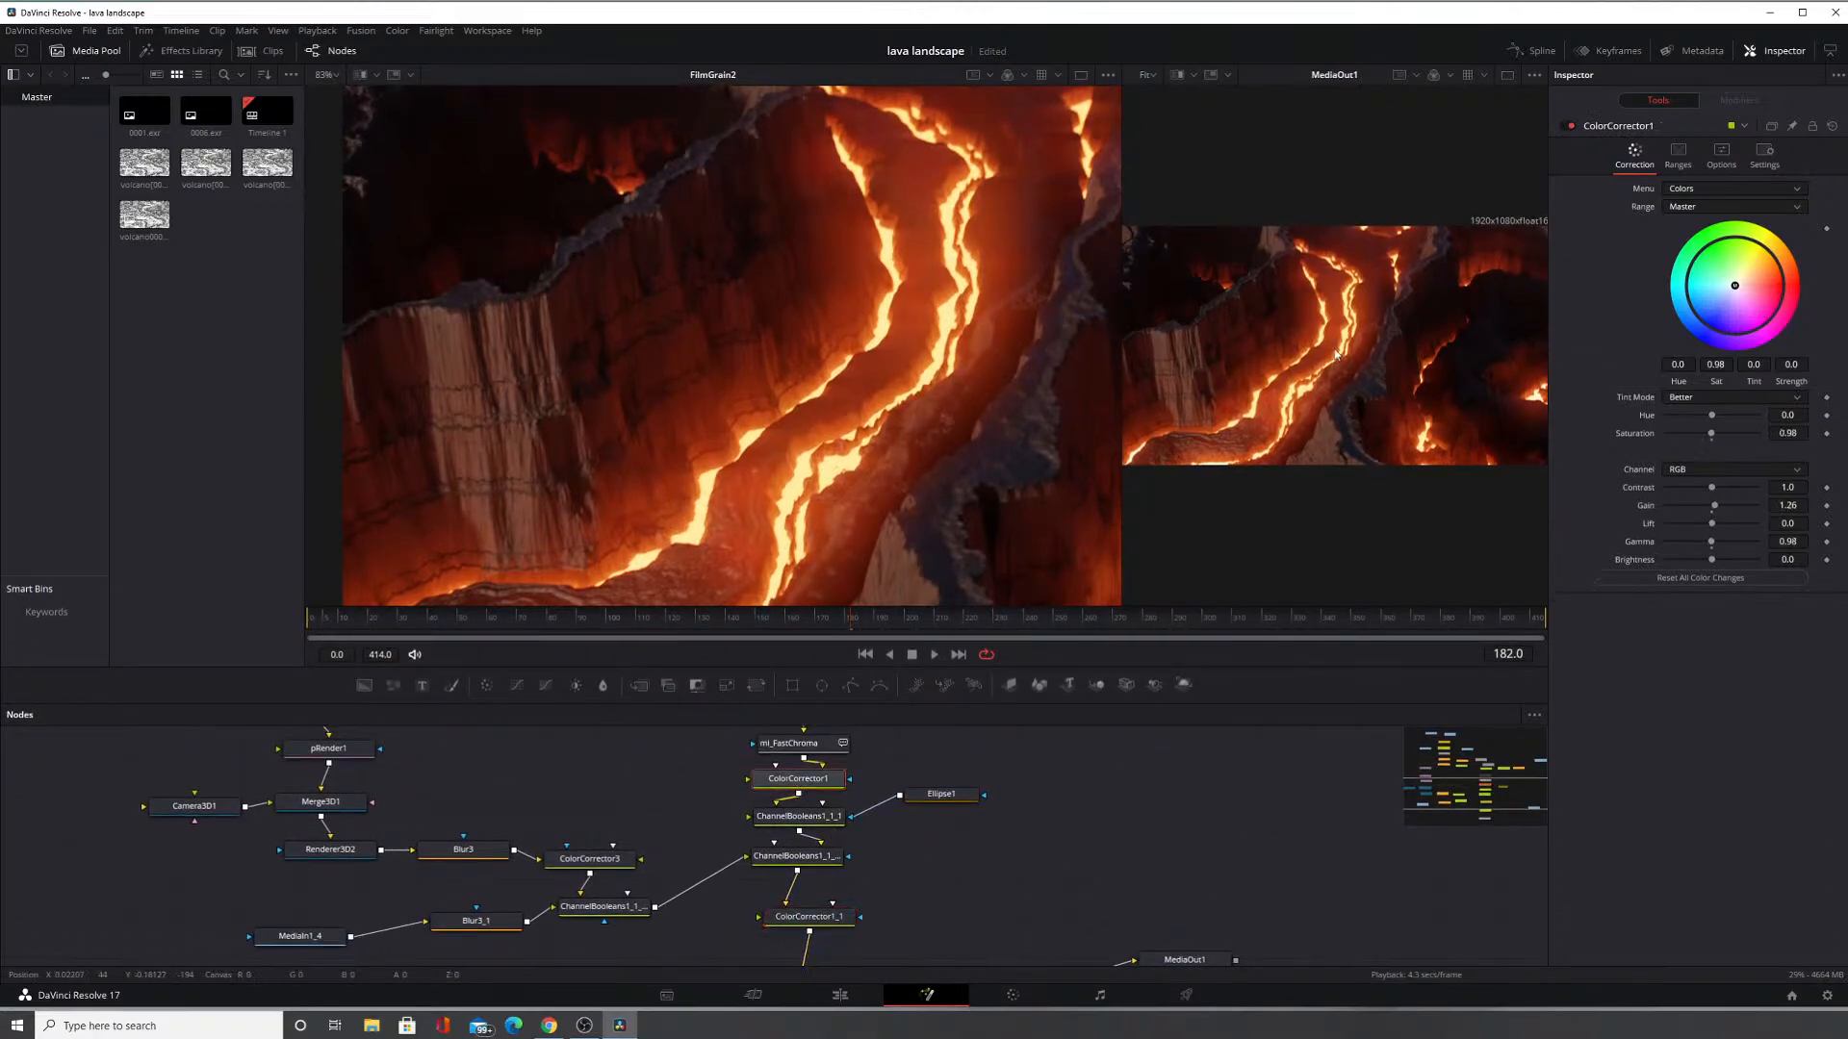
left_click(1568, 126)
left_click(1566, 127)
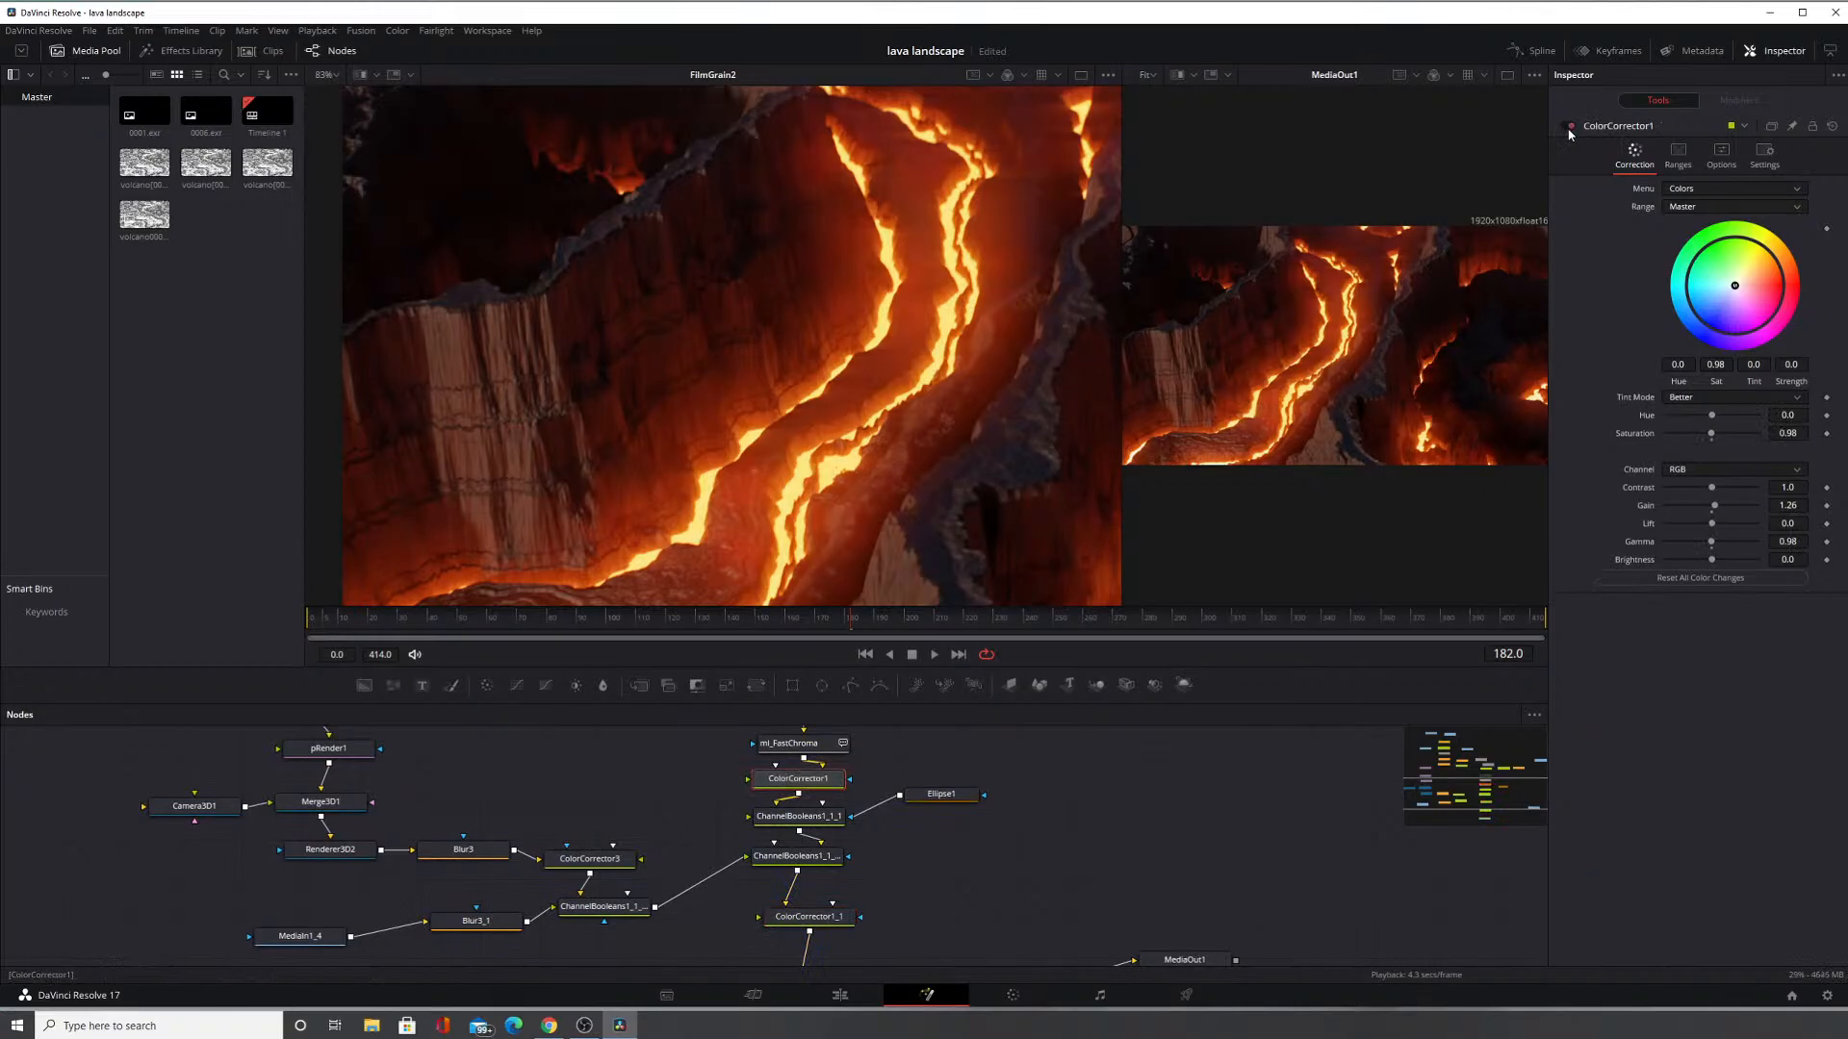
left_click(1566, 127)
left_click(1566, 127)
Duplicate the OCIOColorspace1 node and place the copy above MediaIn1_2 at the start of the node tree.
left_click_drag(877, 818, 875, 946)
left_click_drag(853, 774, 873, 913)
left_click_drag(845, 785, 914, 818)
left_click_drag(763, 843, 793, 702)
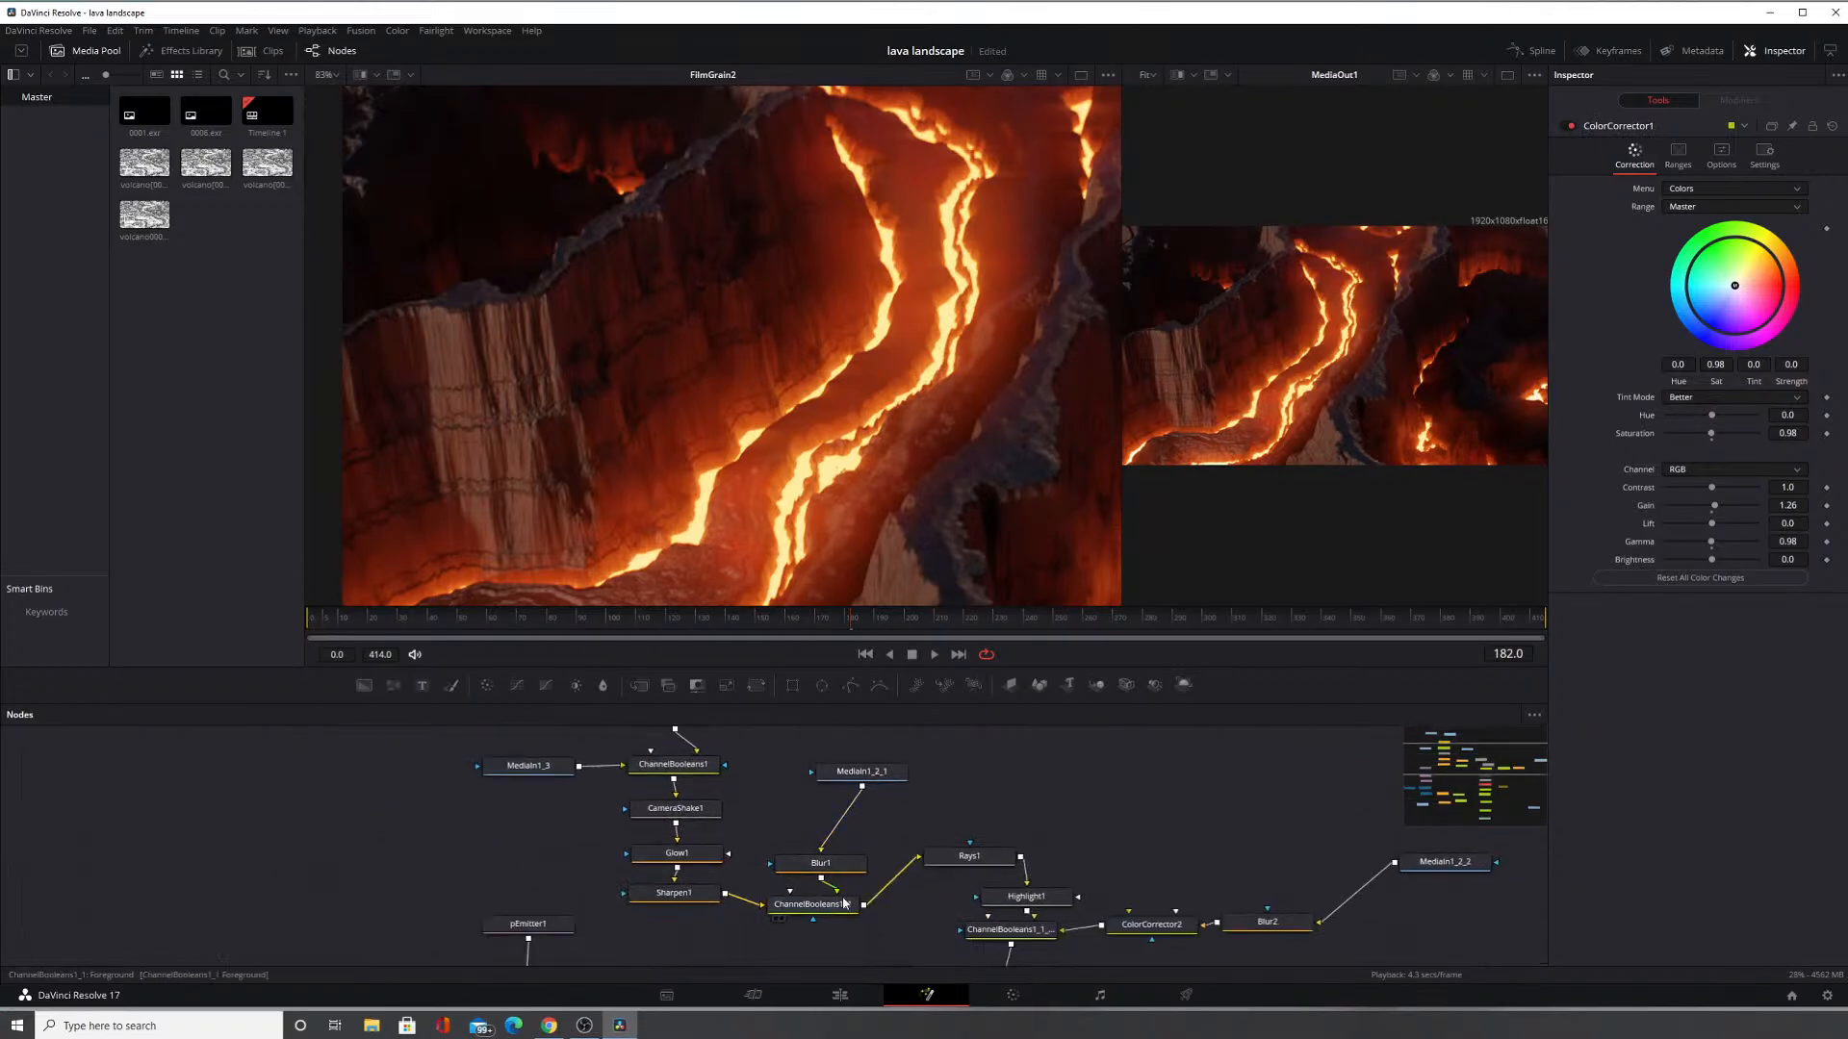
left_click_drag(865, 948, 754, 771)
left_click_drag(800, 896, 794, 811)
left_click_drag(863, 966, 811, 811)
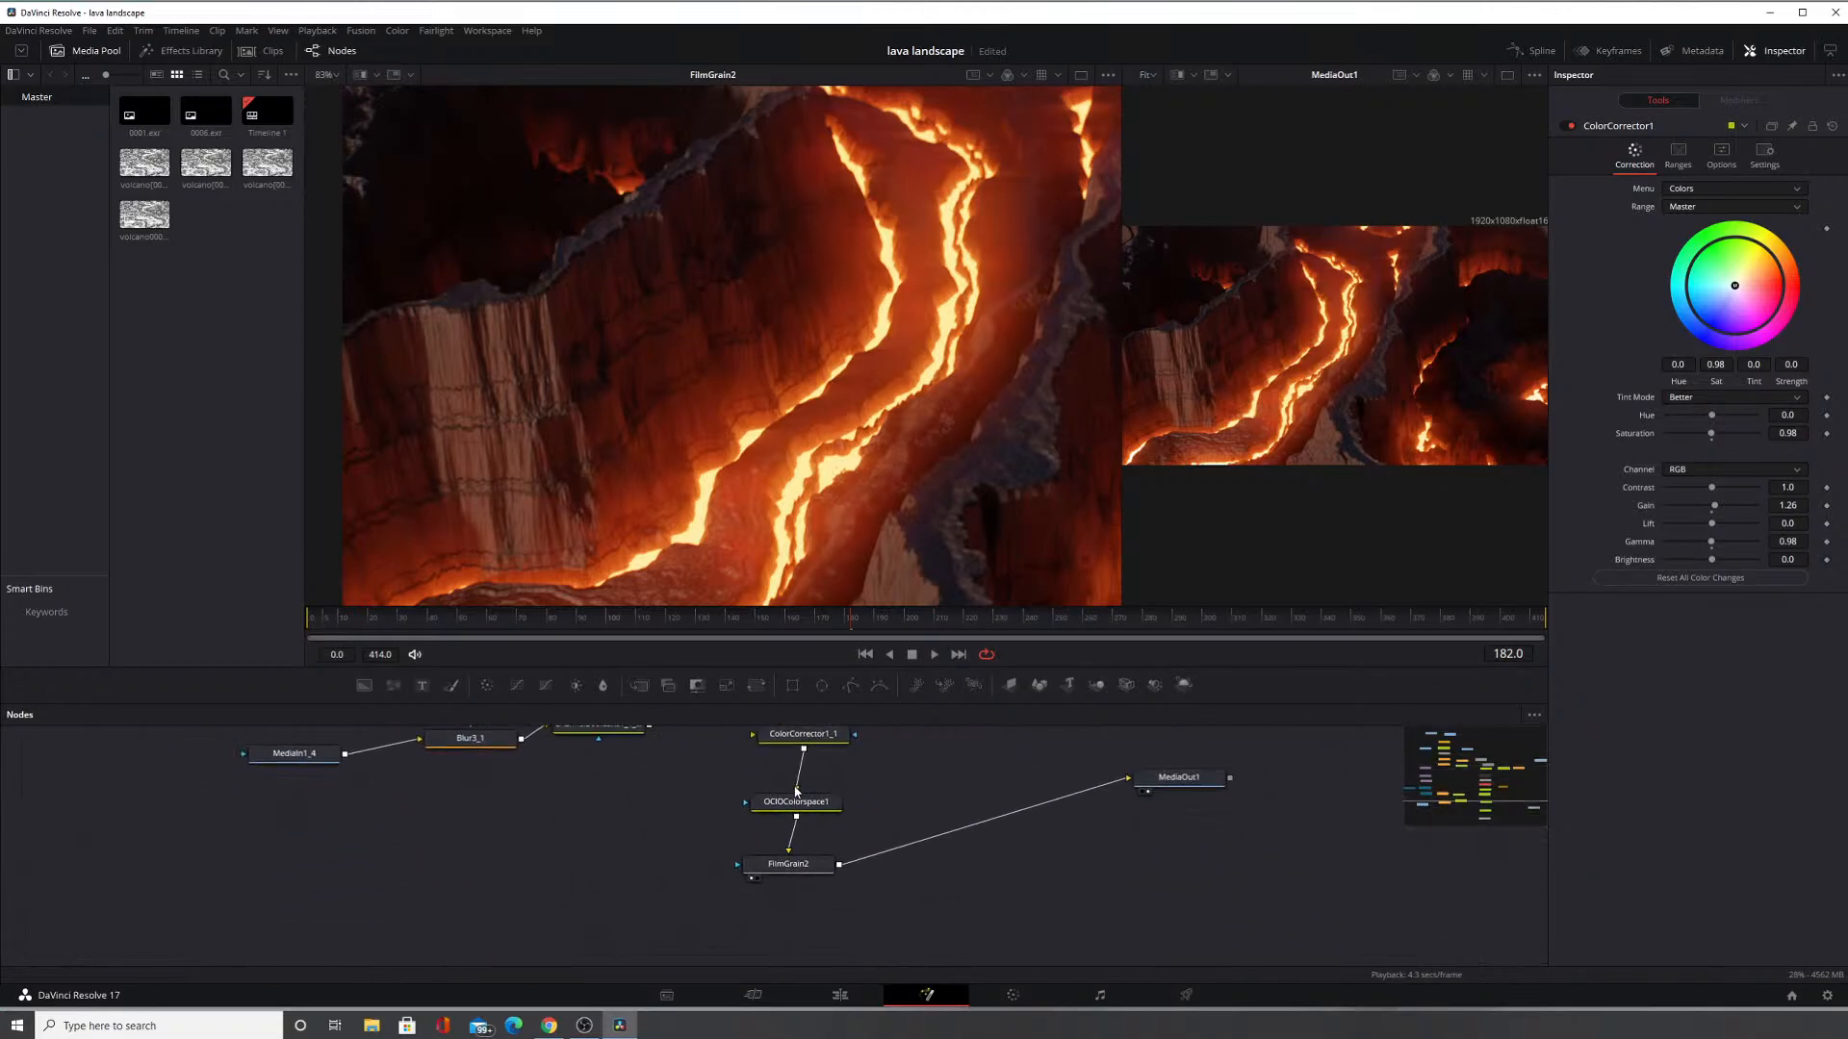
left_click(811, 811)
left_click_drag(639, 864, 687, 961)
left_click_drag(680, 753, 716, 950)
left_click_drag(695, 765, 707, 905)
left_click_drag(726, 841, 827, 771)
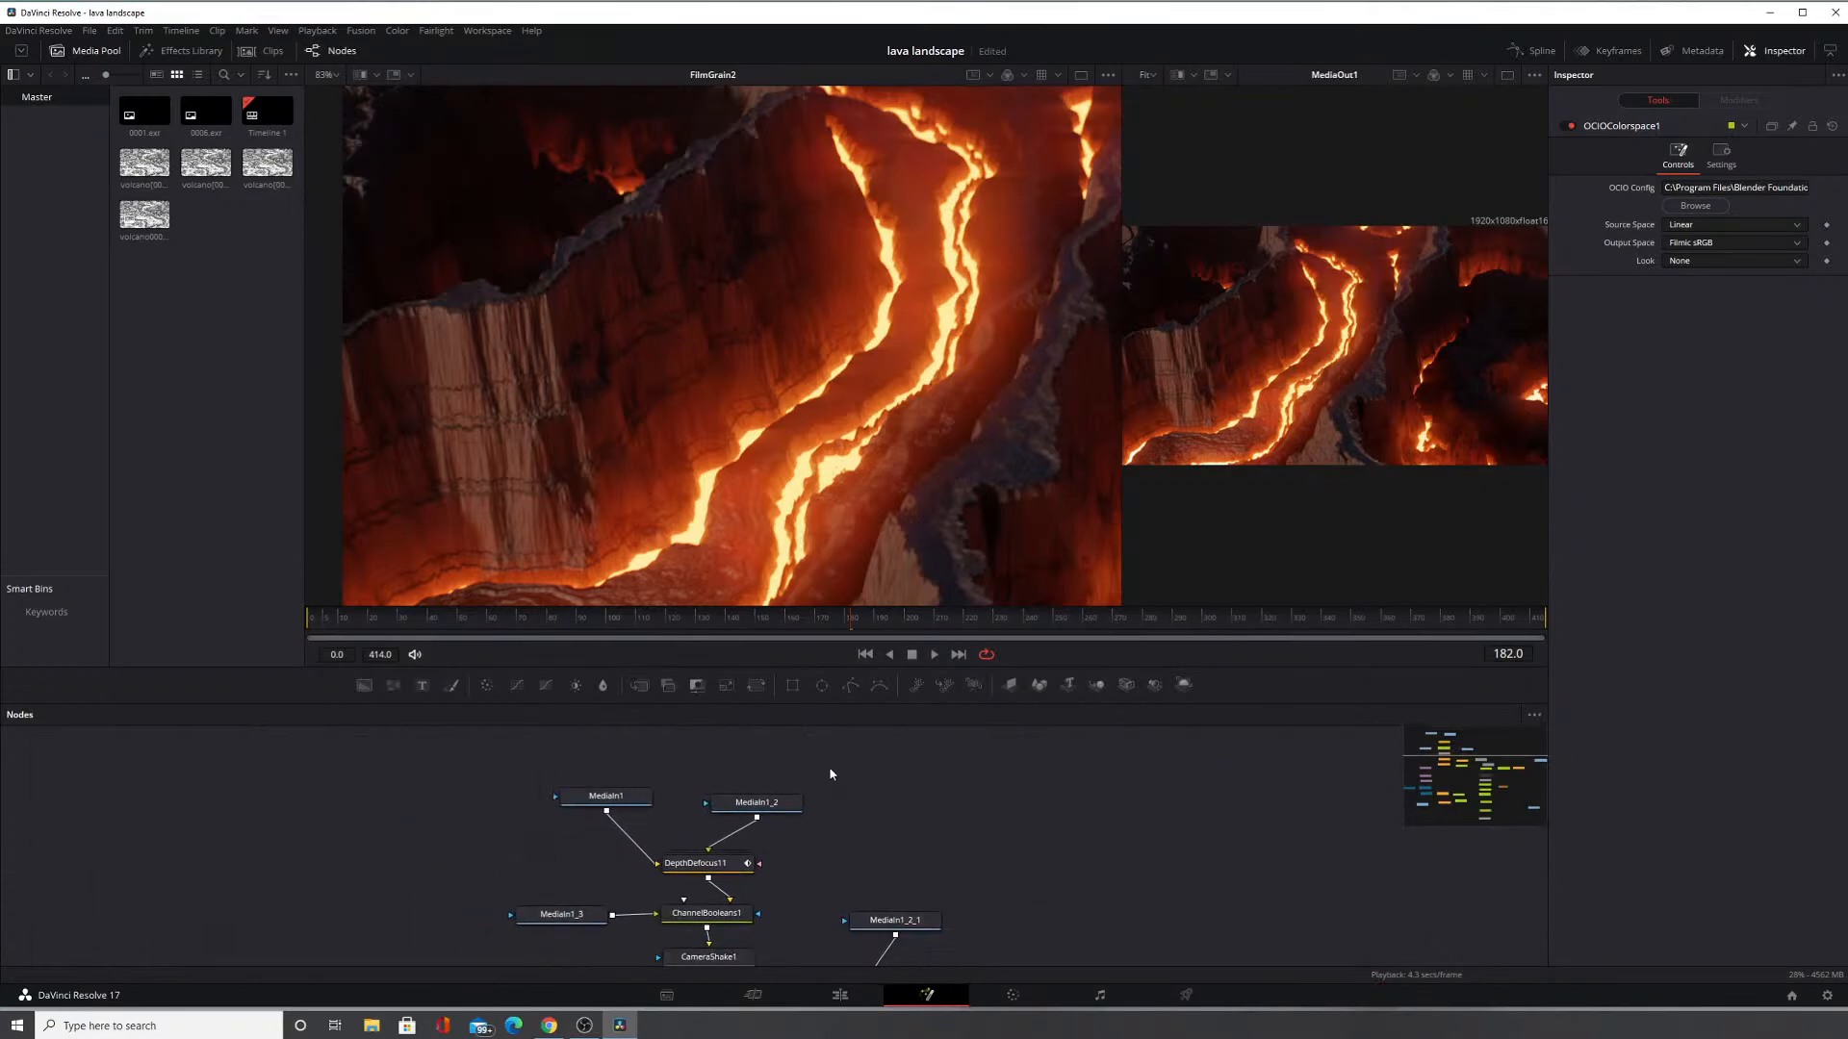
key("ctrl+v")
Check the channel assignments of MediaIn1 and MediaIn1_2 to identify the source carrying the image channels.
left_click(768, 814)
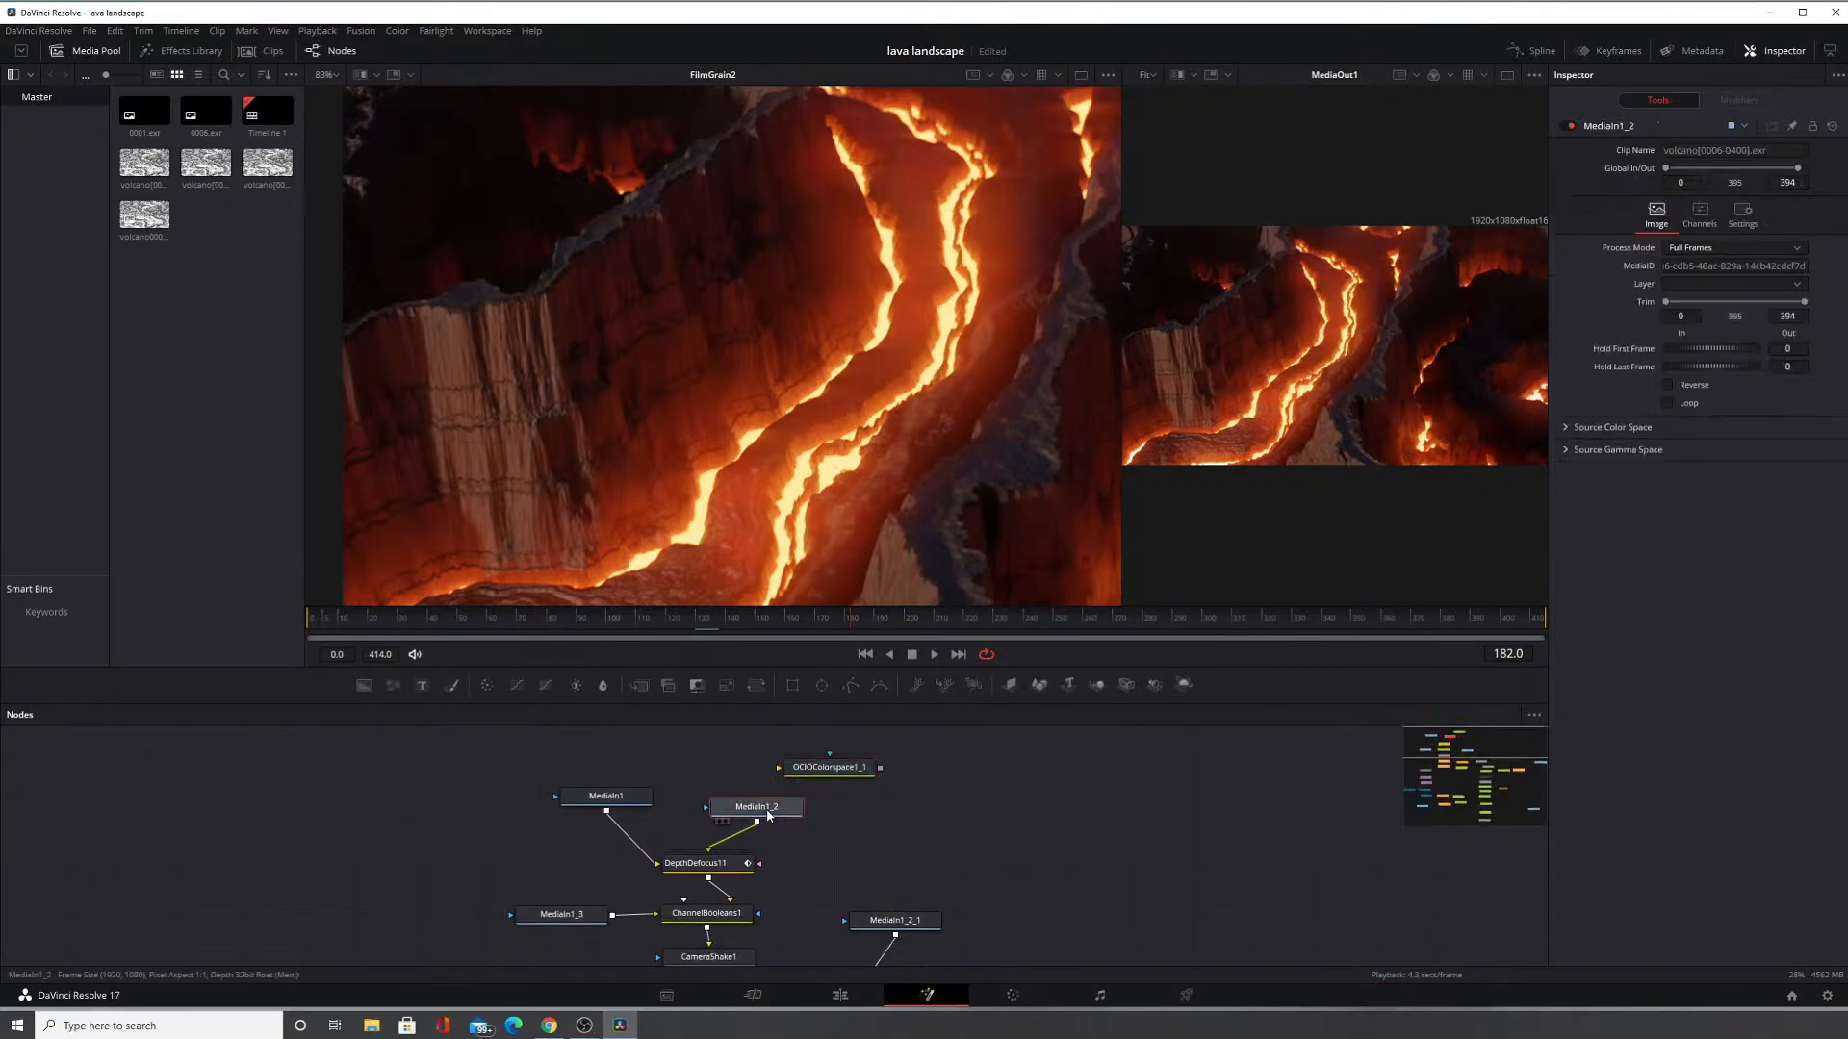
left_click(607, 805)
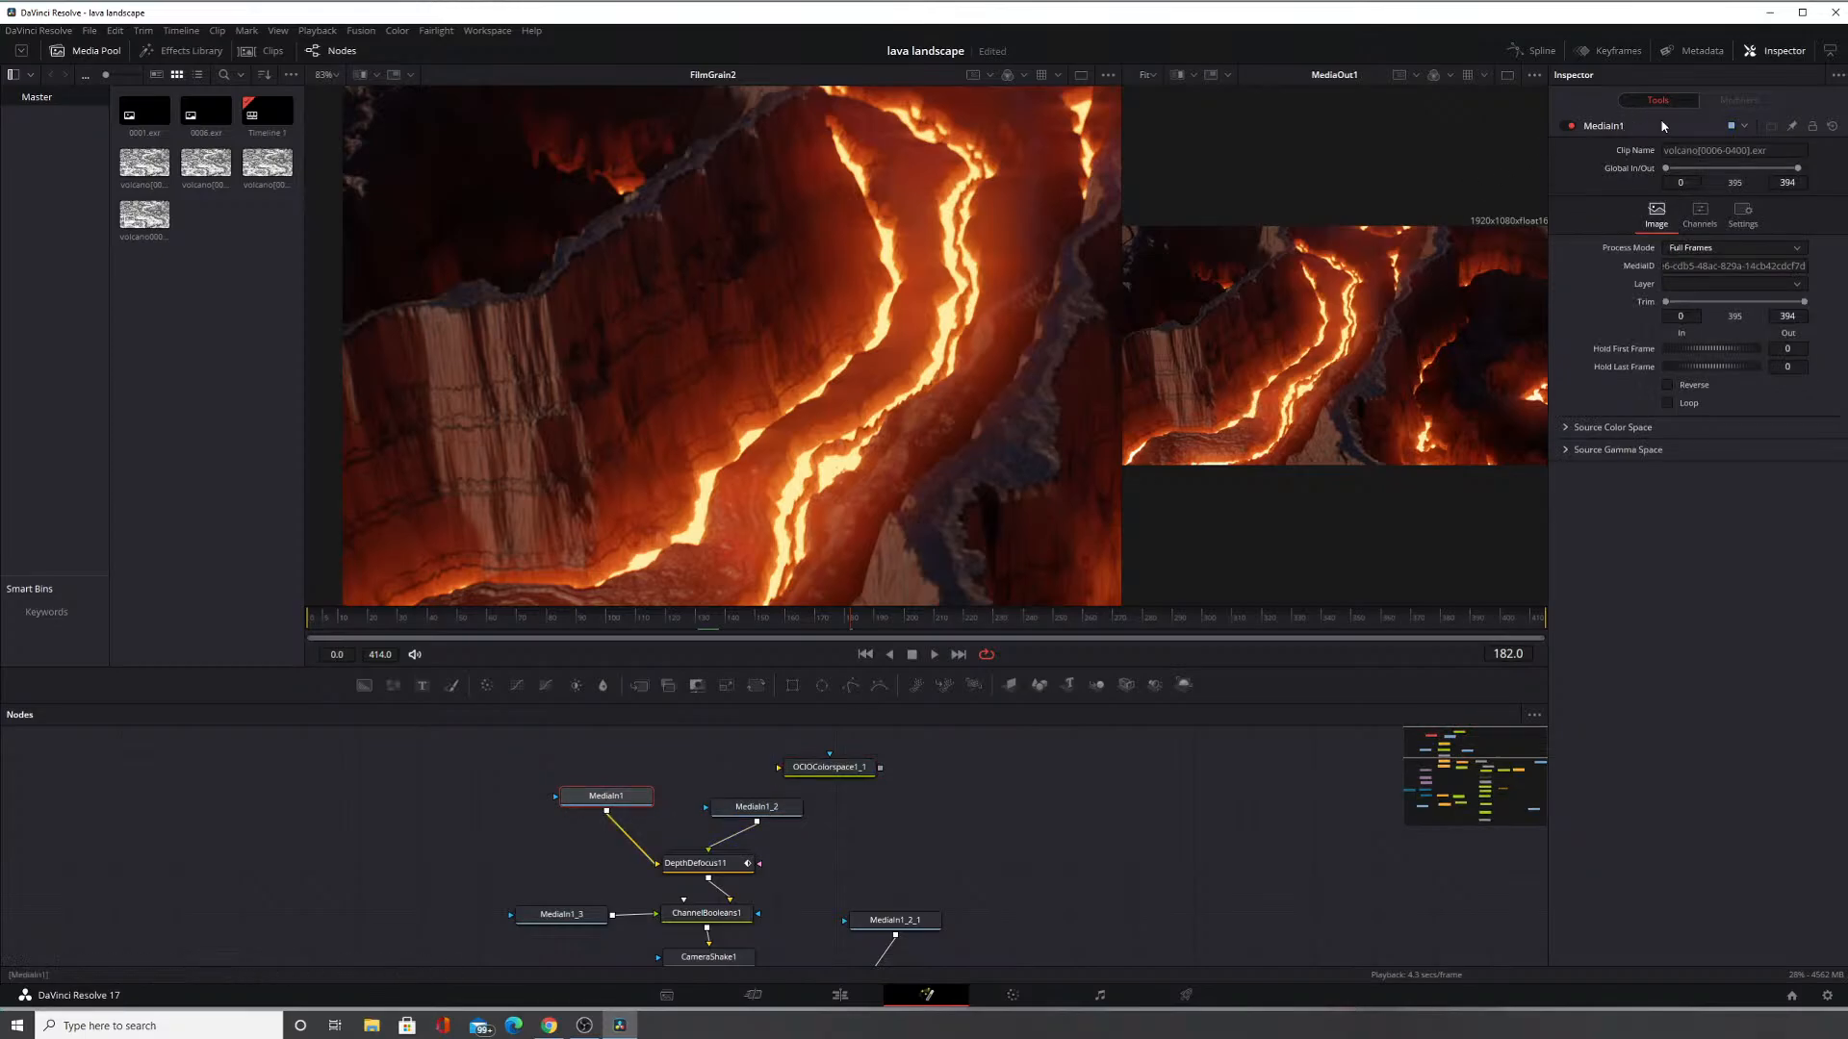
left_click(1700, 214)
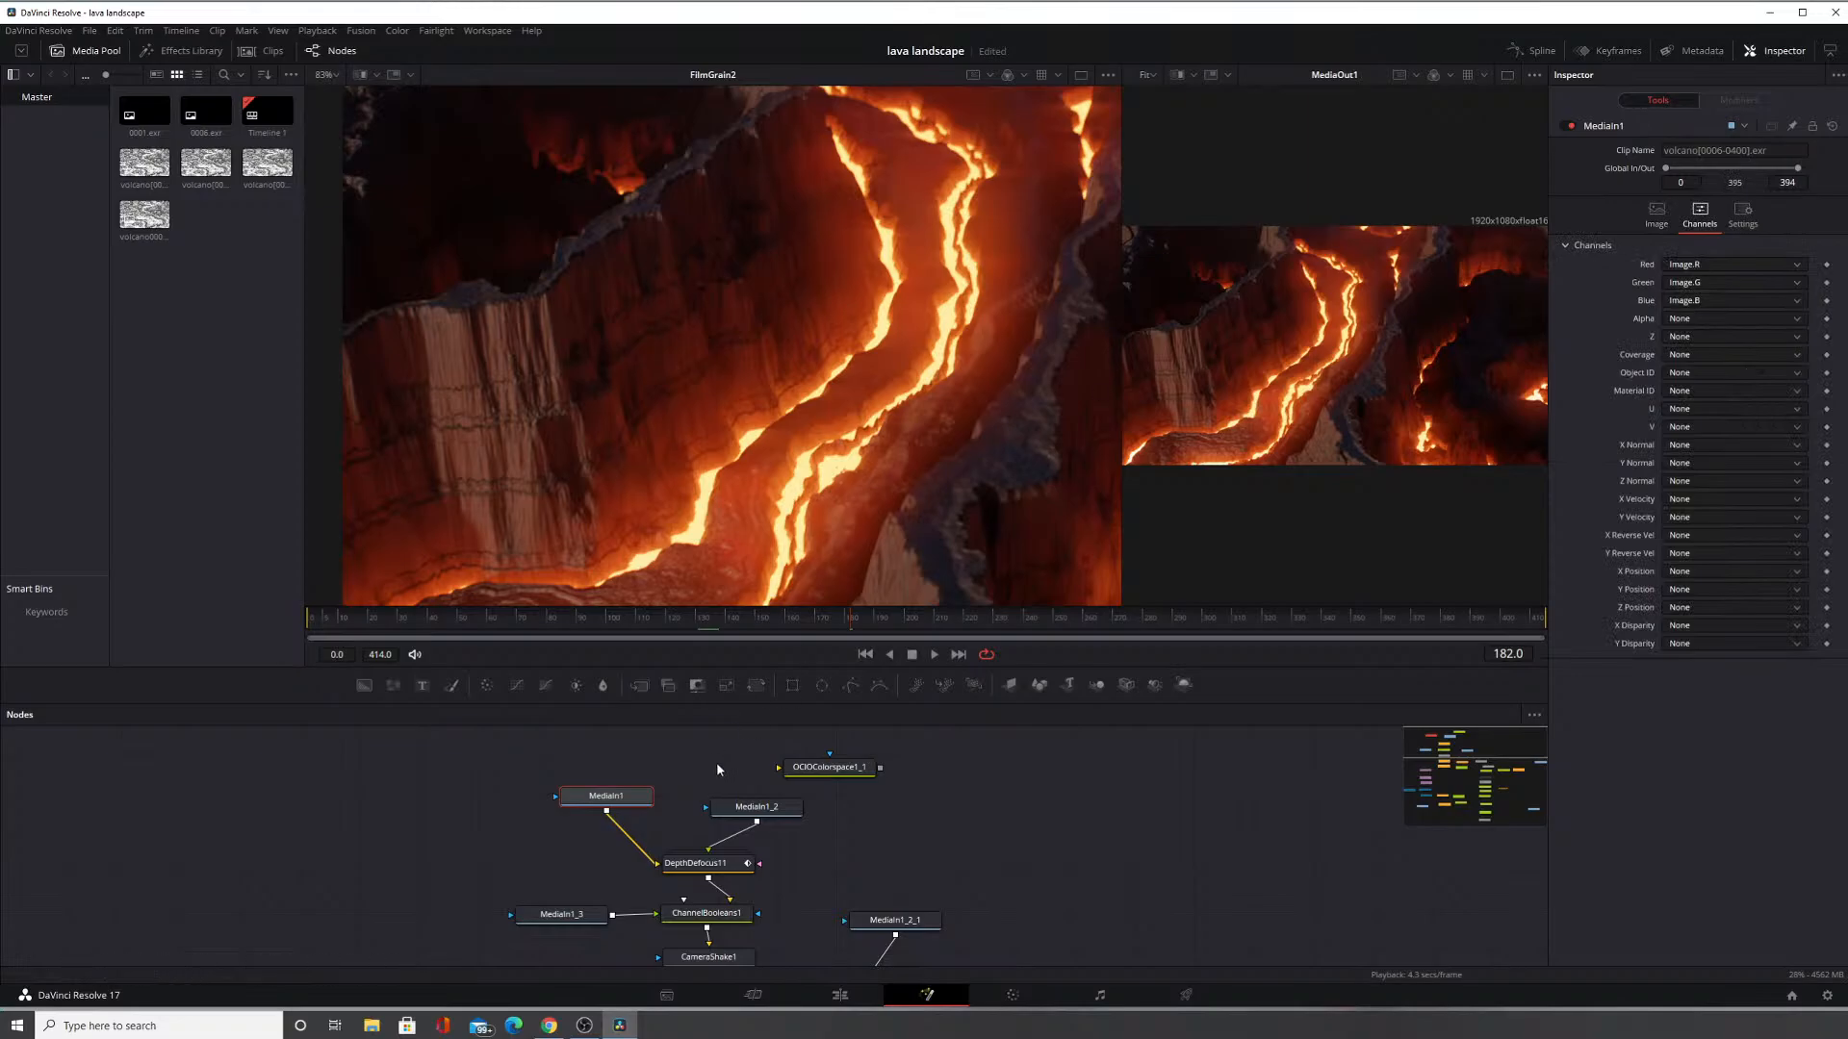
left_click(756, 806)
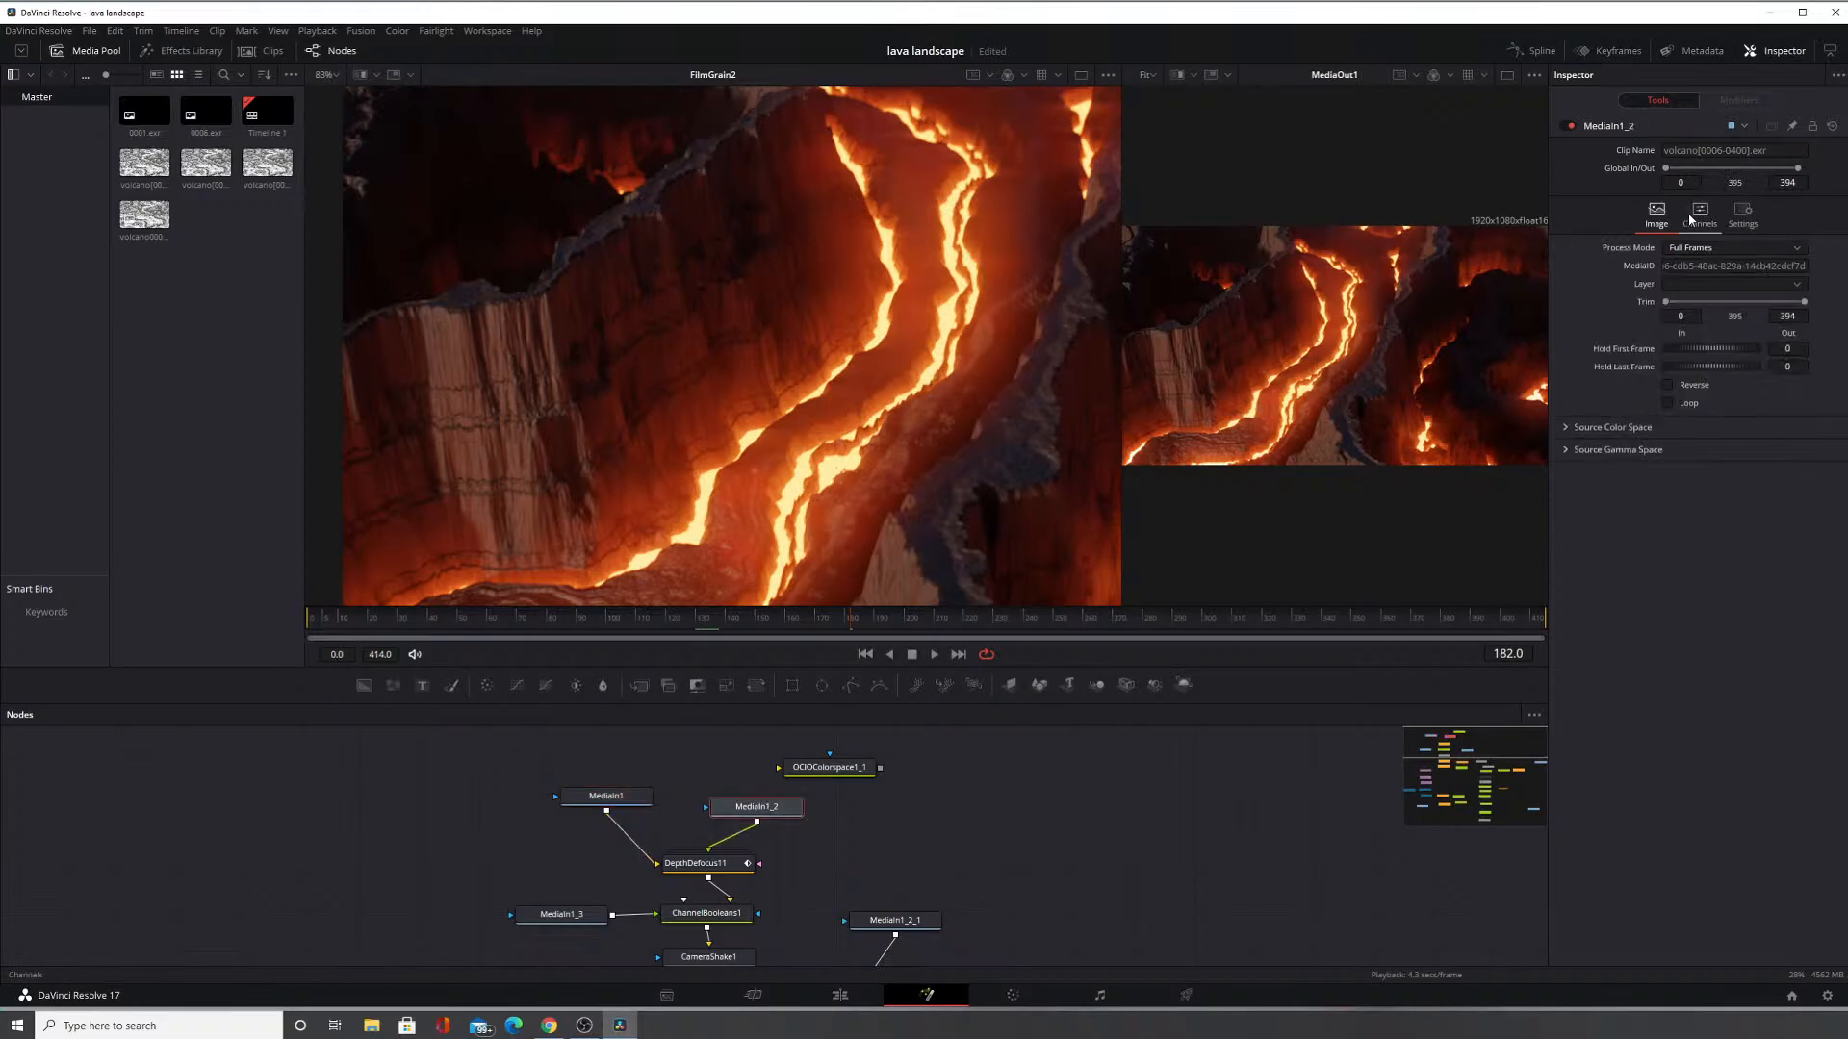
left_click(1700, 214)
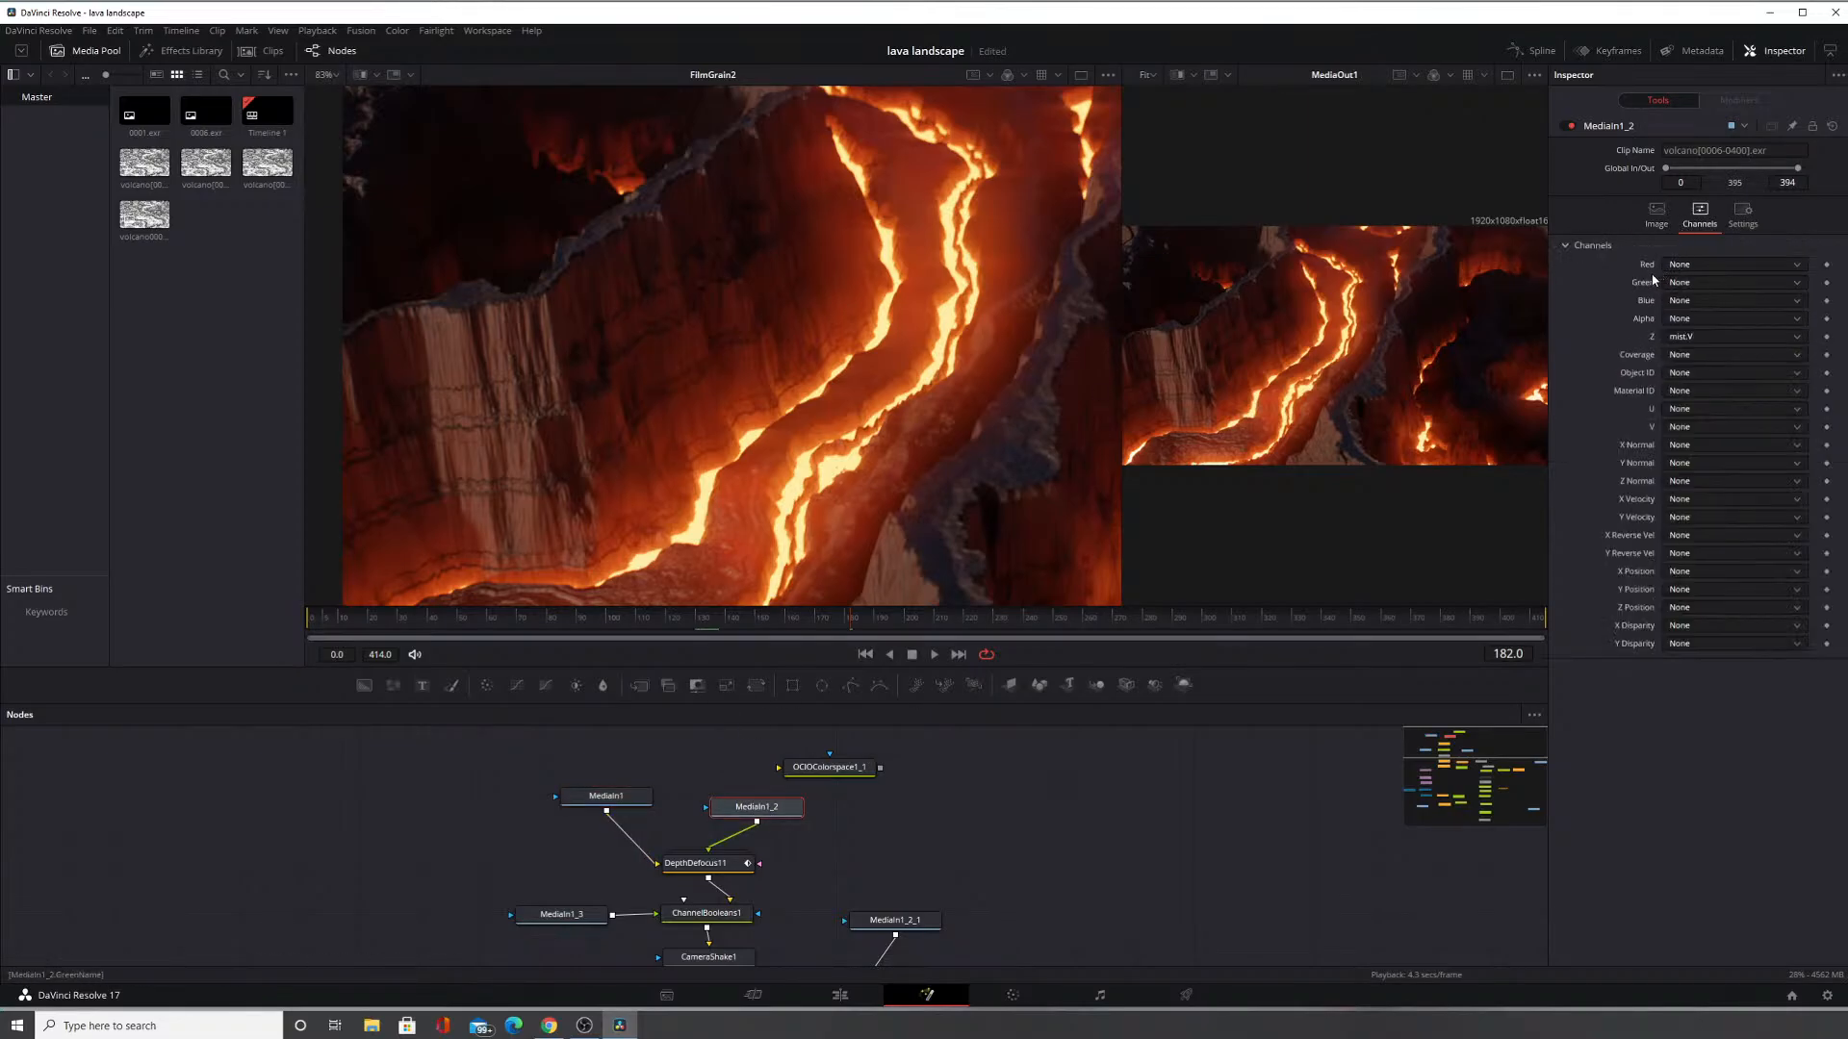
Connect MediaIn1 to the copied OCIO color space node and display that node in the viewer showing FilmGrain2.
left_click(607, 797)
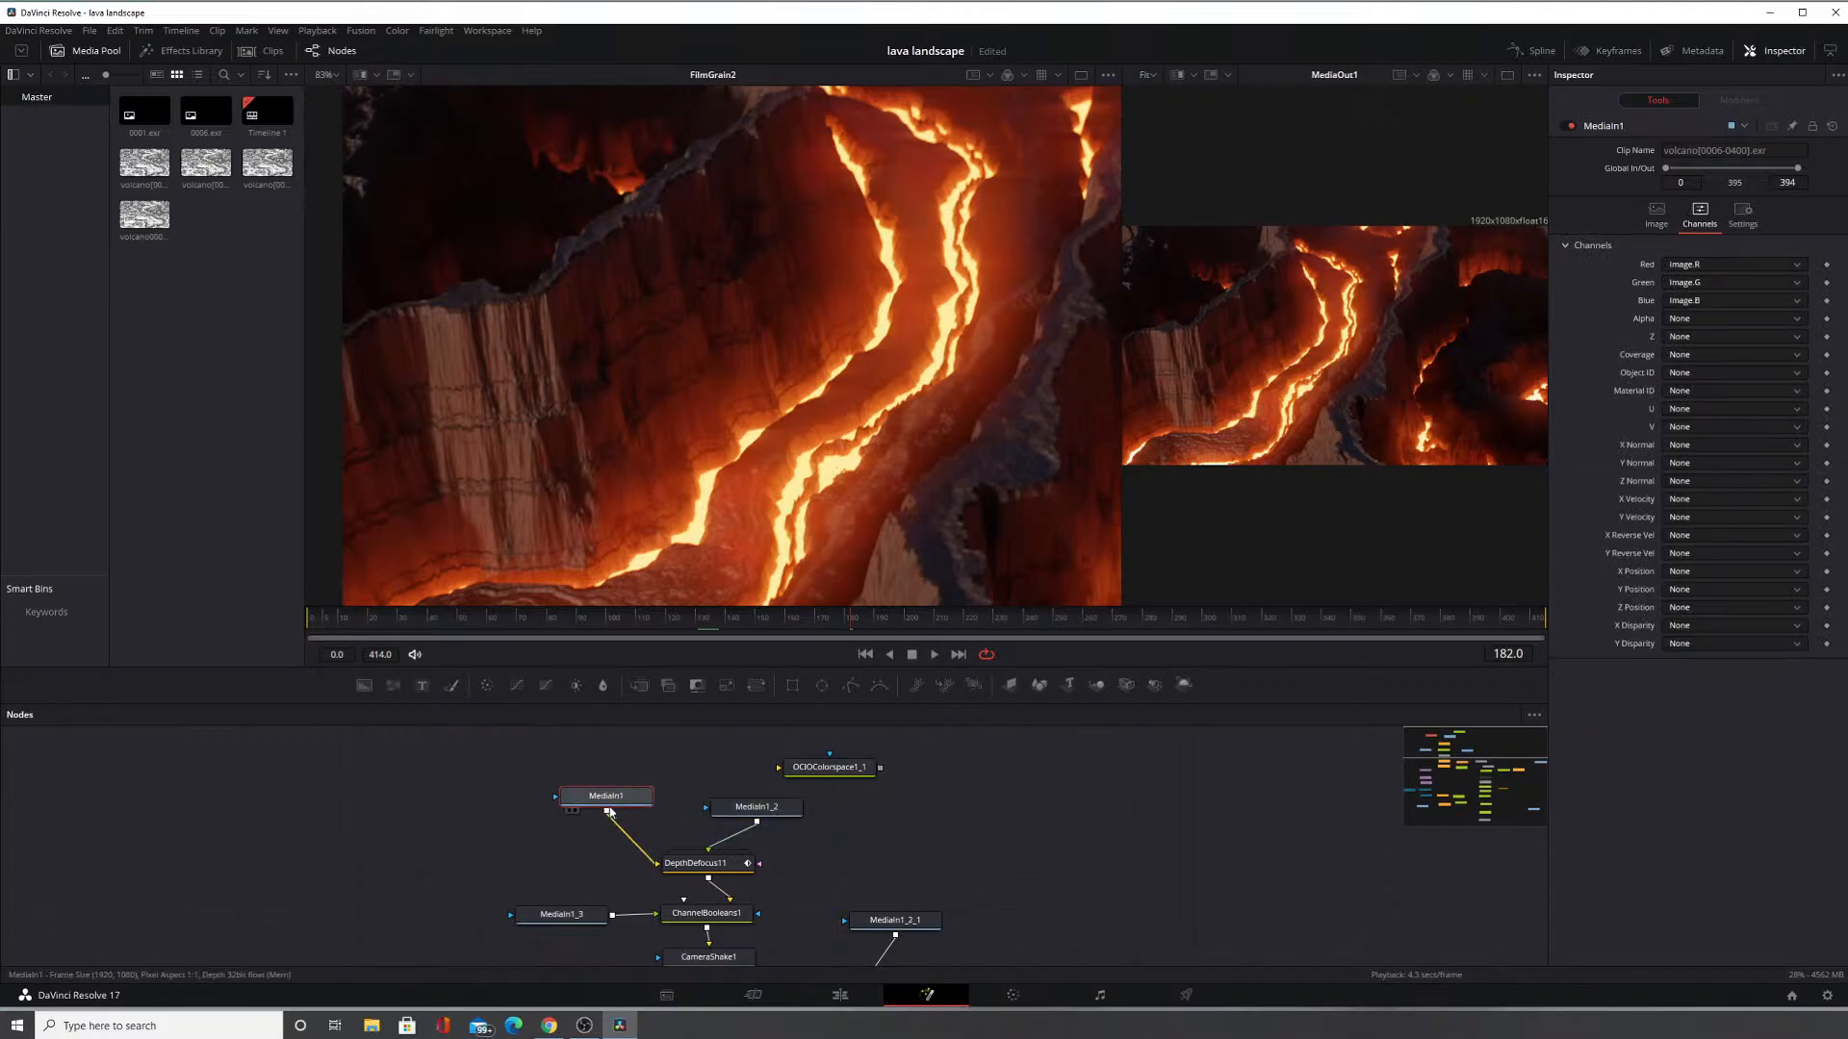
left_click_drag(607, 812, 781, 769)
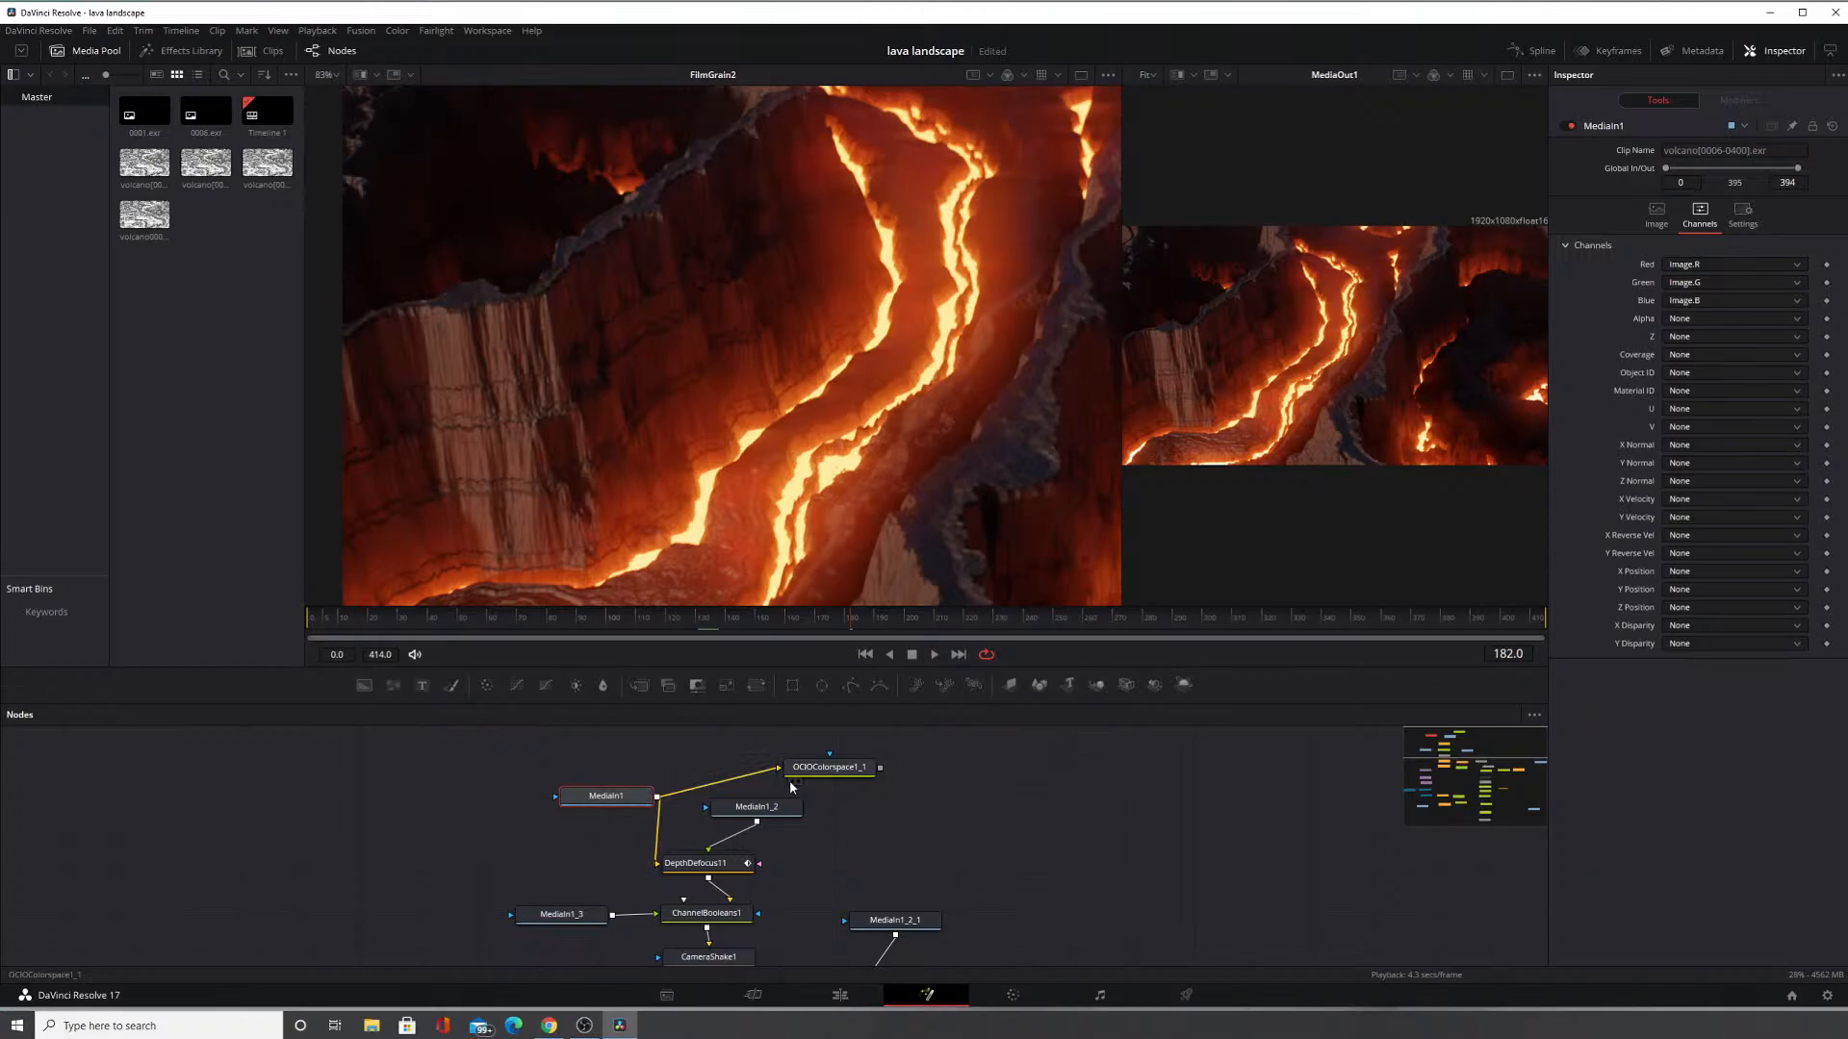
left_click(793, 783)
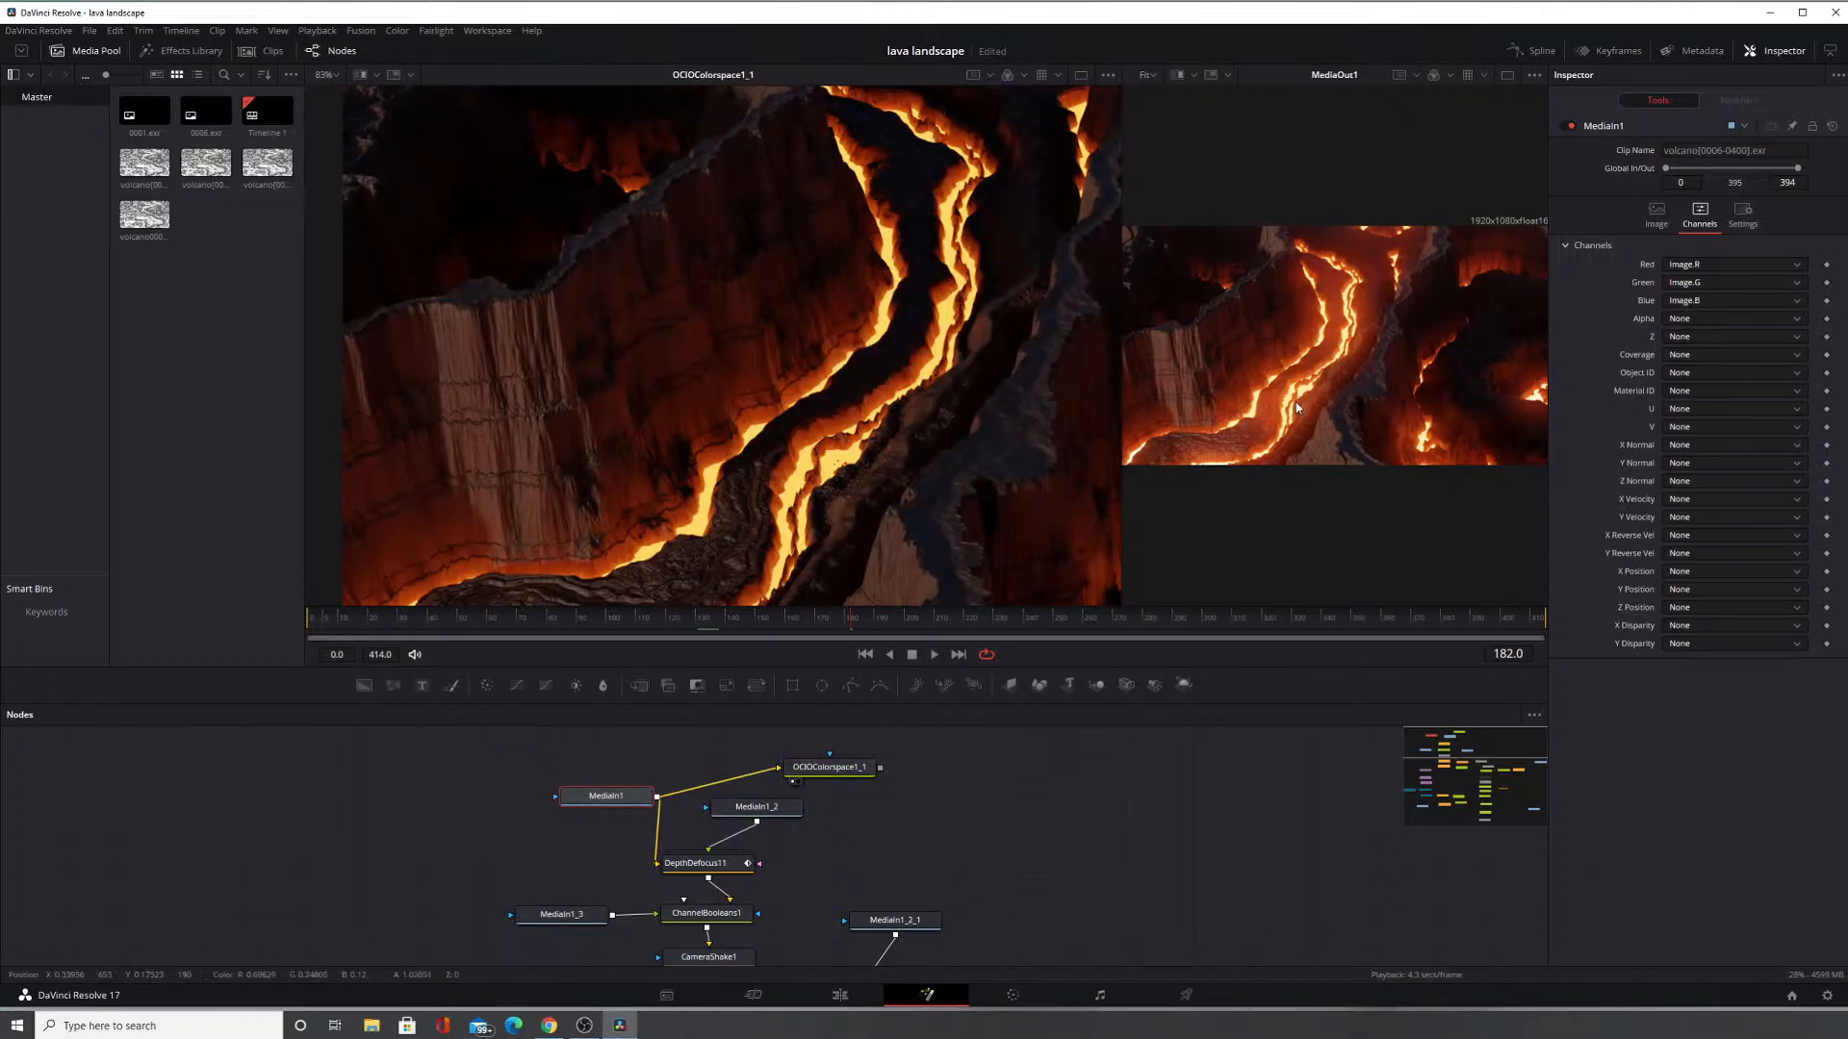
Resize the two viewers and reframe their images to compare the raw render with the MediaOut1 composite side by side.
left_click_drag(1120, 347, 618, 378)
scroll(688, 335, "down", 2)
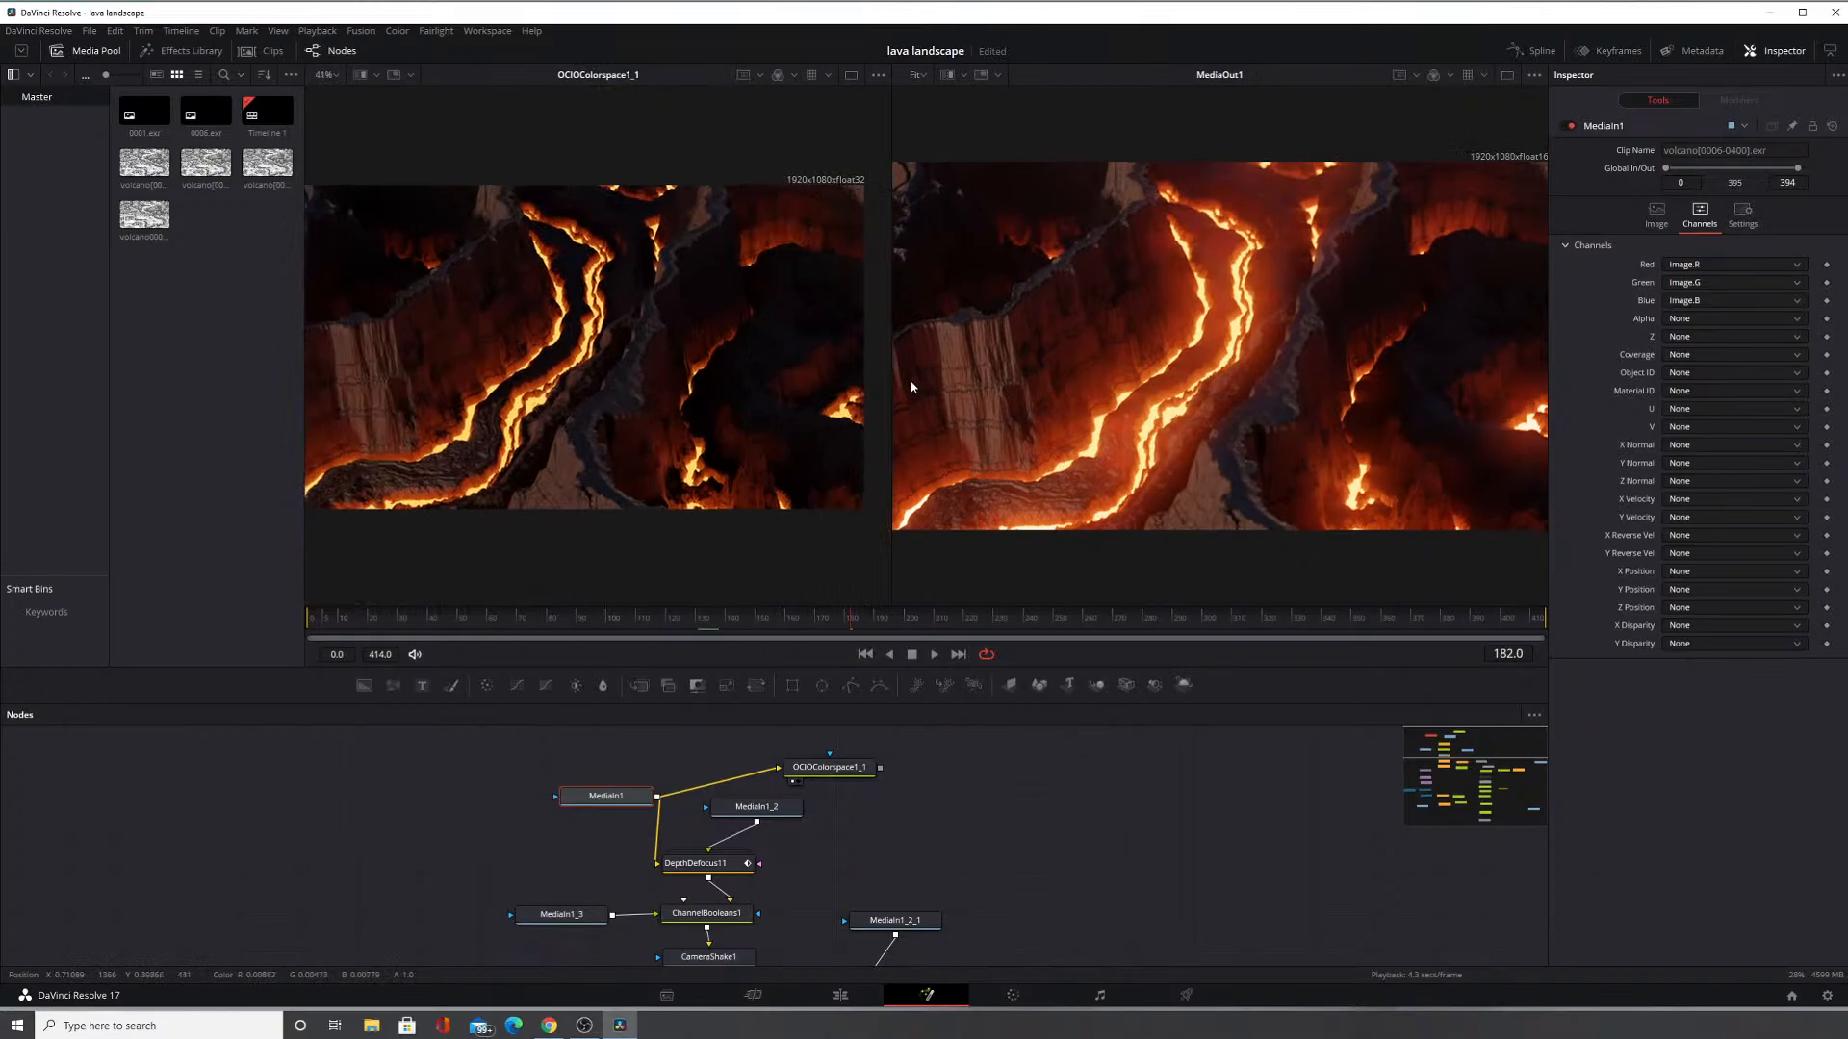
left_click_drag(889, 385, 962, 380)
left_click_drag(1119, 352, 1077, 334)
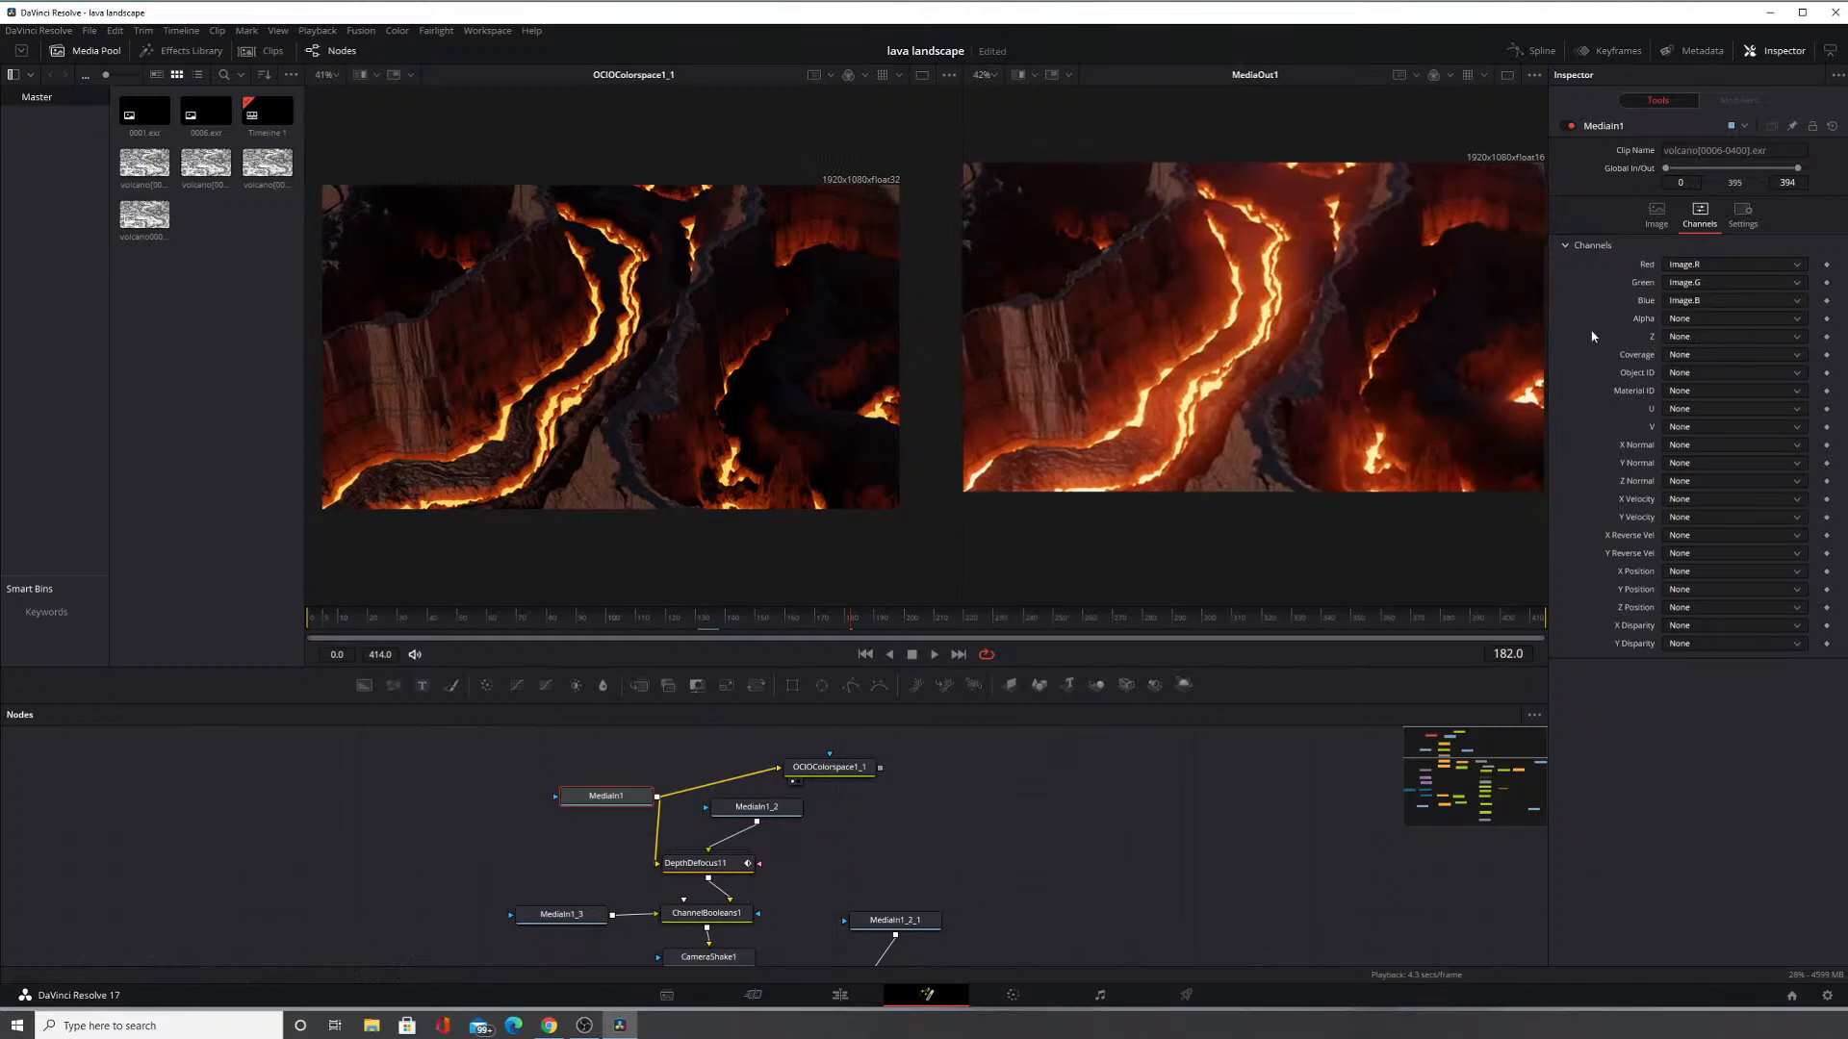
scroll(1244, 367, "up", 2)
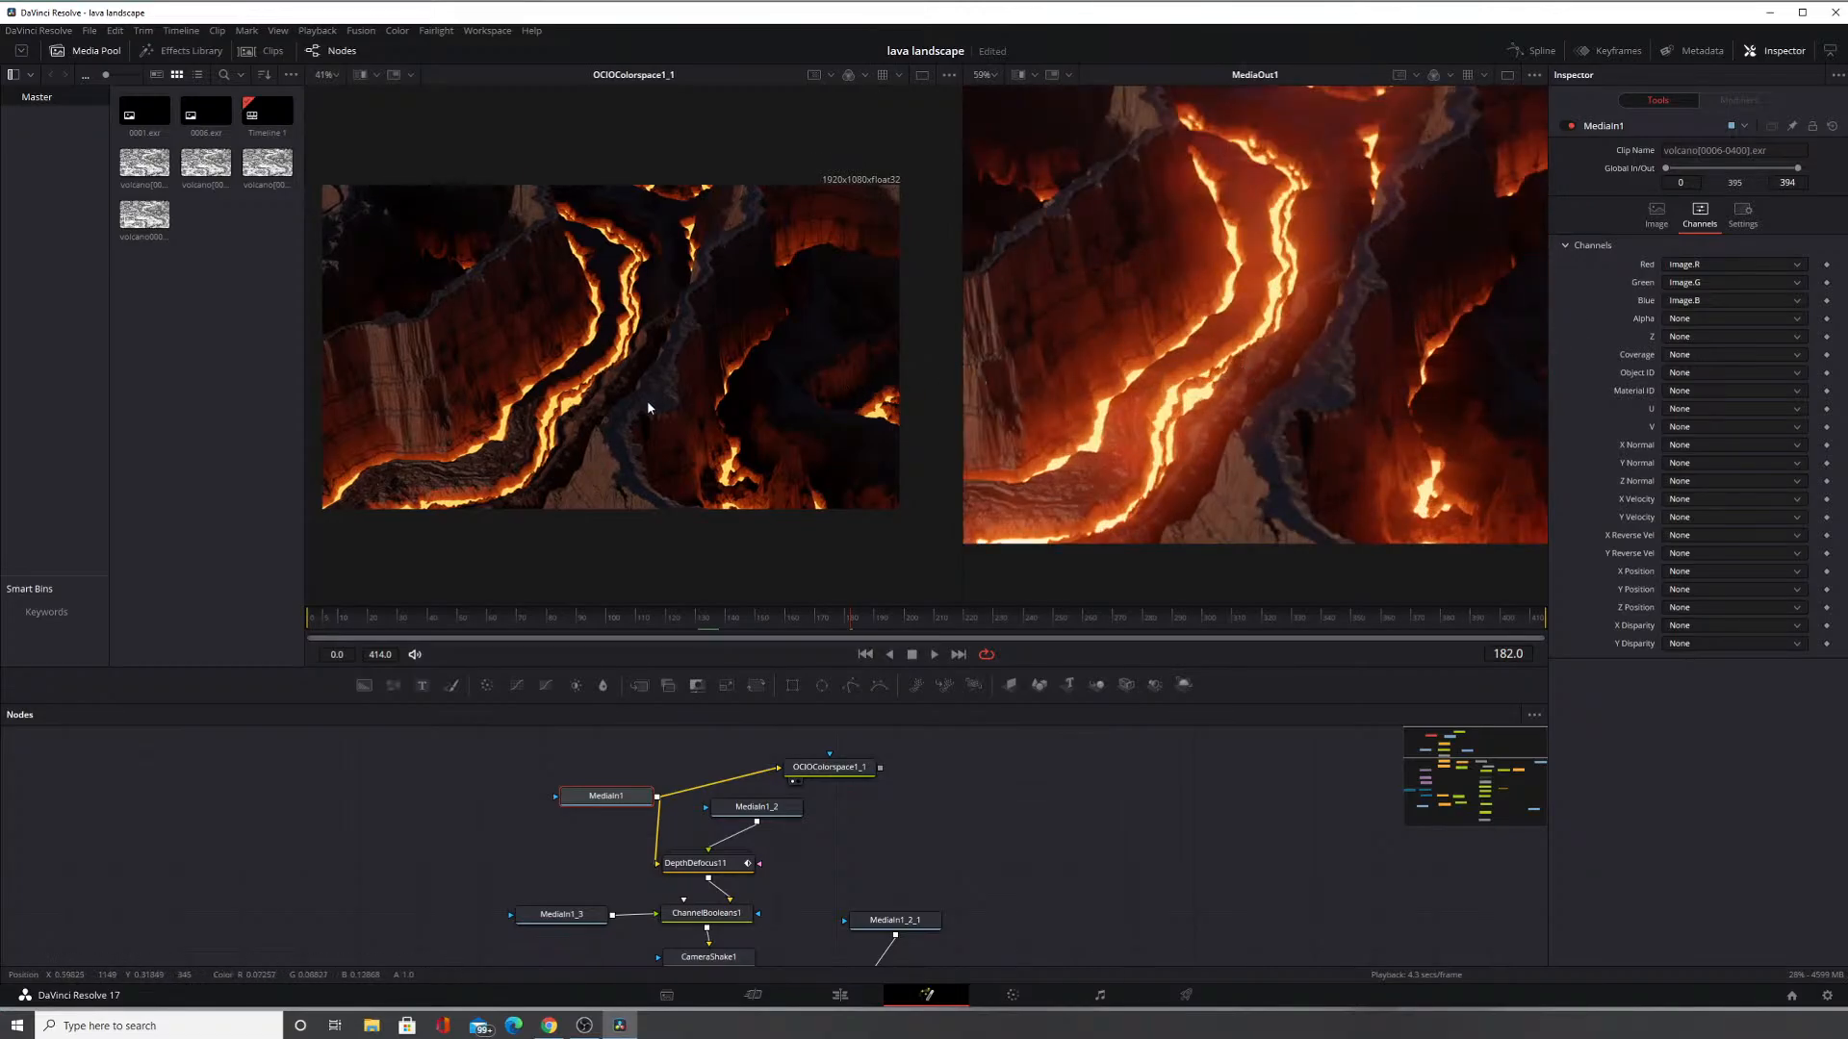
mouse_move(692, 398)
left_mouse_down()
mouse_move(774, 391)
mouse_move(714, 400)
left_mouse_up()
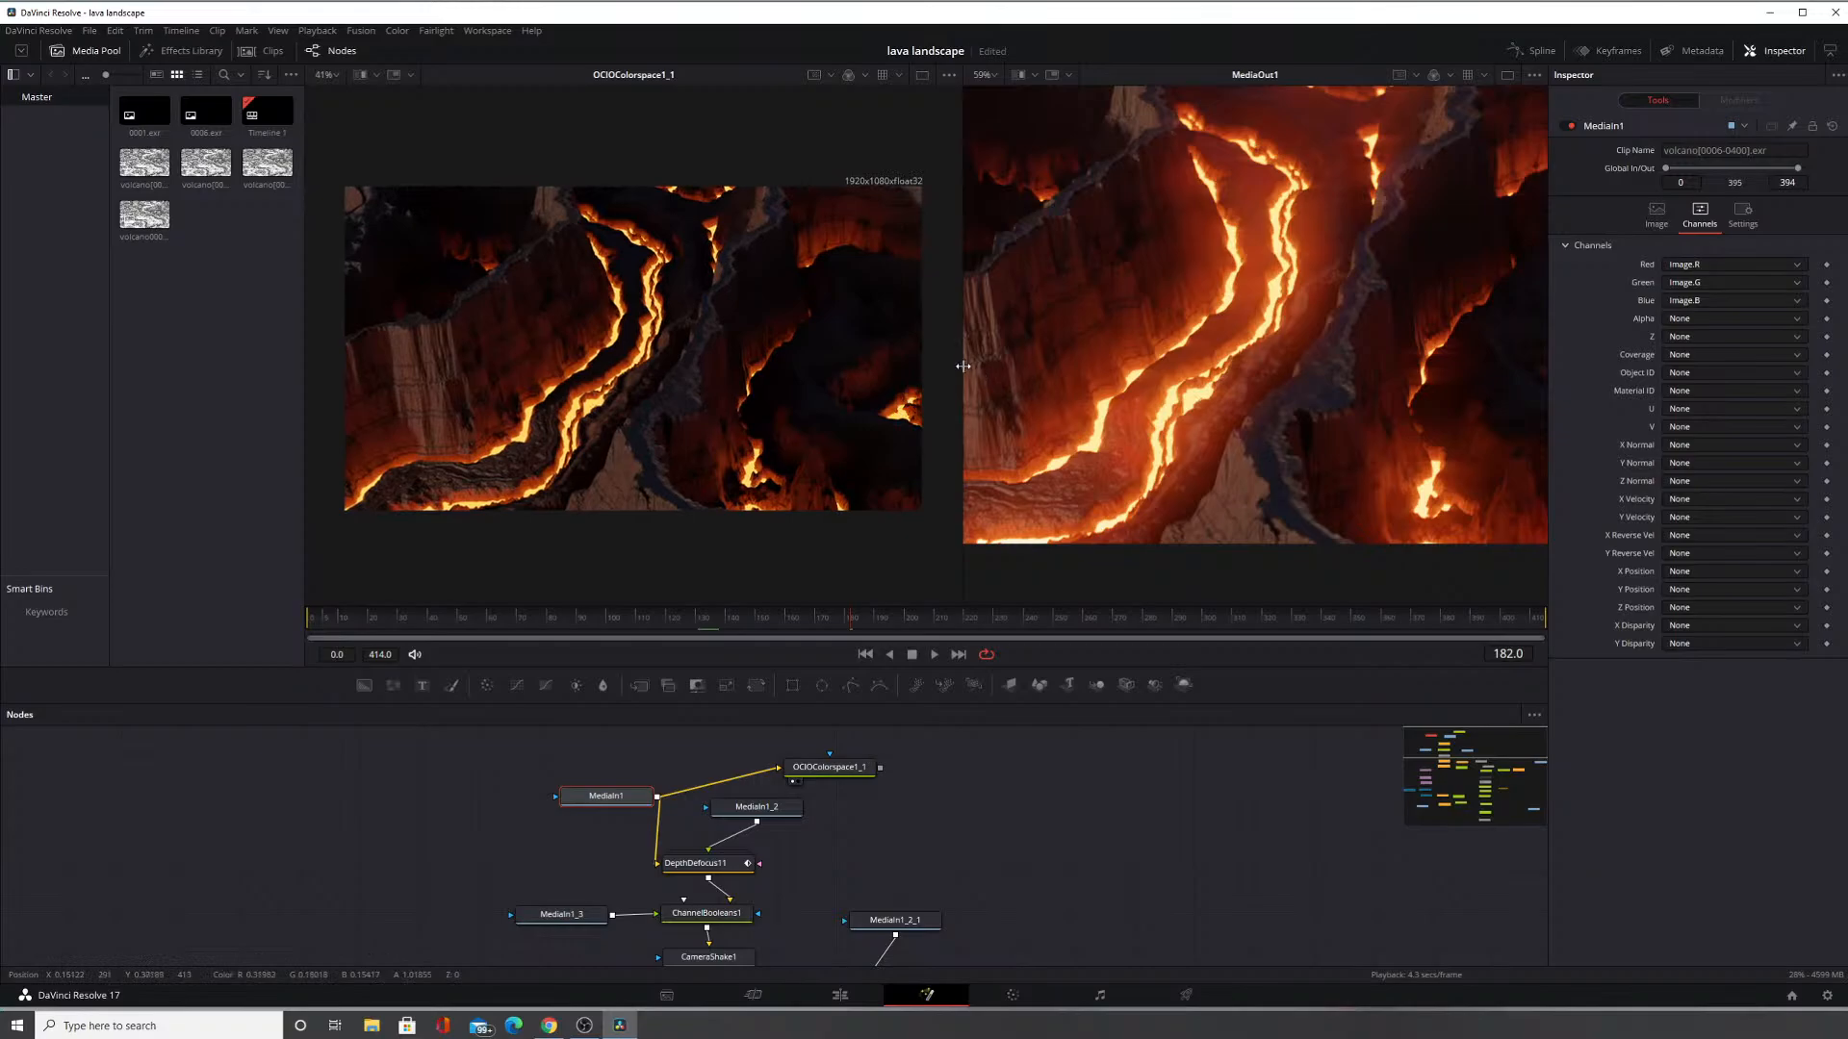
Widen the MediaOut1 viewer and magnify both images to compare the lava river and blue rock ridge in the raw render and composite.
left_click_drag(963, 368, 861, 365)
left_click_drag(1080, 305, 1200, 313)
scroll(1250, 318, "up", 1)
scroll(1253, 324, "up", 2)
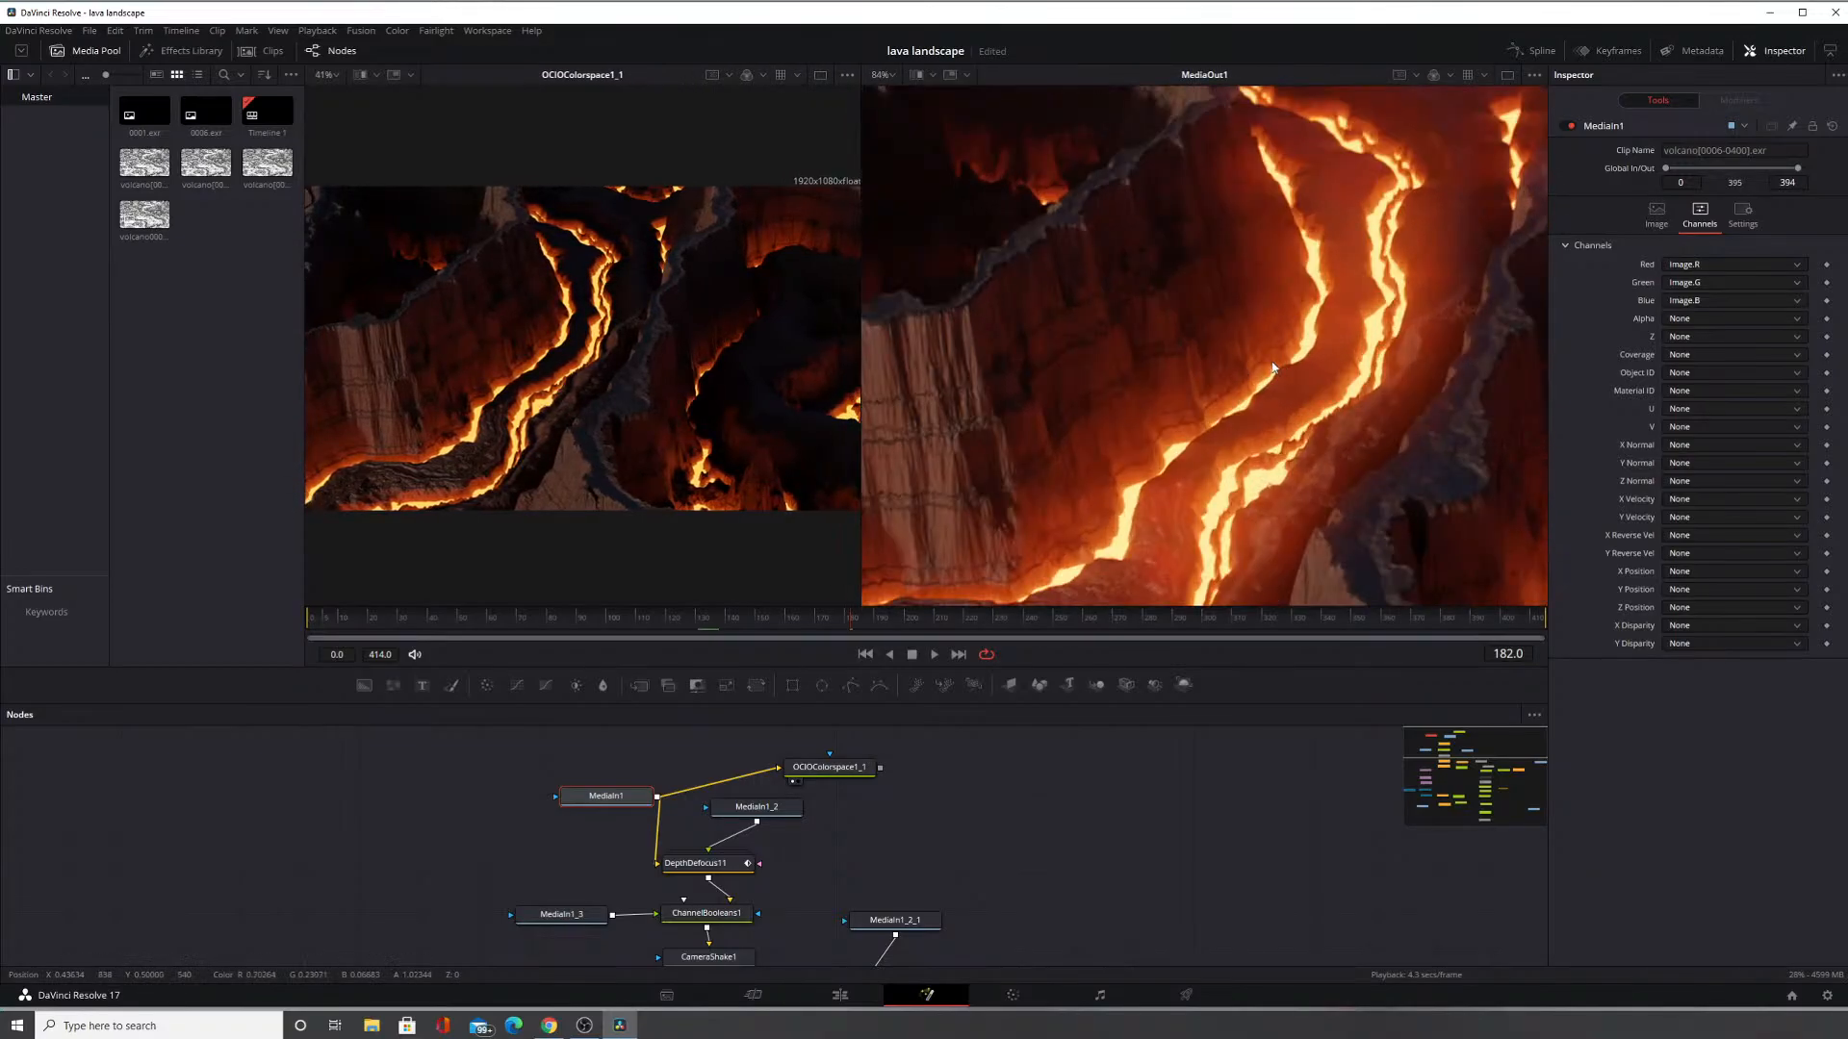
left_click_drag(672, 448, 686, 382)
scroll(669, 446, "up", 3)
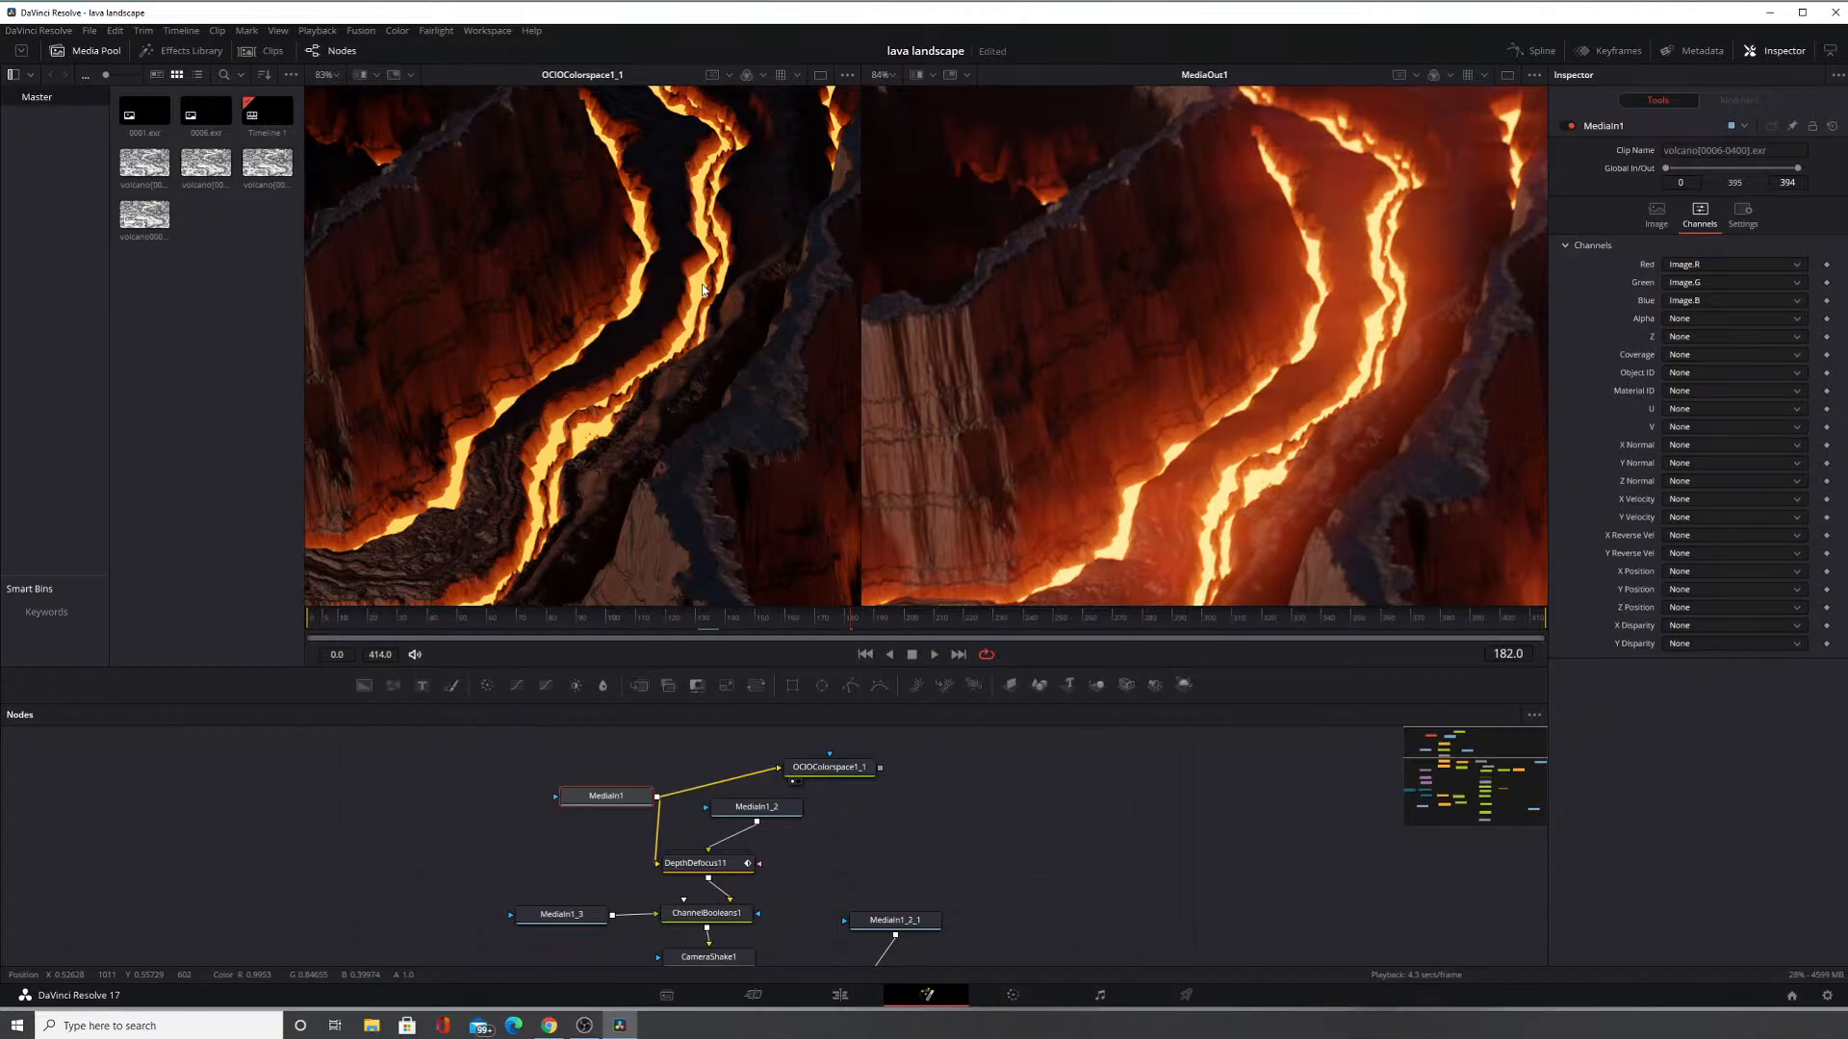
left_click_drag(1160, 228, 983, 393)
left_click_drag(1093, 438, 1139, 354)
left_click_drag(712, 510, 689, 277)
scroll(664, 308, "up", 6)
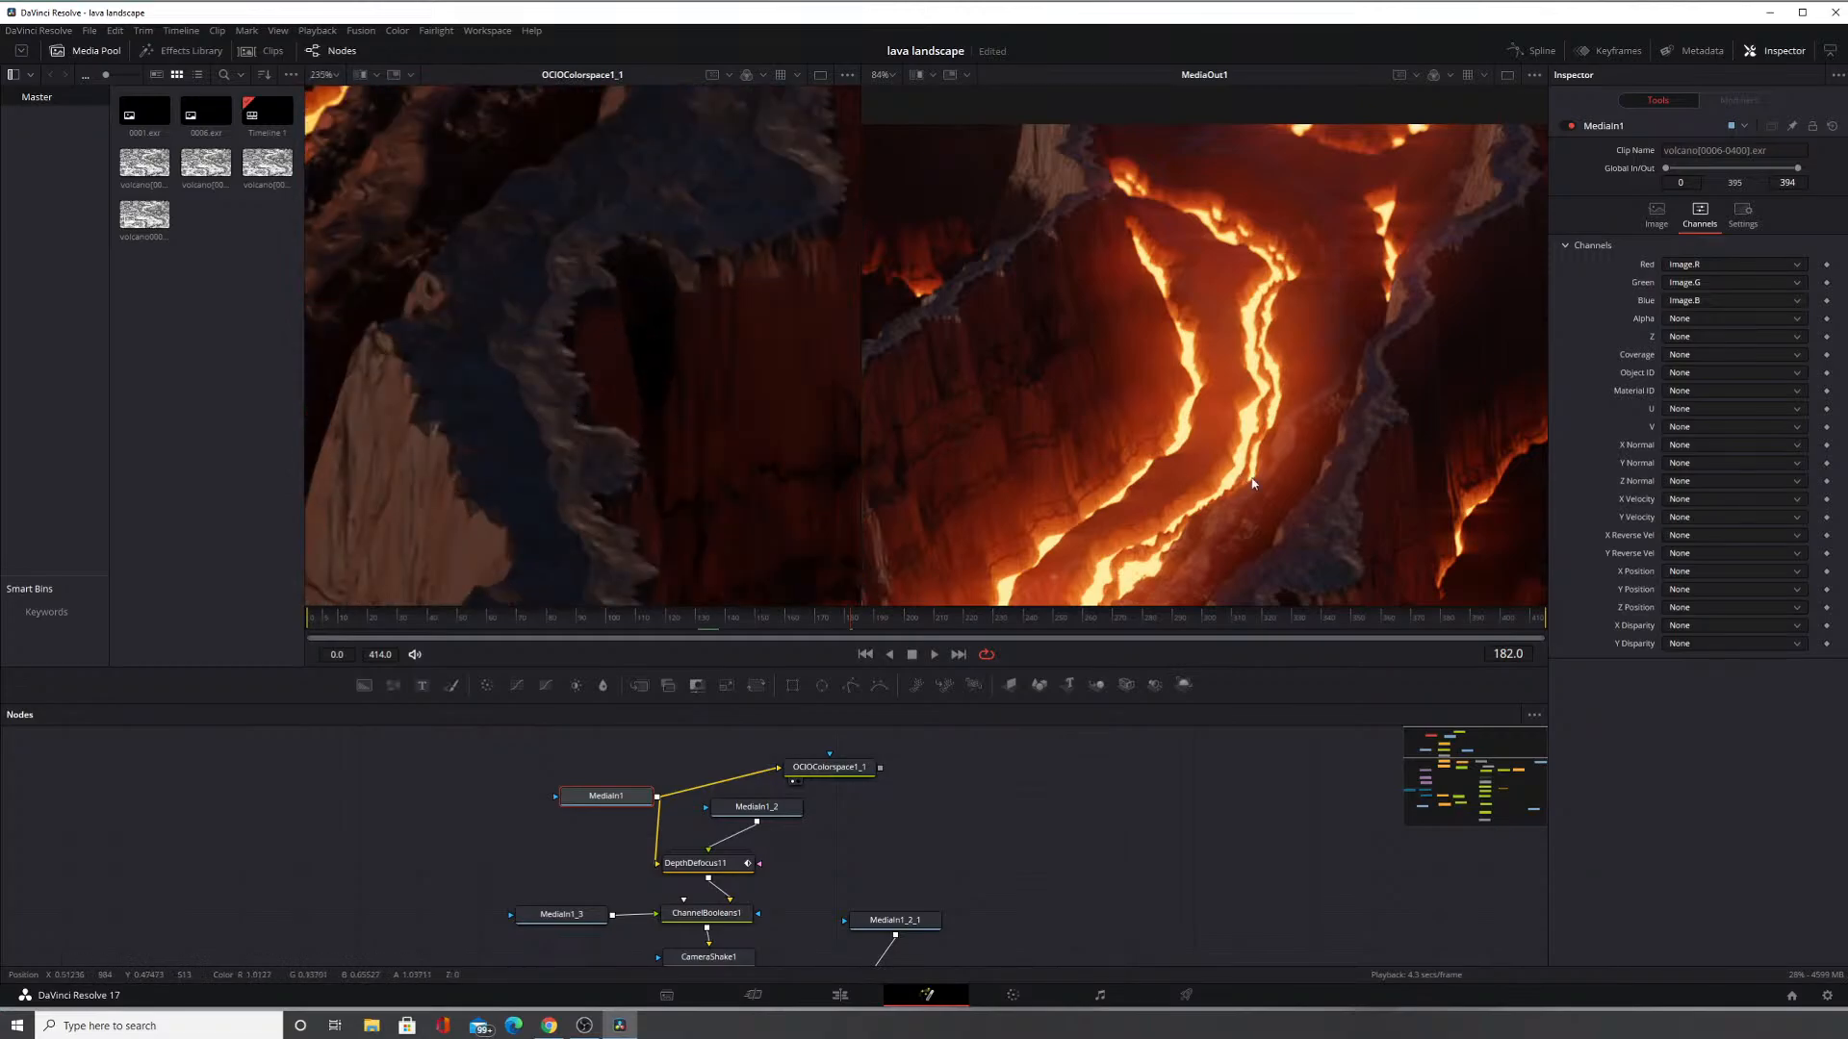
Compare the glow and haze around the lava at matching magnification, and show the full composite frame in the MediaOut1 viewer.
left_click_drag(1254, 483, 1162, 314)
left_click_drag(1246, 367, 1209, 468)
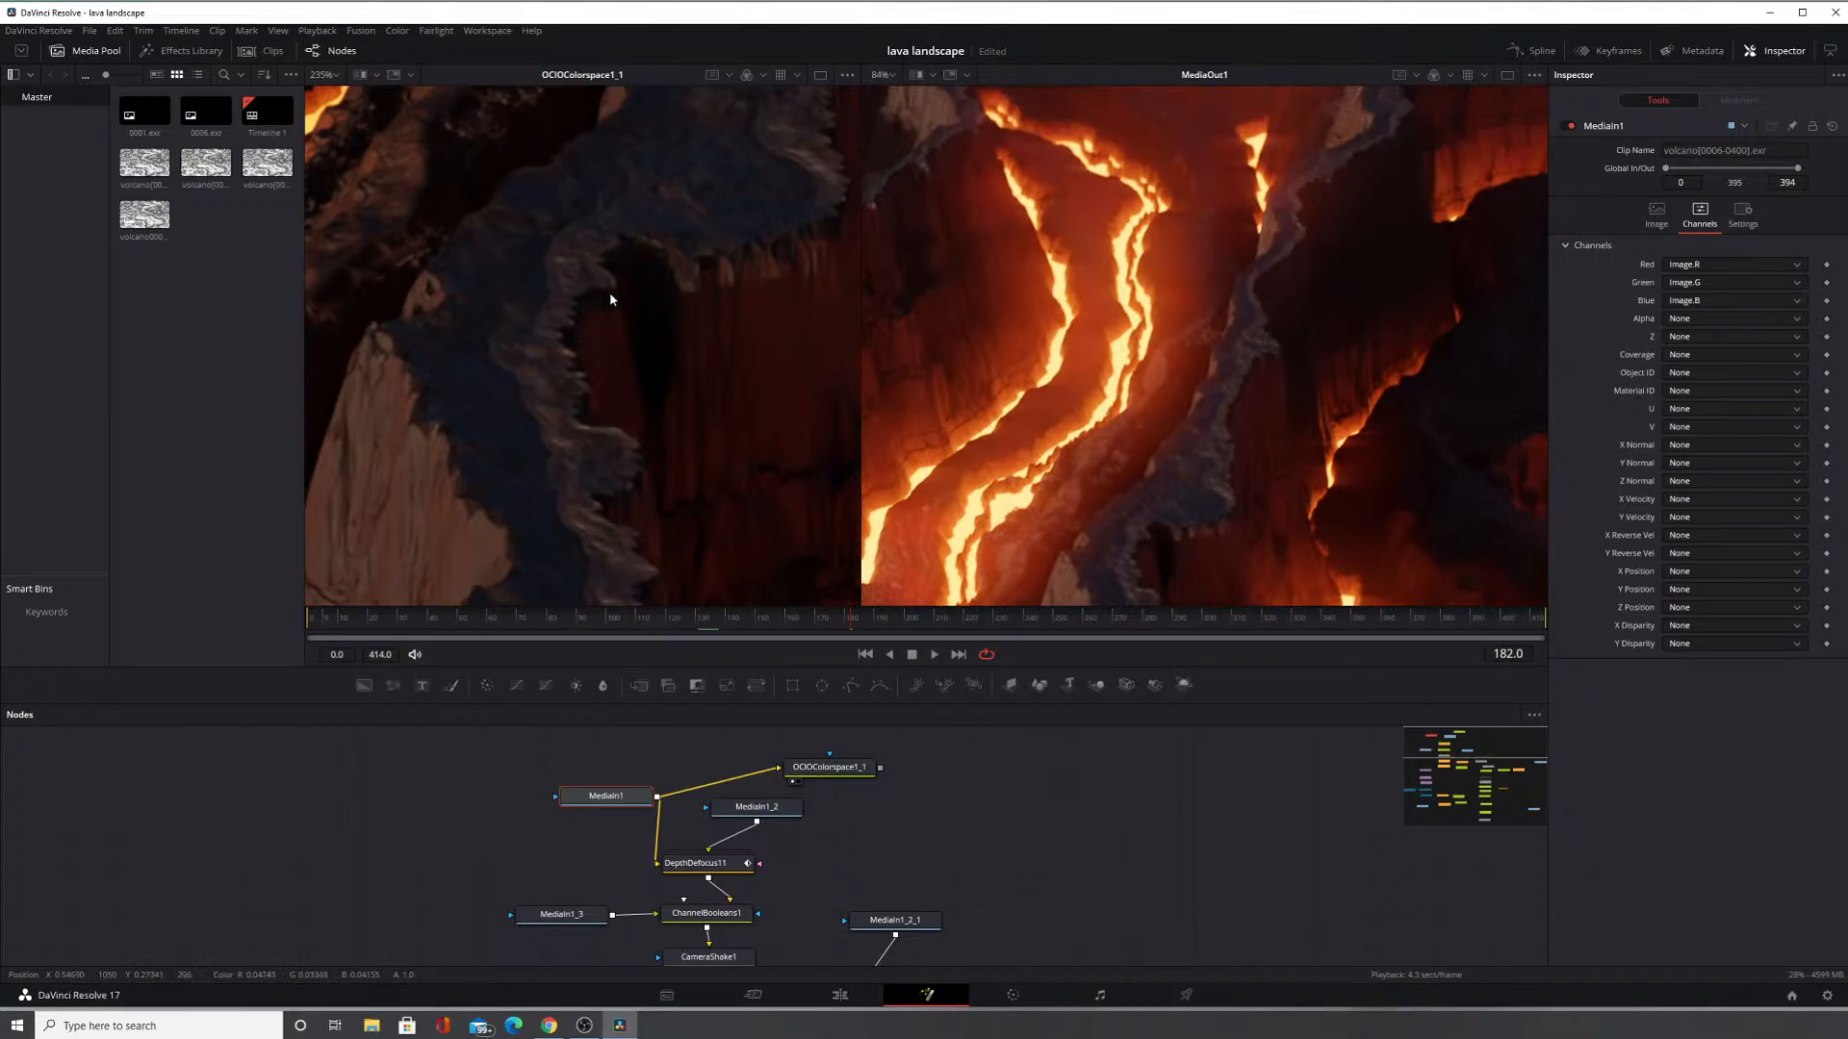
scroll(609, 291, "down", 6)
left_click_drag(626, 248, 630, 385)
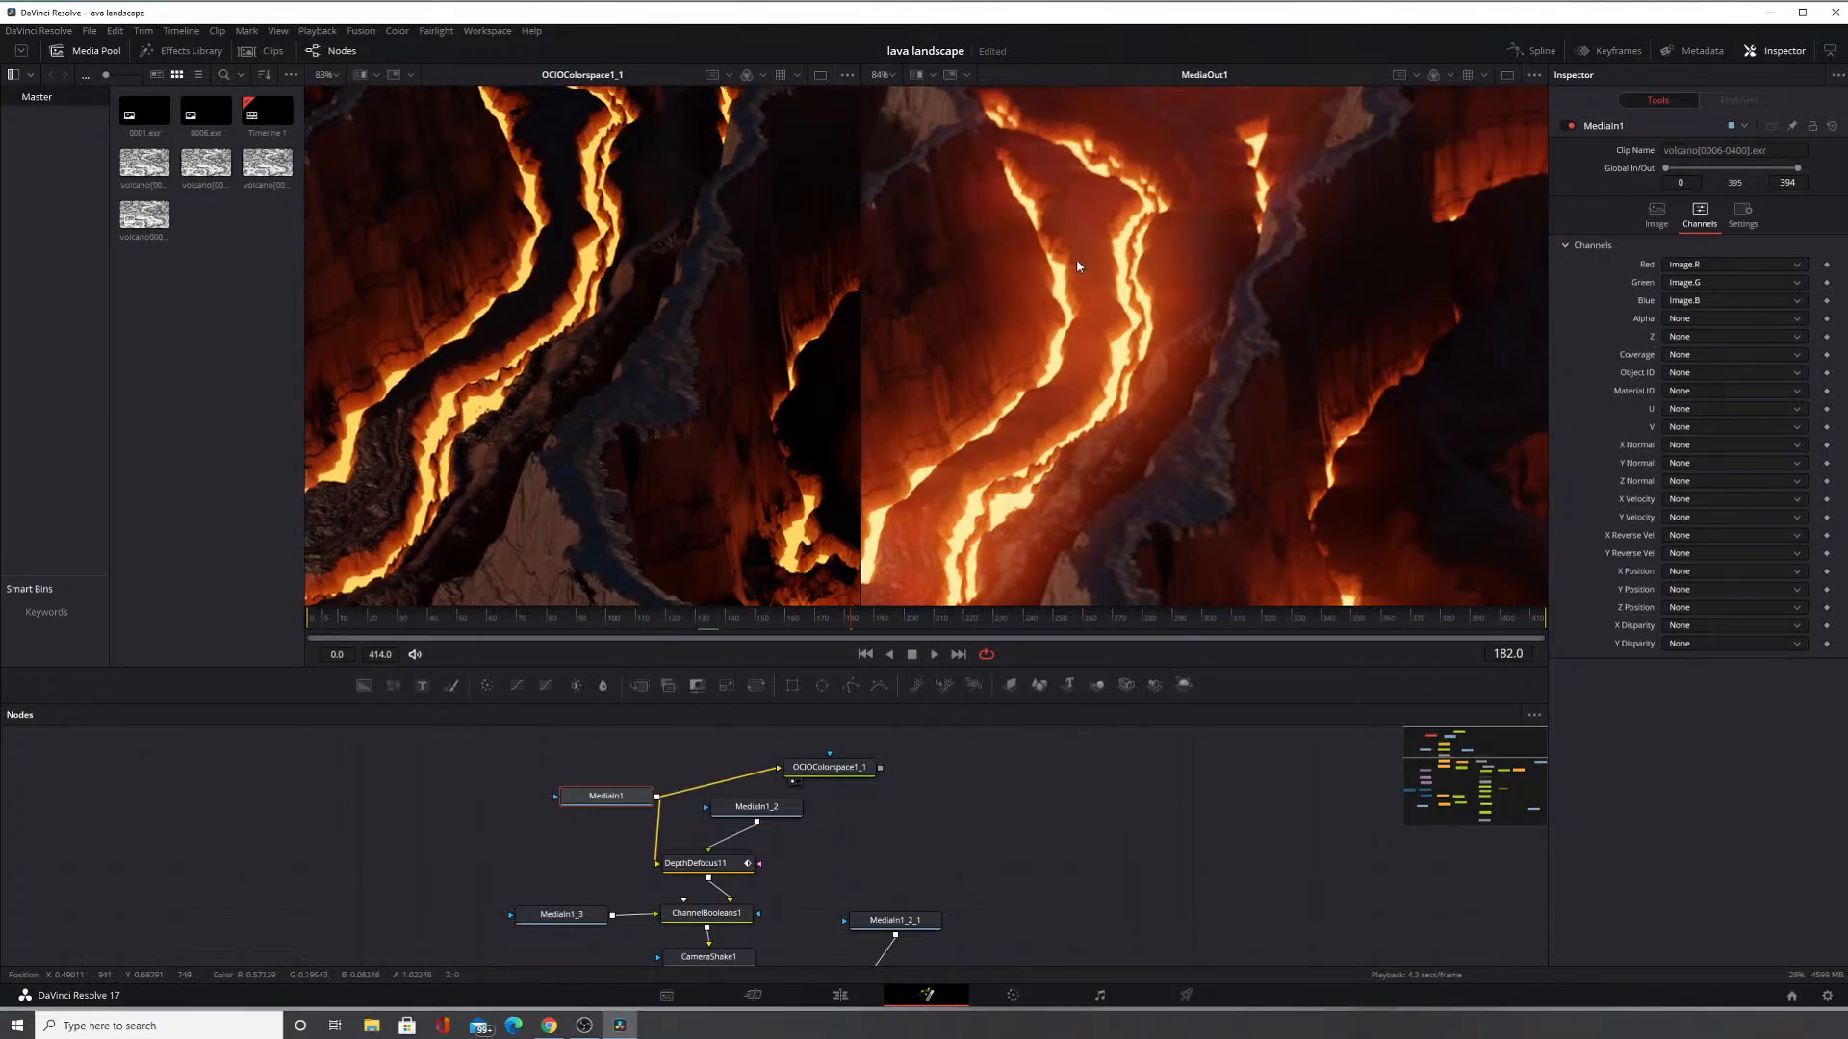
scroll(1076, 258, "up", 4)
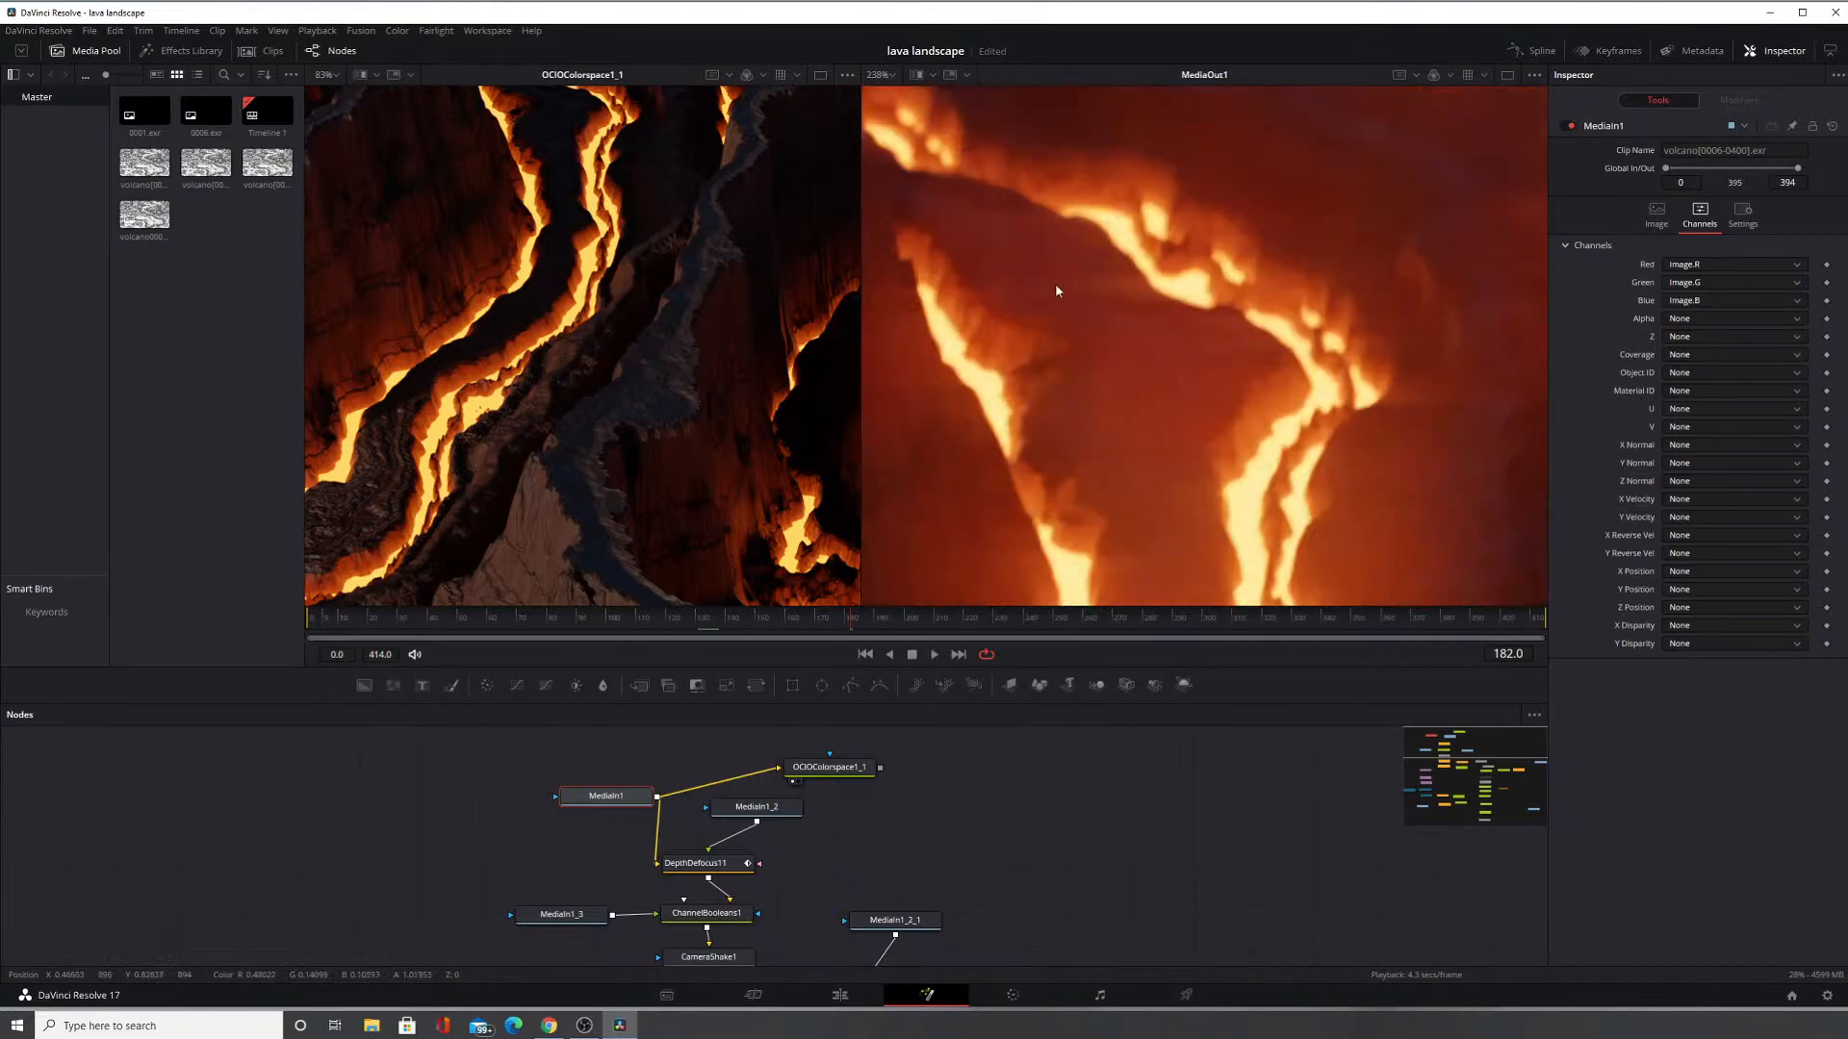
scroll(1055, 283, "down", 4)
left_click_drag(1068, 310, 1195, 242)
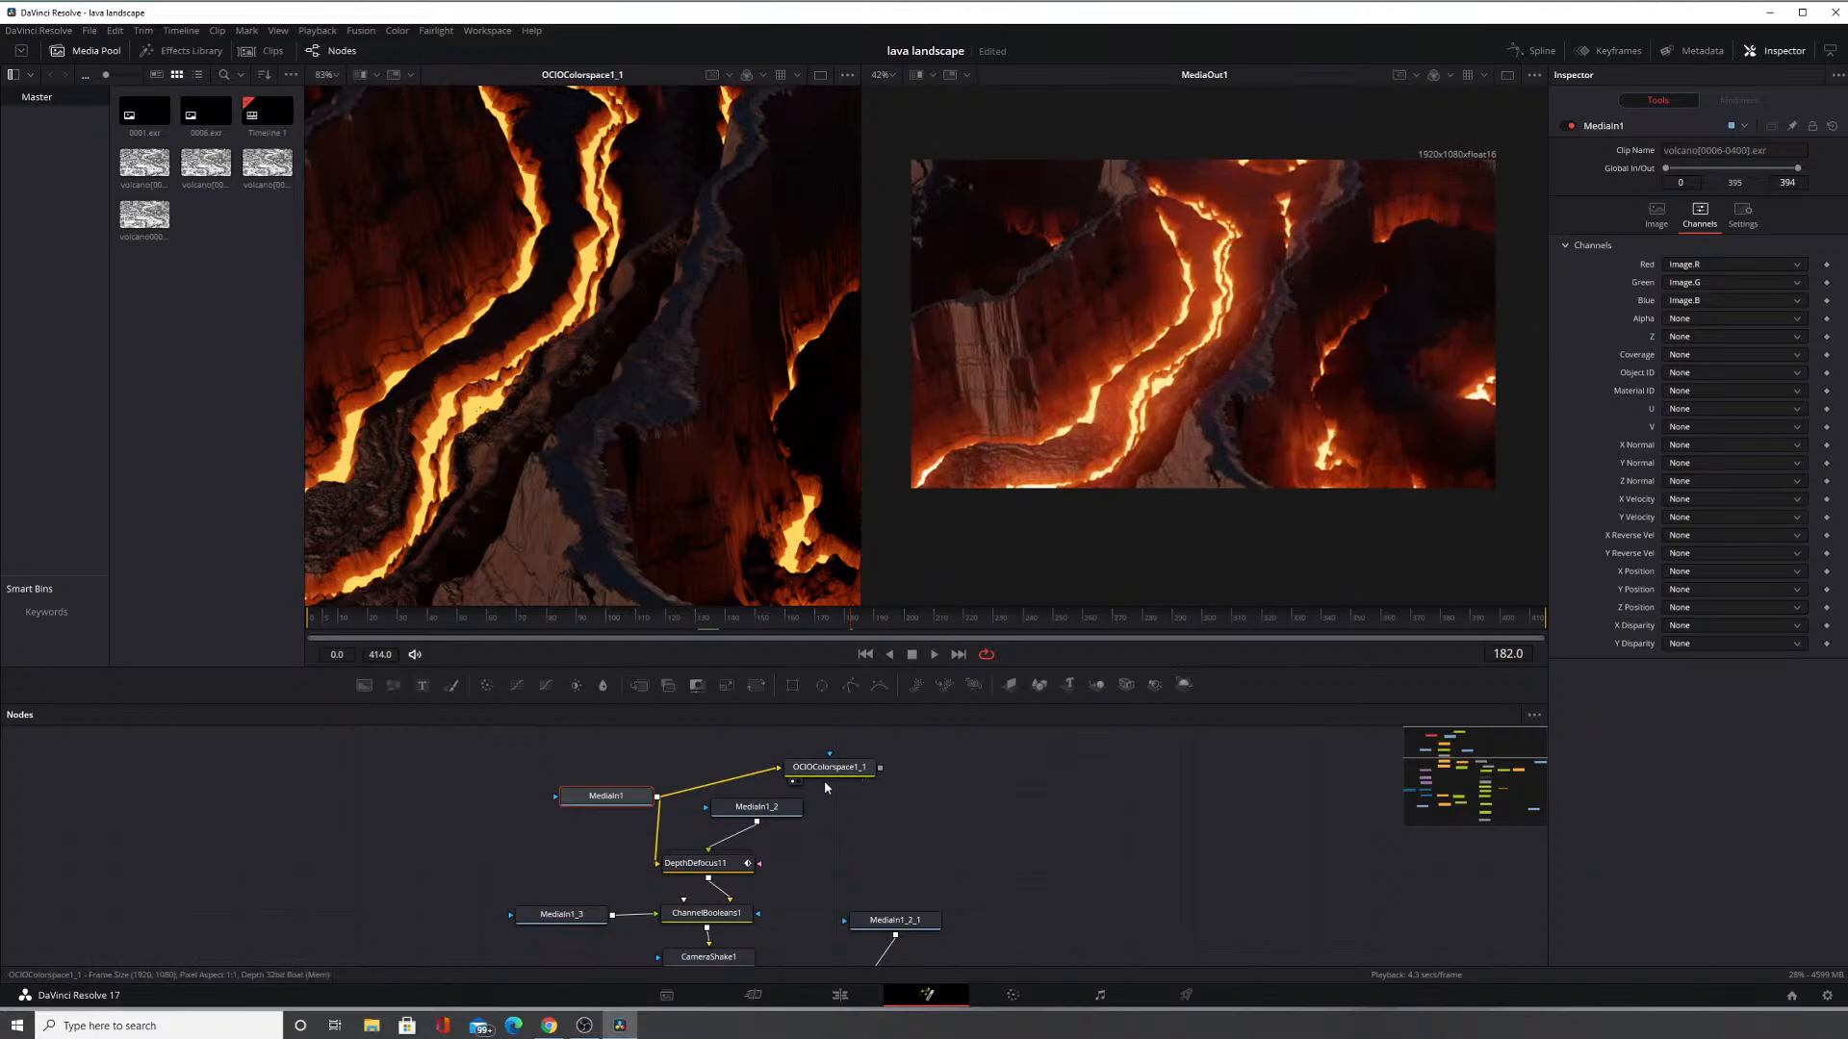
Check the OCIOColorspace1 settings near the end of the node tree and select ColorCorrector1_1 just before it.
left_click_drag(839, 868, 855, 746)
left_click_drag(858, 888, 673, 708)
left_click_drag(800, 821, 775, 730)
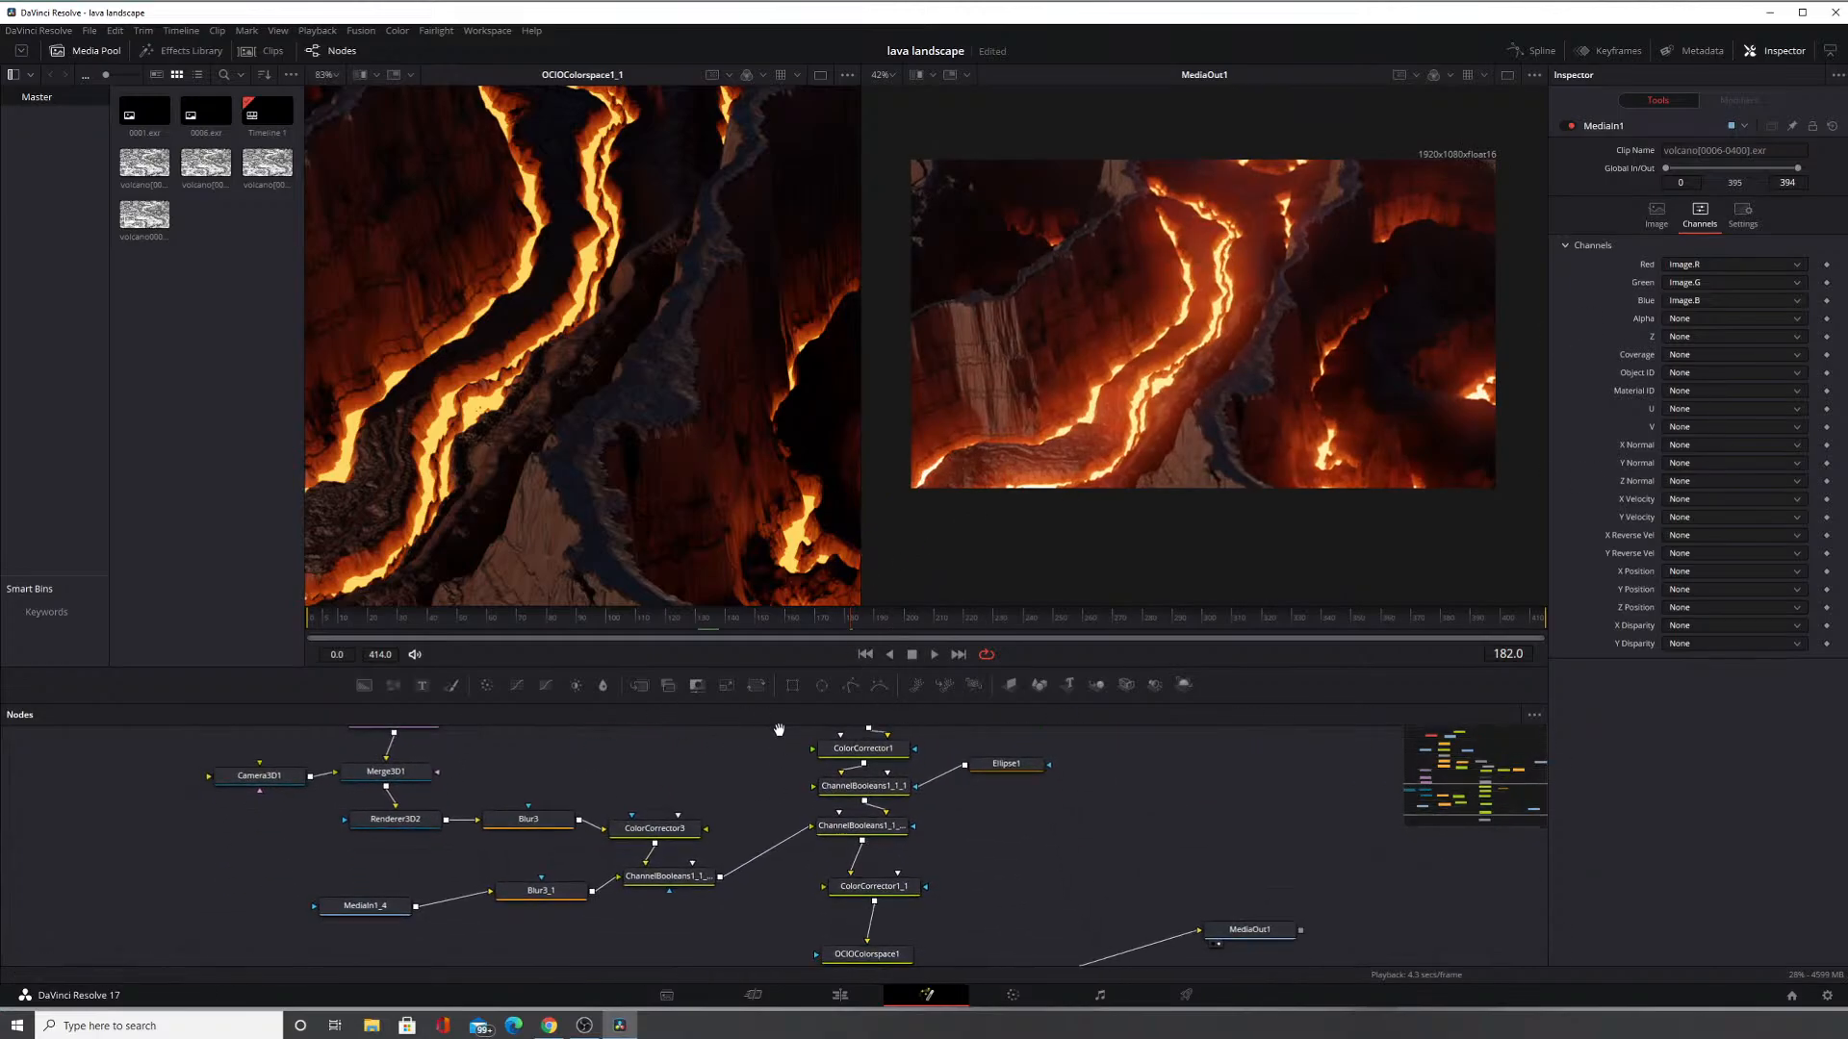
left_click_drag(855, 868, 855, 741)
left_click(869, 825)
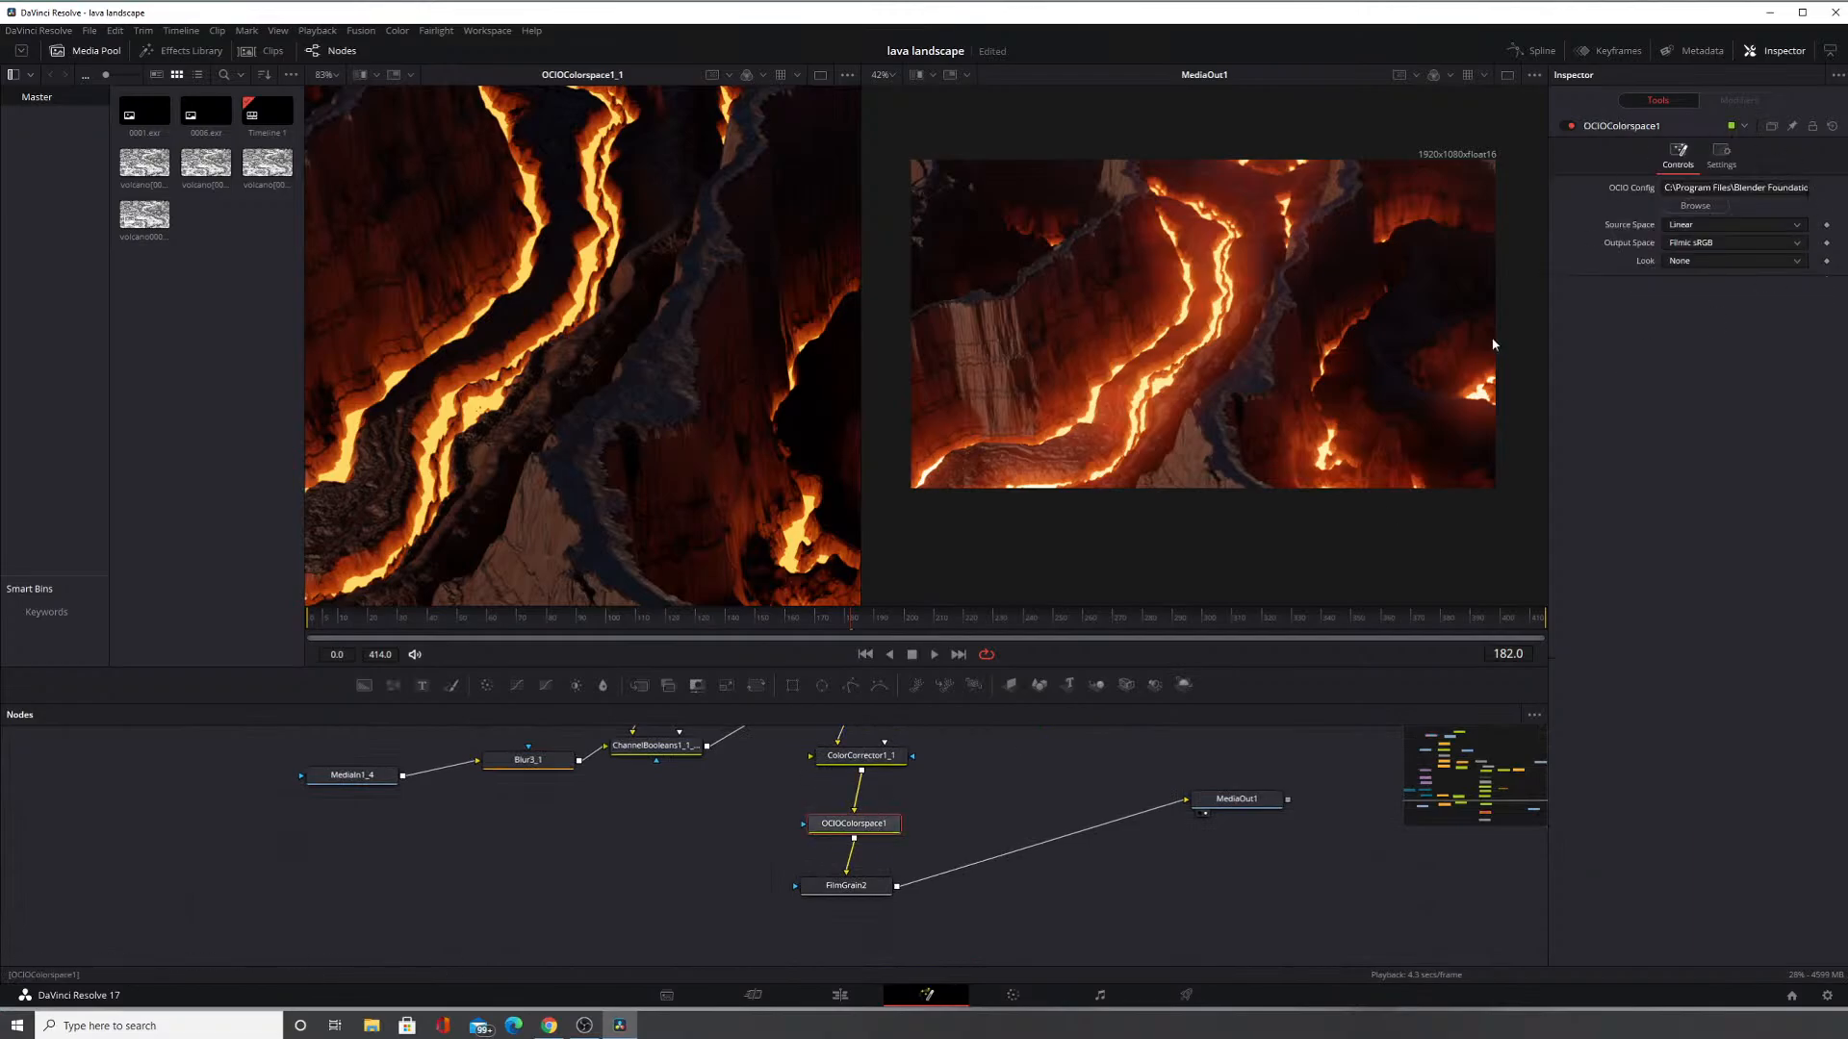
left_click(865, 757)
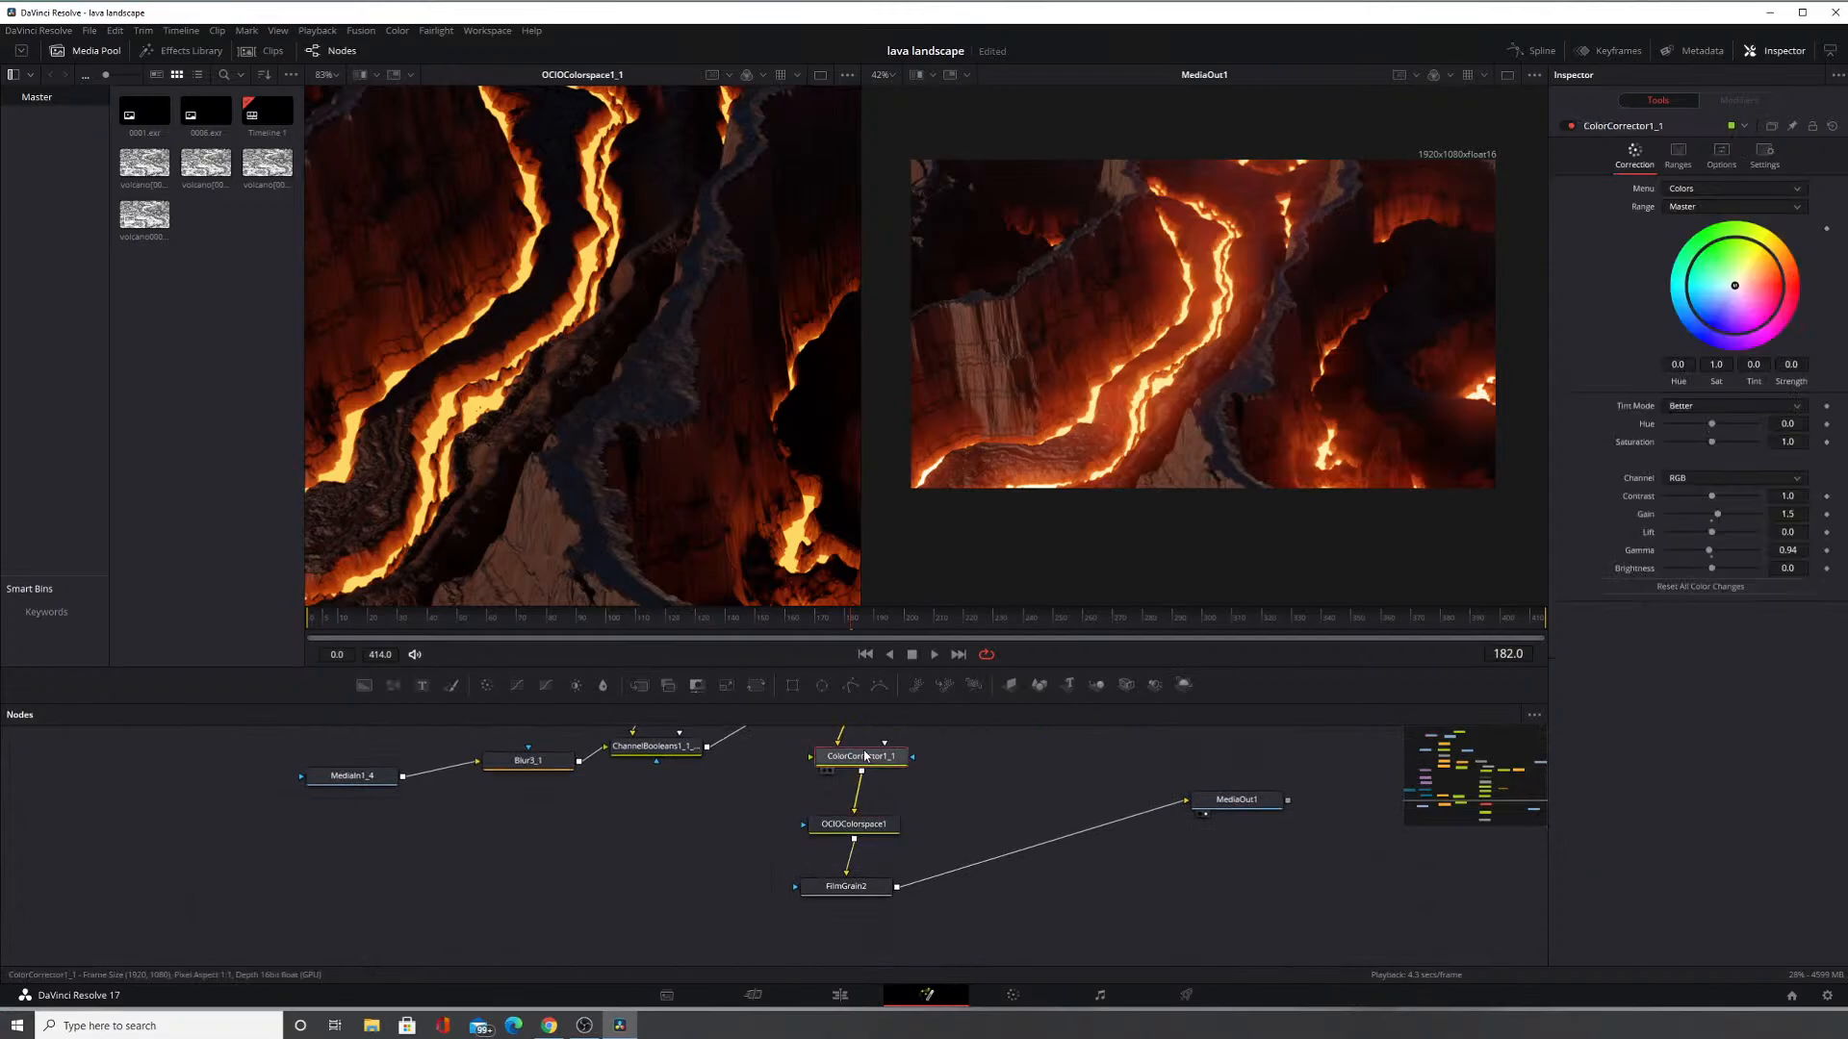
Try lowering the gamma of ColorCorrector1_1 to about 0.52, and reset it to the default 1.0.
left_click(1573, 125)
left_click_drag(1709, 550, 1695, 552)
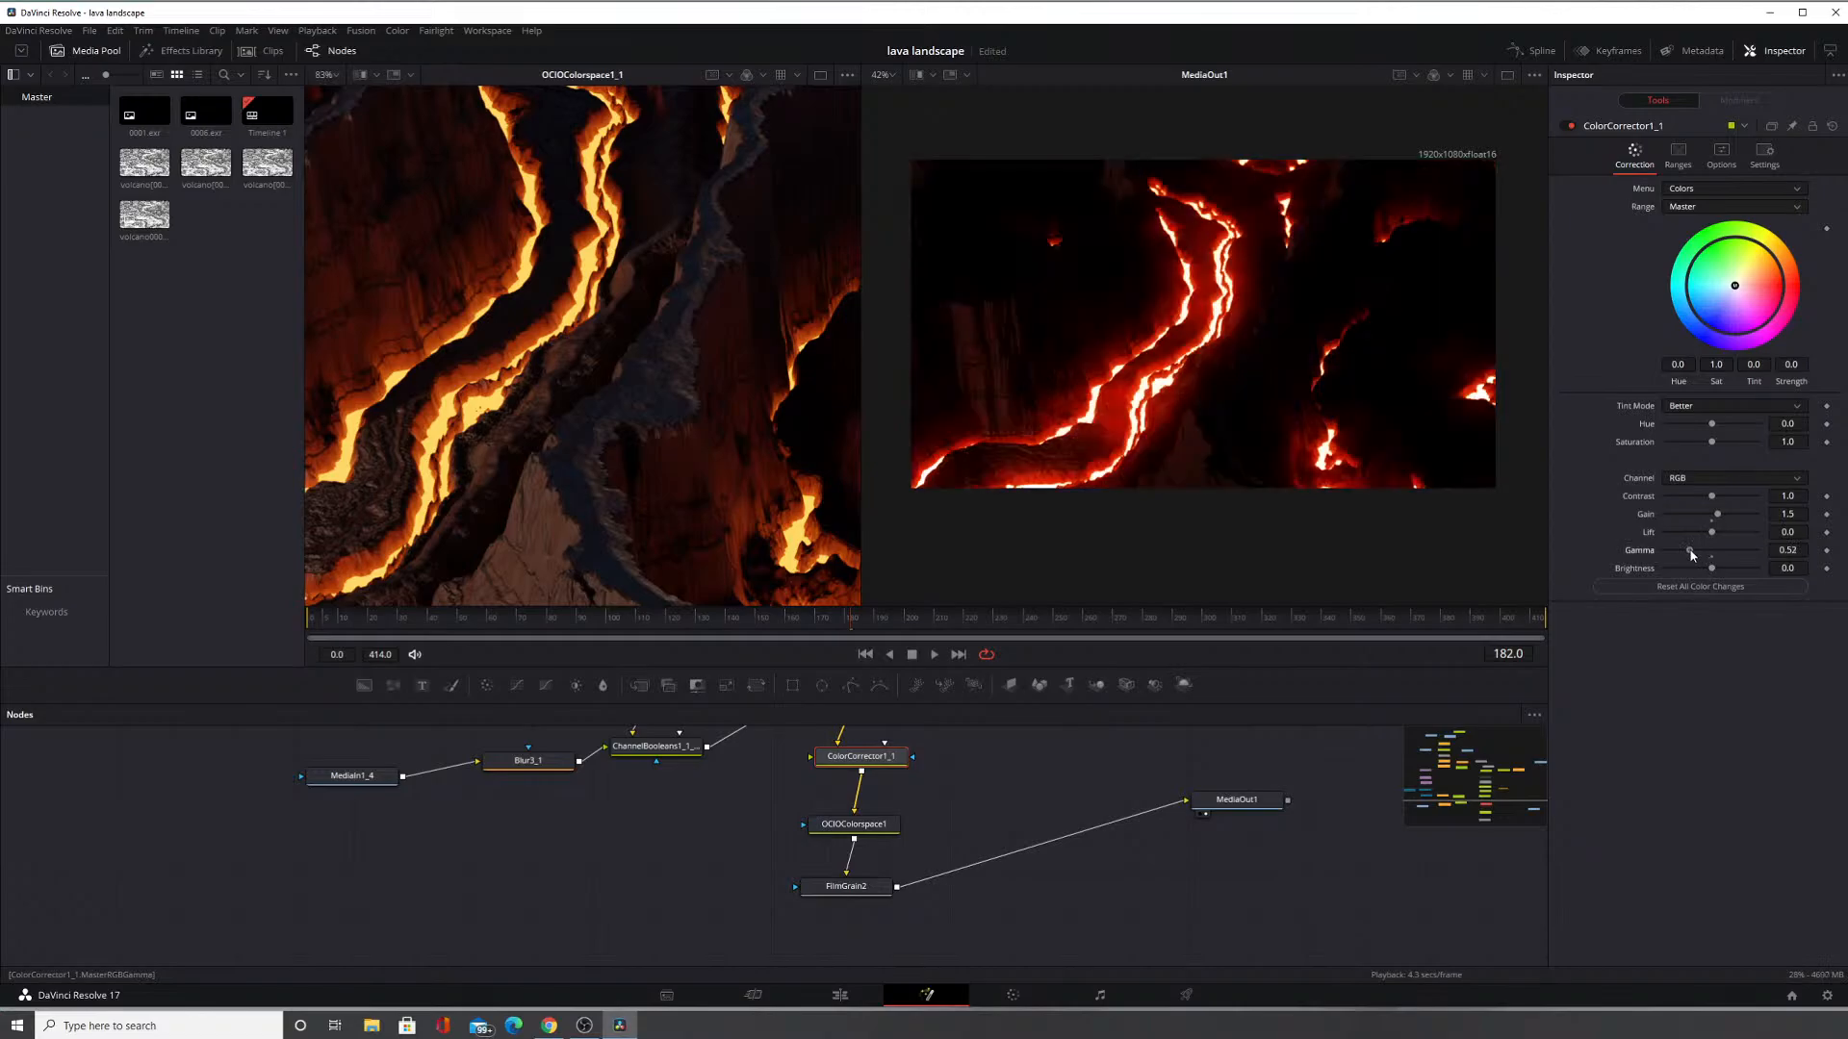
double_click(1710, 556)
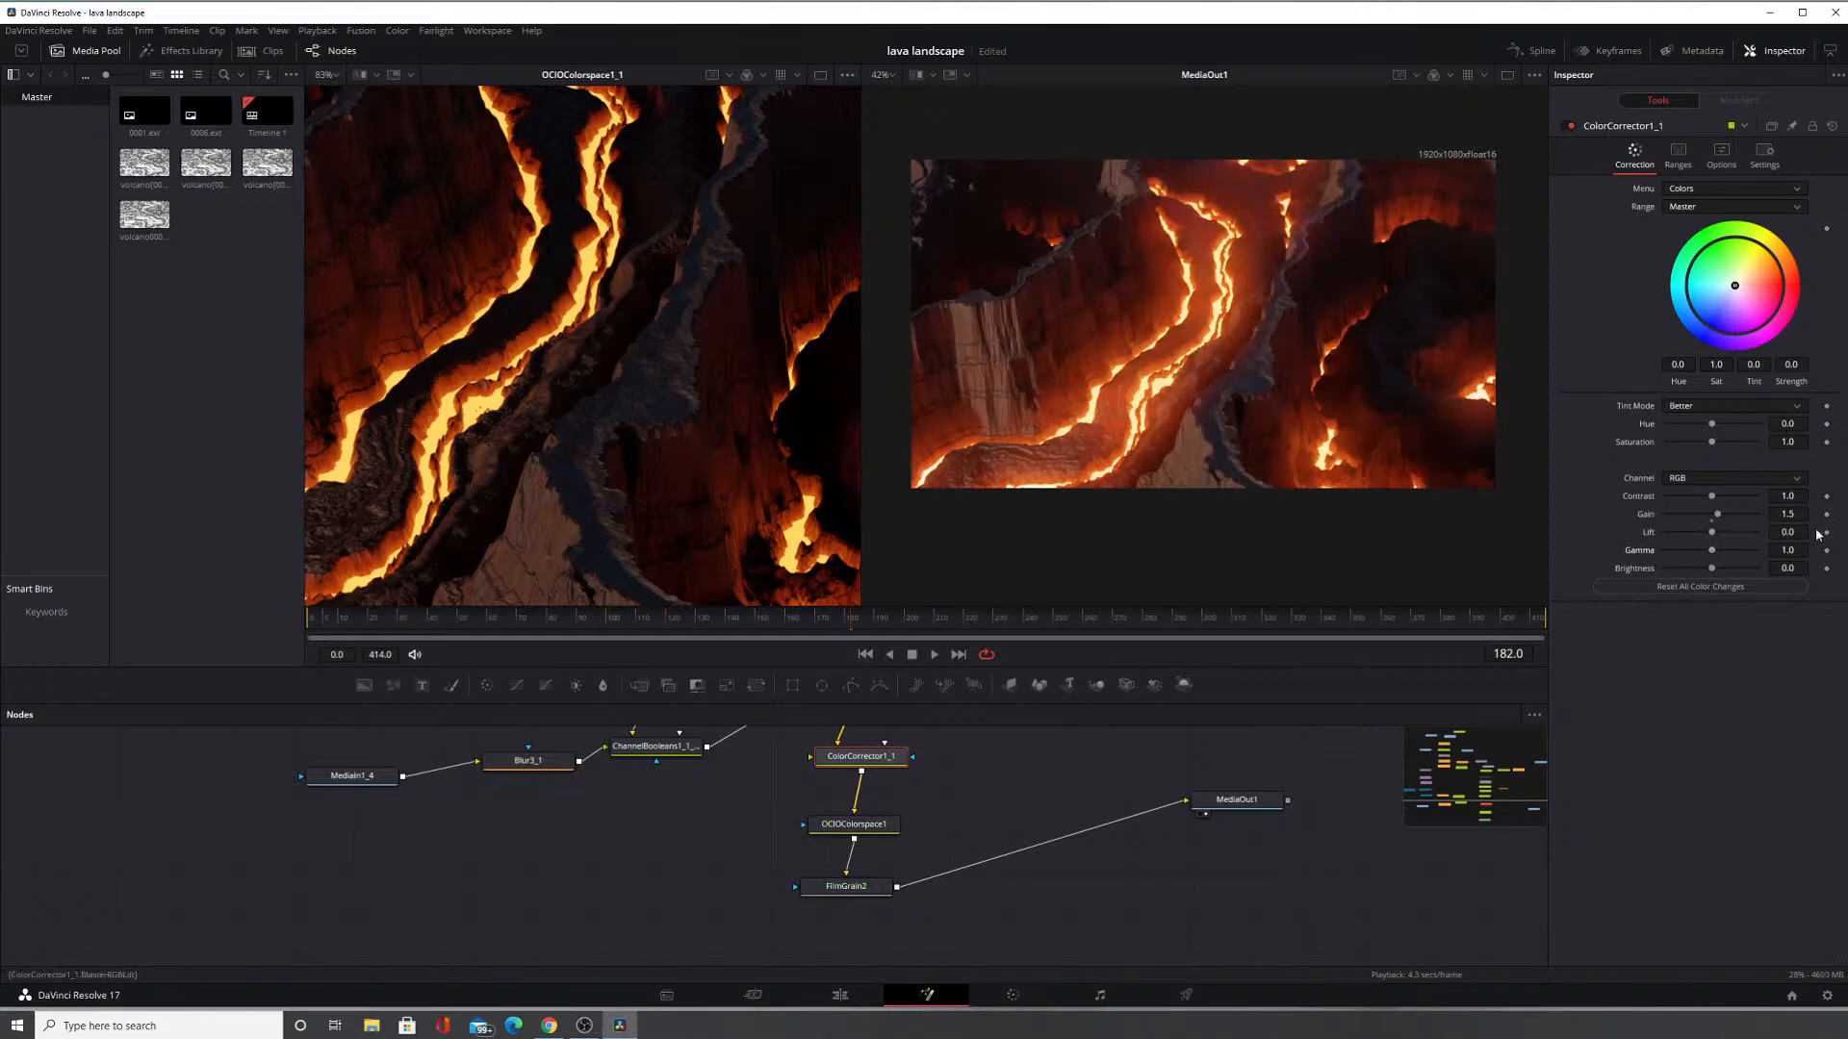
Set the gamma of ColorCorrector1_1 to 0.98 and turn the node off and on to compare the grade.
double_click(1792, 550)
key("BackSpace")
type("0.98")
key("Return")
left_click(1568, 126)
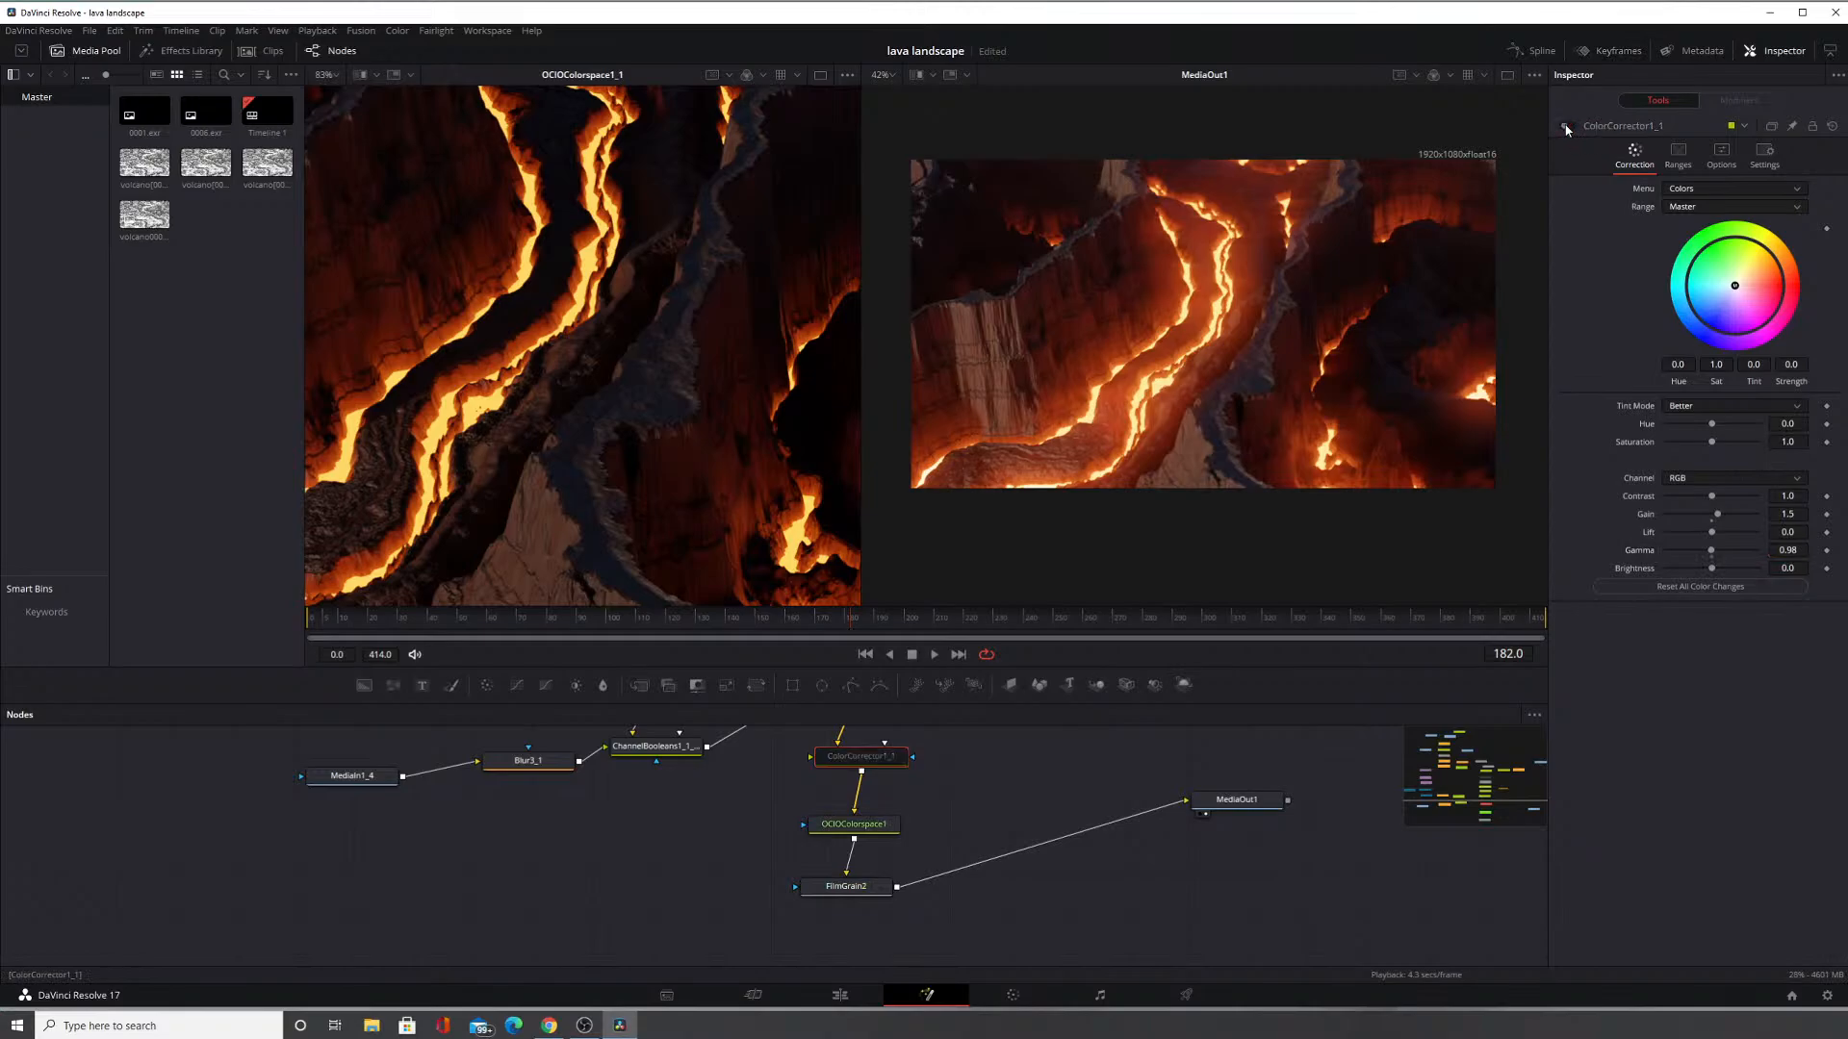
left_click(1569, 126)
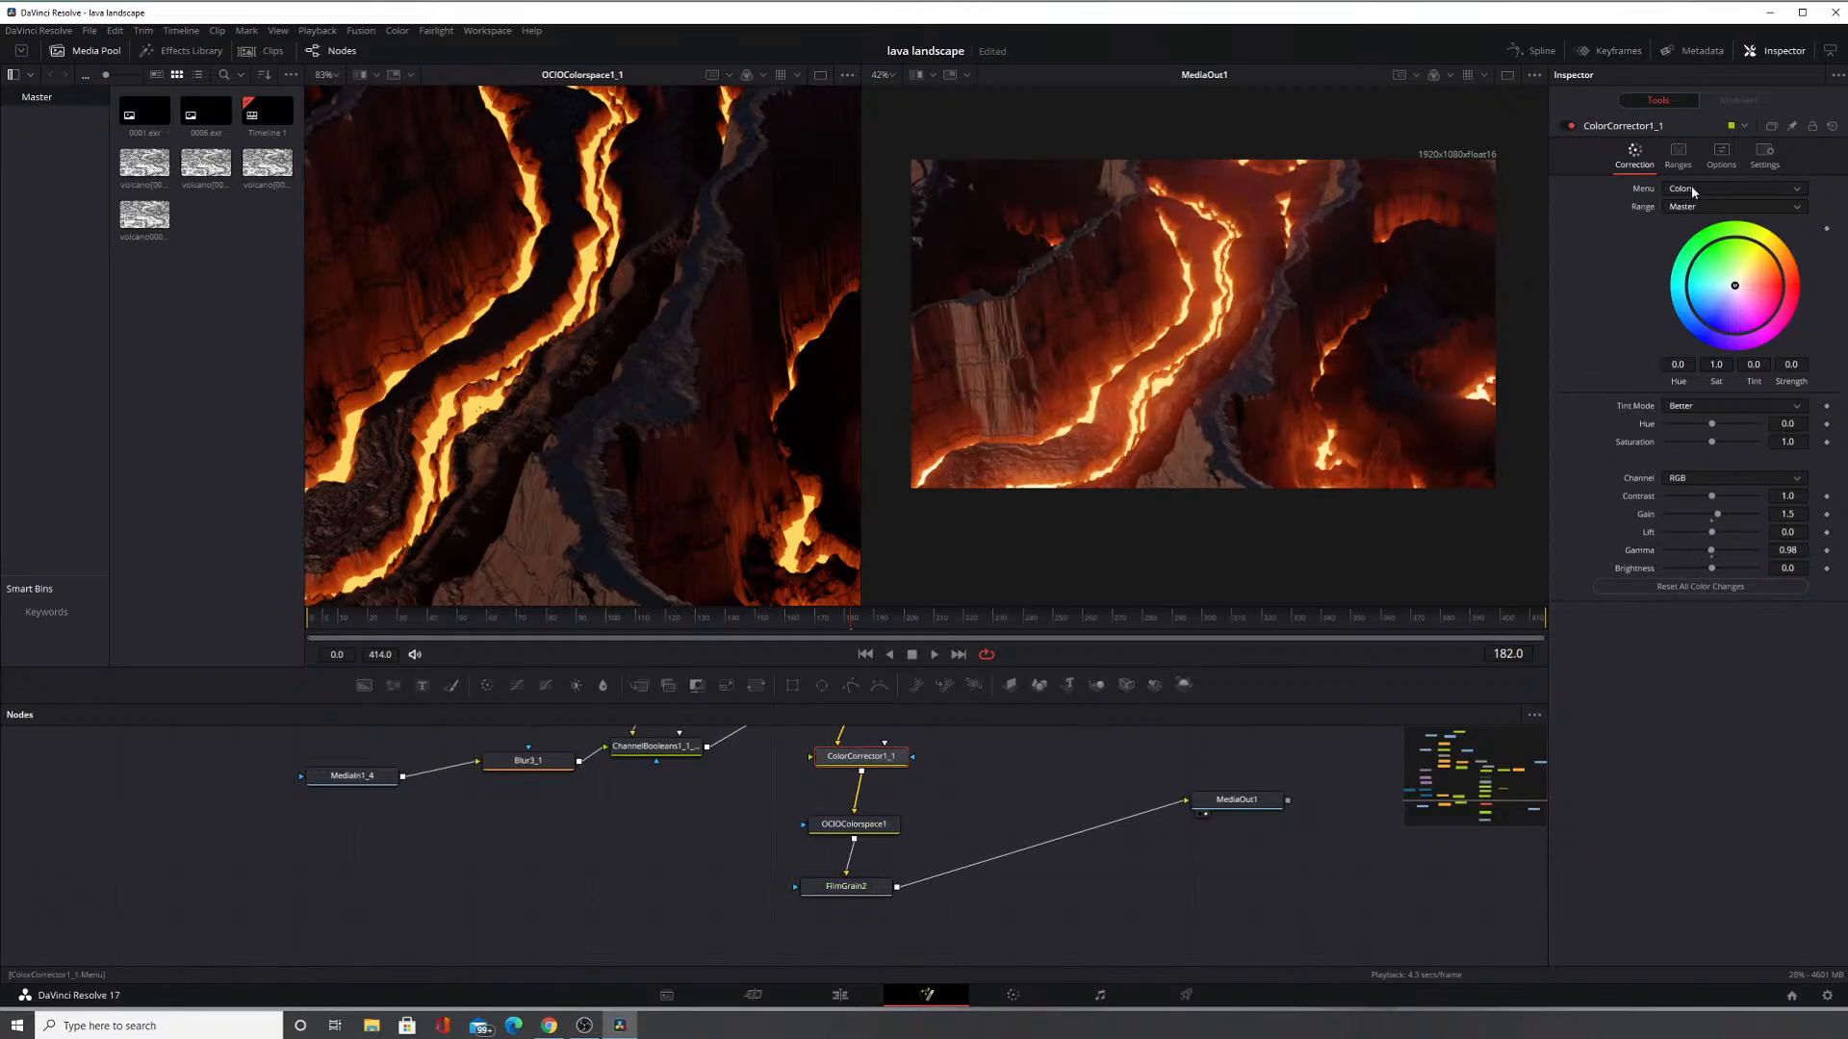
Look through the Ranges and Options settings of ColorCorrector1_1, and save the project.
left_click(1681, 153)
left_click(1719, 155)
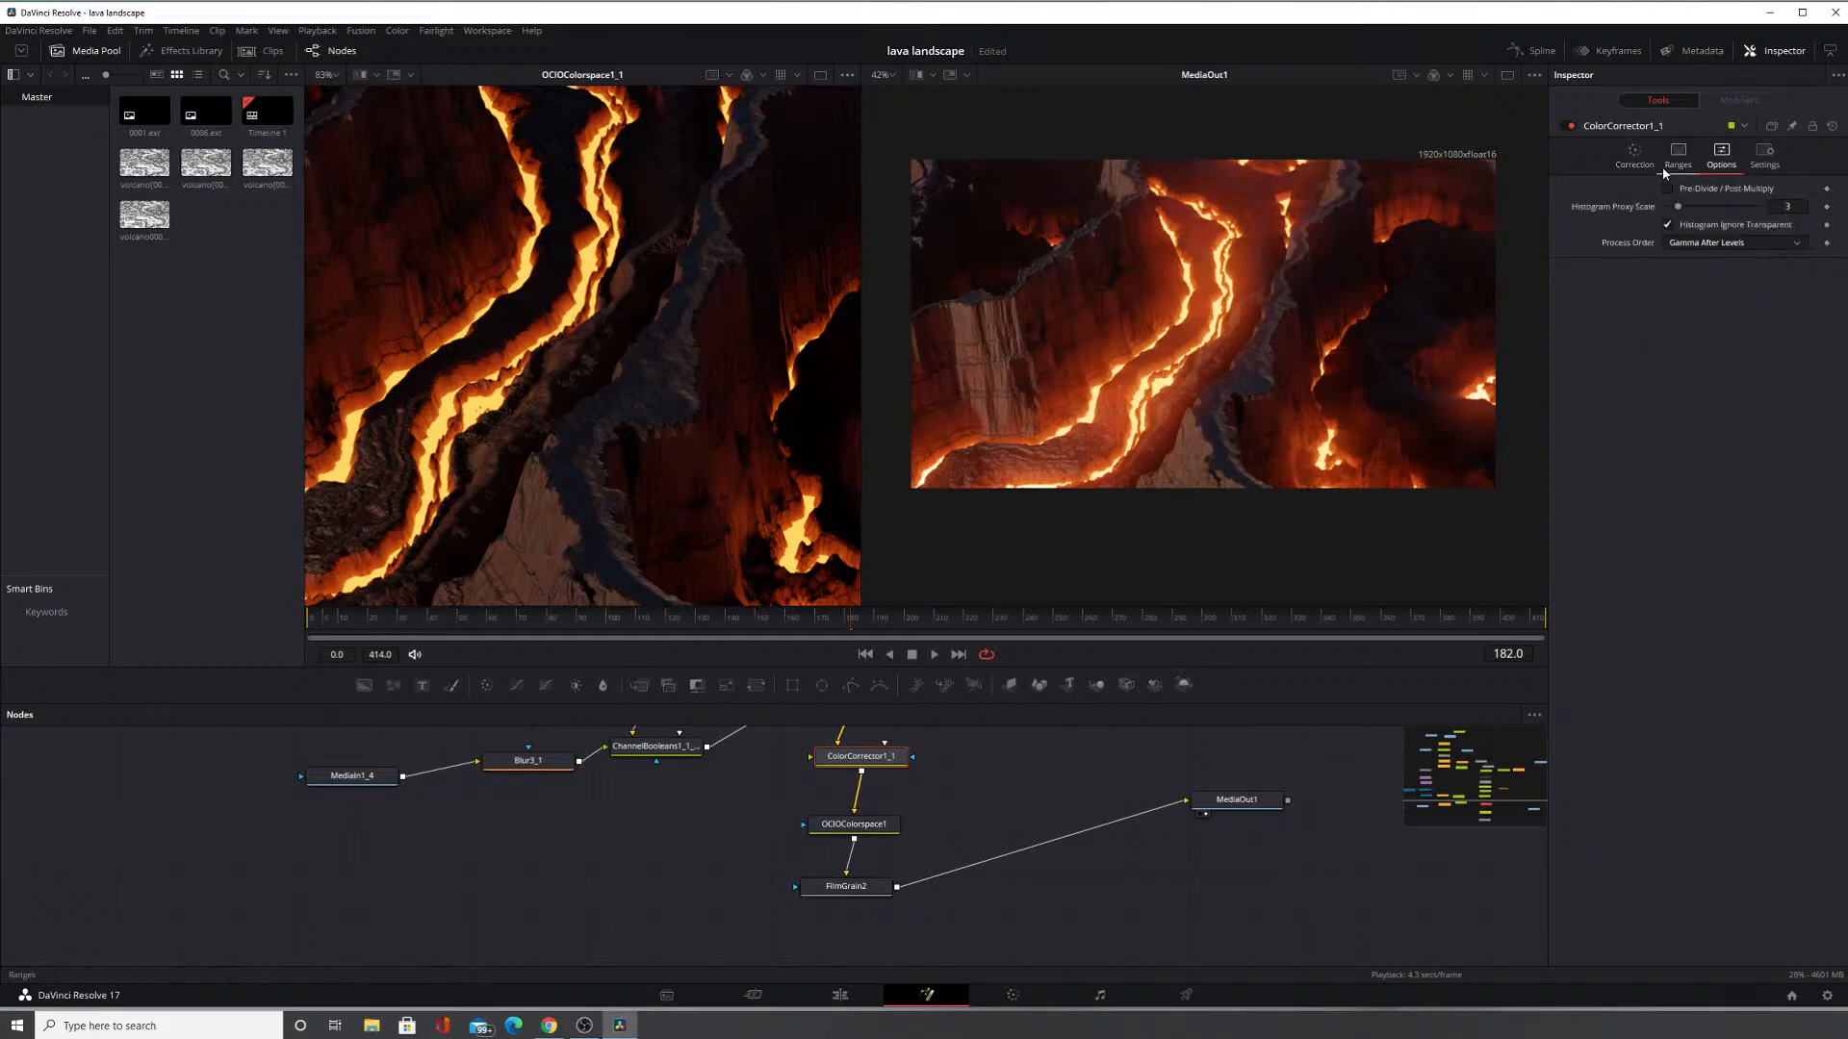
left_click(90, 30)
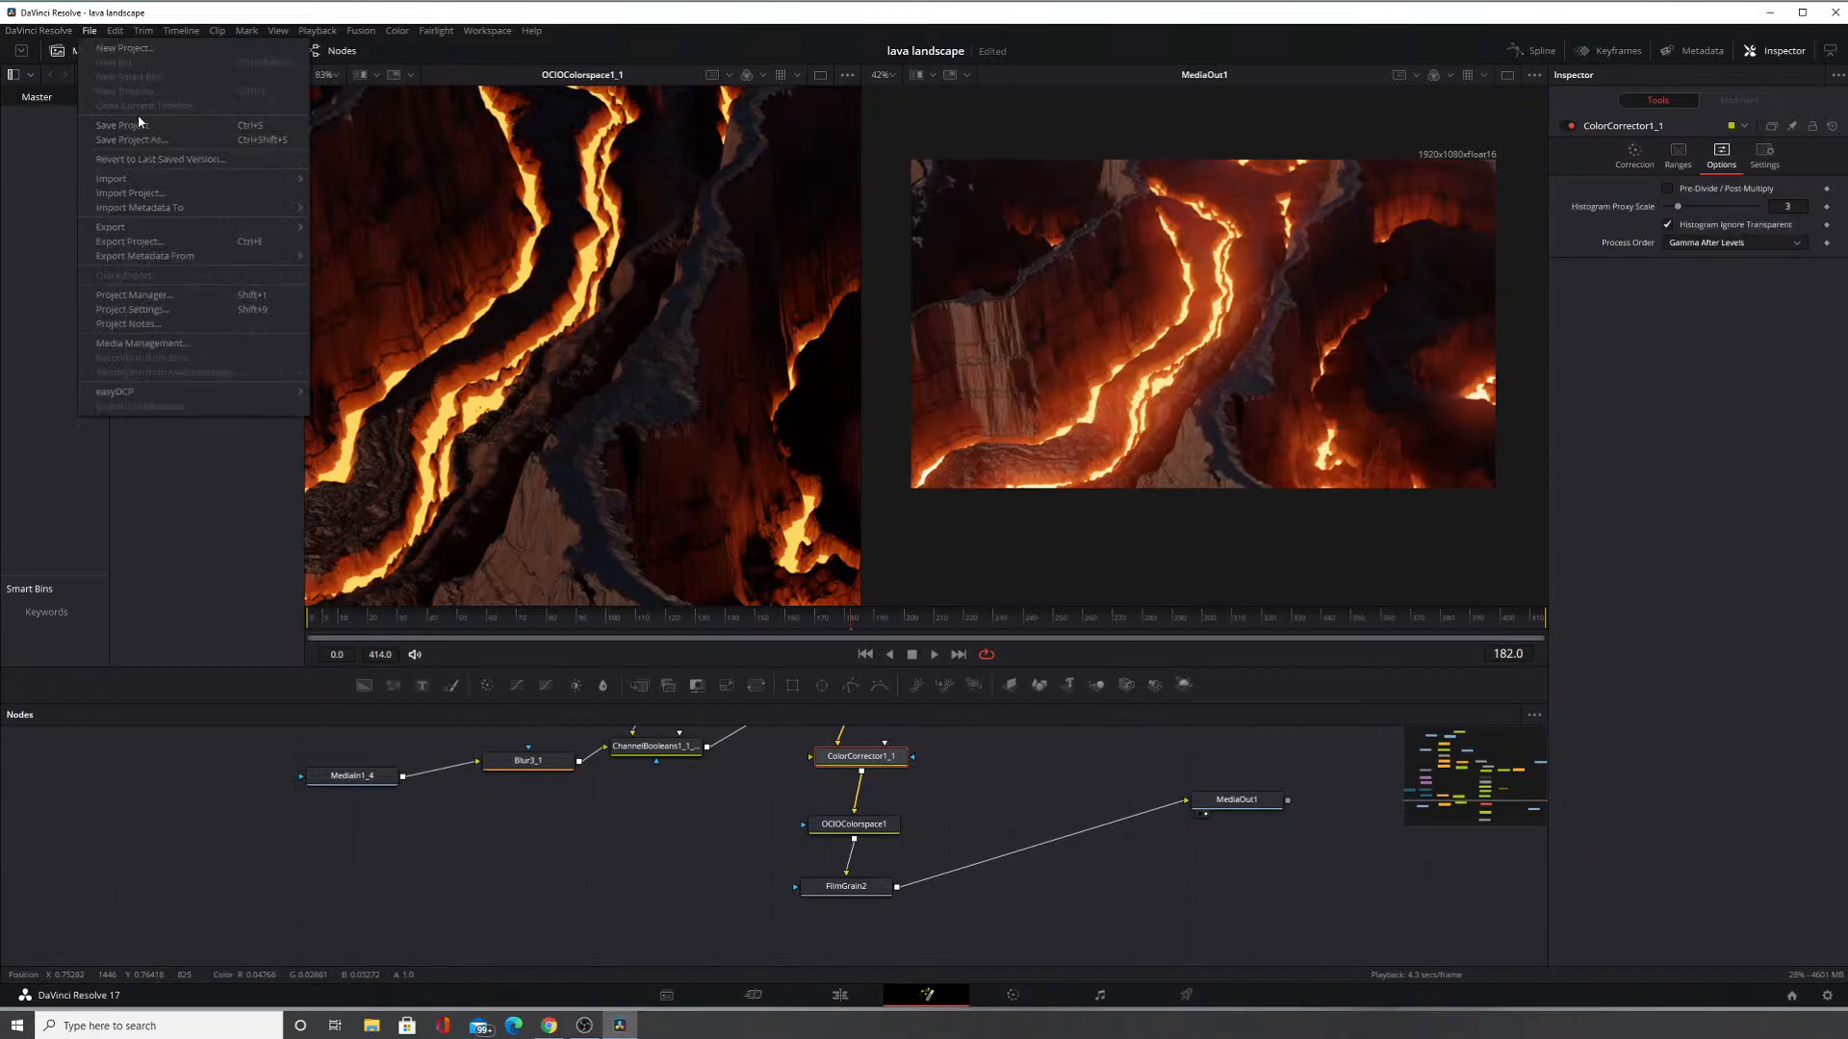
left_click(152, 124)
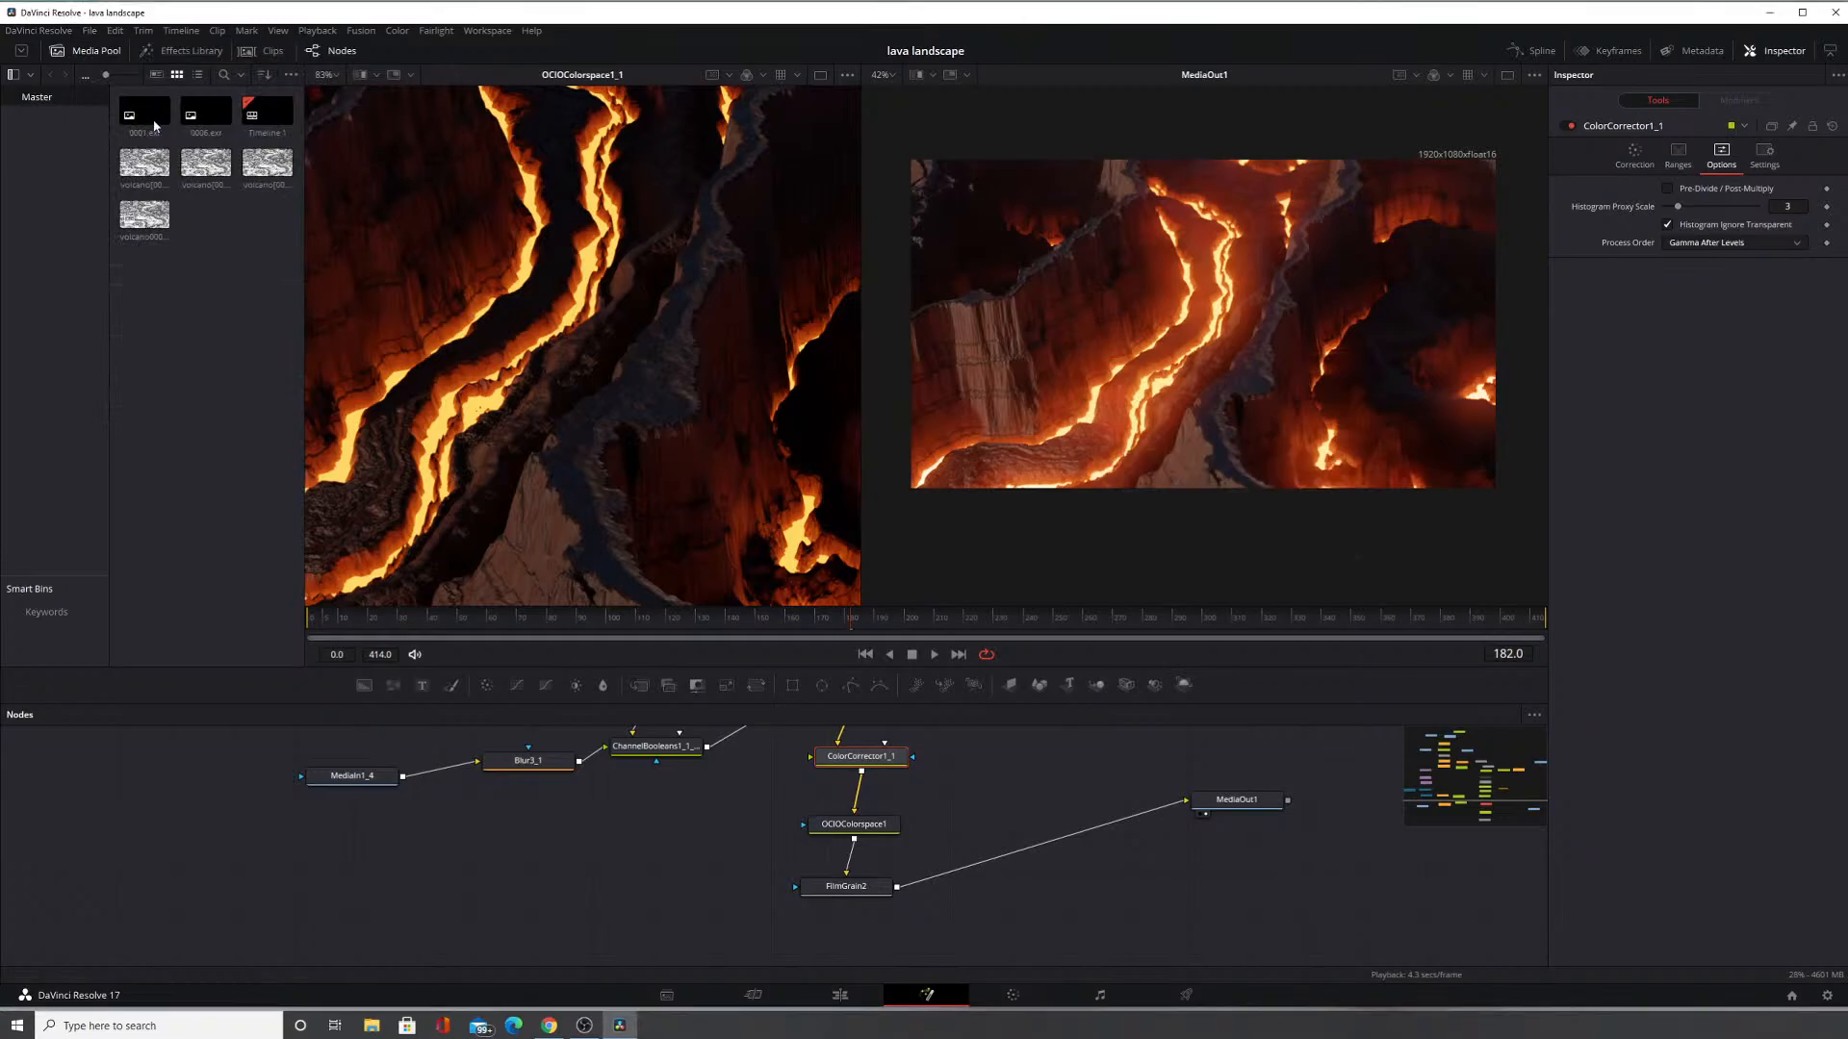
Browse the Filter, Effect and Blur categories of tools that can be added to the composition.
right_click(1007, 789)
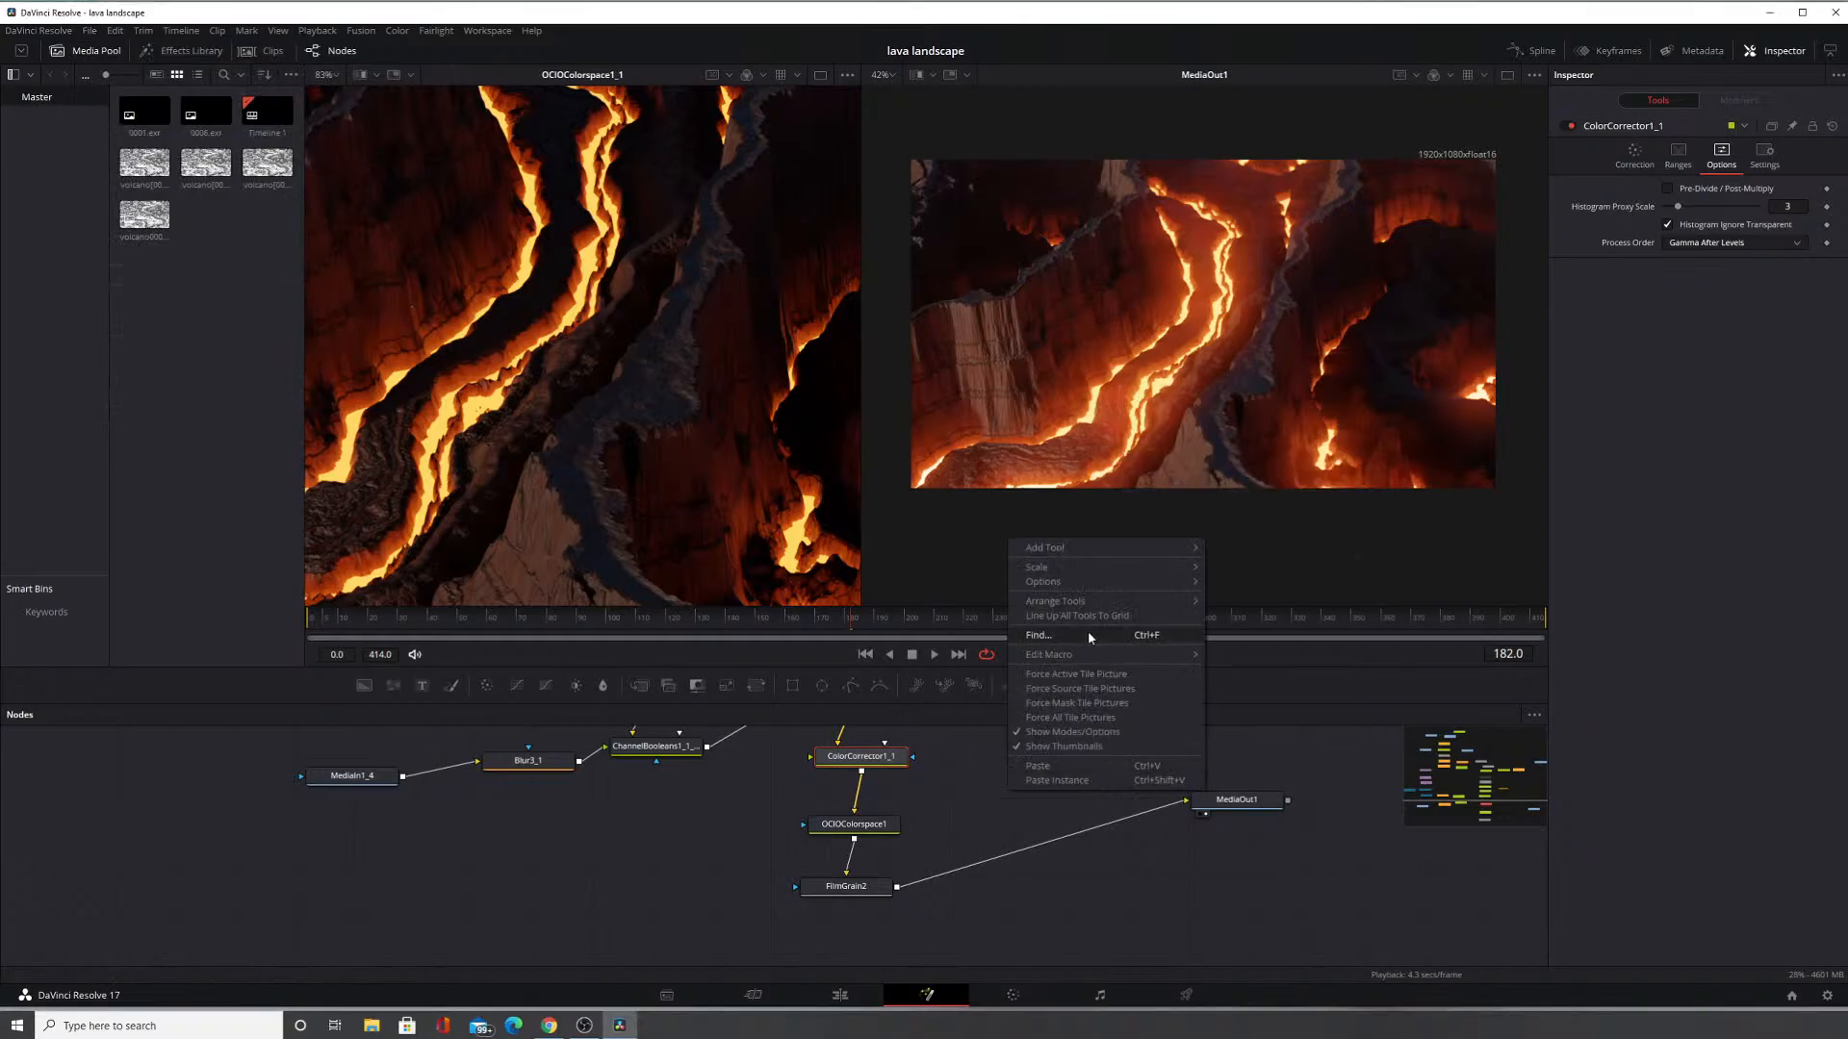
mouse_move(1077, 546)
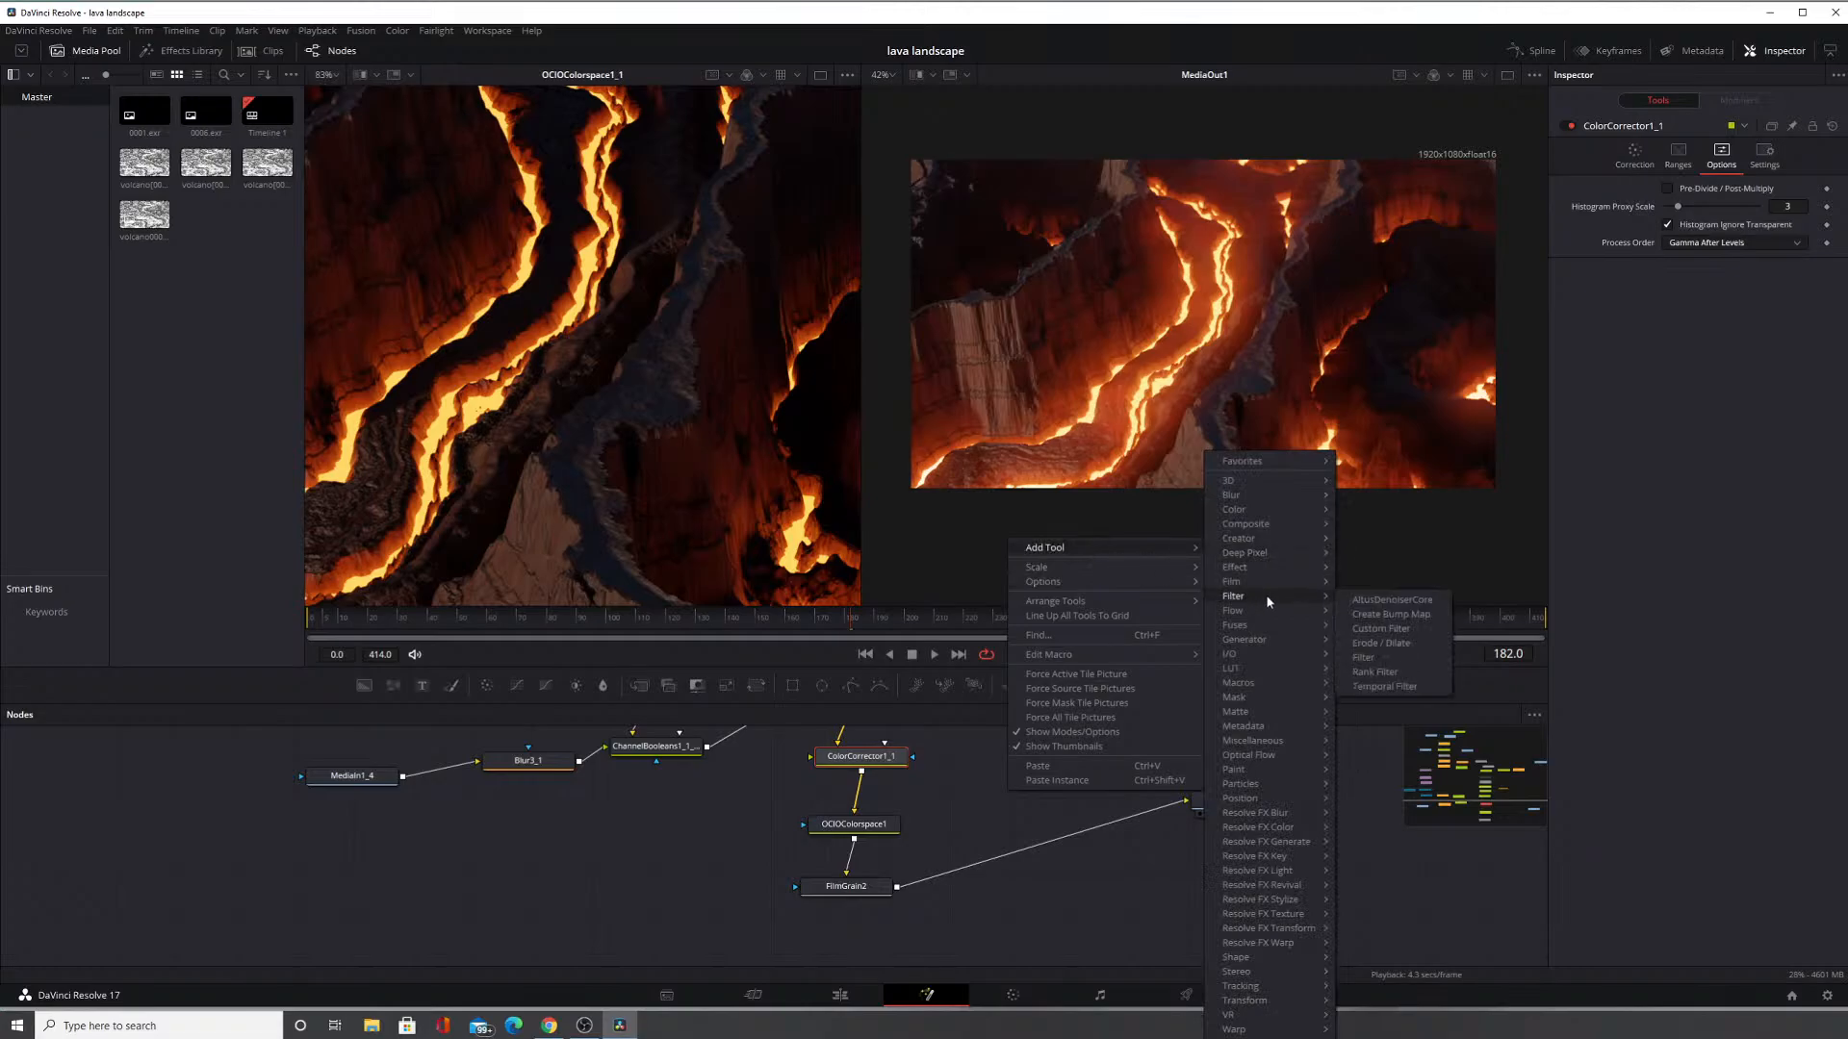
mouse_move(1263, 591)
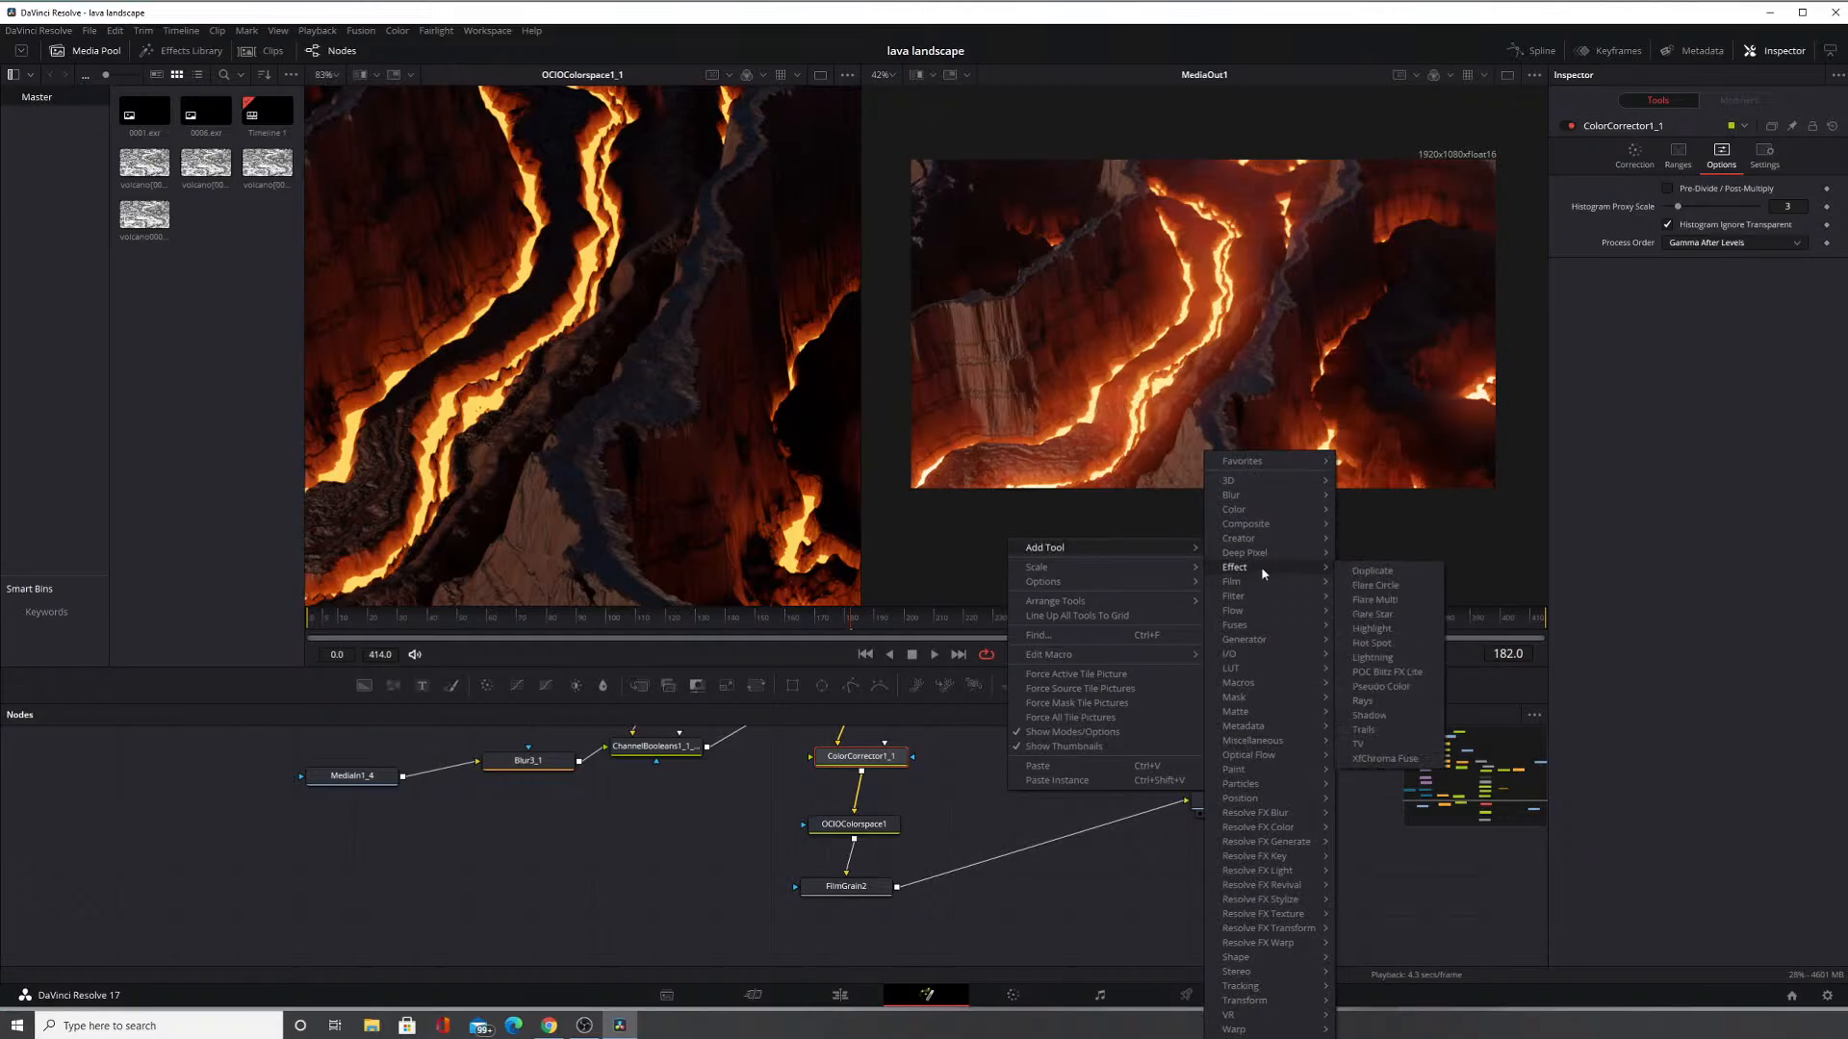
mouse_move(1264, 520)
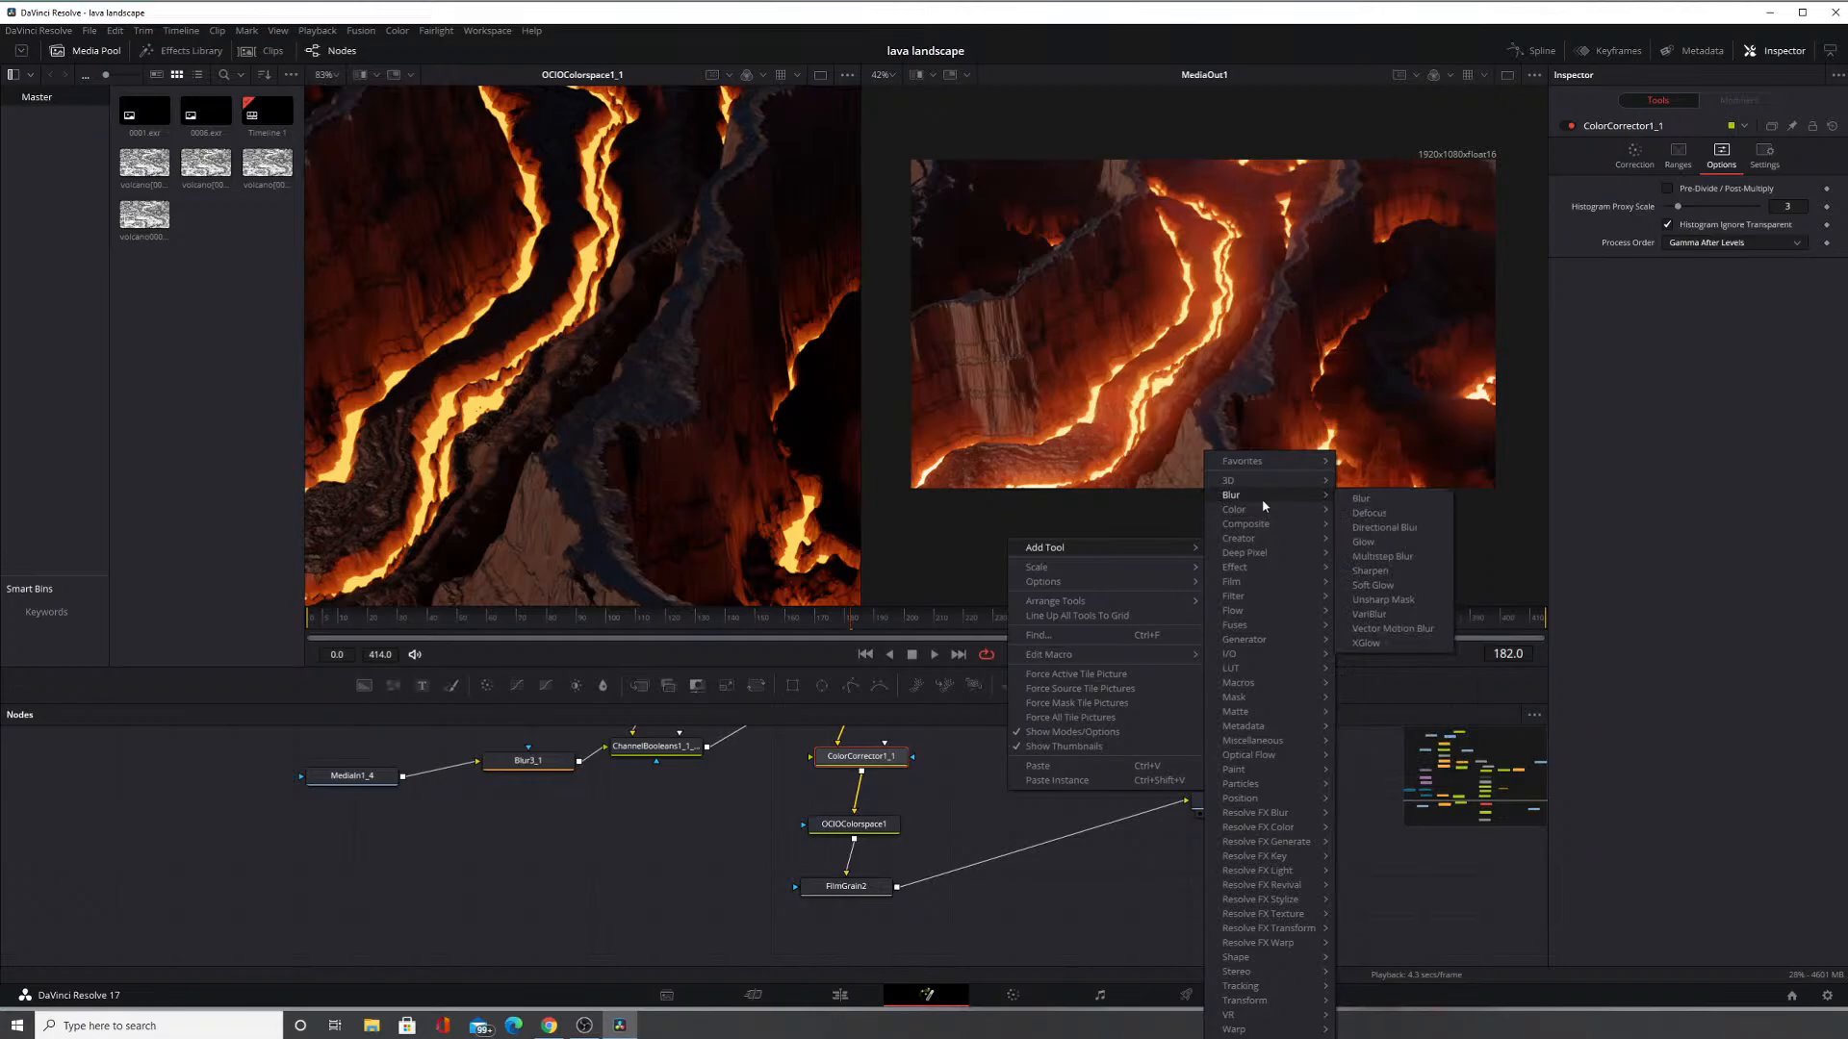
left_click(1082, 881)
Review the whole node tree, from the MediaIn sources through the particle and highlight branches to OCIOColorspace1, FilmGrain2 and MediaOut1.
left_click_drag(976, 806, 993, 880)
left_click_drag(987, 785, 985, 875)
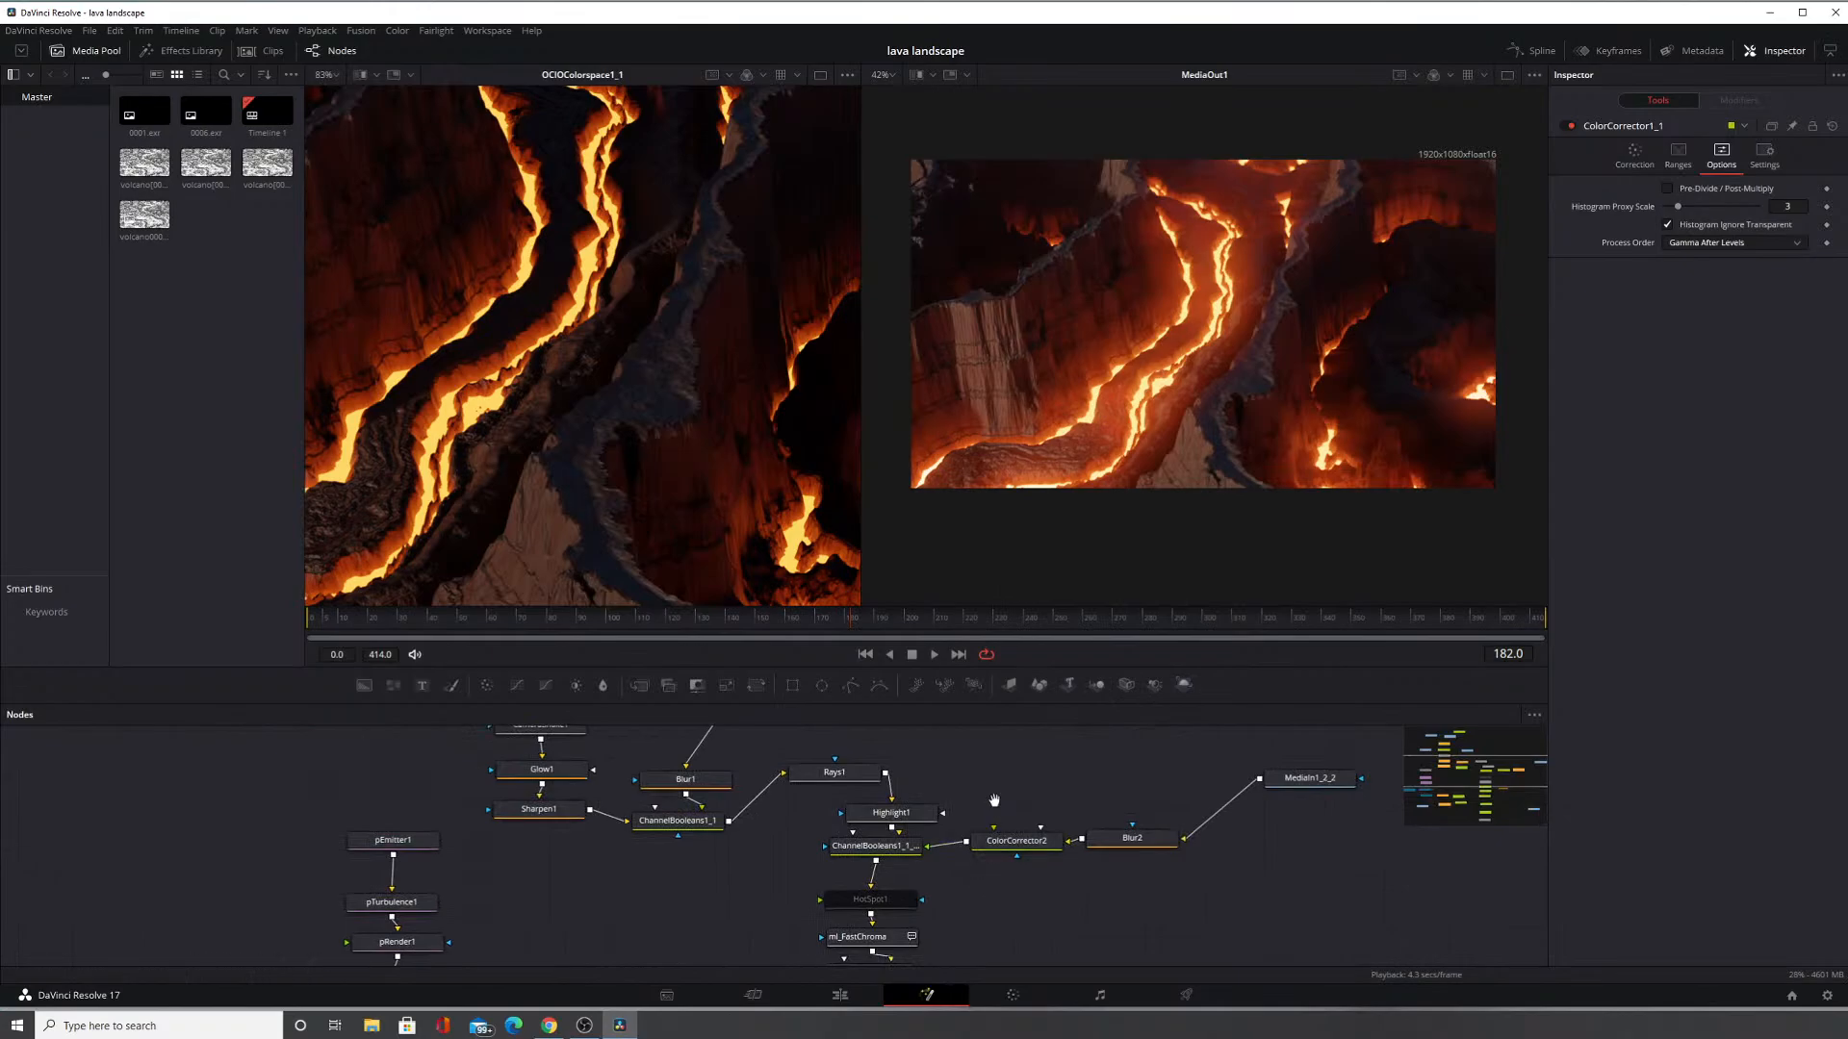
mouse_move(995, 800)
left_mouse_down()
mouse_move(1046, 838)
mouse_move(993, 845)
mouse_move(1015, 880)
mouse_move(990, 904)
mouse_move(937, 823)
left_mouse_up()
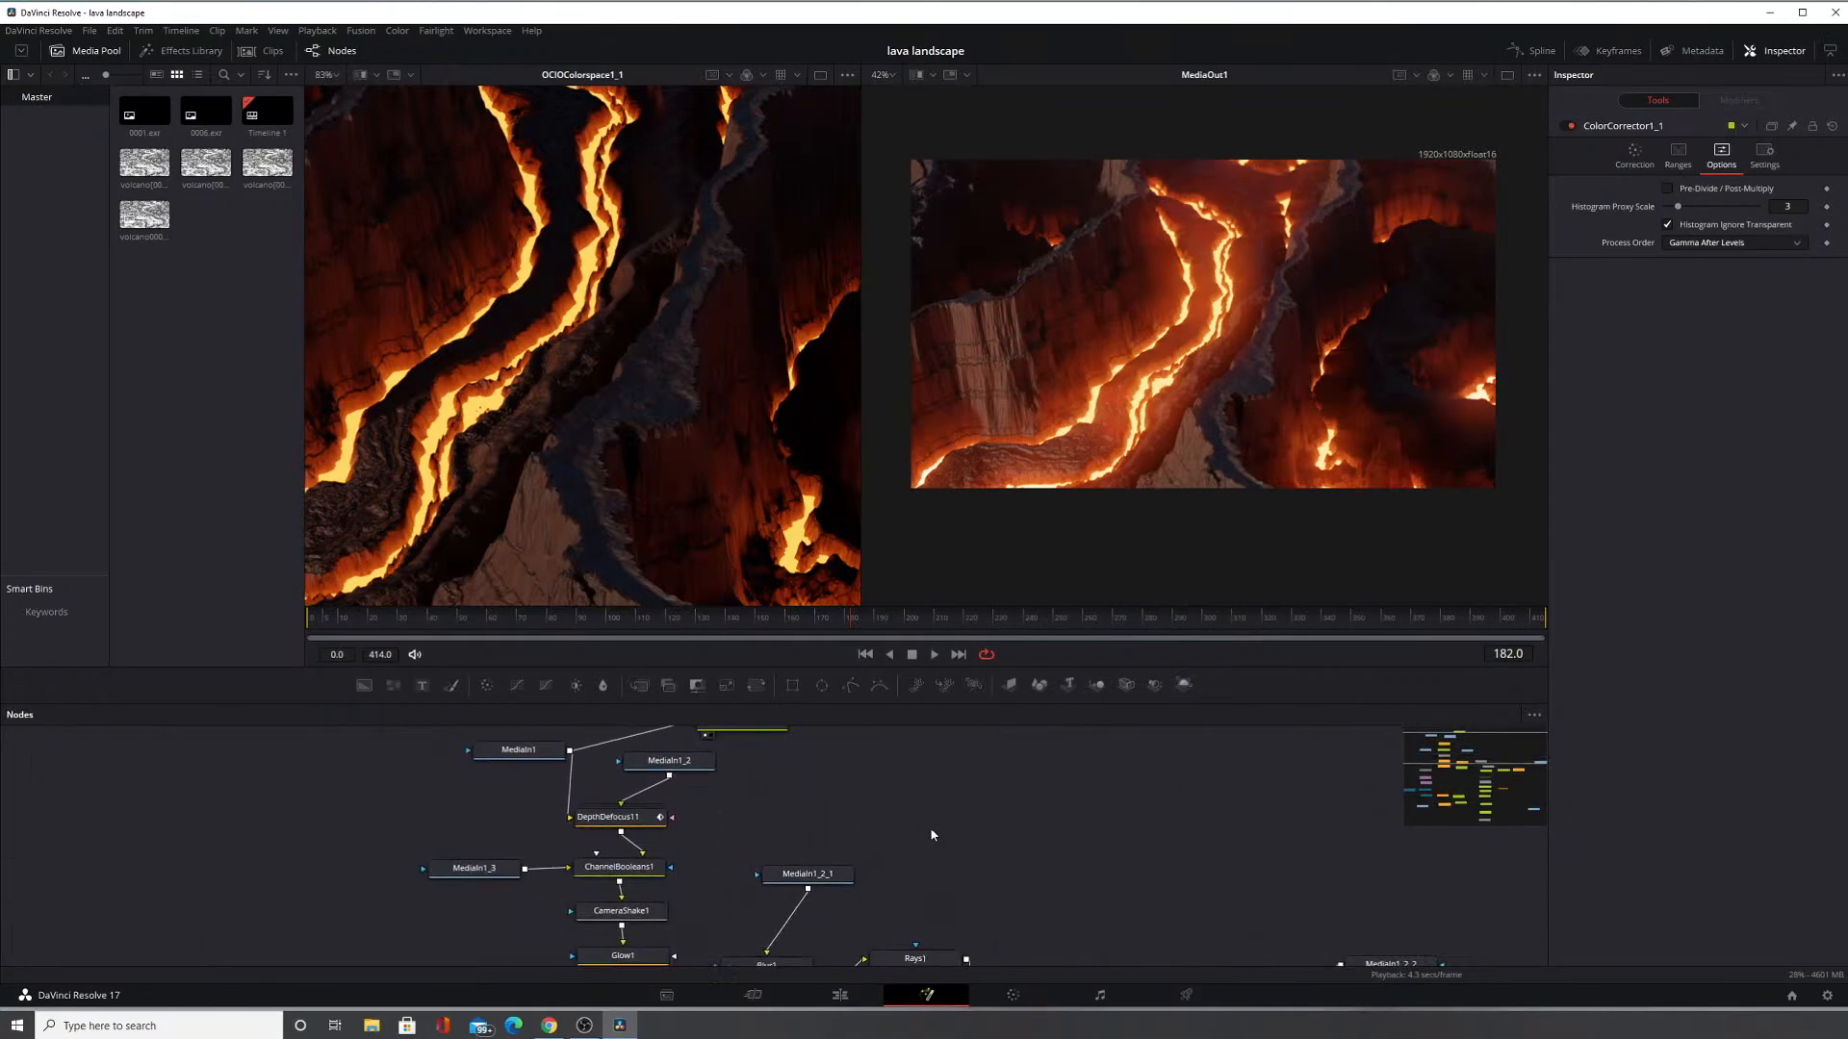
left_click_drag(954, 934, 929, 772)
mouse_move(958, 885)
left_mouse_down()
mouse_move(926, 808)
mouse_move(922, 722)
mouse_move(931, 814)
left_mouse_up()
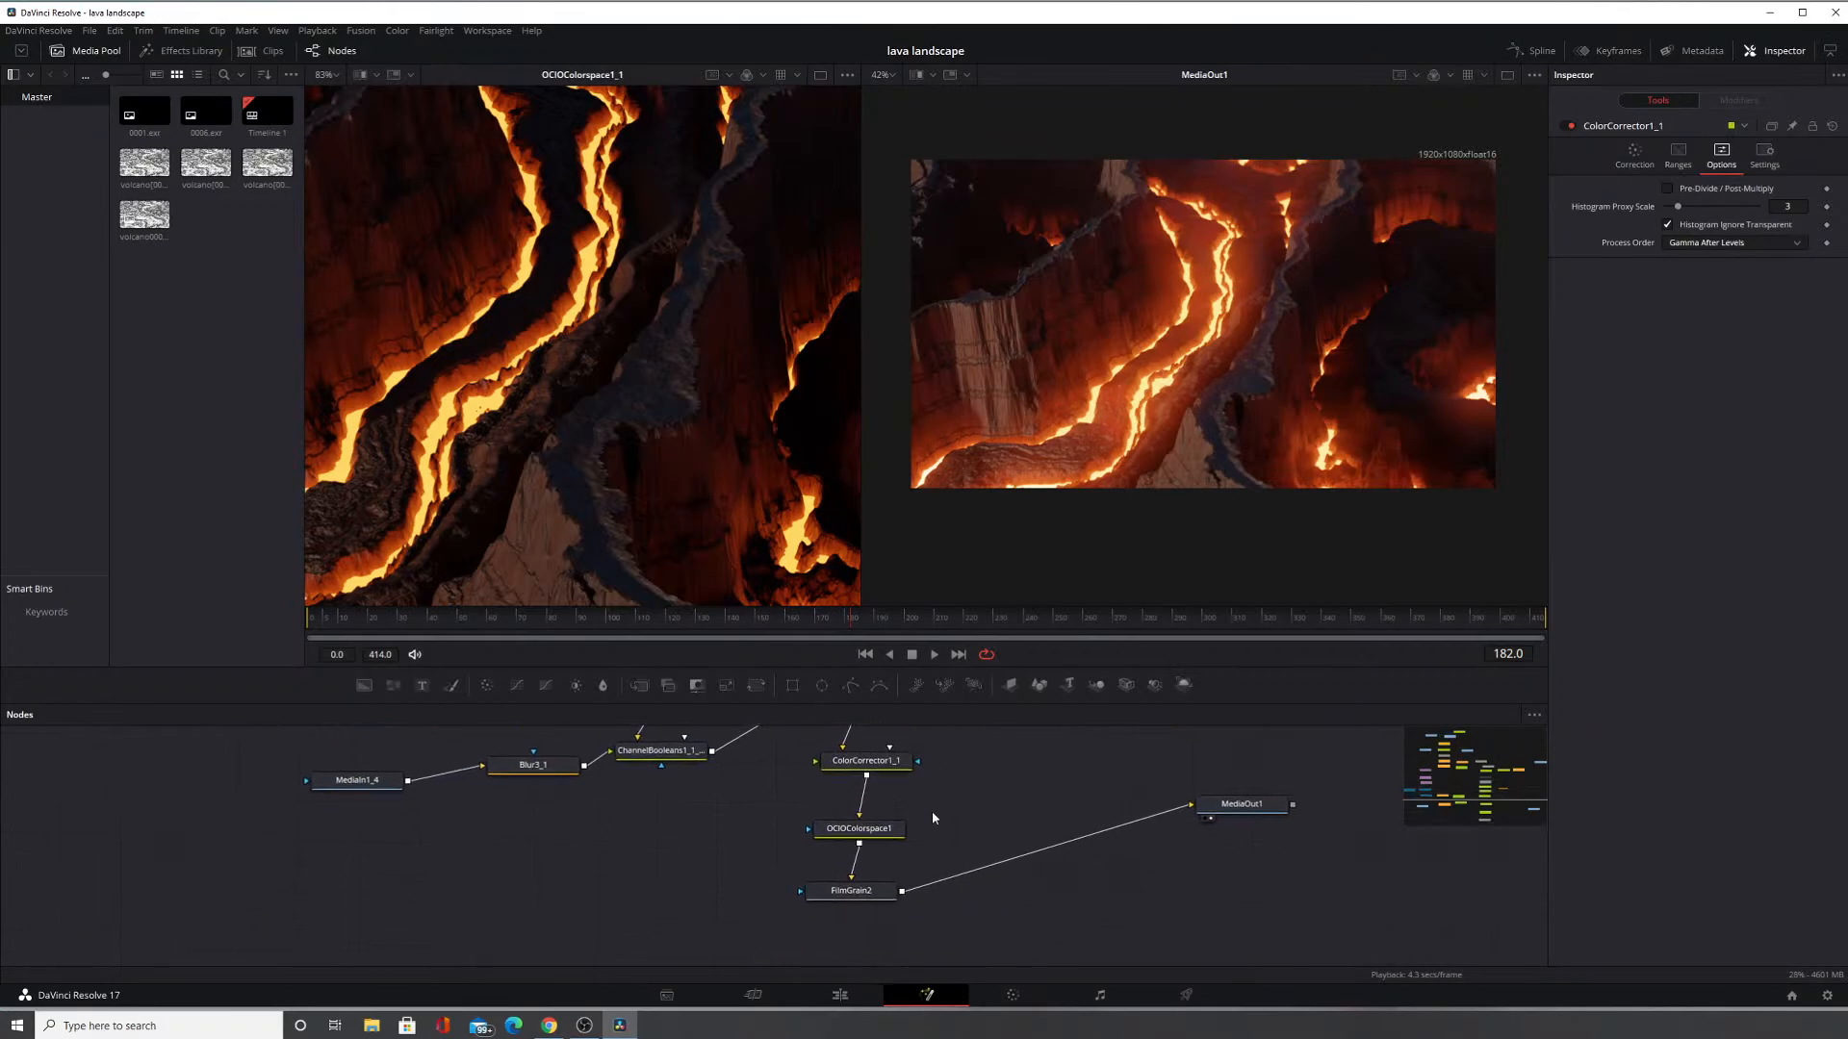
left_click_drag(934, 739, 932, 847)
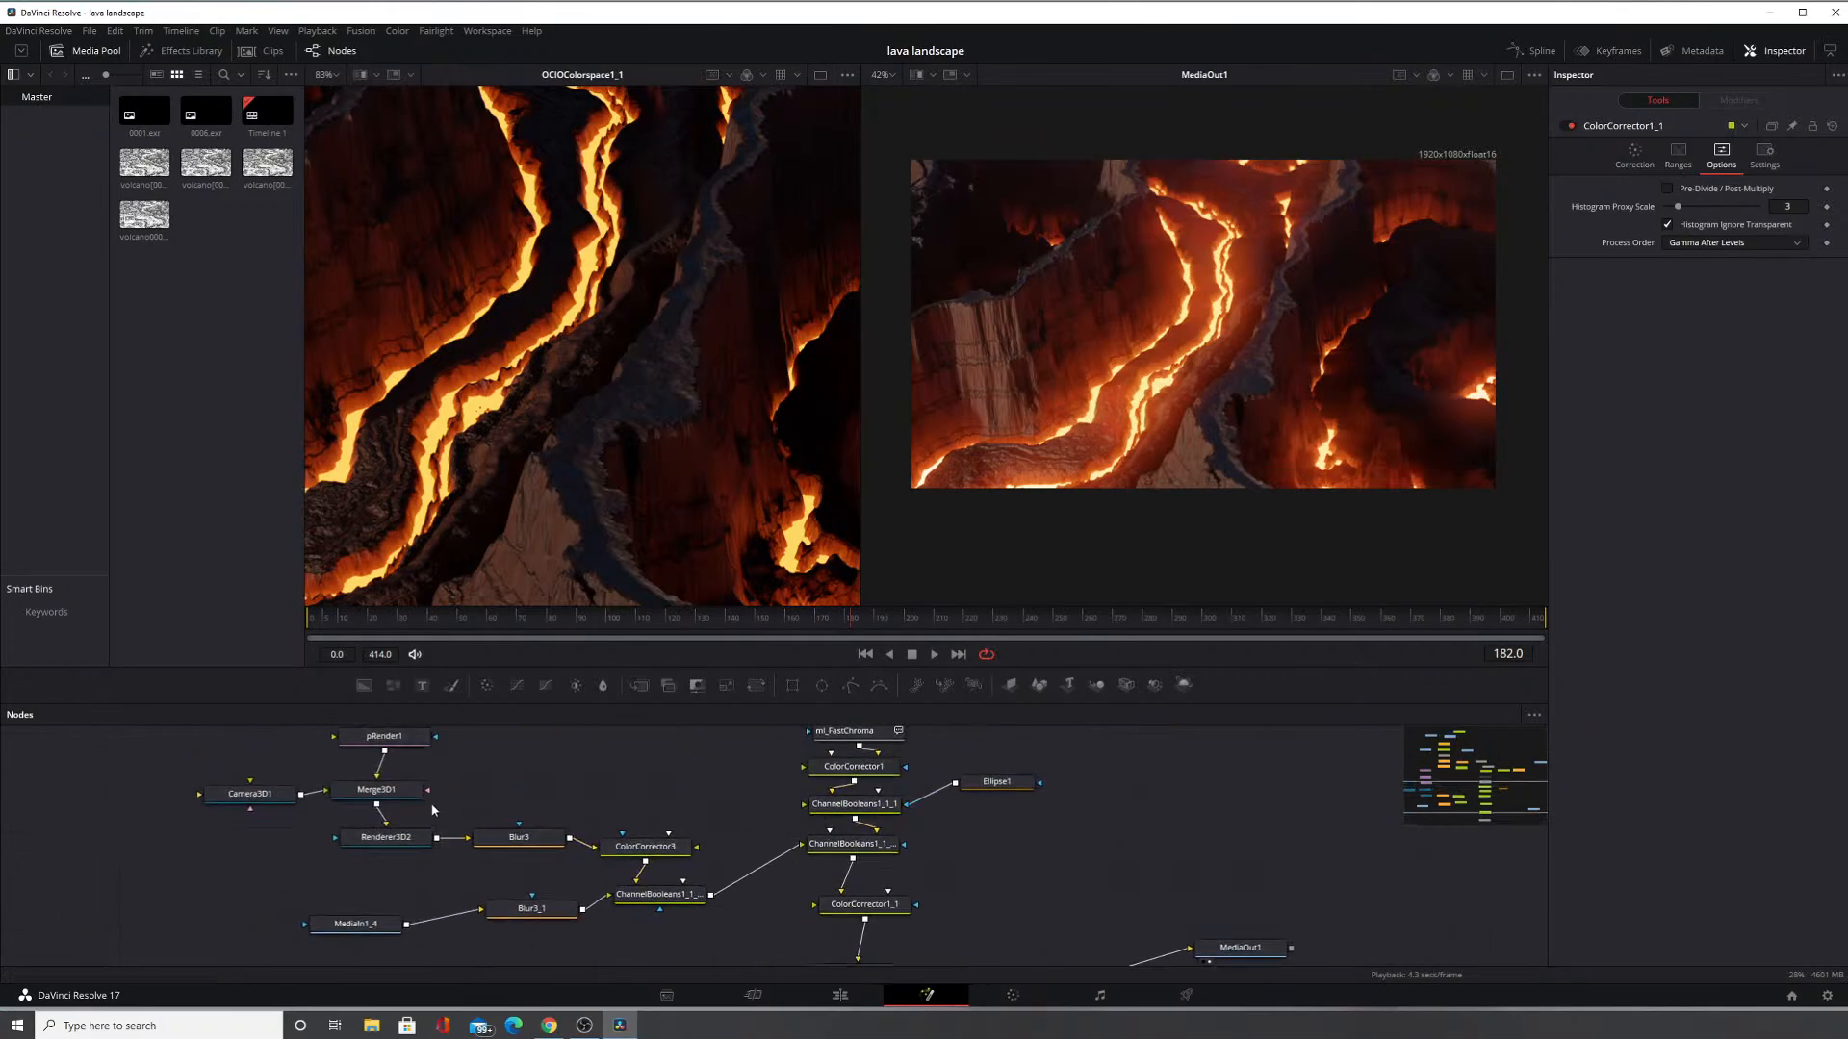
left_click_drag(496, 786, 604, 861)
left_click_drag(829, 802, 794, 847)
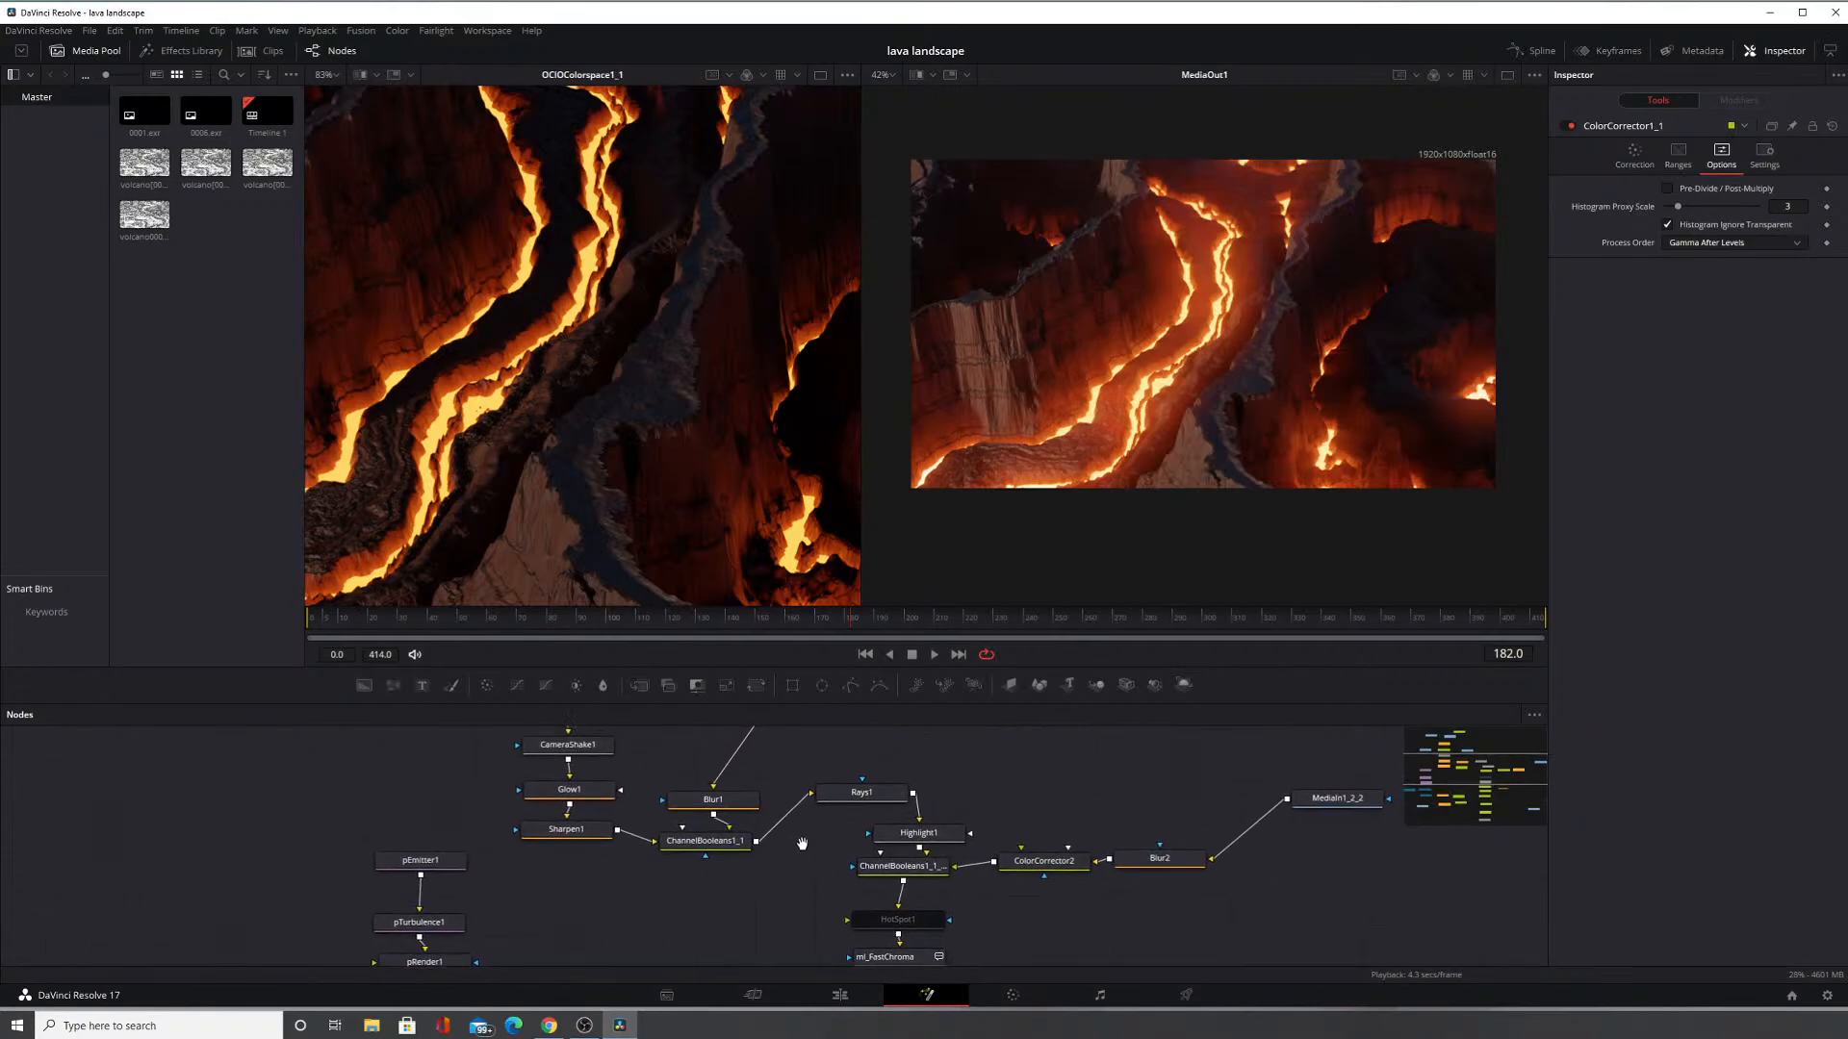
left_click_drag(1064, 853, 924, 870)
left_click_drag(994, 832, 953, 857)
left_click_drag(870, 777, 939, 863)
Browse the Blur and Effect tools, the VFXPedia fuses, and the Blur, Color, Creator and Effect macros that can be added.
right_click(933, 788)
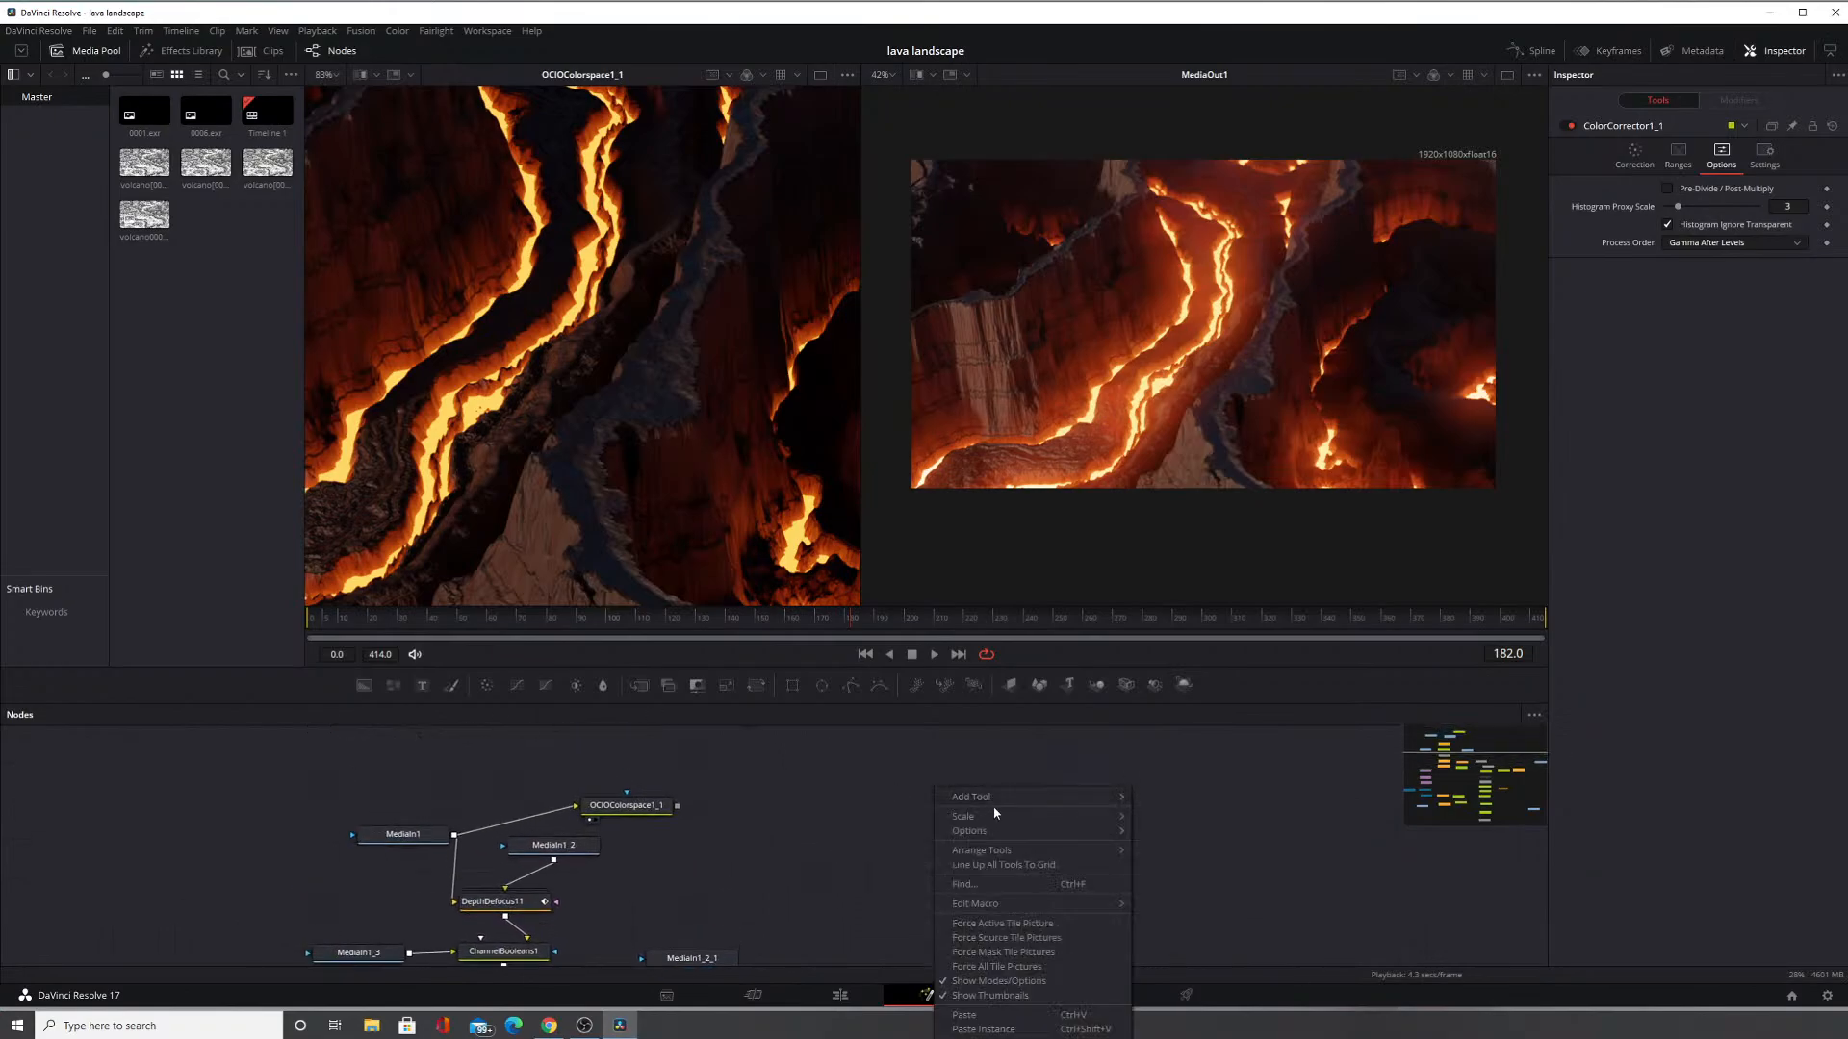
mouse_move(1097, 798)
mouse_move(1192, 538)
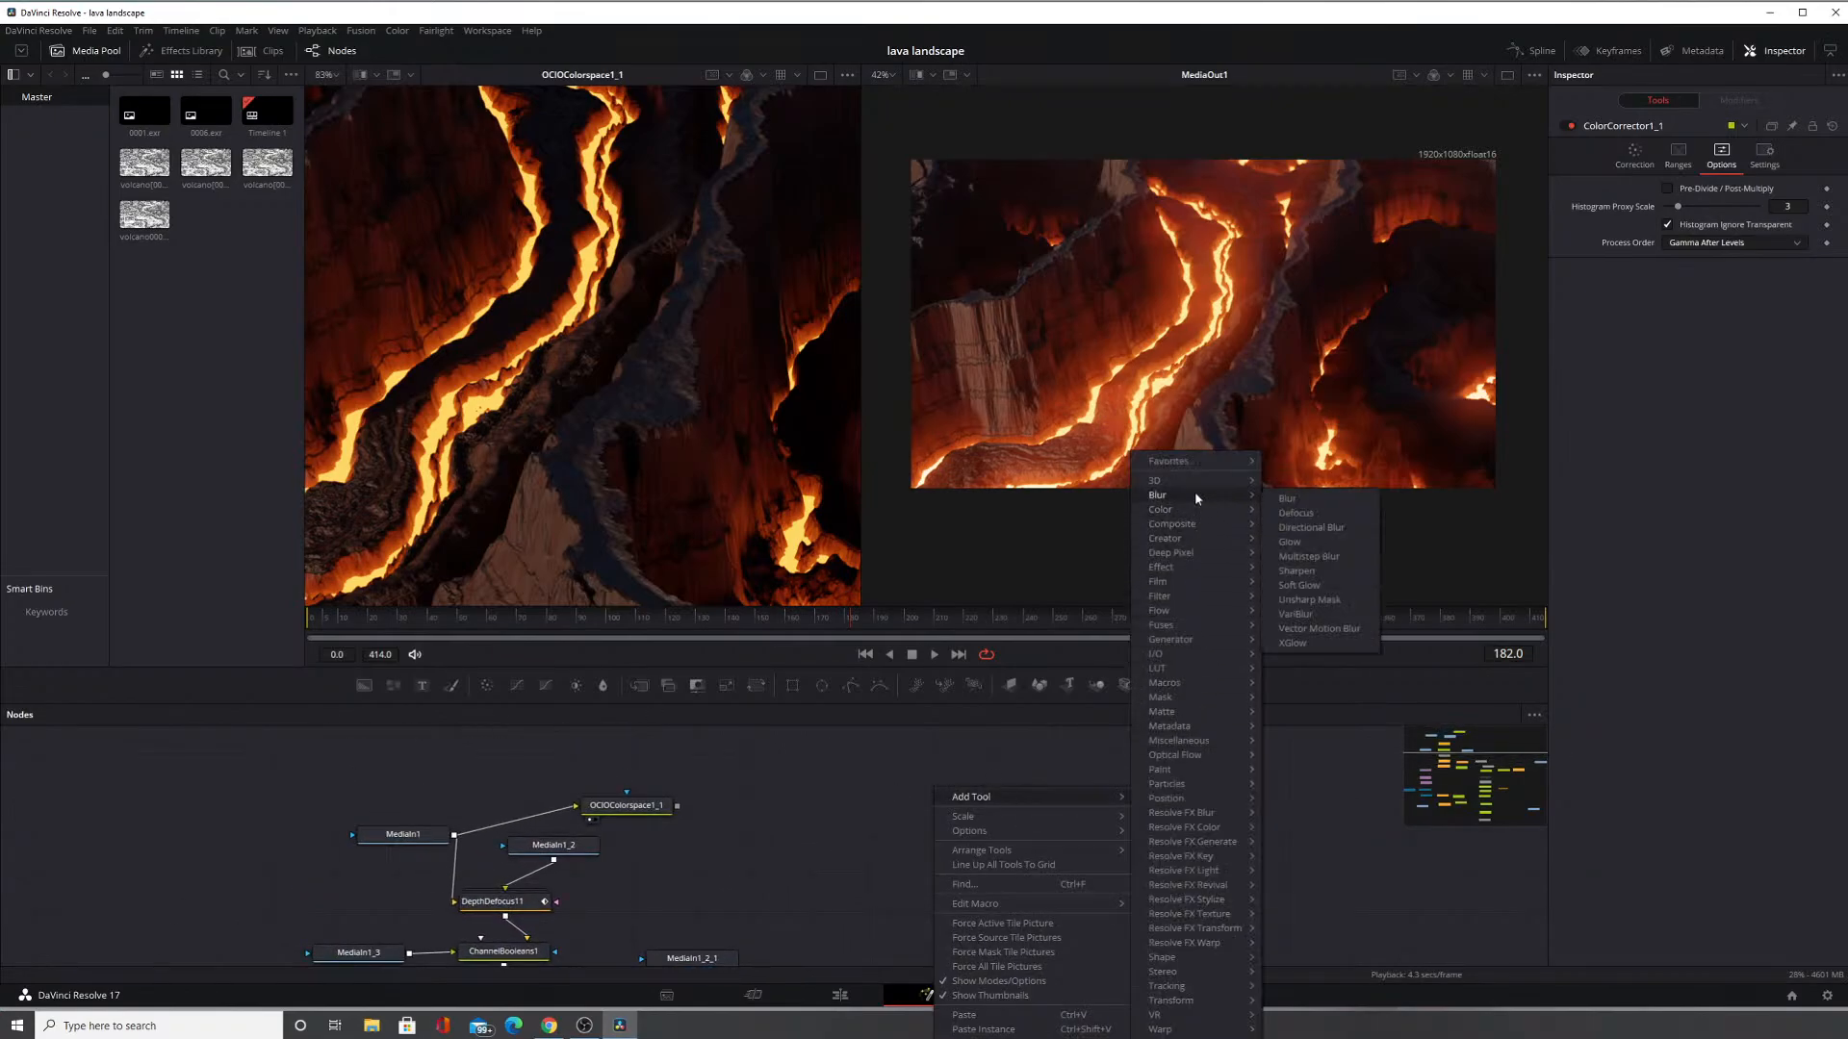
mouse_move(1196, 475)
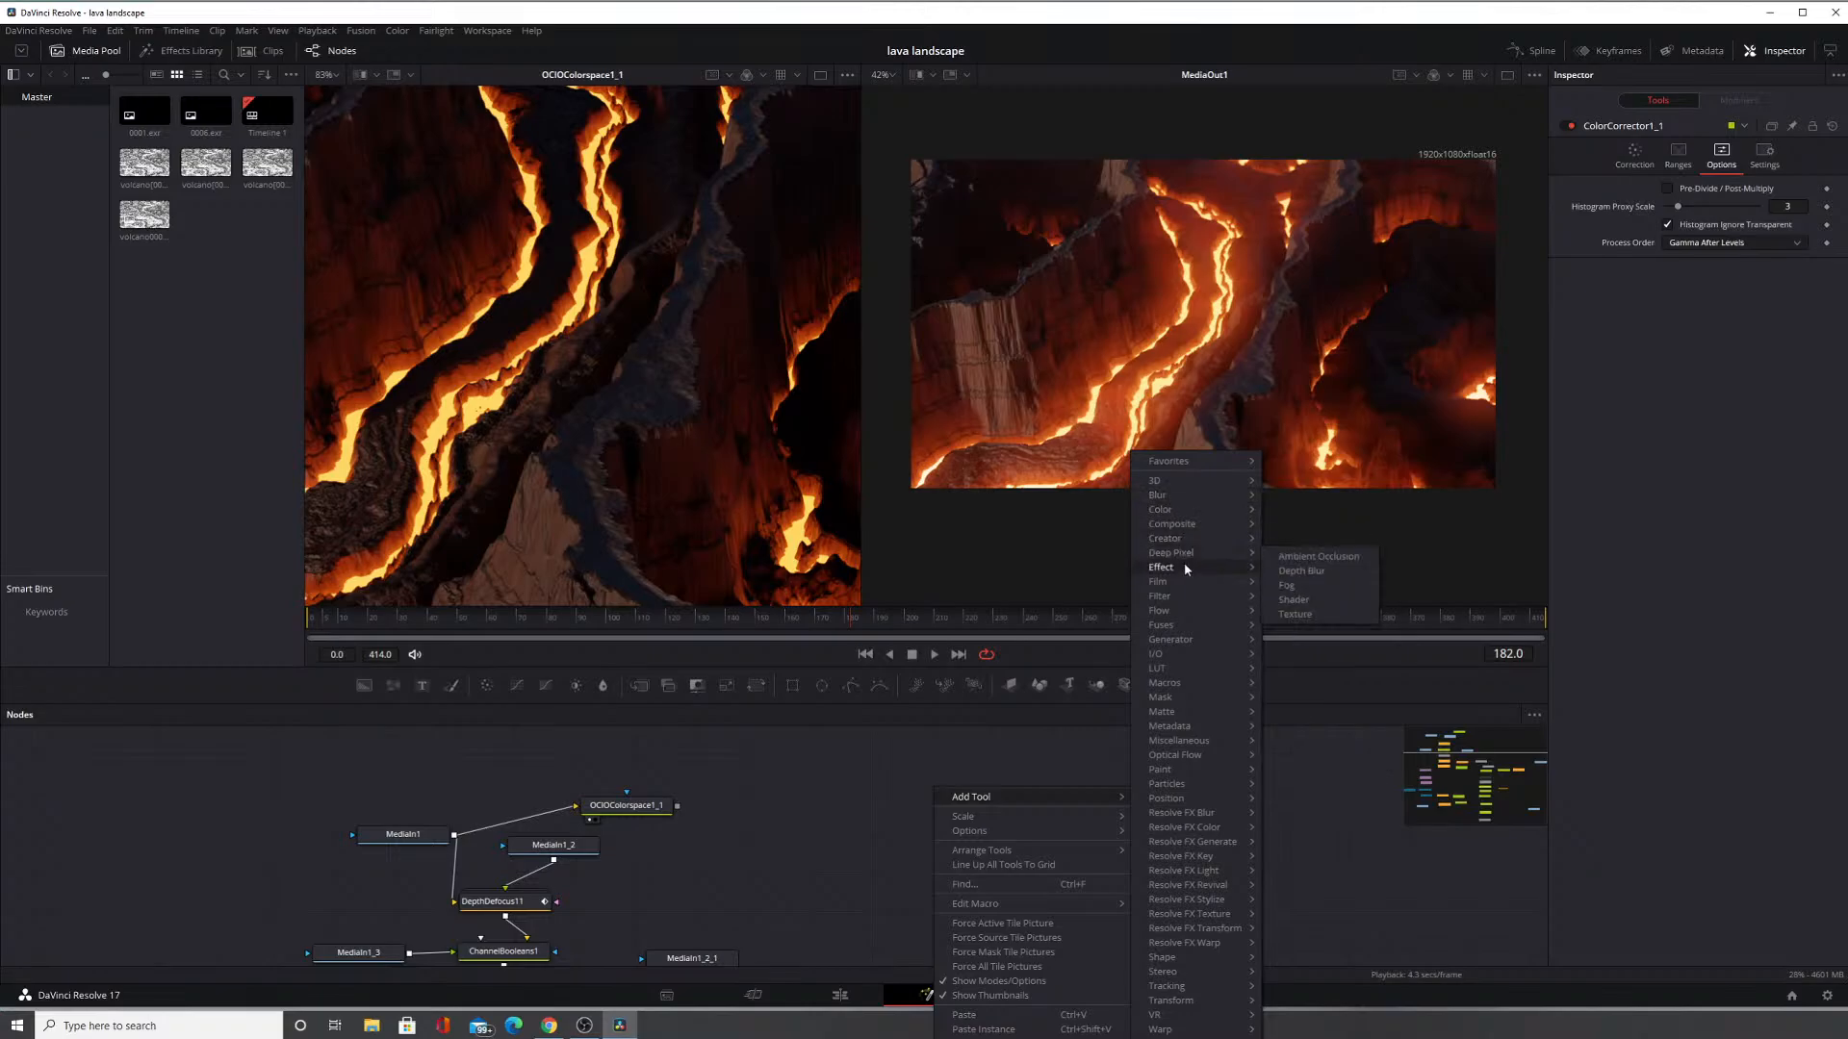
mouse_move(1165, 574)
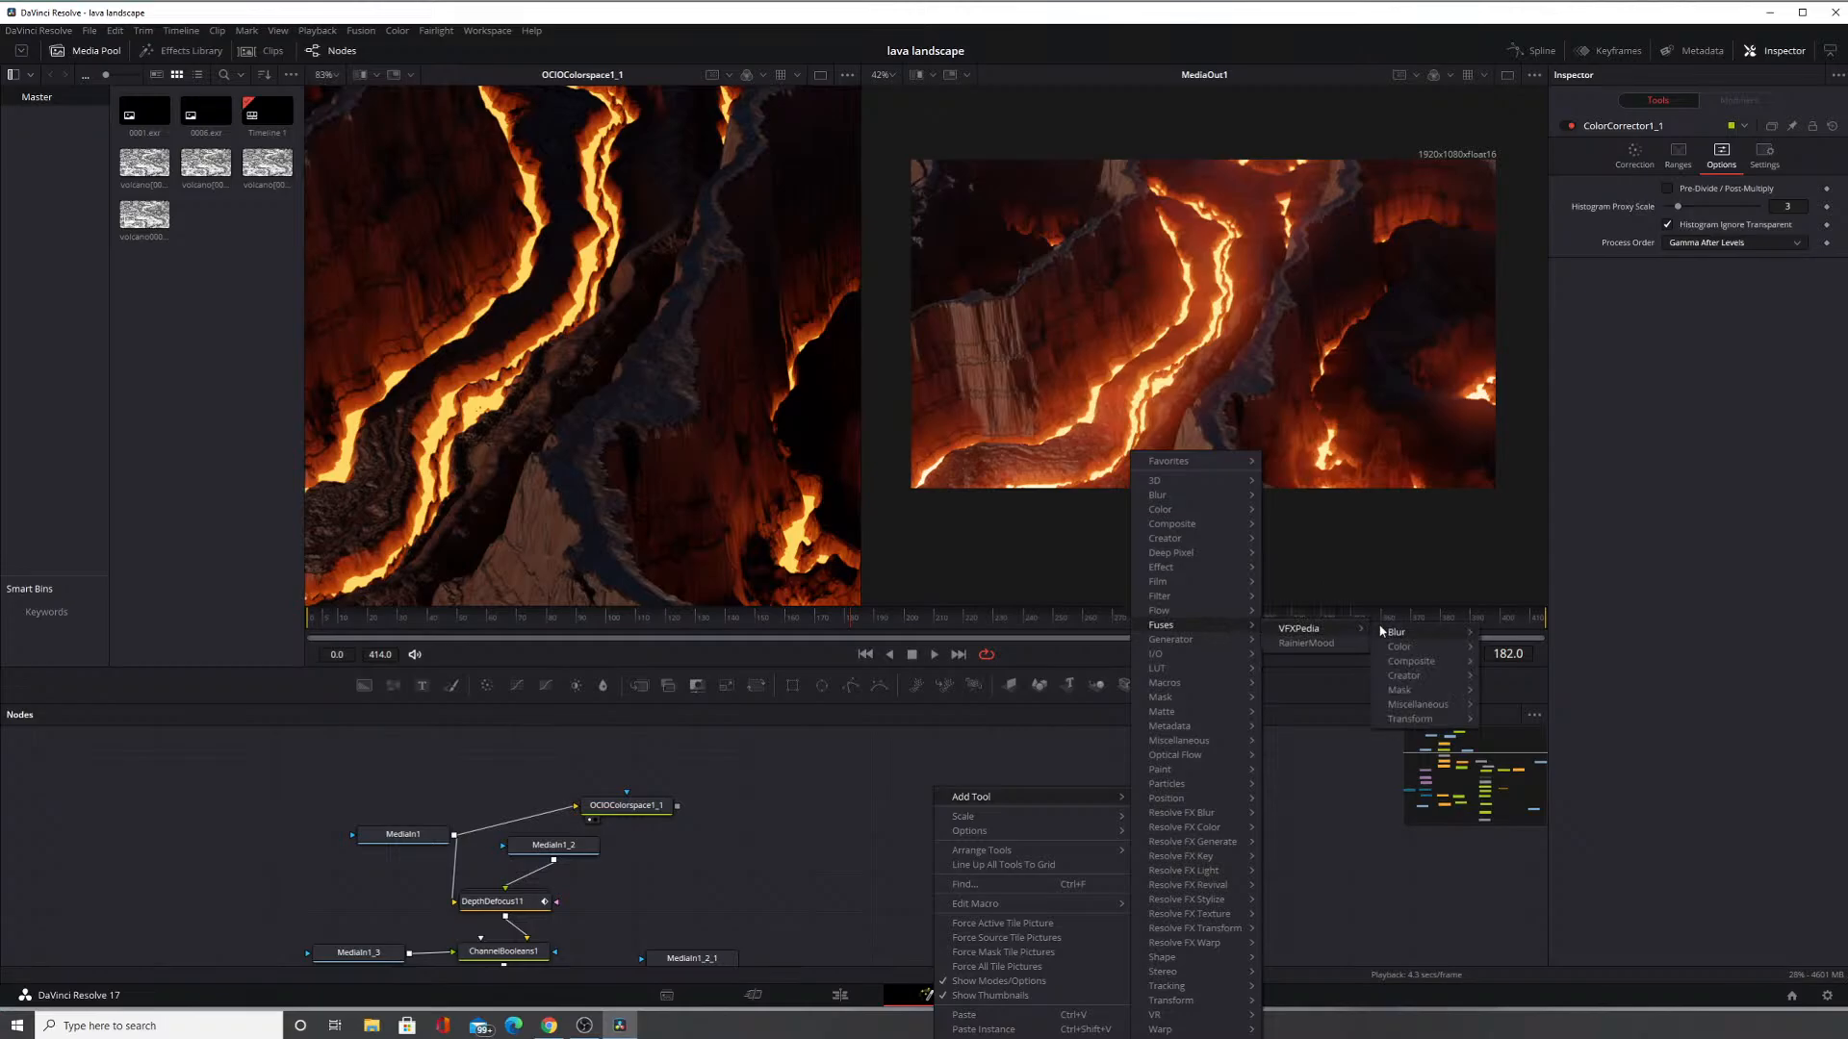
mouse_move(1382, 637)
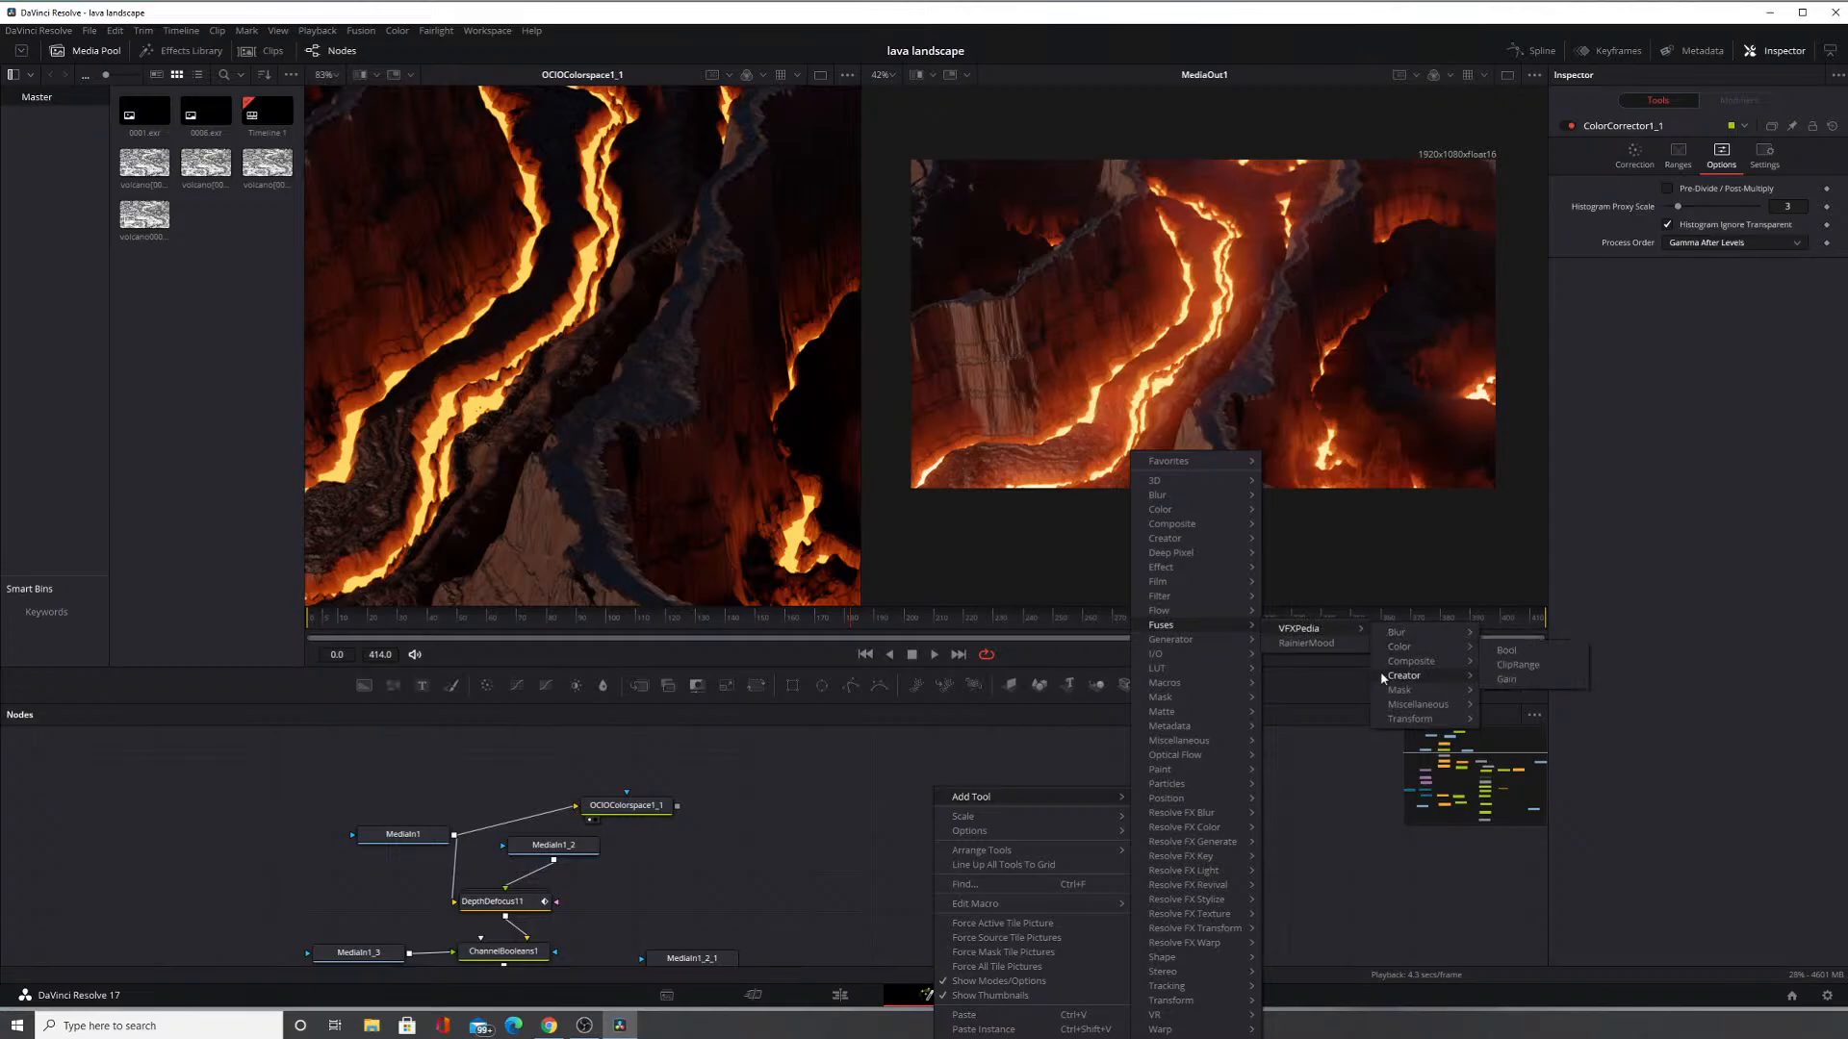
mouse_move(1219, 655)
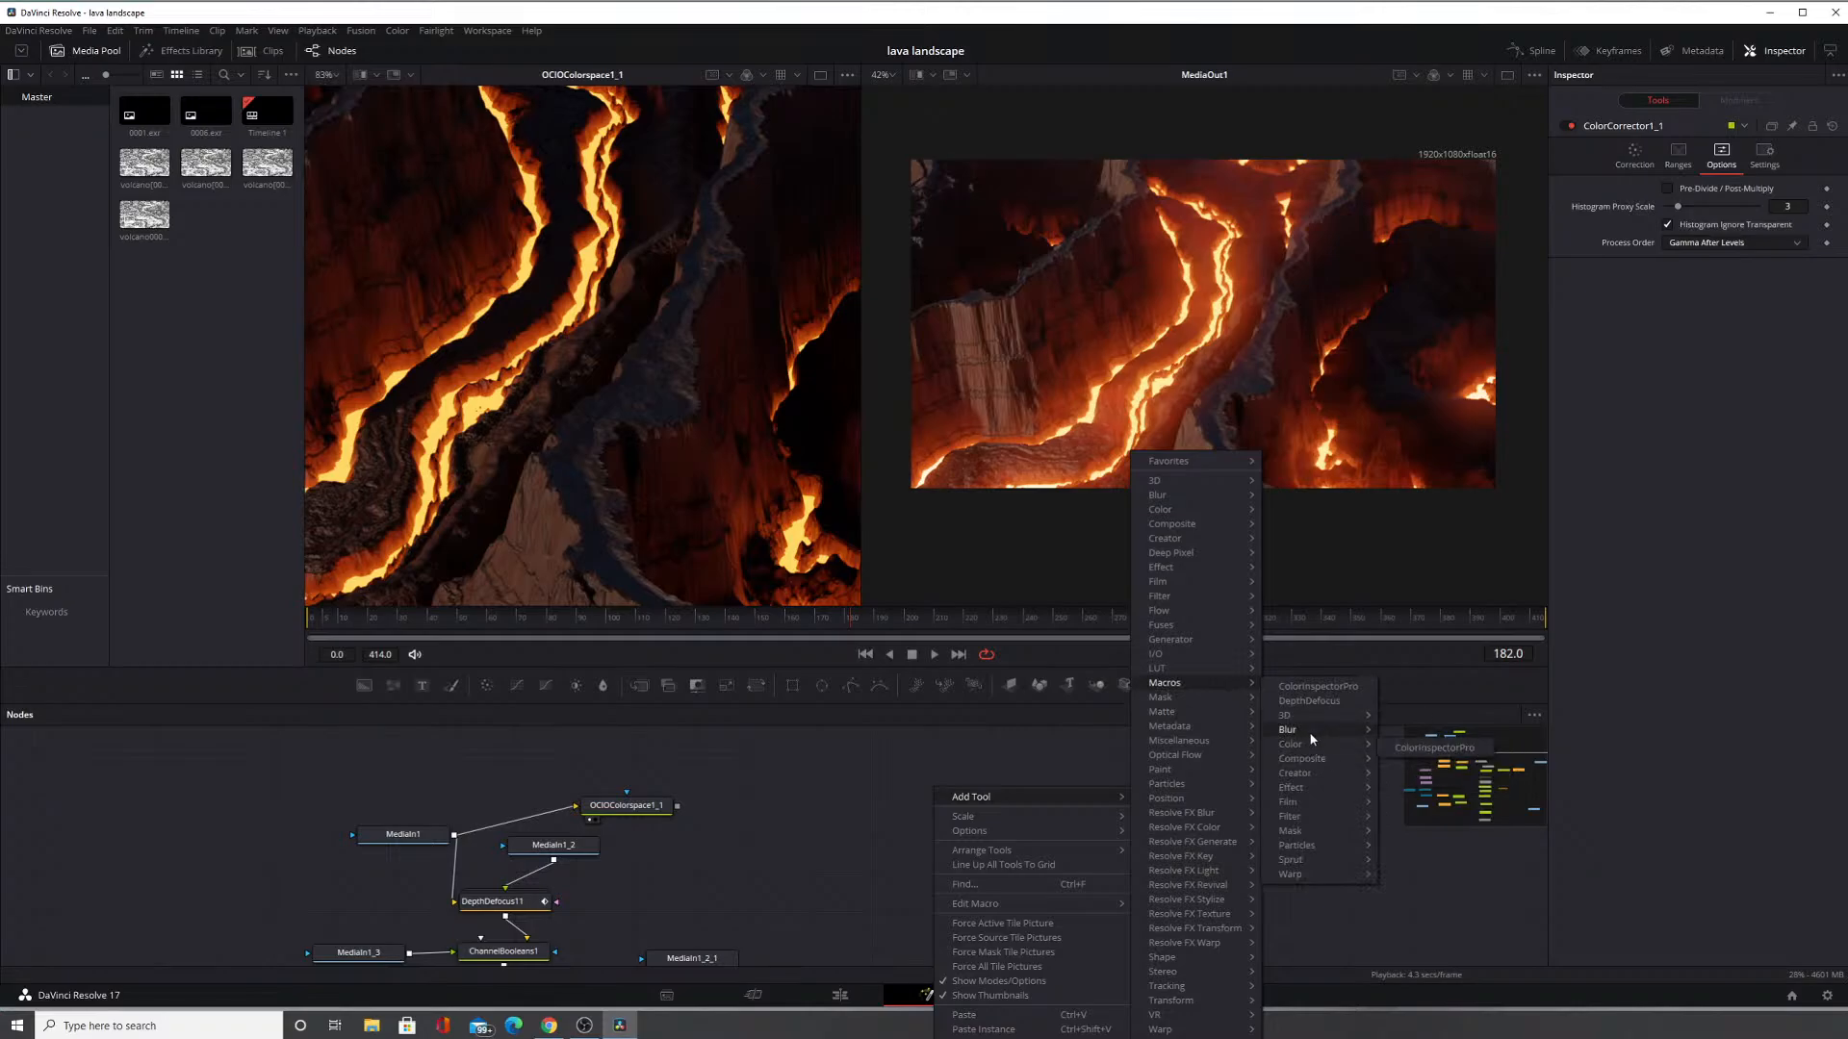
mouse_move(1314, 736)
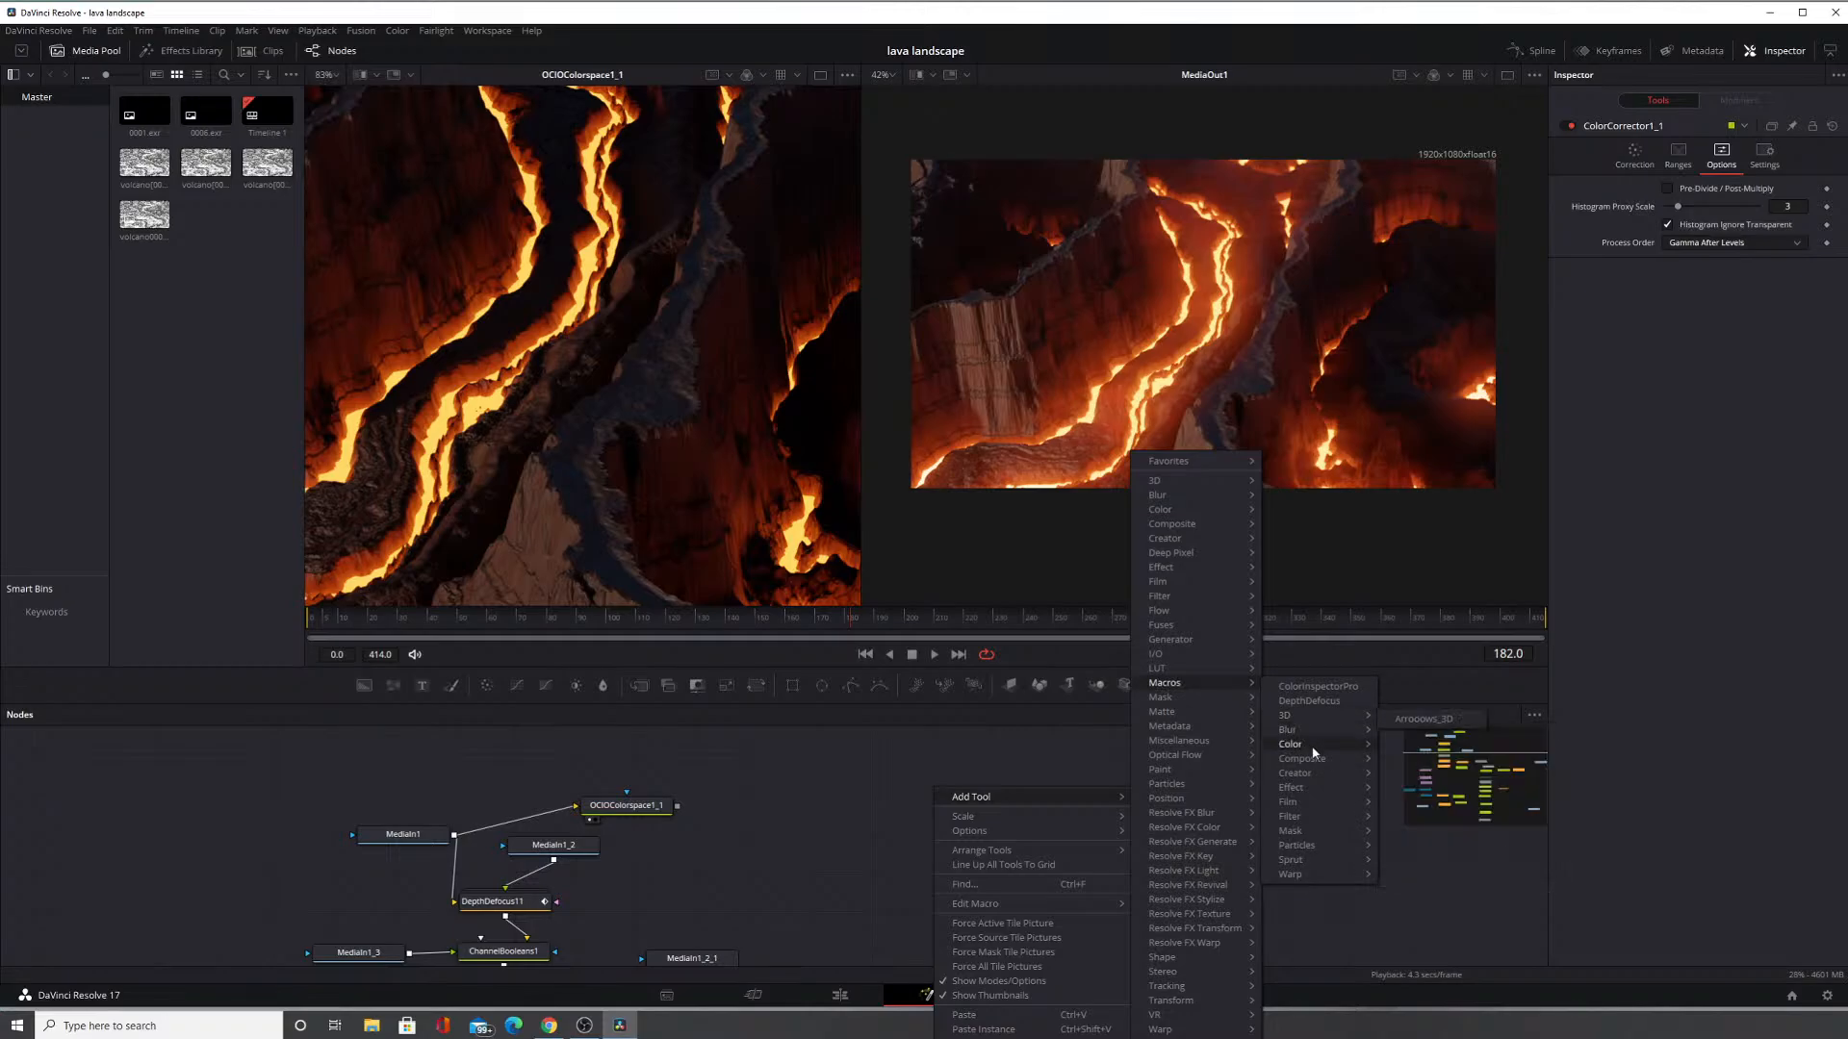
mouse_move(1314, 775)
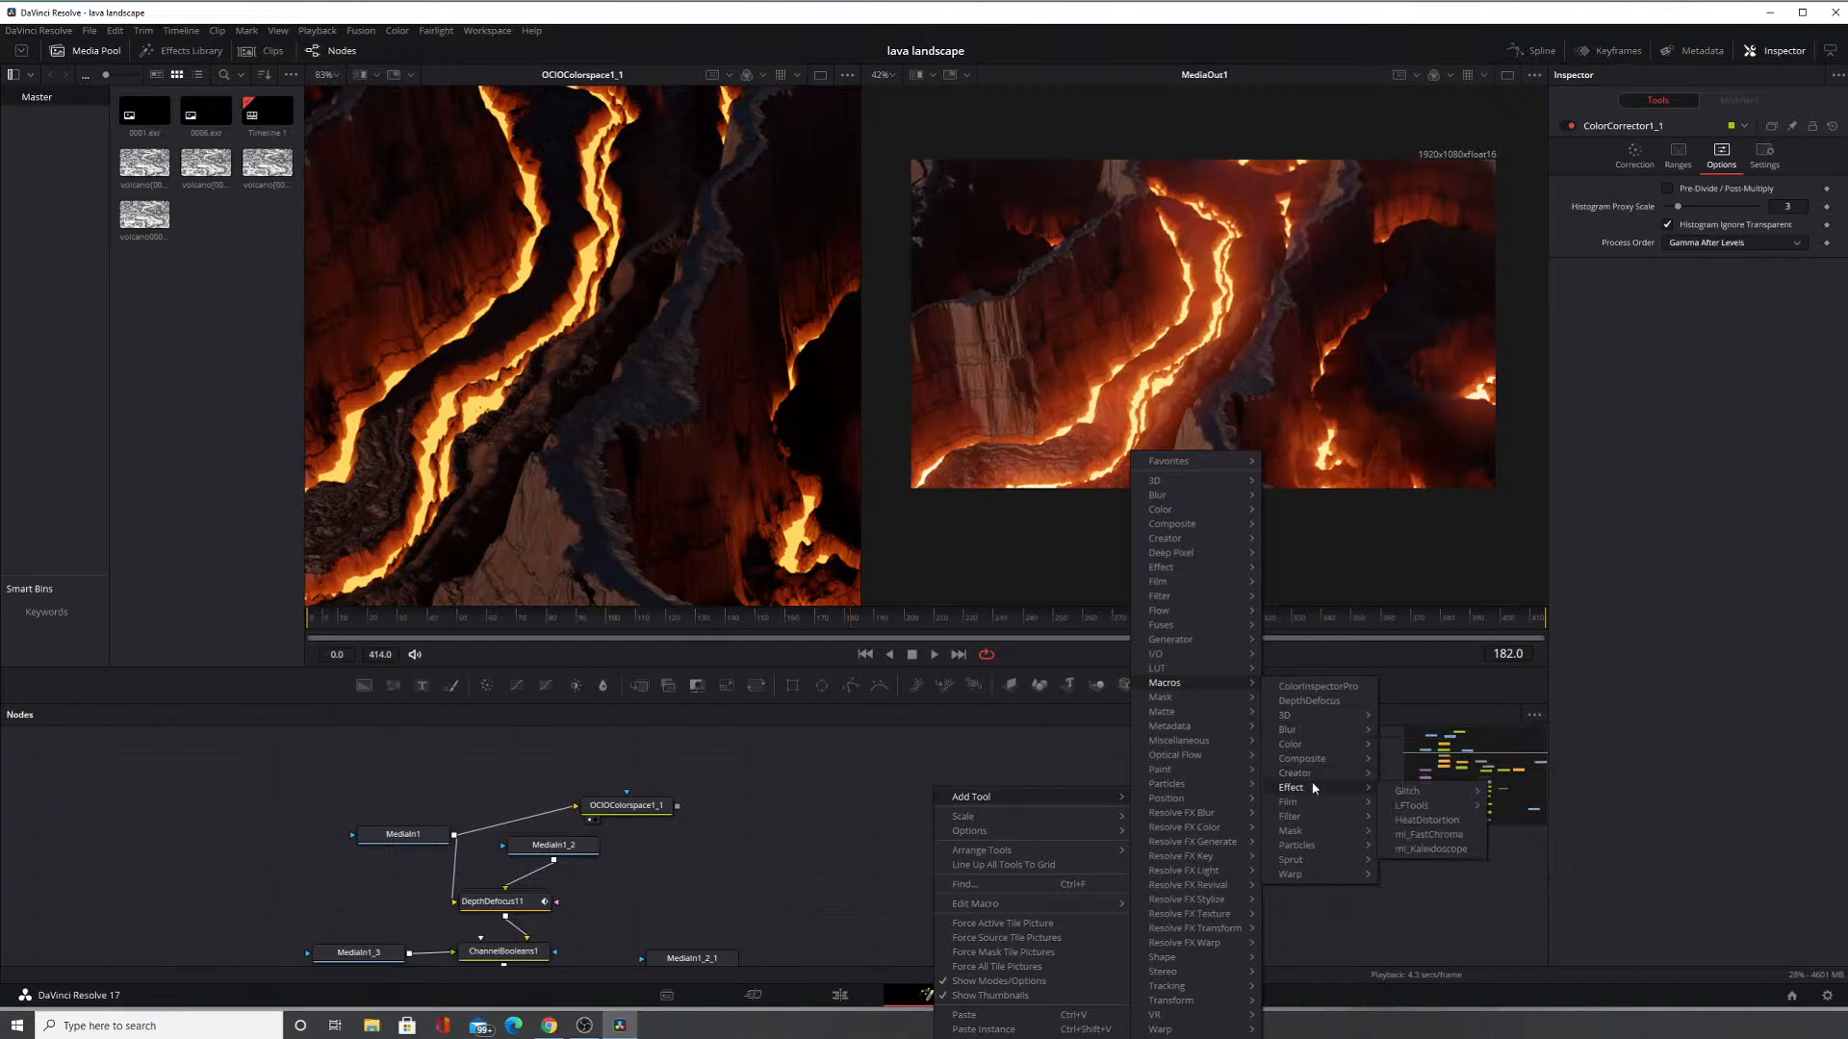
mouse_move(1408, 807)
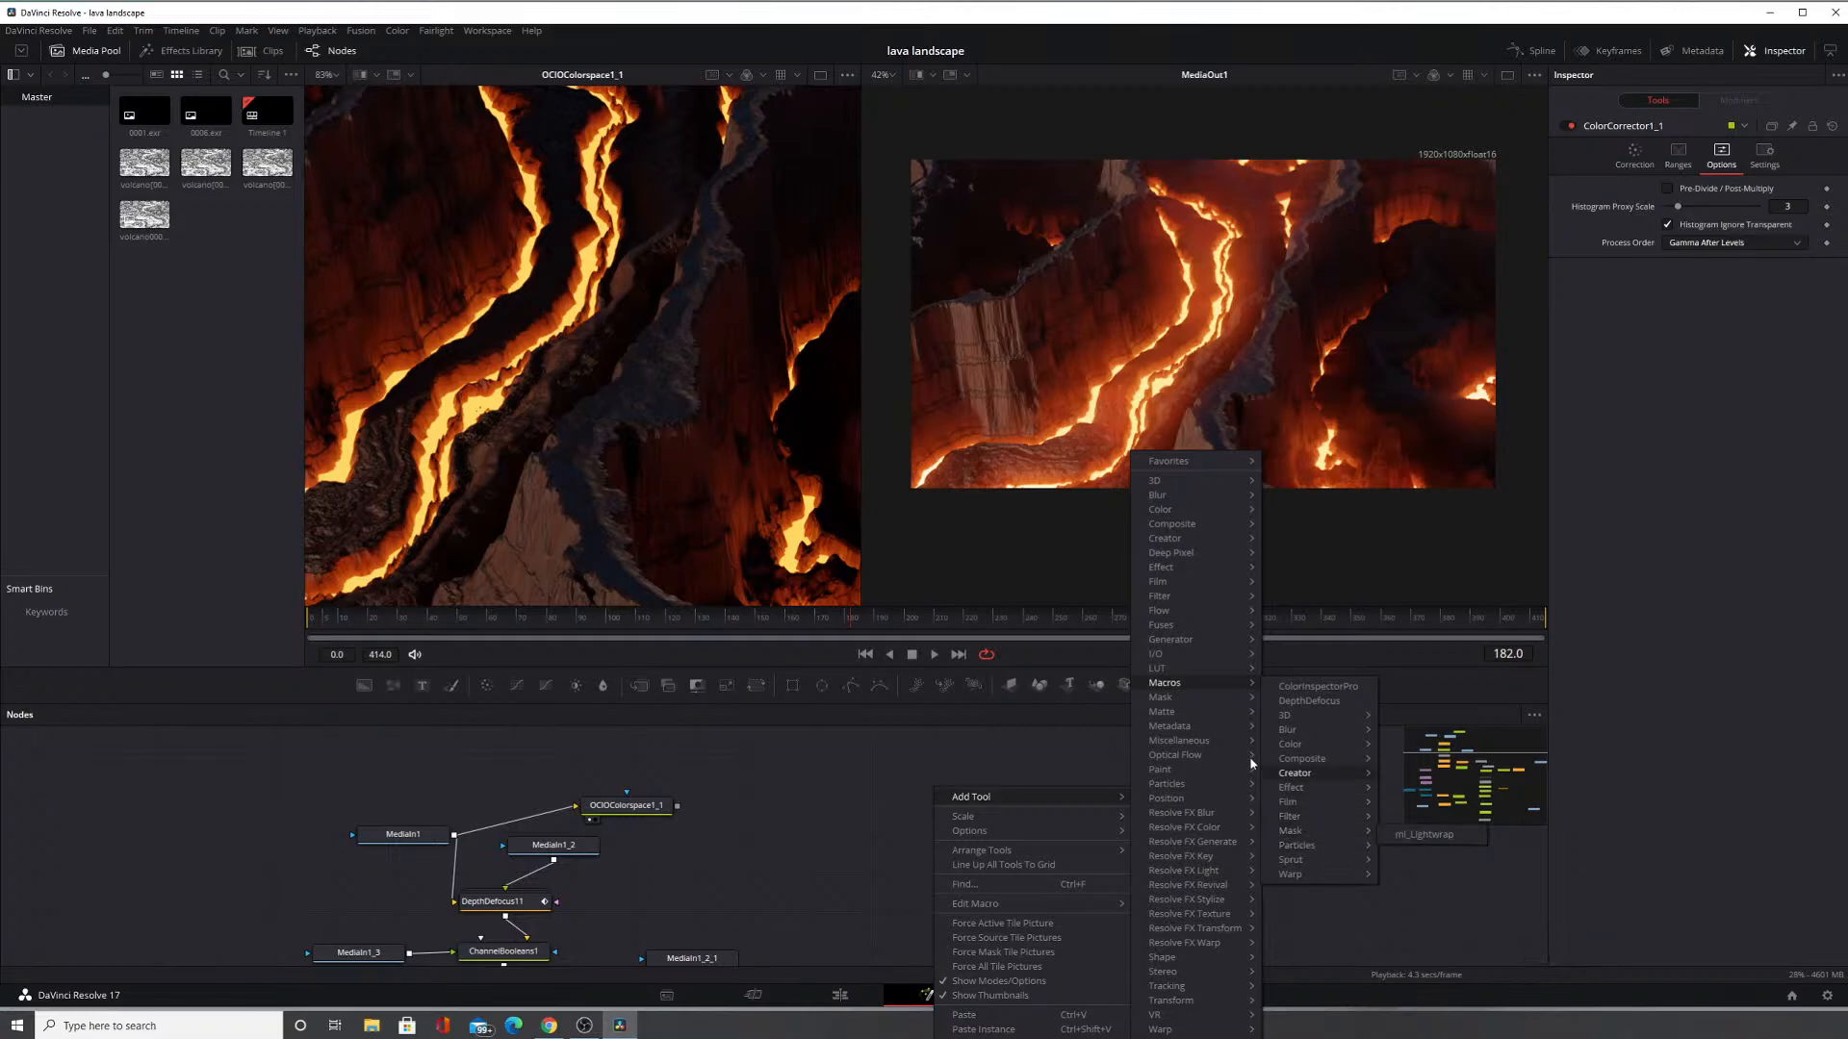
Look over the Resolve FX Generate, Transform, Filter and Blur tools, and revisit the VFXPedia Color fuses.
mouse_move(1181, 706)
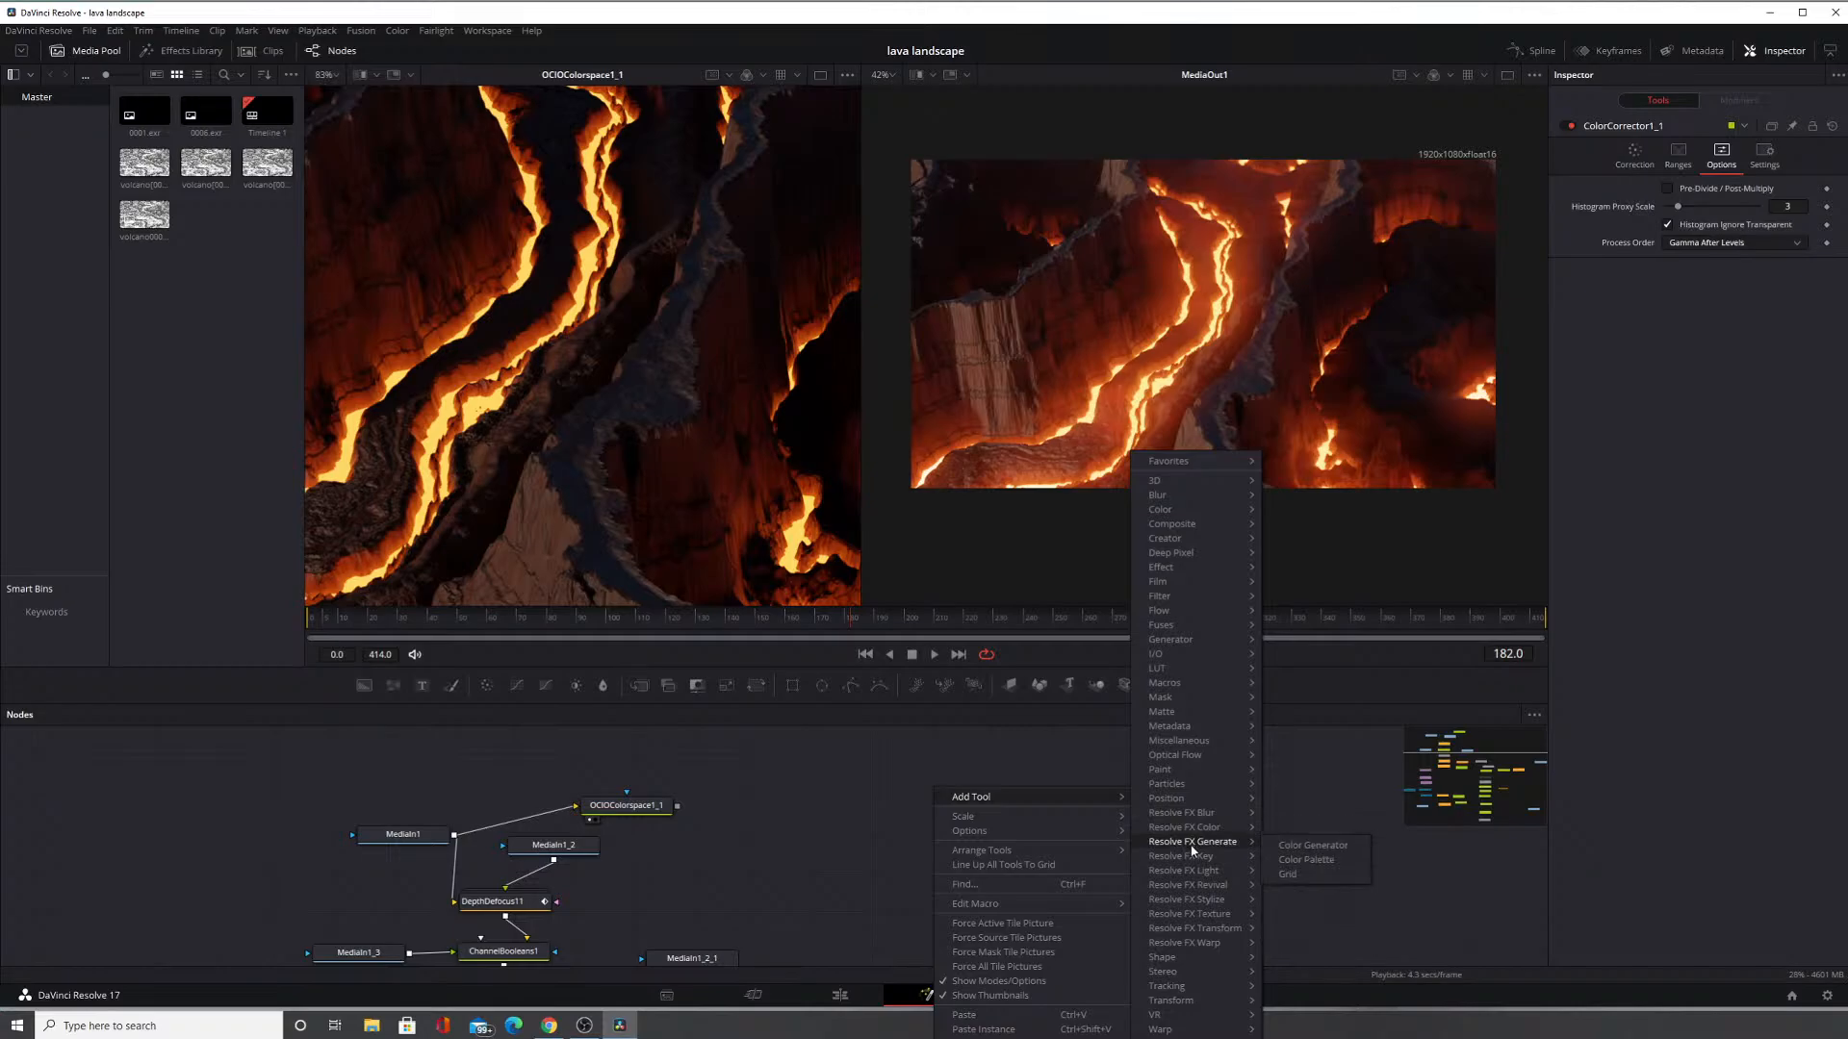
mouse_move(1189, 956)
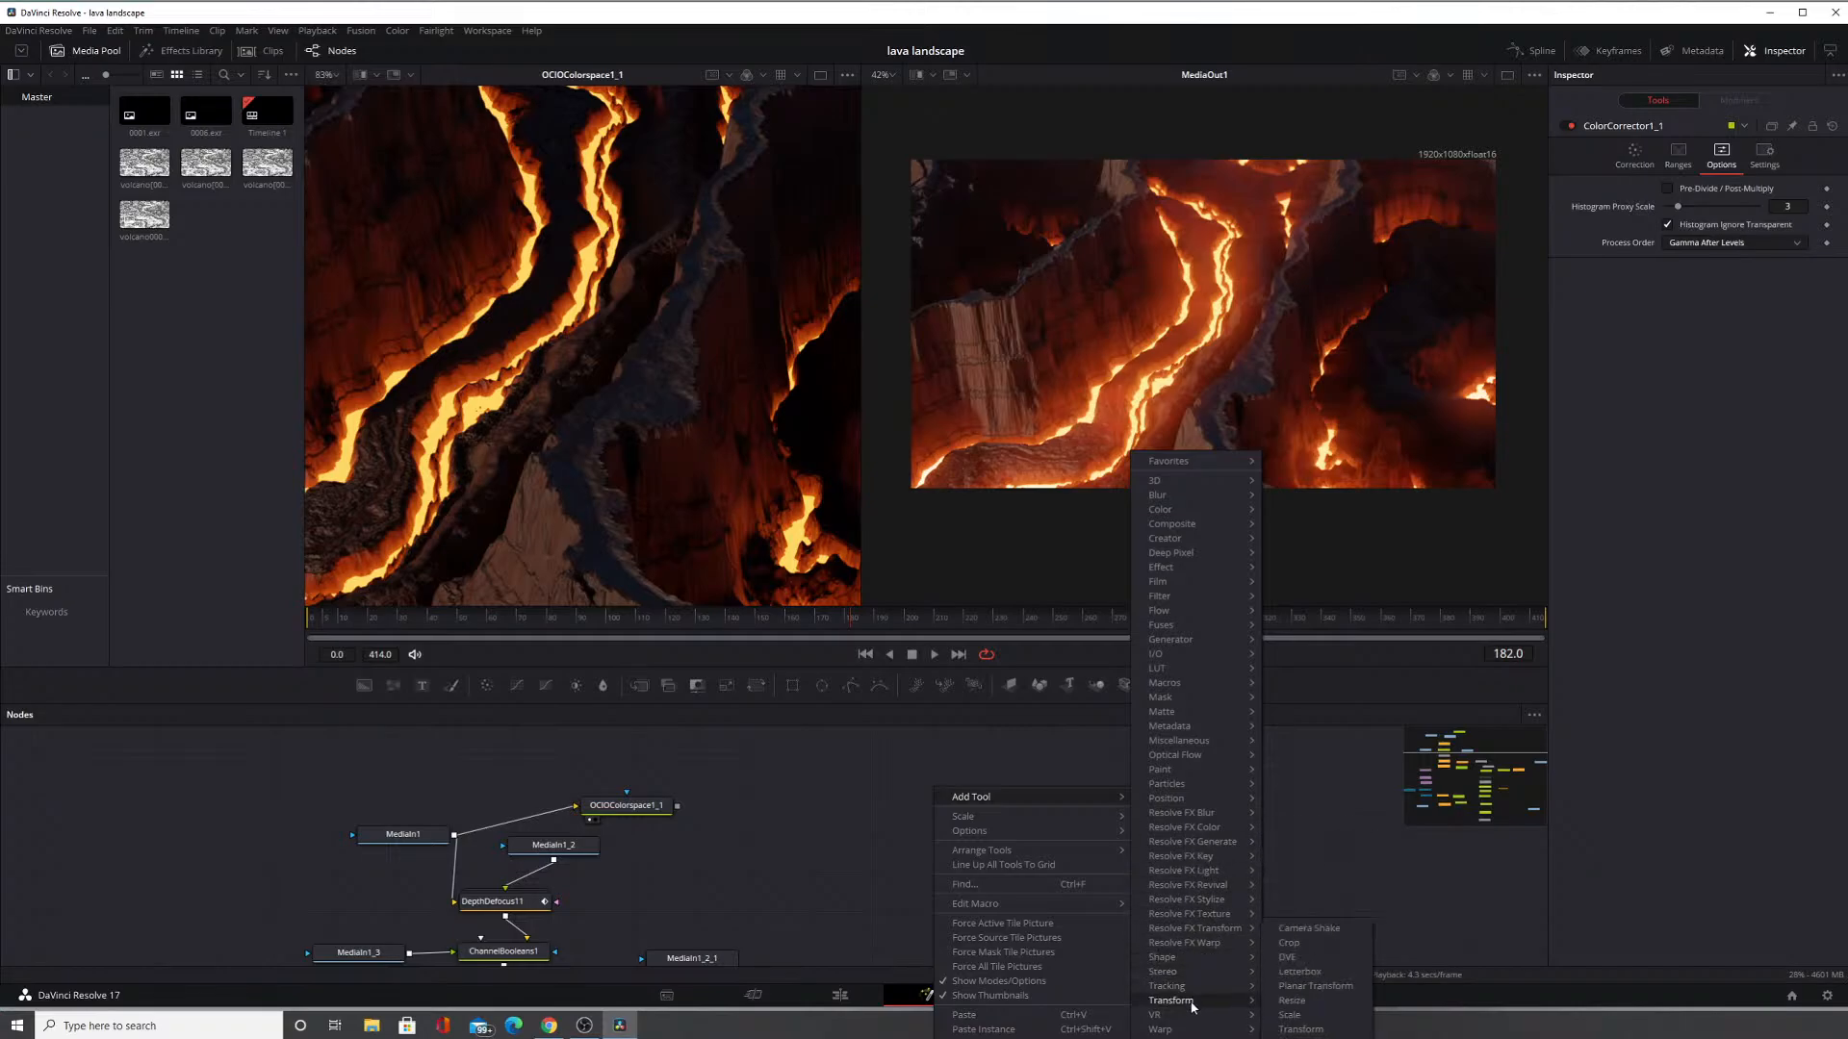
mouse_move(1200, 627)
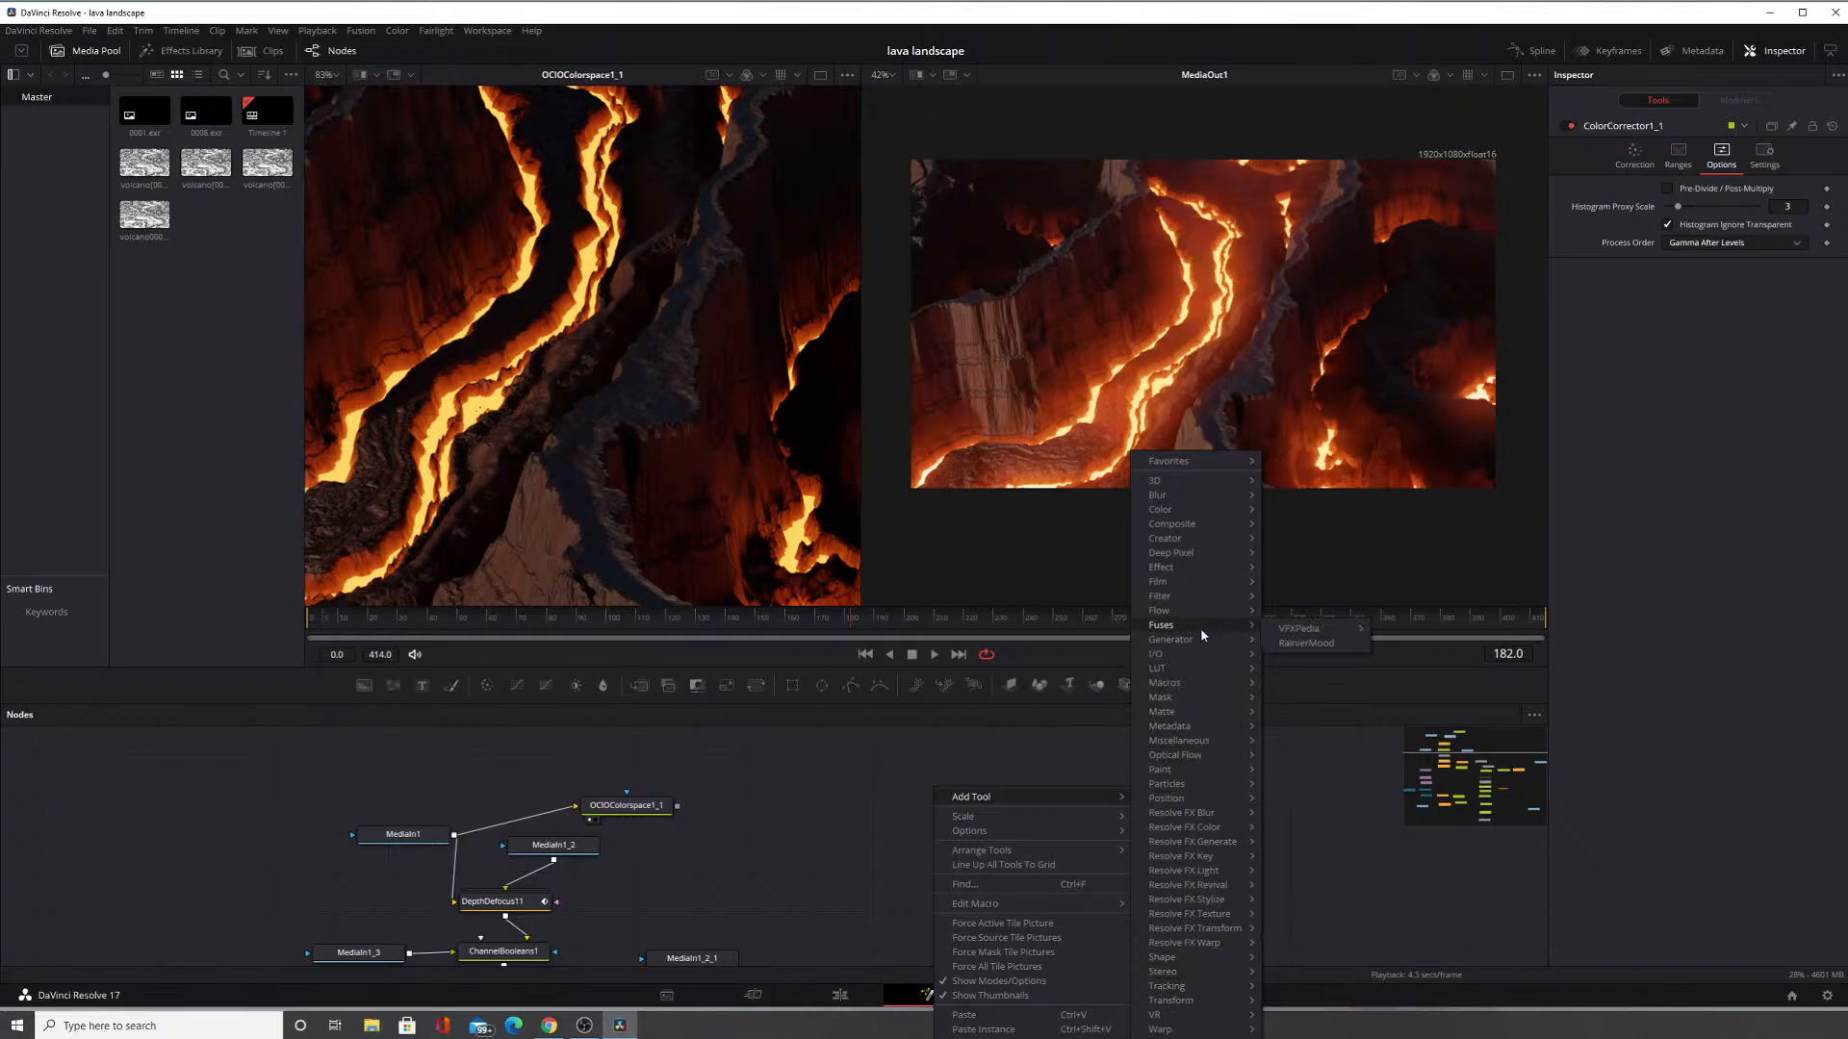
mouse_move(1290, 635)
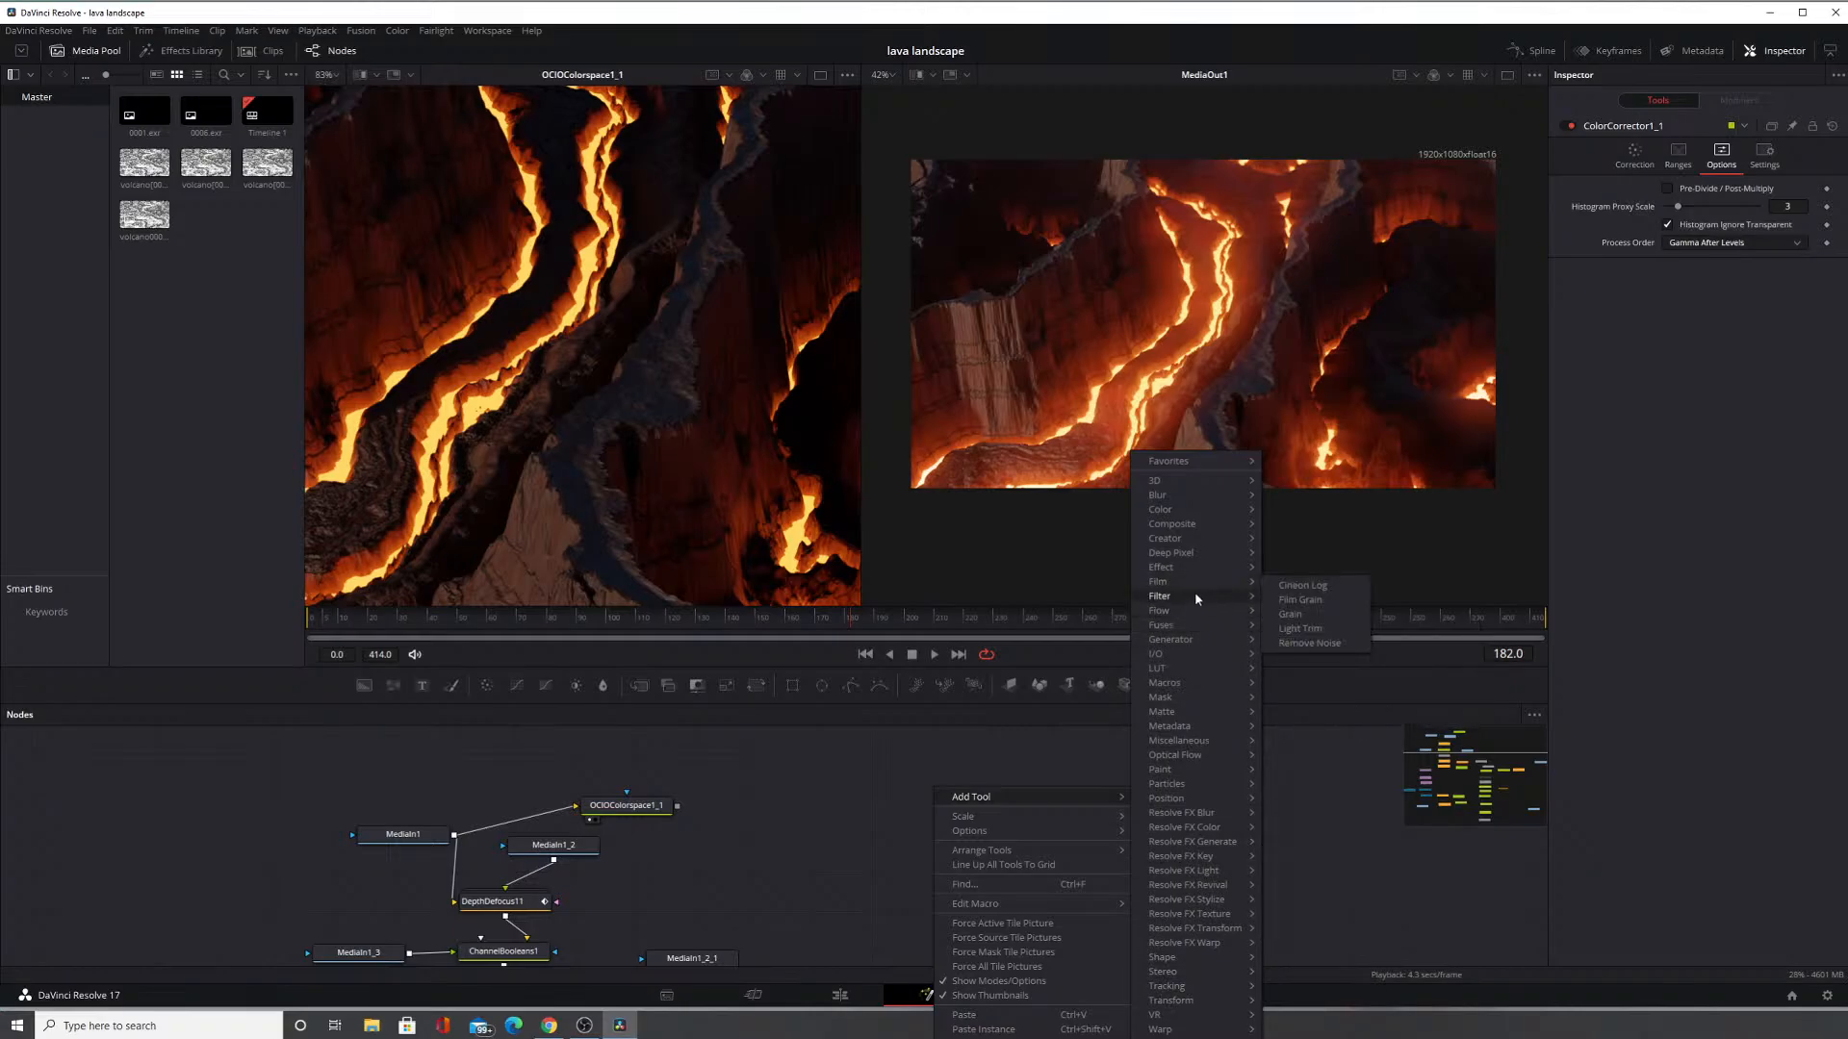
mouse_move(1193, 594)
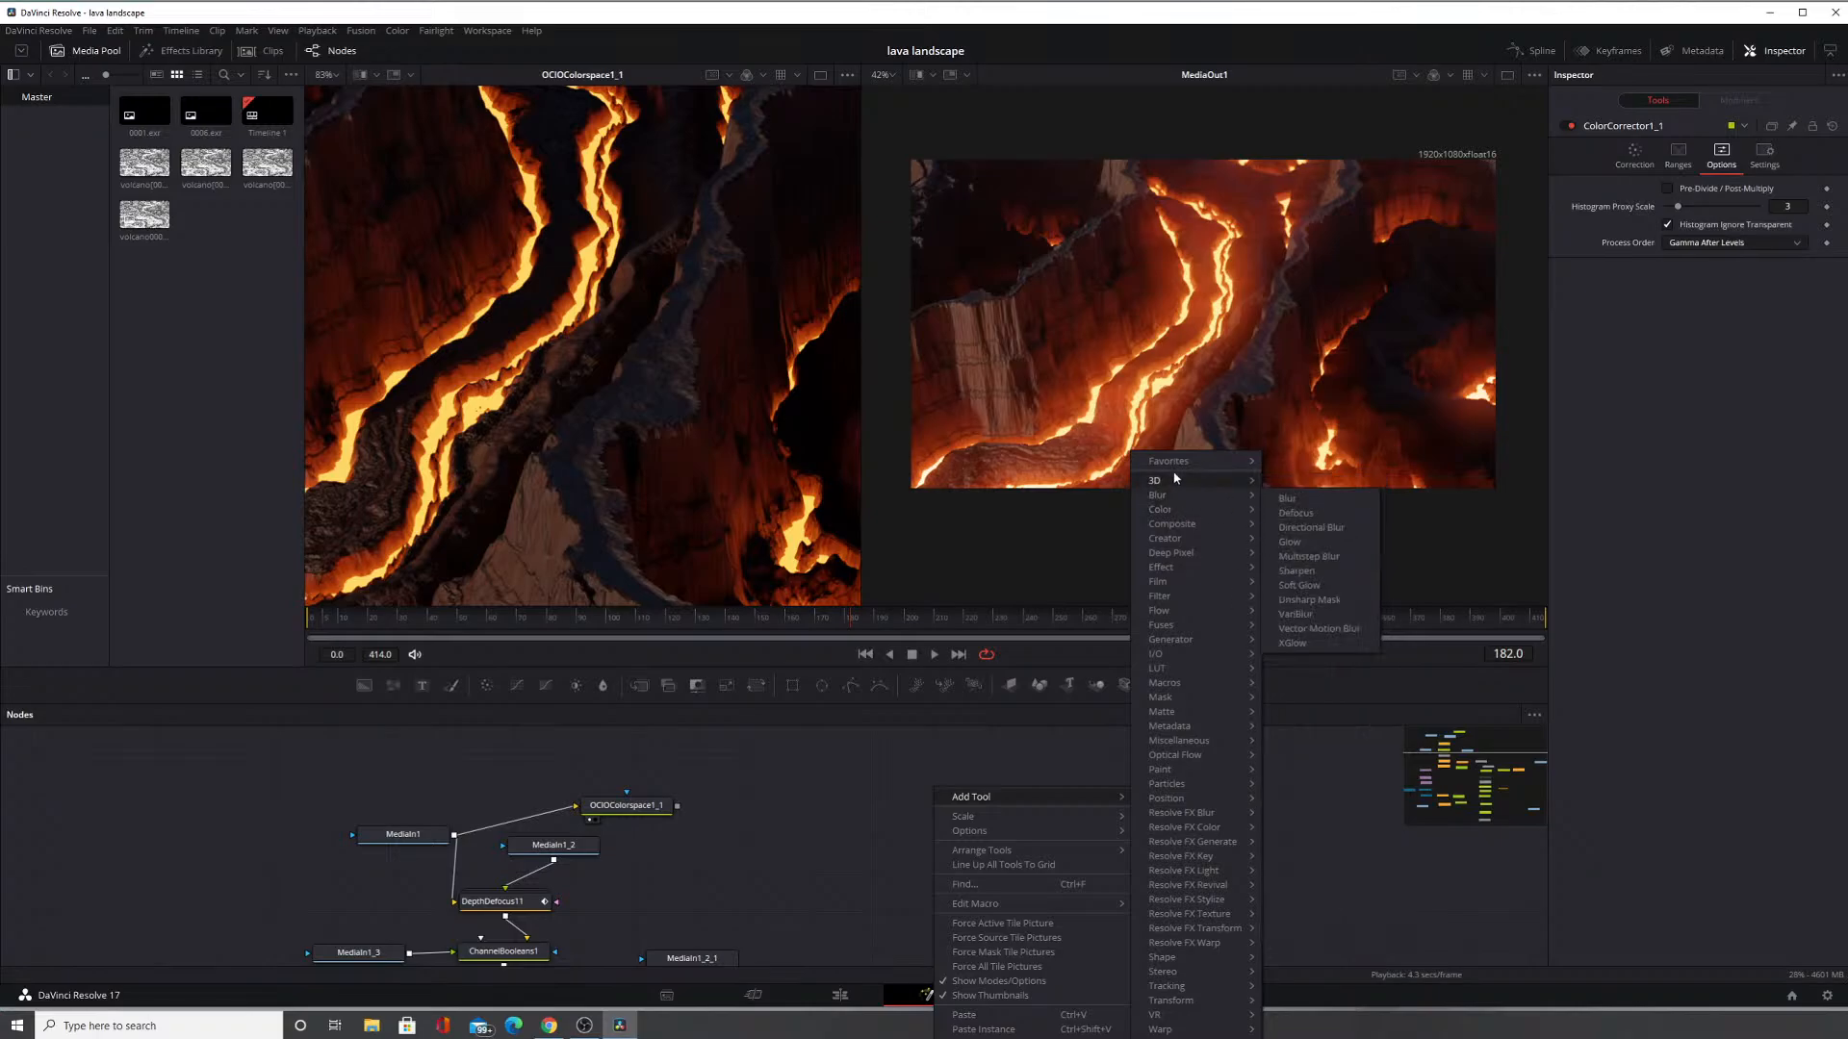
mouse_move(1170, 498)
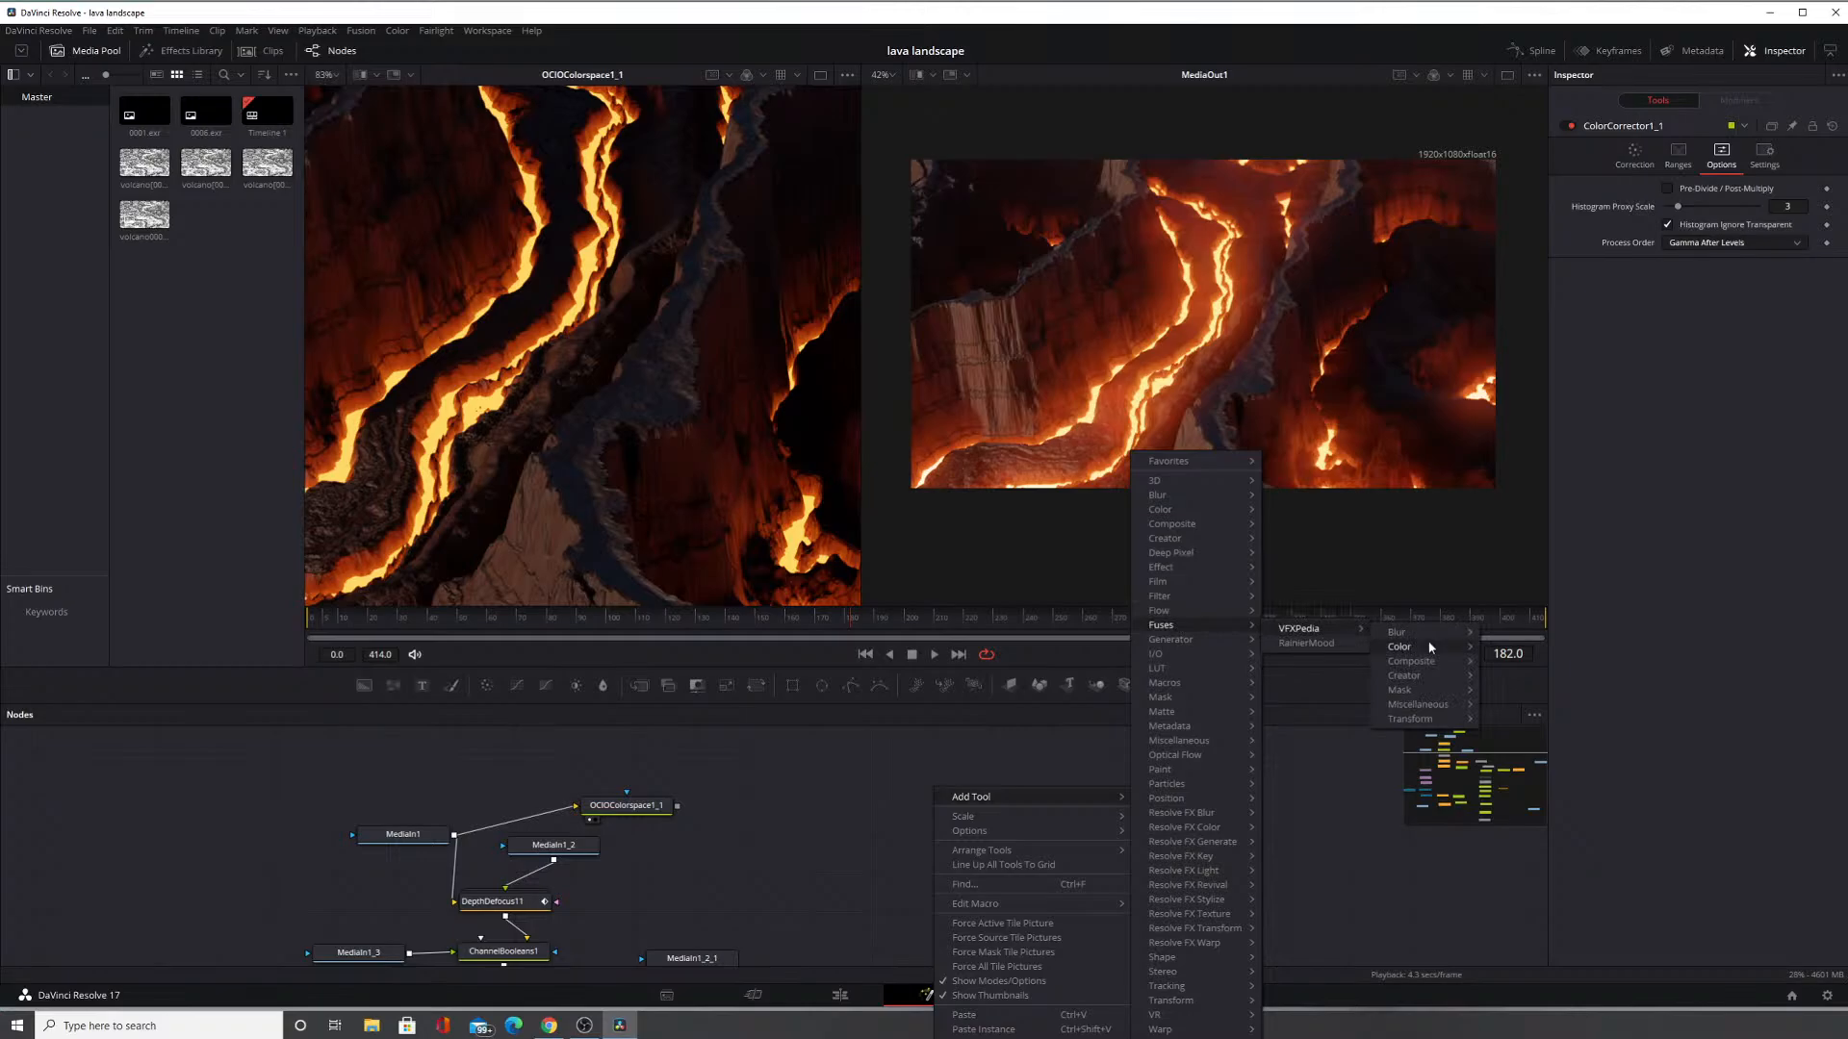
mouse_move(1432, 637)
mouse_move(1426, 697)
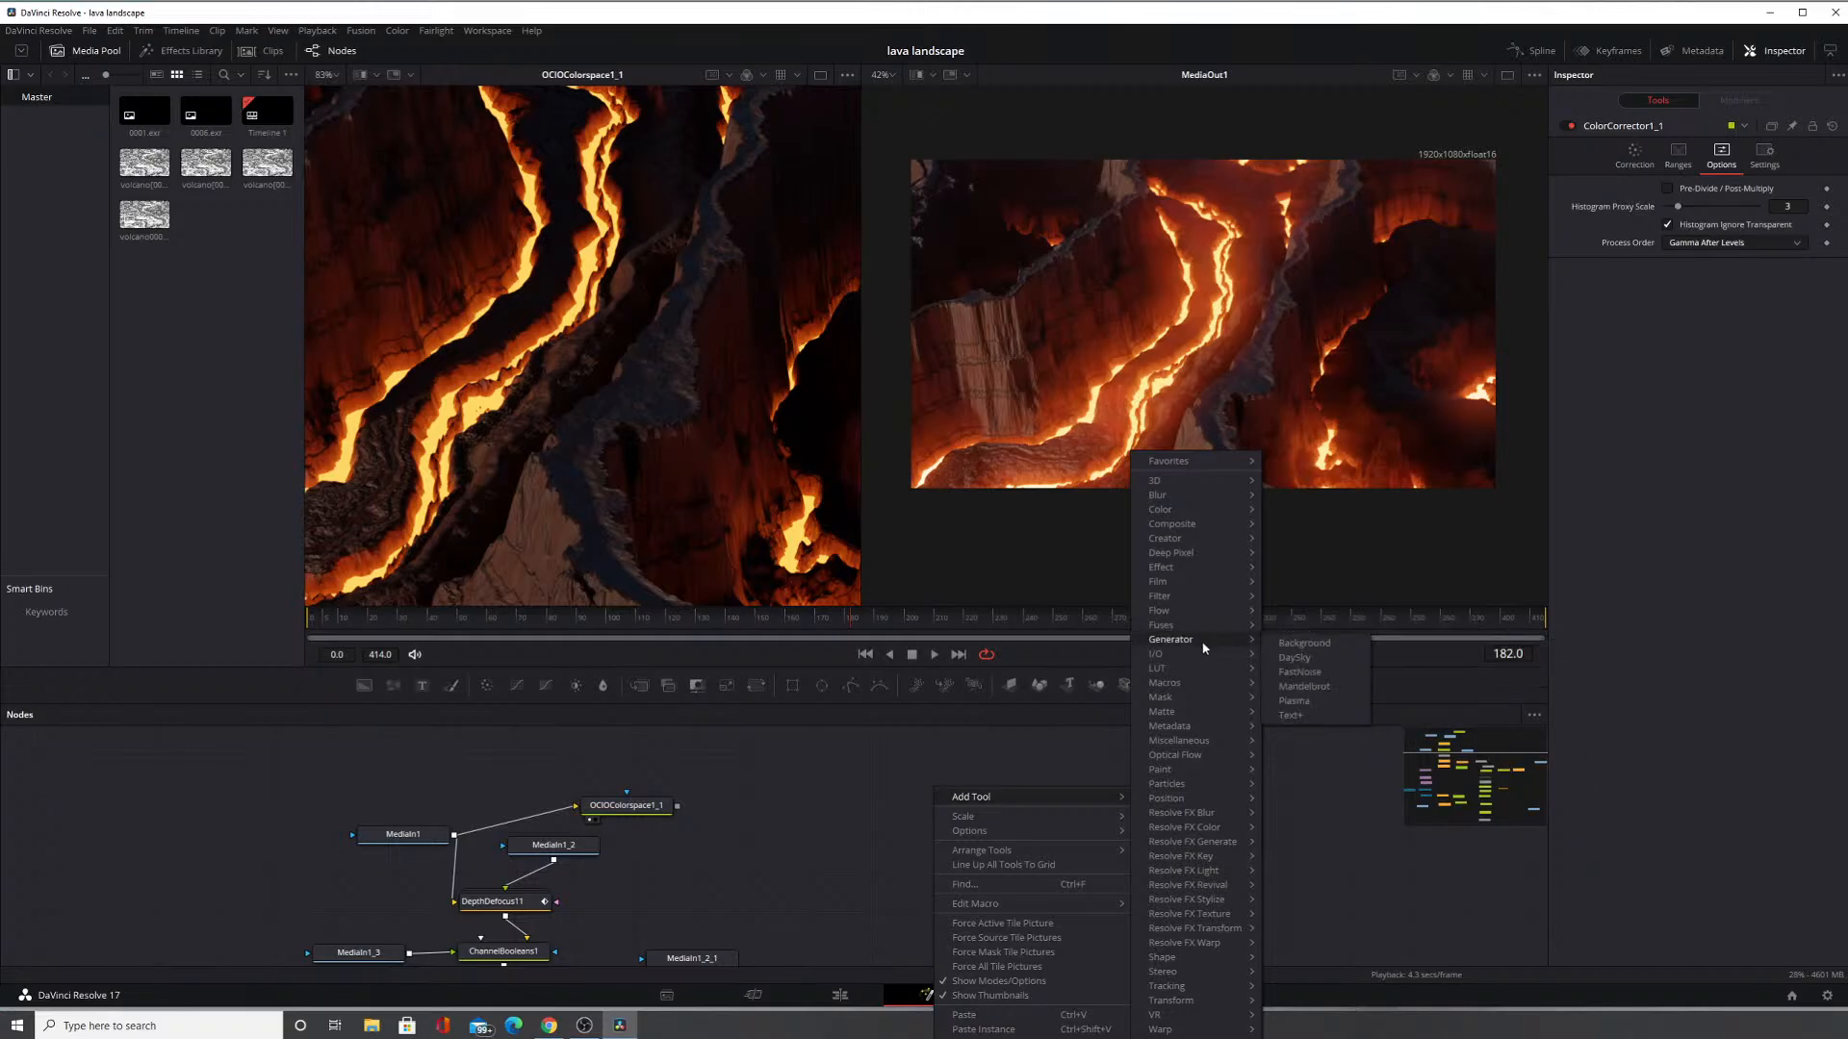
Review the Generator tools, the Film macros, and the Resolve FX Light, Resolve FX Texture and Stereo categories.
mouse_move(1200, 658)
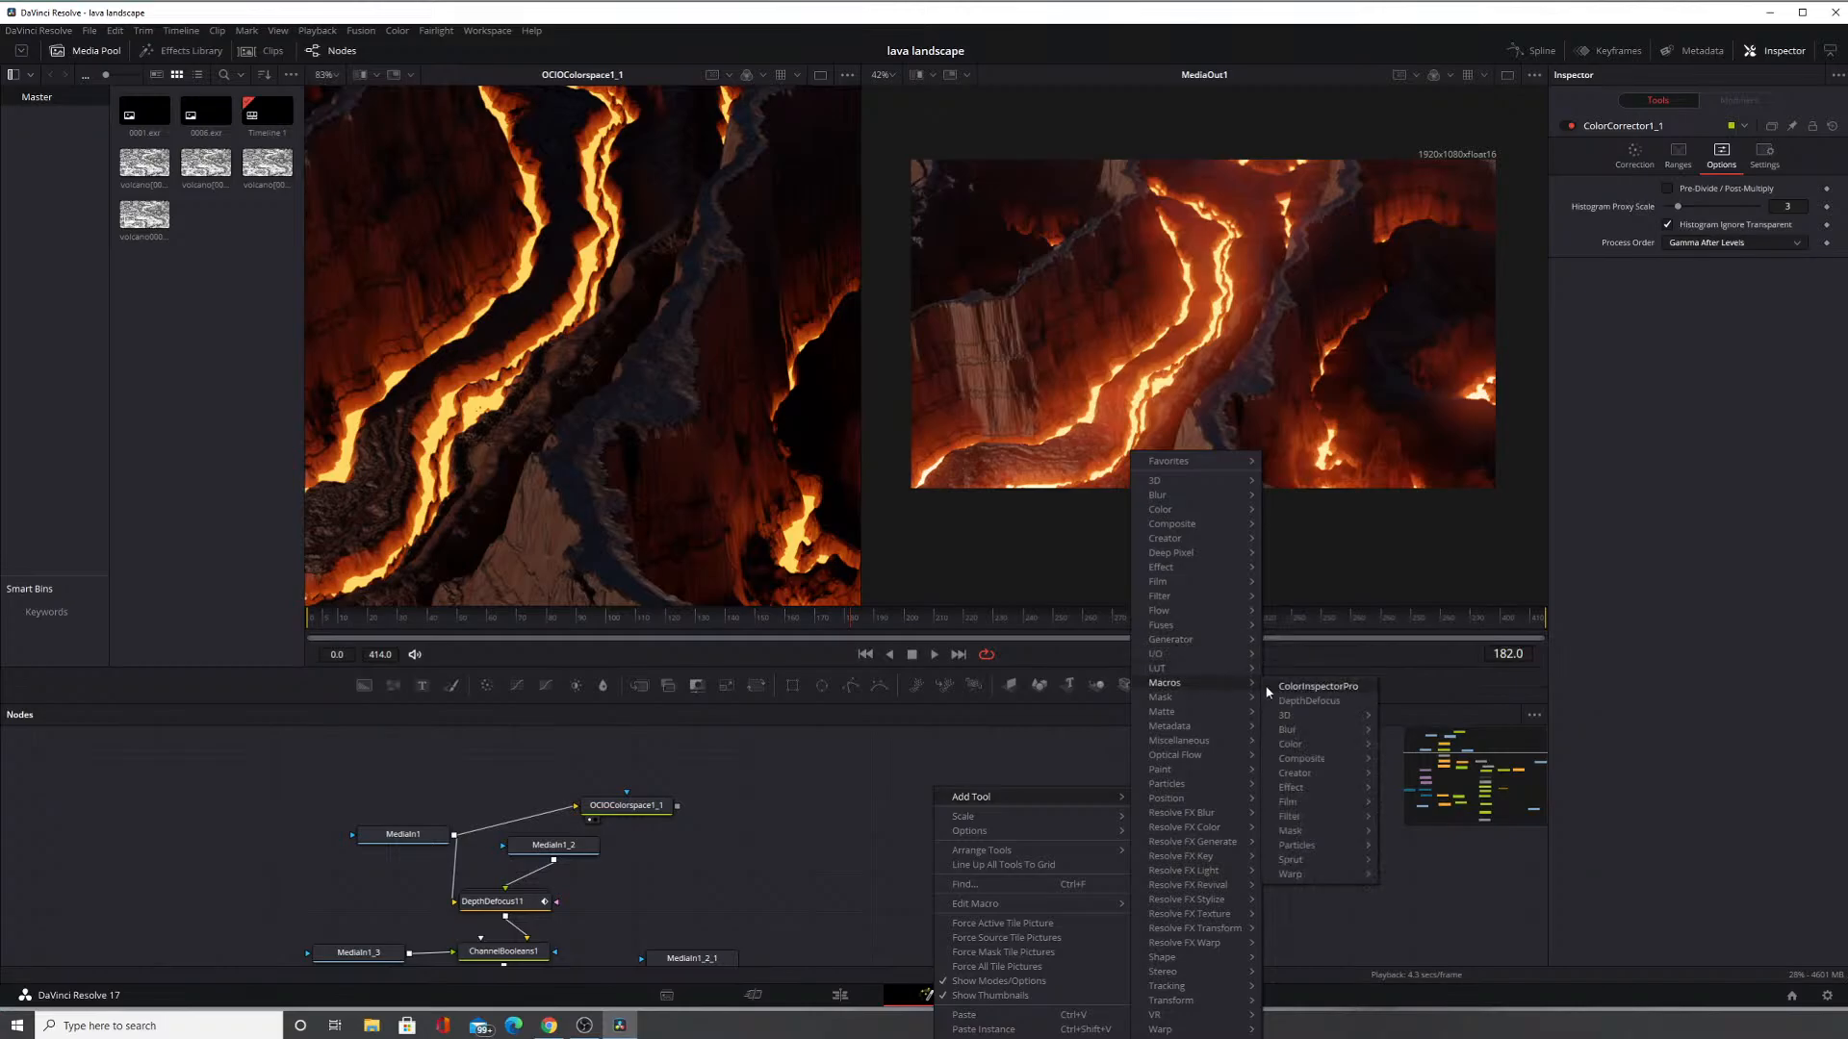
mouse_move(1290, 718)
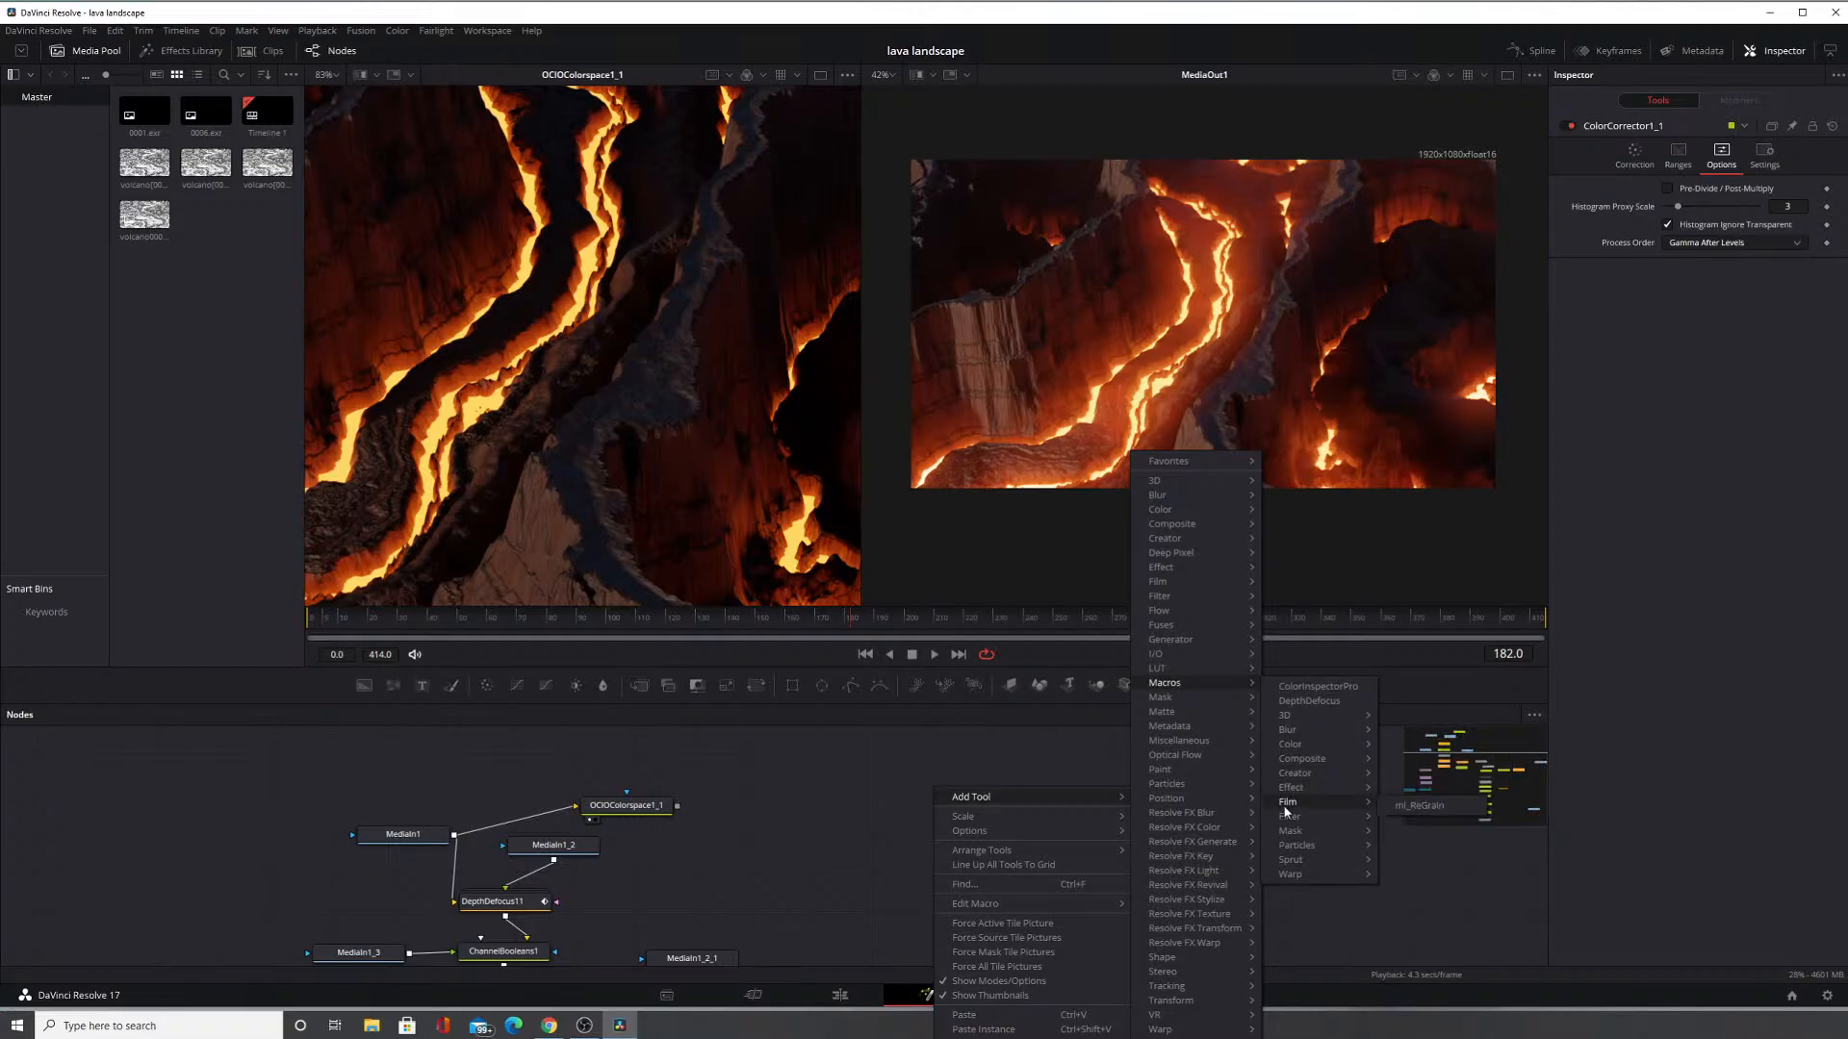
mouse_move(1396, 832)
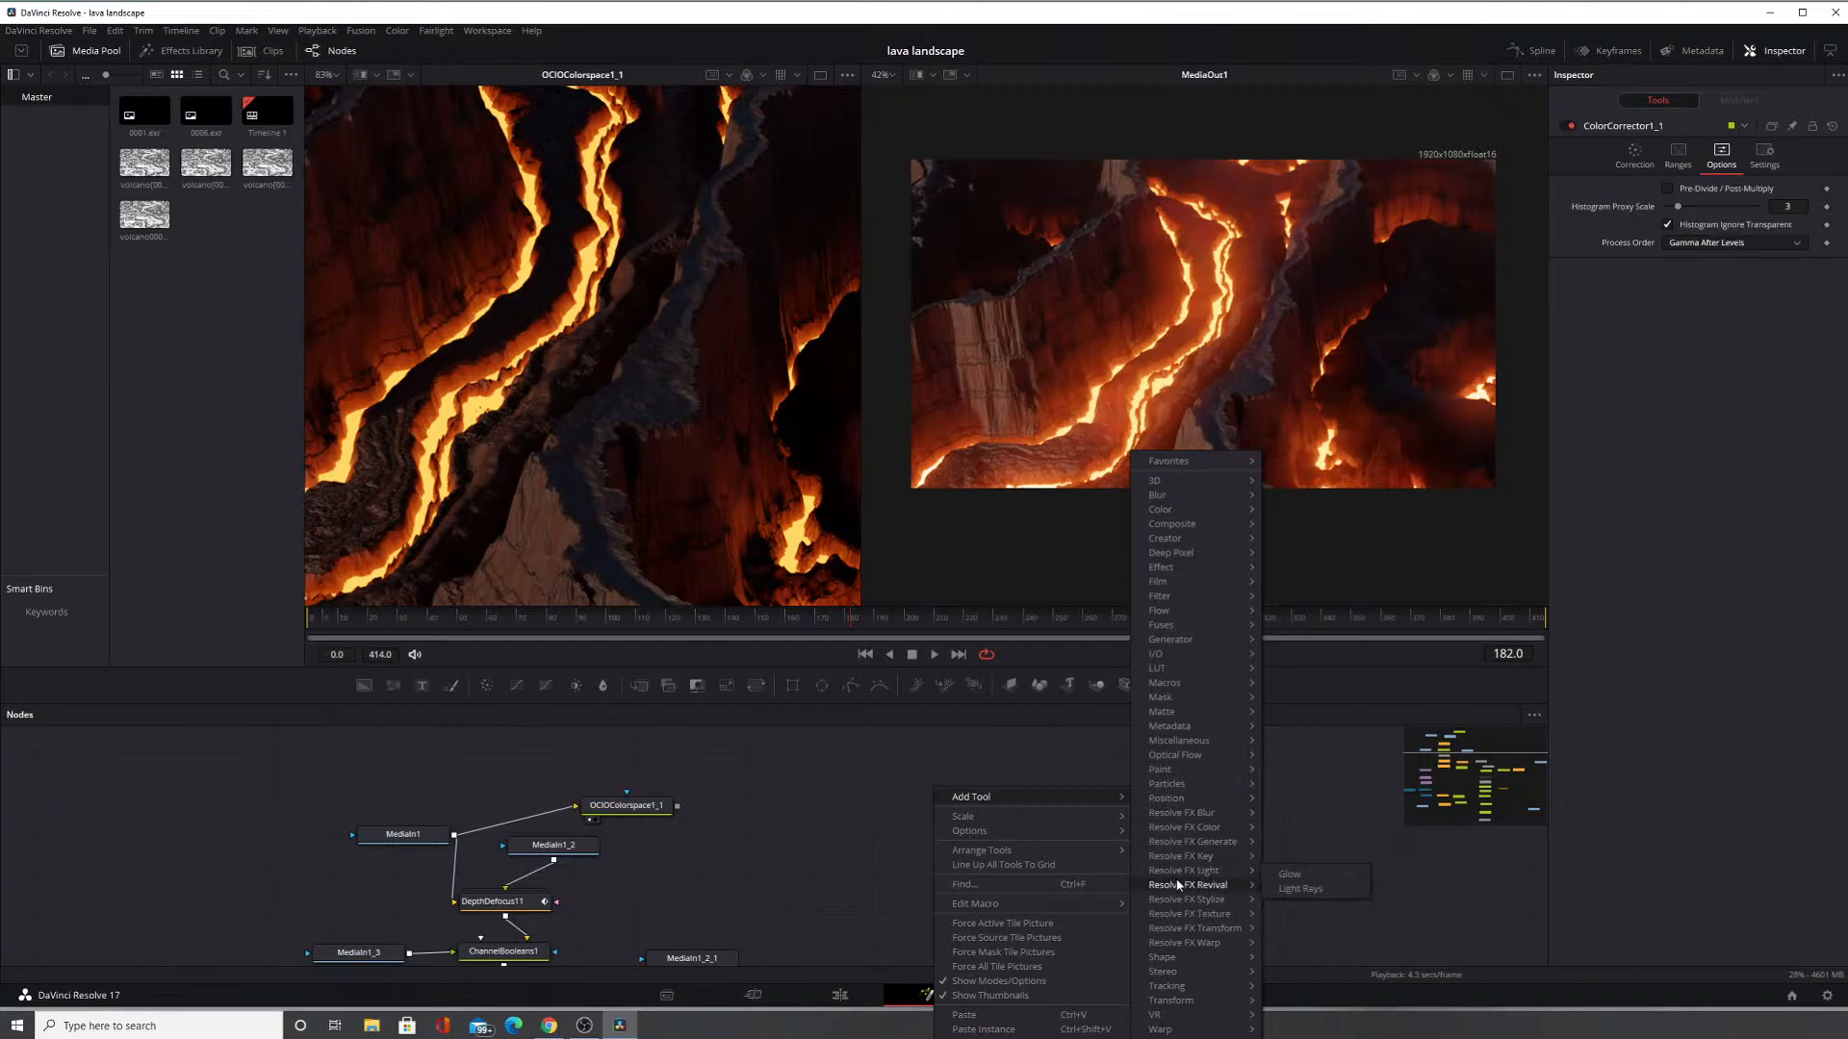
mouse_move(1181, 892)
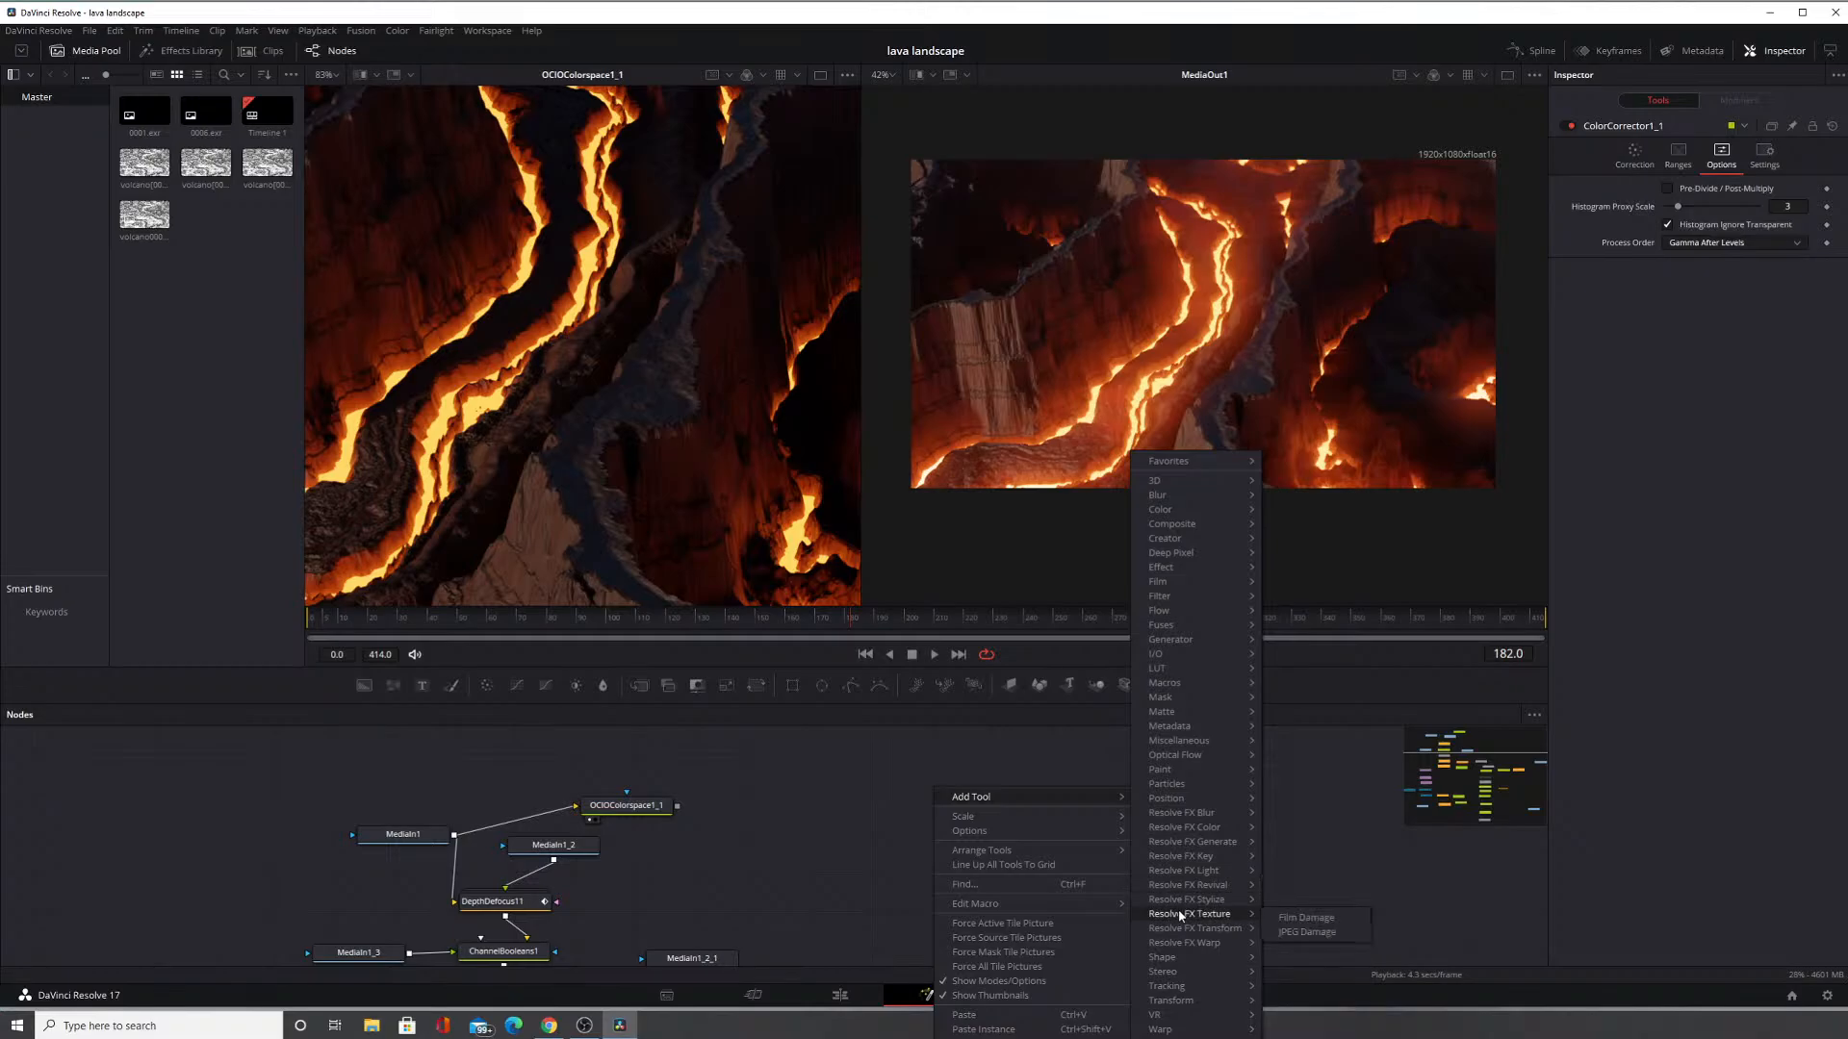
mouse_move(1180, 944)
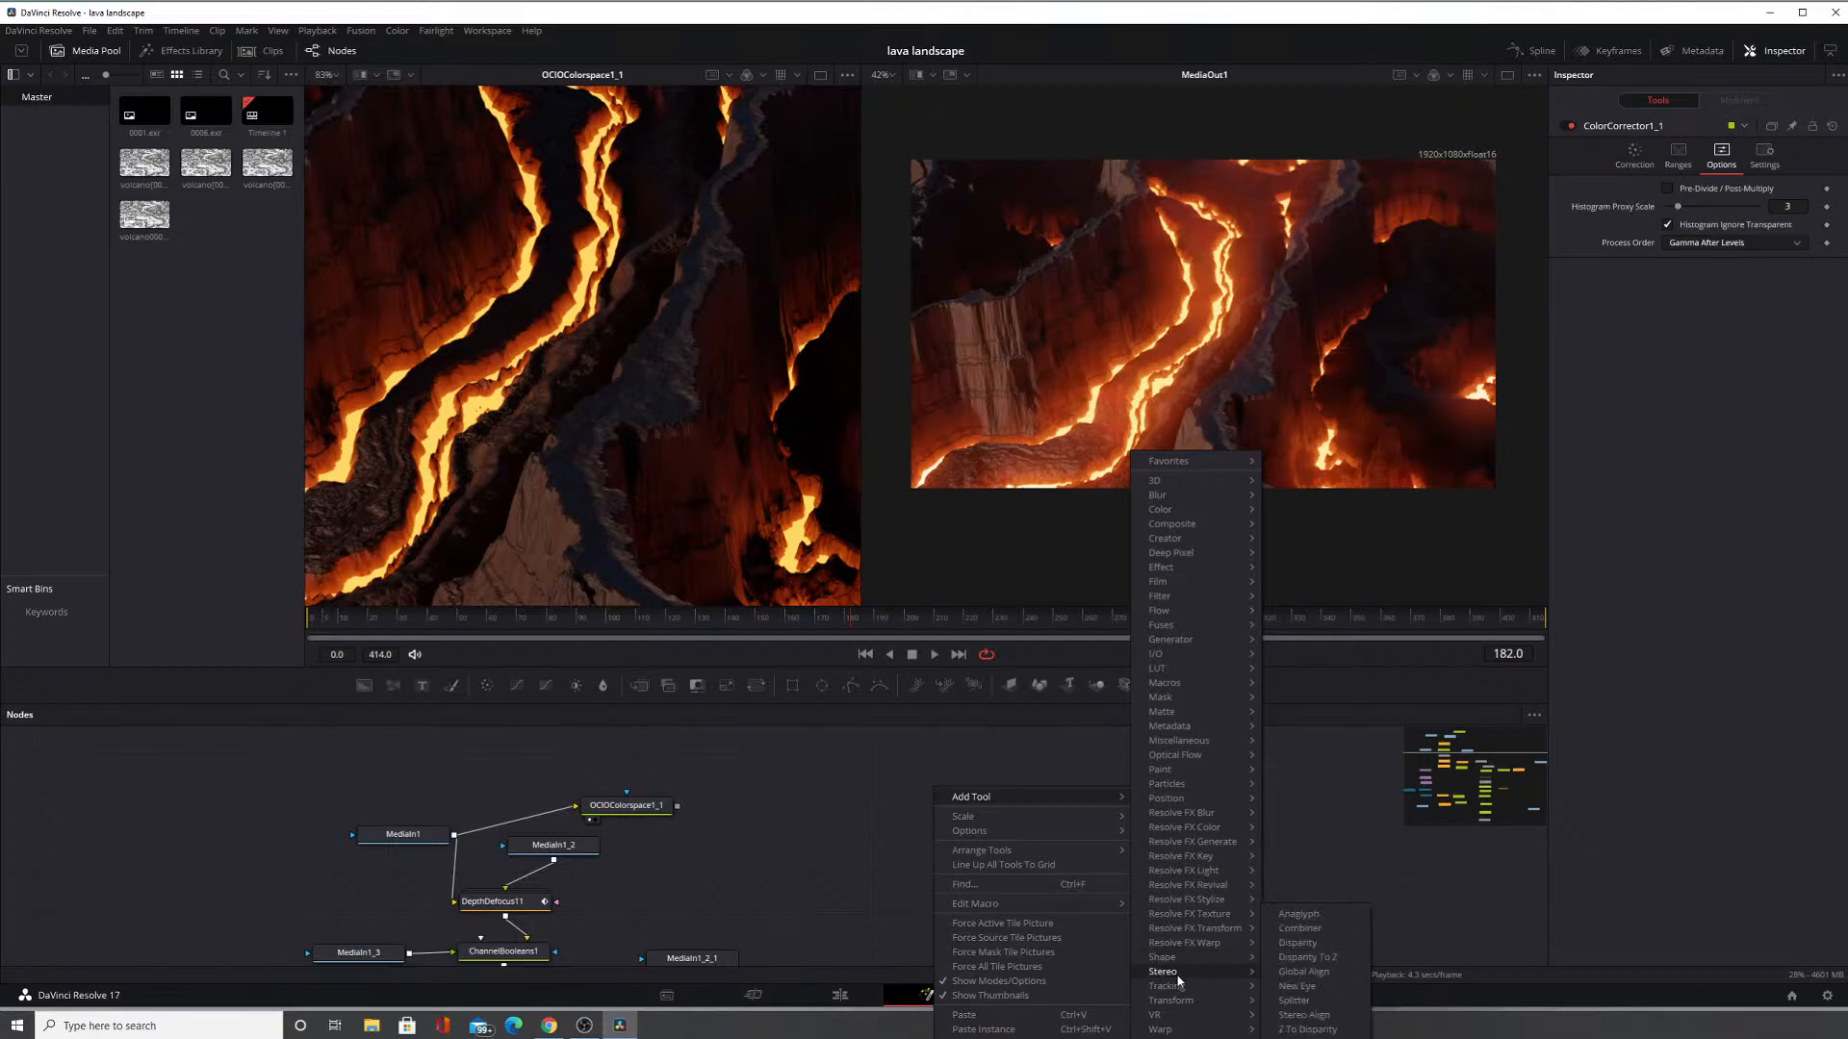
mouse_move(1167, 991)
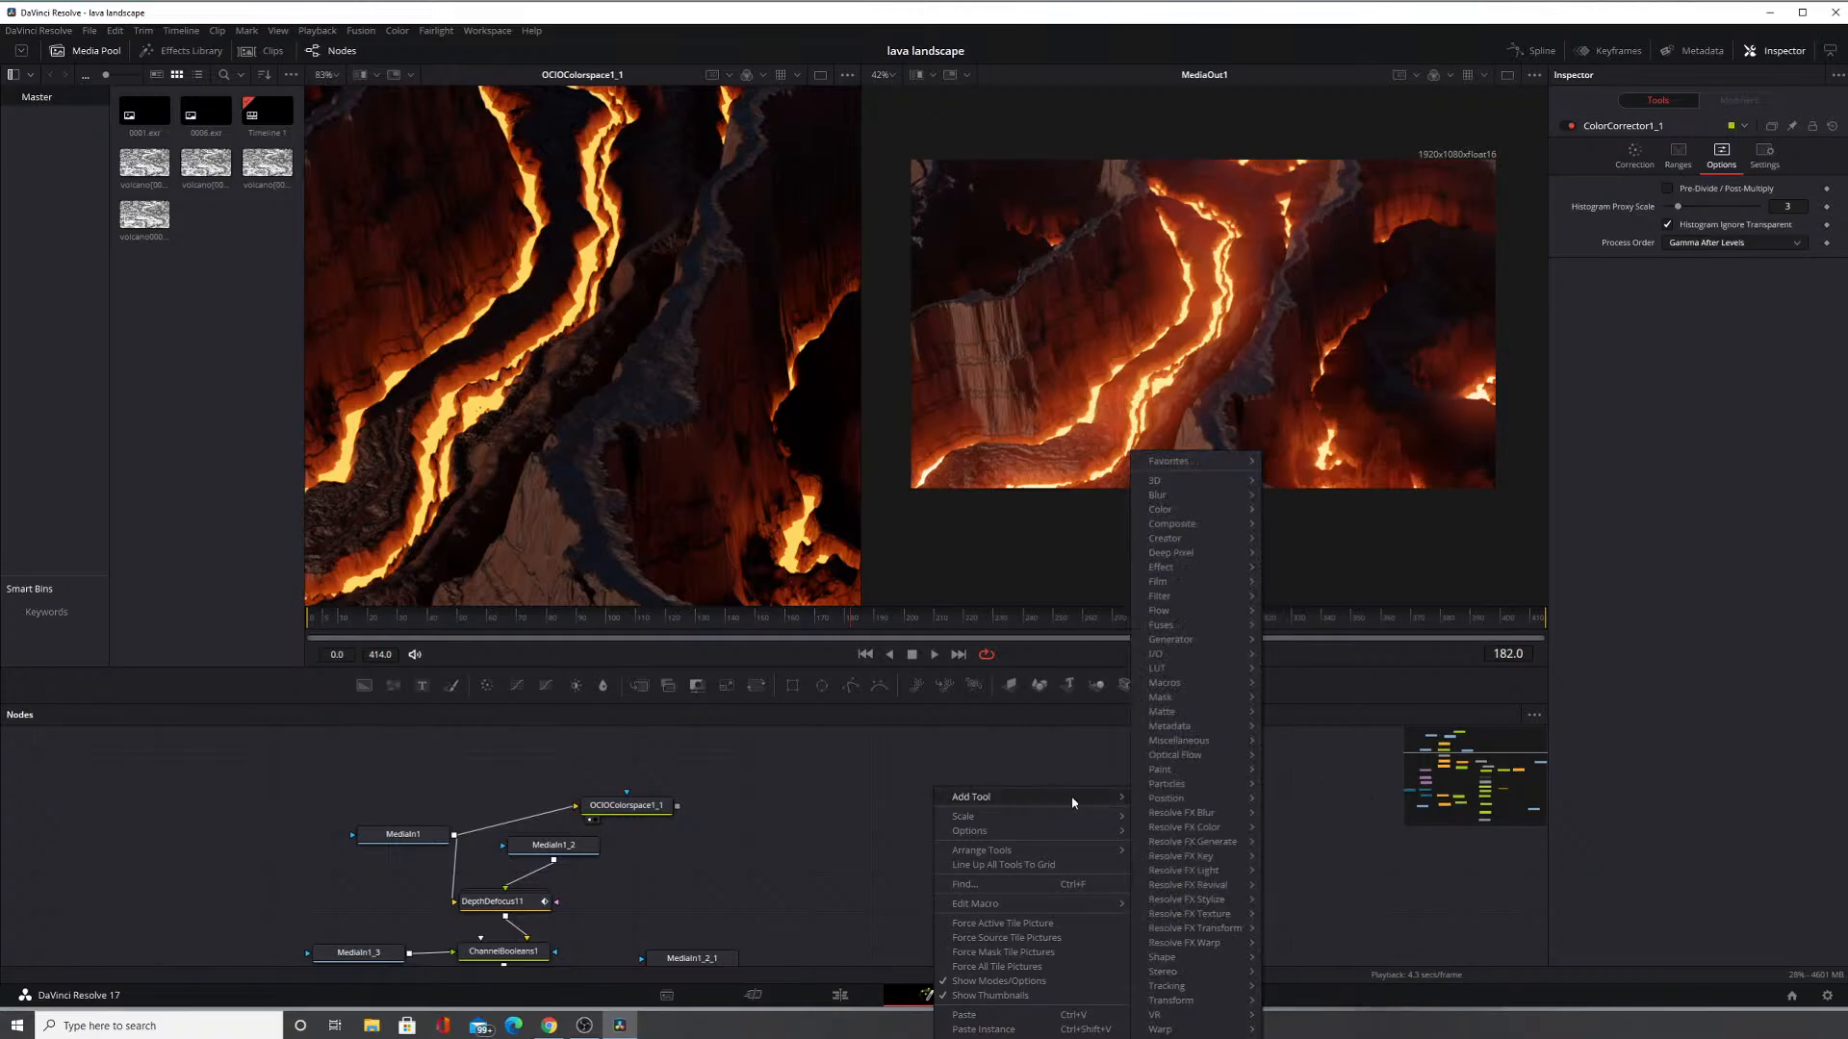
Find the sharpening node in the composition by searching tool names for "sharpen".
left_click(996, 886)
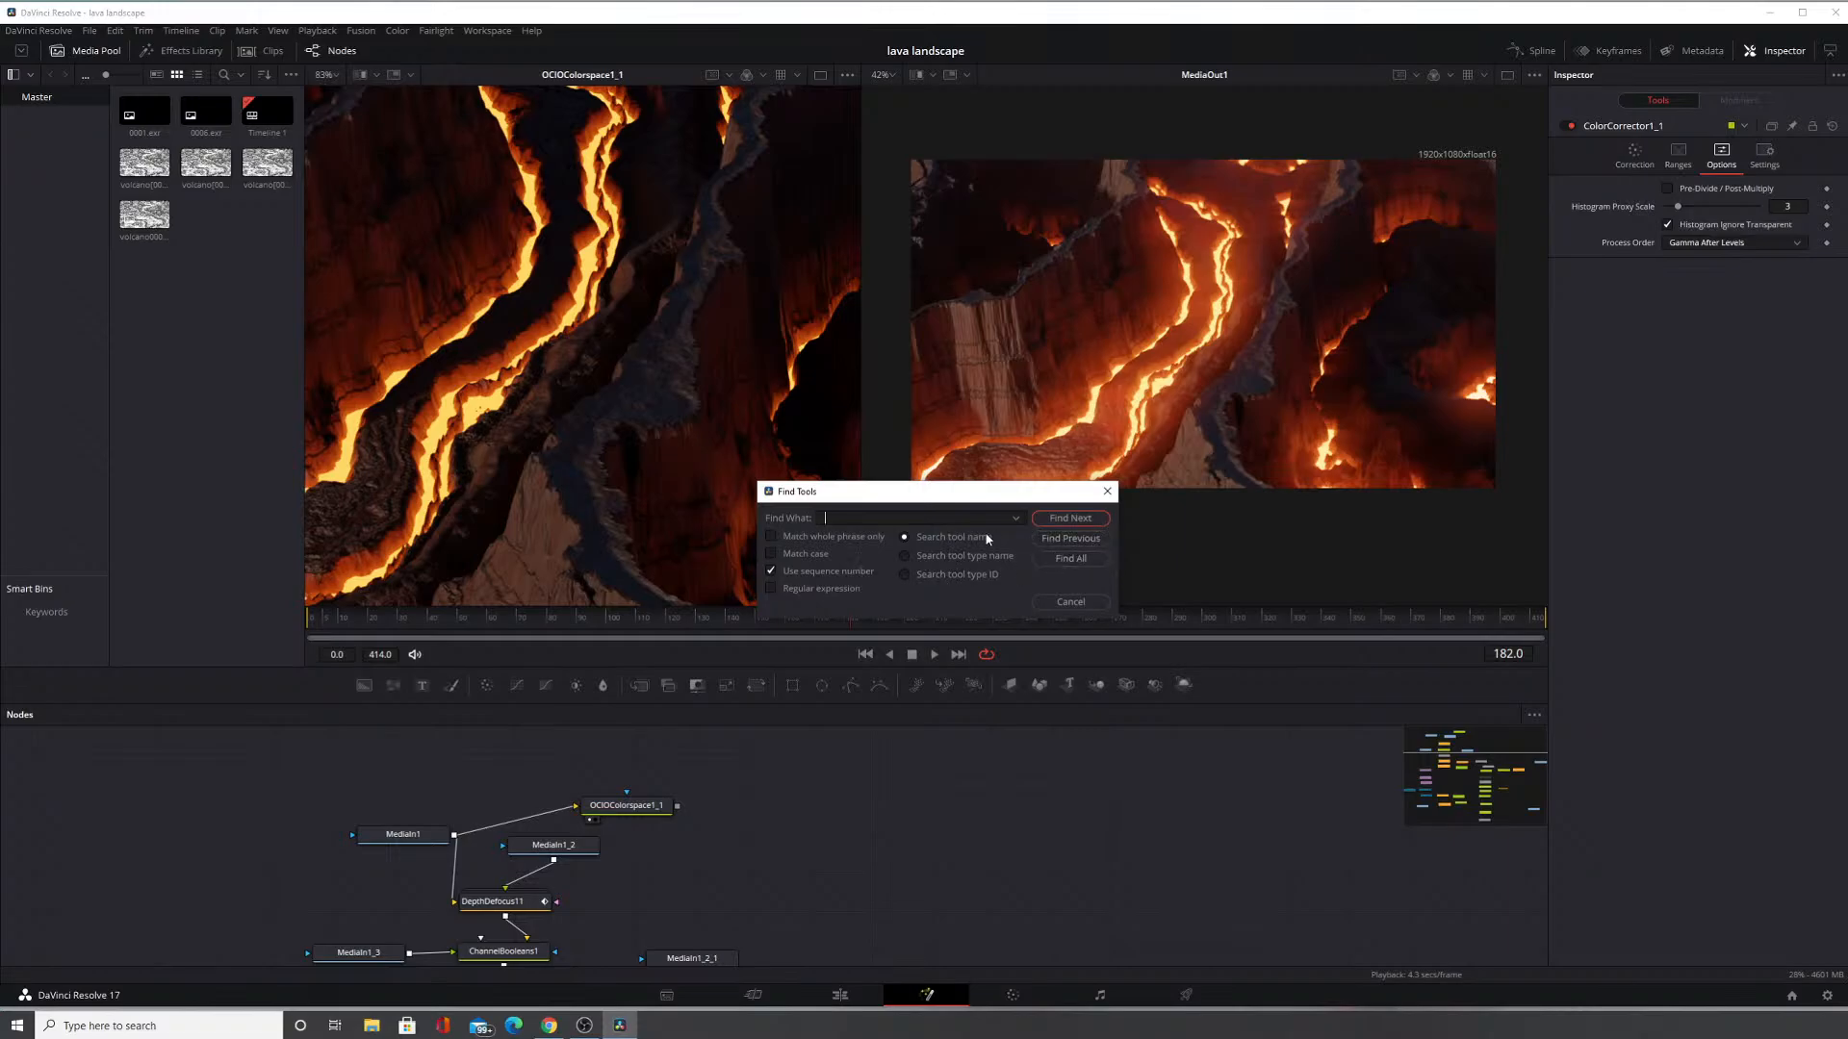
type("sharpen")
left_click(1055, 559)
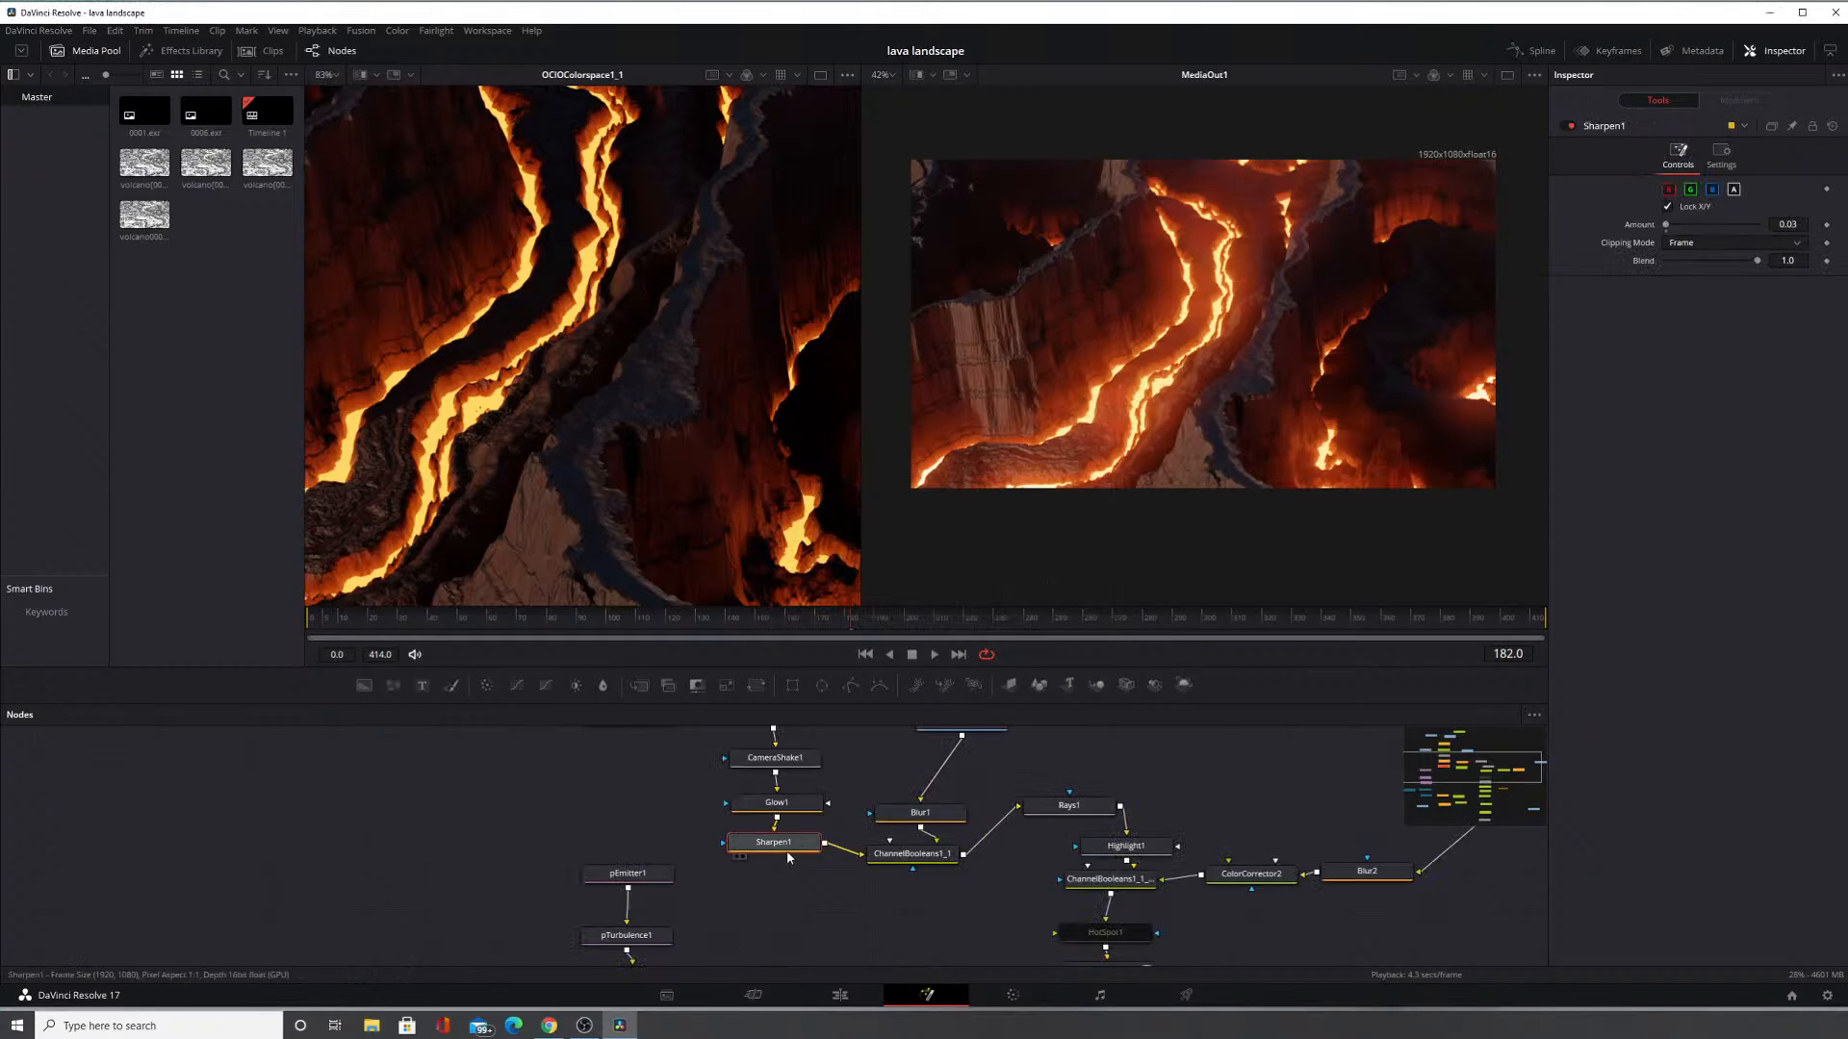
Move the OCIOColorspace1_1 node directly above MediaIn1 in the node tree.
scroll(863, 825, "up", 1)
left_click_drag(864, 827, 883, 907)
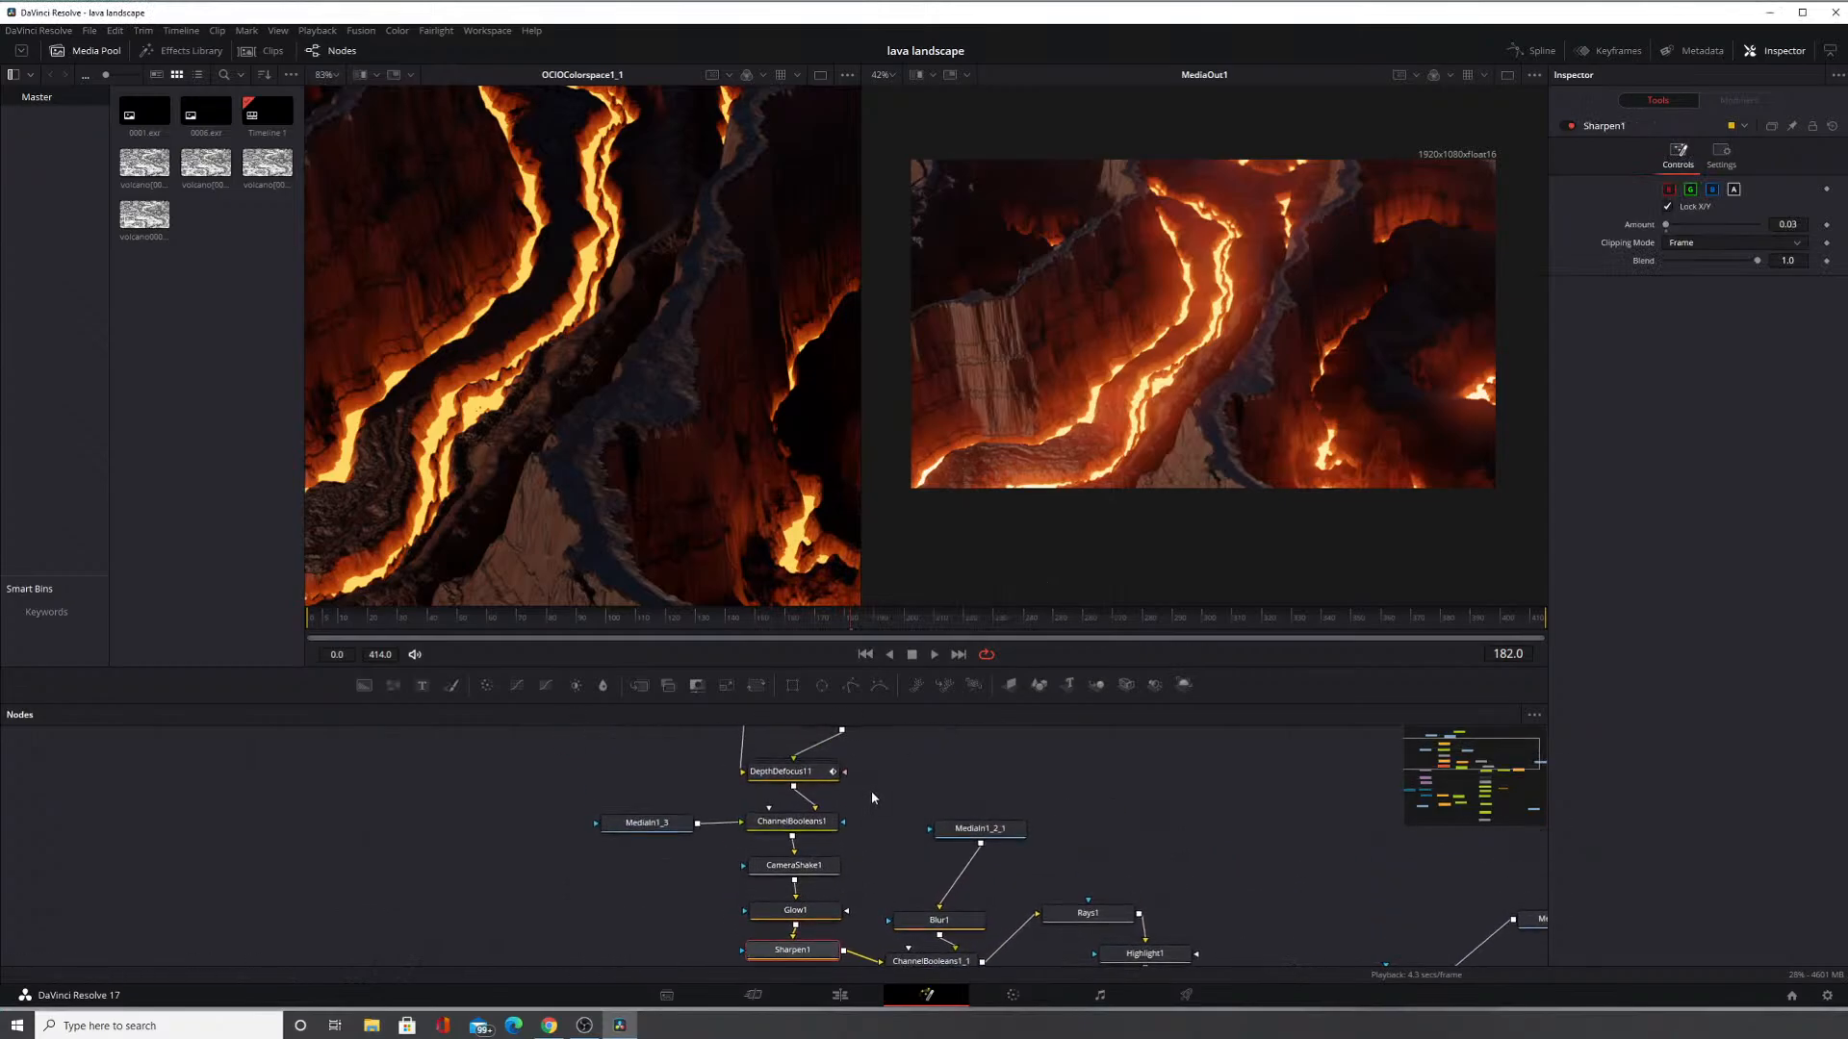
left_click_drag(872, 792, 938, 846)
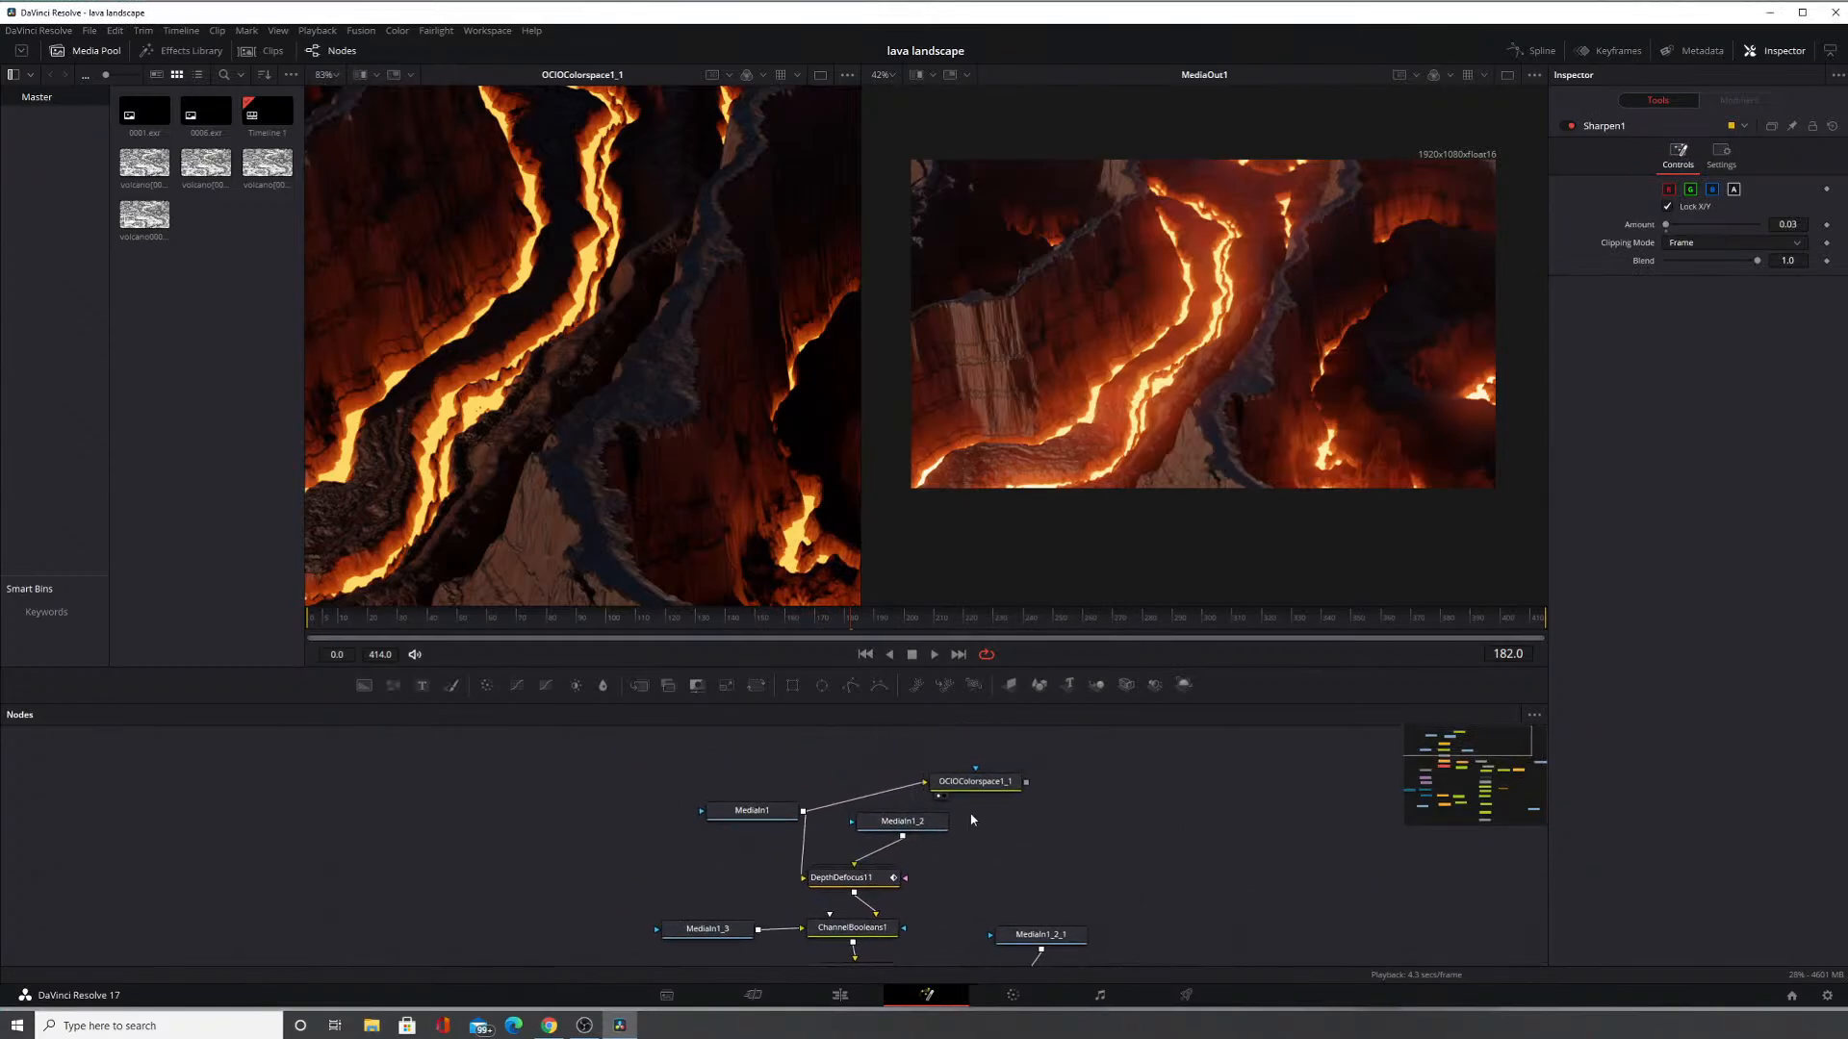
left_click_drag(965, 784, 735, 760)
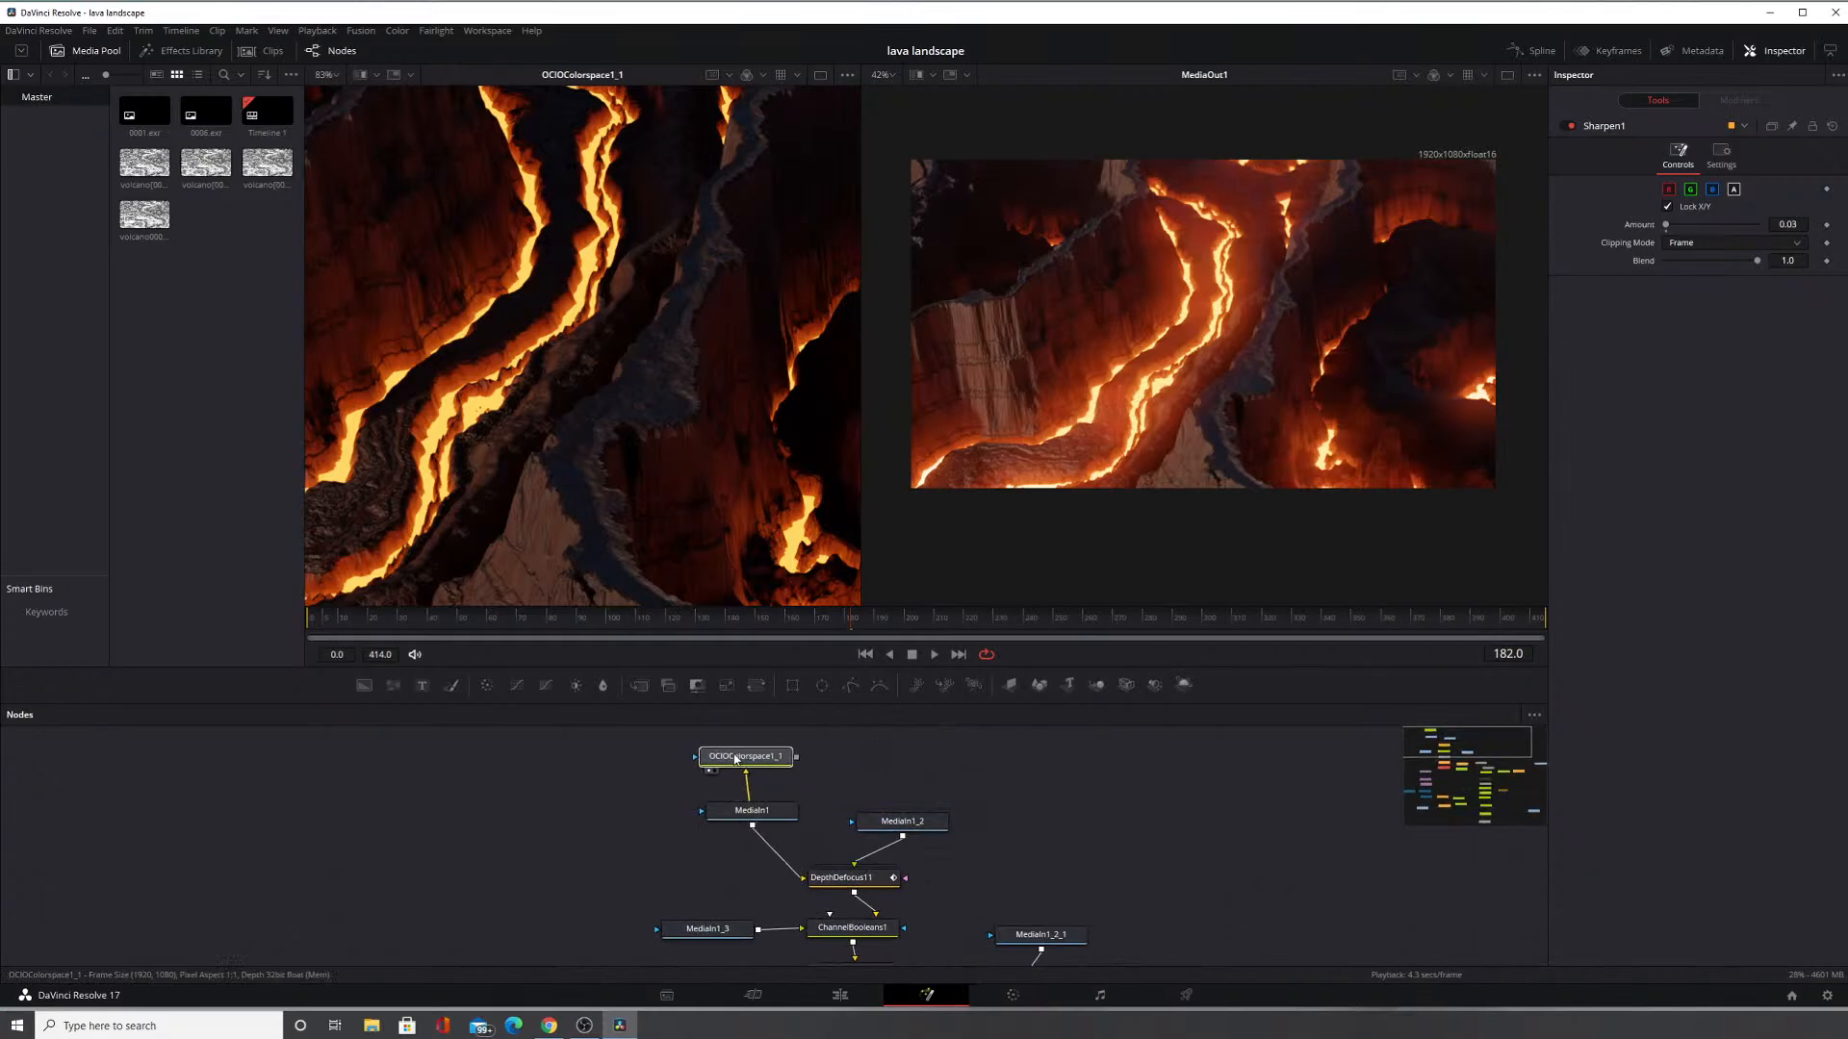
left_click_drag(814, 828, 768, 731)
left_click_drag(837, 891, 837, 808)
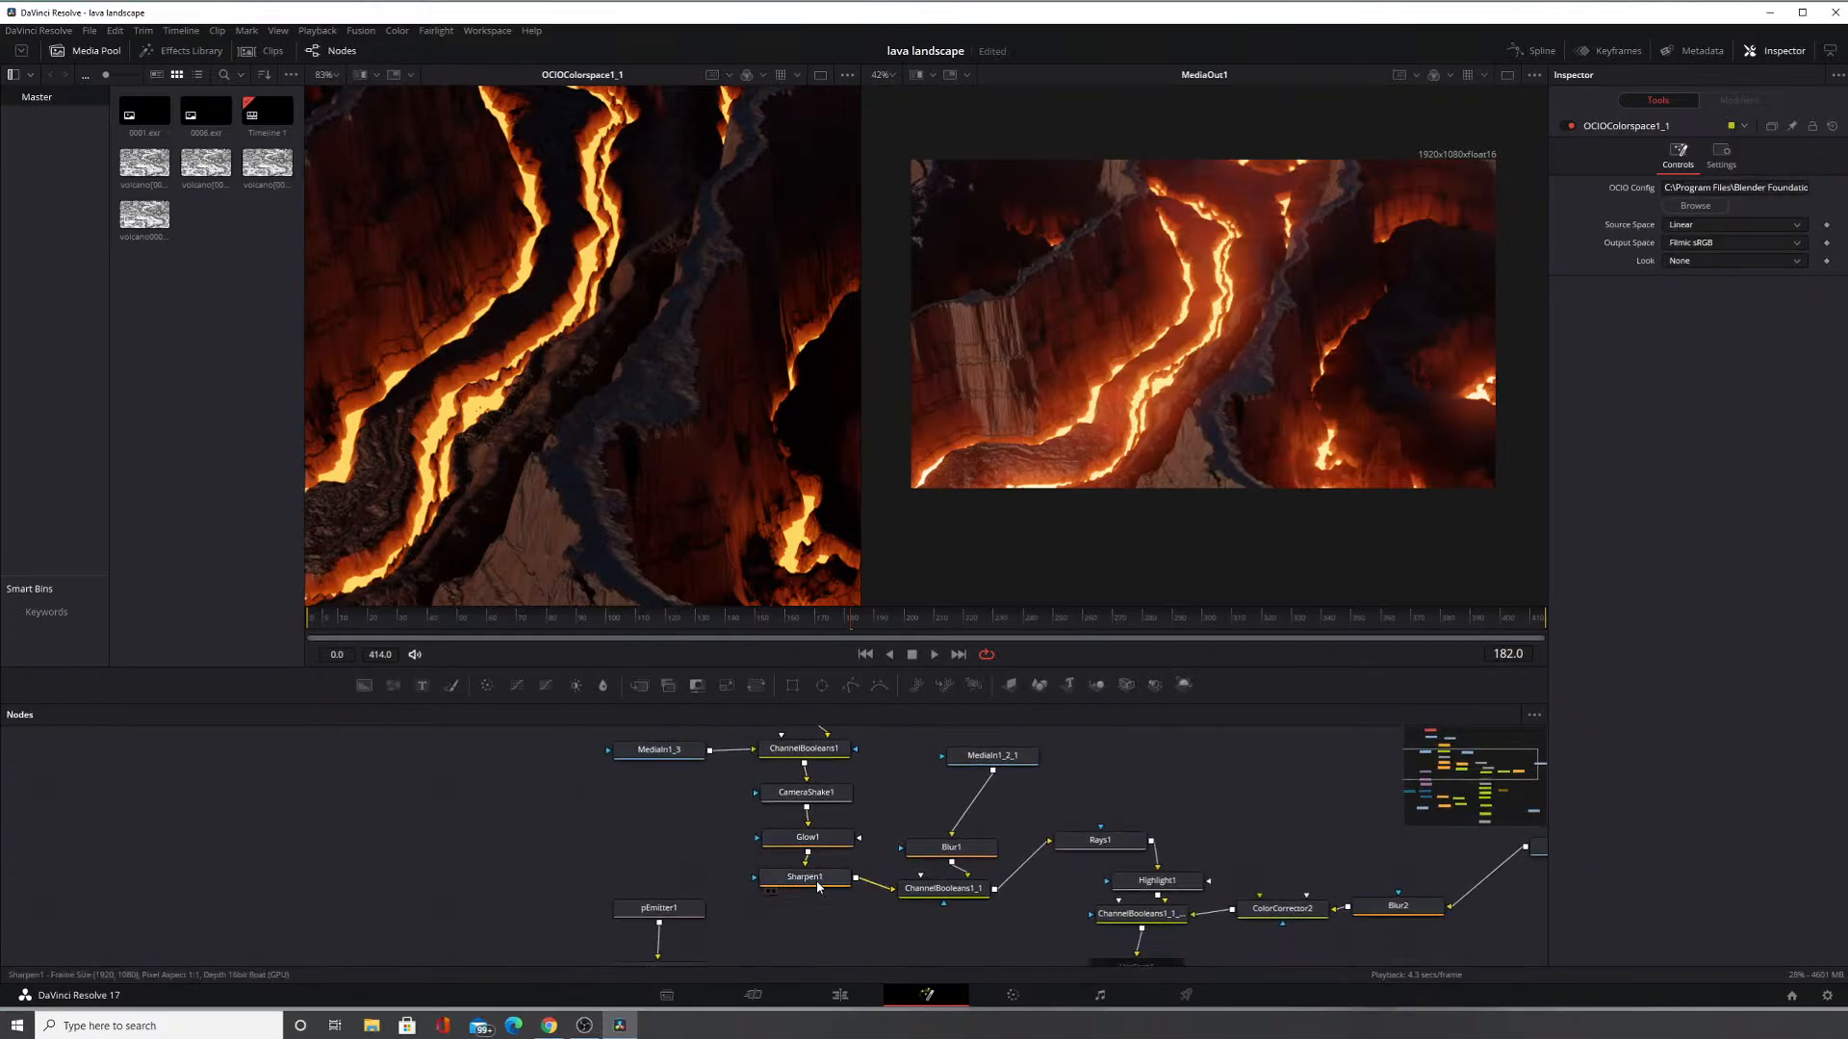
Try exaggerated Amount values on the Sharpen1 node, ending at 1.6, and inspect the lava image at different magnifications.
left_click(818, 880)
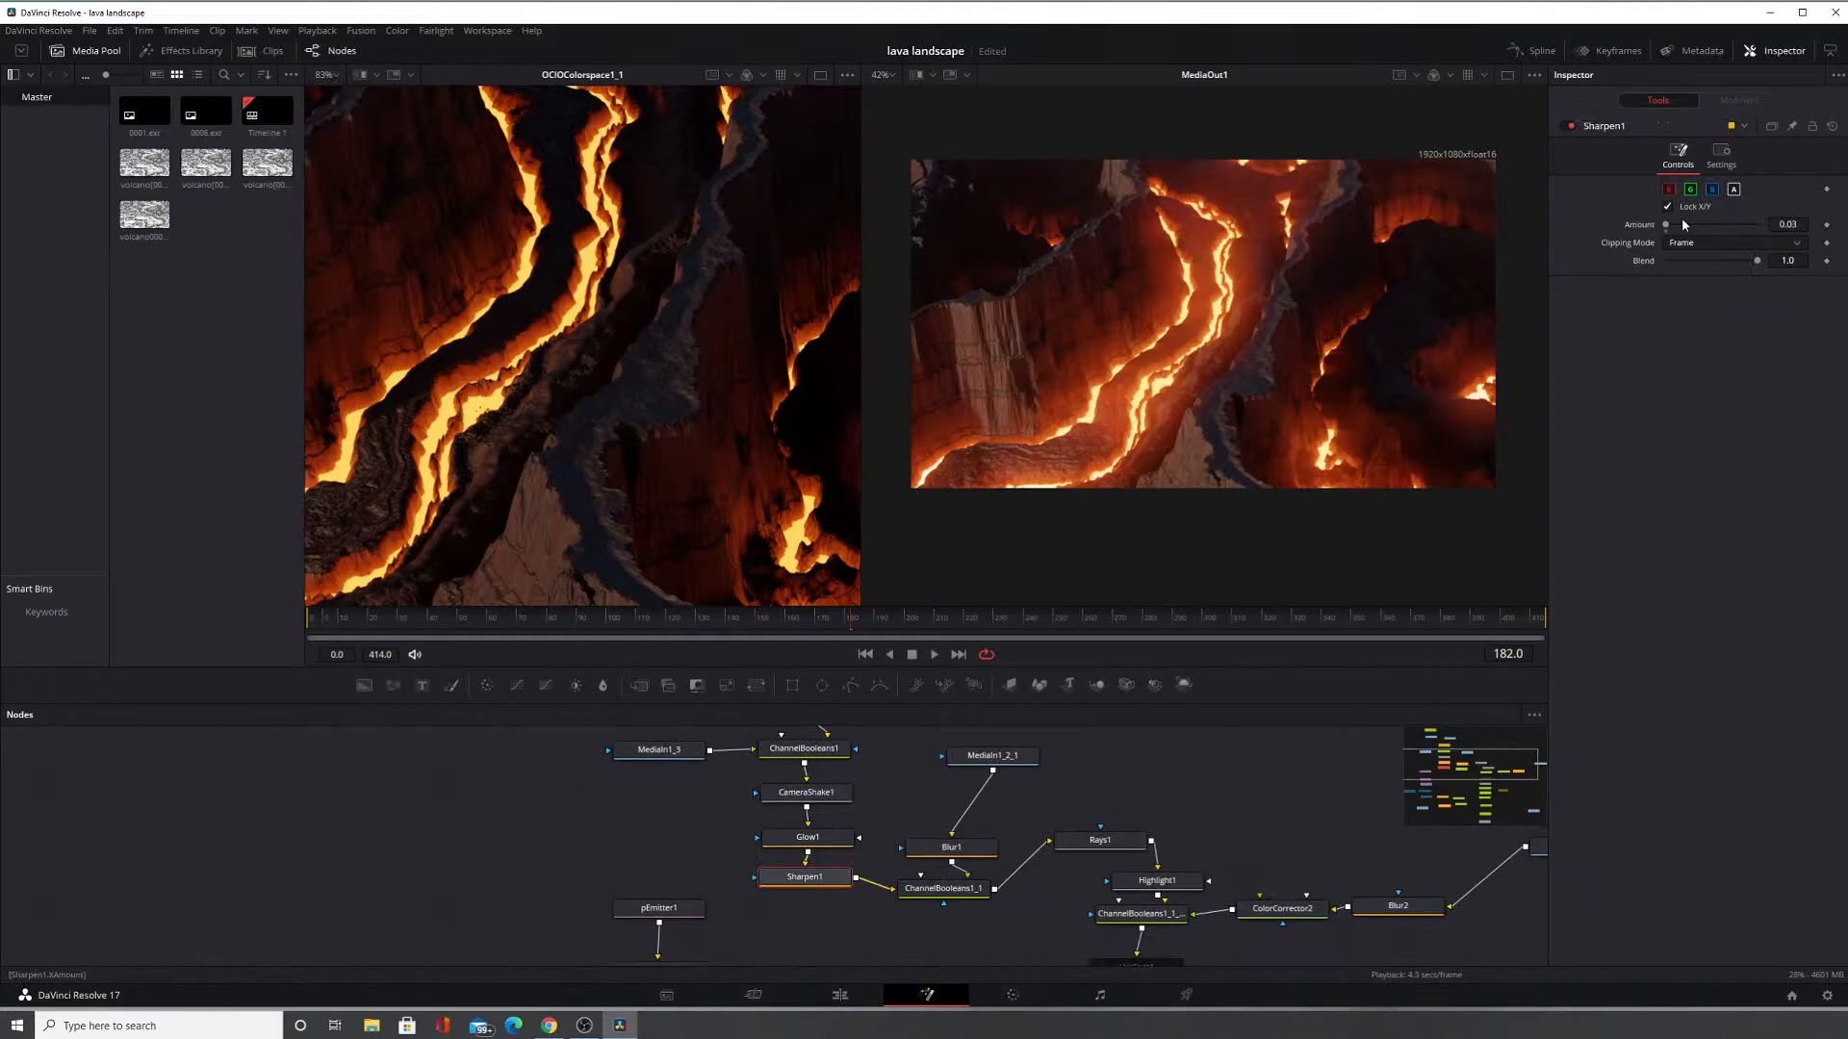
scroll(1130, 361, "up", 6)
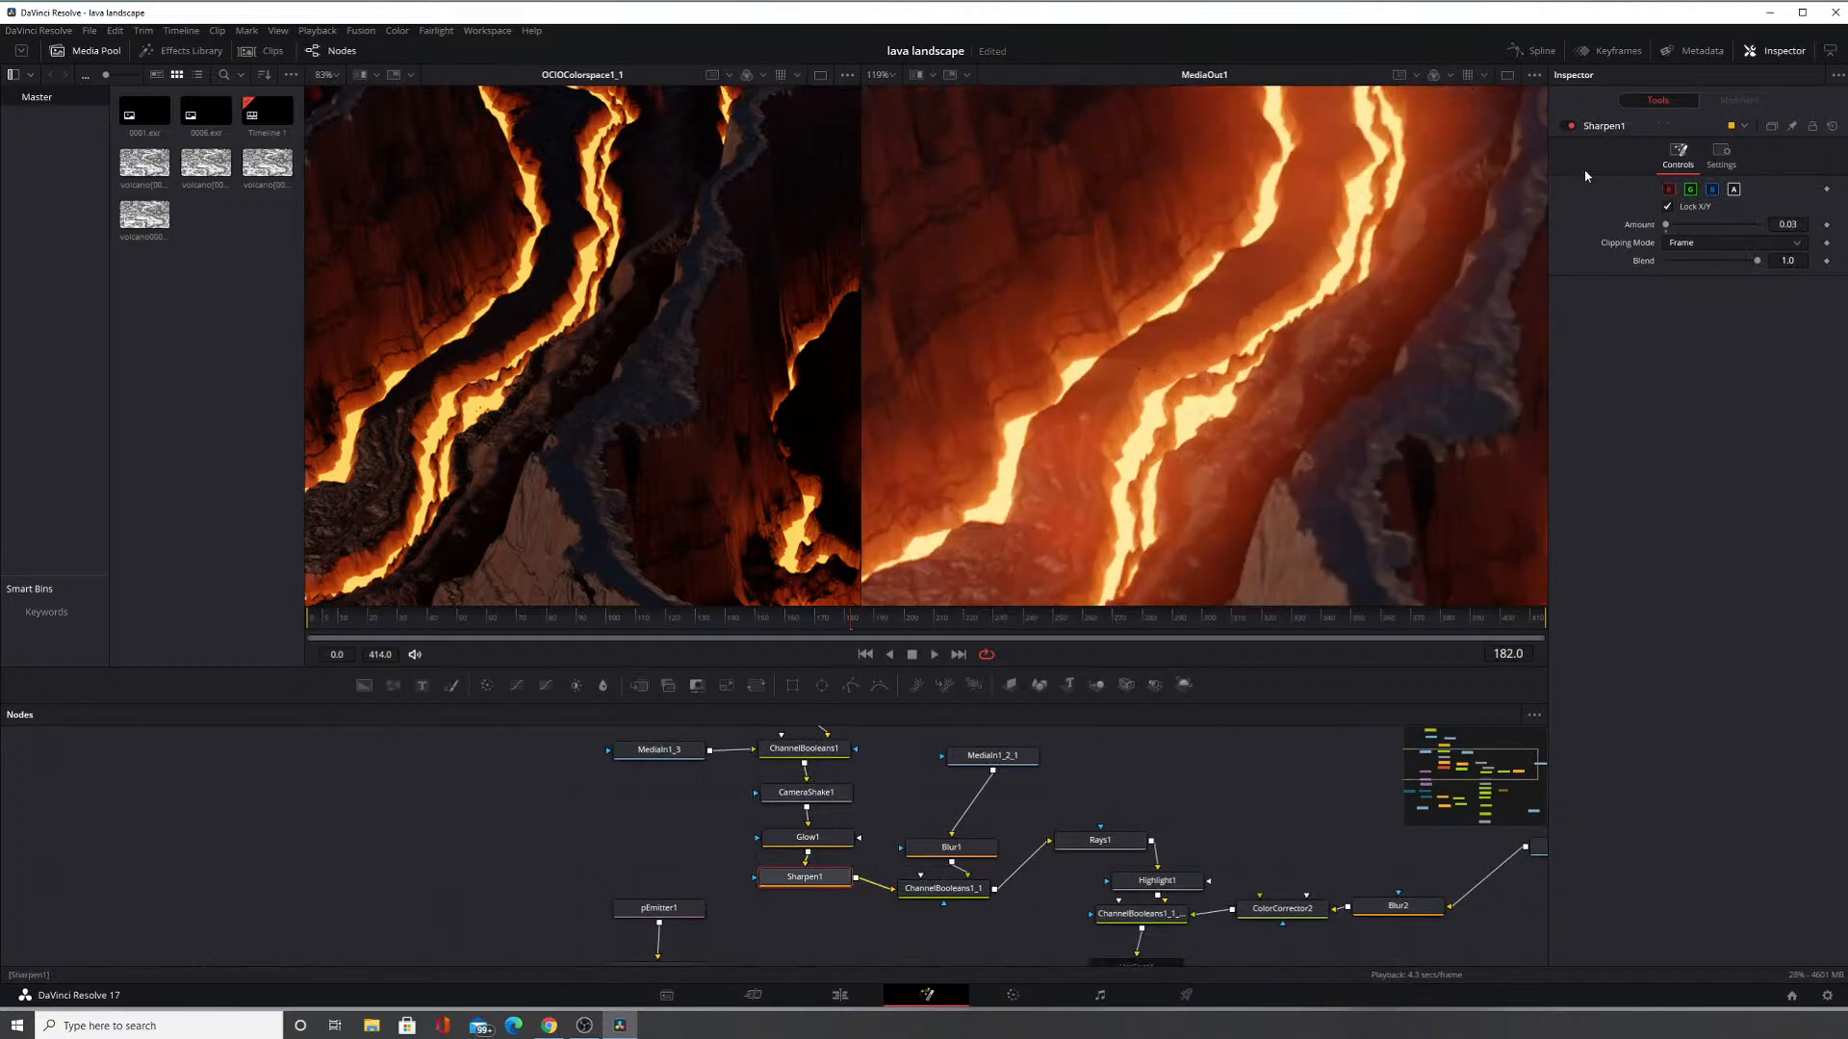
left_click_drag(1666, 225, 1823, 231)
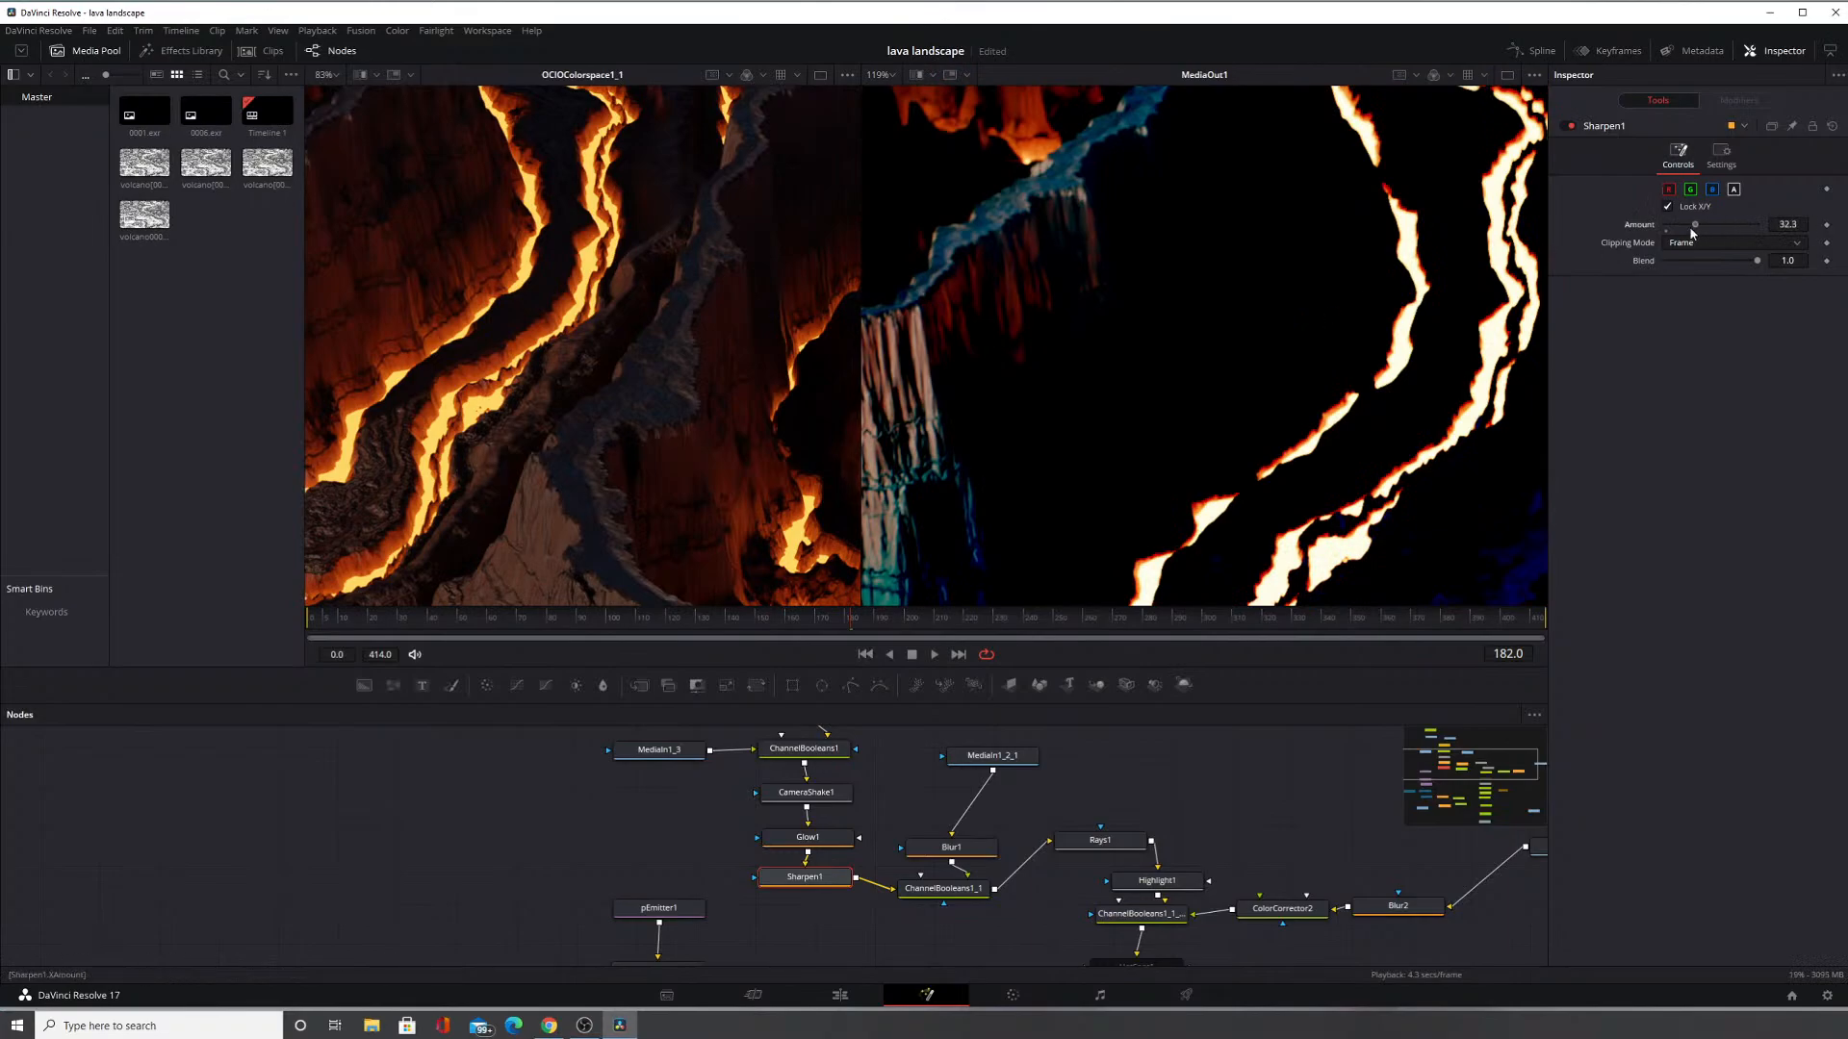
left_click_drag(1756, 224, 1668, 231)
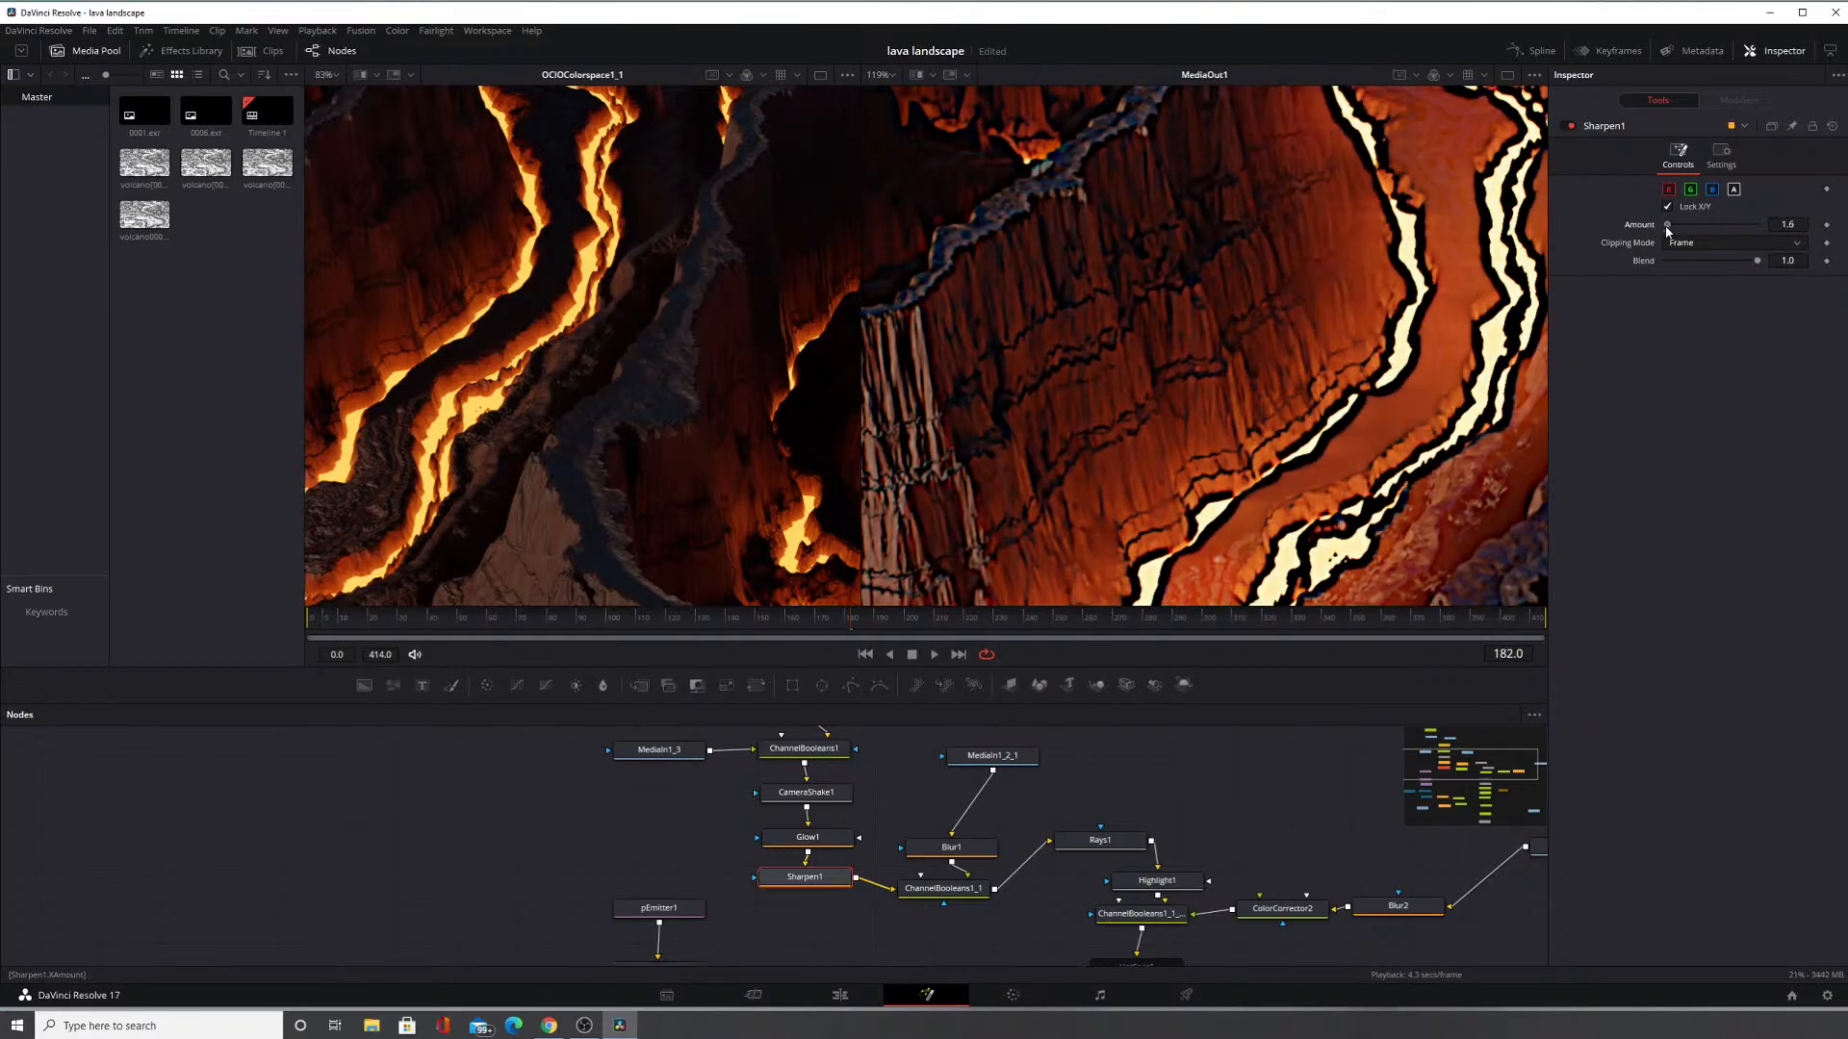
double_click(1787, 224)
scroll(1173, 292, "down", 5)
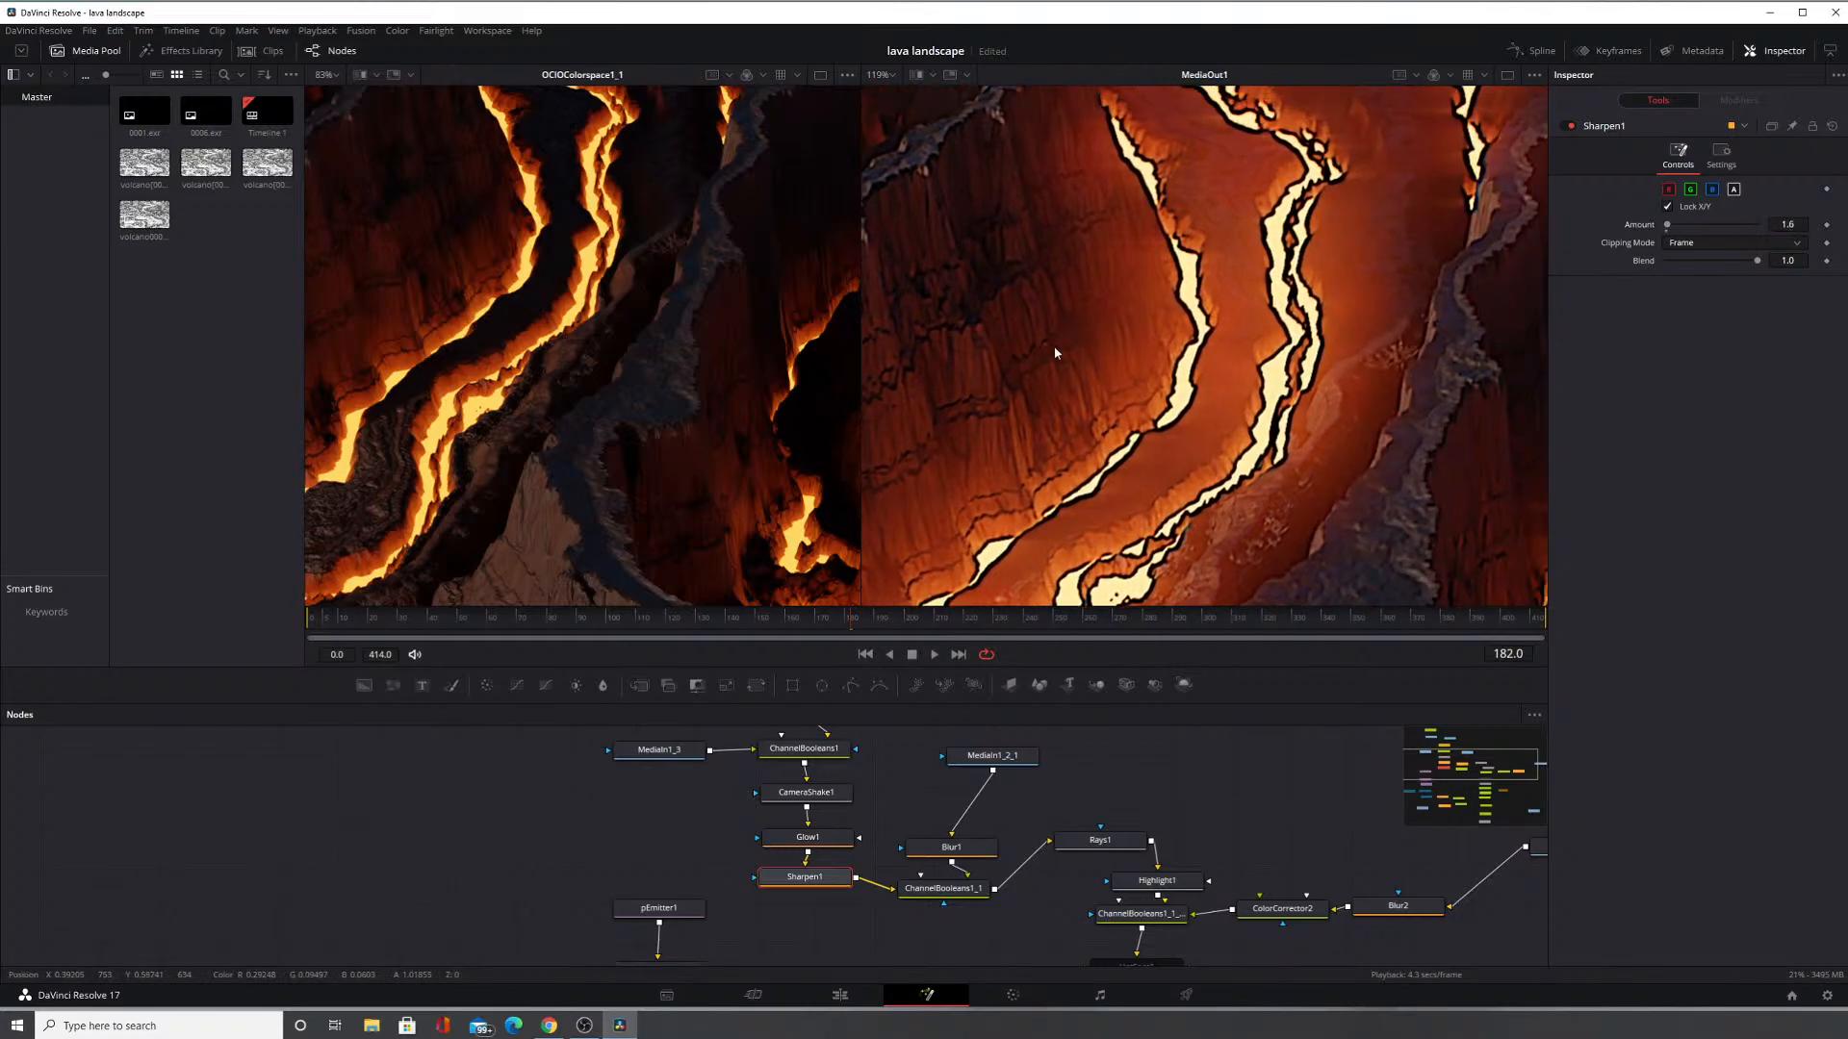
scroll(1241, 366, "up", 2)
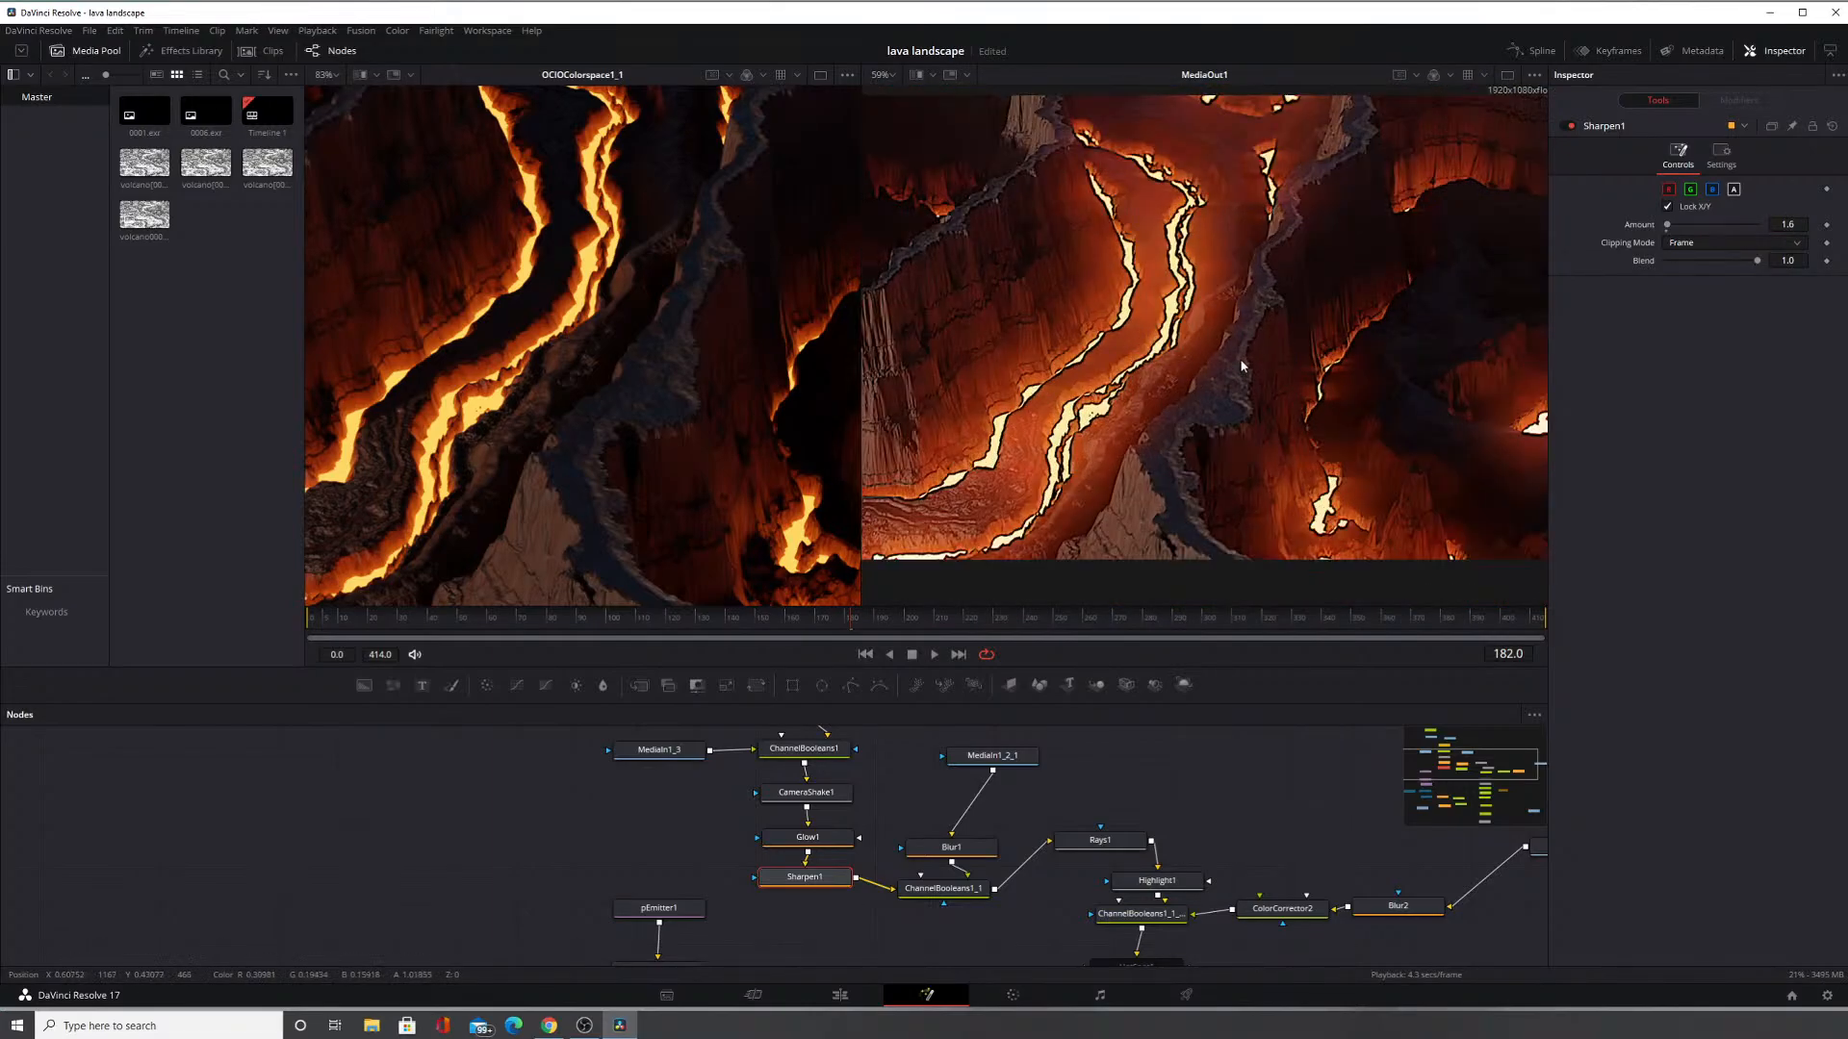
Set the Sharpen1 node's Amount to 0.03.
double_click(1787, 224)
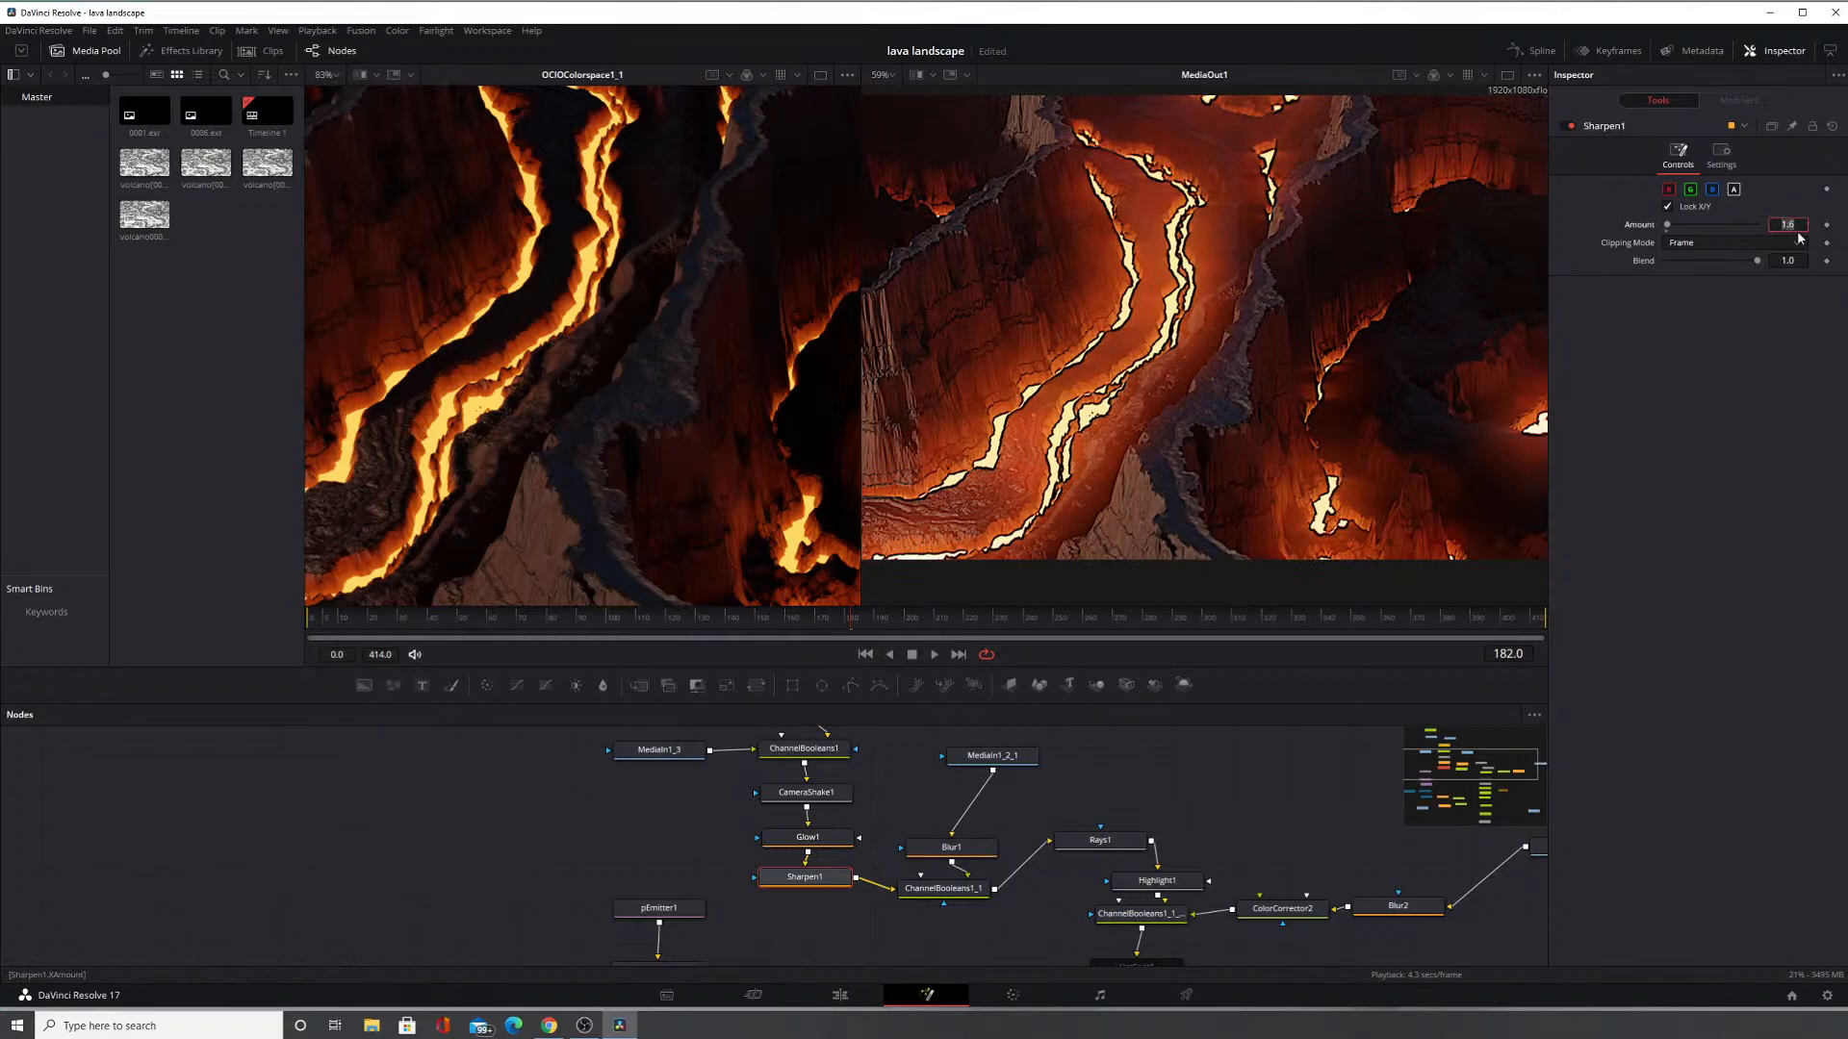
key("BackSpace")
type("0.03")
key("Return")
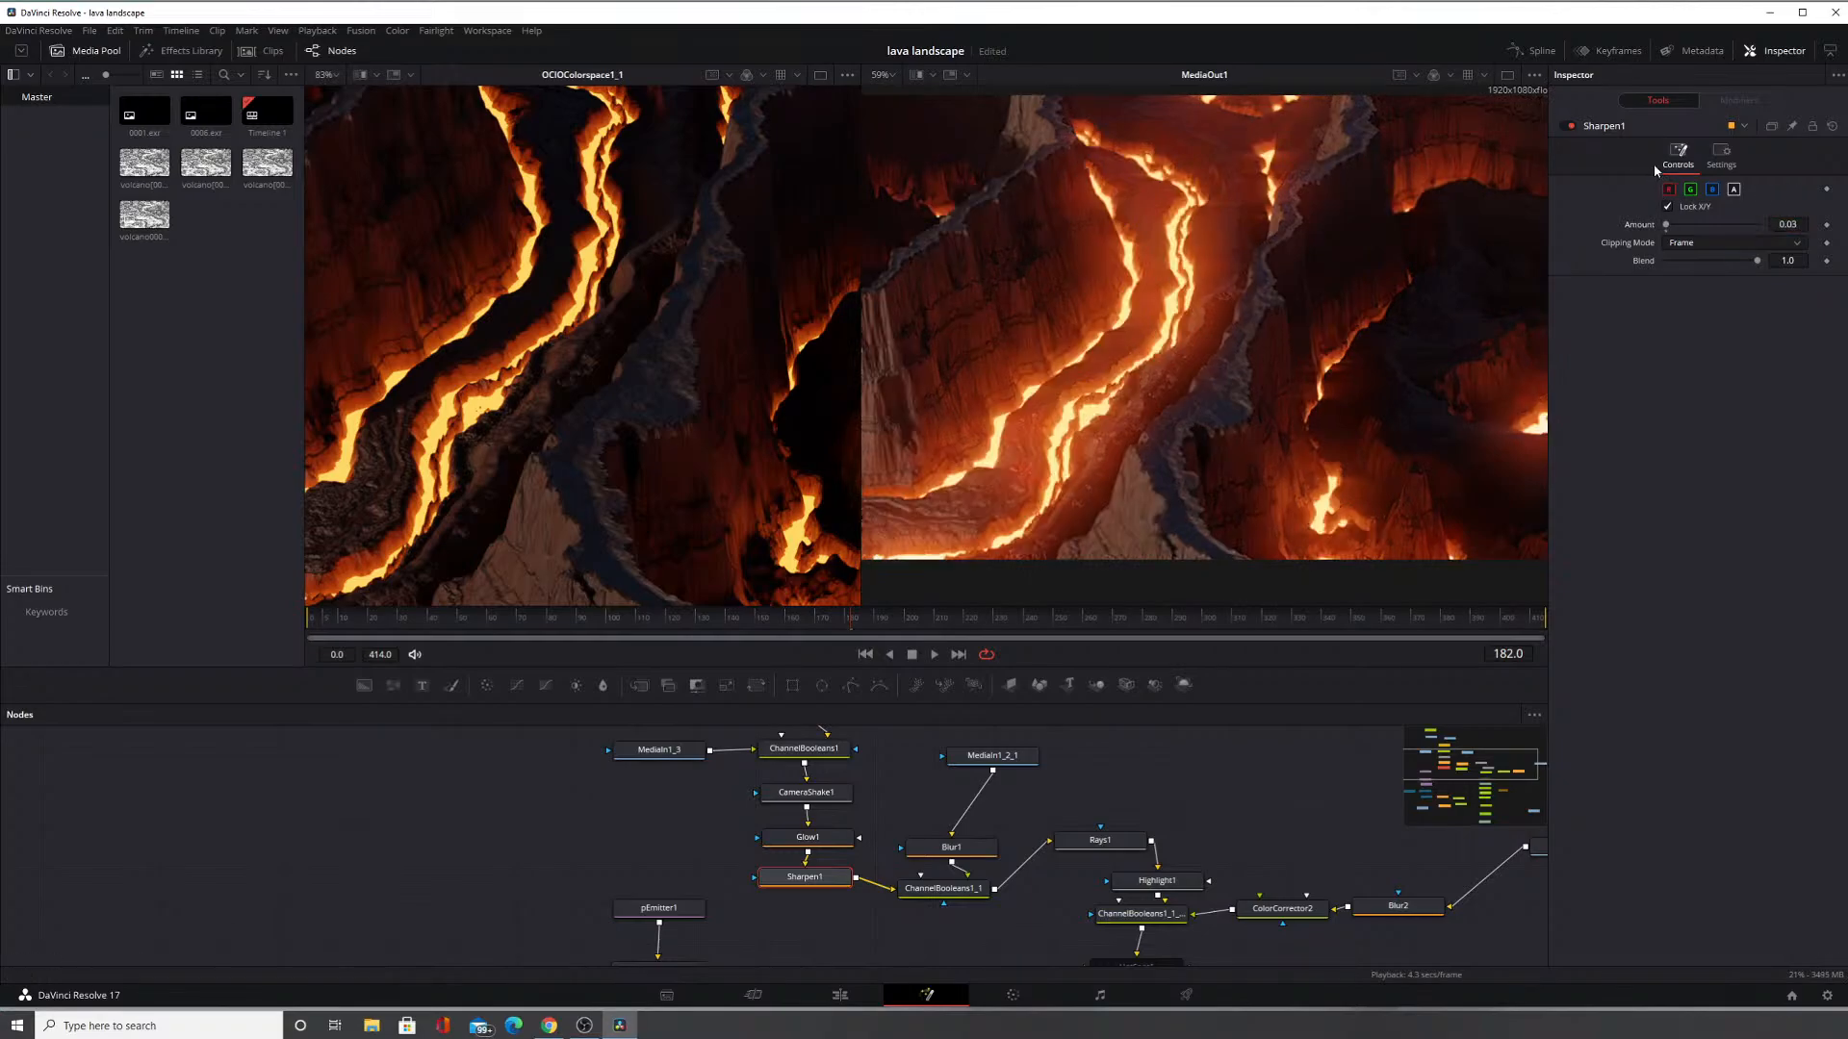
Compare the enlarged lava edges with the Sharpen1 node disabled and enabled at its 0.03 amount.
left_click(1566, 127)
scroll(1239, 202, "up", 5)
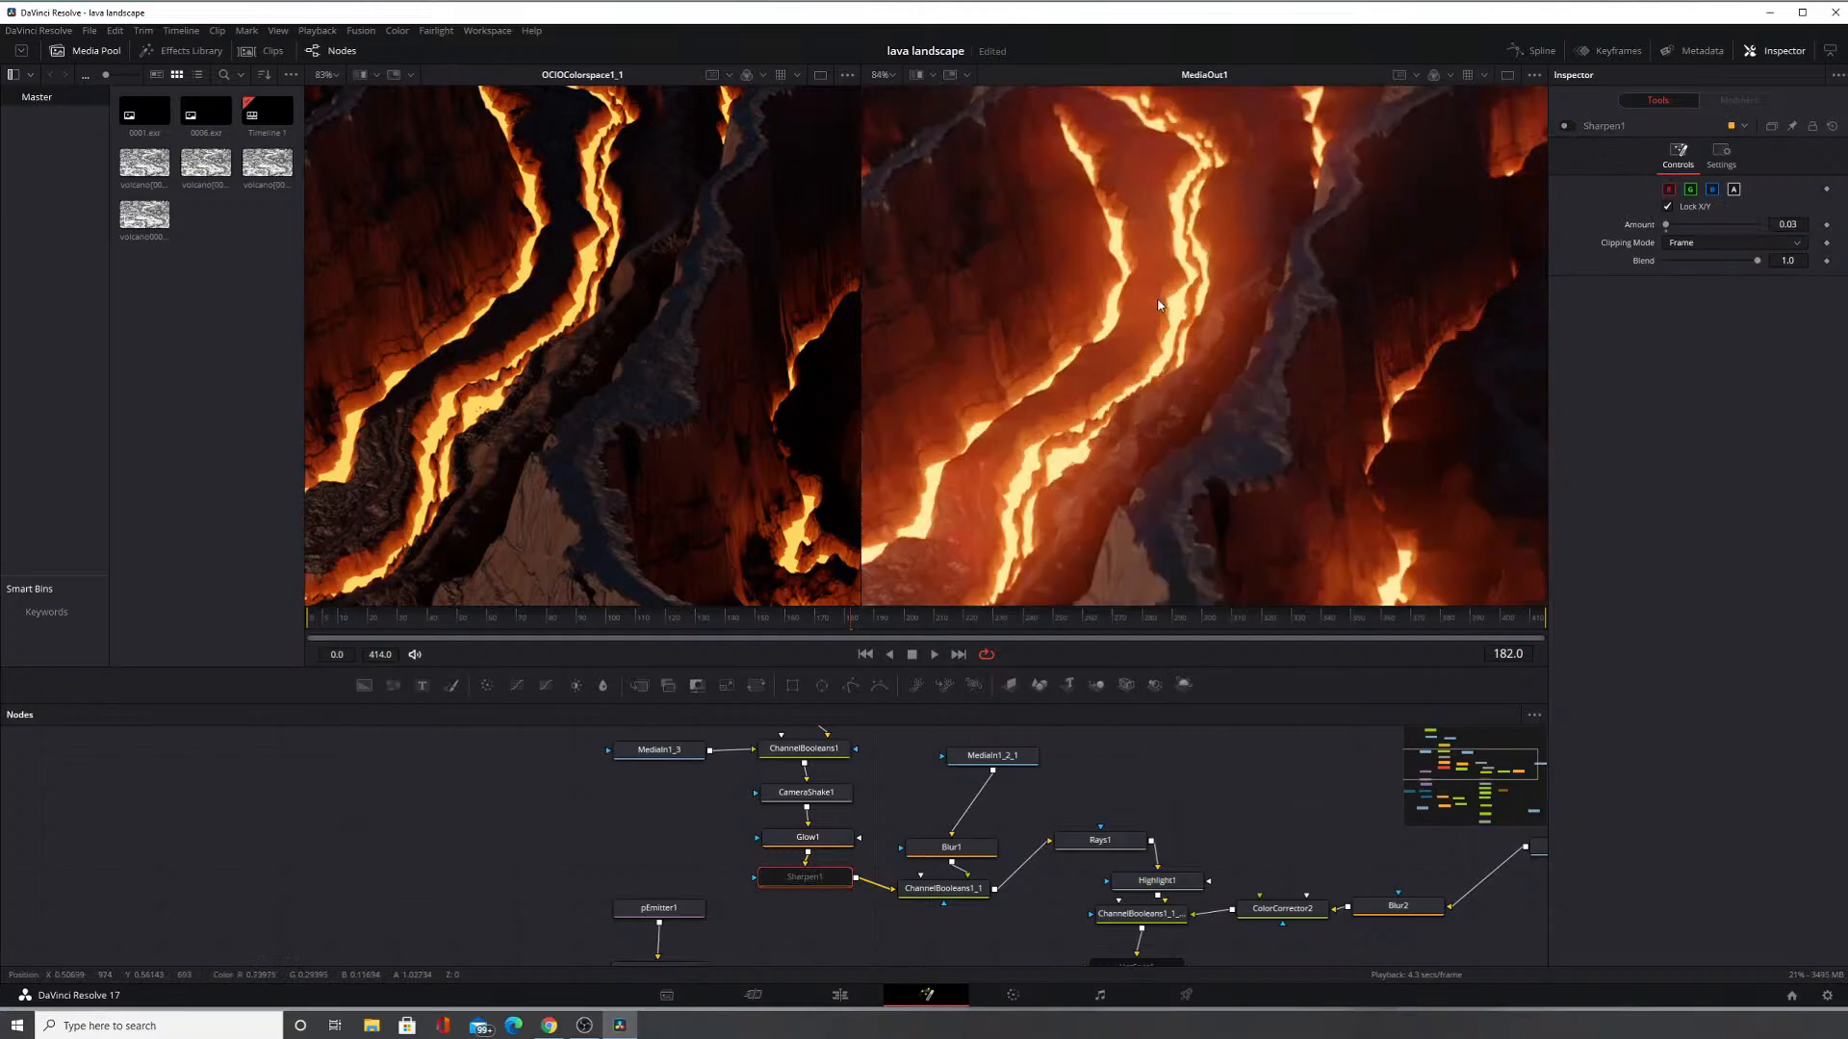
left_click(1567, 126)
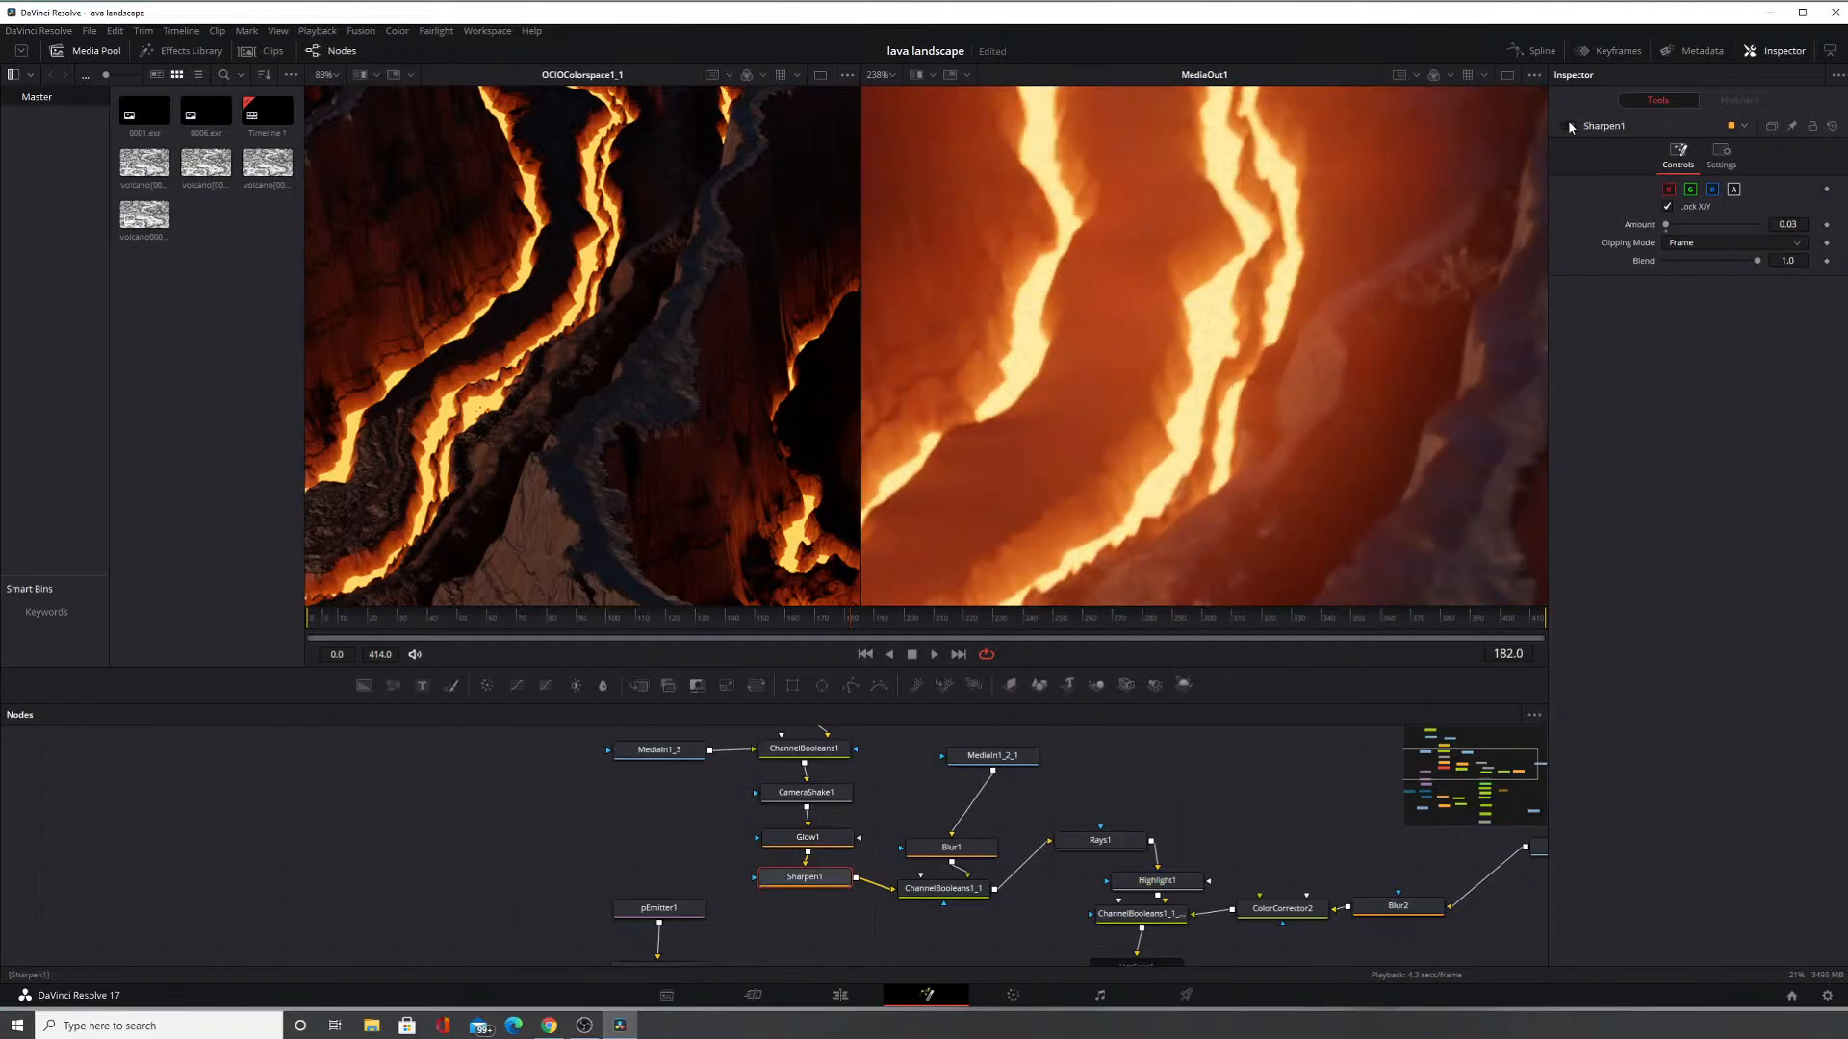
left_click(1566, 126)
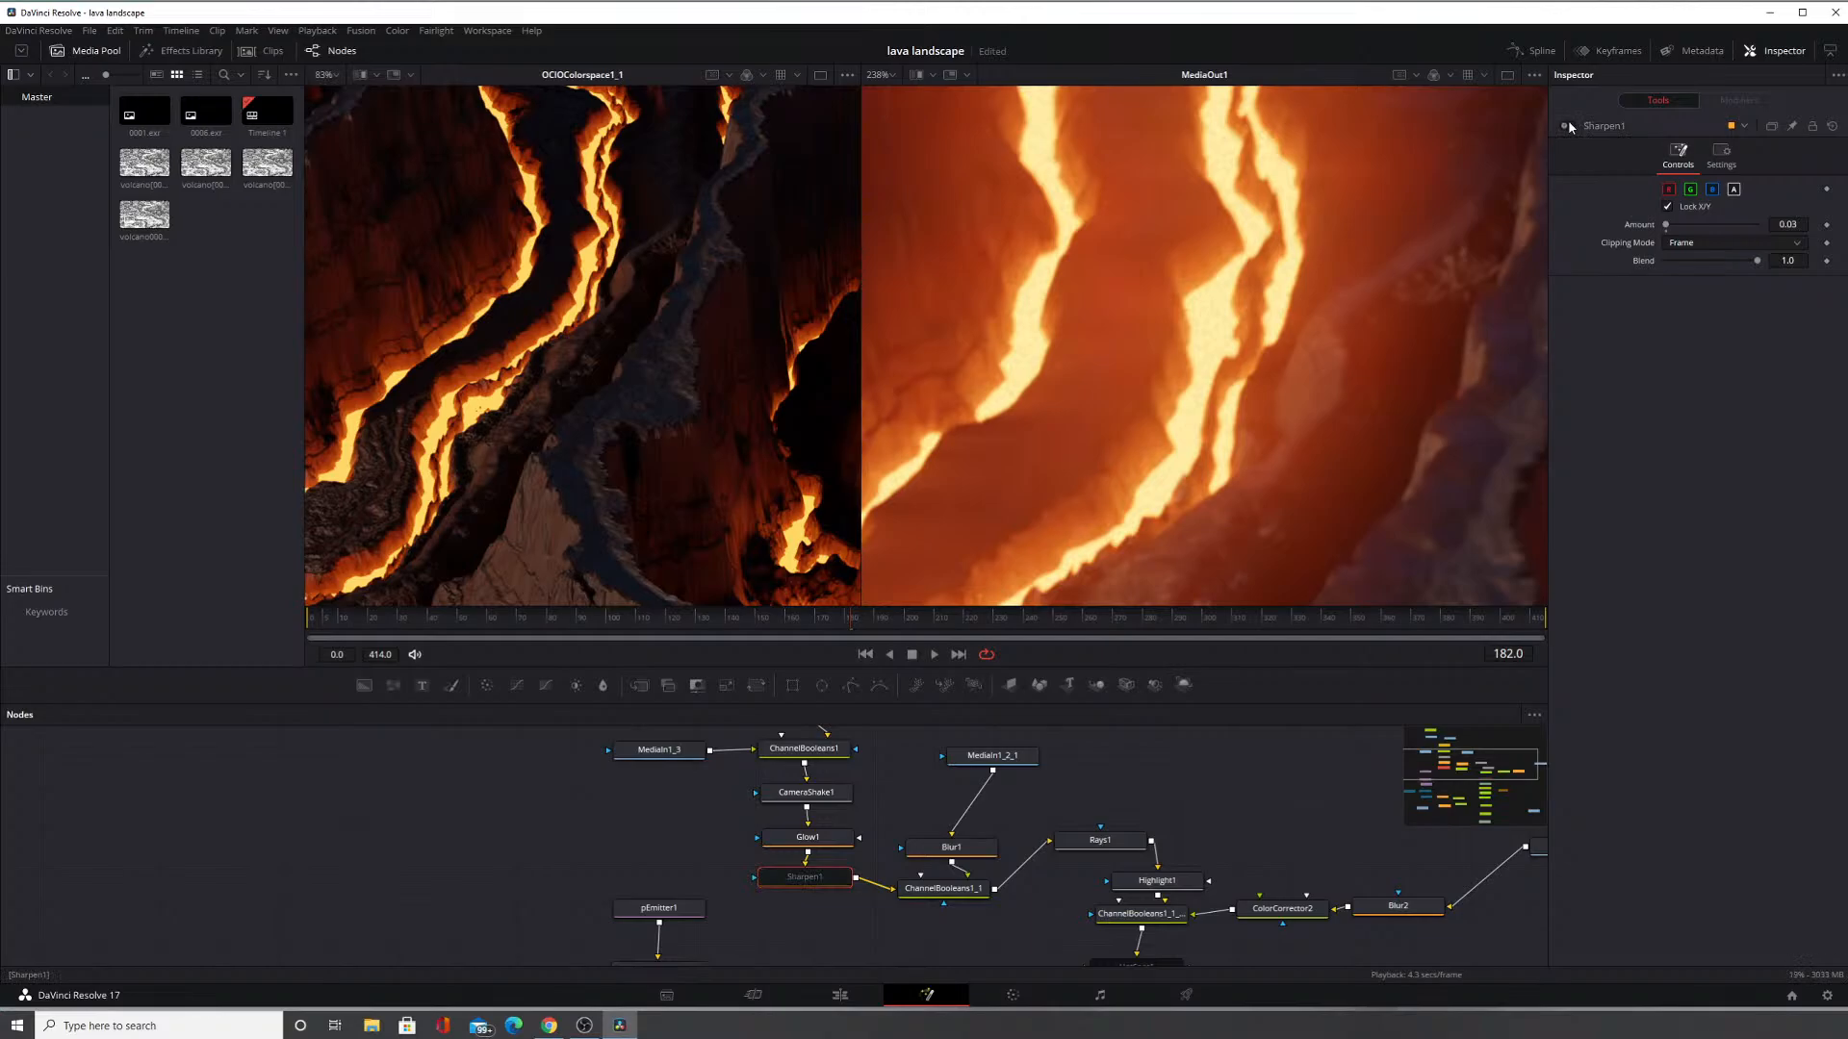
left_click(1567, 126)
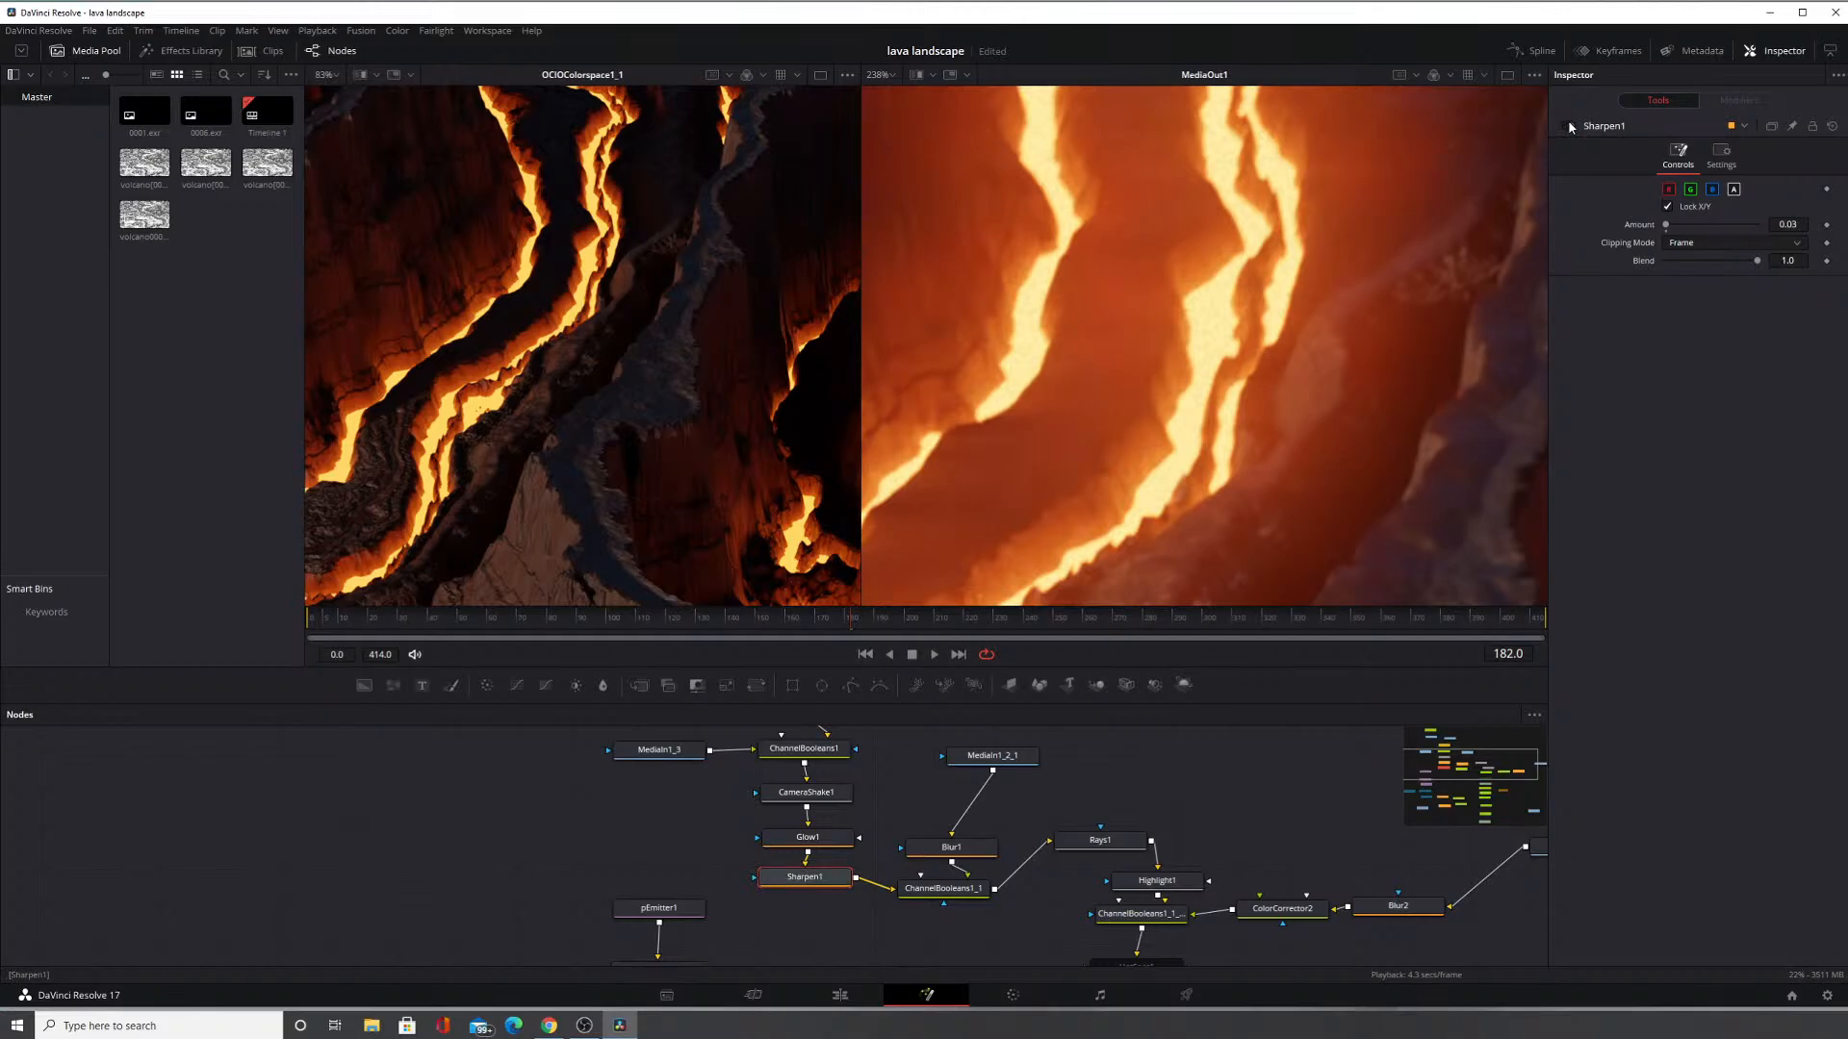
left_click(1567, 126)
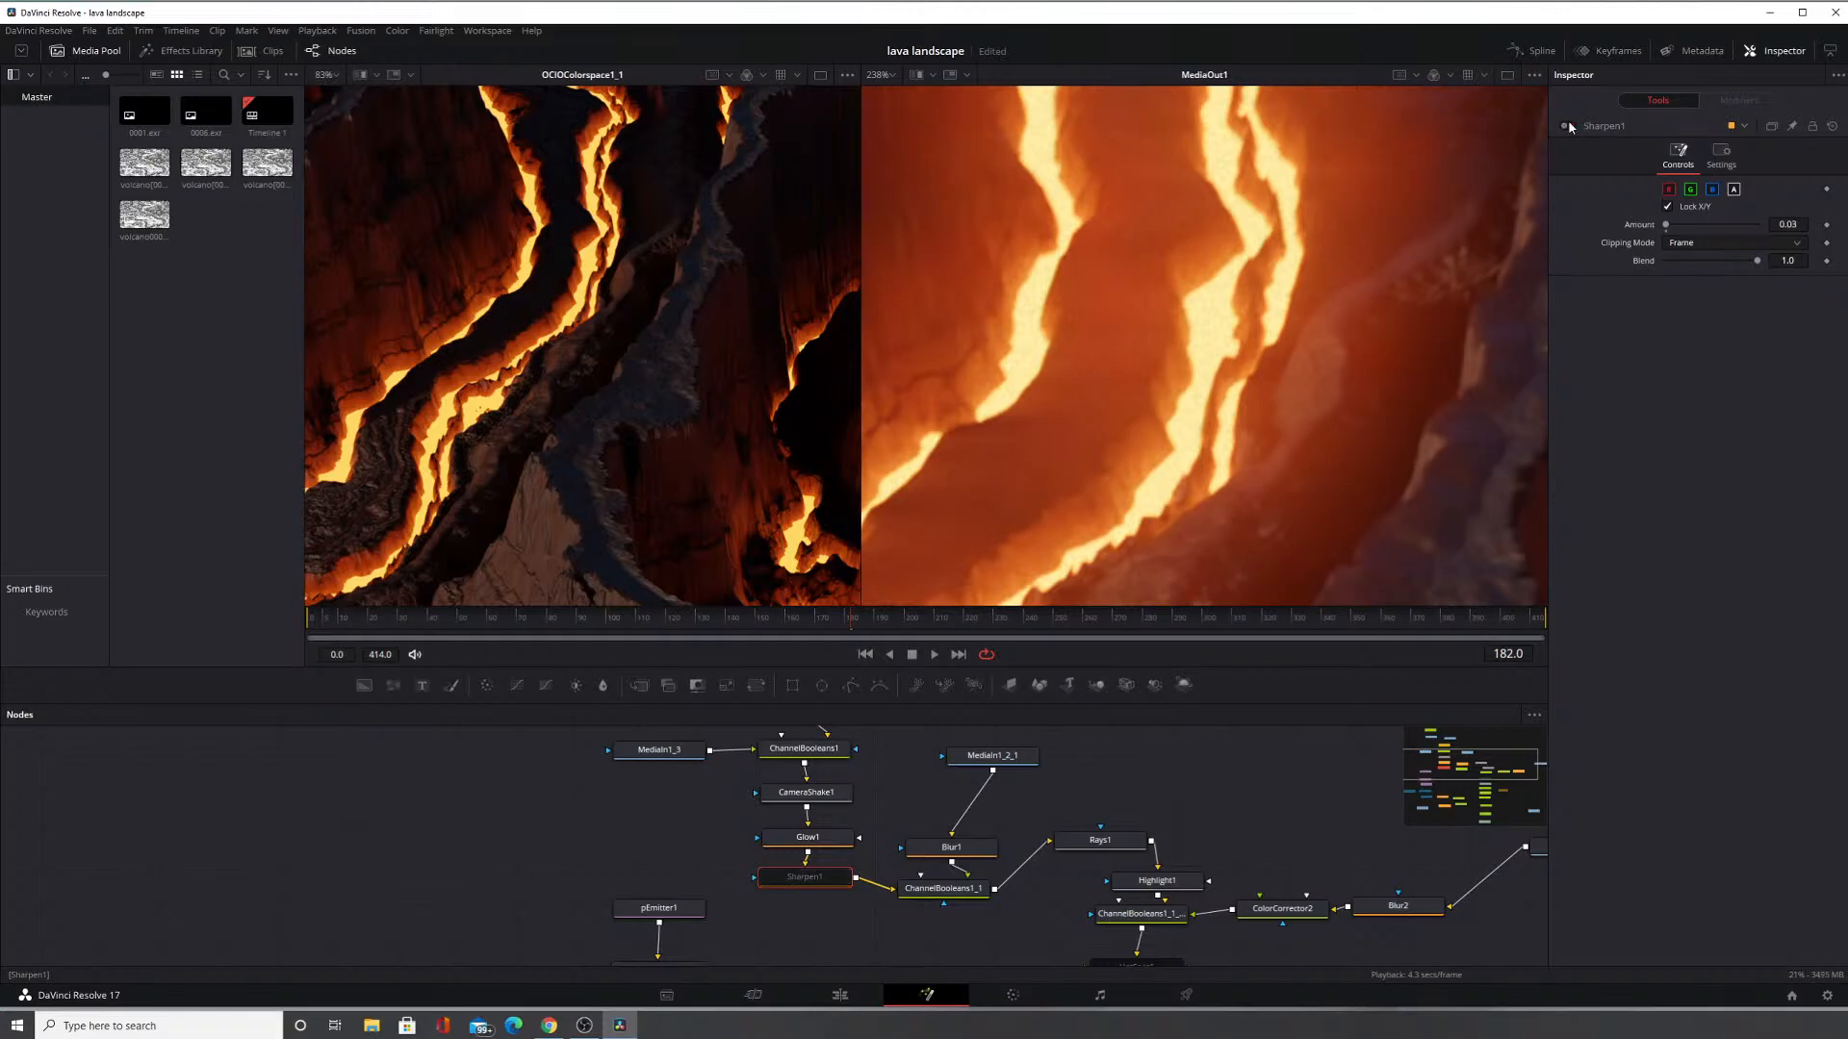
left_click(1568, 126)
Test the Sharpen1 Amount control, then set the value to 0.1.
left_click_drag(1666, 224, 1665, 226)
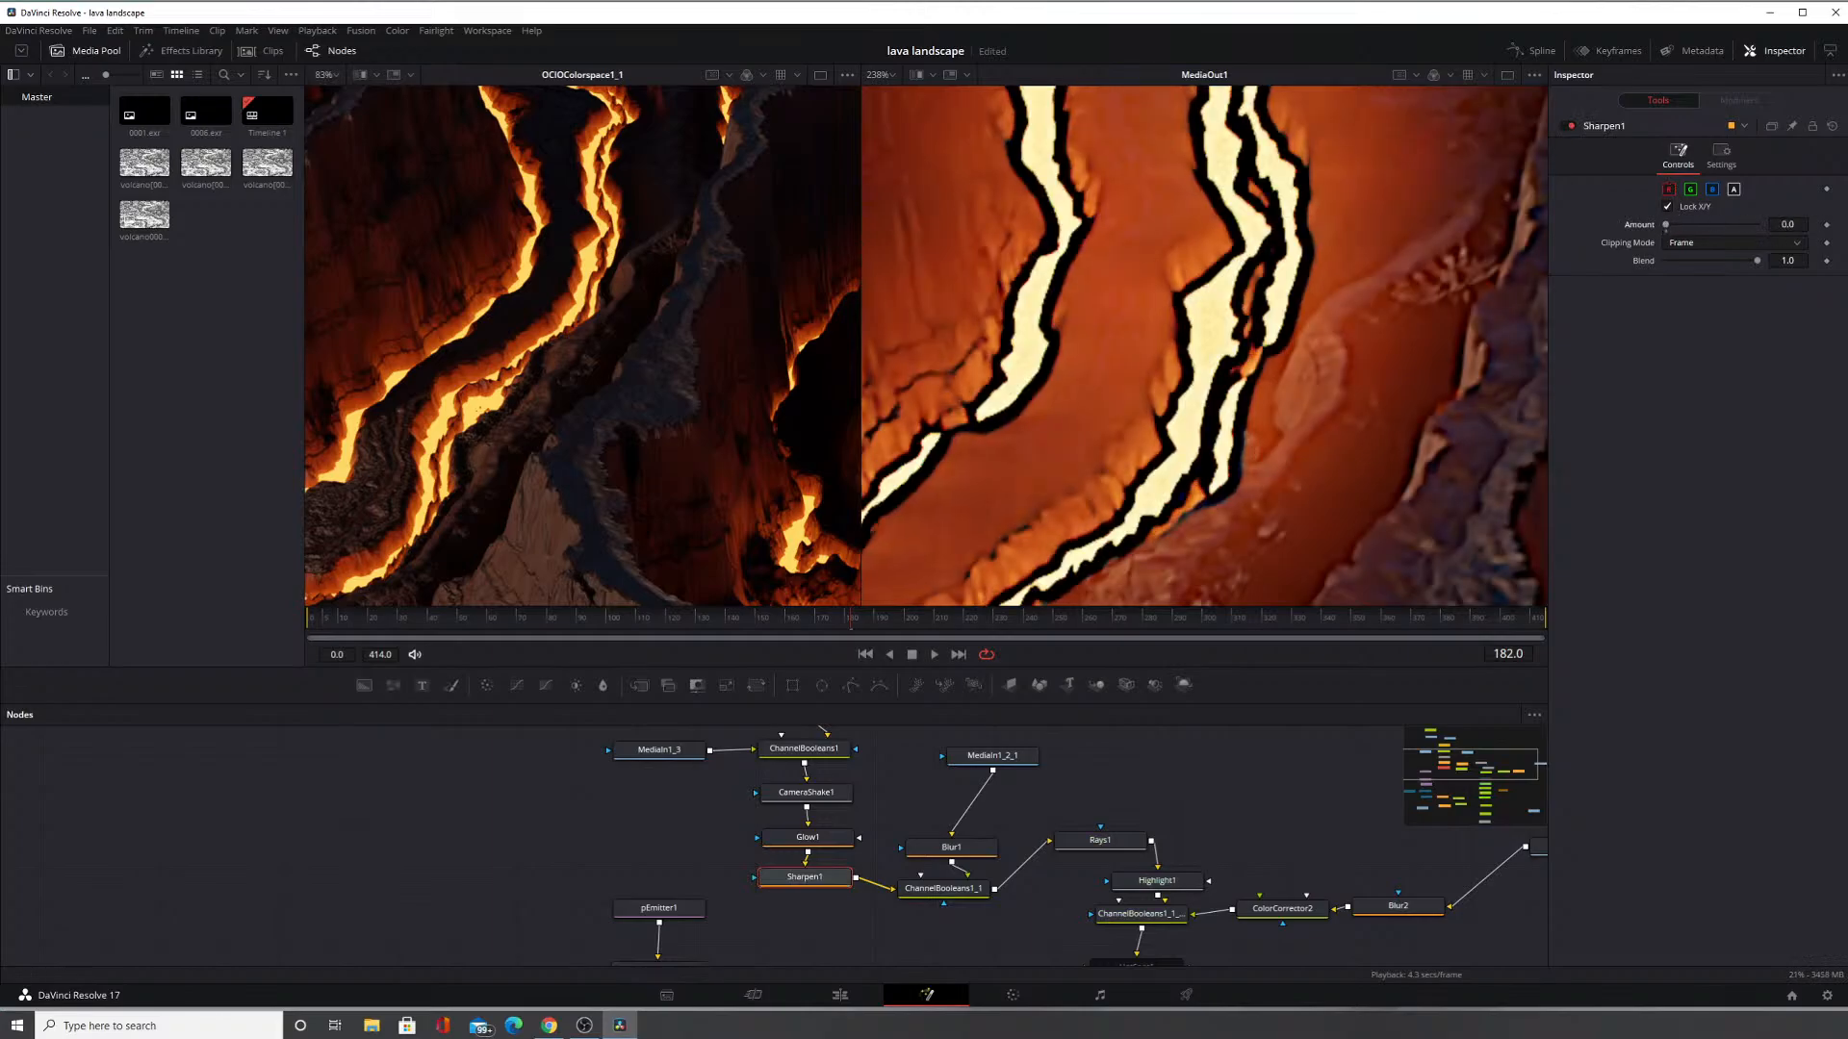
double_click(1792, 225)
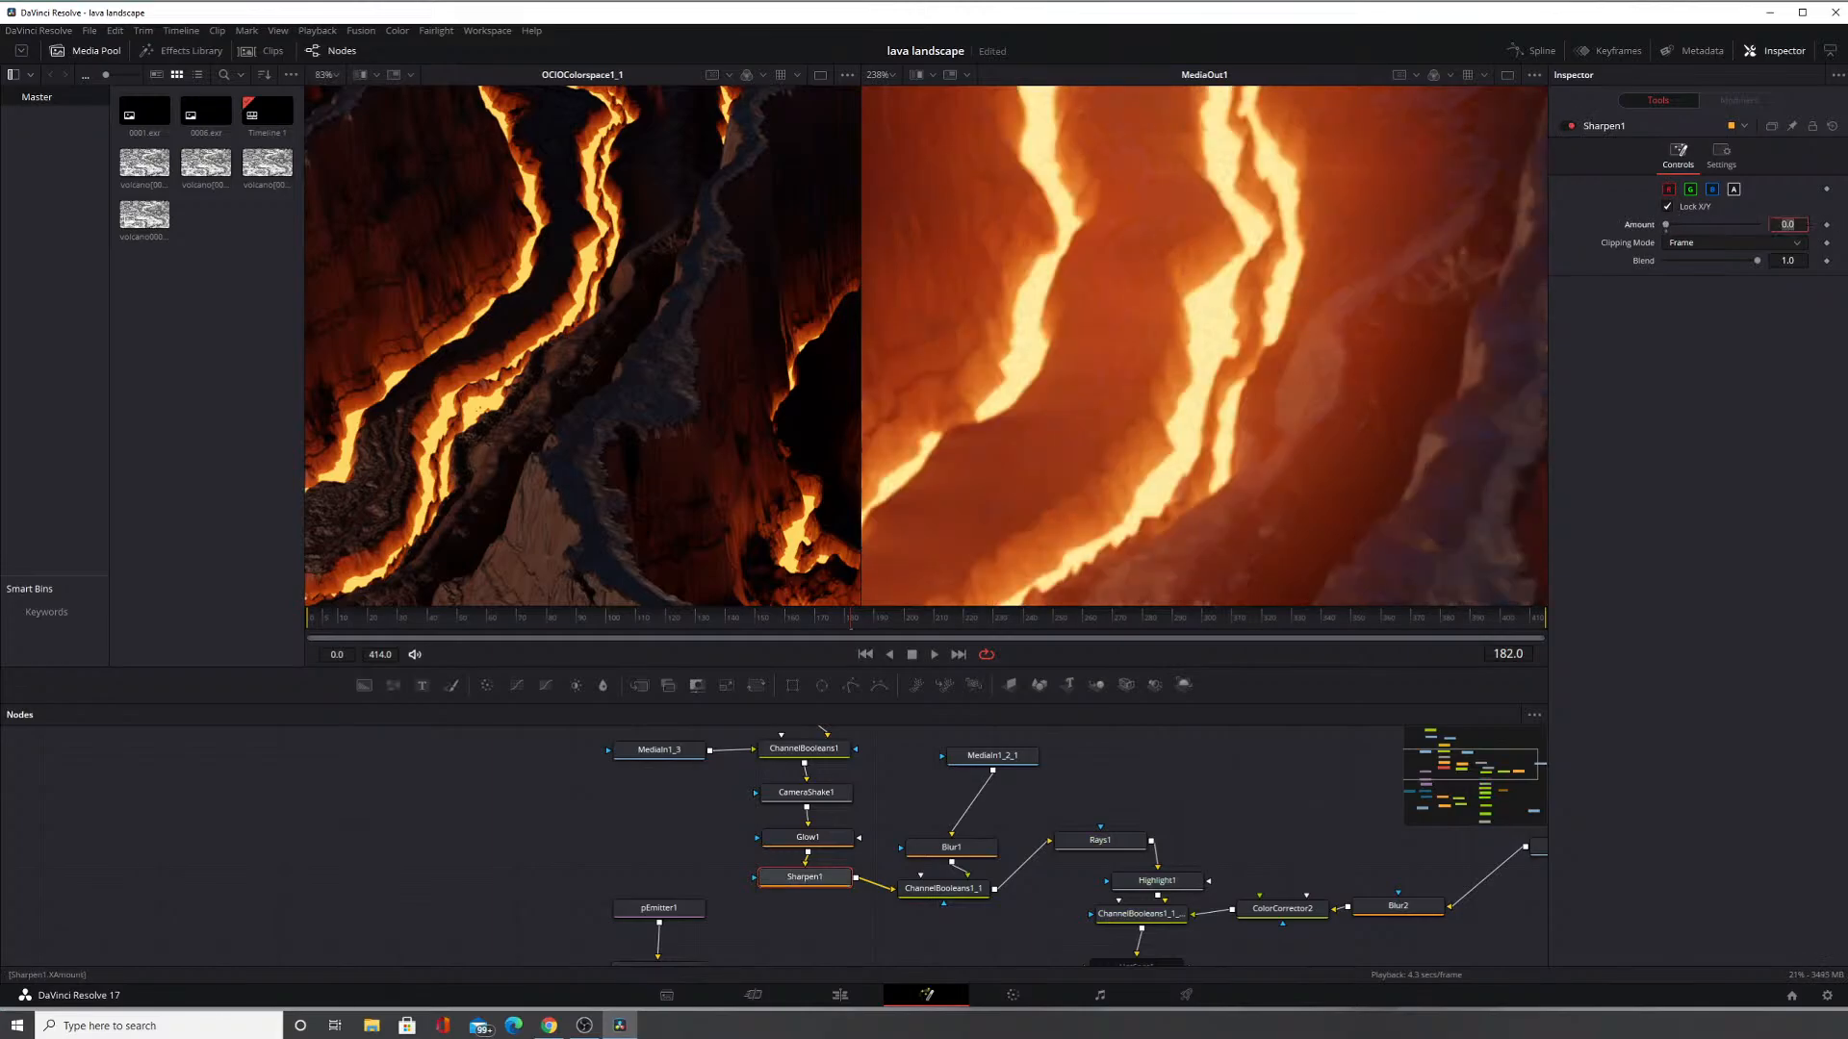
type("0.1")
key("Return")
Compare the final image with Sharpen1 disabled and enabled at amount 0.1, both close up and at full frame.
left_click(1571, 126)
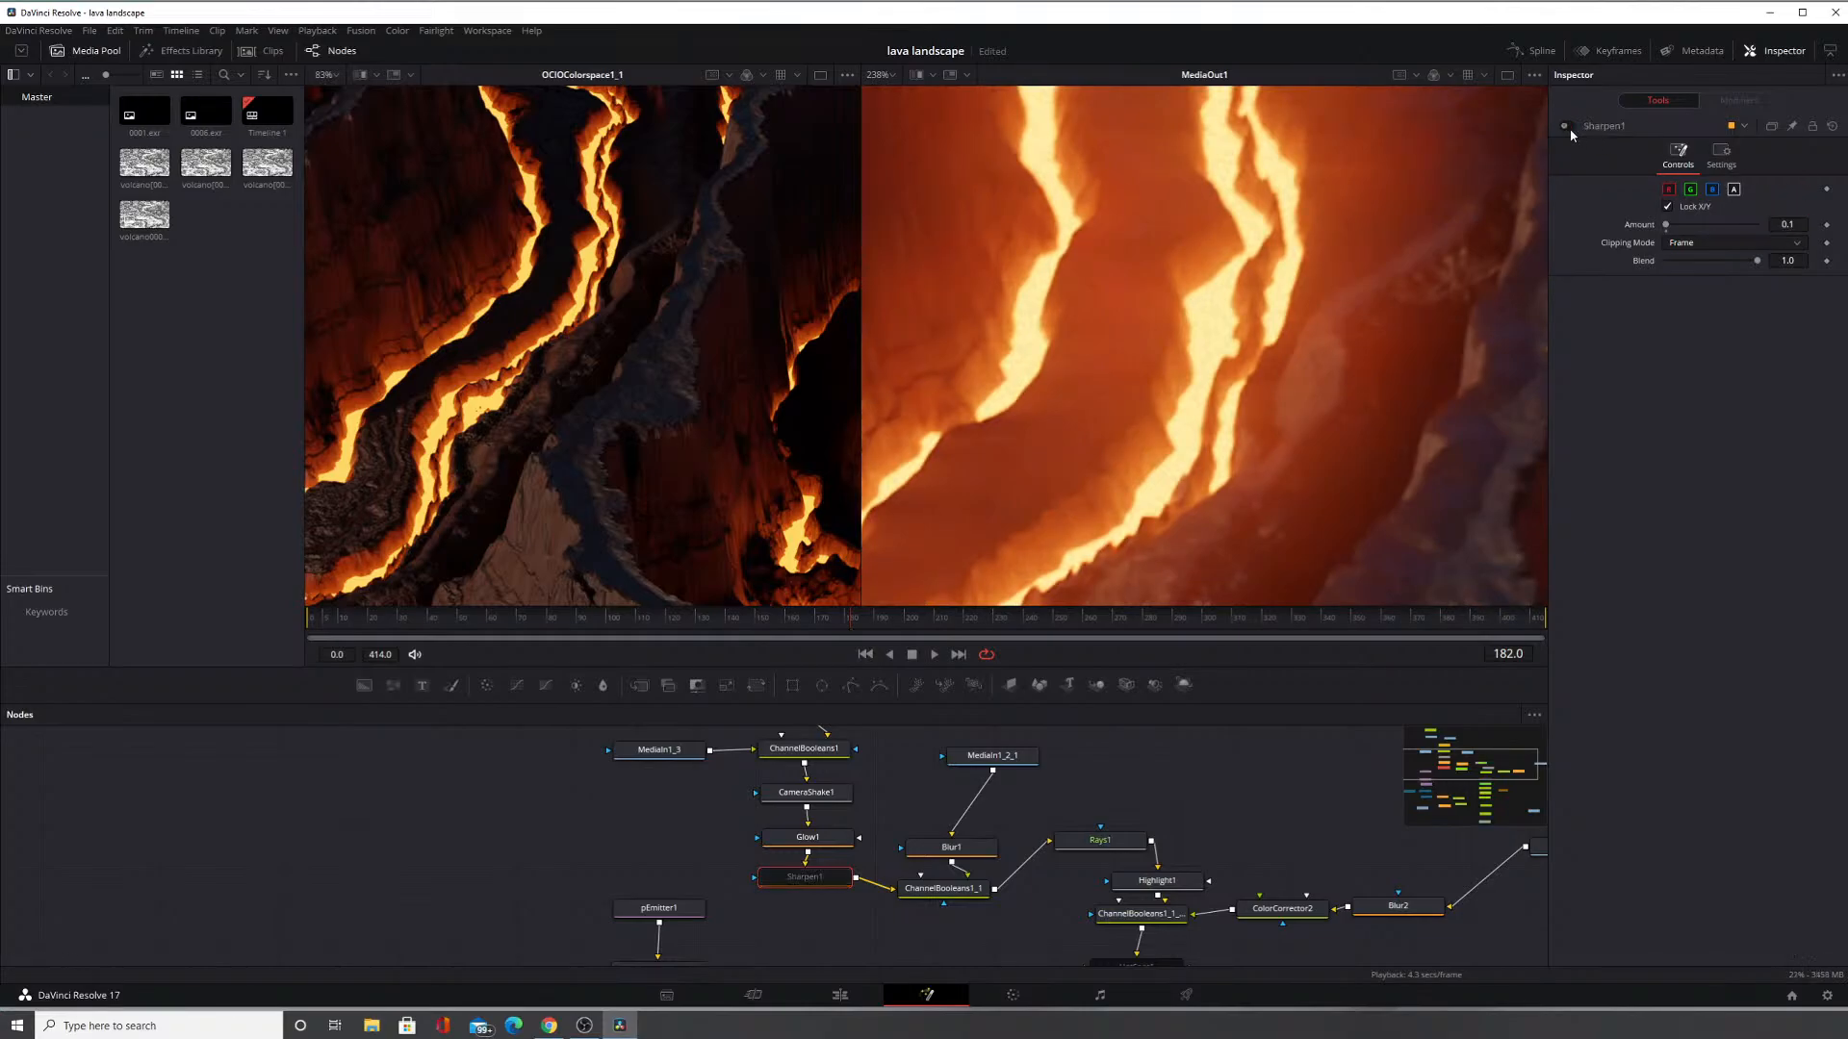
left_click(1571, 131)
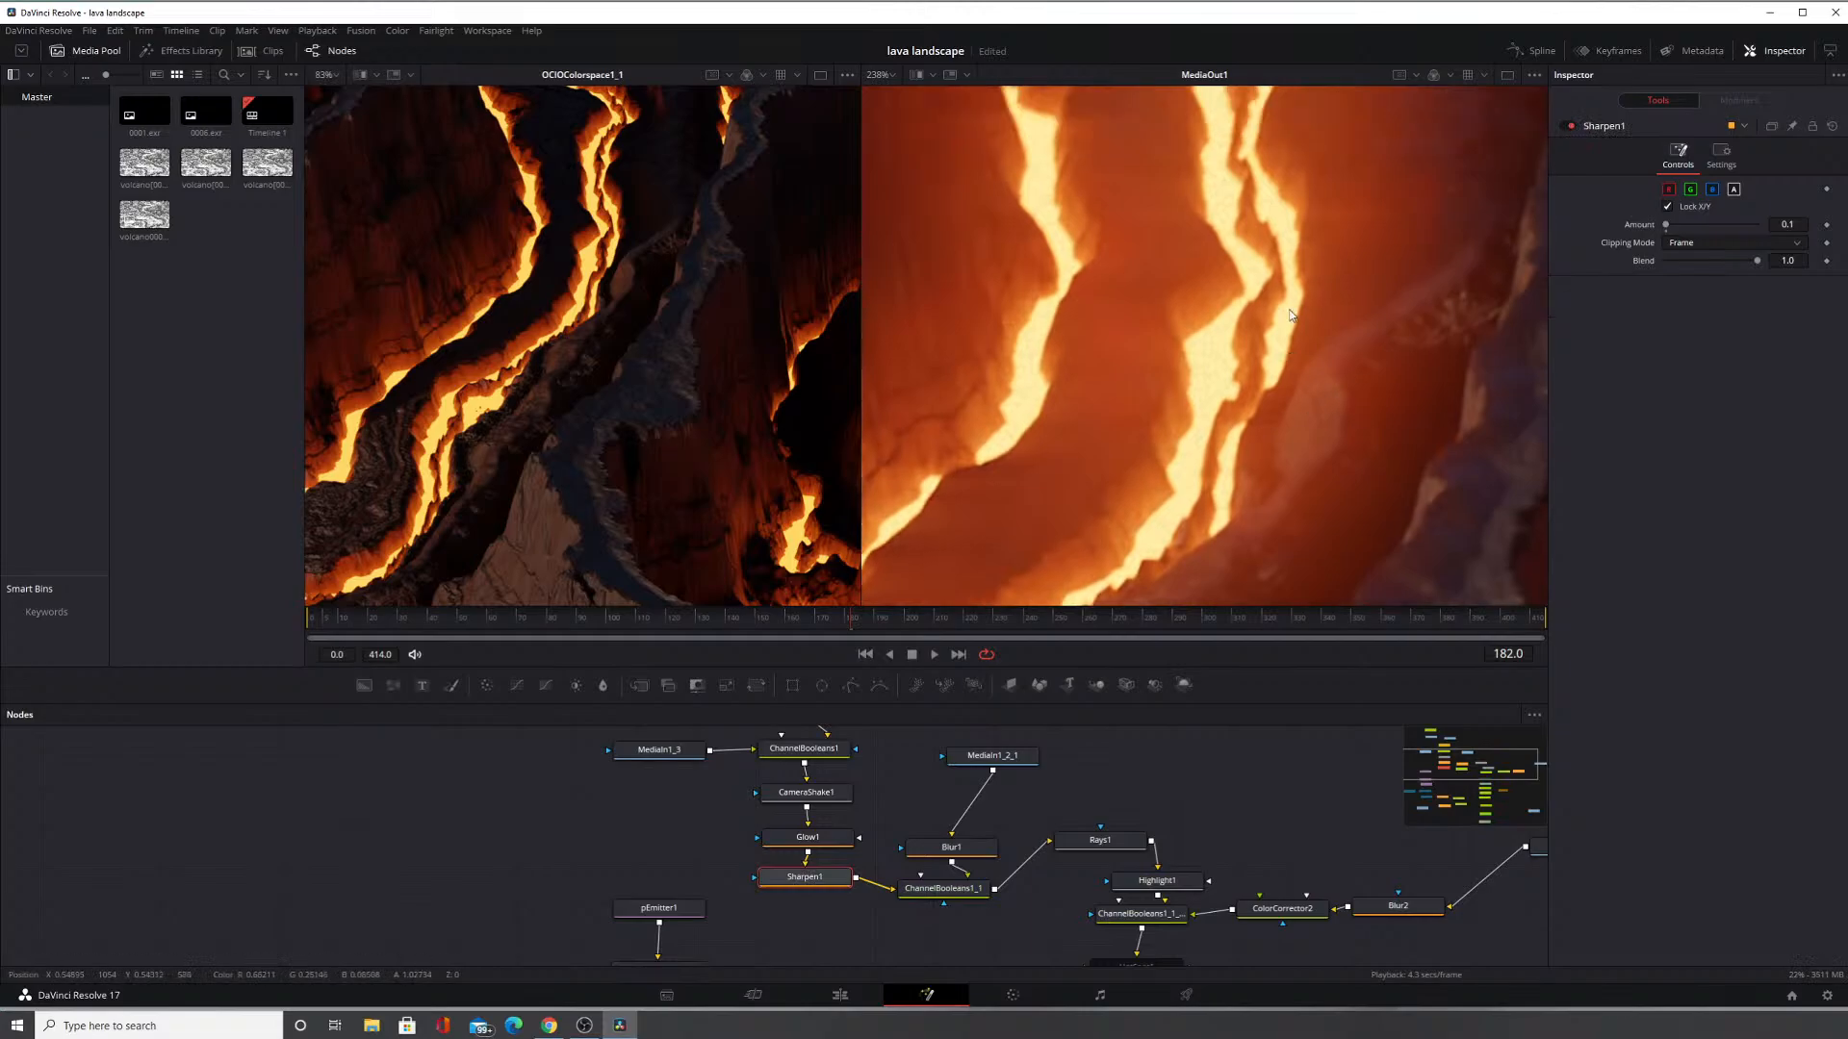
scroll(1220, 310, "down", 5)
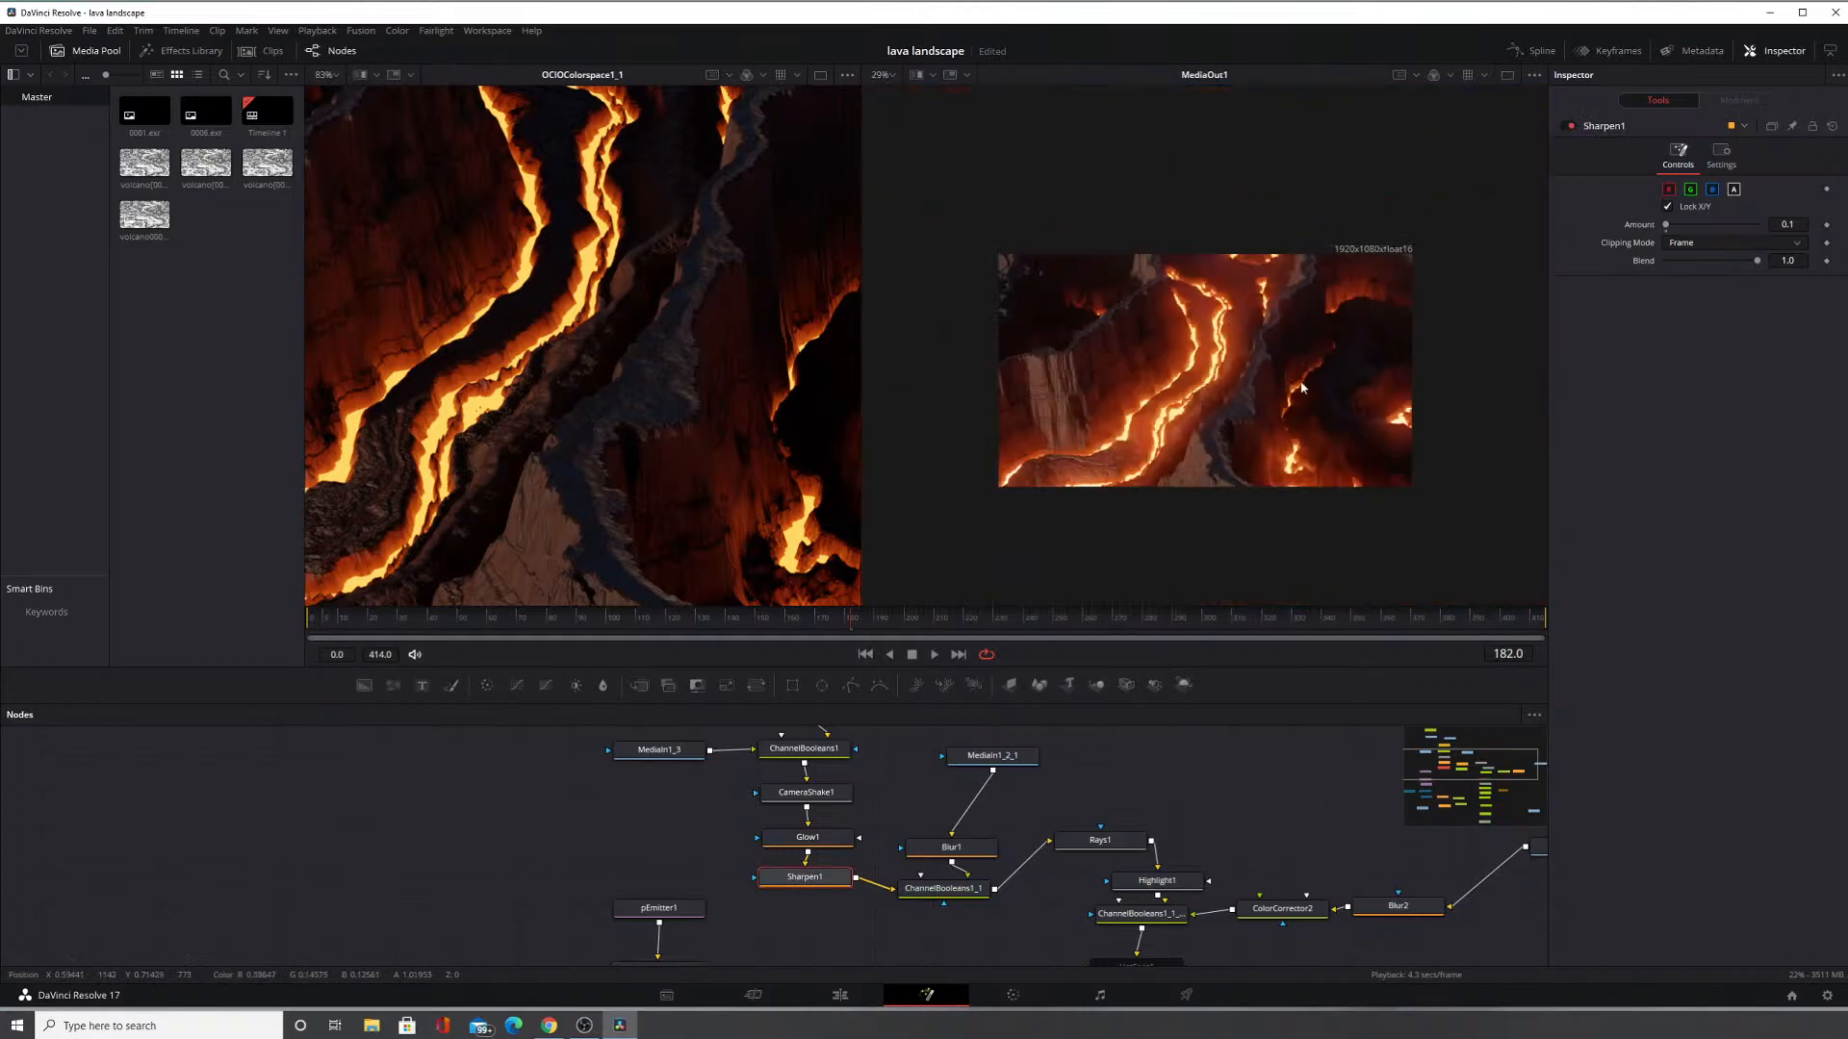
scroll(1287, 498, "up", 3)
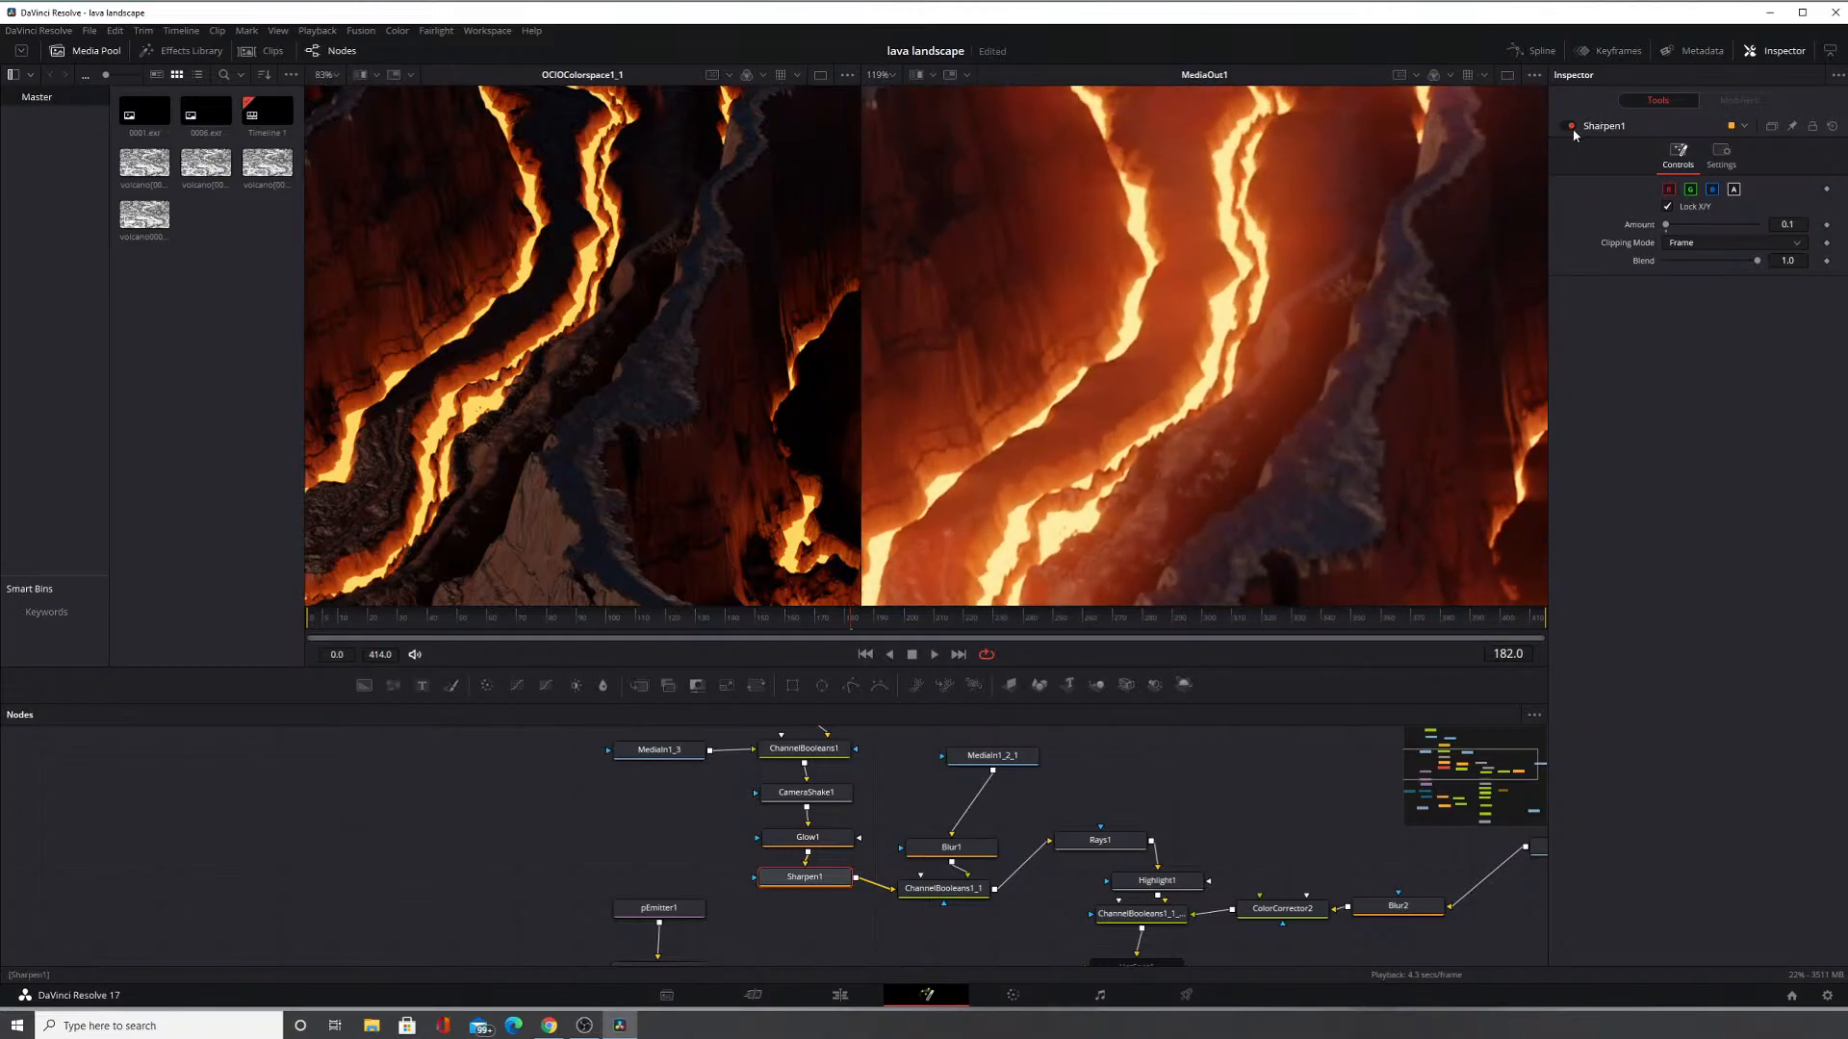
left_click(1569, 128)
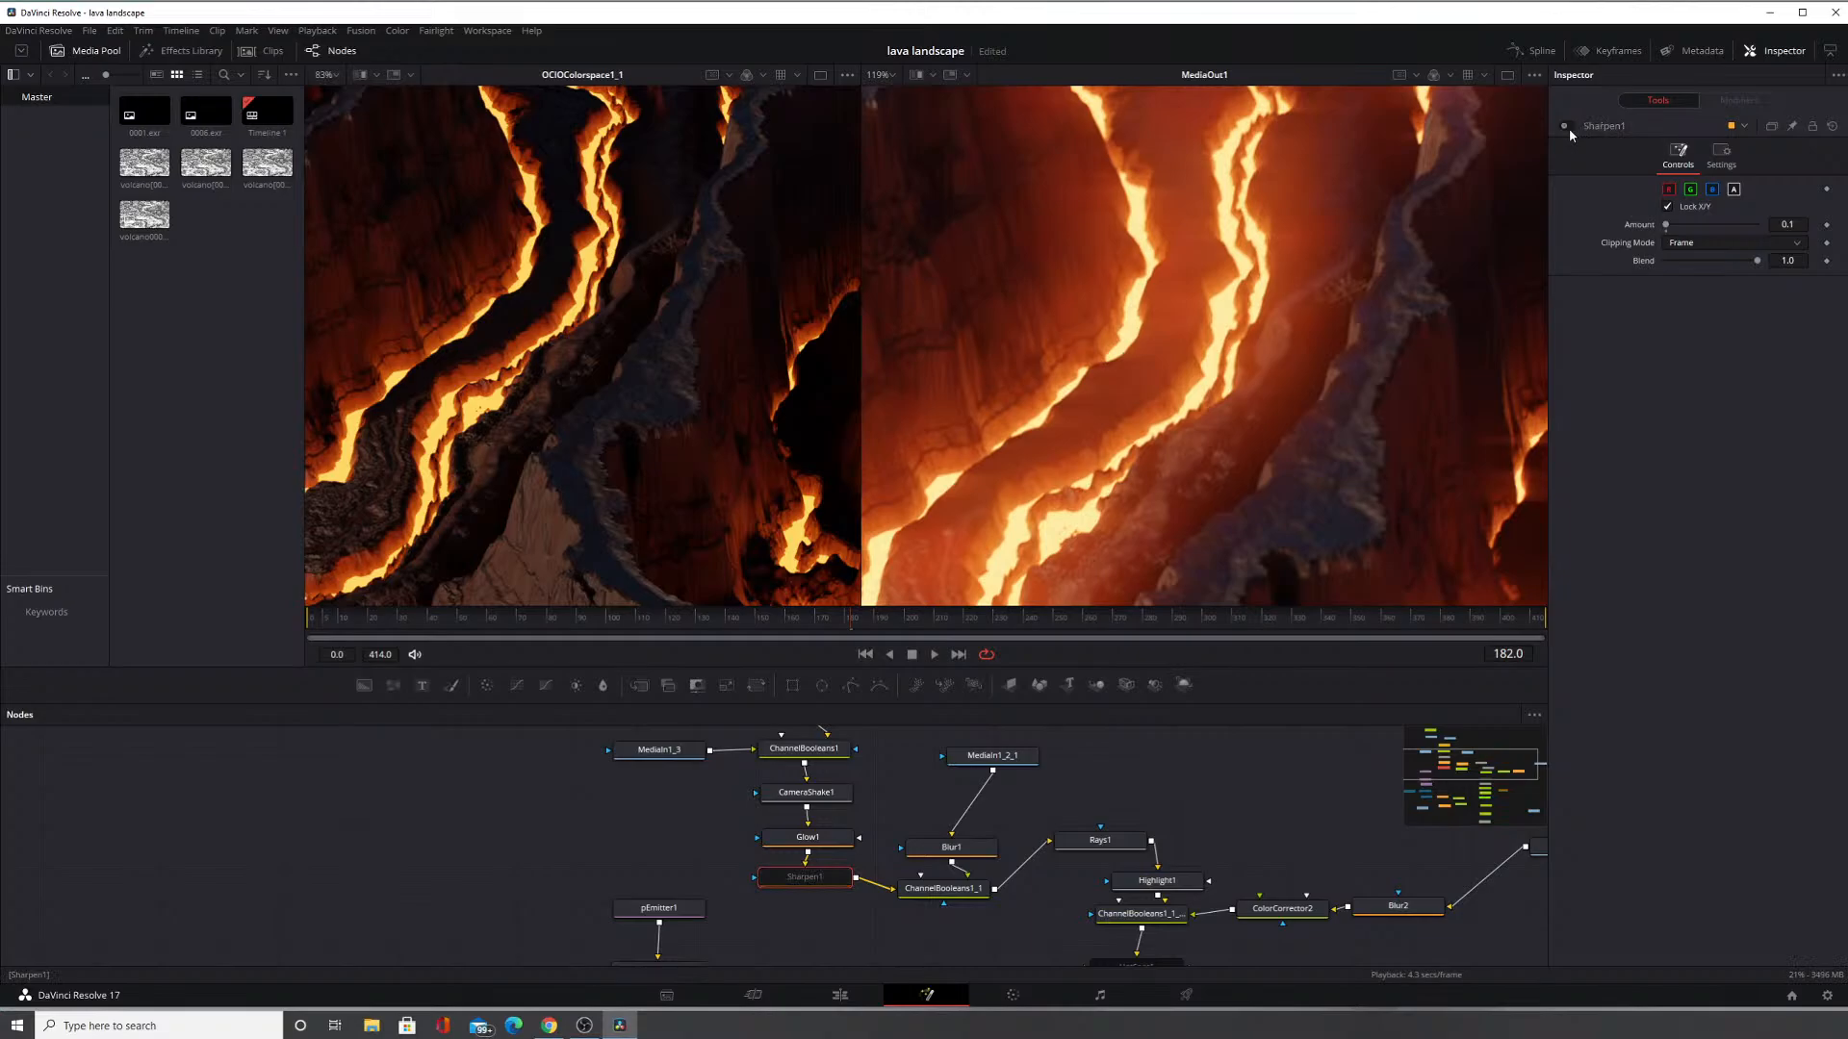
left_click(1569, 128)
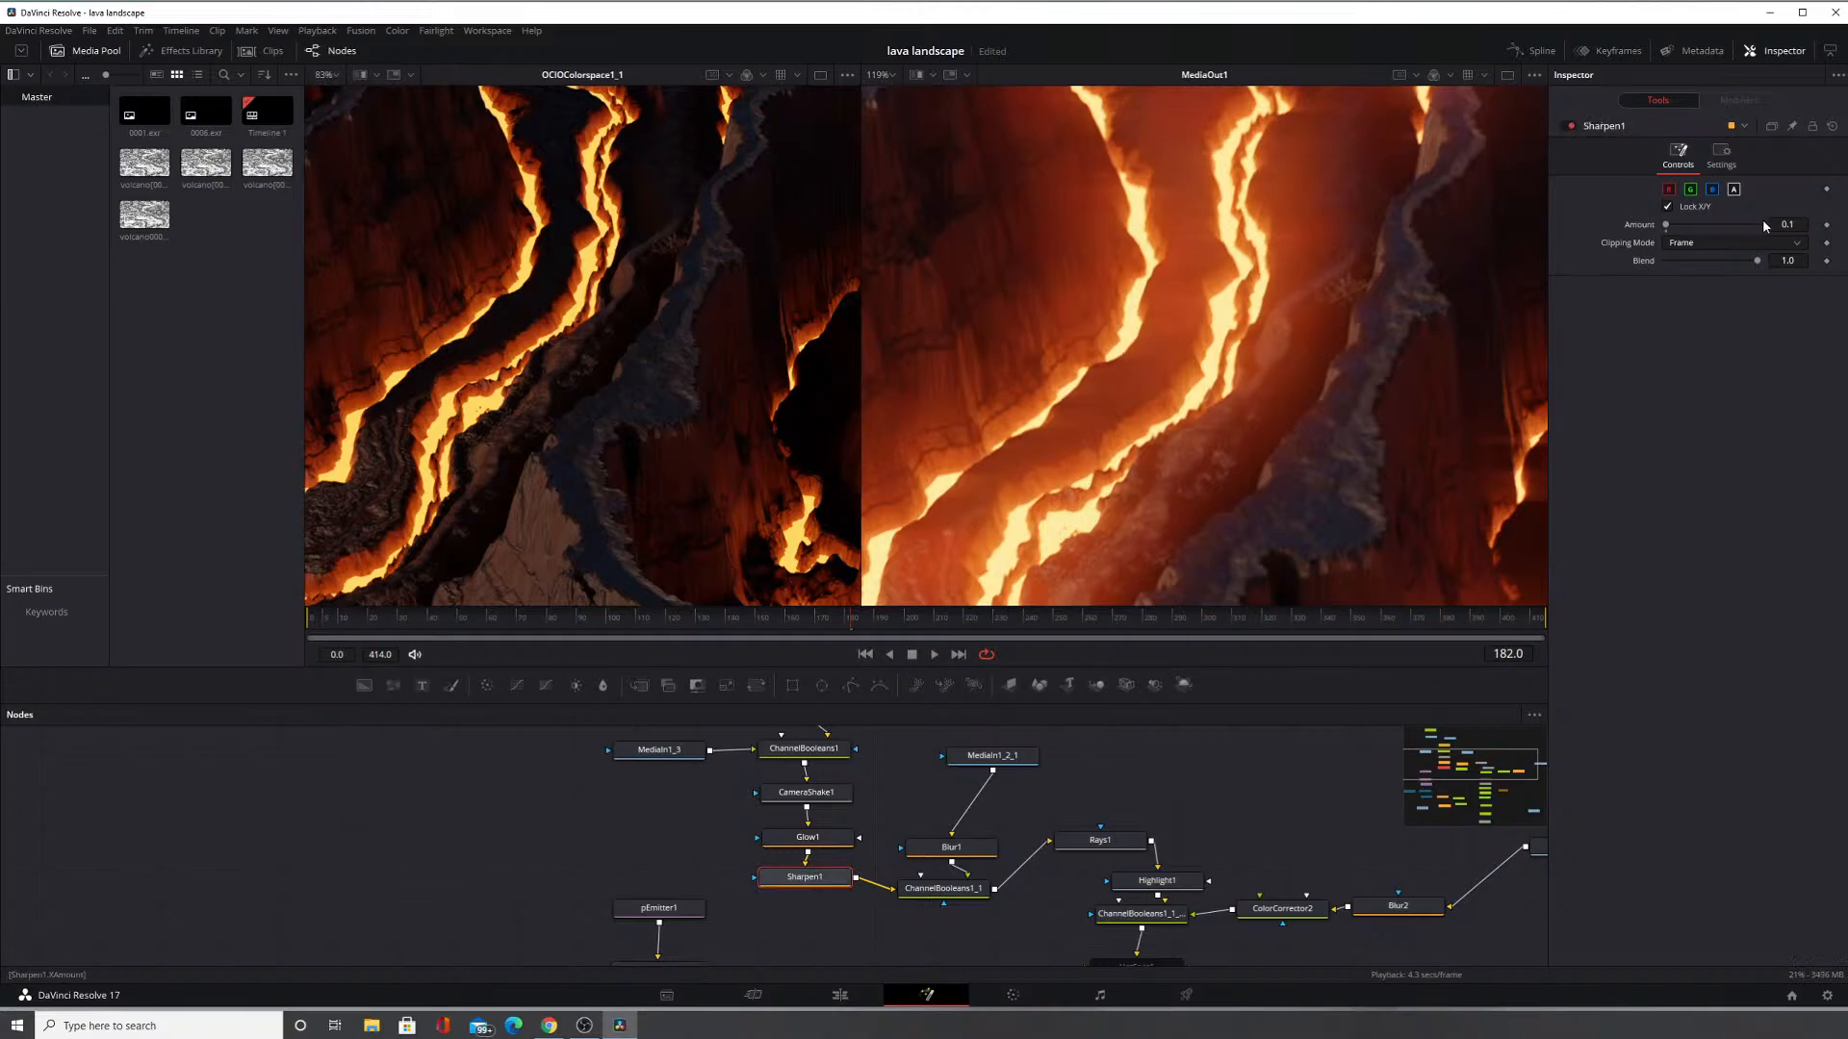
Set Sharpen1's Amount to 0.2 and compare the final image with the node disabled and enabled.
left_click(1787, 224)
type("0.2")
key("Return")
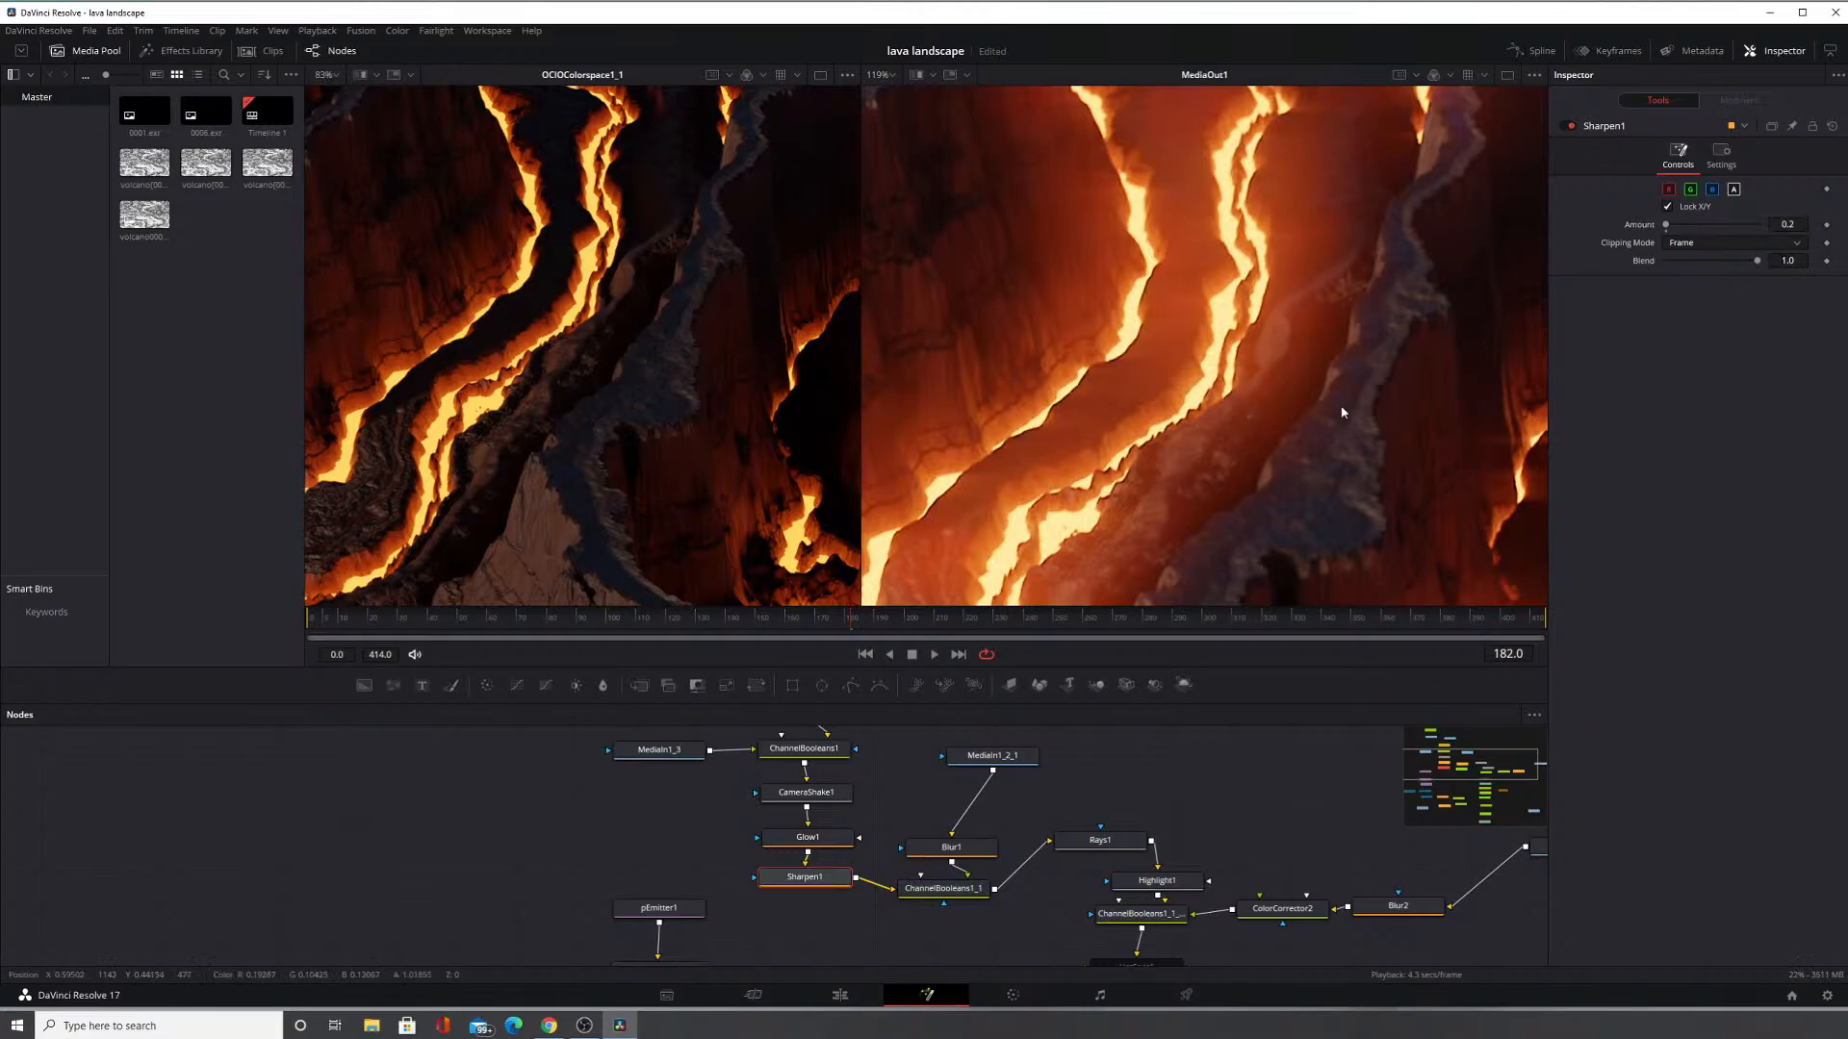
scroll(1214, 347, "down", 4)
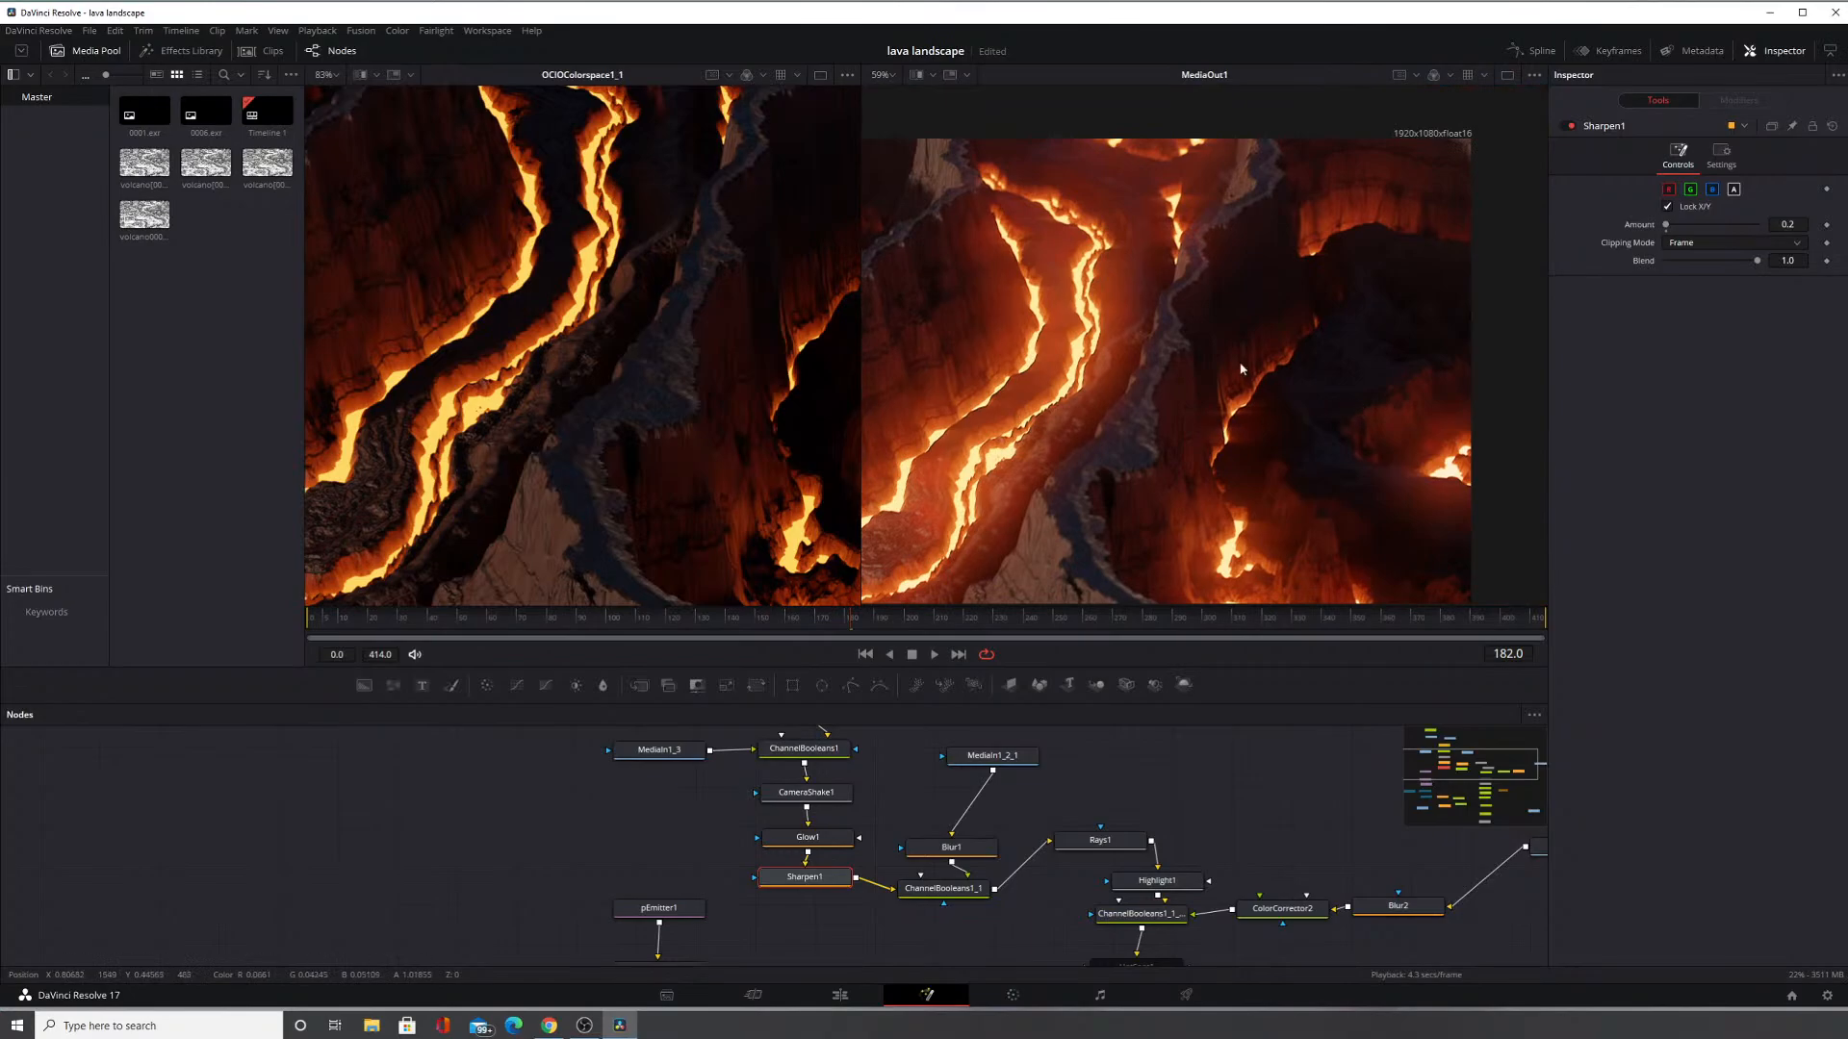
scroll(1203, 445, "up", 4)
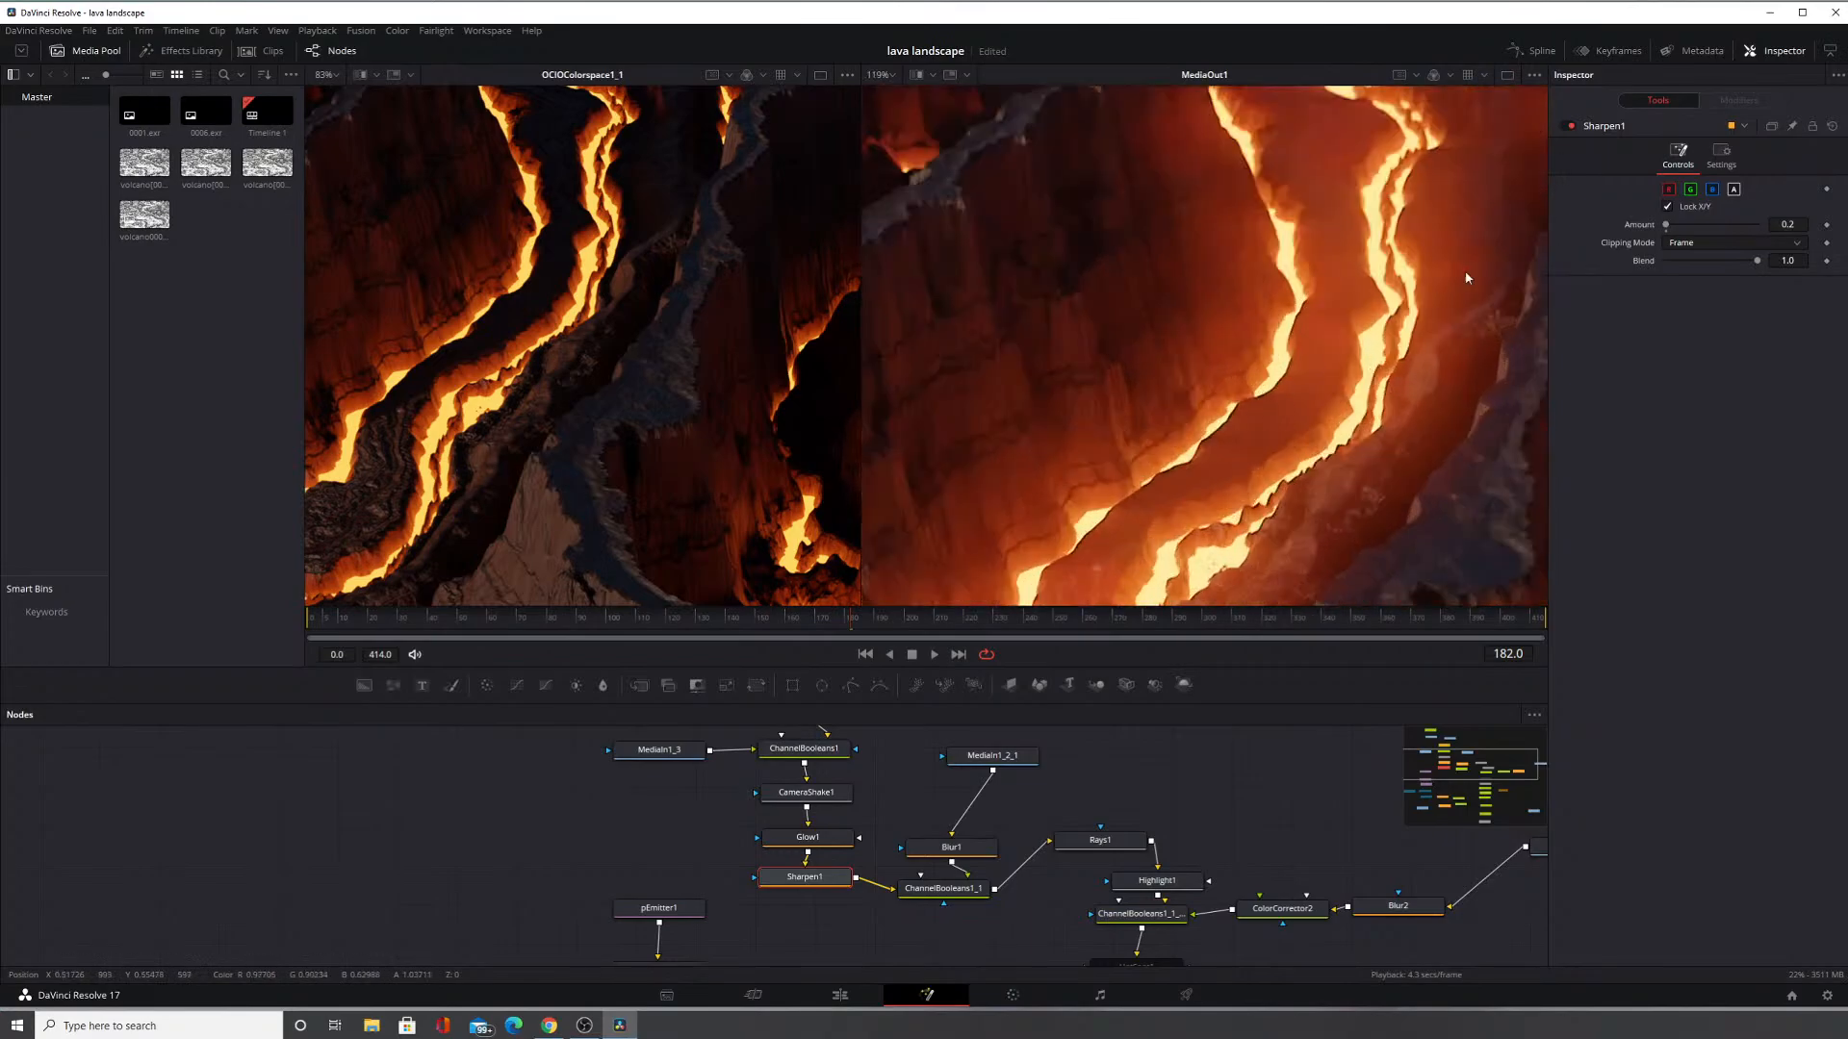
left_click(1568, 126)
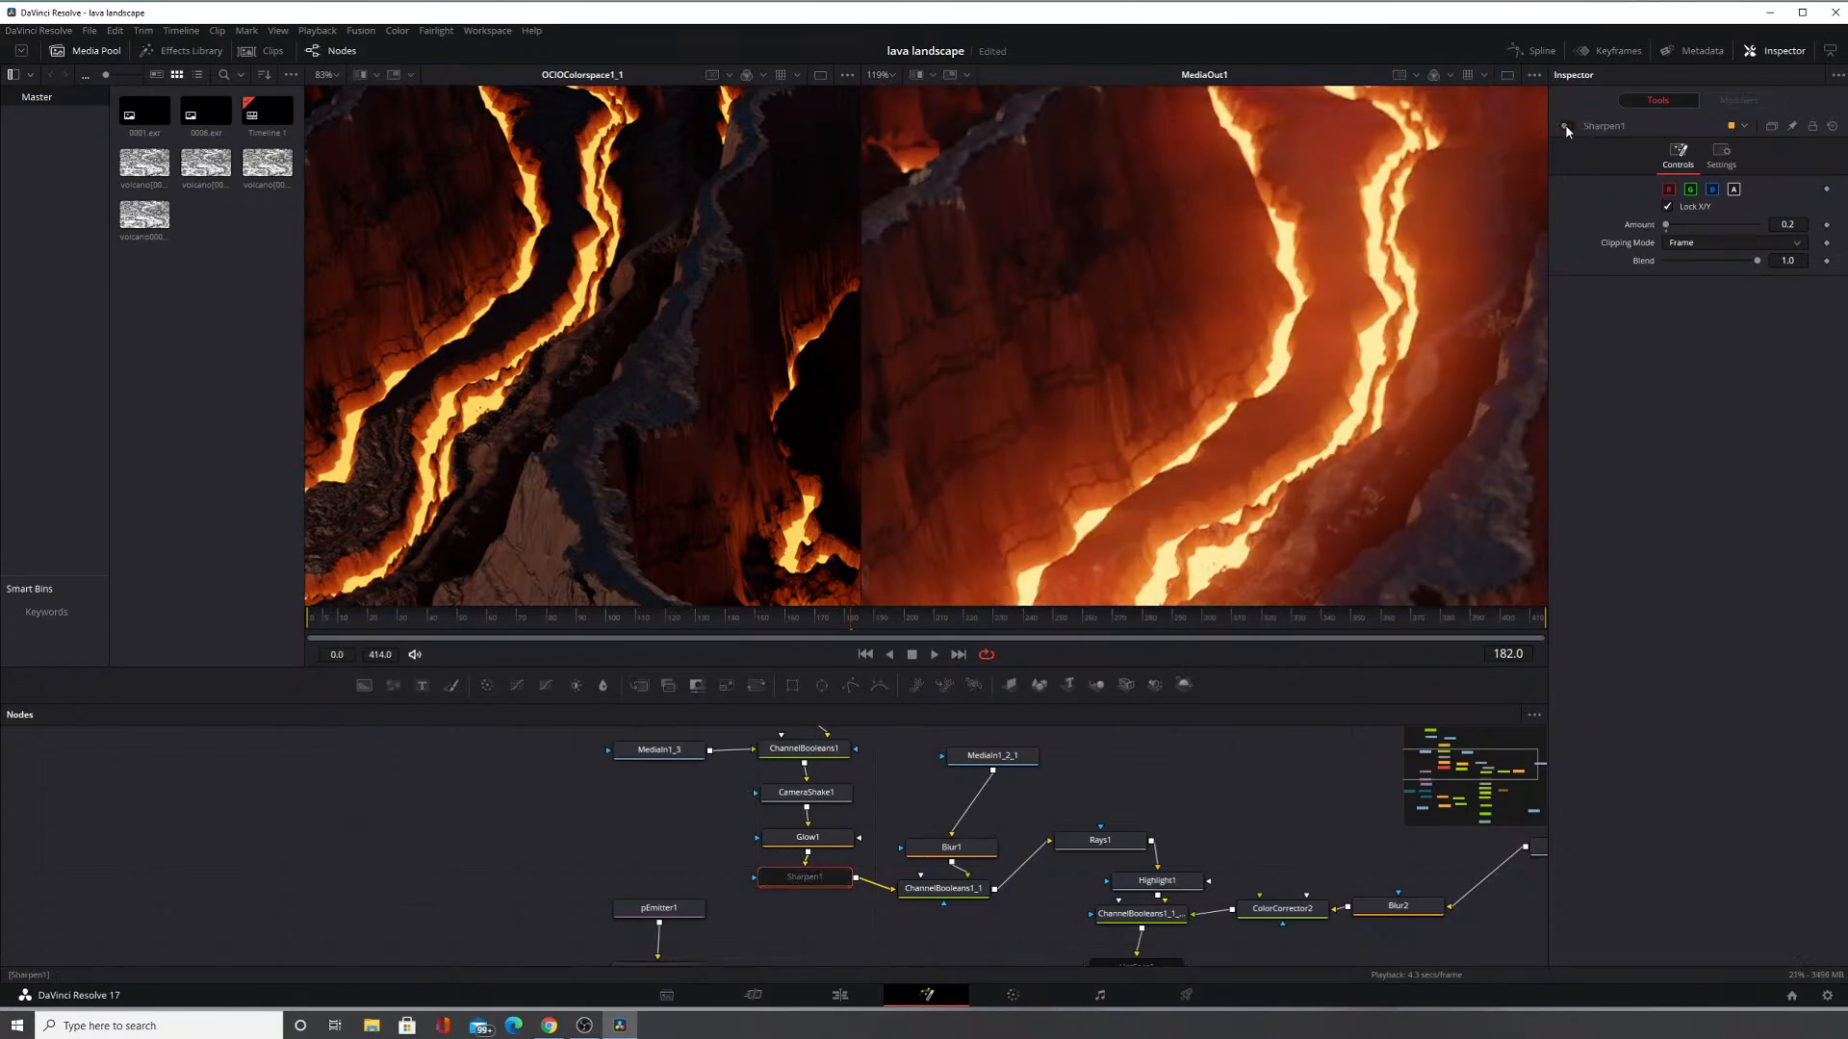
left_click(1568, 126)
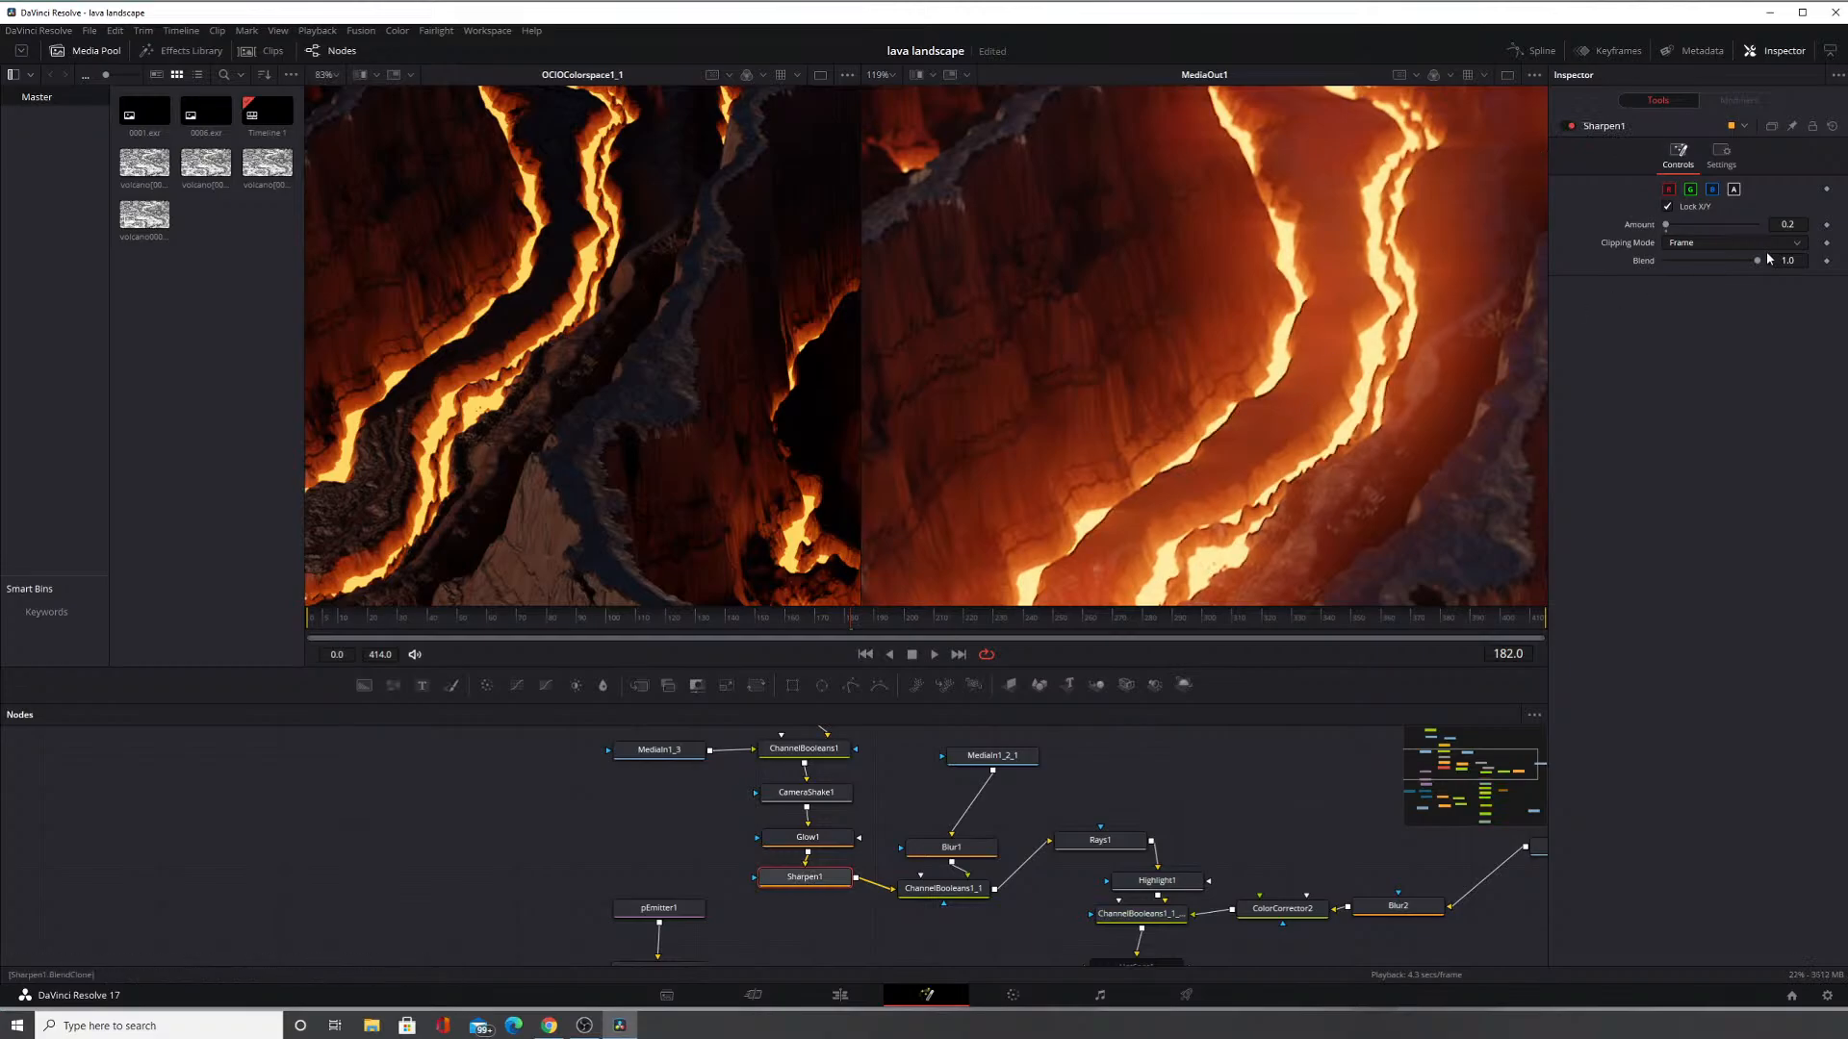
Restore Sharpen1's Amount to 0.03.
left_click(1787, 225)
type("0.03")
key("Return")
Select the HotSpot1 node and load FilmGrain2 into the viewer that shows OCIOColorspace1_1.
left_click_drag(1199, 471, 1099, 396)
left_click_drag(1129, 819, 944, 664)
left_click(959, 815)
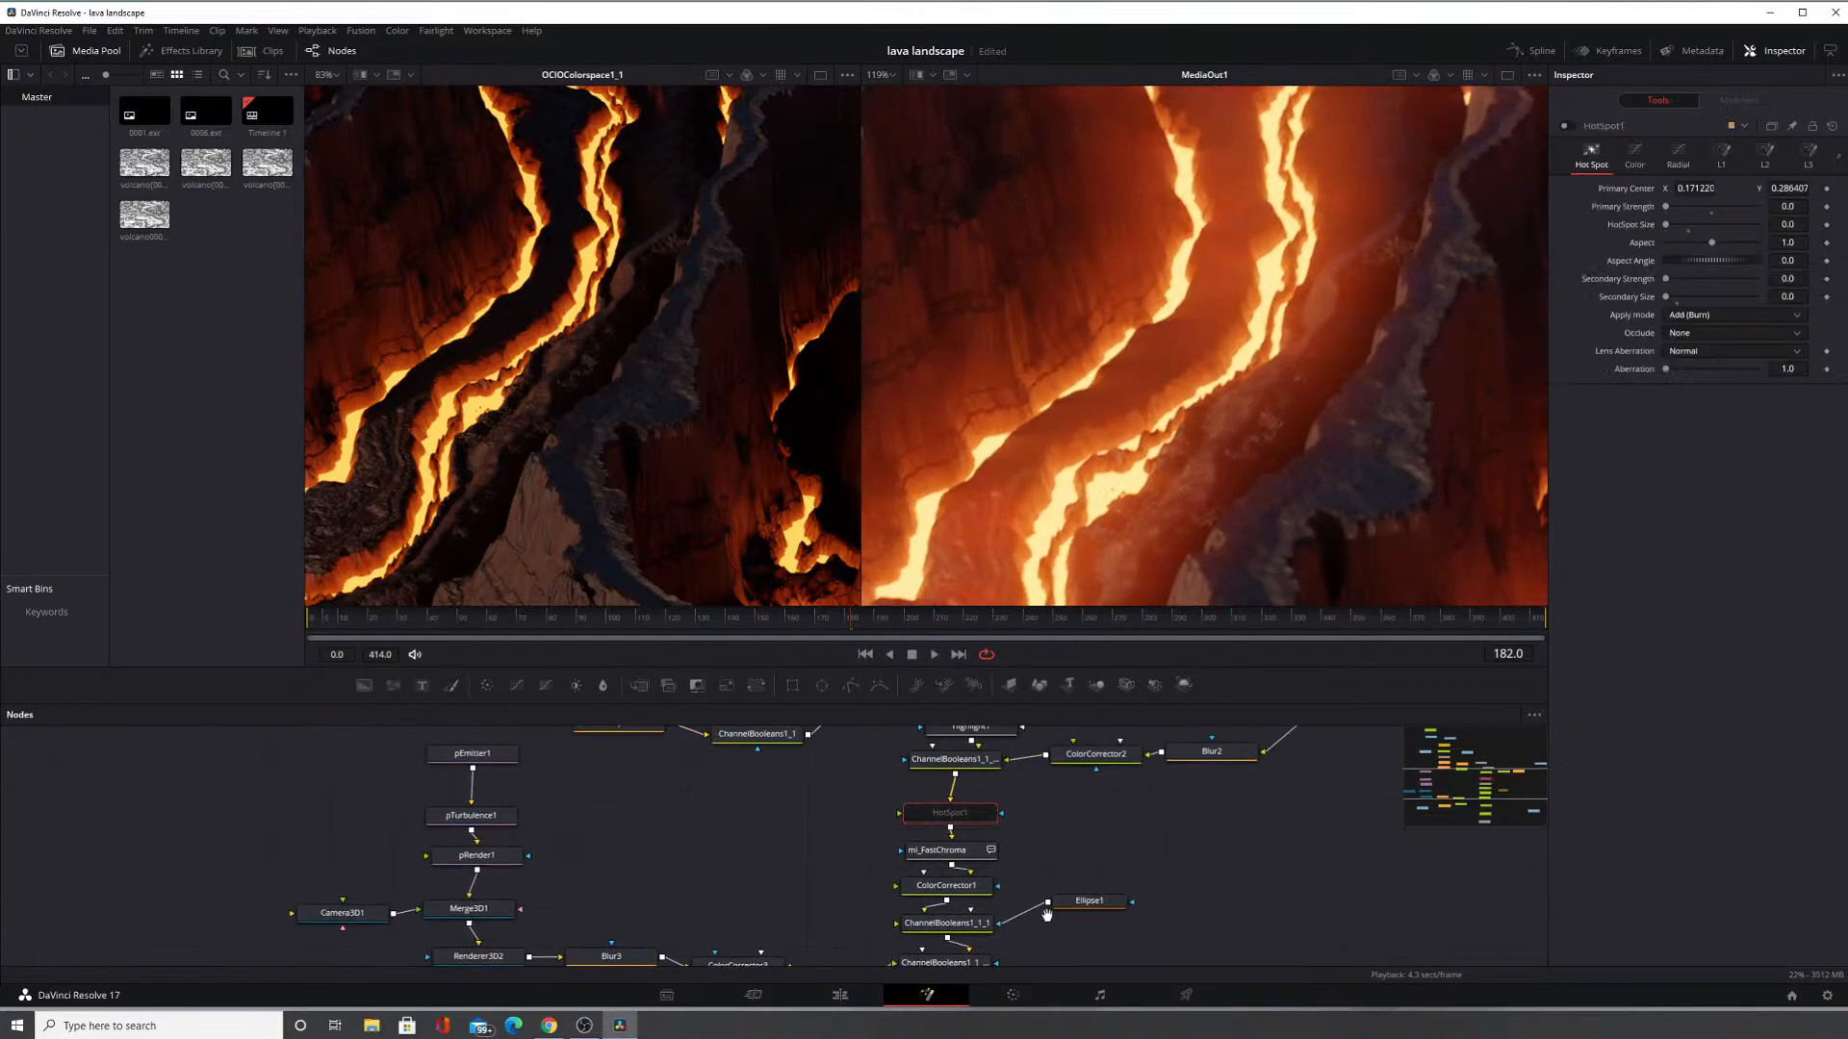
scroll(944, 866, "down", 5)
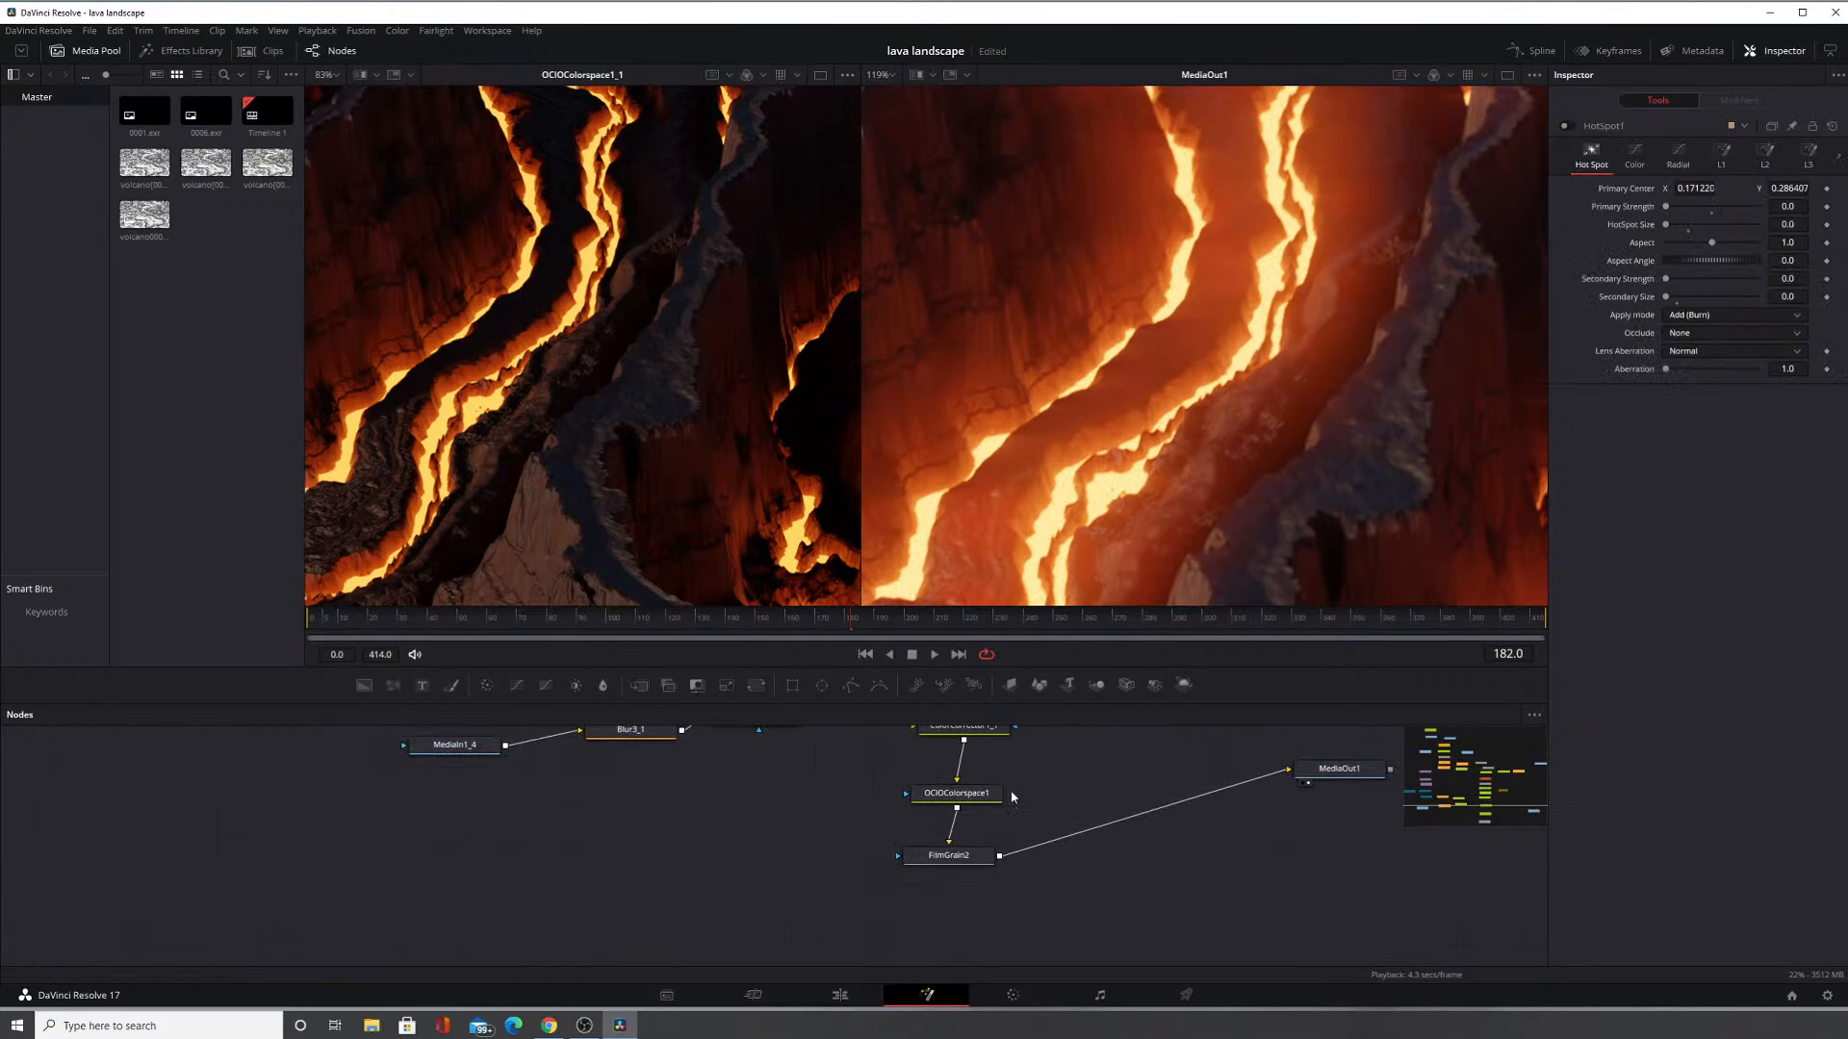
left_click(914, 871)
scroll(920, 828, "up", 3)
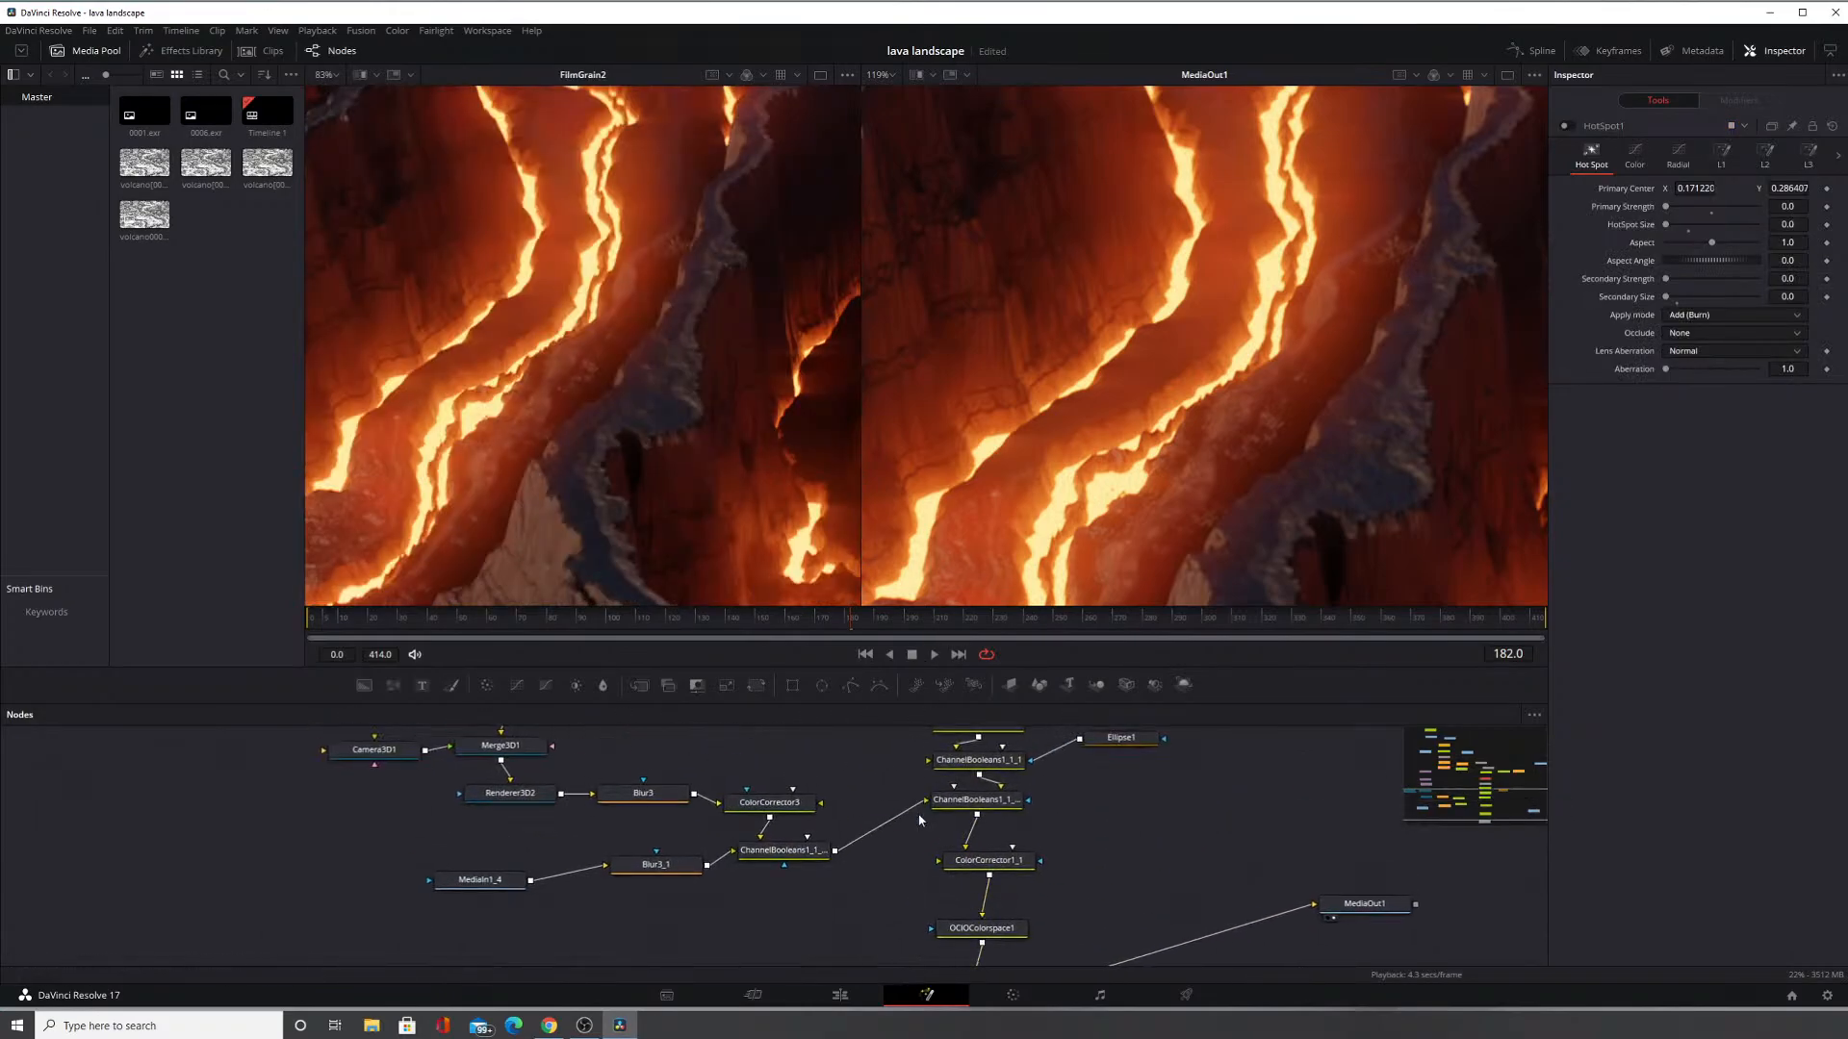
Look over the node tree from the media inputs down to FilmGrain2, and unload MediaOut1 from its viewer.
scroll(919, 819, "up", 5)
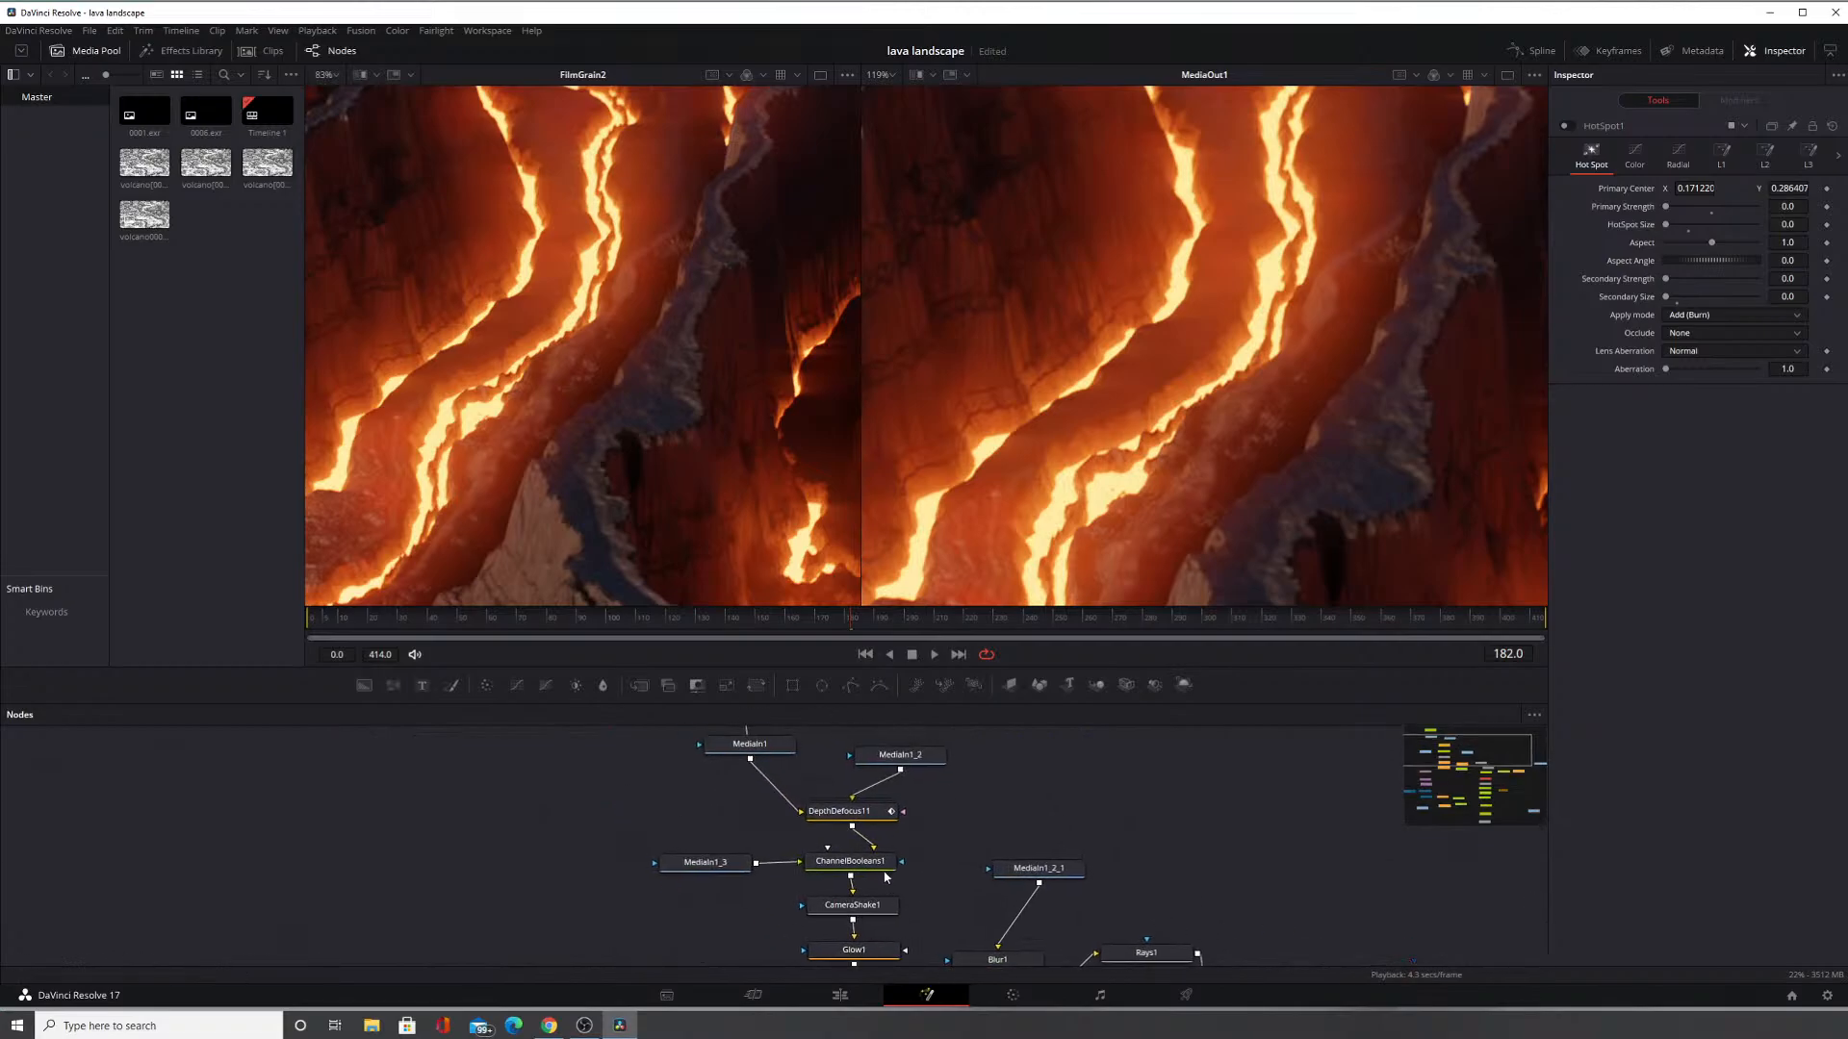
mouse_move(817, 833)
left_mouse_down()
mouse_move(852, 918)
mouse_move(777, 814)
mouse_move(814, 862)
mouse_move(815, 810)
left_mouse_up()
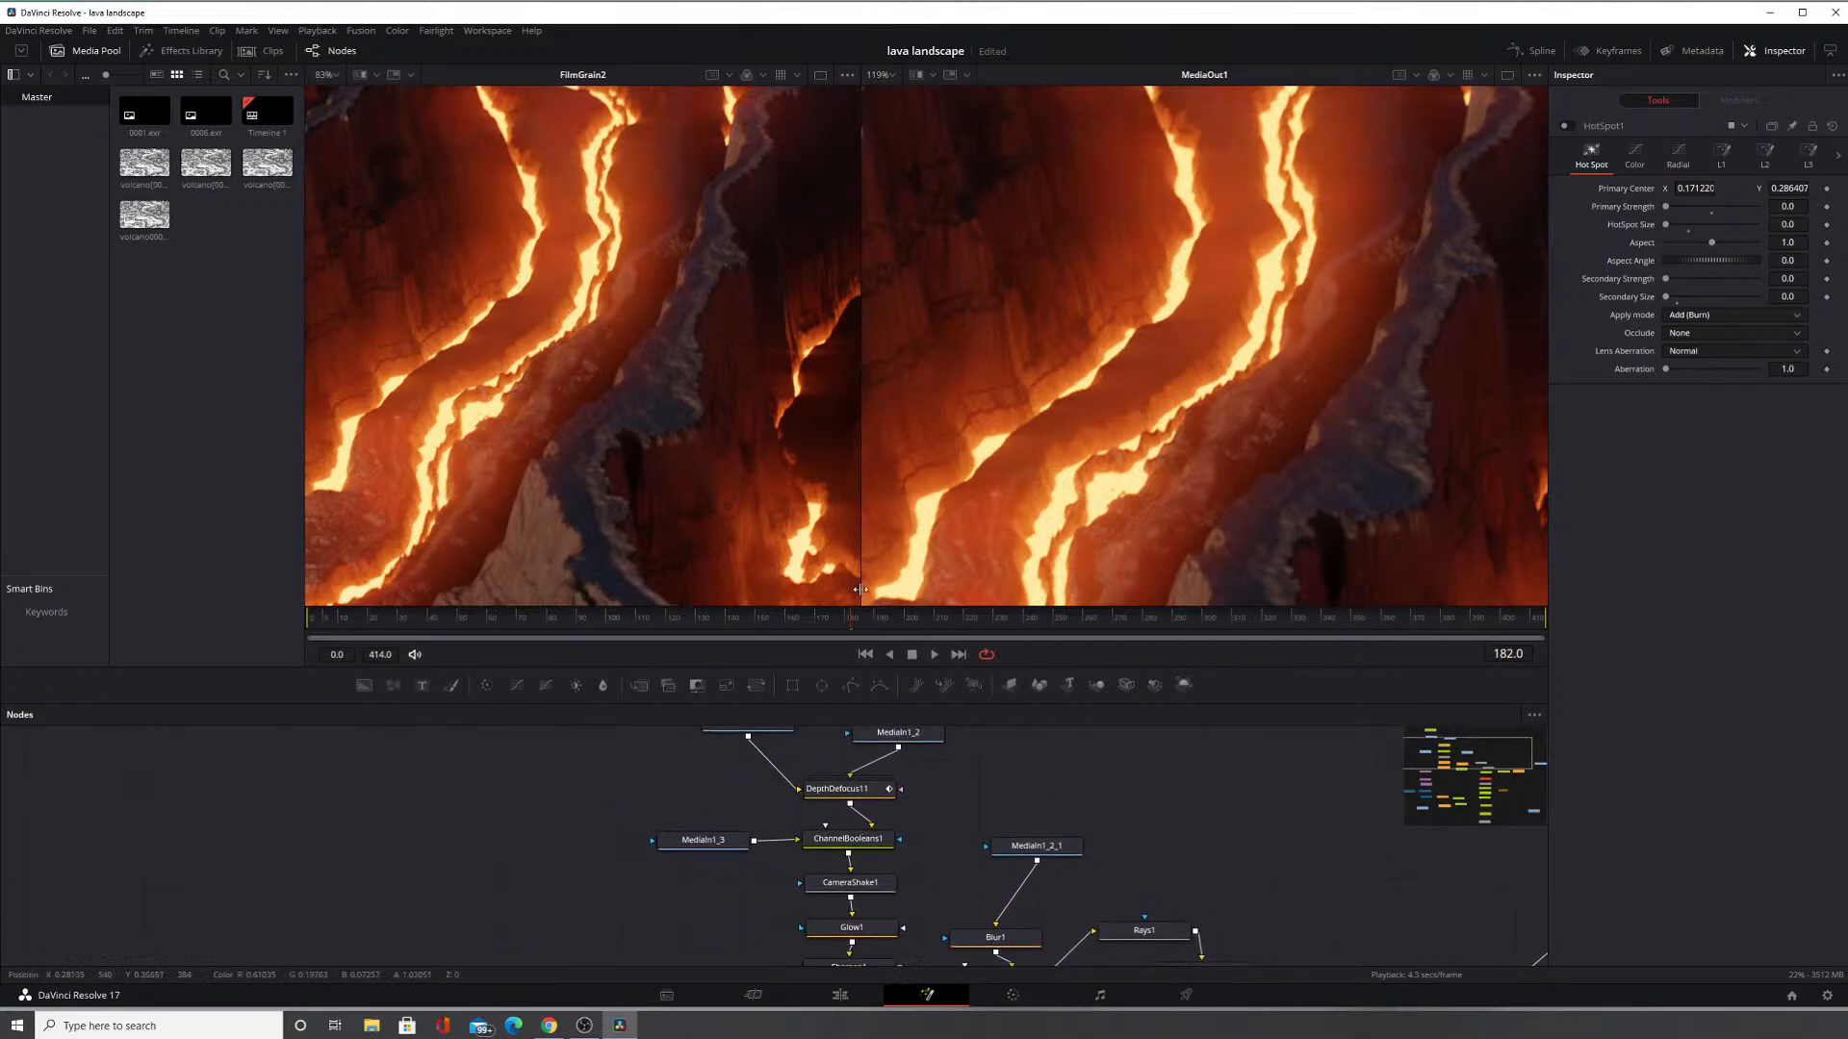
left_click_drag(1011, 876, 938, 731)
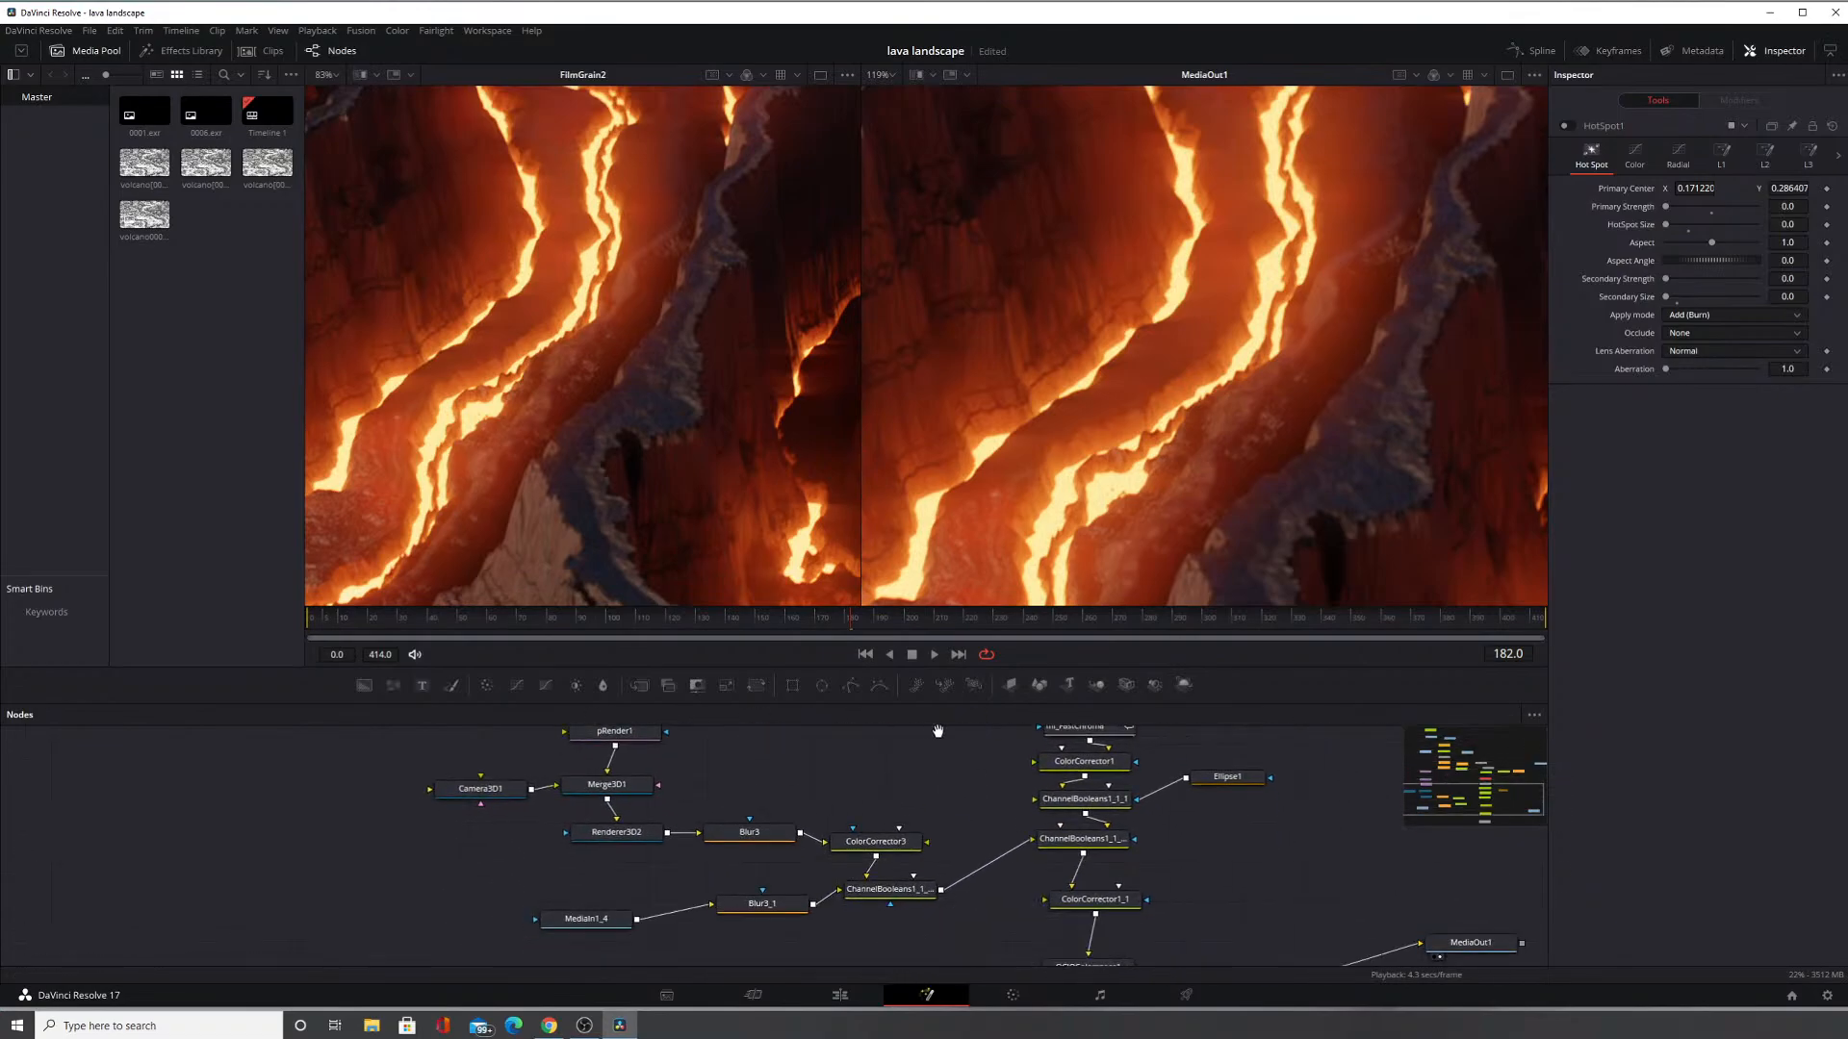
left_click_drag(957, 824, 897, 745)
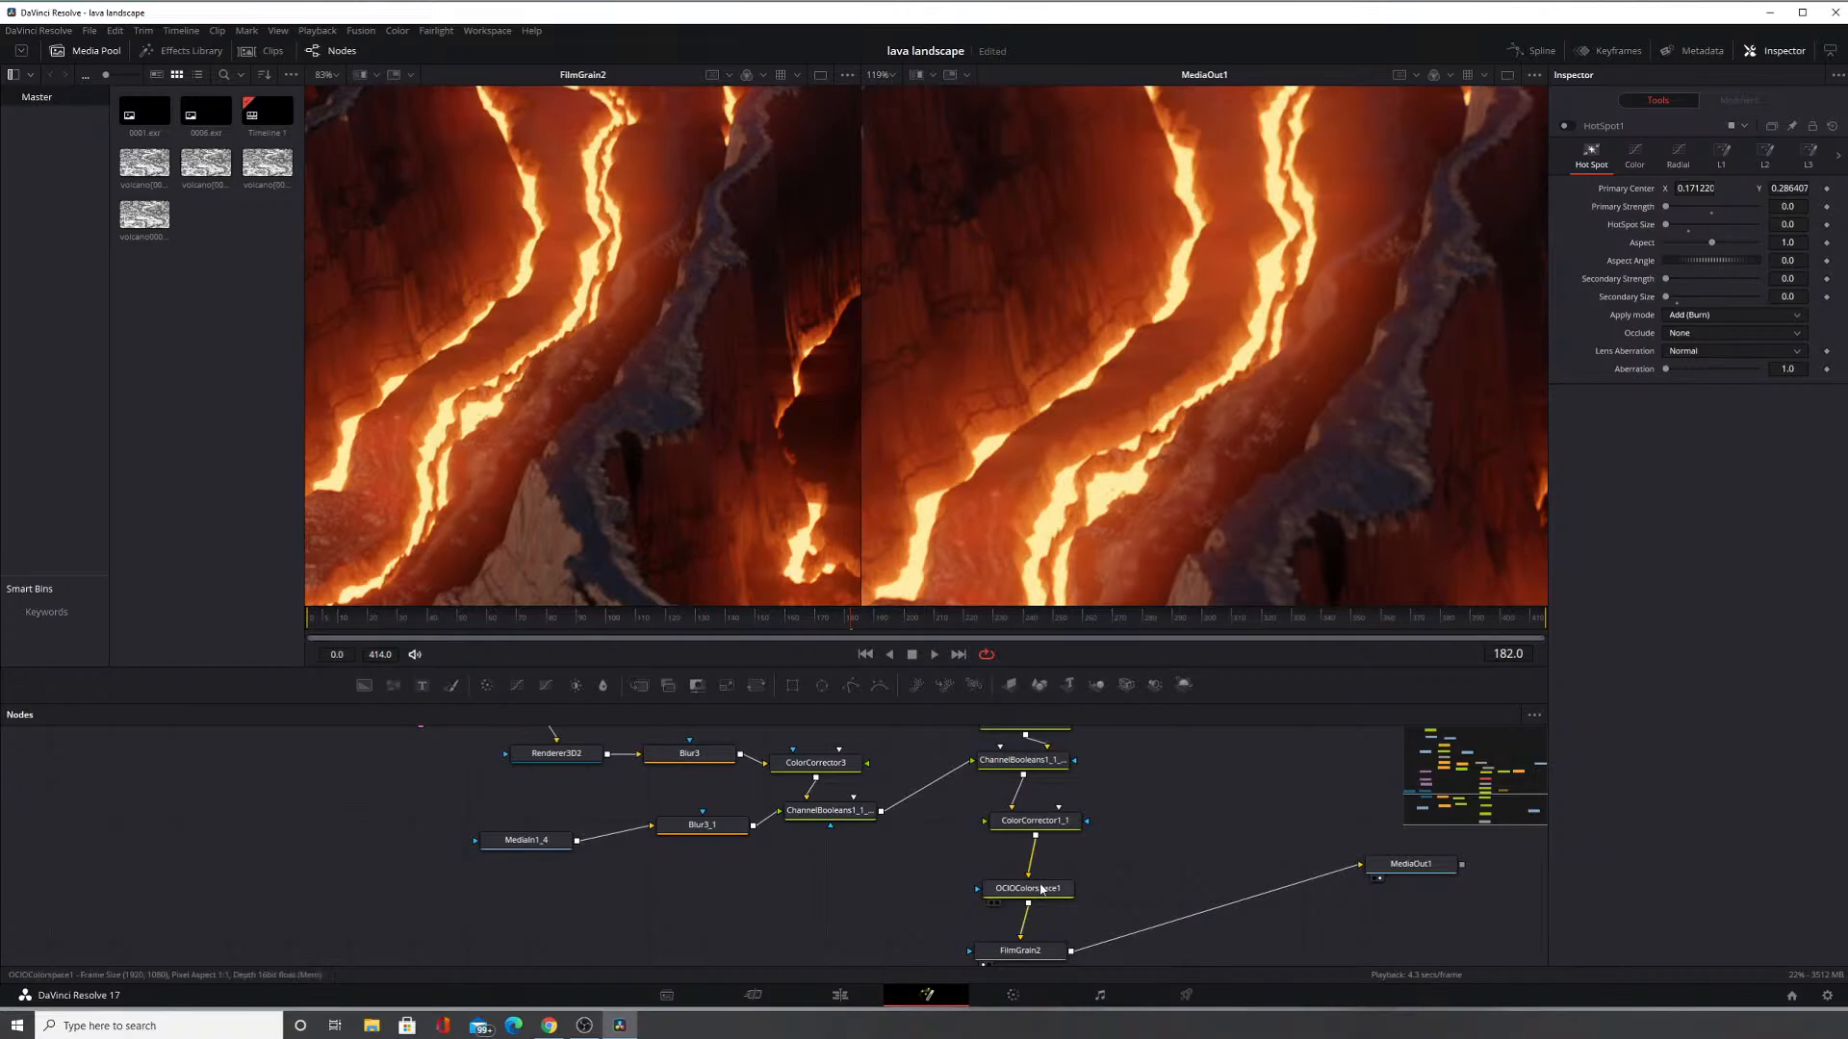
left_click_drag(1042, 891, 1007, 732)
left_click_drag(999, 797, 992, 842)
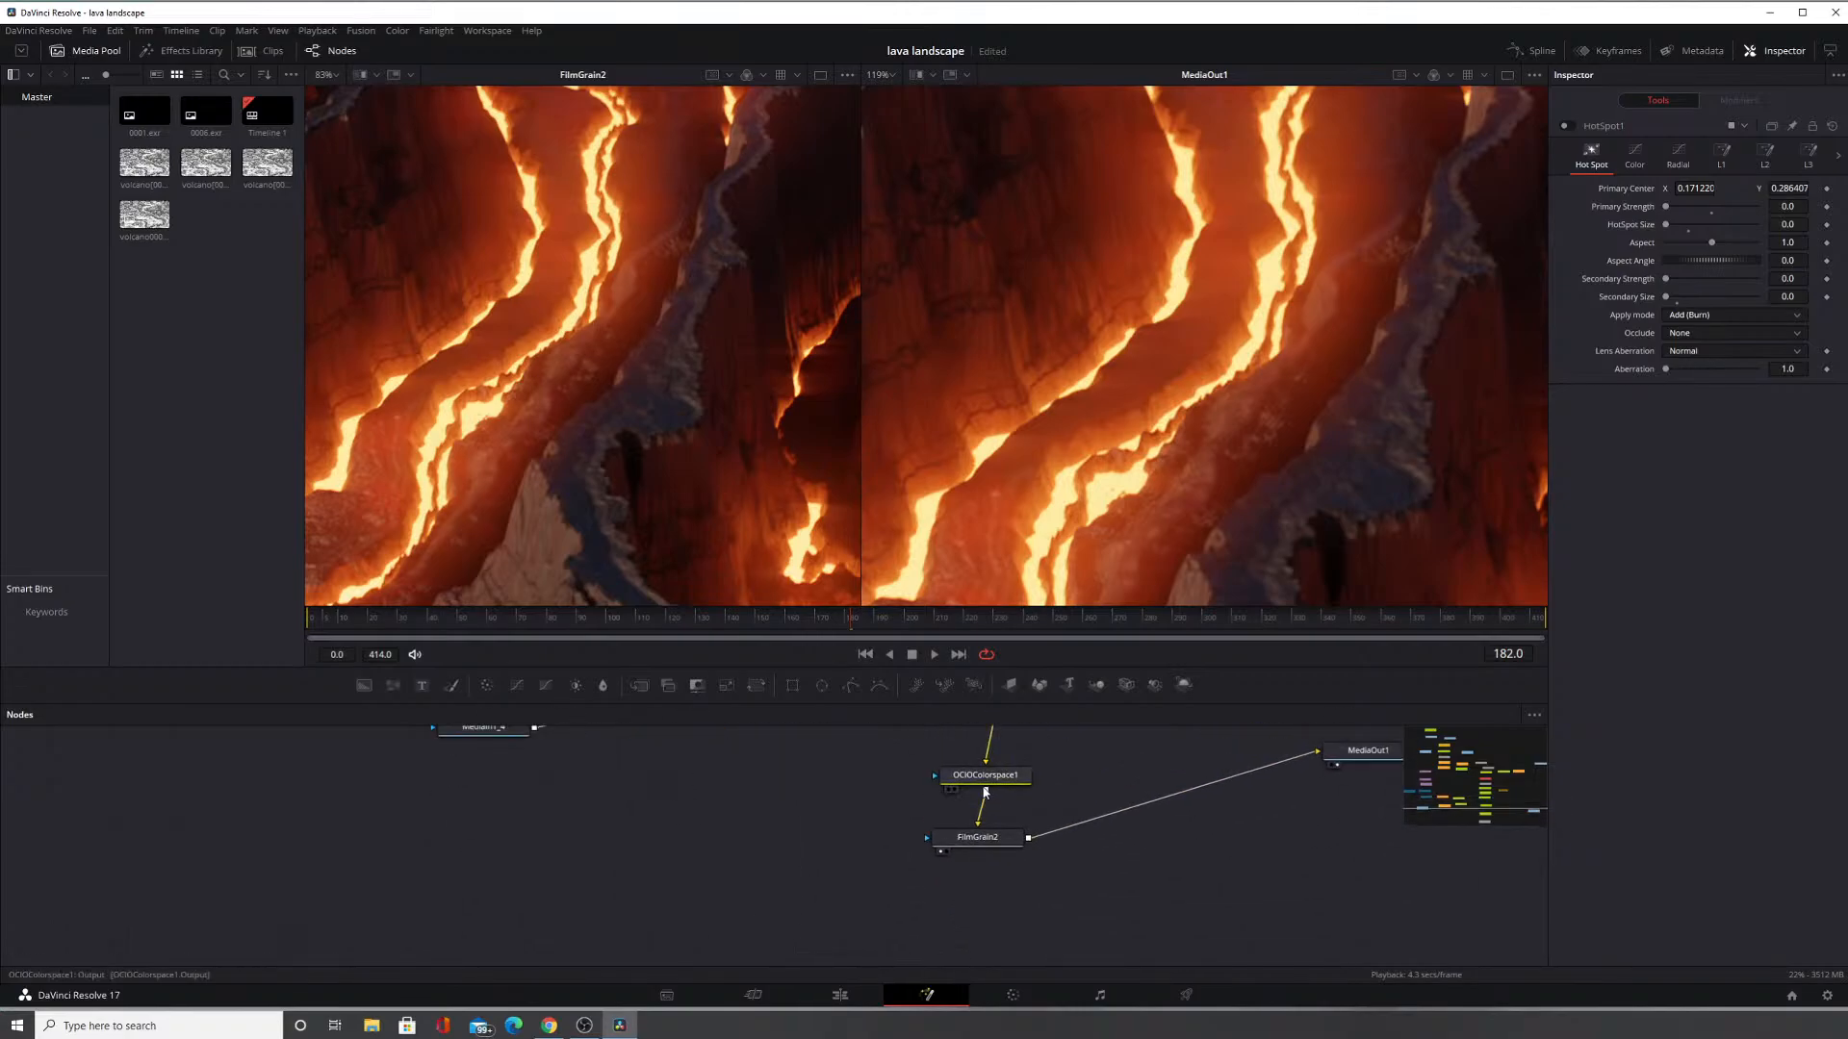
left_click(1335, 767)
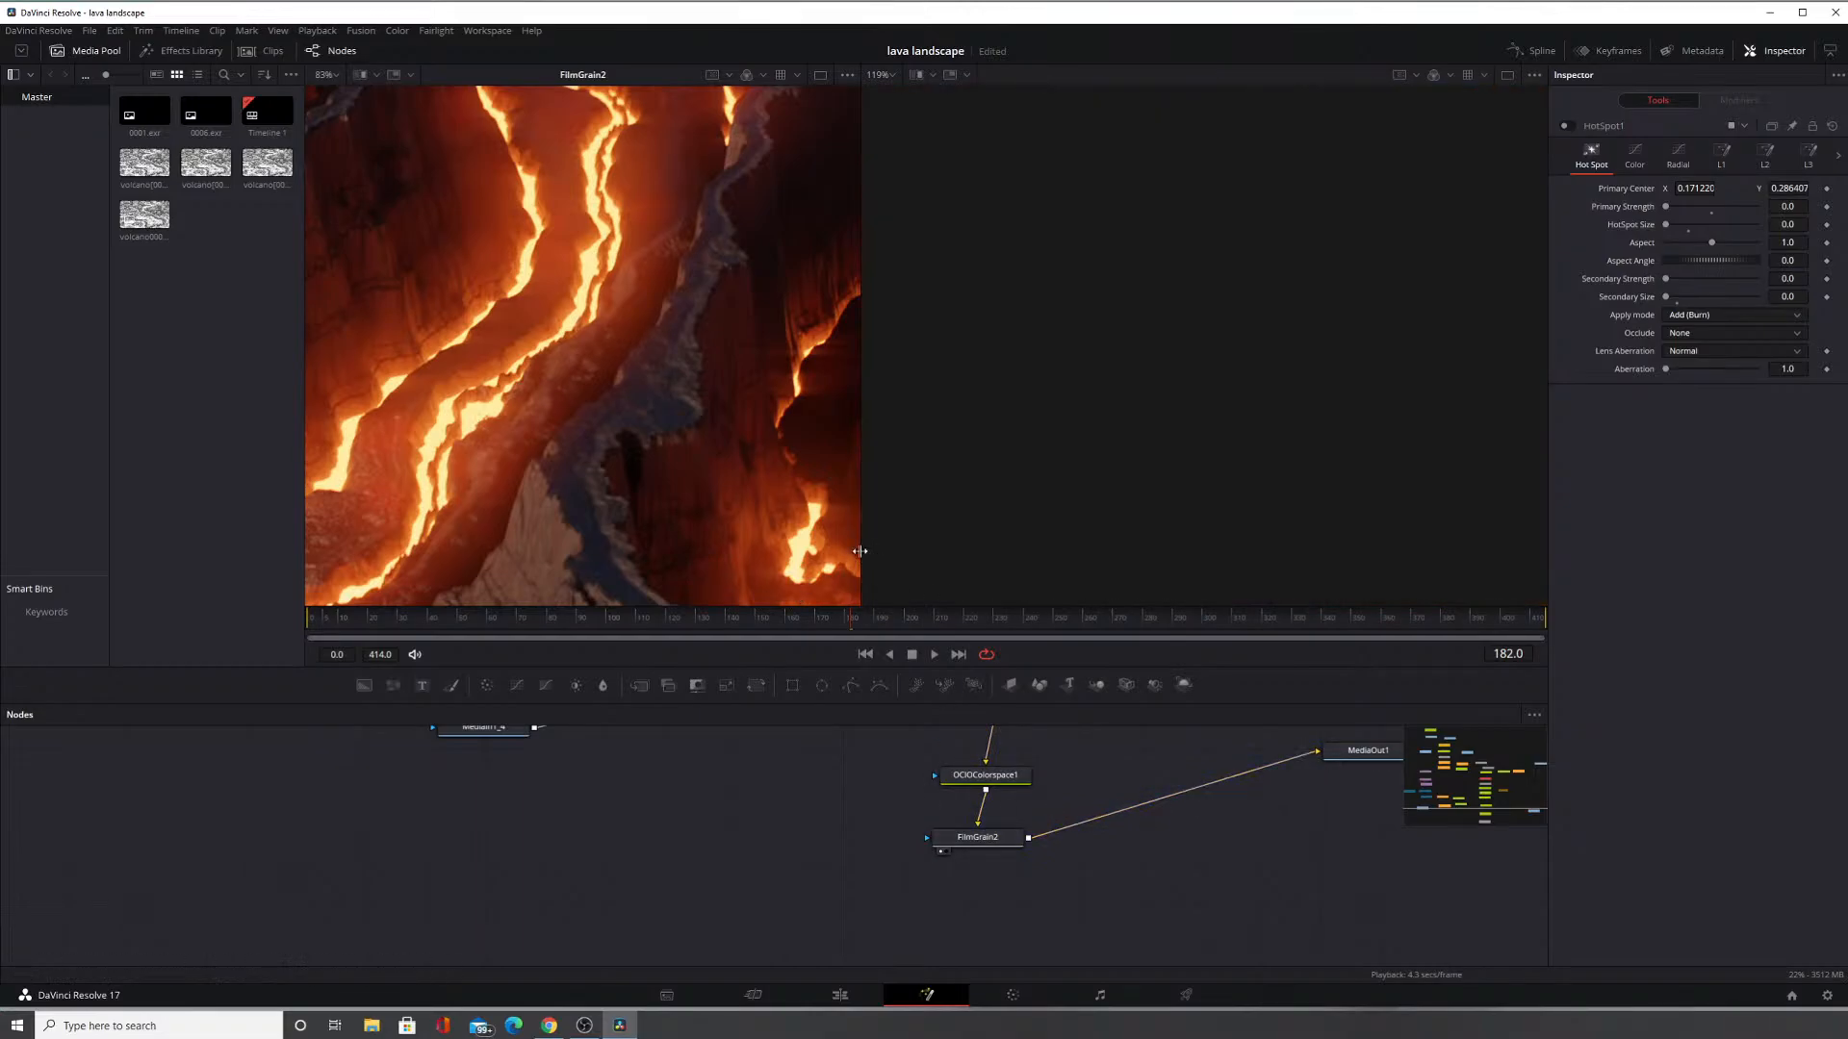
Compare the OCIOColorspace1 and FilmGrain2 outputs in the widened viewer, leave FilmGrain2 loaded, and stop its playback at frame 147.
left_click(945, 851)
left_click_drag(828, 435, 1018, 542)
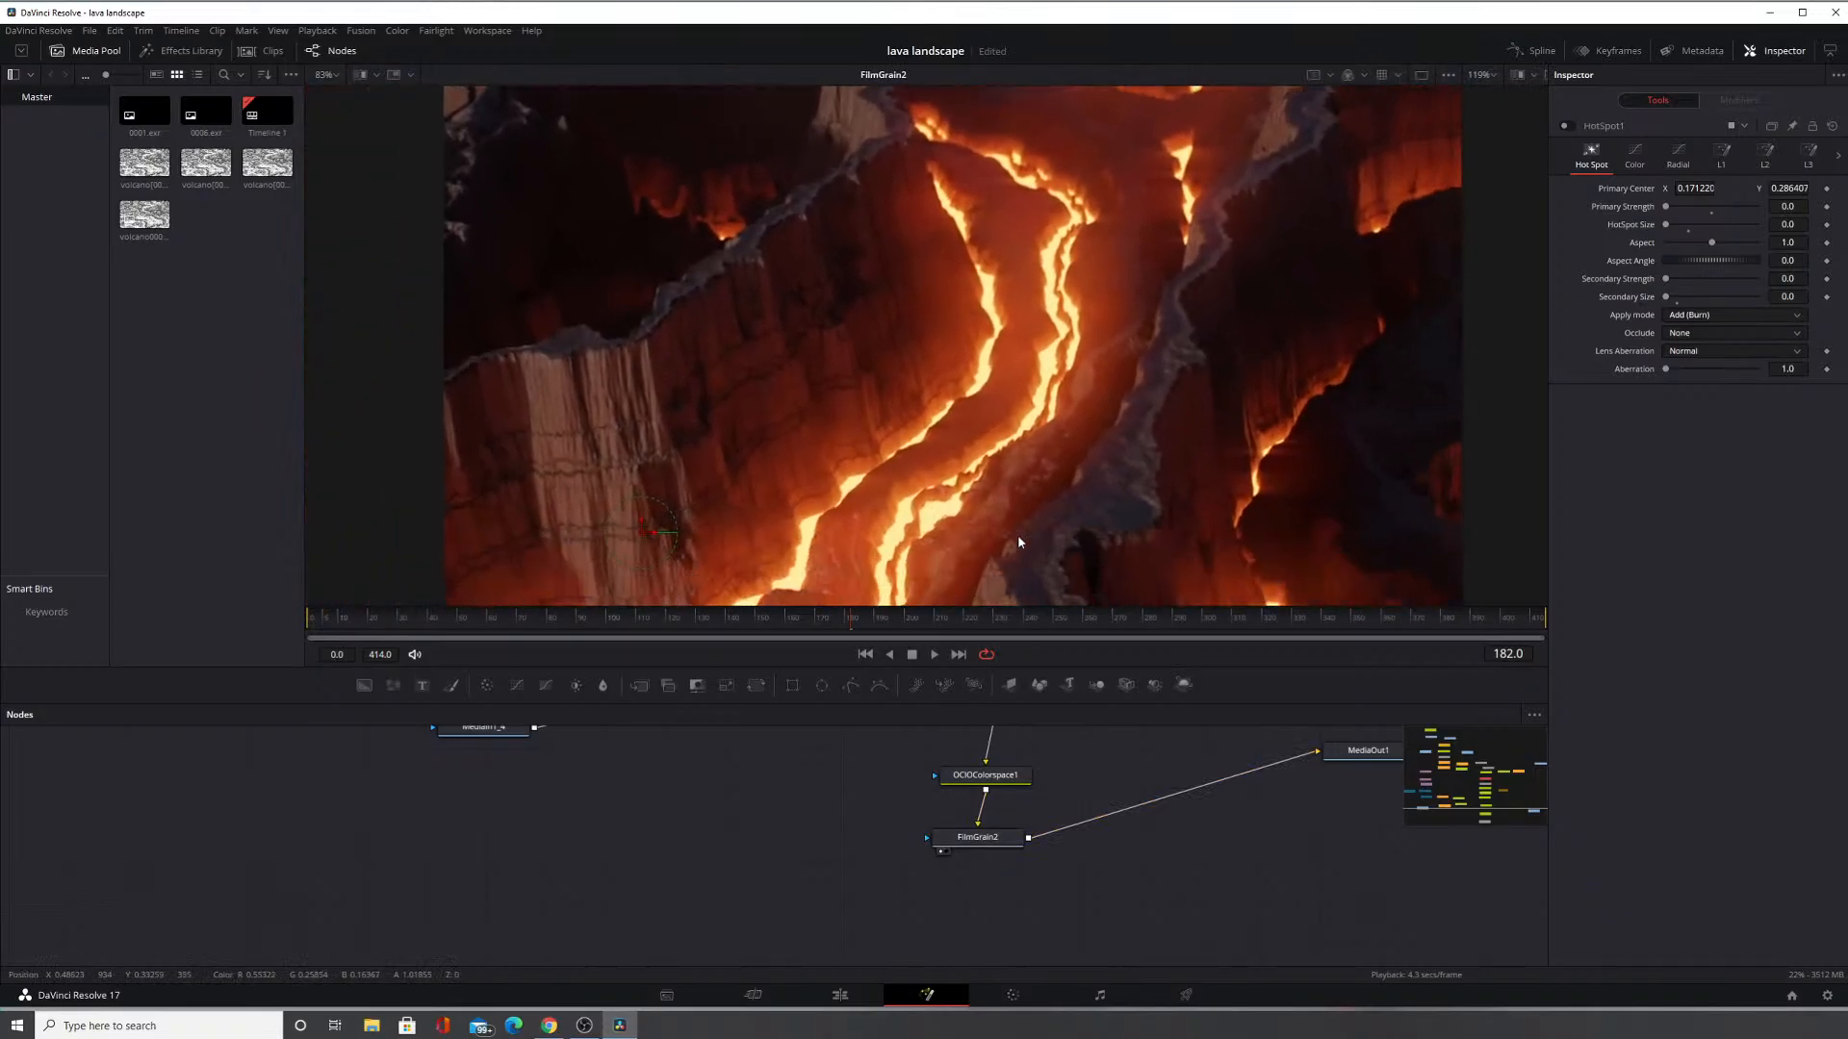
left_click(948, 791)
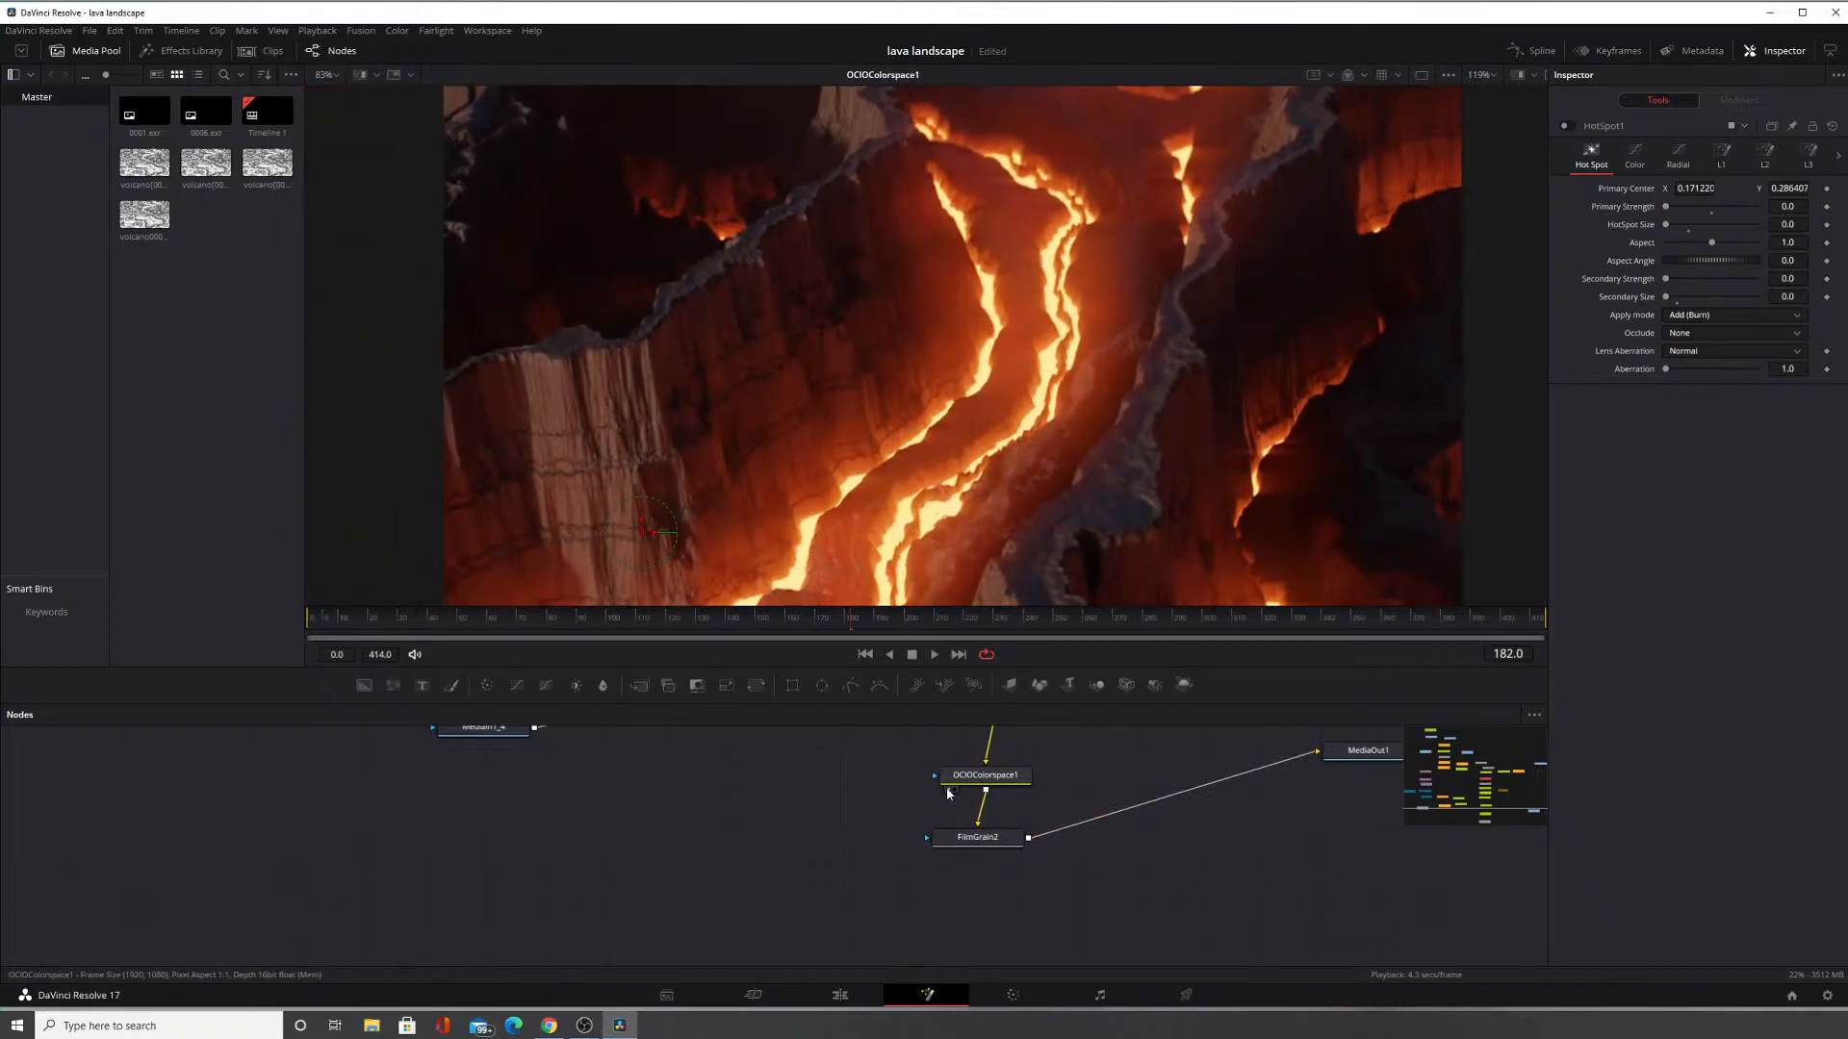
left_click(942, 851)
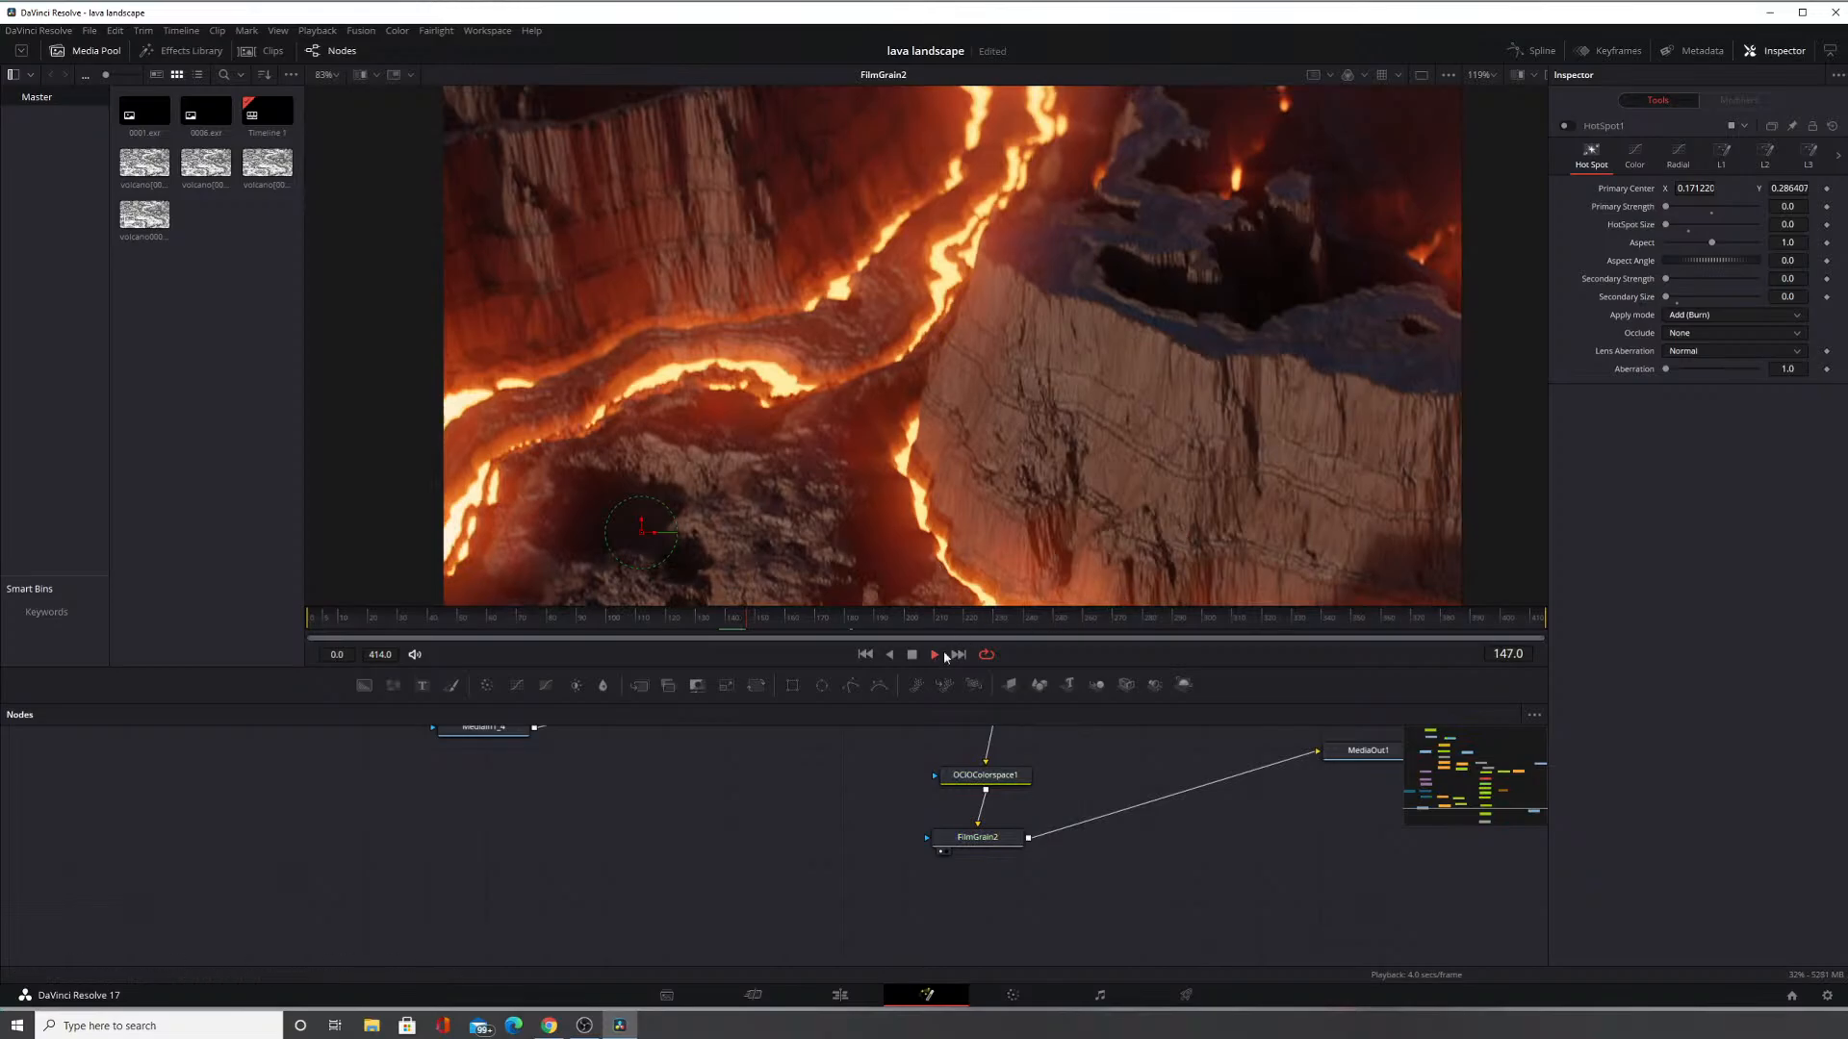
left_click(914, 654)
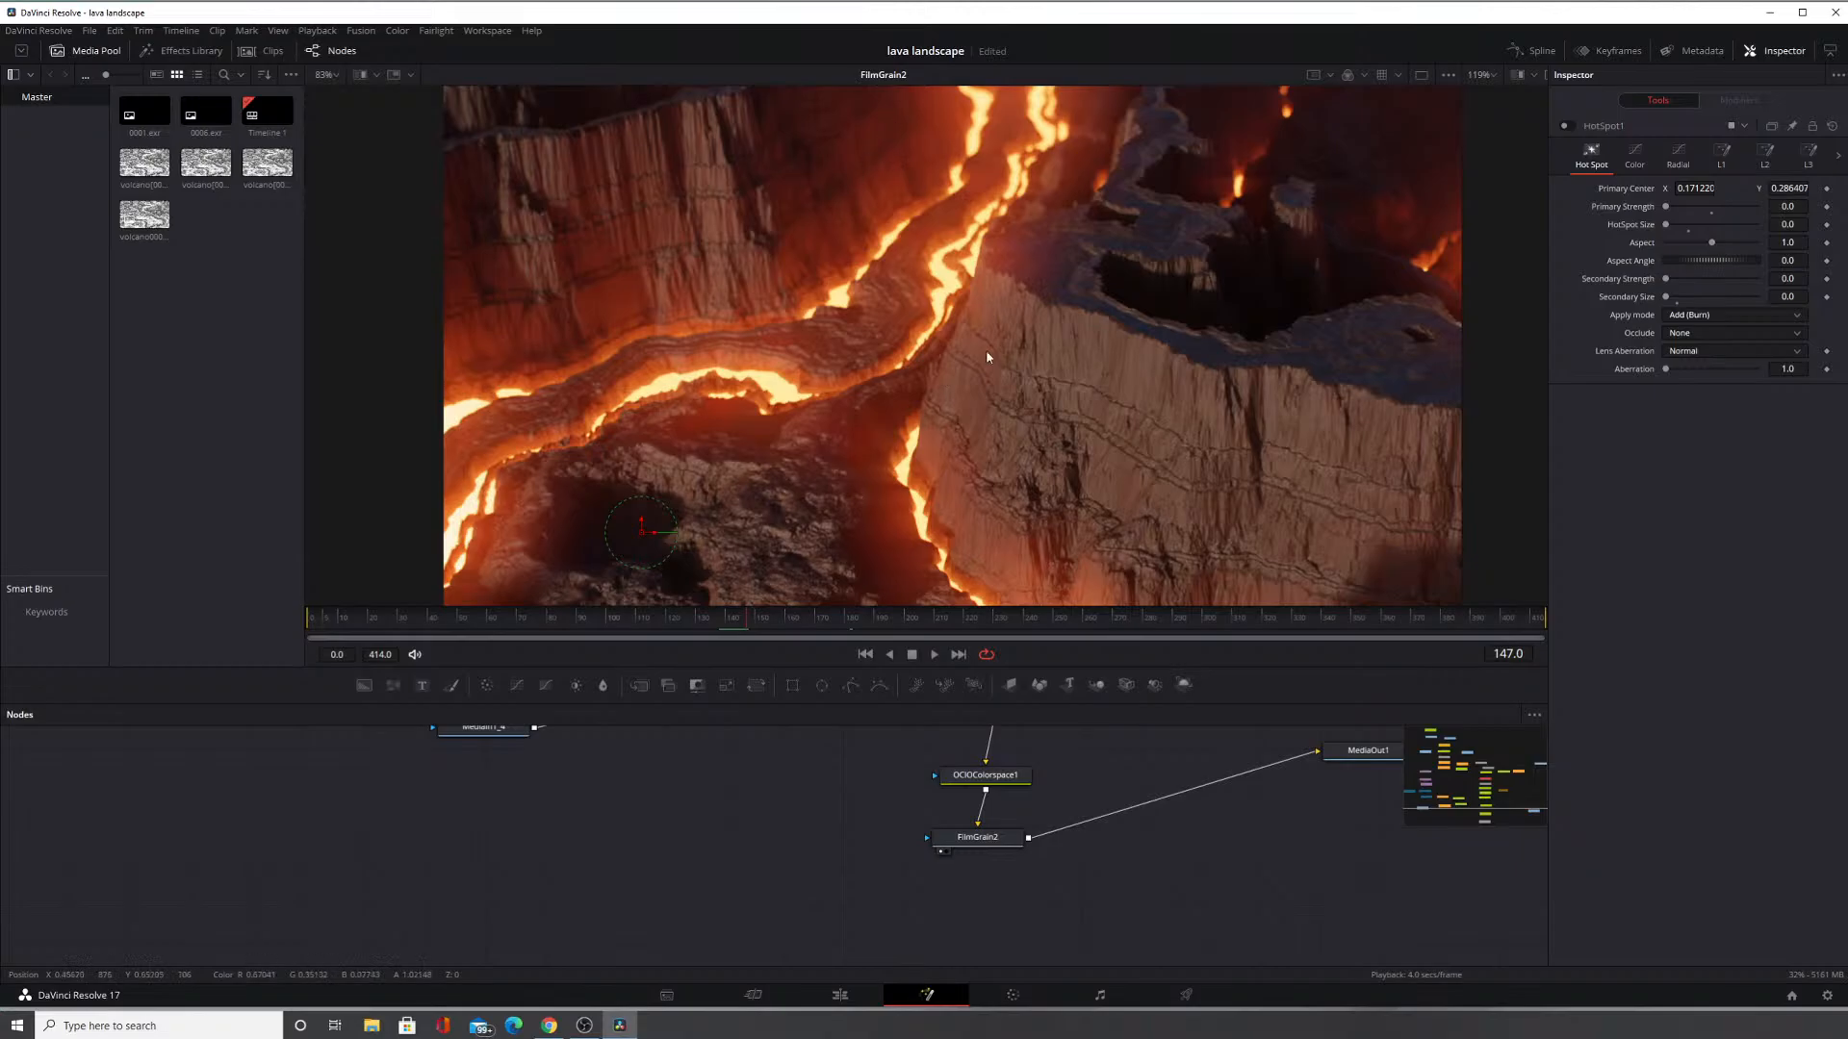
Look back over the node tree from FilmGrain2 up to the Sharpen1, Rays1 and MediaIn1_2_2 branches.
left_click_drag(1063, 760, 1048, 902)
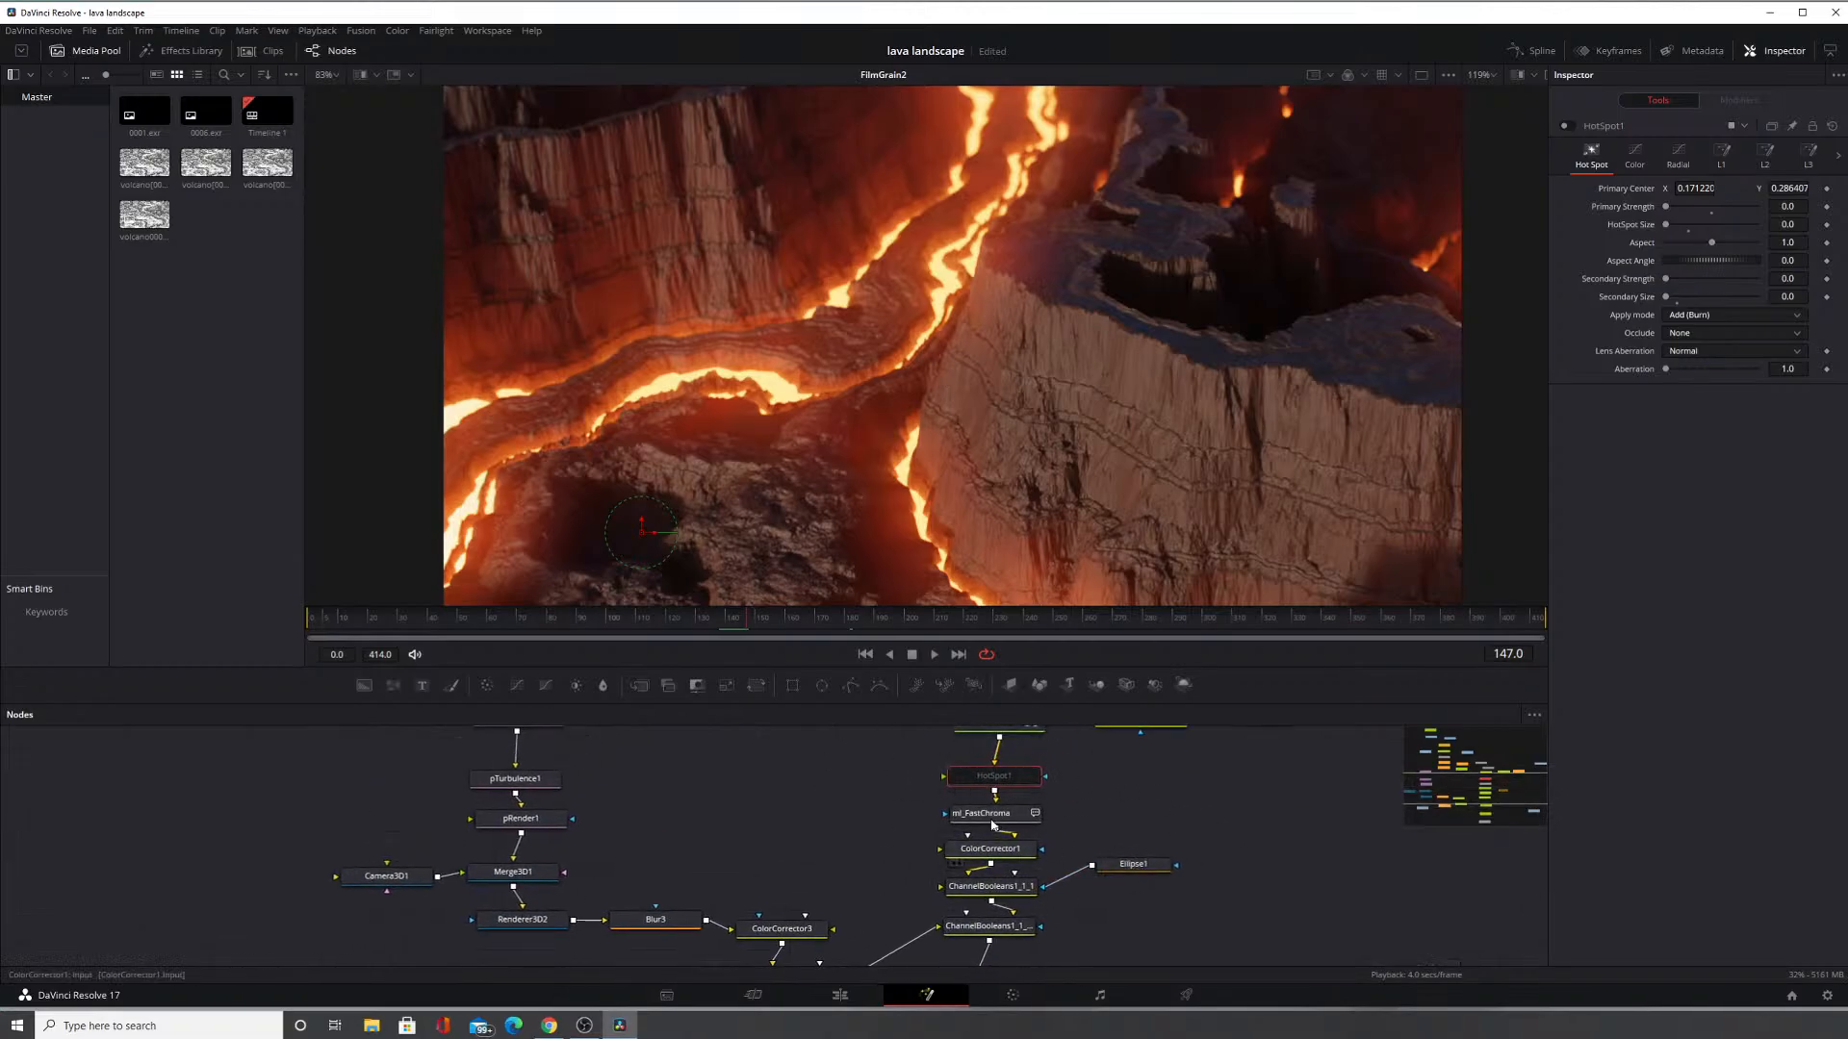
left_click_drag(1122, 805, 1090, 966)
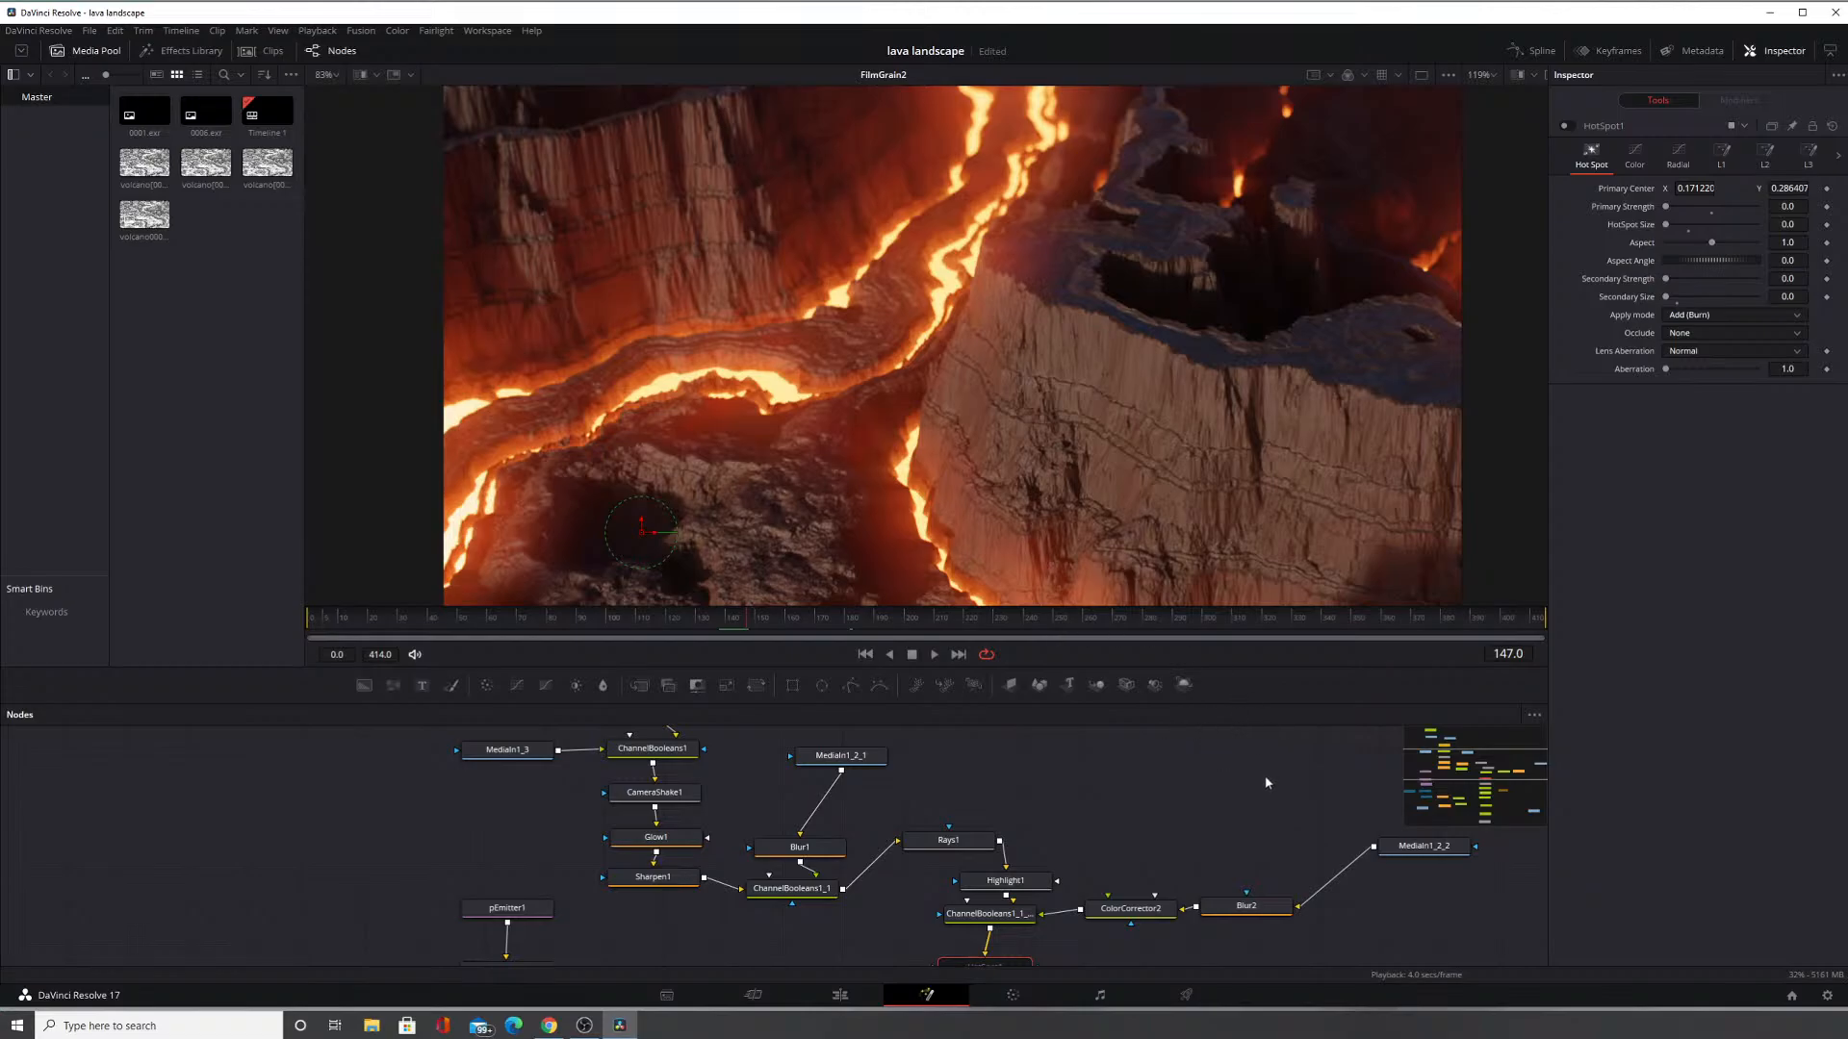
left_click_drag(1268, 769, 1058, 808)
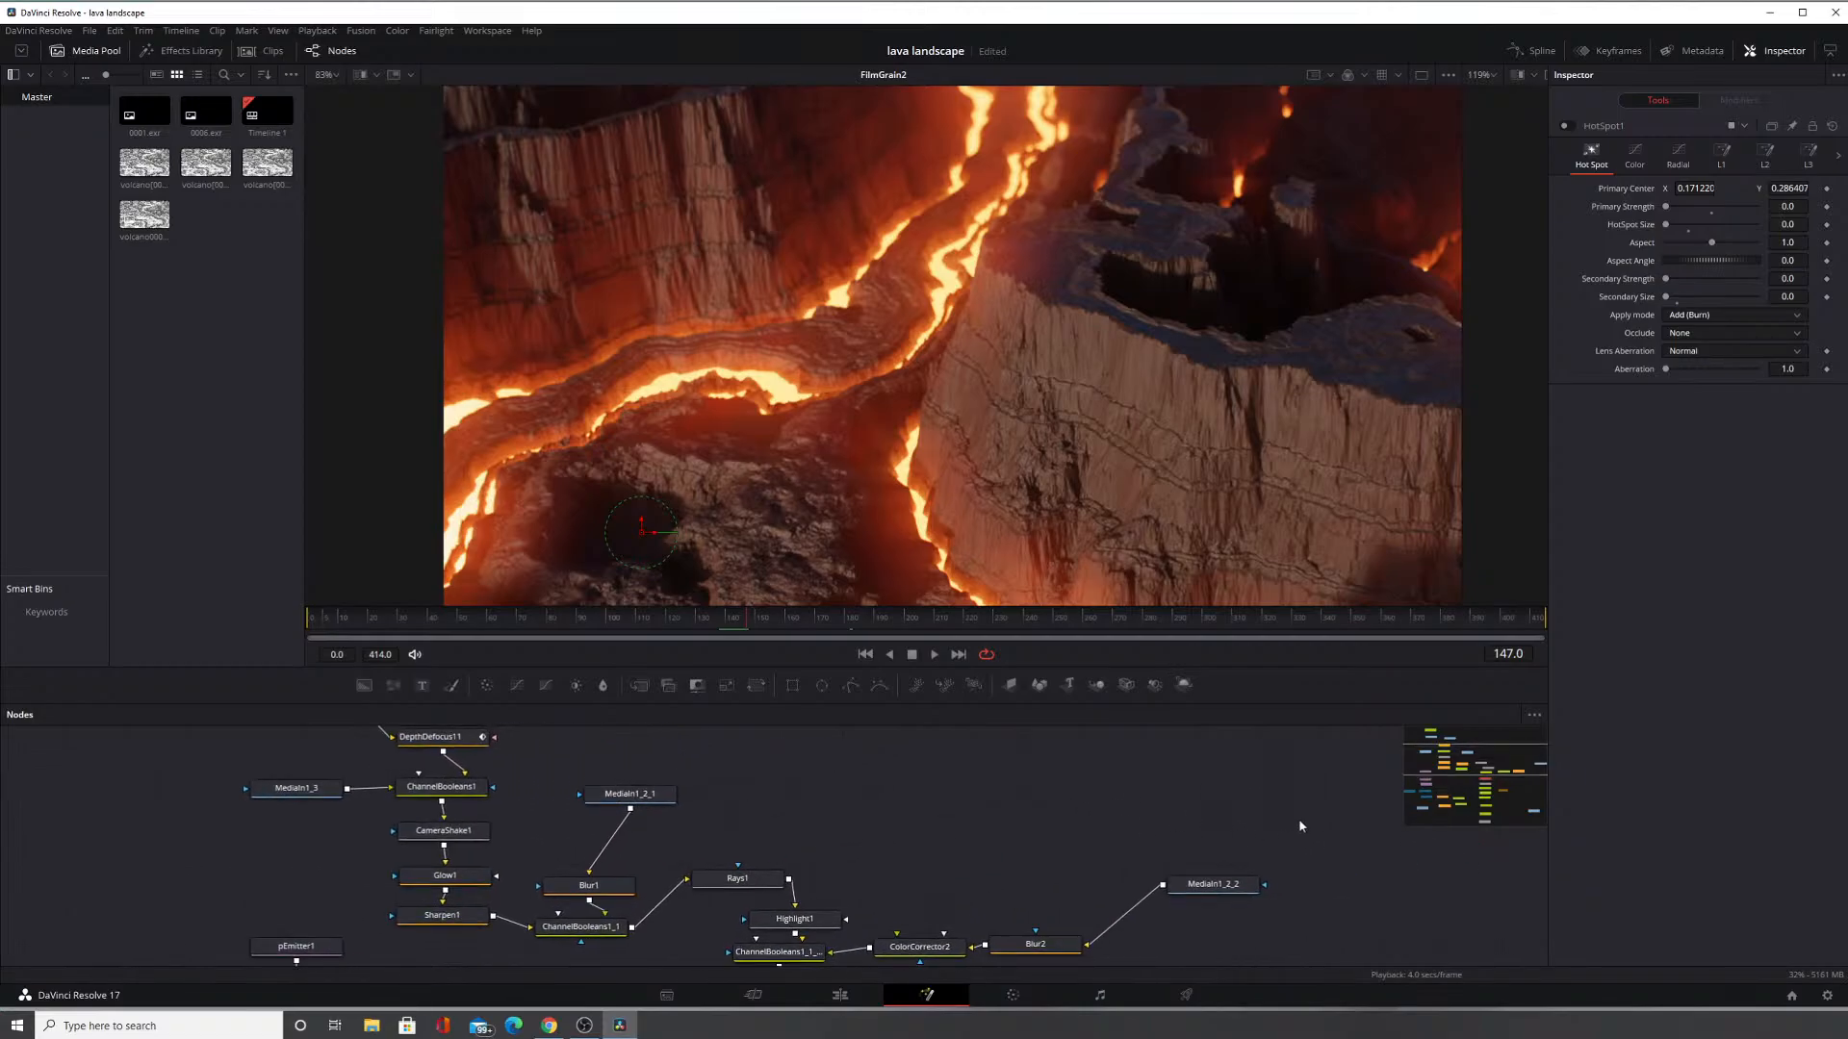